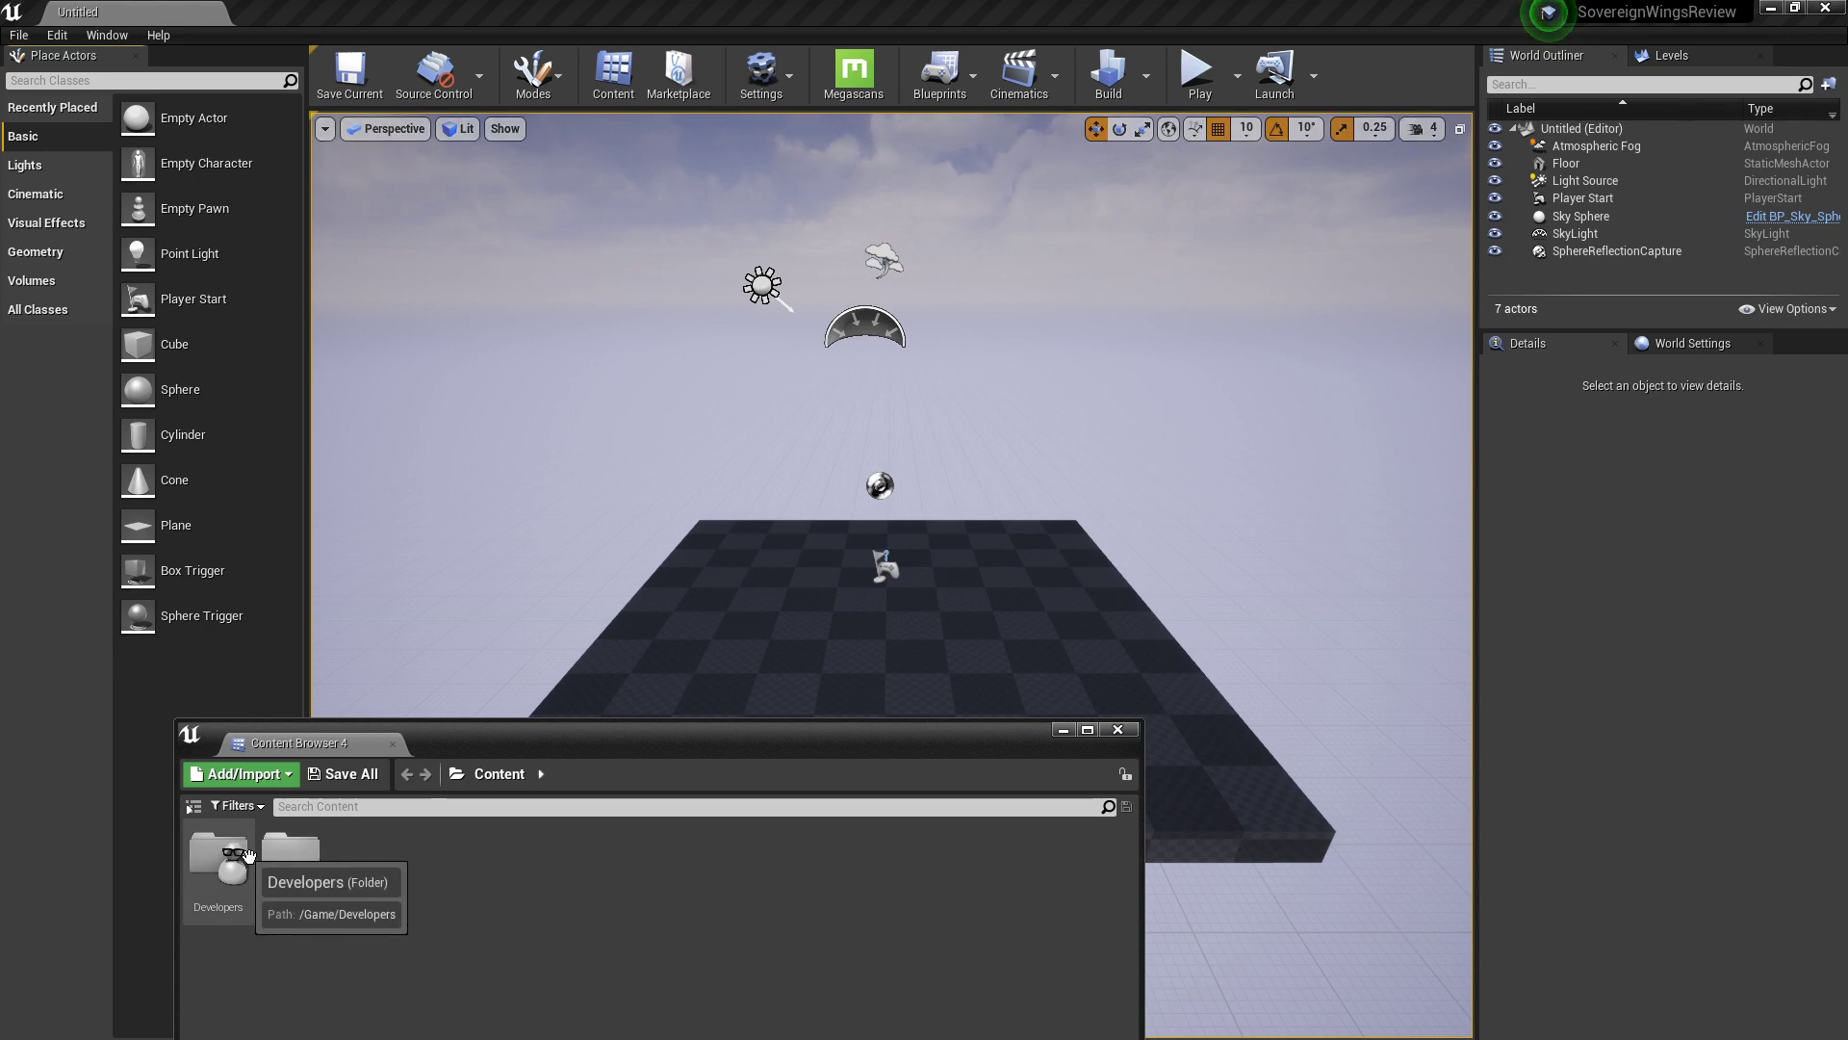
# Step: Open the M_Overview level from the Maps folder inside SovereignWings
pyautogui.click(200, 804)
pyautogui.doubleClick(246, 860)
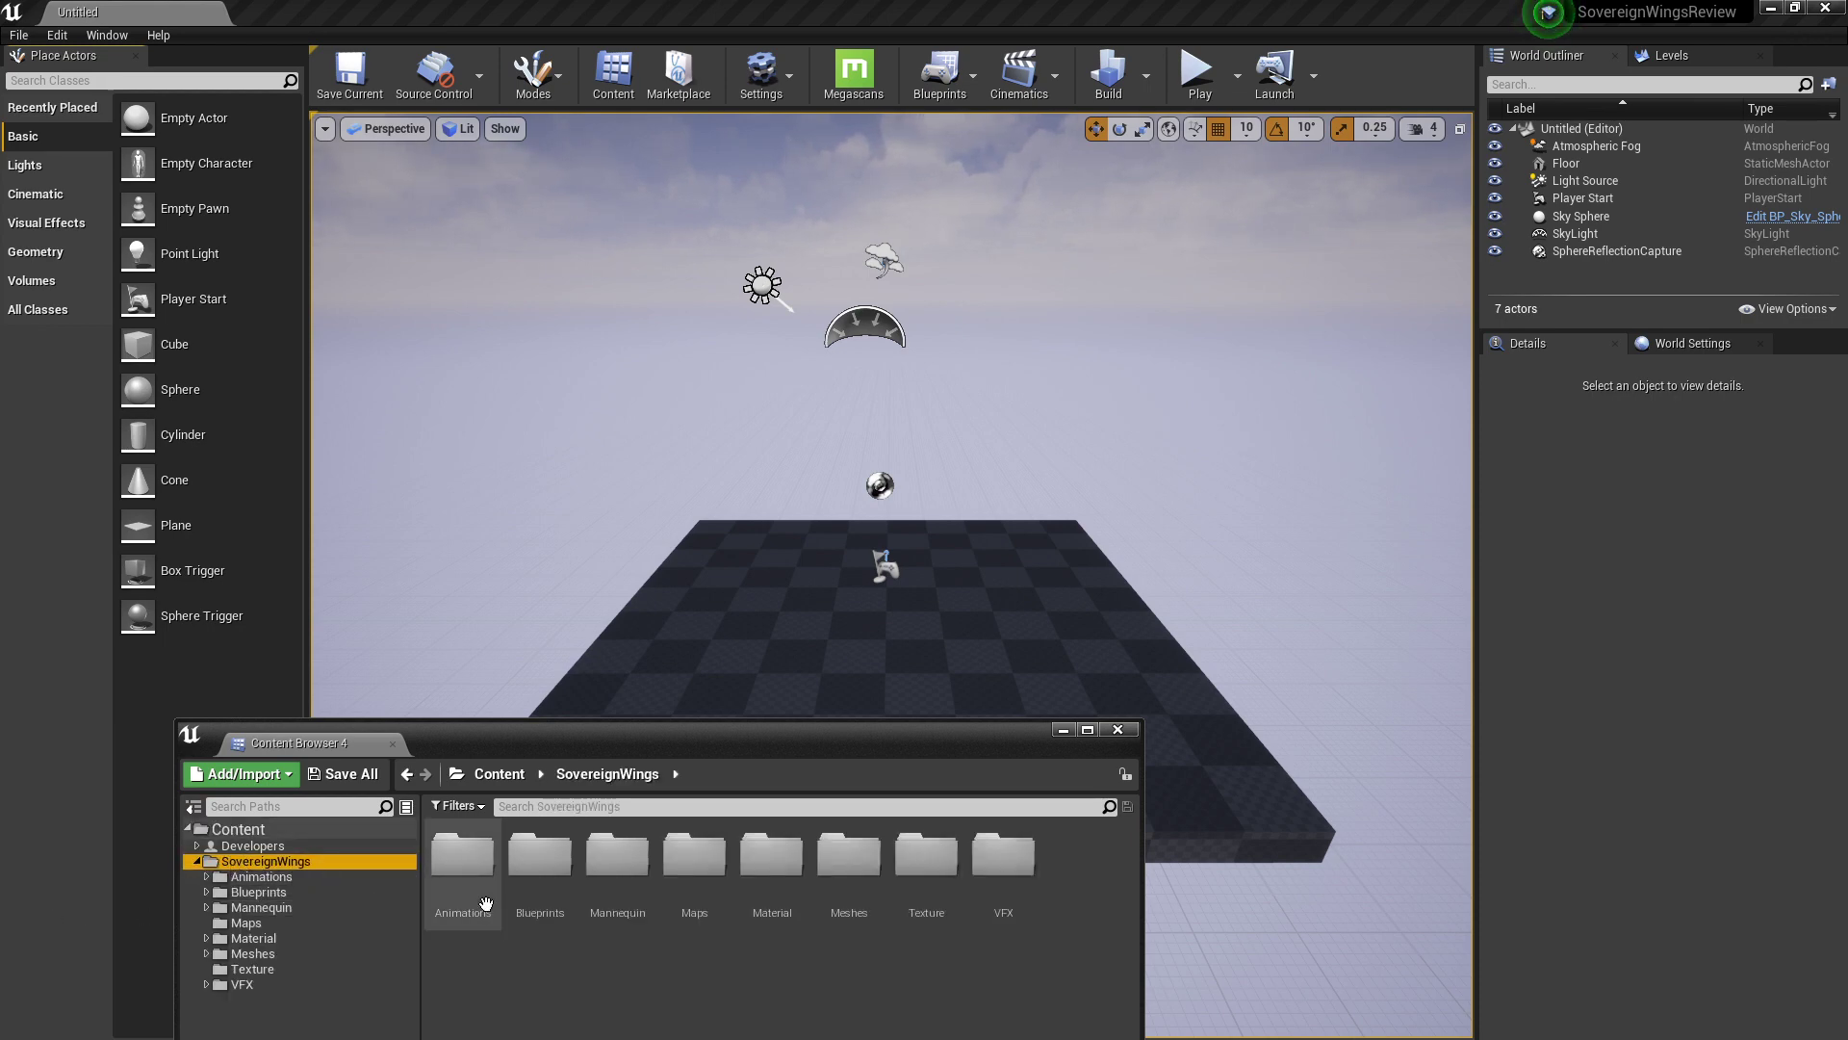
pyautogui.click(462, 866)
pyautogui.click(539, 862)
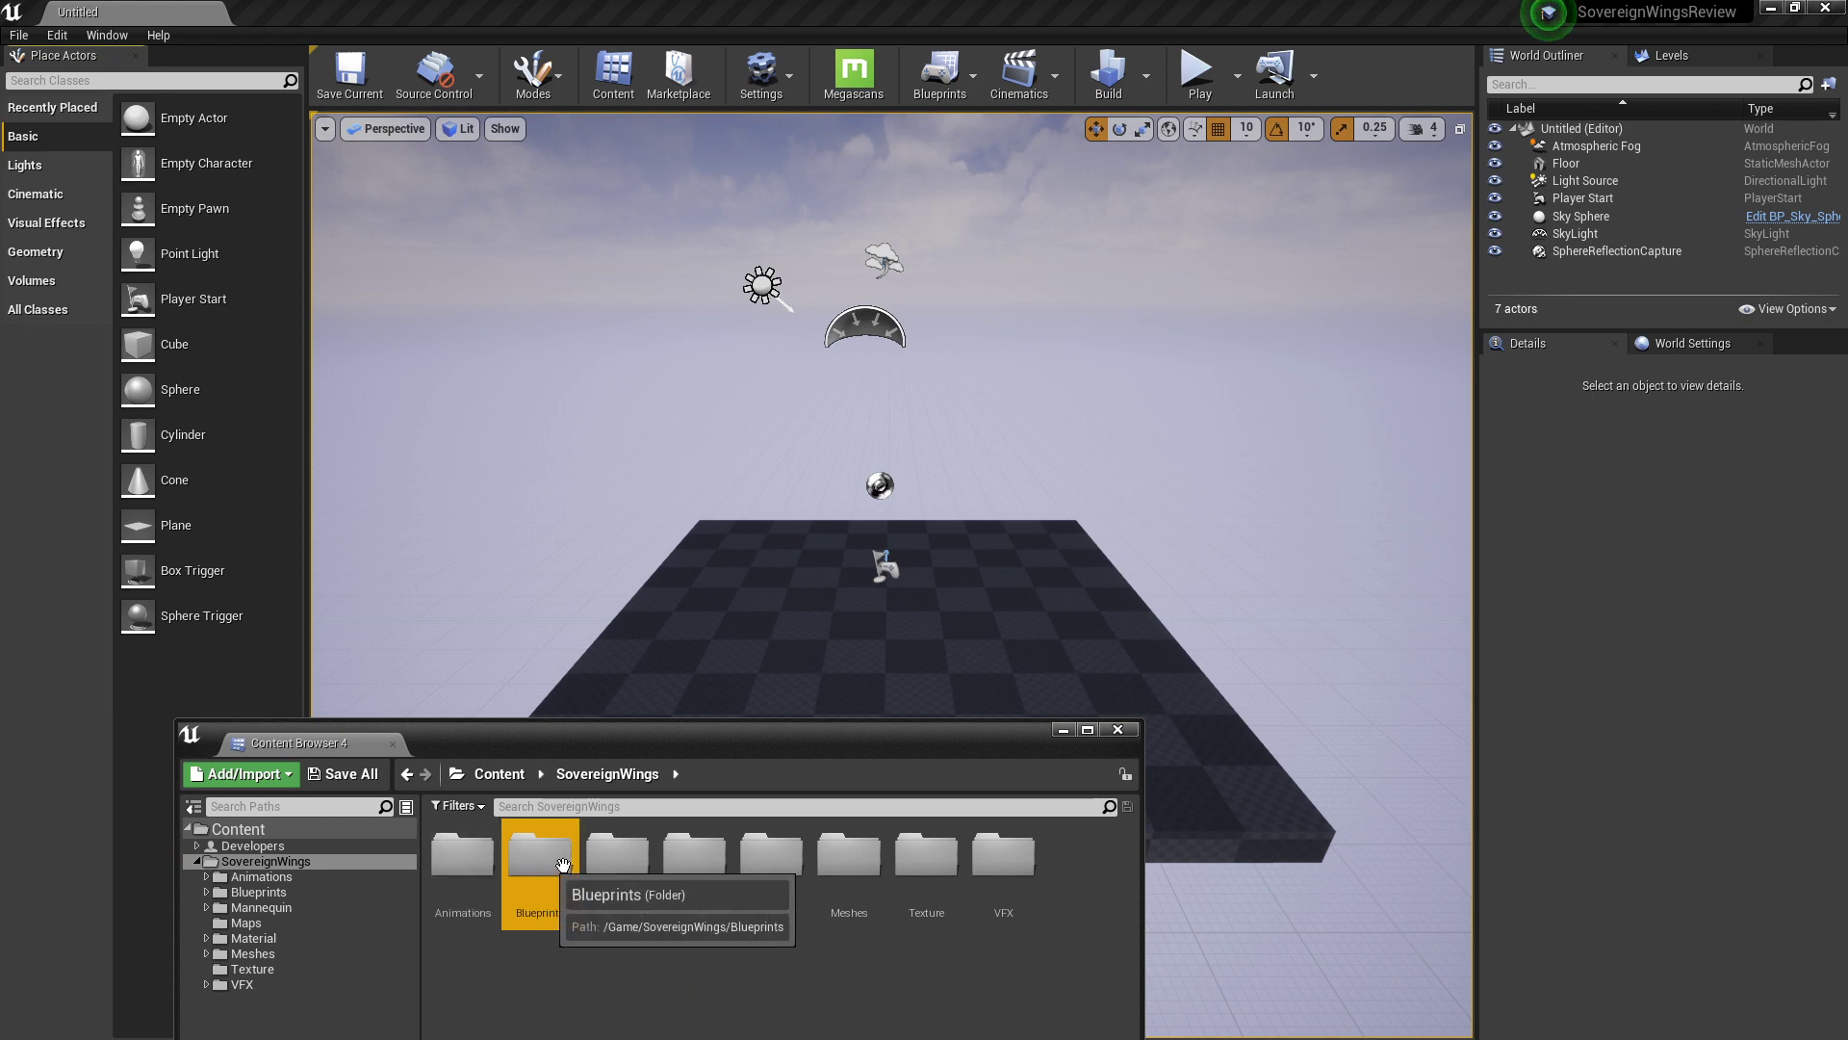
pyautogui.click(610, 847)
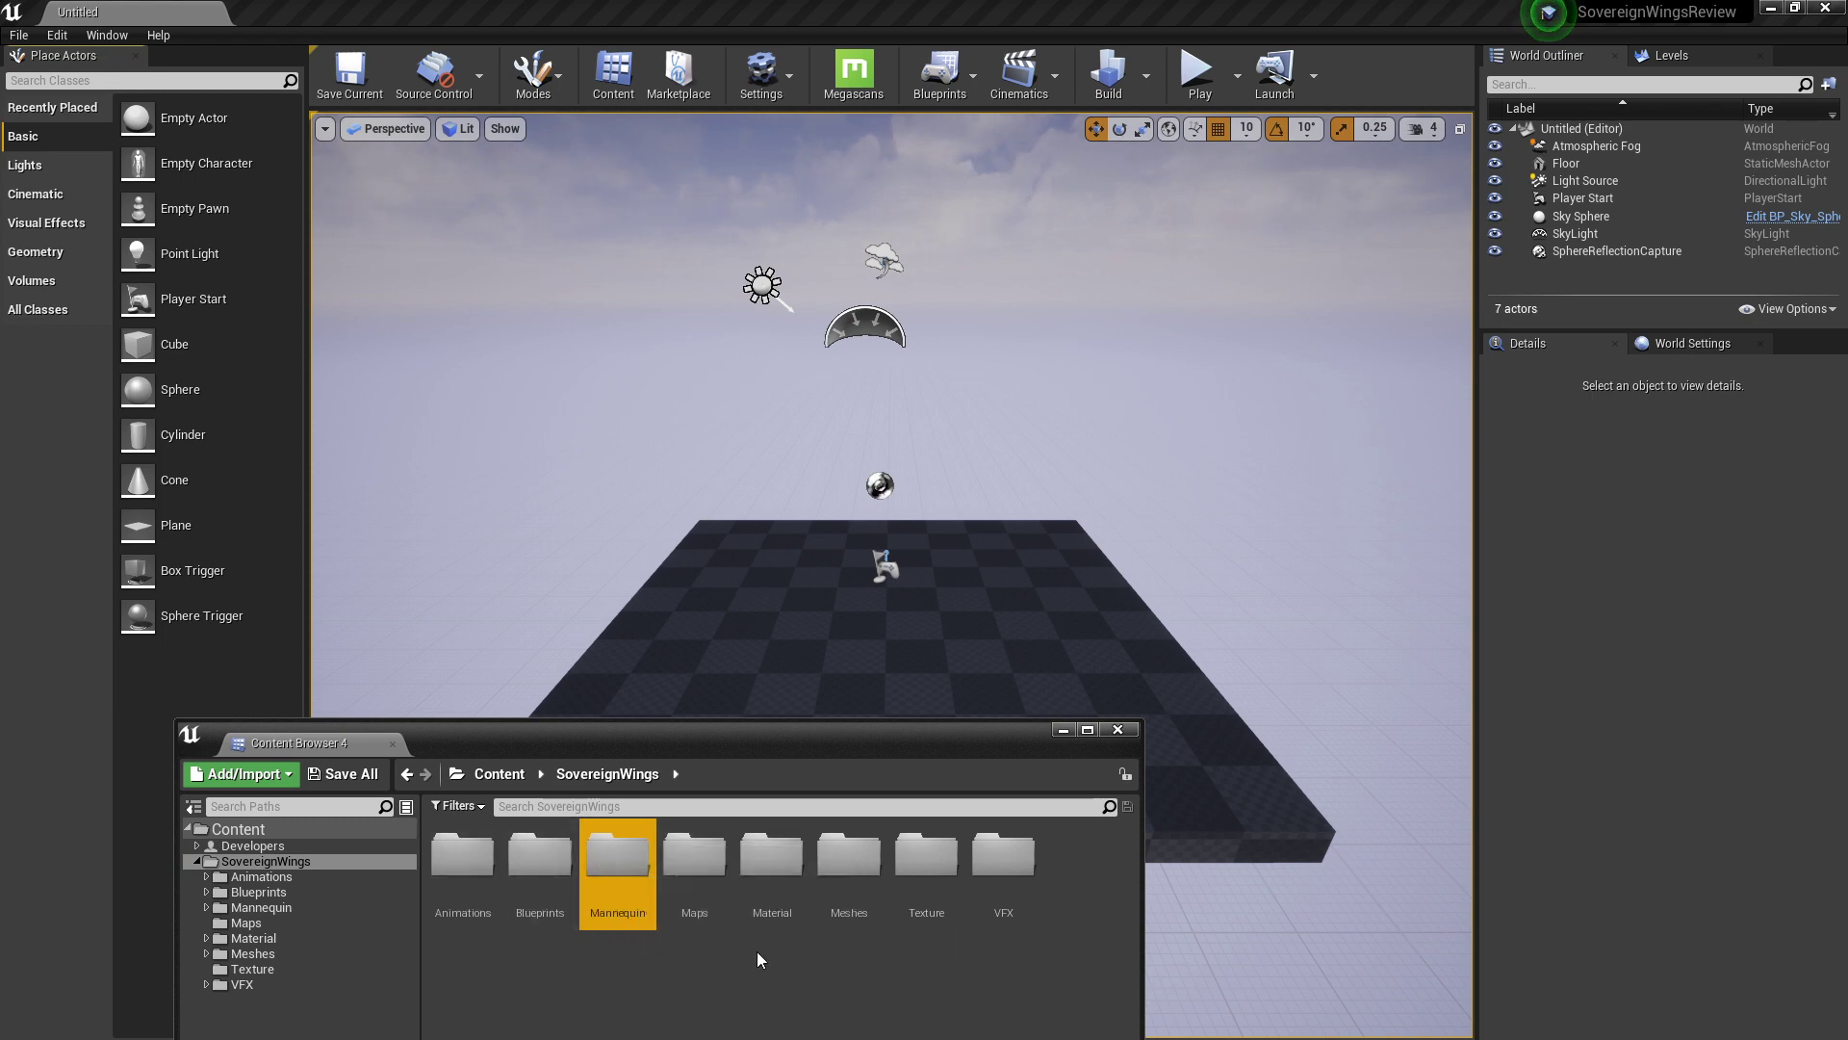
pyautogui.click(710, 871)
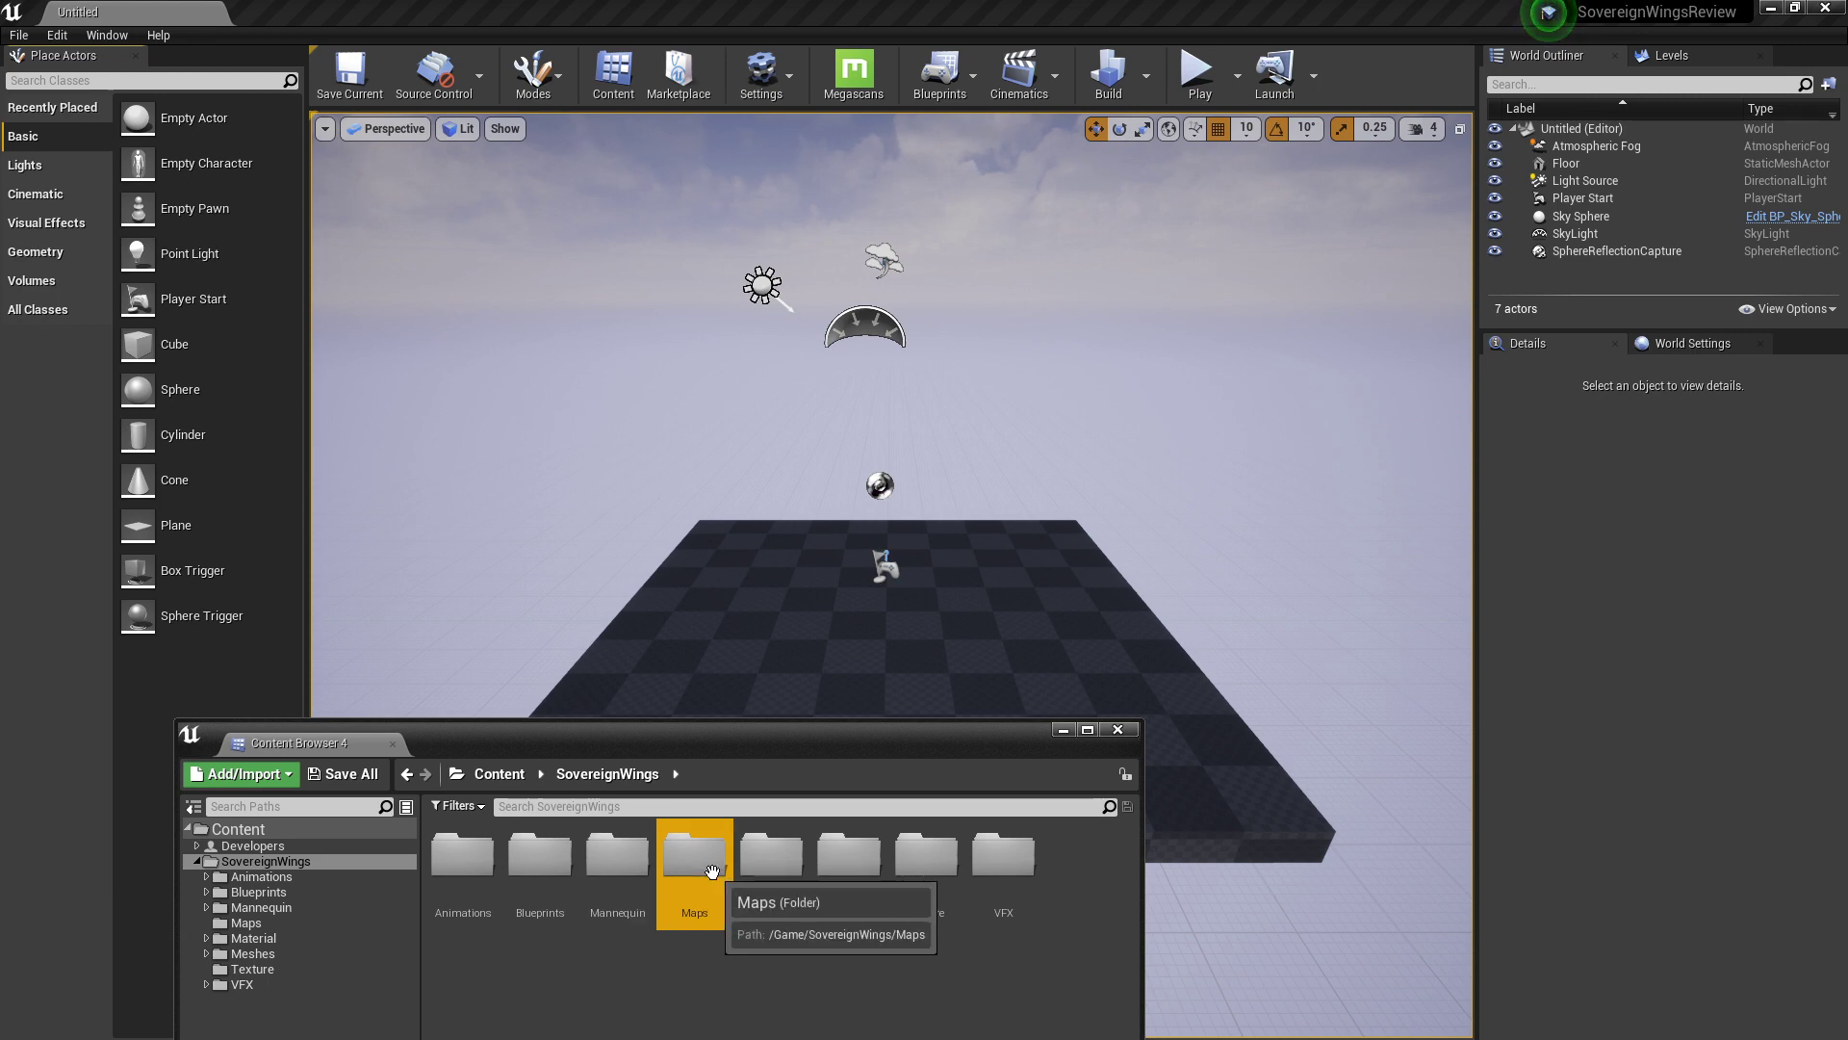
pyautogui.doubleClick(713, 871)
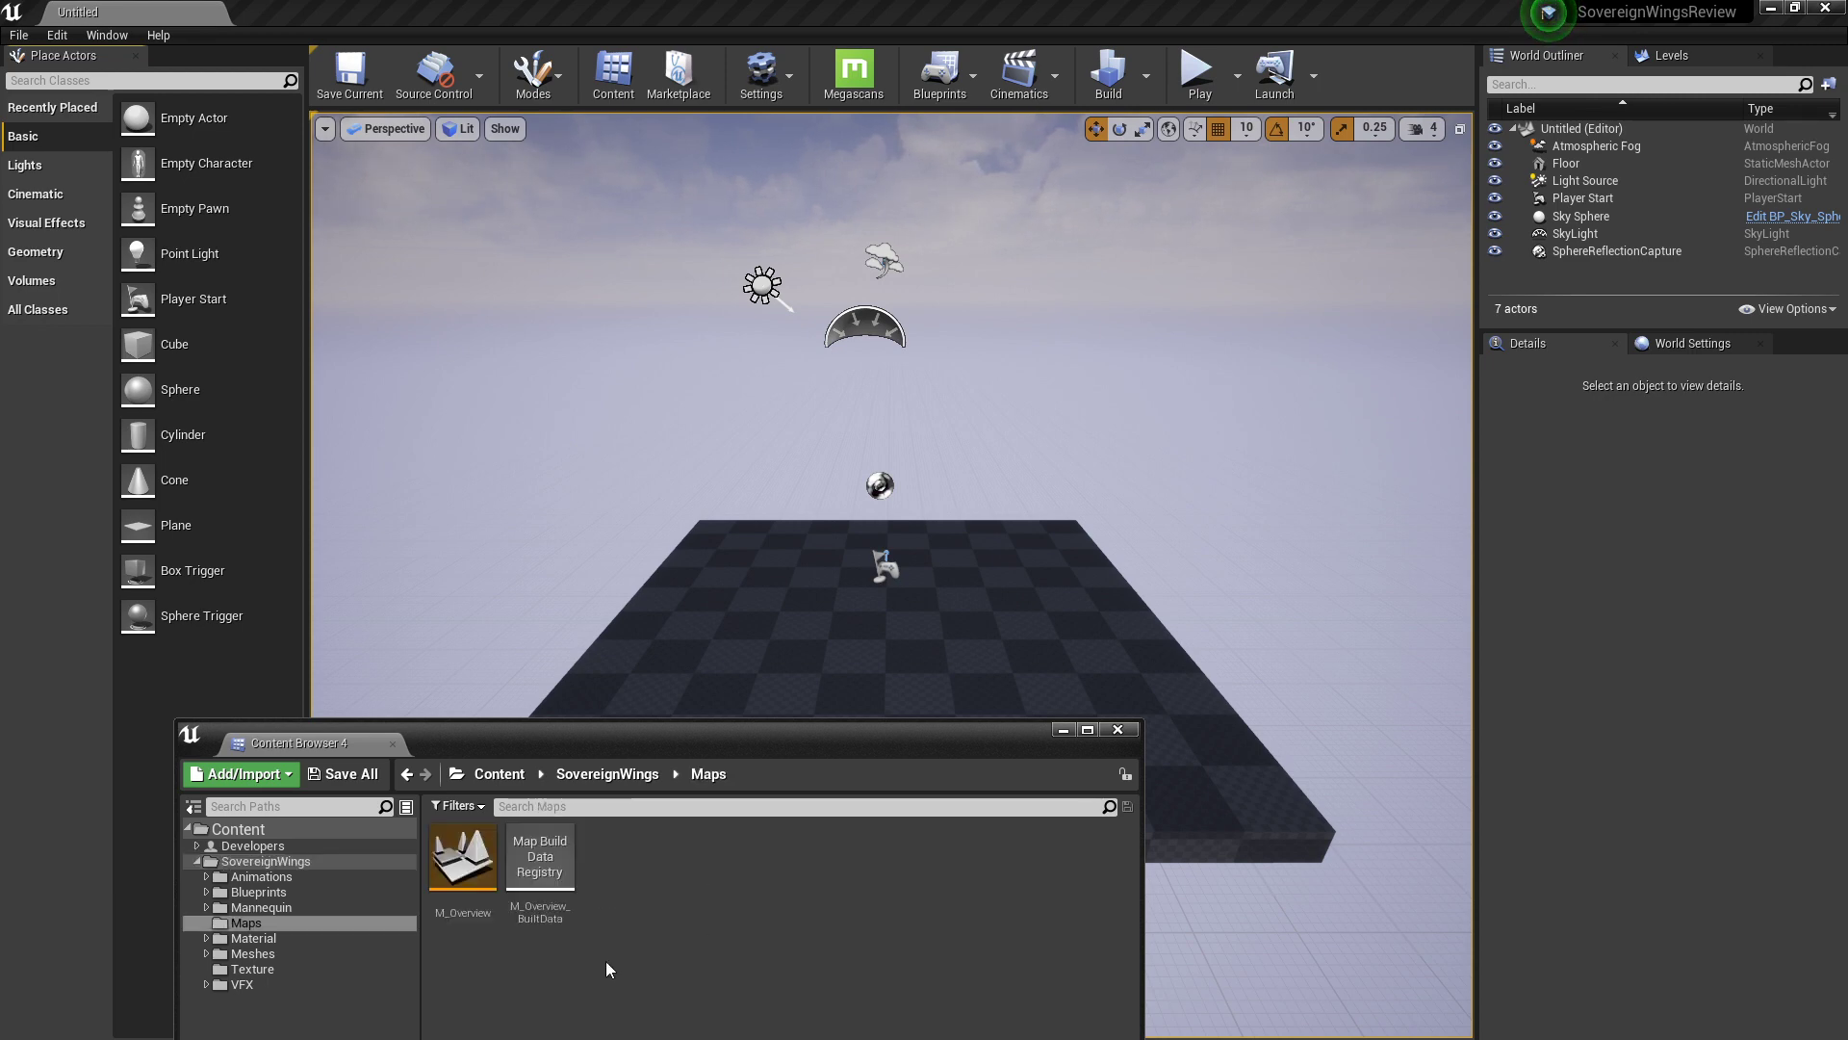
pyautogui.doubleClick(481, 874)
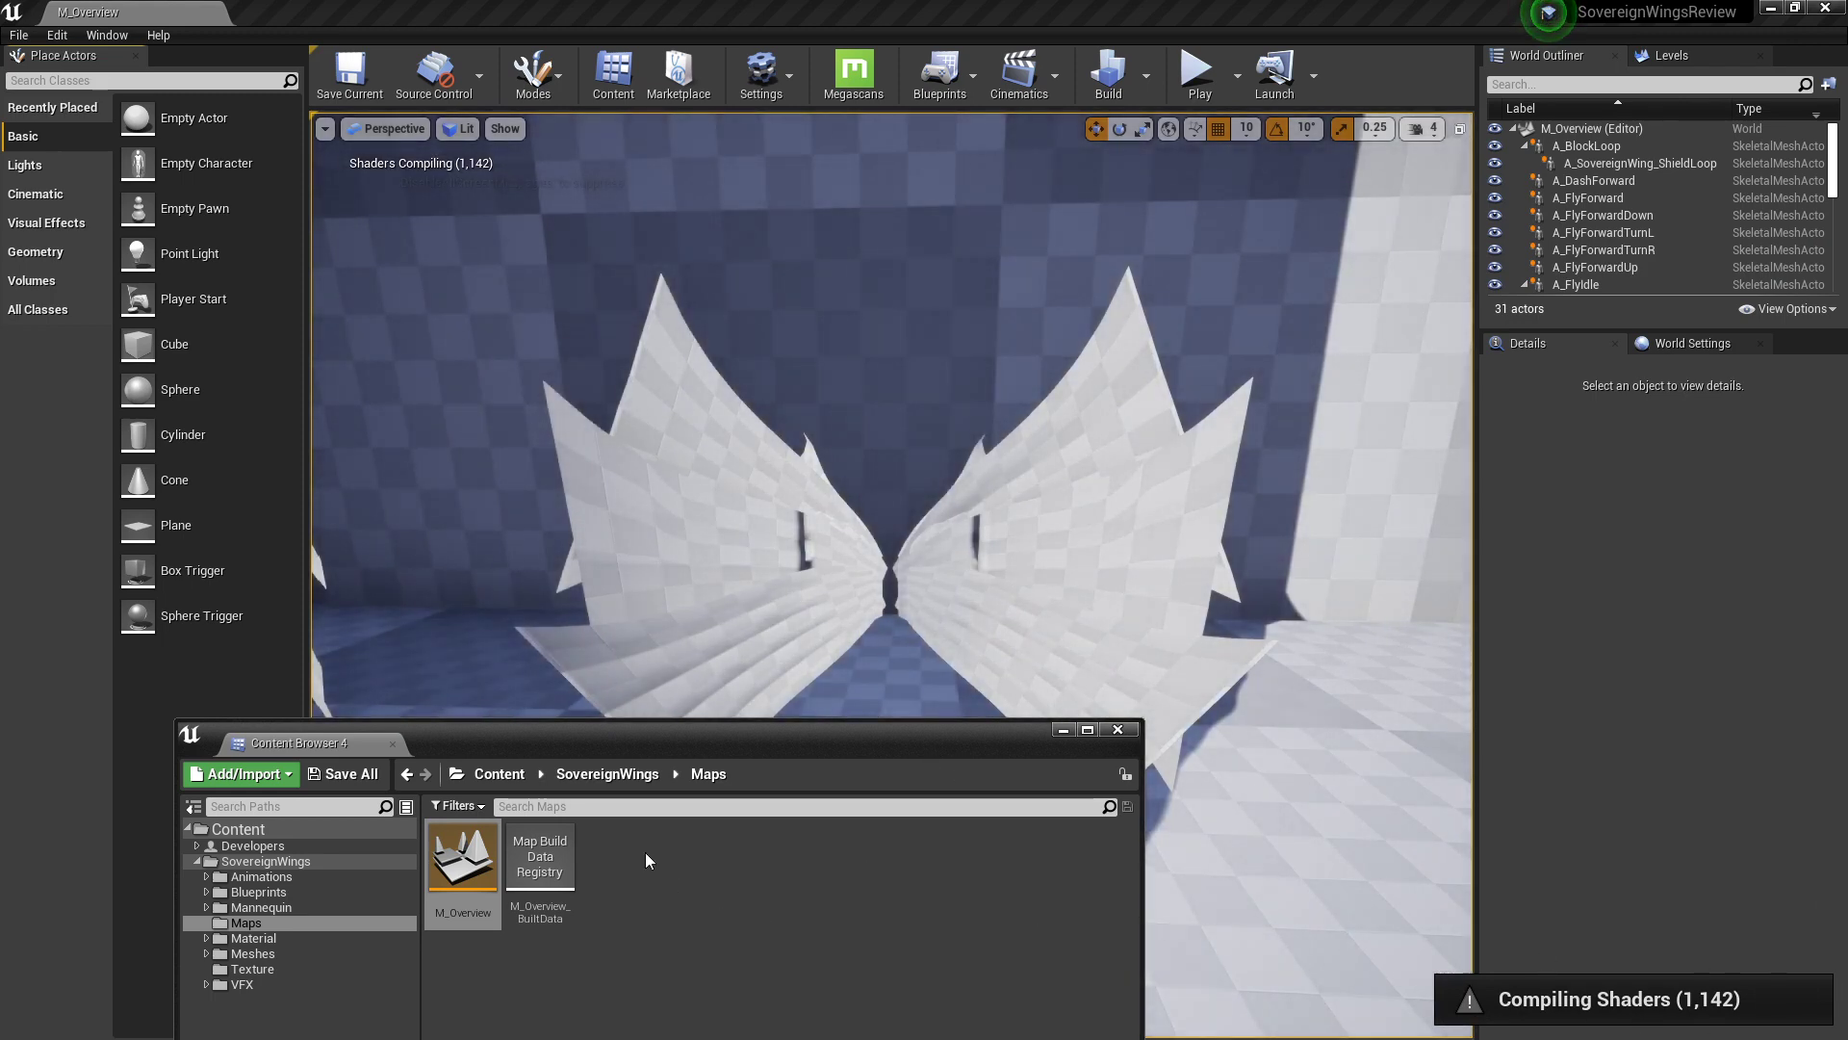
# Step: Look through the SovereignWings Meshes, Texture and VFX folders, including the Crimson effects subfolder
pyautogui.click(621, 777)
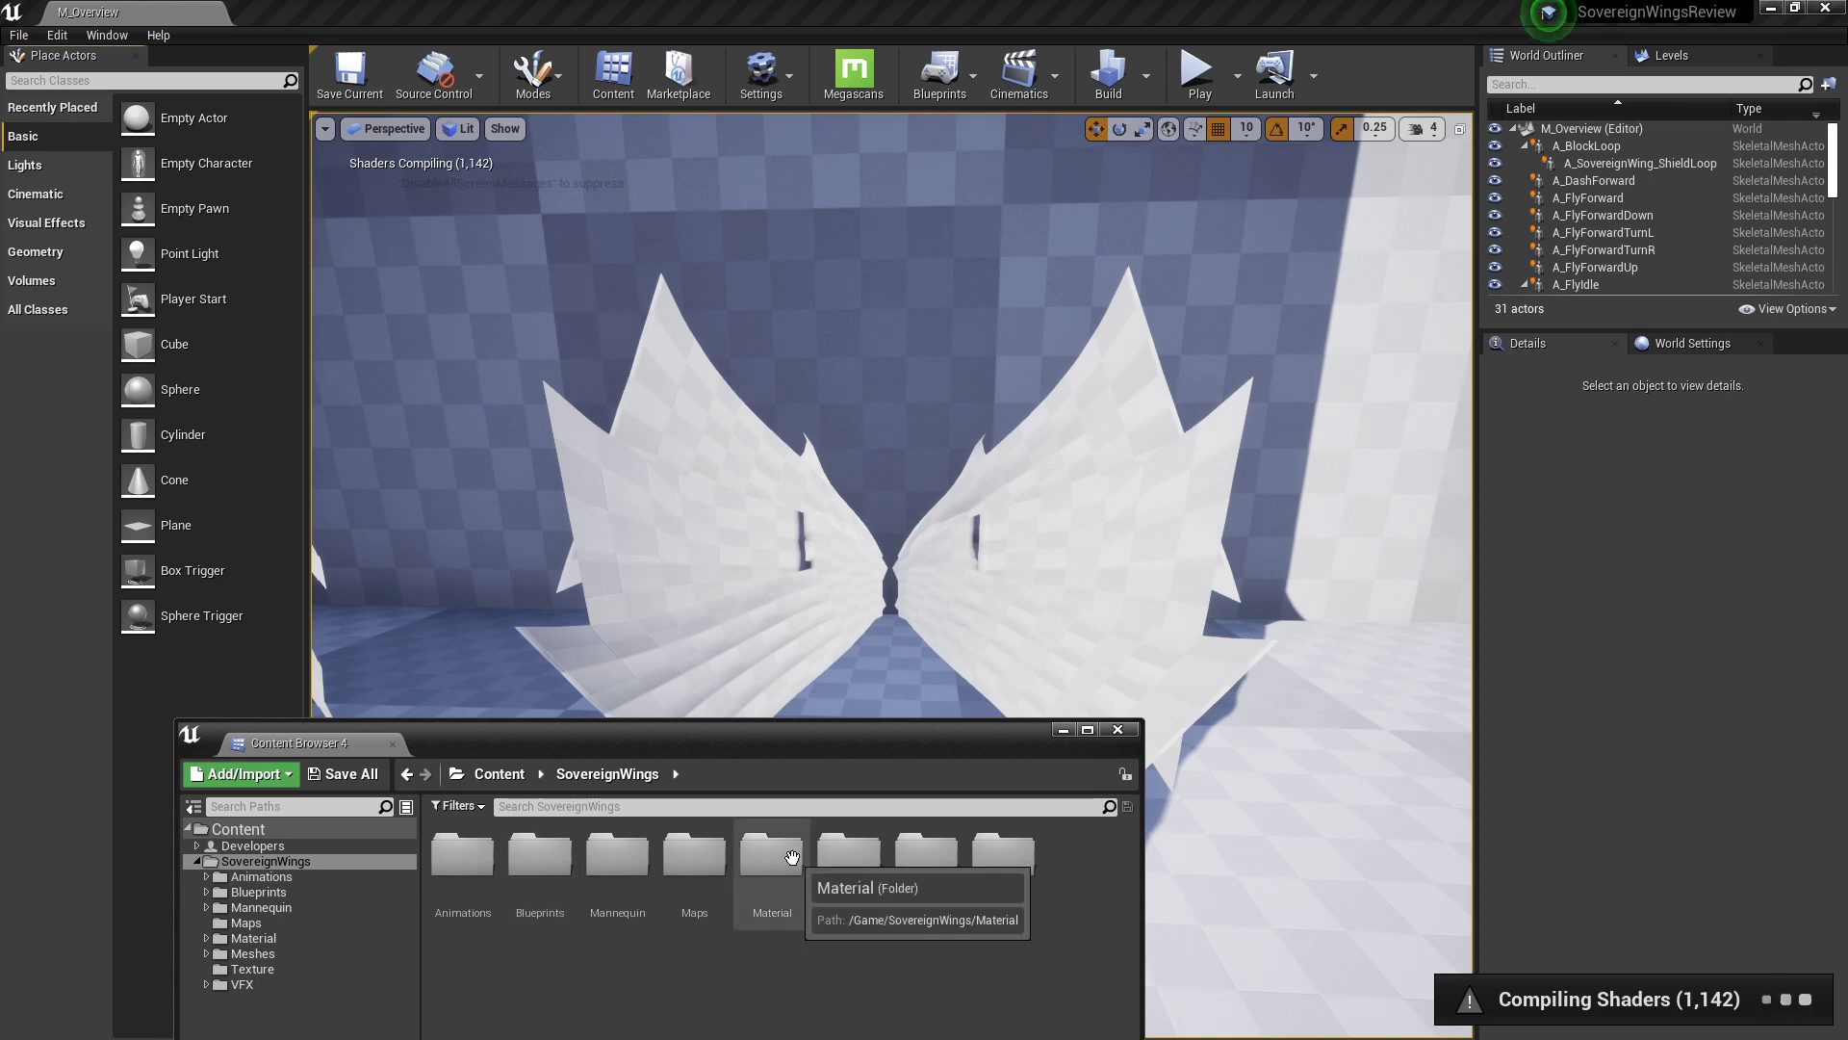
pyautogui.doubleClick(849, 855)
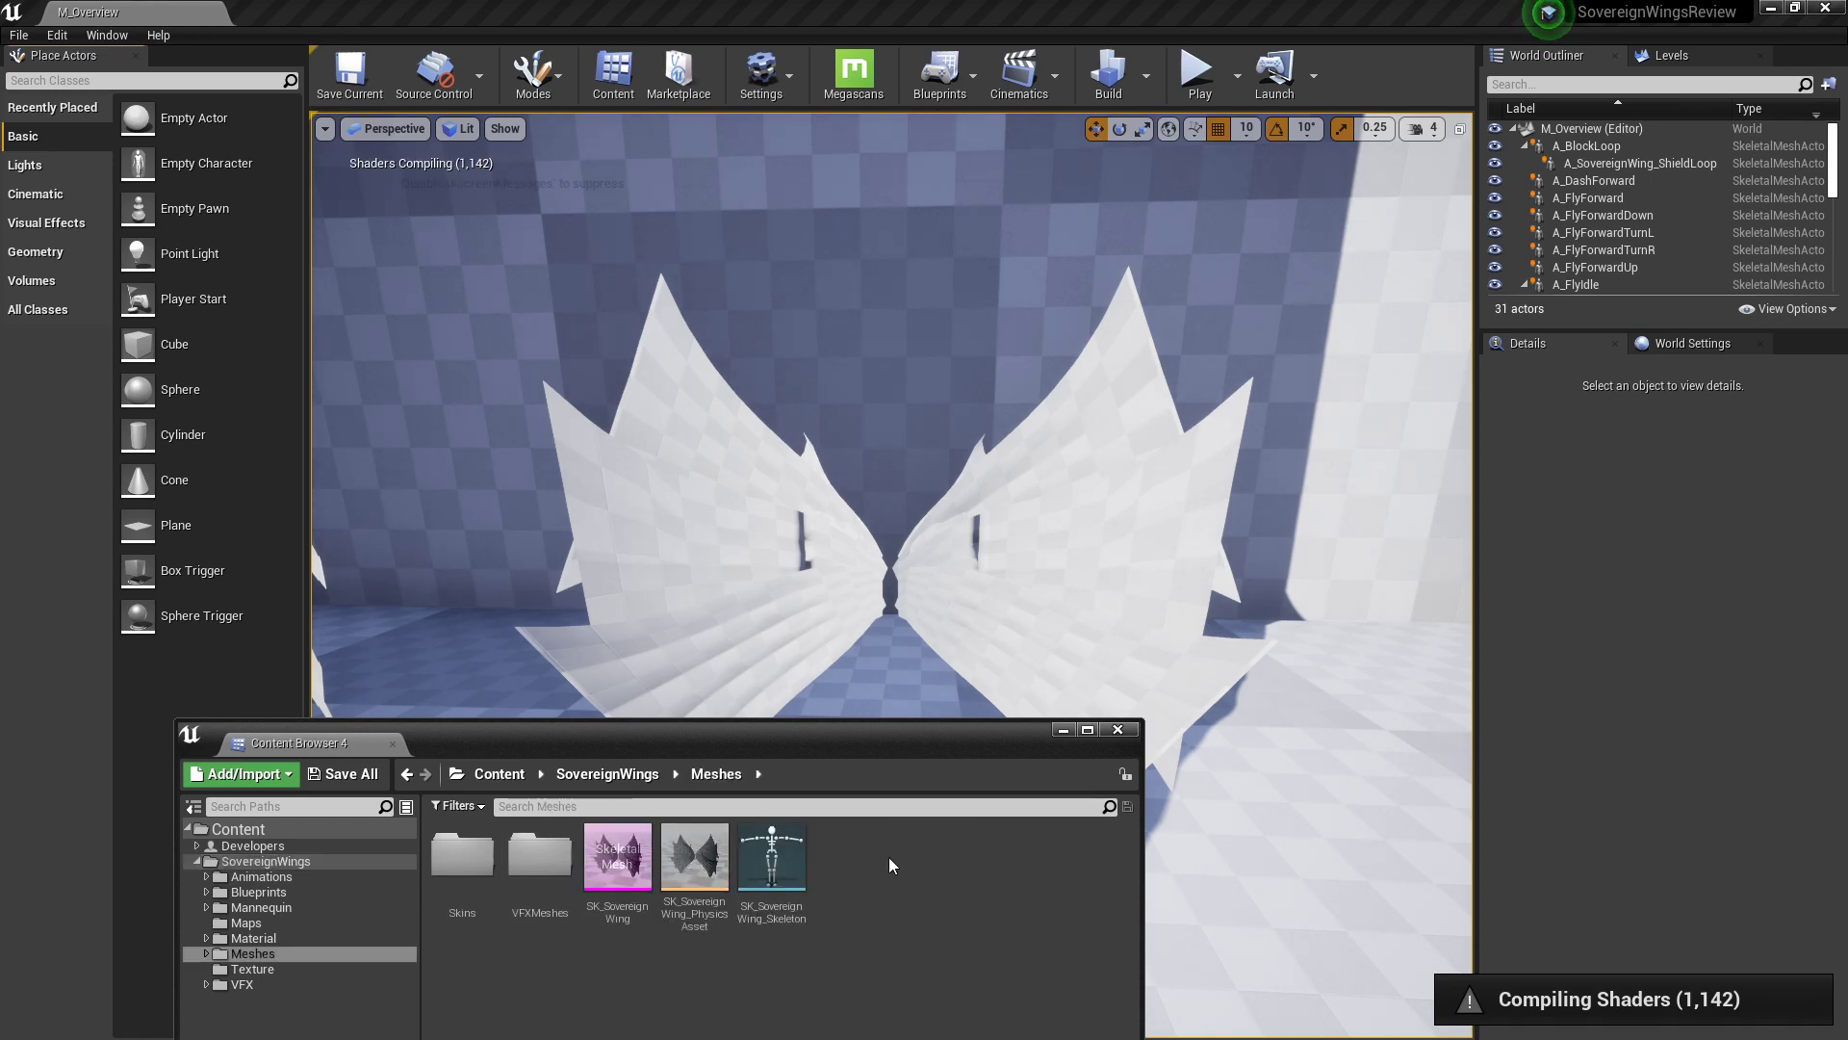
pyautogui.hotkey('alt', 'Left')
pyautogui.doubleClick(904, 870)
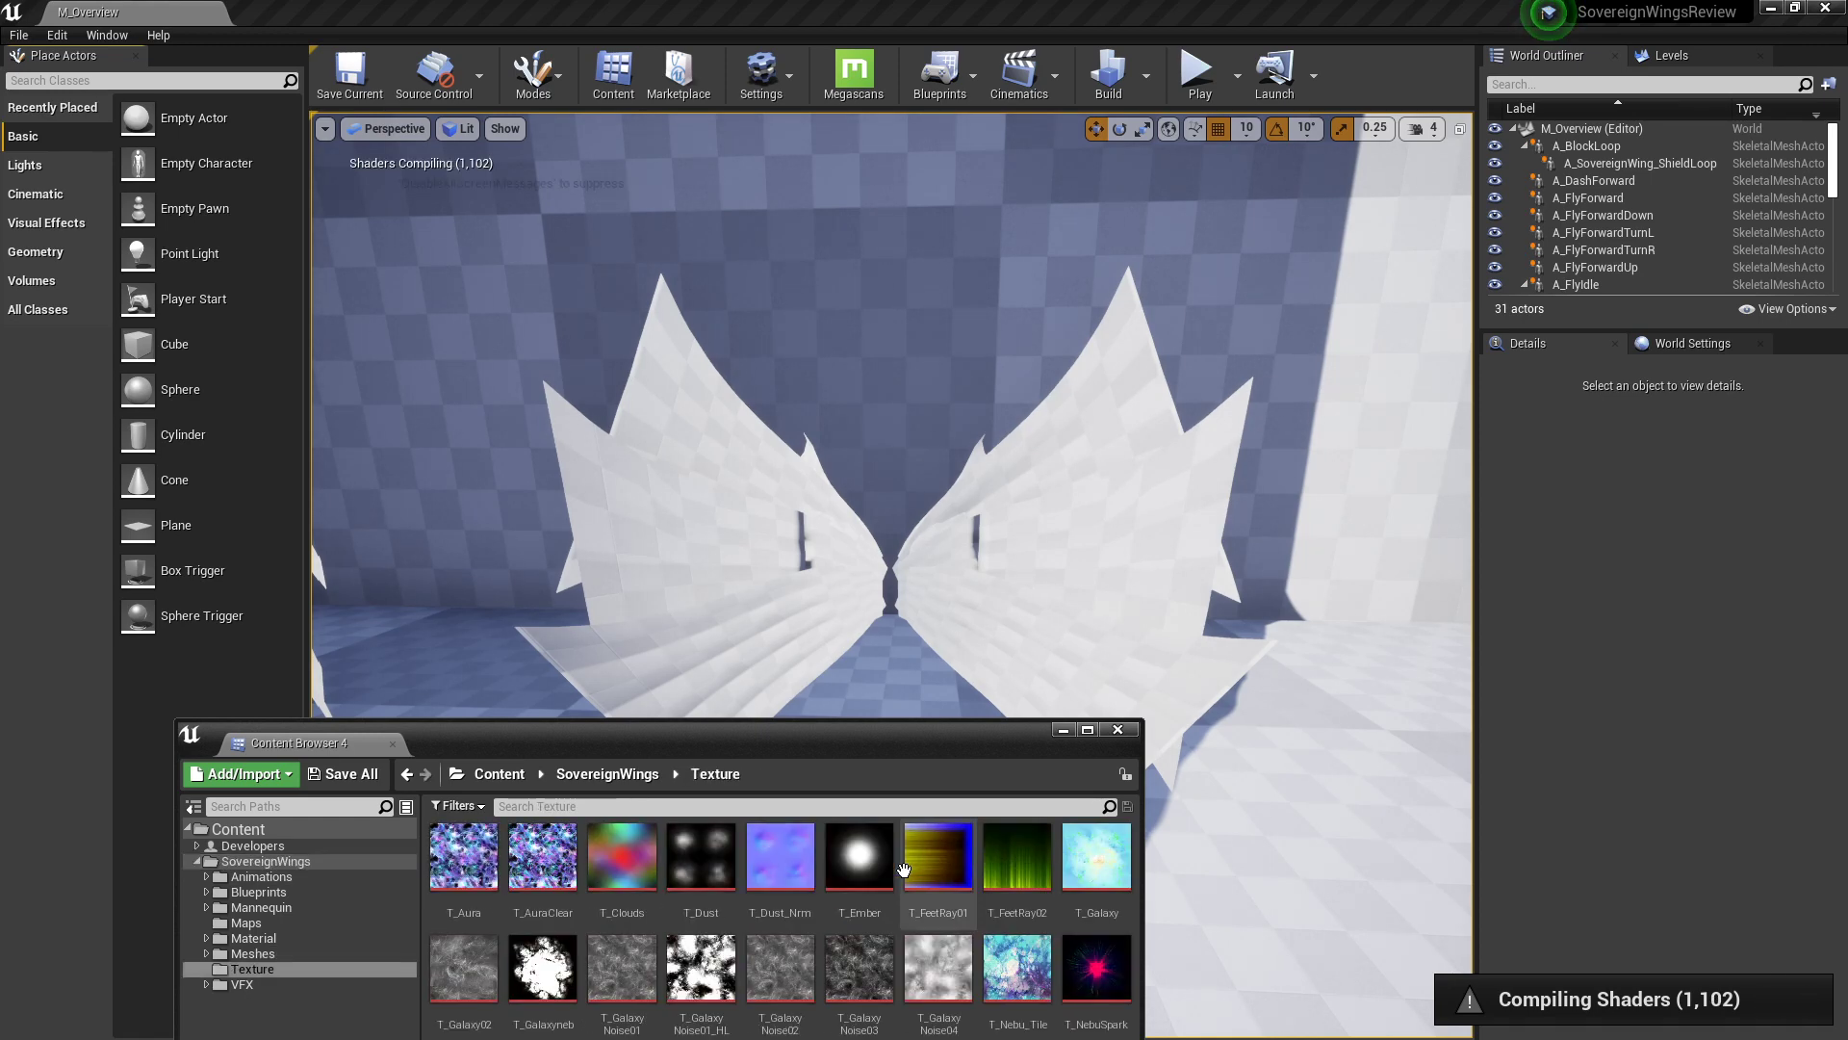
pyautogui.hotkey('alt', 'Left')
pyautogui.doubleClick(1001, 864)
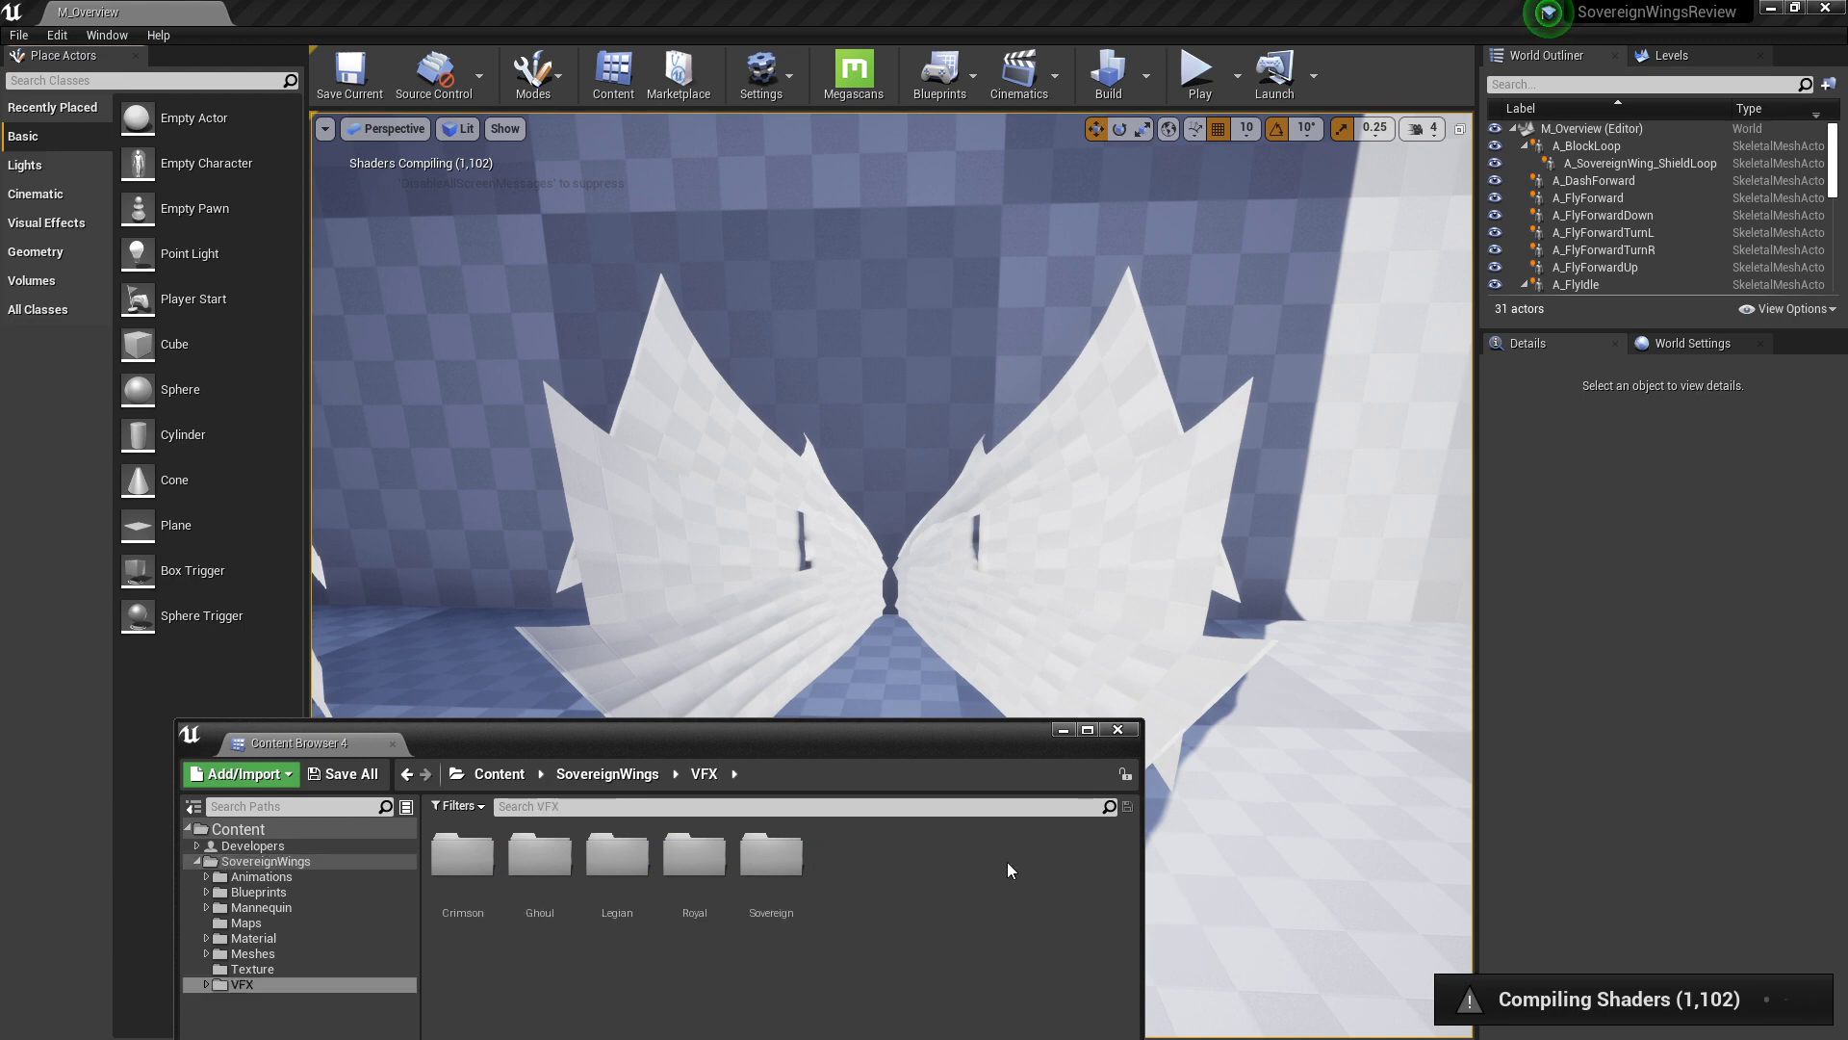
pyautogui.click(486, 860)
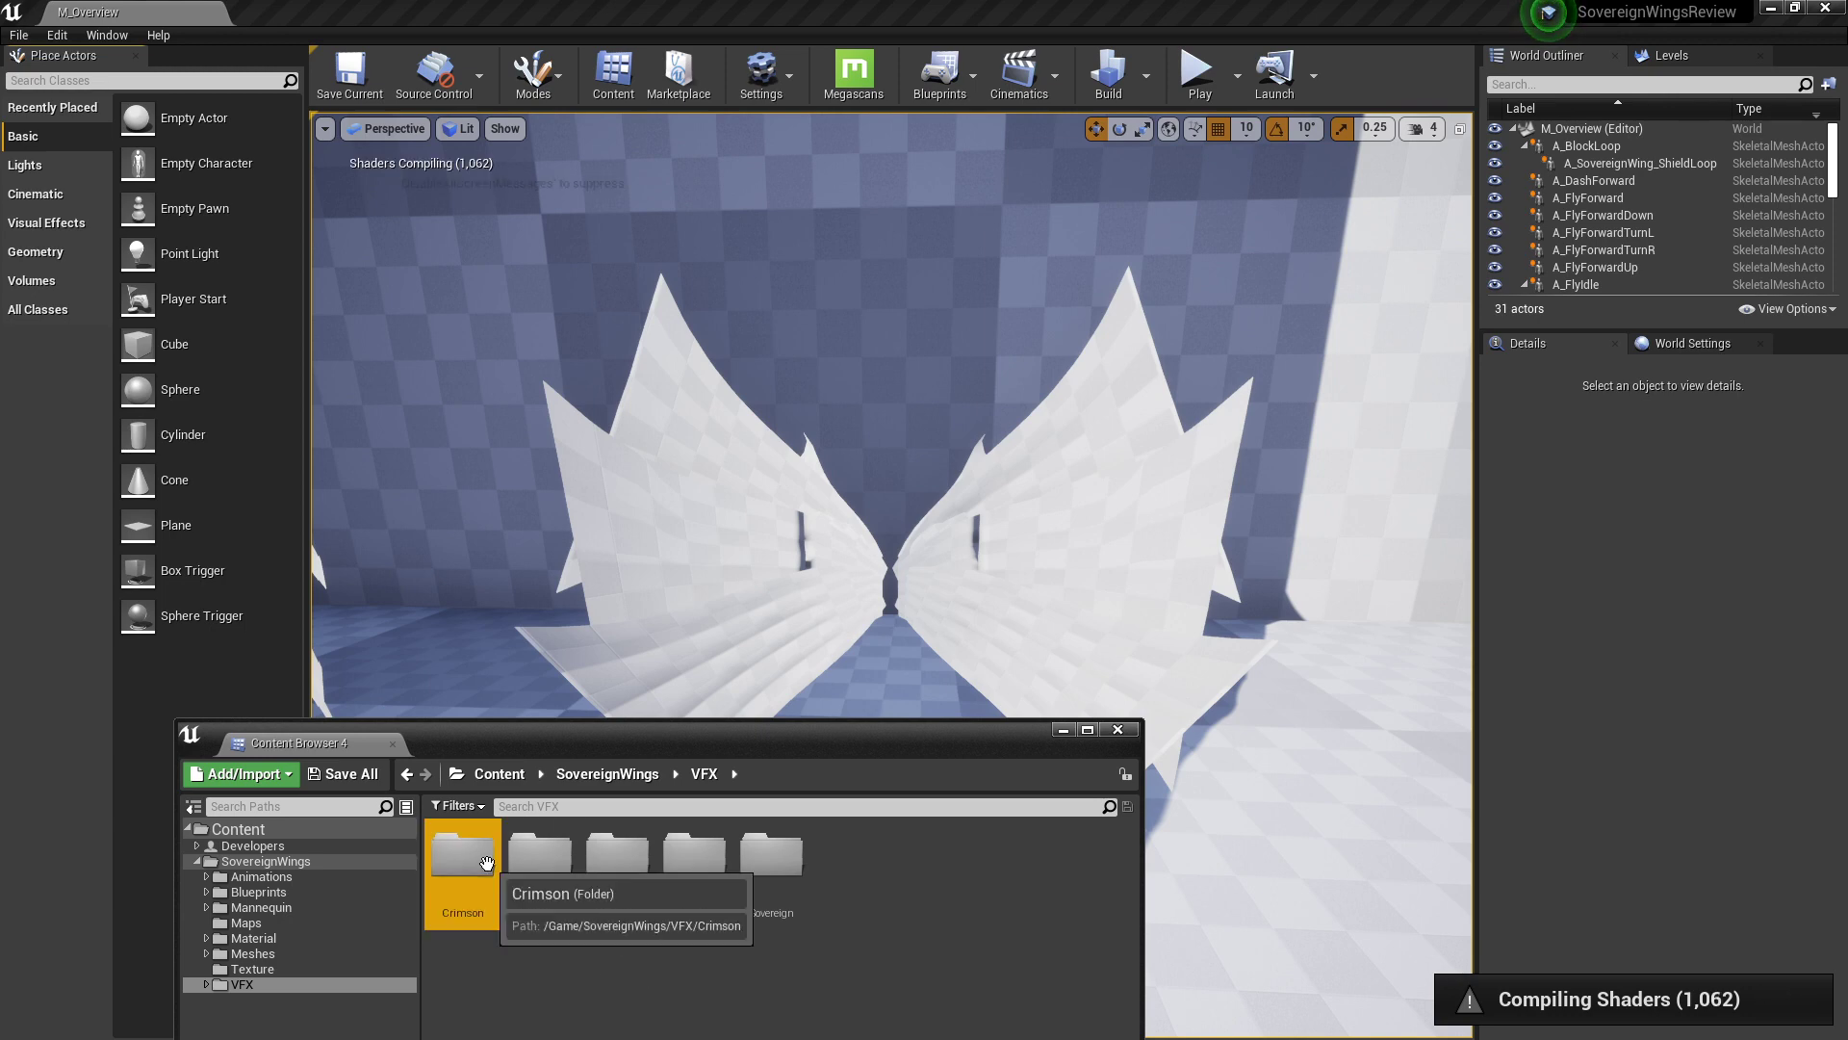
pyautogui.doubleClick(486, 861)
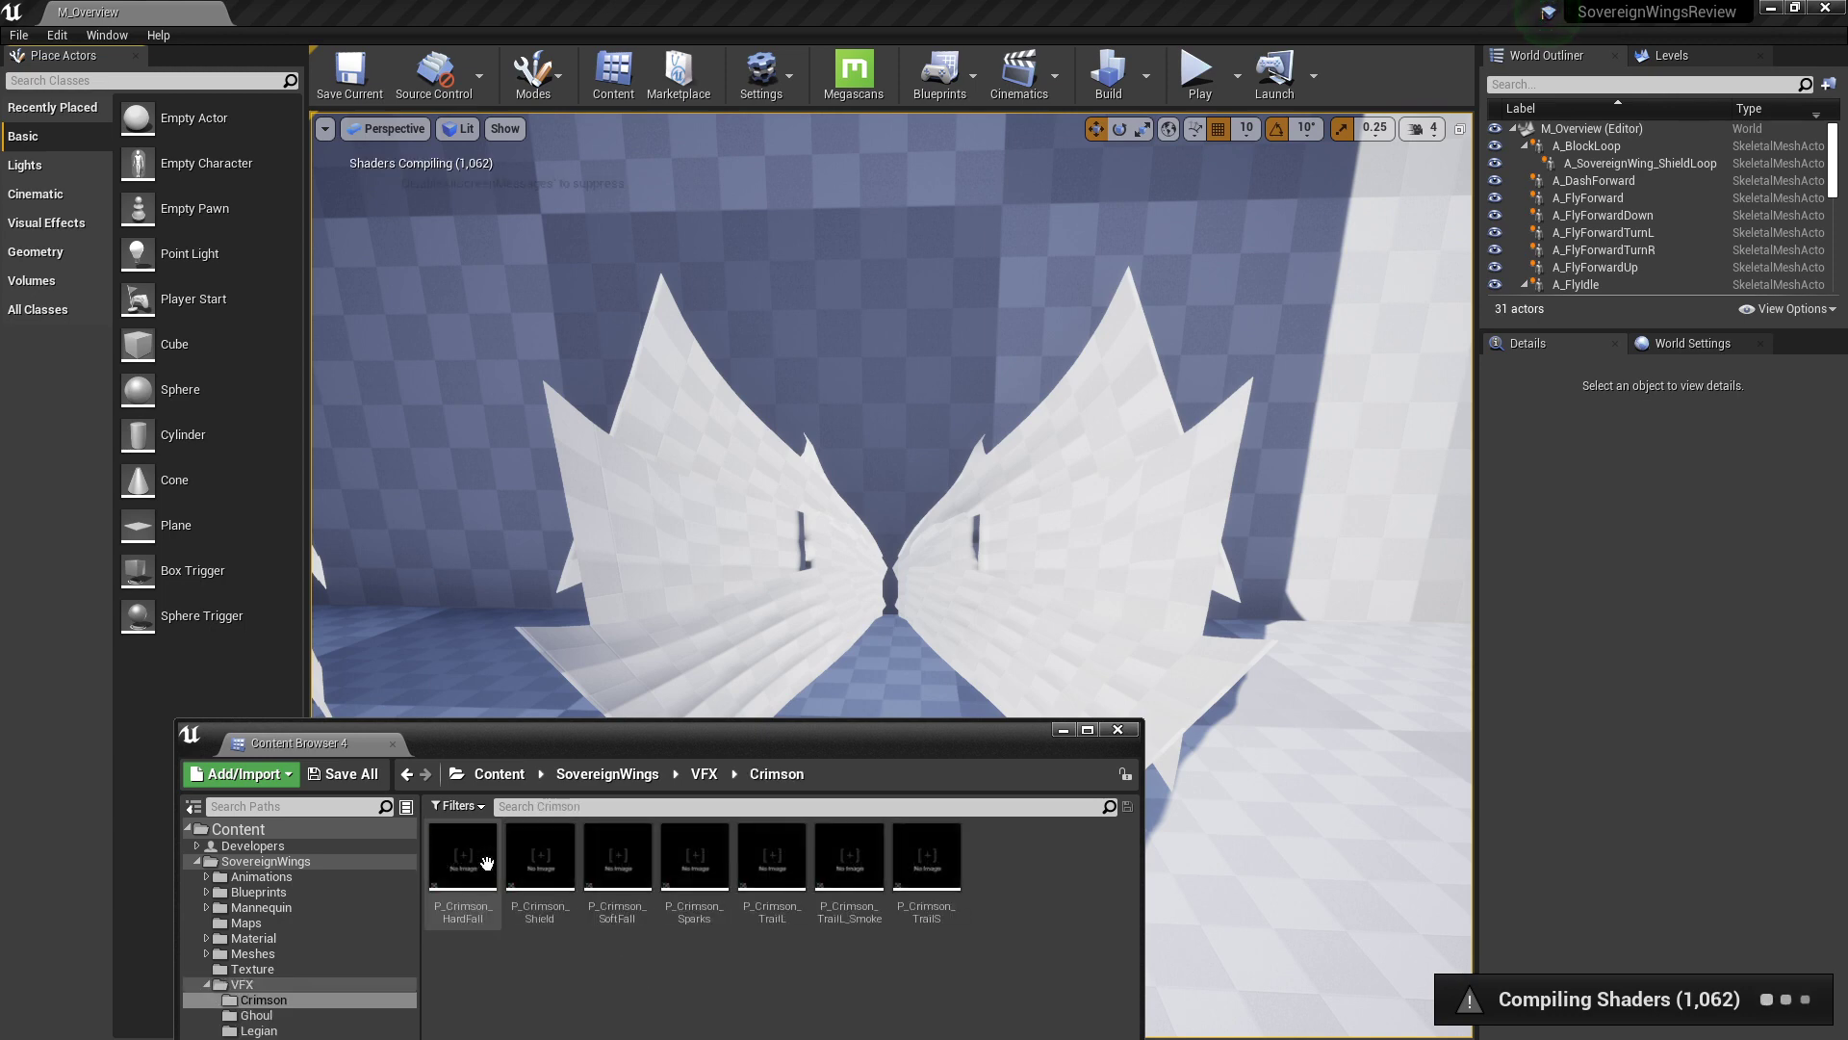
# Step: Open the SovereignWings Blueprints folder and review GM_Wings, BP_FlyingCharacter, BPI_FlyingMovementInterface and AC_FlyingMovementComponent
pyautogui.click(703, 774)
pyautogui.click(644, 773)
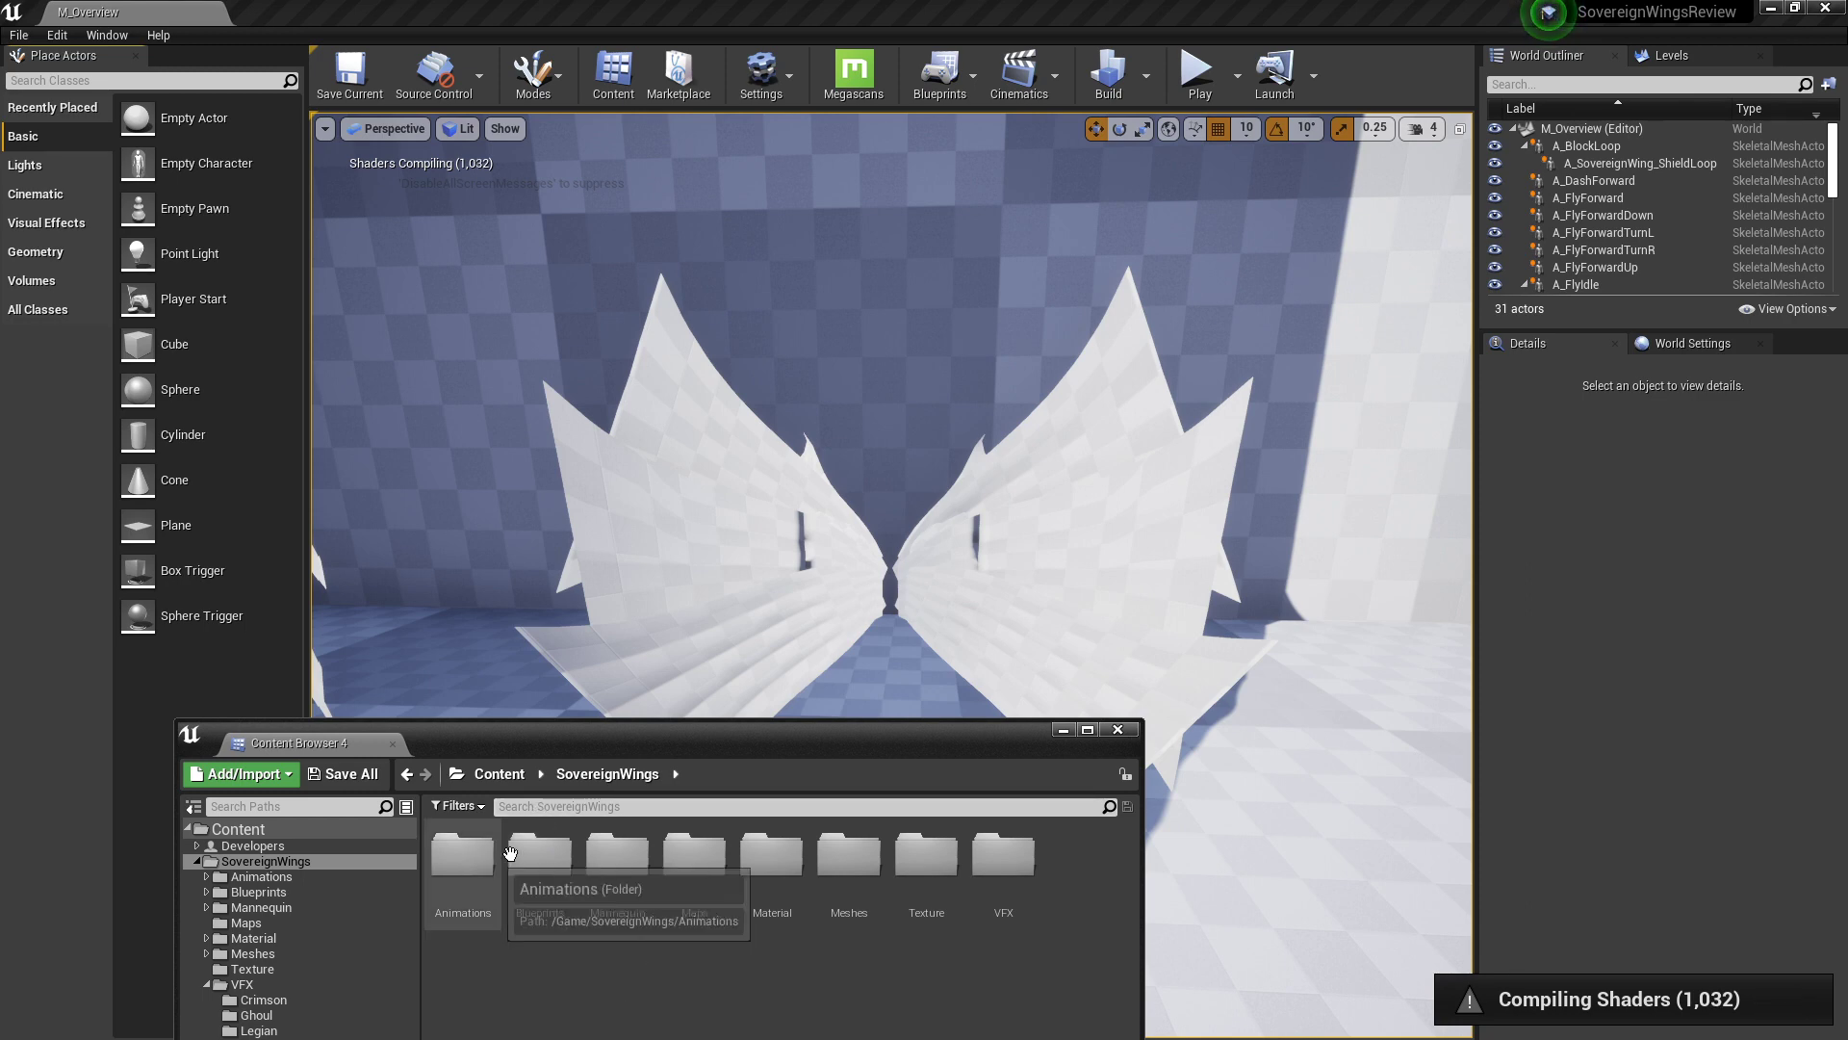
pyautogui.doubleClick(540, 857)
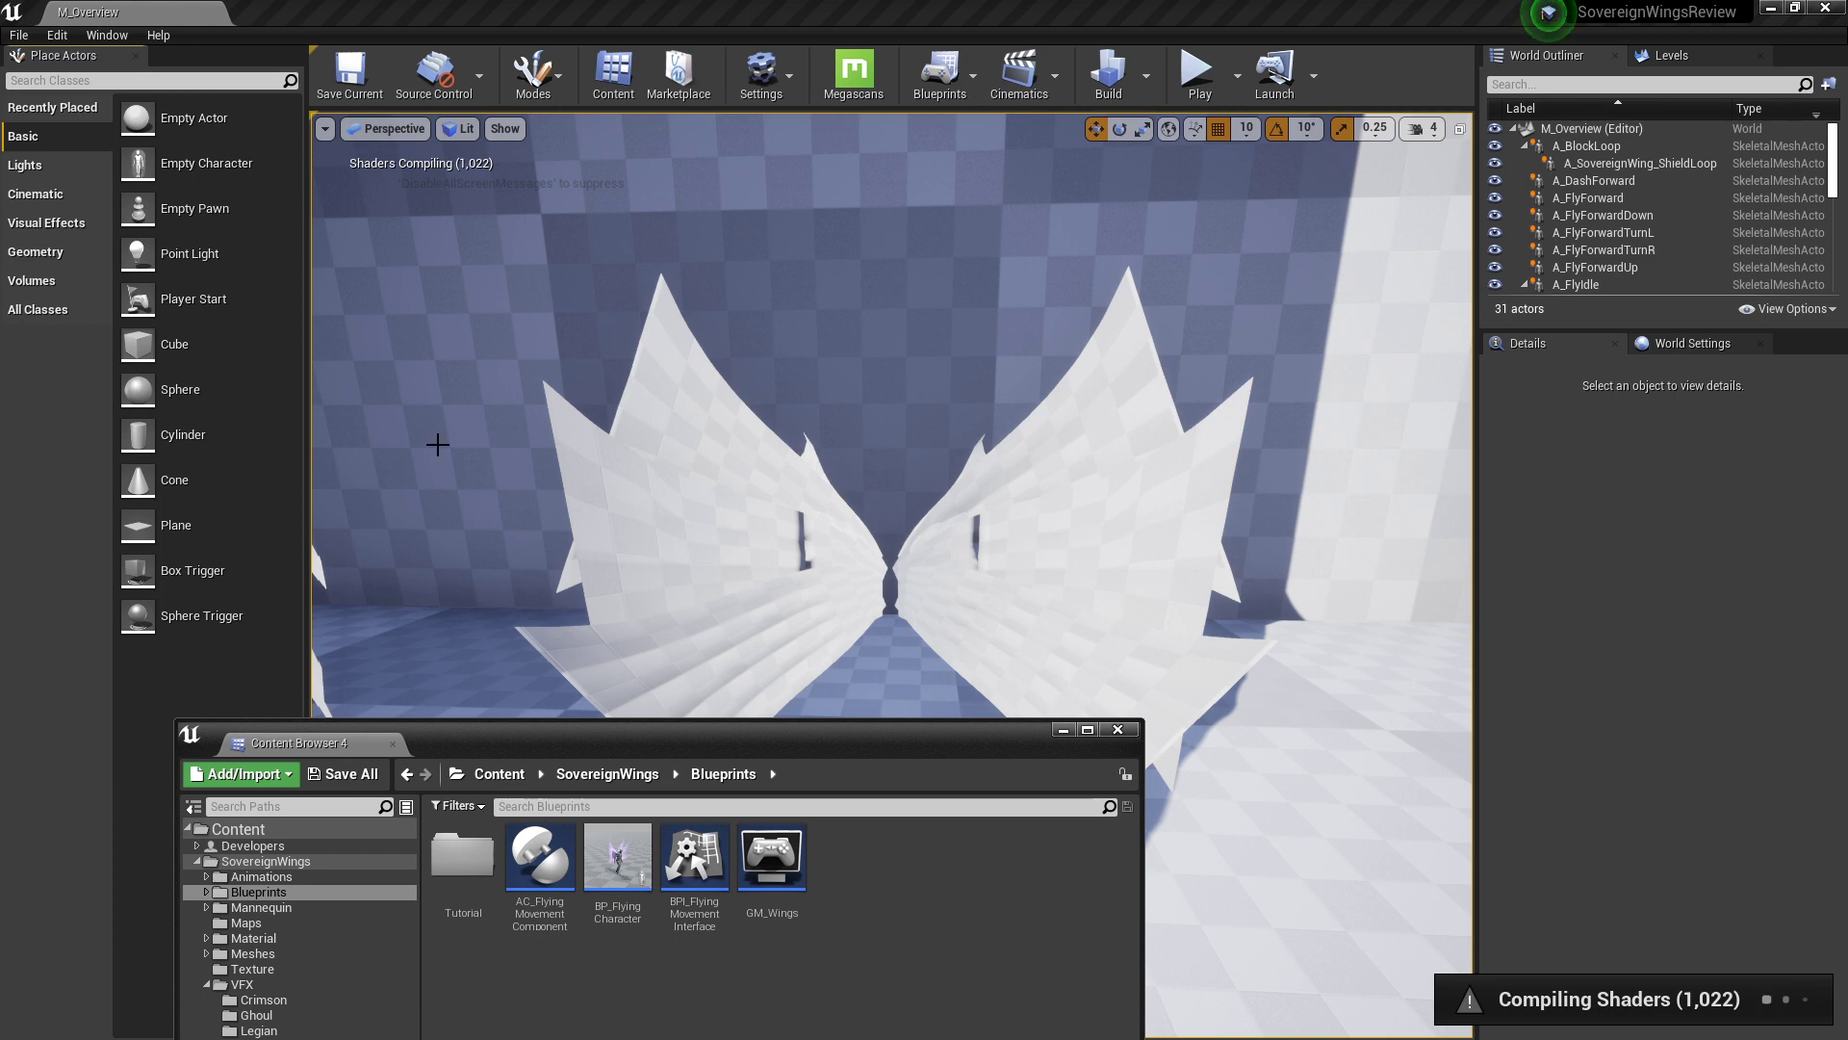
pyautogui.click(794, 900)
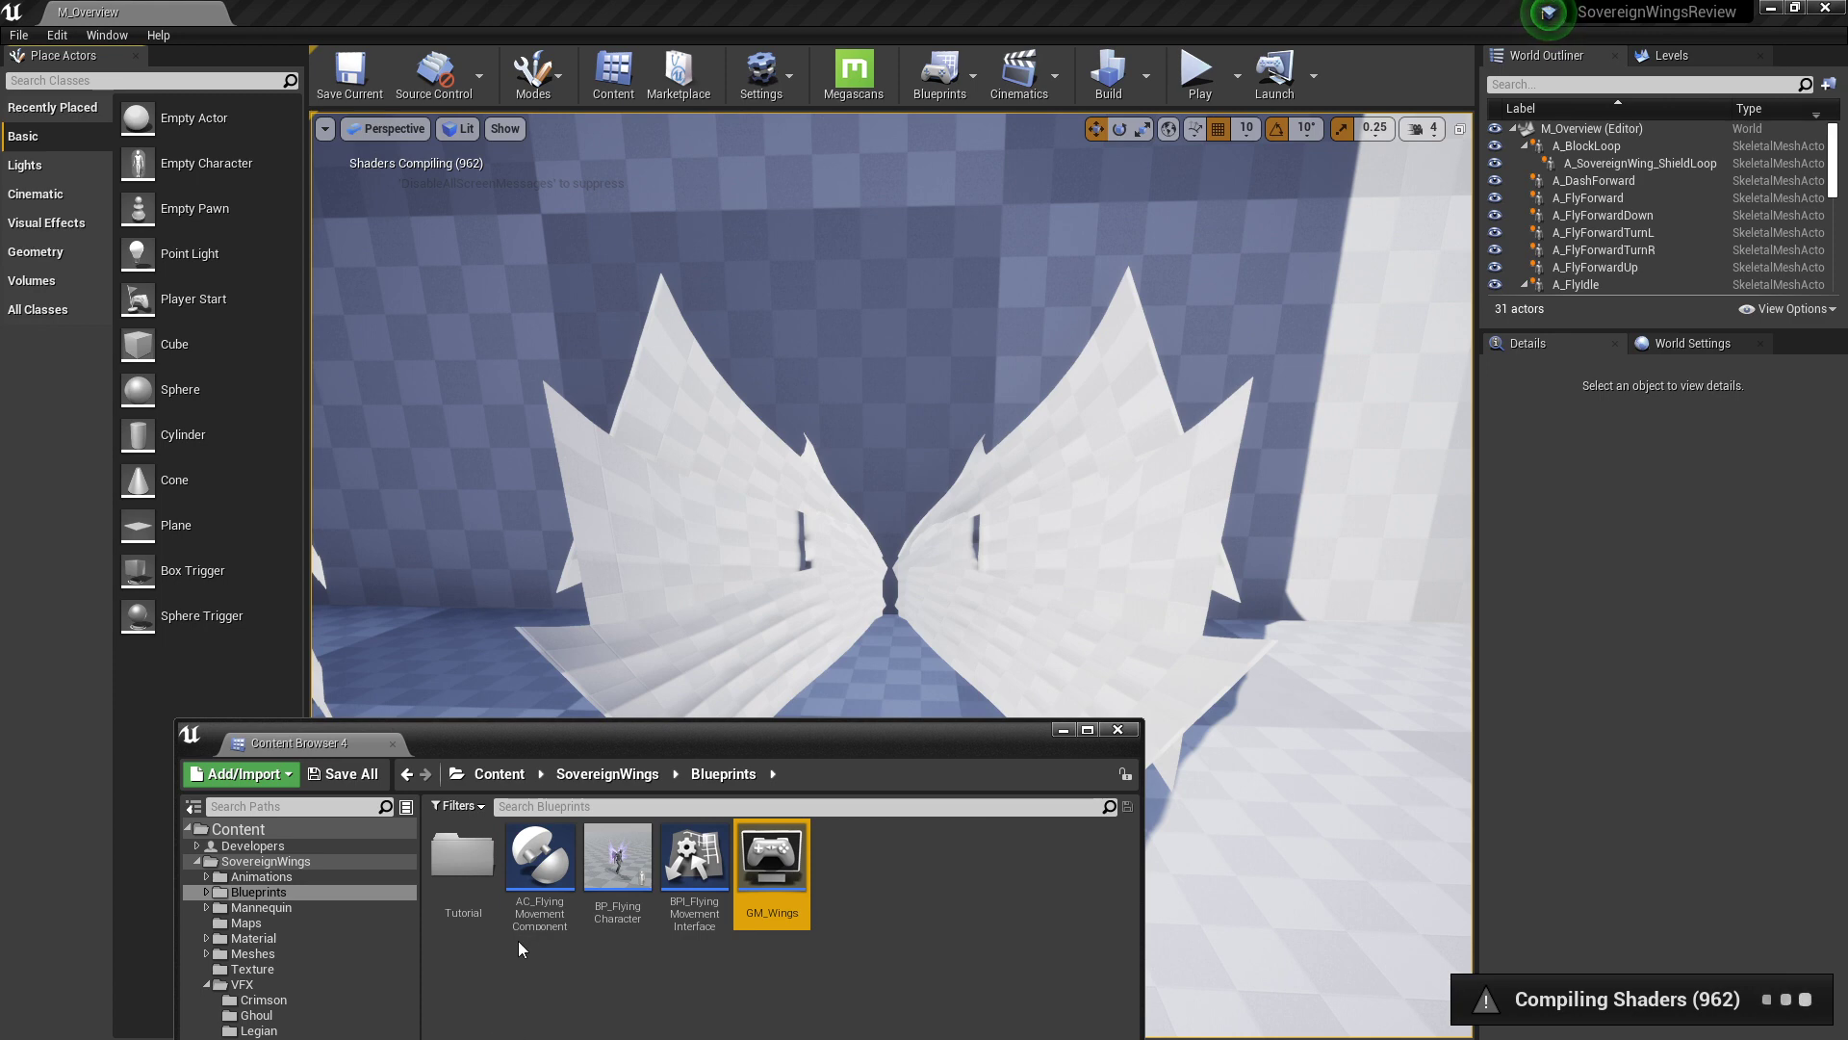
pyautogui.click(610, 857)
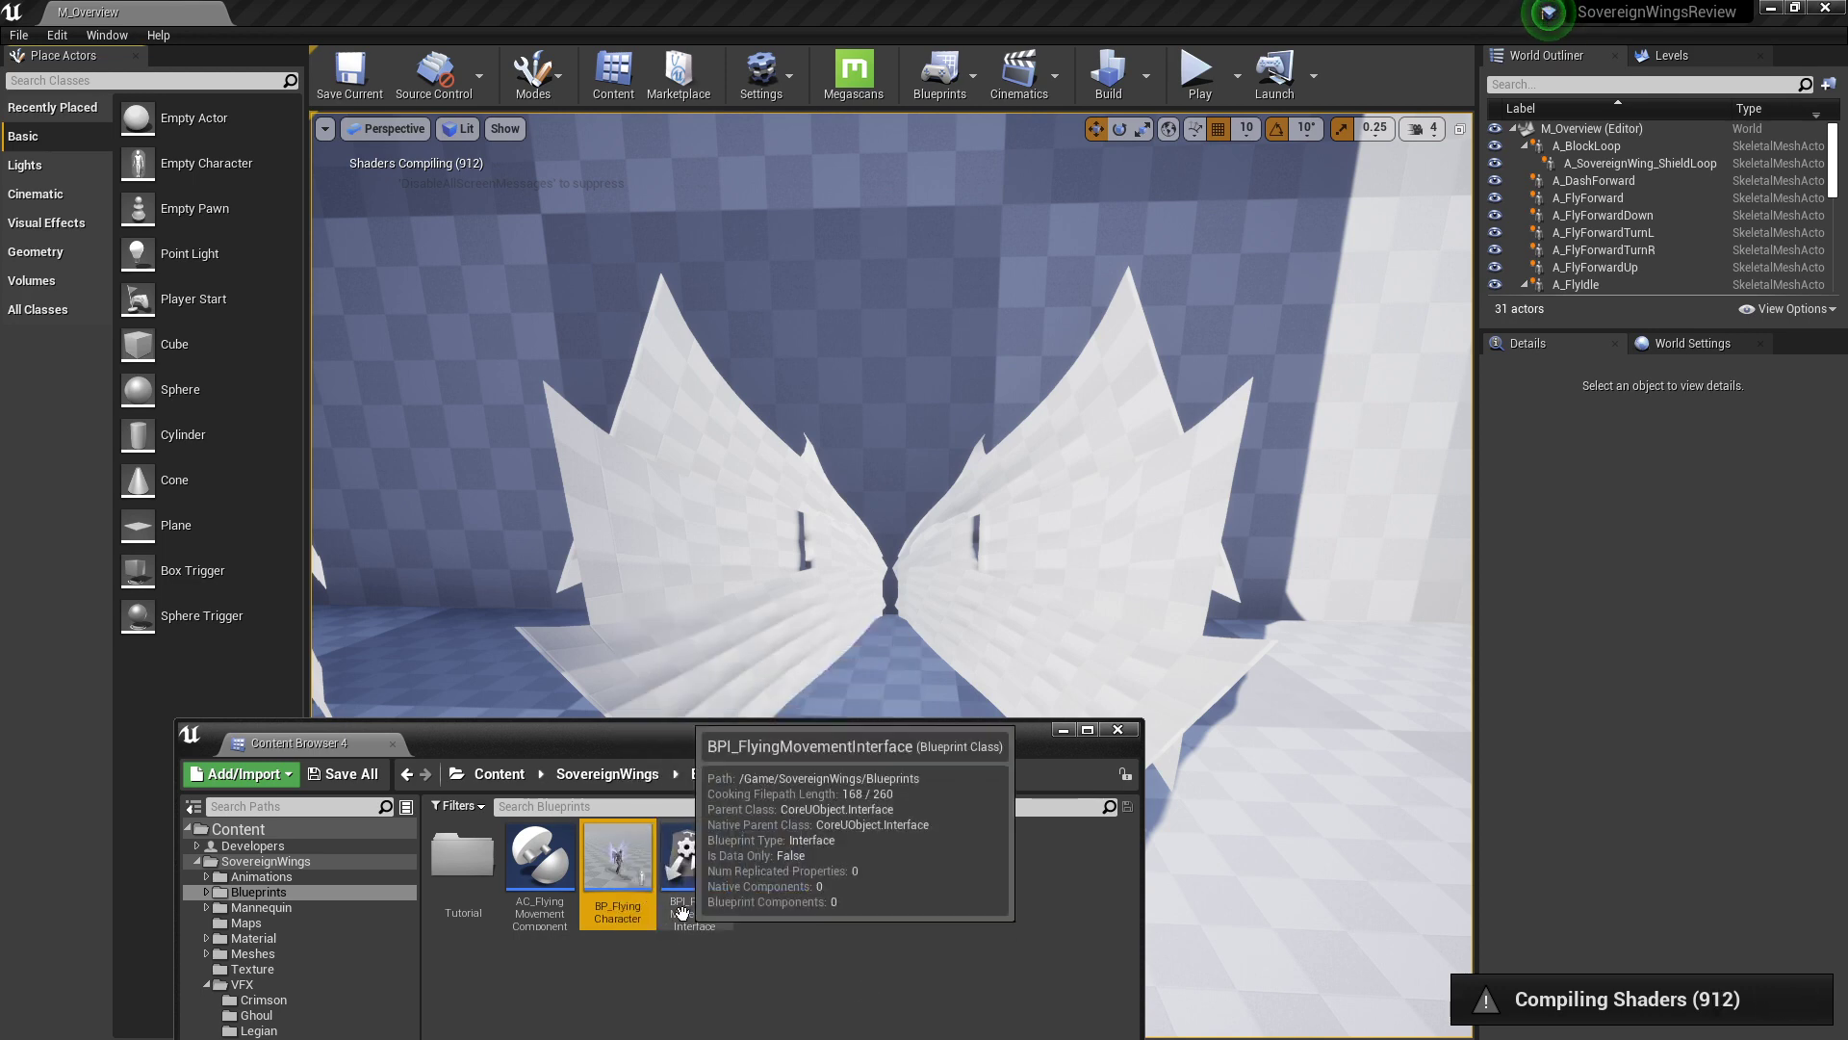
pyautogui.click(722, 835)
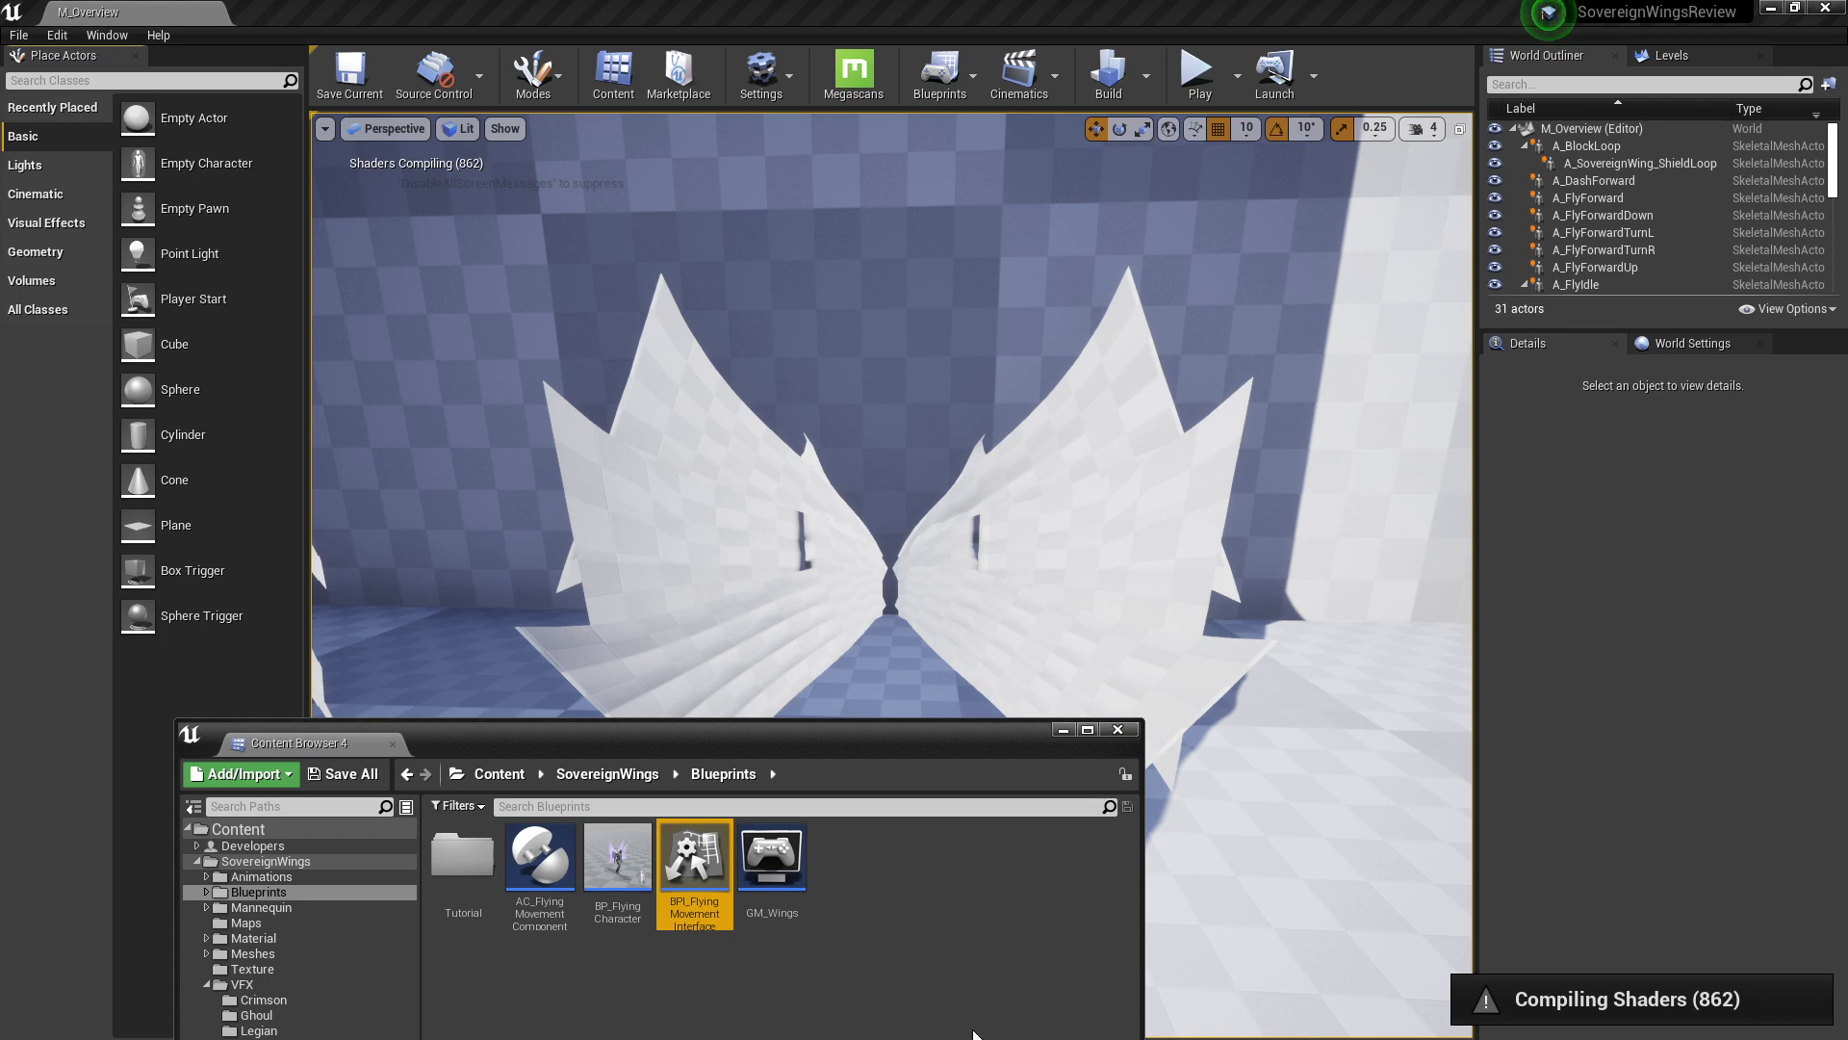
pyautogui.click(549, 860)
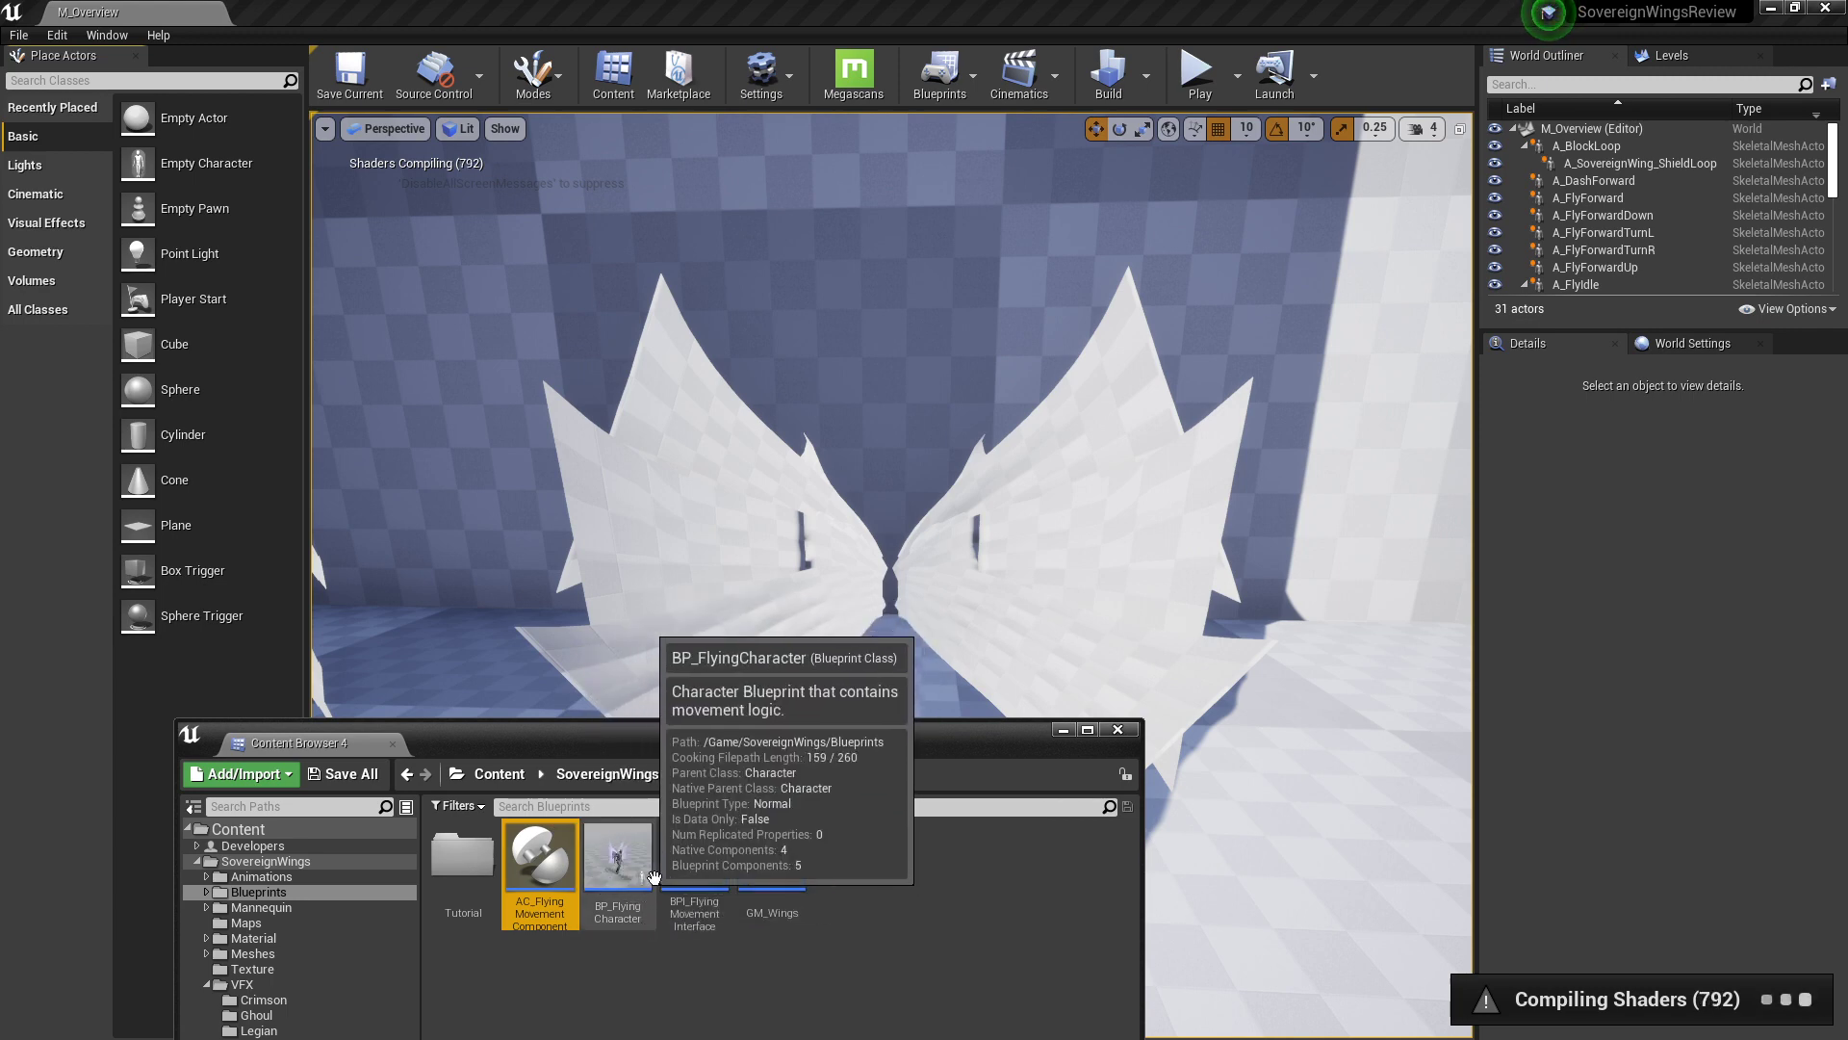
# Step: Launch the BPT_Overview tutorial from the Blueprints Tutorial folder and advance it to the stage on required components
pyautogui.scroll(-5, 500, 643)
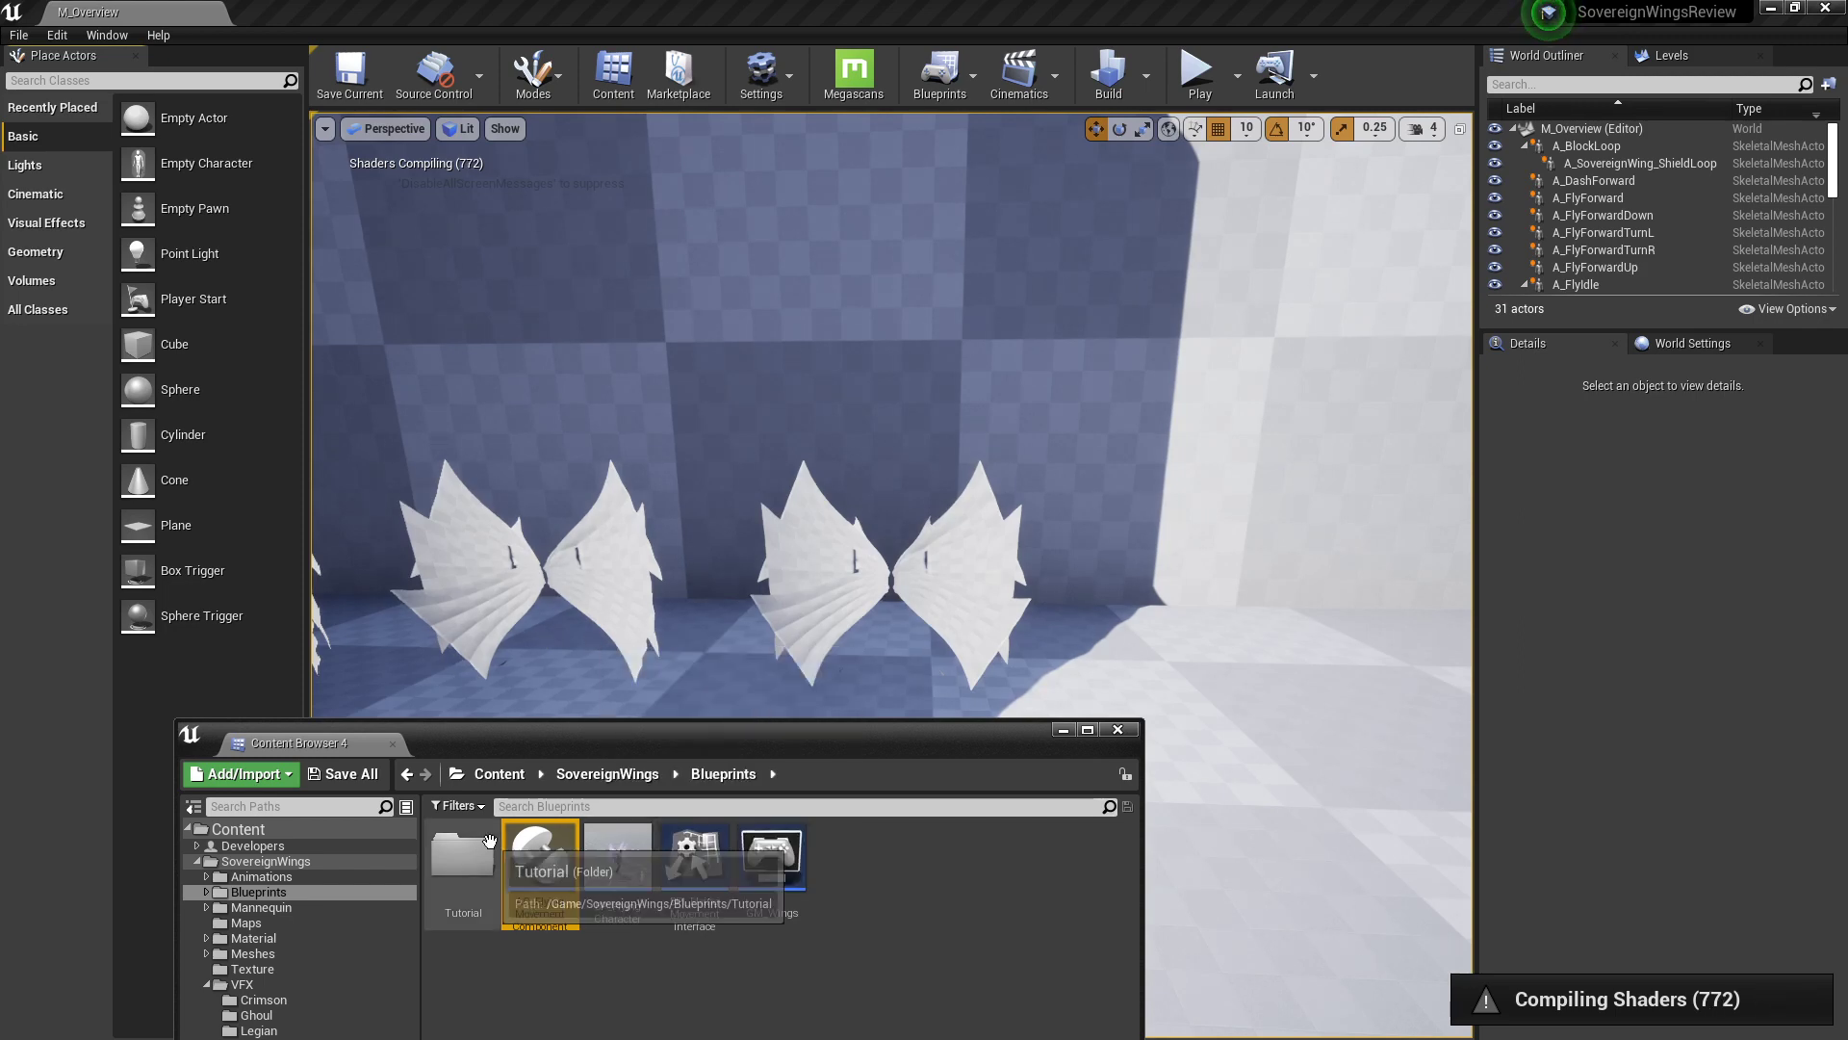
pyautogui.doubleClick(462, 854)
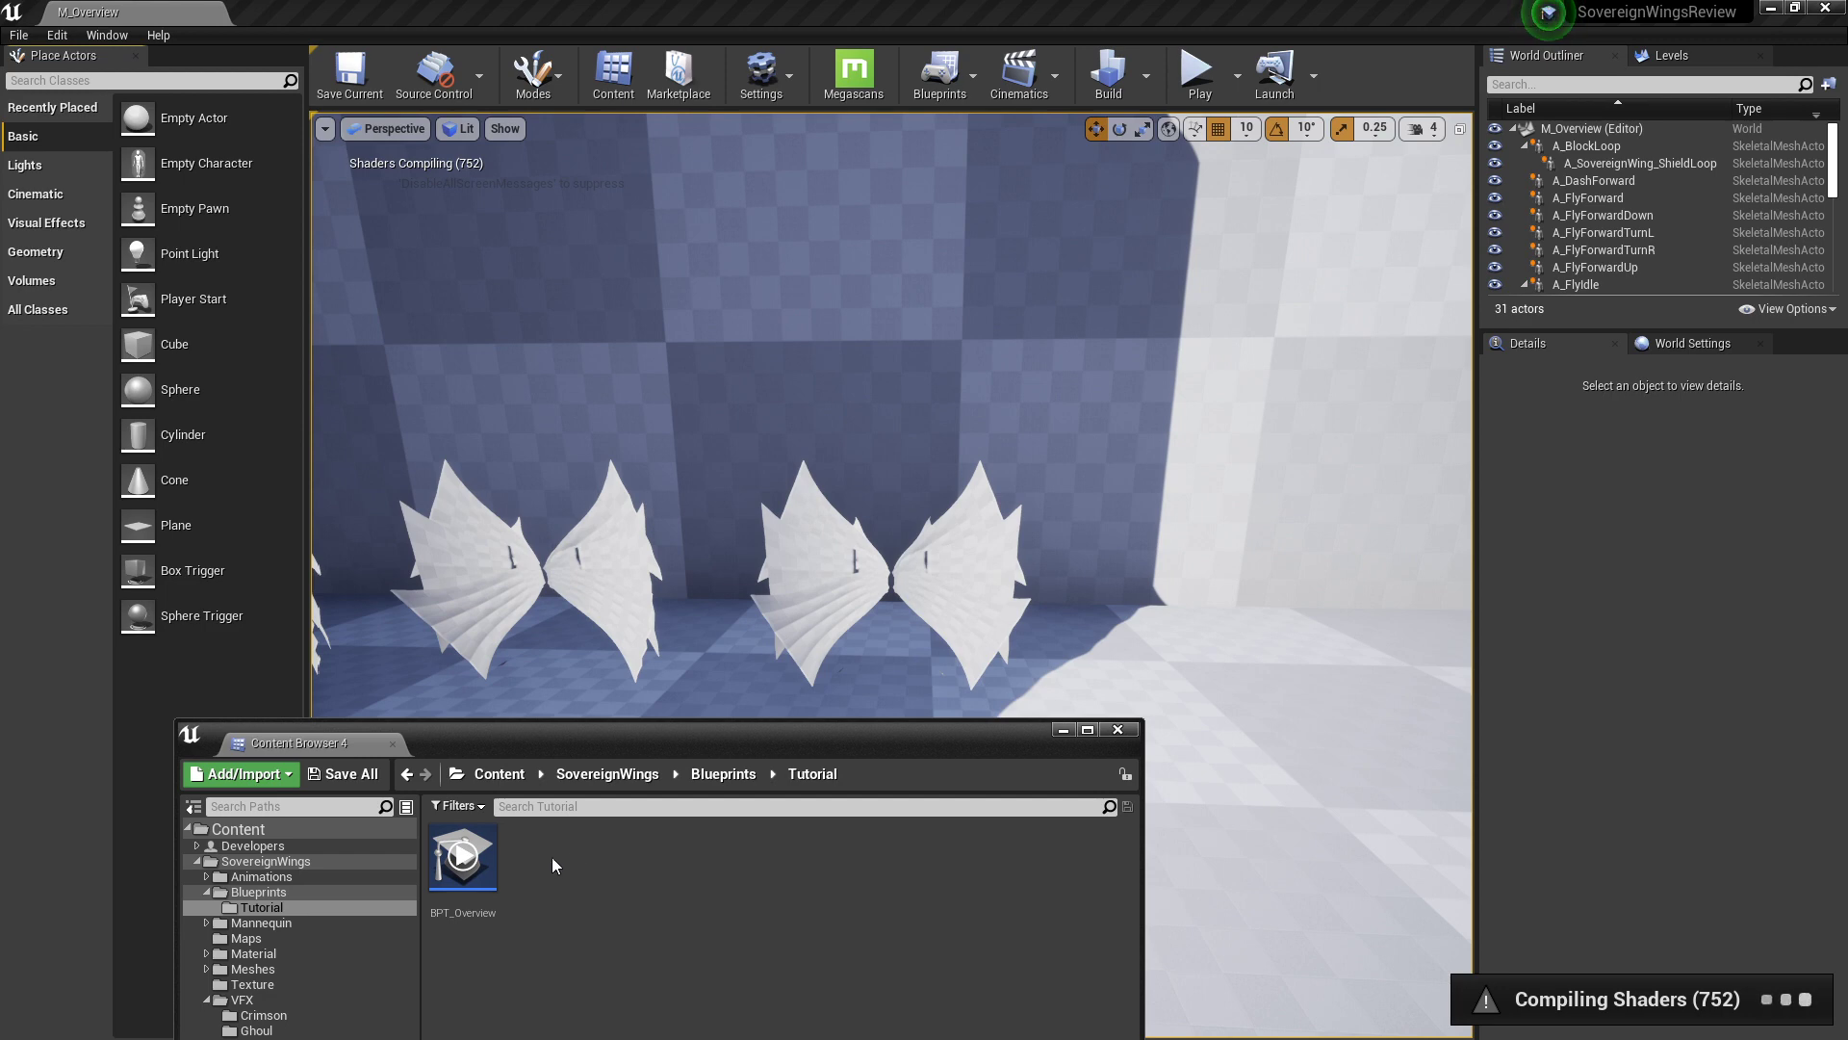
pyautogui.click(466, 859)
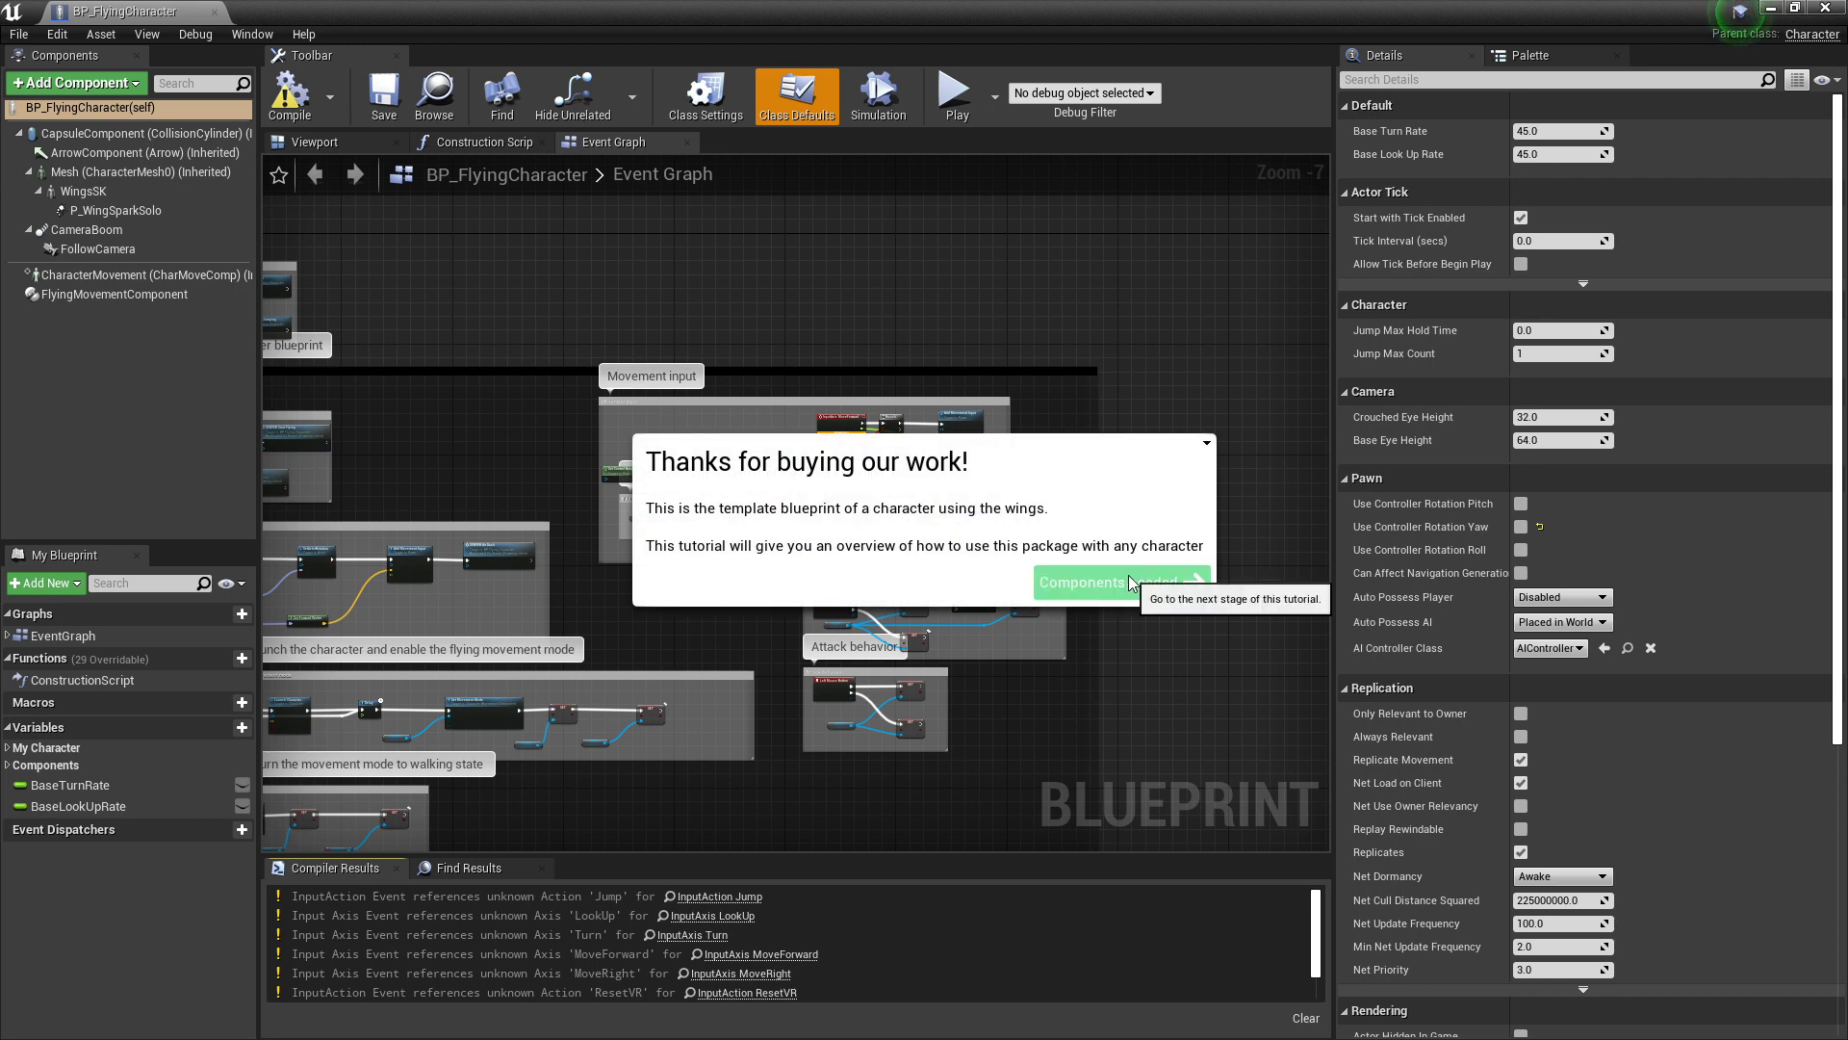
pyautogui.click(1192, 582)
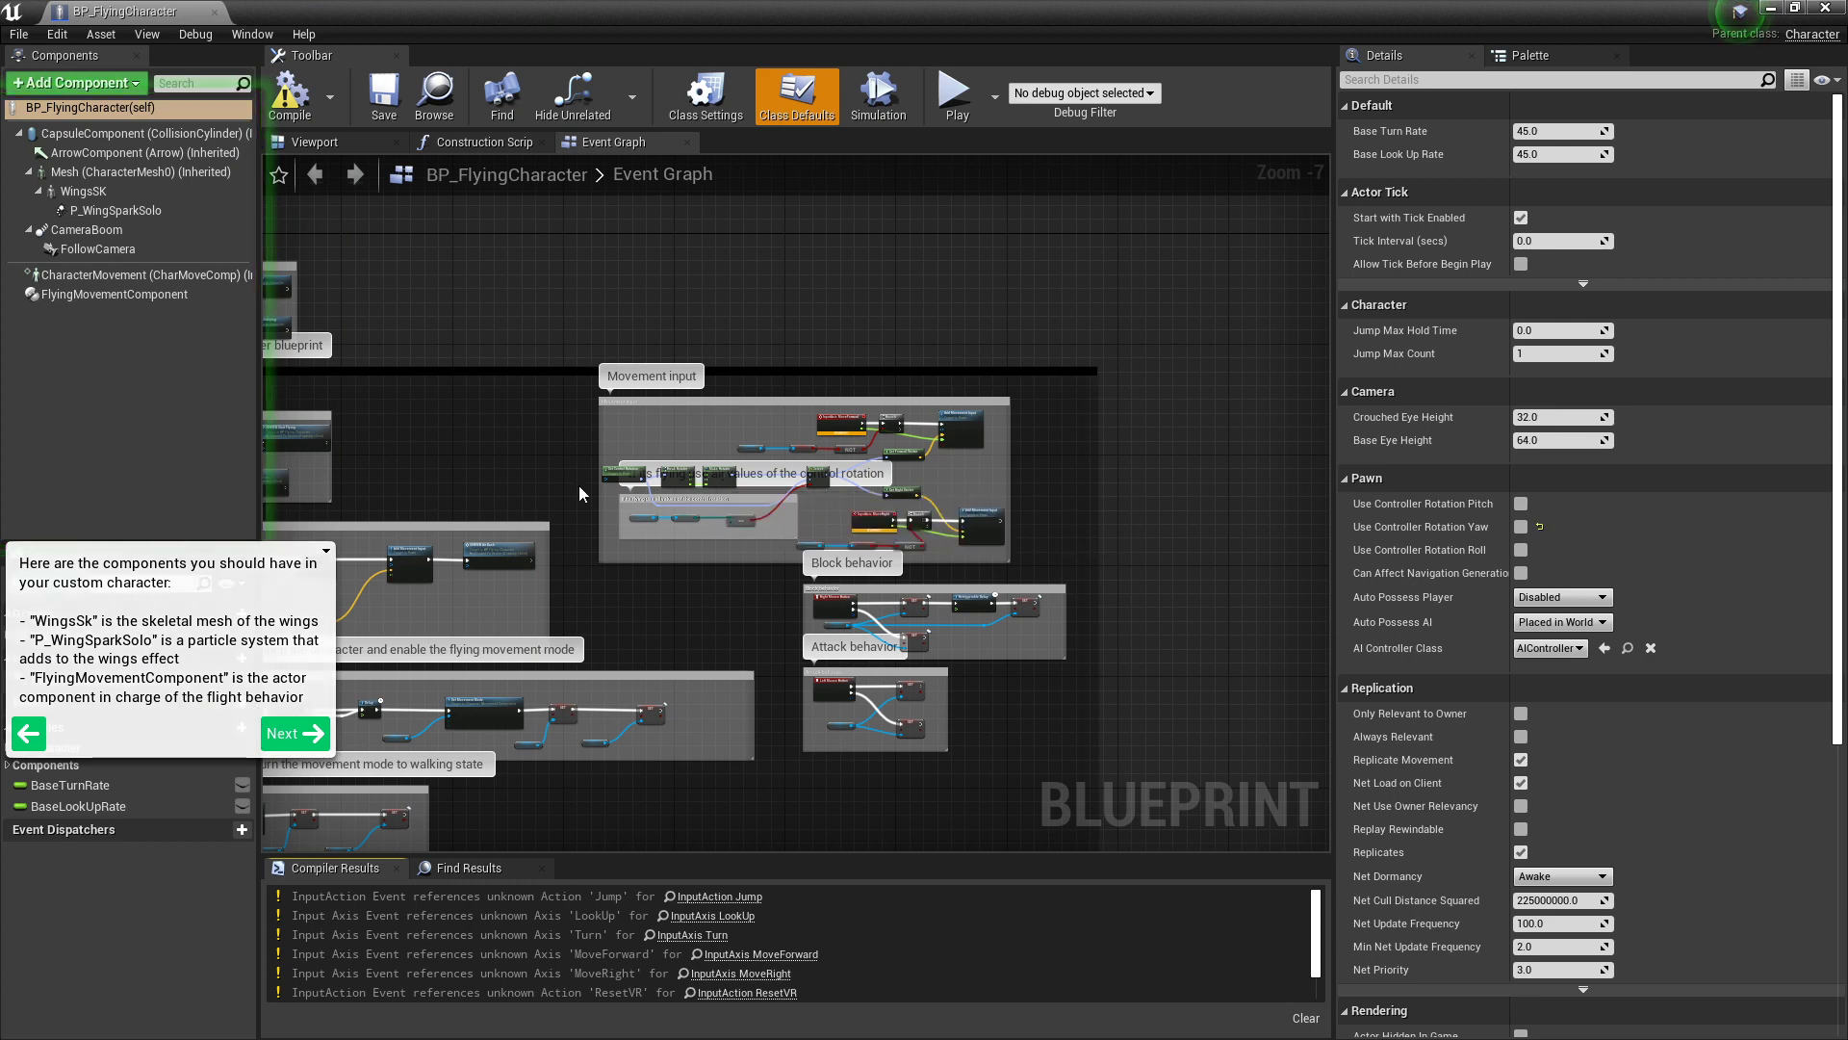
# Step: Examine the capsule, arrow and character mesh components of BP_FlyingCharacter
pyautogui.click(130, 134)
pyautogui.click(132, 192)
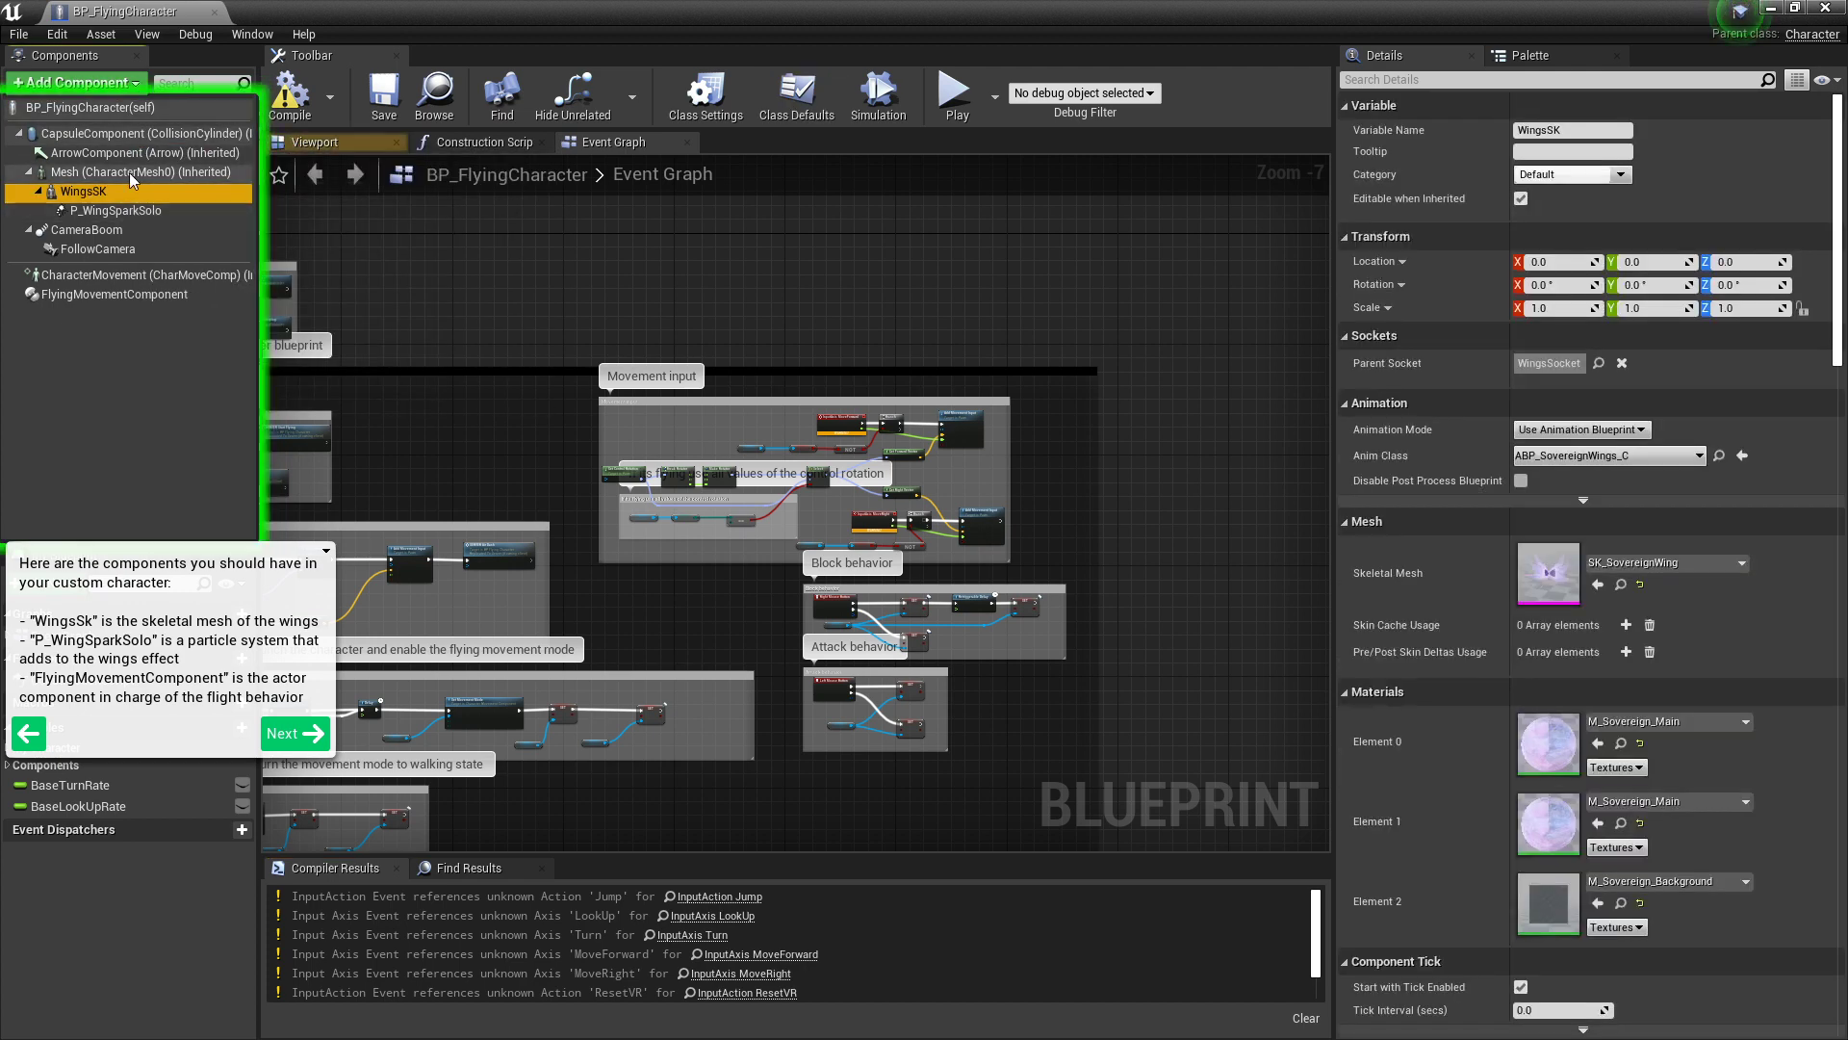
pyautogui.click(135, 152)
pyautogui.click(140, 134)
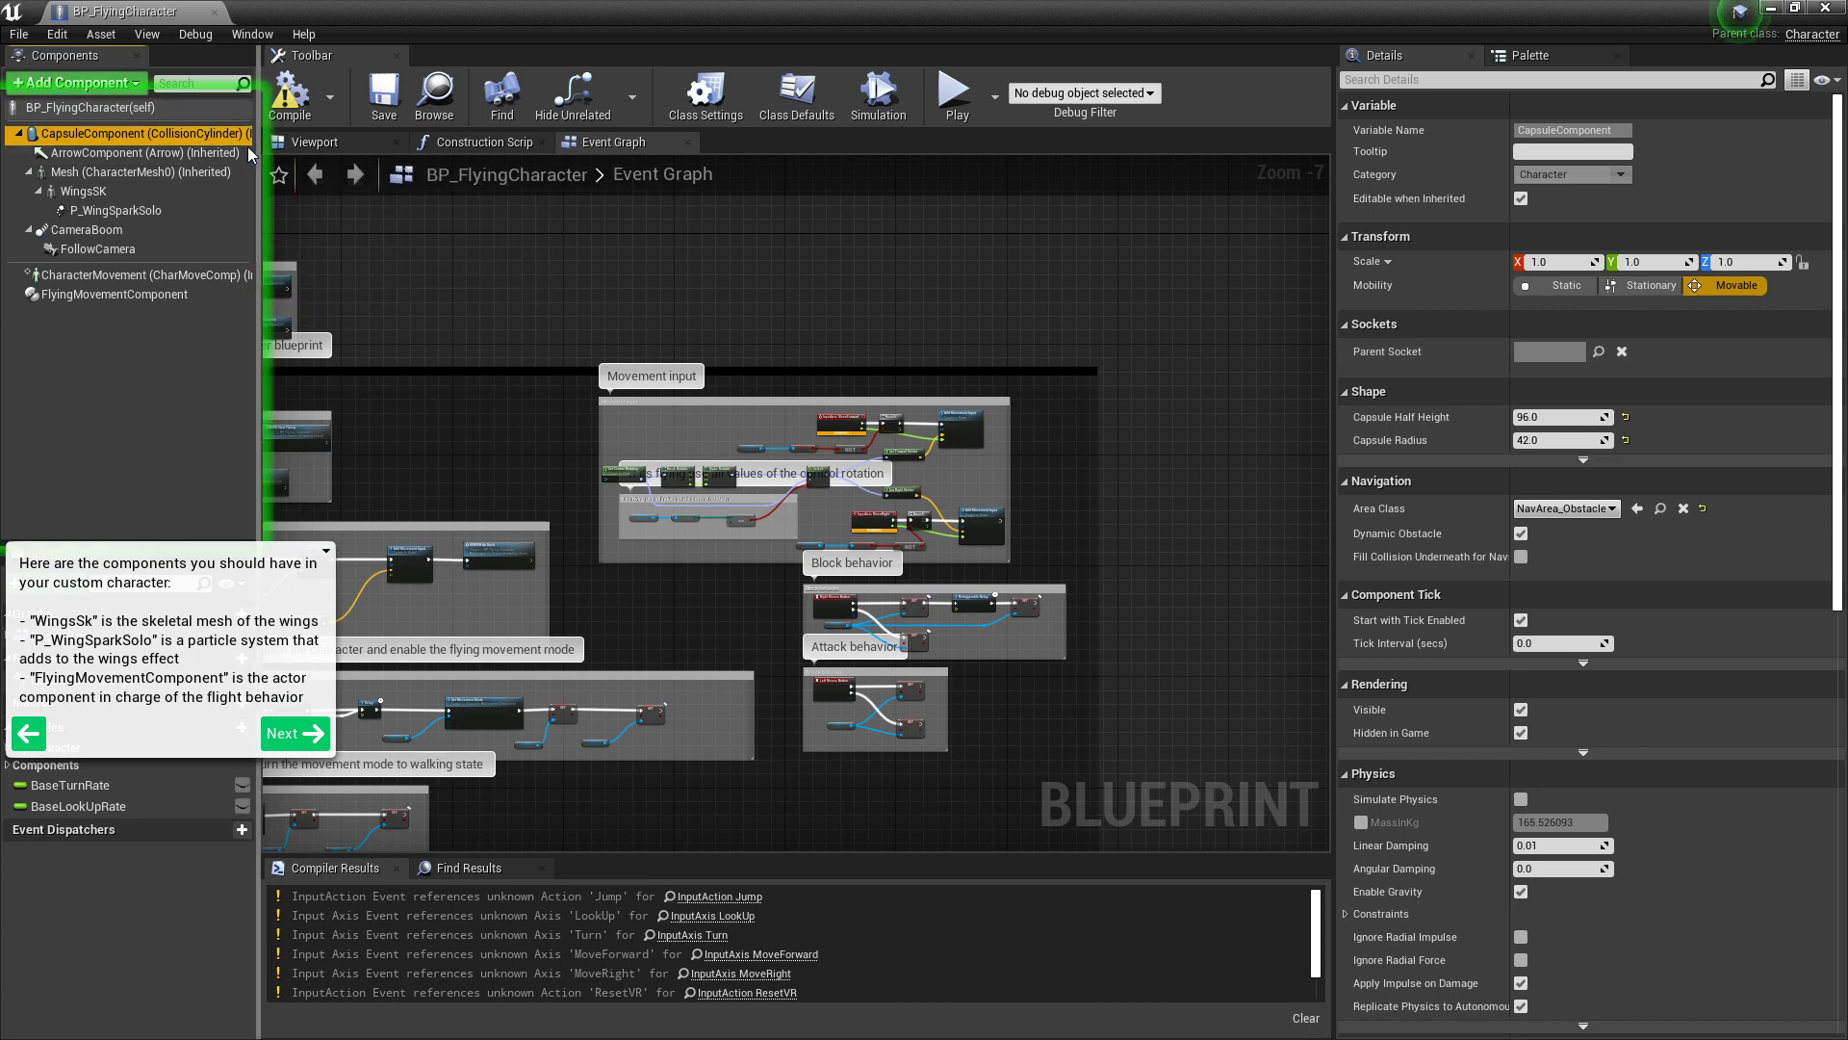
pyautogui.click(207, 153)
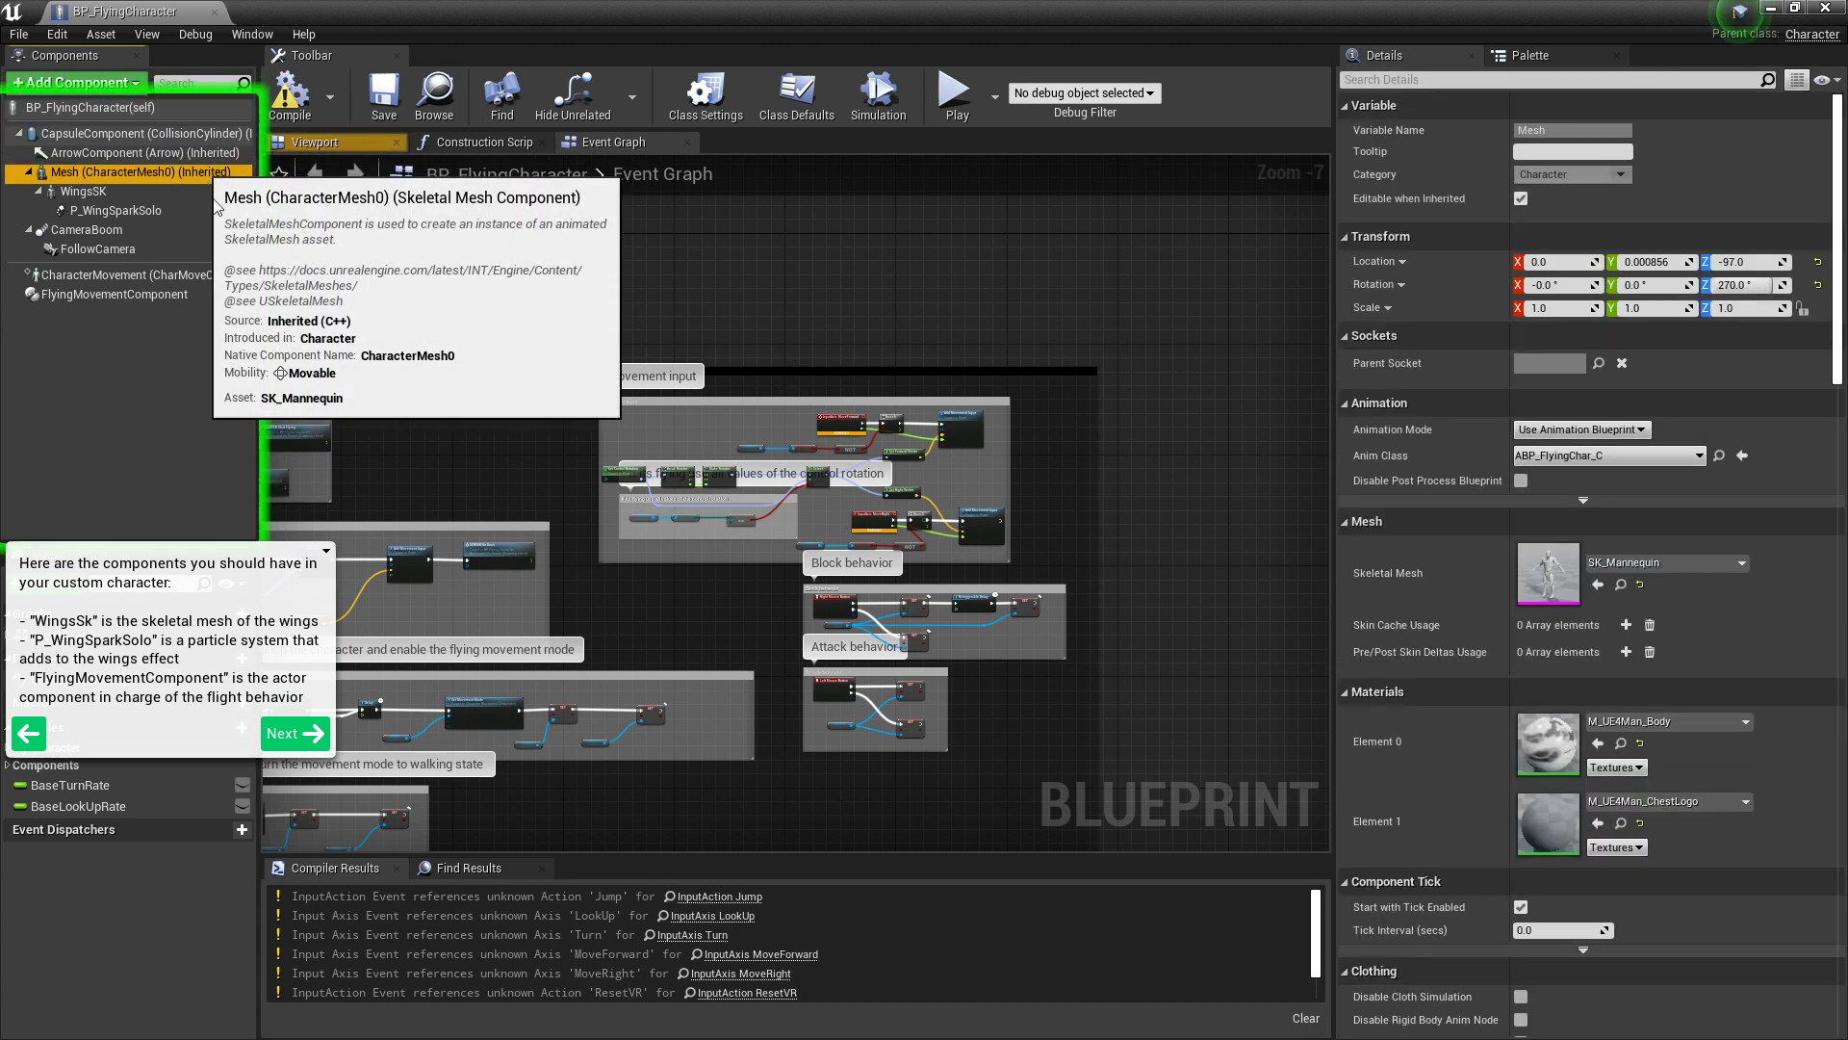
pyautogui.click(208, 274)
pyautogui.click(187, 174)
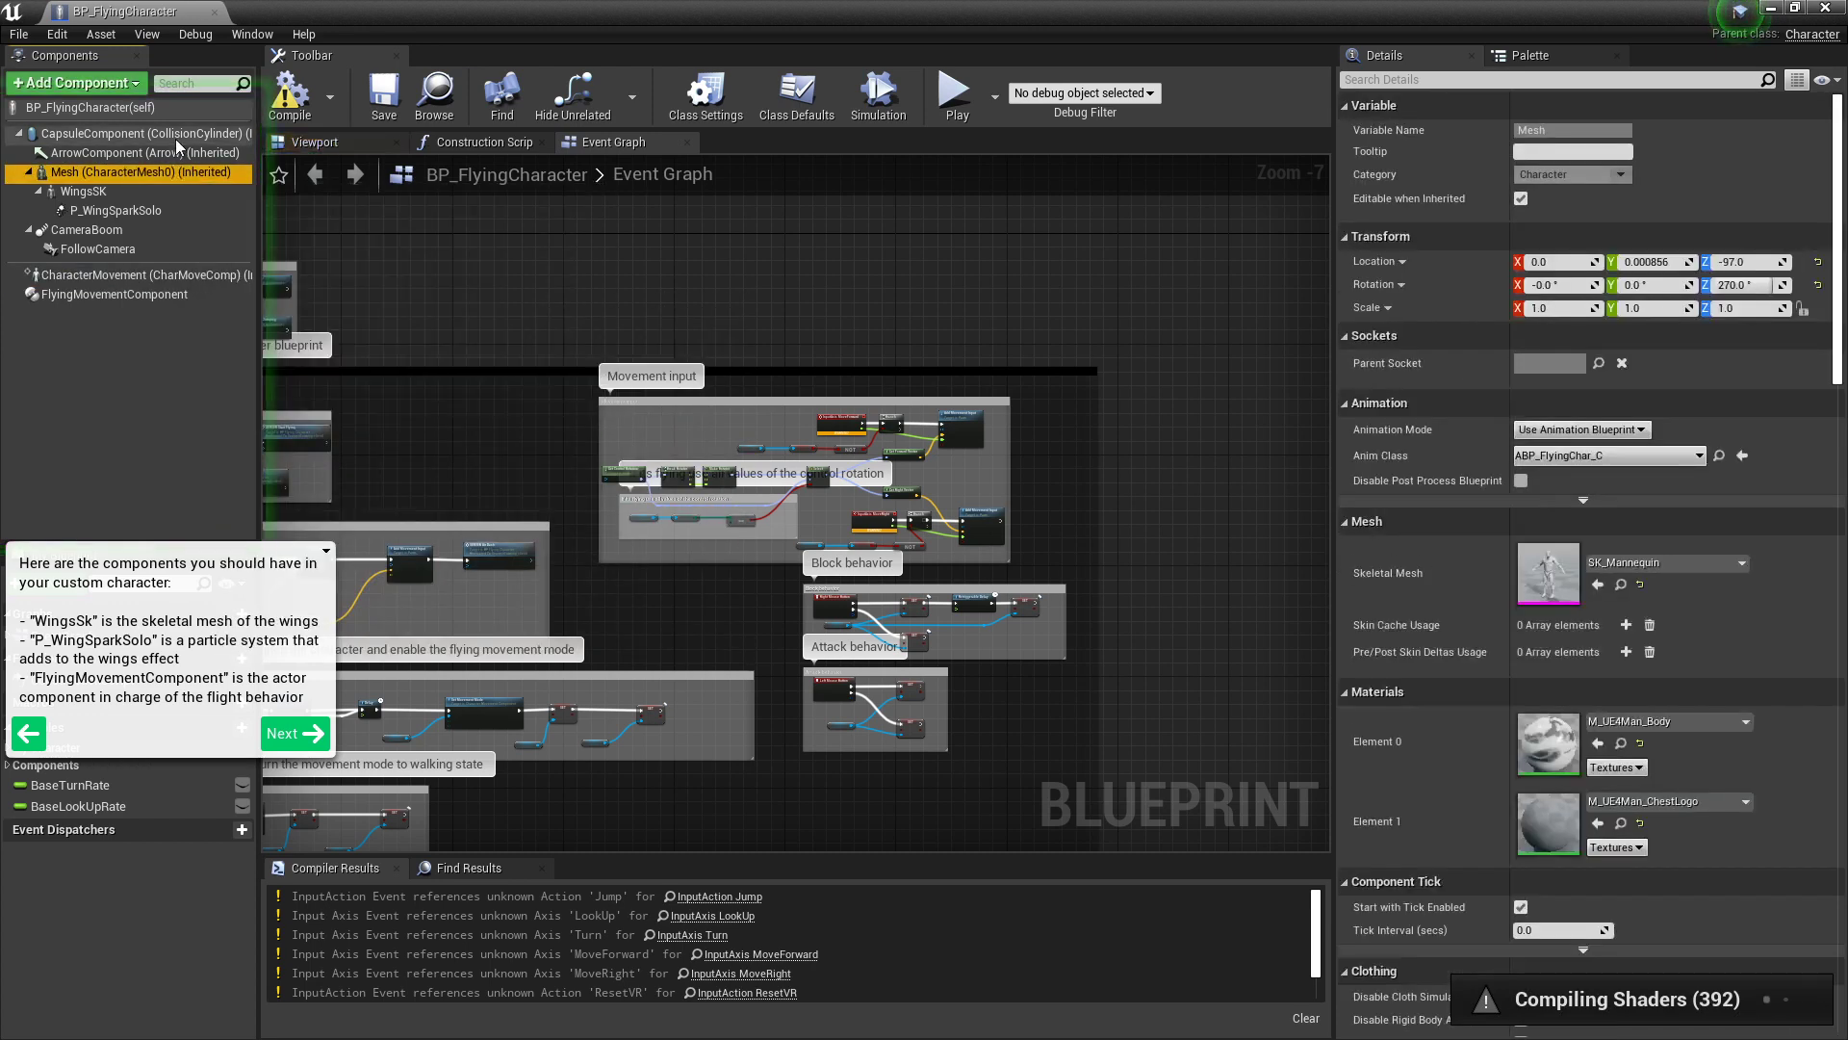
pyautogui.click(175, 139)
pyautogui.click(175, 157)
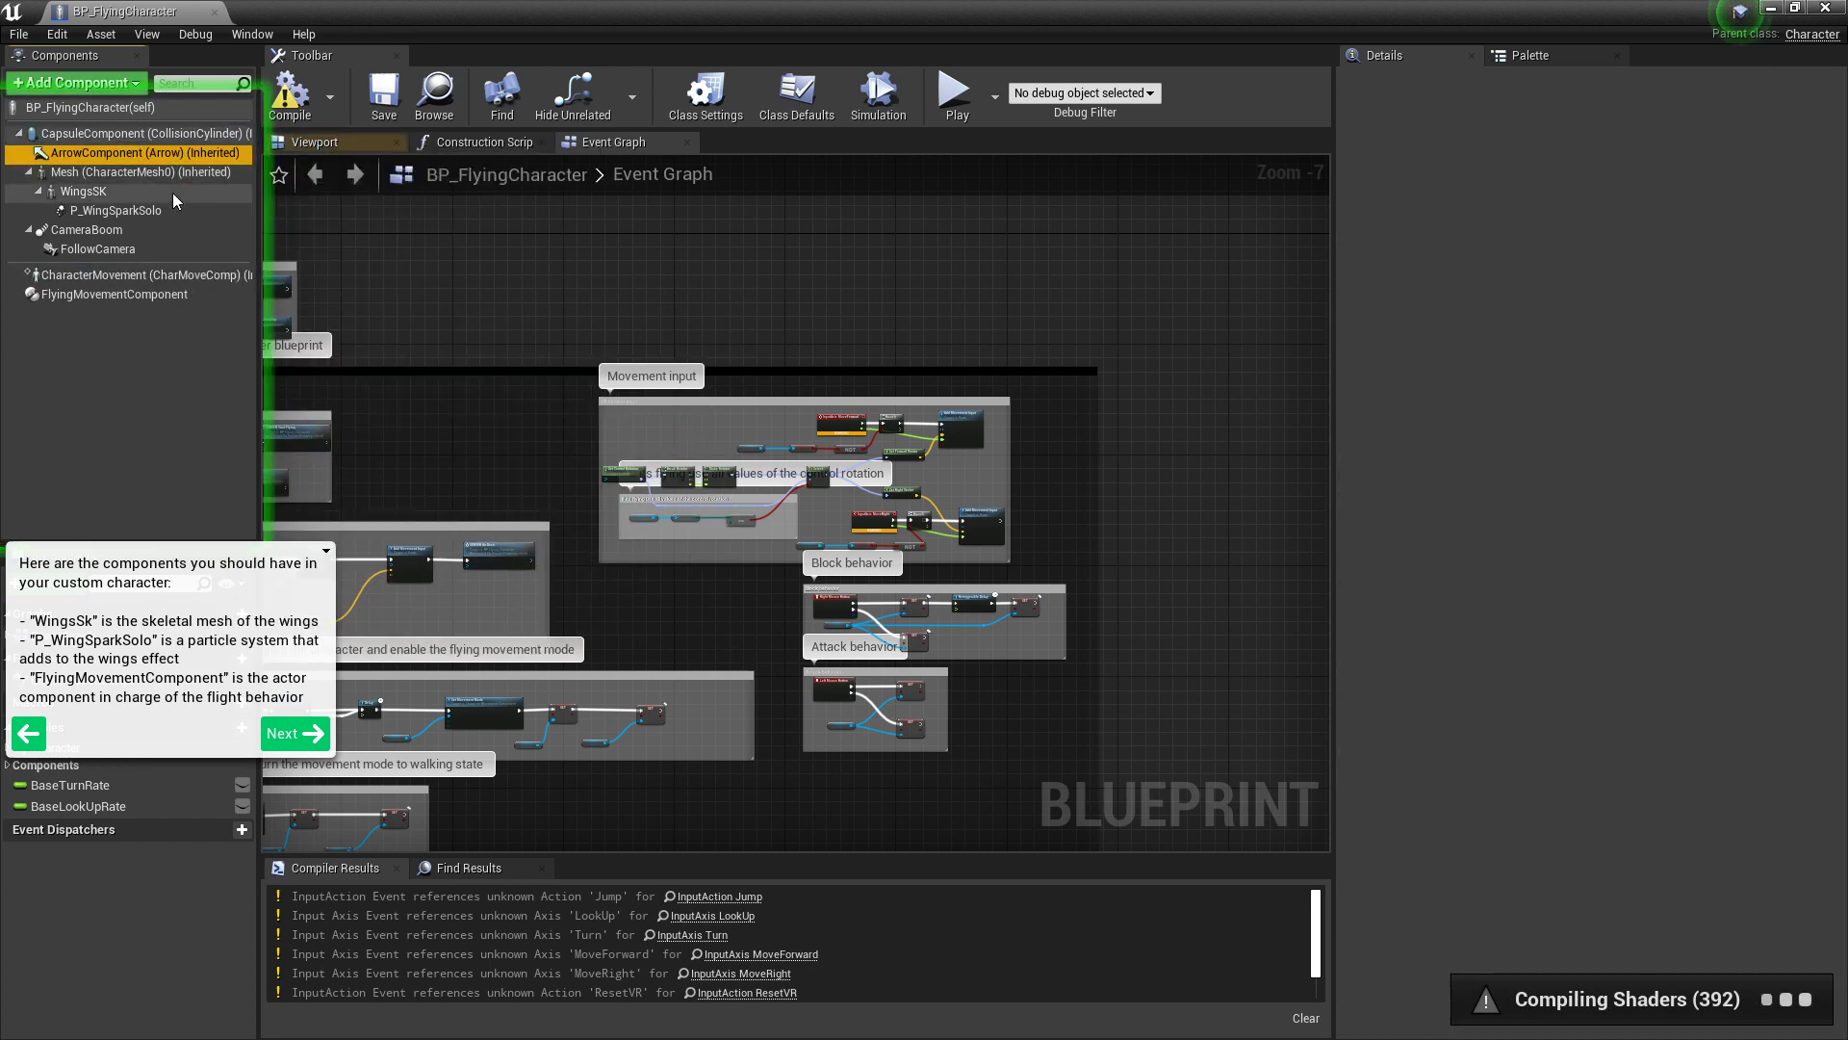
# Step: Examine the WingsSK mesh, the P_WingSparkSolo particle system and the CameraBoom and FollowCamera components
pyautogui.click(116, 192)
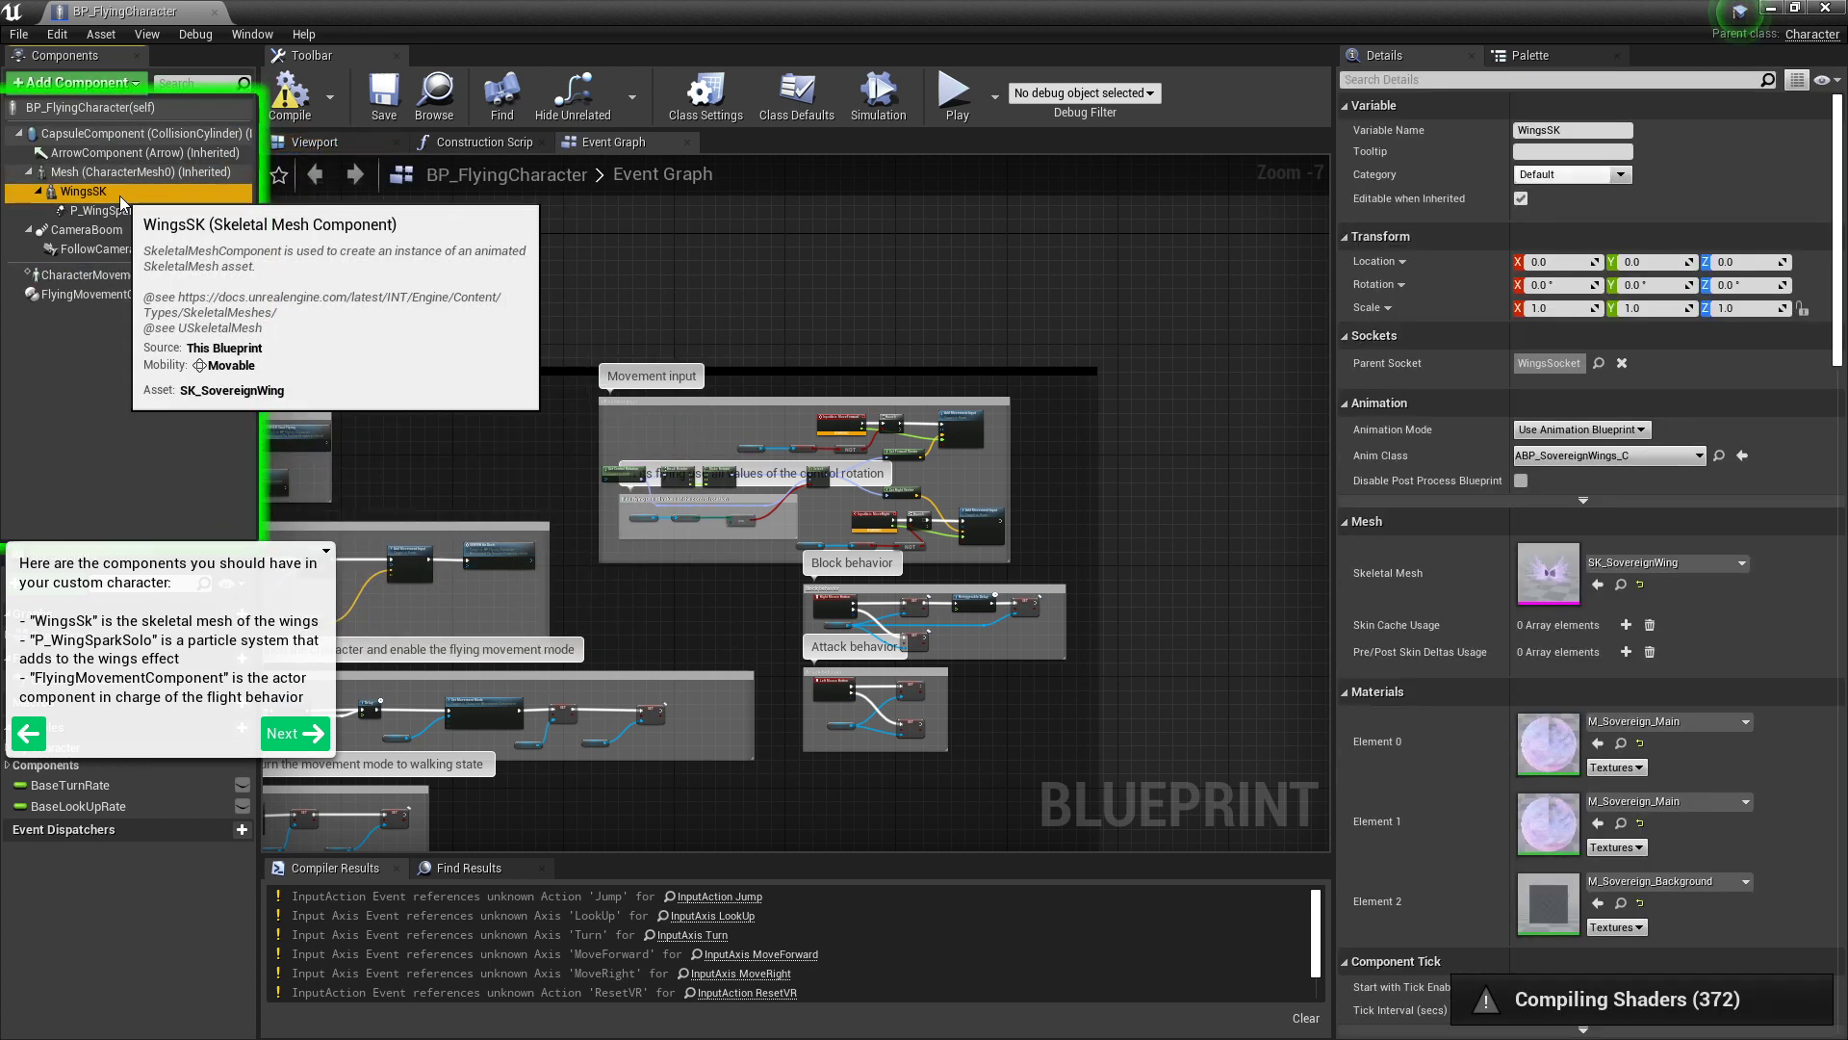
pyautogui.click(88, 210)
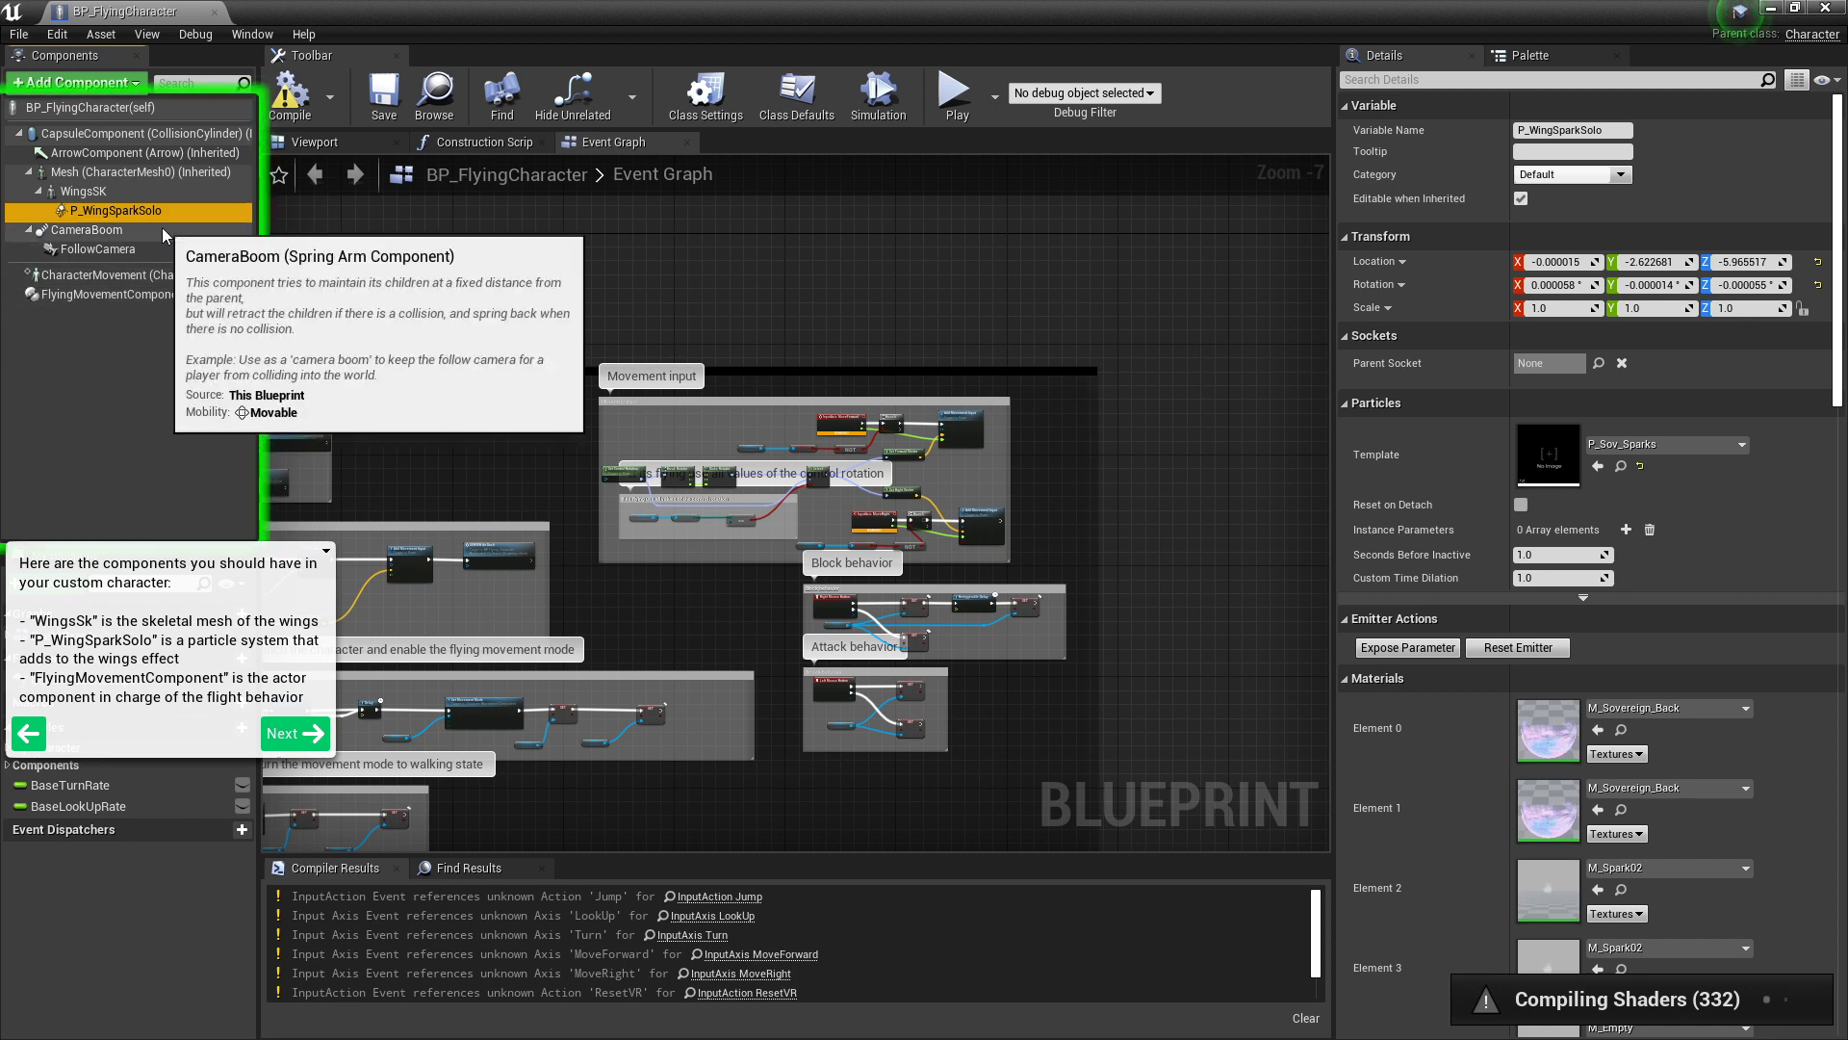
pyautogui.click(162, 228)
pyautogui.click(153, 253)
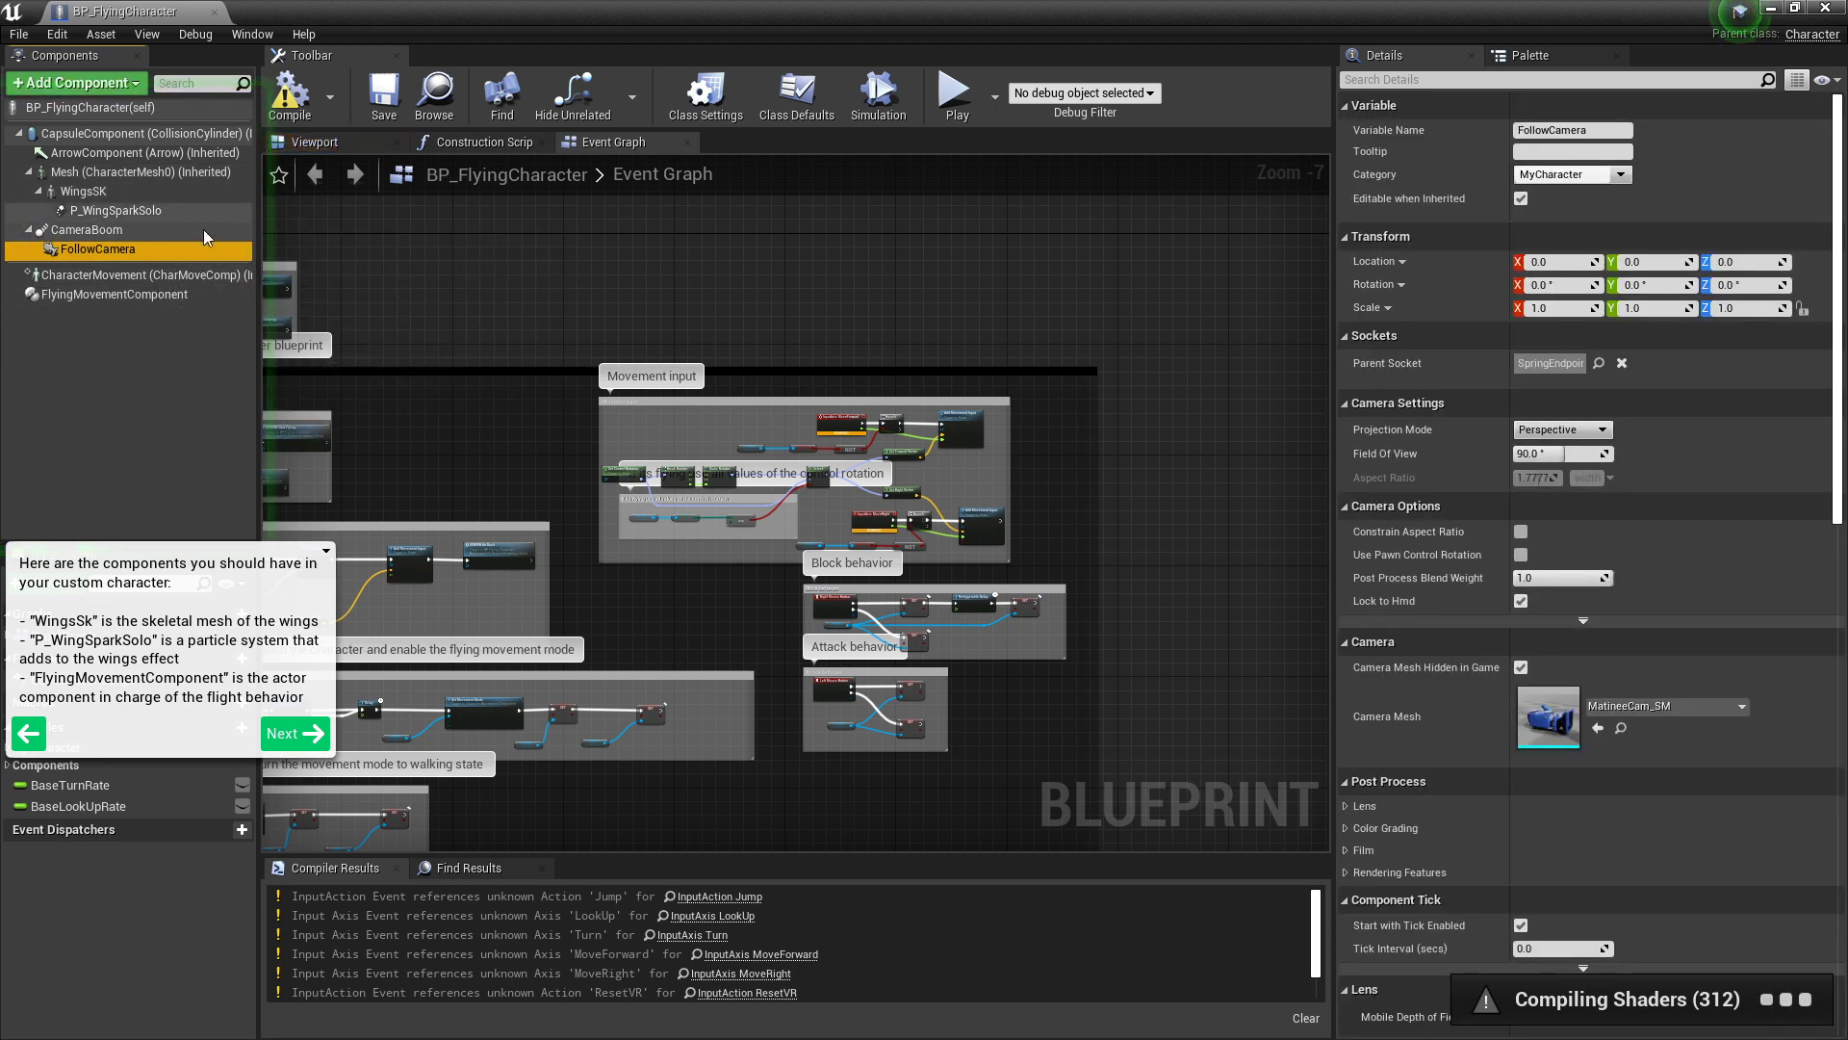
pyautogui.click(177, 235)
pyautogui.click(187, 247)
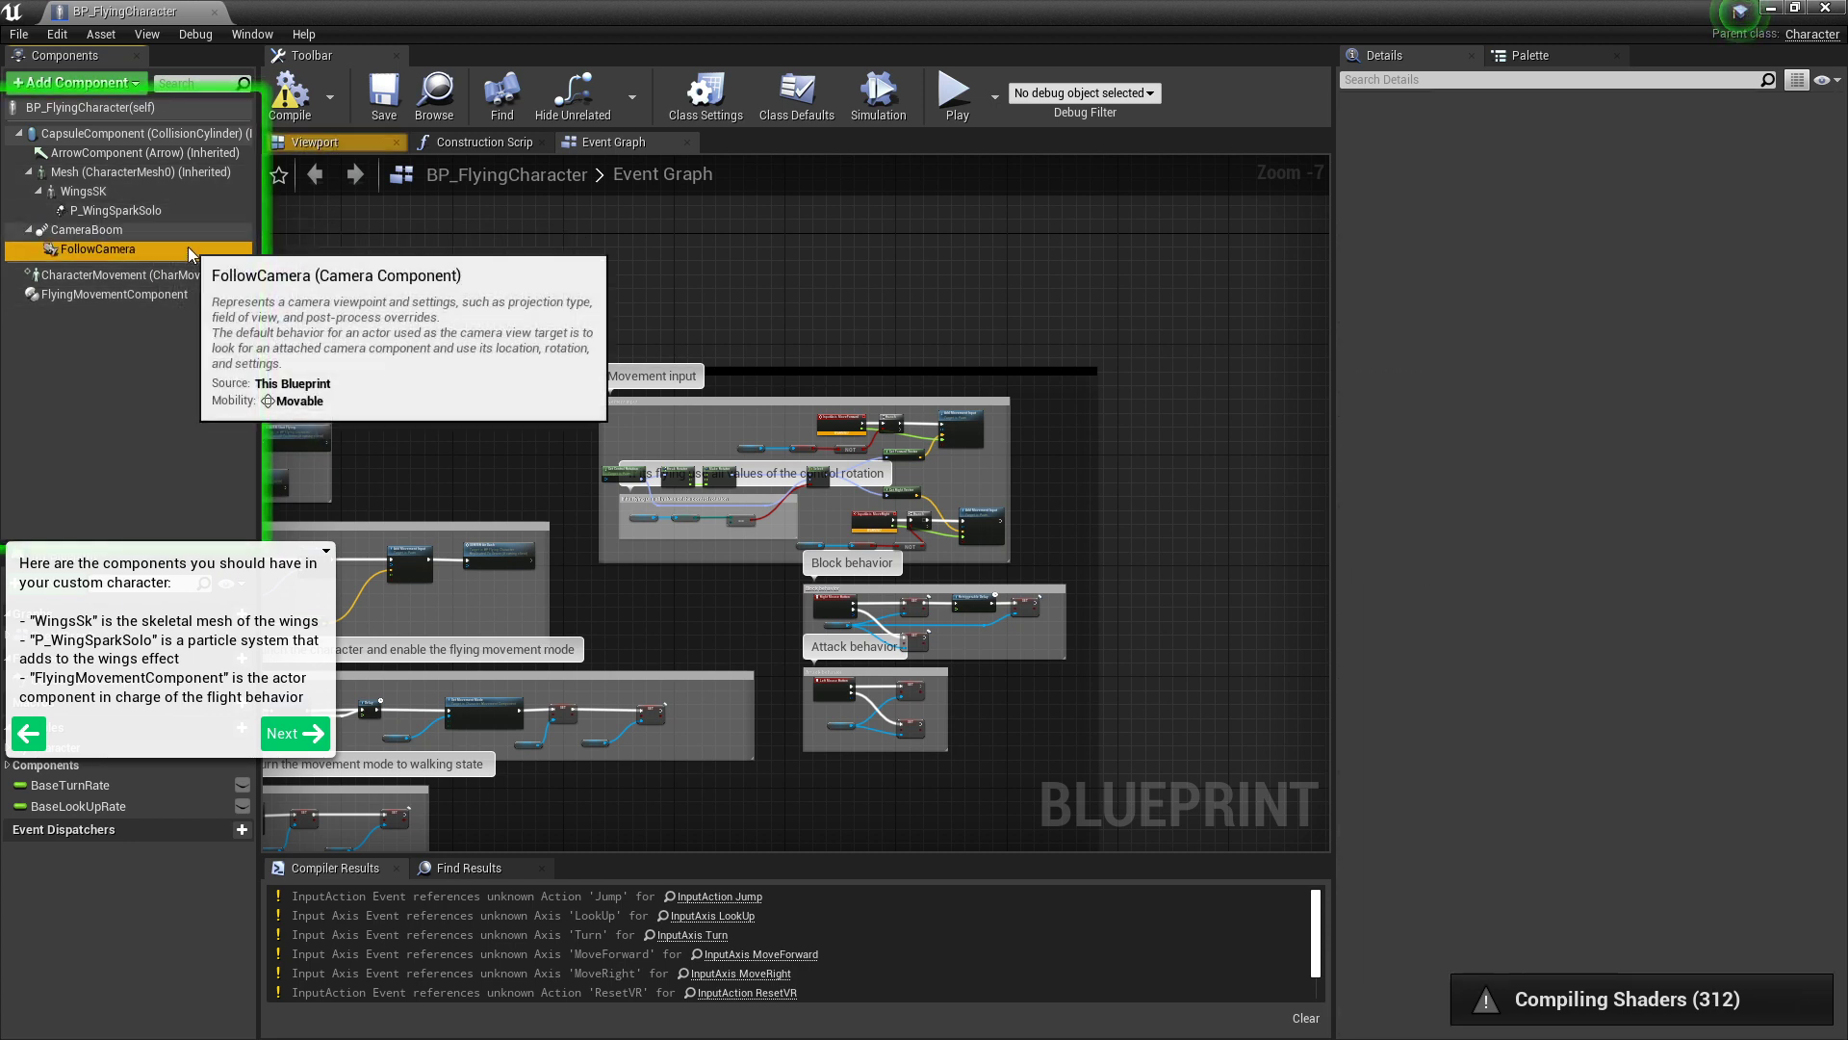
pyautogui.click(189, 229)
pyautogui.click(188, 254)
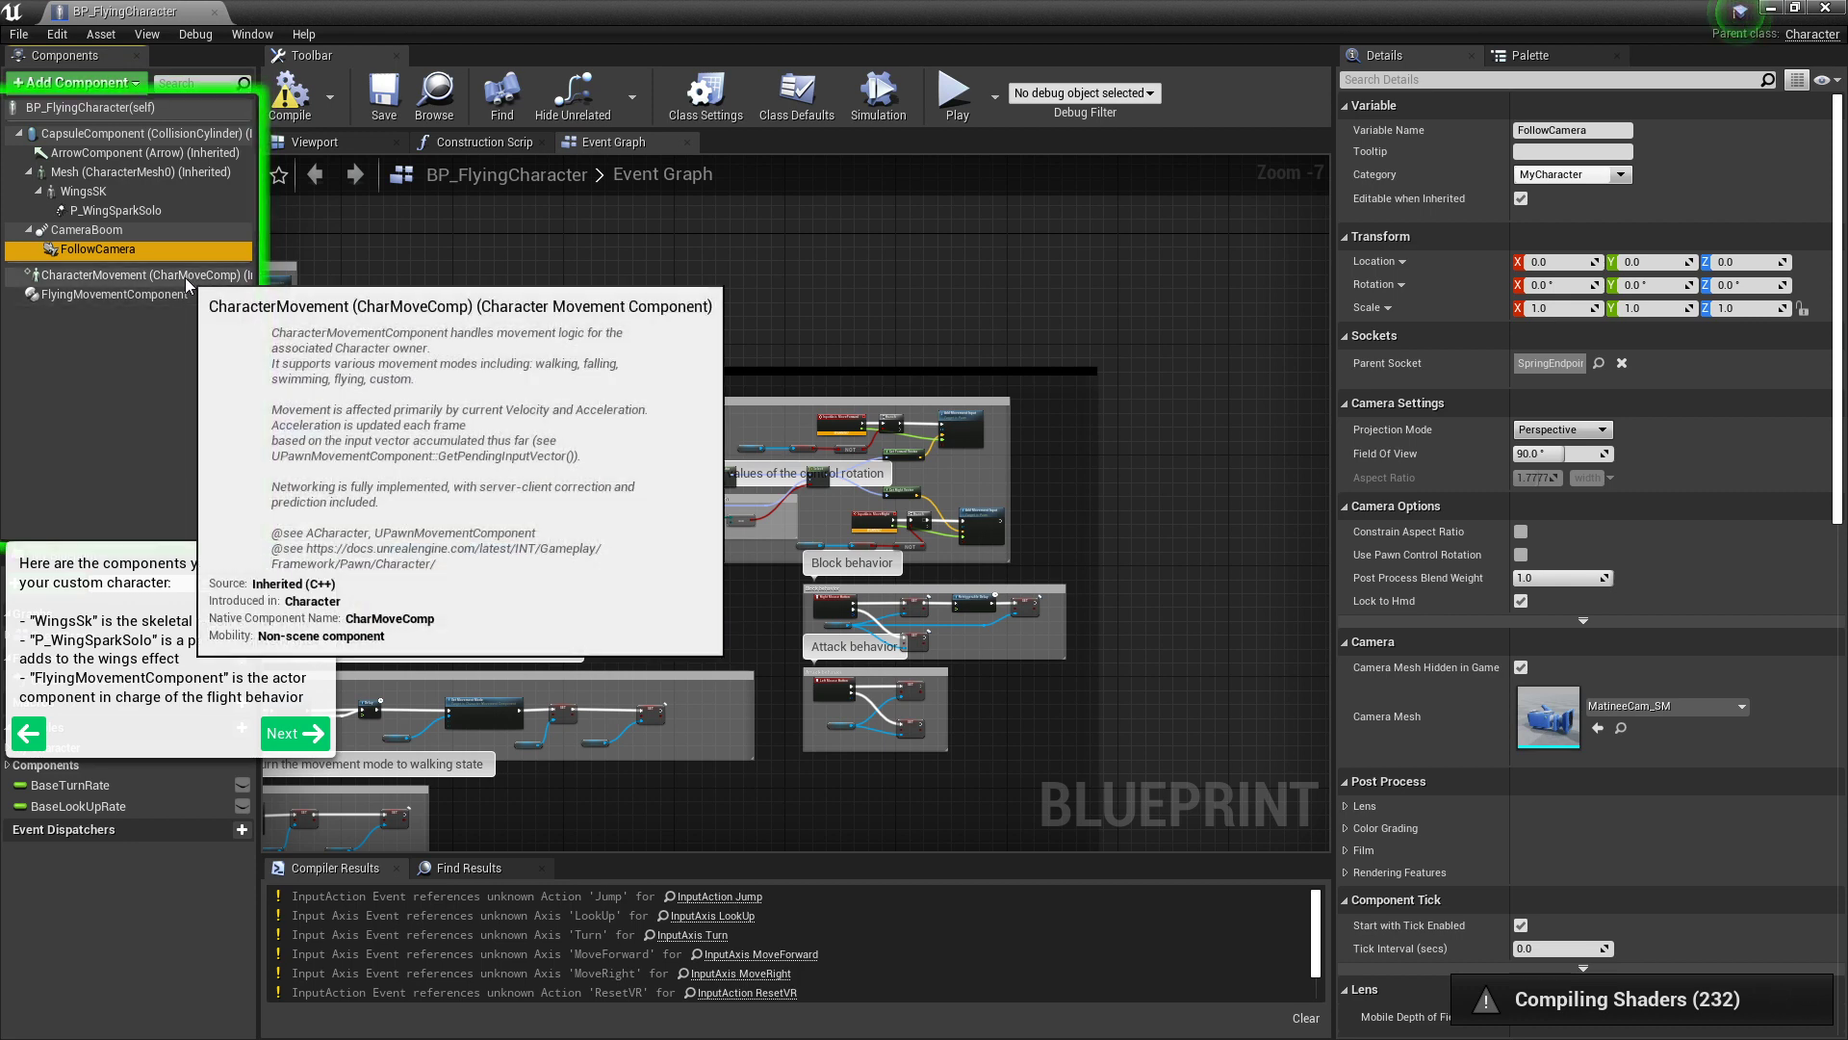
# Step: Examine the settings of the CharacterMovement and FlyingMovementComponent components, then clear the component selection
pyautogui.click(185, 276)
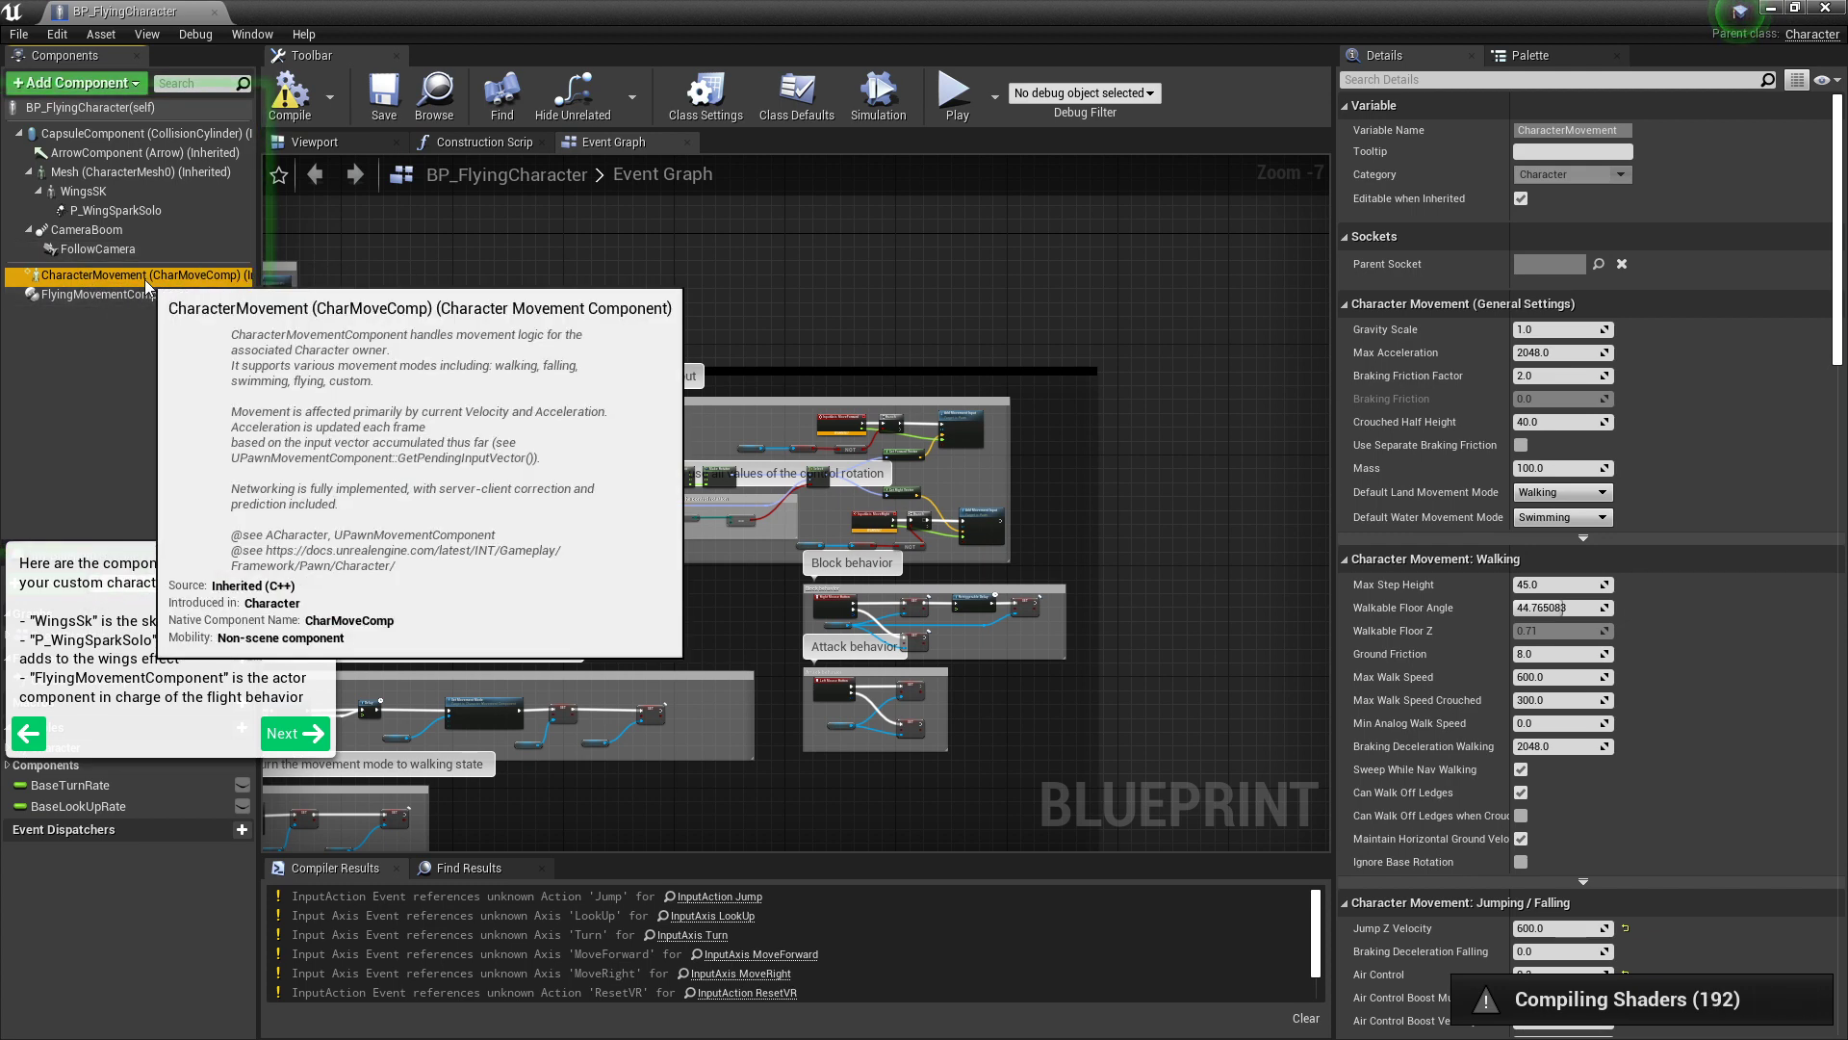
pyautogui.click(193, 295)
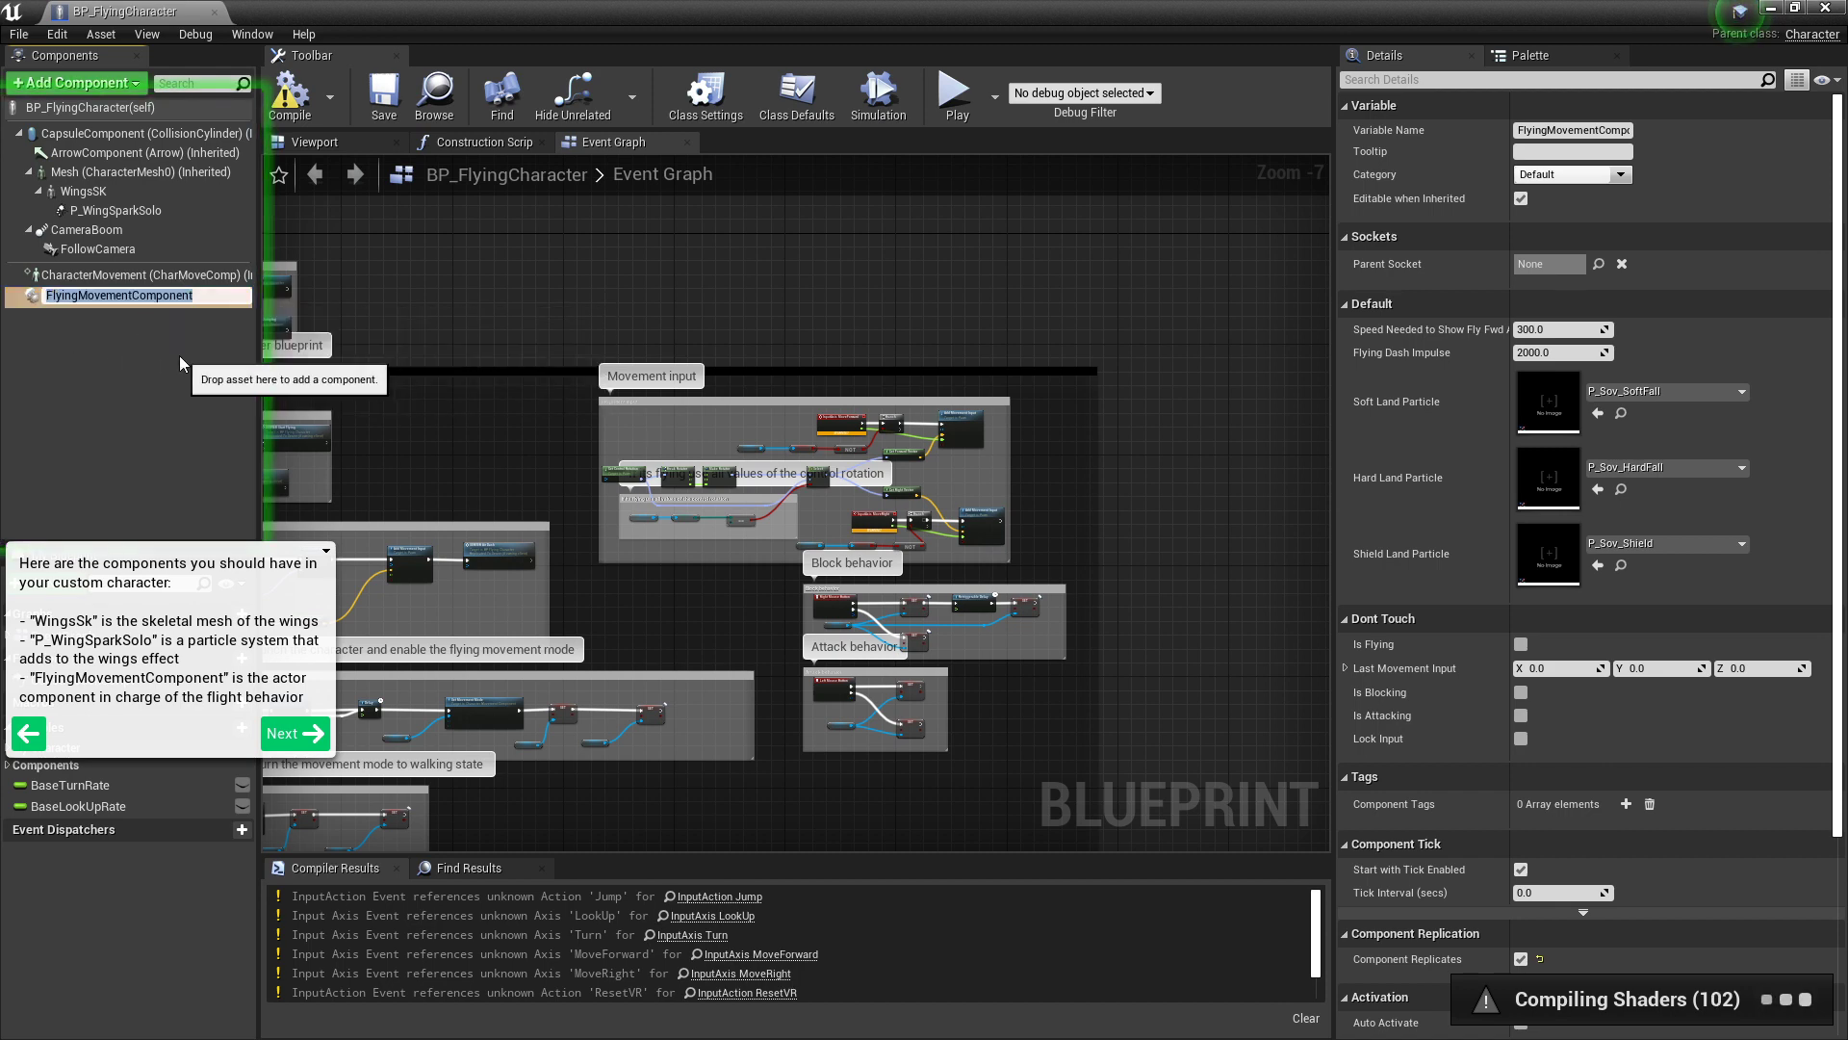
pyautogui.click(177, 355)
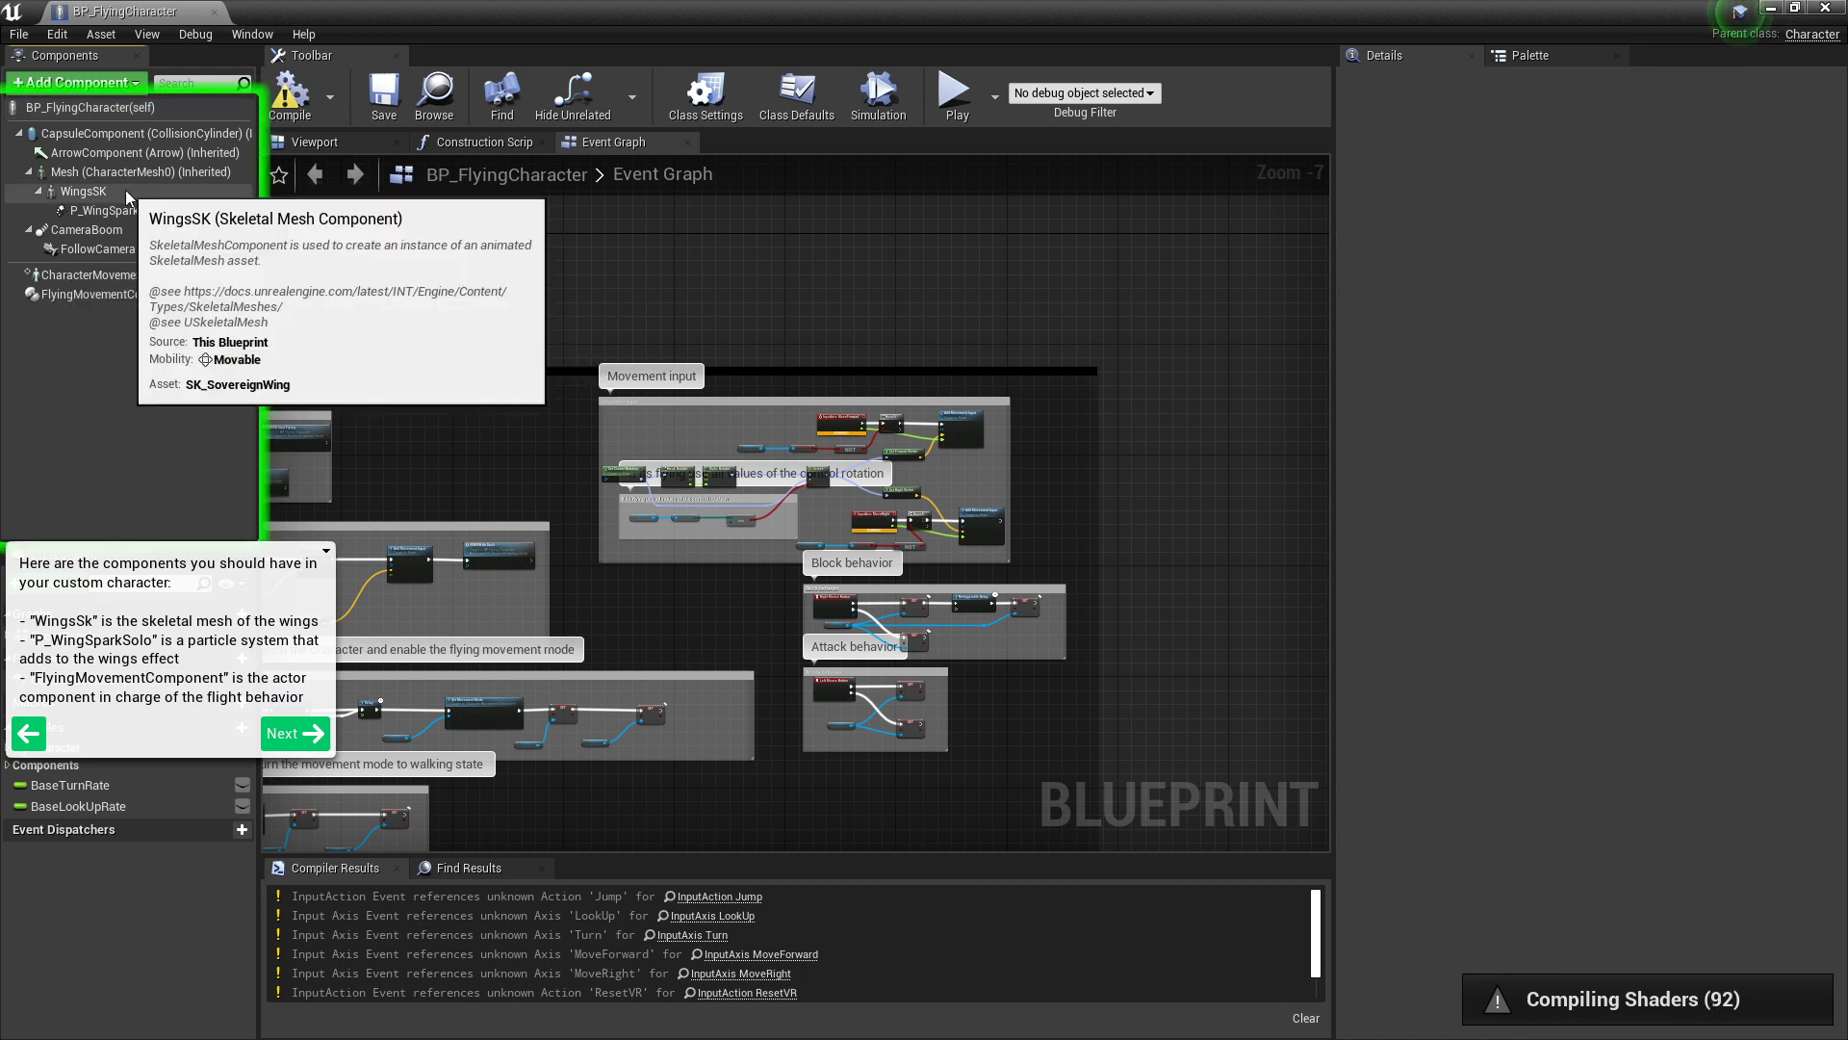
# Step: Assign WingsSocket as the parent socket of the WingsSK component
pyautogui.click(101, 192)
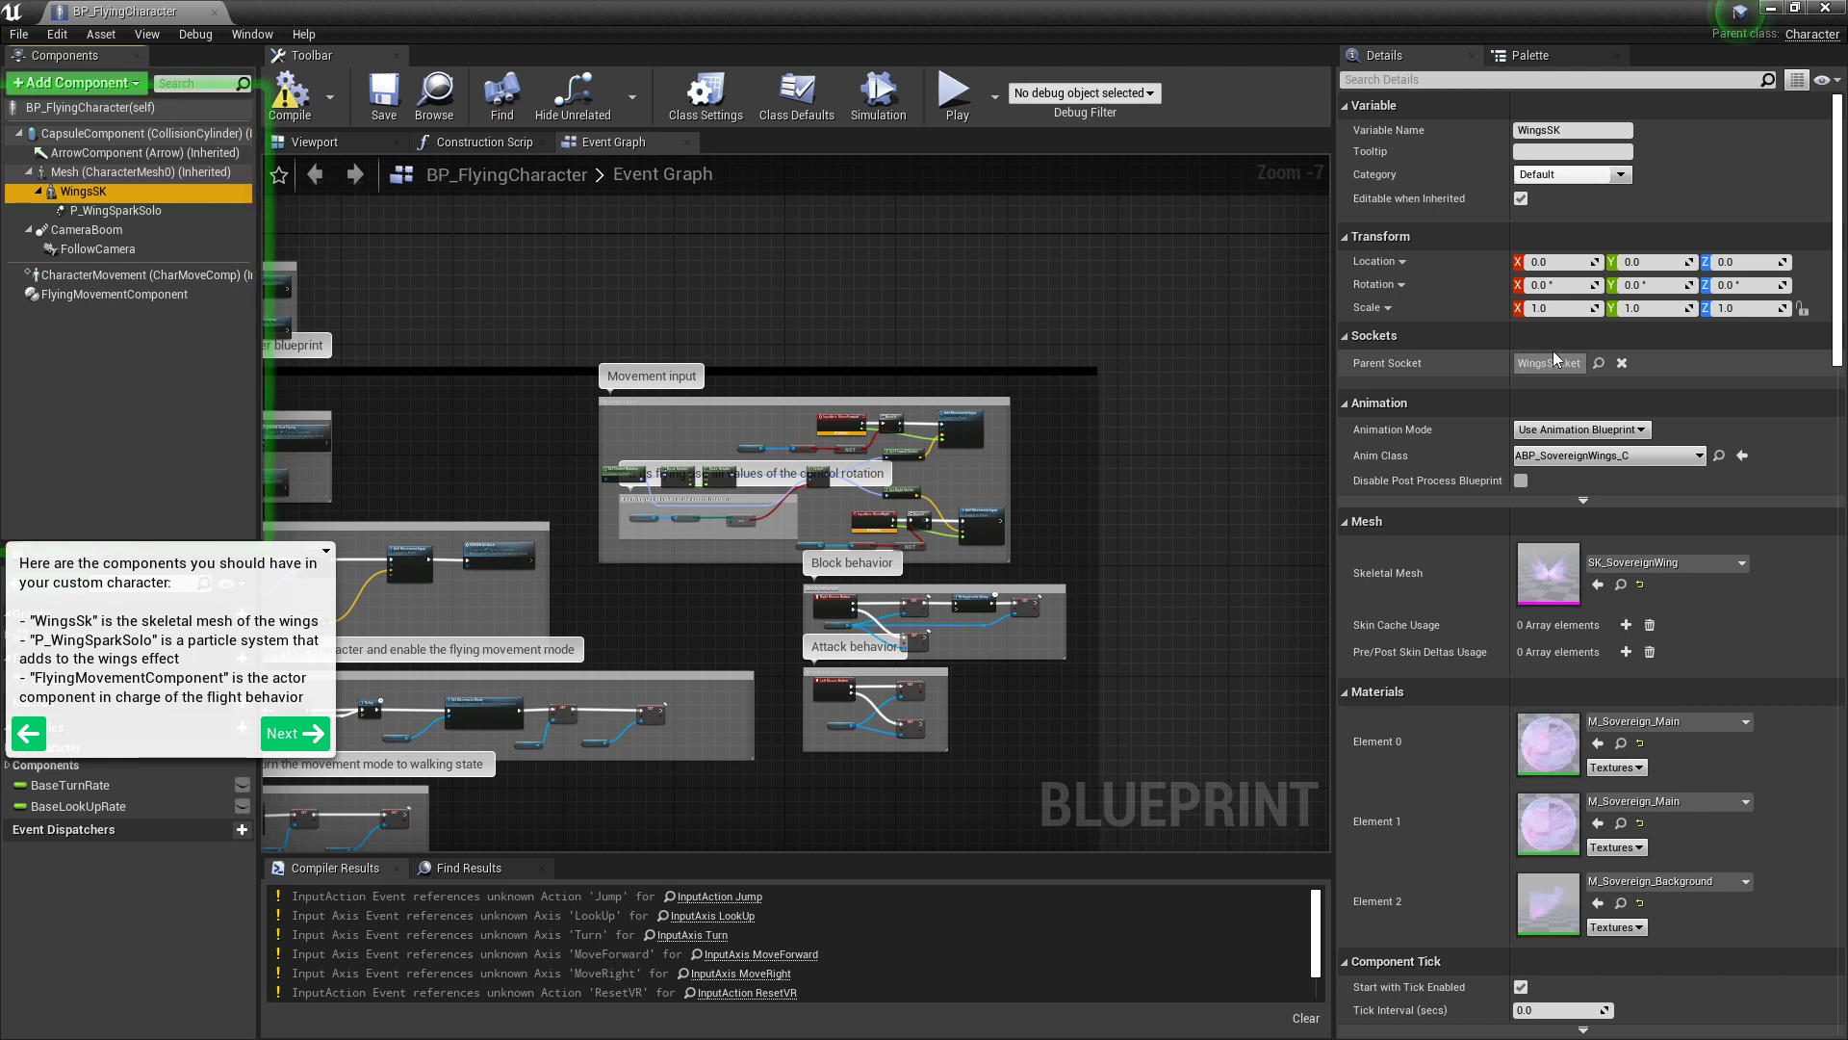
pyautogui.click(1599, 363)
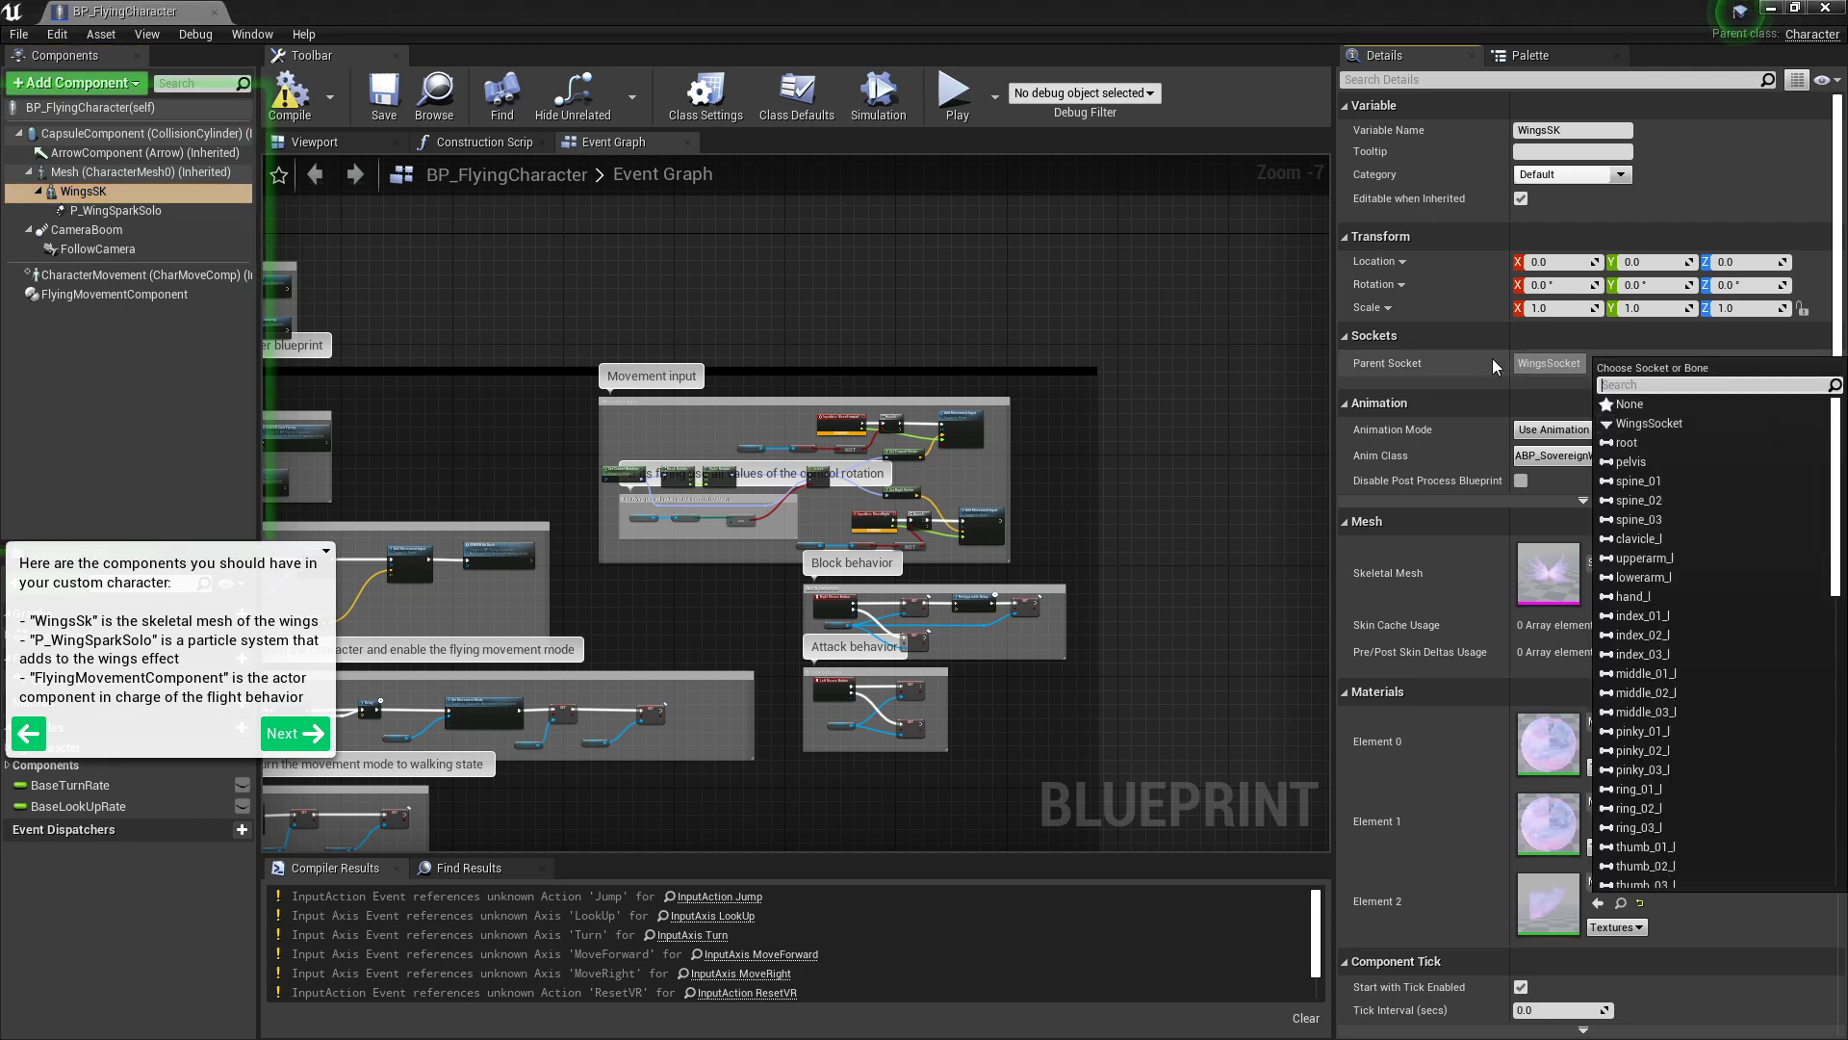
pyautogui.click(1658, 424)
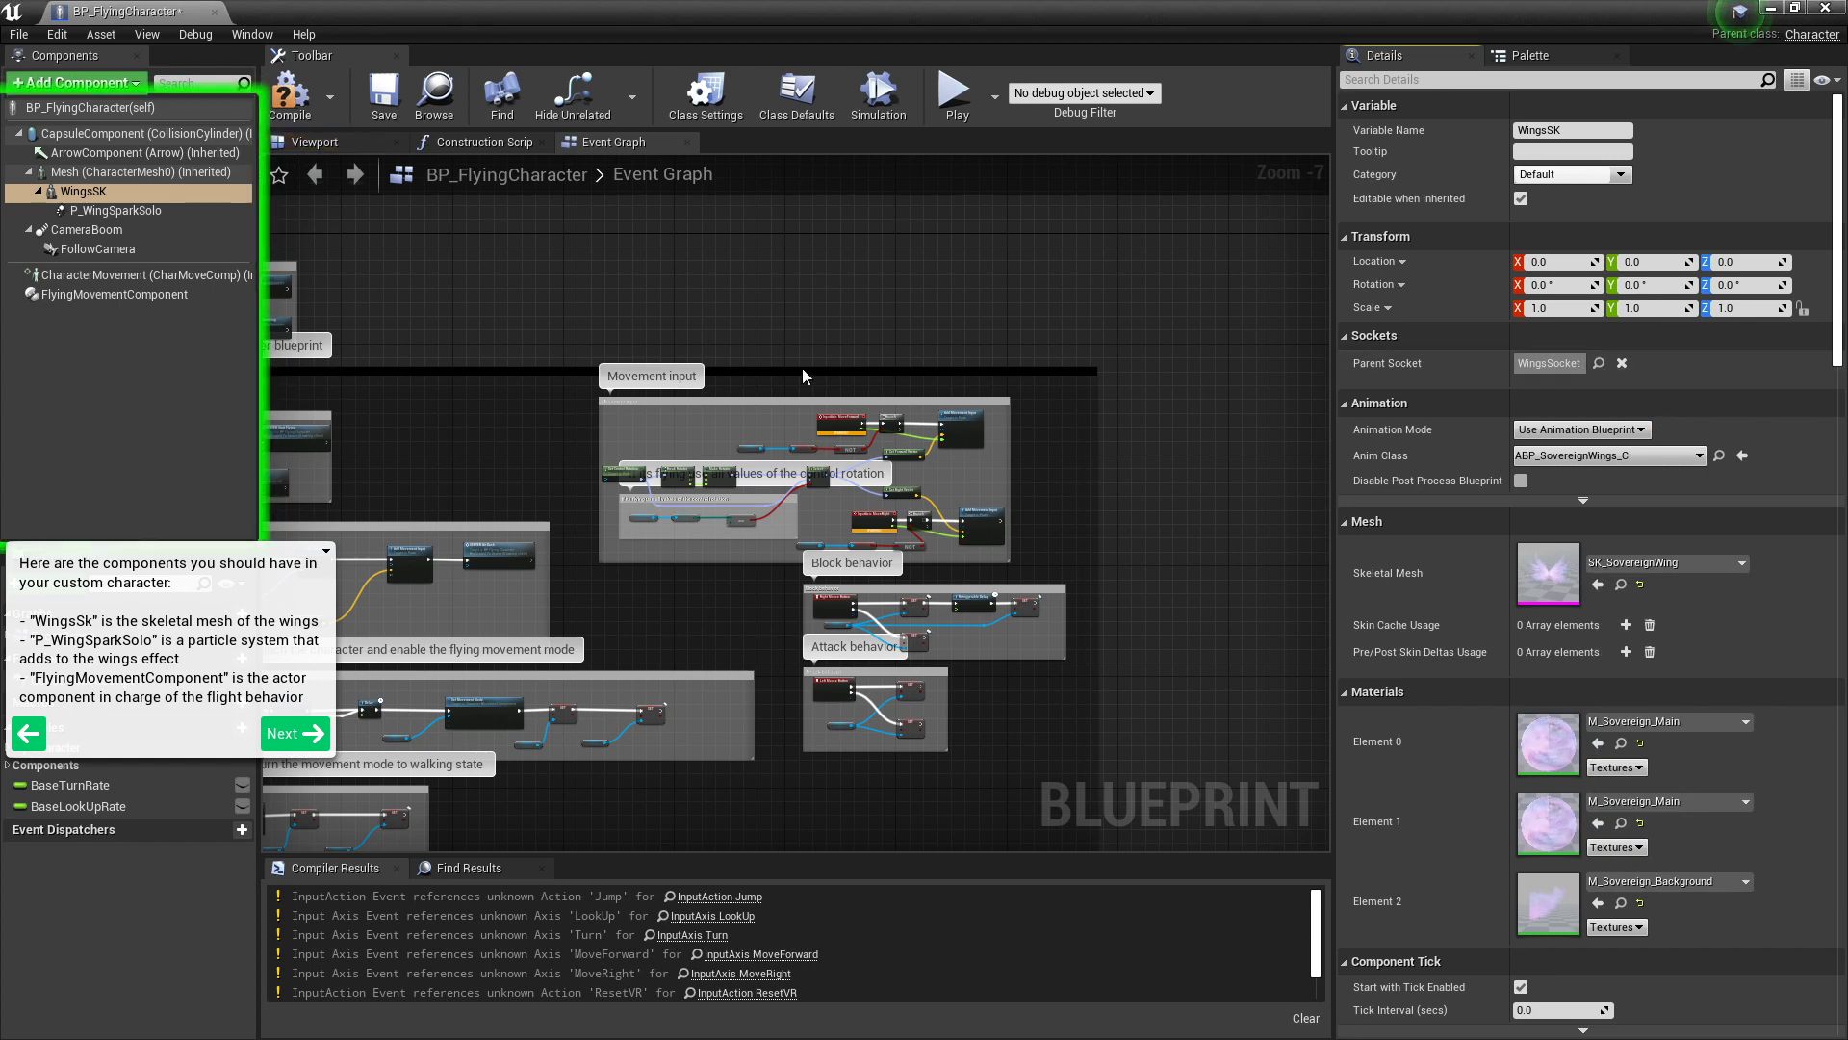
# Step: Examine the P_WingSparkSolo component, its shared settings with WingsSK, and the FlyingMovementComponent defaults
pyautogui.click(131, 212)
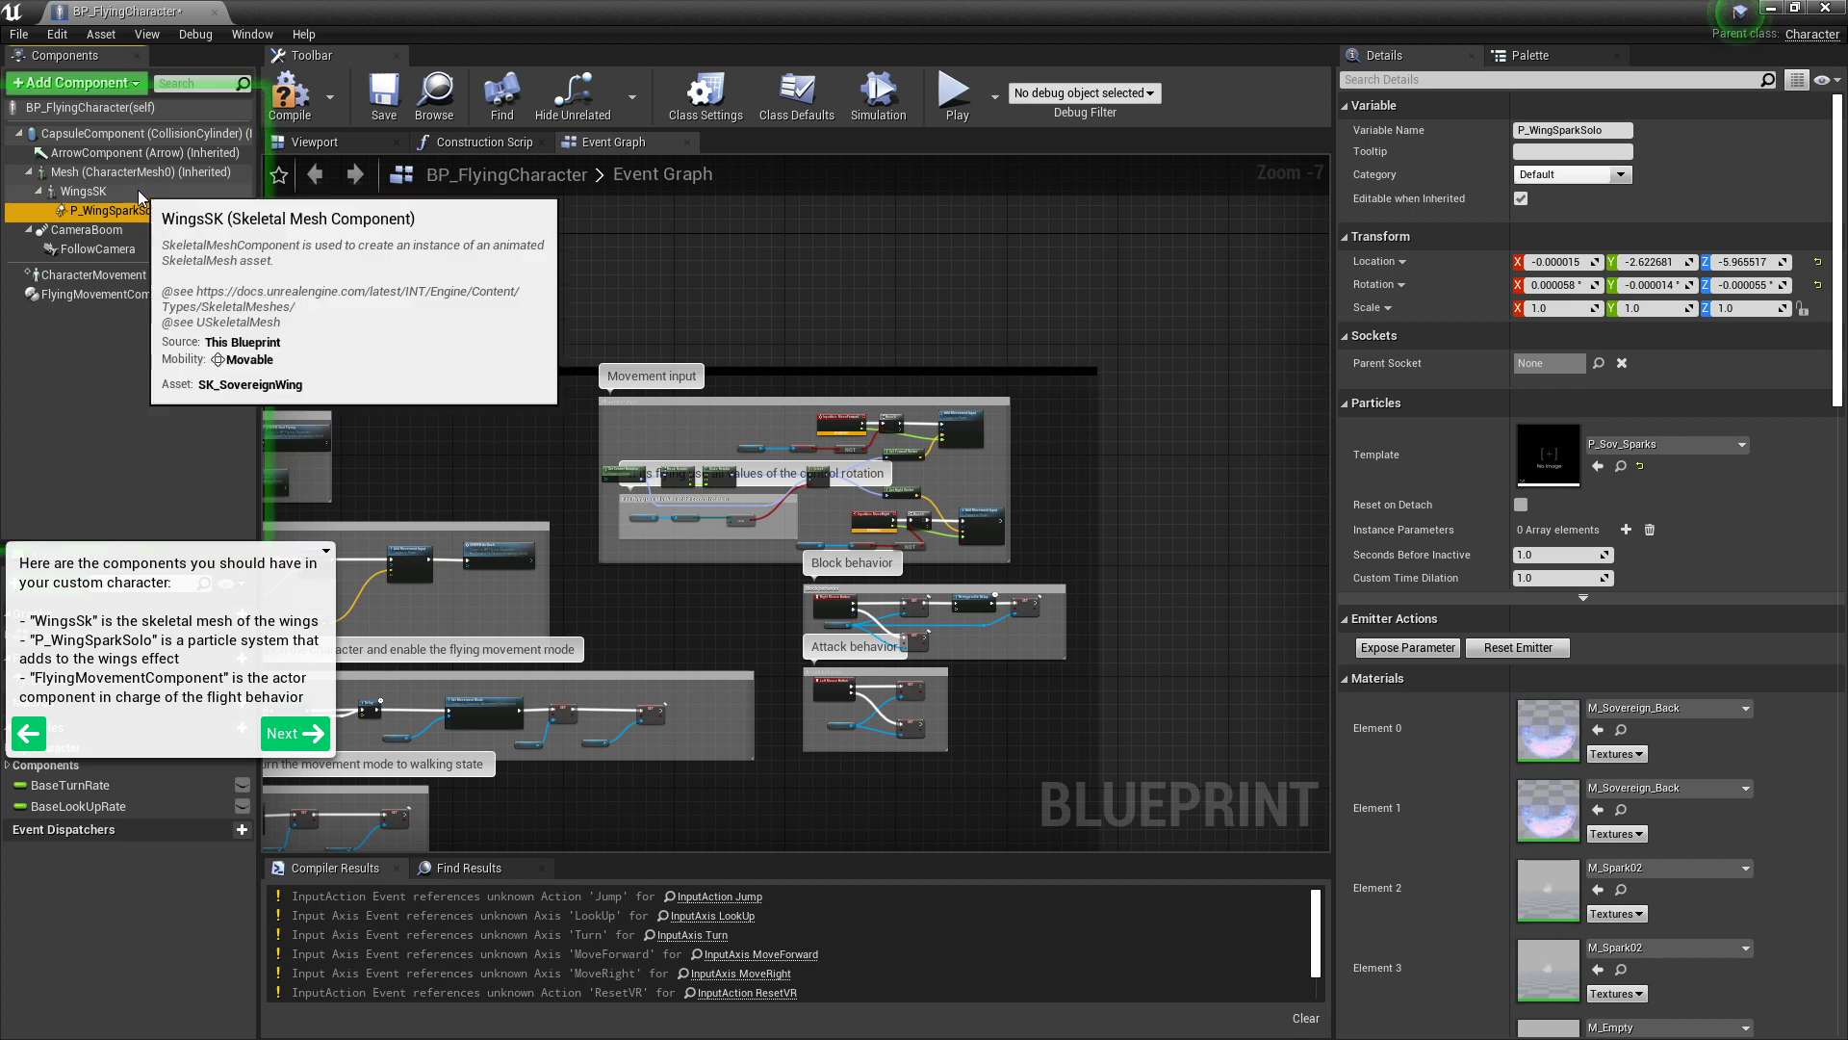
pyautogui.click(139, 193)
pyautogui.keyDown('ctrl'); pyautogui.click(152, 212); pyautogui.keyUp('ctrl')
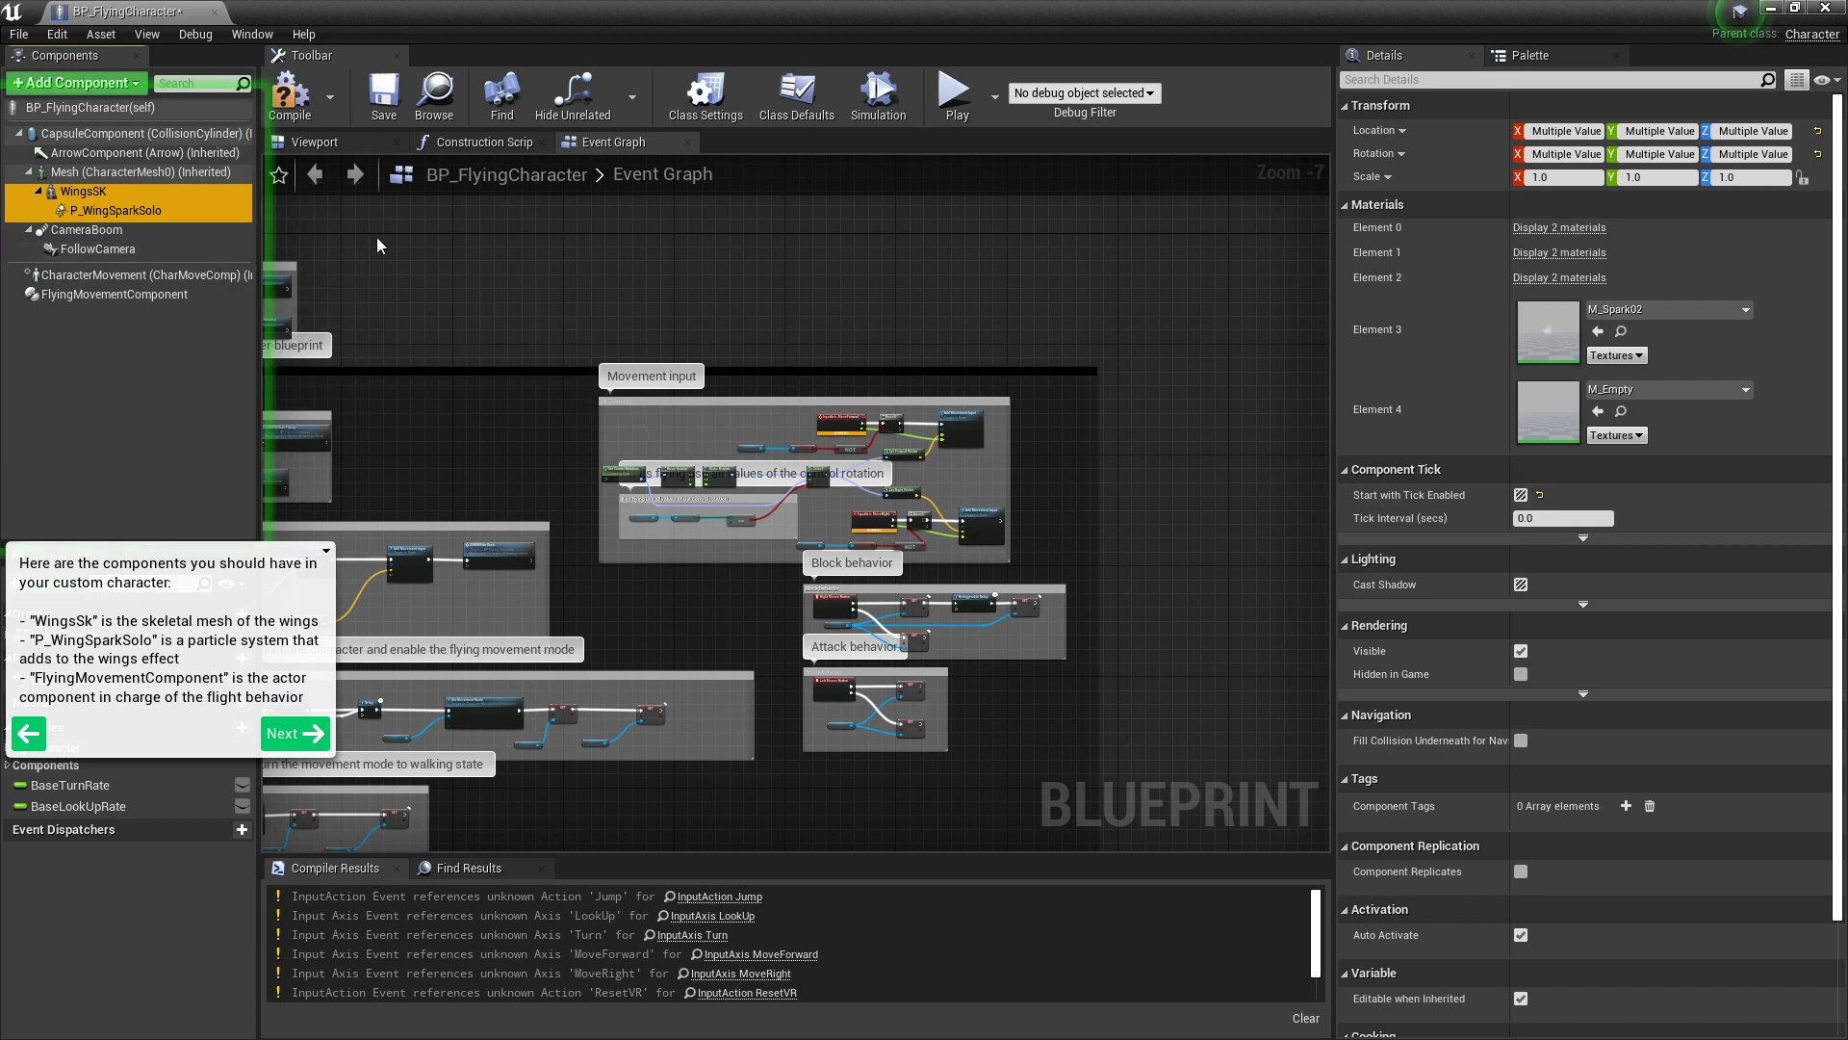
pyautogui.click(95, 211)
pyautogui.click(126, 298)
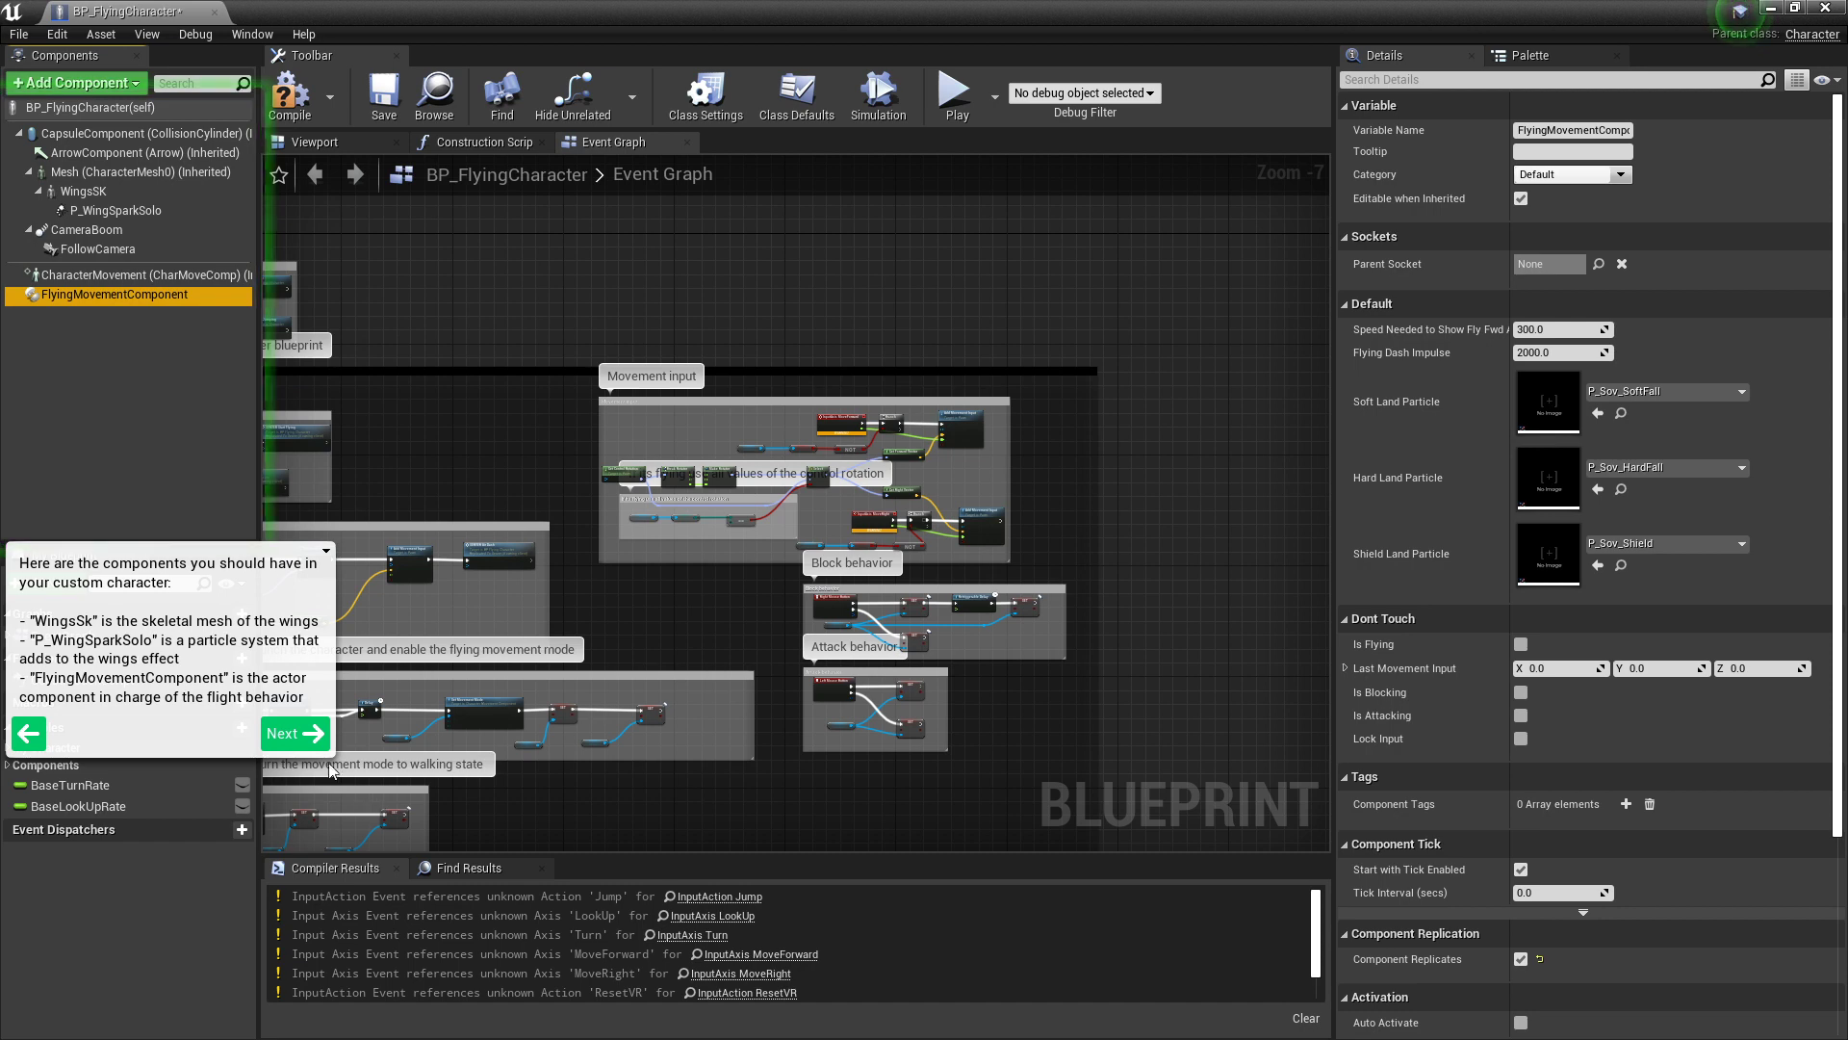
# Step: Advance the tutorial to the stage on copying nodes and examine the Flying input and FlyDash Input nodes
pyautogui.click(294, 733)
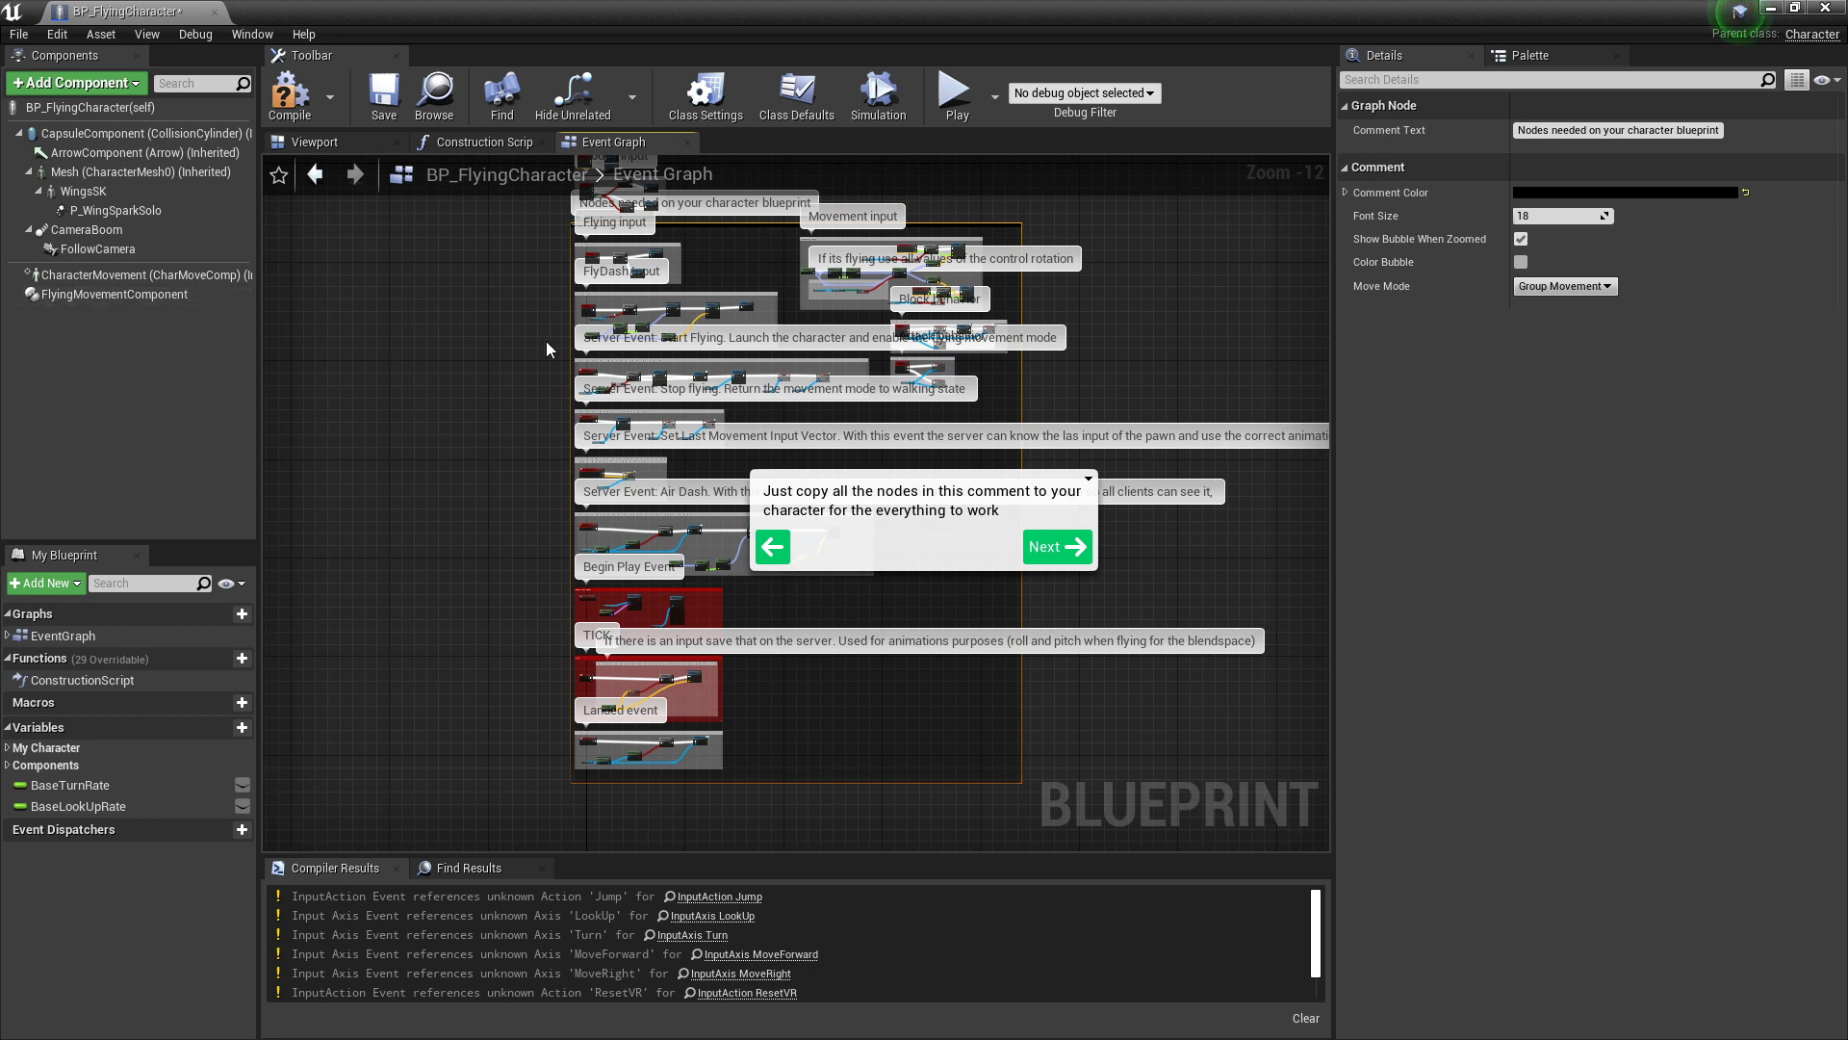
pyautogui.moveTo(523, 315); pyautogui.dragTo(516, 598, button='right')
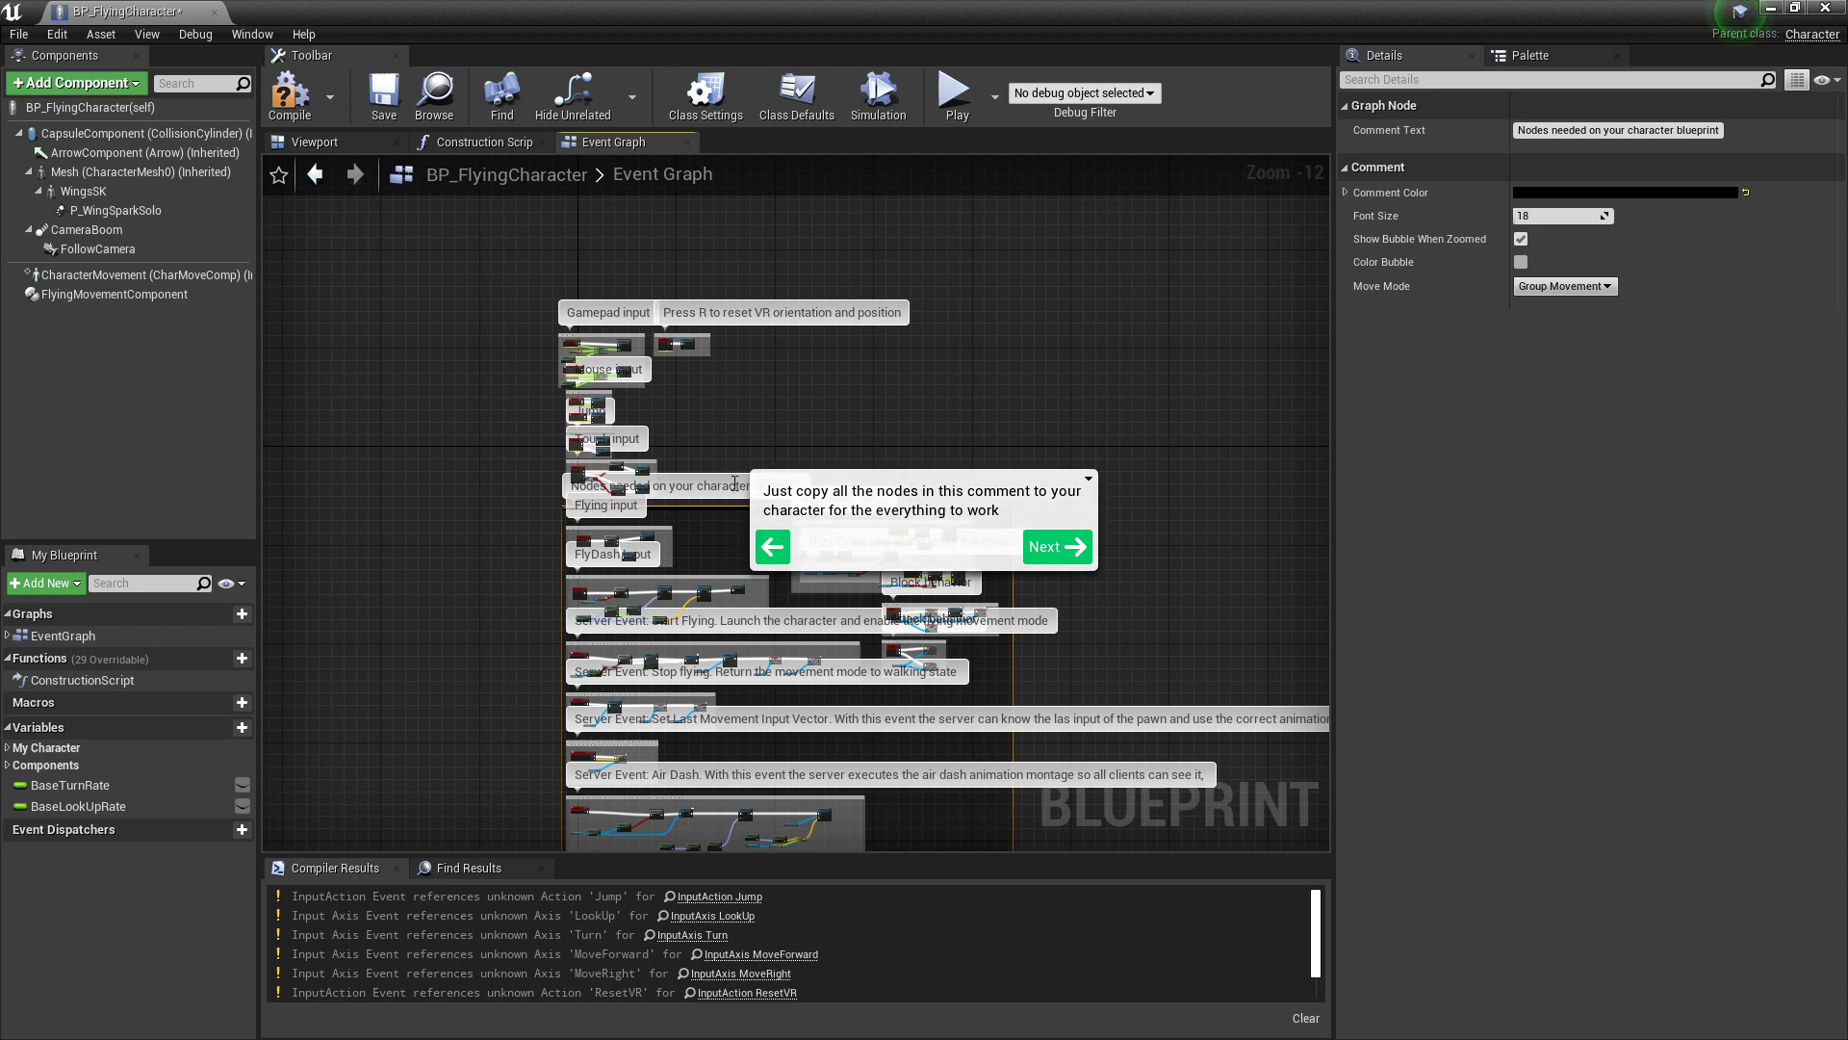
pyautogui.scroll(2, 730, 453)
pyautogui.moveTo(714, 401); pyautogui.dragTo(715, 202, button='right')
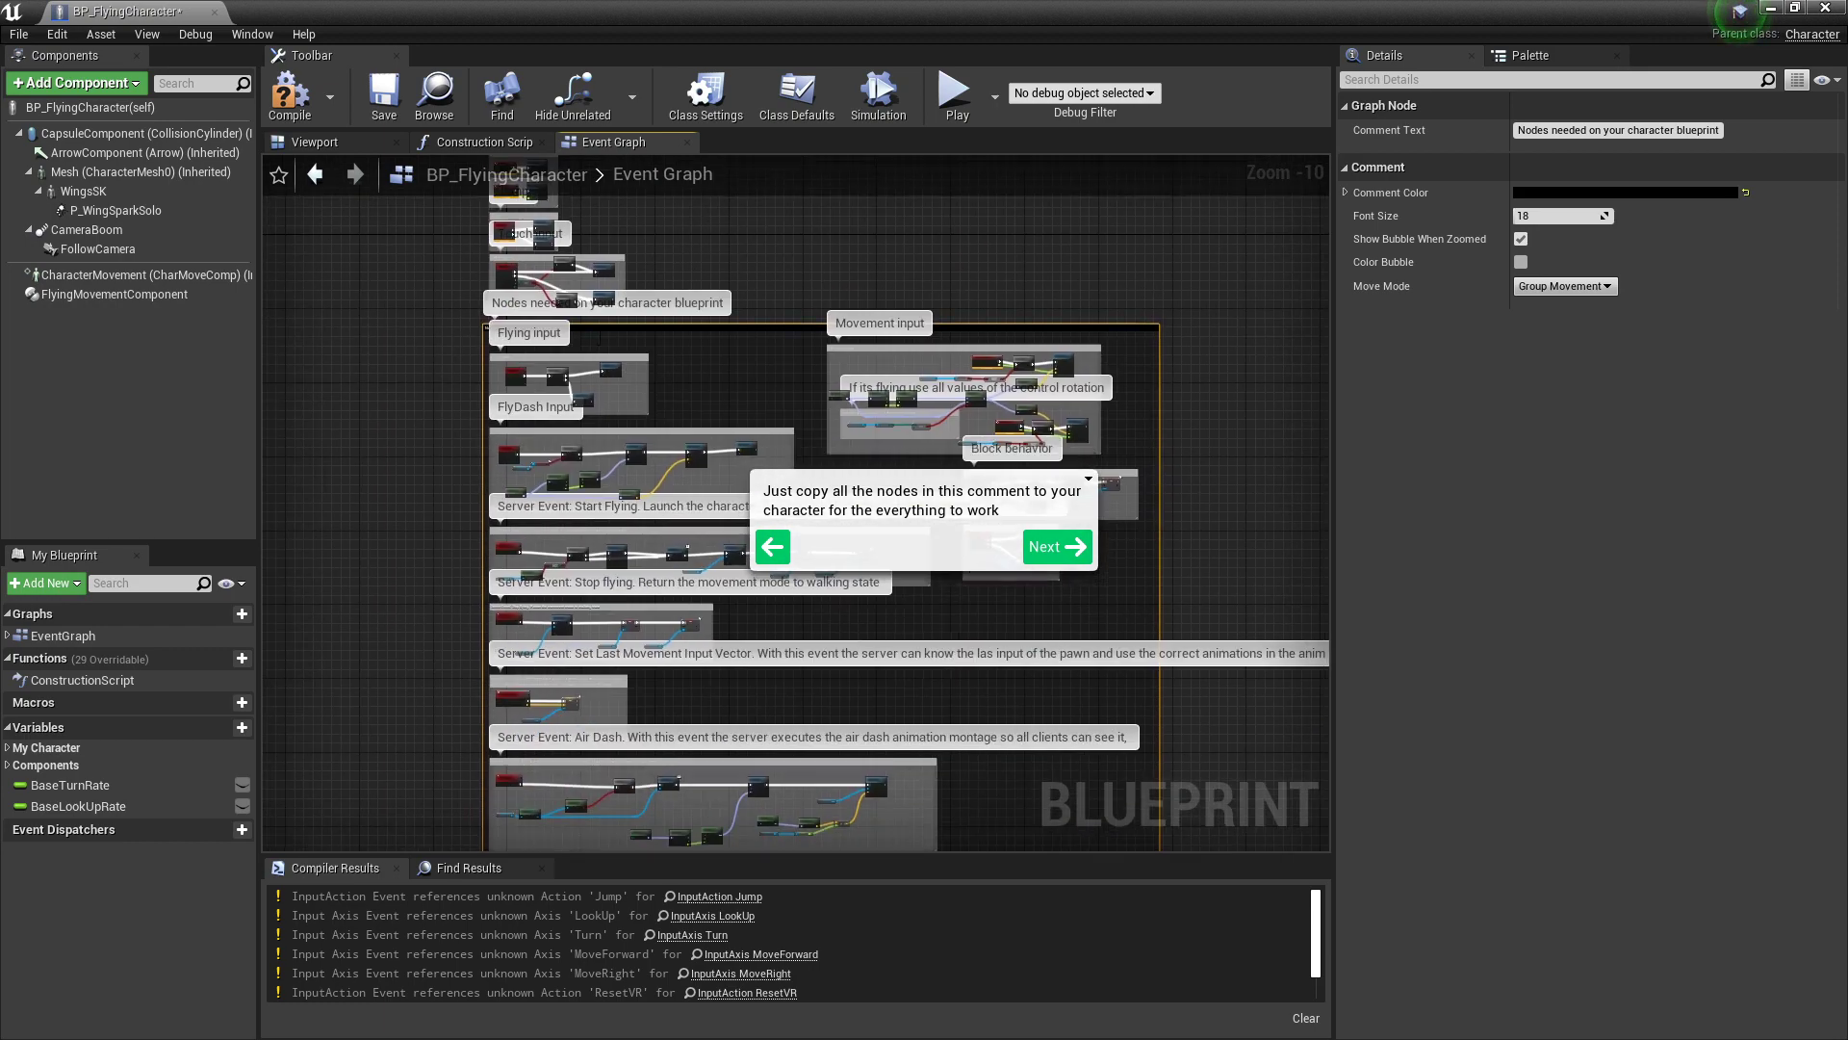
pyautogui.scroll(3, 604, 360)
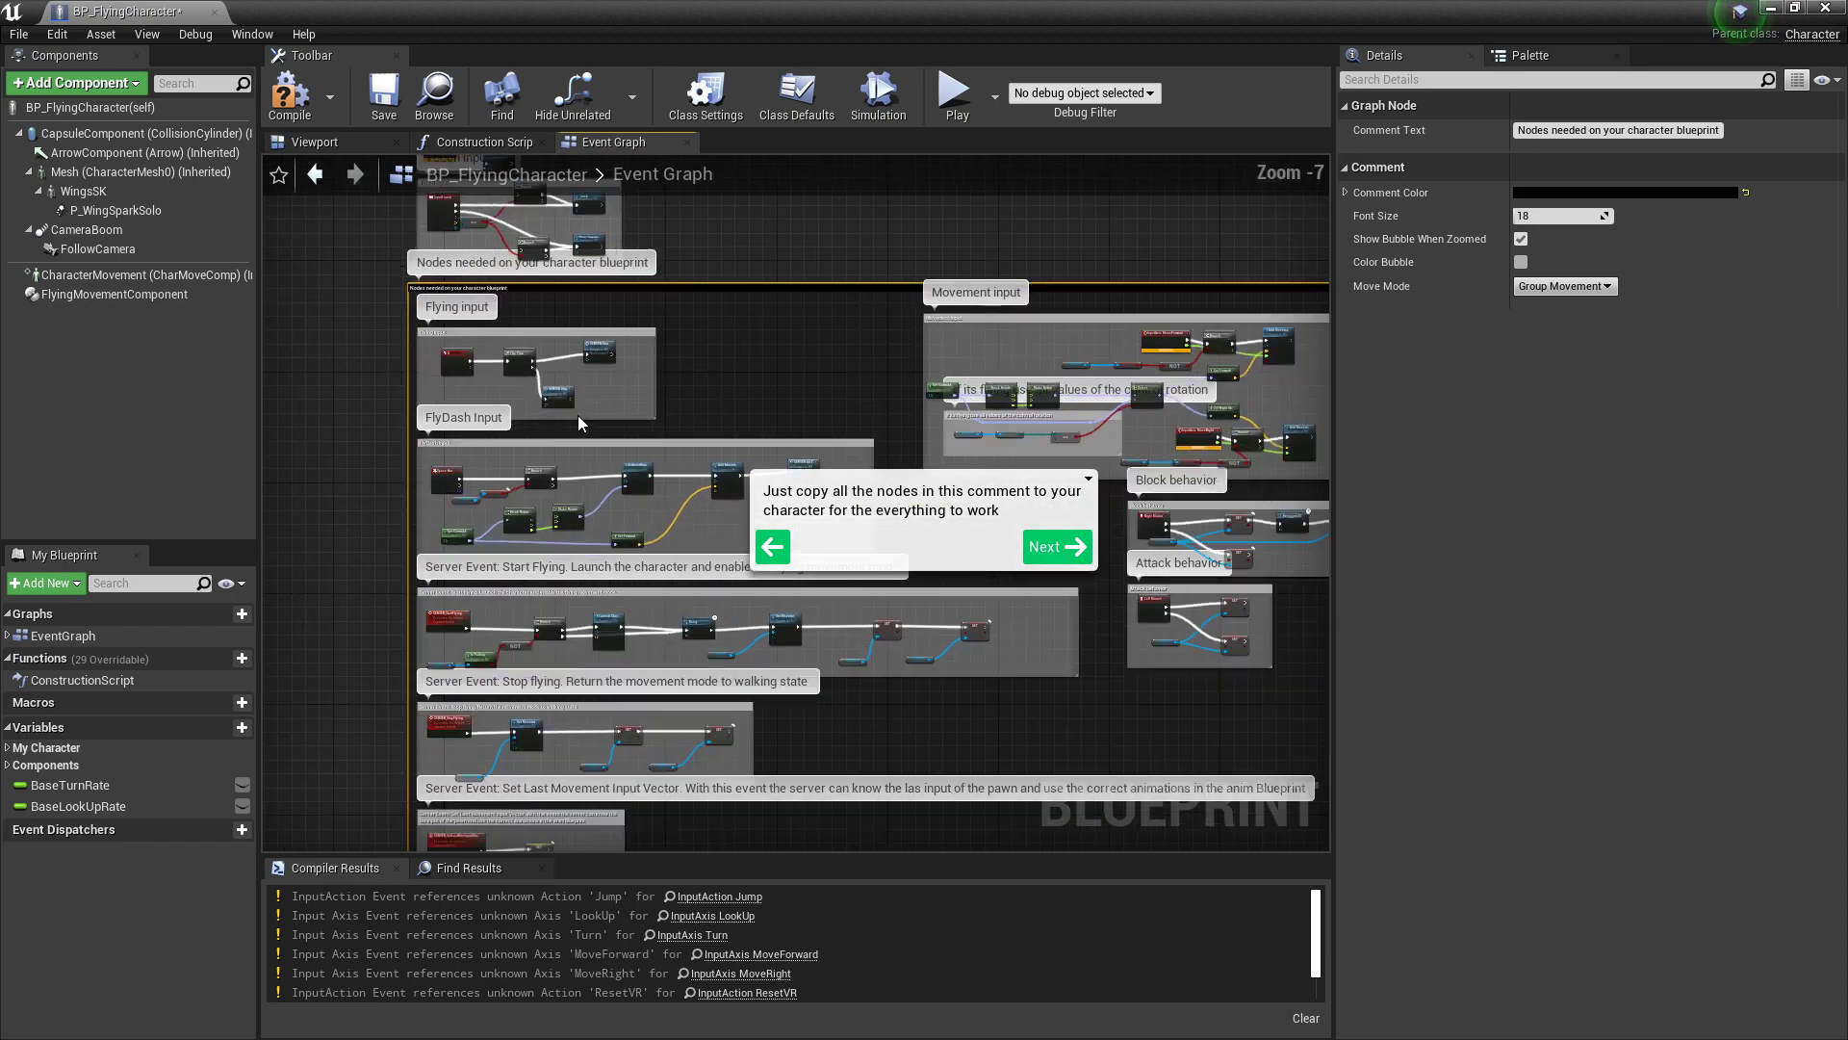
pyautogui.scroll(1, 345, 412)
pyautogui.scroll(3, 385, 419)
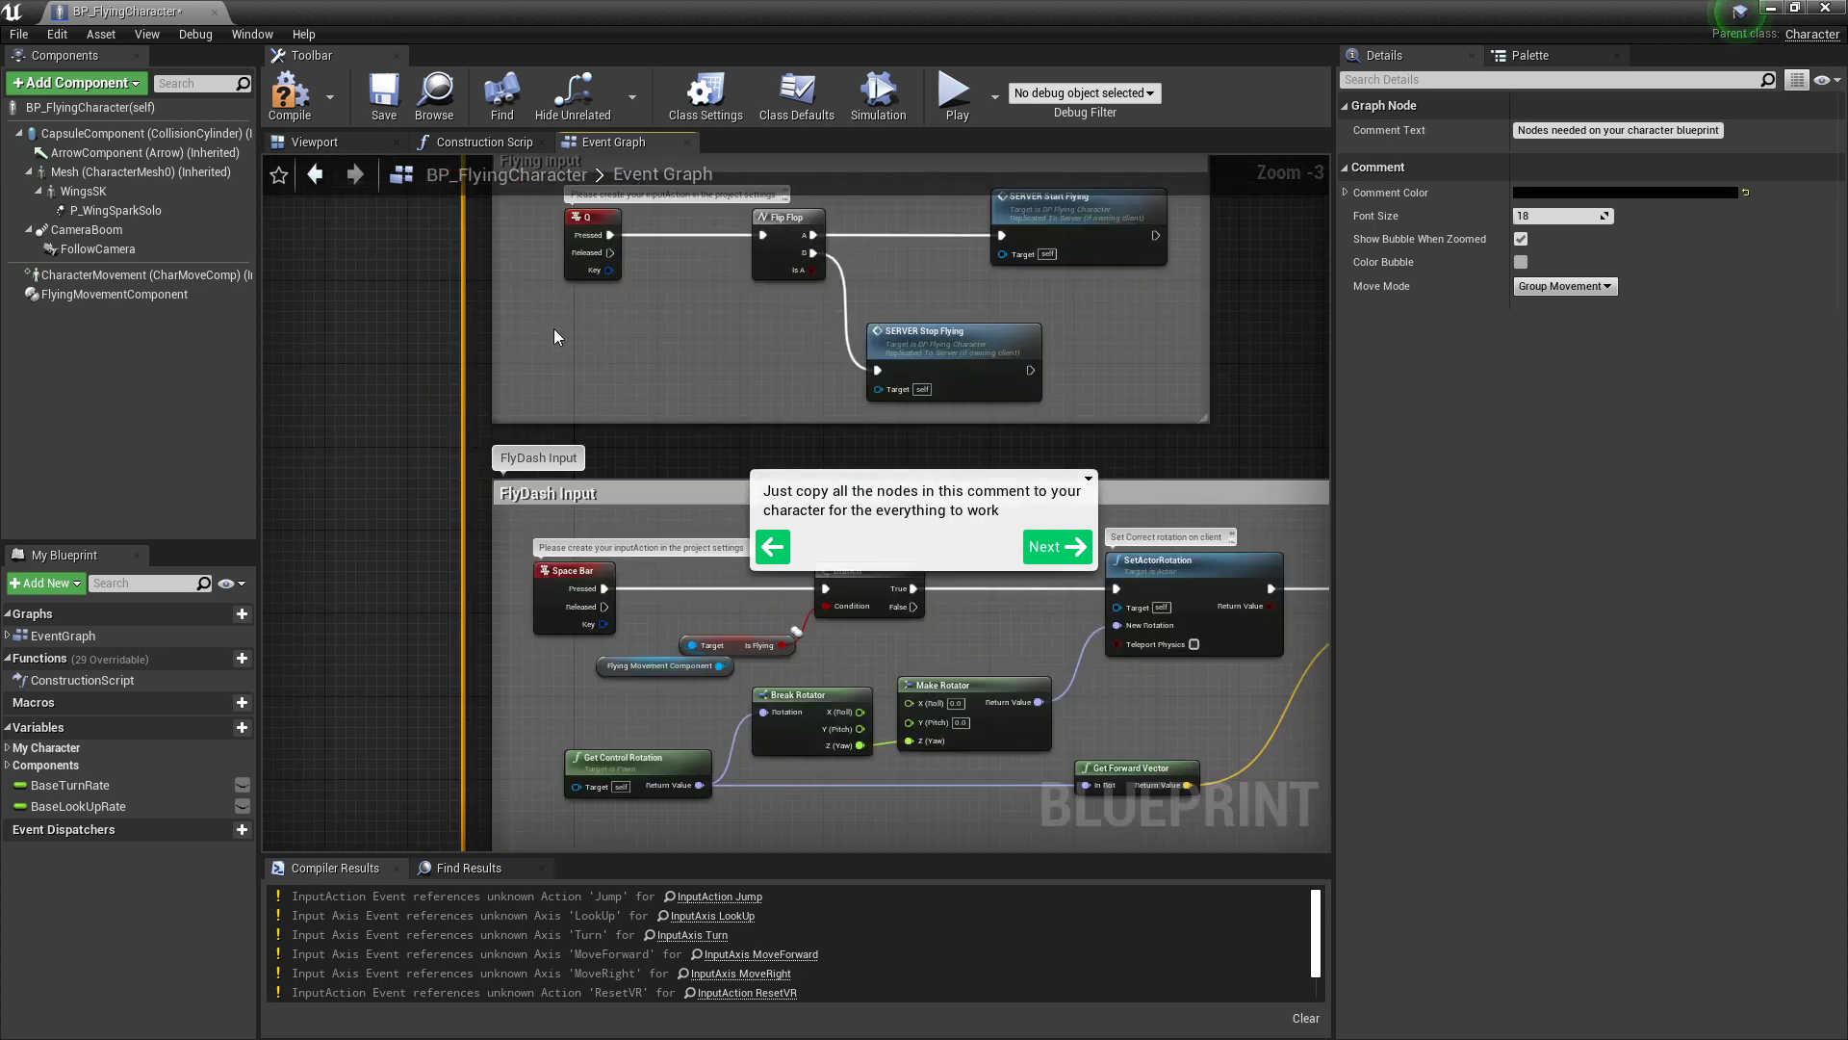
pyautogui.moveTo(553, 336); pyautogui.dragTo(483, 406, button='right')
pyautogui.moveTo(672, 477); pyautogui.dragTo(570, 543, button='right')
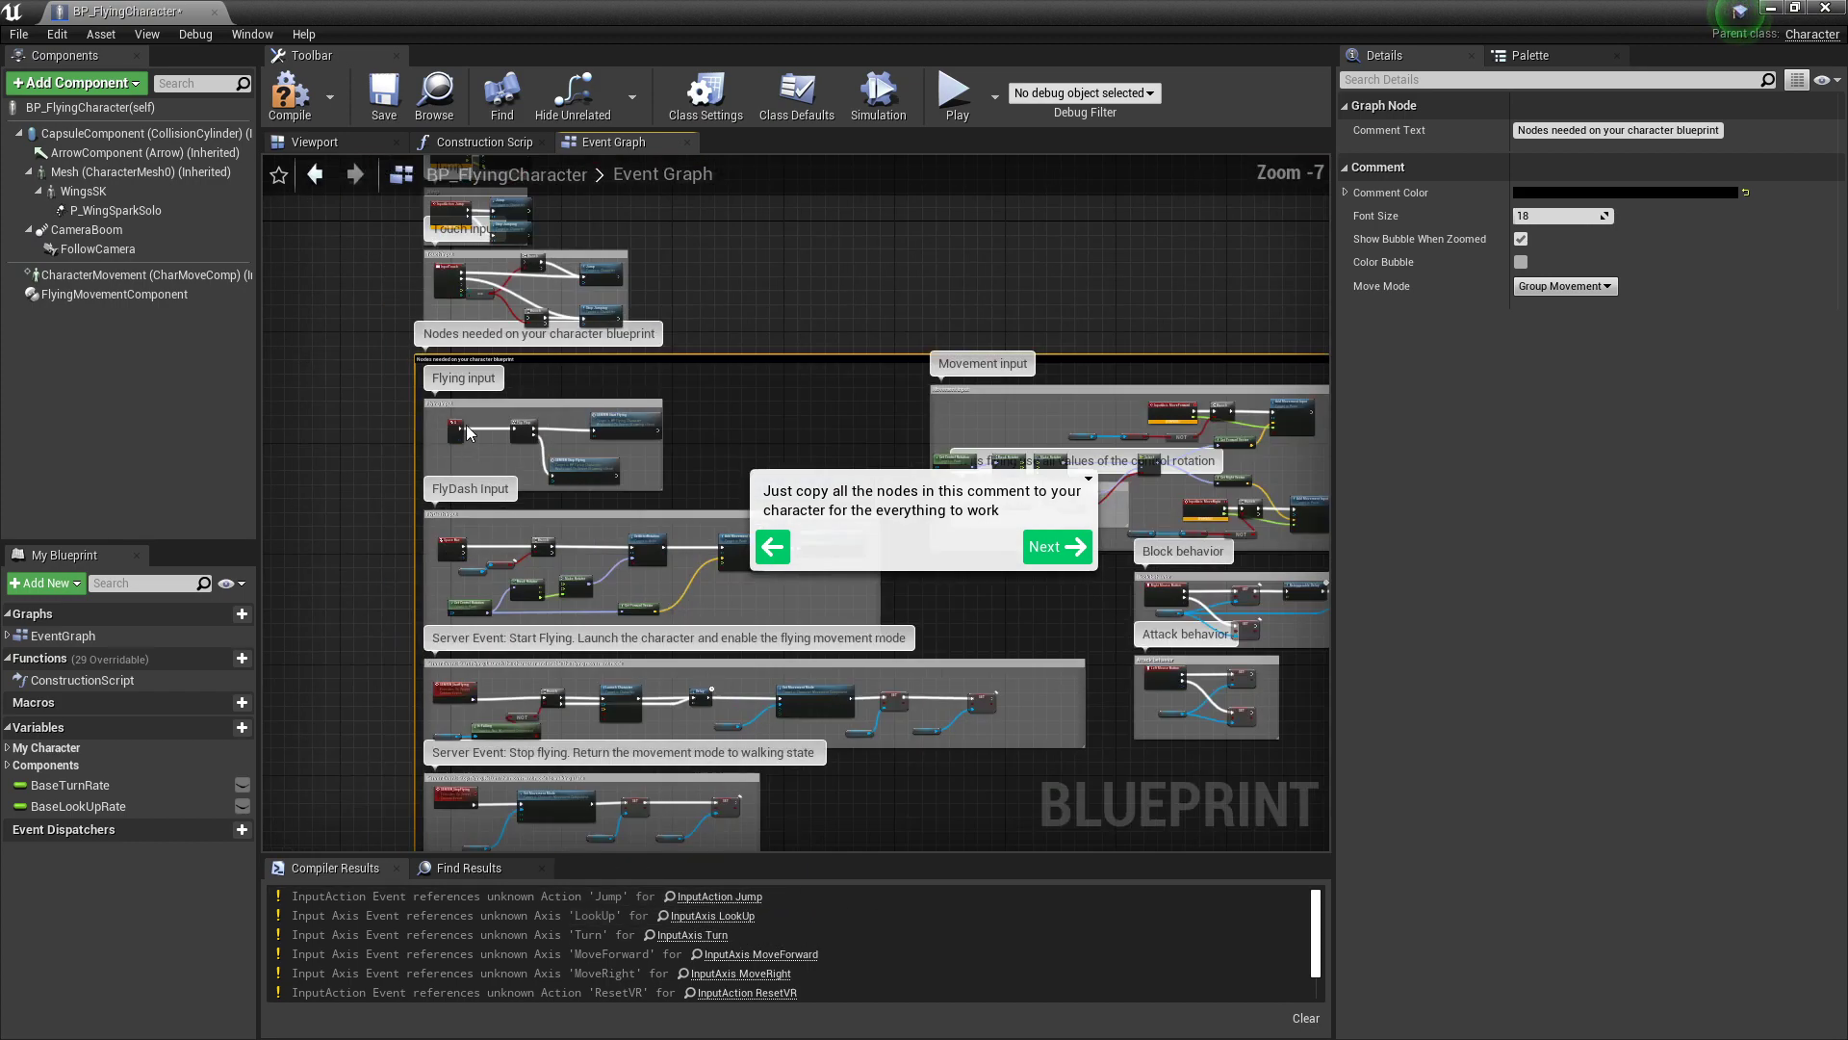
# Step: Examine the gamepad, mouse, jump and touch input nodes and the related unknown-axis entries in the compiler results
pyautogui.scroll(-6, 640, 680)
pyautogui.scroll(4, 640, 681)
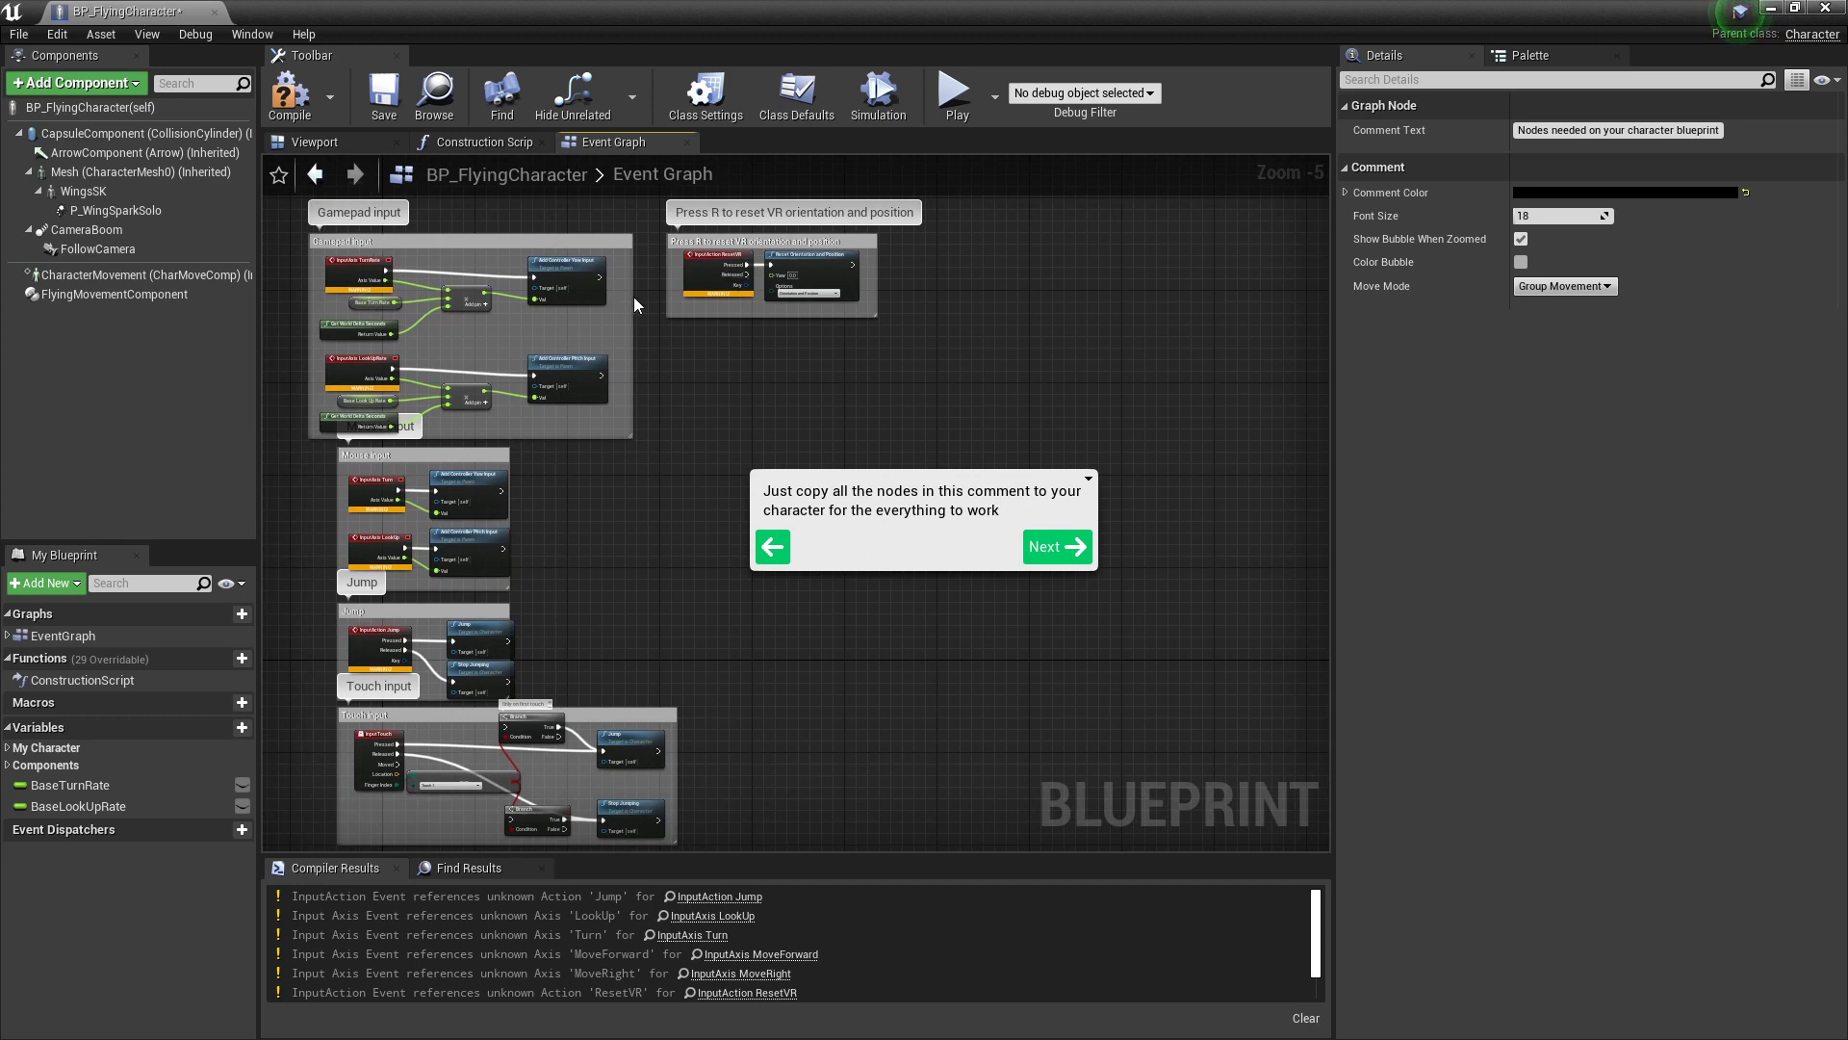
pyautogui.scroll(3, 452, 294)
pyautogui.moveTo(437, 270); pyautogui.dragTo(550, 315, button='right')
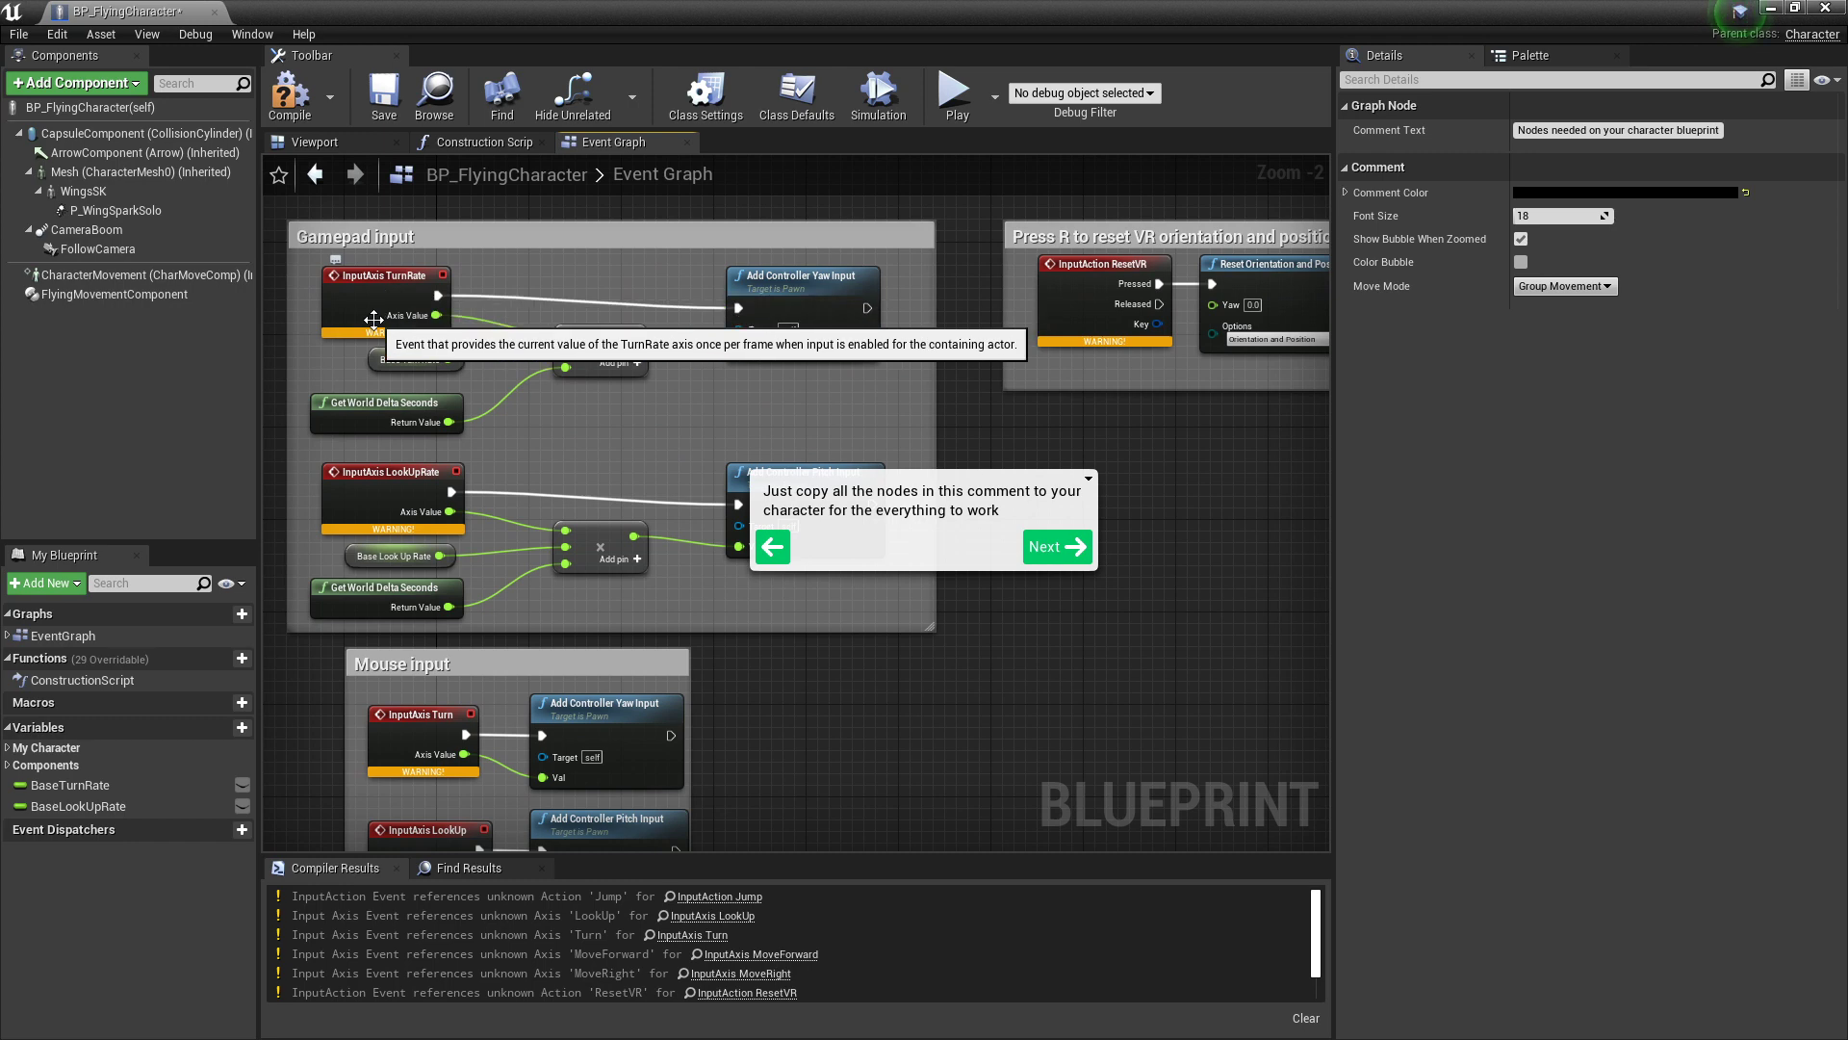
pyautogui.click(373, 281)
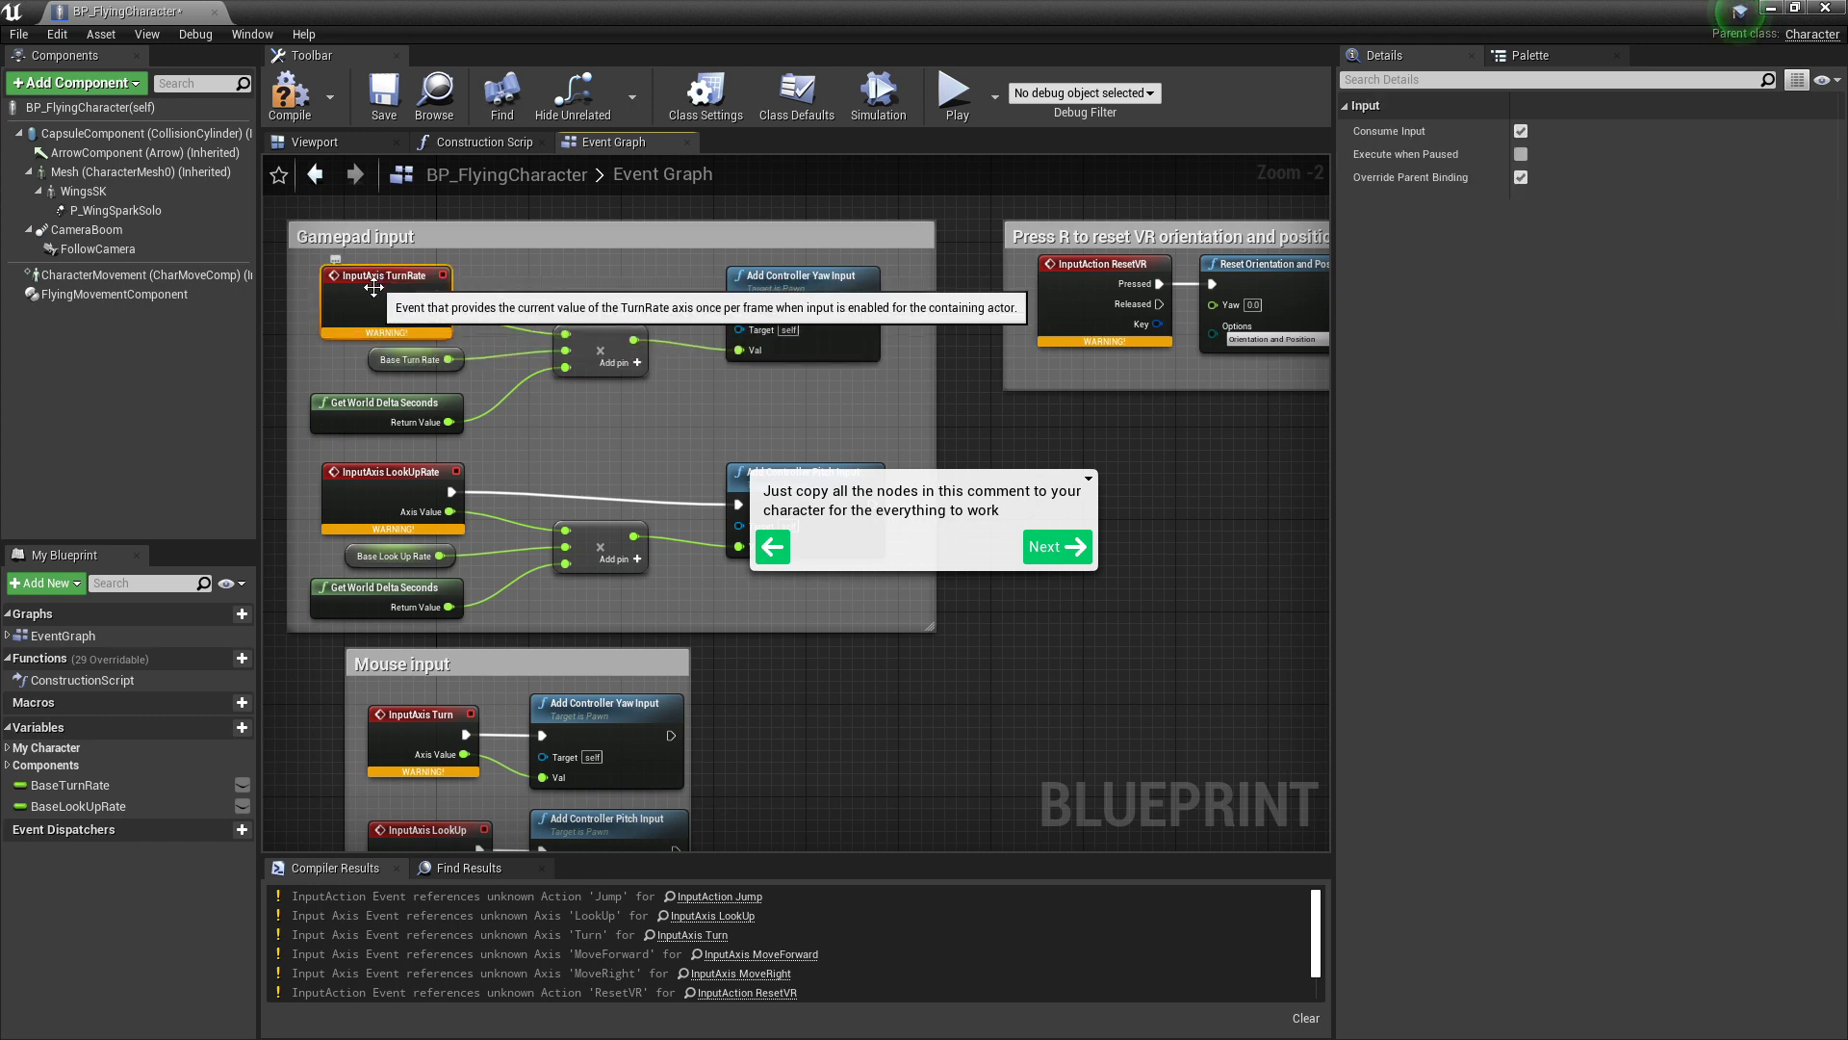
pyautogui.scroll(-2, 626, 506)
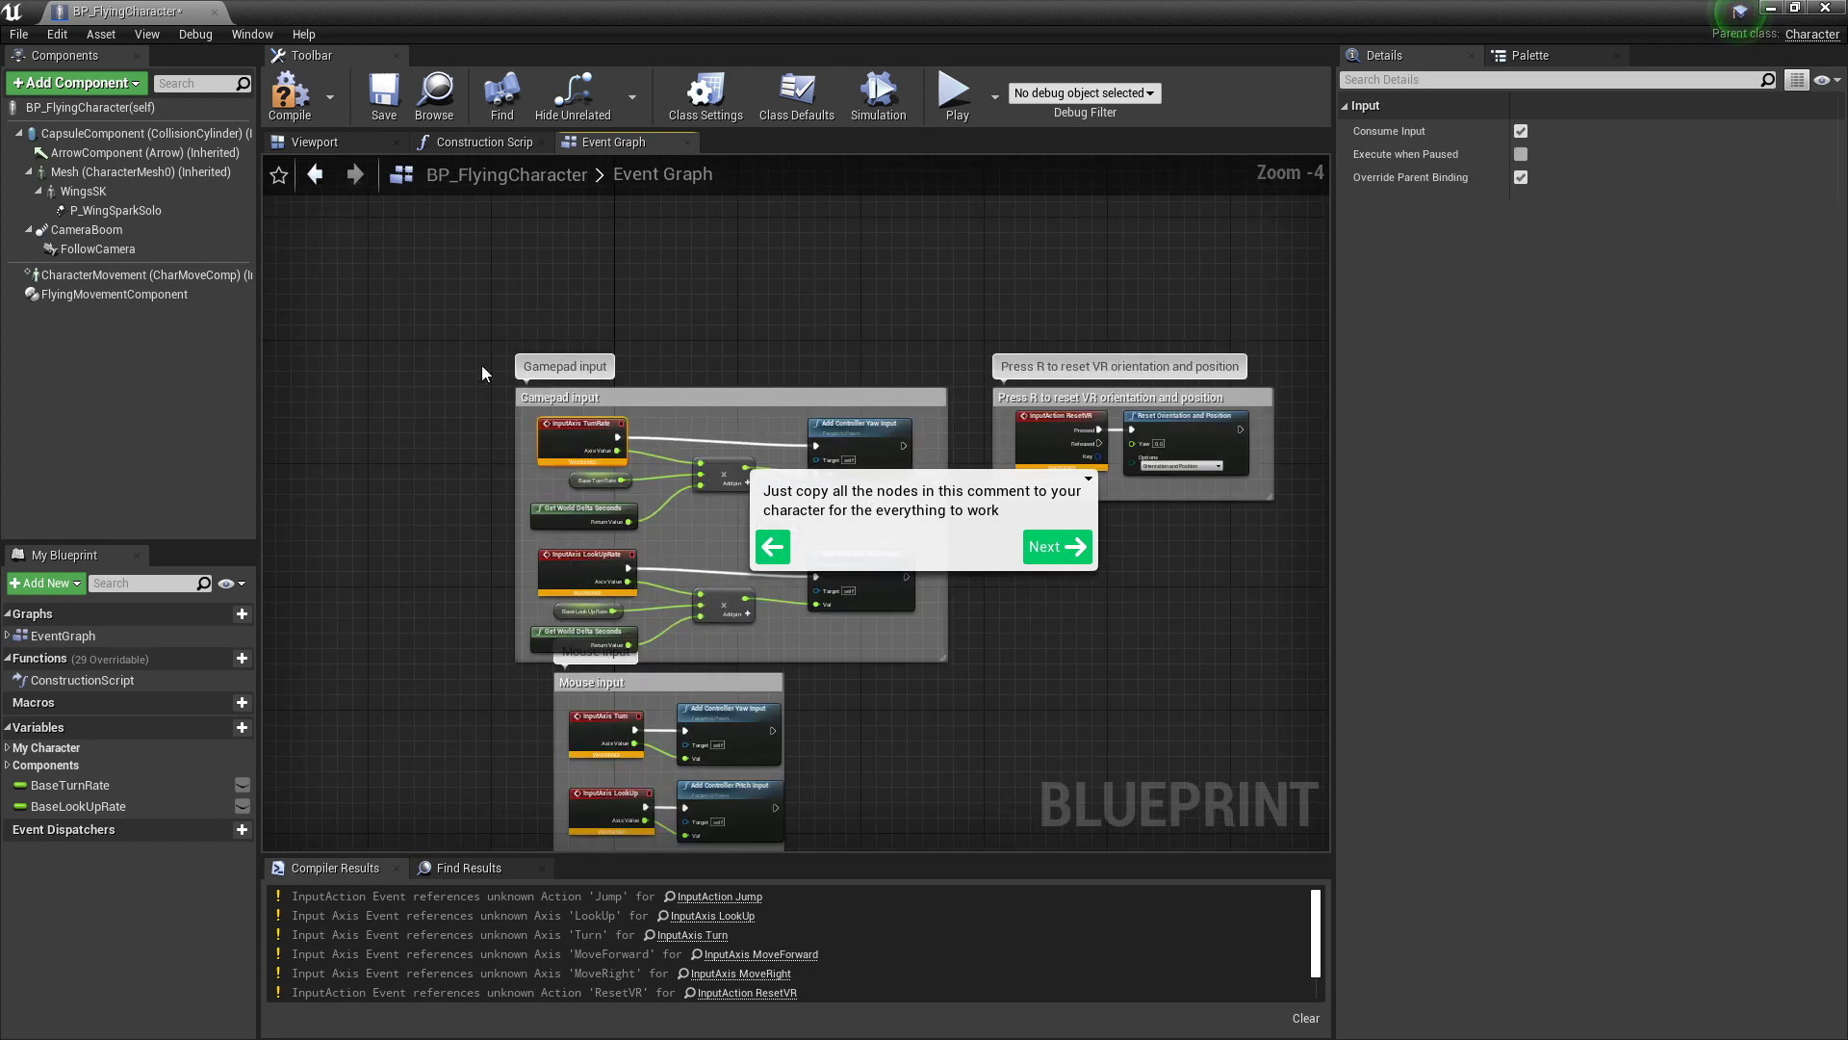
pyautogui.moveTo(477, 203); pyautogui.dragTo(395, 185, button='right')
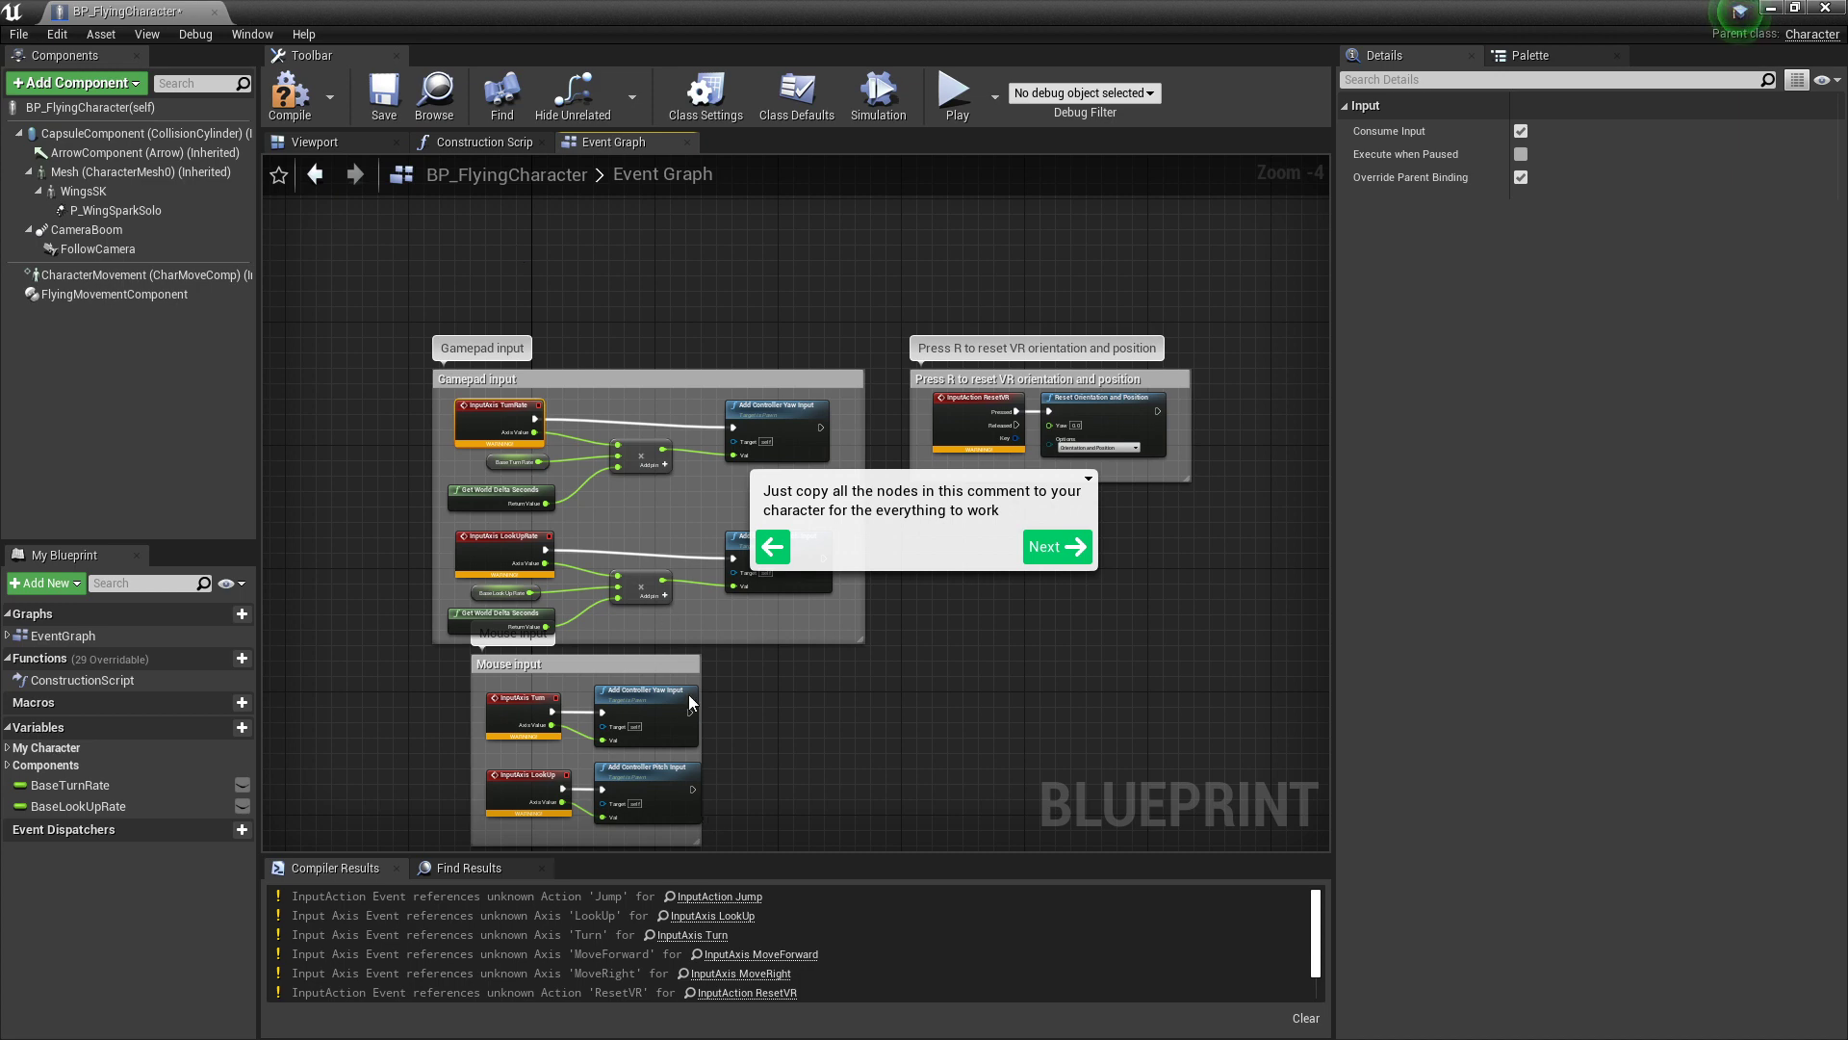
pyautogui.moveTo(690, 704); pyautogui.dragTo(607, 578, button='right')
pyautogui.scroll(-3, 671, 920)
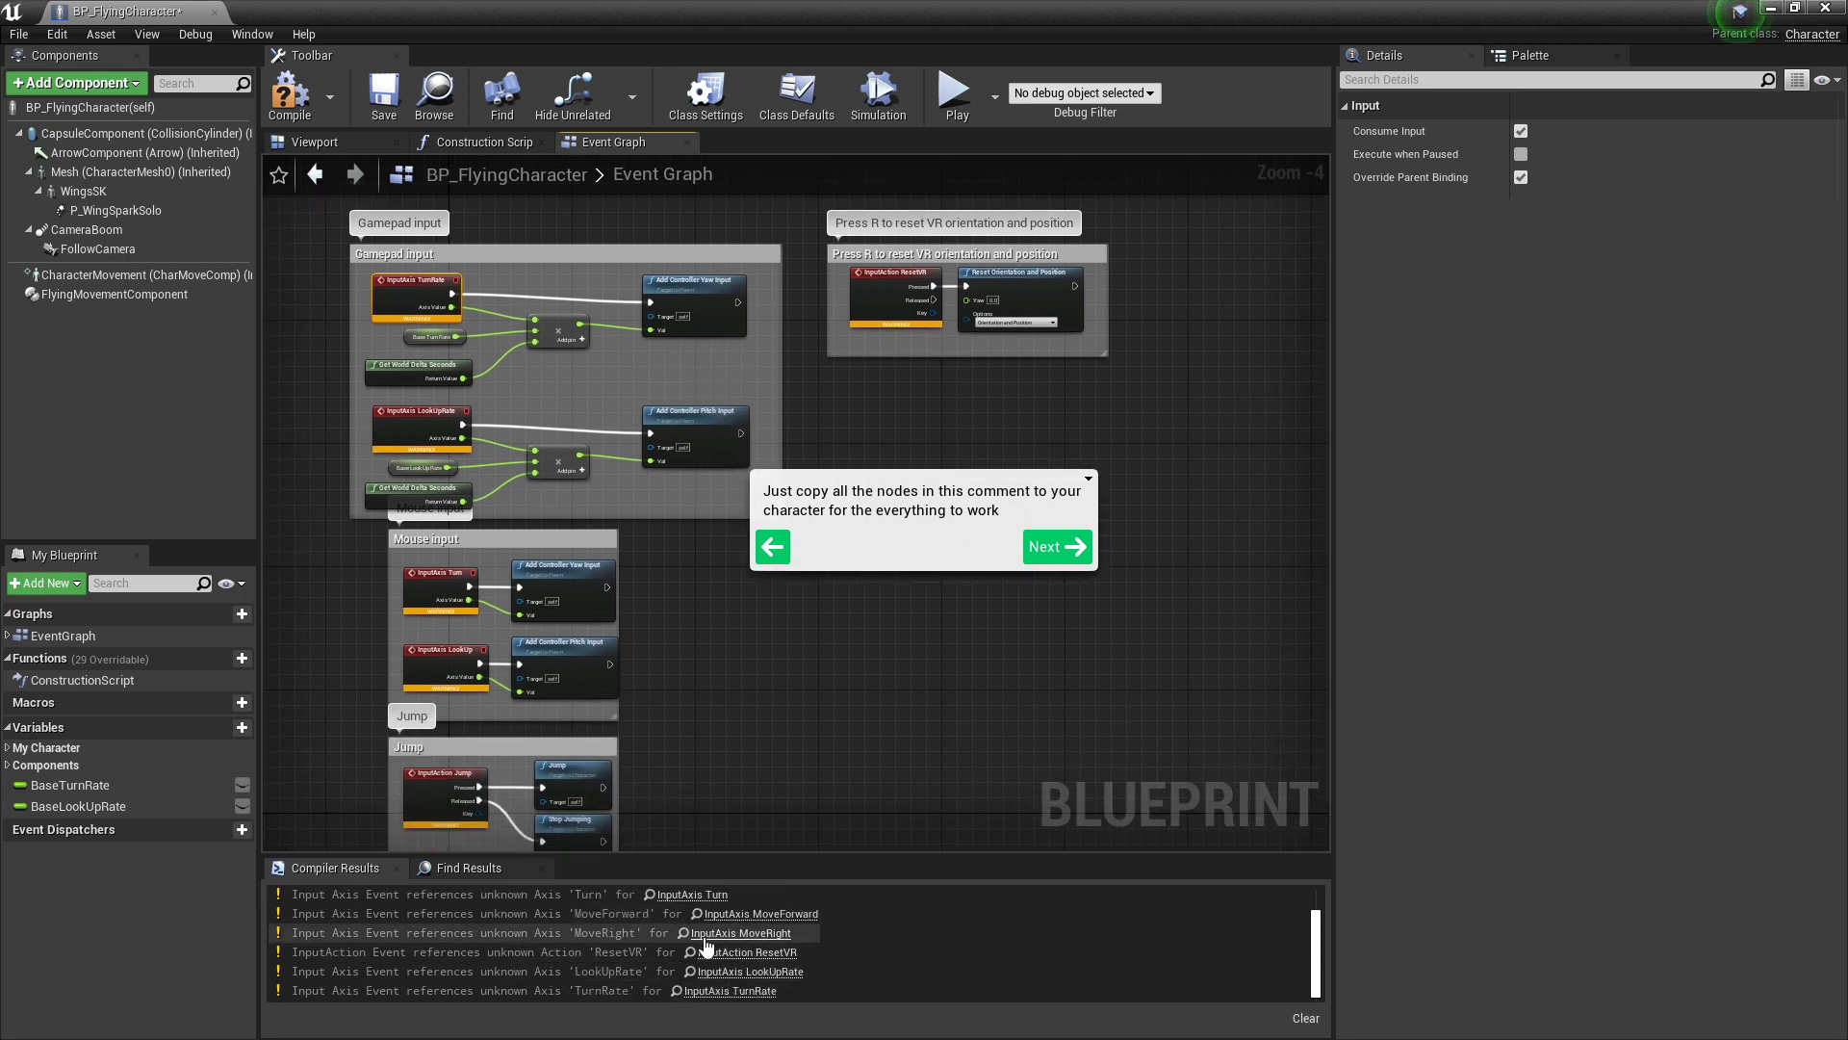
pyautogui.moveTo(725, 703); pyautogui.dragTo(554, 203, button='right')
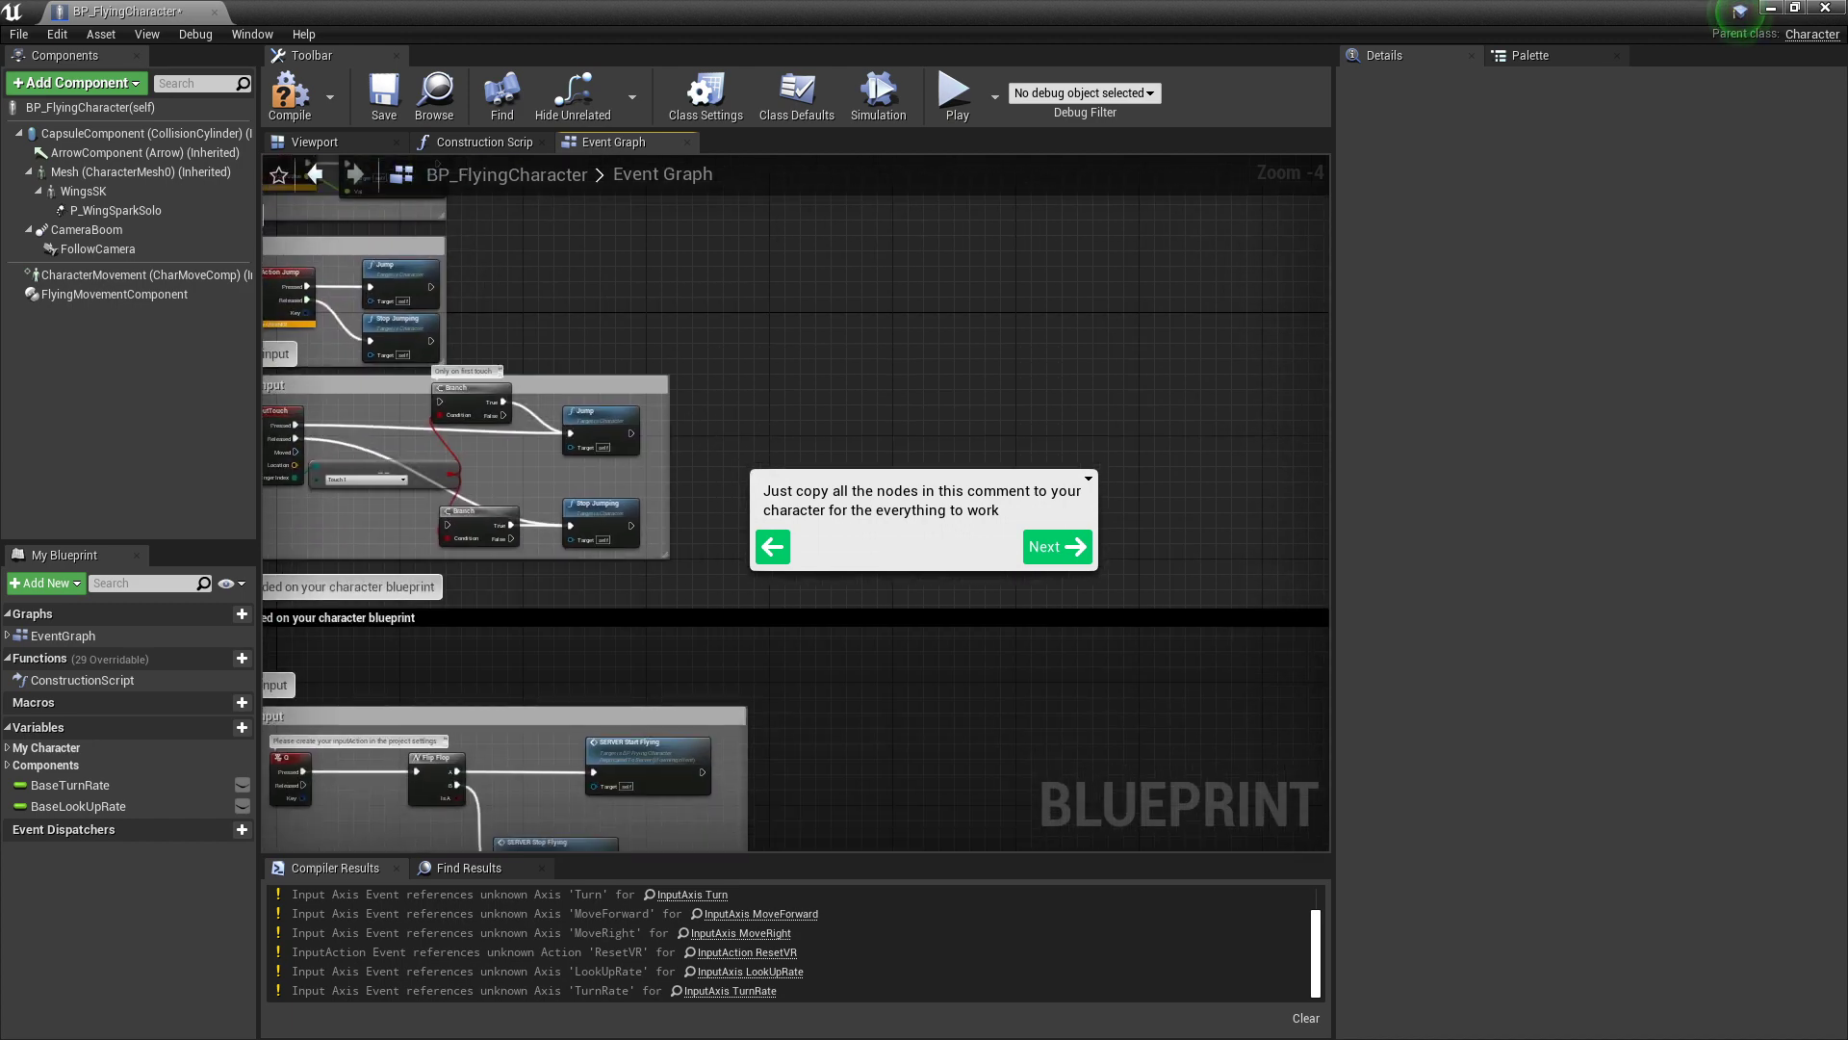
# Step: Return to the M_Overview level and select the BP_FlyingCharacter actor in the scene
pyautogui.click(1777, 11)
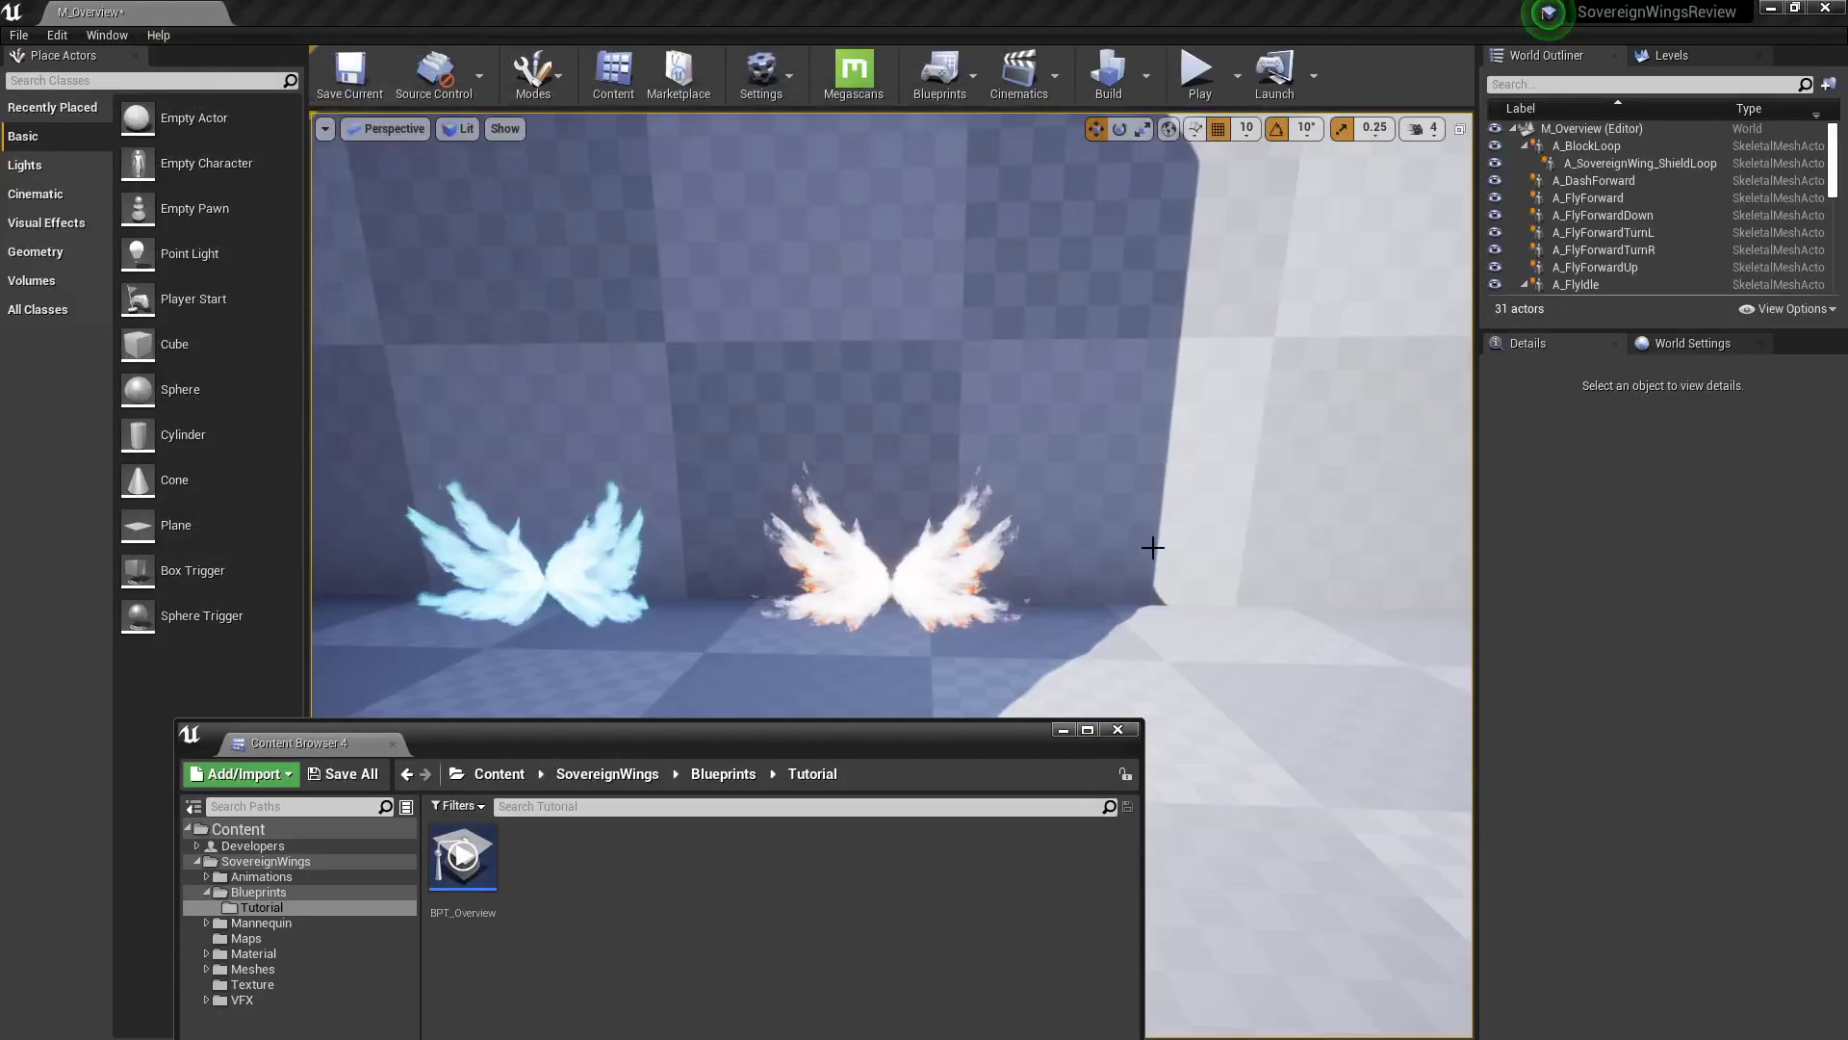
pyautogui.scroll(-5, 1056, 508)
pyautogui.moveTo(1055, 508); pyautogui.dragTo(697, 462, button='right')
pyautogui.press('w')
pyautogui.press('w')
pyautogui.click(766, 524)
pyautogui.press('s')
pyautogui.press('a')
pyautogui.press('w')
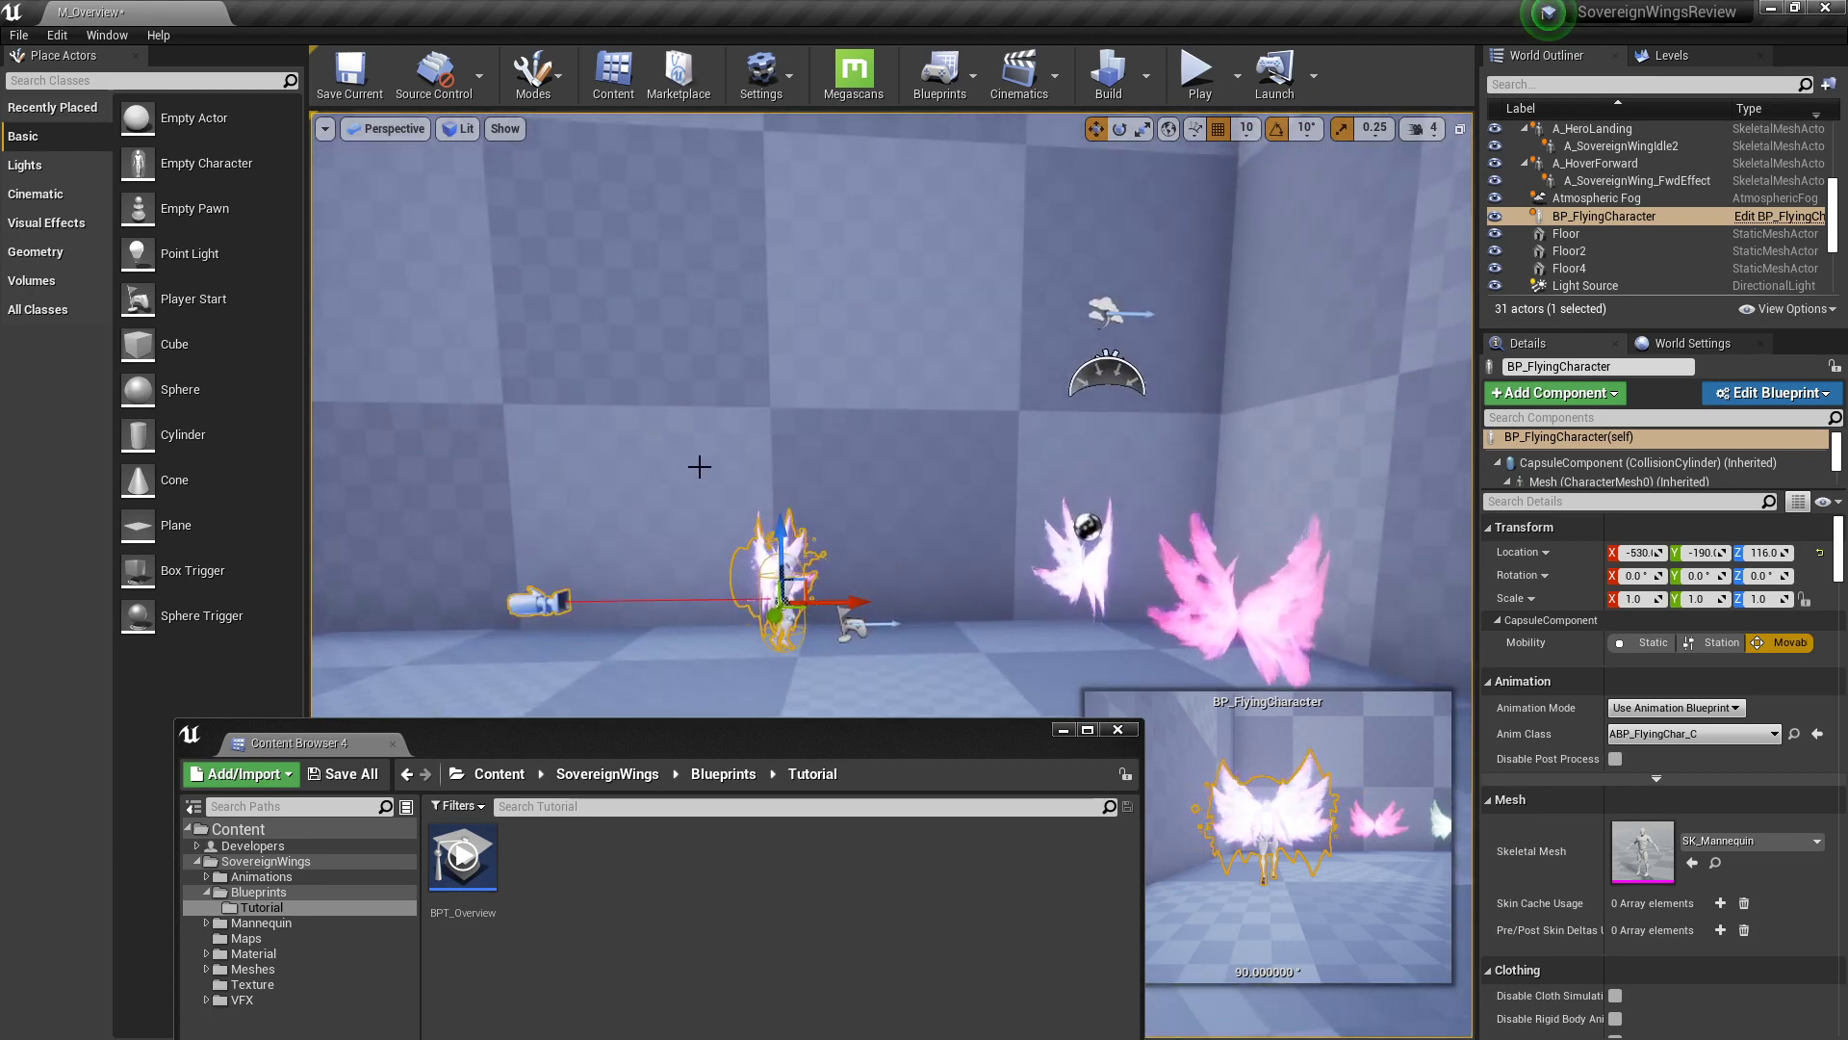
# Step: Play the level in a separate preview window to test the winged character, then stop the session
pyautogui.click(1237, 76)
pyautogui.click(1297, 178)
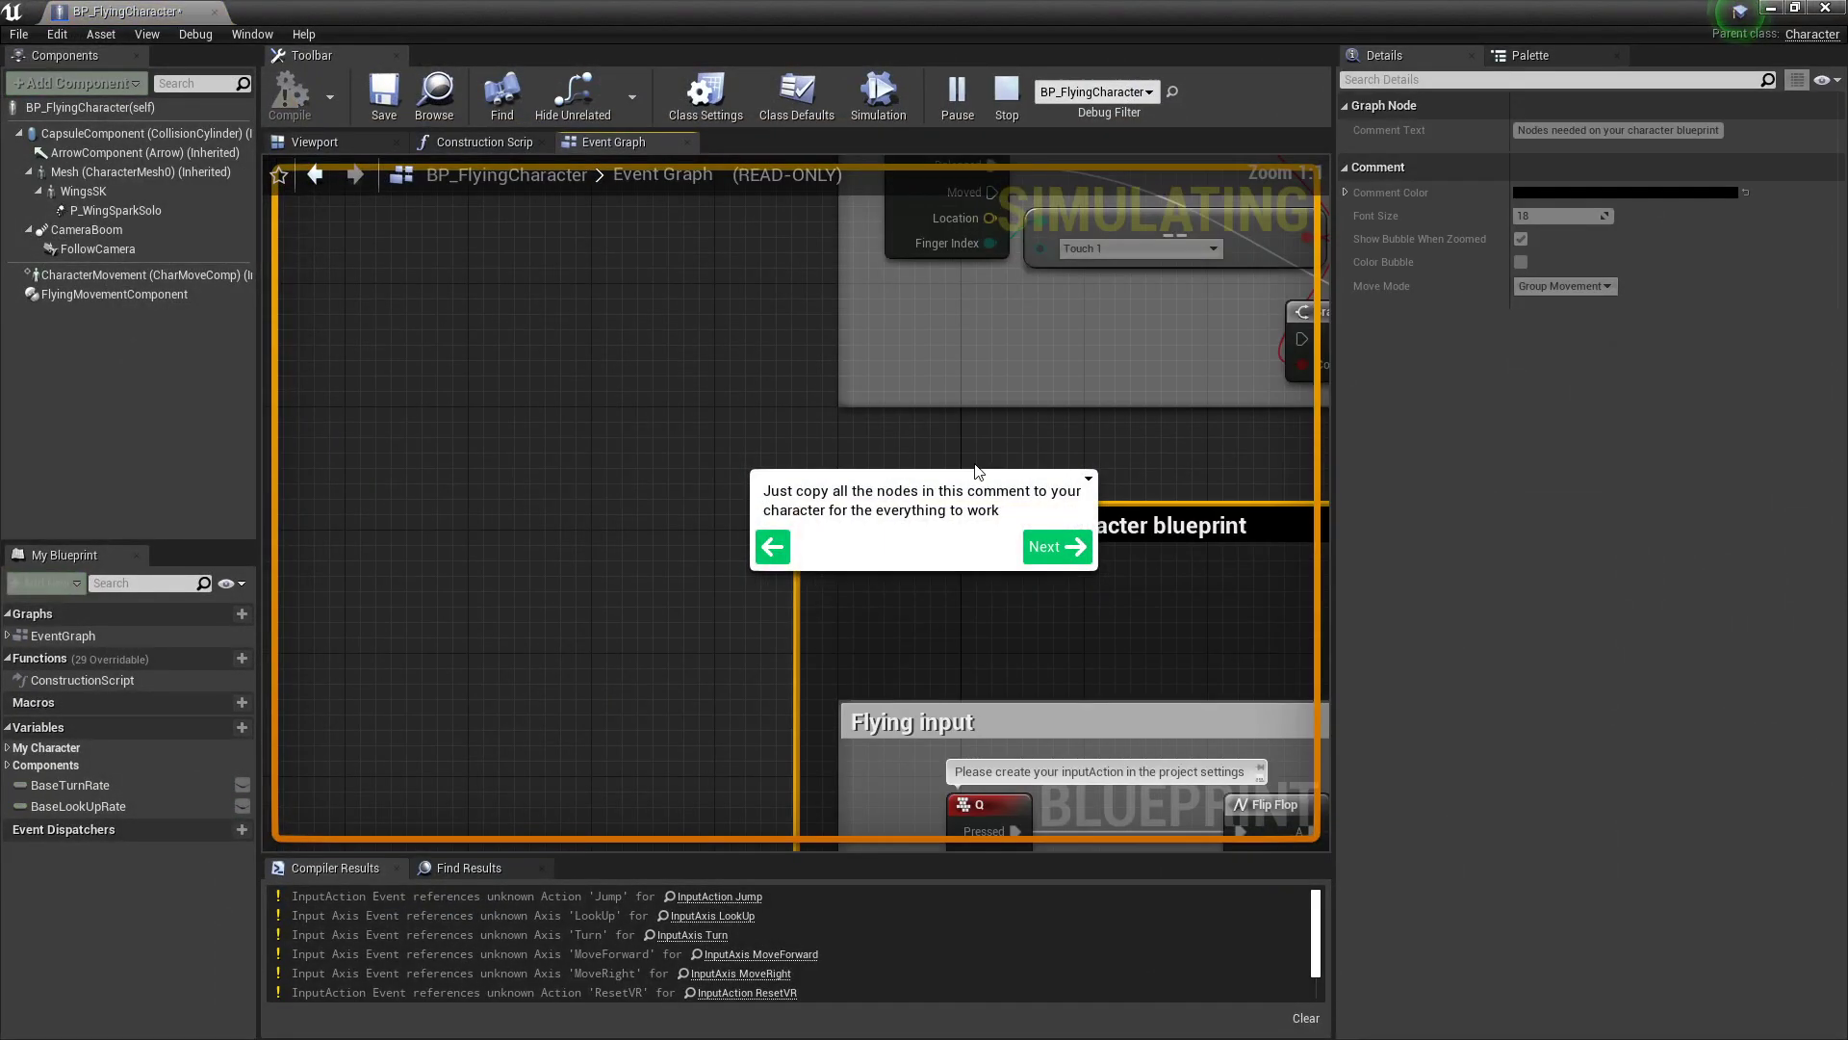
pyautogui.moveTo(499, 640); pyautogui.dragTo(323, 486, button='right')
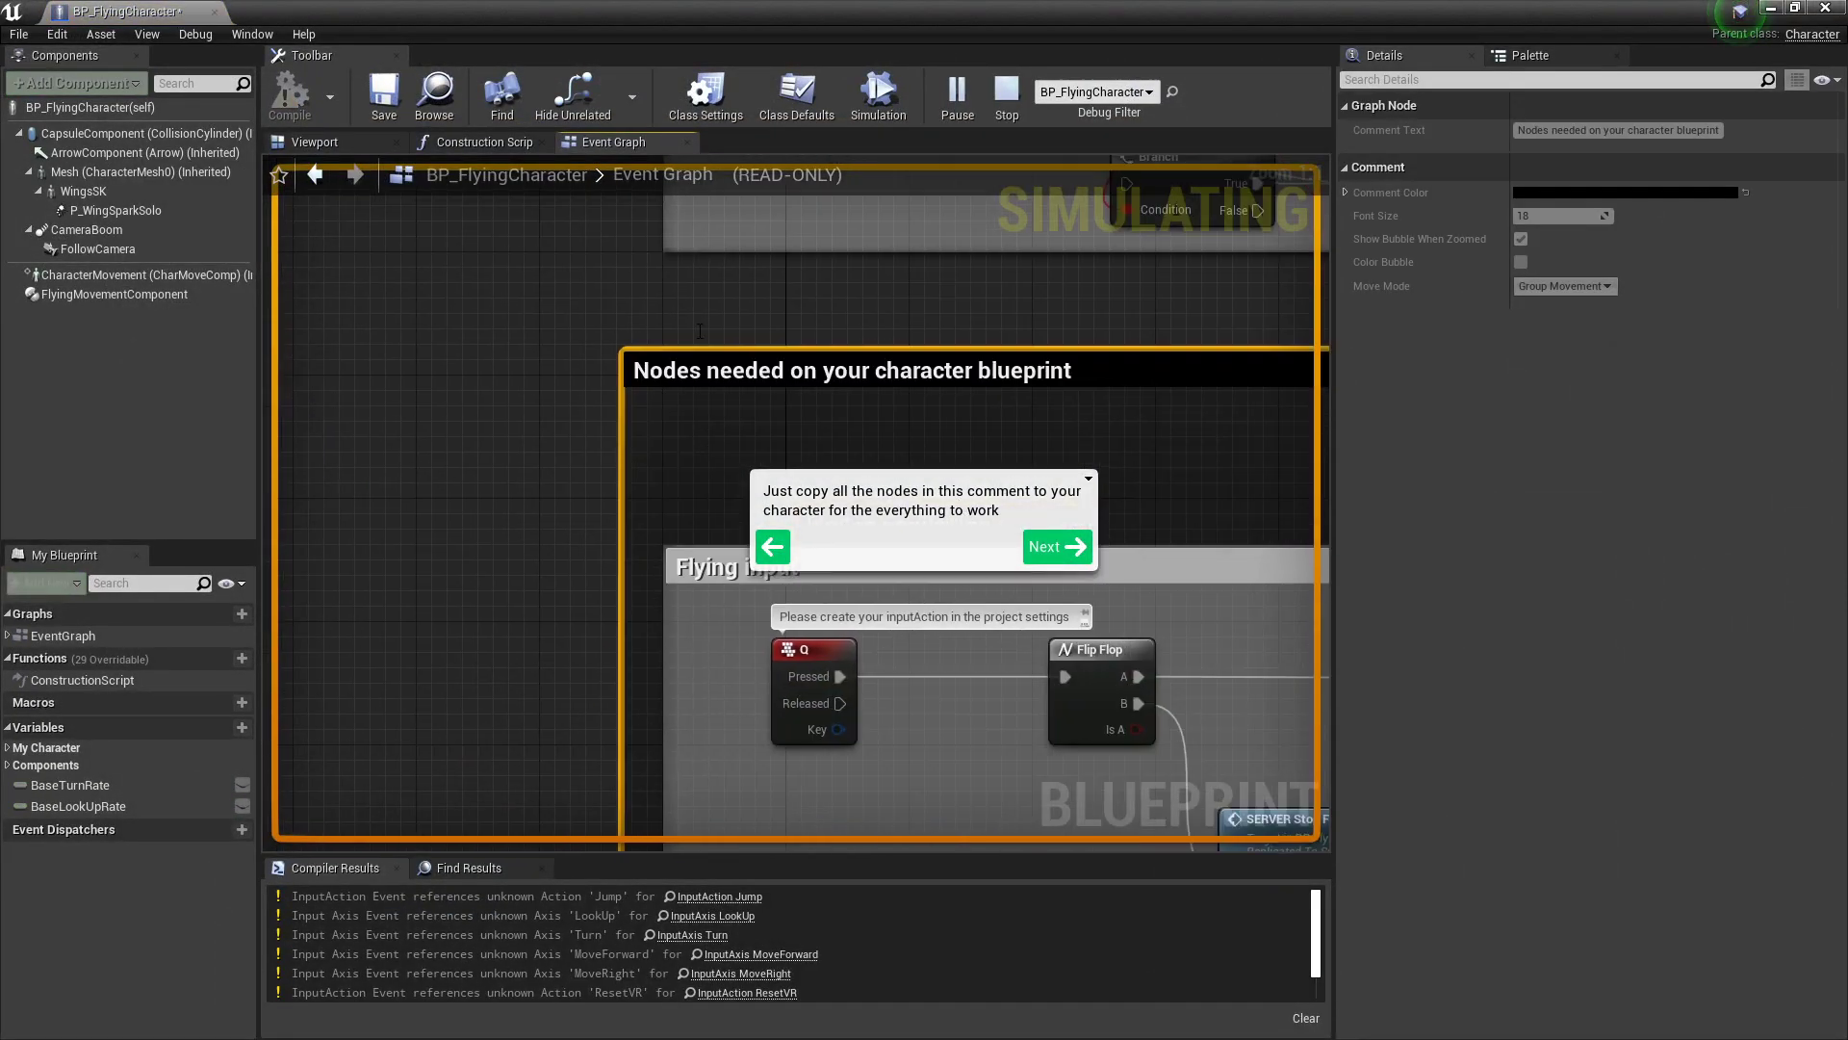
pyautogui.hotkey('alt', 'Tab')
pyautogui.click(921, 372)
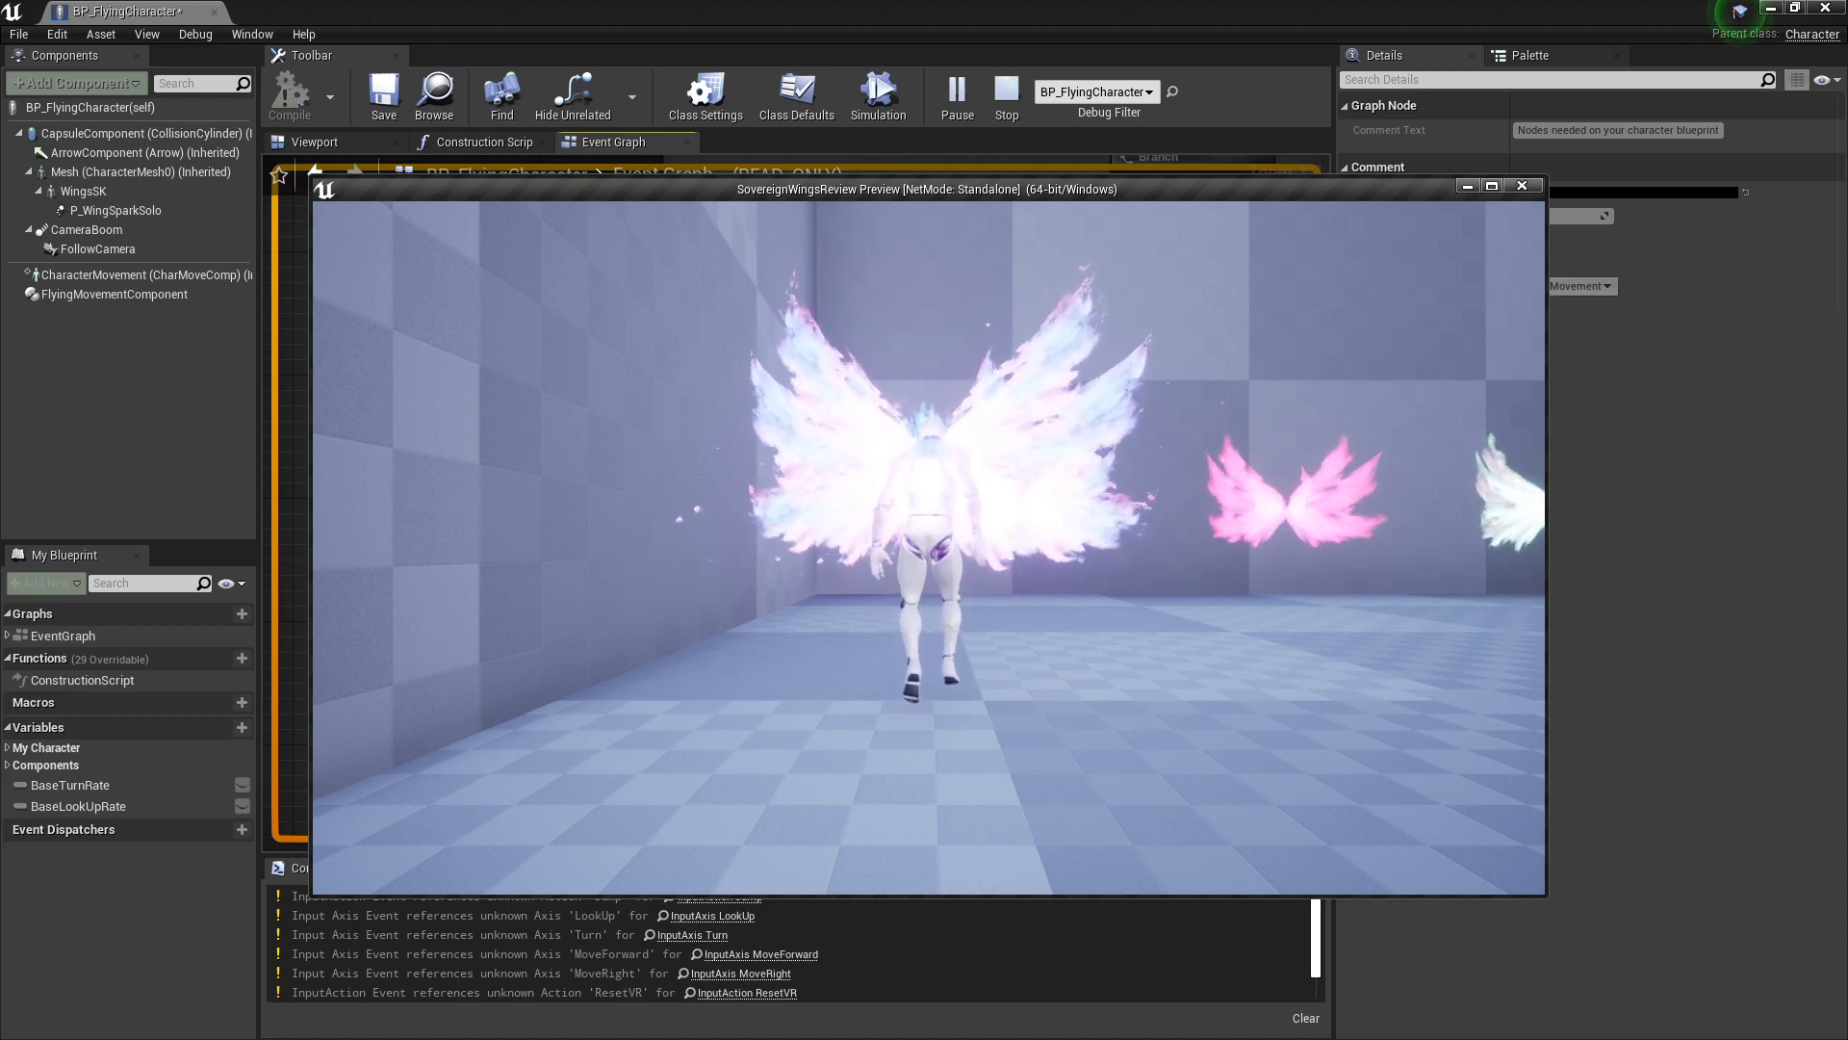
pyautogui.press('Escape')
# Step: Check the compiler results of BP_FlyingCharacter once more and return to the level editor
pyautogui.click(1772, 9)
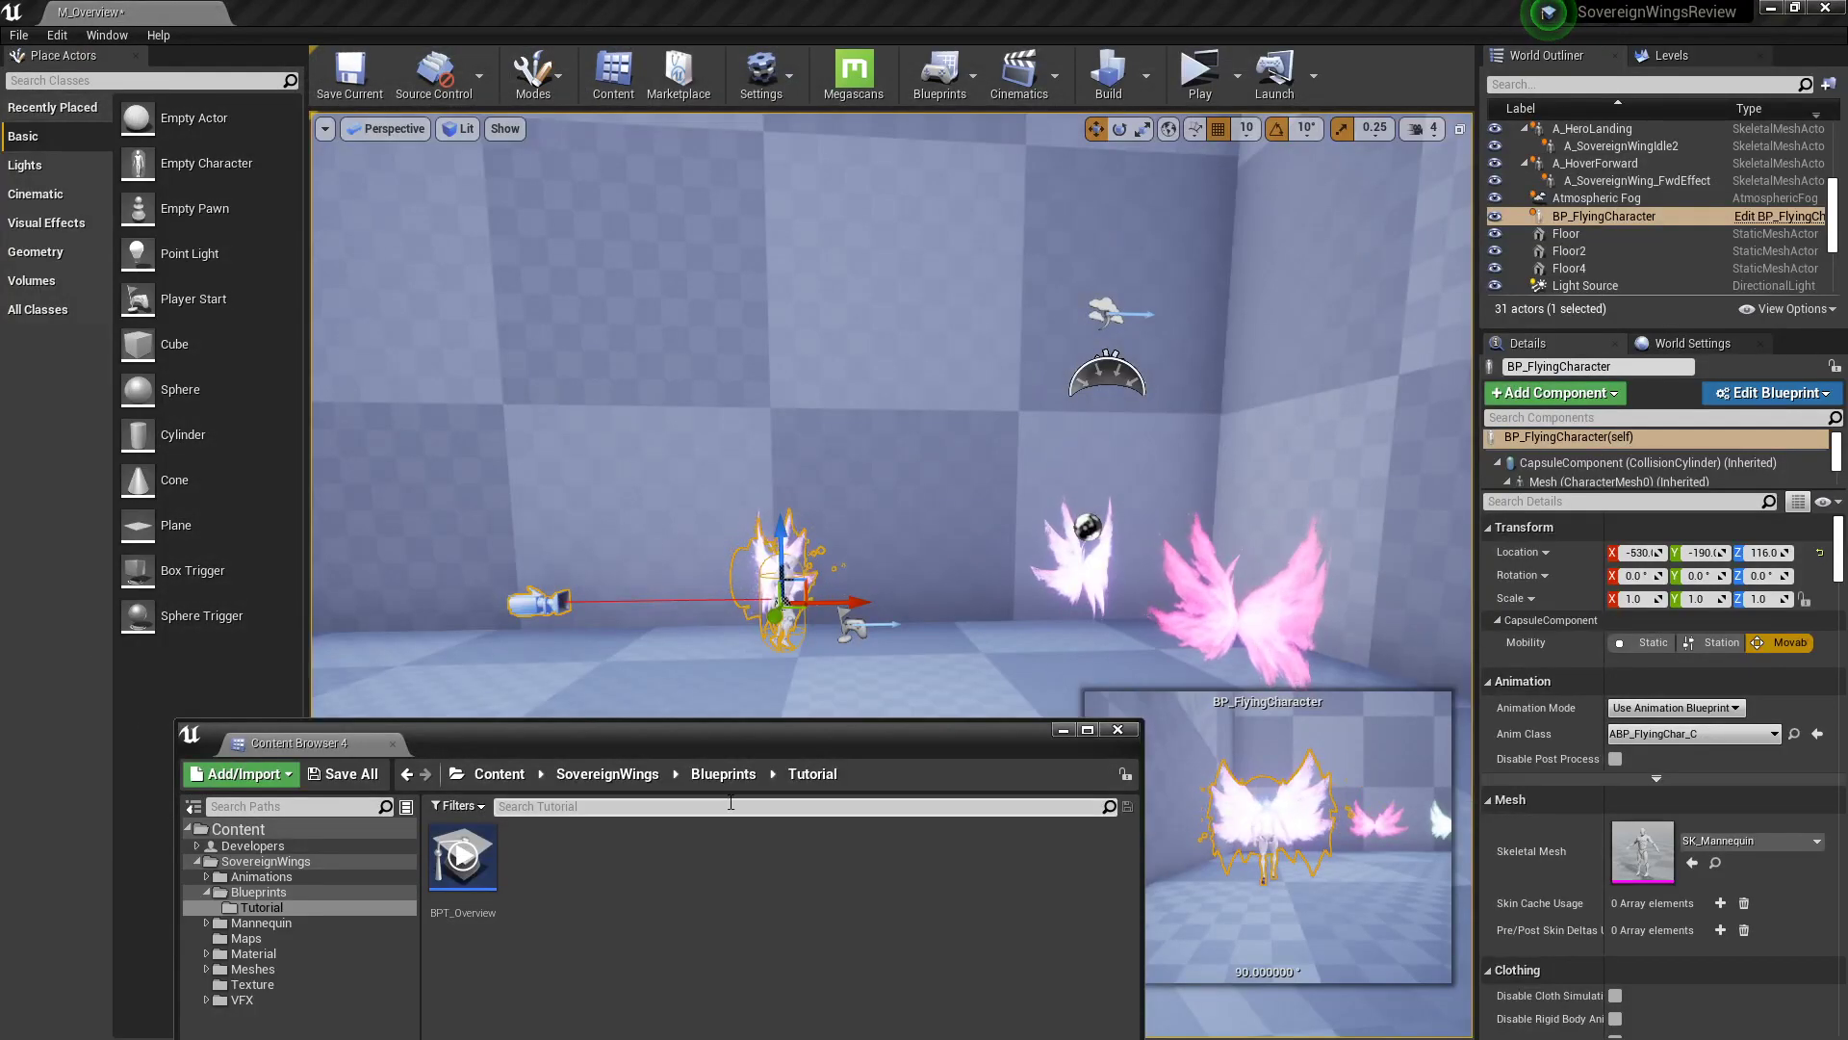
pyautogui.hotkey('alt', 'Tab')
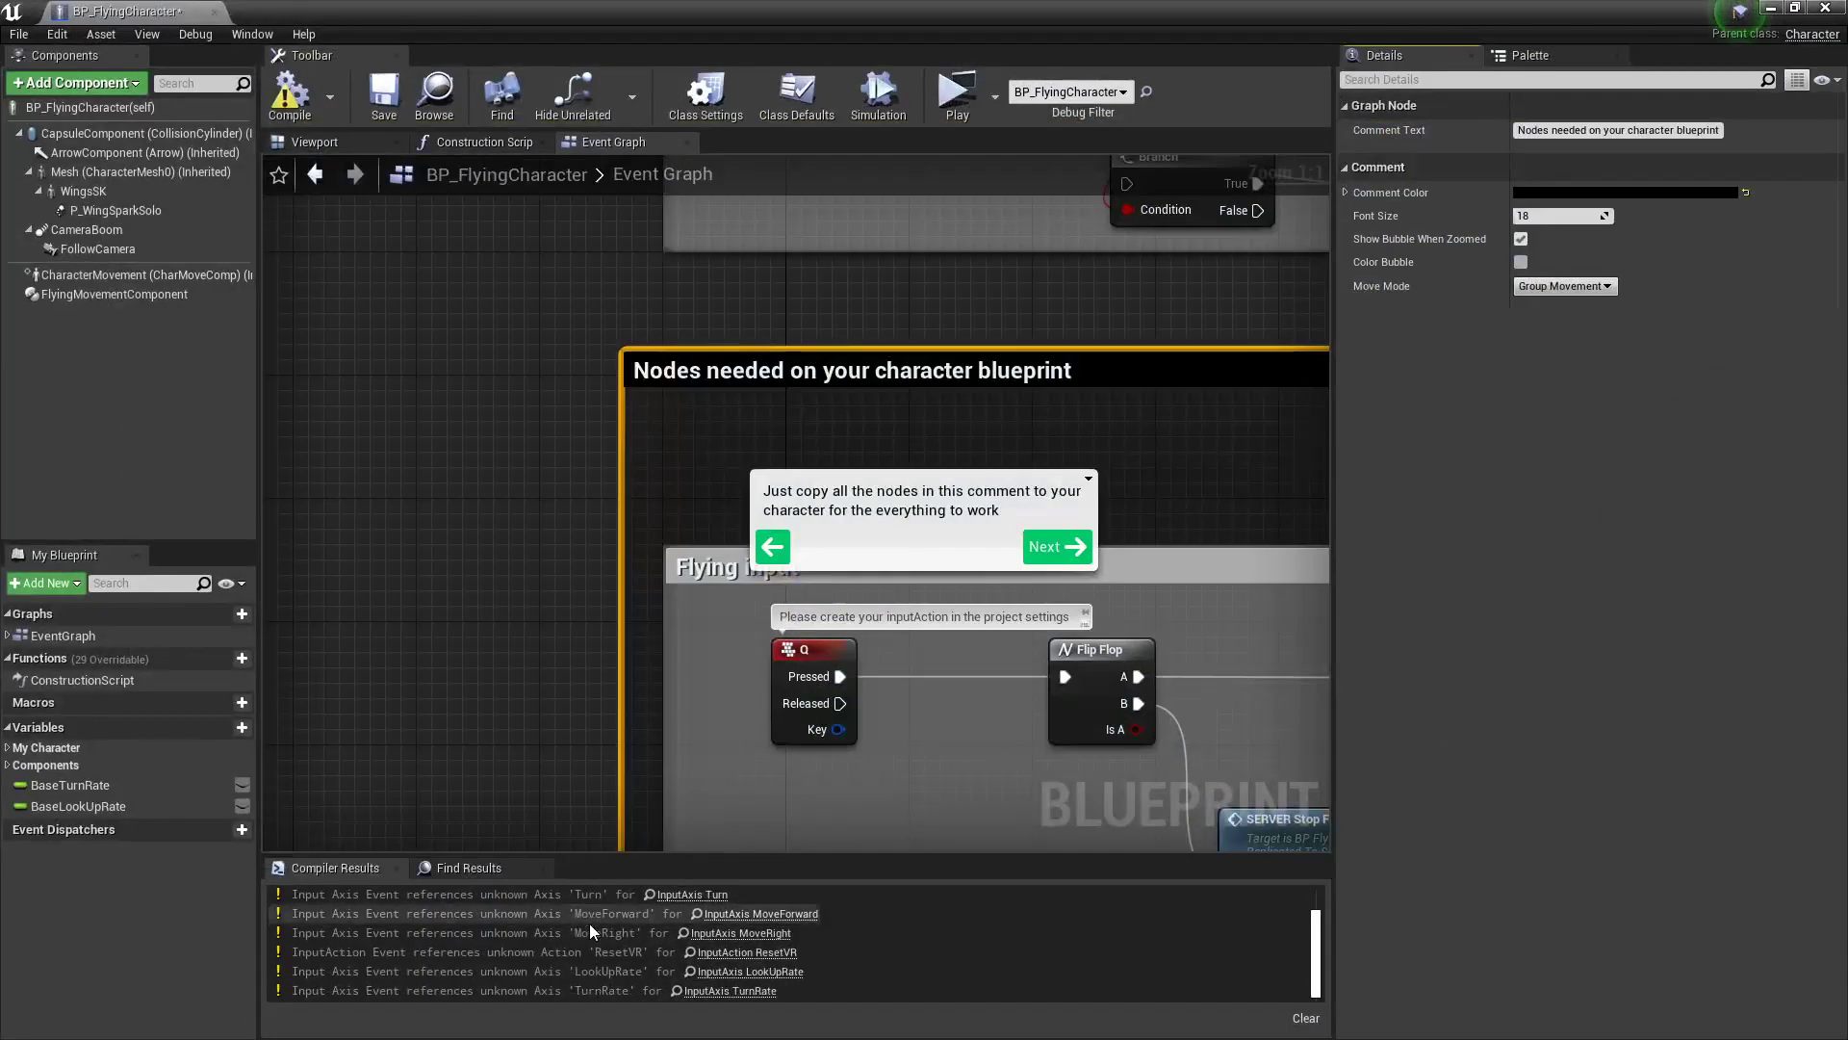
pyautogui.click(1772, 10)
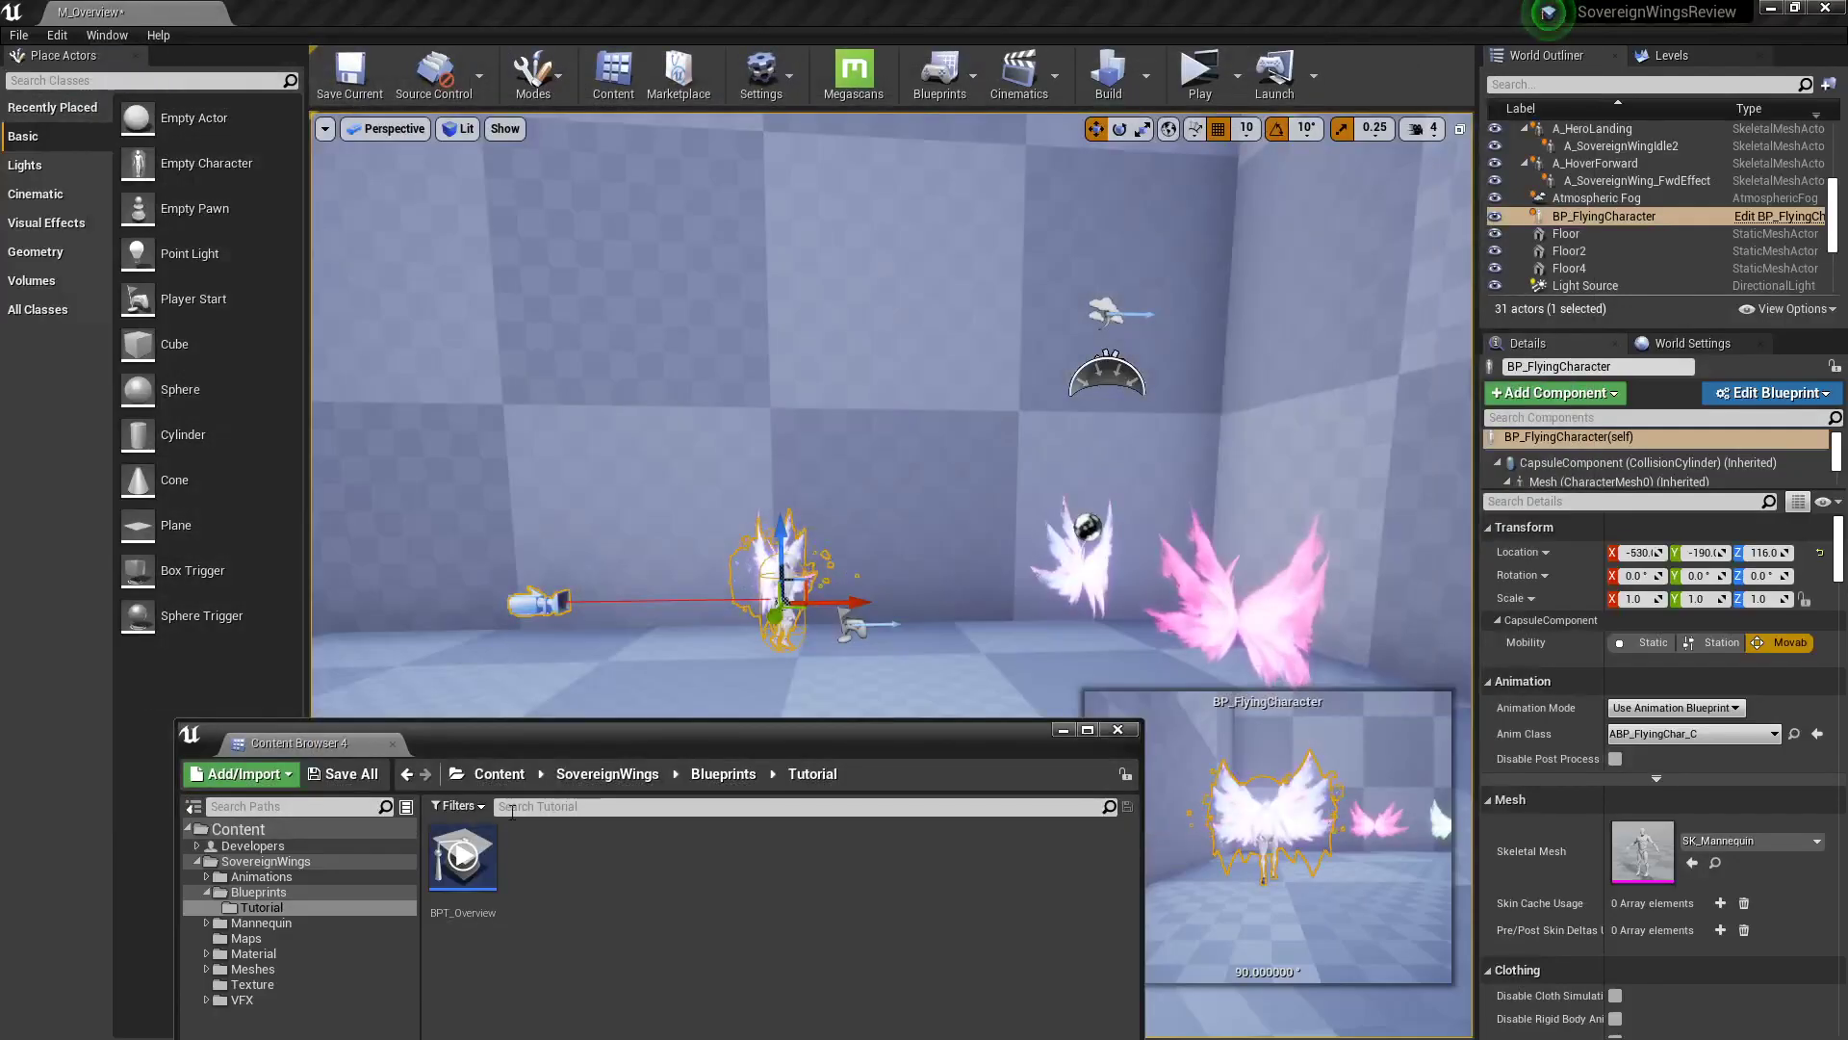
# Step: Open the dialog for adding a feature or content pack to the project
pyautogui.click(242, 774)
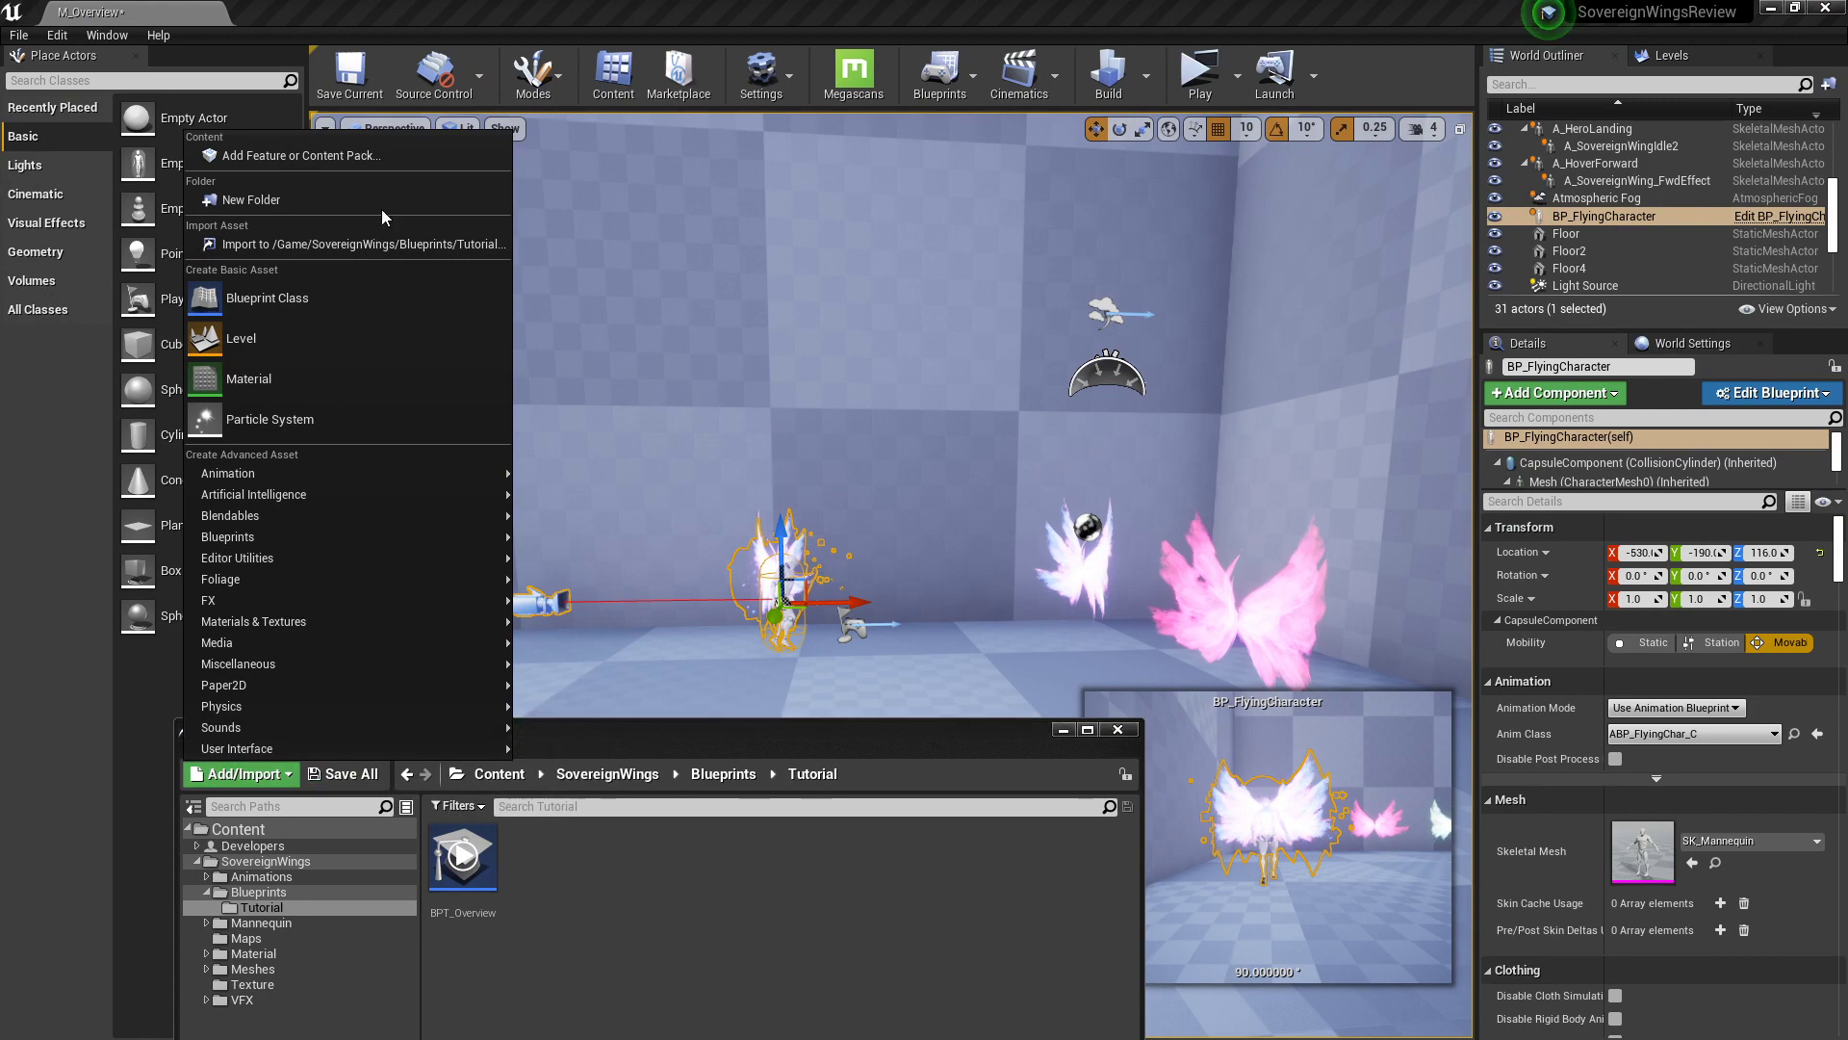
pyautogui.click(340, 155)
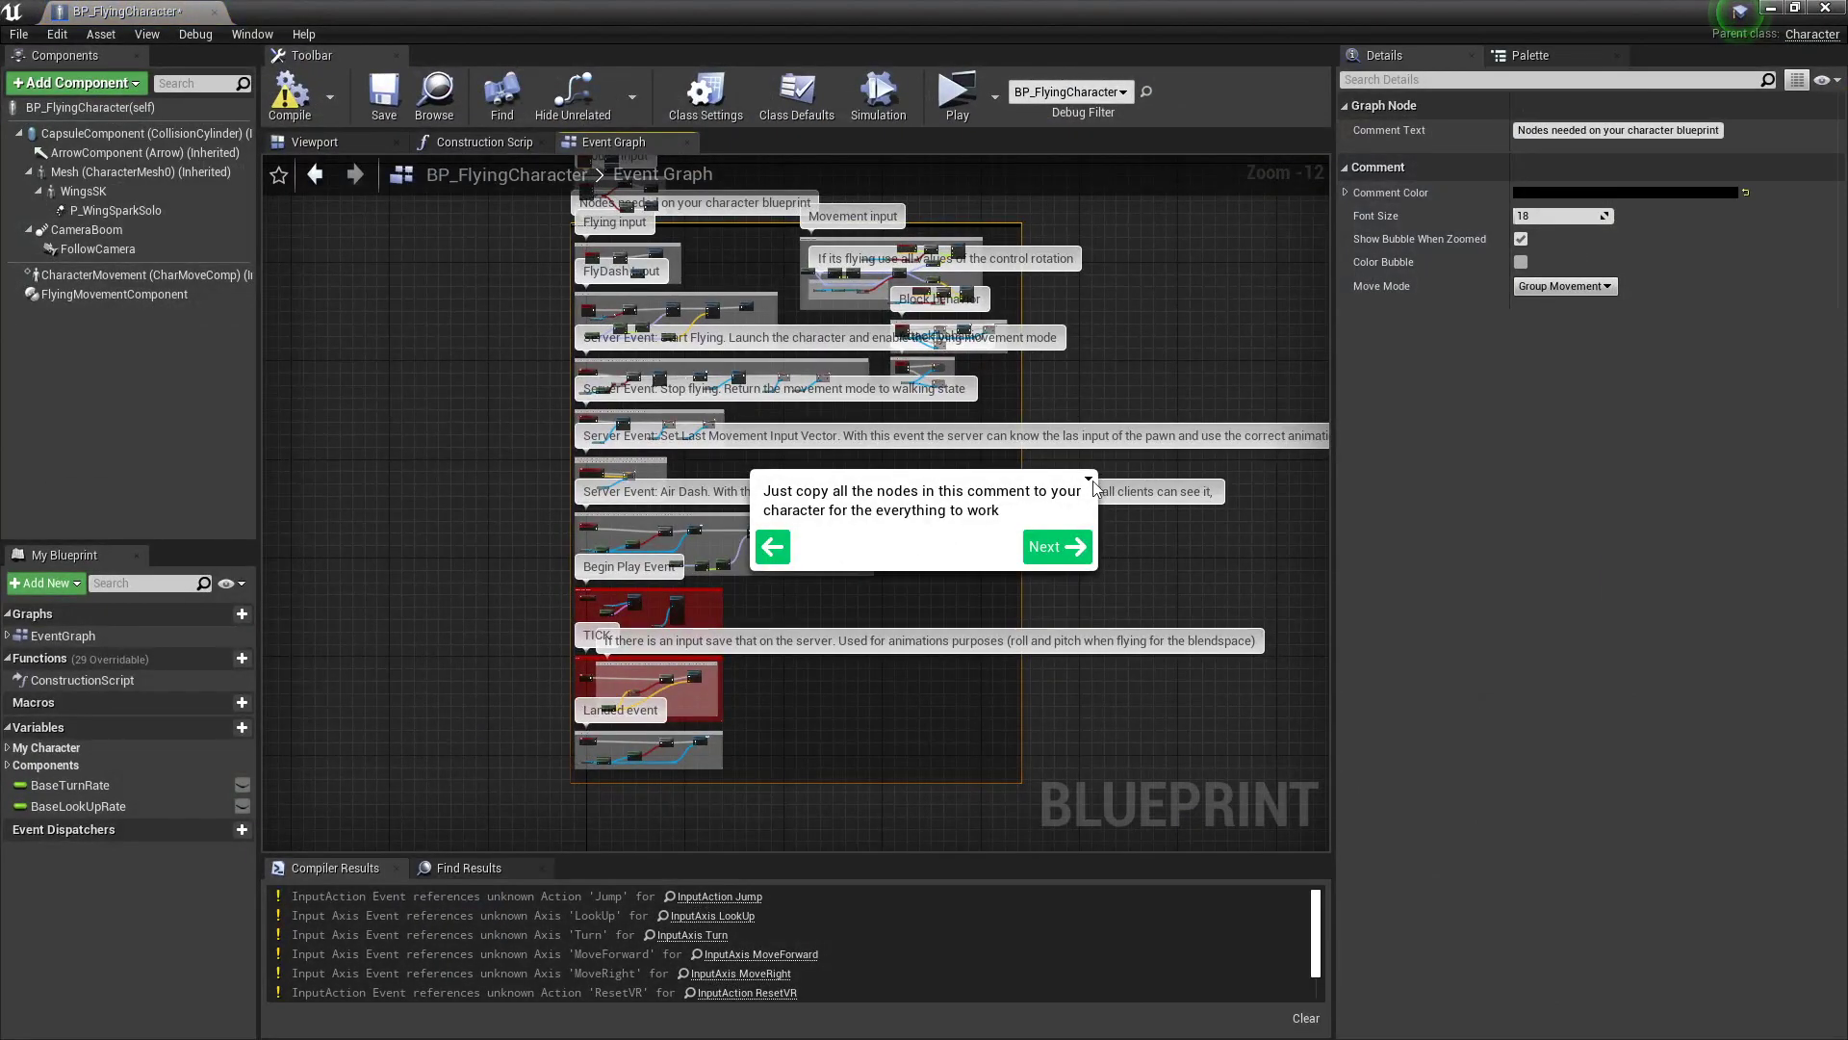
# Step: Exit the BPT_Overview tutorial and go back to the level editor
pyautogui.click(1089, 480)
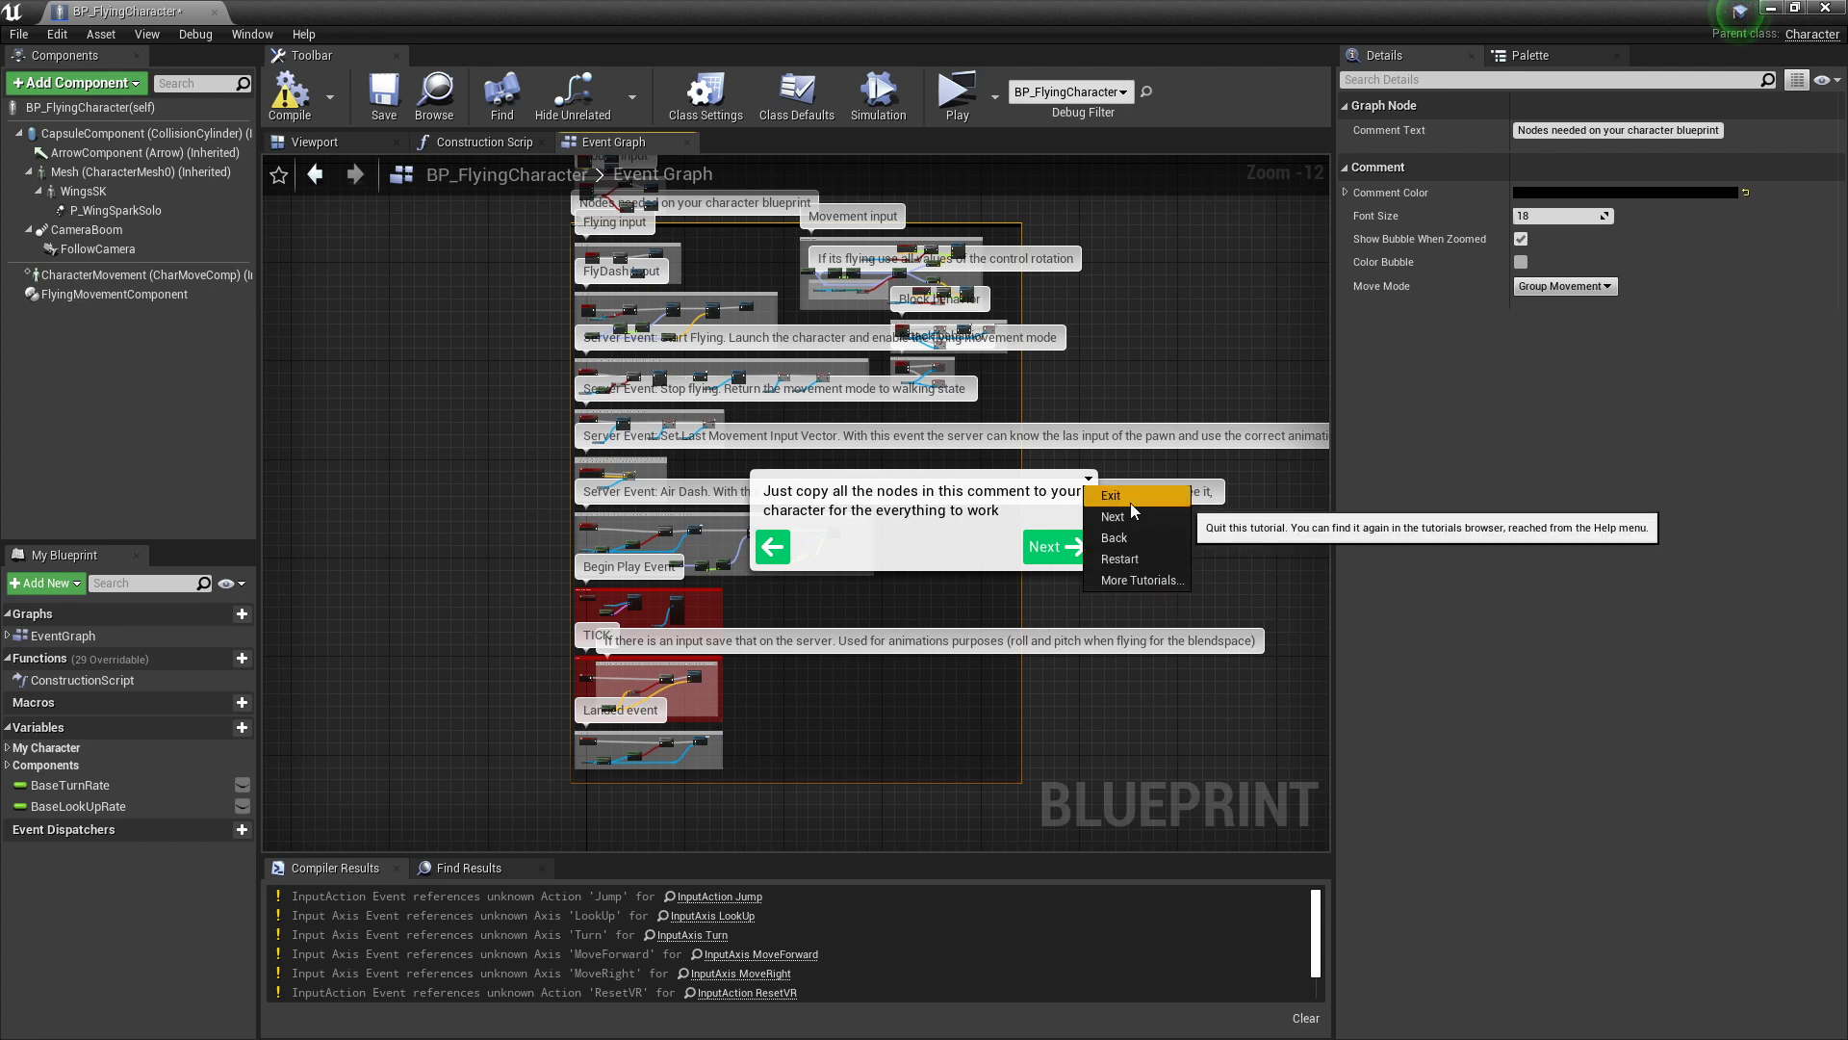
pyautogui.click(1129, 495)
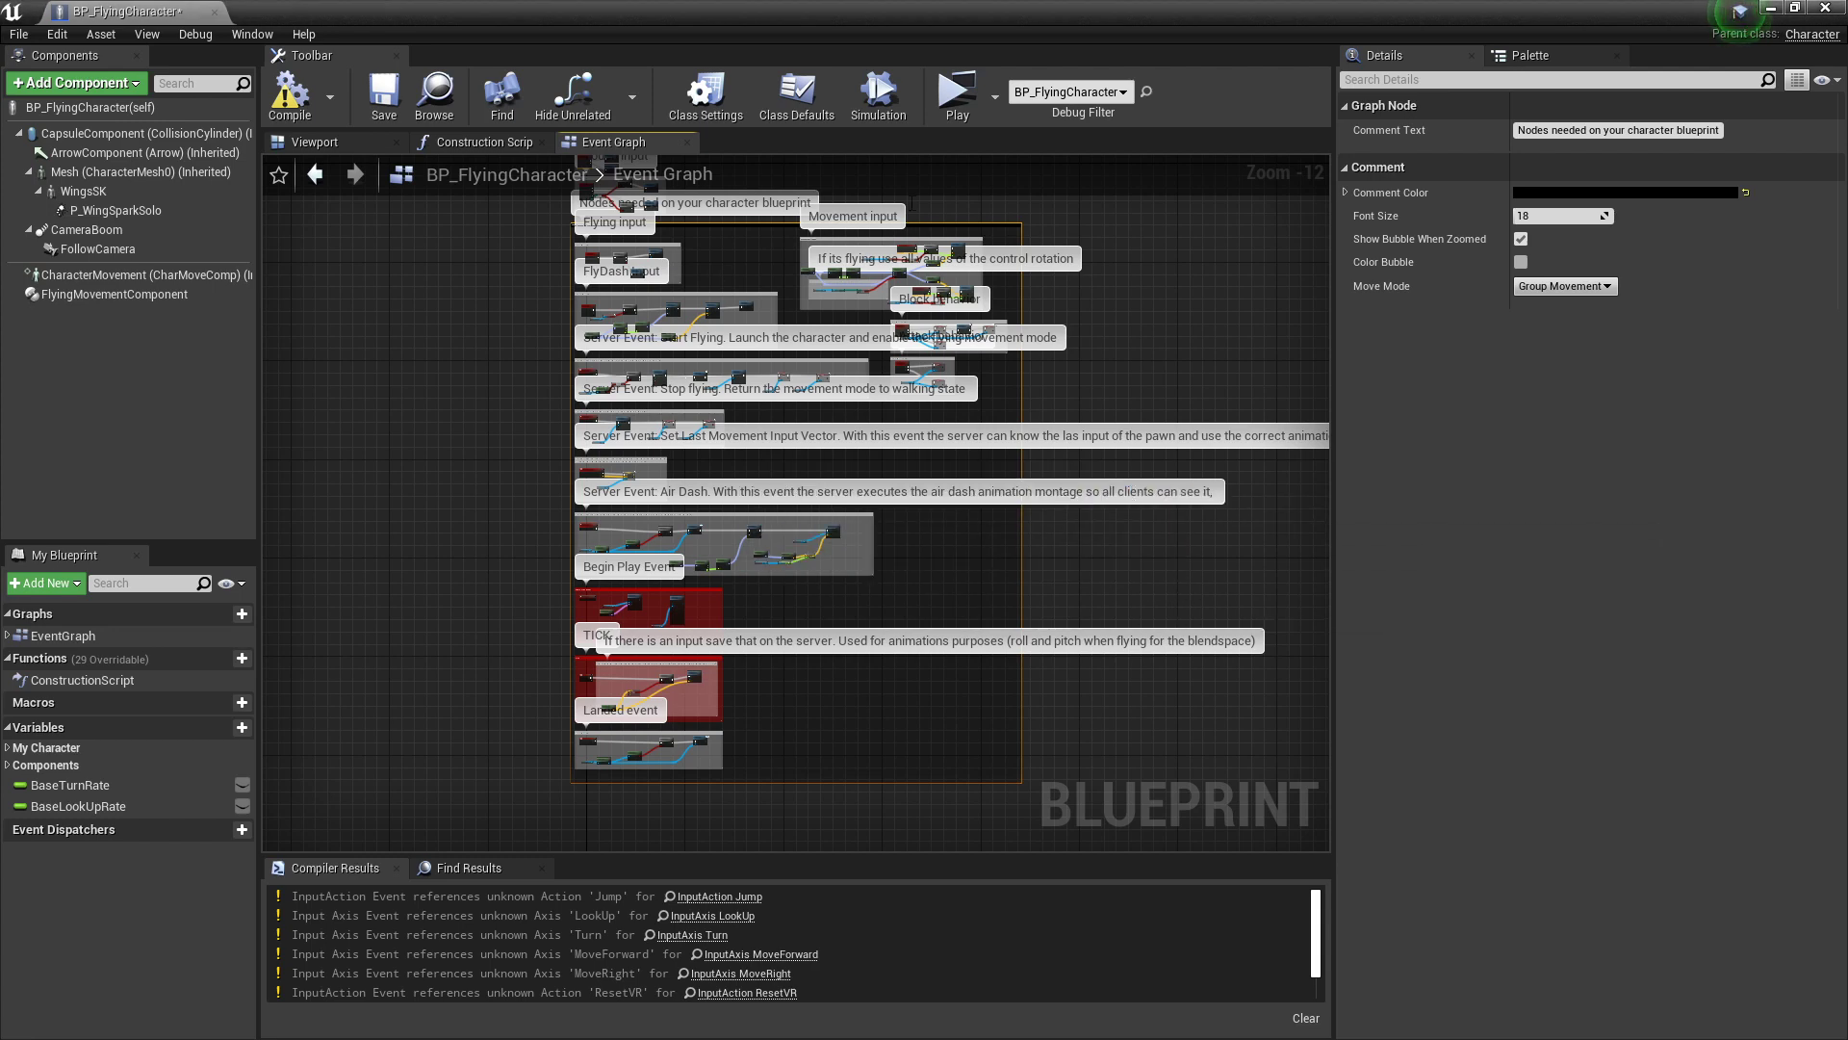
pyautogui.click(1772, 9)
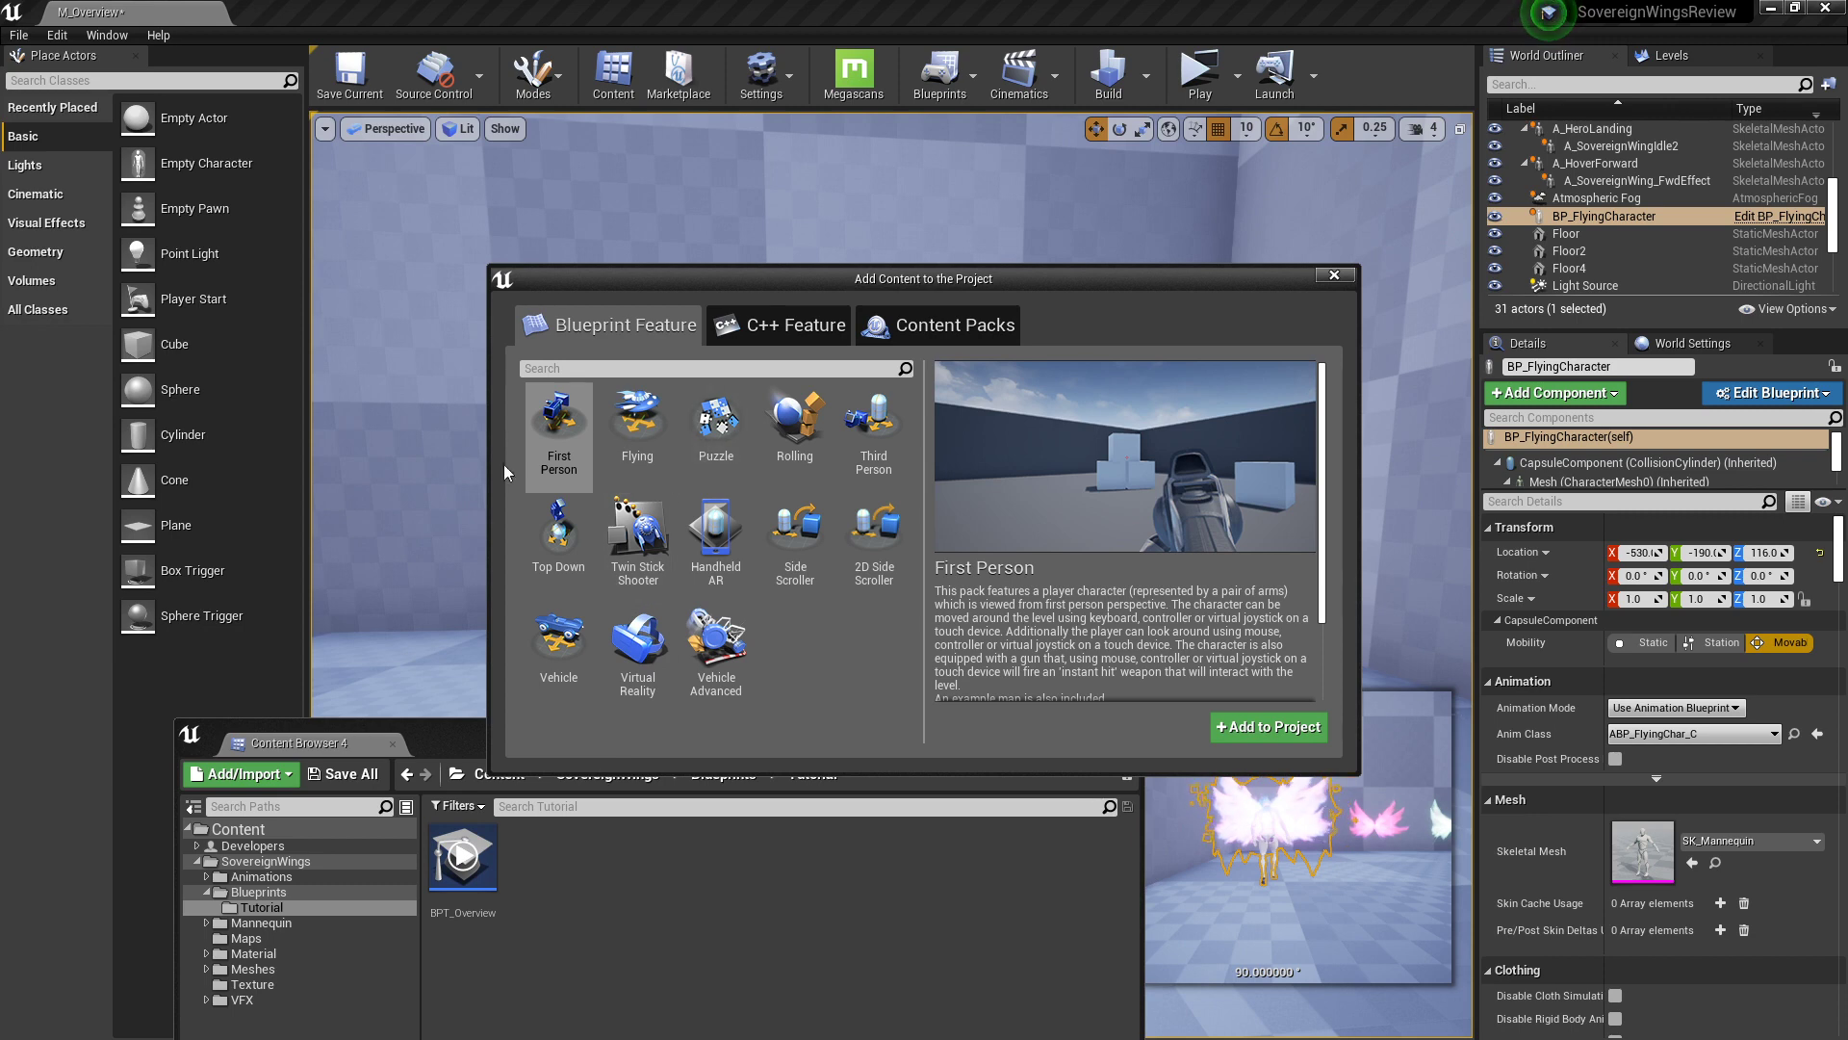
# Step: Add the Third Person blueprint feature pack to the project and close the Add Content to the Project dialog
pyautogui.click(873, 437)
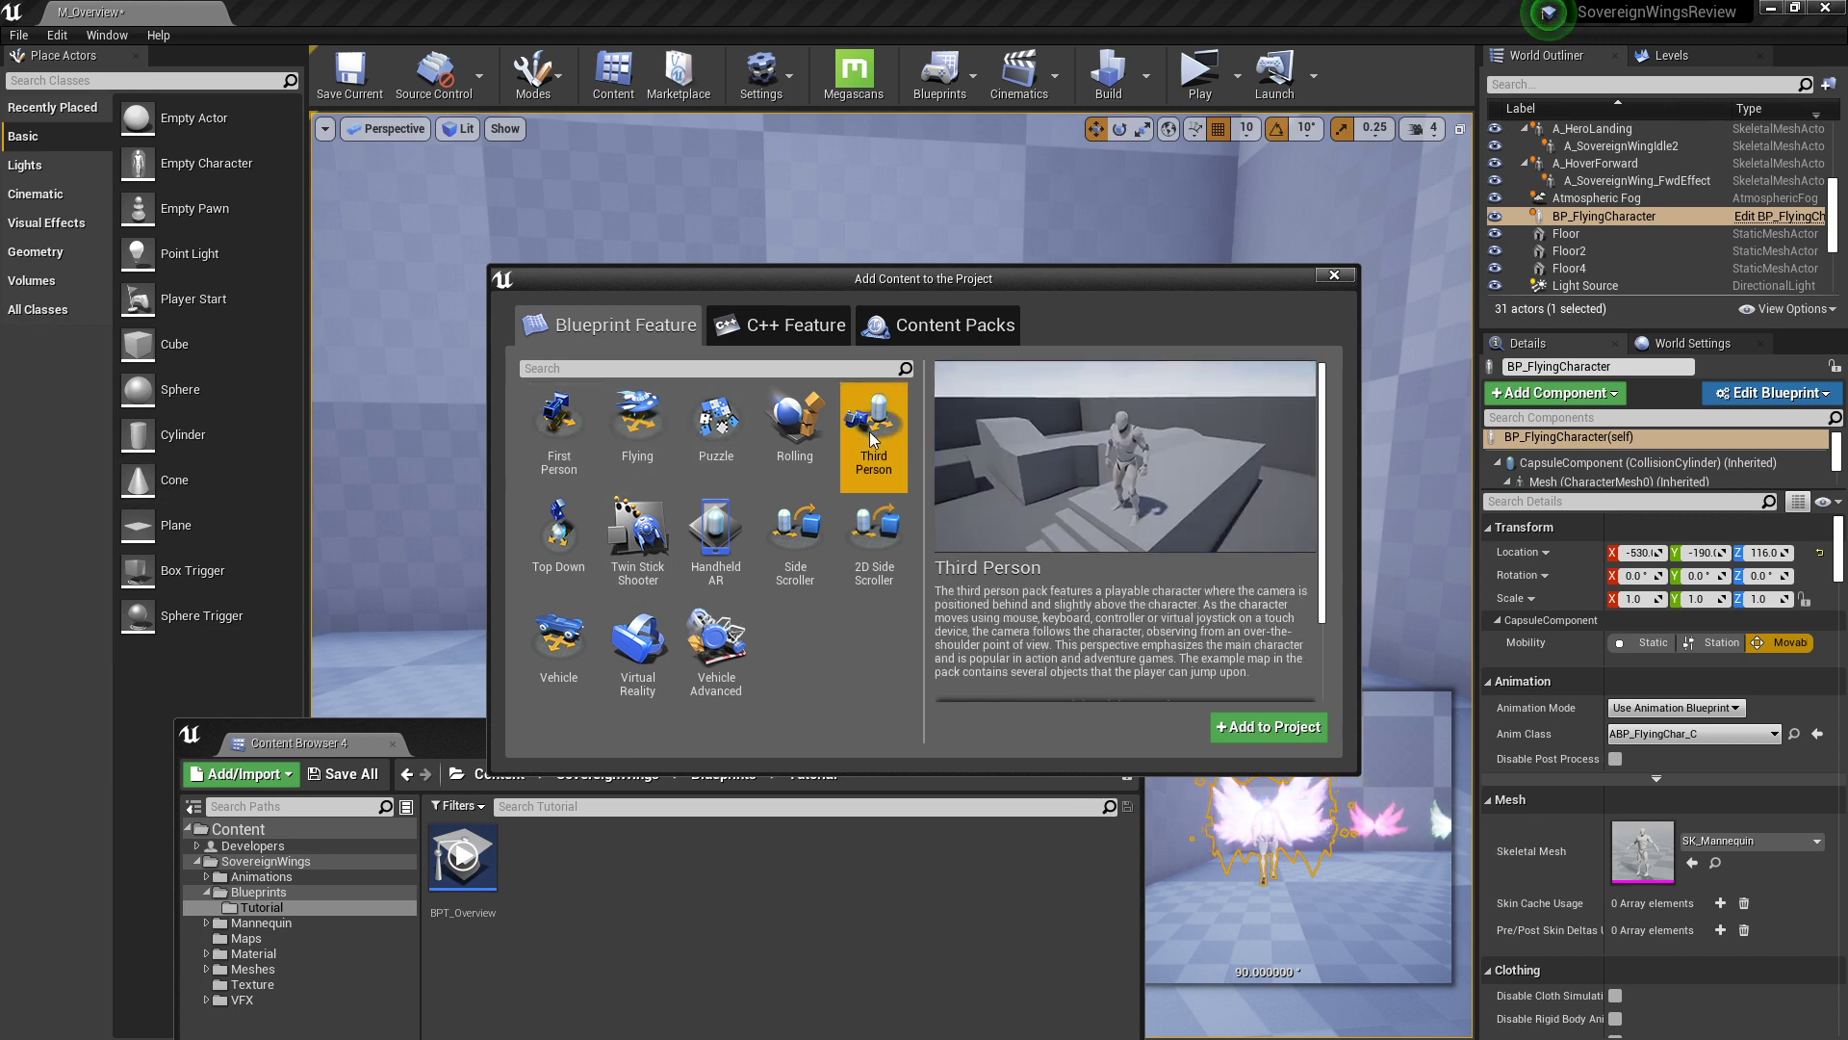
pyautogui.click(1267, 732)
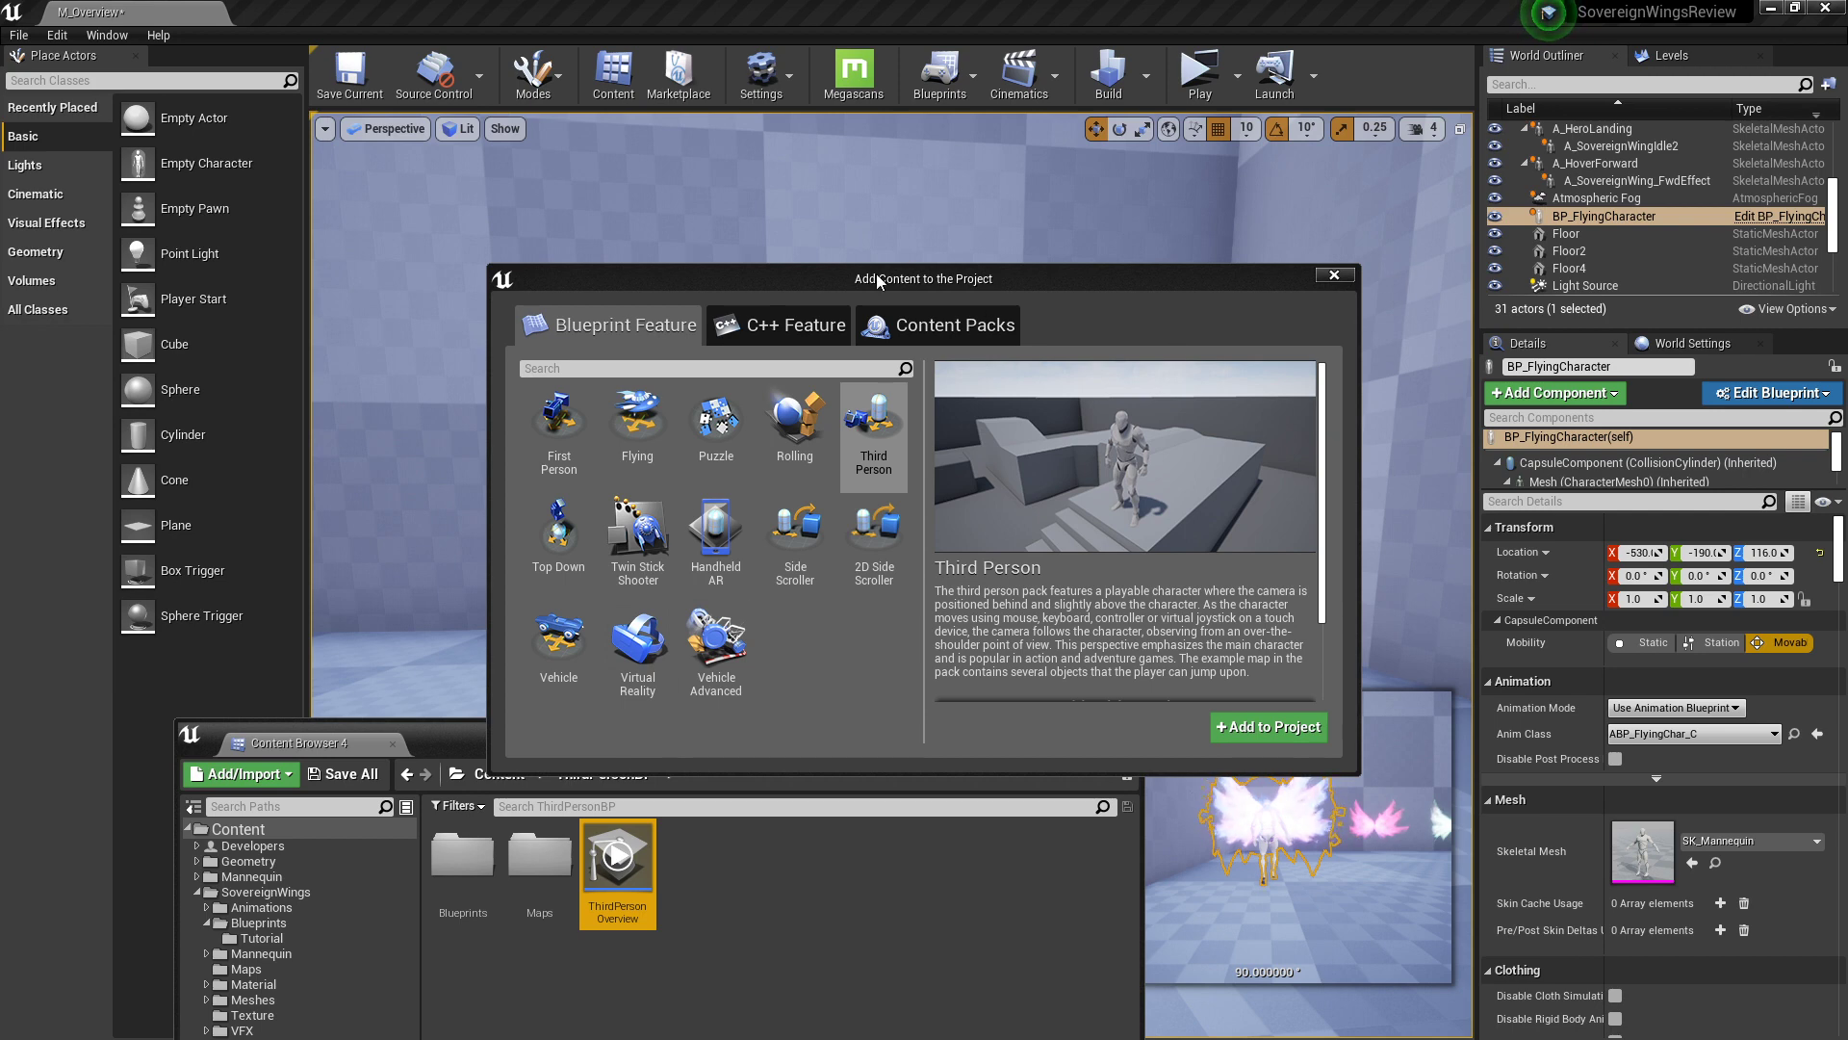
pyautogui.click(1333, 276)
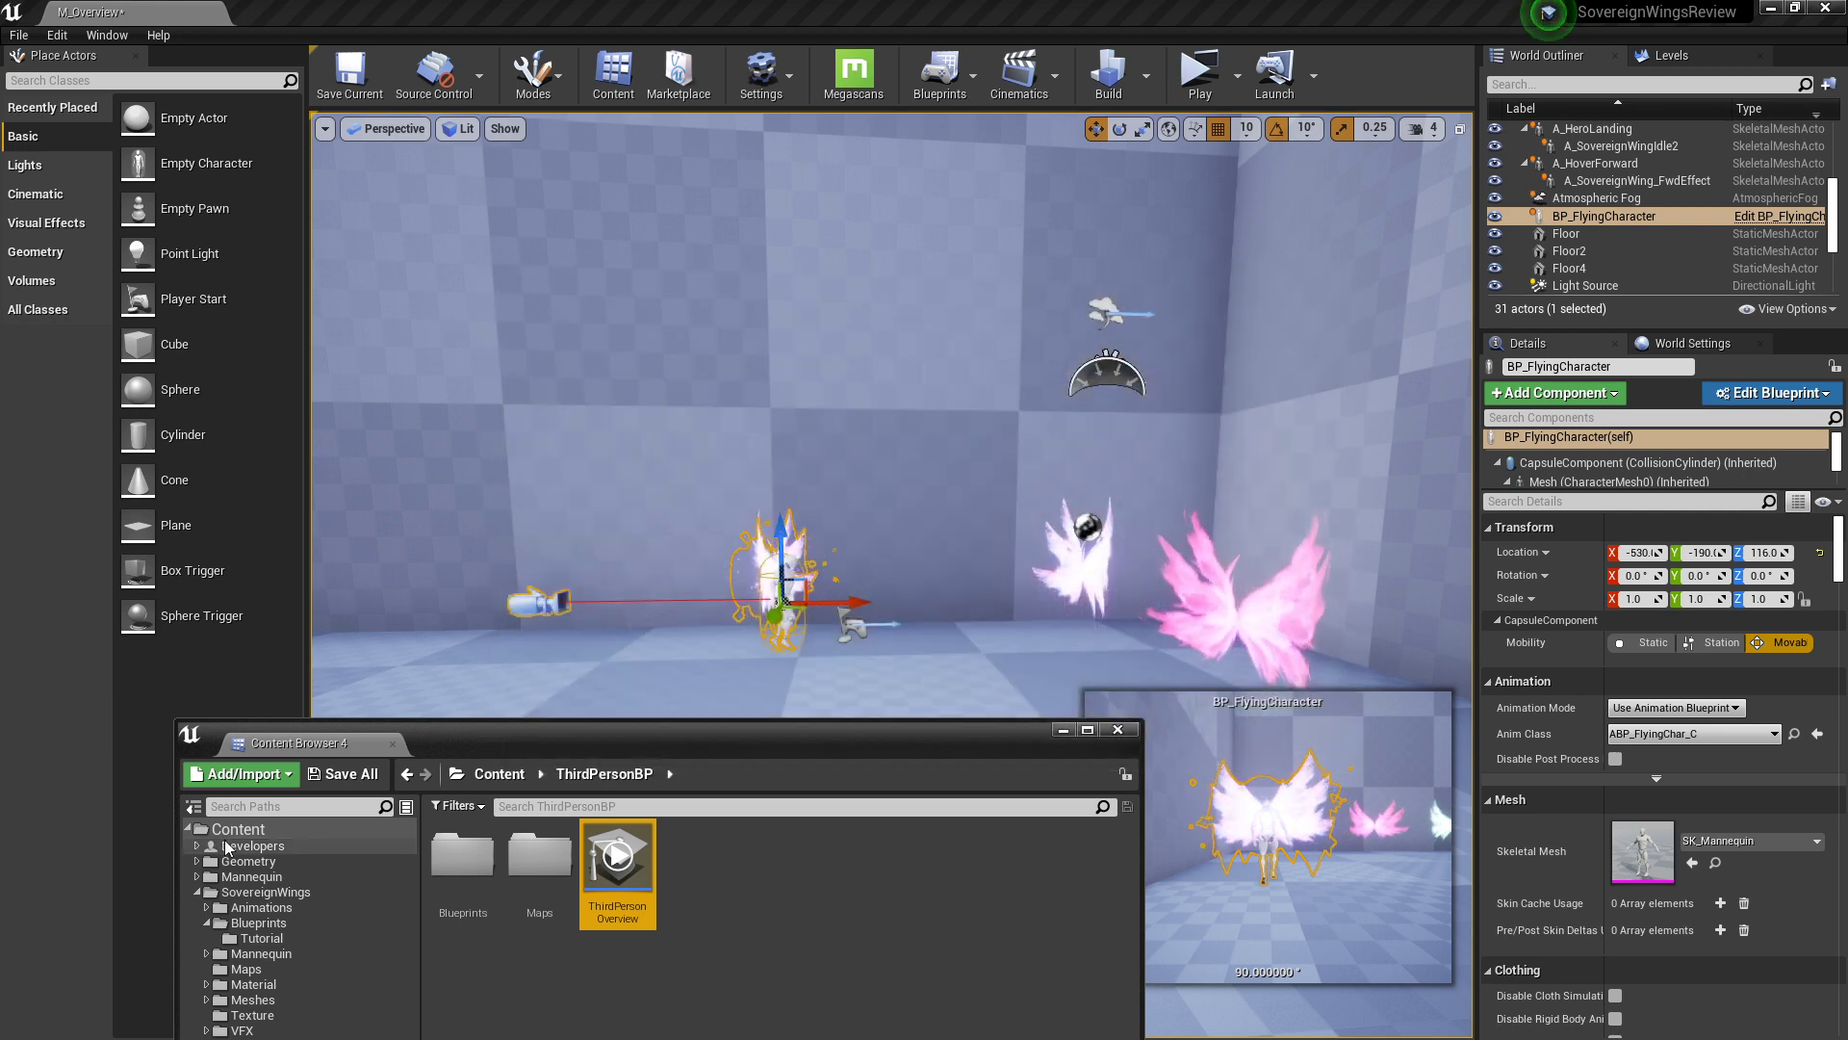
# Step: Look through the Mannequin, Geometry and ThirdPersonBP folders in the project content
pyautogui.click(197, 893)
pyautogui.click(258, 877)
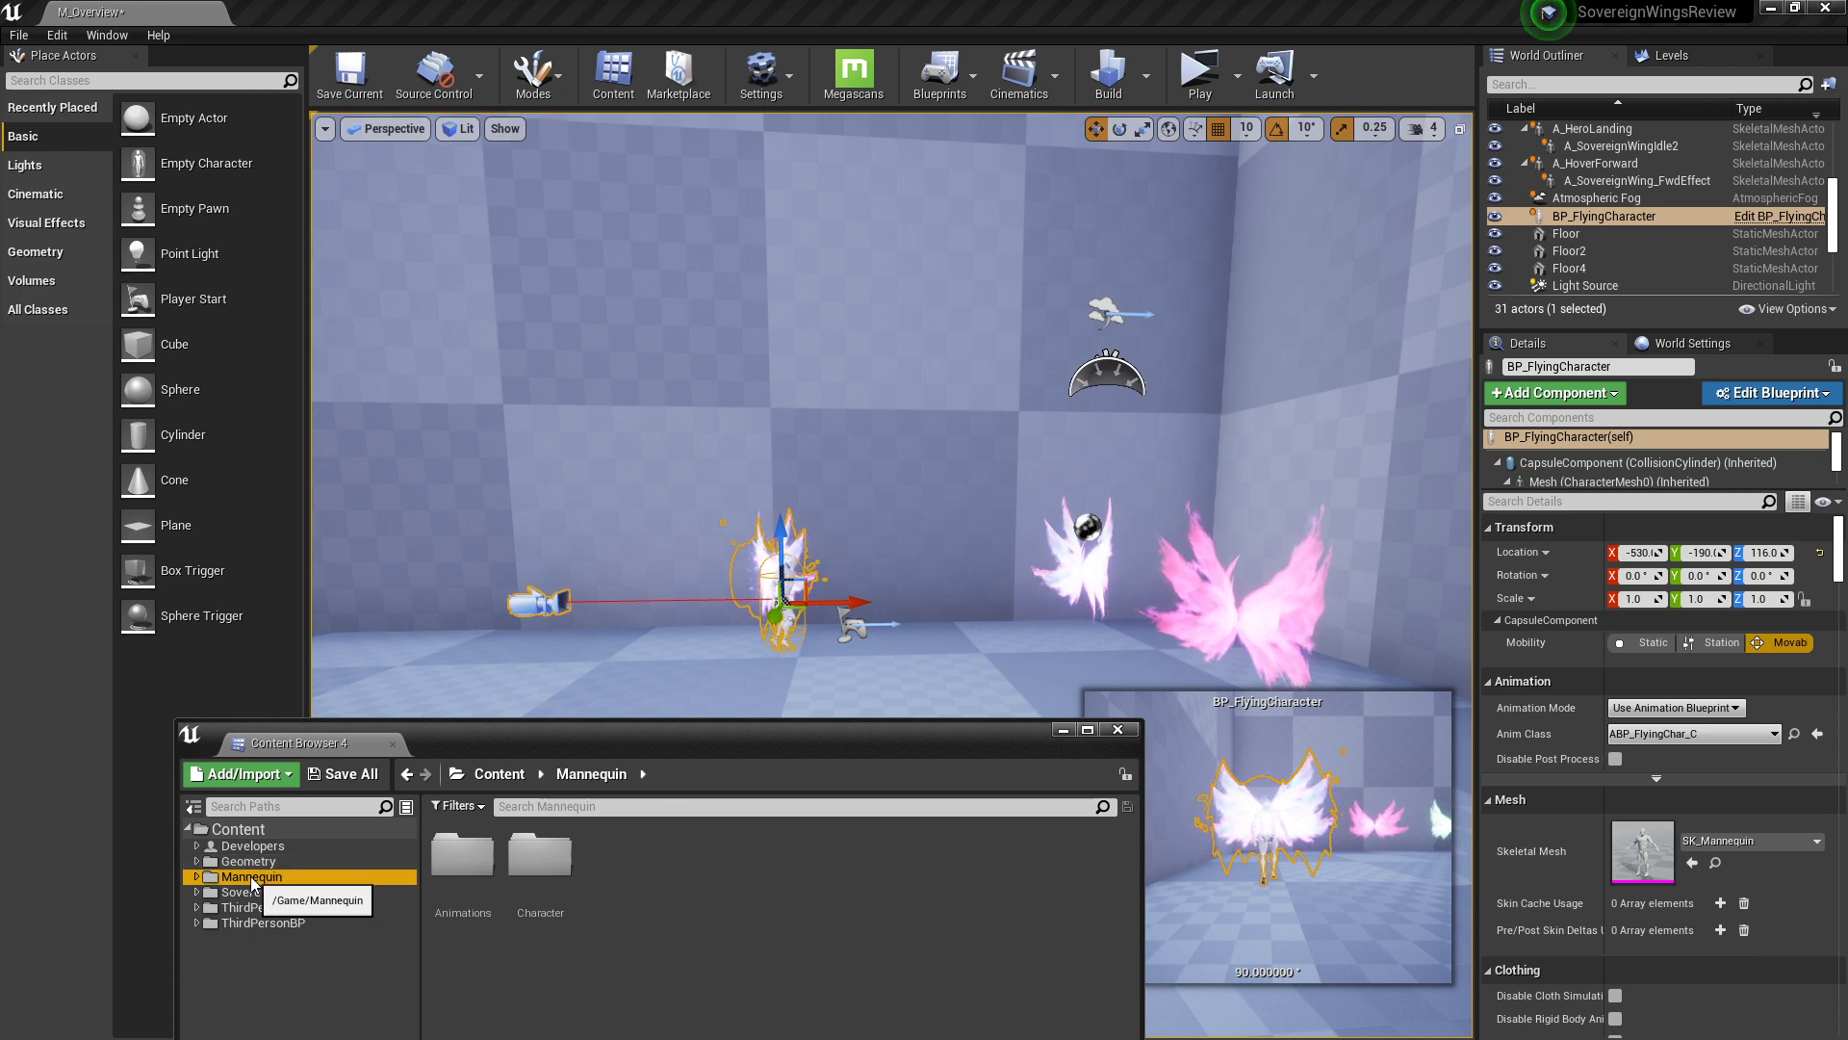
pyautogui.click(273, 861)
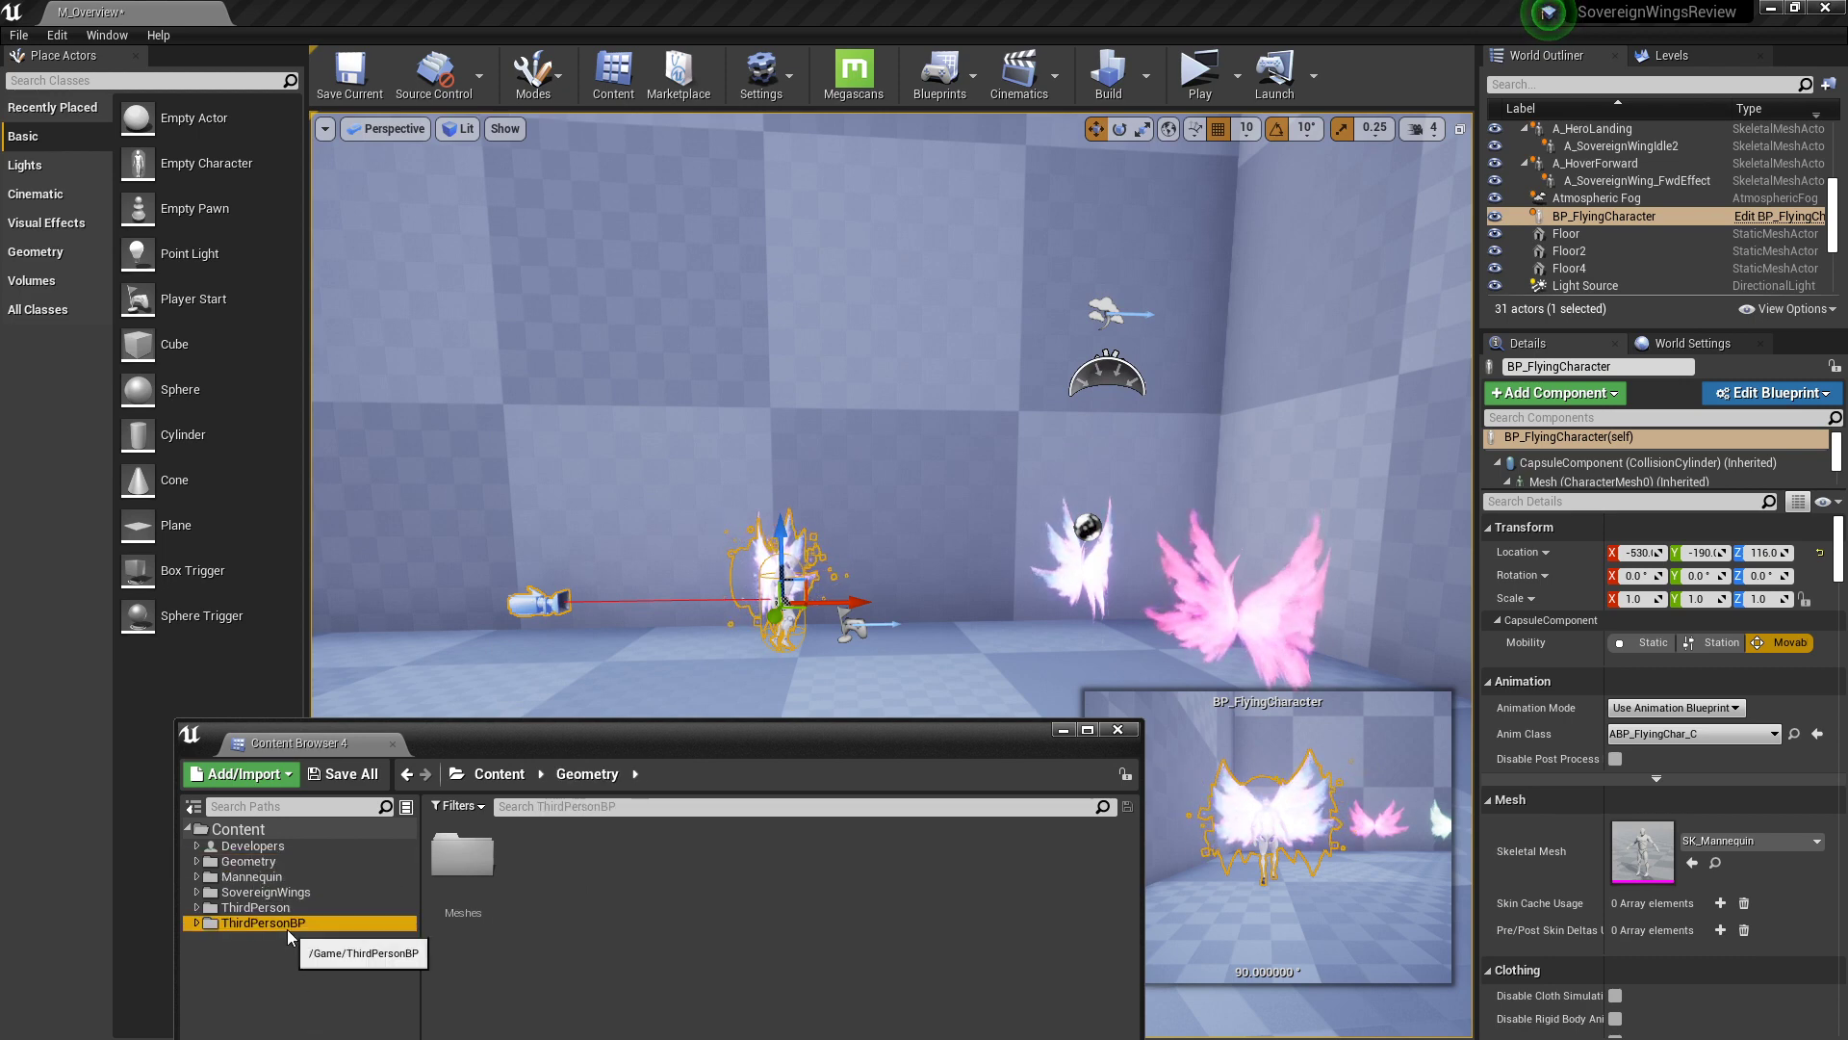
pyautogui.click(256, 922)
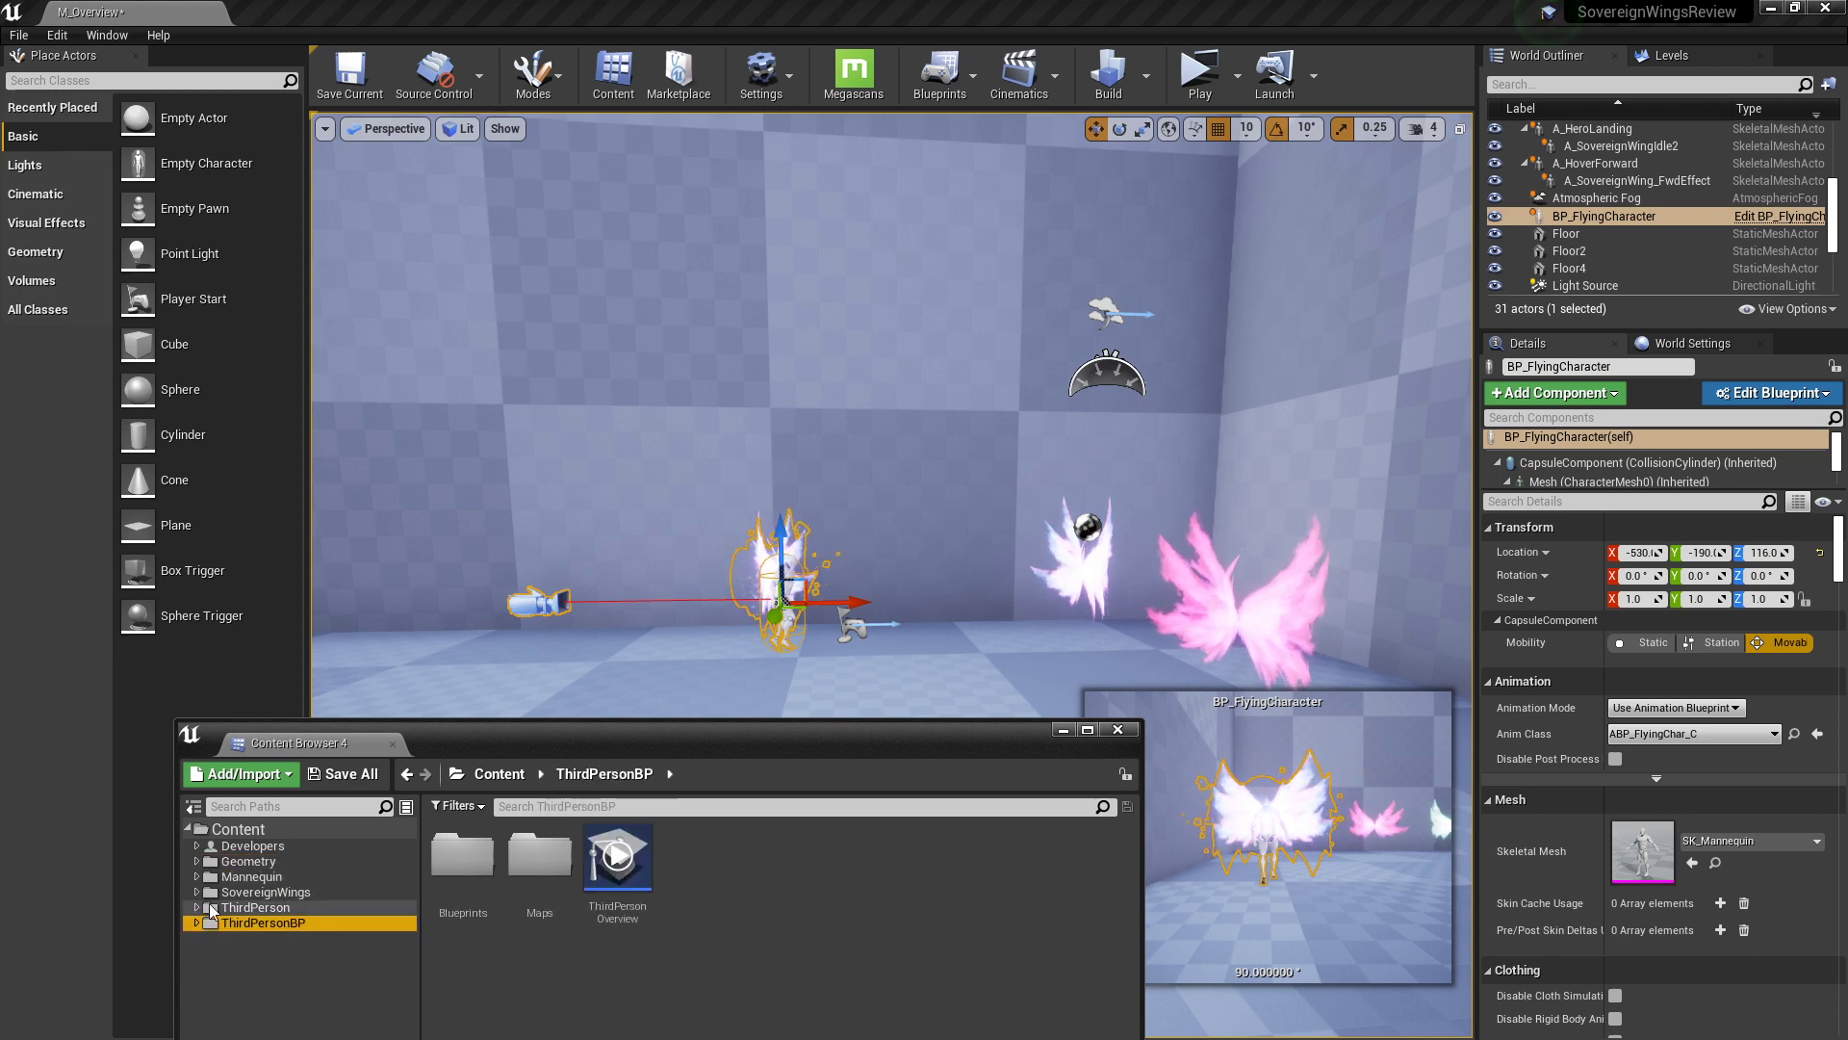
# Step: Open the ThirdPersonExampleMap level from the ThirdPersonBP Maps folder without saving BP_FlyingCharacter and M_Overview
pyautogui.doubleClick(254, 923)
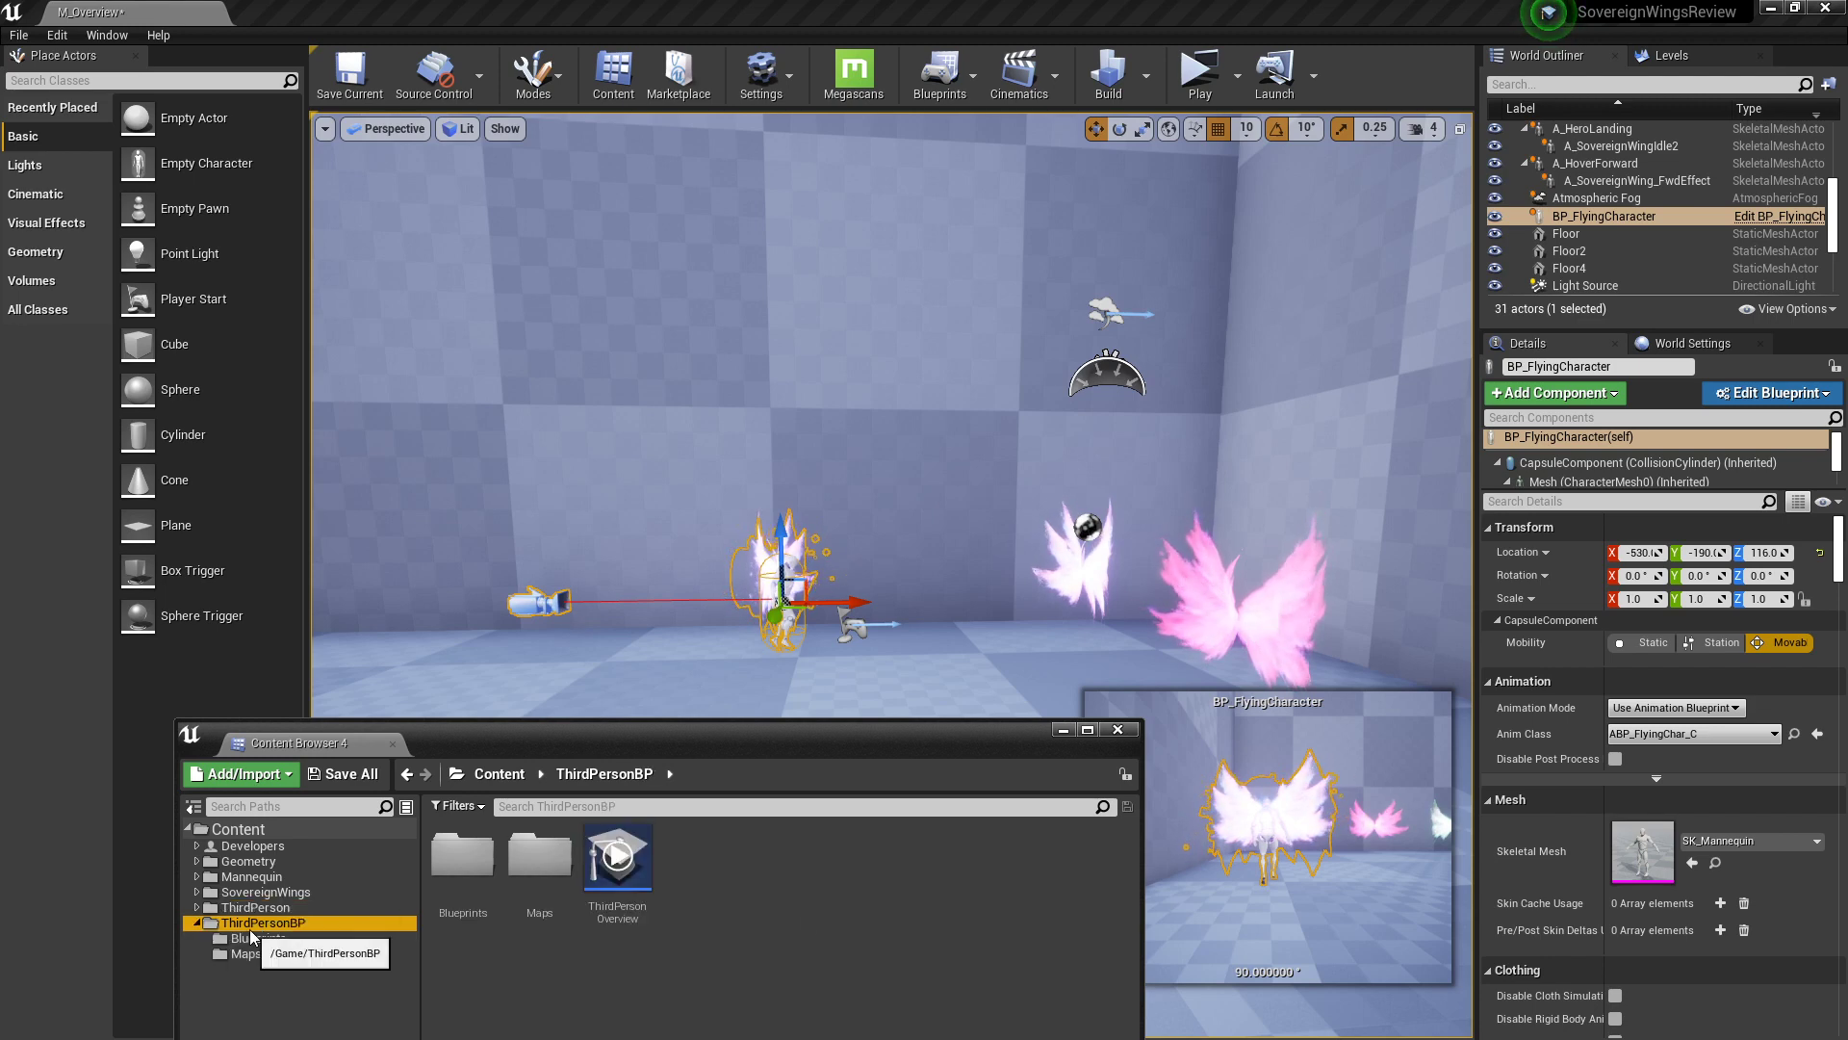
pyautogui.doubleClick(539, 856)
pyautogui.doubleClick(460, 858)
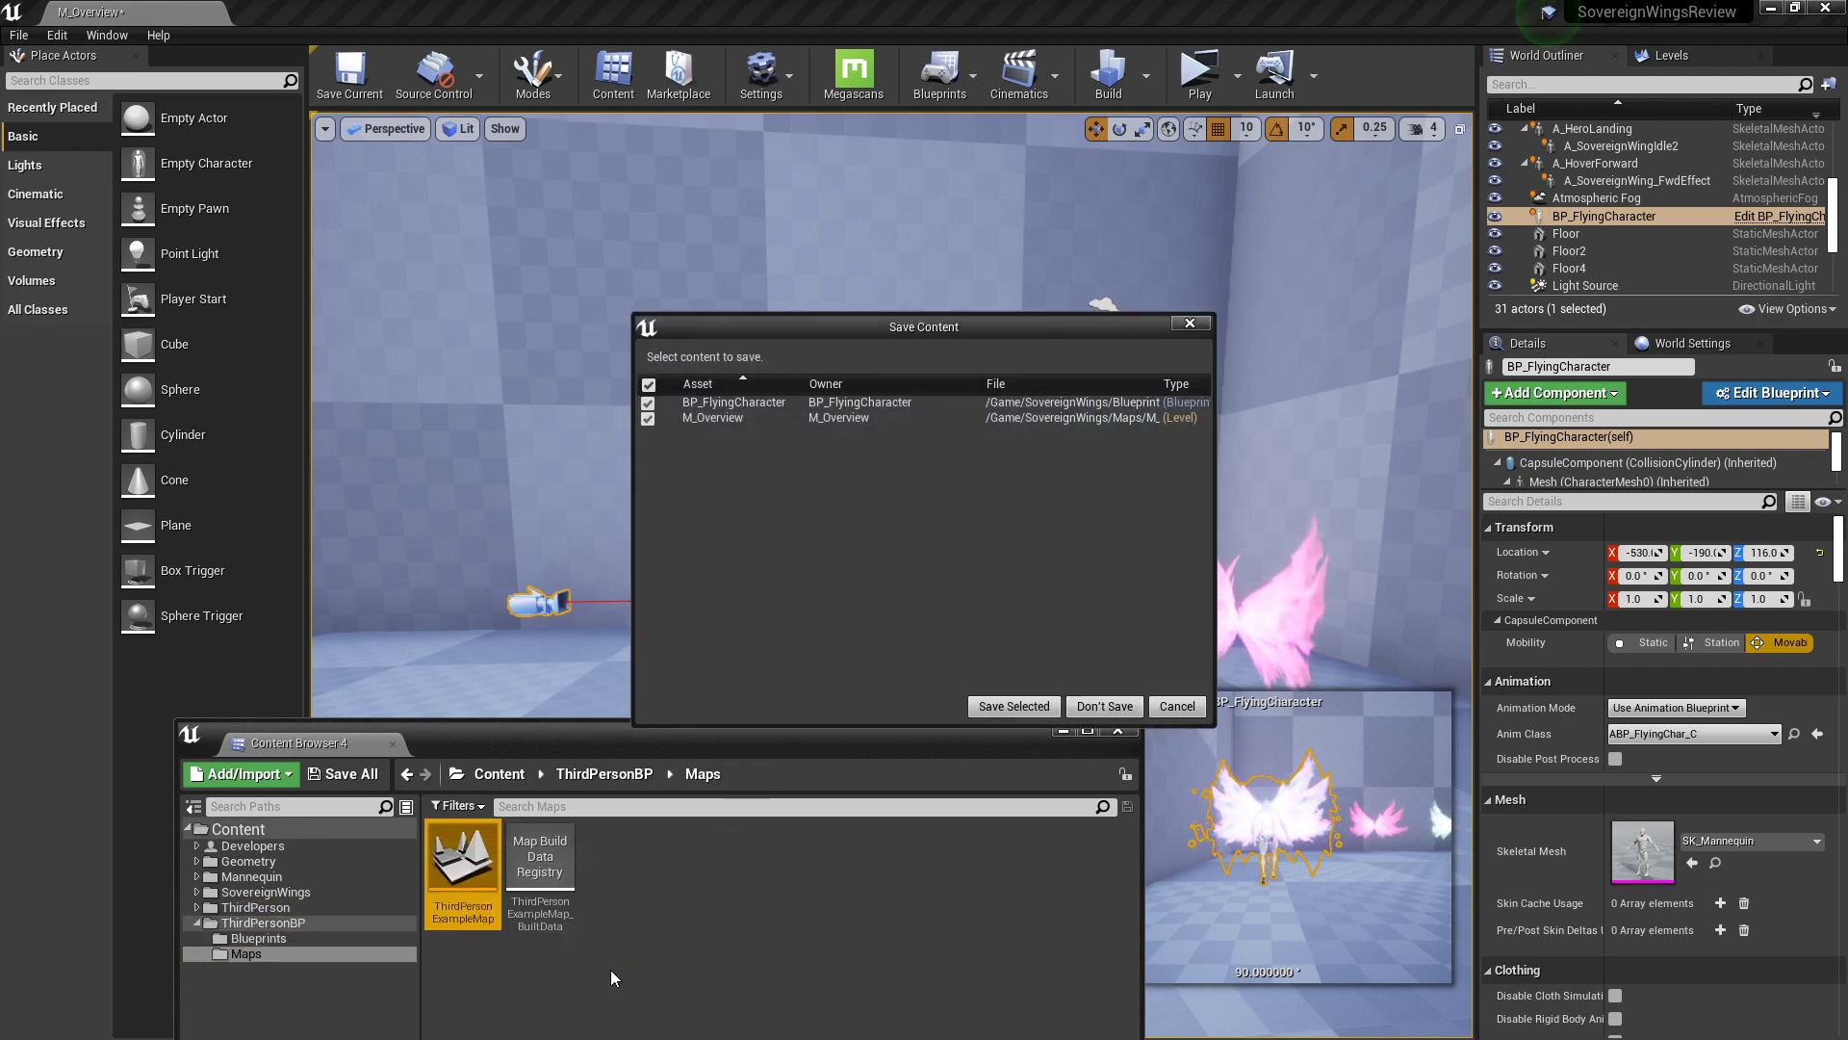
pyautogui.click(1109, 706)
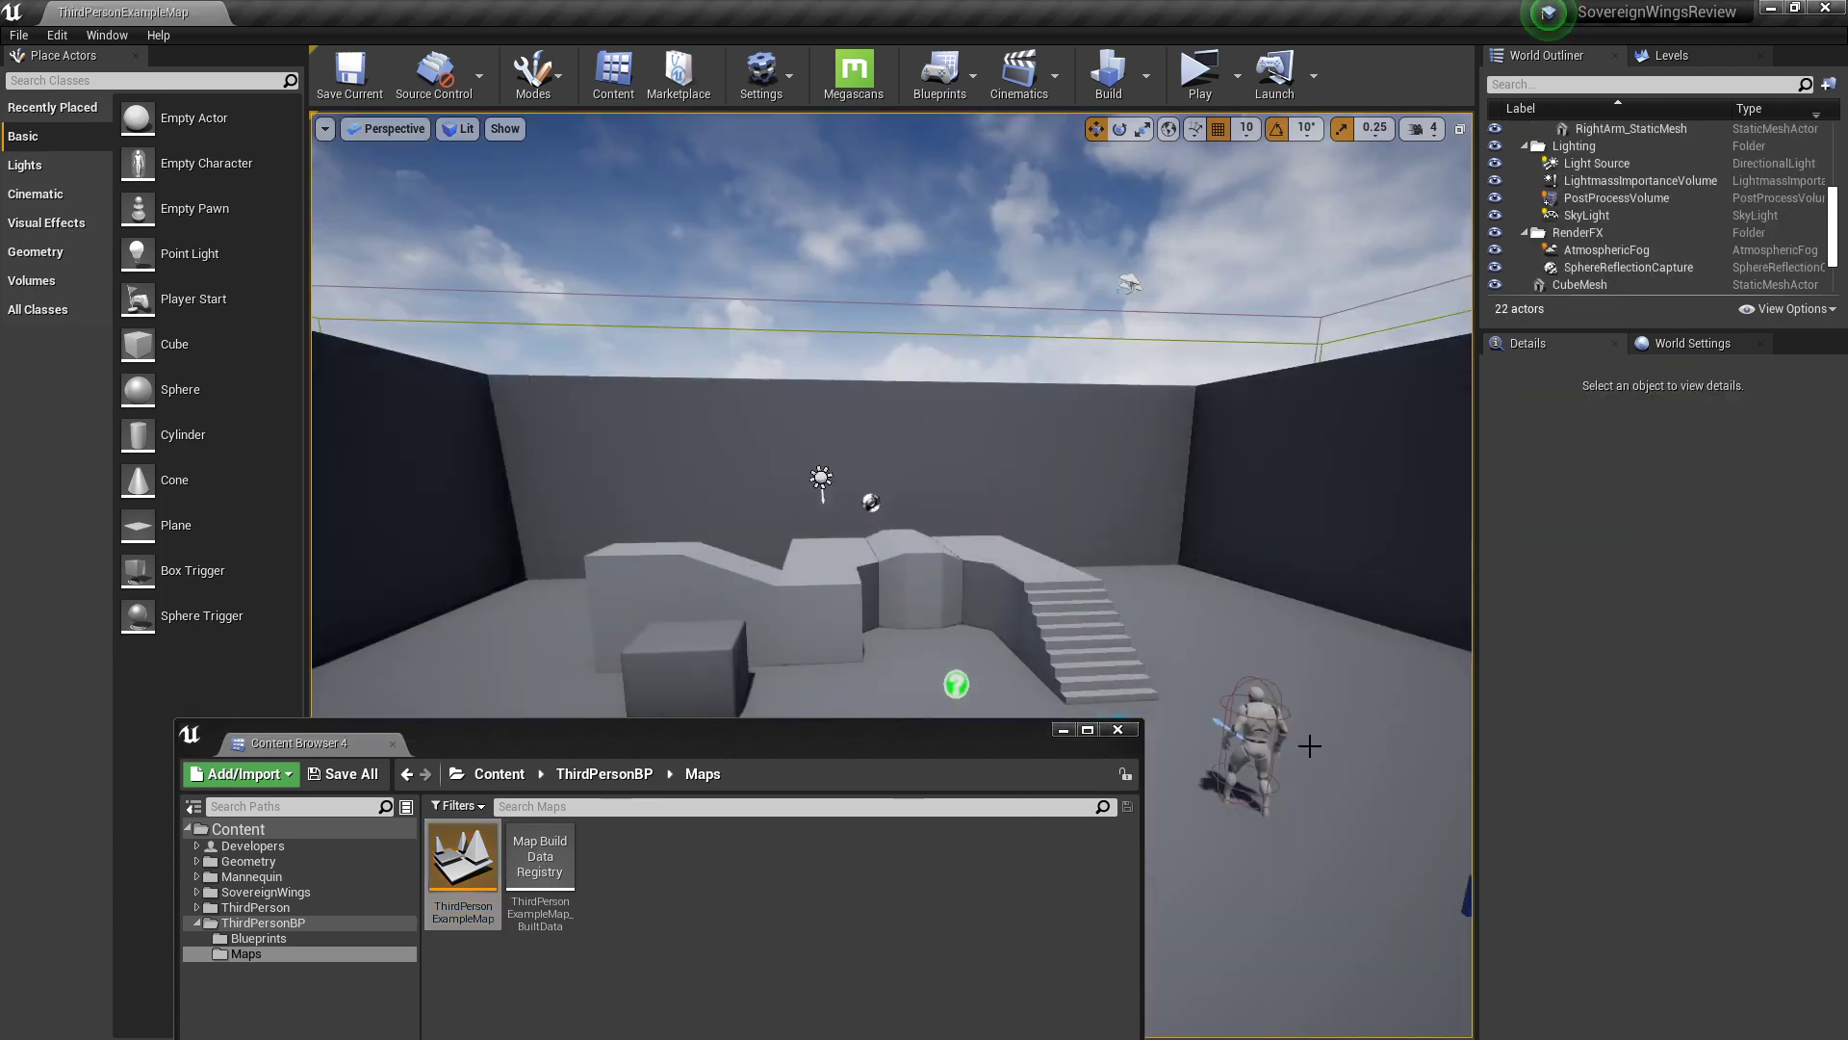
# Step: Play-test ThirdPersonExampleMap by running the mannequin around and up the stairs, and stop the preview
pyautogui.moveTo(1014, 444)
pyautogui.mouseDown(button='right')
pyautogui.moveTo(1022, 577)
pyautogui.moveTo(1032, 366)
pyautogui.moveTo(1035, 433)
pyautogui.mouseUp(button='right')
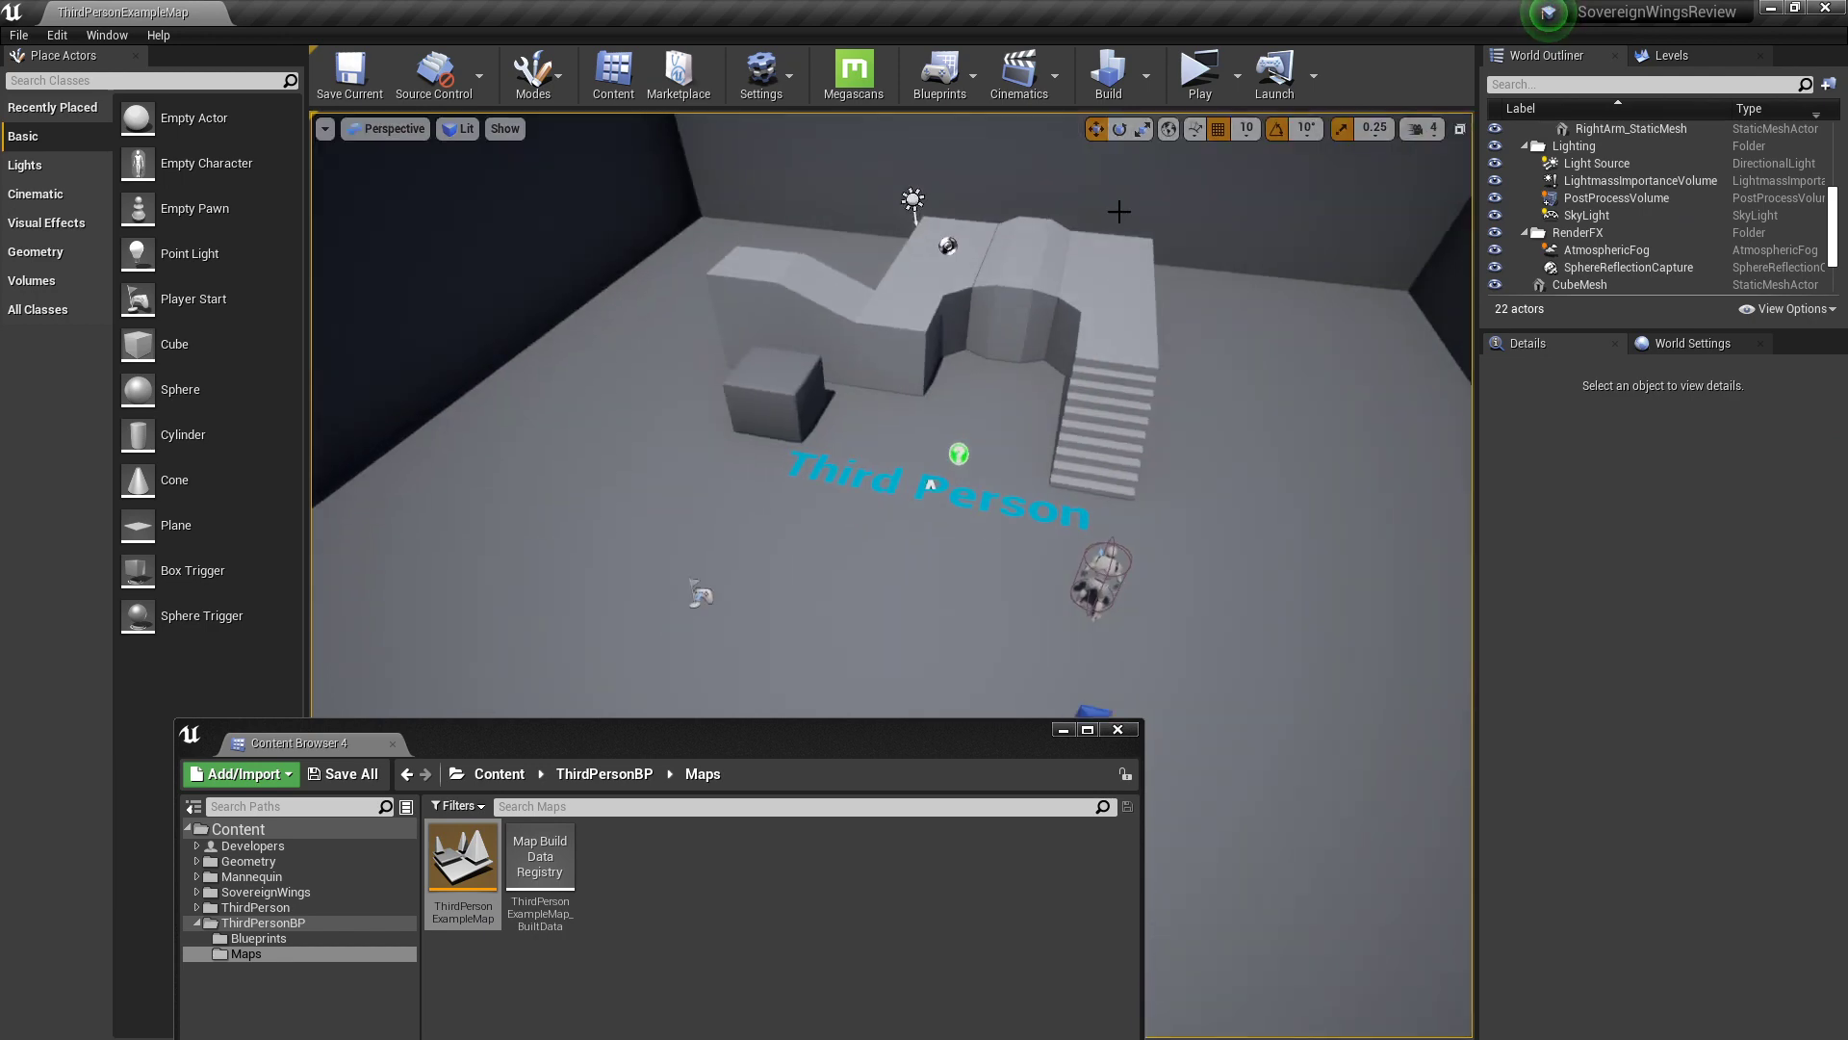
pyautogui.click(1199, 72)
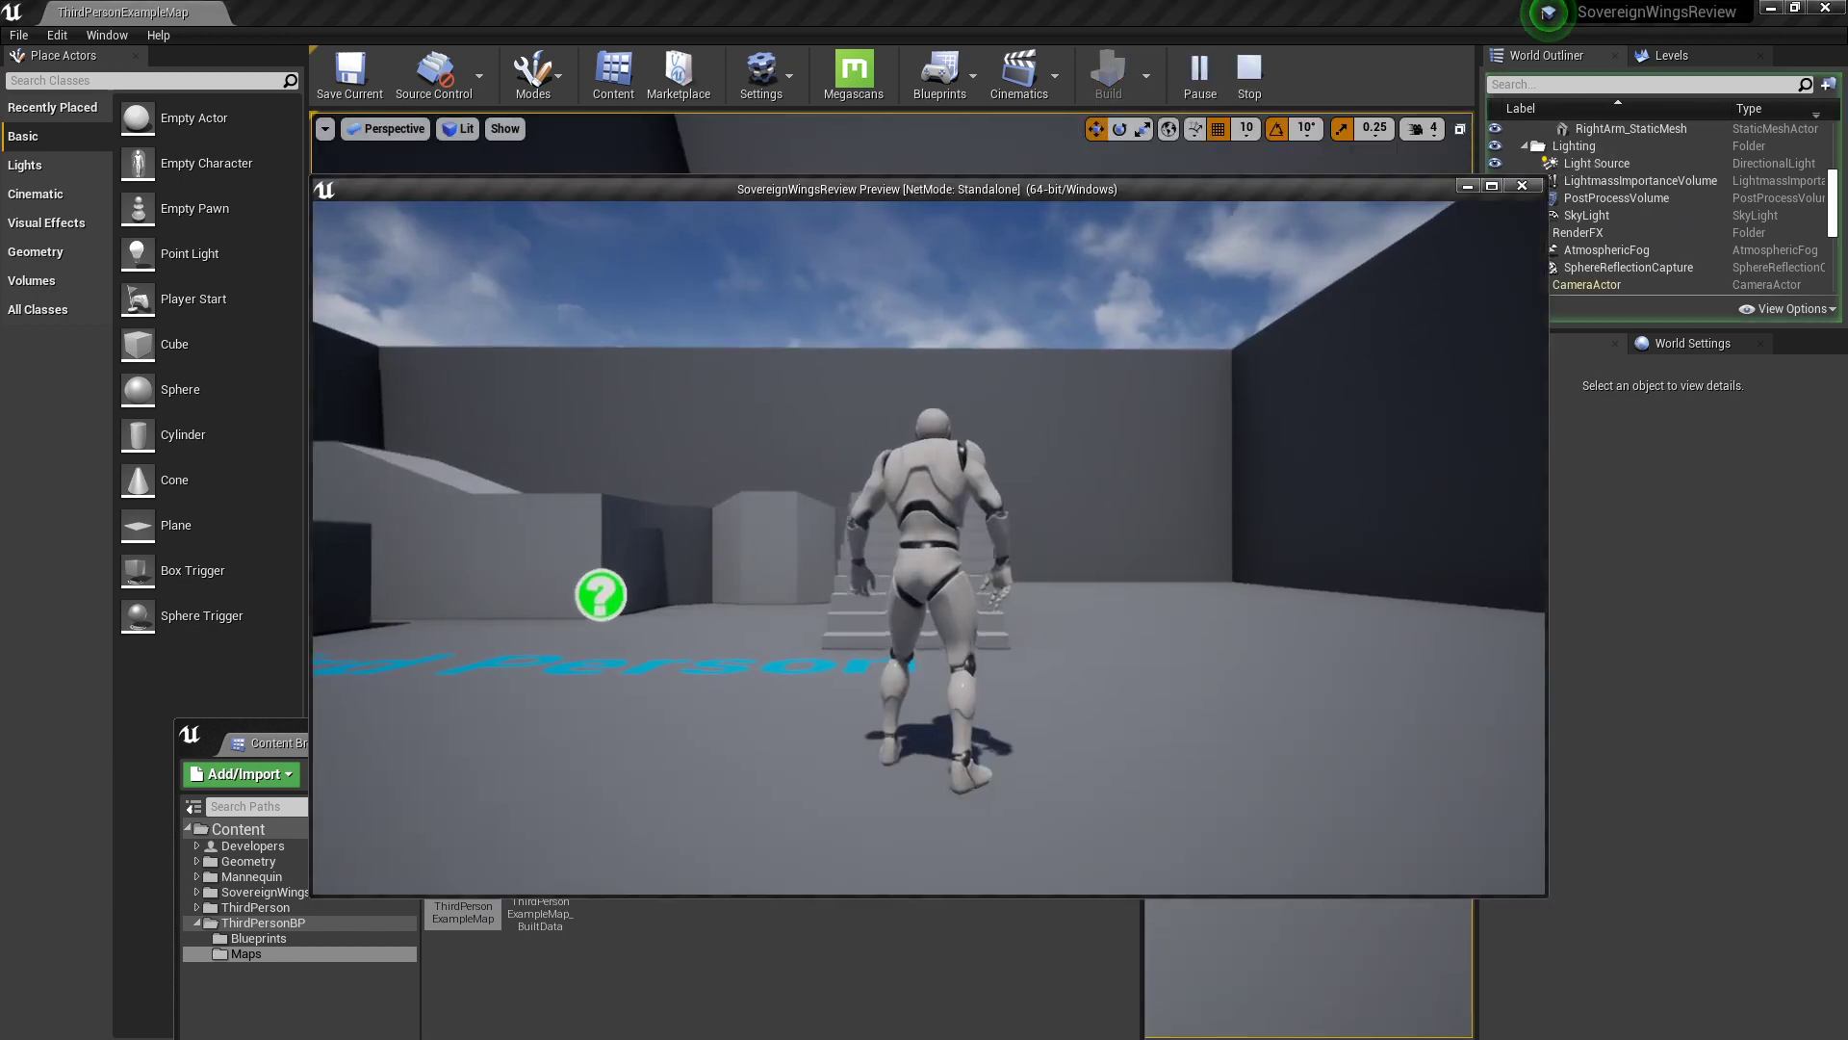
pyautogui.press('w')
pyautogui.press('a')
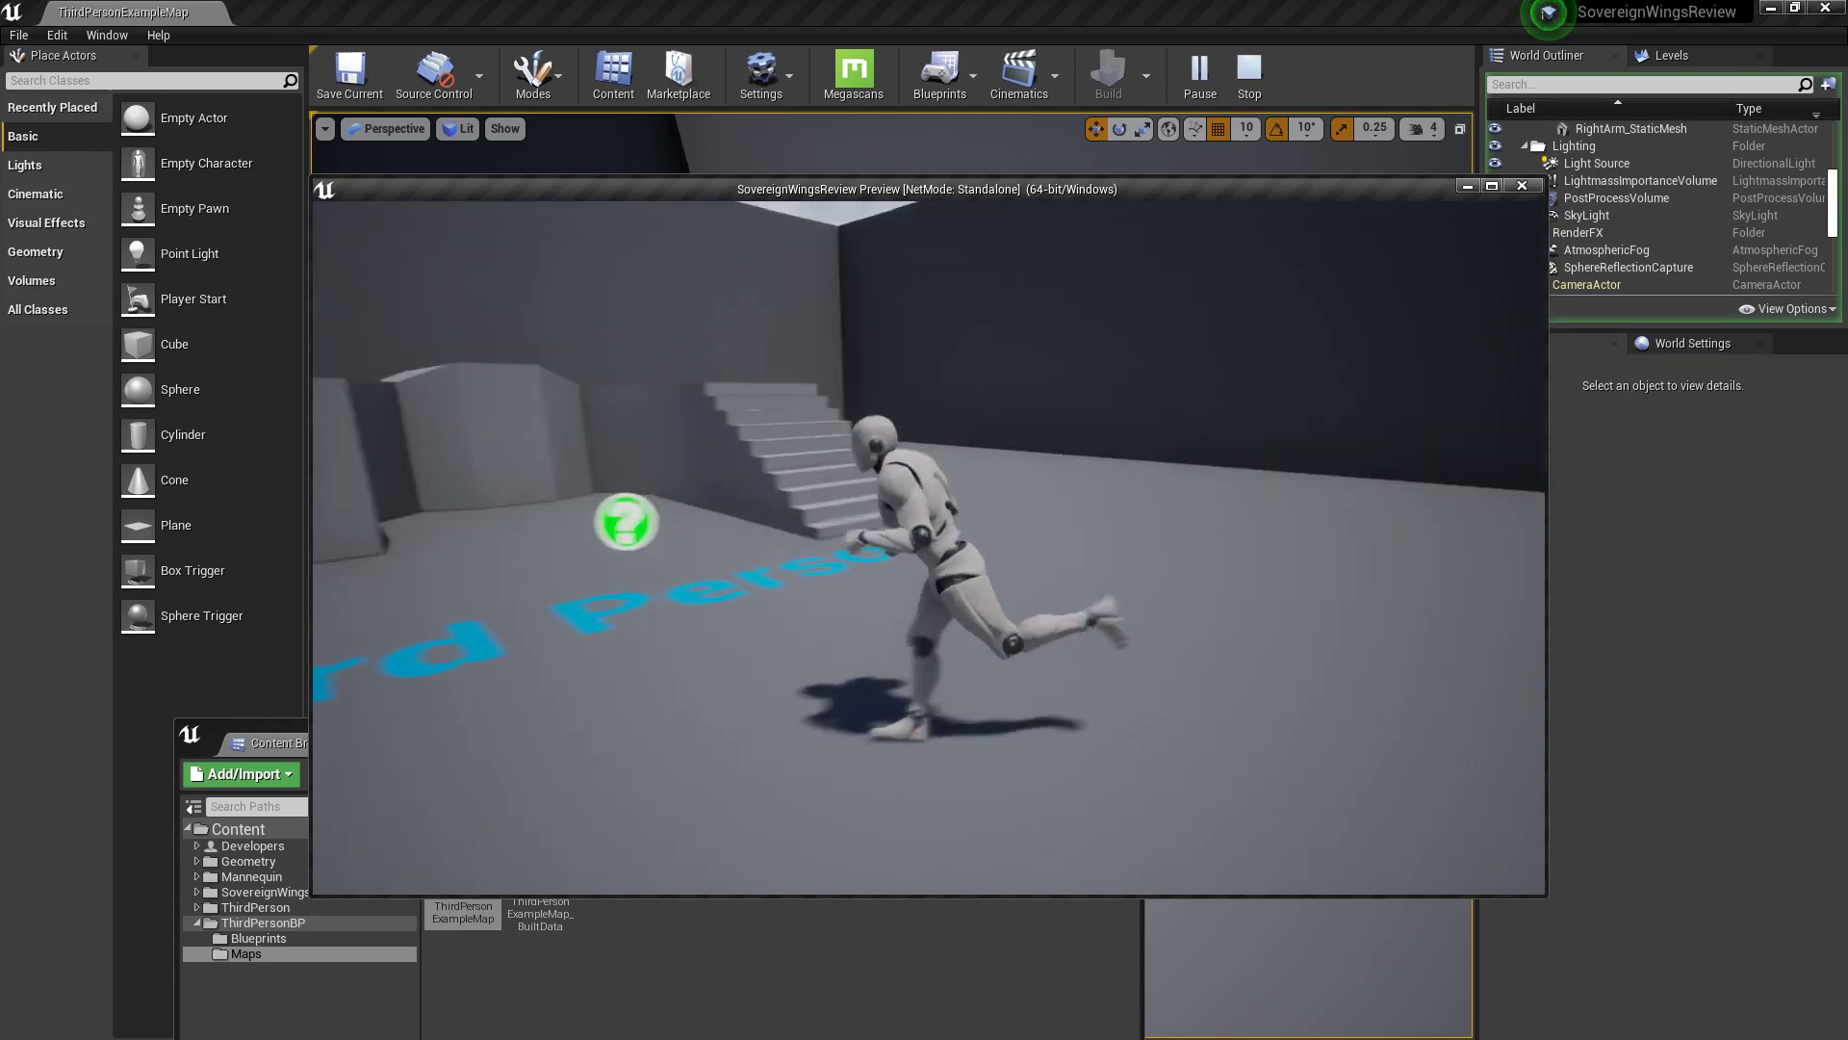
pyautogui.press('d')
pyautogui.press('w')
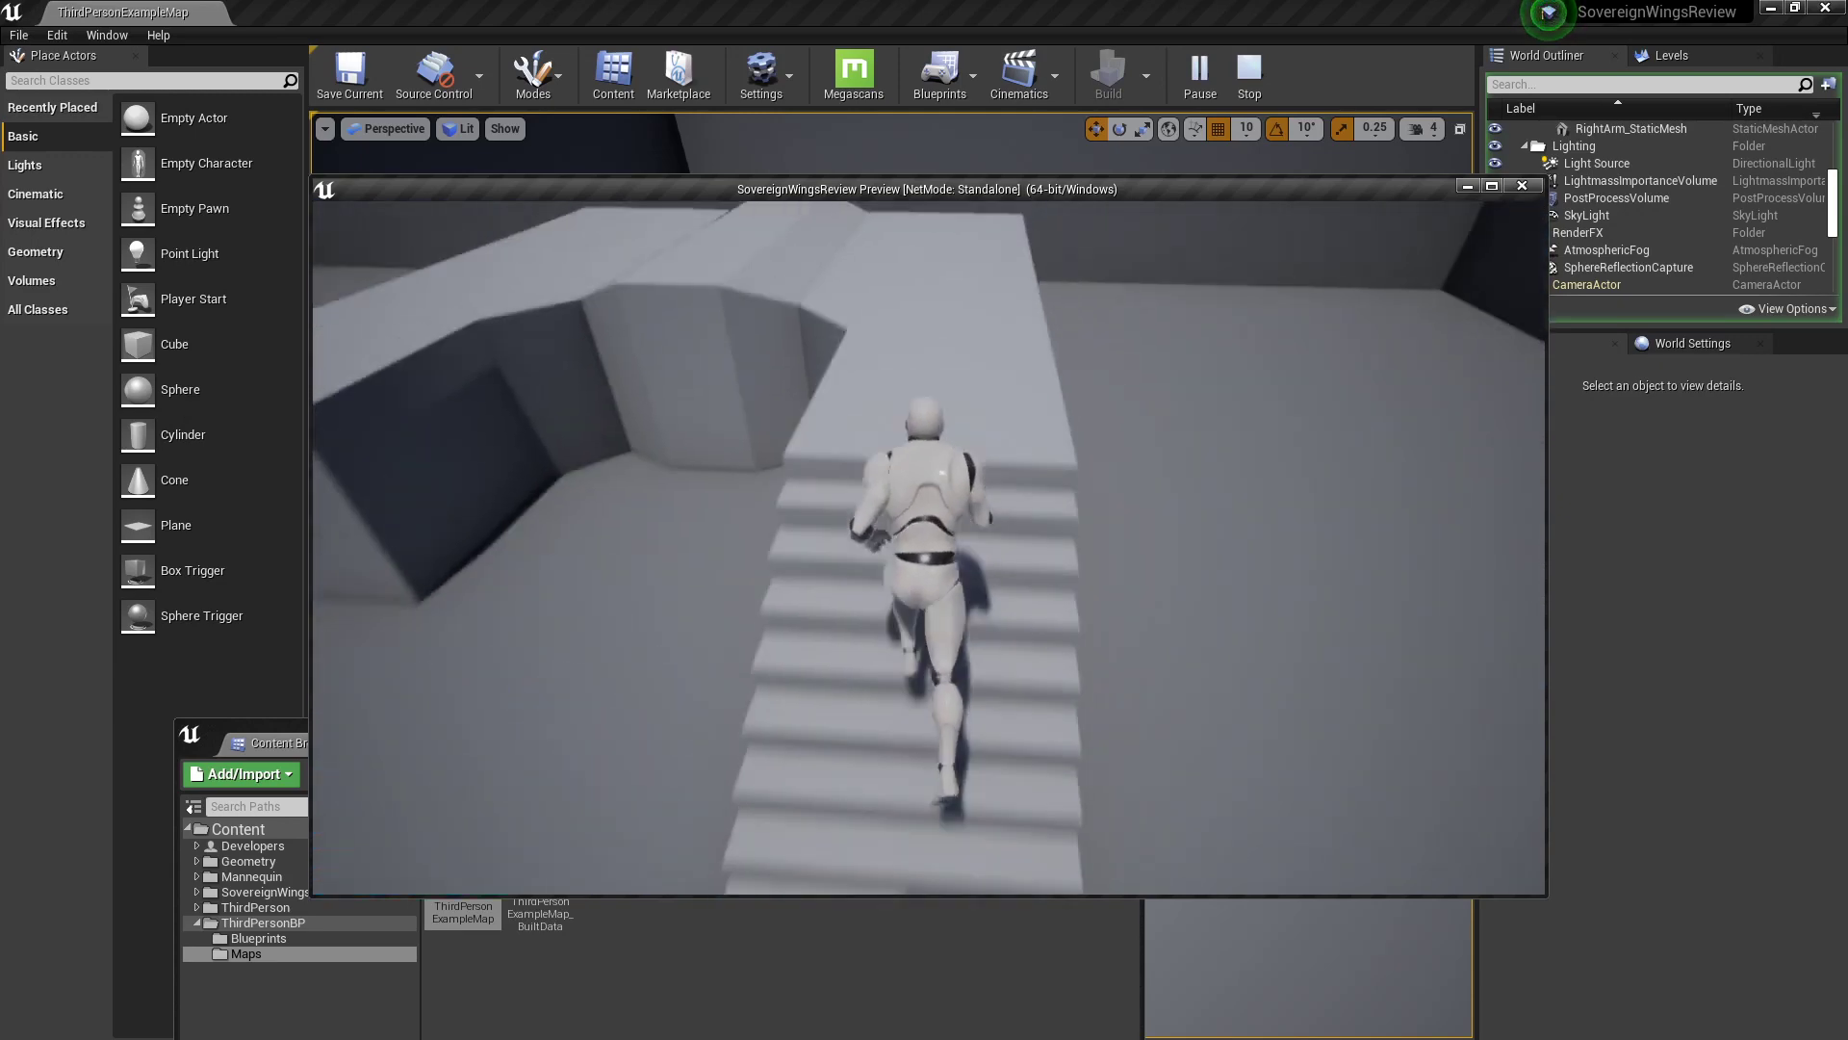
pyautogui.press('Escape')
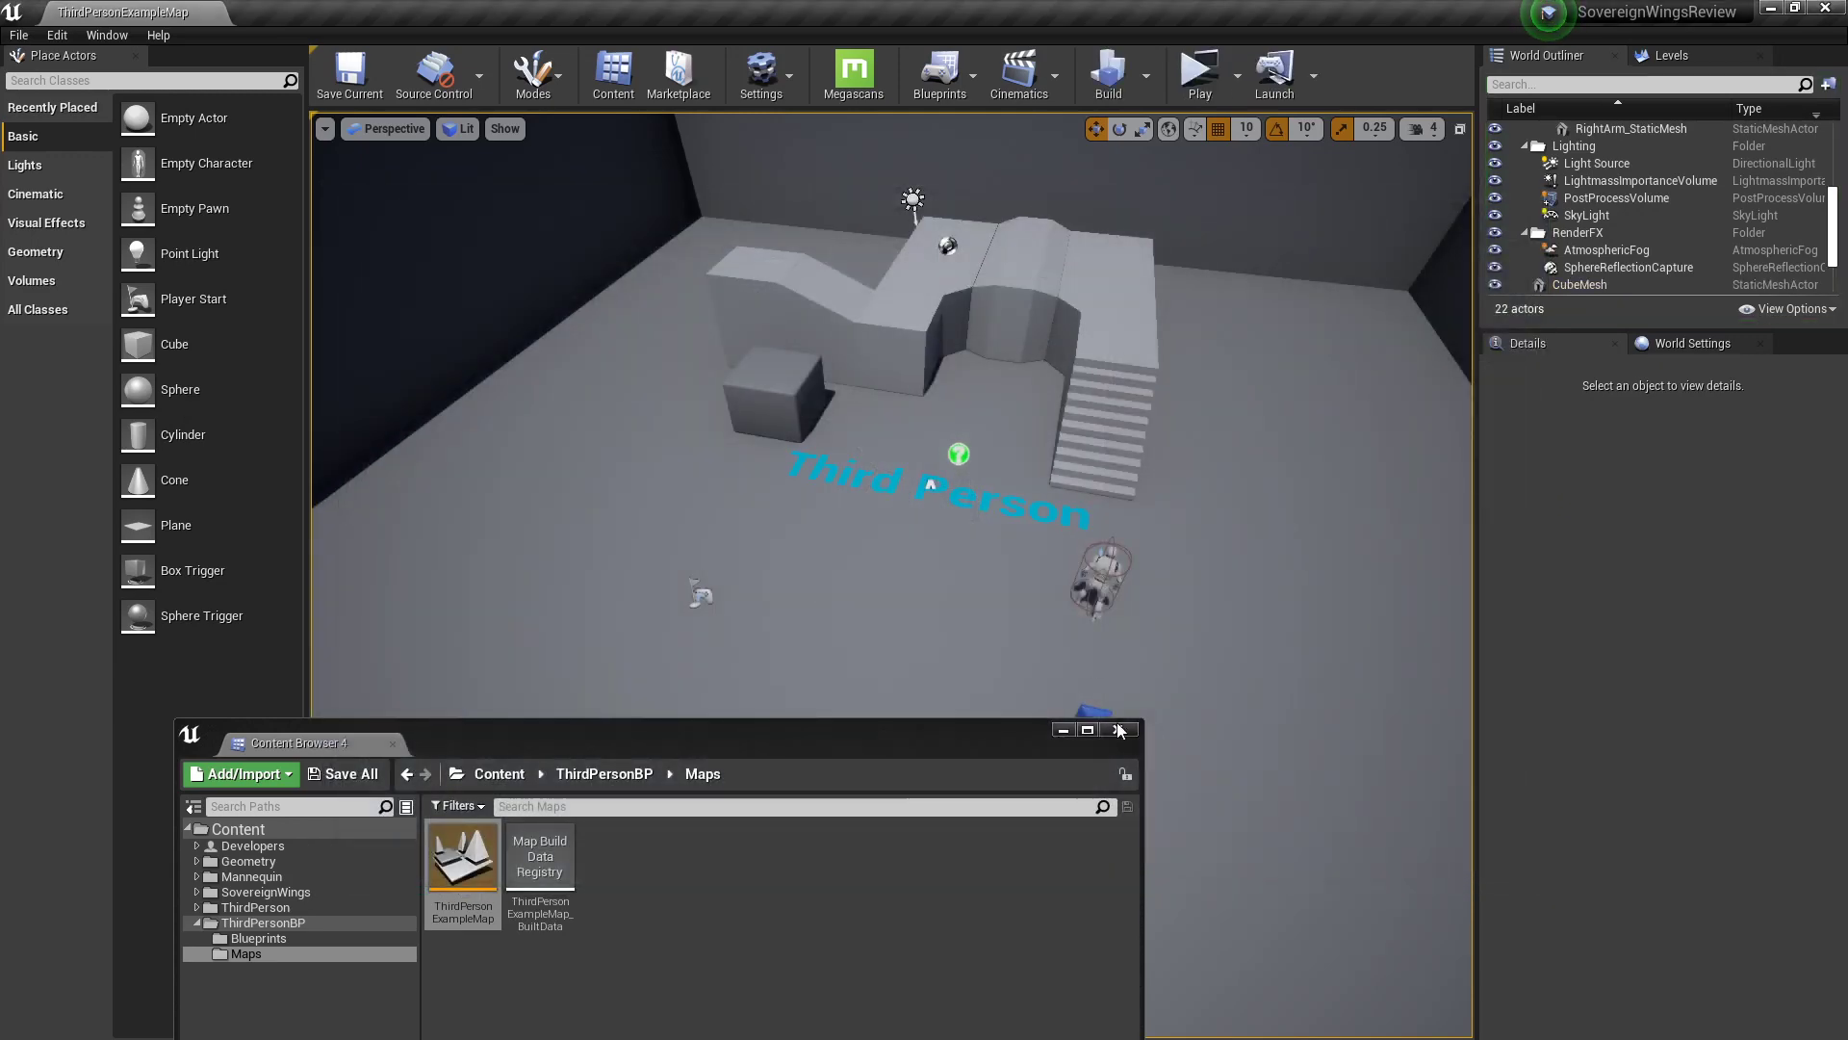
# Step: Open the ThirdPersonCharacter blueprint from the level and examine all the input node groups in its Event Graph
pyautogui.click(1090, 568)
pyautogui.click(1096, 569)
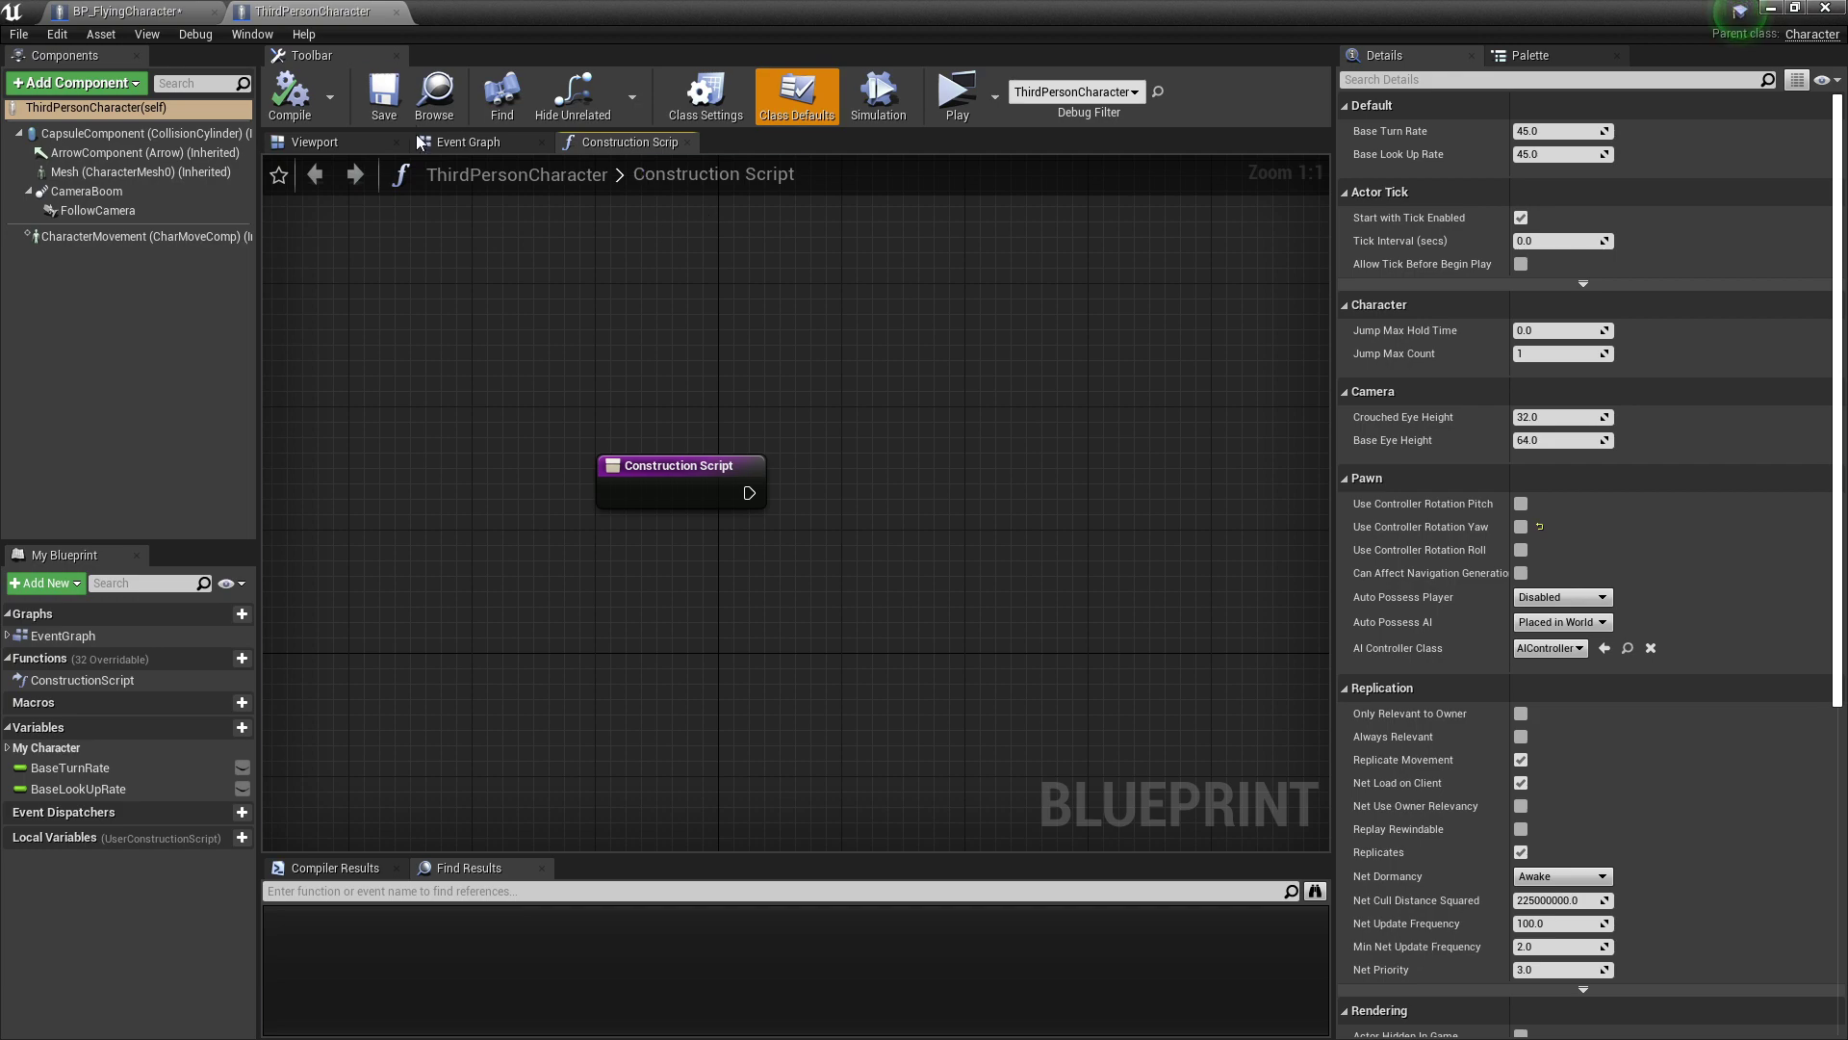
pyautogui.click(454, 143)
pyautogui.scroll(-8, 504, 333)
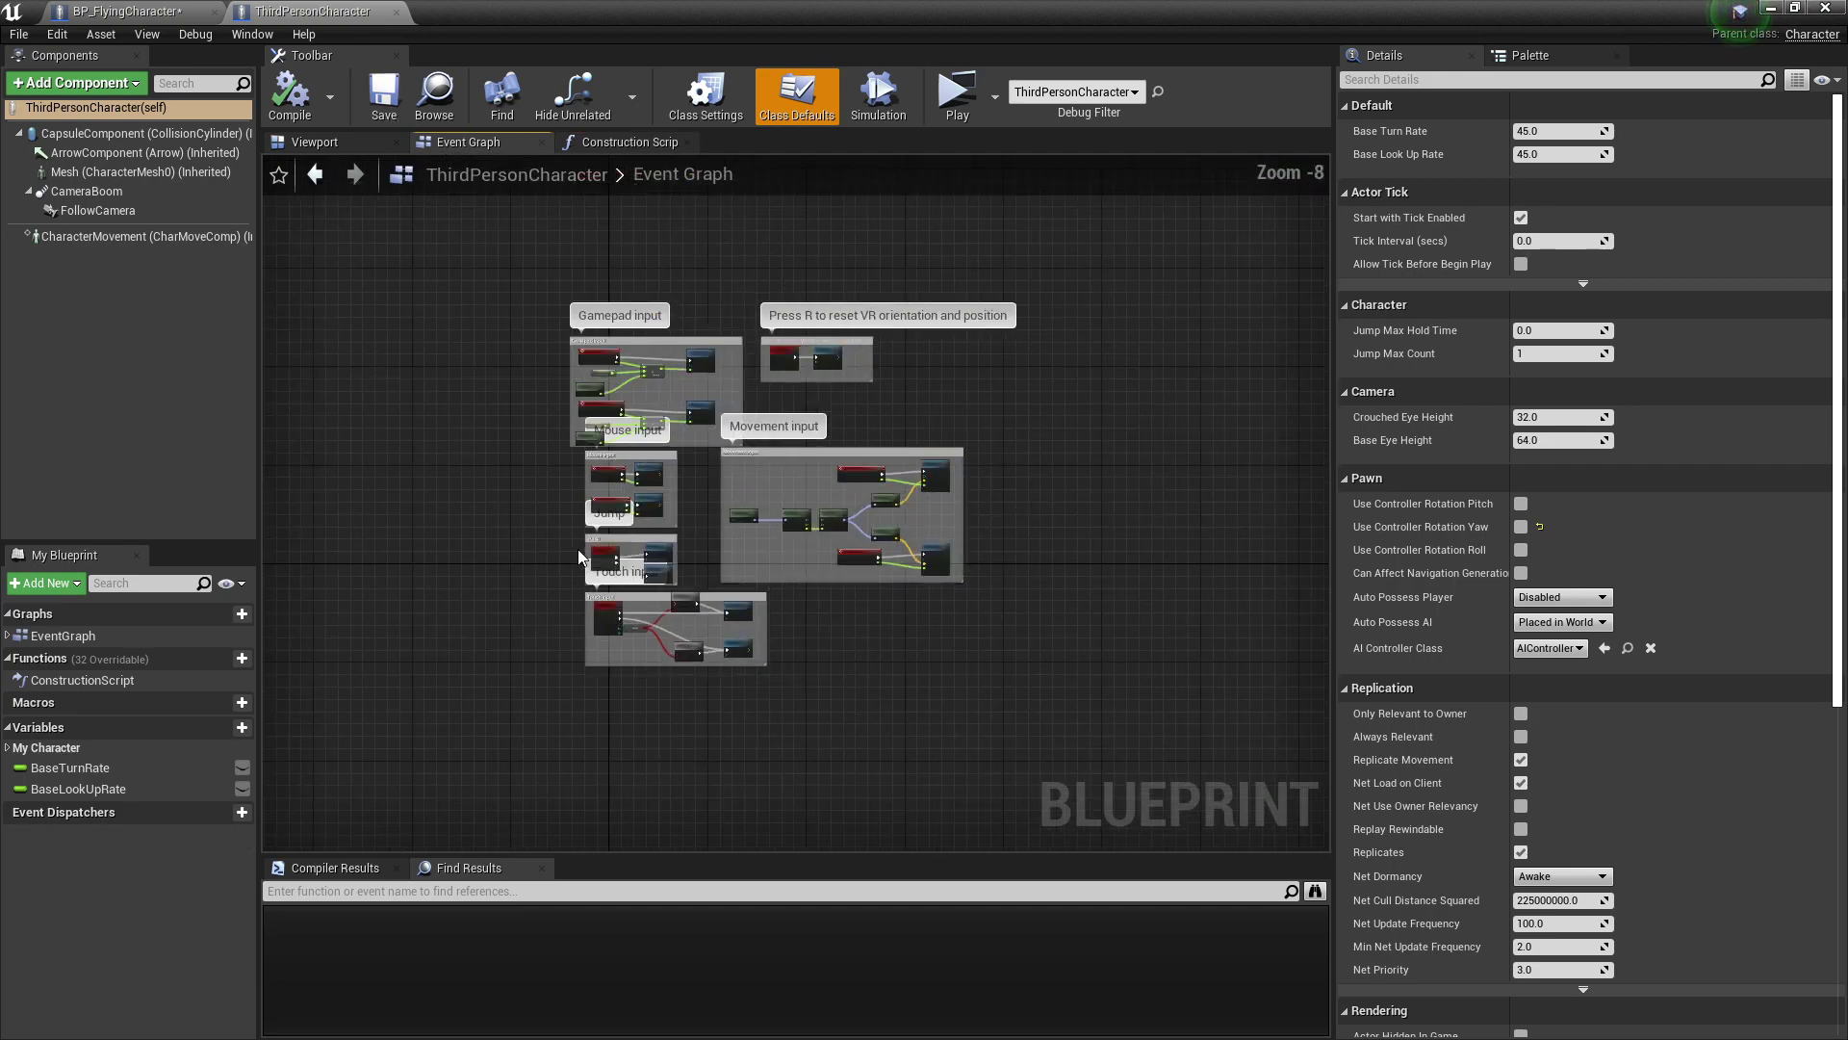
pyautogui.moveTo(504, 333); pyautogui.dragTo(1150, 803)
pyautogui.scroll(5, 887, 560)
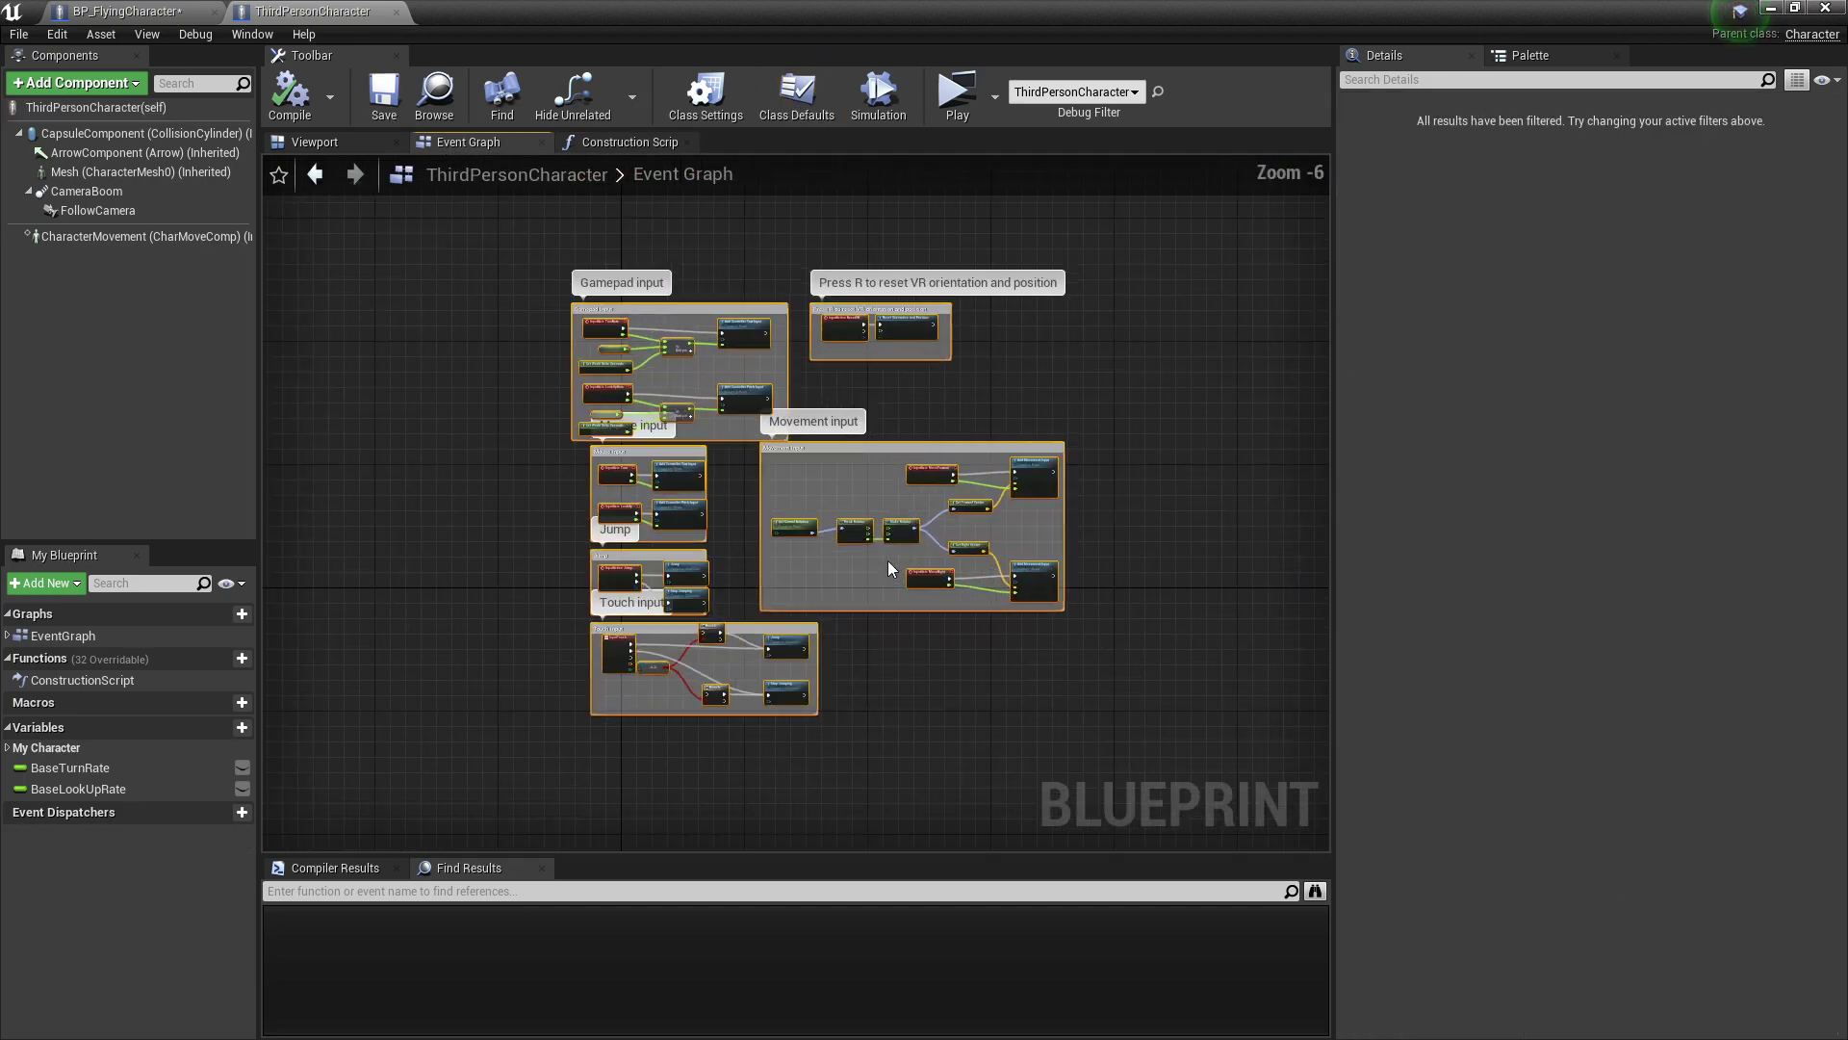
pyautogui.scroll(-1, 511, 533)
pyautogui.moveTo(508, 535); pyautogui.dragTo(876, 504, button='right')
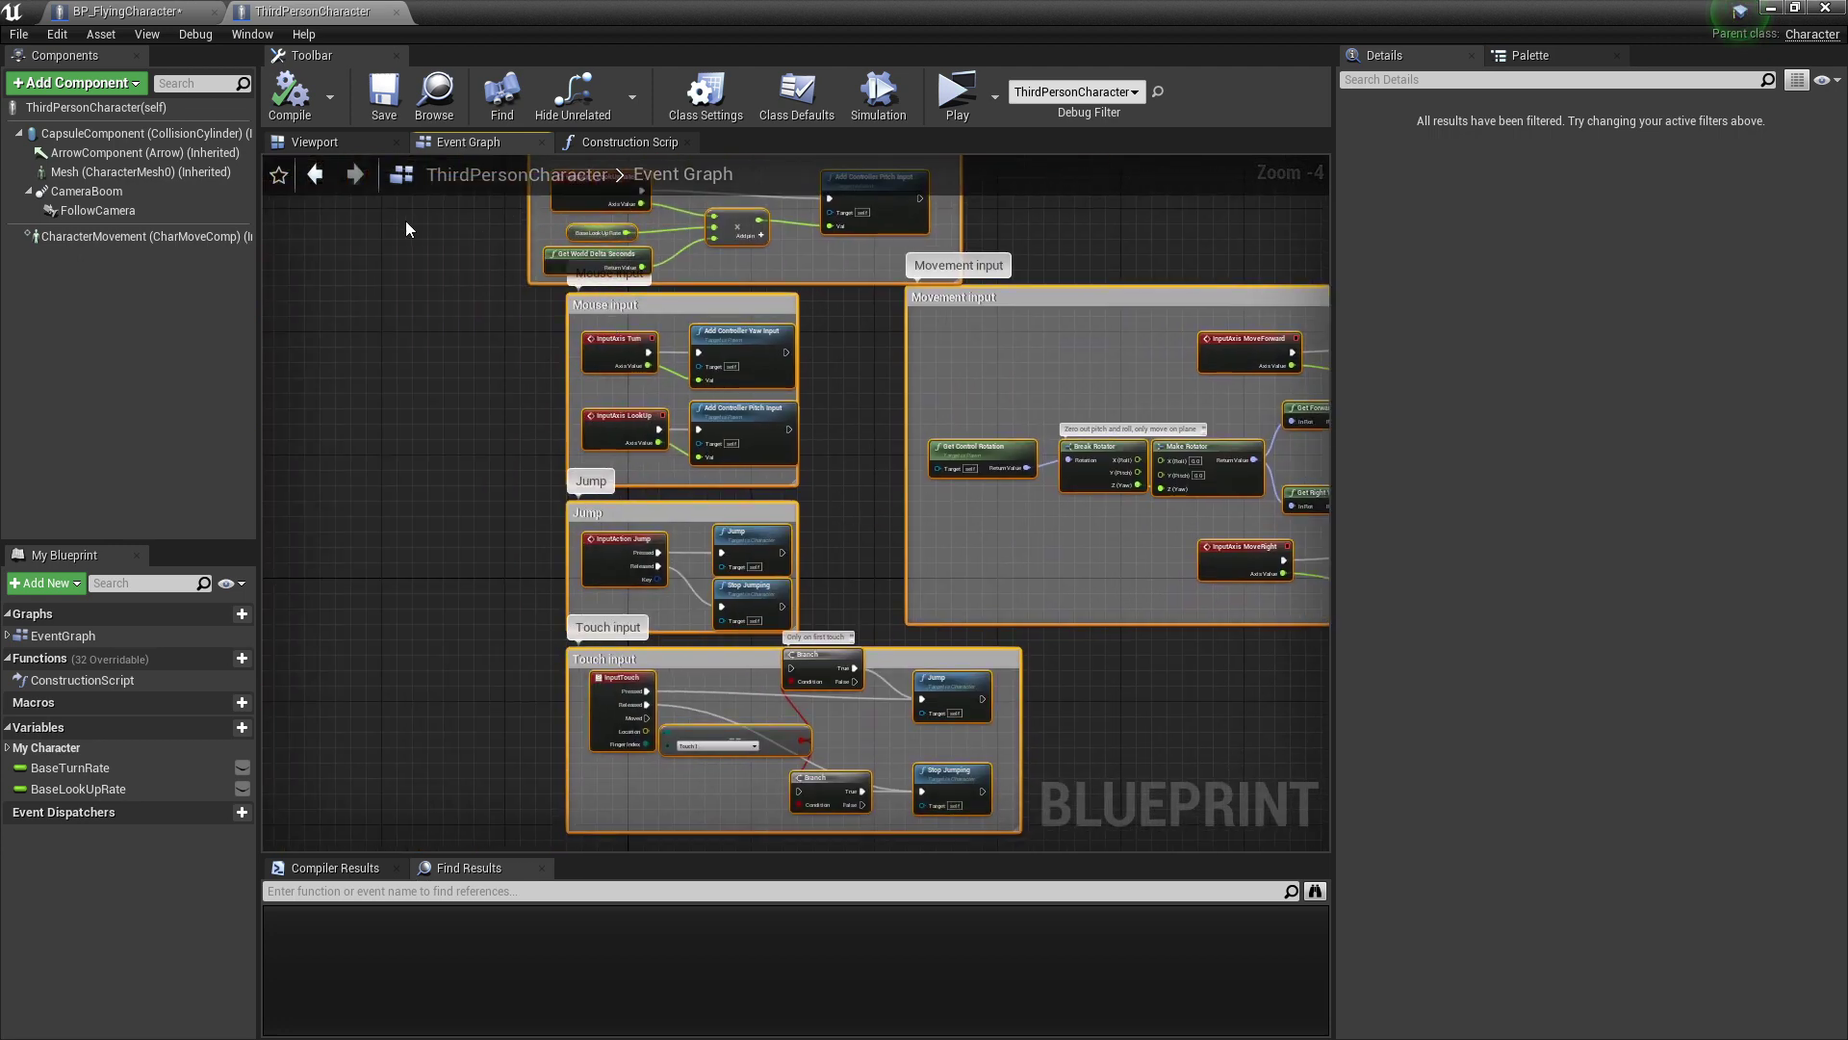
# Step: Compare the gamepad, mouse and VR reset input nodes in BP_FlyingCharacter's Event Graph with those in ThirdPersonCharacter
pyautogui.click(135, 11)
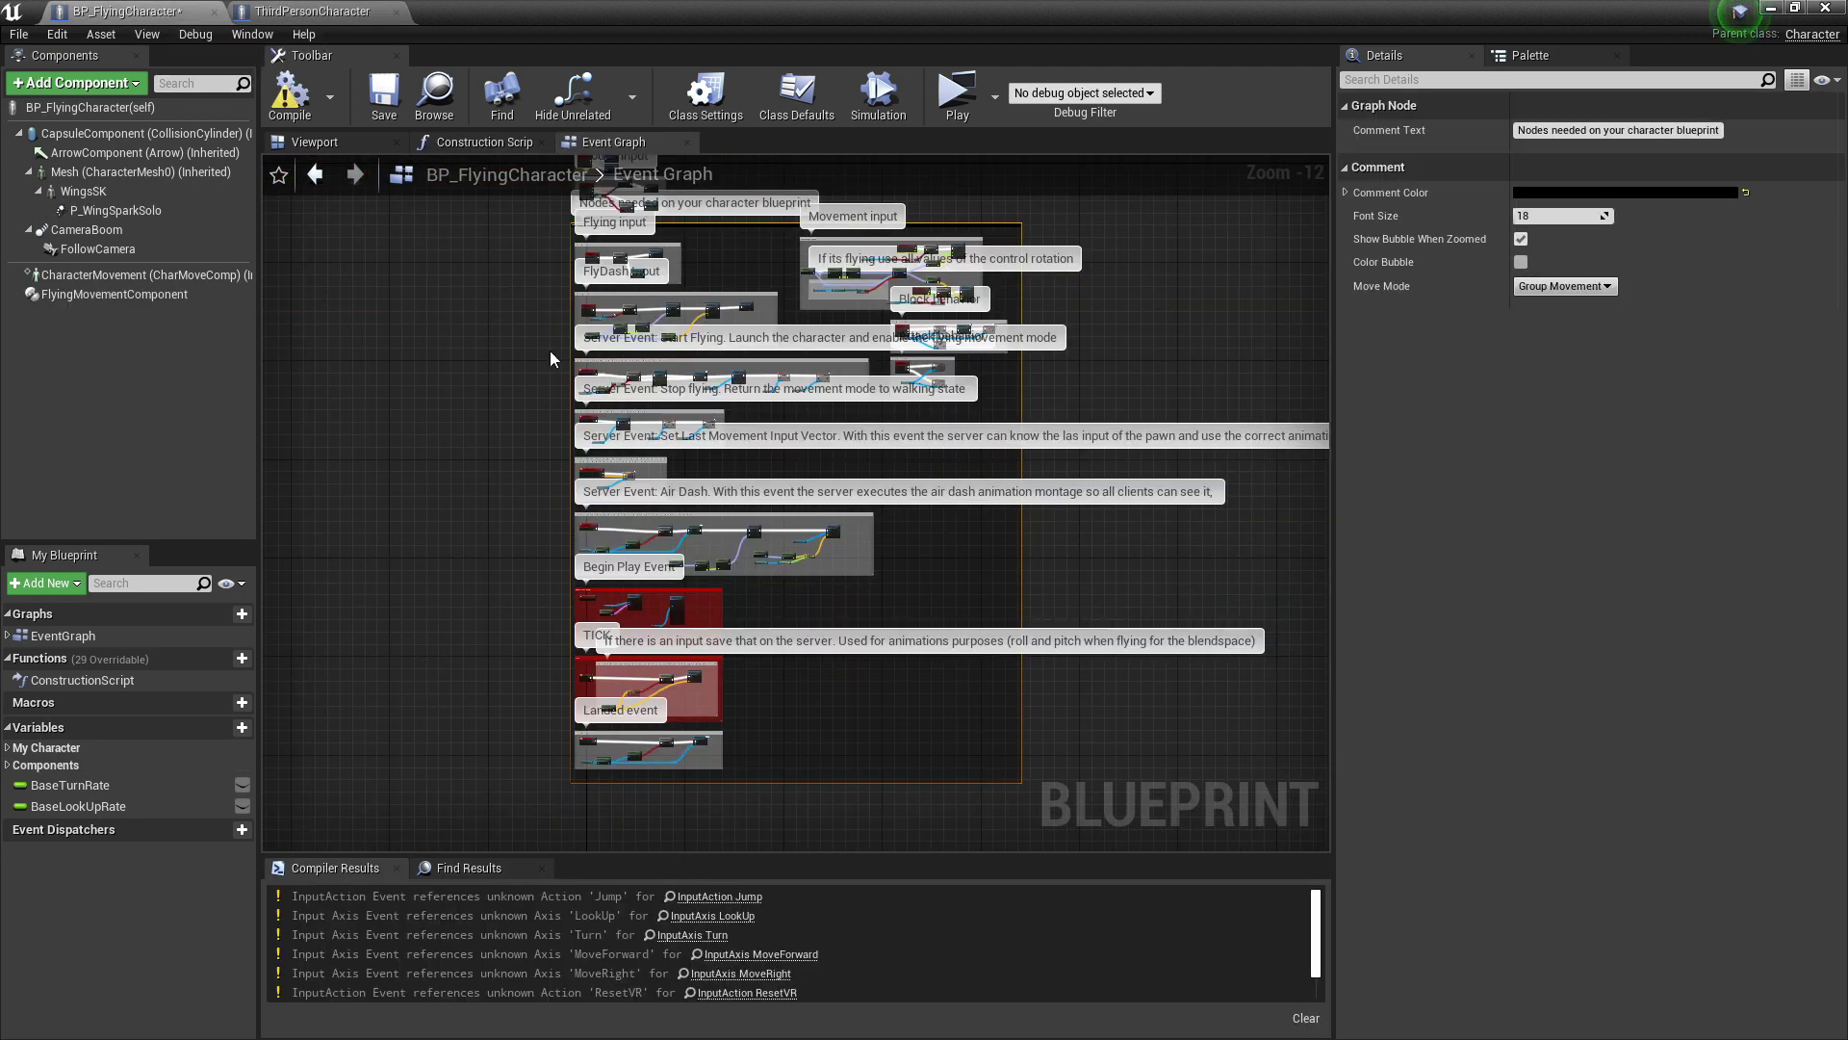
pyautogui.scroll(7, 510, 335)
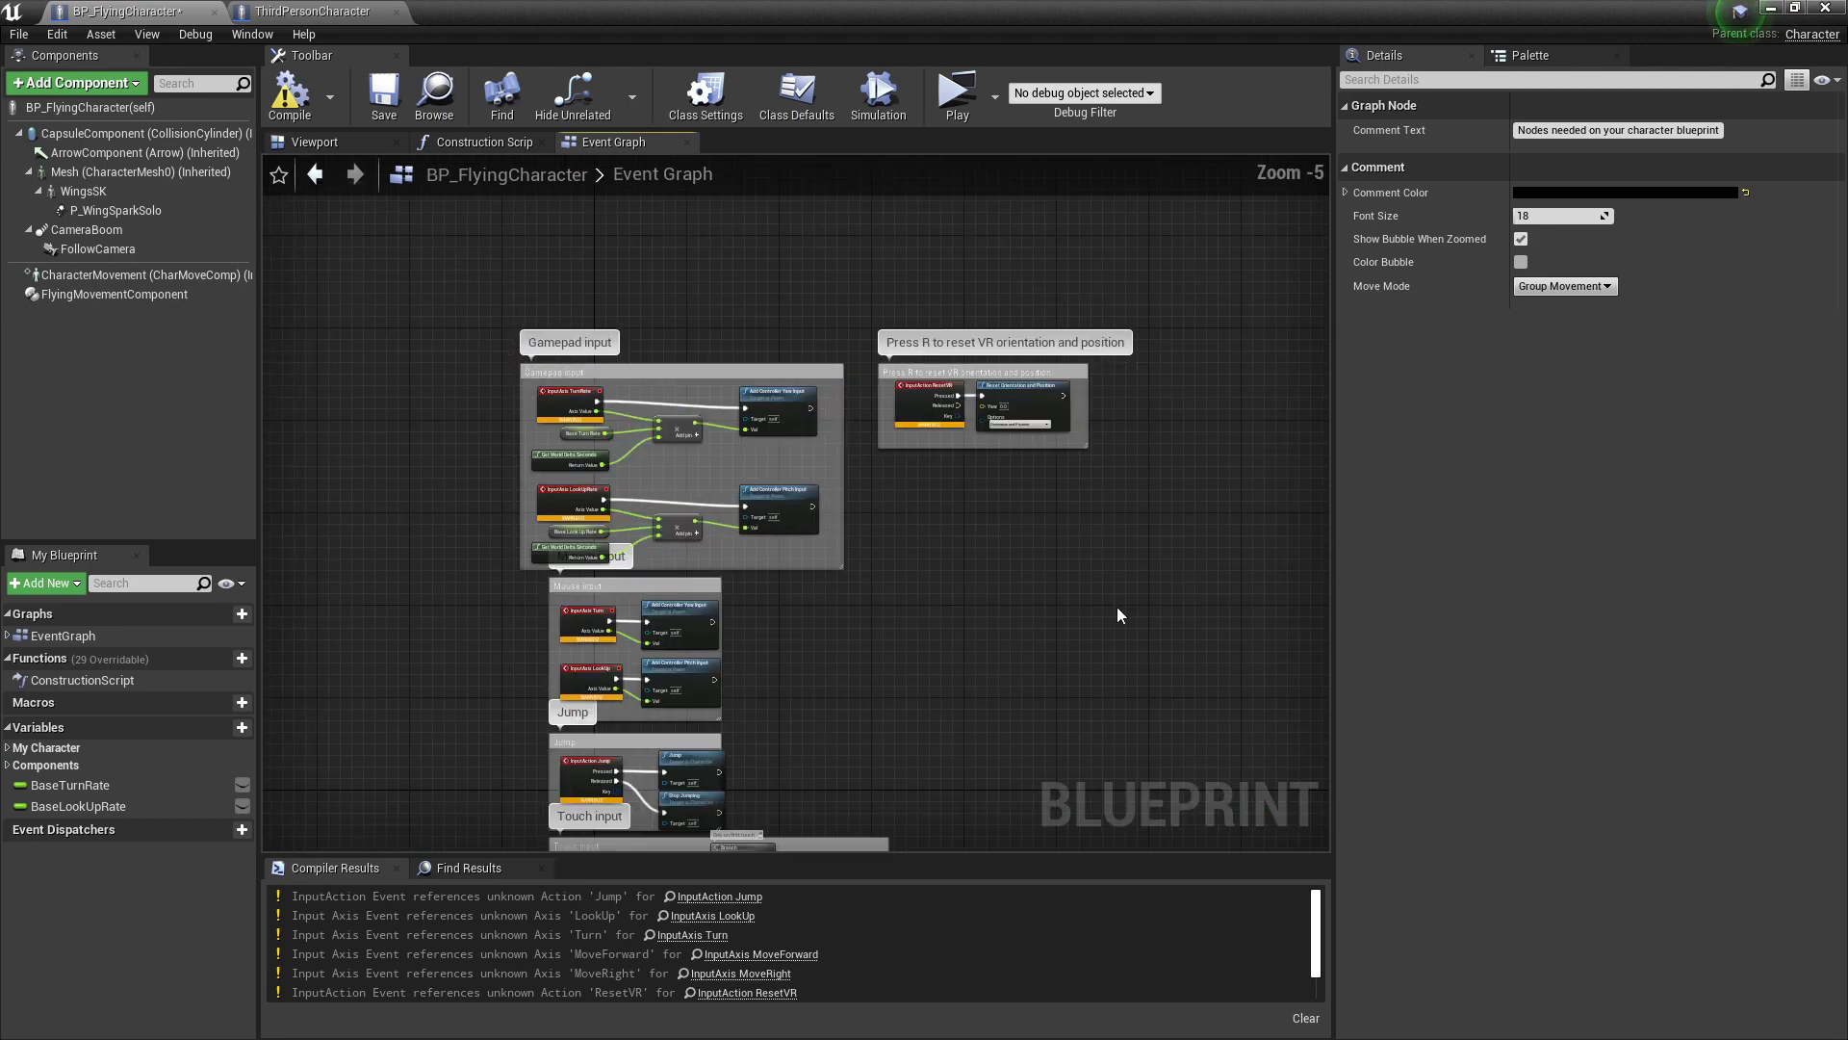
pyautogui.moveTo(1117, 611); pyautogui.dragTo(1030, 510, button='right')
pyautogui.scroll(1, 1030, 510)
pyautogui.moveTo(839, 494); pyautogui.dragTo(902, 601, button='right')
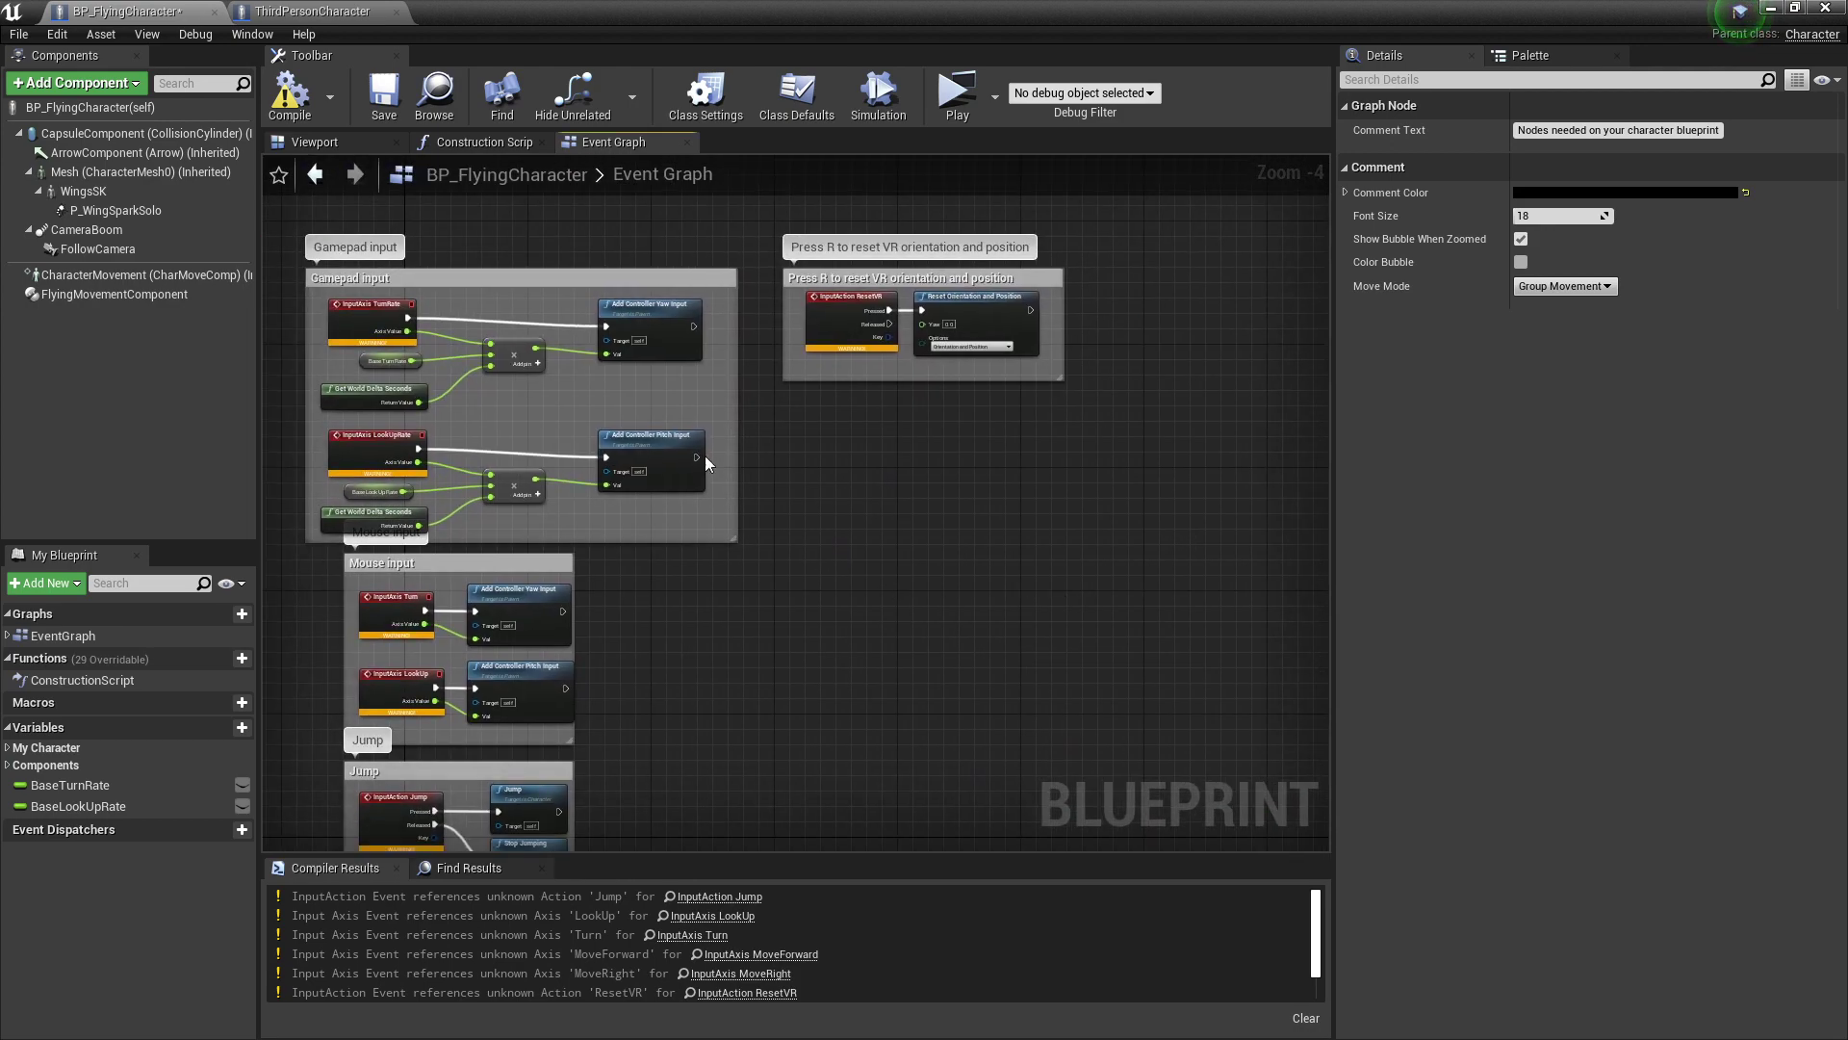
pyautogui.click(308, 11)
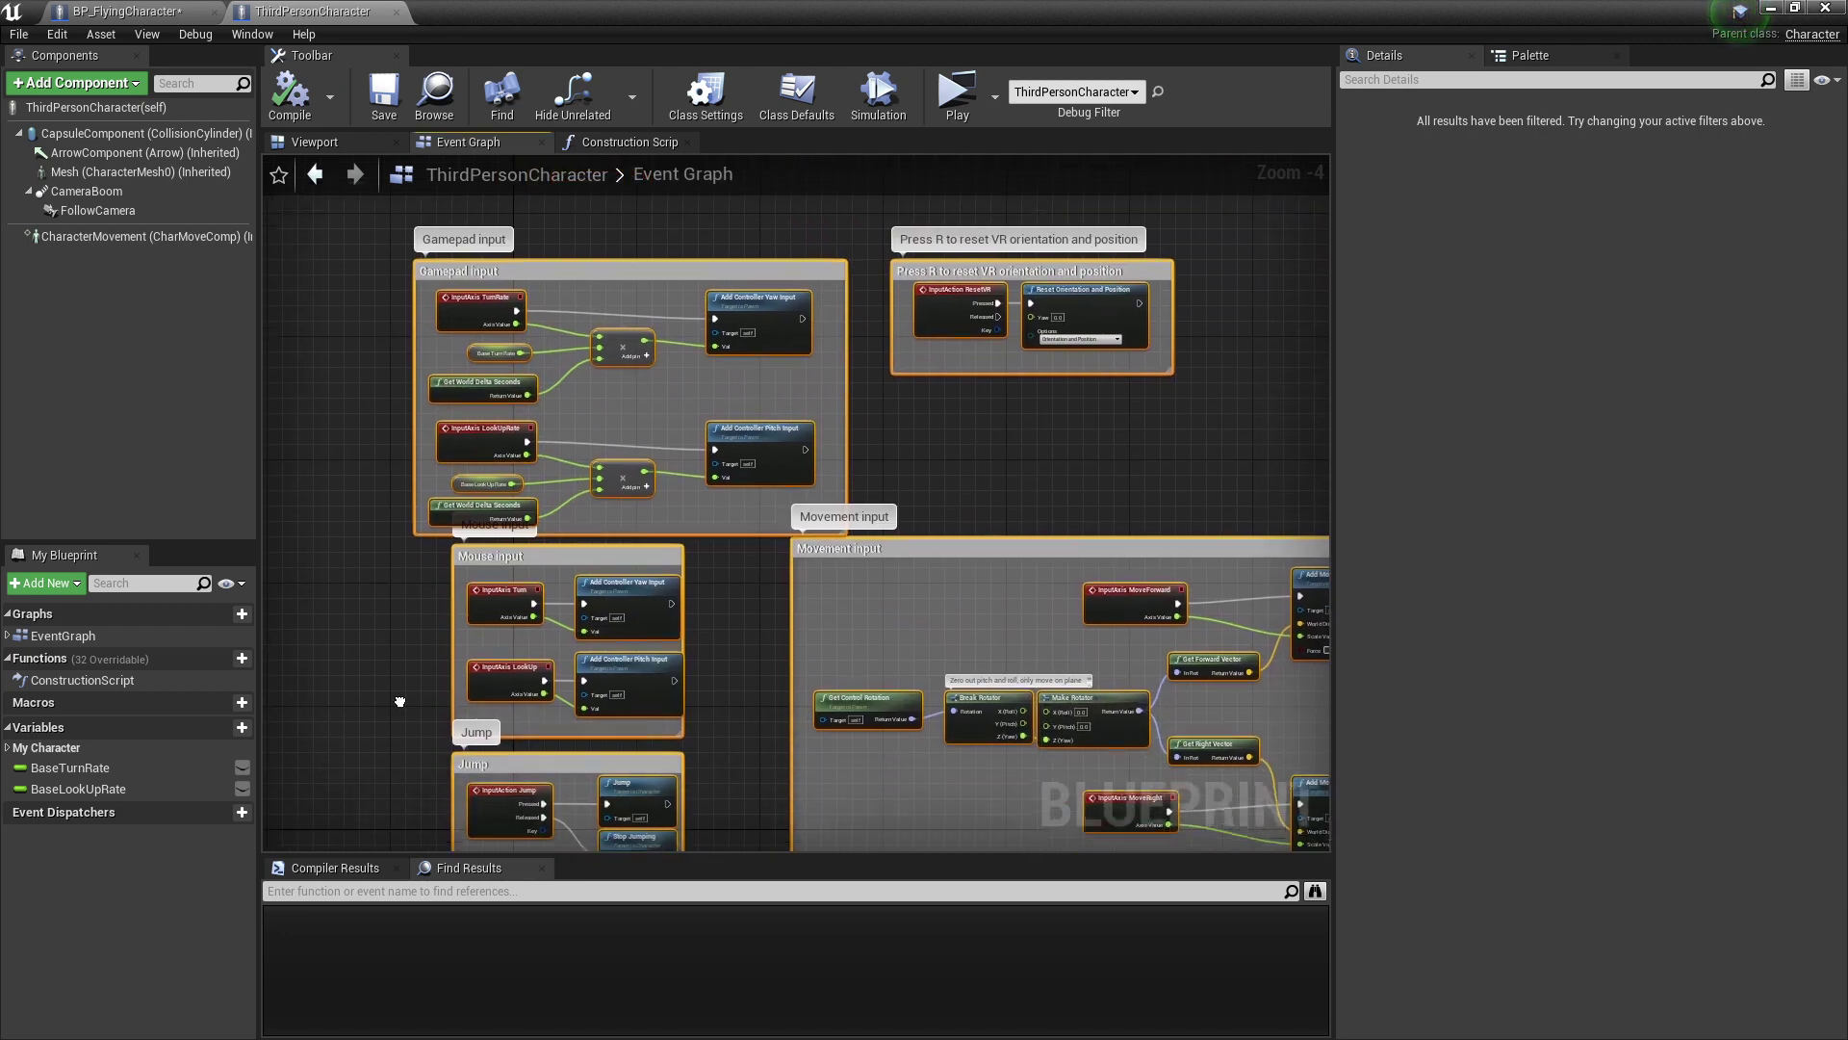
# Step: Examine BP_FlyingCharacter's Event Graph around the "Nodes needed on your character blueprint" comment and the standard input groups above it
pyautogui.click(187, 13)
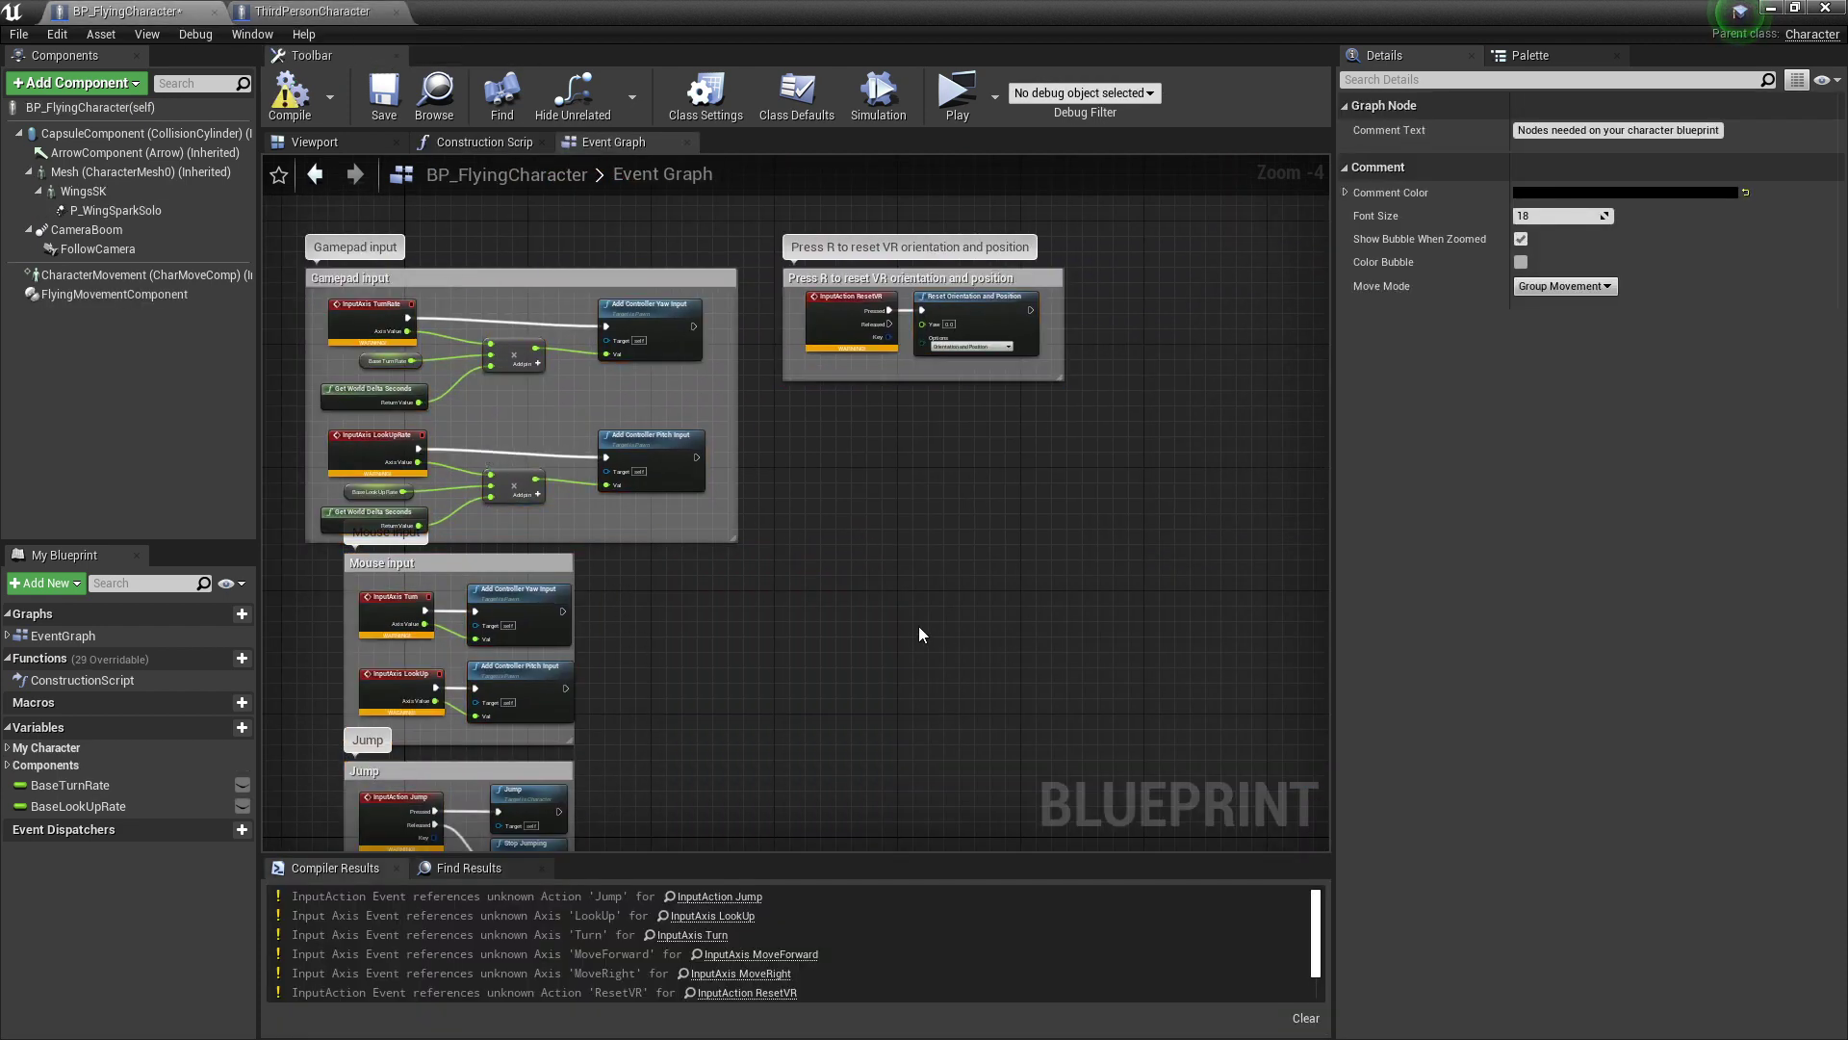
pyautogui.scroll(-1, 918, 626)
pyautogui.moveTo(841, 726); pyautogui.dragTo(858, 256, button='right')
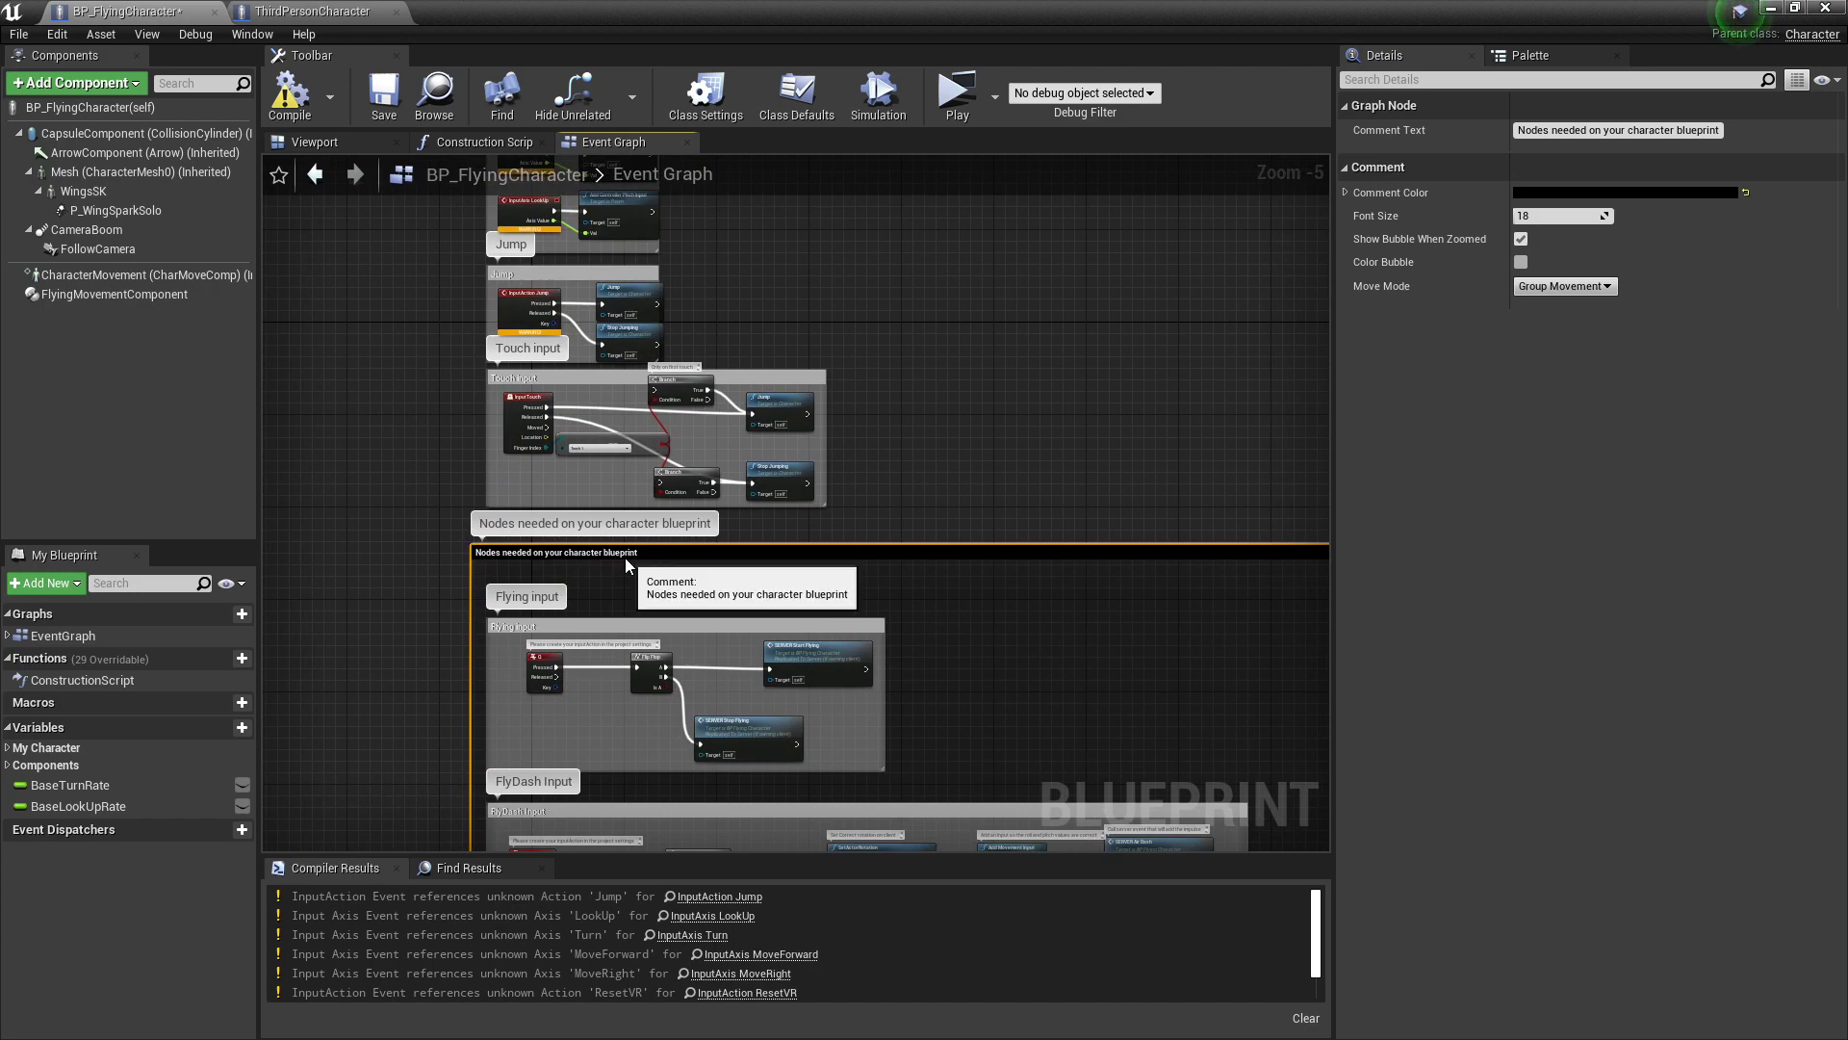
pyautogui.click(448, 559)
pyautogui.scroll(-3, 437, 610)
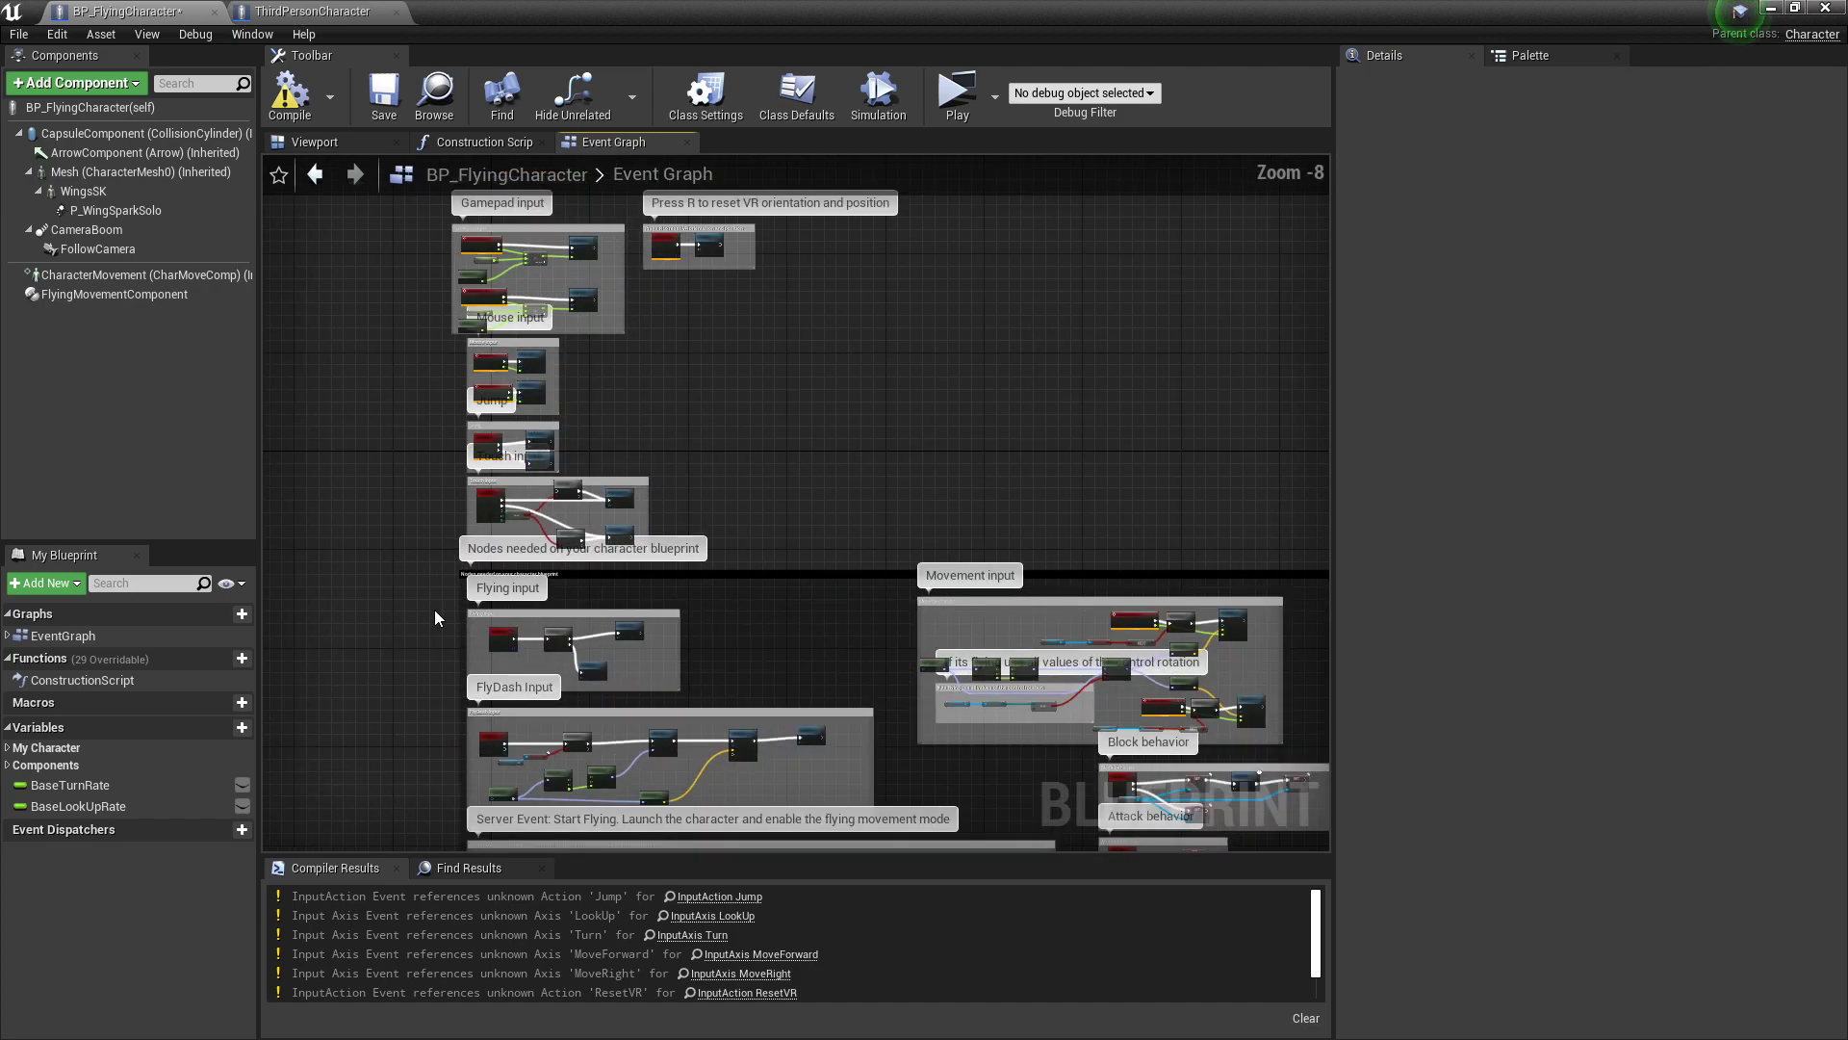
pyautogui.moveTo(433, 613); pyautogui.dragTo(330, 644, button='right')
pyautogui.moveTo(344, 471); pyautogui.dragTo(418, 608, button='right')
# Step: Compile BP_FlyingCharacter and check its mouse input and jump nodes for remaining warnings
pyautogui.scroll(1, 560, 562)
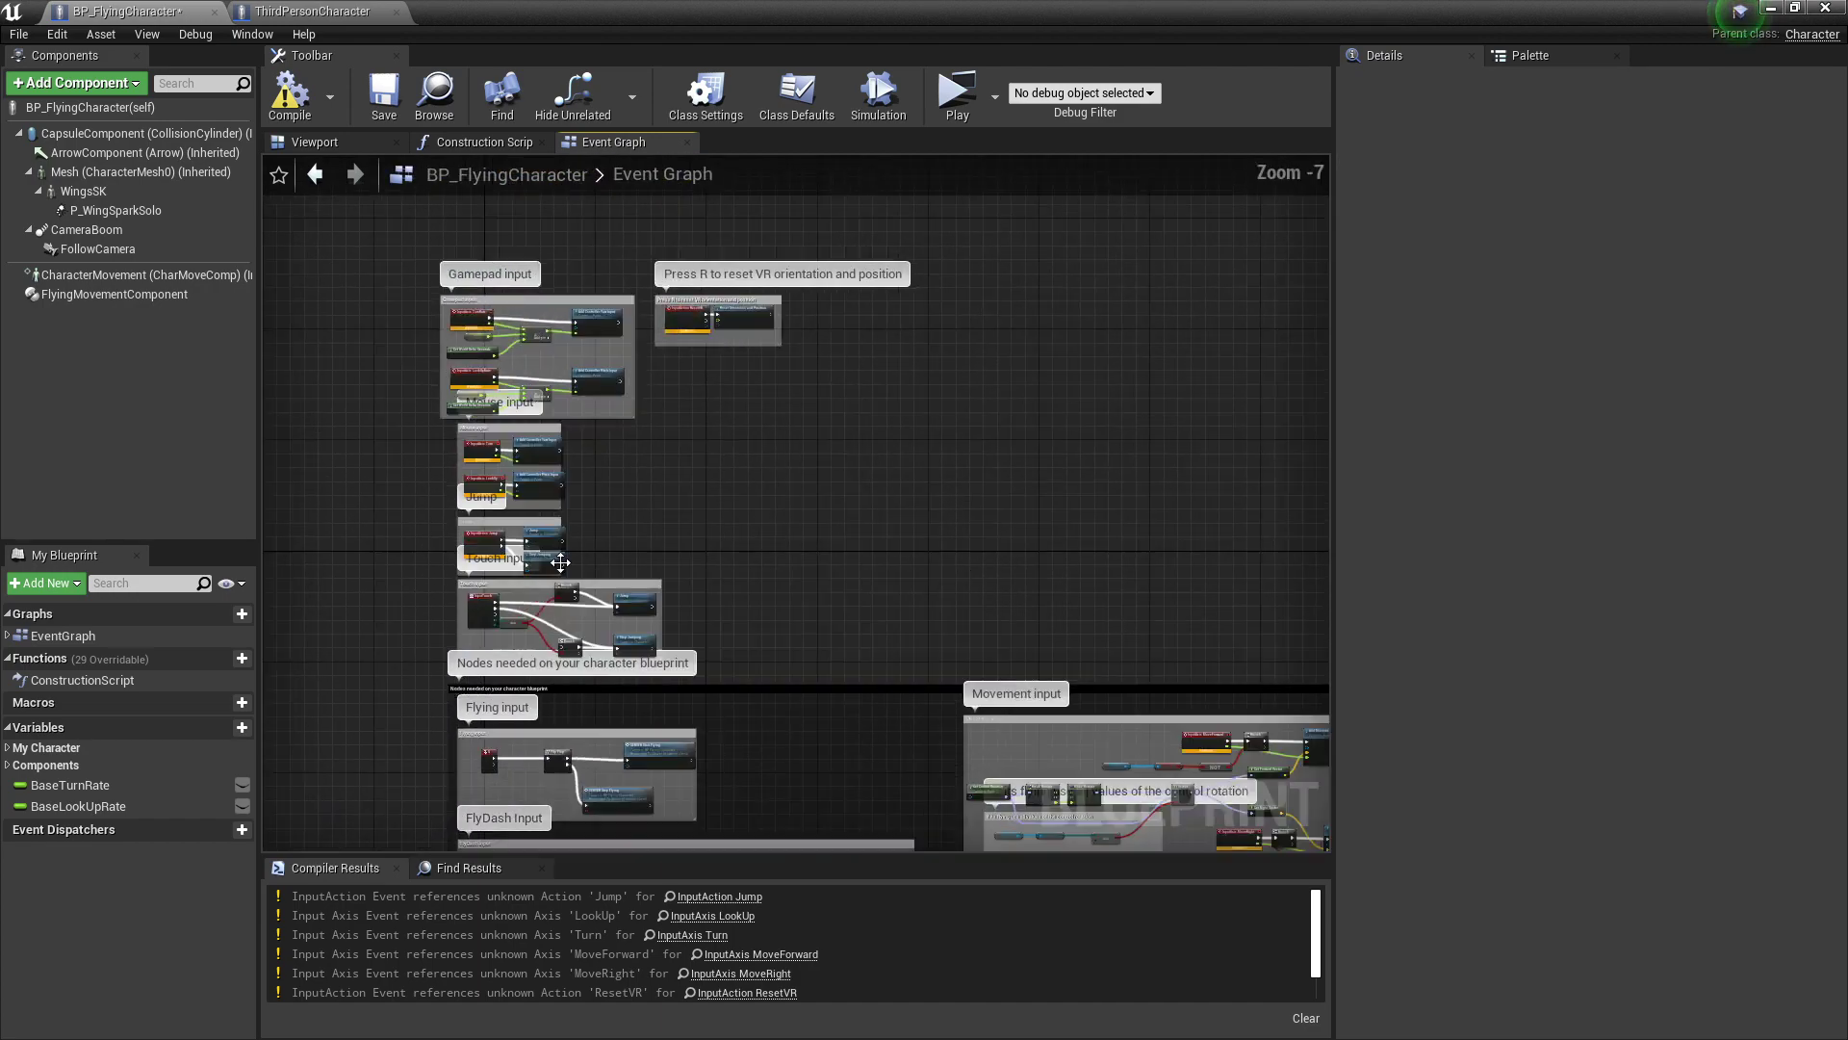
pyautogui.scroll(1, 720, 389)
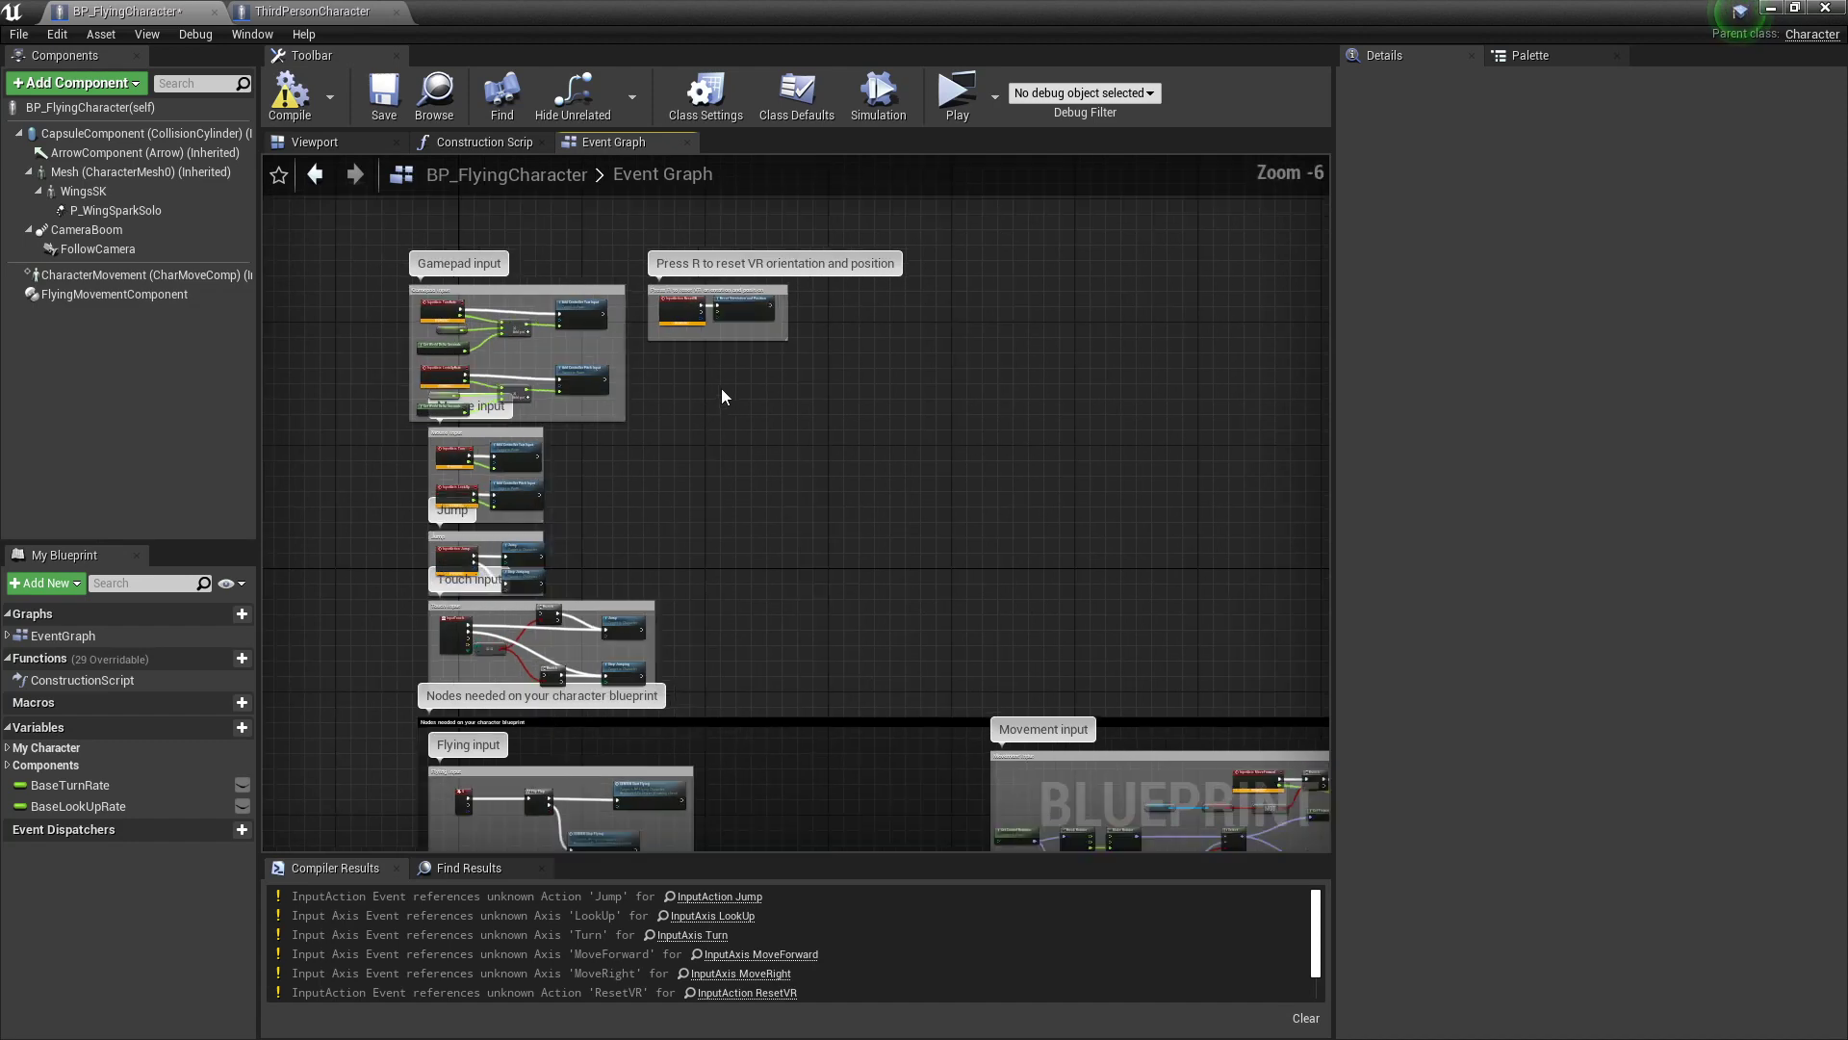
pyautogui.click(281, 111)
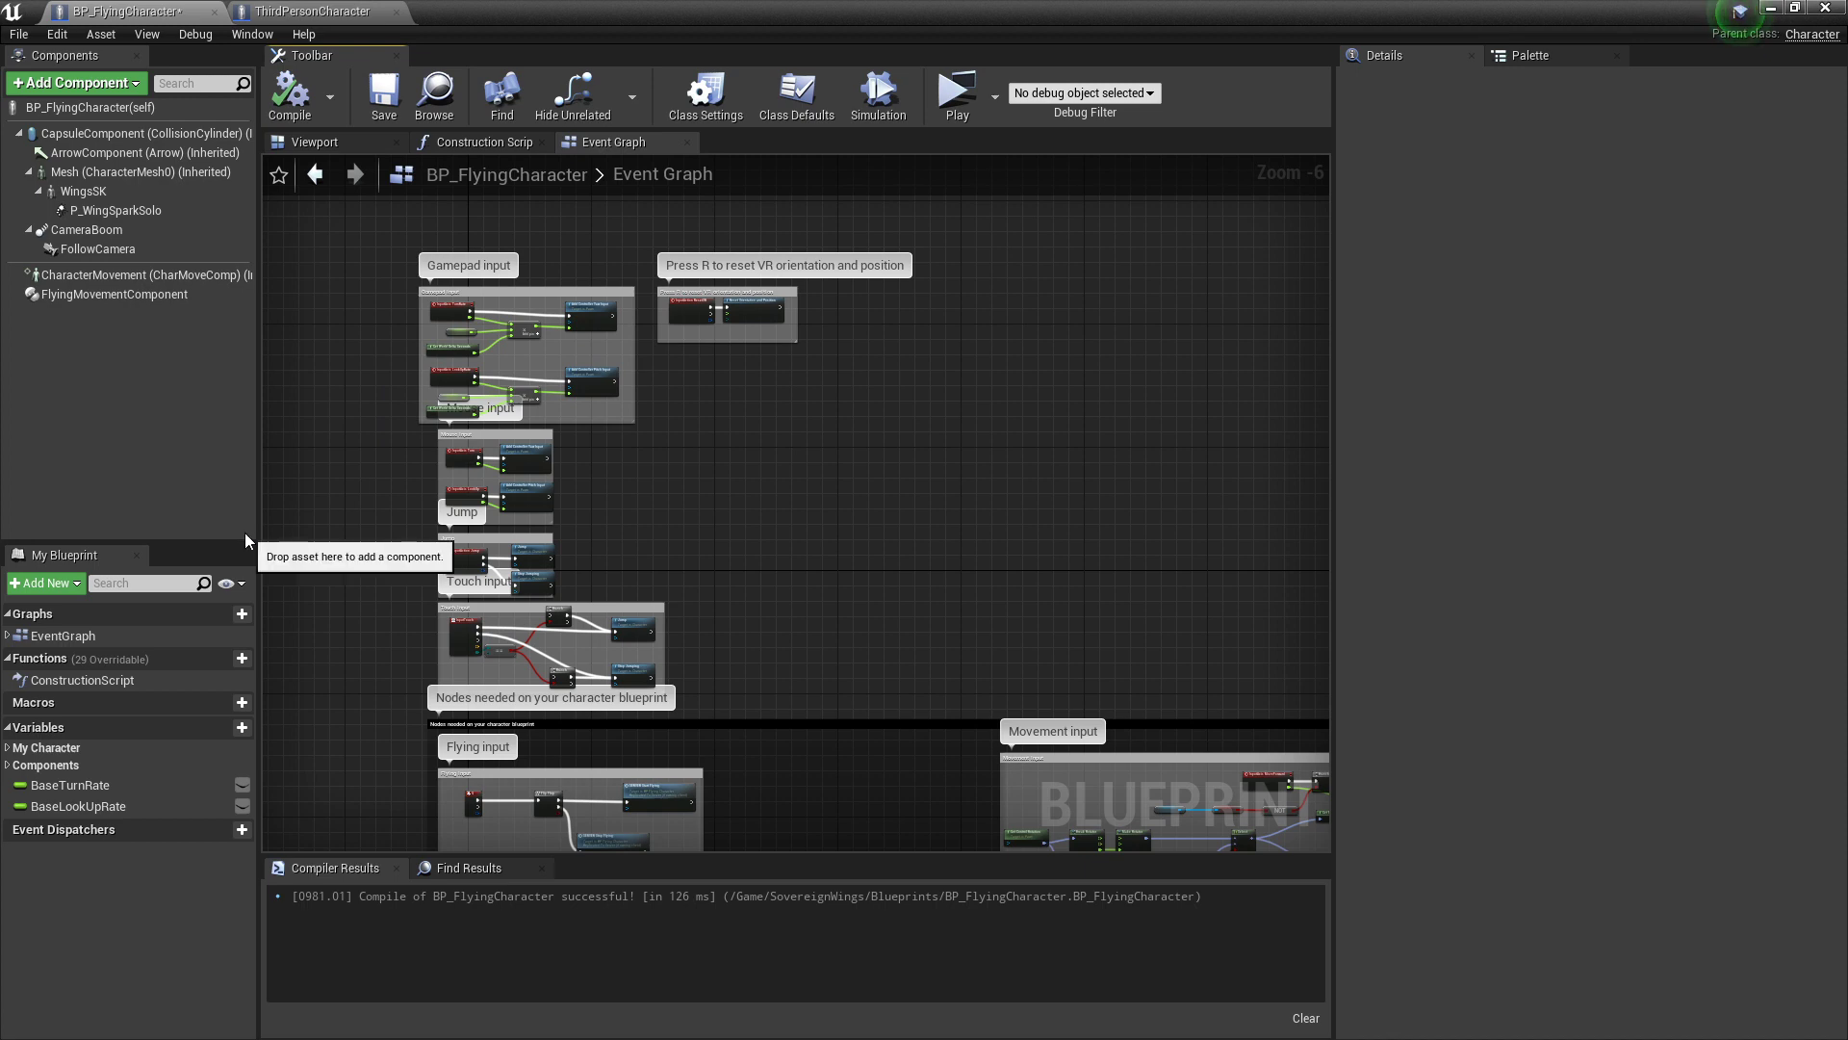
pyautogui.scroll(3, 490, 482)
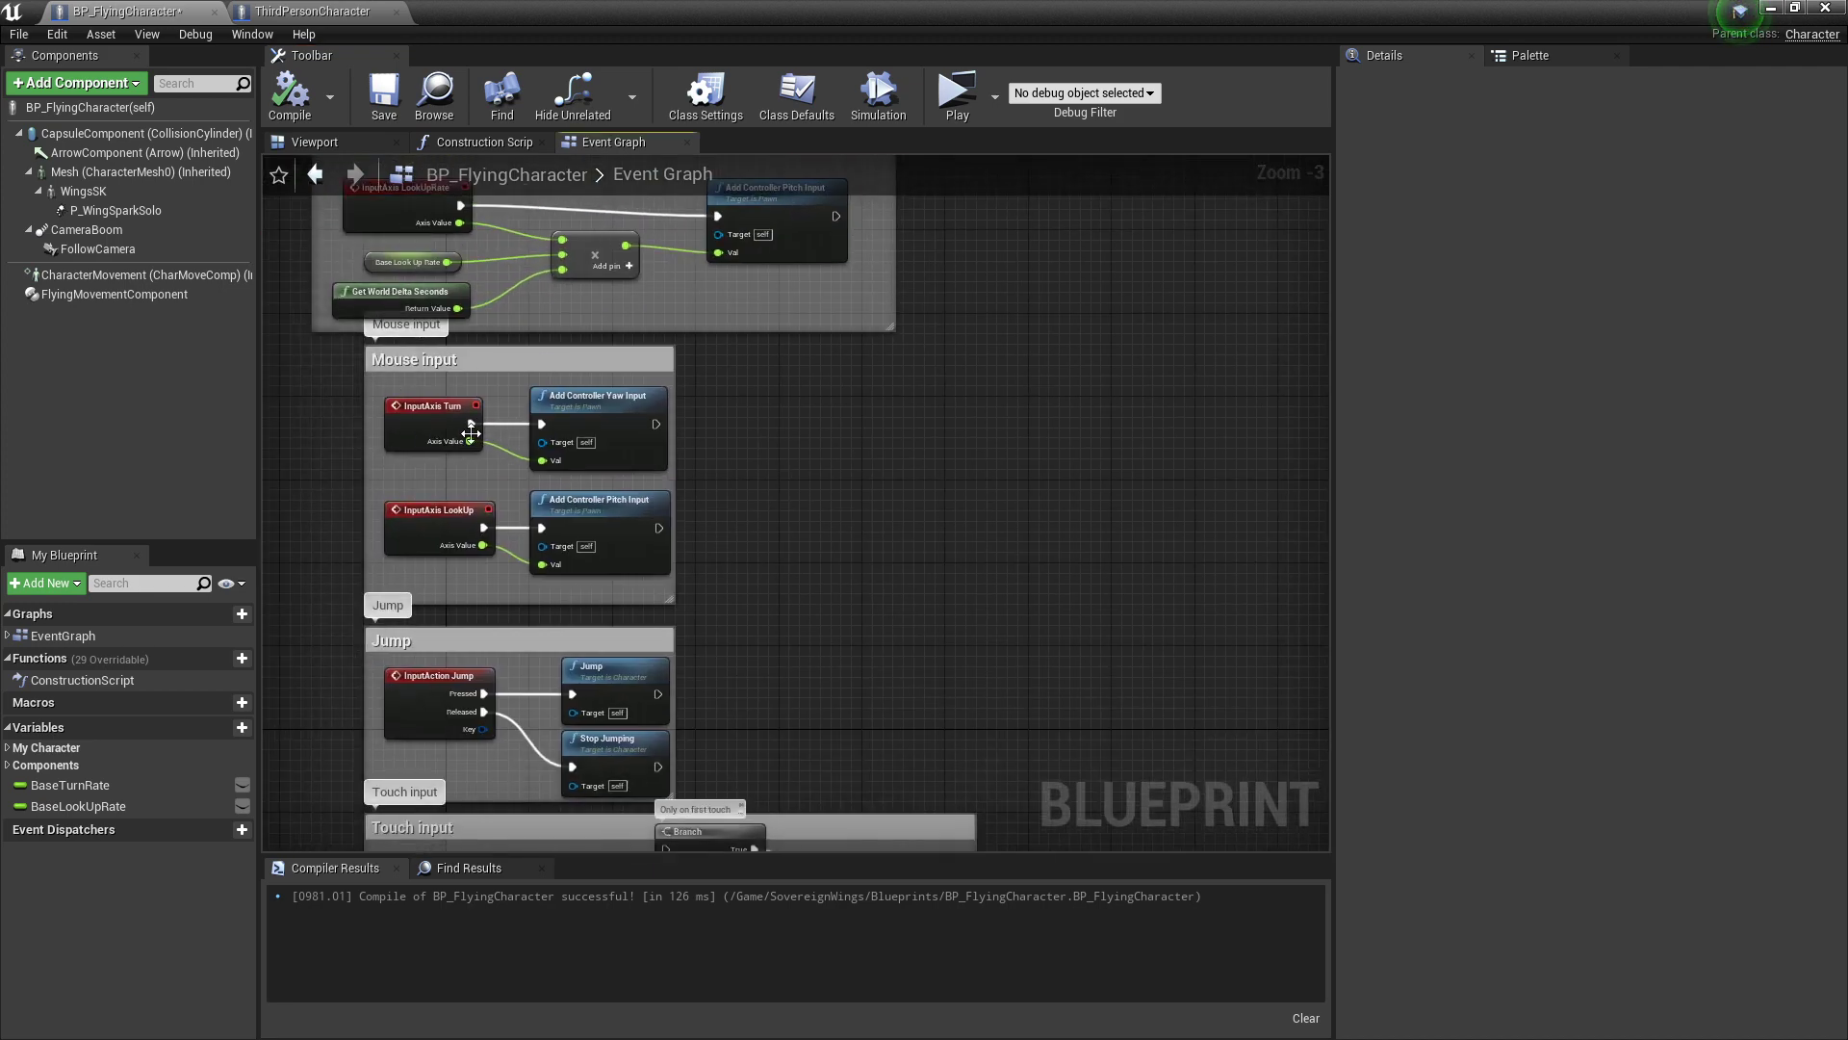
# Step: Close the ThirdPersonCharacter blueprint and minimize the blueprint editor to return to the level editor
pyautogui.click(304, 17)
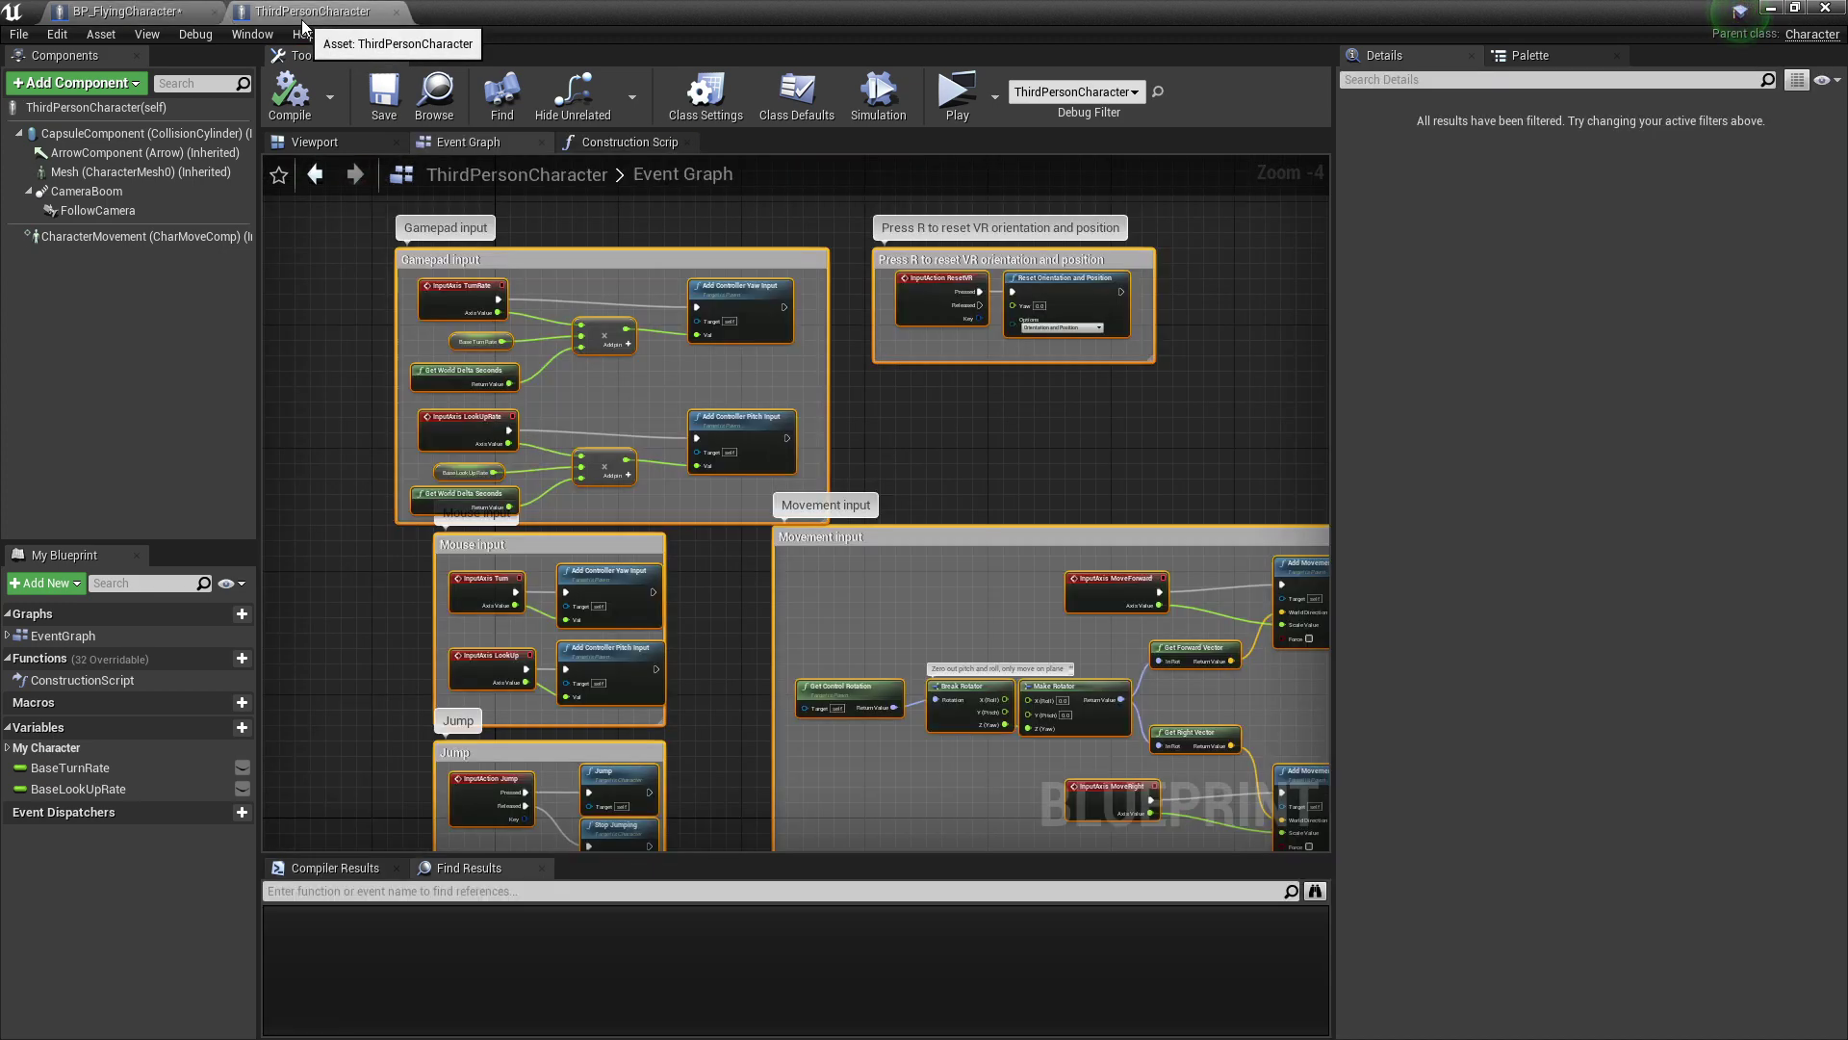
pyautogui.click(395, 13)
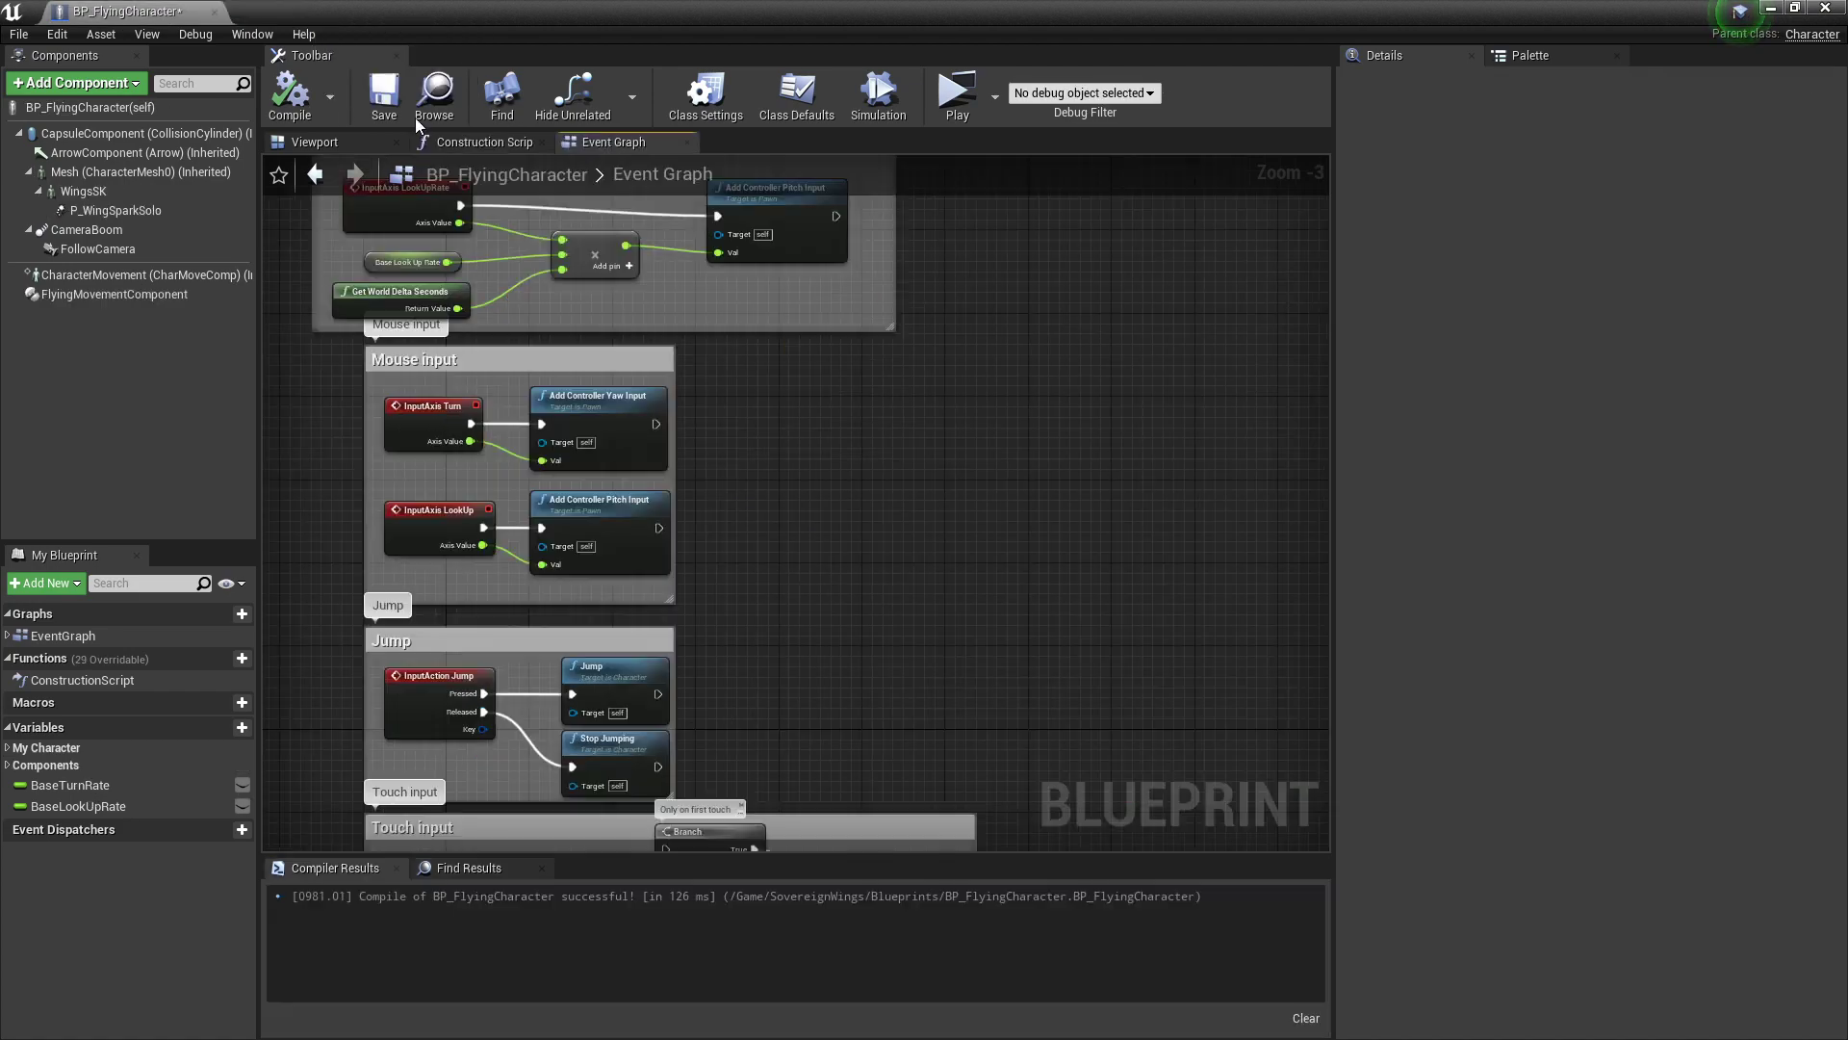
pyautogui.click(1771, 8)
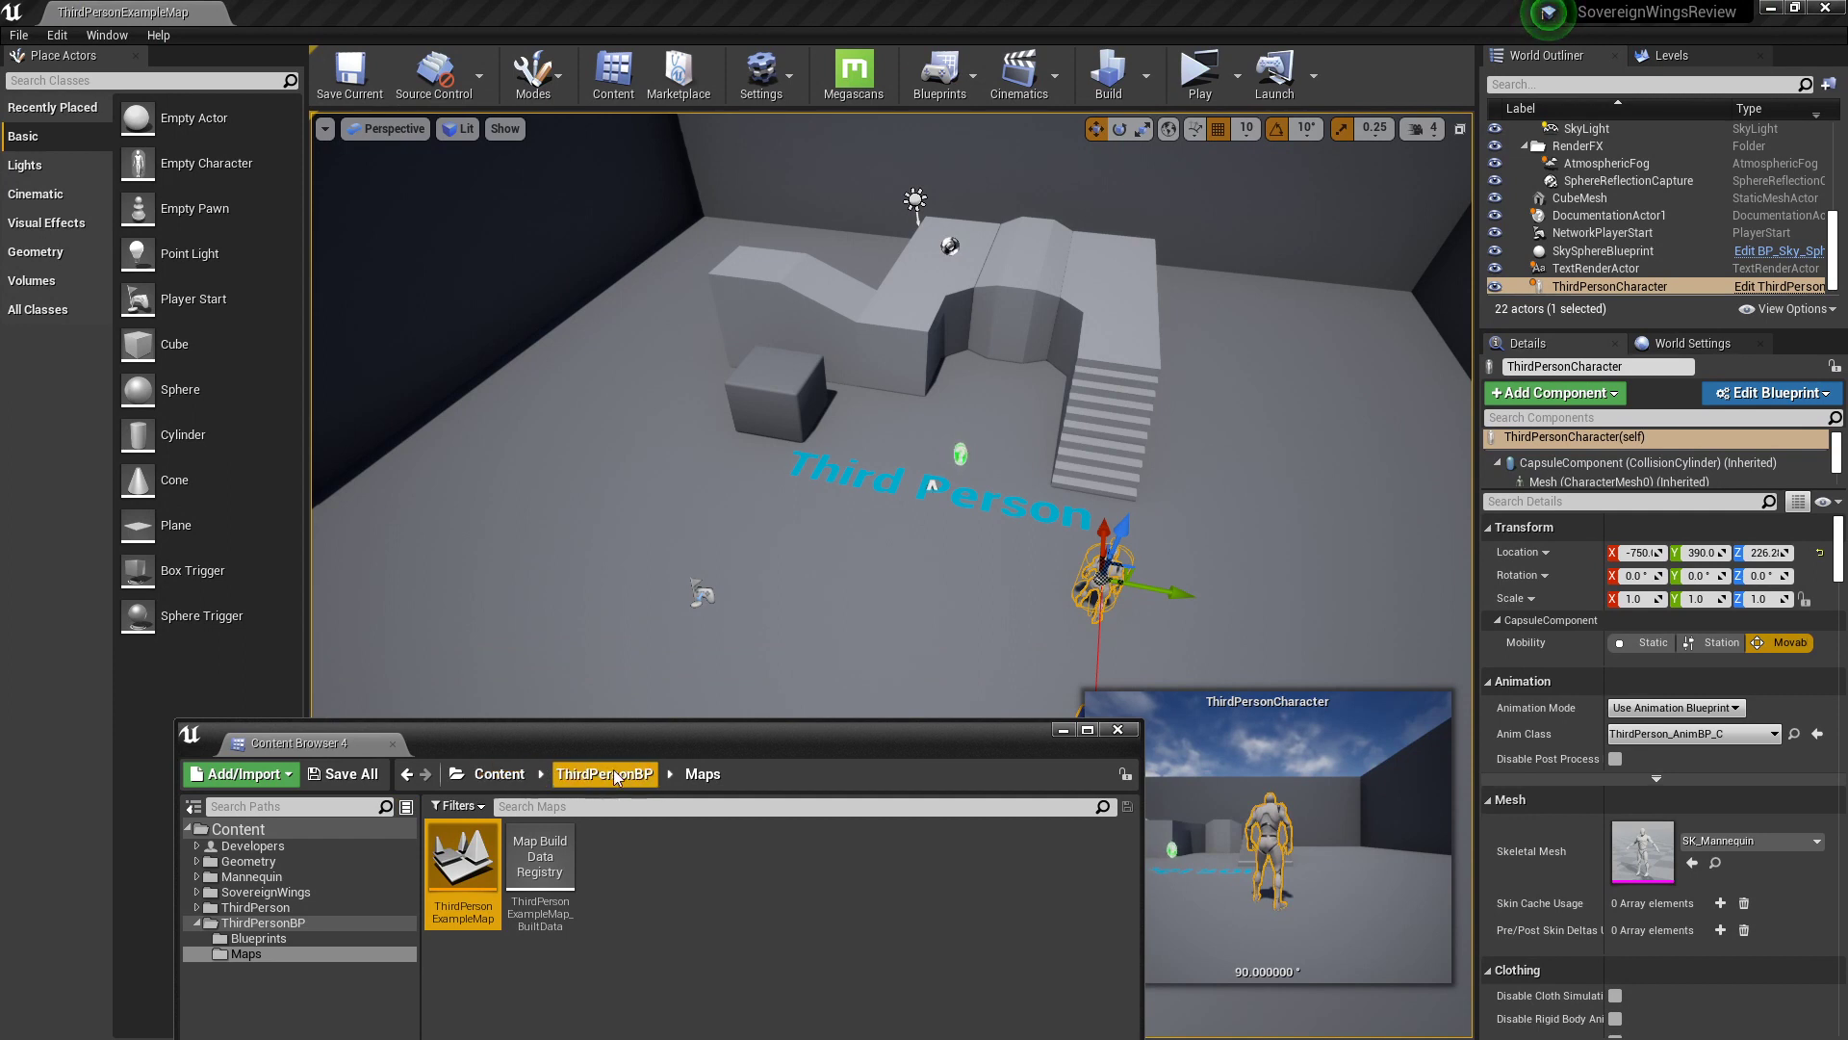
# Step: Open the M_Overview level from the SovereignWings Maps folder without saving BP_FlyingCharacter
pyautogui.click(616, 776)
pyautogui.click(332, 894)
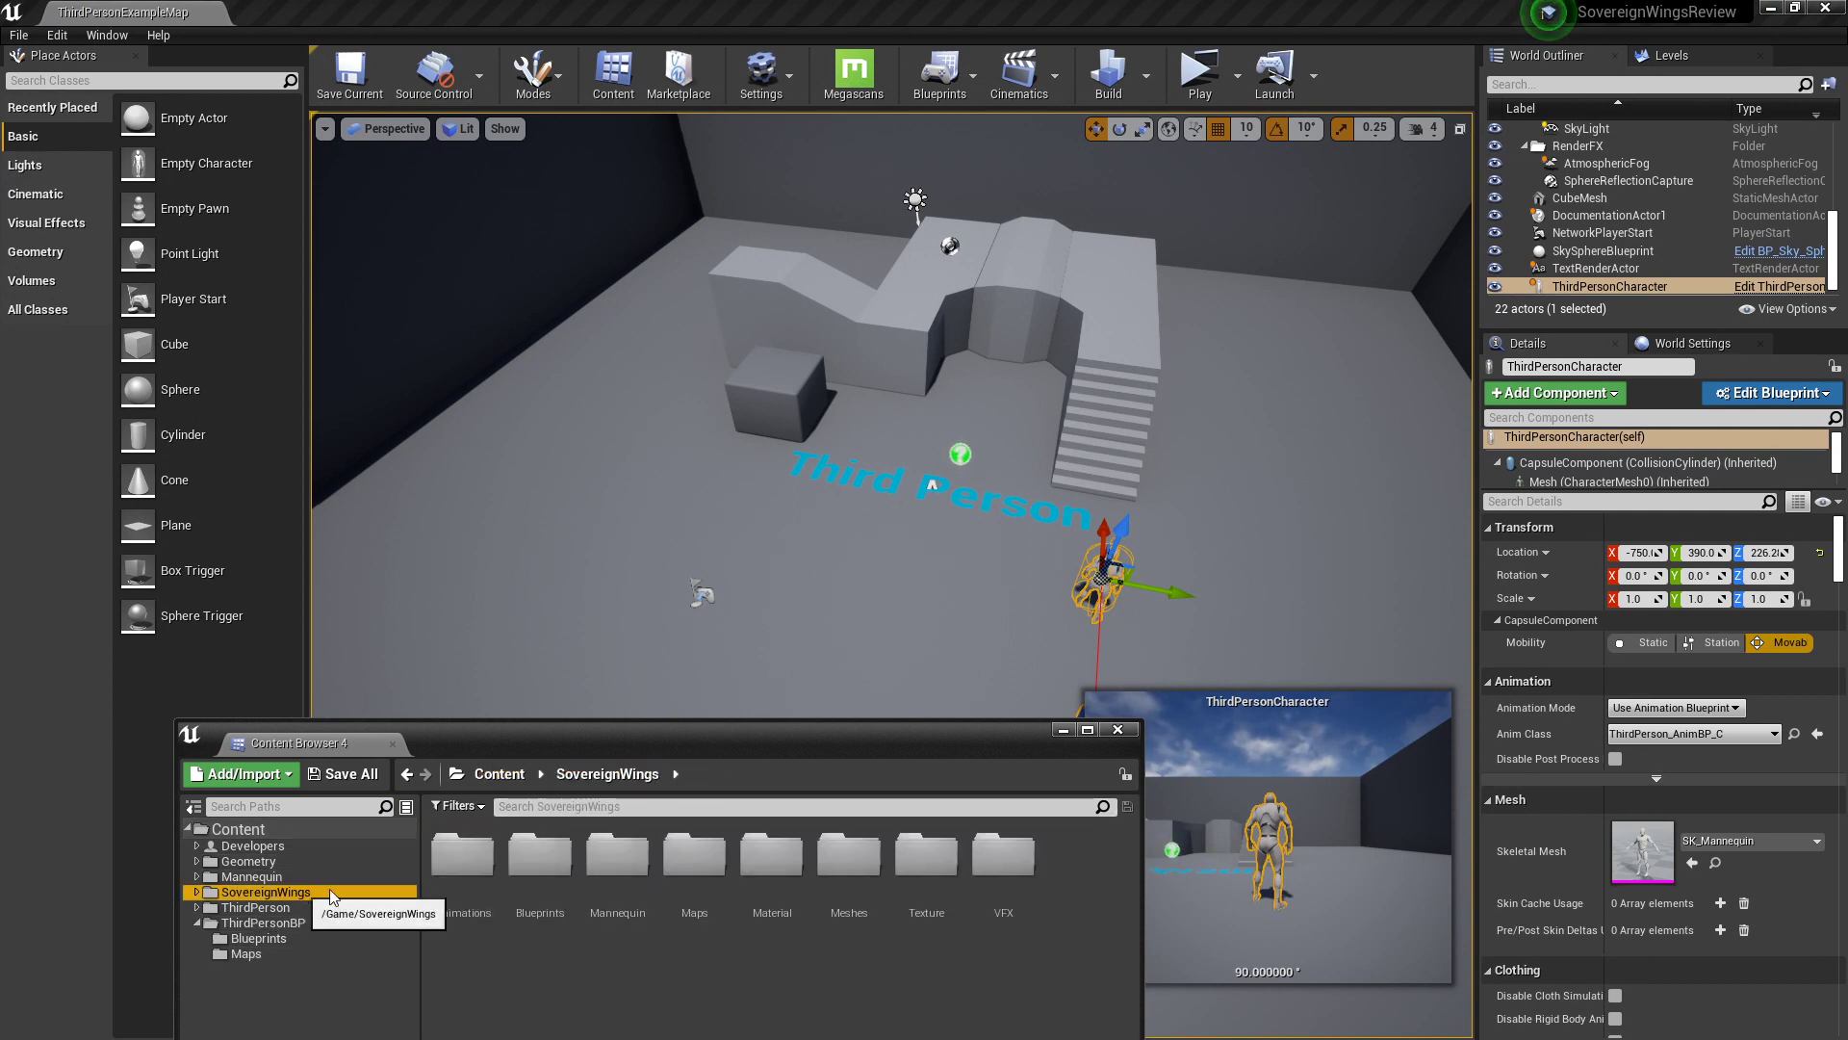
pyautogui.click(688, 851)
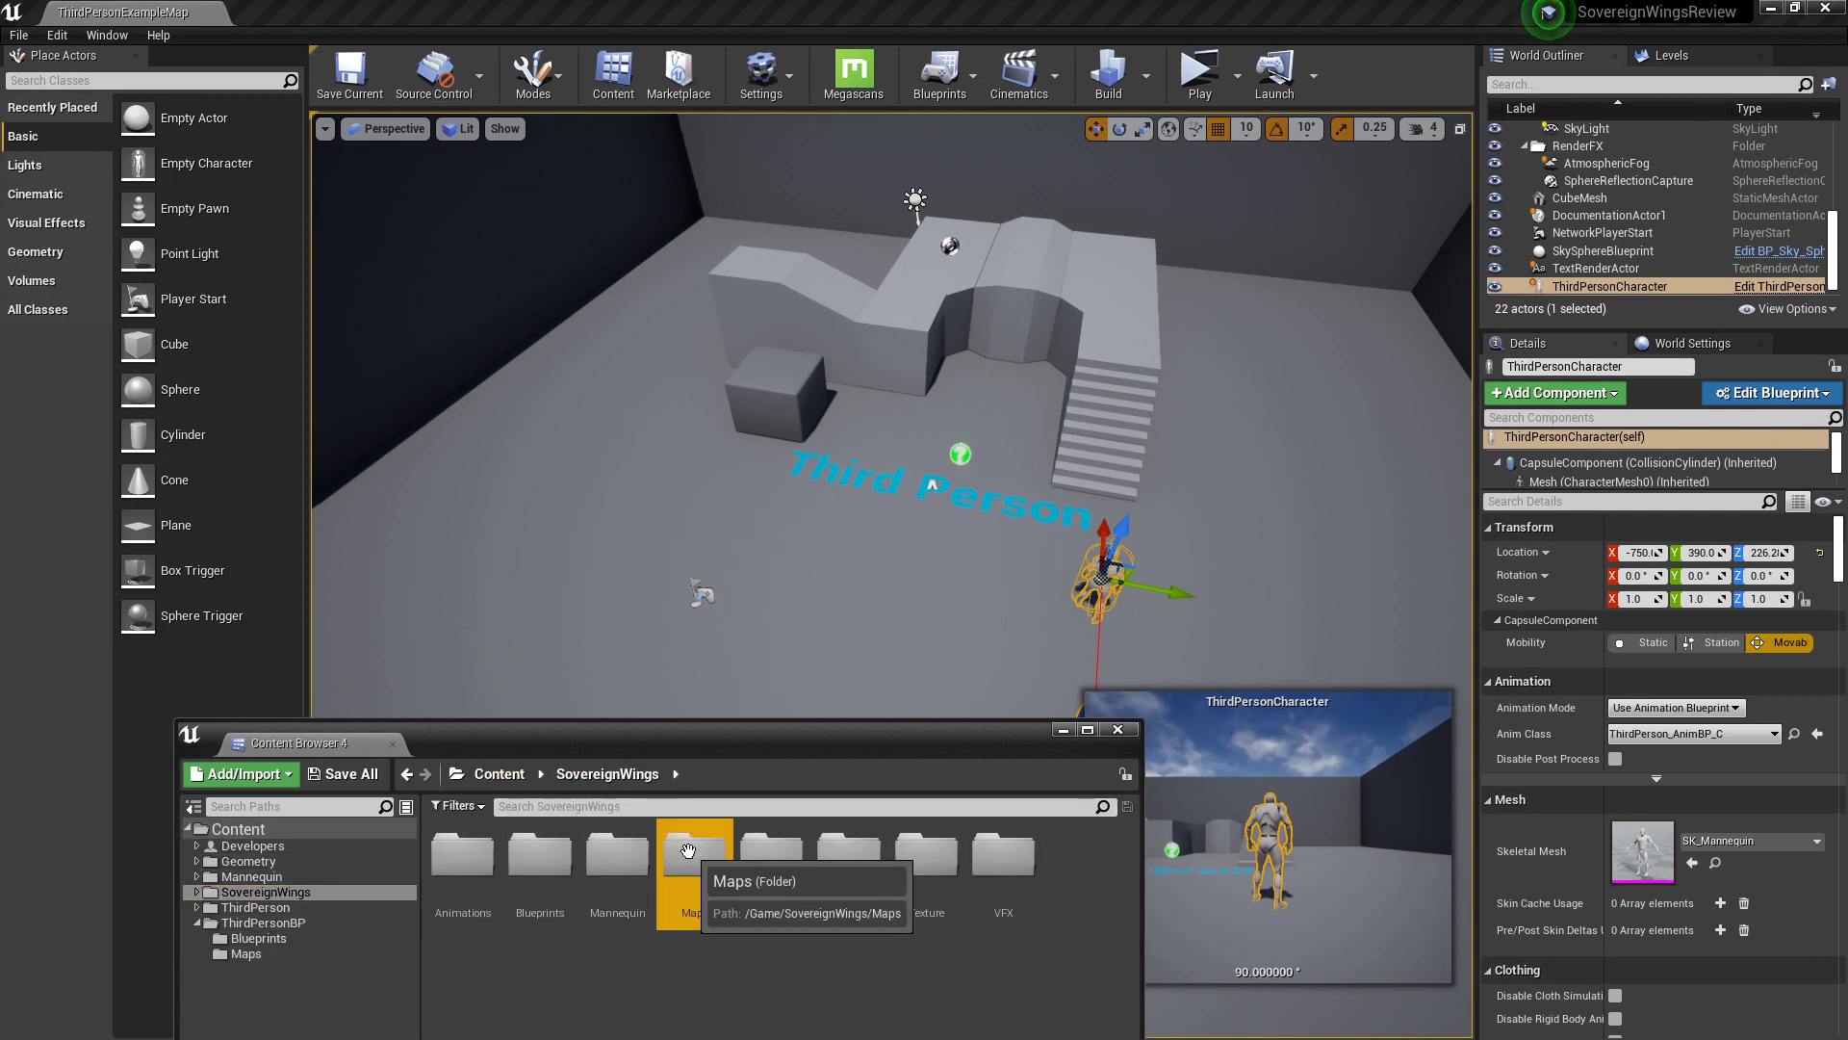
pyautogui.doubleClick(688, 850)
pyautogui.doubleClick(463, 857)
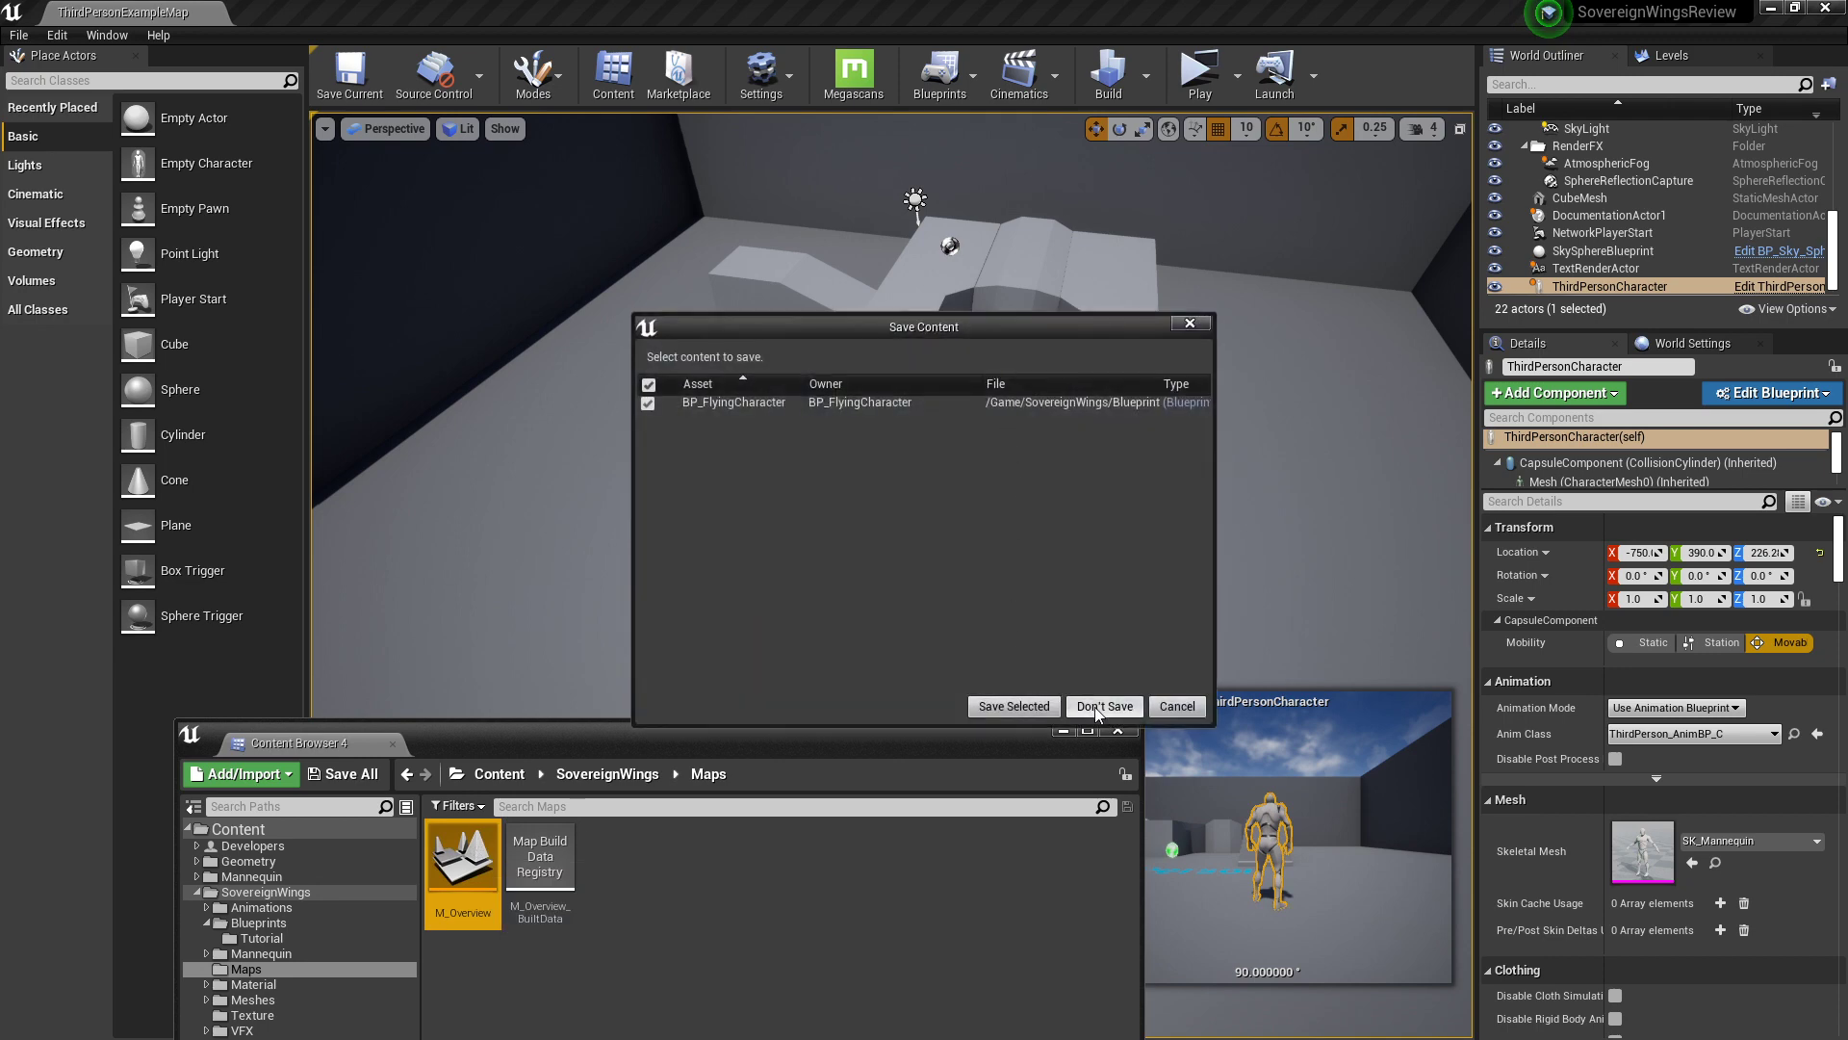
pyautogui.click(1102, 707)
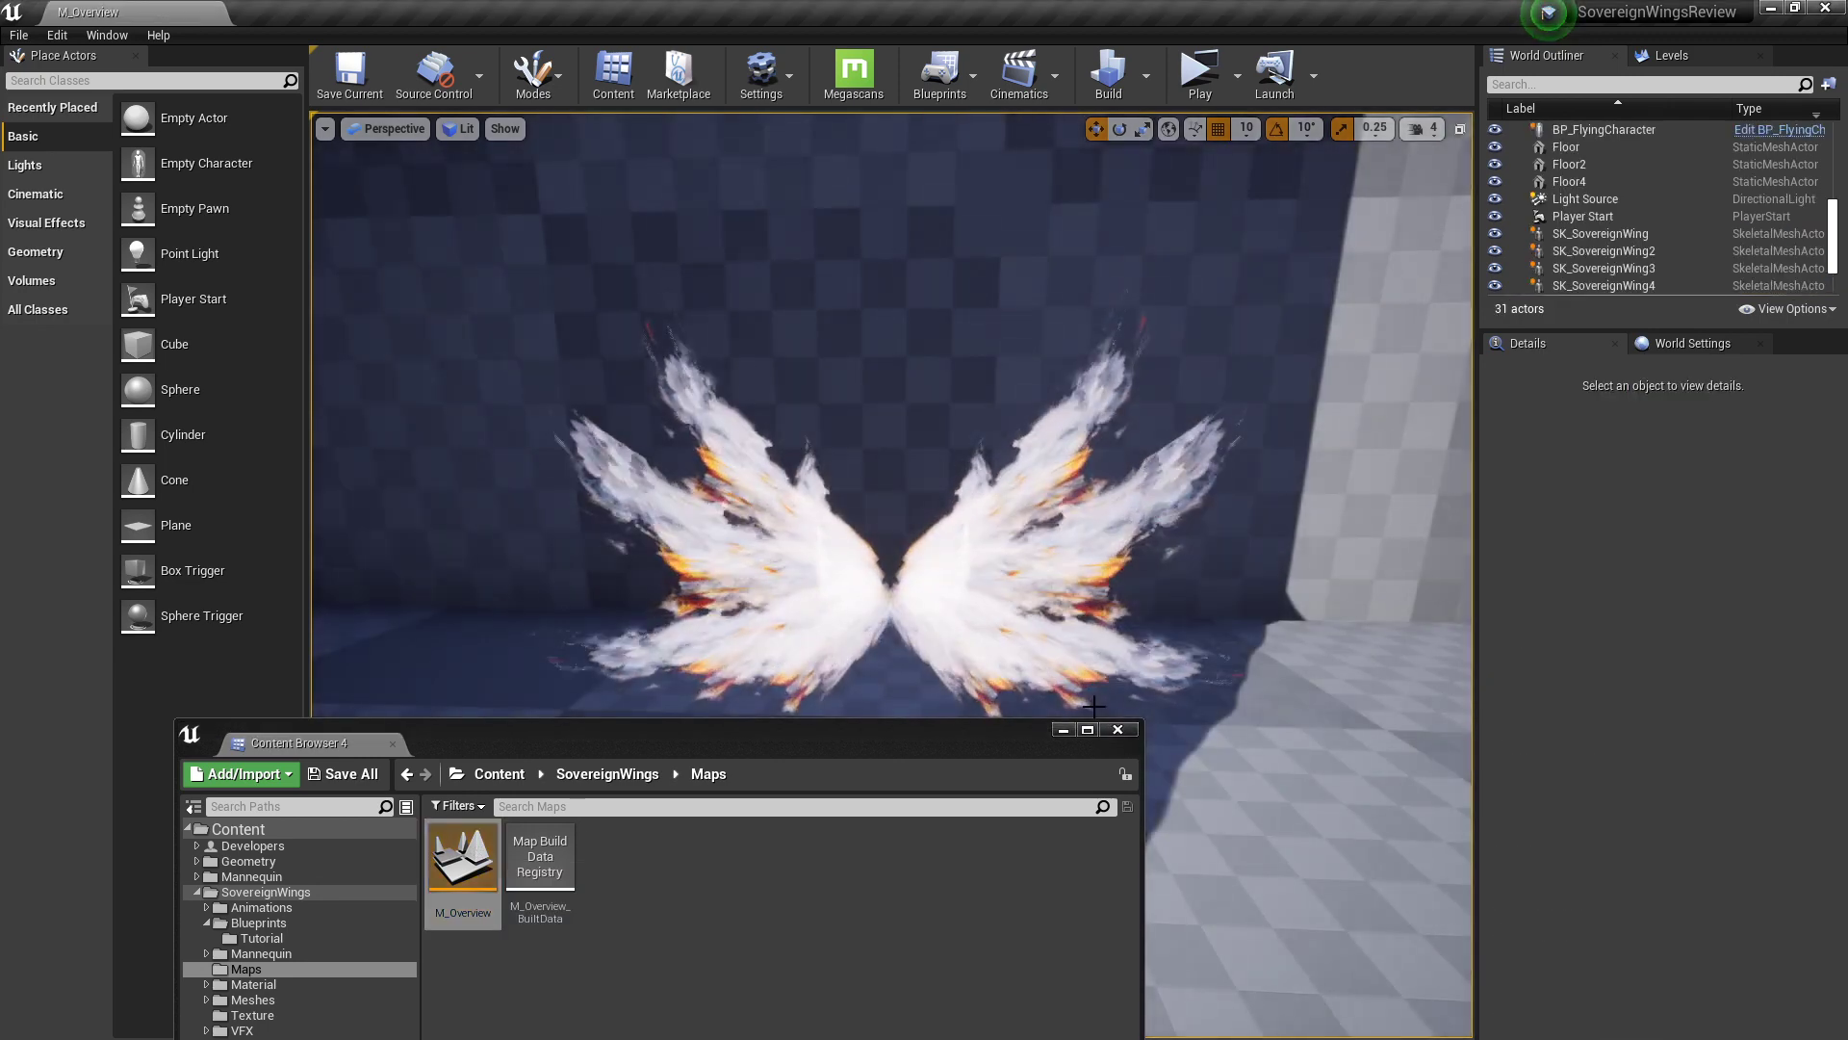
# Step: Play the M_Overview level and run the winged character around the room past the displayed wing sets
pyautogui.scroll(-6, 1246, 557)
pyautogui.moveTo(1080, 499); pyautogui.dragTo(803, 505, button='right')
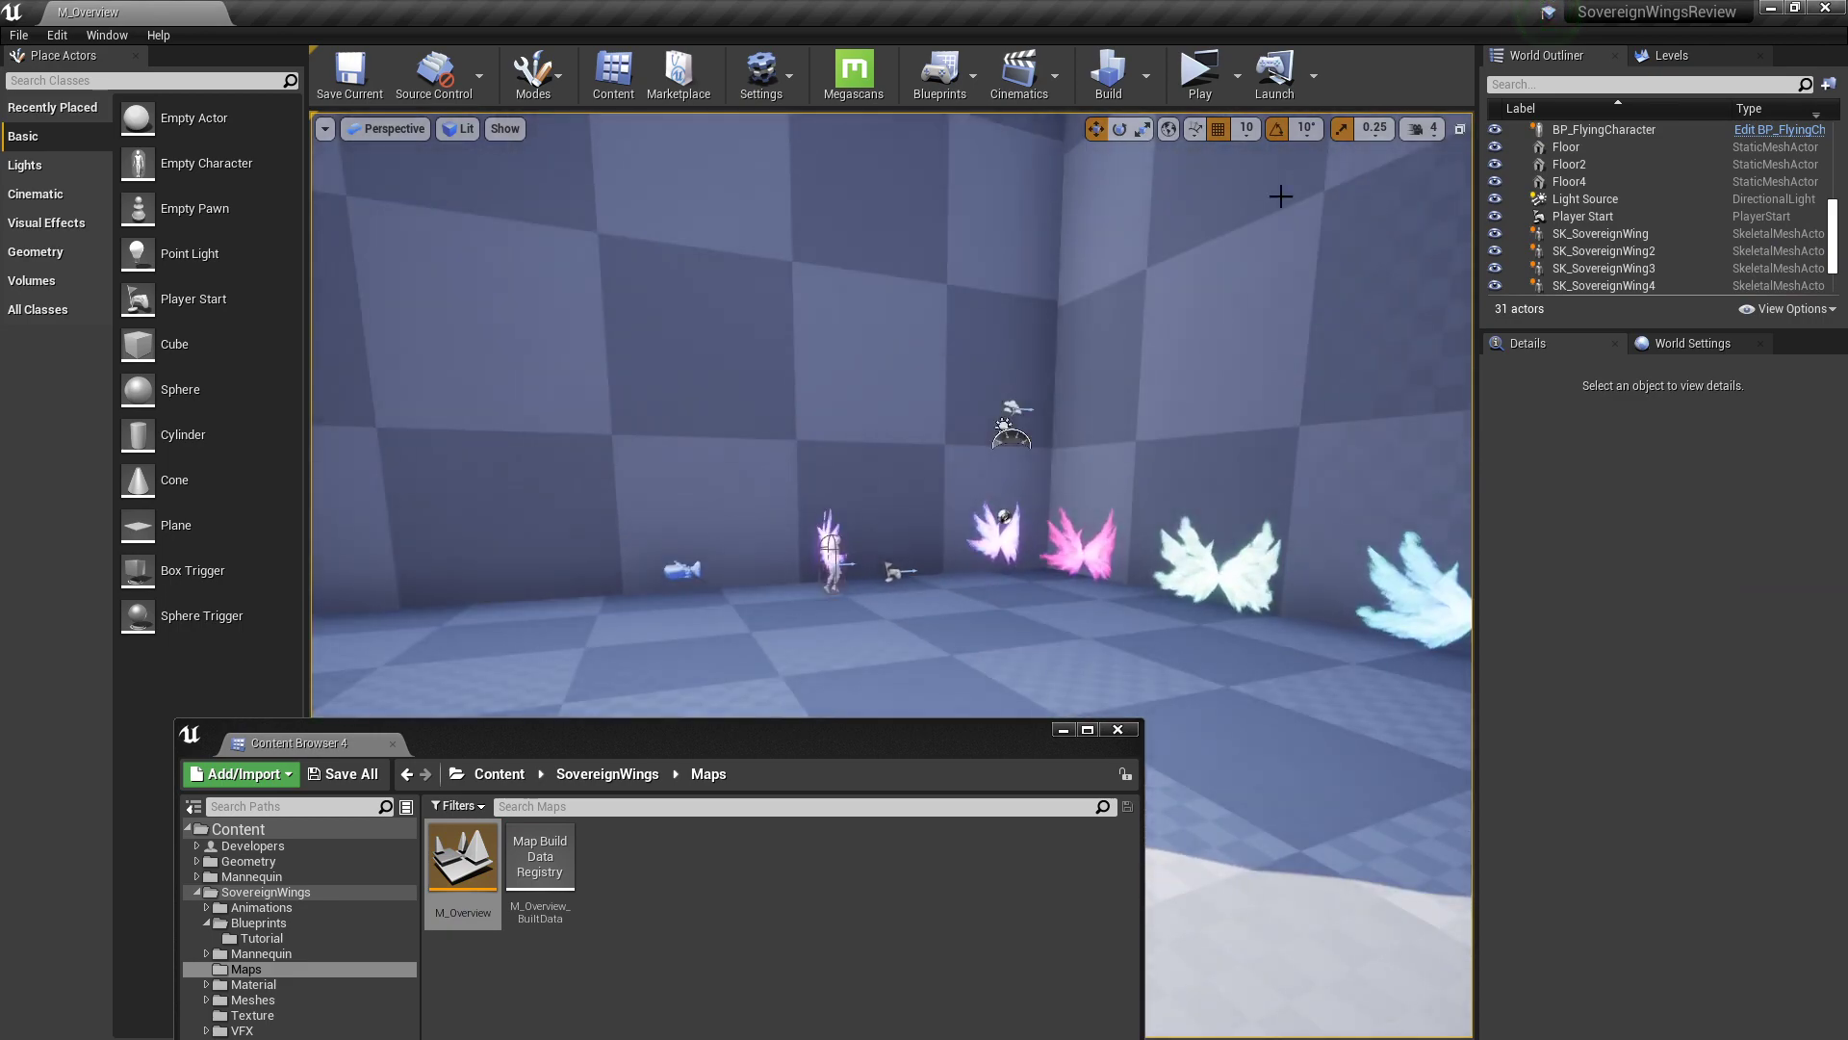
pyautogui.click(1209, 91)
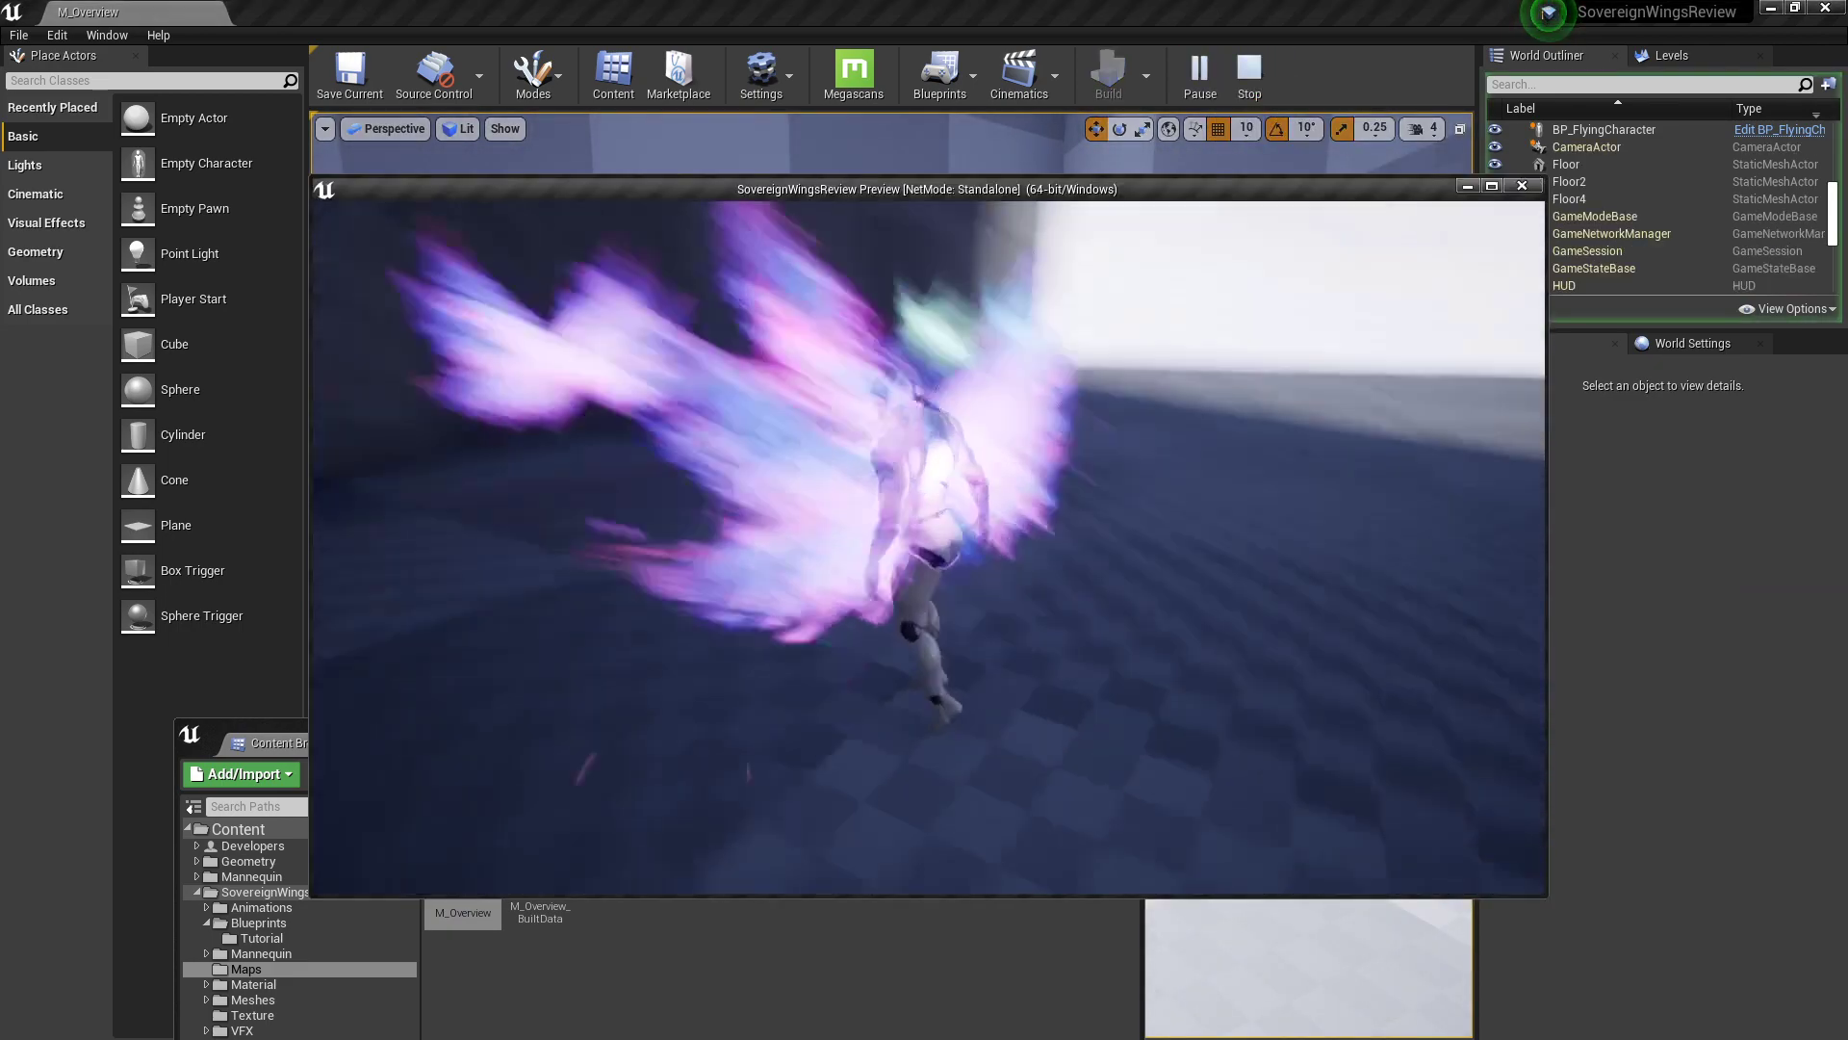
pyautogui.press('w')
pyautogui.press('d')
pyautogui.press('a')
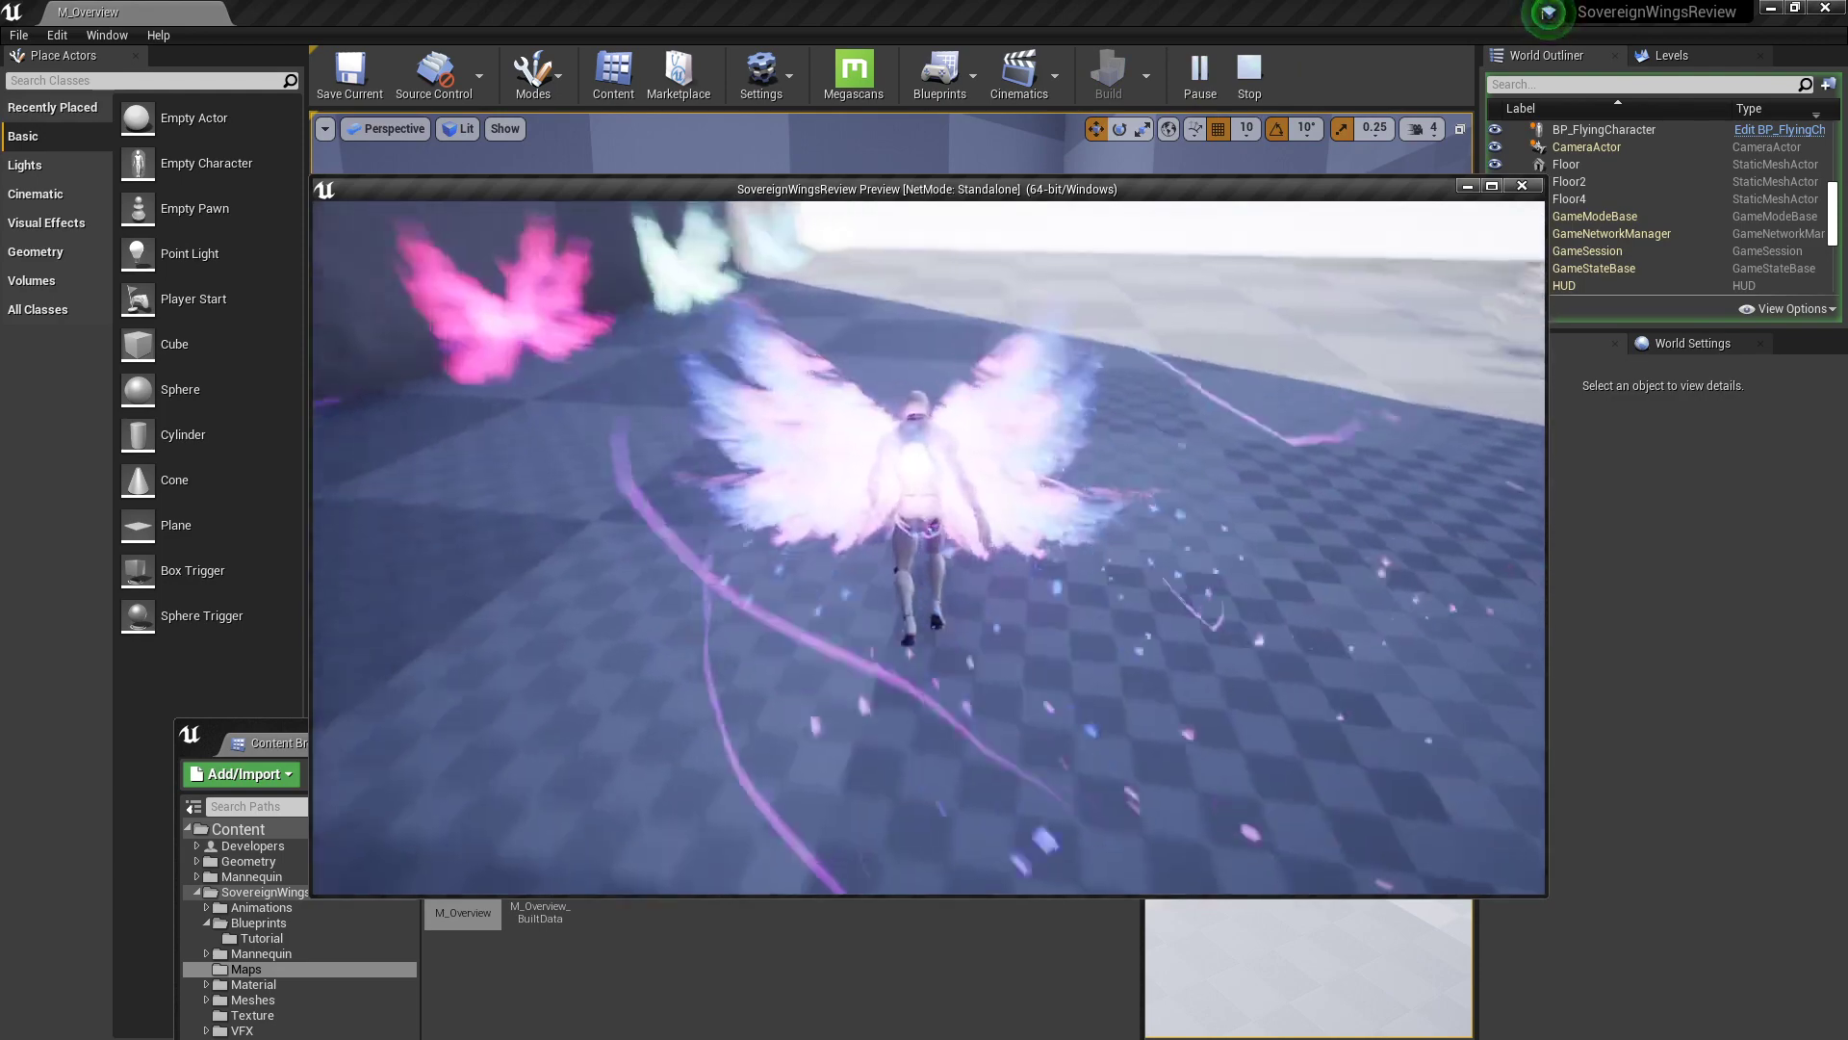
pyautogui.press('w')
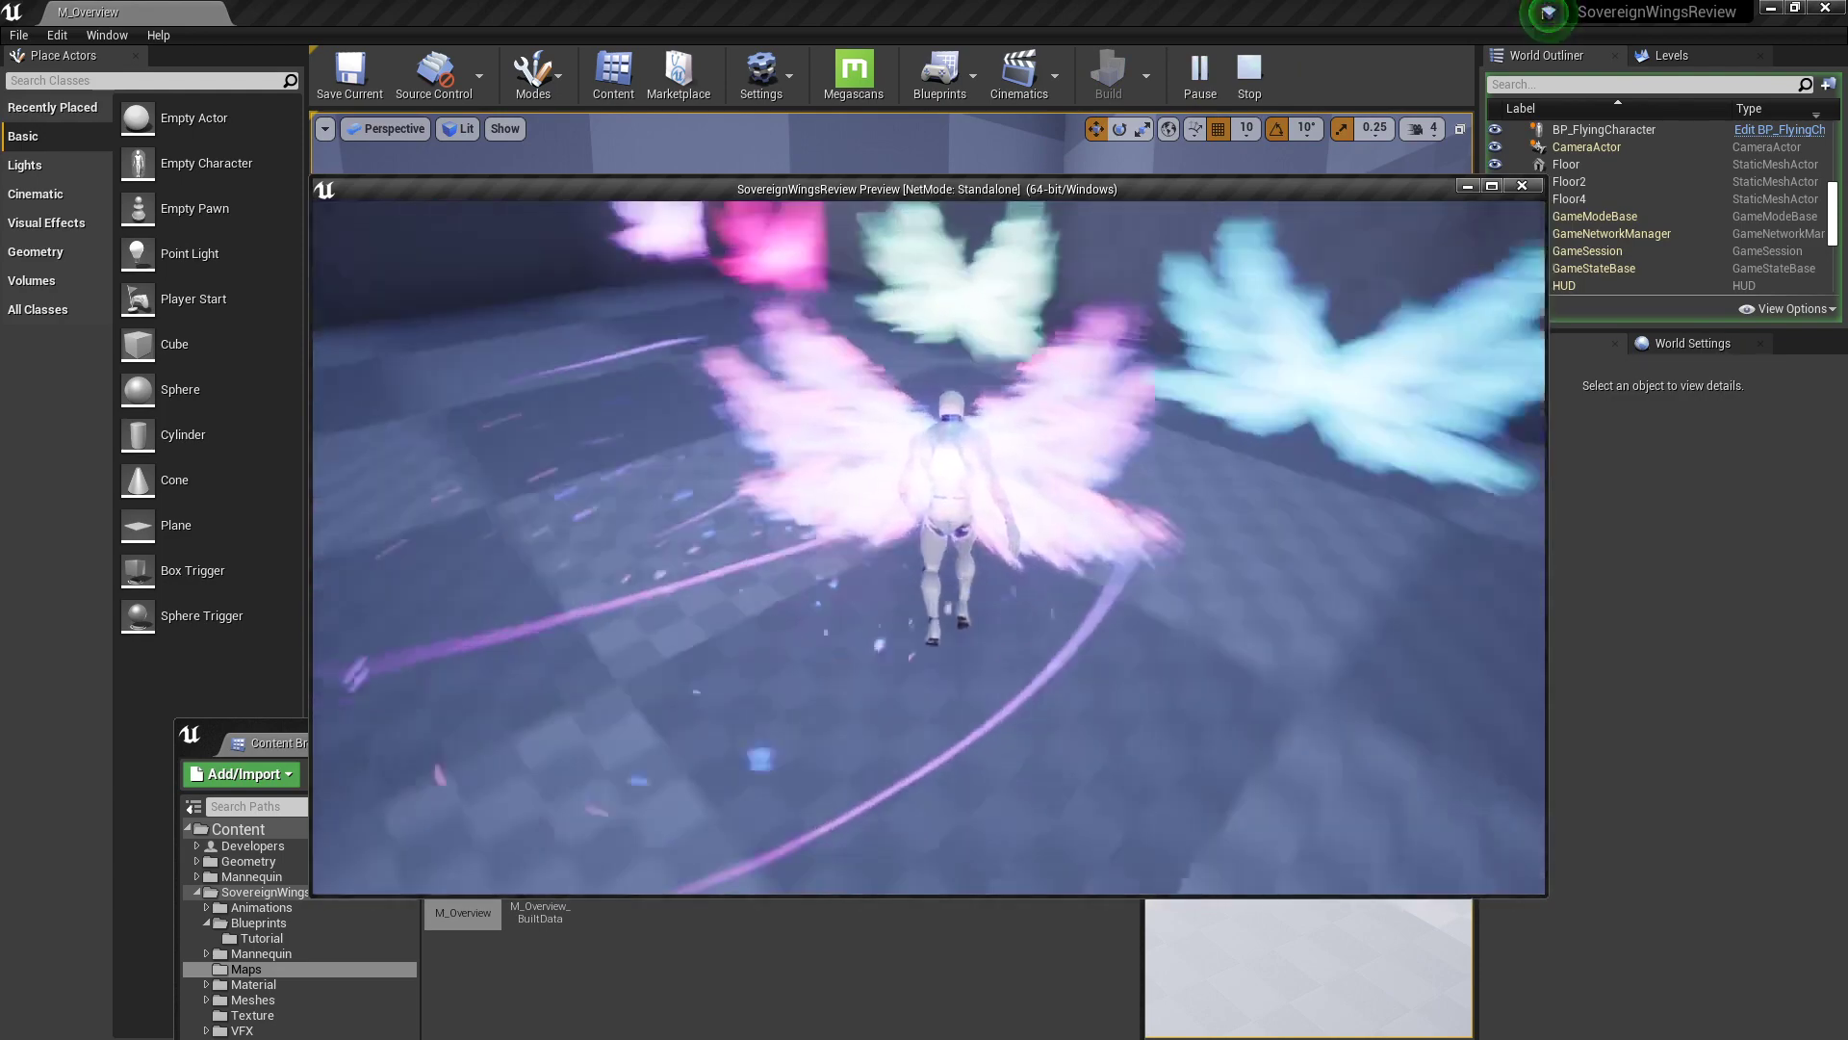
pyautogui.press('w')
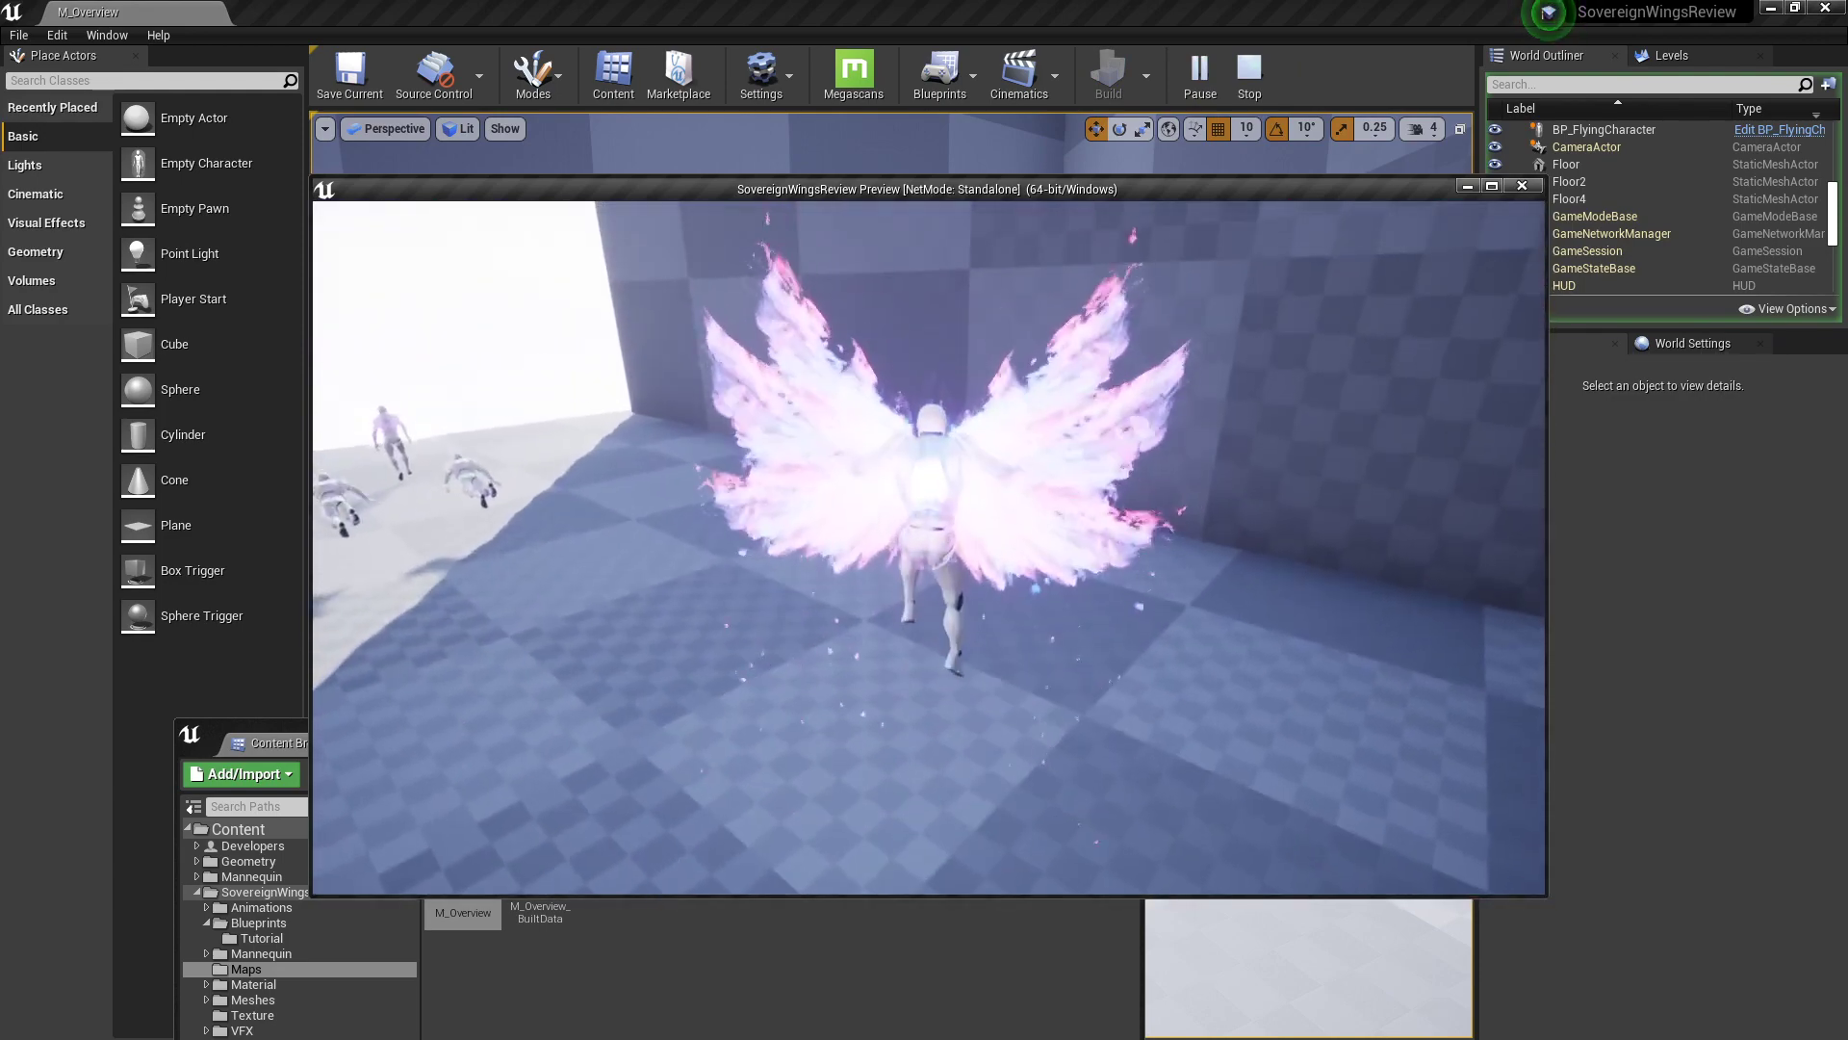
pyautogui.press('w')
pyautogui.press('a')
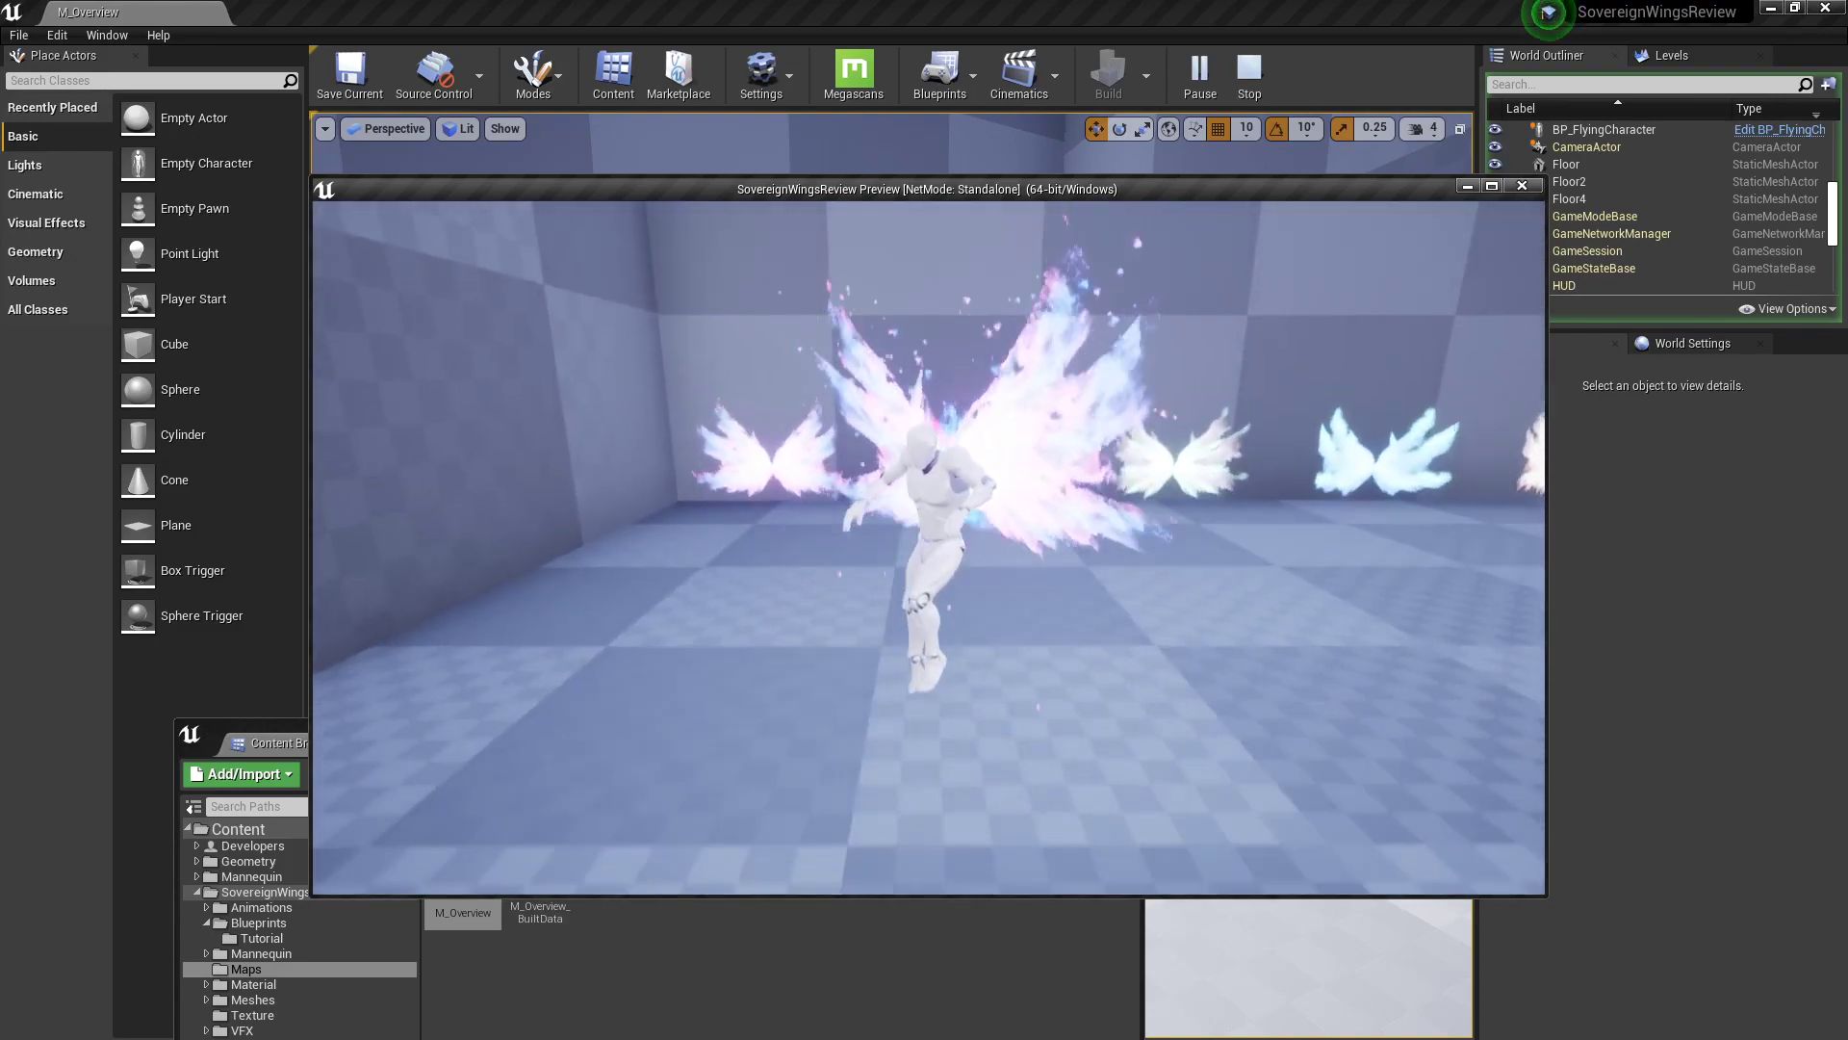
pyautogui.press('w')
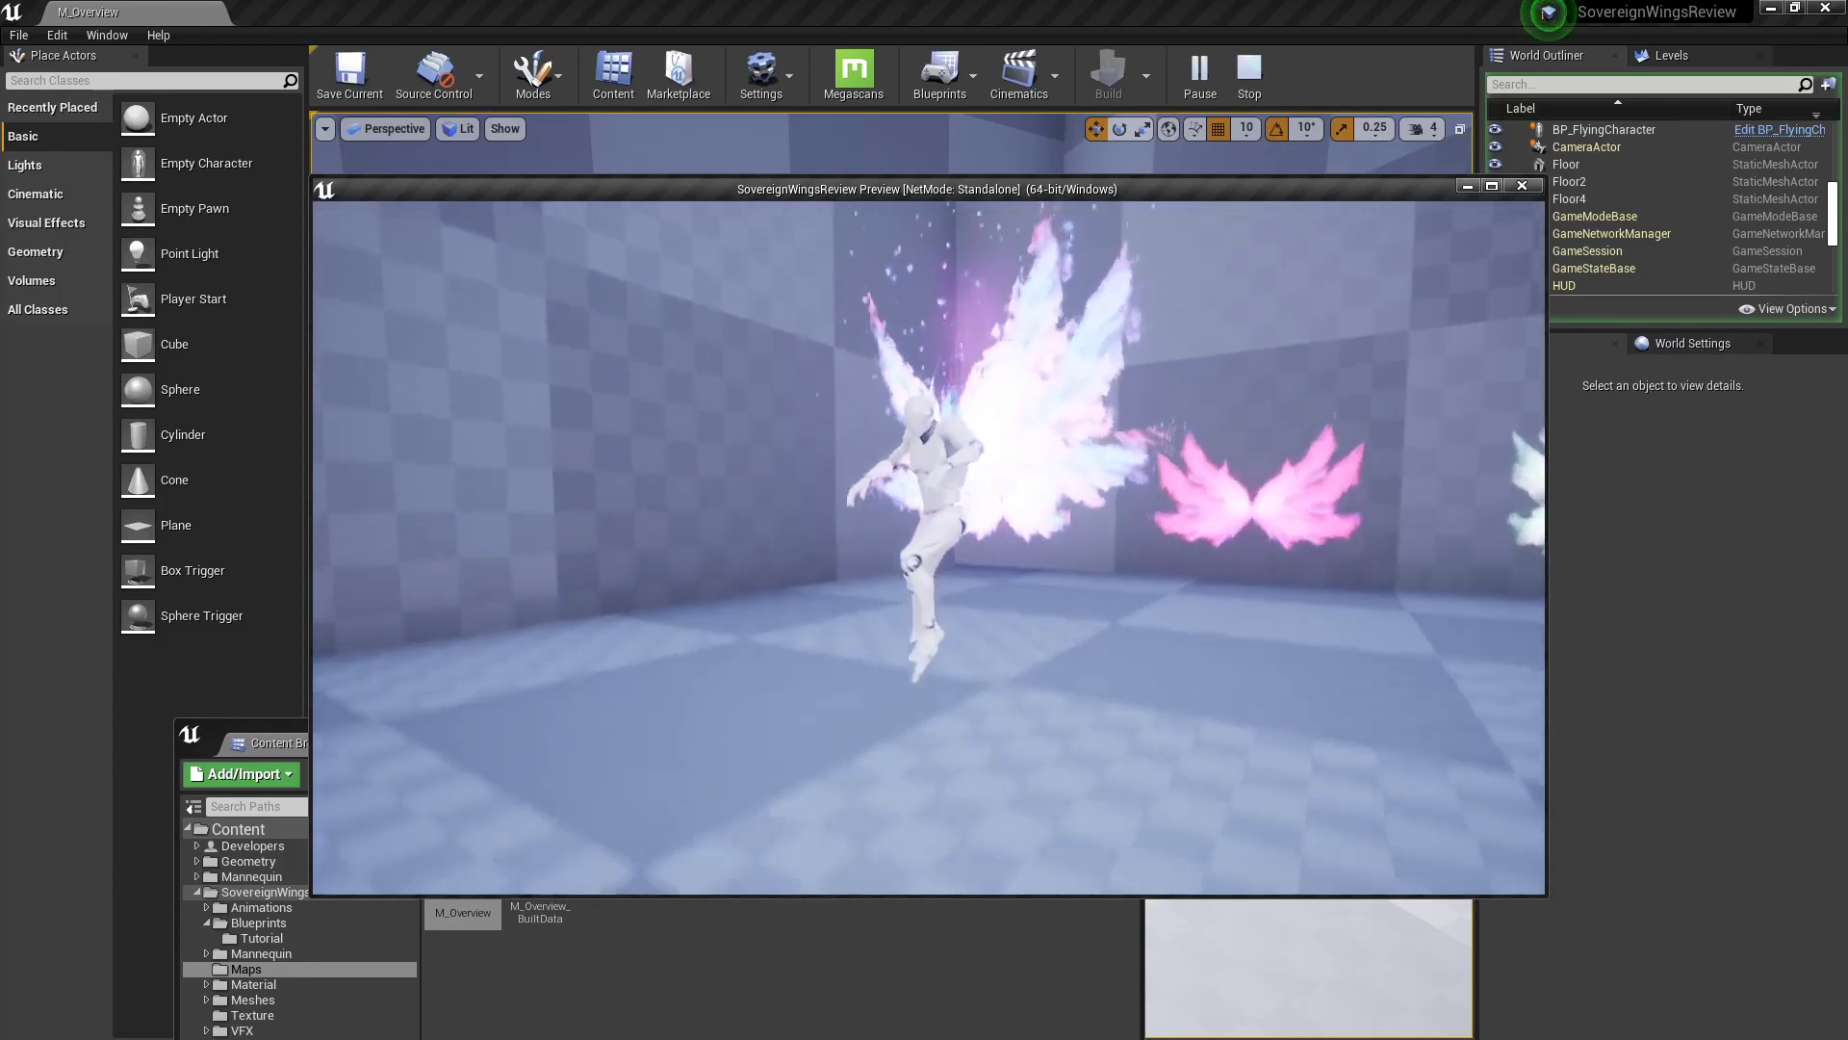
# Step: Test the character's jumping, flying and landing effects in the preview, and end the play session
pyautogui.press('space')
pyautogui.press('space')
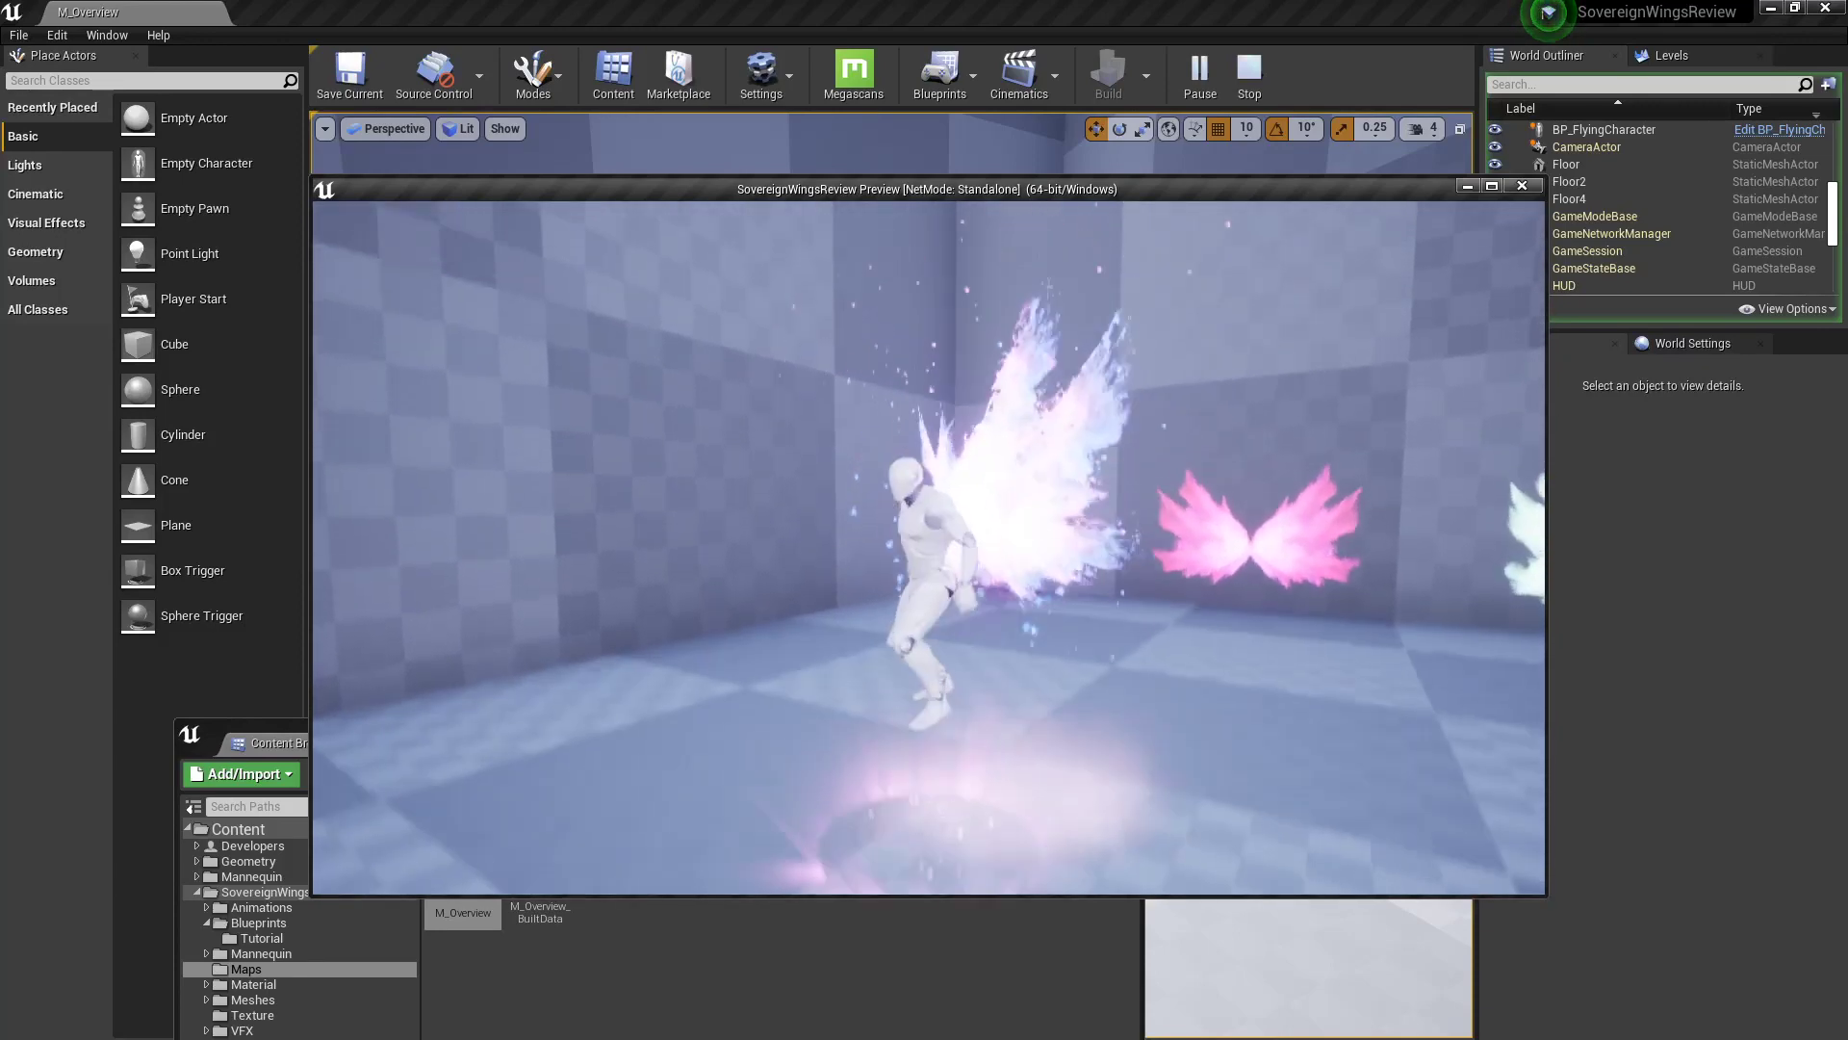
pyautogui.press('w')
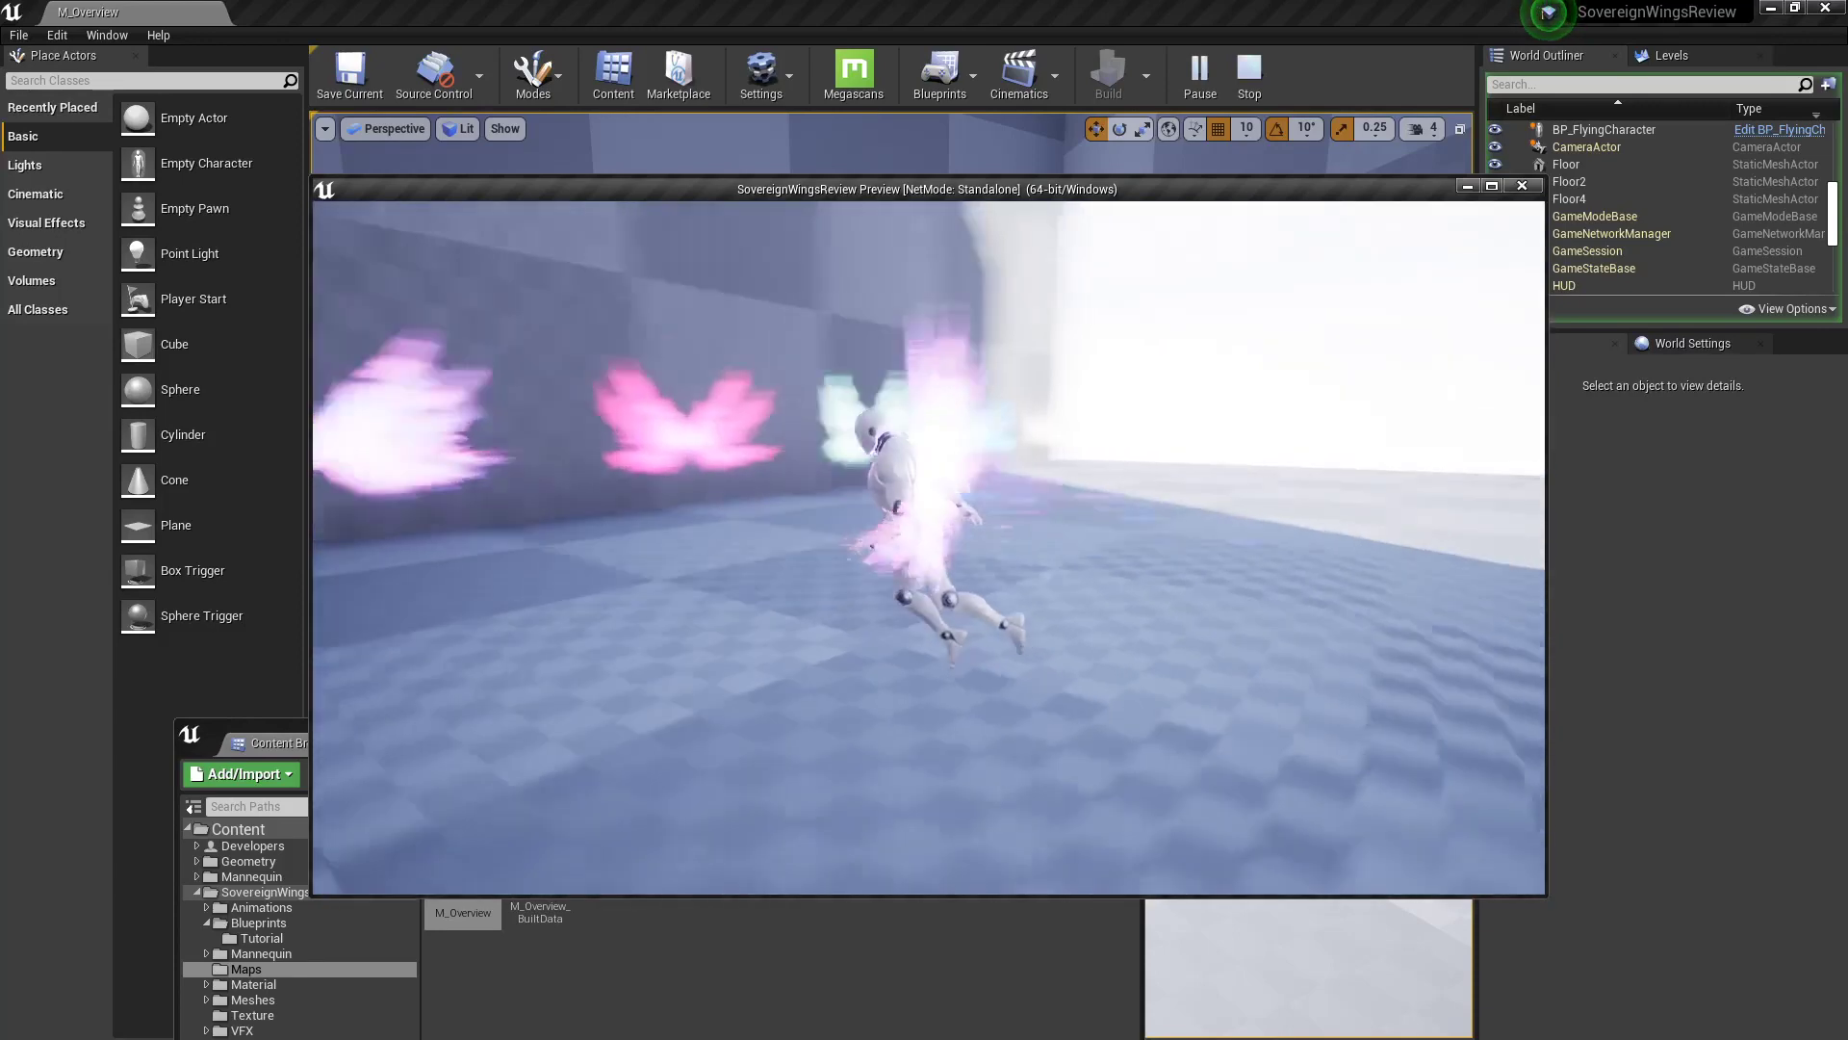
pyautogui.press('space')
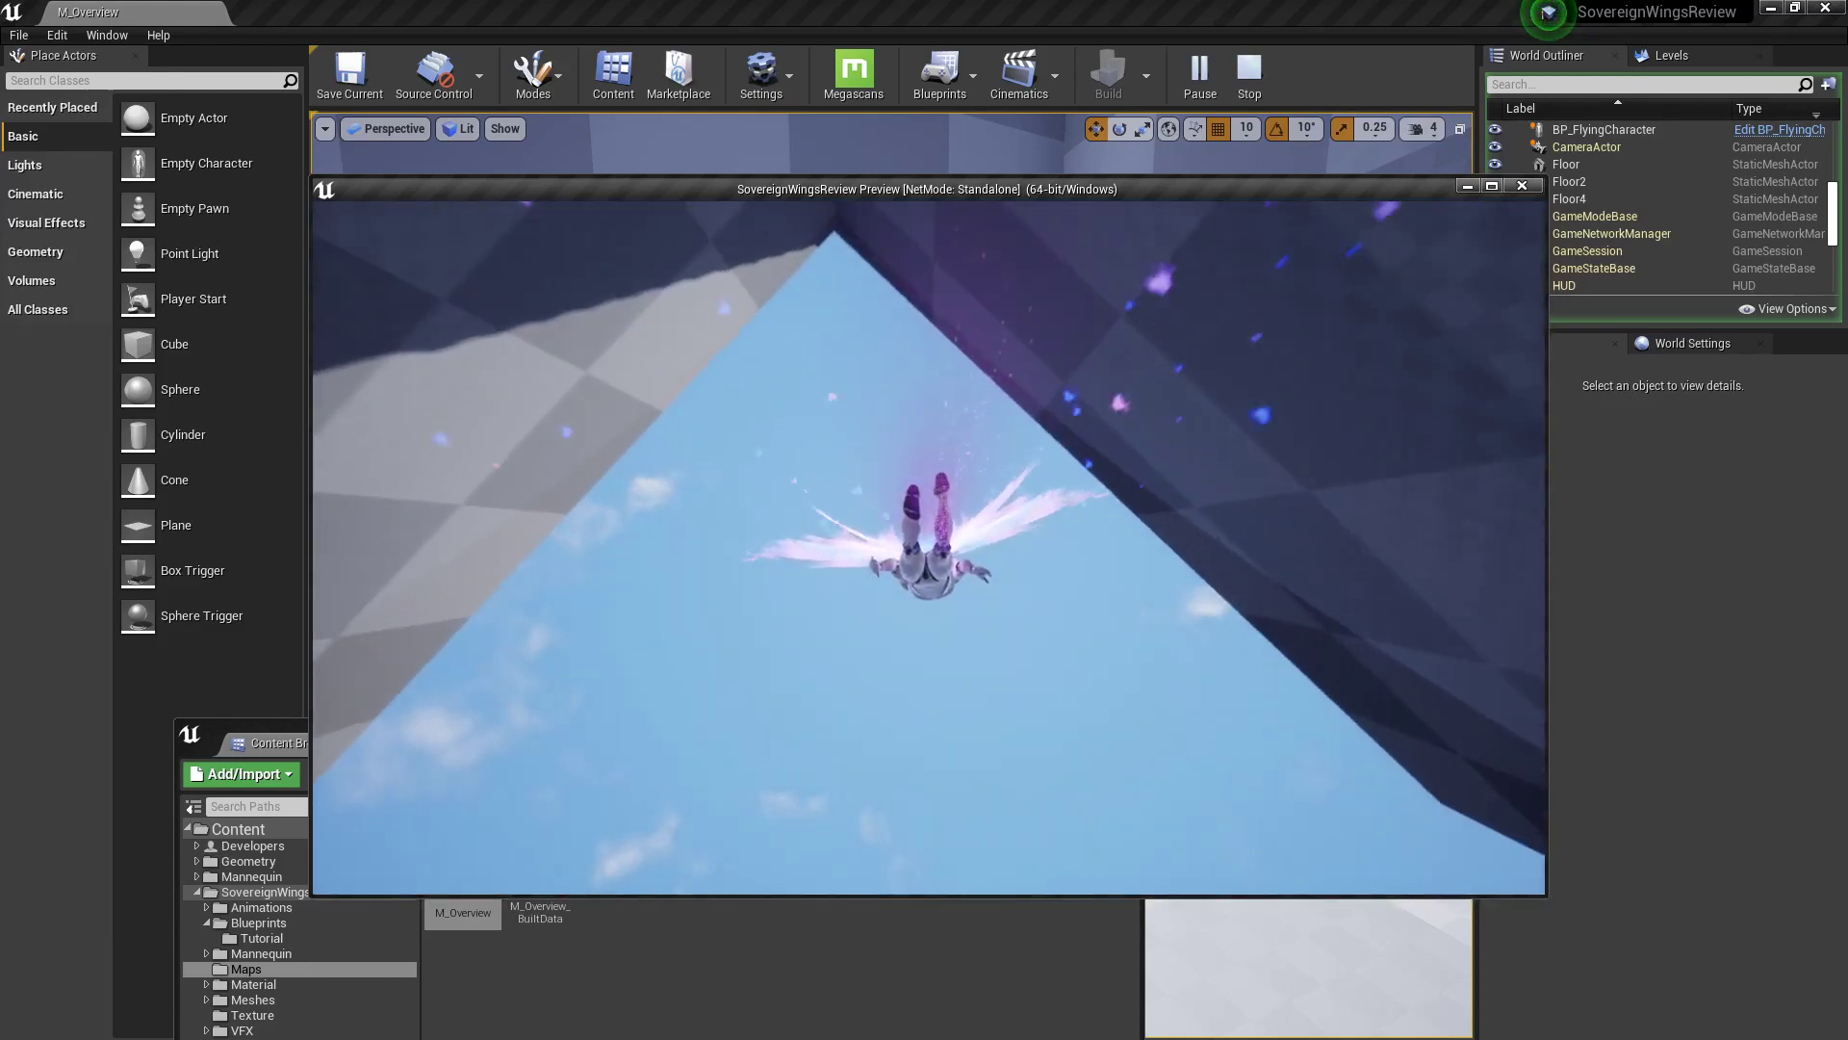
pyautogui.press('space')
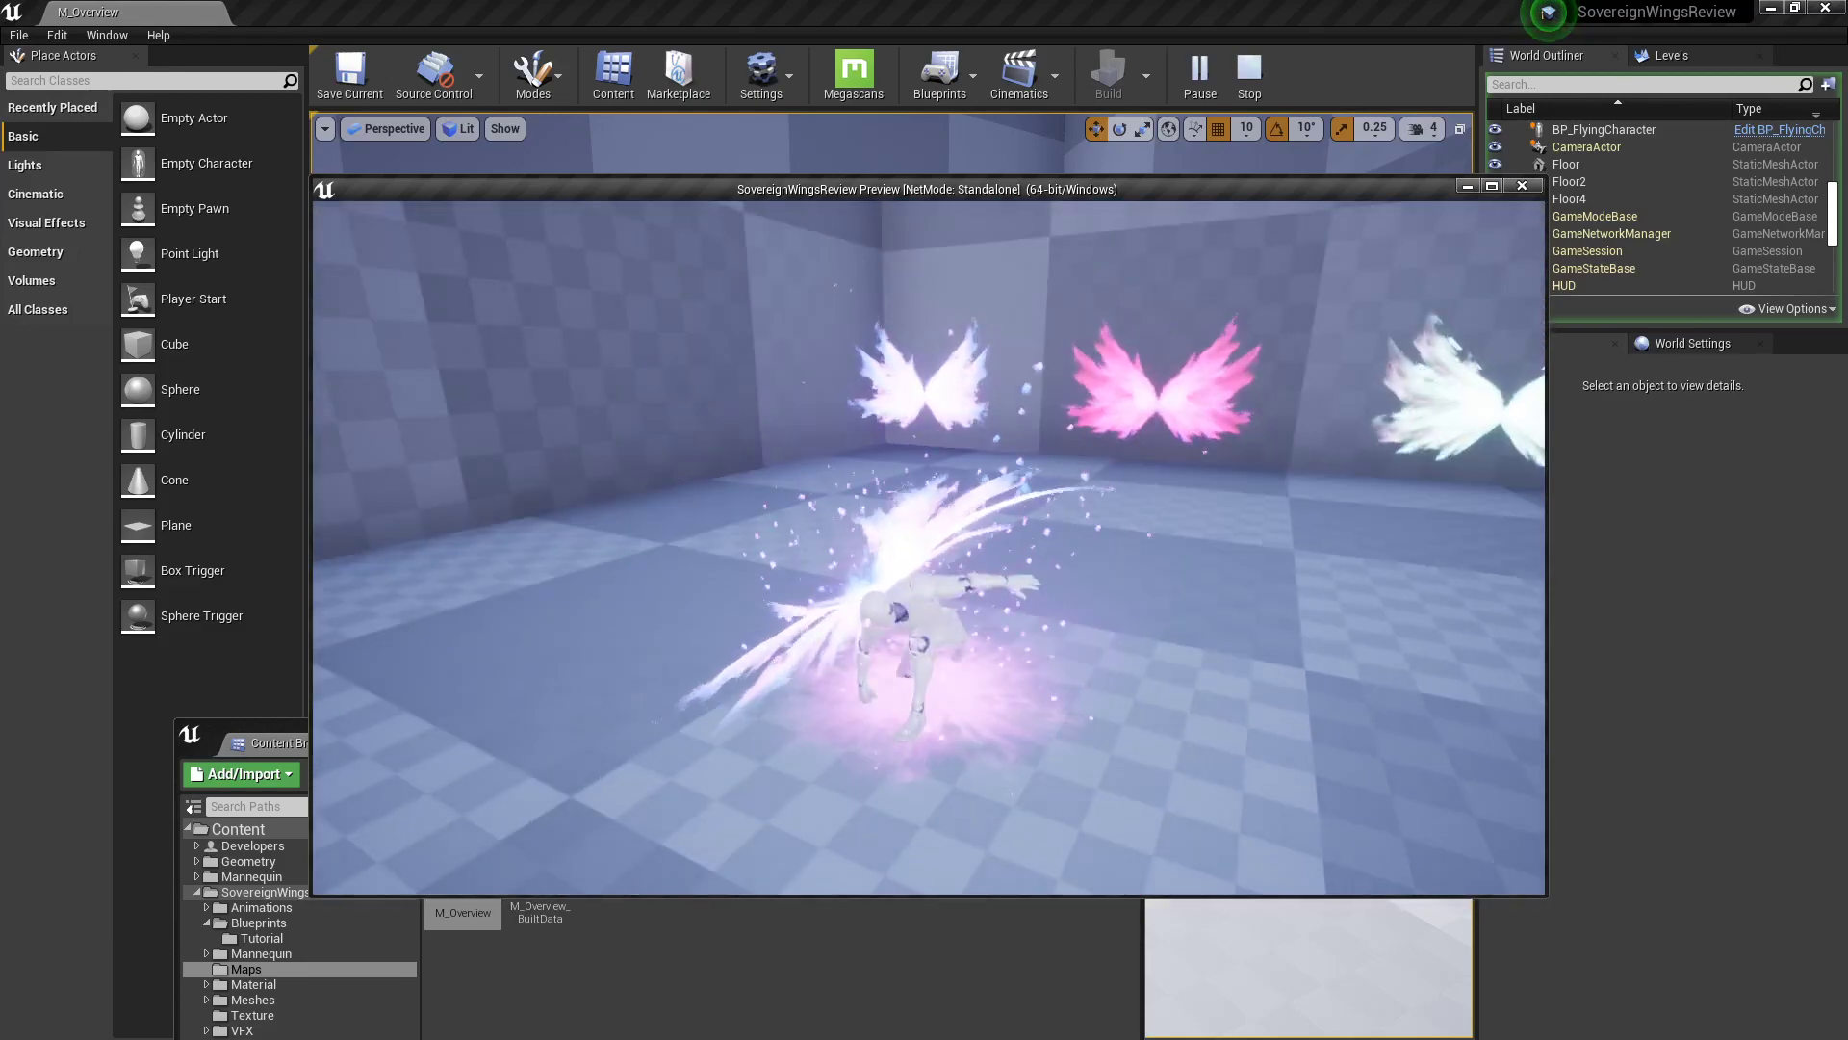
pyautogui.press('a')
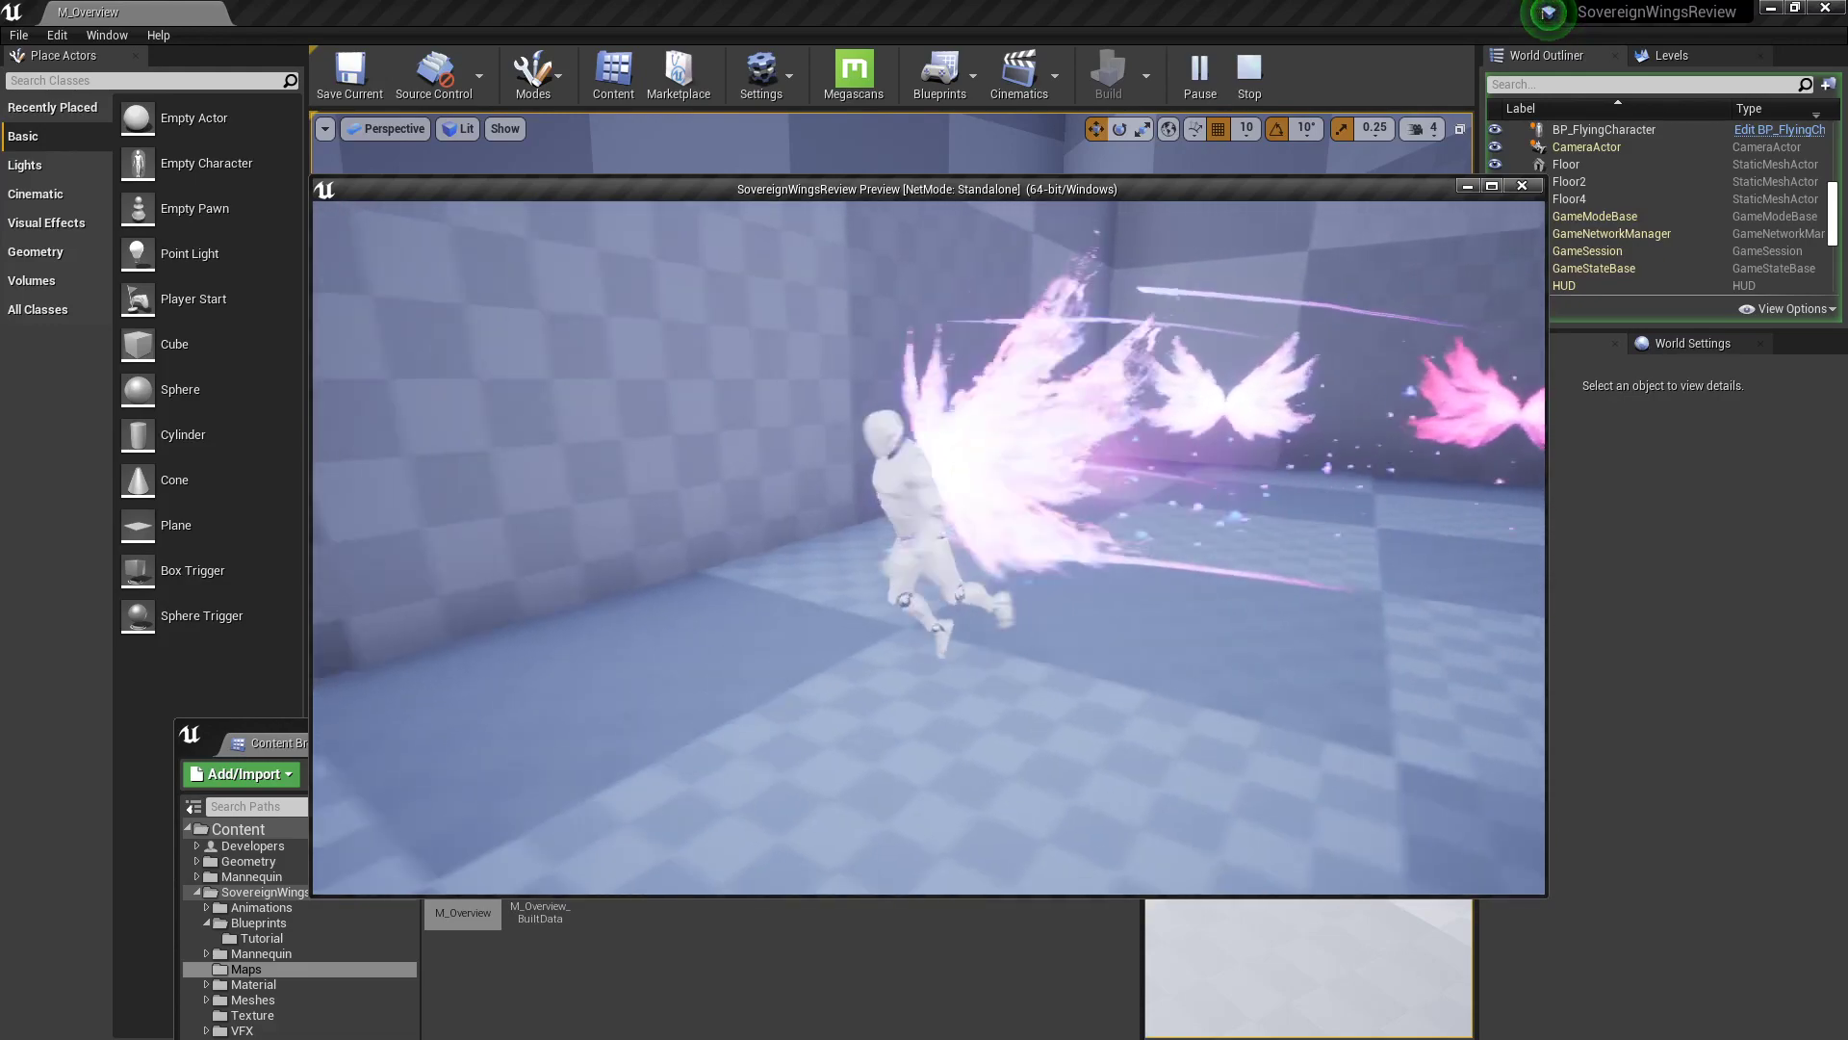
pyautogui.press('s')
pyautogui.press('d')
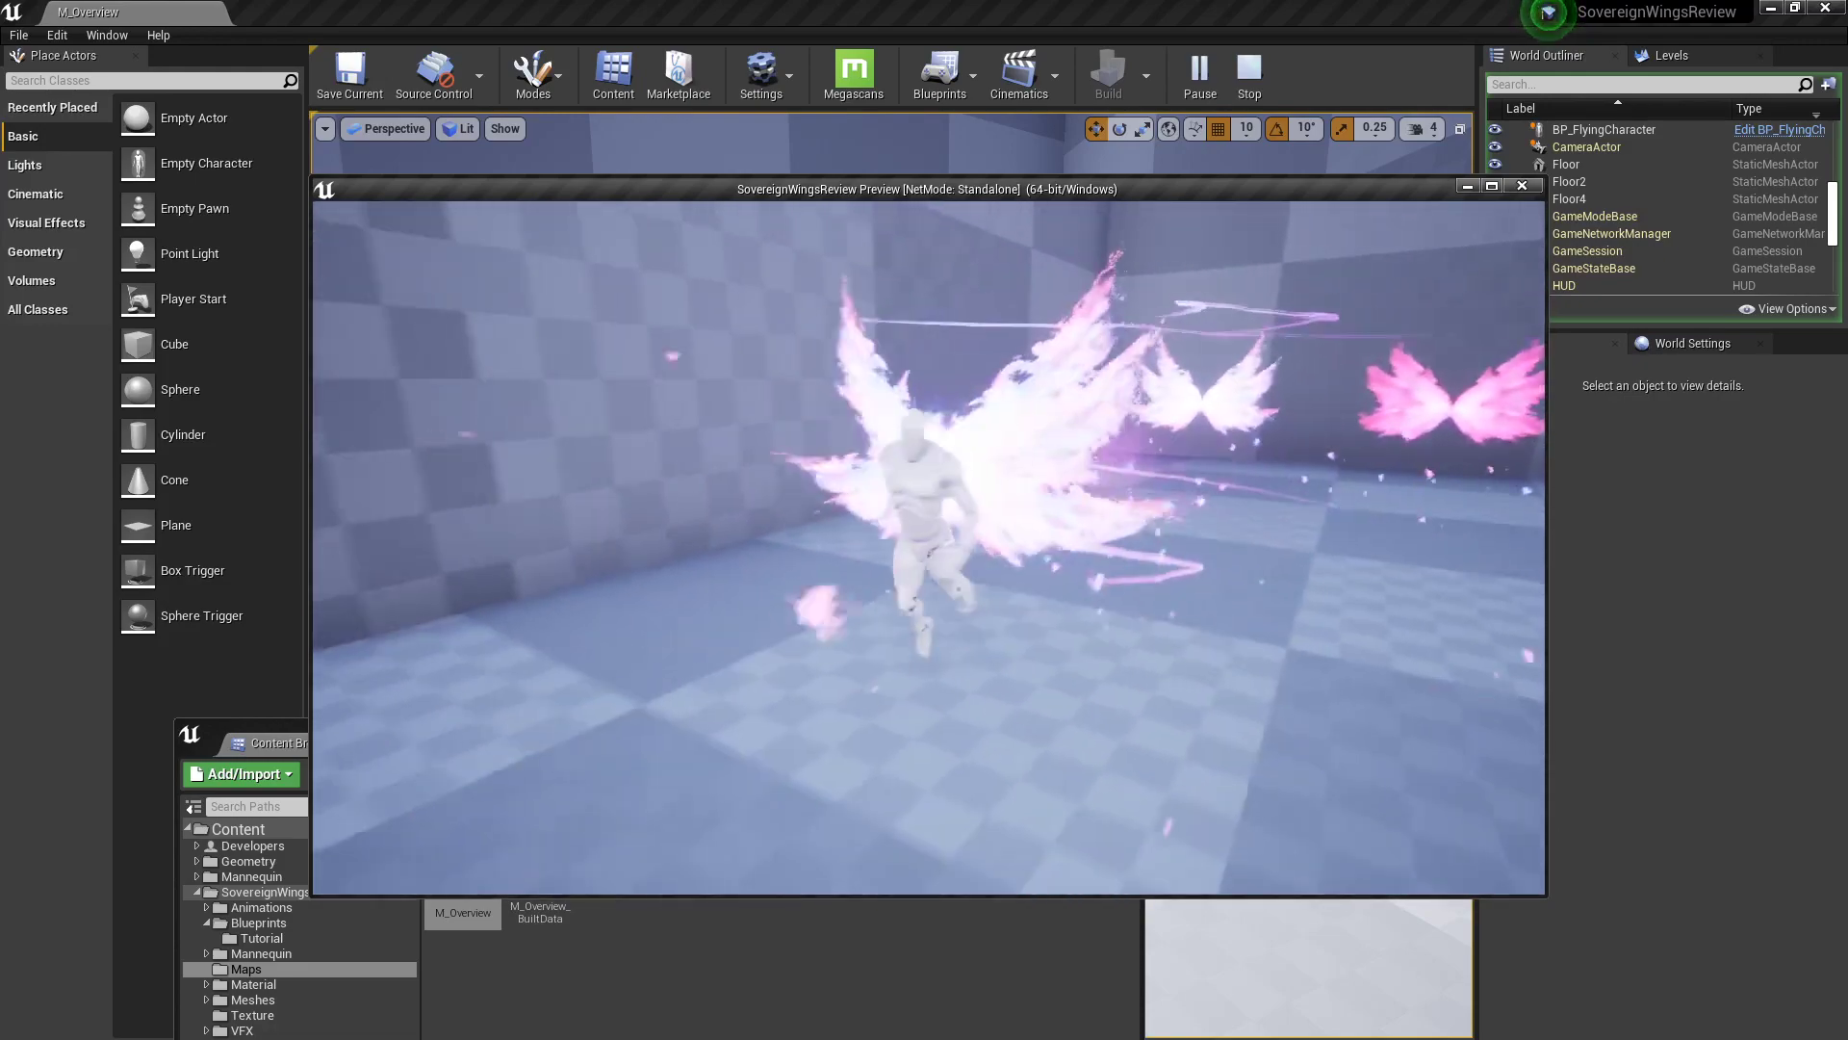
pyautogui.press('Escape')
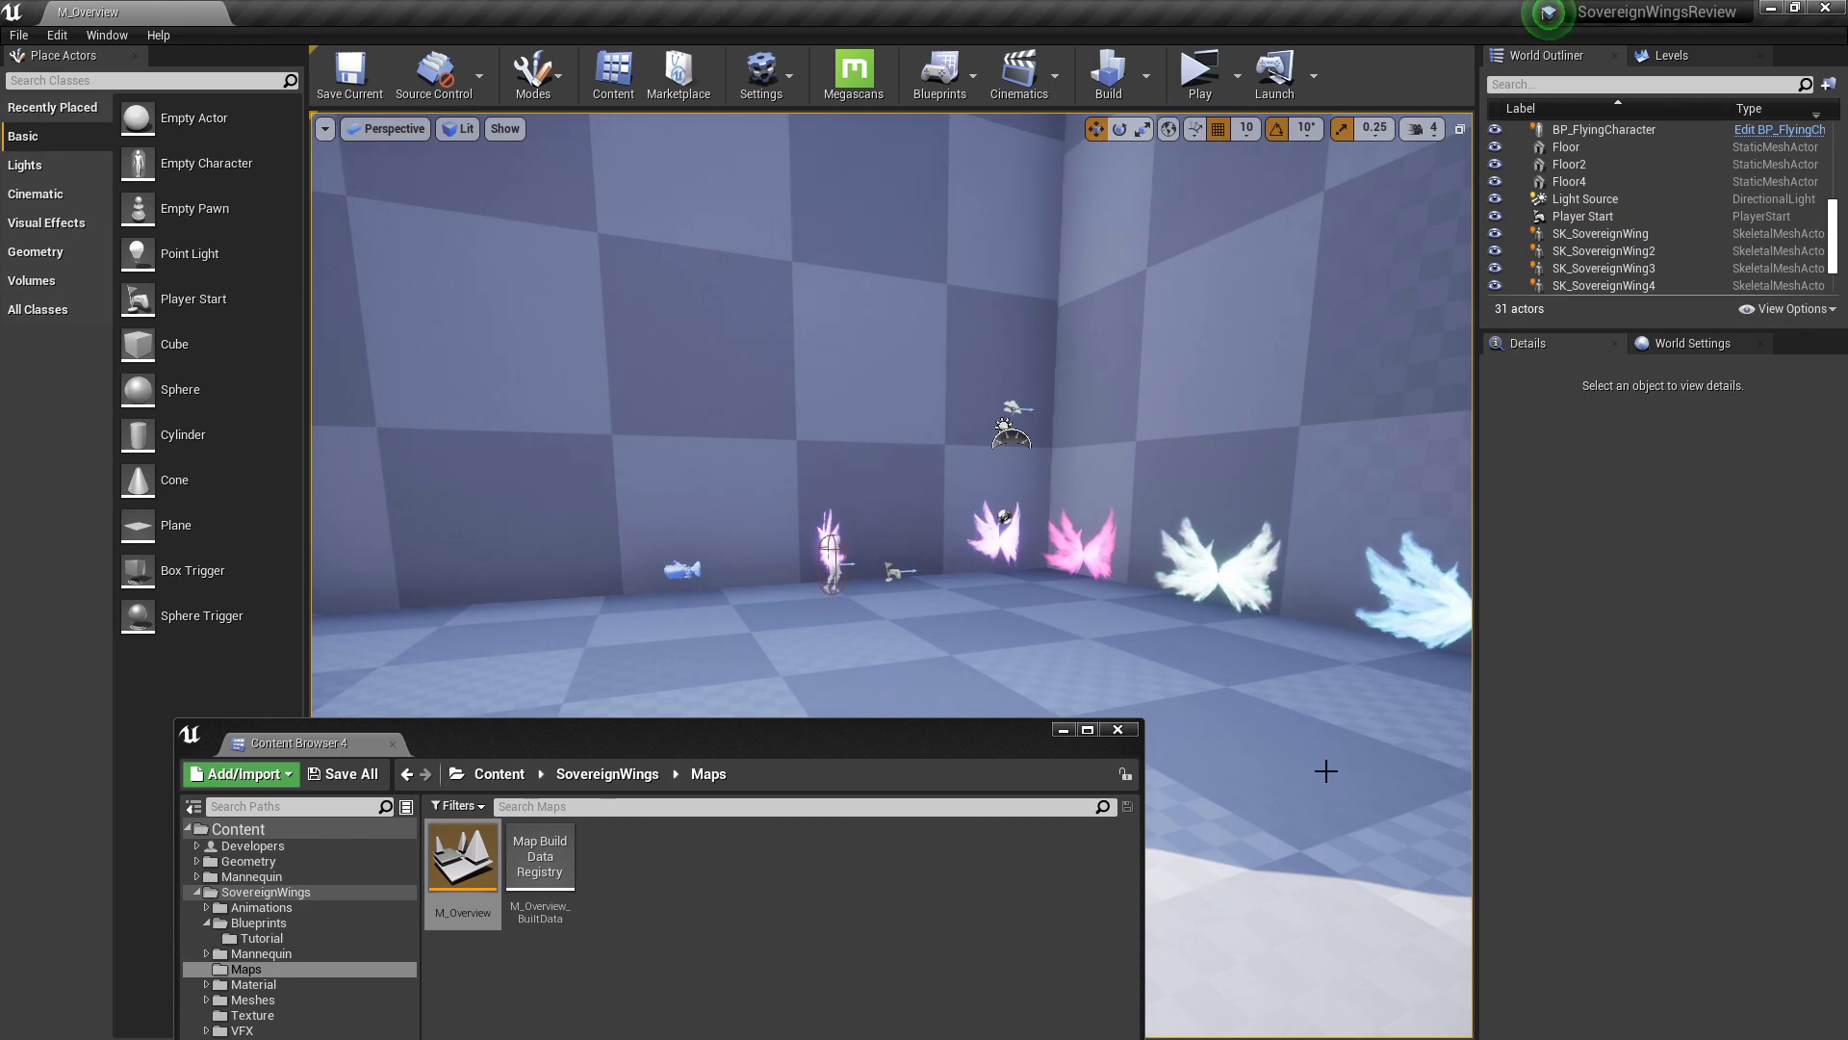
# Step: Return the Content Browser to the SovereignWings folder and create a new level from the Default template
pyautogui.click(633, 775)
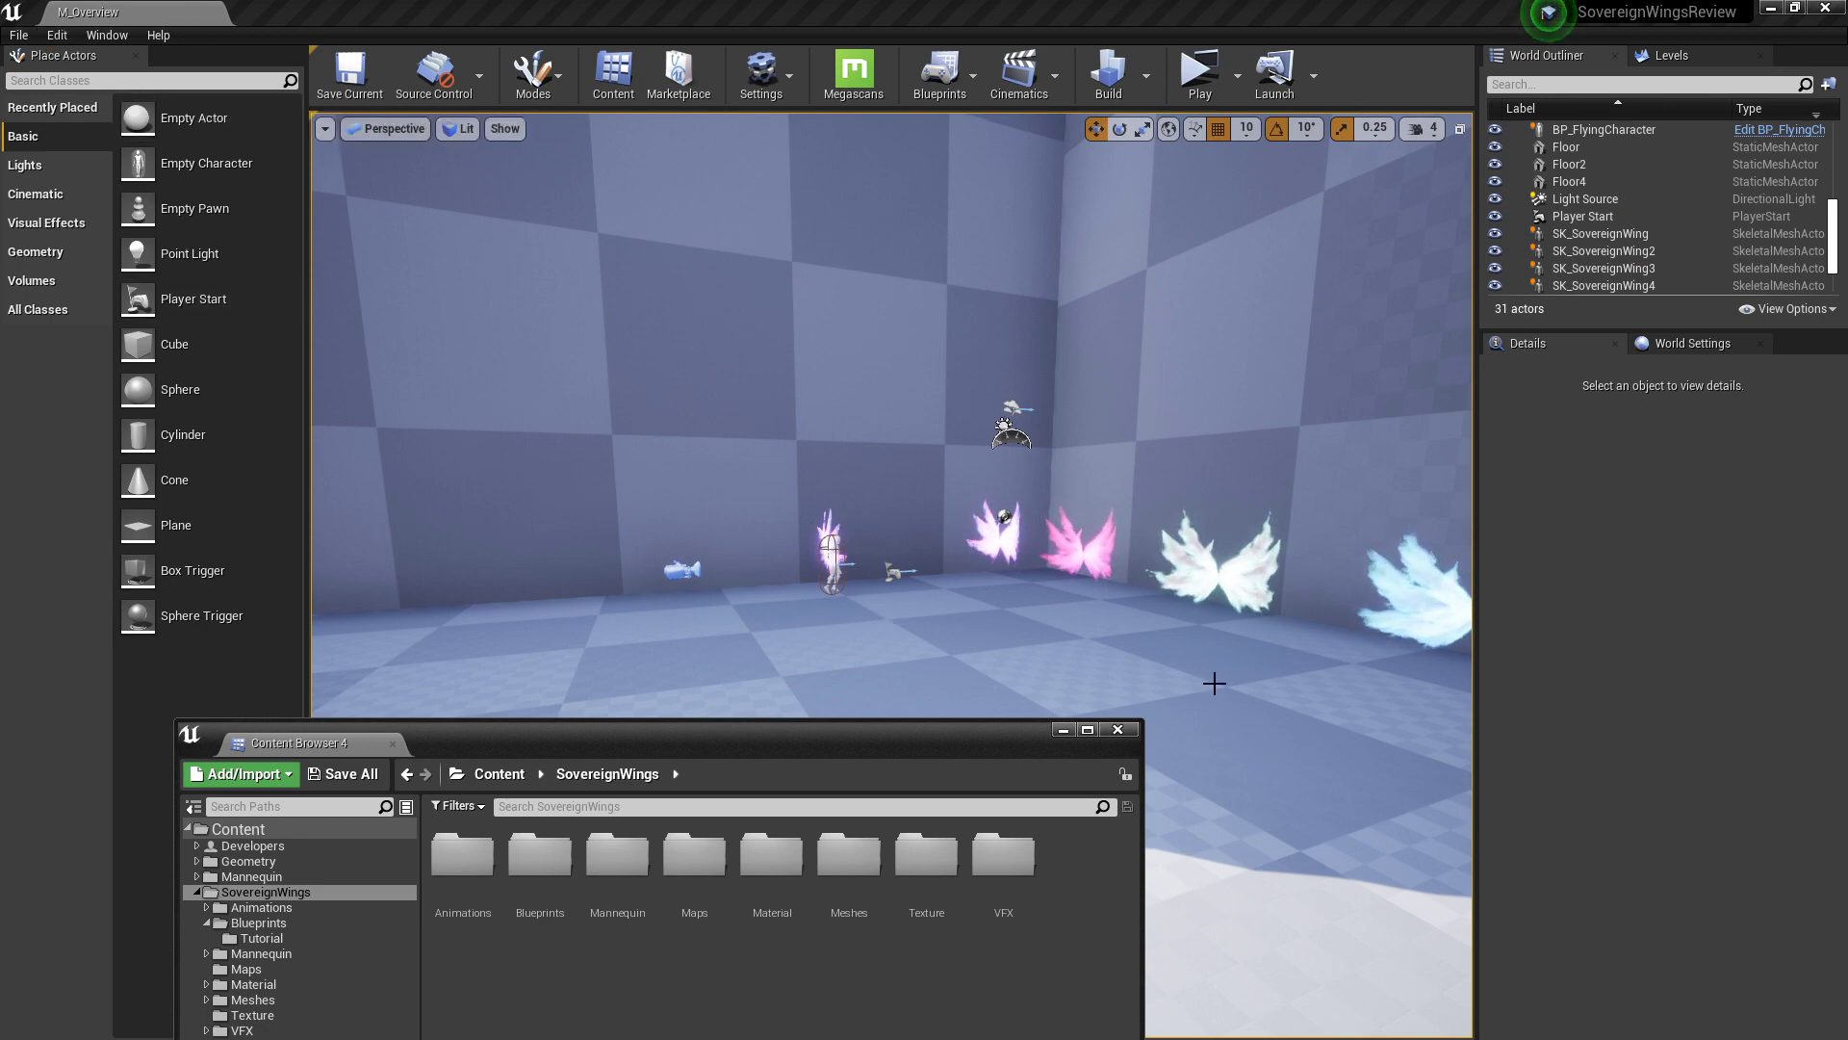
pyautogui.click(829, 548)
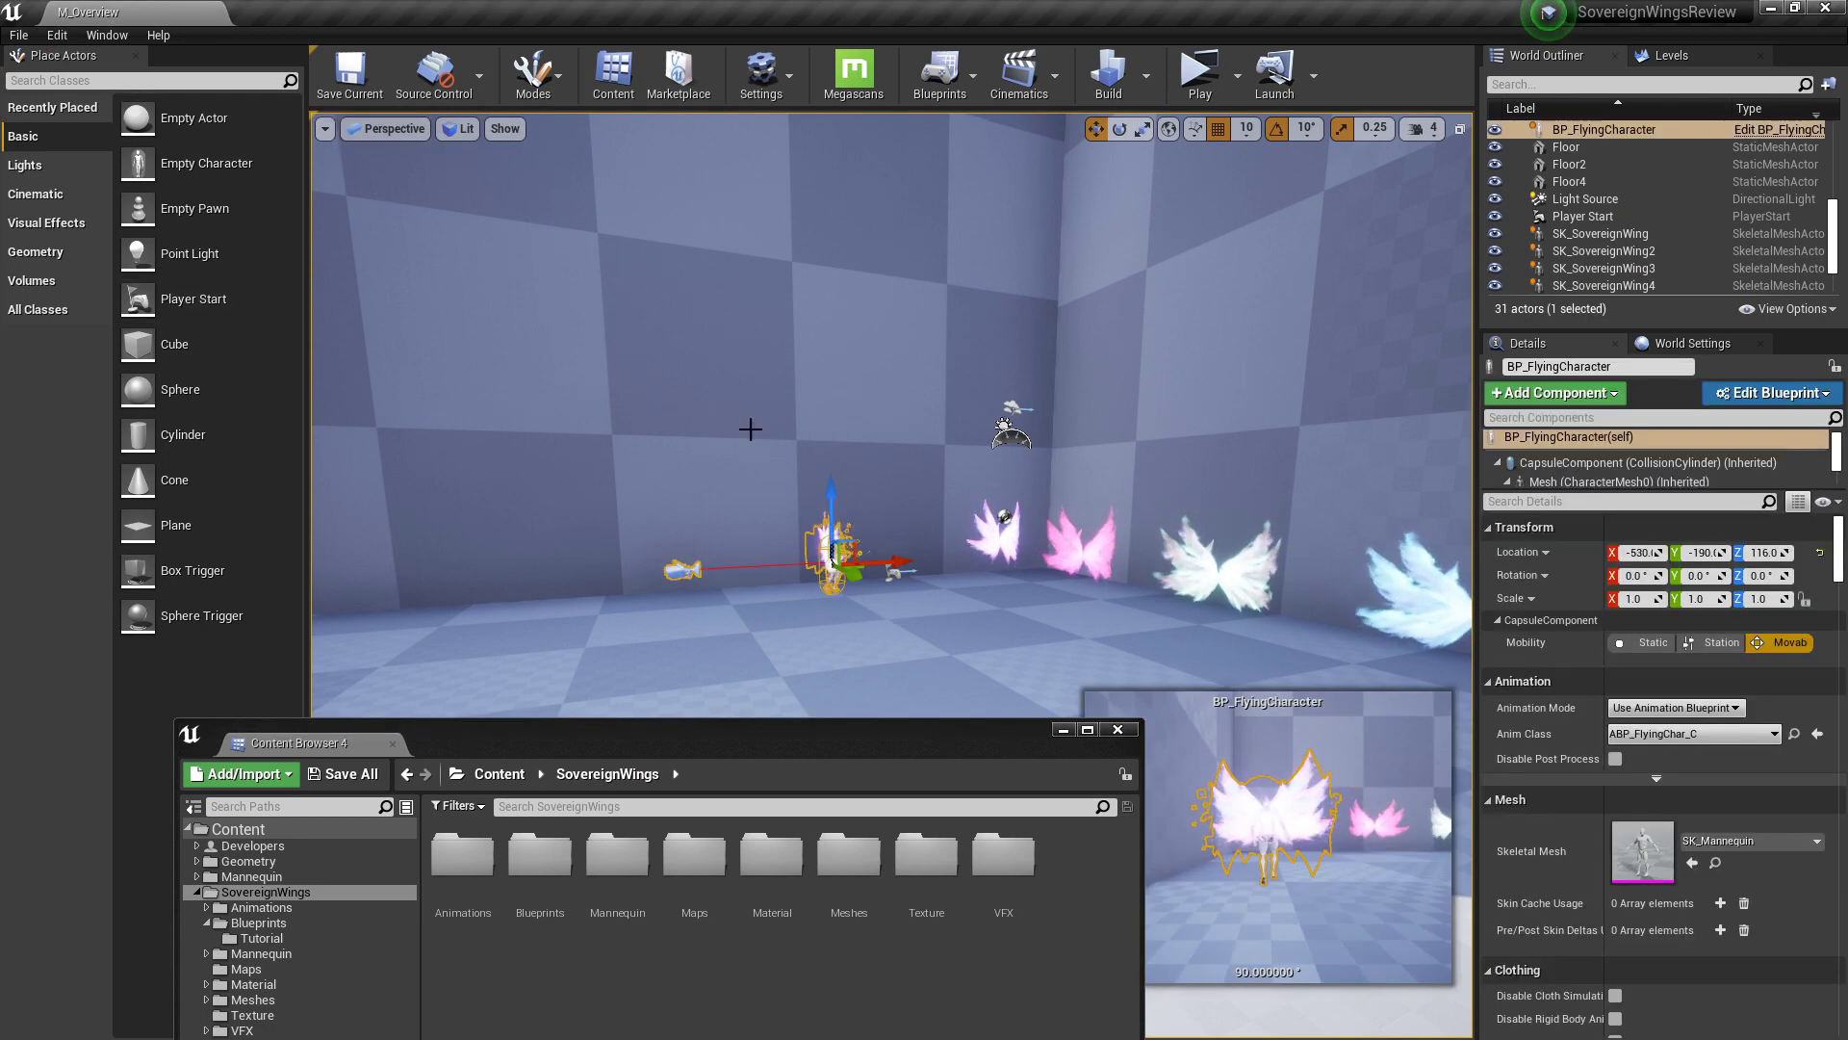
pyautogui.click(19, 36)
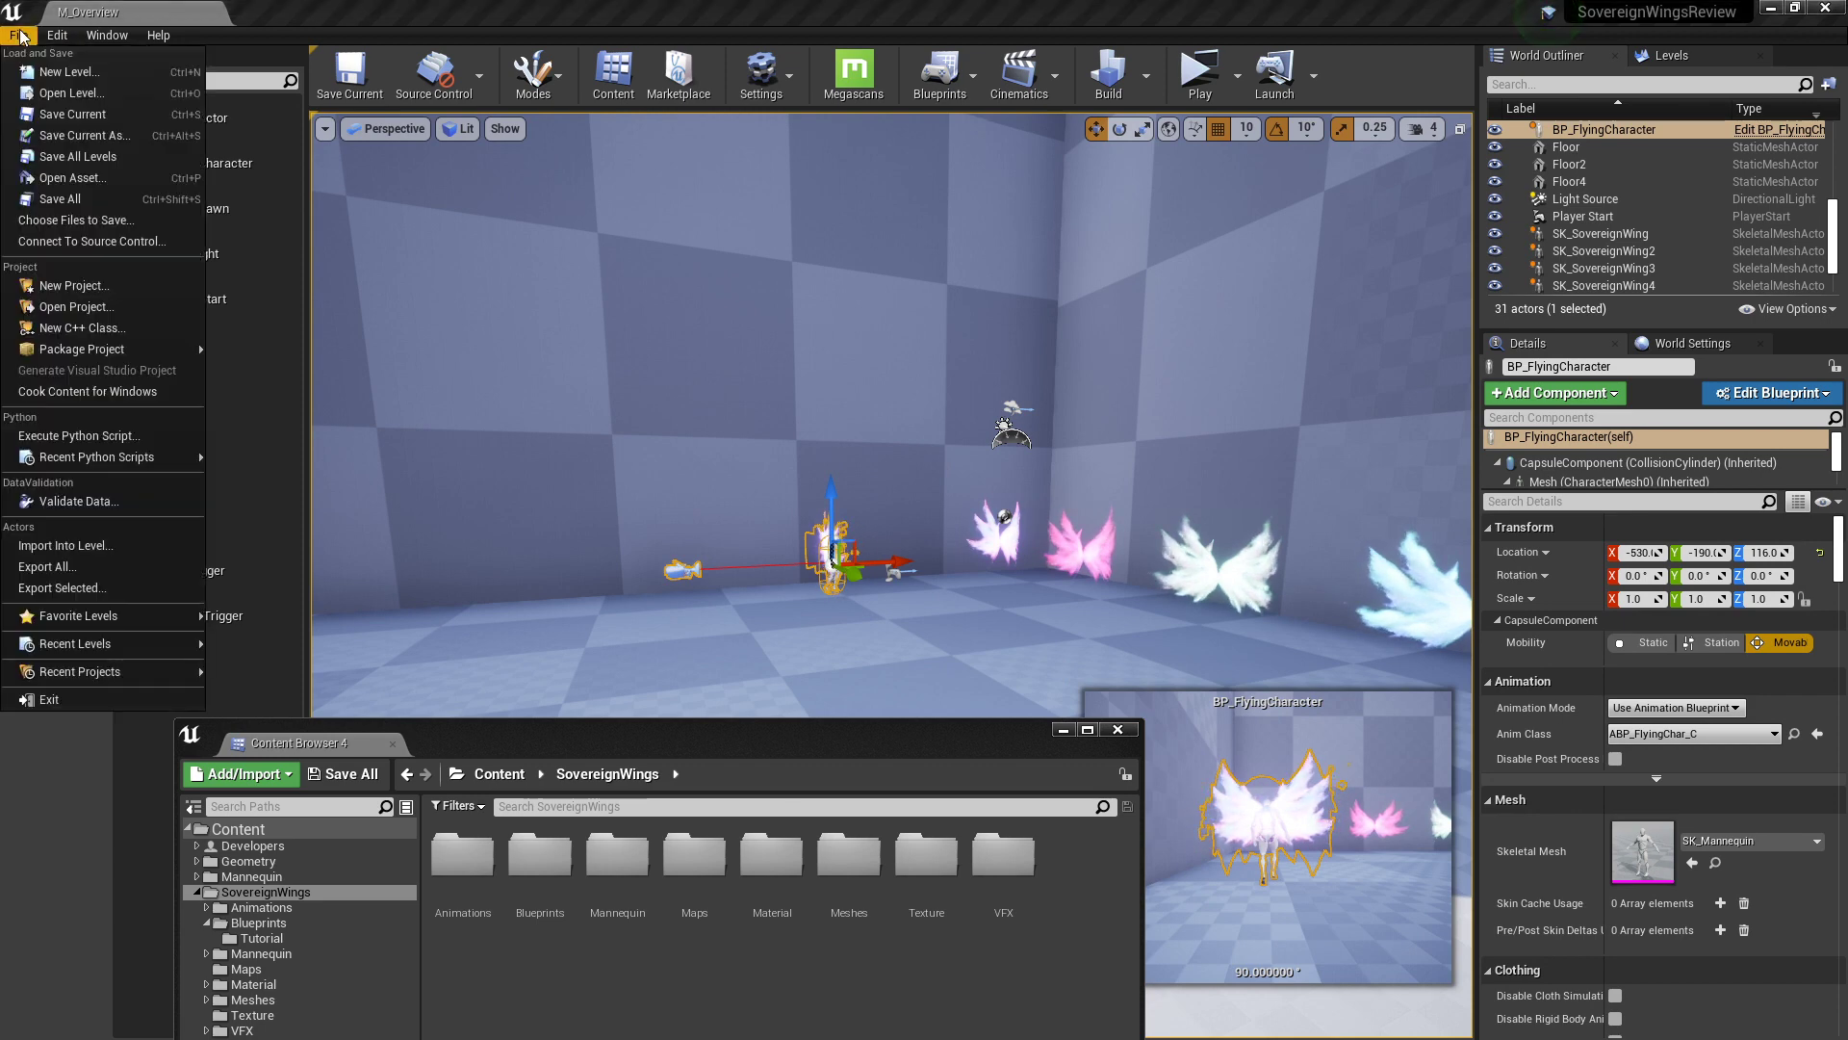
pyautogui.click(67, 72)
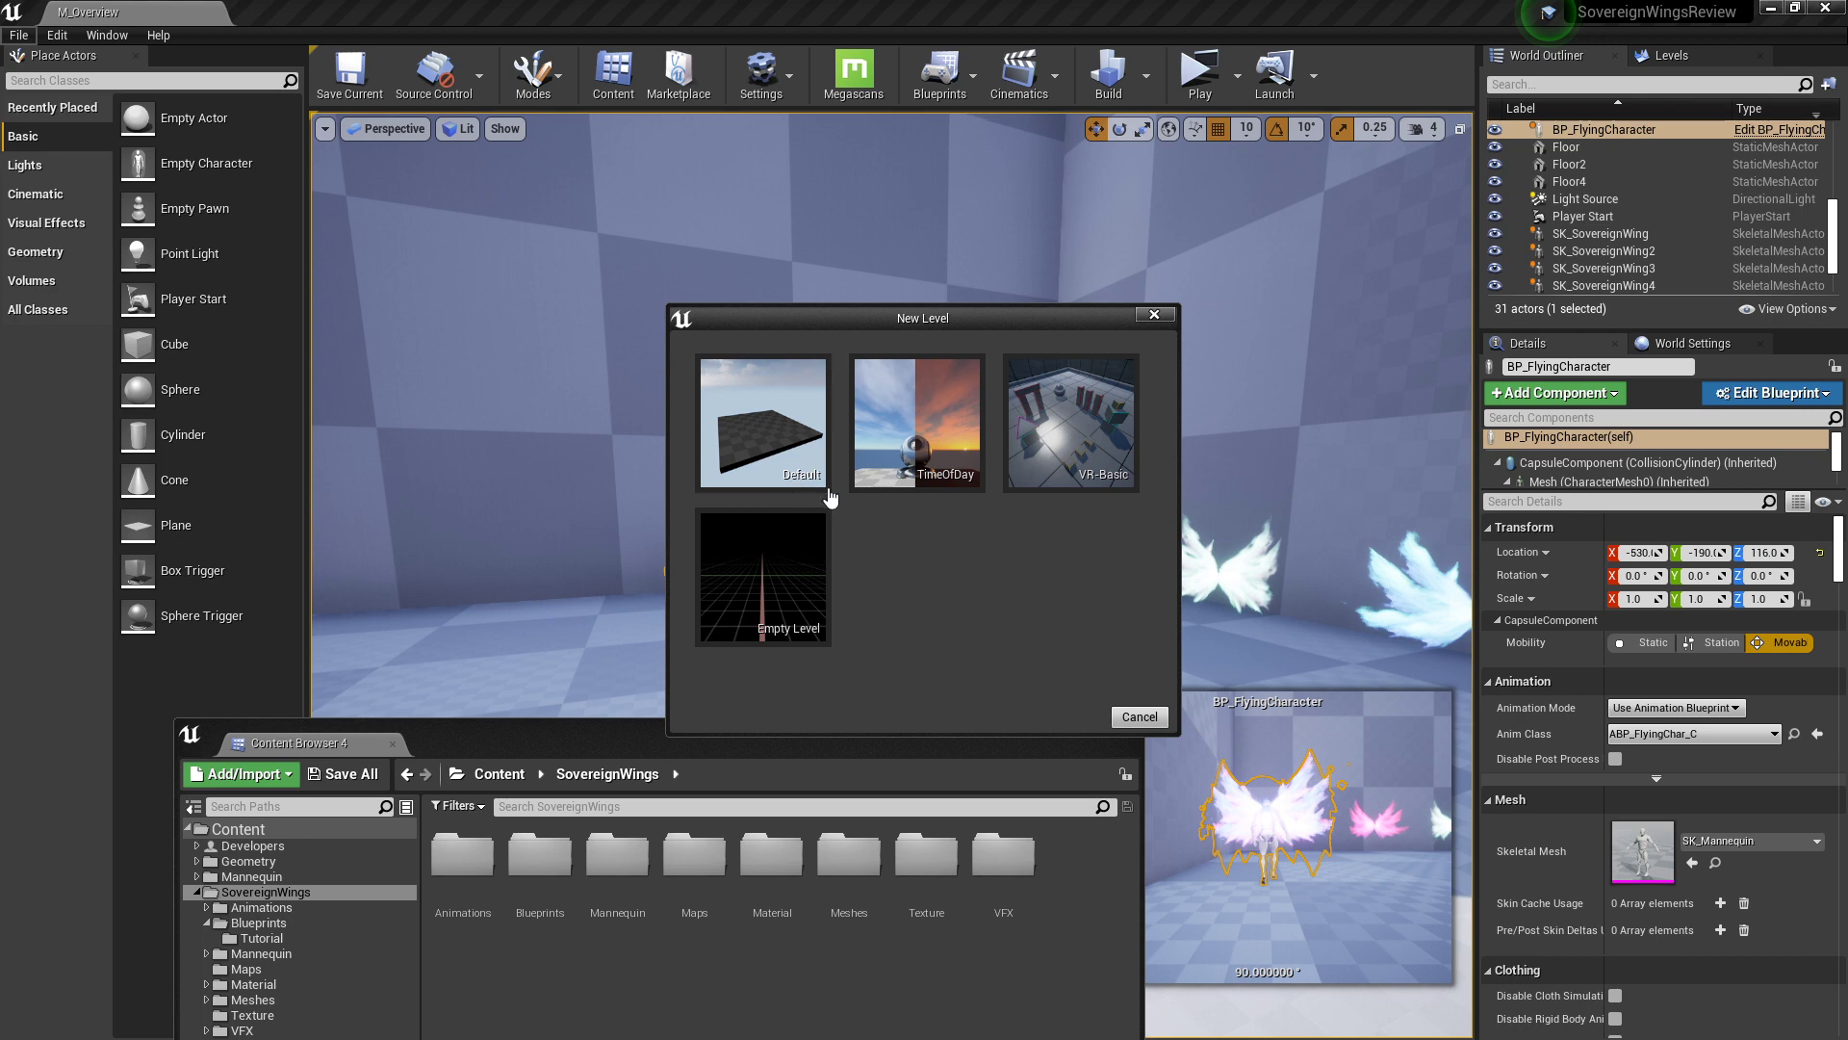
pyautogui.click(765, 434)
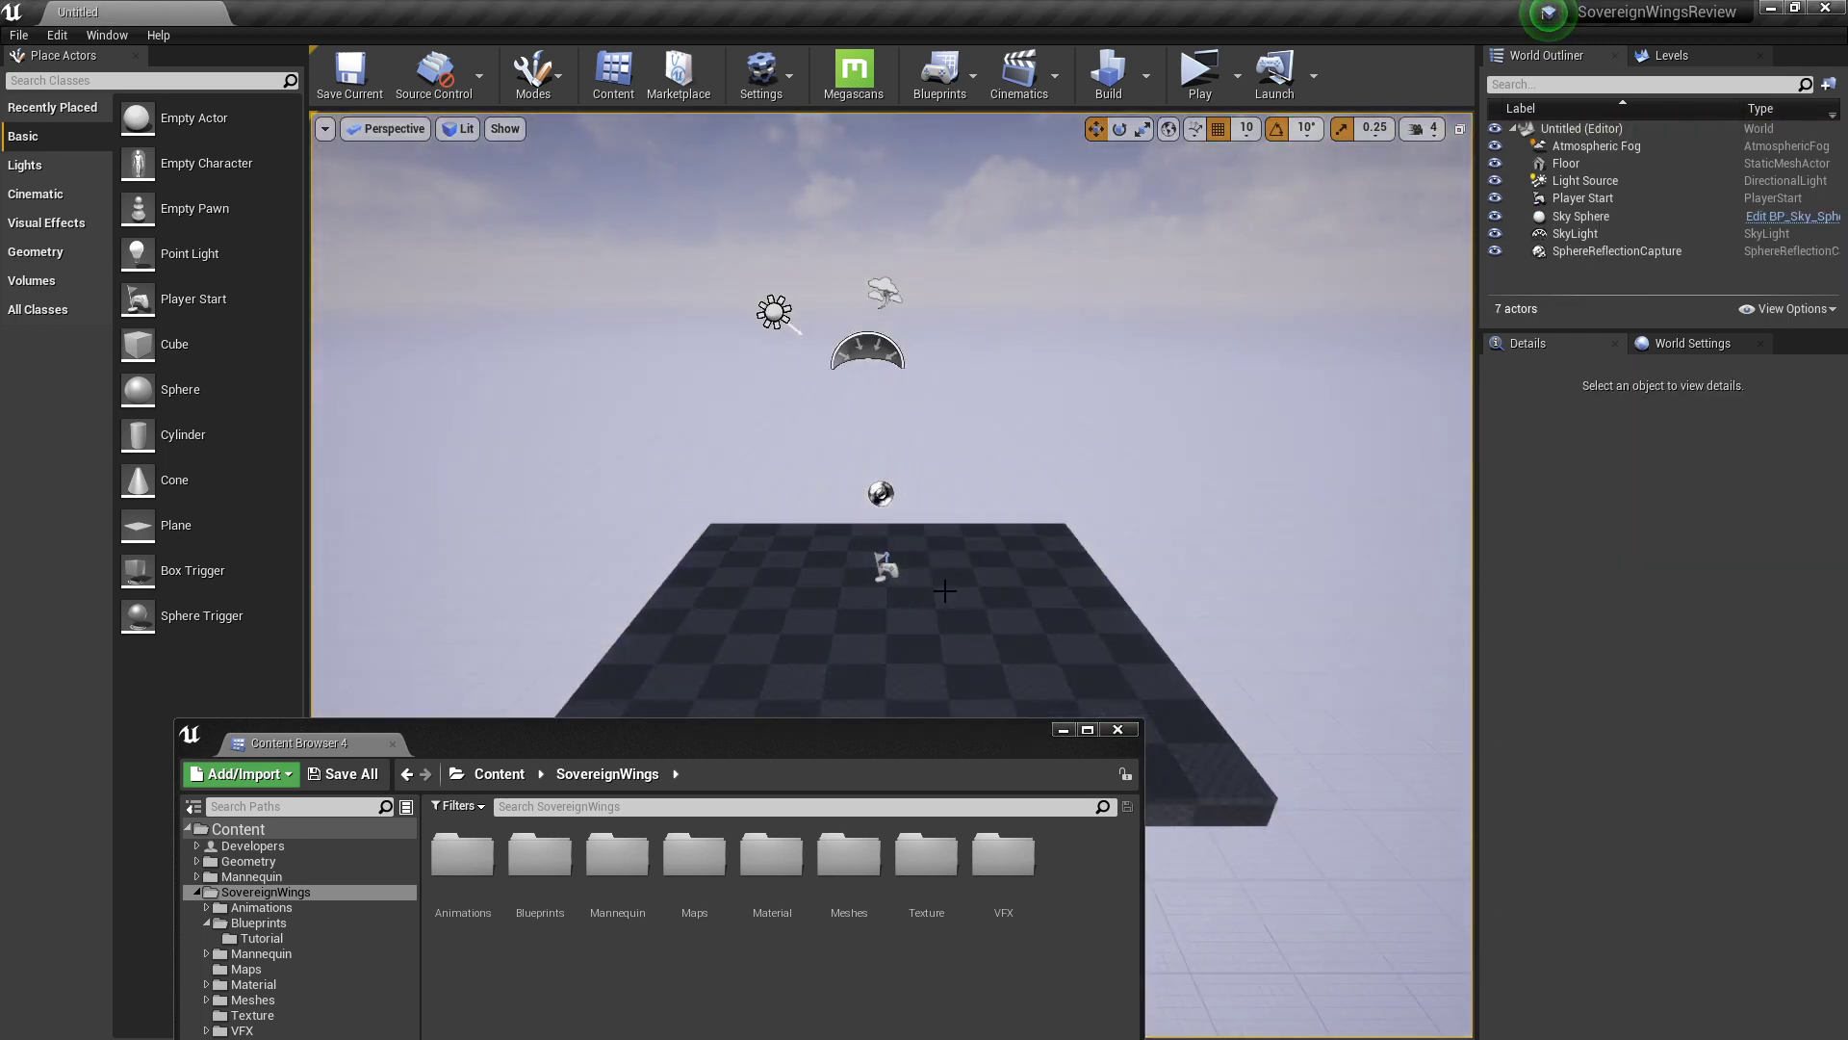
# Step: Show the new level's World Settings and select BP_FlyingCharacter in the SovereignWings Blueprints folder
pyautogui.click(1024, 590)
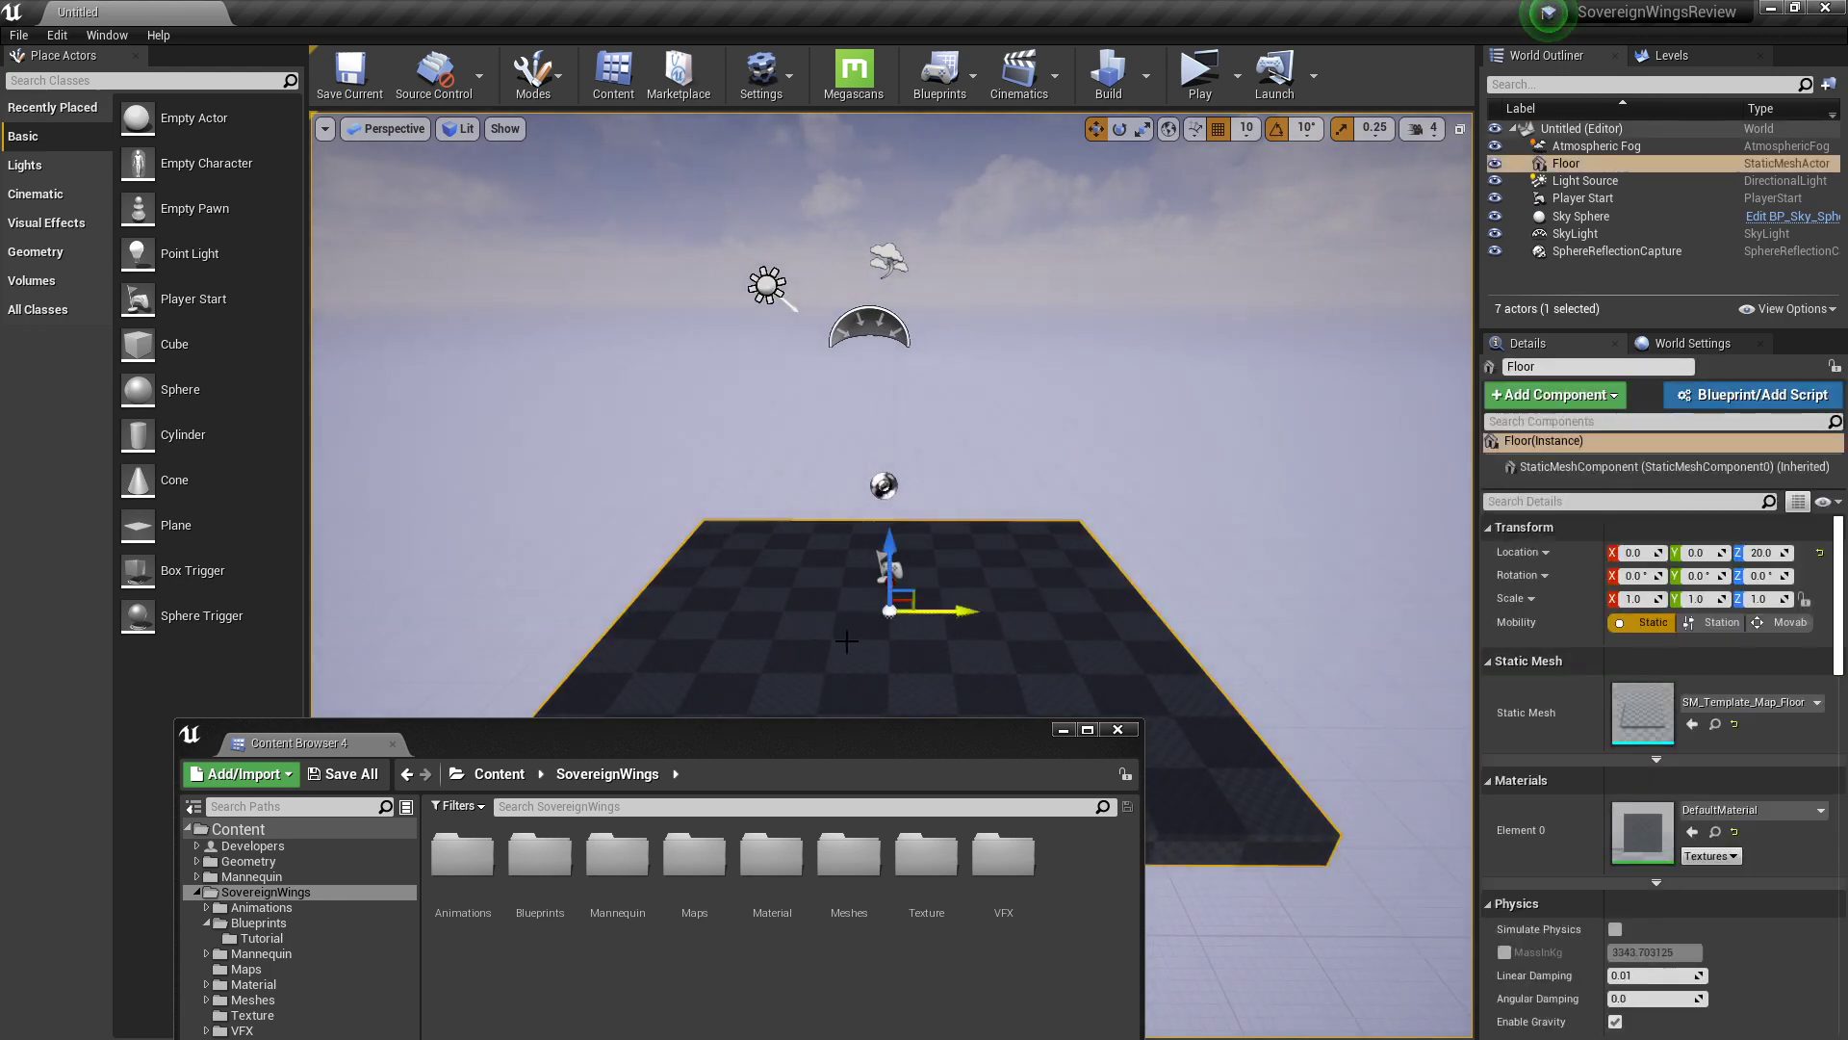
pyautogui.click(1671, 344)
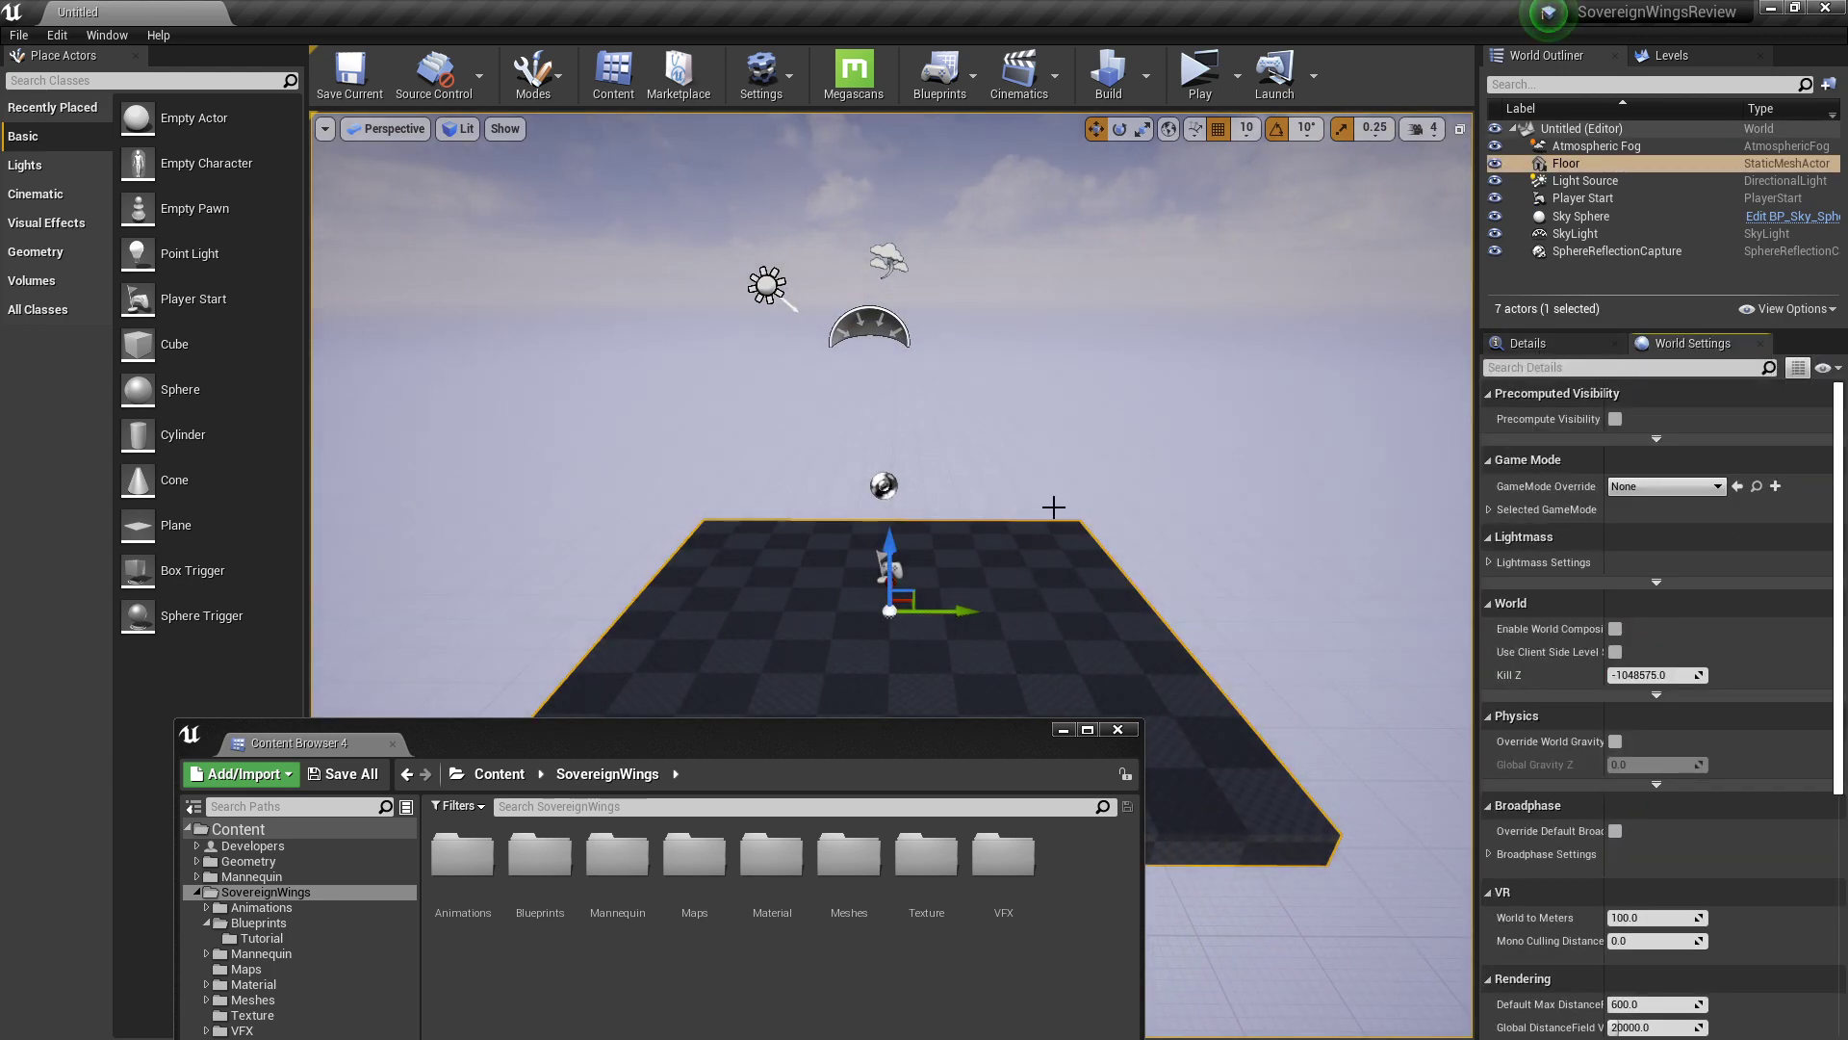
pyautogui.scroll(3, 1053, 506)
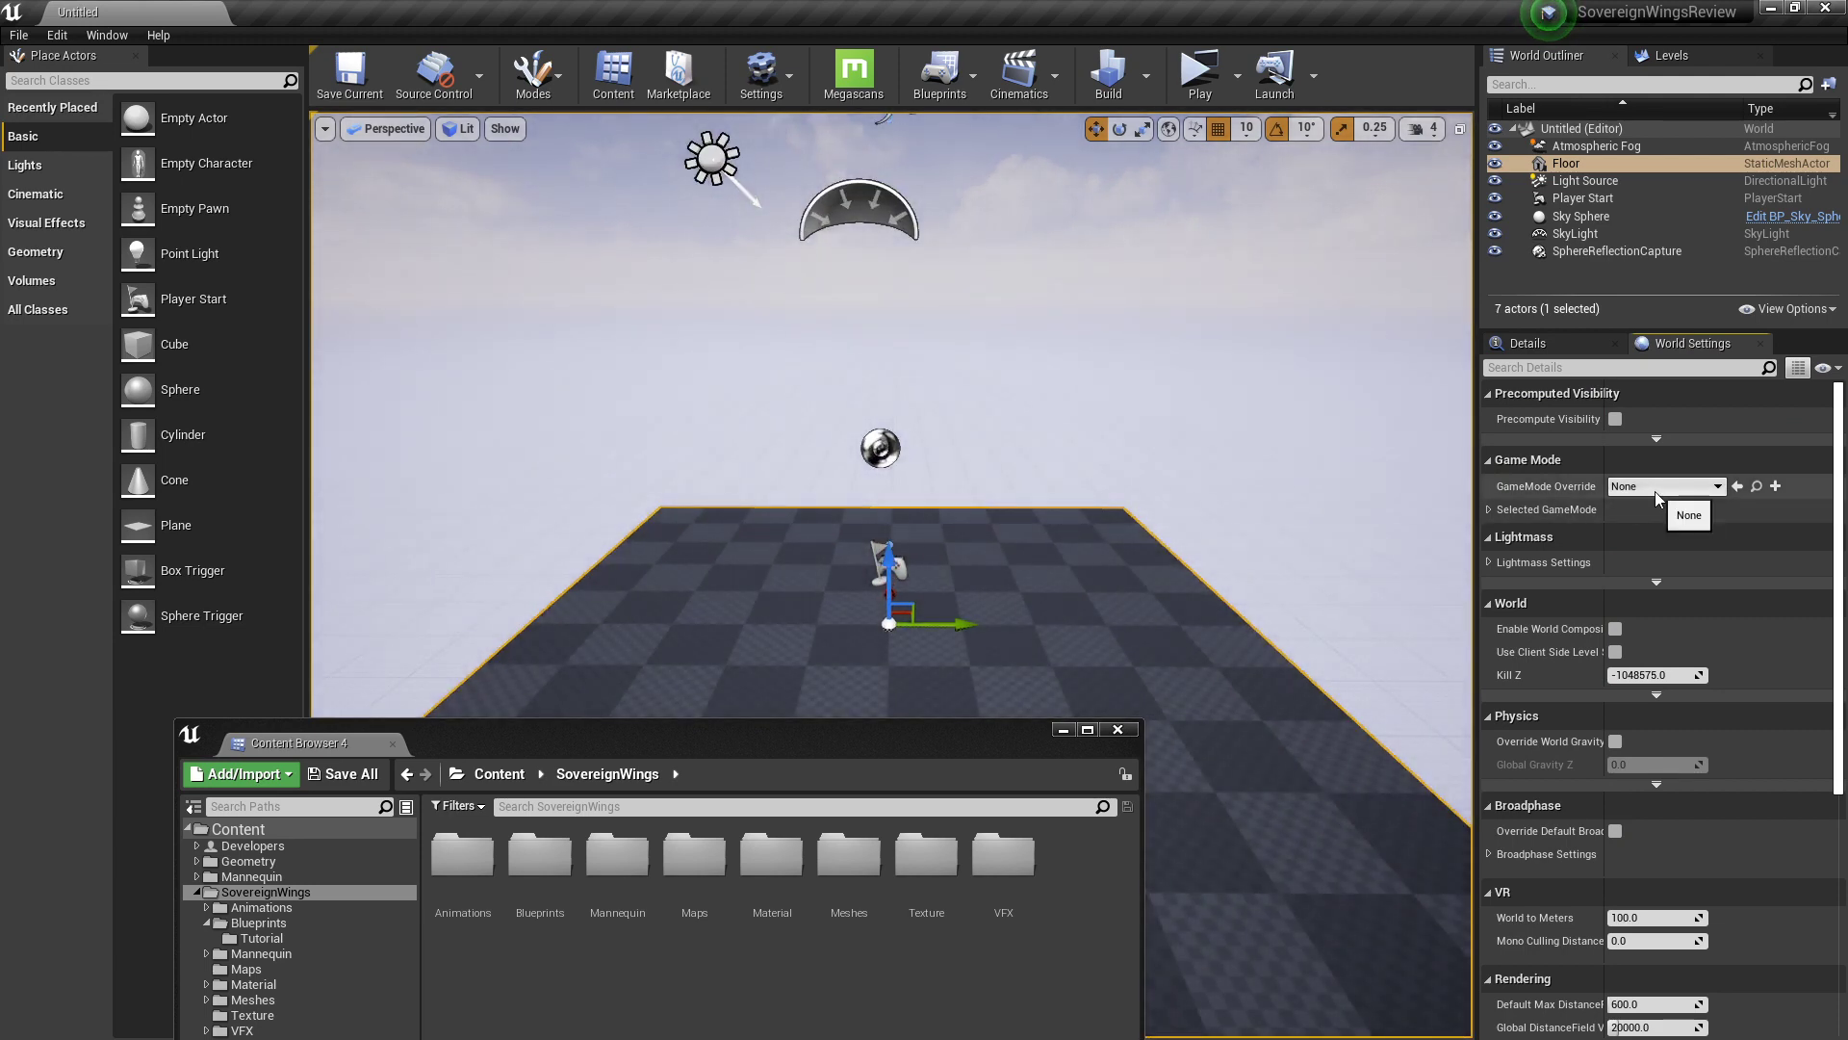
pyautogui.doubleClick(540, 856)
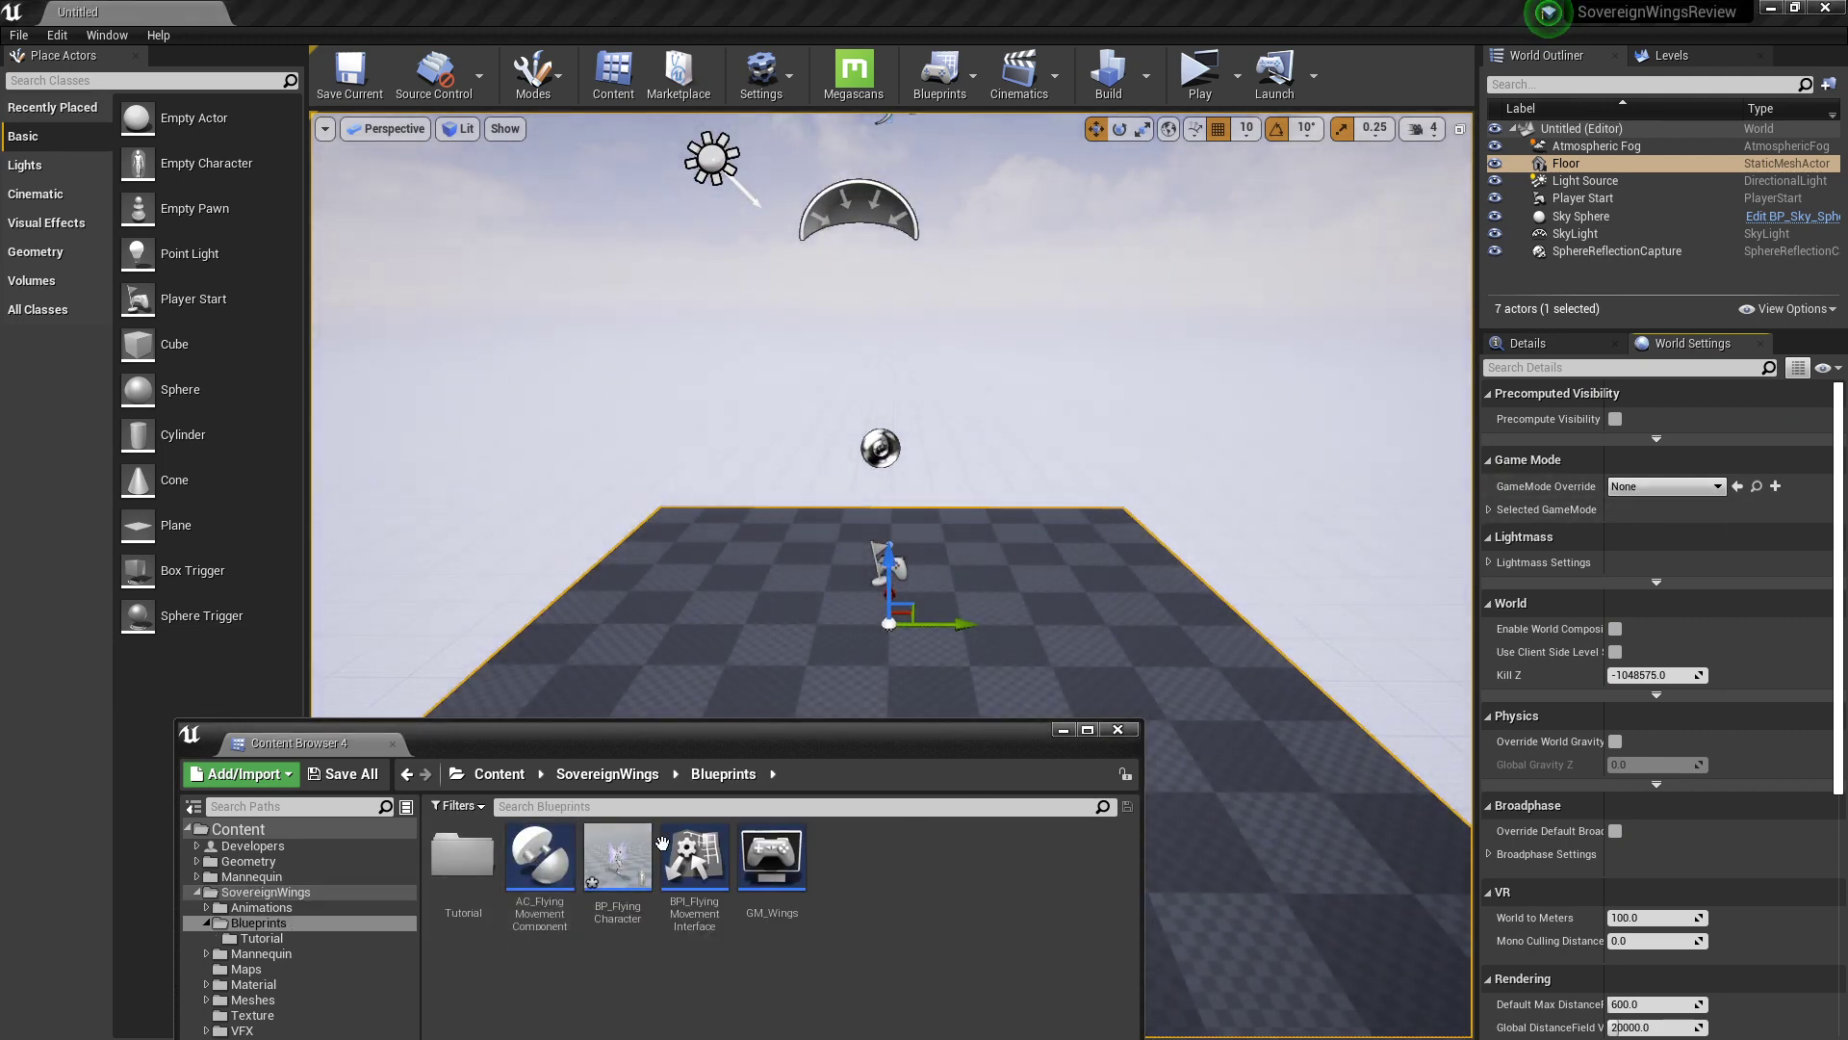
pyautogui.click(621, 857)
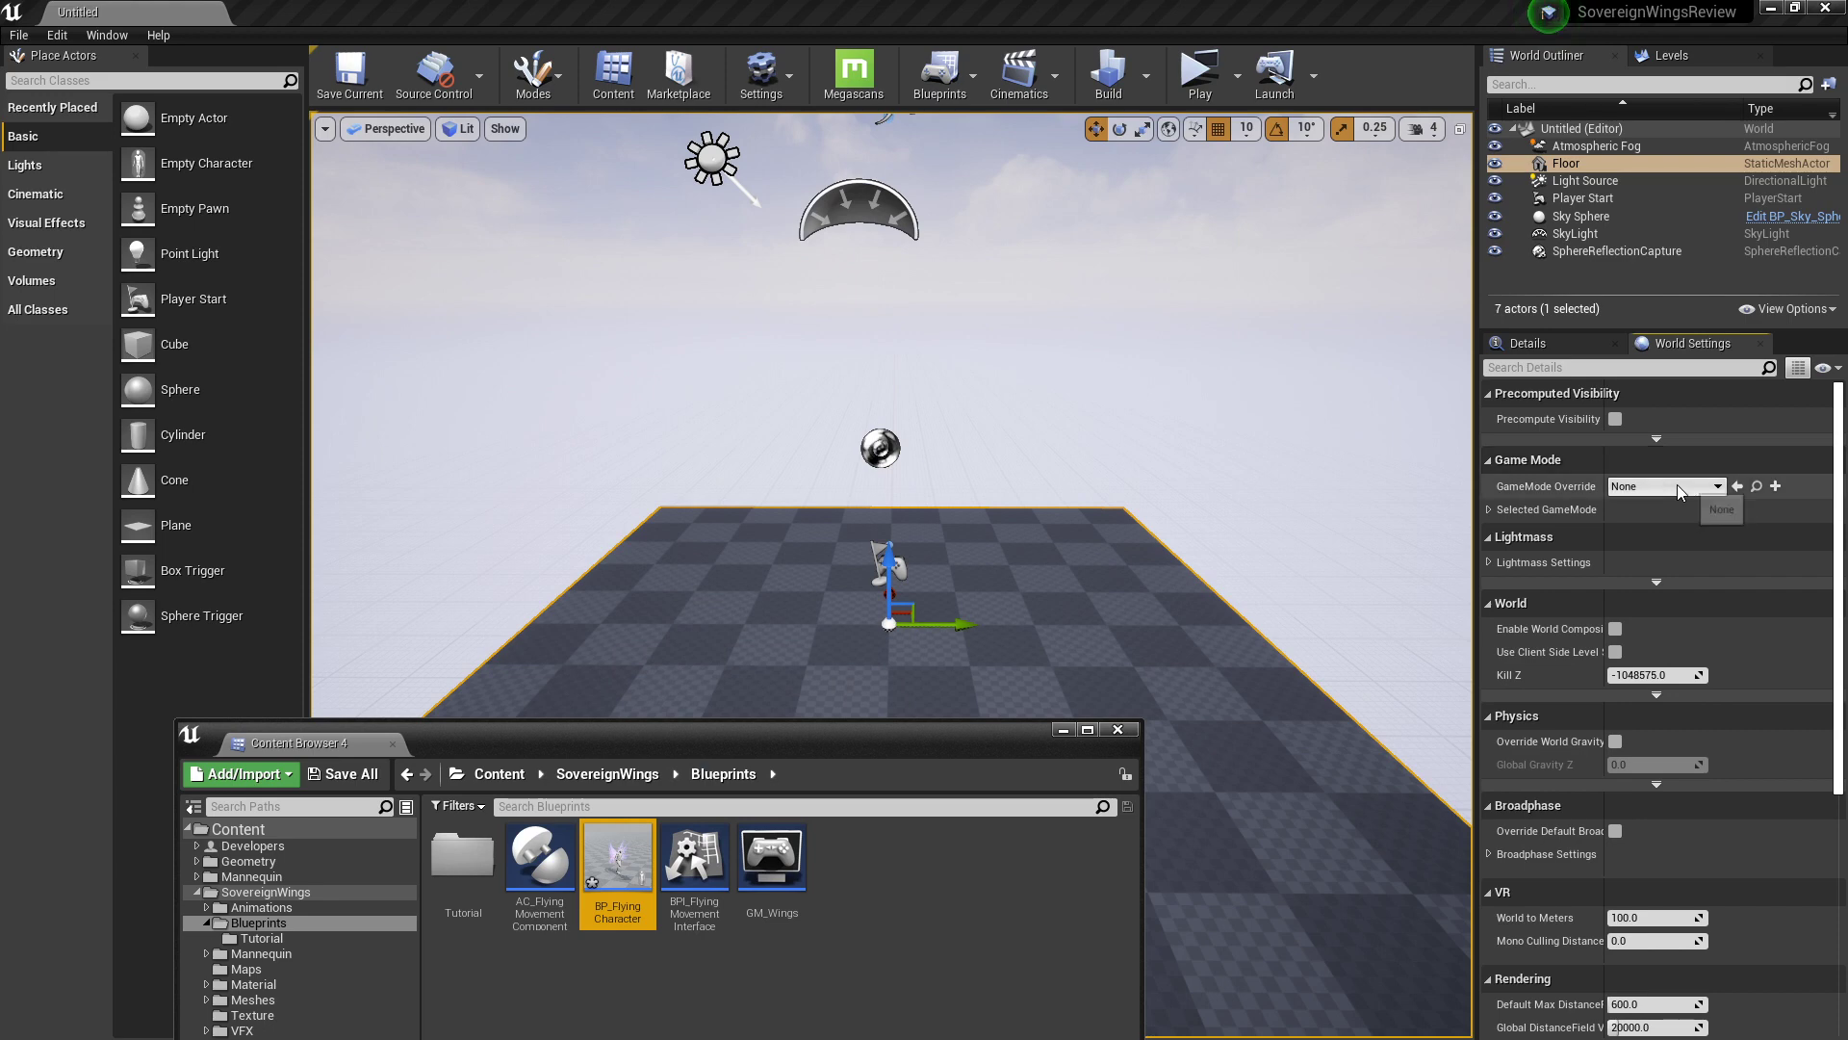
# Step: Try GM_Wings as the GameMode Override and reset it, and try placing BP_FlyingCharacter on the floor before deleting it
pyautogui.click(1677, 483)
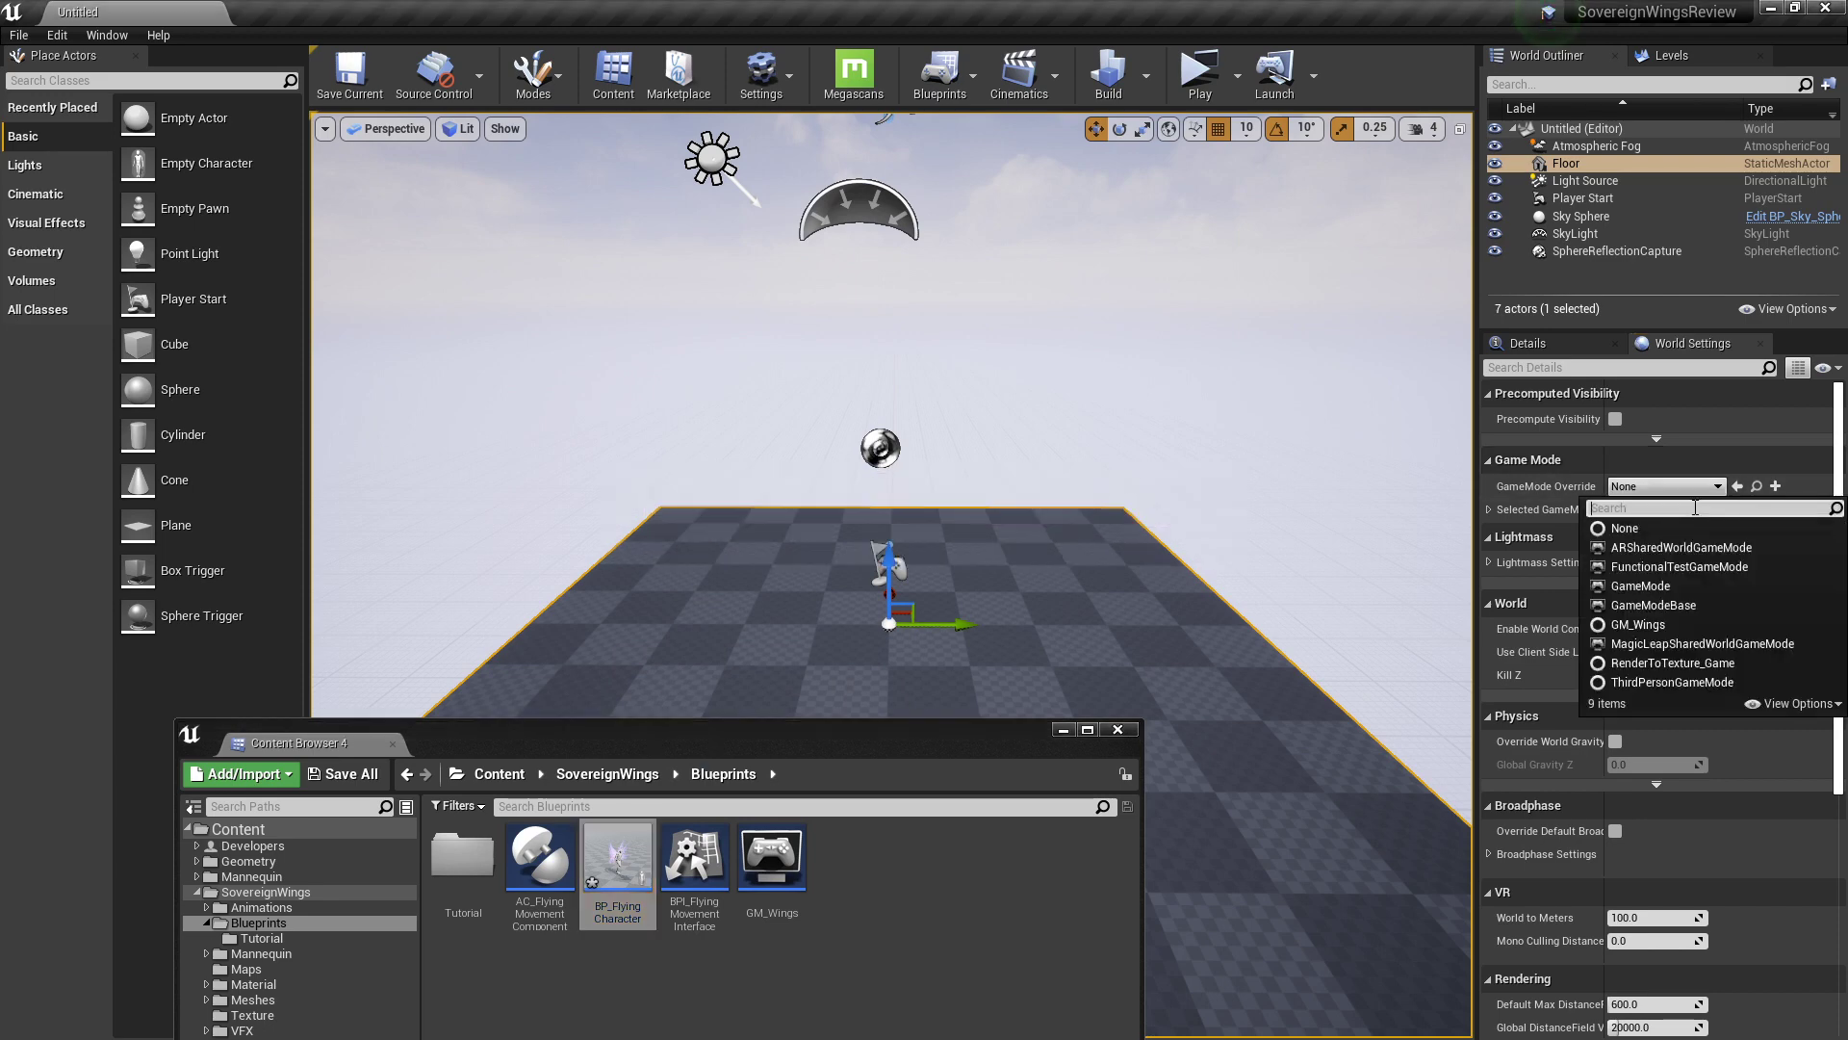
pyautogui.click(1642, 623)
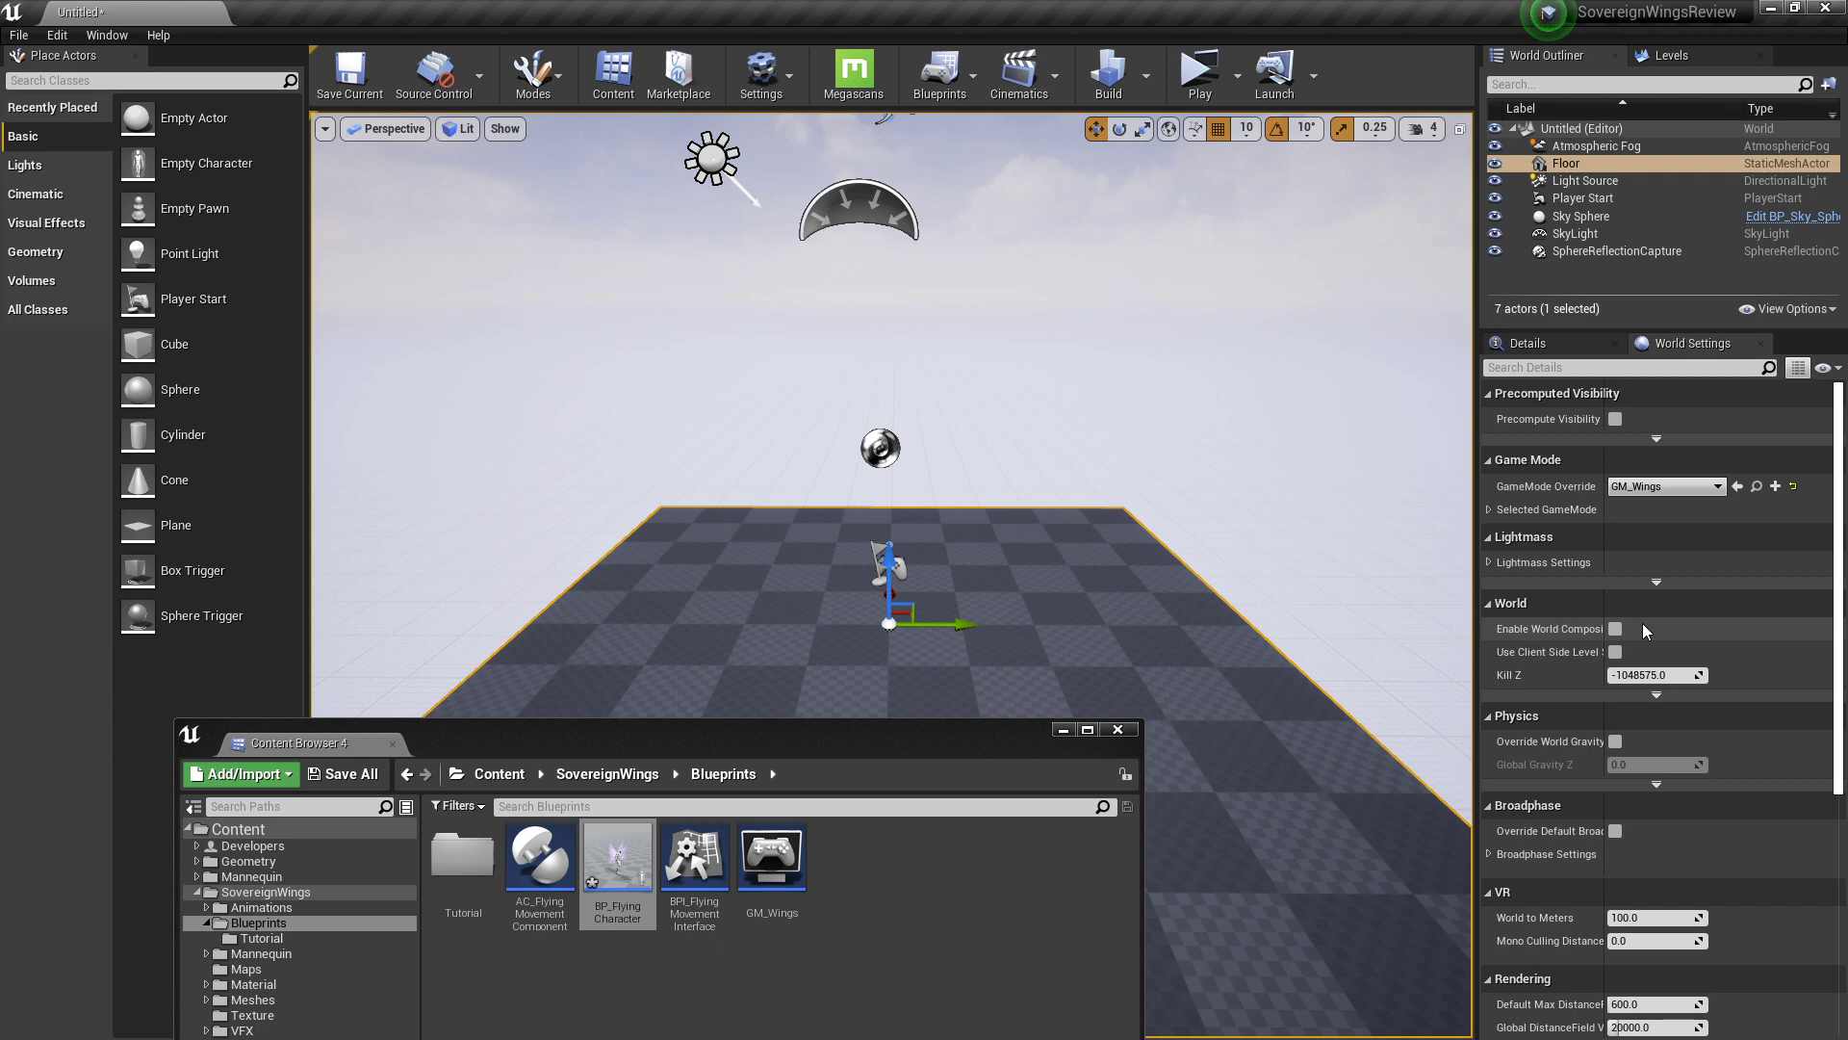
pyautogui.click(1488, 509)
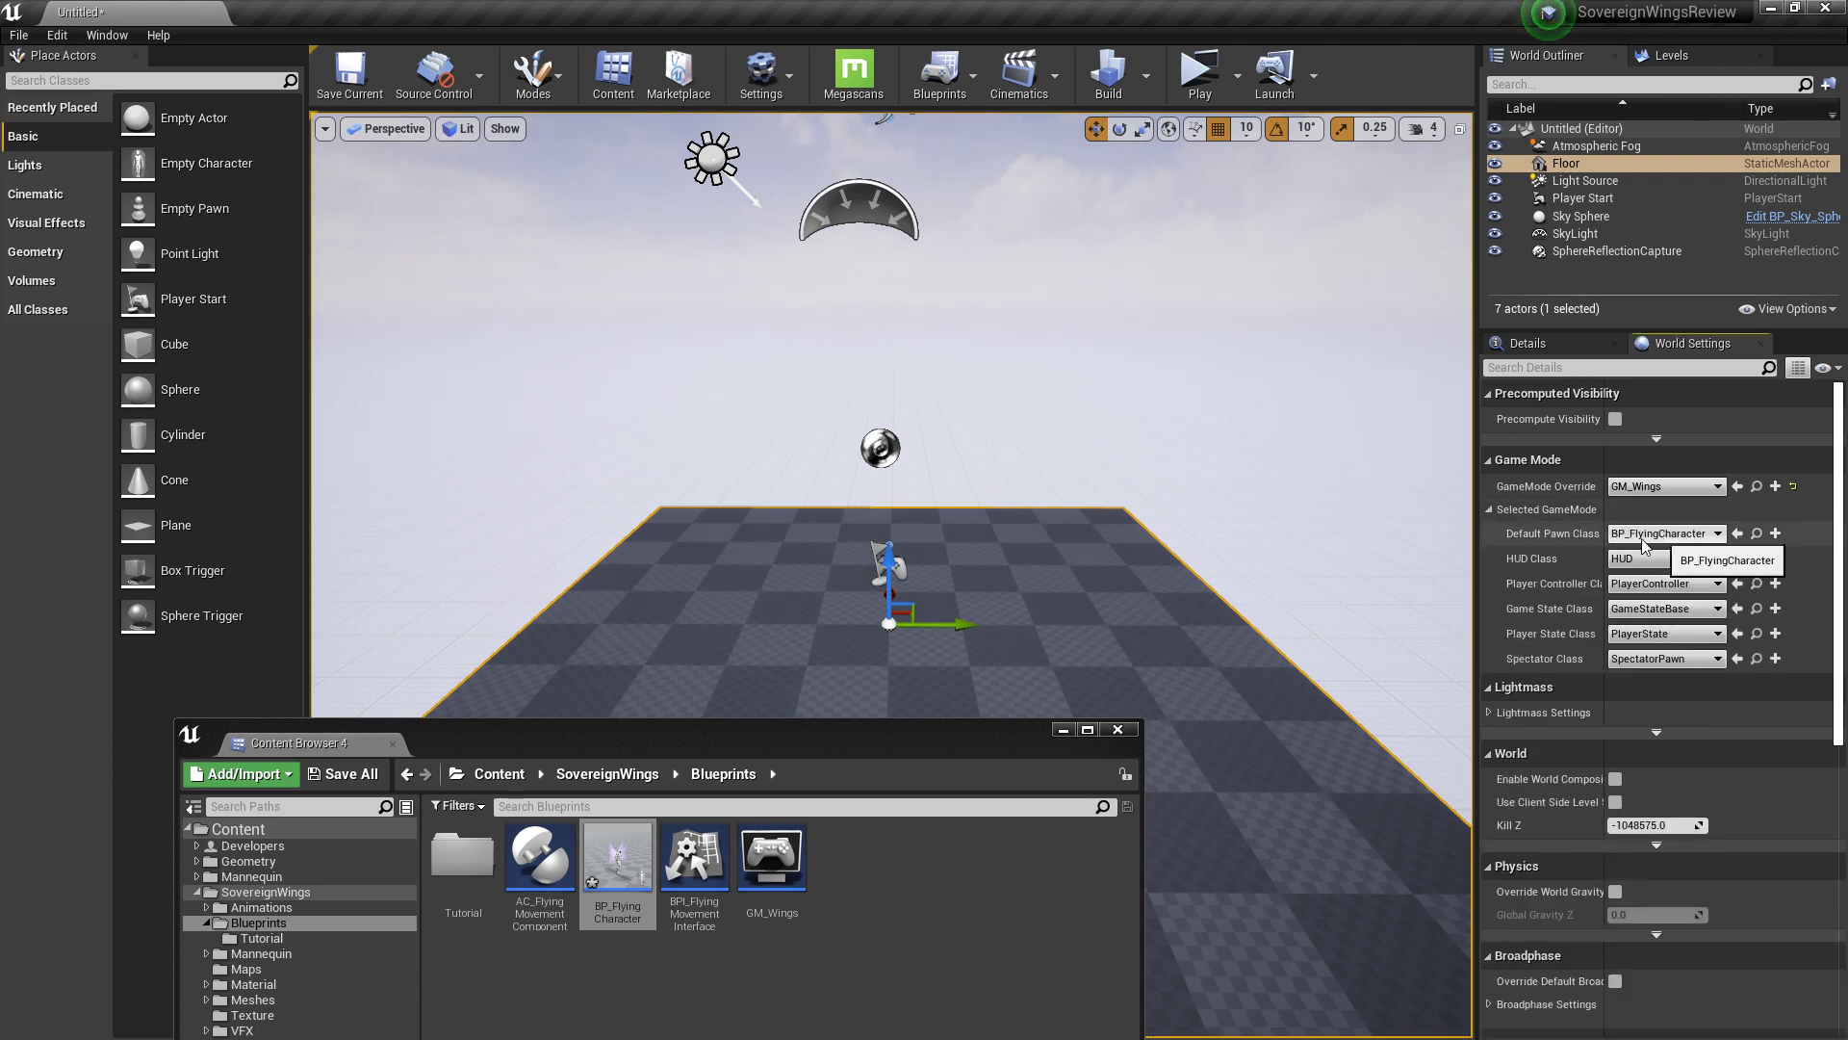
pyautogui.click(1793, 487)
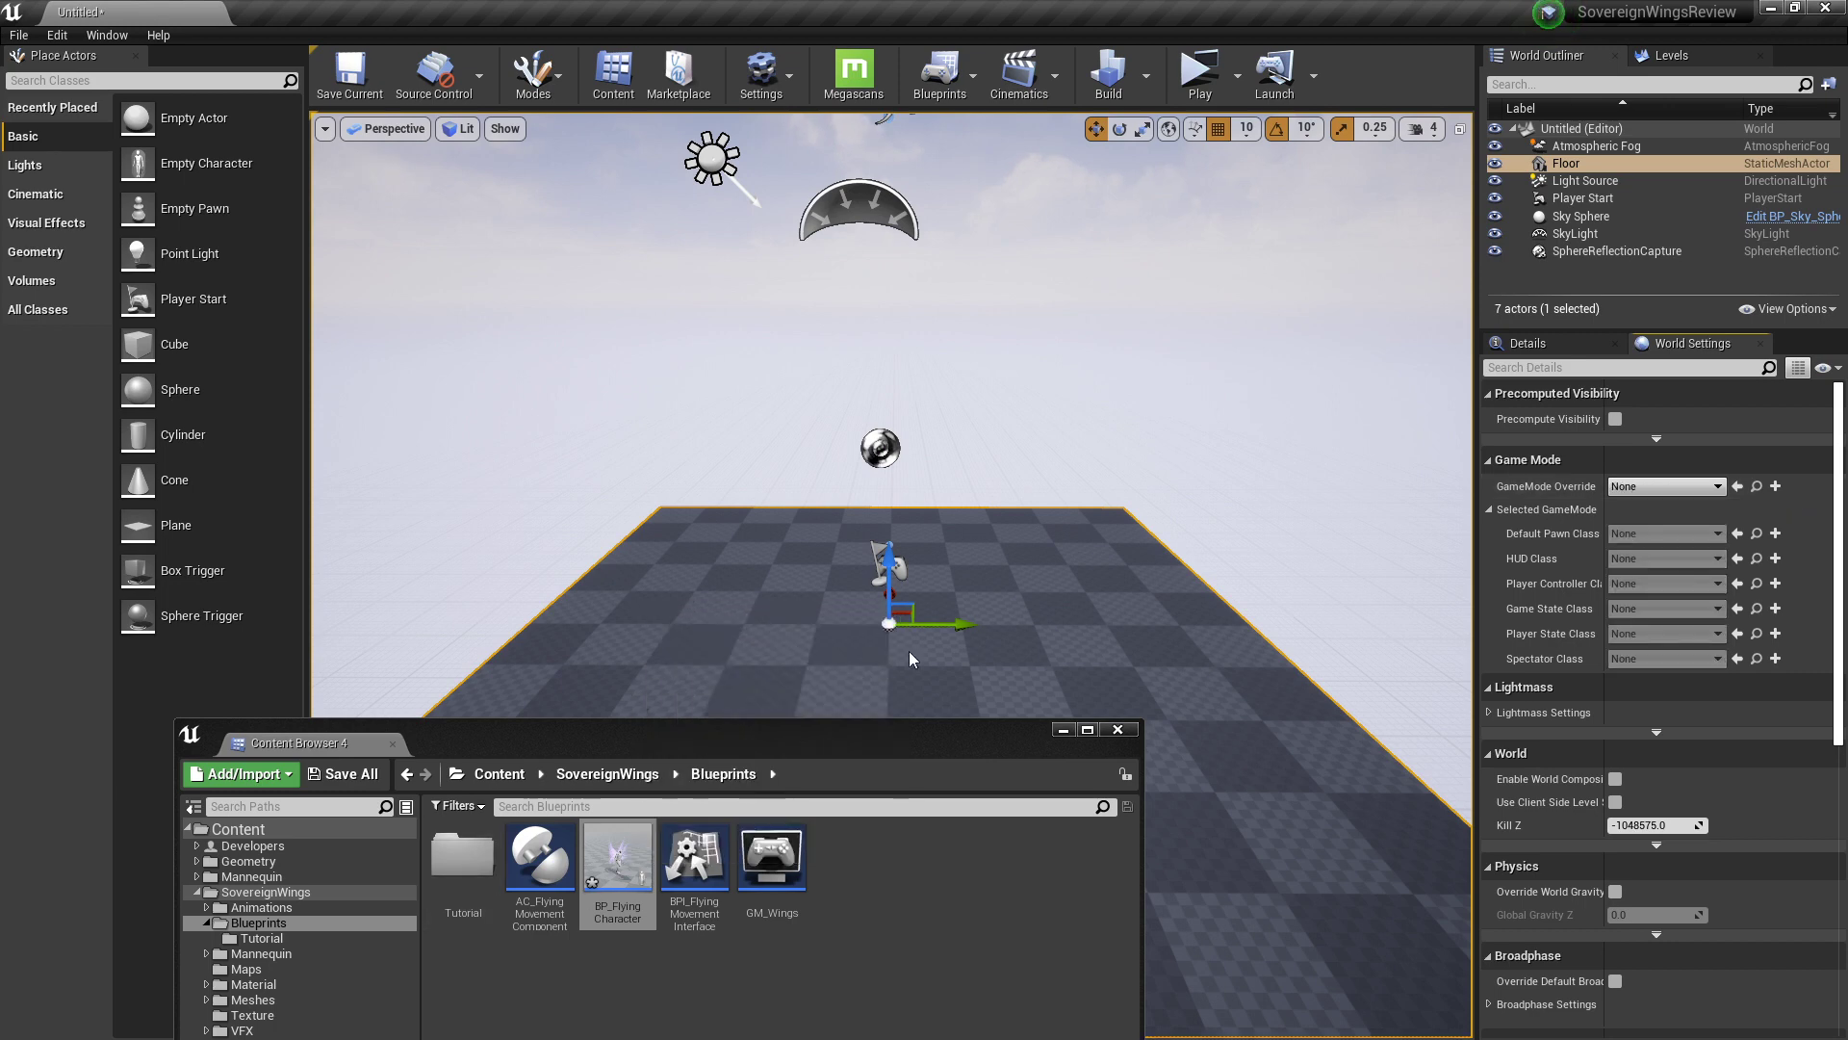
pyautogui.moveTo(910, 659); pyautogui.dragTo(1072, 604)
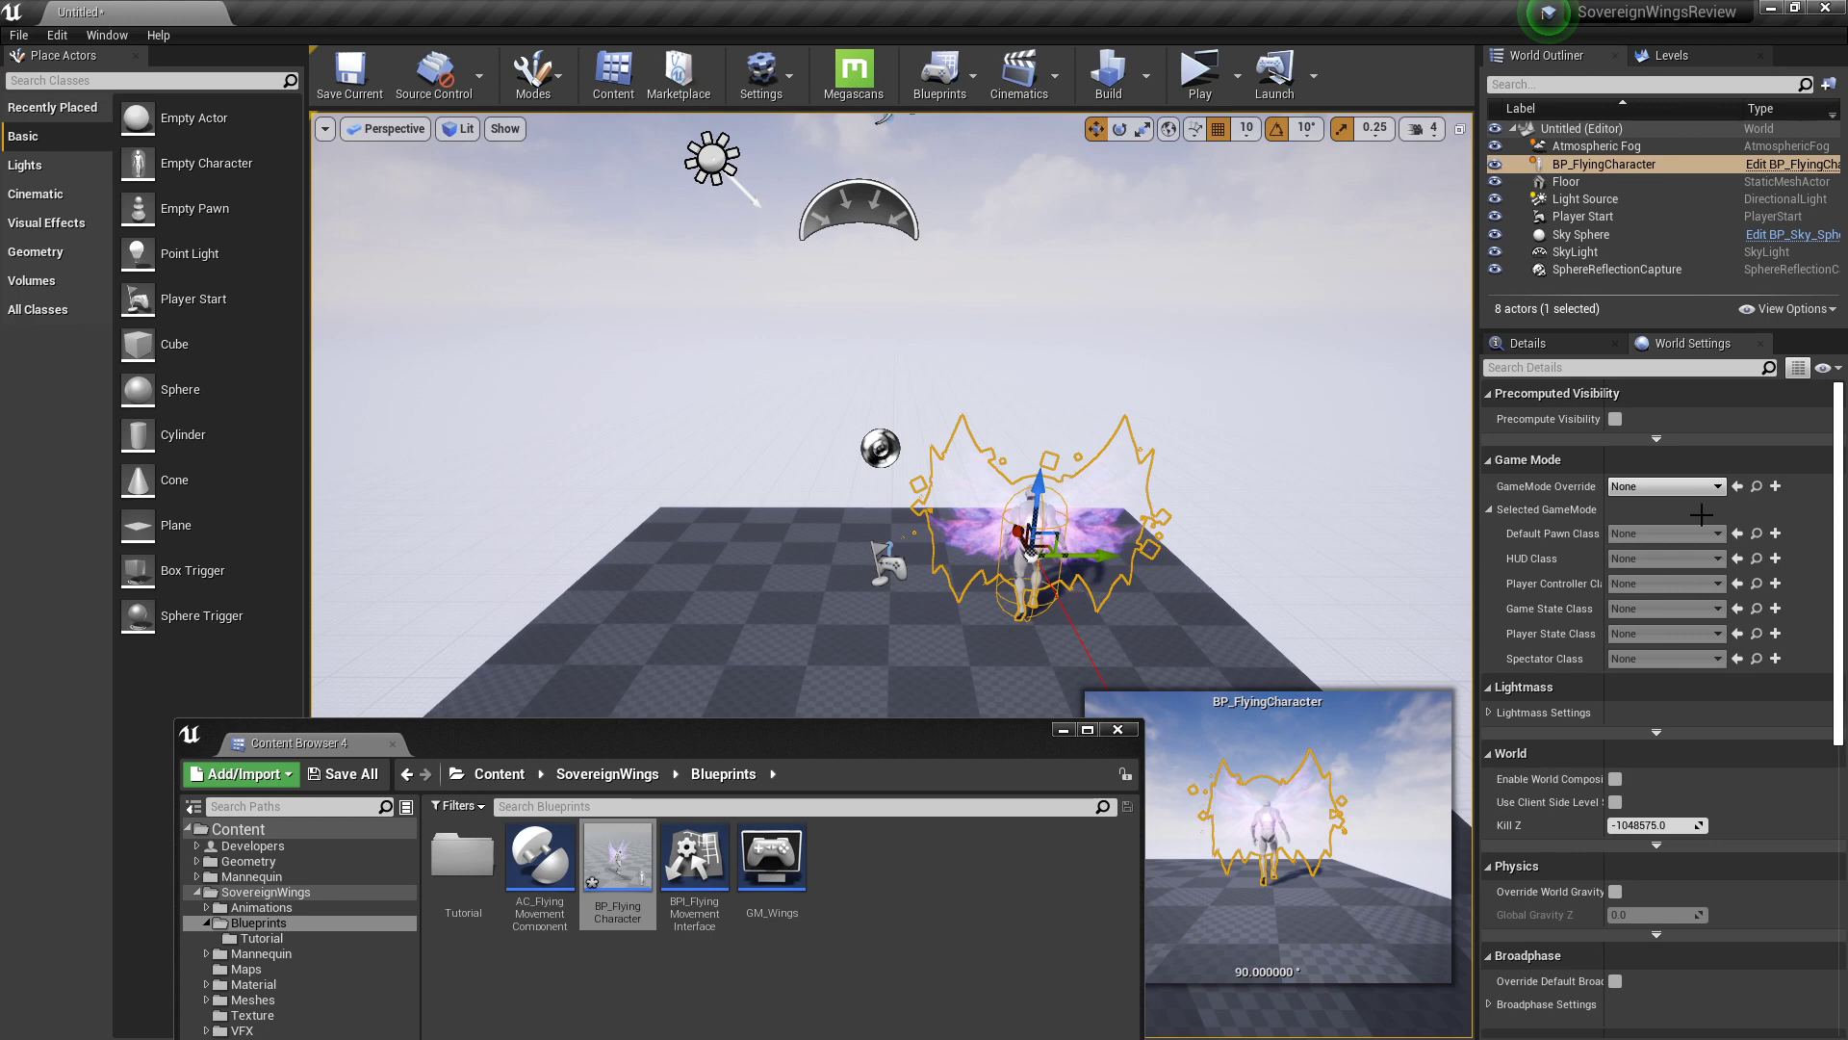
pyautogui.press('Delete')
# Step: Set the level's GameMode Override to GM_Wings and play the level to test running and flying with the winged character
pyautogui.click(1685, 486)
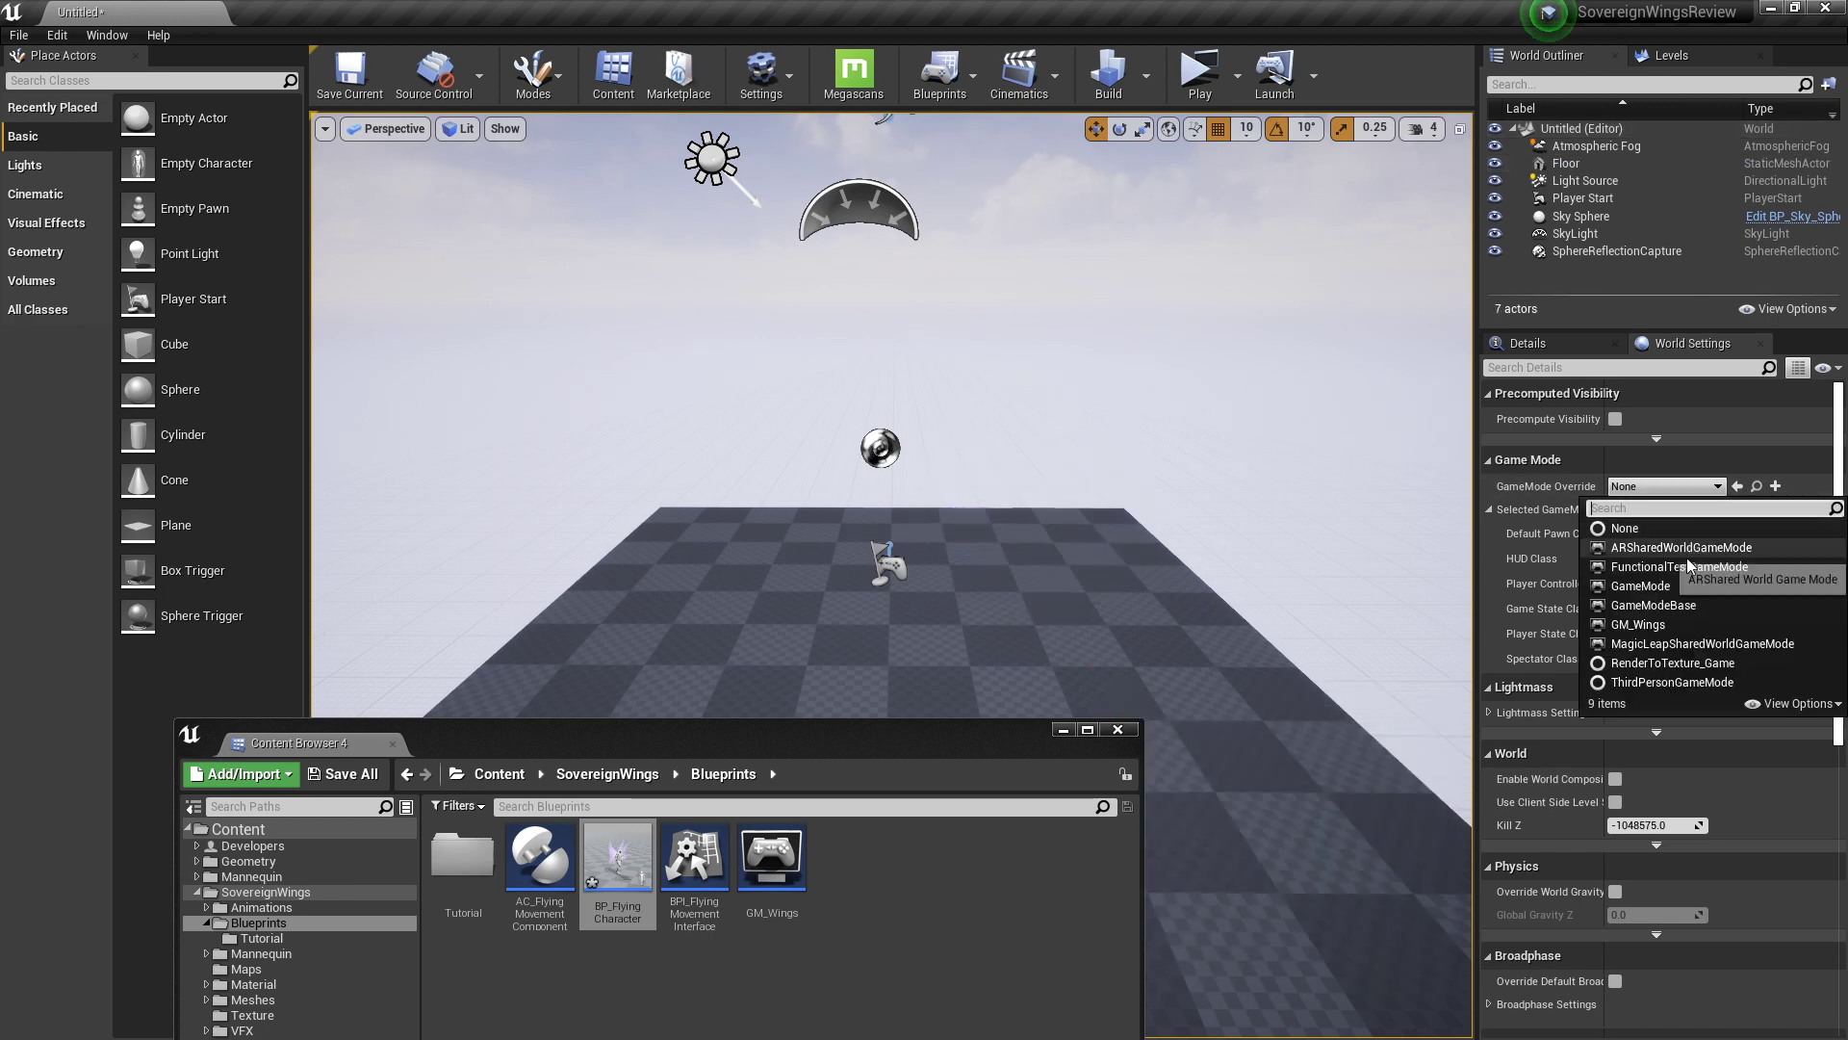
pyautogui.click(1666, 626)
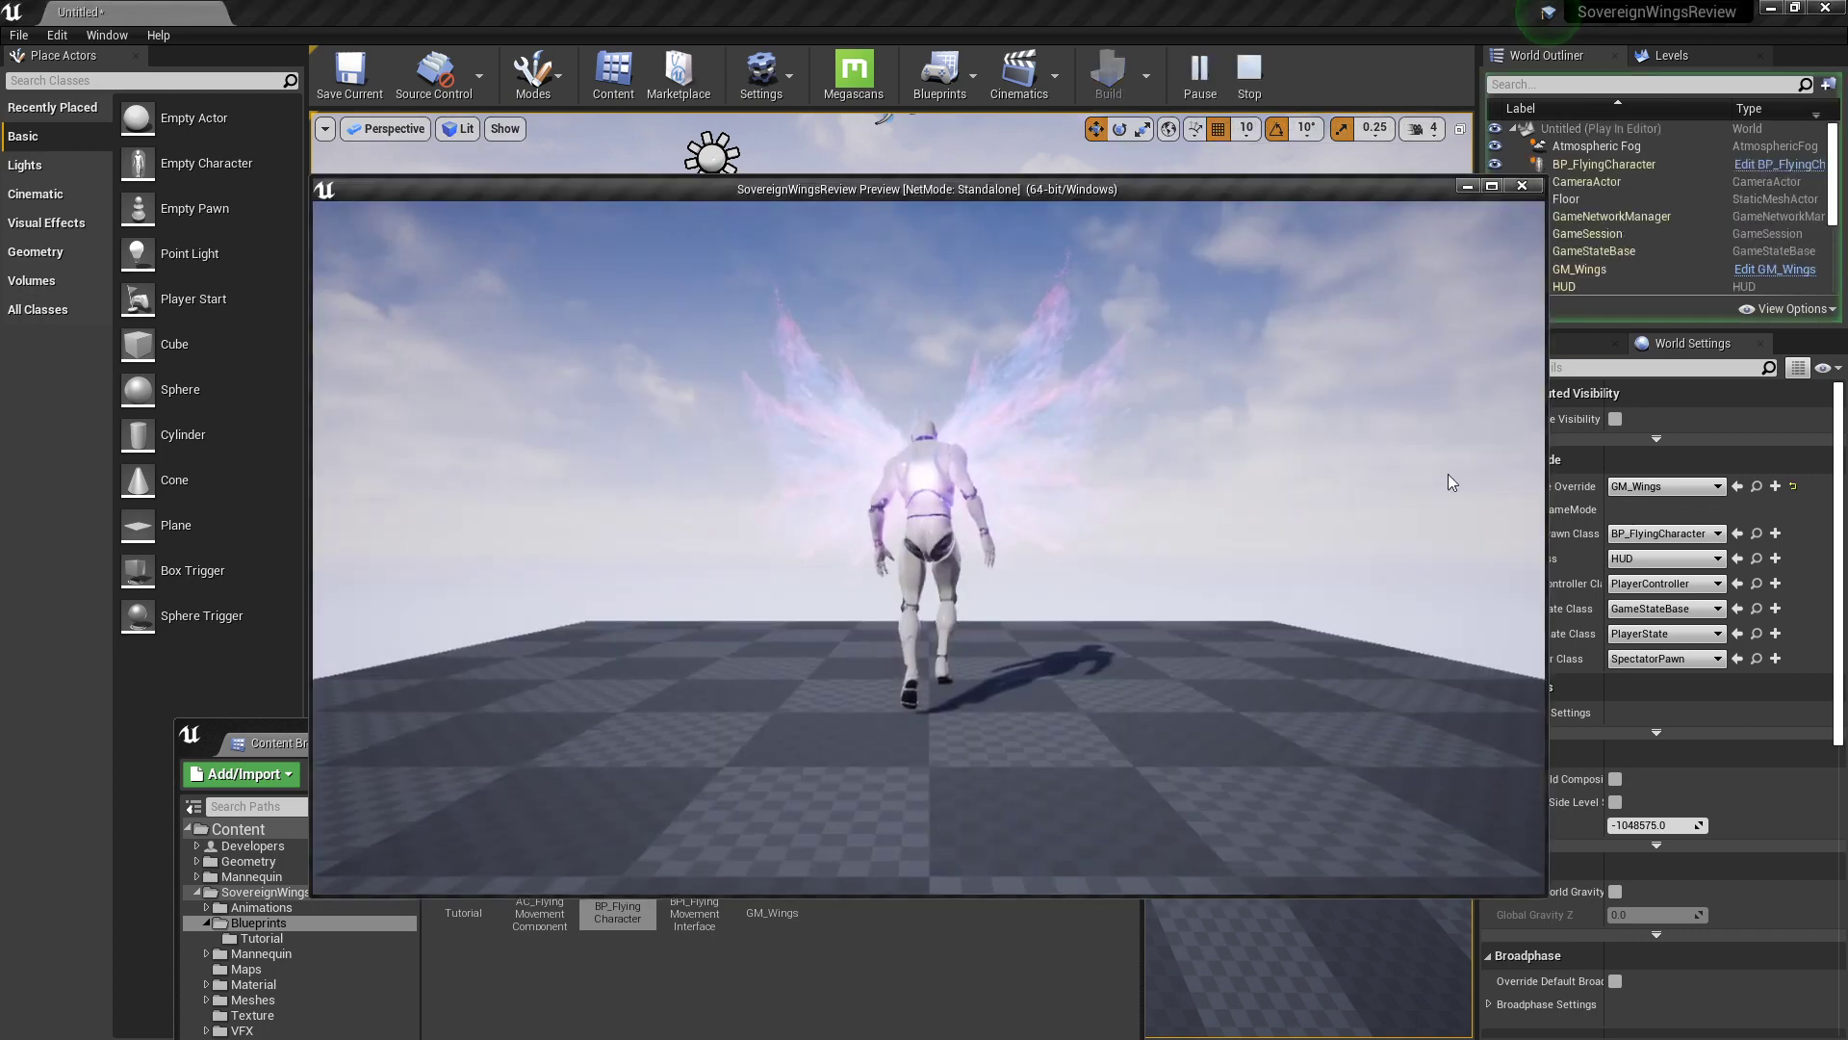
pyautogui.click(1066, 537)
pyautogui.press('w')
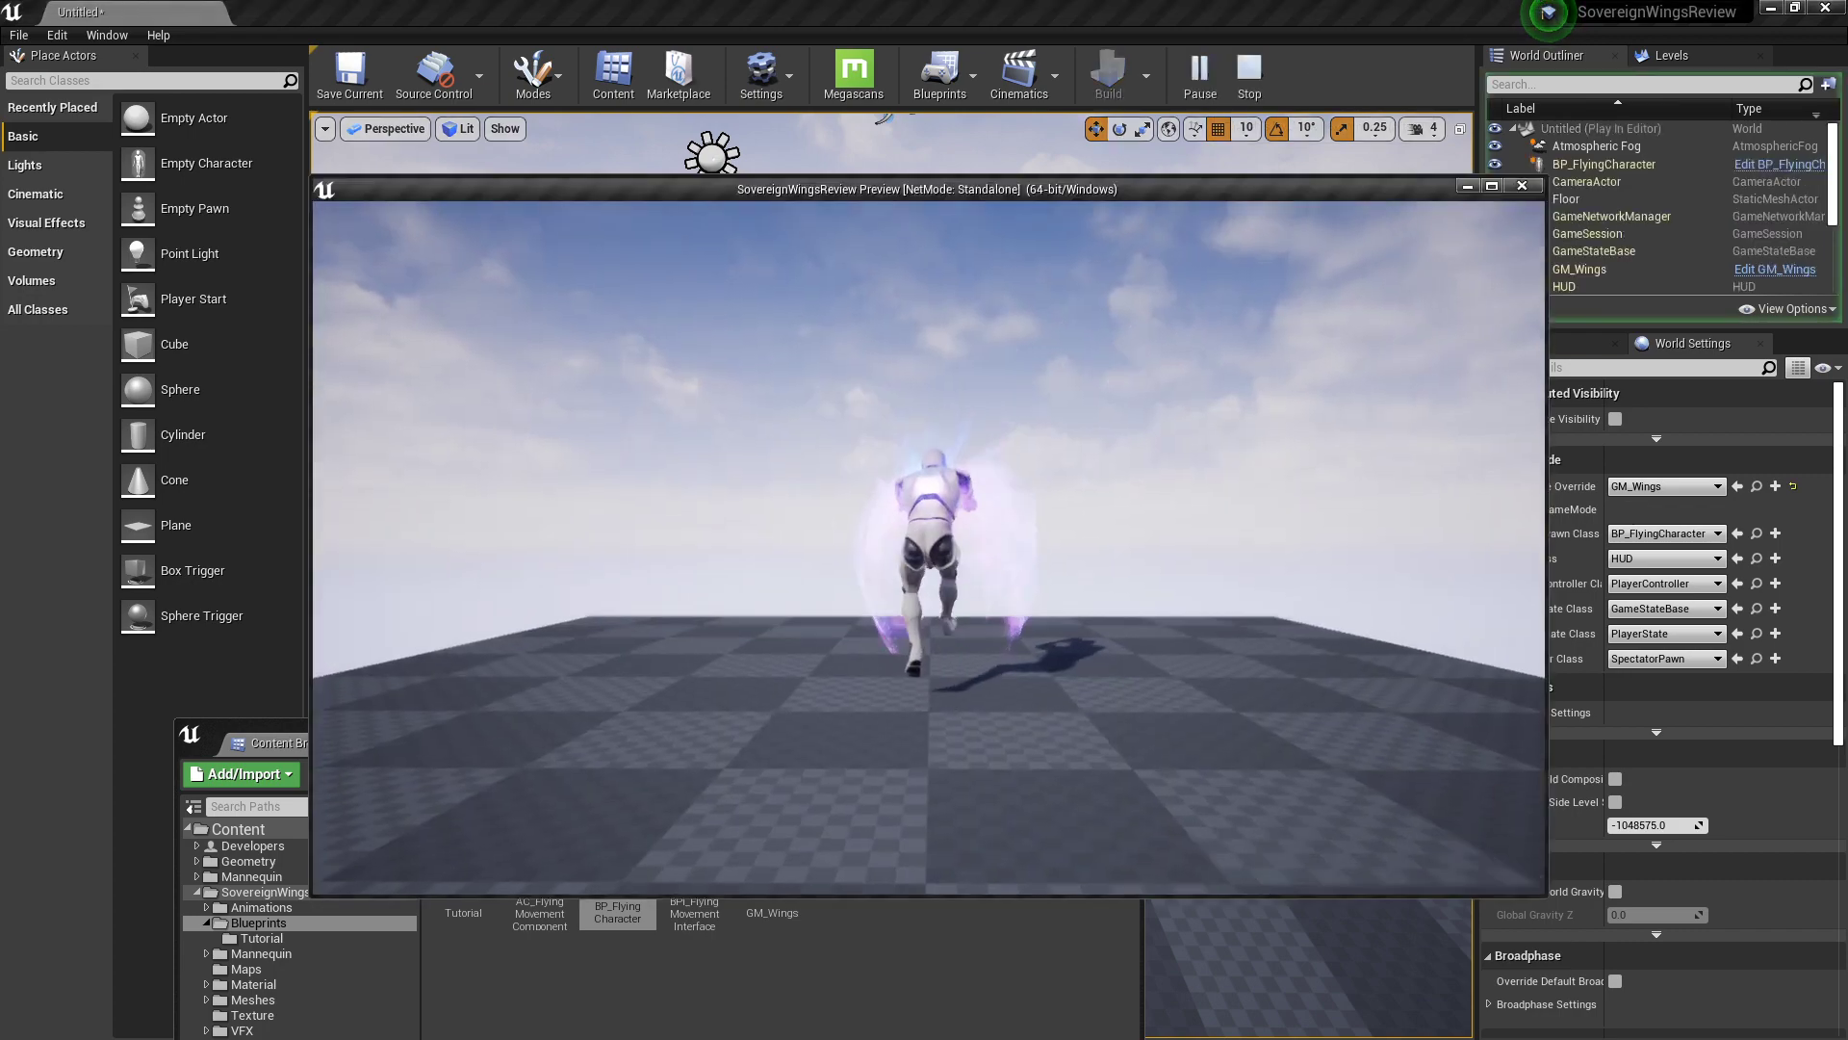
pyautogui.press('d')
pyautogui.press('w')
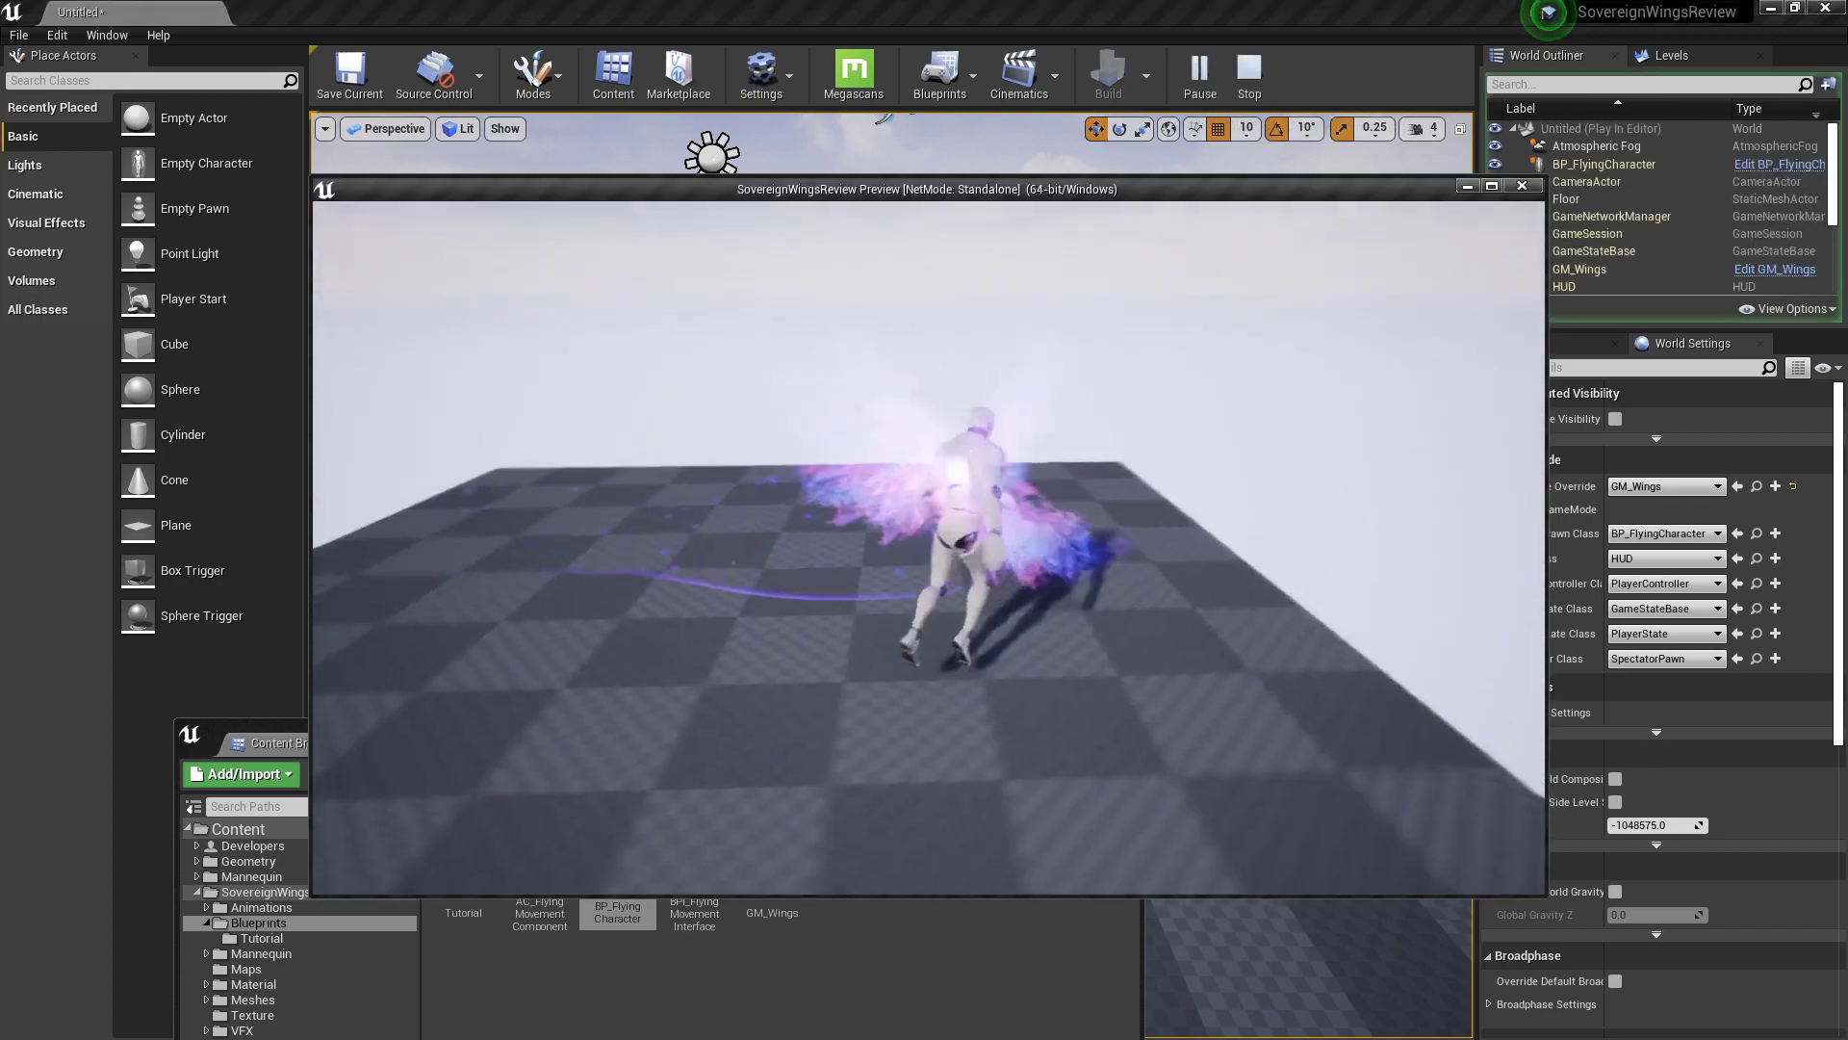
pyautogui.press('space')
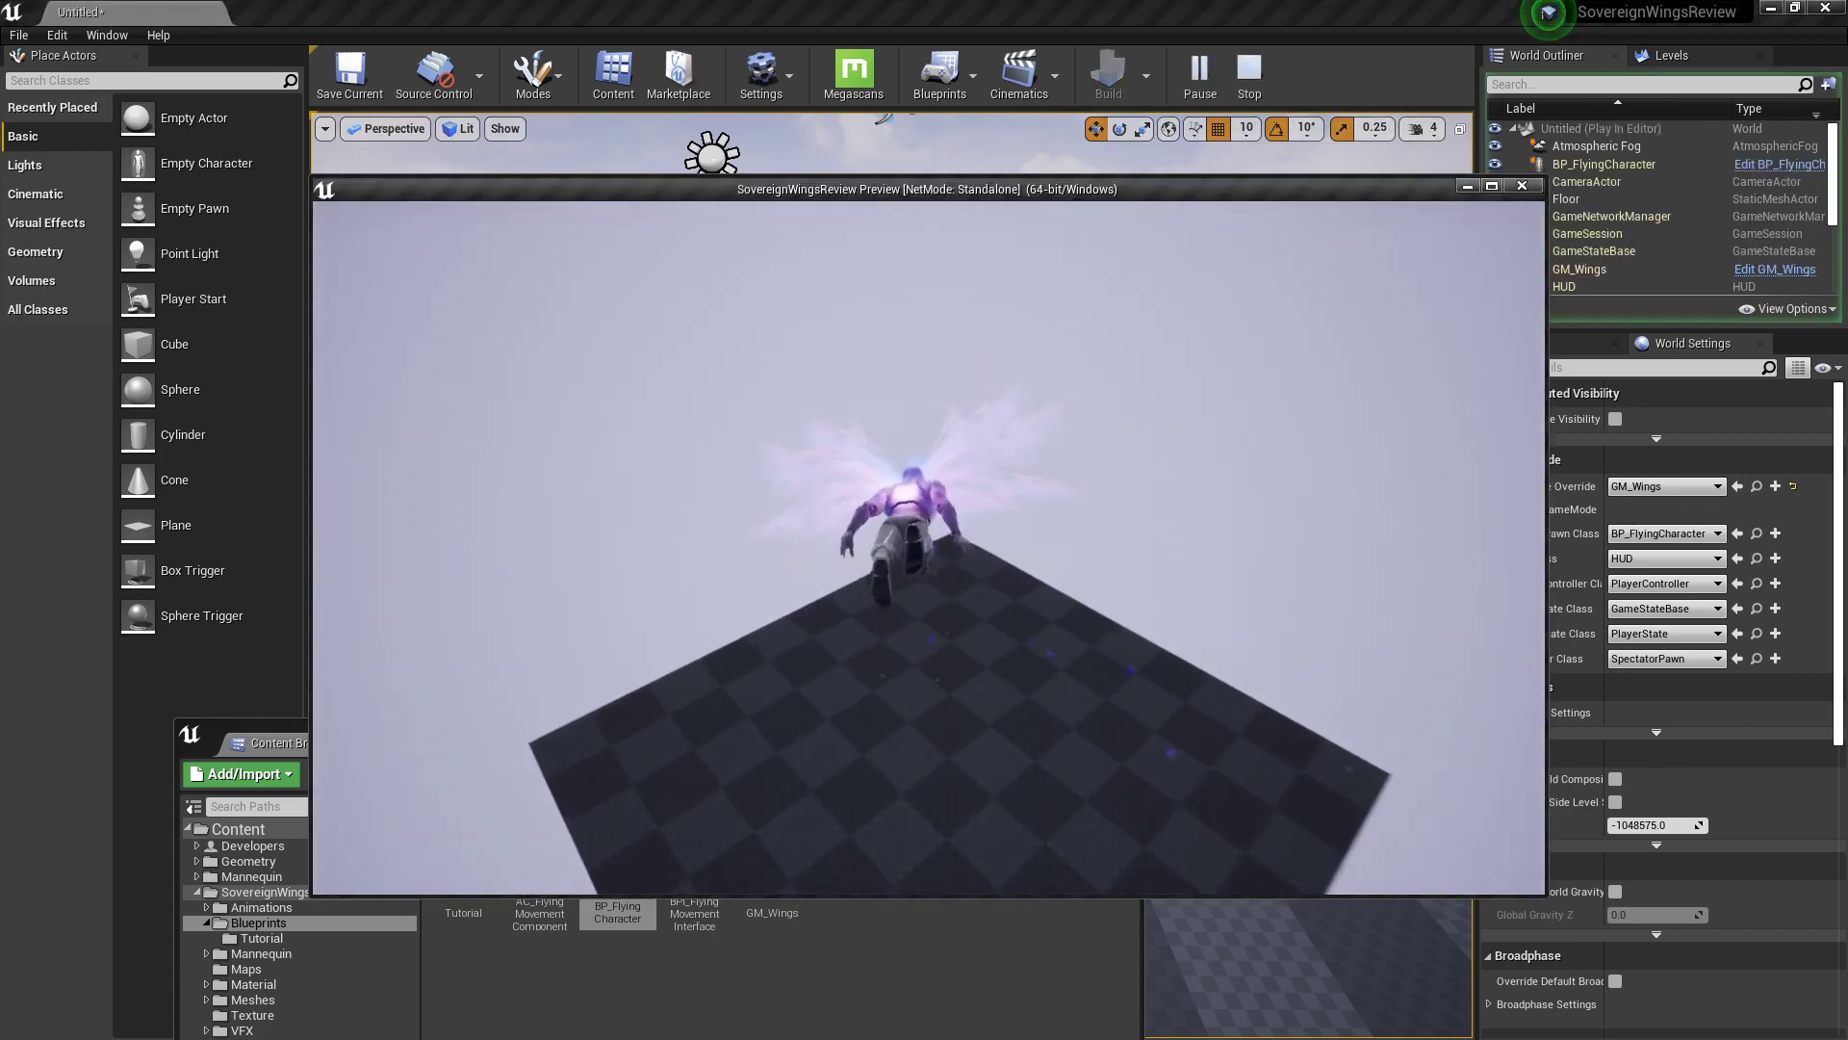
pyautogui.press('Escape')
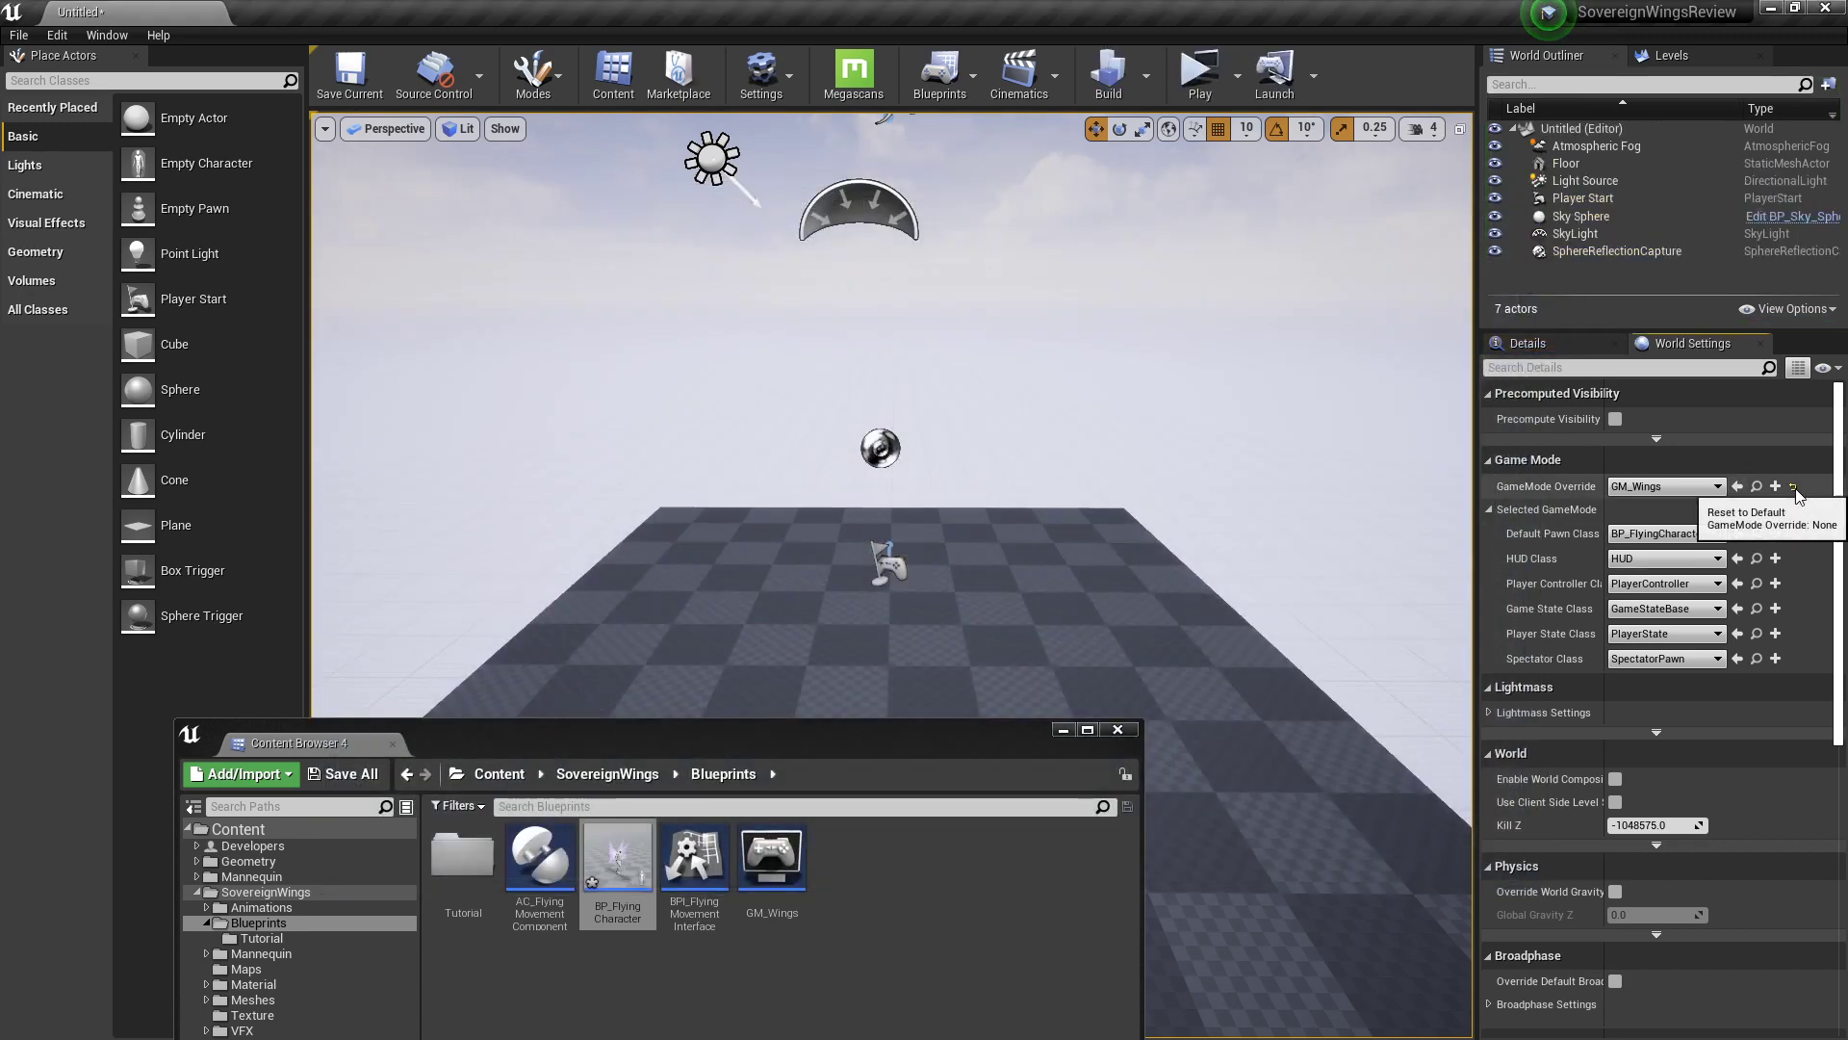
# Step: Reset the level's GameMode Override, place BP_FlyingCharacter on the floor beside the Player Start, and show its details
pyautogui.click(1792, 486)
pyautogui.moveTo(624, 858); pyautogui.dragTo(1022, 536)
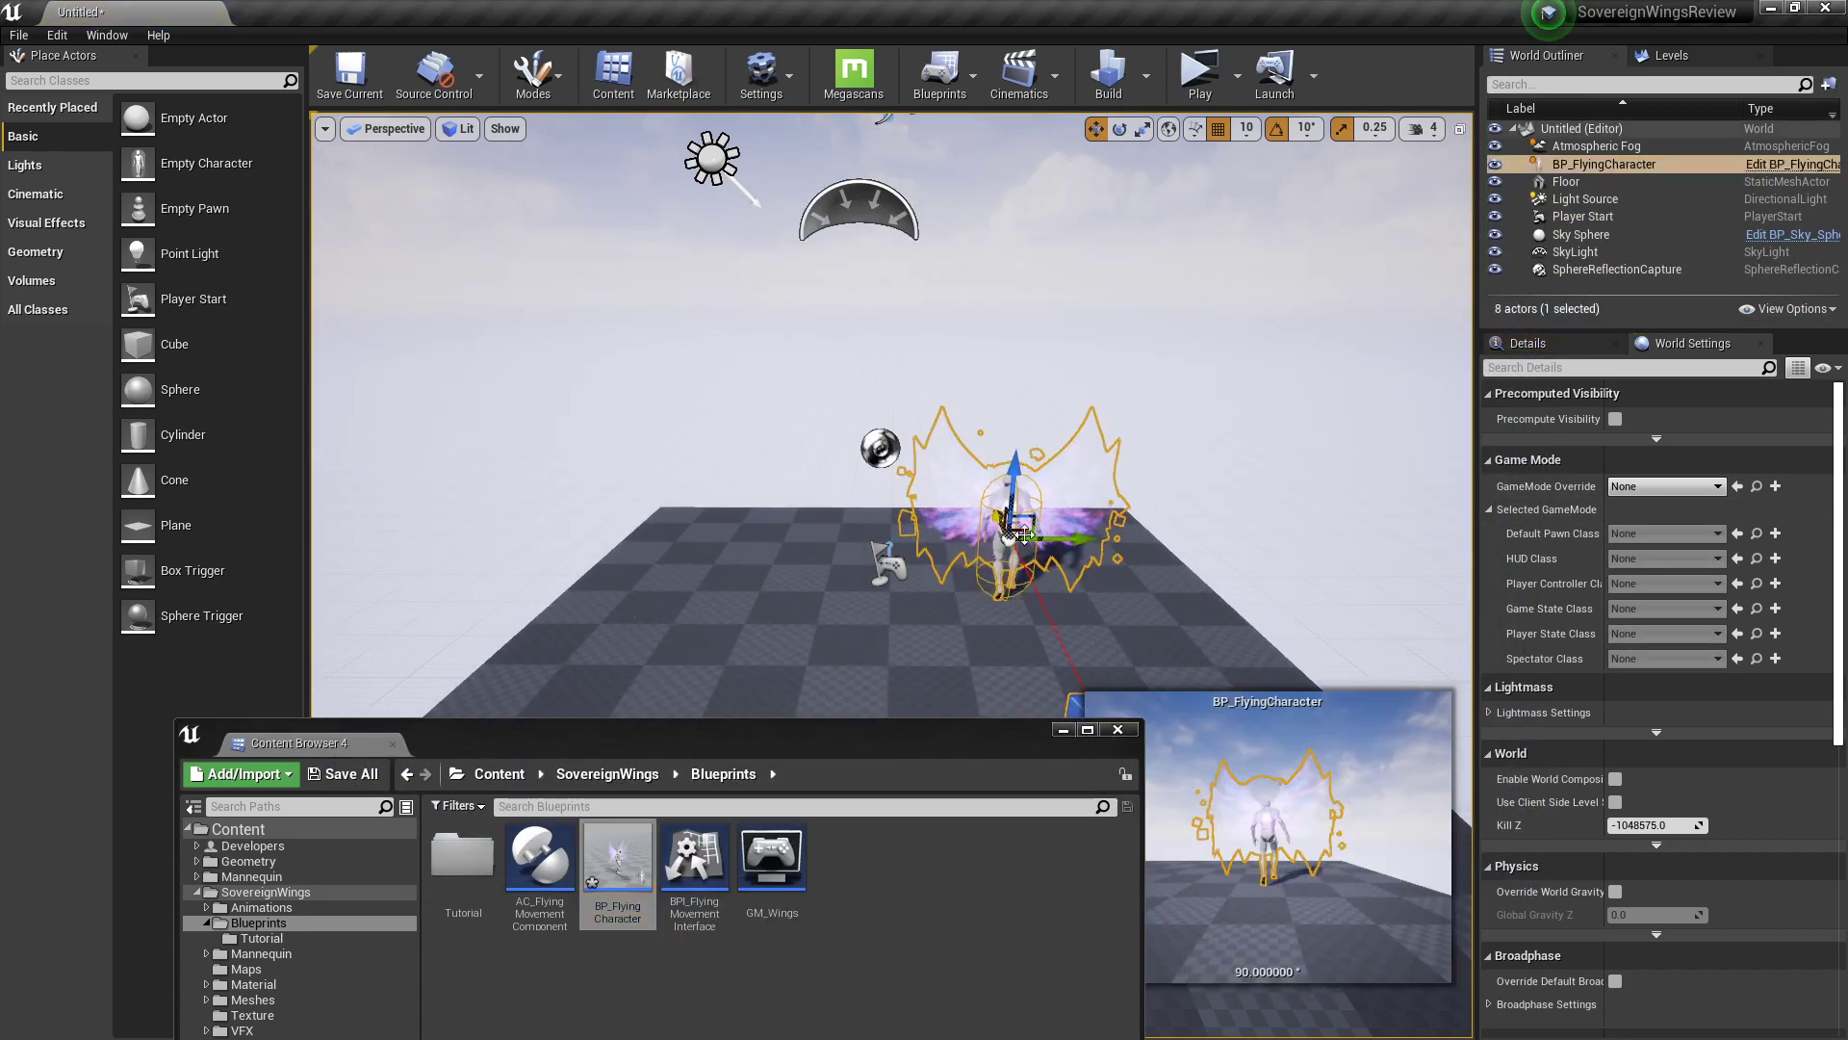
pyautogui.click(1527, 342)
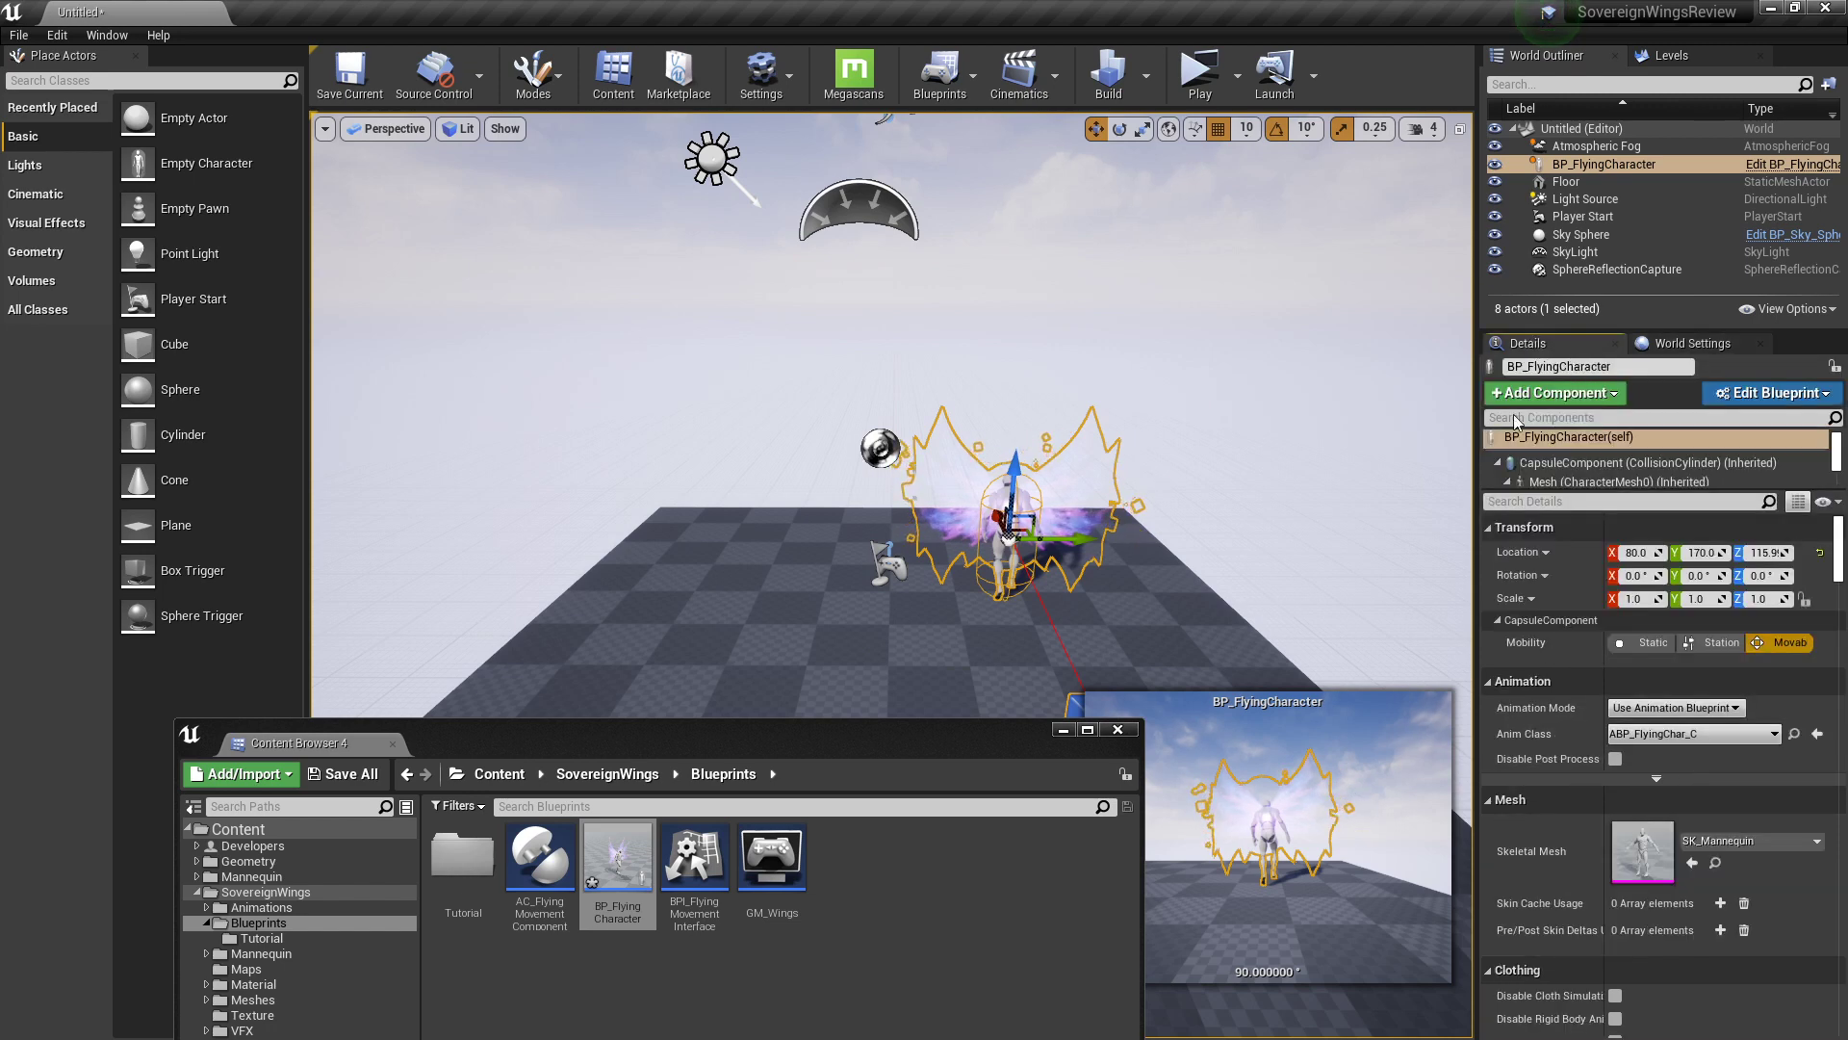
pyautogui.click(1598, 420)
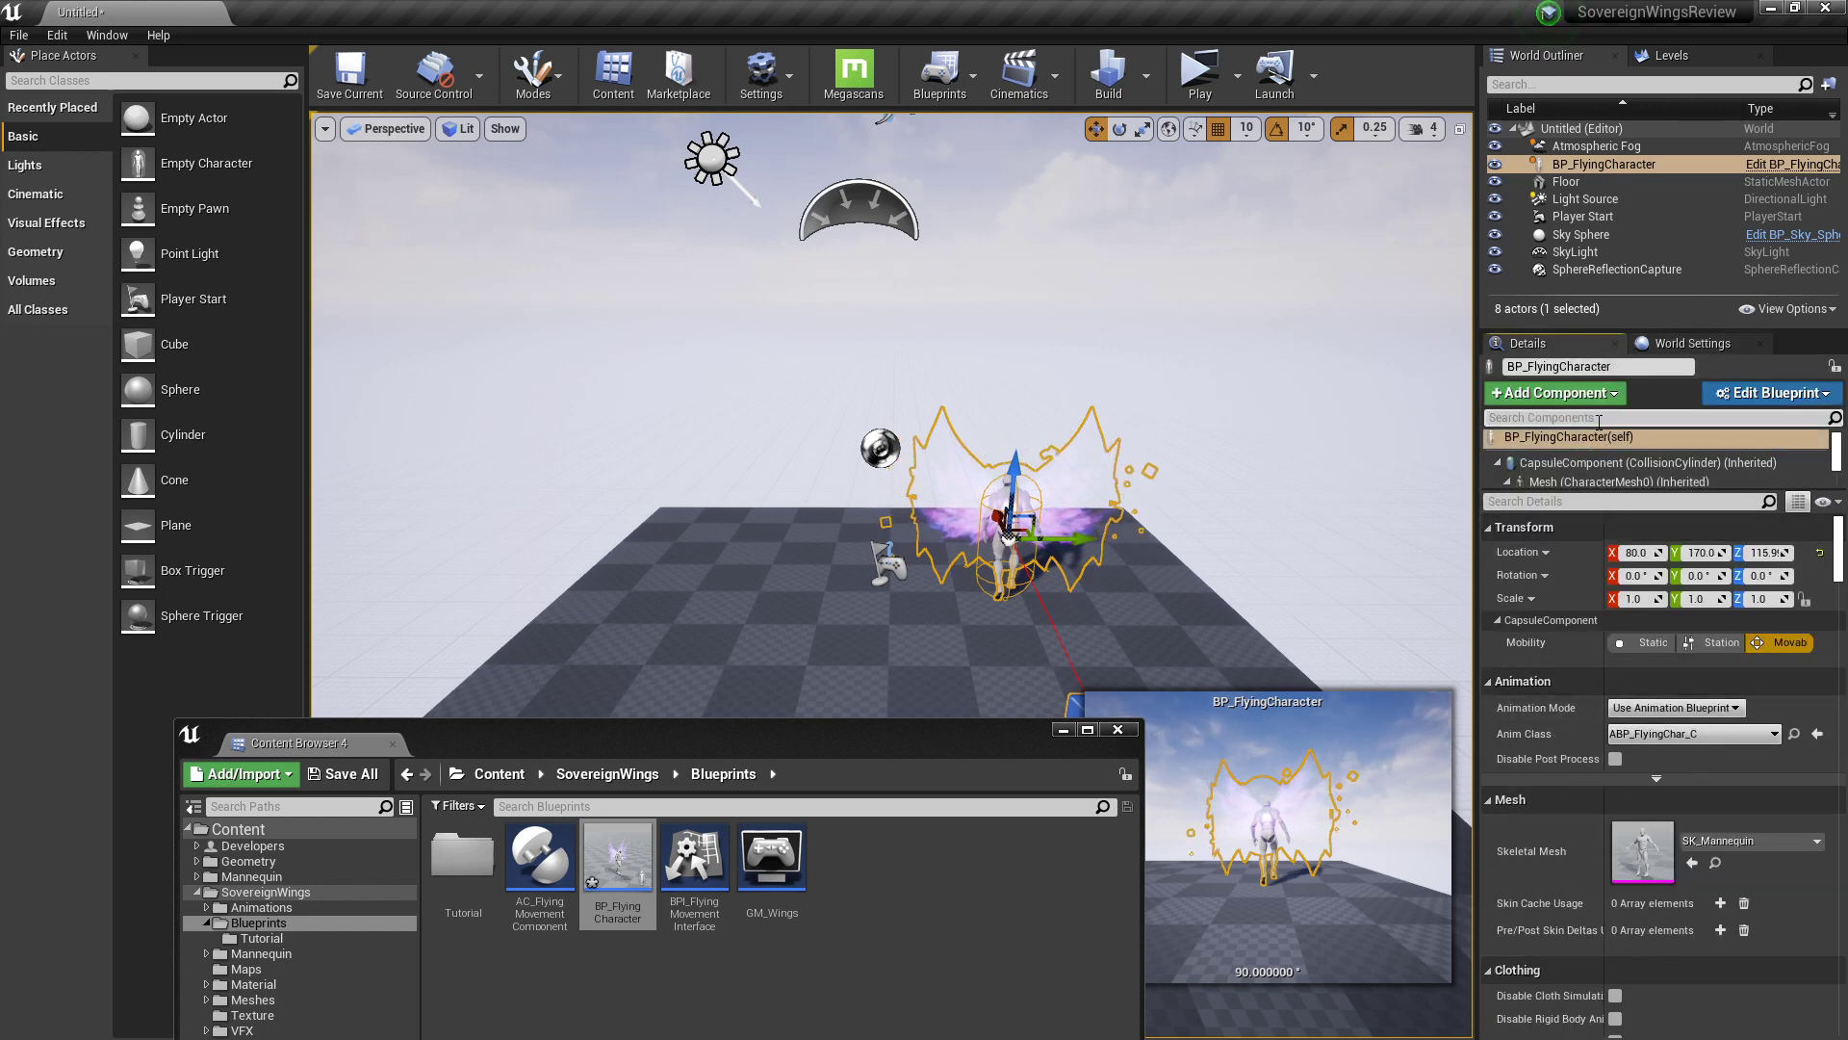
pyautogui.write('po')
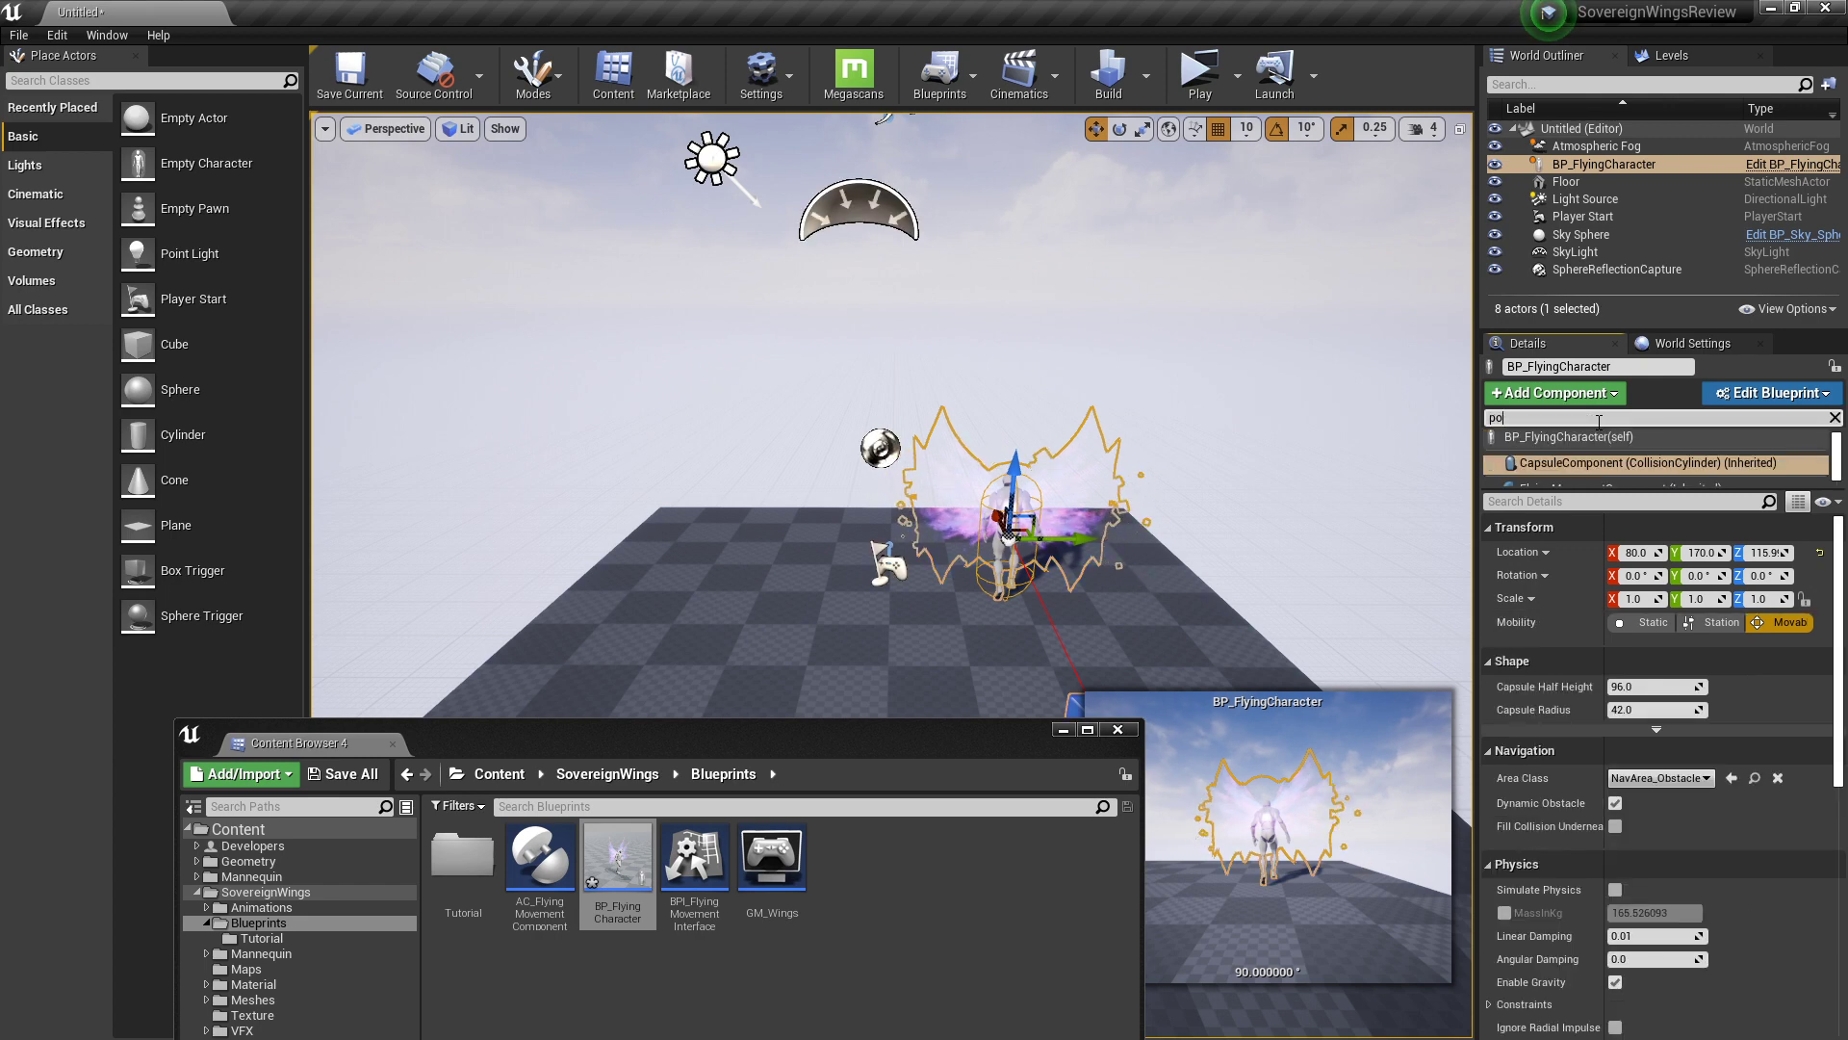
pyautogui.write('ss')
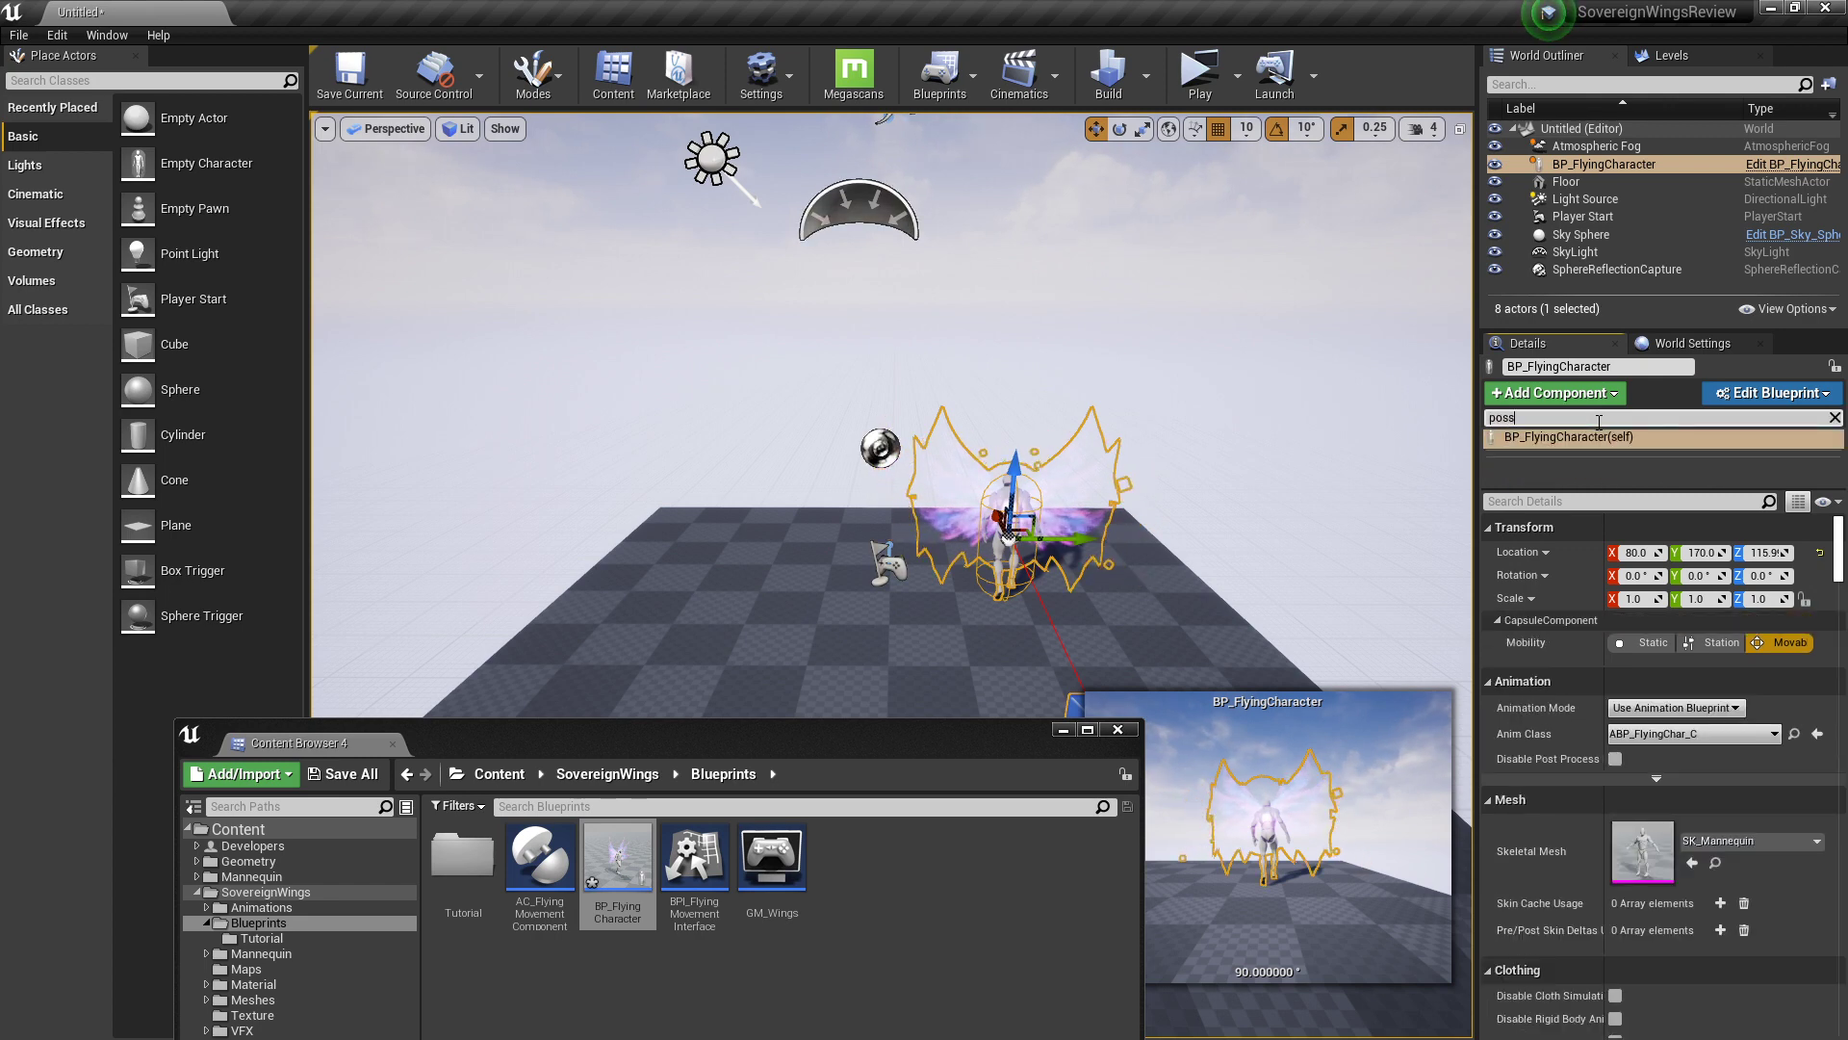
pyautogui.write('es')
pyautogui.scroll(-5, 1596, 828)
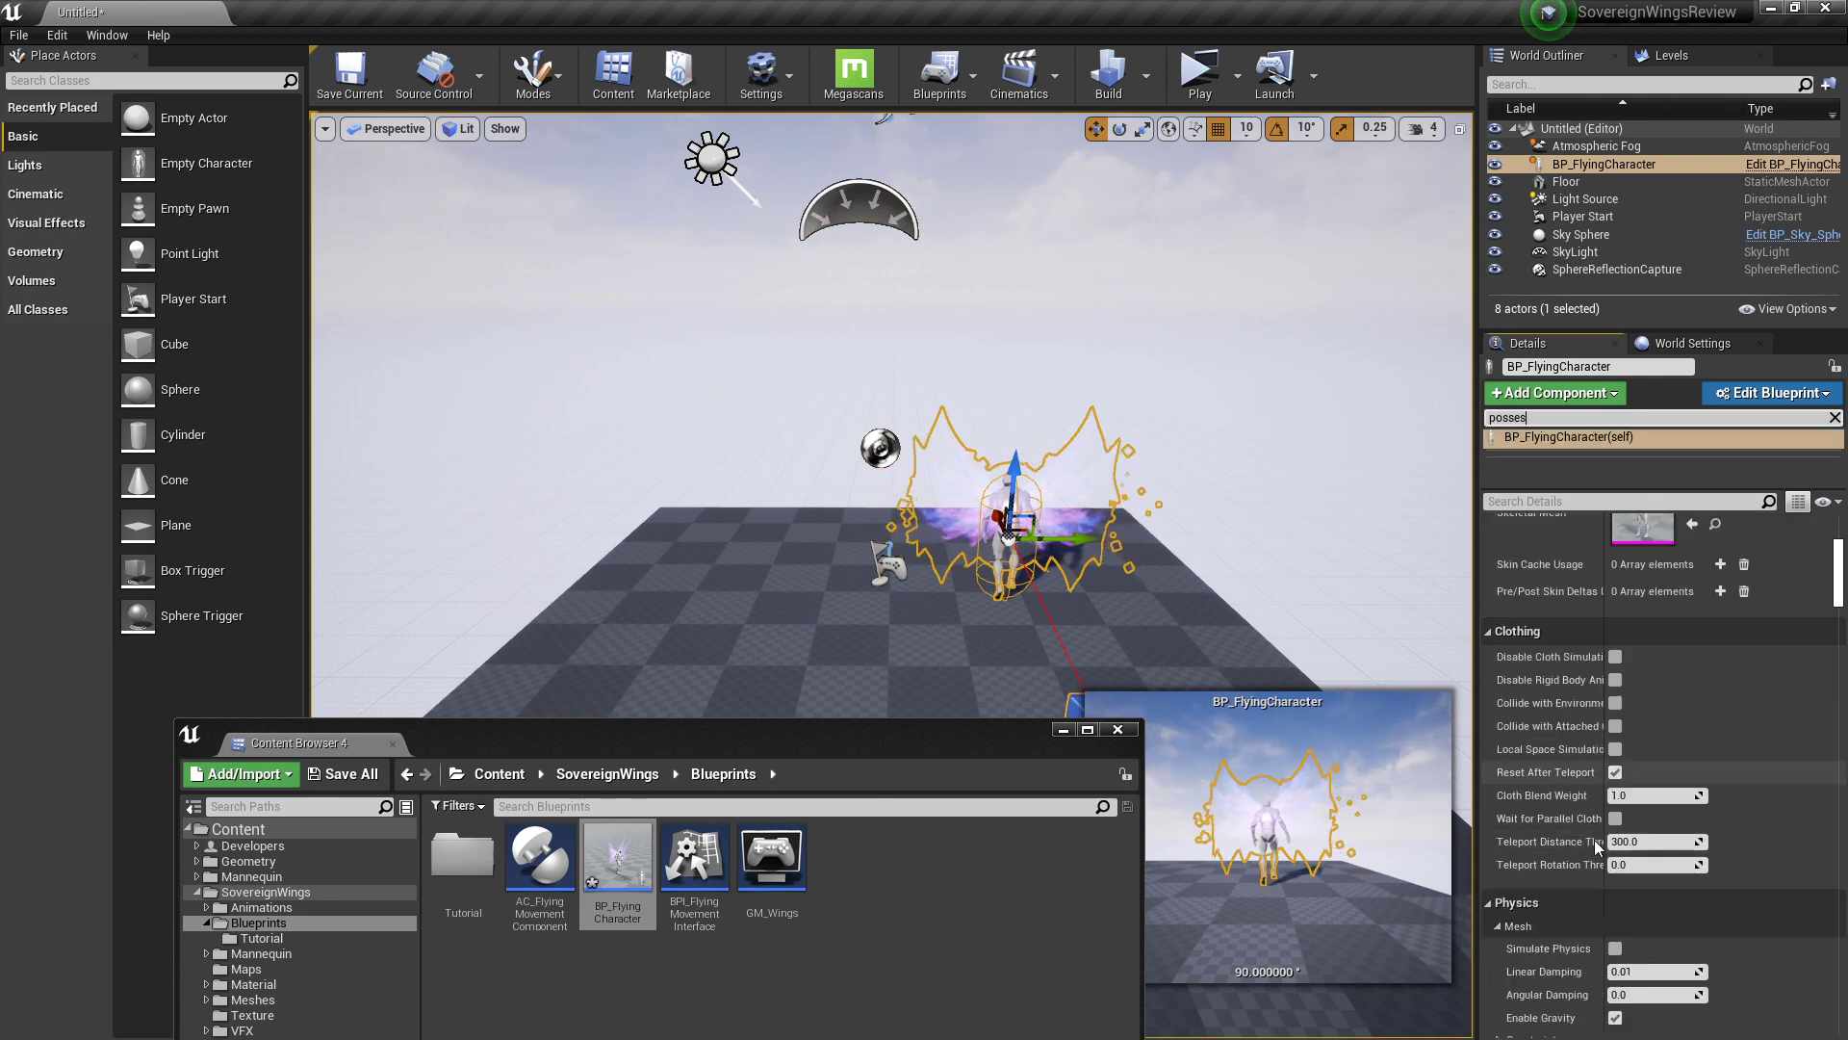
pyautogui.scroll(-10, 1594, 839)
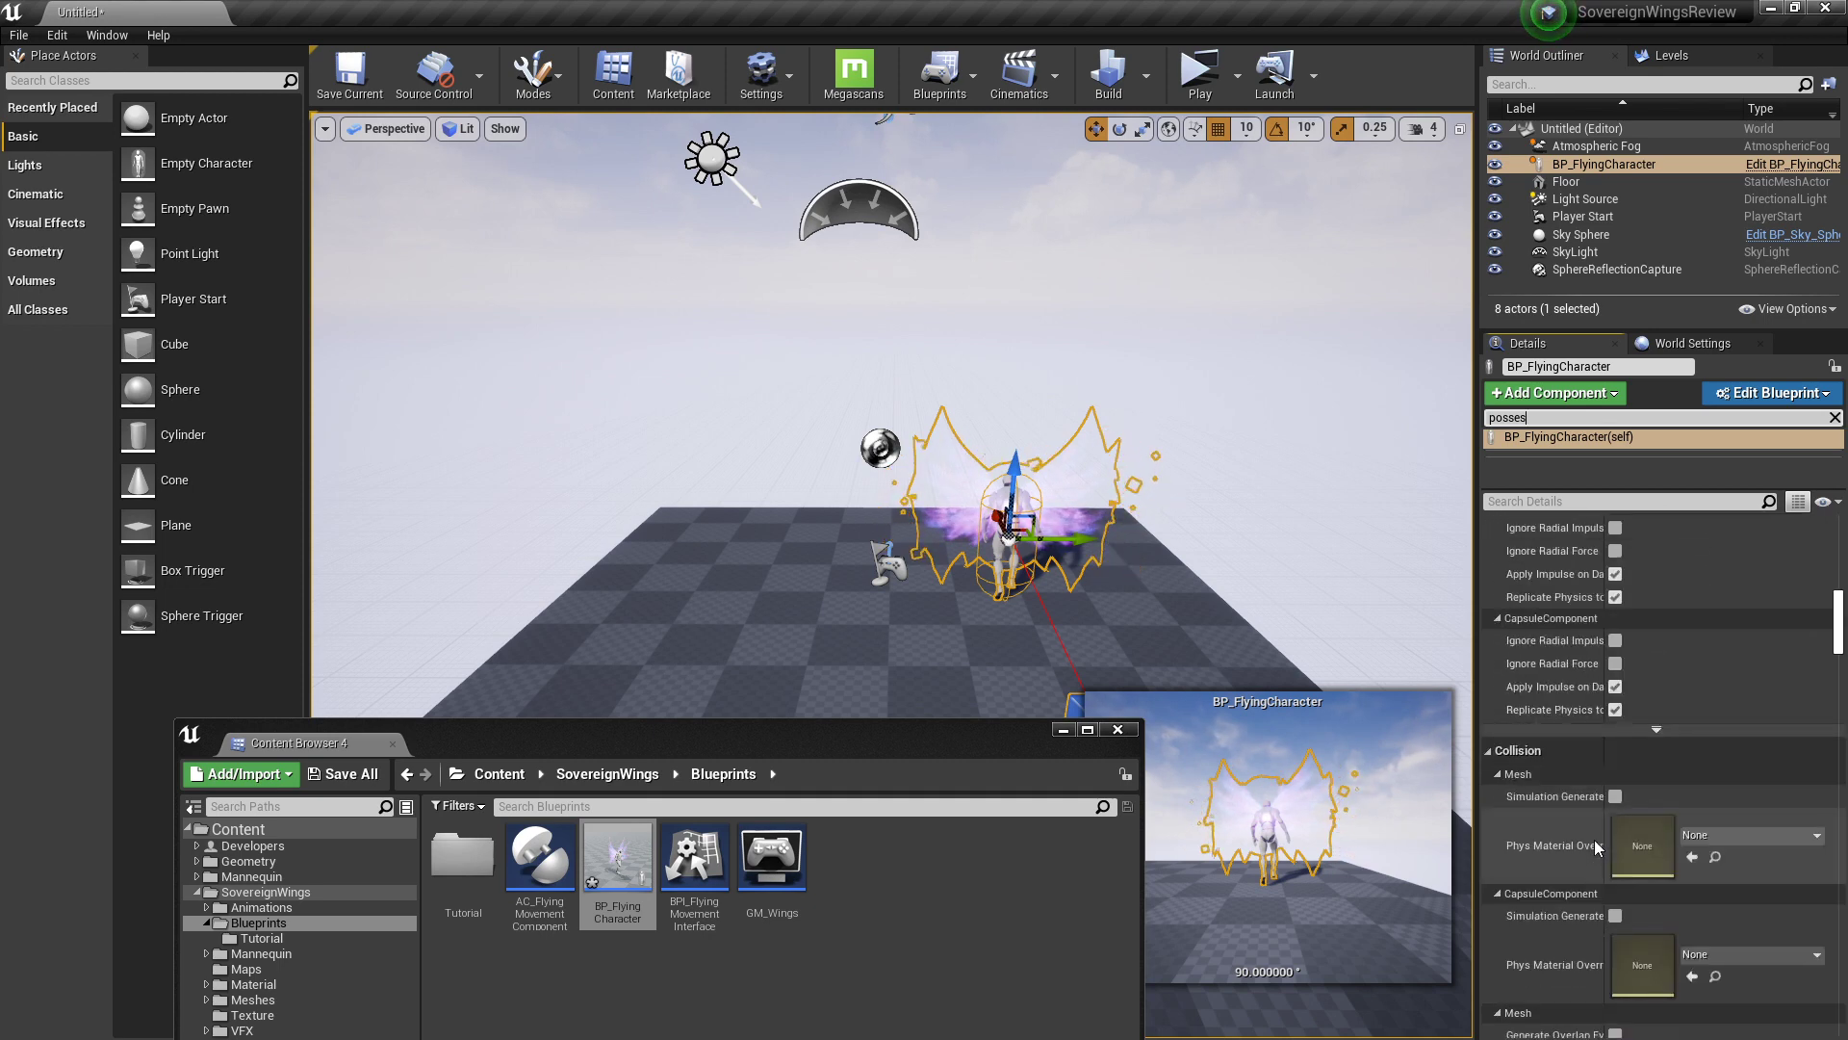
pyautogui.scroll(-8, 1596, 839)
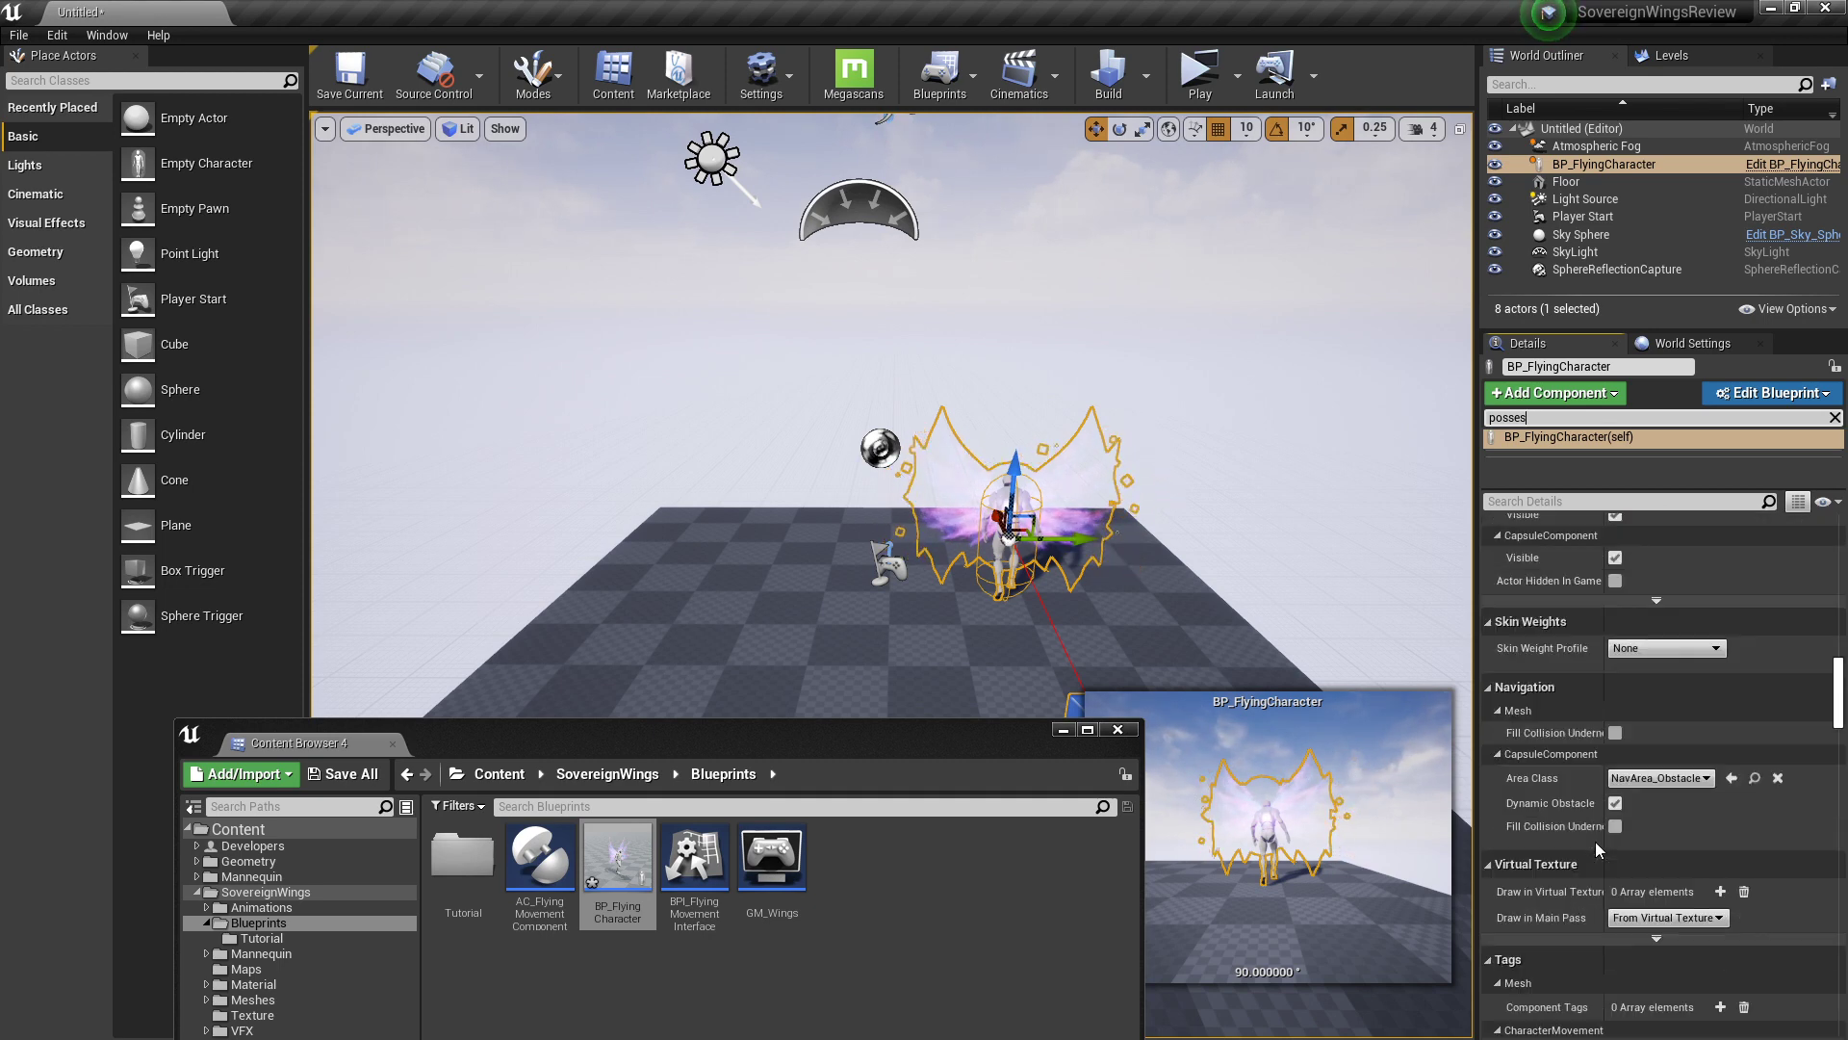
pyautogui.scroll(3, 1579, 763)
pyautogui.click(1835, 416)
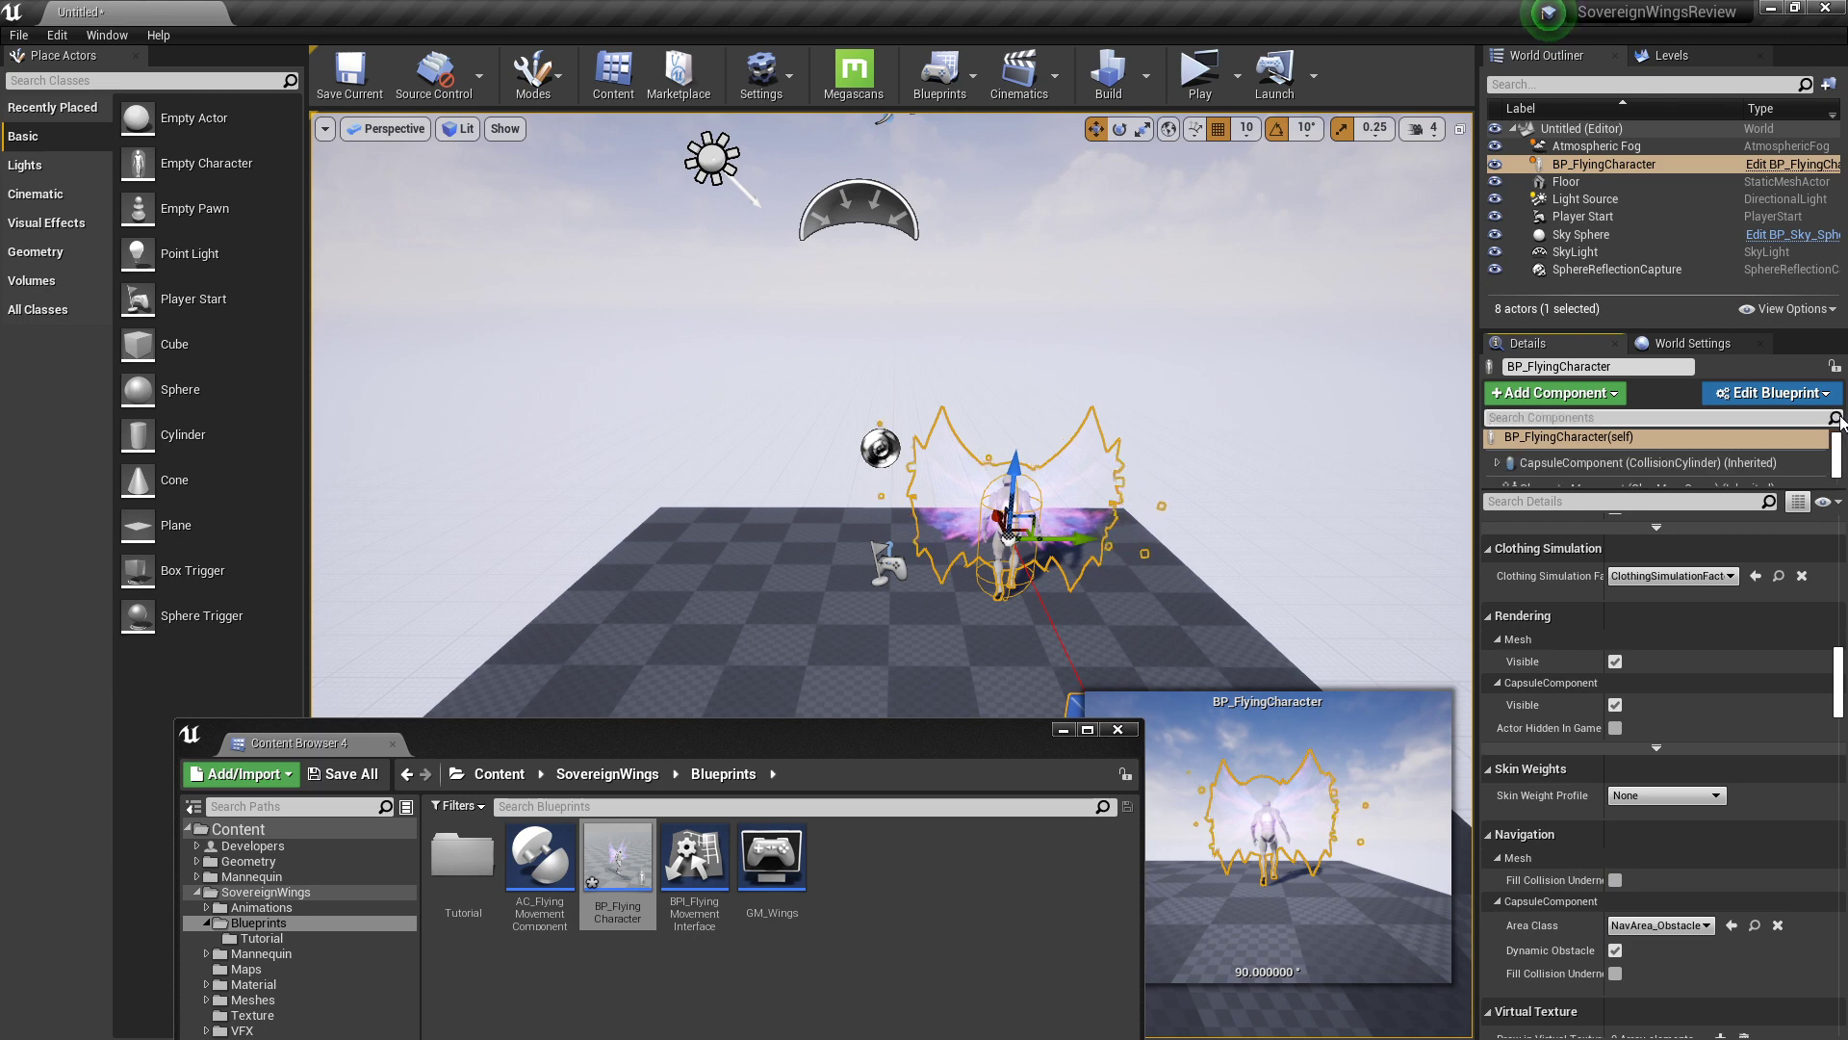
# Step: Filter the placed character's details by "poss" and set Auto Possess Player to Player 0
pyautogui.write('poss')
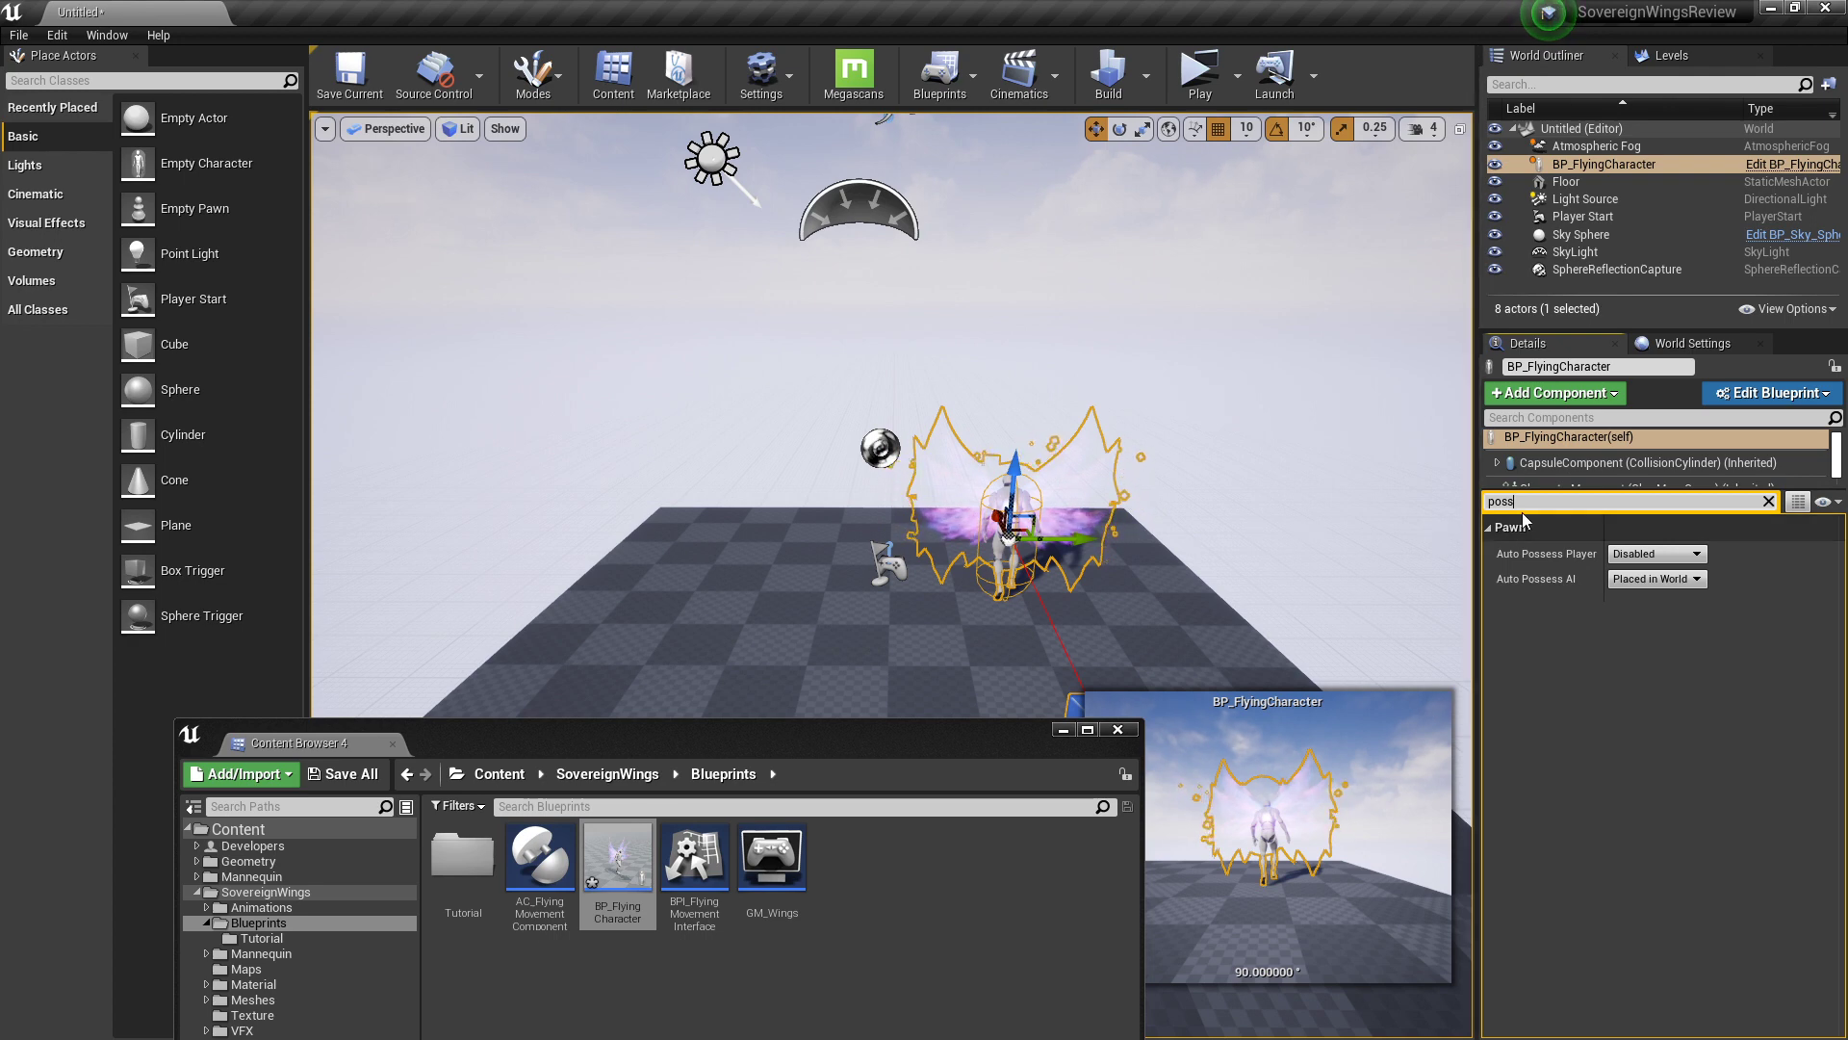
pyautogui.click(1653, 554)
pyautogui.click(1643, 583)
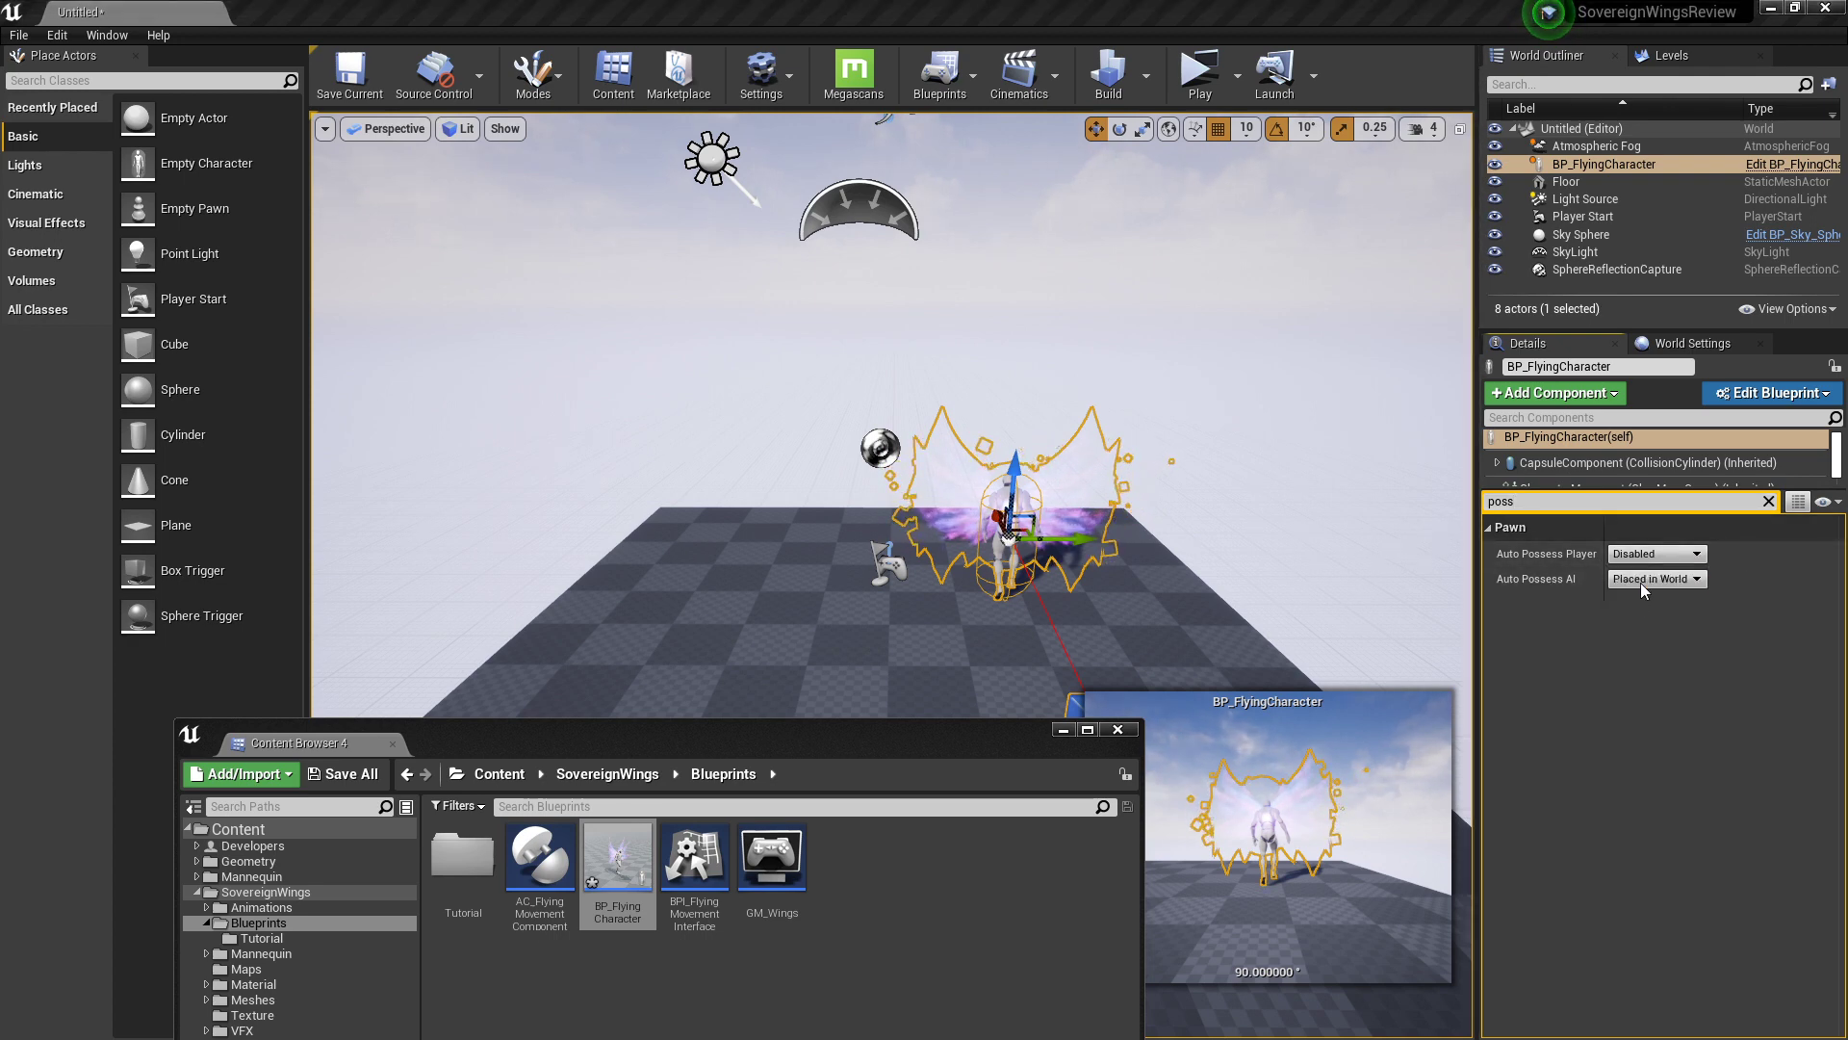
pyautogui.keyDown('alt'); pyautogui.moveTo(833, 359); pyautogui.dragTo(1017, 358); pyautogui.keyUp('alt')
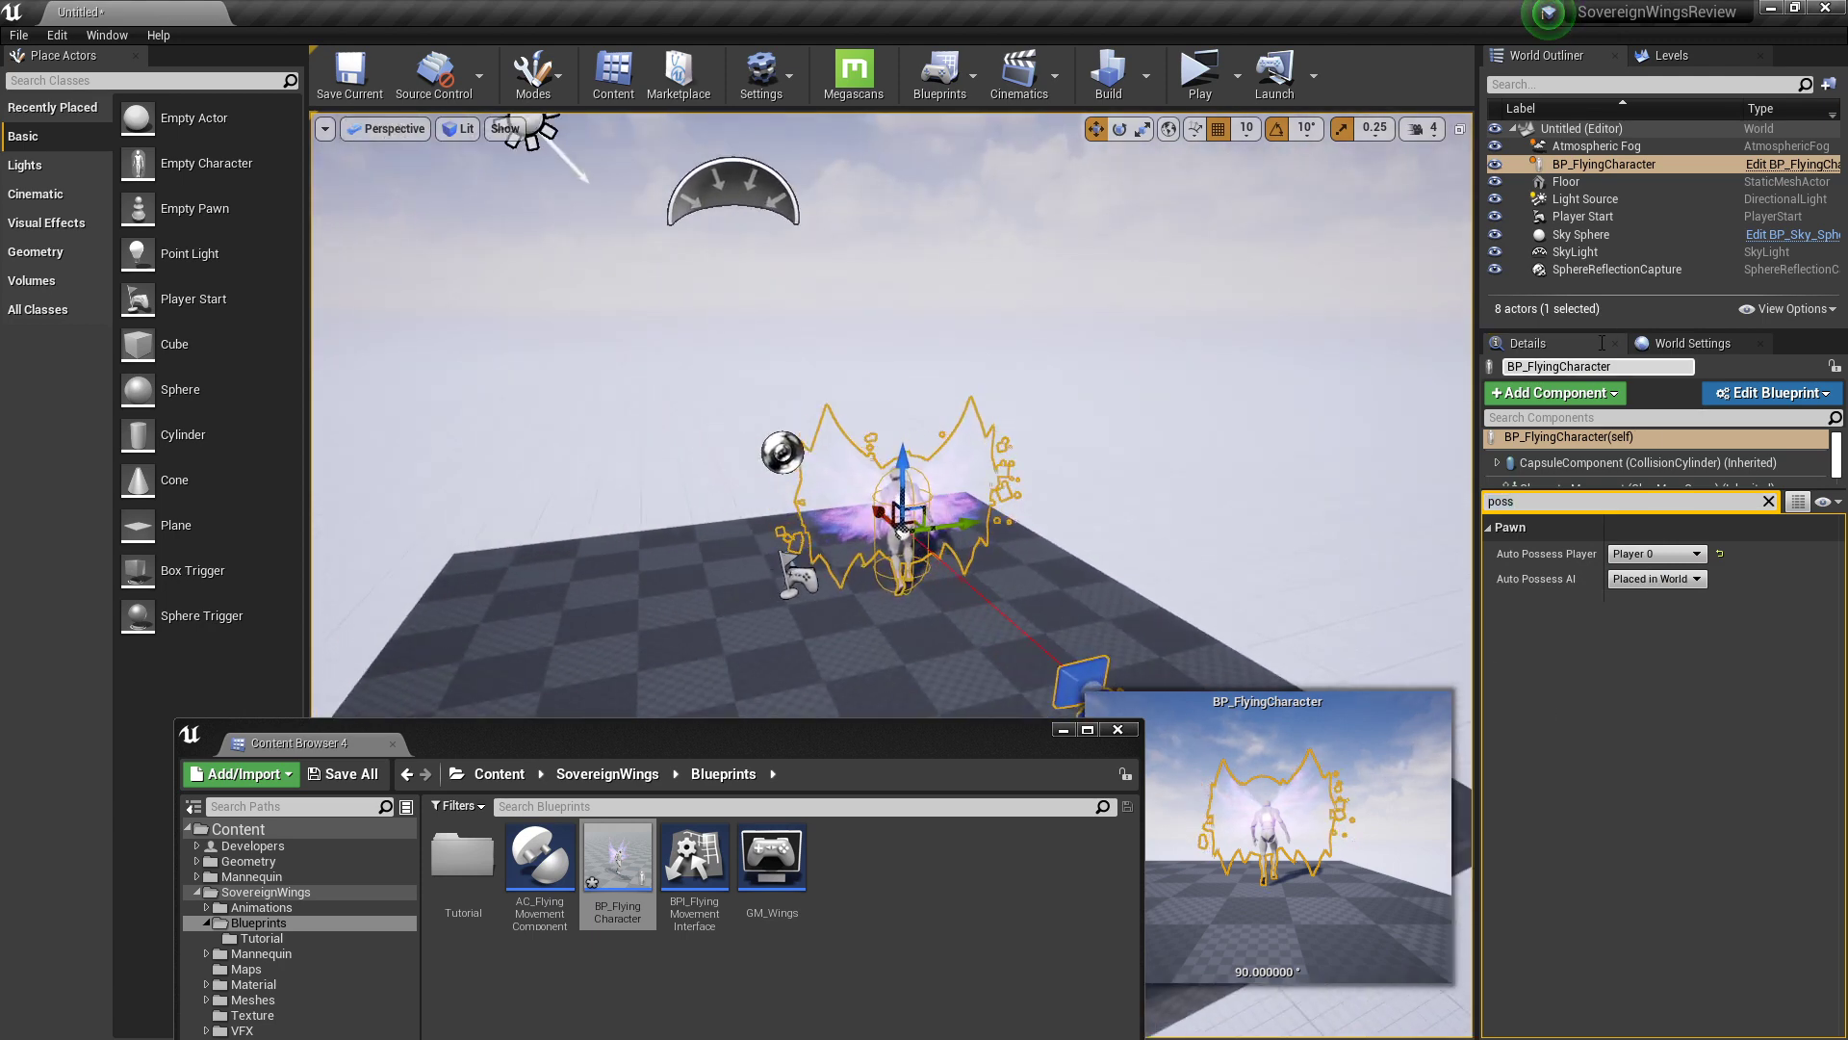
# Step: Collapse the Selected GameMode classes in World Settings and play the level to test walking and flying with the placed character
pyautogui.click(1661, 344)
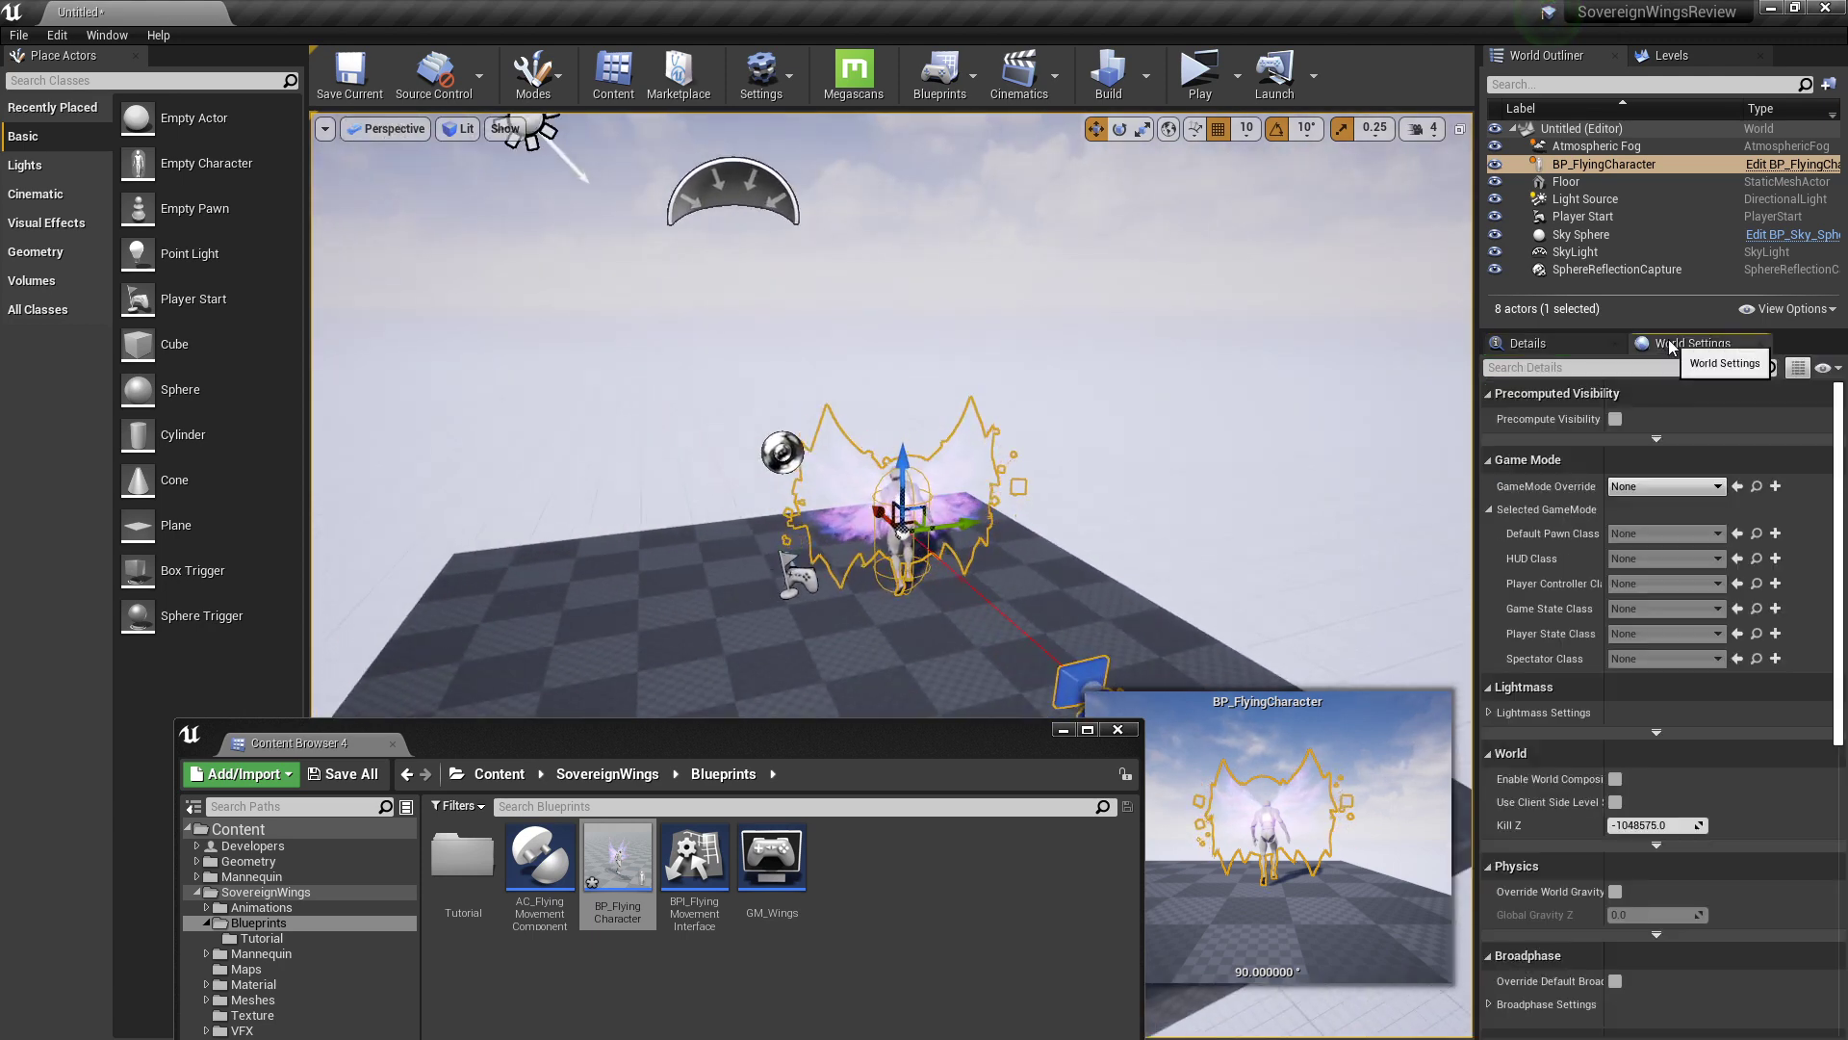
pyautogui.click(1490, 509)
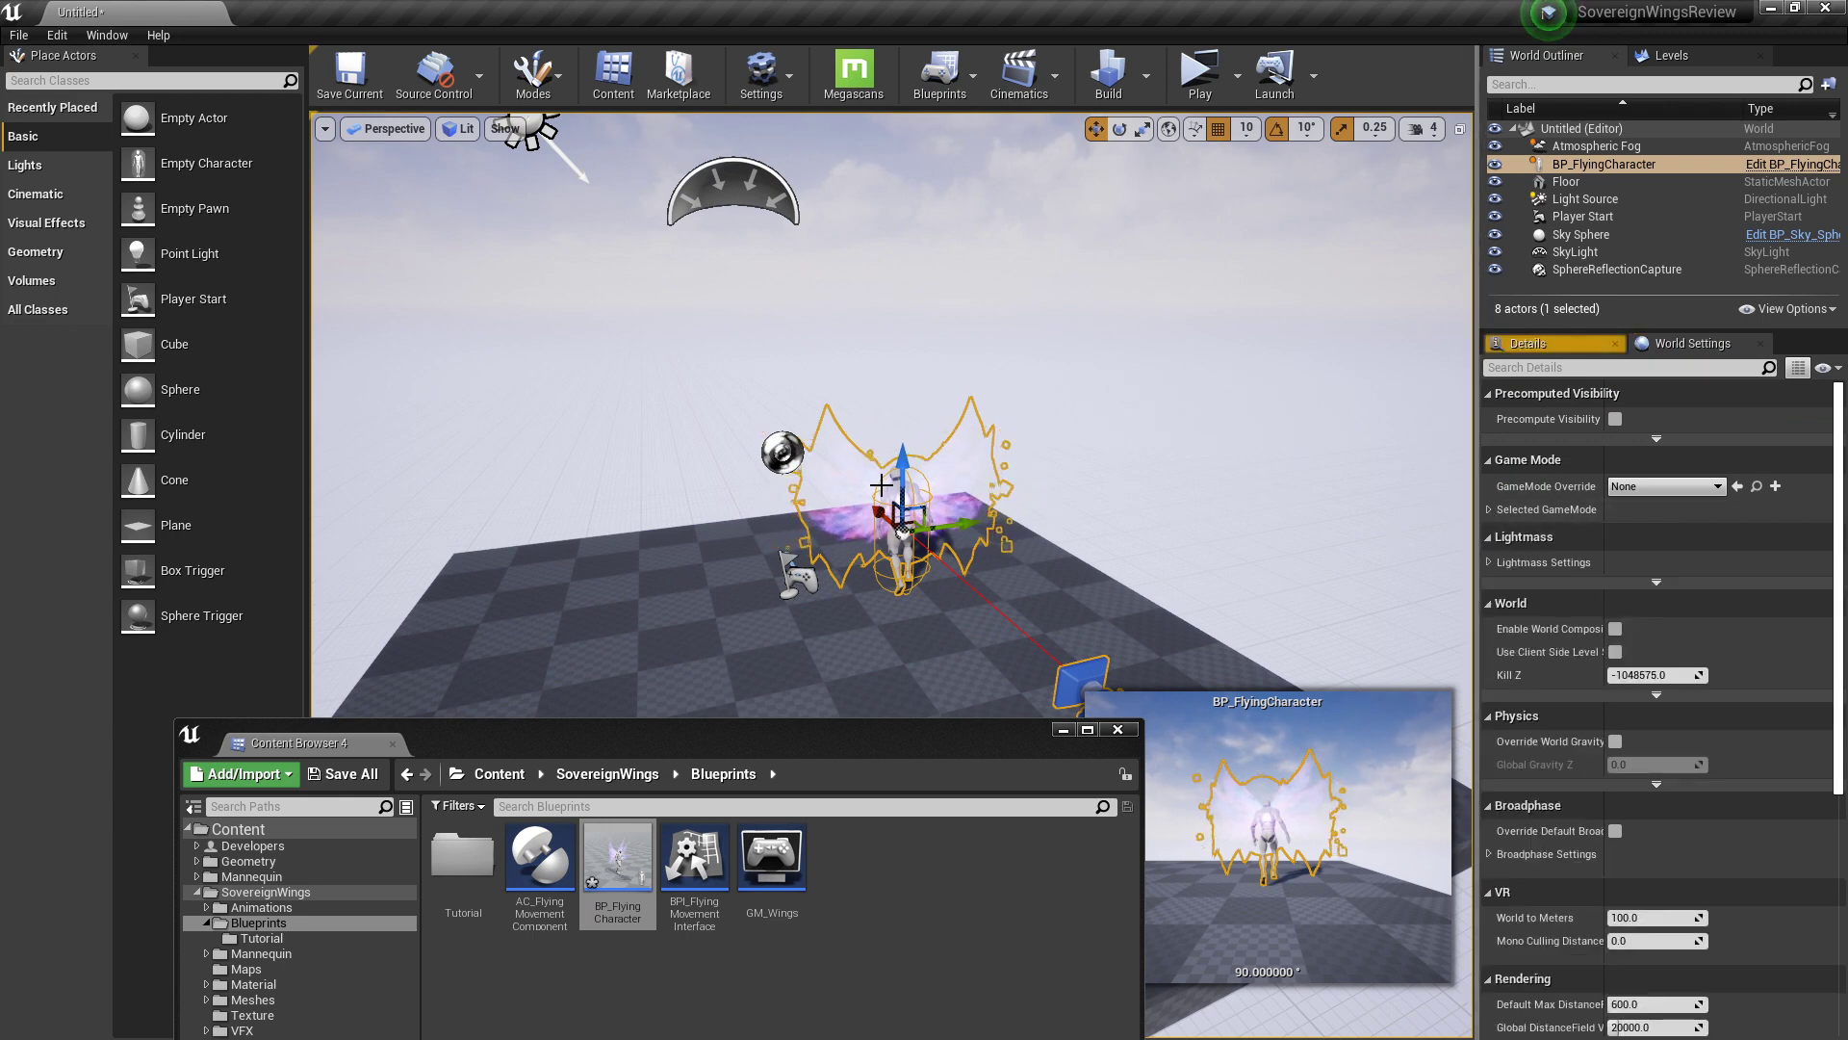
pyautogui.click(1201, 75)
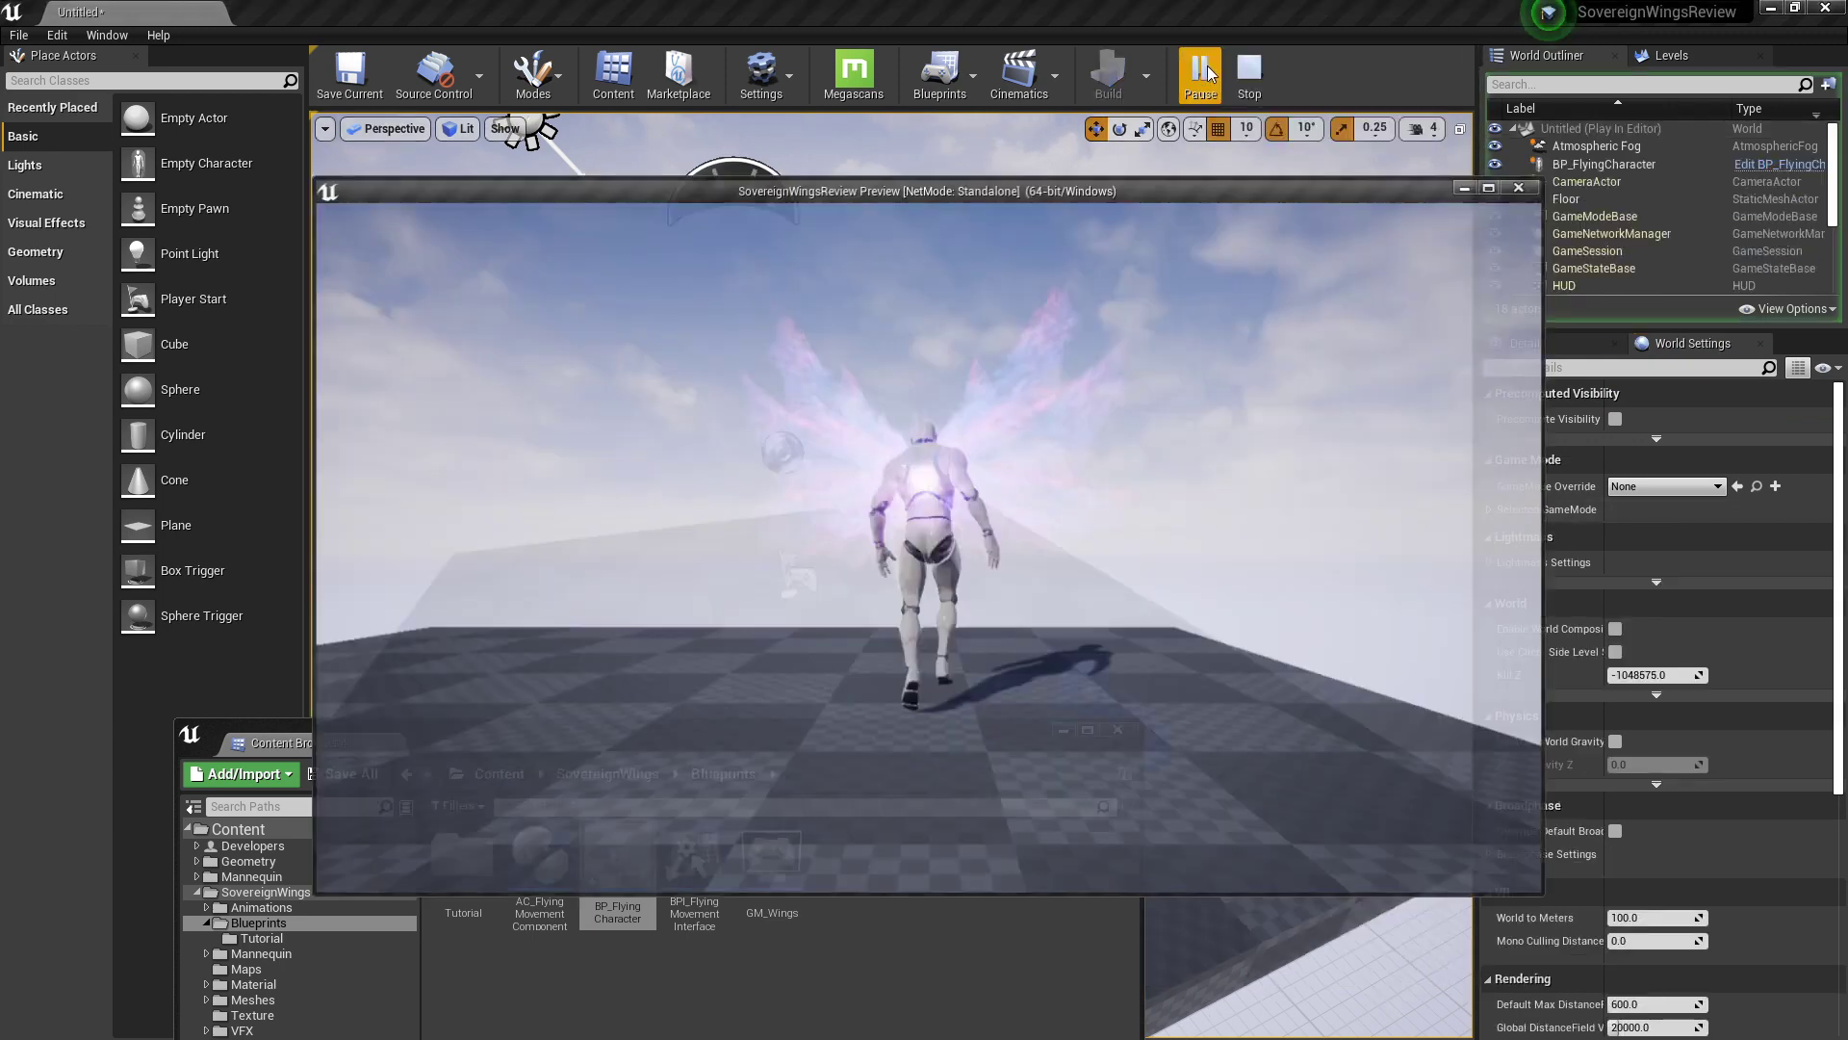
pyautogui.press('space')
pyautogui.press('space')
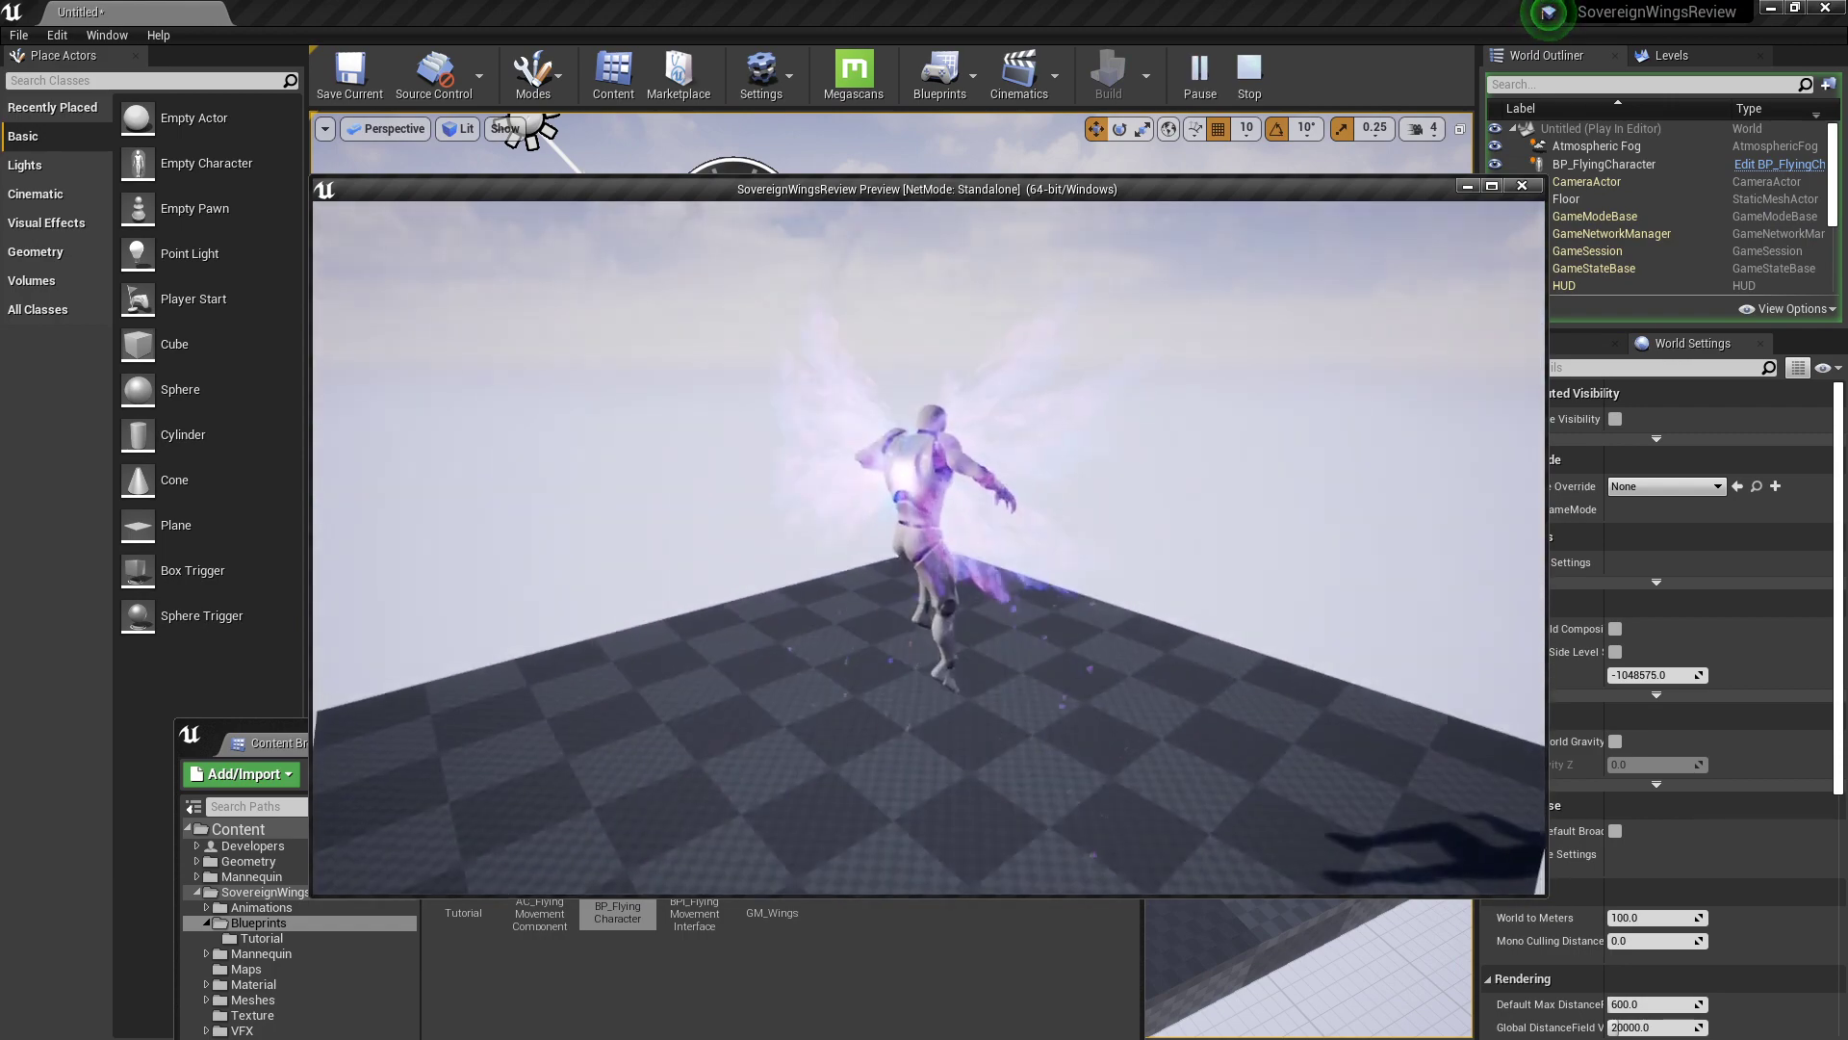
pyautogui.press('Escape')
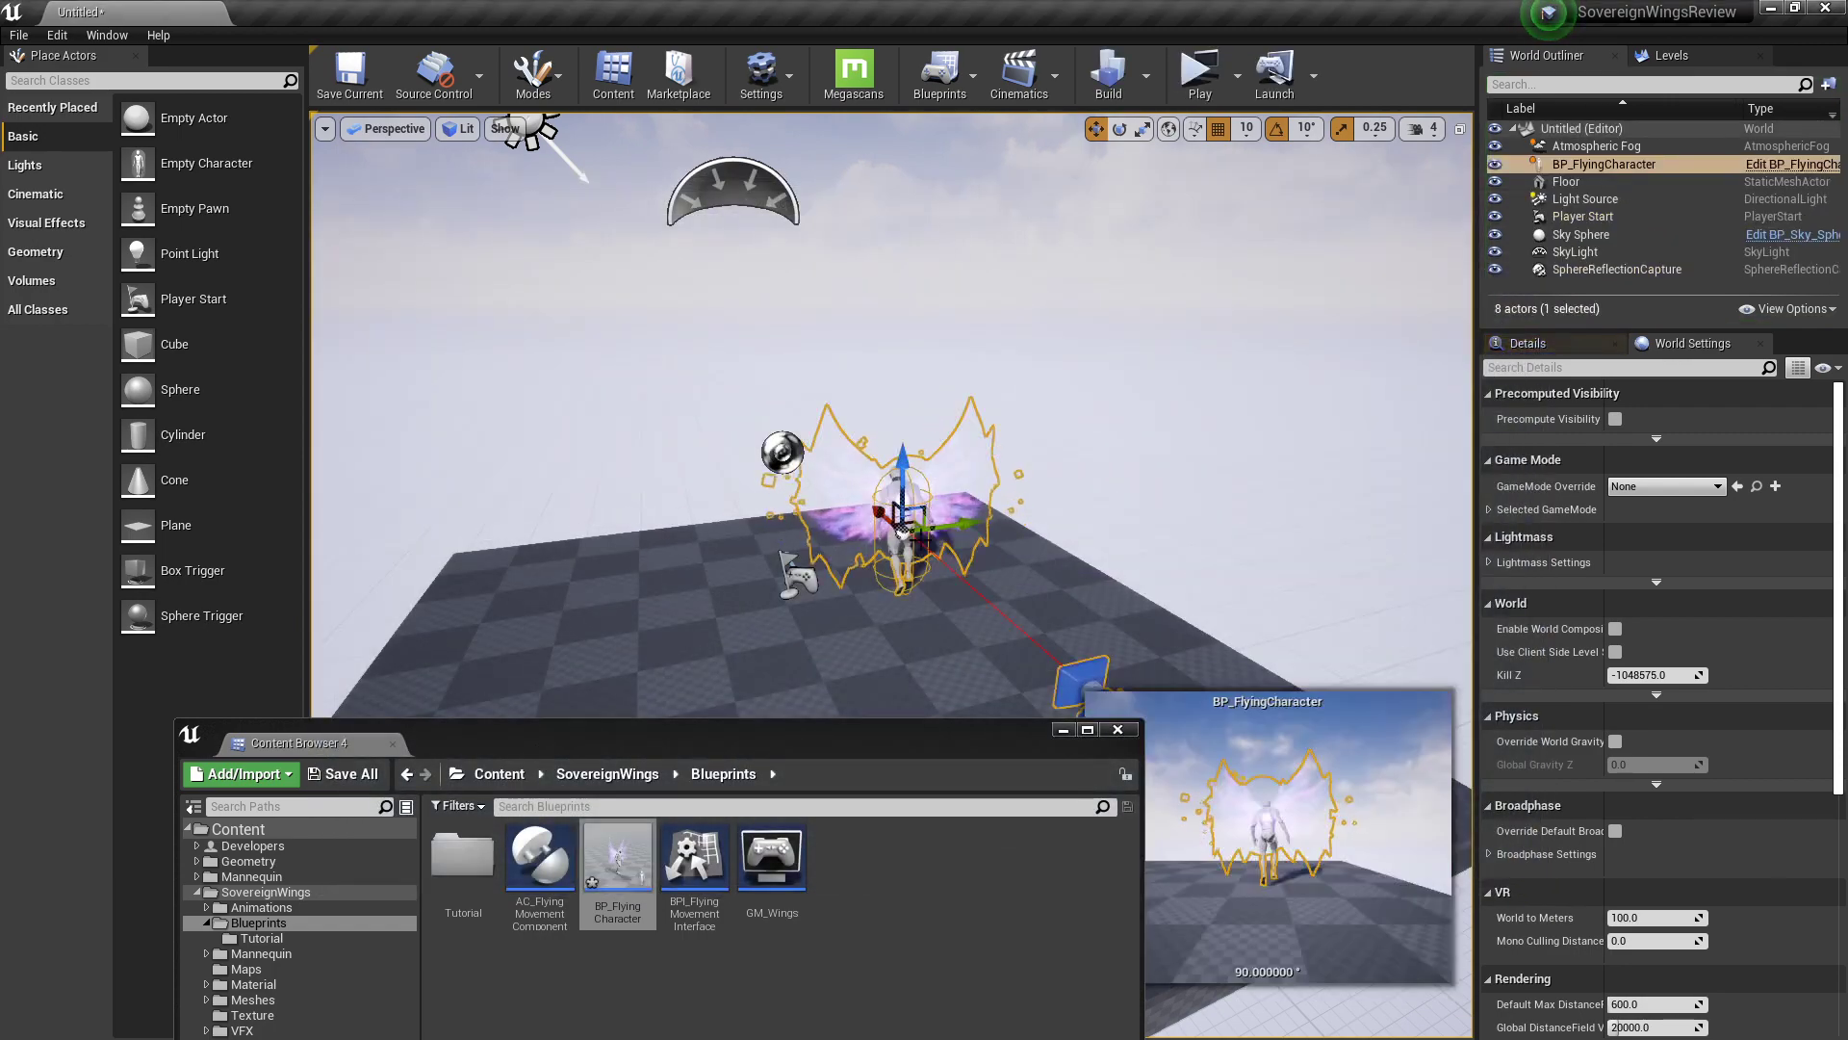
# Step: Open the GM_Wings blueprint and view the classes available for its Default Pawn Class
pyautogui.click(708, 871)
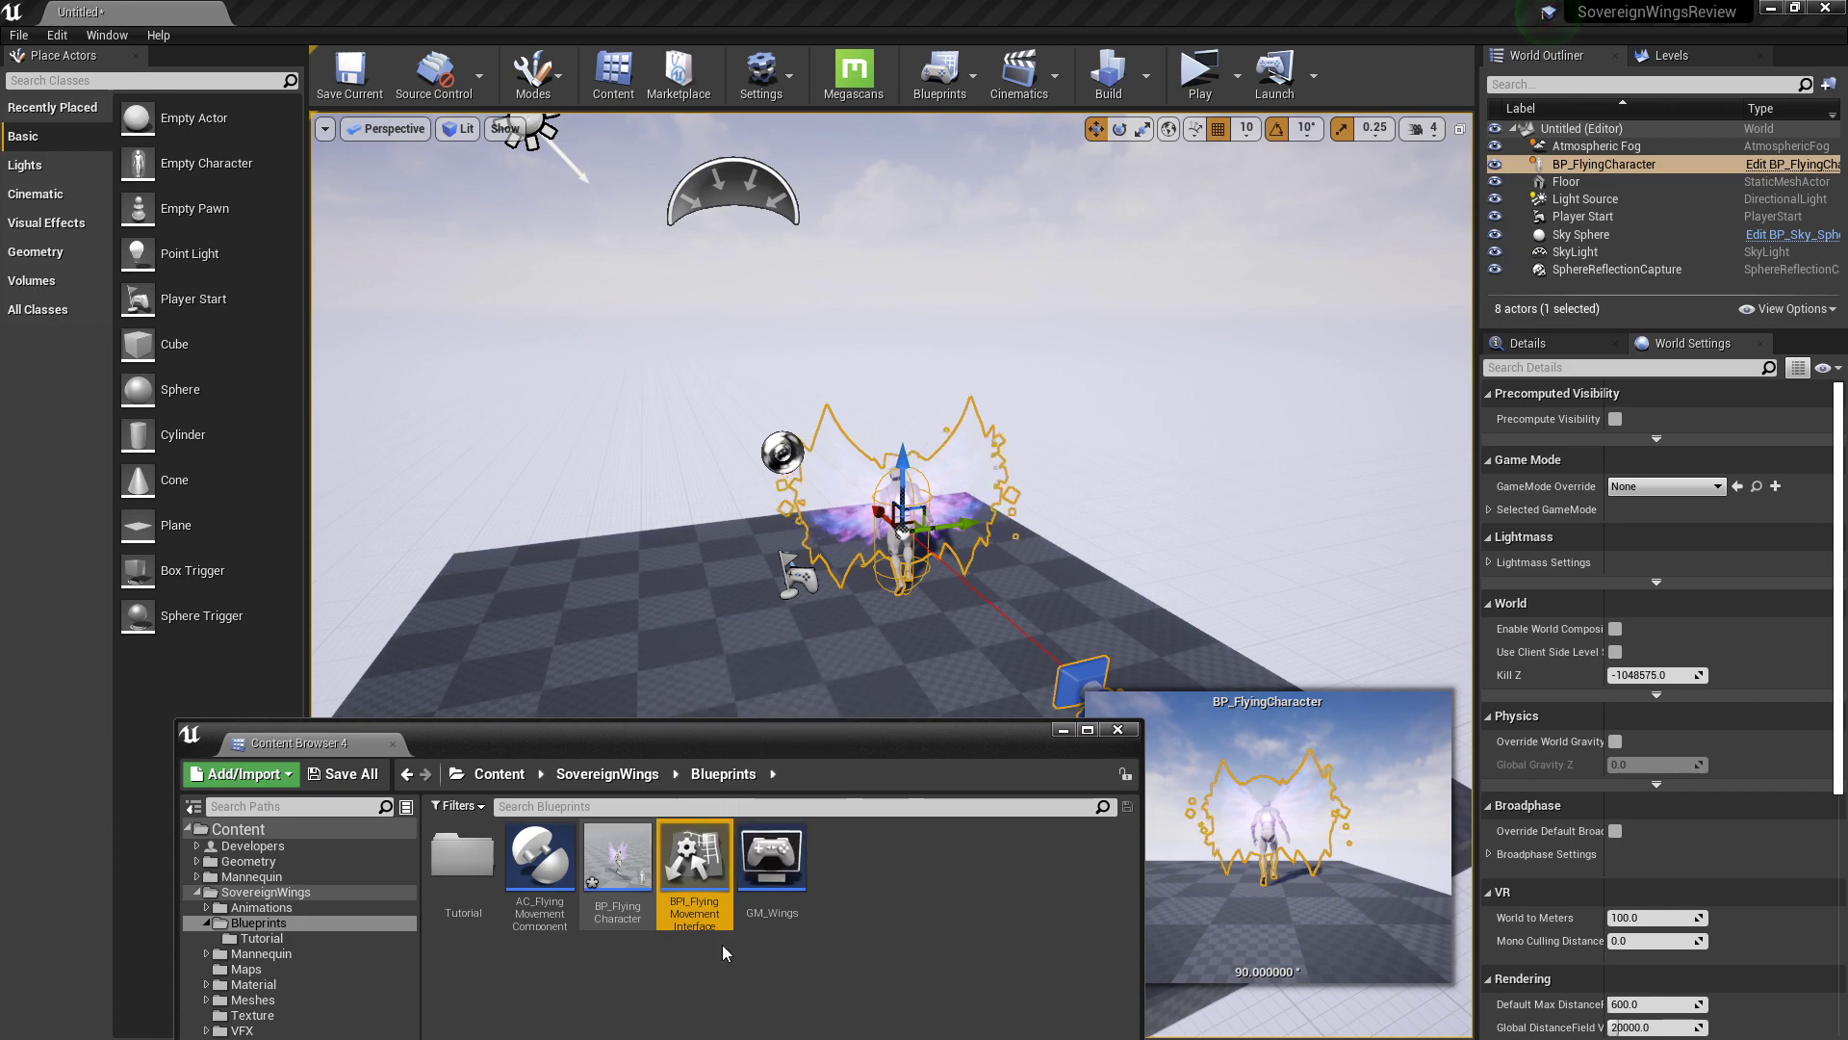
pyautogui.click(771, 866)
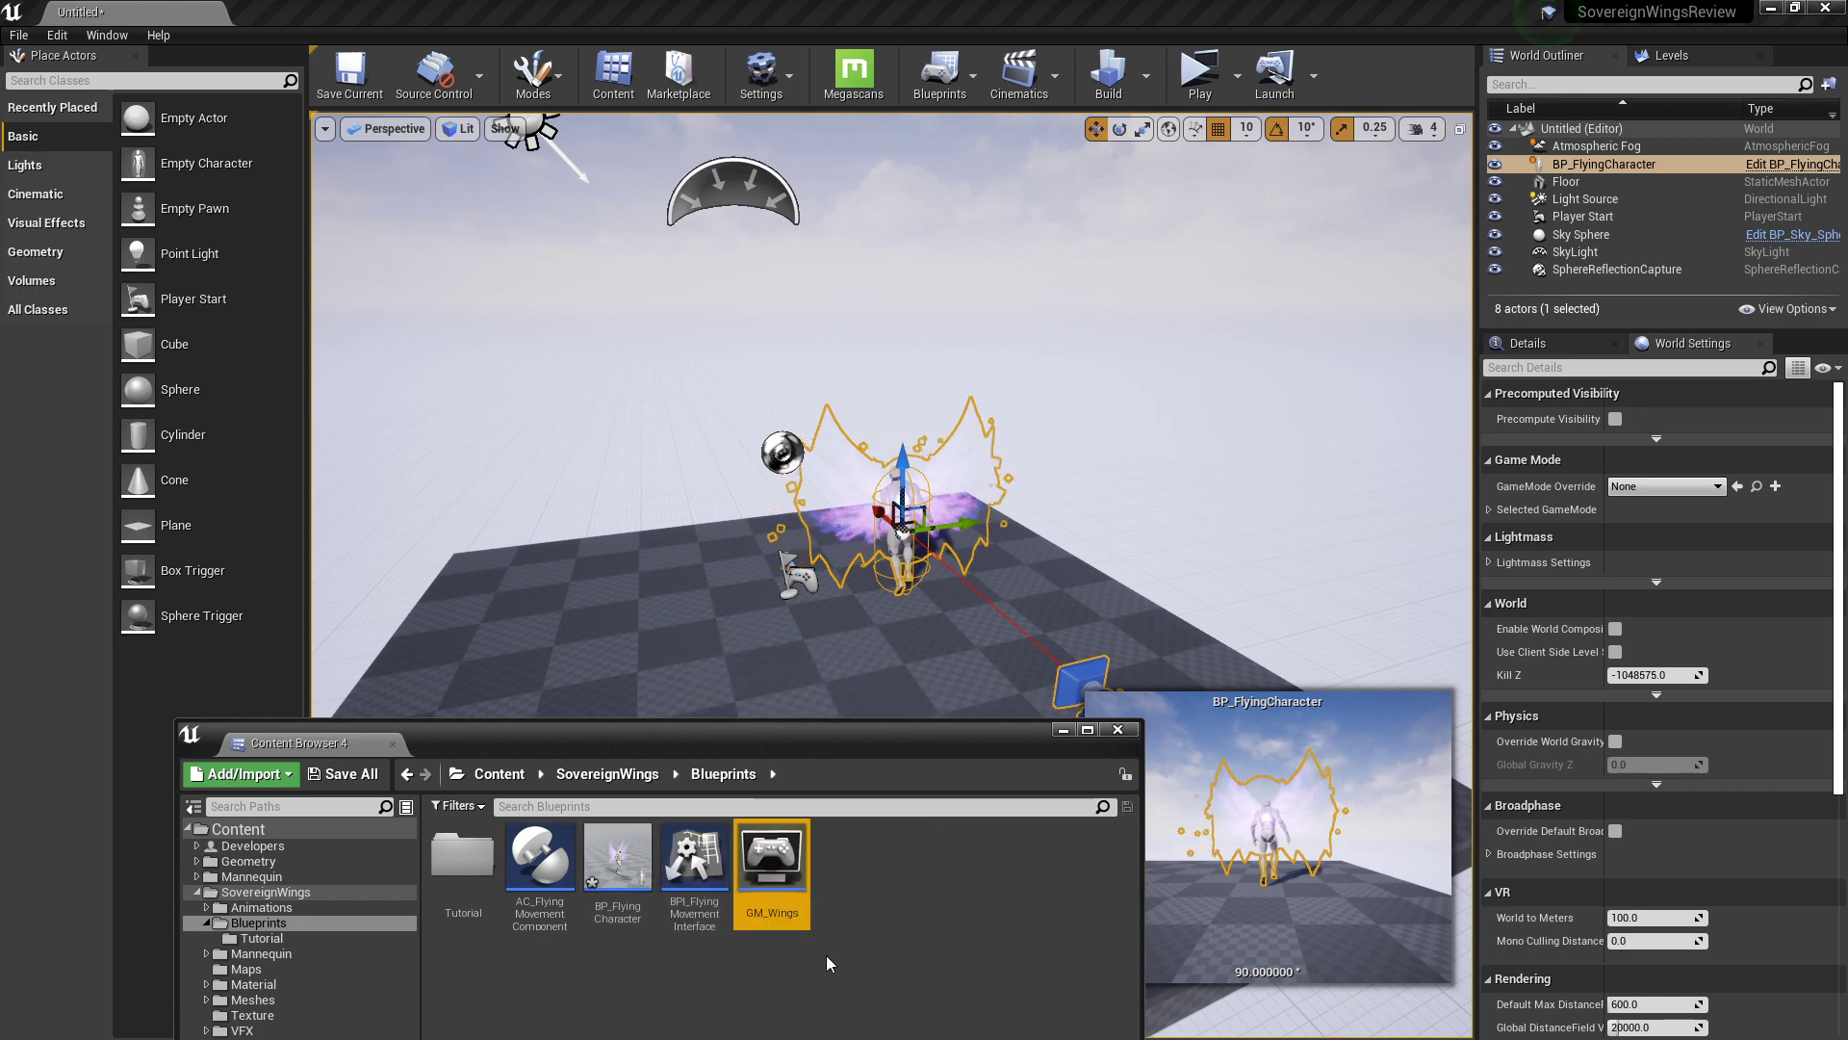
pyautogui.doubleClick(767, 856)
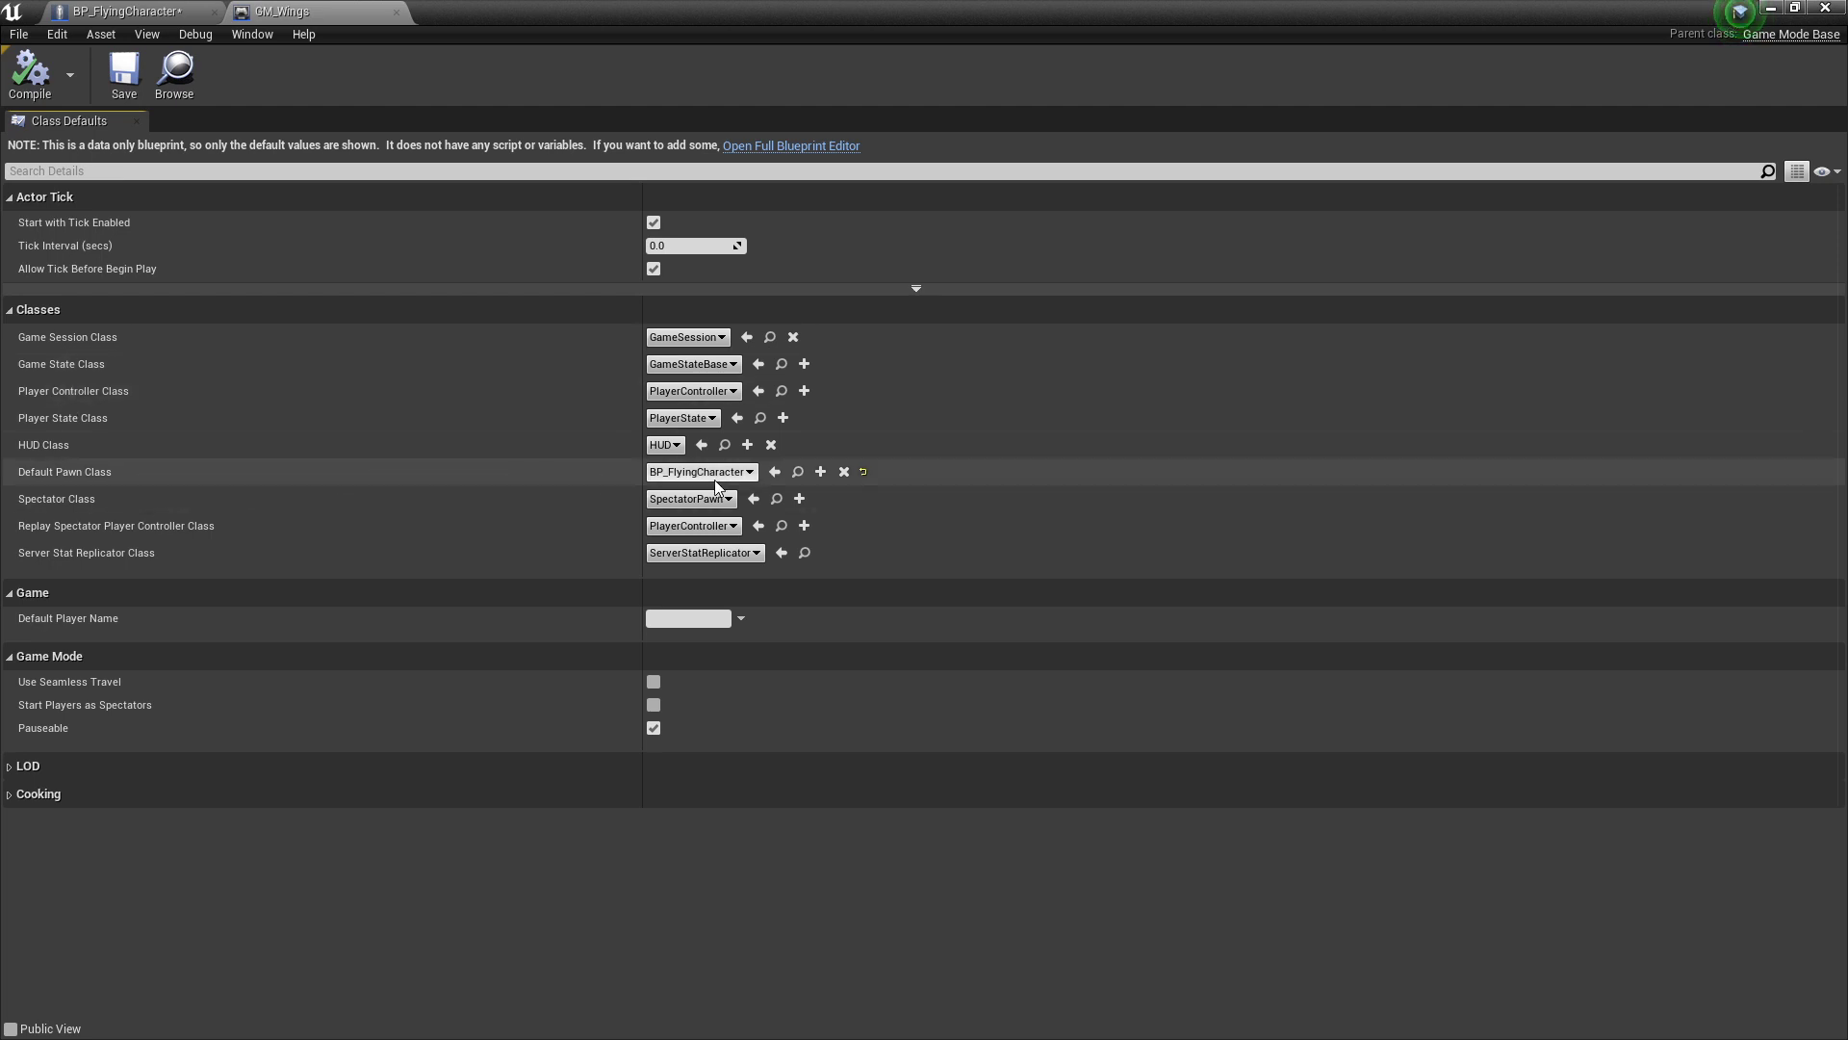
pyautogui.click(683, 472)
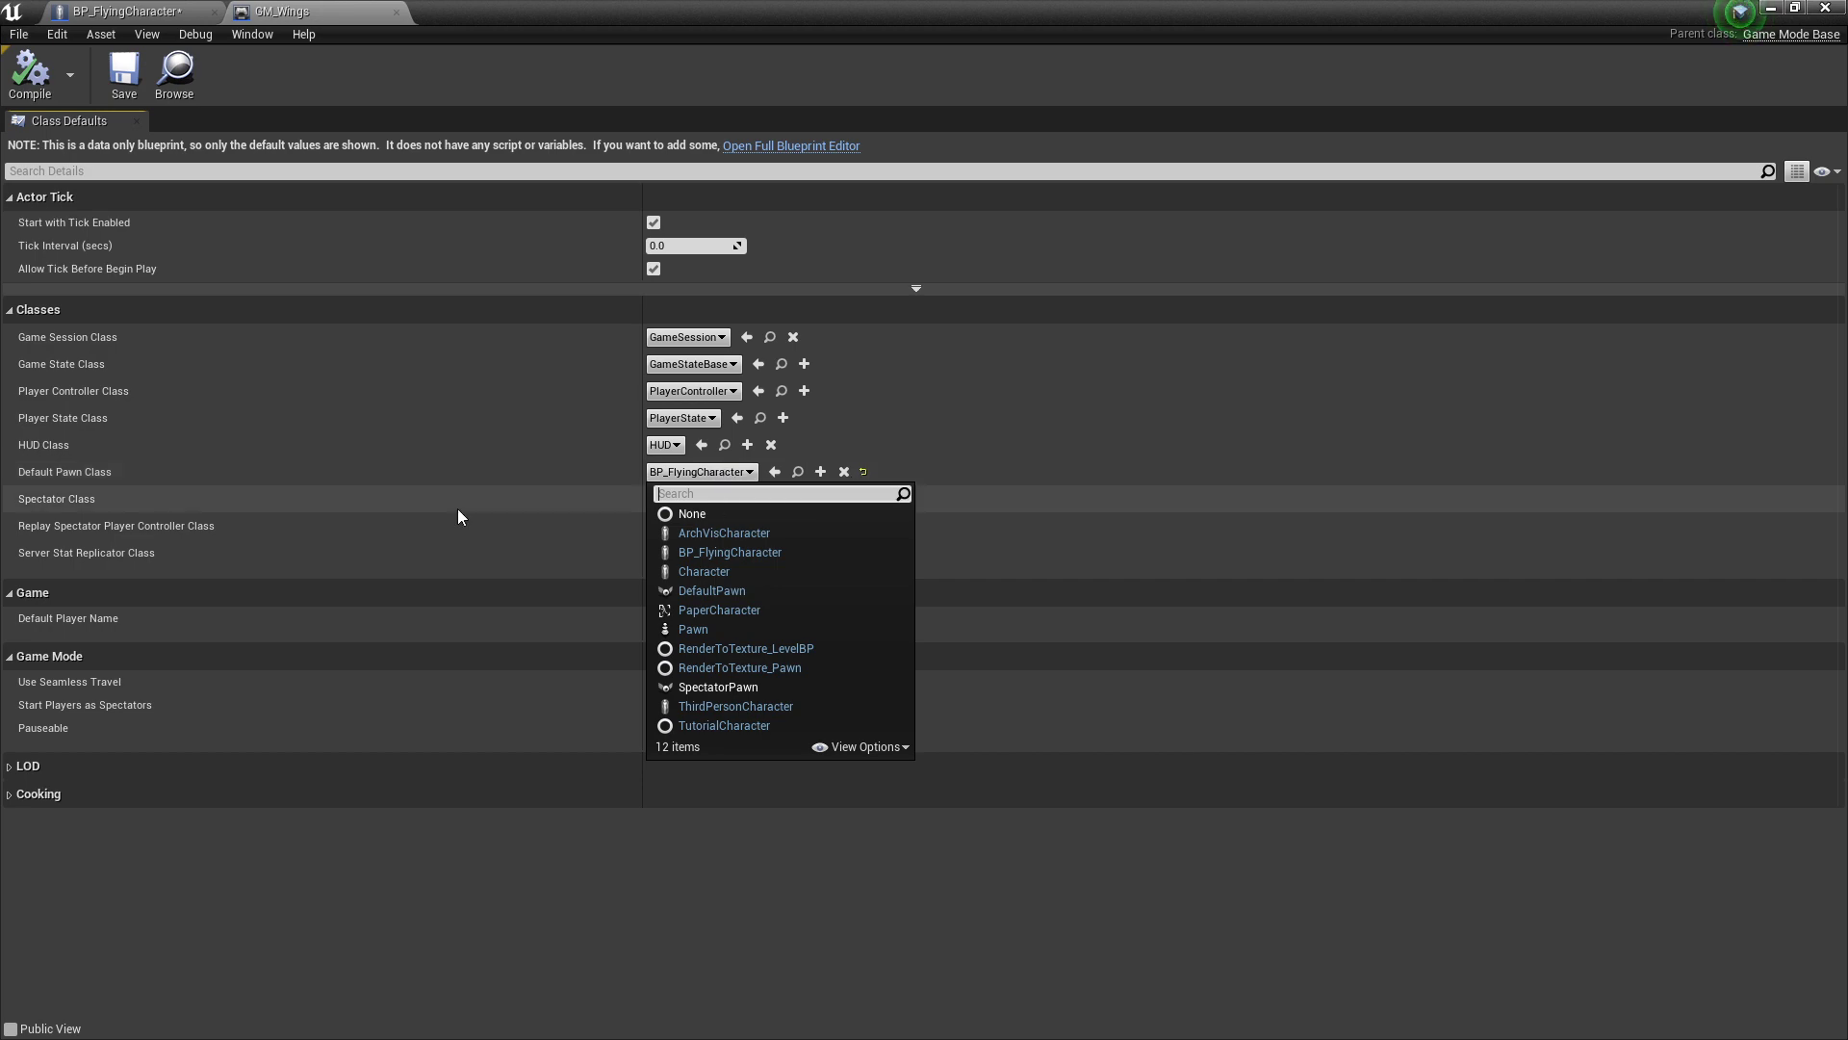
pyautogui.click(456, 92)
# Step: Look through BP_FlyingCharacter's Event Graph from the gamepad and mouse input sections to the Flying input section
pyautogui.click(173, 15)
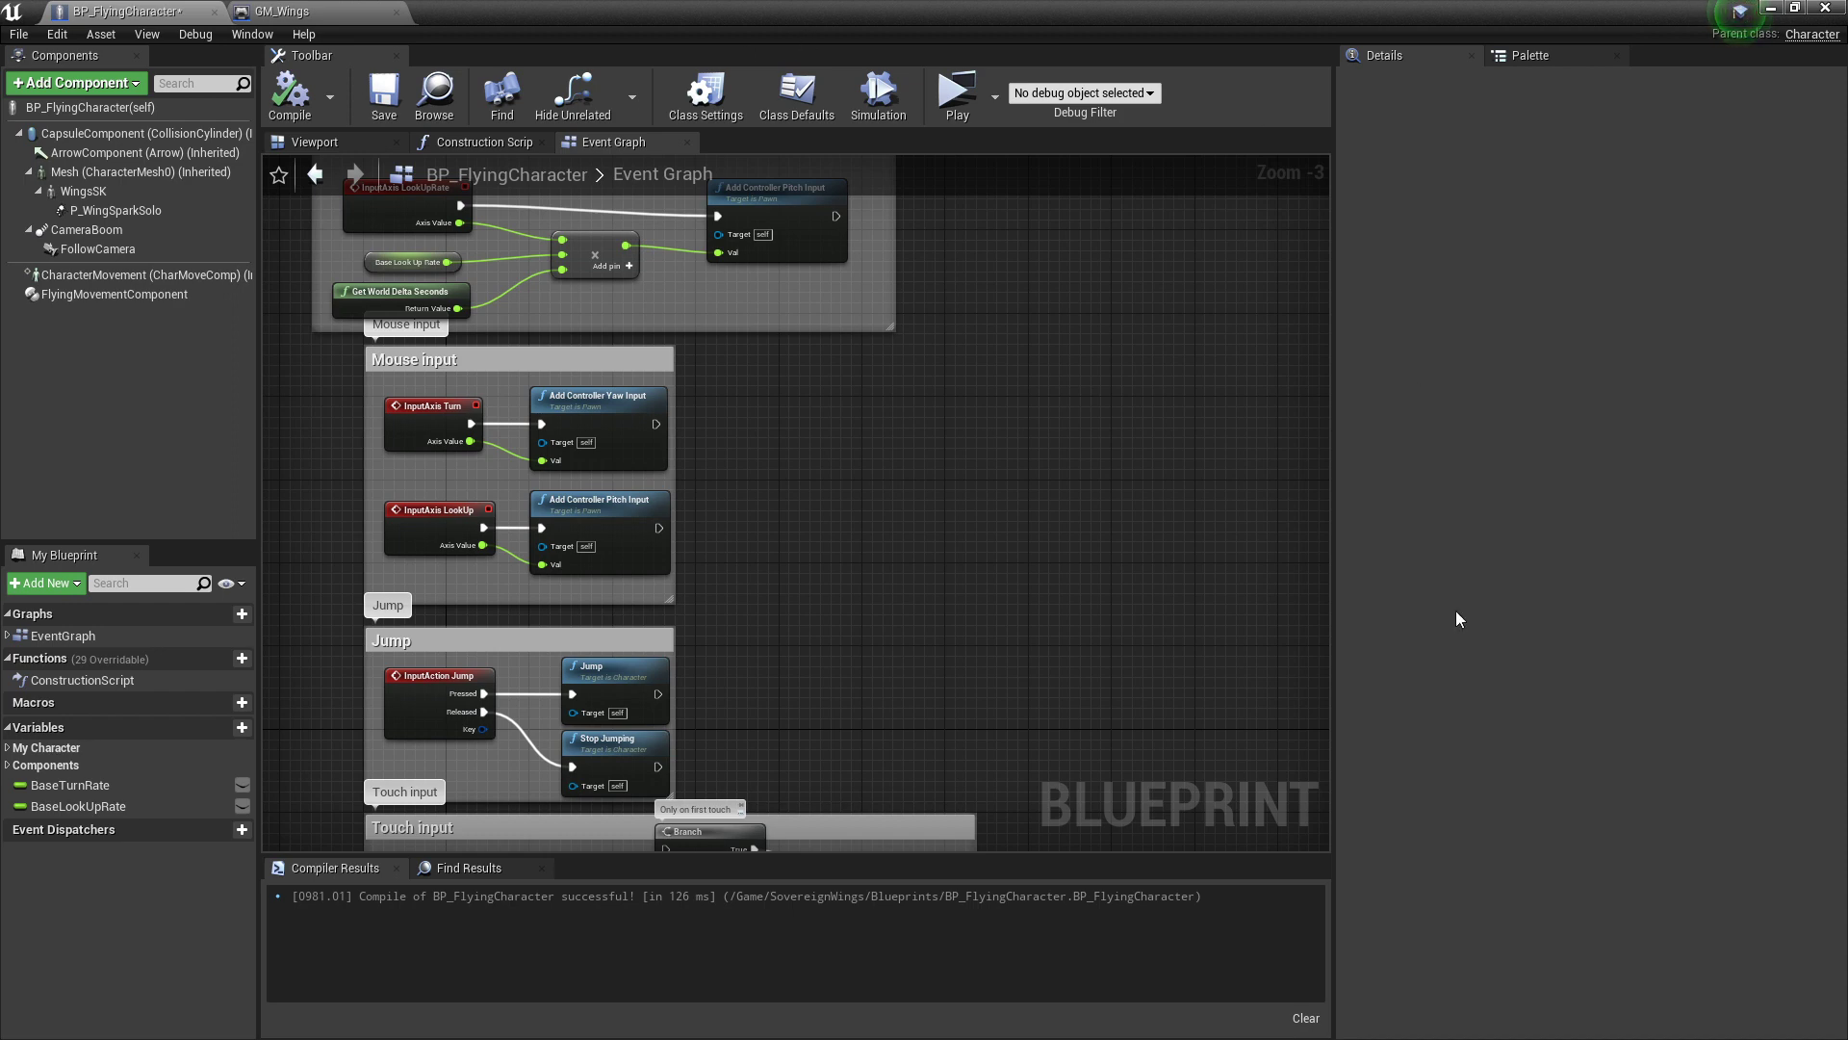
pyautogui.scroll(-2, 996, 728)
pyautogui.moveTo(549, 266); pyautogui.dragTo(392, 207, button='right')
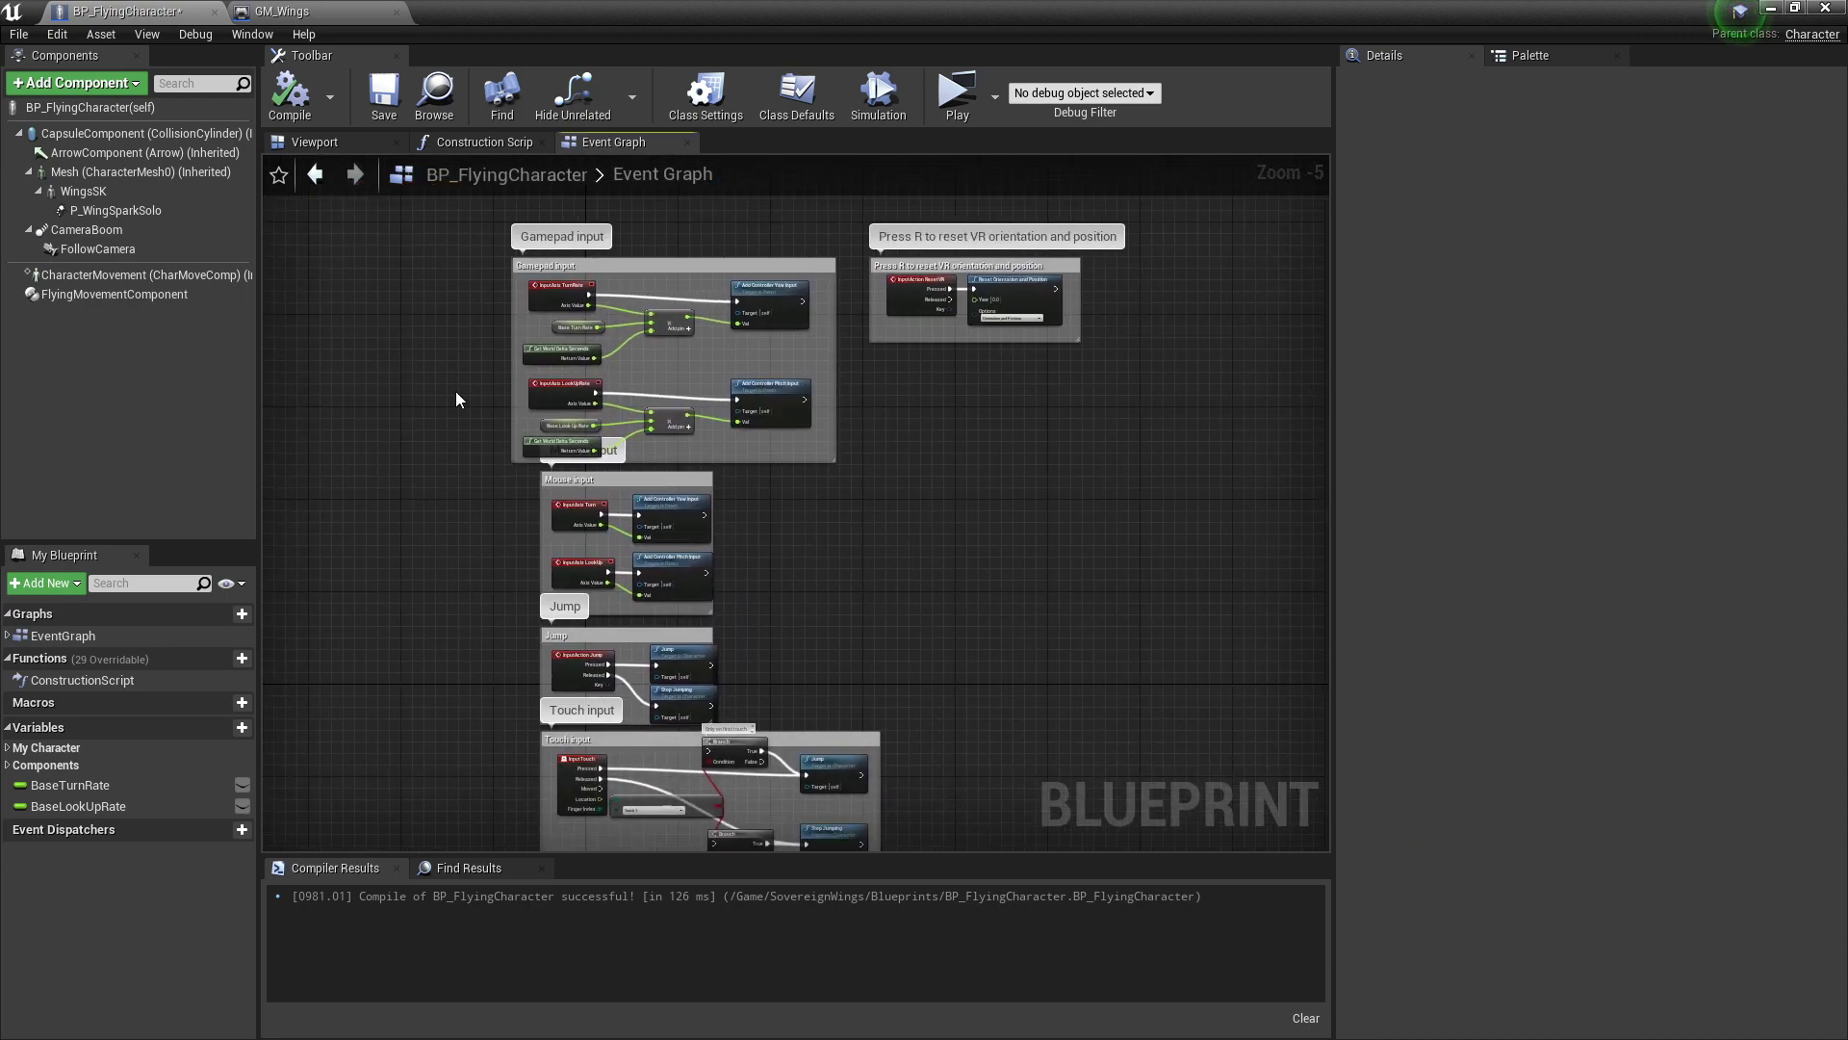
pyautogui.scroll(-4, 741, 663)
pyautogui.moveTo(886, 689); pyautogui.dragTo(766, 281, button='right')
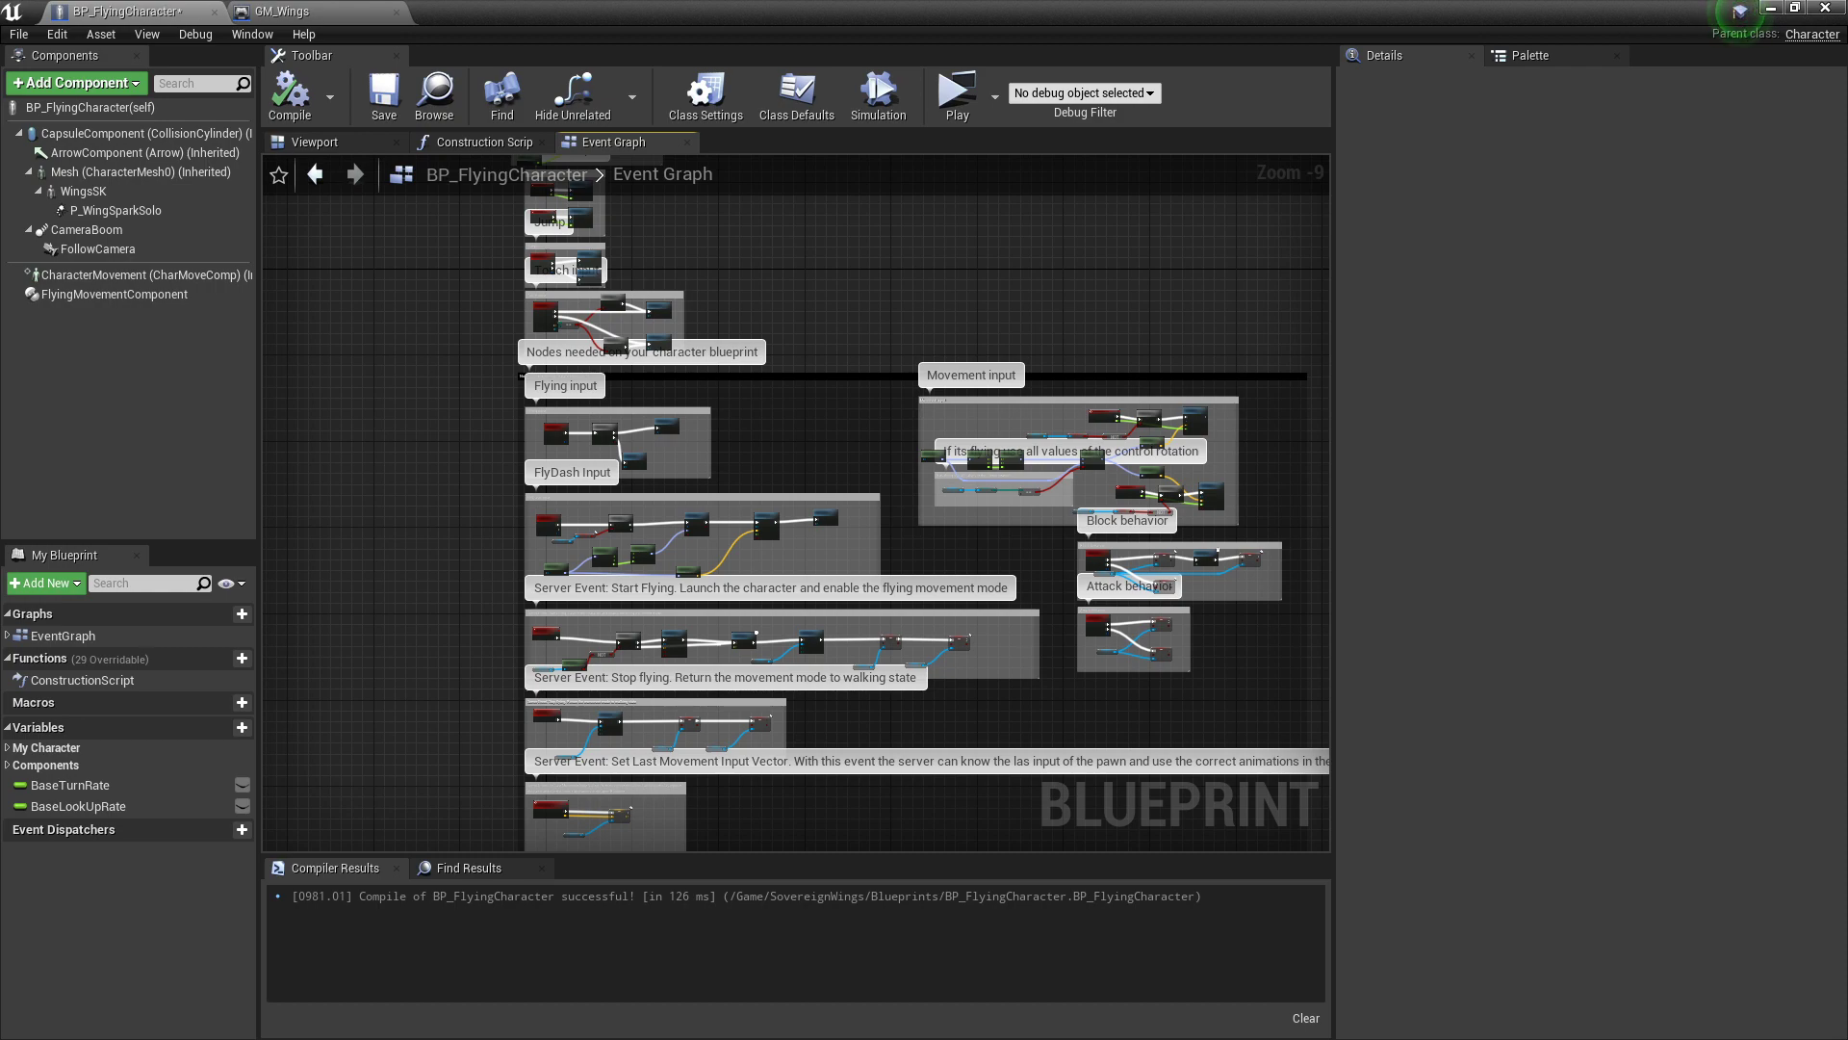
pyautogui.scroll(7, 624, 434)
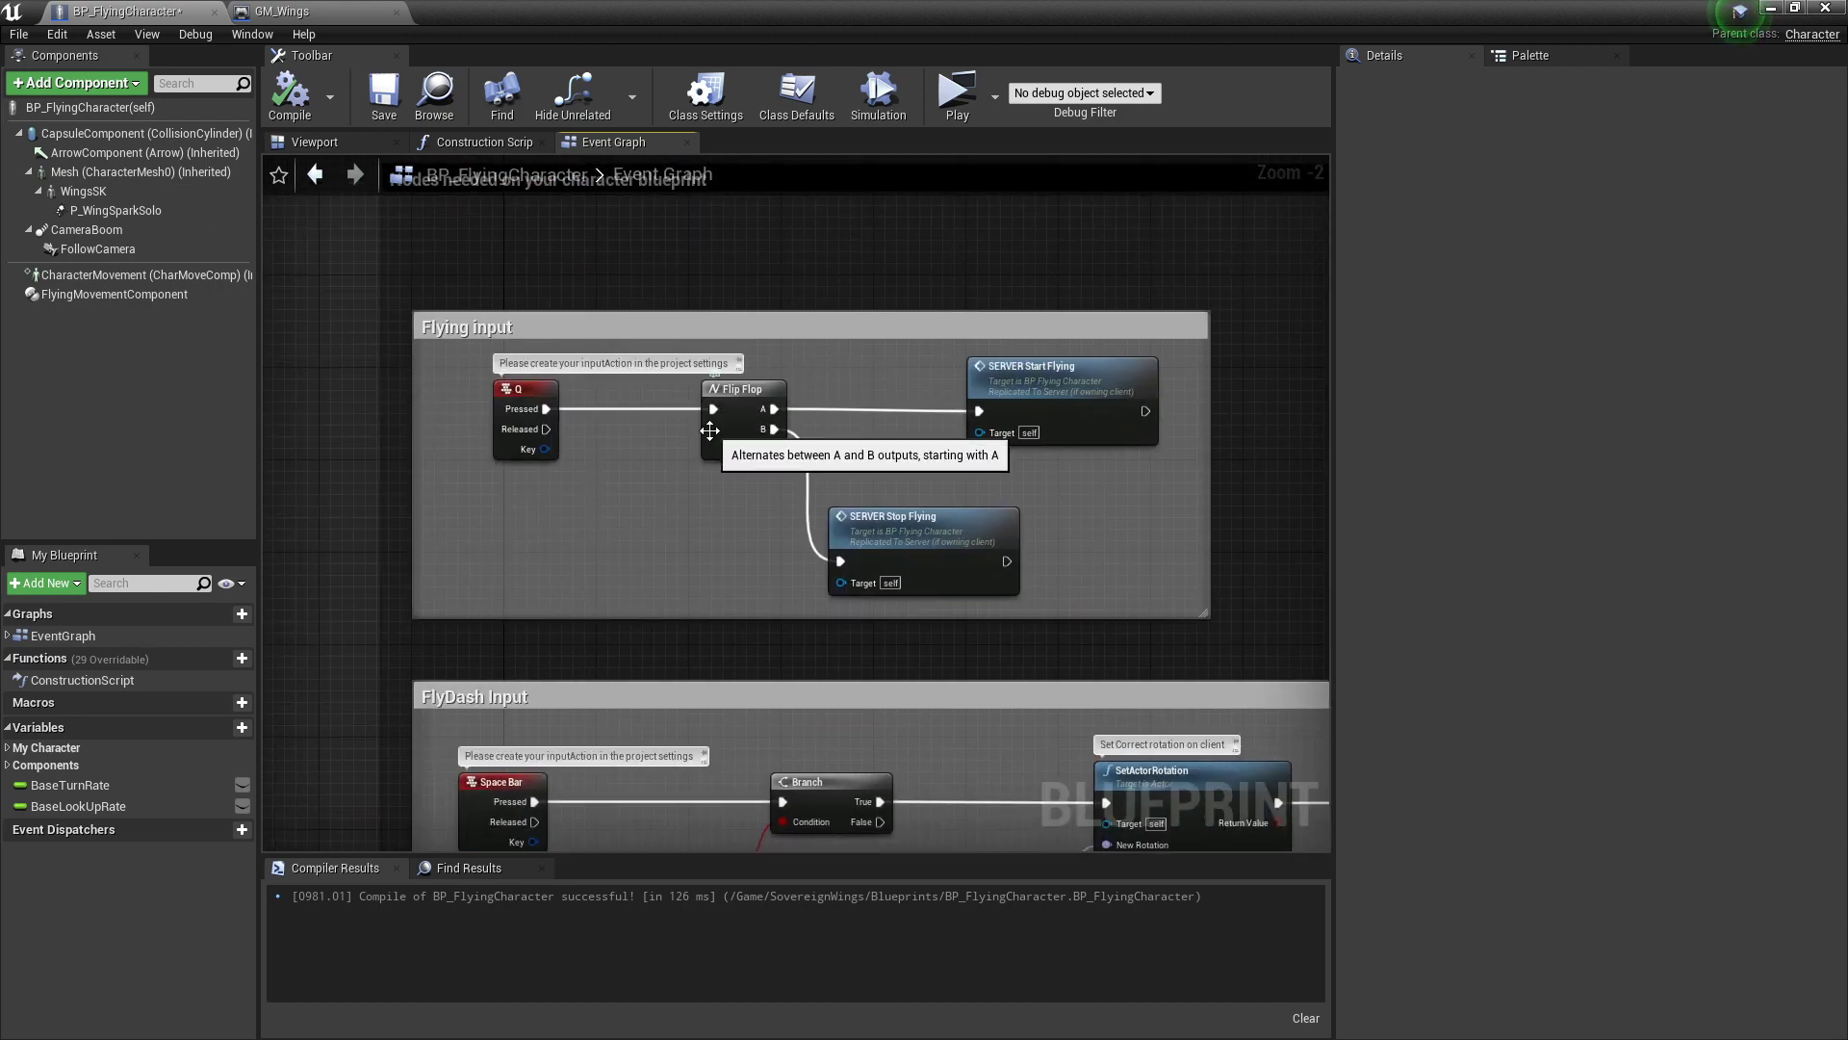
pyautogui.scroll(-1, 807, 606)
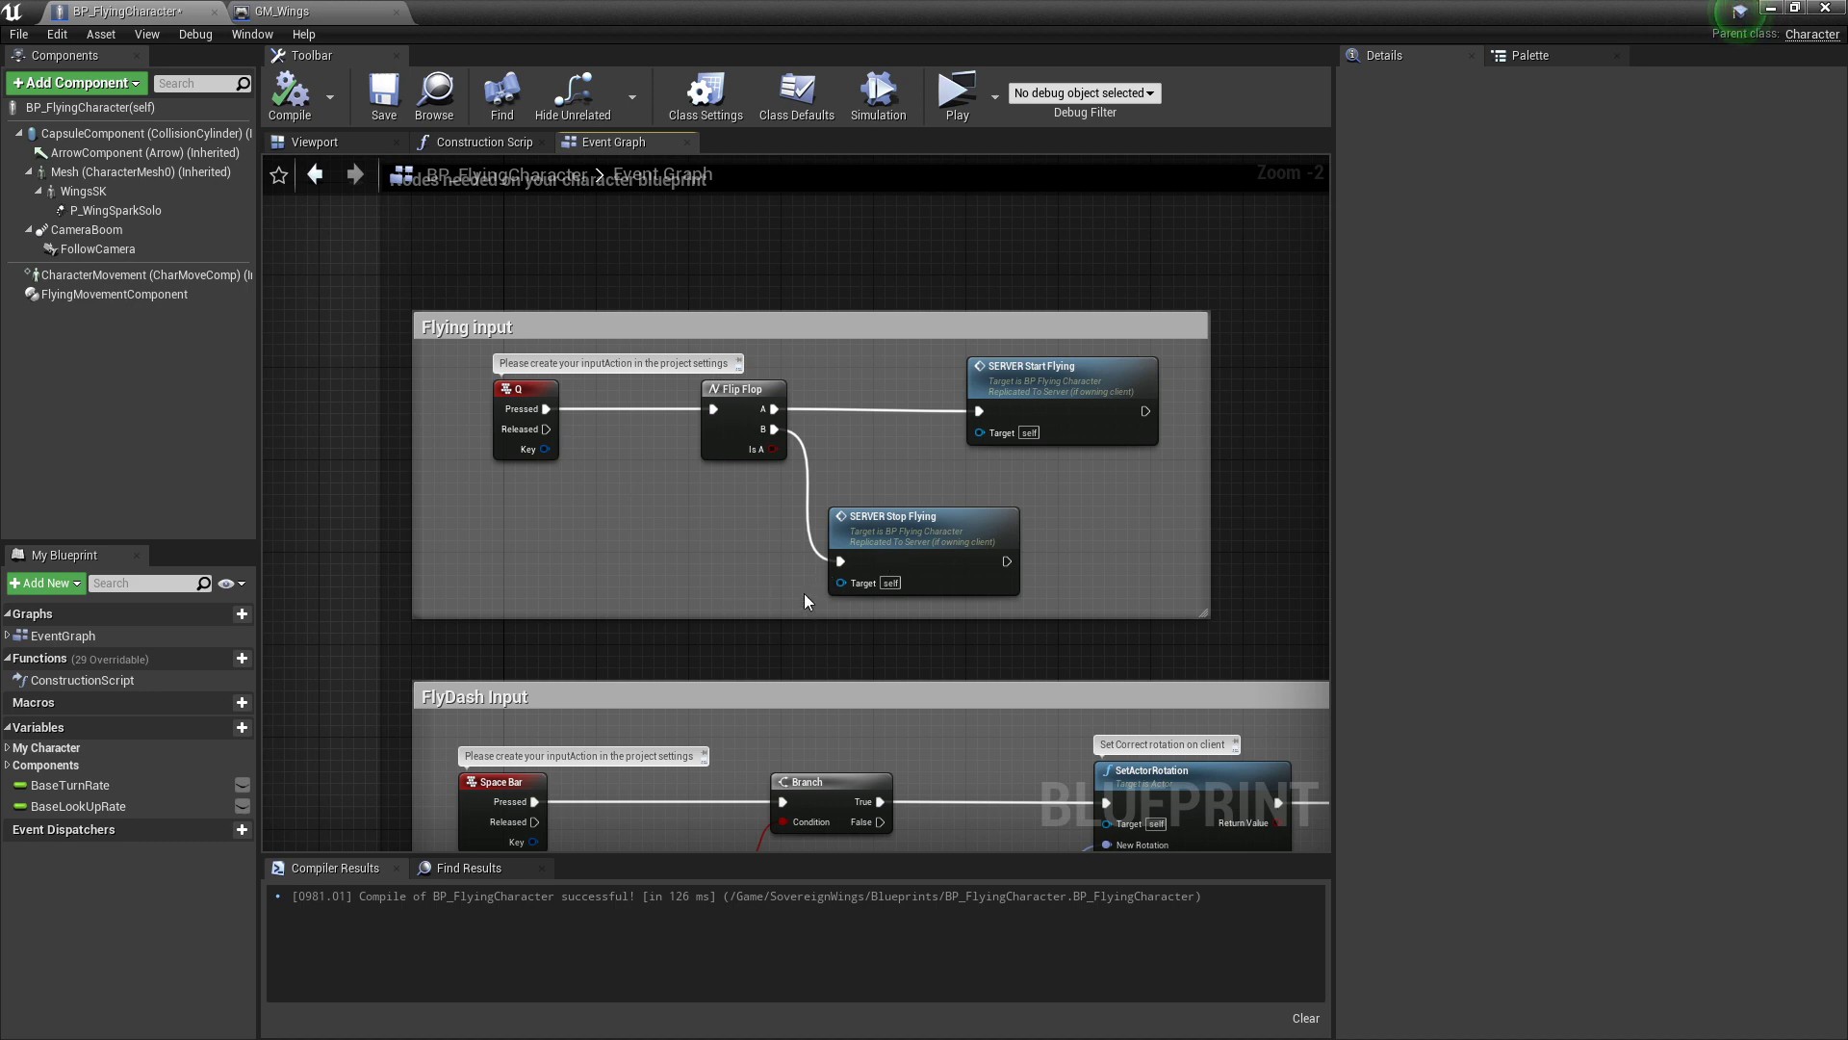
# Step: Examine the Q key event in the Flying input section and its SERVER Start Flying and SERVER Stop Flying calls
pyautogui.click(527, 416)
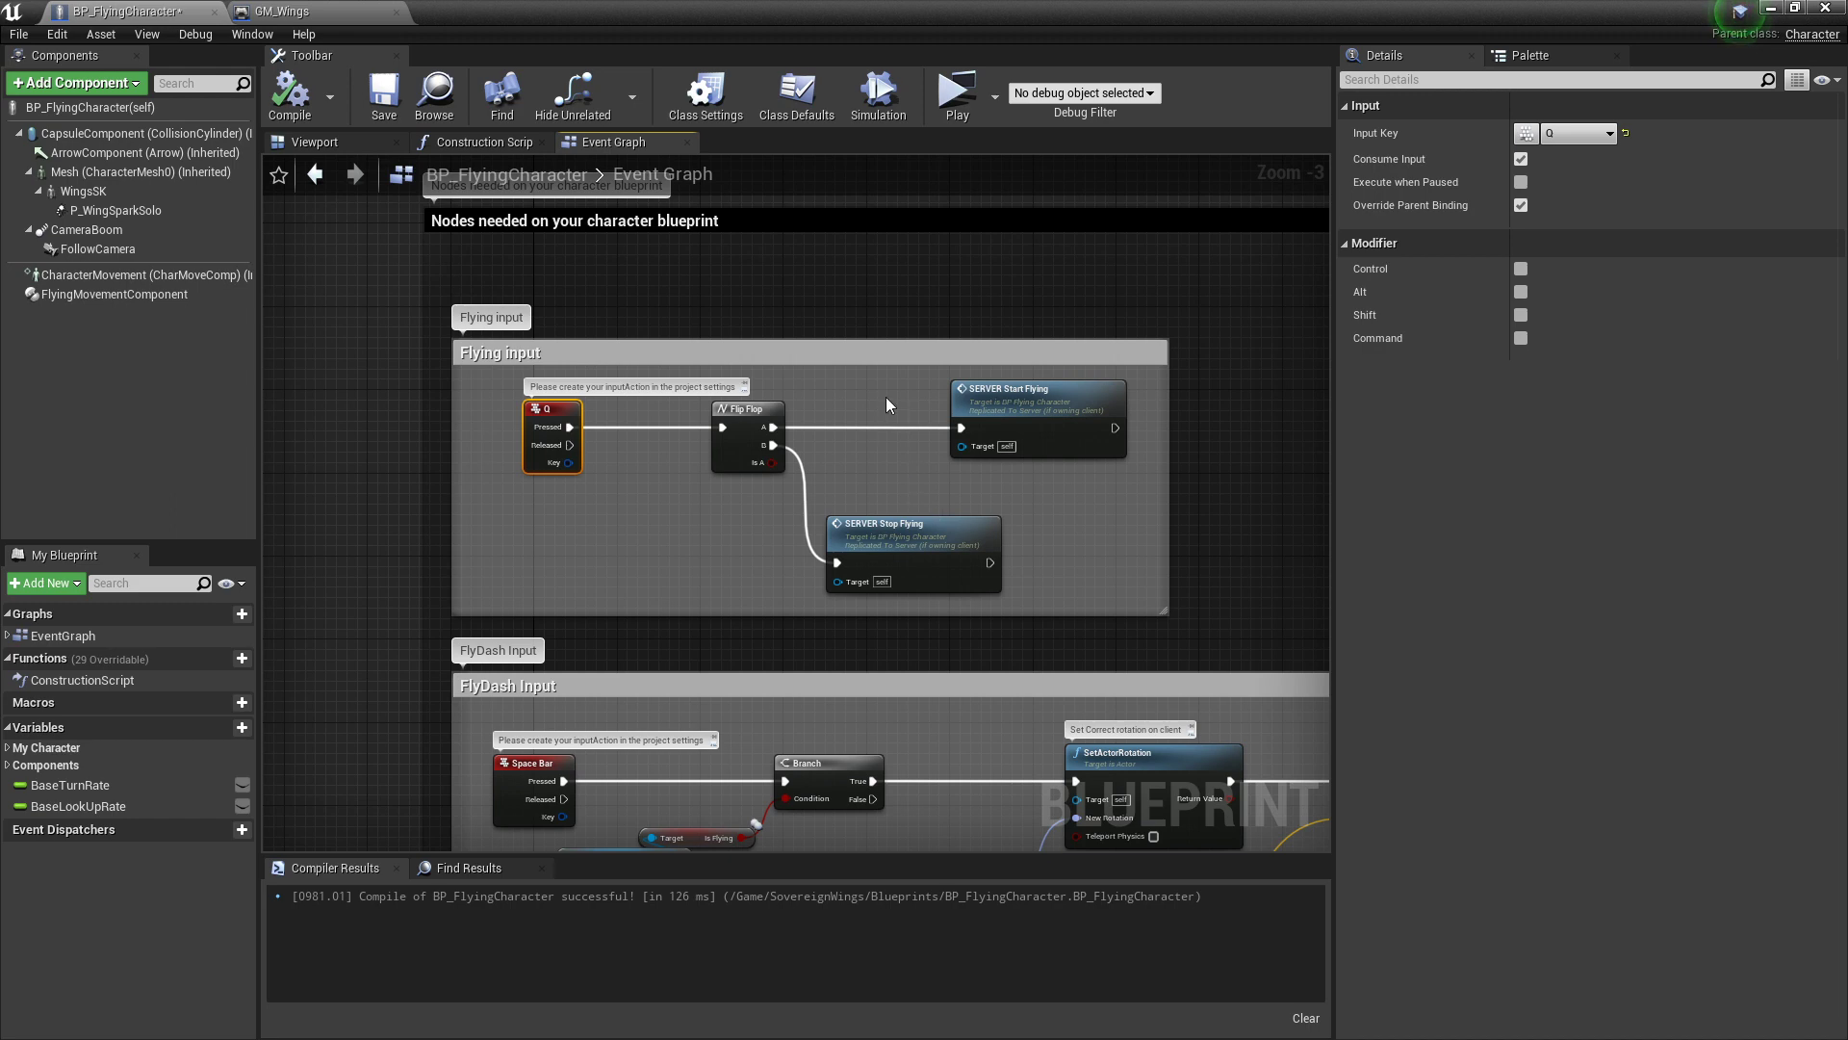
pyautogui.moveTo(886, 398); pyautogui.dragTo(1061, 554)
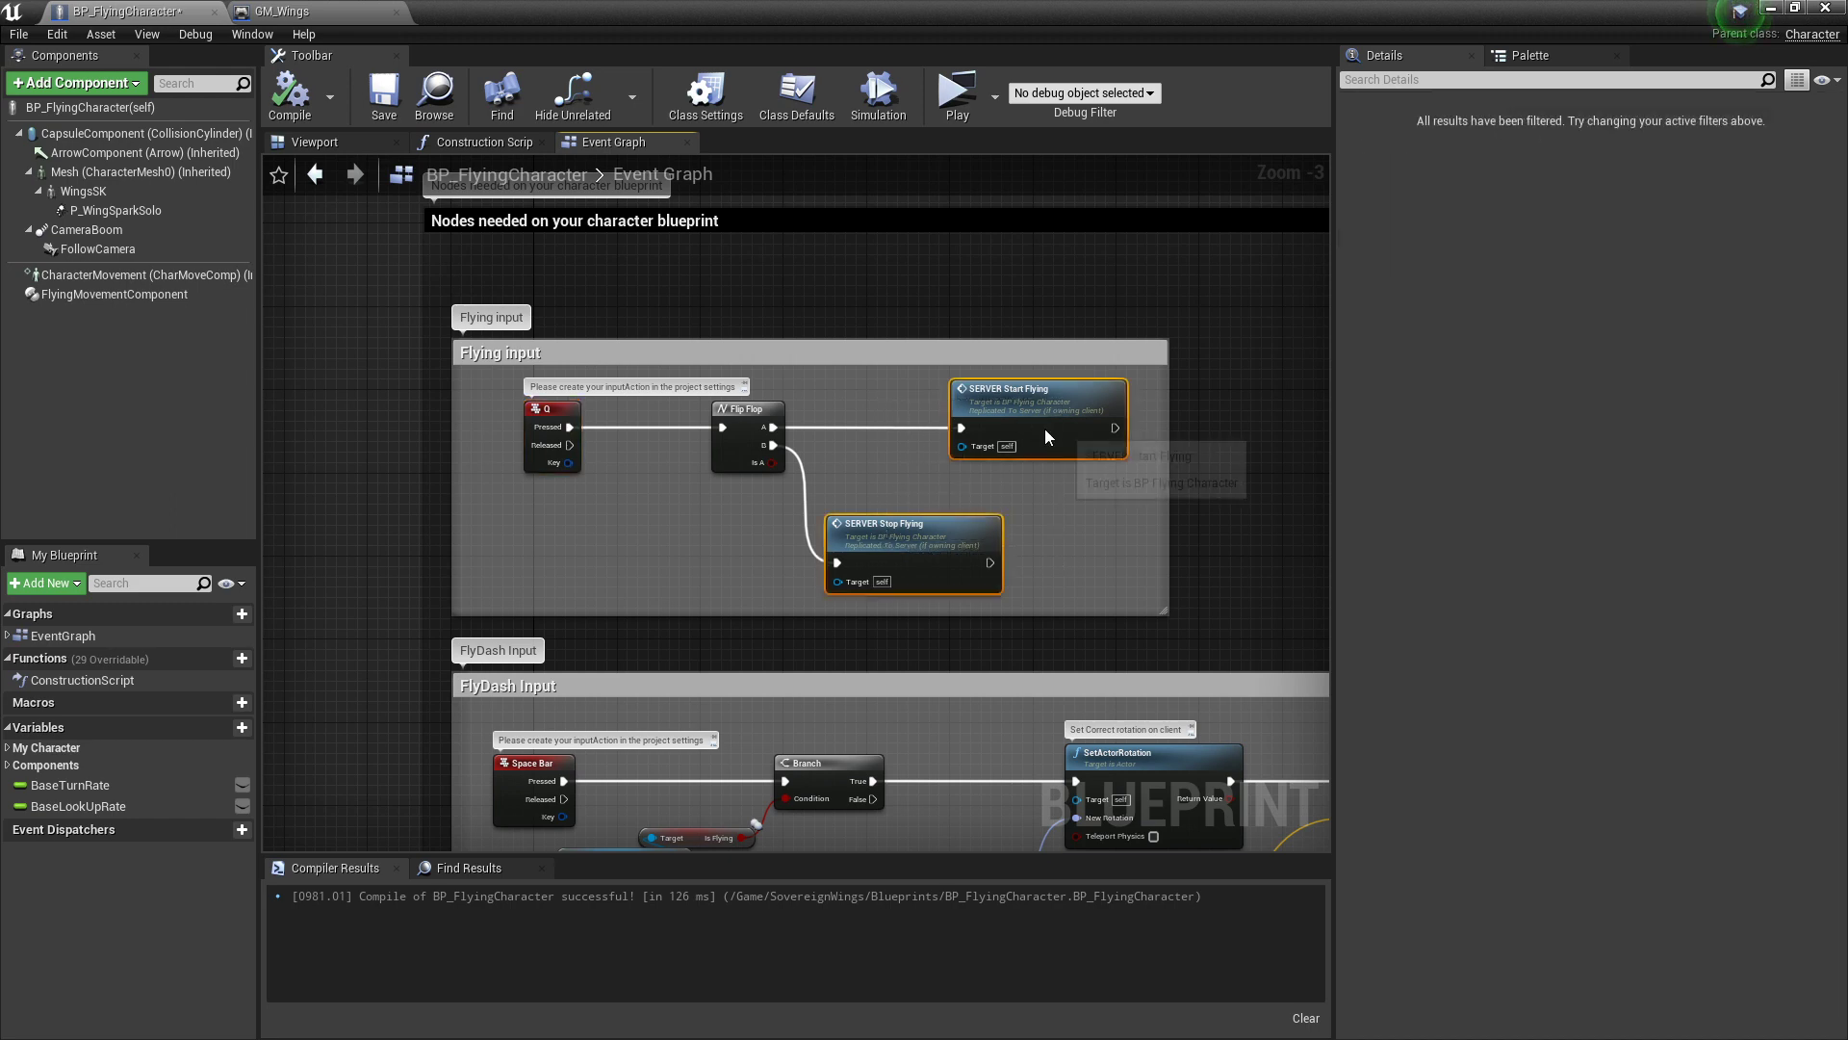
pyautogui.click(903, 554)
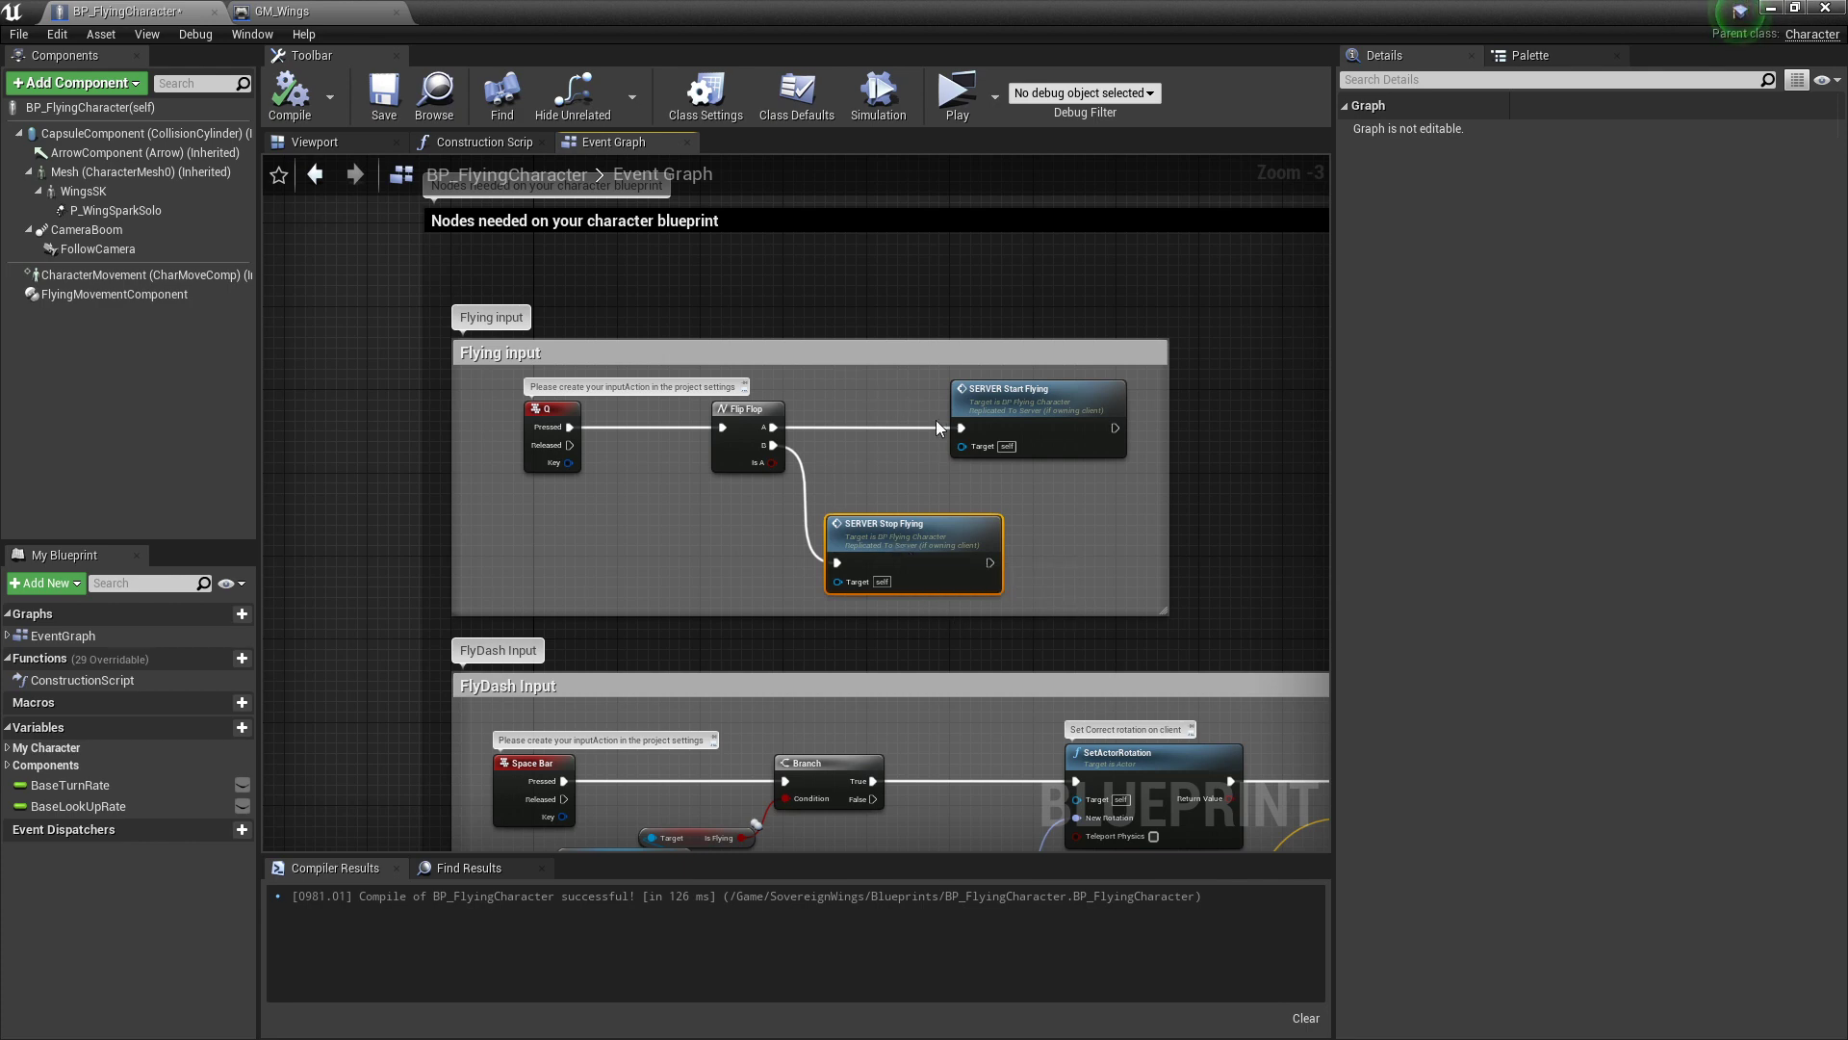
# Step: Go to the SERVER_StartFlying event definition and examine its replication setting and its nodes through Launch Character and Delay
pyautogui.doubleClick(999, 414)
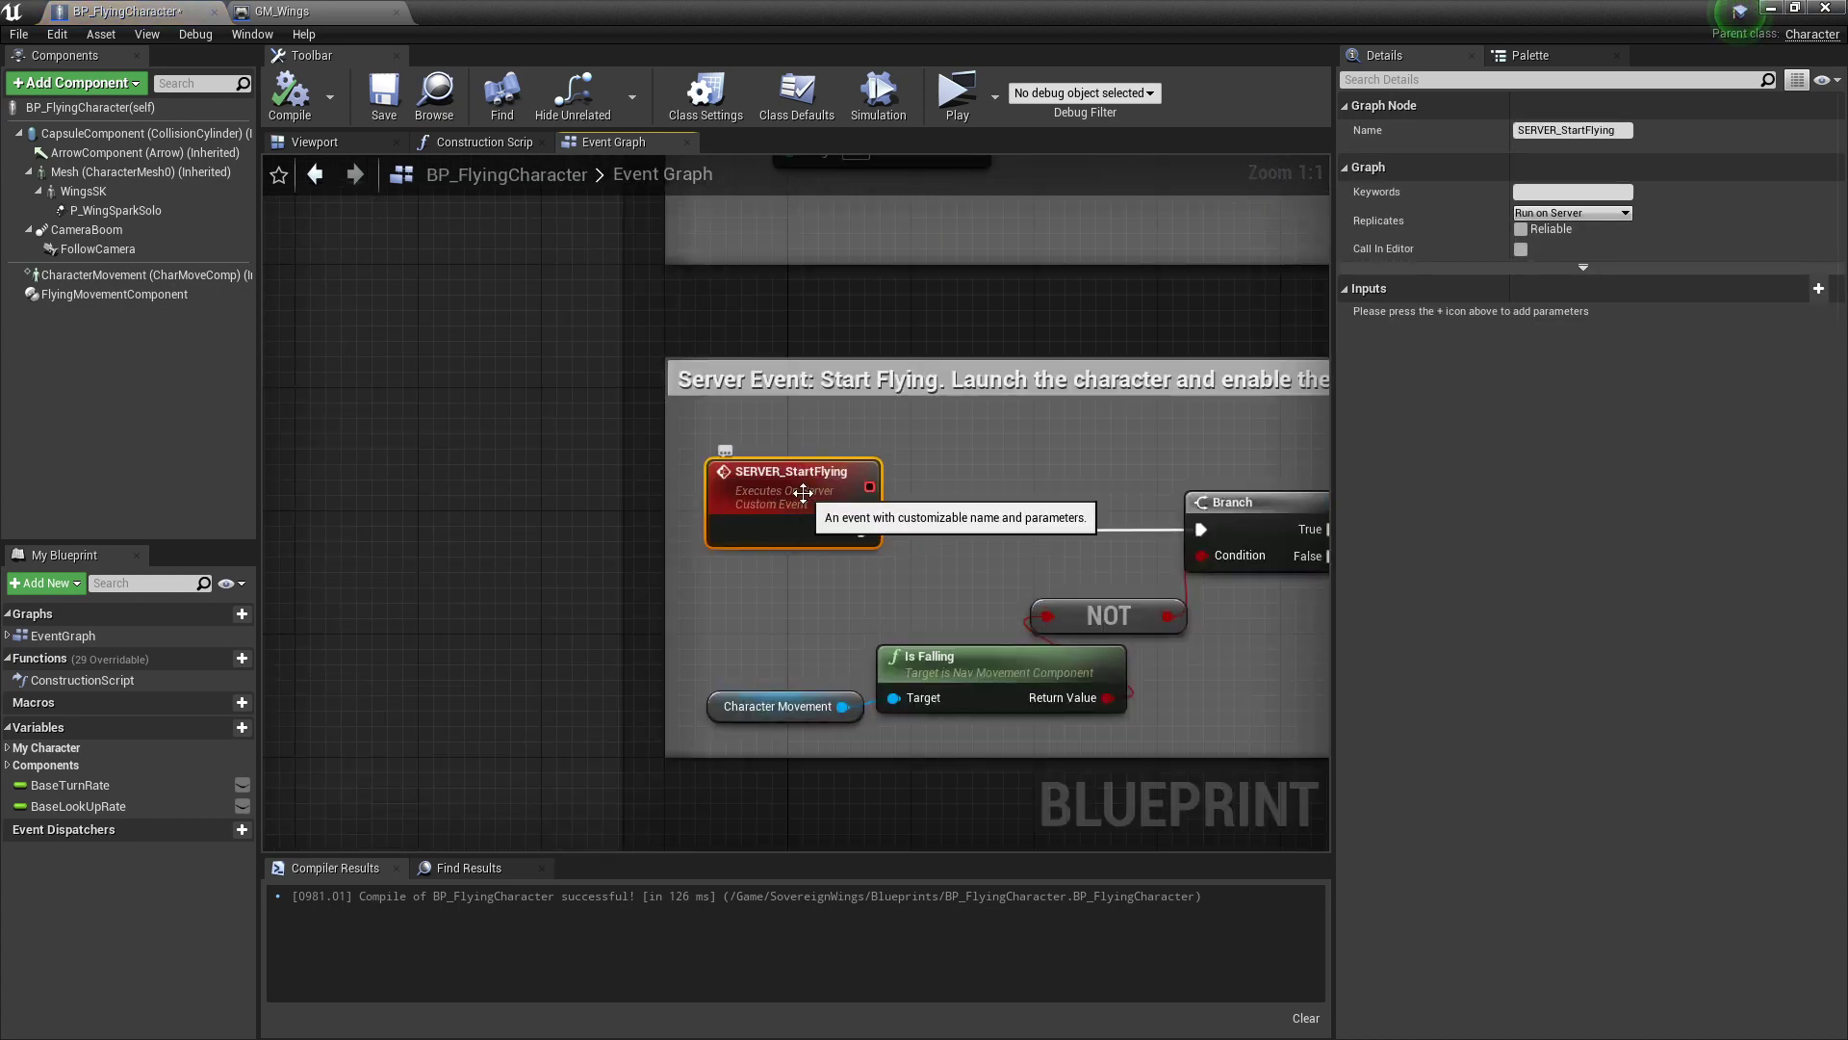
pyautogui.moveTo(802, 493); pyautogui.dragTo(761, 499)
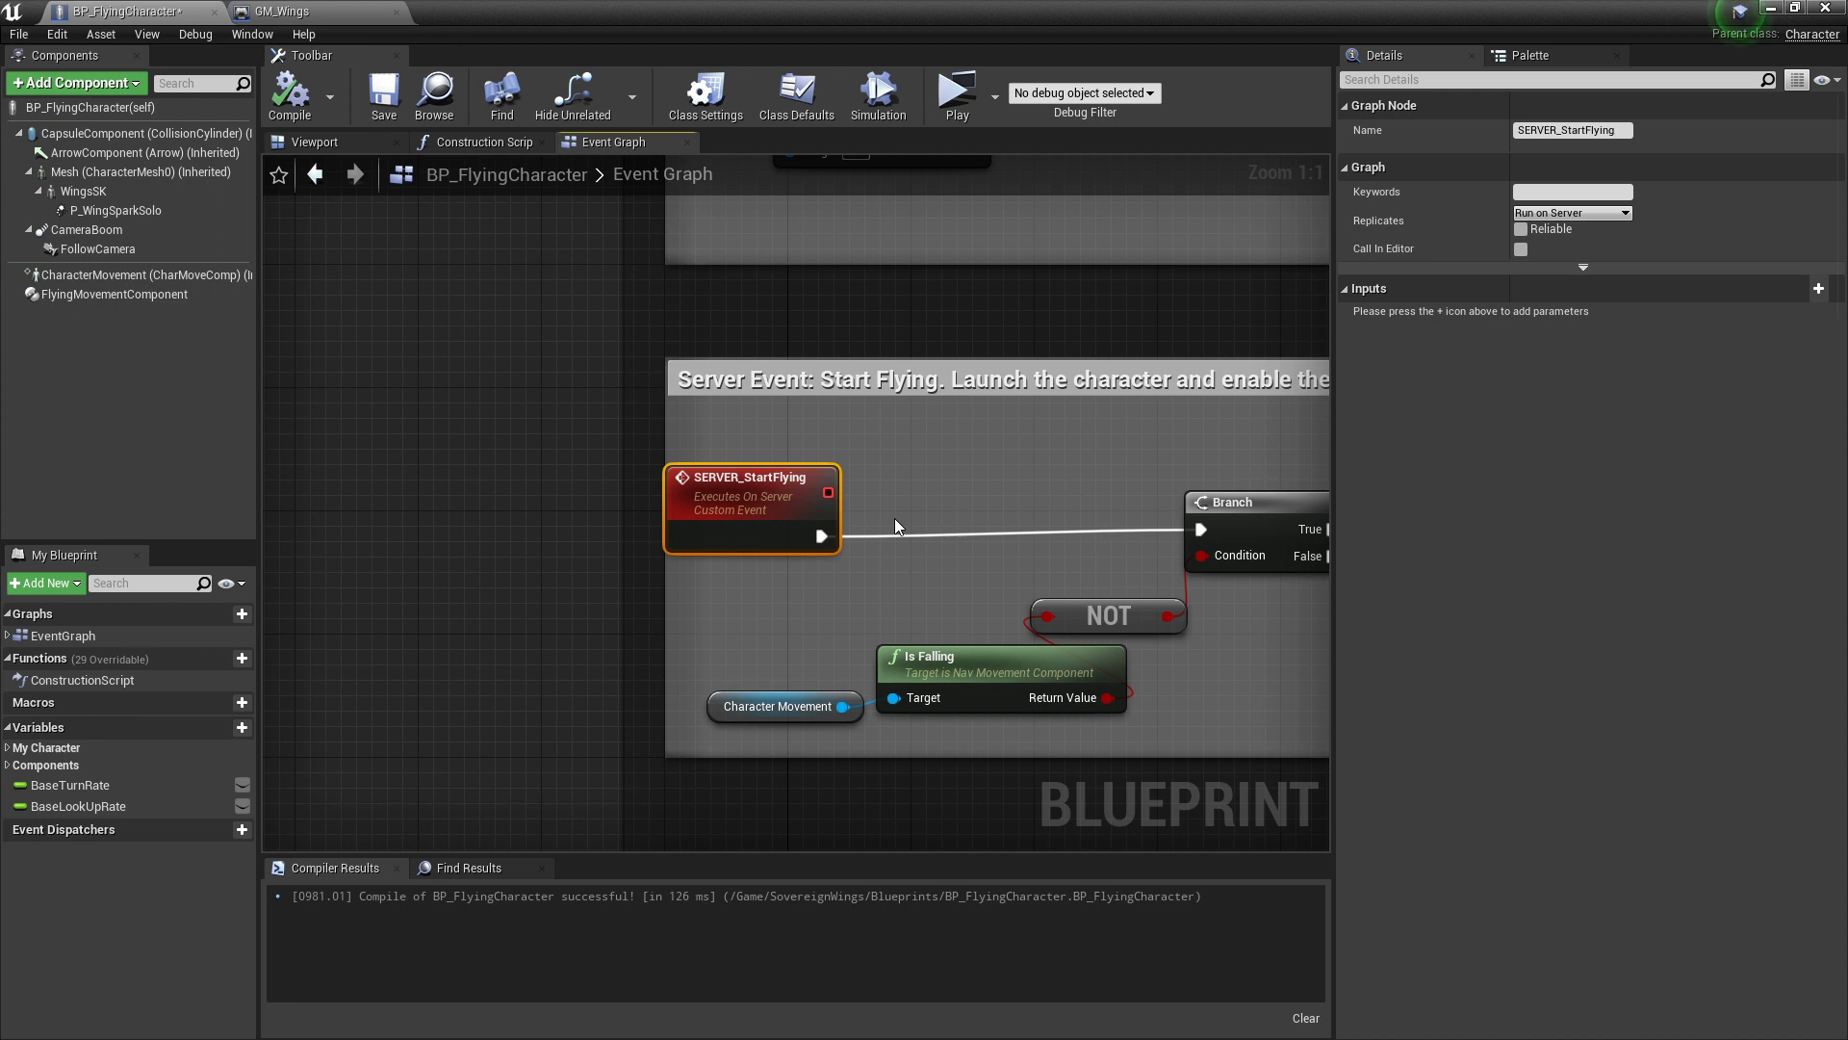
pyautogui.hotkey('ctrl', 'z')
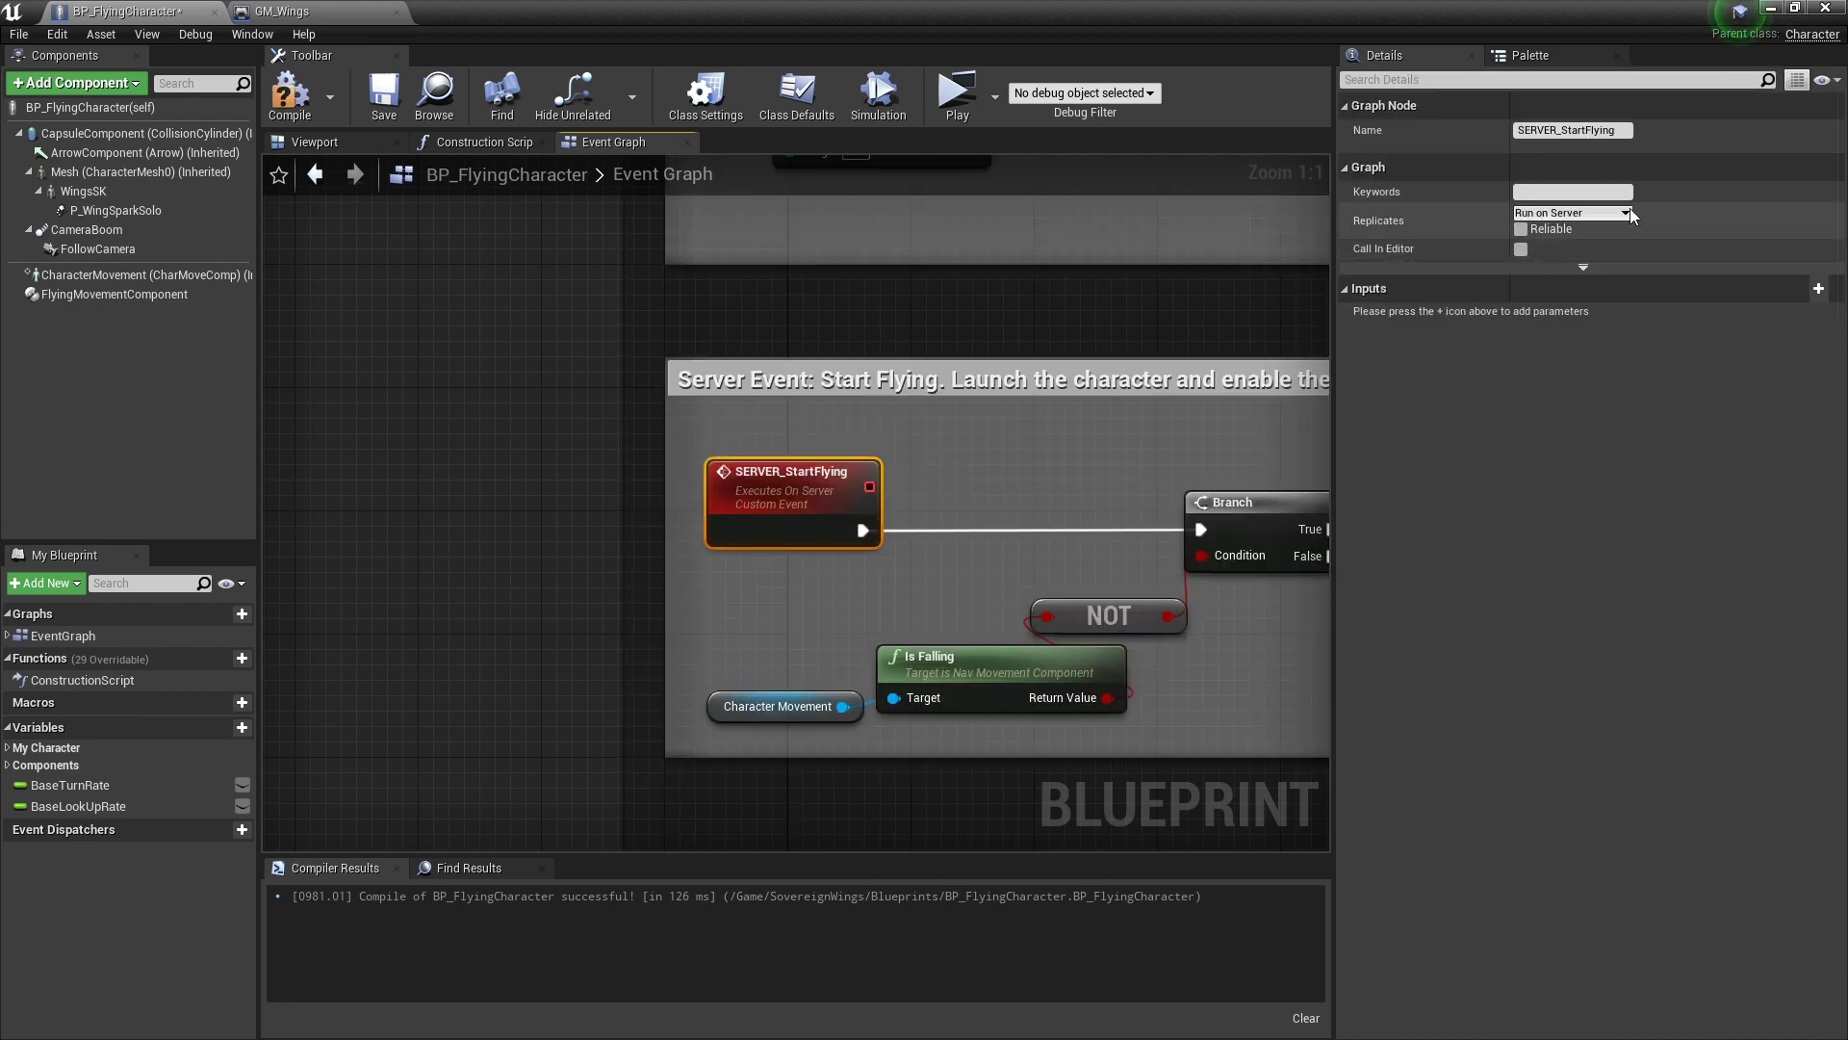
pyautogui.scroll(-2, 855, 389)
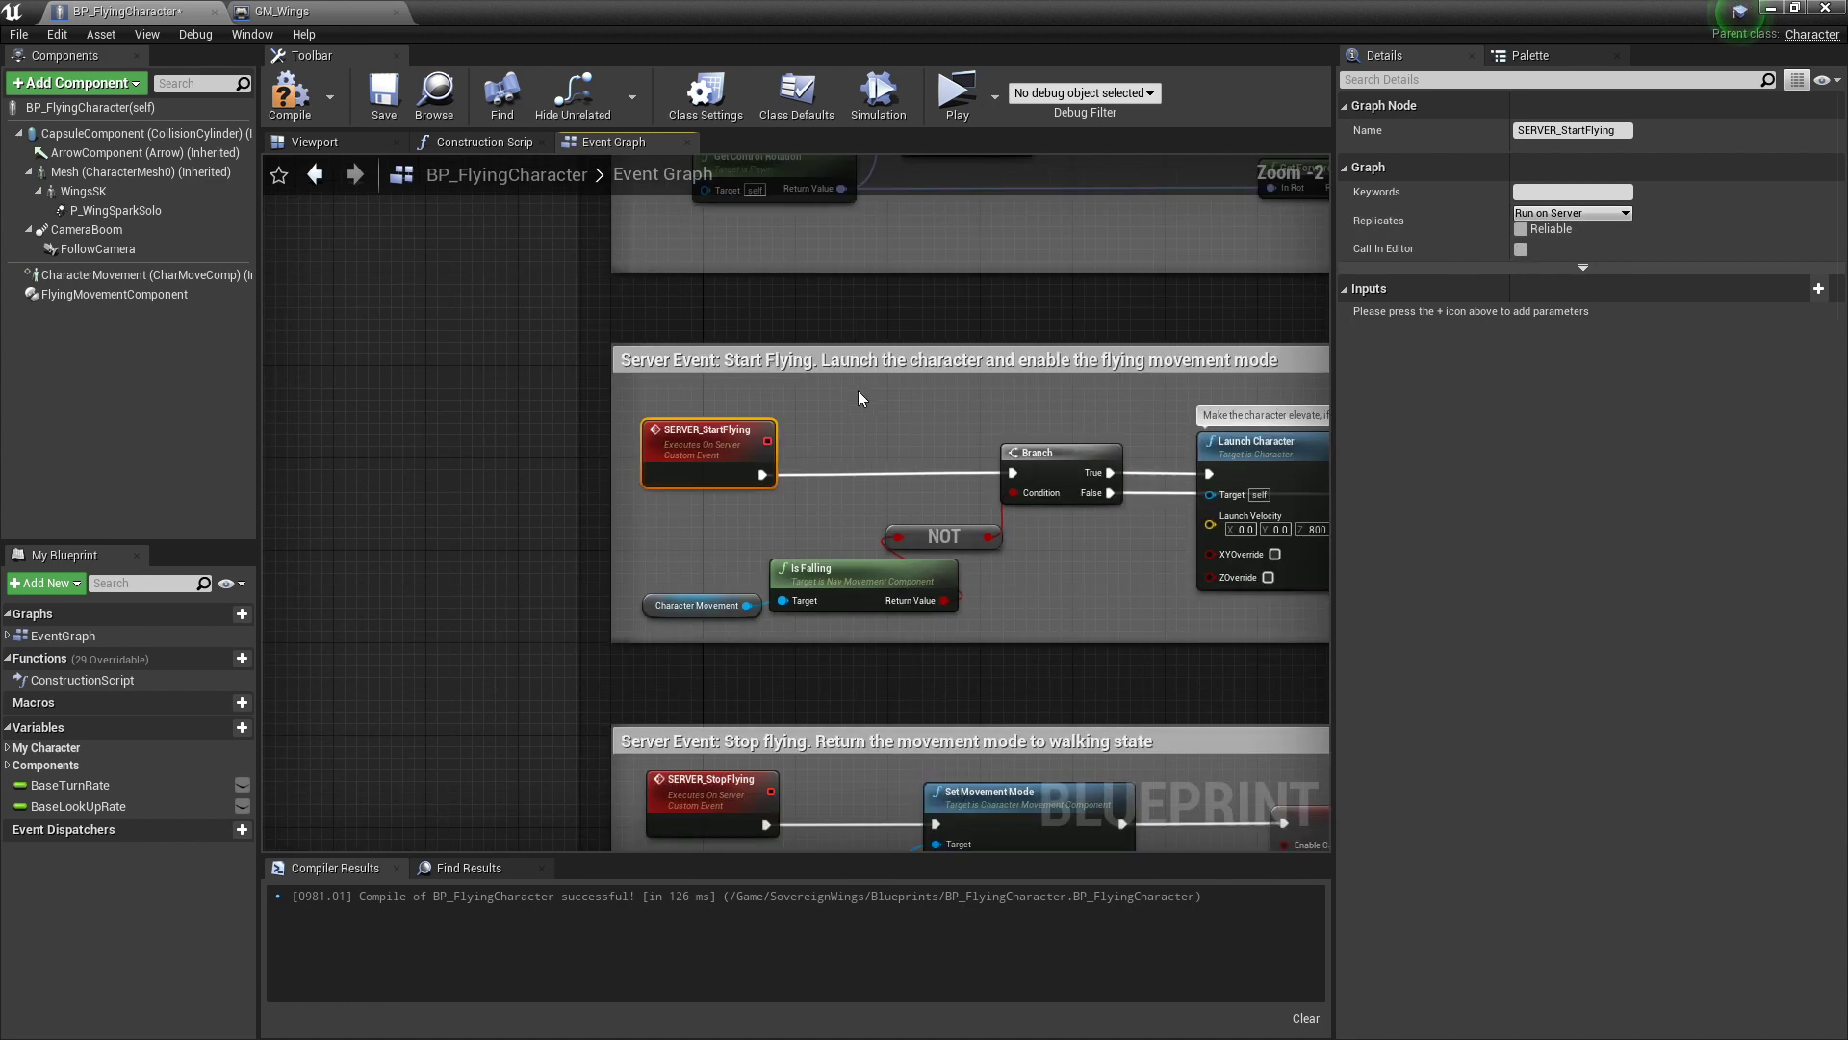
pyautogui.scroll(1, 858, 390)
pyautogui.moveTo(826, 397); pyautogui.dragTo(599, 407, button='right')
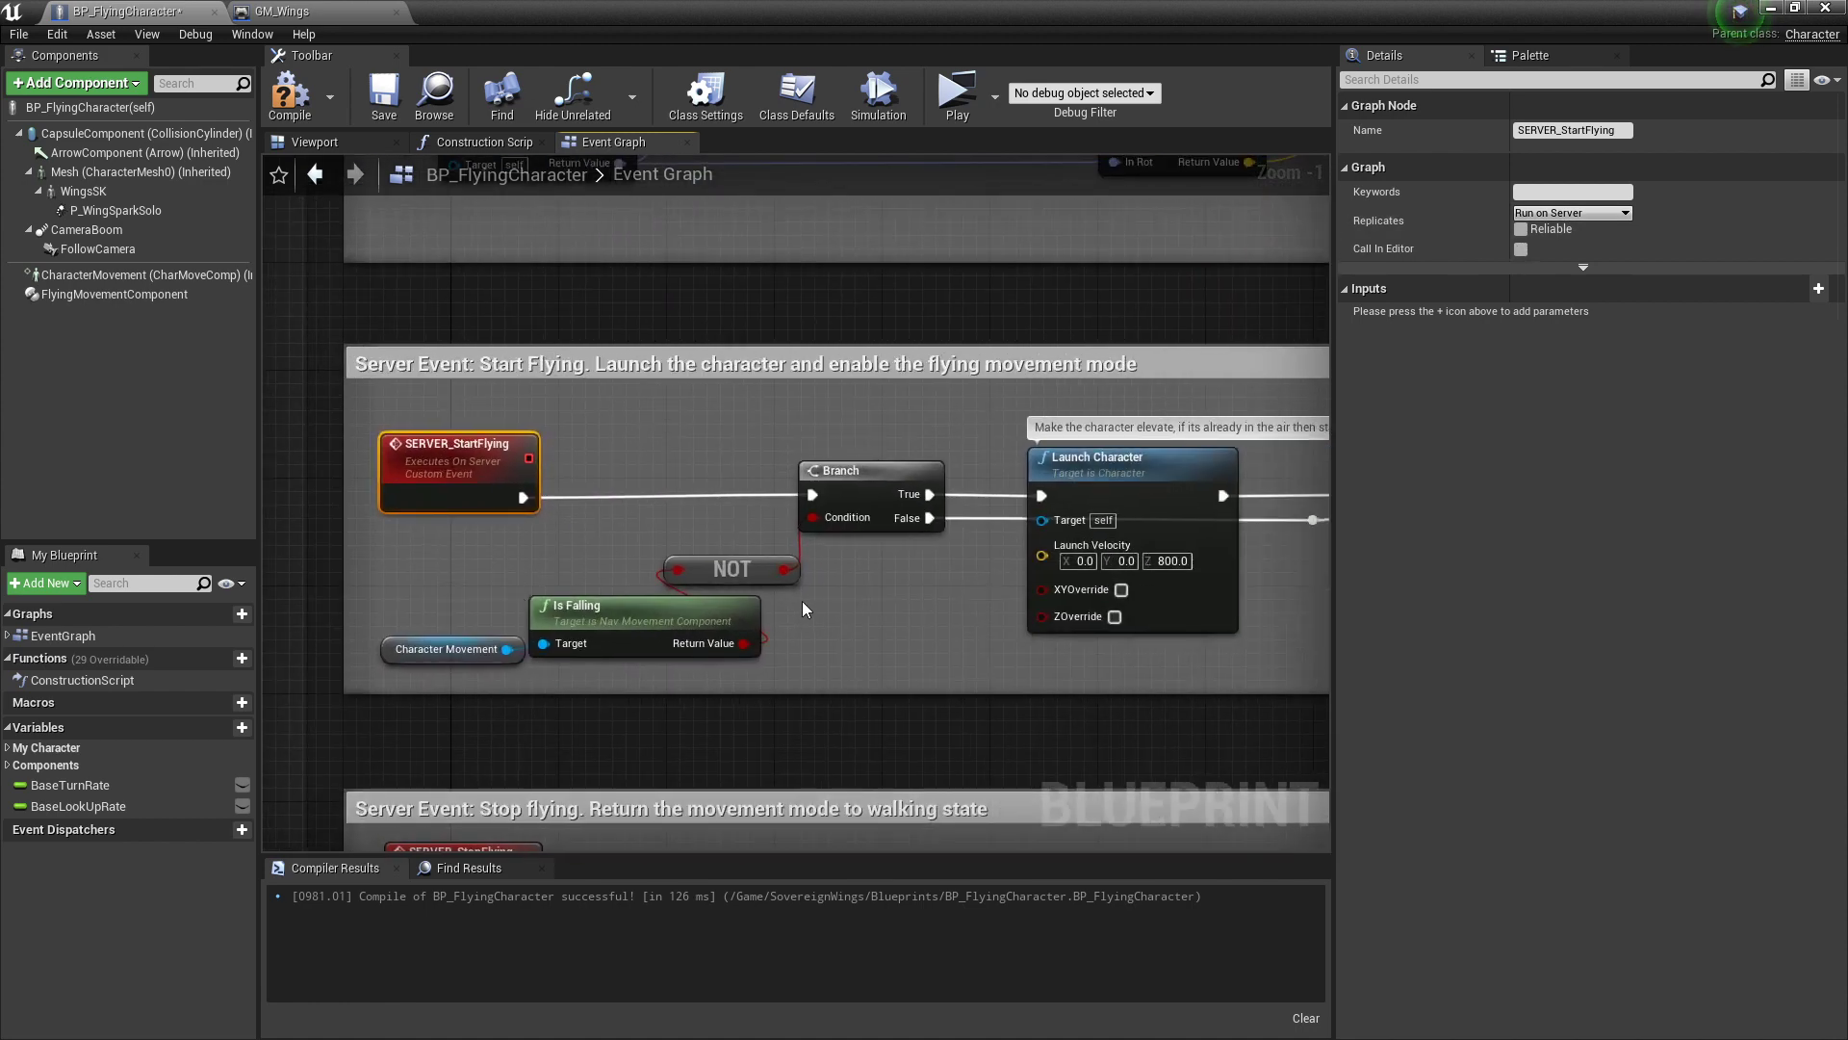
pyautogui.moveTo(925, 631); pyautogui.dragTo(675, 620, button='right')
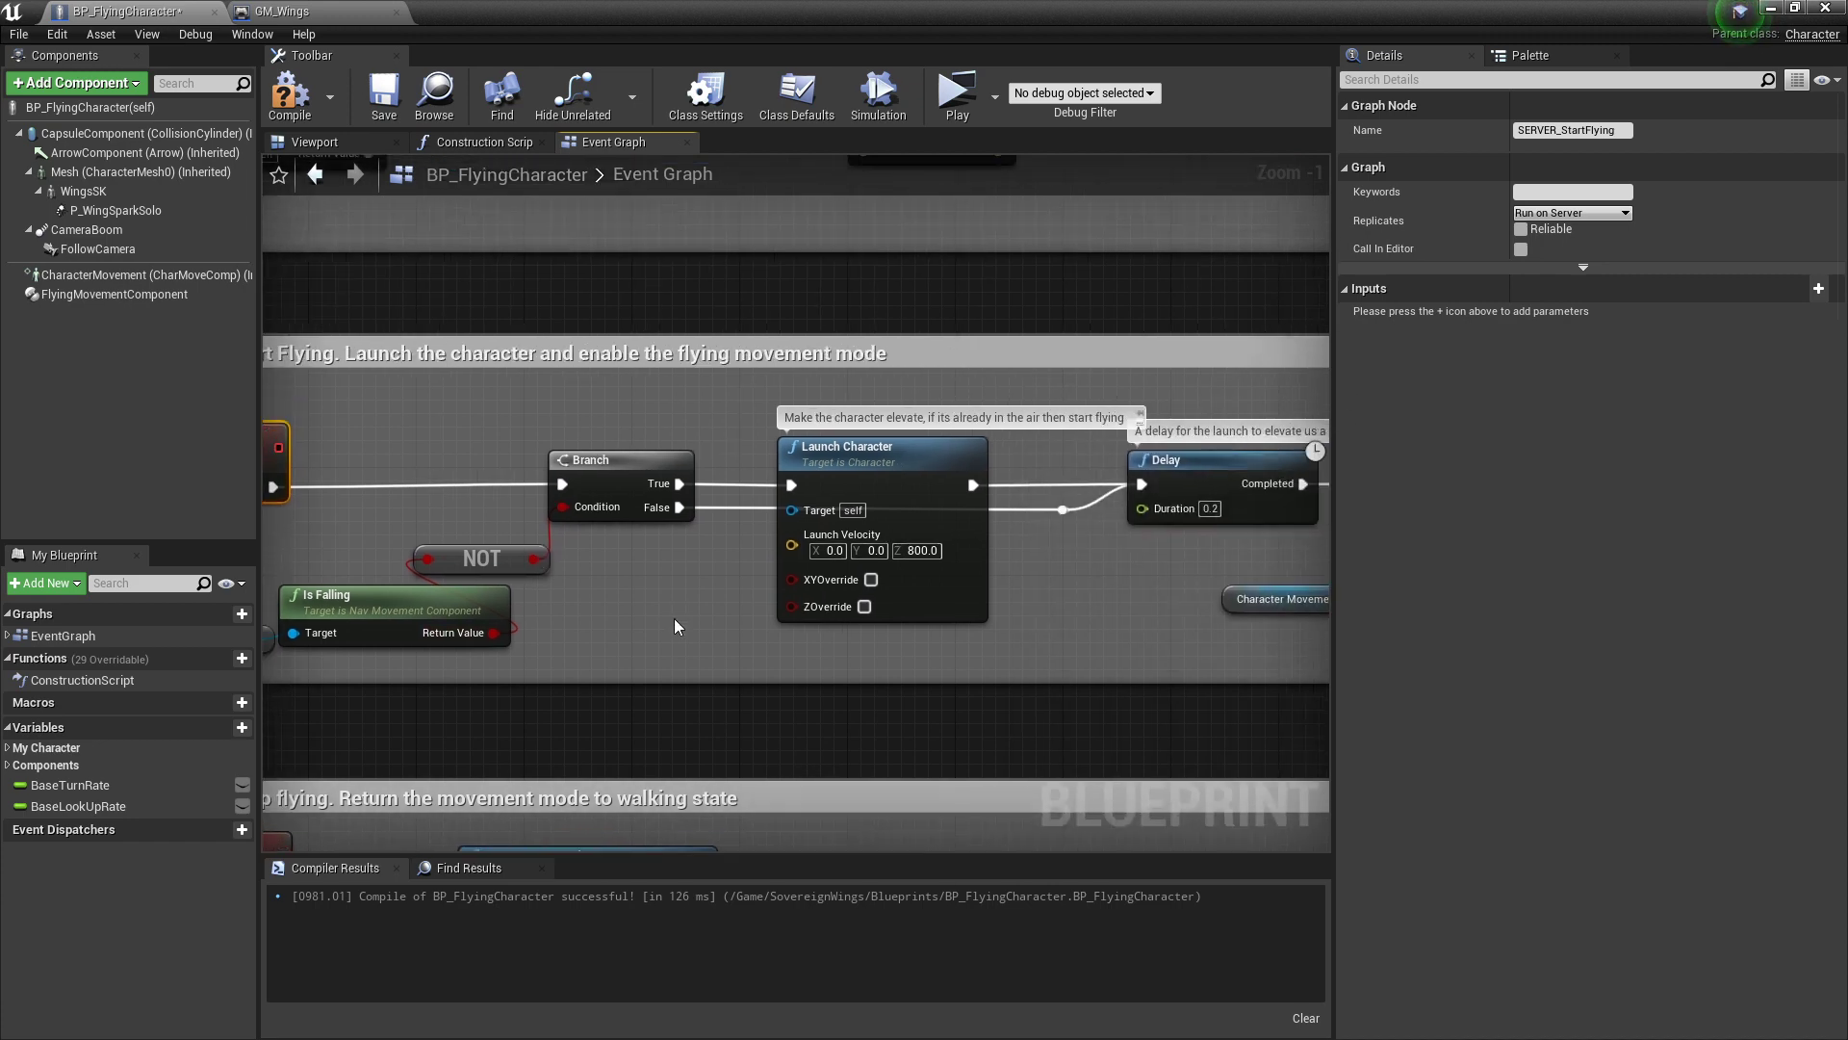
# Step: Examine the rest of the SERVER_StartFlying chain, from Launch Character through Set Movement Mode to the camera lag setter
pyautogui.scroll(-1, 675, 620)
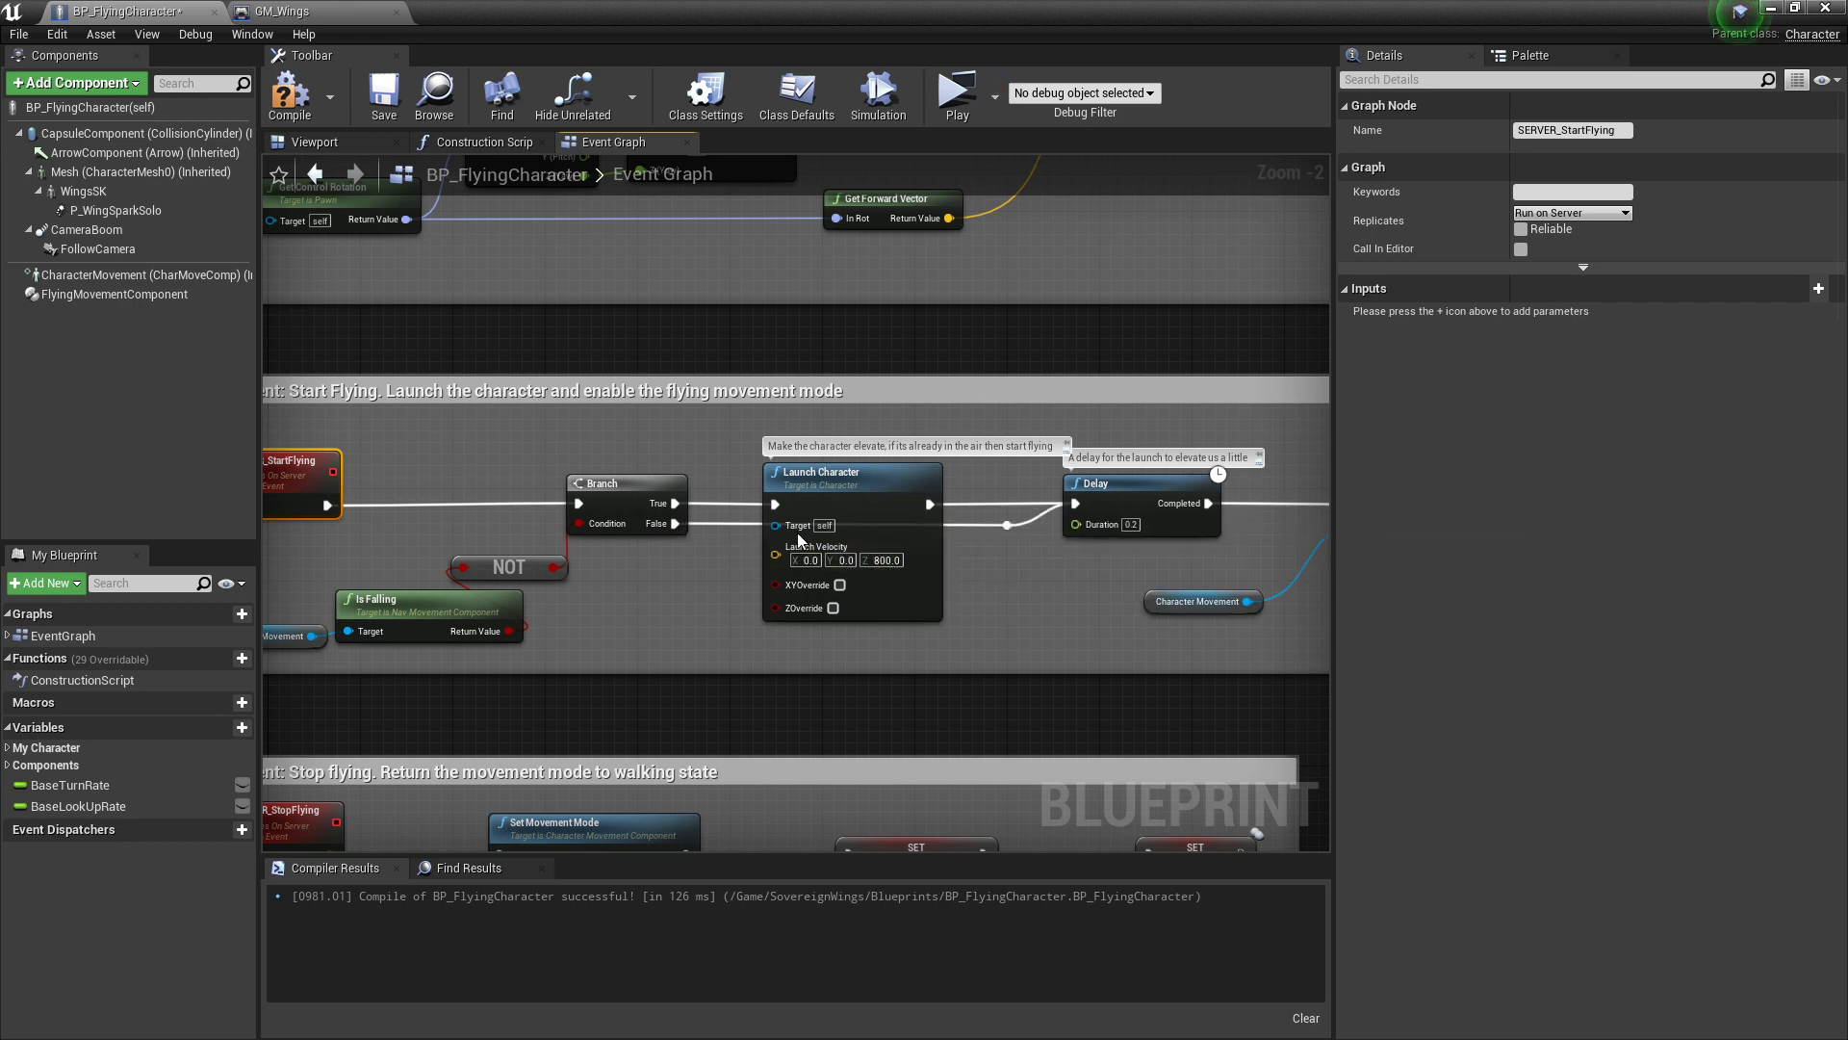
pyautogui.moveTo(1058, 561); pyautogui.dragTo(817, 625, button='right')
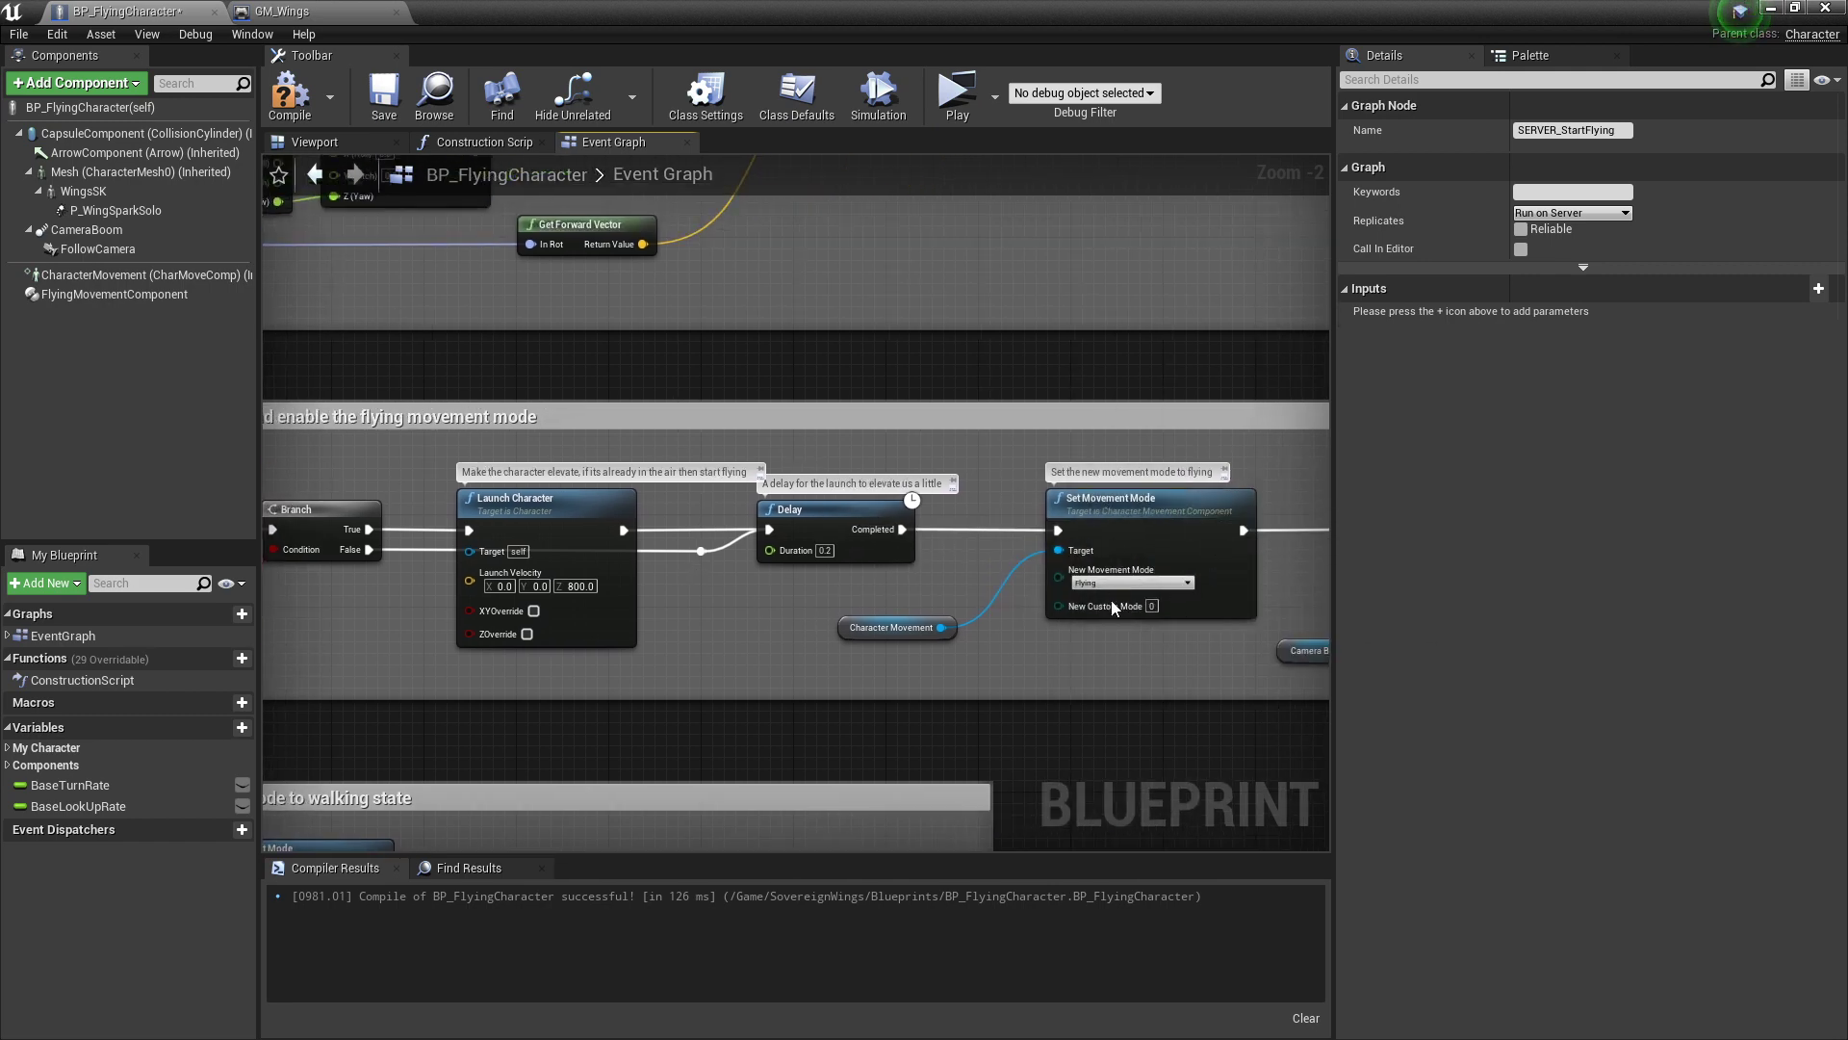
pyautogui.moveTo(1063, 683); pyautogui.dragTo(538, 571, button='right')
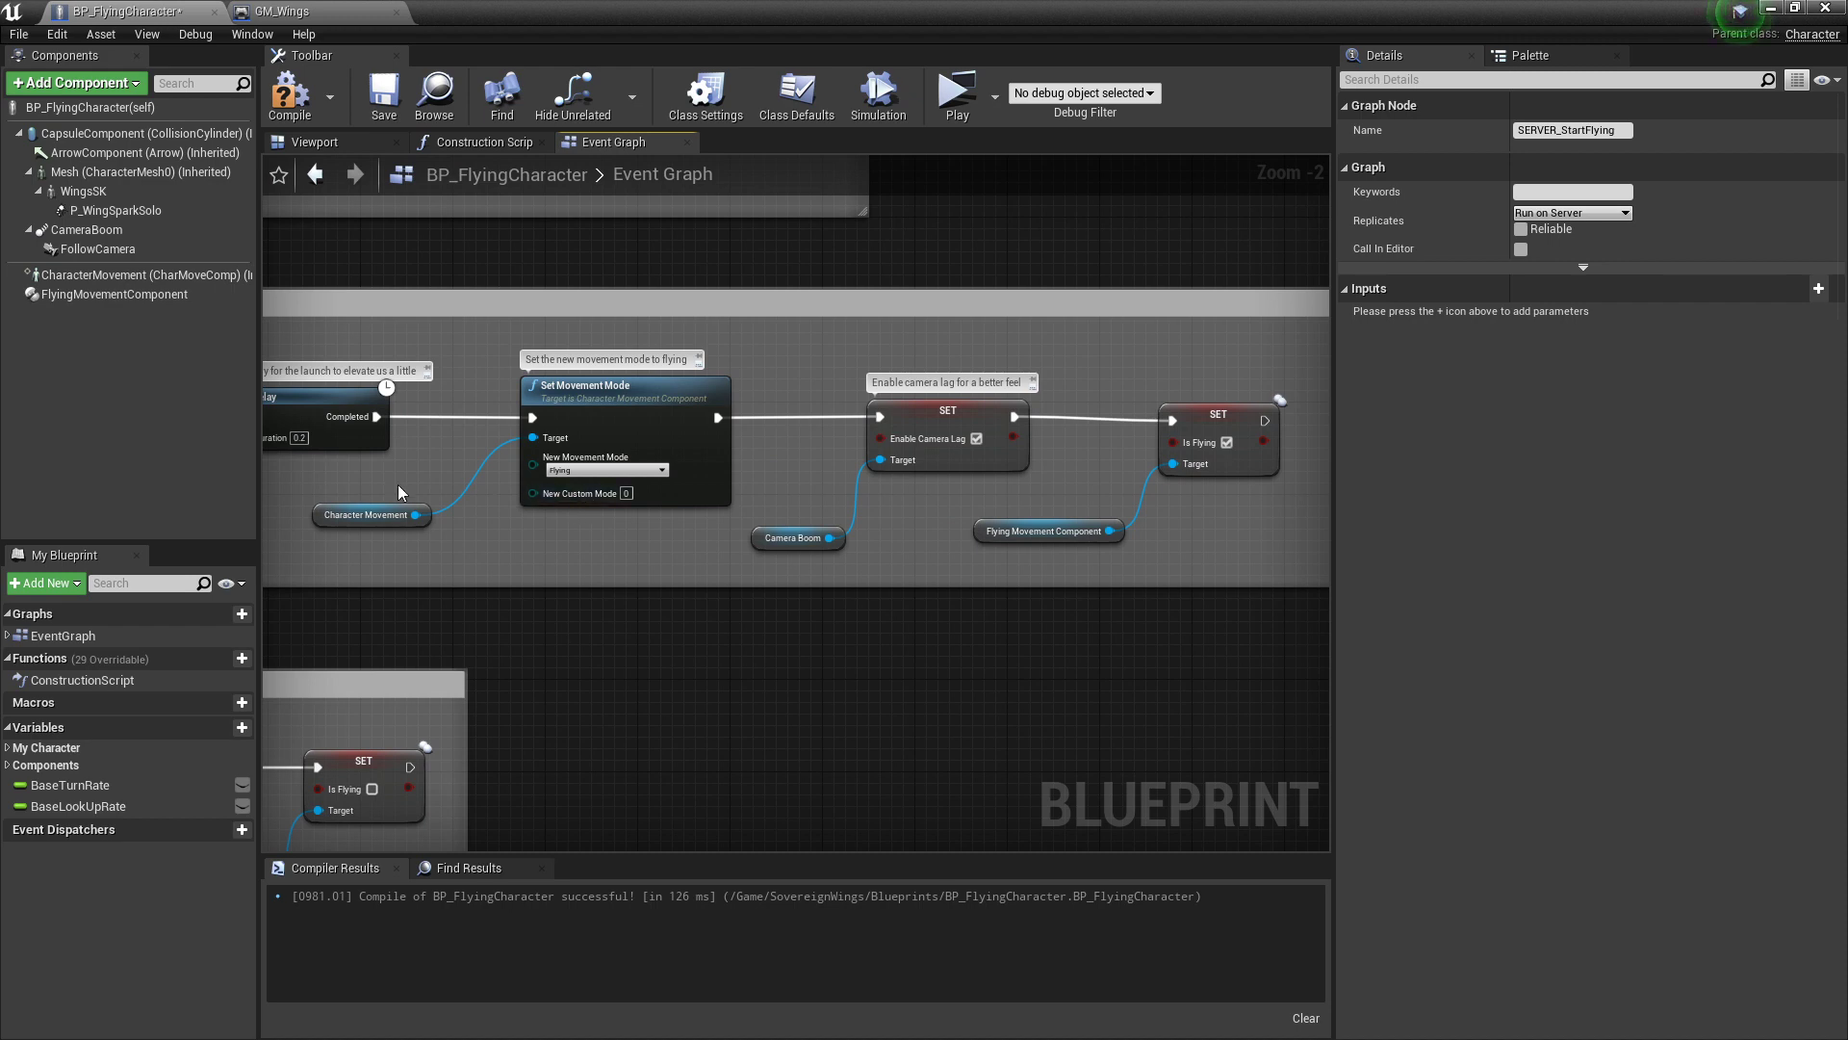
pyautogui.moveTo(655, 544); pyautogui.dragTo(654, 551)
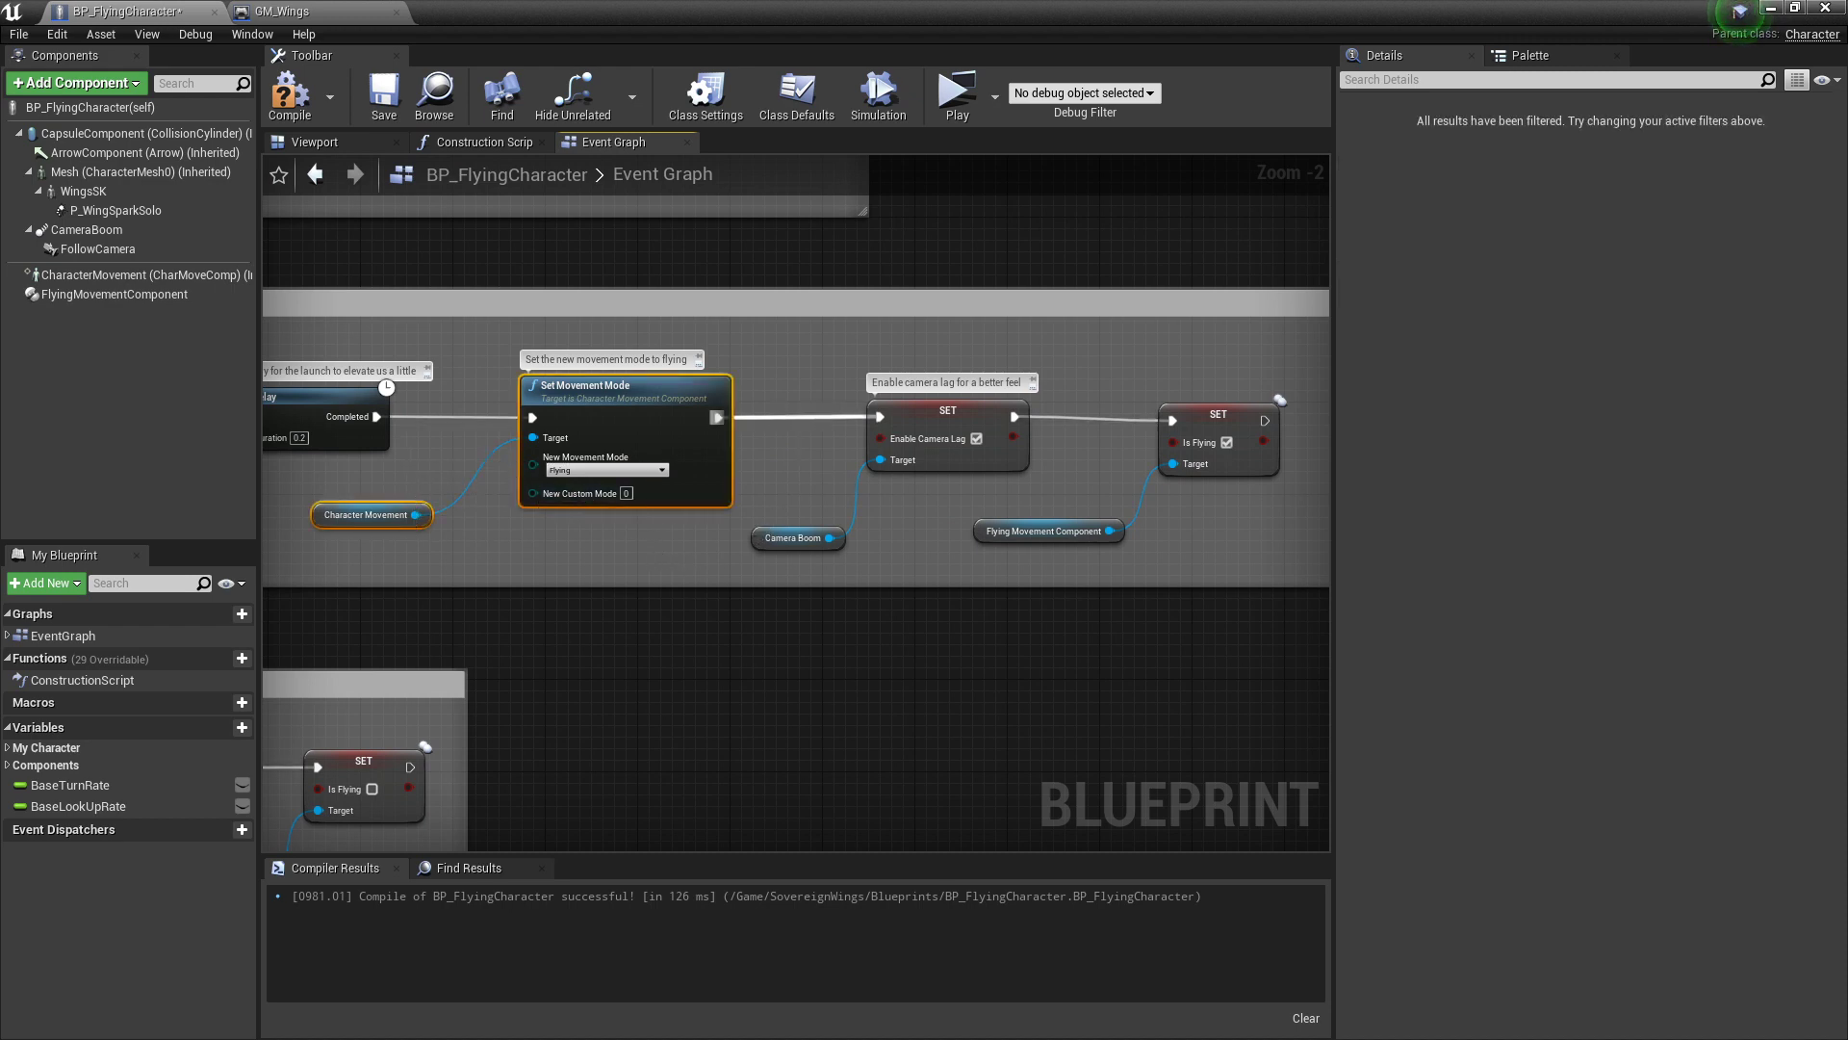
pyautogui.moveTo(806, 356); pyautogui.dragTo(683, 335, button='right')
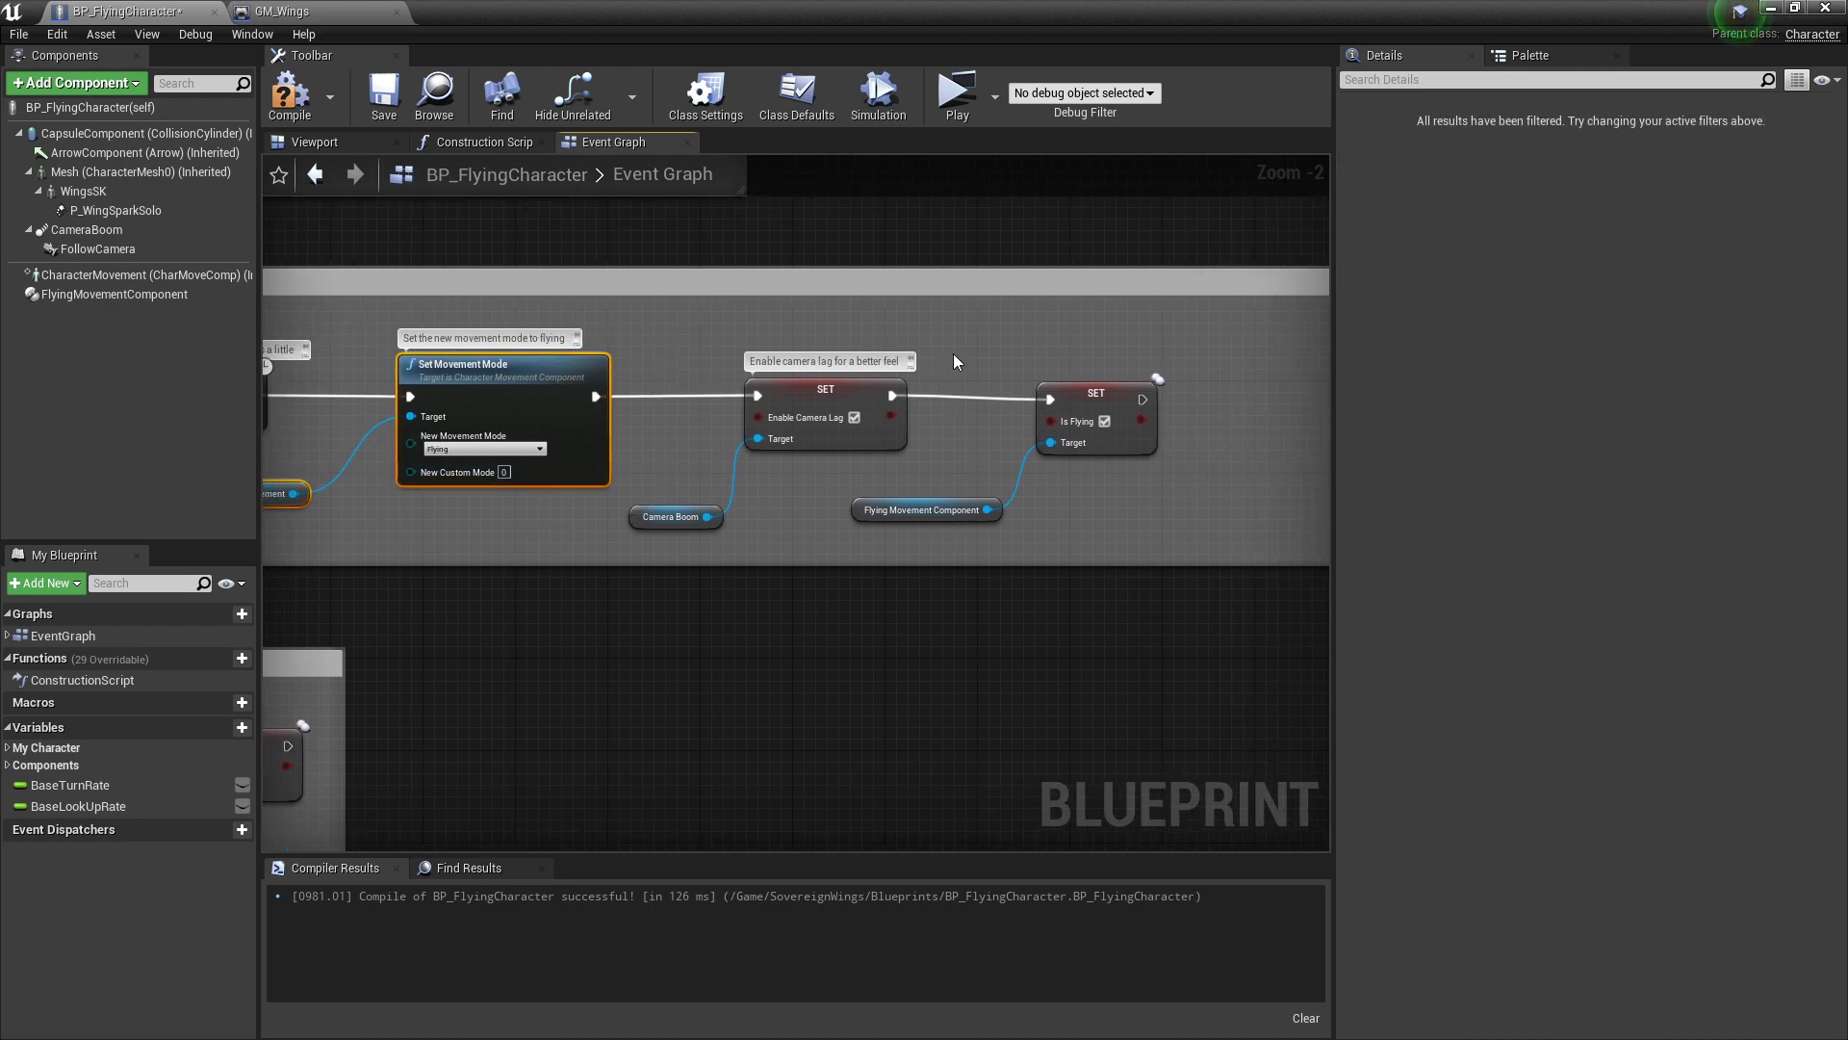
# Step: Inspect the details of the Flying Movement Component and of the Is Flying setter that ends the Start Flying chain
pyautogui.click(917, 512)
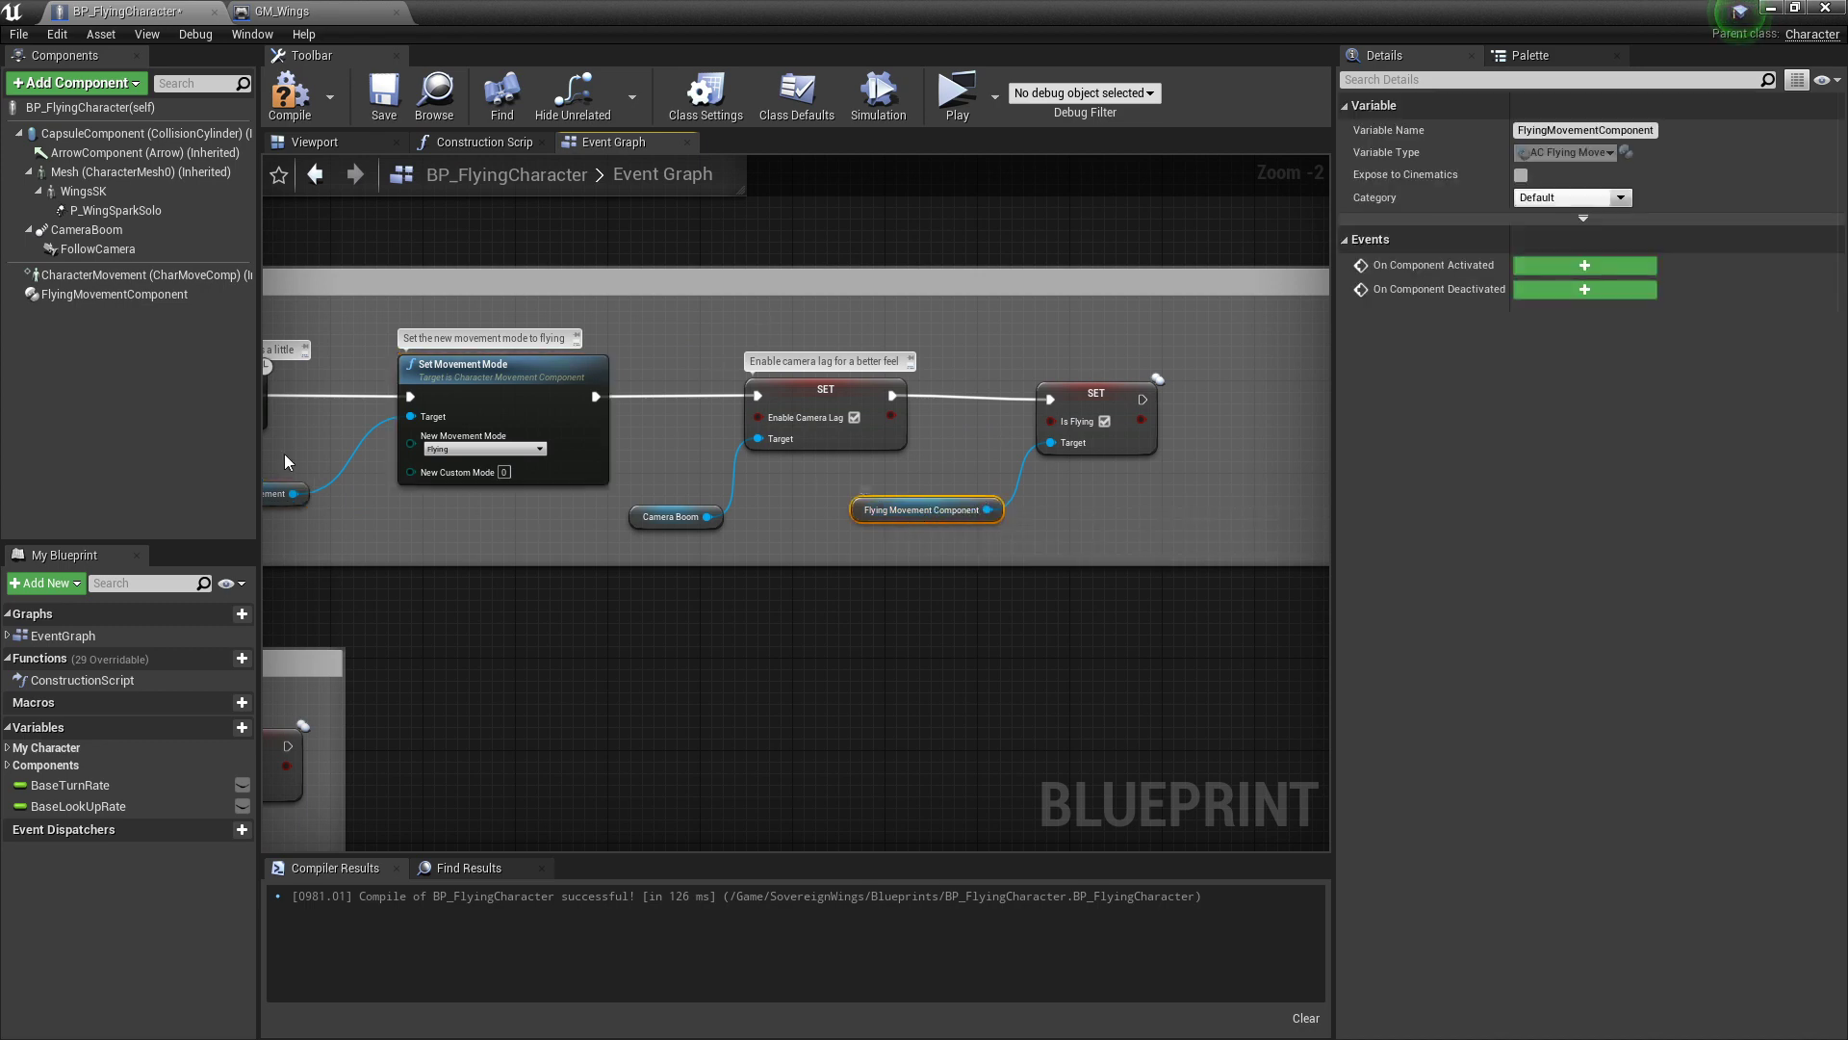
pyautogui.click(146, 295)
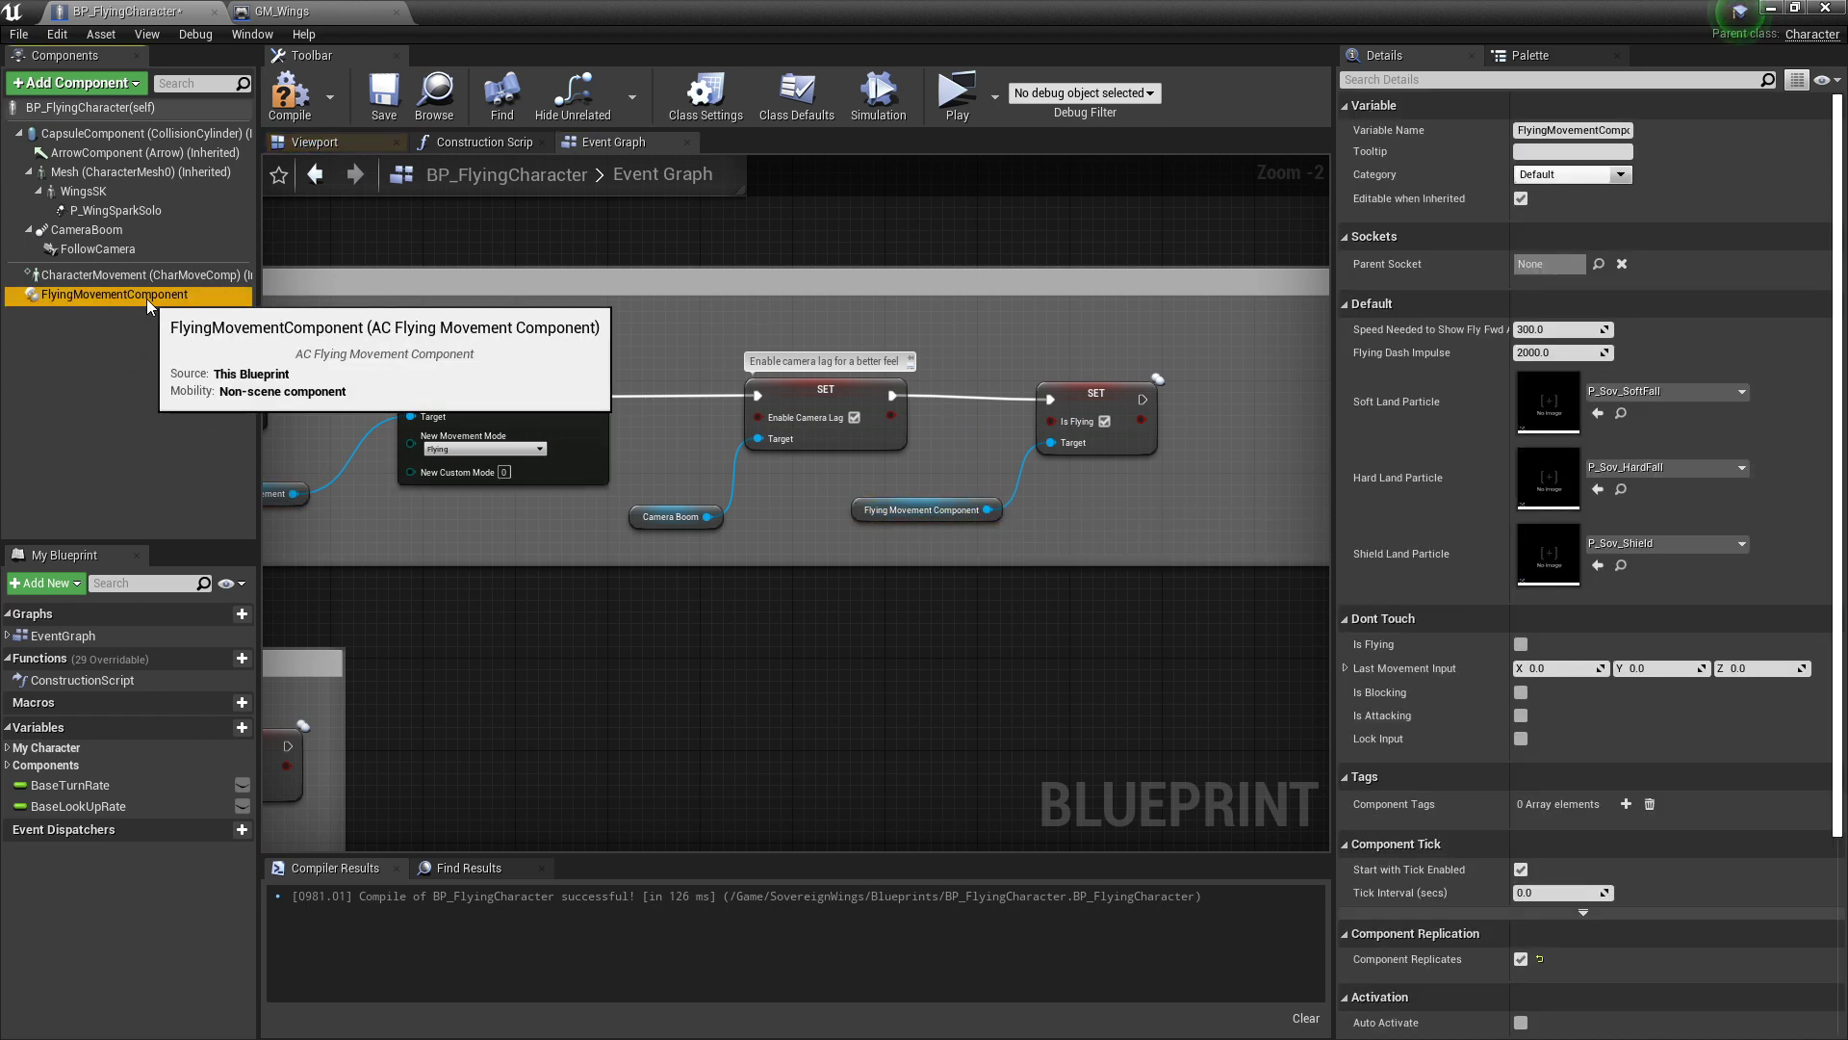
pyautogui.click(1128, 435)
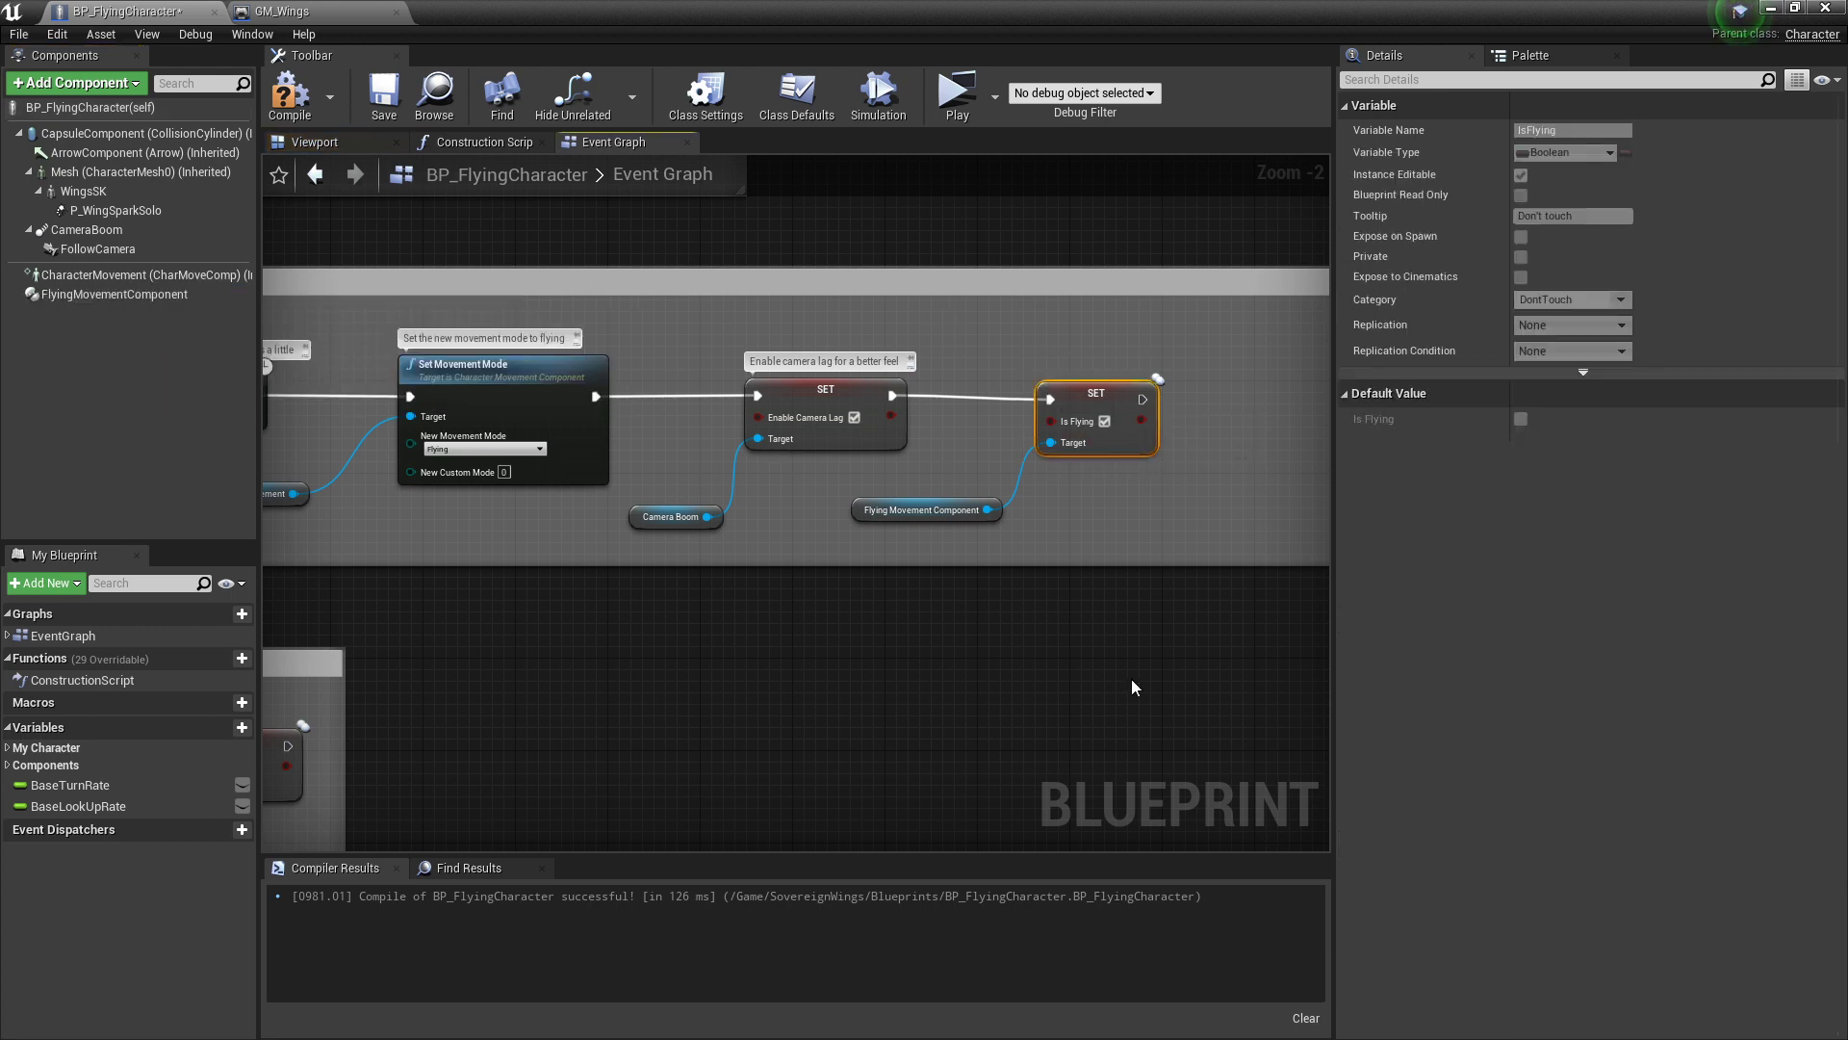
# Step: Go back to the Flying input section of the Event Graph and view its Q key event with both server calls
pyautogui.scroll(-4, 657, 591)
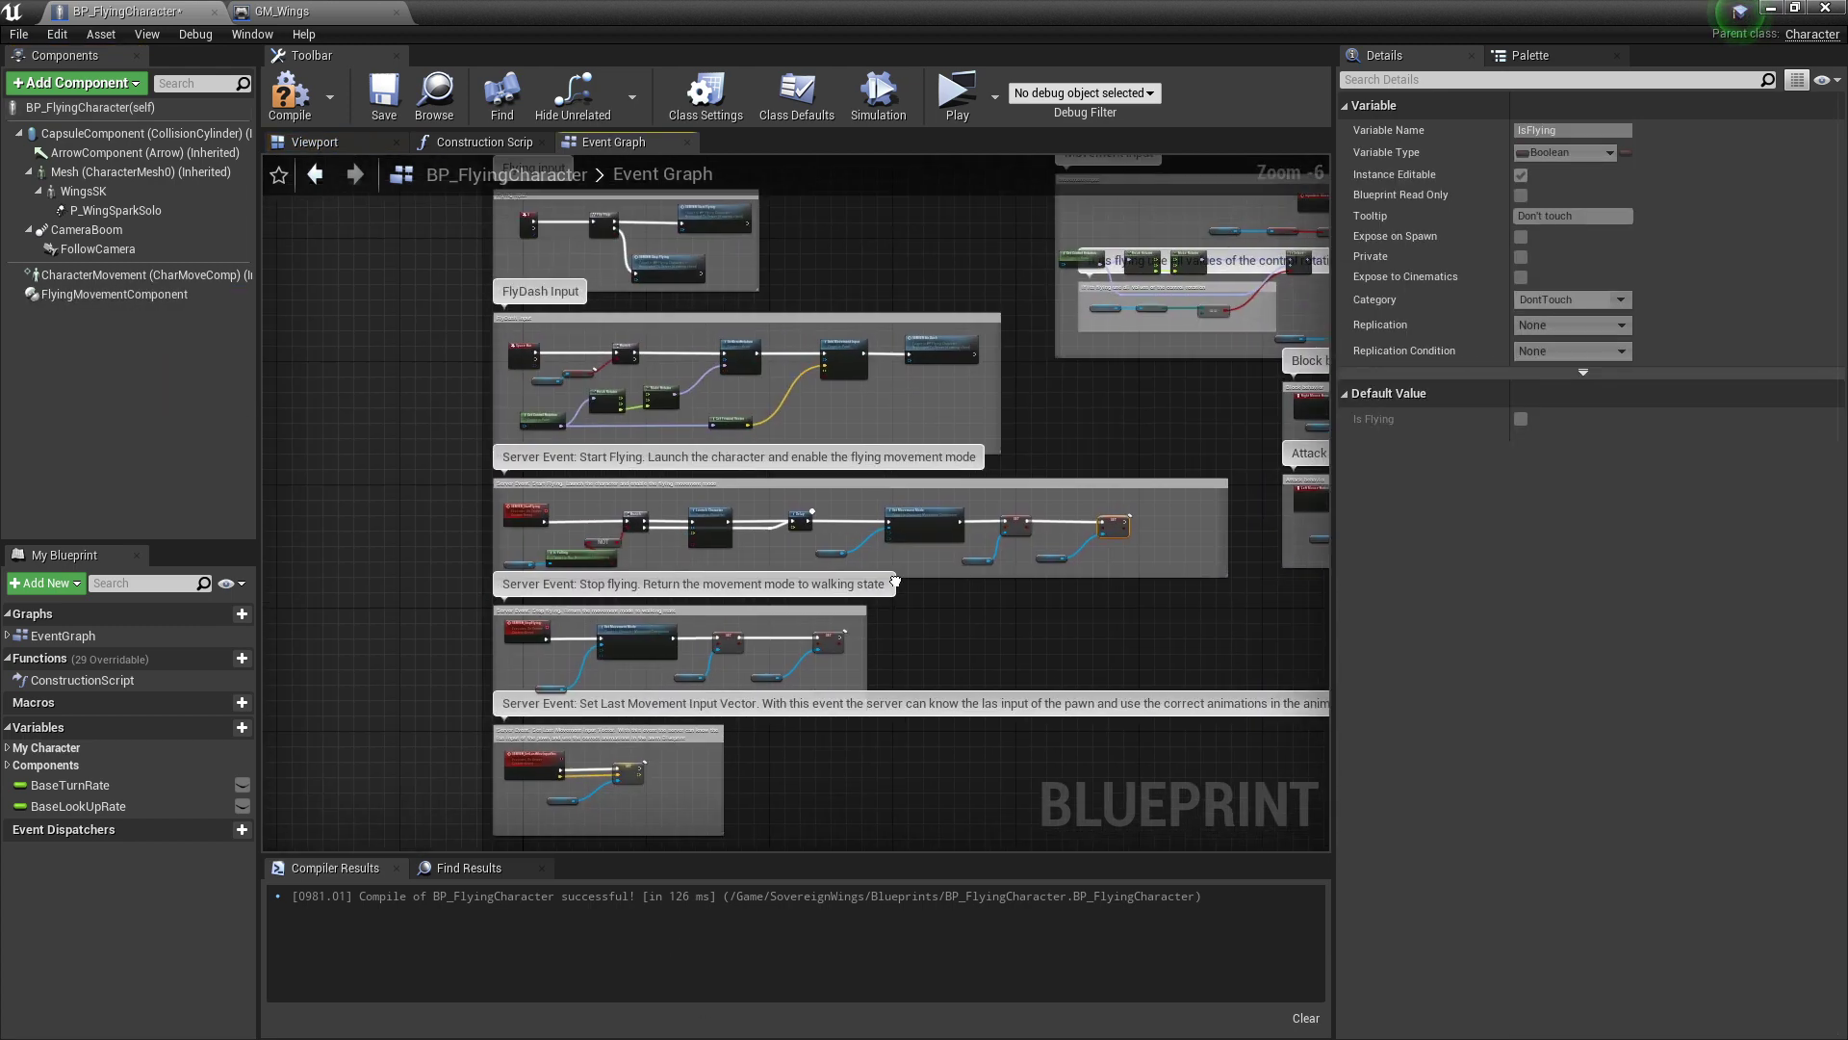
pyautogui.scroll(1, 472, 521)
pyautogui.scroll(-2, 472, 521)
pyautogui.moveTo(472, 521); pyautogui.dragTo(514, 1038, button='right')
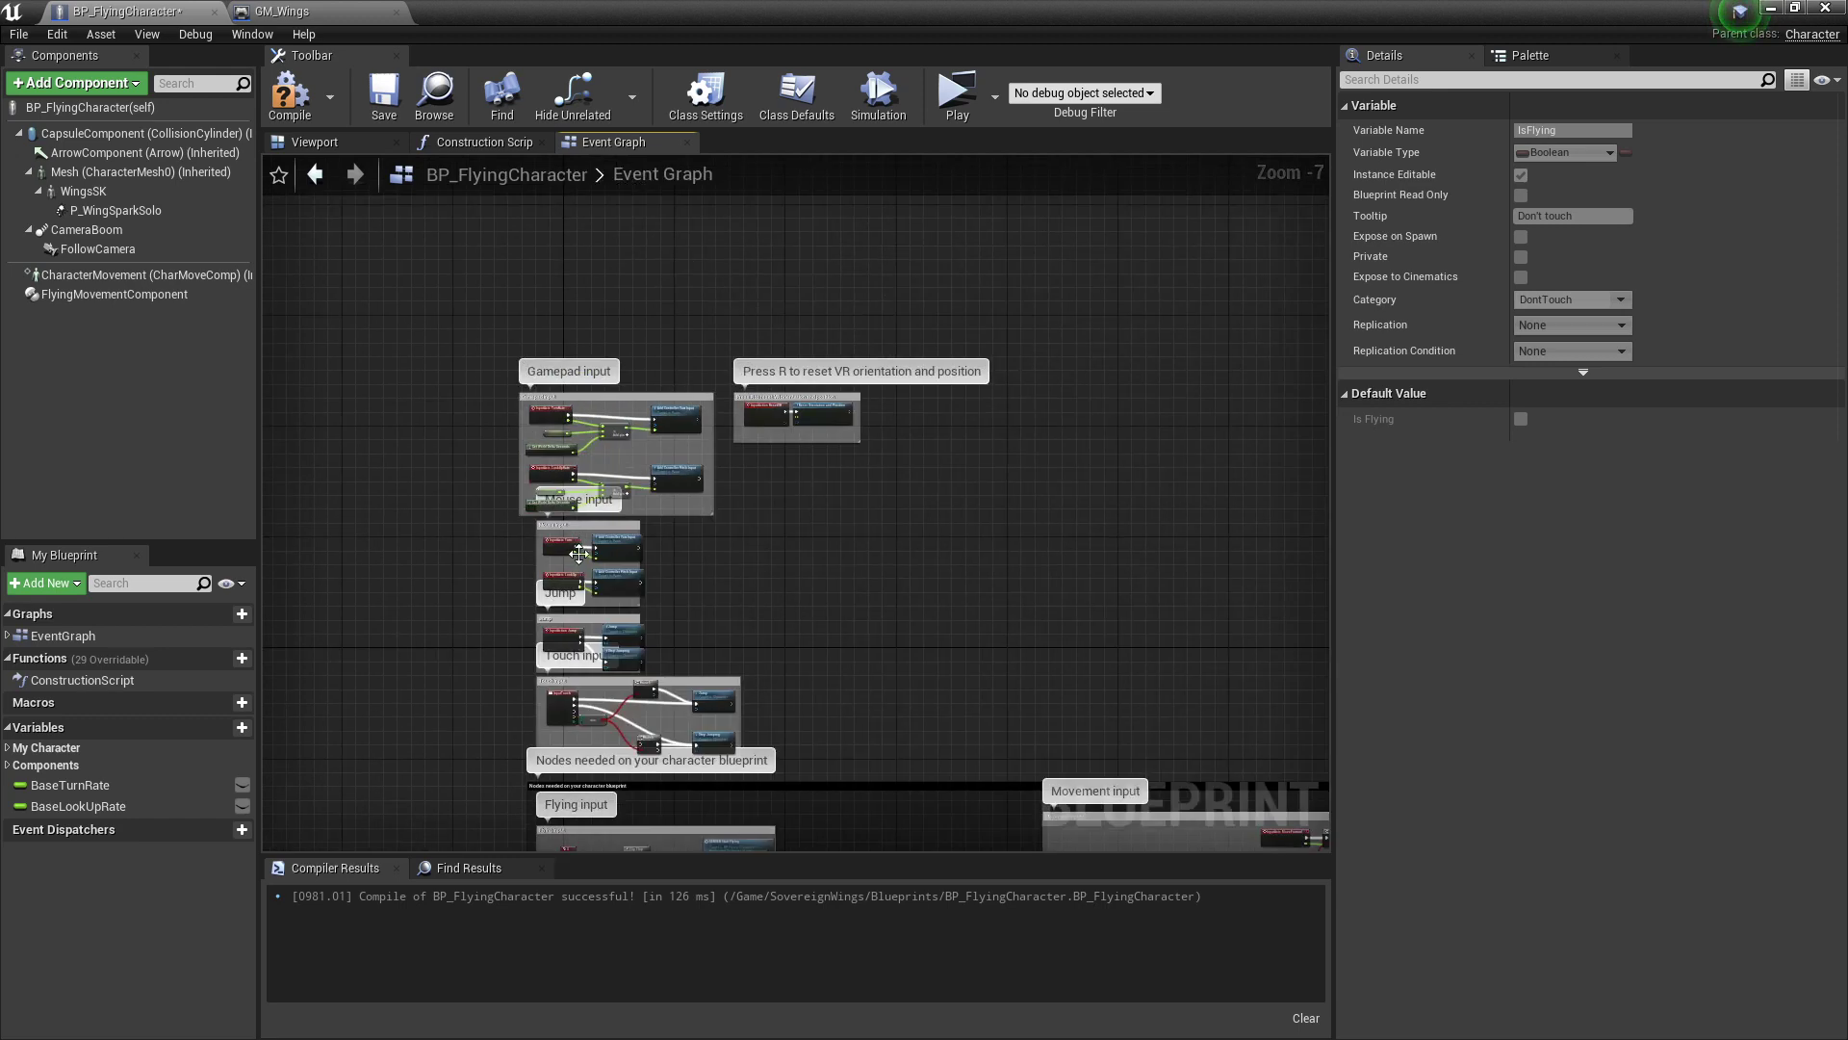
pyautogui.scroll(2, 615, 620)
pyautogui.moveTo(615, 620); pyautogui.dragTo(686, 251, button='right')
pyautogui.scroll(1, 647, 571)
pyautogui.moveTo(659, 699); pyautogui.dragTo(632, 483, button='right')
pyautogui.scroll(2, 890, 546)
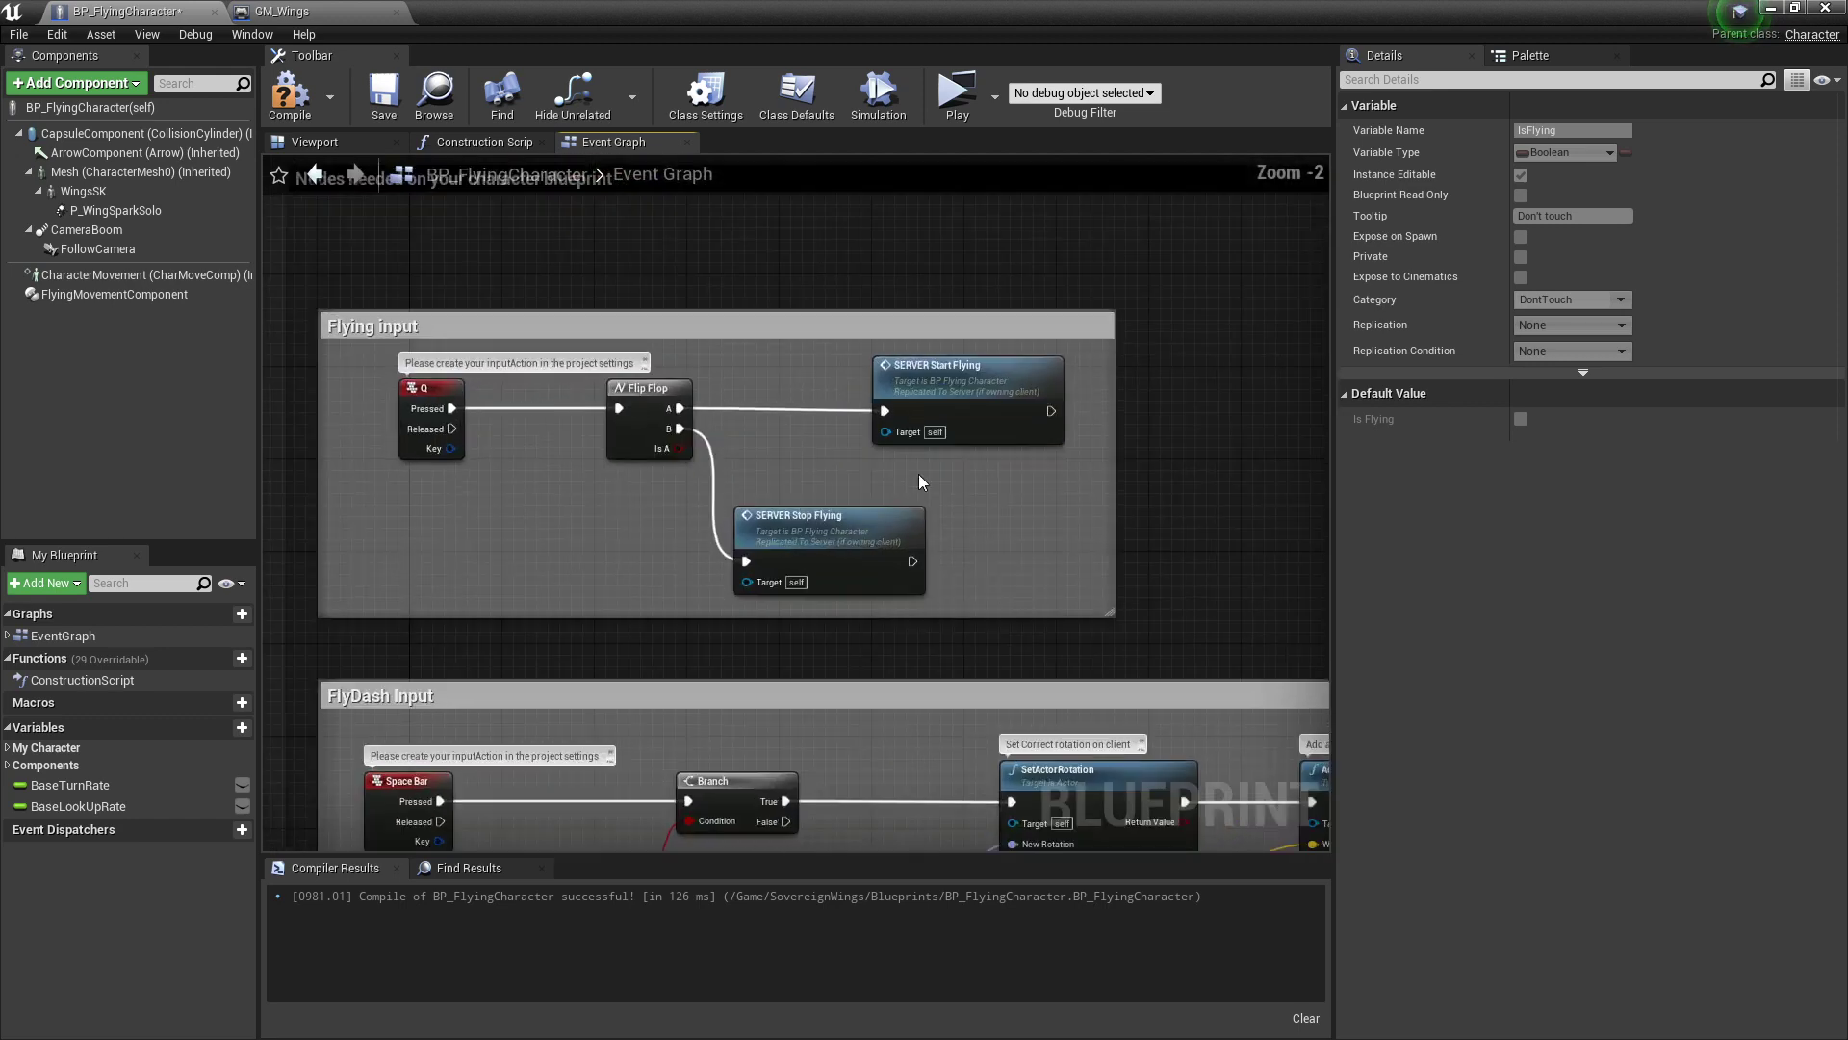
# Step: Examine the FlyDash Input section from the Space Bar event through Add Movement Input to the SERVER Air Dash call
pyautogui.moveTo(894, 522); pyautogui.dragTo(908, 213, button='right')
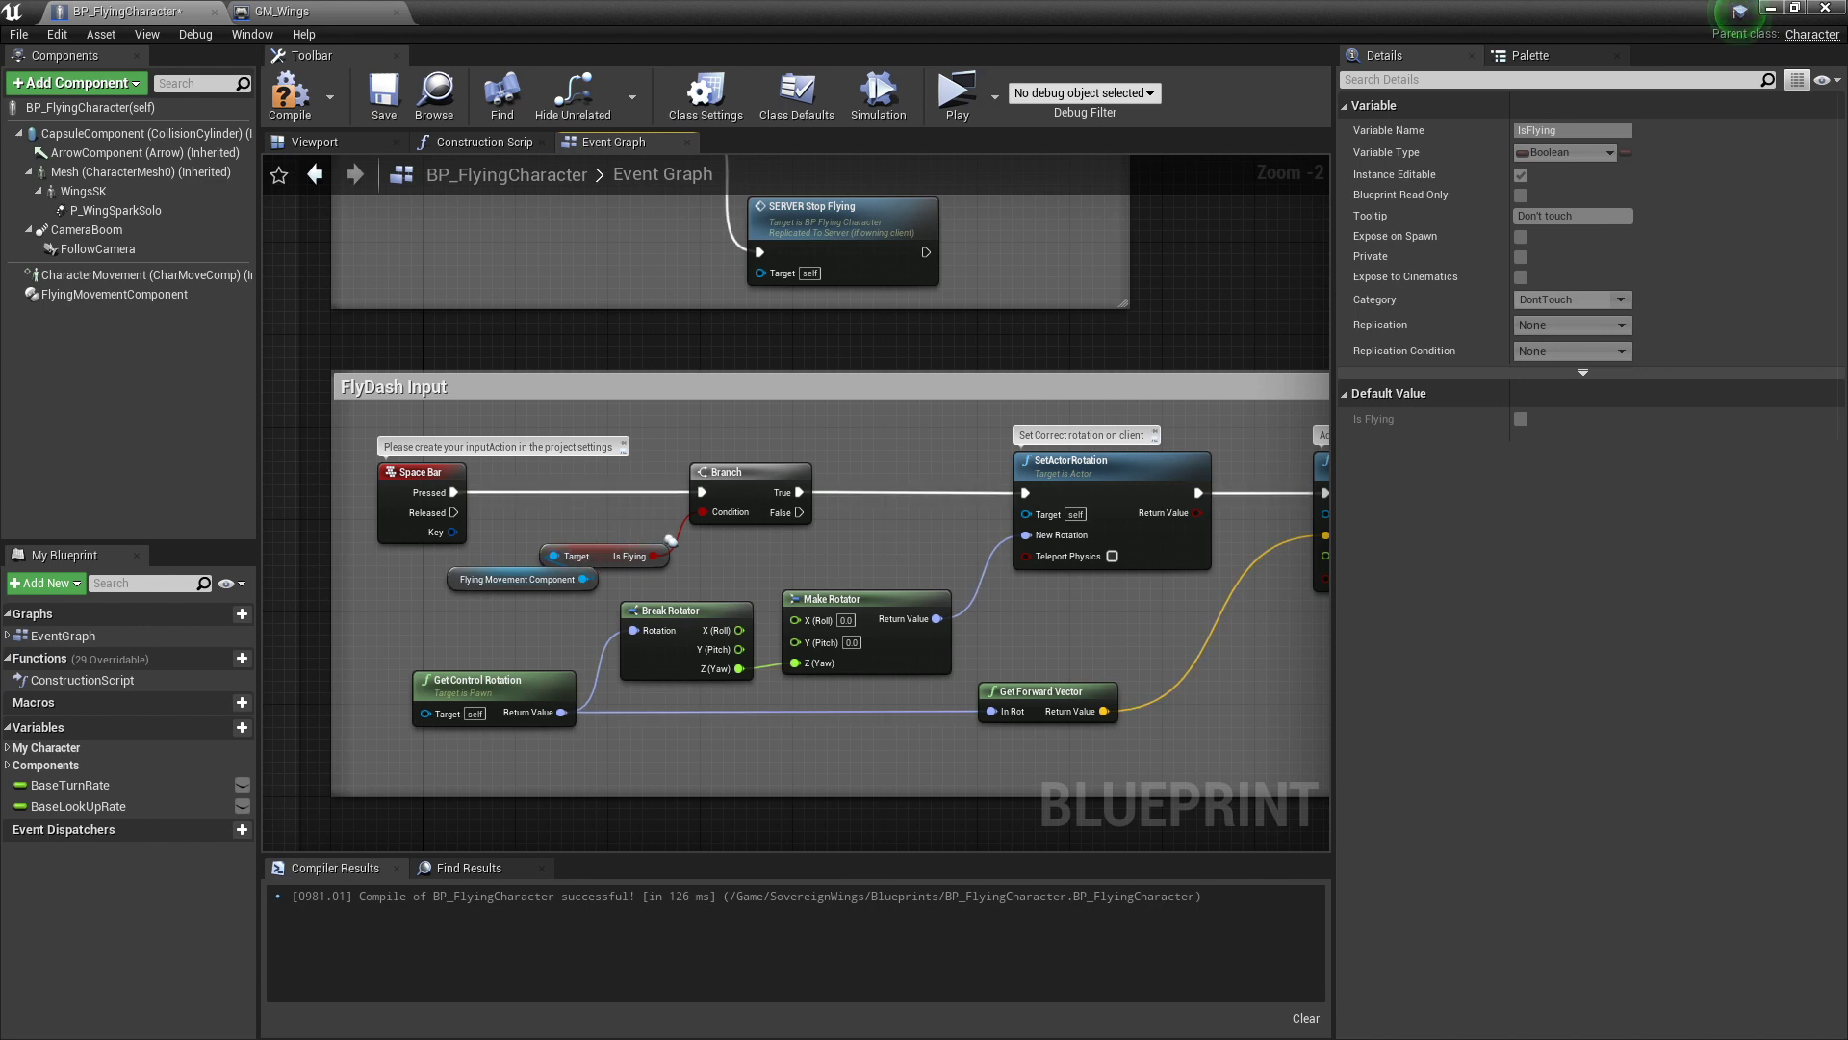
pyautogui.scroll(-1, 874, 460)
pyautogui.rightClick(860, 464)
pyautogui.click(887, 458)
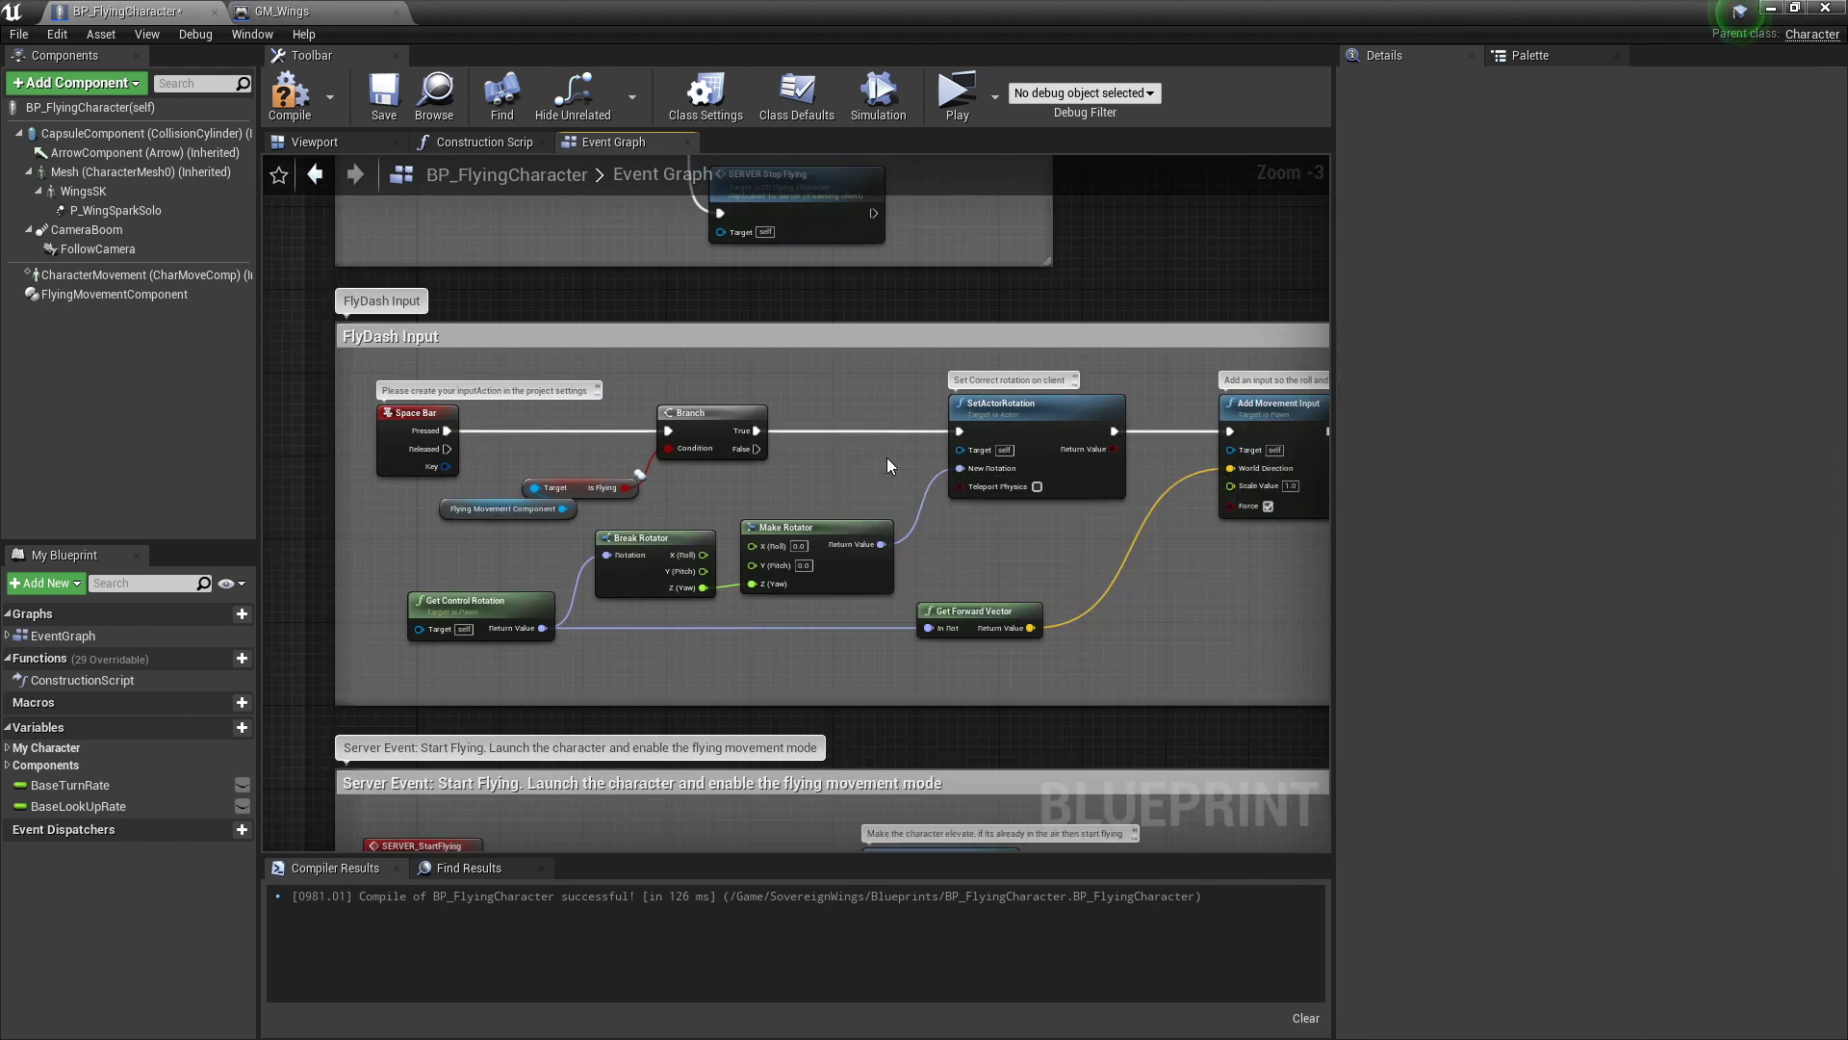
pyautogui.moveTo(995, 555); pyautogui.dragTo(816, 530, button='right')
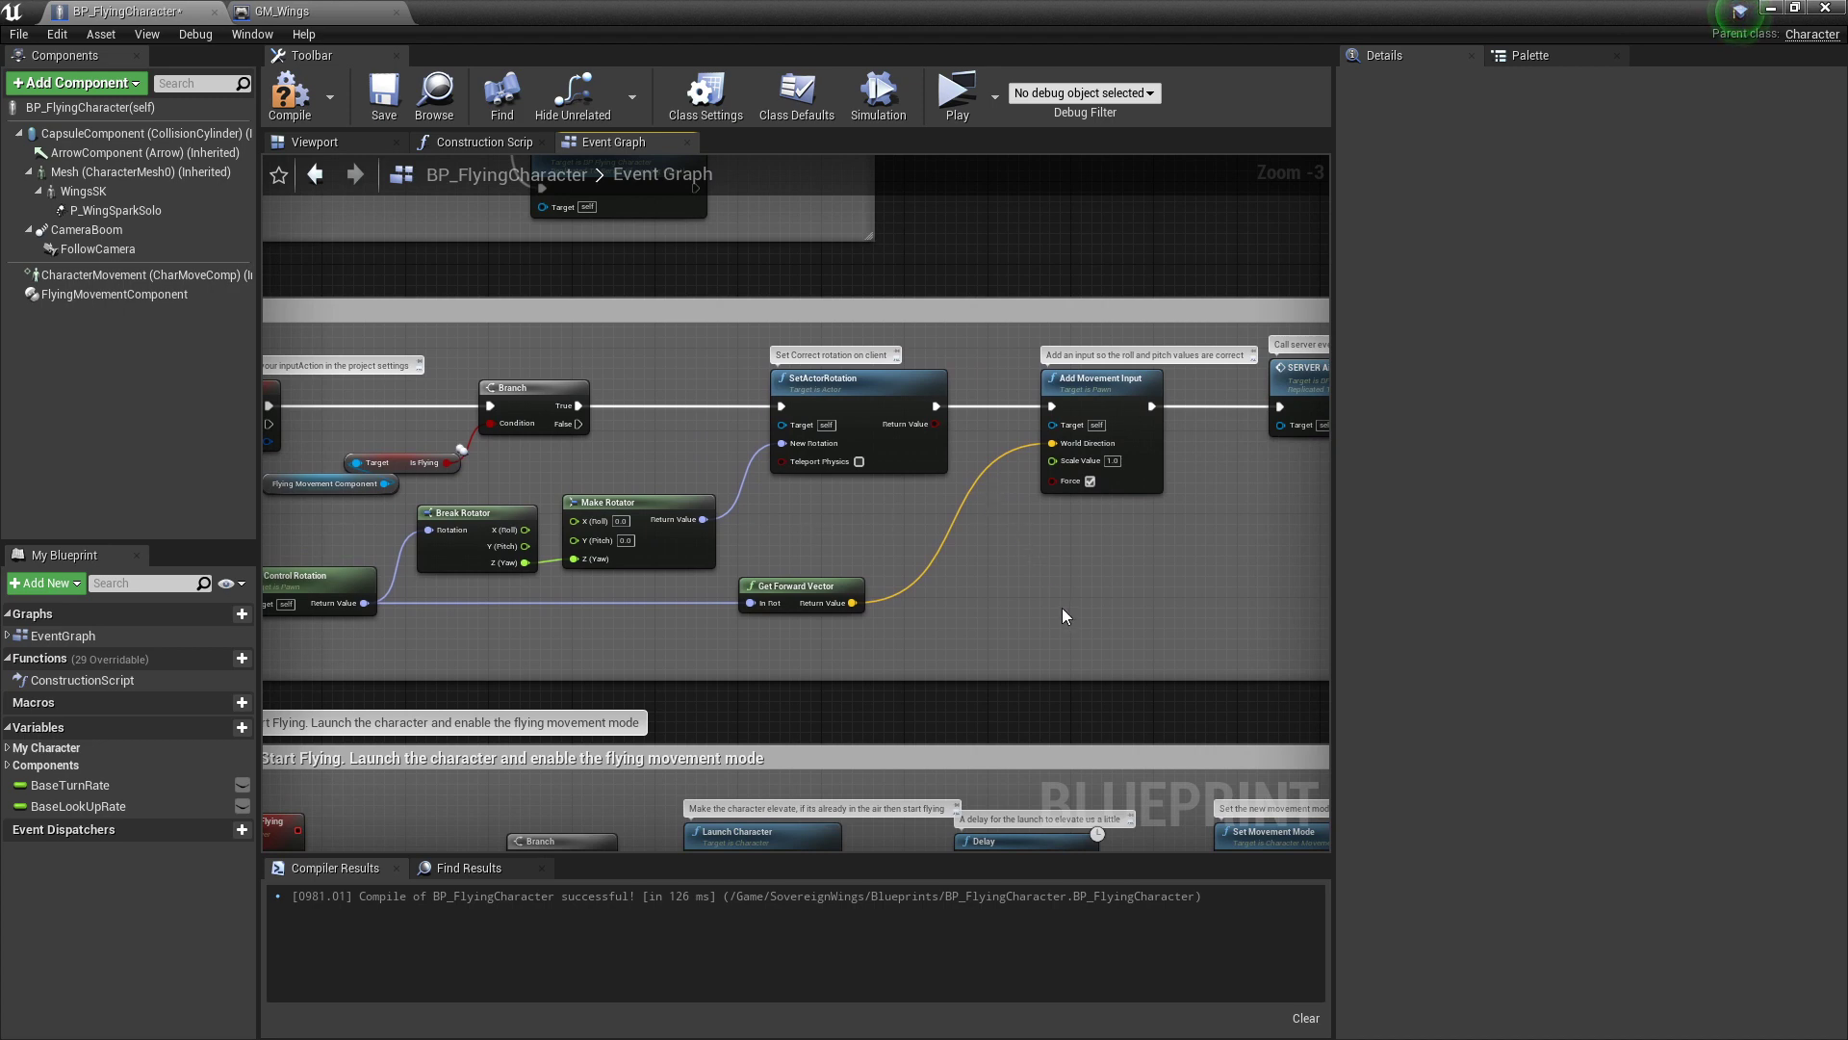
pyautogui.moveTo(1063, 614); pyautogui.dragTo(919, 632, button='right')
pyautogui.click(1205, 435)
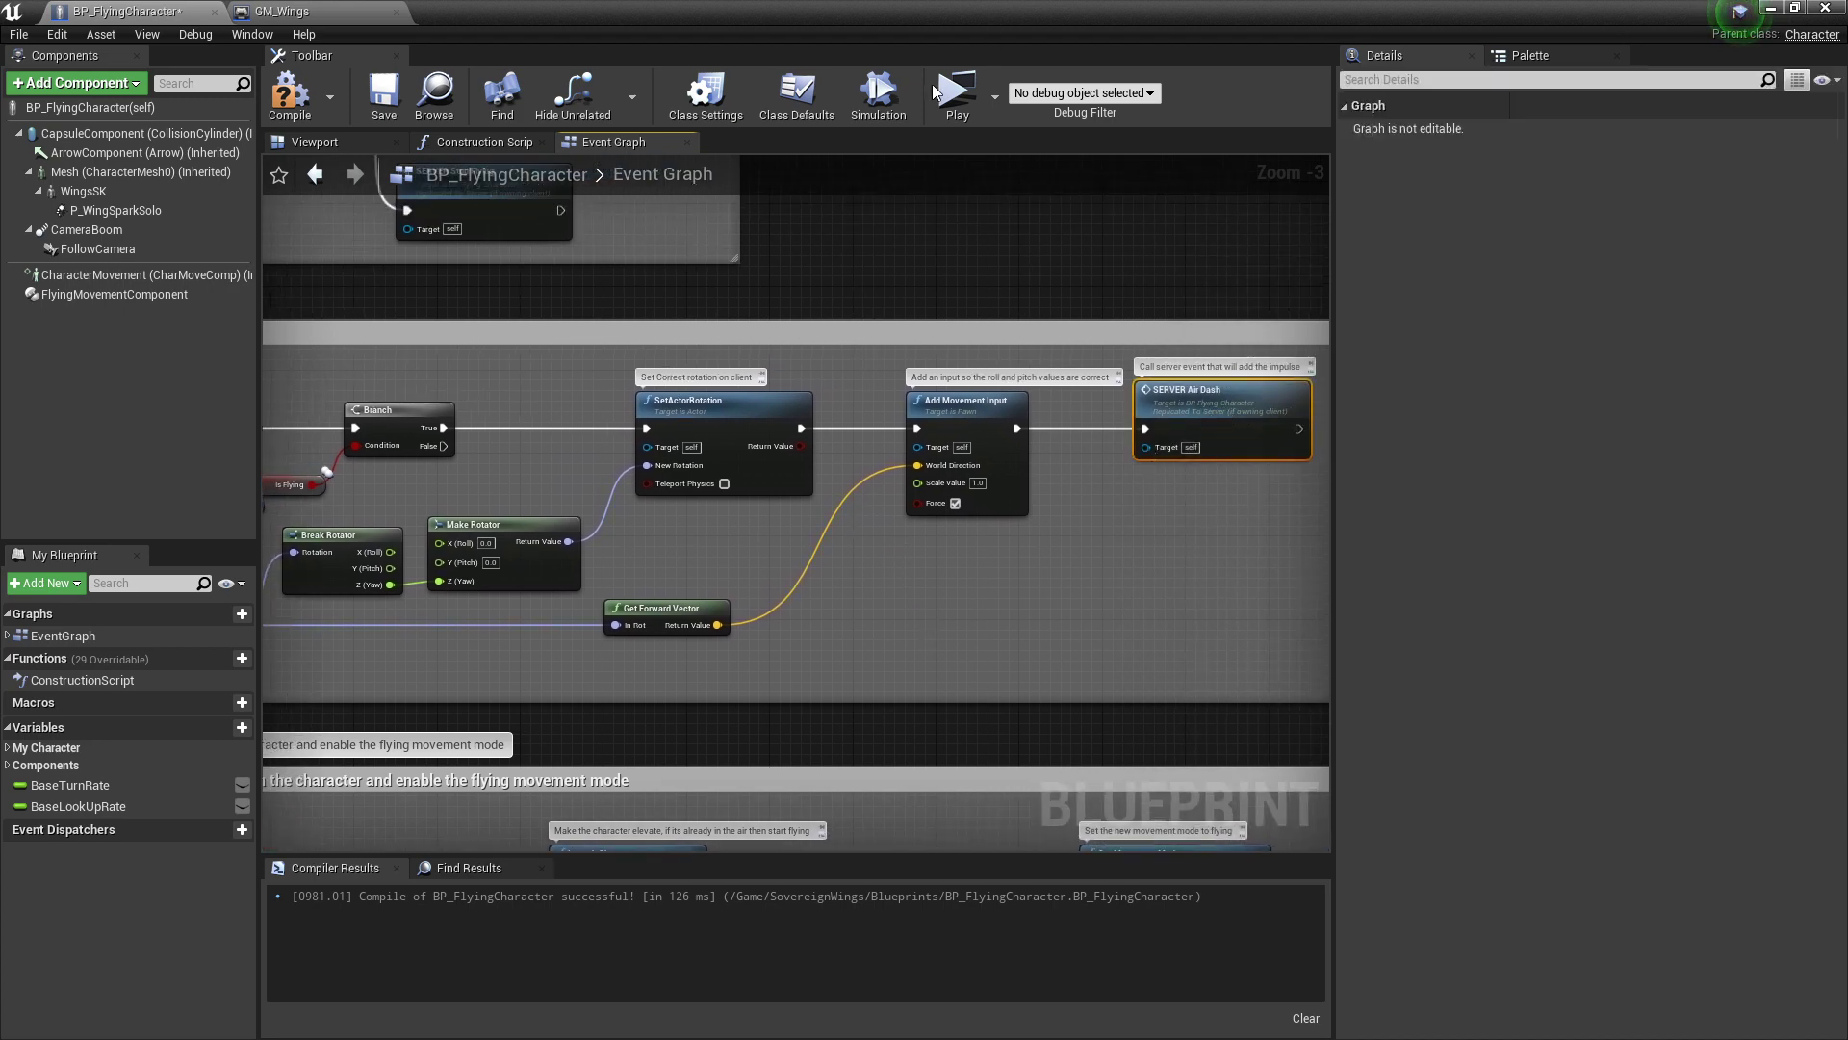
# Step: Play-test the character's jump, forward flight and air dash in the preview, and end the session
pyautogui.hotkey('alt', 'p')
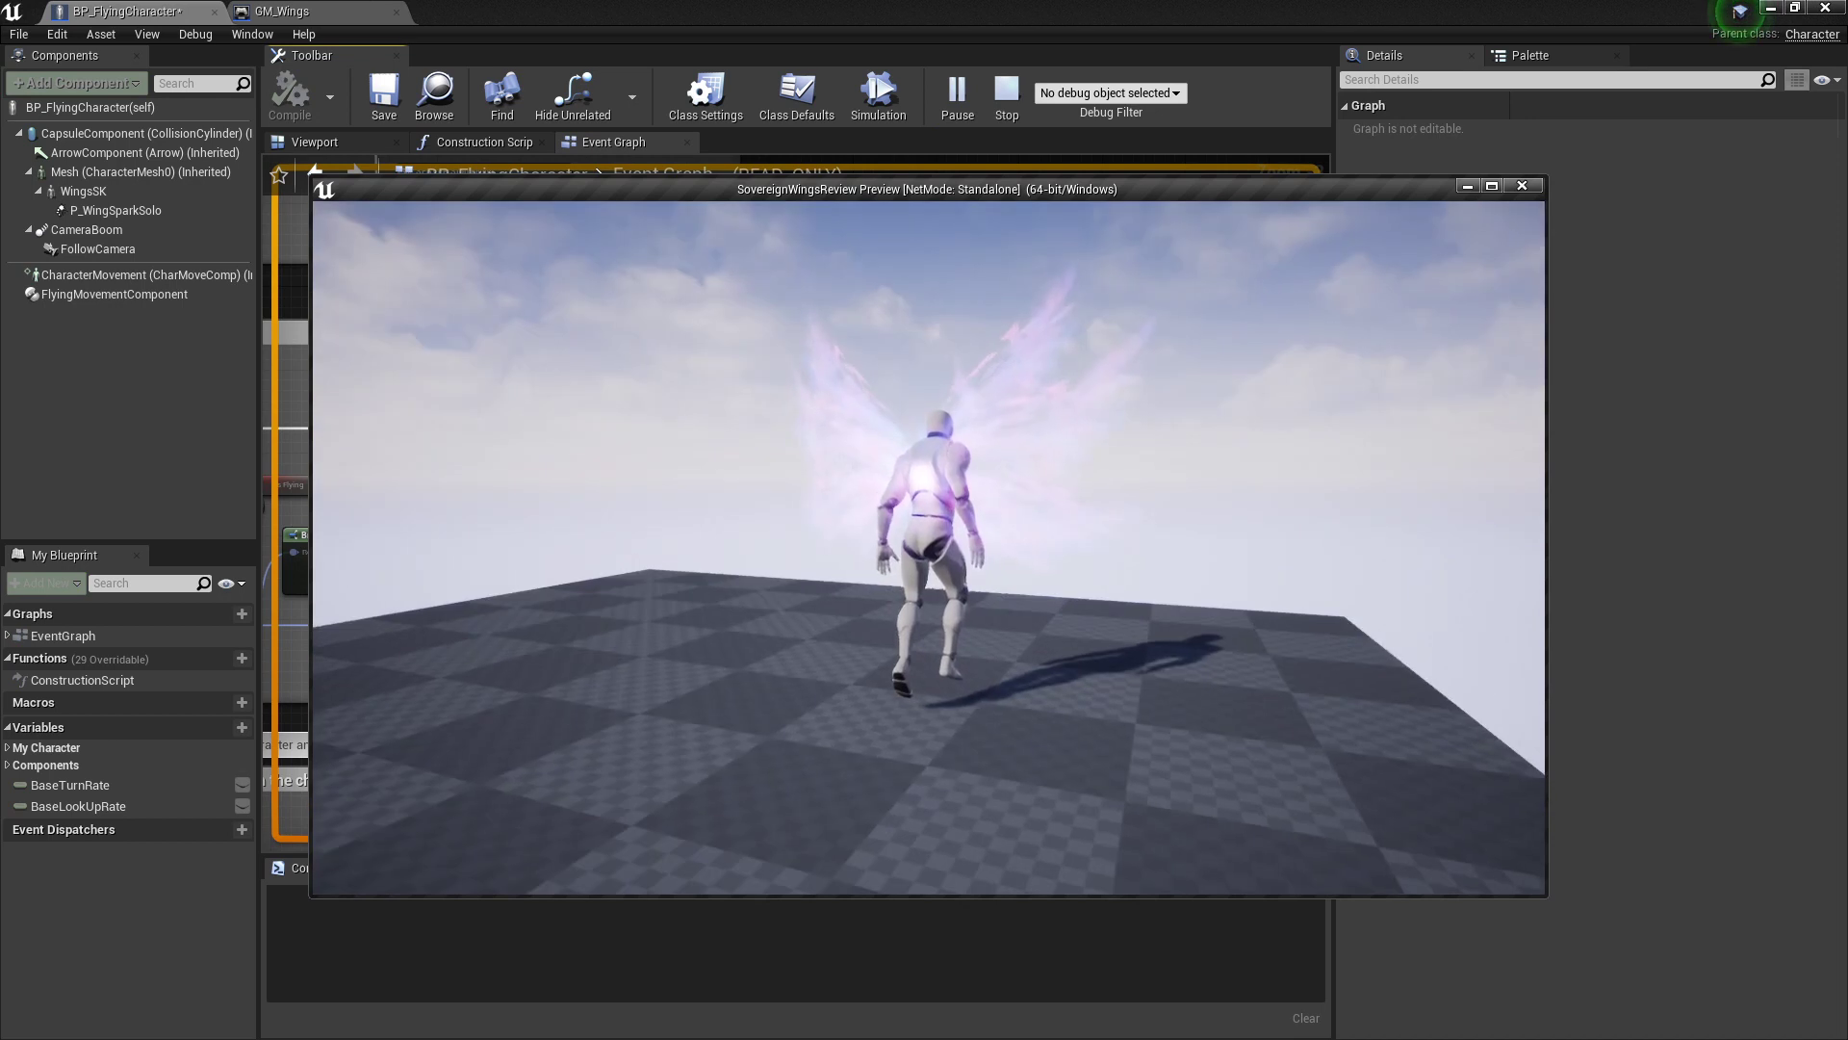
pyautogui.press('space')
pyautogui.press('space')
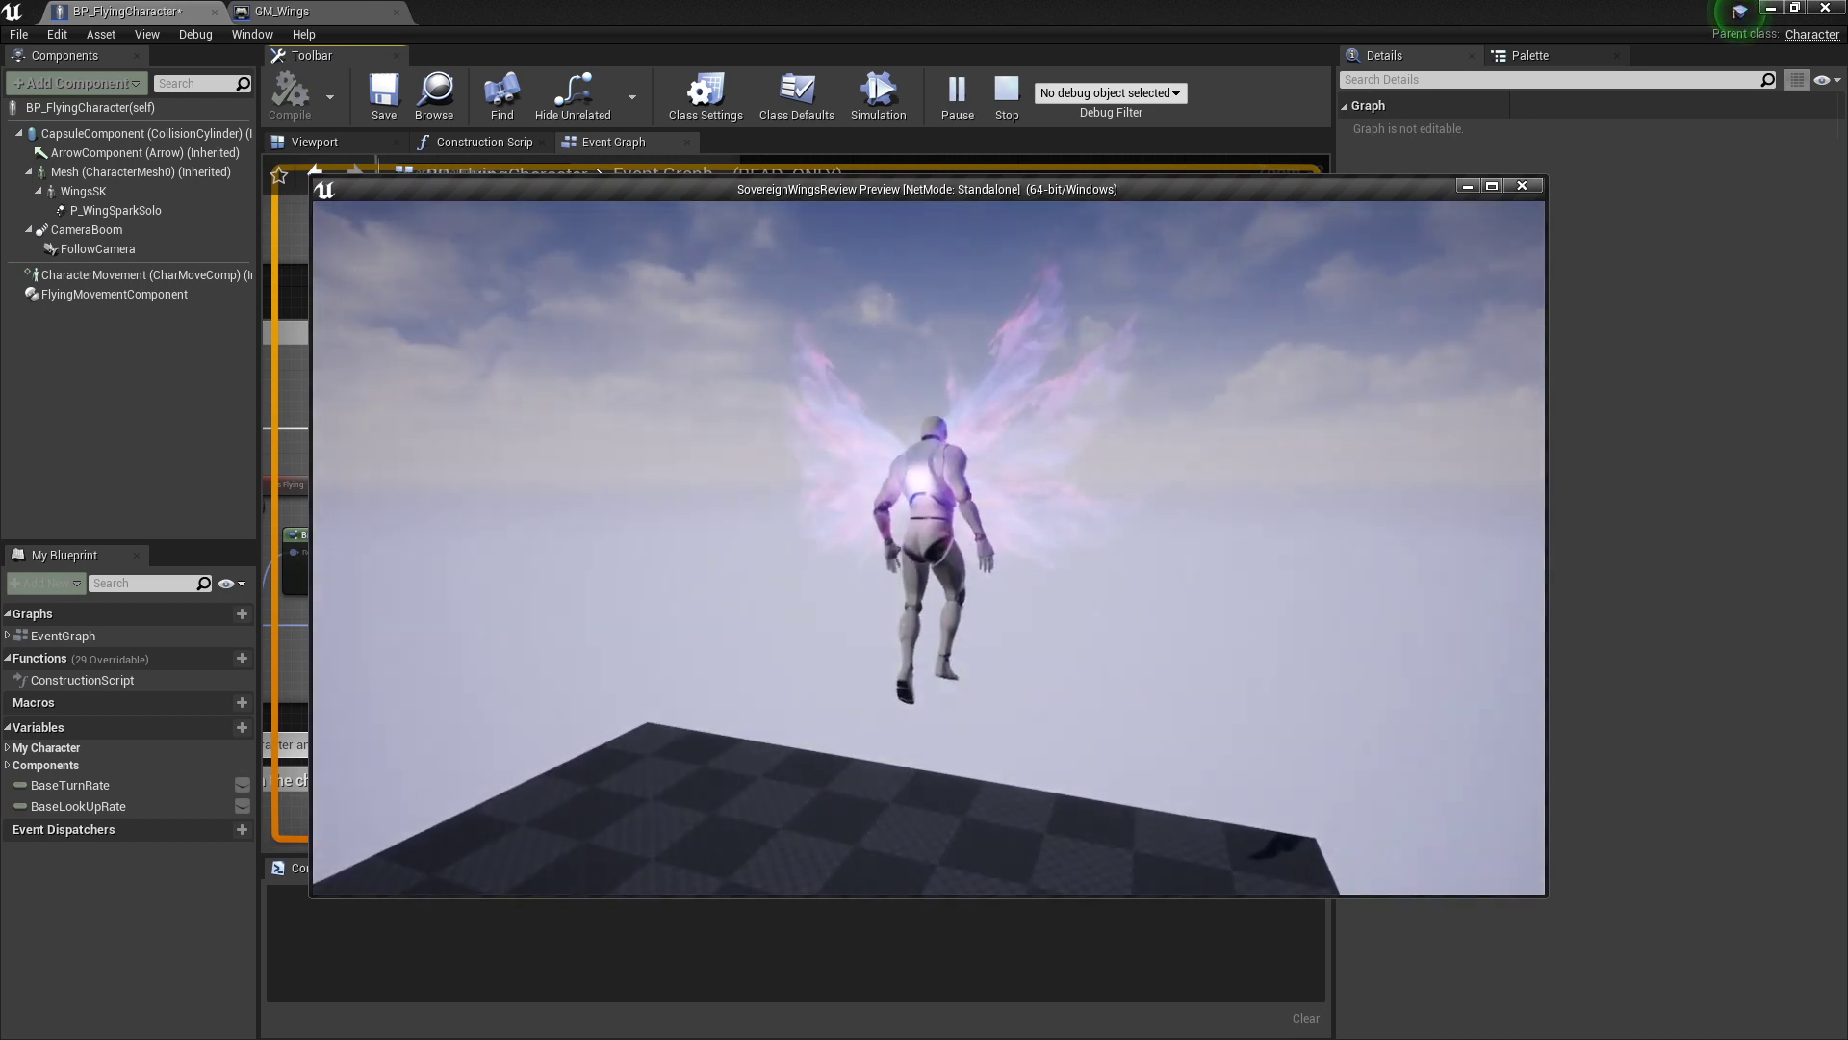
pyautogui.press('w')
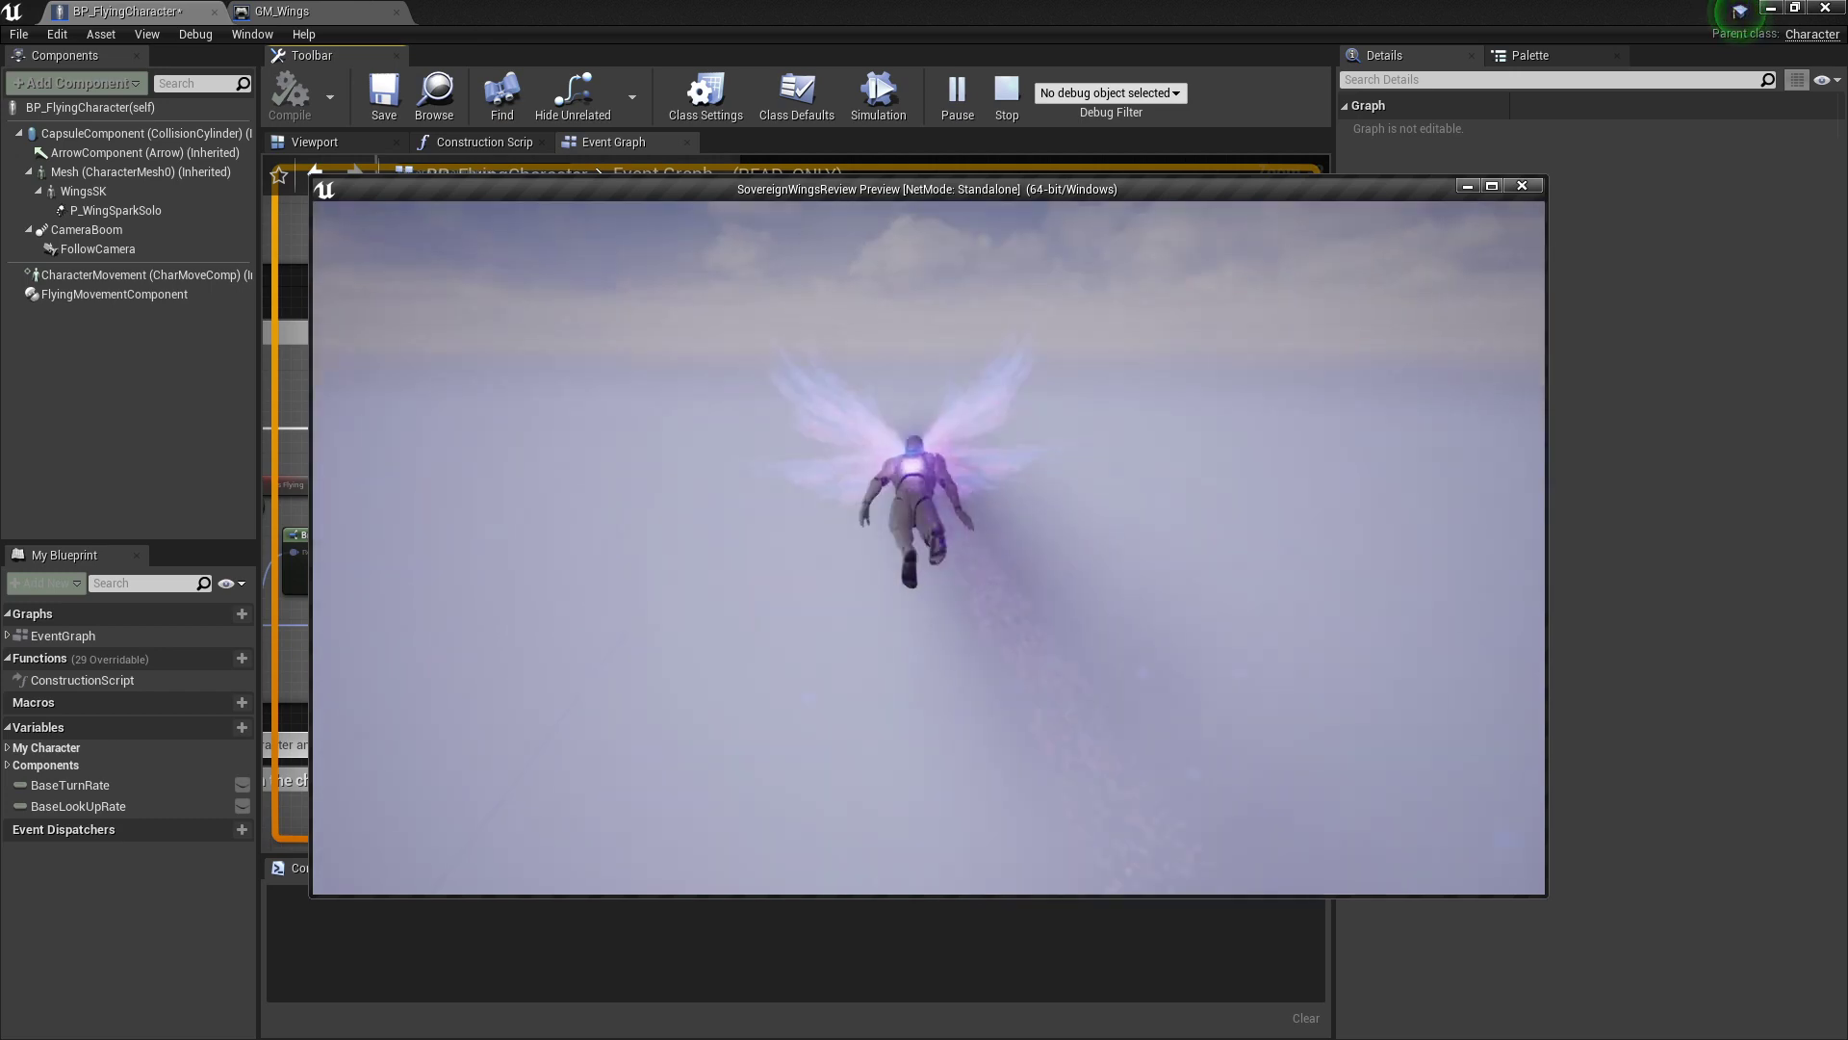
pyautogui.press('Escape')
# Step: Look through the server event sections from Start Flying and Stop Flying down to SERVER_AirDash
pyautogui.moveTo(610, 793); pyautogui.dragTo(907, 595, button='right')
pyautogui.scroll(-2, 690, 500)
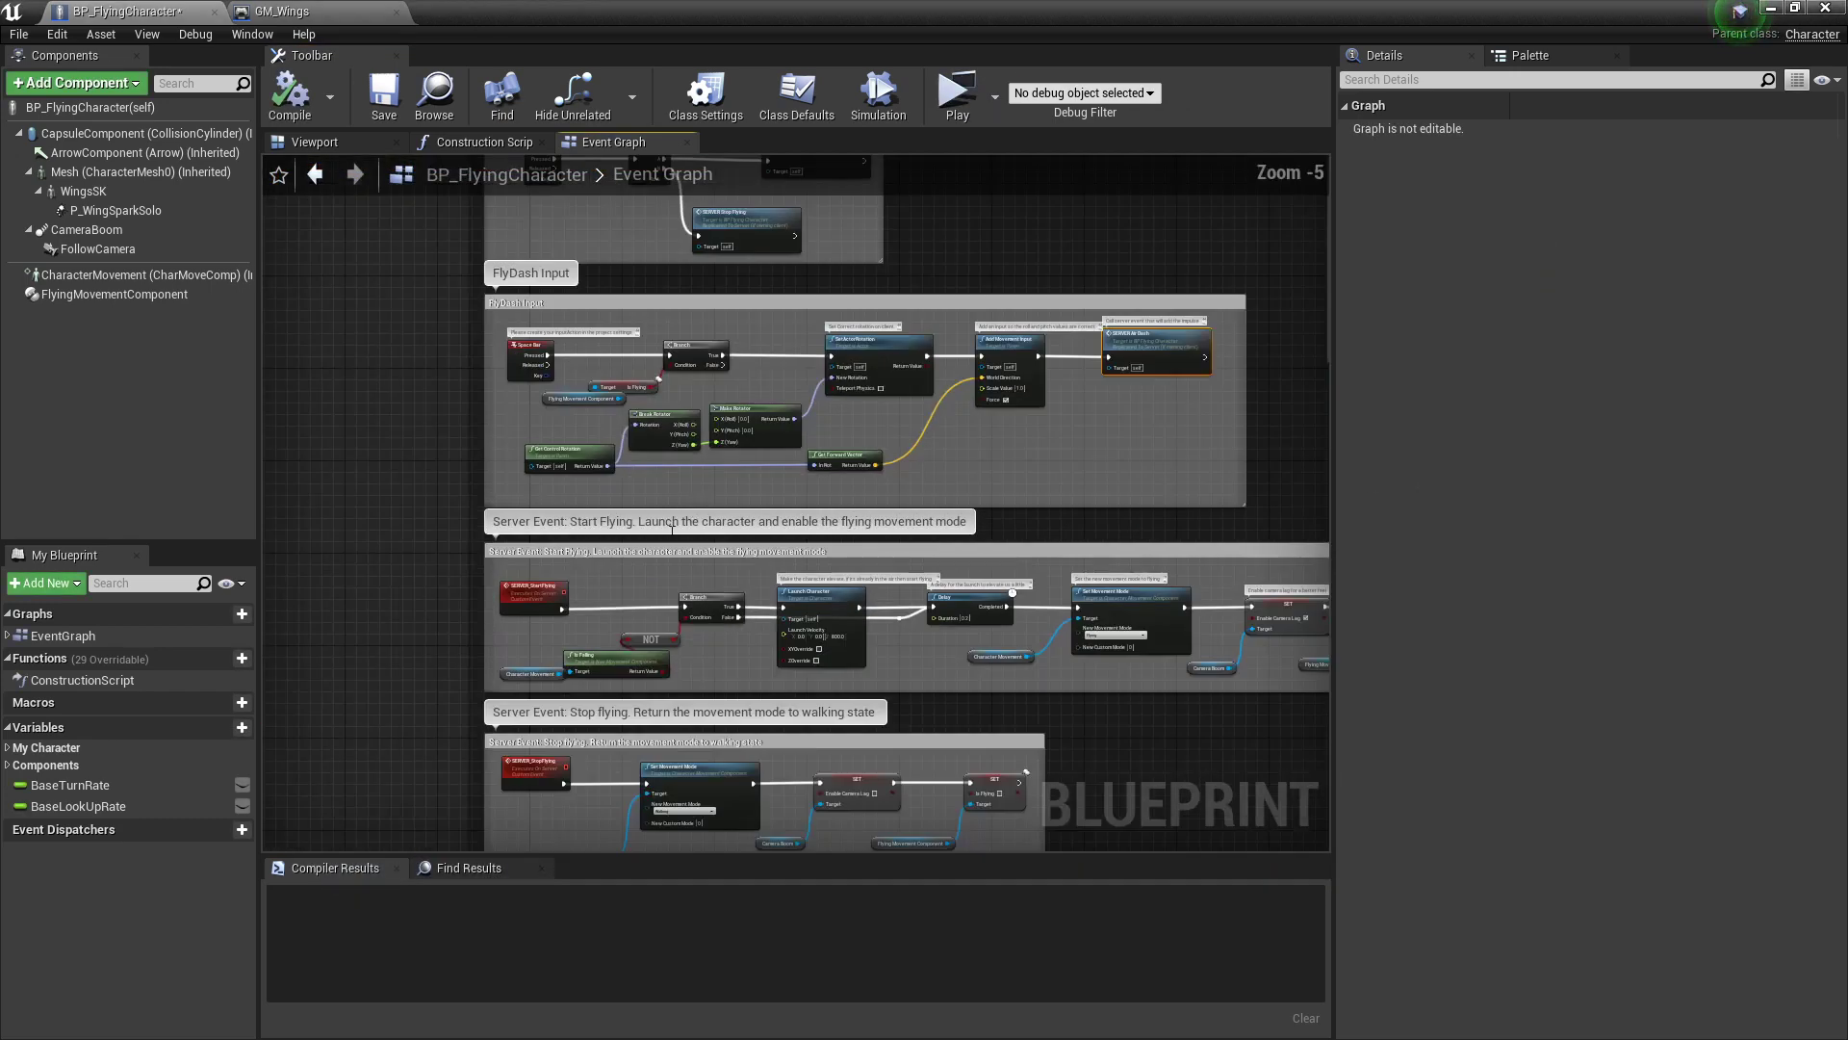
pyautogui.scroll(1, 576, 580)
pyautogui.scroll(1, 775, 640)
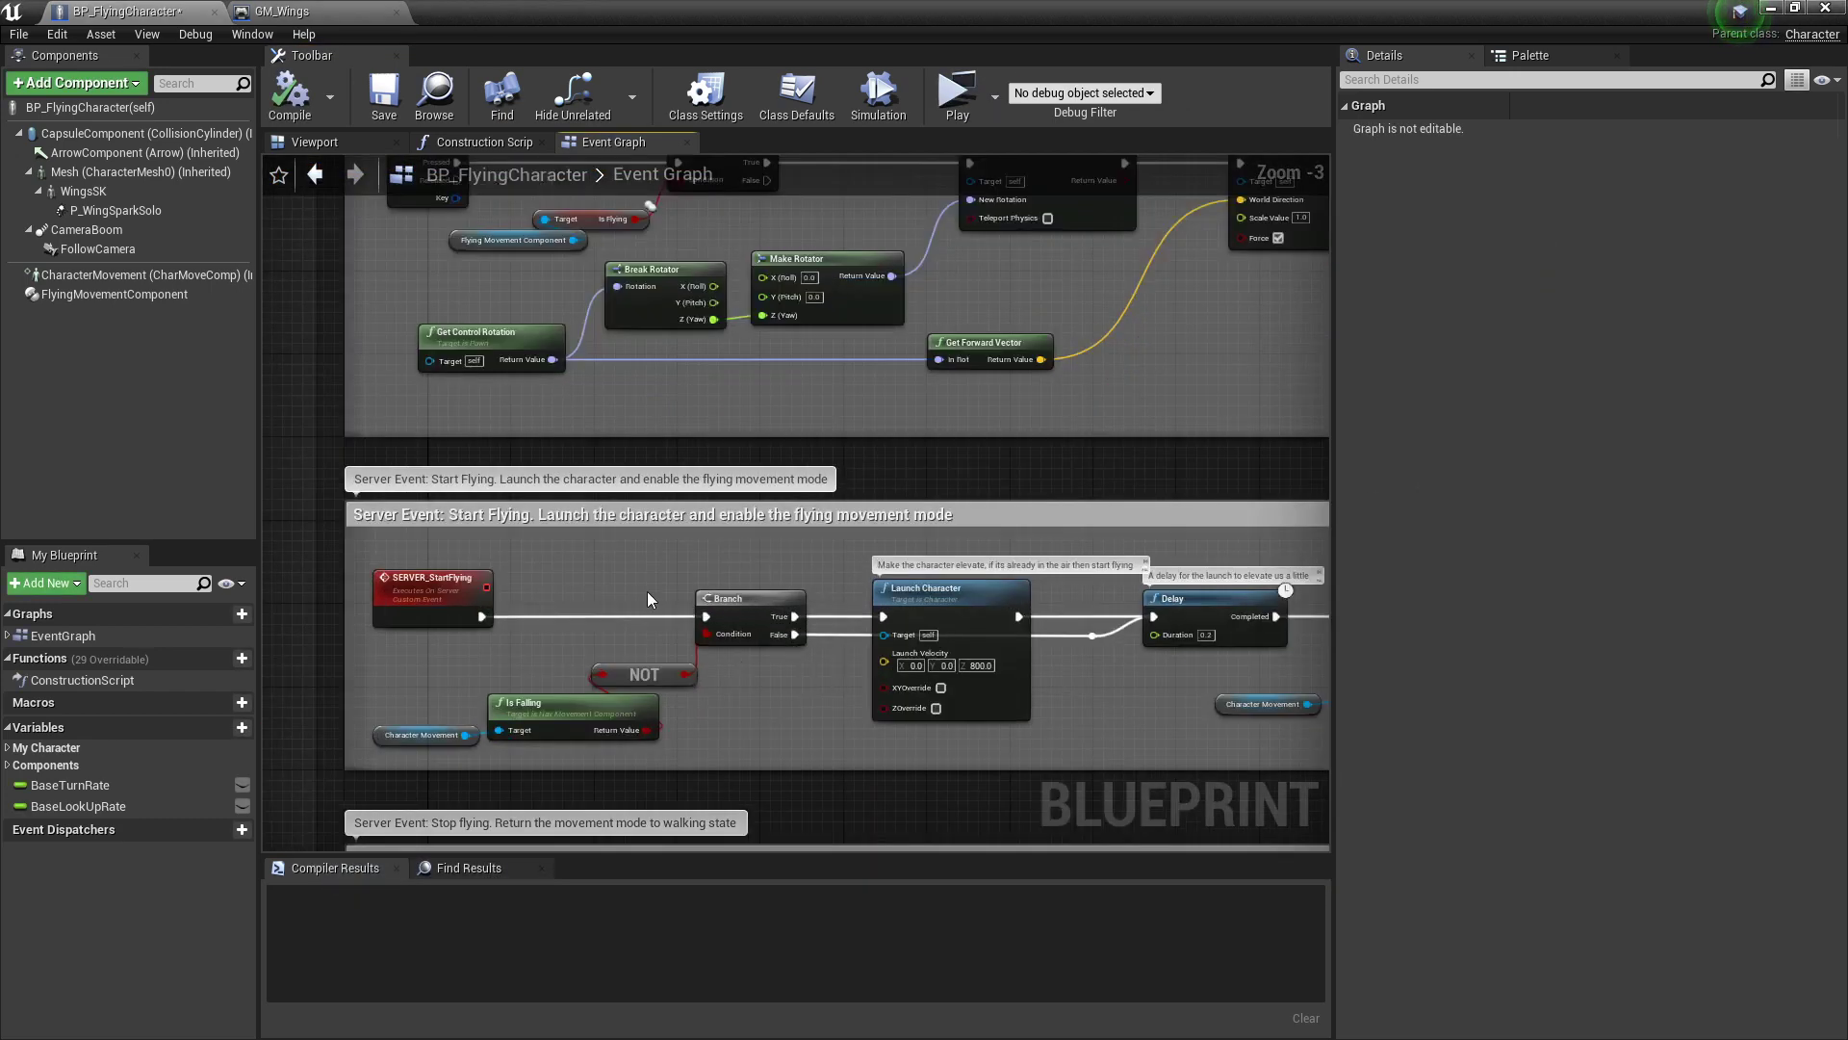
pyautogui.moveTo(586, 667); pyautogui.dragTo(599, 257, button='right')
pyautogui.moveTo(577, 613); pyautogui.dragTo(574, 405, button='right')
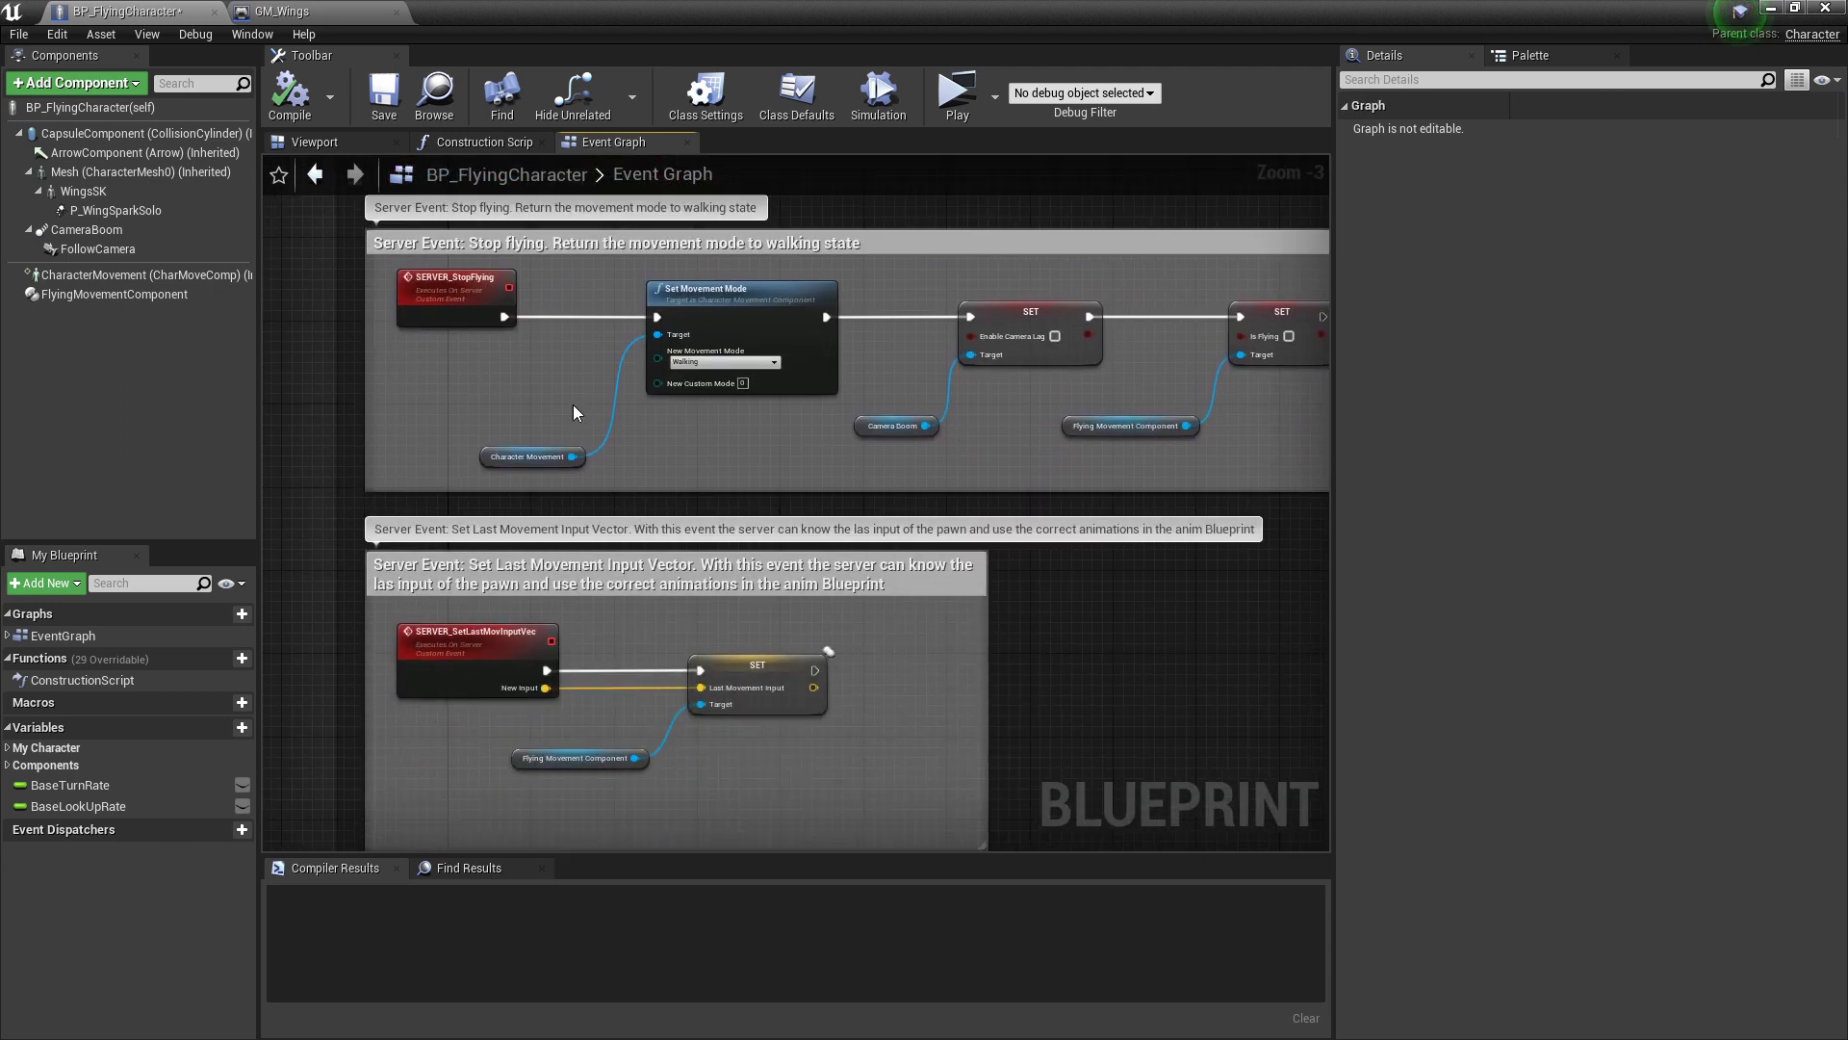
pyautogui.moveTo(629, 632); pyautogui.dragTo(674, 428, button='right')
pyautogui.moveTo(614, 549); pyautogui.dragTo(595, 282, button='right')
pyautogui.moveTo(504, 550); pyautogui.dragTo(441, 387, button='right')
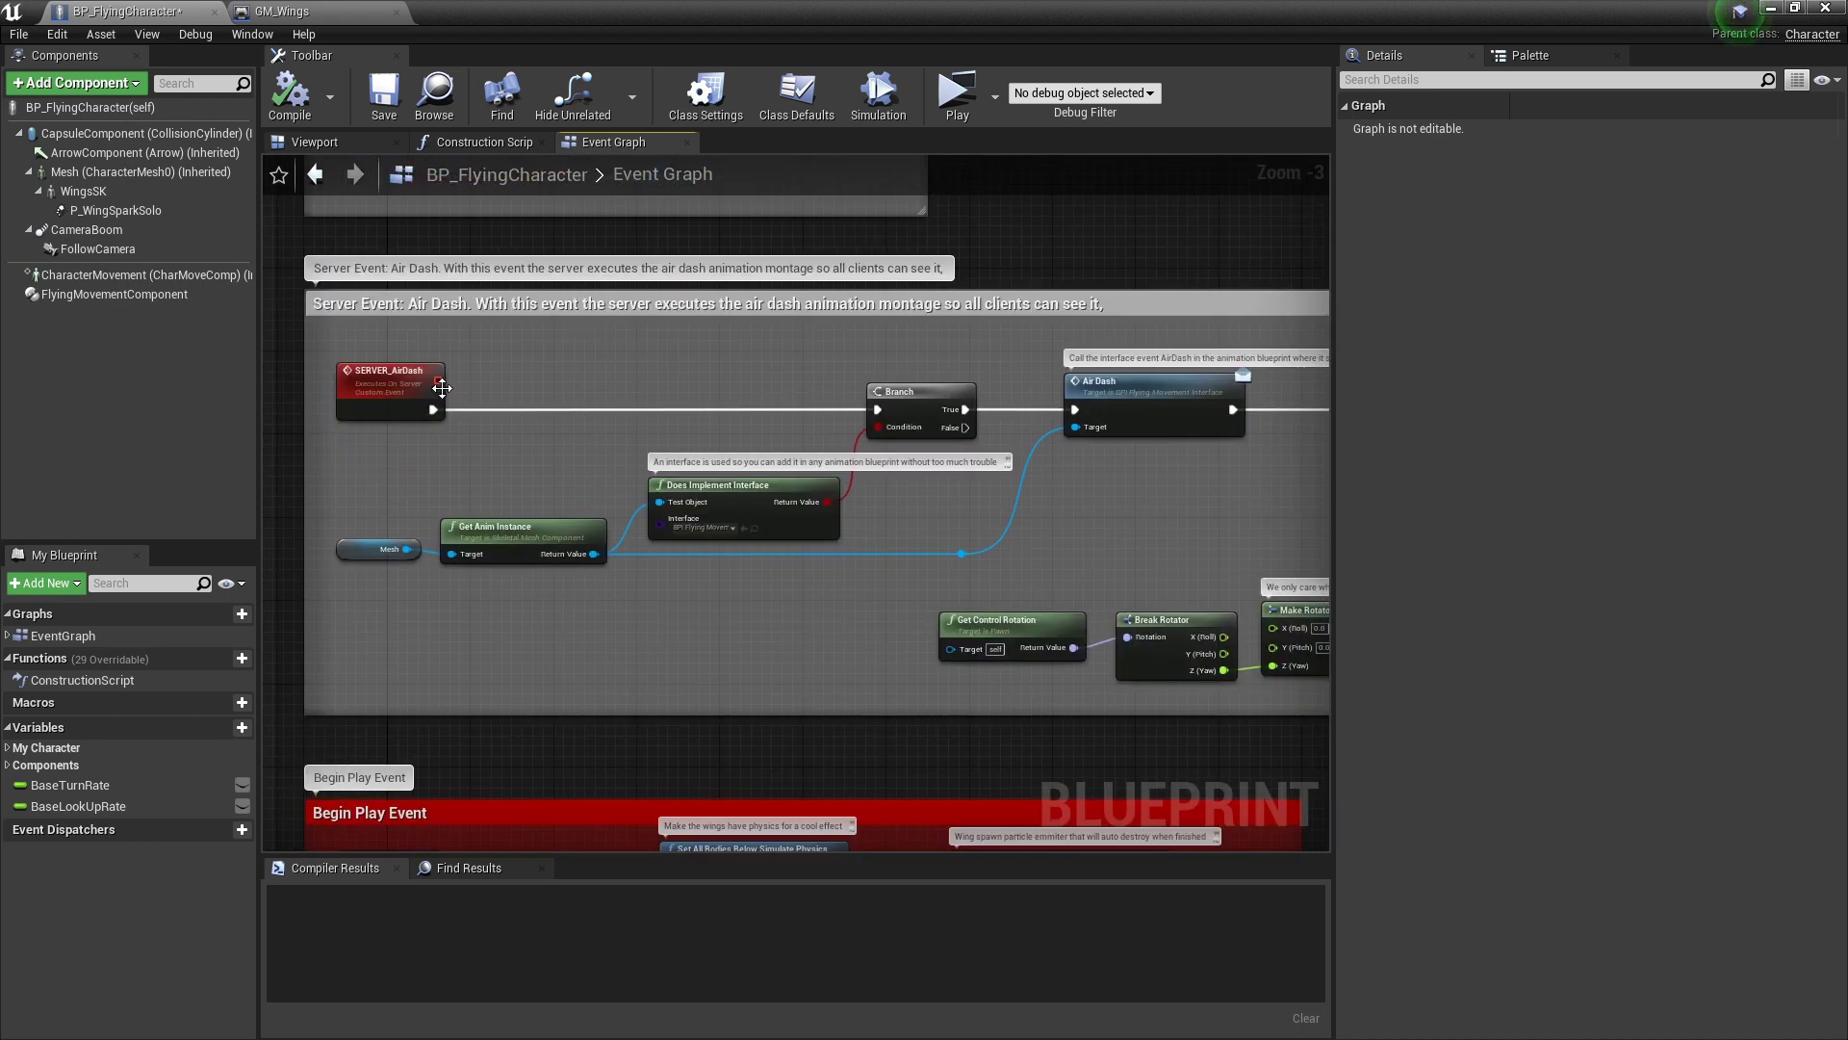
# Step: Examine the Air Dash nodes and the Begin Play Event section with its wing physics and Spawn Emitter Attached nodes
pyautogui.moveTo(811, 343); pyautogui.dragTo(751, 334, button='right')
pyautogui.moveTo(632, 609); pyautogui.dragTo(760, 376, button='right')
pyautogui.scroll(-2, 773, 441)
pyautogui.scroll(3, 768, 570)
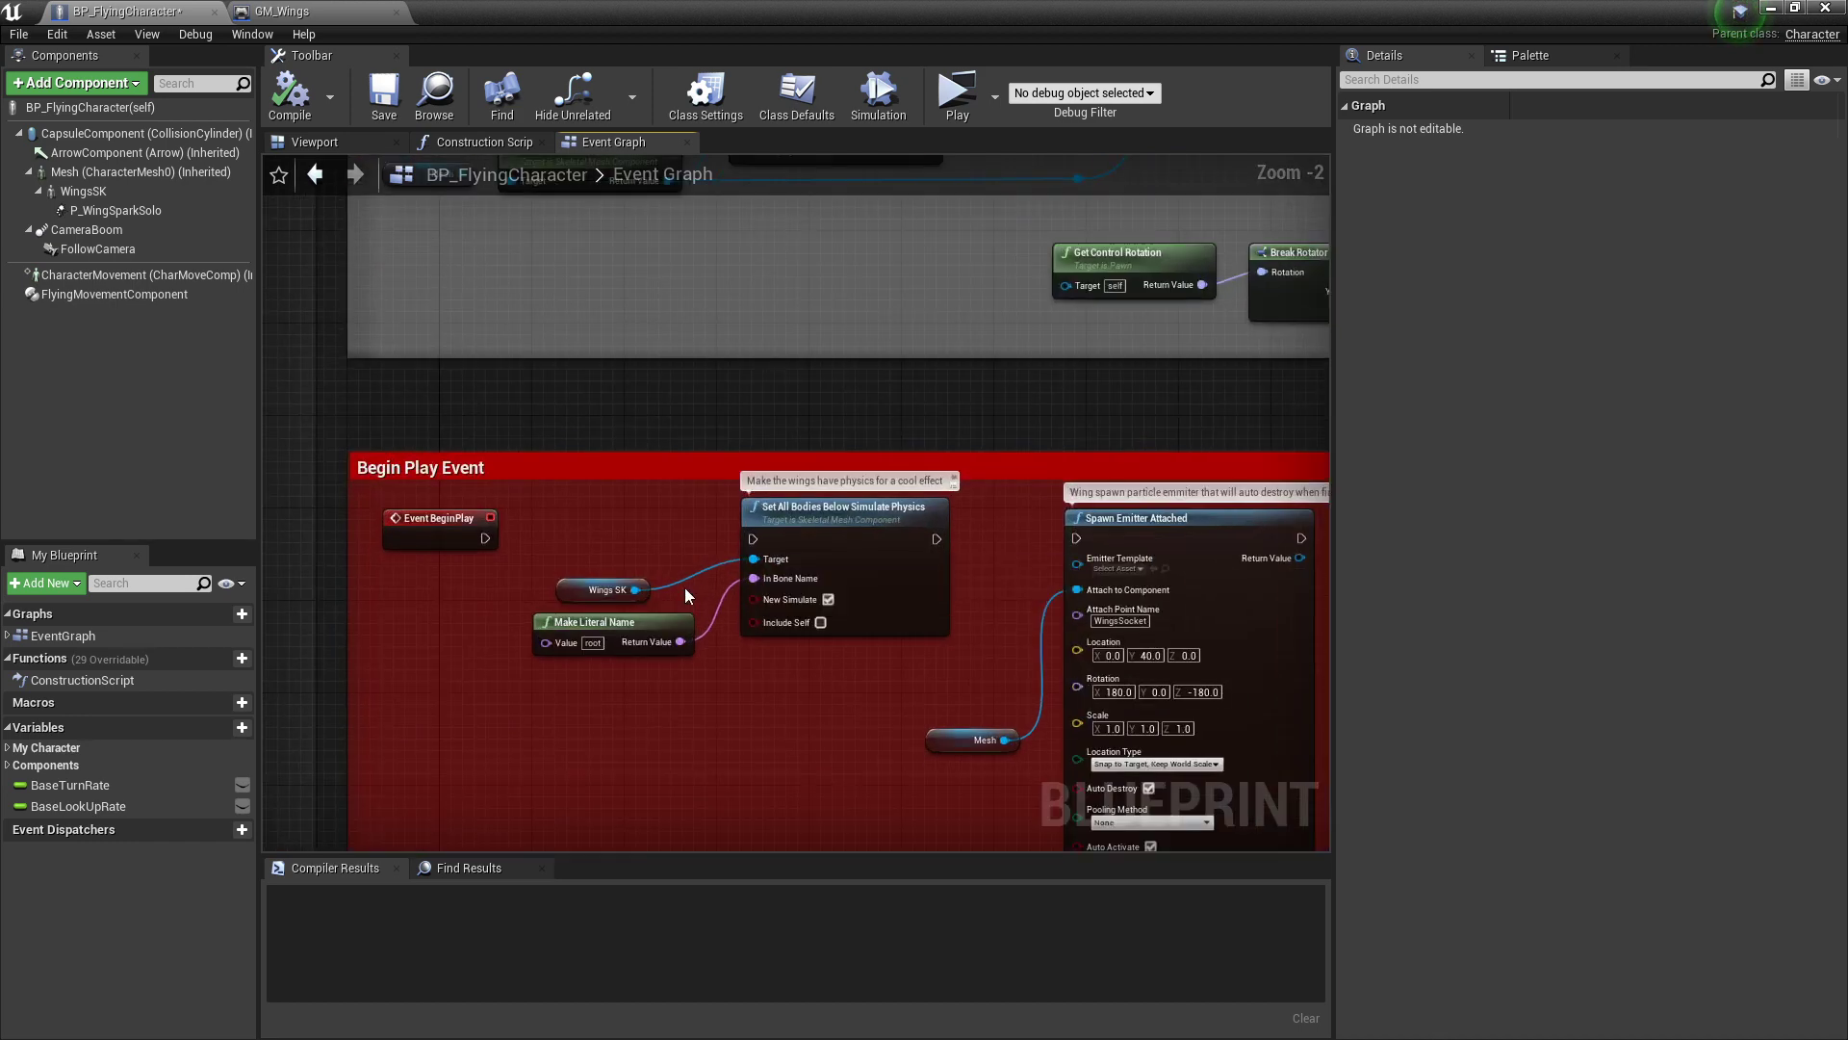
pyautogui.scroll(-3, 684, 587)
pyautogui.scroll(2, 616, 660)
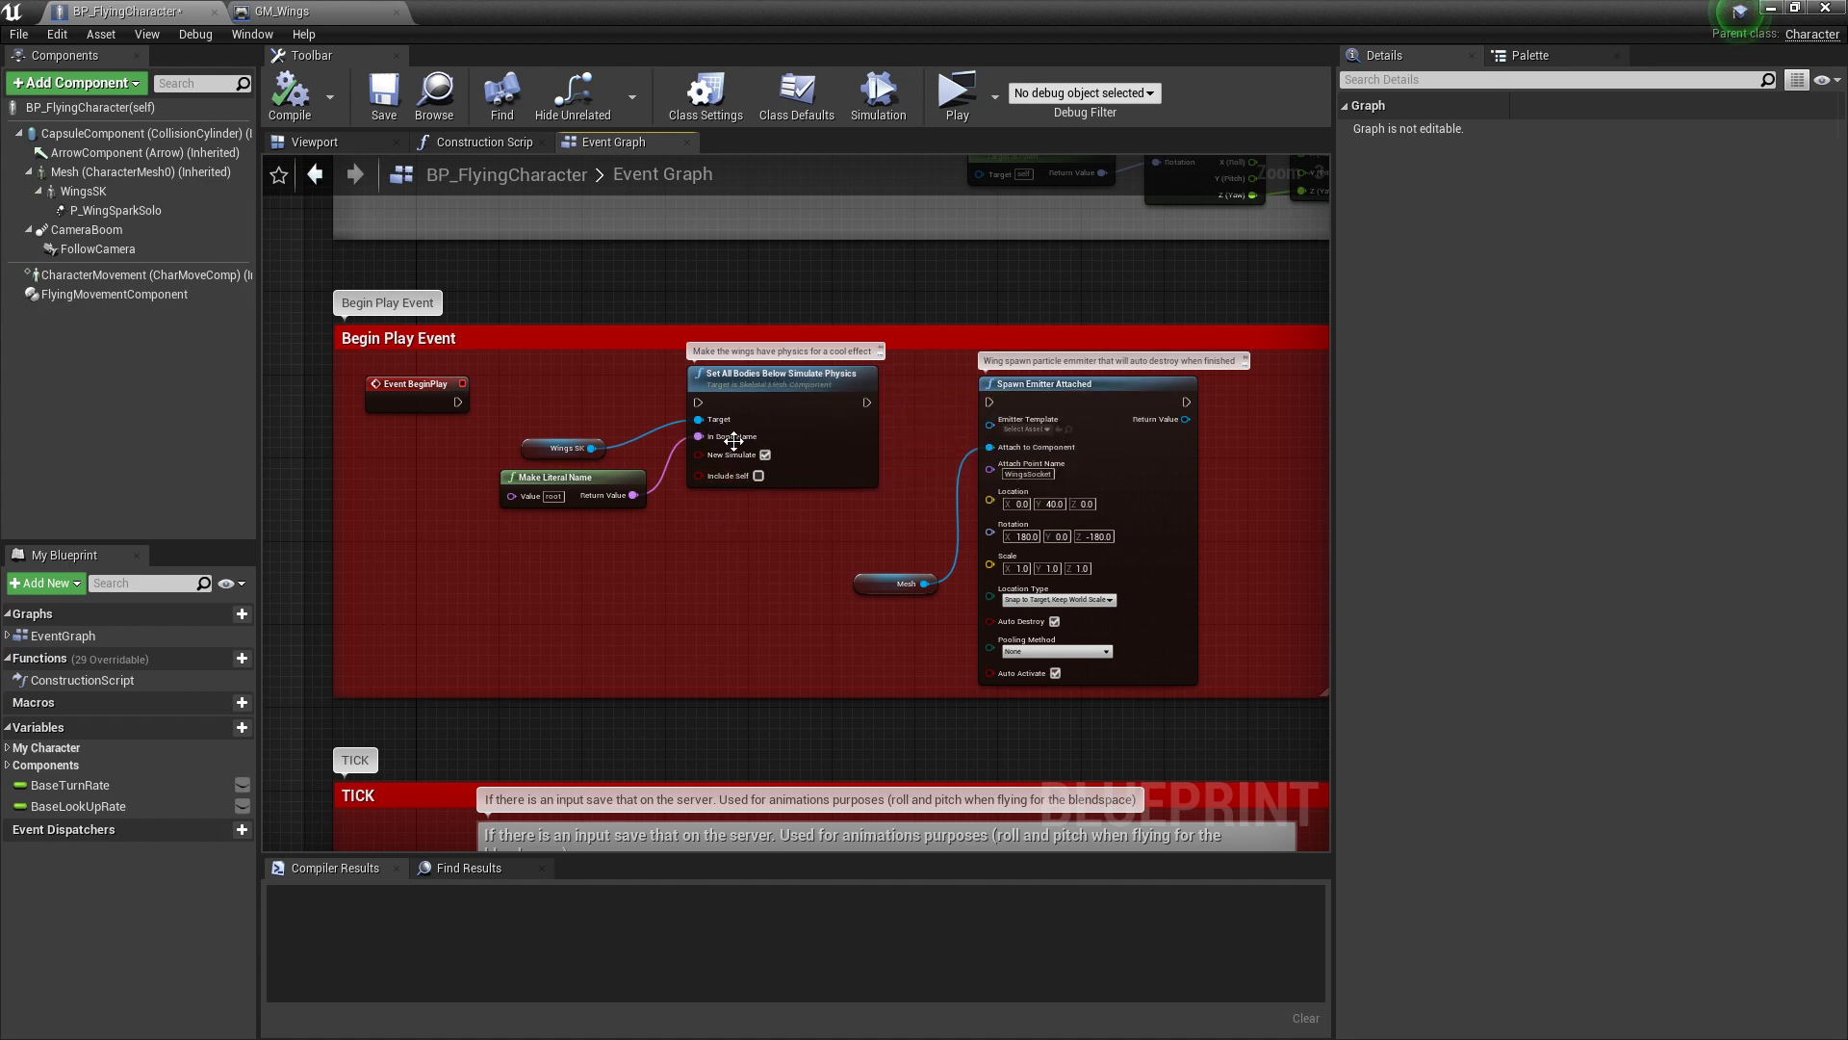
# Step: Play-test the character with the Begin Play wing physics disconnected, moving in all directions to check the wings, and end the session
pyautogui.click(959, 96)
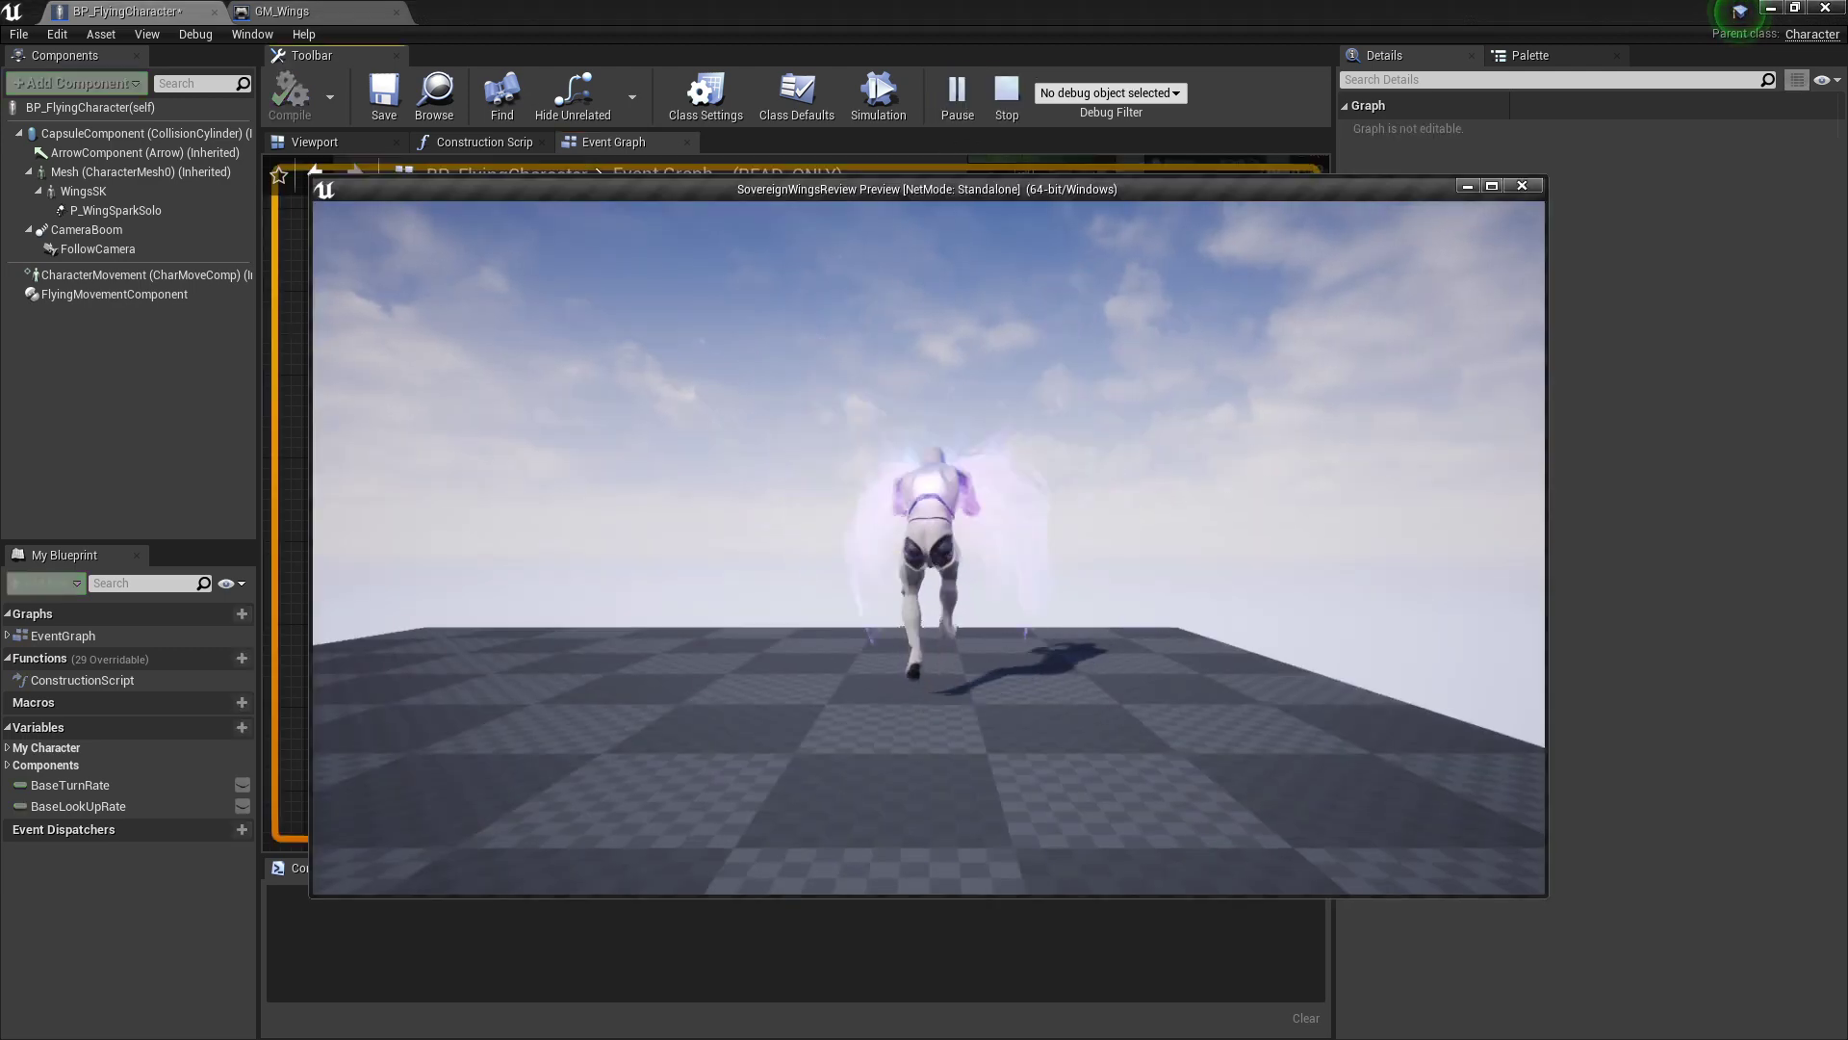
pyautogui.press('d')
pyautogui.press('w')
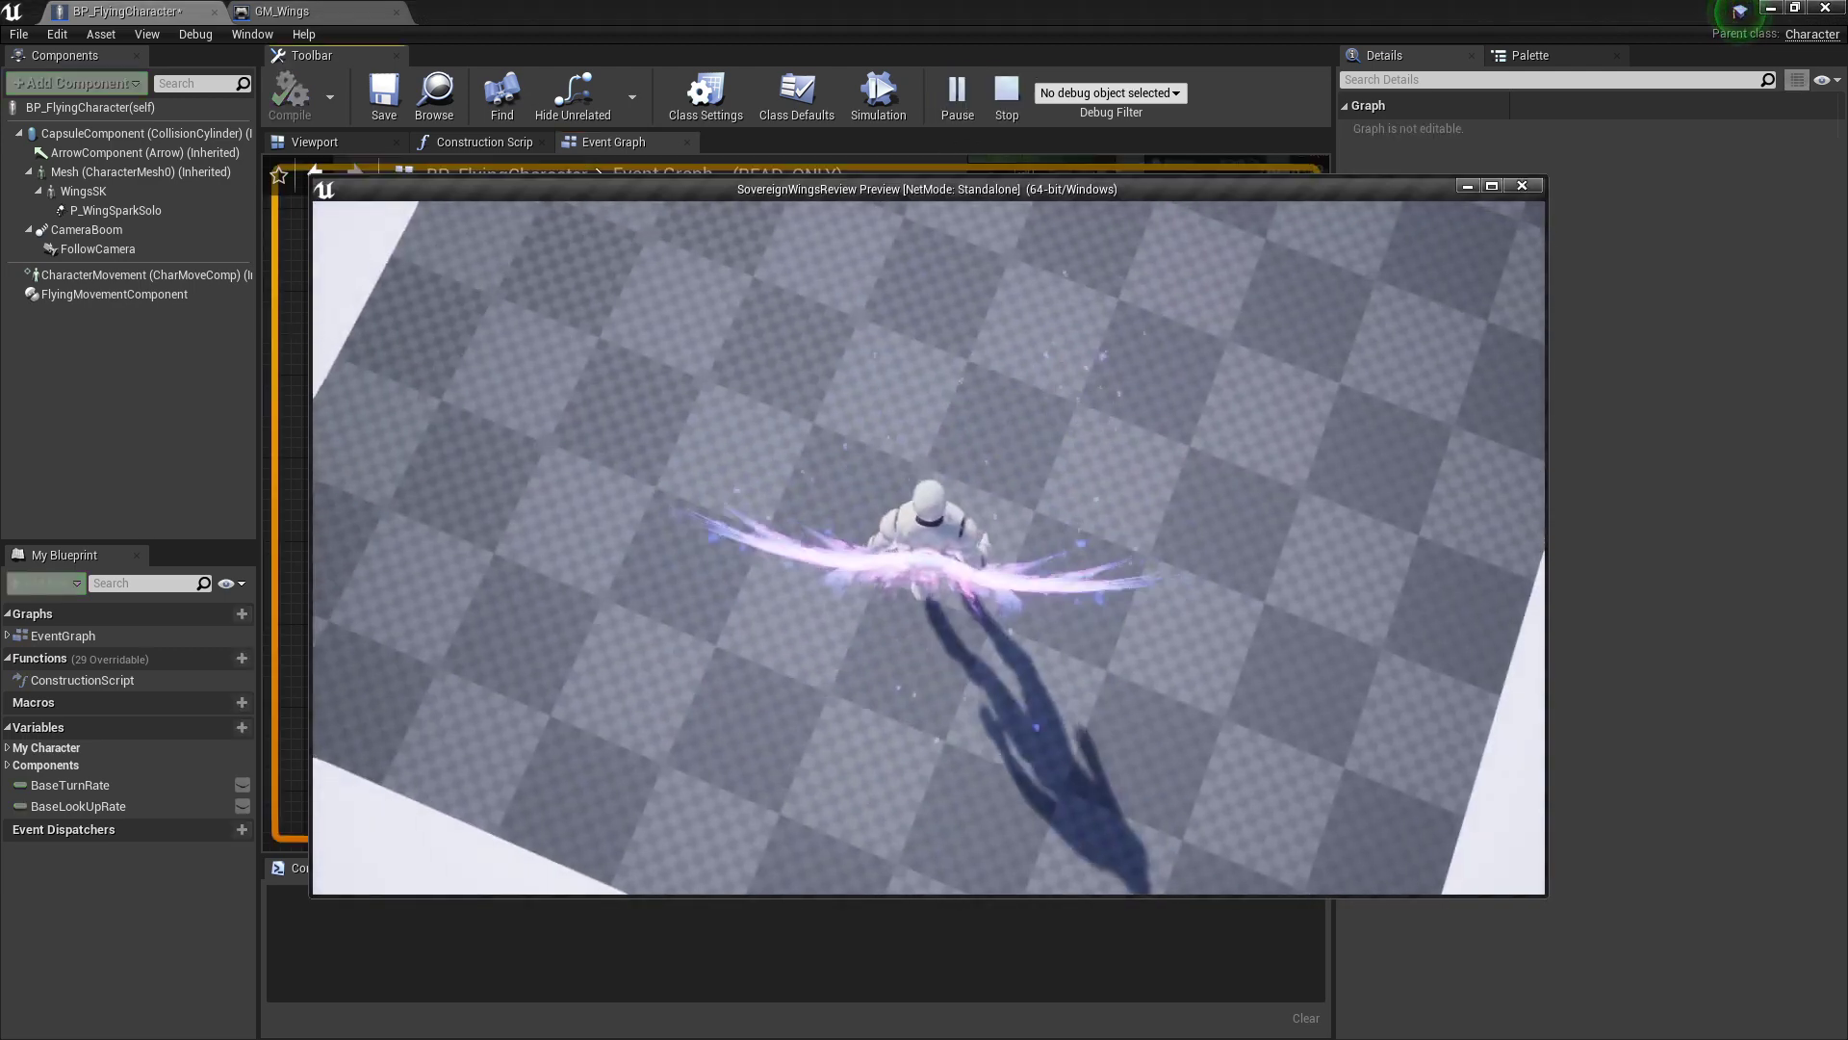
pyautogui.press('s')
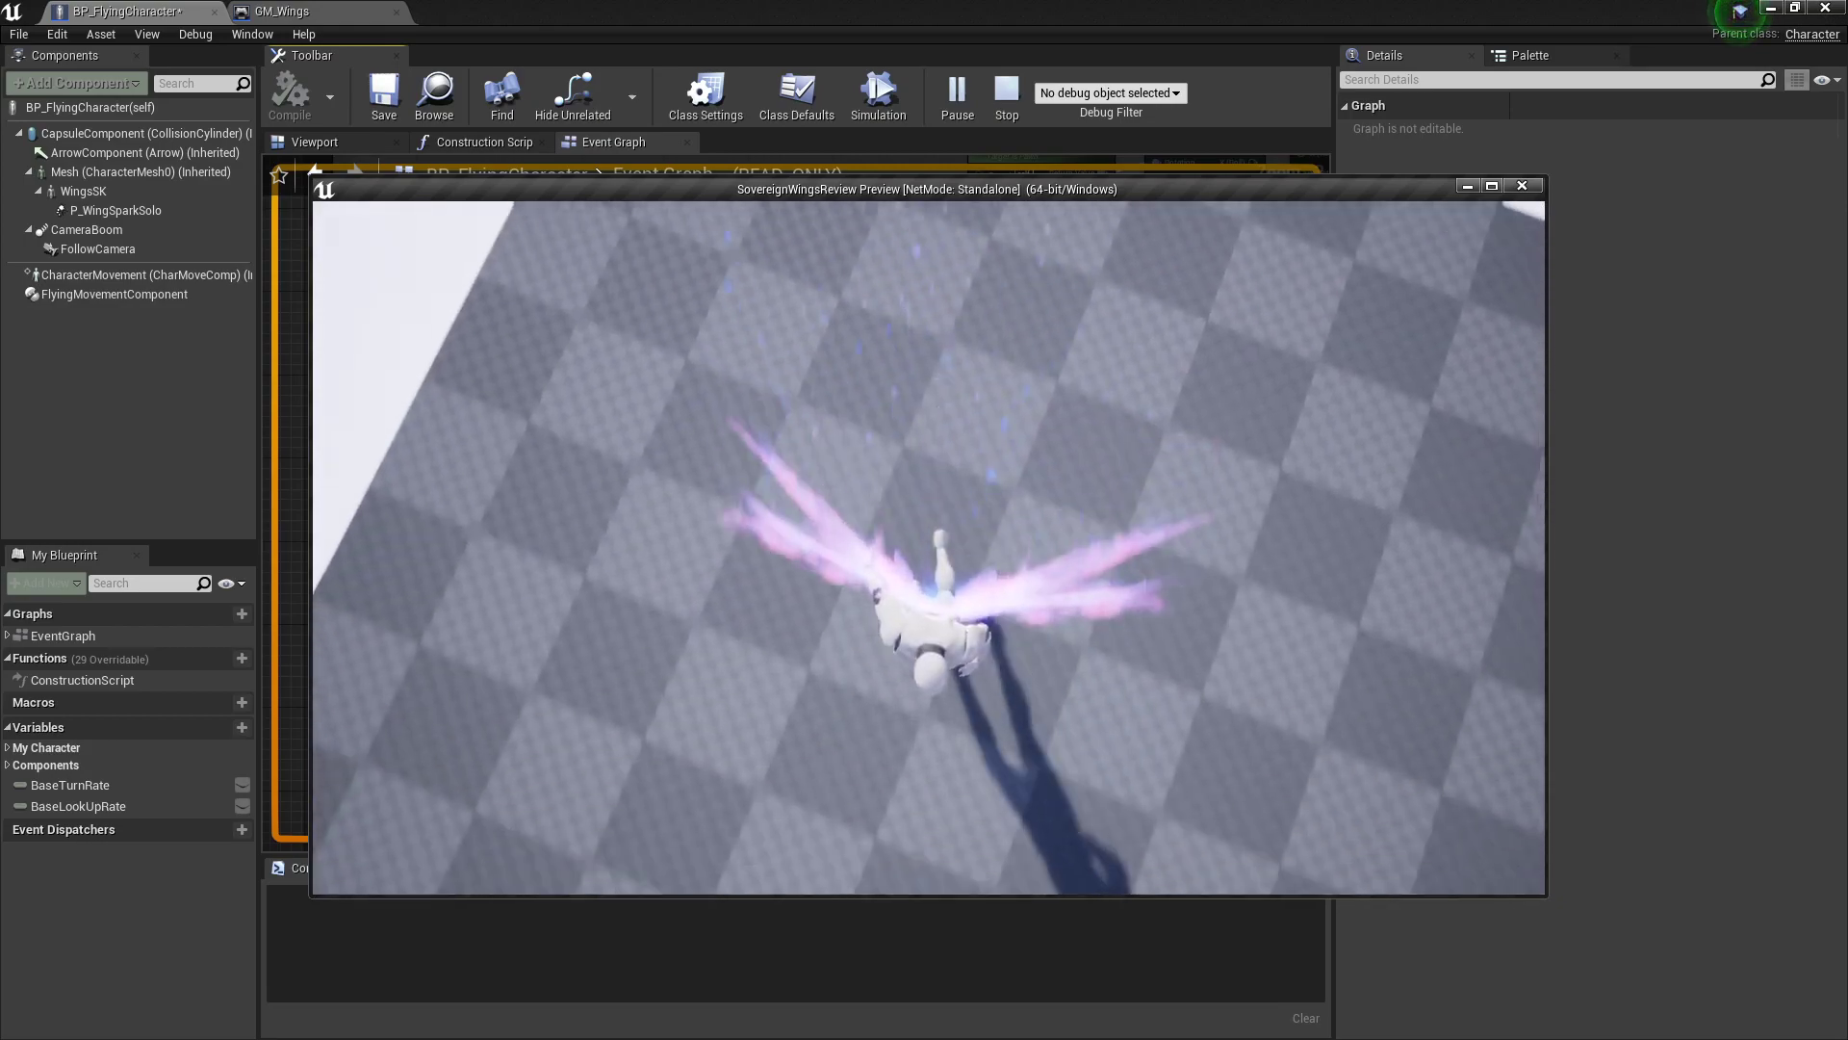
pyautogui.press('a')
pyautogui.press('w')
pyautogui.press('d')
pyautogui.press('s')
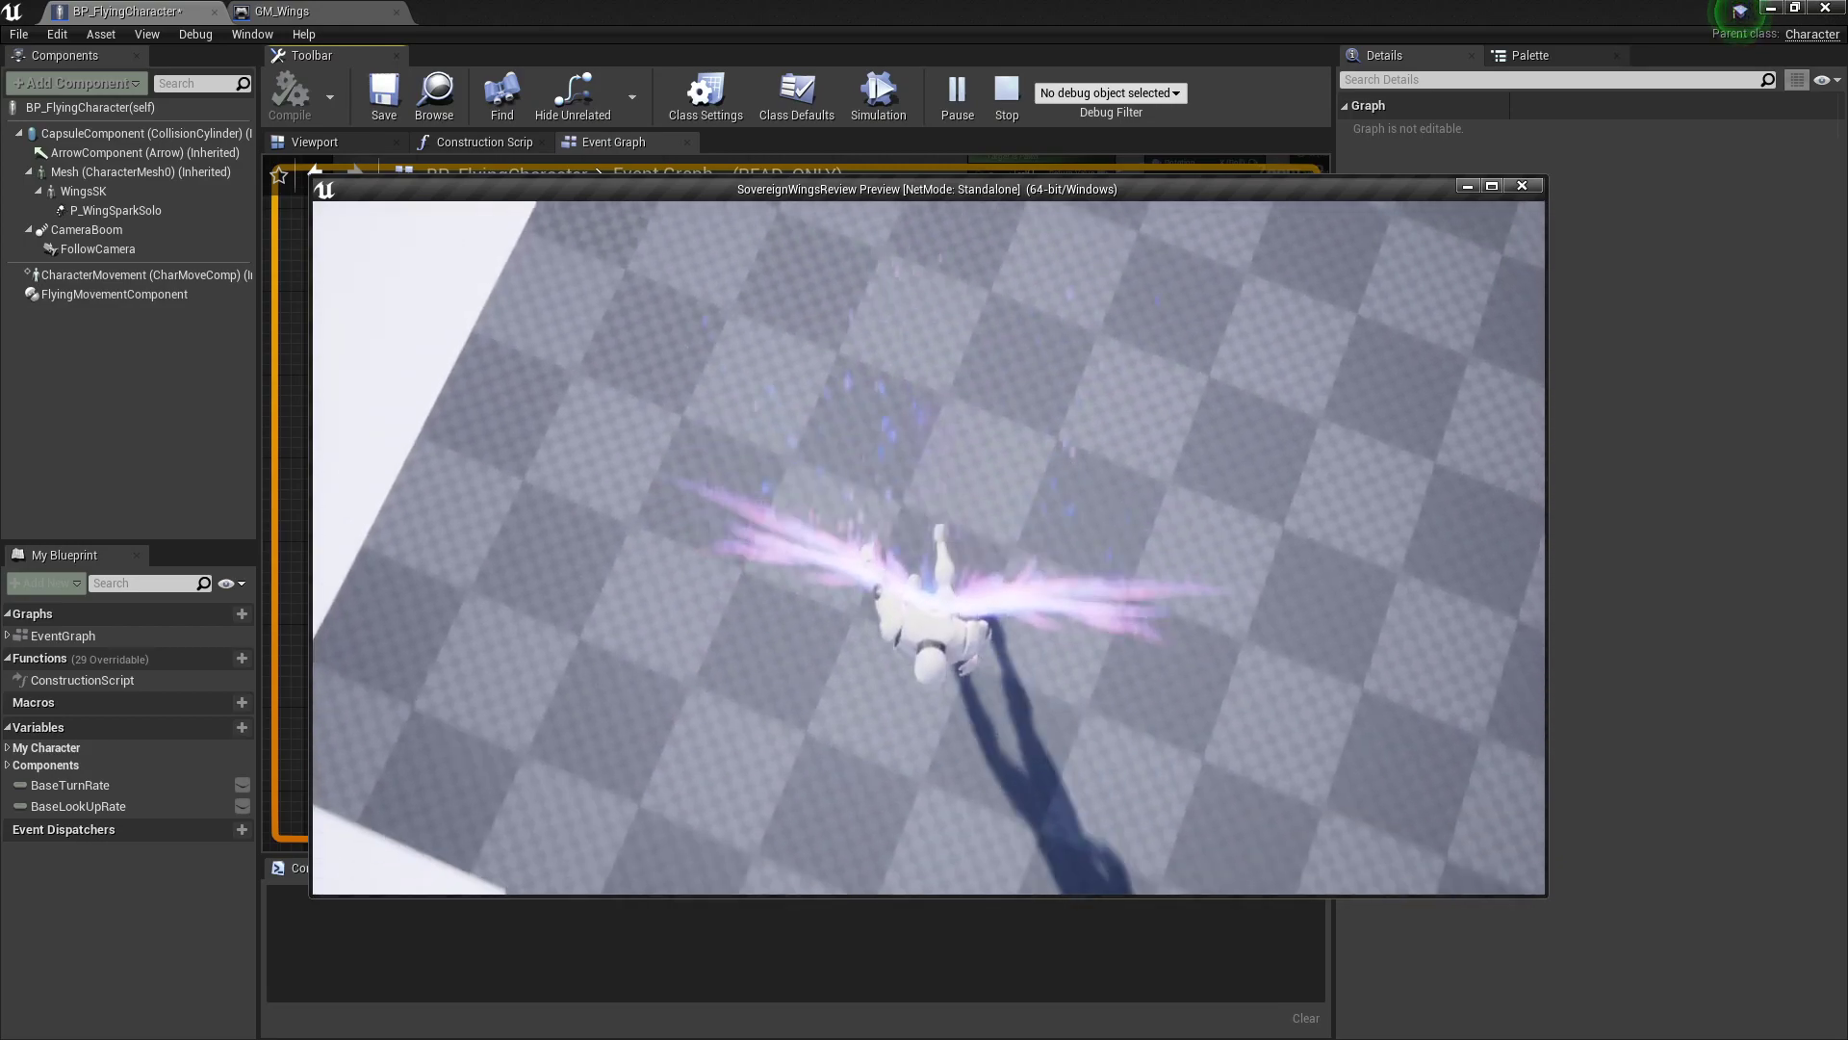
pyautogui.press('w')
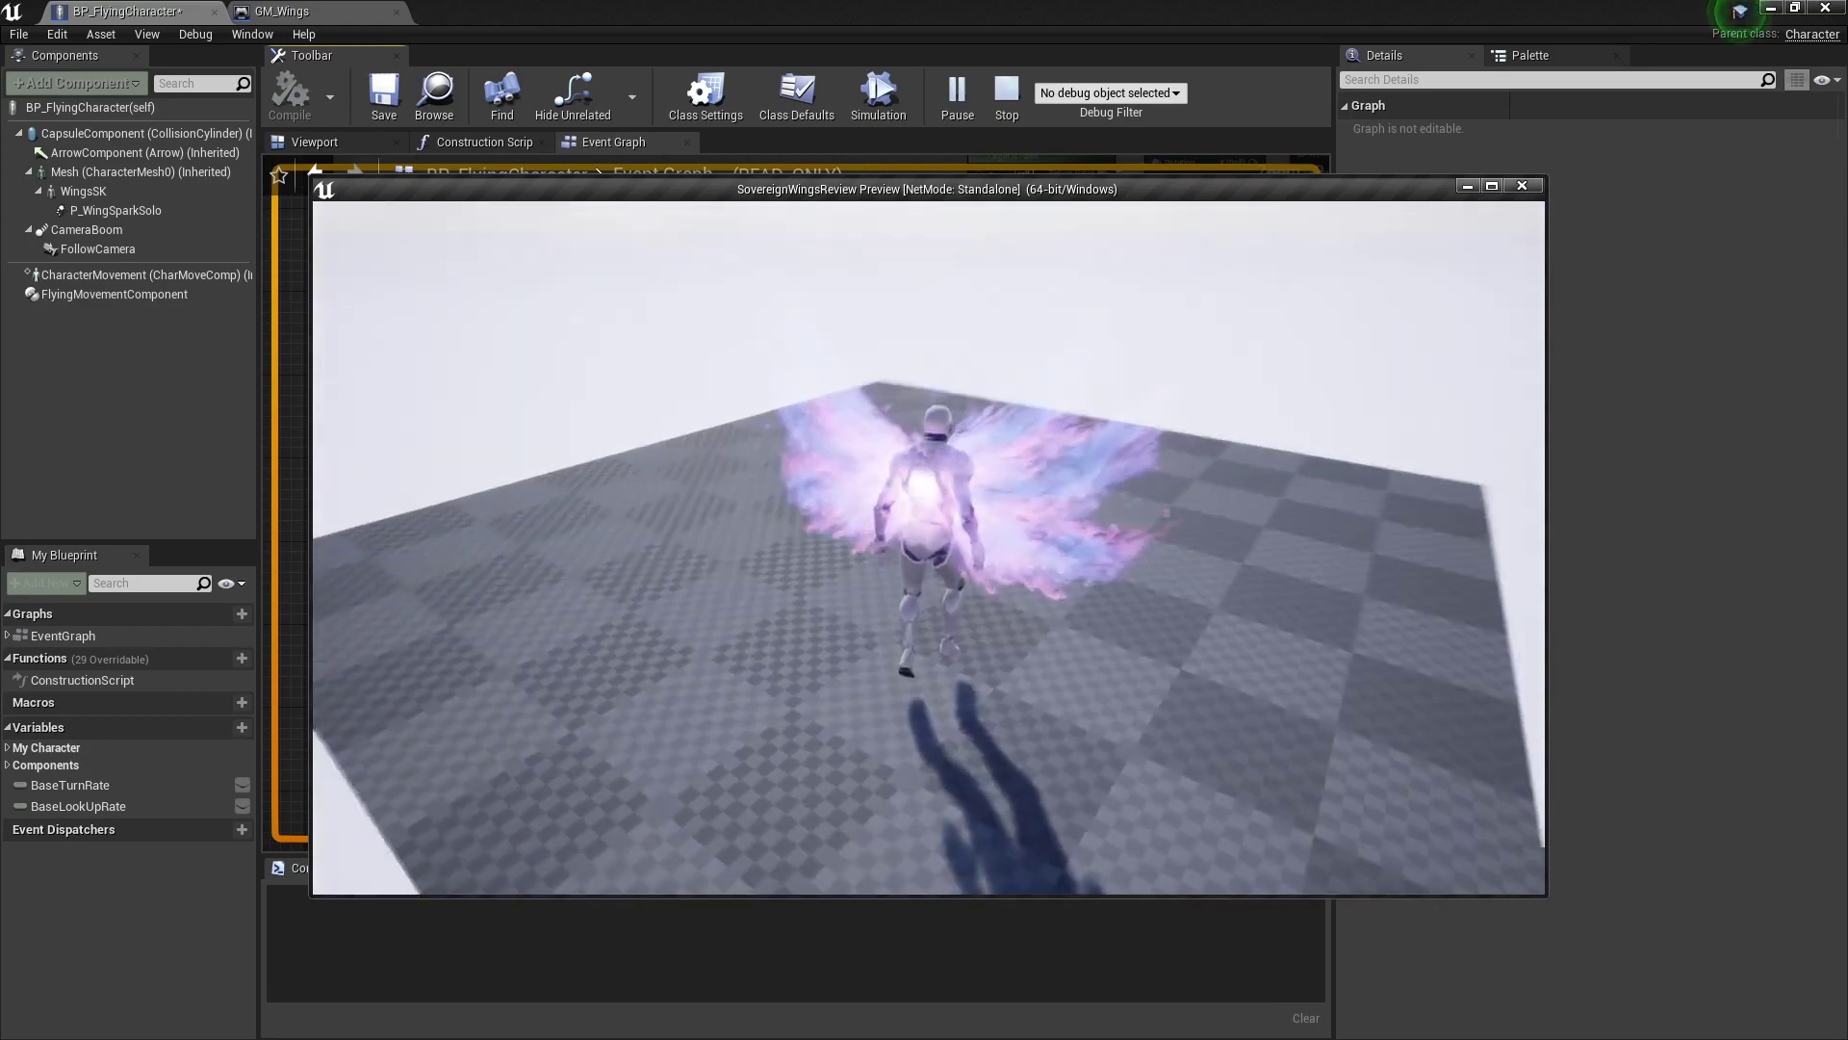
pyautogui.press('Escape')
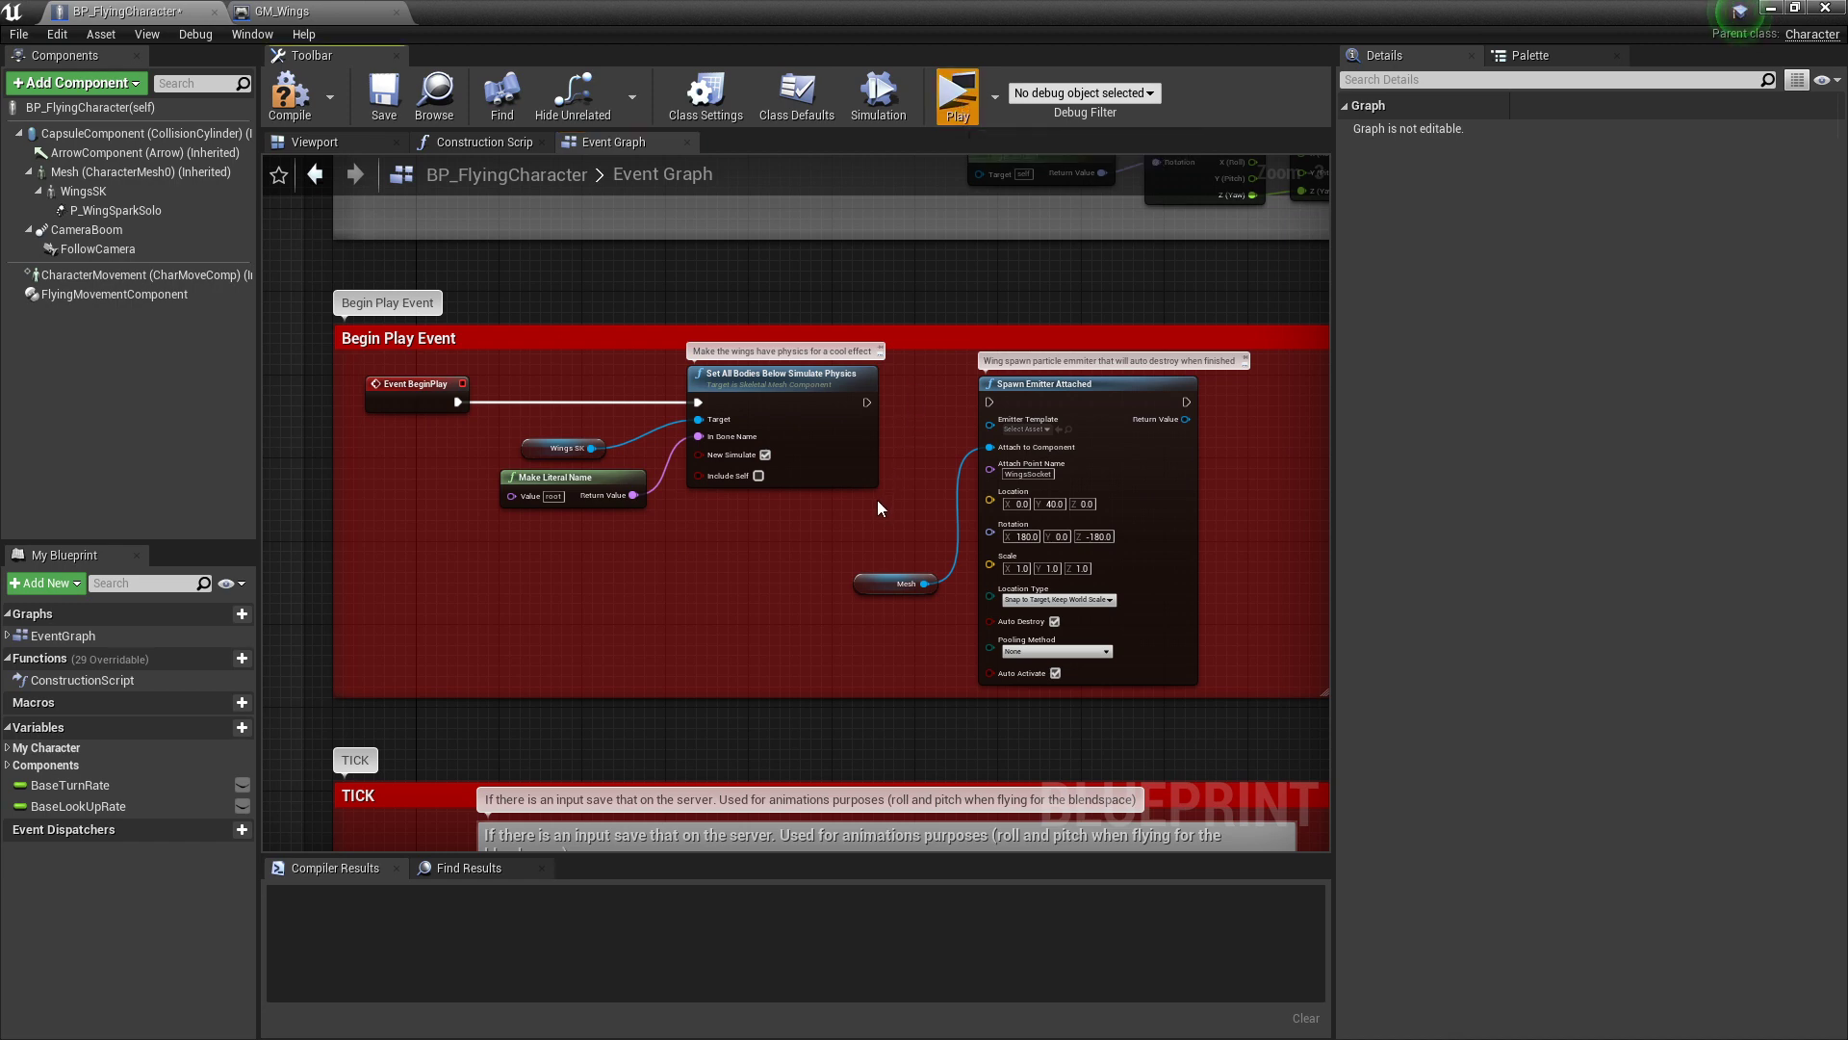
# Step: Play-test the character with the Begin Play wing physics connected, moving in several directions on the ground to watch the wings
pyautogui.hotkey('alt', 'p')
pyautogui.press('s')
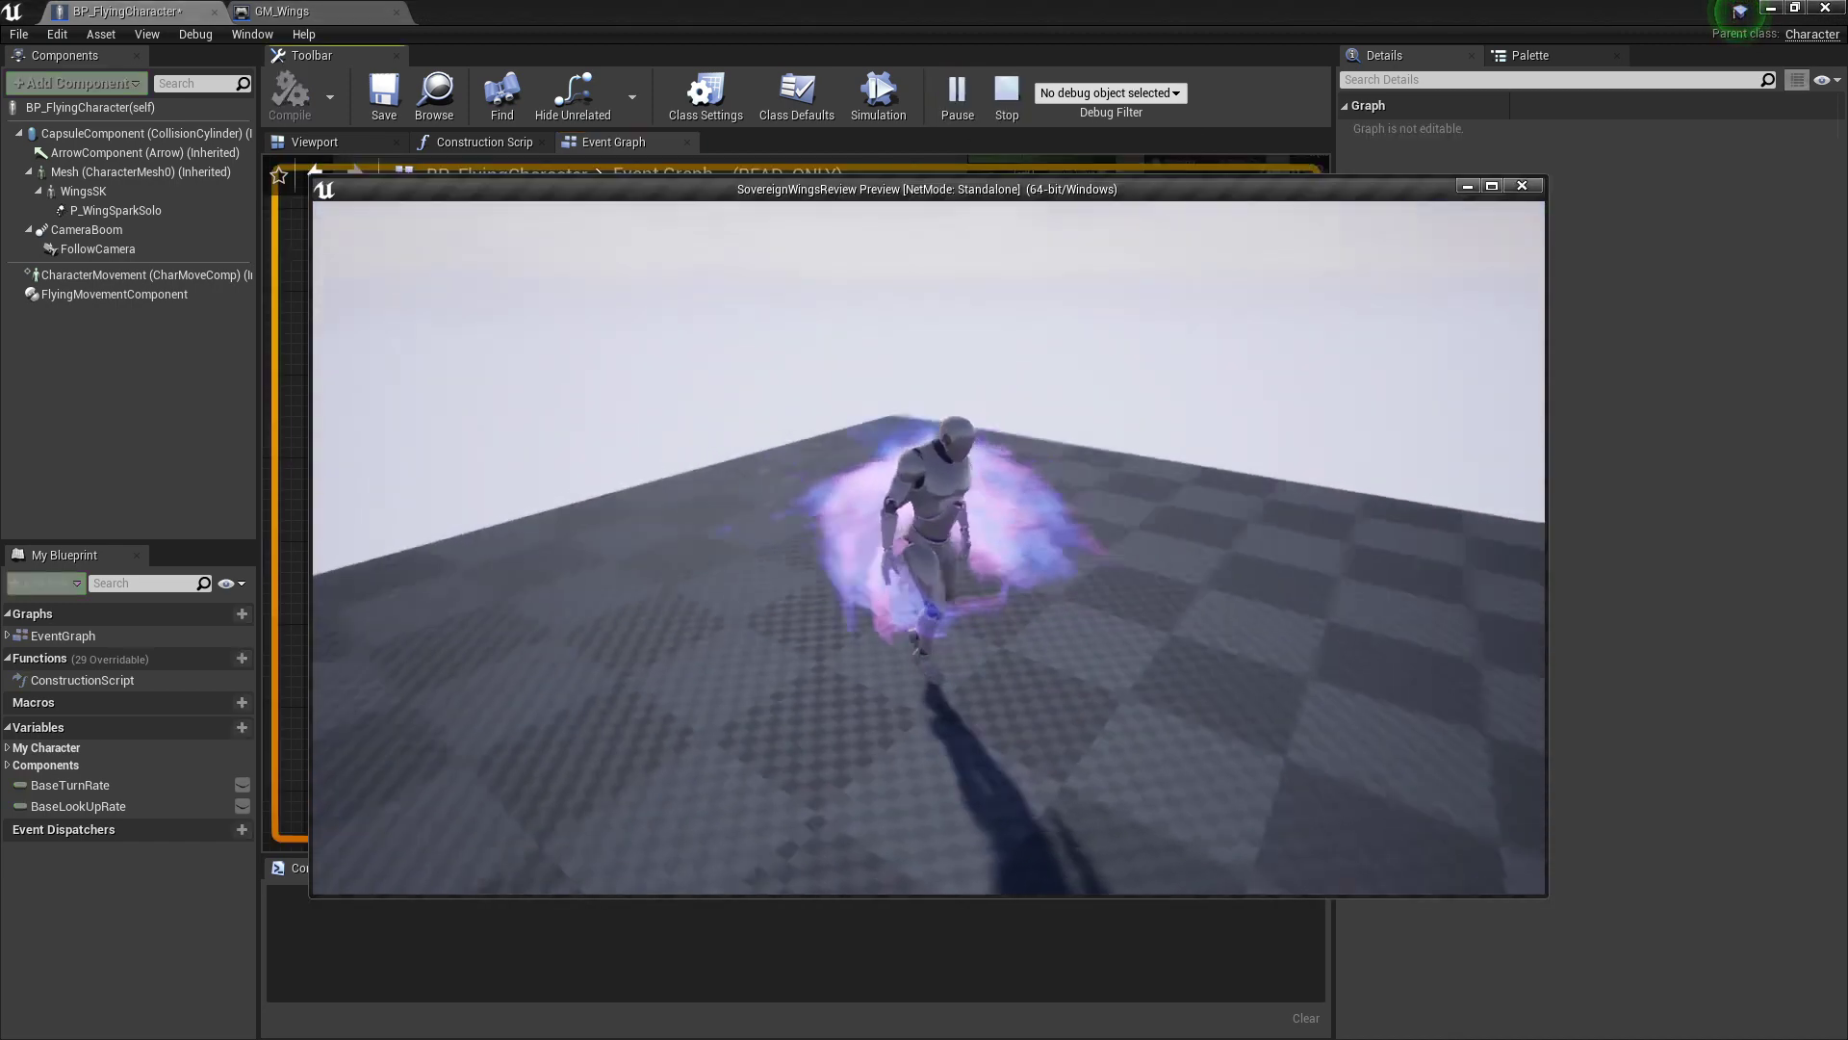
pyautogui.press('a')
pyautogui.press('w')
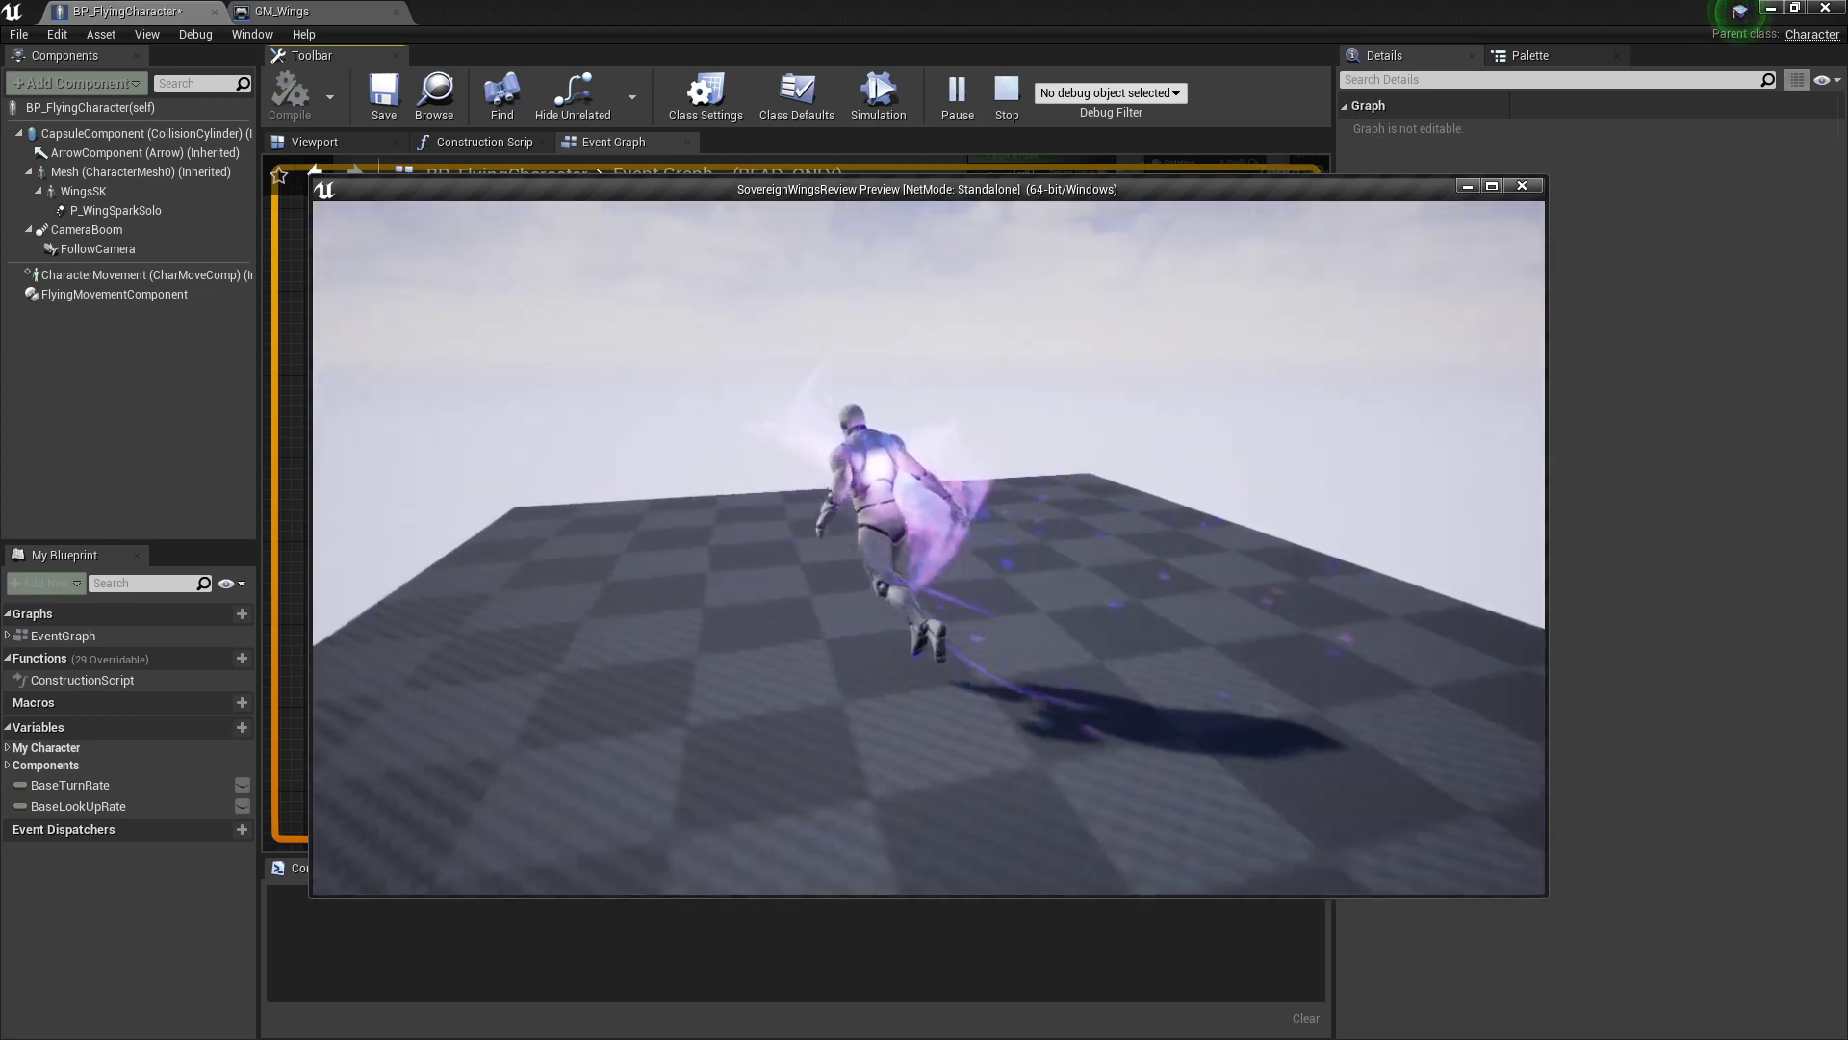
pyautogui.press('a')
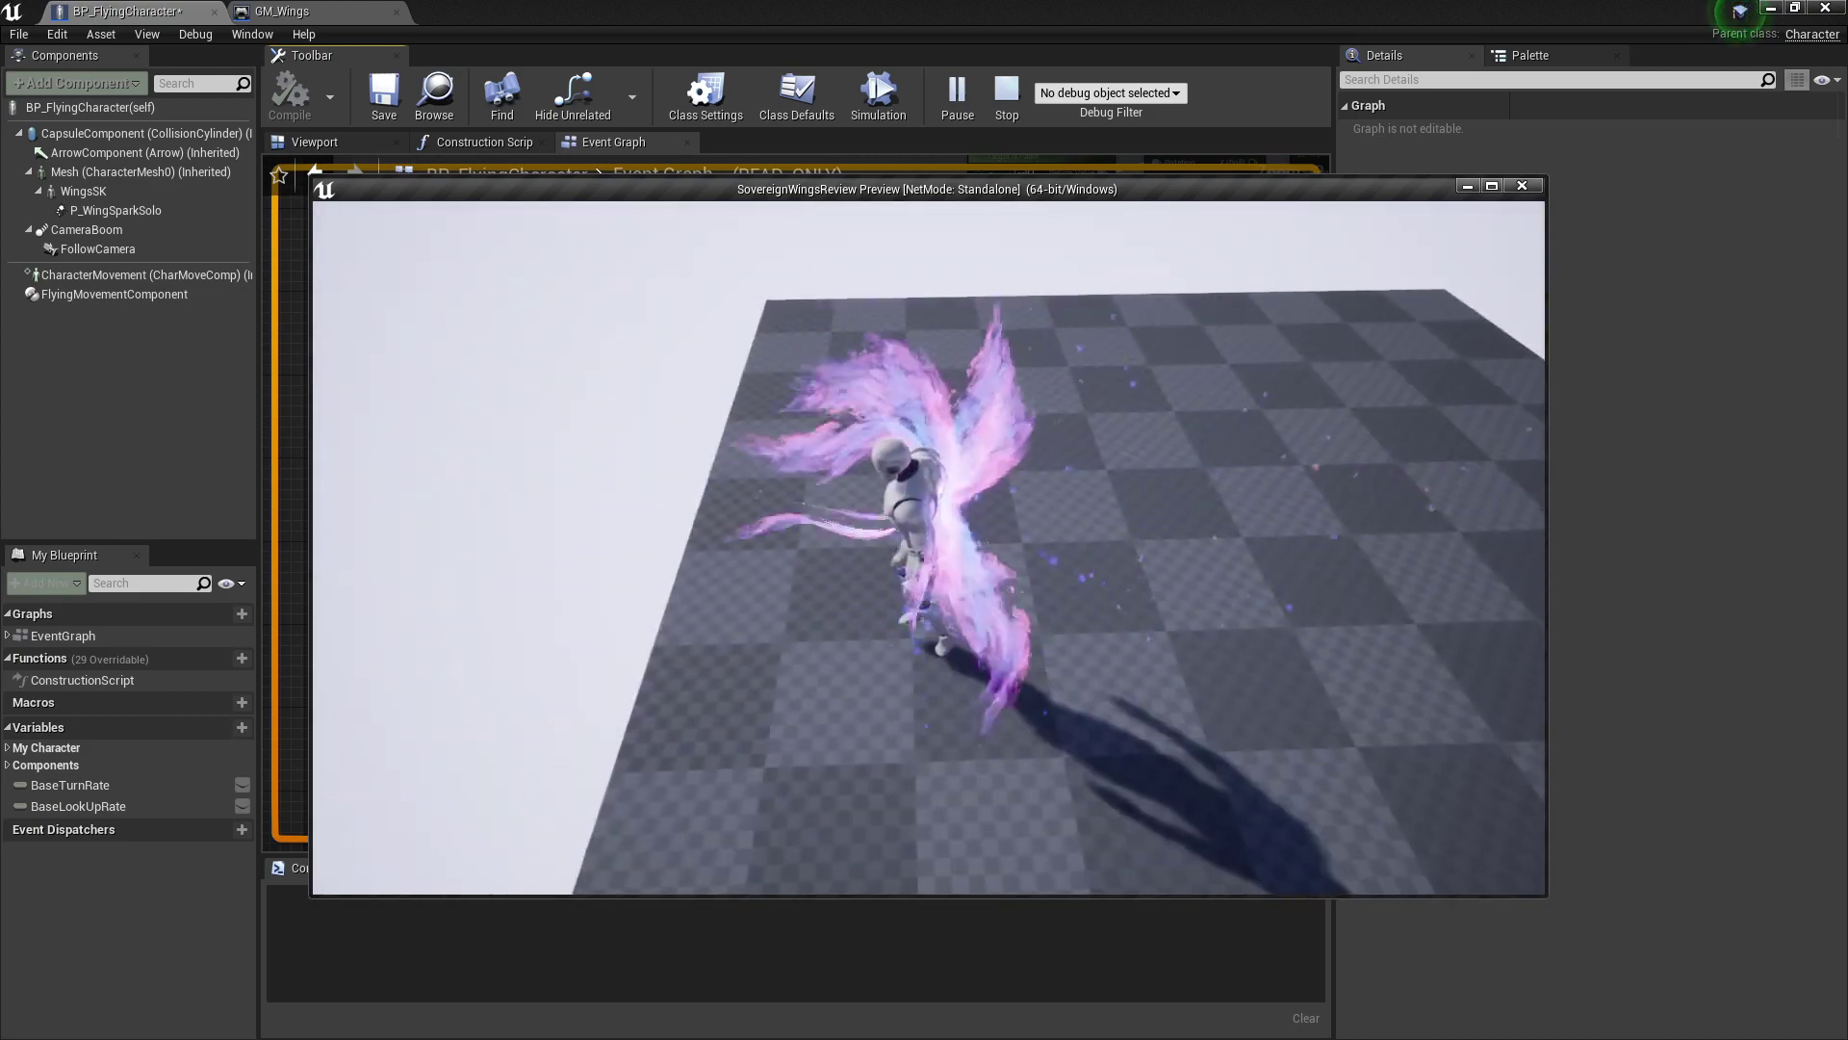
pyautogui.press('w')
pyautogui.press('a')
pyautogui.press('w')
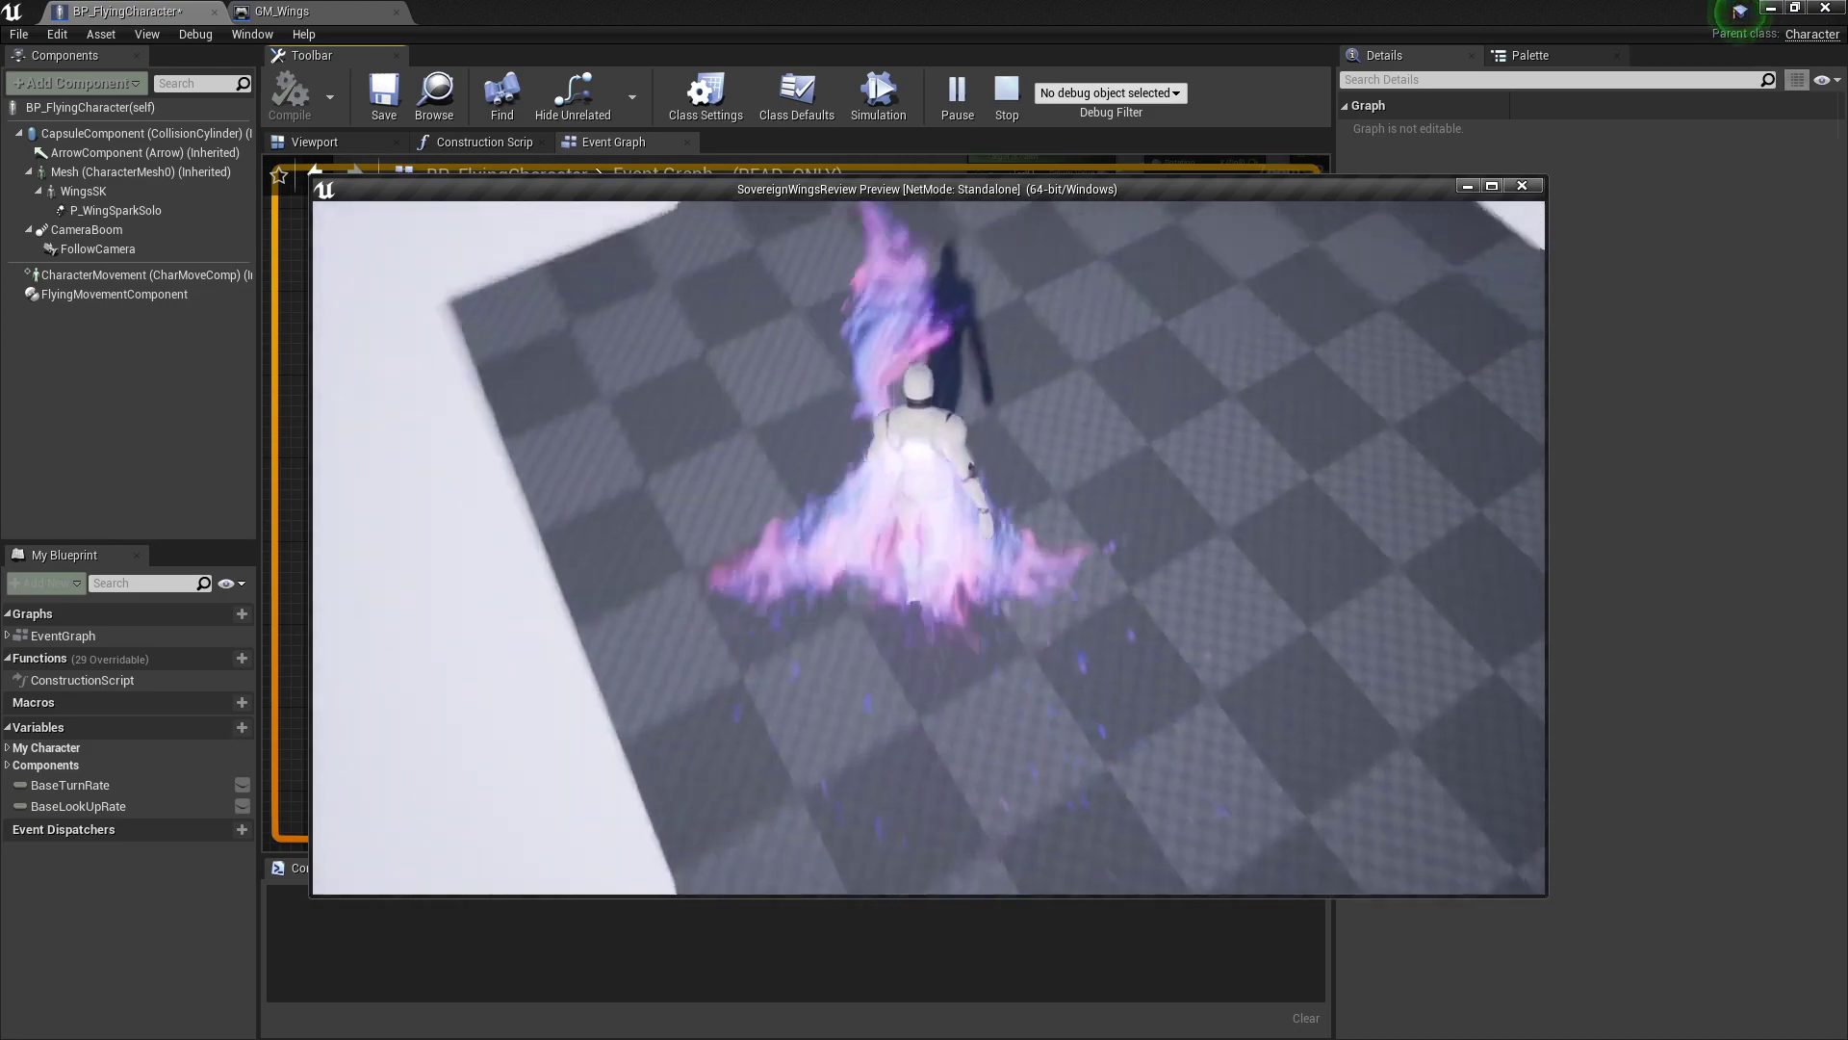
pyautogui.press('a')
pyautogui.press('w')
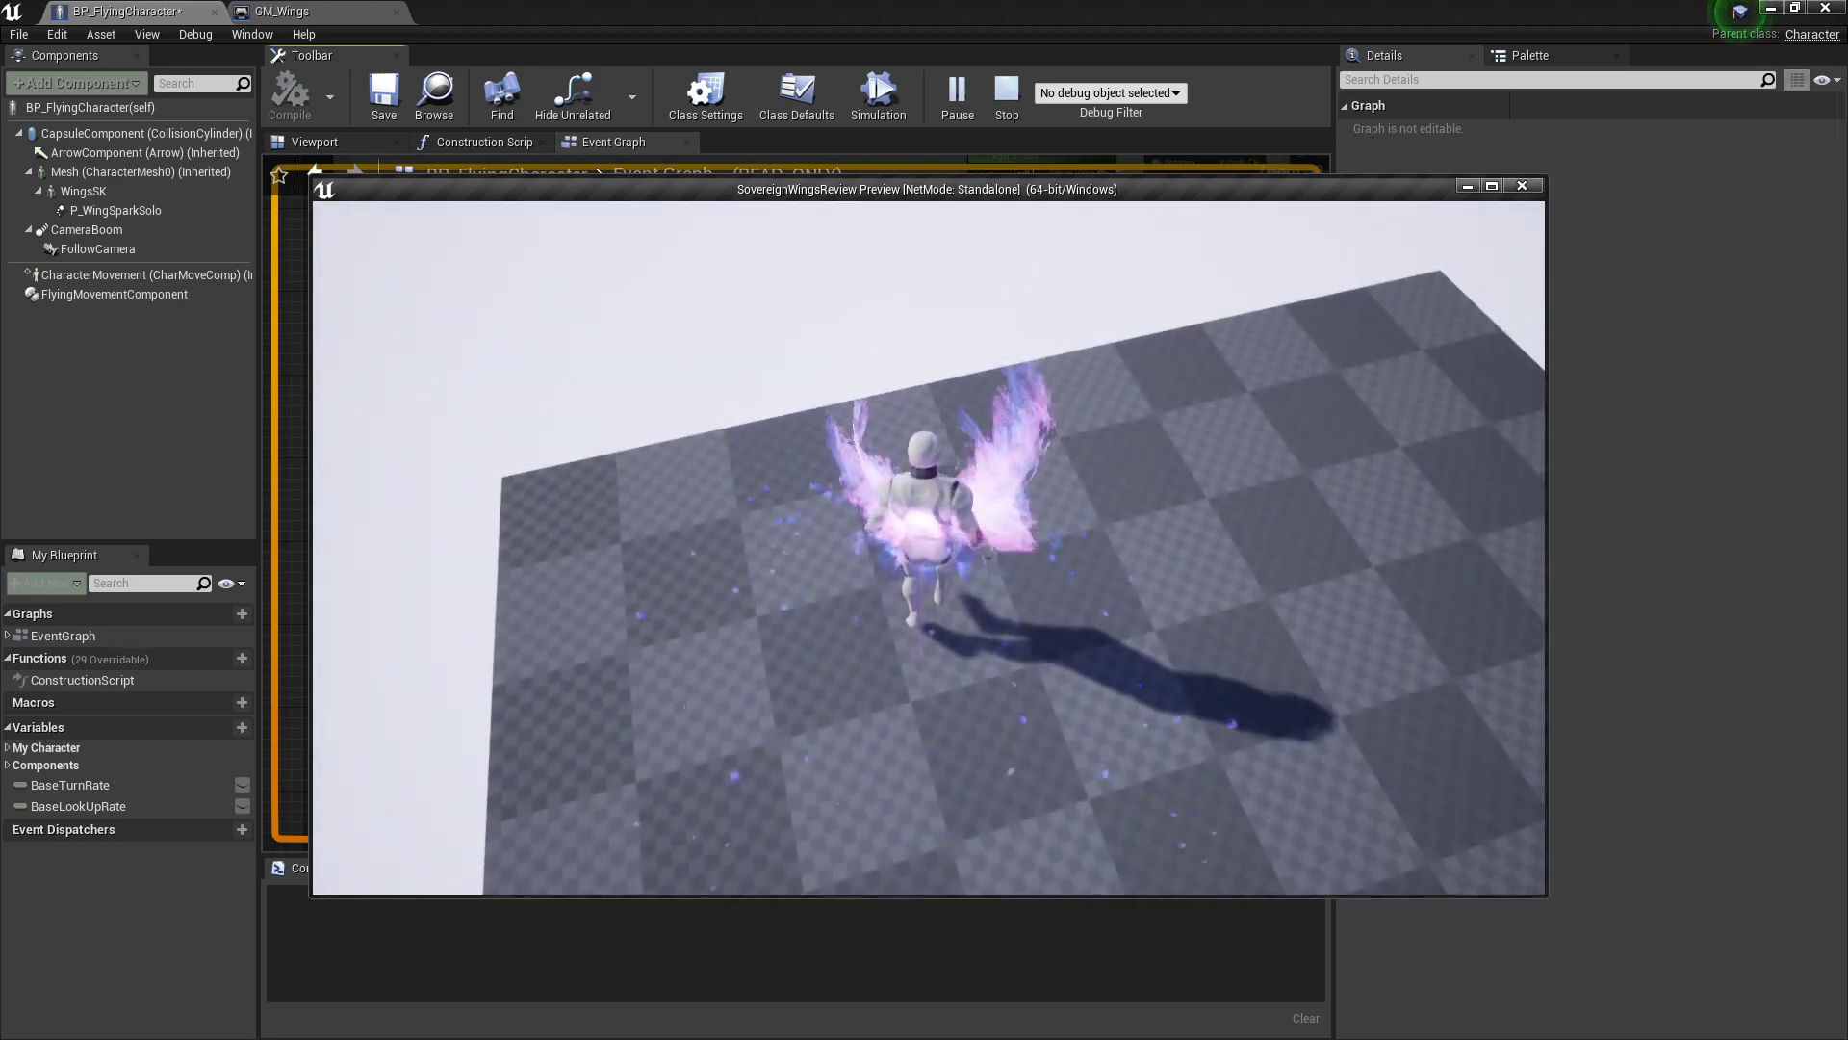
pyautogui.press('a')
pyautogui.press('d')
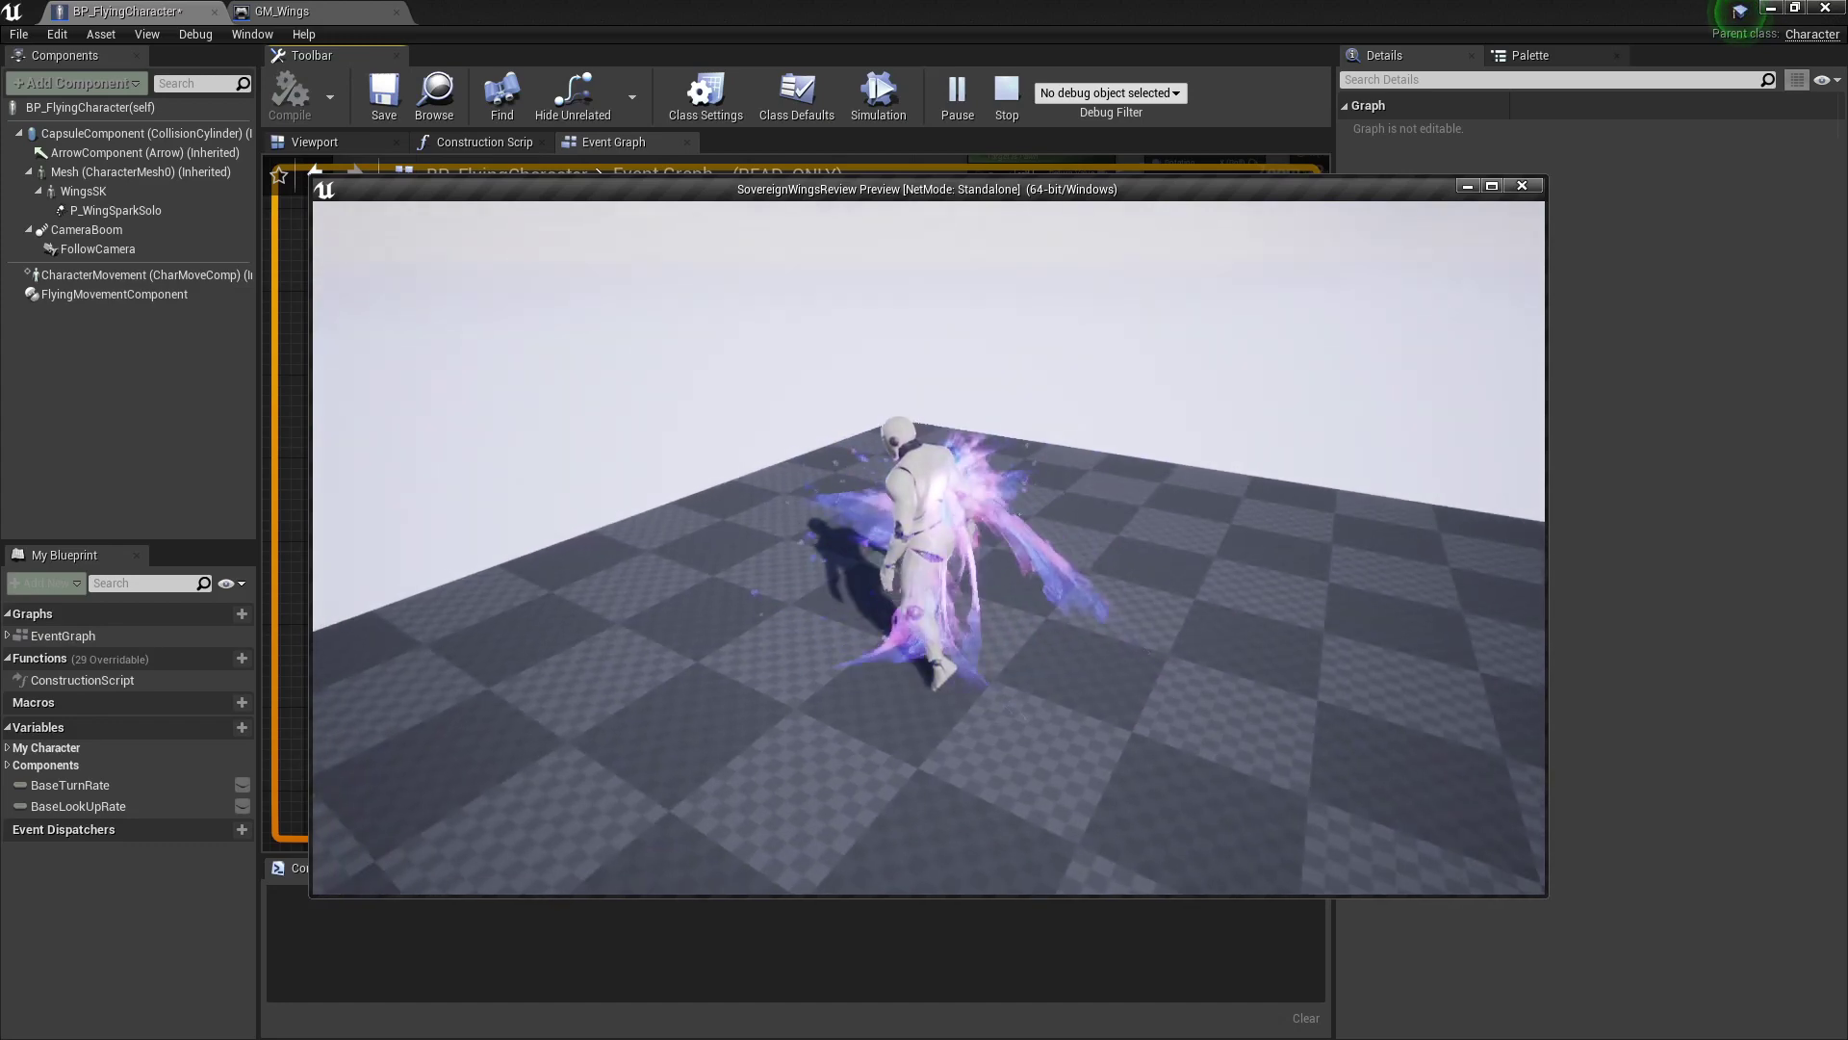
pyautogui.press('a')
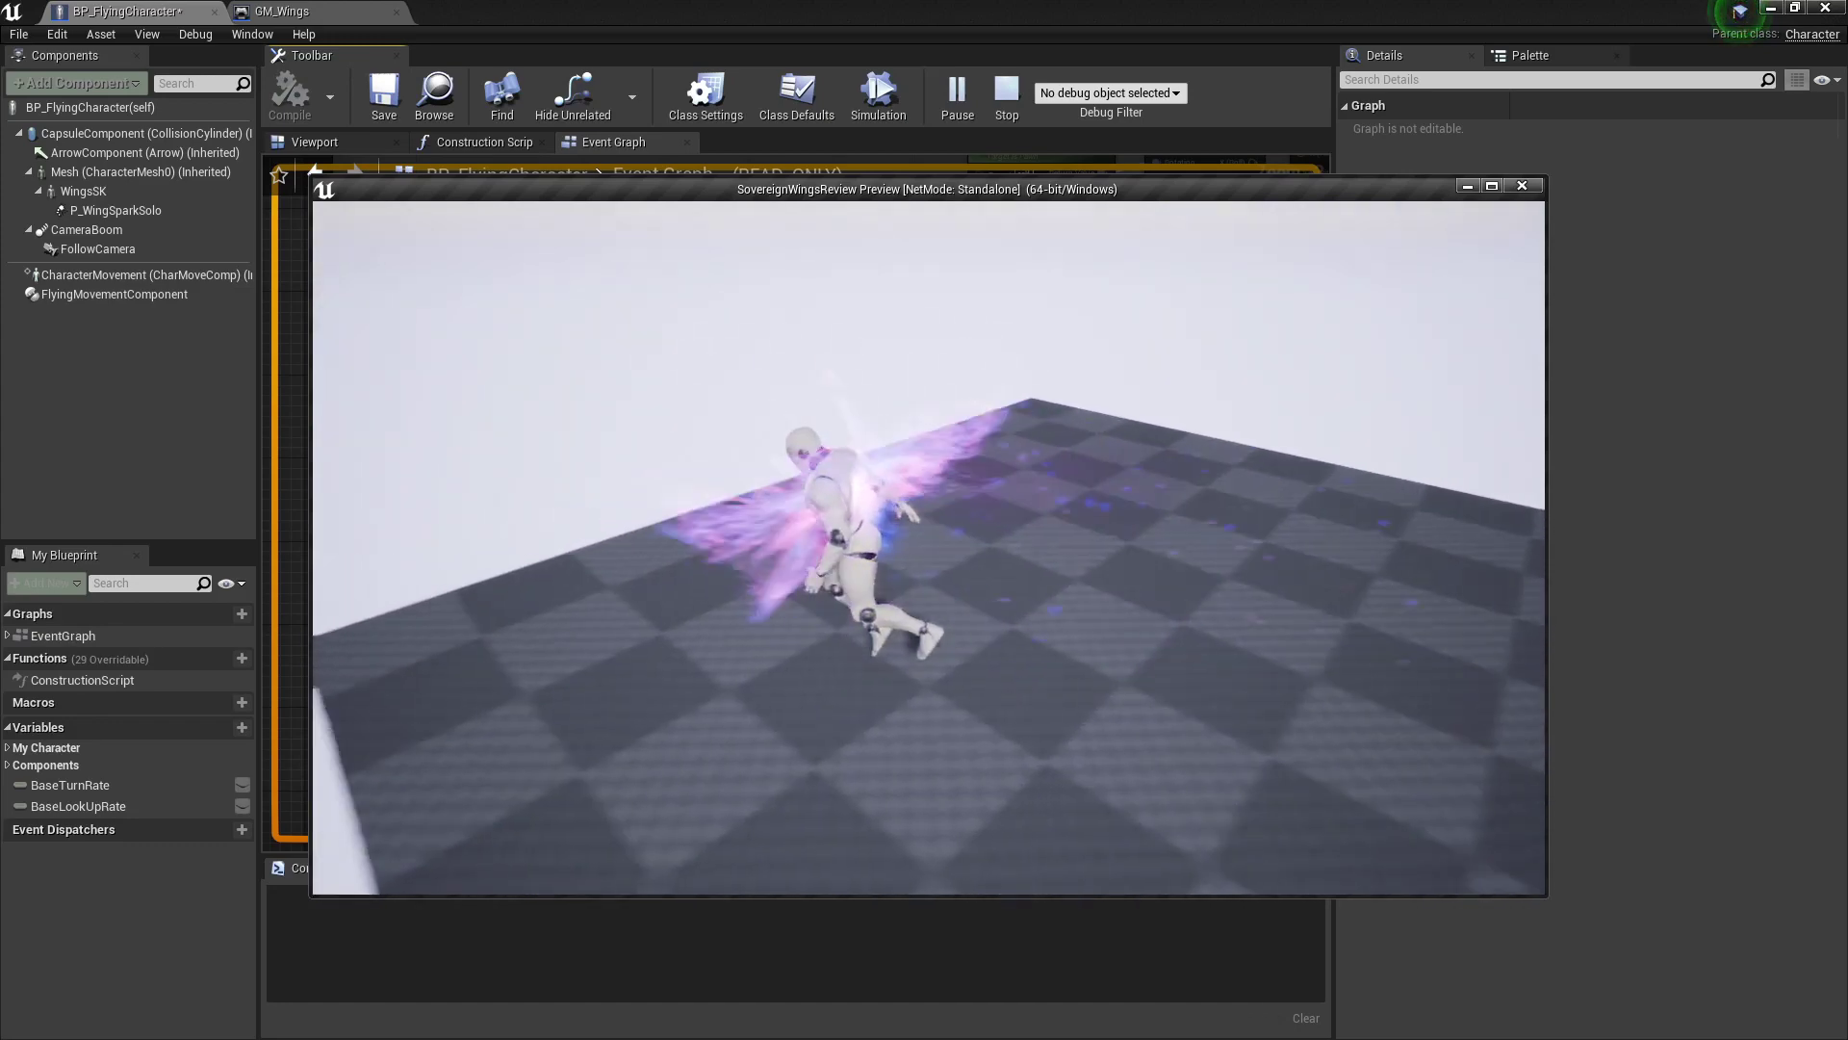
pyautogui.press('d')
pyautogui.press('a')
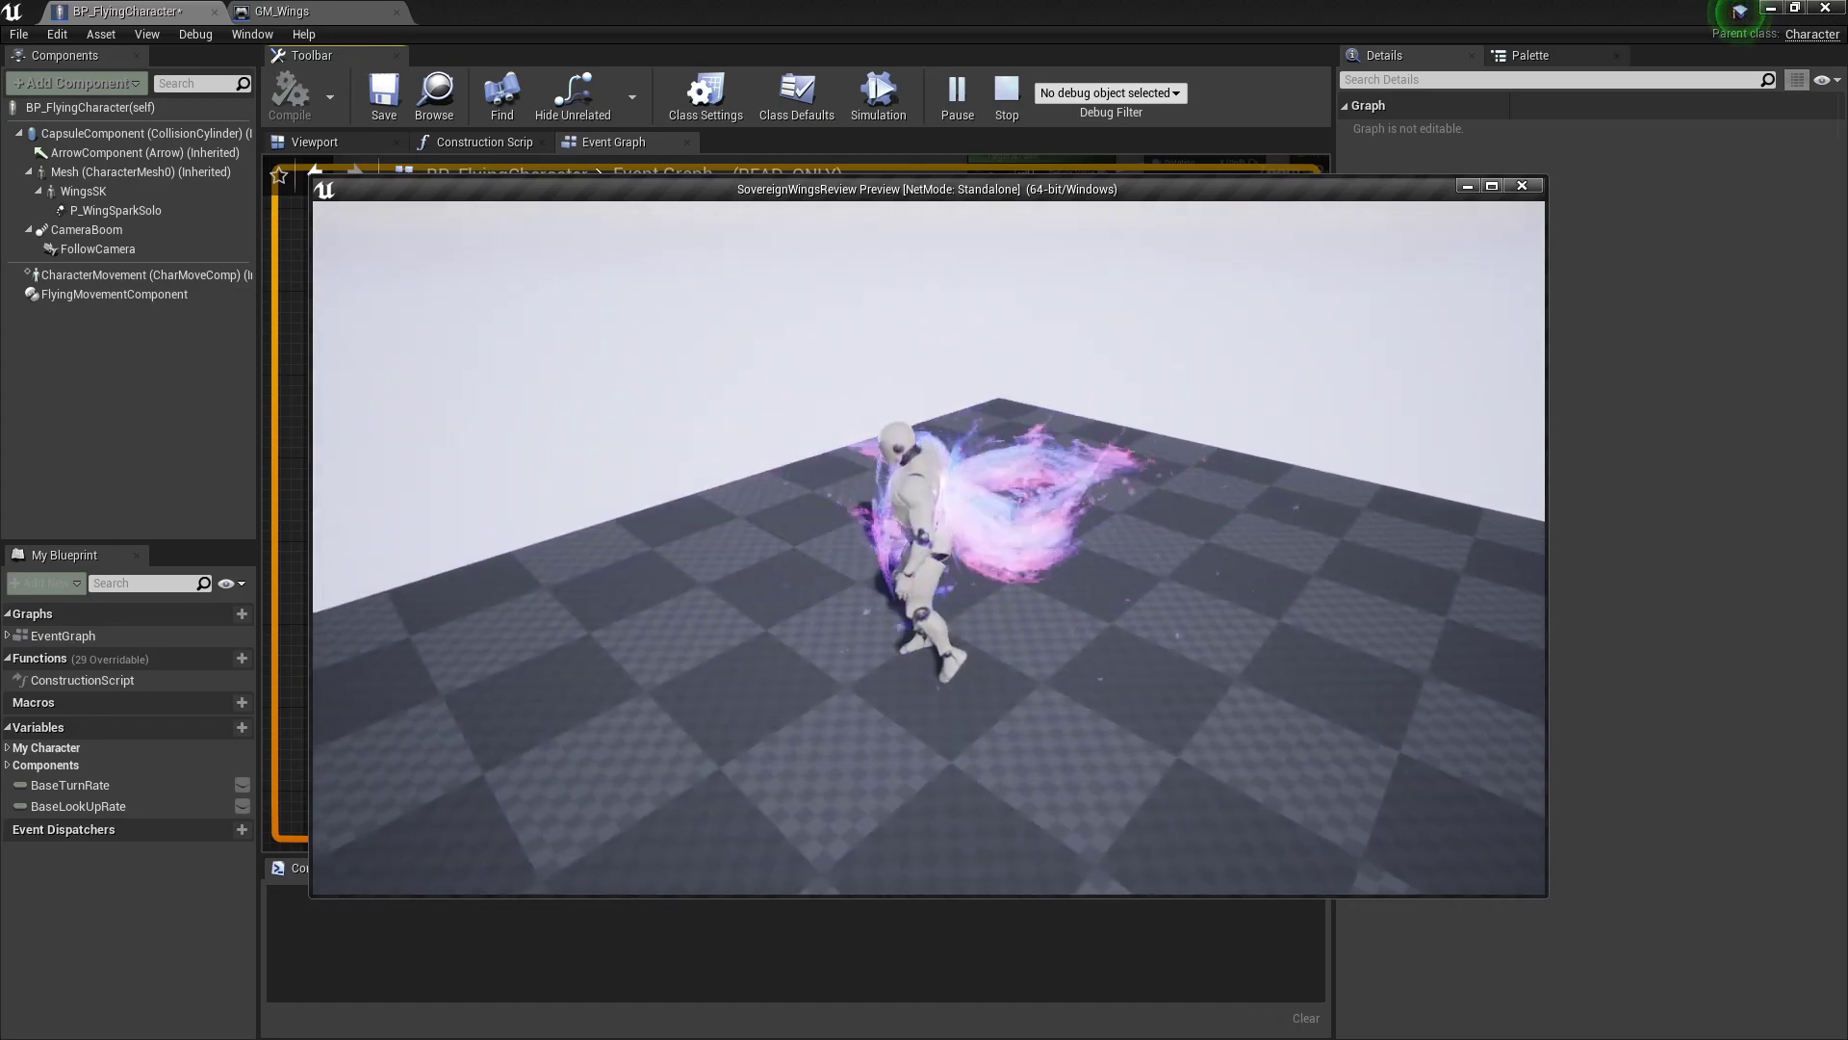
# Step: Take off and fly the character around the floating platform to check the wing physics in flight, and end the session
pyautogui.press('f')
pyautogui.press('space')
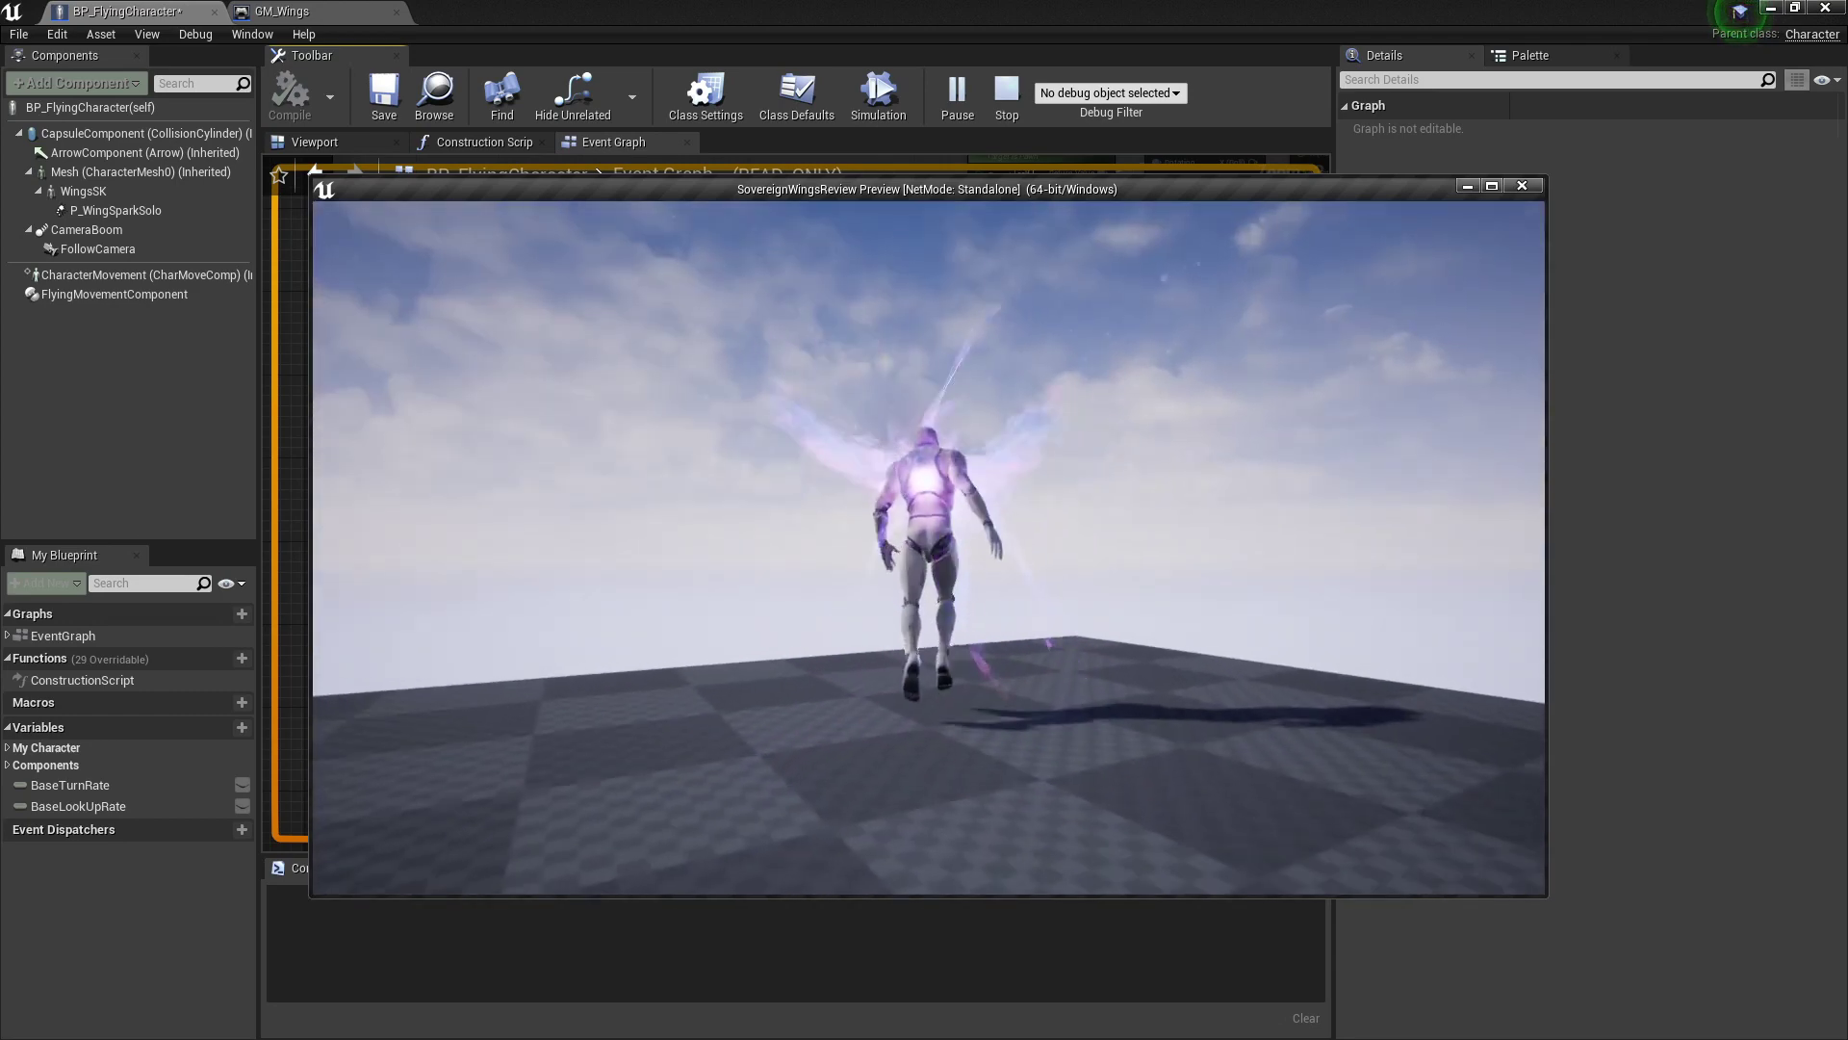
pyautogui.press('w')
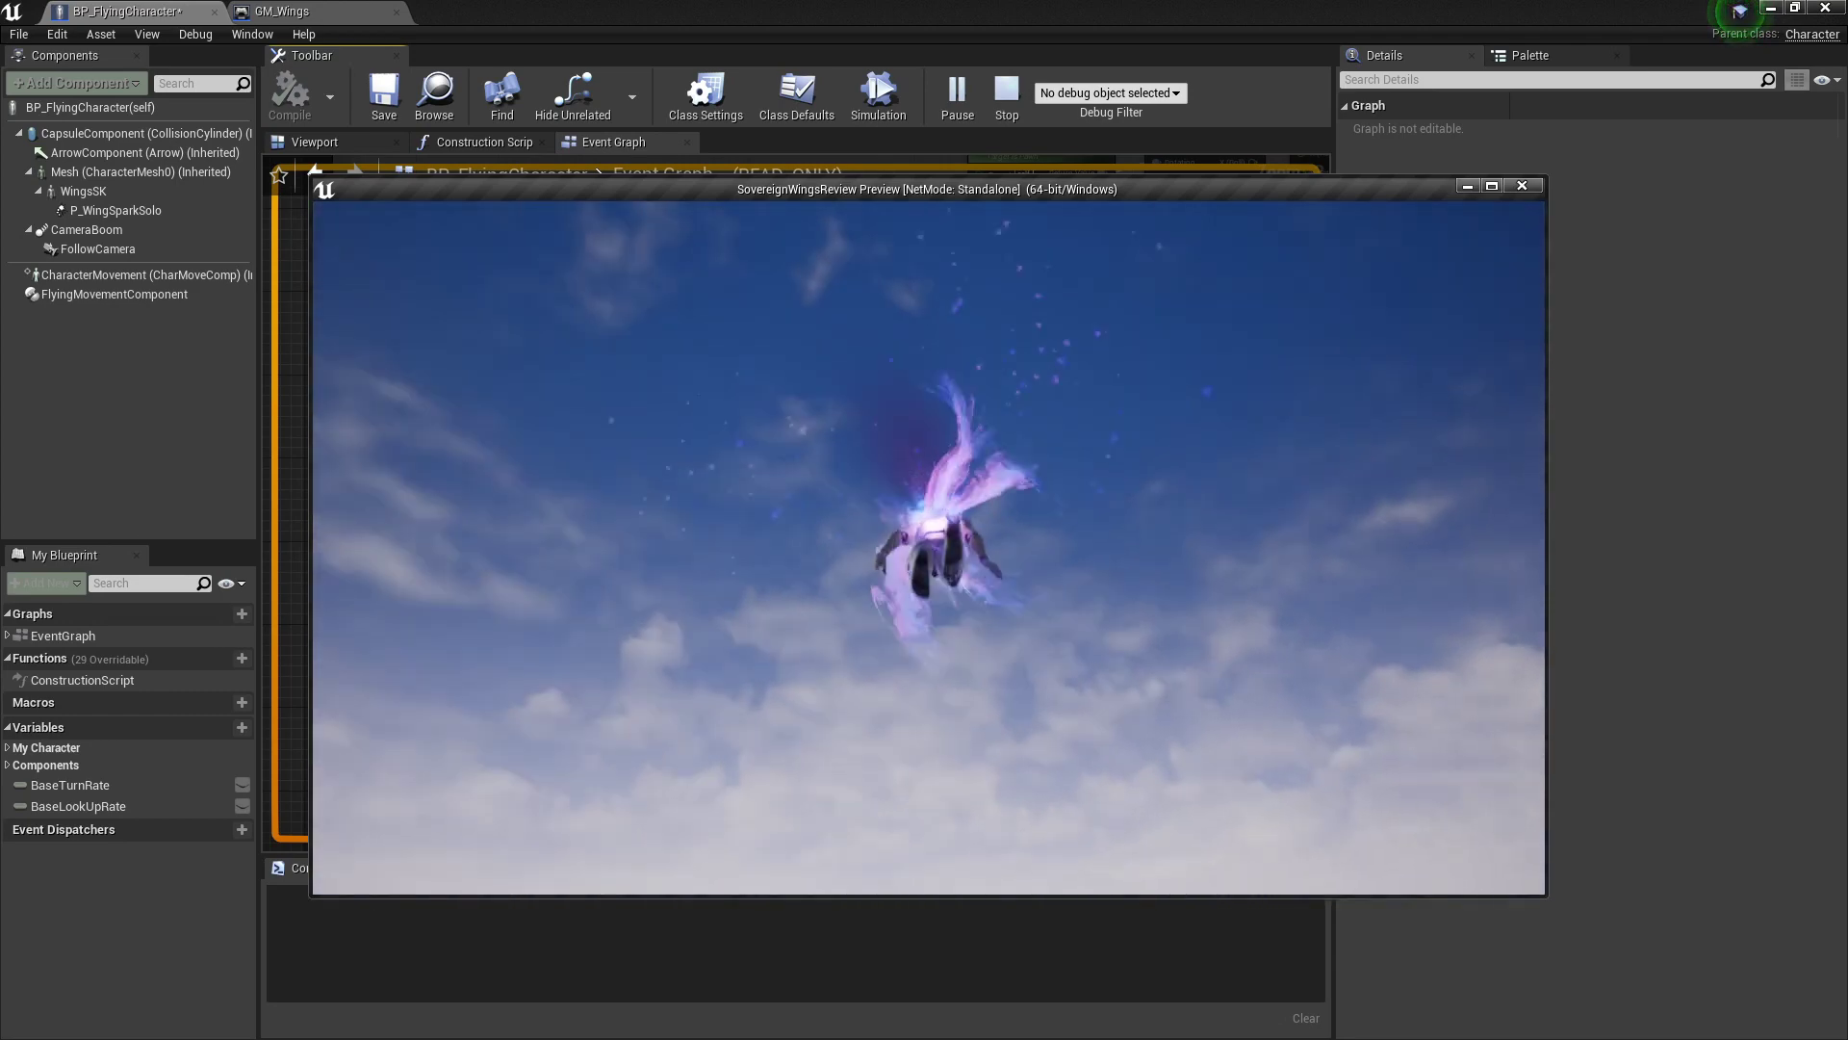
pyautogui.press('w')
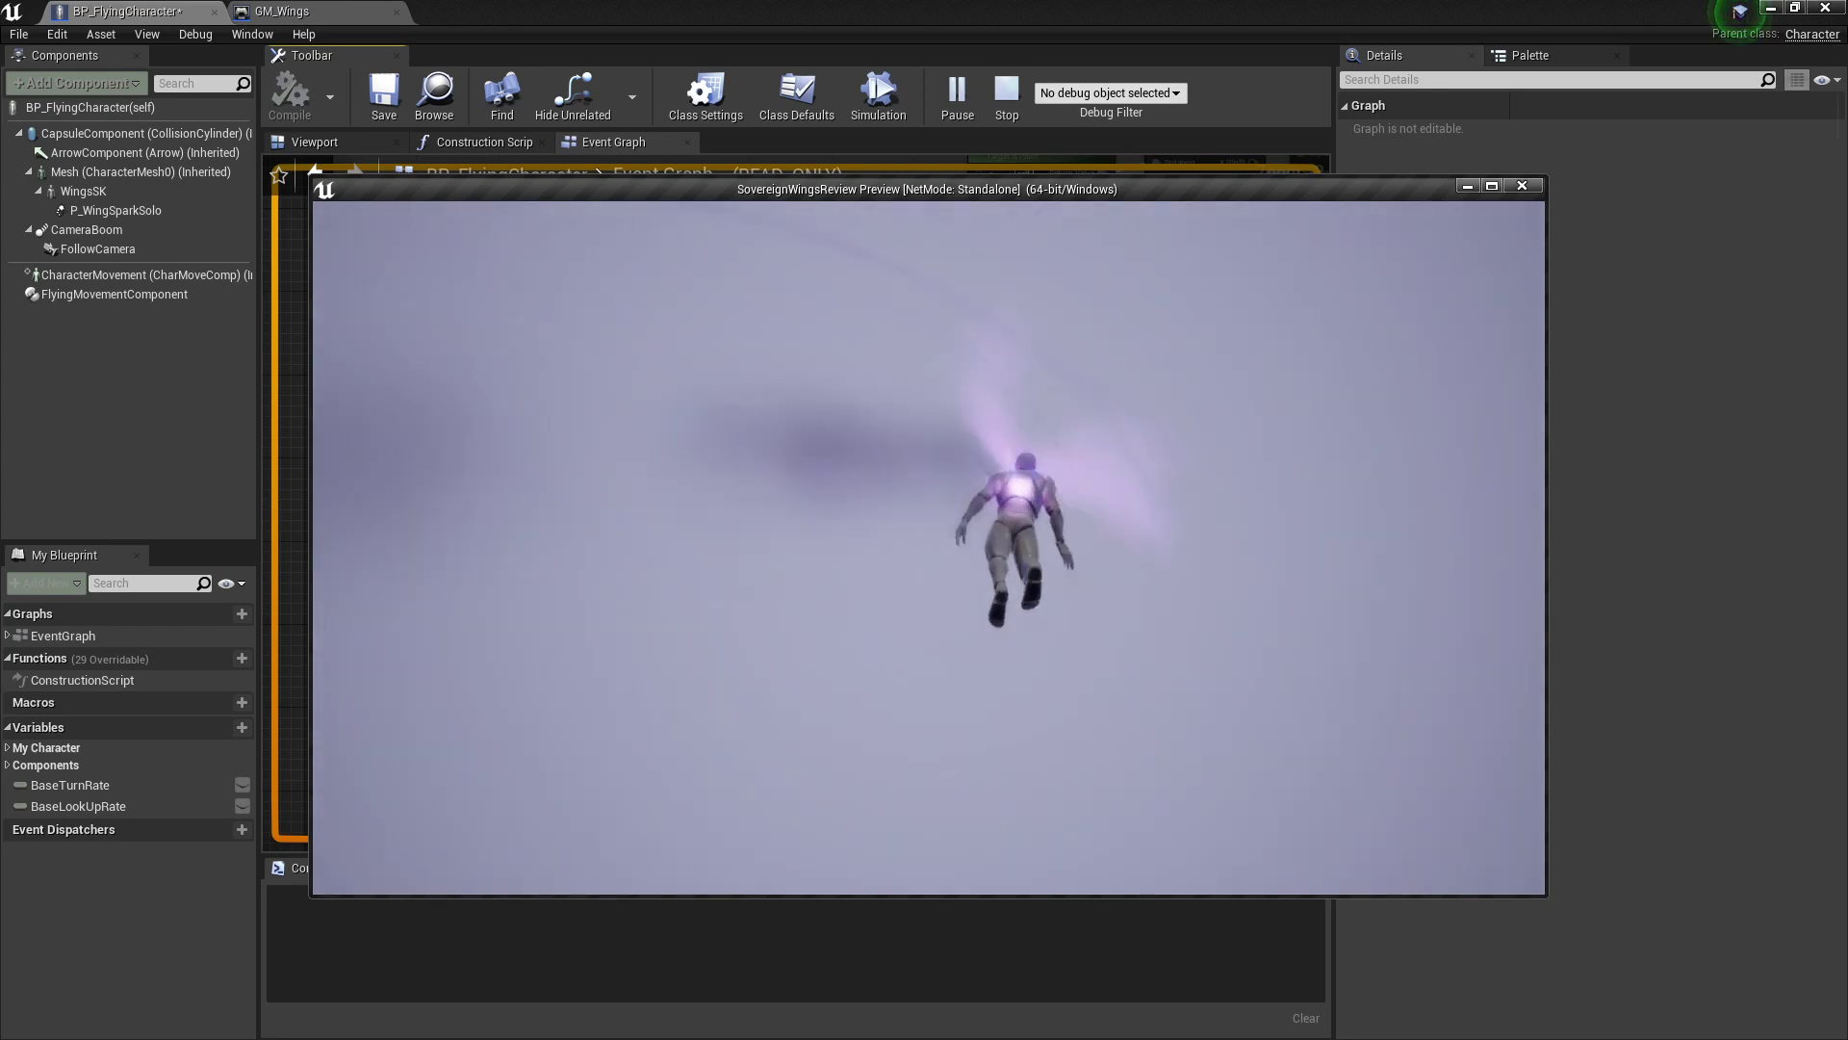
pyautogui.press('w')
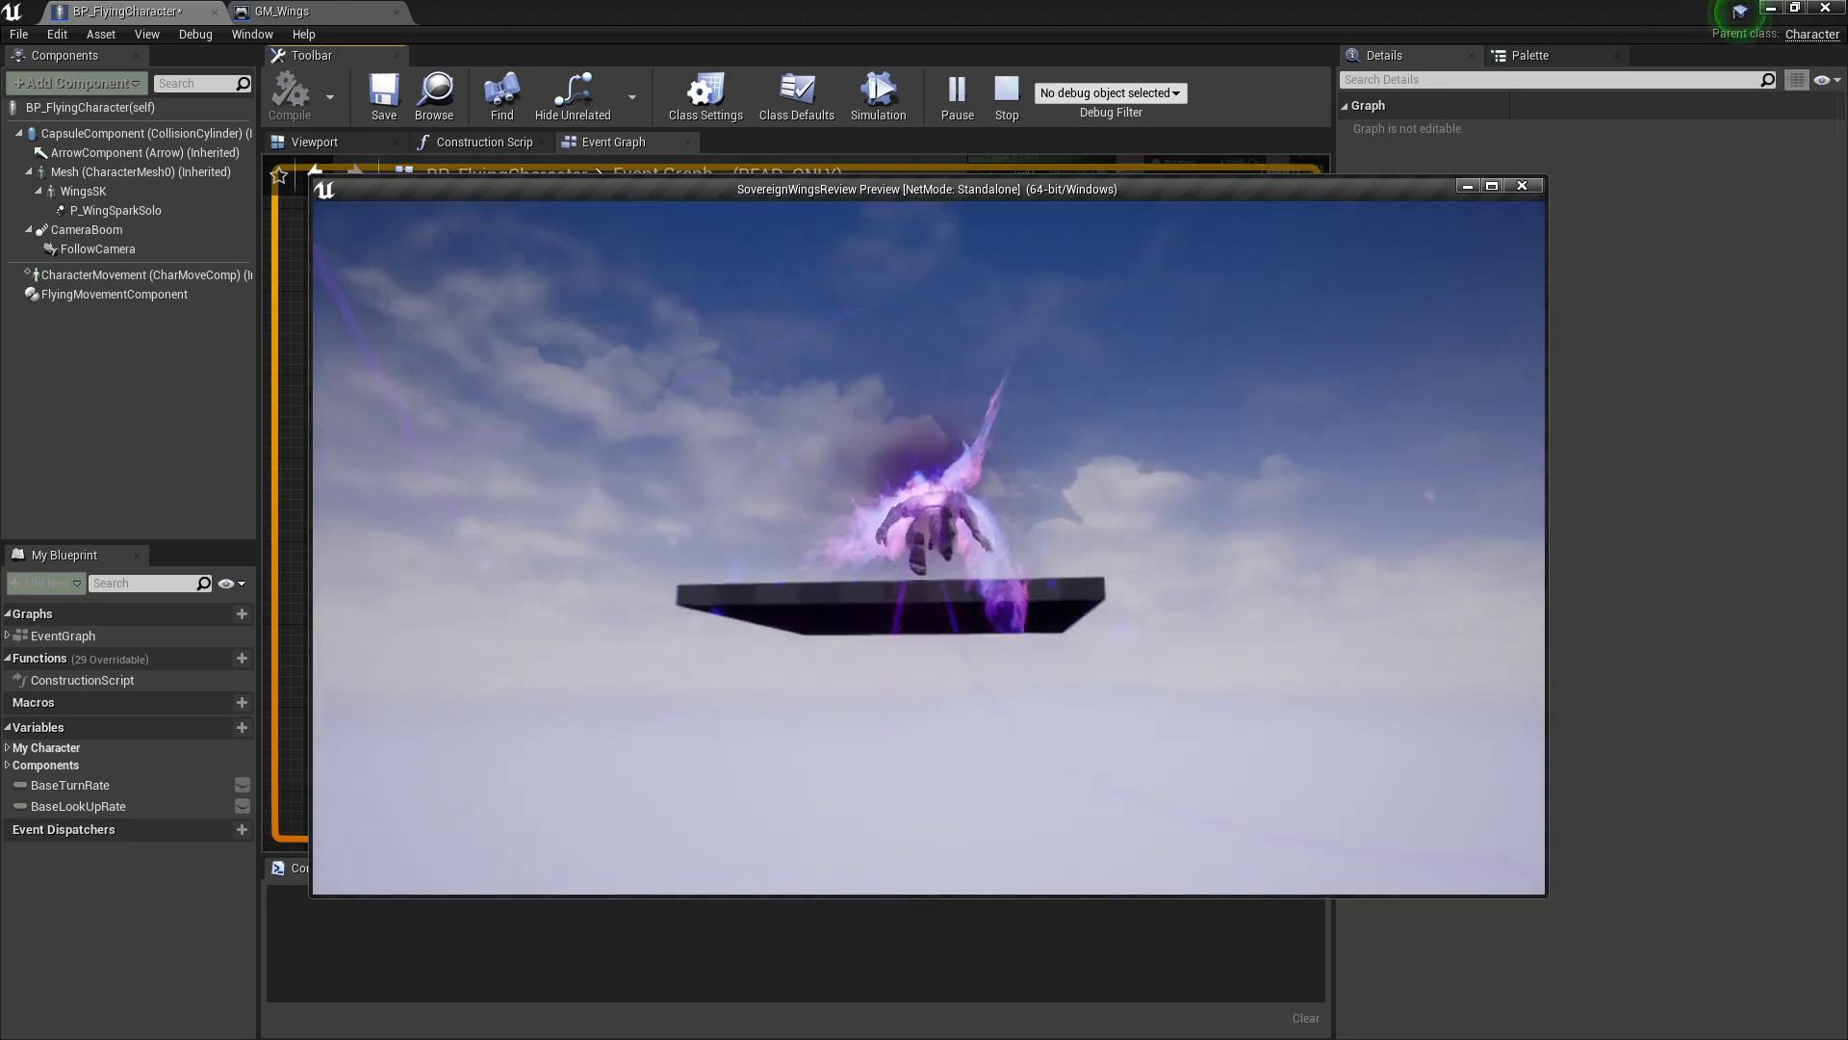
pyautogui.press('w')
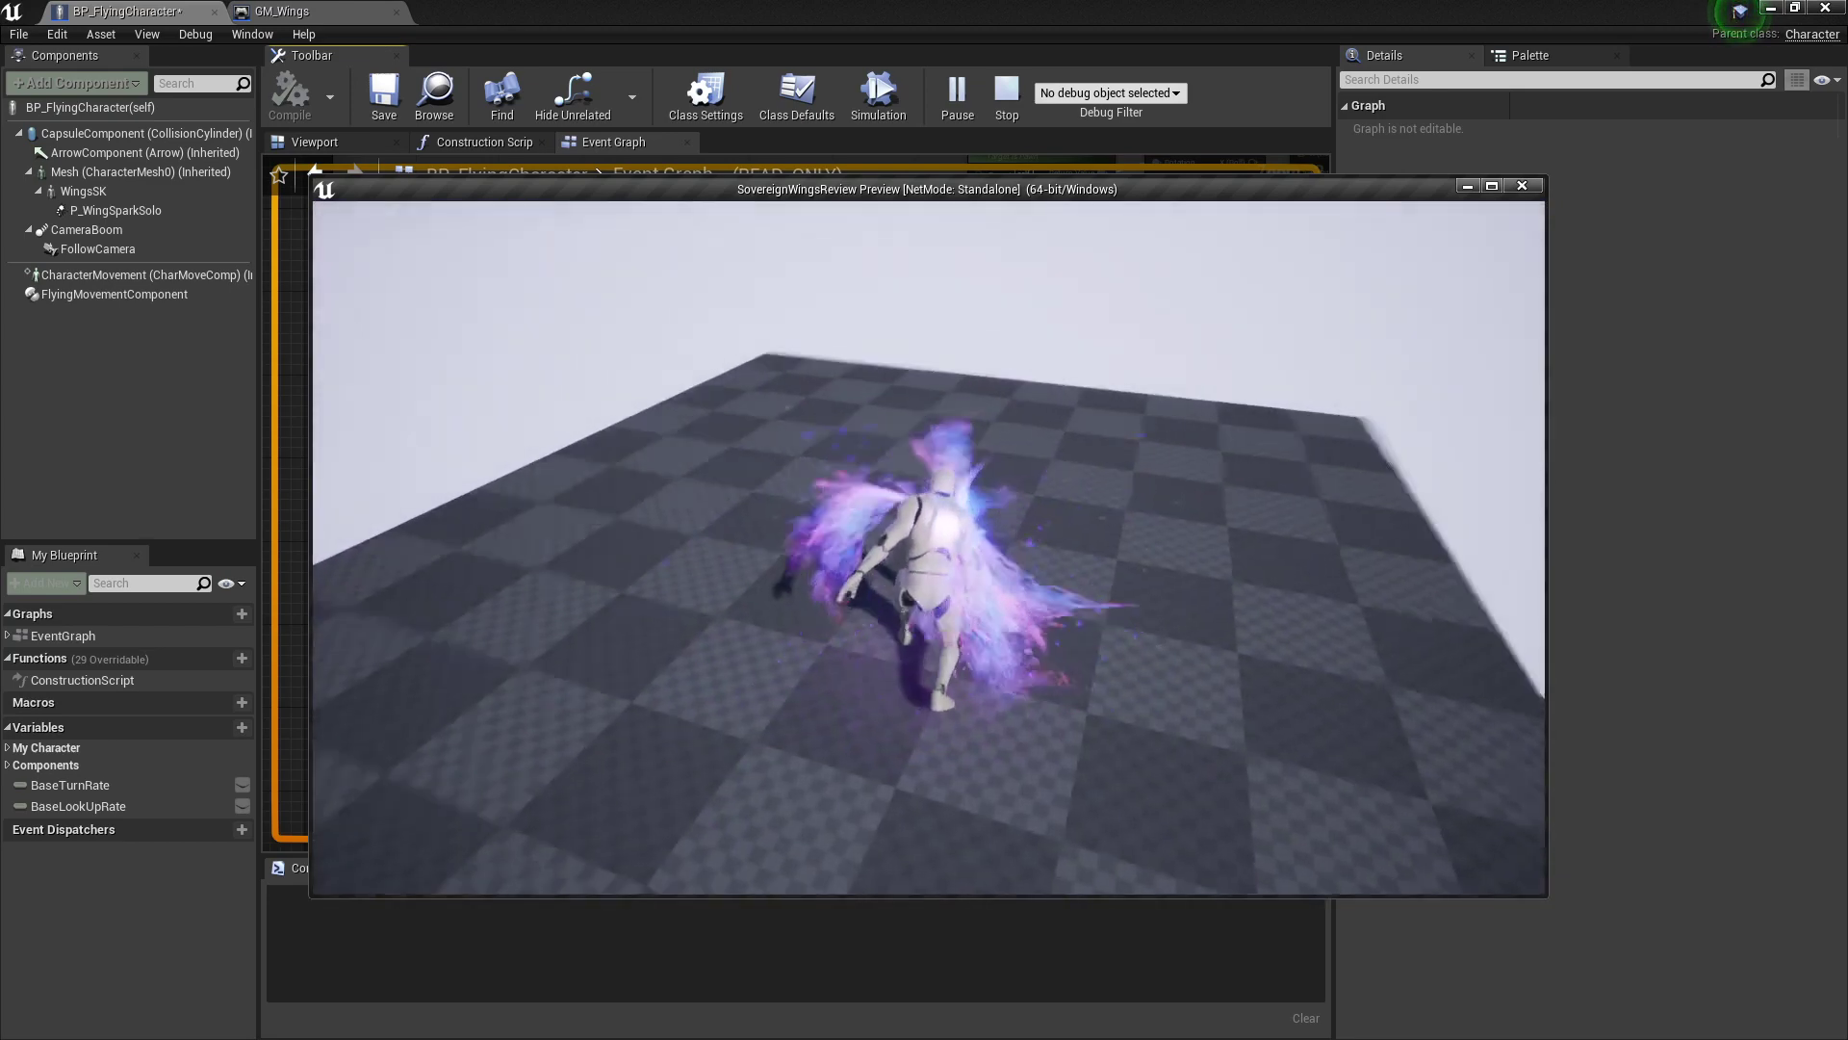
pyautogui.press('w')
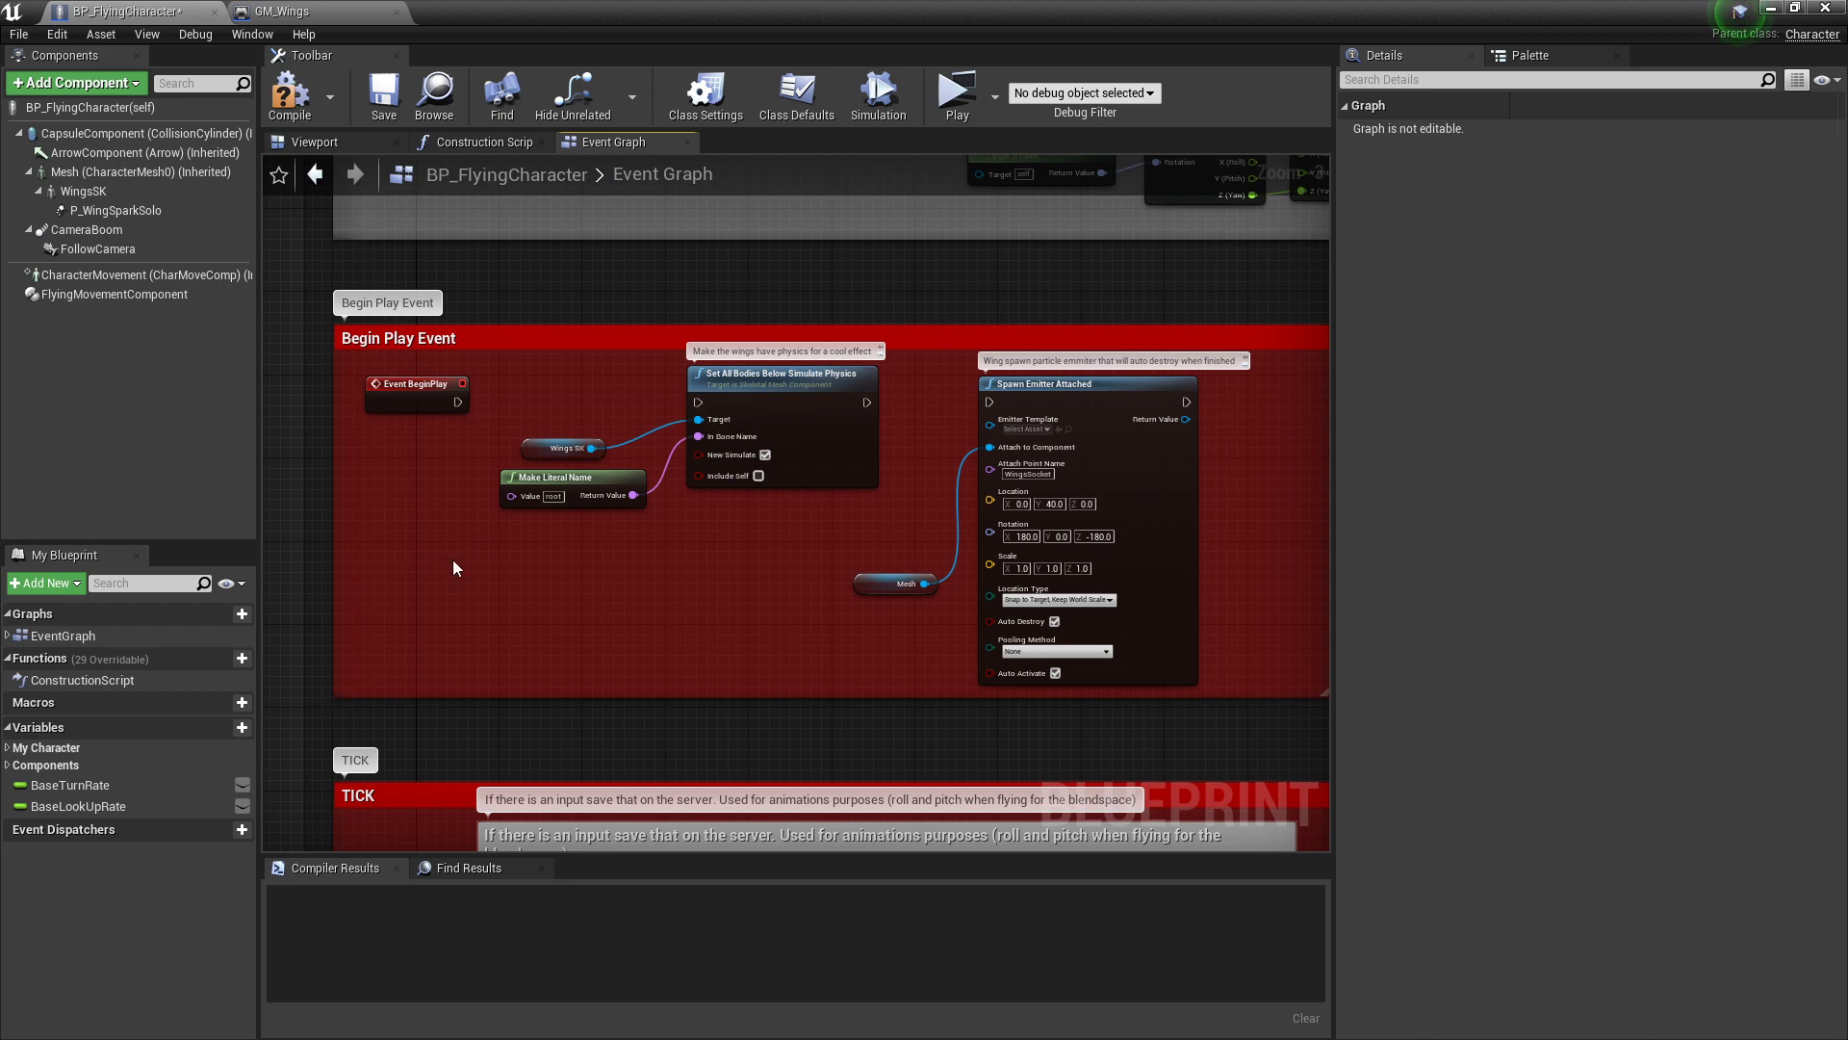
# Step: Examine the TICK section with its last movement input nodes and the neighbouring Landed event section
pyautogui.scroll(-4, 633, 550)
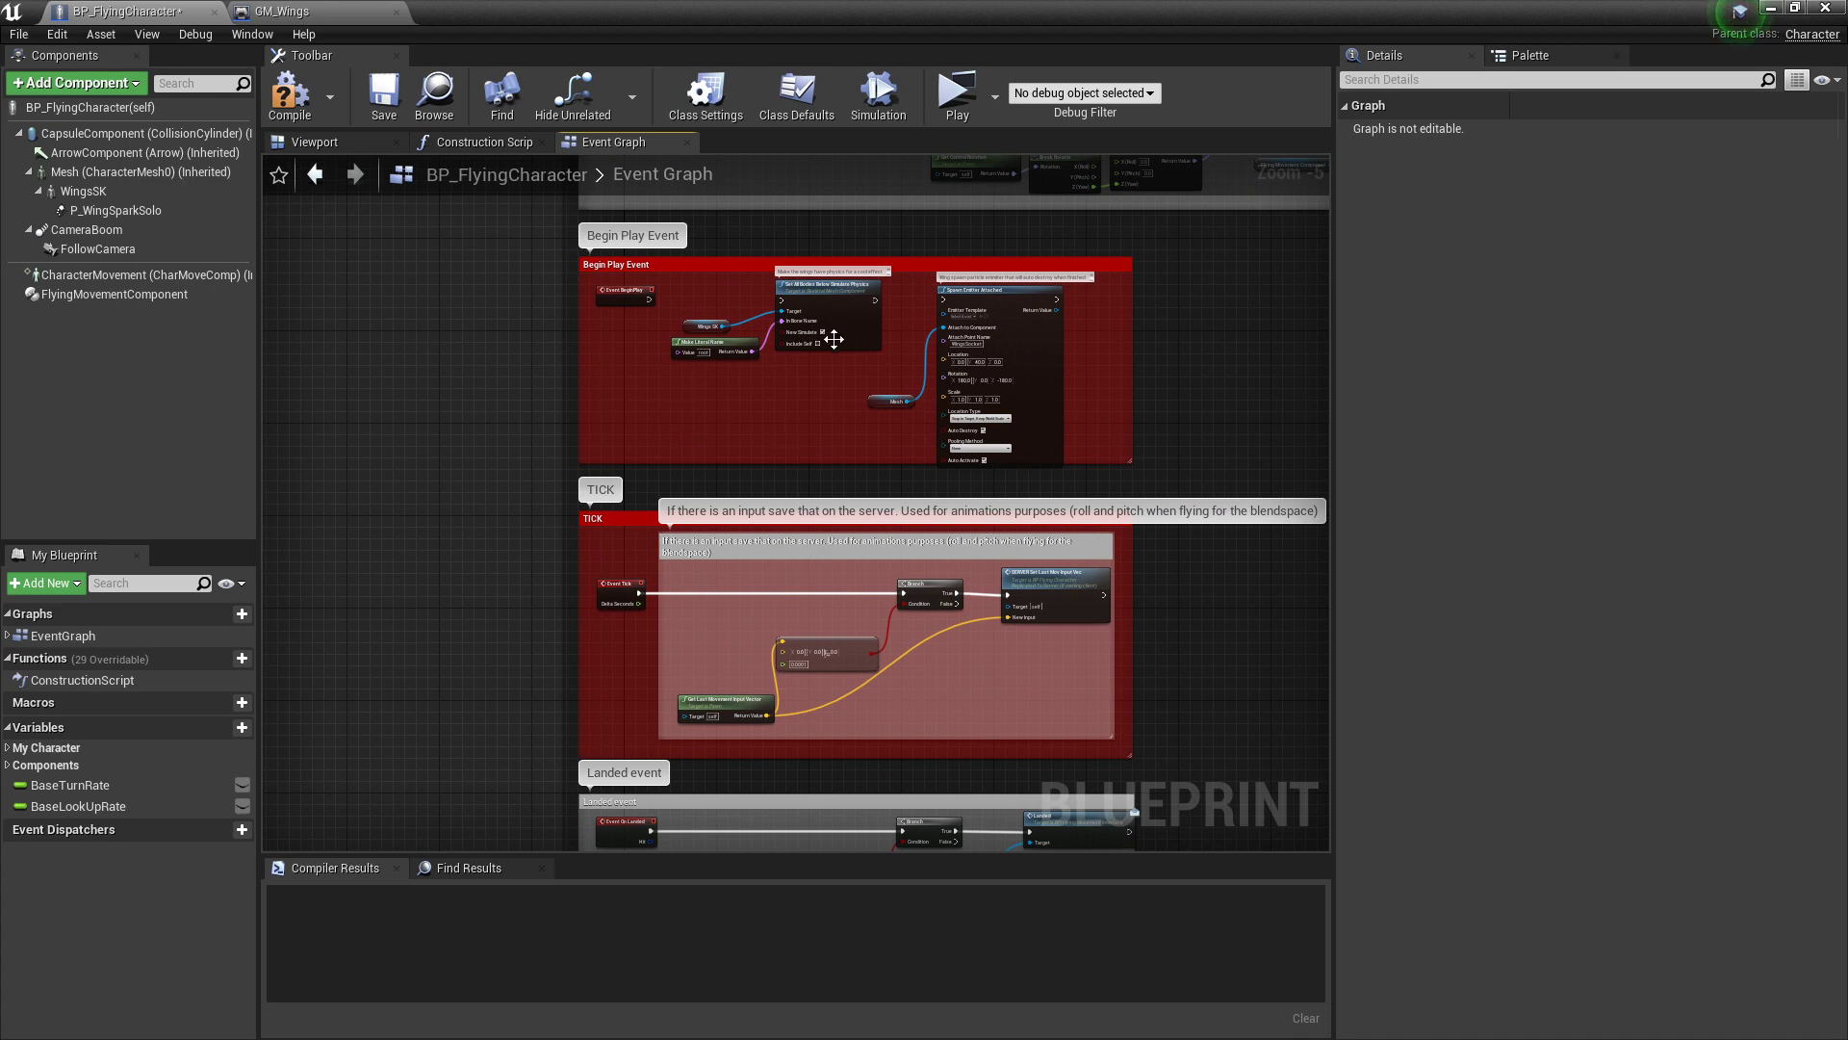
pyautogui.scroll(2, 723, 441)
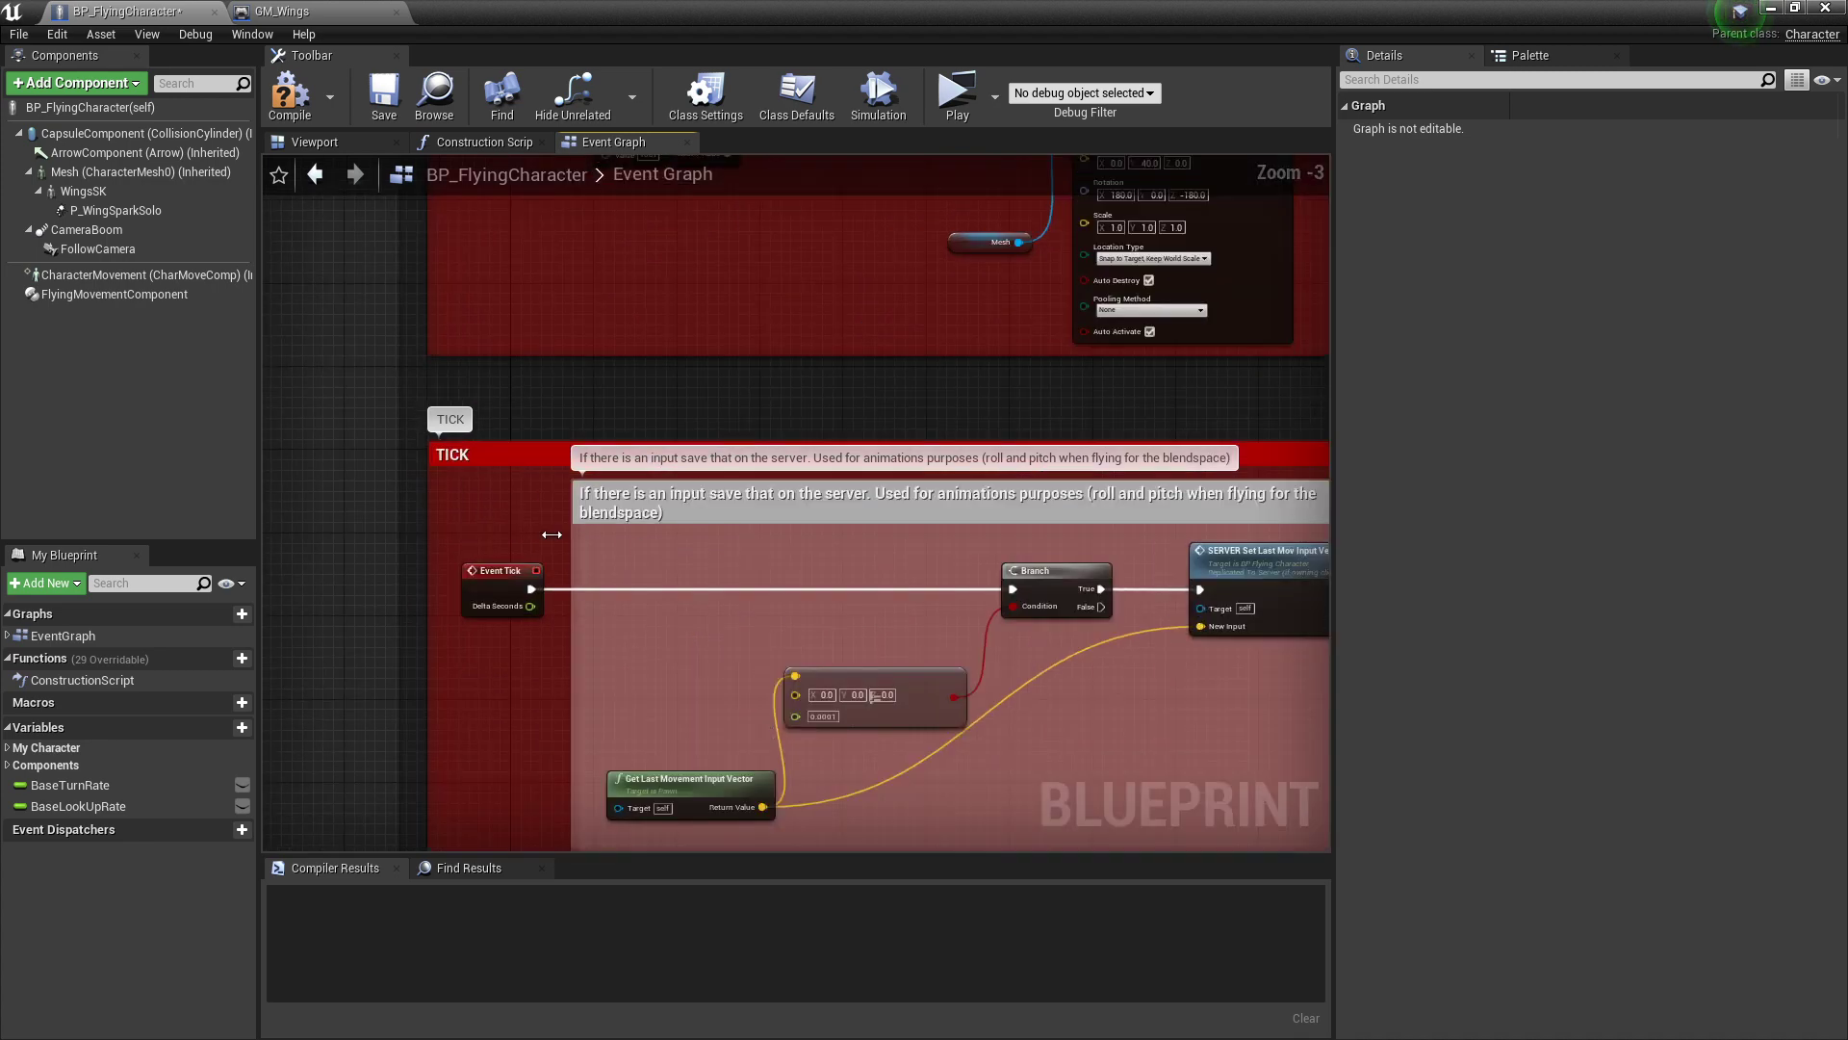
pyautogui.scroll(-2, 340, 429)
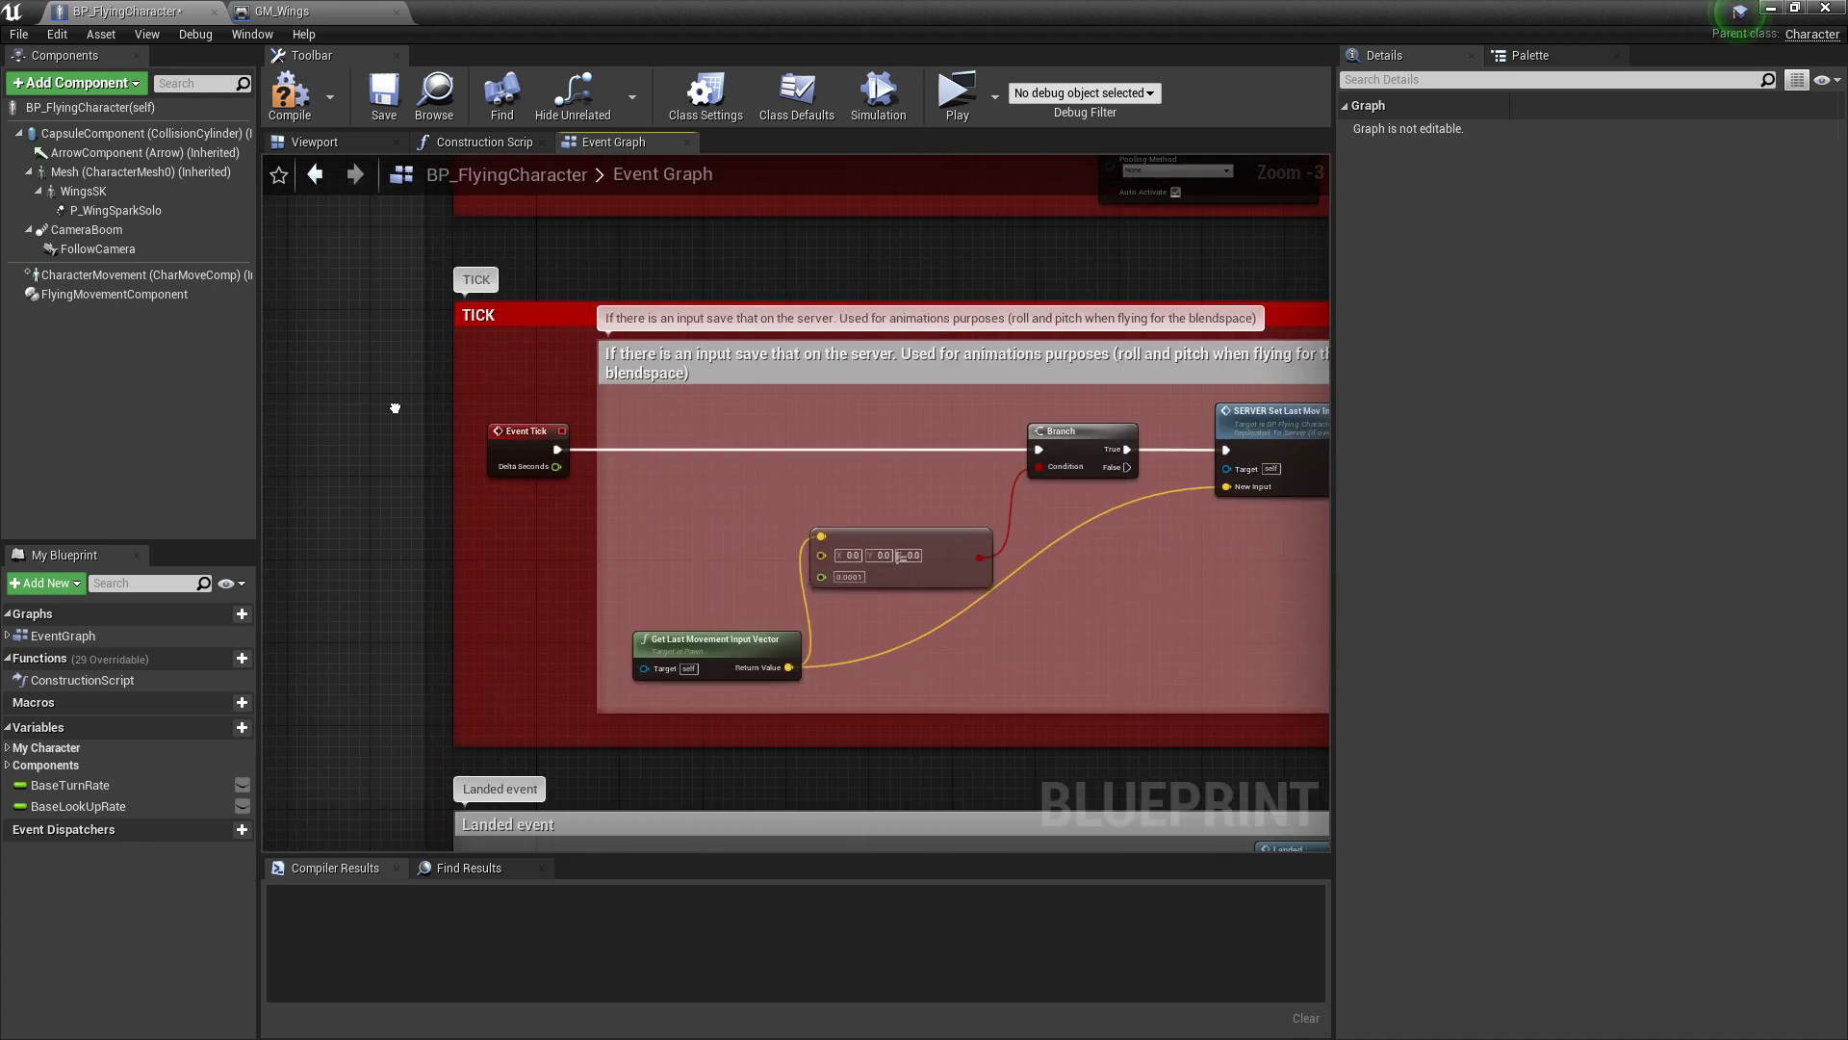
pyautogui.scroll(2, 351, 454)
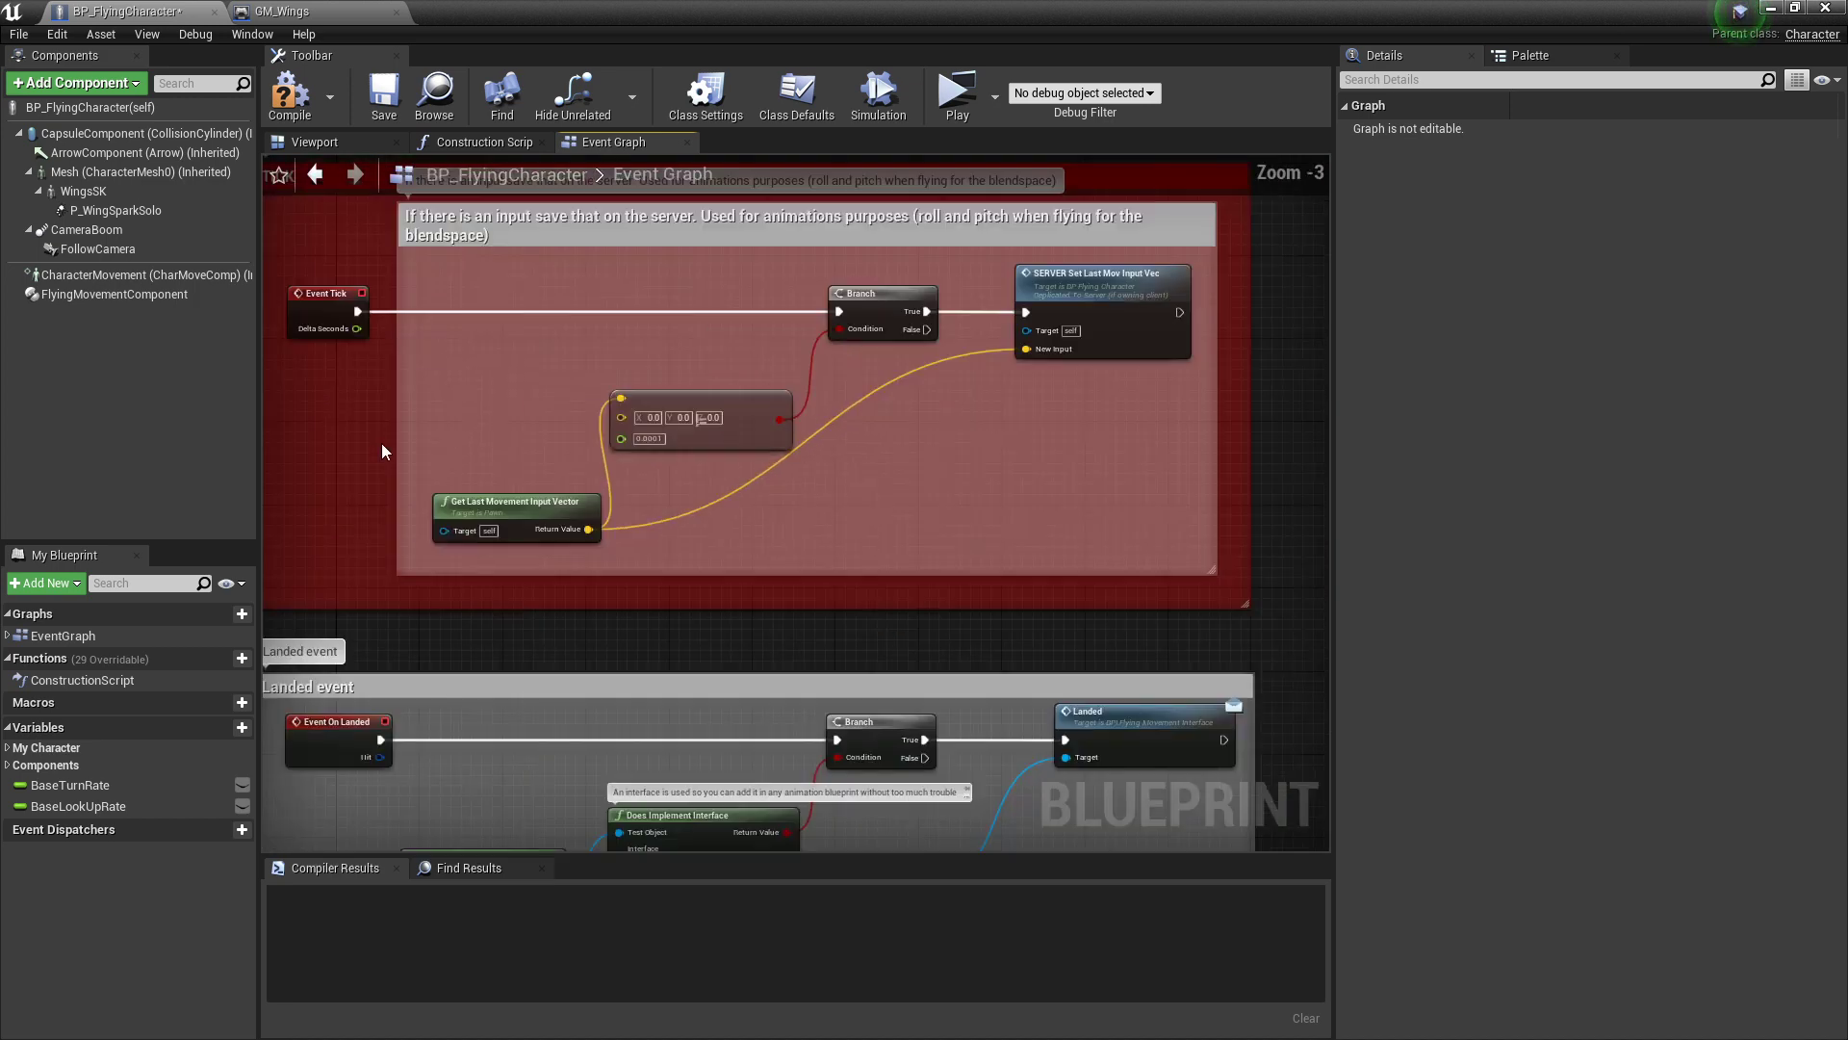
pyautogui.scroll(-1, 382, 443)
pyautogui.moveTo(791, 367); pyautogui.dragTo(785, 367, button='right')
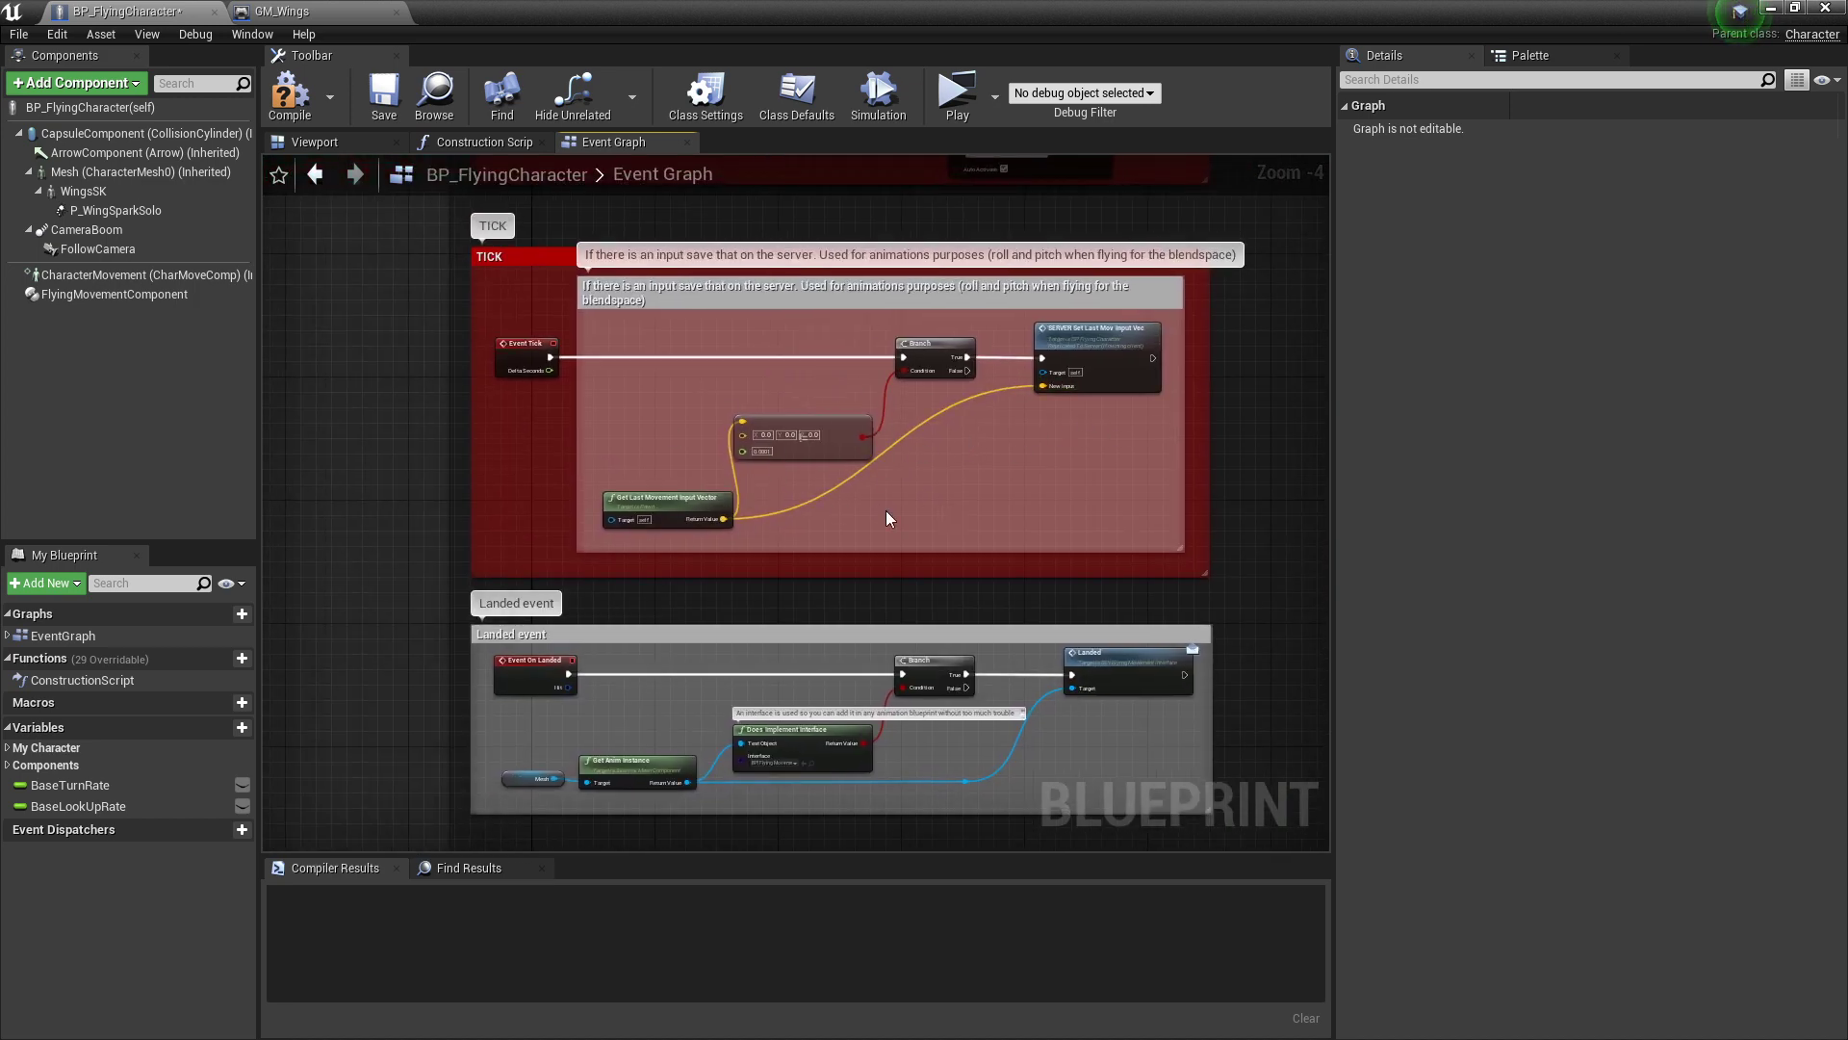
pyautogui.moveTo(826, 621); pyautogui.dragTo(839, 414, button='right')
pyautogui.moveTo(450, 410); pyautogui.dragTo(392, 559, button='right')
pyautogui.moveTo(677, 347); pyautogui.dragTo(630, 385, button='right')
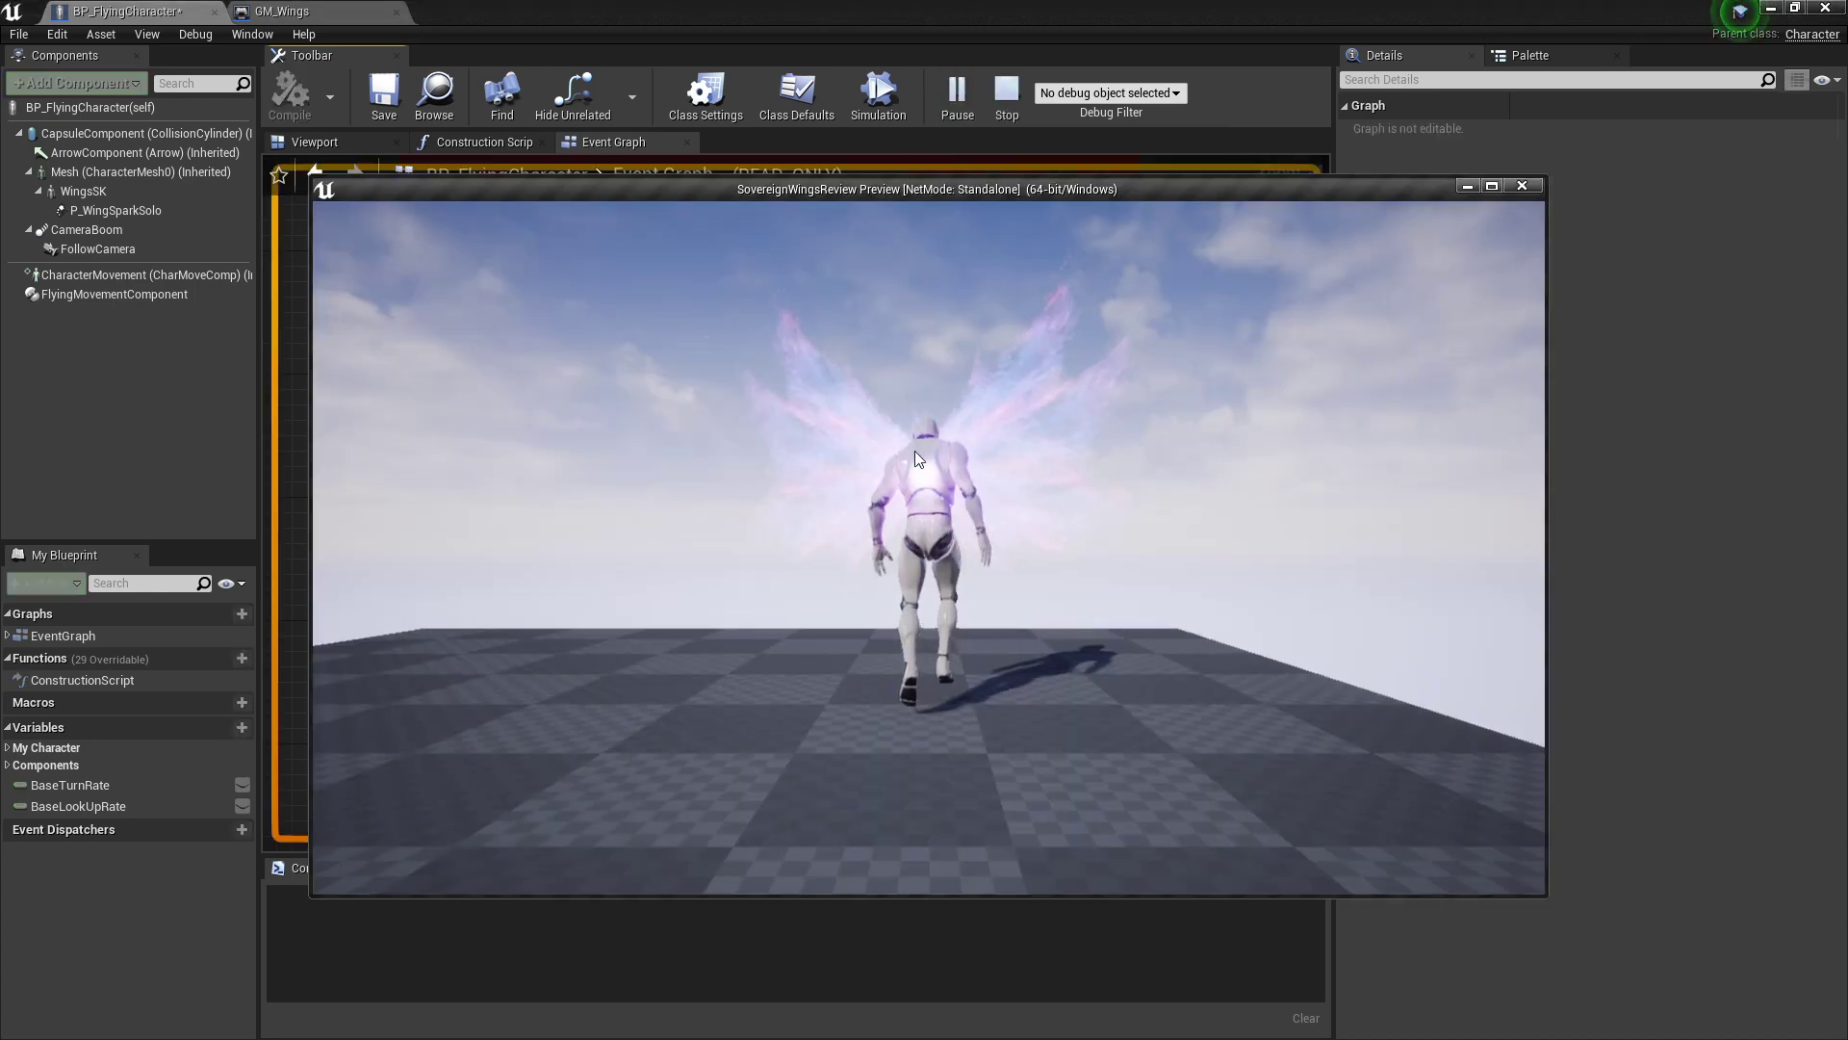
# Step: Play-test the character's forward movement and flight with the Begin Play wing physics disconnected, and end the session
pyautogui.click(914, 450)
pyautogui.press('w')
pyautogui.press('space')
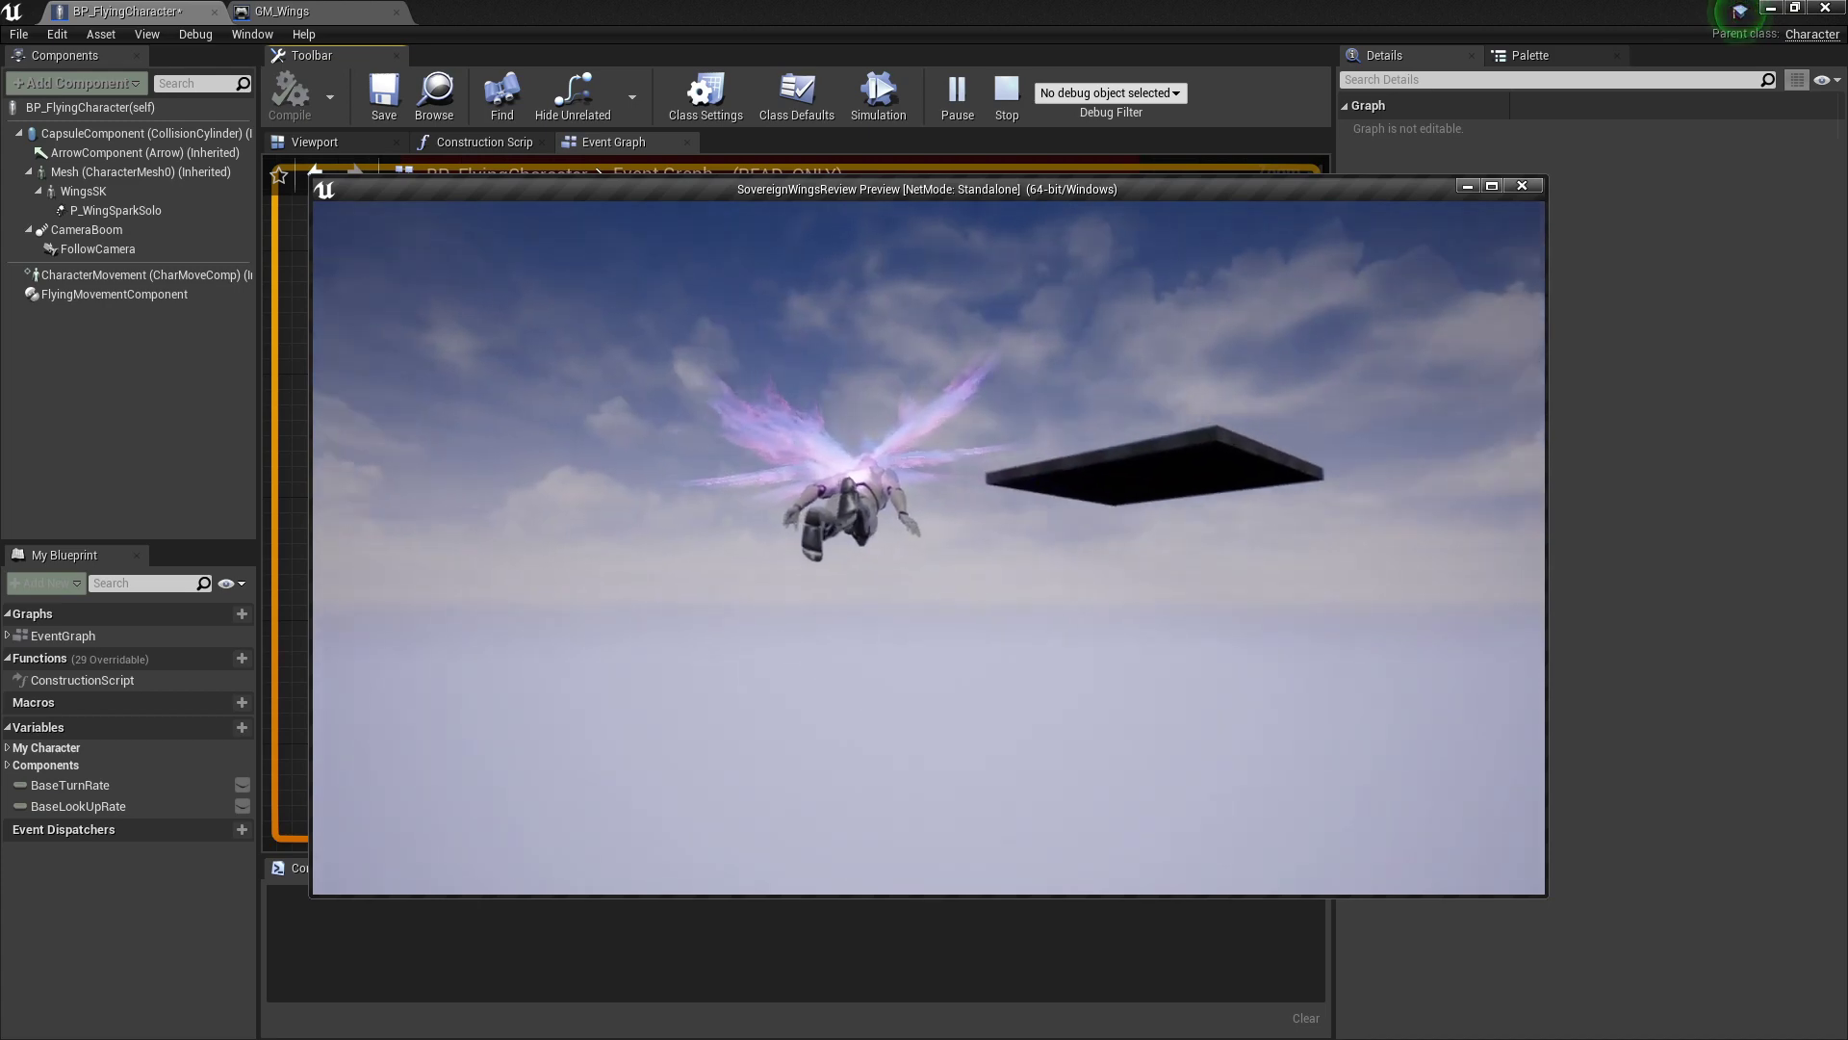
pyautogui.press('Escape')
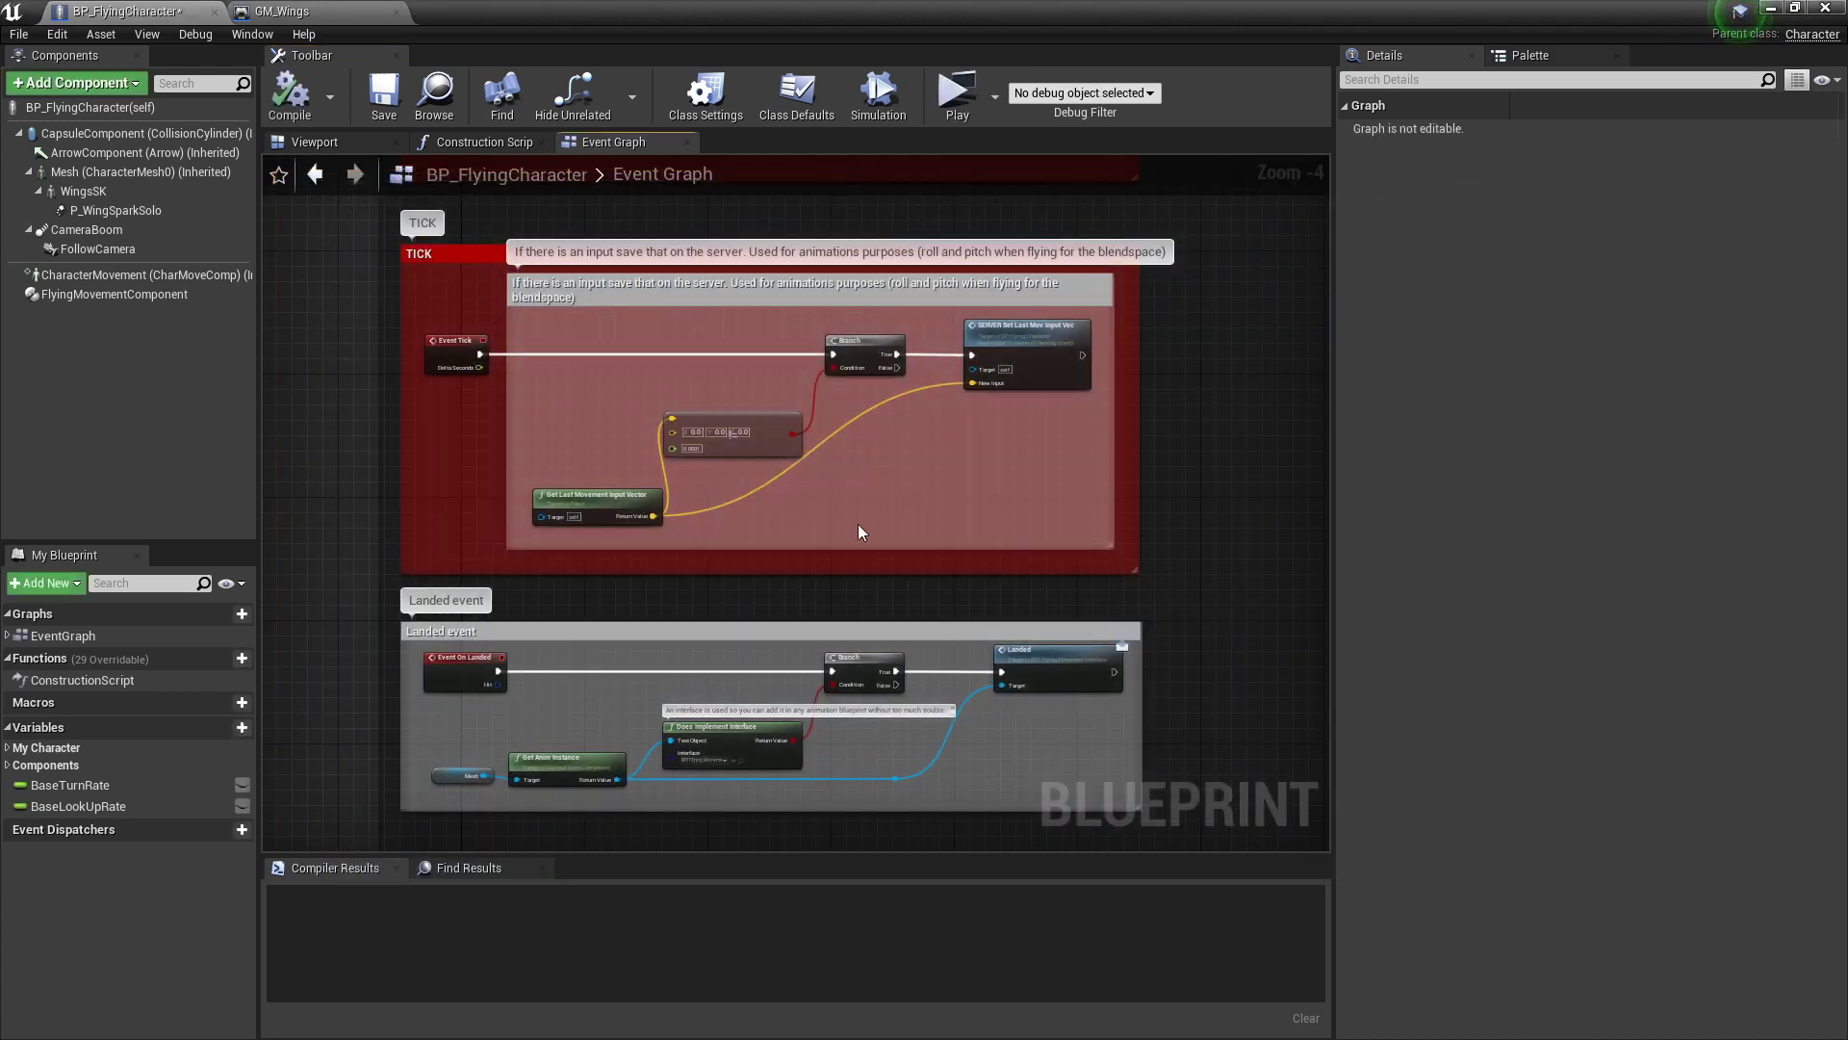
# Step: Examine the Landed event section from Event On Landed through the Does Implement Interface check to the Landed interface call
pyautogui.moveTo(633, 727); pyautogui.dragTo(657, 621, button='right')
pyautogui.scroll(1, 484, 590)
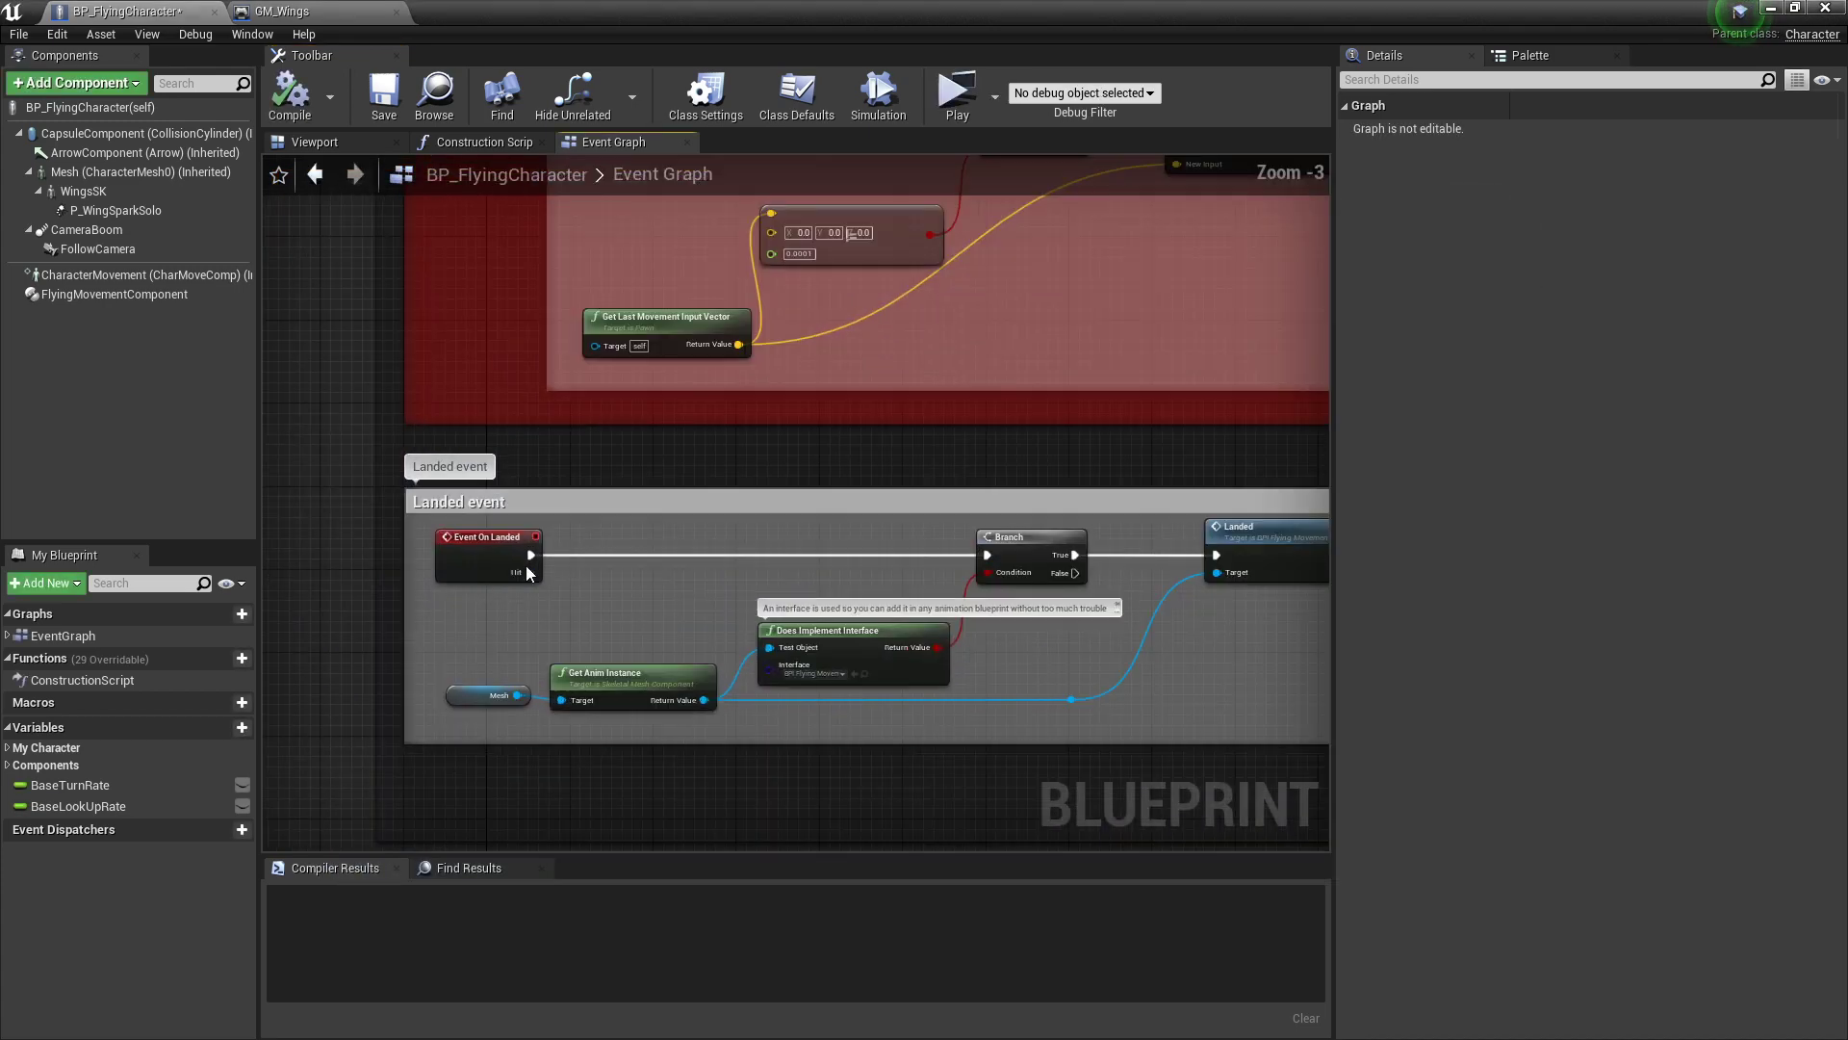
pyautogui.scroll(-1, 570, 621)
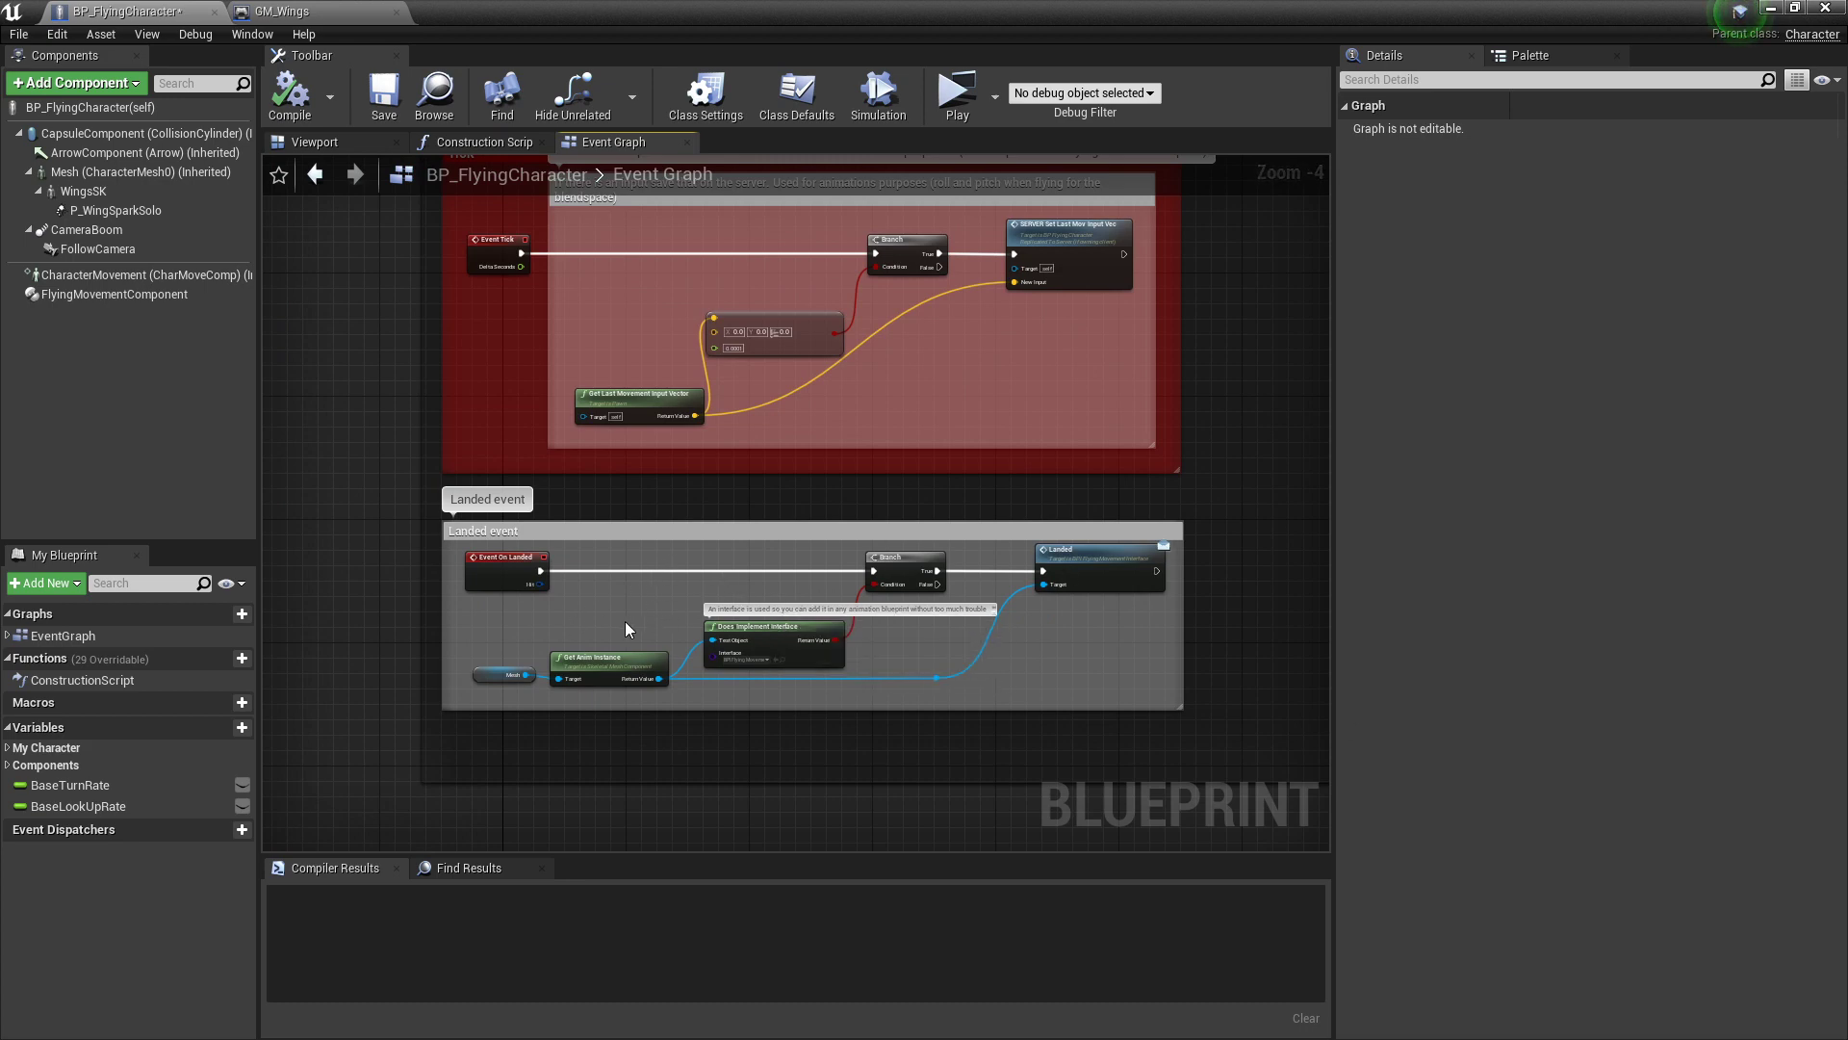
pyautogui.scroll(2, 624, 626)
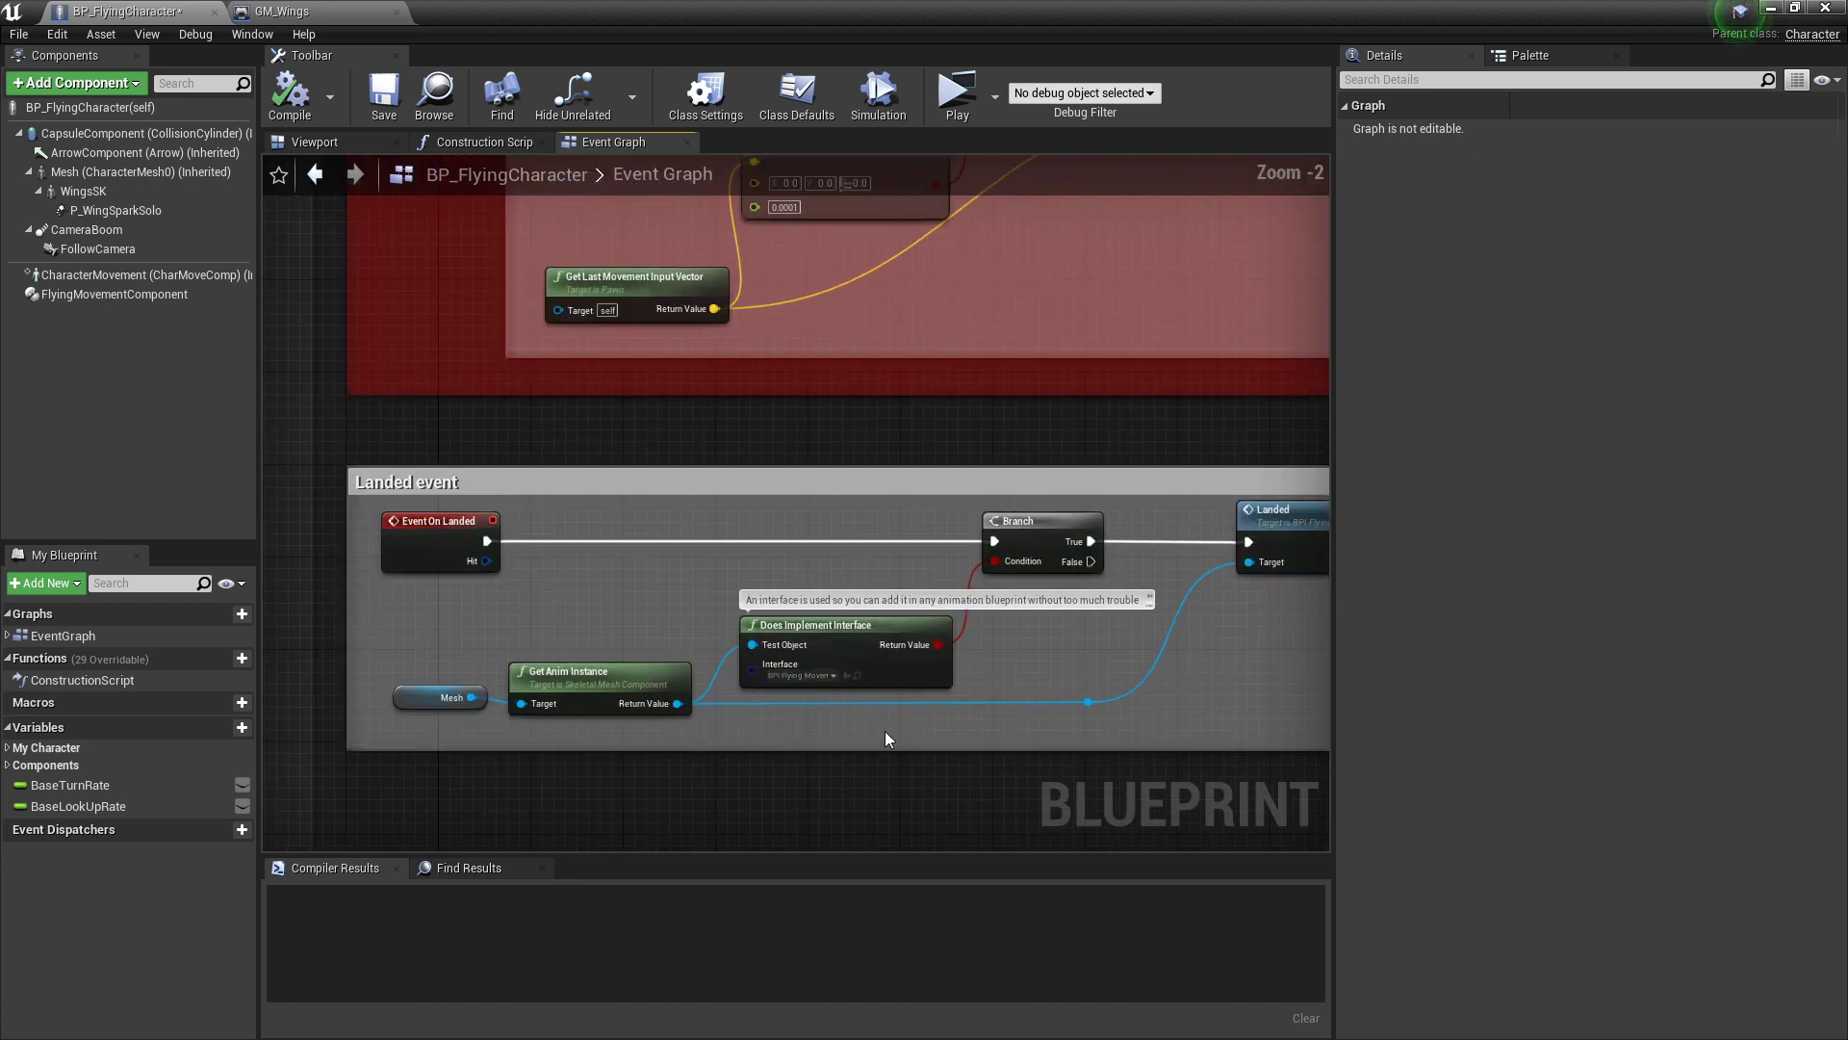
pyautogui.click(850, 634)
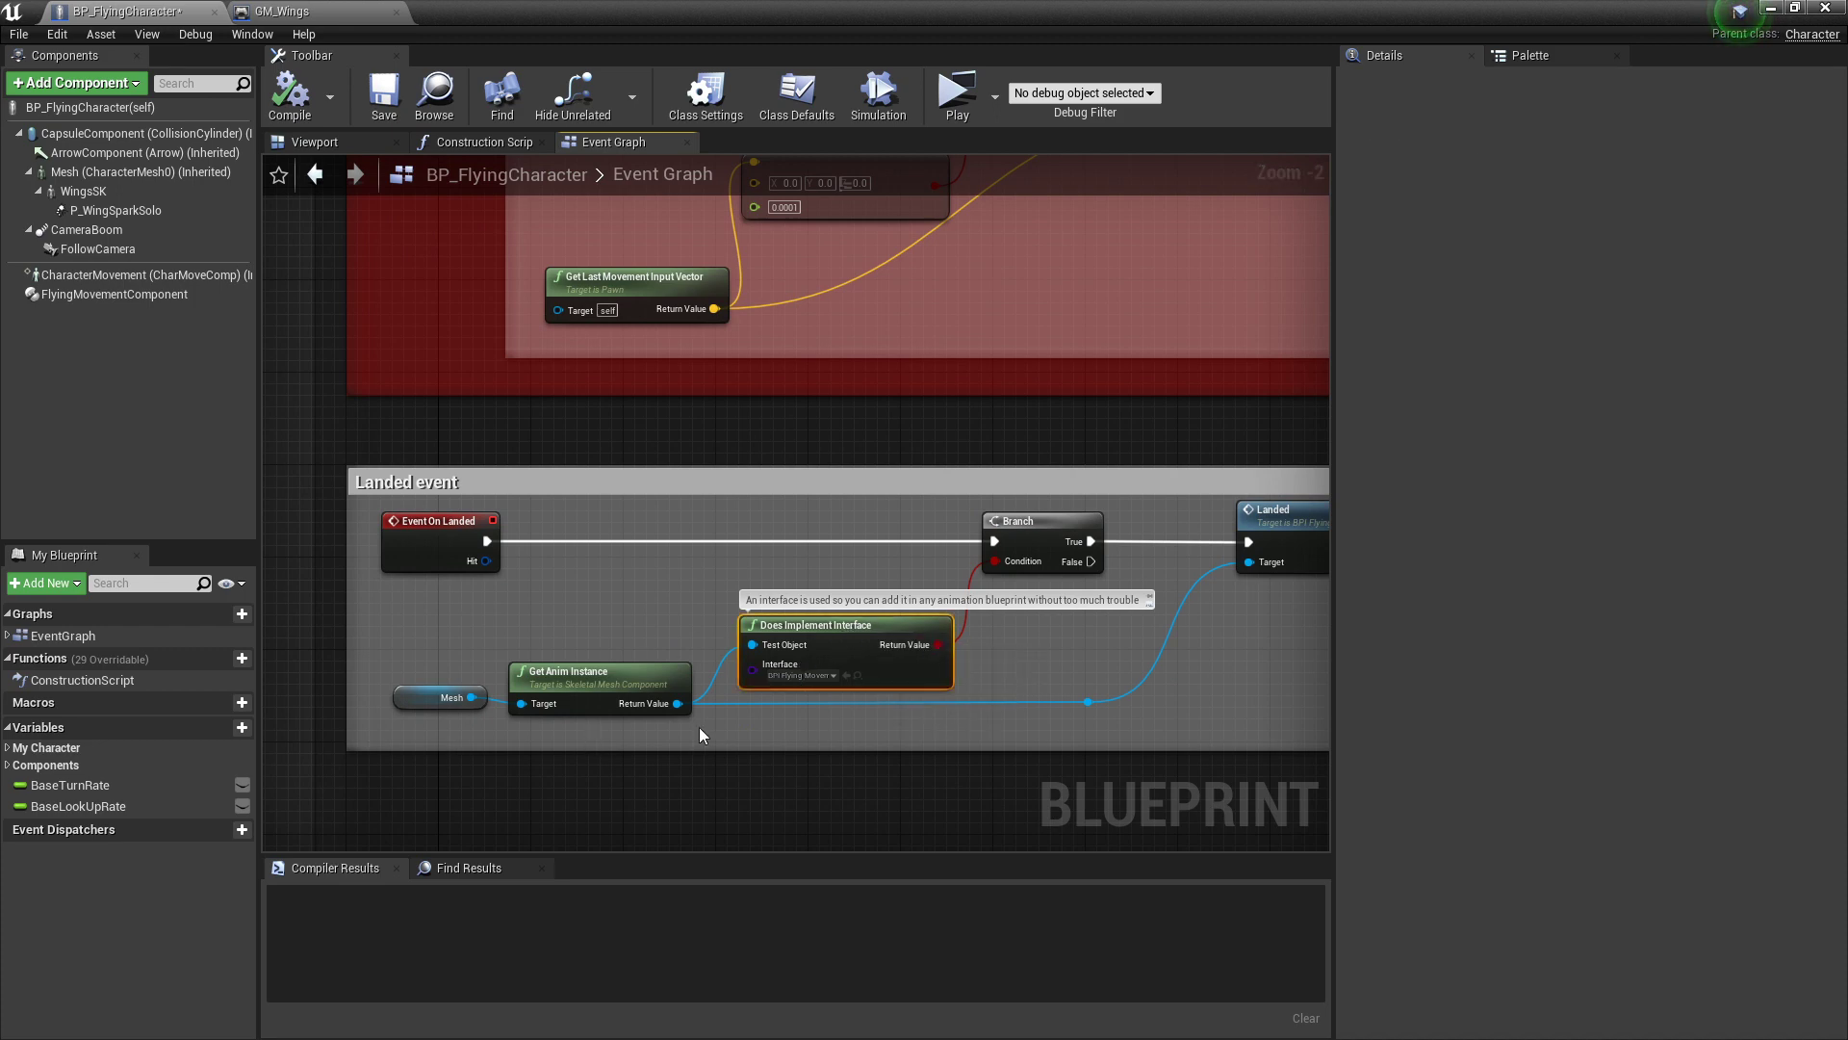
pyautogui.moveTo(1210, 702); pyautogui.dragTo(857, 654, button='right')
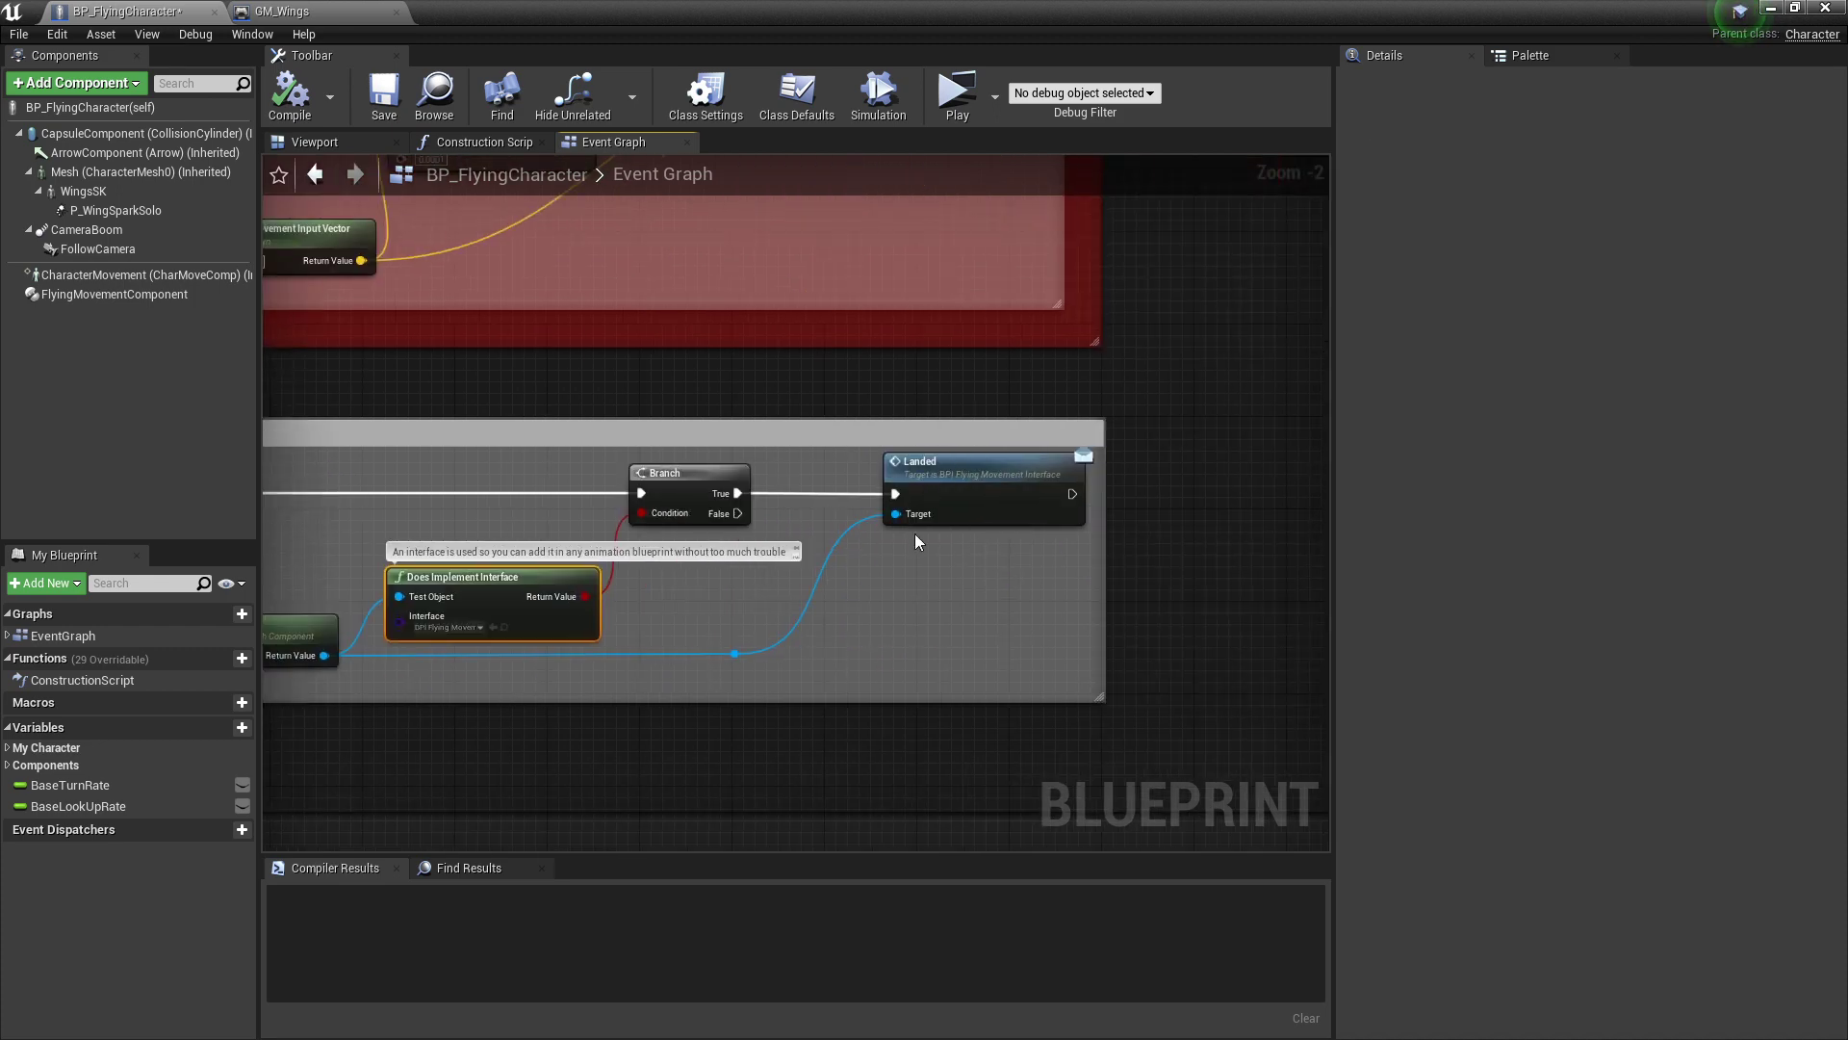
# Step: Look through the Movement input, Block behavior and Attack behavior sections of the Event Graph
pyautogui.scroll(-10, 915, 533)
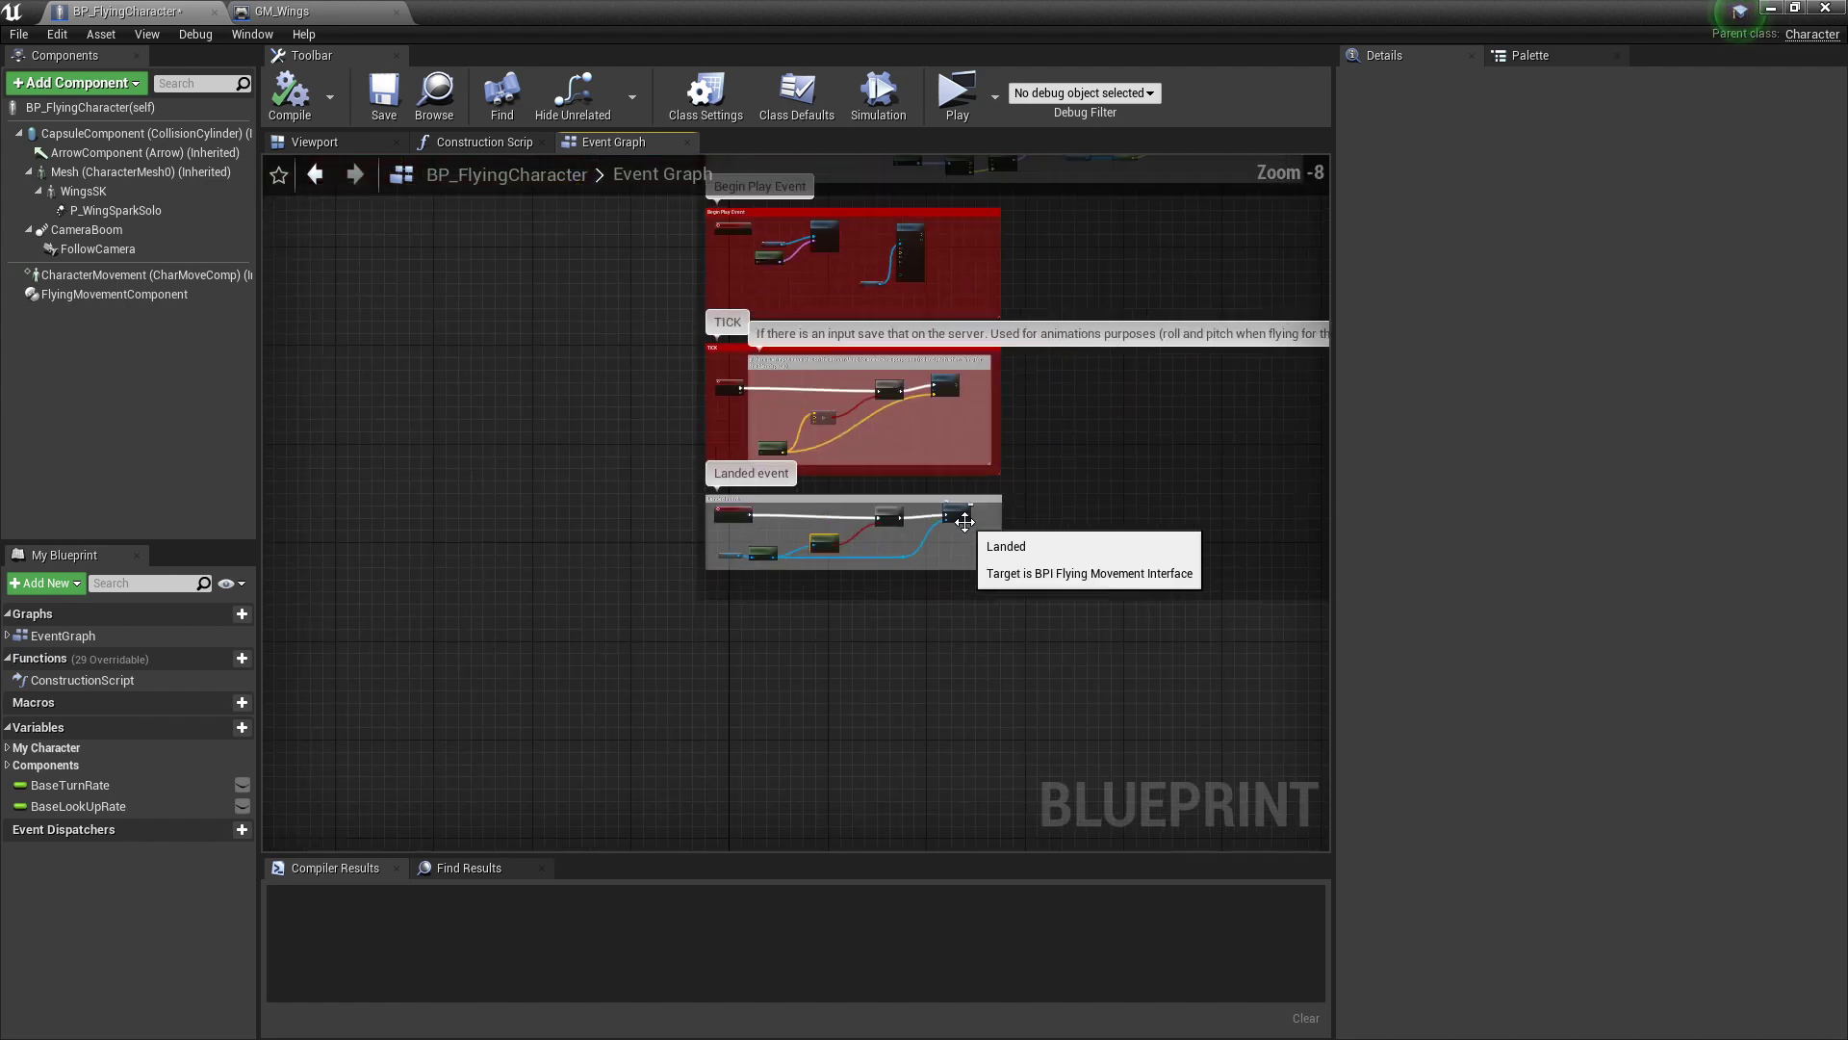
pyautogui.scroll(8, 837, 508)
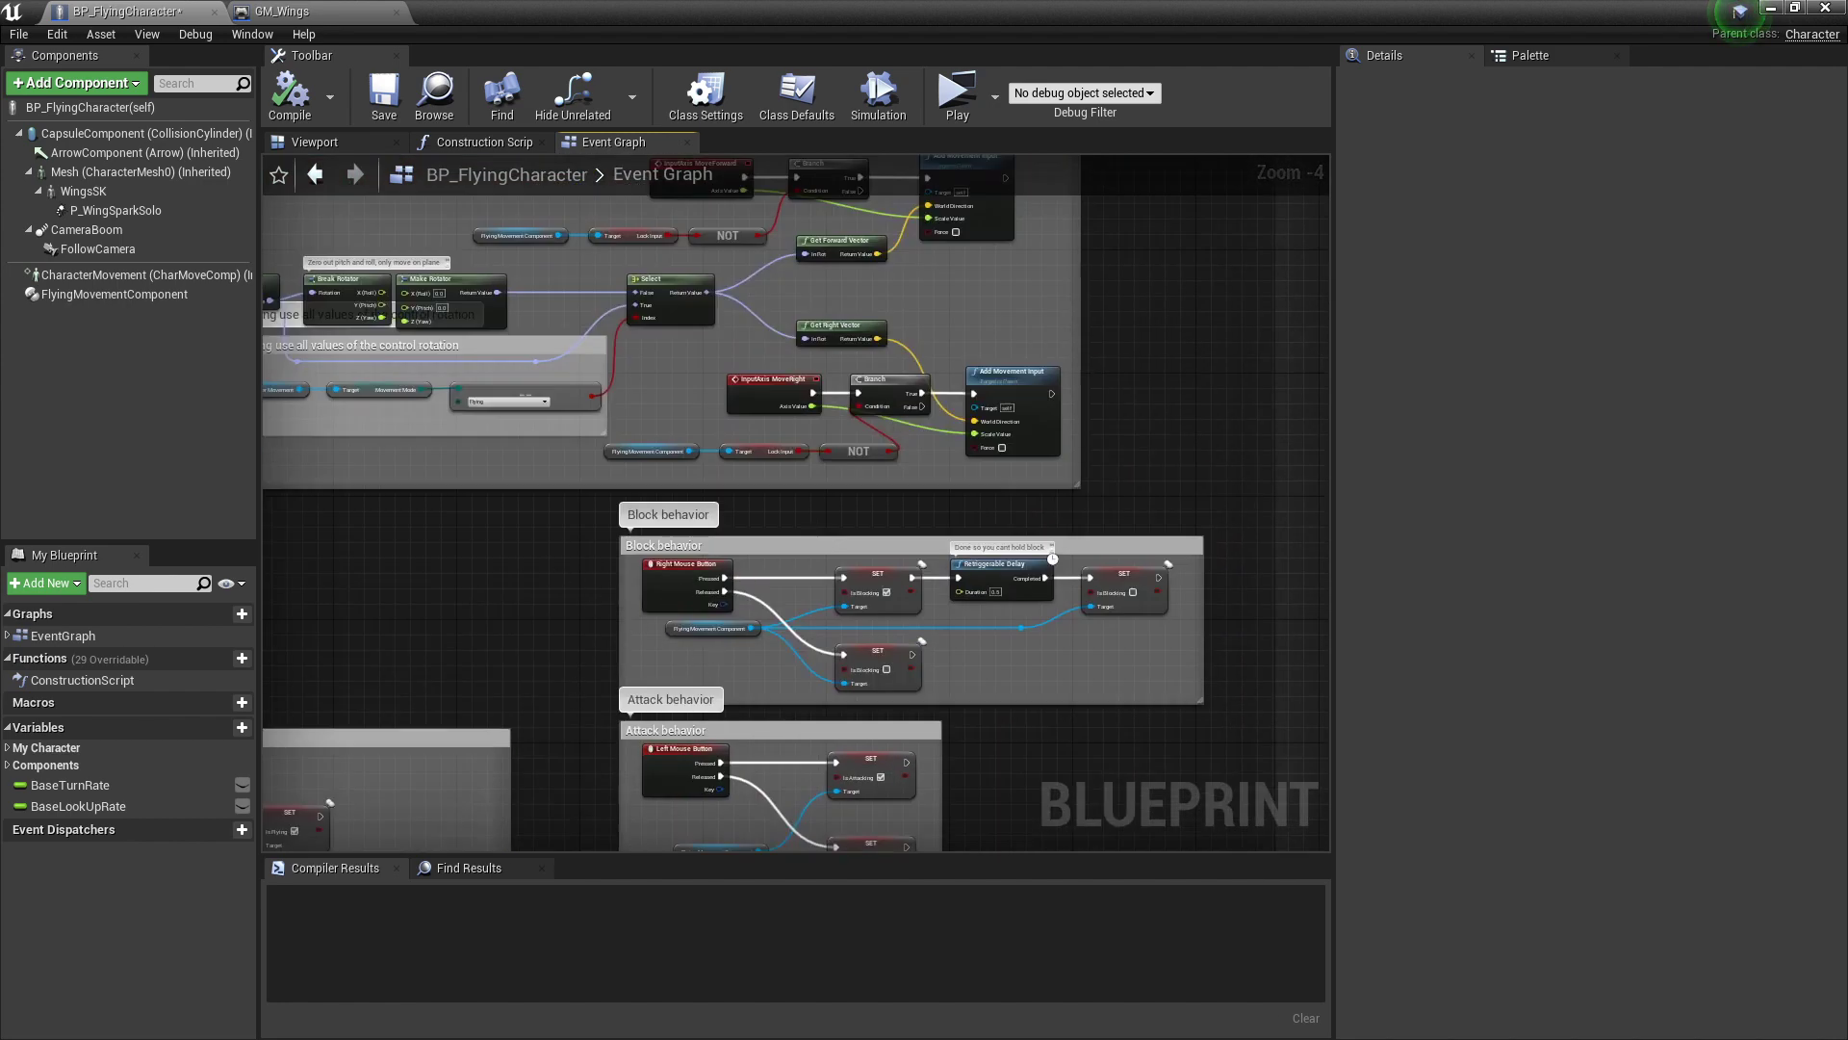
pyautogui.moveTo(400, 705); pyautogui.dragTo(551, 589, button='right')
pyautogui.moveTo(575, 438); pyautogui.dragTo(647, 621, button='right')
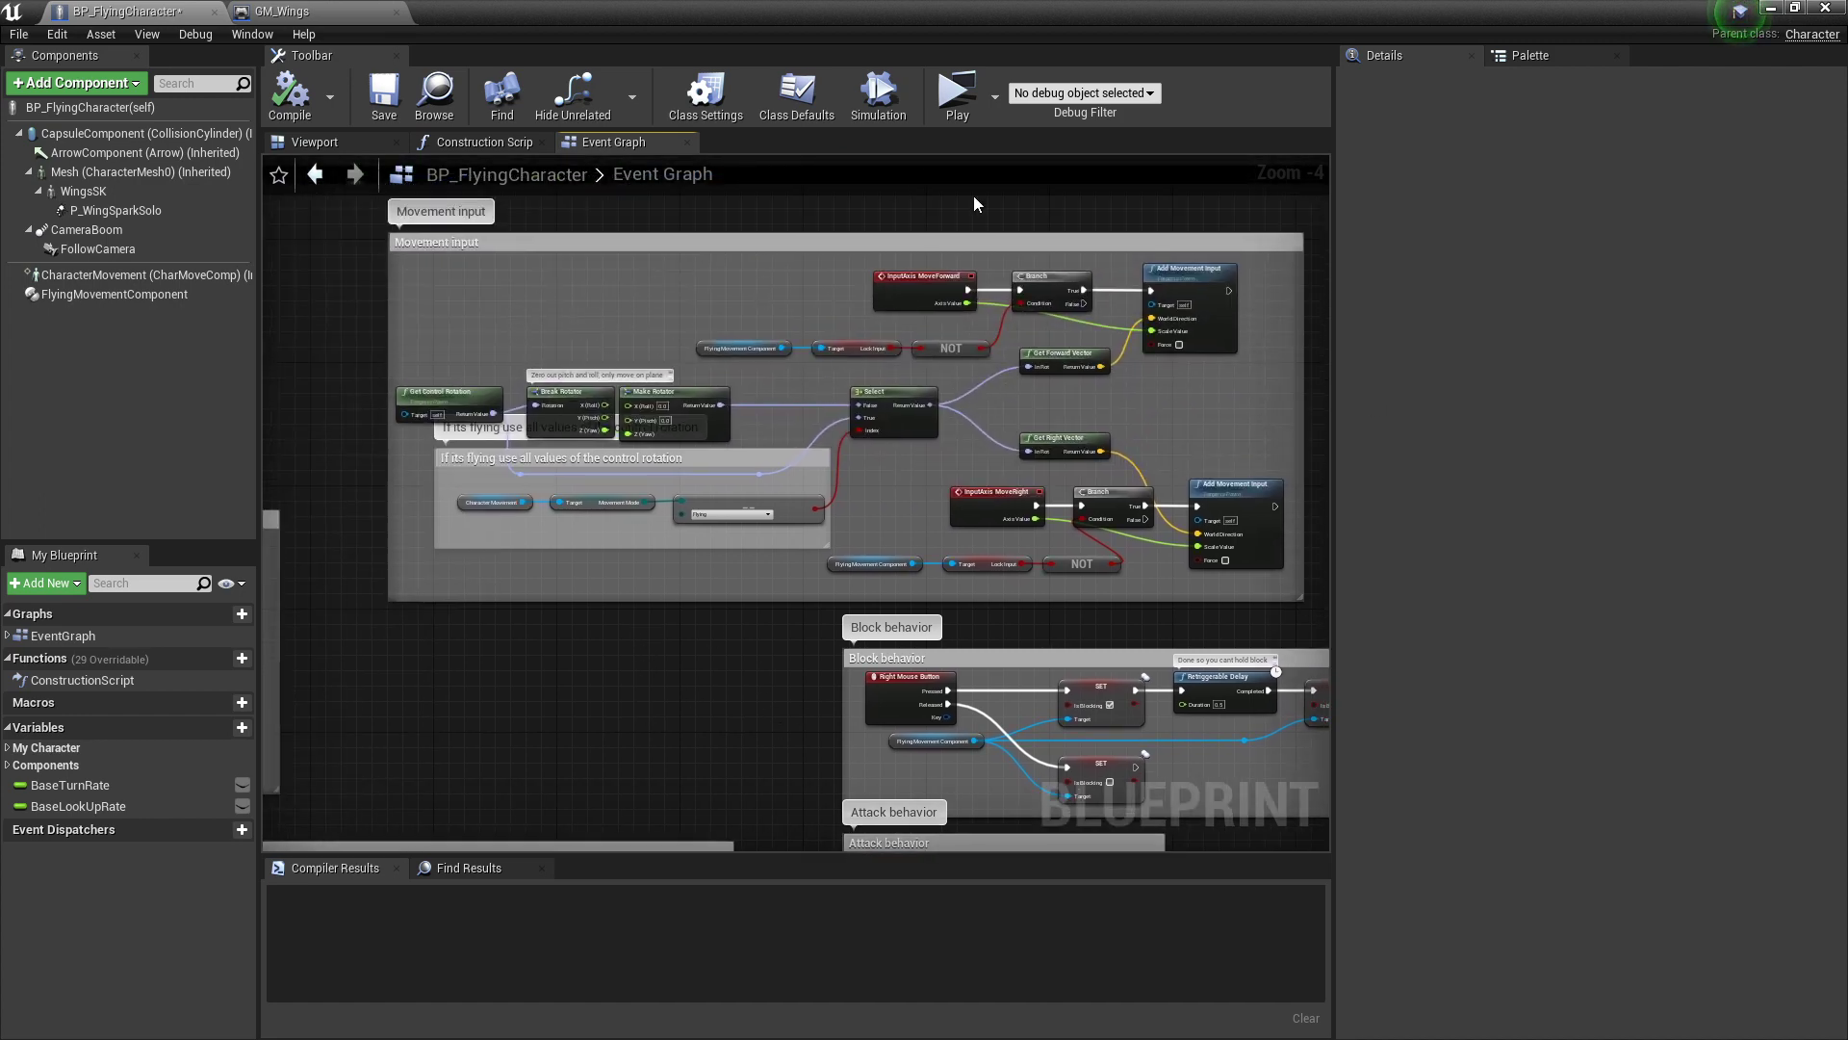
pyautogui.moveTo(974, 508); pyautogui.dragTo(768, 156, button='right')
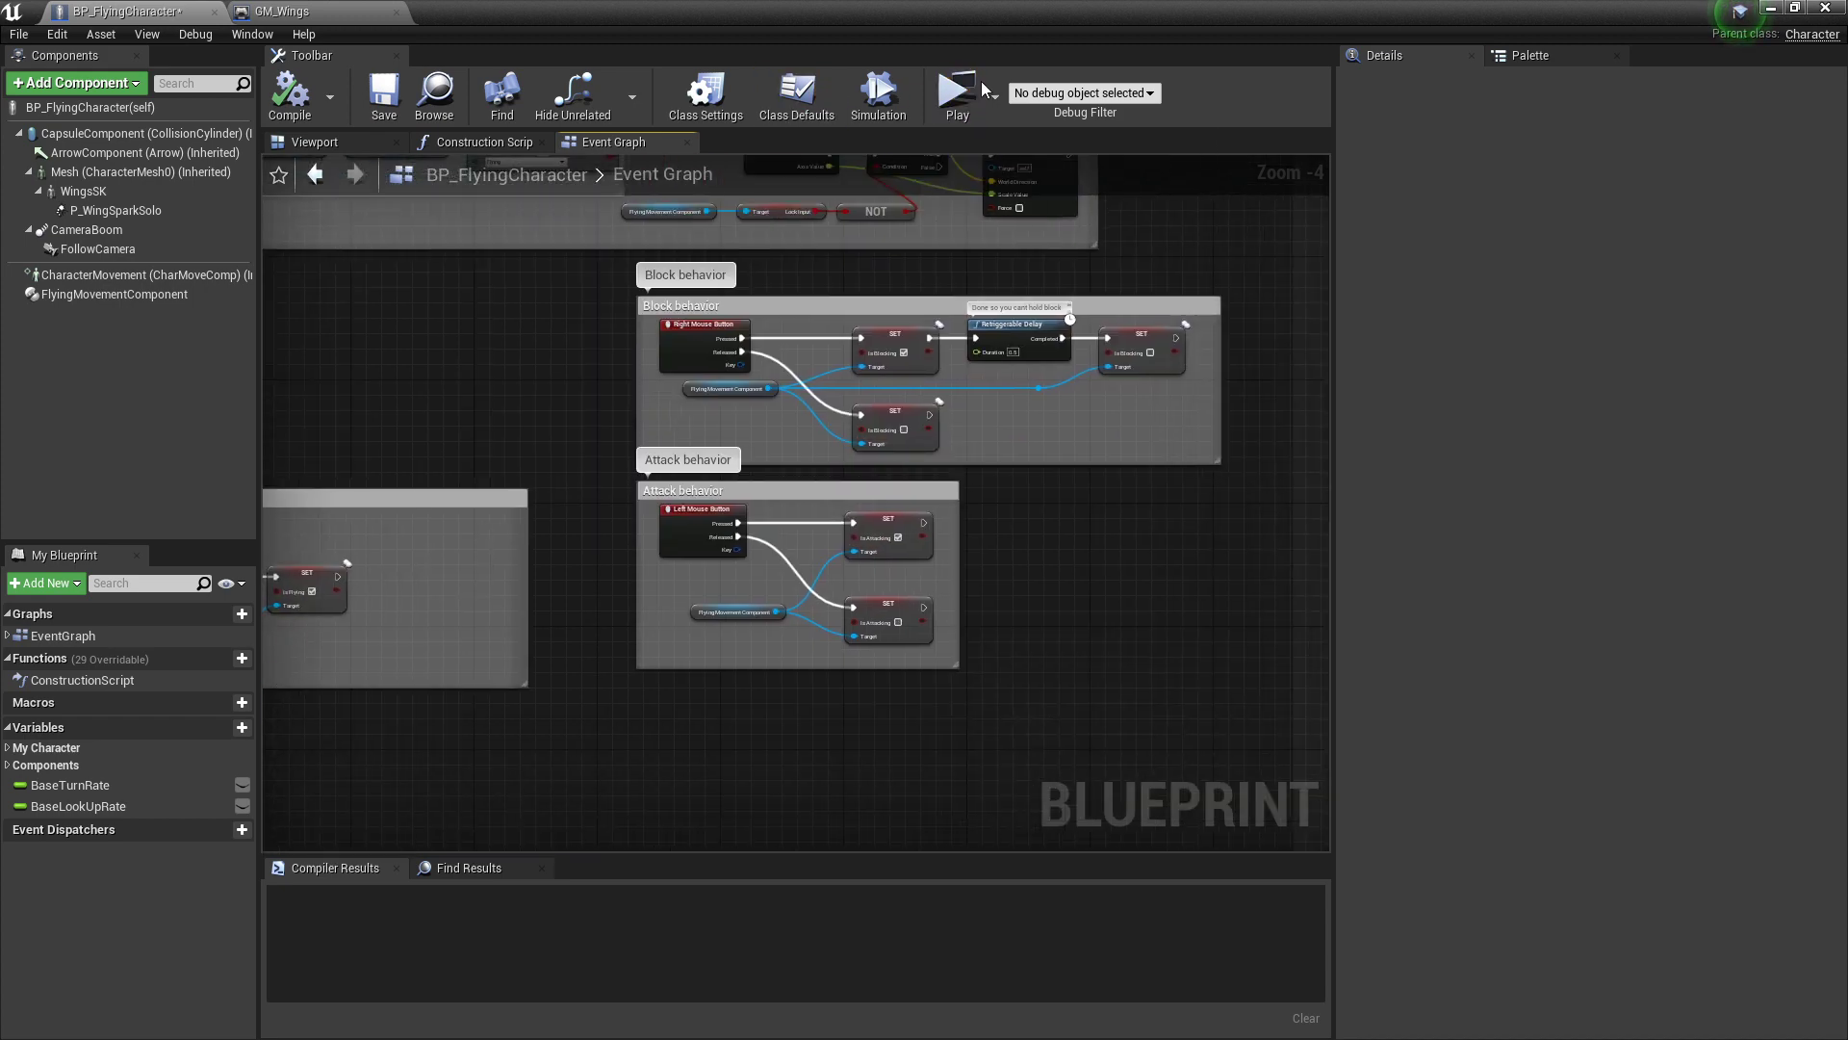
# Step: Play-test the character's wing shield block several times from different view angles, and end the session
pyautogui.click(950, 123)
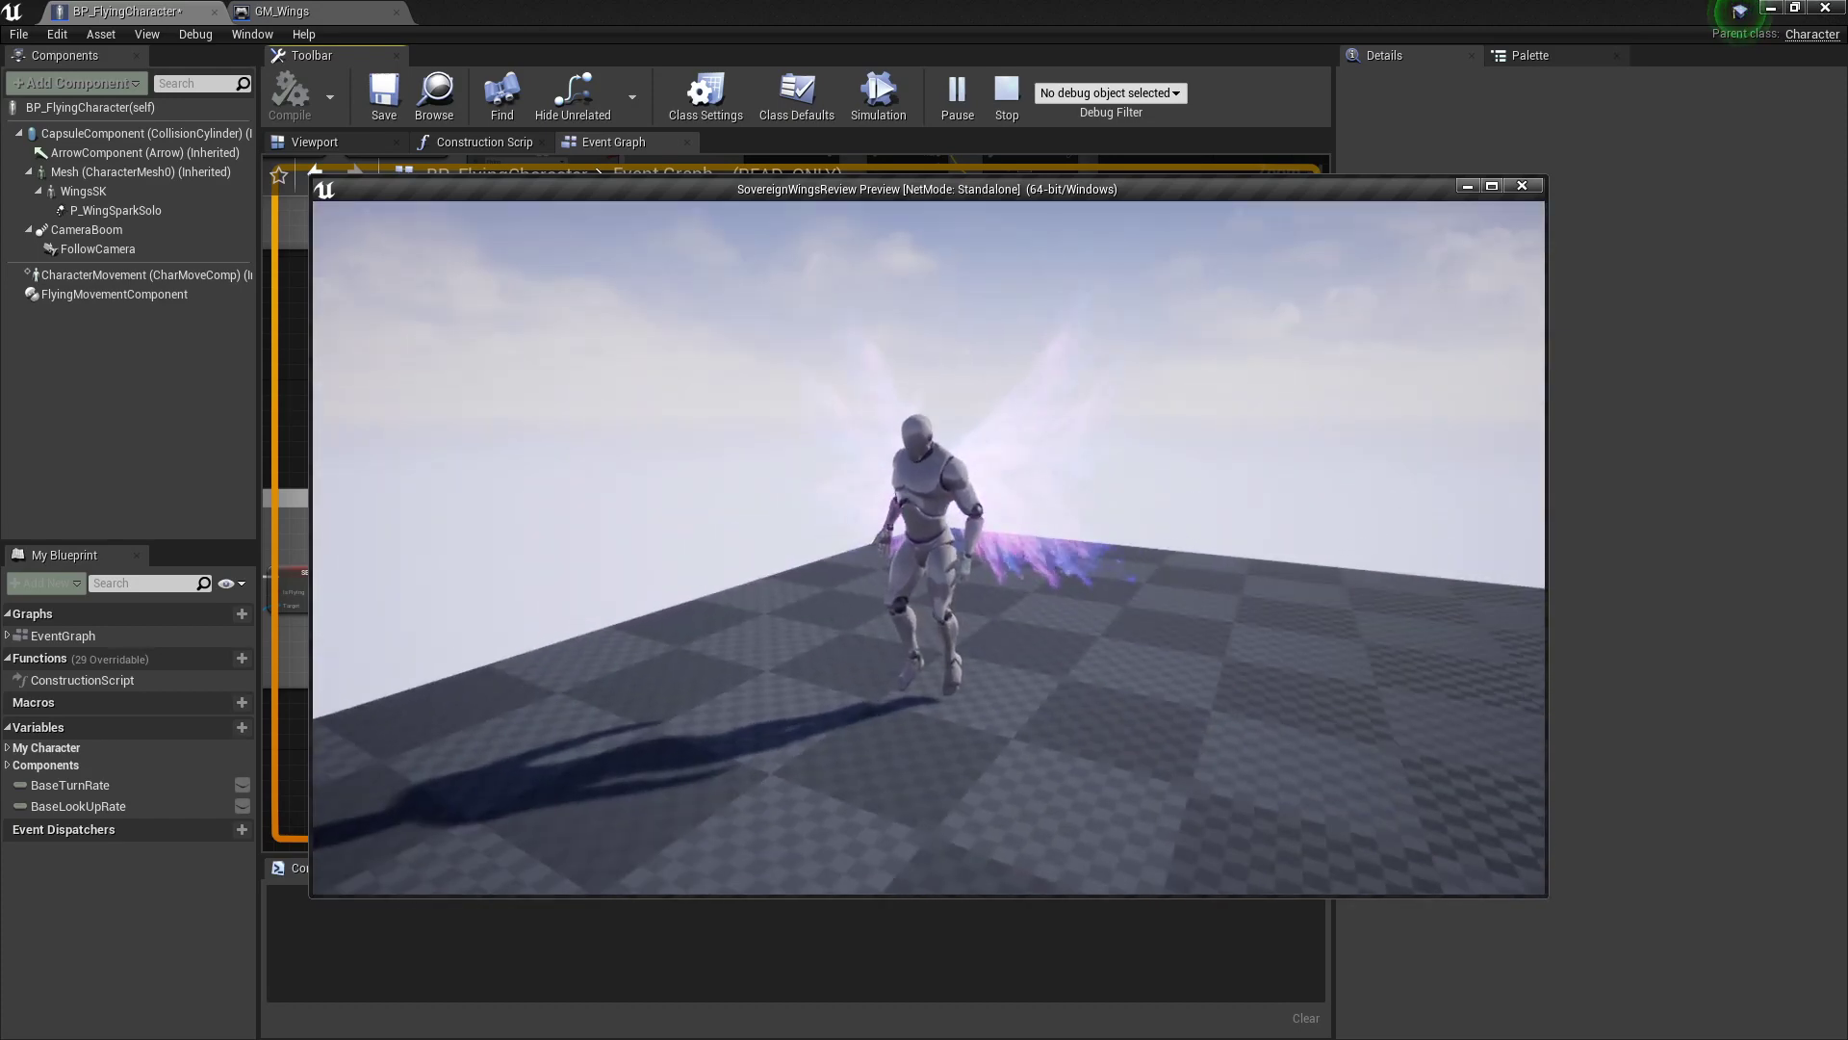
pyautogui.press('f')
pyautogui.press('f')
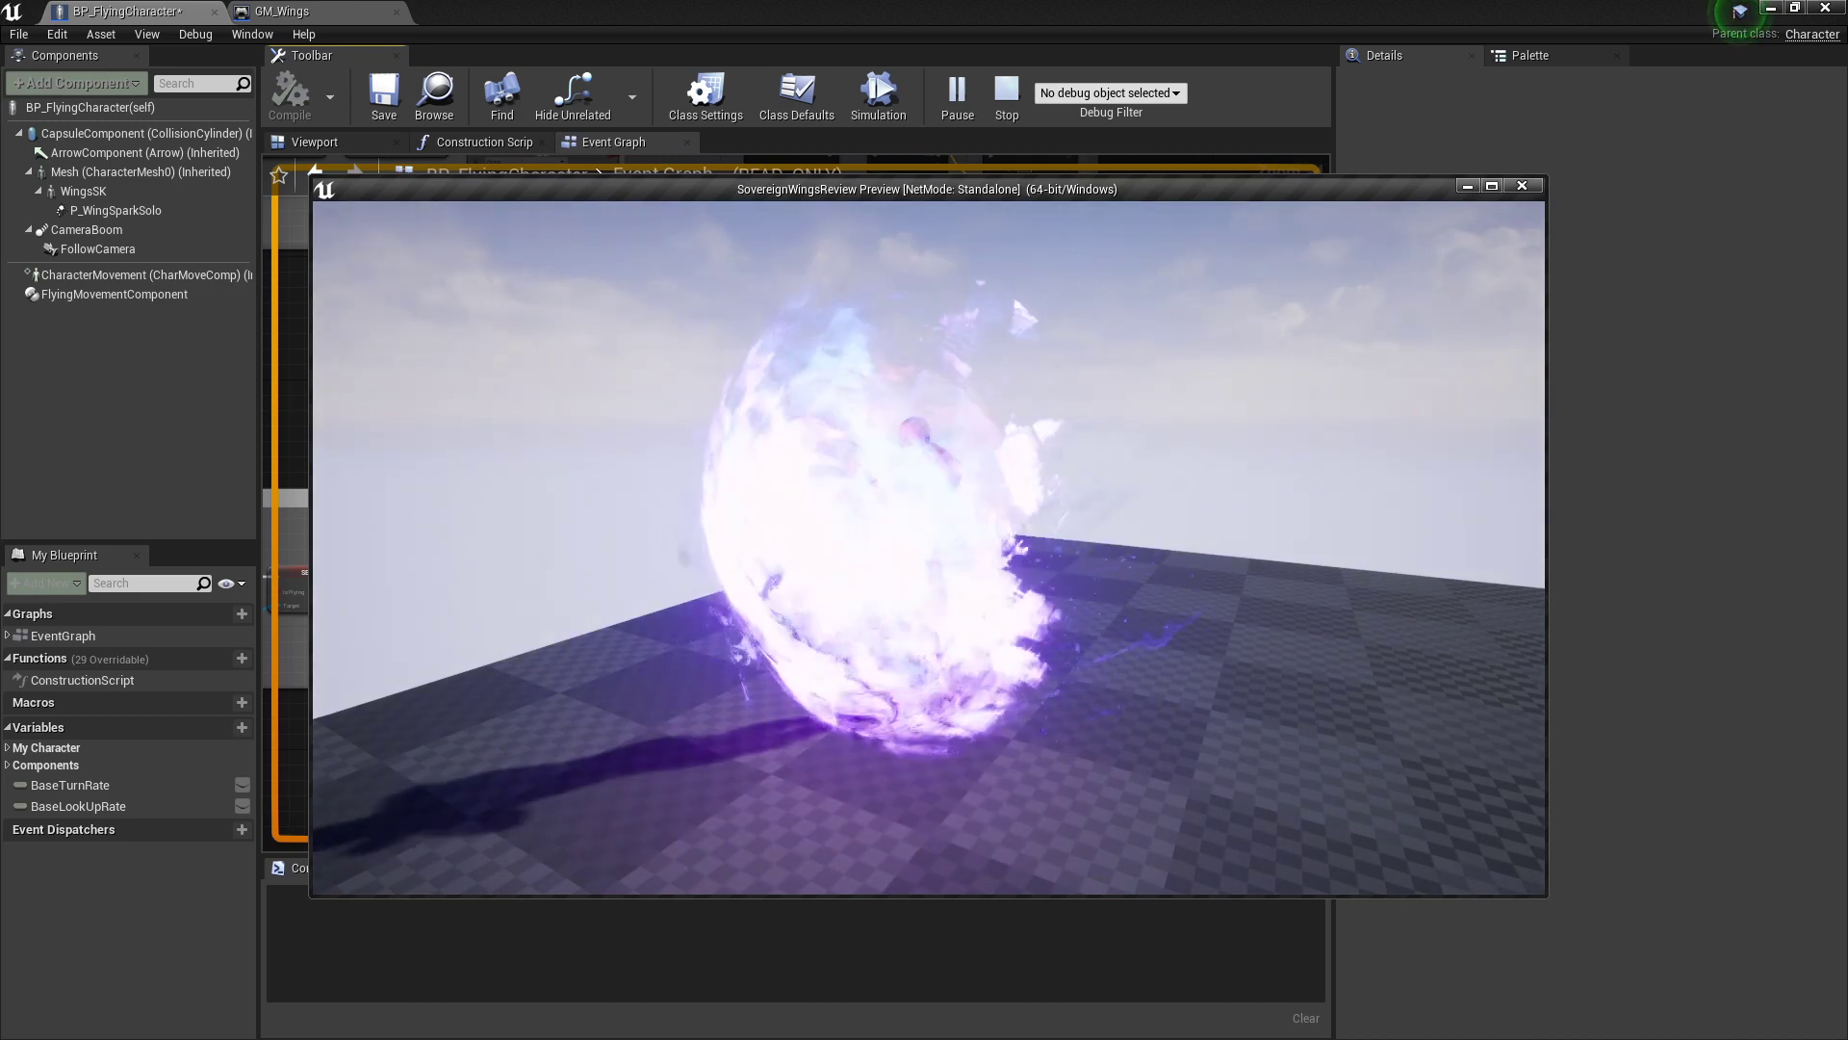
pyautogui.press('f')
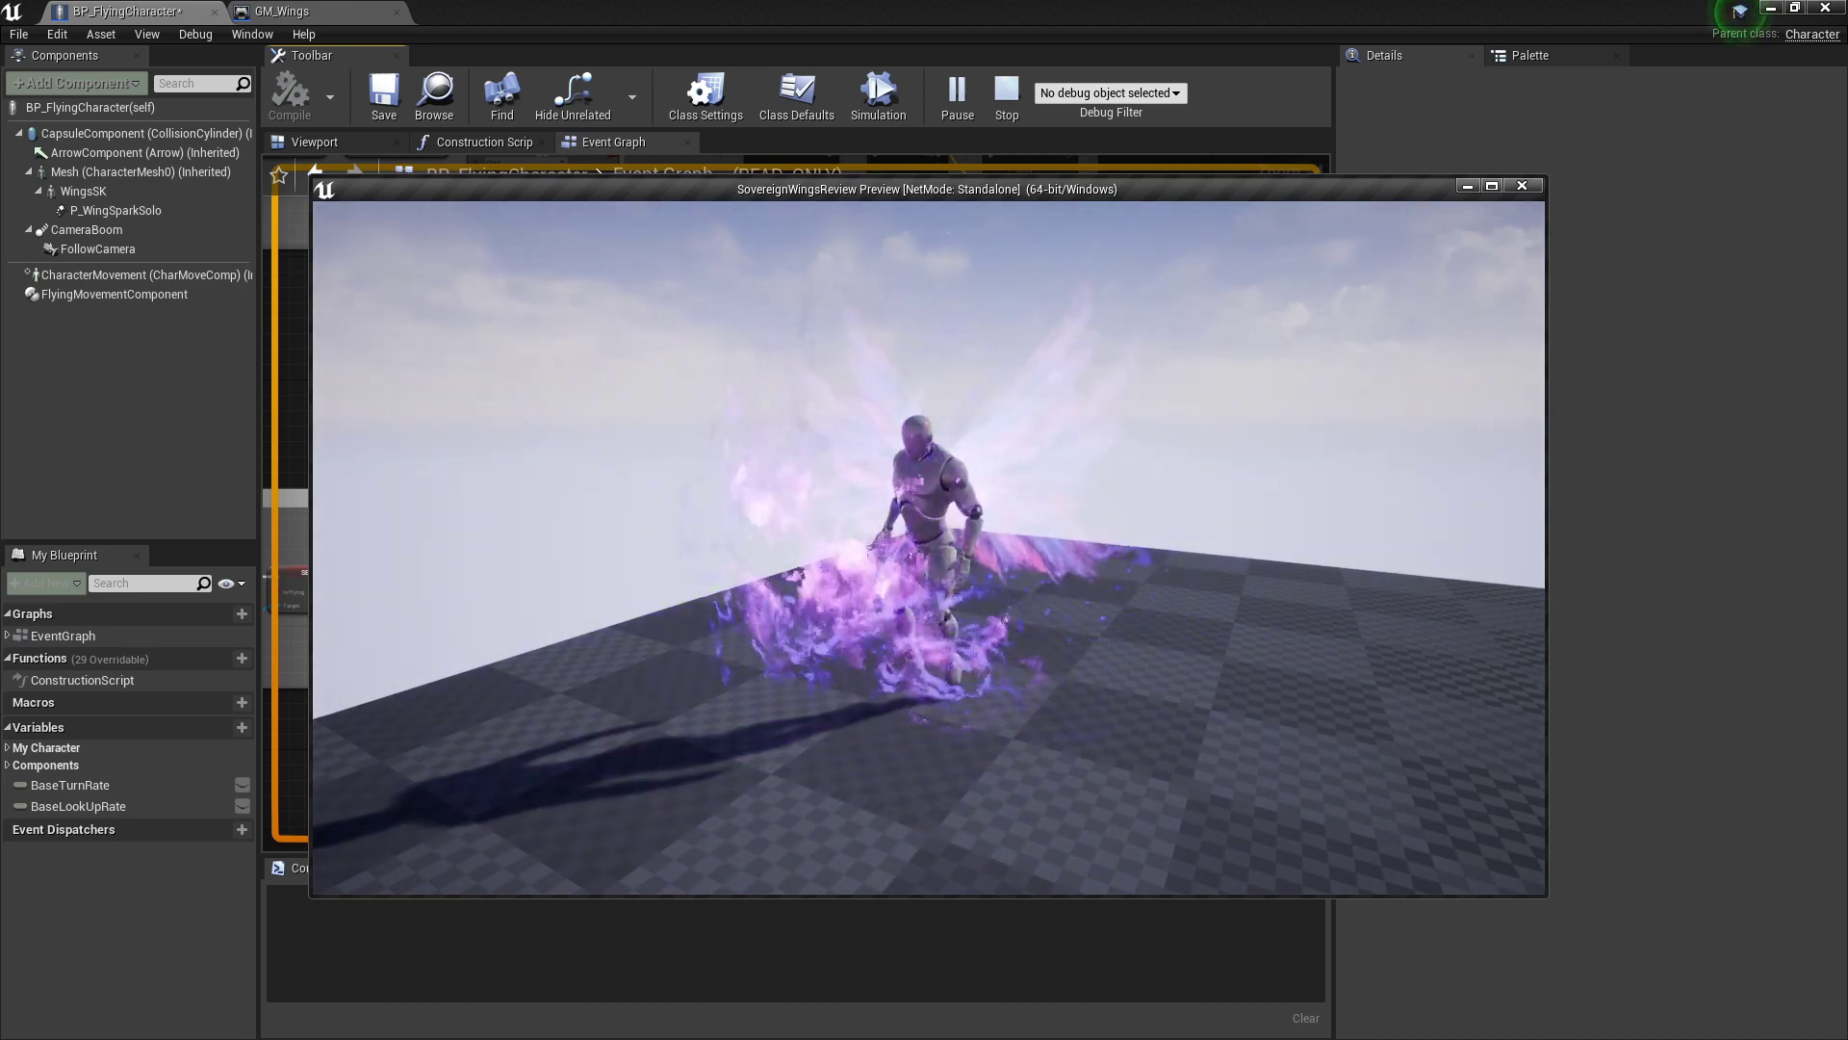
pyautogui.press('f')
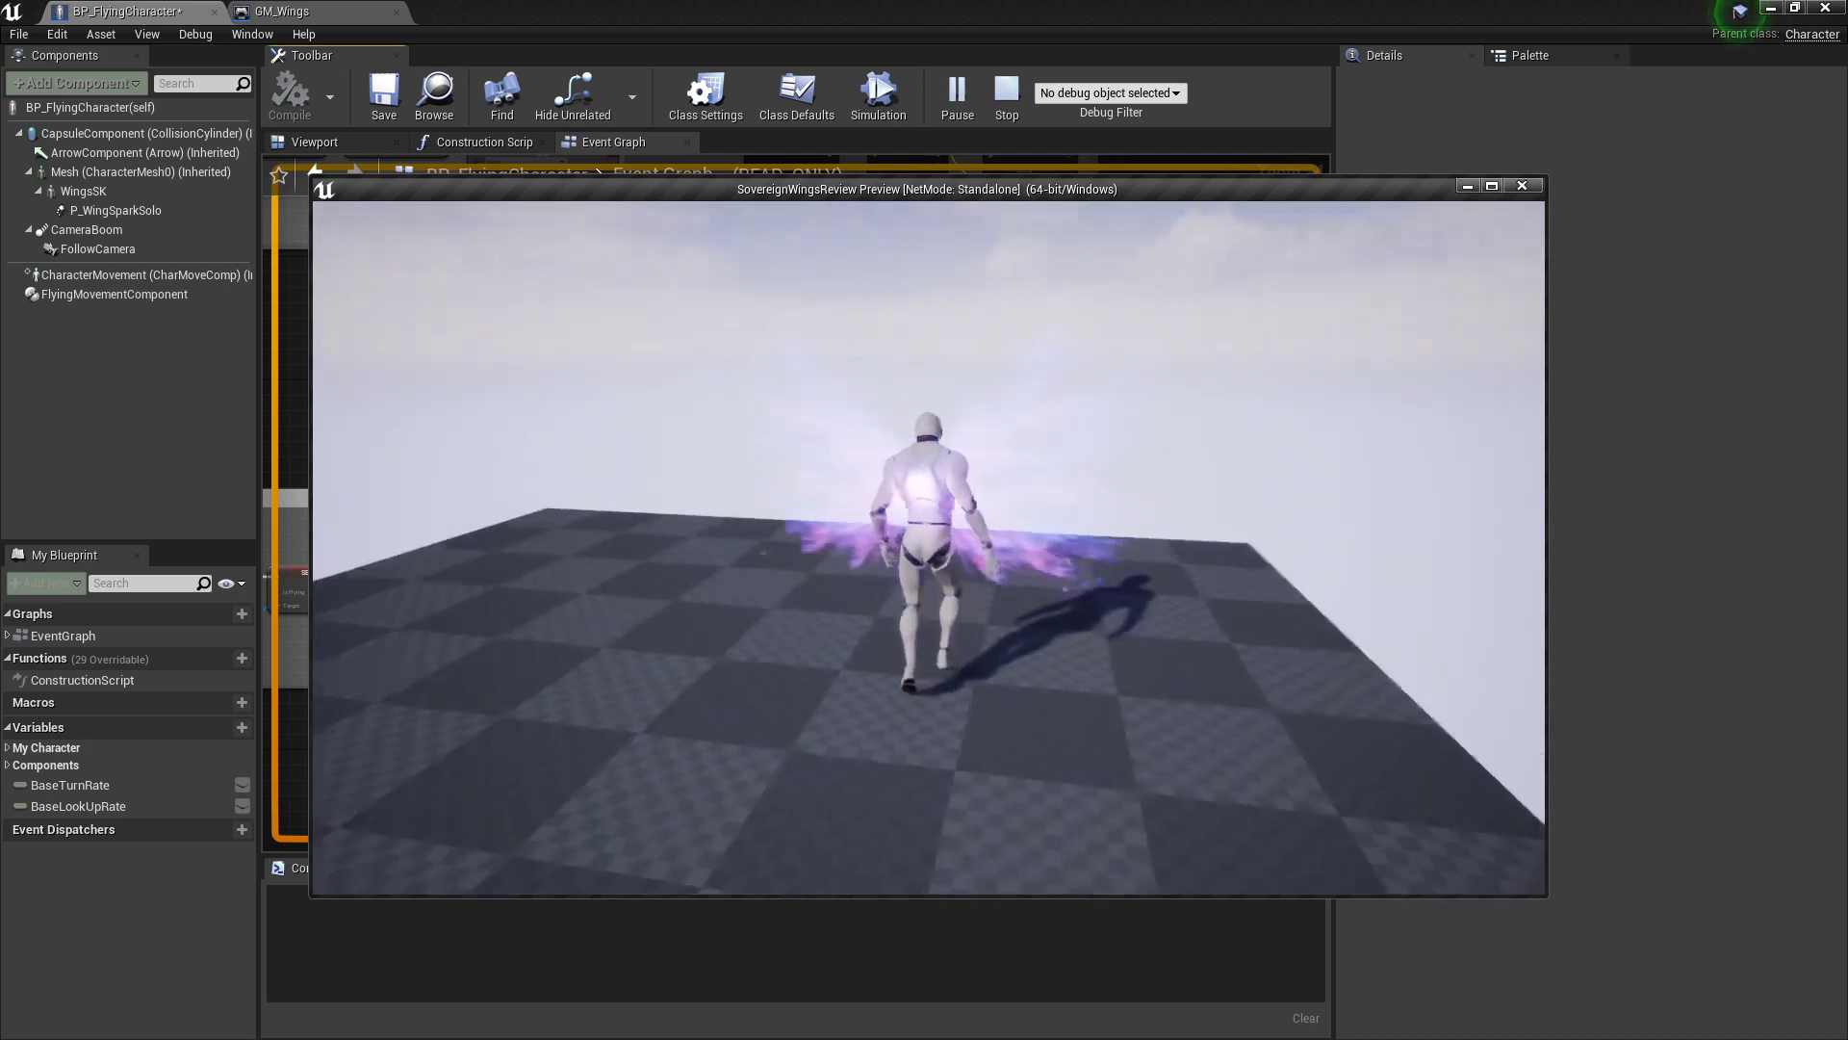
pyautogui.press('f')
pyautogui.press('f')
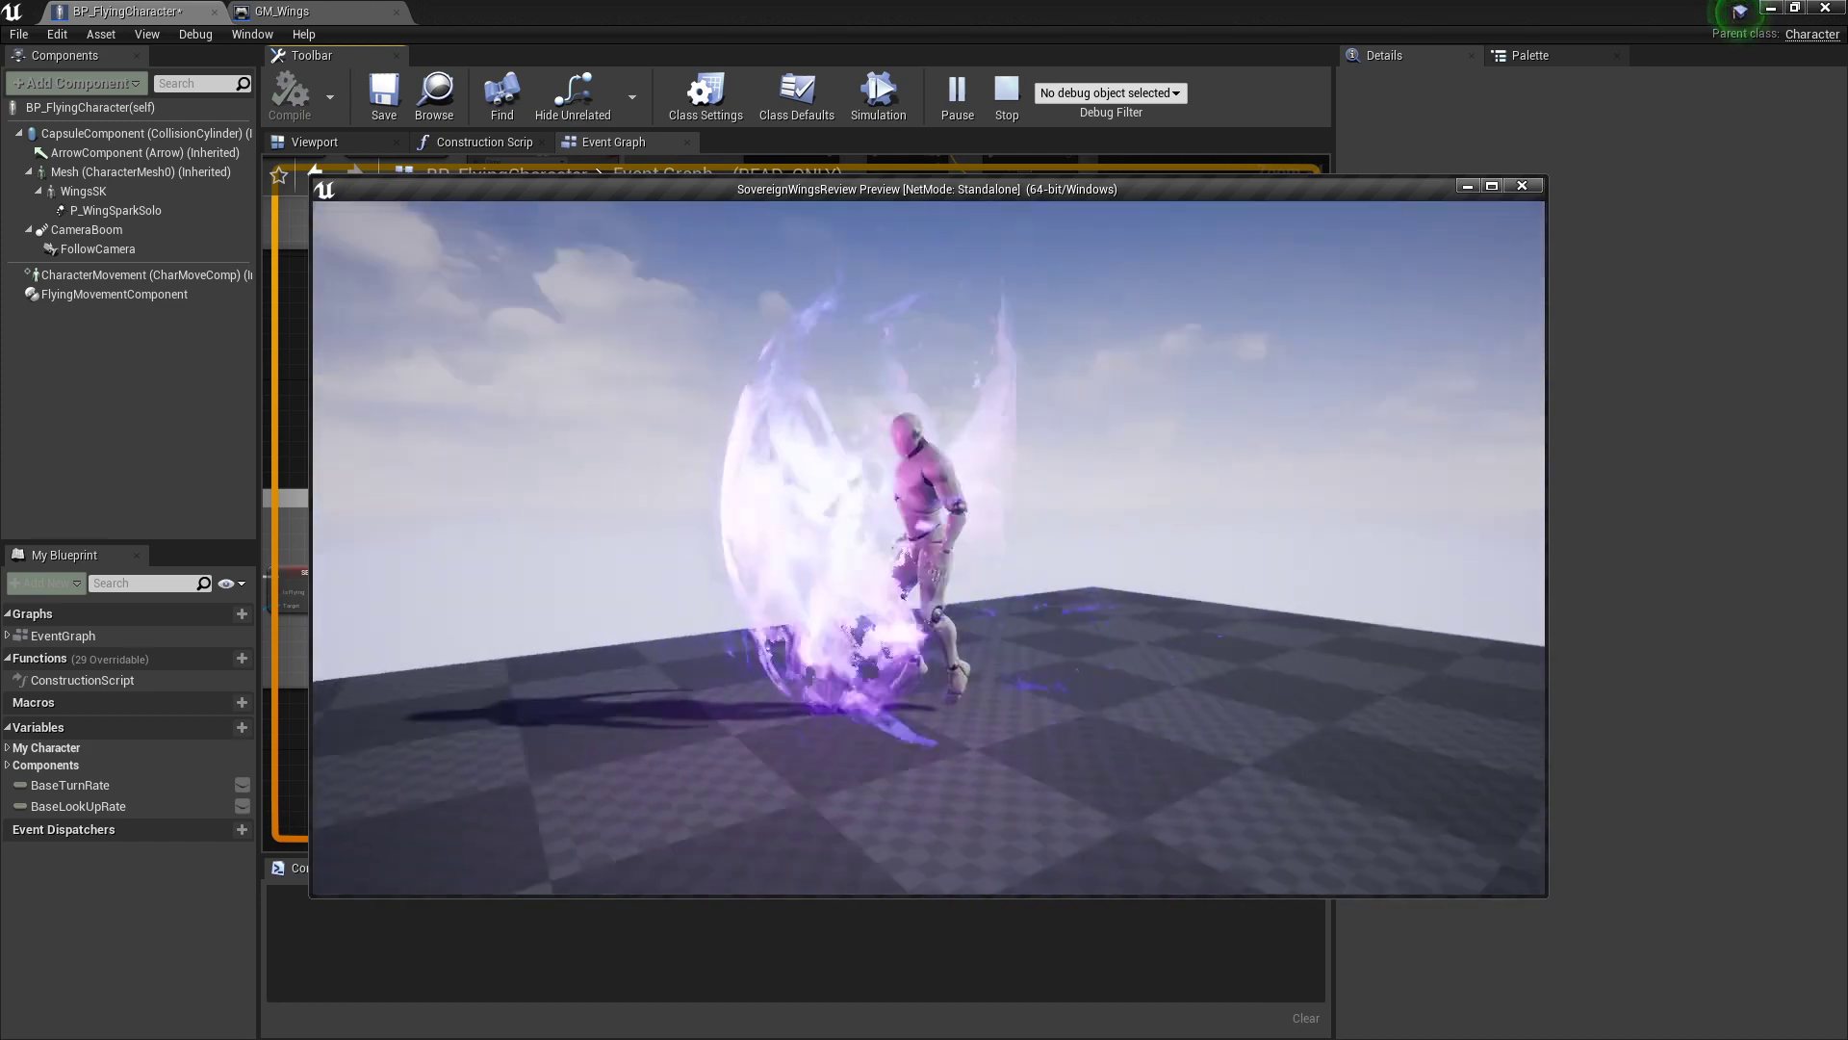
pyautogui.press('f')
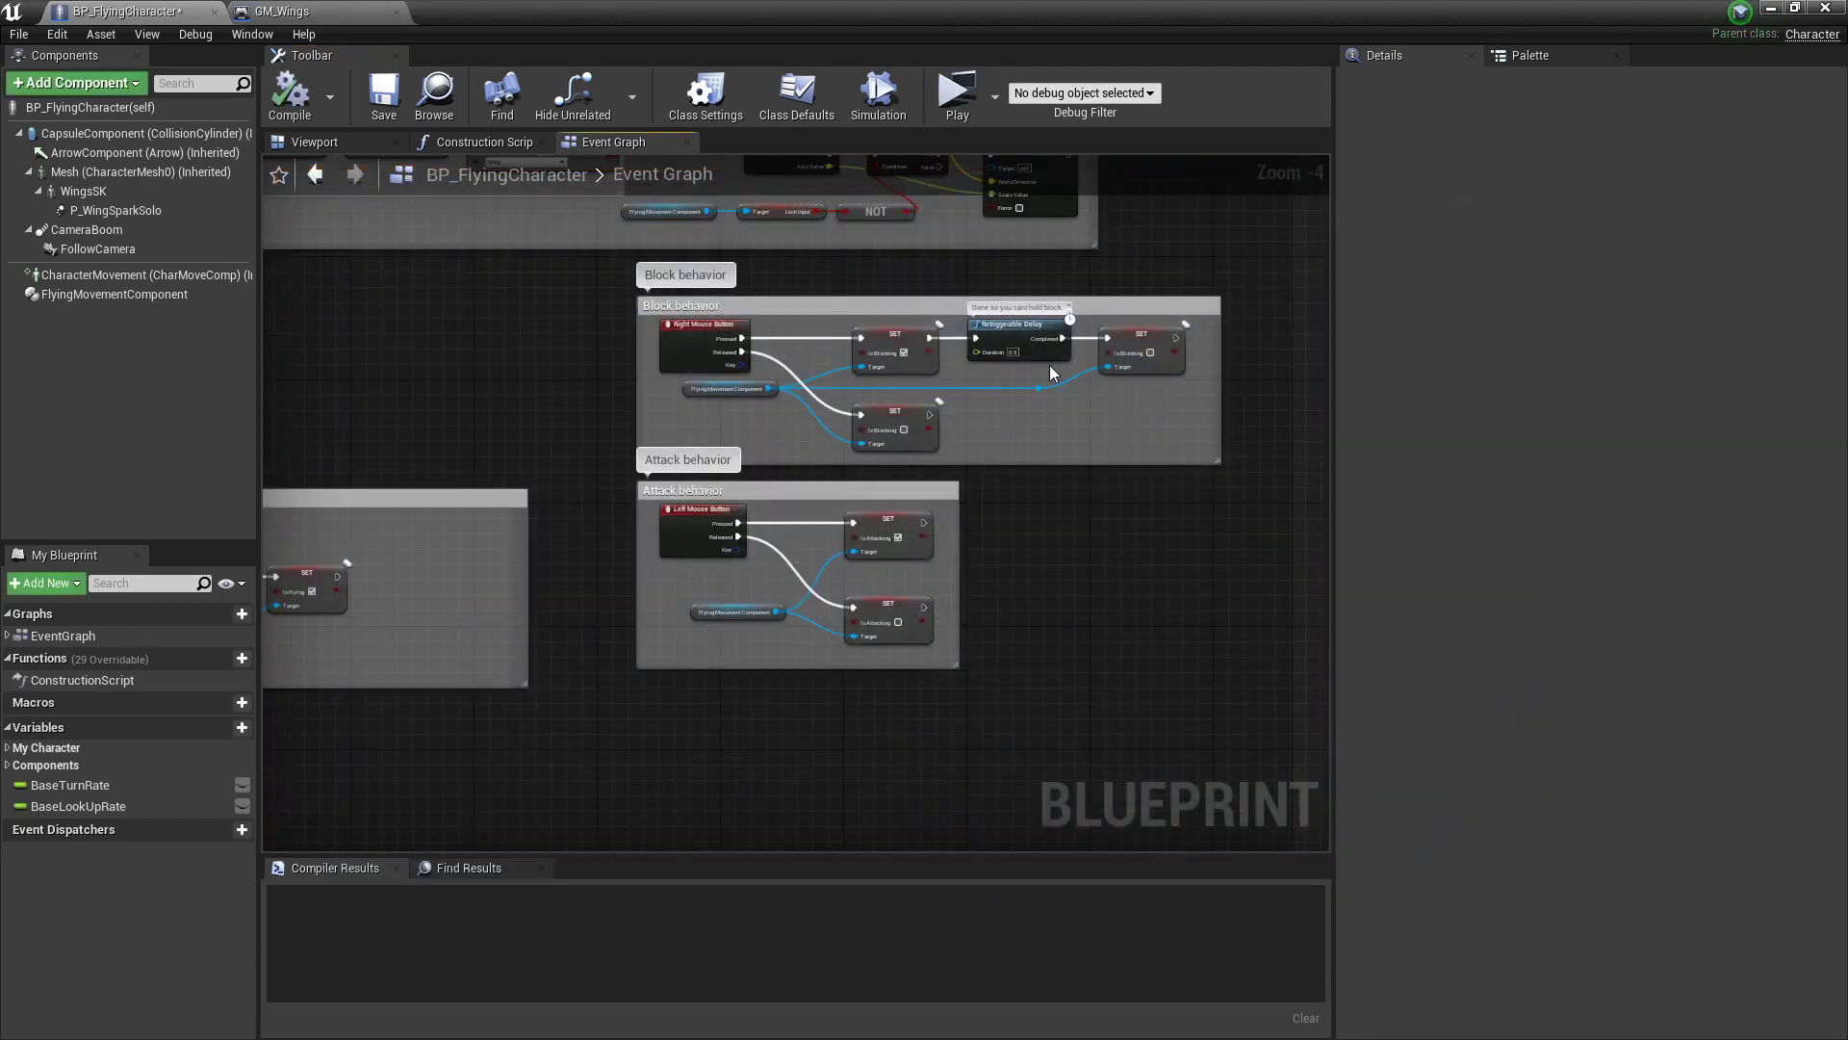
# Step: Look over the whole Event Graph layout, from the input sections down to the Landed event section
pyautogui.scroll(-3, 656, 340)
pyautogui.moveTo(657, 340); pyautogui.dragTo(780, 491, button='right')
pyautogui.scroll(-4, 779, 491)
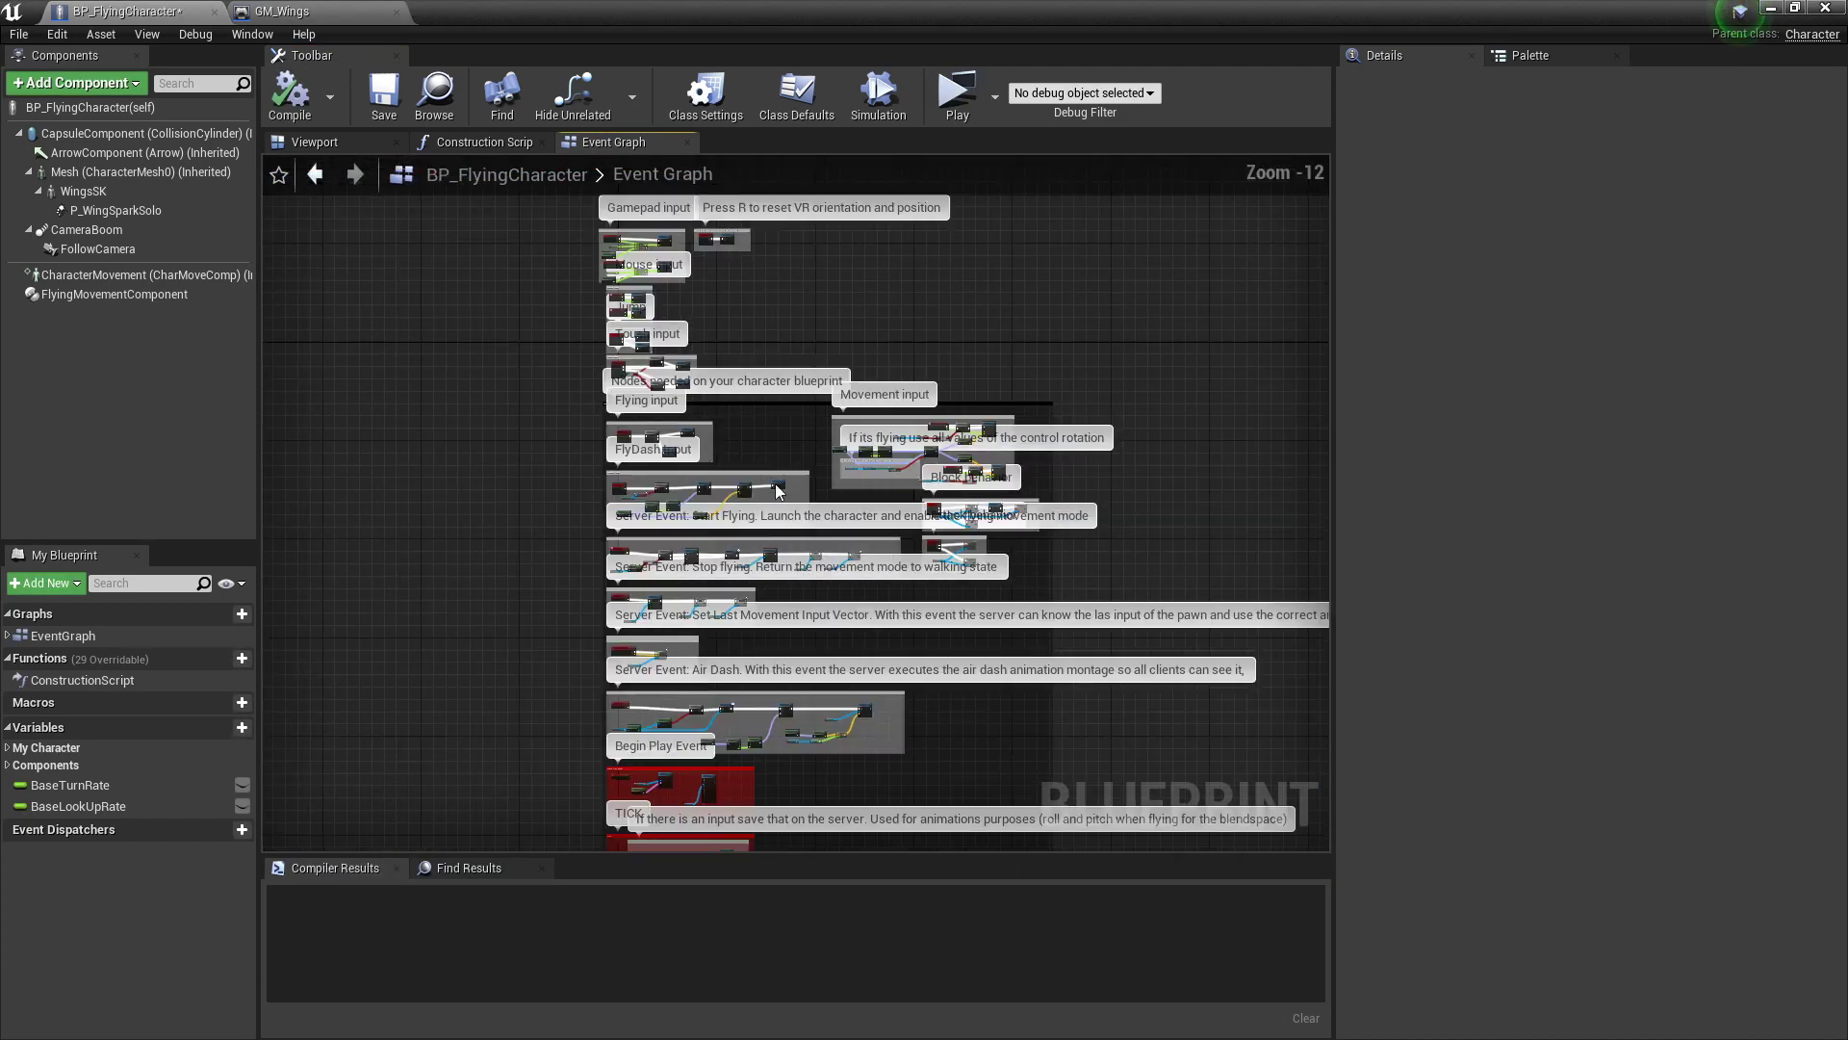
pyautogui.moveTo(485, 583); pyautogui.dragTo(420, 389, button='right')
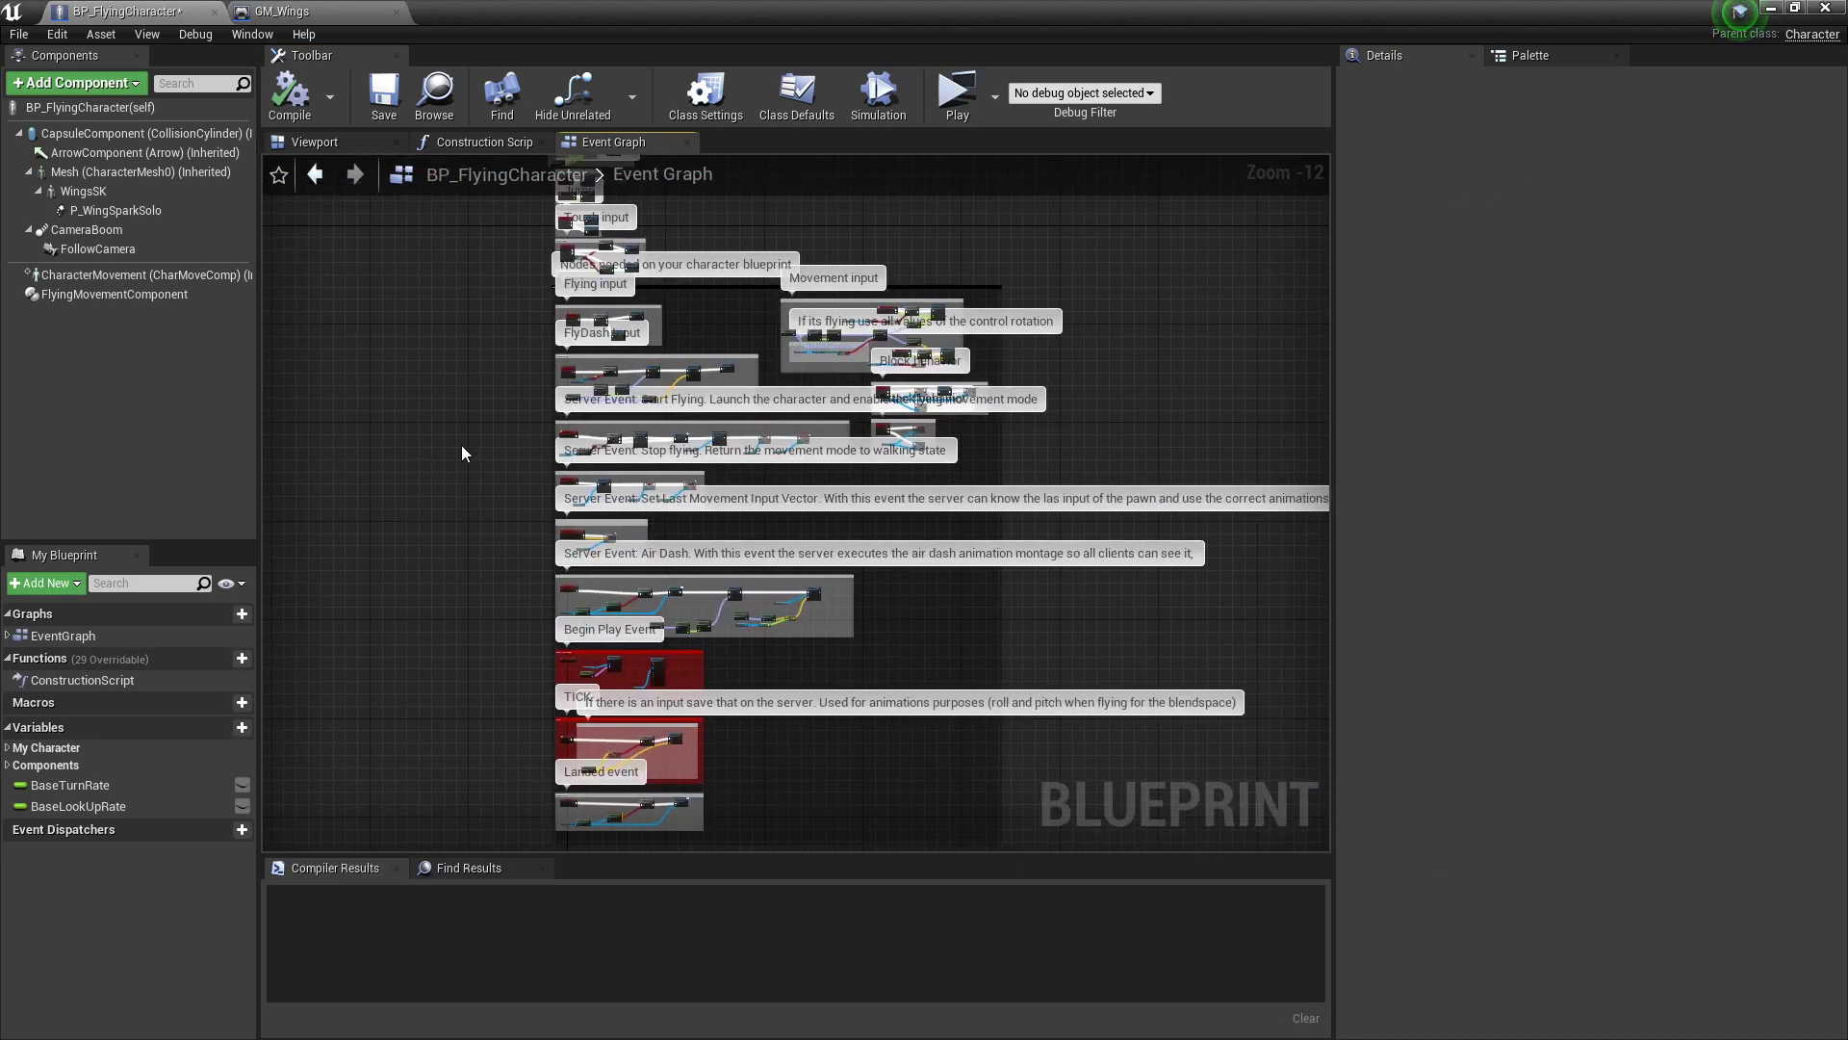
pyautogui.moveTo(462, 453); pyautogui.dragTo(471, 472, button='right')
pyautogui.moveTo(507, 412); pyautogui.dragTo(269, 324, button='right')
pyautogui.moveTo(816, 478); pyautogui.dragTo(953, 513, button='right')
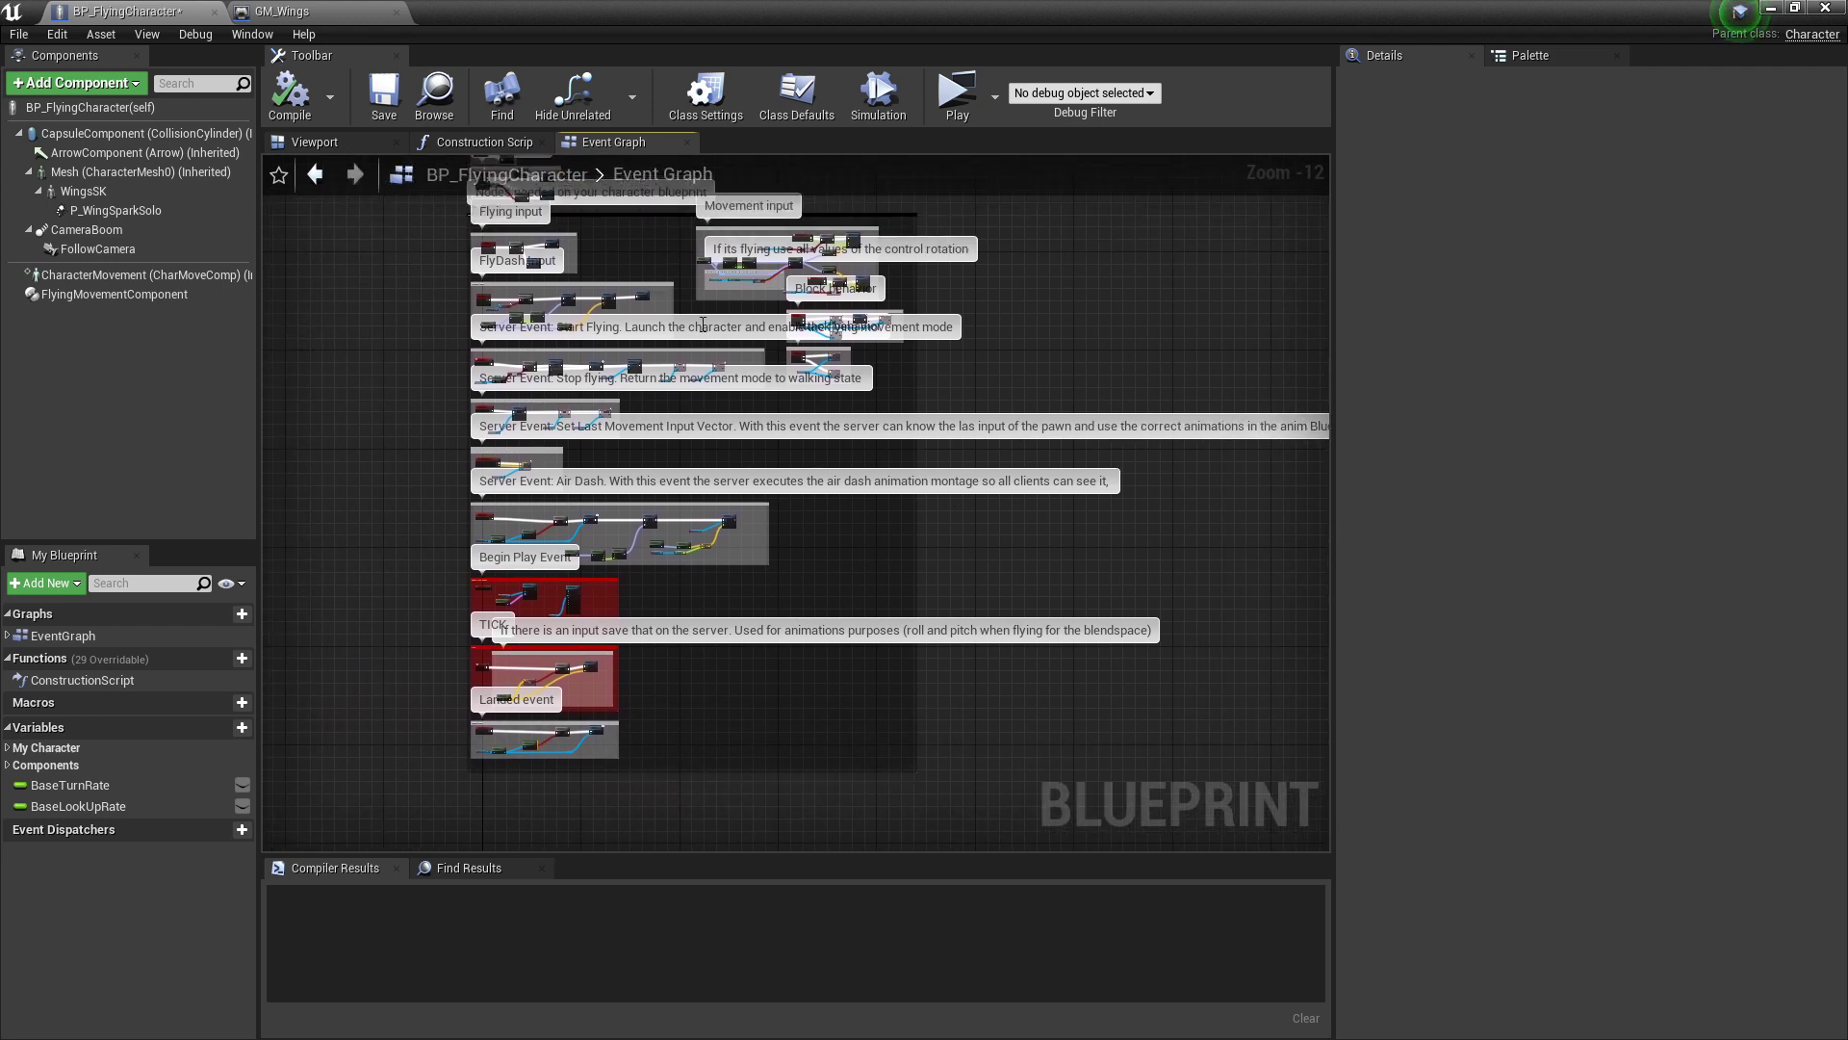
pyautogui.moveTo(703, 326); pyautogui.dragTo(709, 342, button='right')
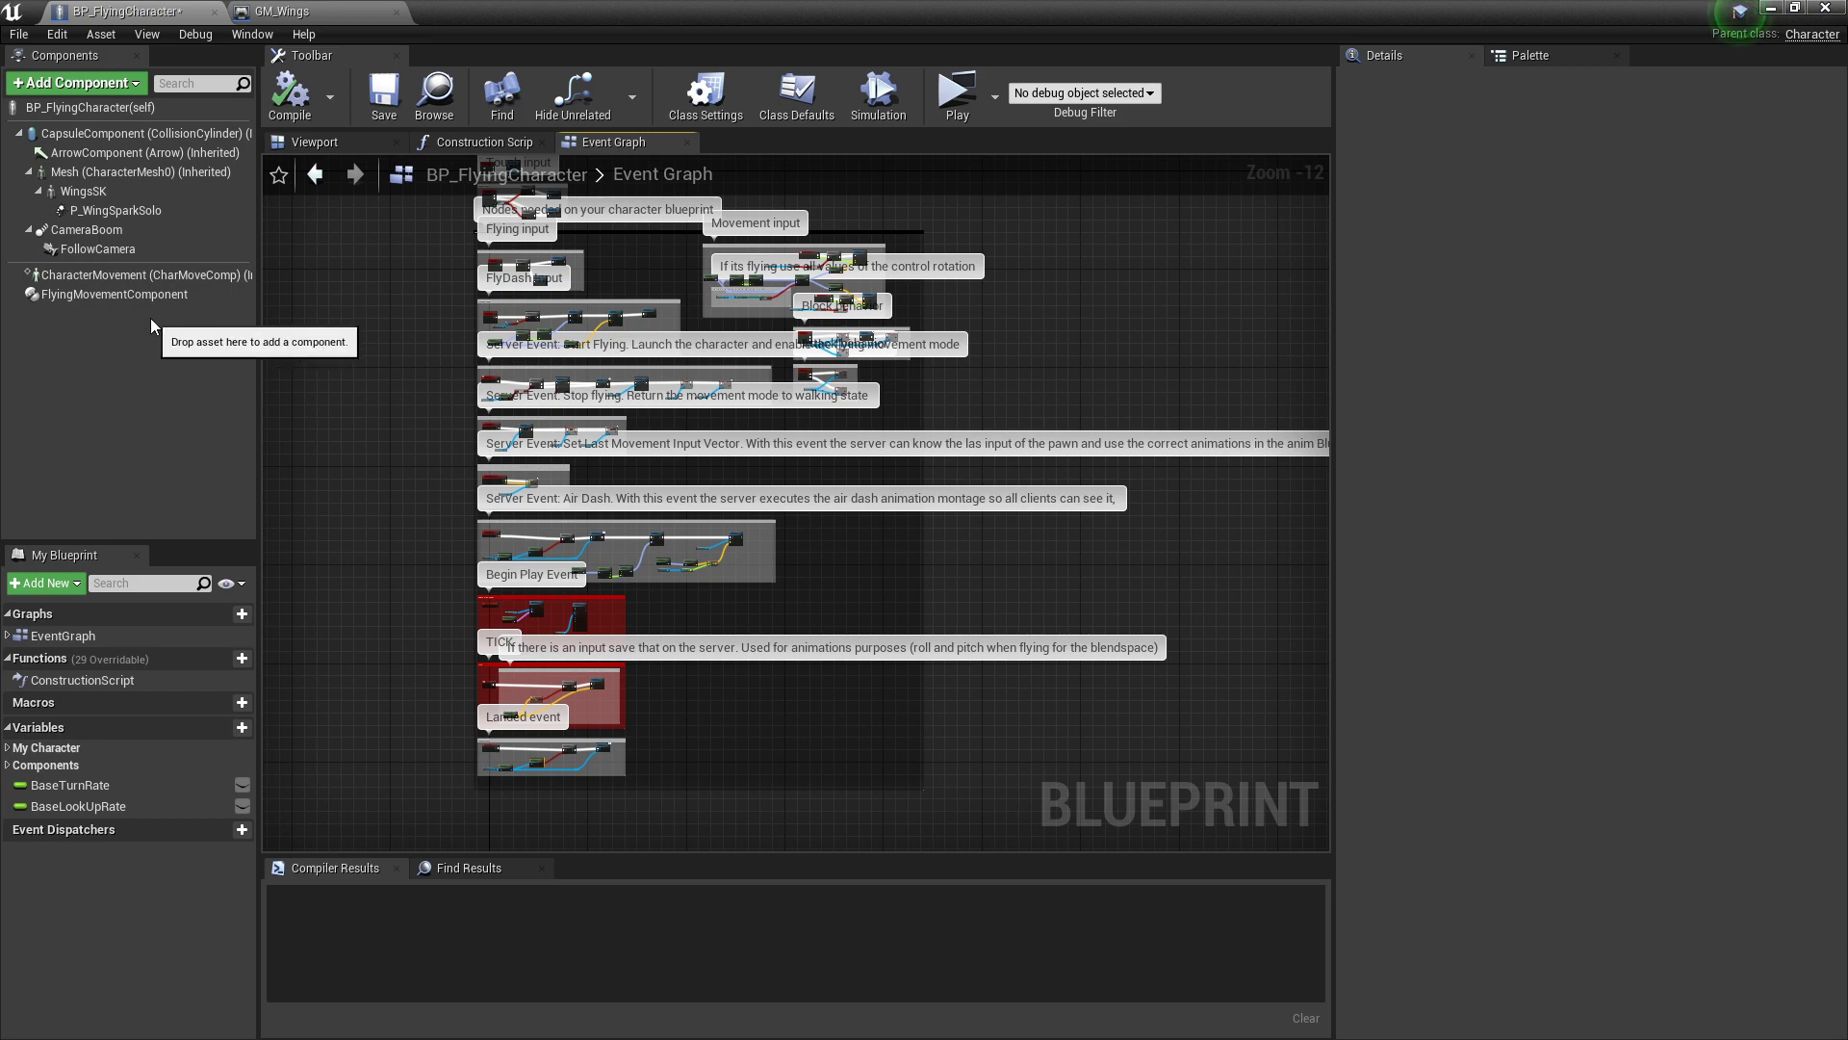
pyautogui.moveTo(459, 412); pyautogui.dragTo(483, 448, button='right')
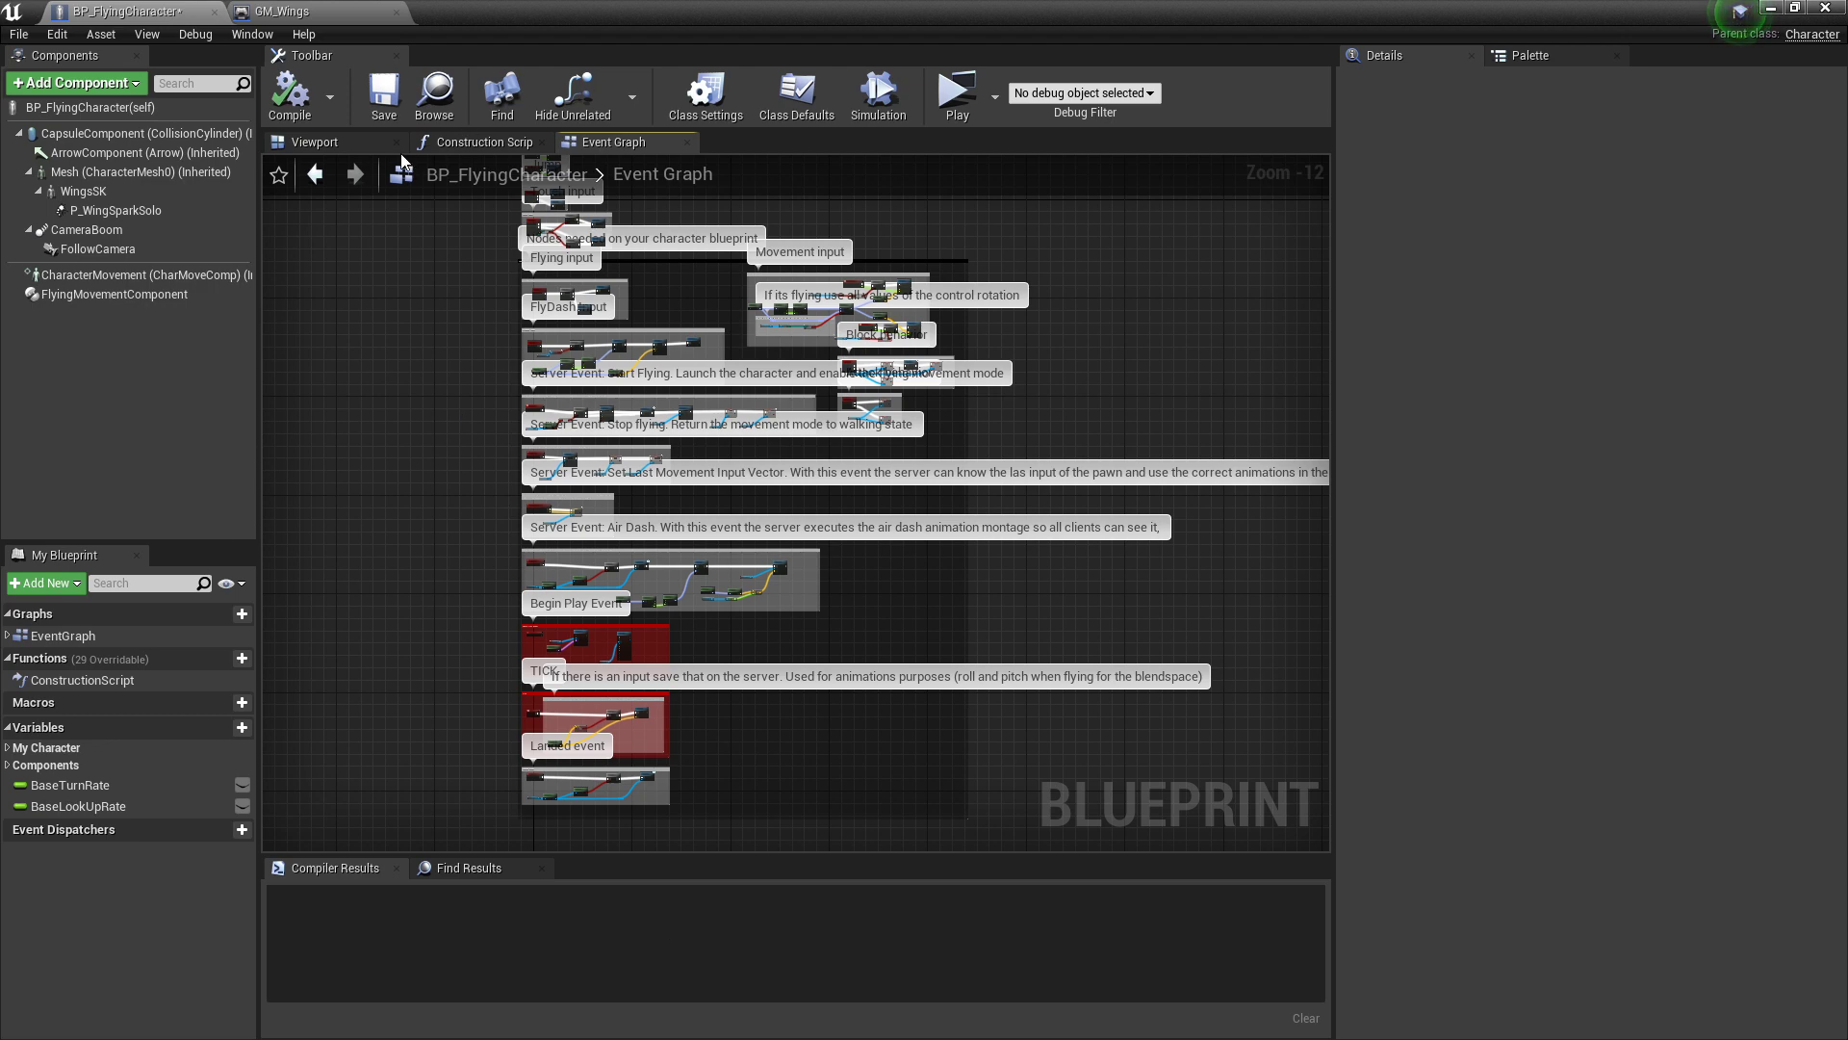
# Step: View the winged character from the front in the Viewport and show the FlyingMovementComponent's details
pyautogui.click(366, 146)
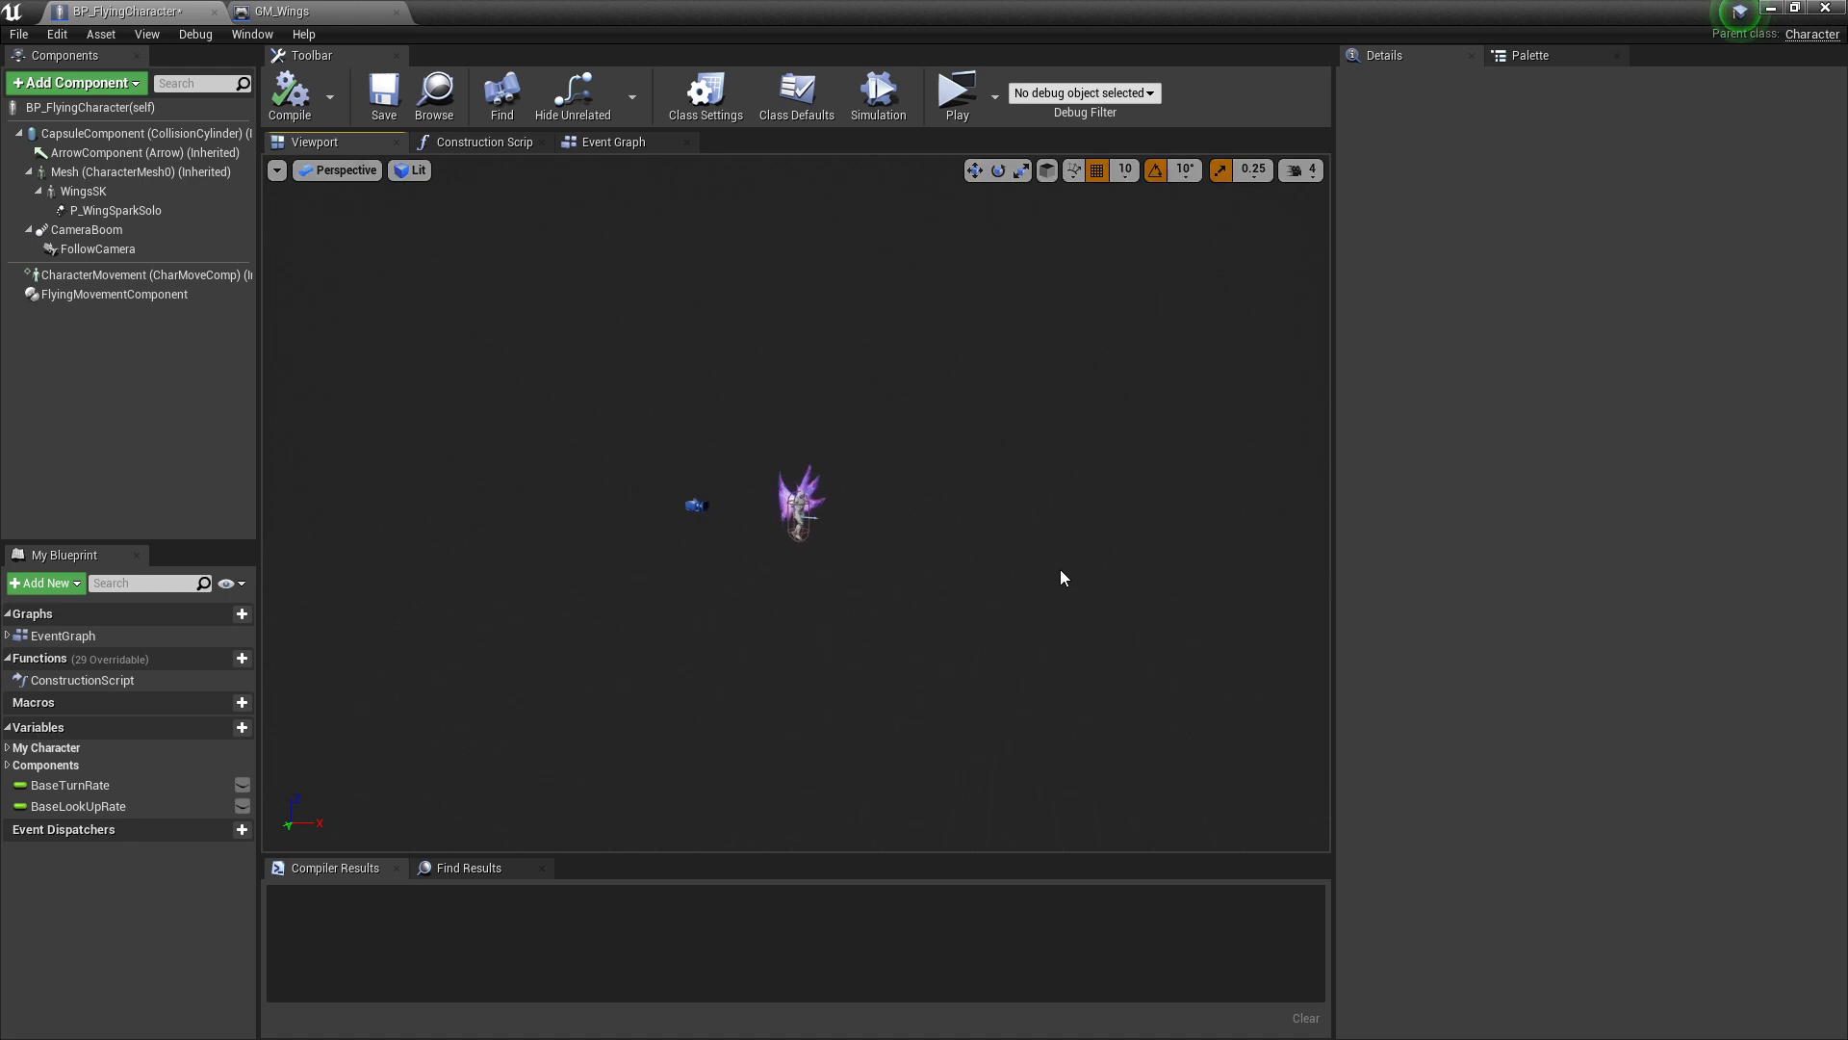
pyautogui.scroll(3, 852, 429)
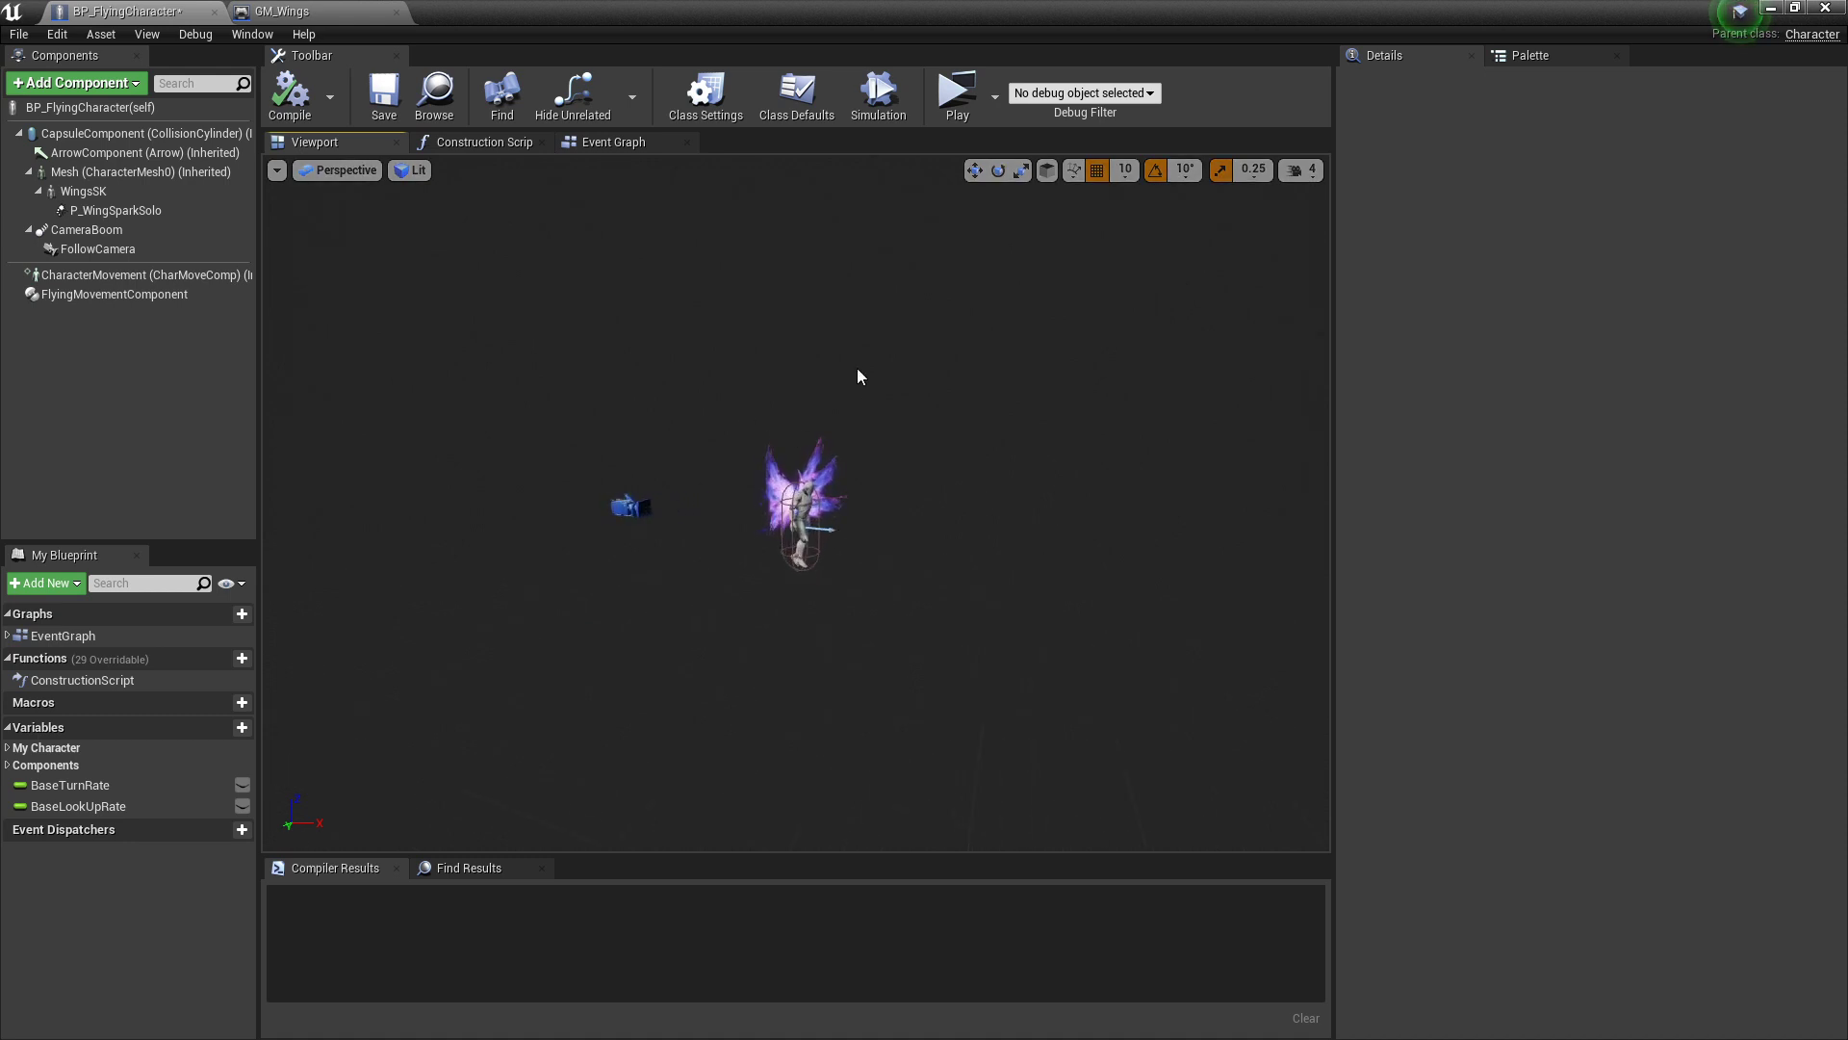
pyautogui.scroll(6, 888, 358)
pyautogui.keyDown('alt'); pyautogui.moveTo(897, 354); pyautogui.dragTo(702, 341); pyautogui.keyUp('alt')
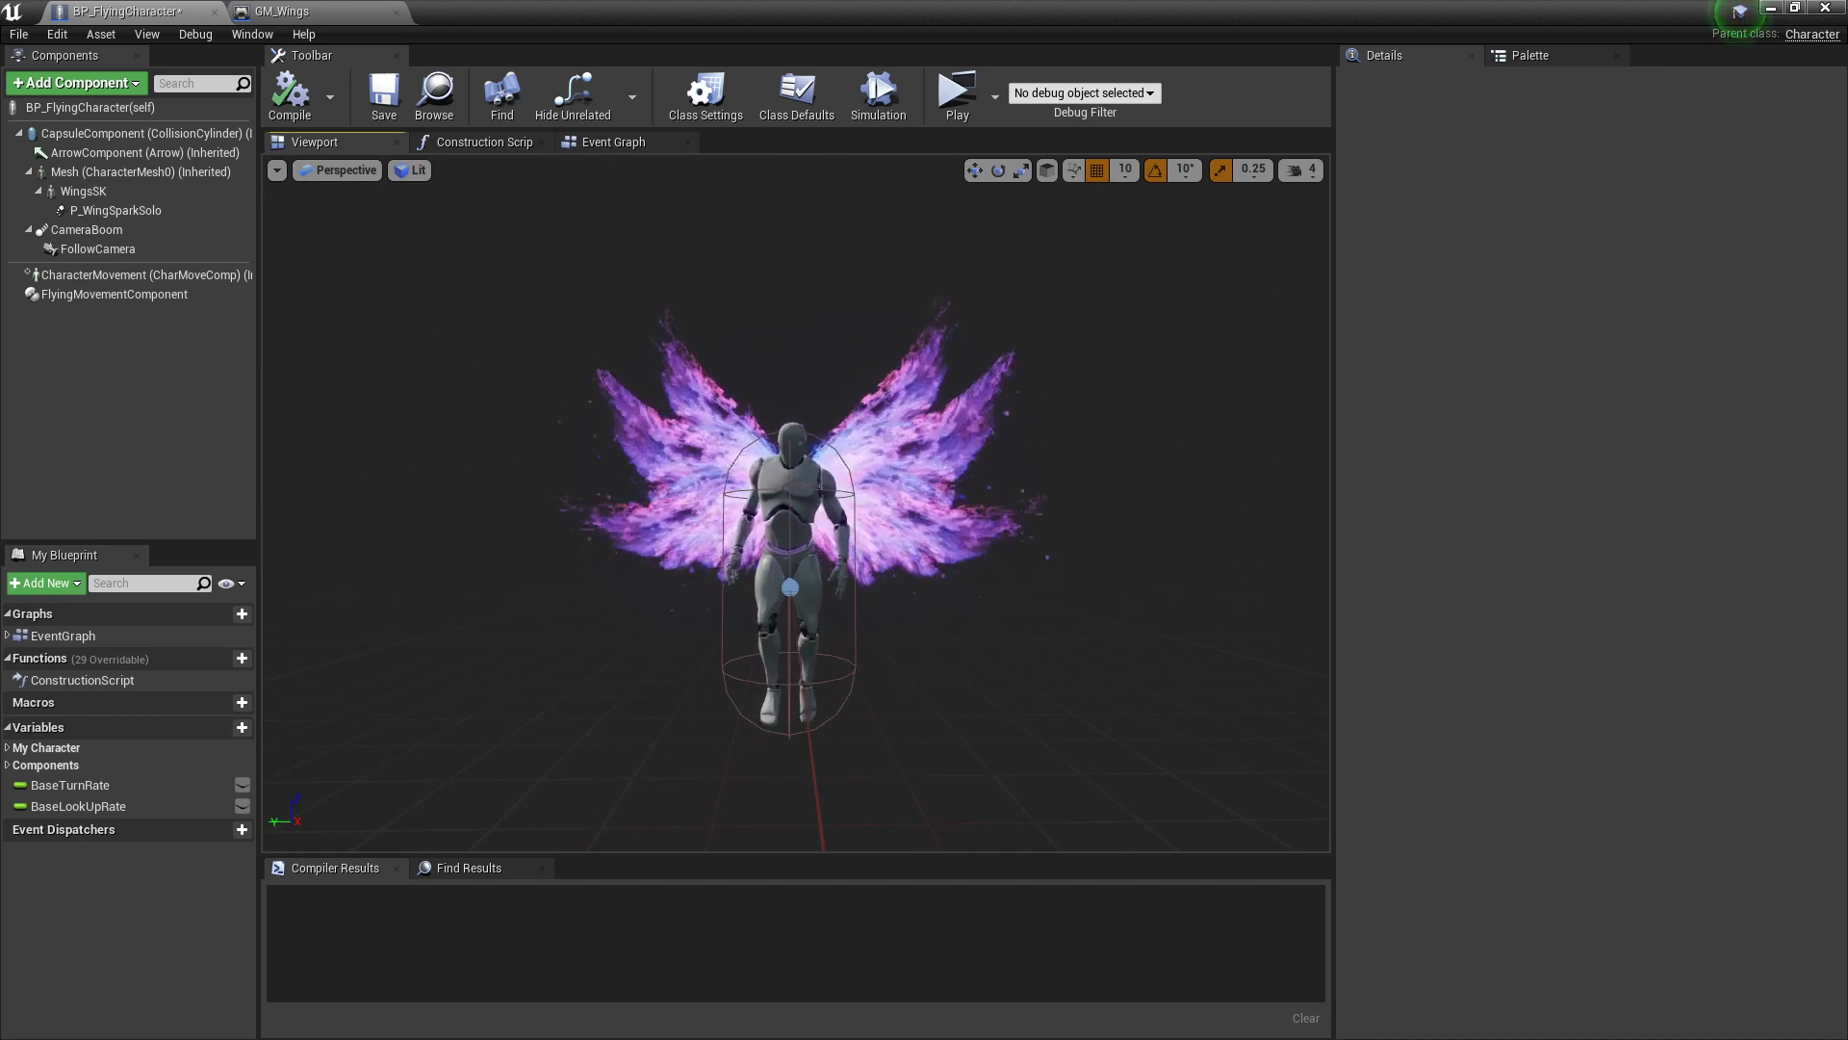
pyautogui.click(177, 299)
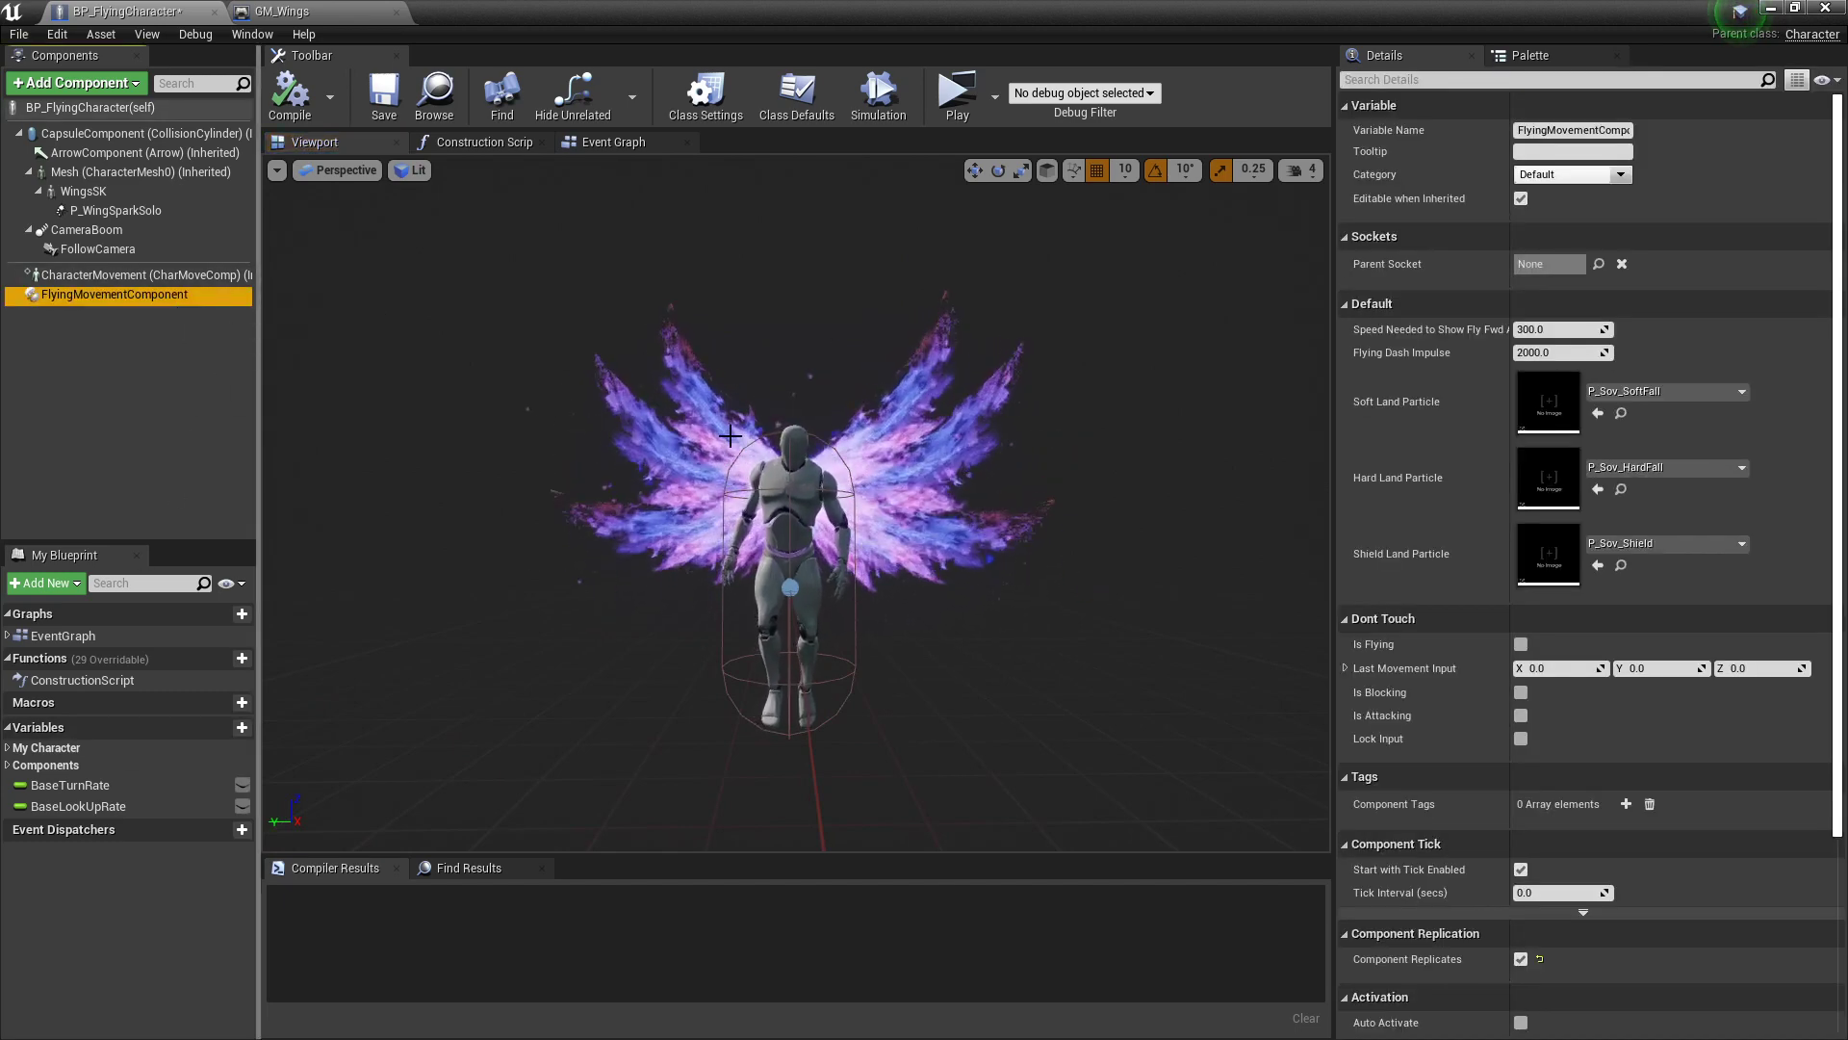
# Step: Select the WingsSK component, locate its skeletal mesh asset in the Content Browser and open the neighbouring Skins folder
pyautogui.click(690, 472)
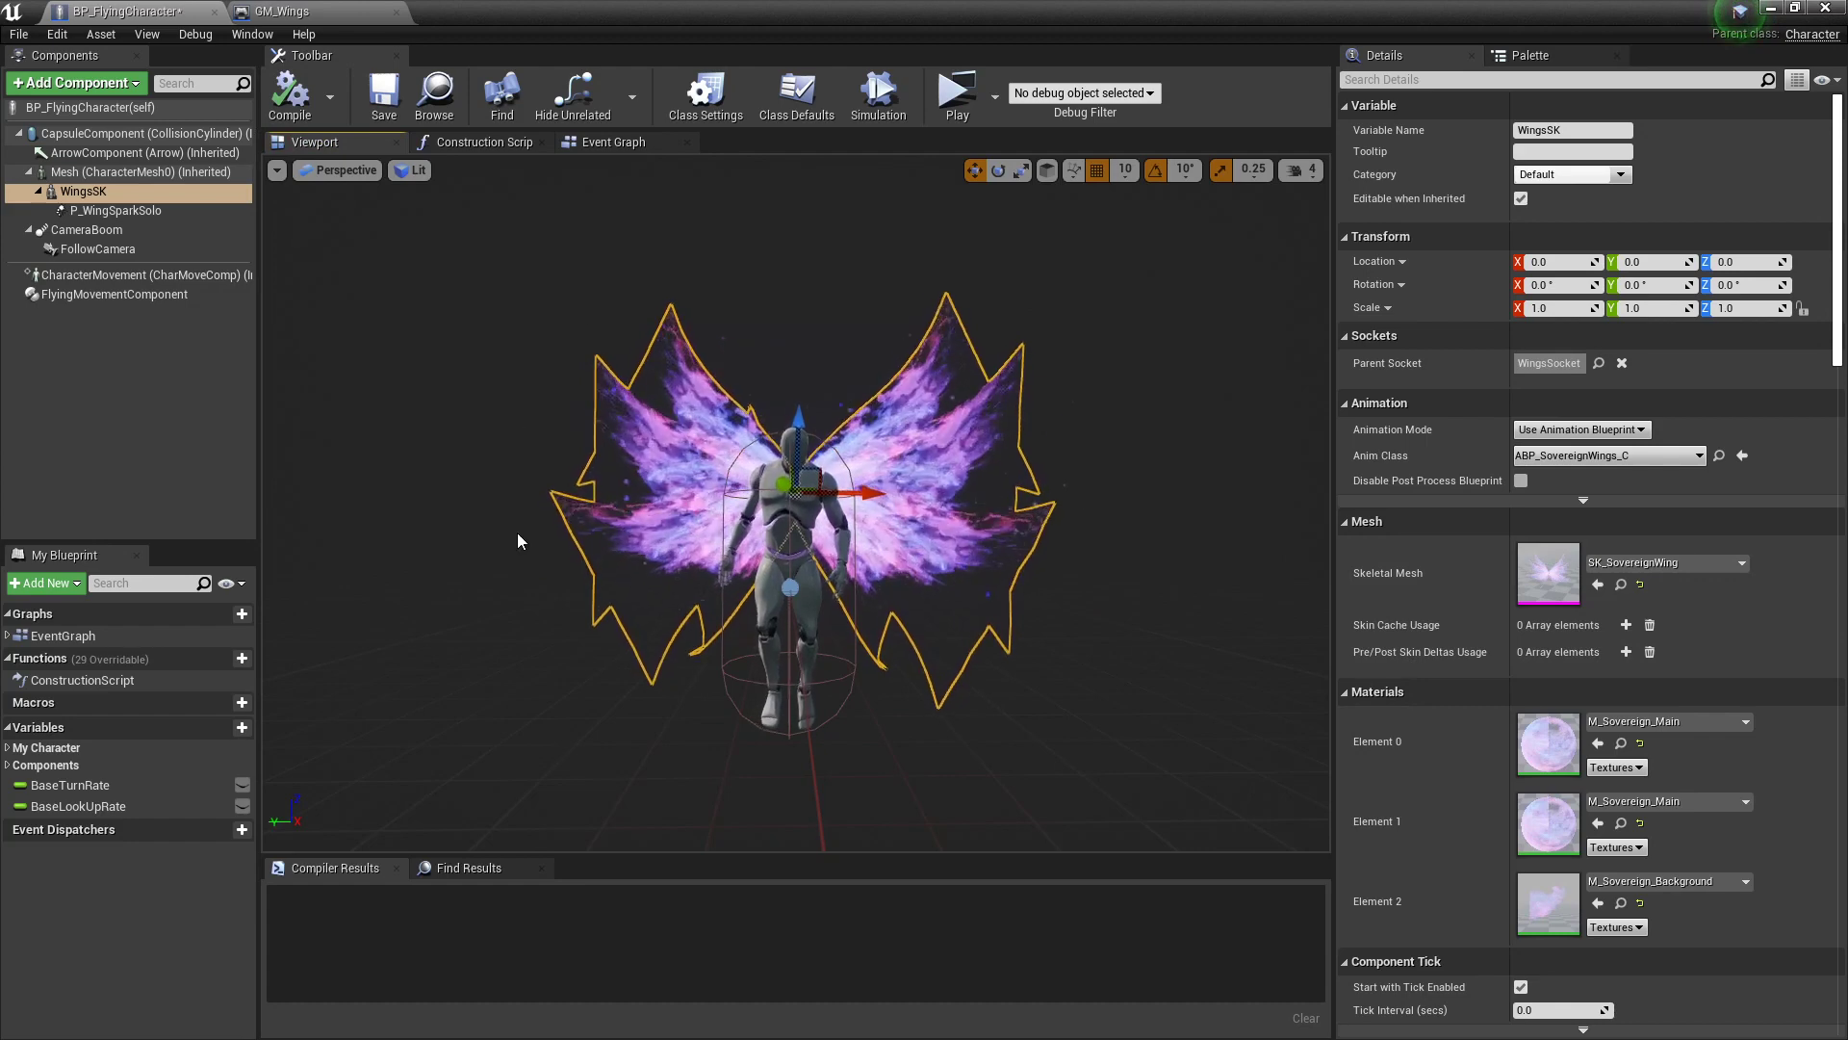
pyautogui.click(1621, 584)
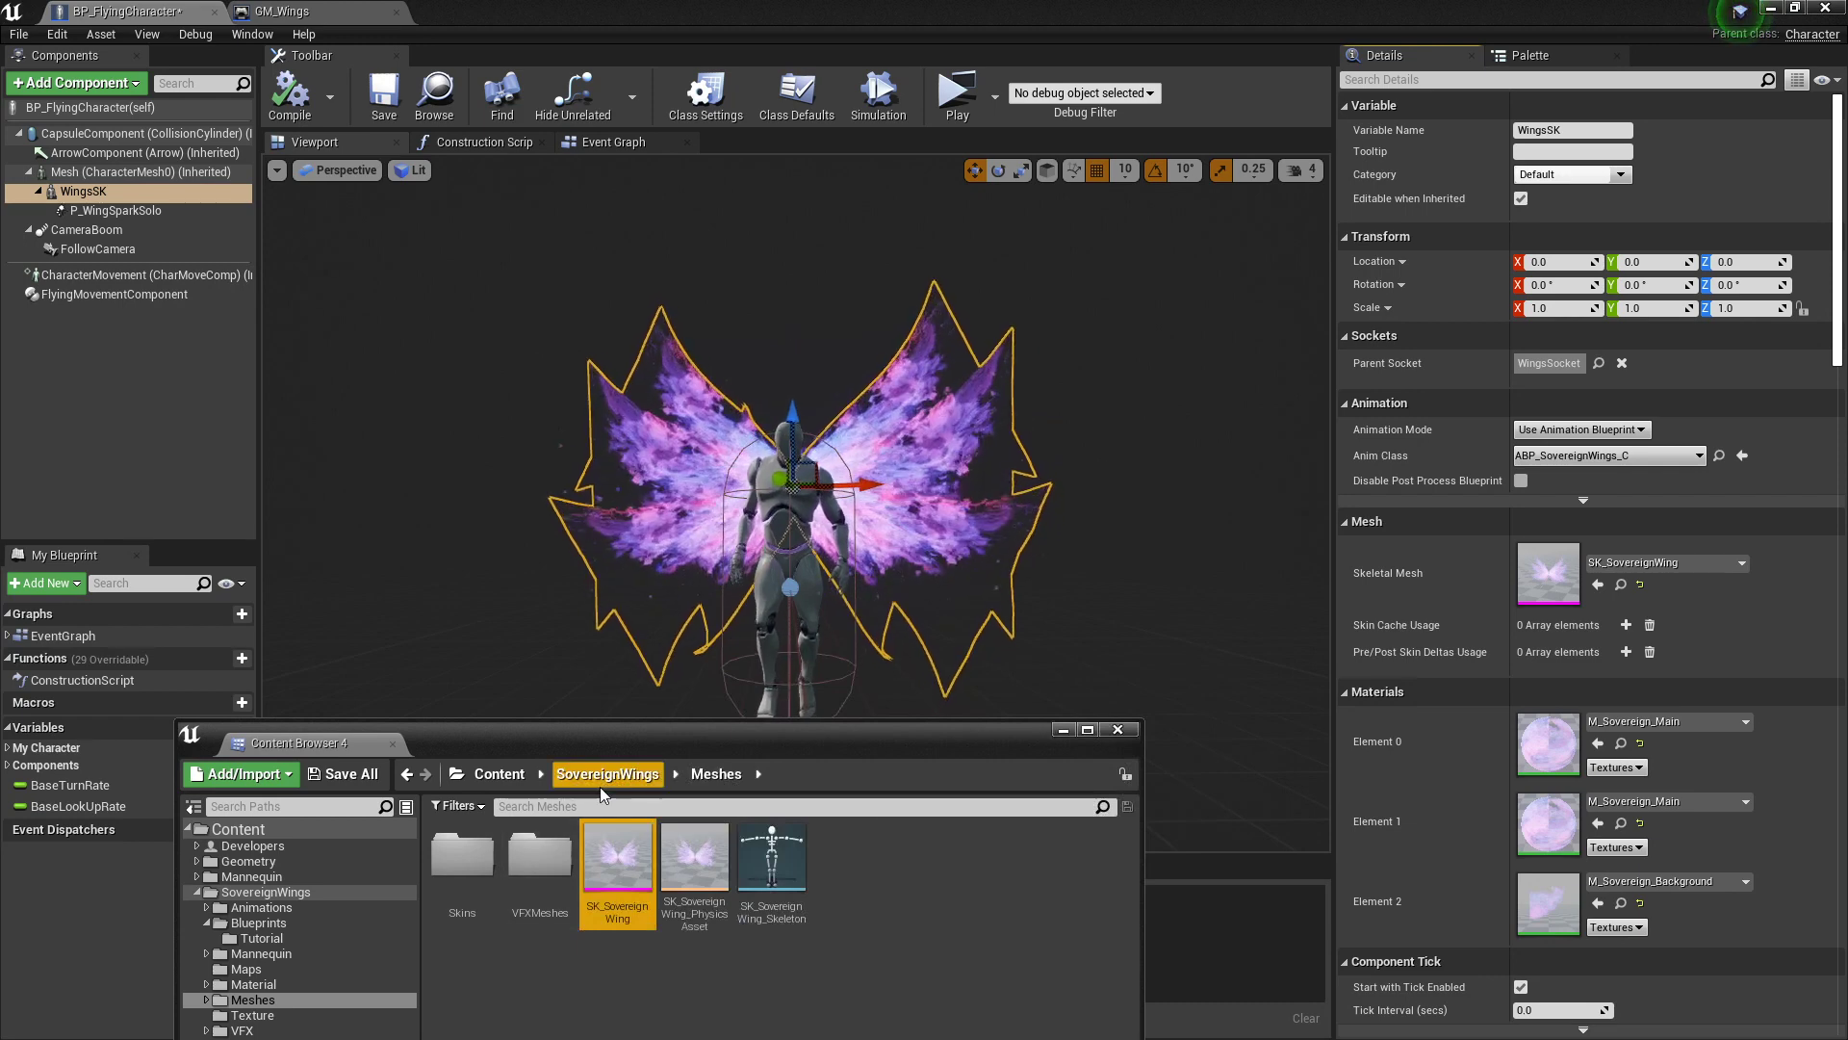
pyautogui.click(462, 862)
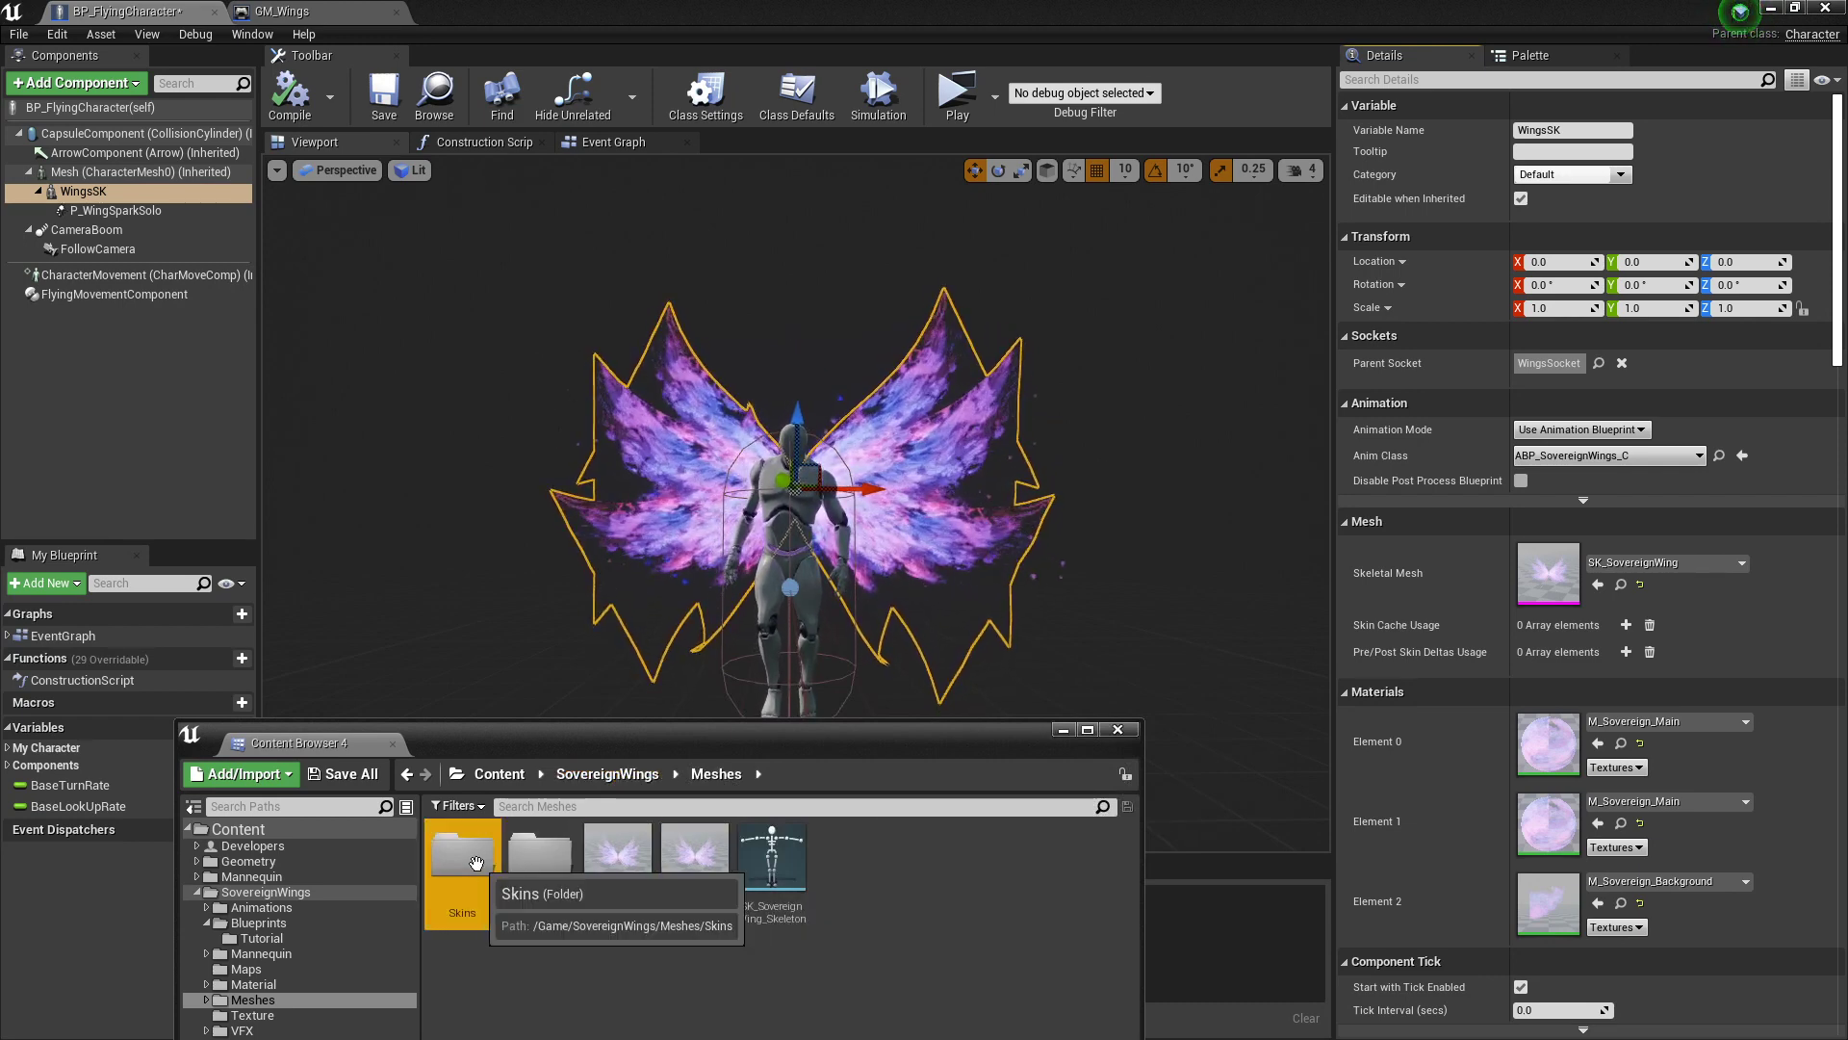
pyautogui.doubleClick(448, 871)
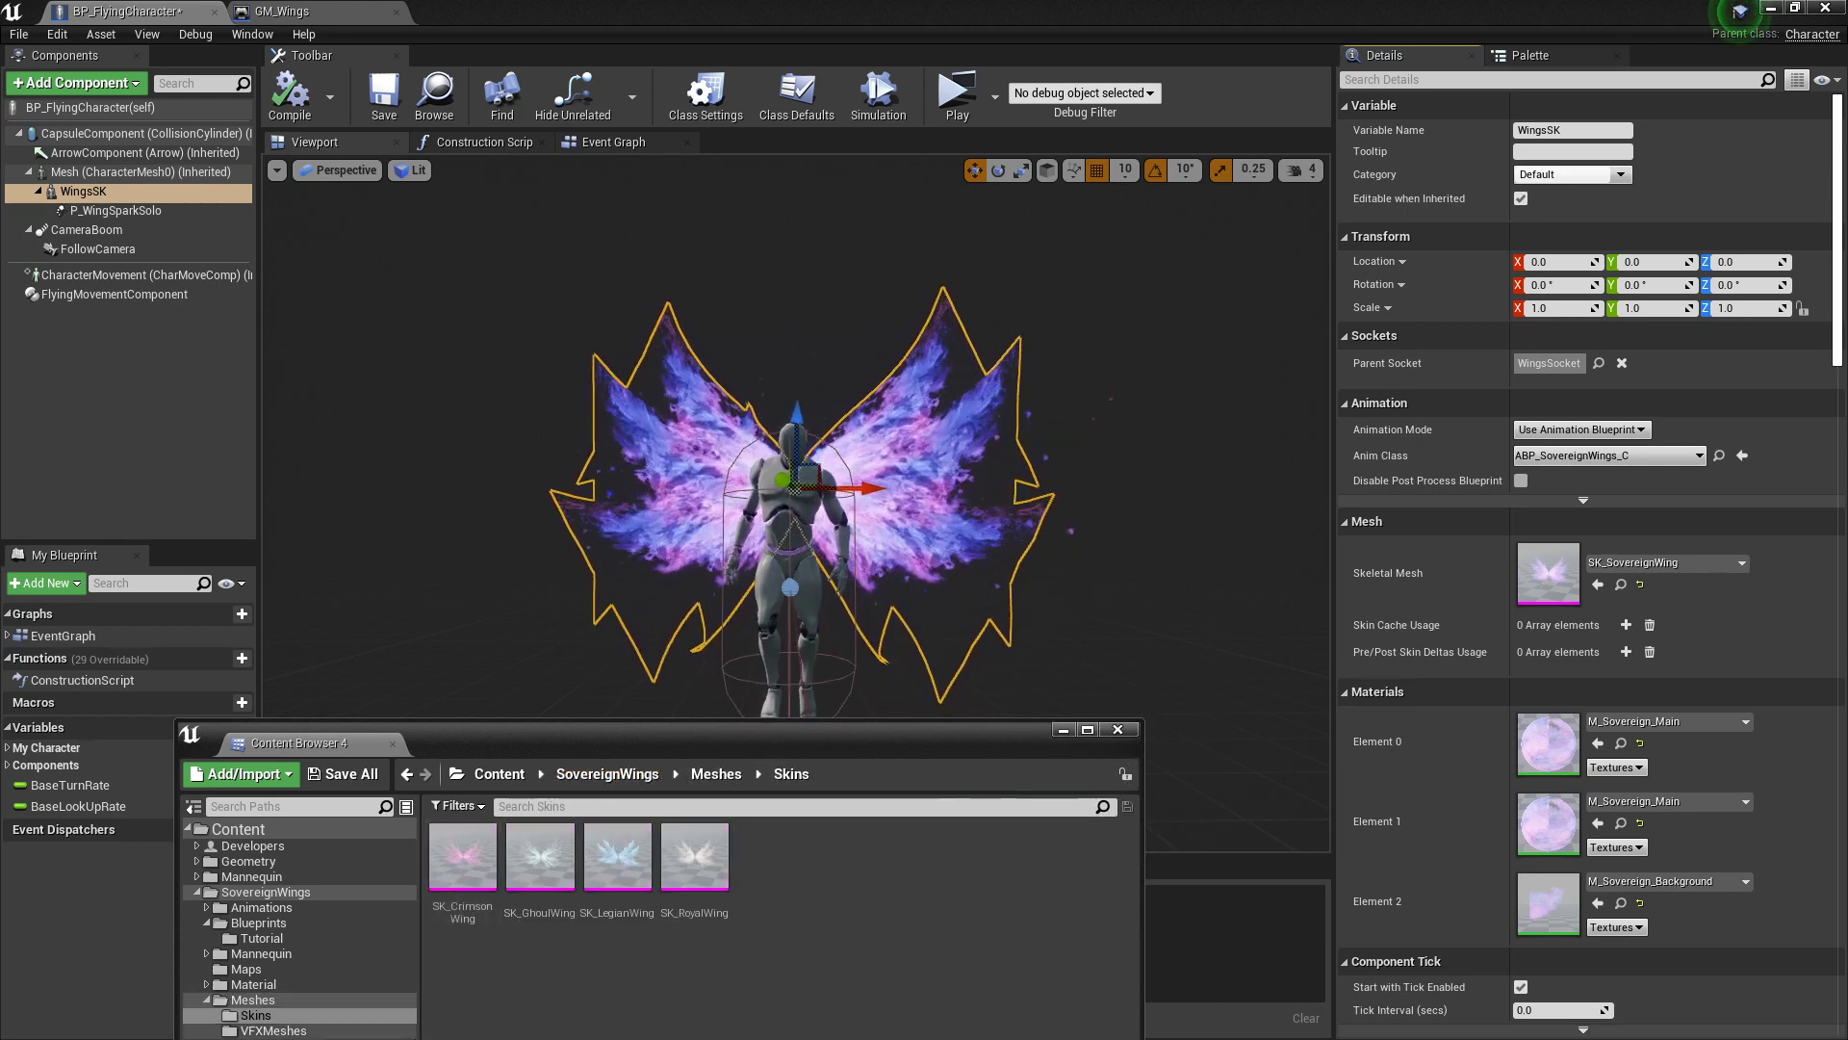
pyautogui.click(555, 840)
pyautogui.click(695, 857)
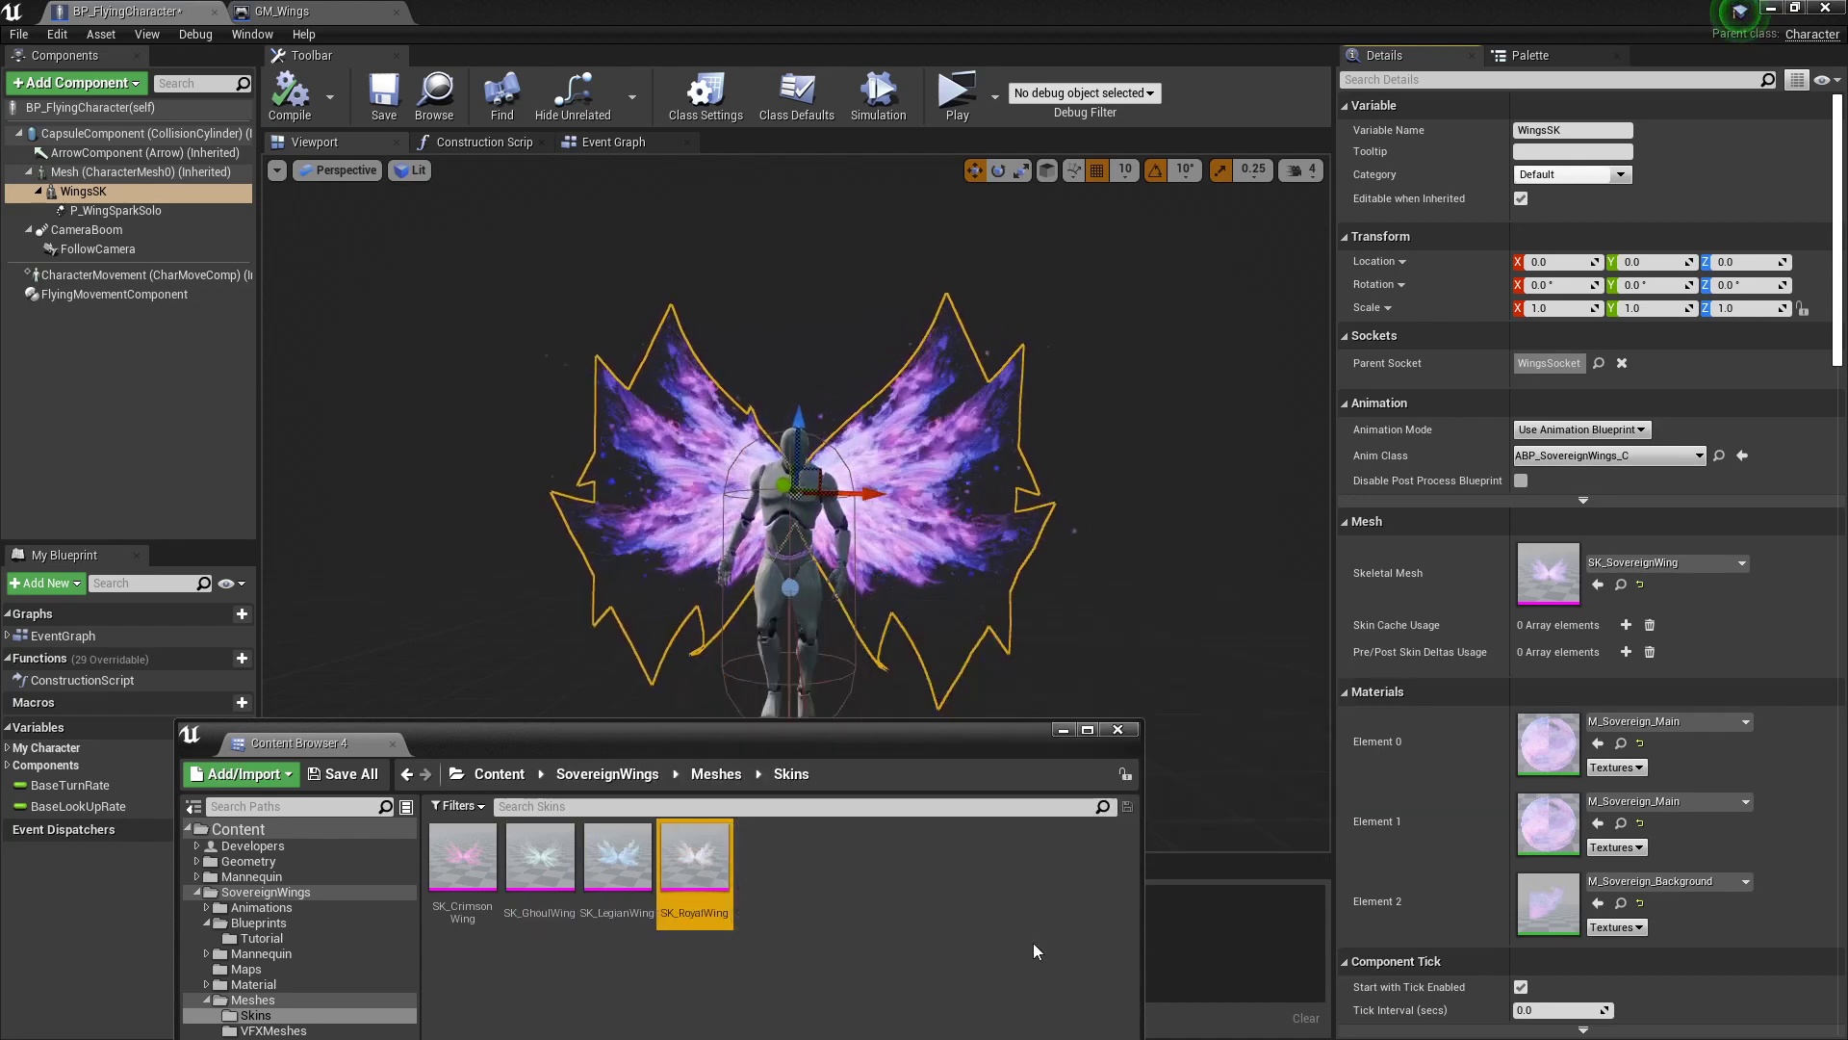
# Step: Try the SK_CrimsonWing, SK_GhoulWing and SK_LegianWing skins in turn as the WingsSK skeletal mesh
pyautogui.click(472, 869)
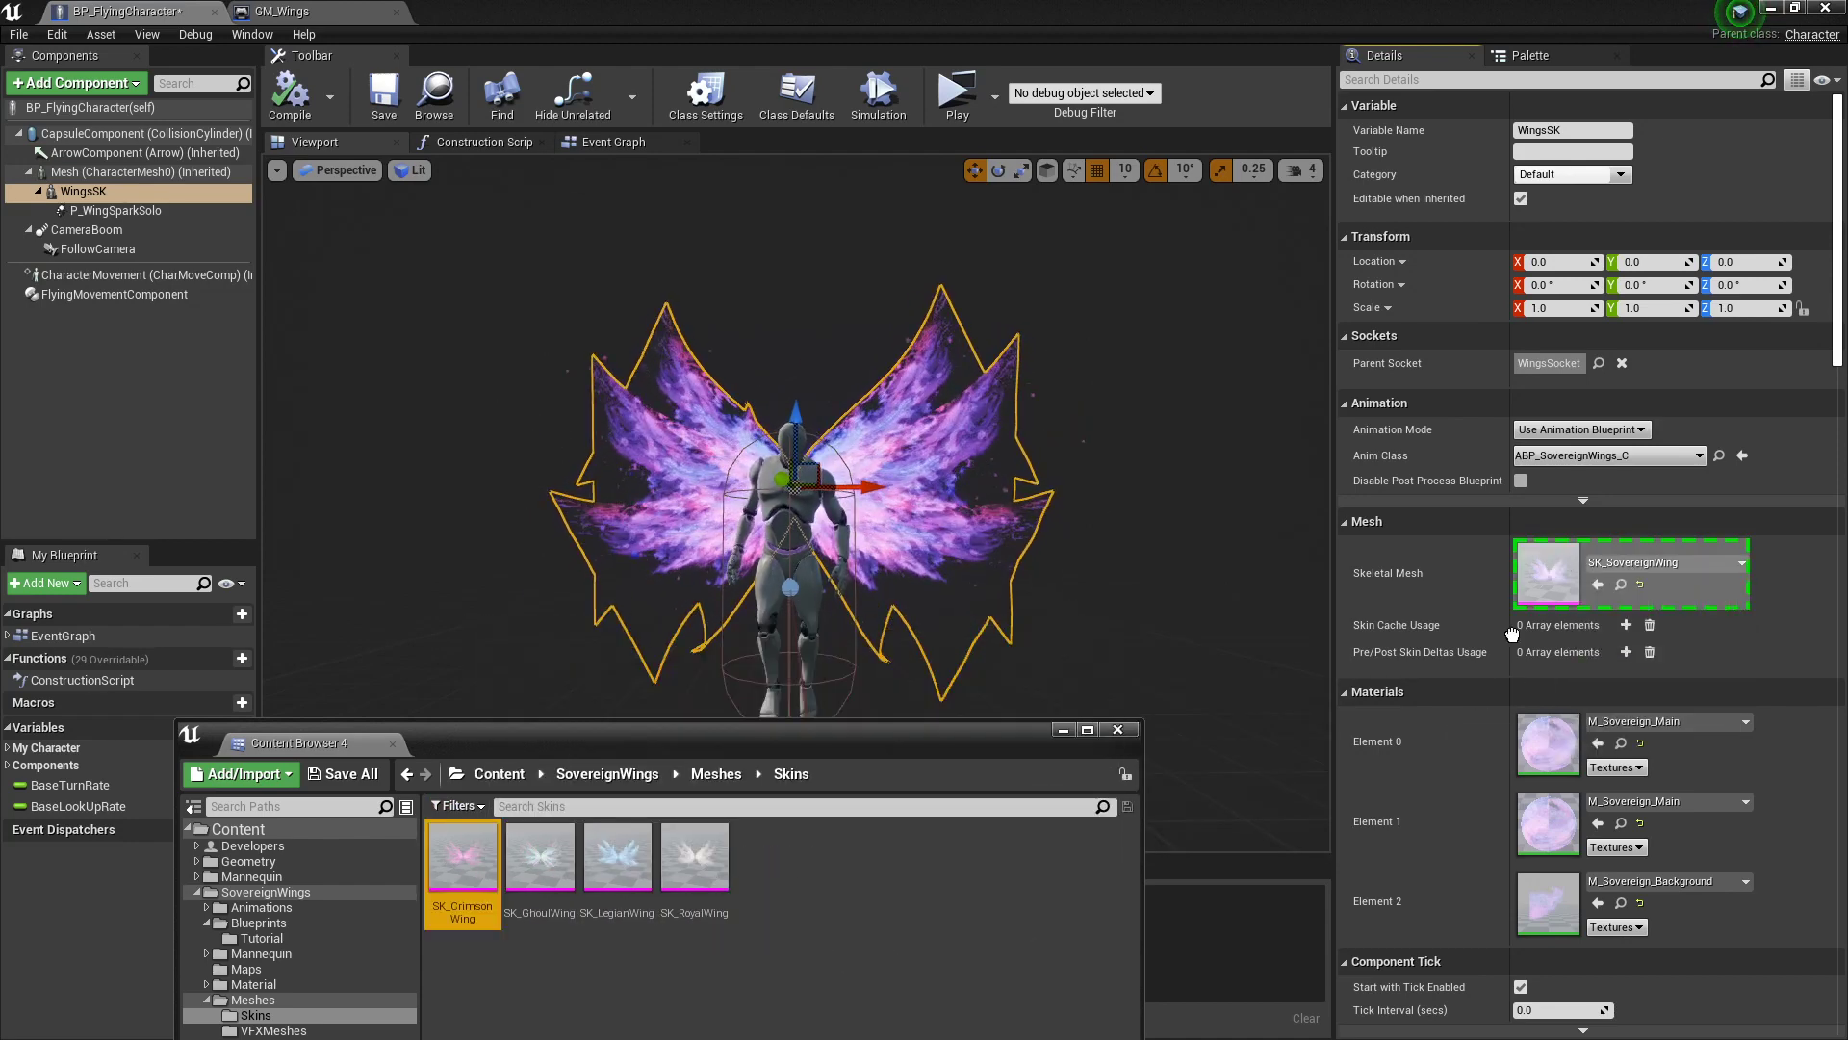
pyautogui.click(1597, 584)
pyautogui.moveTo(542, 834)
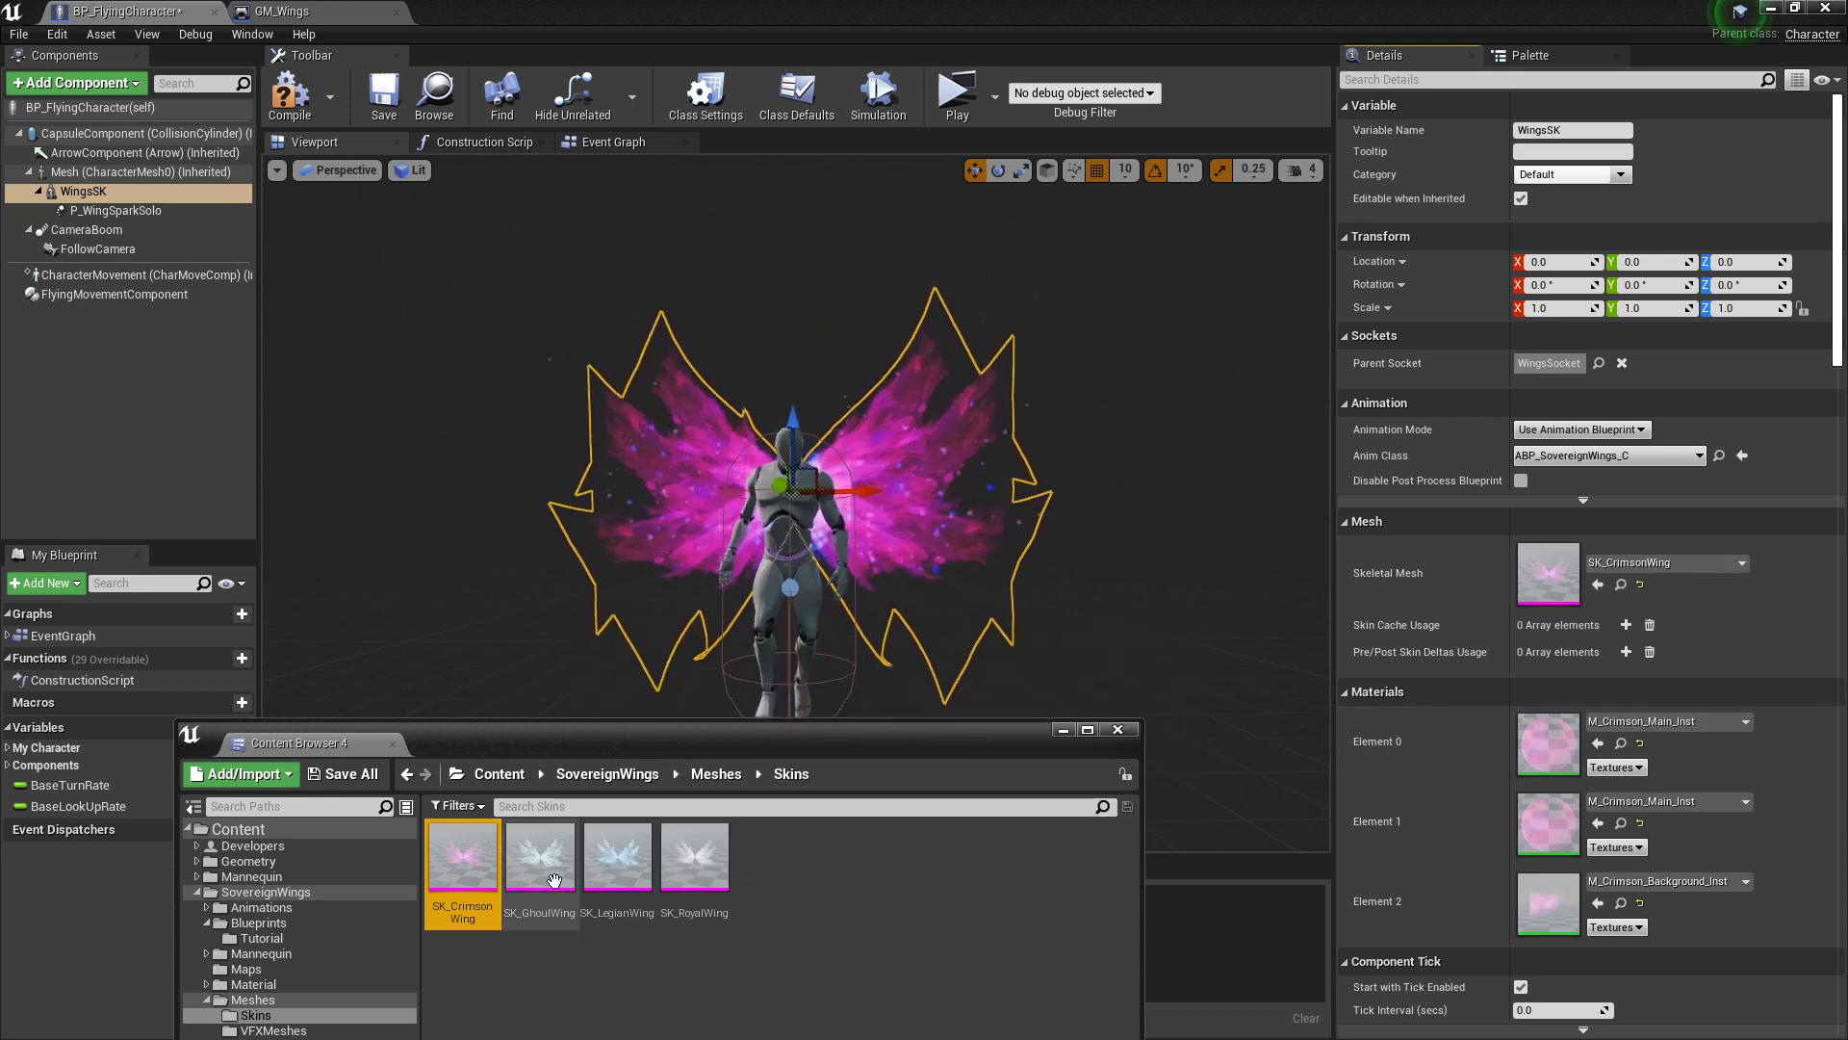
pyautogui.click(542, 833)
pyautogui.click(1597, 584)
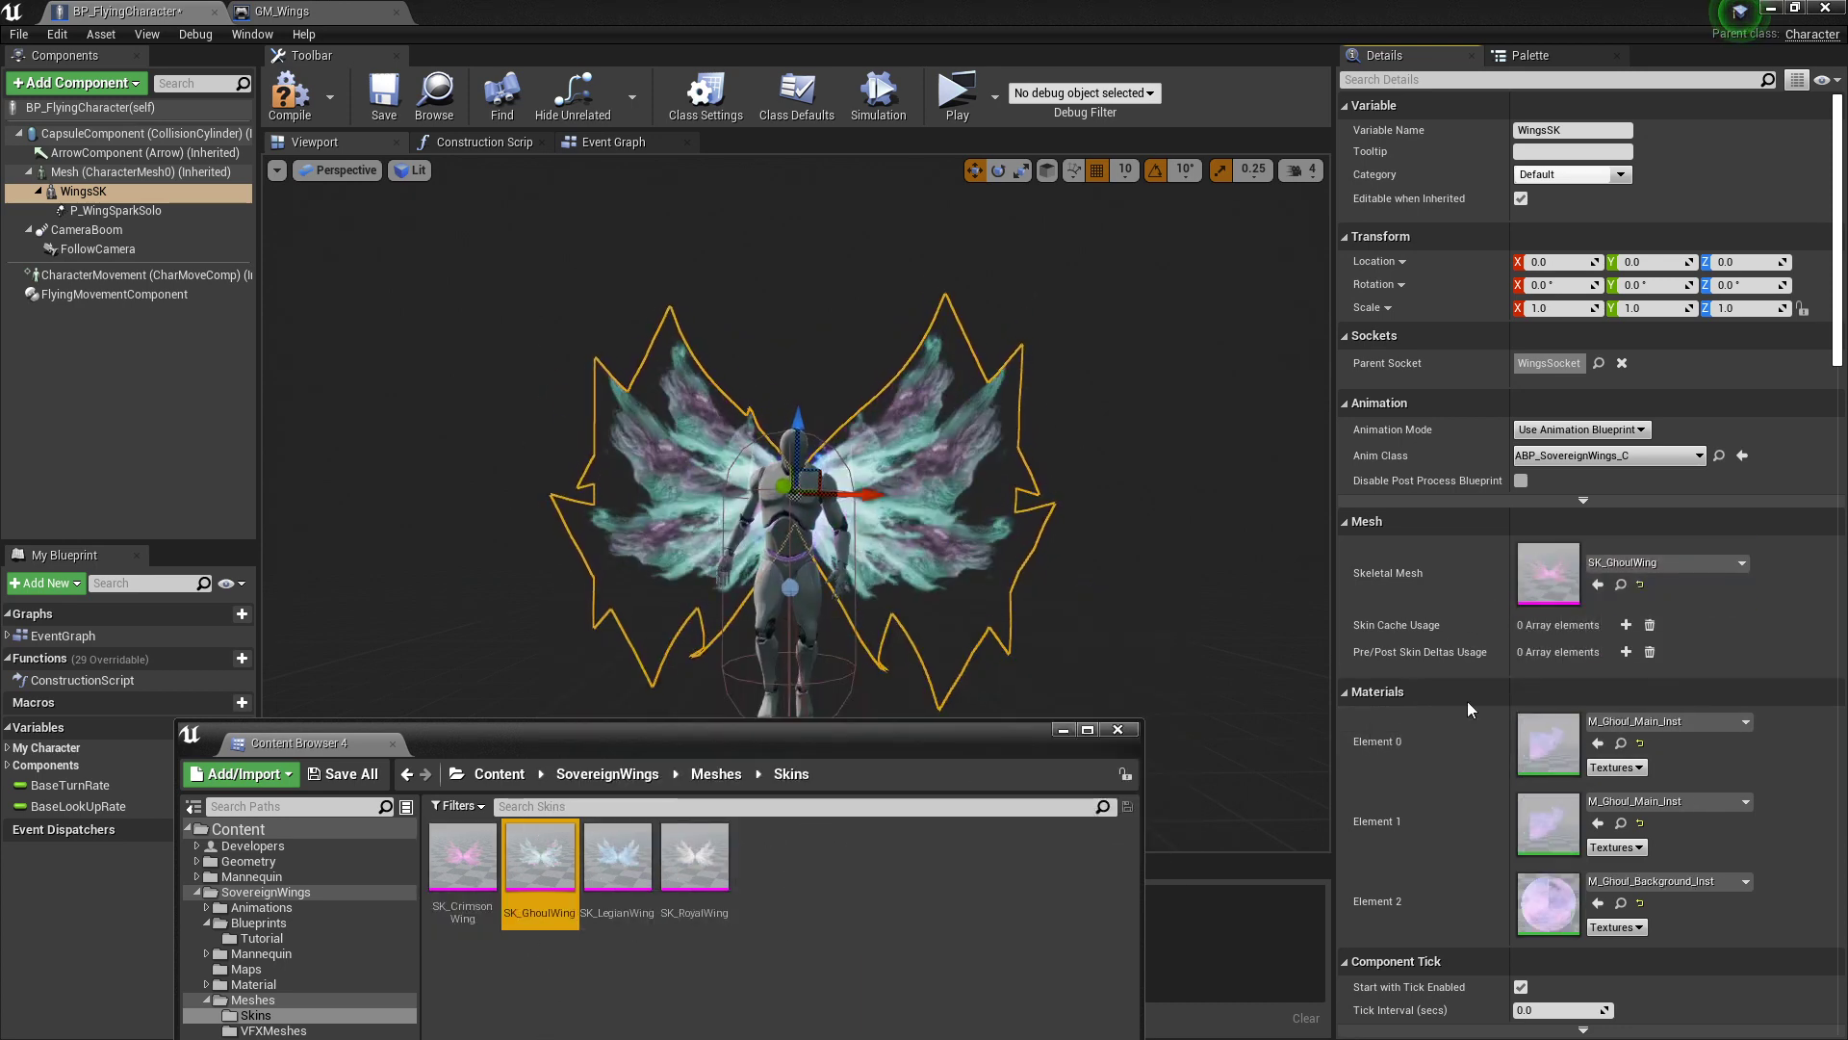
pyautogui.click(618, 856)
pyautogui.click(1597, 584)
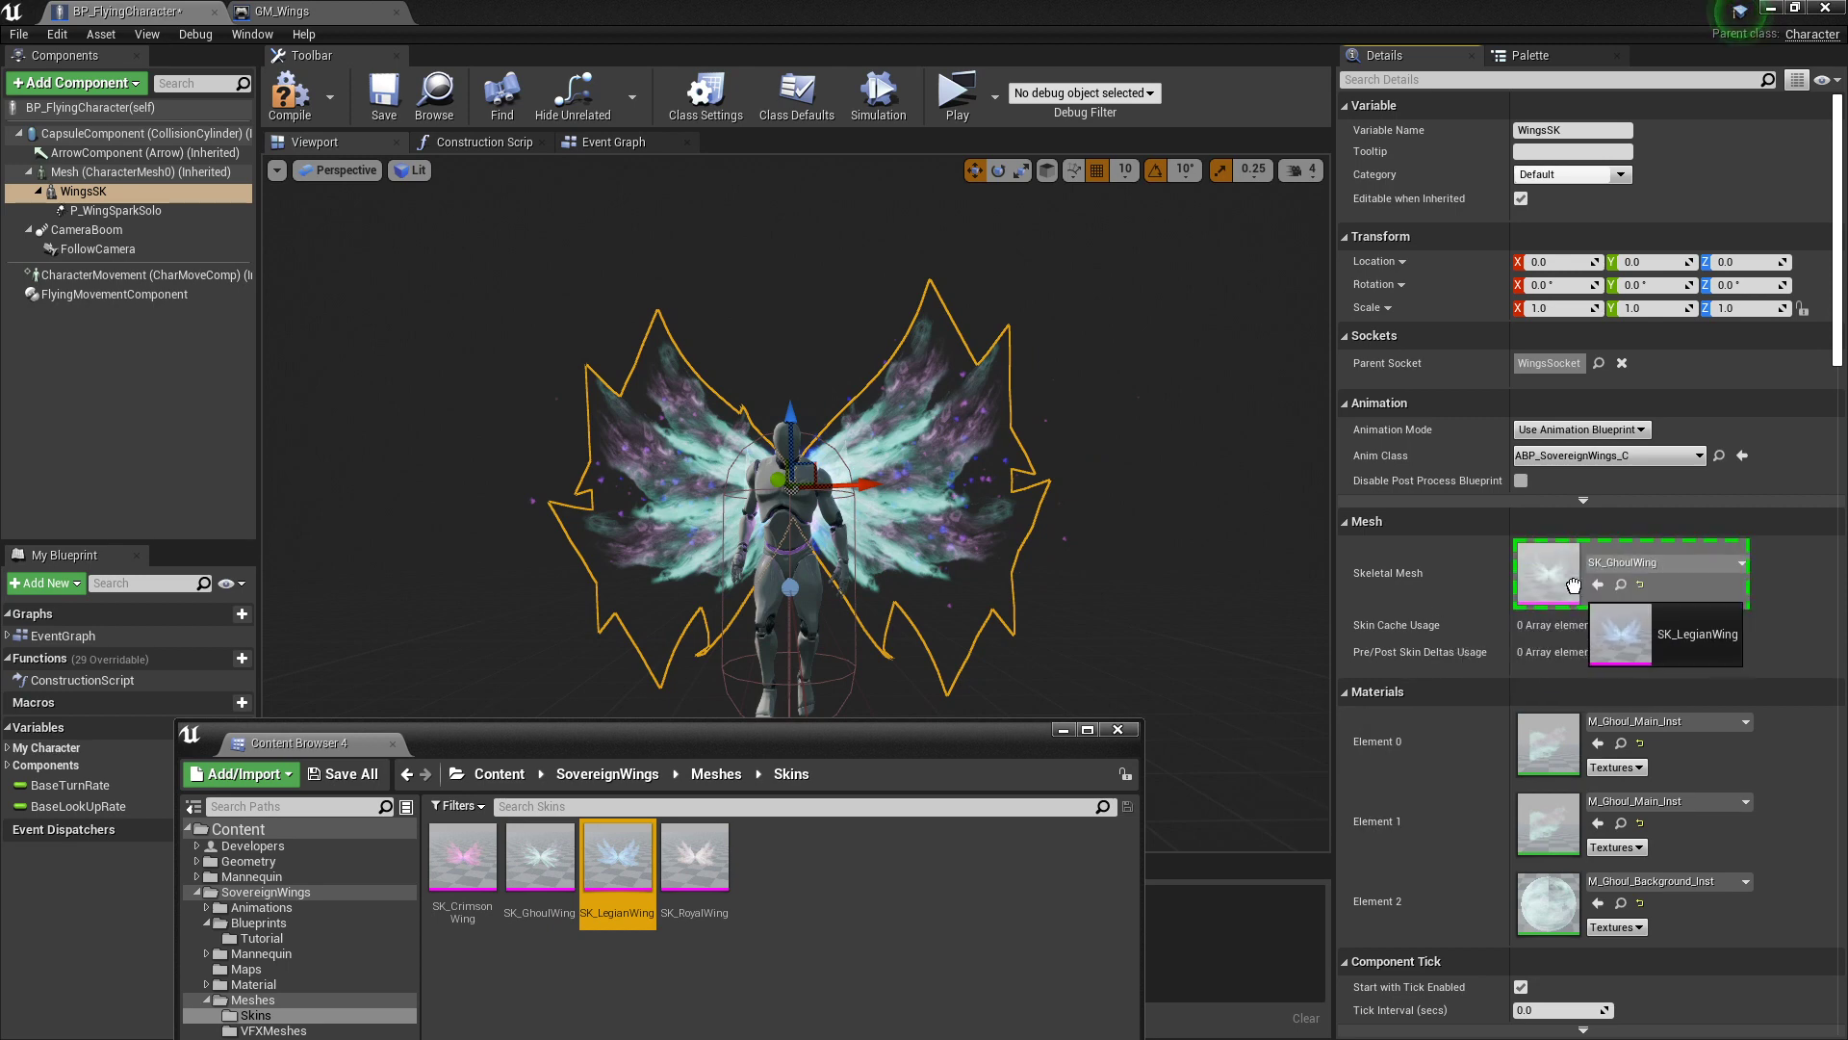
# Step: Set the WingsSK skeletal mesh to SK_RoyalWing and view the wings from behind the character
pyautogui.click(694, 854)
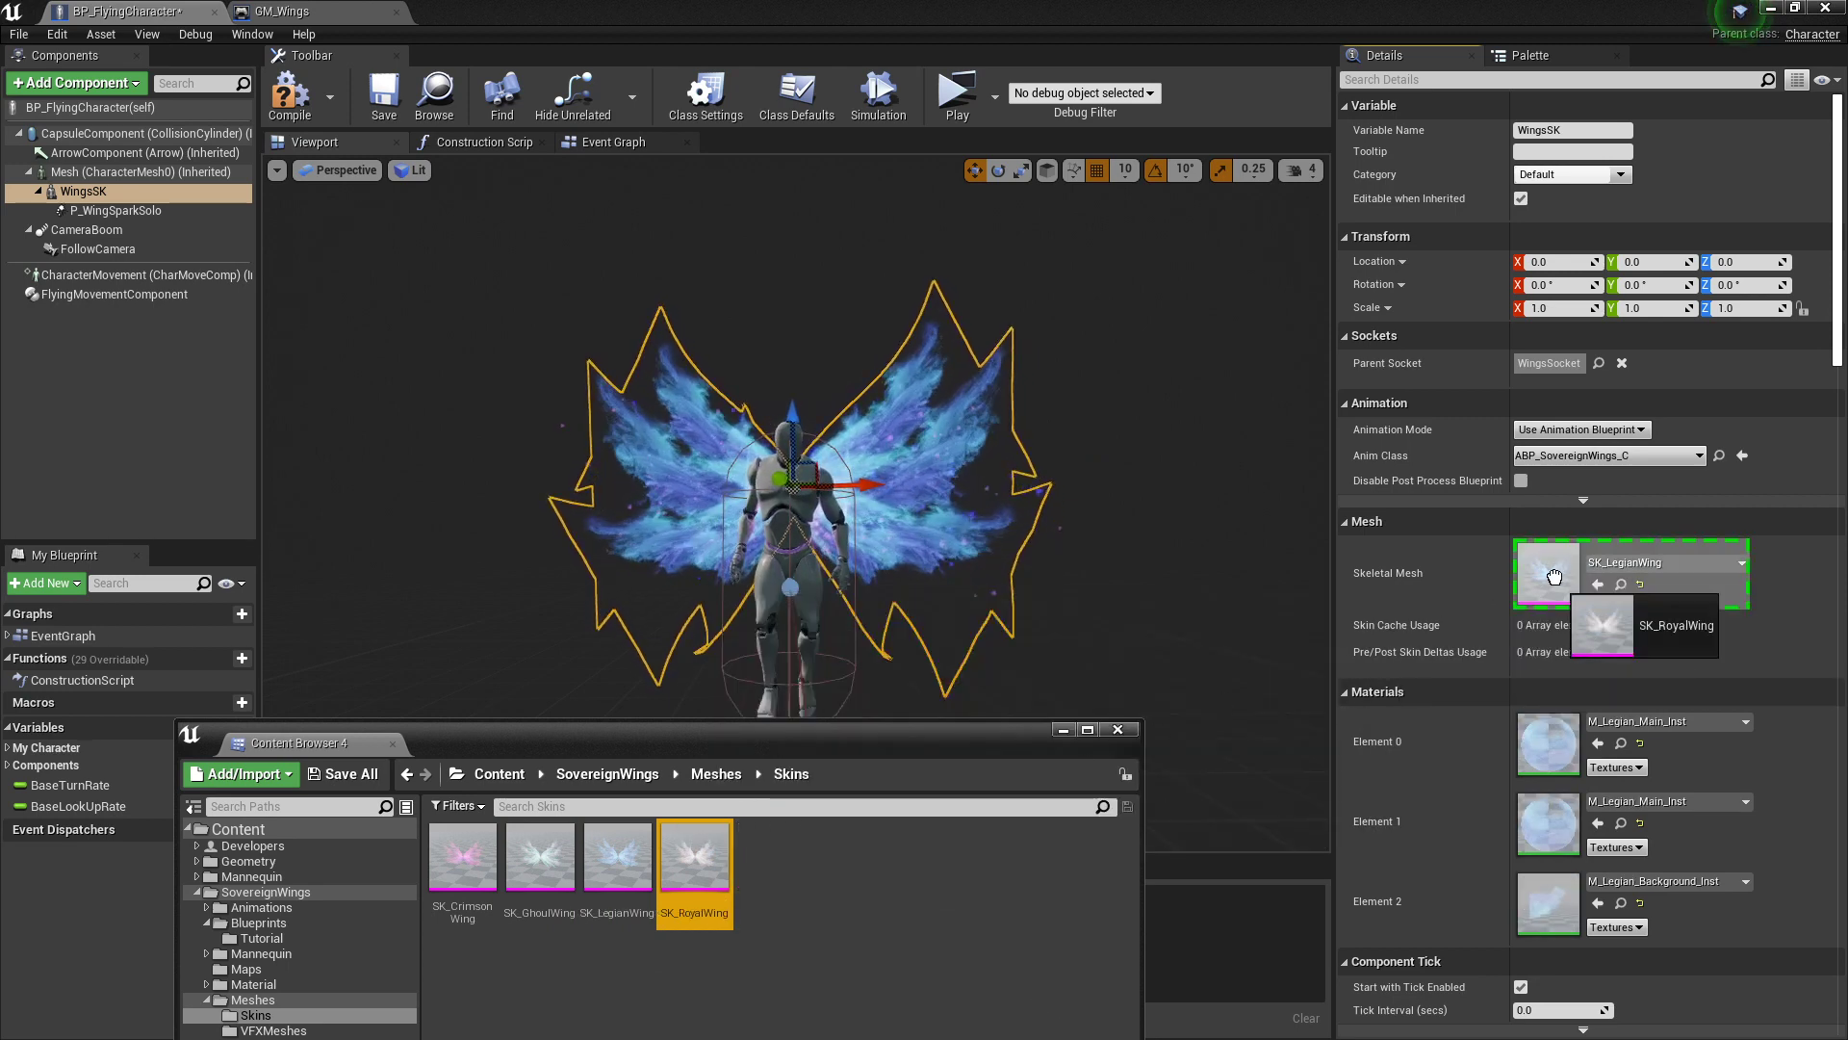
pyautogui.click(1598, 584)
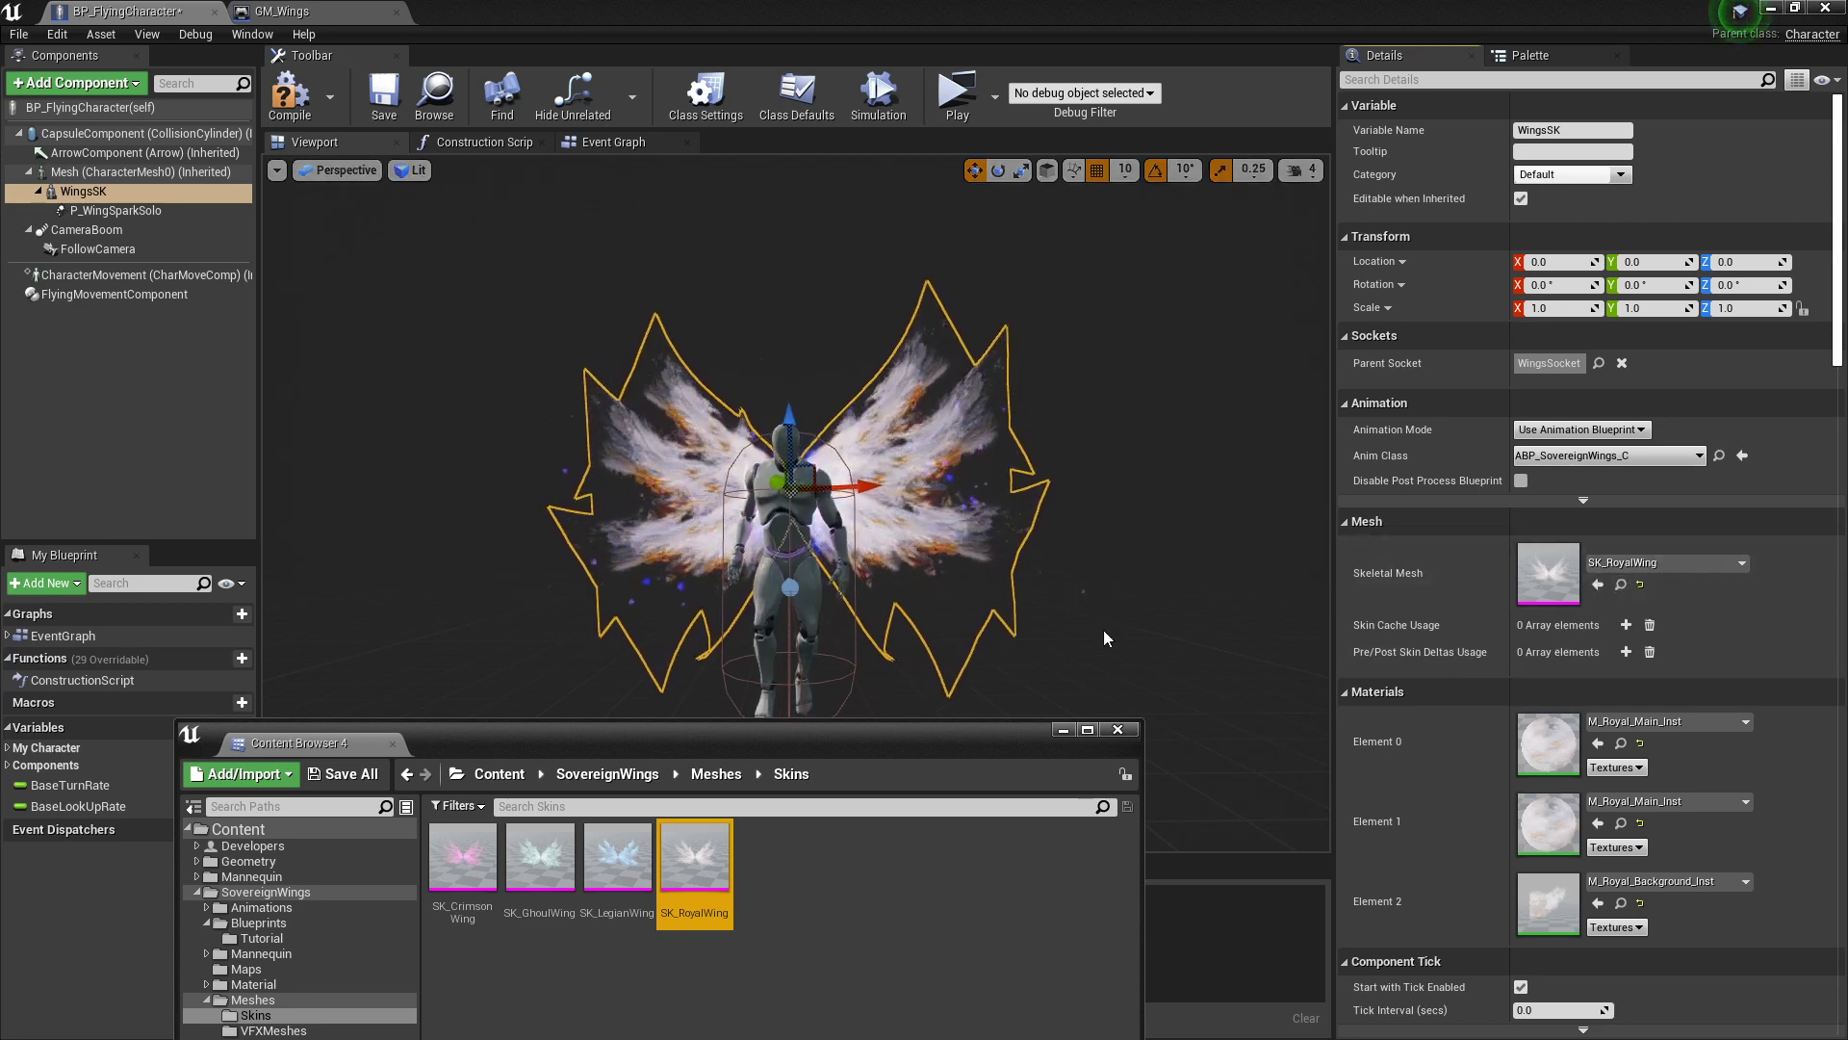
pyautogui.click(1063, 730)
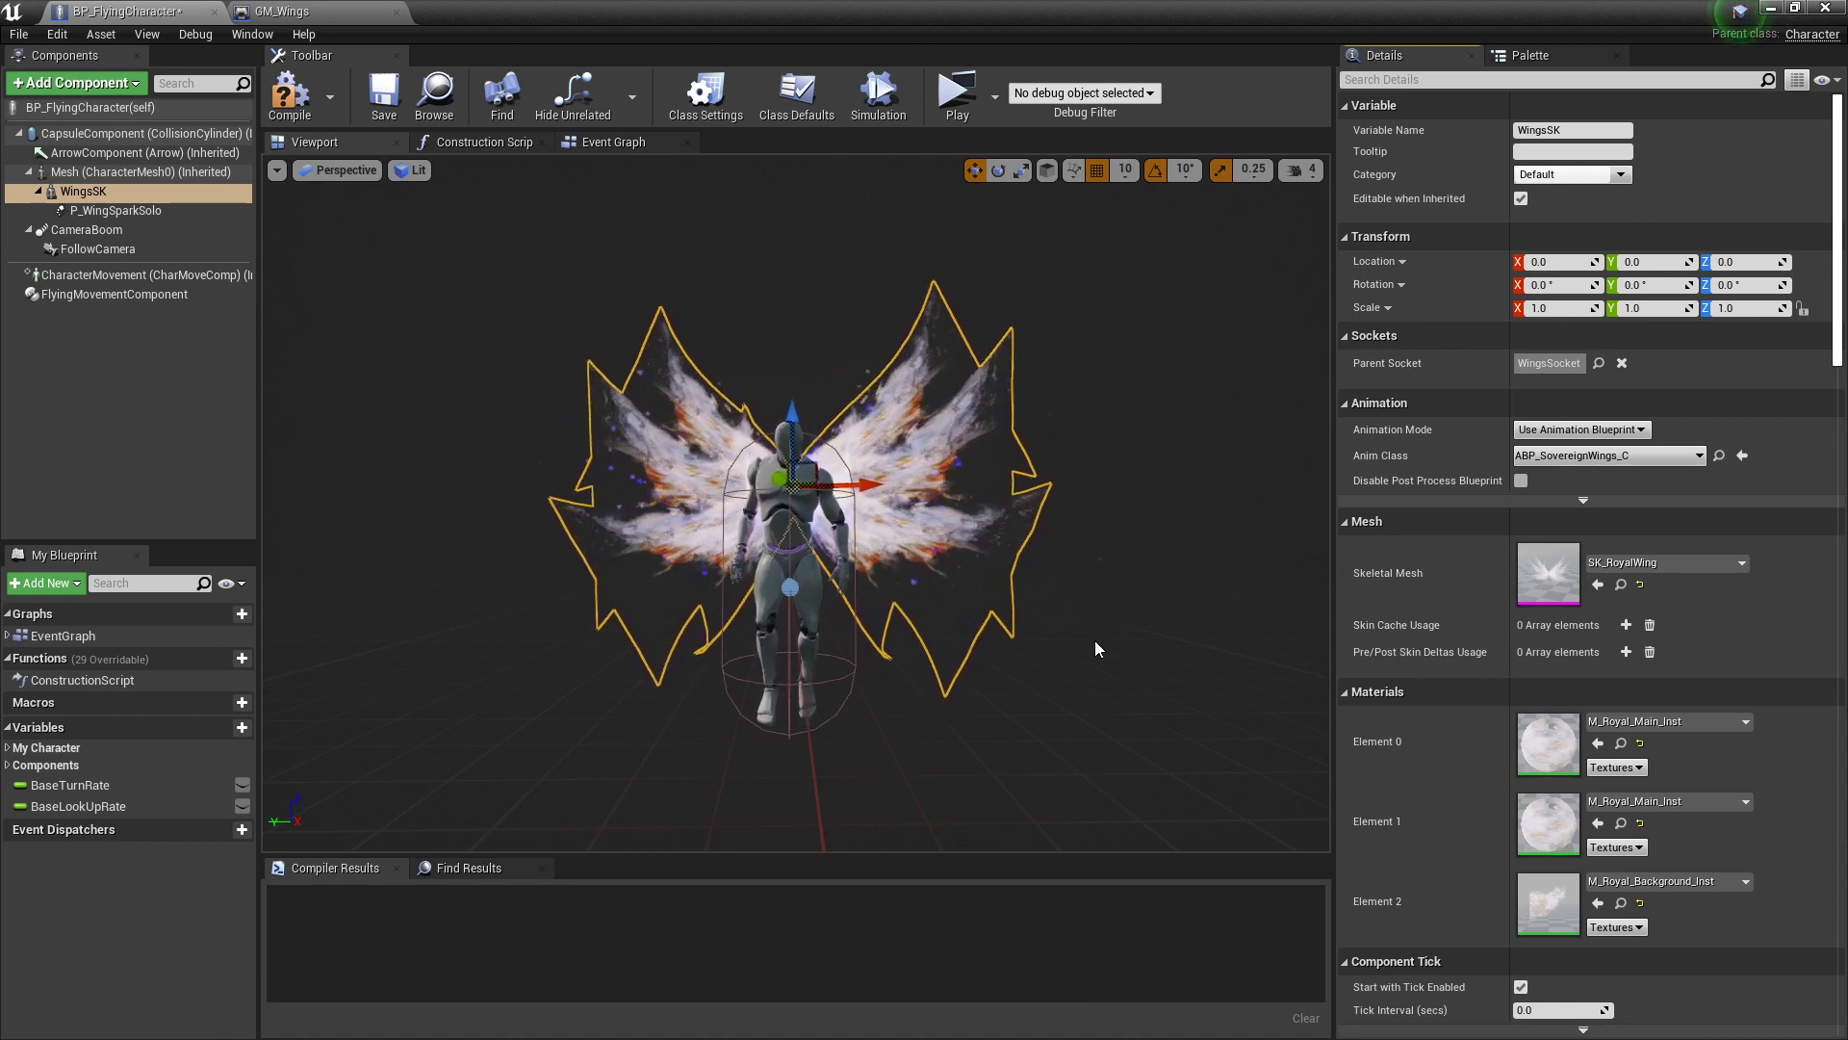
pyautogui.keyDown('alt'); pyautogui.moveTo(1059, 533); pyautogui.dragTo(625, 559); pyautogui.keyUp('alt')
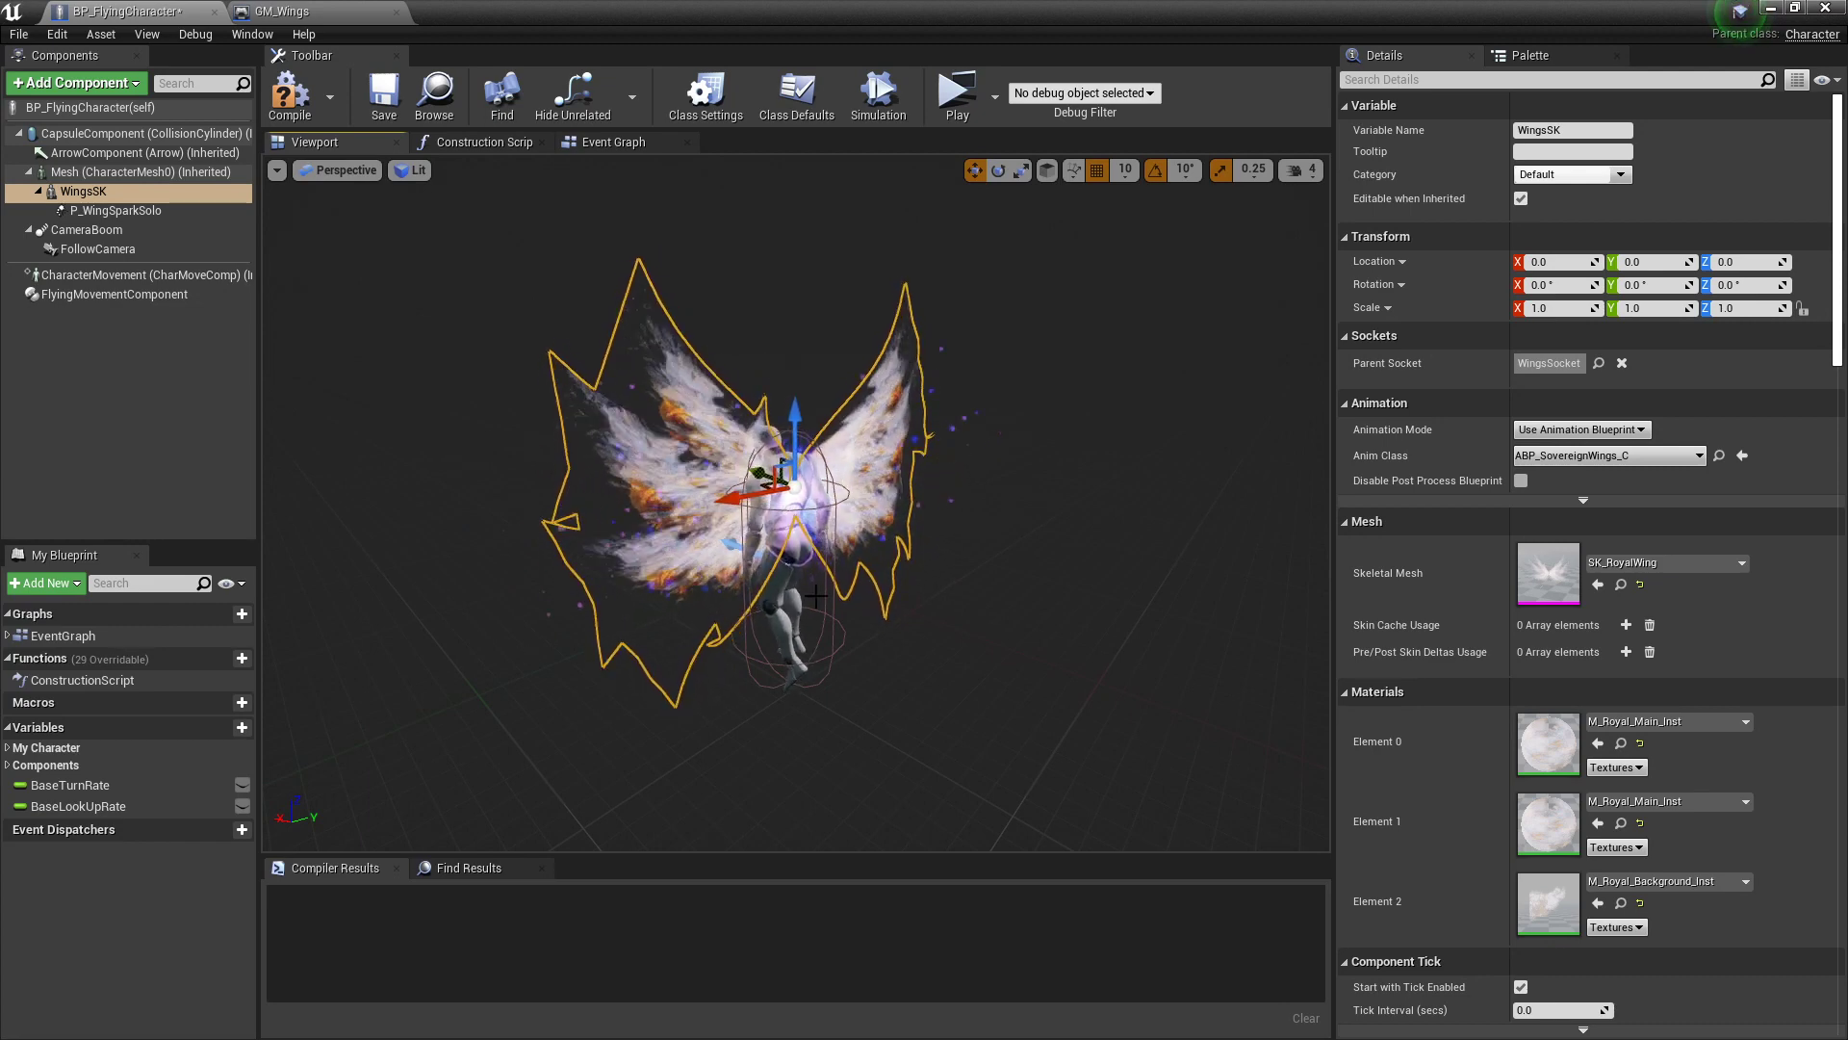
# Step: Set the P_WingSparkSolo component's particle template to P_Royal_Sparks from the VFX Royal folder
pyautogui.click(121, 214)
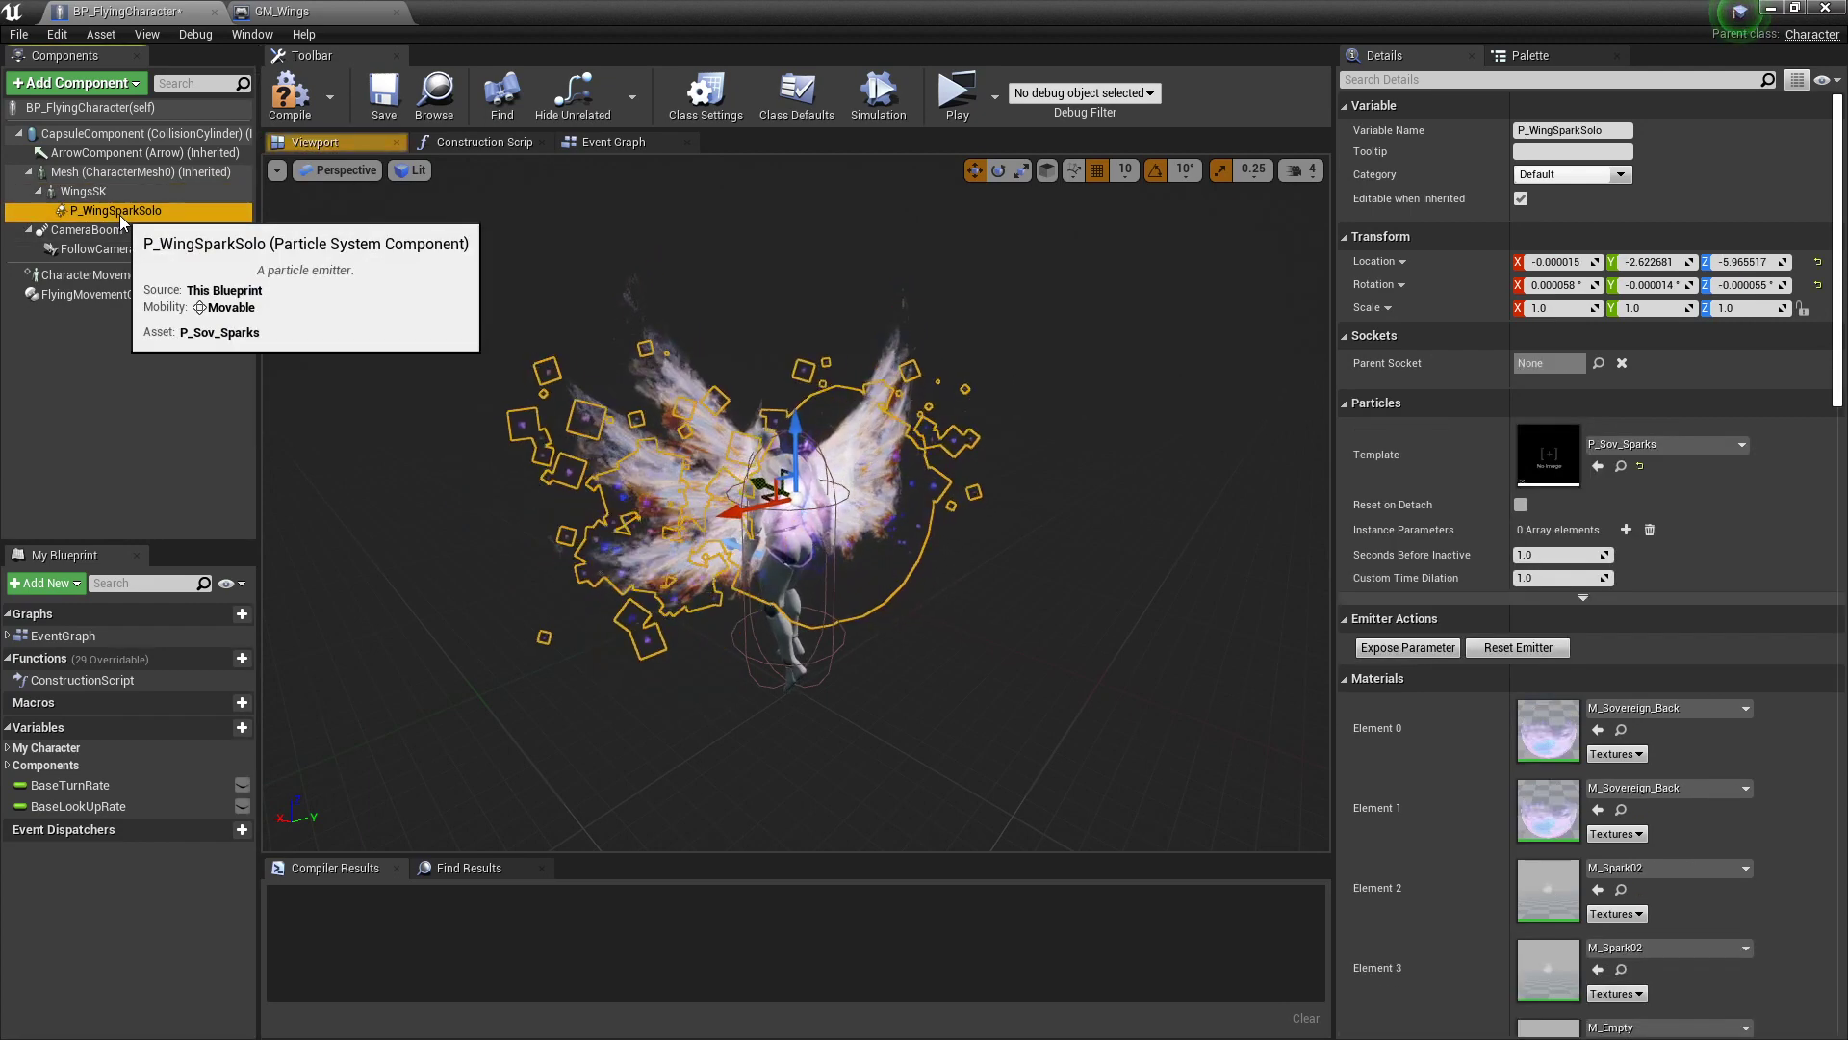
pyautogui.click(1622, 468)
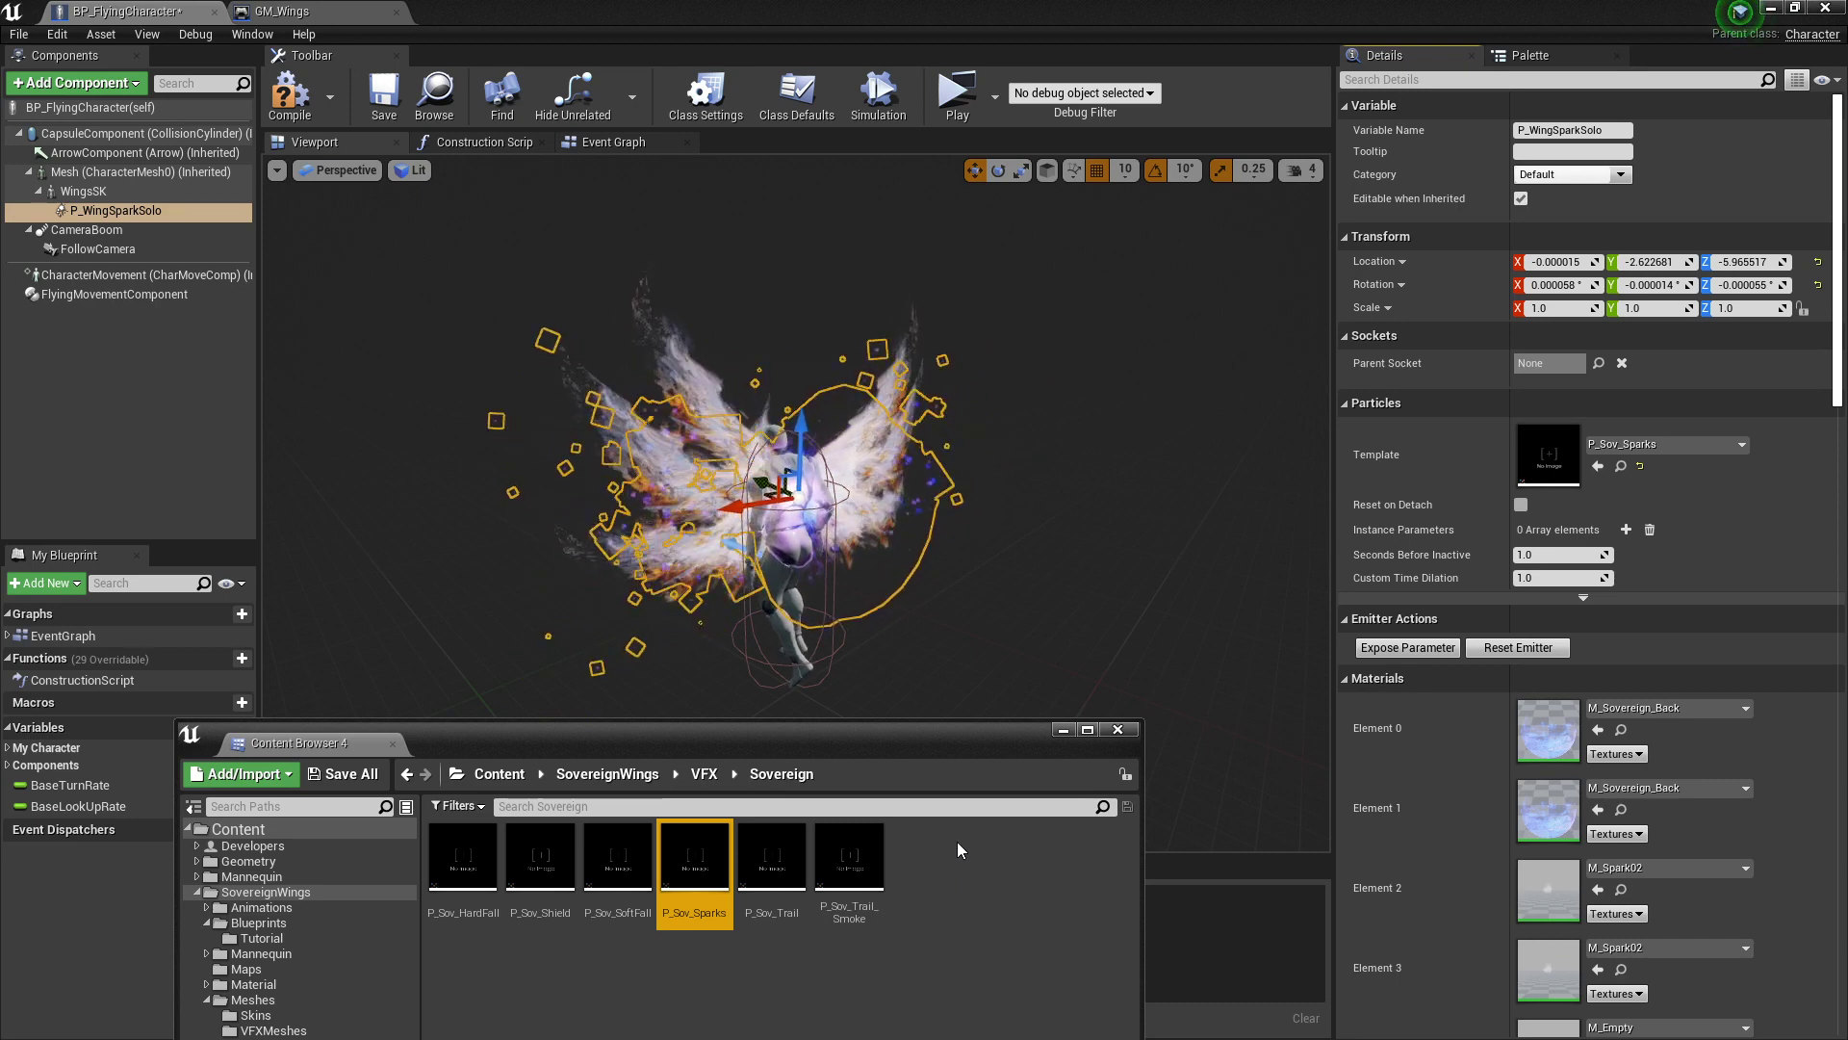
pyautogui.click(714, 776)
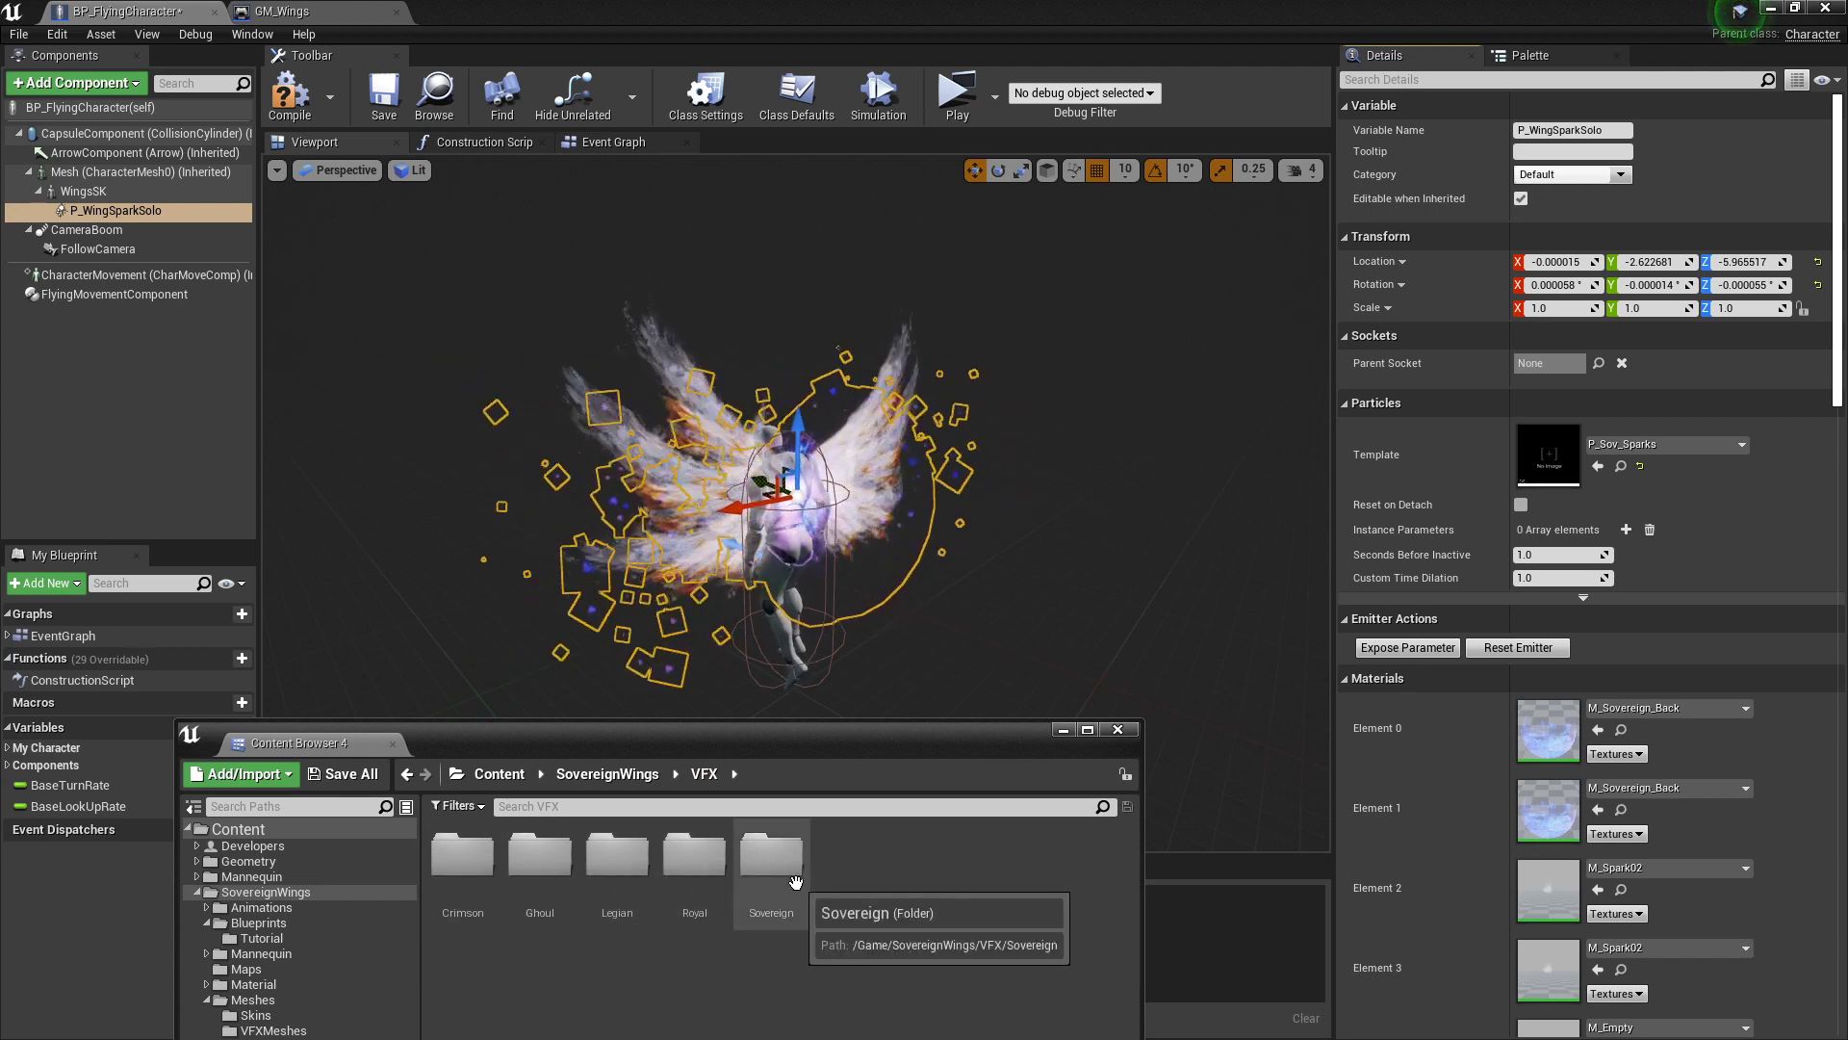
pyautogui.doubleClick(697, 857)
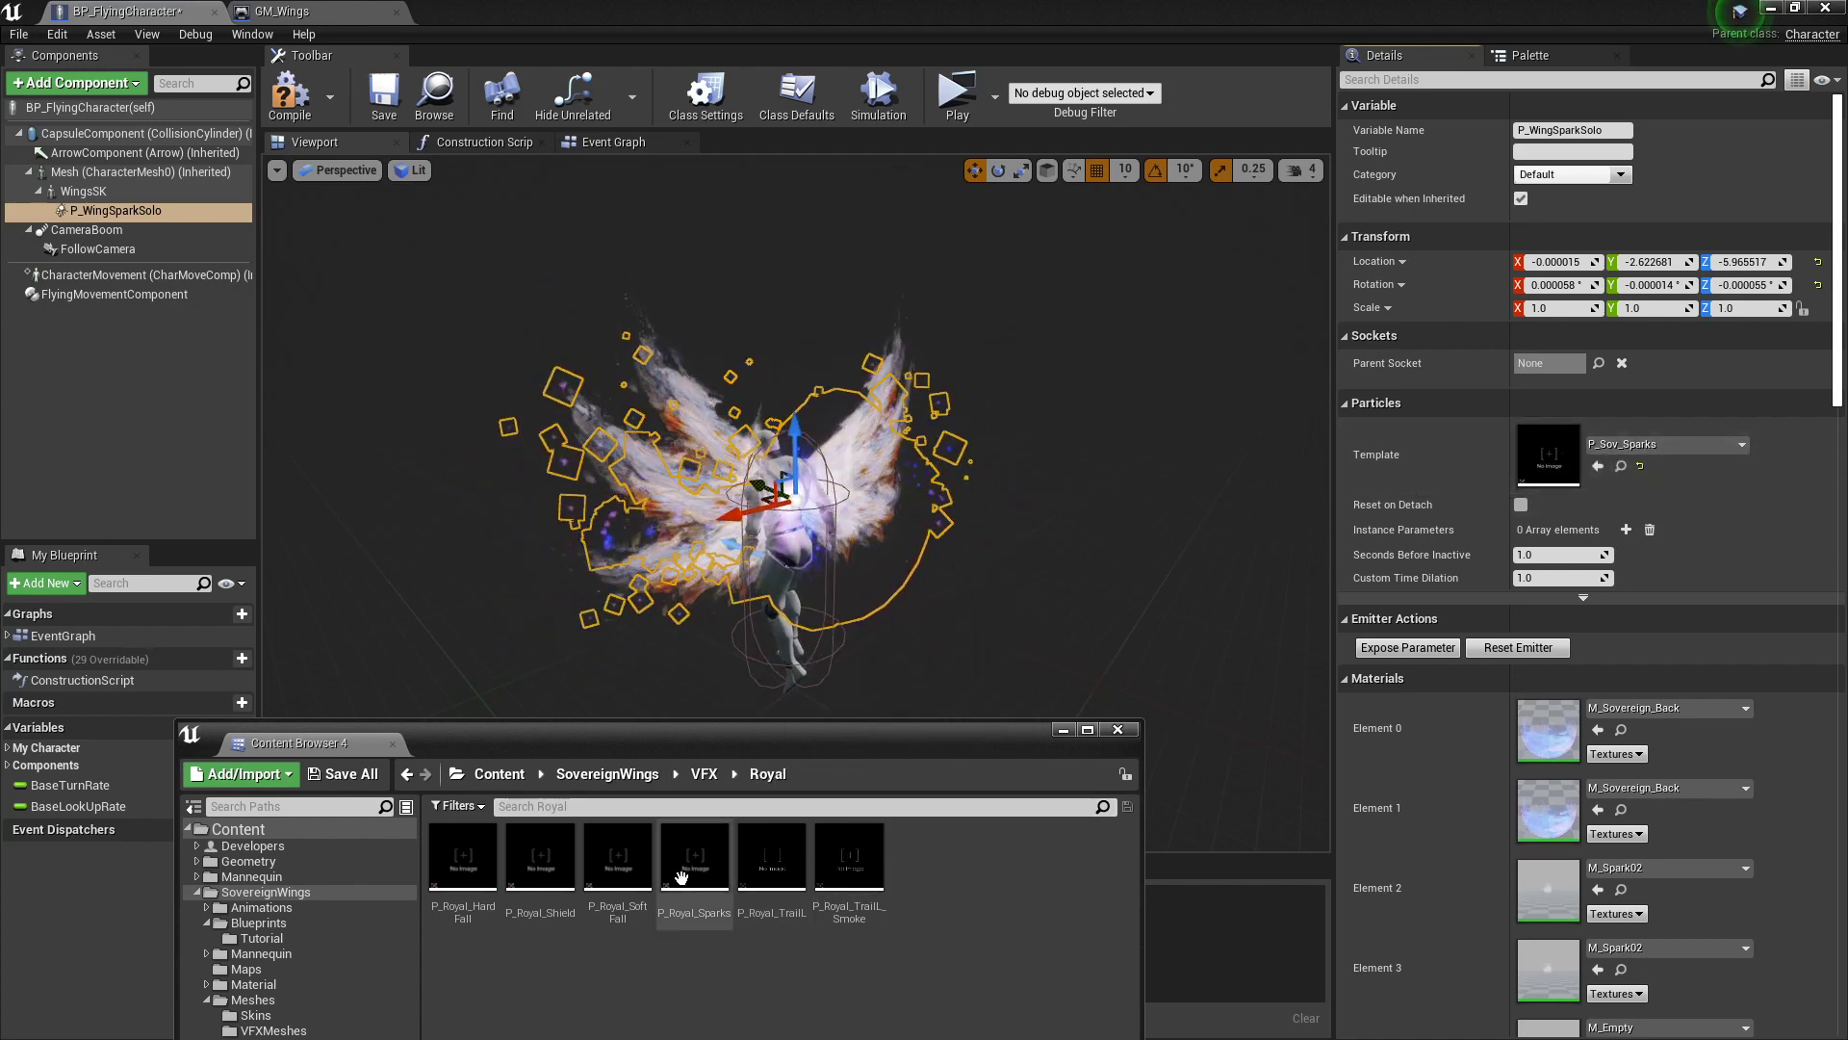
pyautogui.moveTo(695, 856); pyautogui.dragTo(1555, 455)
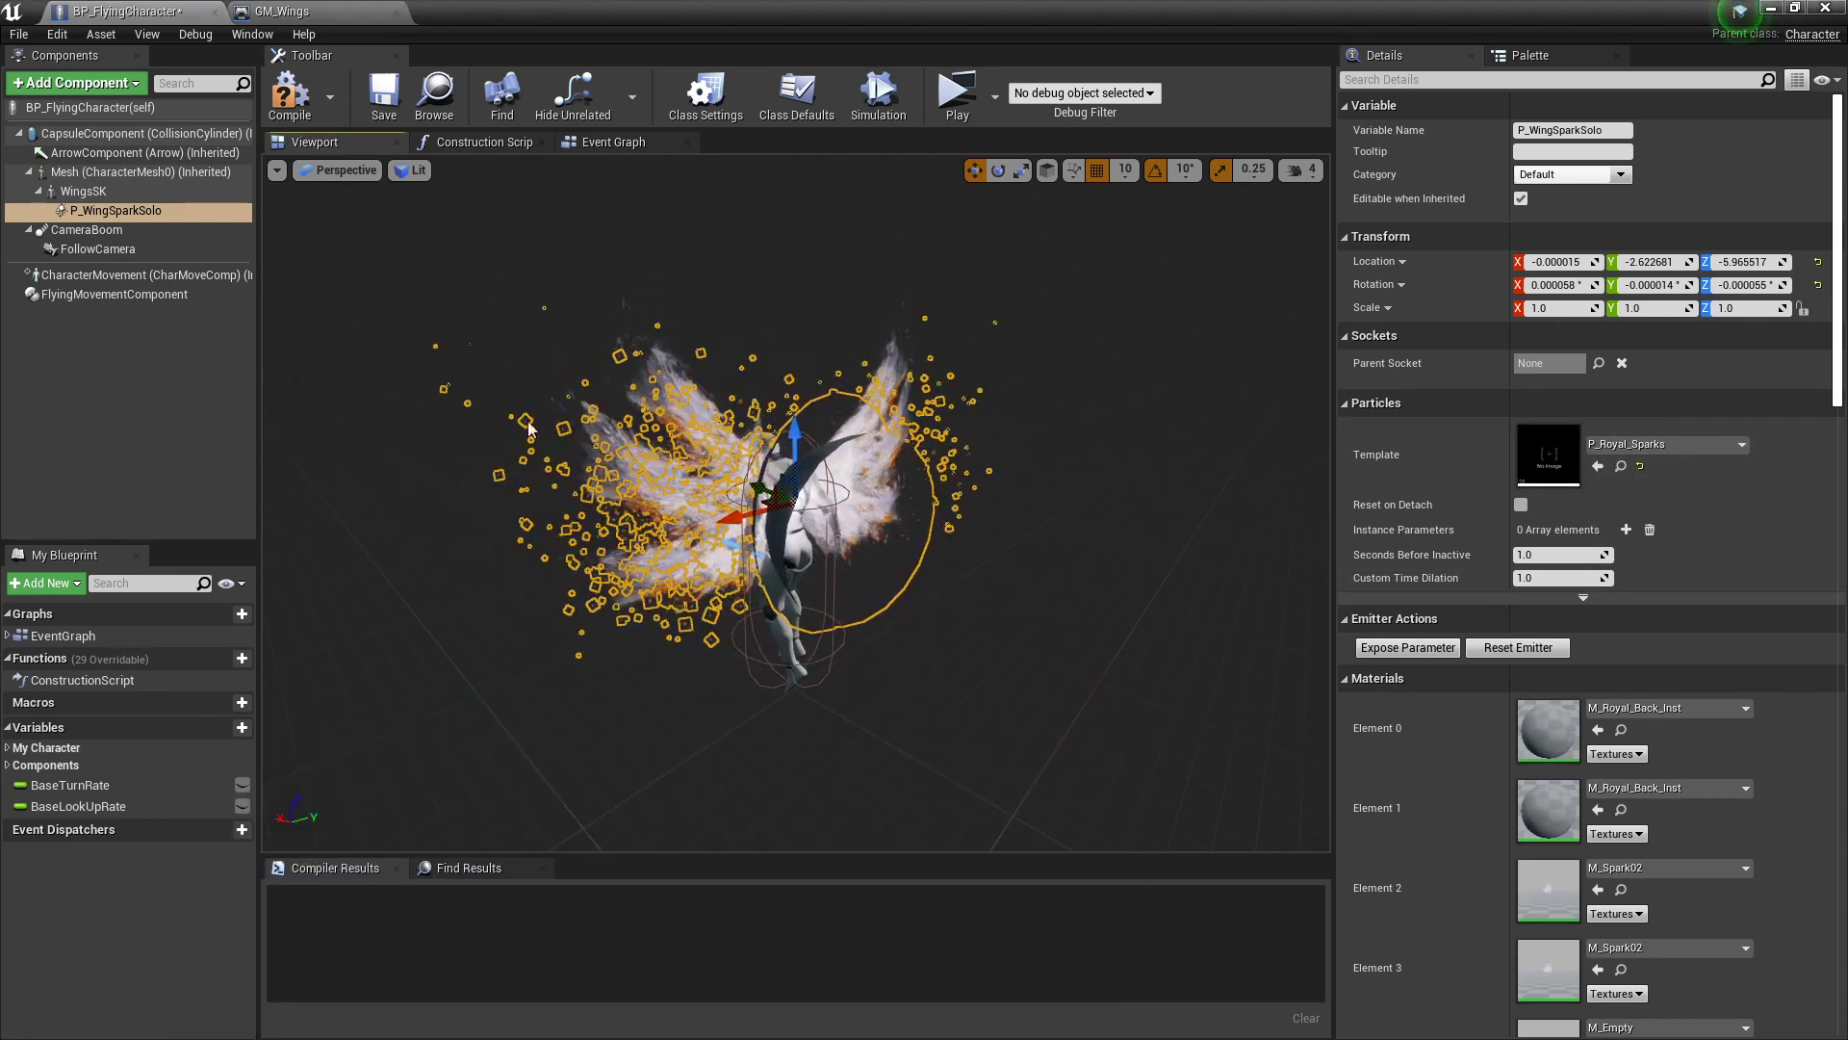
# Step: Play-test the character with the Royal wings and sparks, making it jump and fly, and end the session
pyautogui.click(157, 137)
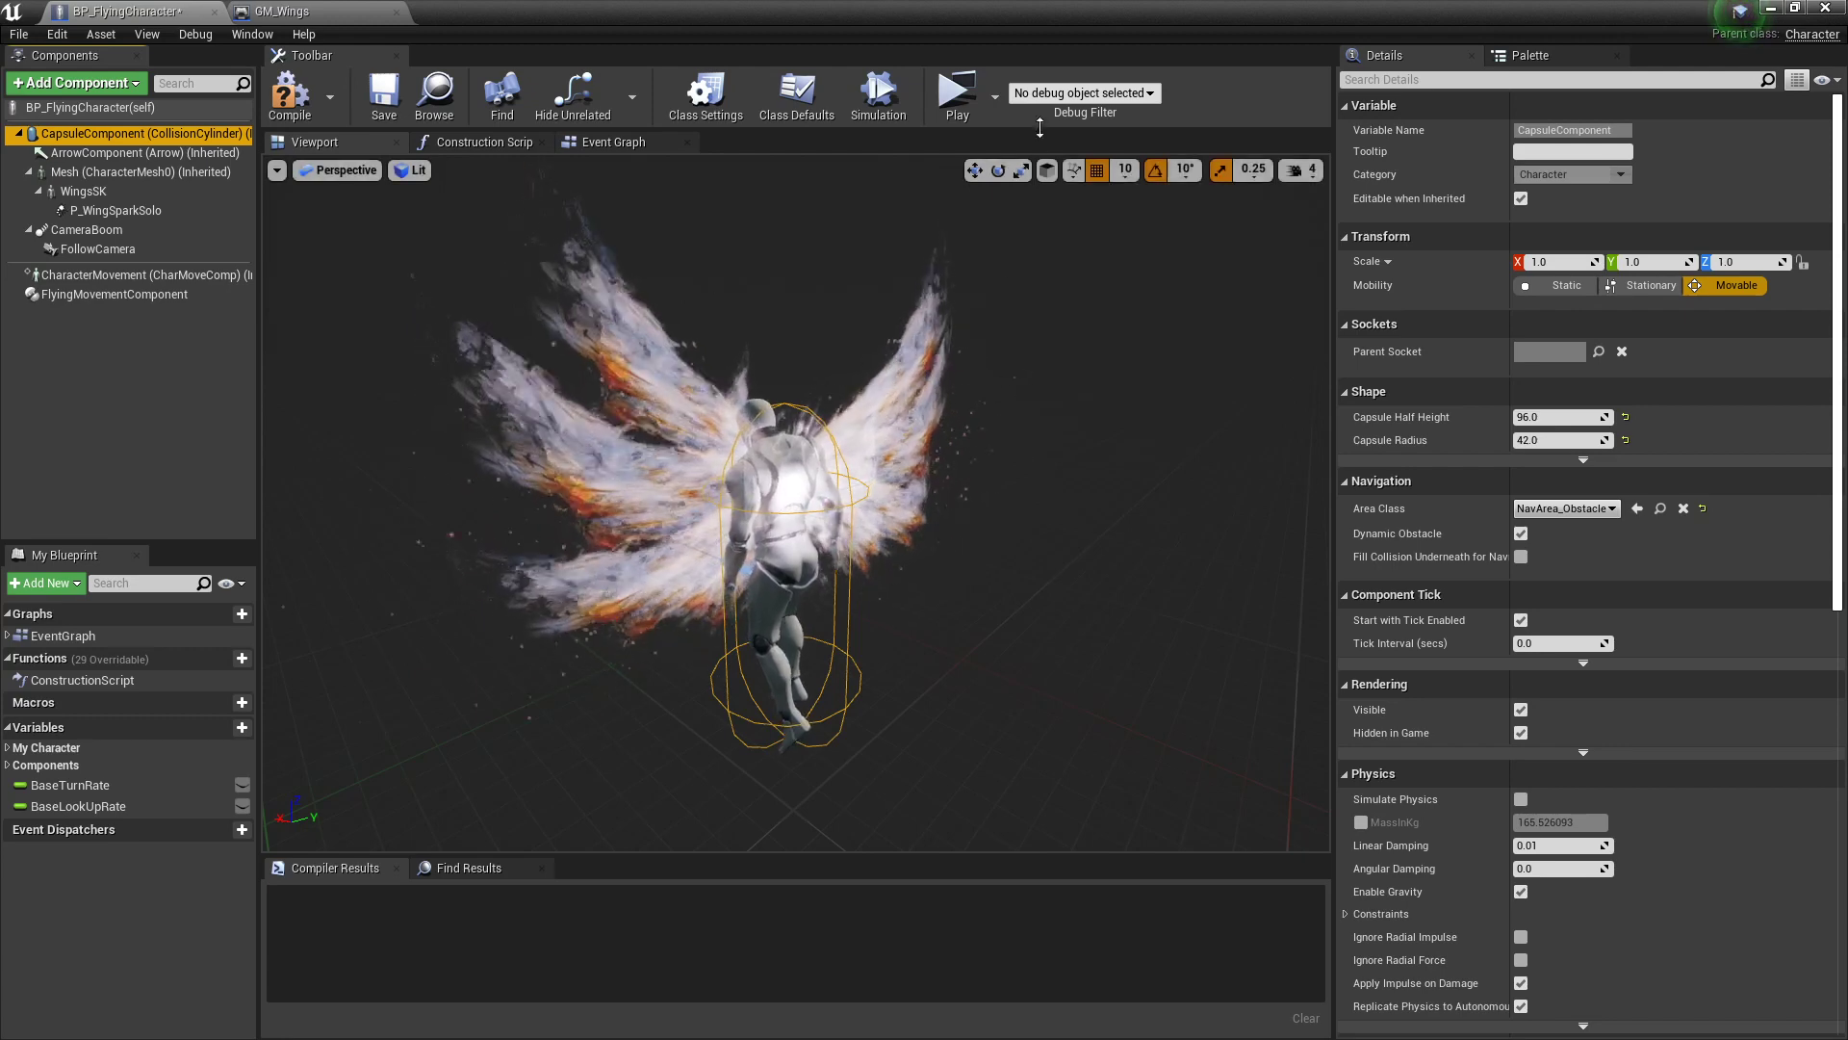
pyautogui.click(996, 111)
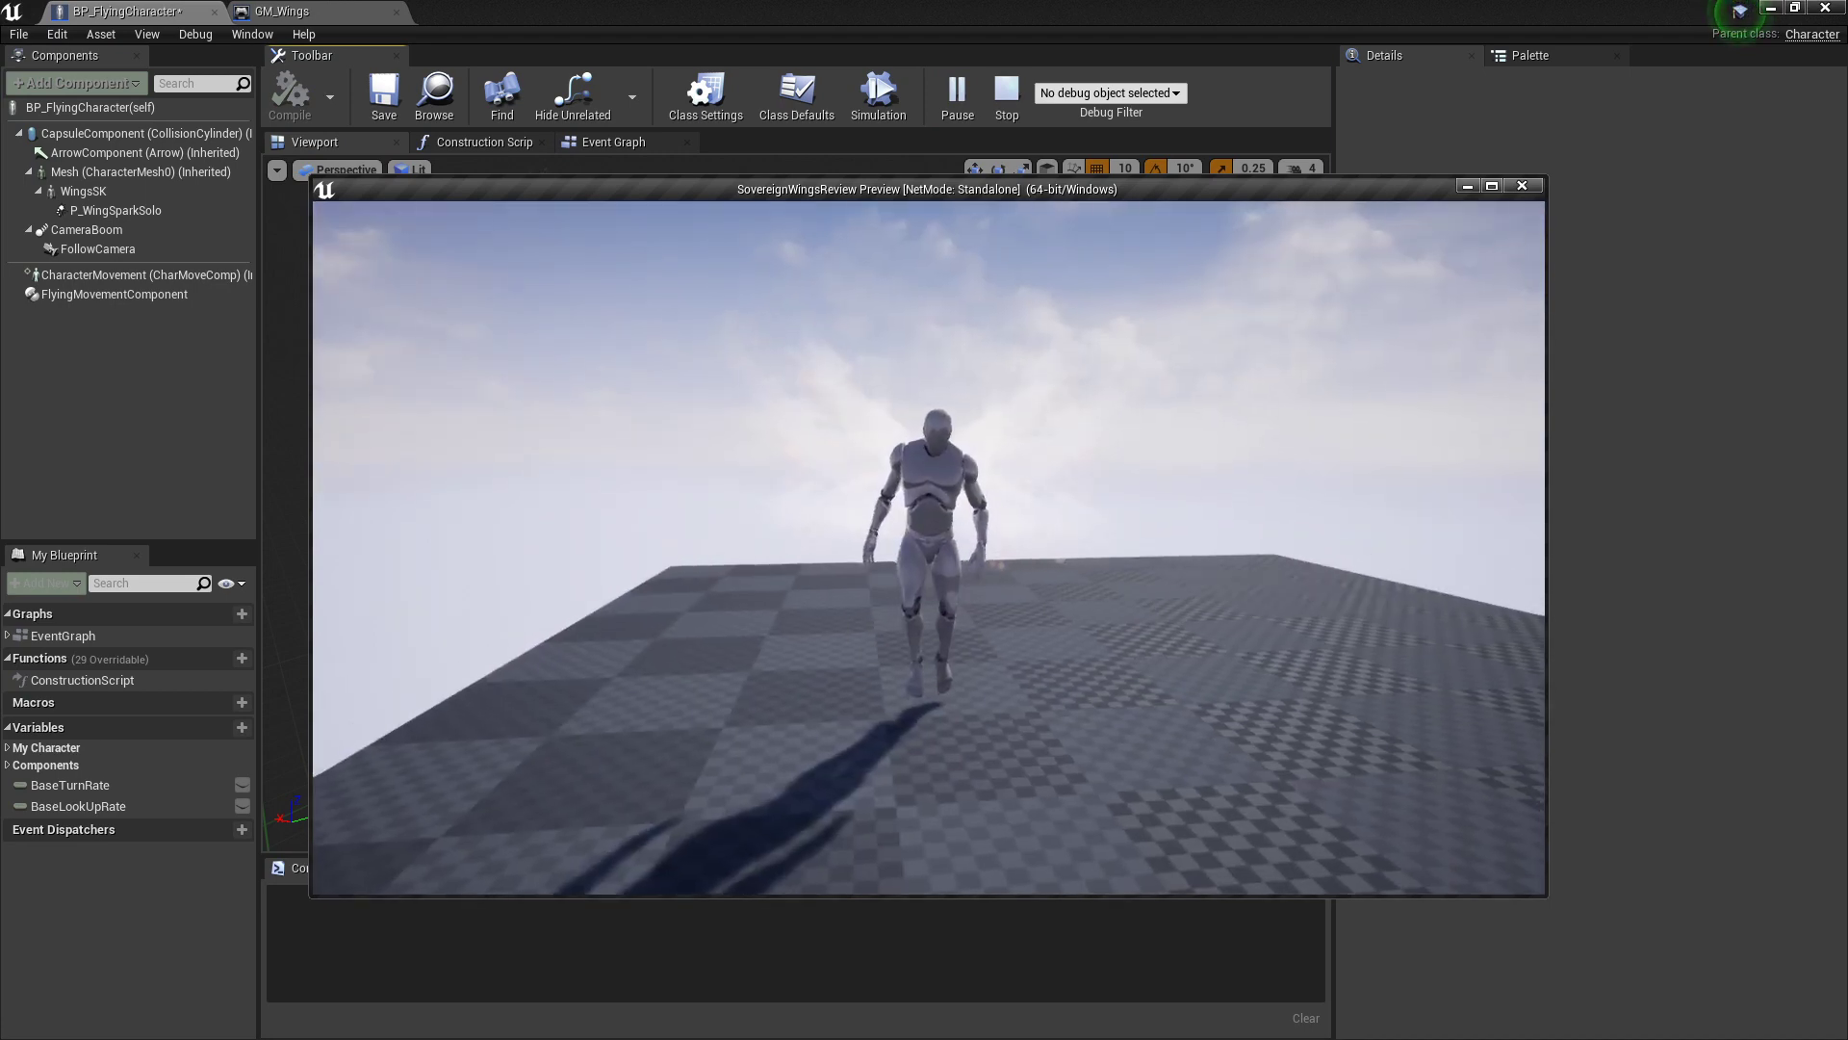
pyautogui.press('space')
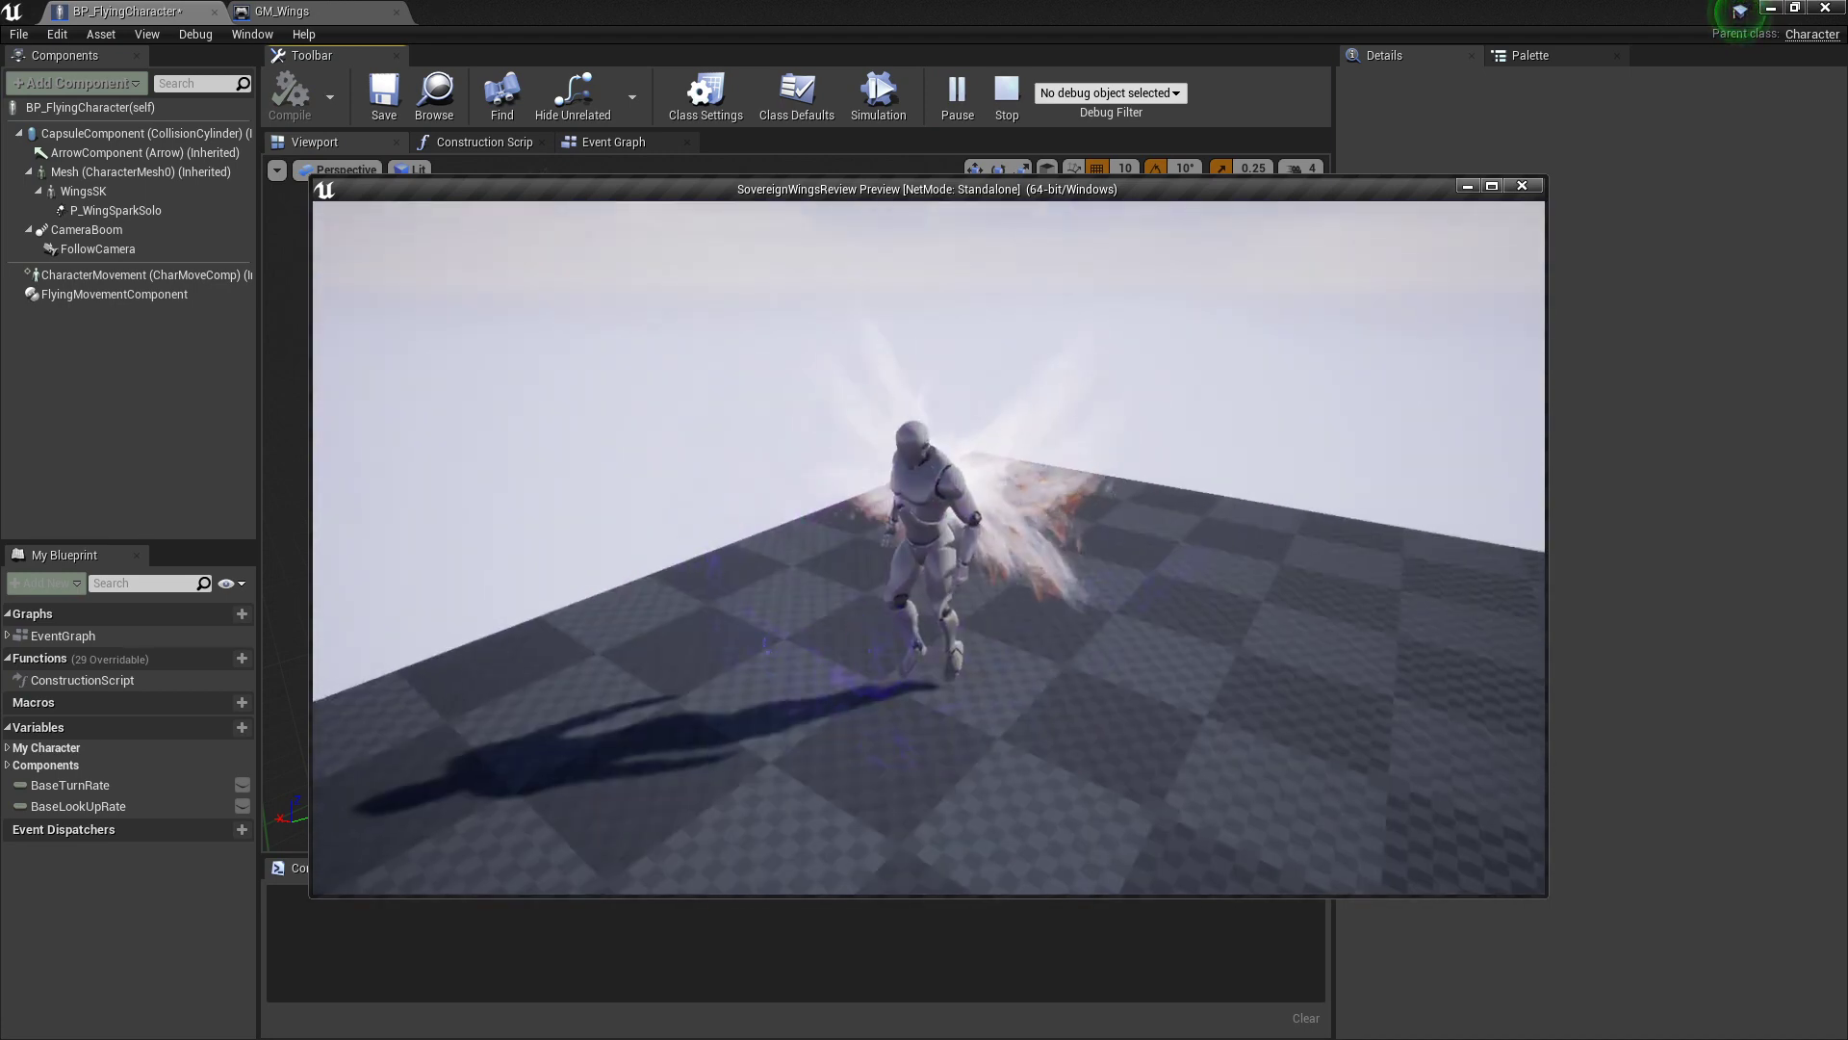
pyautogui.press('space')
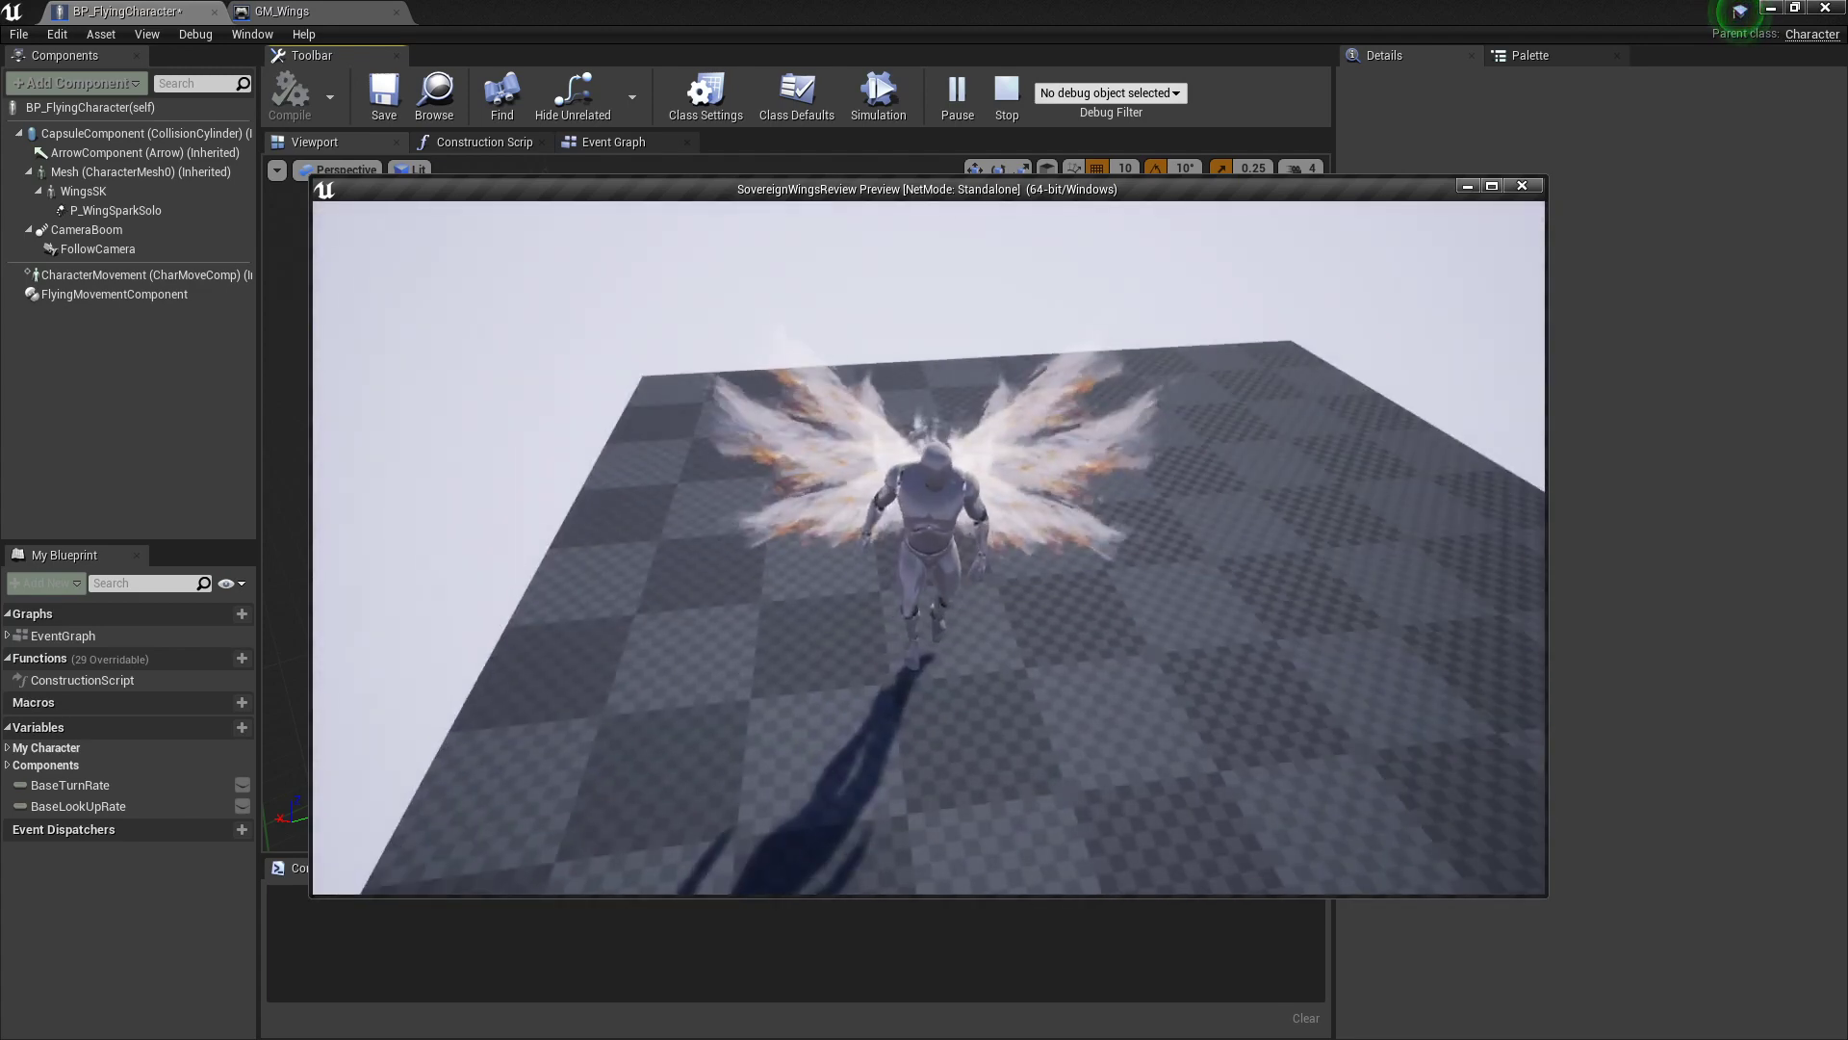
pyautogui.press('Escape')
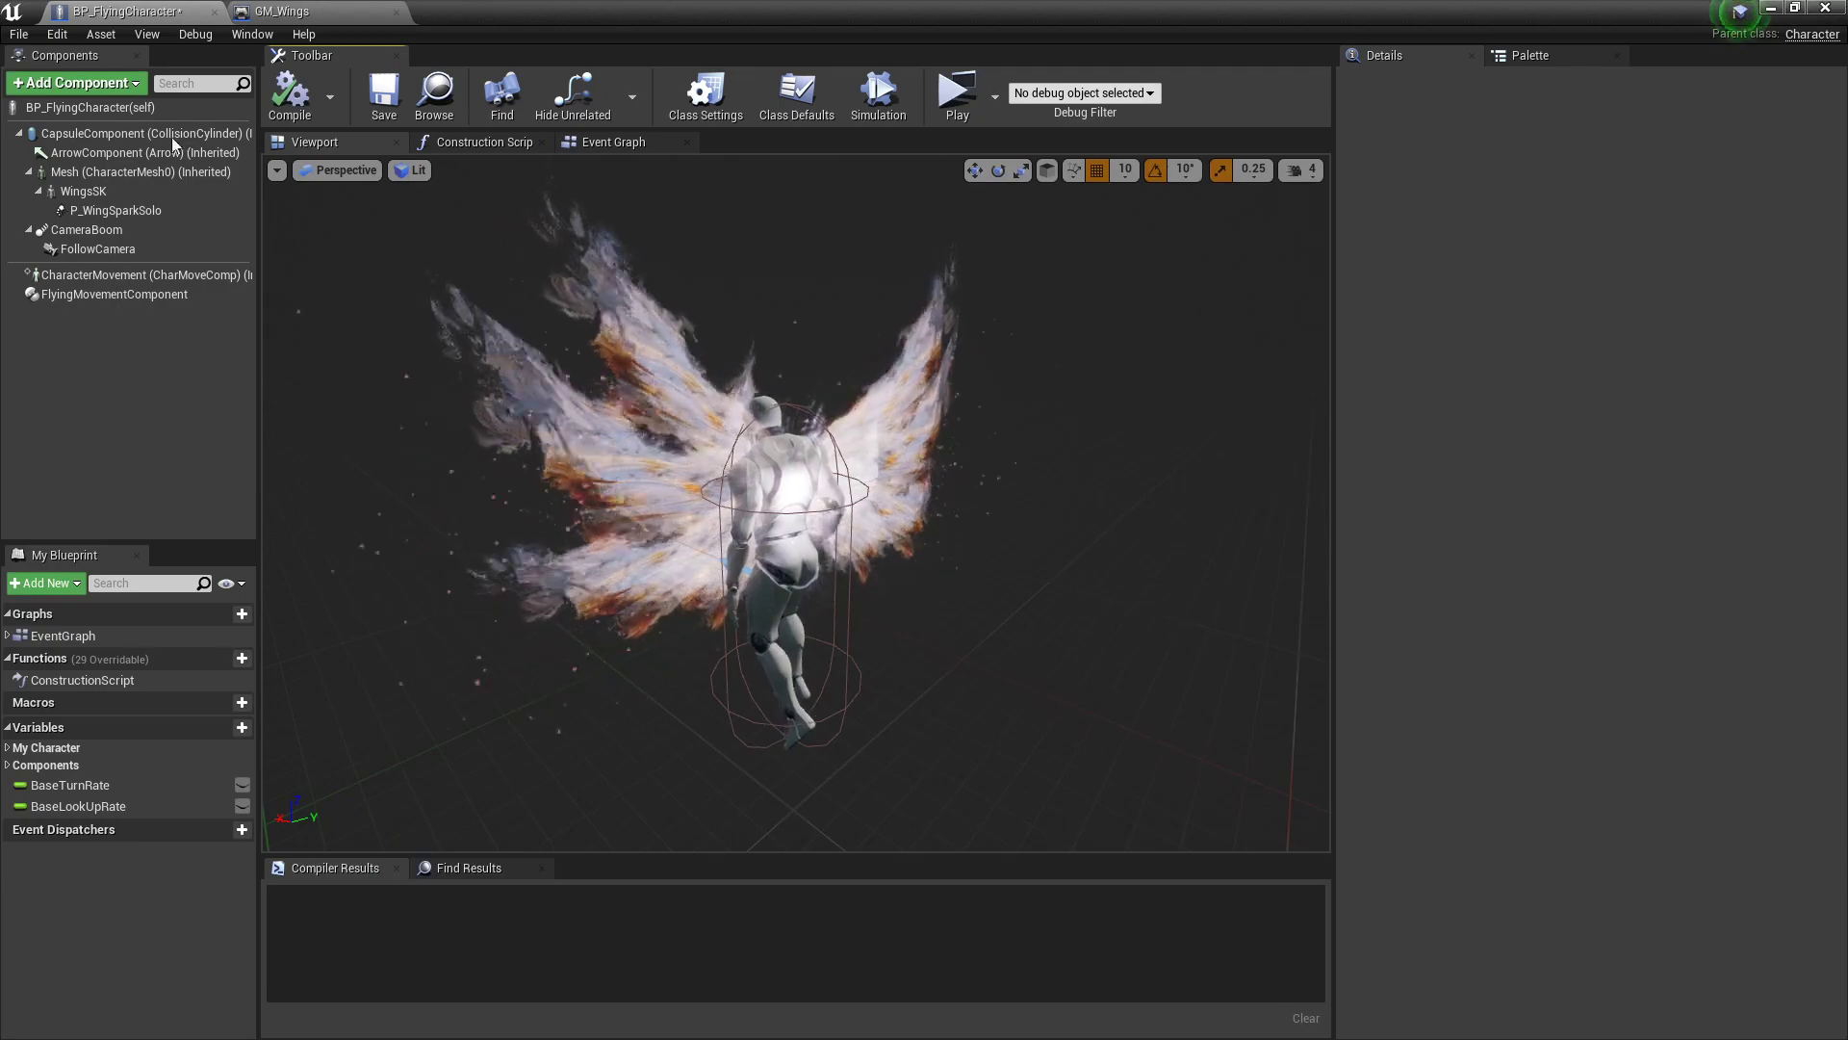
# Step: Select the FlyingMovementComponent to show its landing particle settings and view the character from the front
pyautogui.click(1004, 388)
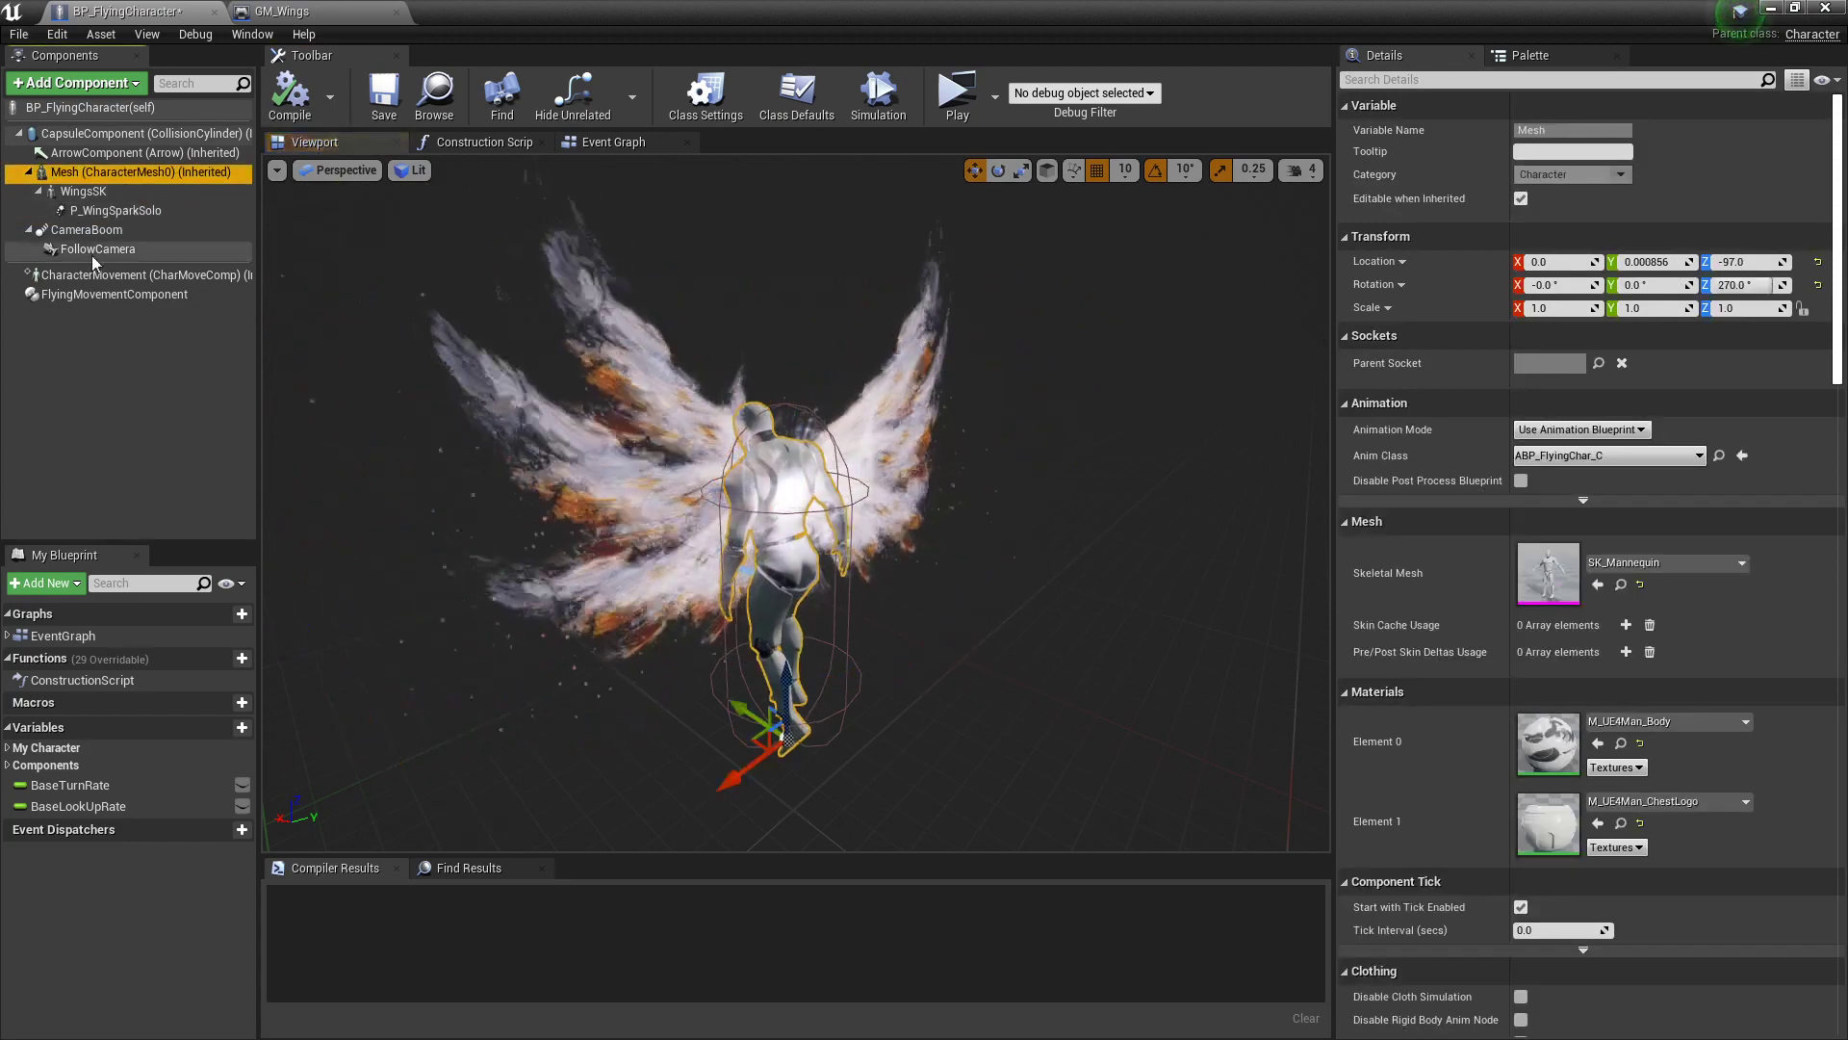
pyautogui.click(71, 295)
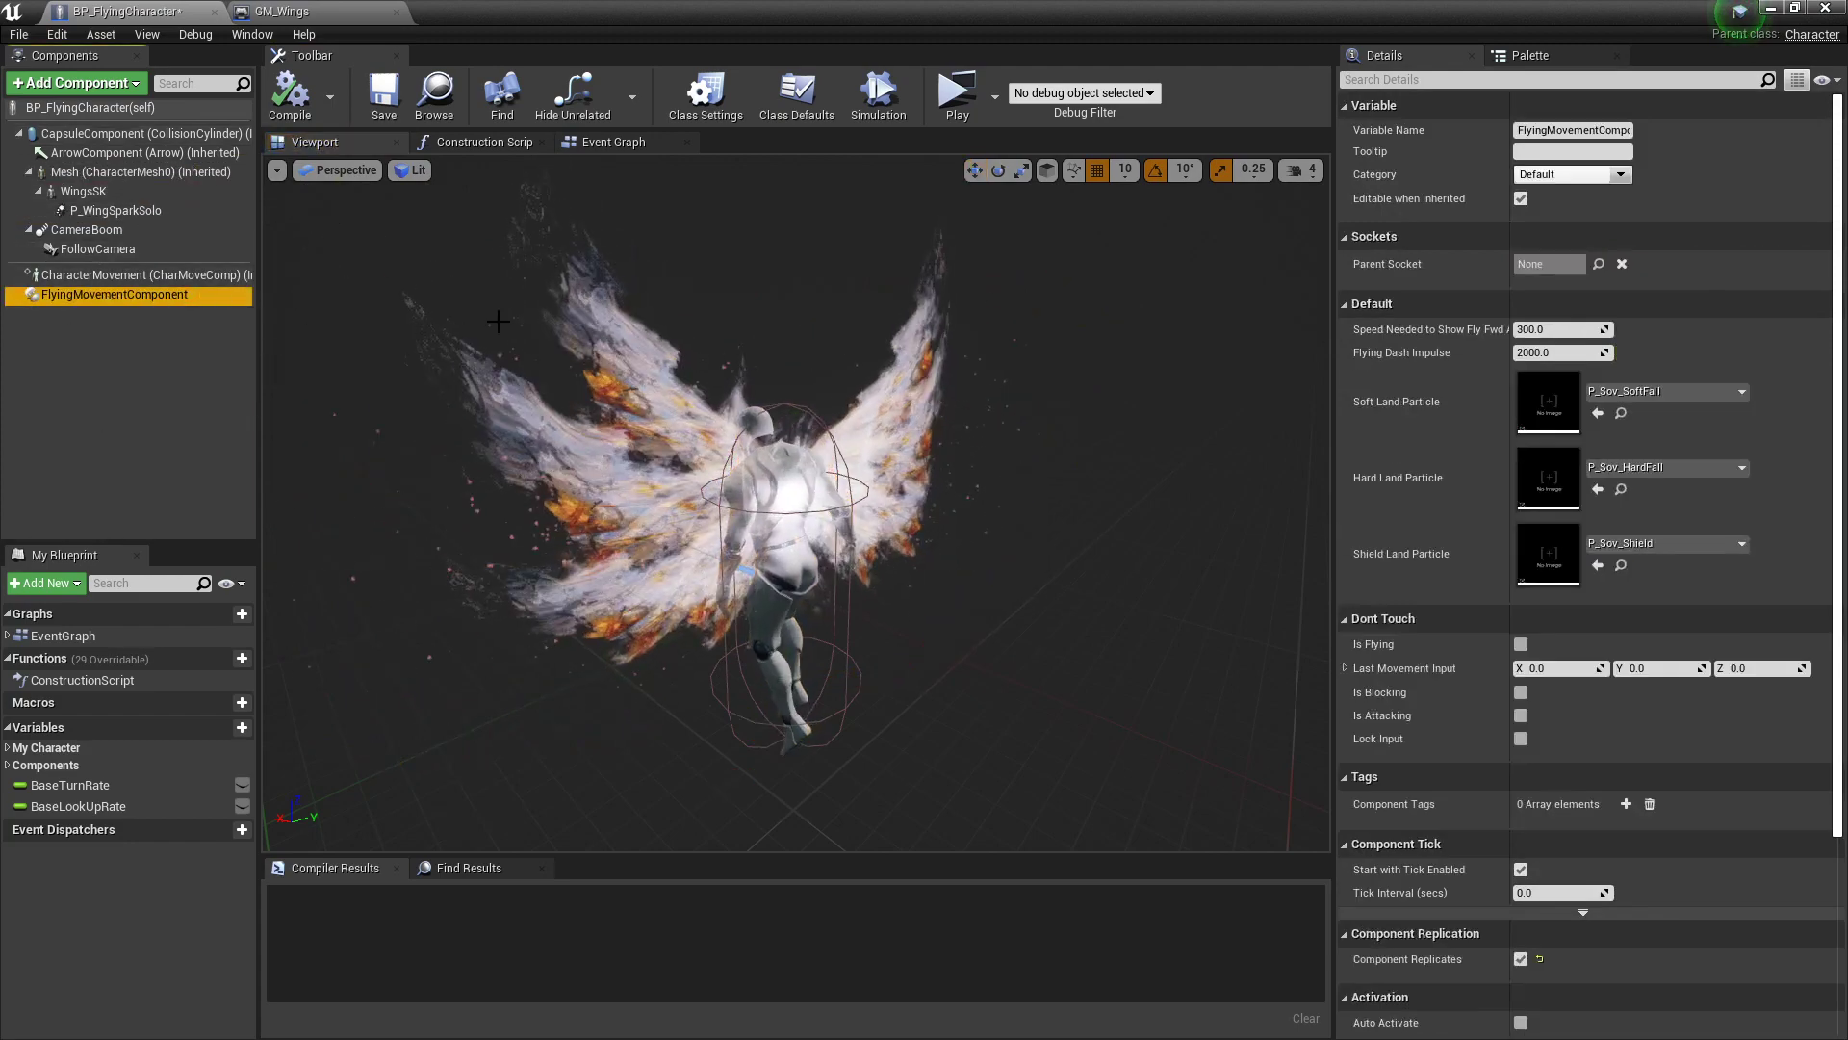
pyautogui.moveTo(422, 280); pyautogui.dragTo(549, 283)
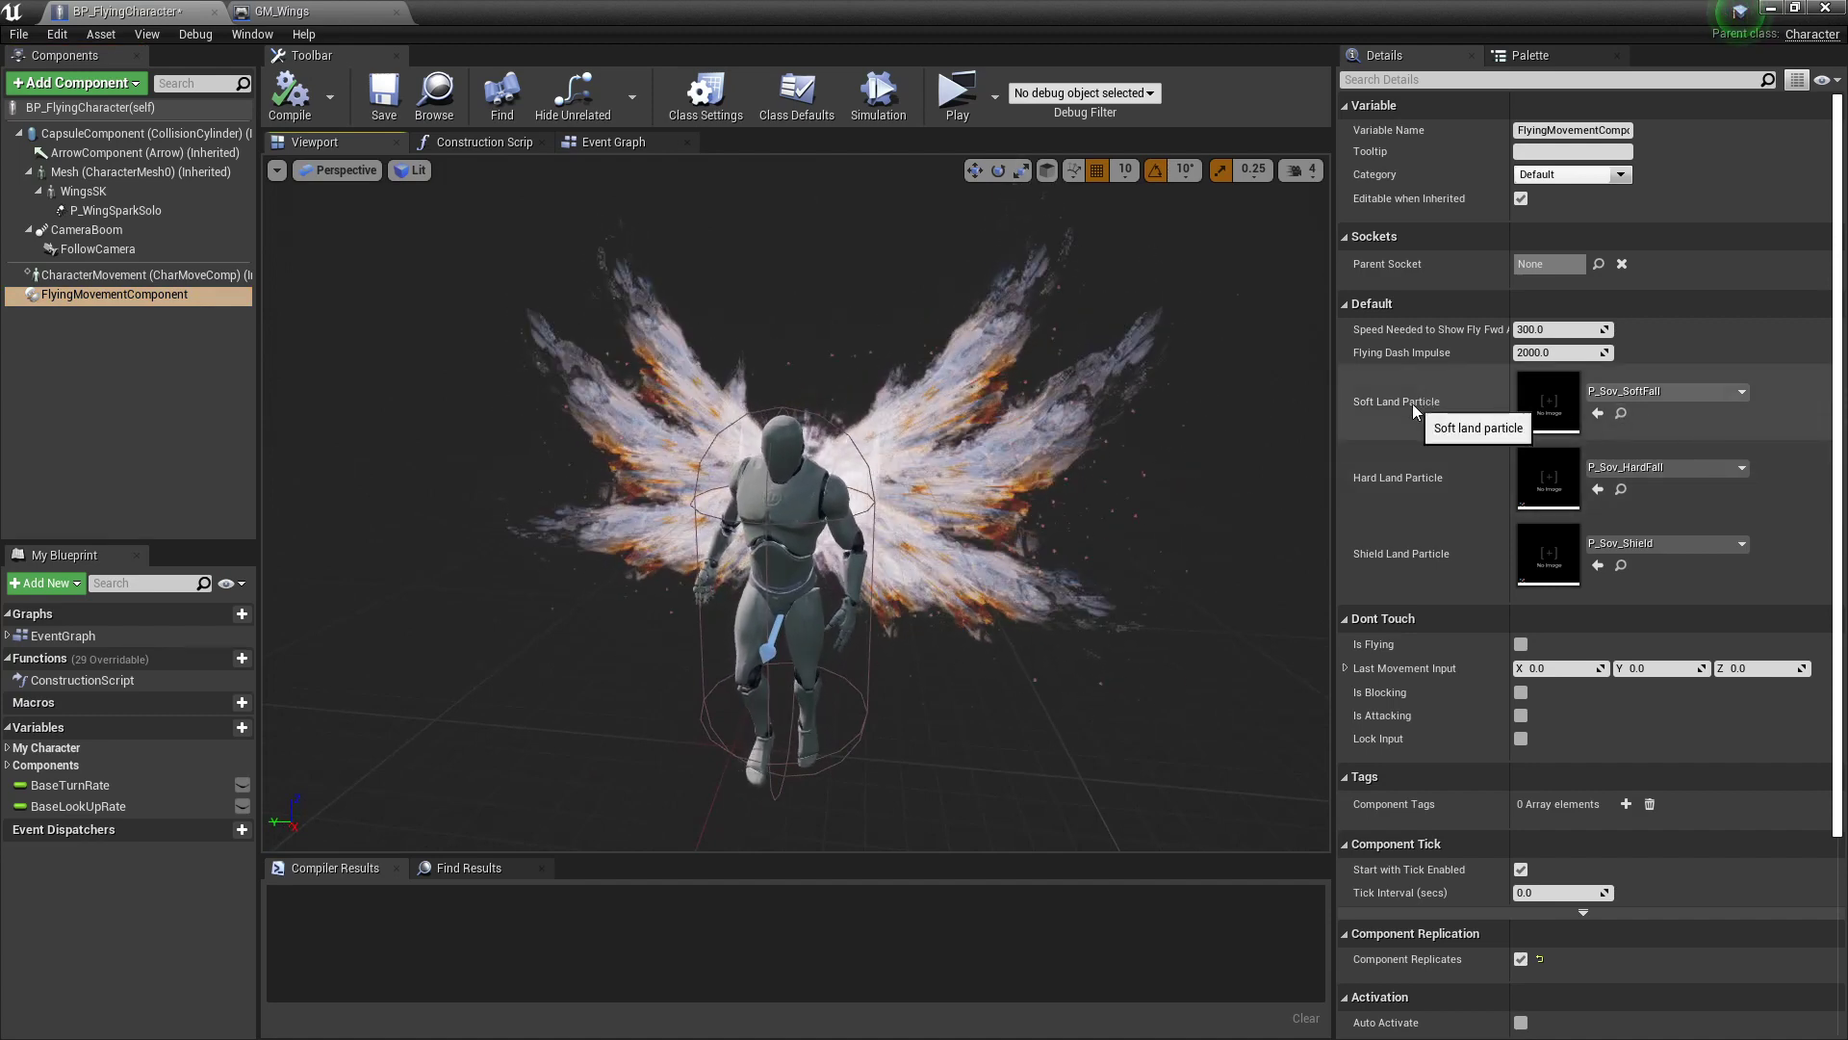
pyautogui.hotkey('ctrl', 'Tab')
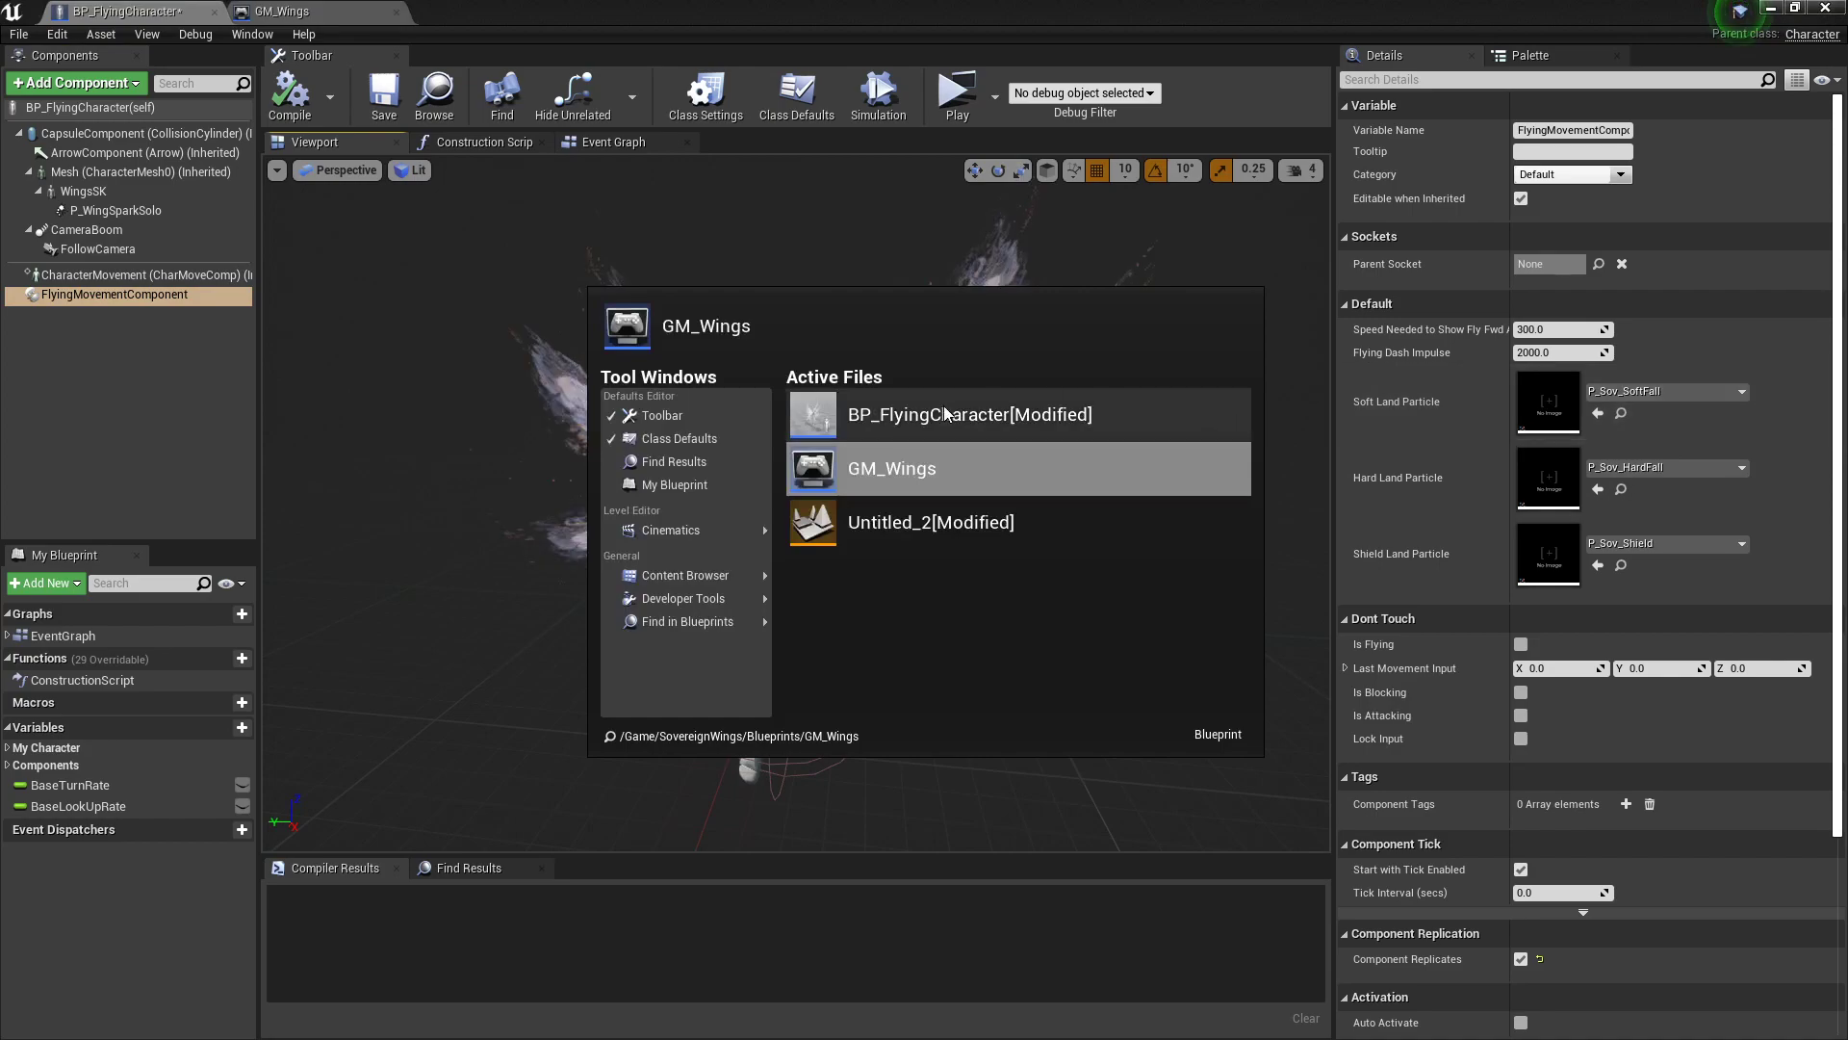
pyautogui.click(934, 464)
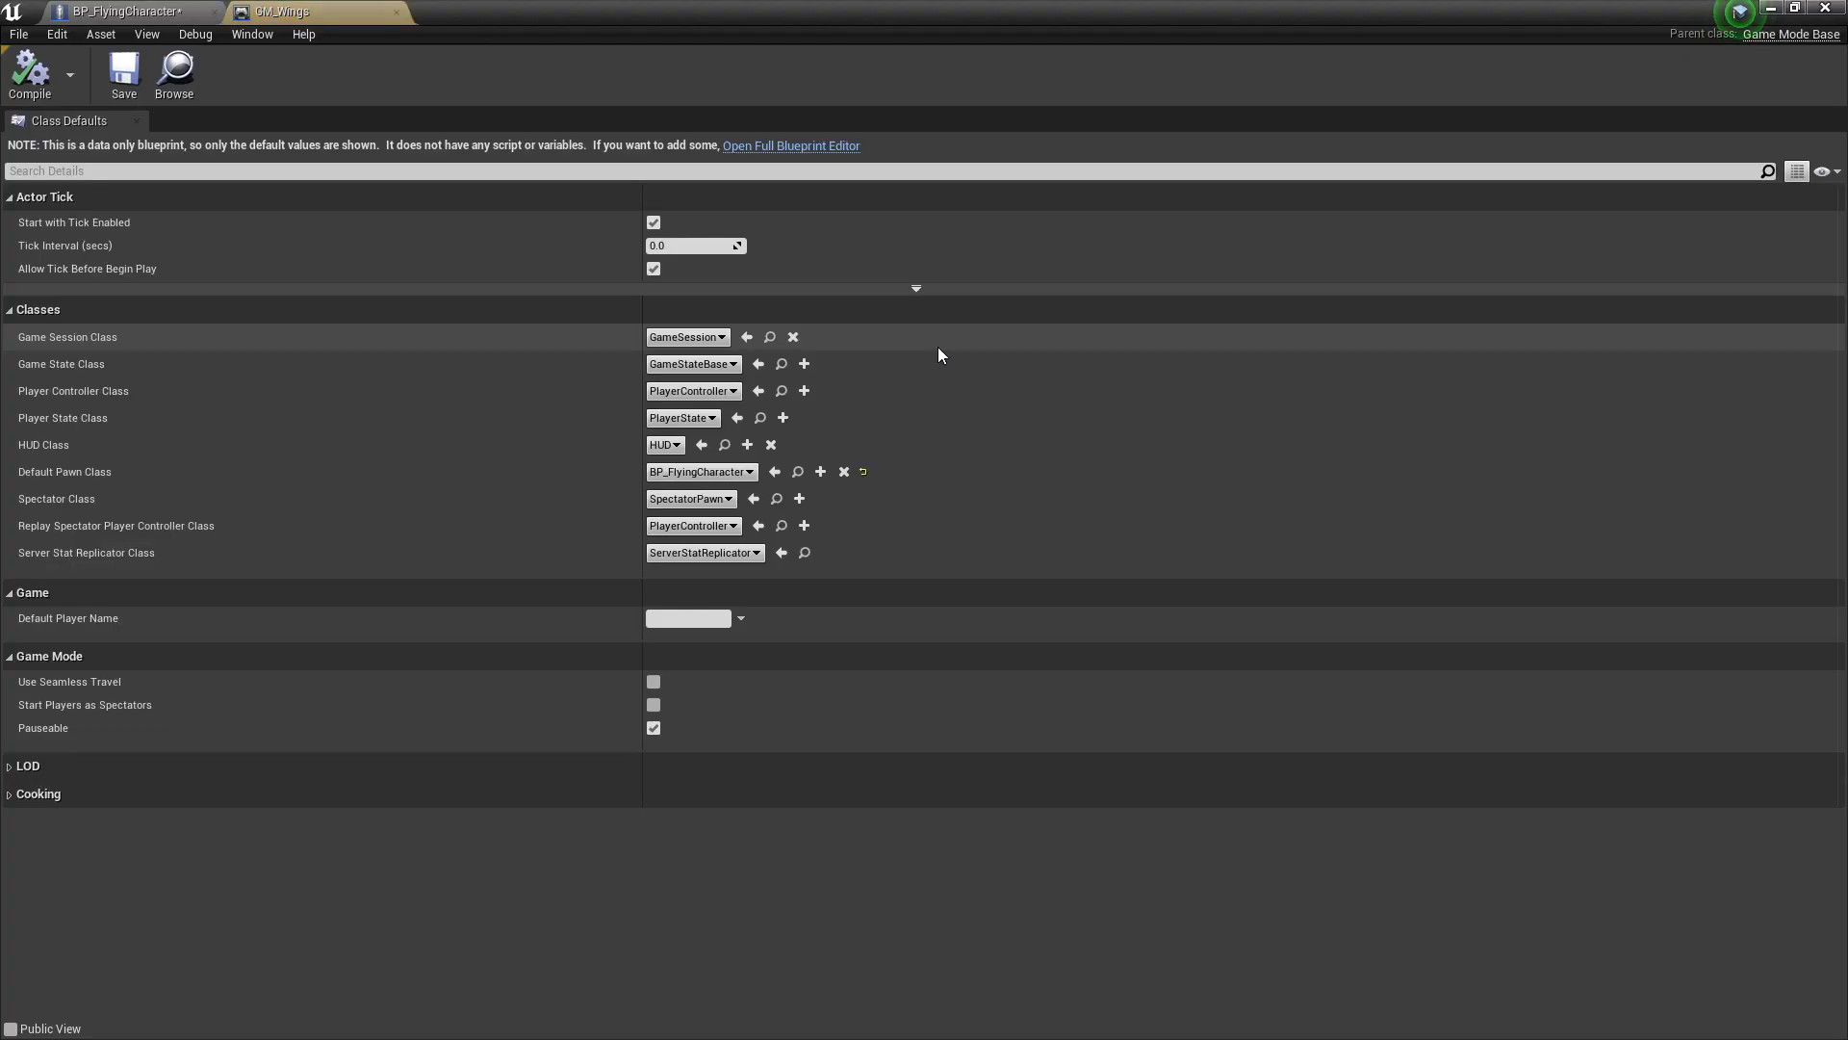
pyautogui.click(183, 11)
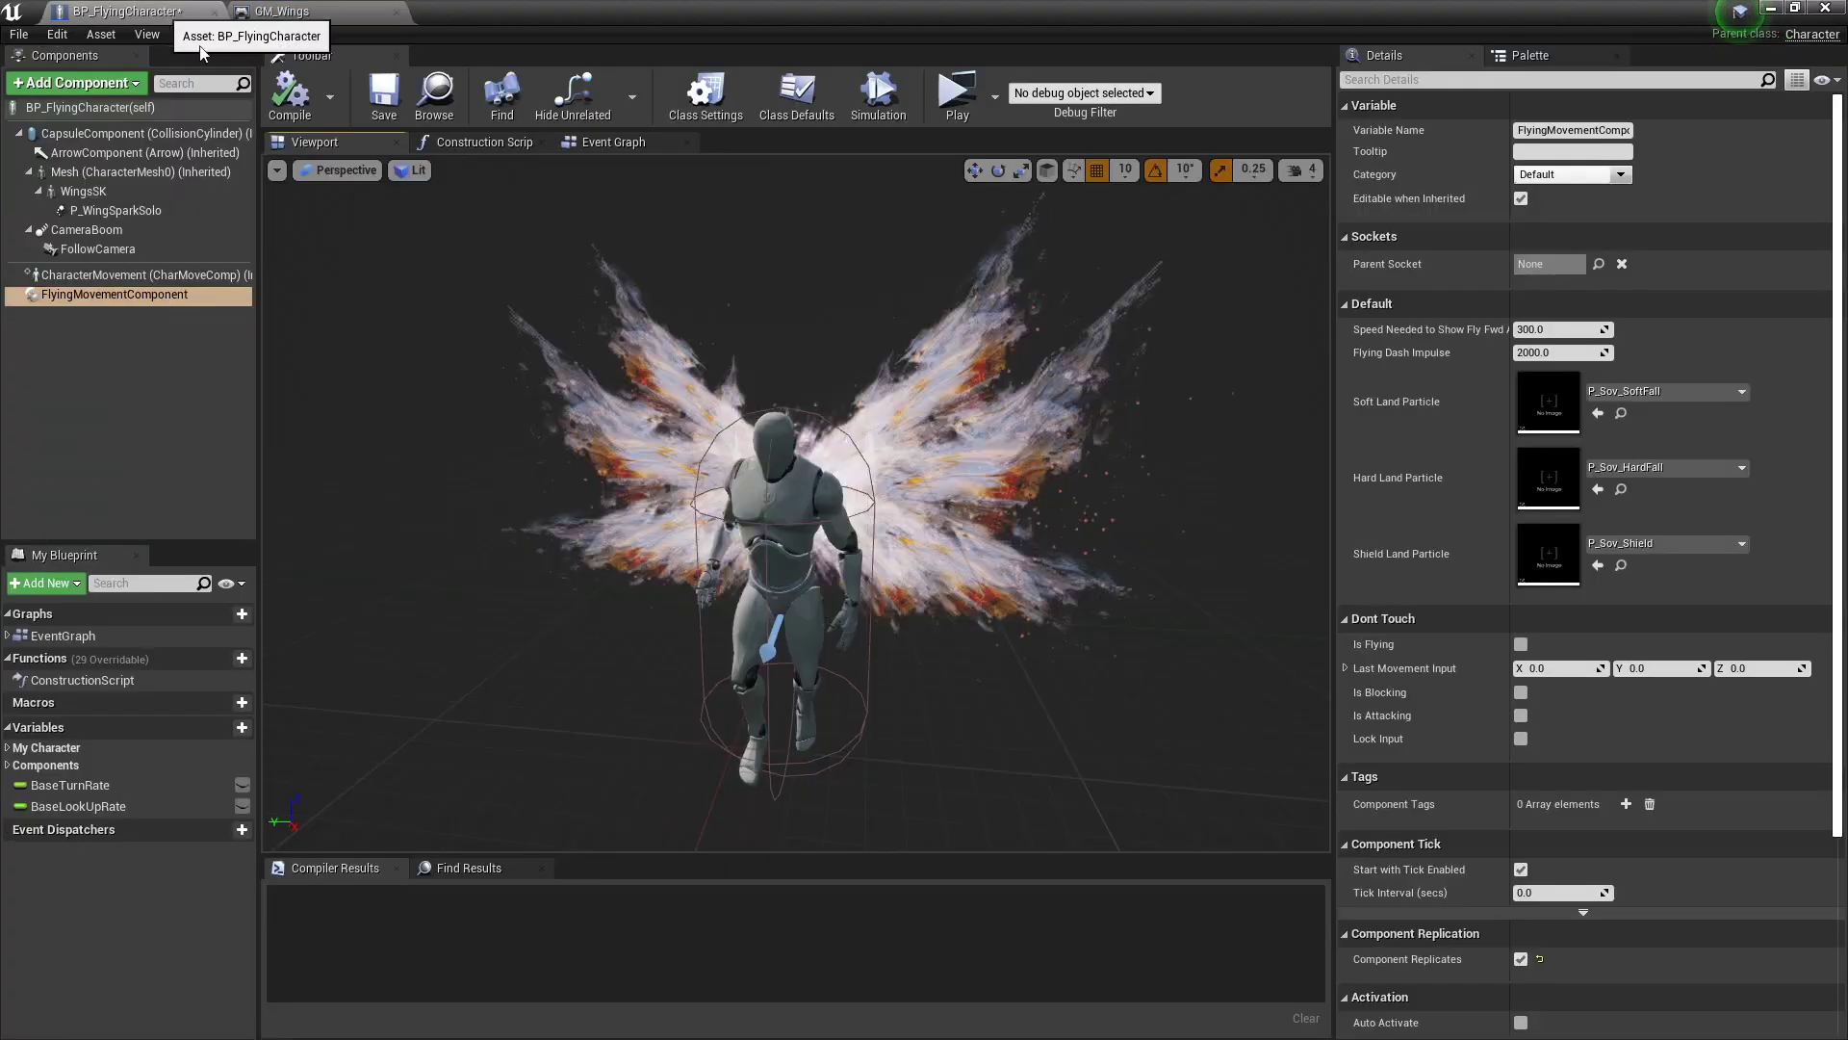
# Step: Locate the Soft Land Particle's asset in the Content Browser and open the neighbouring VFX Royal folder
pyautogui.hotkey('alt', 'Tab')
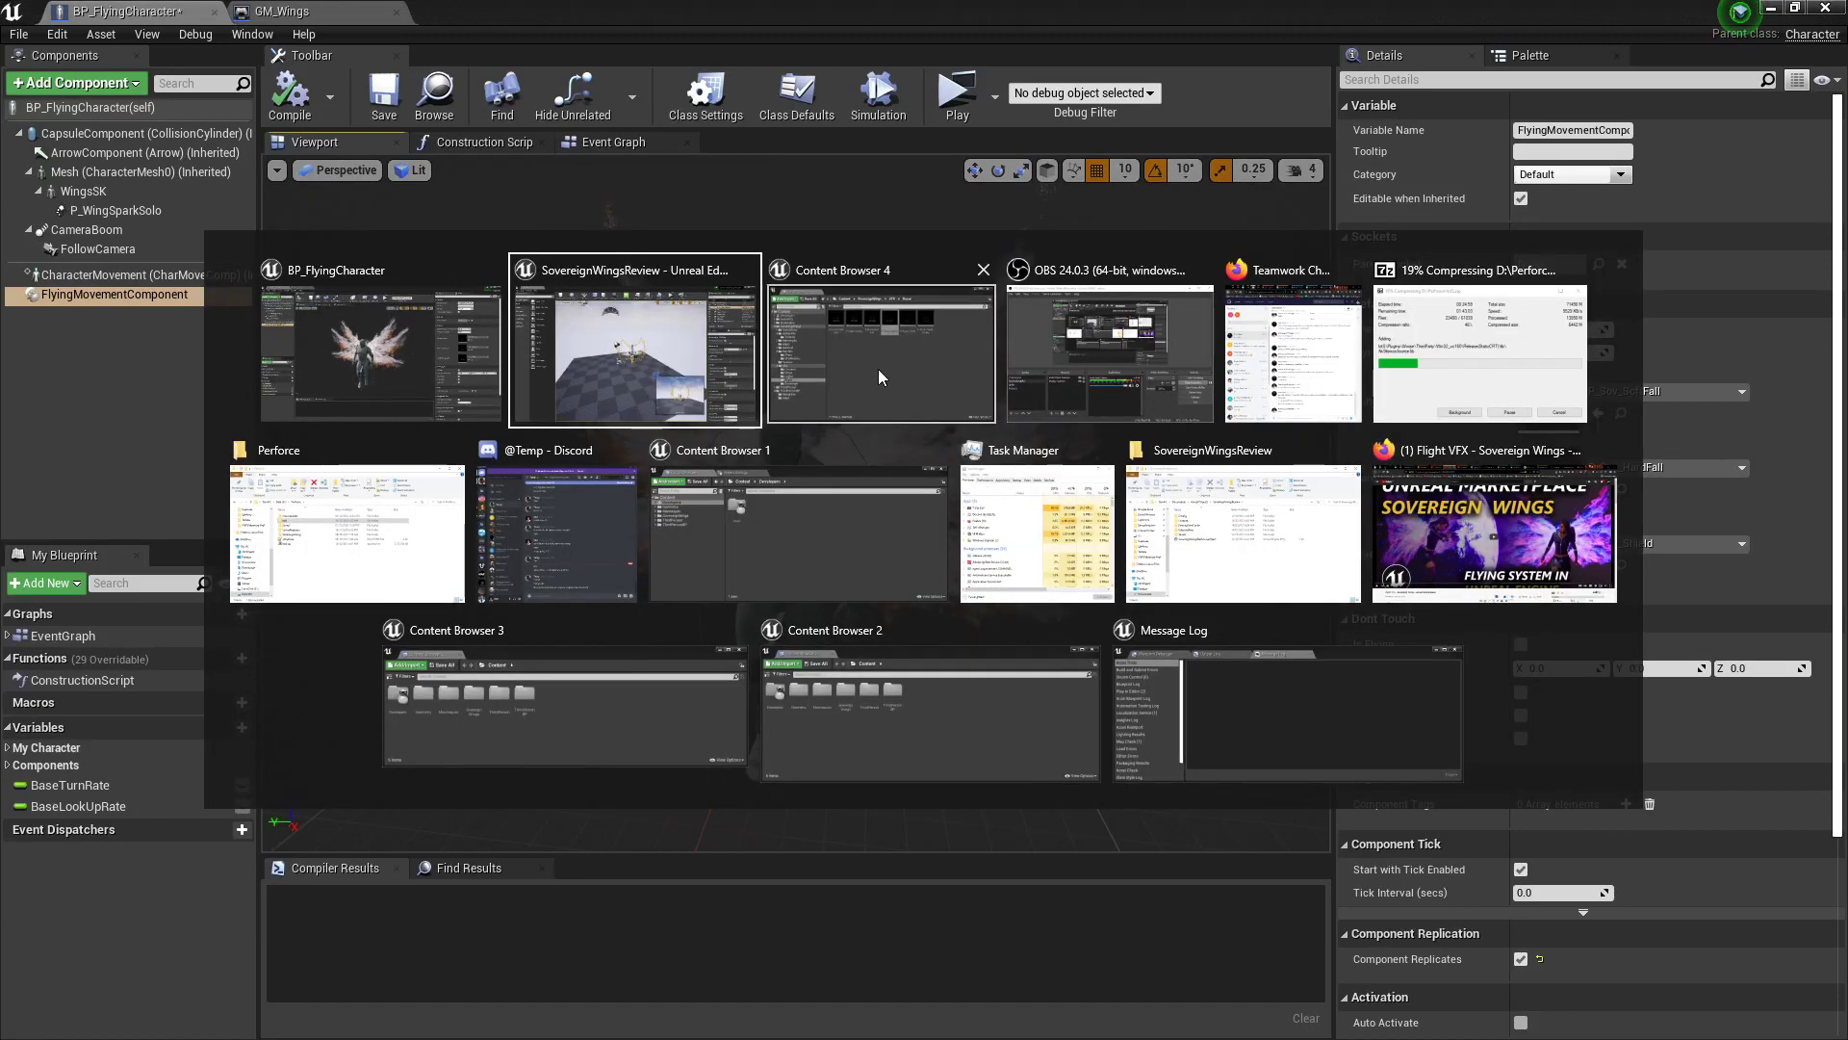
pyautogui.click(881, 376)
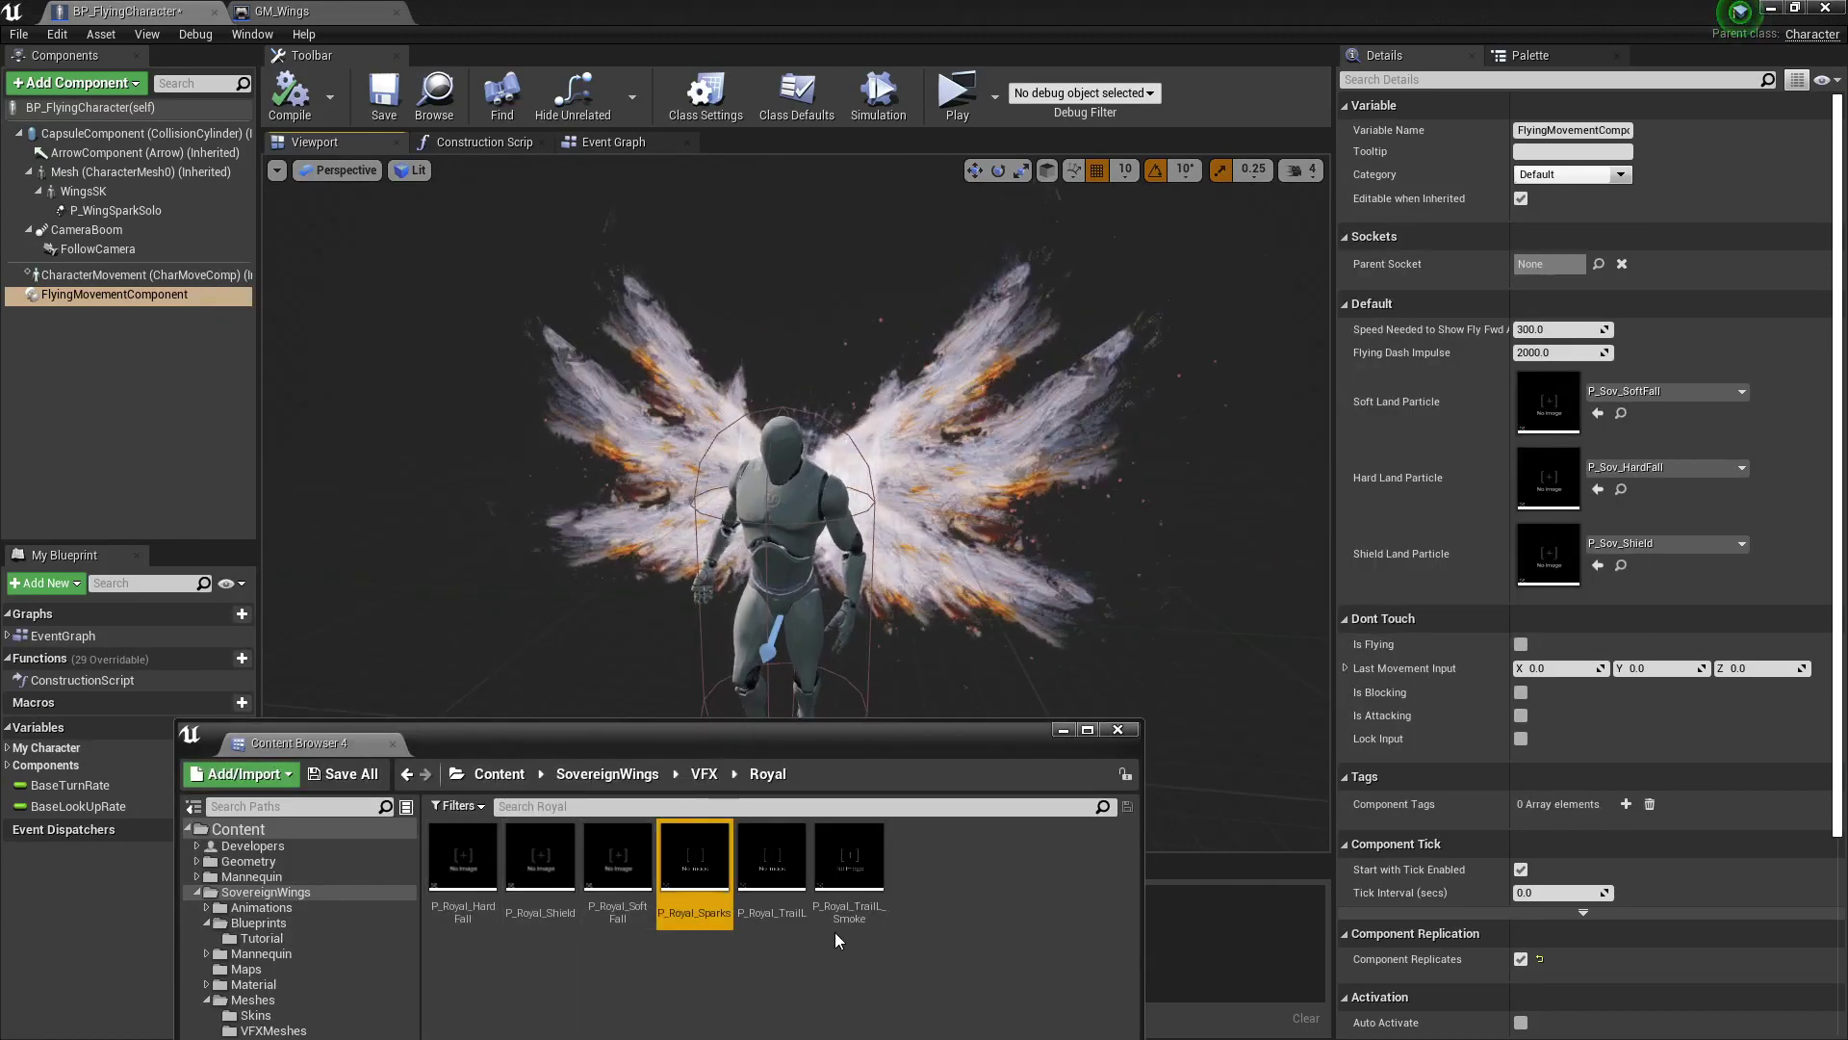
pyautogui.click(1622, 414)
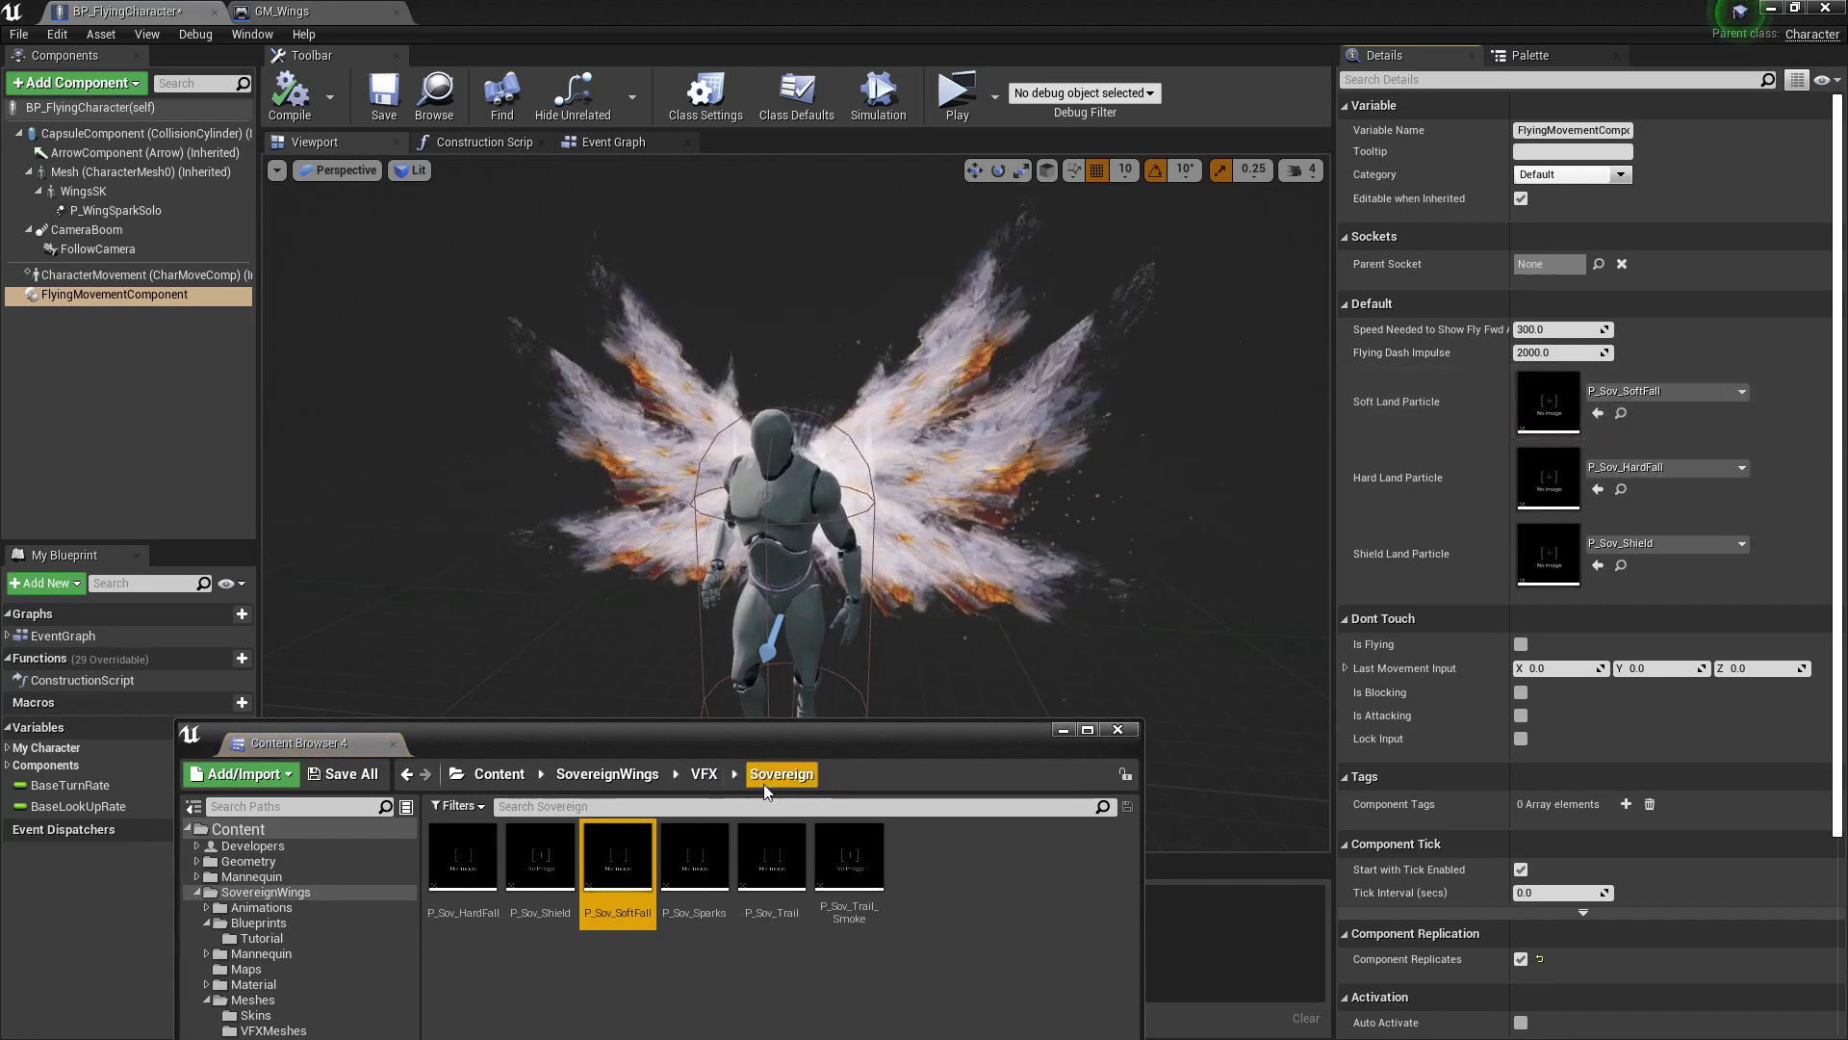
pyautogui.click(713, 776)
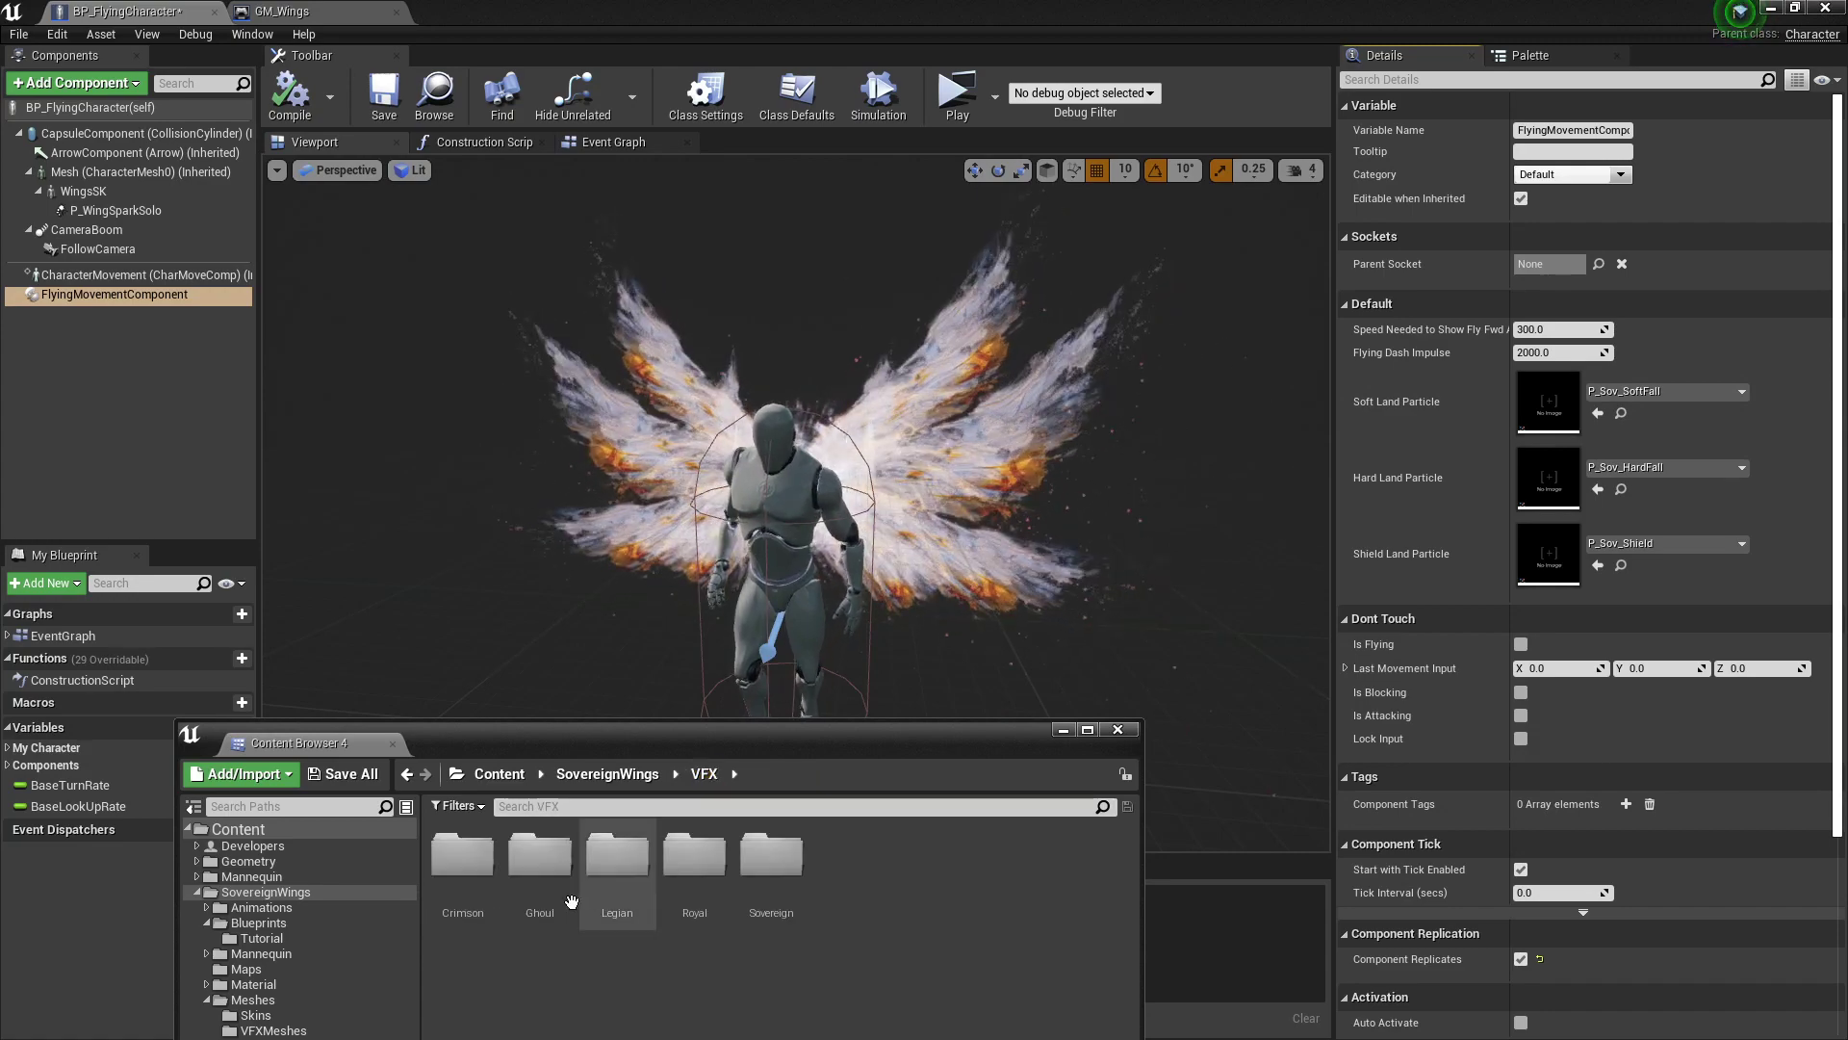
pyautogui.doubleClick(691, 881)
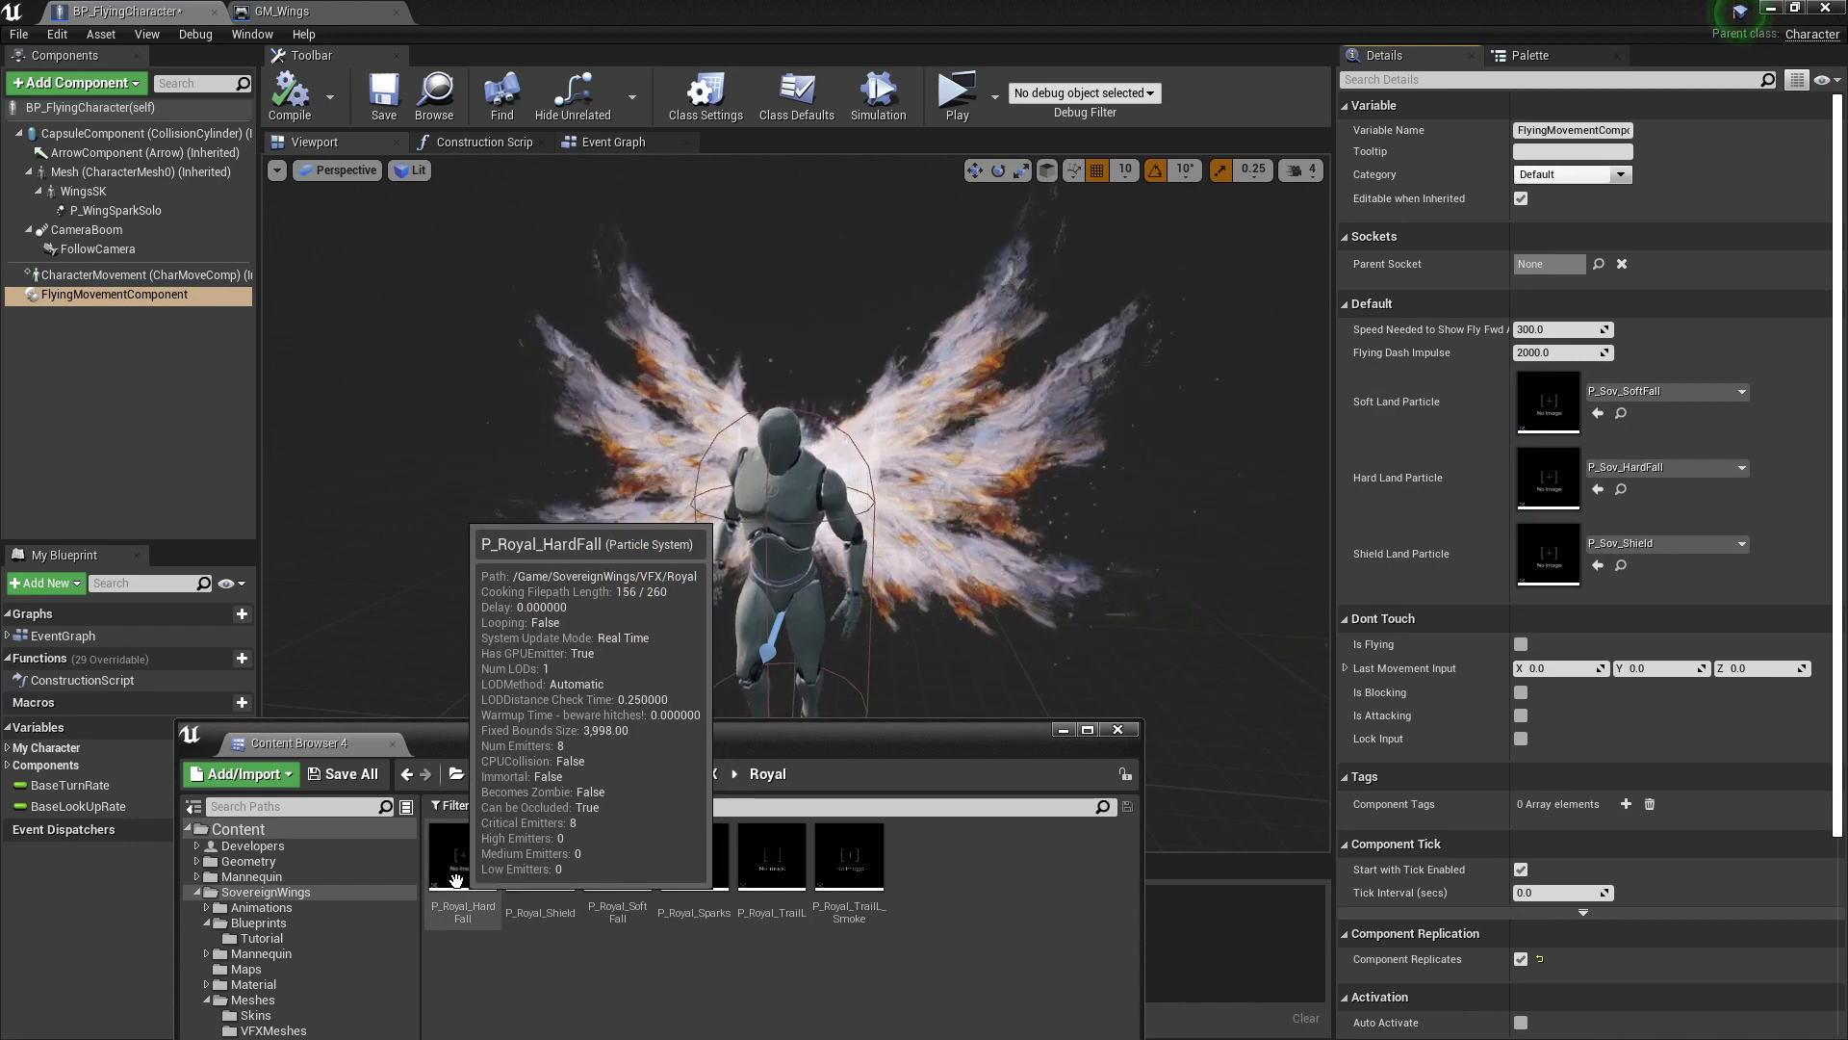
# Step: Set the FlyingMovementComponent's hard land, shield and soft land particles to P_Royal_HardFall, P_Royal_Shield and P_Royal_SoftFall
pyautogui.moveTo(465, 860); pyautogui.dragTo(1559, 468)
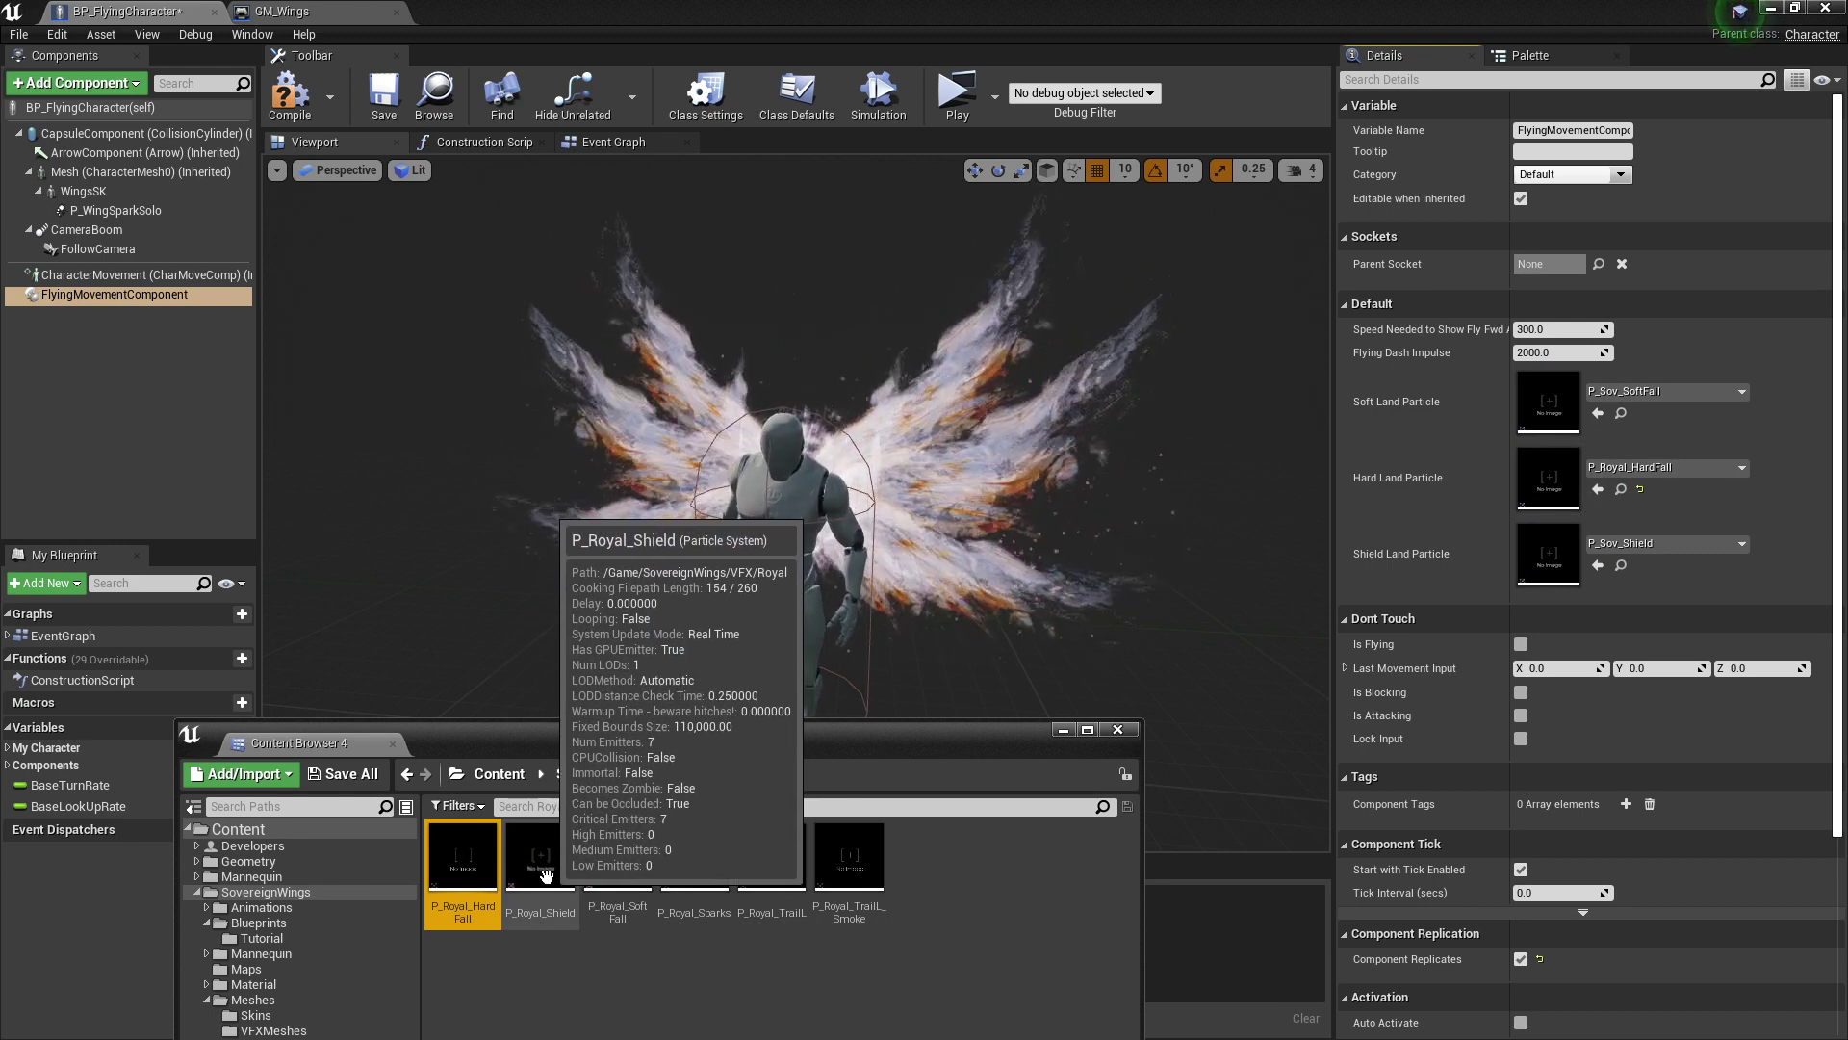
pyautogui.moveTo(558, 865); pyautogui.dragTo(1569, 563)
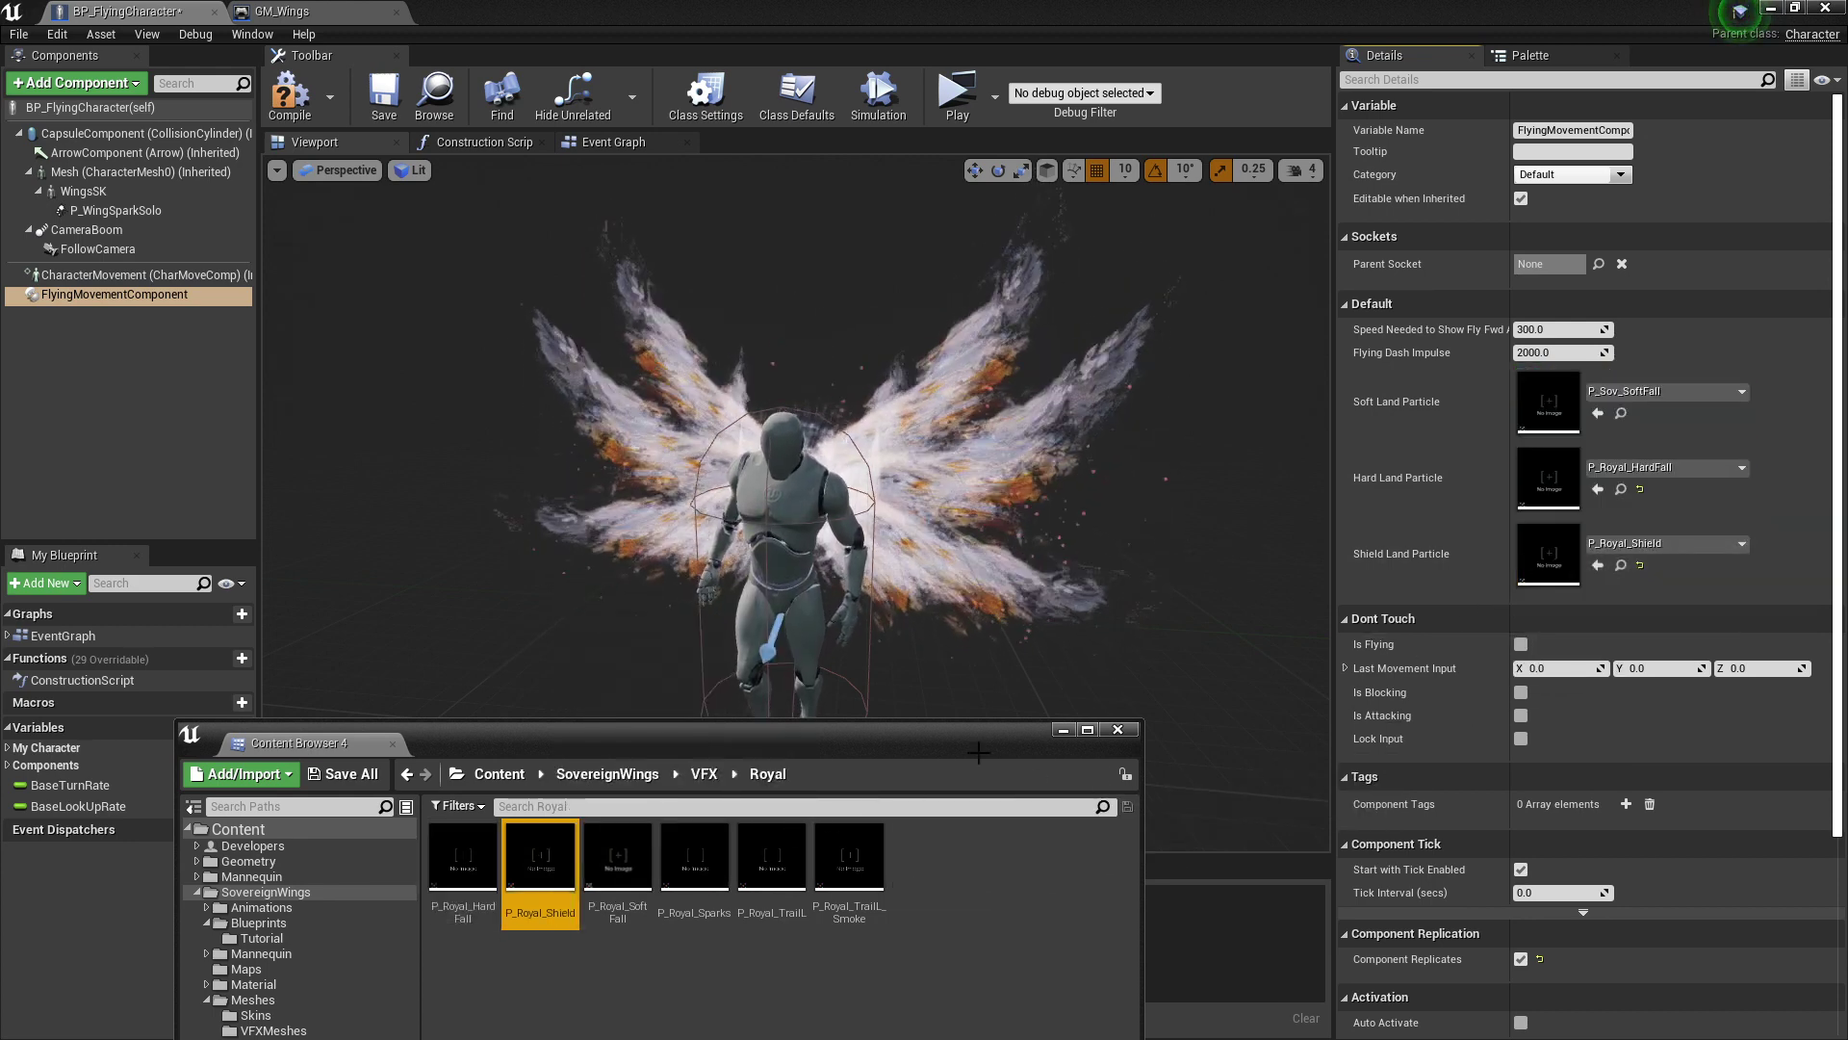
pyautogui.moveTo(608, 883); pyautogui.dragTo(1588, 395)
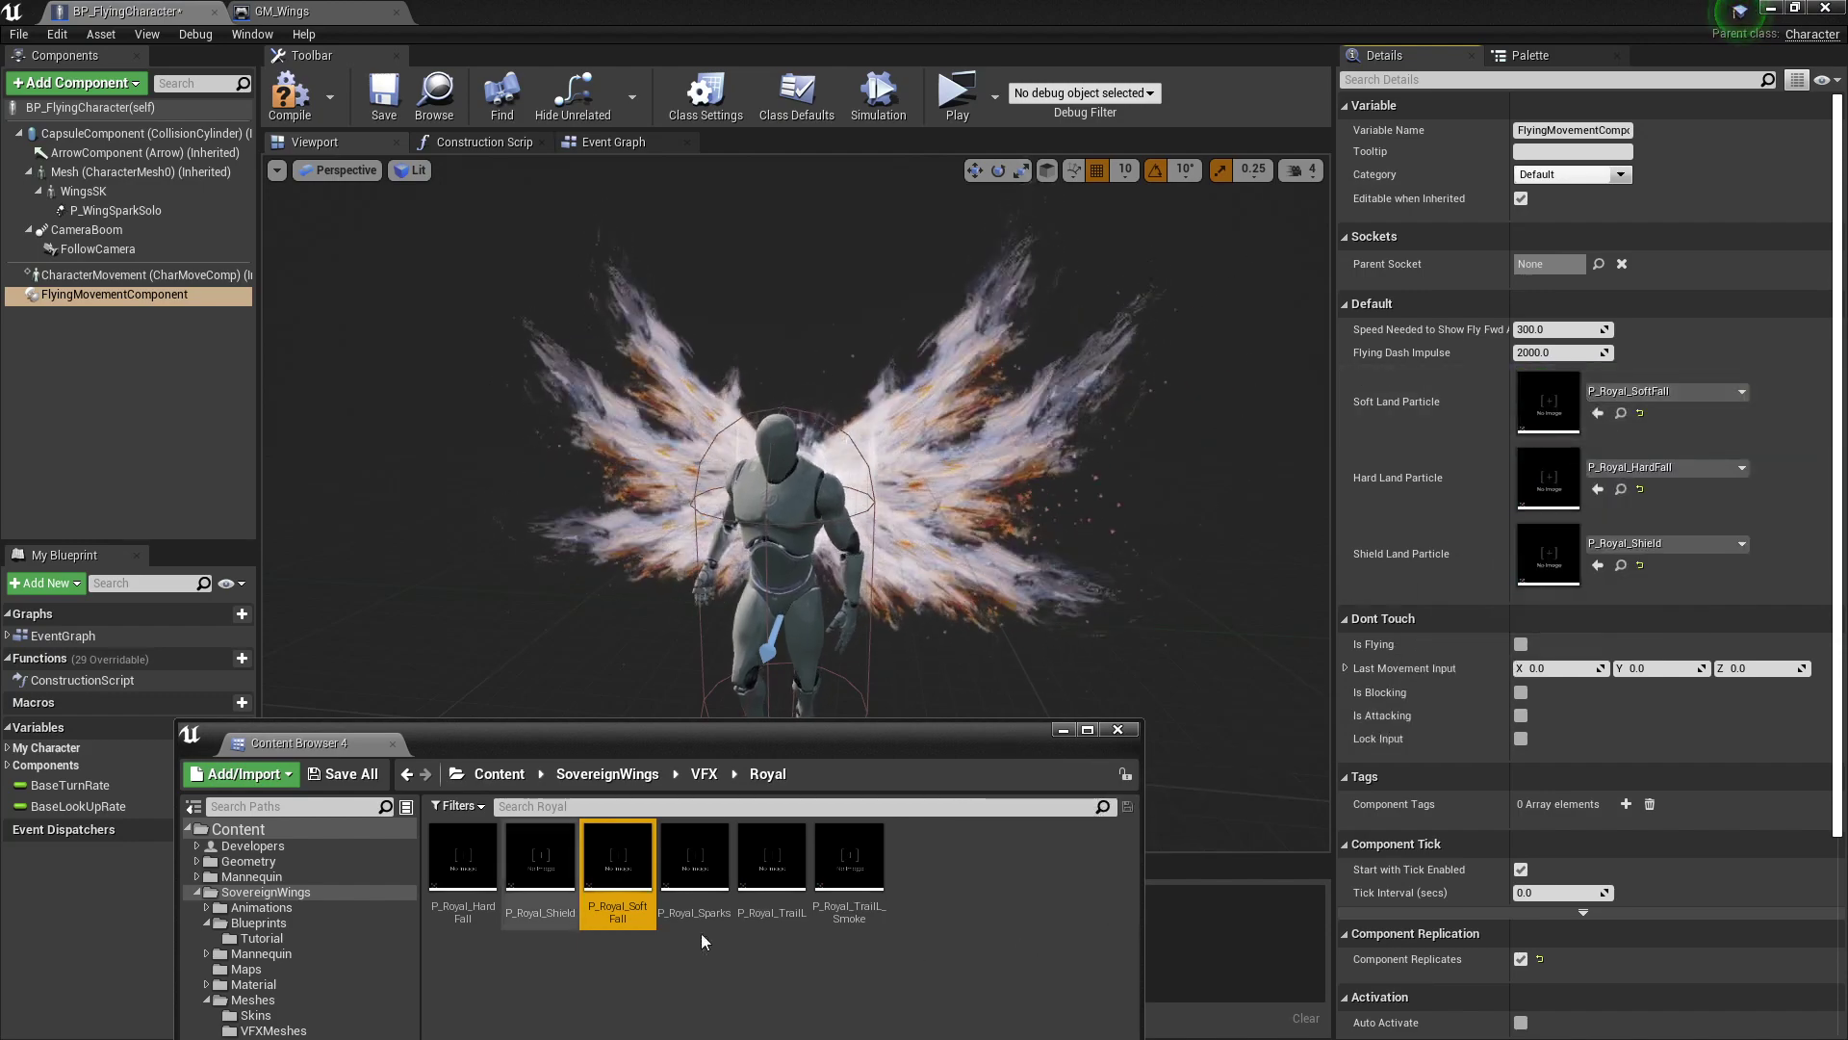
pyautogui.click(772, 862)
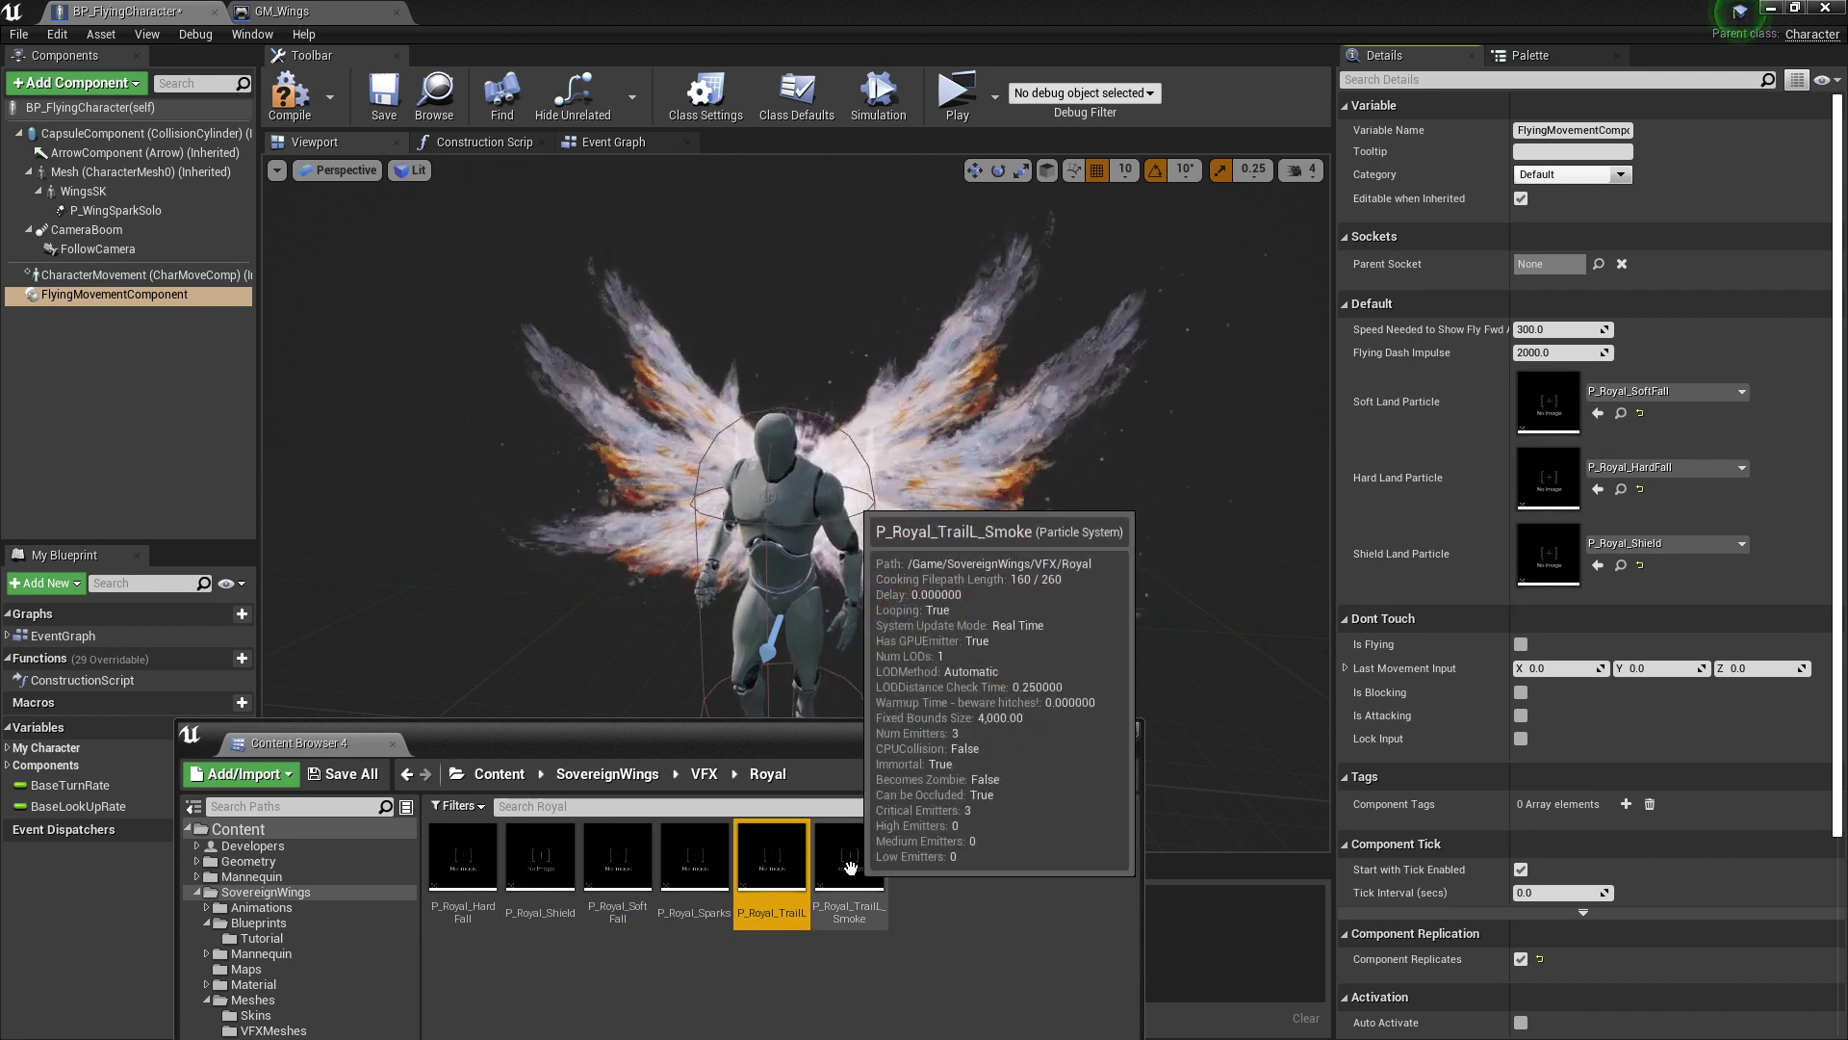
pyautogui.click(847, 866)
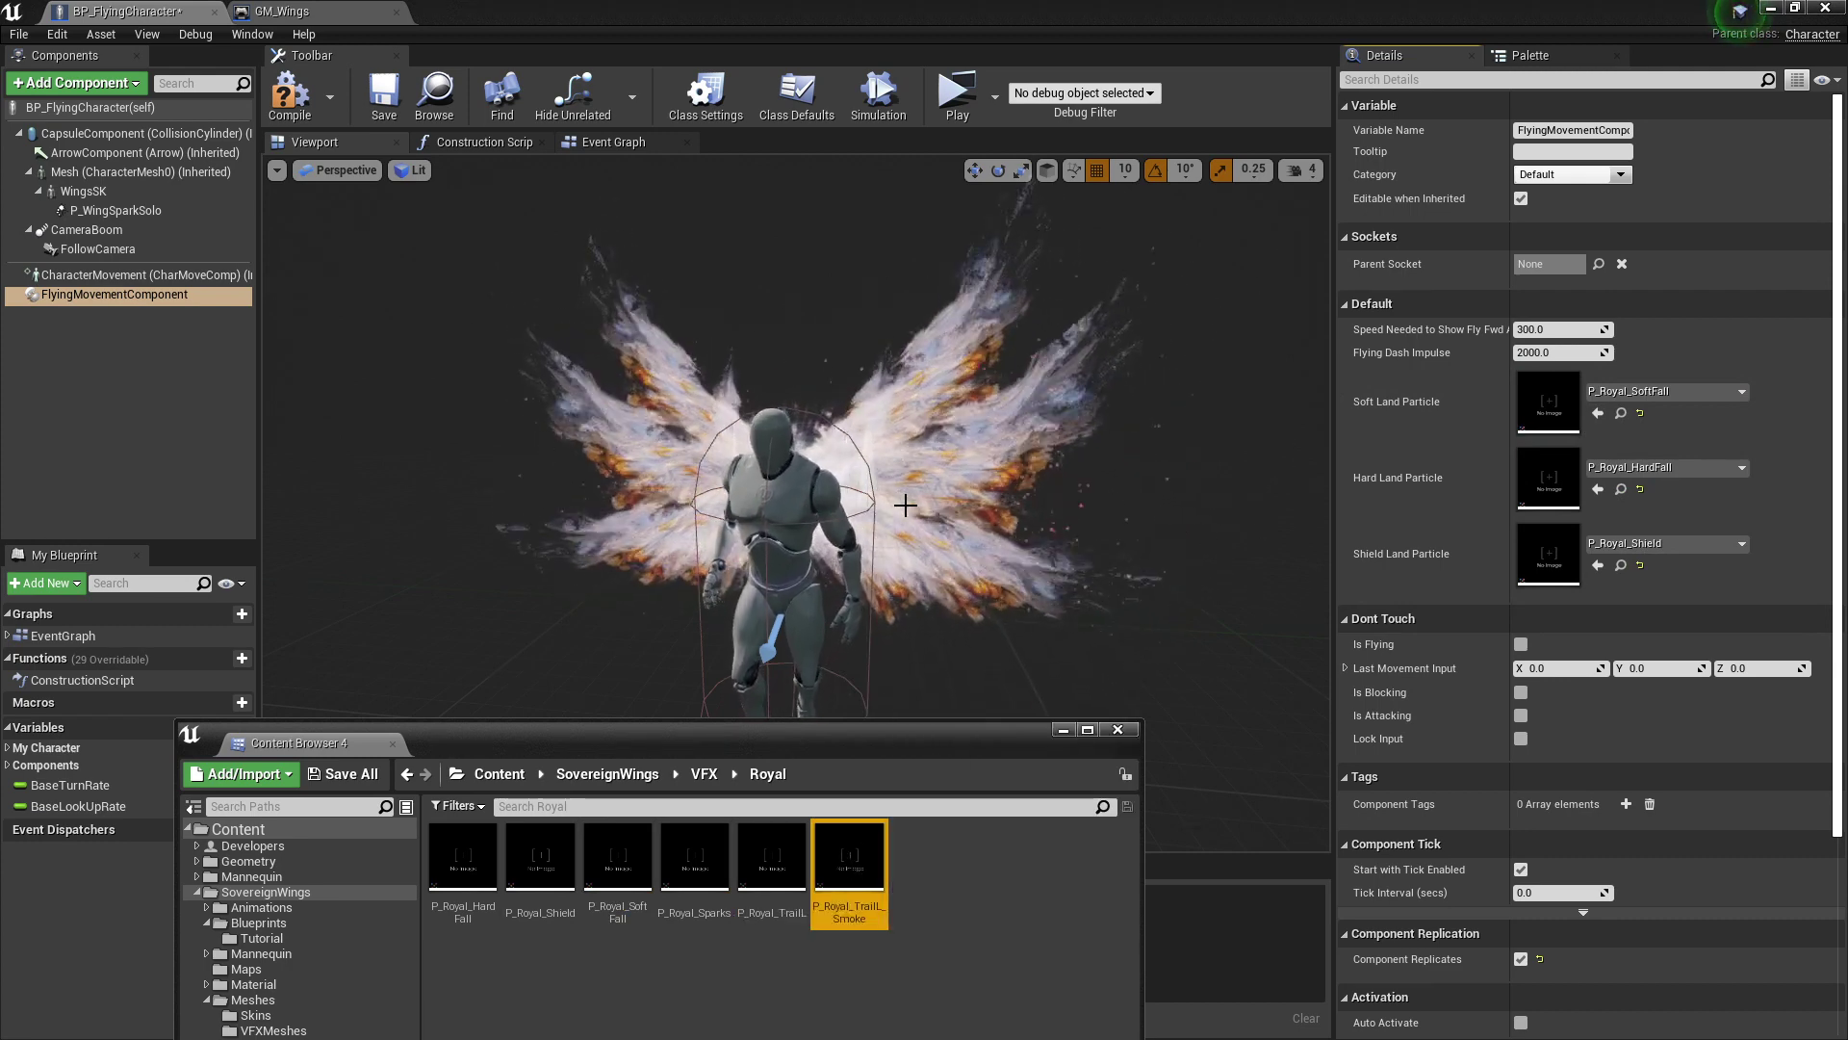
# Step: Start a play test in a new window, move the character and trigger its Royal wing effects
pyautogui.click(957, 91)
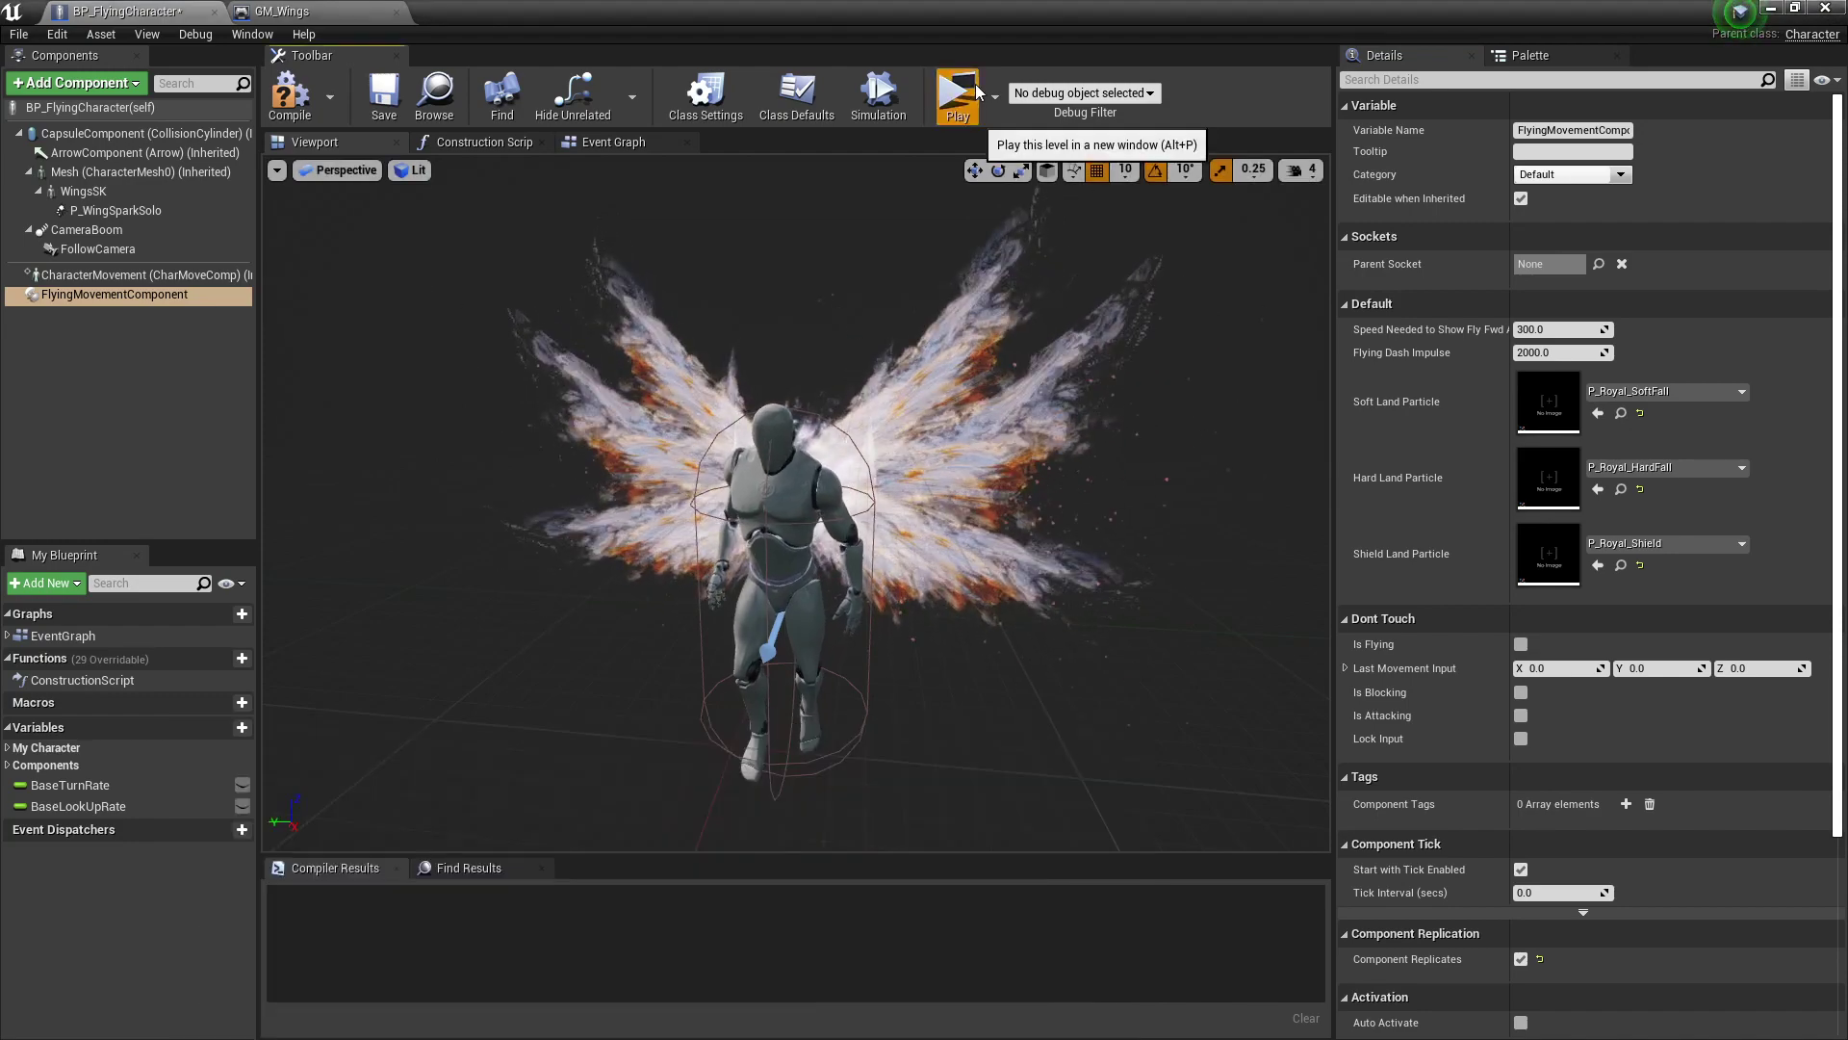
pyautogui.click(1066, 512)
pyautogui.press('w')
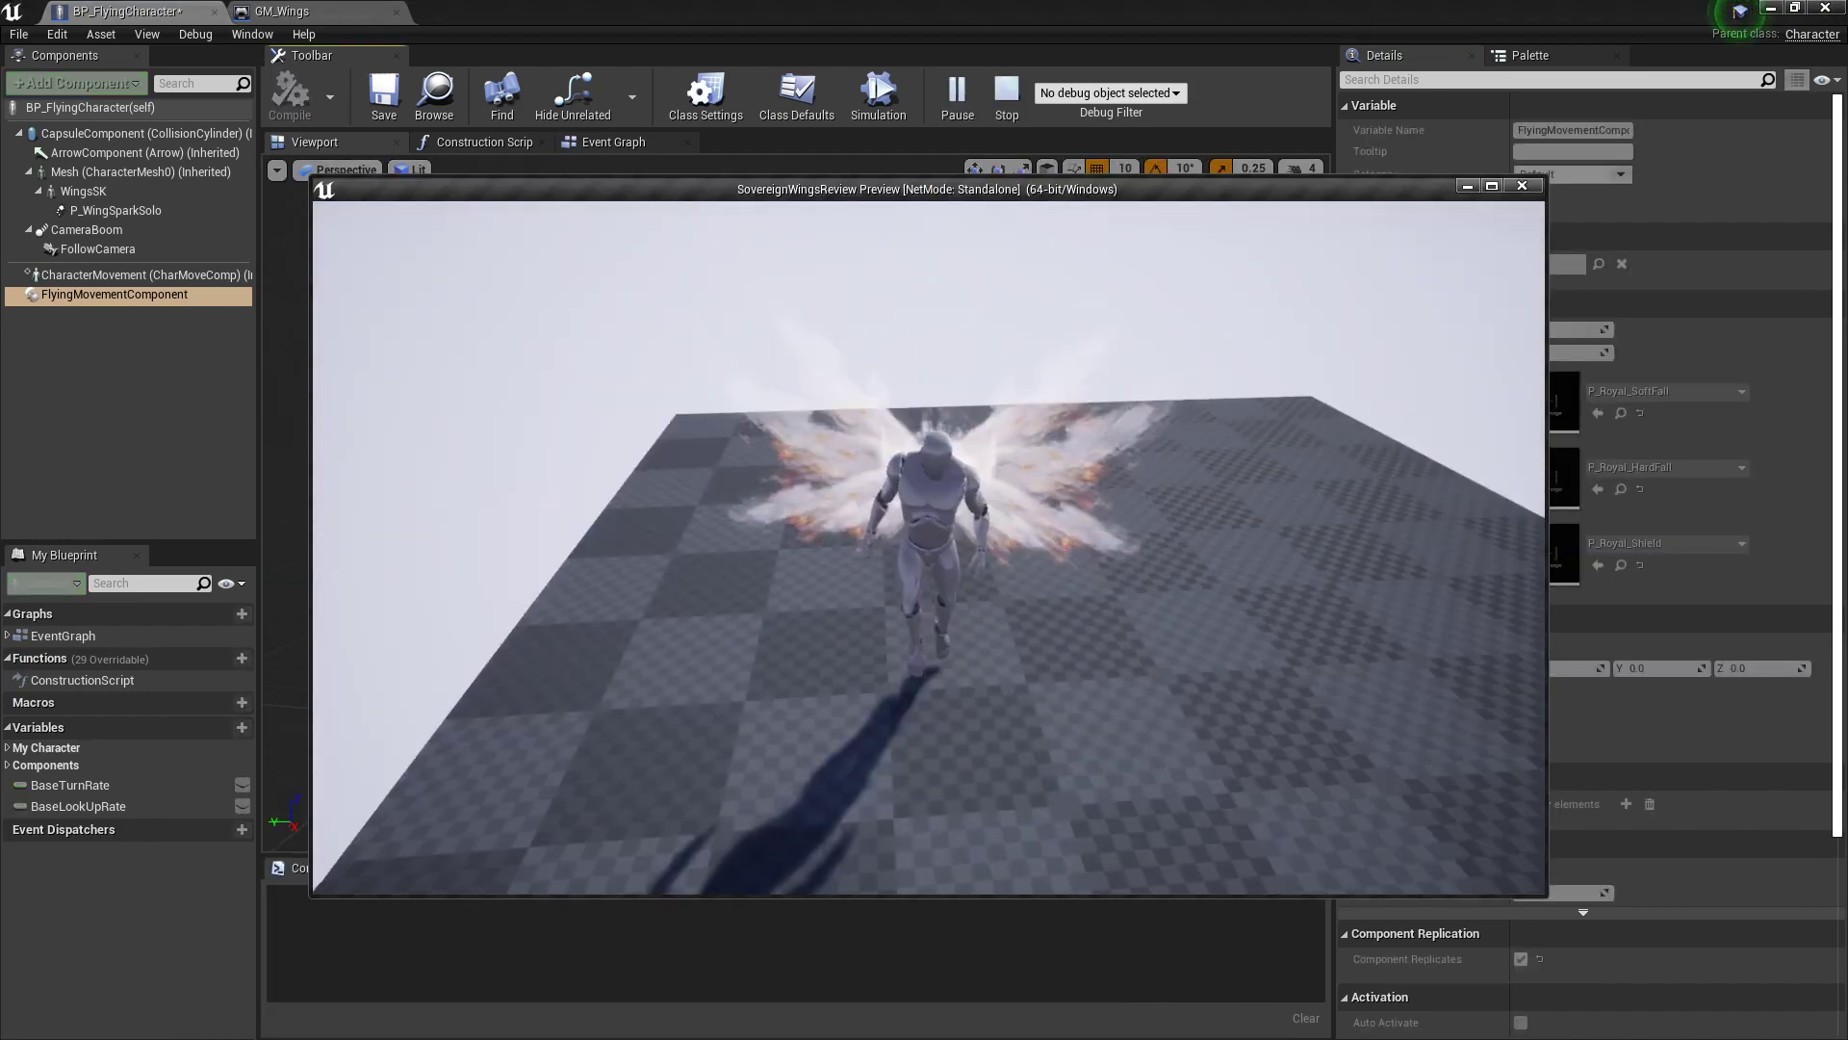
pyautogui.press('s')
pyautogui.press('e')
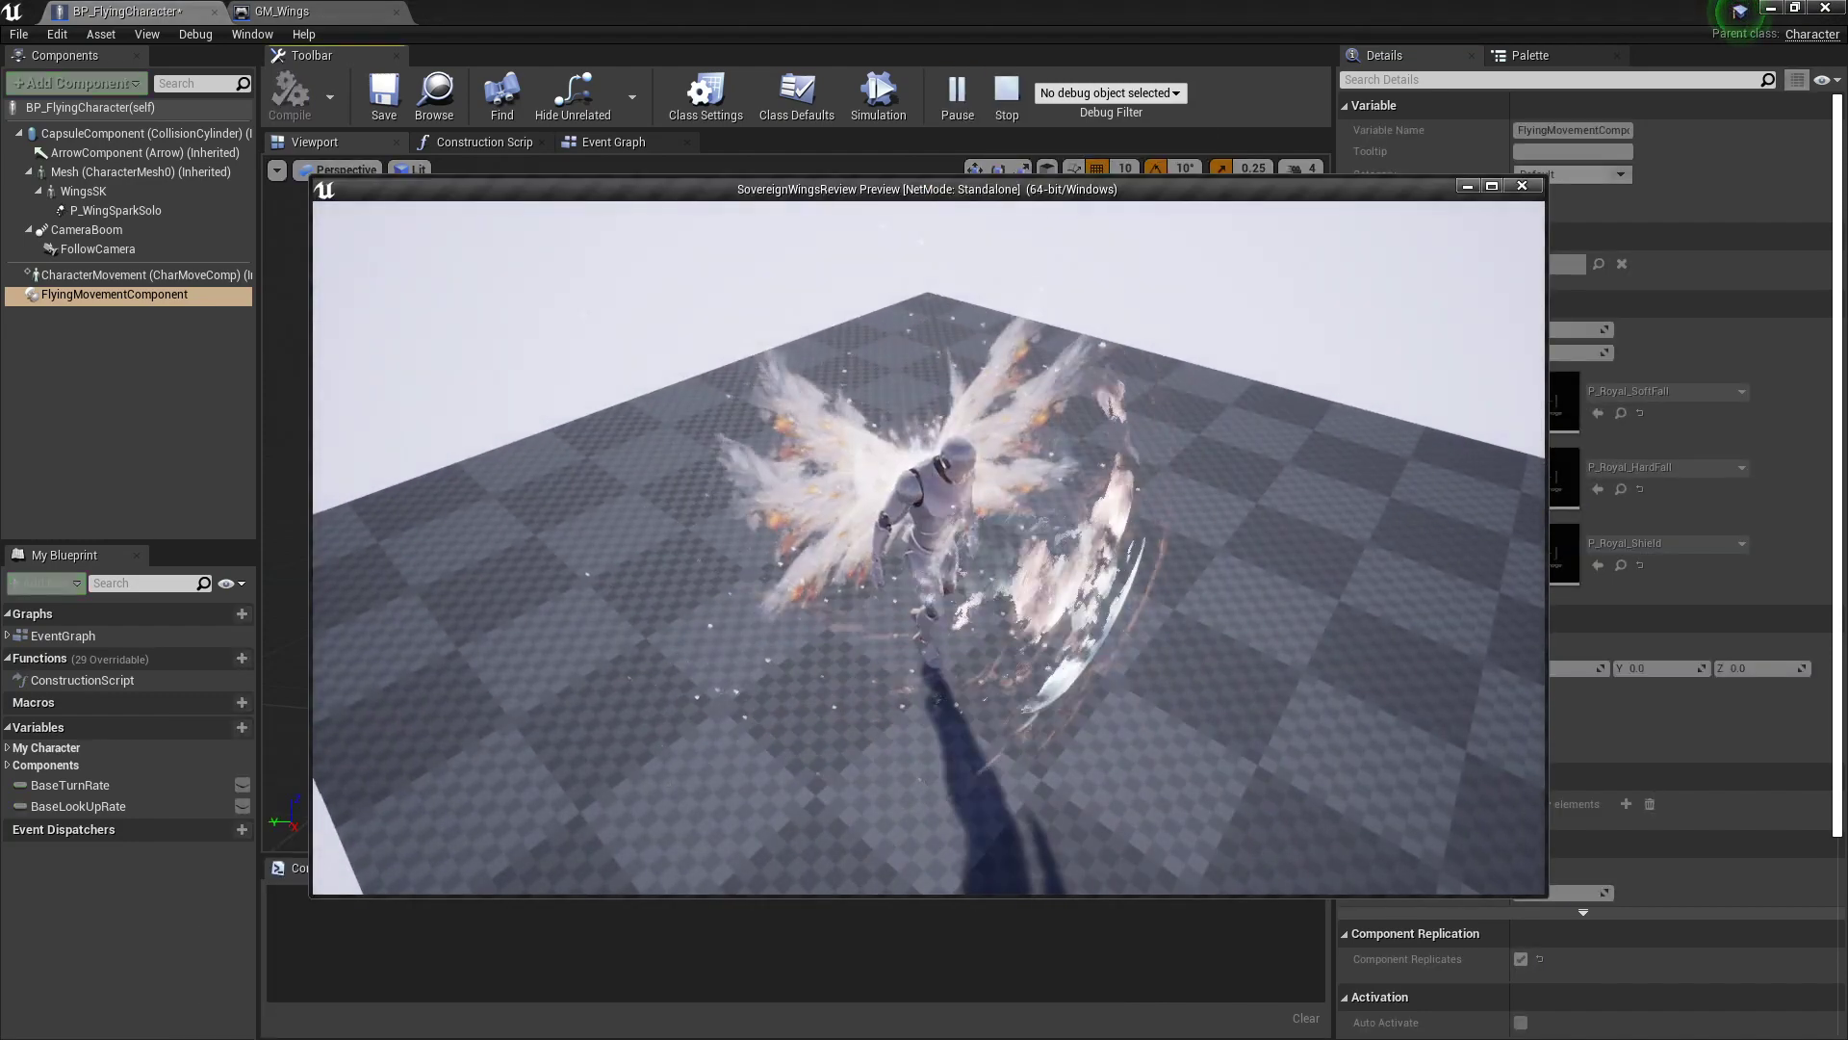
pyautogui.press('e')
# Step: Fly, land and steer the character to check the landing and trail effects, and end the play test
pyautogui.press('space')
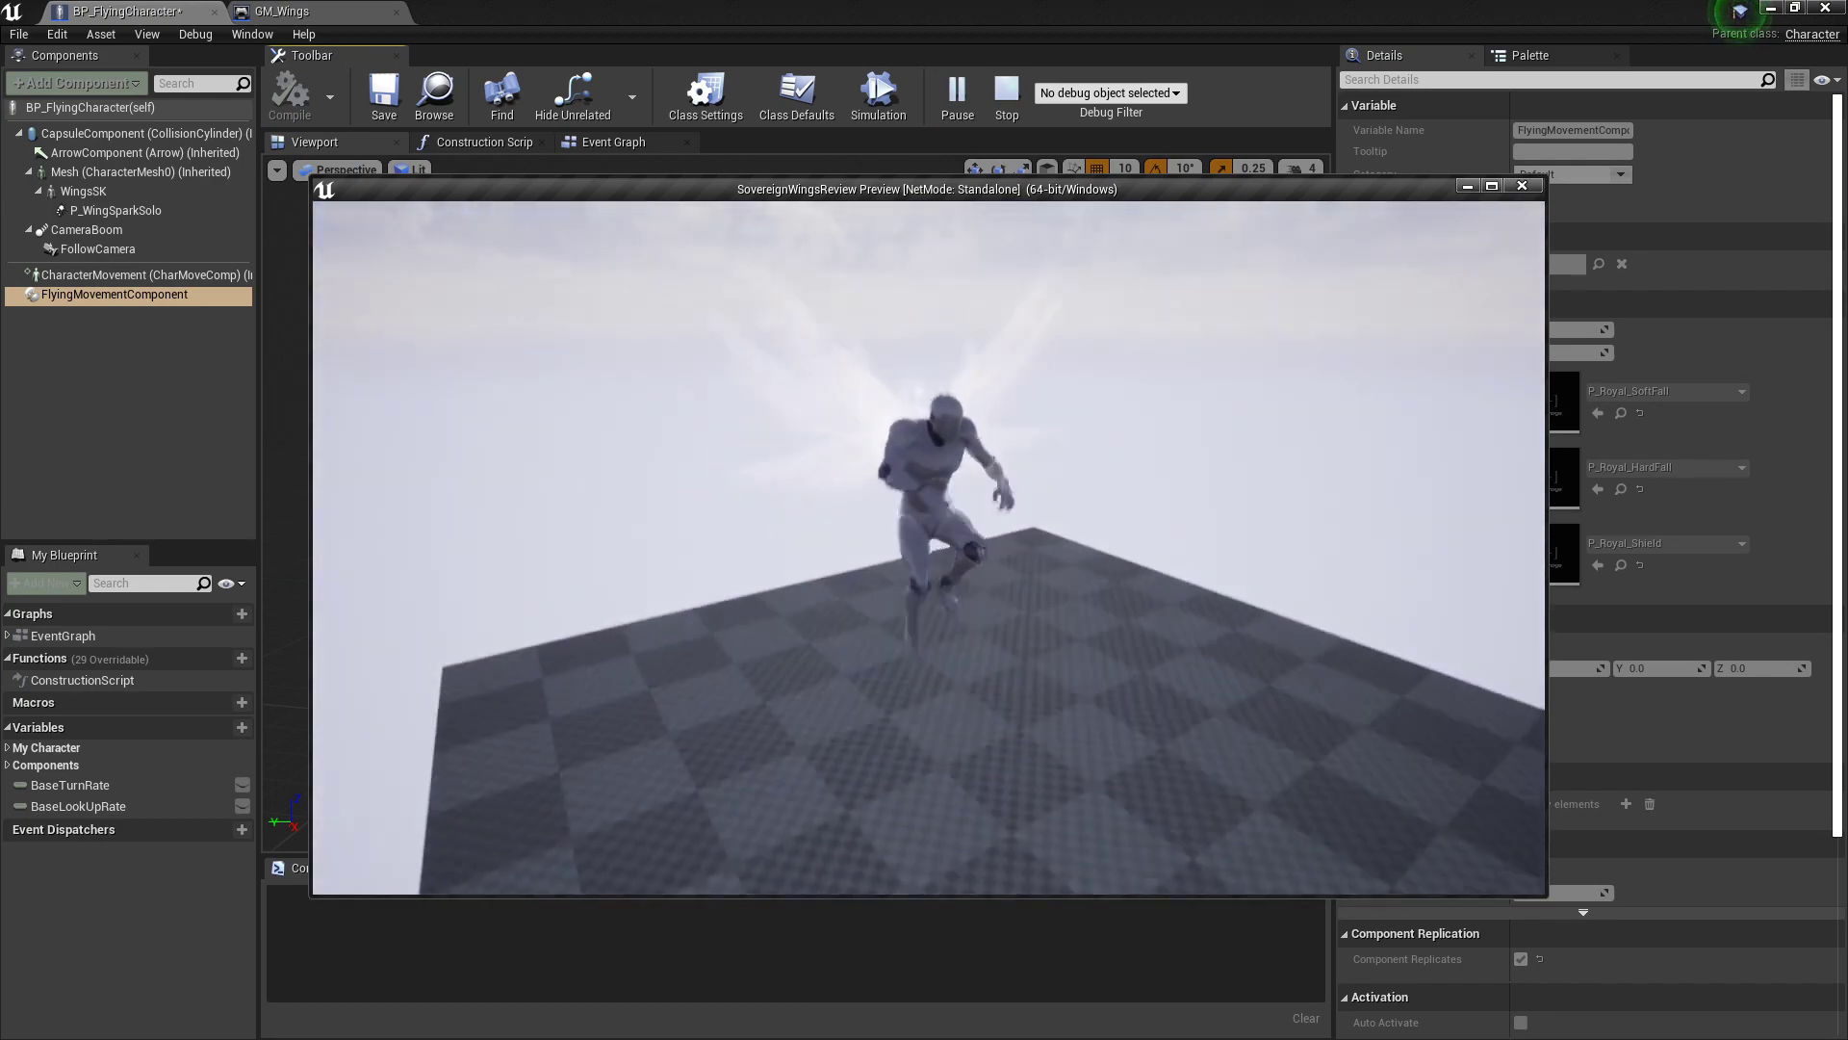
pyautogui.press('space')
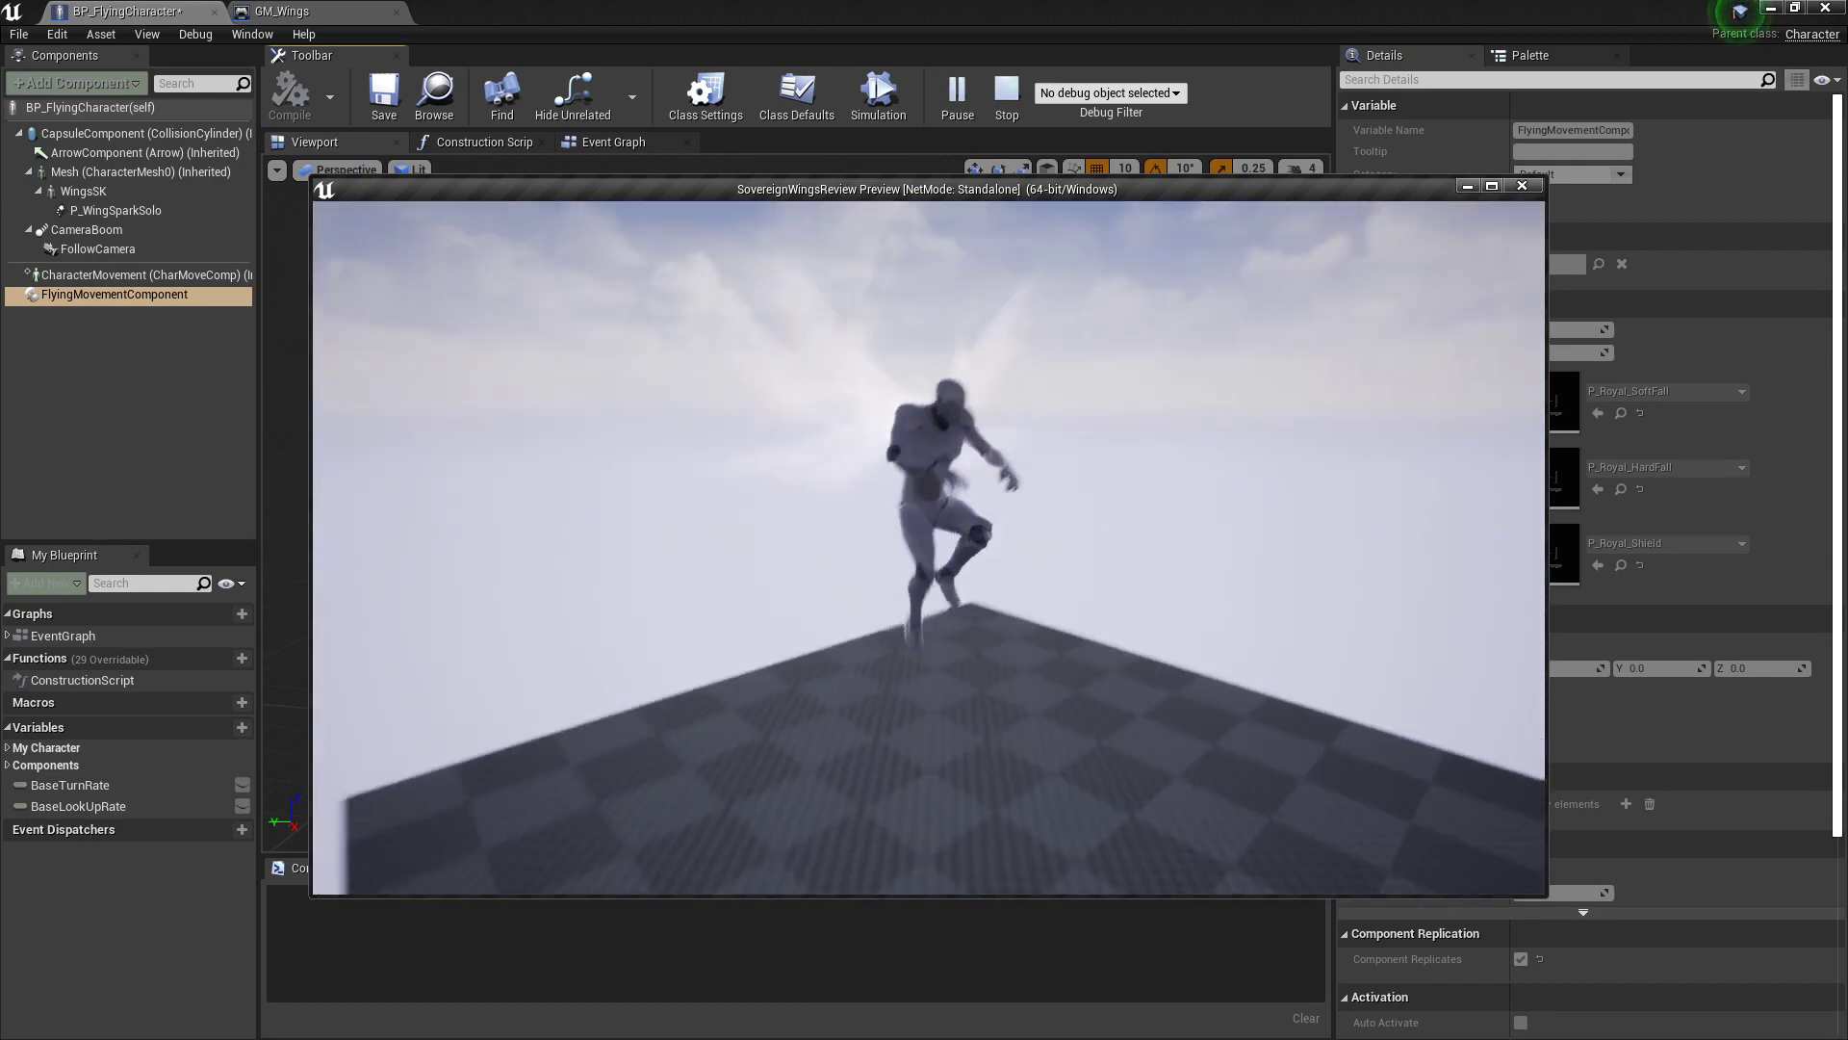
pyautogui.press('space')
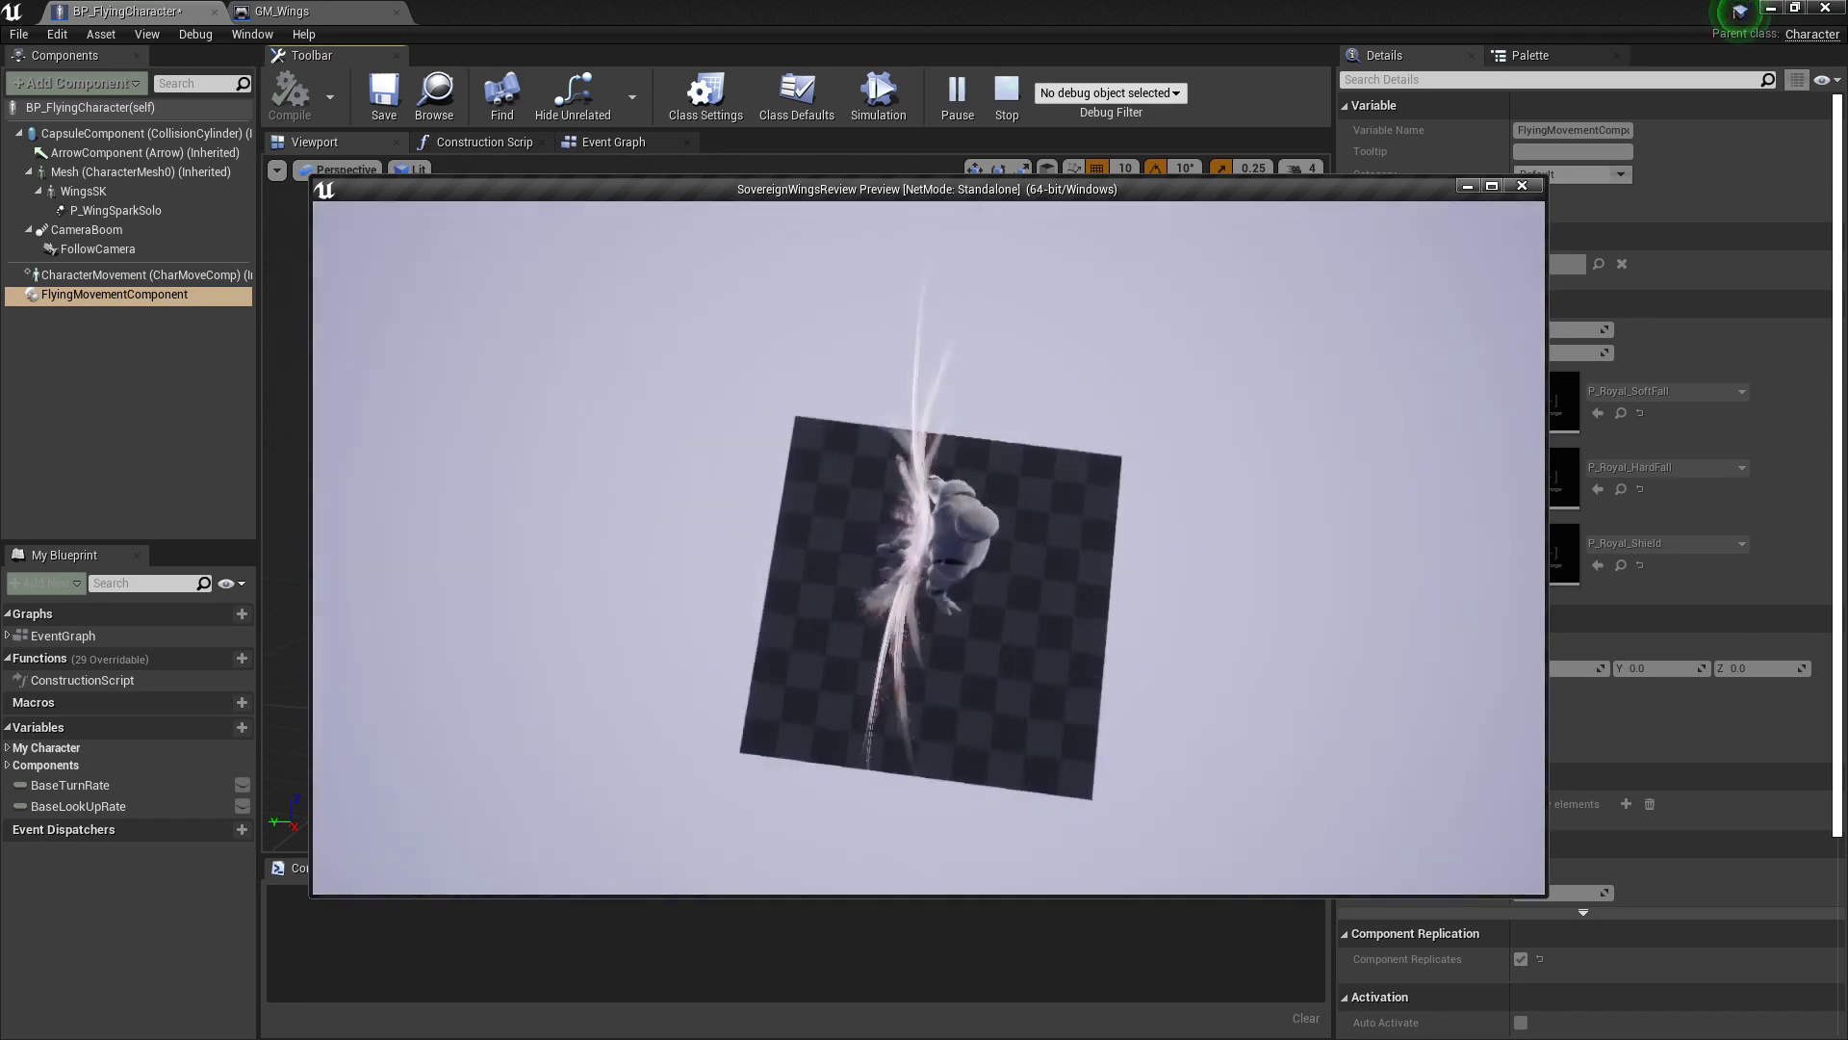
pyautogui.press('space')
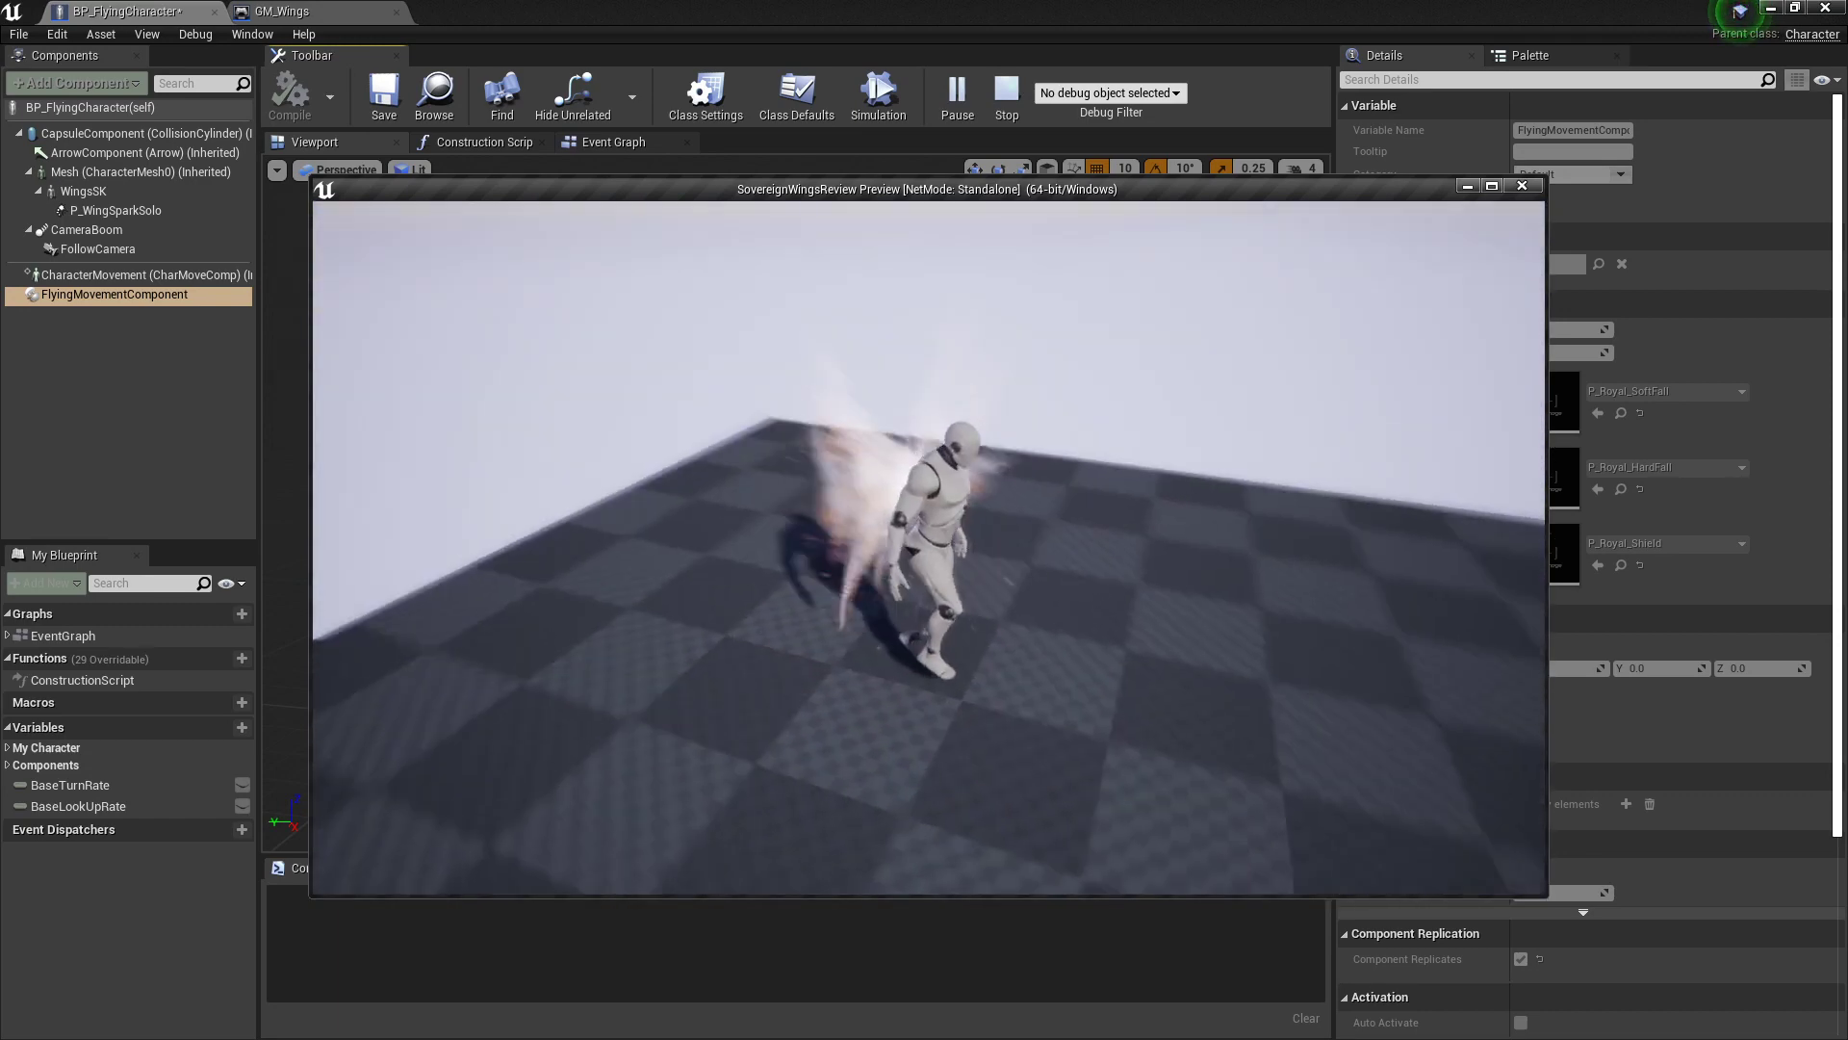
pyautogui.press('d')
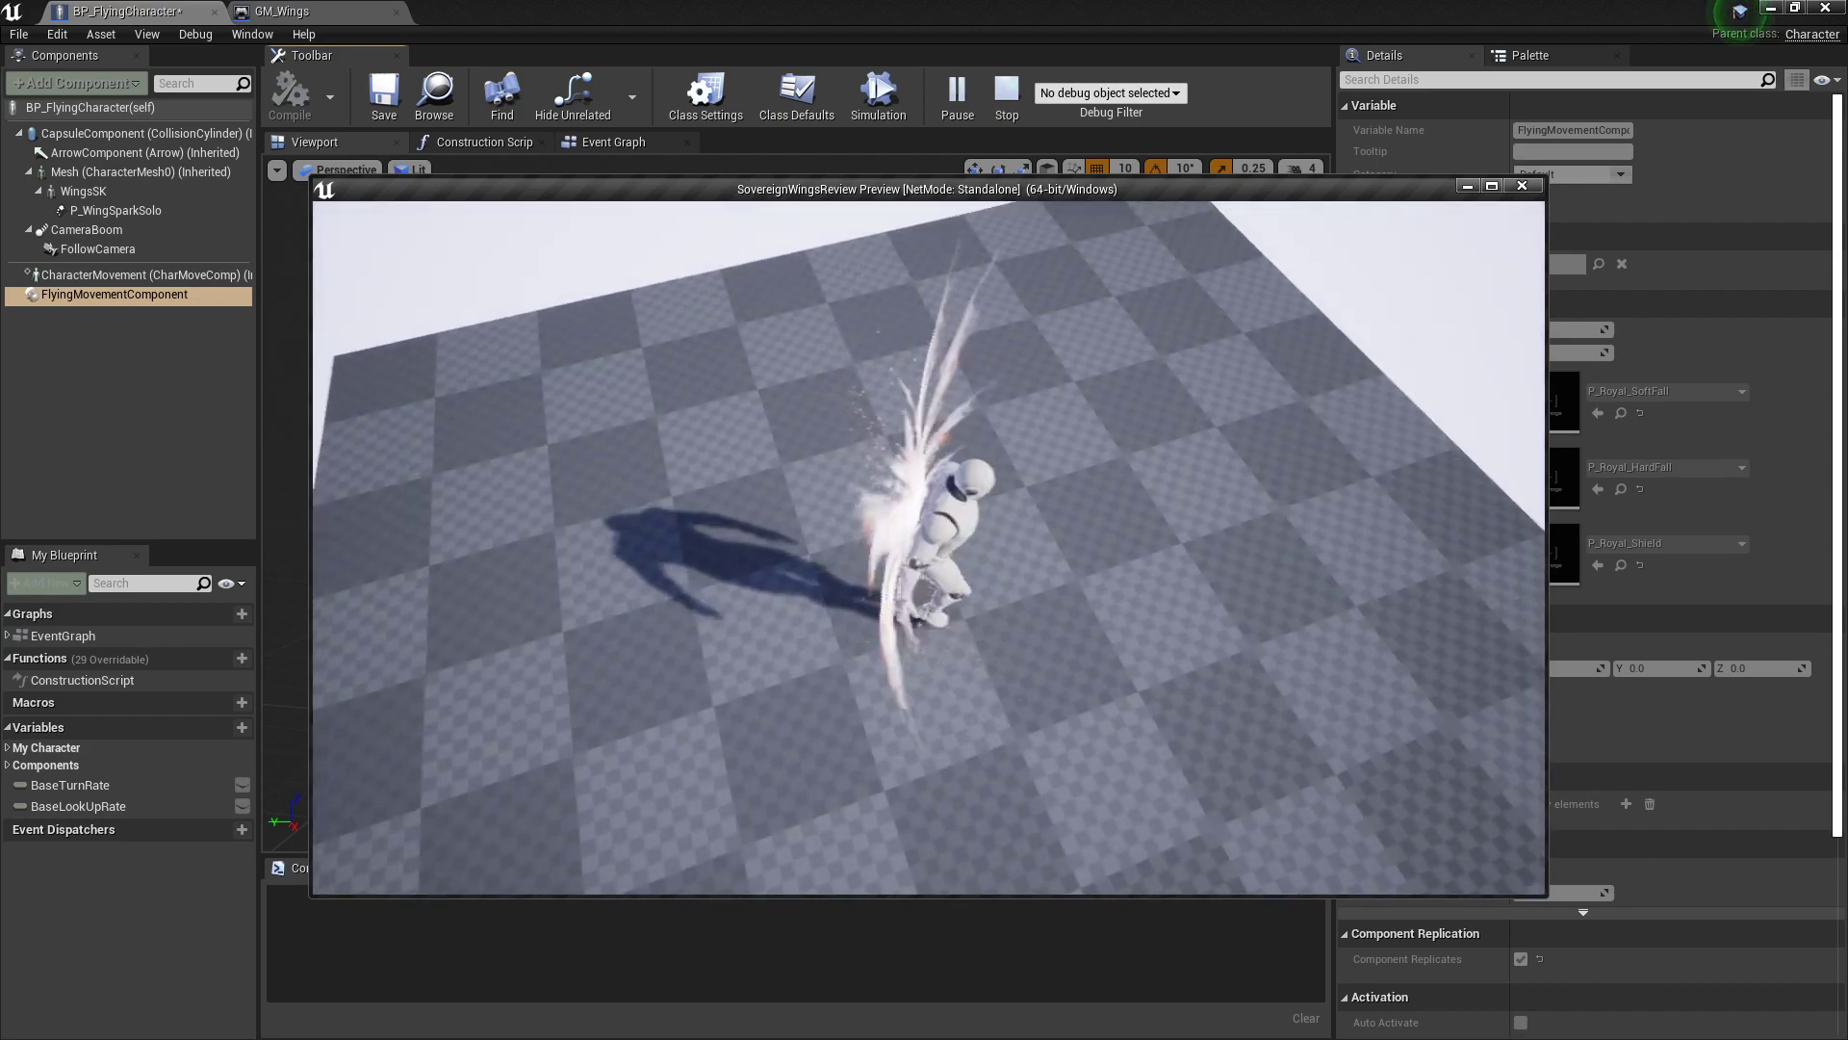
pyautogui.press('a')
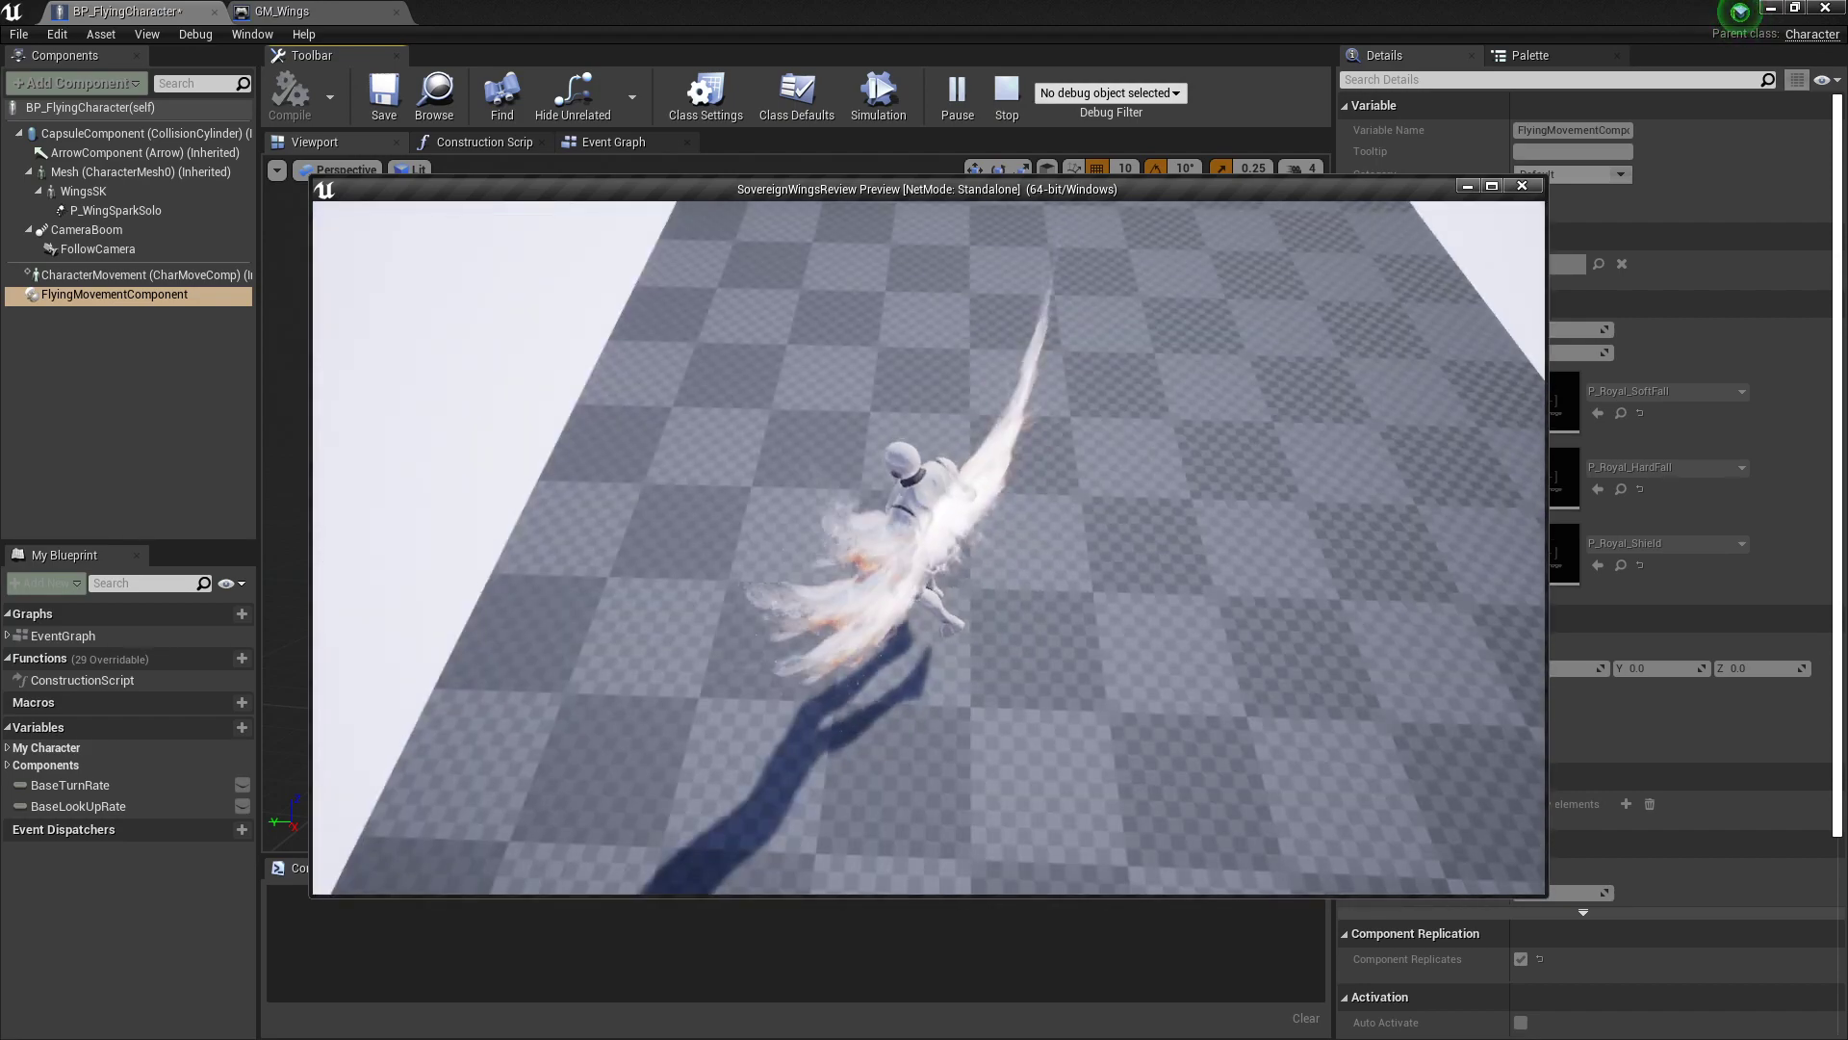
pyautogui.press('space')
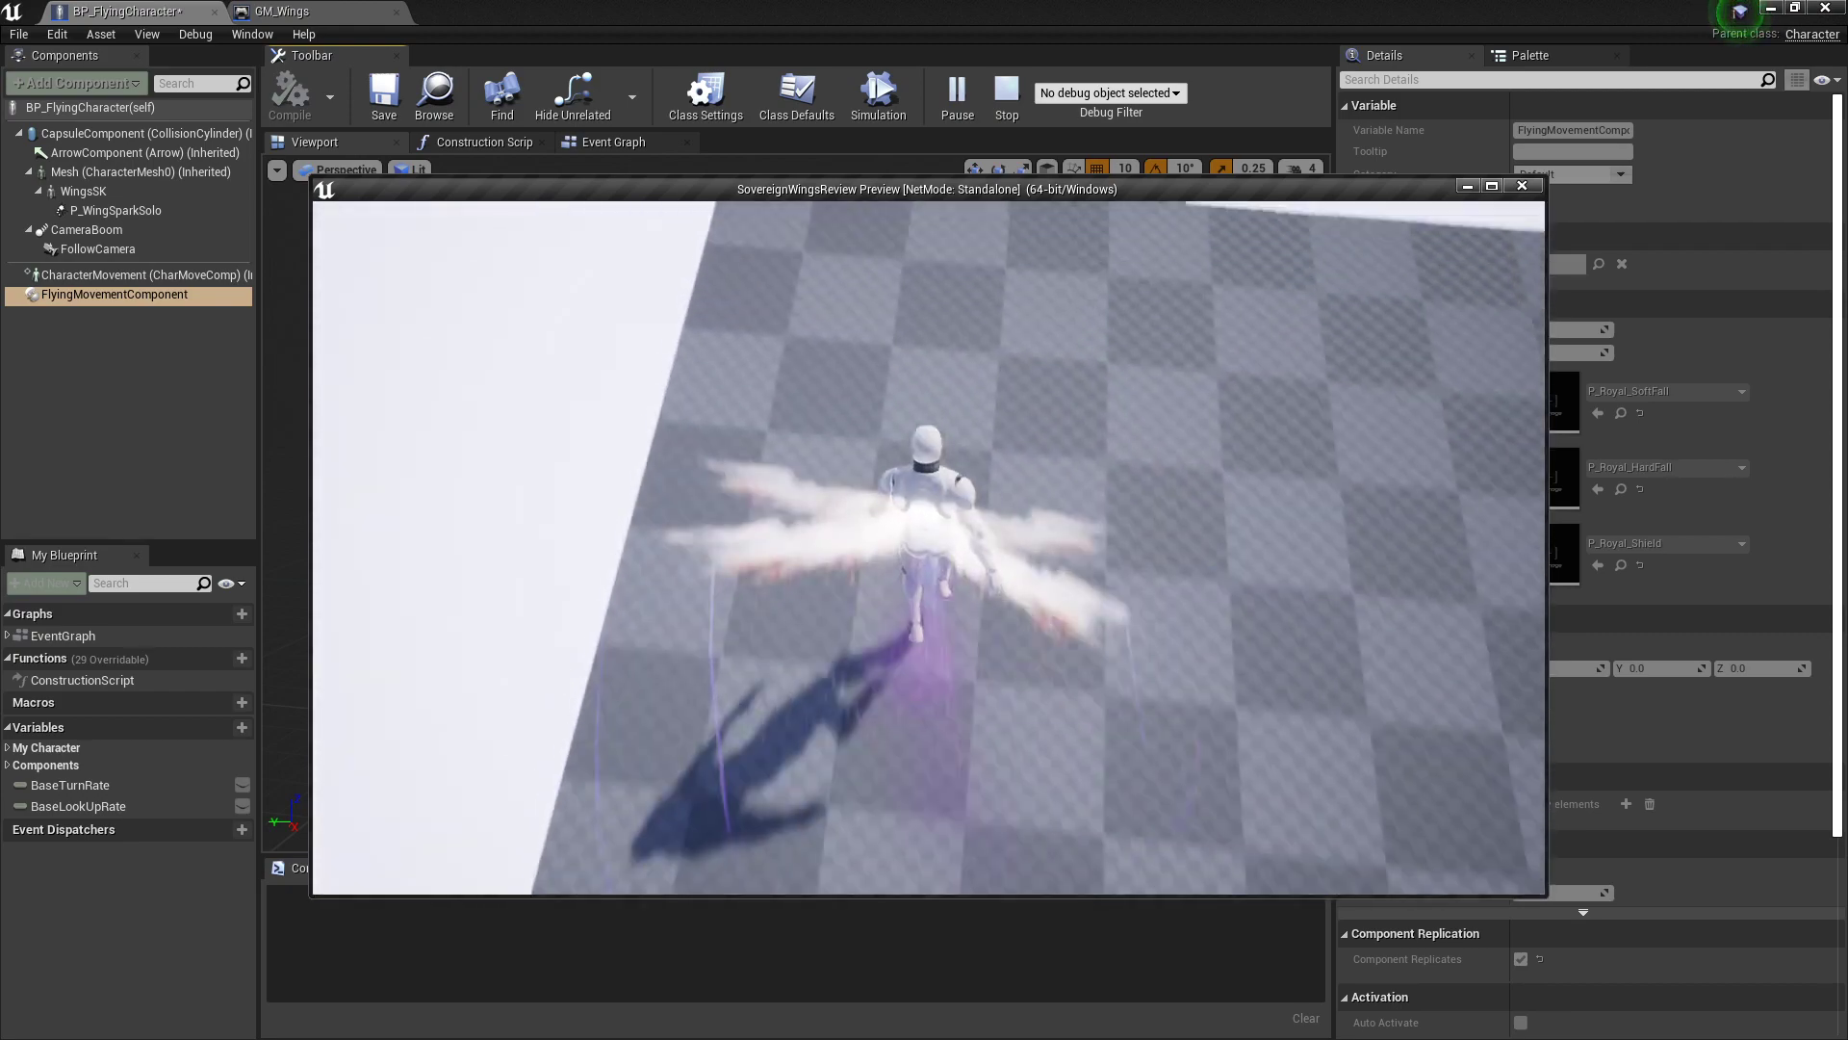
pyautogui.press('Escape')
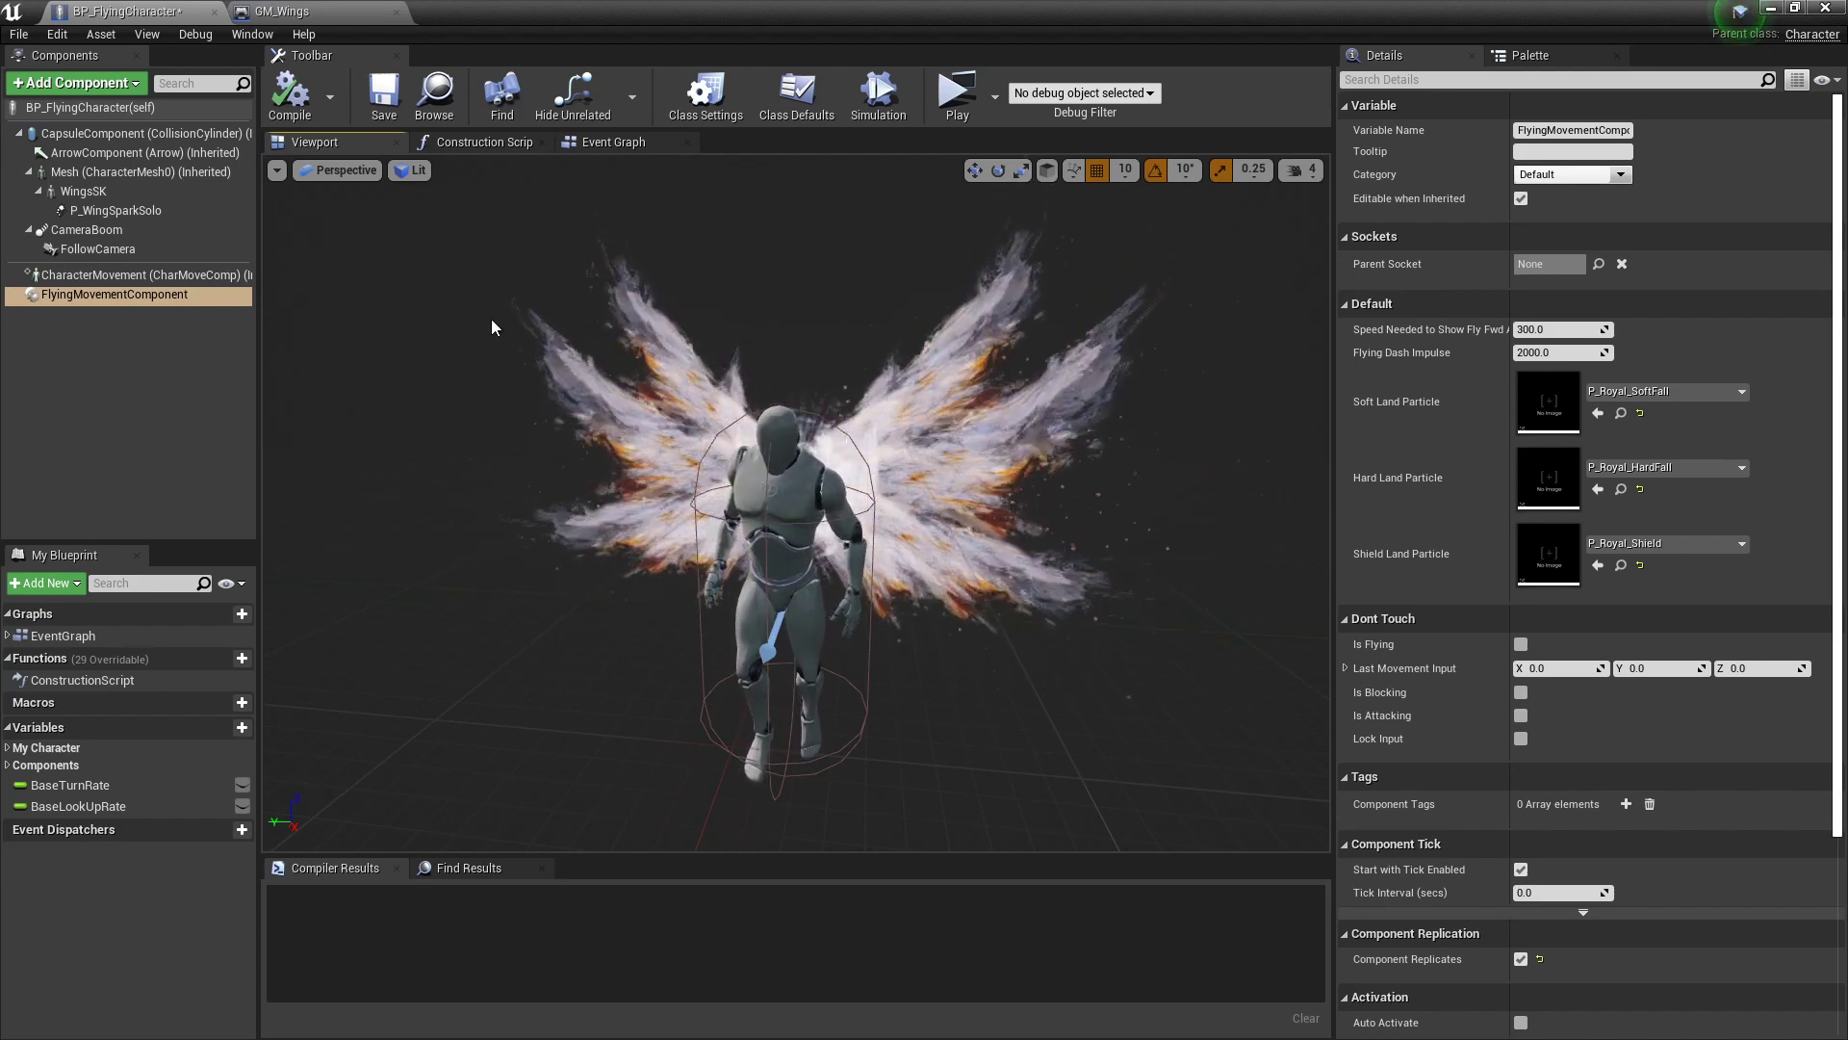
# Step: Select the WingsSK component and locate its ABP_SovereignWings animation class in the Content Browser
pyautogui.click(120, 171)
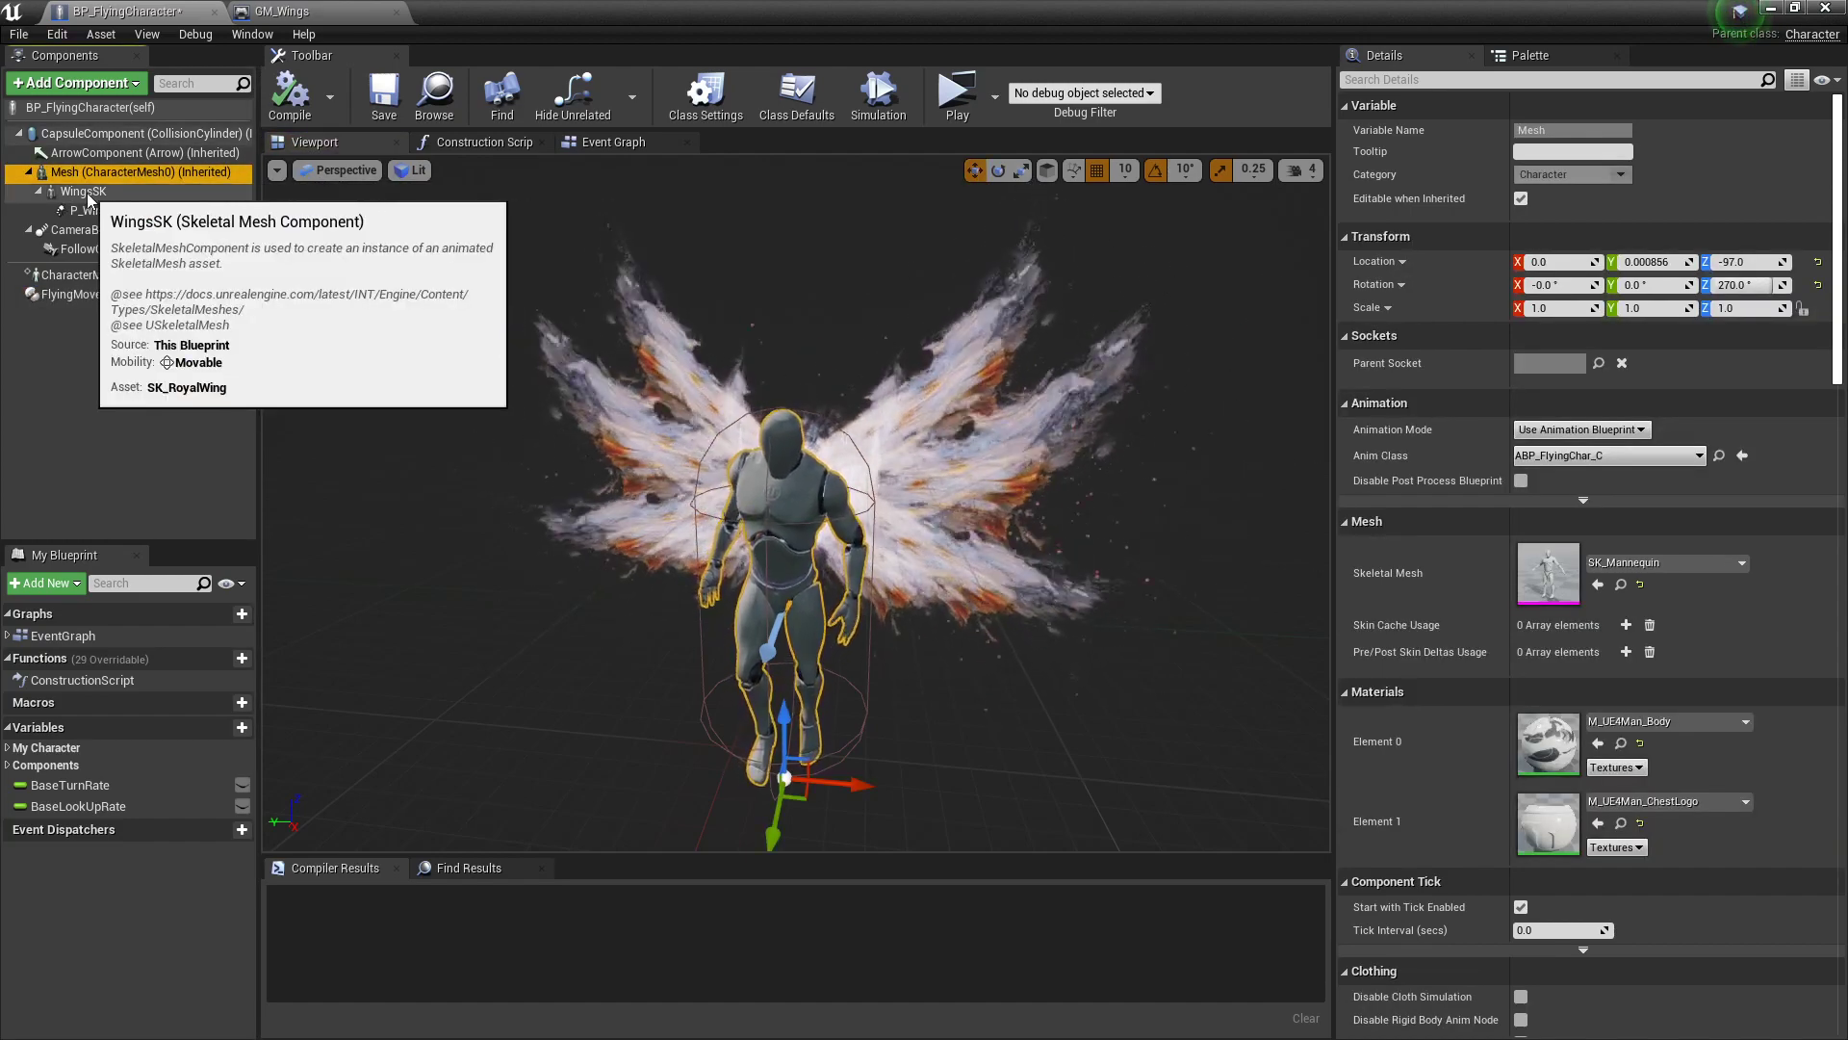
pyautogui.click(89, 193)
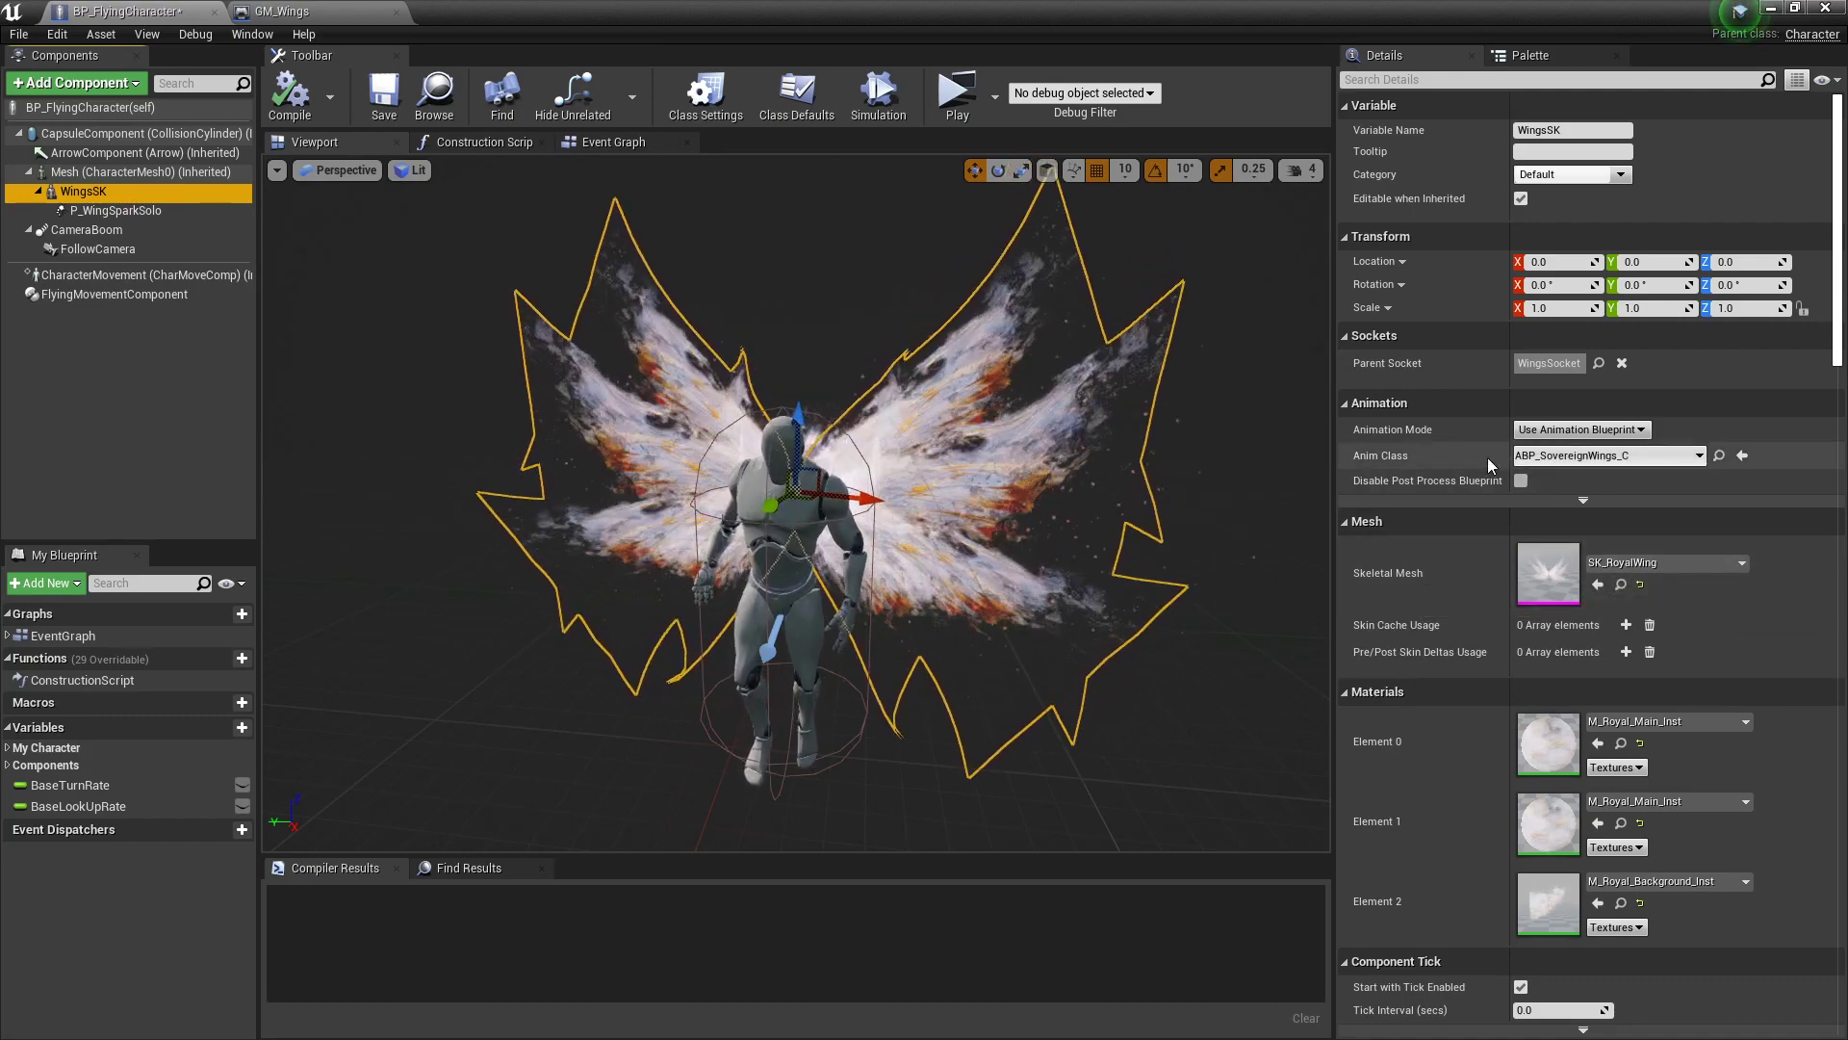
pyautogui.click(1720, 456)
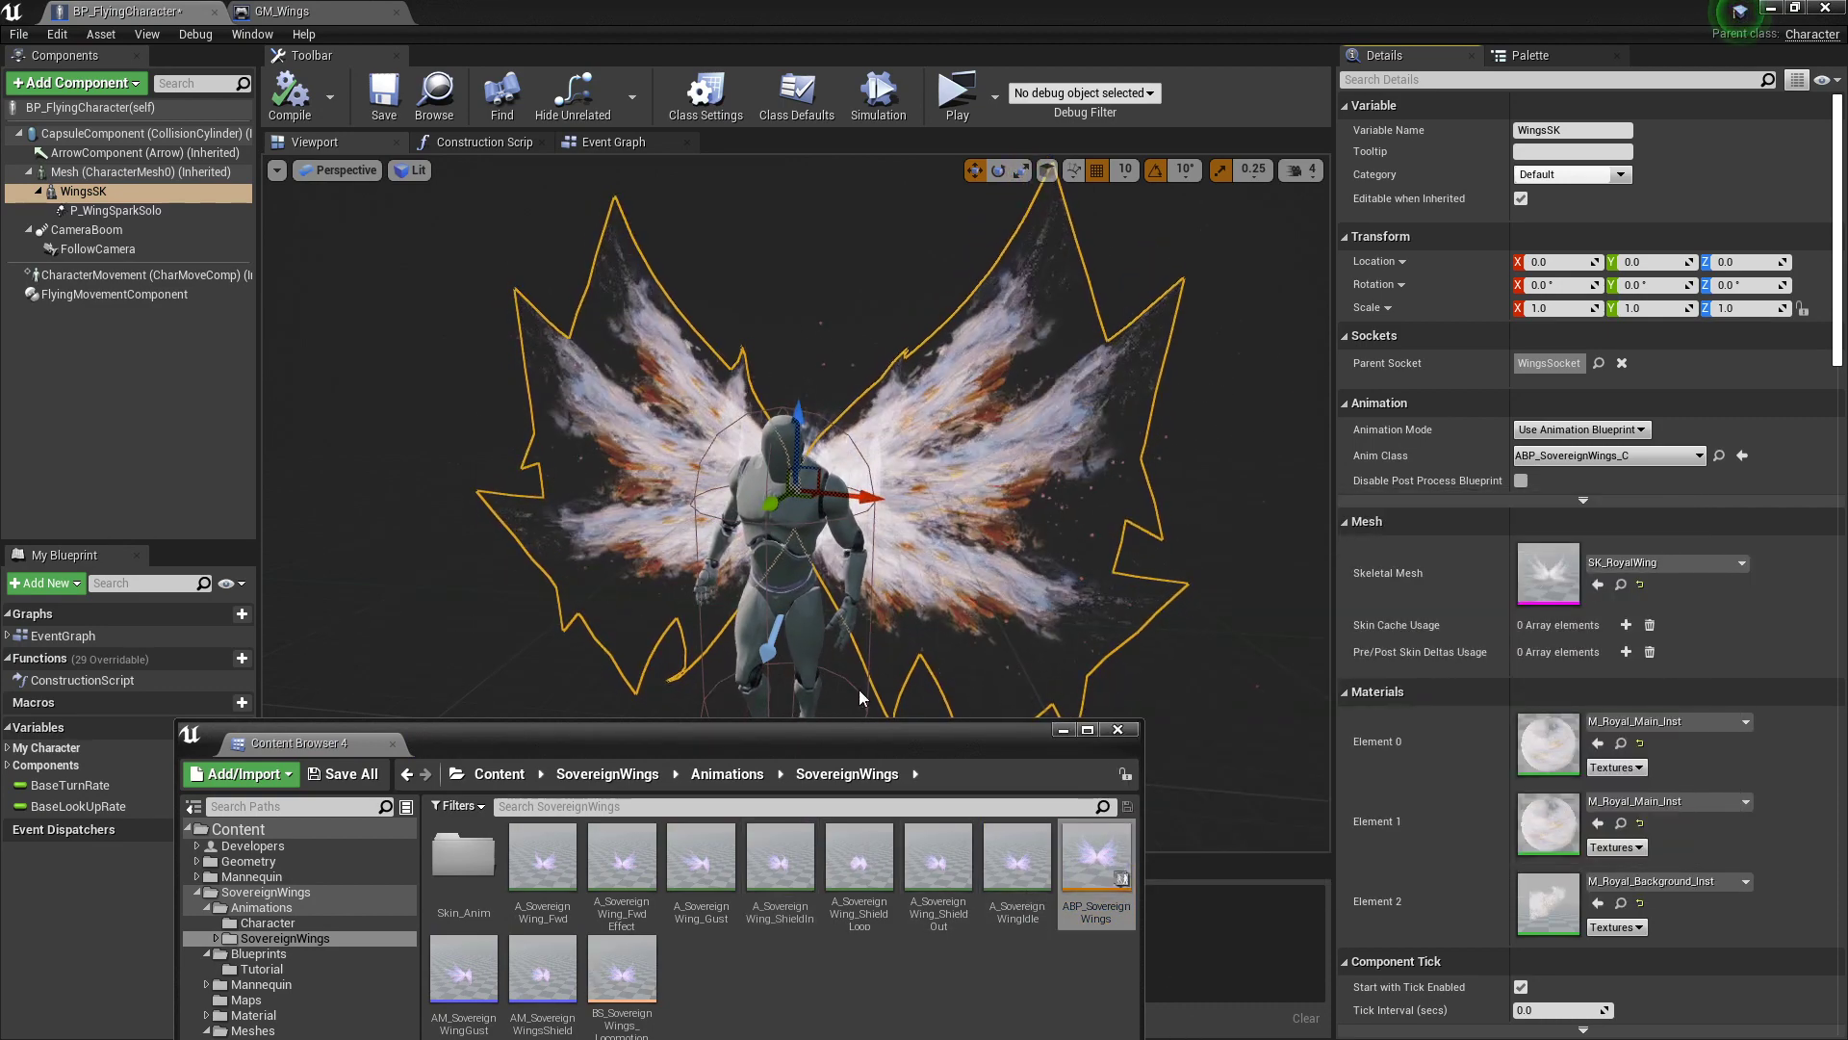
# Step: Locate the wing locomotion blend space among the SovereignWings animations, and open A_CrimsonWing_FwdEffect from the Skin_Anim folder
pyautogui.moveTo(836, 734); pyautogui.dragTo(823, 662)
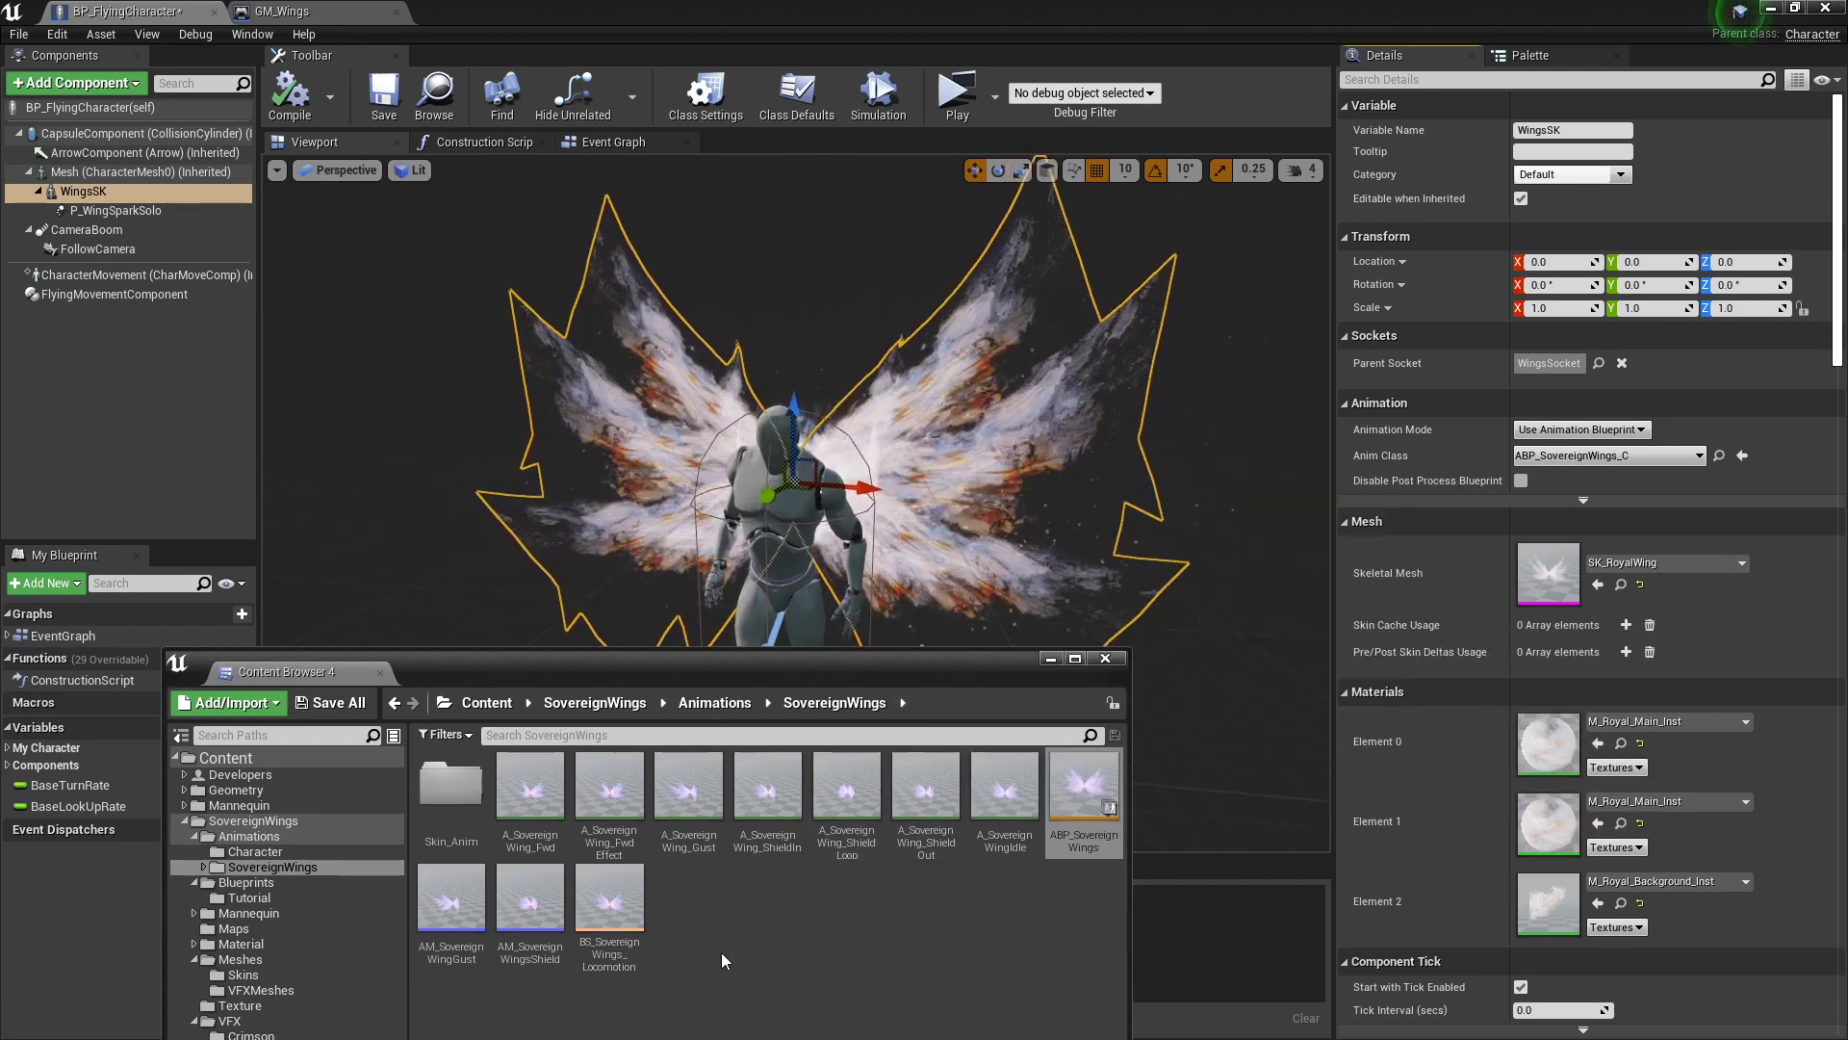
pyautogui.click(610, 905)
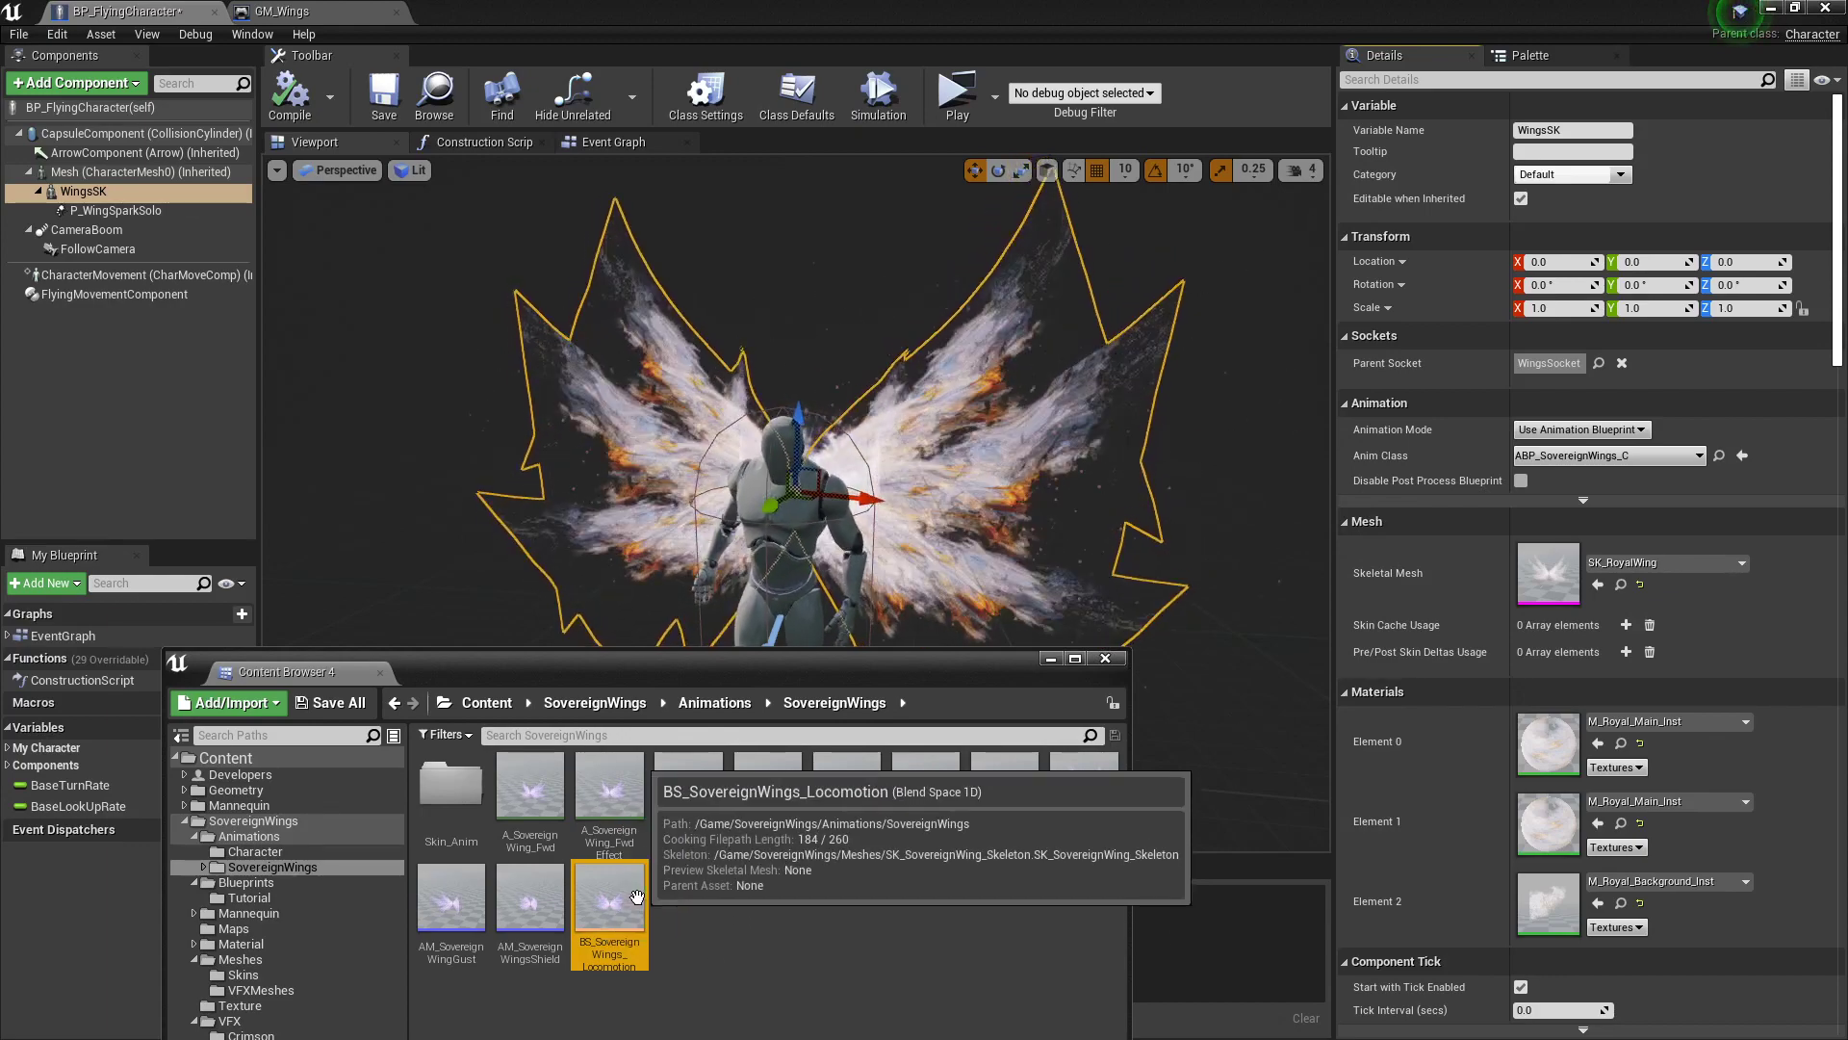
pyautogui.doubleClick(452, 787)
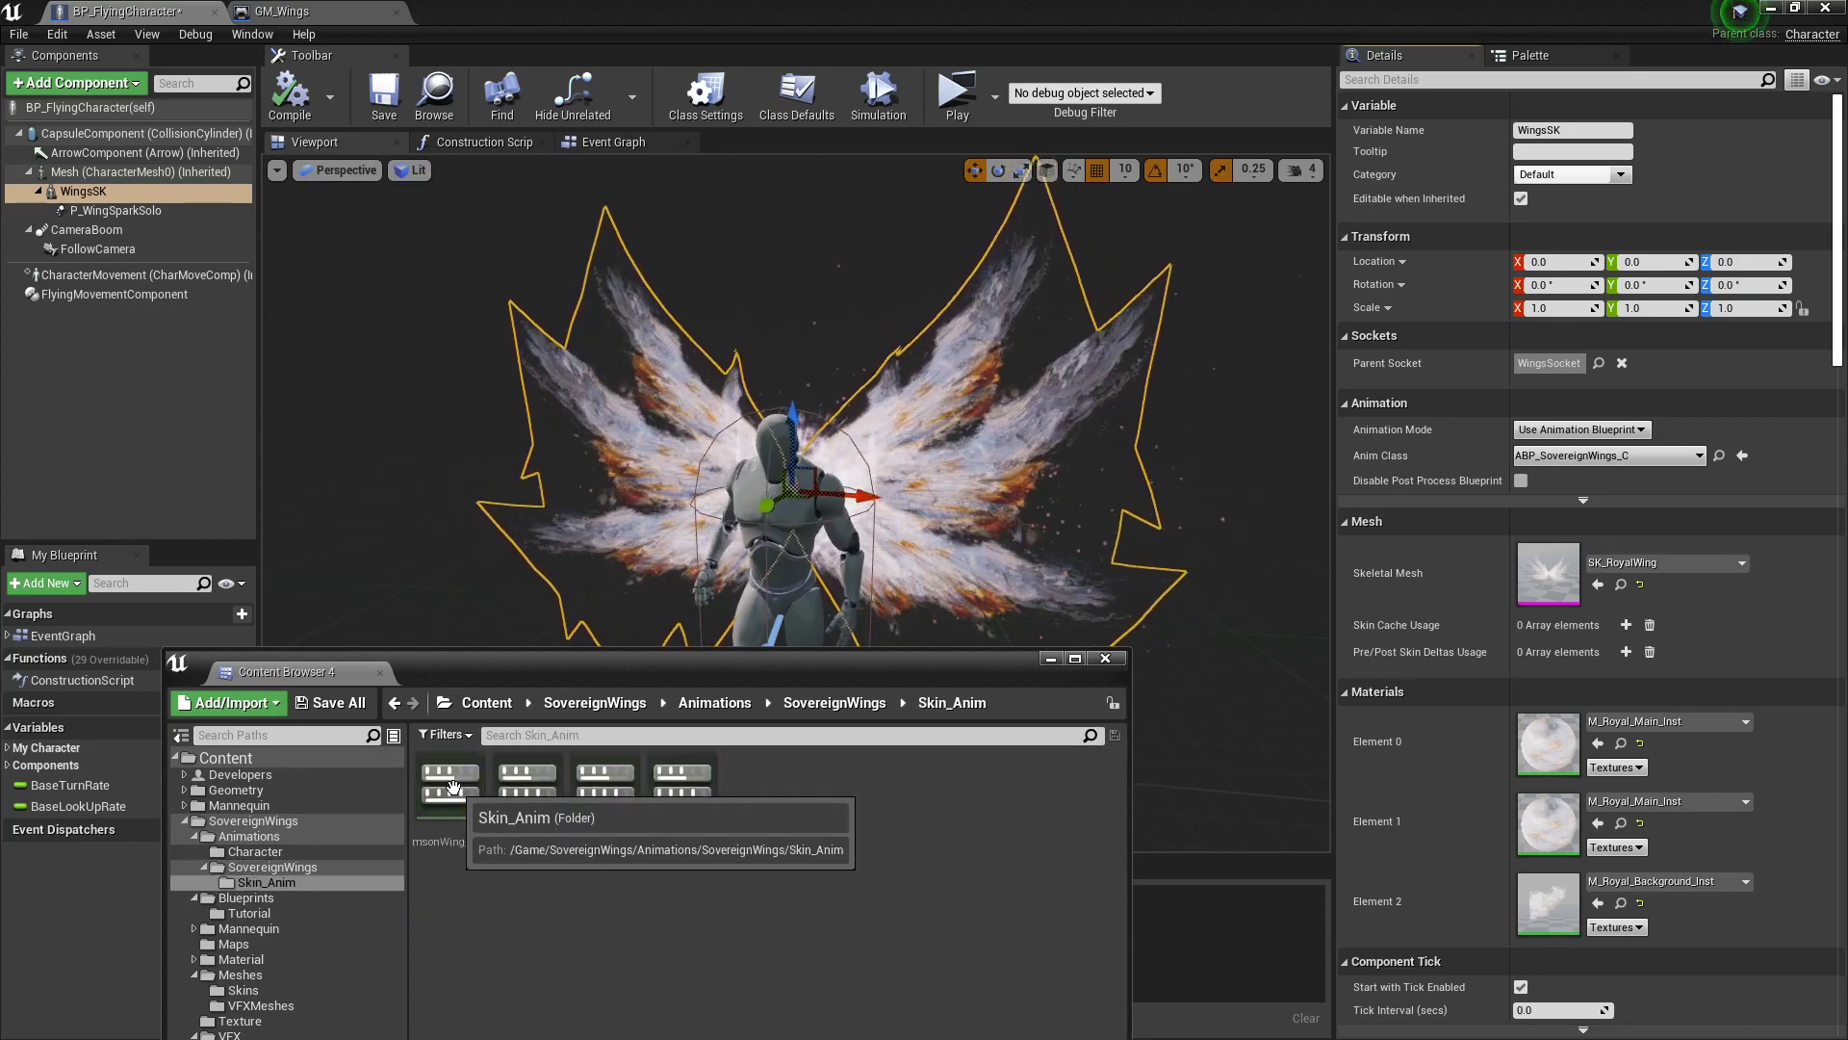
pyautogui.click(456, 782)
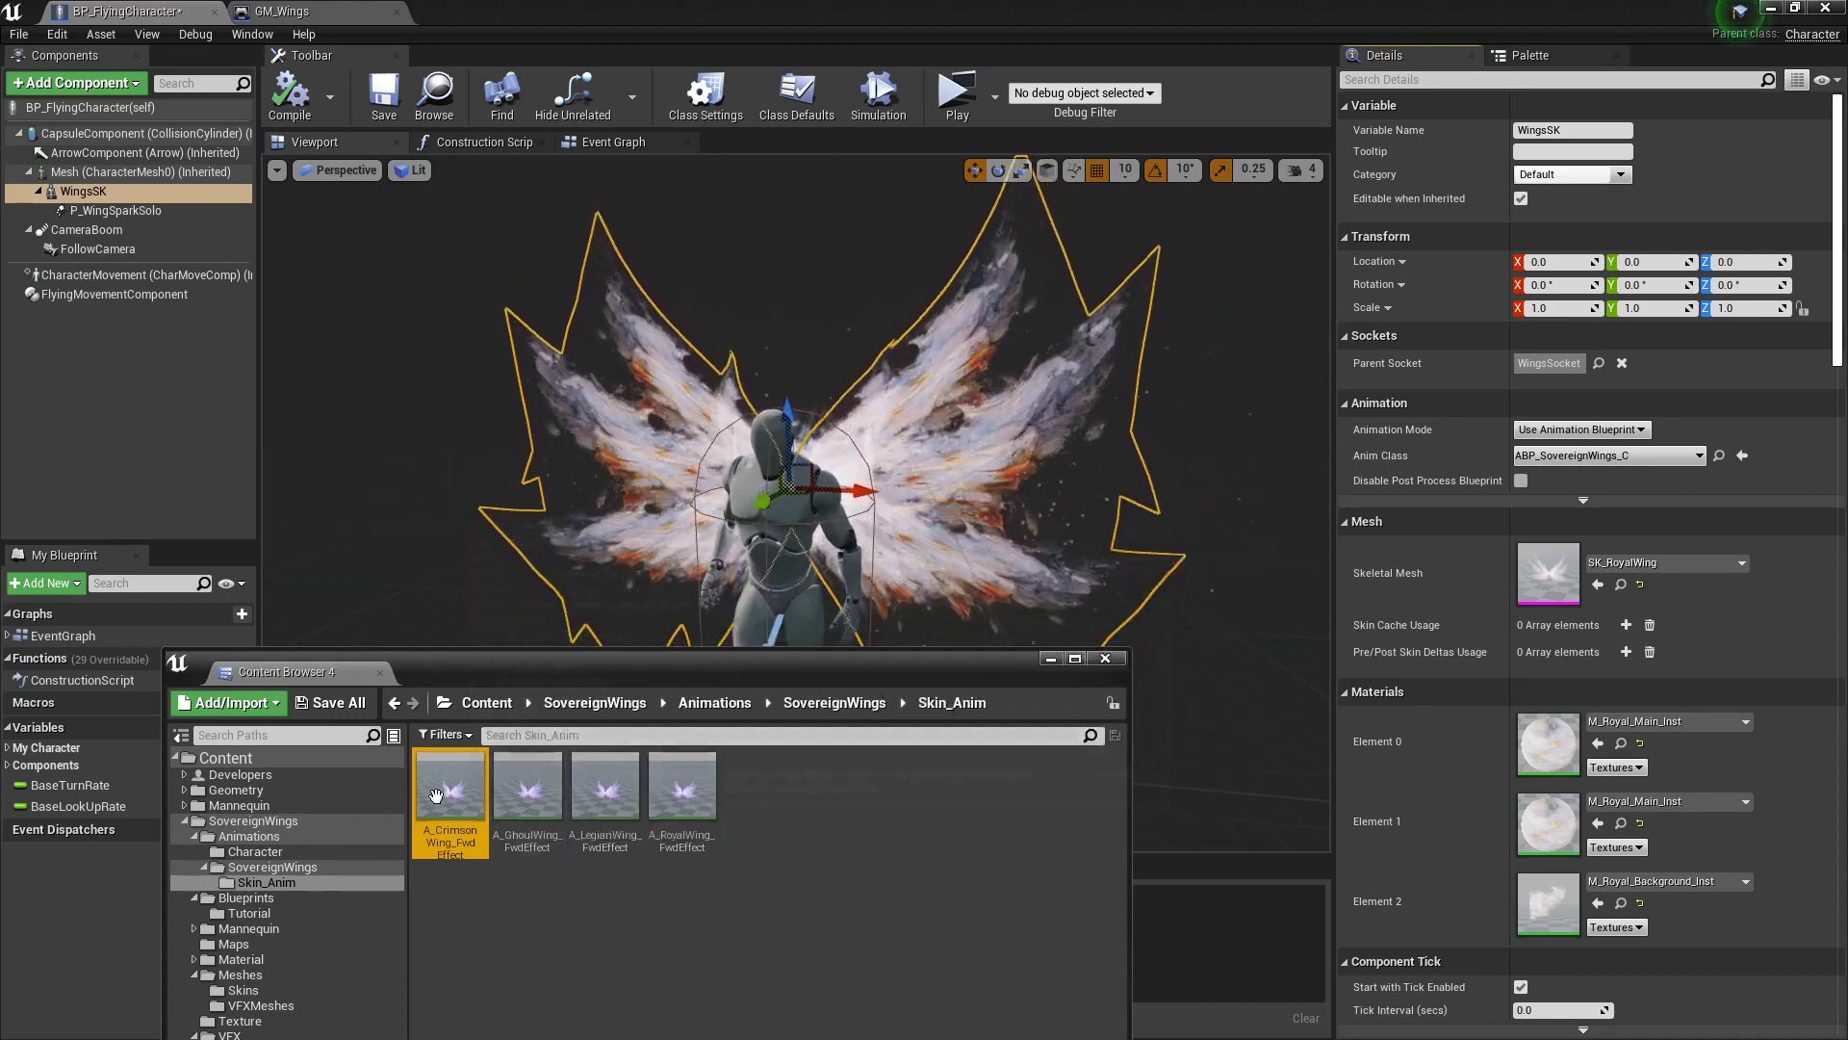
pyautogui.doubleClick(455, 791)
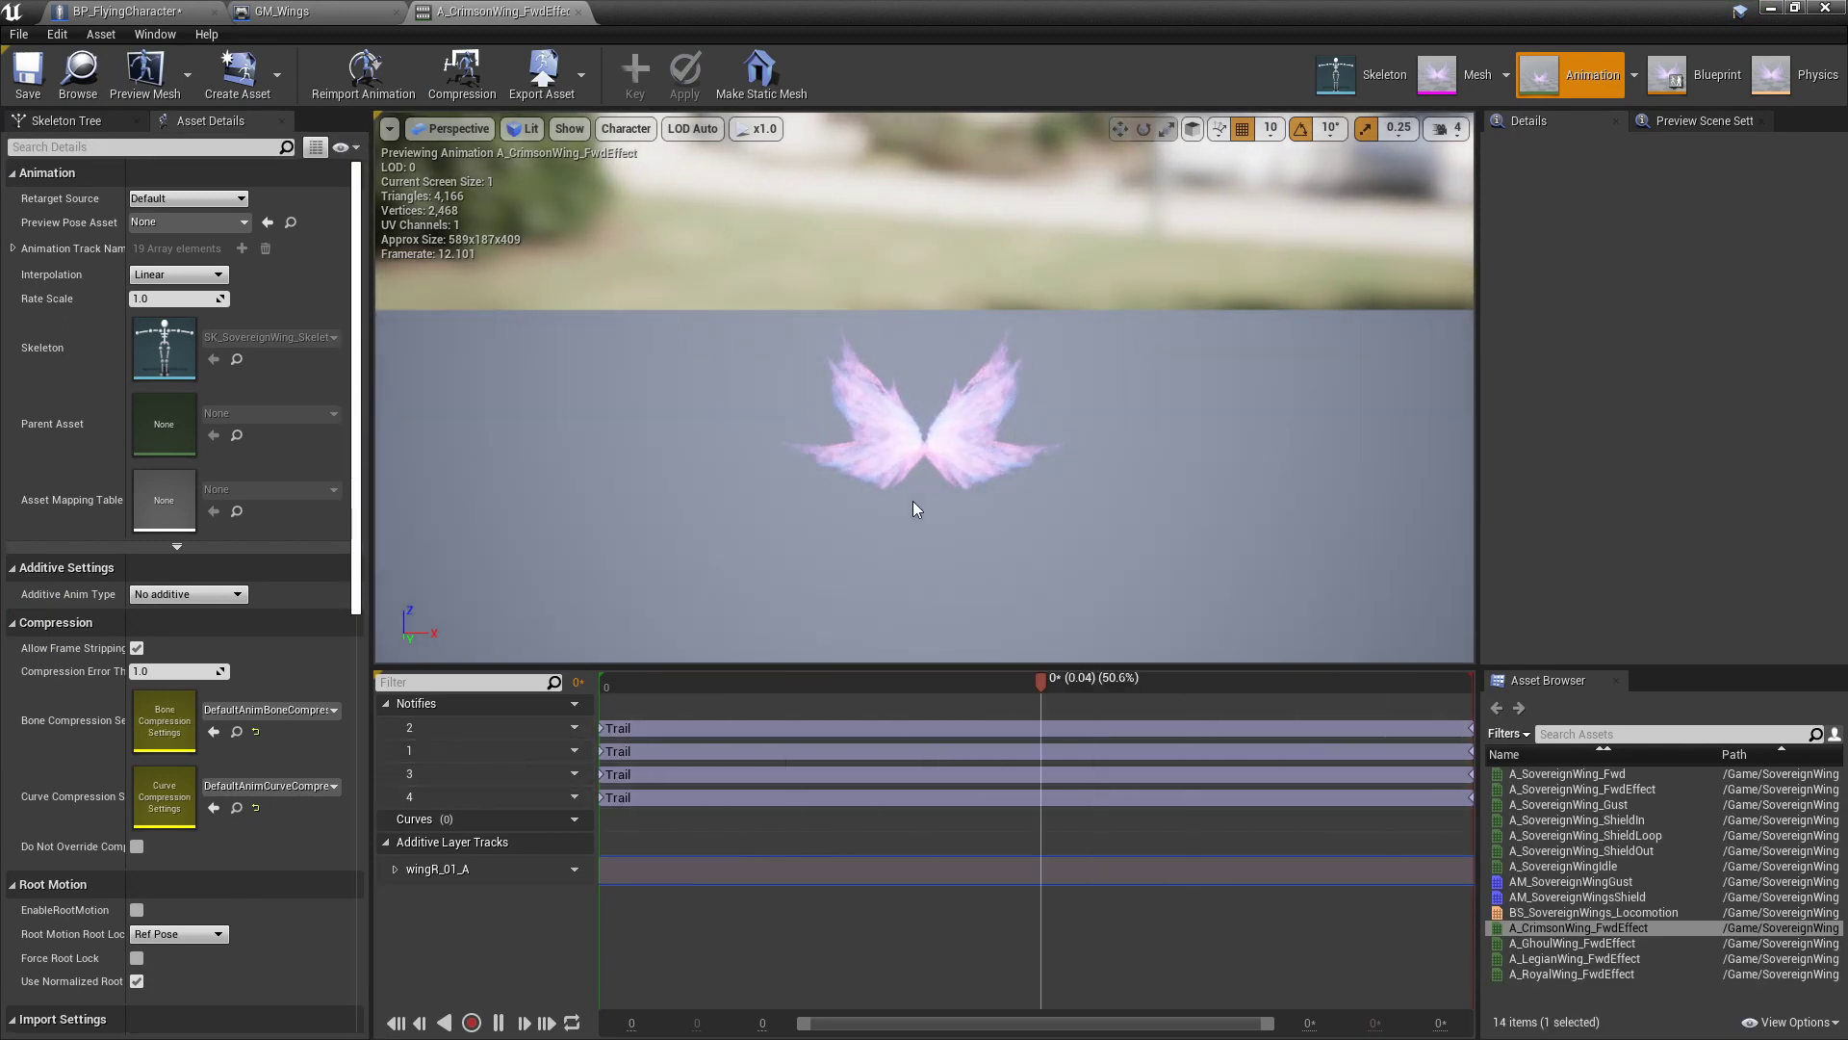
# Step: Examine the Crimson wing's forward effect animation from the front and the side in the preview
pyautogui.scroll(-2, 912, 500)
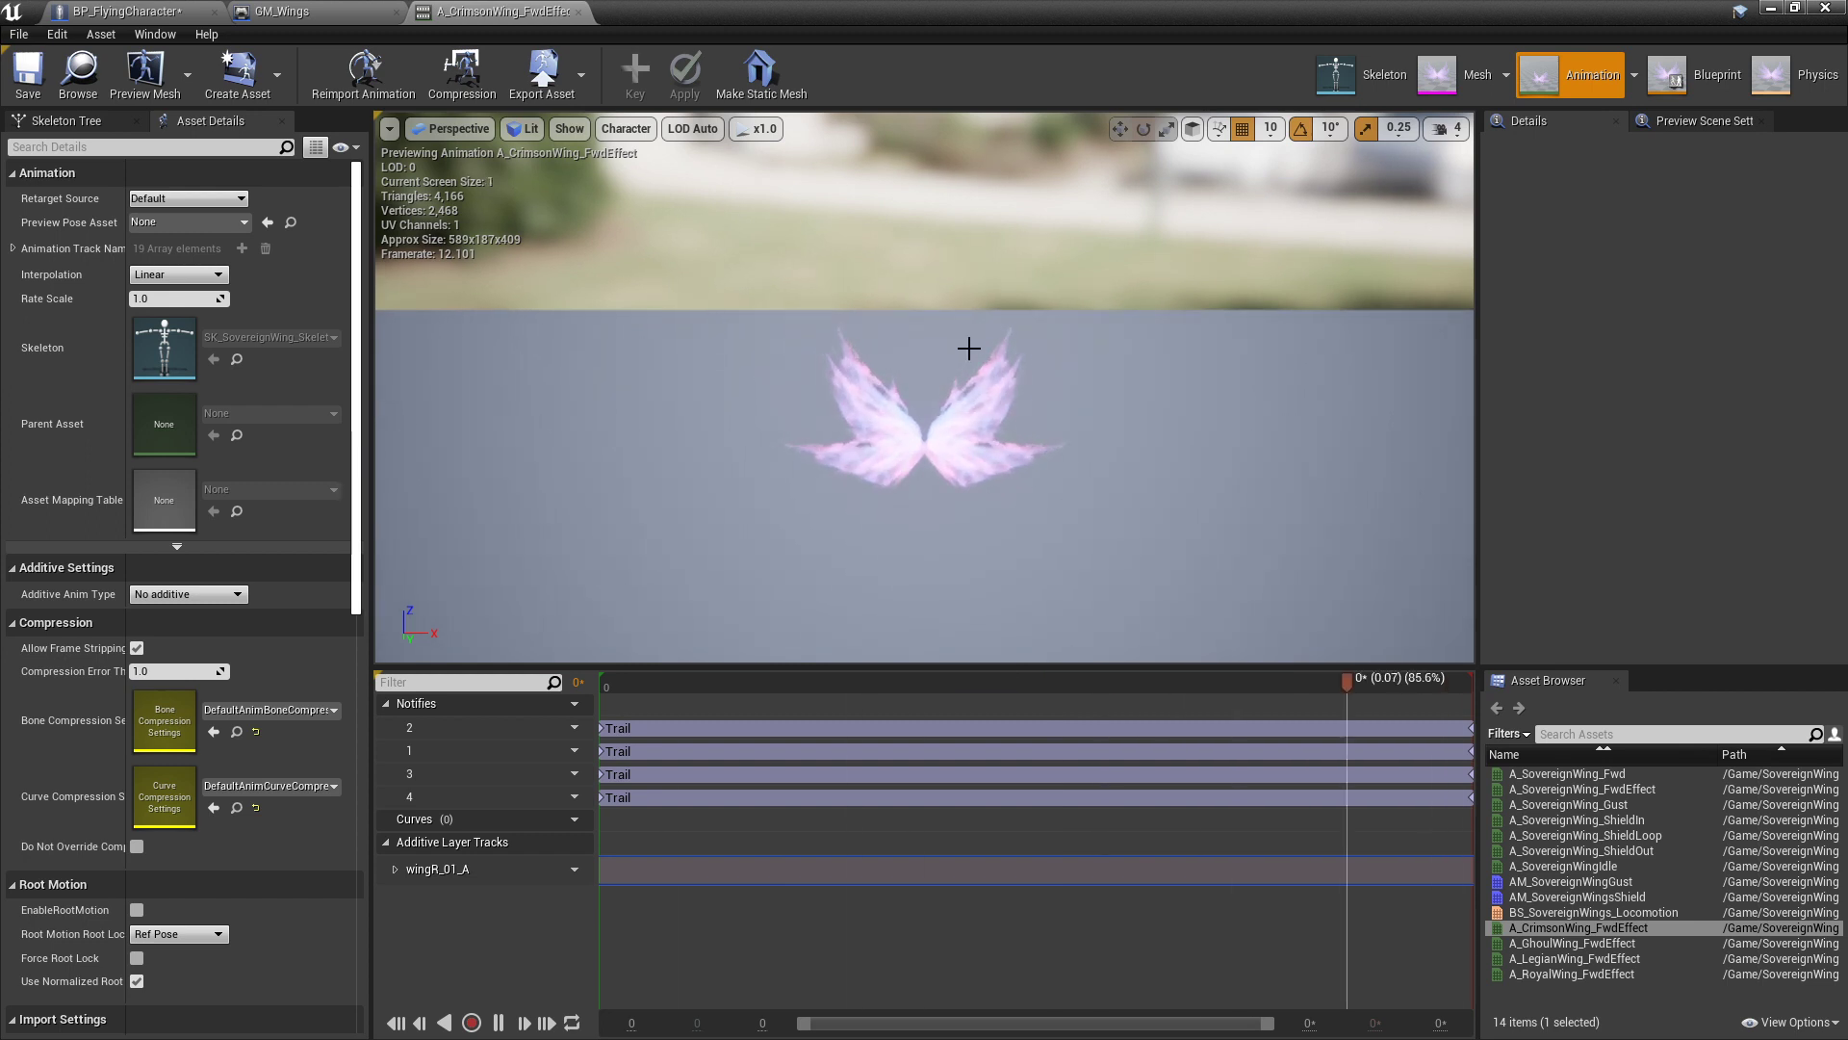
pyautogui.scroll(2, 969, 350)
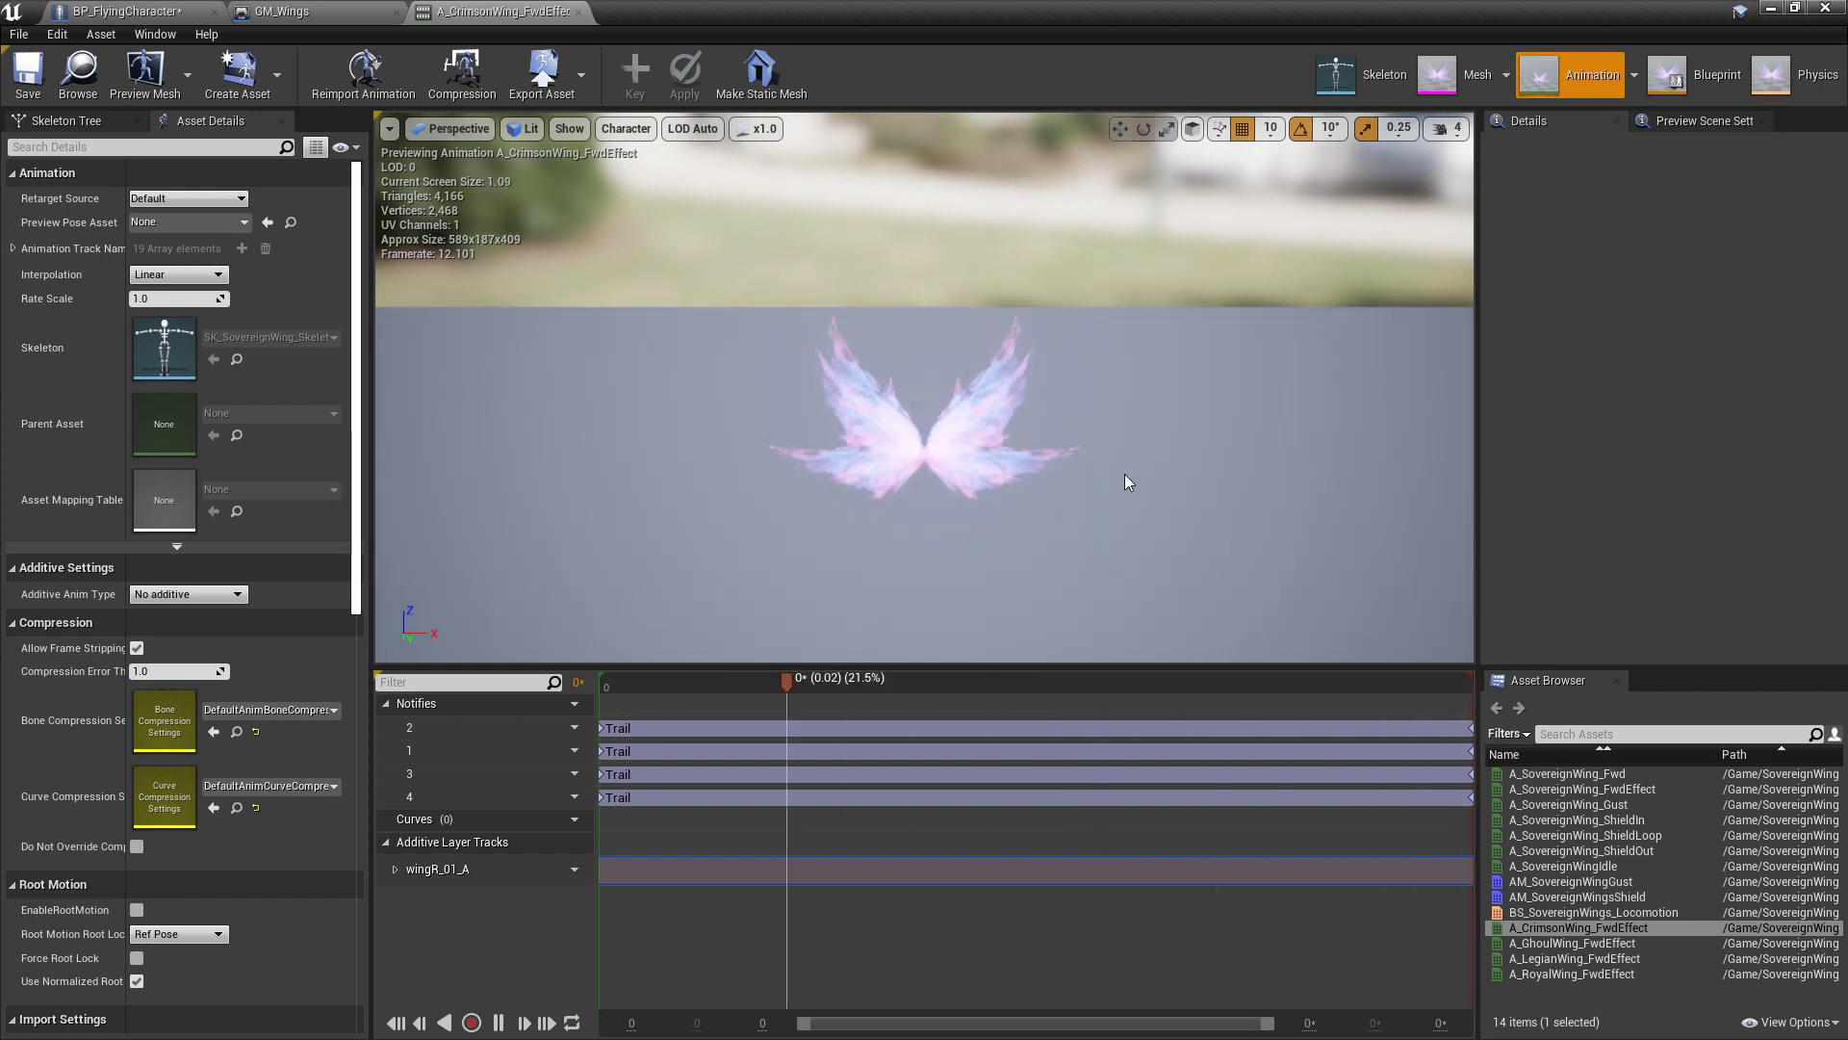
pyautogui.keyDown('alt'); pyautogui.moveTo(1018, 449); pyautogui.dragTo(717, 491); pyautogui.keyUp('alt')
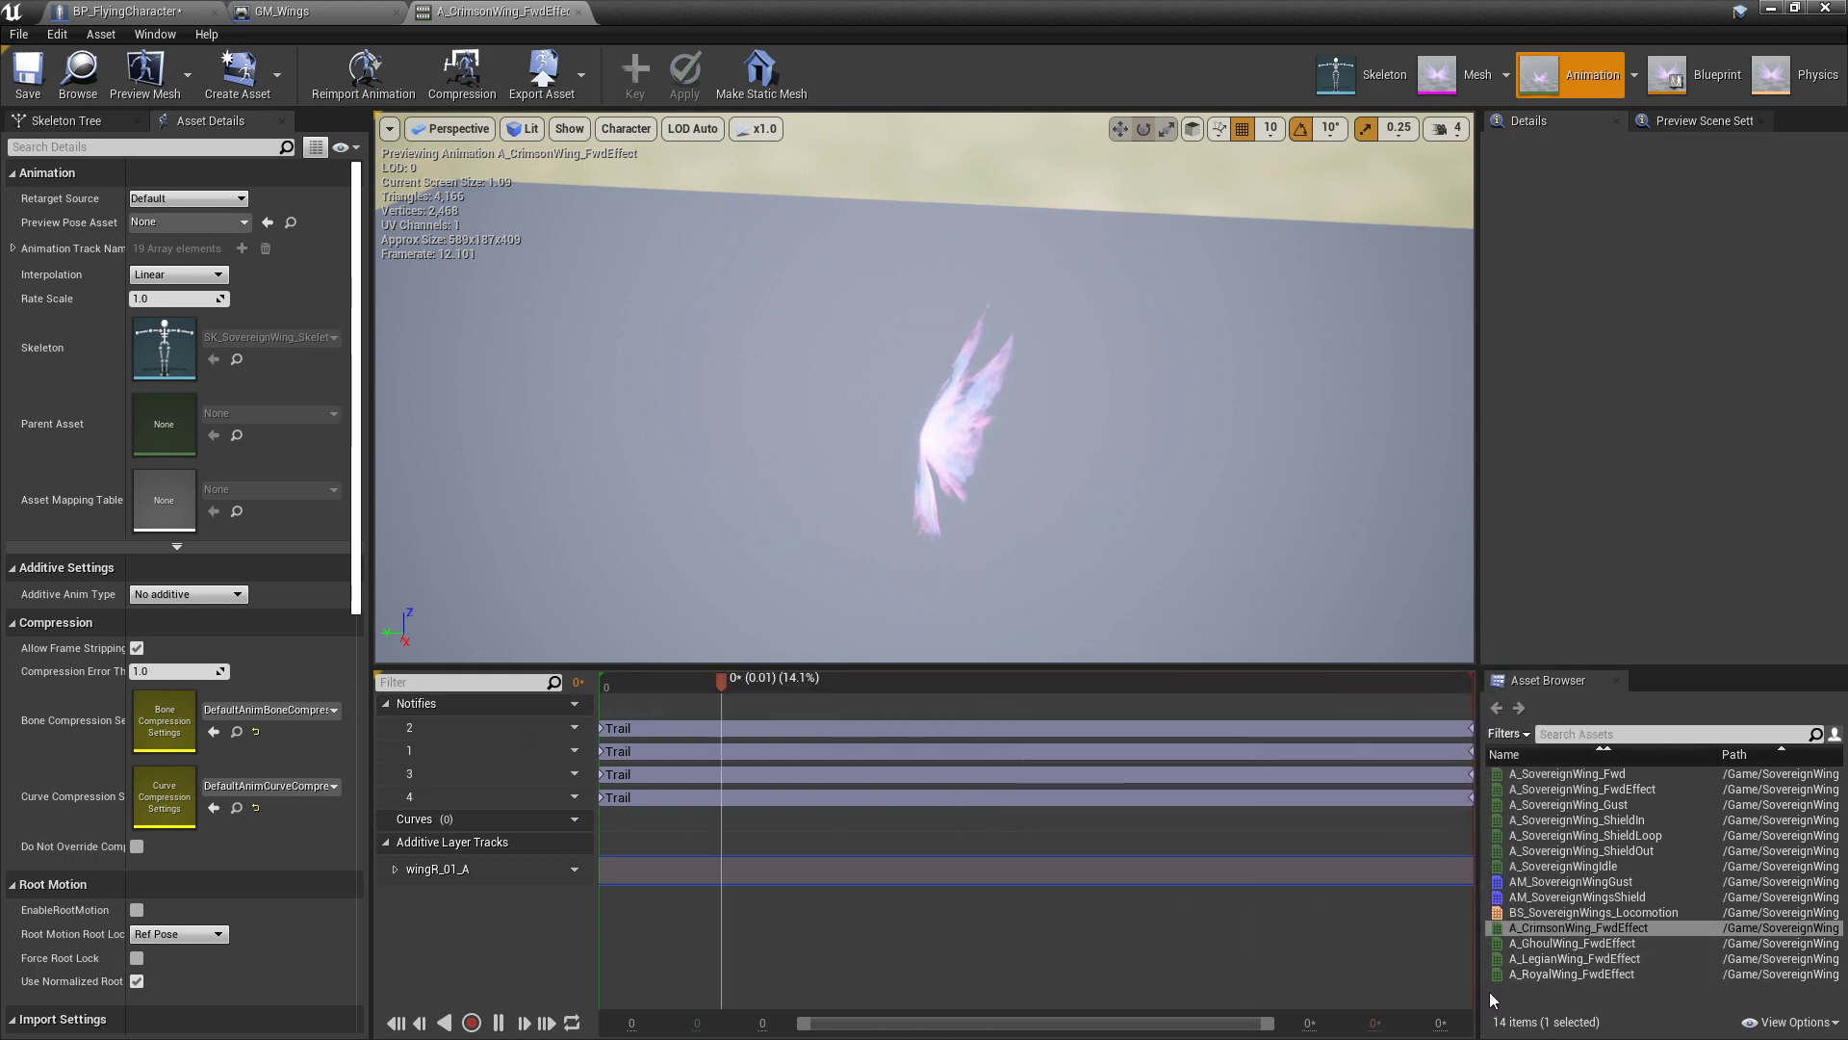
pyautogui.click(1573, 943)
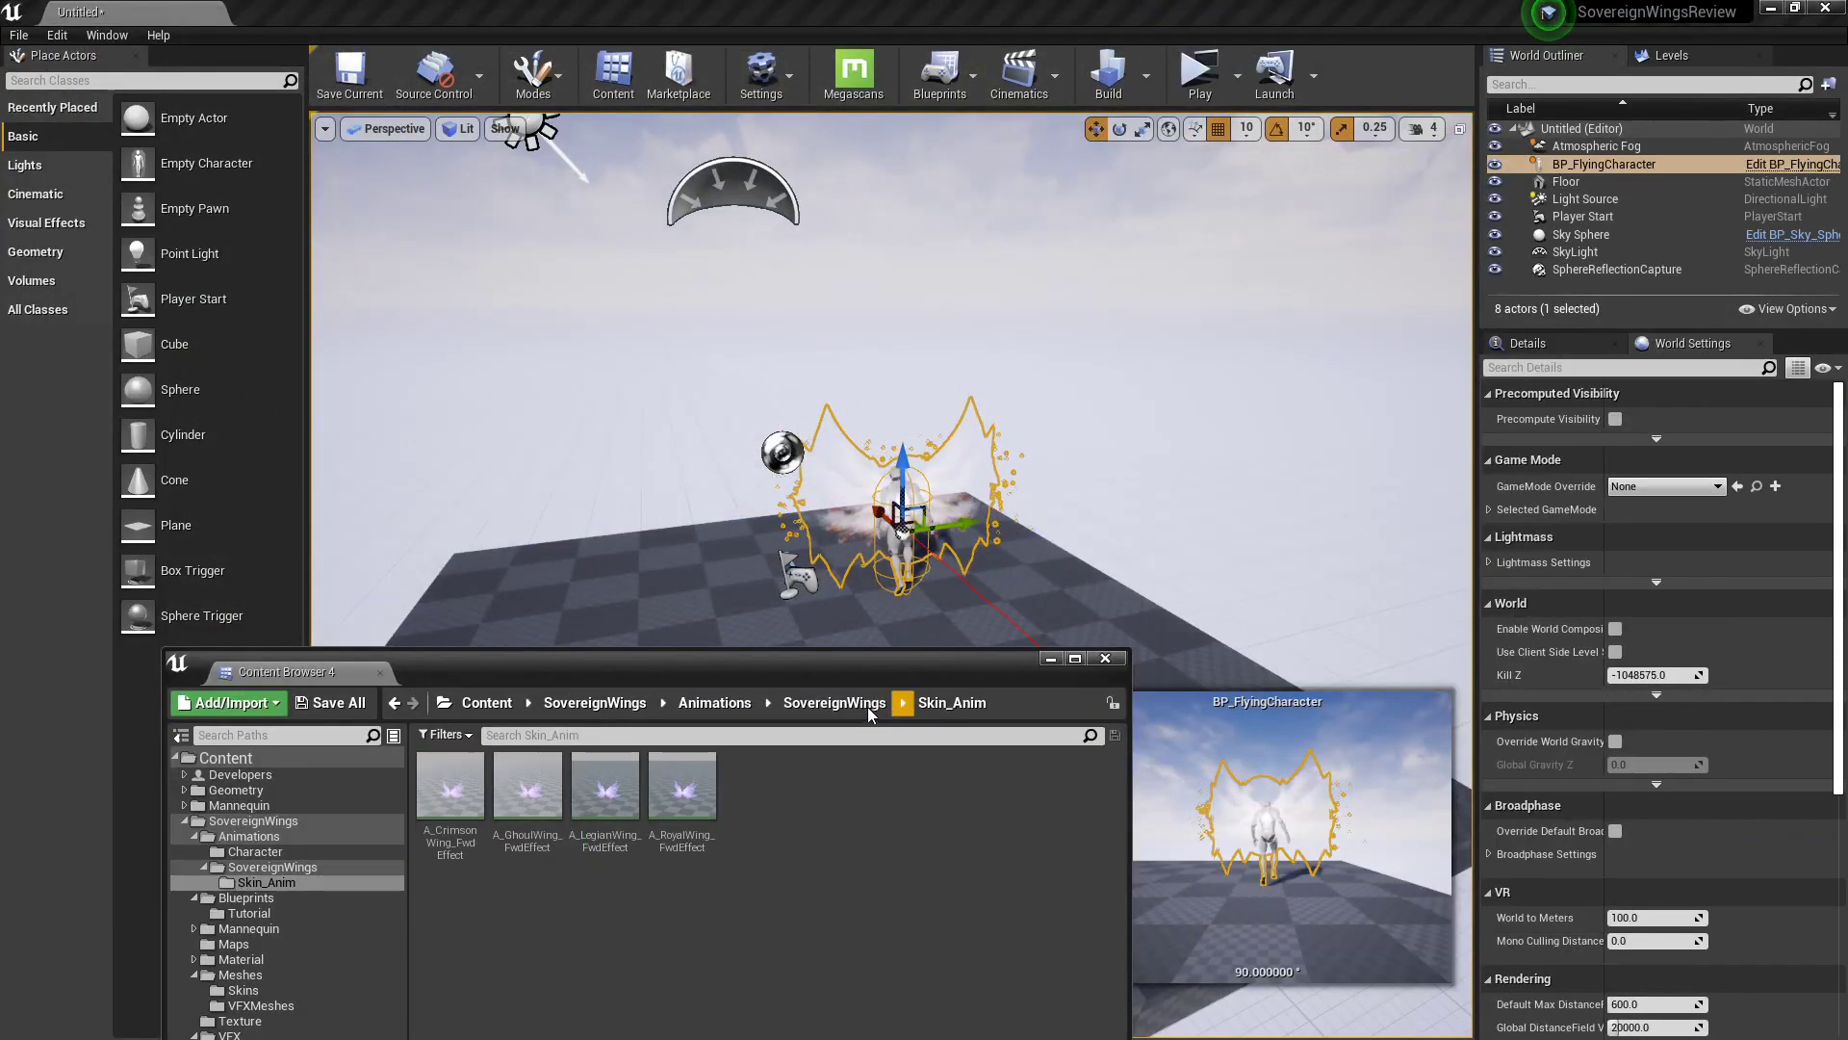
# Step: Return to the SovereignWings animations folder and open the BS_SovereignWings_Locomotion blend space
pyautogui.click(834, 703)
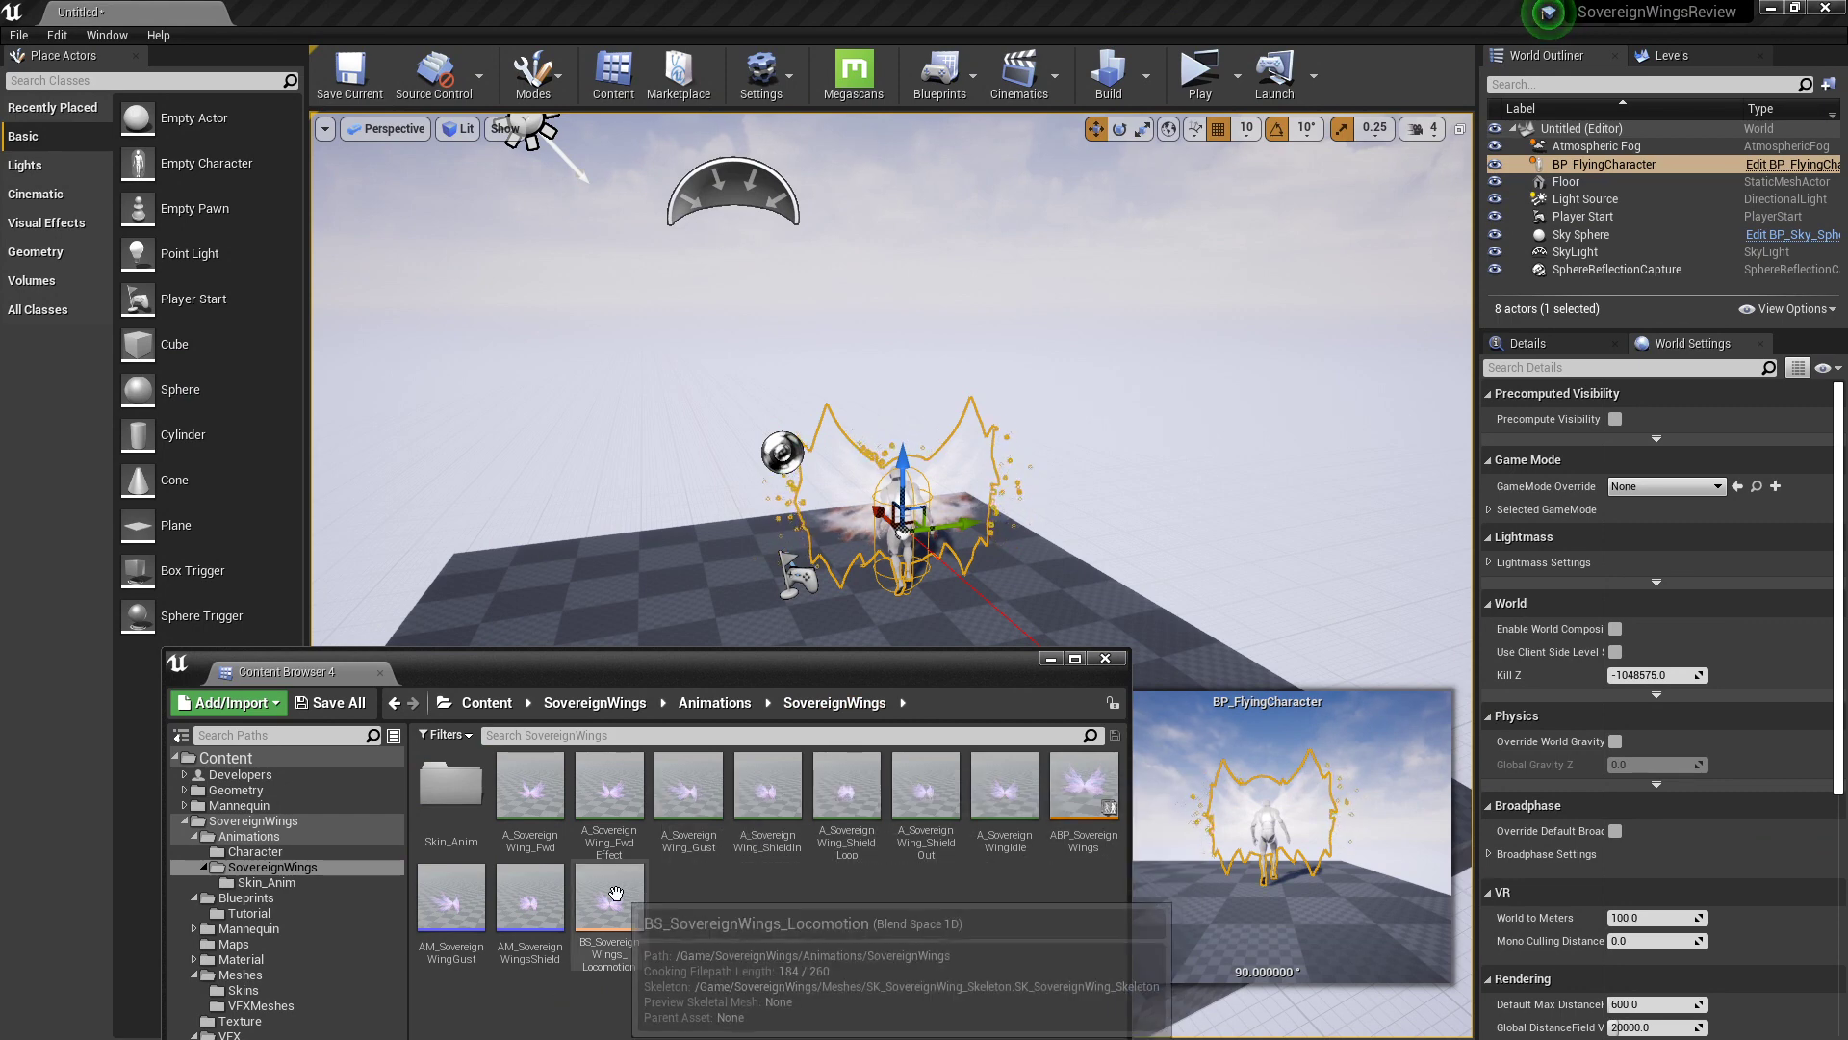
pyautogui.click(626, 948)
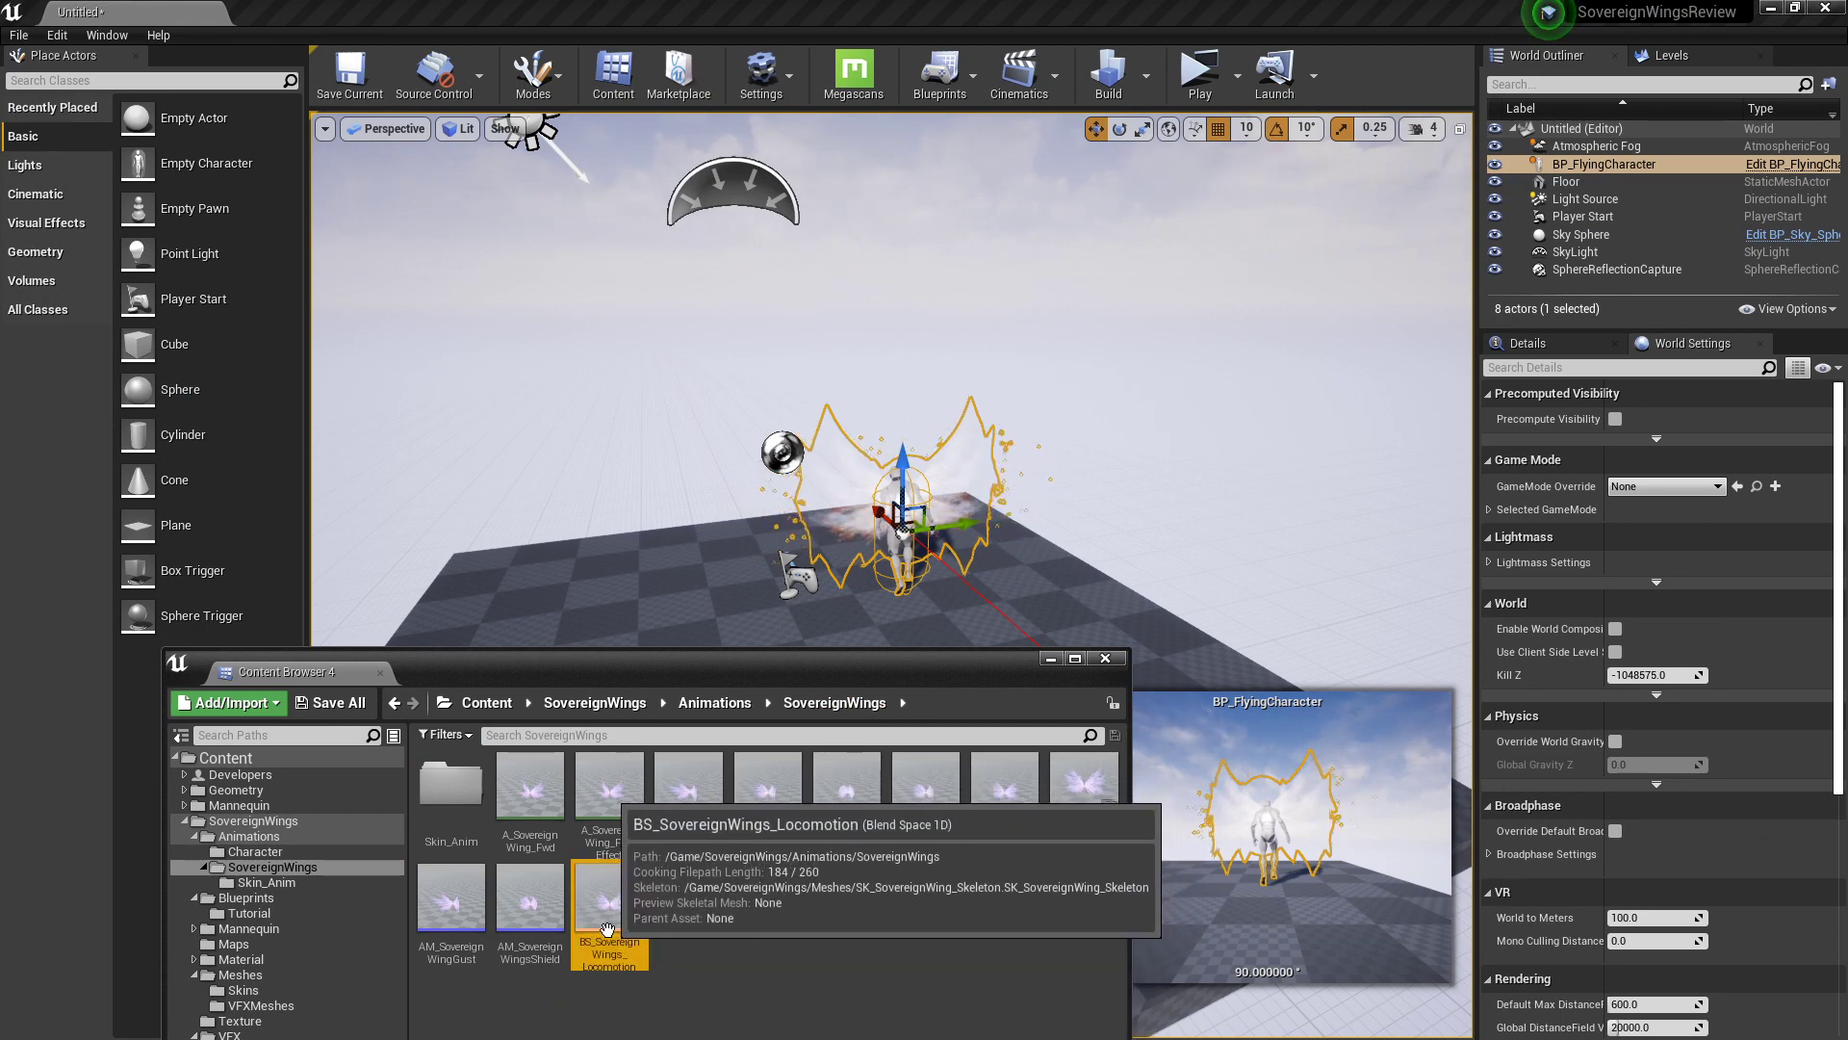
pyautogui.doubleClick(609, 905)
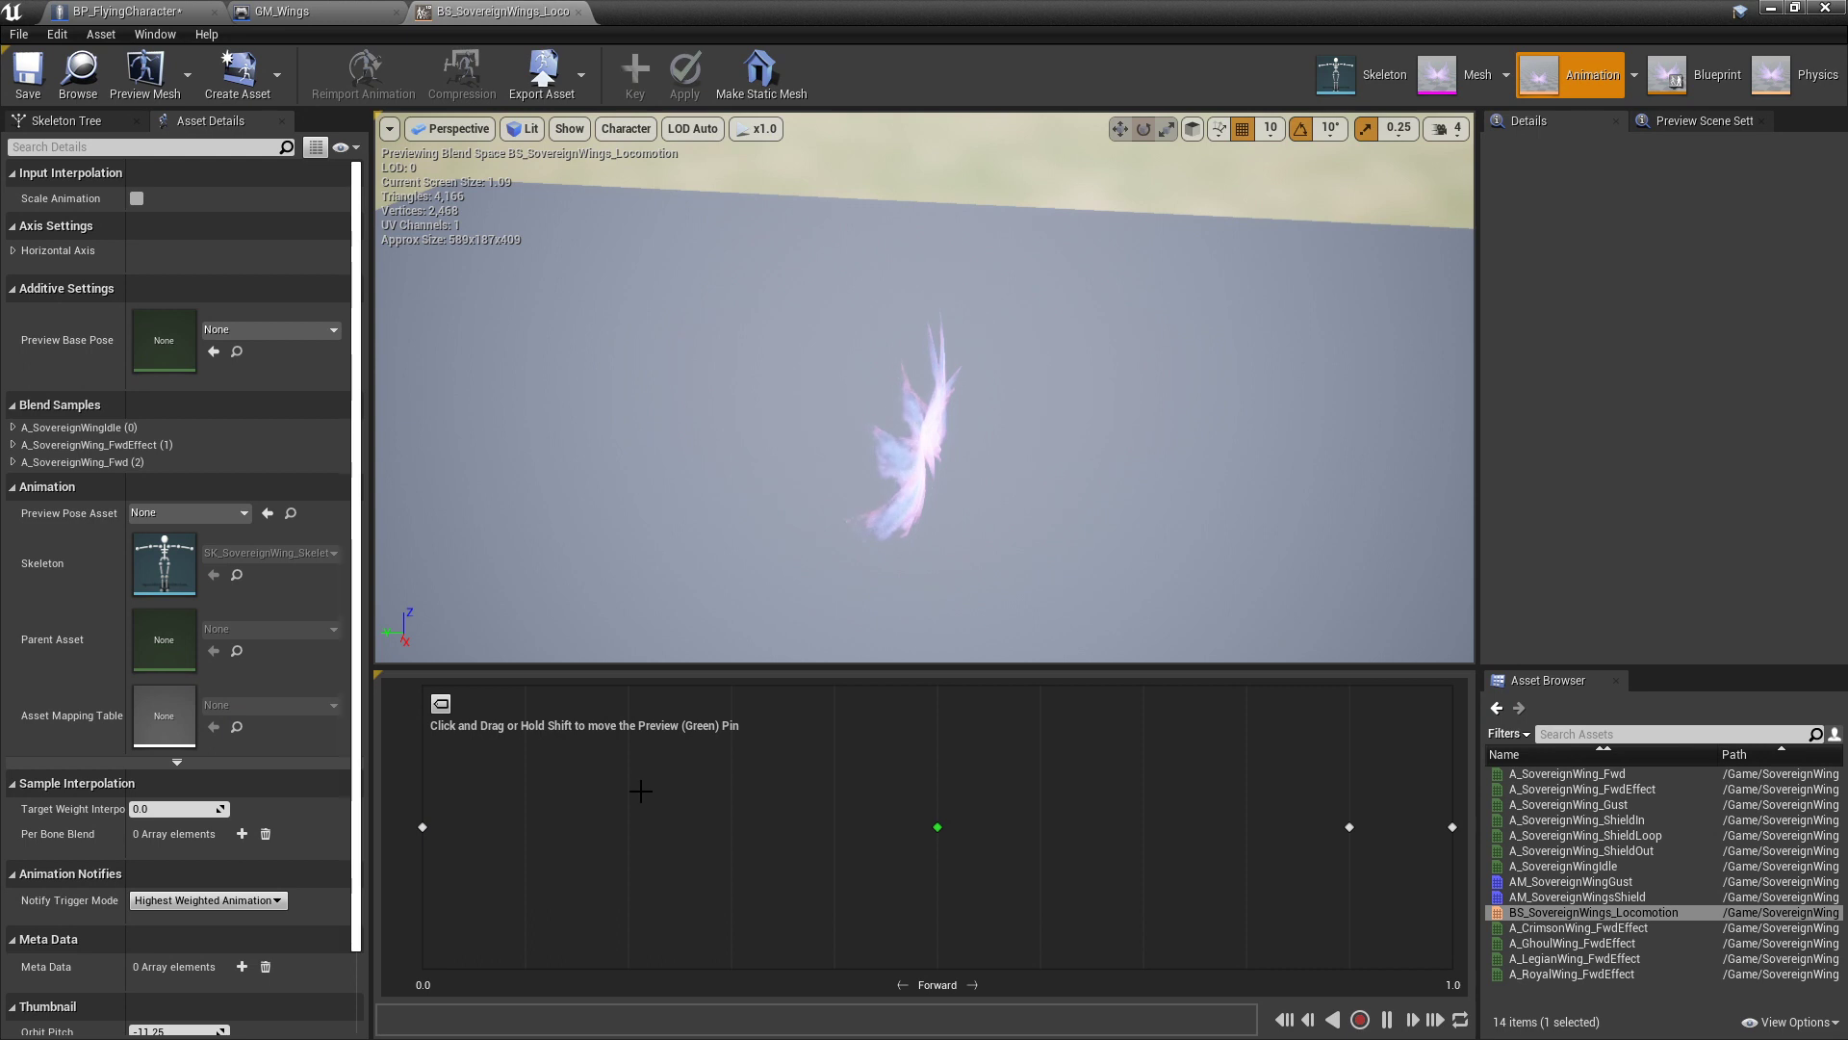
# Step: Preview the wing locomotion blend from Forward 0.0 up towards the sample at Forward 0.9, viewing the wings from the side
pyautogui.keyDown('alt'); pyautogui.moveTo(864, 377); pyautogui.dragTo(905, 430); pyautogui.keyUp('alt')
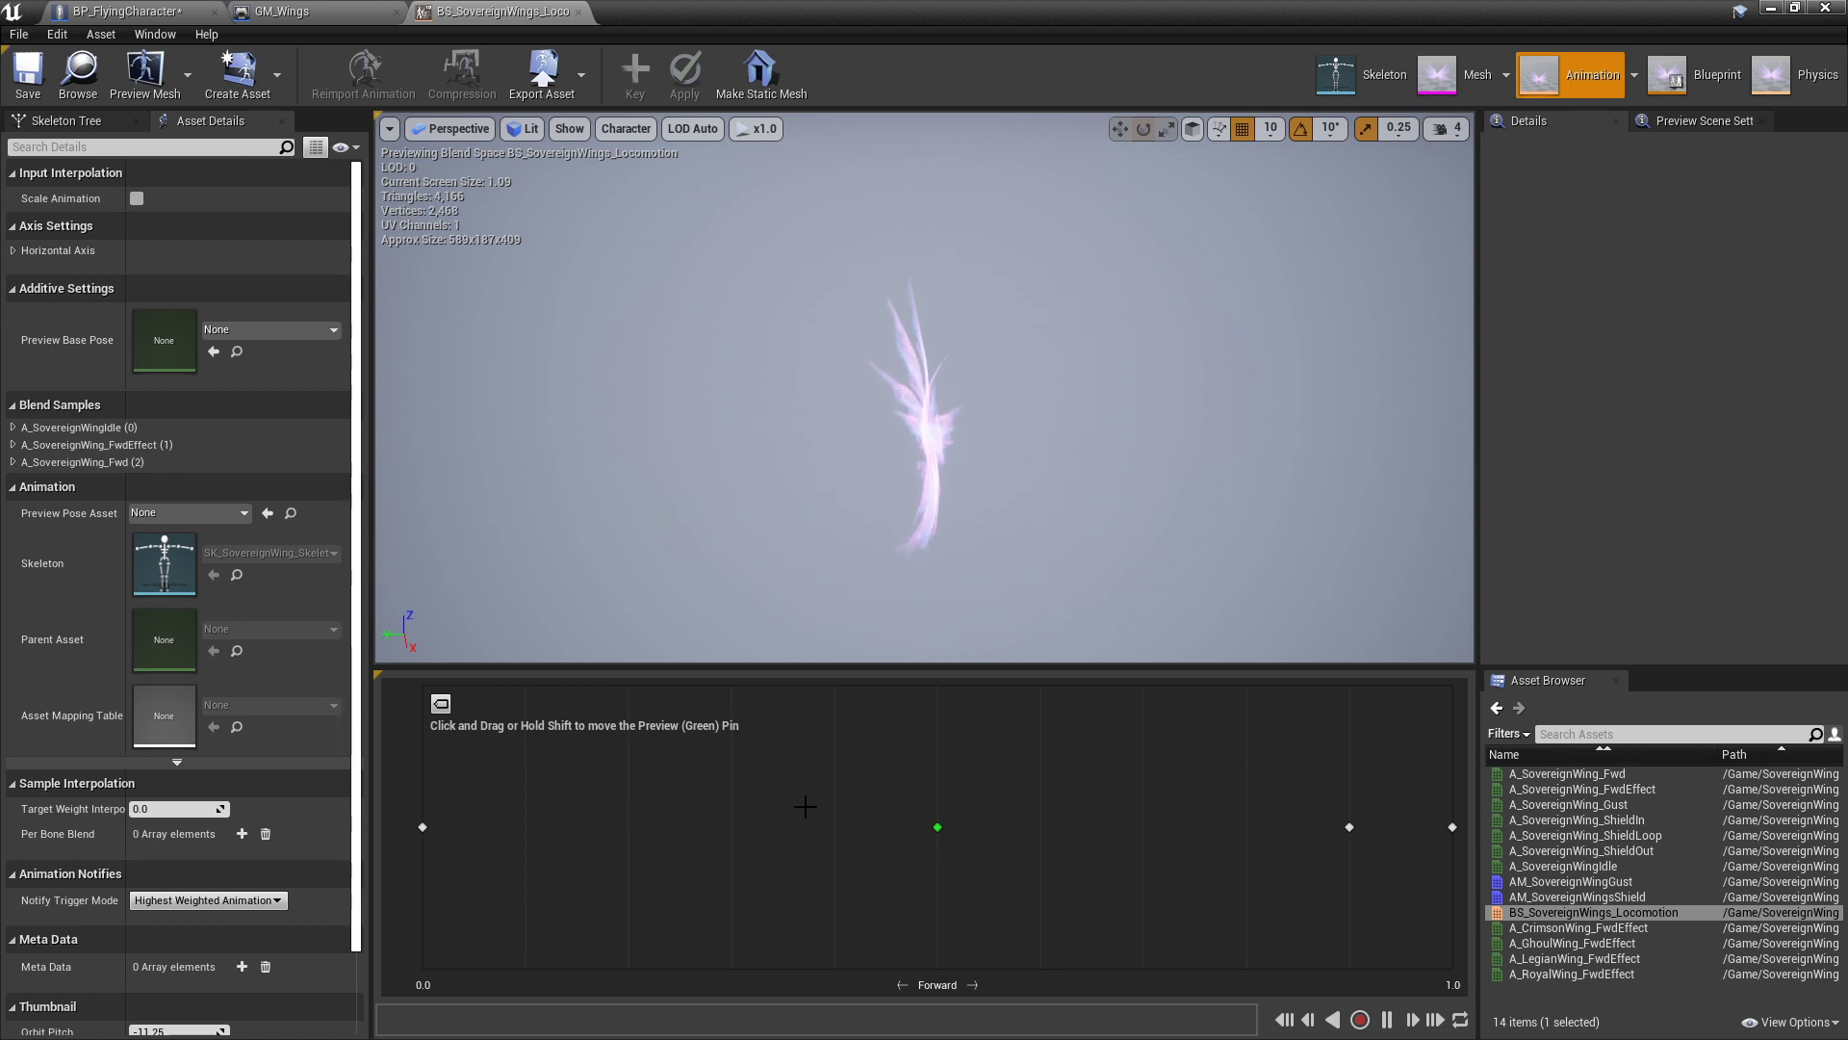
pyautogui.moveTo(804, 805); pyautogui.dragTo(413, 817)
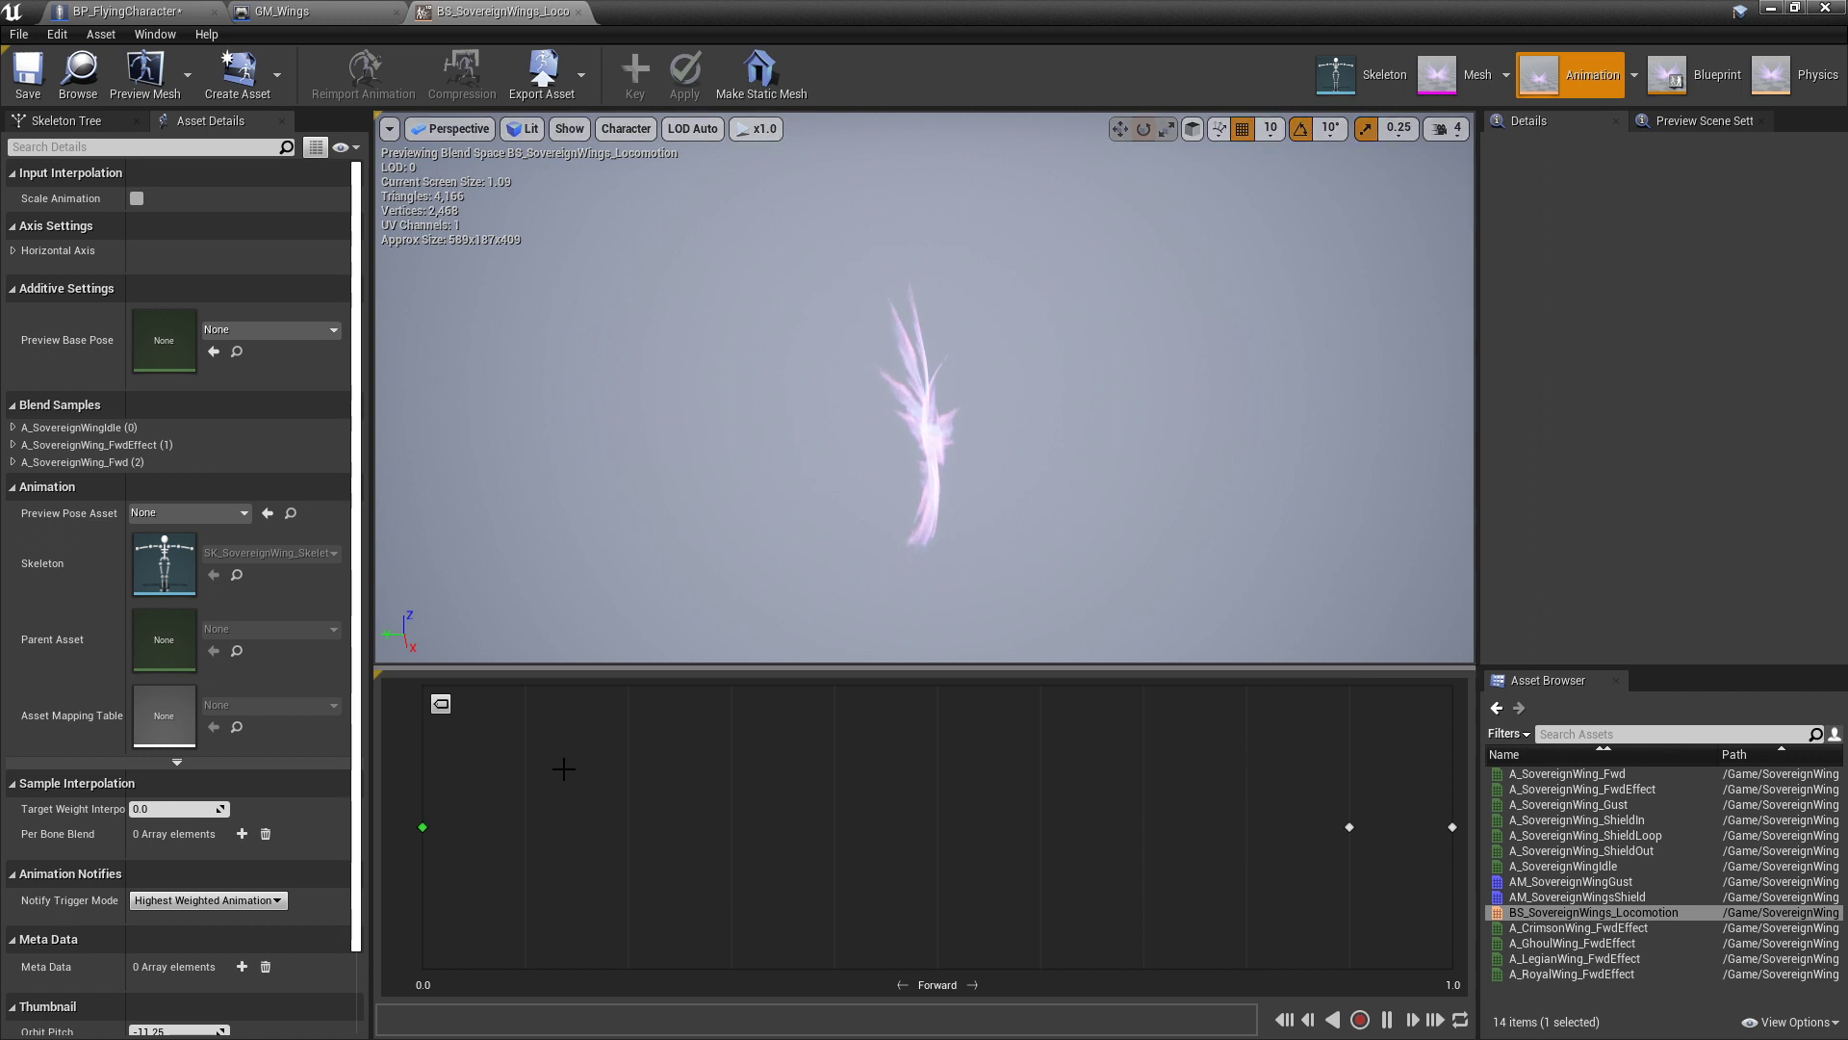
pyautogui.moveTo(427, 825); pyautogui.dragTo(1347, 827)
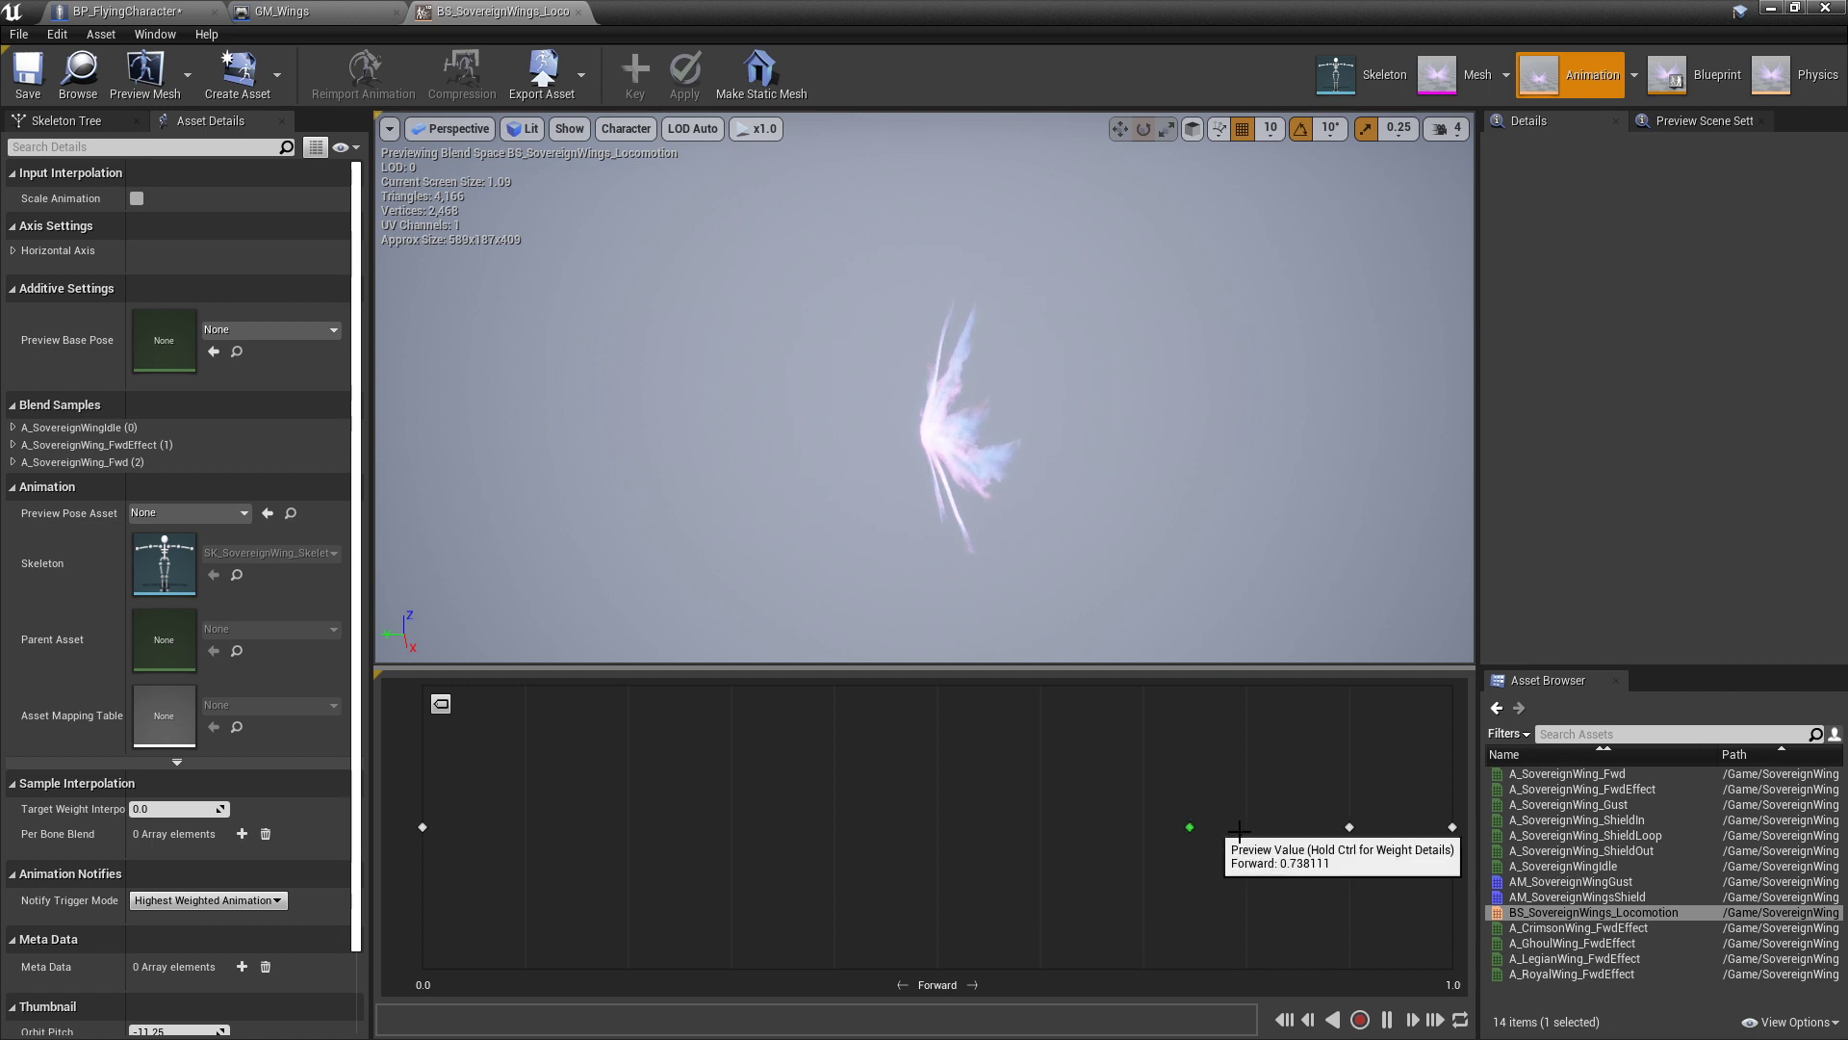
# Step: Inspect the blend sample settings at Forward 0.9, close them, and move the preview point onto that sample
pyautogui.click(1349, 826)
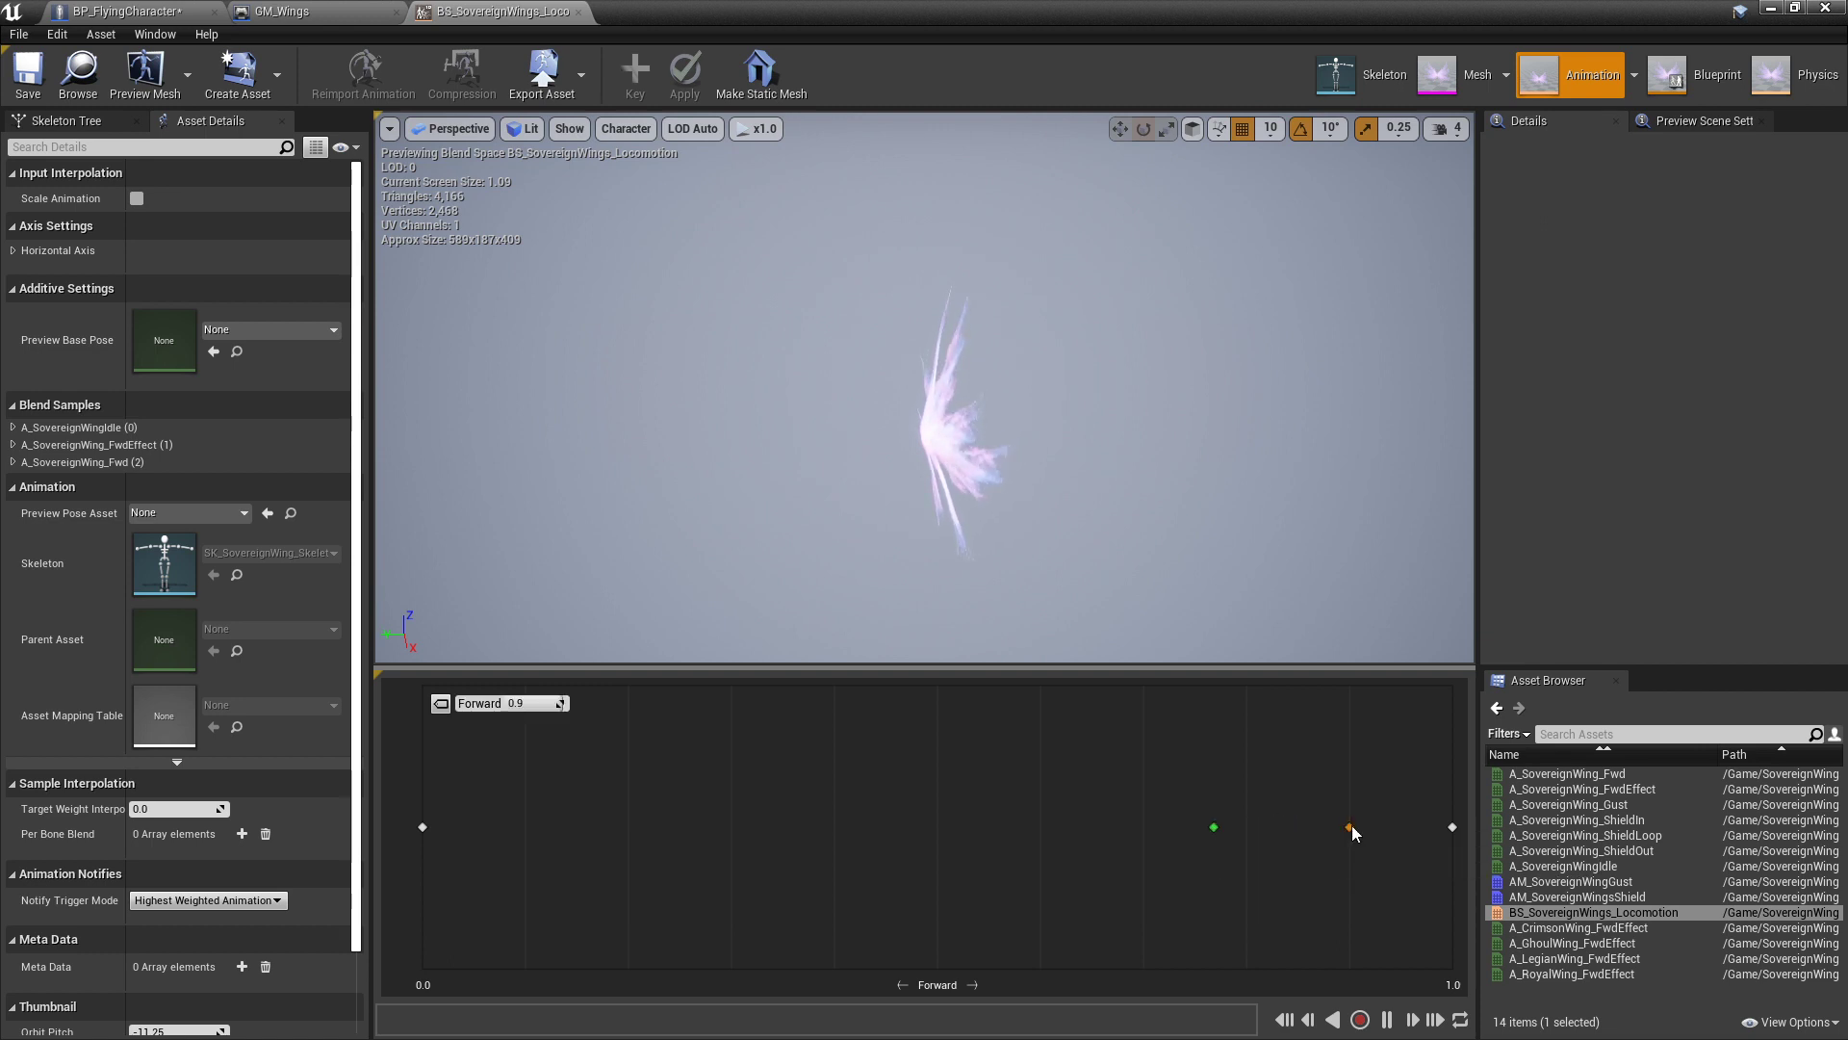
pyautogui.rightClick(1349, 827)
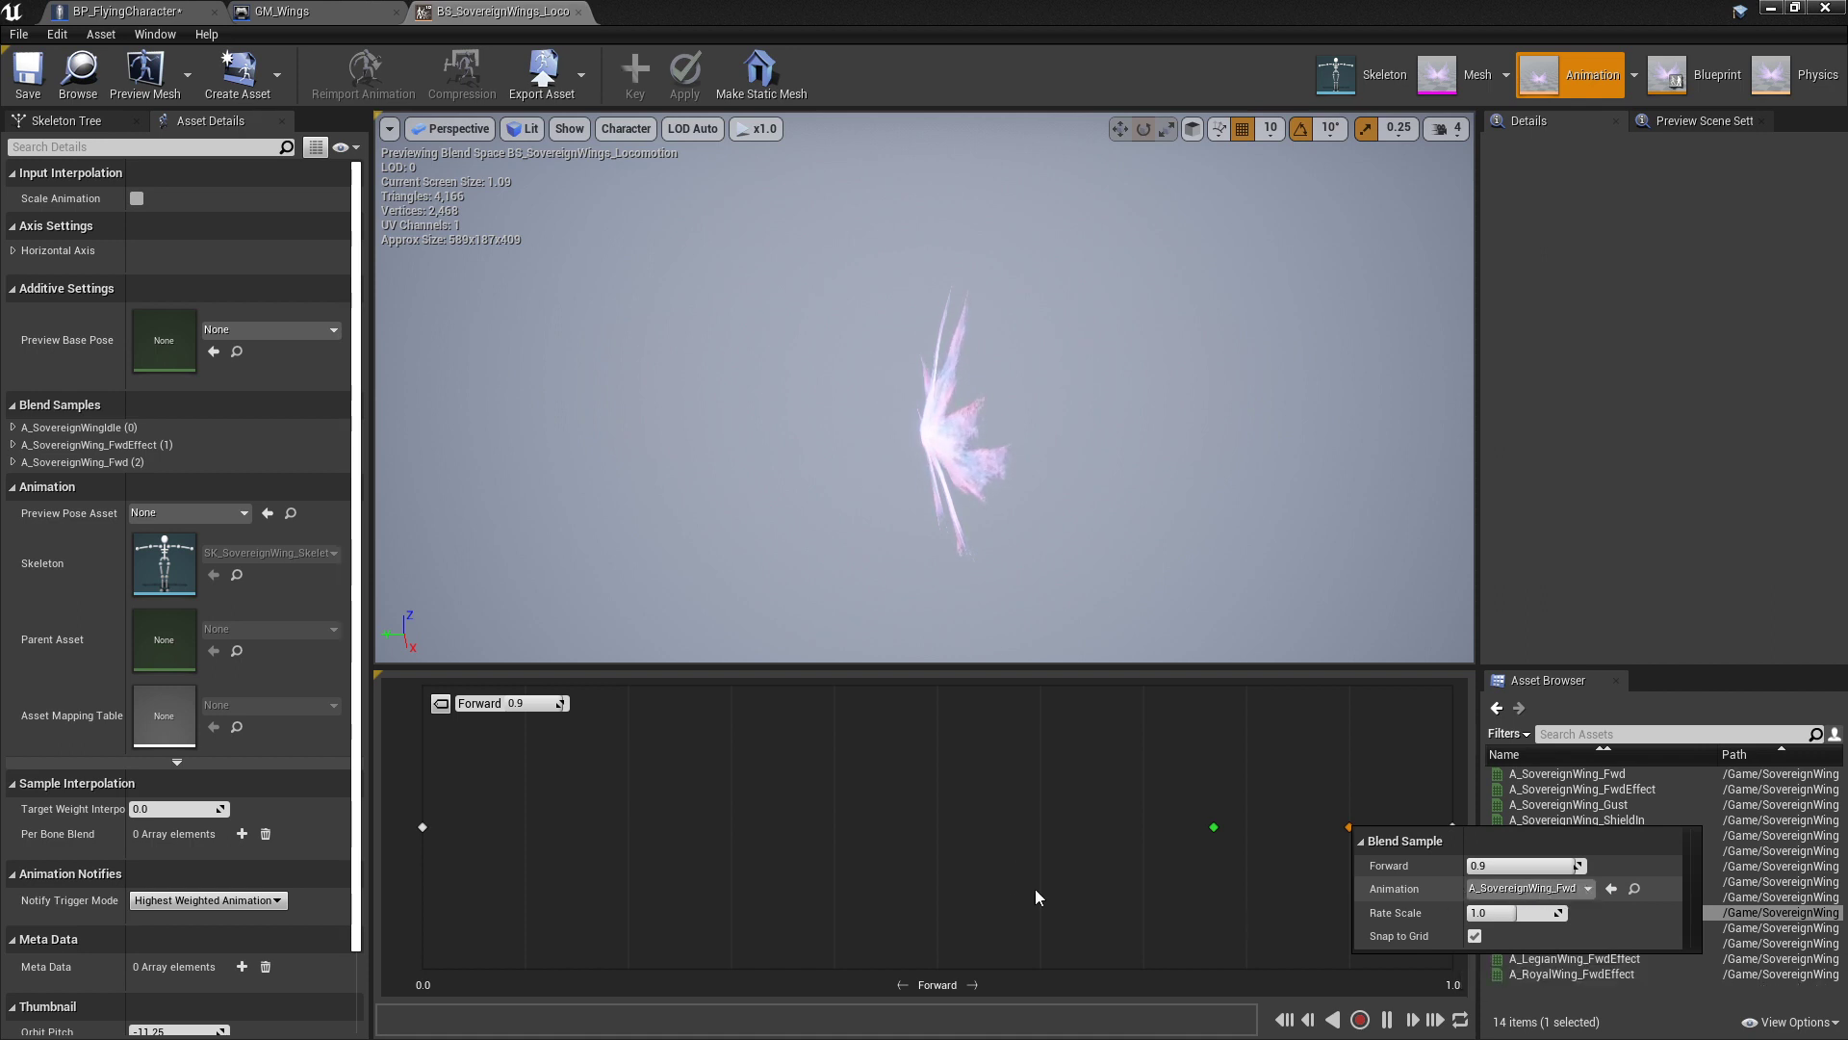
pyautogui.click(1208, 810)
pyautogui.press('shift')
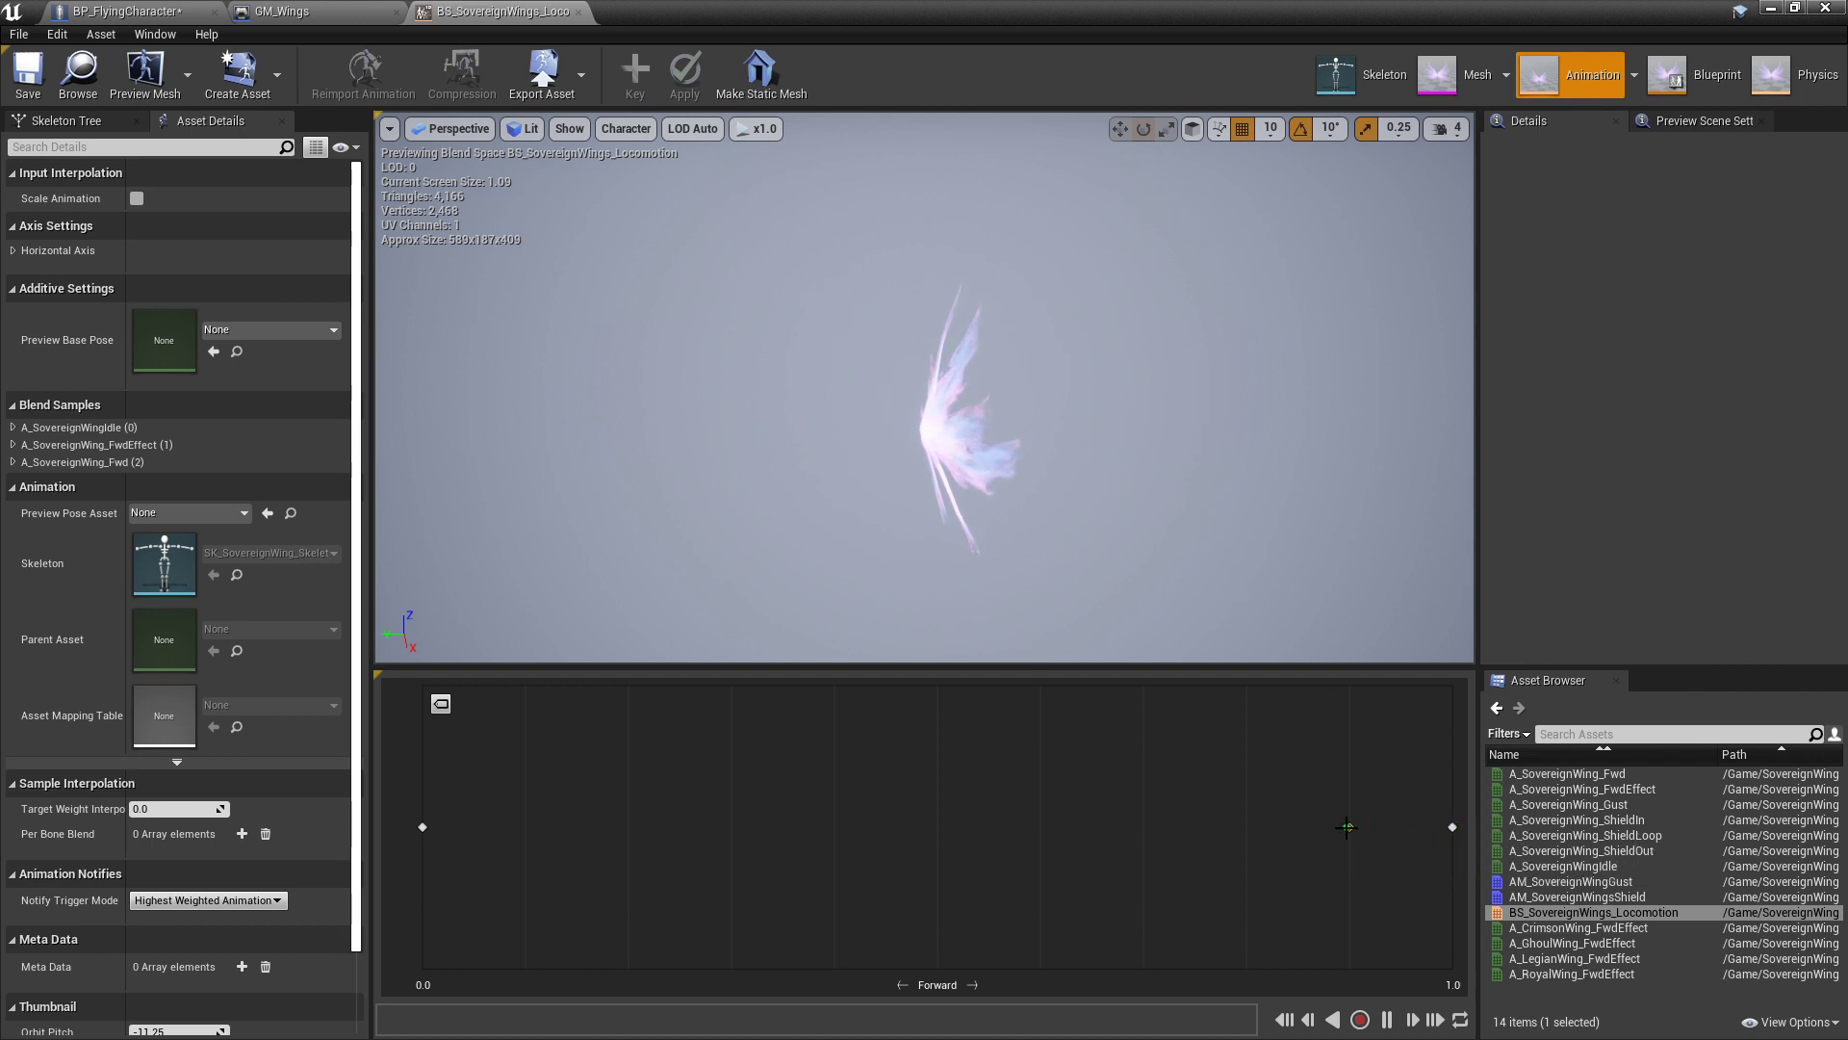
# Step: Replace the blend sample animation at Forward 1.0 with A_RoyalWing_FwdEffect and save the blend space
pyautogui.rightClick(1449, 826)
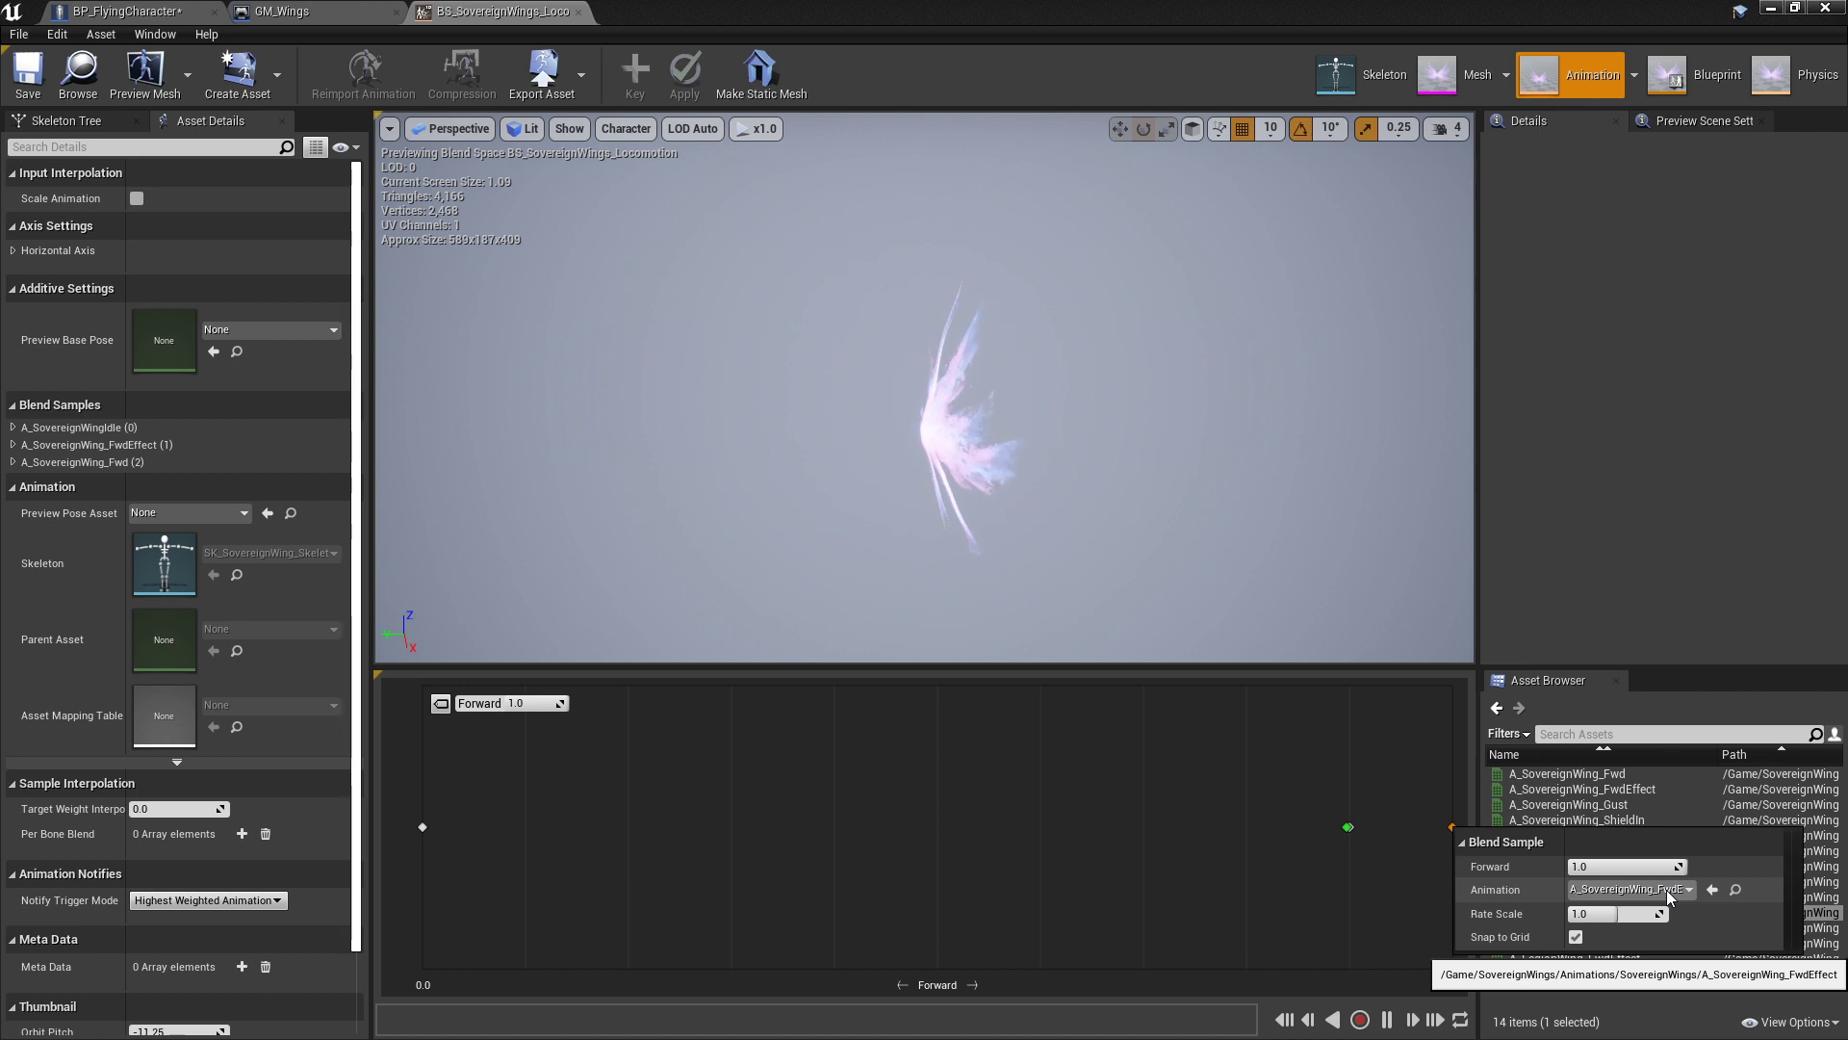
pyautogui.click(1387, 802)
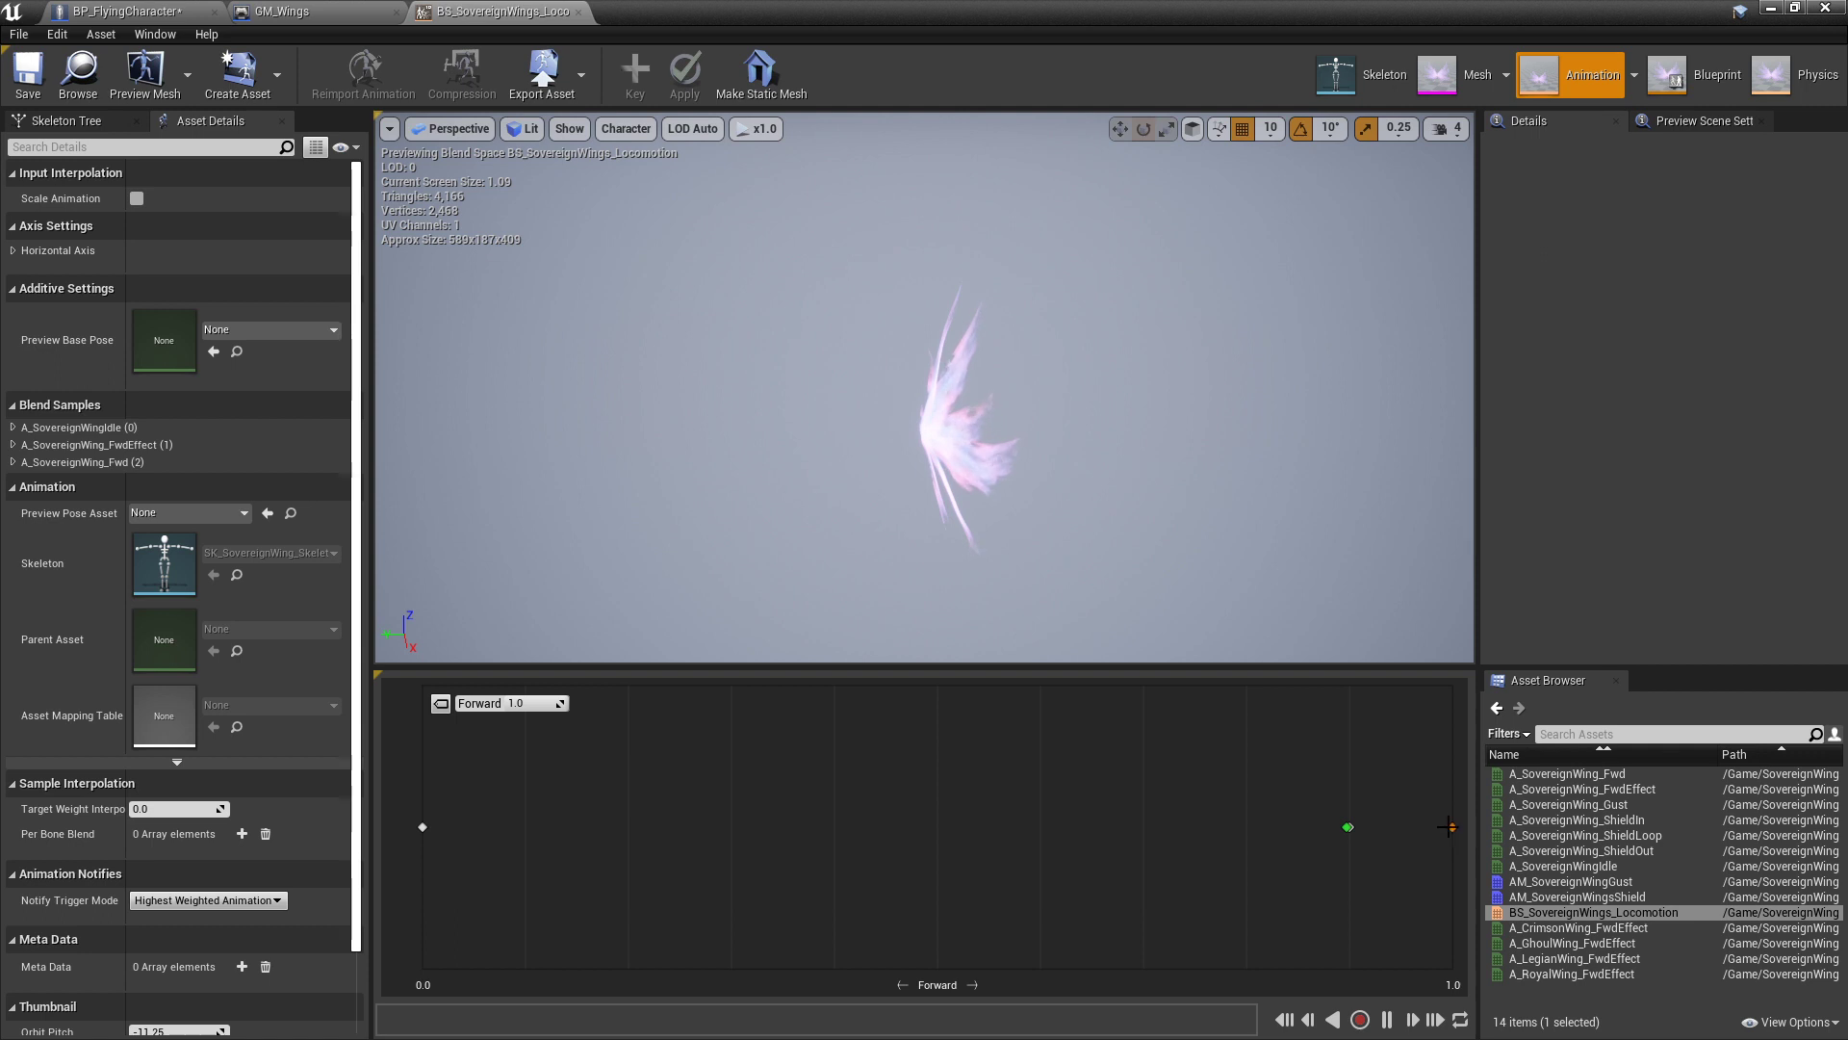
pyautogui.moveTo(1449, 826)
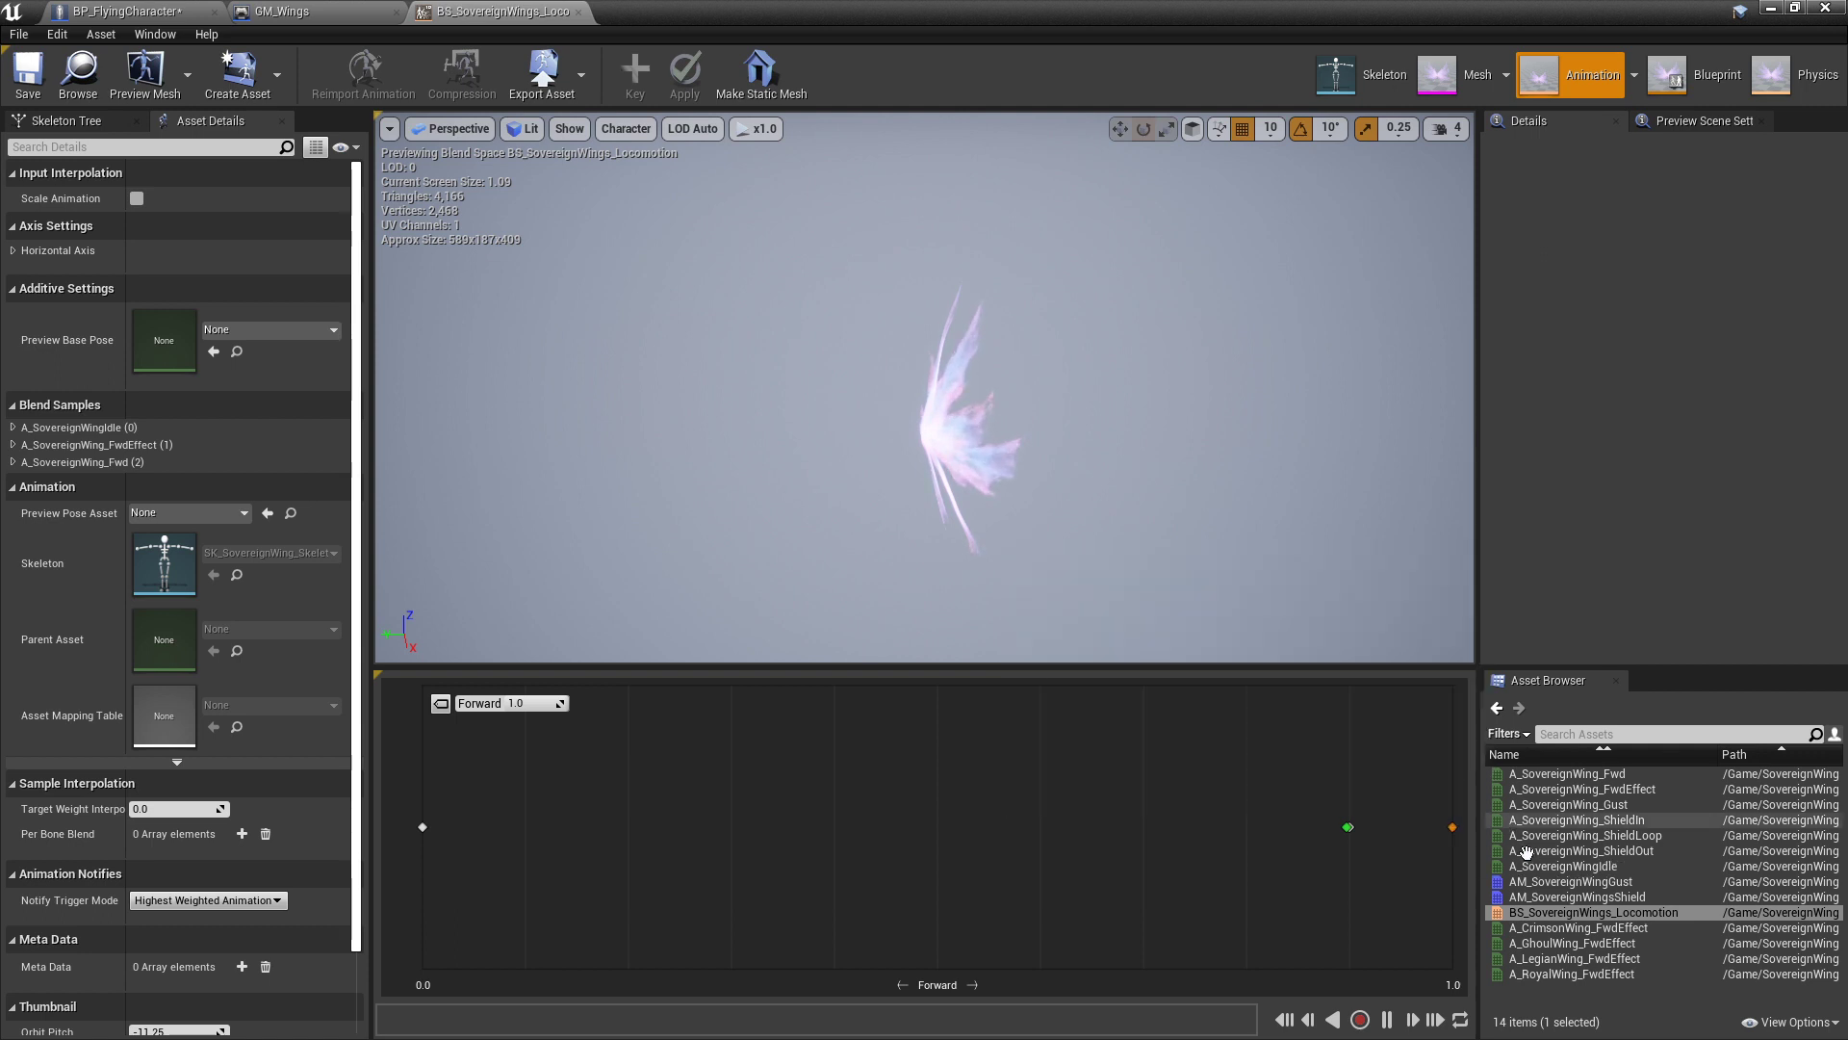
pyautogui.moveTo(1665, 844)
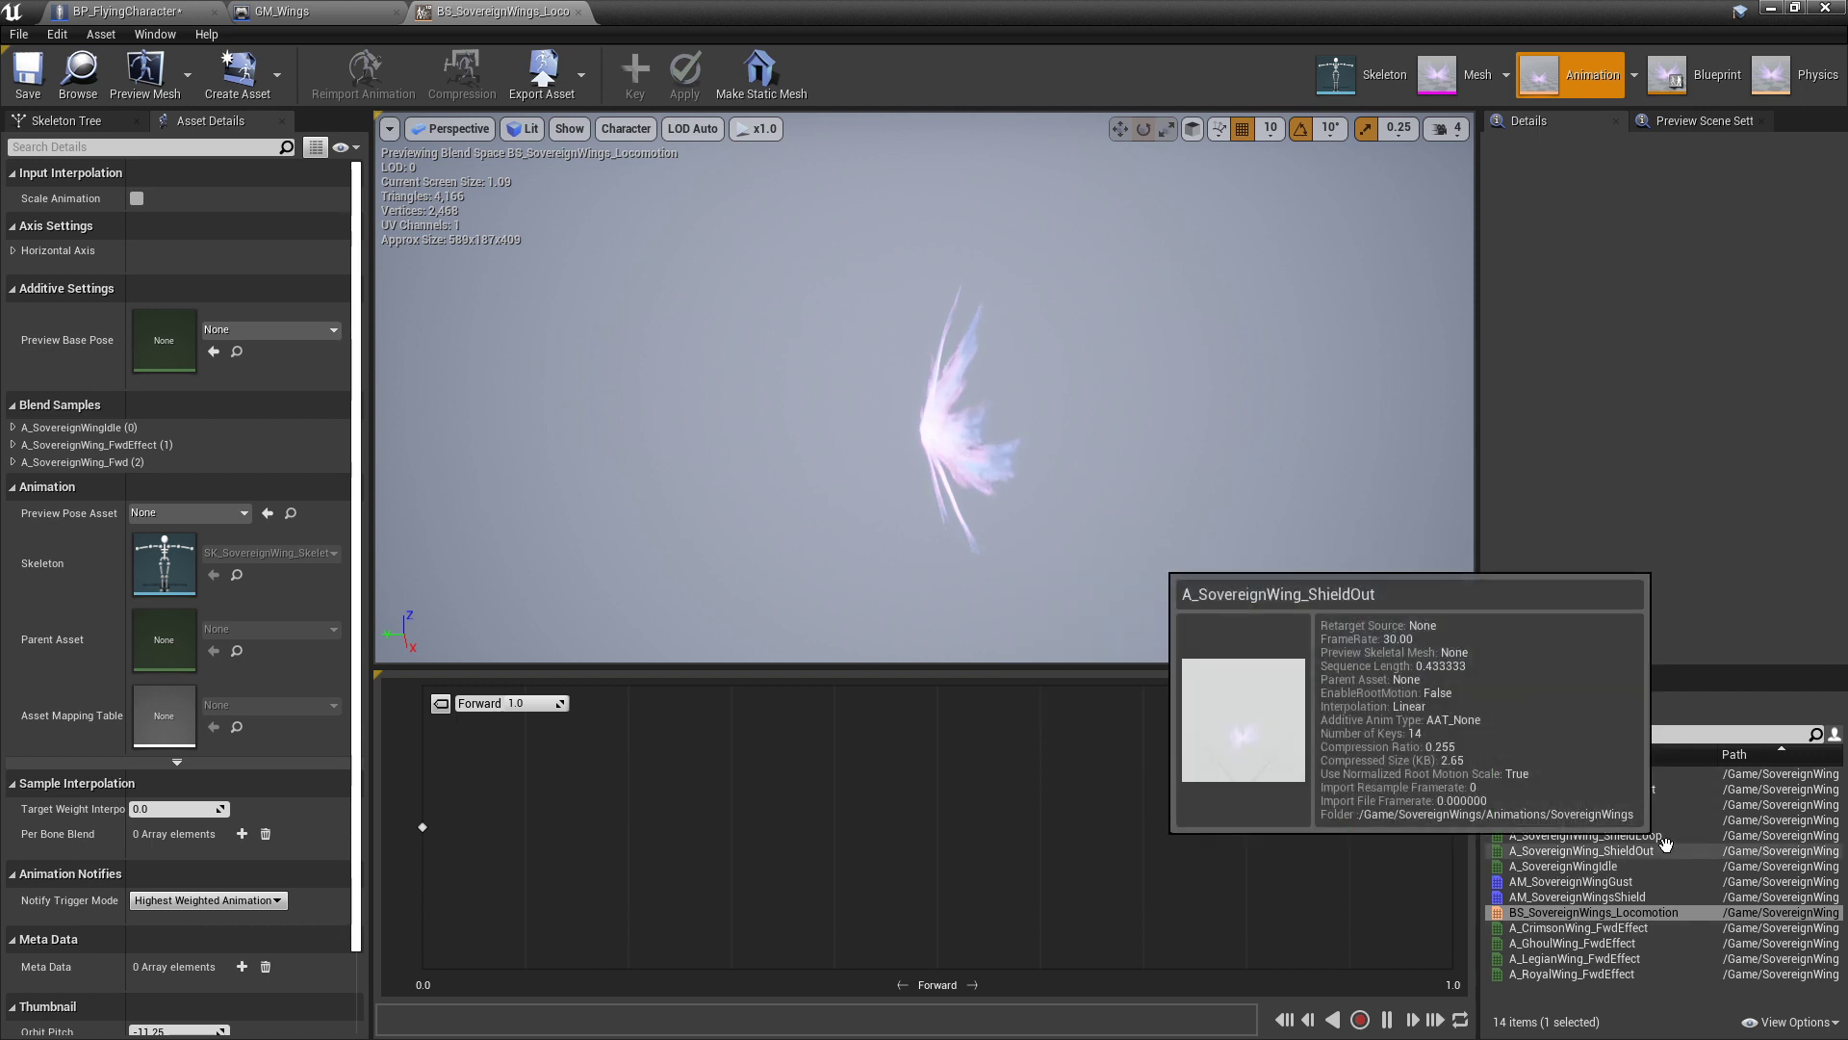
pyautogui.click(1540, 974)
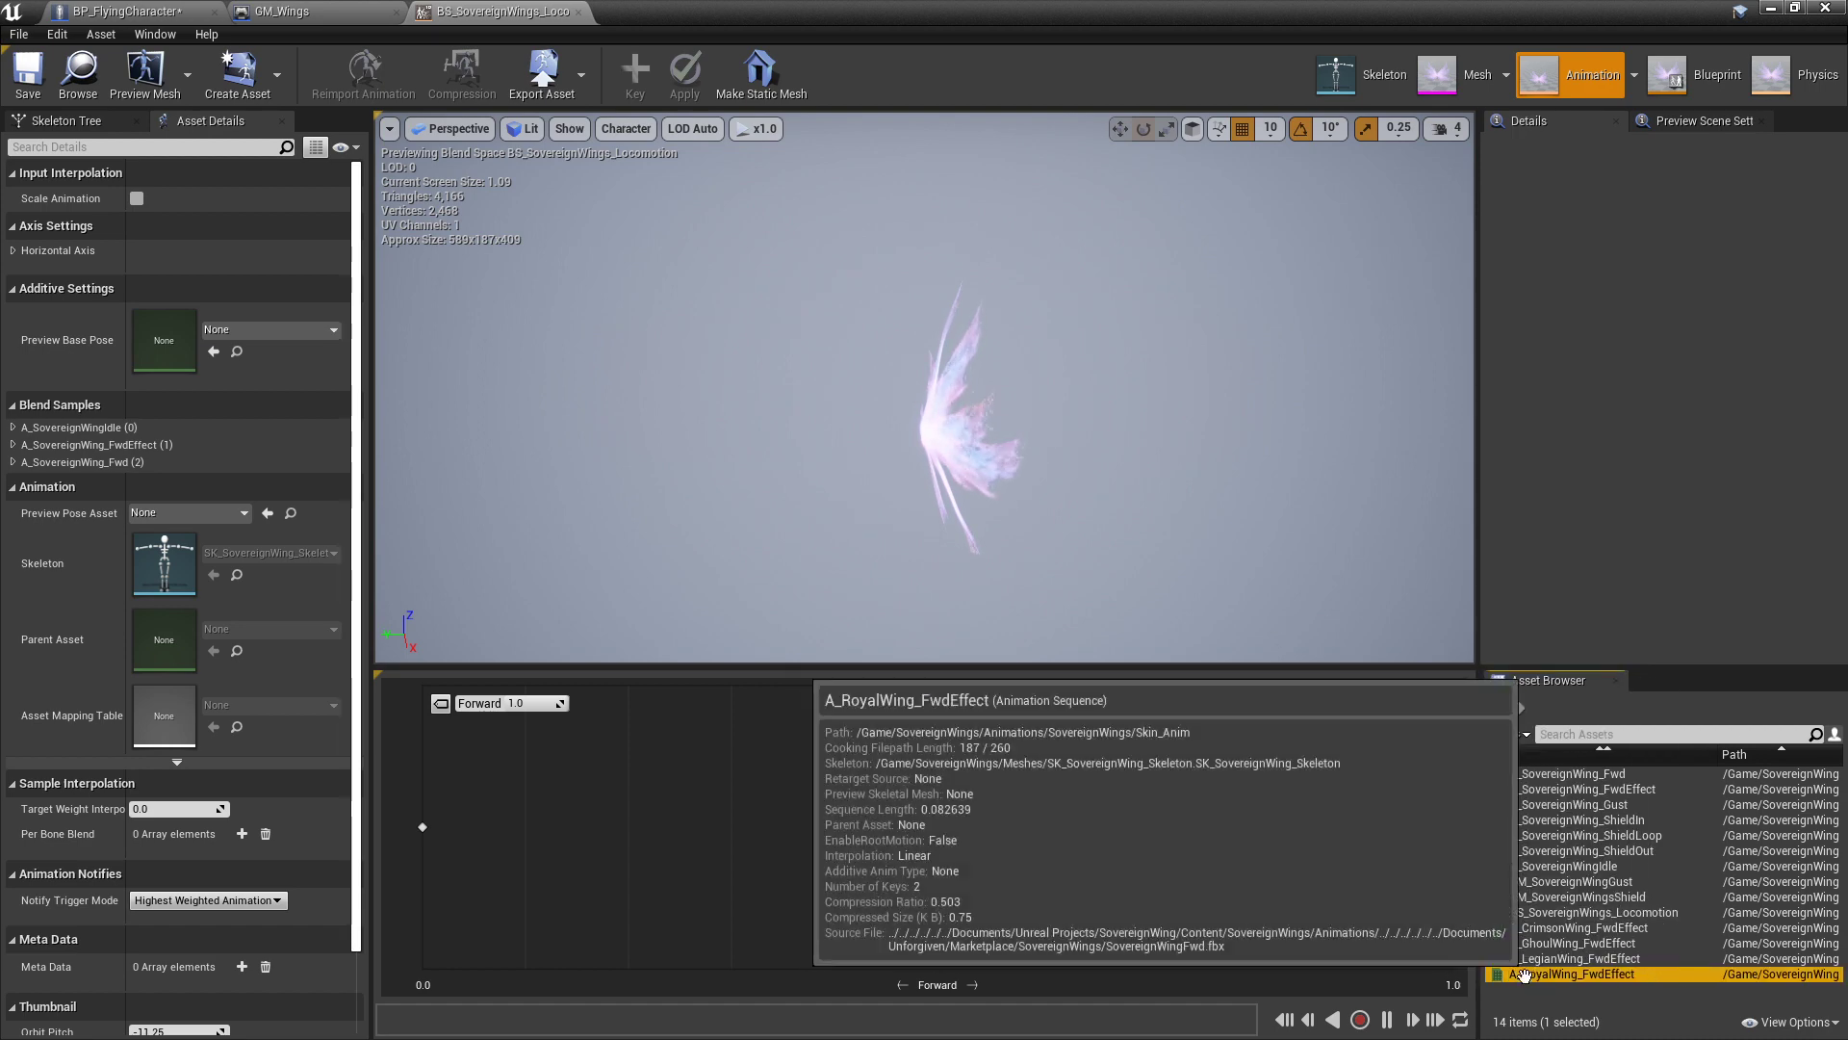
pyautogui.moveTo(1536, 991); pyautogui.dragTo(1449, 827)
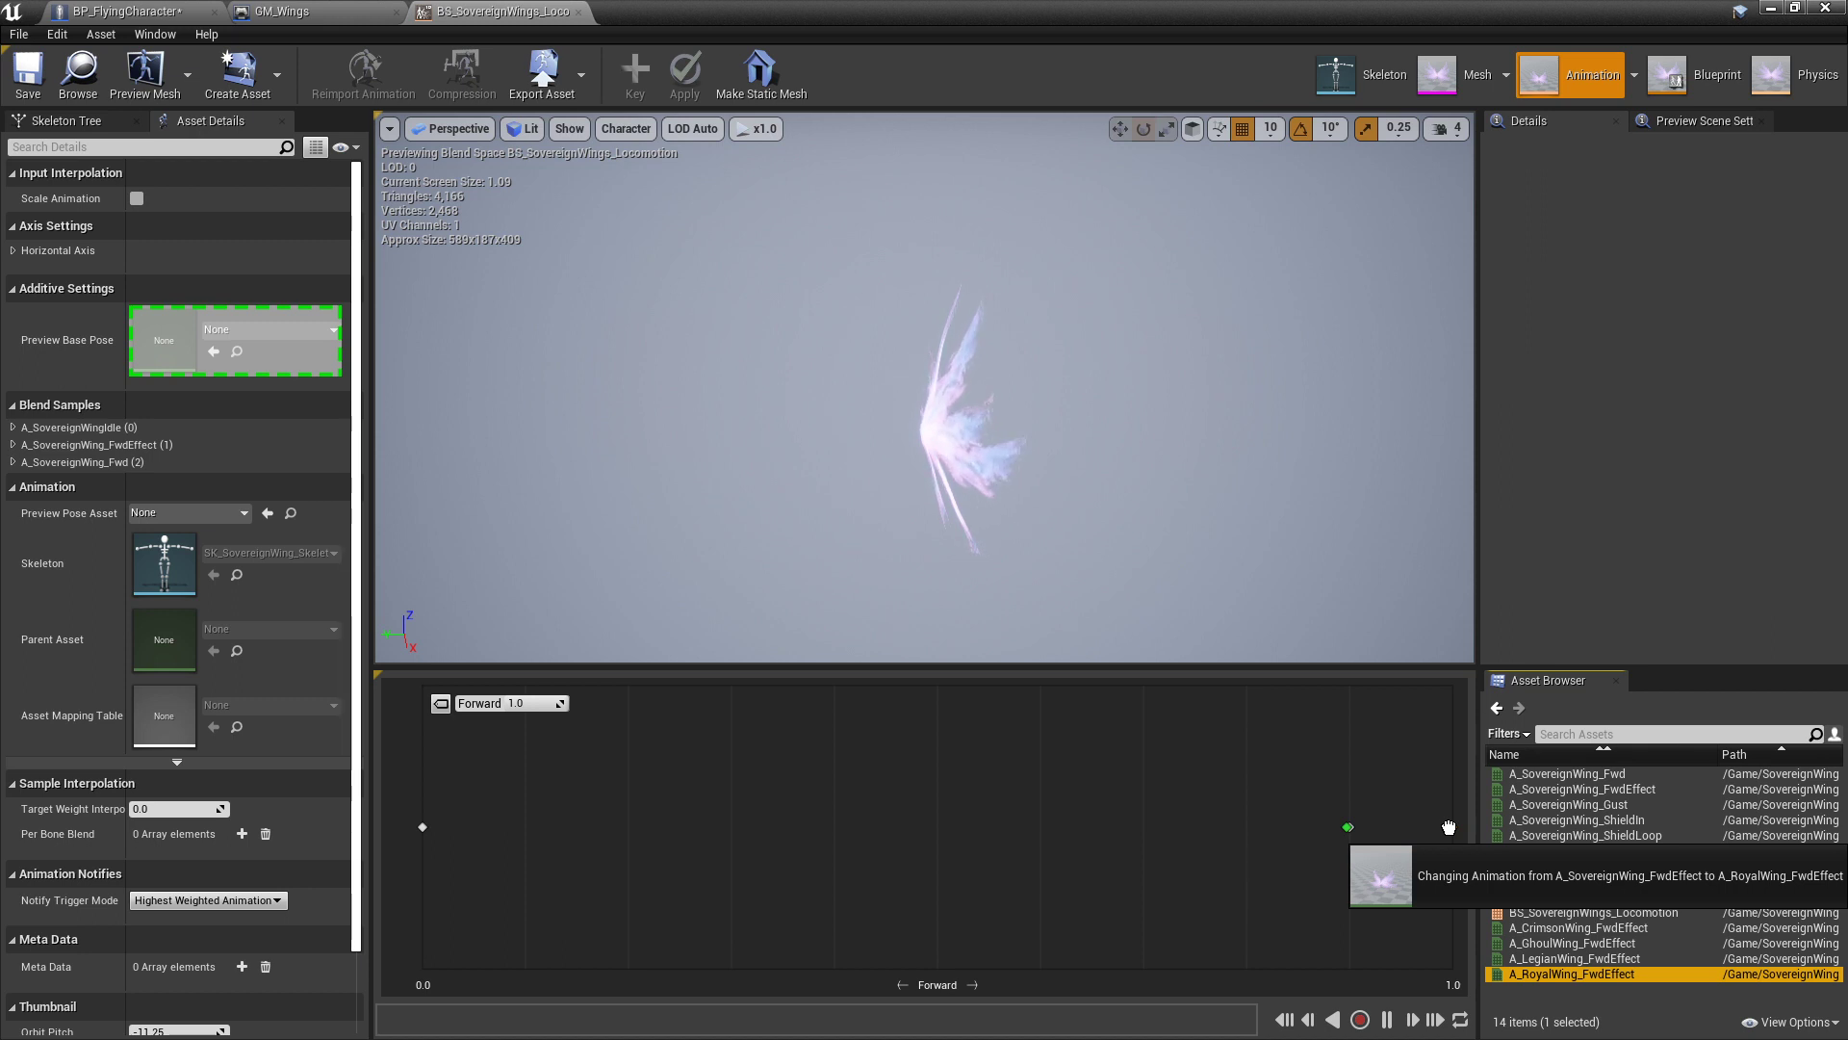
pyautogui.moveTo(1449, 827); pyautogui.dragTo(1452, 826)
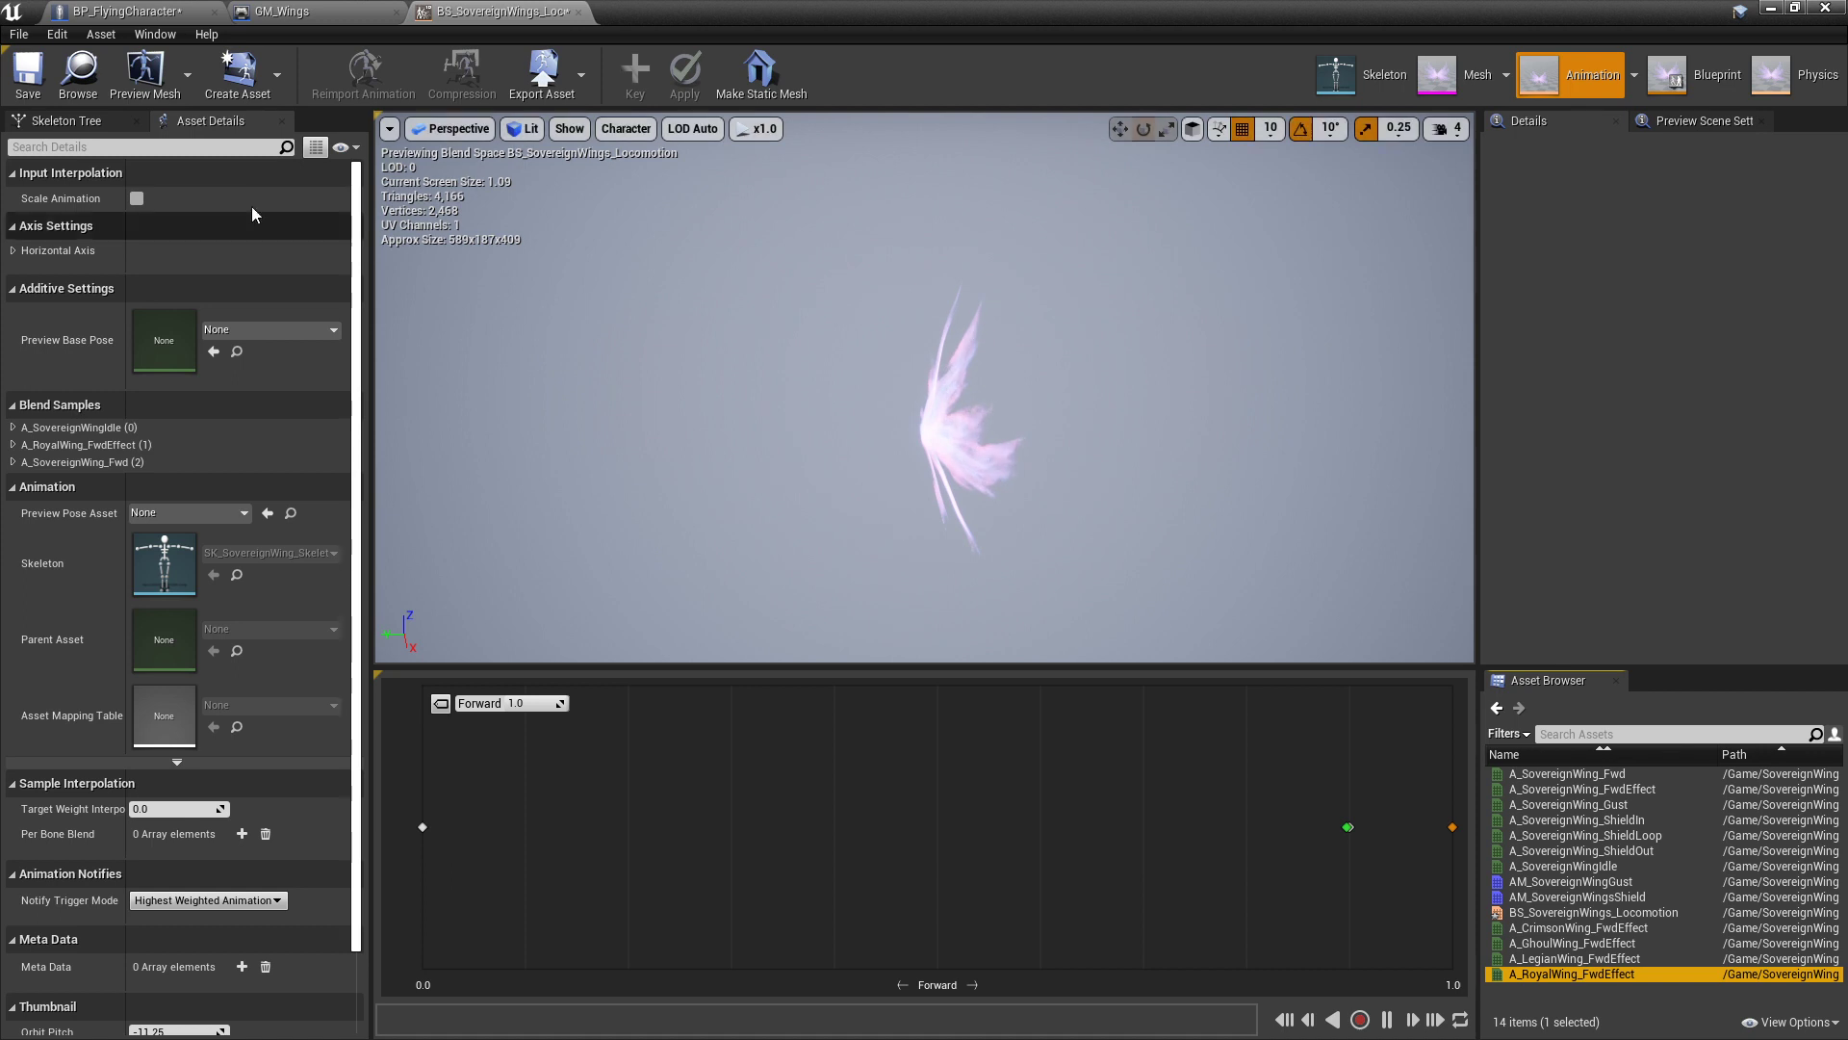
pyautogui.click(28, 72)
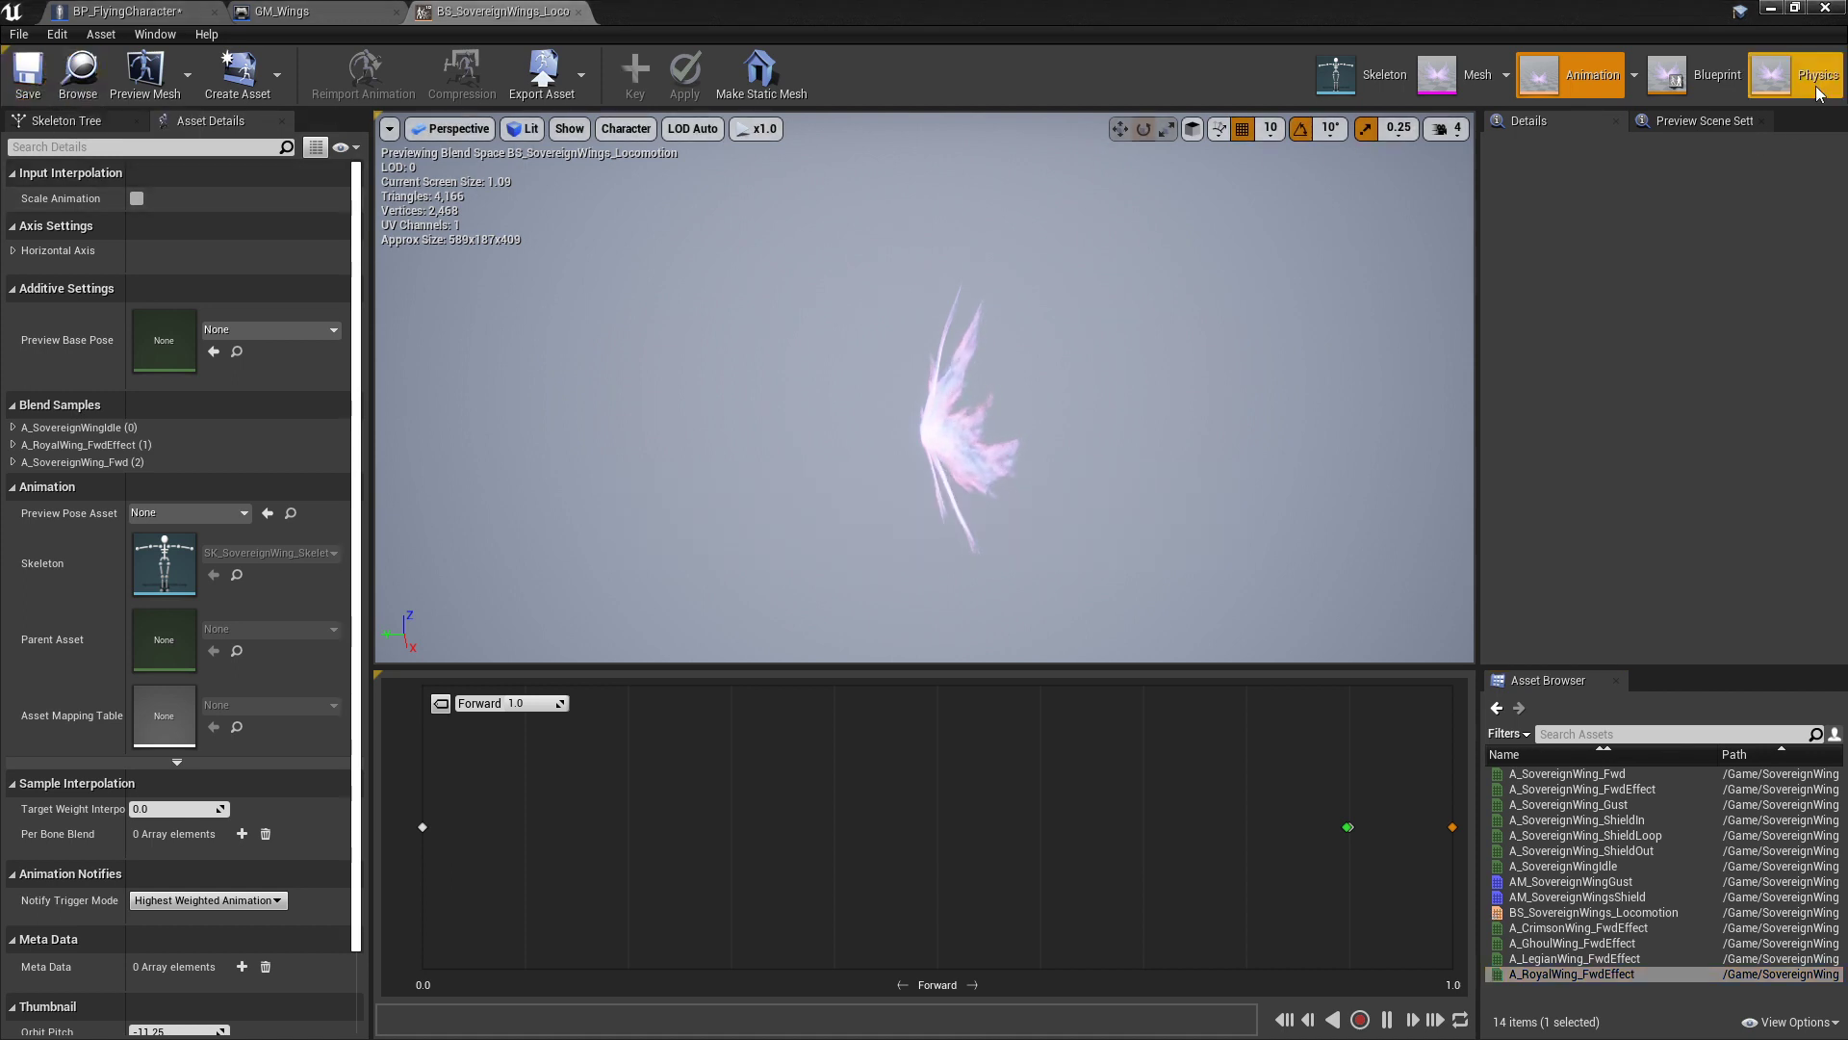
# Step: Play-test the level from the main editor, moving the winged character around to check the wing effect, and end the session
pyautogui.click(1769, 7)
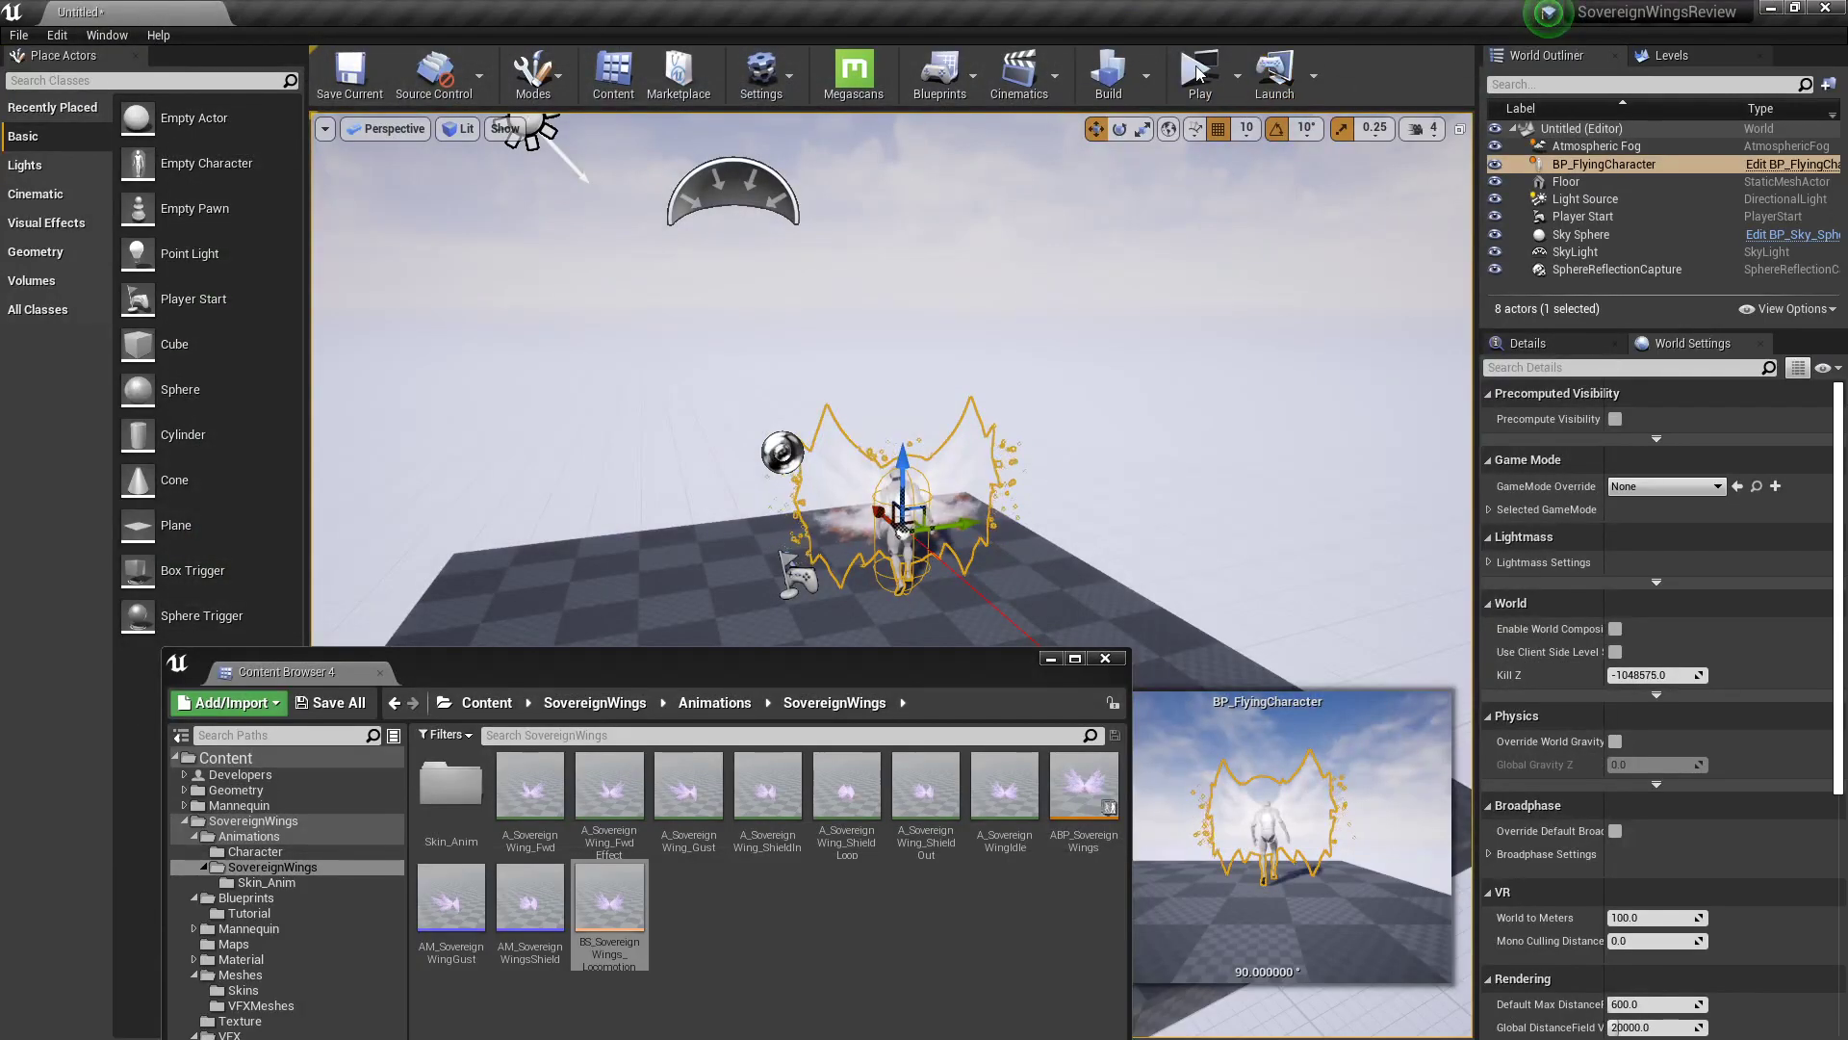
pyautogui.click(1199, 72)
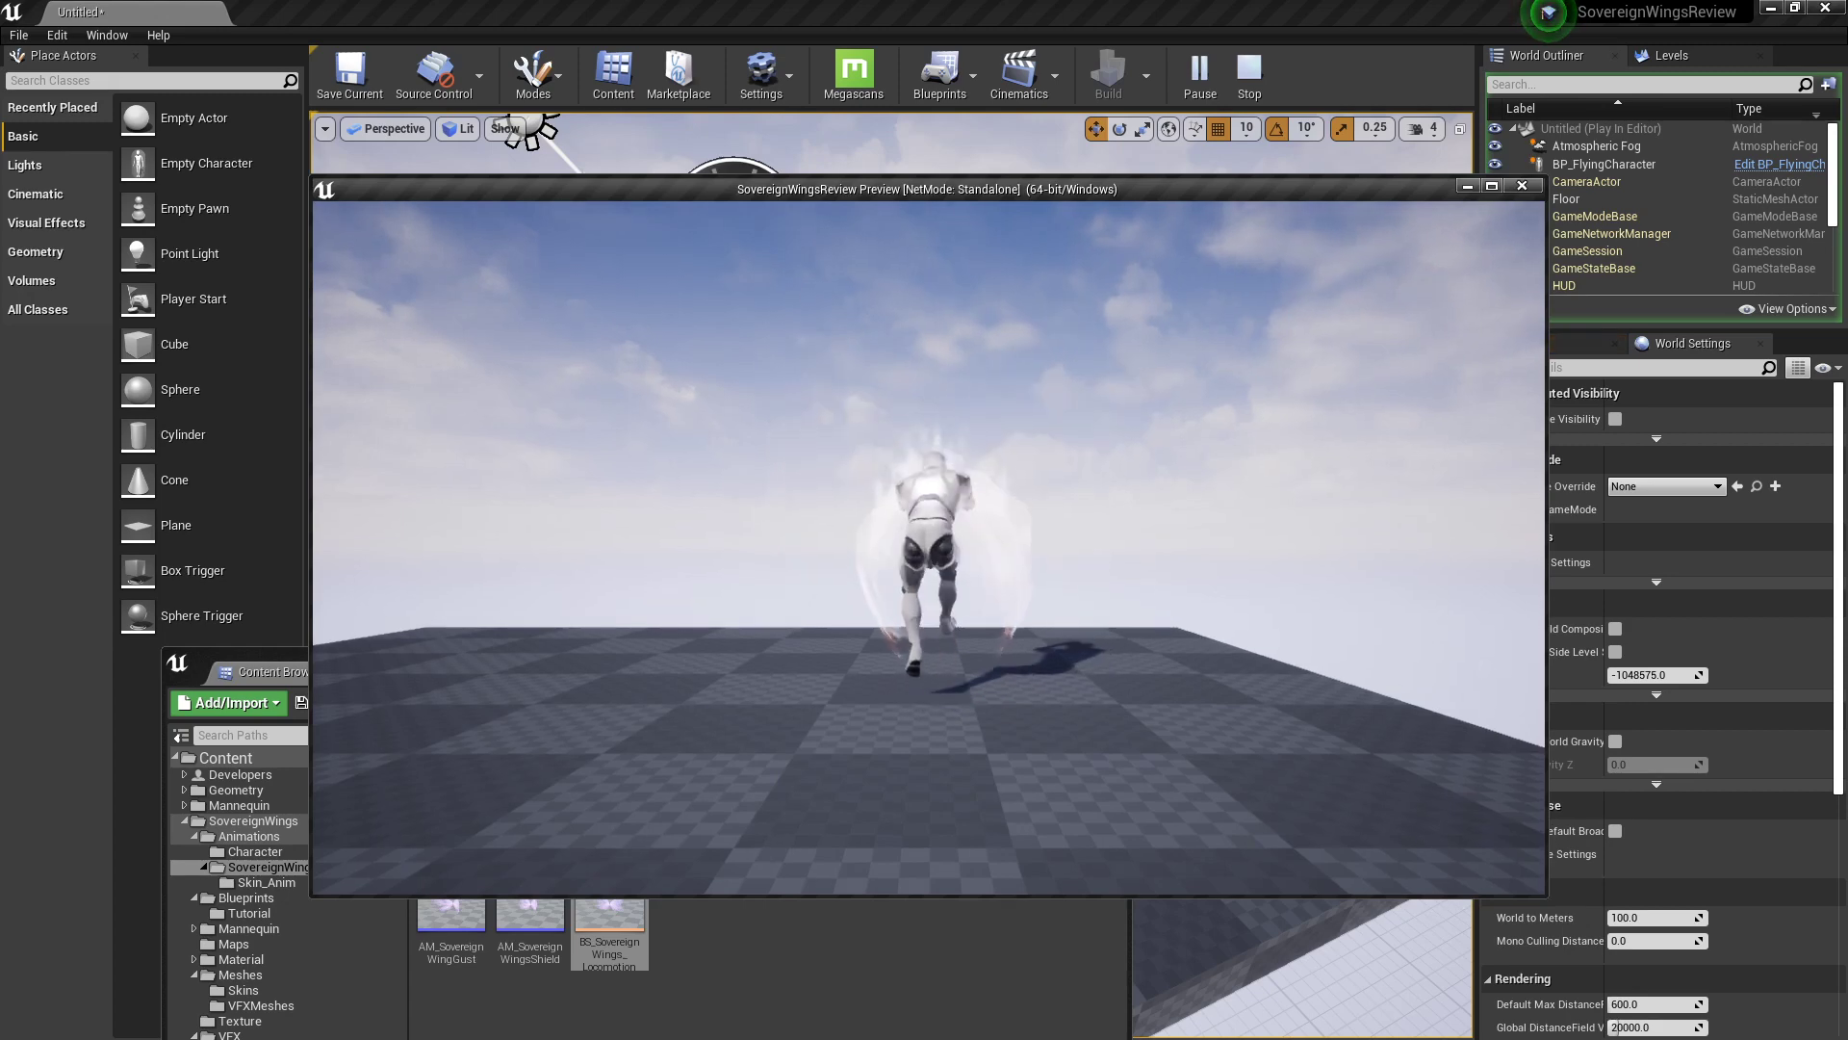
pyautogui.press('a')
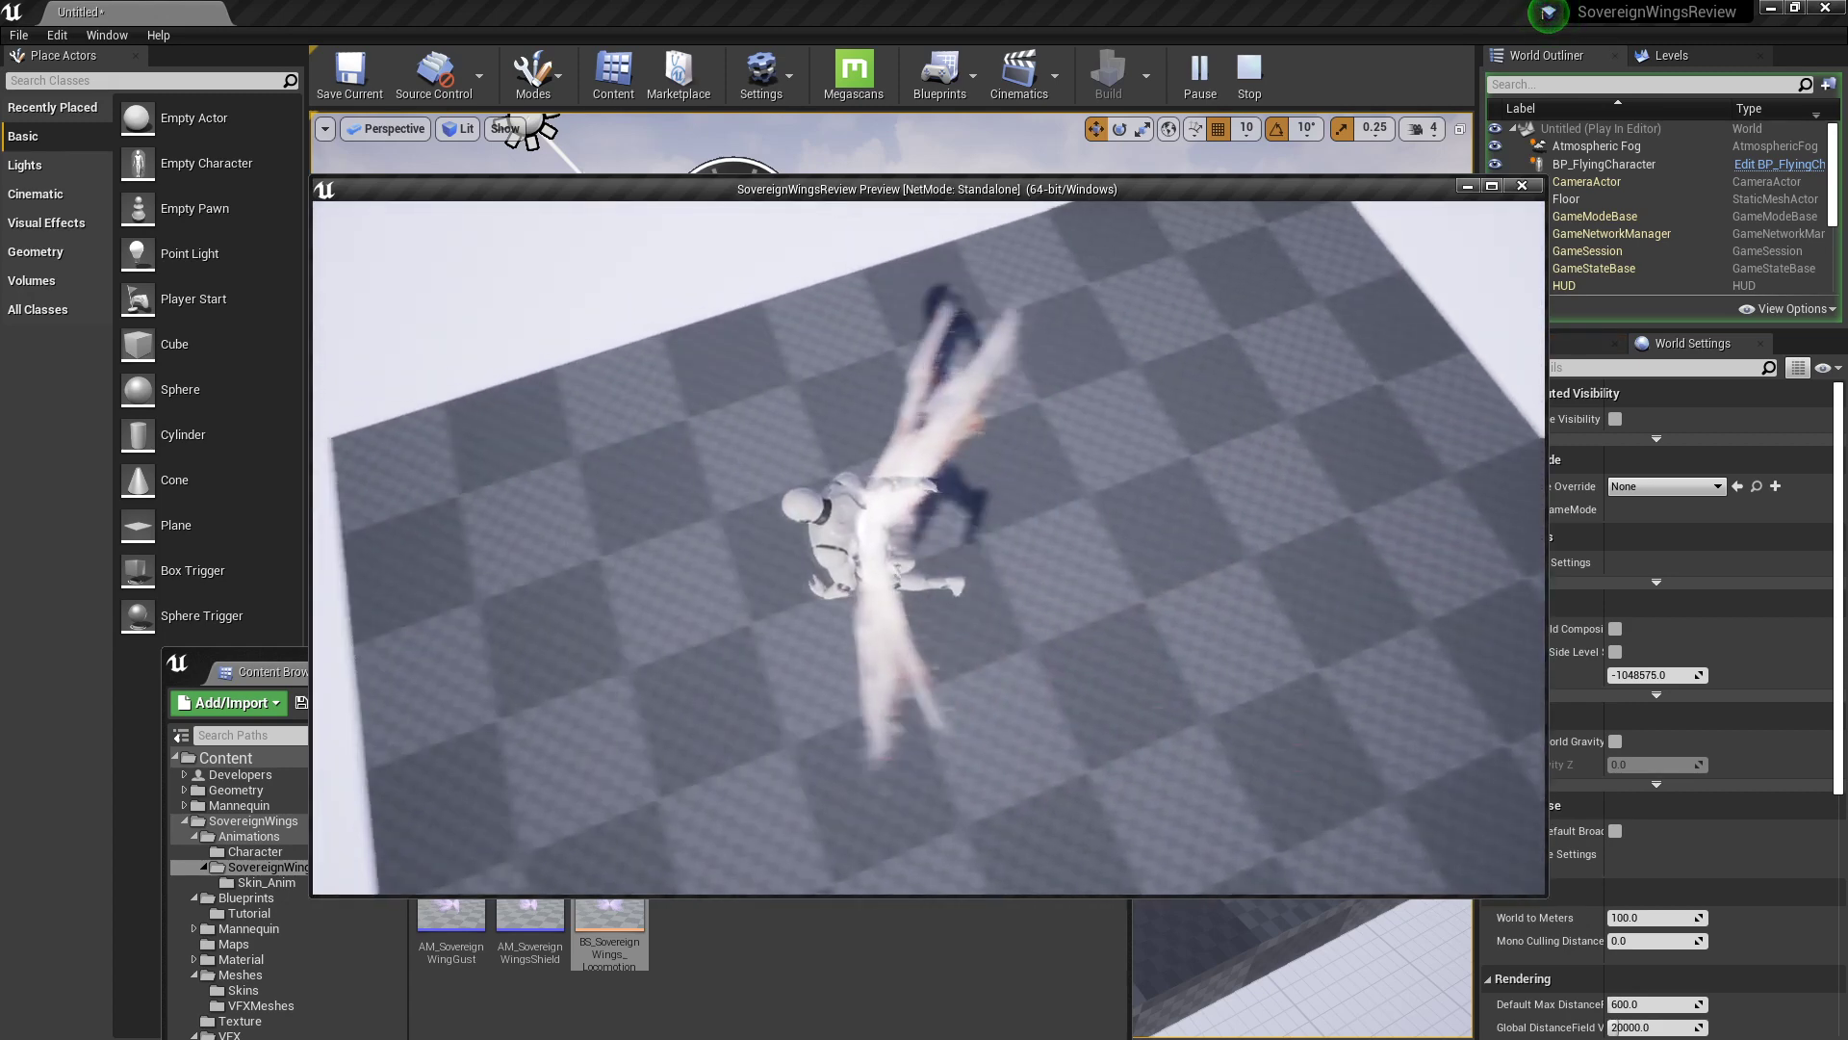
pyautogui.press('s')
pyautogui.press('d')
pyautogui.press('s')
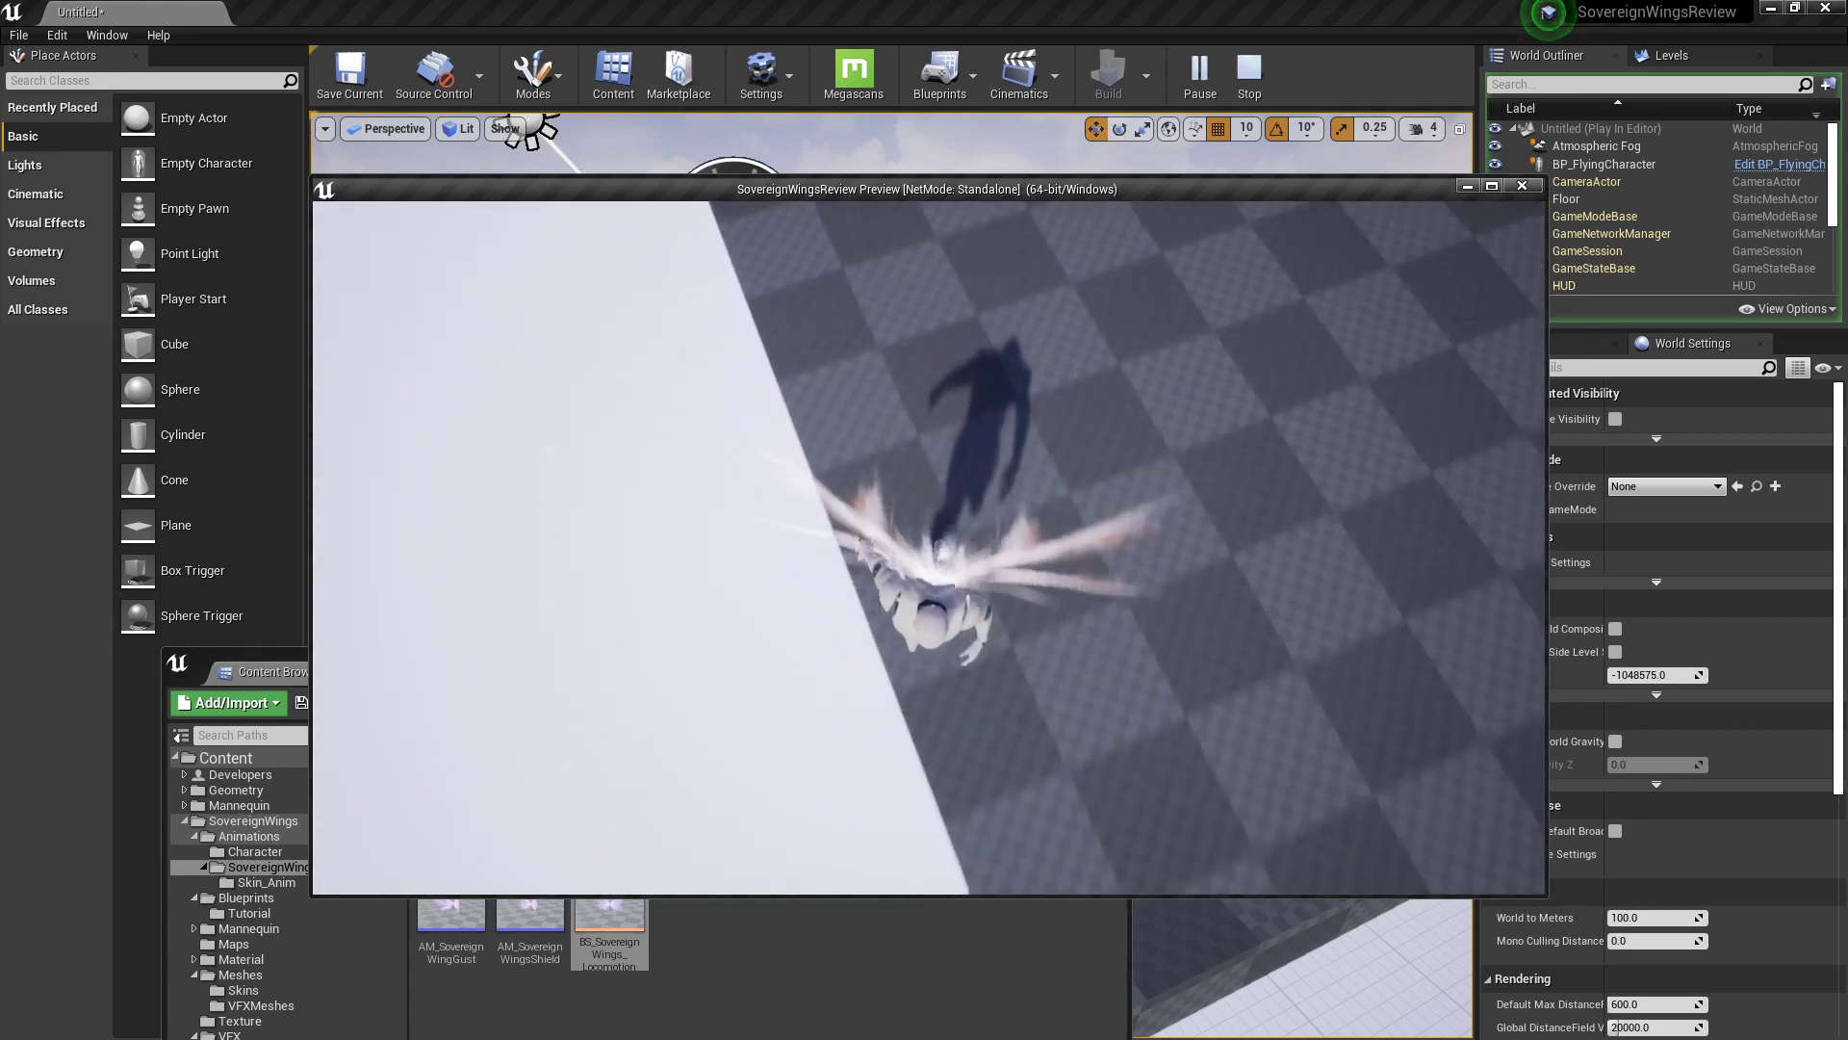
pyautogui.press('d')
pyautogui.press('s')
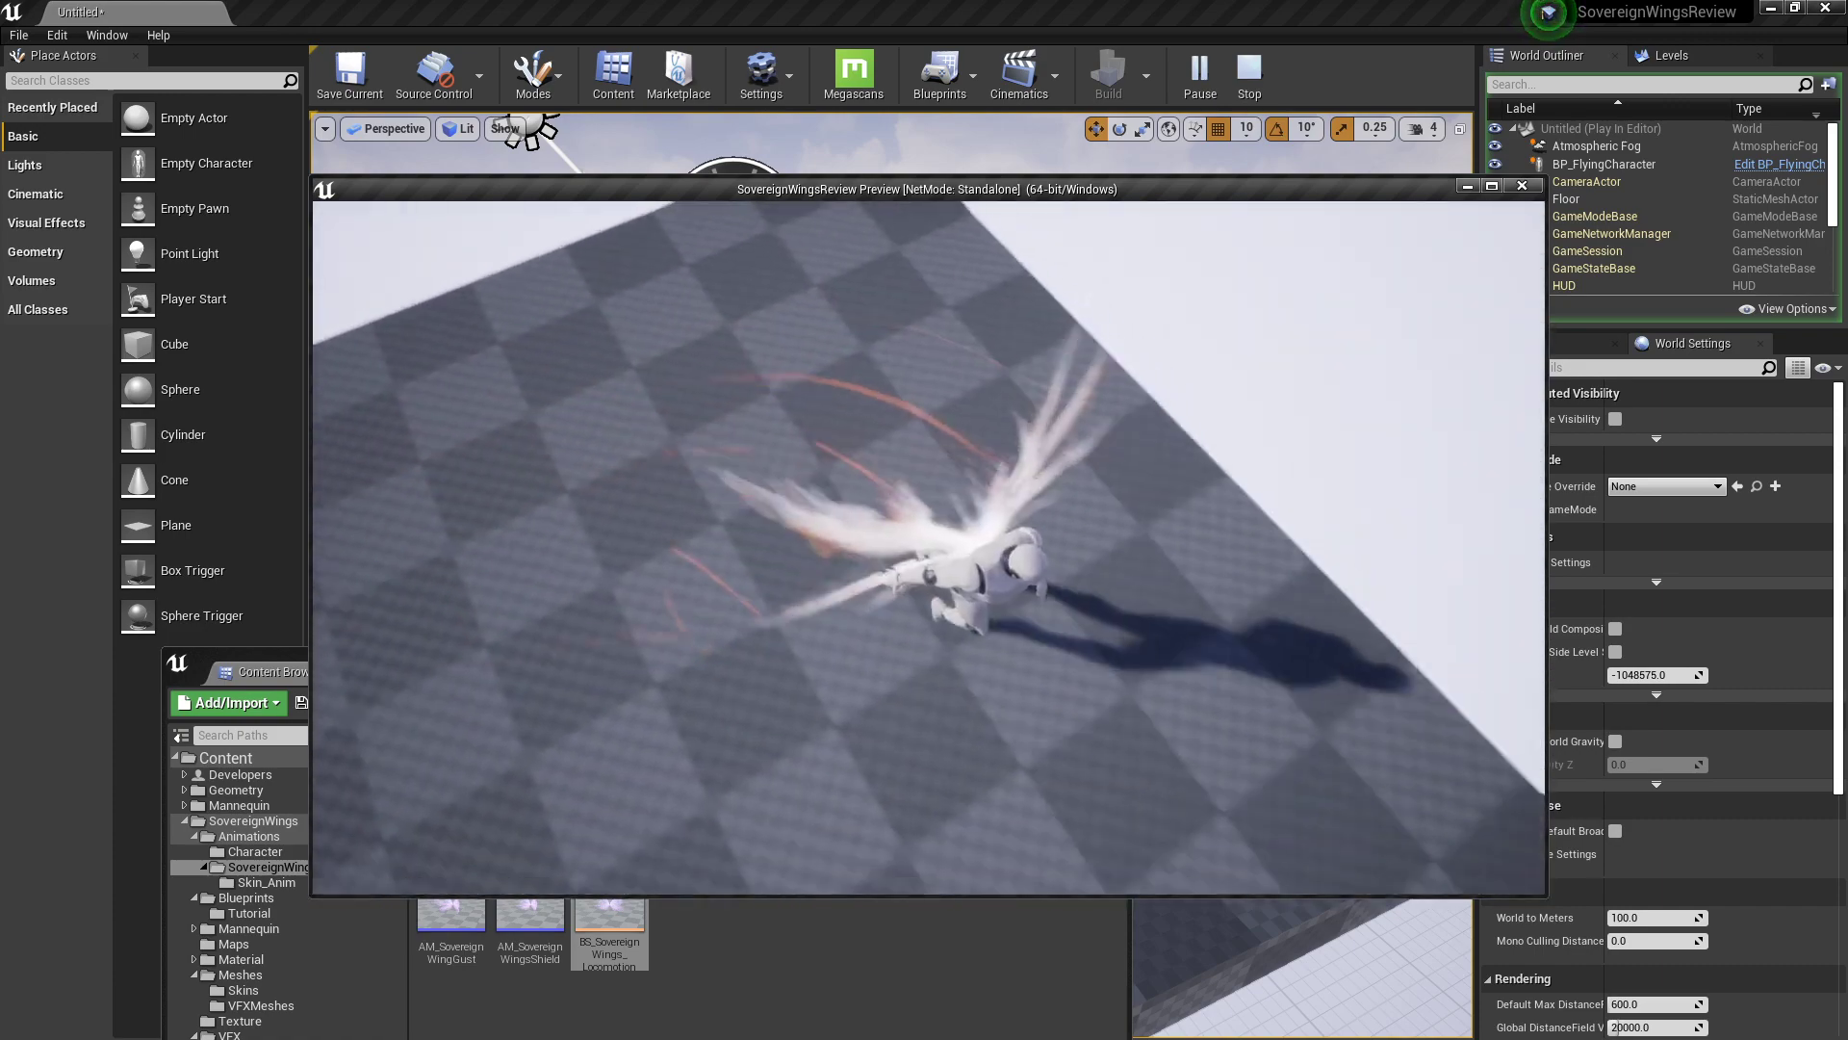
pyautogui.press('a')
pyautogui.press('w')
pyautogui.press('d')
pyautogui.press('s')
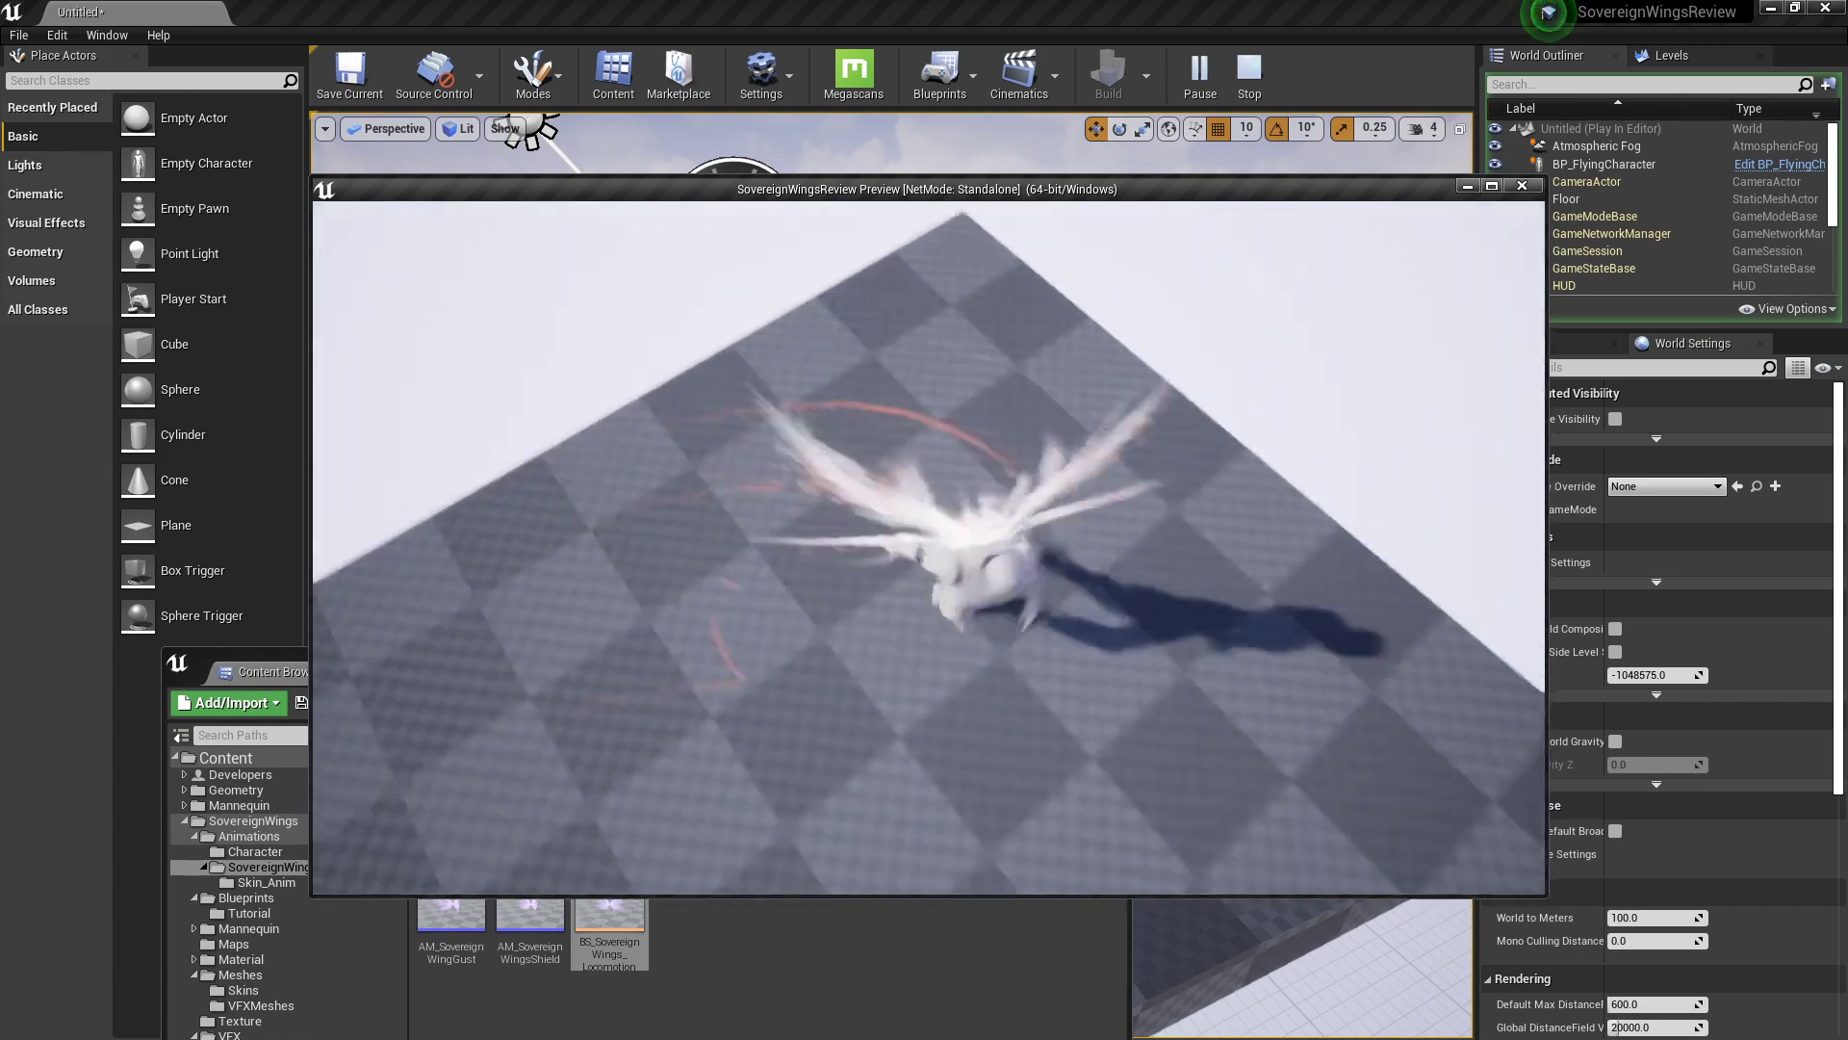
pyautogui.press('a')
pyautogui.press('w')
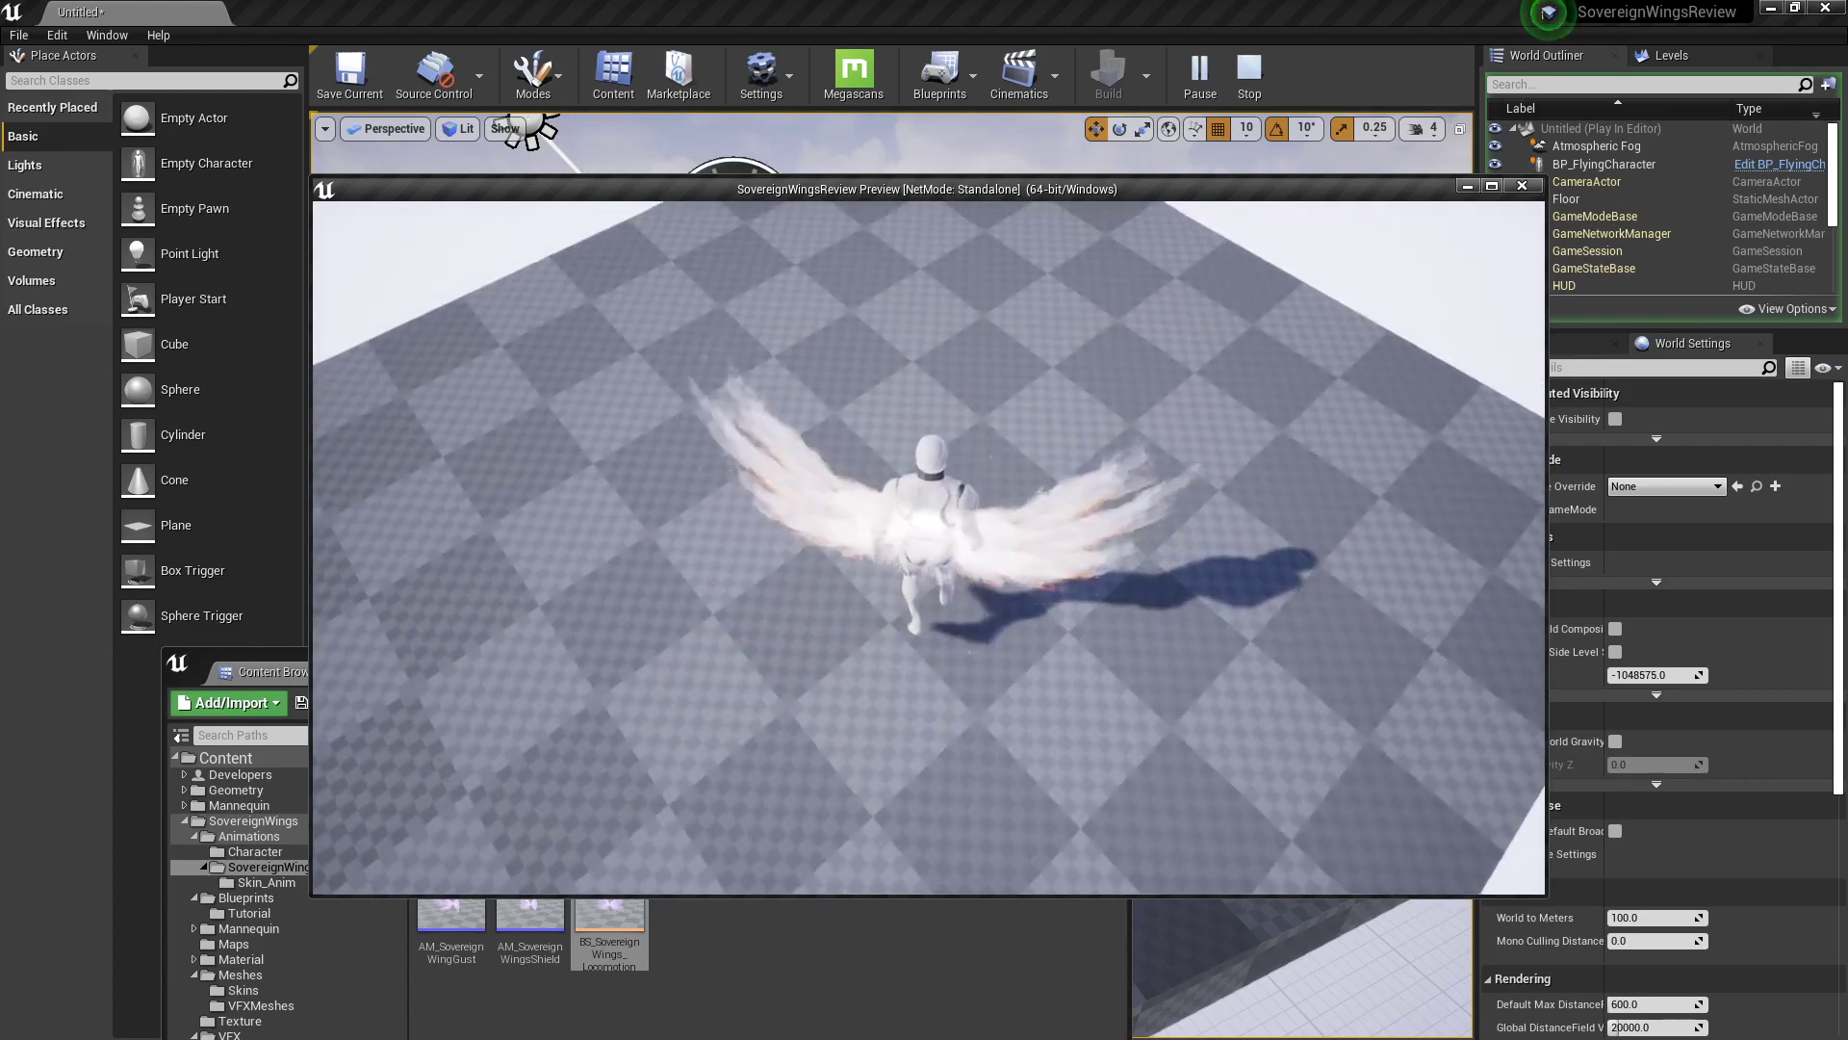
pyautogui.press('a')
pyautogui.press('w')
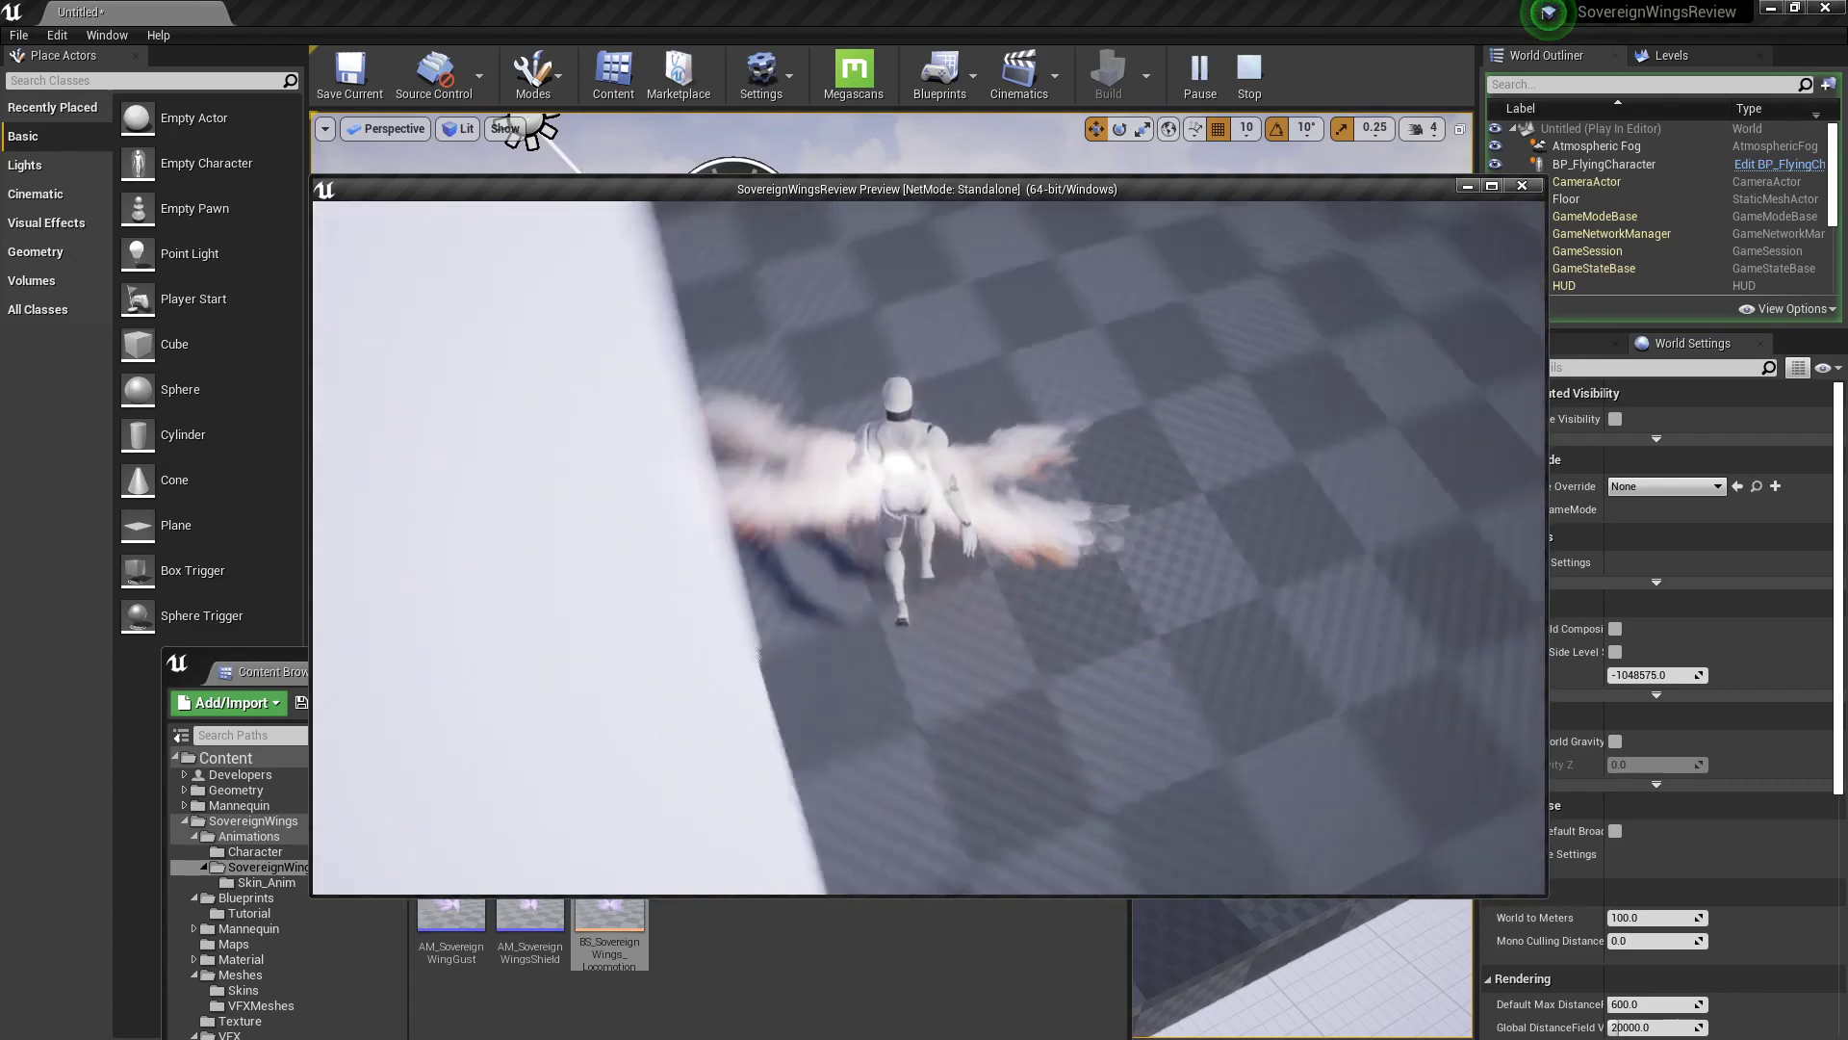
pyautogui.press('a')
pyautogui.press('w')
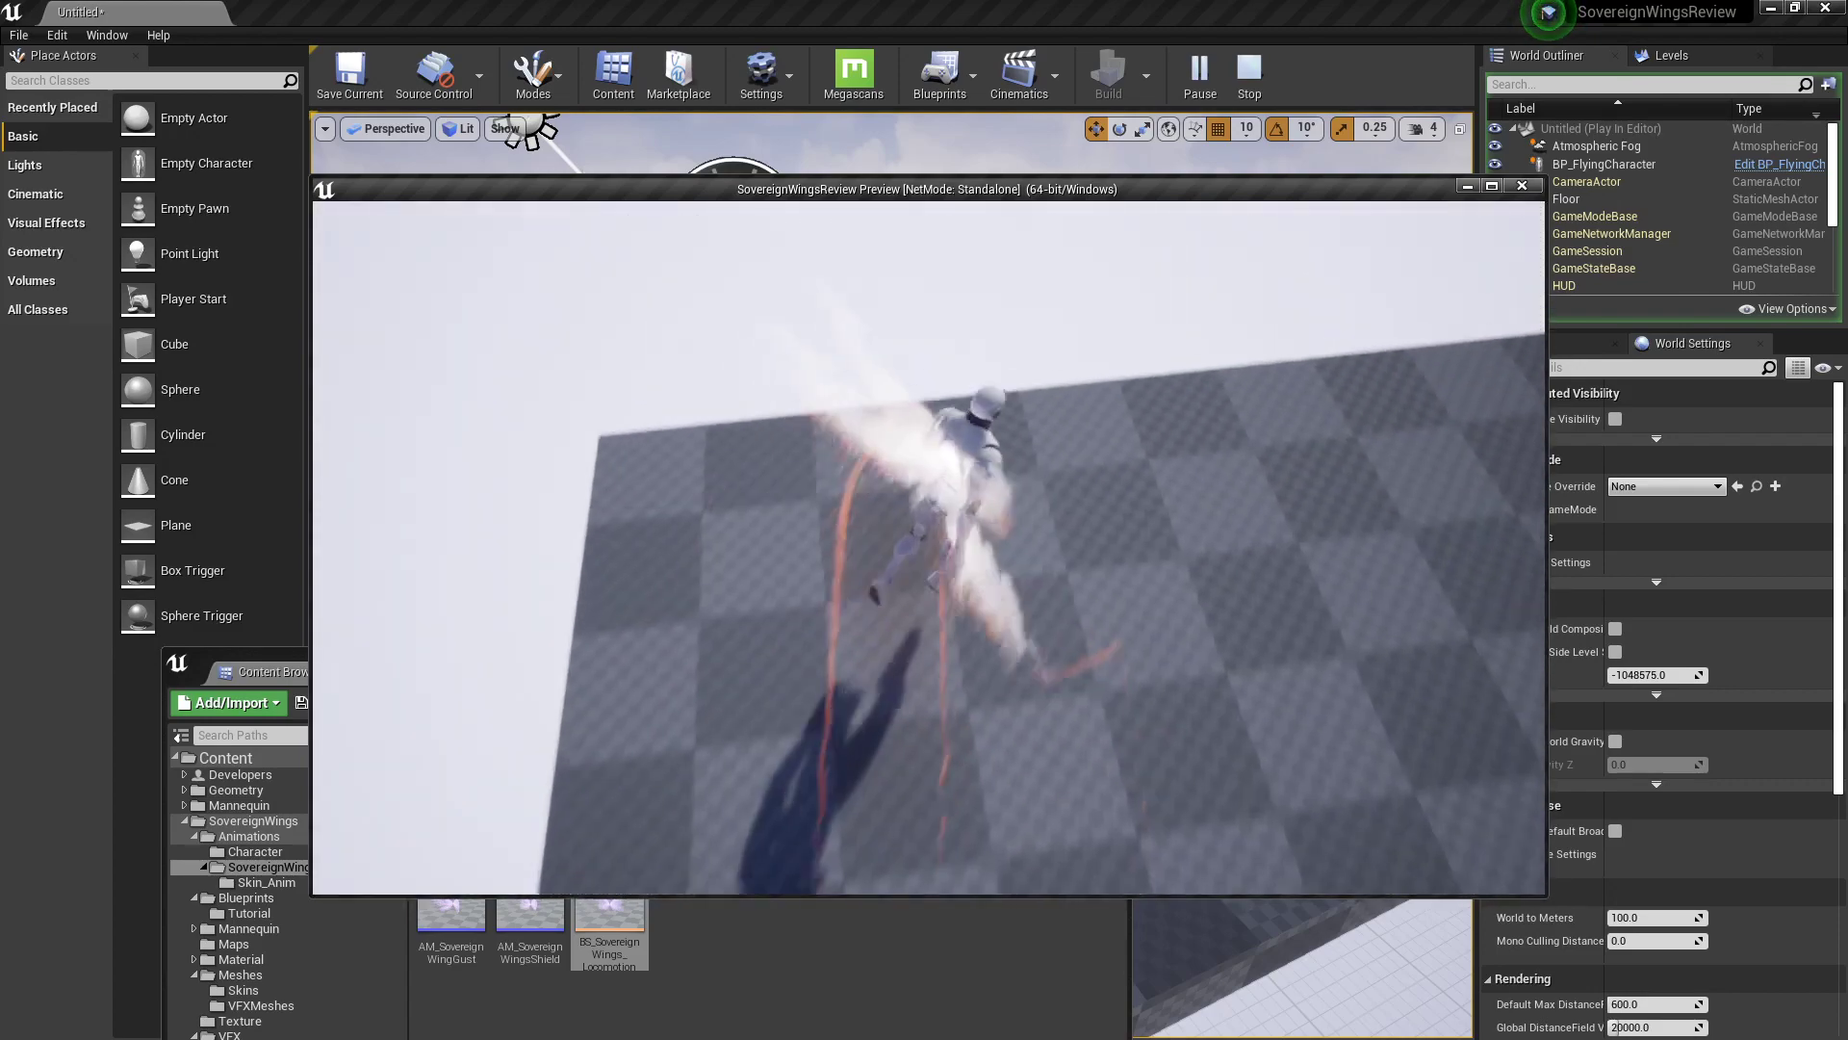
pyautogui.press('w')
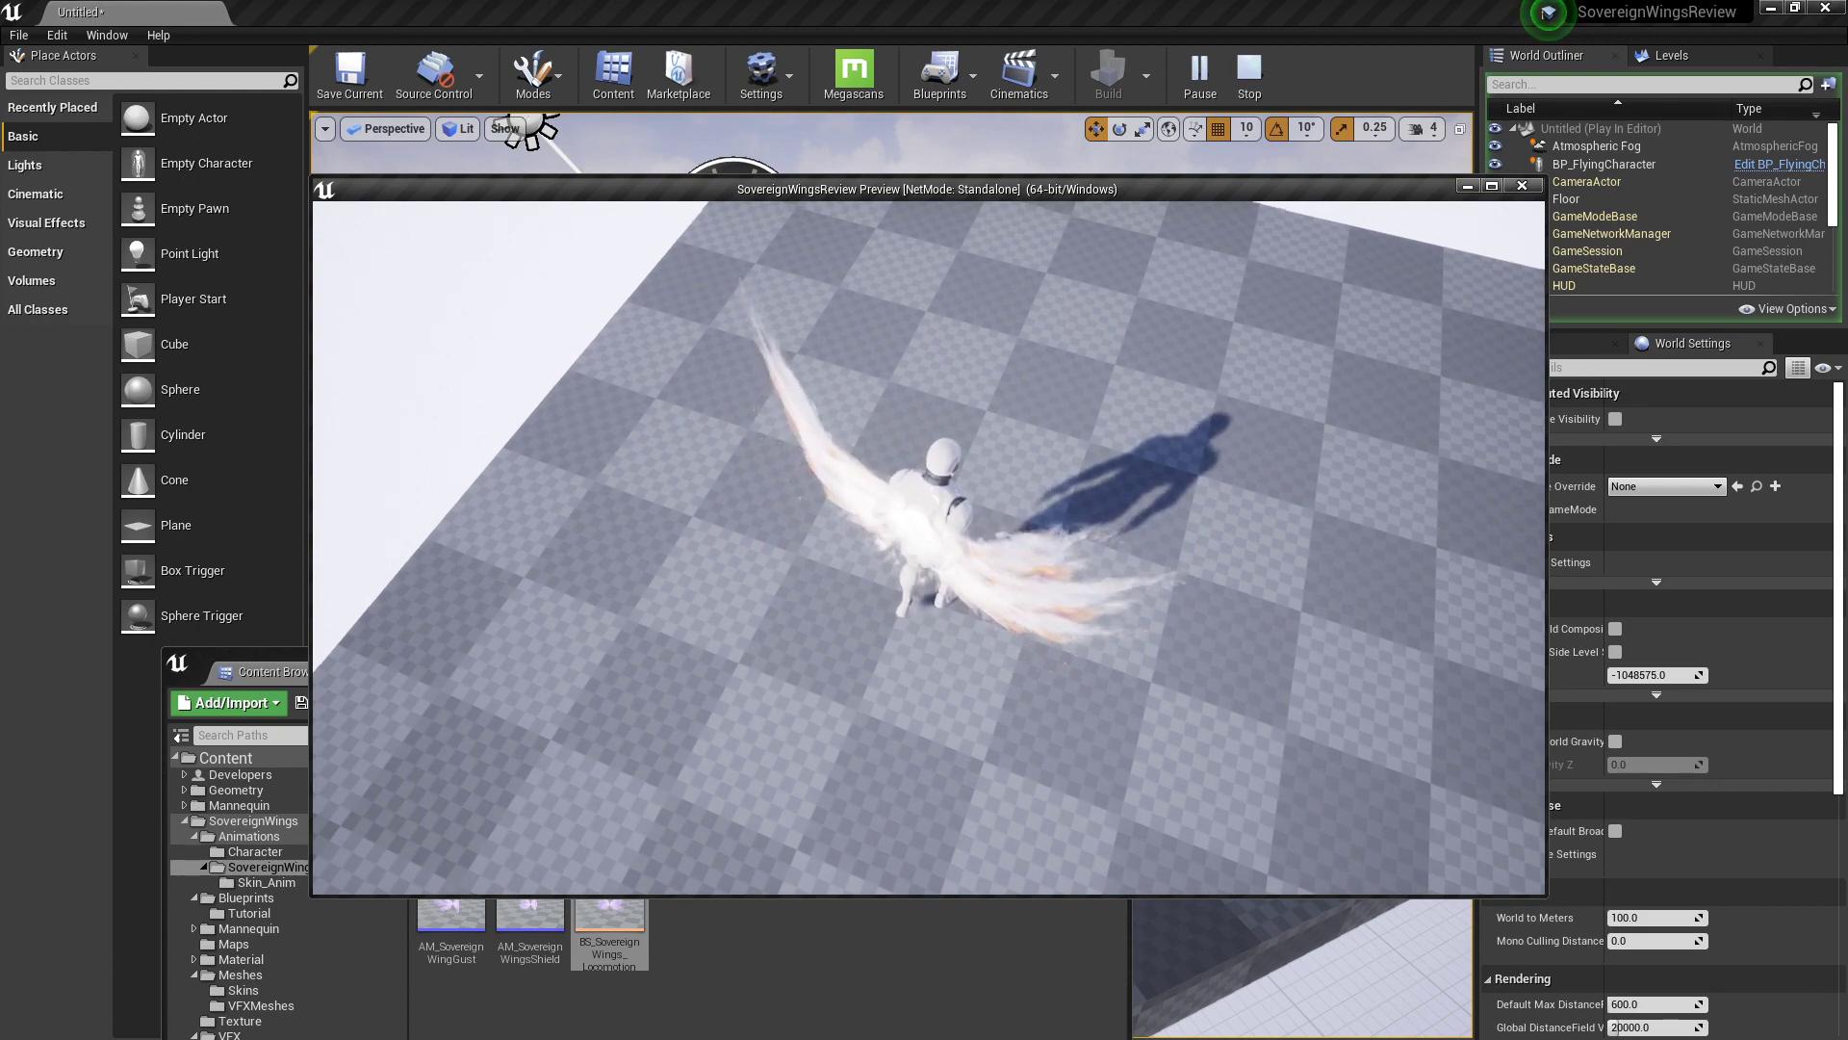
pyautogui.press('Escape')
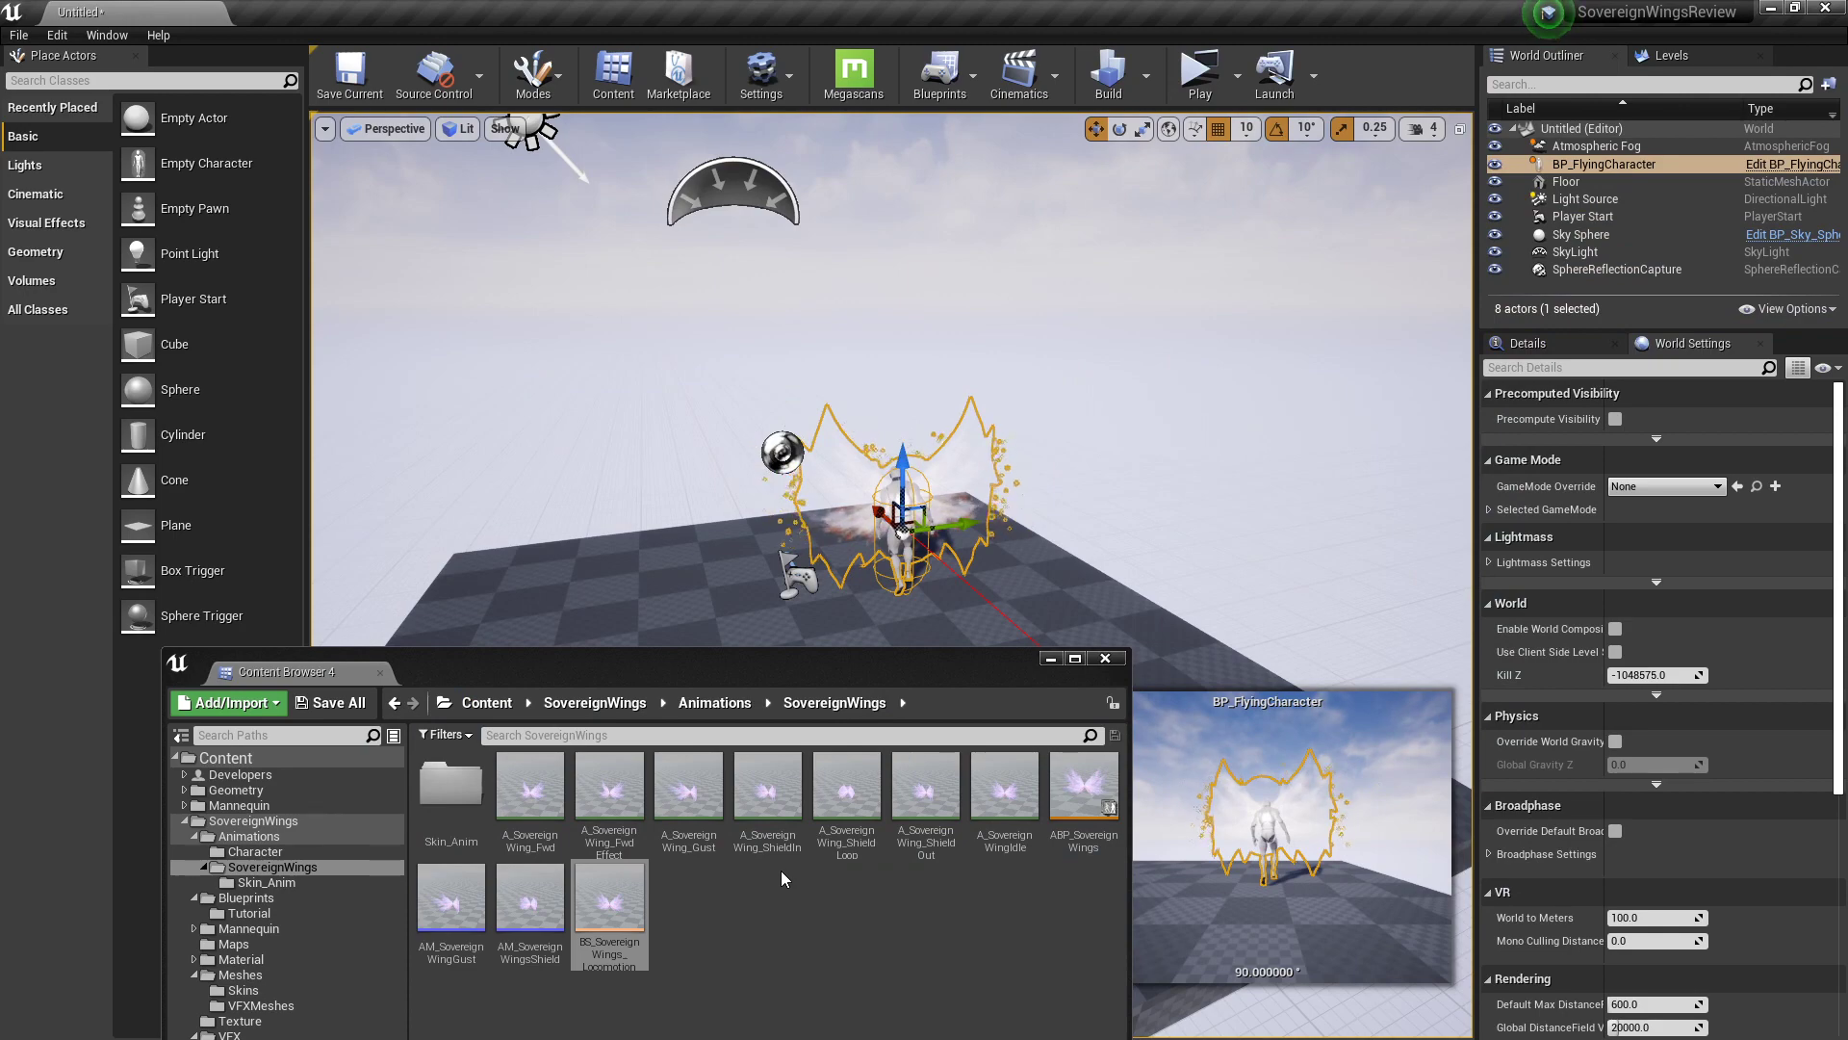
# Step: Open the ABP_SovereignWings animation blueprint from the blend space editor and look over its event graph
pyautogui.hotkey('alt', 'Tab')
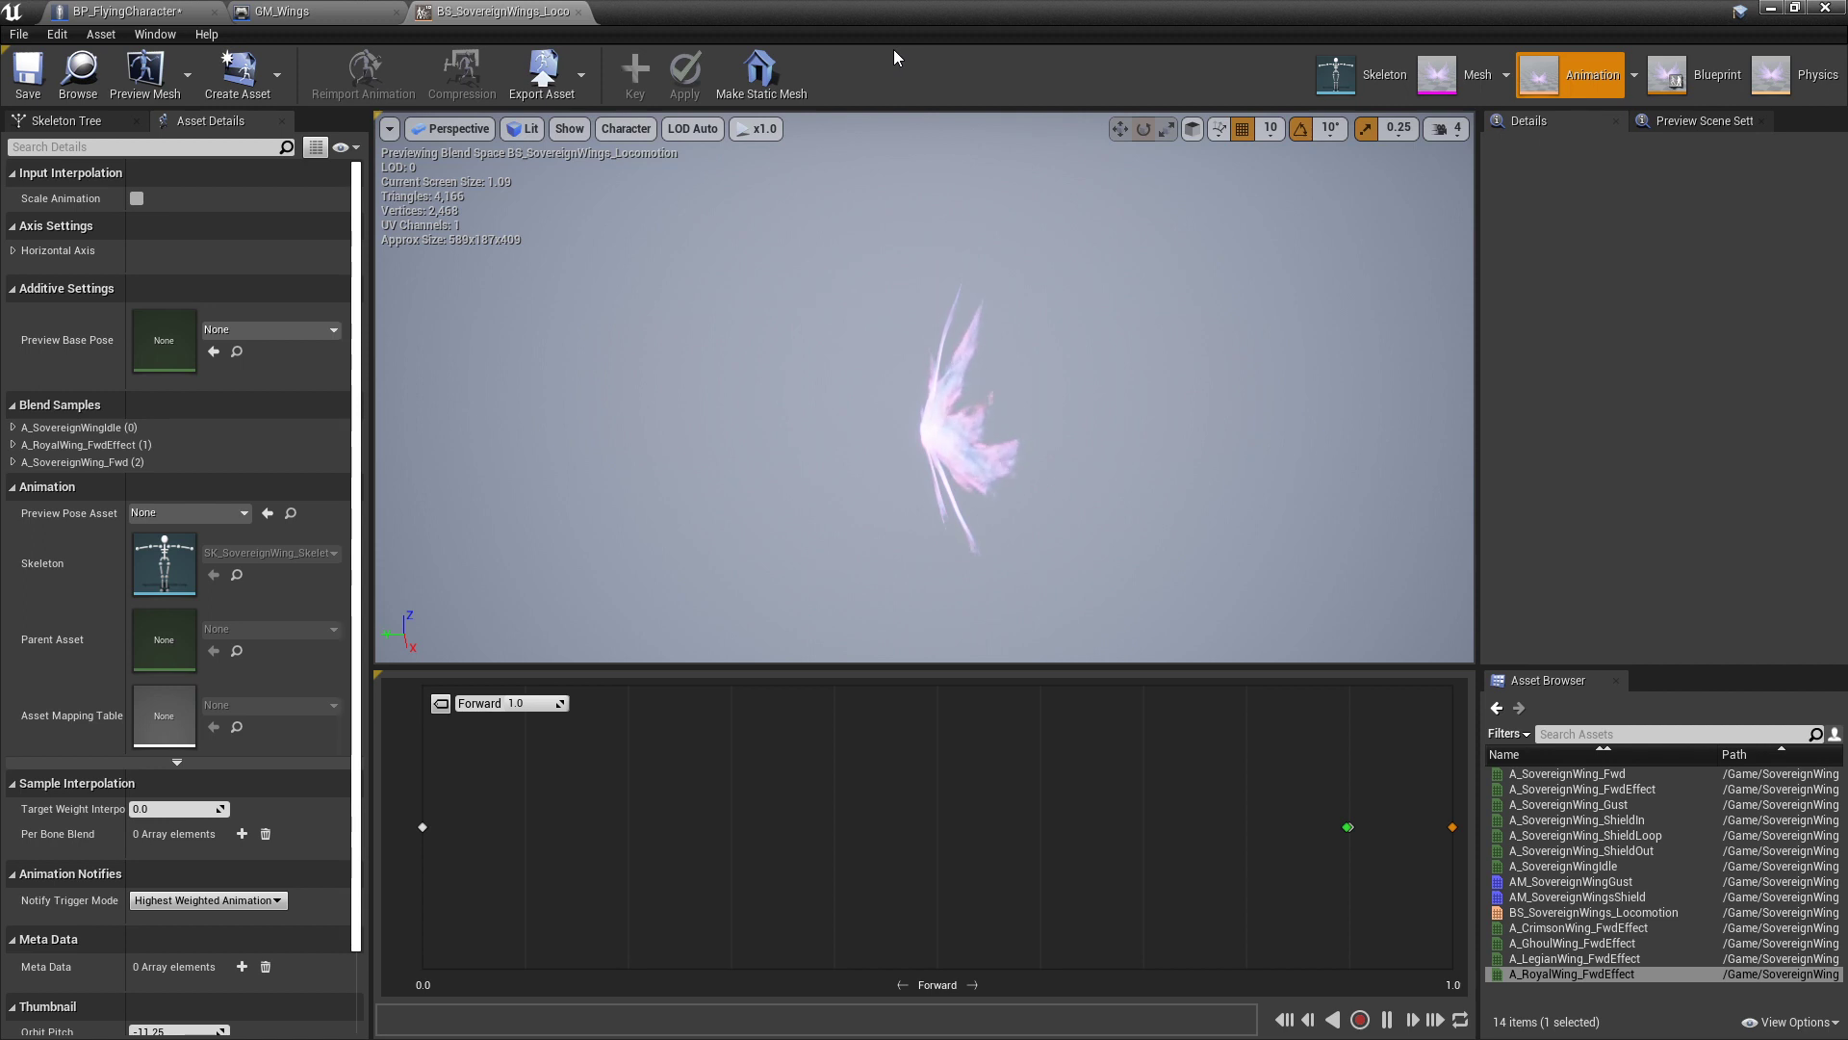
pyautogui.click(1699, 72)
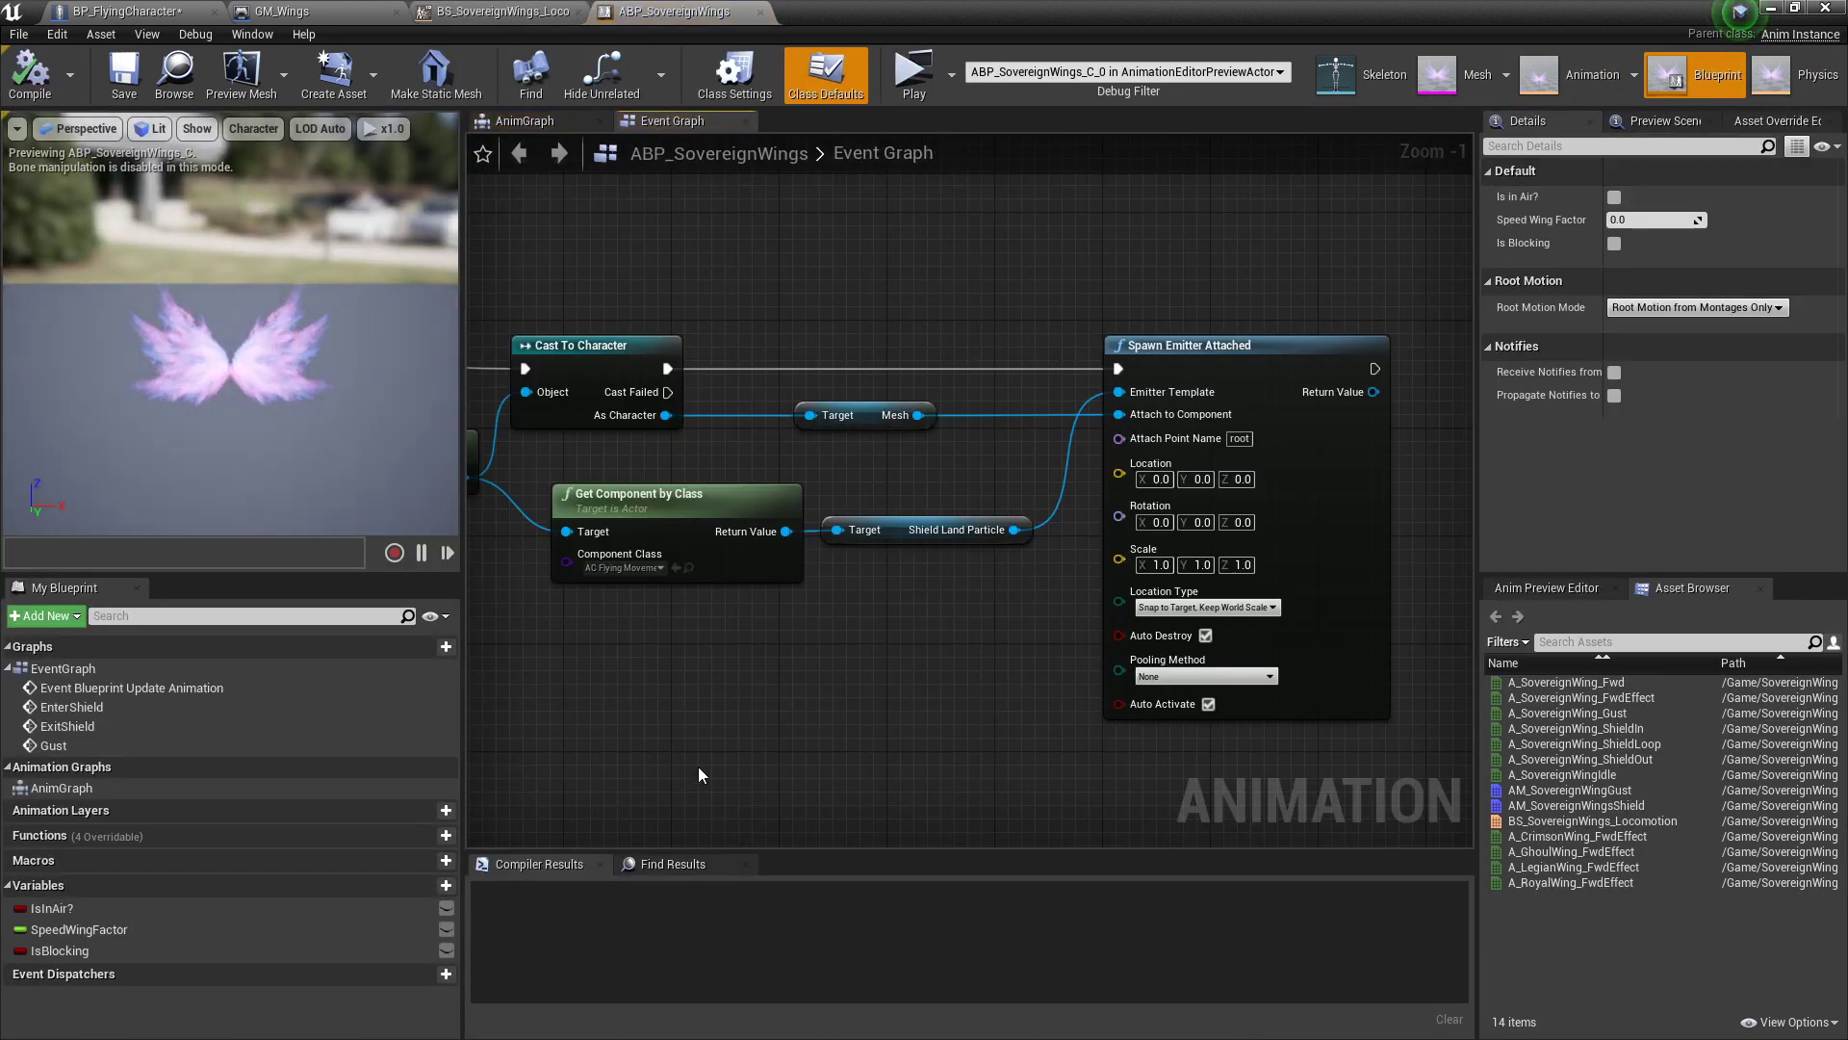
pyautogui.scroll(-6, 688, 741)
pyautogui.moveTo(678, 720); pyautogui.dragTo(888, 524, button='right')
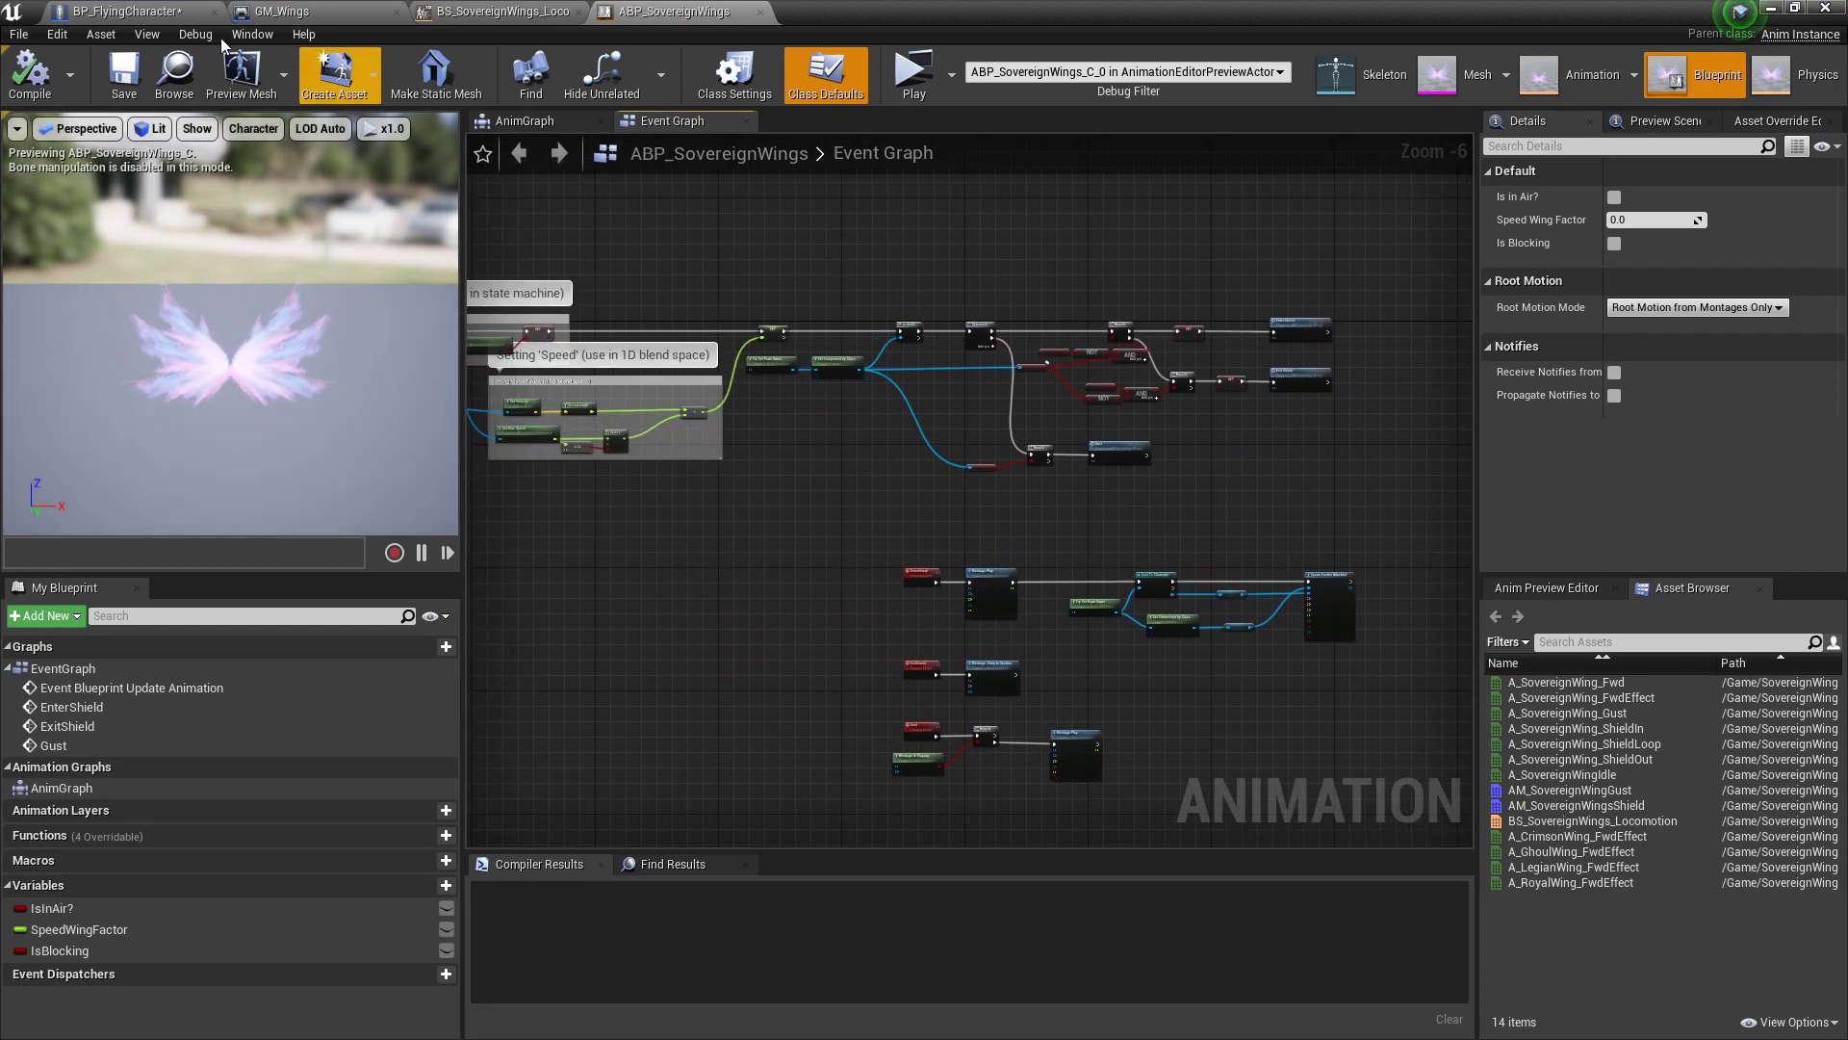
# Step: Compare the settings of the Mesh and WingsSK components in BP_FlyingCharacter
pyautogui.click(154, 13)
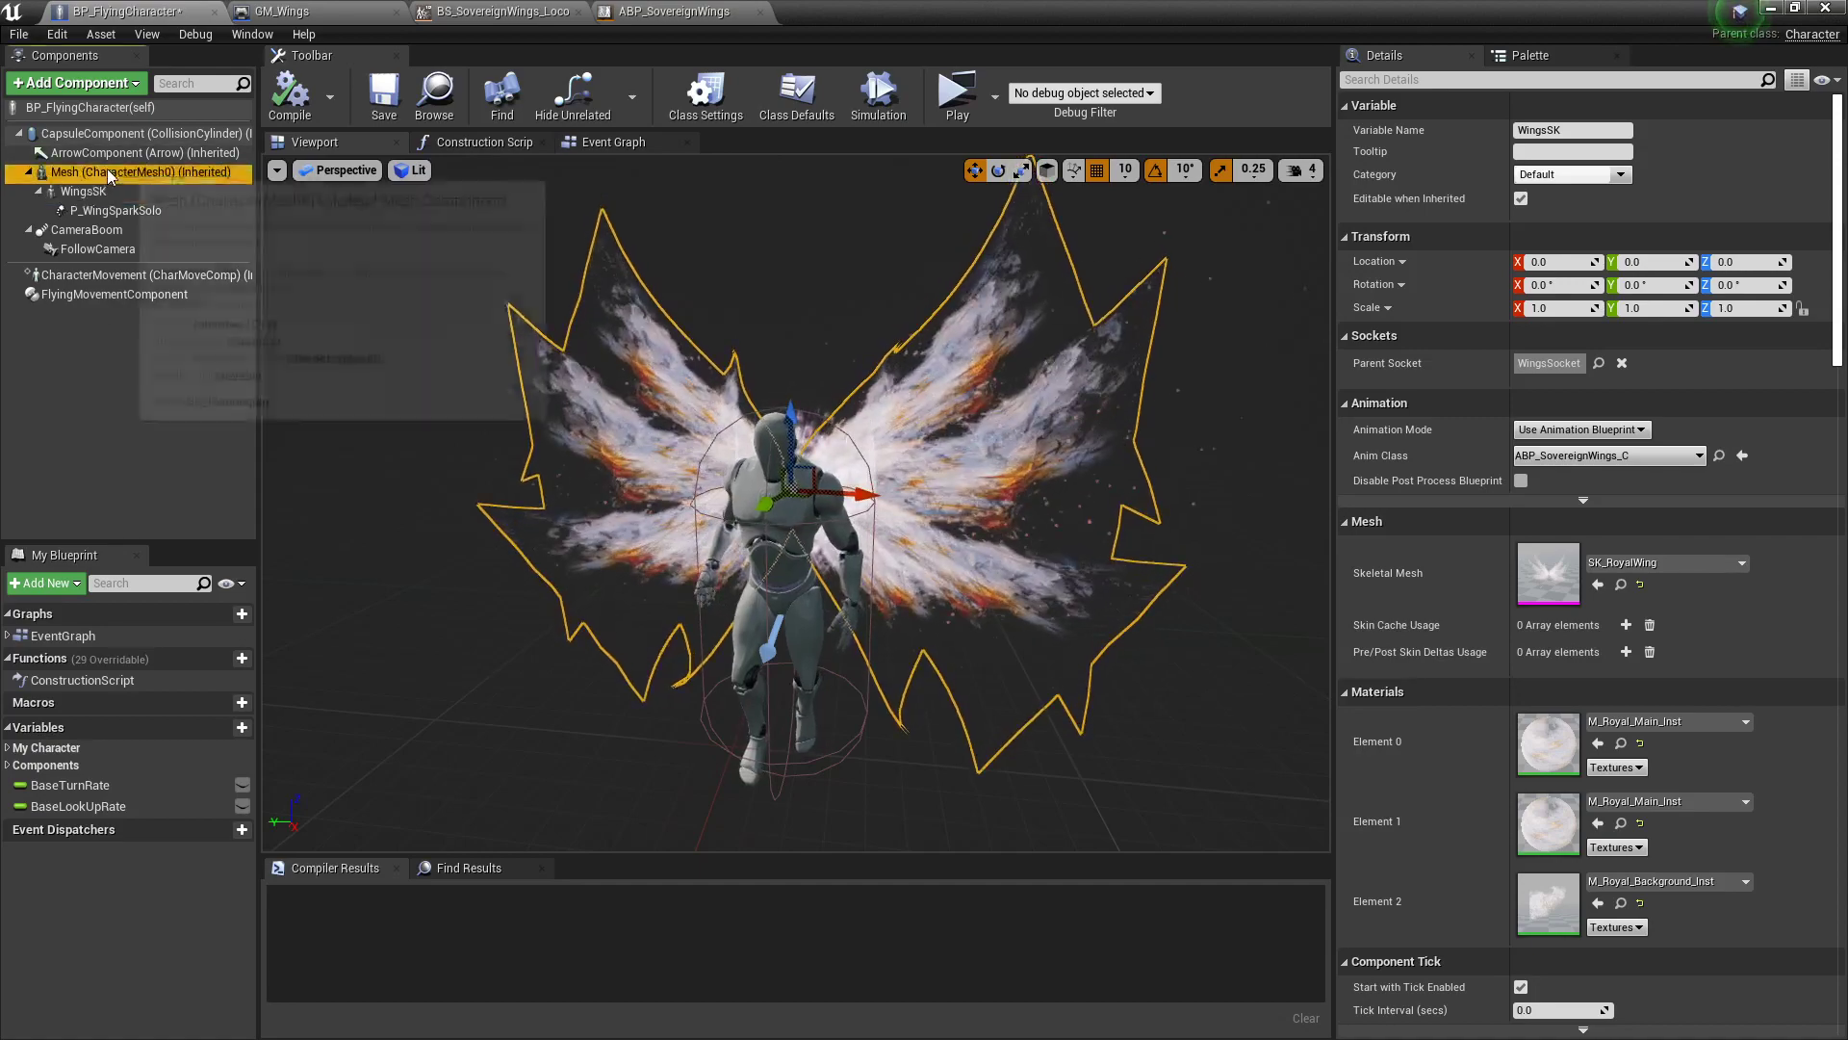
pyautogui.click(72, 173)
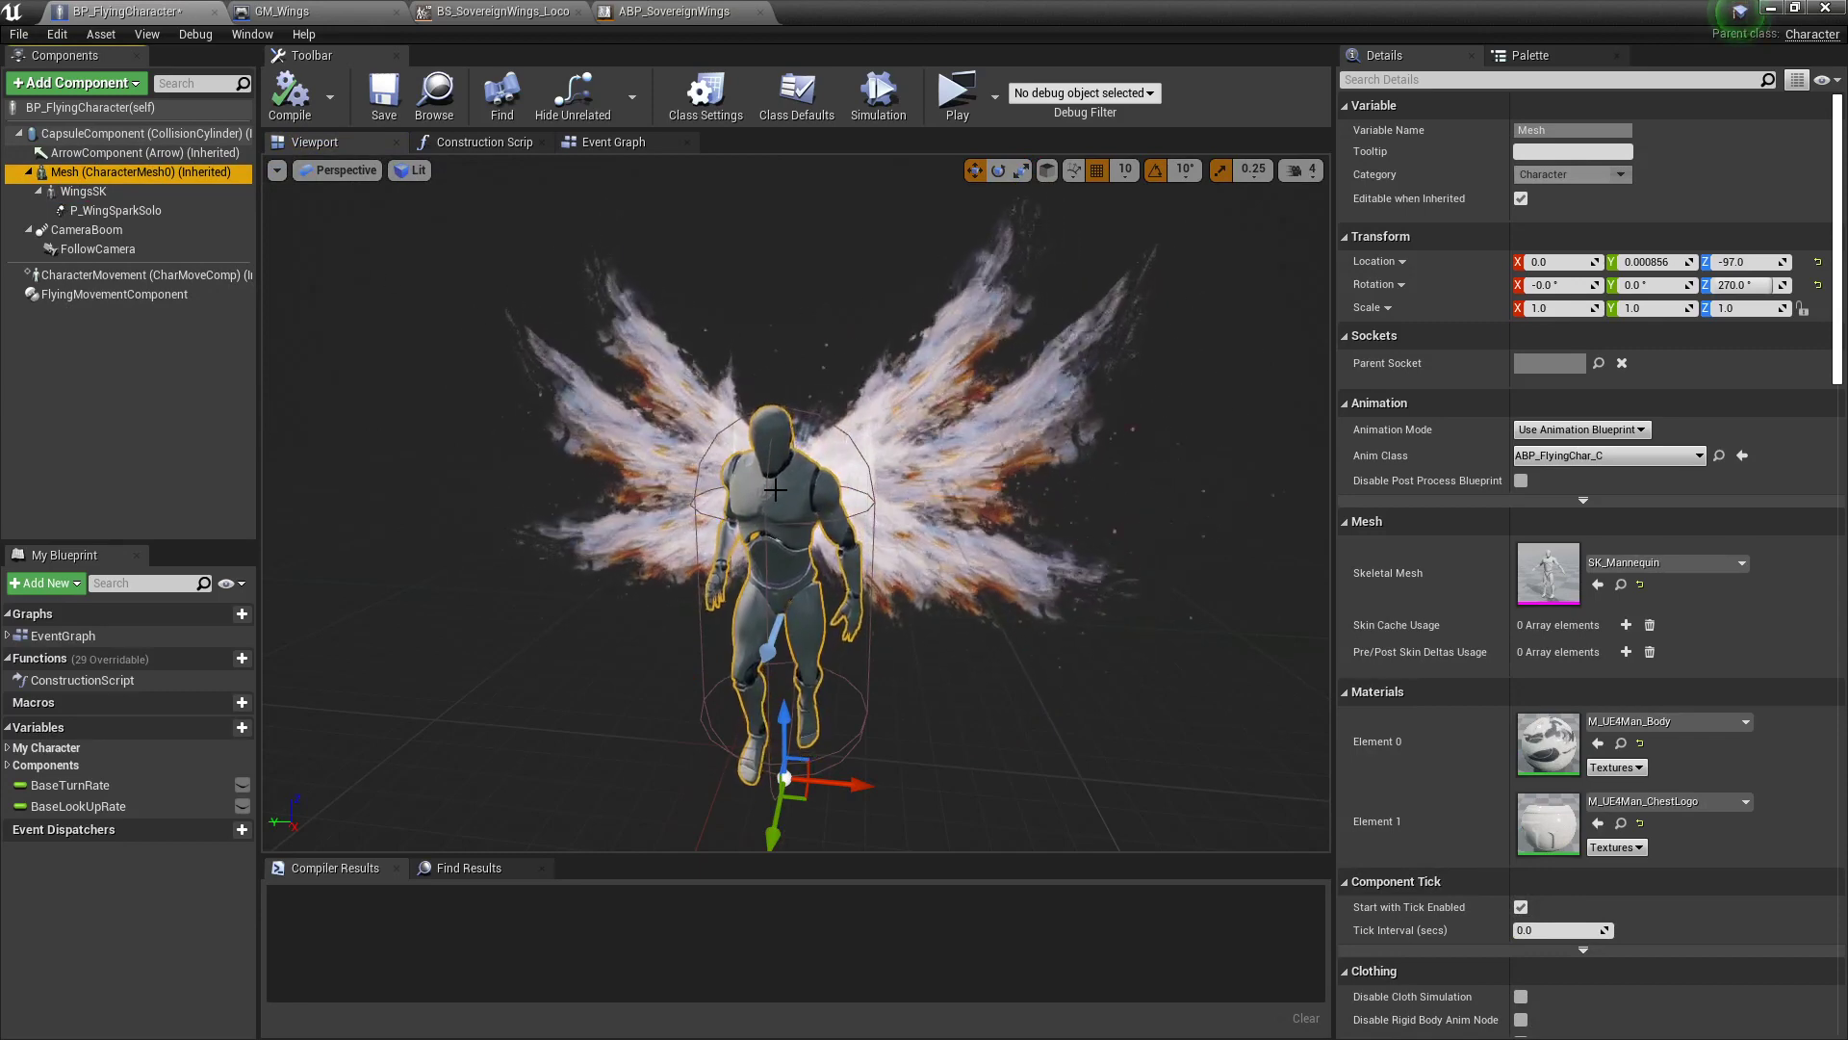
pyautogui.click(85, 193)
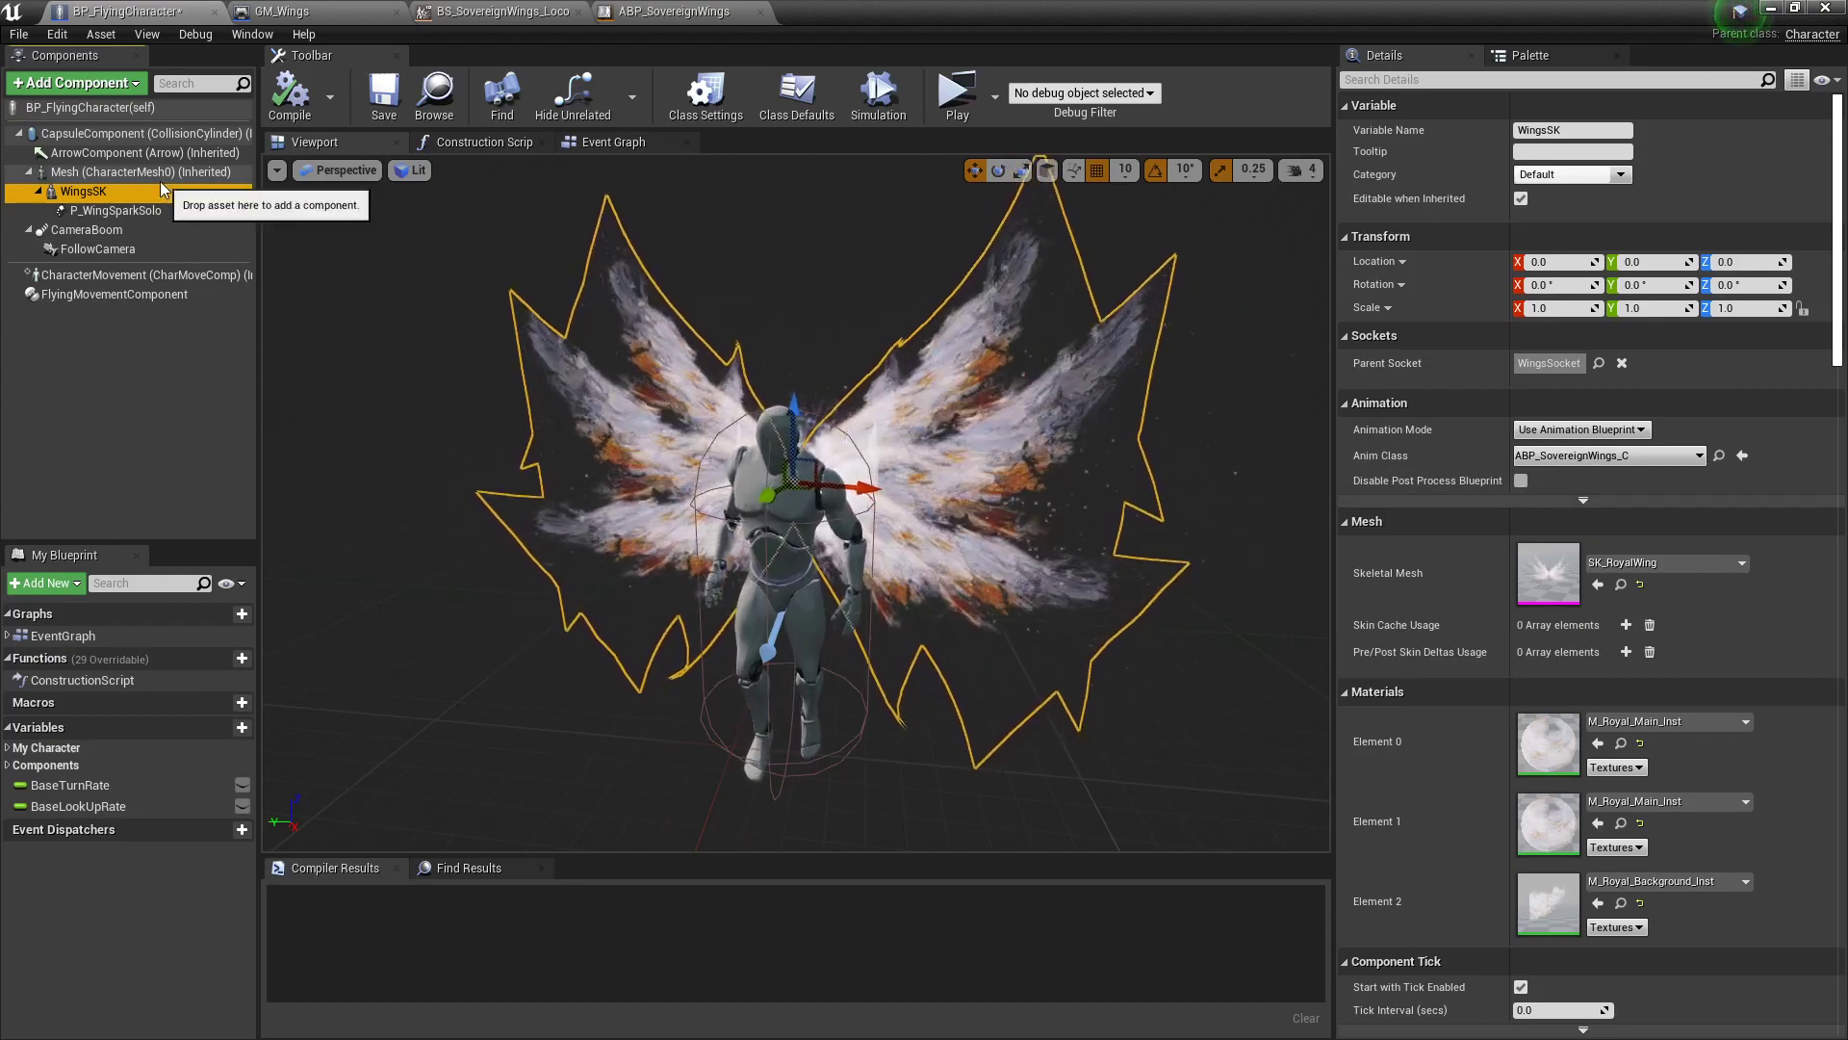
pyautogui.click(125, 172)
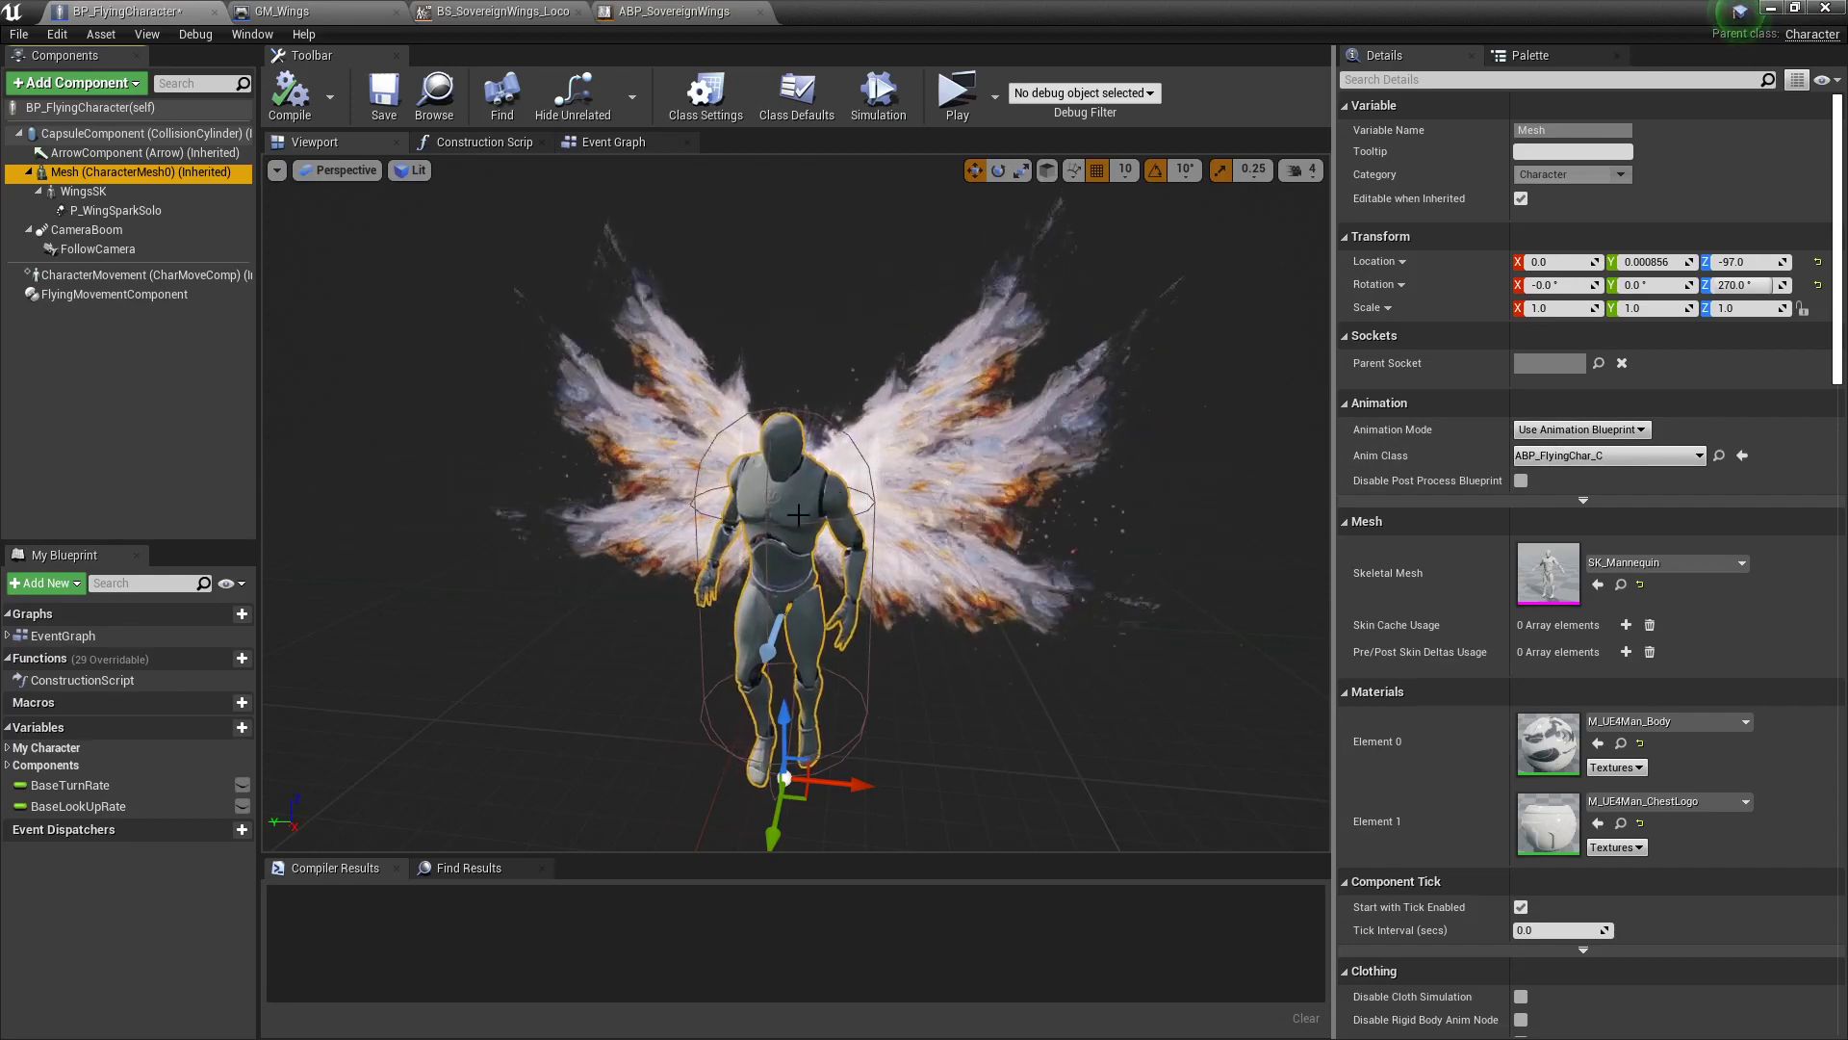
# Step: Locate the character mesh's anim class in the Character animations folder, look through the montages and open ABP_FlyingChar
pyautogui.click(1720, 456)
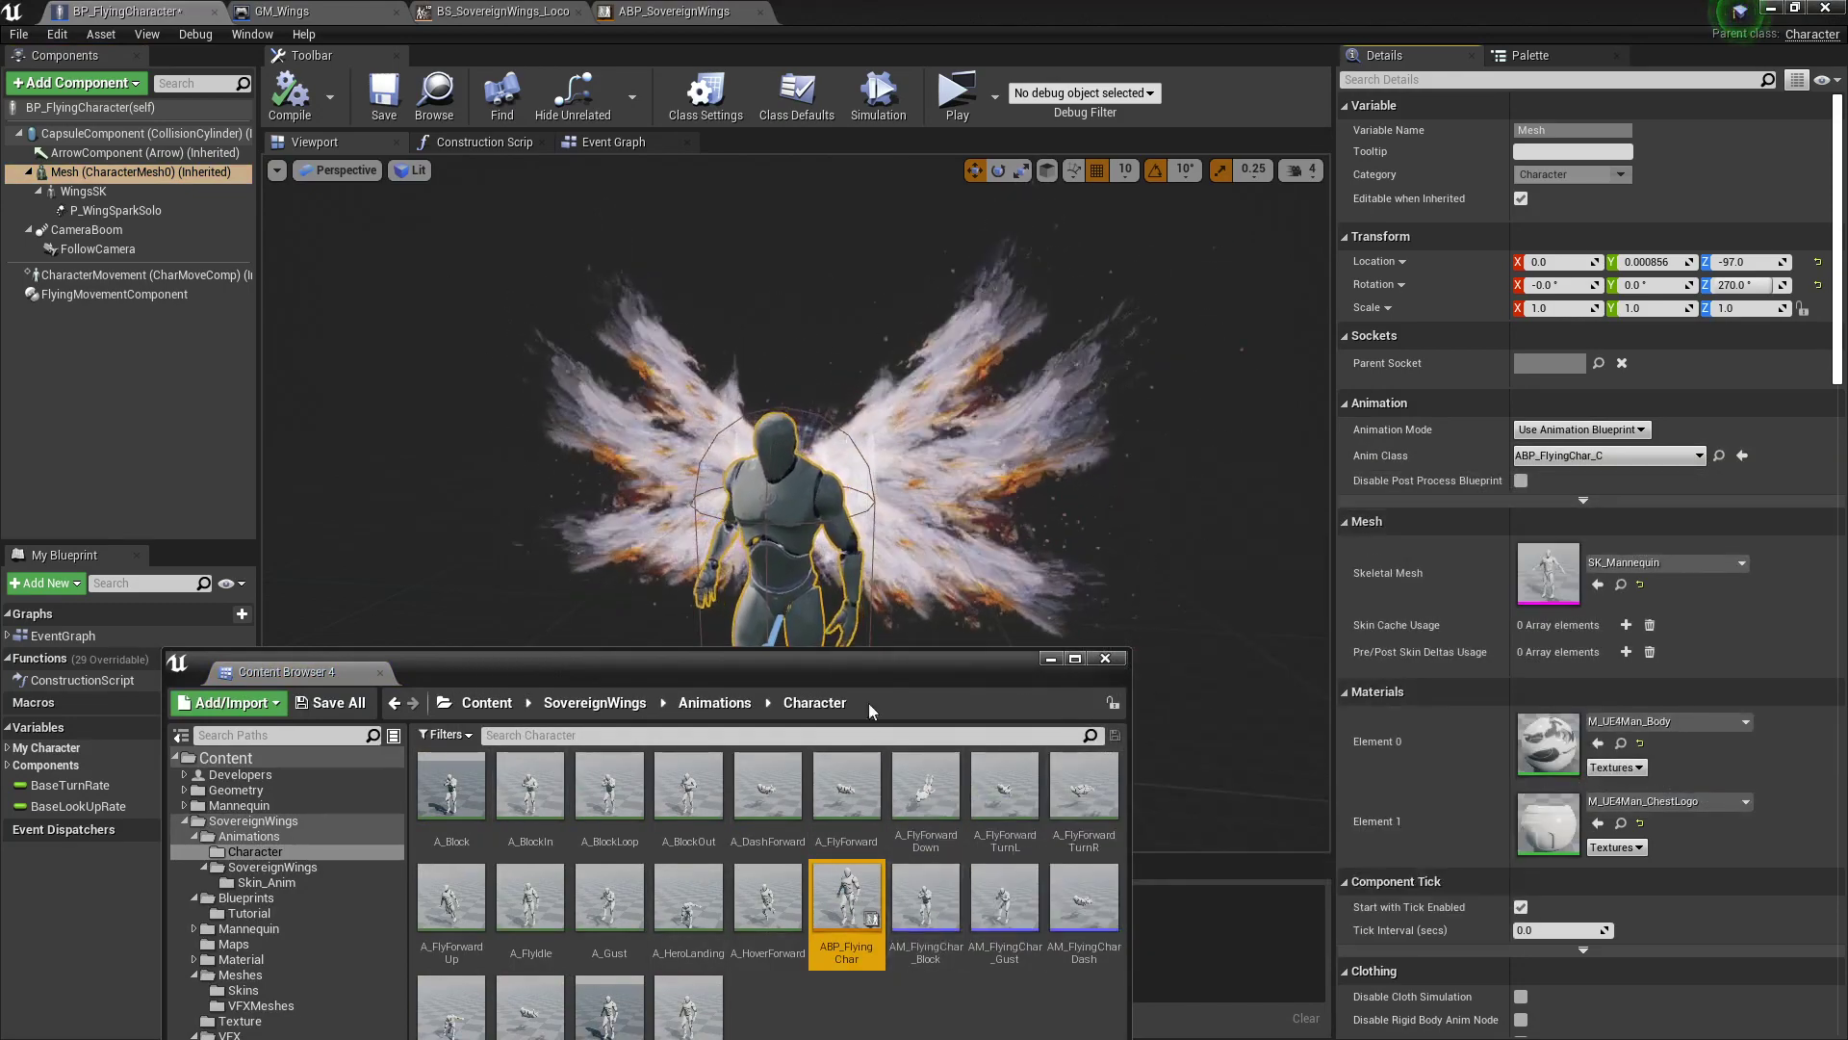
pyautogui.moveTo(871, 664); pyautogui.dragTo(858, 573)
pyautogui.click(991, 813)
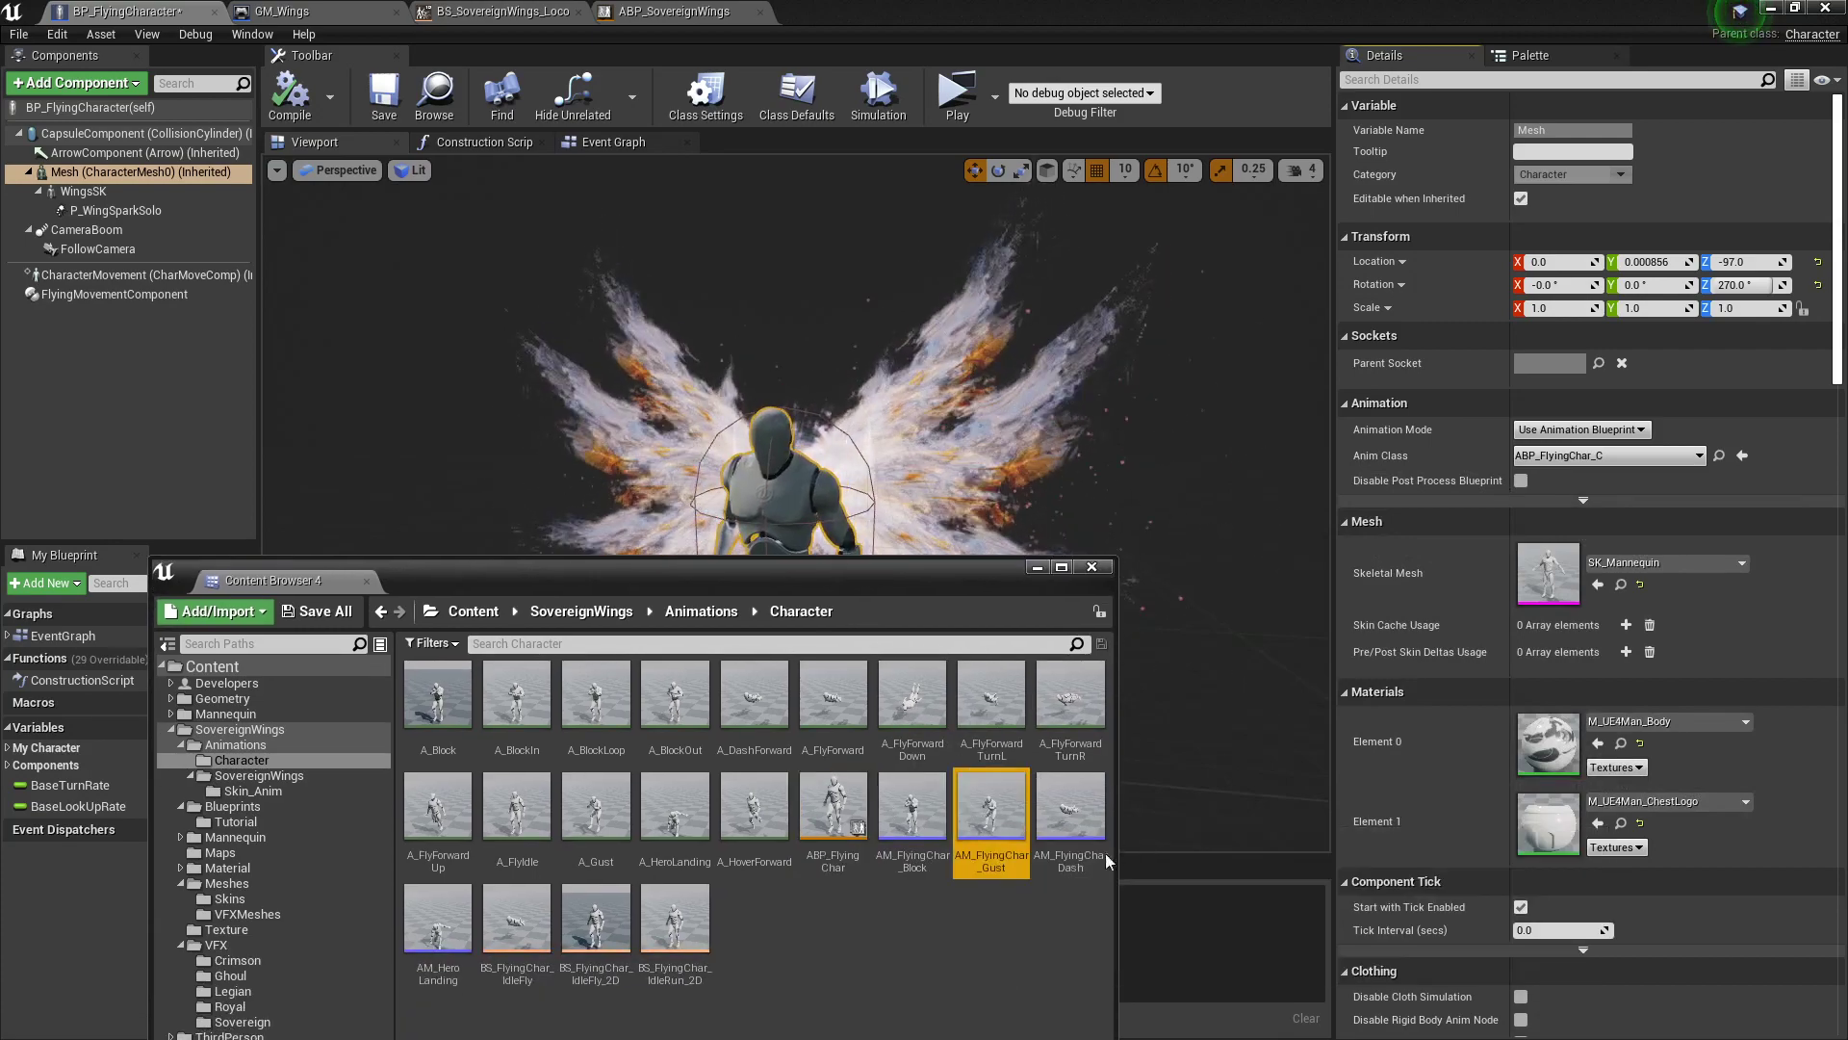
pyautogui.click(1095, 847)
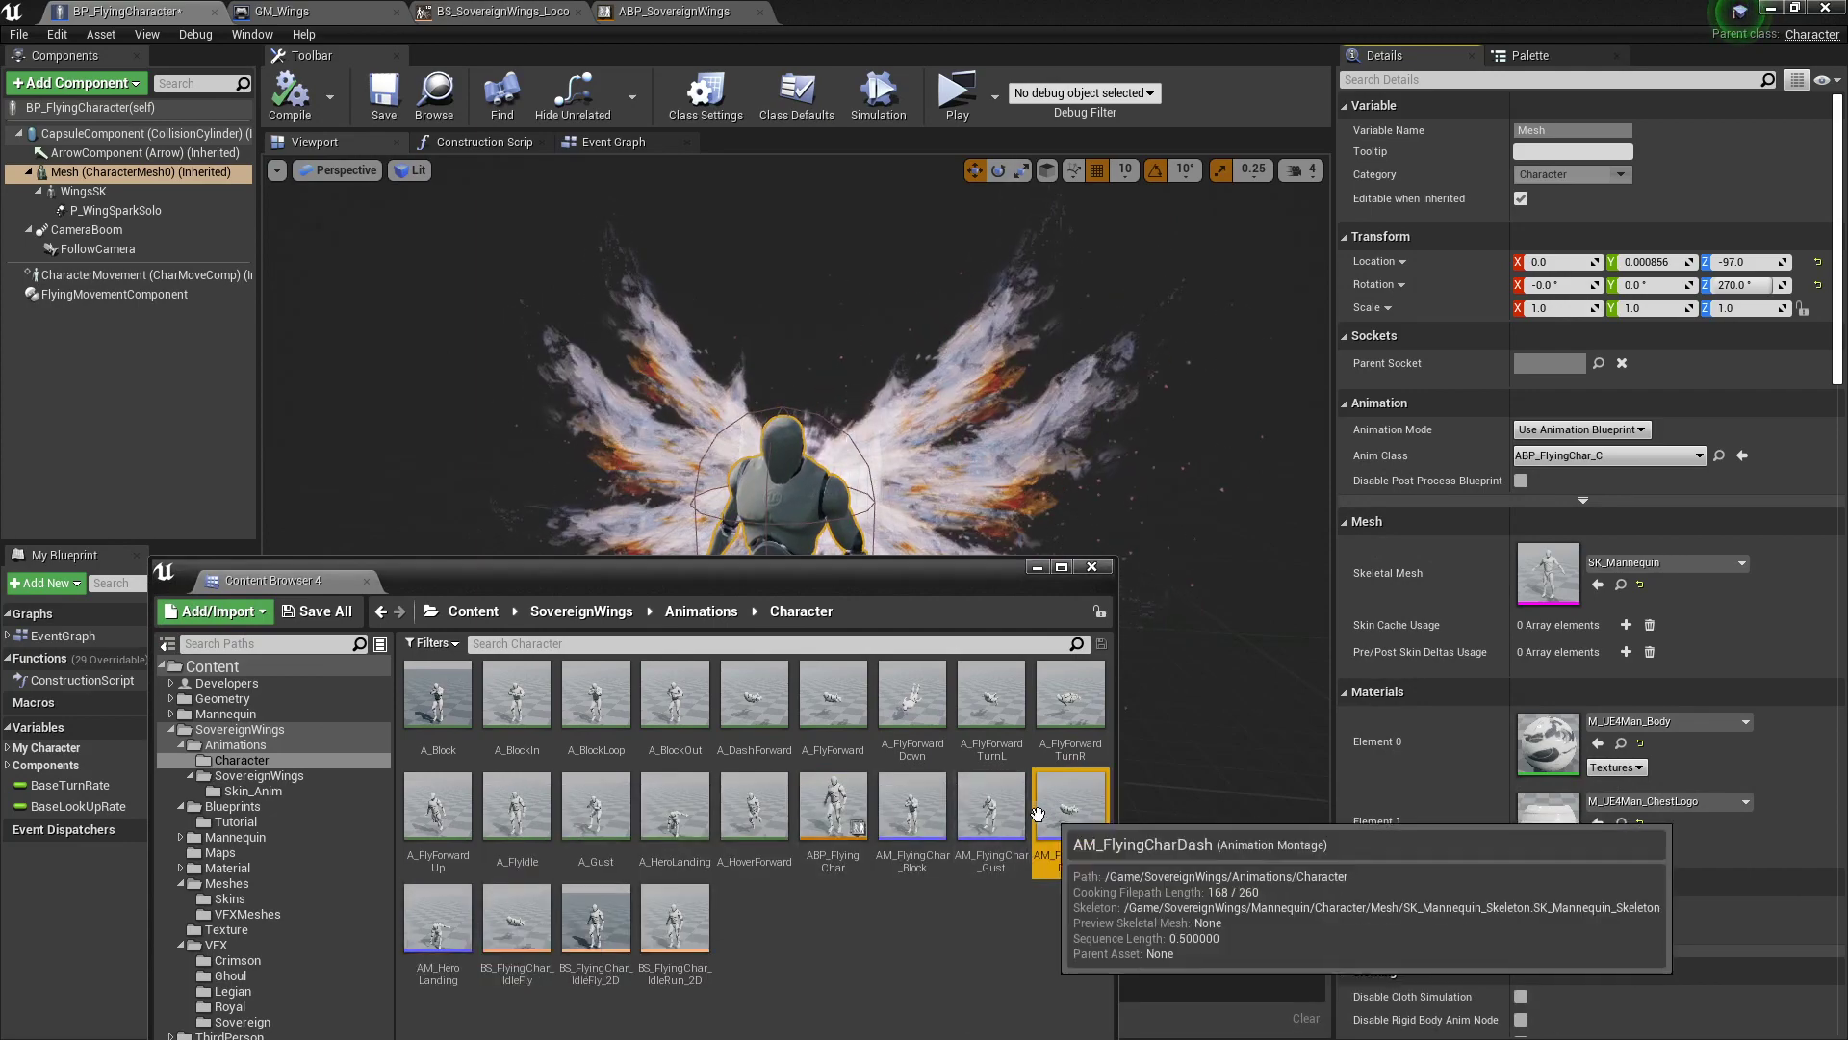
pyautogui.doubleClick(449, 924)
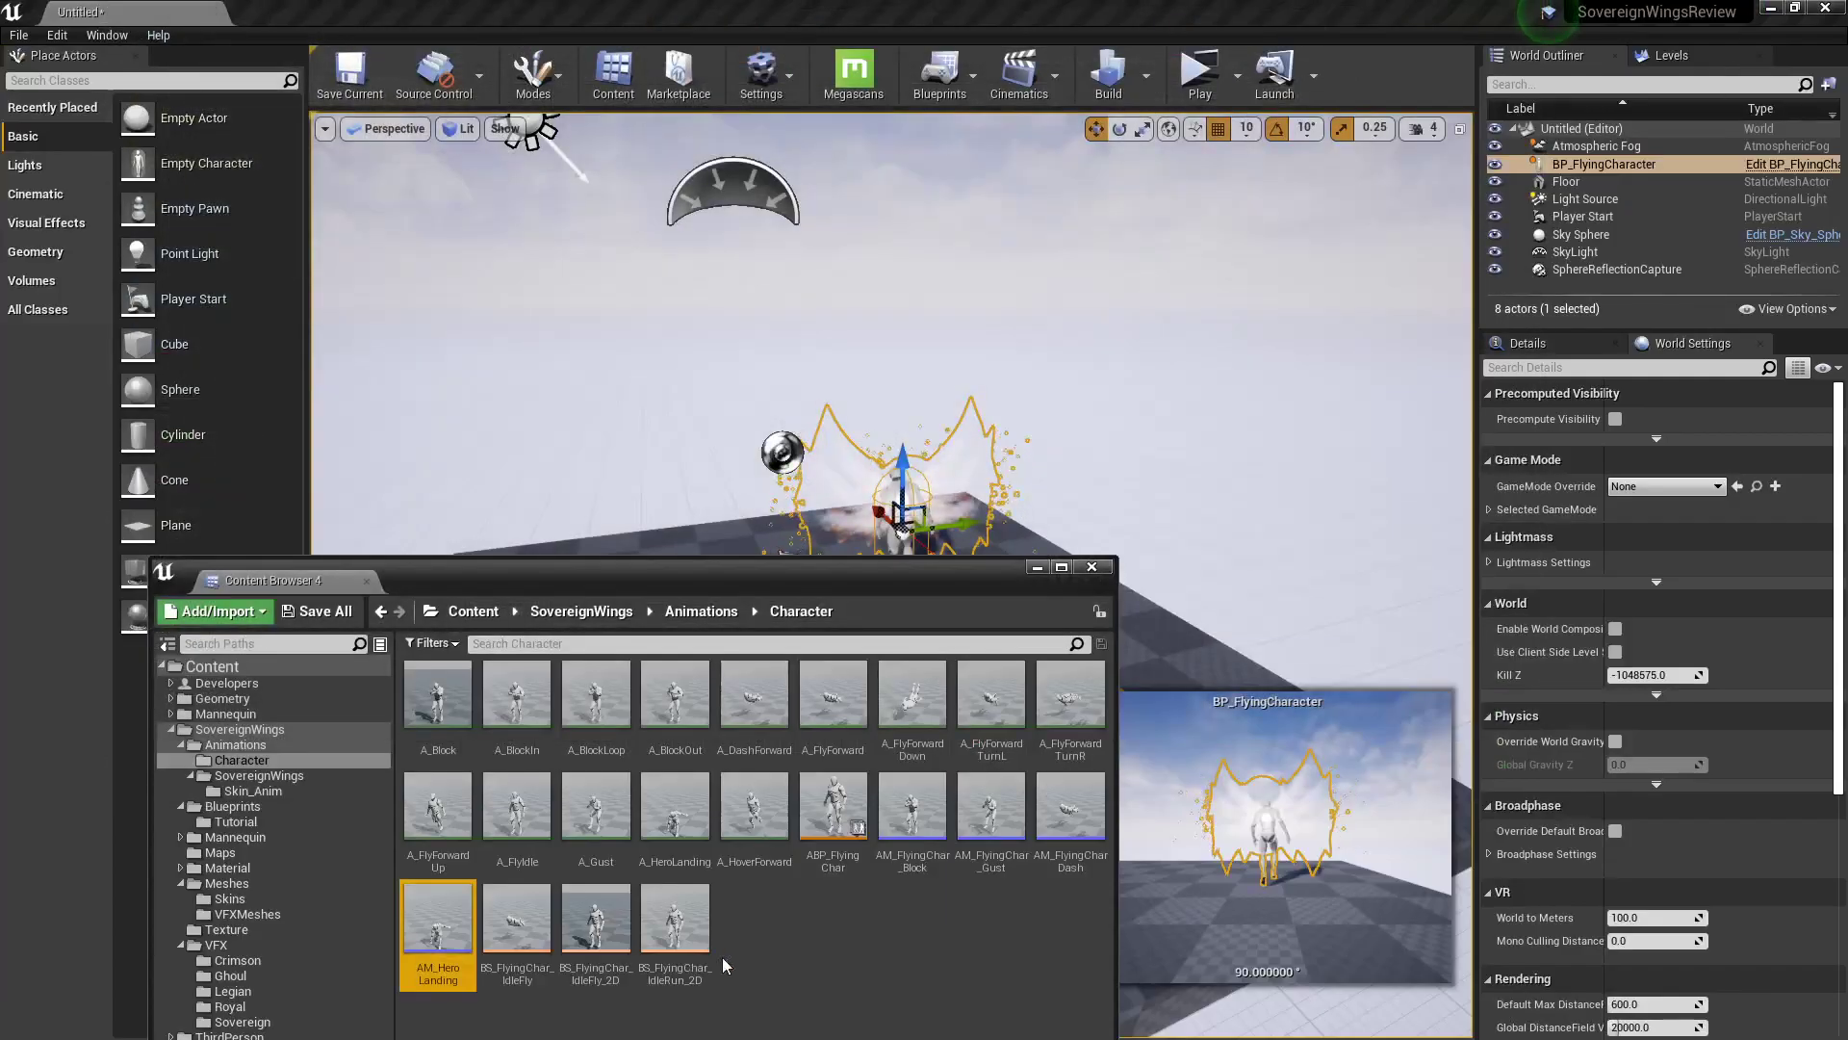
pyautogui.doubleClick(832, 809)
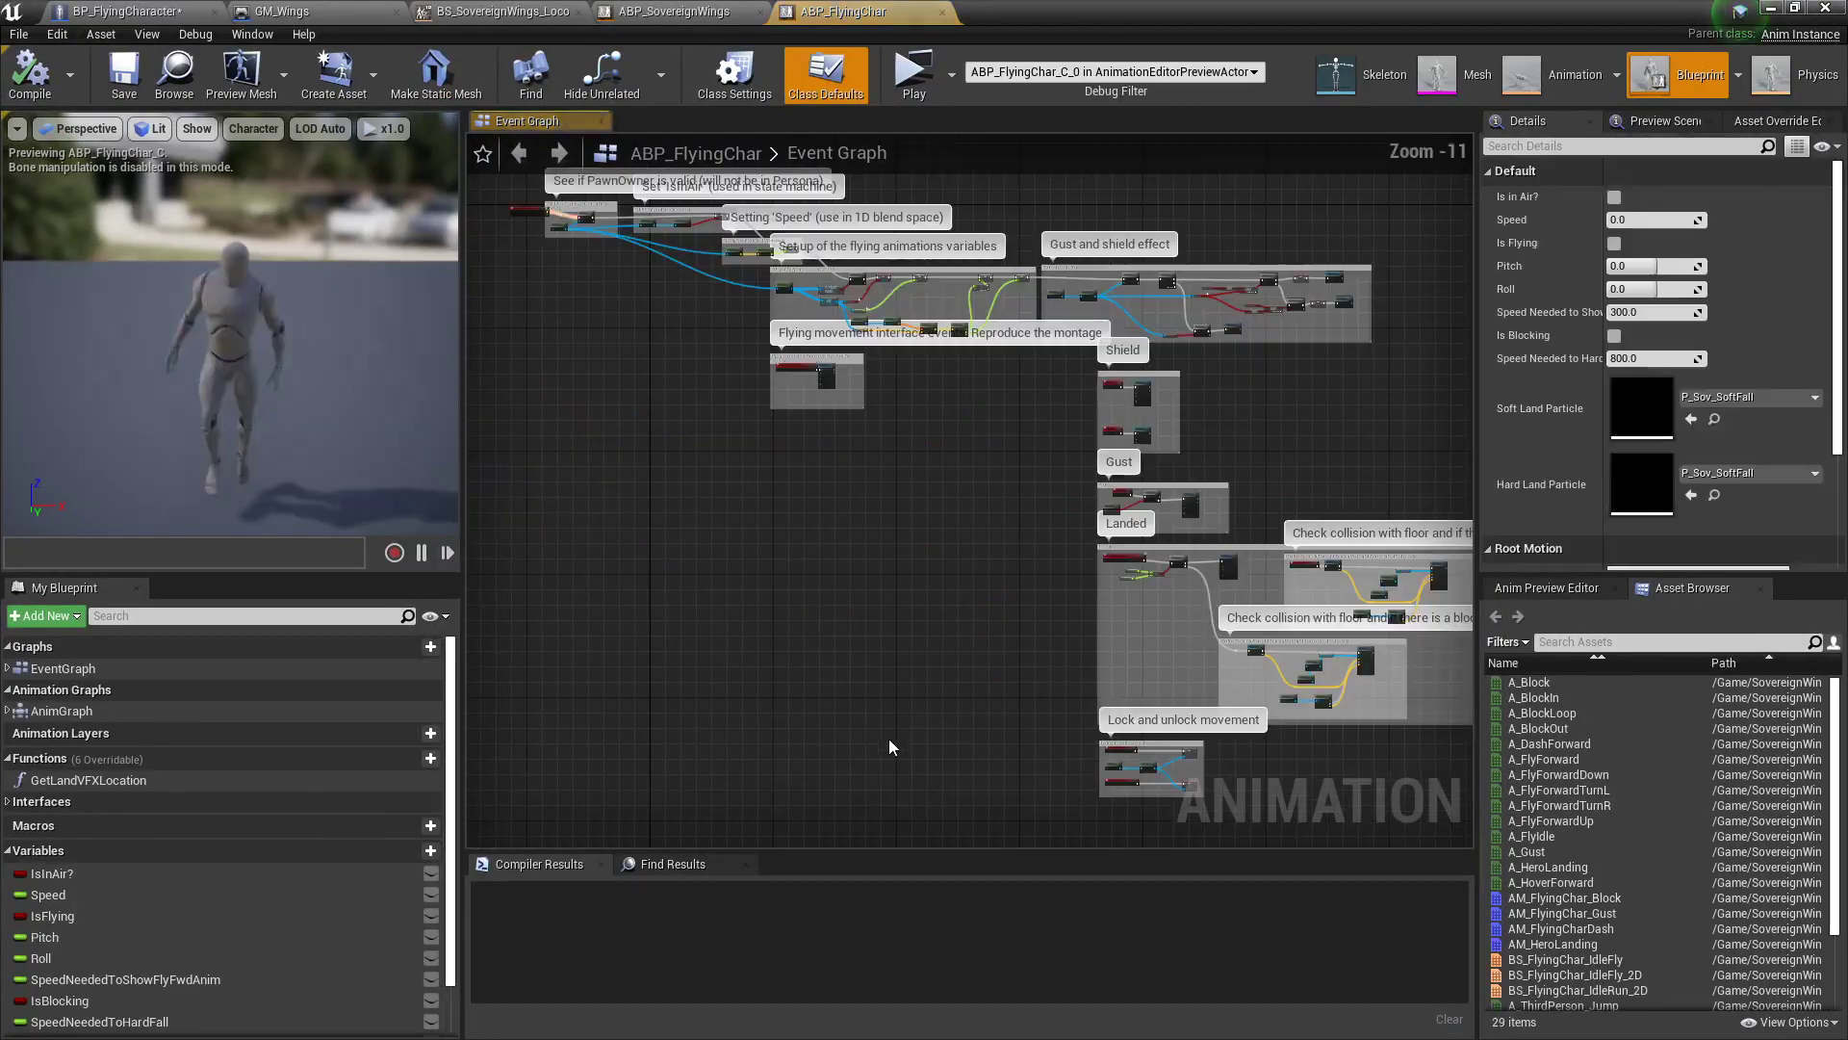
# Step: Select the PawnOwner validity, IsInAir and Speed node groups at the start of ABP_FlyingChar's event graph
pyautogui.scroll(-1, 680, 466)
pyautogui.moveTo(638, 351); pyautogui.dragTo(788, 504, button='right')
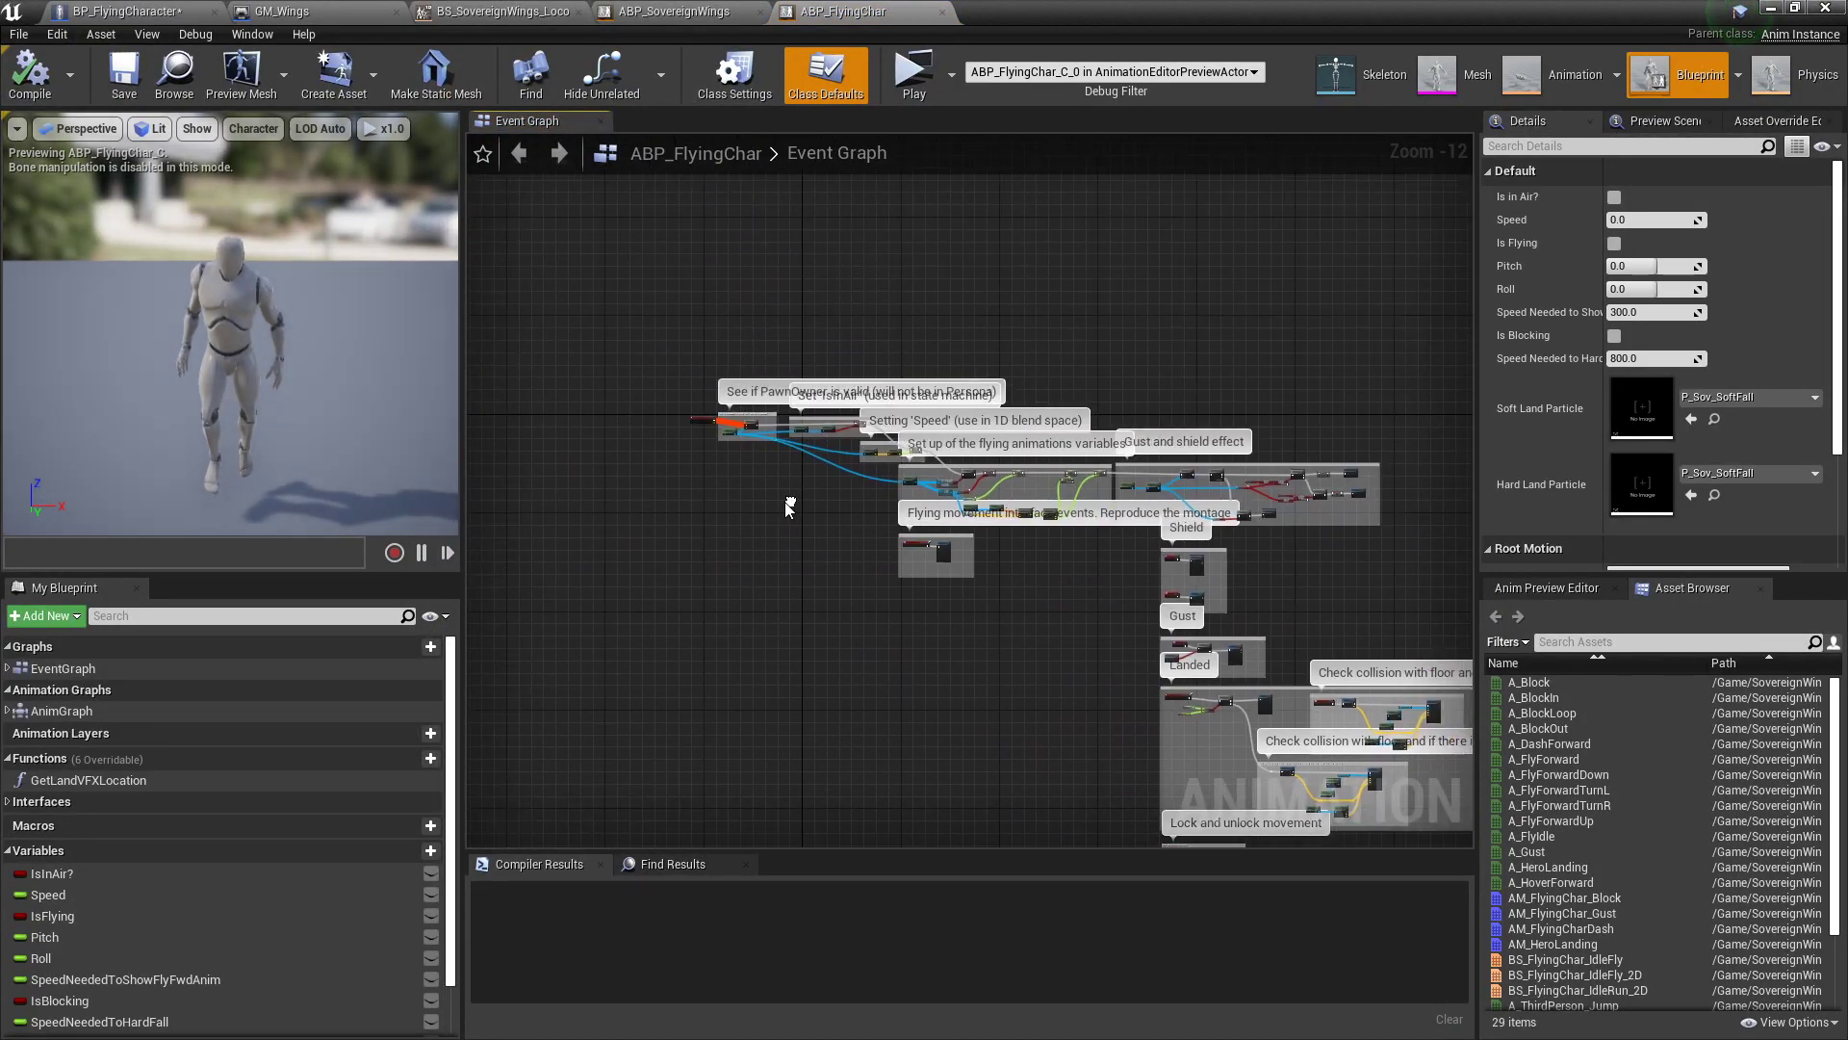
pyautogui.scroll(1, 786, 503)
pyautogui.scroll(1, 785, 509)
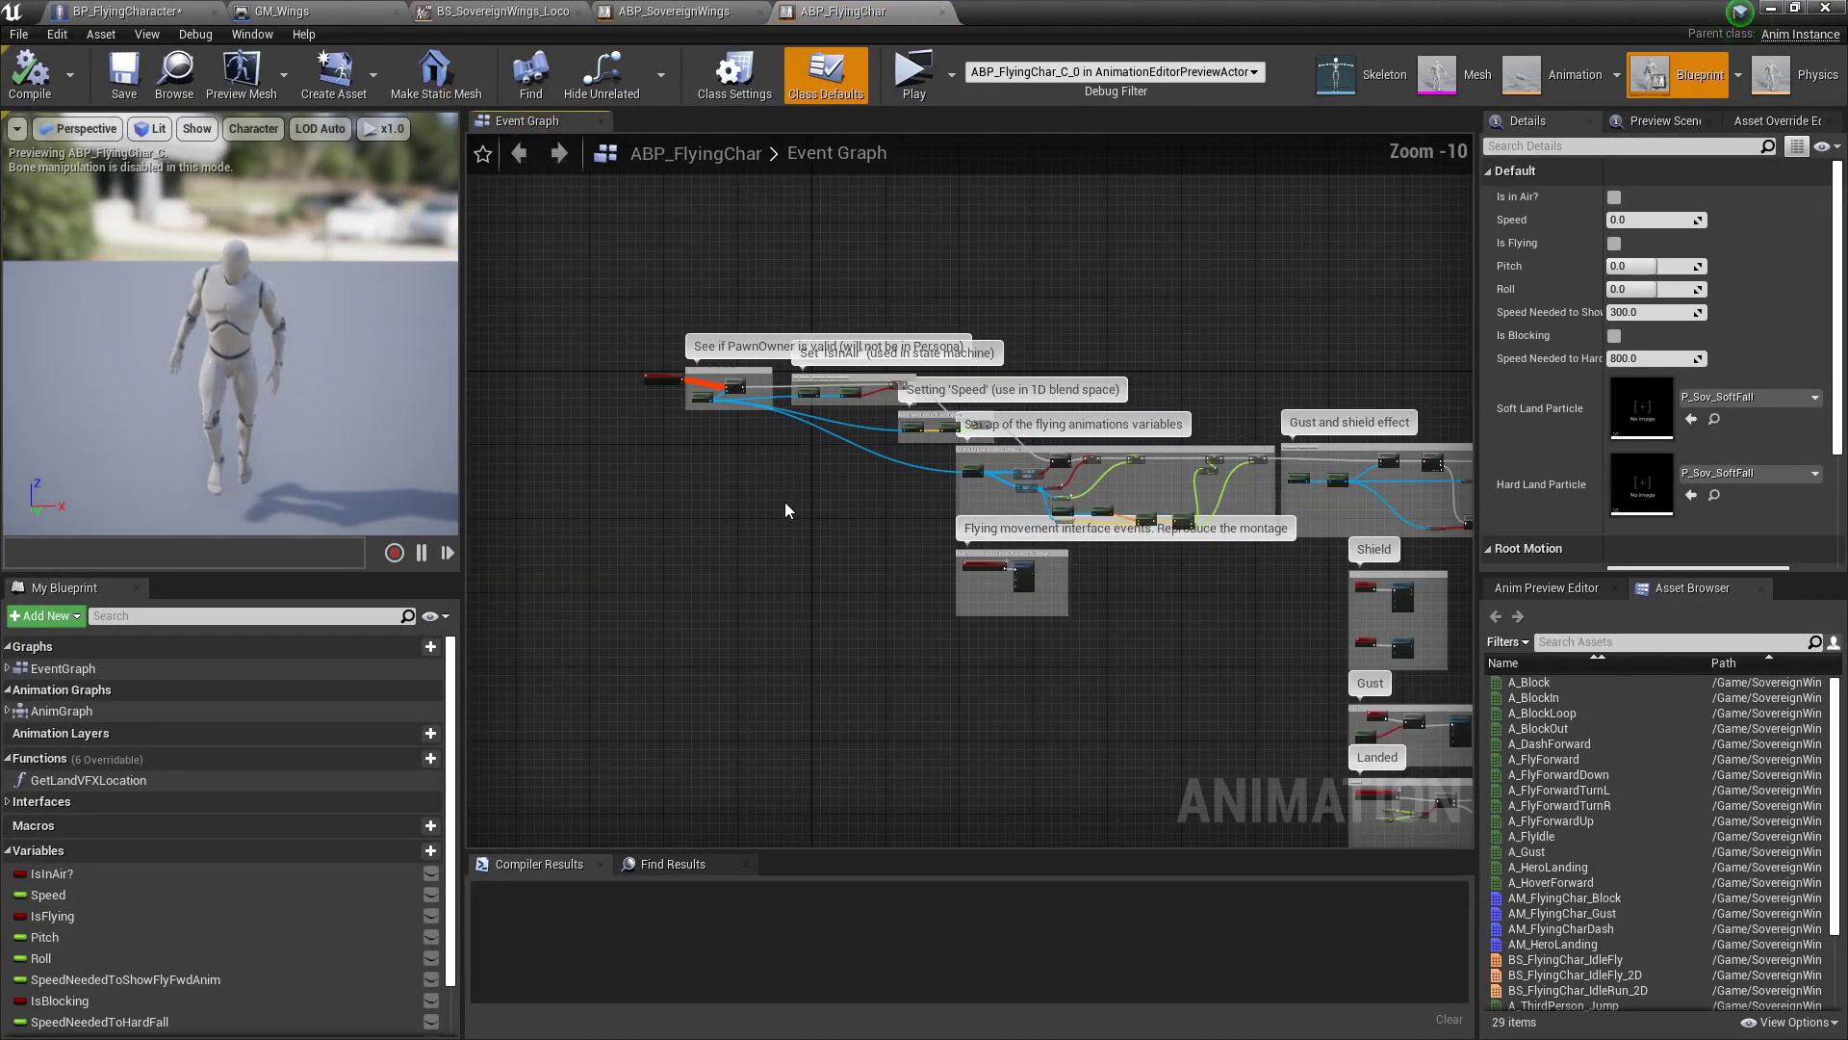
pyautogui.scroll(1, 768, 526)
pyautogui.rightClick(804, 571)
pyautogui.click(768, 472)
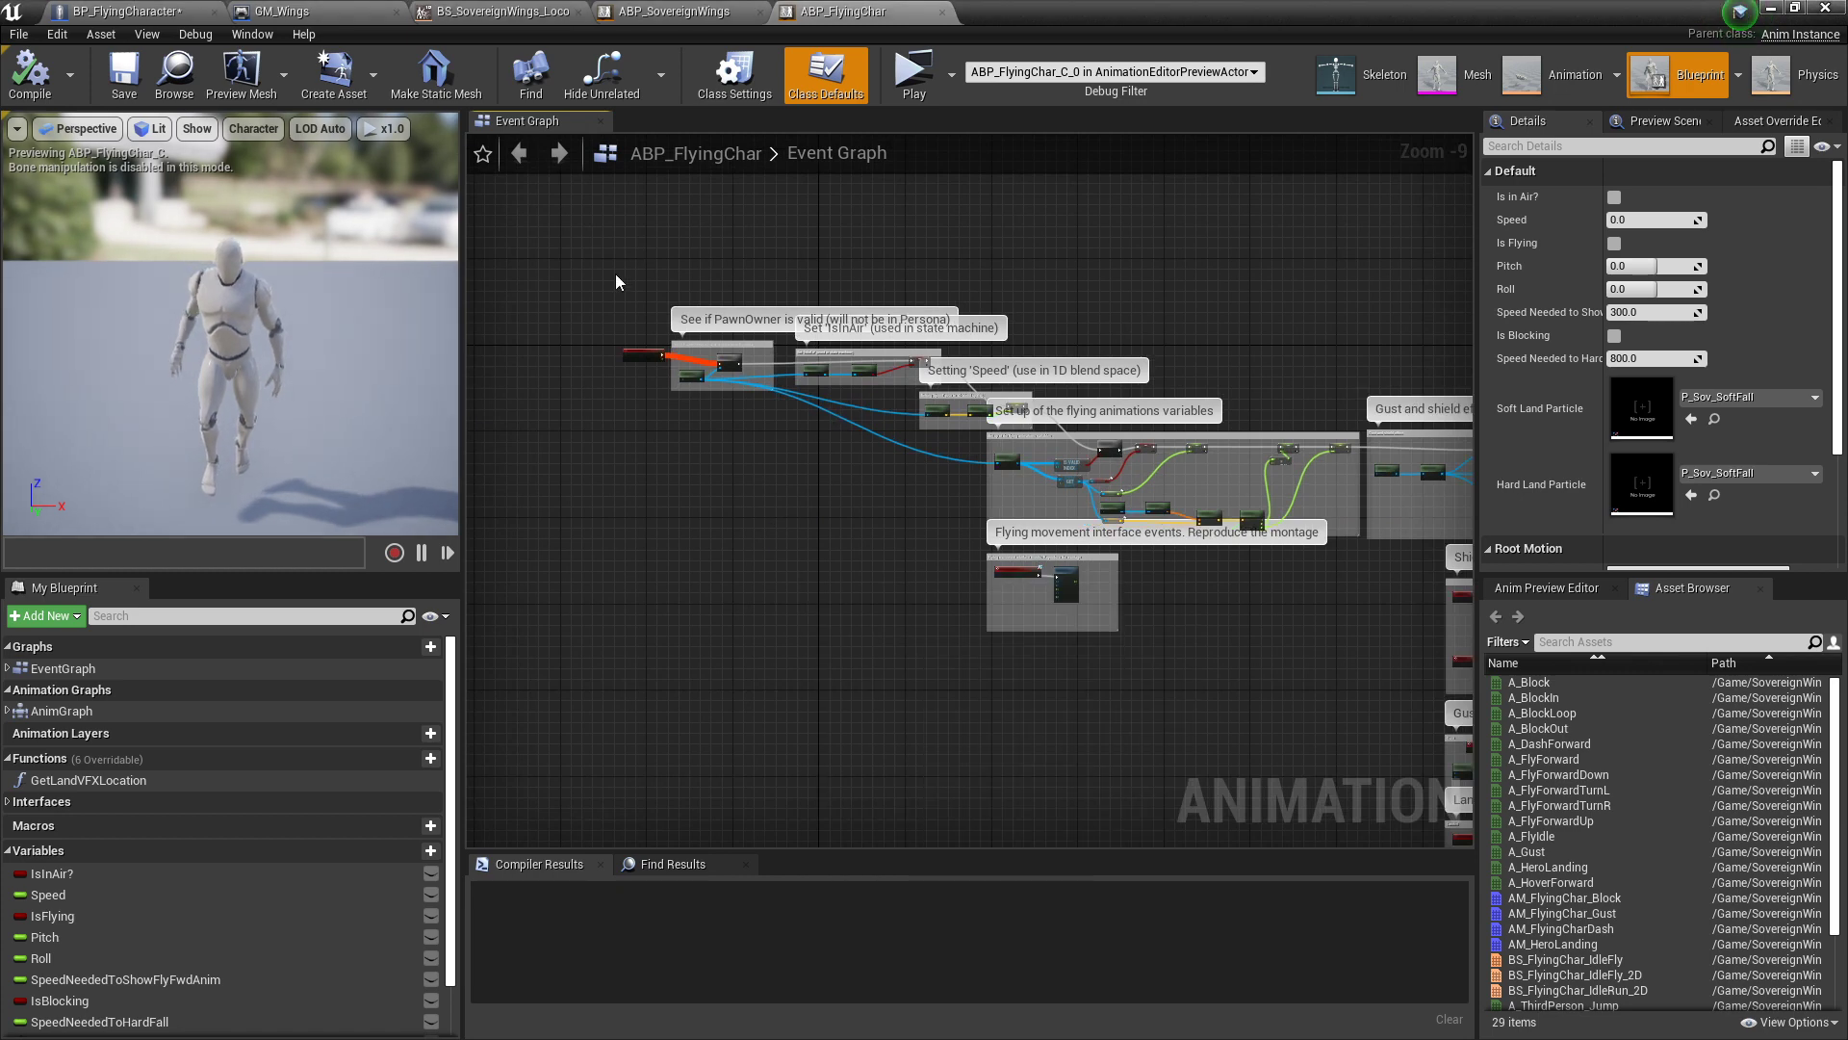
pyautogui.moveTo(574, 264); pyautogui.dragTo(1107, 450)
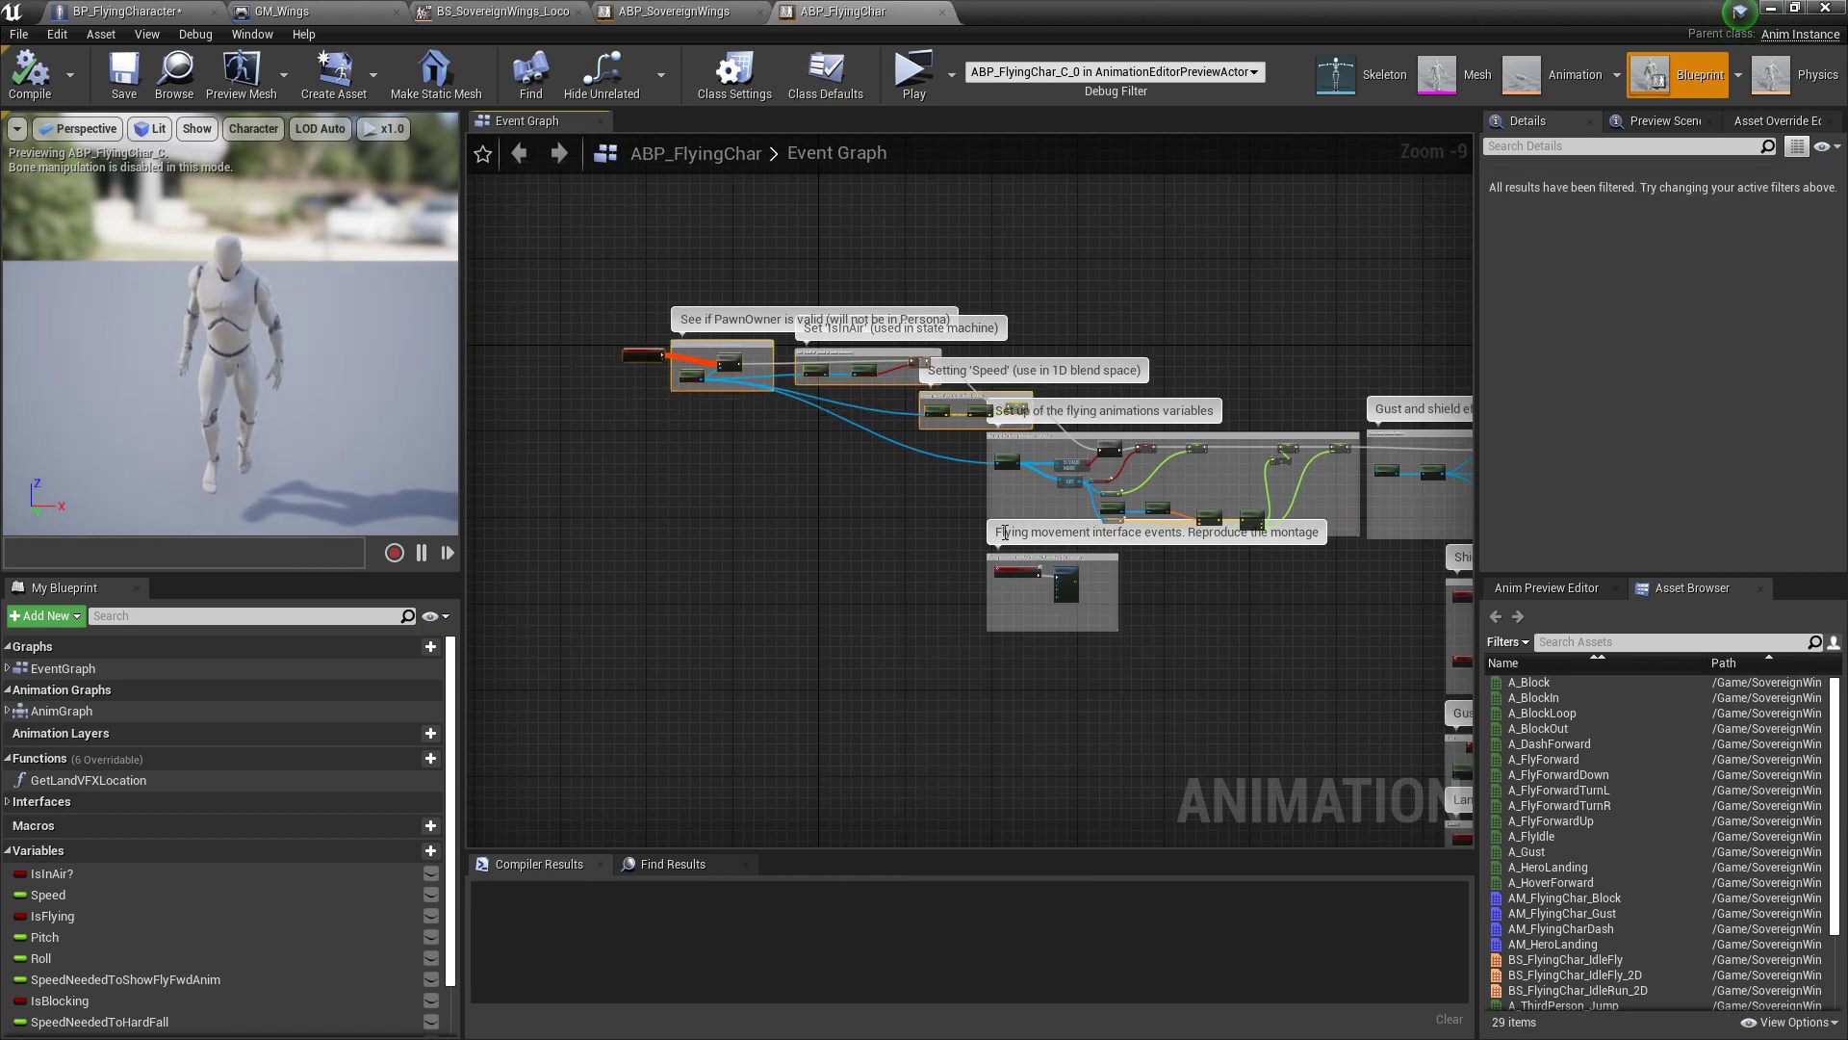
# Step: Examine the 'IsInAir' and 'Speed' node groups in ABP_FlyingChar's event graph
pyautogui.scroll(2, 912, 469)
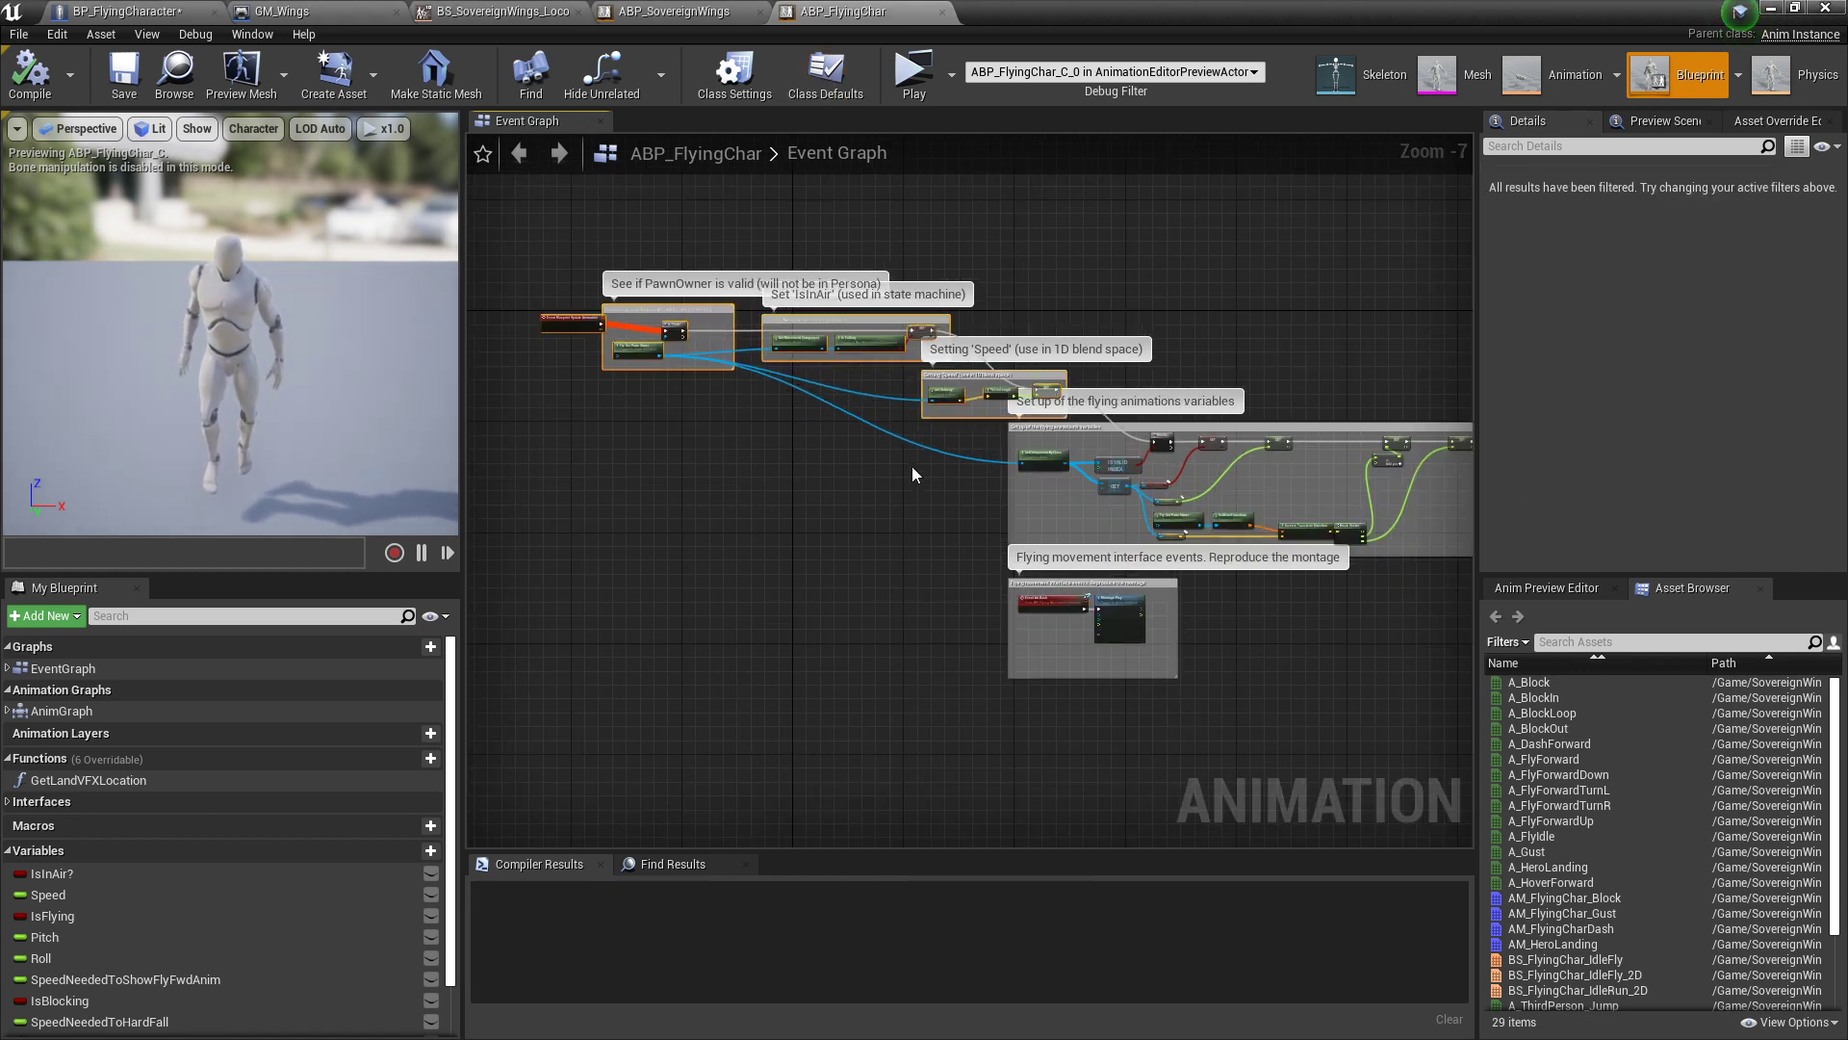
pyautogui.scroll(3, 970, 366)
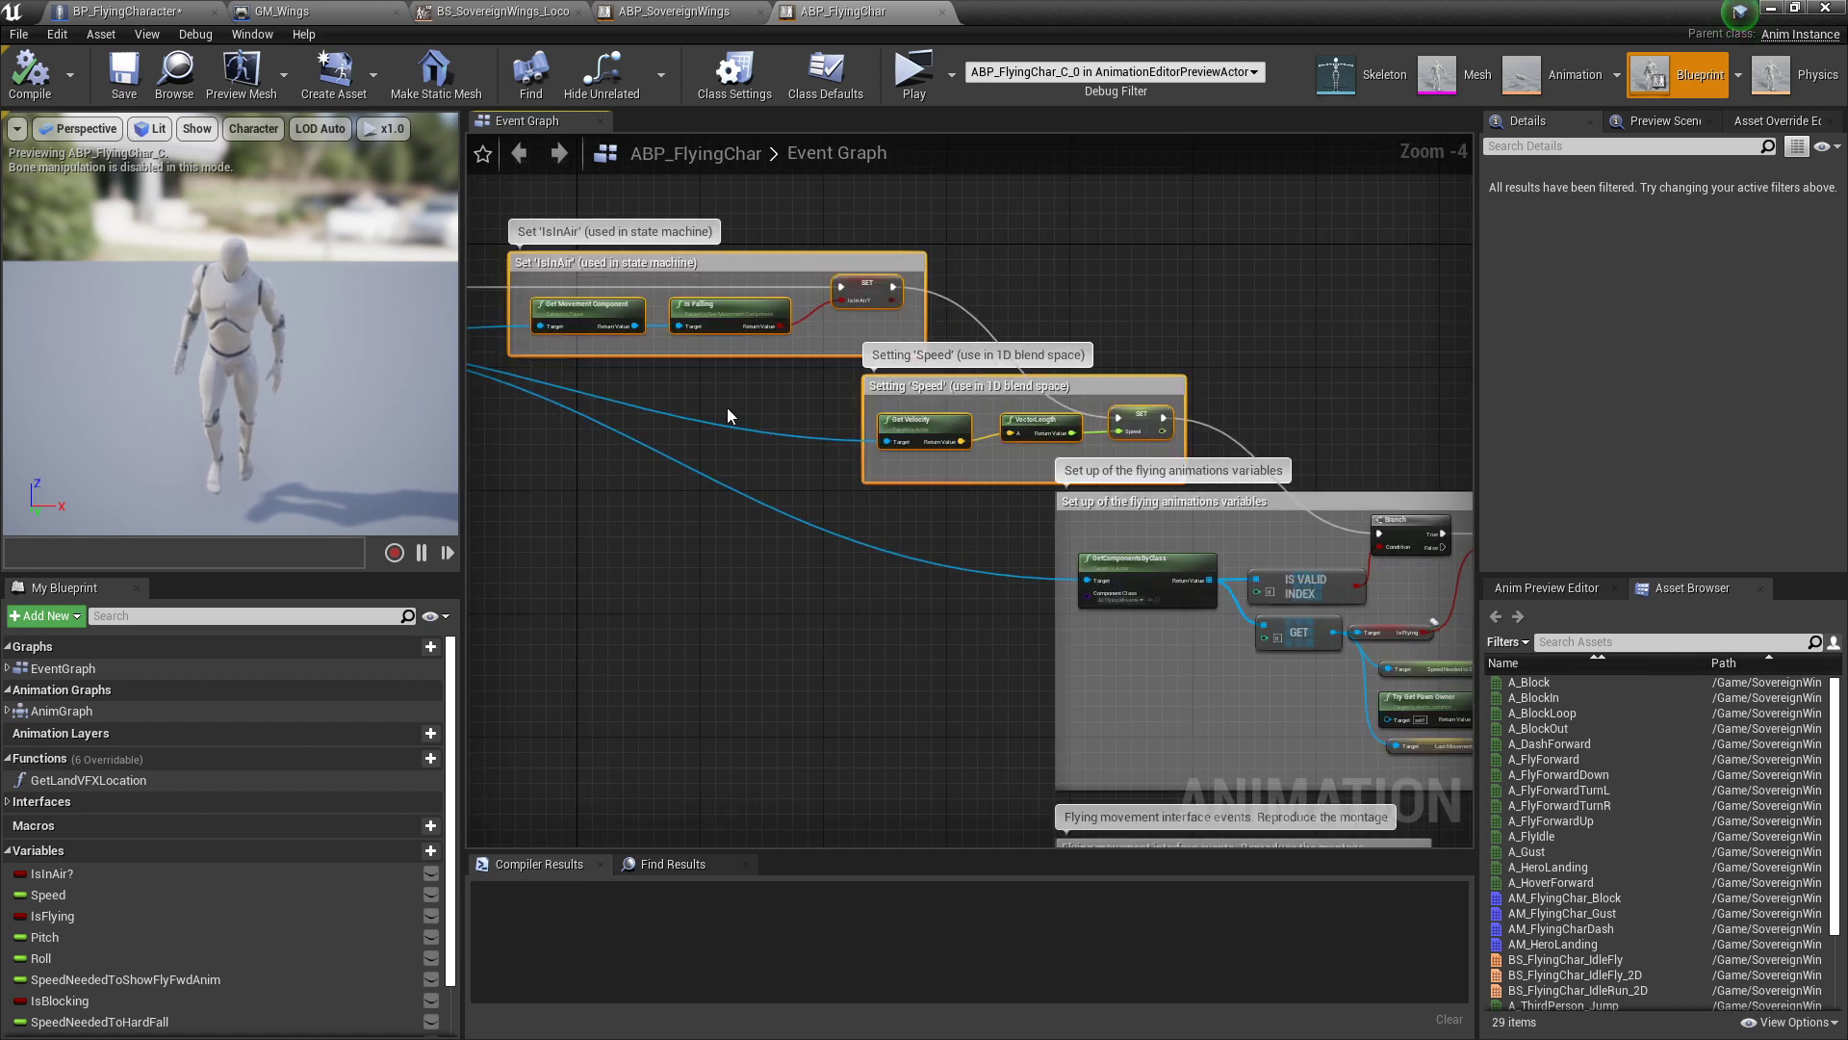
pyautogui.moveTo(729, 412); pyautogui.dragTo(842, 441, button='right')
pyautogui.scroll(1, 842, 441)
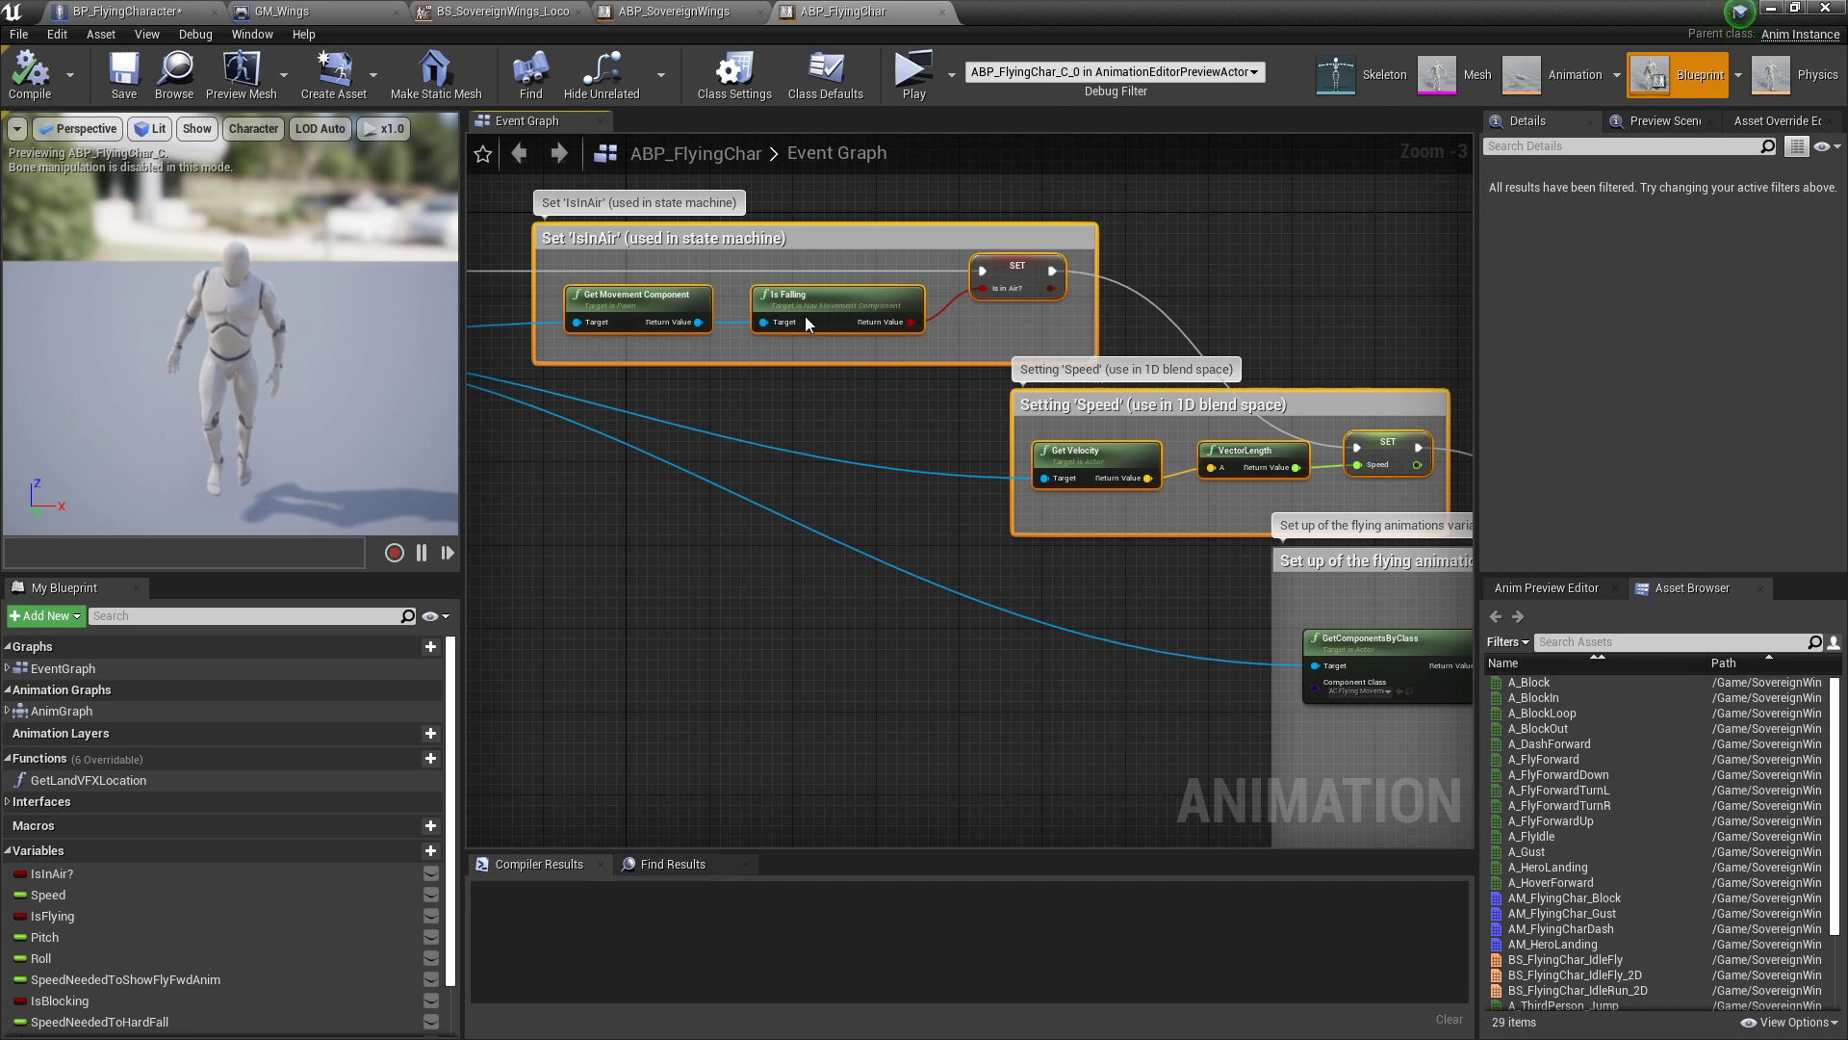
pyautogui.moveTo(792, 407); pyautogui.dragTo(1067, 421, button='right')
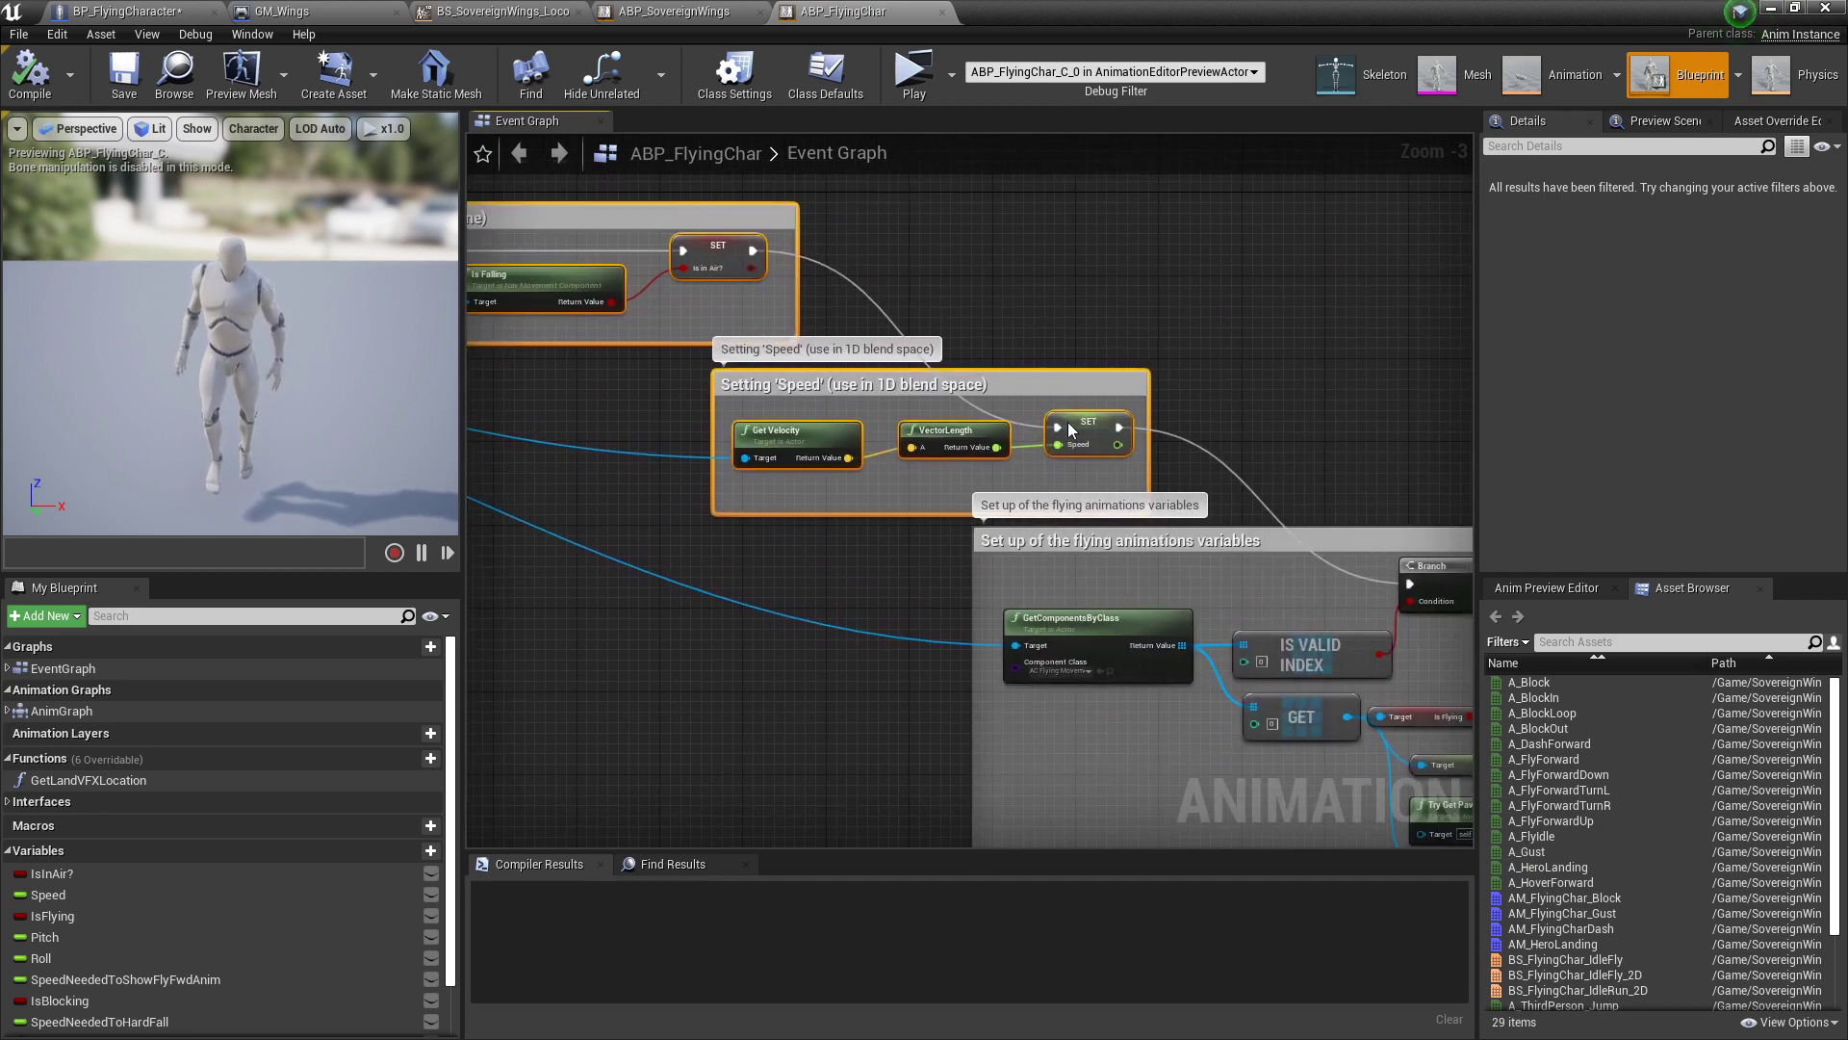
pyautogui.moveTo(552, 633); pyautogui.dragTo(553, 623, button='right')
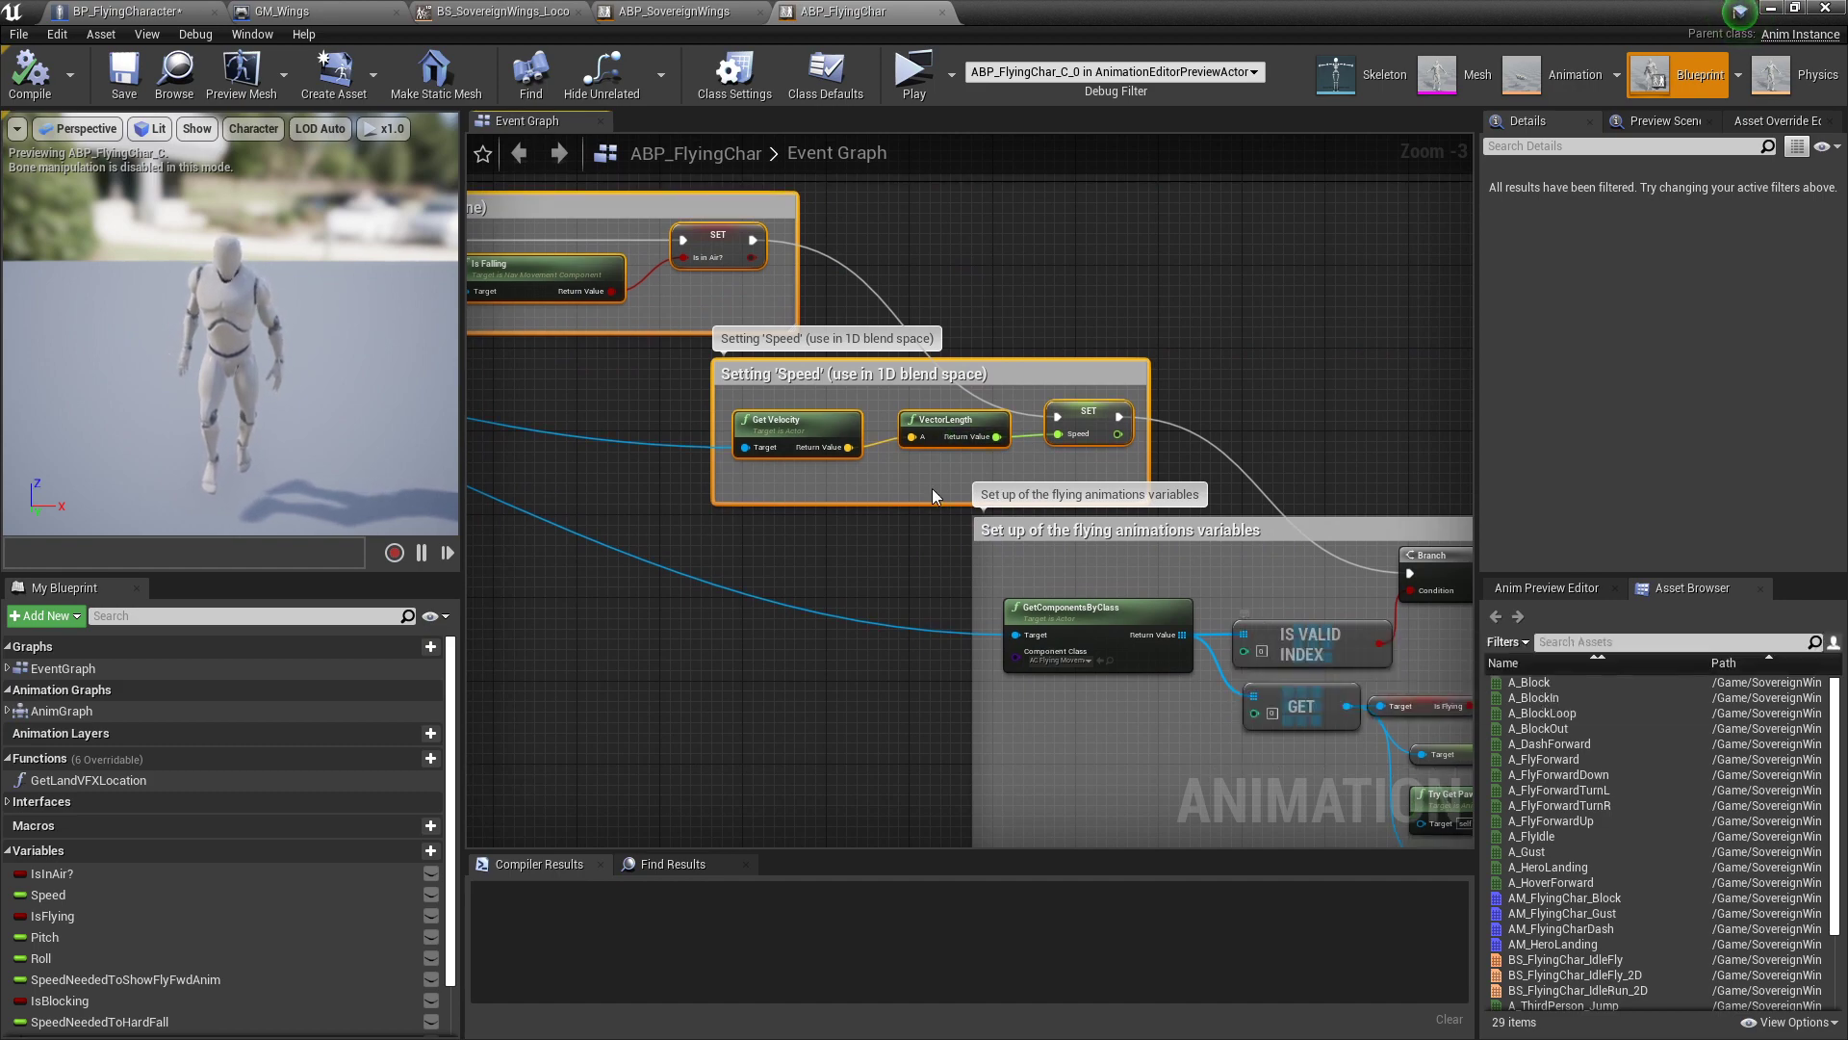
pyautogui.moveTo(1186, 363); pyautogui.dragTo(872, 169, button='right')
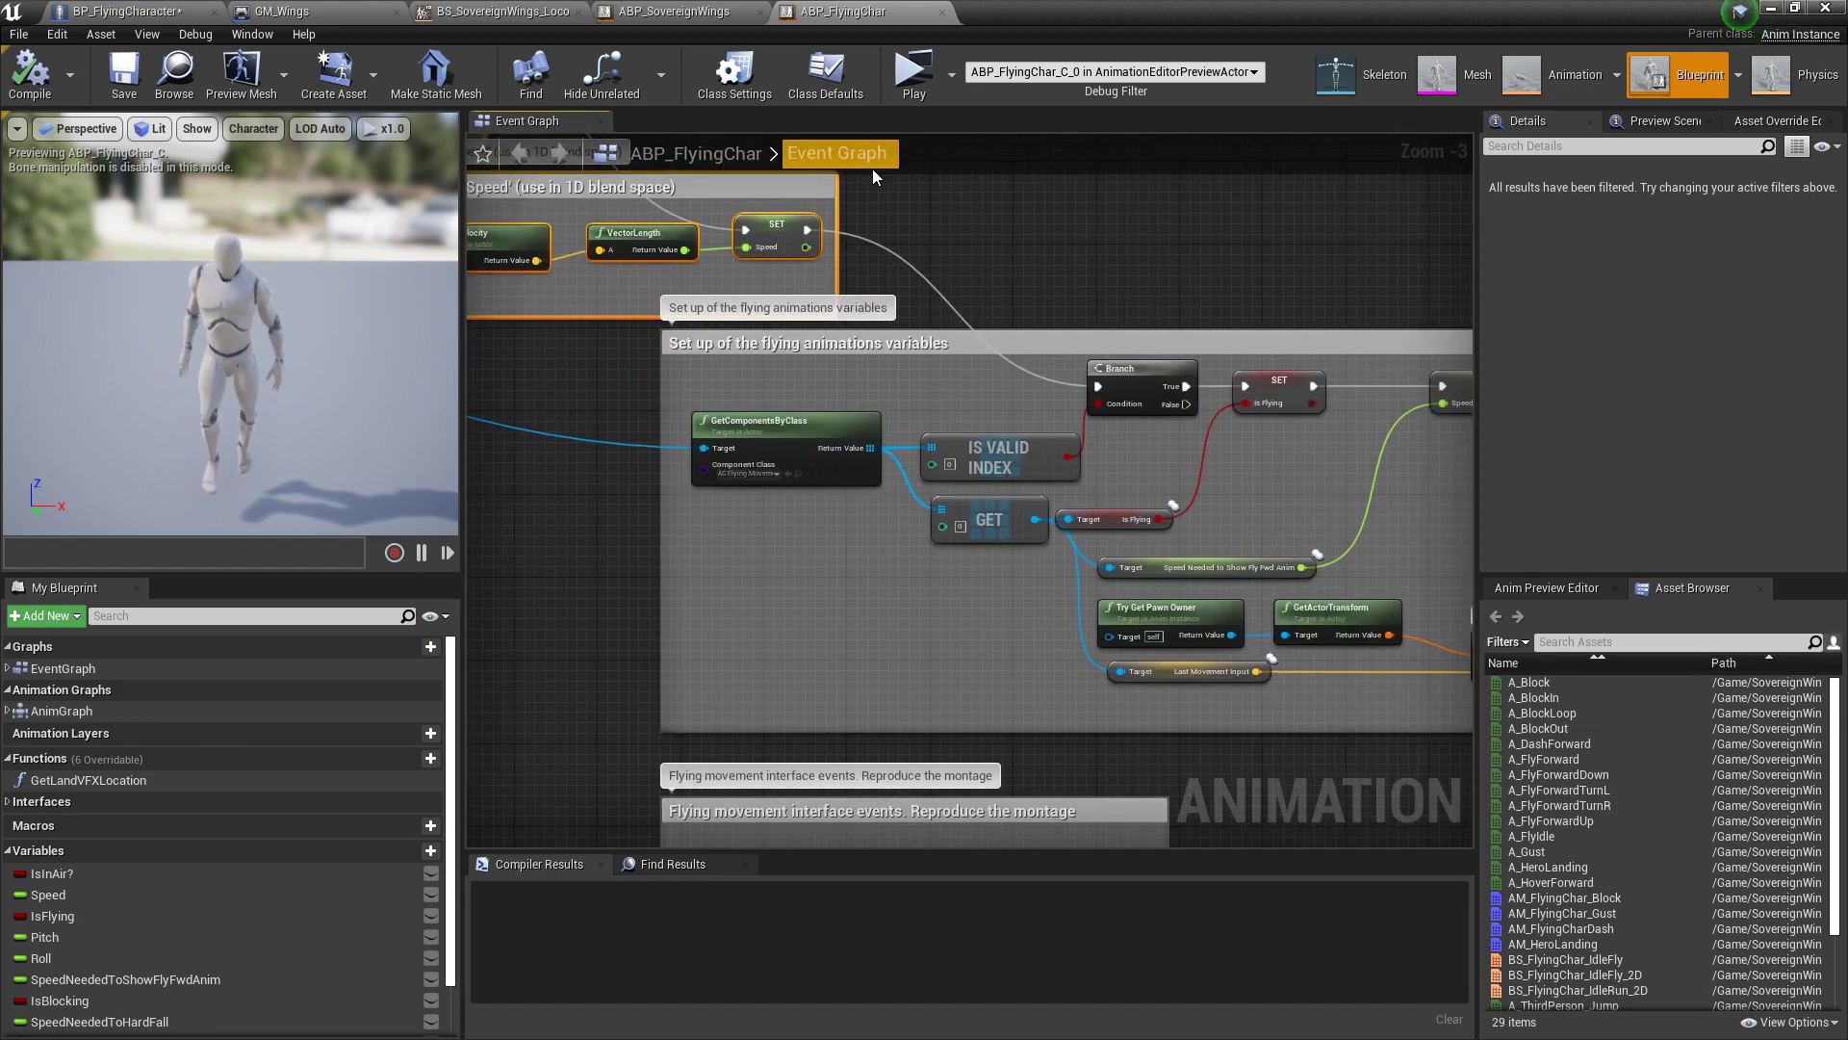
# Step: Trace the pawn owner connection to the GetComponentsByClass node in the flying animation variables group and check its component class
pyautogui.moveTo(672, 556); pyautogui.dragTo(837, 582, button='right')
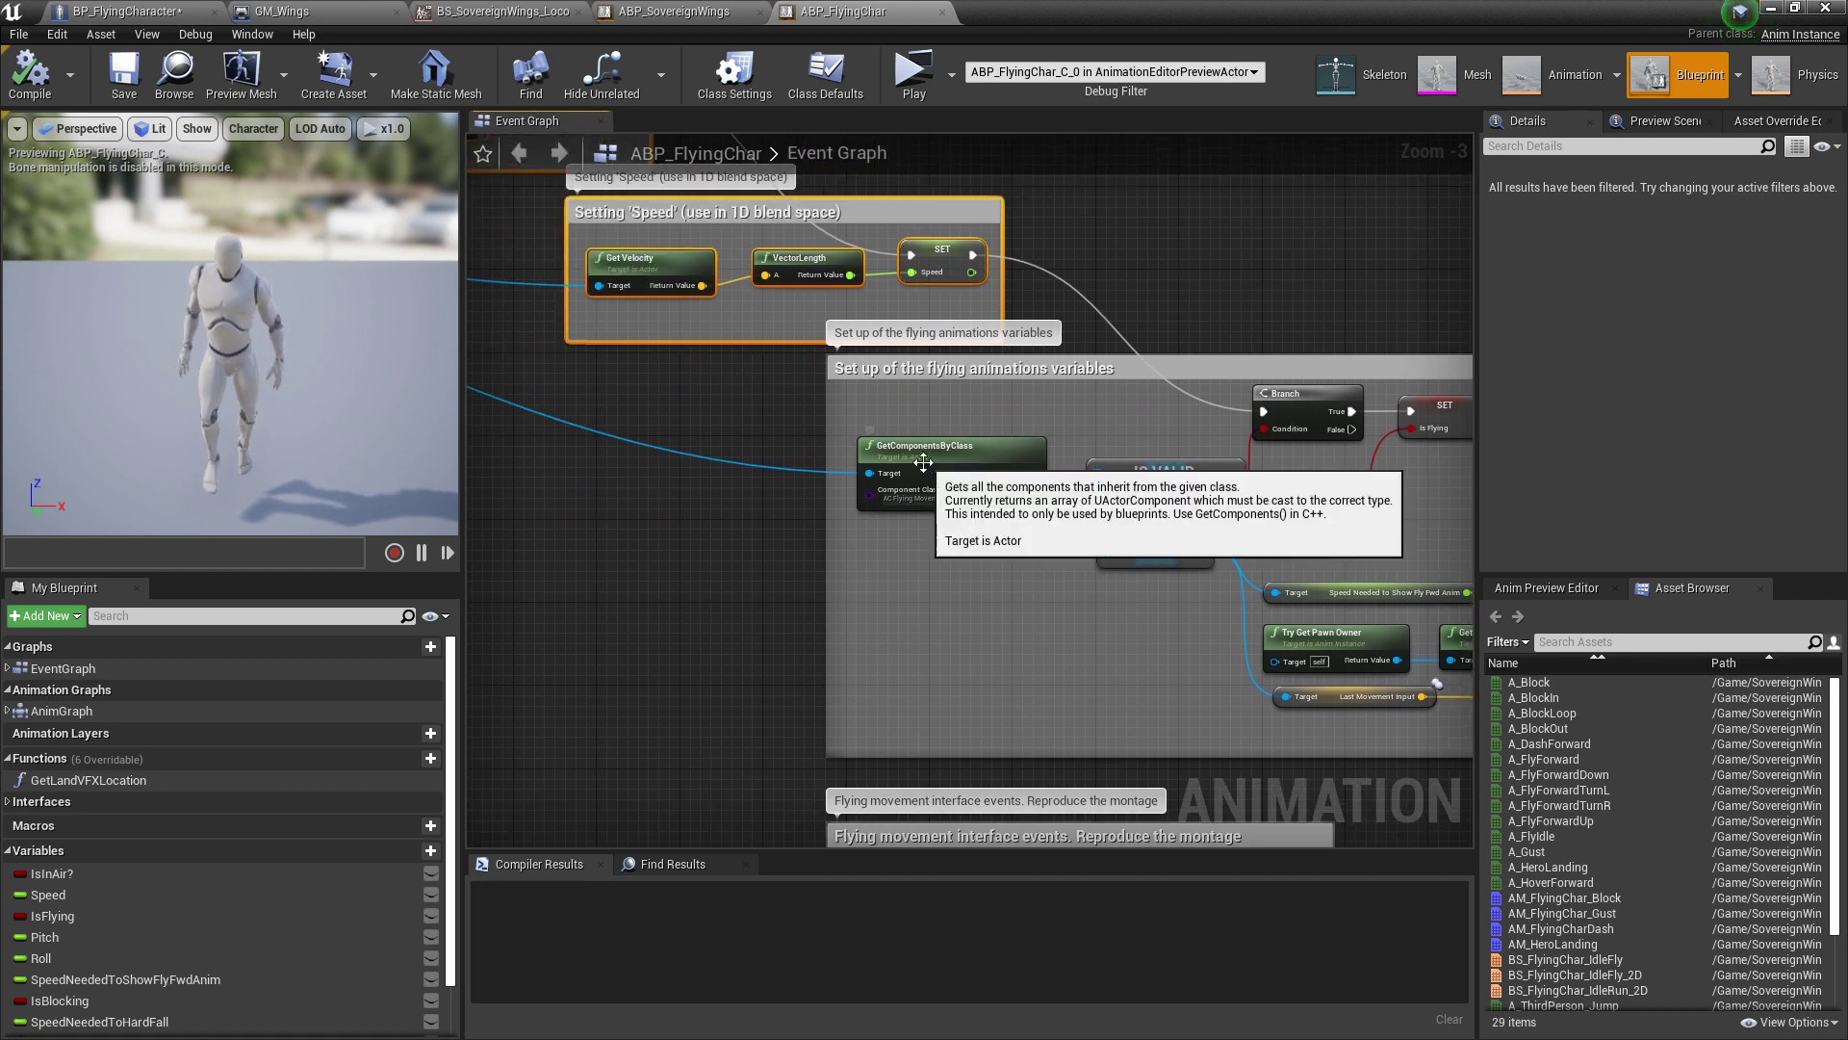
pyautogui.rightClick(1193, 670)
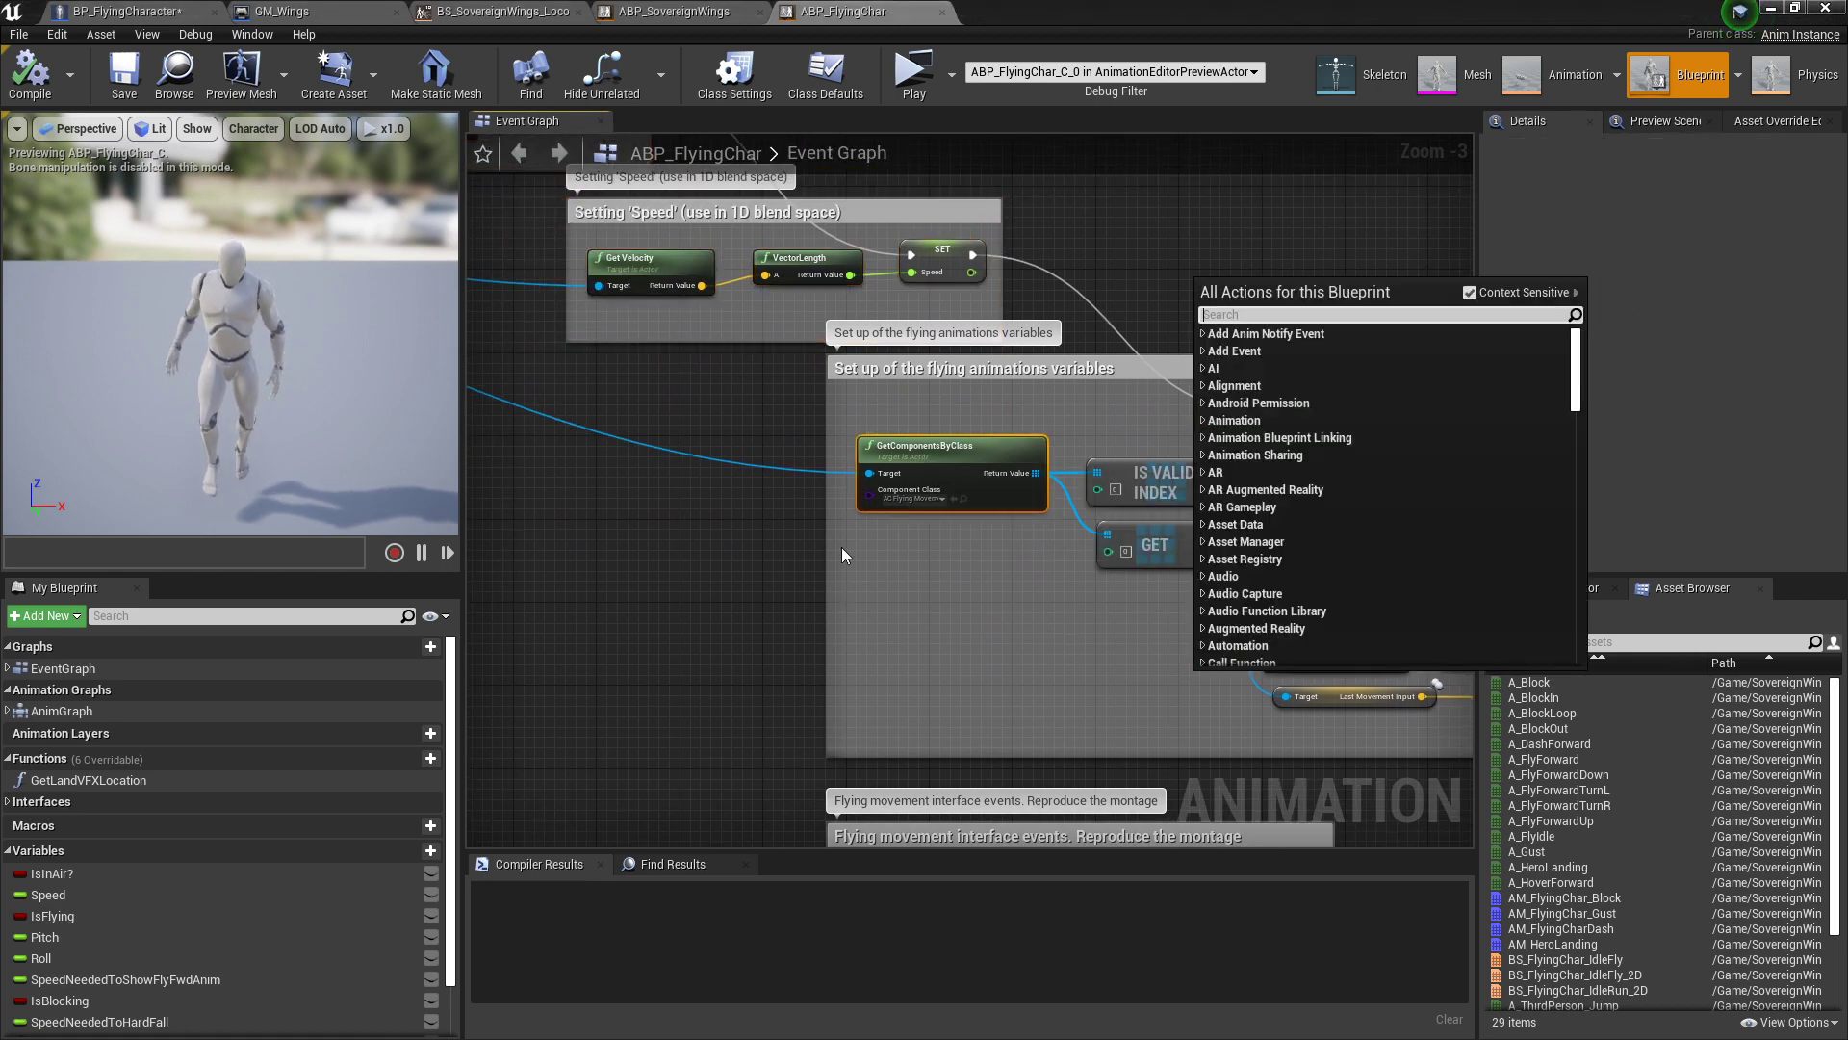
pyautogui.click(842, 555)
pyautogui.moveTo(893, 507); pyautogui.dragTo(1409, 737, button='right')
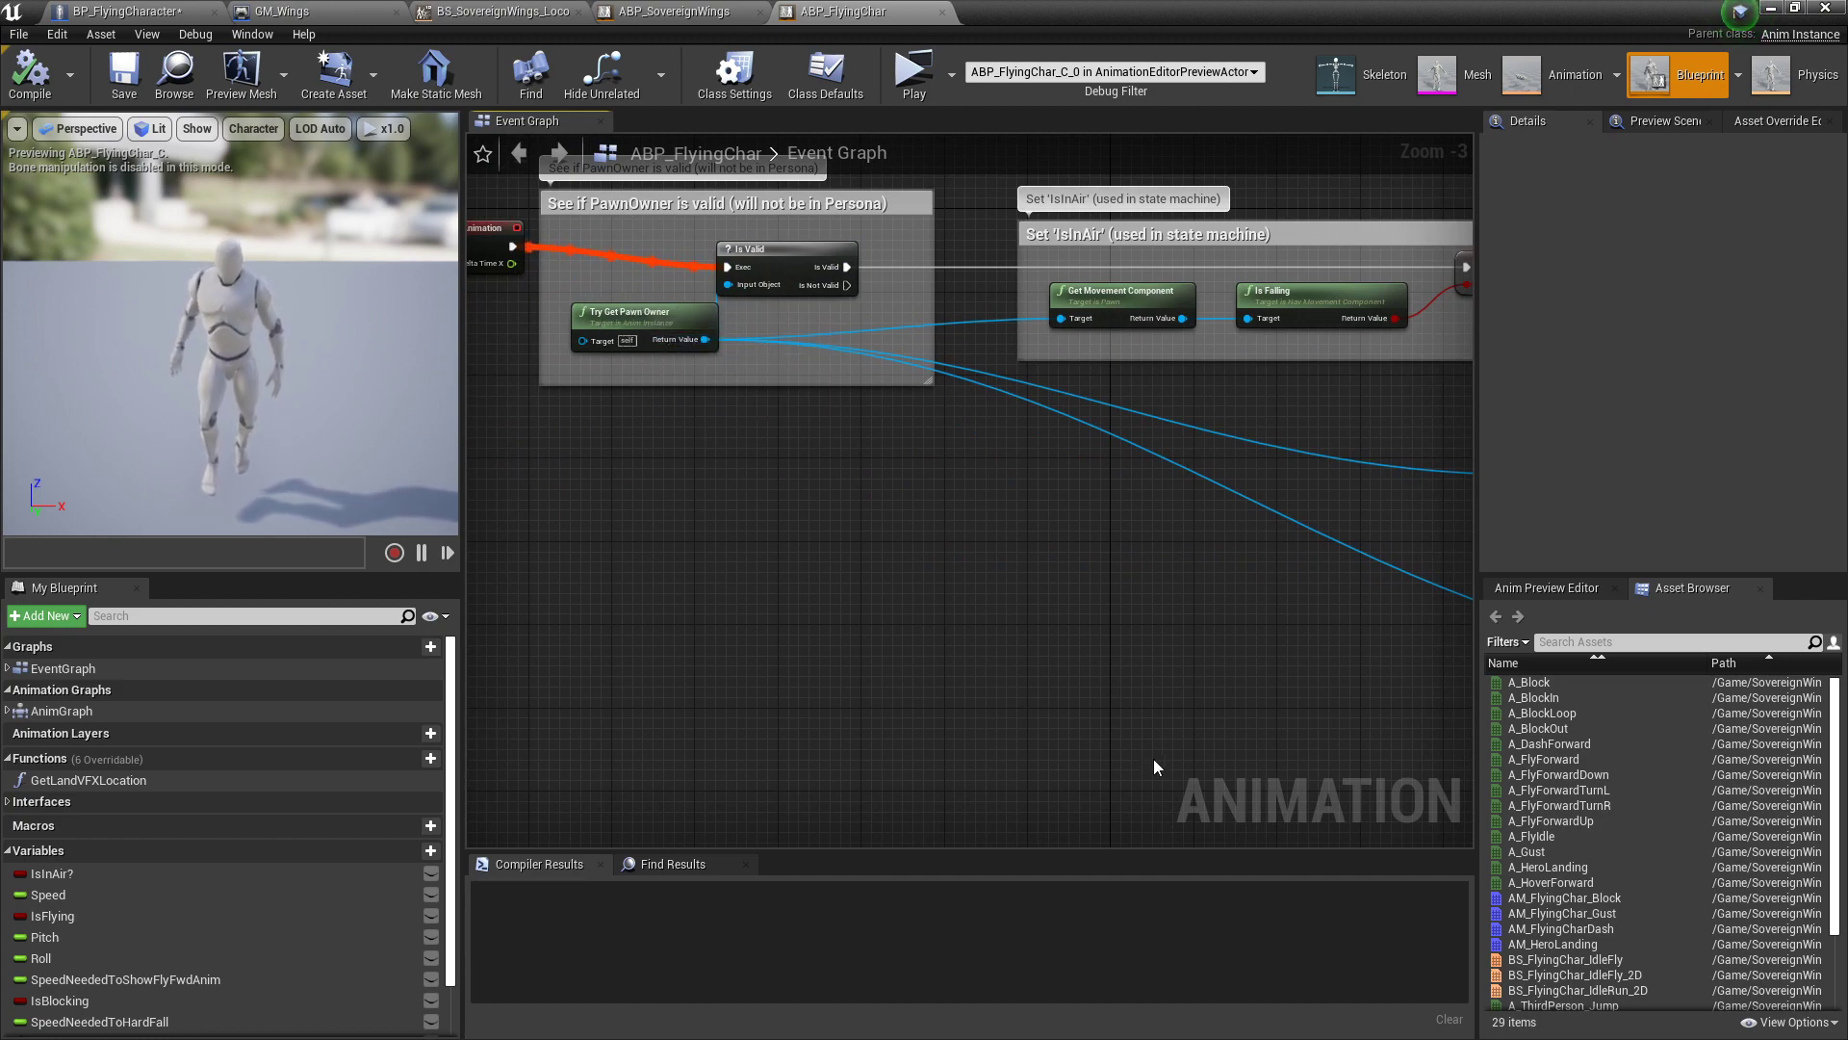
pyautogui.moveTo(1154, 761); pyautogui.dragTo(252, 480, button='right')
pyautogui.moveTo(984, 454); pyautogui.dragTo(836, 457, button='right')
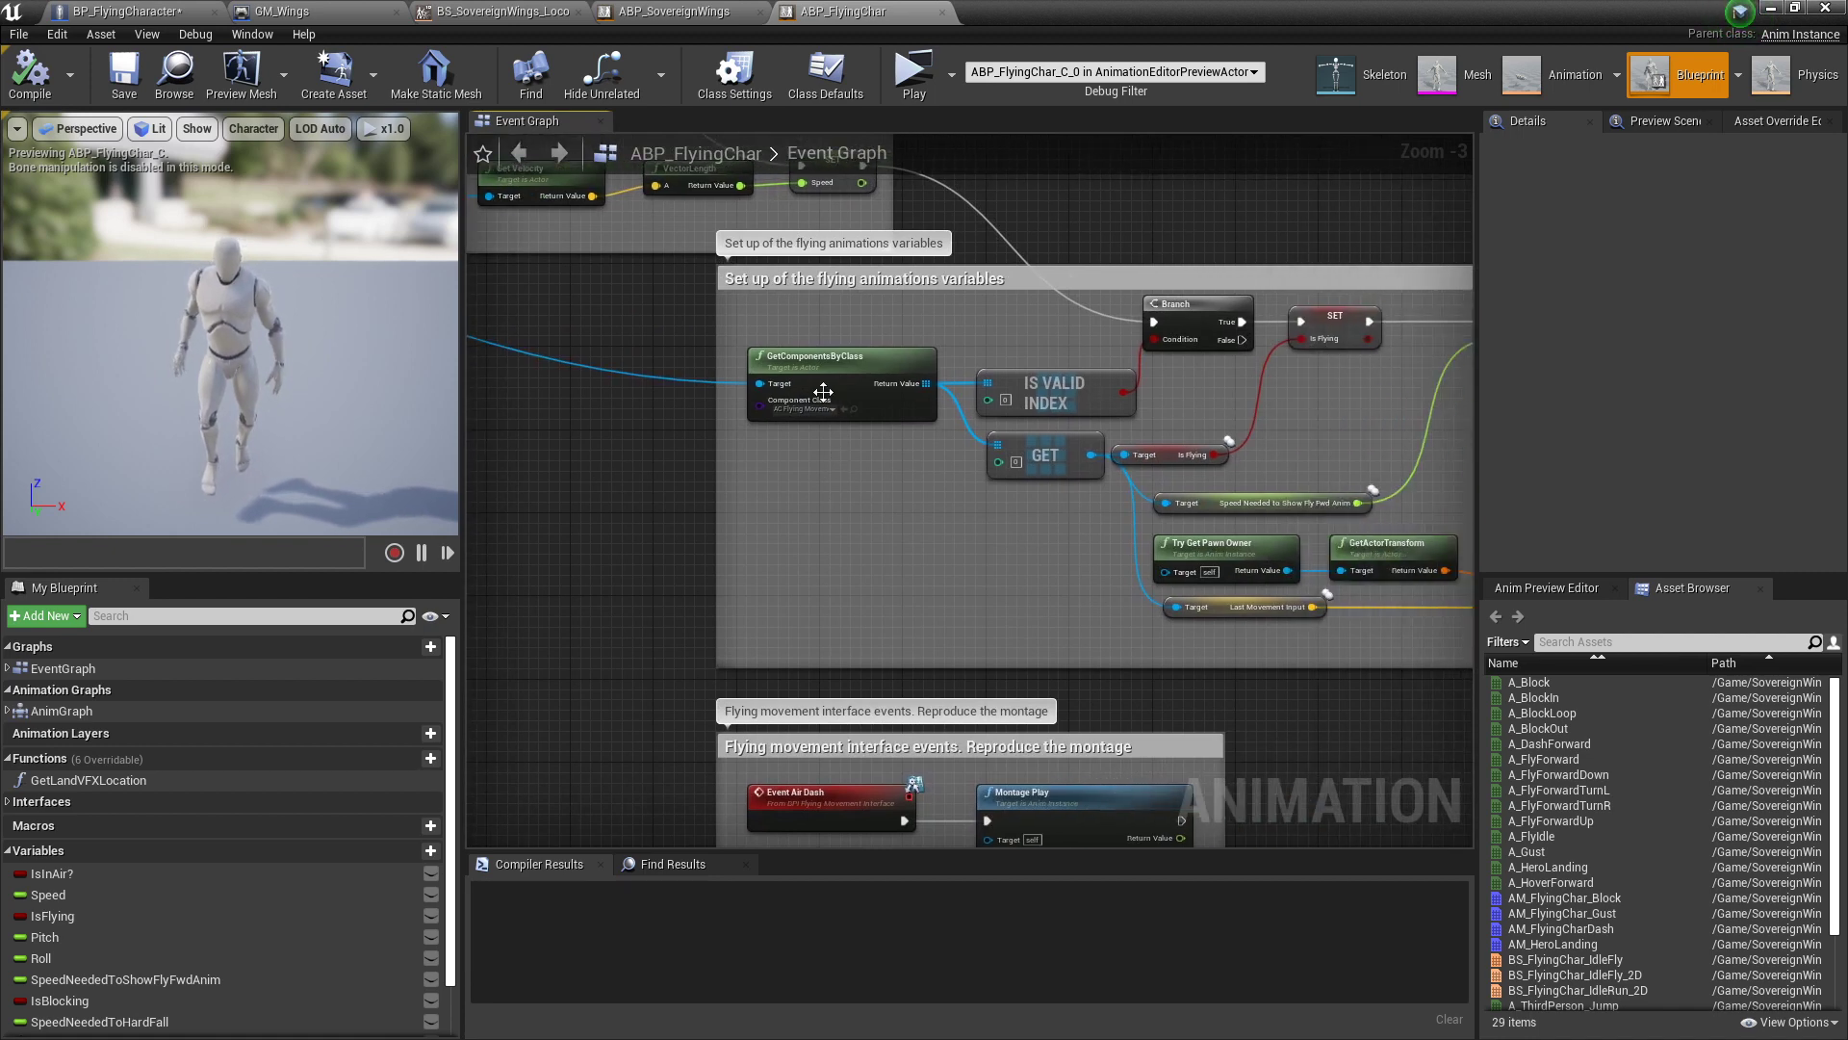
pyautogui.scroll(2, 846, 419)
pyautogui.moveTo(1045, 552); pyautogui.dragTo(841, 609, button='right')
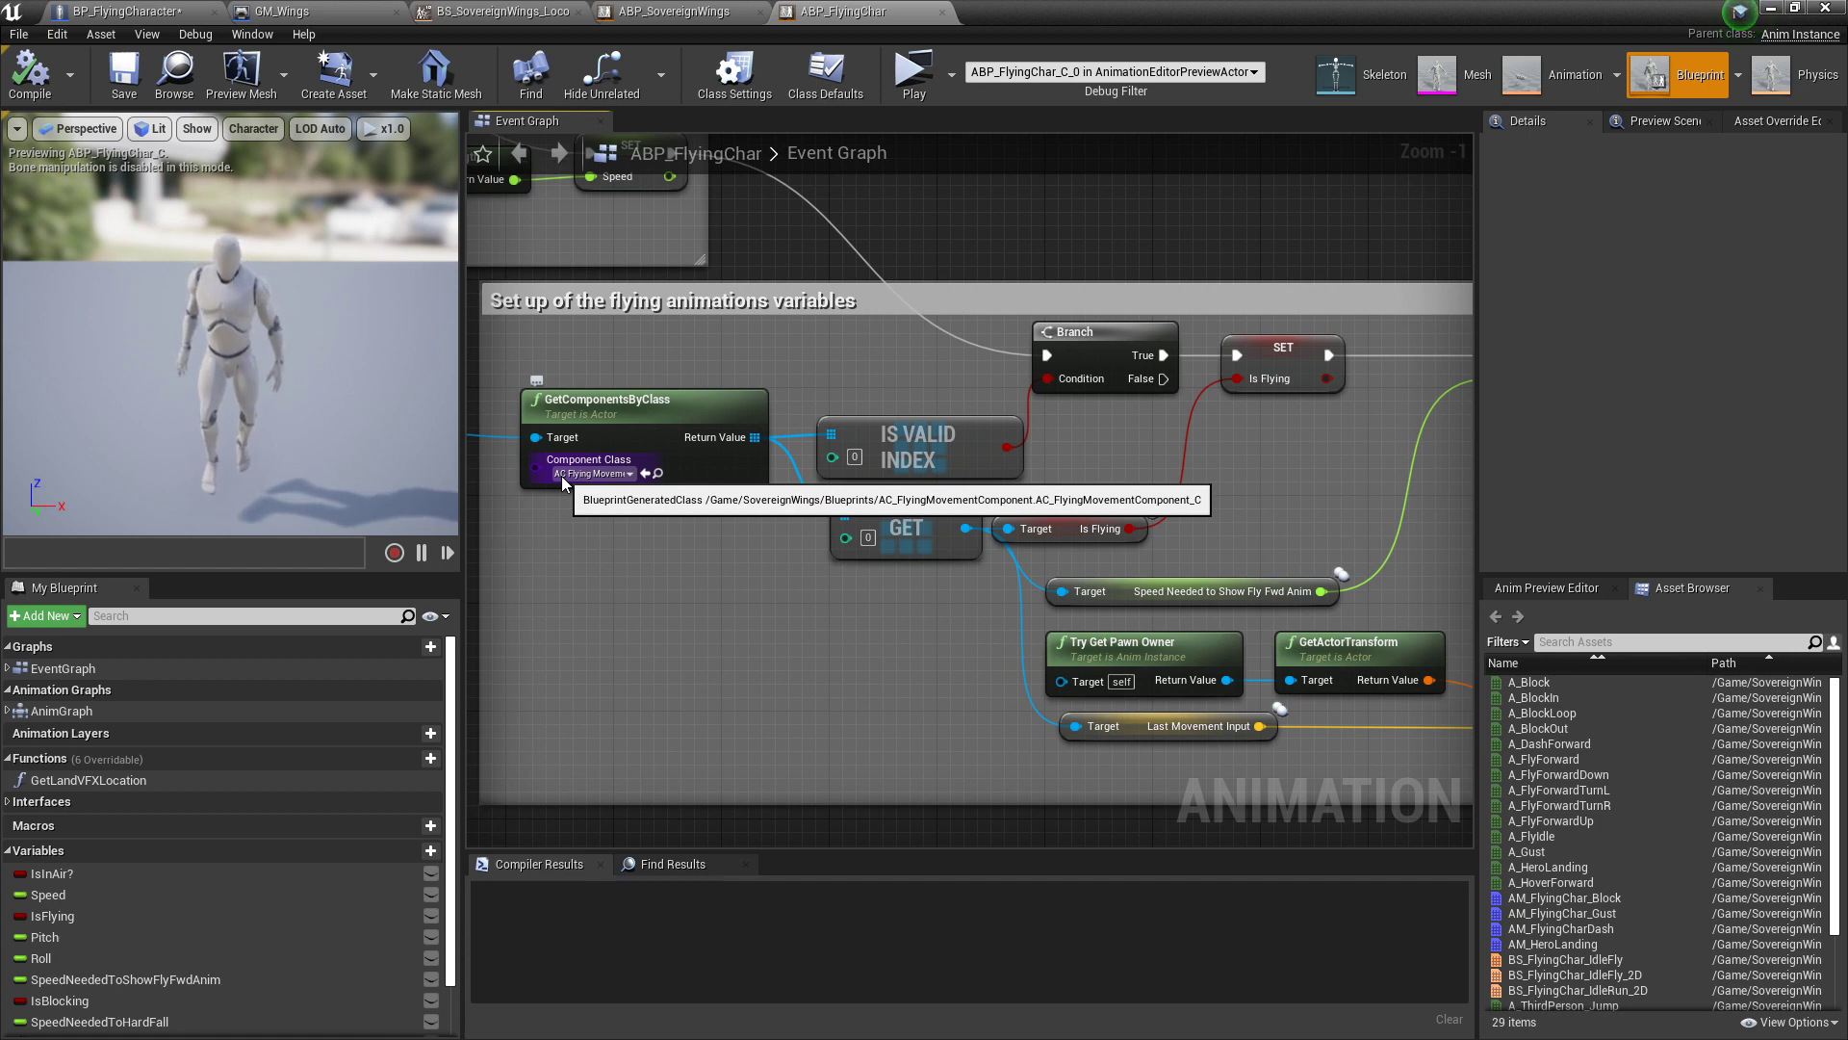
# Step: Select the GetComponentsByClass, Is Valid Index and Get nodes that retrieve the flying movement component
pyautogui.click(972, 448)
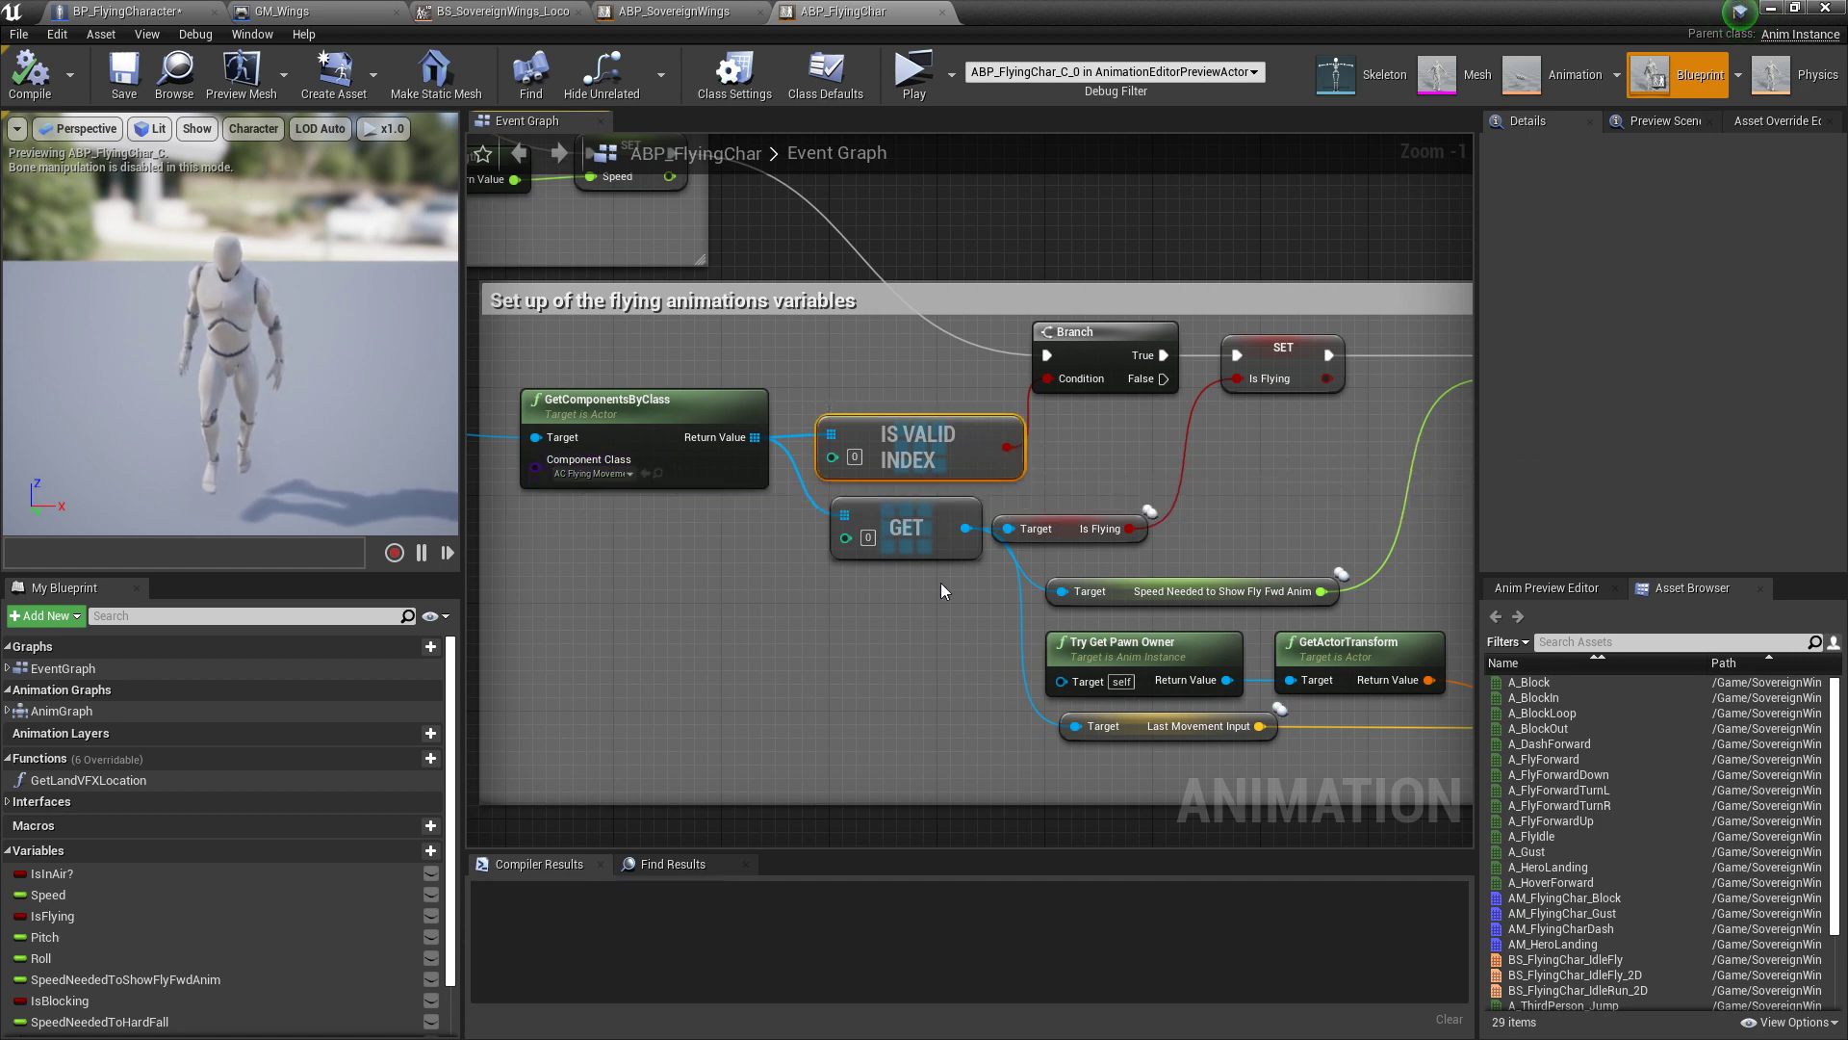
pyautogui.click(920, 518)
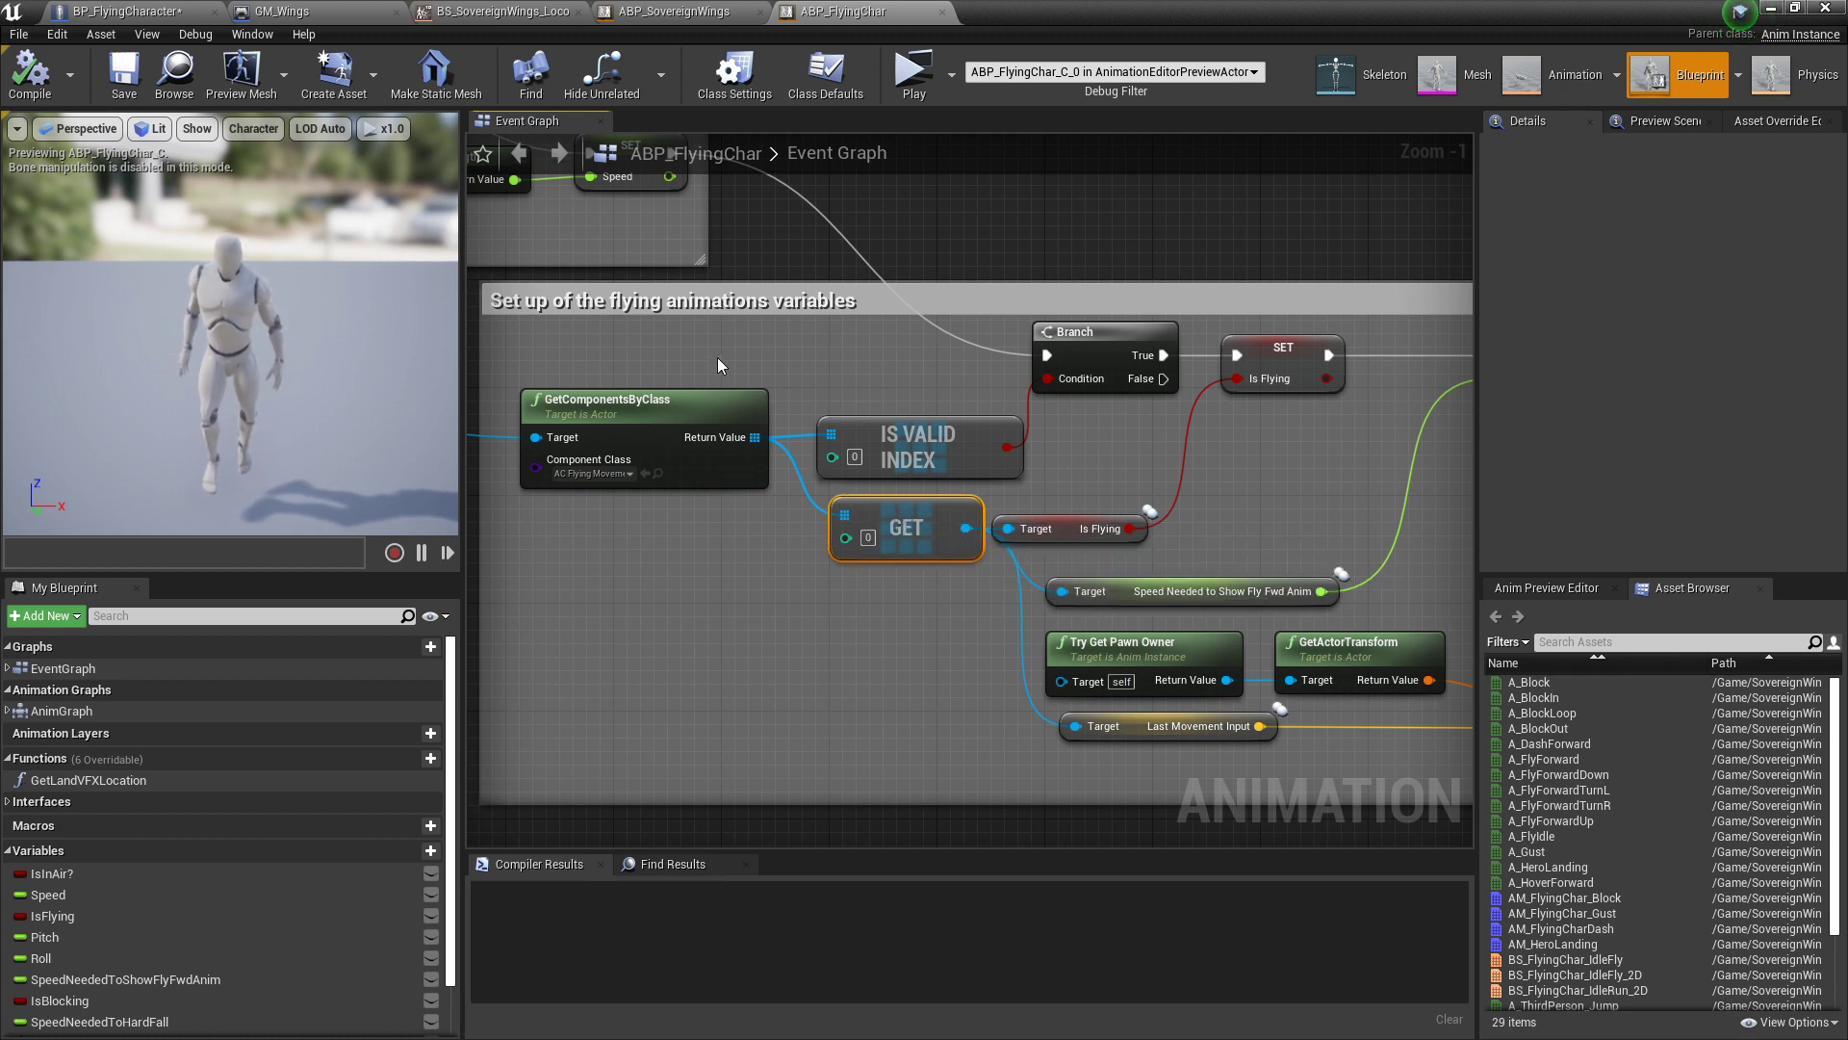
pyautogui.moveTo(718, 356); pyautogui.dragTo(920, 569)
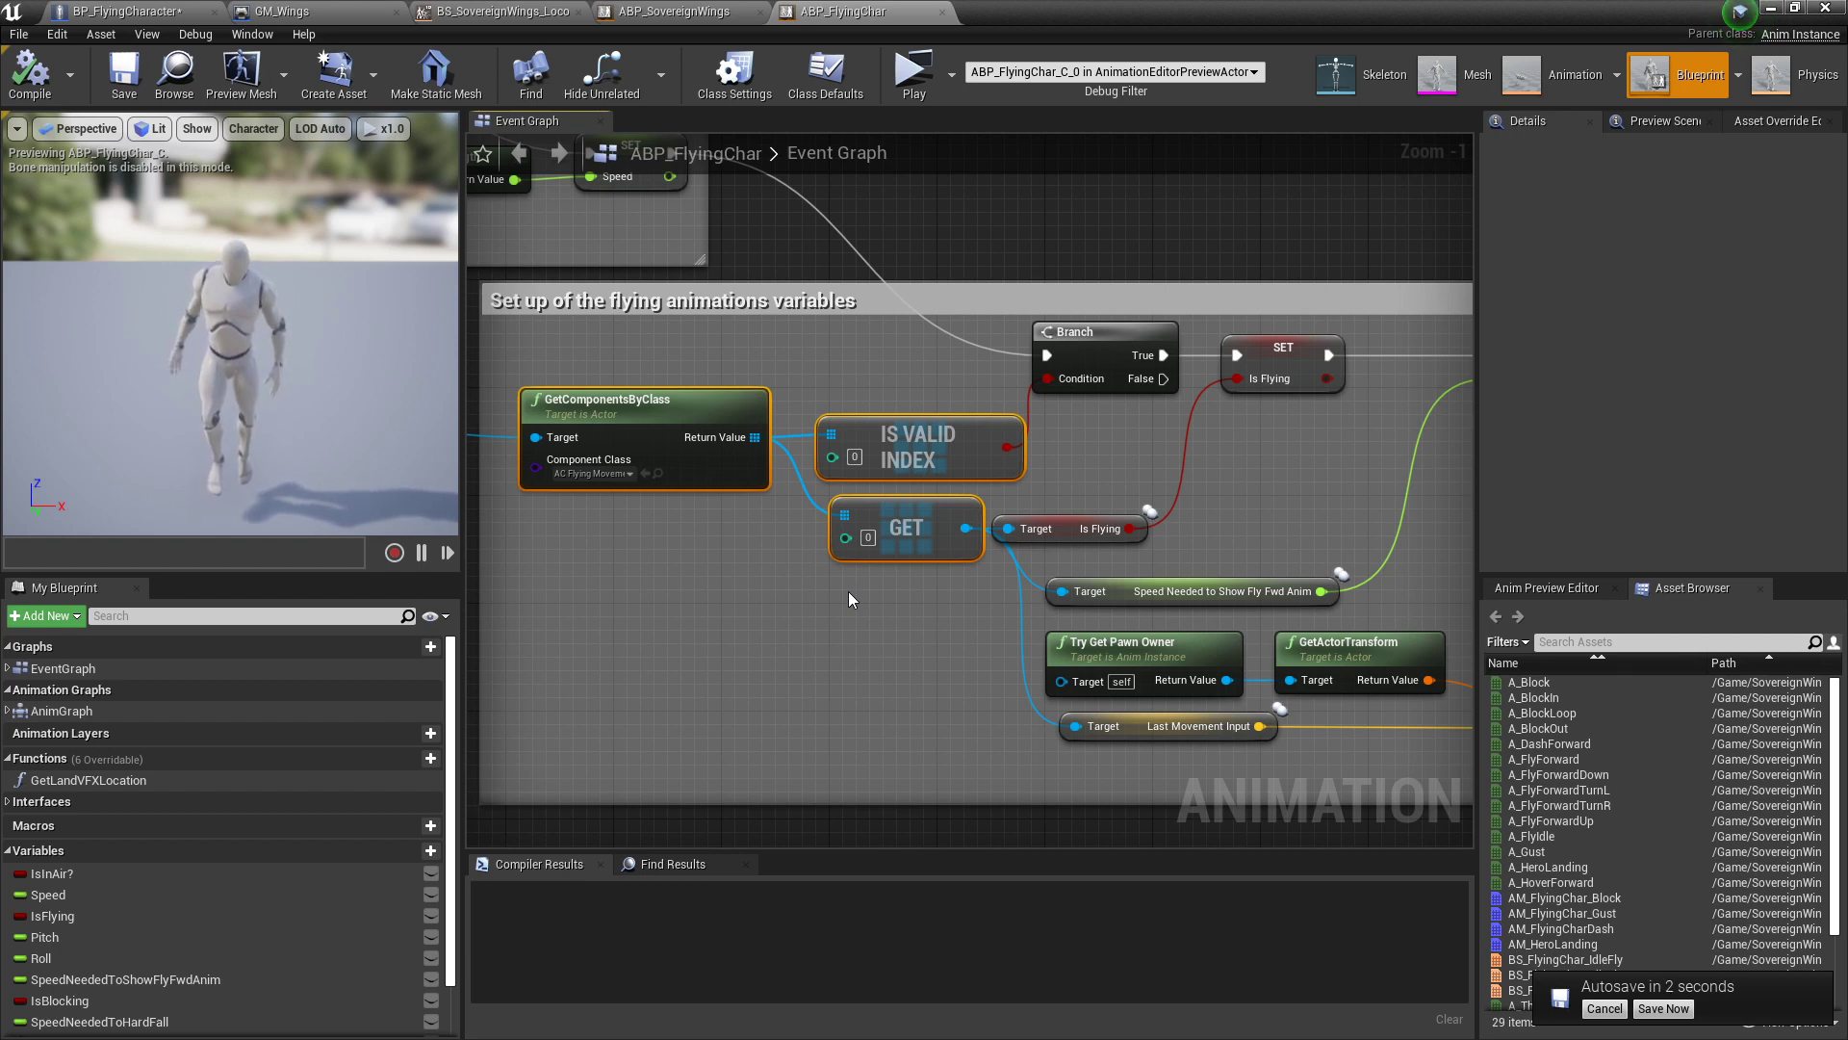
pyautogui.rightClick(847, 591)
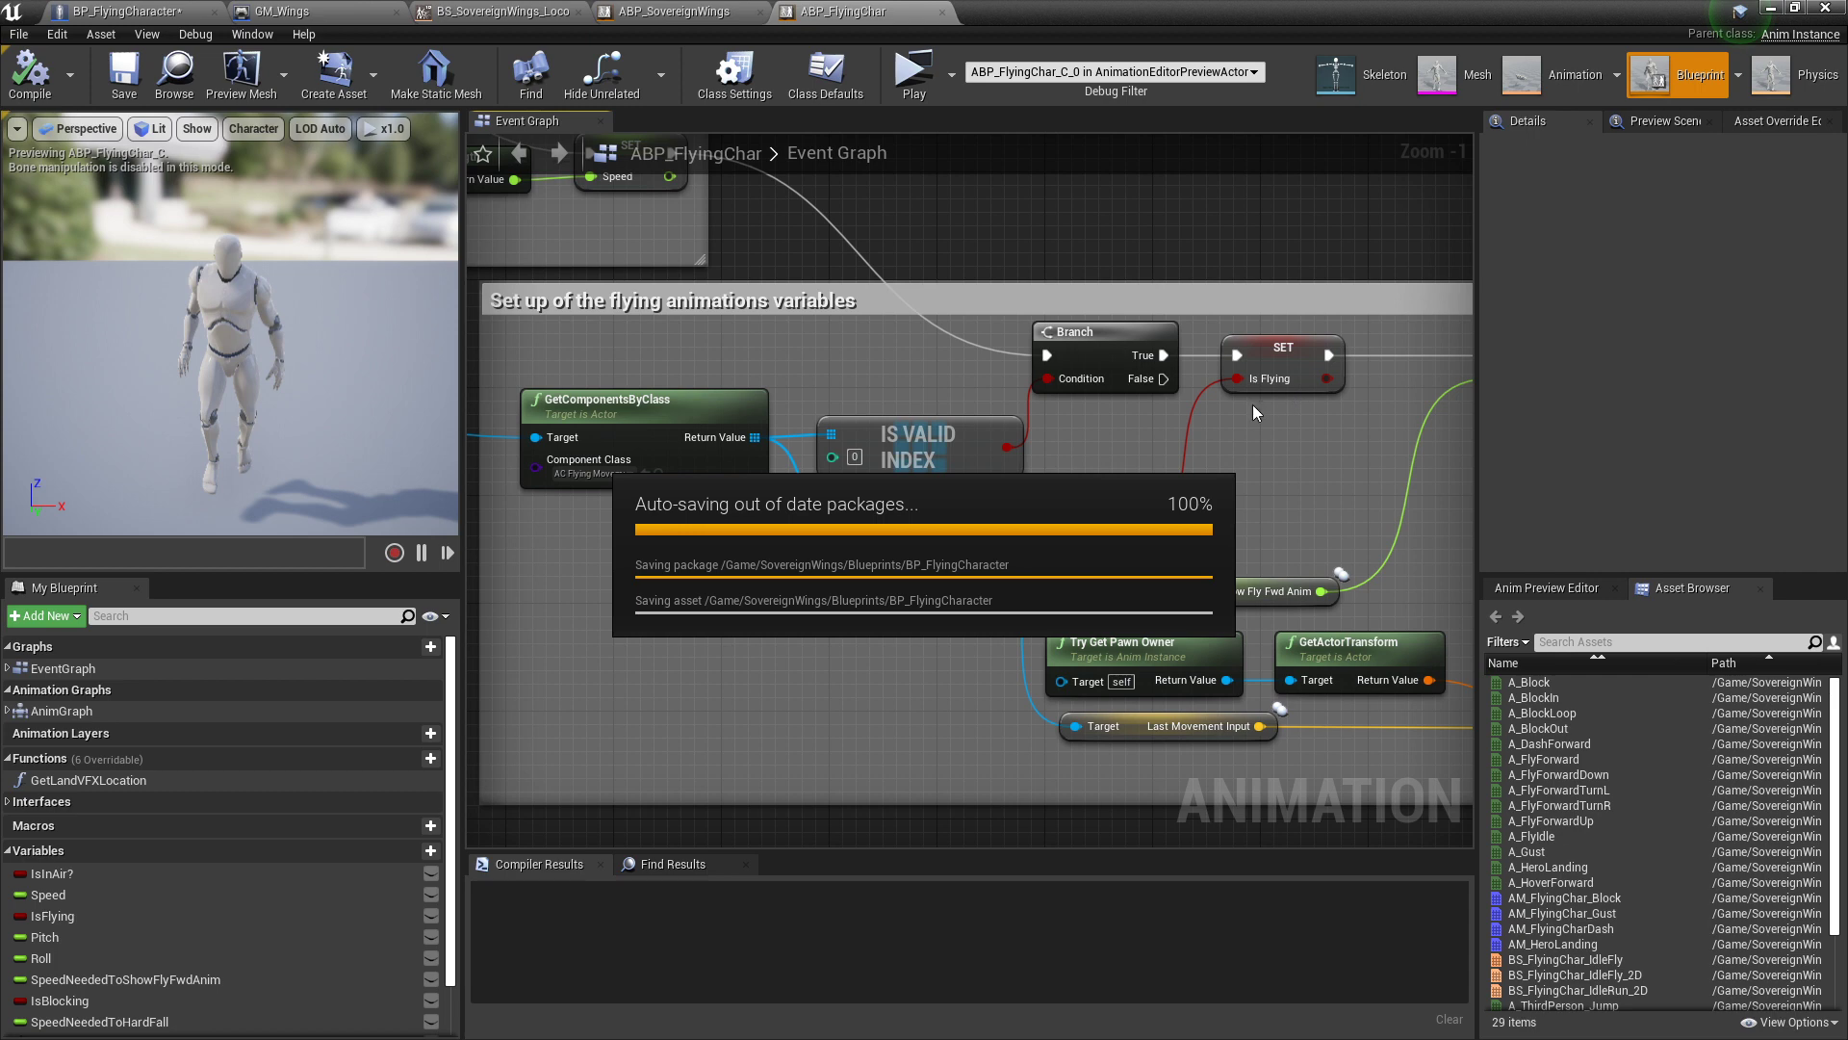
# Step: Inspect the Is Flying and Speed Needed to Show Fly Fwd Anim getters and the Set nodes they feed
pyautogui.moveTo(1126, 464); pyautogui.dragTo(659, 440, button='right')
pyautogui.moveTo(789, 448); pyautogui.dragTo(1104, 414, button='right')
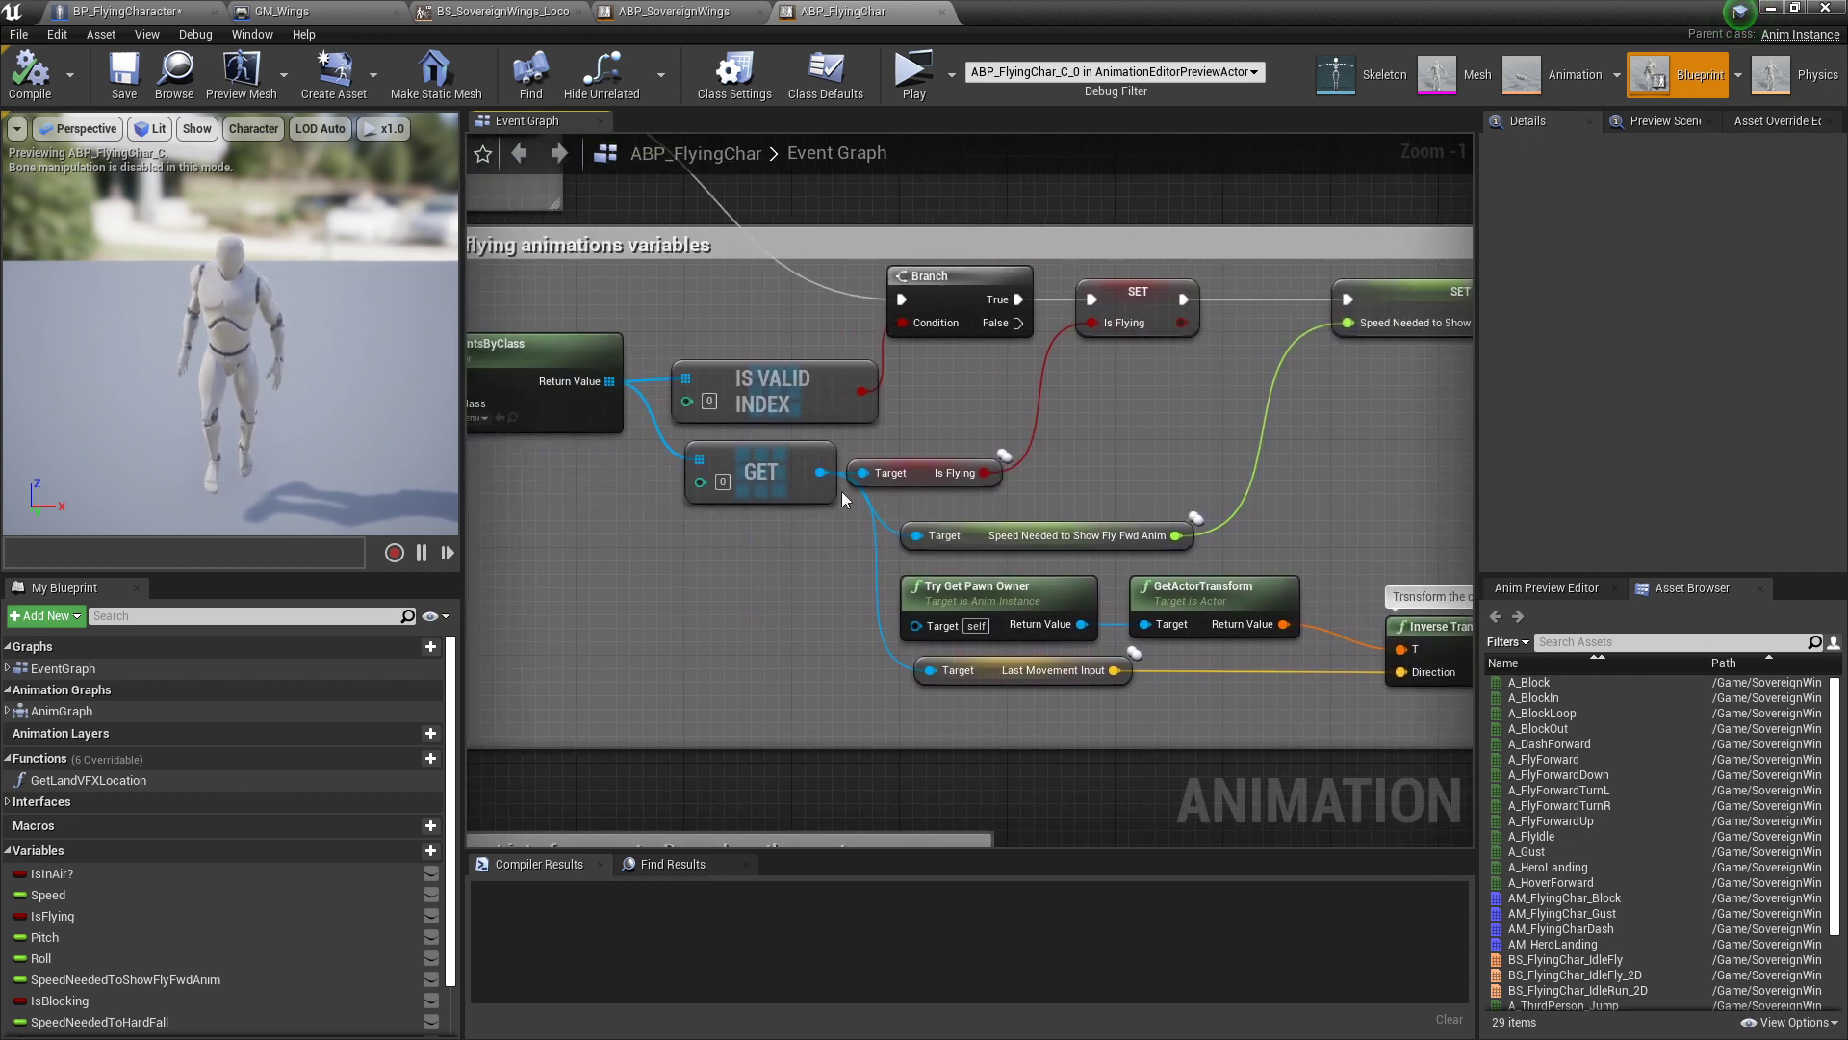
pyautogui.moveTo(775, 492); pyautogui.dragTo(1008, 483, button='right')
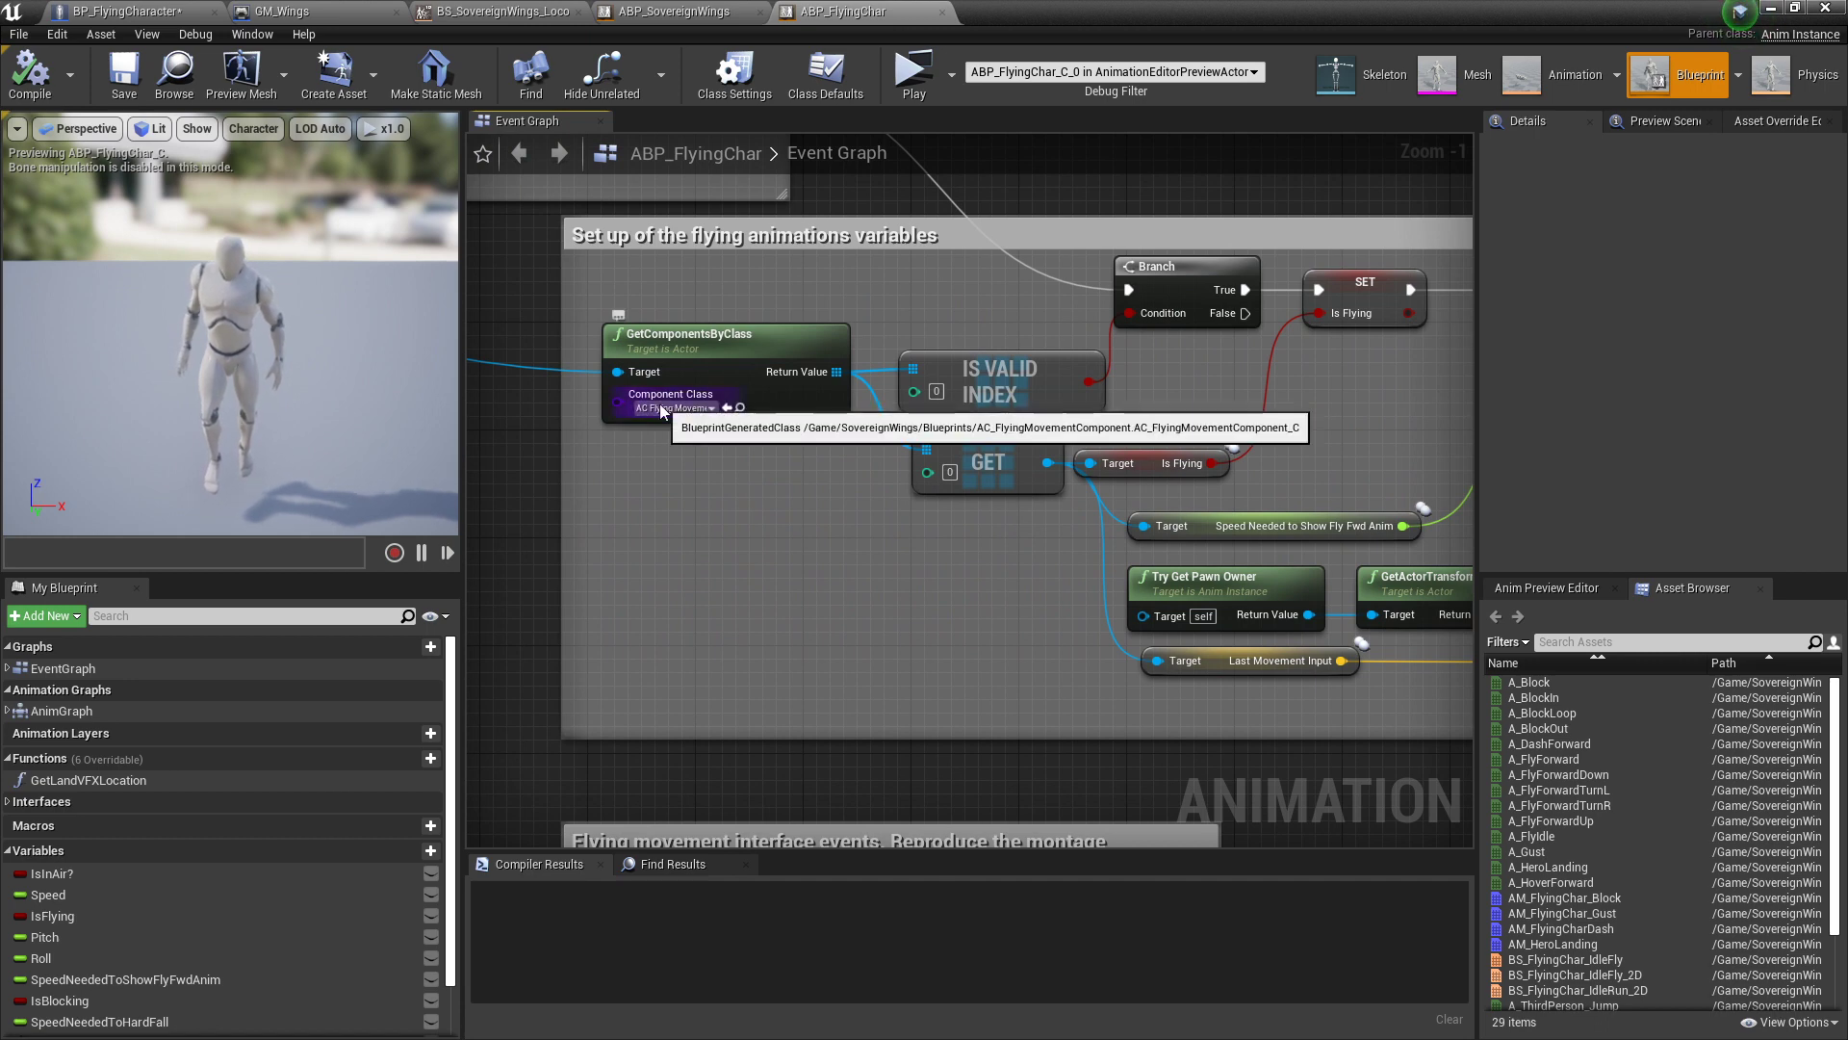
pyautogui.moveTo(1069, 623); pyautogui.dragTo(504, 651, button='right')
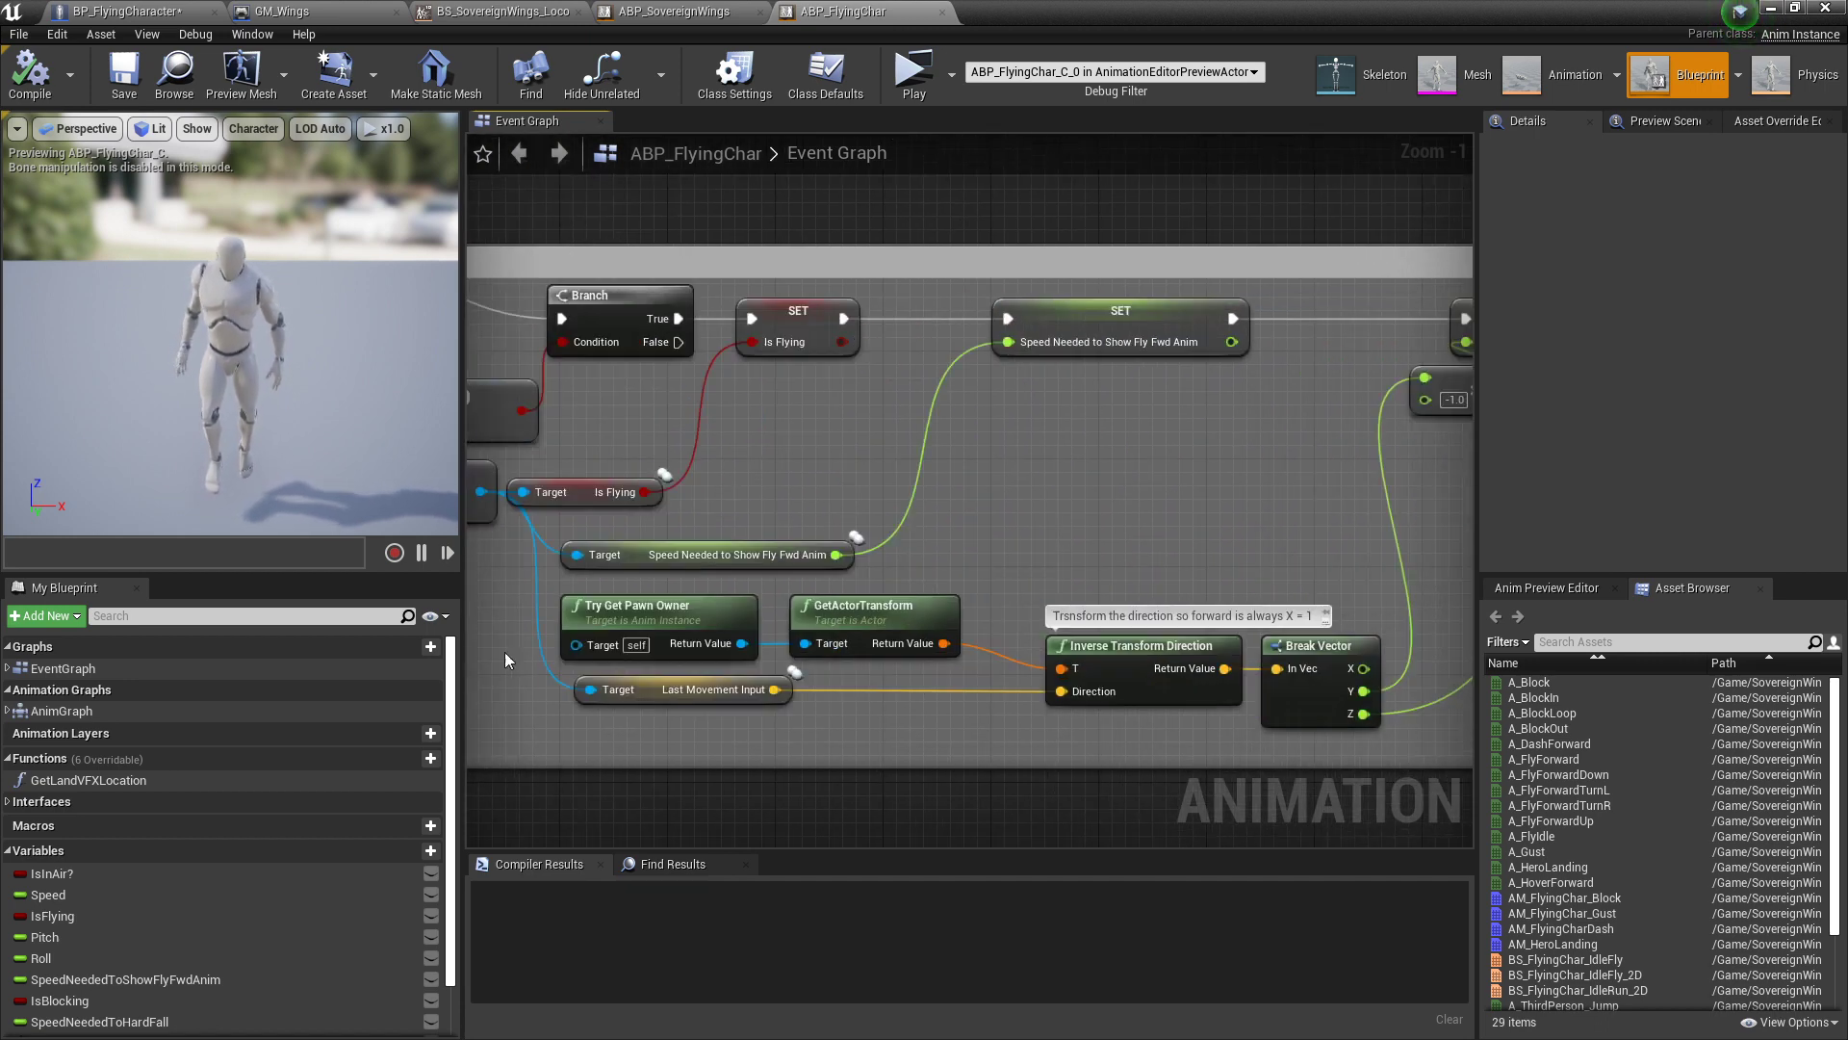
pyautogui.moveTo(645, 444); pyautogui.dragTo(769, 459, button='right')
pyautogui.moveTo(777, 511); pyautogui.dragTo(777, 511)
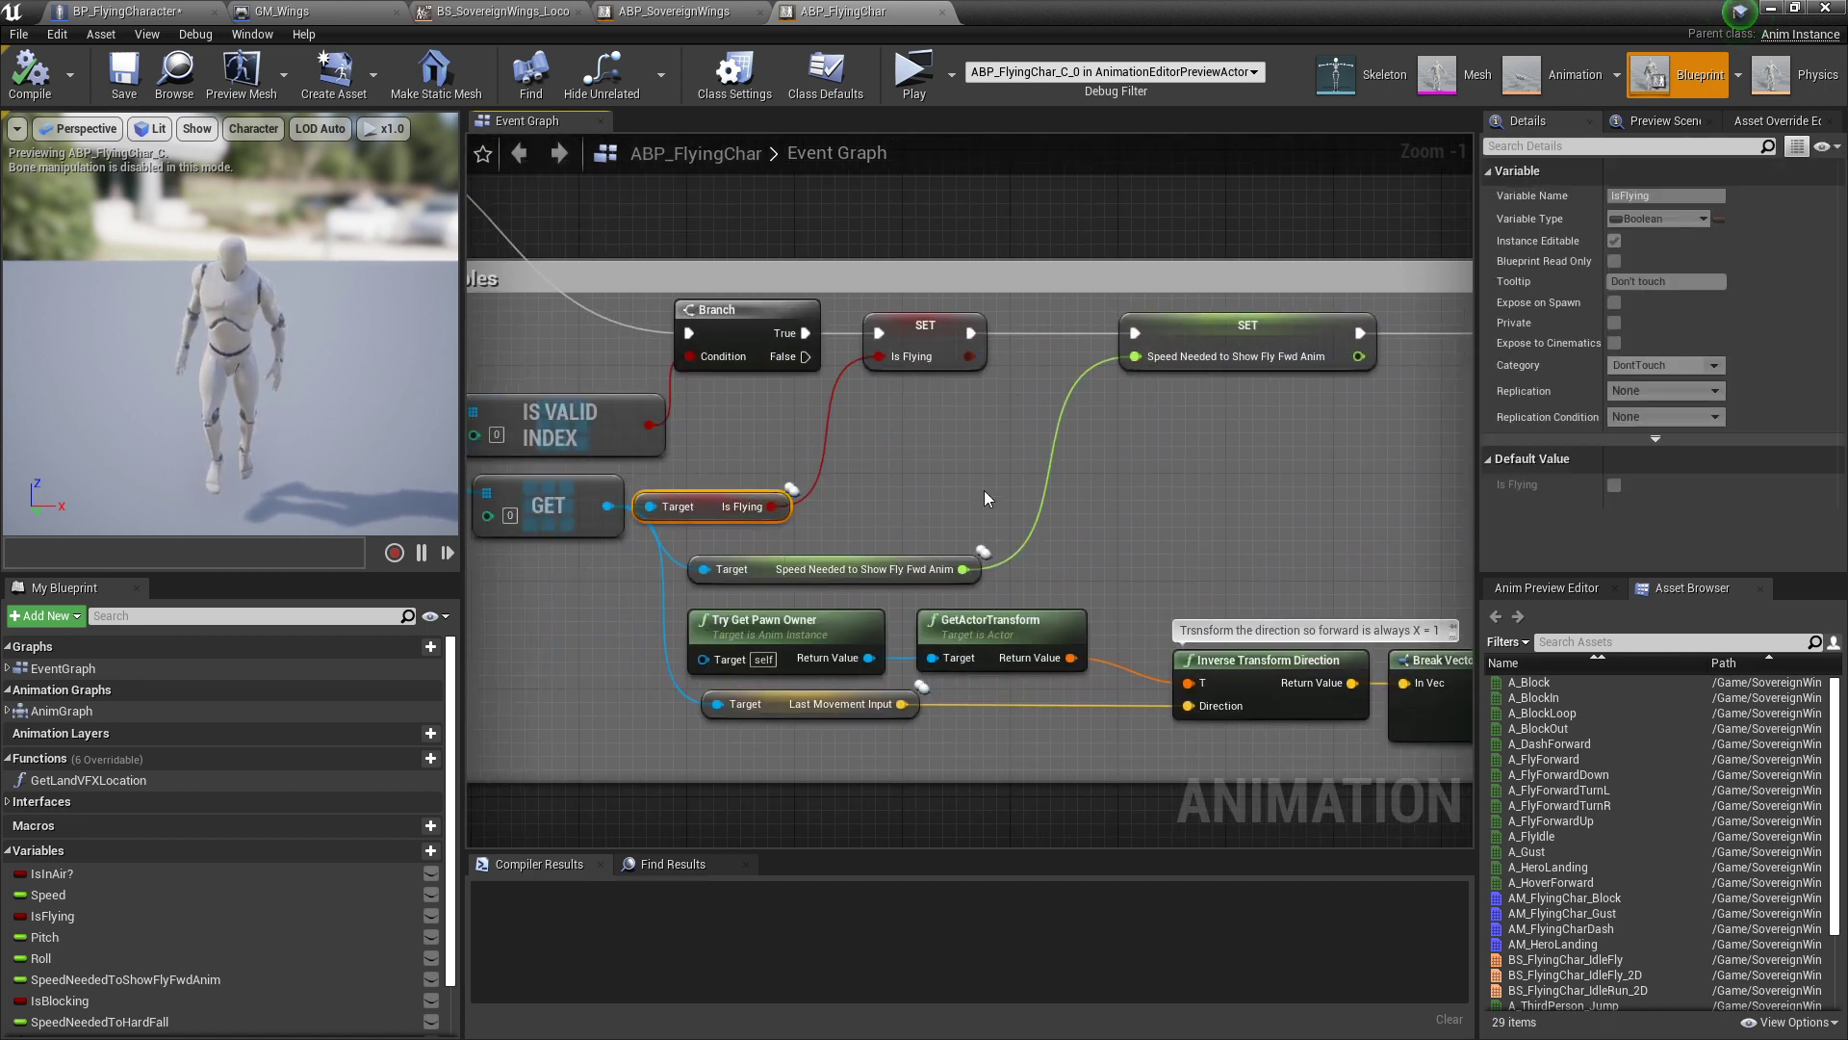
pyautogui.moveTo(983, 489); pyautogui.dragTo(776, 489, button='right')
pyautogui.moveTo(805, 569); pyautogui.dragTo(824, 580)
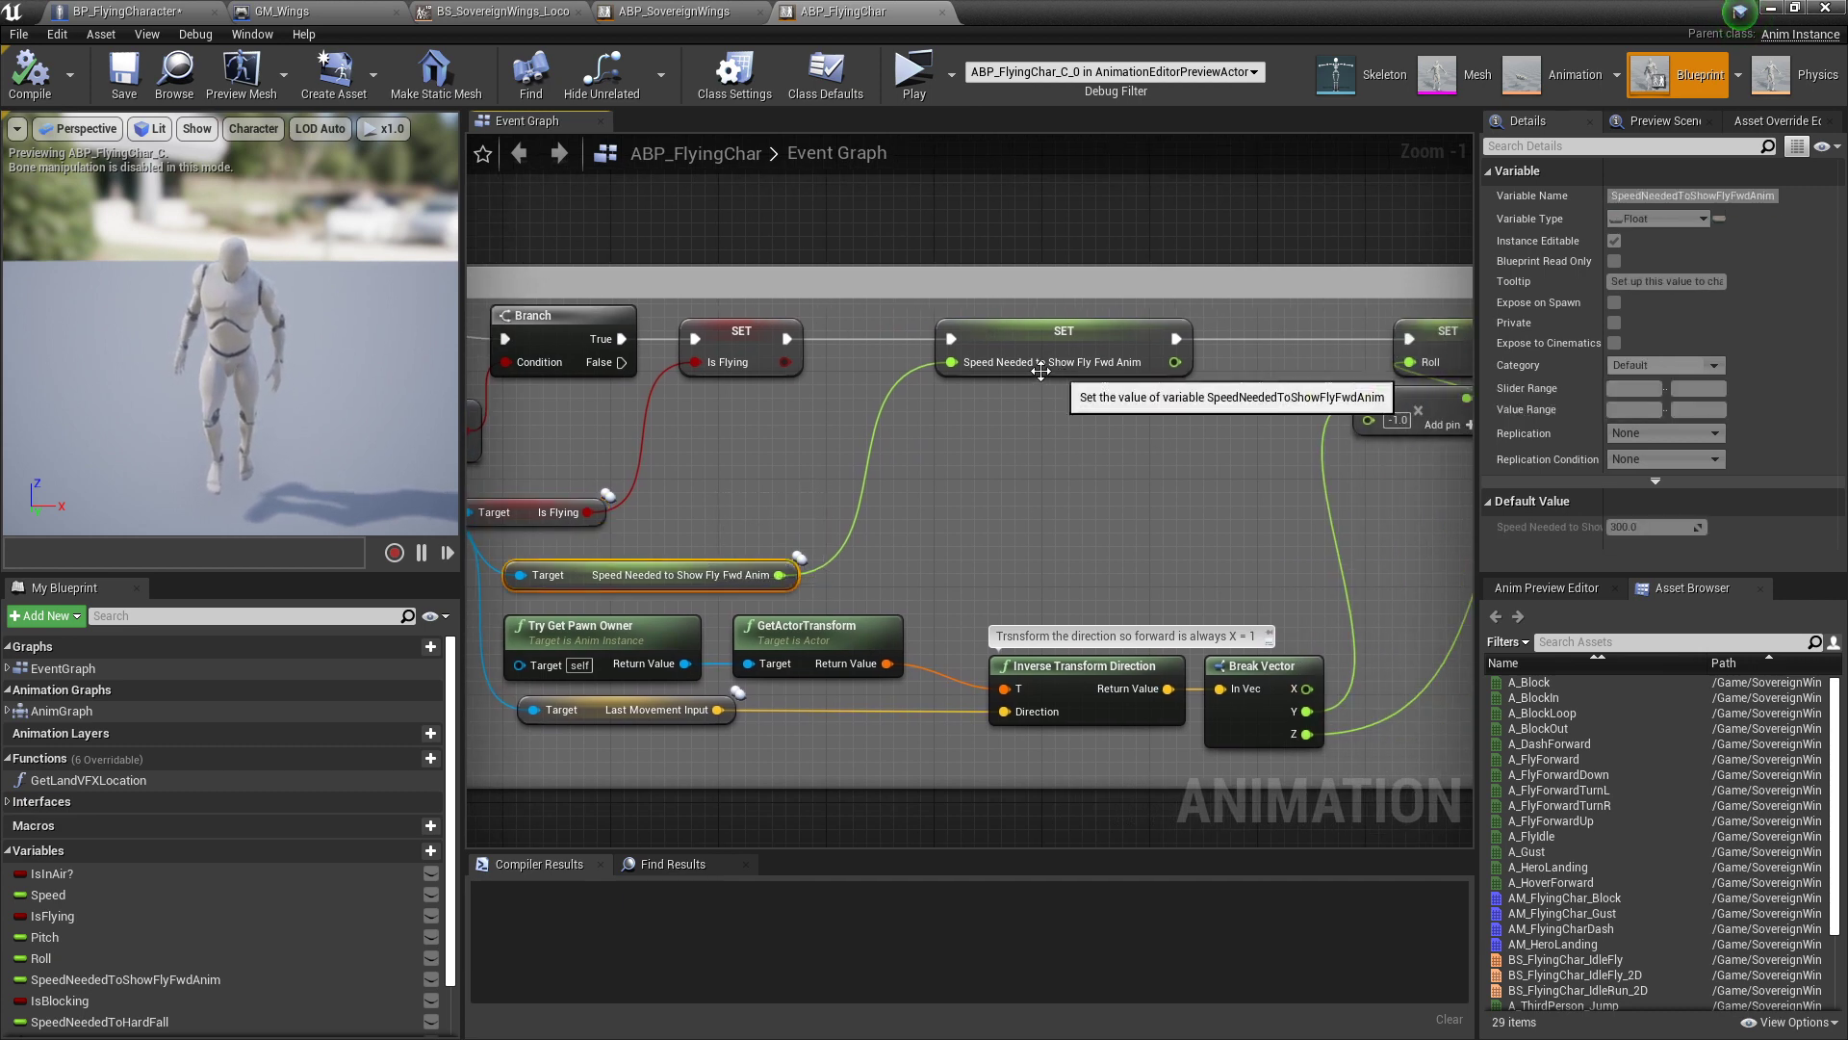
pyautogui.click(763, 352)
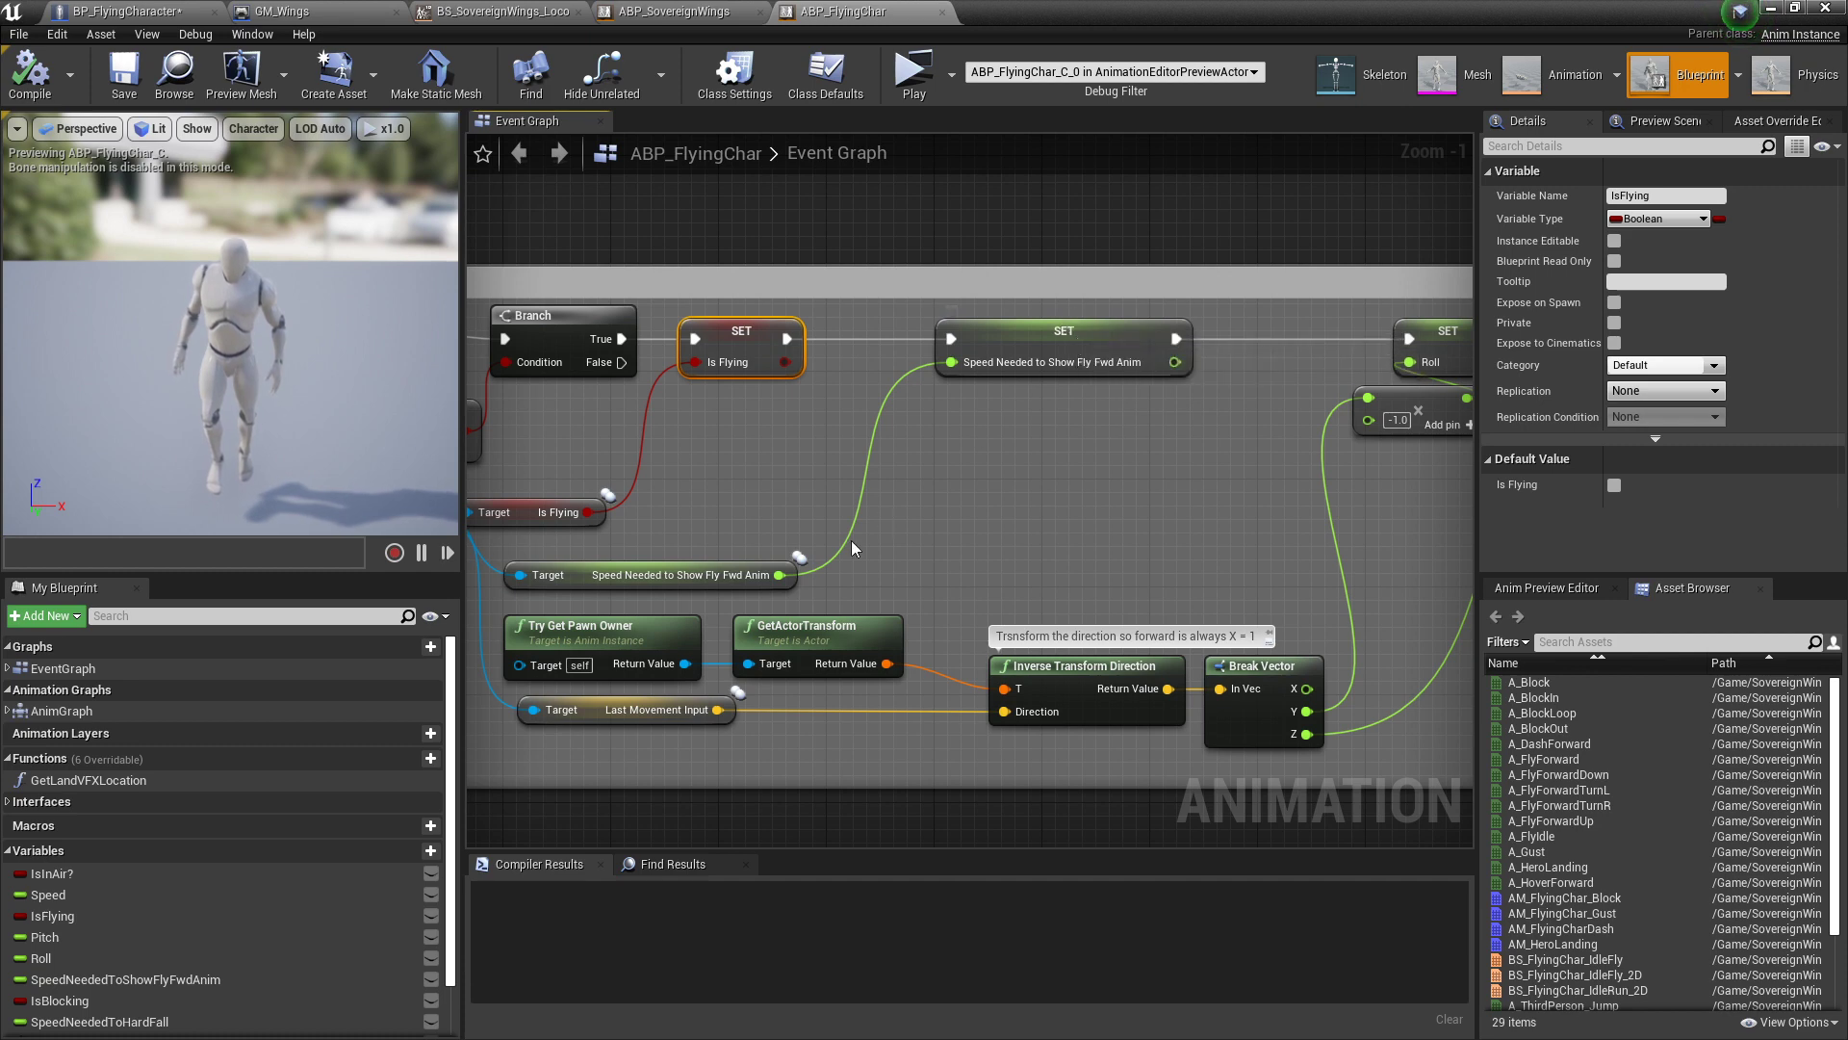
pyautogui.click(691, 576)
pyautogui.moveTo(714, 547); pyautogui.dragTo(854, 524, button='right')
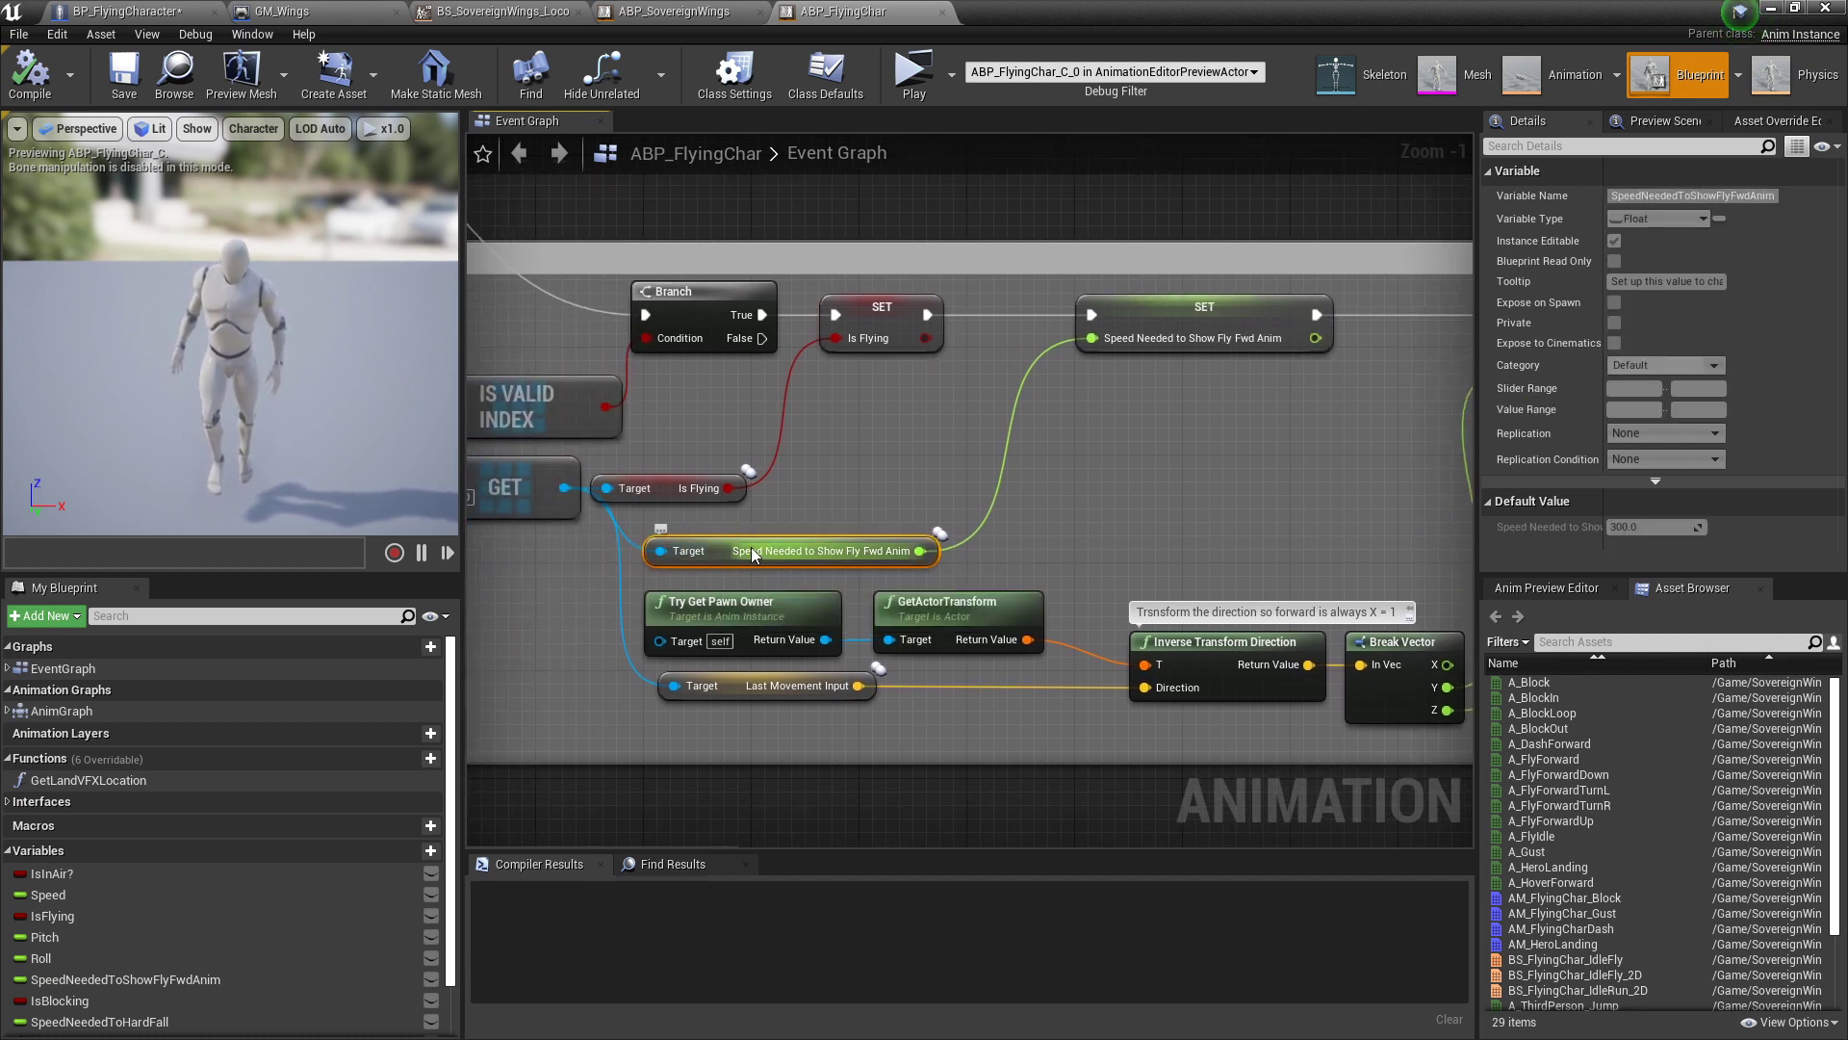
# Step: Show the FlyingMovementComponent's settings in BP_FlyingCharacter and widen the property name column to read the full labels
pyautogui.click(86, 23)
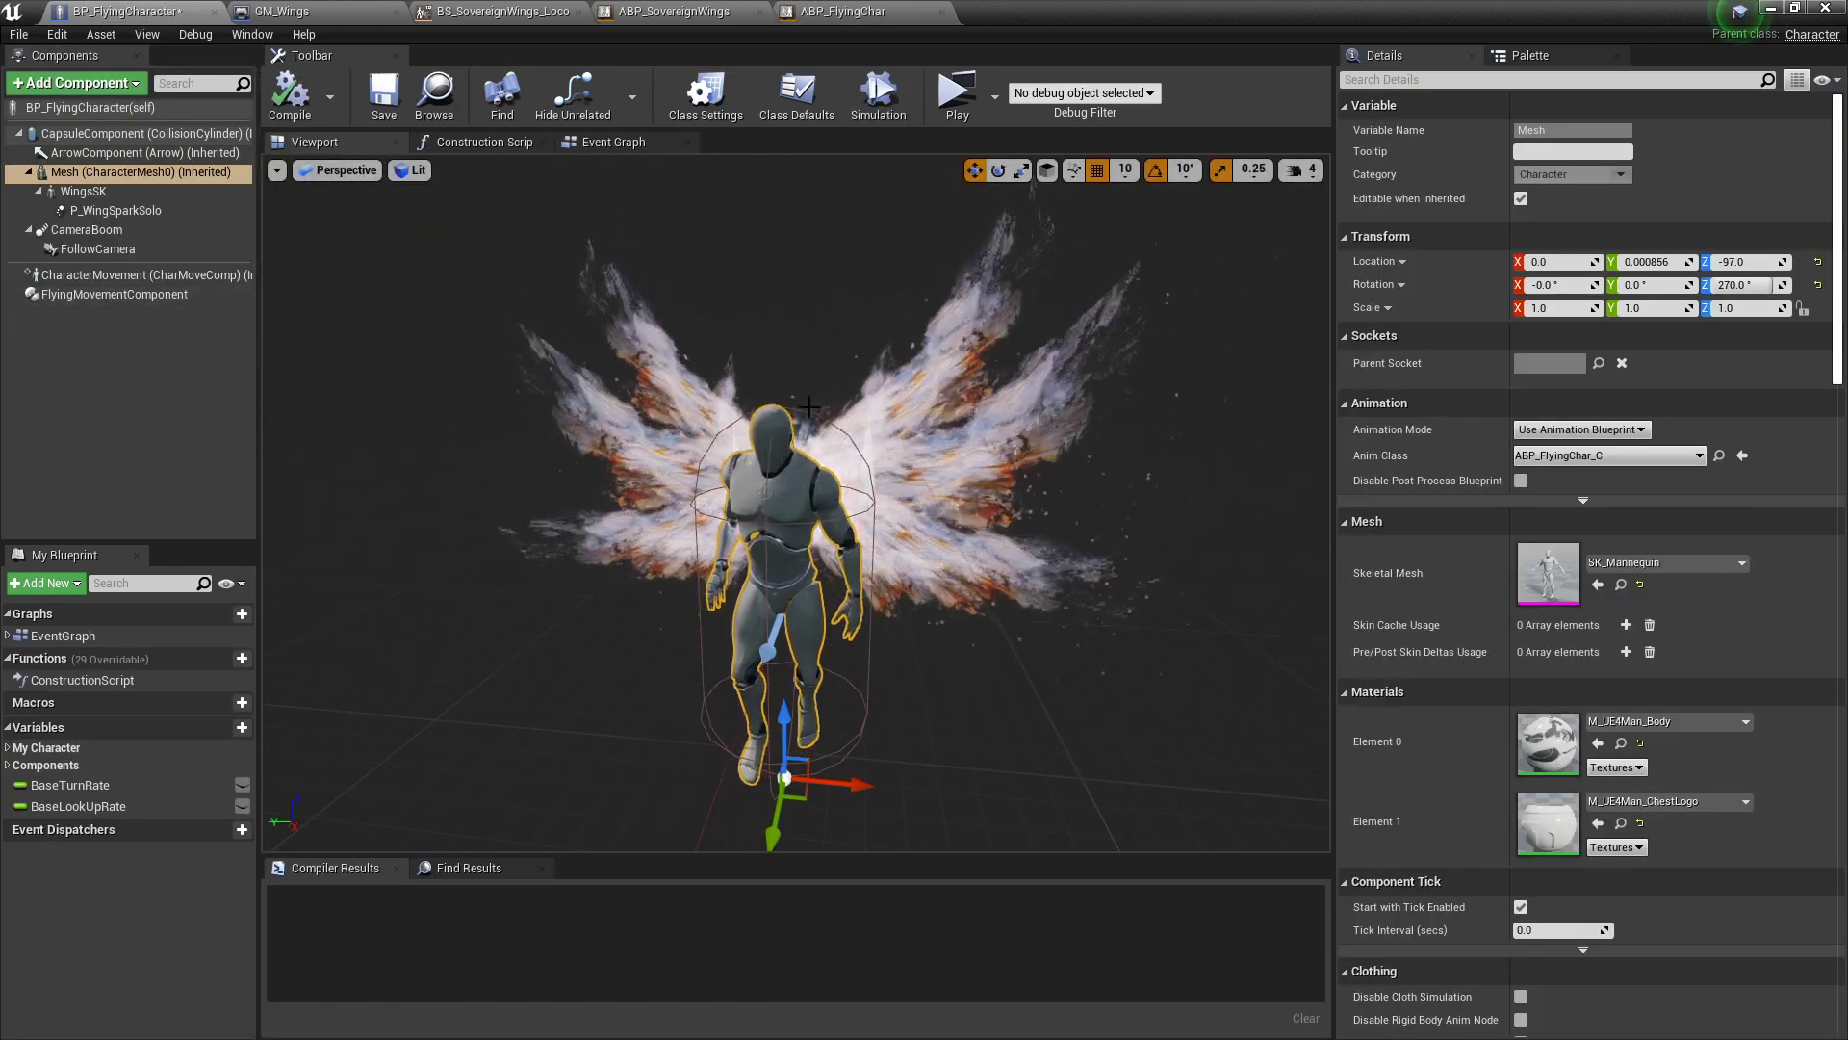
pyautogui.click(115, 294)
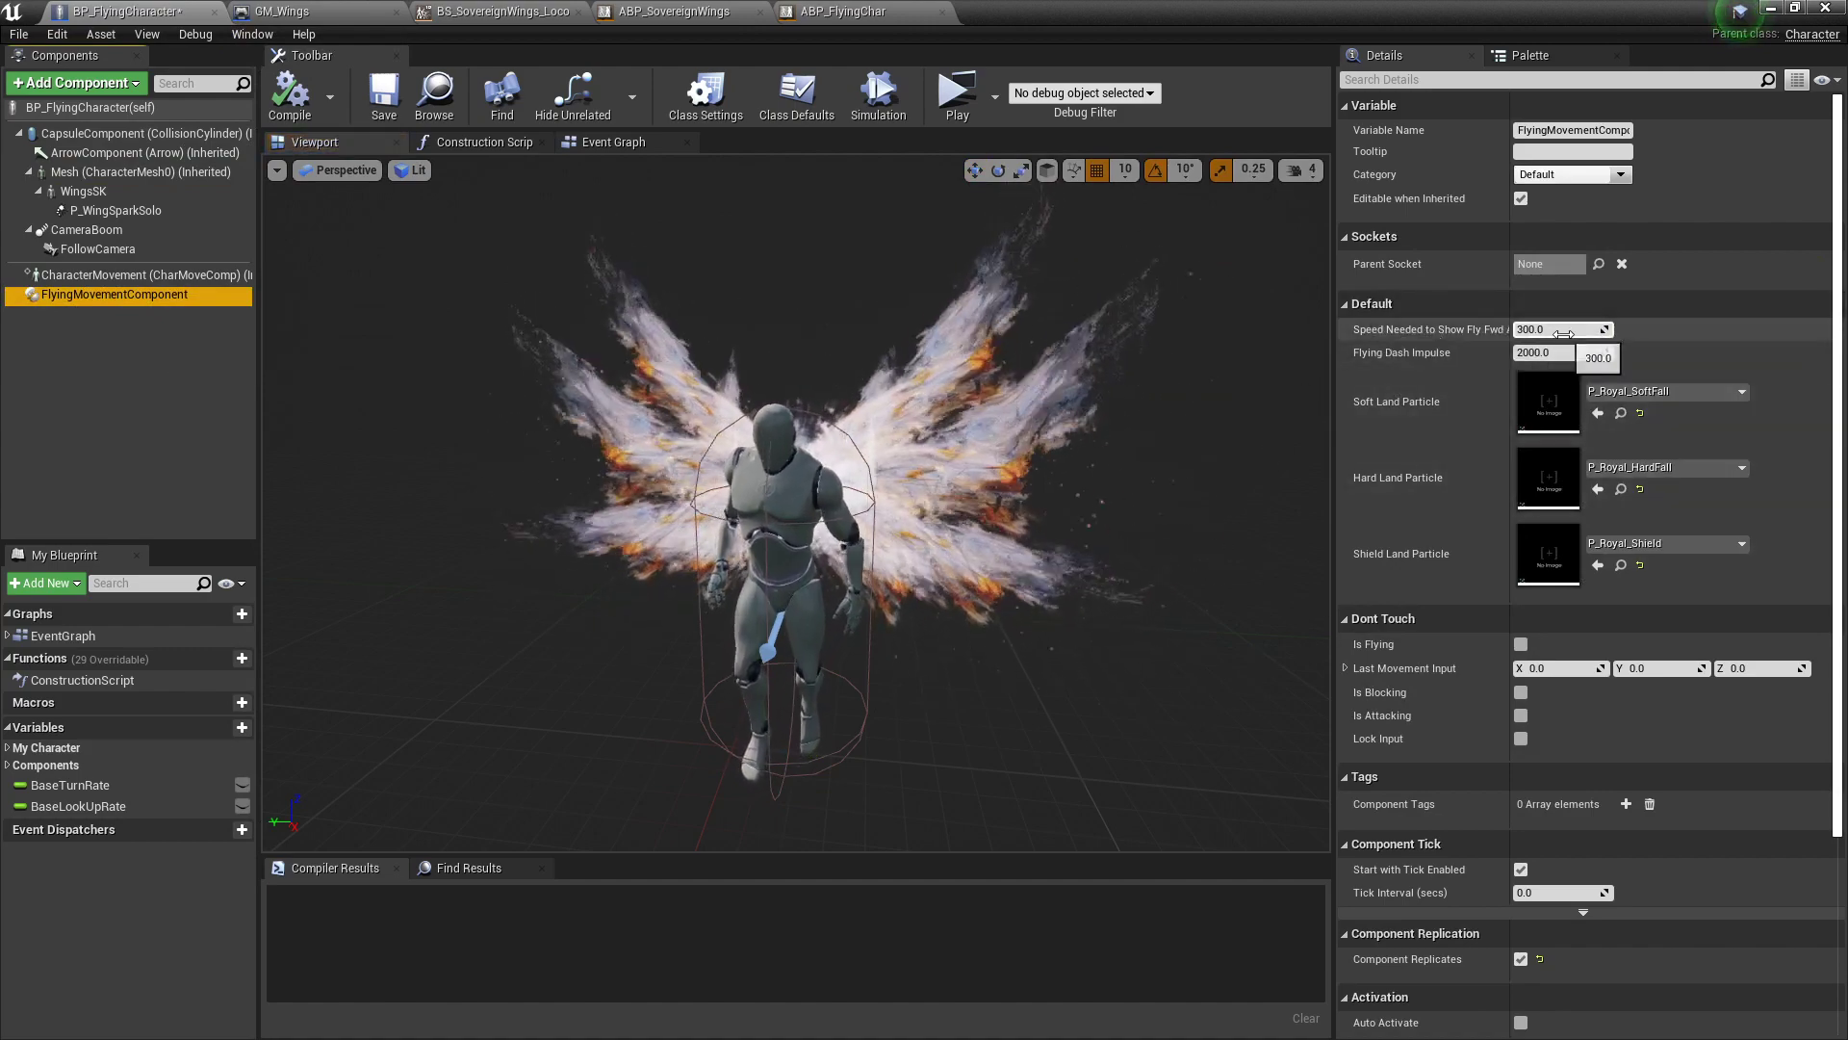
pyautogui.moveTo(1511, 337); pyautogui.dragTo(1550, 337)
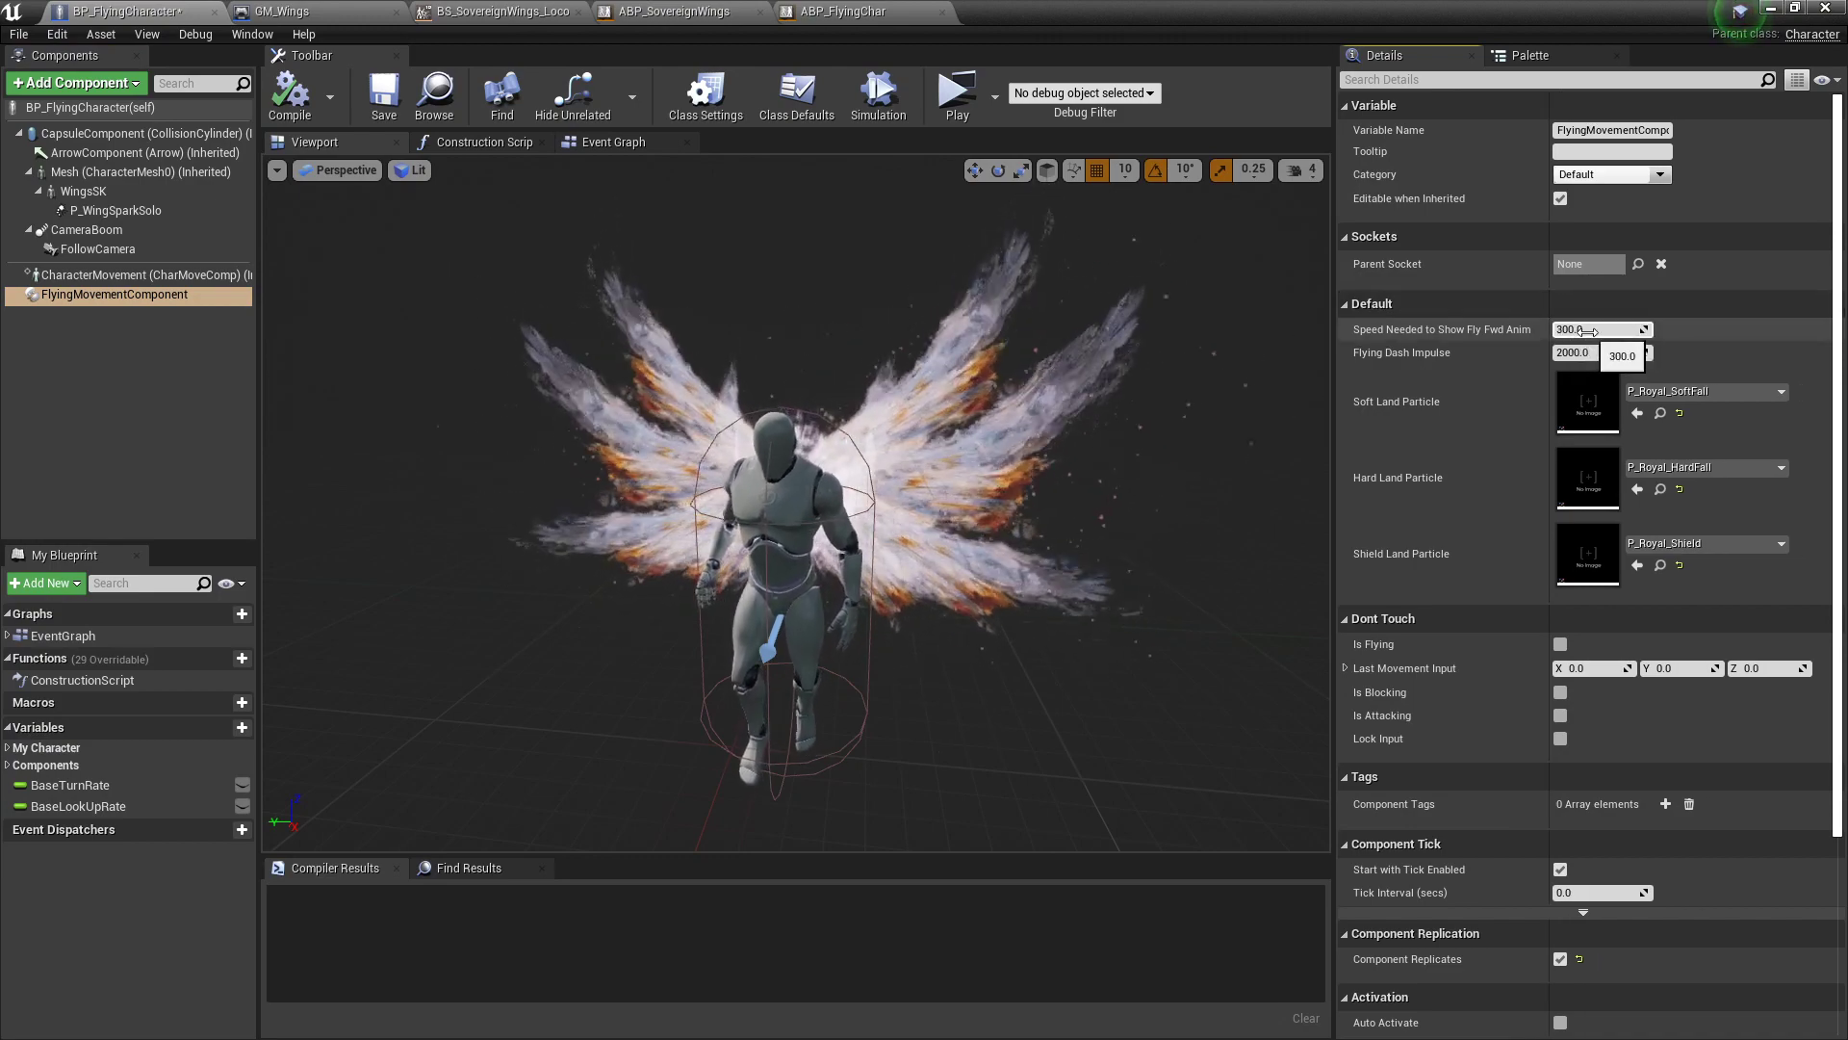
# Step: Play-test the level by running, taking off and flying forward with the winged character, and end the session
pyautogui.click(955, 96)
pyautogui.click(1045, 452)
pyautogui.press('w')
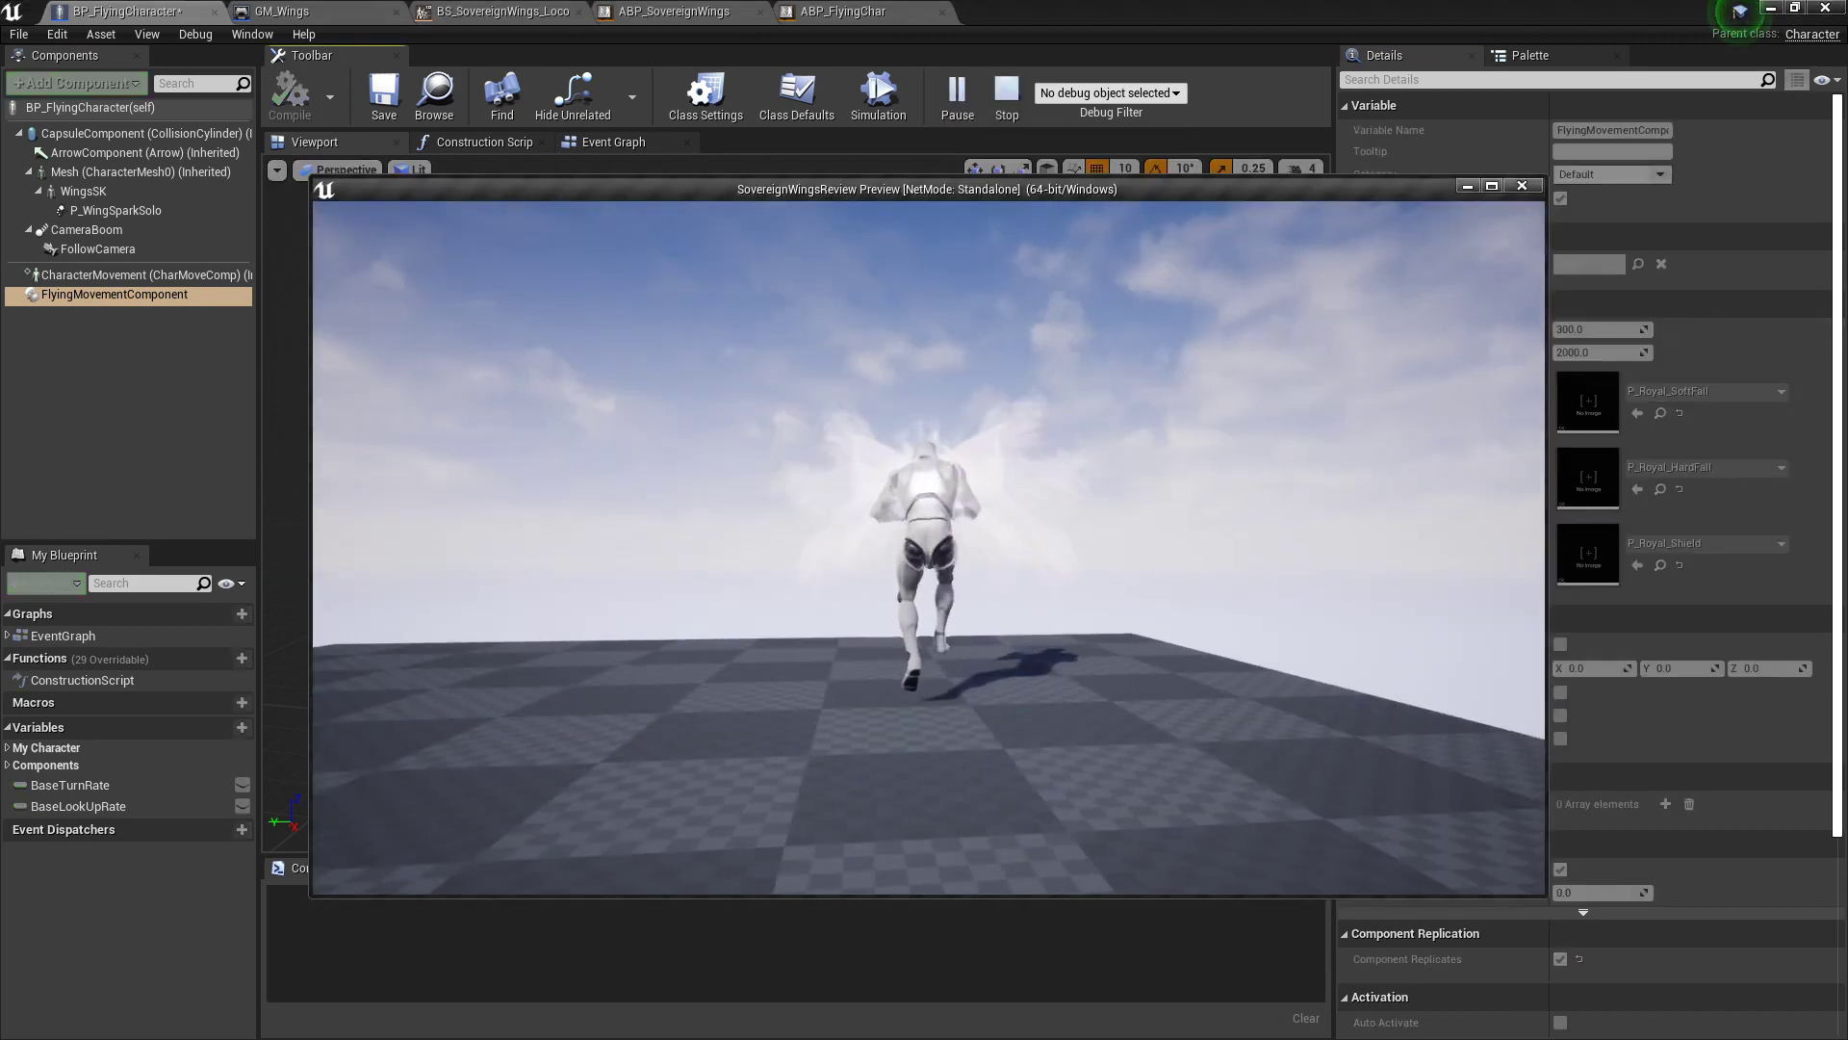
pyautogui.press('space')
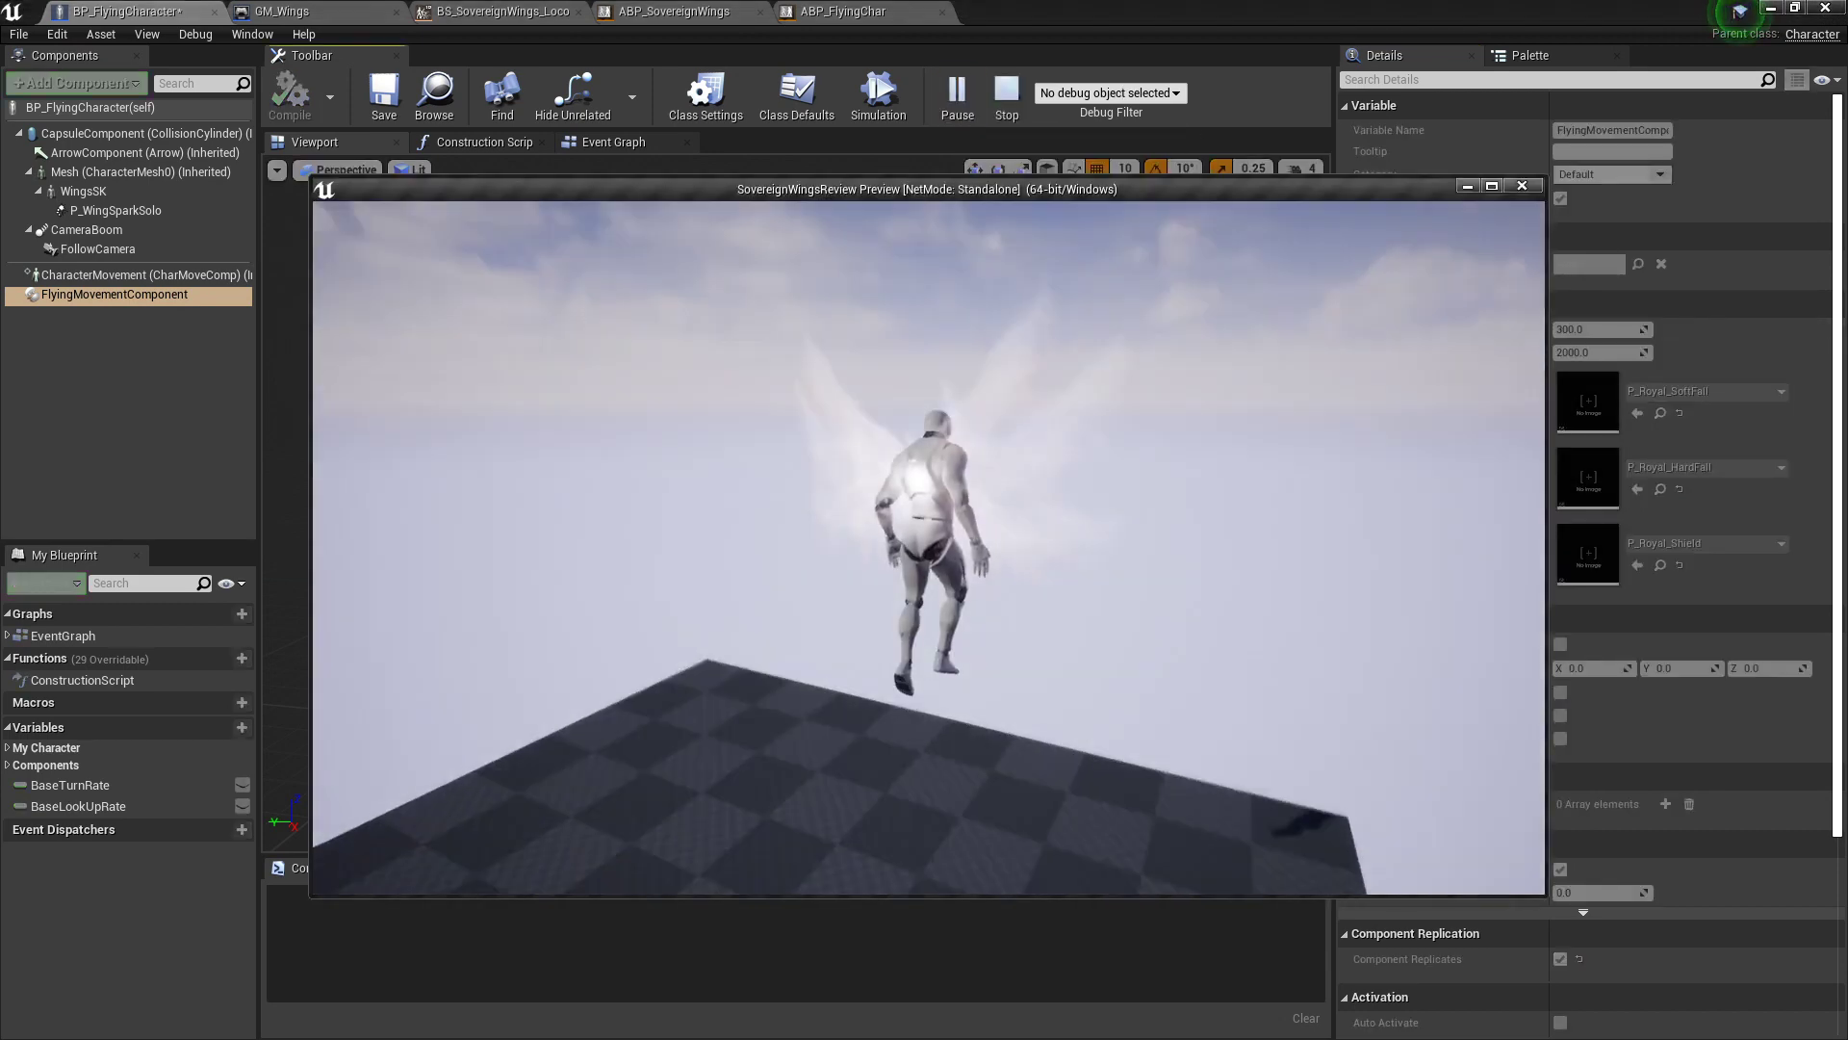
pyautogui.press('w')
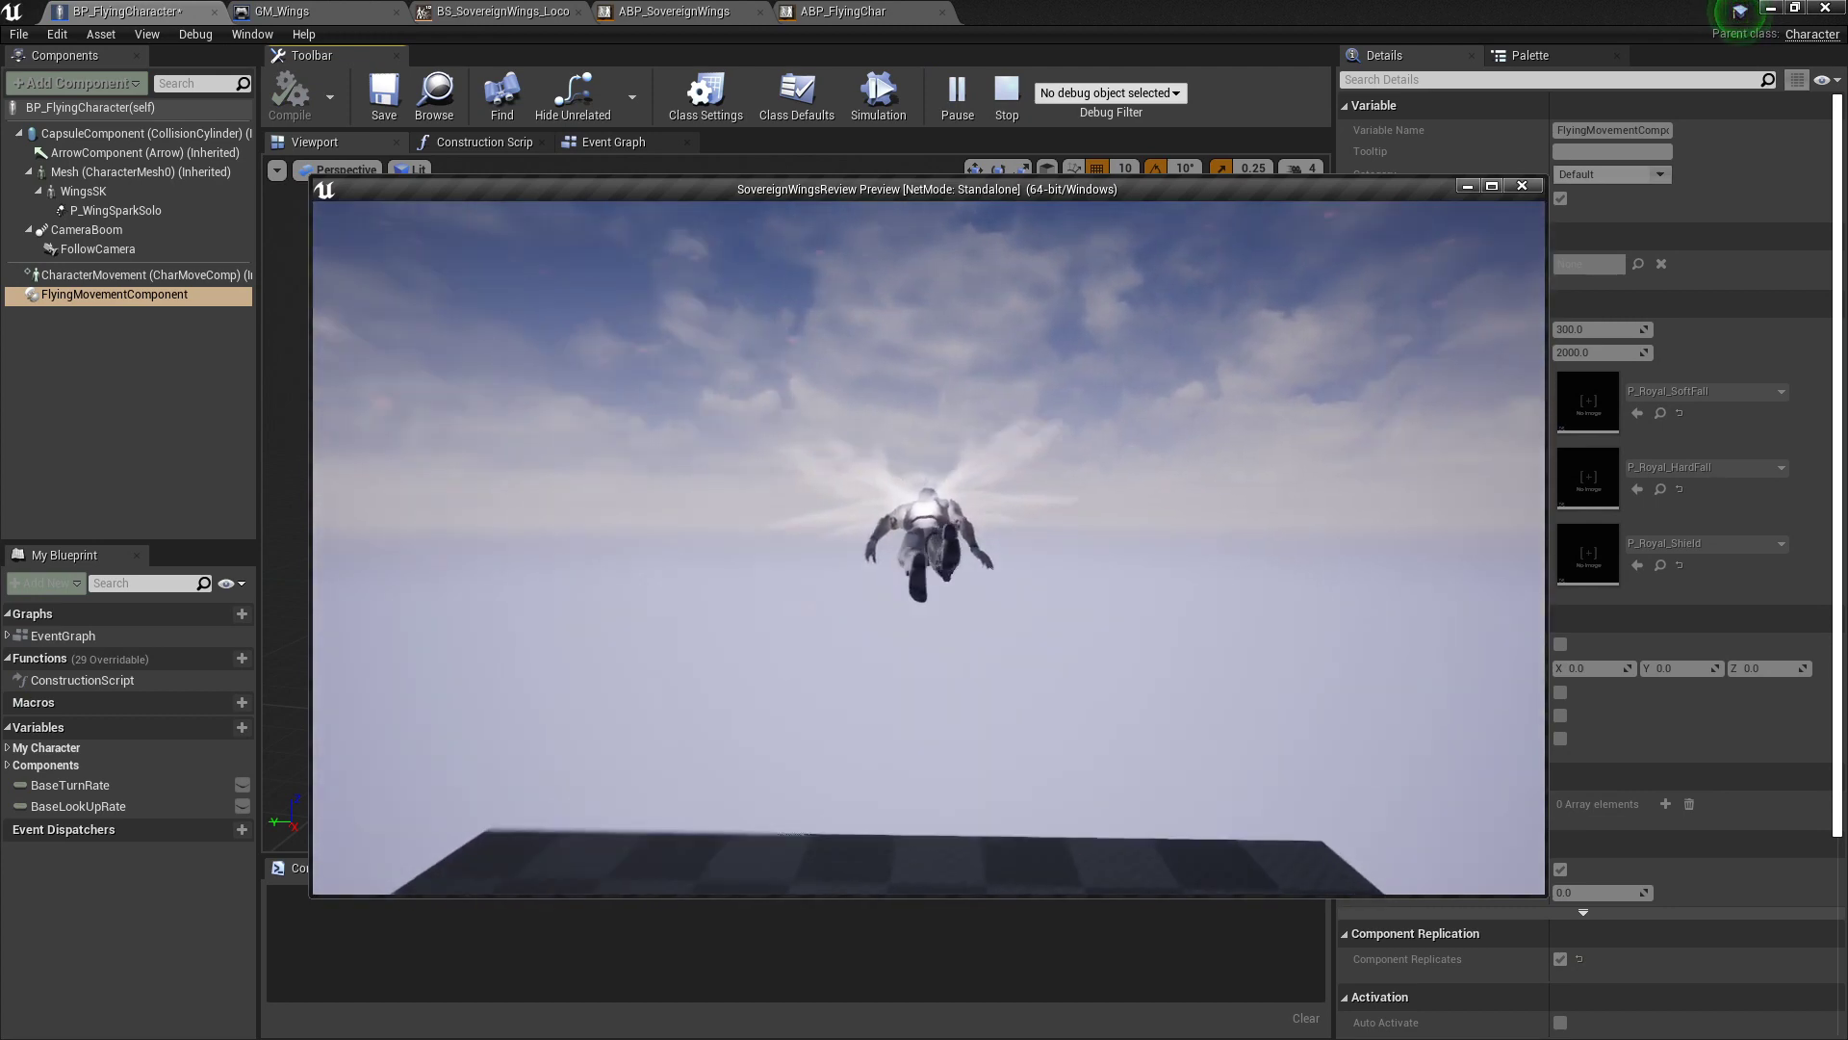
pyautogui.press('space')
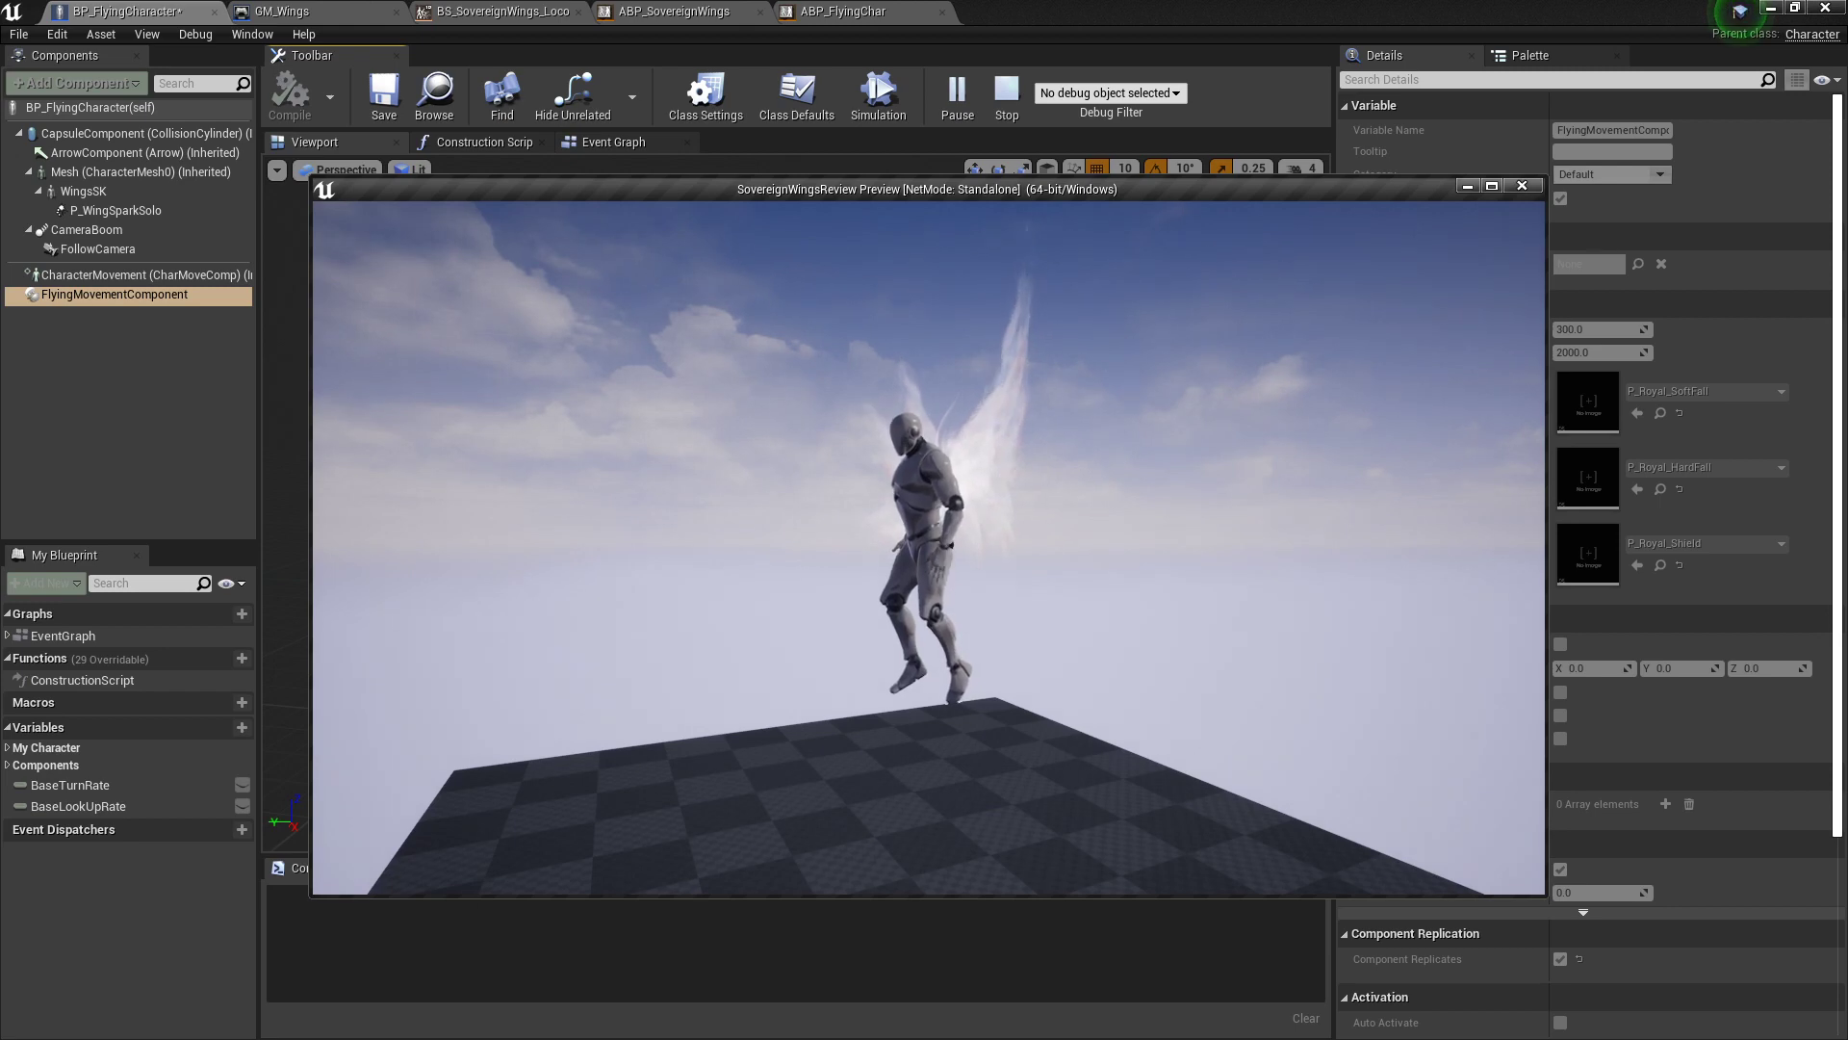
pyautogui.press('Escape')
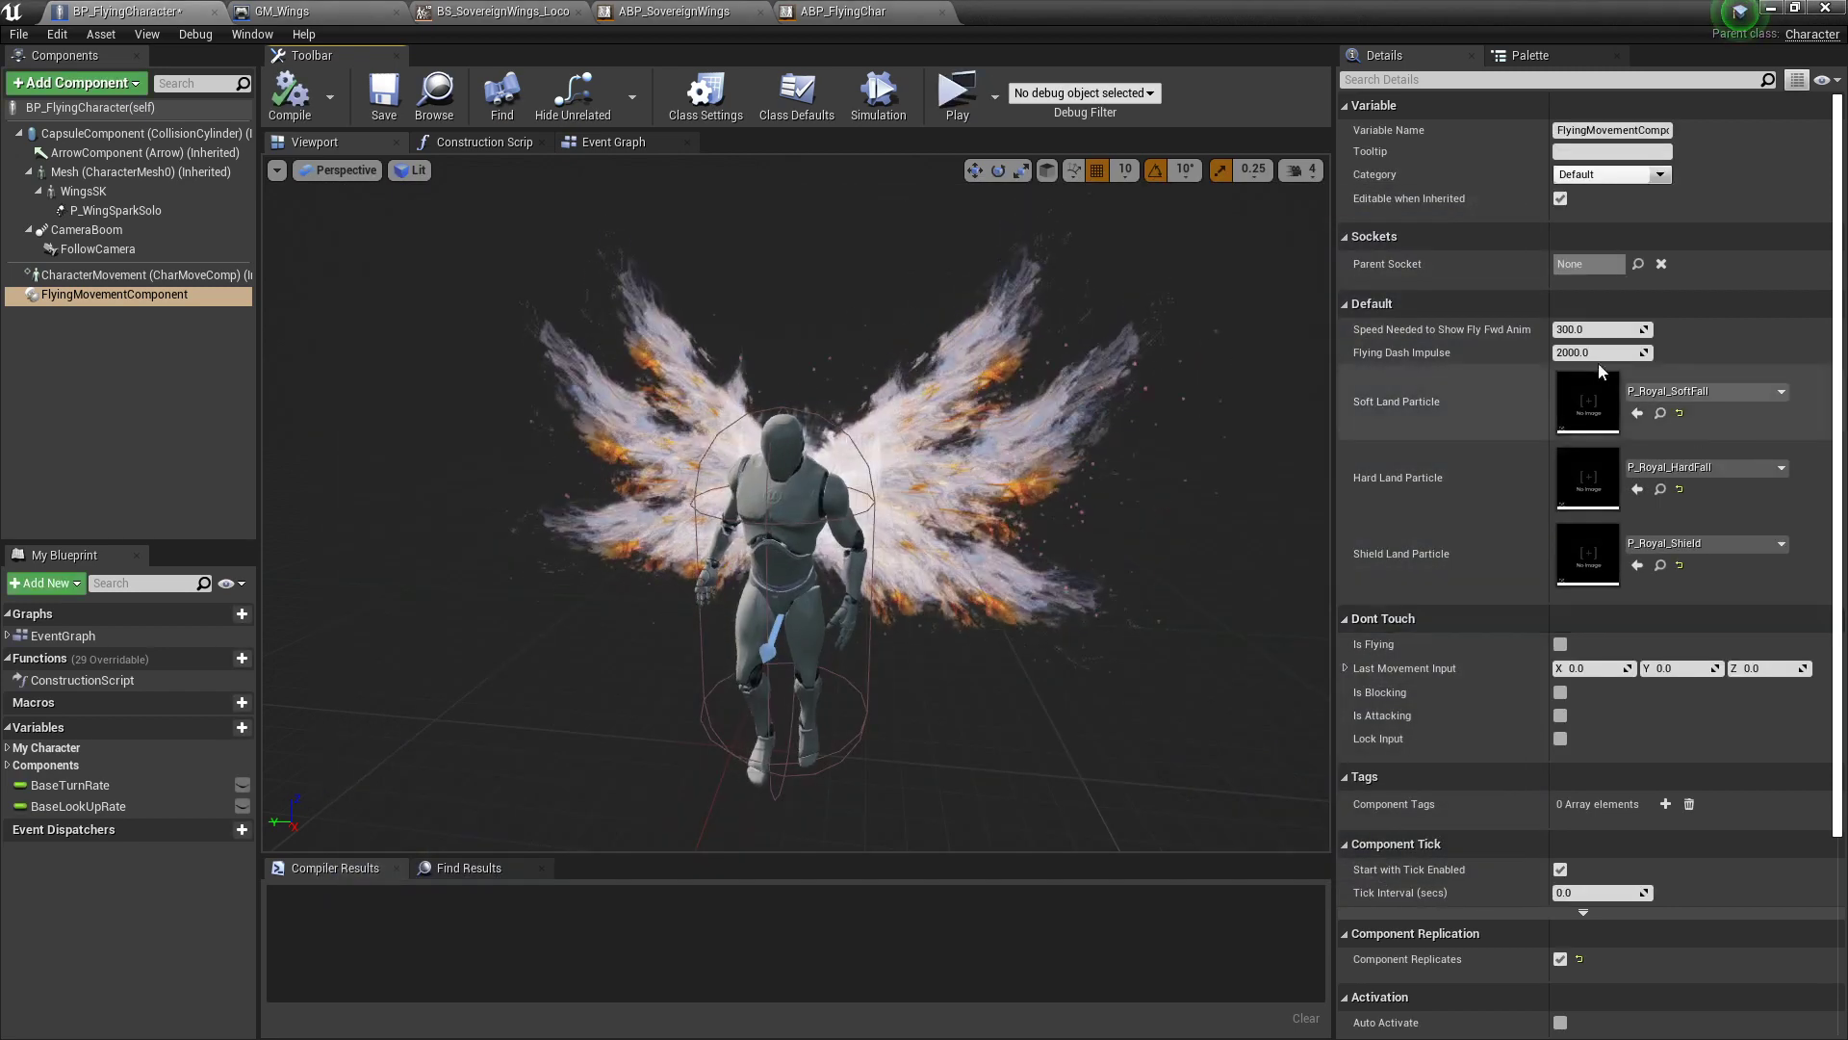
# Step: Set the FlyingMovementComponent's Speed Needed to Show Fly Fwd Anim to 1000
pyautogui.click(1583, 328)
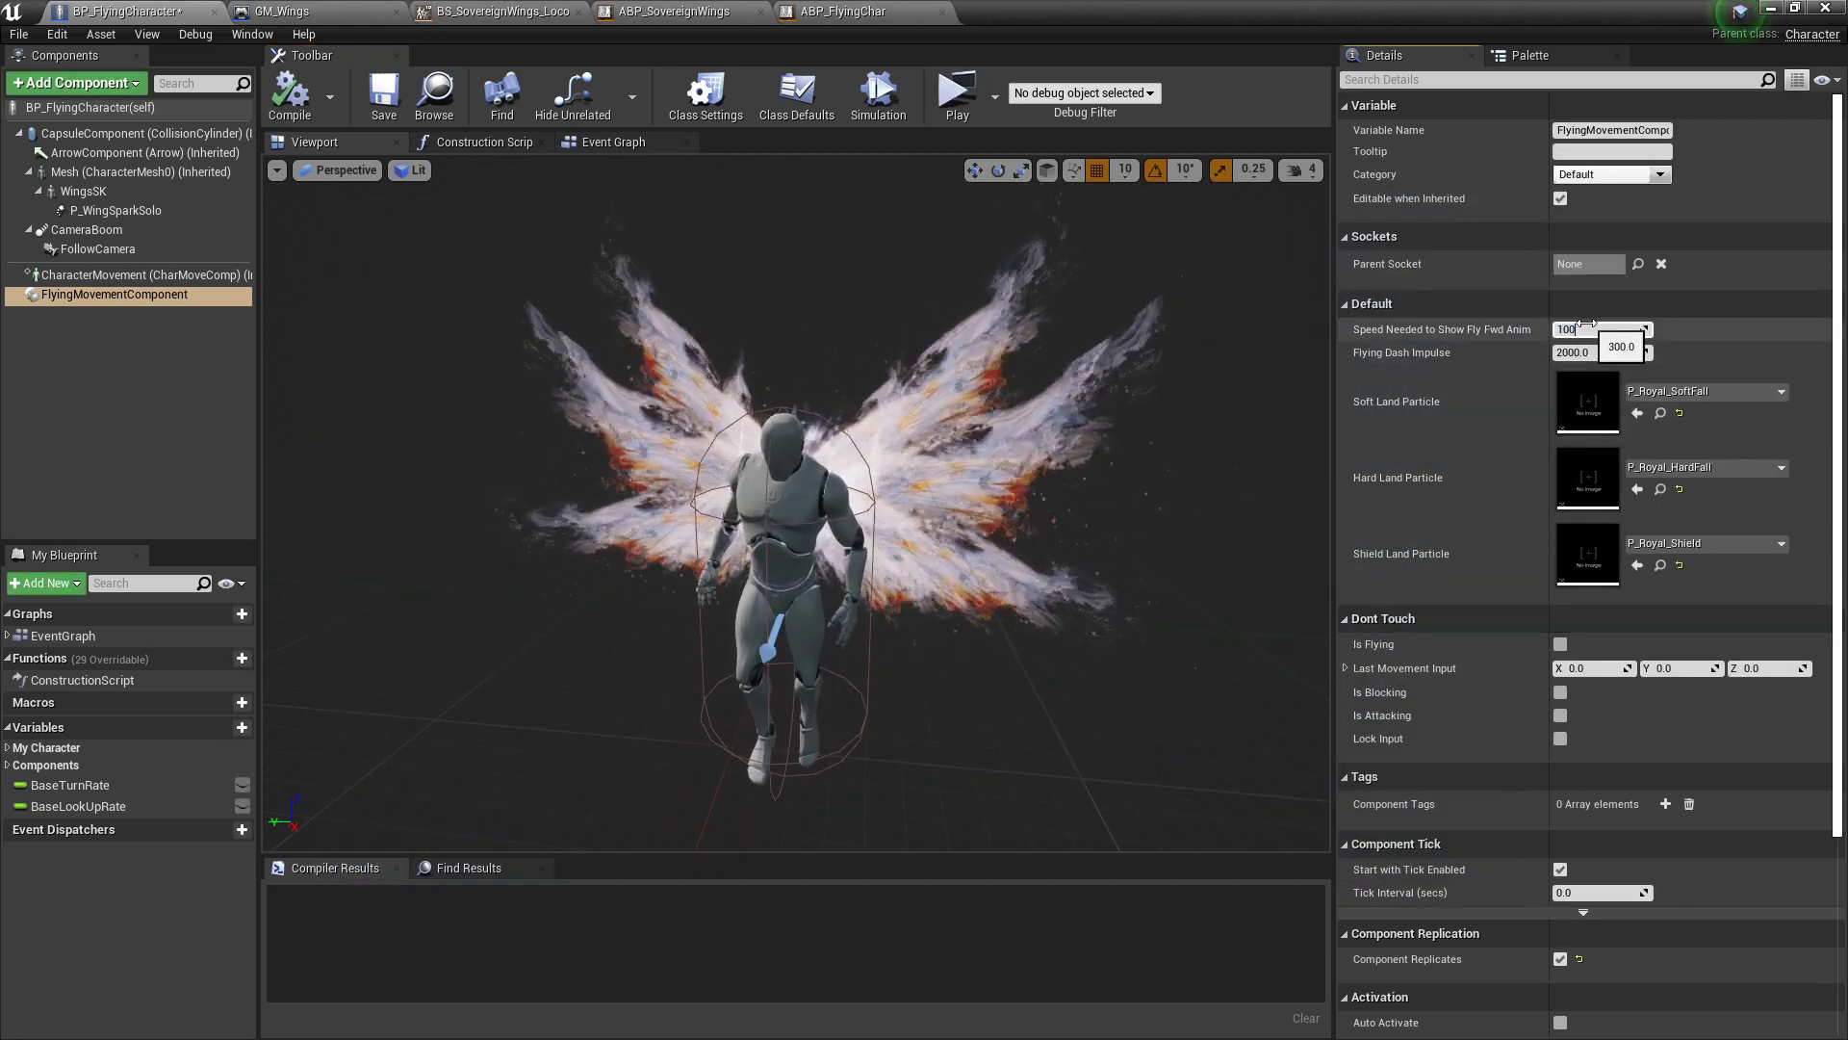
pyautogui.write('1000')
pyautogui.press('Return')
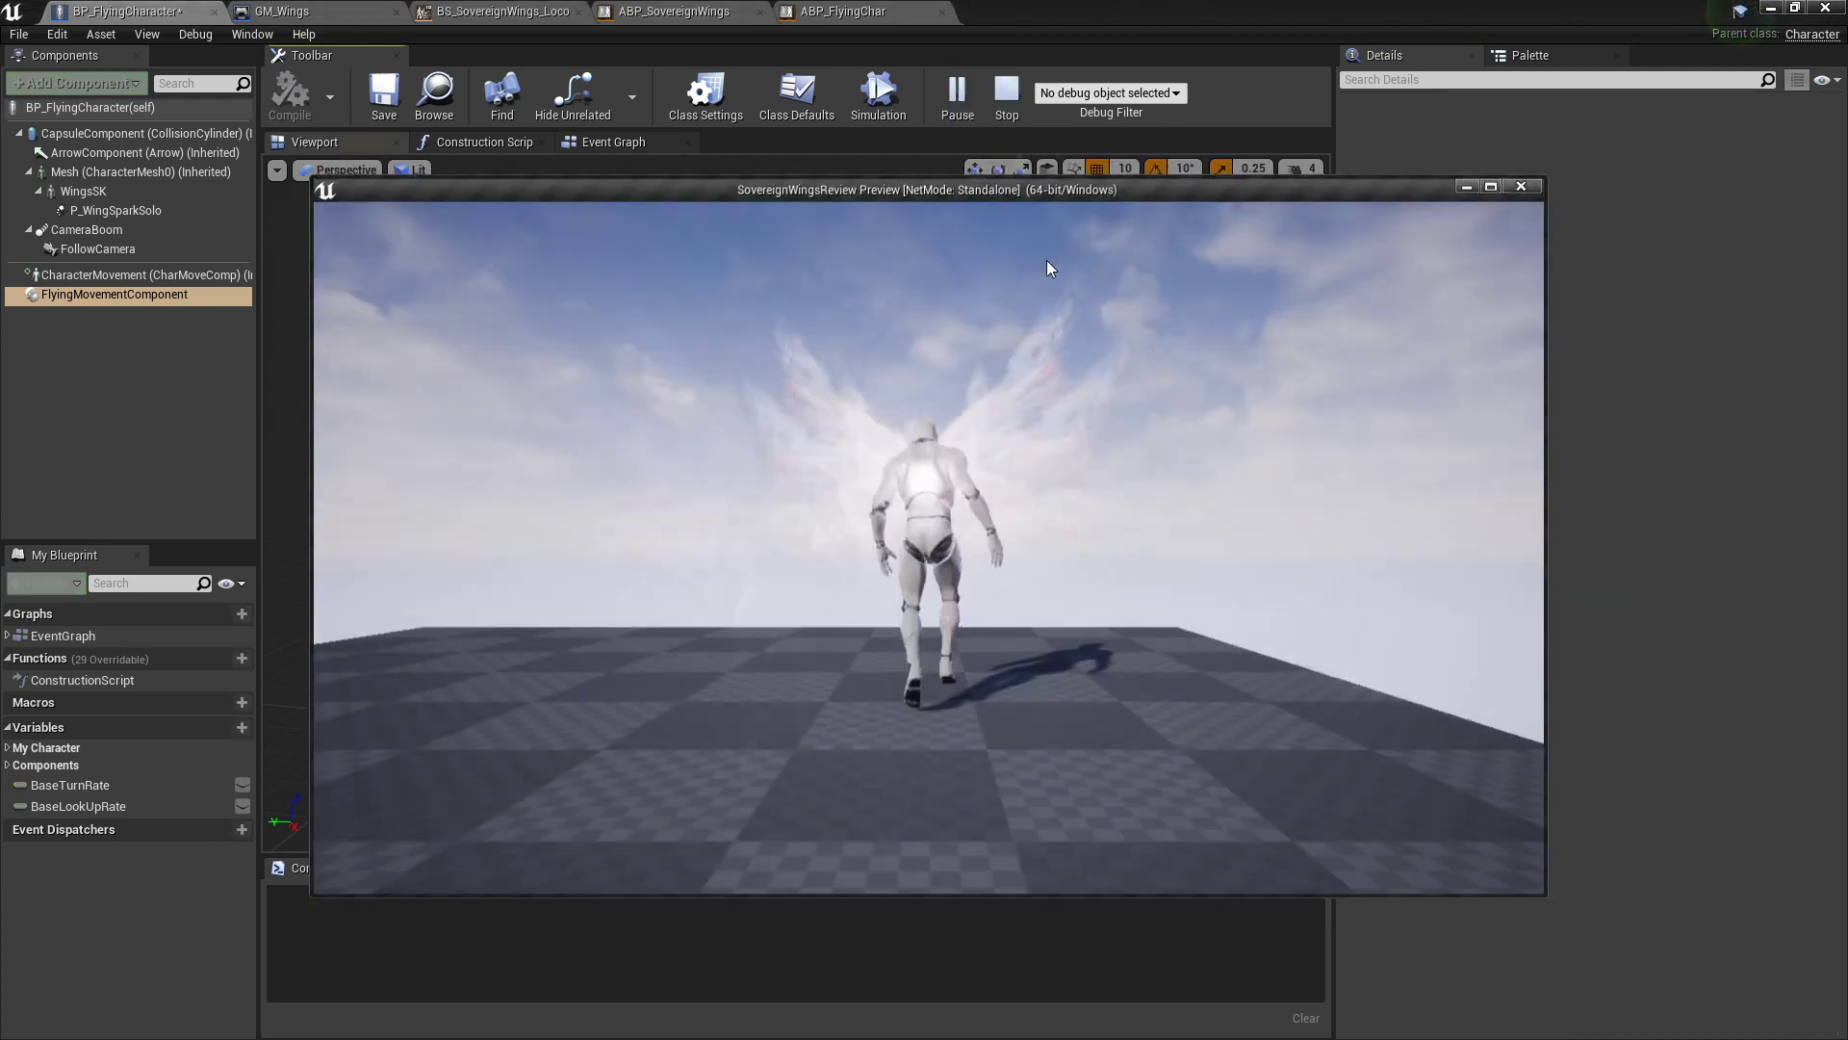
# Step: Play-test the level by taking off and flying sideways in both directions with the winged character, and end the session
pyautogui.click(1047, 268)
pyautogui.press('w')
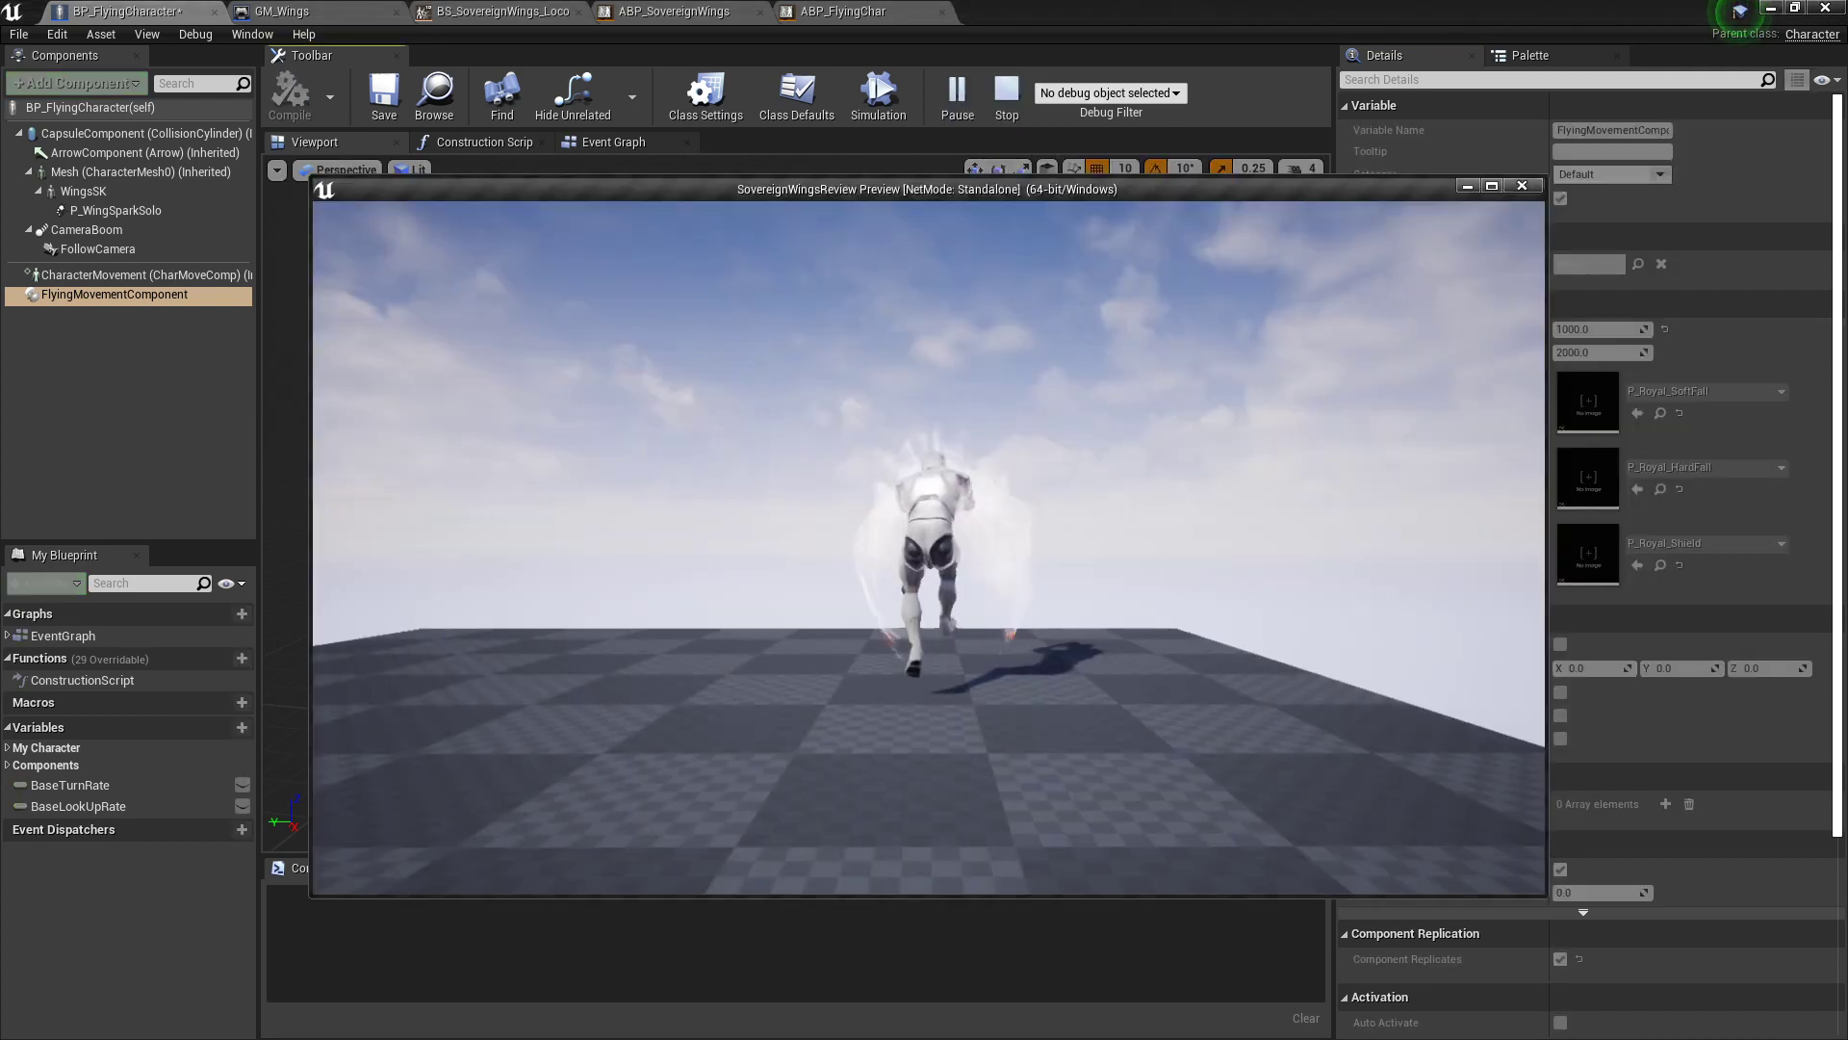
pyautogui.press('space')
pyautogui.press('space')
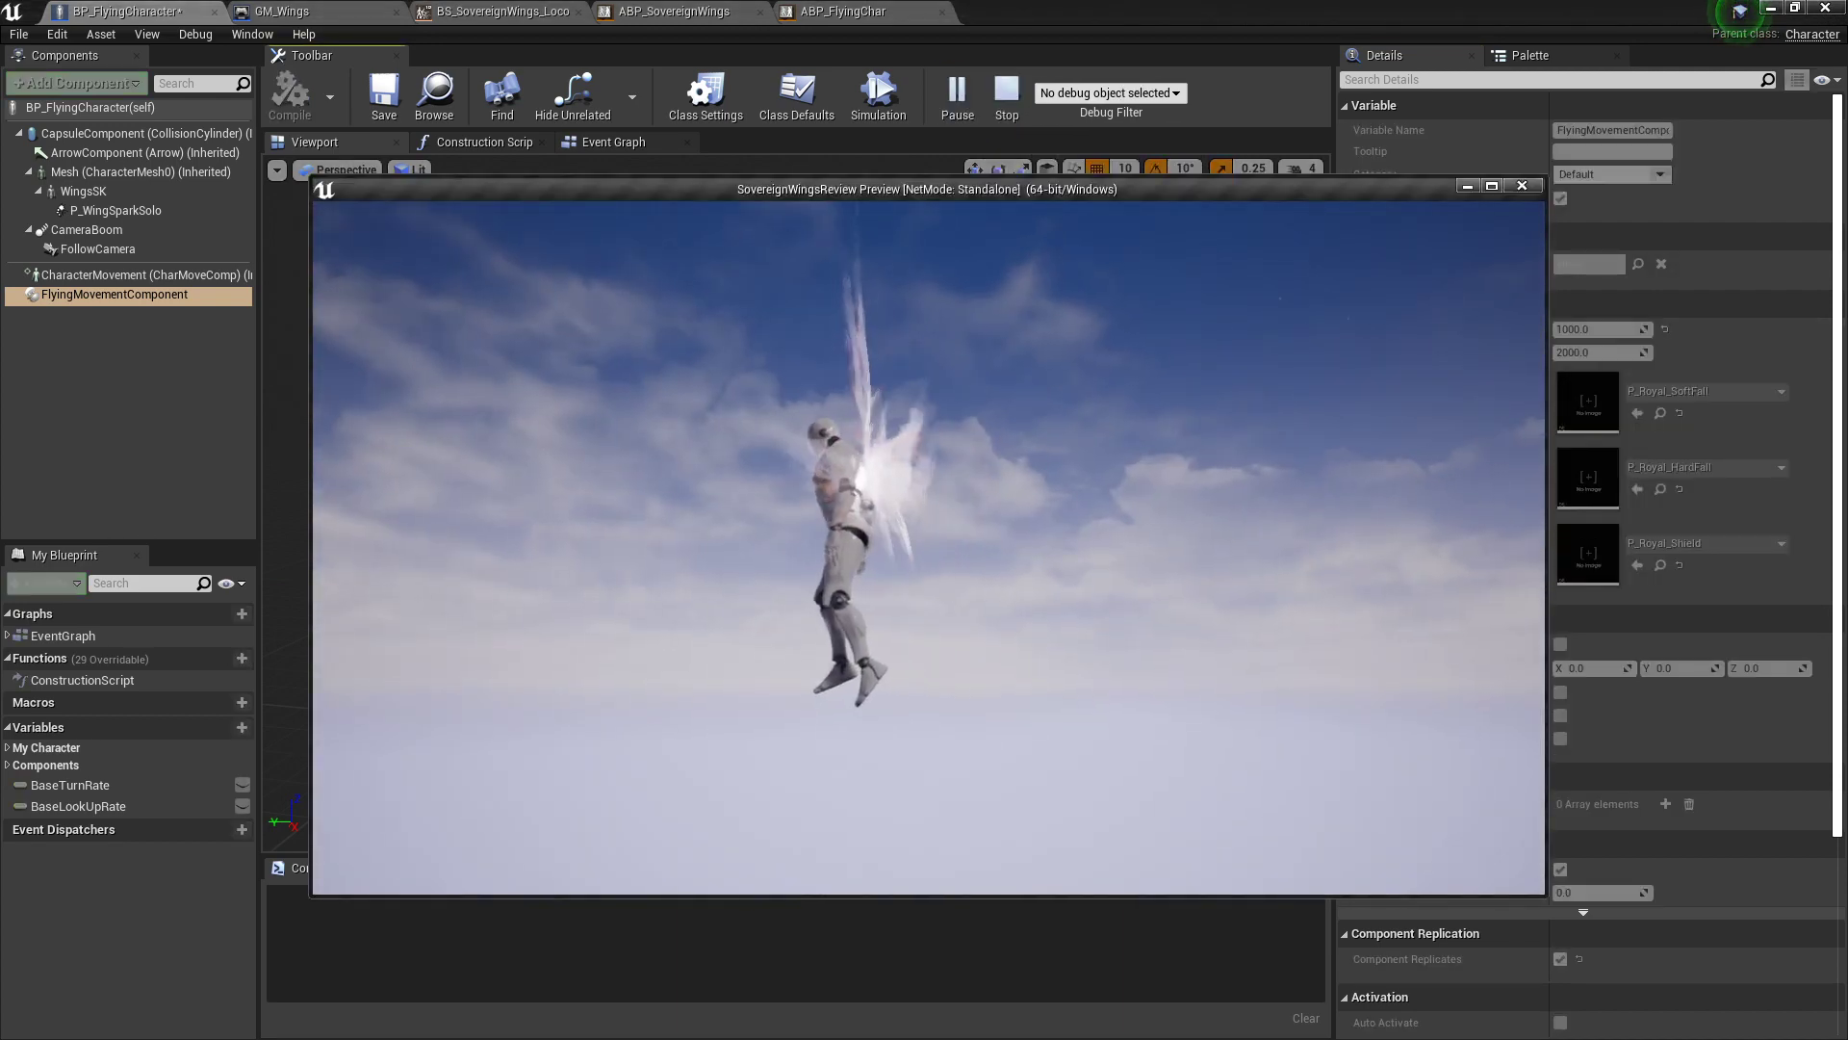
pyautogui.press('a')
pyautogui.press('d')
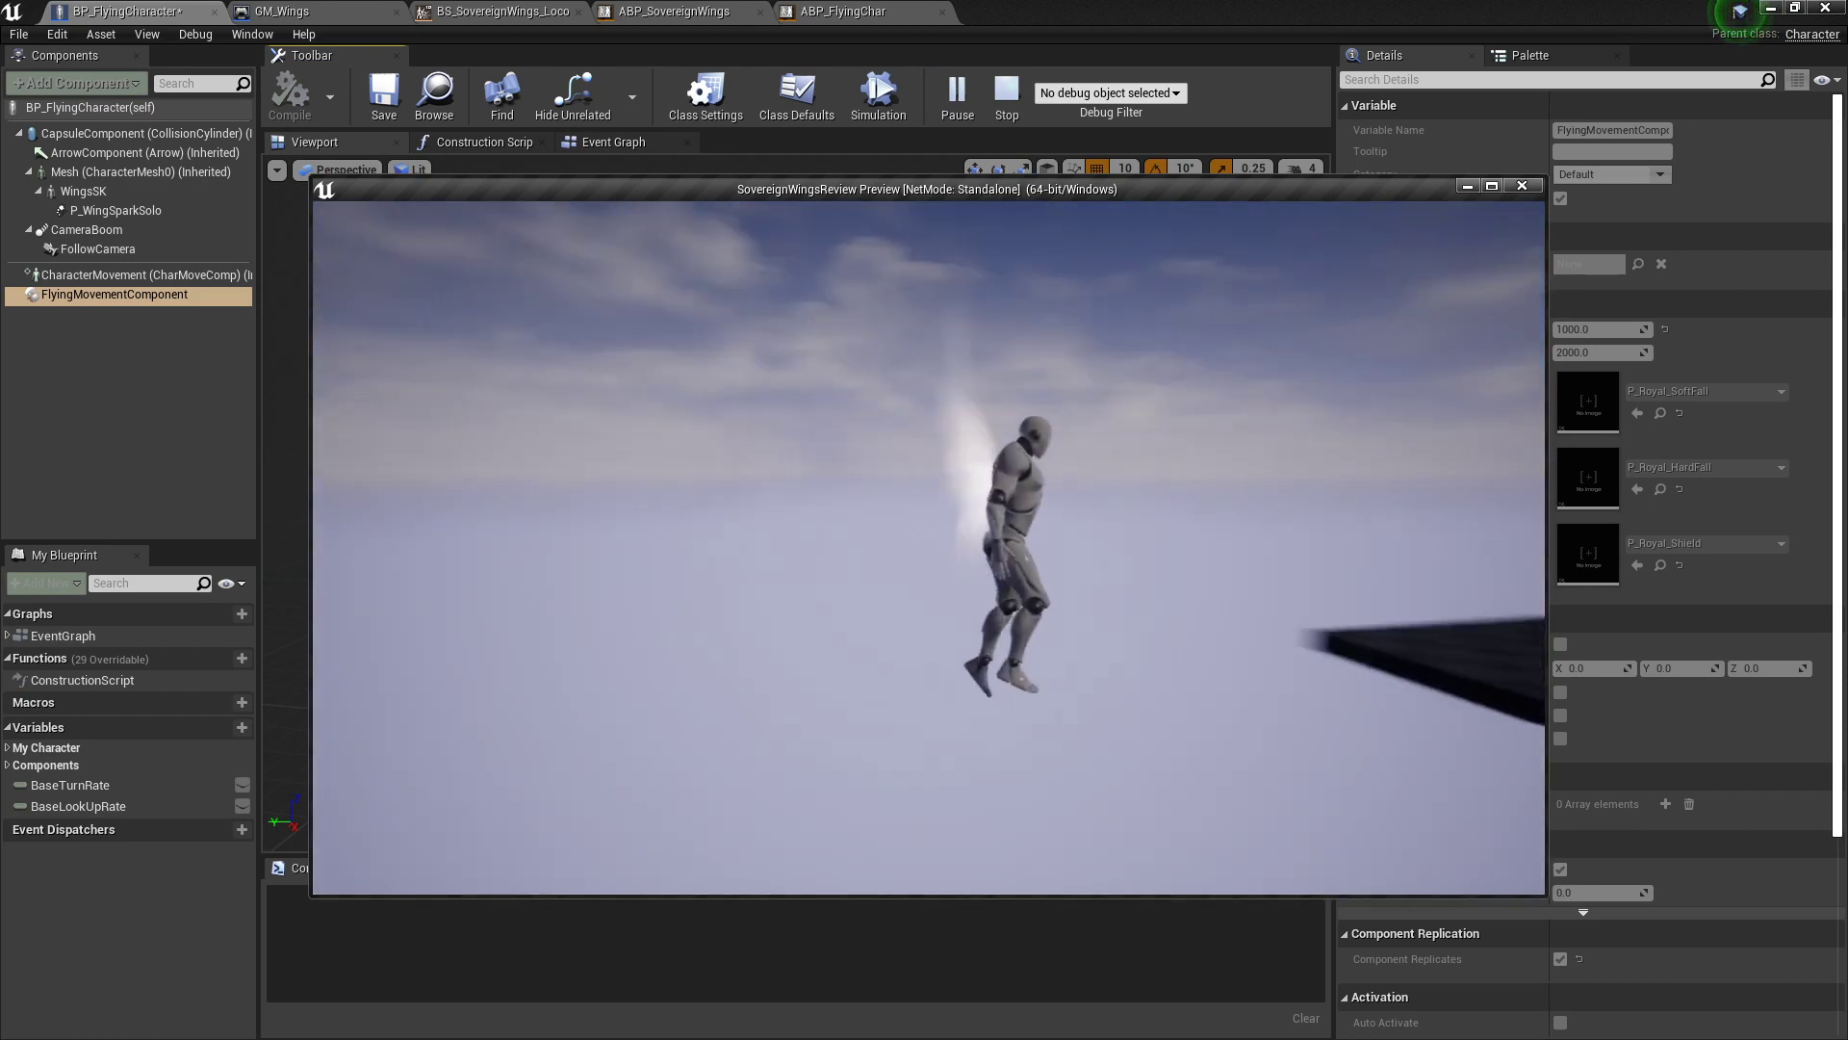
pyautogui.press('d')
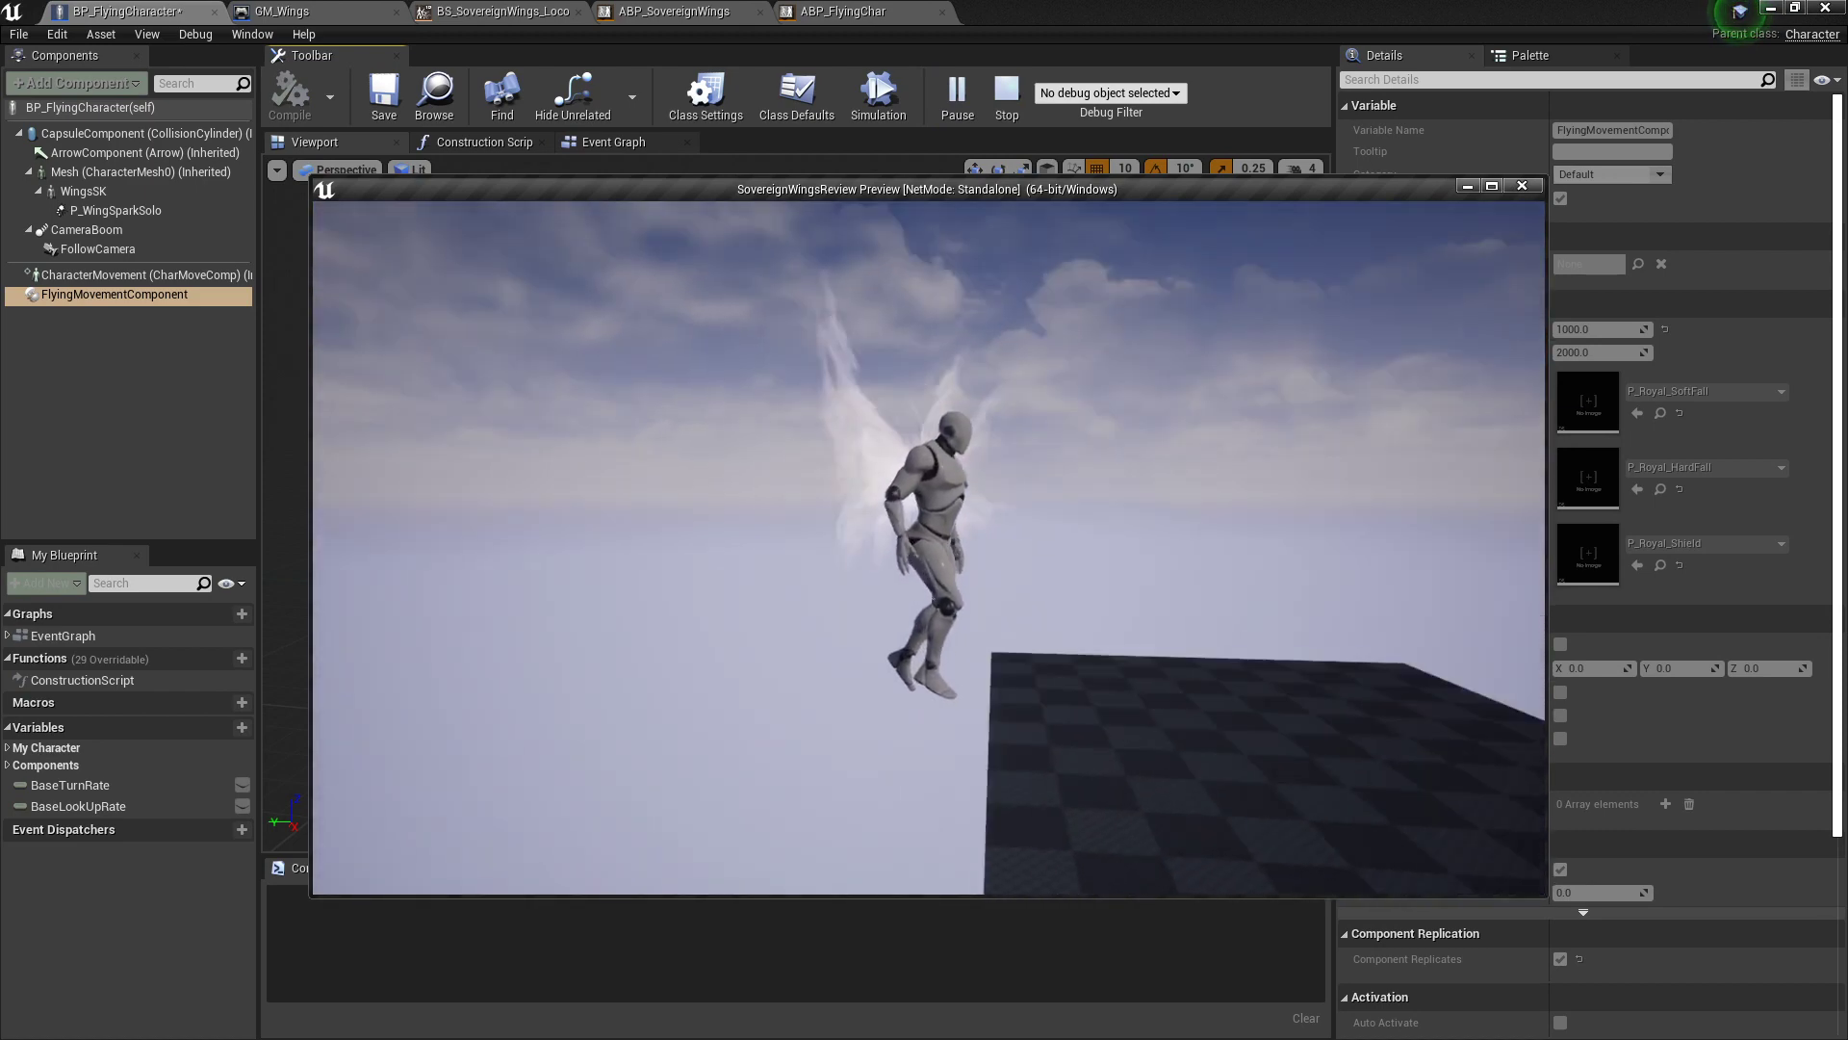
pyautogui.press('d')
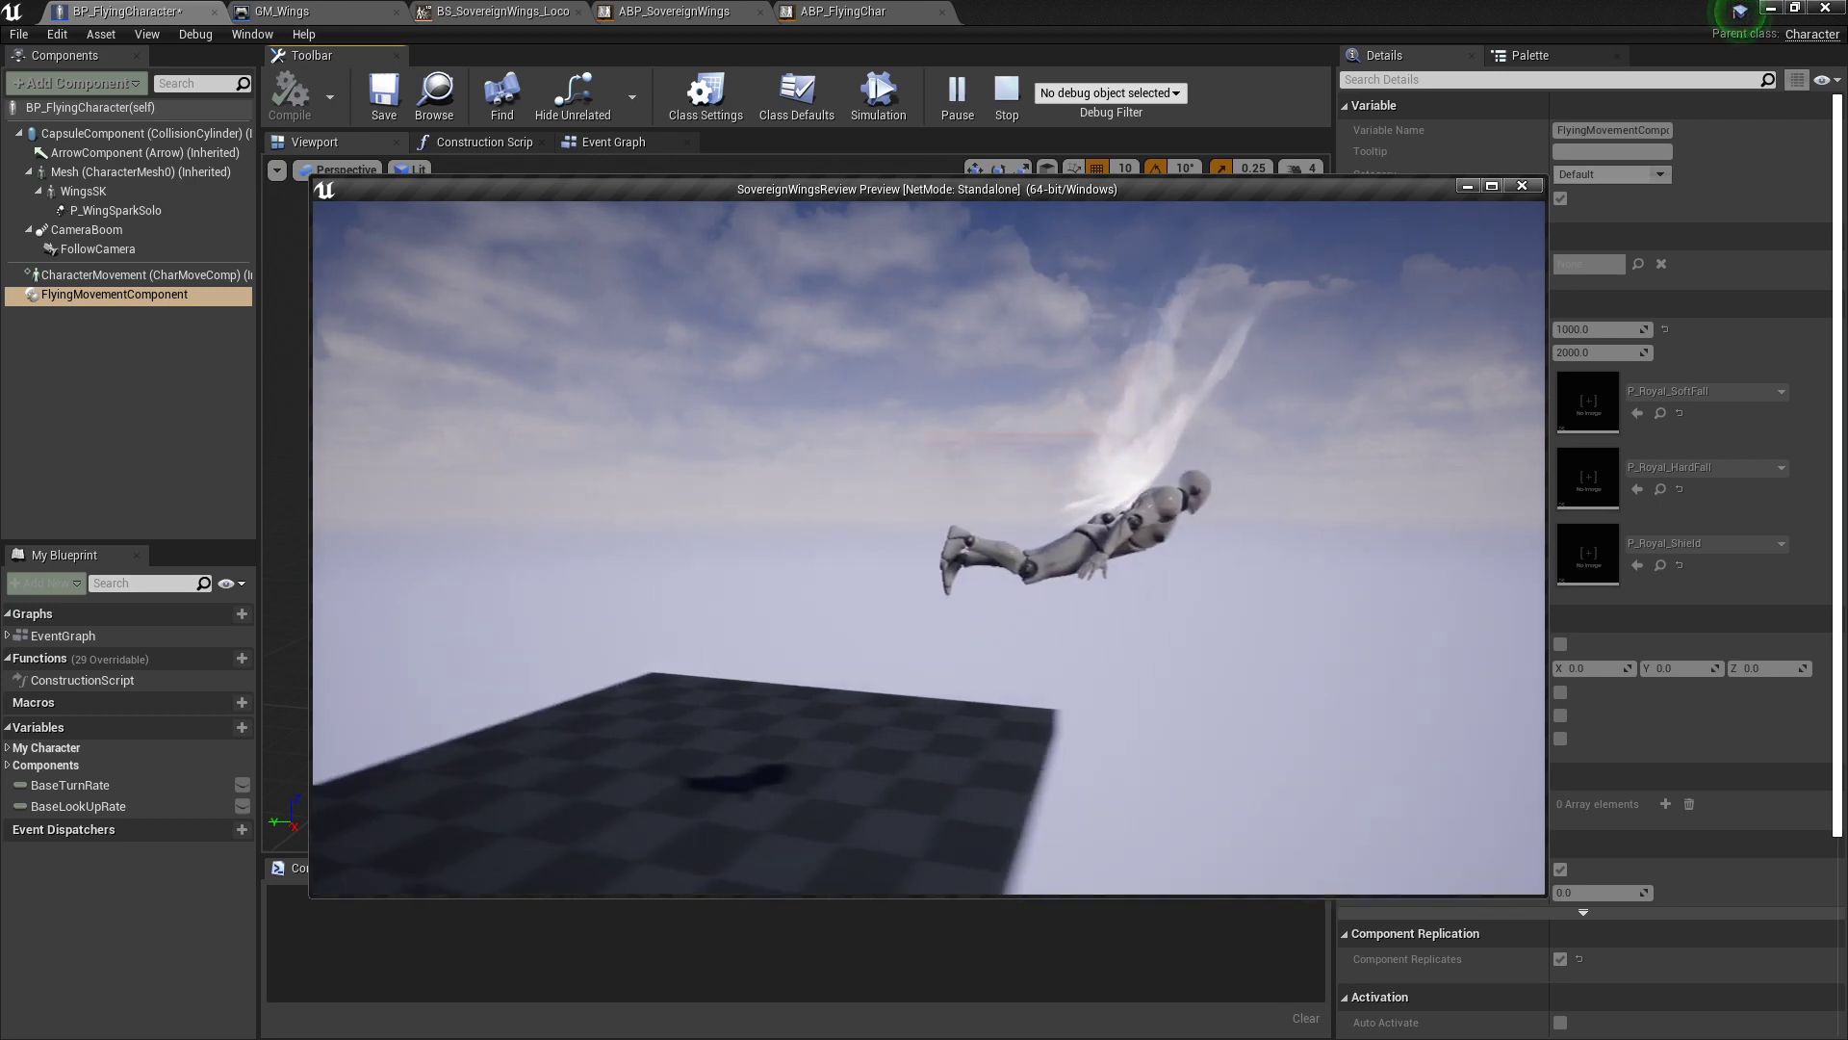
pyautogui.press('a')
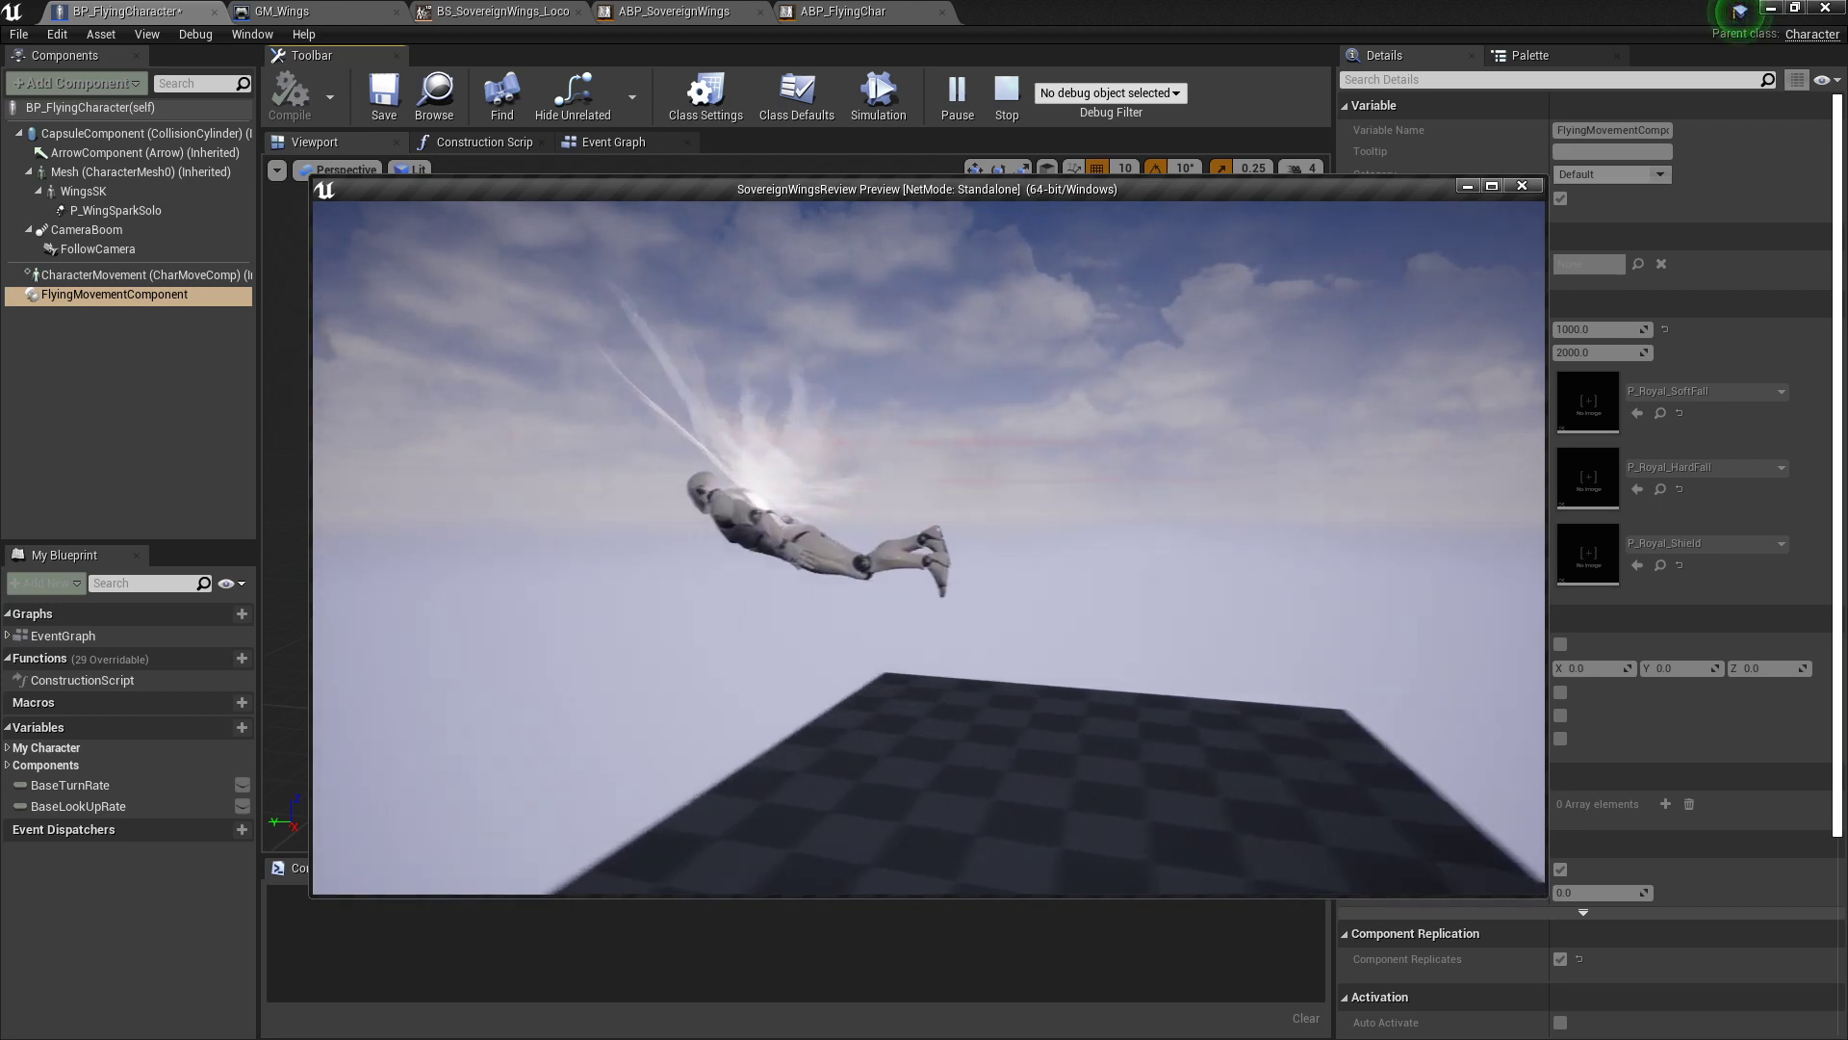
pyautogui.press('Escape')
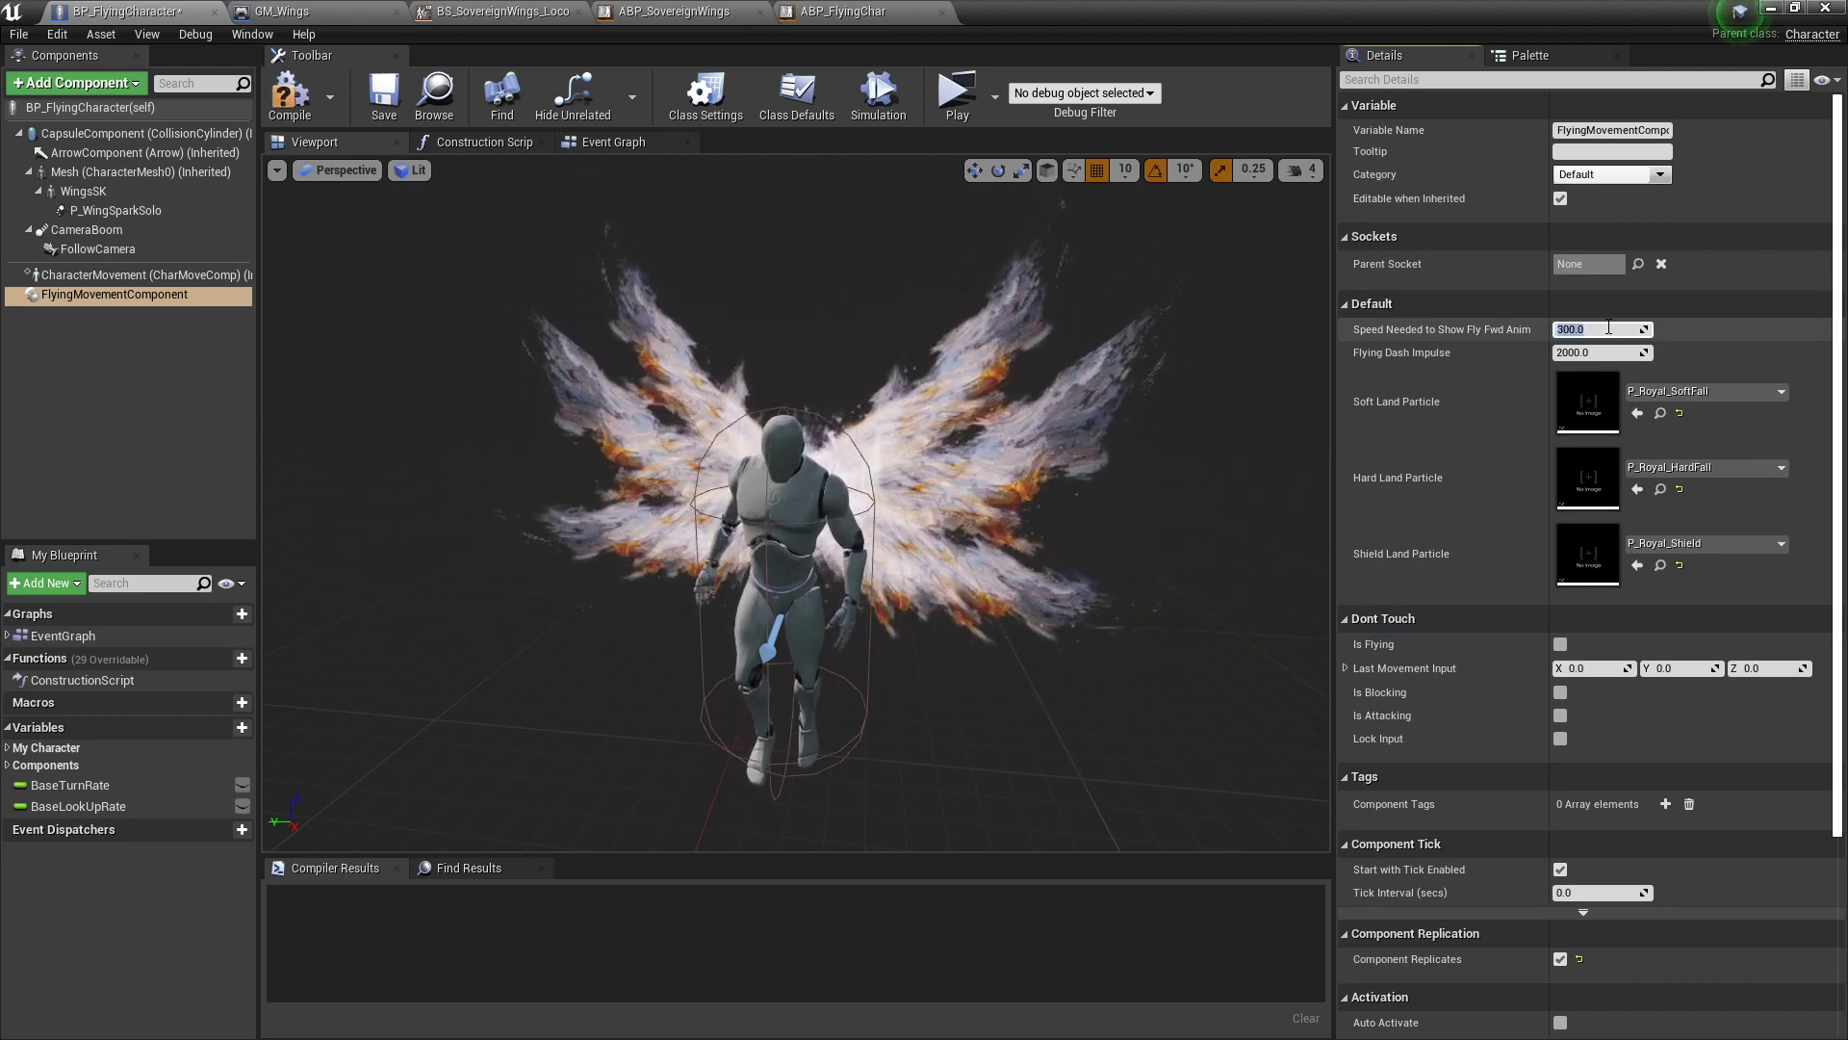
# Step: Set the FlyingMovementComponent's Flying Dash Impulse to 20000
pyautogui.click(1418, 355)
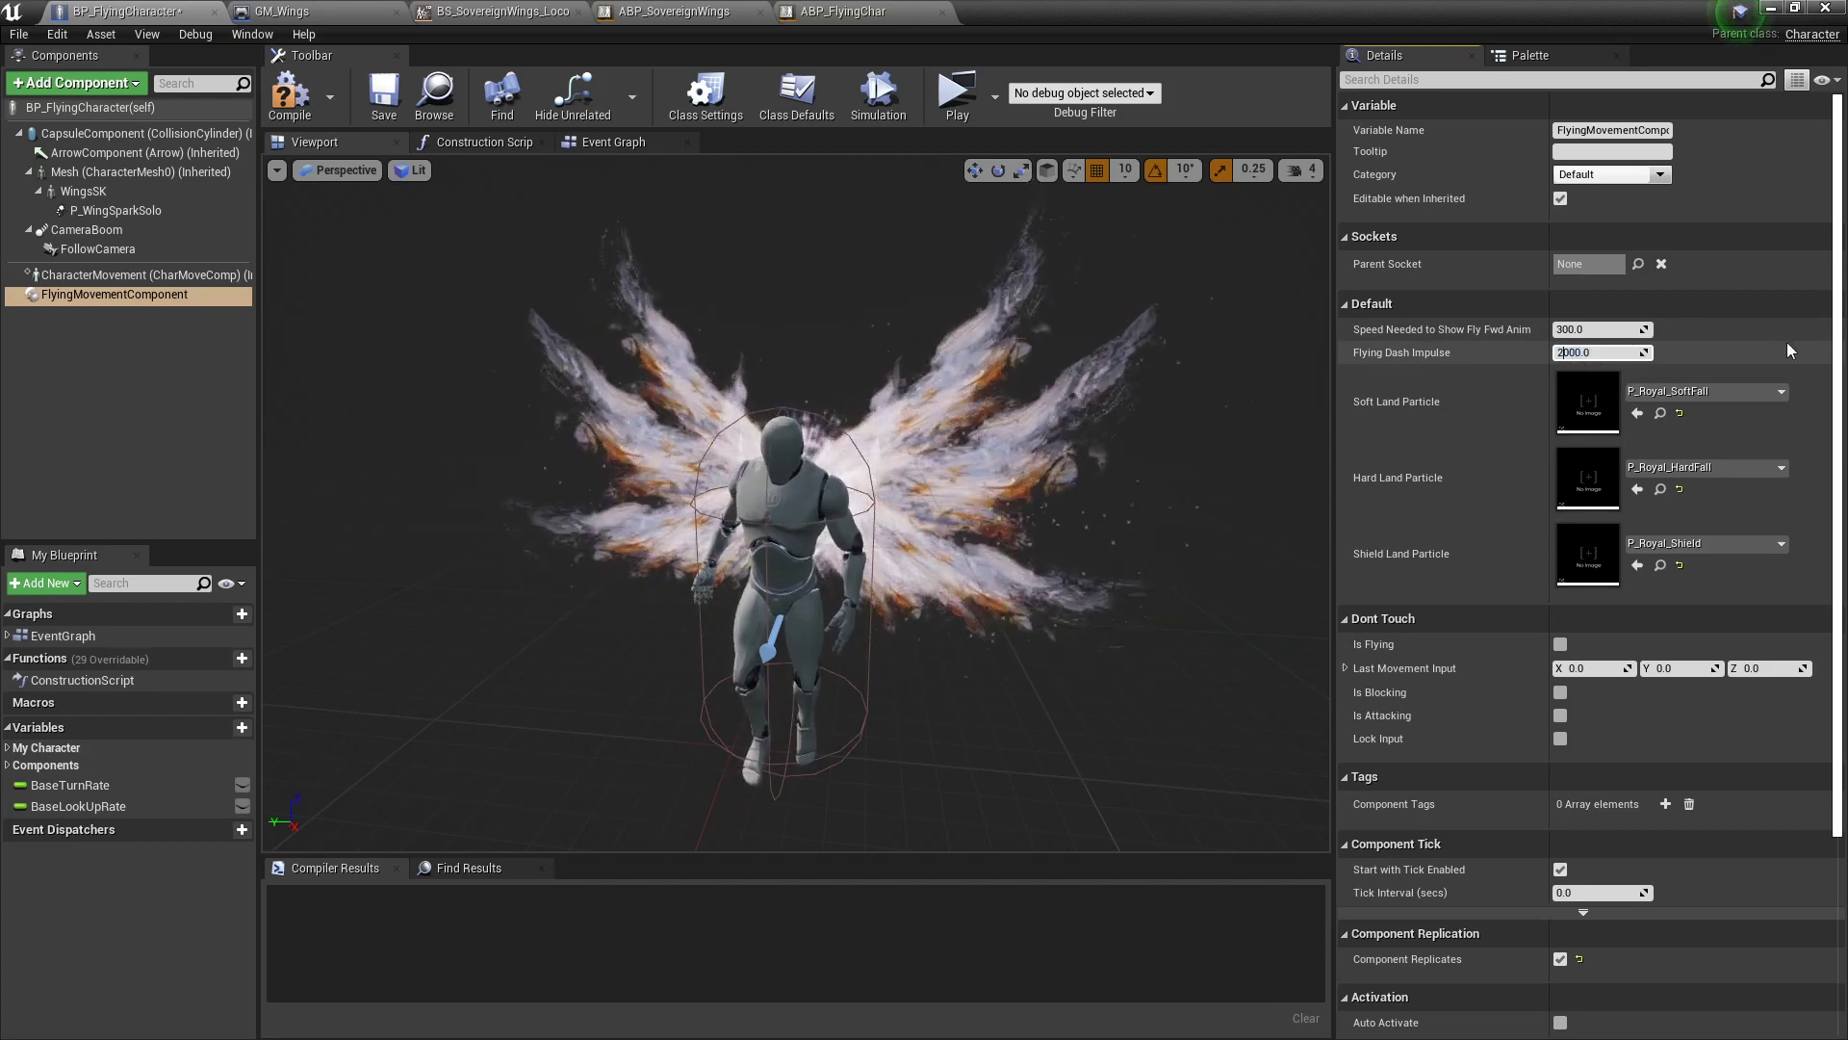
pyautogui.write('0')
pyautogui.press('Return')
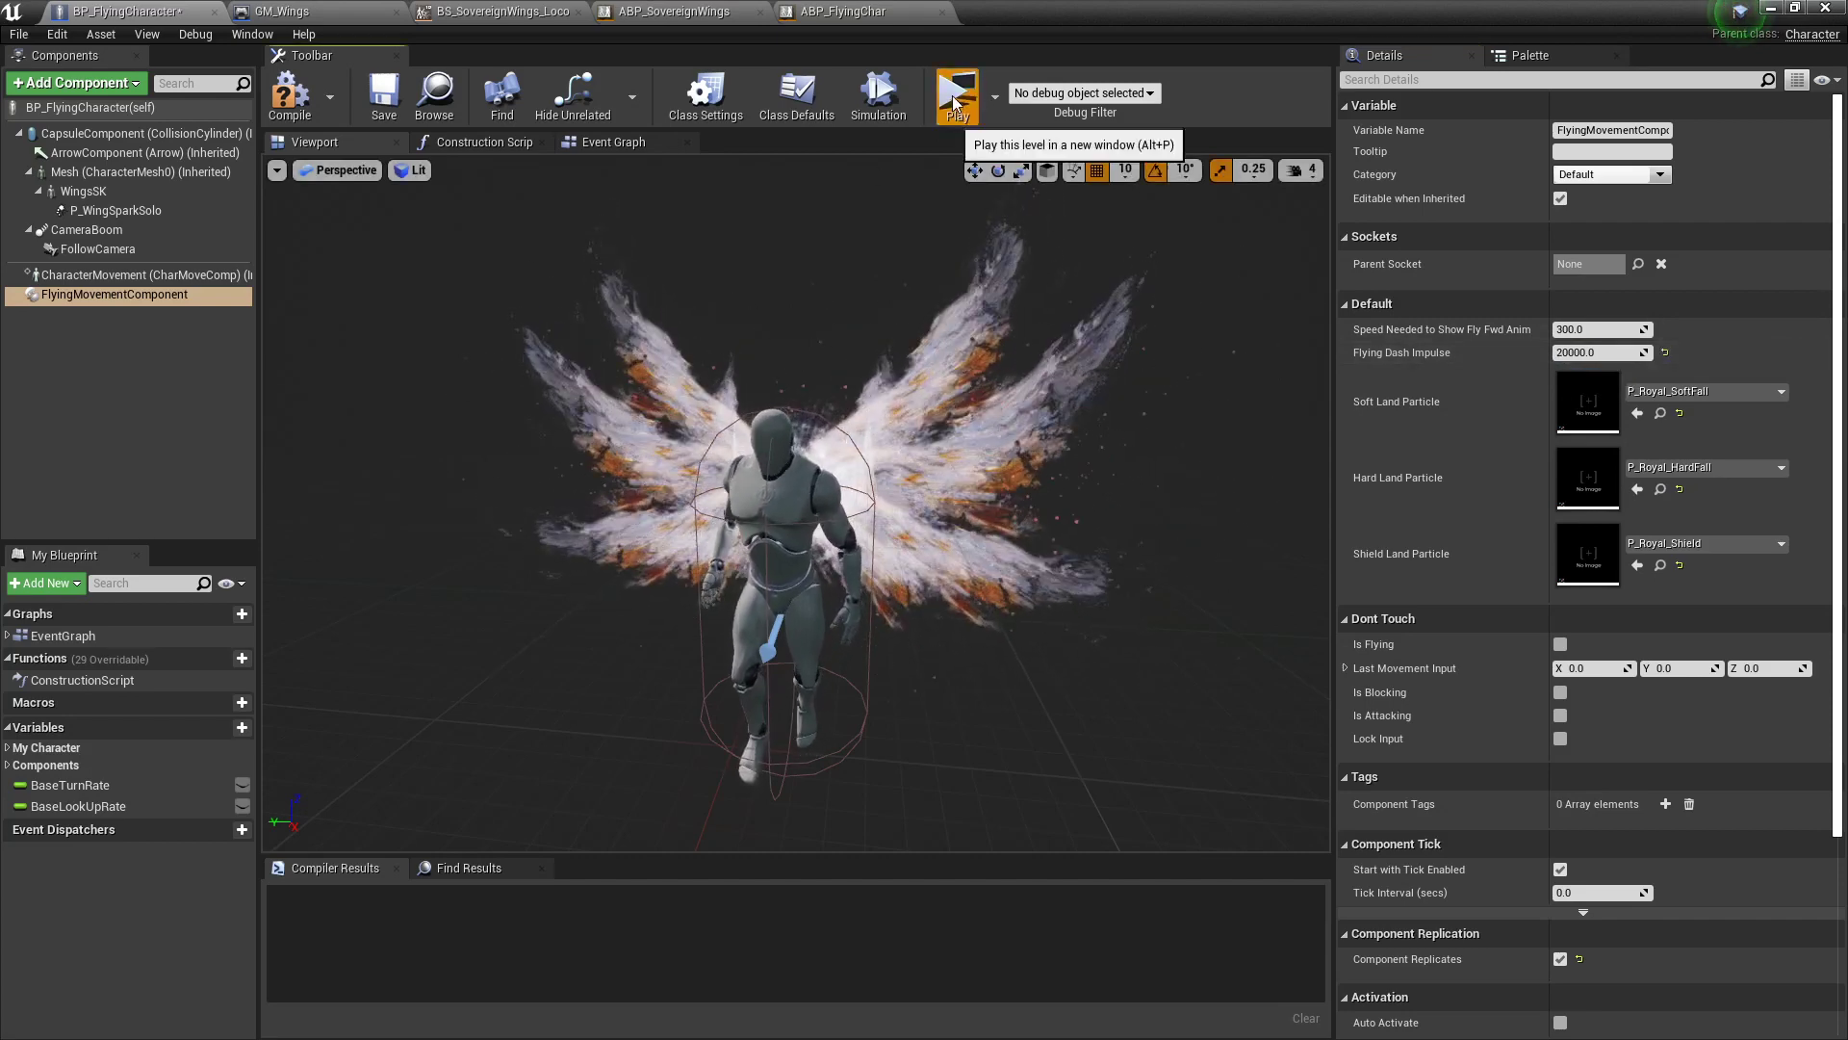
# Step: Play-test flying and dashing with the winged character, end the session, and reset the Flying Dash Impulse to its default of 2000
pyautogui.click(955, 103)
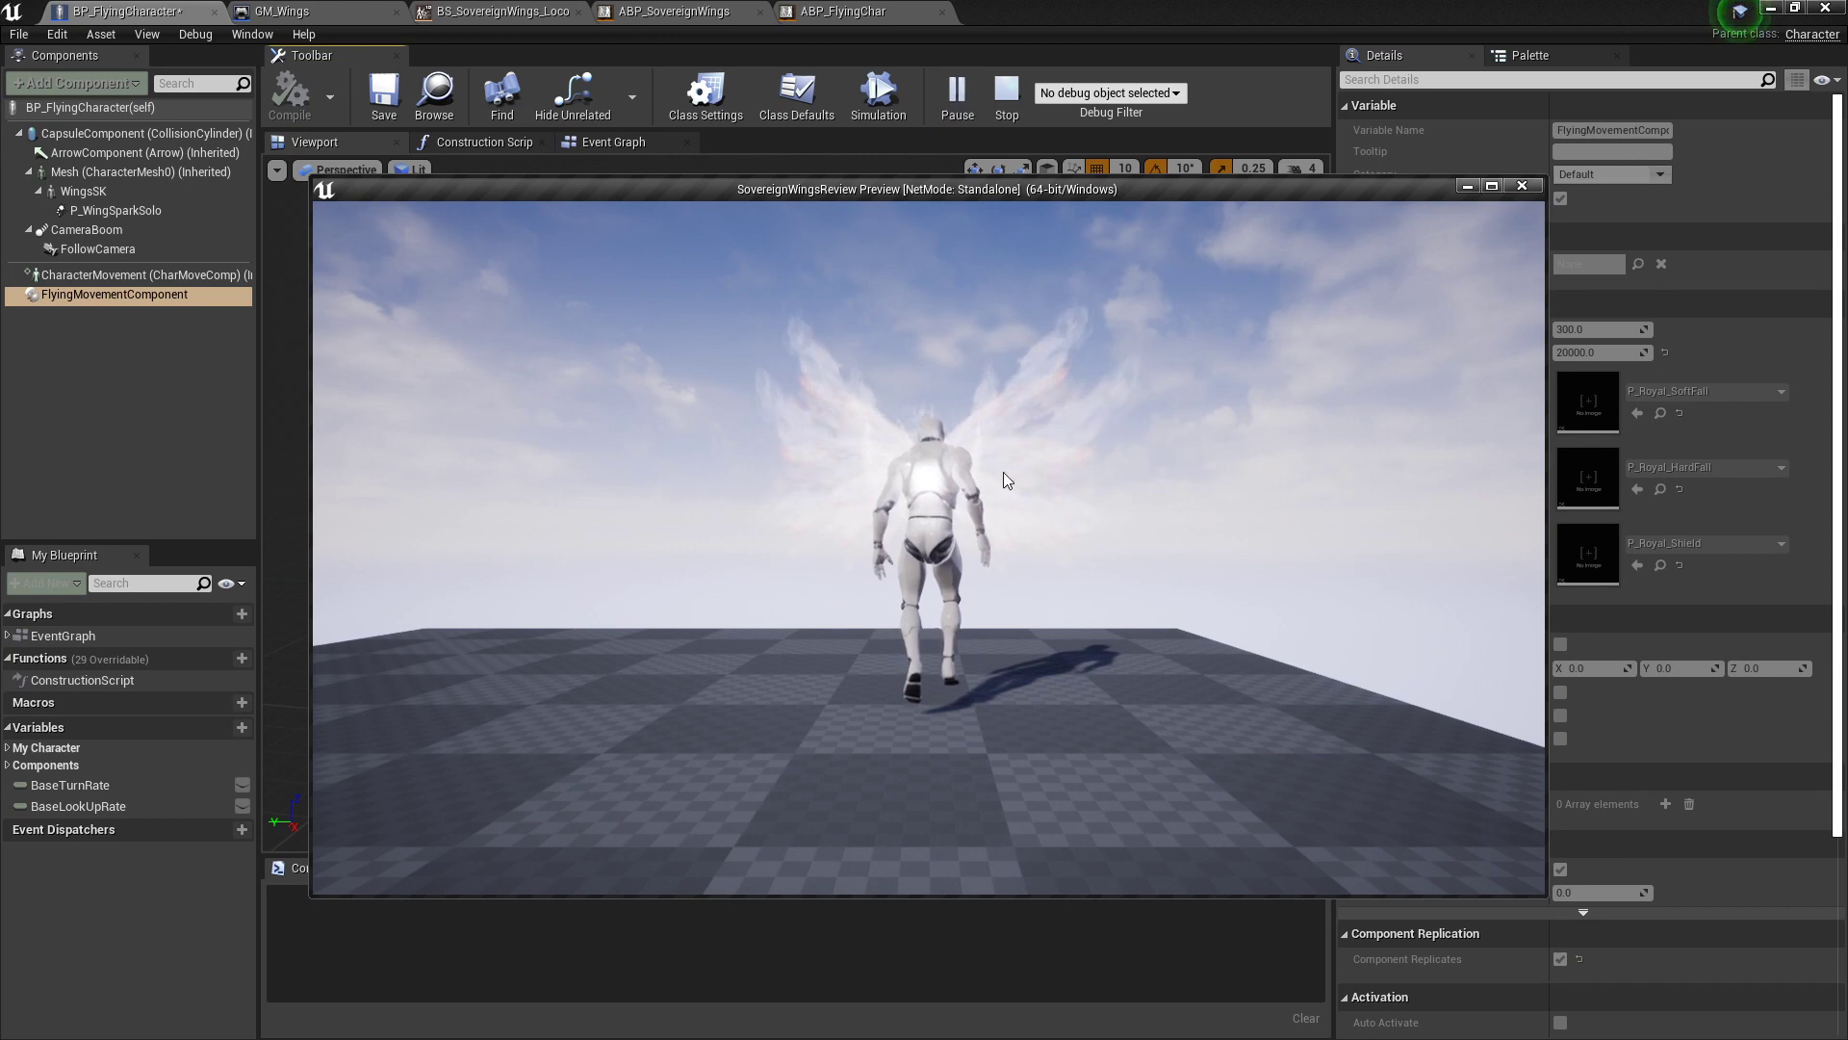
pyautogui.press('space')
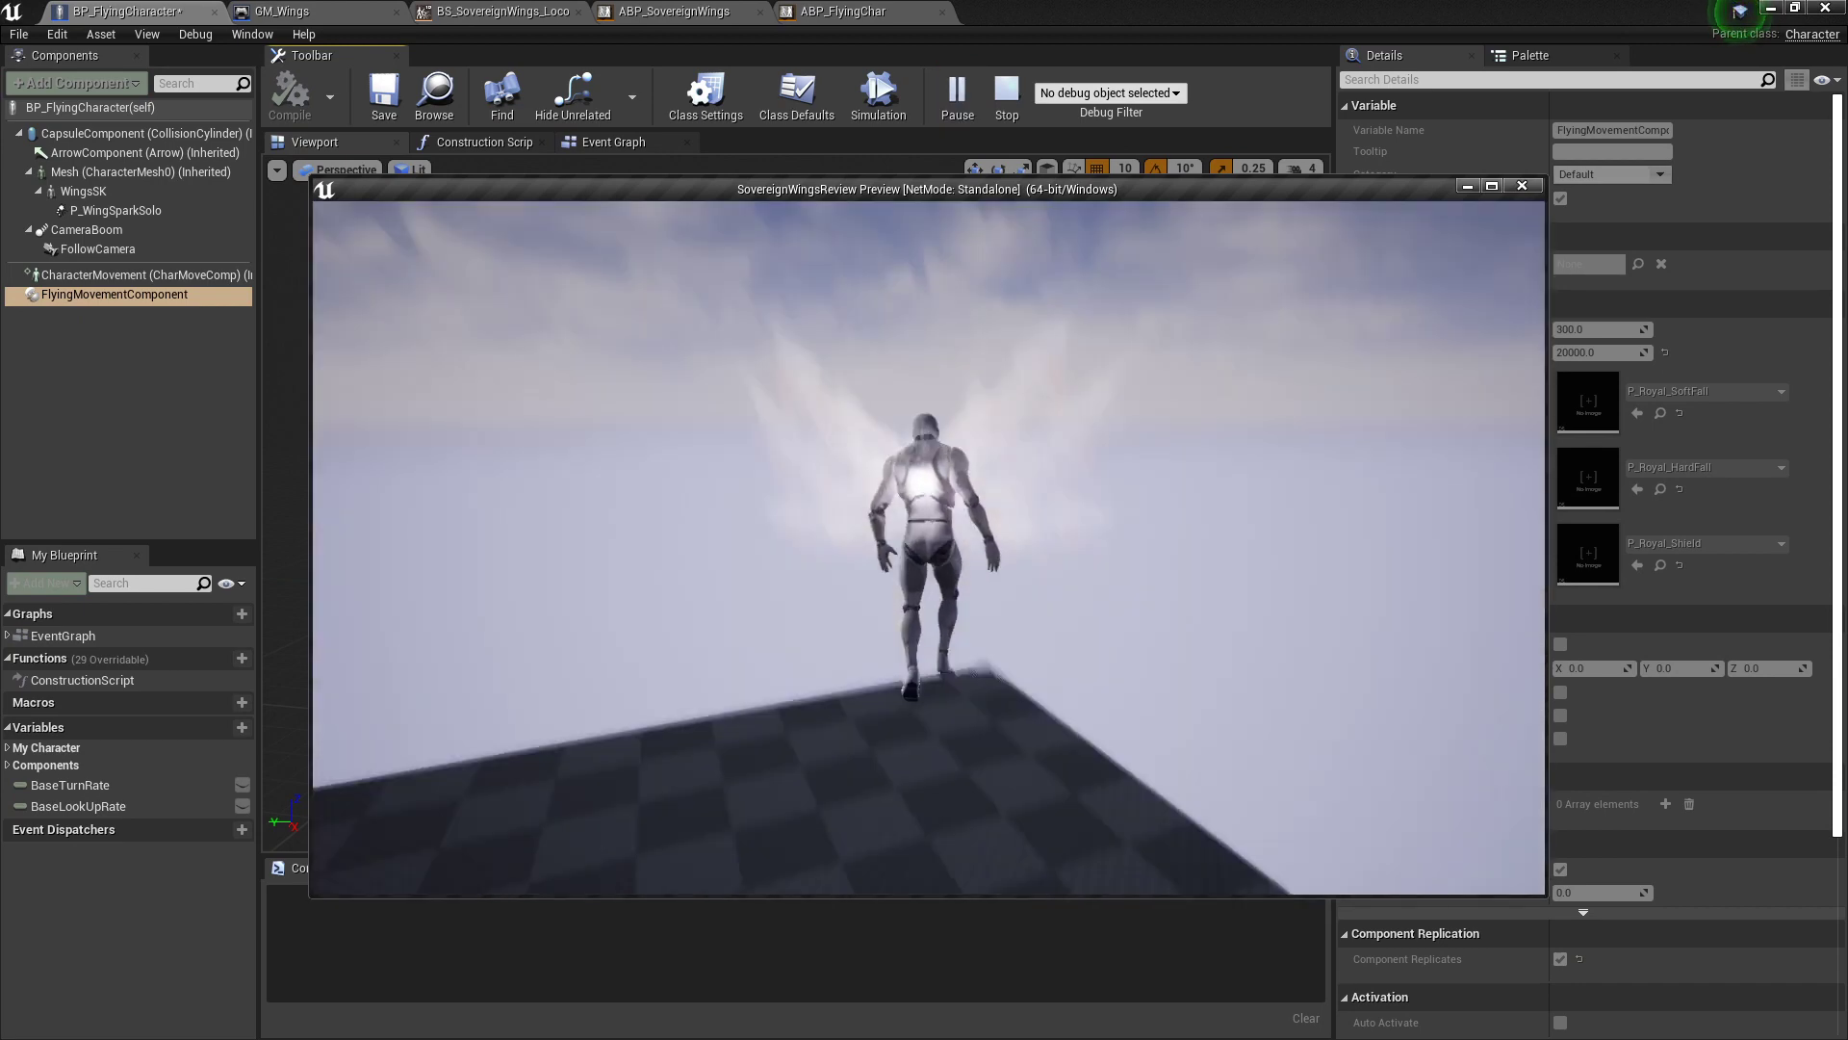
pyautogui.press('a')
pyautogui.press('d')
pyautogui.press('s')
pyautogui.press('a')
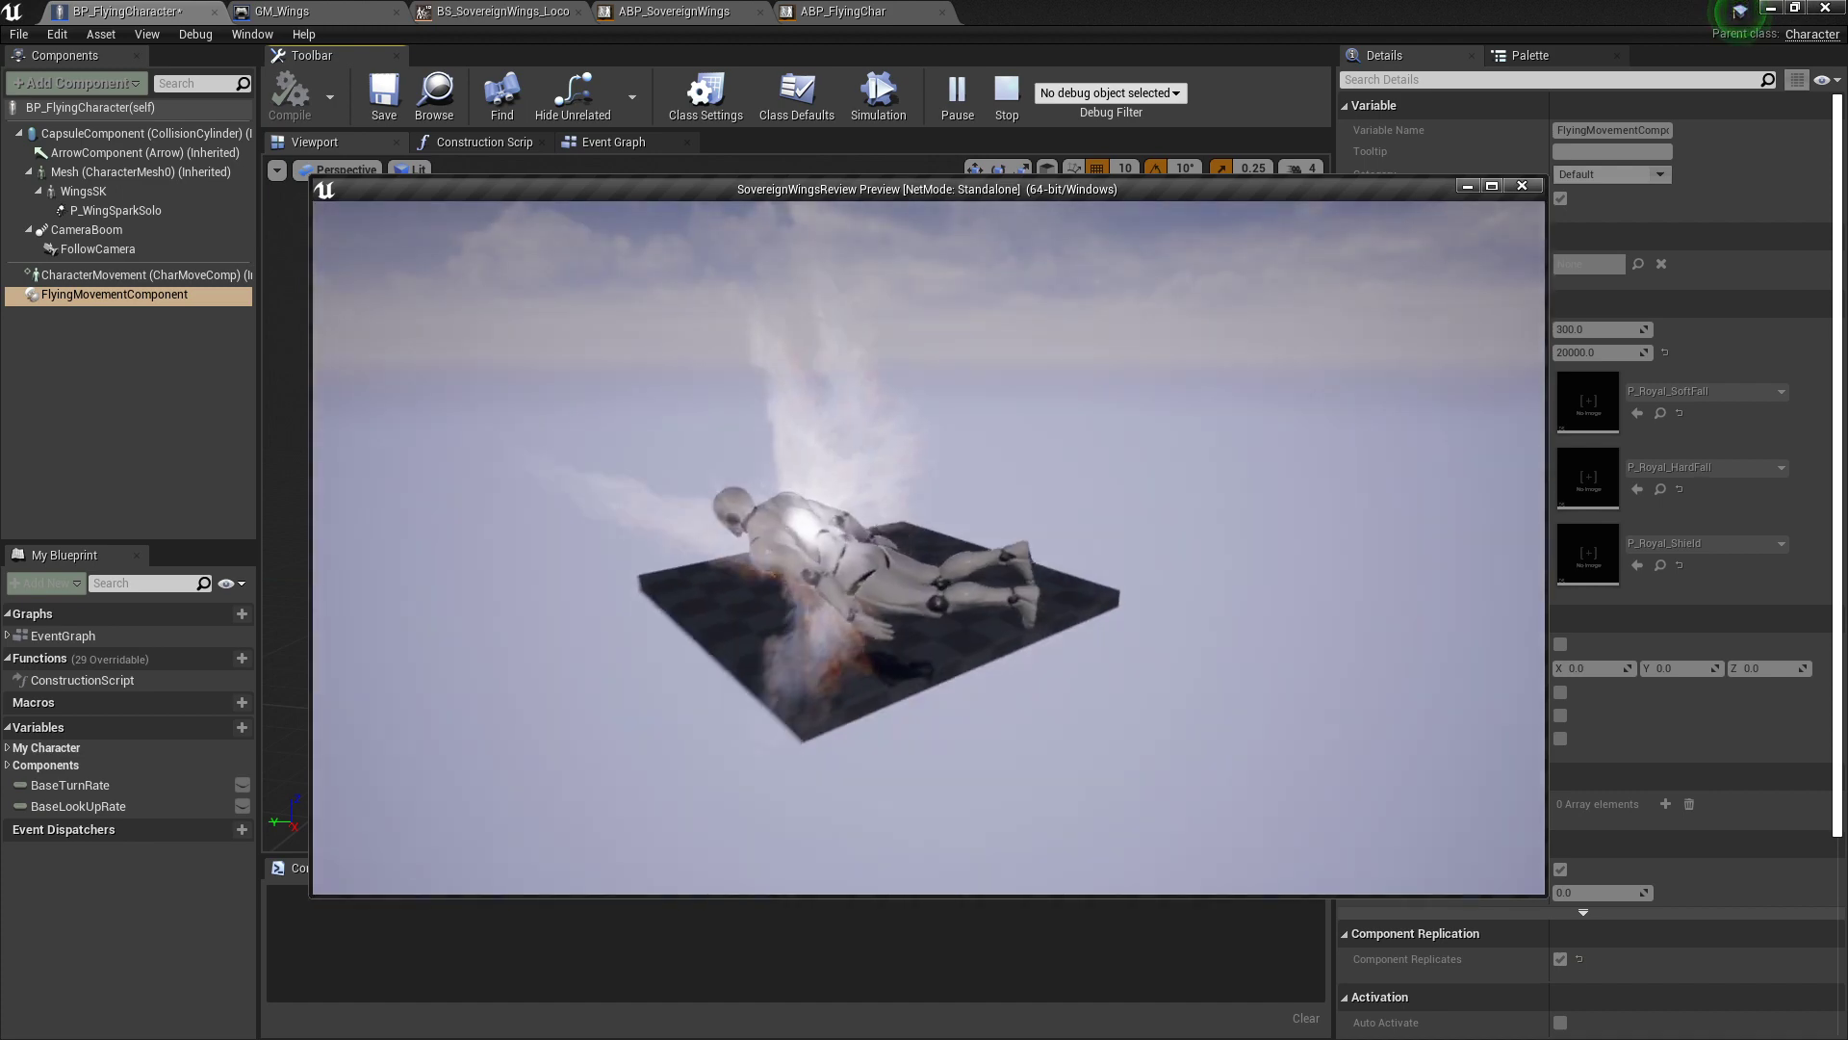
pyautogui.press('w')
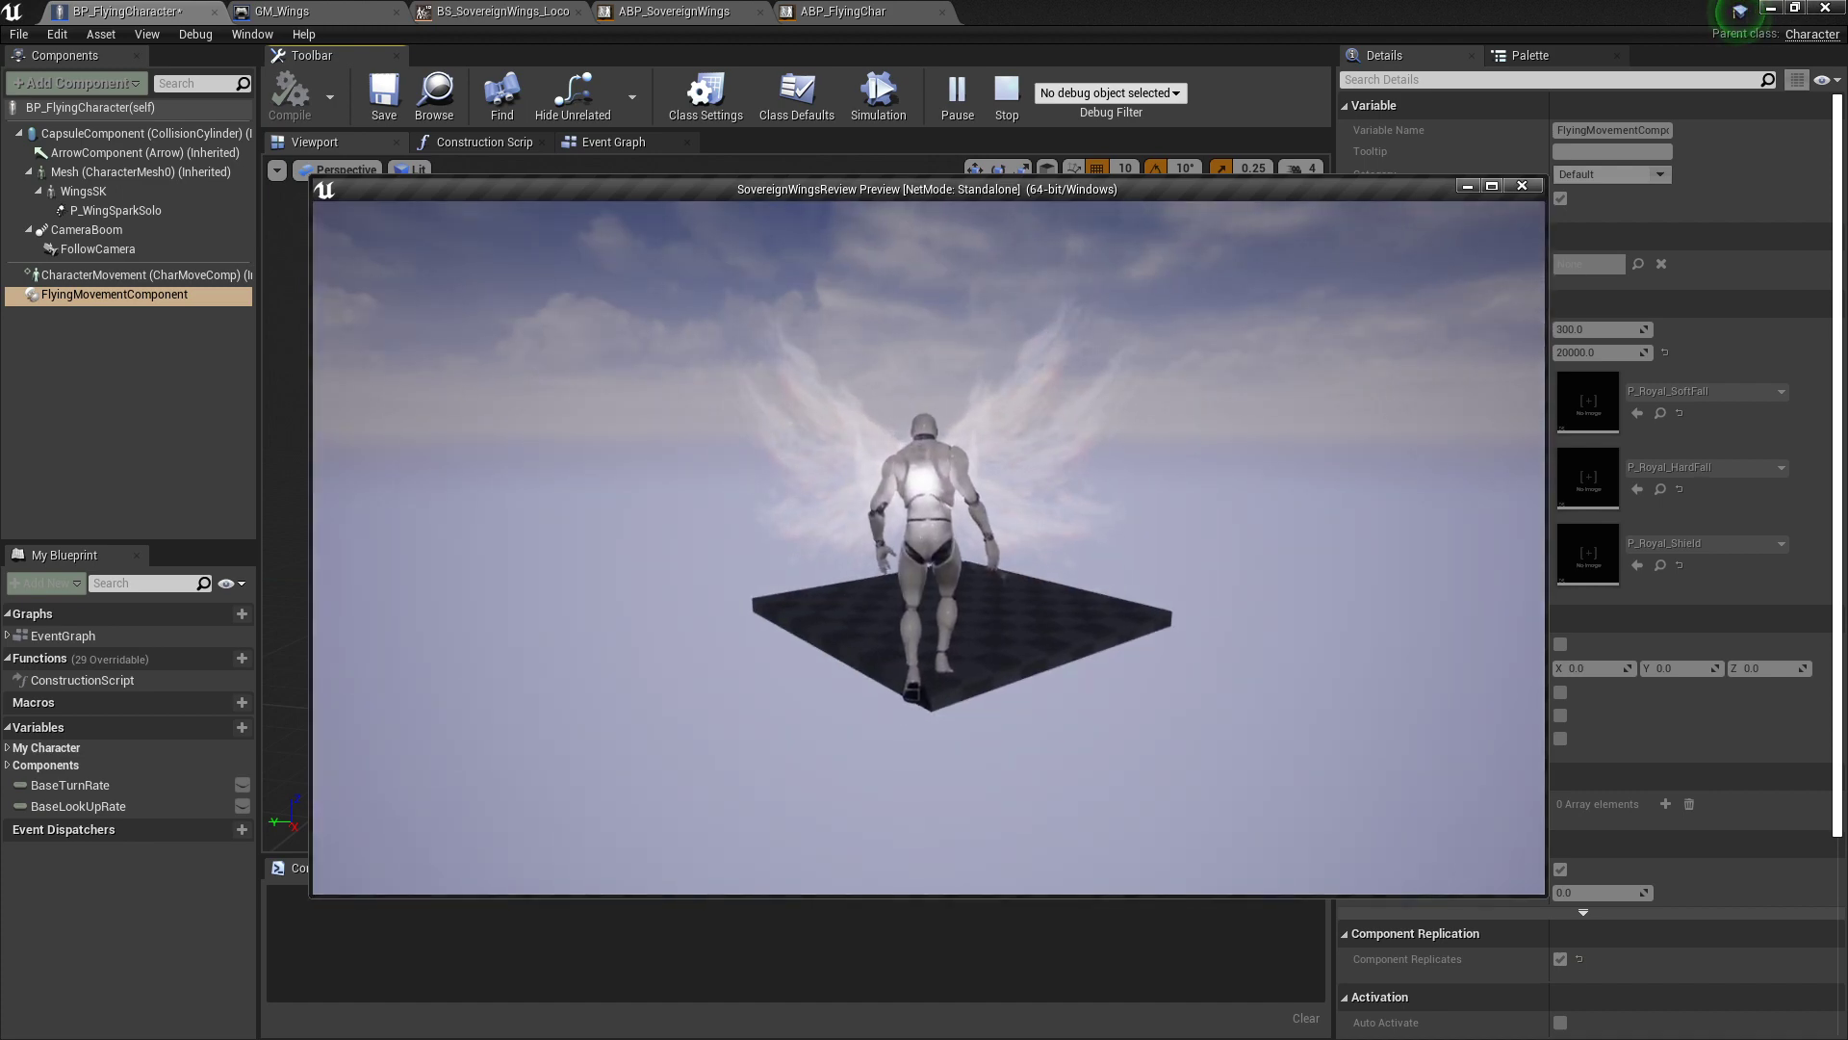
pyautogui.hotkey('shift', 'w')
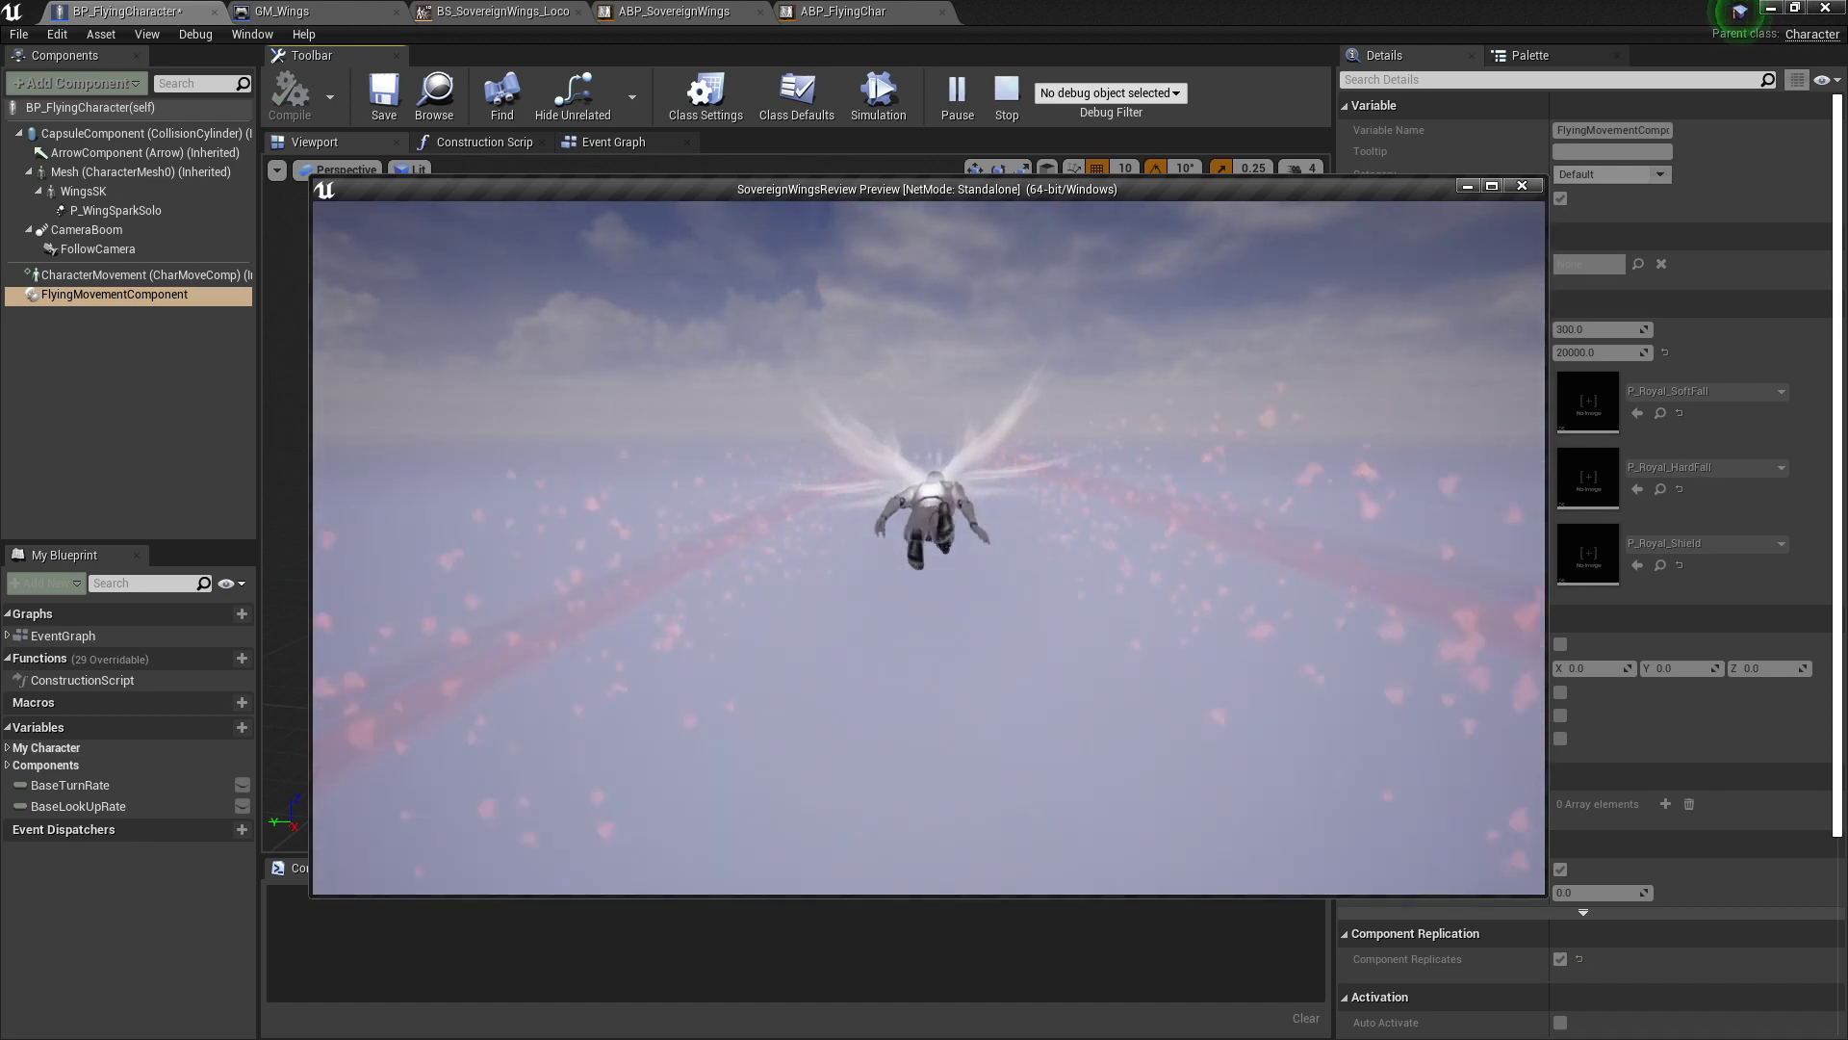
pyautogui.press('a')
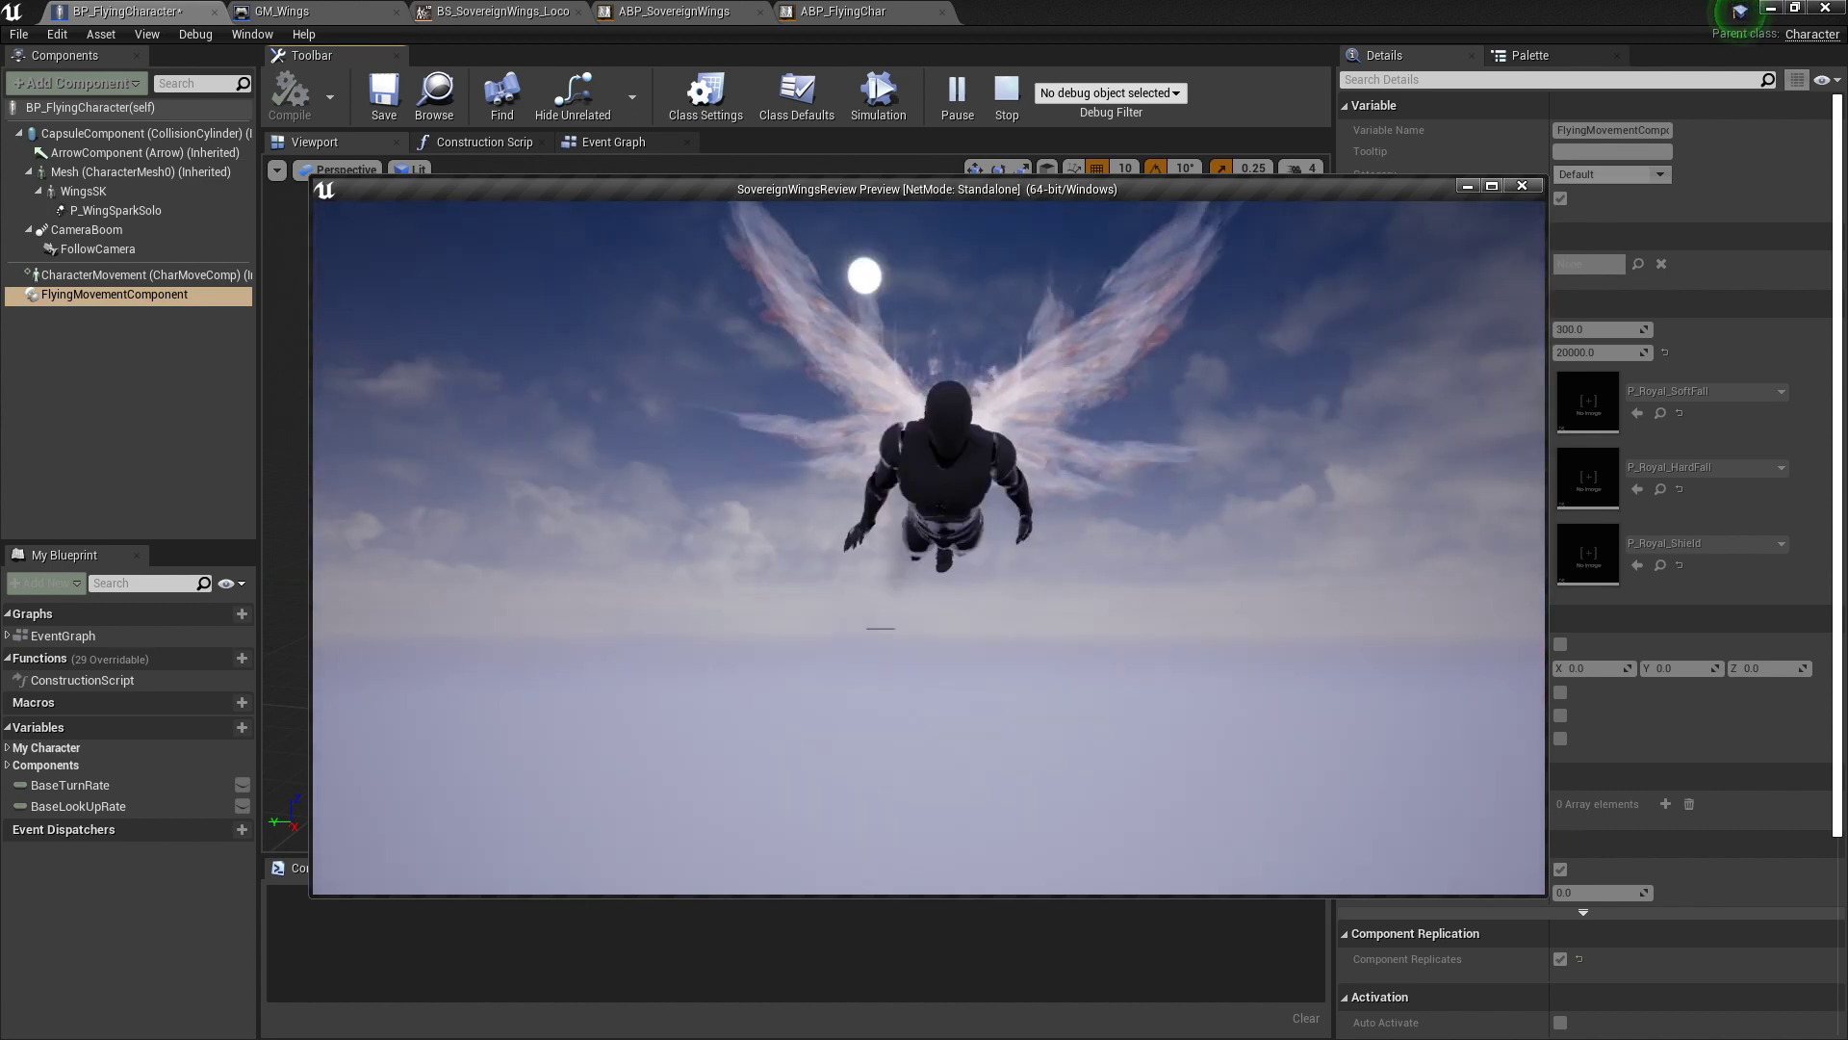
pyautogui.press('a')
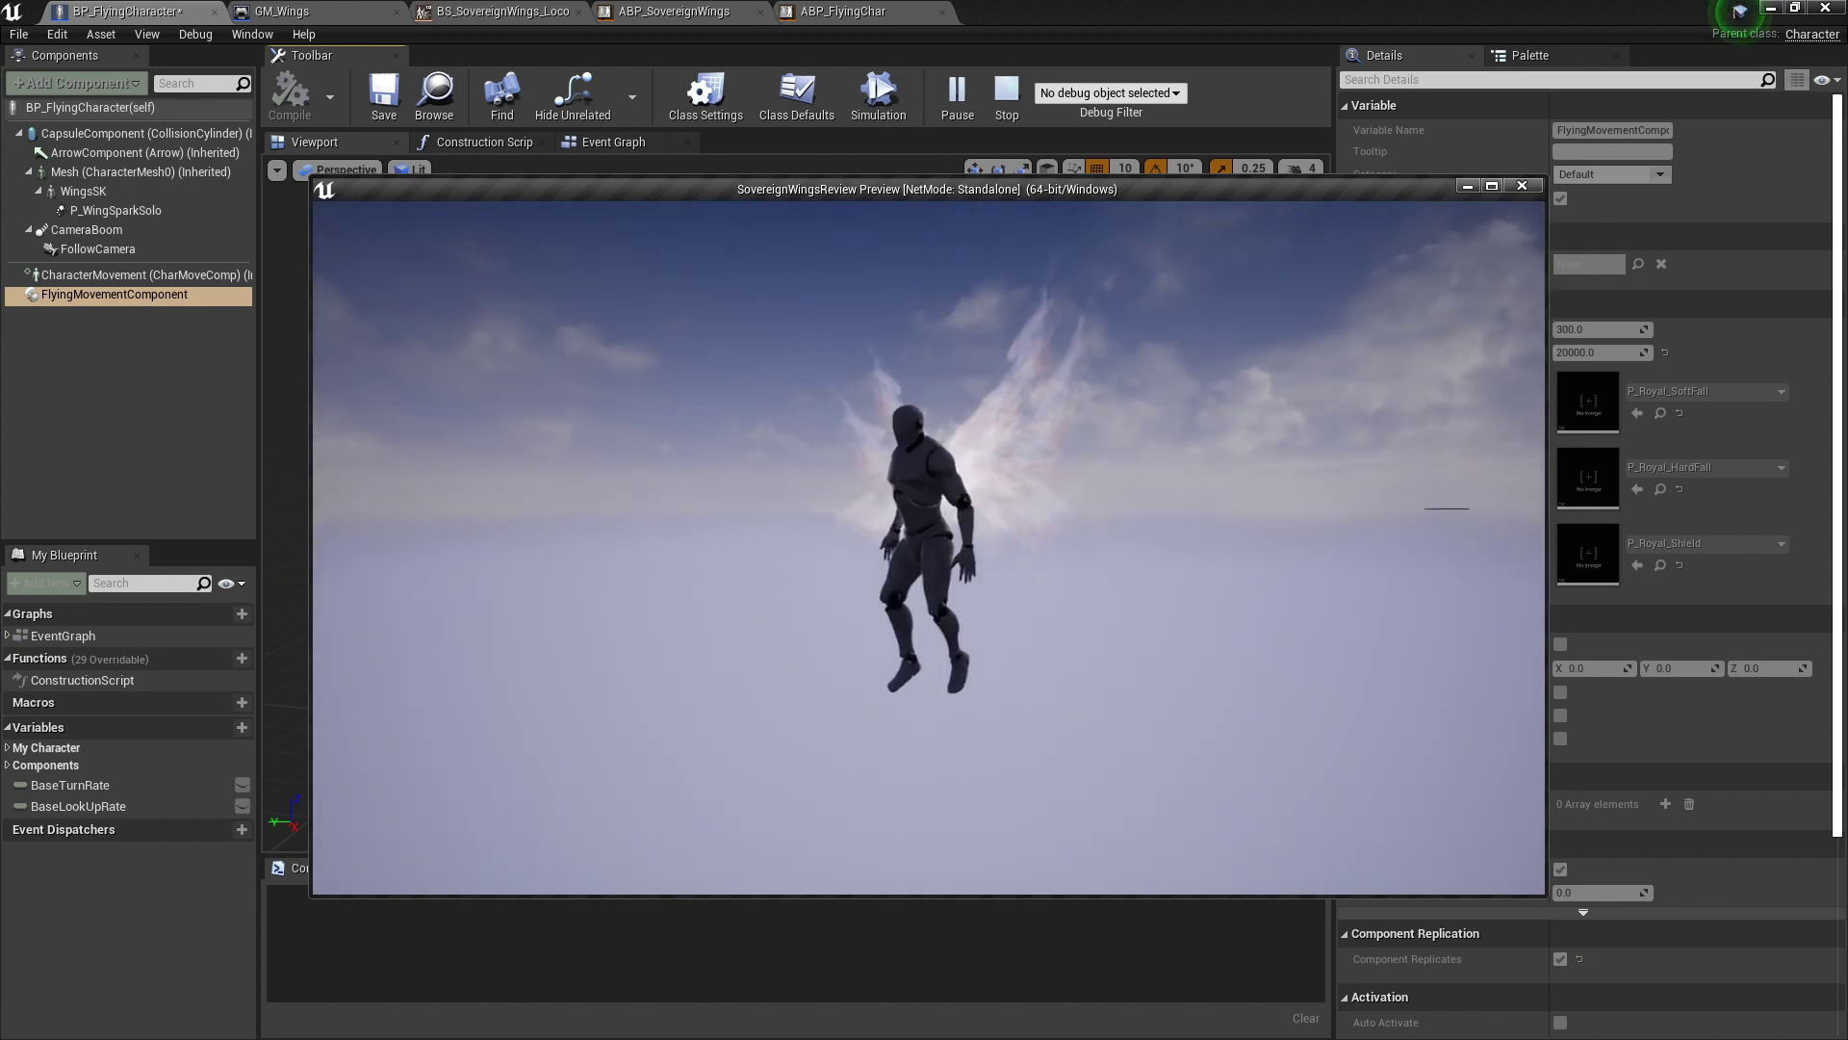
pyautogui.press('Escape')
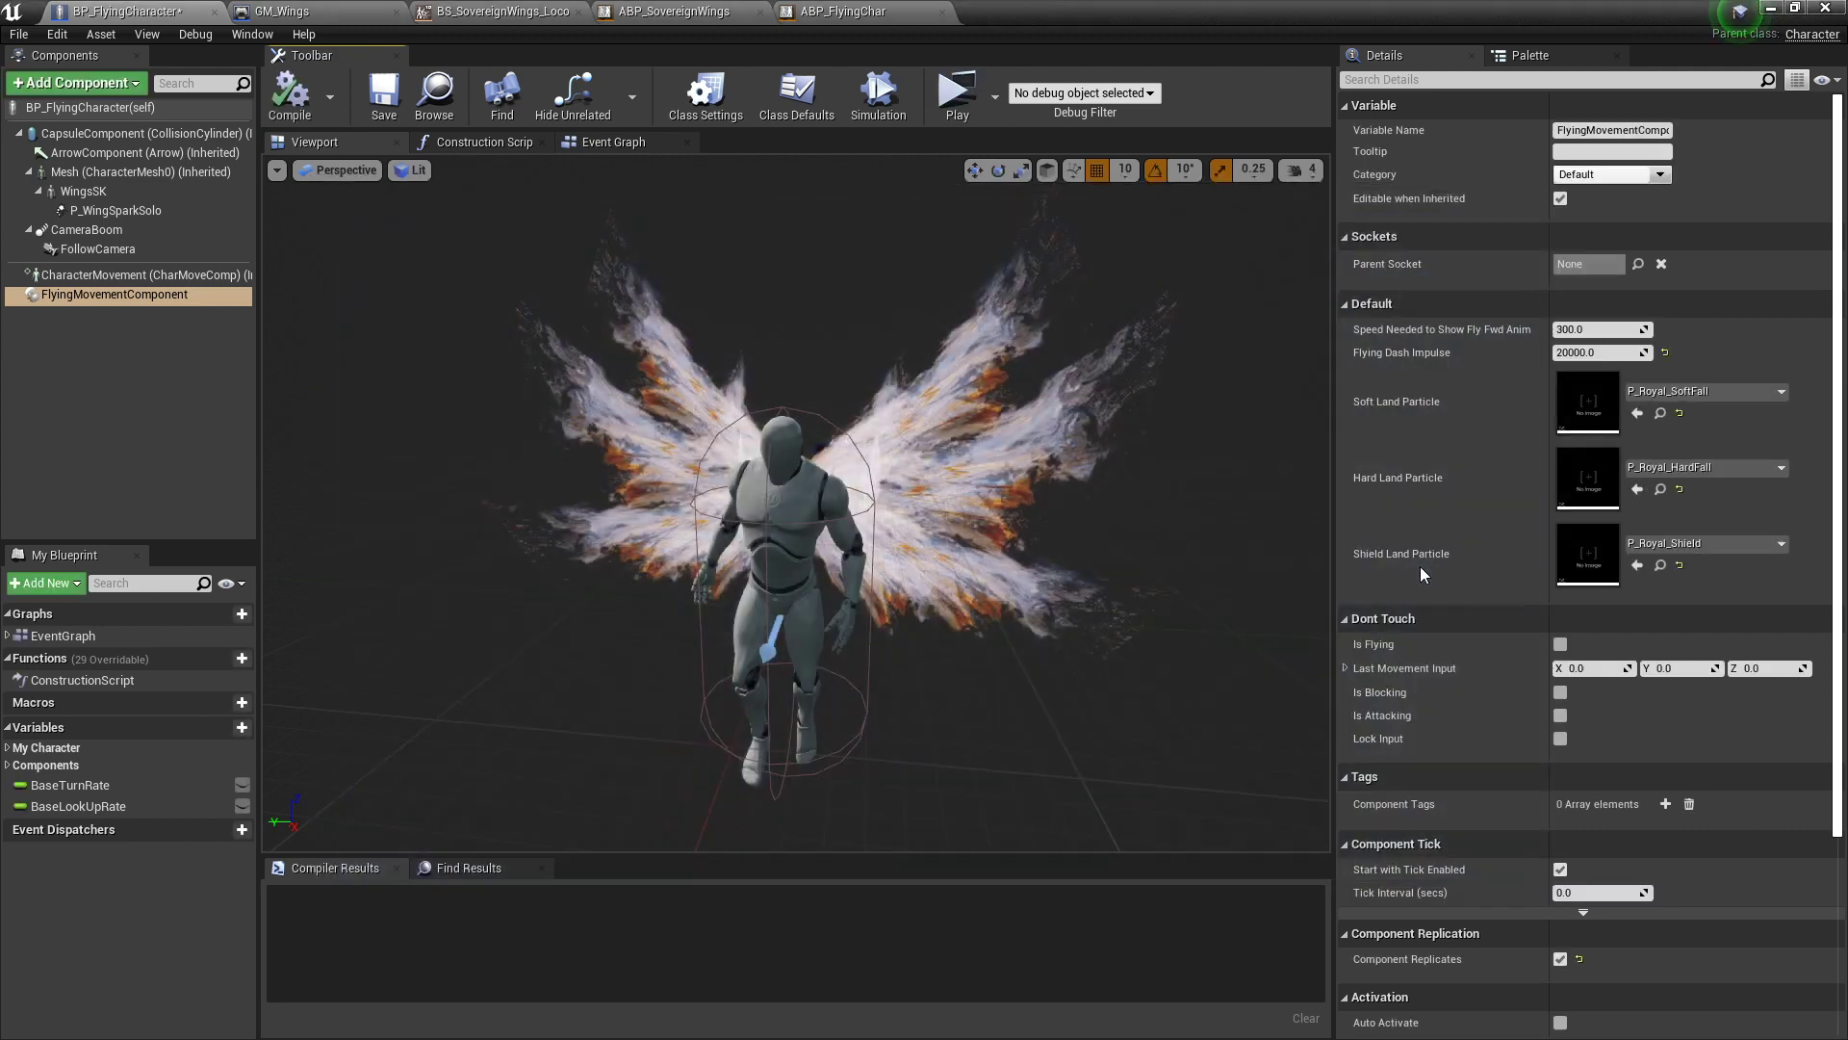
pyautogui.click(1665, 352)
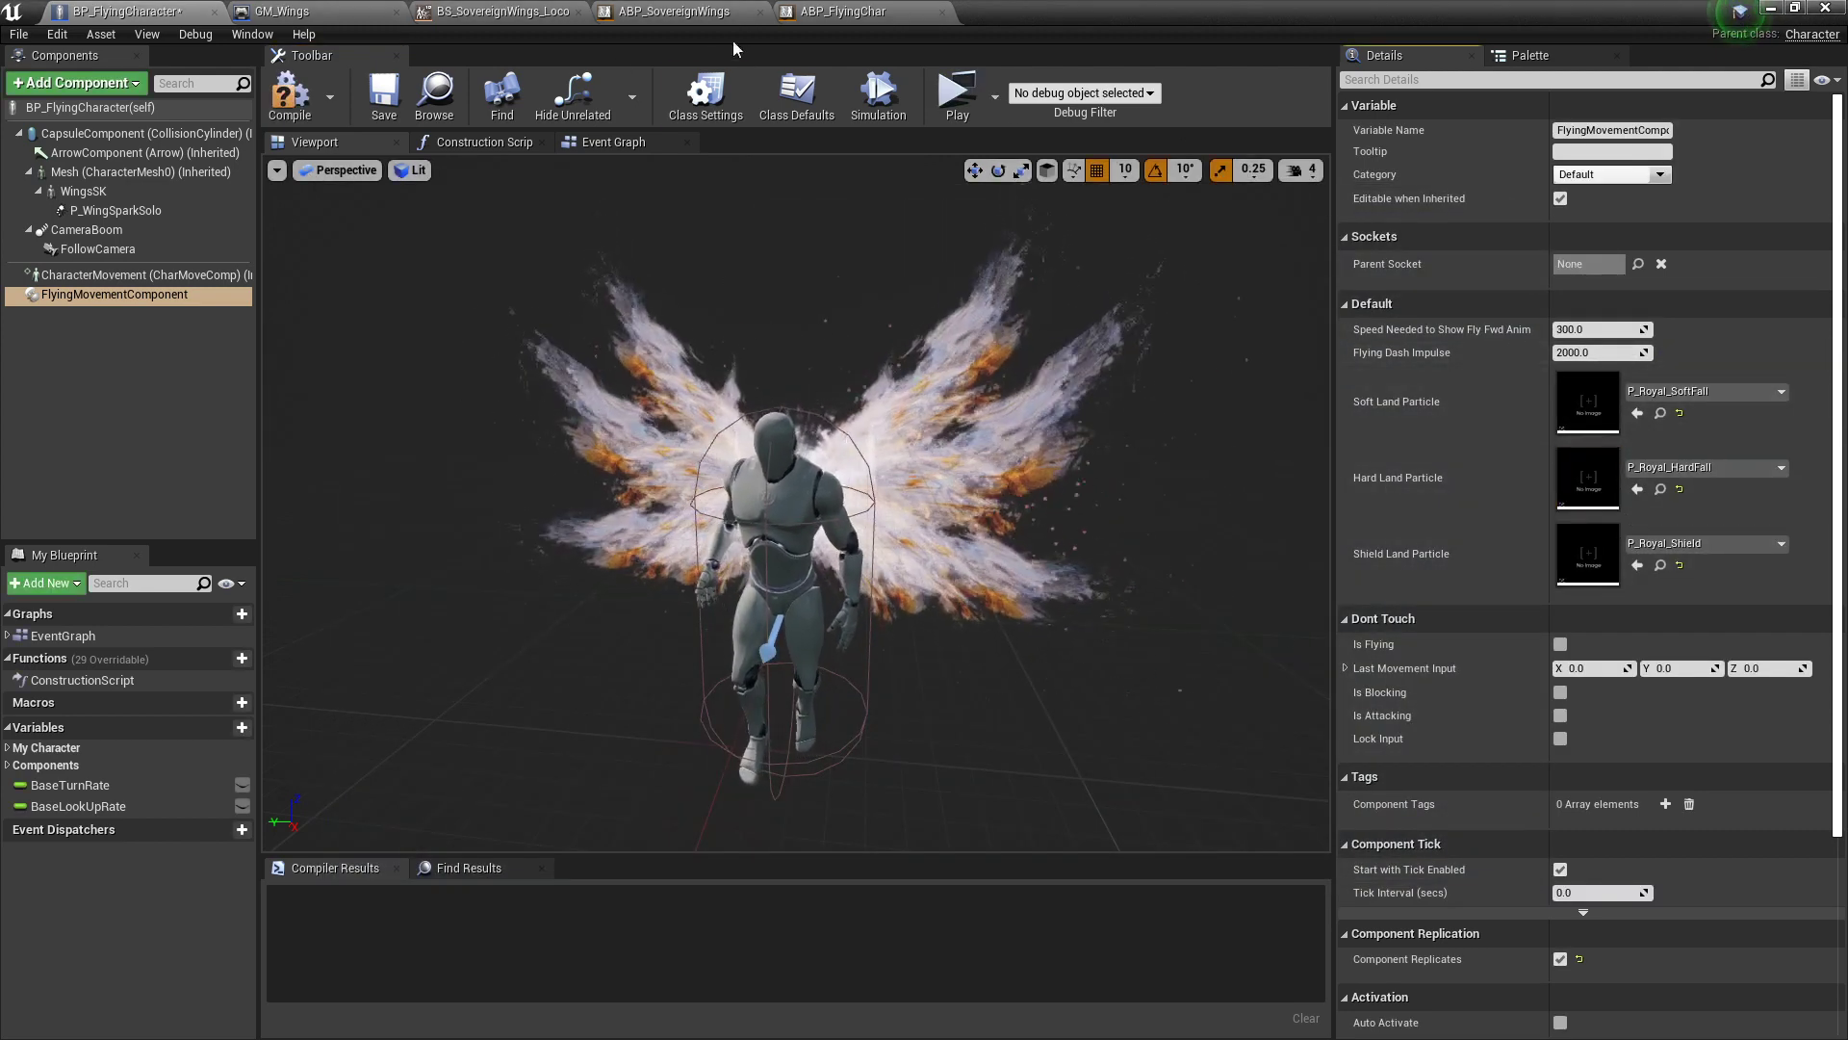
# Step: Examine how the ABP_FlyingChar event graph transforms Last Movement Input and splits it into the Roll and Pitch variables
pyautogui.click(843, 12)
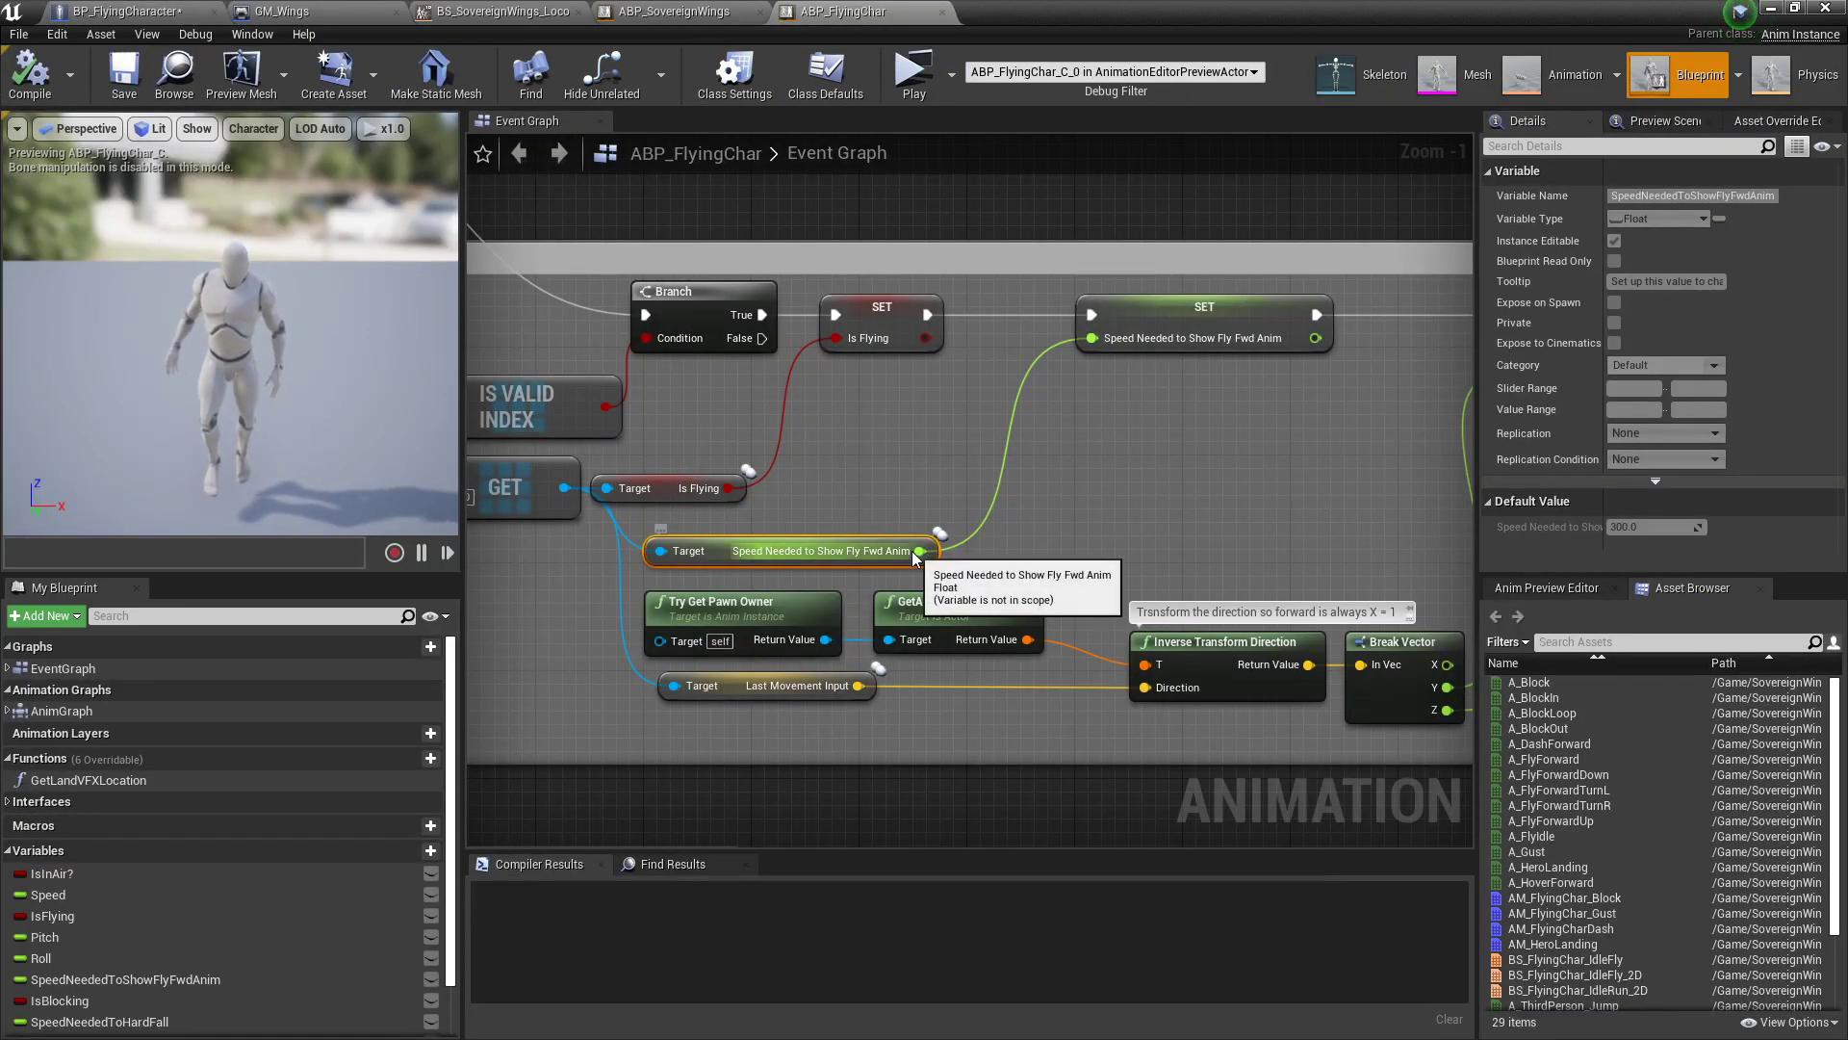
pyautogui.scroll(-2, 791, 414)
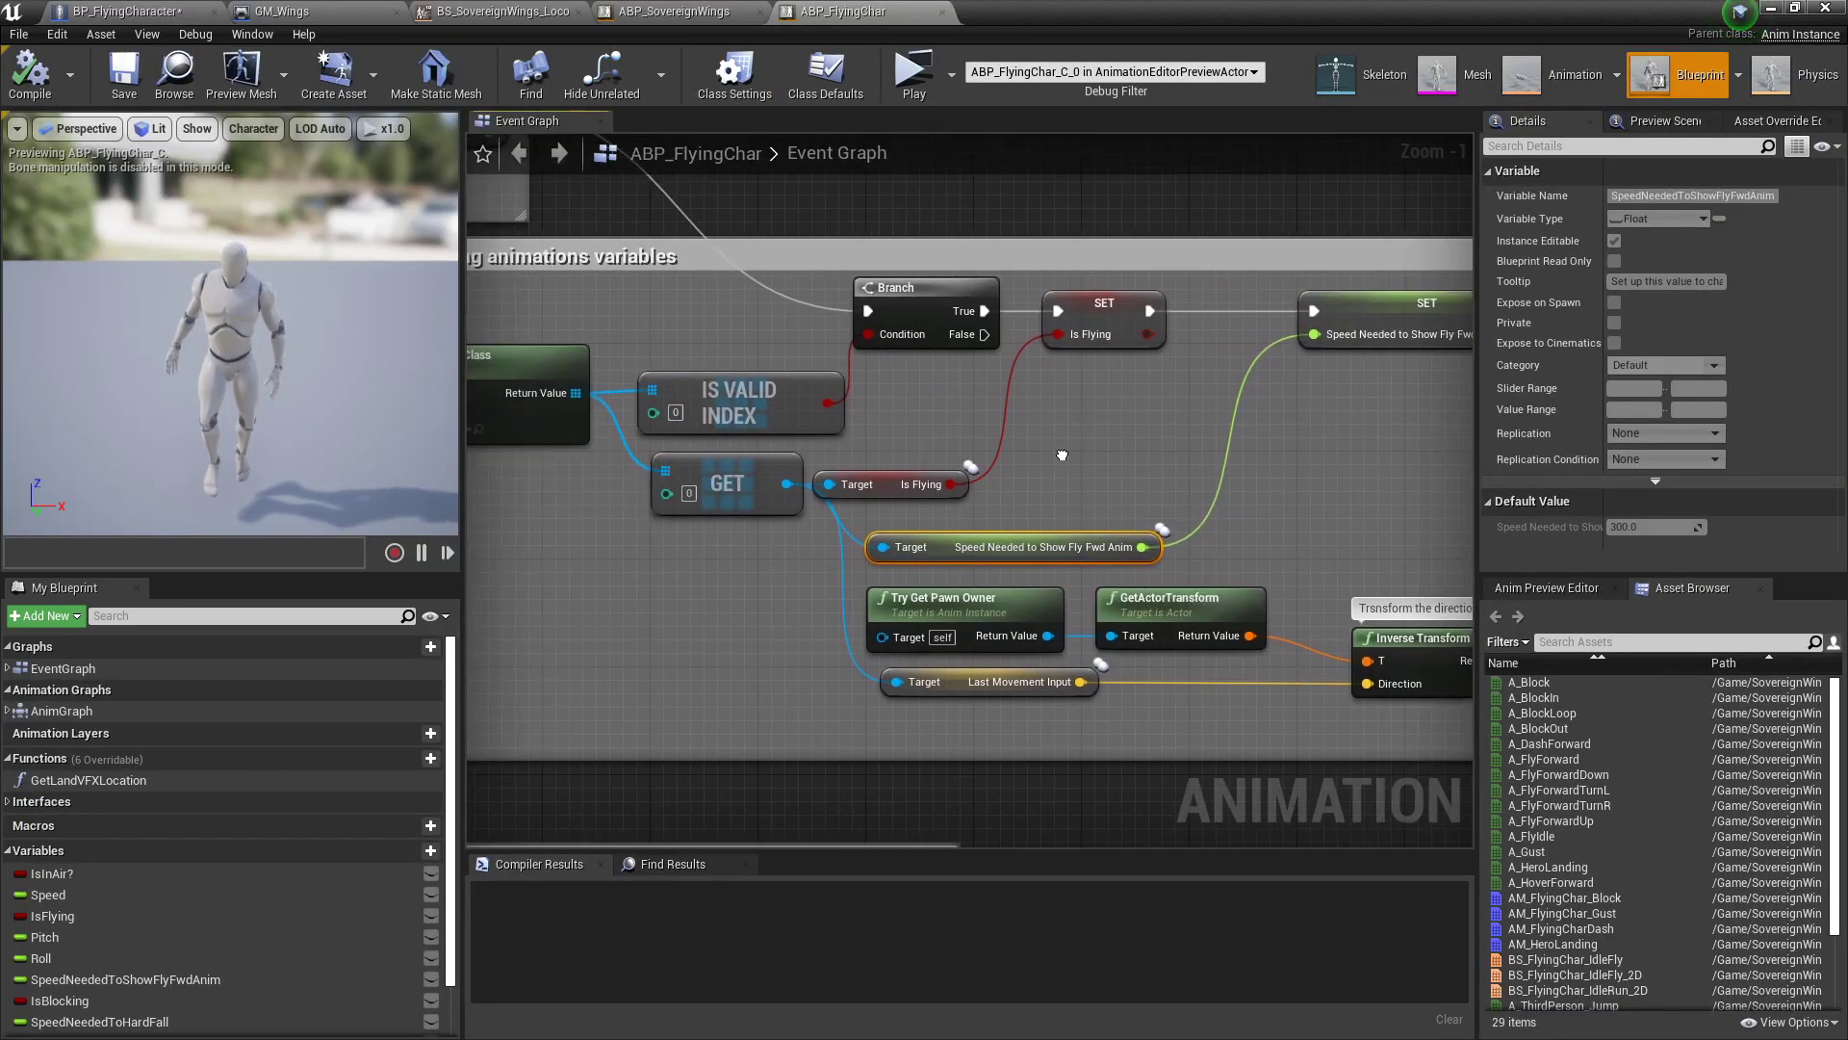
pyautogui.moveTo(1111, 535); pyautogui.dragTo(753, 504, button='right')
pyautogui.click(799, 527)
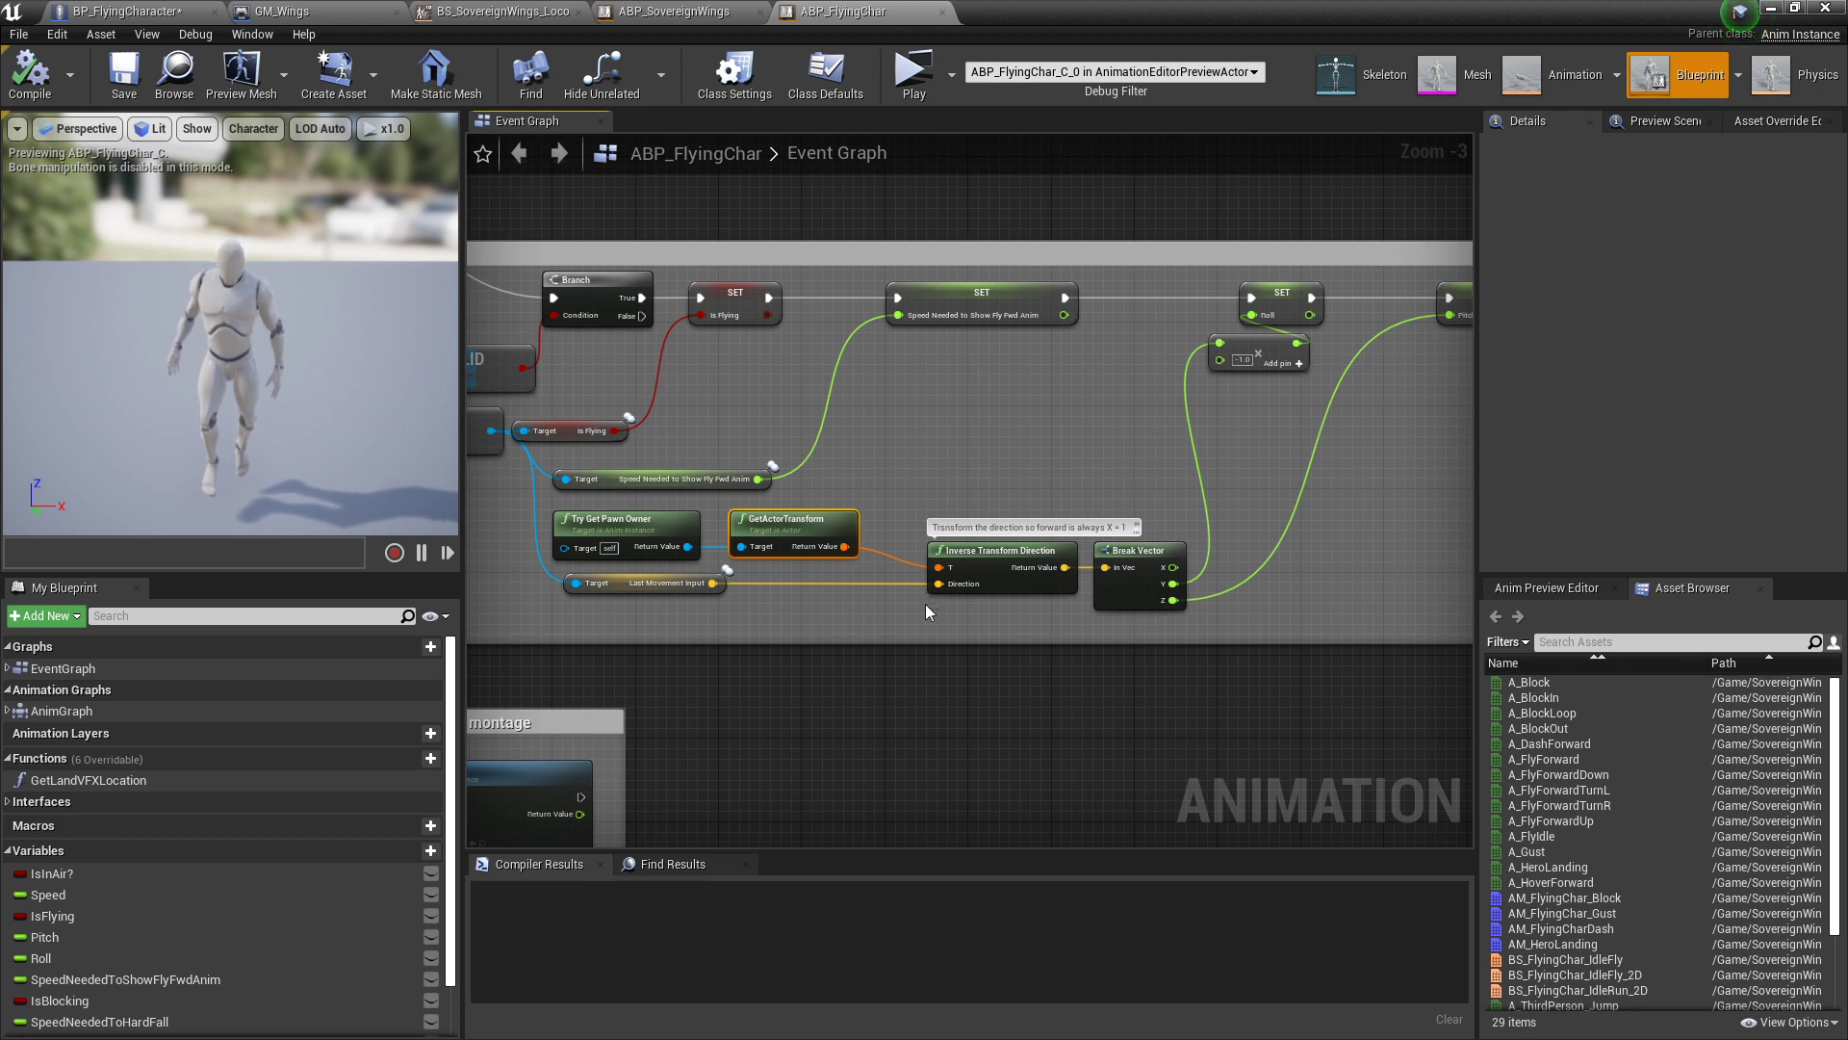
pyautogui.moveTo(926, 612); pyautogui.dragTo(886, 585, button='right')
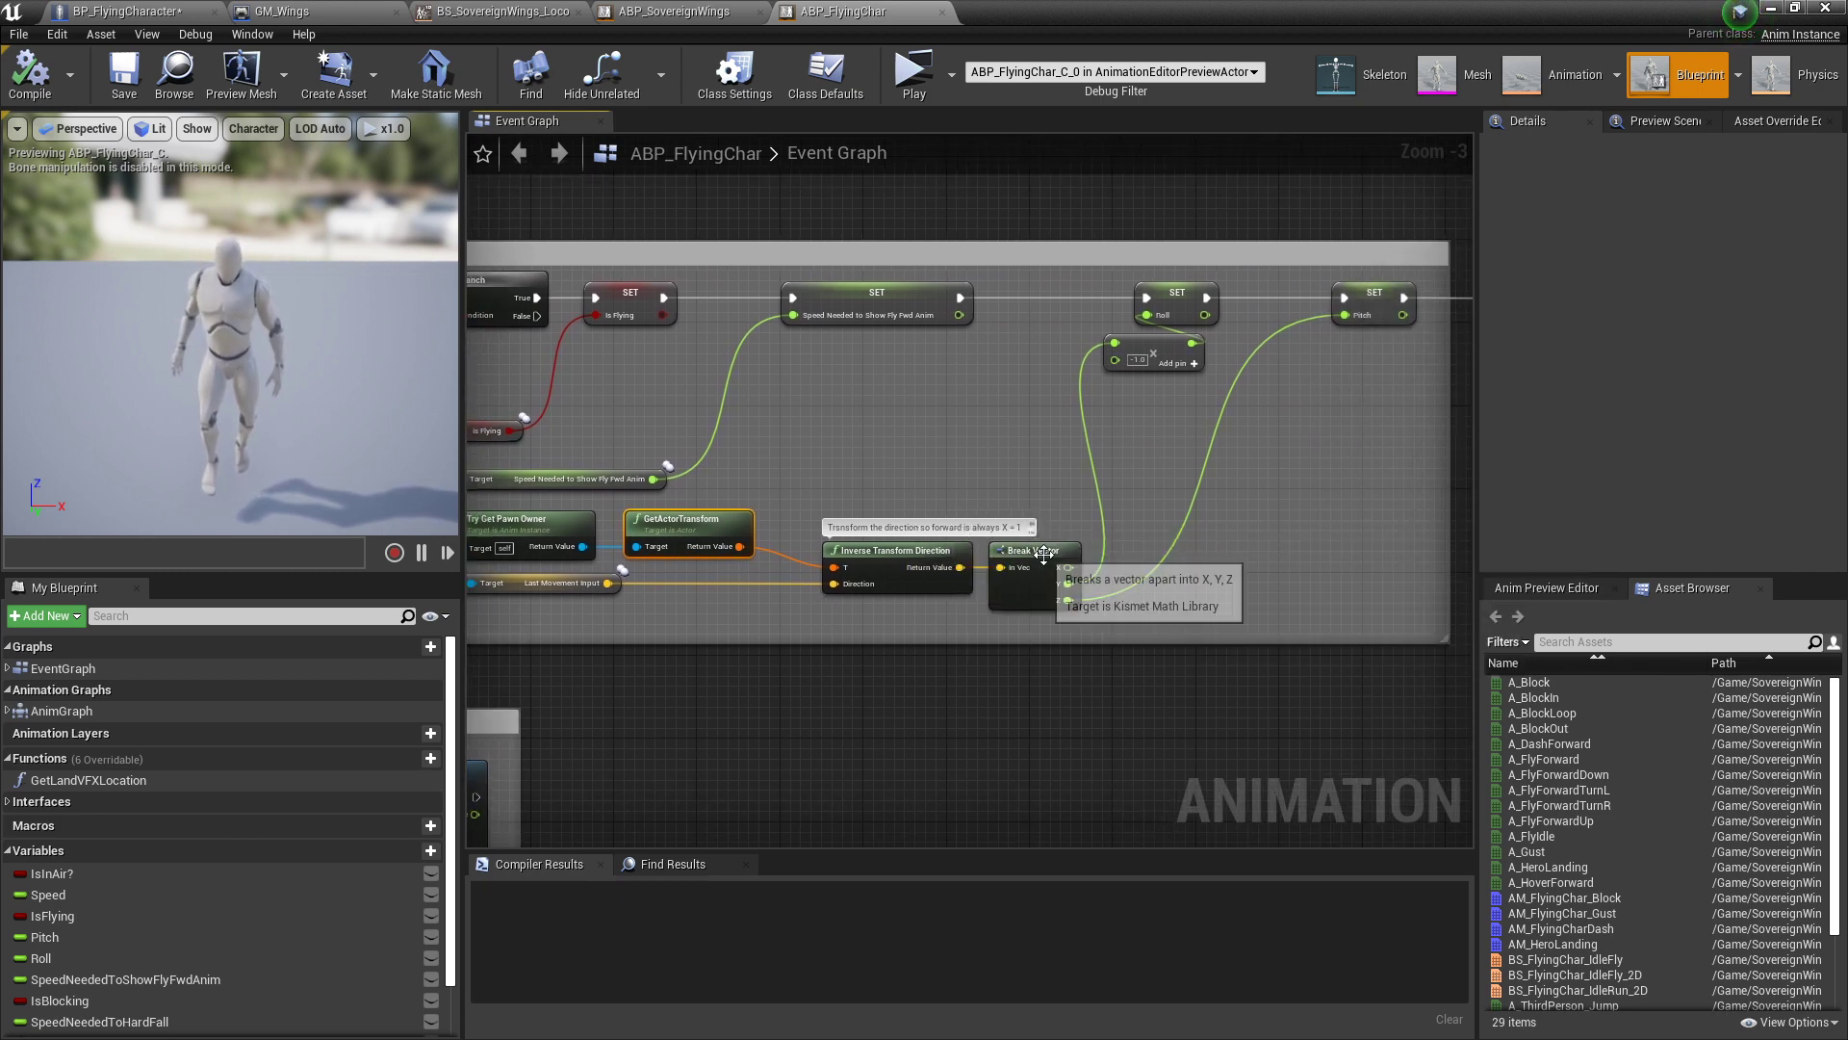
pyautogui.scroll(3, 1020, 532)
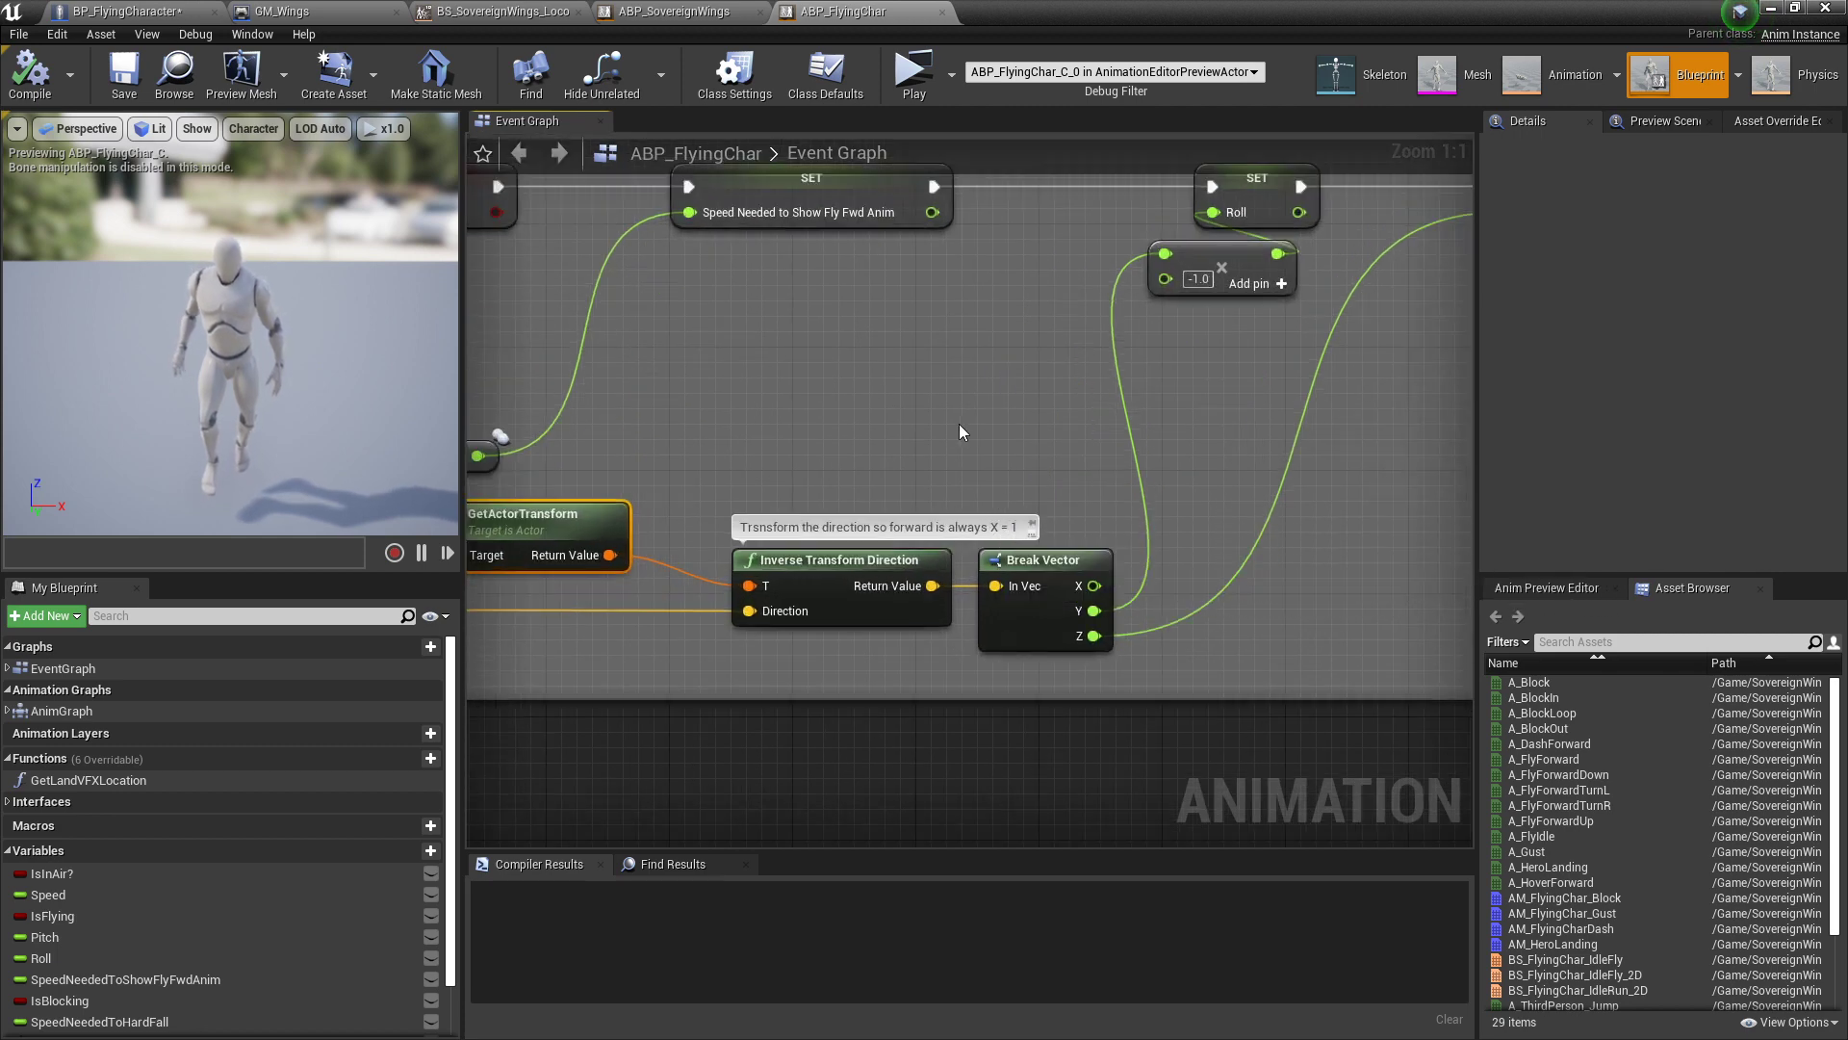
pyautogui.scroll(-2, 843, 418)
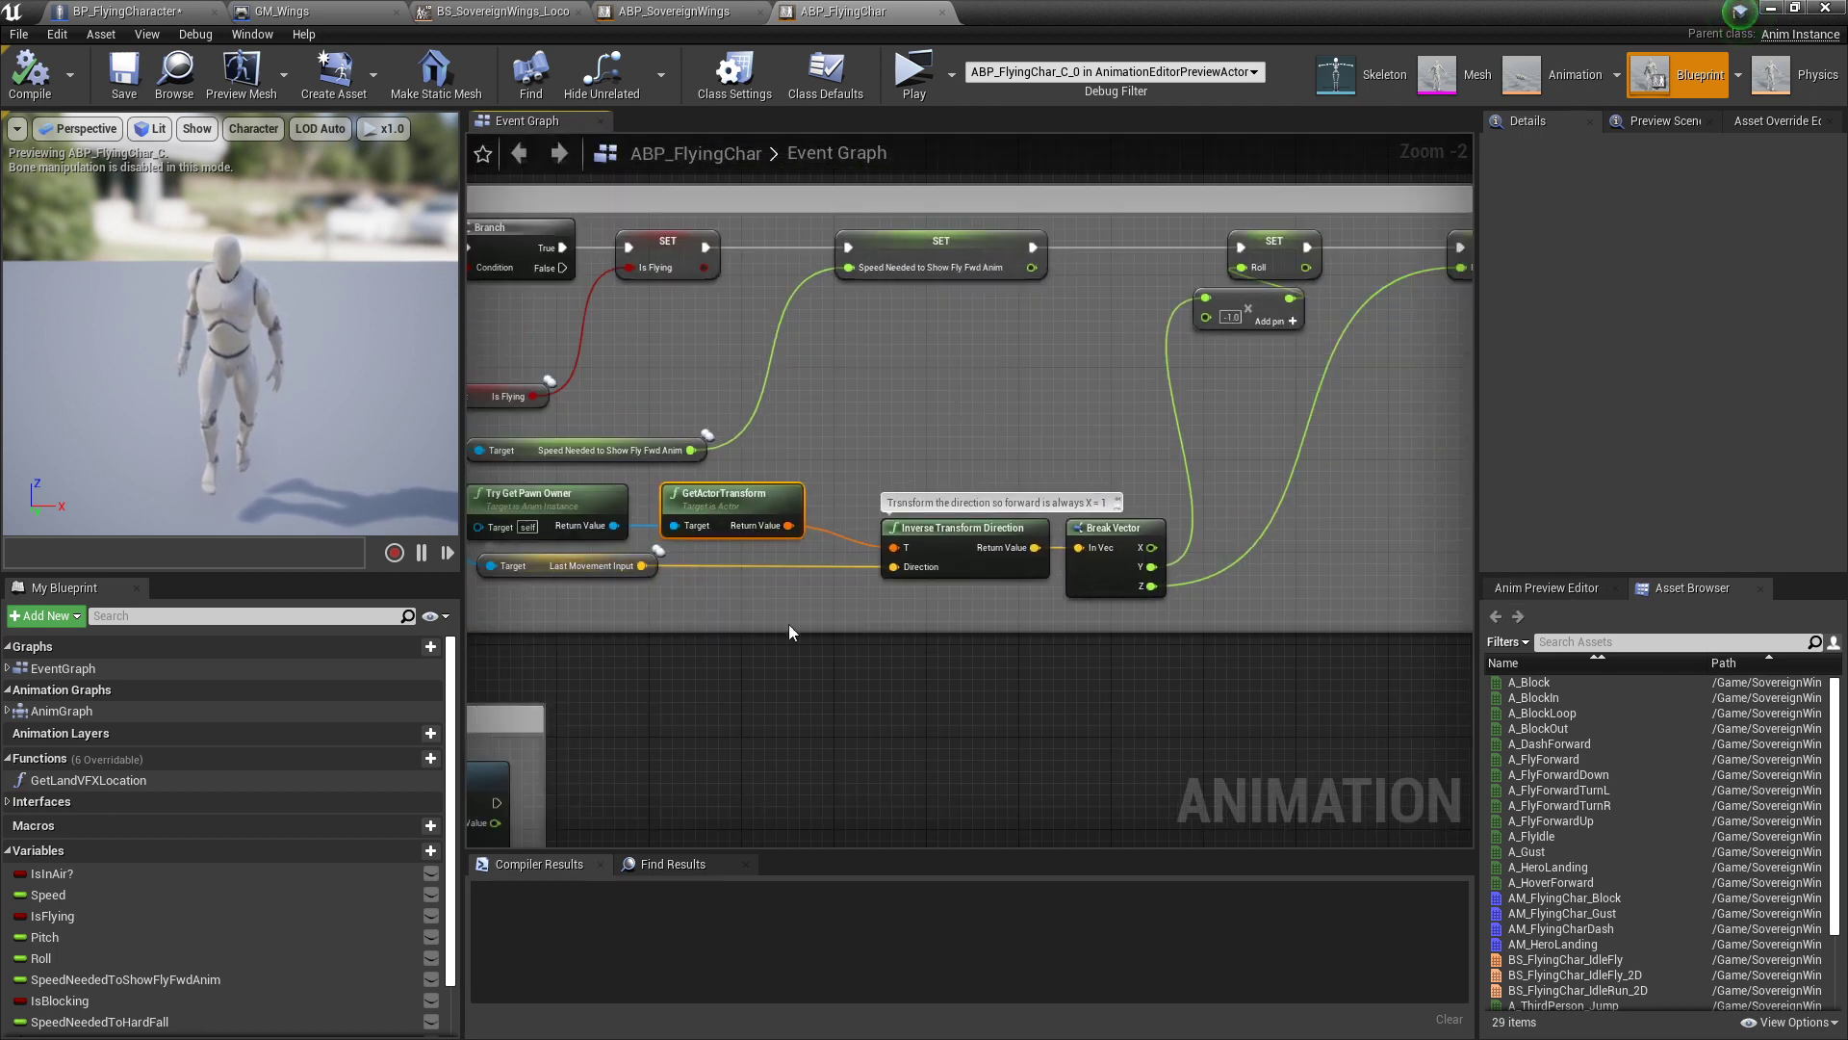
pyautogui.moveTo(1065, 616); pyautogui.dragTo(658, 679, button='right')
pyautogui.moveTo(770, 528); pyautogui.dragTo(1094, 546, button='right')
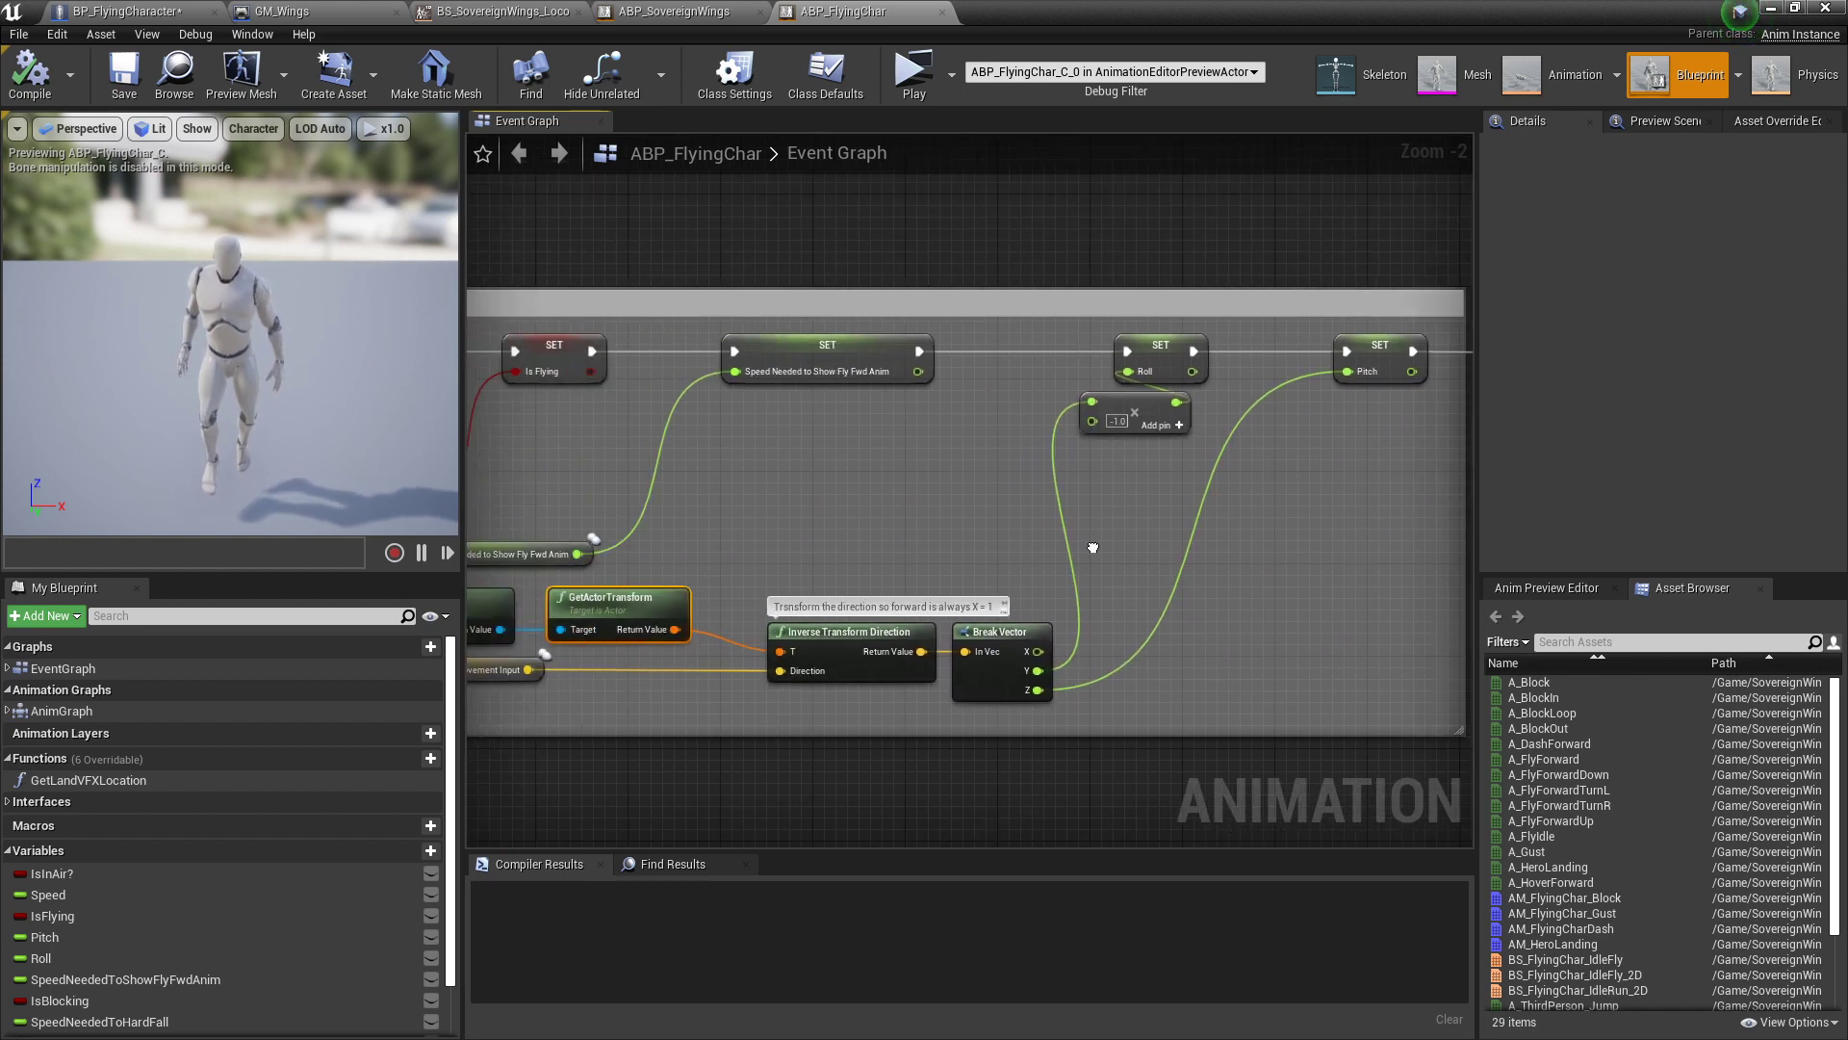
pyautogui.click(1155, 359)
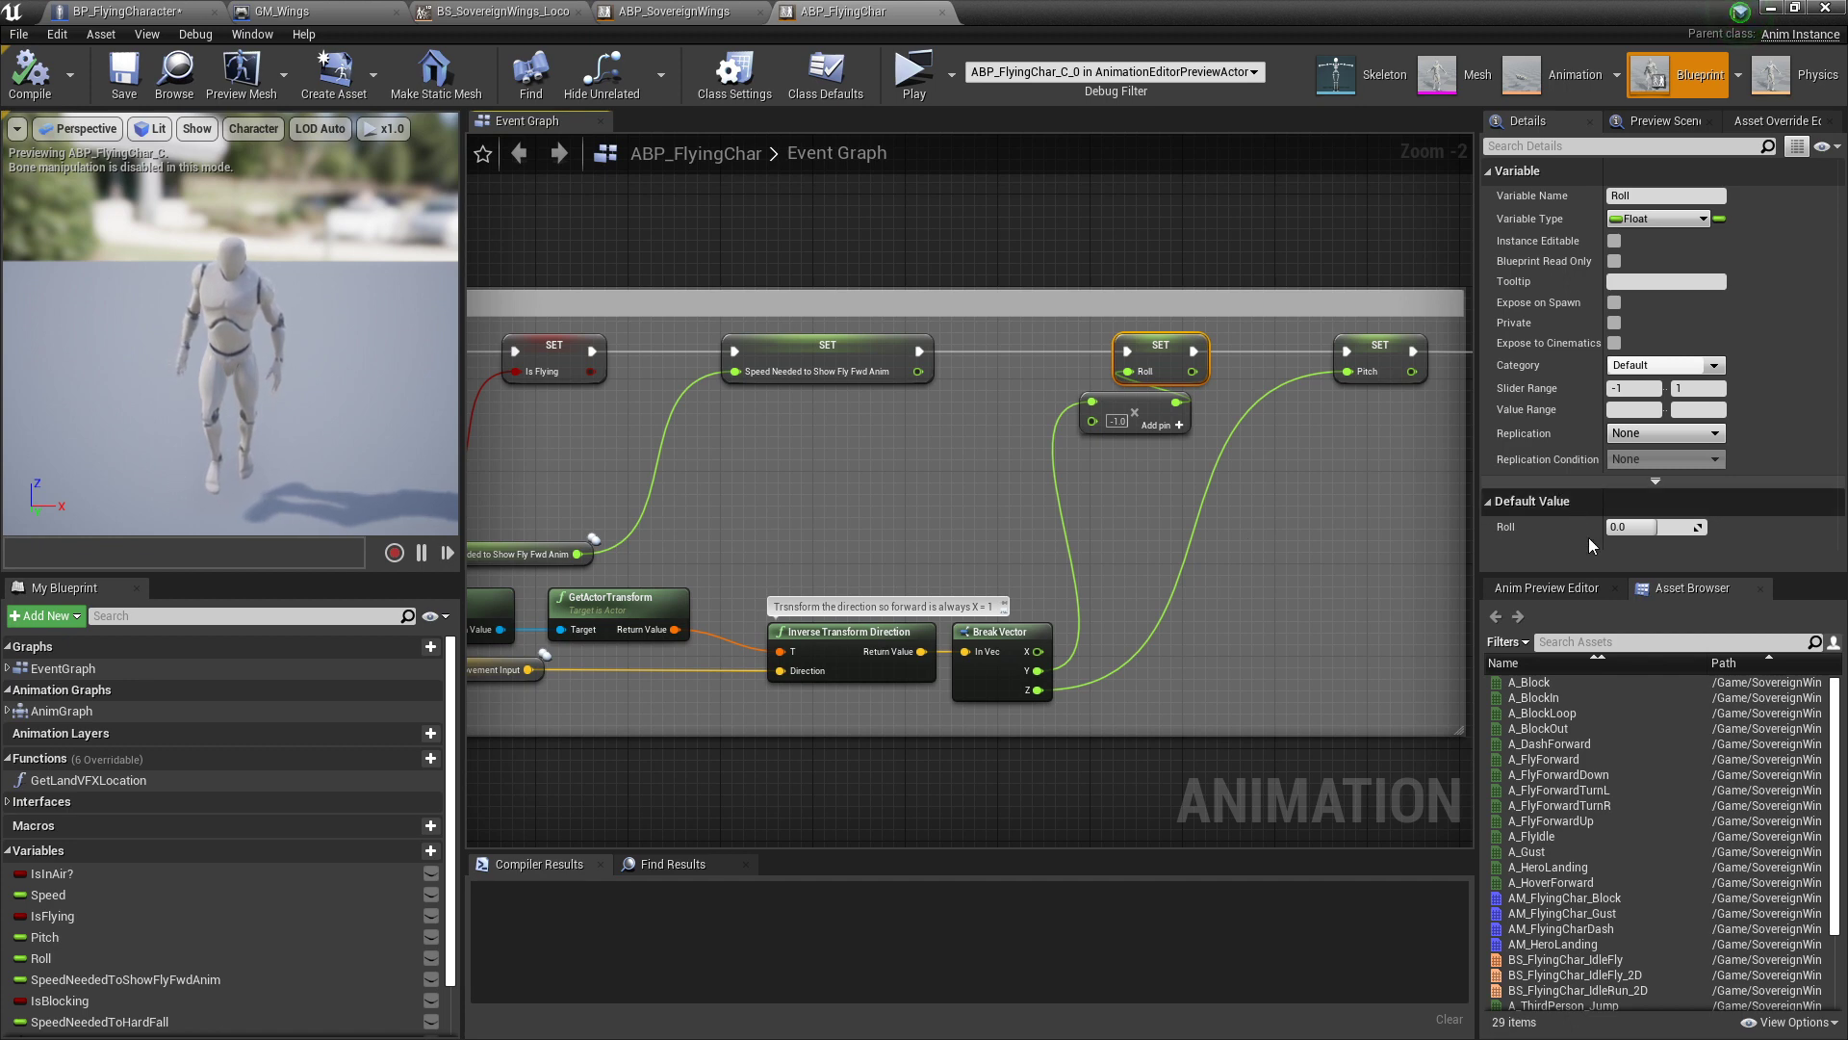
# Step: Enable Is in Air and Is Flying for the animation preview, and examine the event graph nodes that set IsInAir
pyautogui.click(1545, 588)
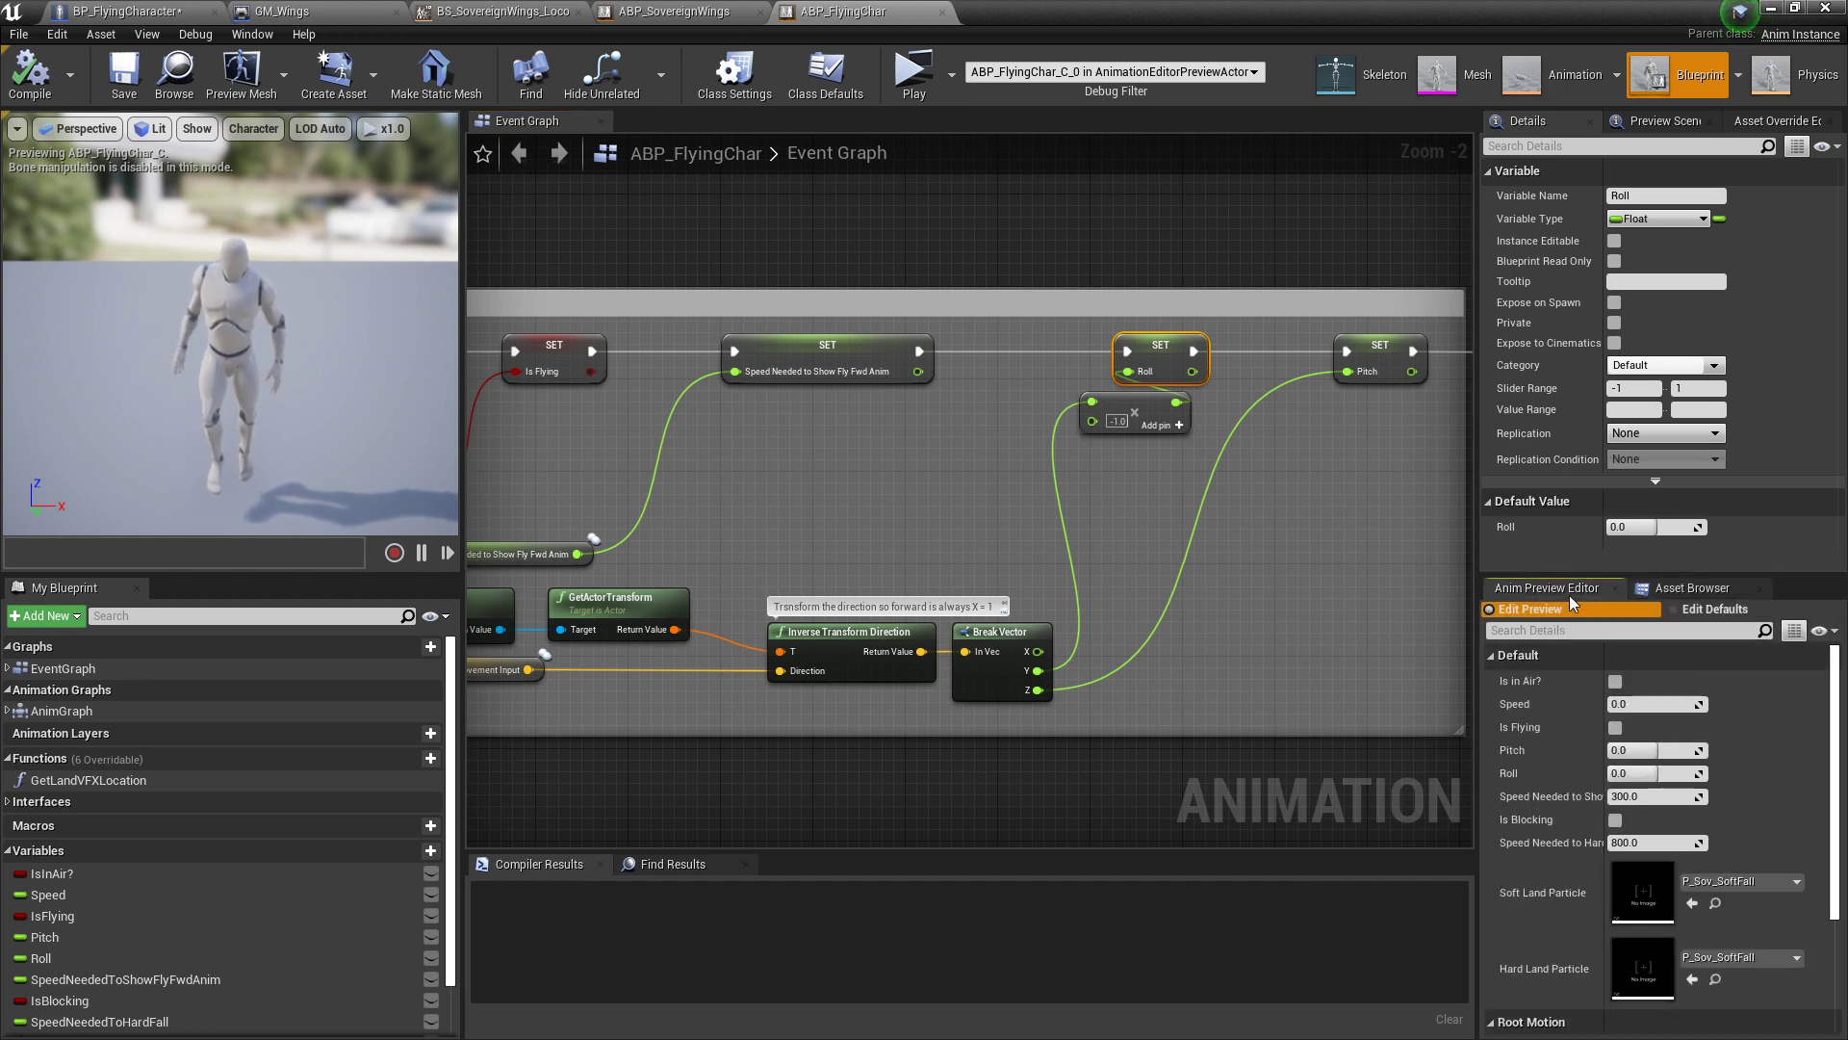
pyautogui.click(1615, 681)
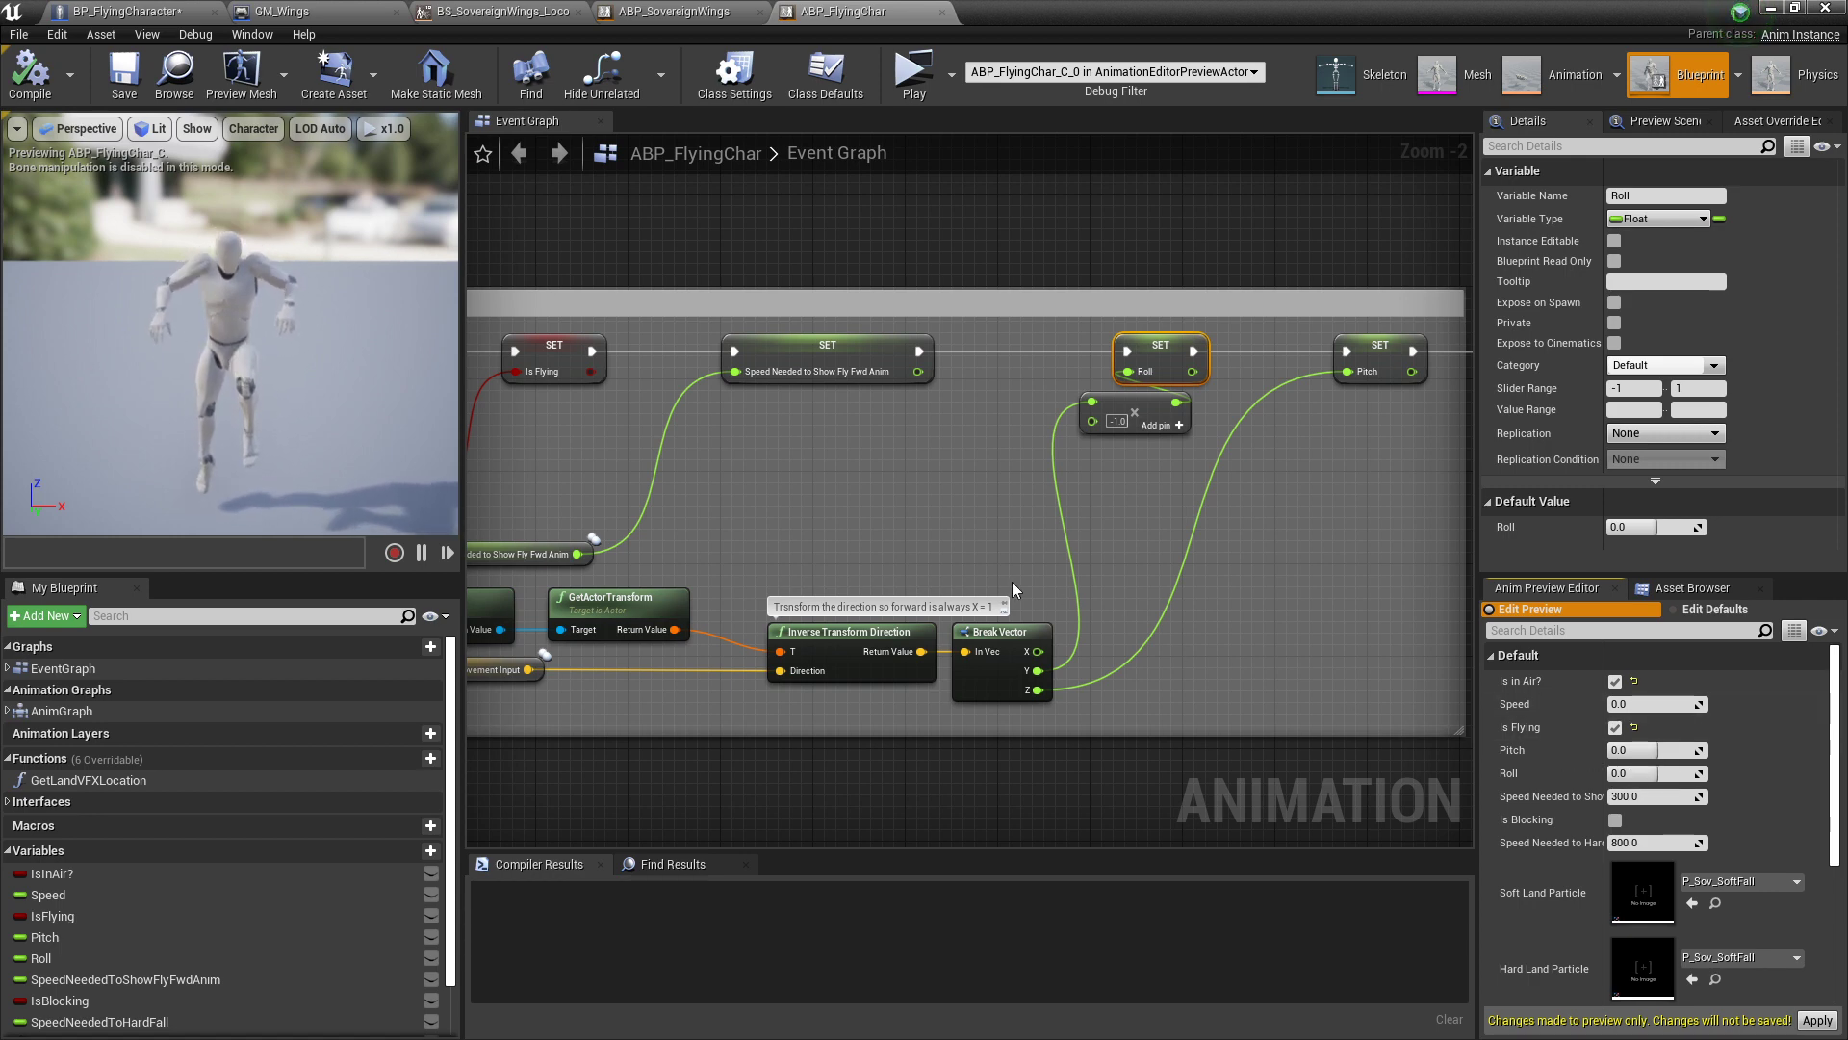
pyautogui.scroll(-4, 1012, 581)
pyautogui.scroll(2, 869, 530)
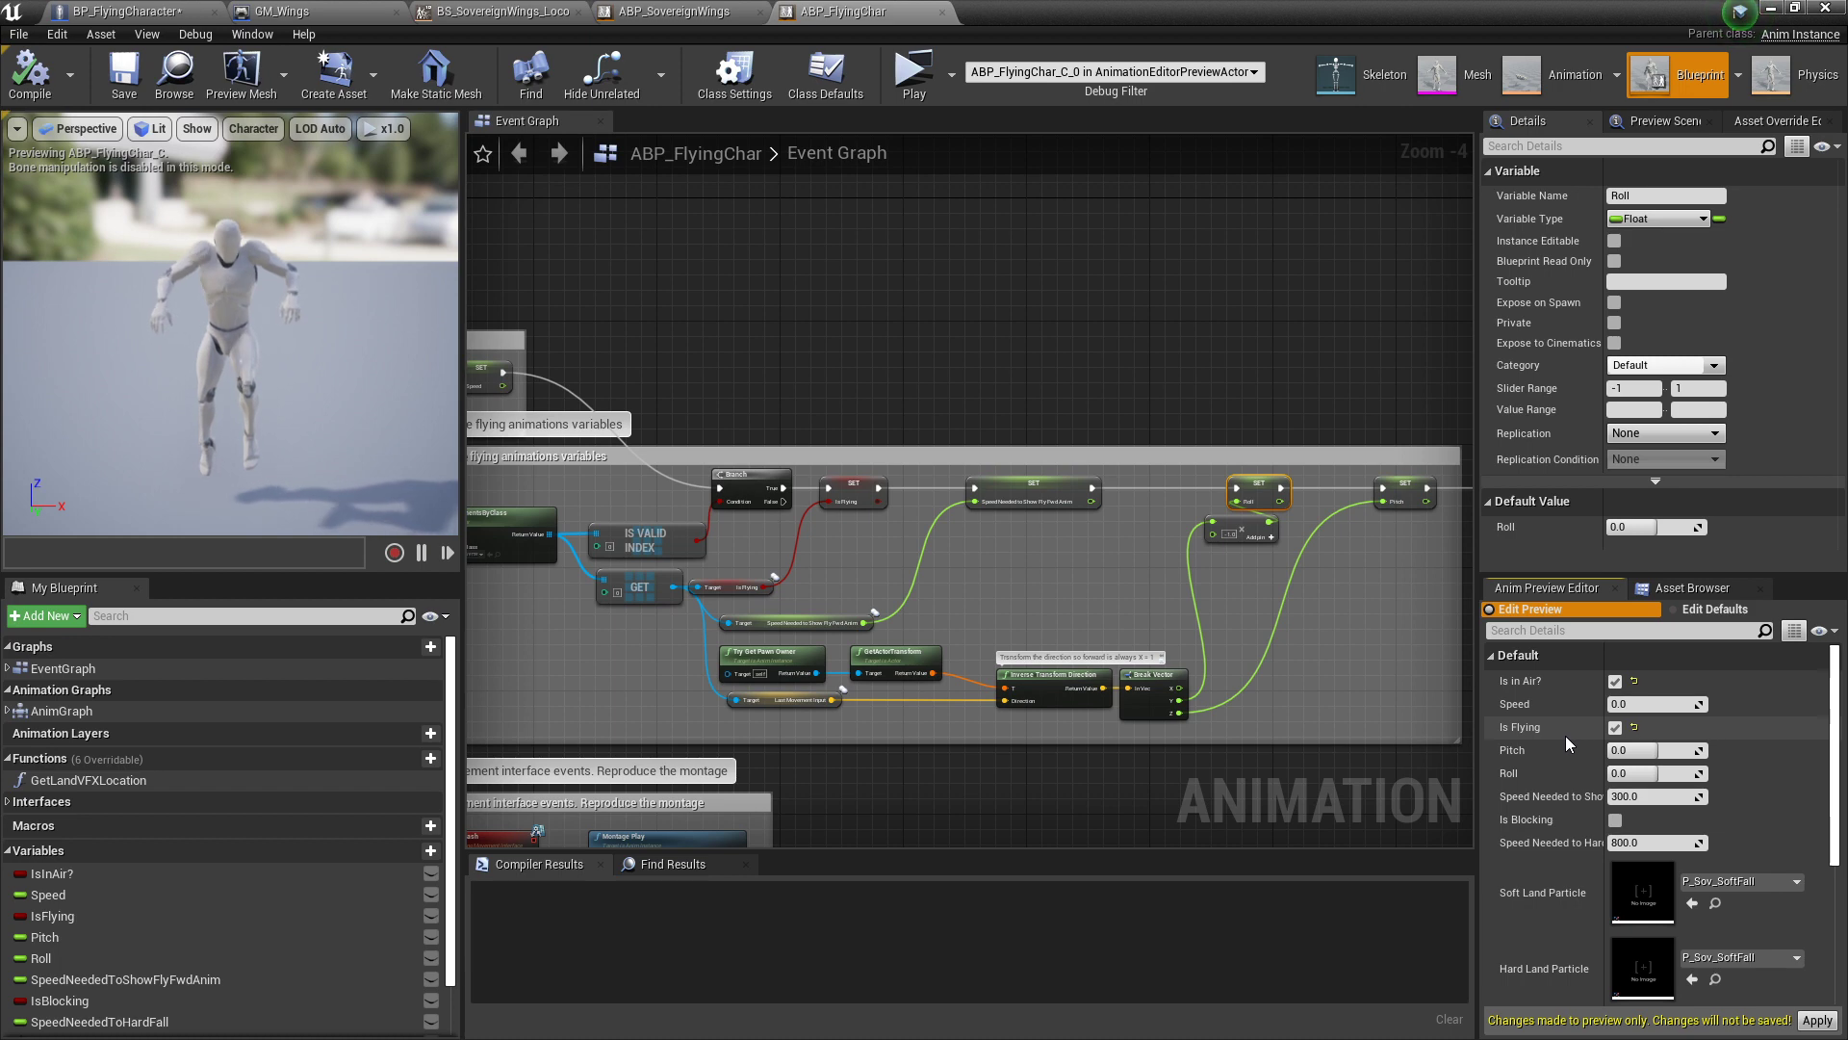
pyautogui.moveTo(654, 275); pyautogui.dragTo(1064, 350, button='right')
pyautogui.moveTo(658, 523); pyautogui.dragTo(929, 577, button='right')
pyautogui.scroll(1, 649, 387)
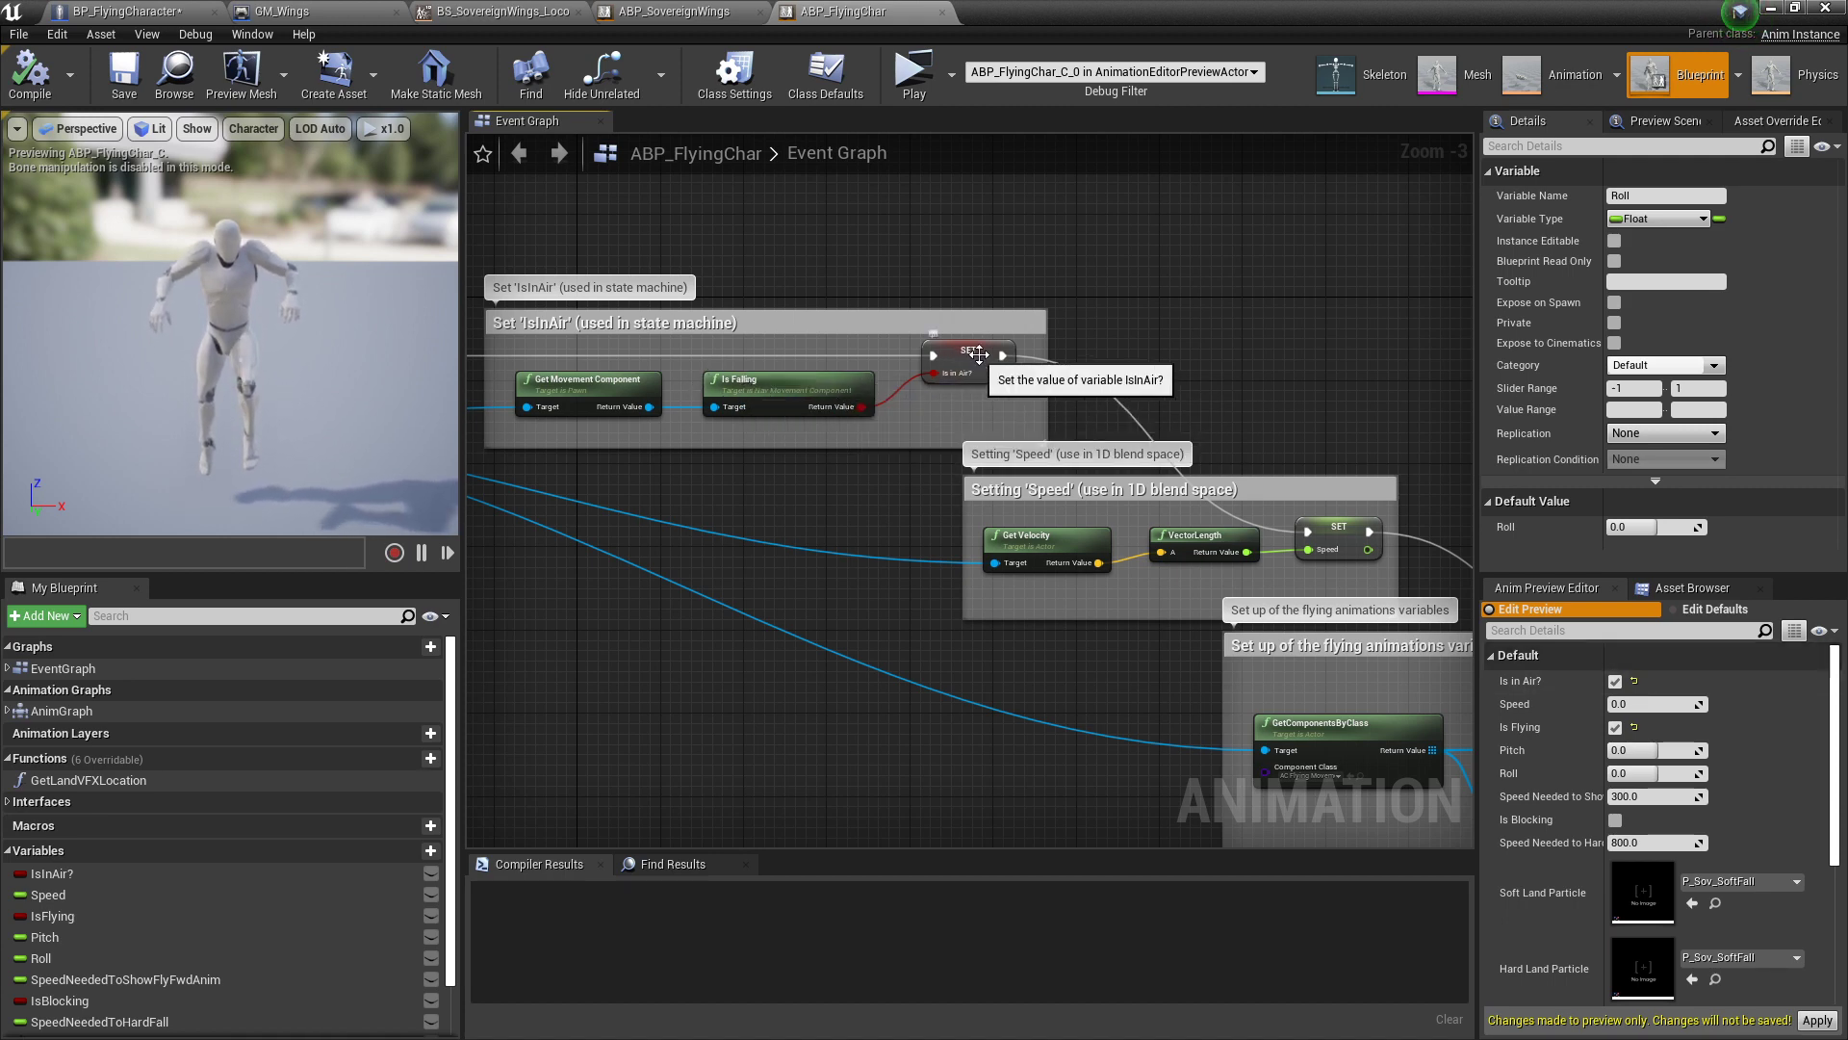
# Step: Disable Is in Air for the preview, toggle Is Flying off and back on, and view the preview character from the side
pyautogui.click(1615, 682)
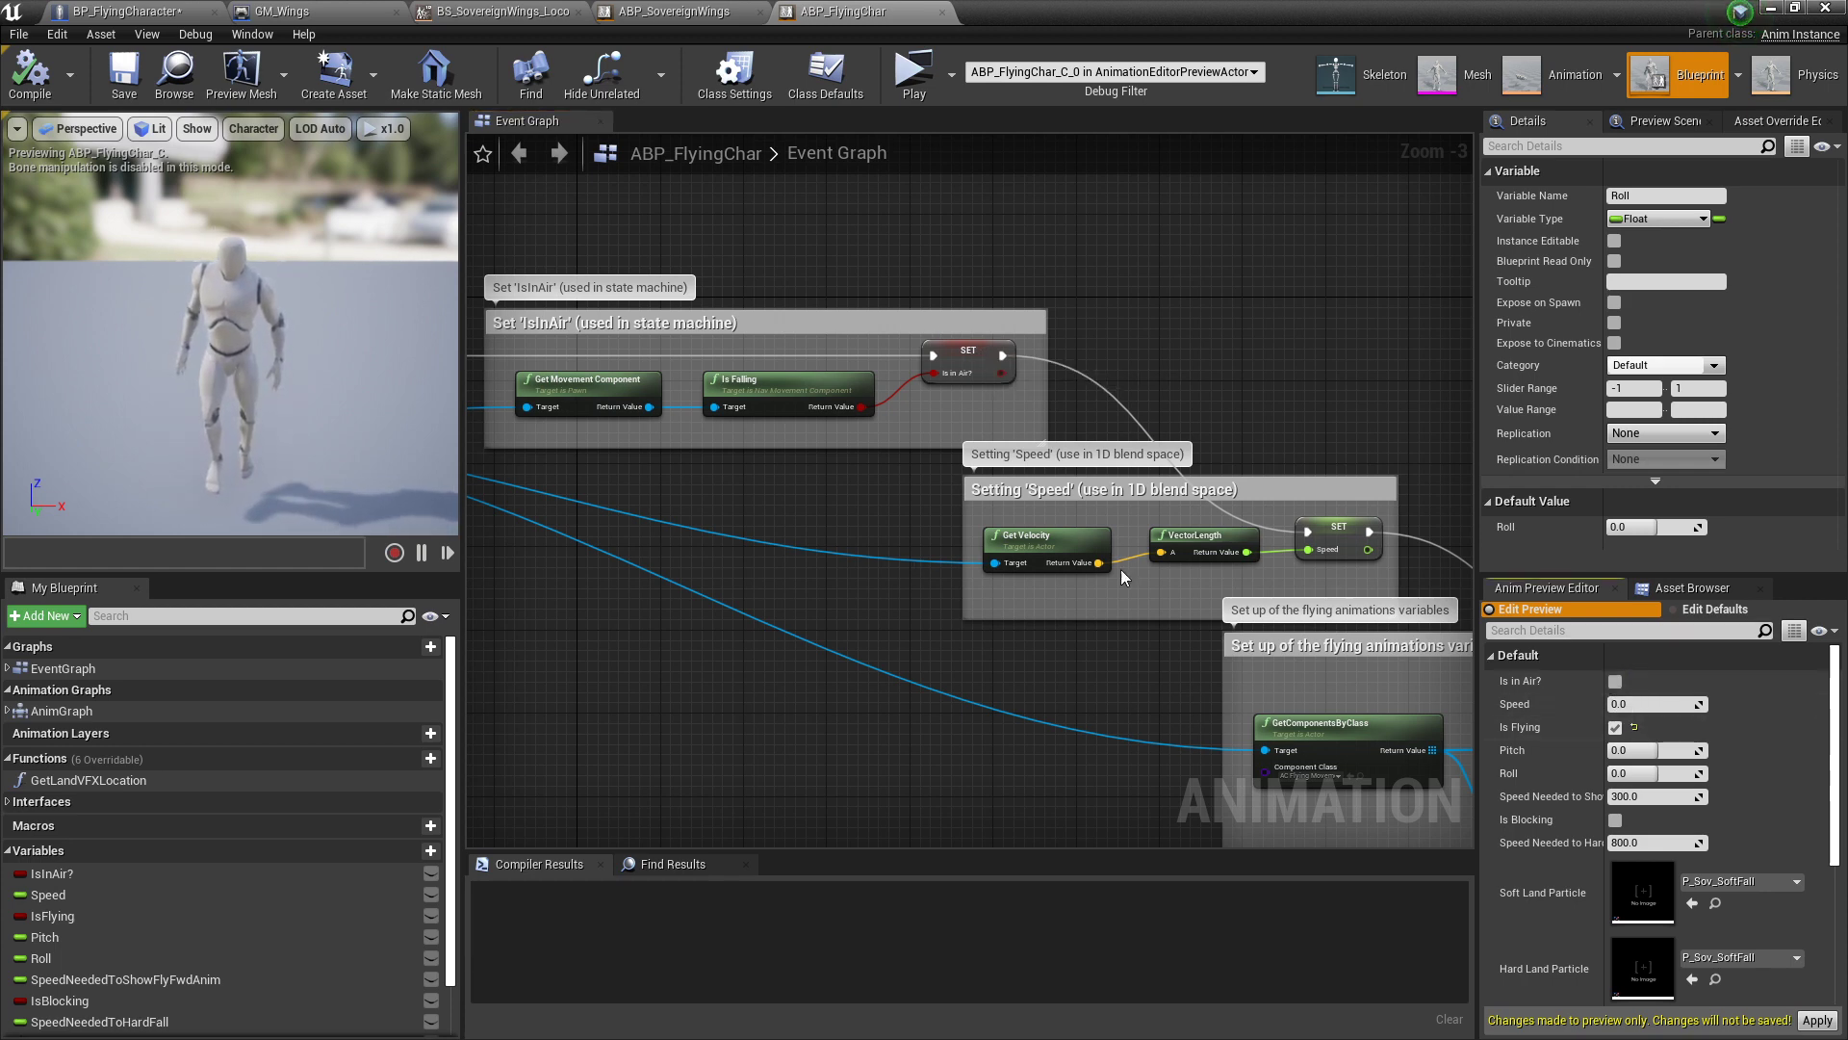
pyautogui.click(1615, 728)
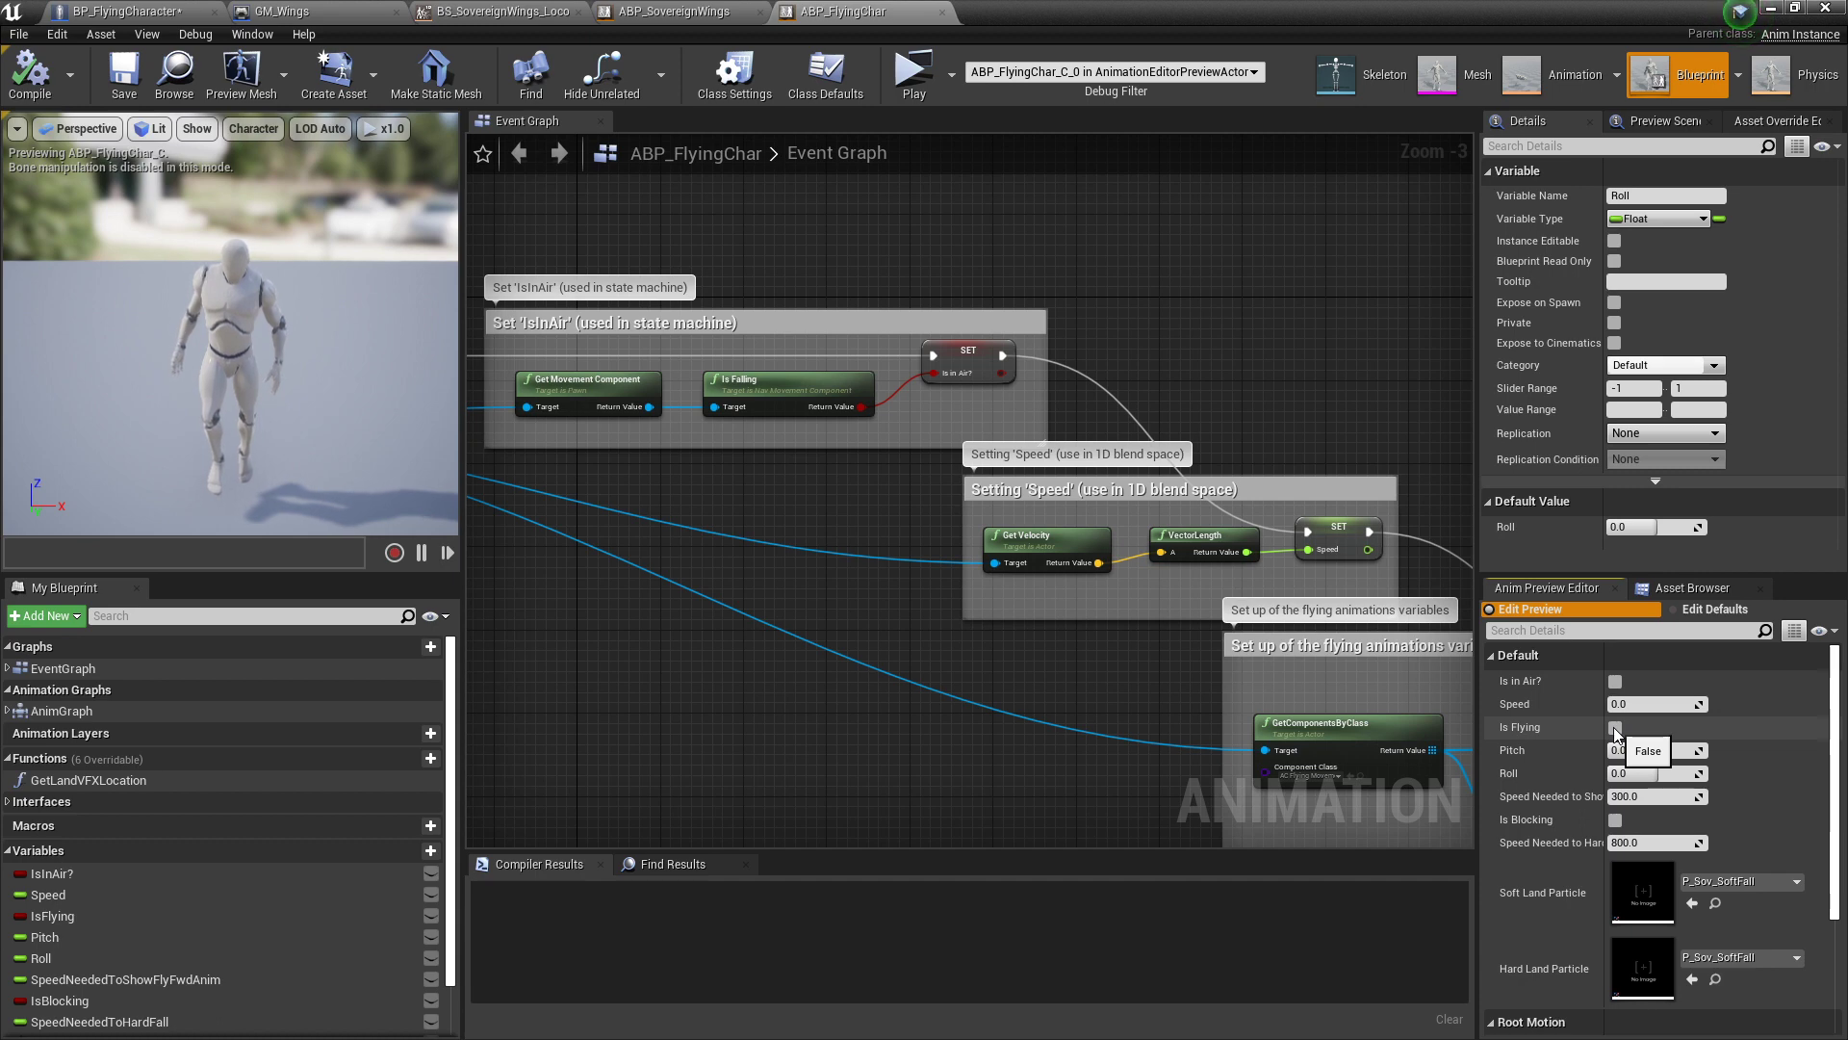
pyautogui.click(1615, 729)
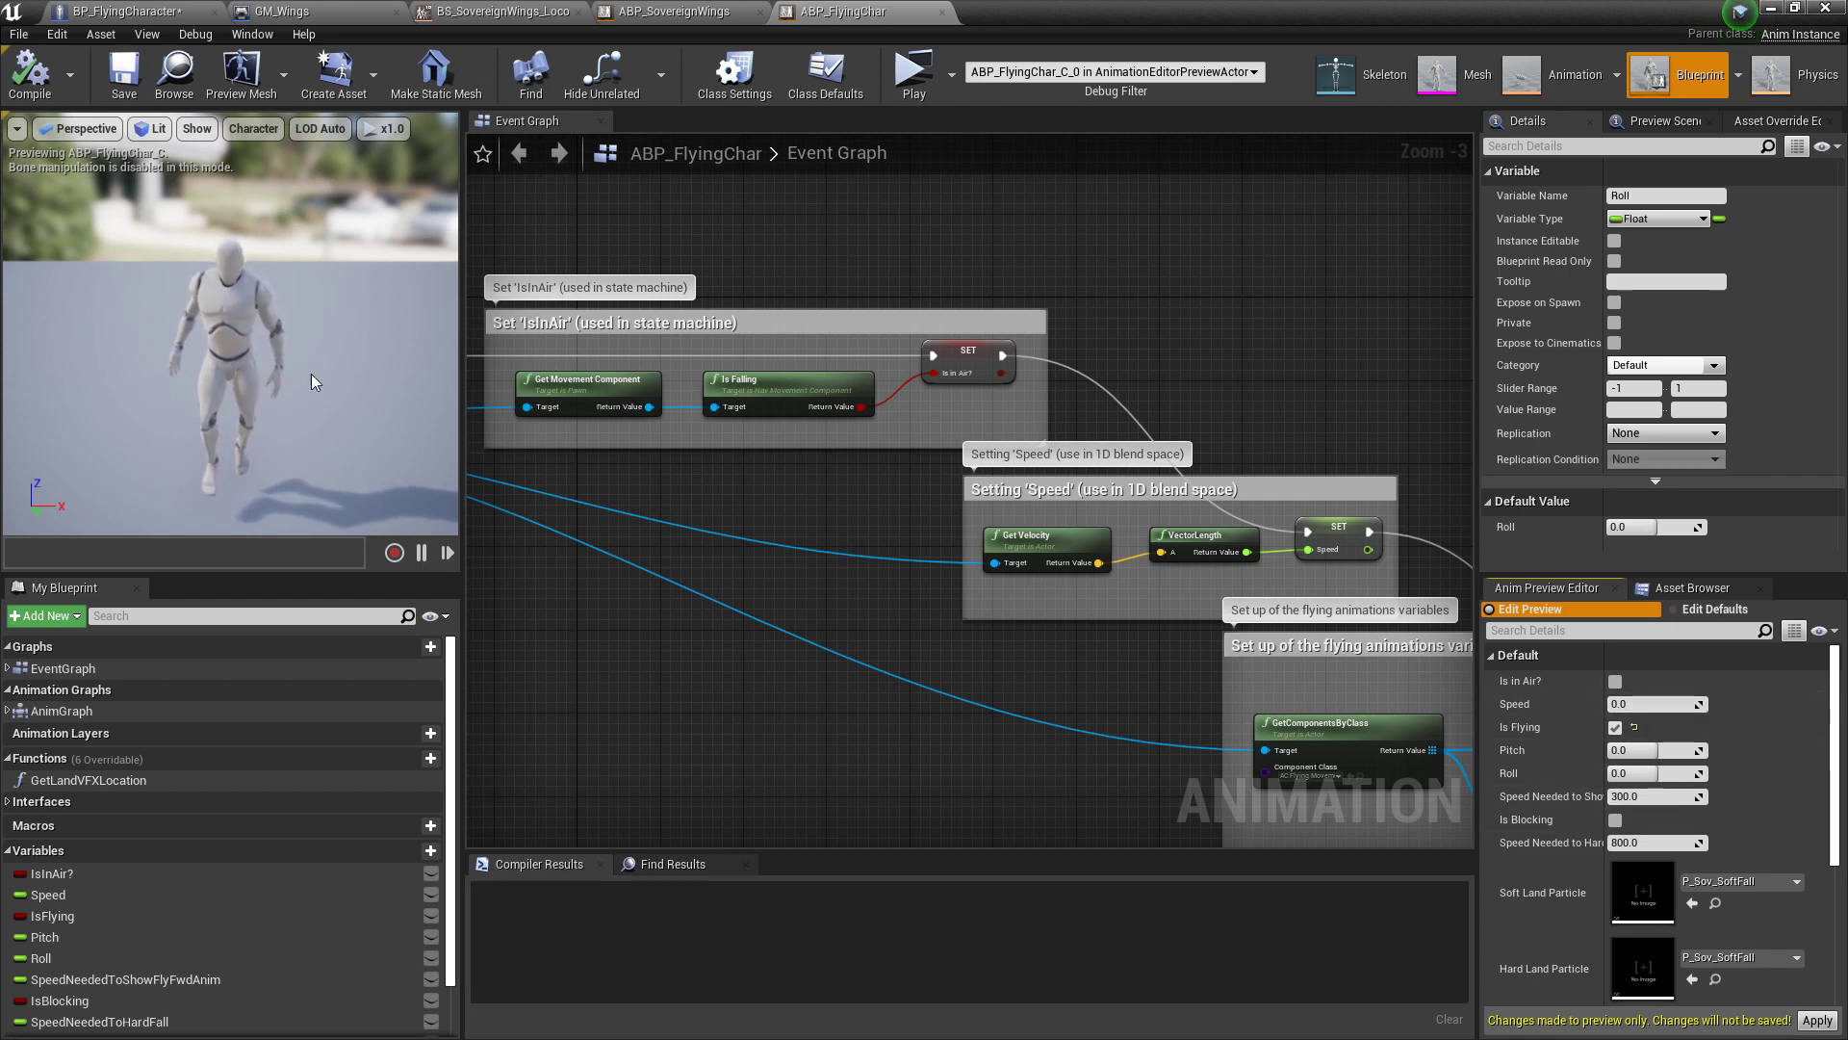
pyautogui.moveTo(289, 403); pyautogui.dragTo(289, 402)
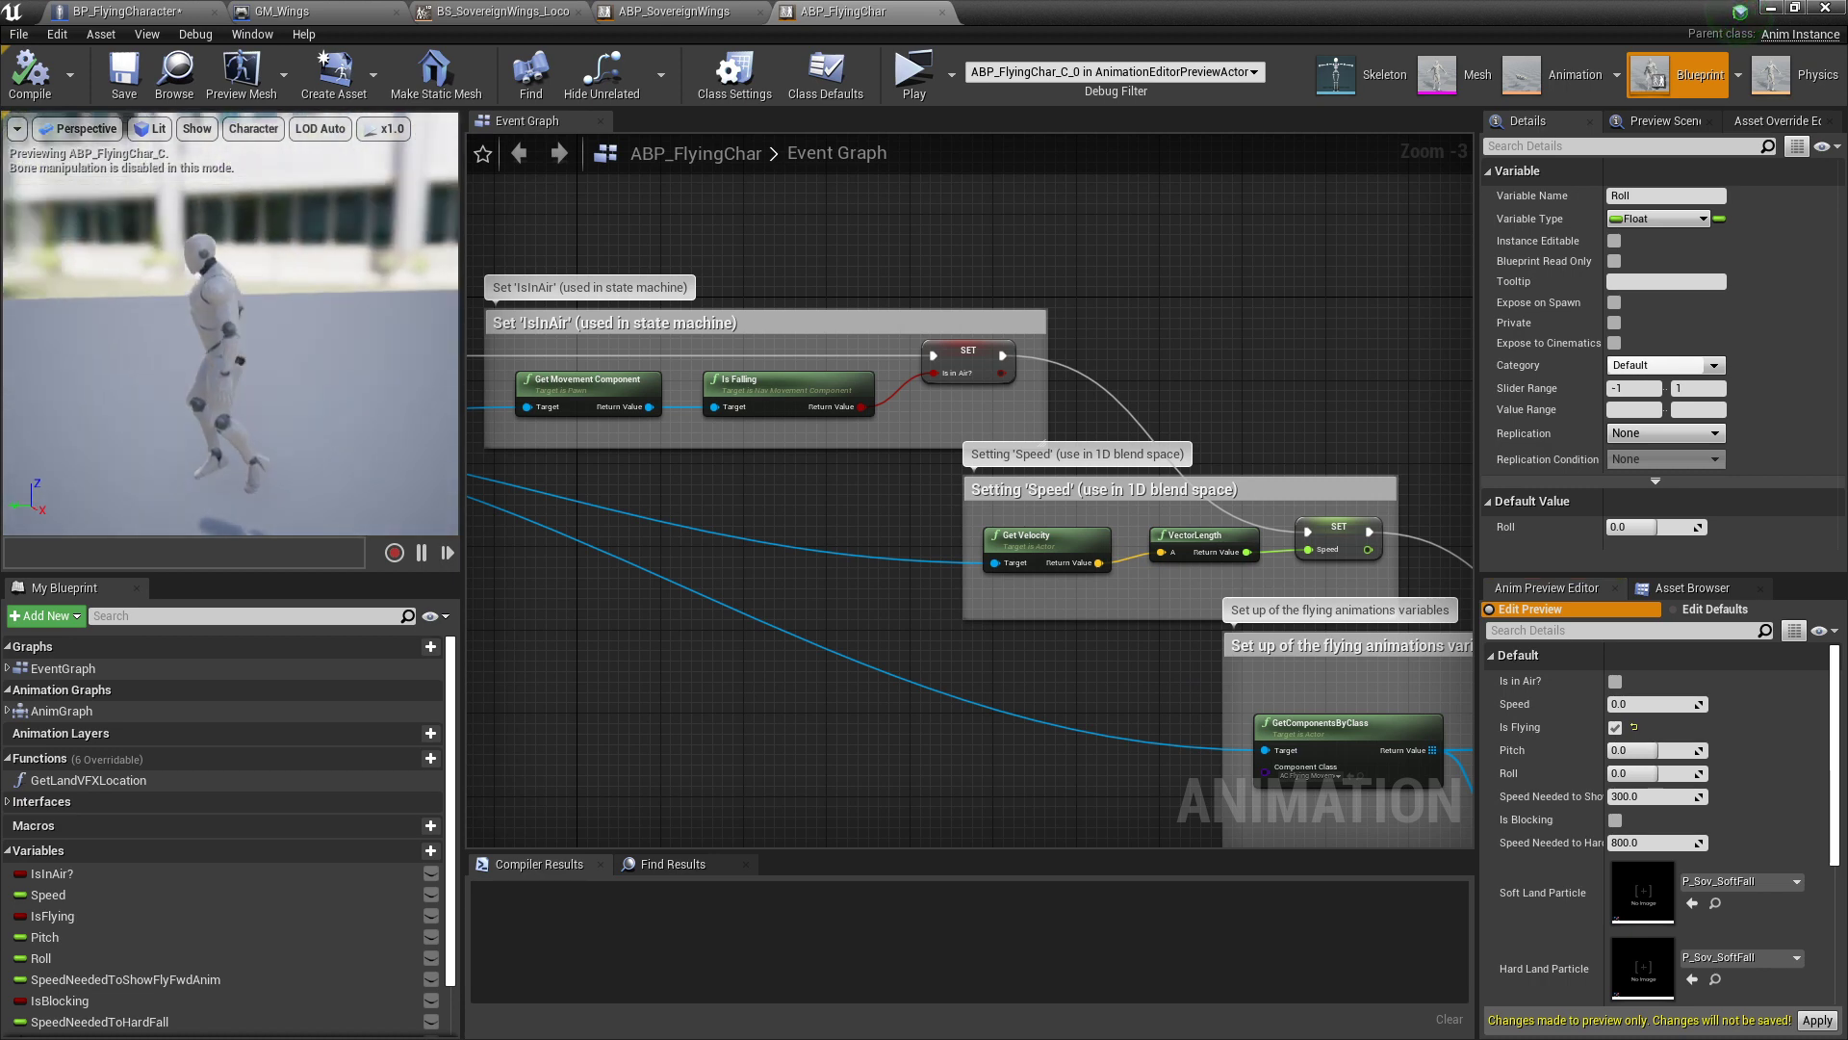
pyautogui.moveTo(202, 446); pyautogui.dragTo(202, 446)
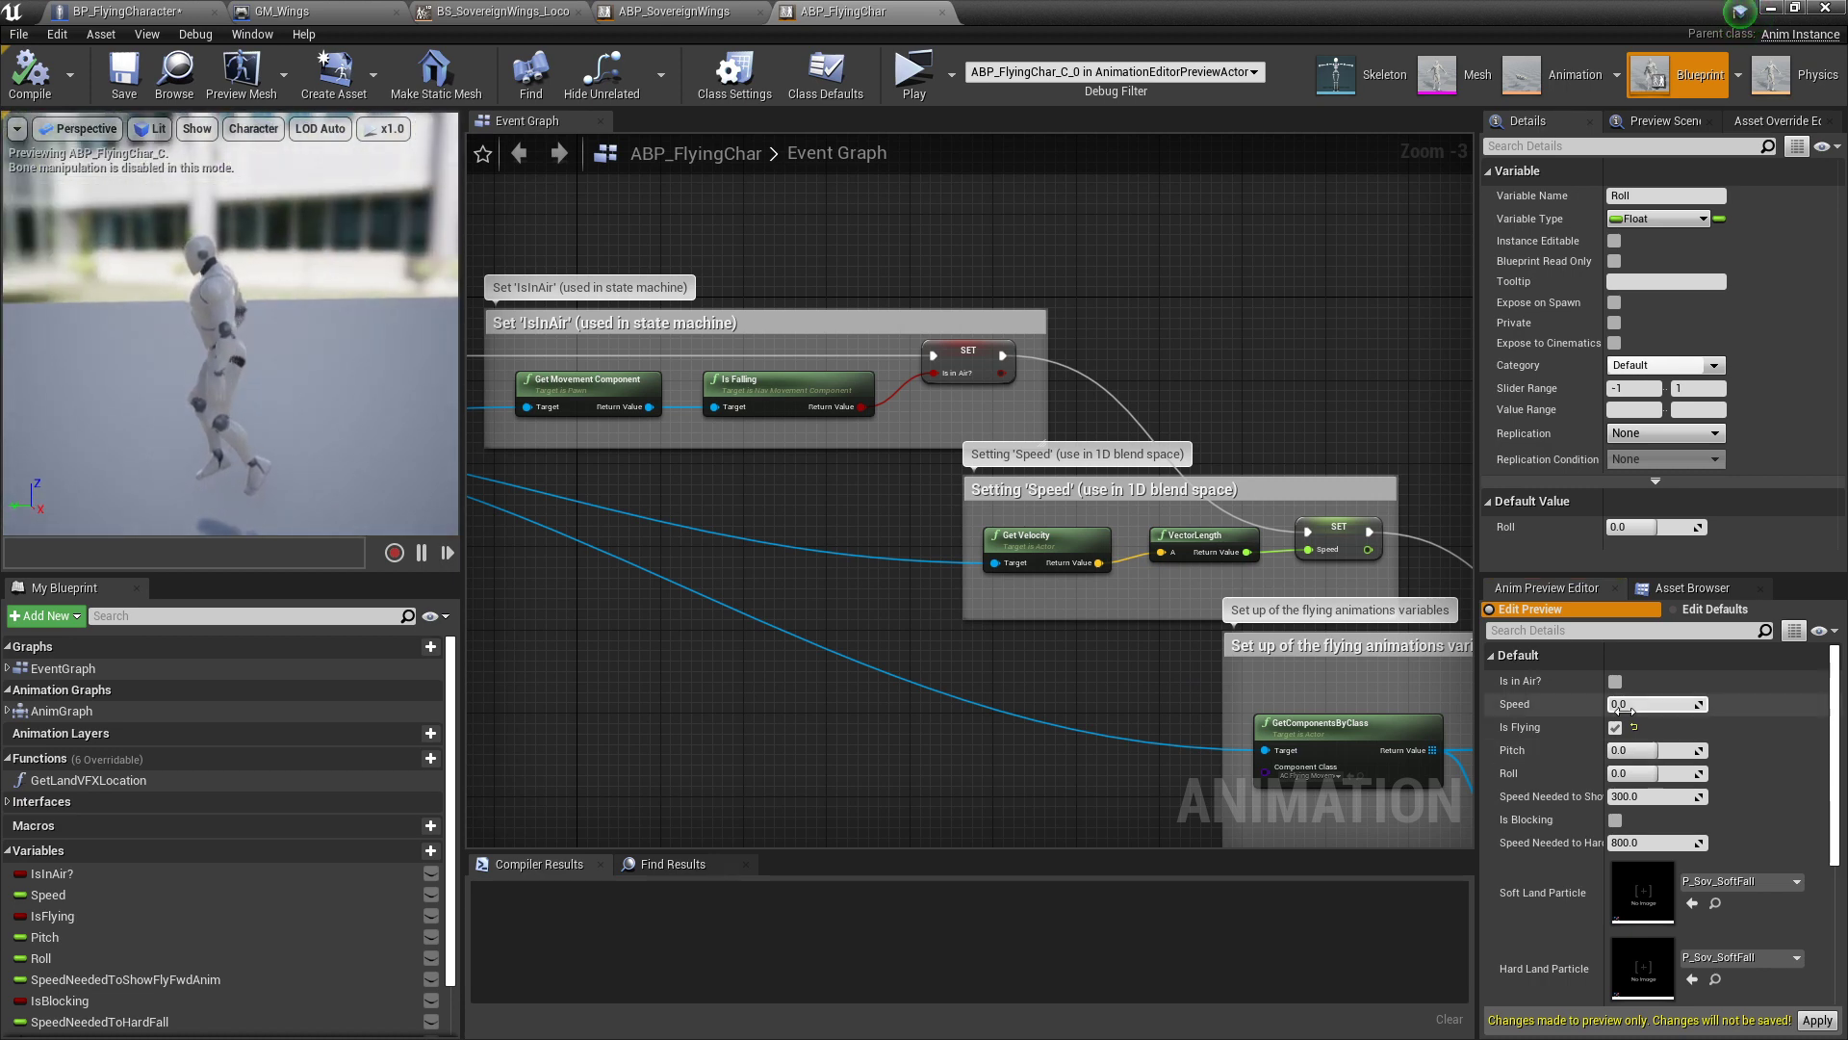
# Step: Raise the preview Speed to about 586 with Is Flying enabled, and view the flying character from behind
pyautogui.moveTo(1654, 704); pyautogui.dragTo(1654, 704)
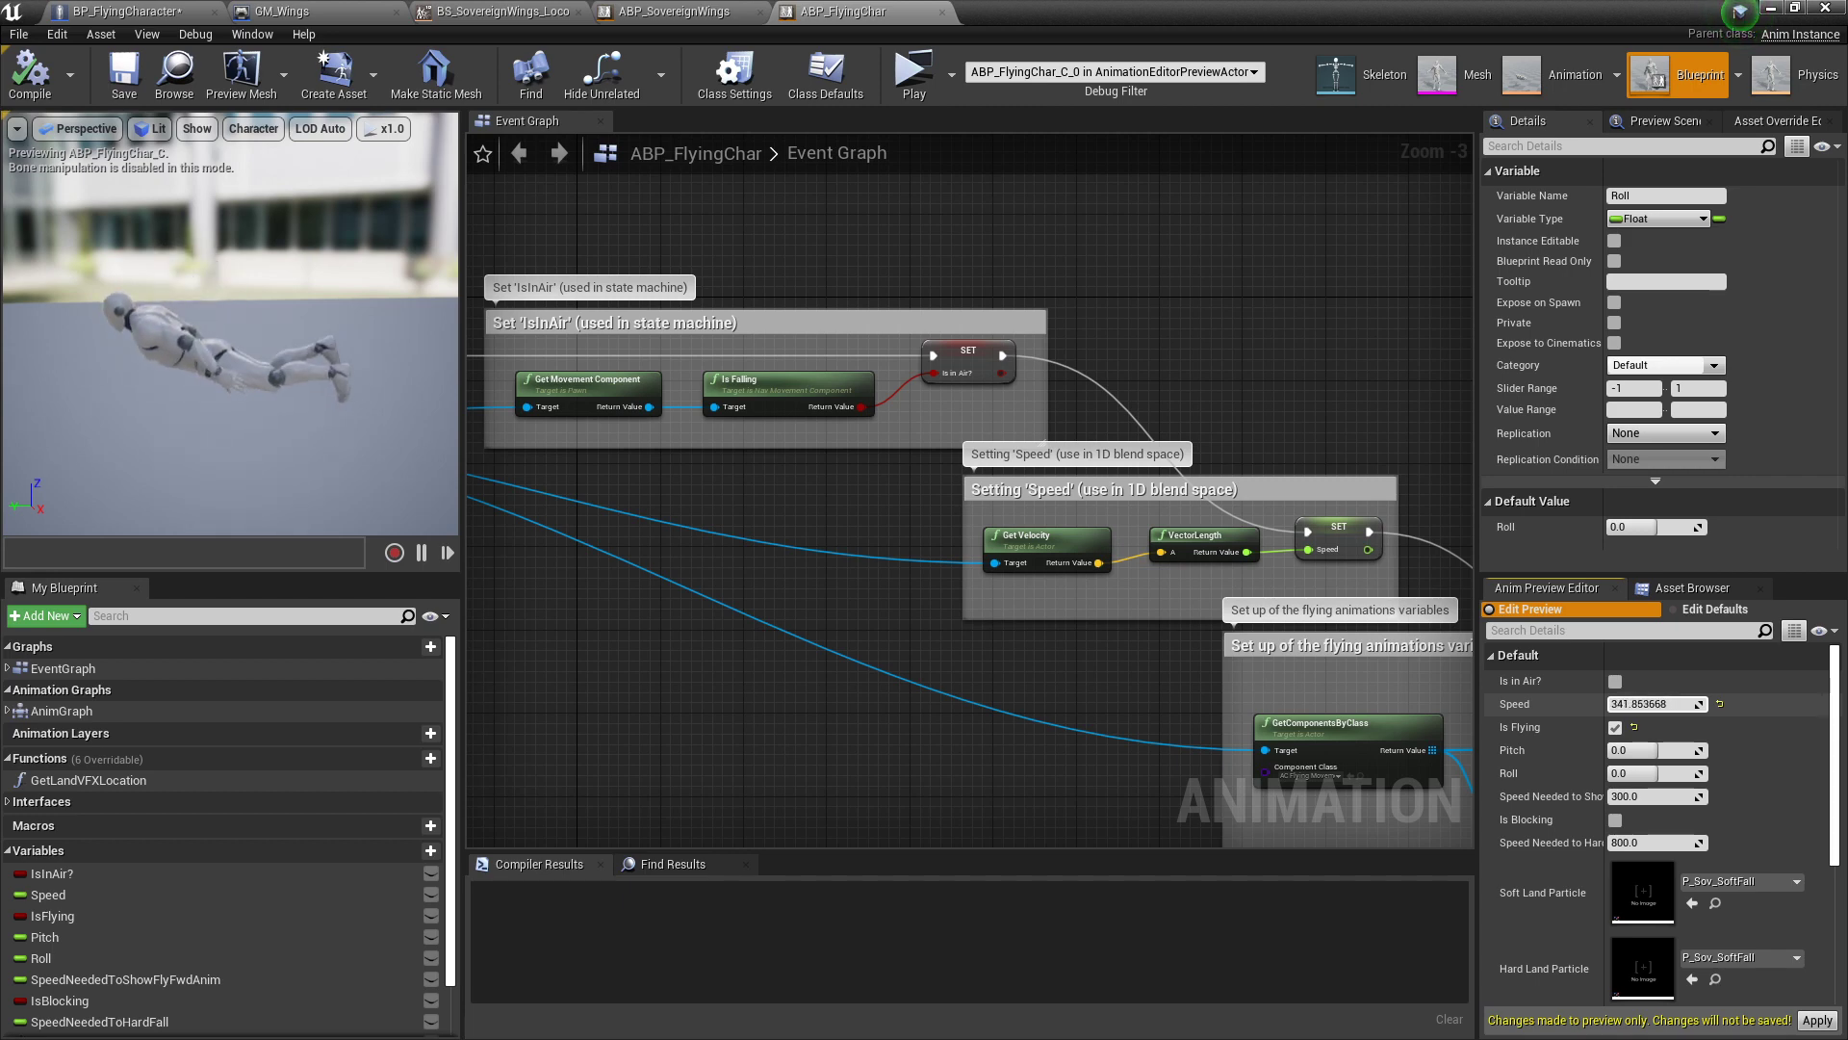
pyautogui.moveTo(1653, 703); pyautogui.dragTo(1654, 704)
pyautogui.keyDown('alt'); pyautogui.moveTo(231, 366); pyautogui.dragTo(448, 337); pyautogui.keyUp('alt')
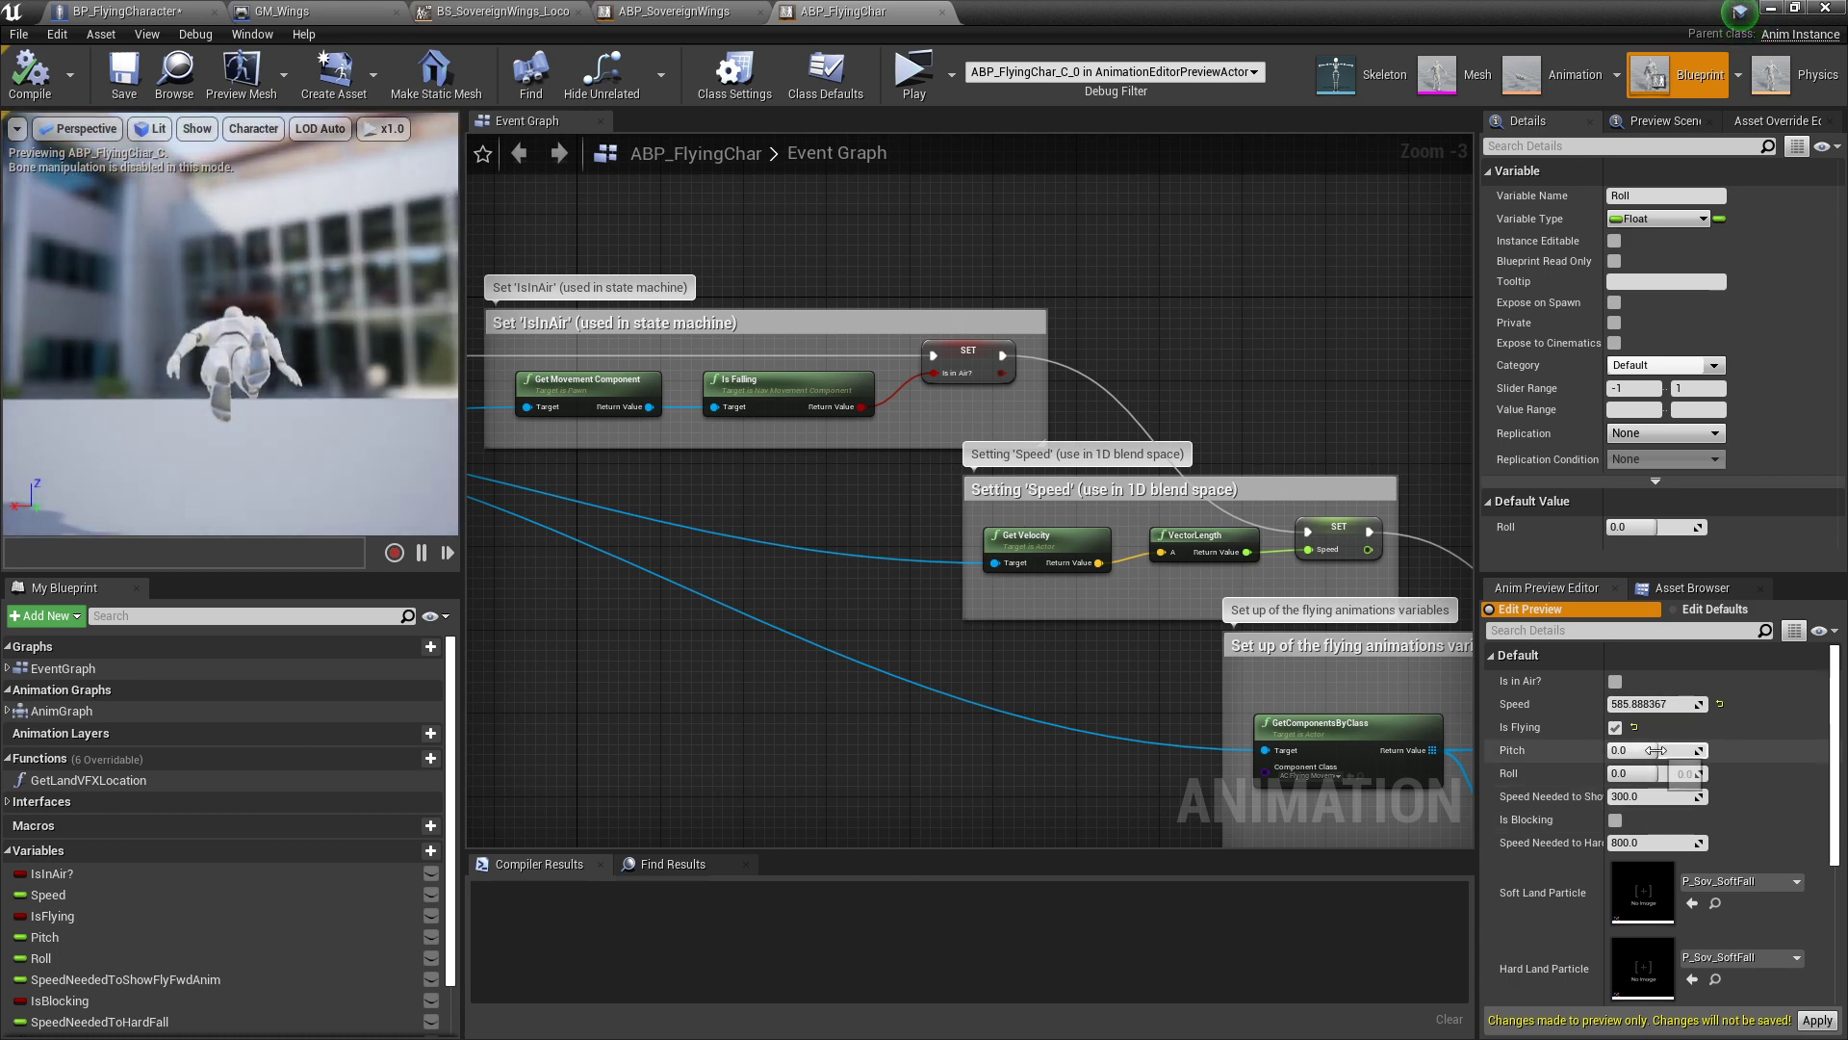
# Step: Vary the preview Roll and Pitch, leaving Roll at about 0.086 and Pitch at 1.0
pyautogui.moveTo(1656, 773)
pyautogui.mouseDown()
pyautogui.moveTo(1675, 774)
pyautogui.moveTo(1612, 774)
pyautogui.moveTo(1702, 774)
pyautogui.moveTo(1633, 772)
pyautogui.mouseUp()
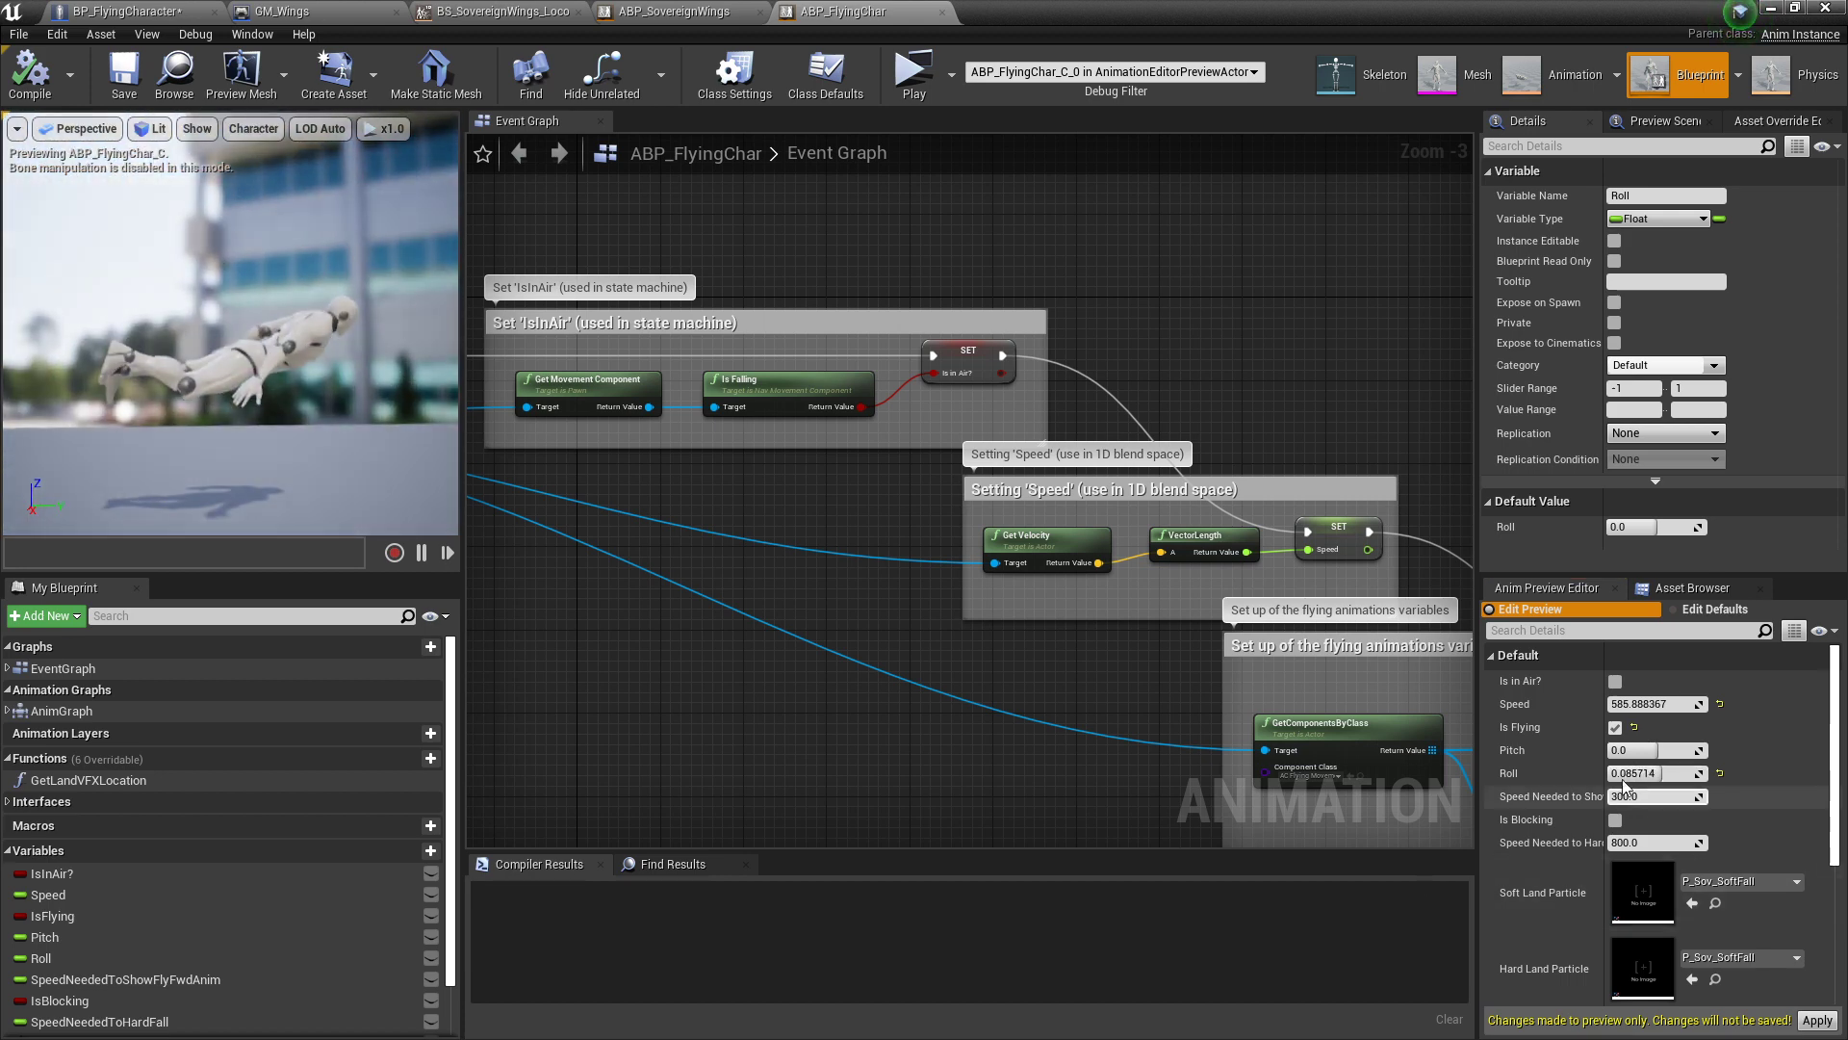
pyautogui.moveTo(1640, 758); pyautogui.dragTo(1701, 751)
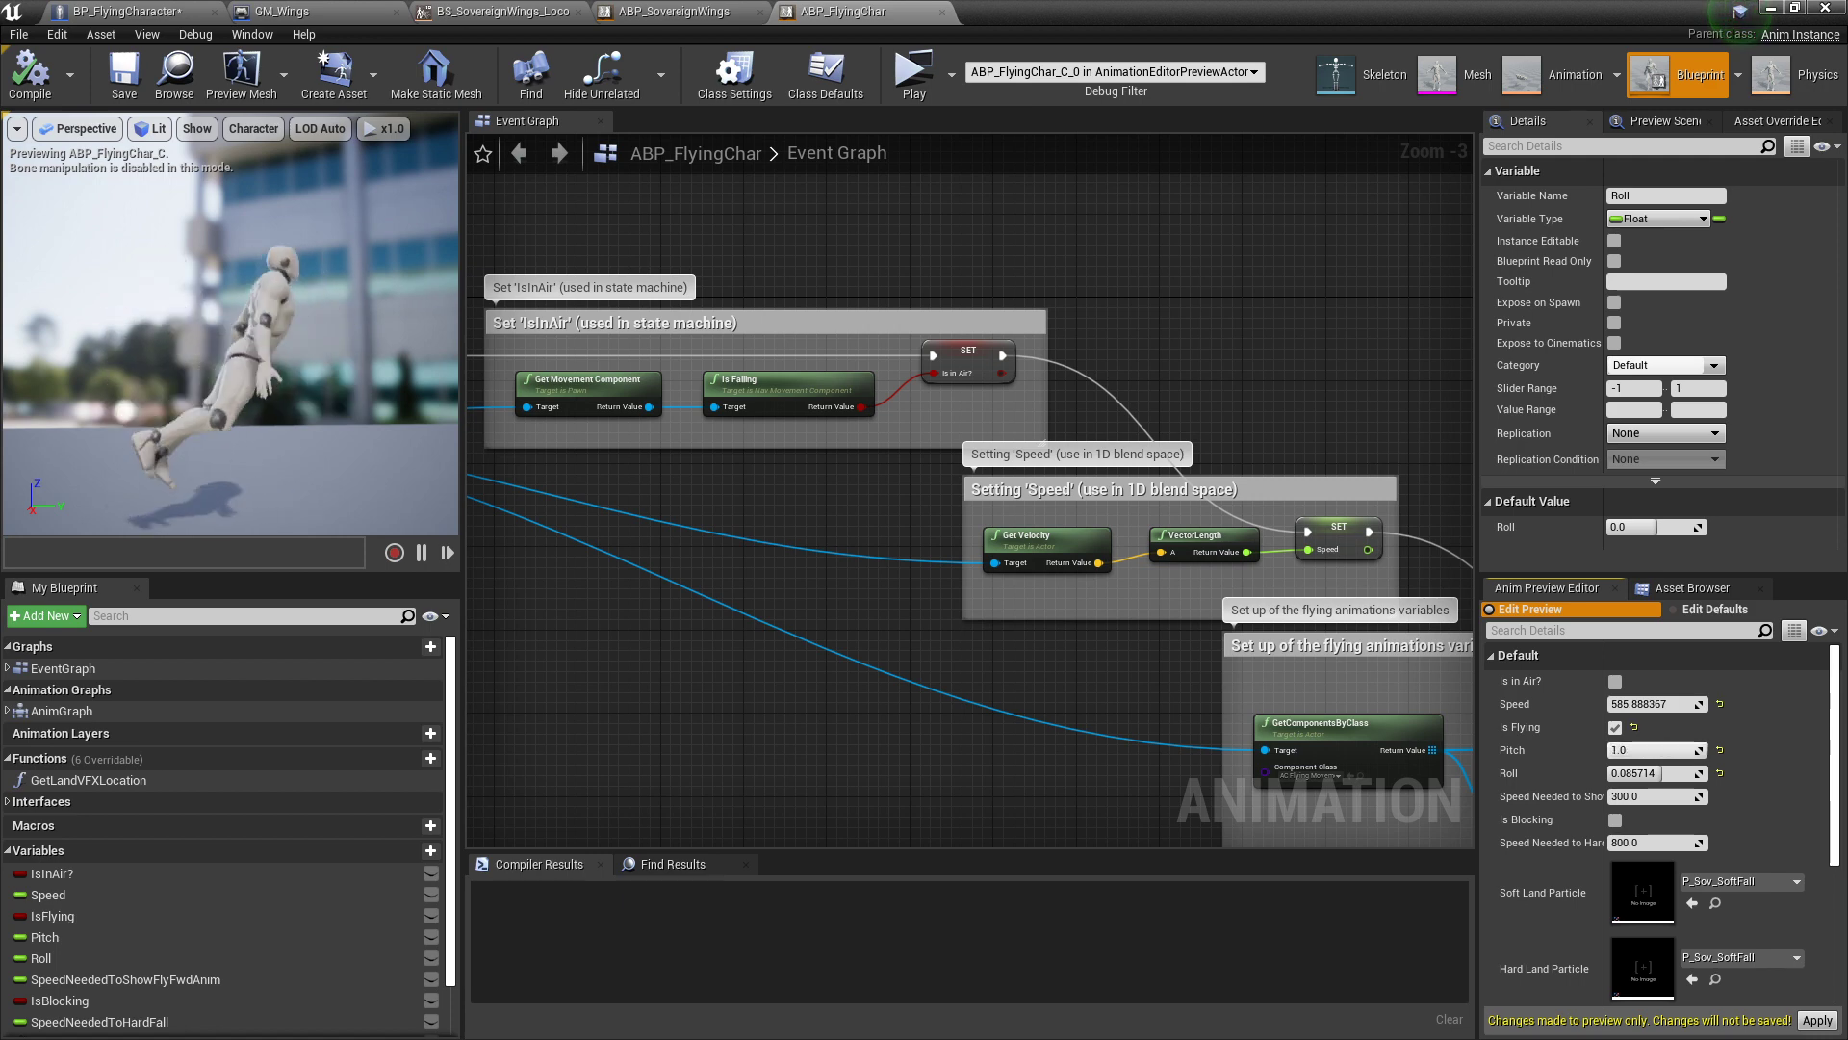
pyautogui.click(1016, 753)
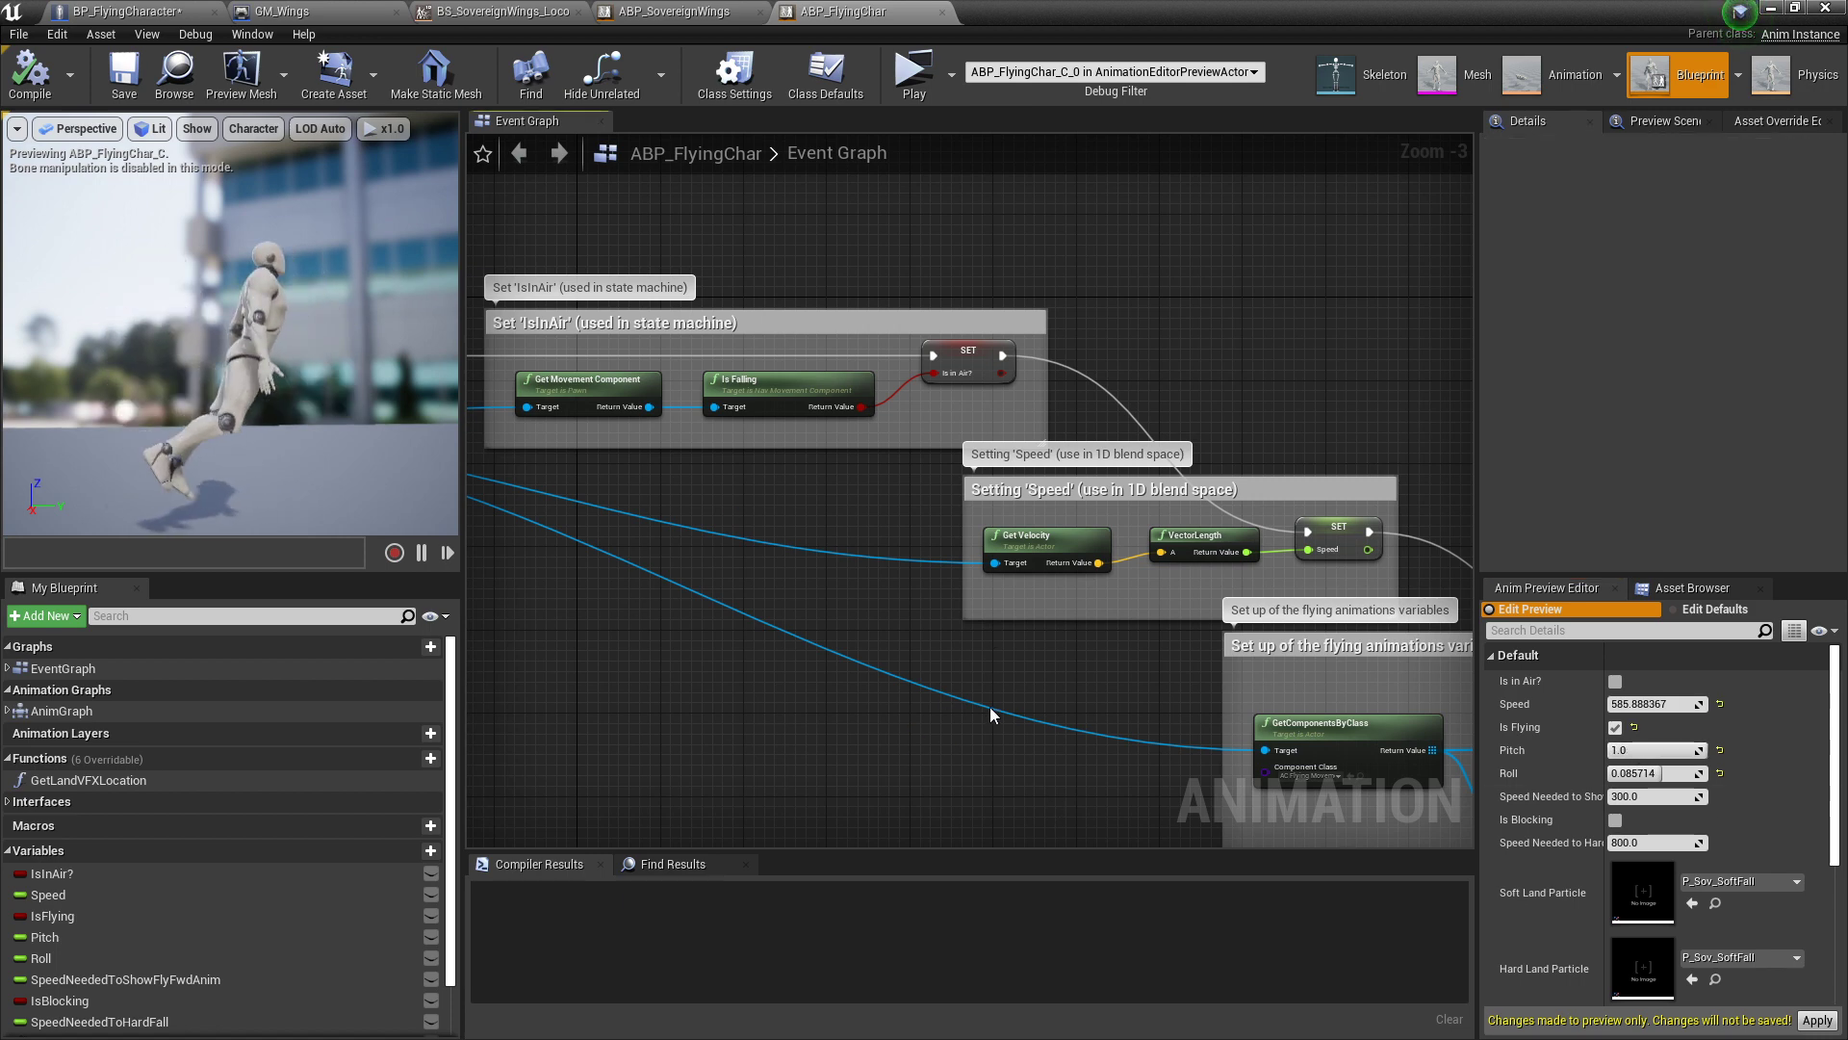
# Step: Disable Is Flying for the preview and reset Pitch, Roll and Speed to their defaults of 0.0
pyautogui.click(1615, 728)
pyautogui.click(1719, 751)
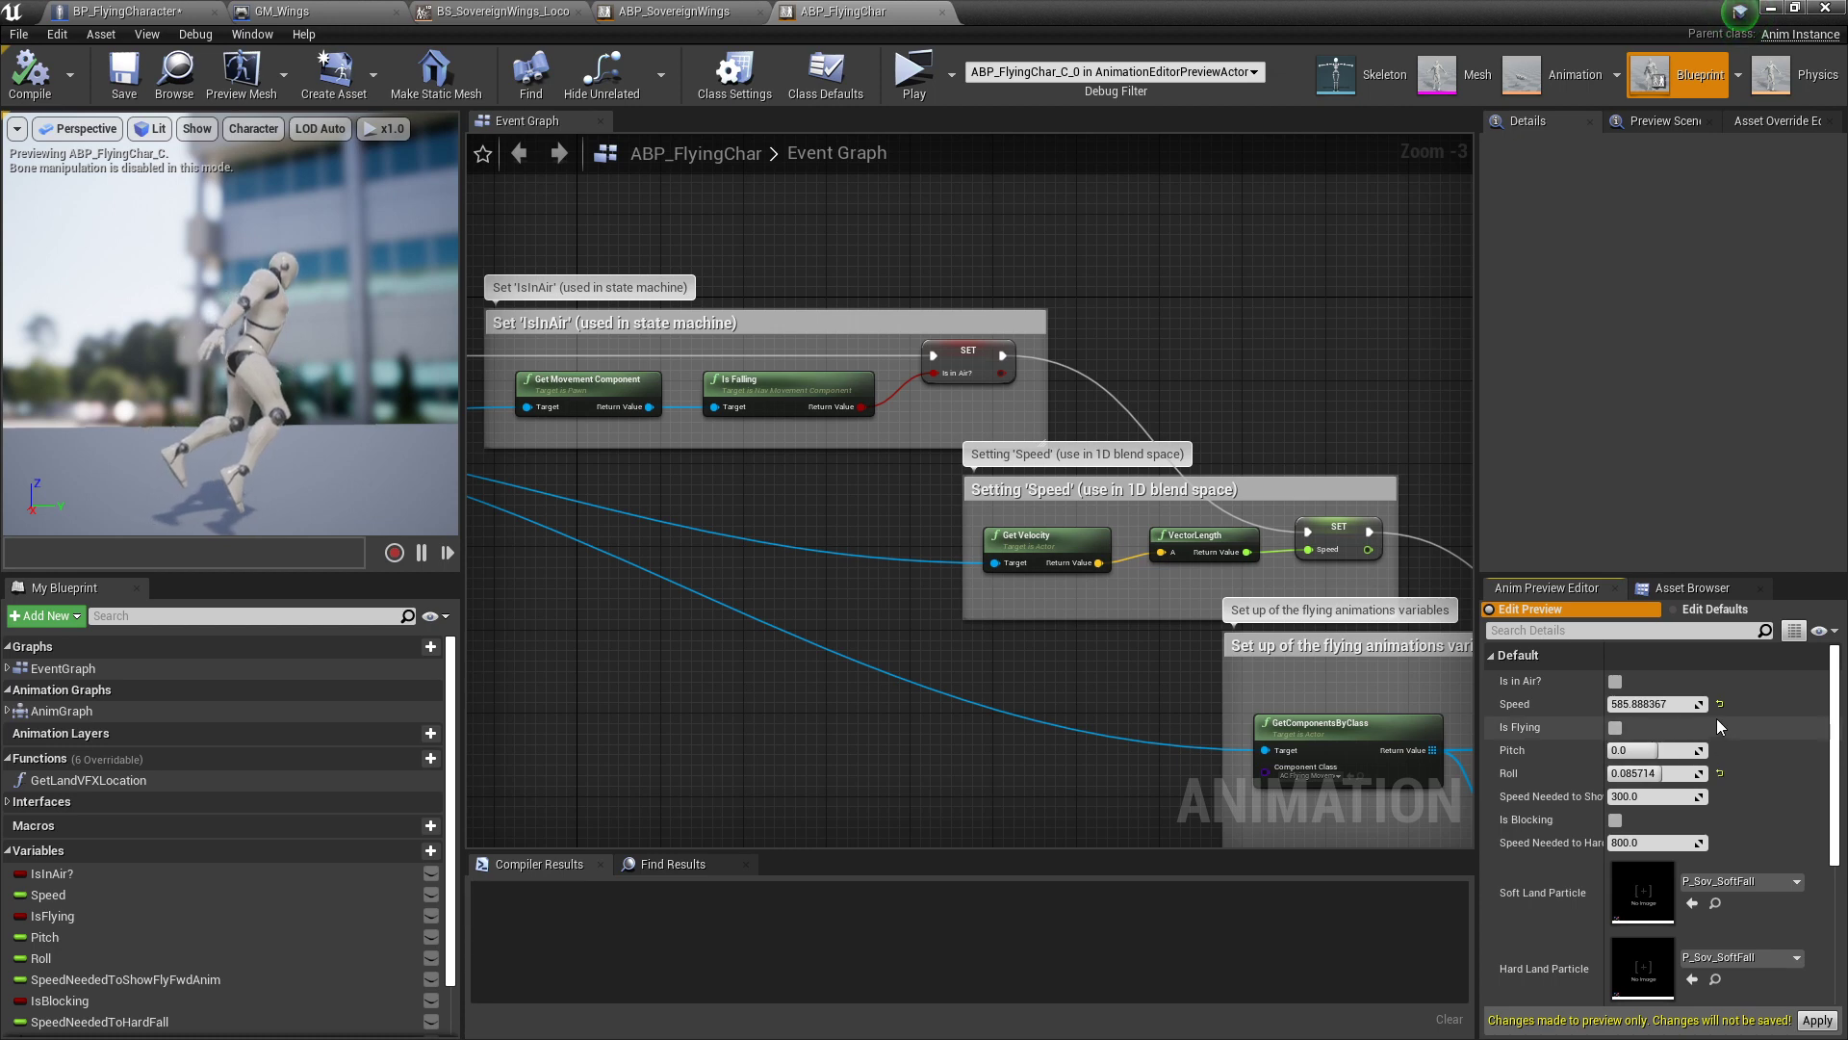
pyautogui.click(1719, 772)
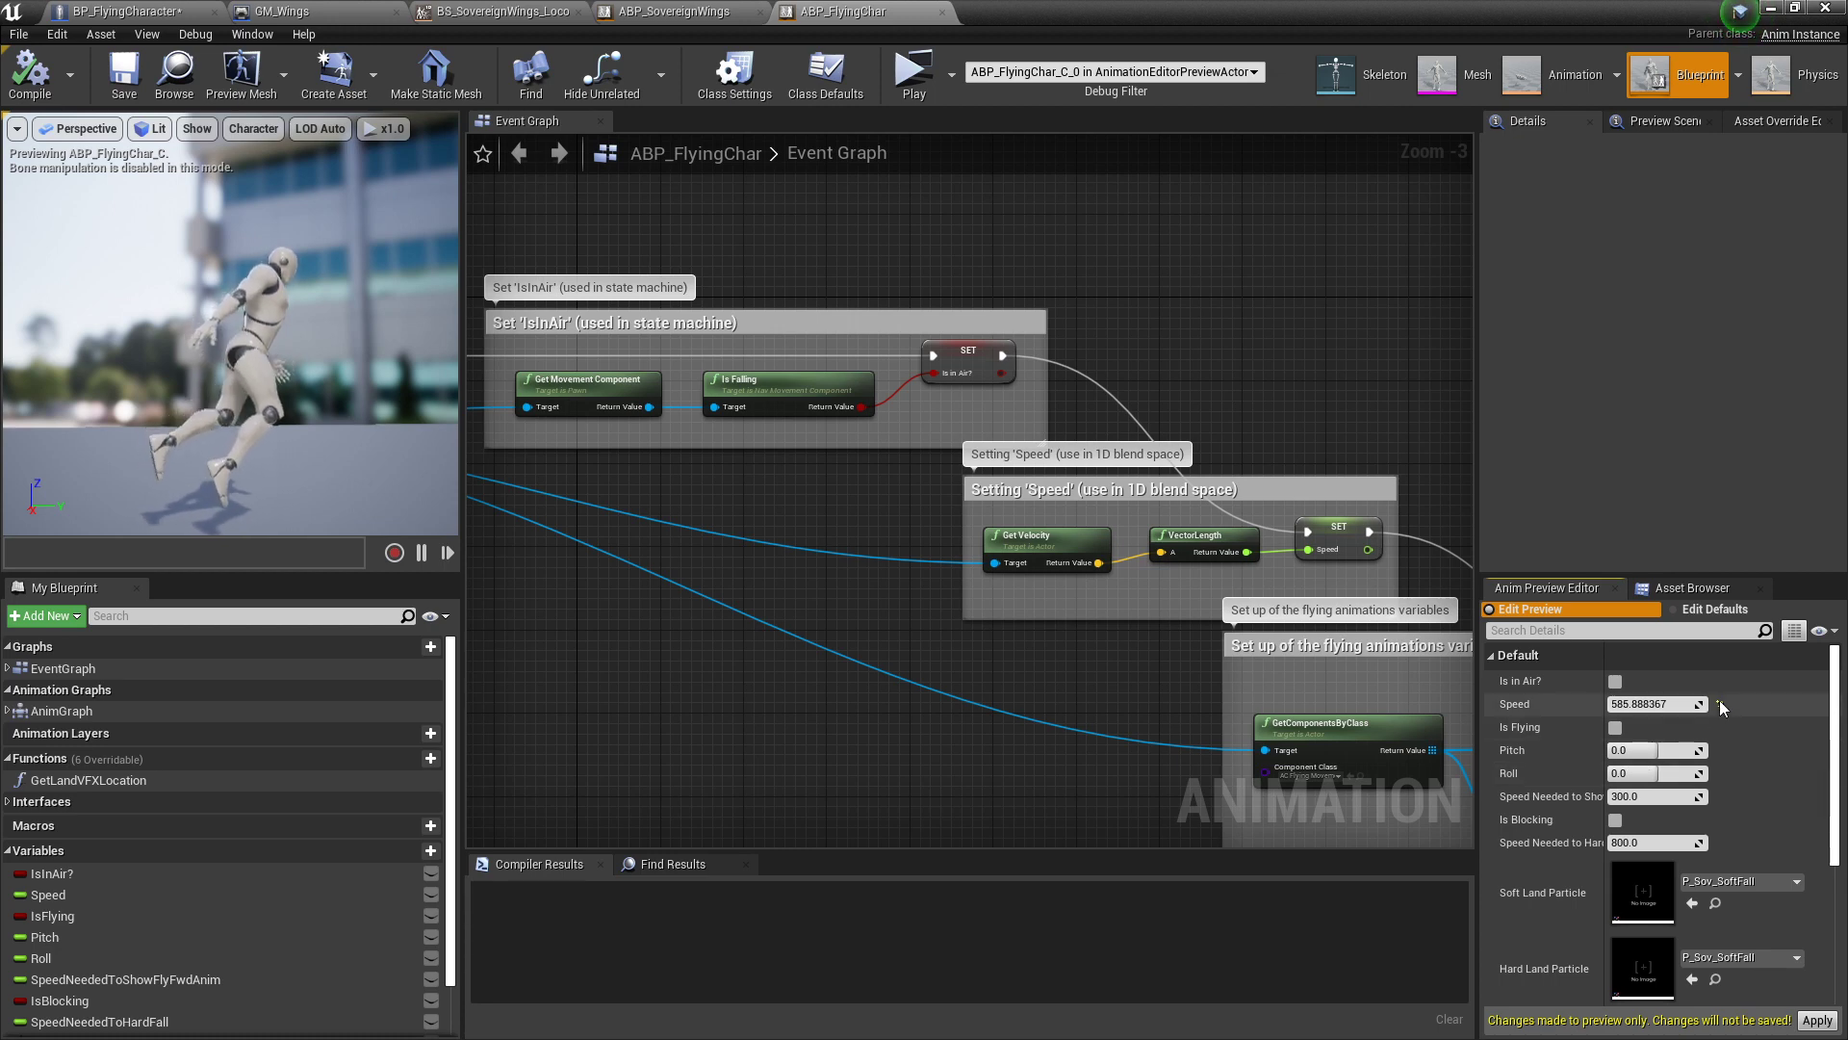
pyautogui.click(1720, 704)
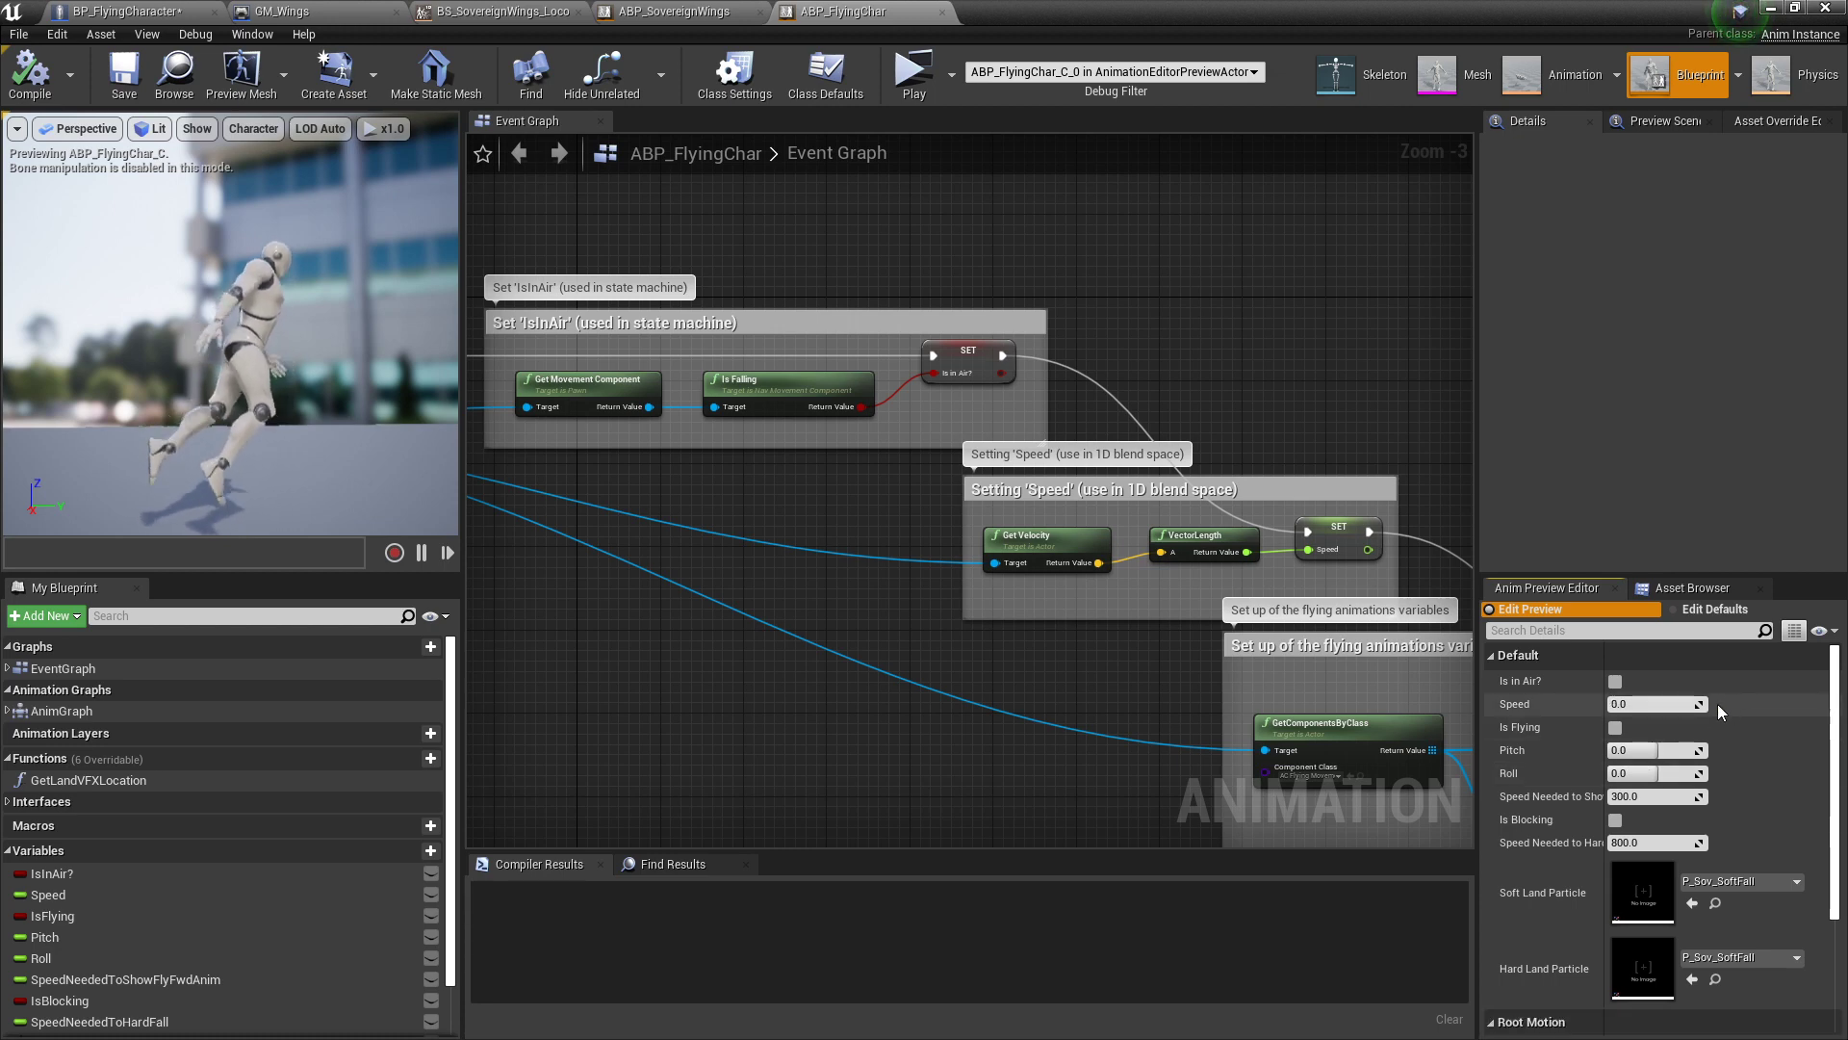
# Step: Enable Is Blocking for the preview, view the character from the front, and disable Is Blocking again
pyautogui.click(1615, 821)
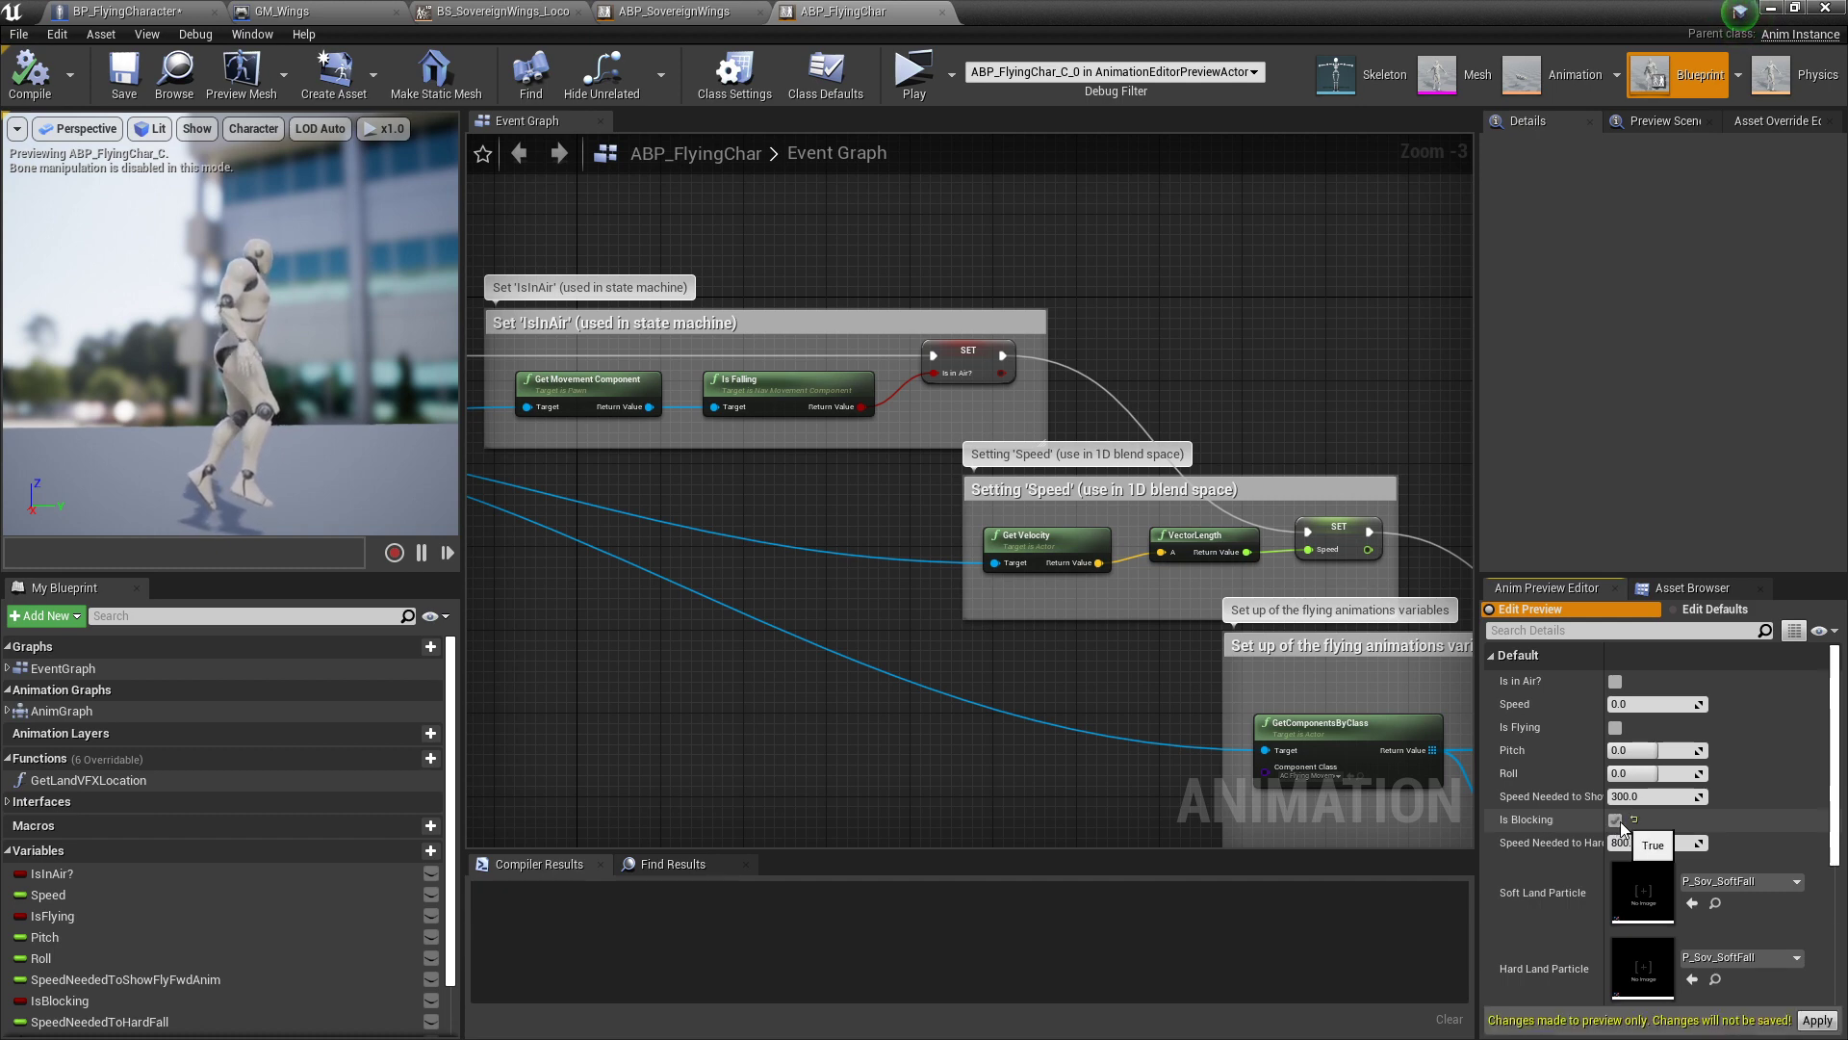
pyautogui.keyDown('alt'); pyautogui.moveTo(390, 368); pyautogui.dragTo(255, 416); pyautogui.keyUp('alt')
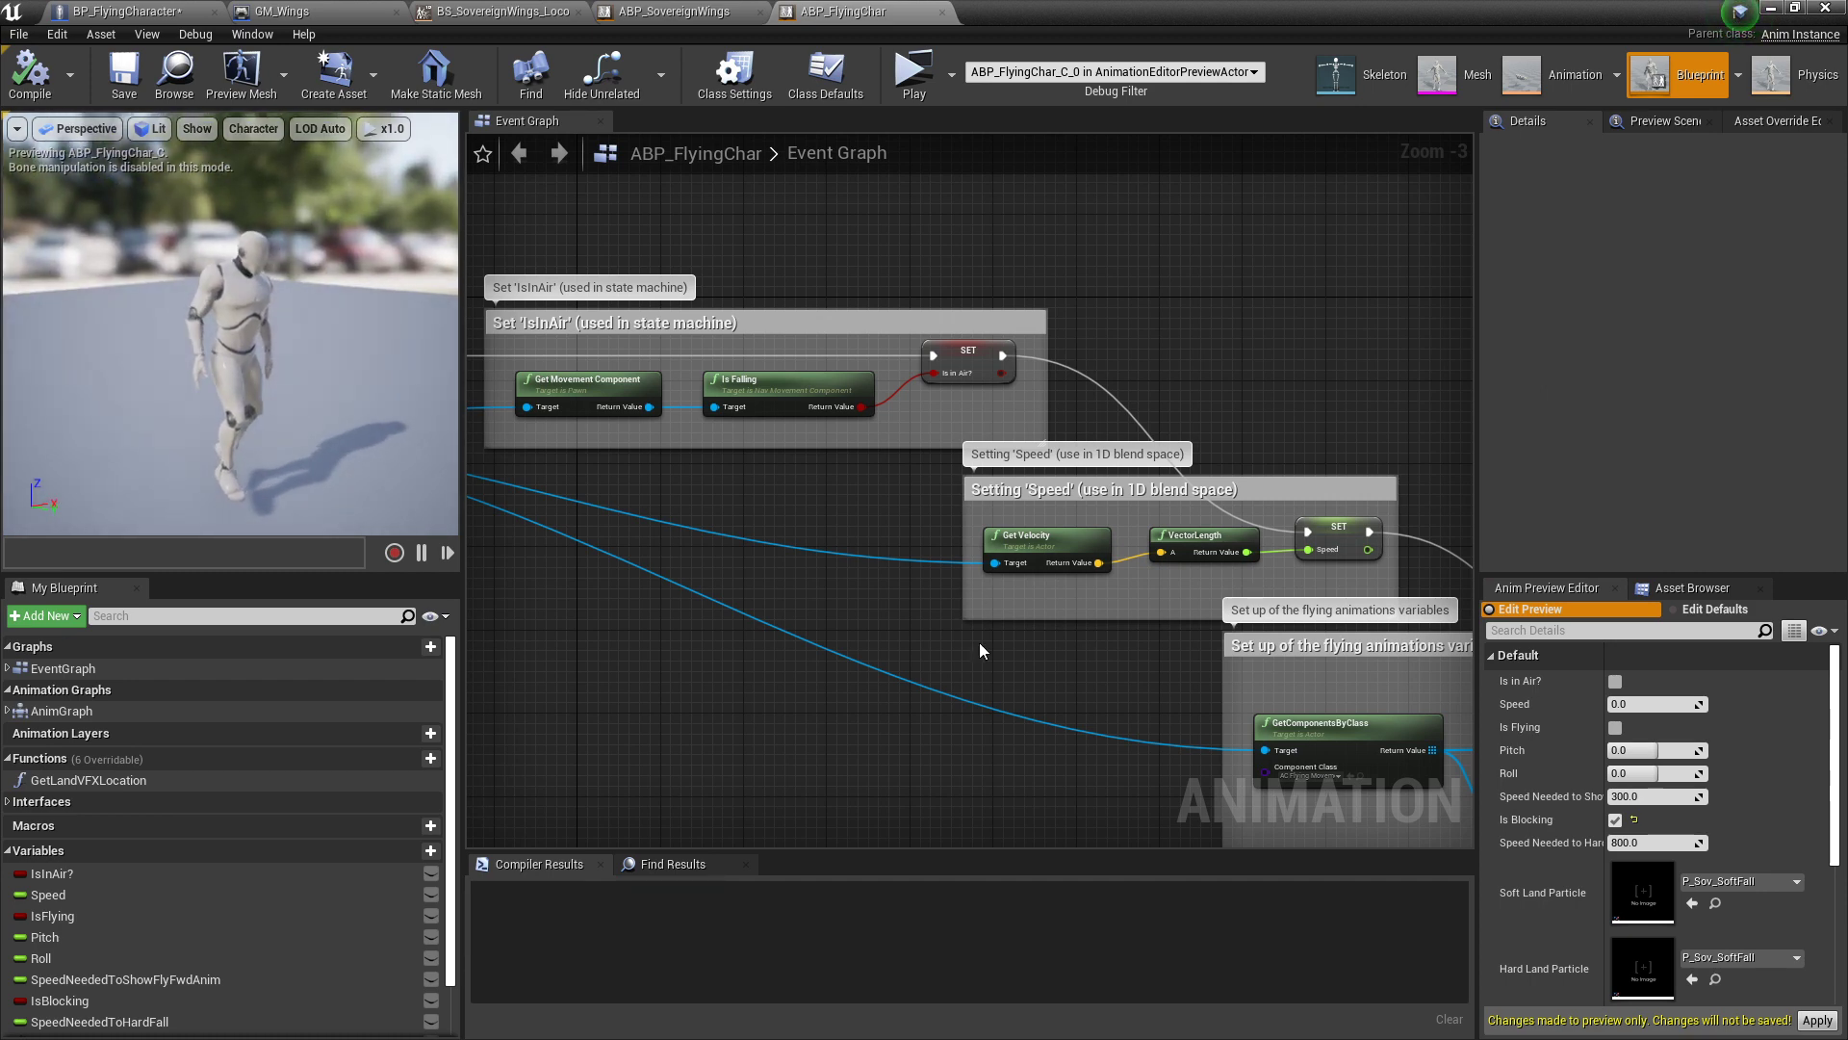
pyautogui.click(1616, 820)
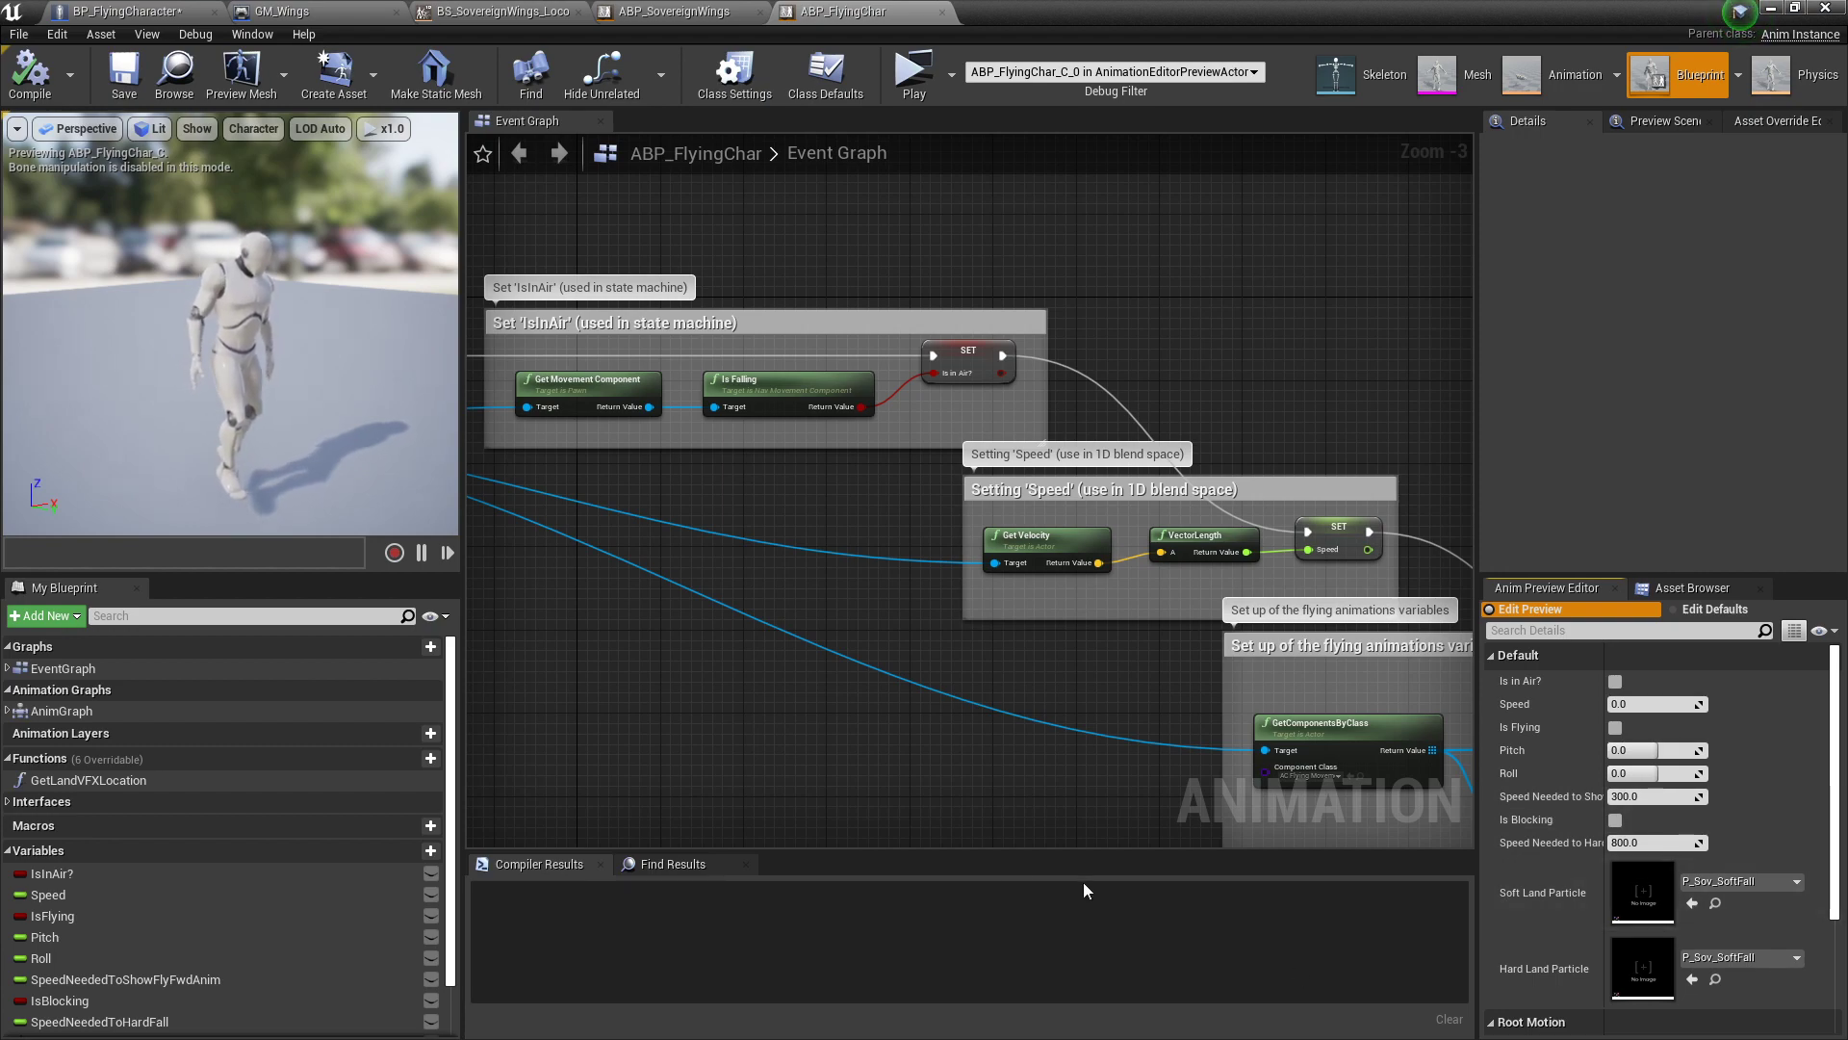
# Step: Examine the Gust and shield effect section, following how the IsBlocking checks lead to the Enter Shield and Exit Shield calls
pyautogui.scroll(-3, 760, 609)
pyautogui.moveTo(749, 651); pyautogui.dragTo(754, 545, button='right')
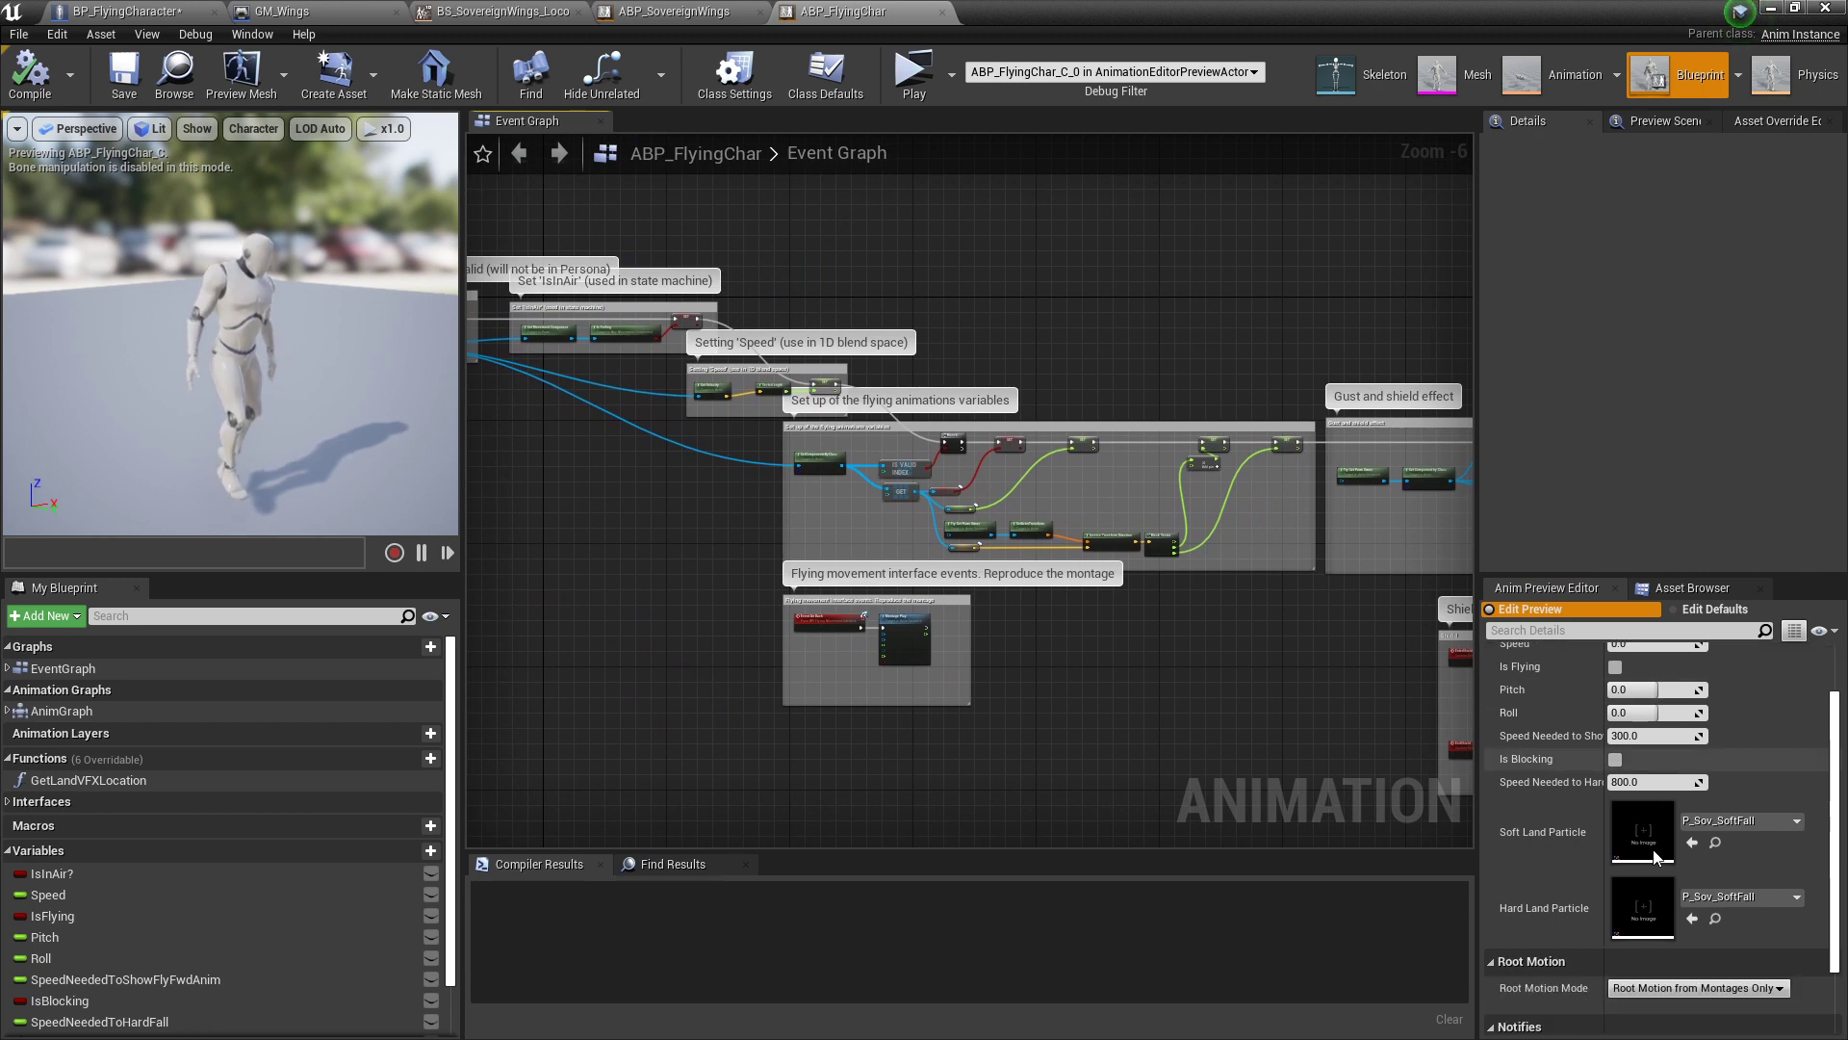
pyautogui.scroll(-3, 1573, 875)
pyautogui.scroll(3, 1538, 770)
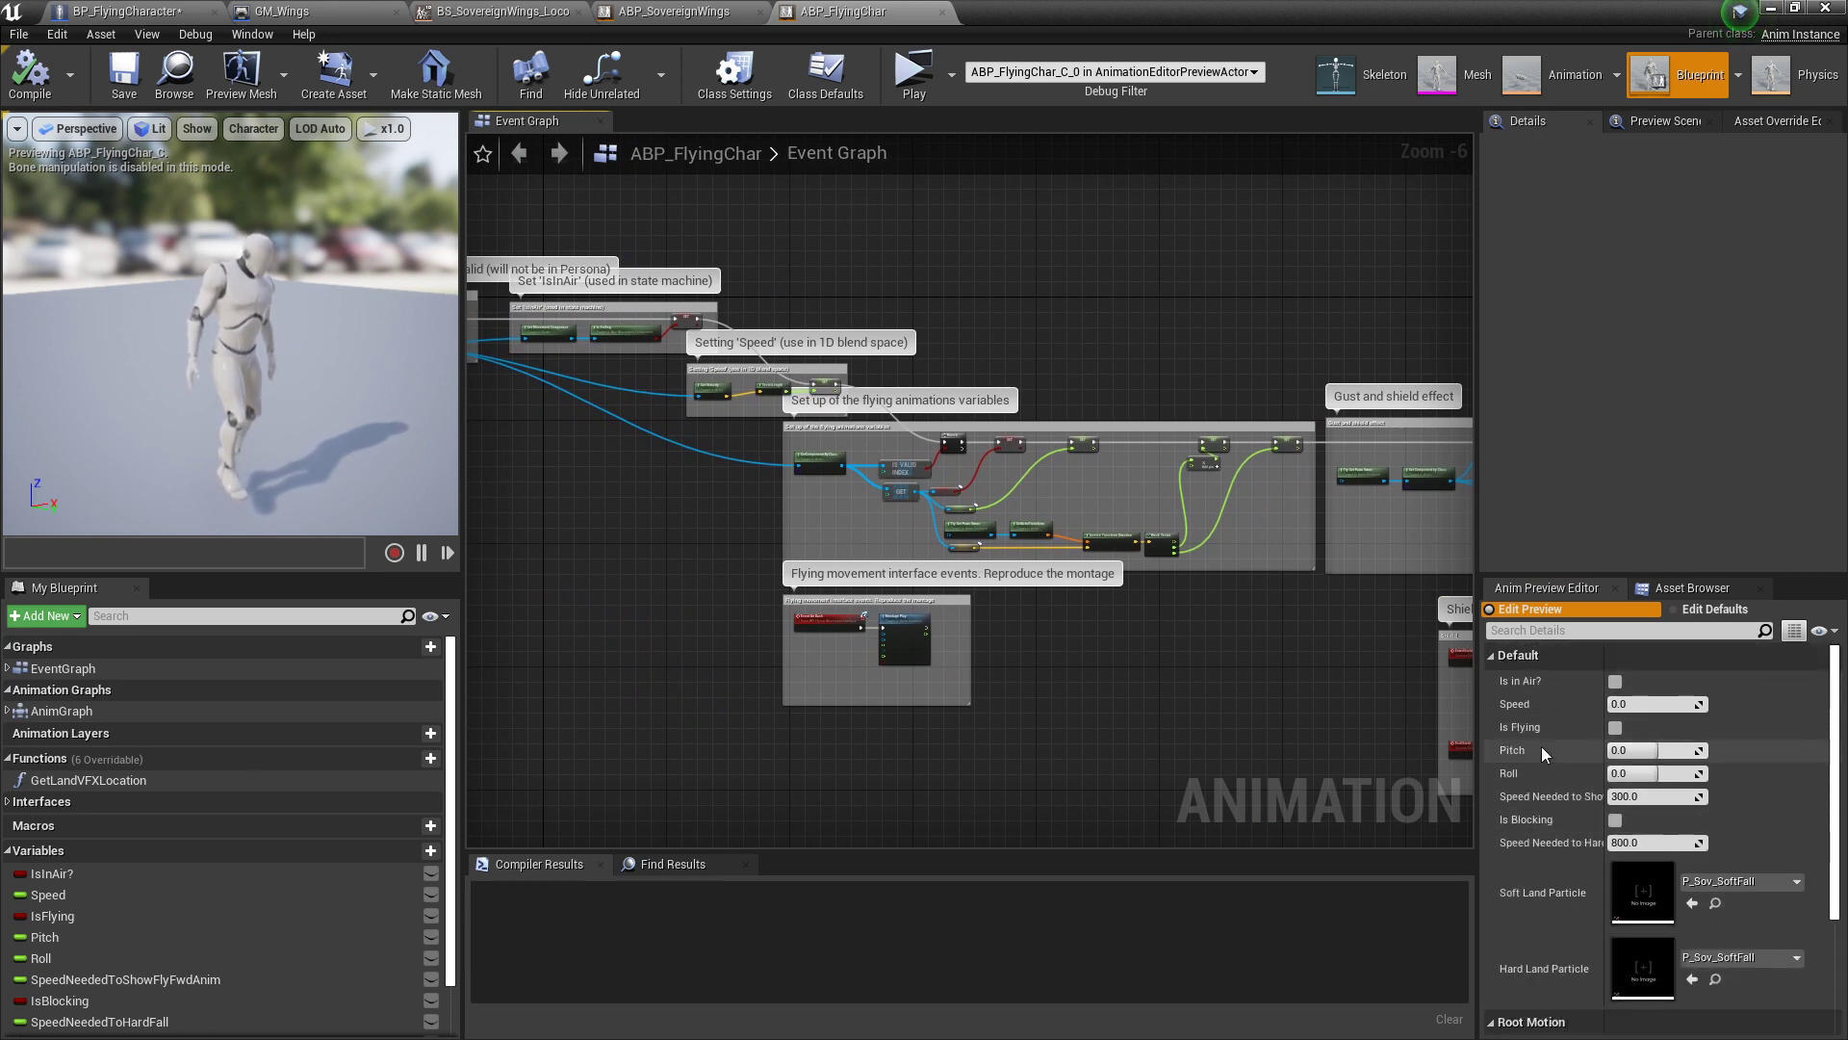
pyautogui.scroll(1, 1021, 626)
pyautogui.scroll(1, 871, 545)
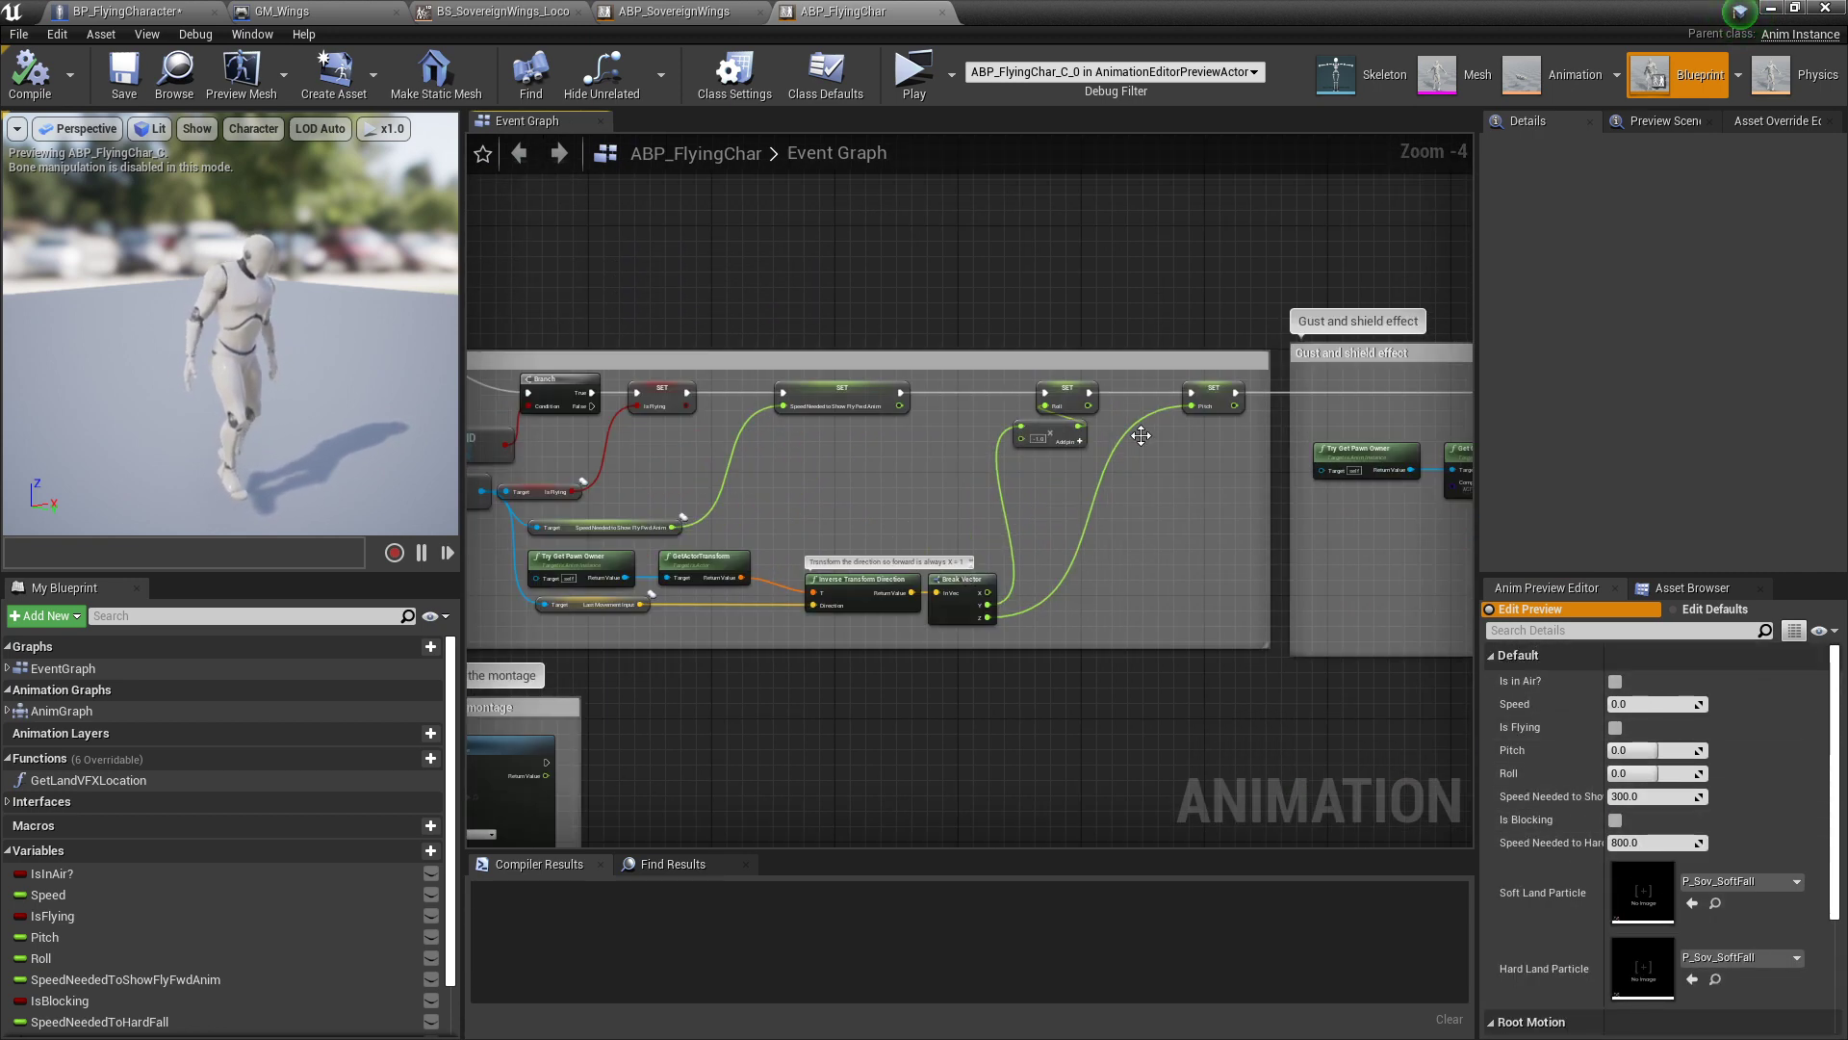
pyautogui.scroll(1, 1210, 510)
pyautogui.moveTo(1211, 510); pyautogui.dragTo(629, 461, button='right')
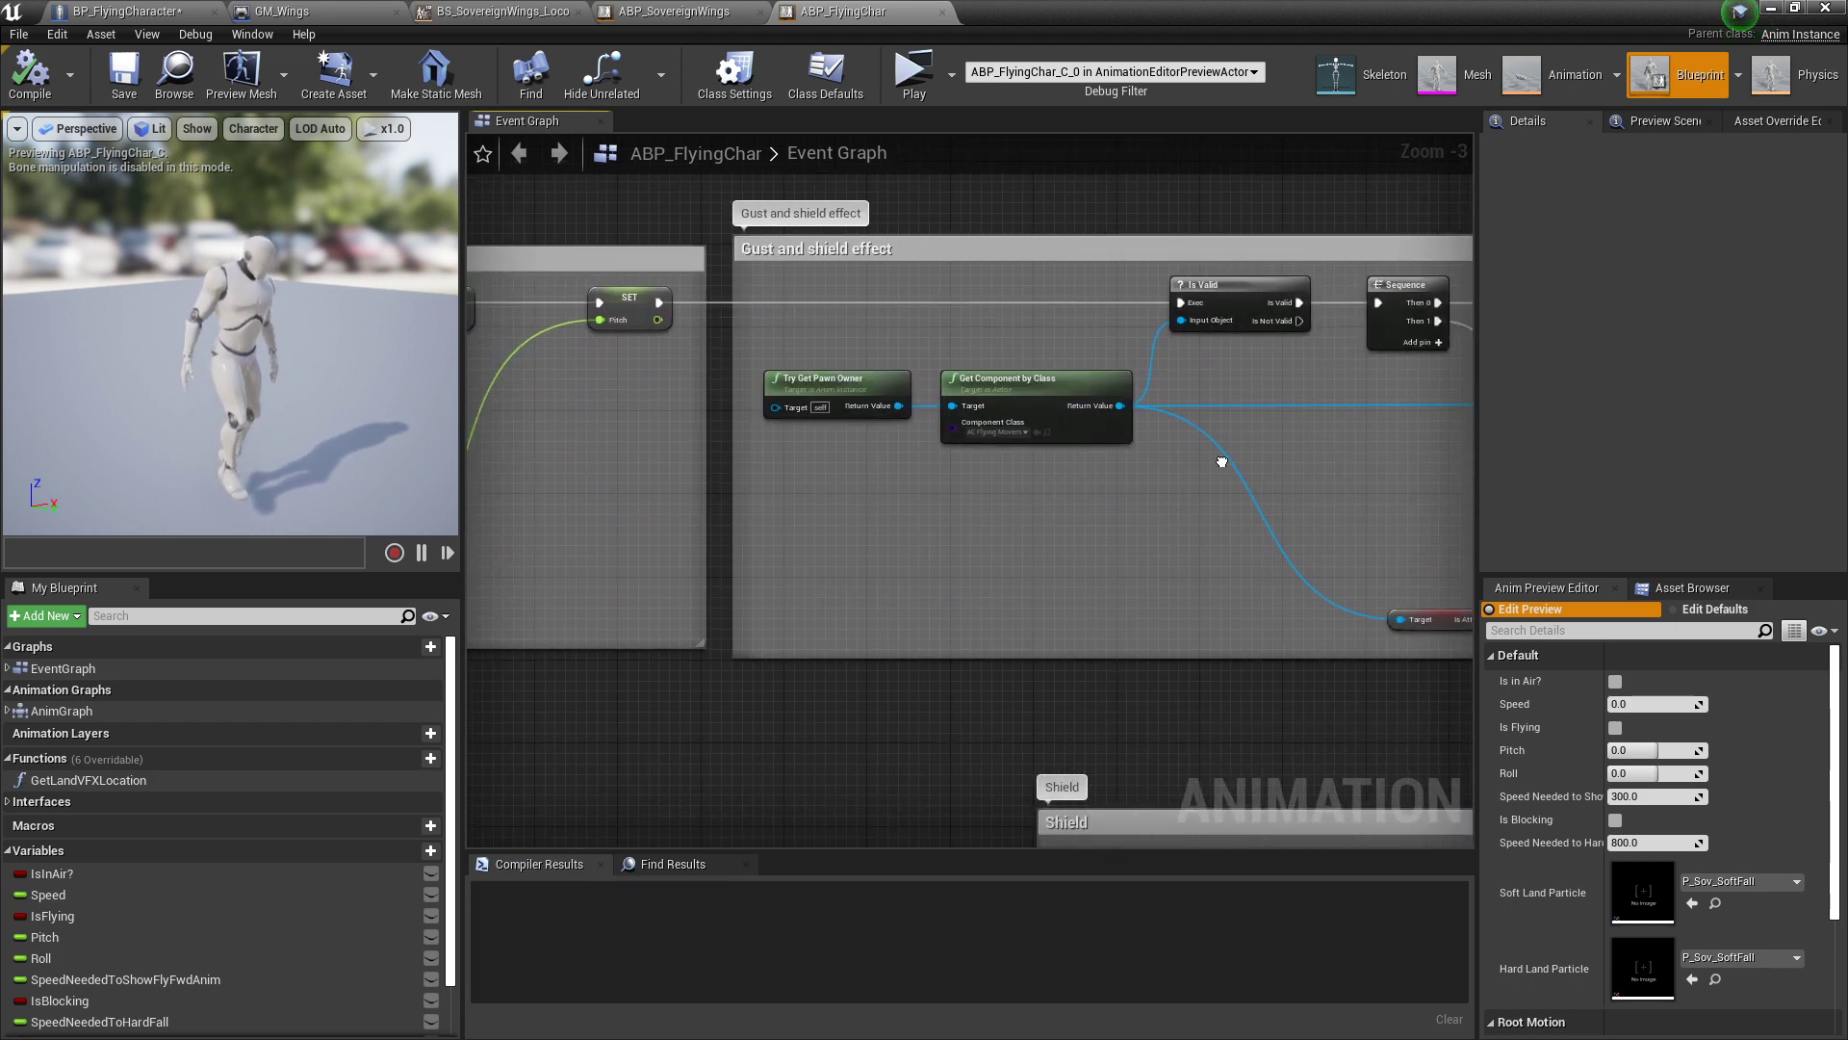
pyautogui.moveTo(1222, 462); pyautogui.dragTo(949, 508, button='right')
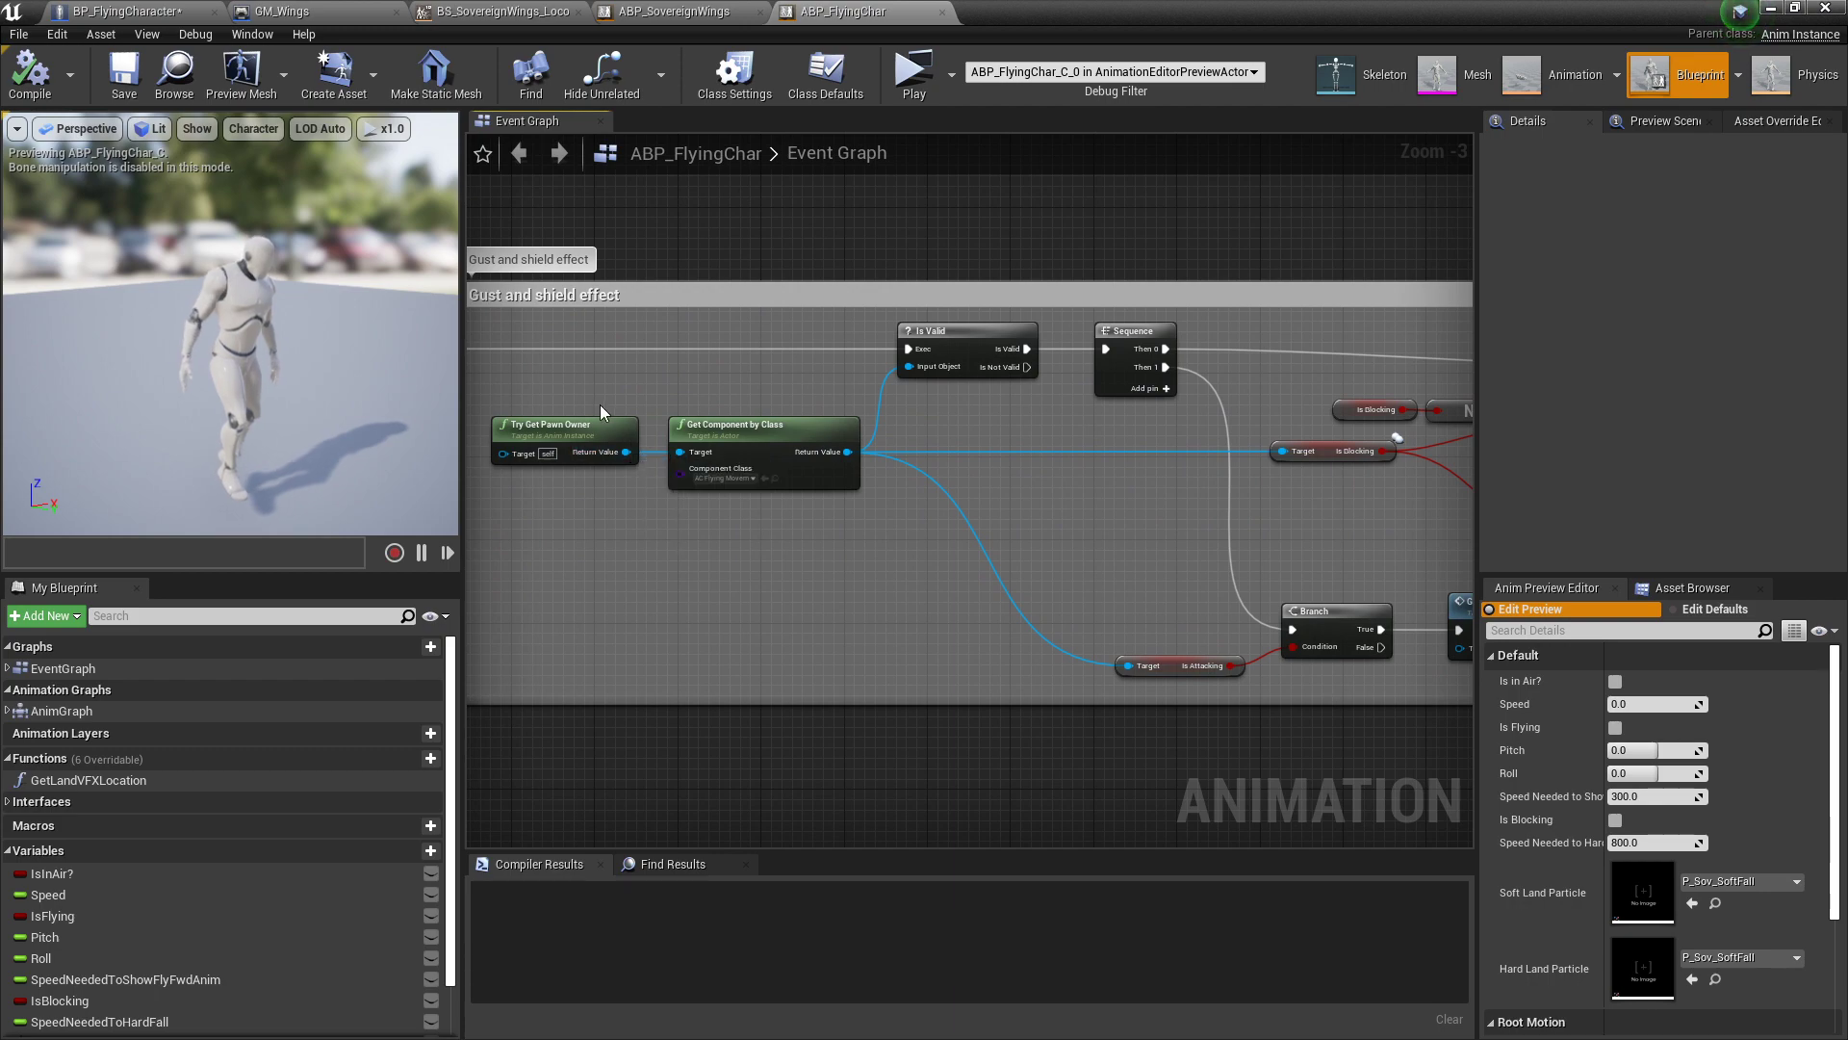
pyautogui.moveTo(1049, 628); pyautogui.dragTo(732, 622, button='right')
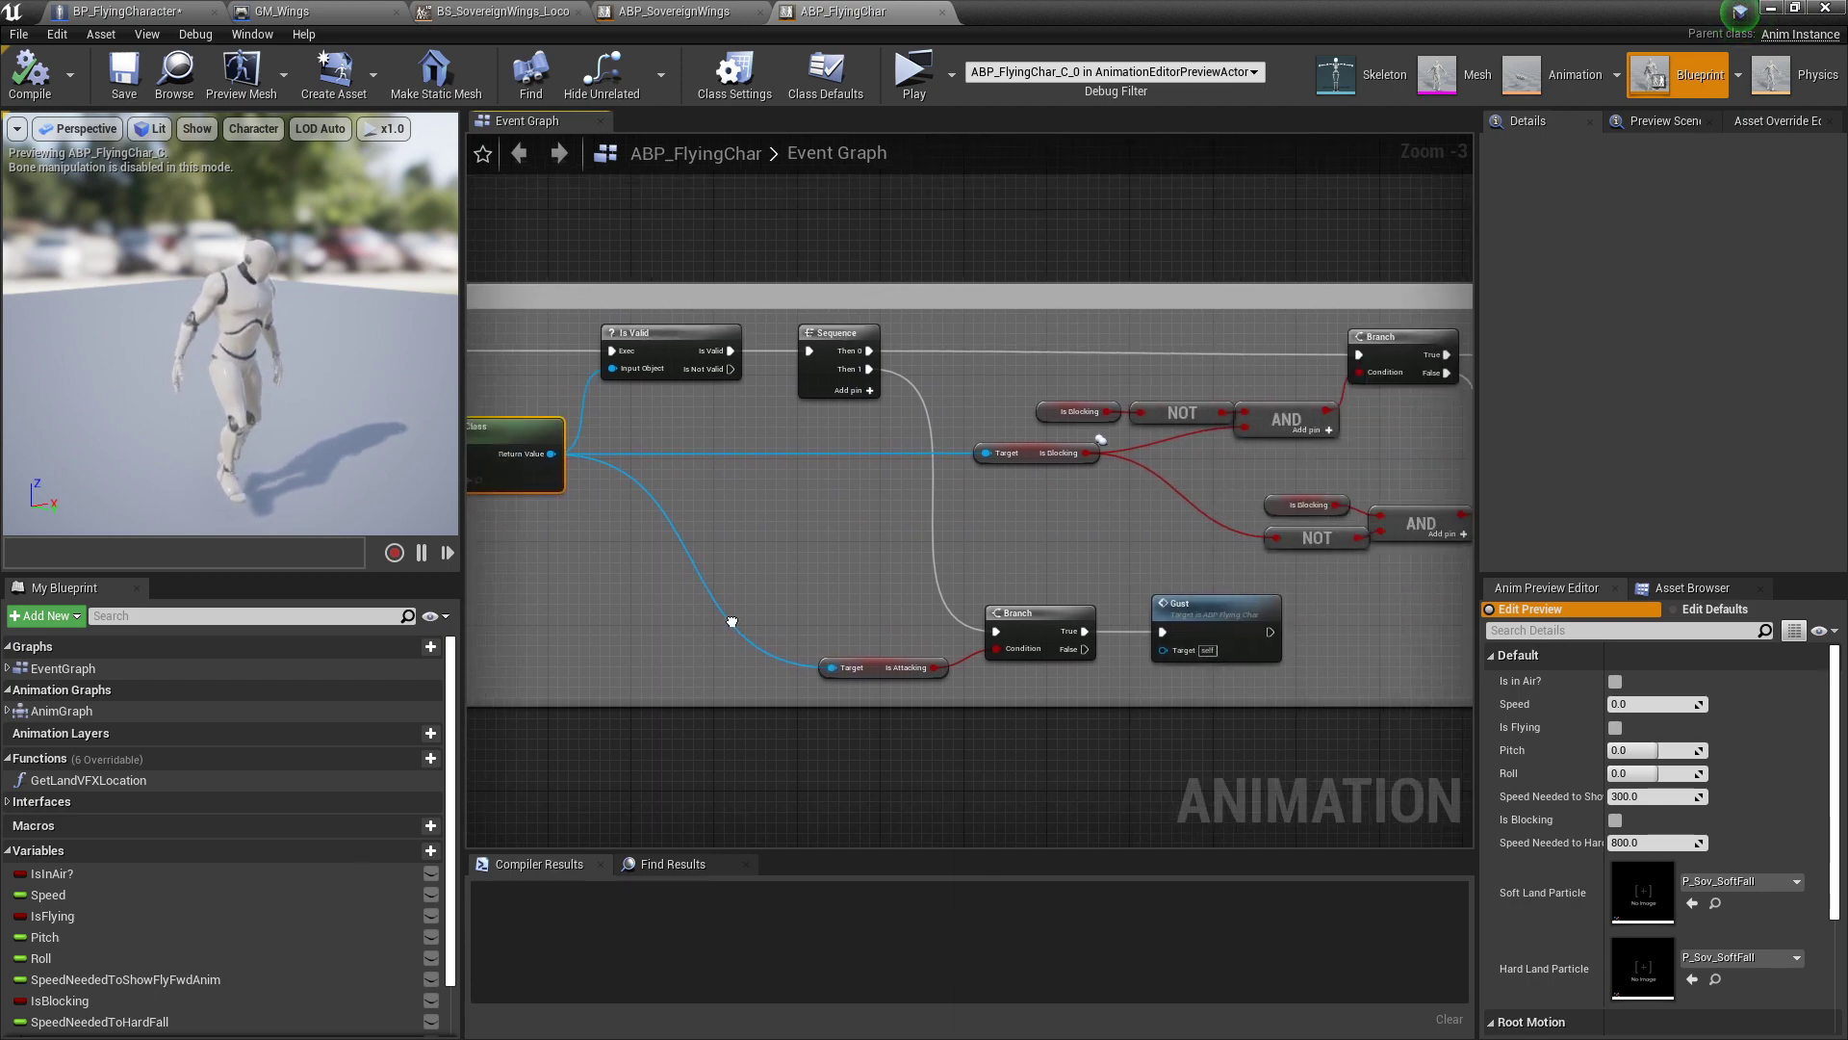
pyautogui.scroll(-2, 866, 556)
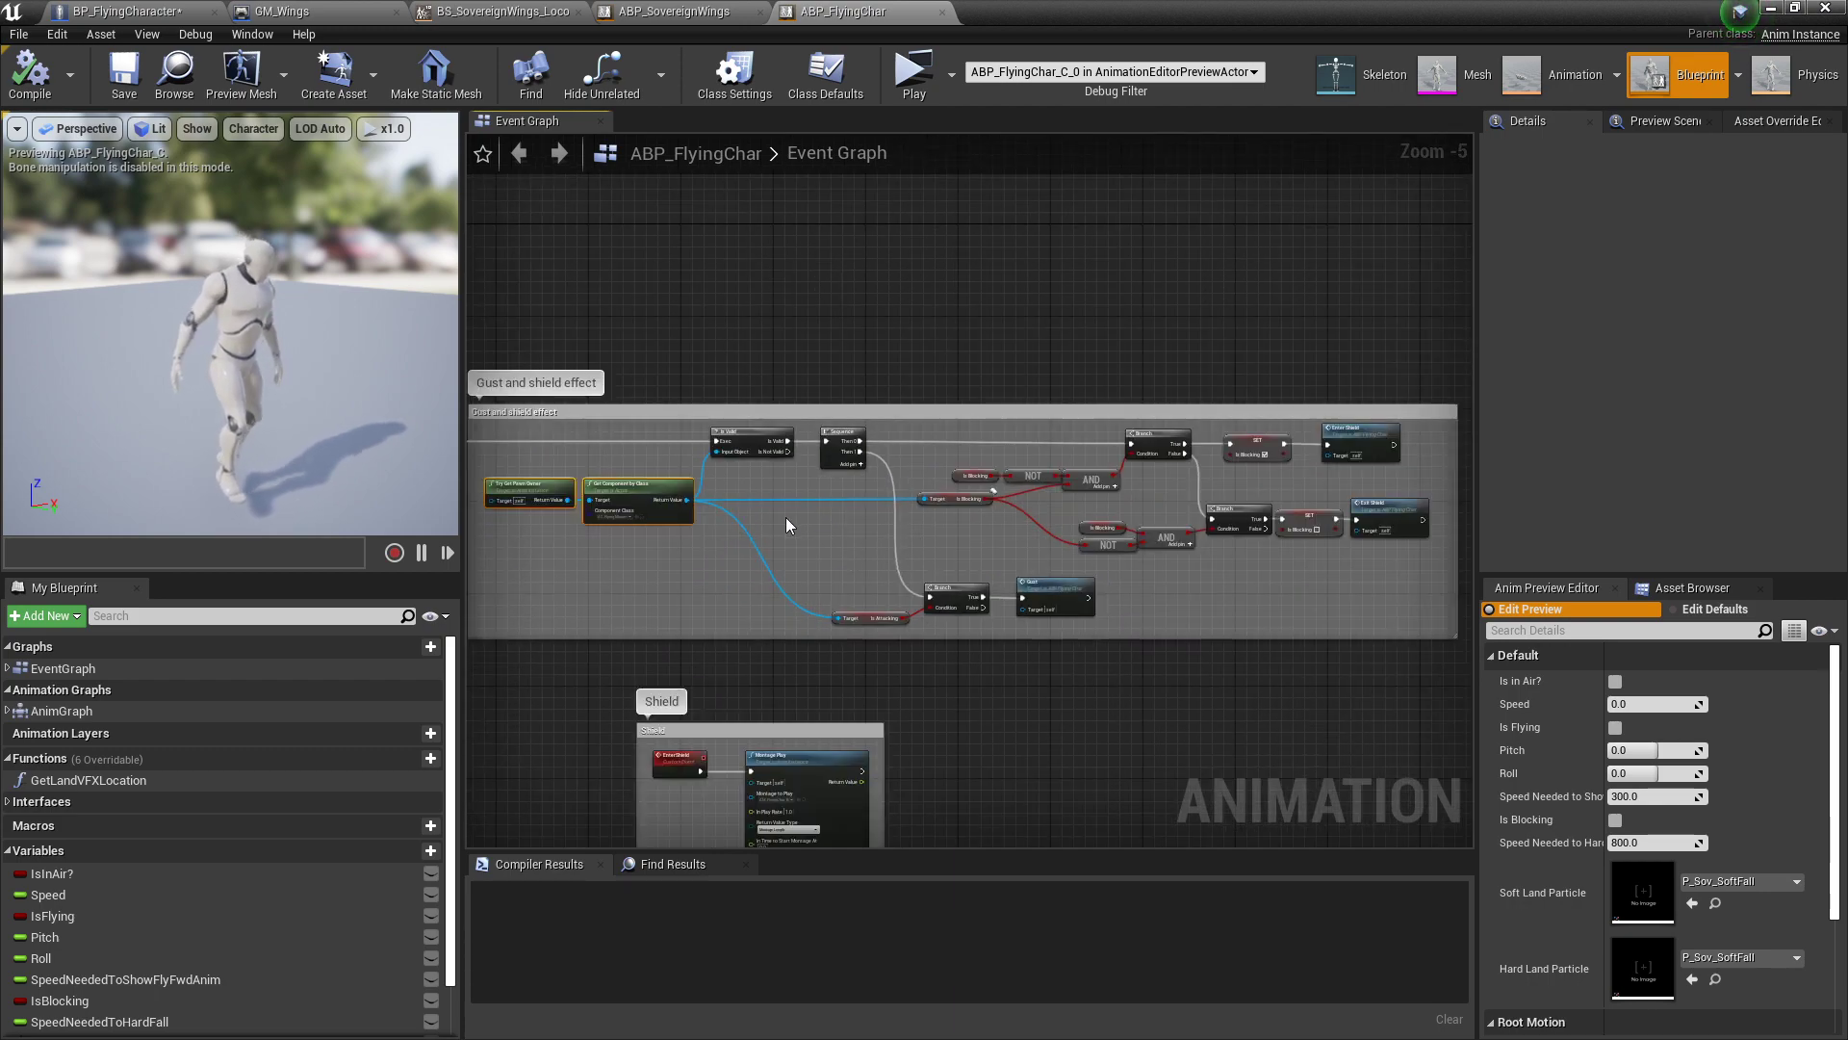
pyautogui.moveTo(951, 456); pyautogui.dragTo(894, 483, button='right')
pyautogui.scroll(2, 965, 489)
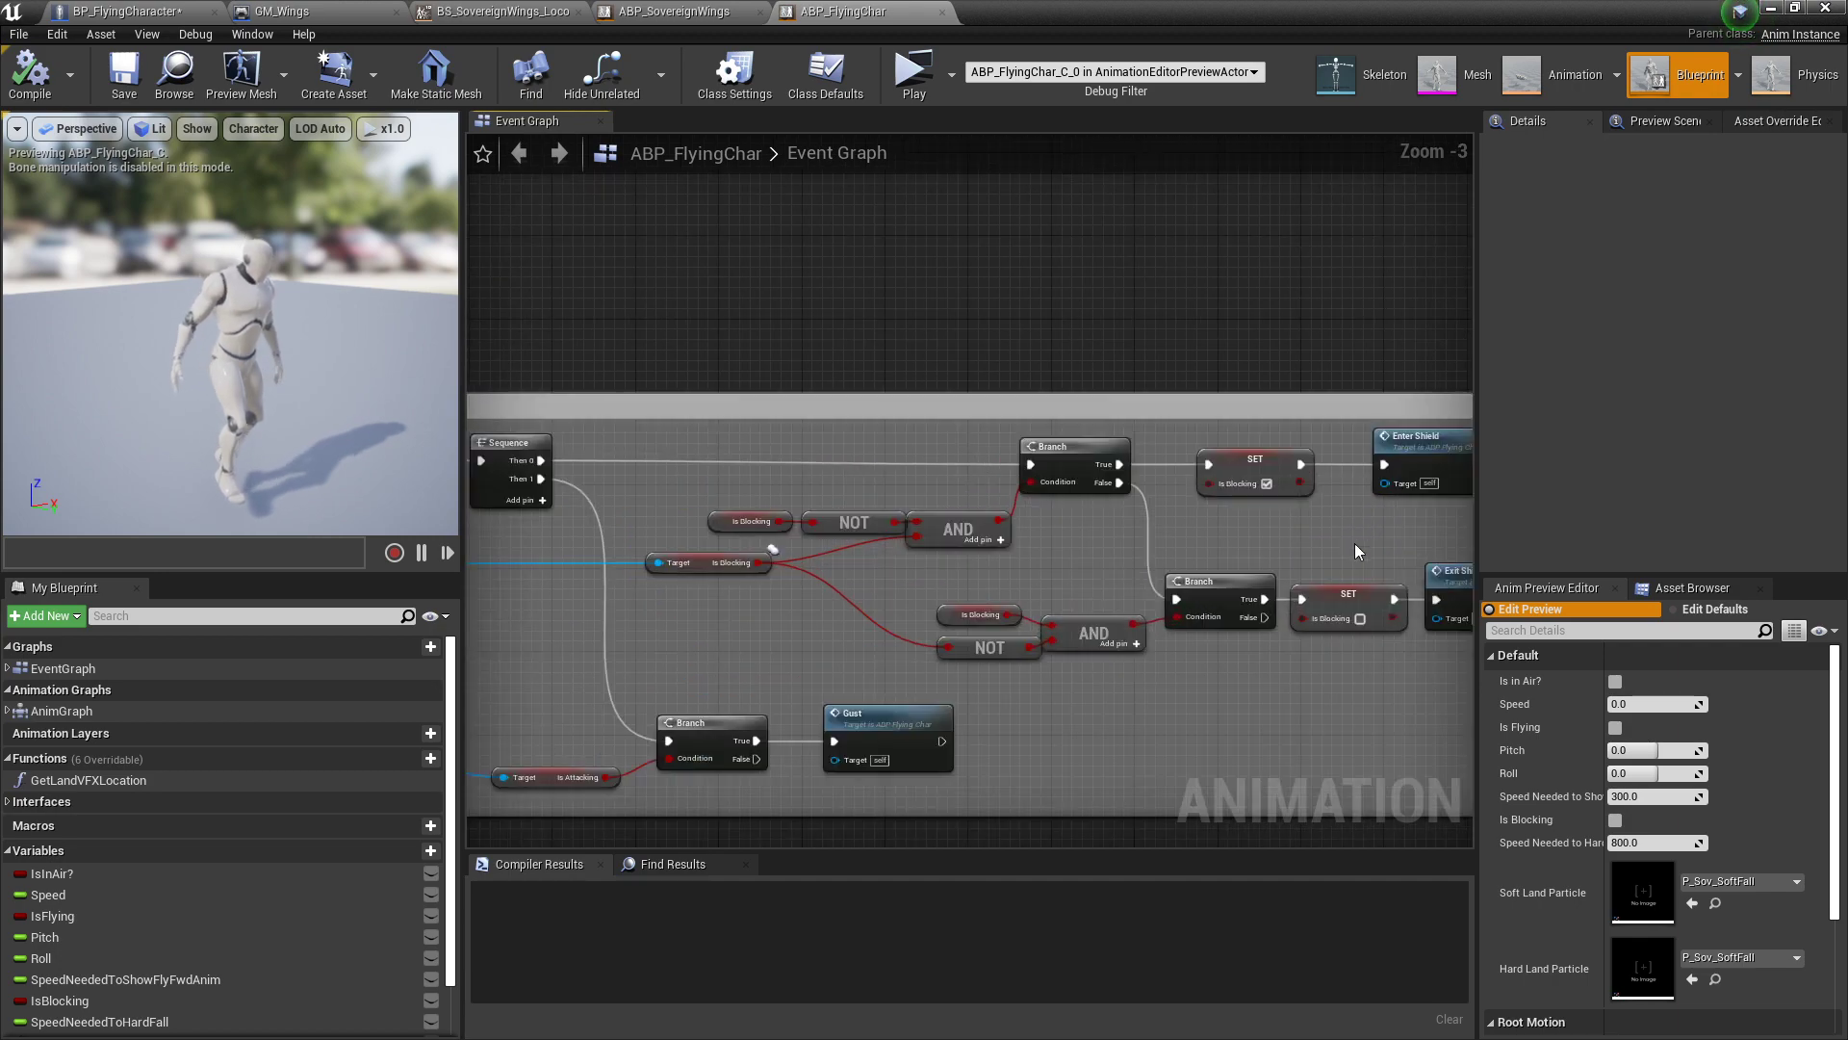
pyautogui.moveTo(1354, 545); pyautogui.dragTo(1242, 539, button='right')
pyautogui.scroll(-1, 1170, 481)
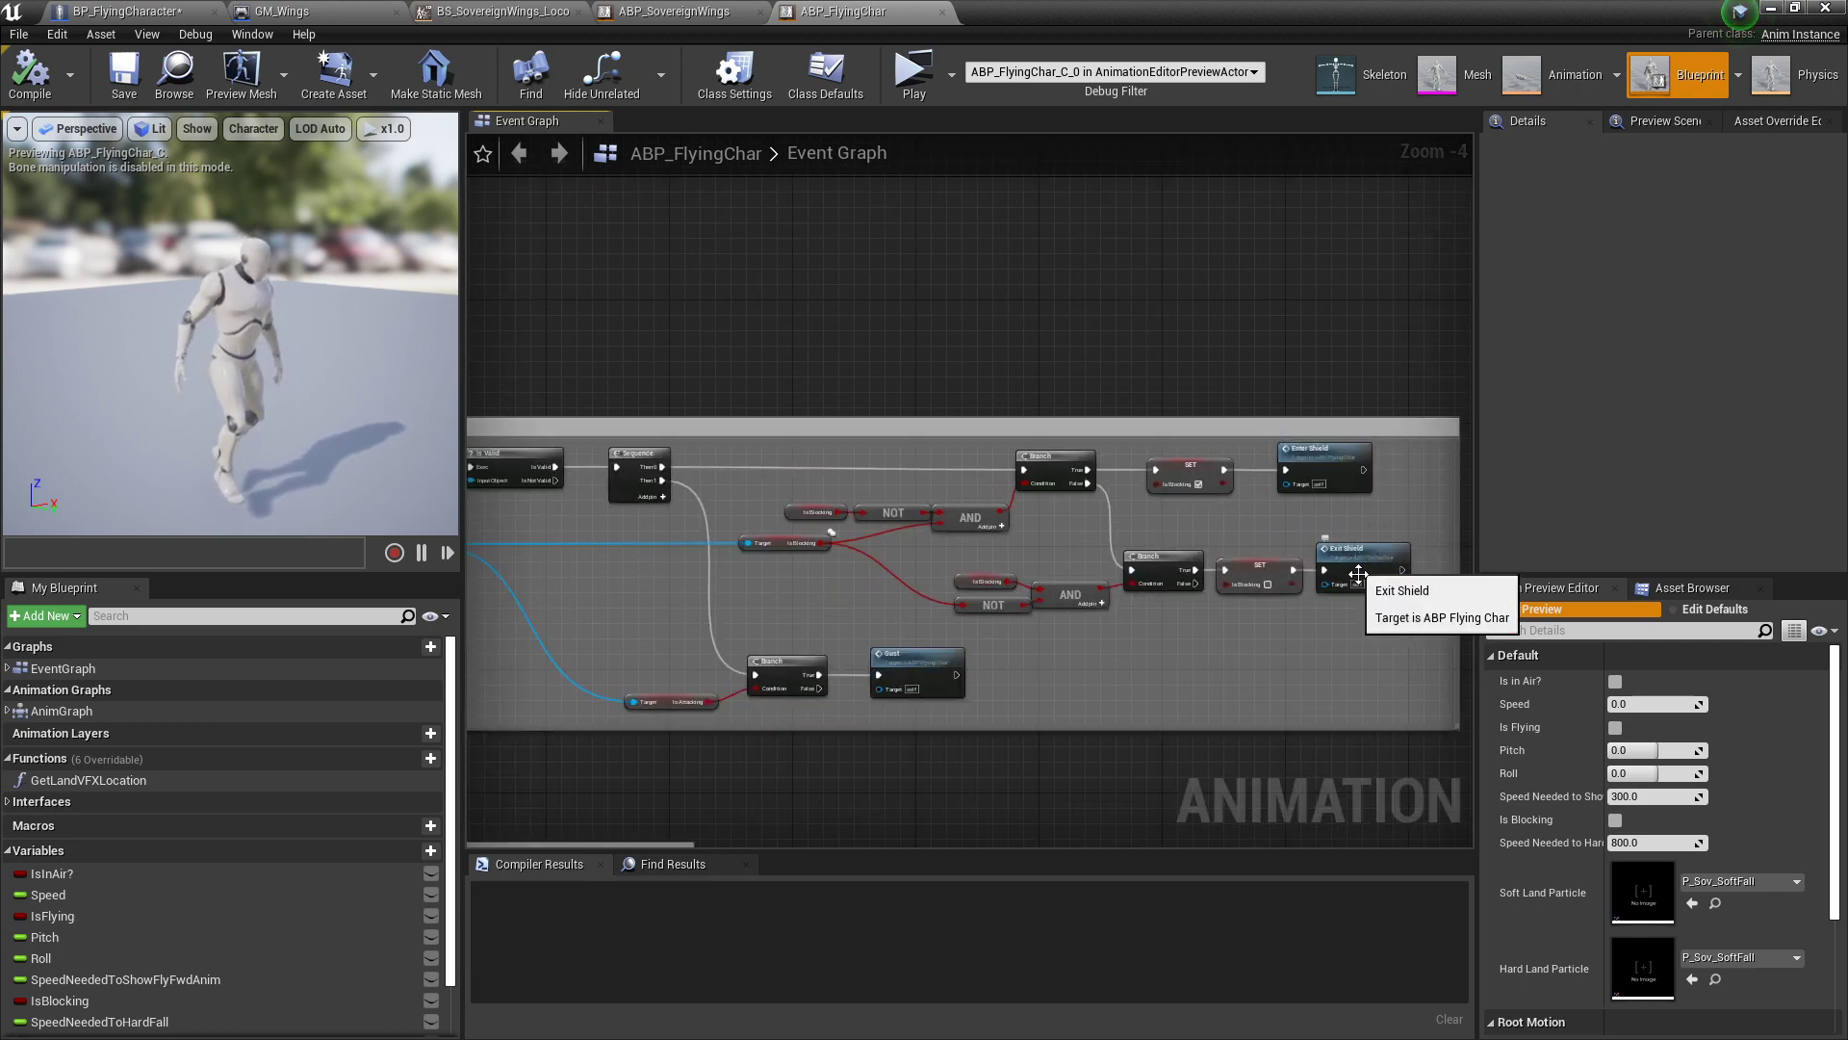
pyautogui.click(1176, 467)
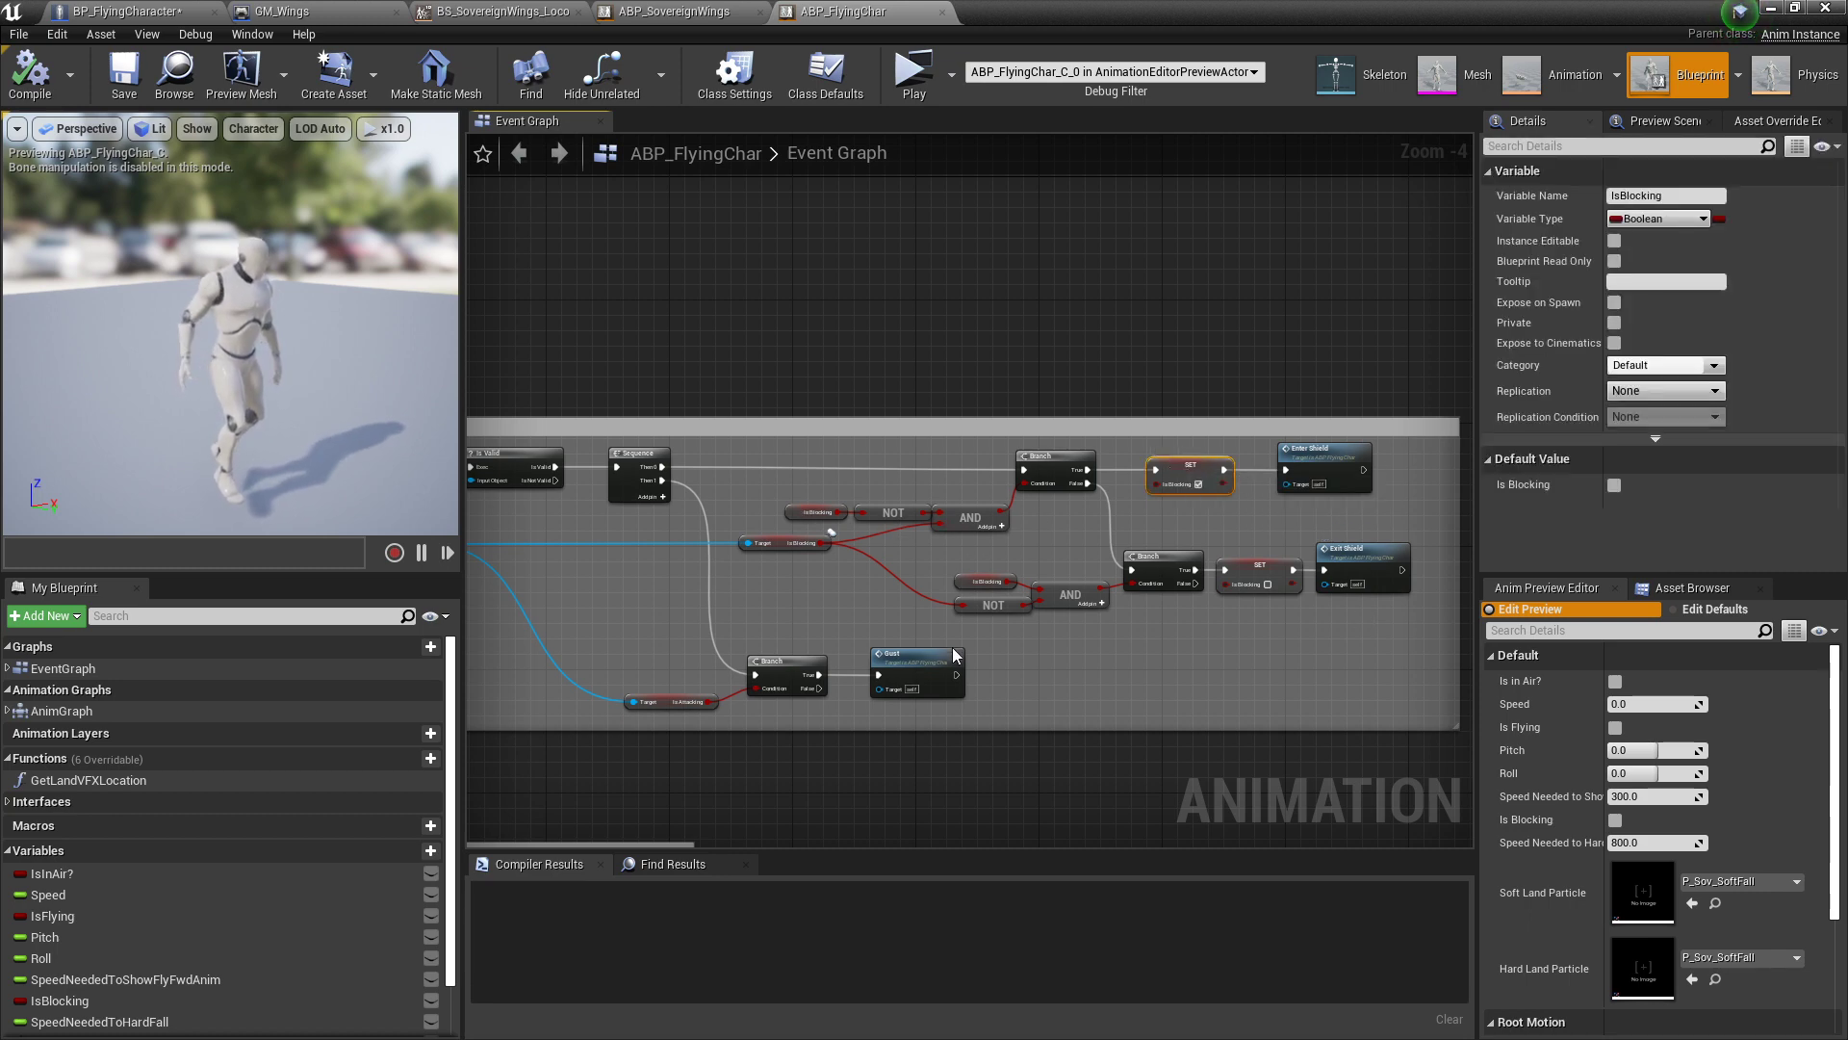
# Step: Examine the Shield section's EnterShield and ExitShield events with their Montage Play and Montage Stop nodes
pyautogui.moveTo(780, 591); pyautogui.dragTo(779, 521, button='right')
pyautogui.moveTo(771, 742); pyautogui.dragTo(1155, 466, button='right')
pyautogui.scroll(2, 1007, 518)
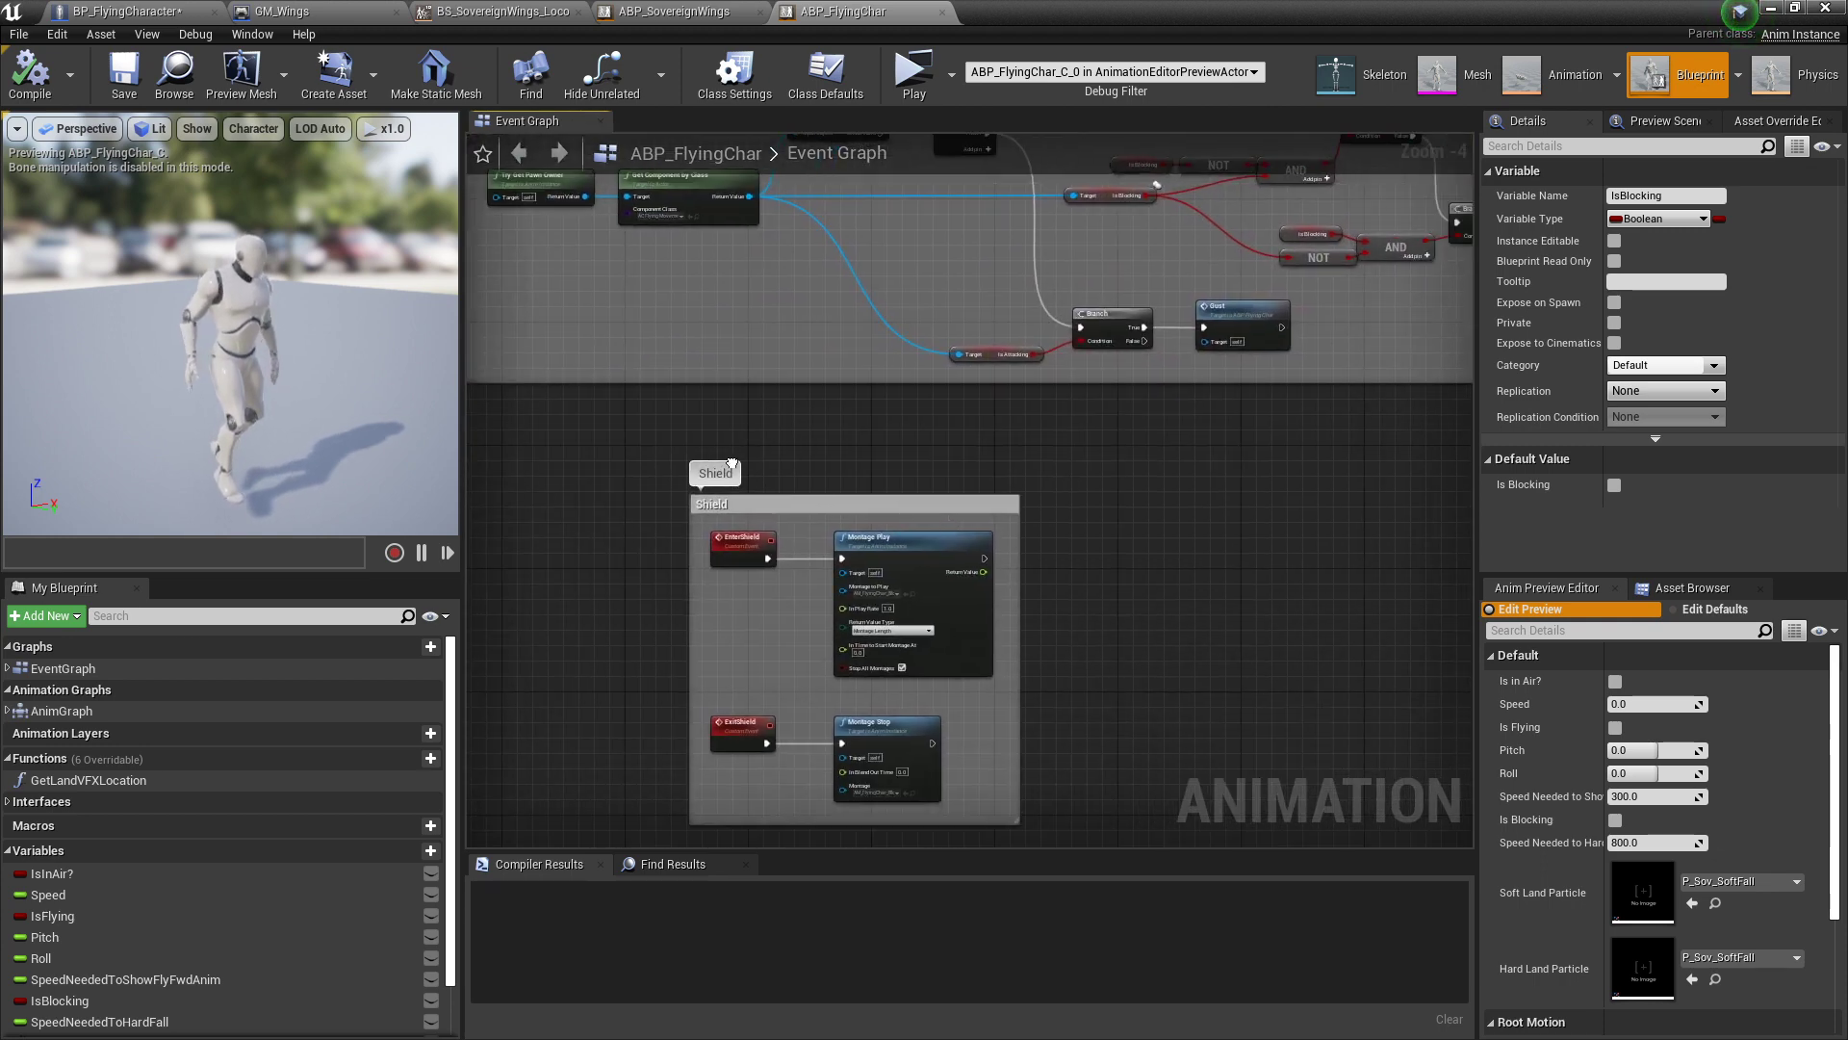
pyautogui.moveTo(806, 632); pyautogui.dragTo(750, 463, button='right')
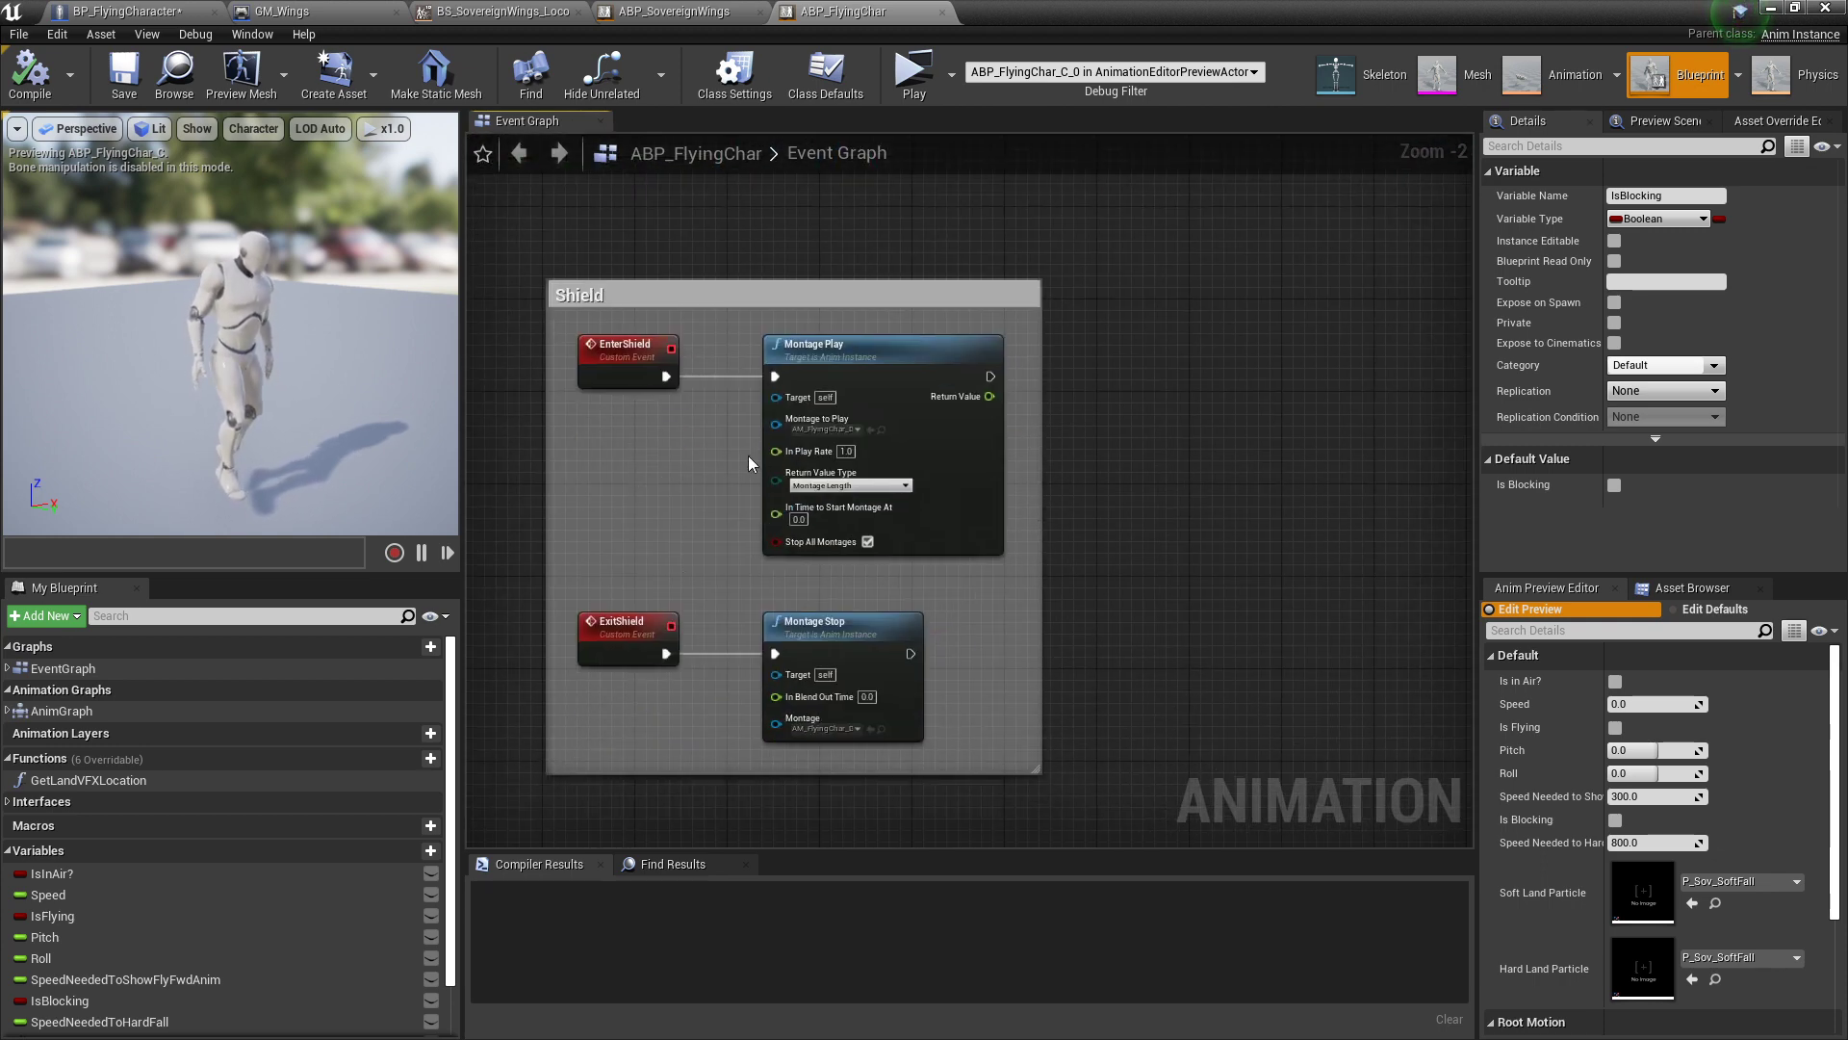
pyautogui.click(806, 350)
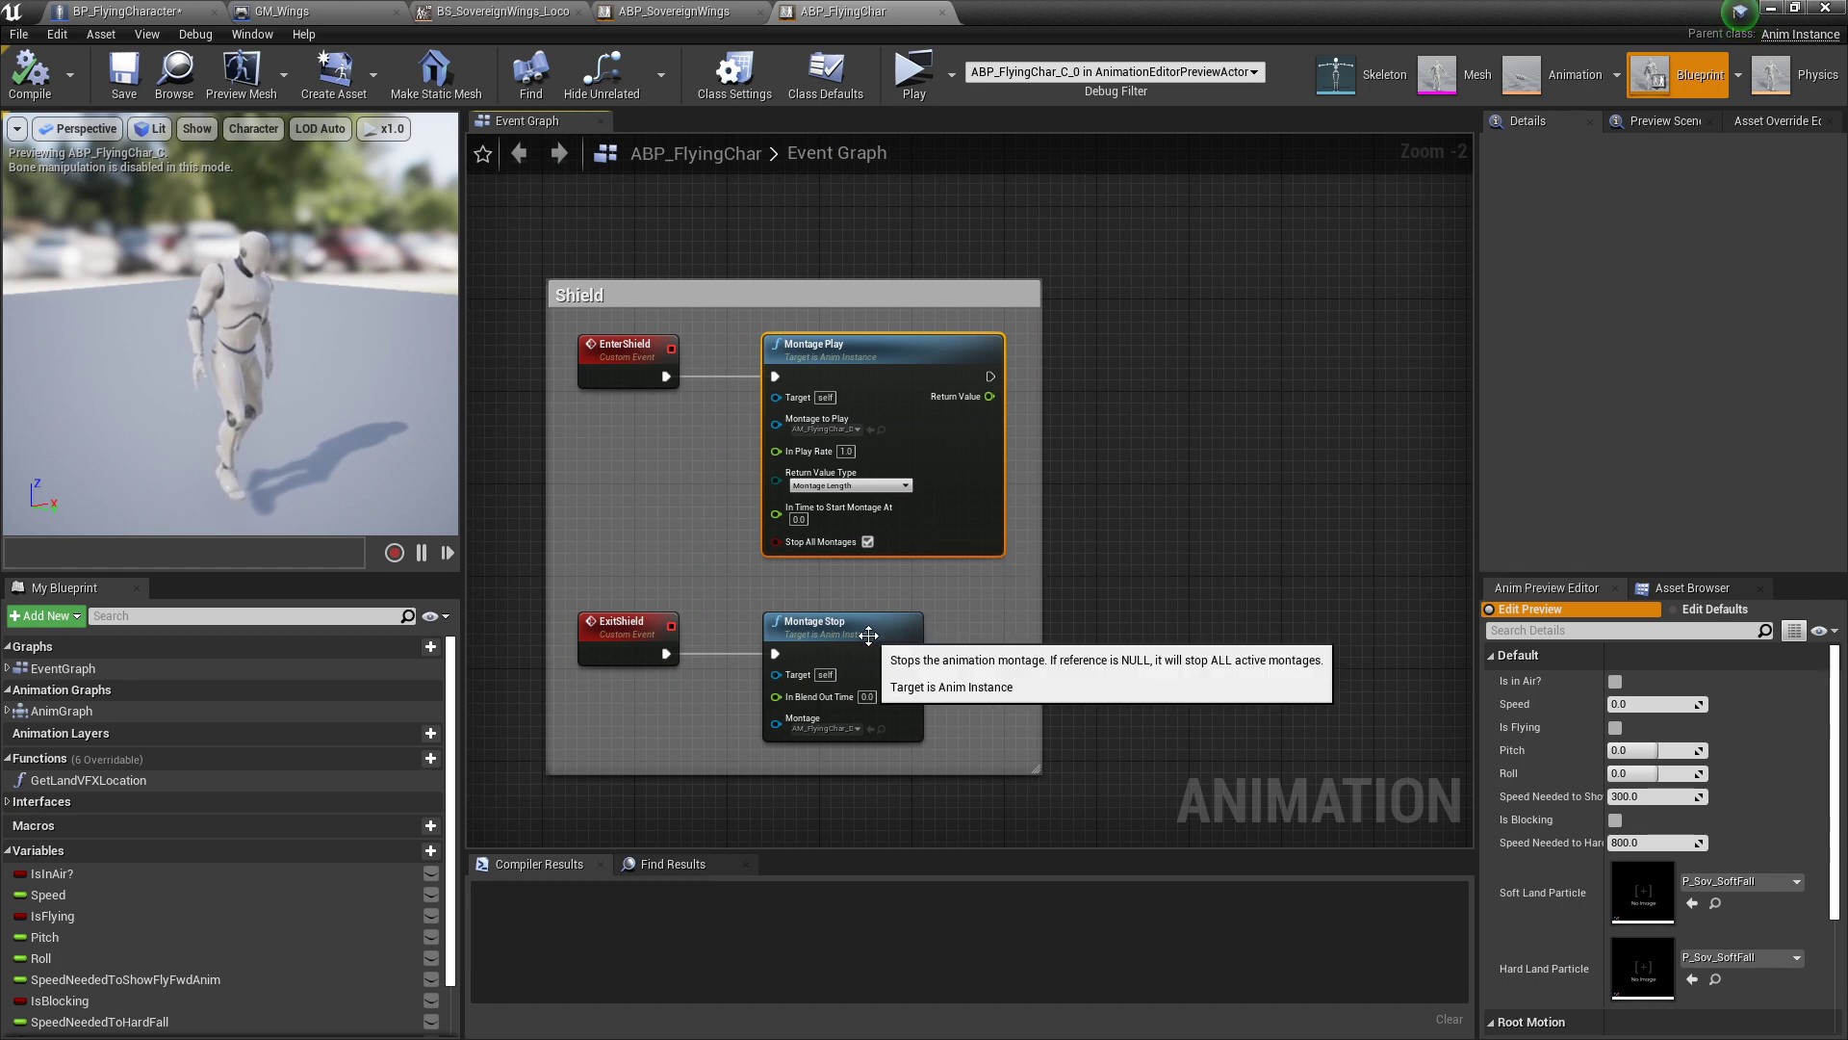
pyautogui.click(871, 664)
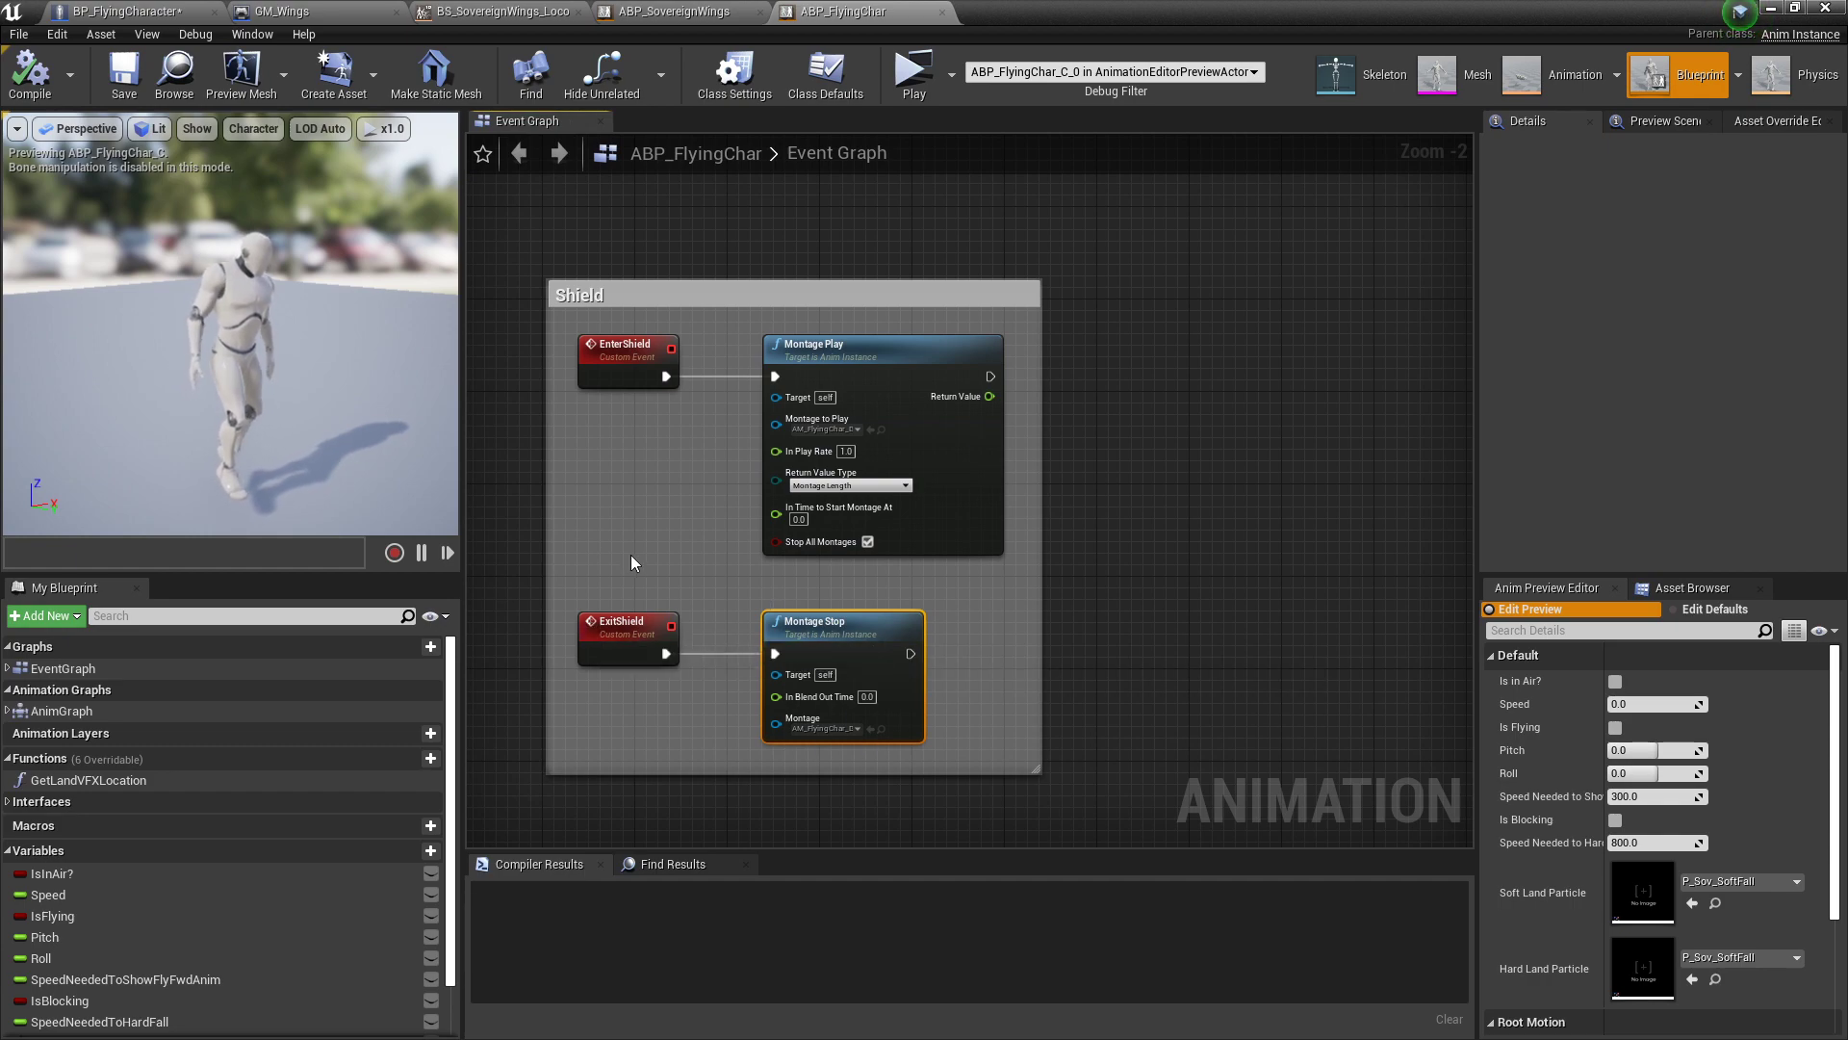
# Step: Locate the Gust section and trace back to the Is Attacking branch that calls the Gust event
pyautogui.moveTo(682, 539); pyautogui.dragTo(1077, 376, button='right')
pyautogui.scroll(-4, 1077, 376)
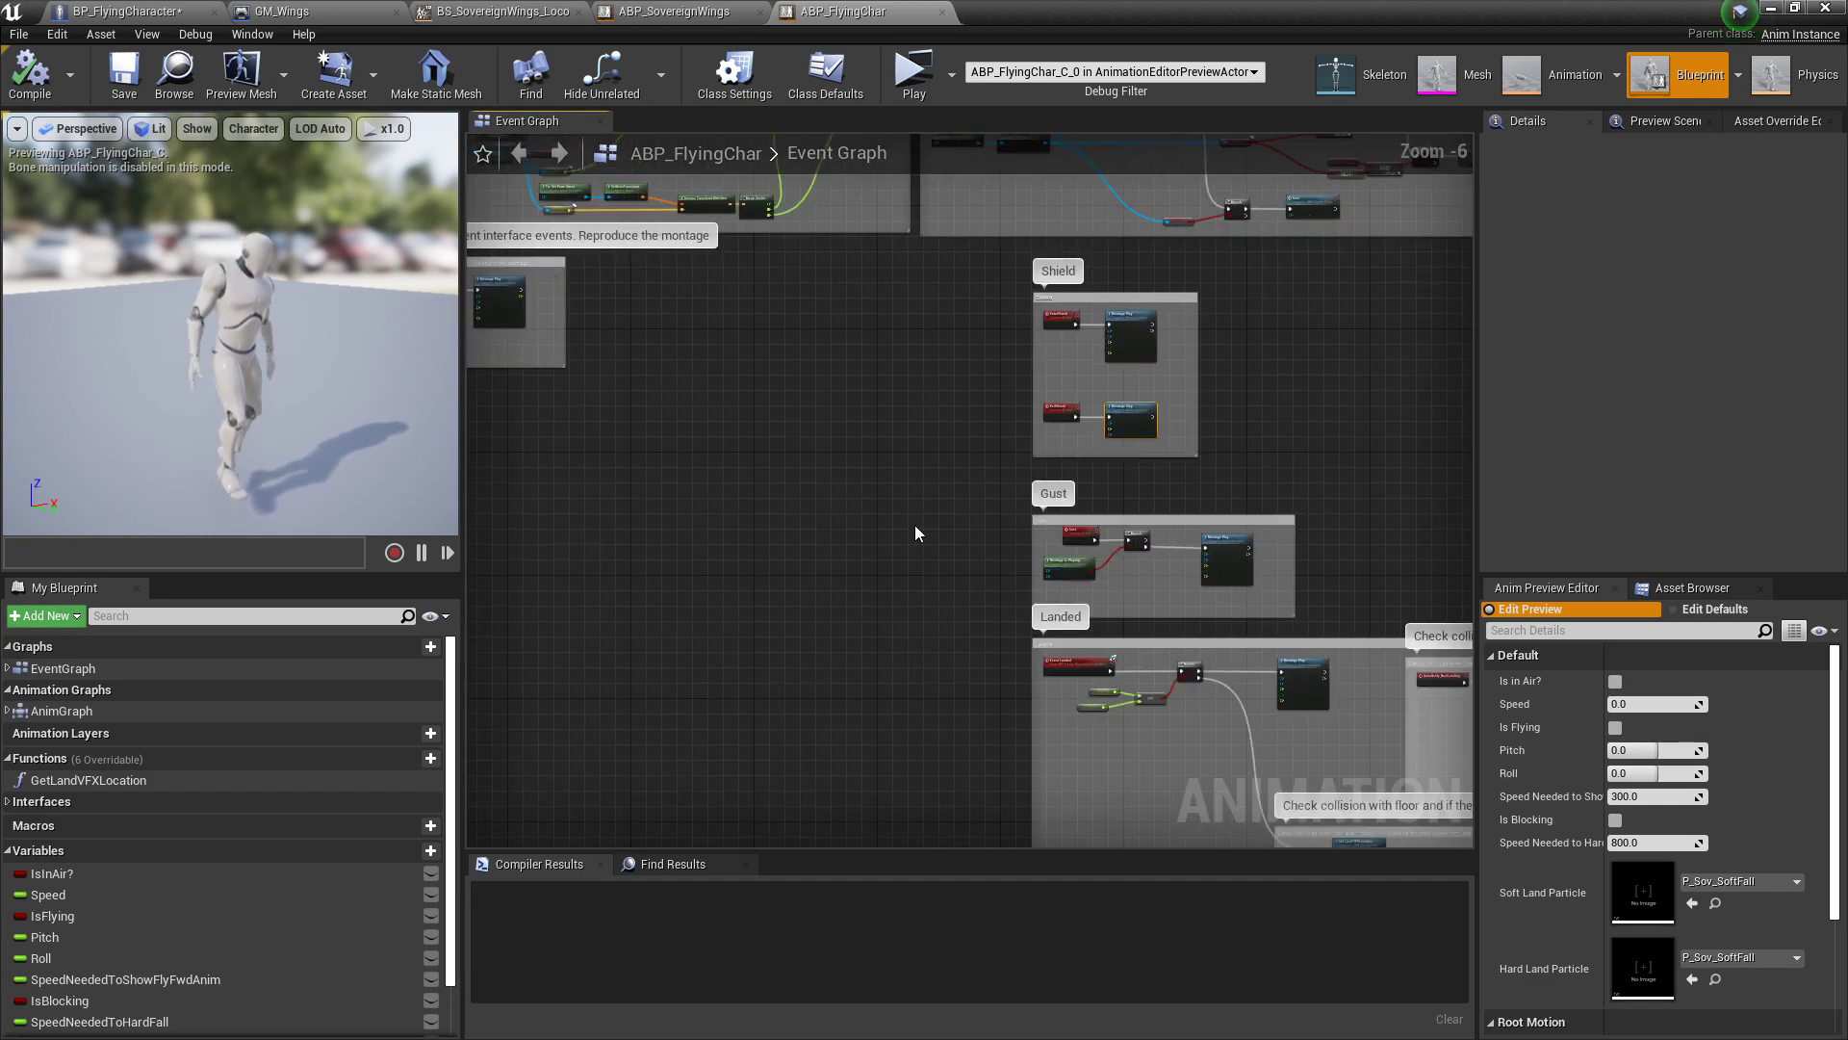
pyautogui.moveTo(913, 525); pyautogui.dragTo(674, 558, button='right')
pyautogui.scroll(2, 959, 639)
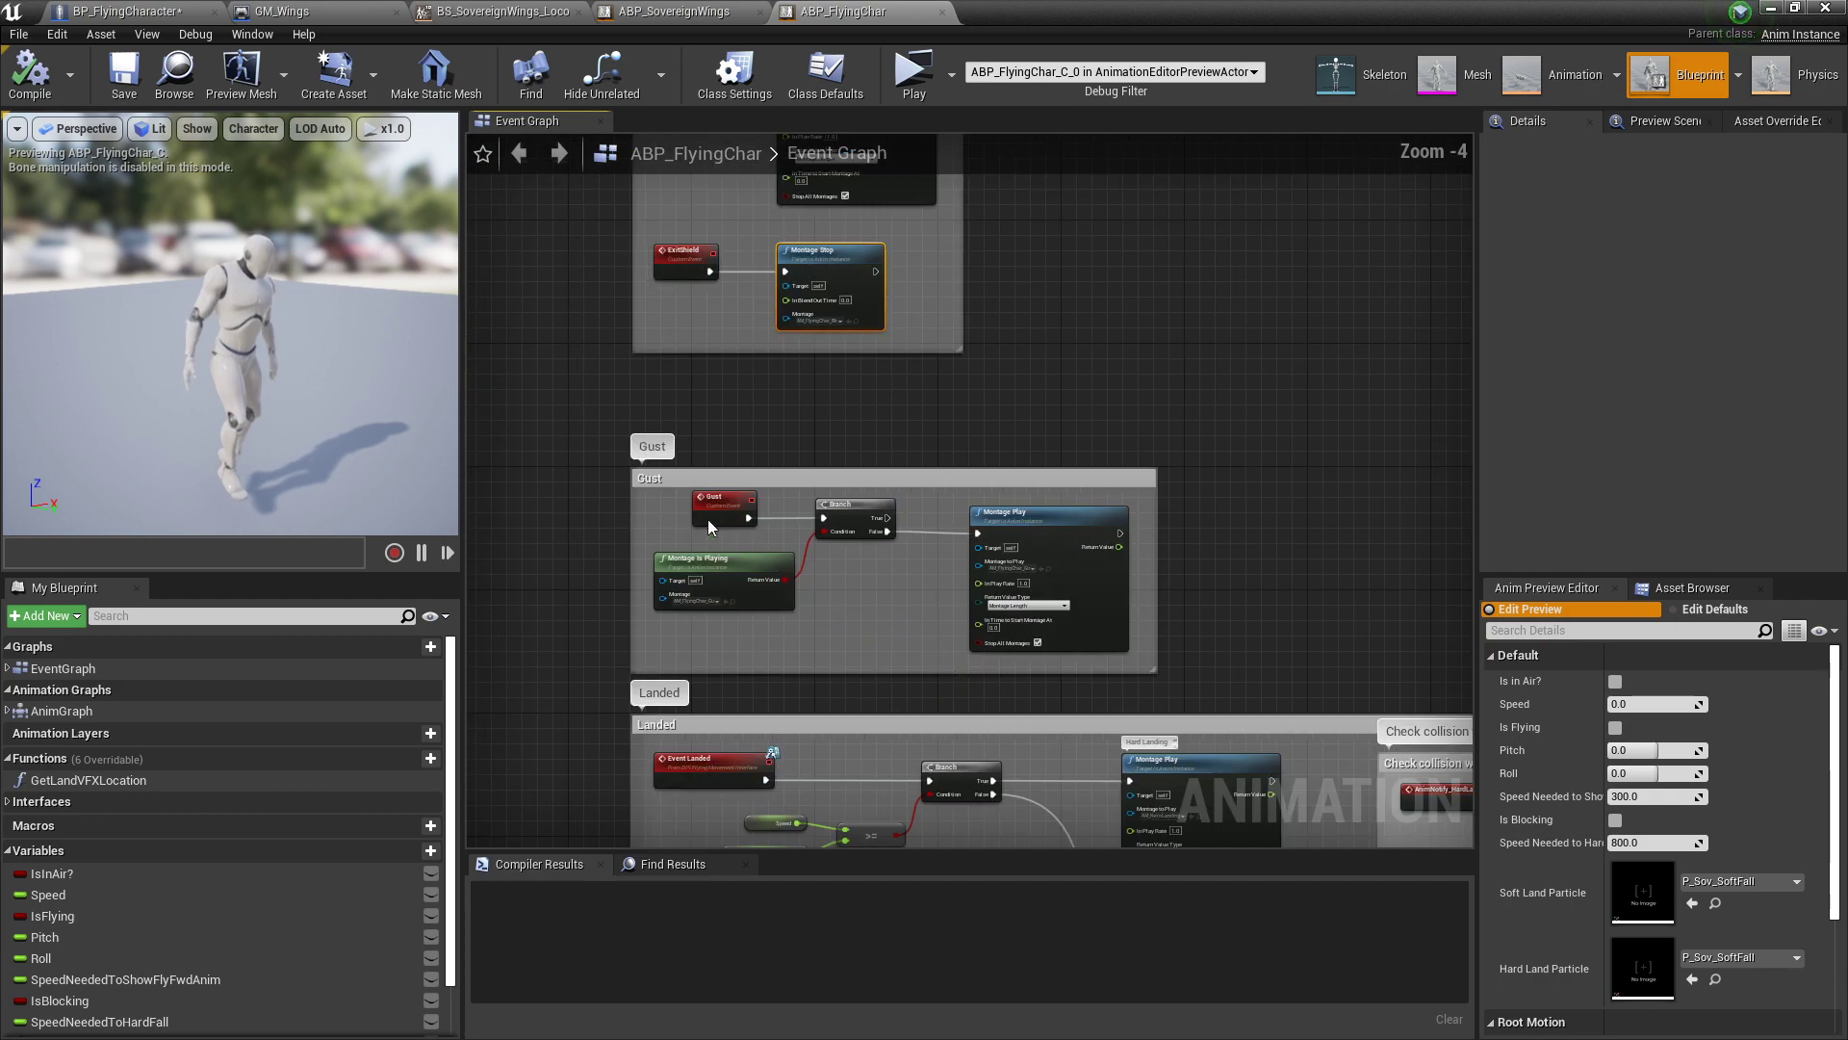
pyautogui.moveTo(922, 452); pyautogui.dragTo(954, 843, button='right')
pyautogui.scroll(1, 1059, 482)
pyautogui.moveTo(951, 494); pyautogui.dragTo(1128, 560)
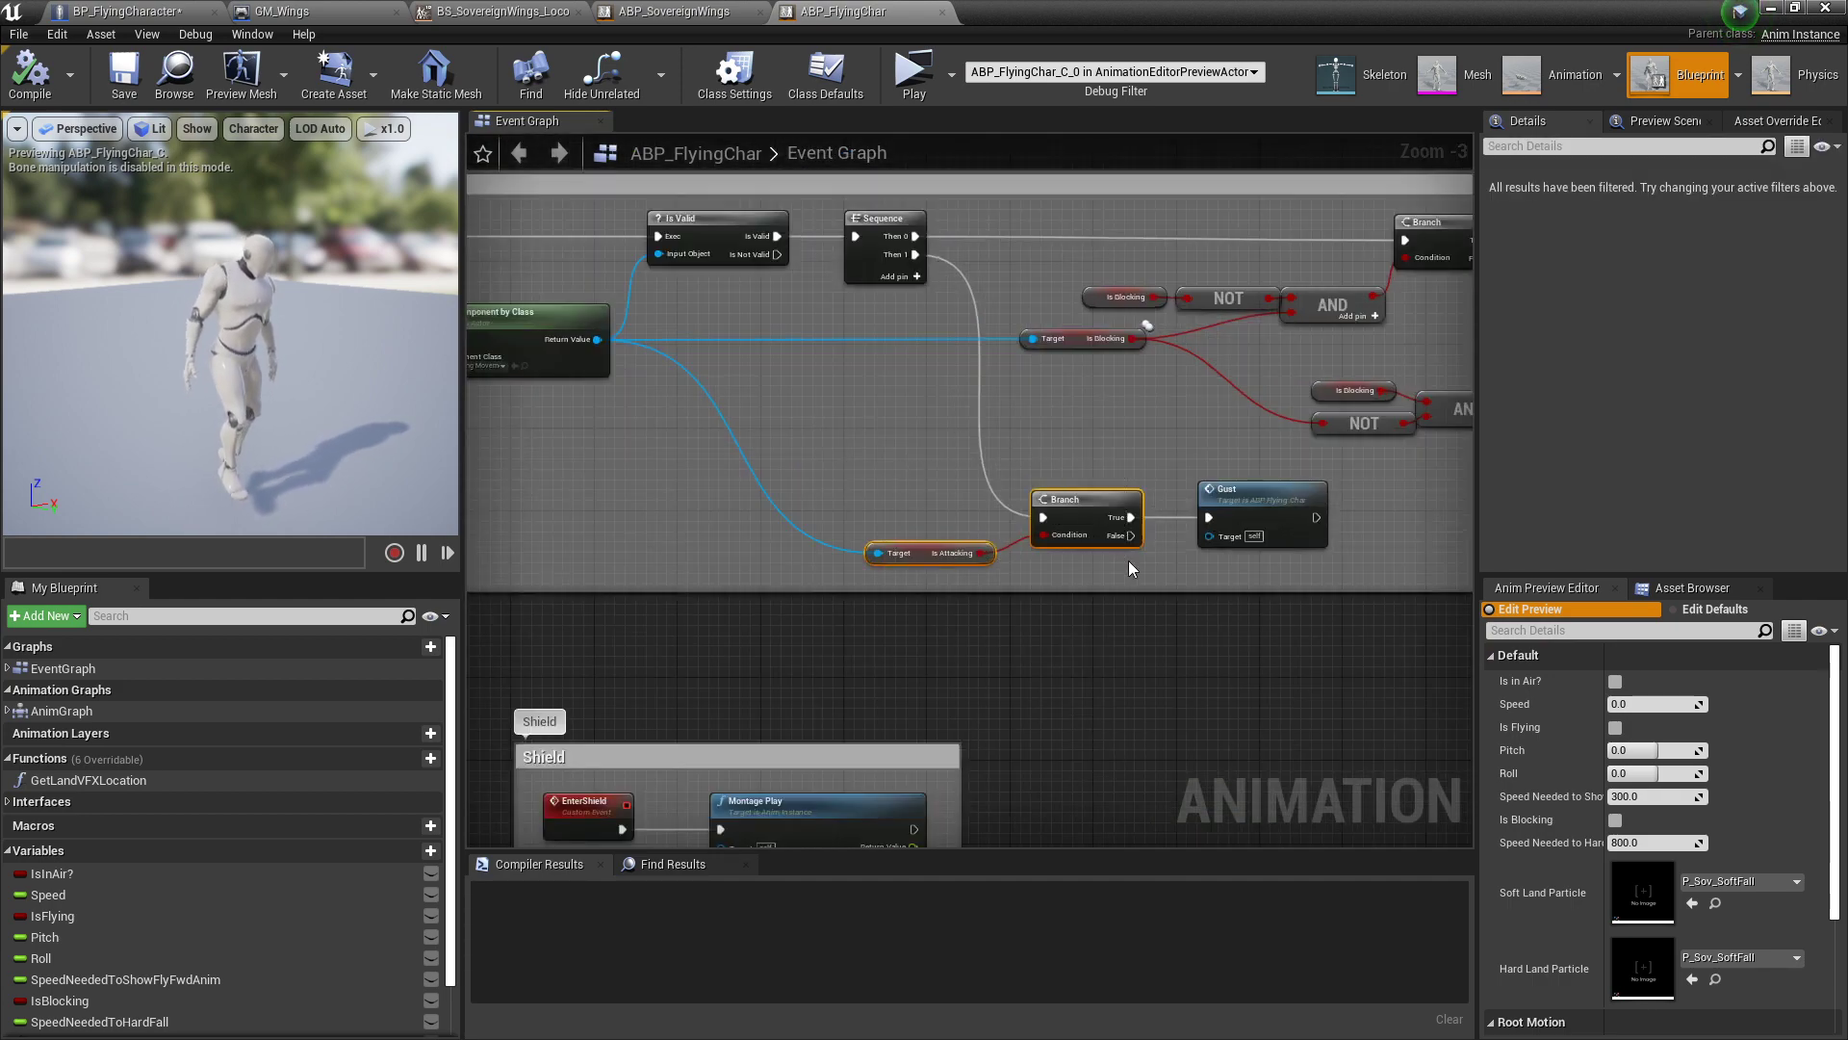
pyautogui.click(1246, 494)
# Step: Examine the Gust event's Montage Is Playing check, its branch, and the montage assigned to Montage Play
pyautogui.moveTo(1103, 810); pyautogui.dragTo(917, 458, button='right')
pyautogui.moveTo(836, 649); pyautogui.dragTo(1082, 274, button='right')
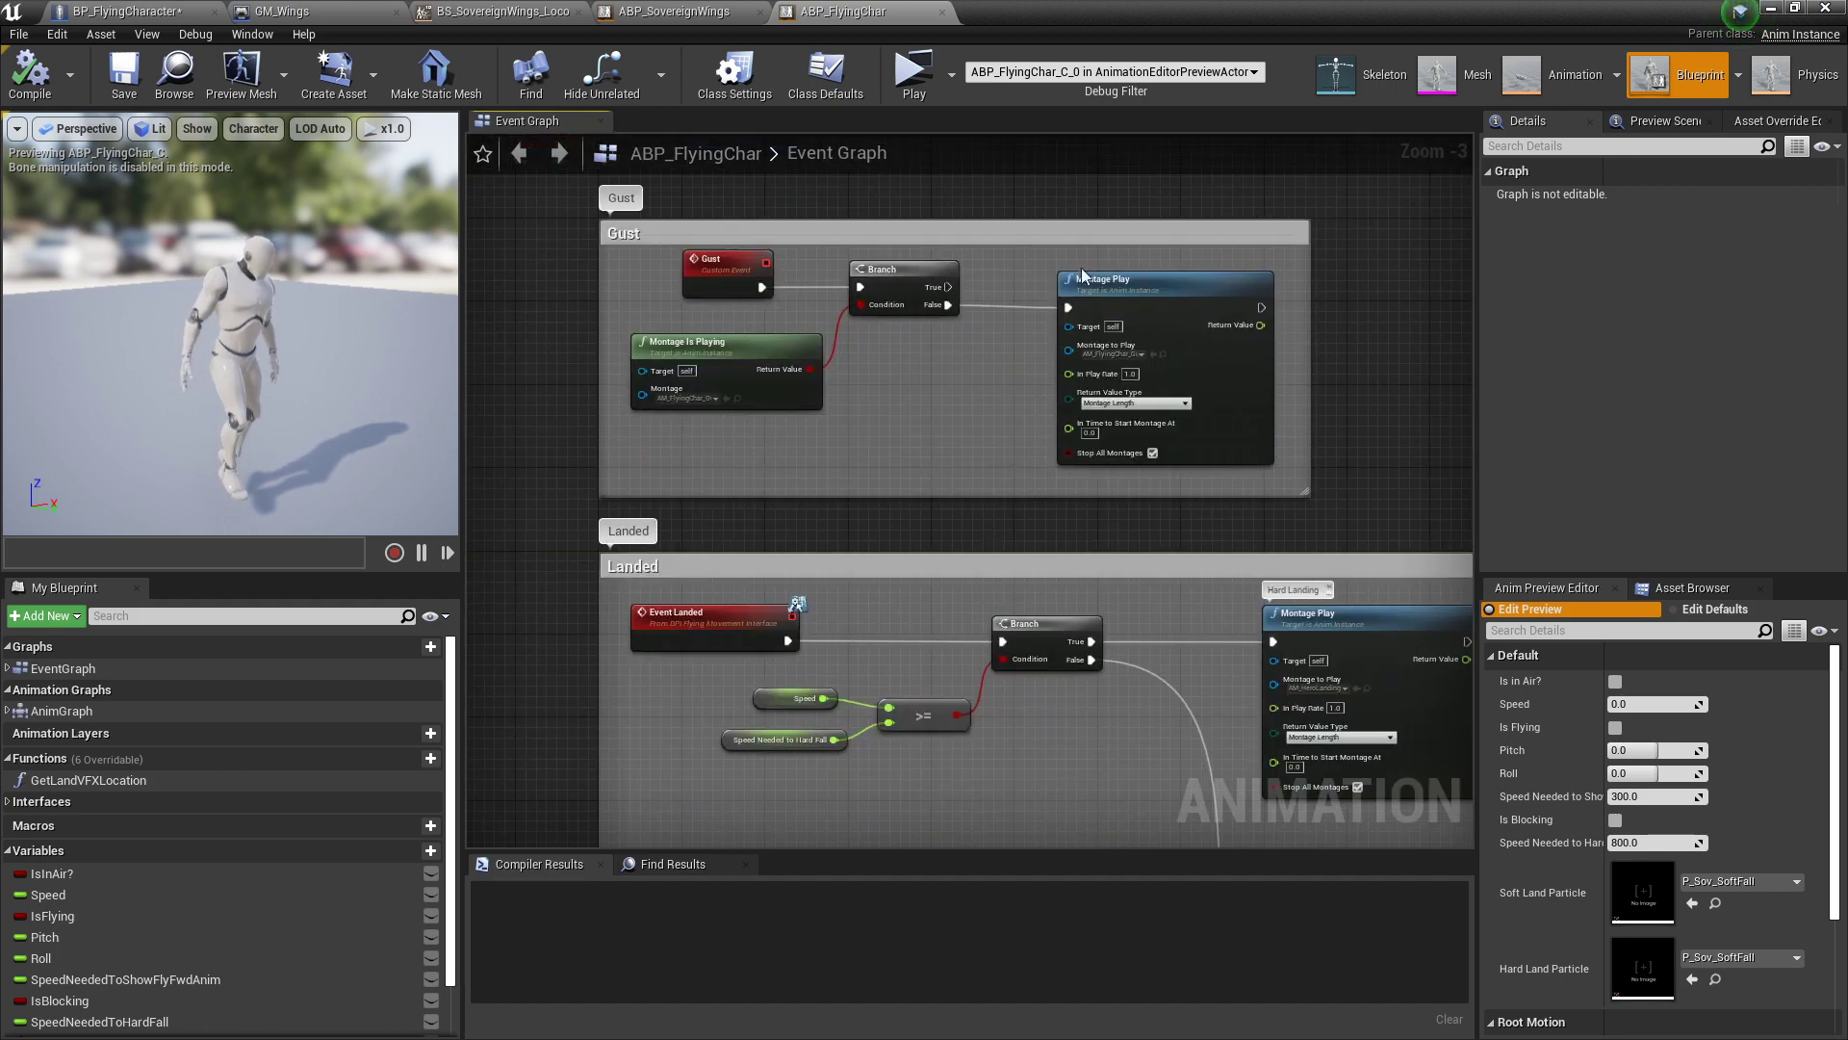
pyautogui.scroll(1, 853, 441)
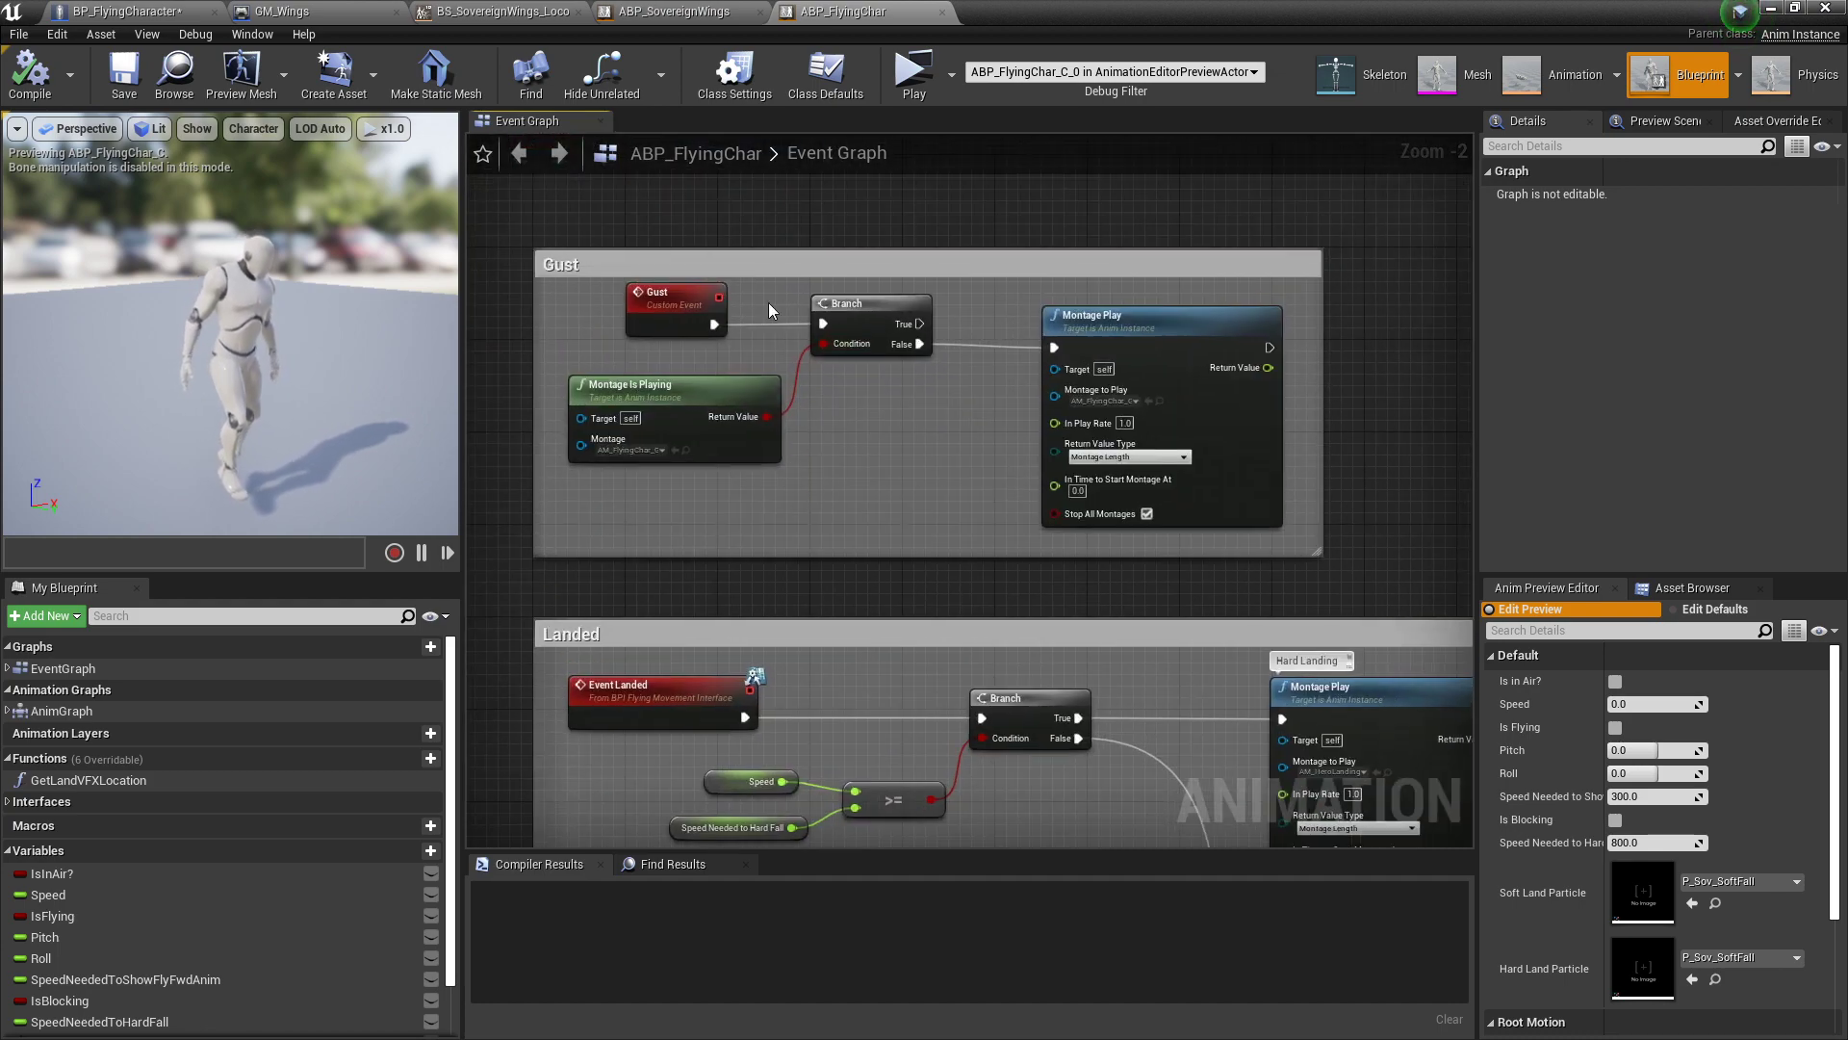
pyautogui.moveTo(768, 310); pyautogui.dragTo(883, 529)
pyautogui.moveTo(883, 530); pyautogui.dragTo(872, 975, button='right')
pyautogui.scroll(-3, 885, 626)
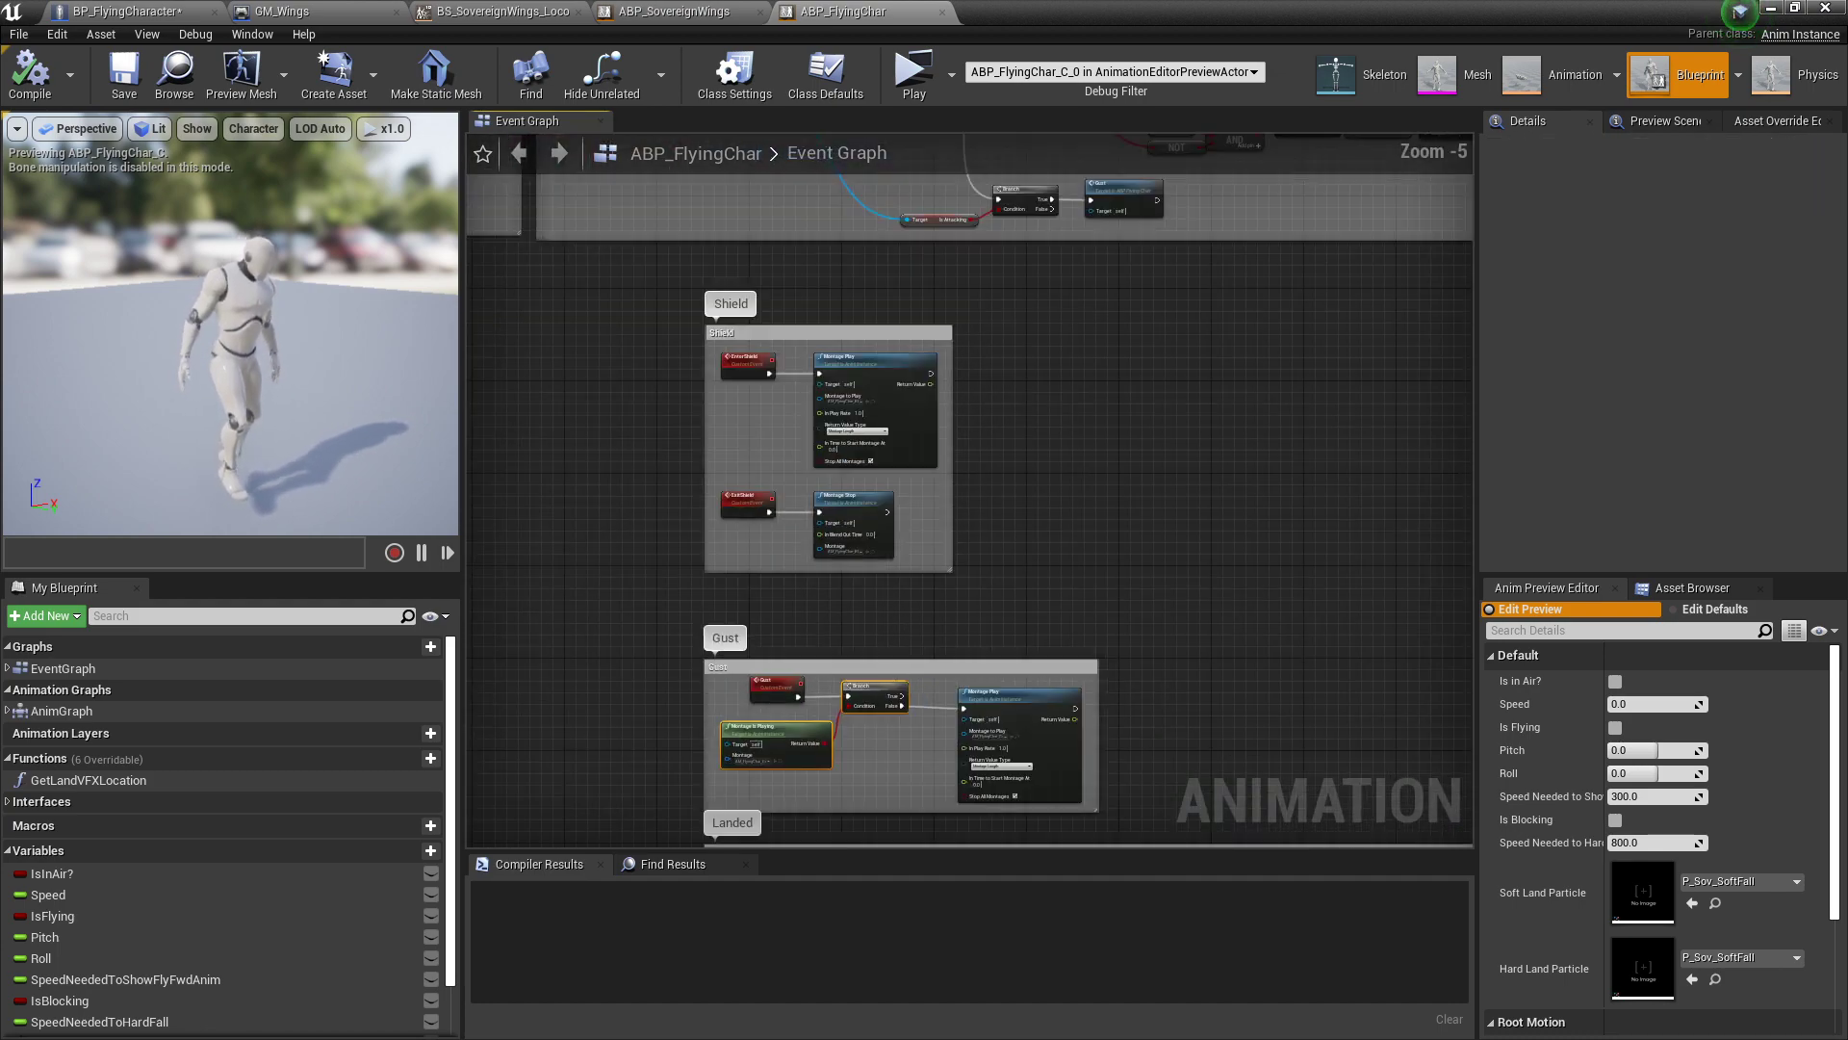
pyautogui.scroll(3, 746, 400)
pyautogui.click(915, 435)
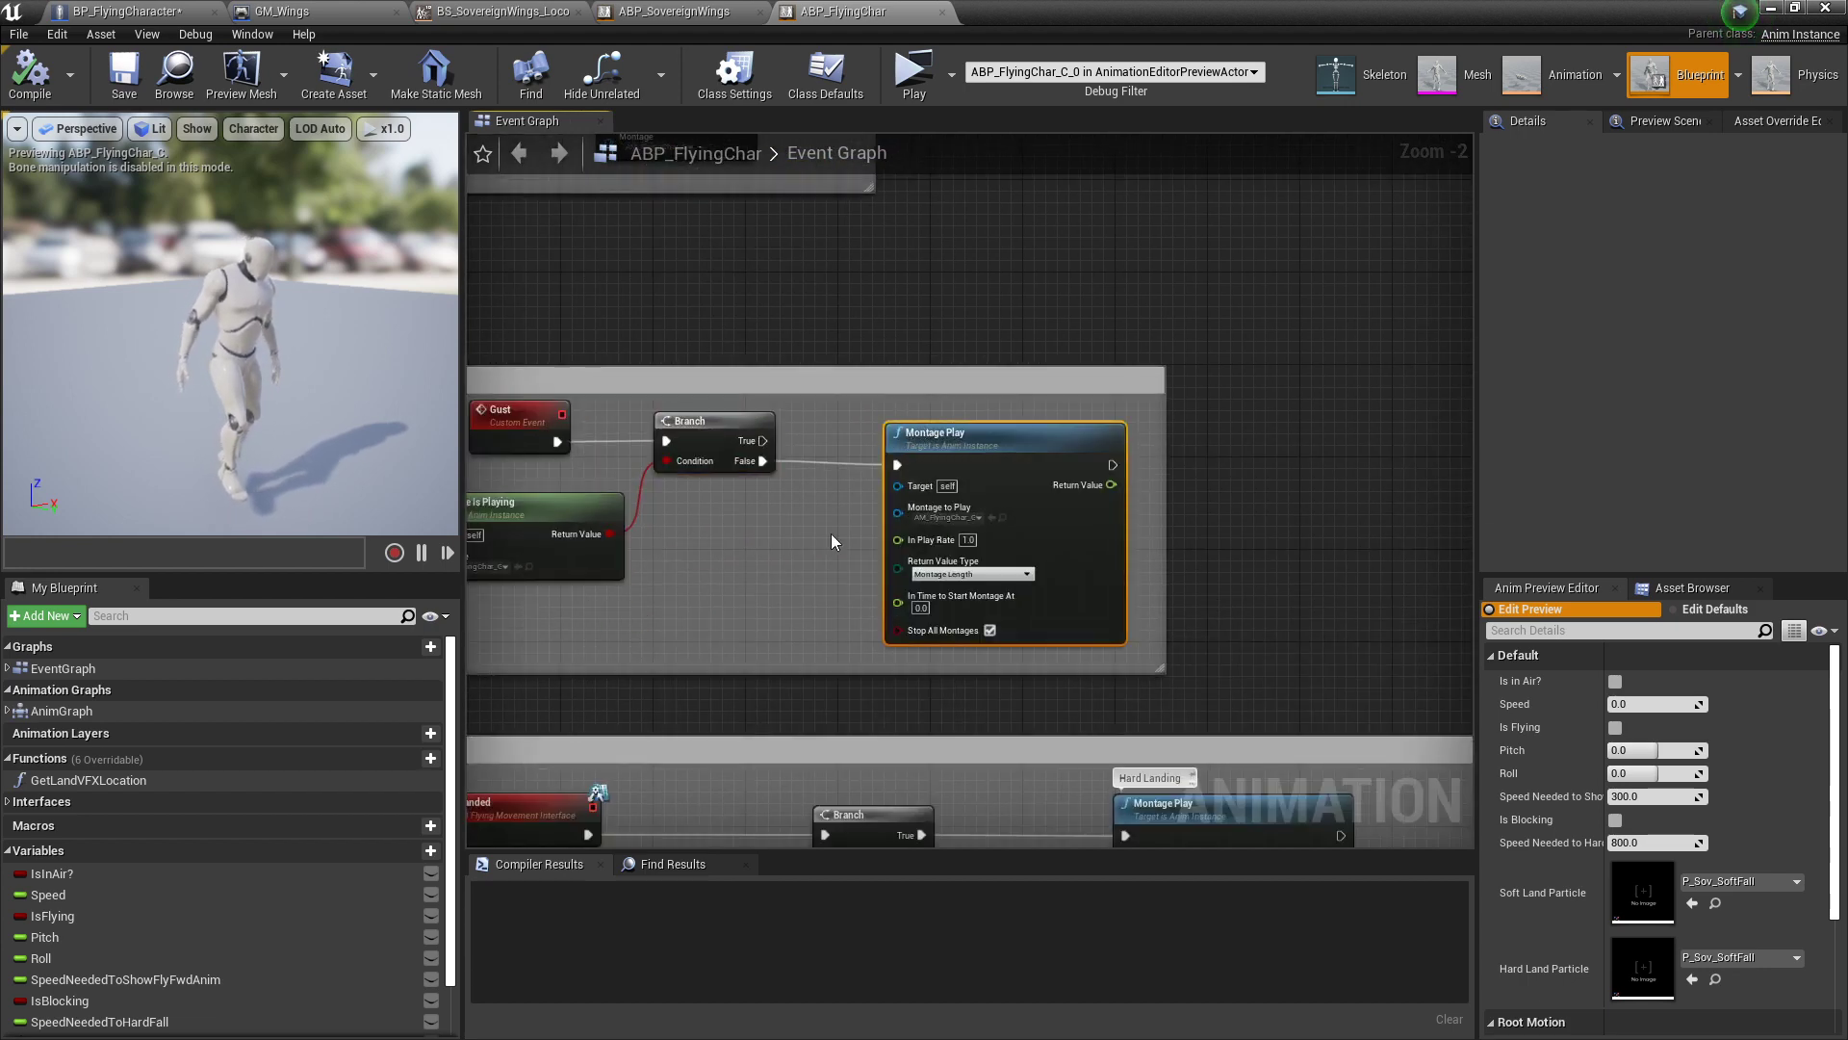
pyautogui.moveTo(759, 566); pyautogui.dragTo(847, 558, button='right')
pyautogui.rightClick(847, 558)
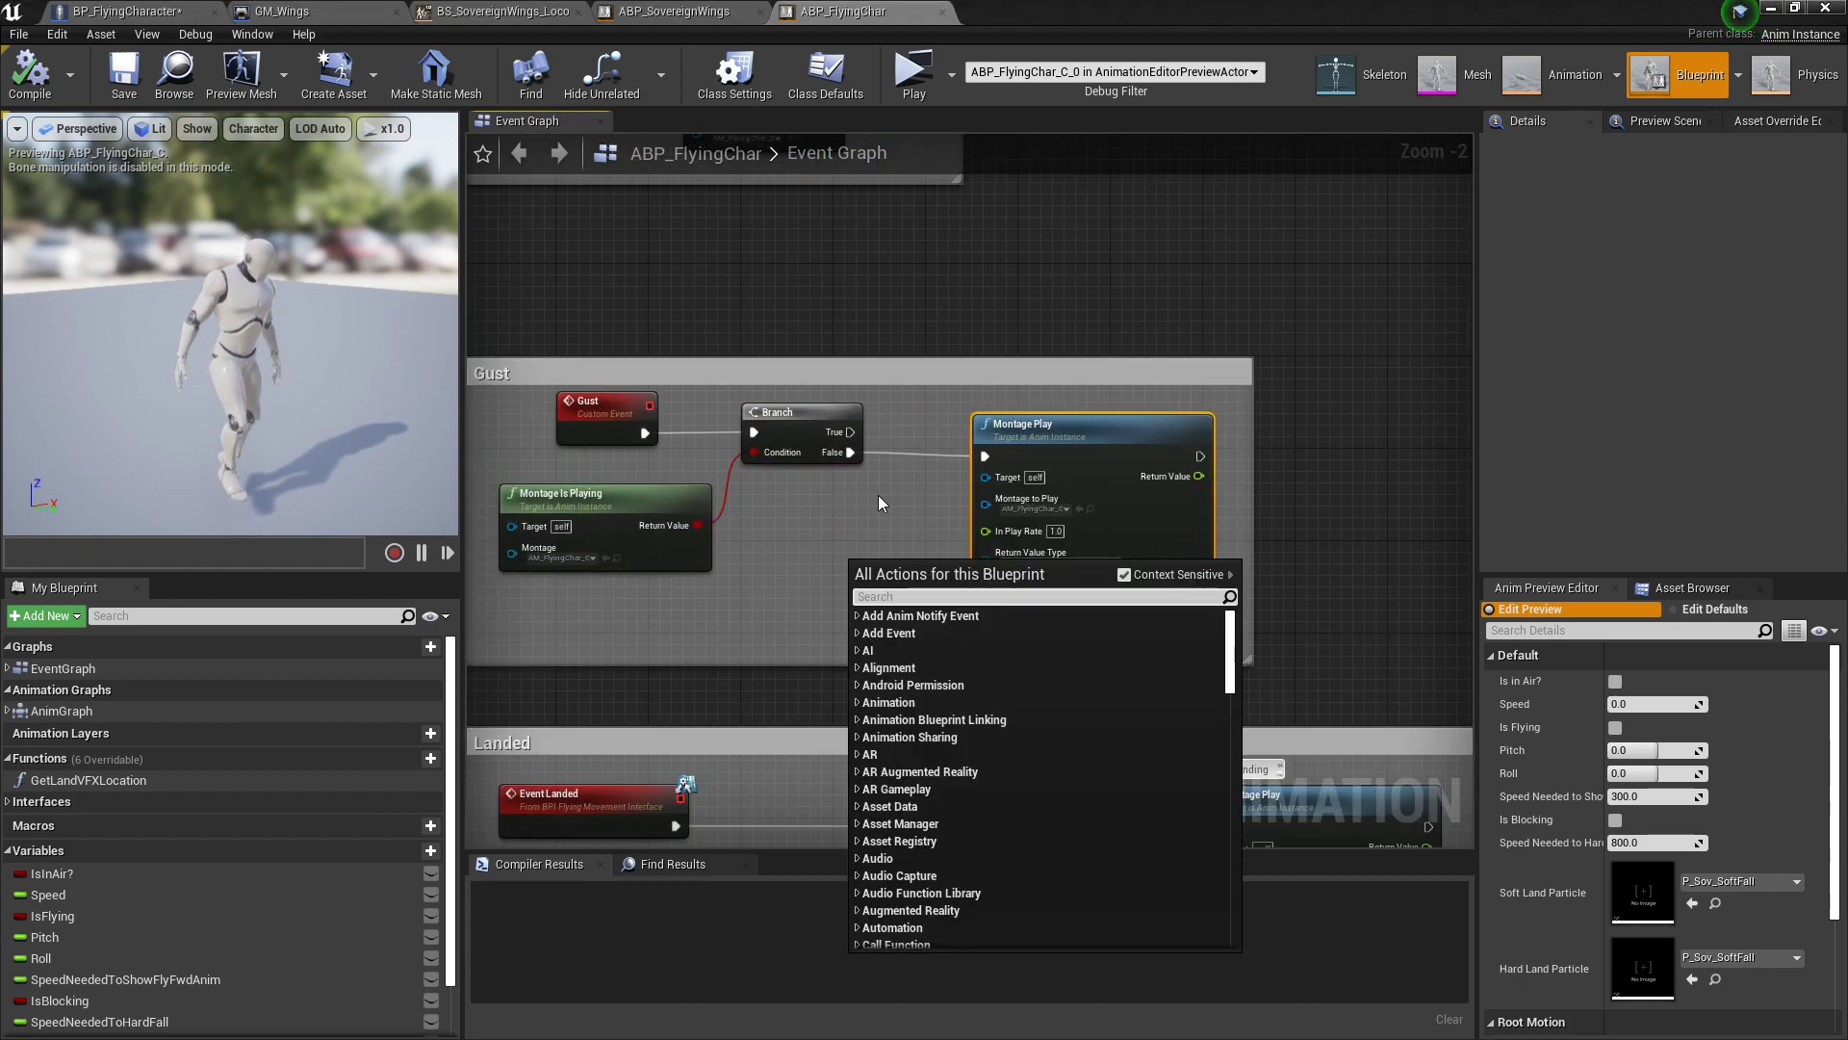
pyautogui.click(921, 506)
pyautogui.scroll(1, 1059, 520)
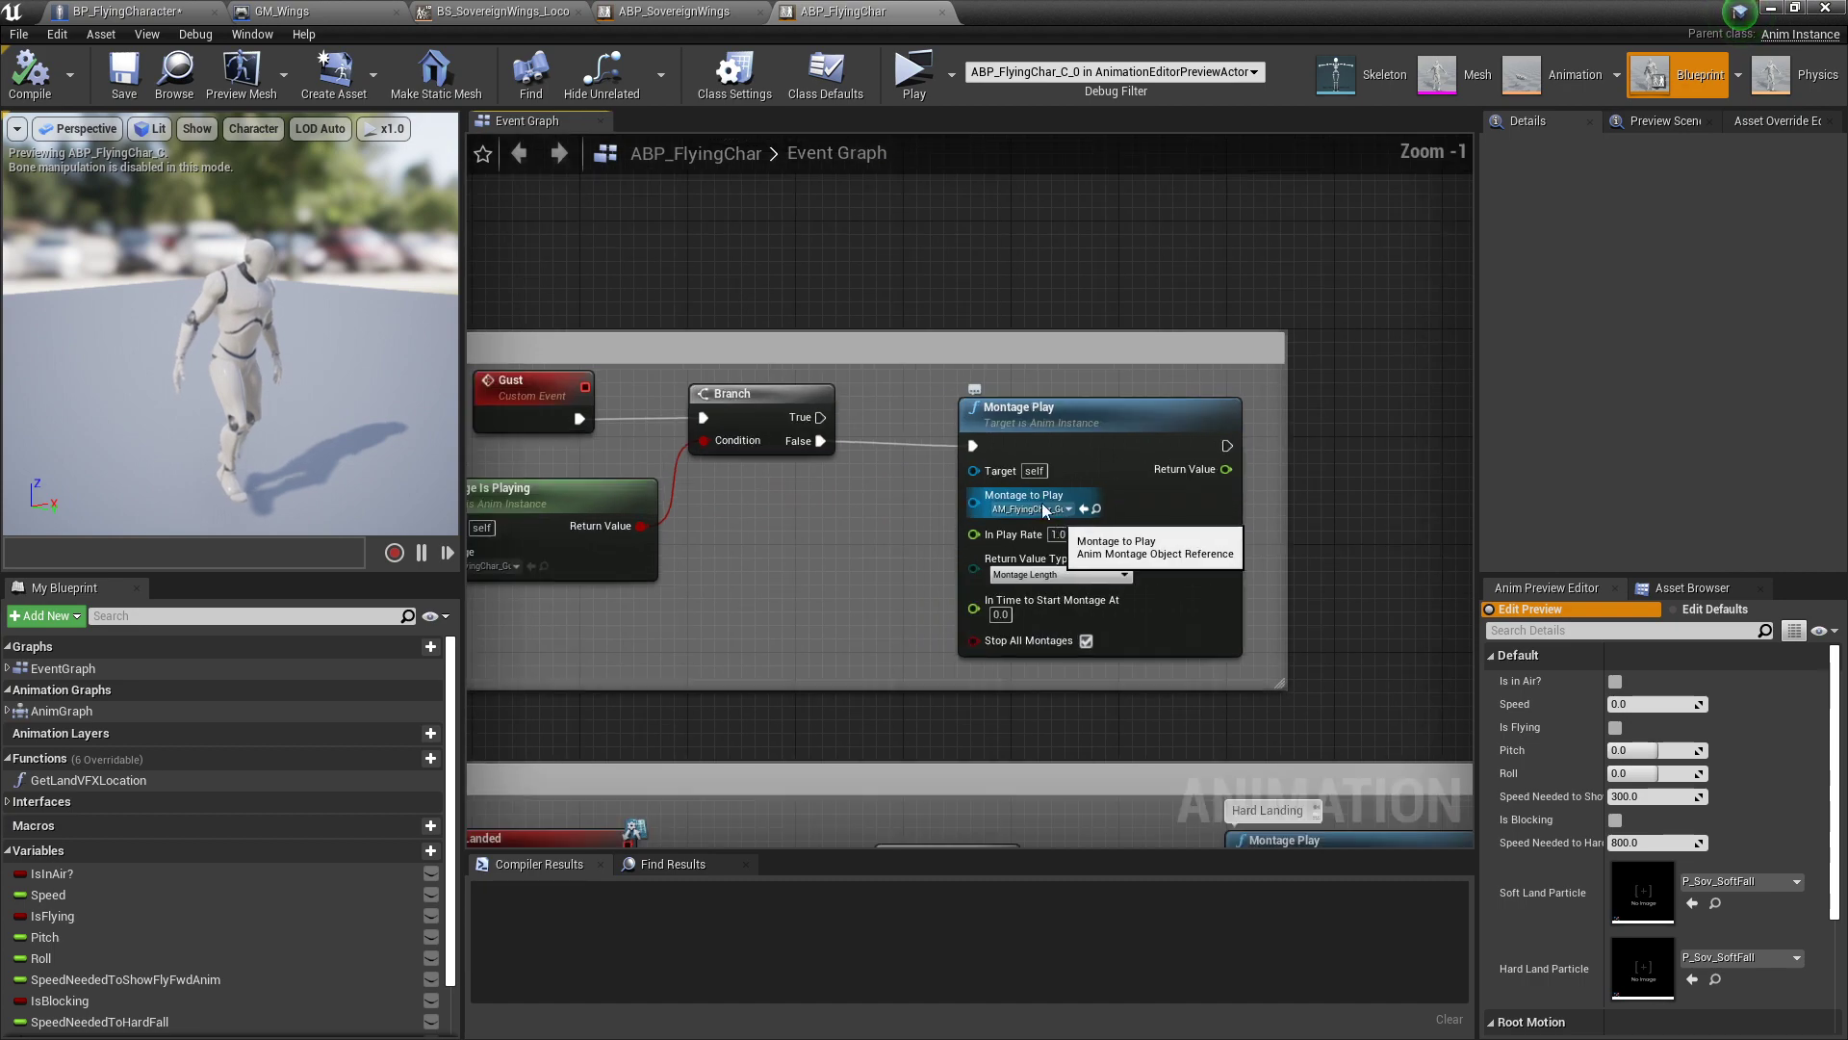
# Step: Locate the Landed section of the animation blueprint and examine the Event Landed node
pyautogui.moveTo(765, 634); pyautogui.dragTo(825, 347, button='right')
pyautogui.scroll(-2, 693, 217)
pyautogui.moveTo(772, 464); pyautogui.dragTo(775, 426, button='right')
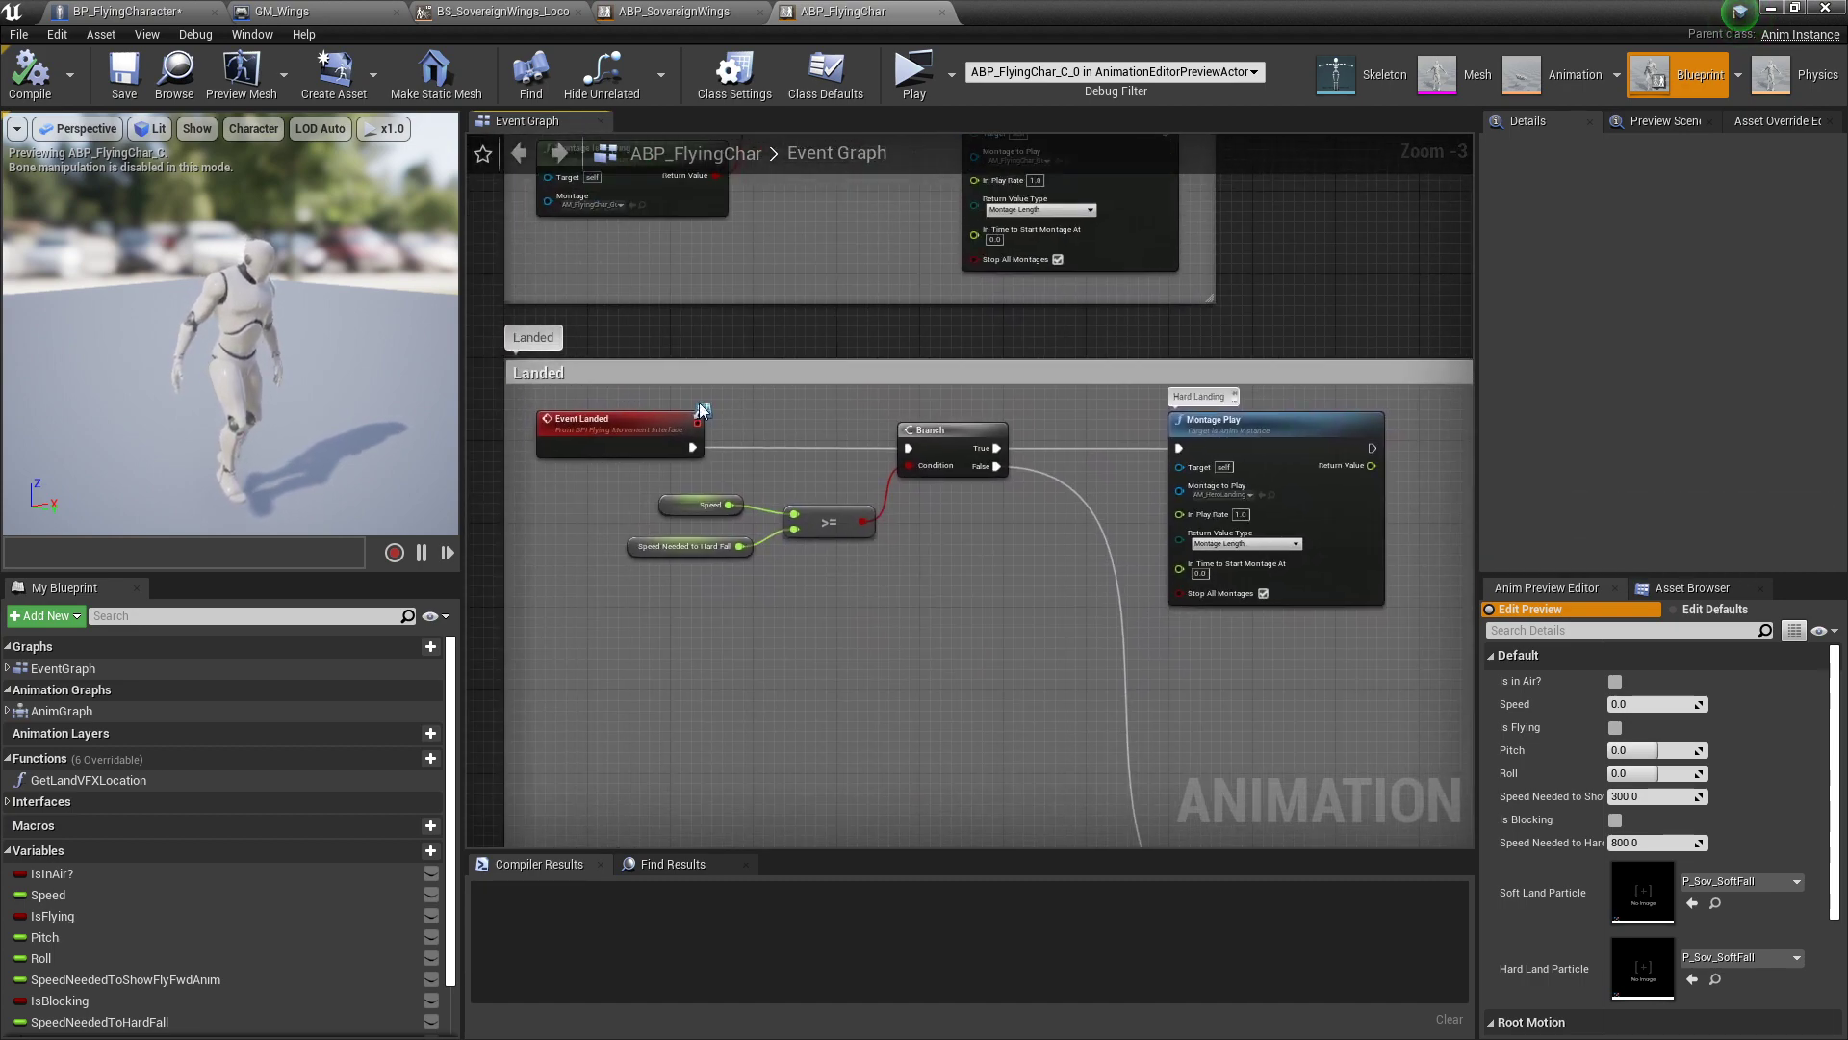
pyautogui.click(693, 448)
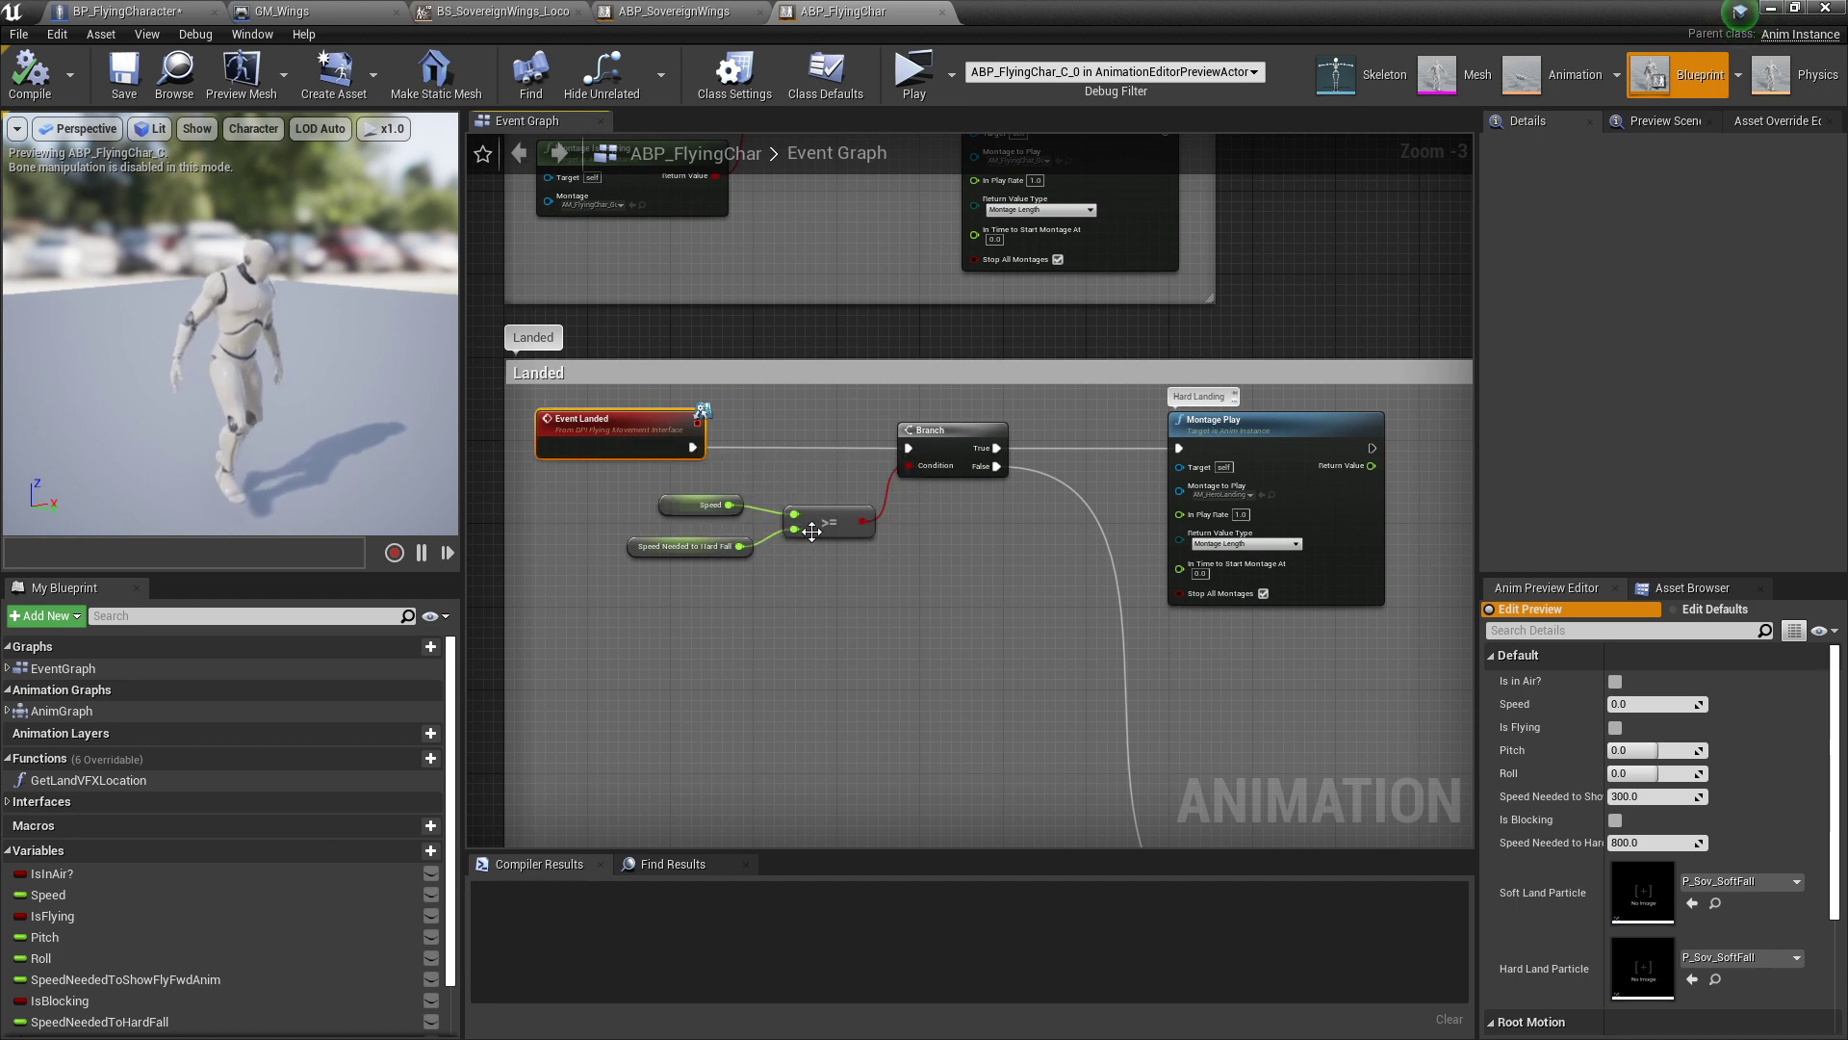
pyautogui.scroll(1, 804, 534)
pyautogui.scroll(-1, 802, 549)
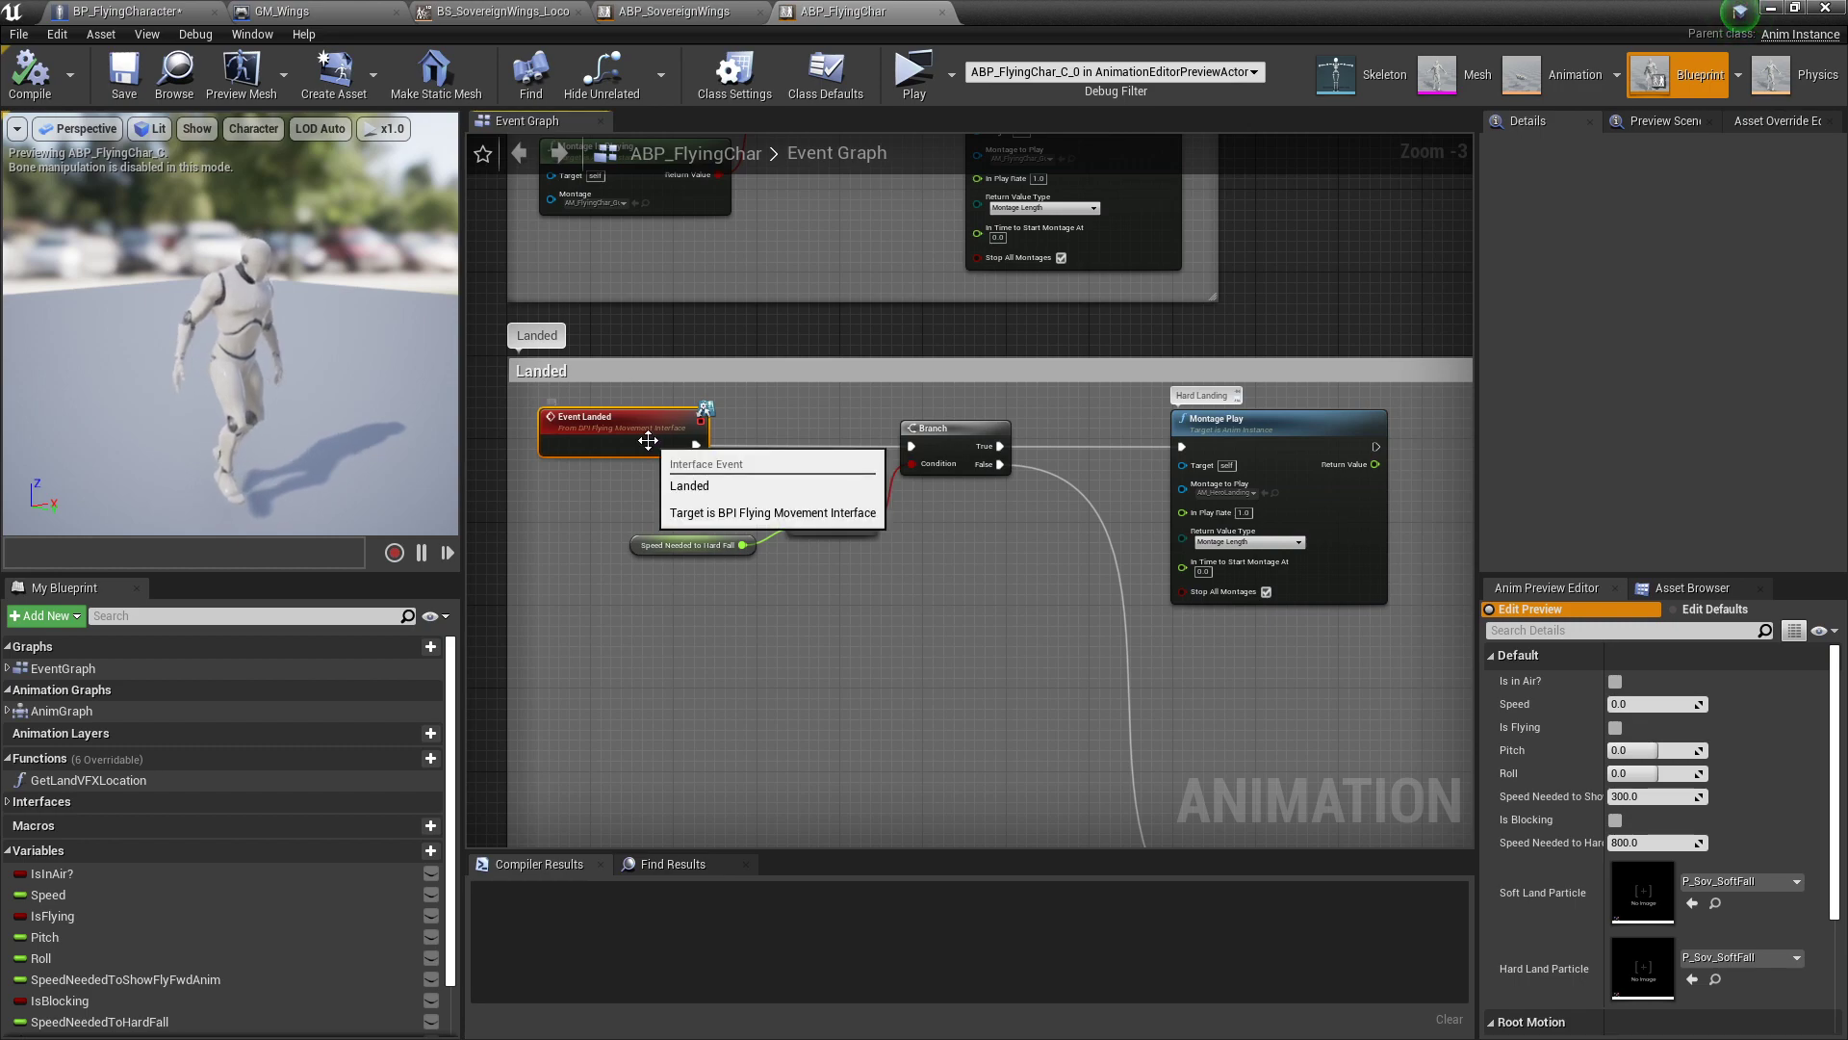
# Step: Switch to the BP_FlyingCharacter event graph and locate its Landed event section
pyautogui.click(154, 11)
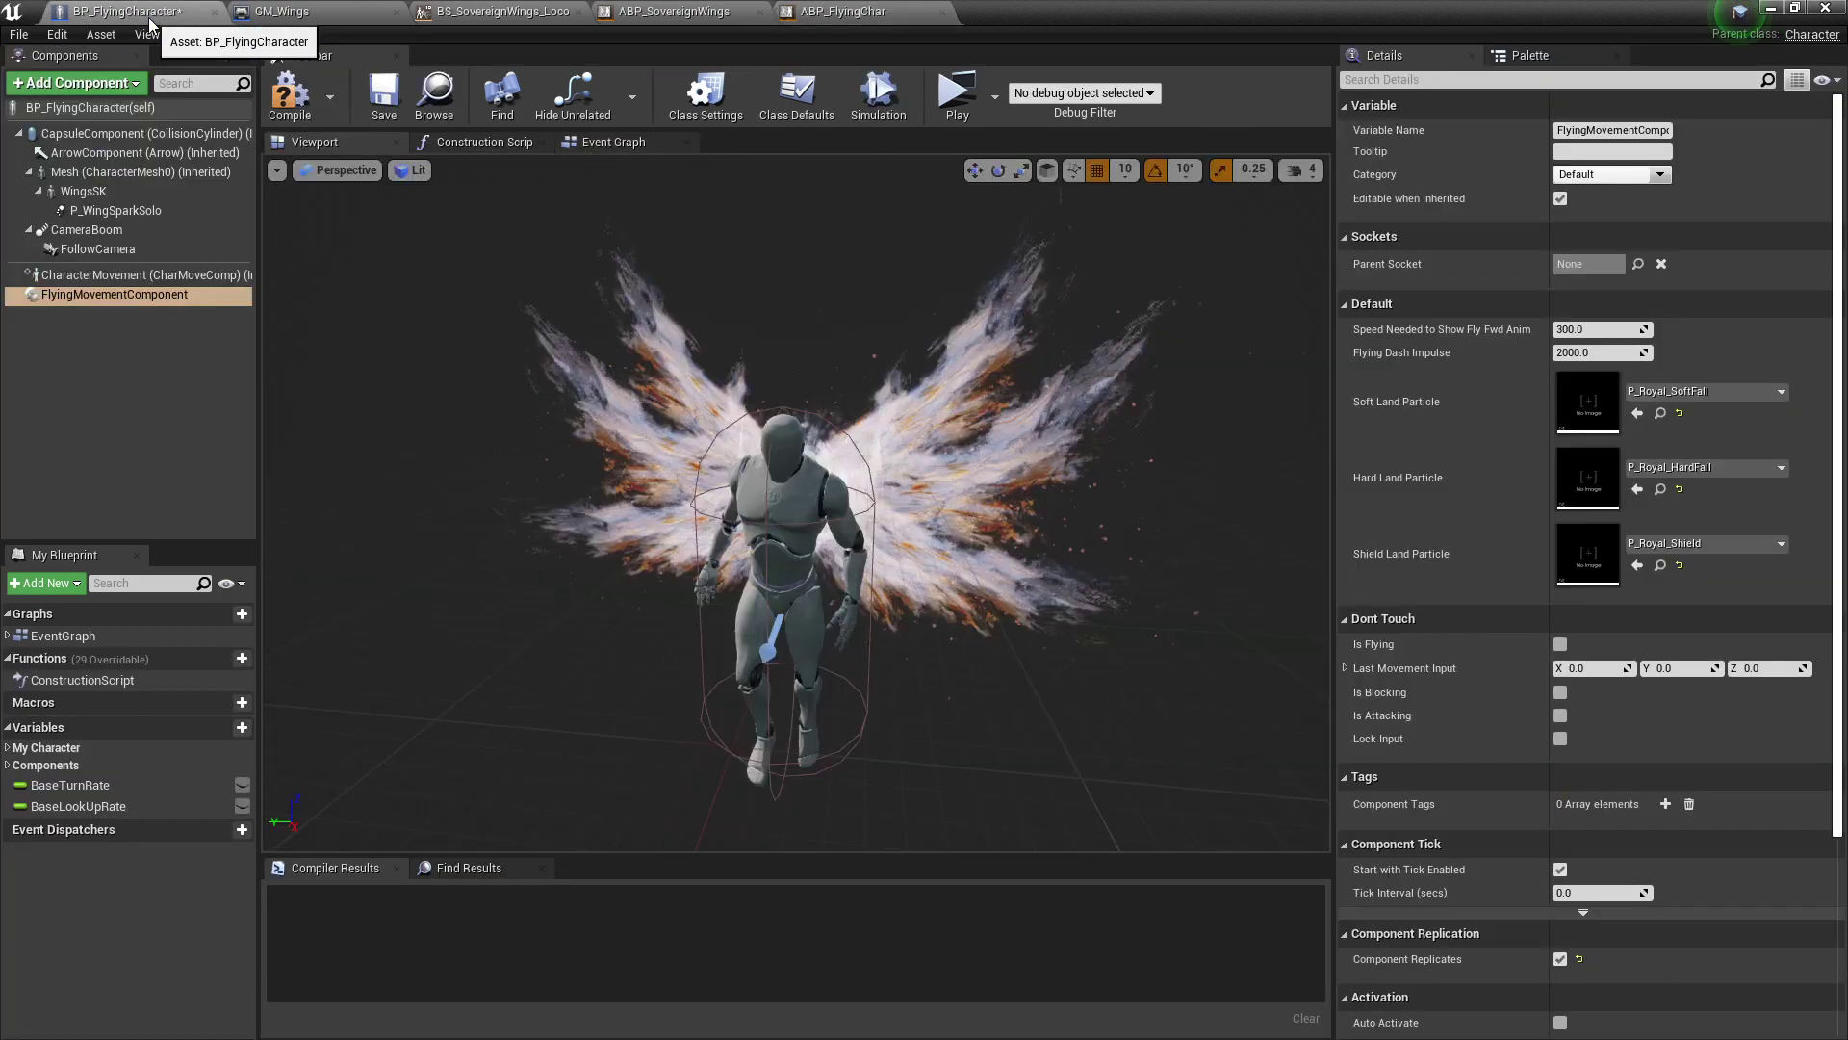
pyautogui.click(613, 141)
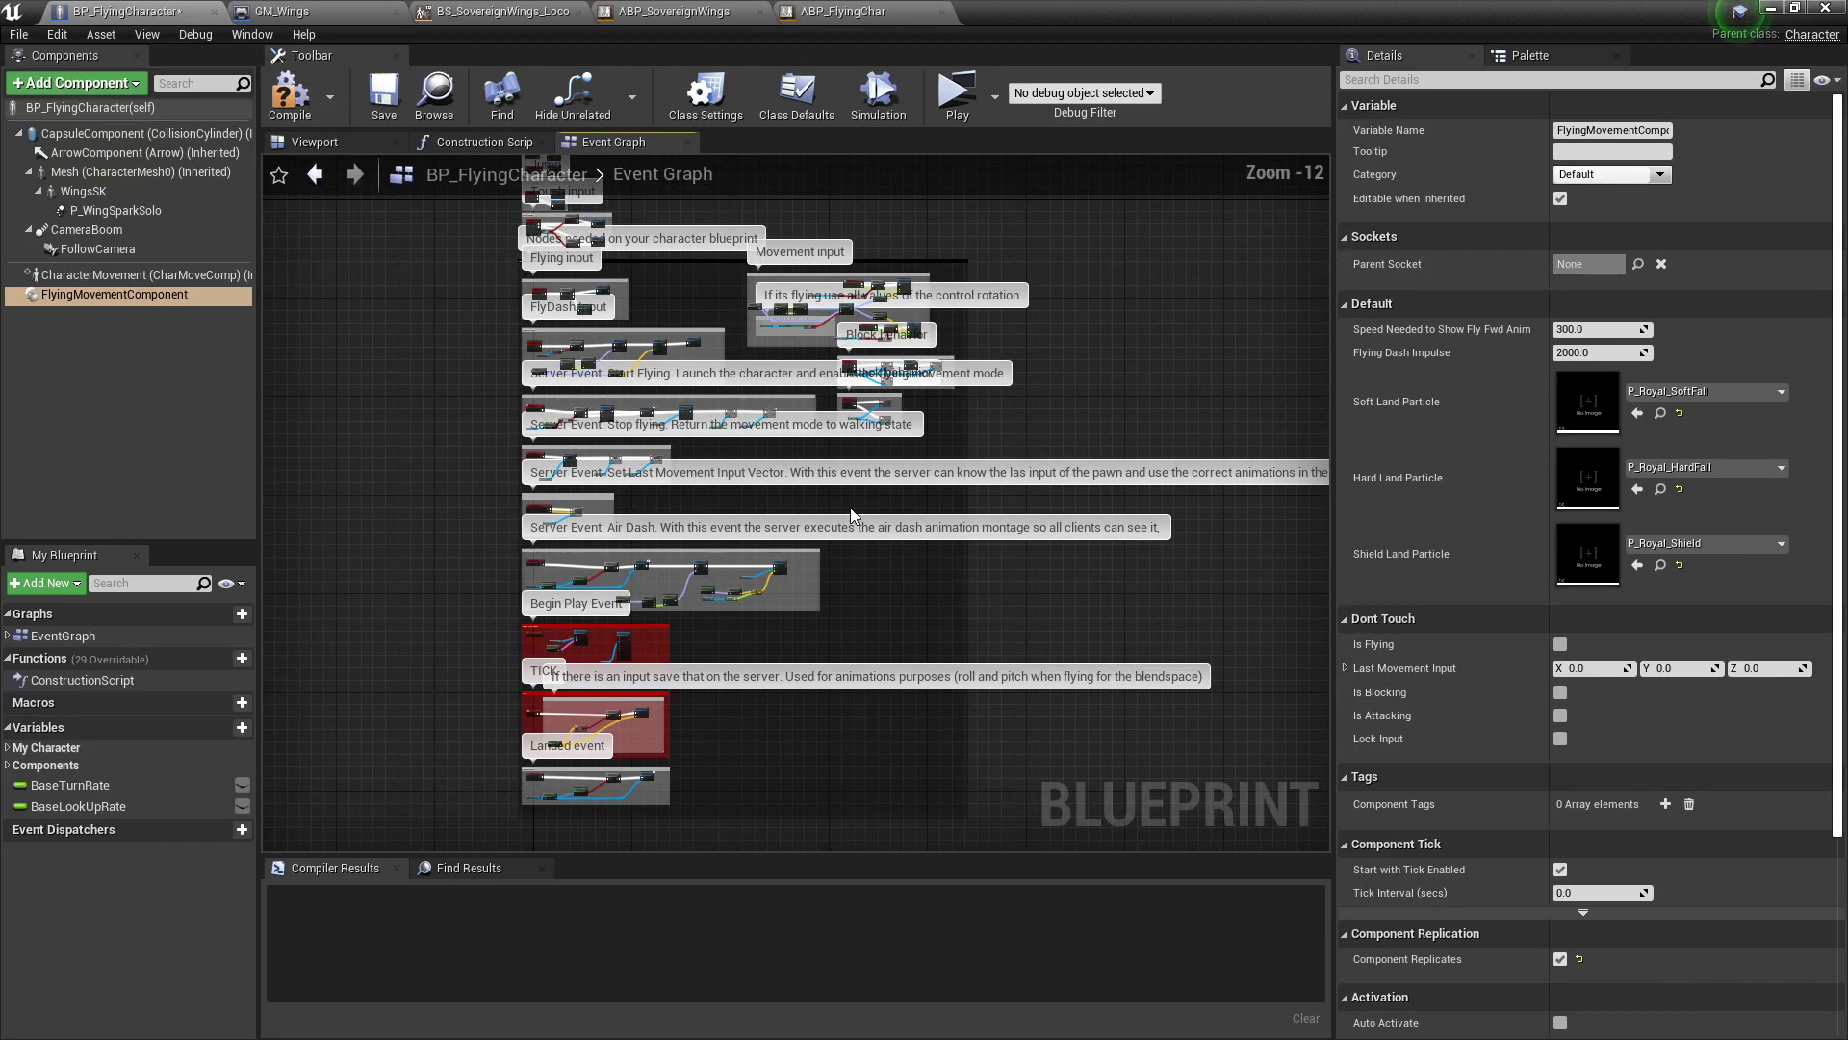
pyautogui.moveTo(855, 798); pyautogui.dragTo(856, 503, button='right')
pyautogui.scroll(7, 703, 466)
pyautogui.moveTo(664, 501); pyautogui.dragTo(1026, 355, button='right')
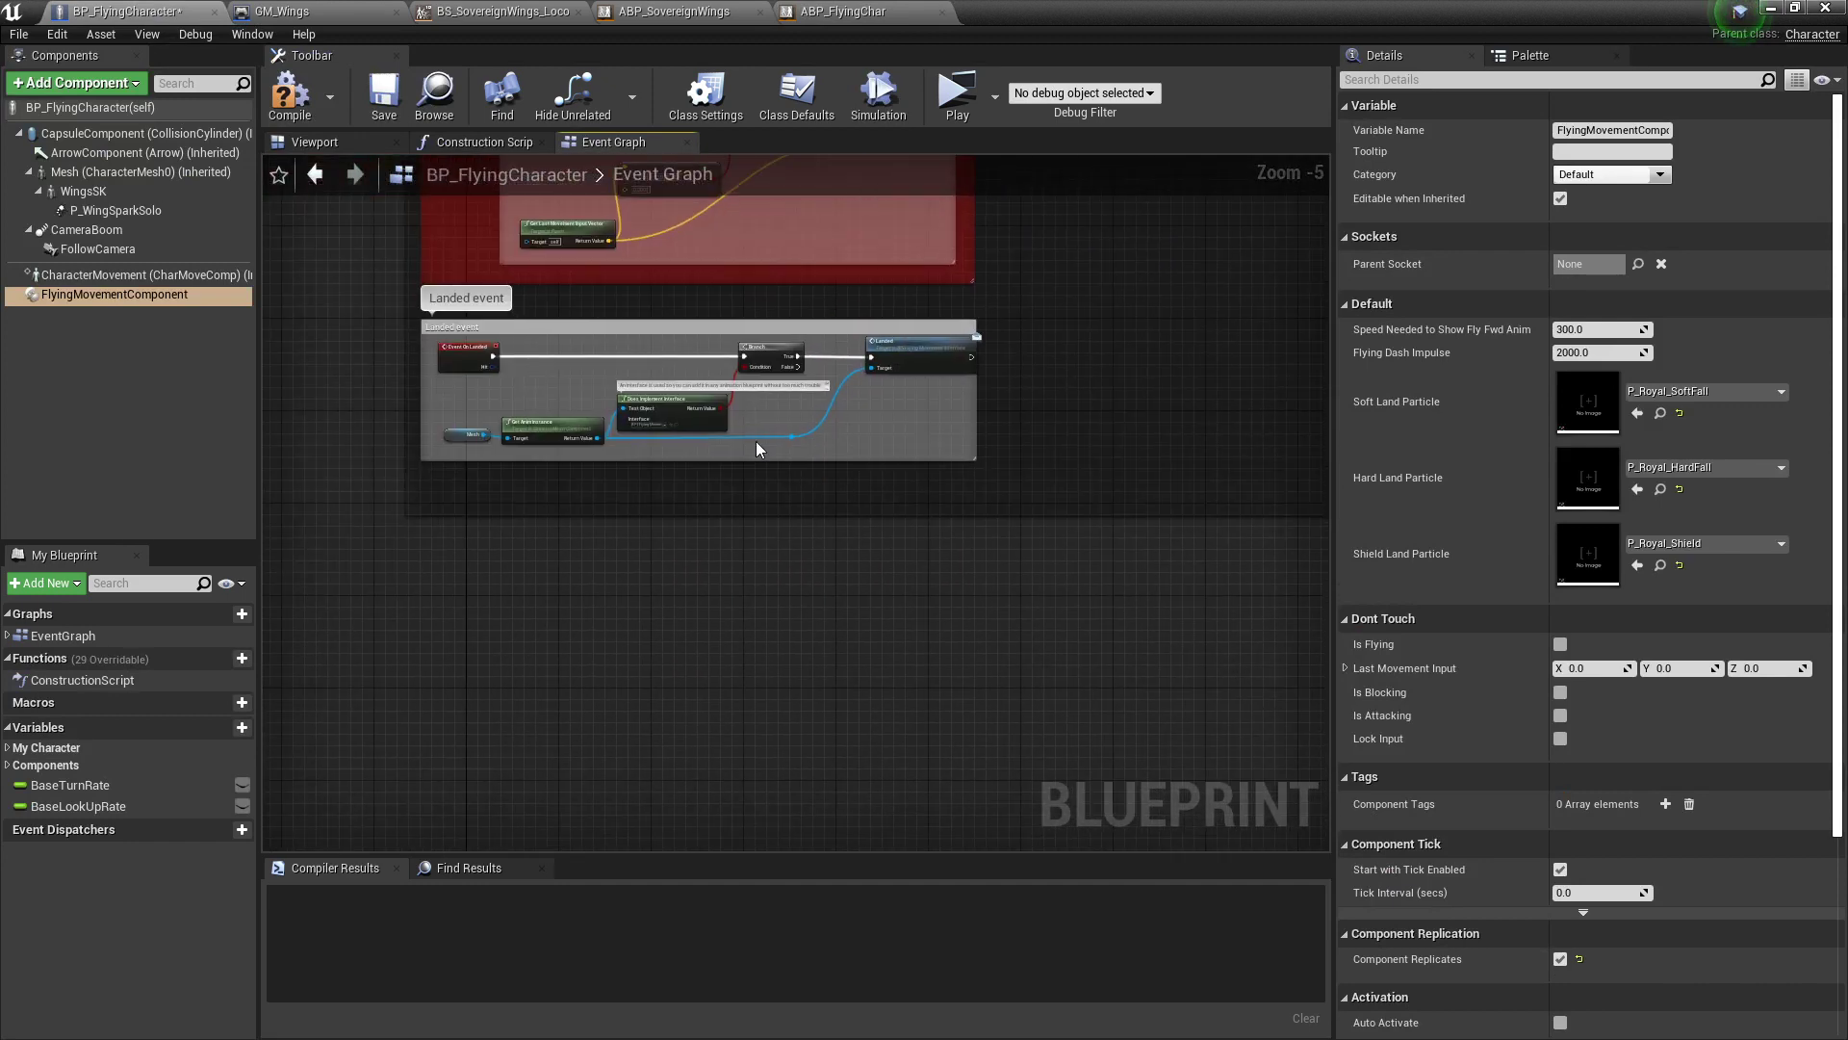
pyautogui.scroll(2, 756, 449)
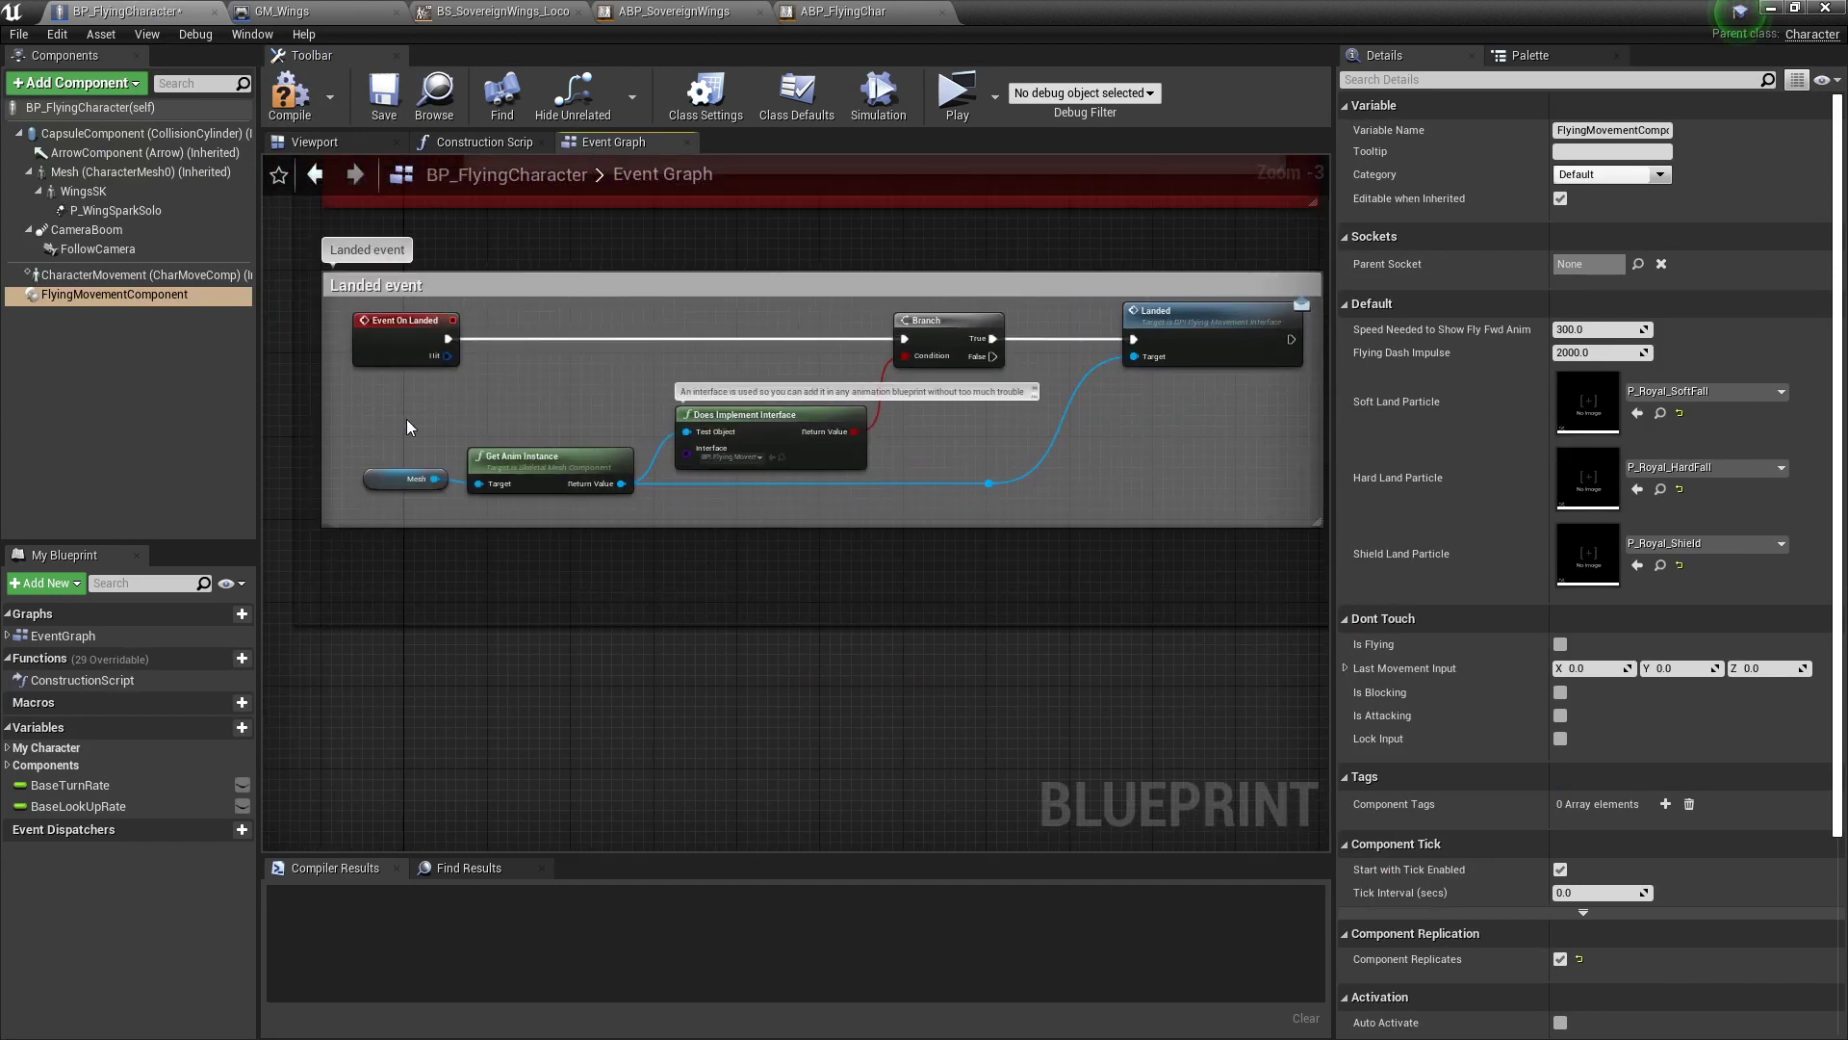
# Step: Examine how Event On Landed uses the mesh's Get Anim Instance and Does Implement Interface check to call Landed
pyautogui.moveTo(528, 497); pyautogui.dragTo(533, 498)
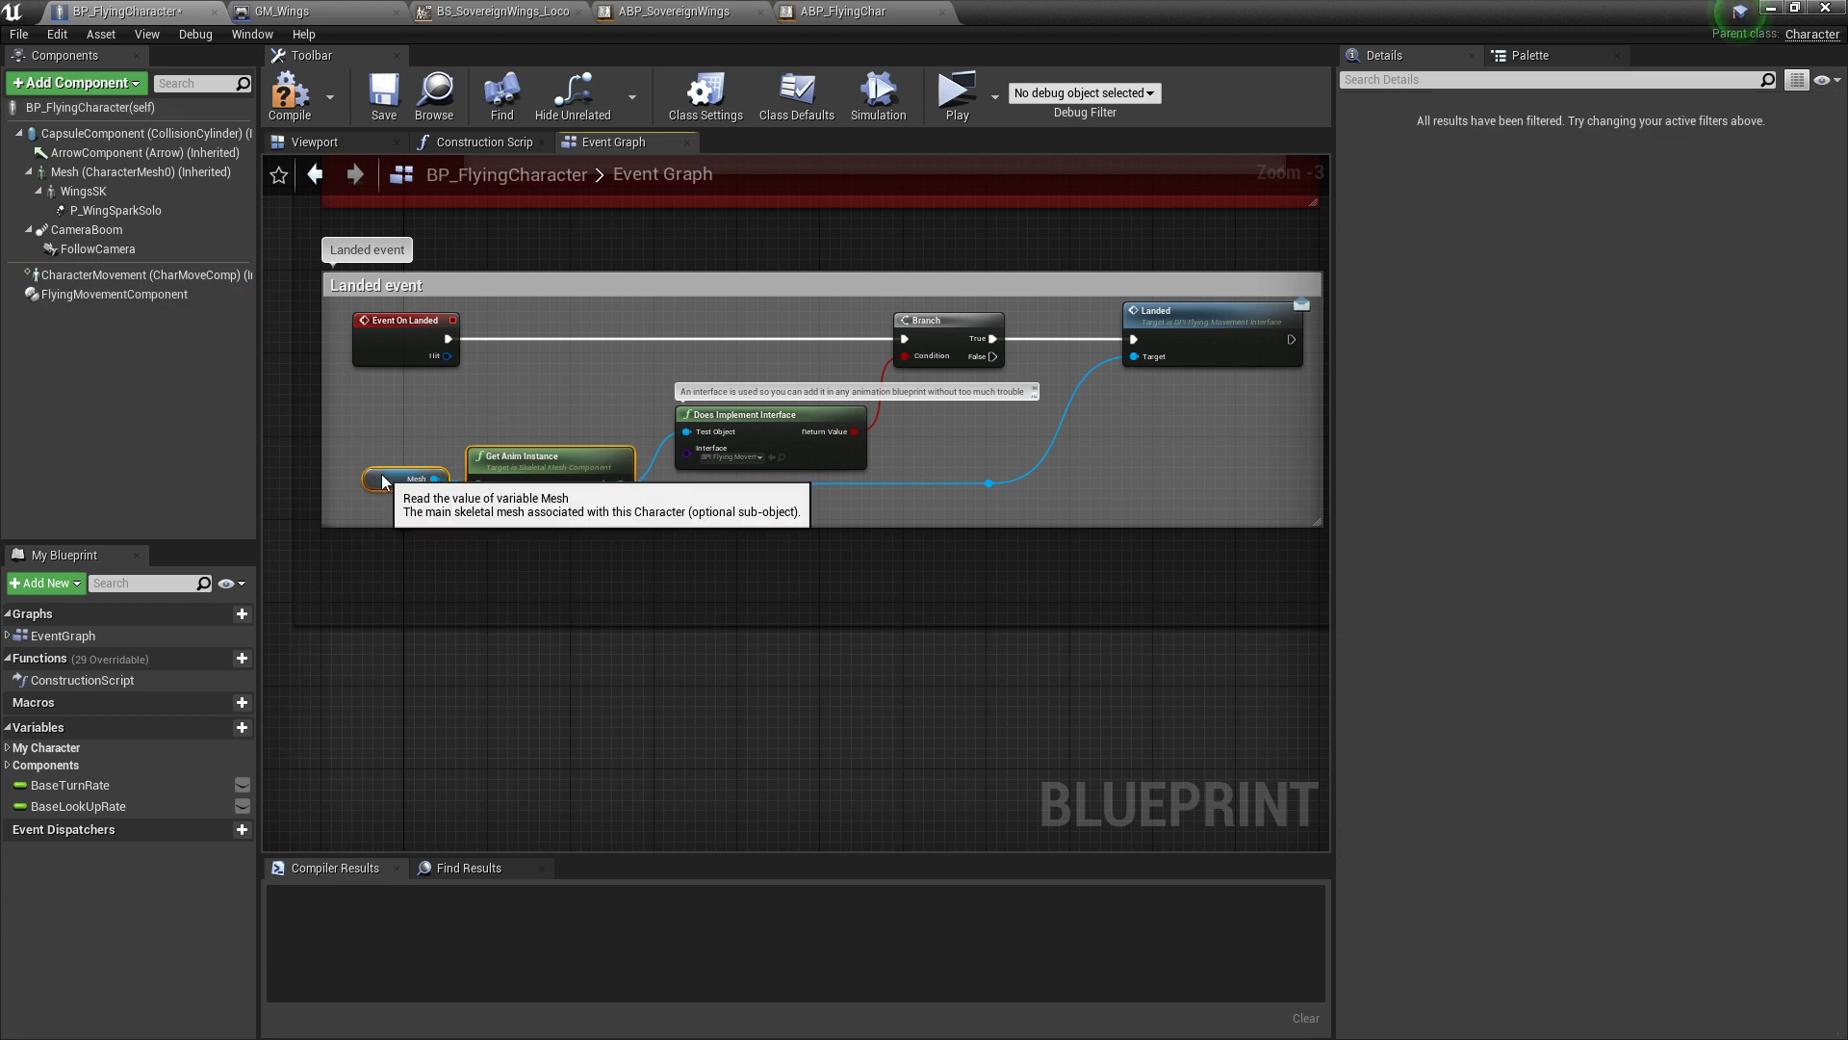
pyautogui.click(92, 171)
pyautogui.click(520, 460)
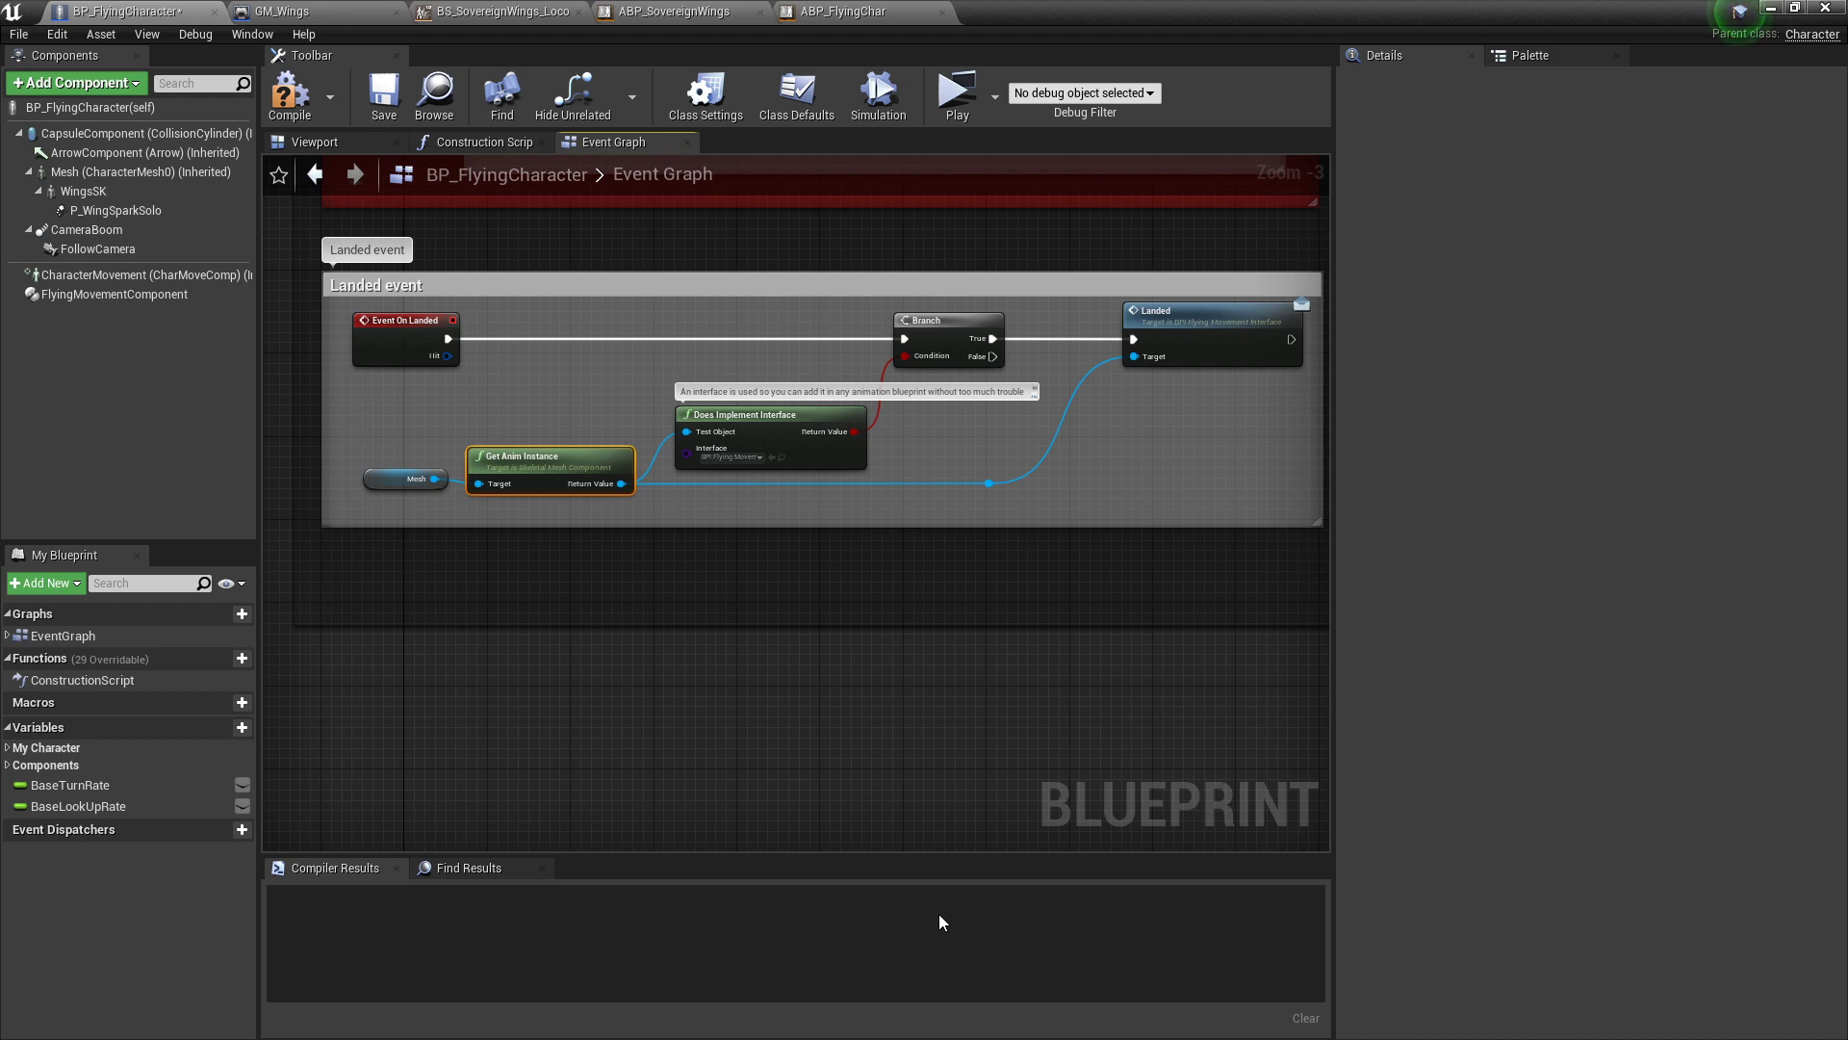
pyautogui.click(739, 416)
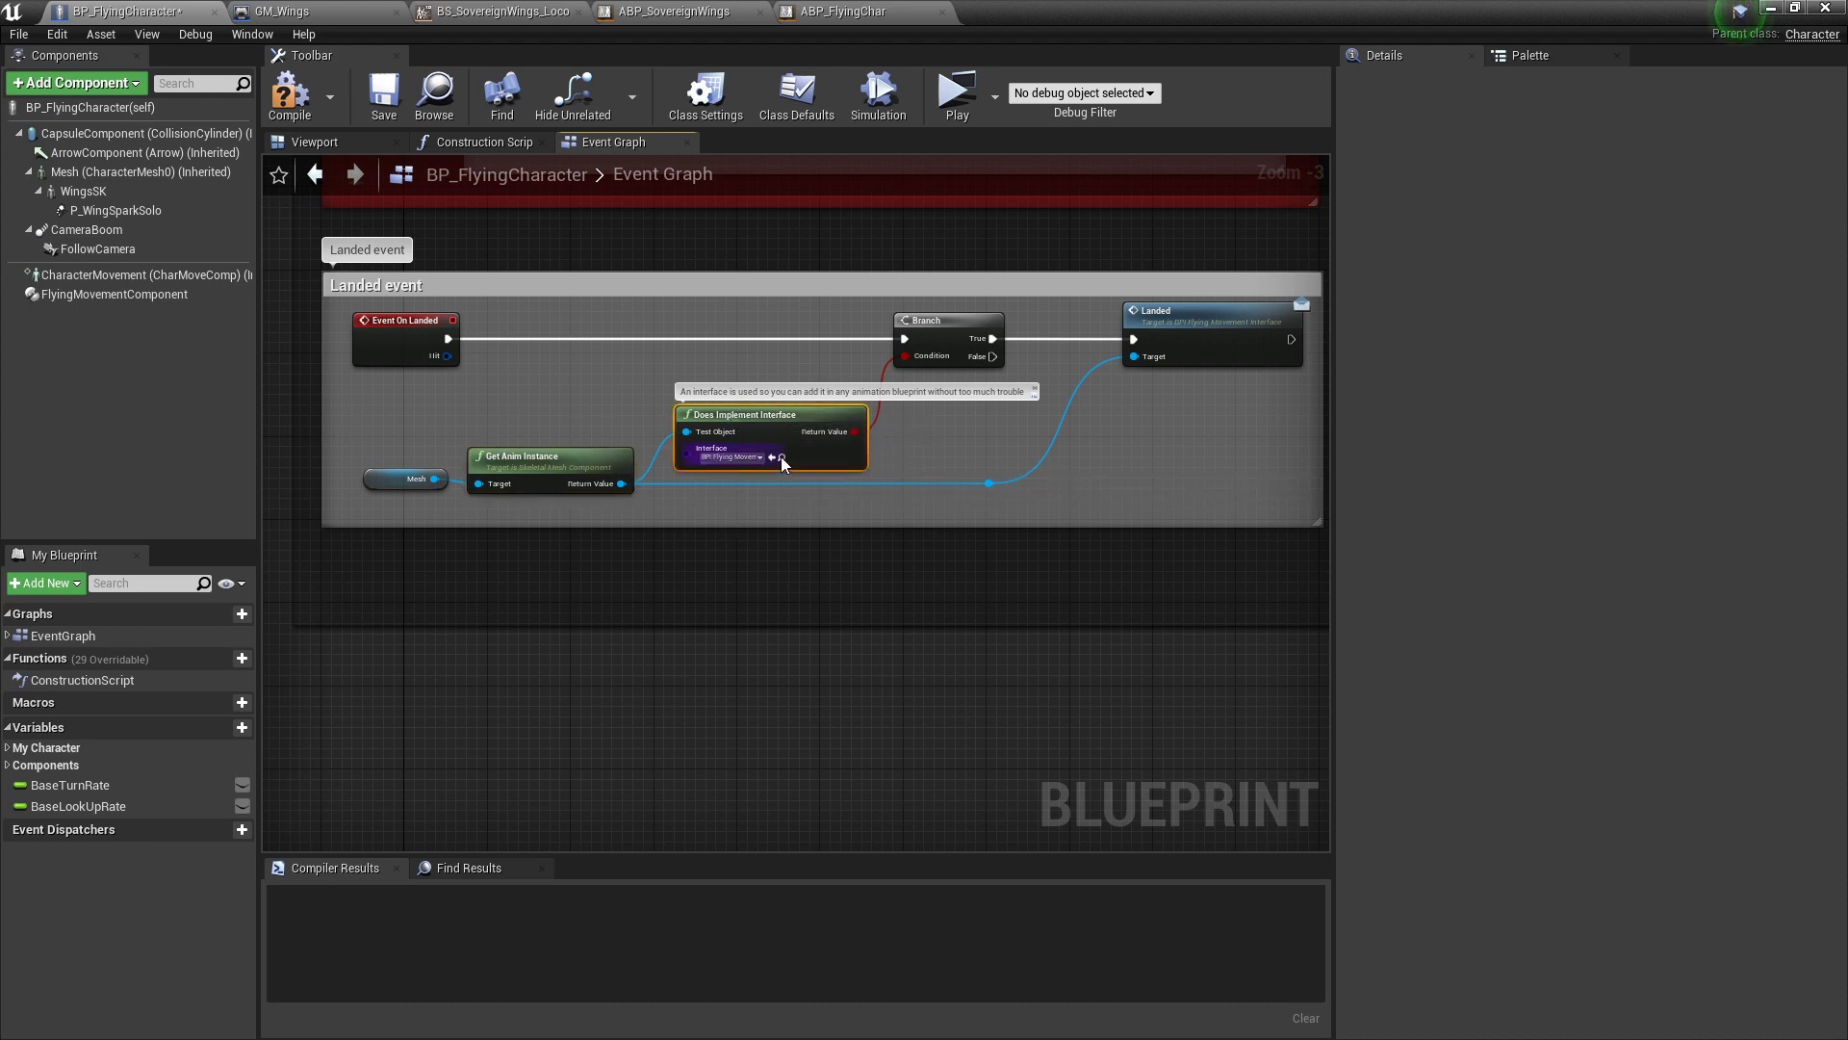
pyautogui.moveTo(969, 457); pyautogui.dragTo(946, 455, button='right')
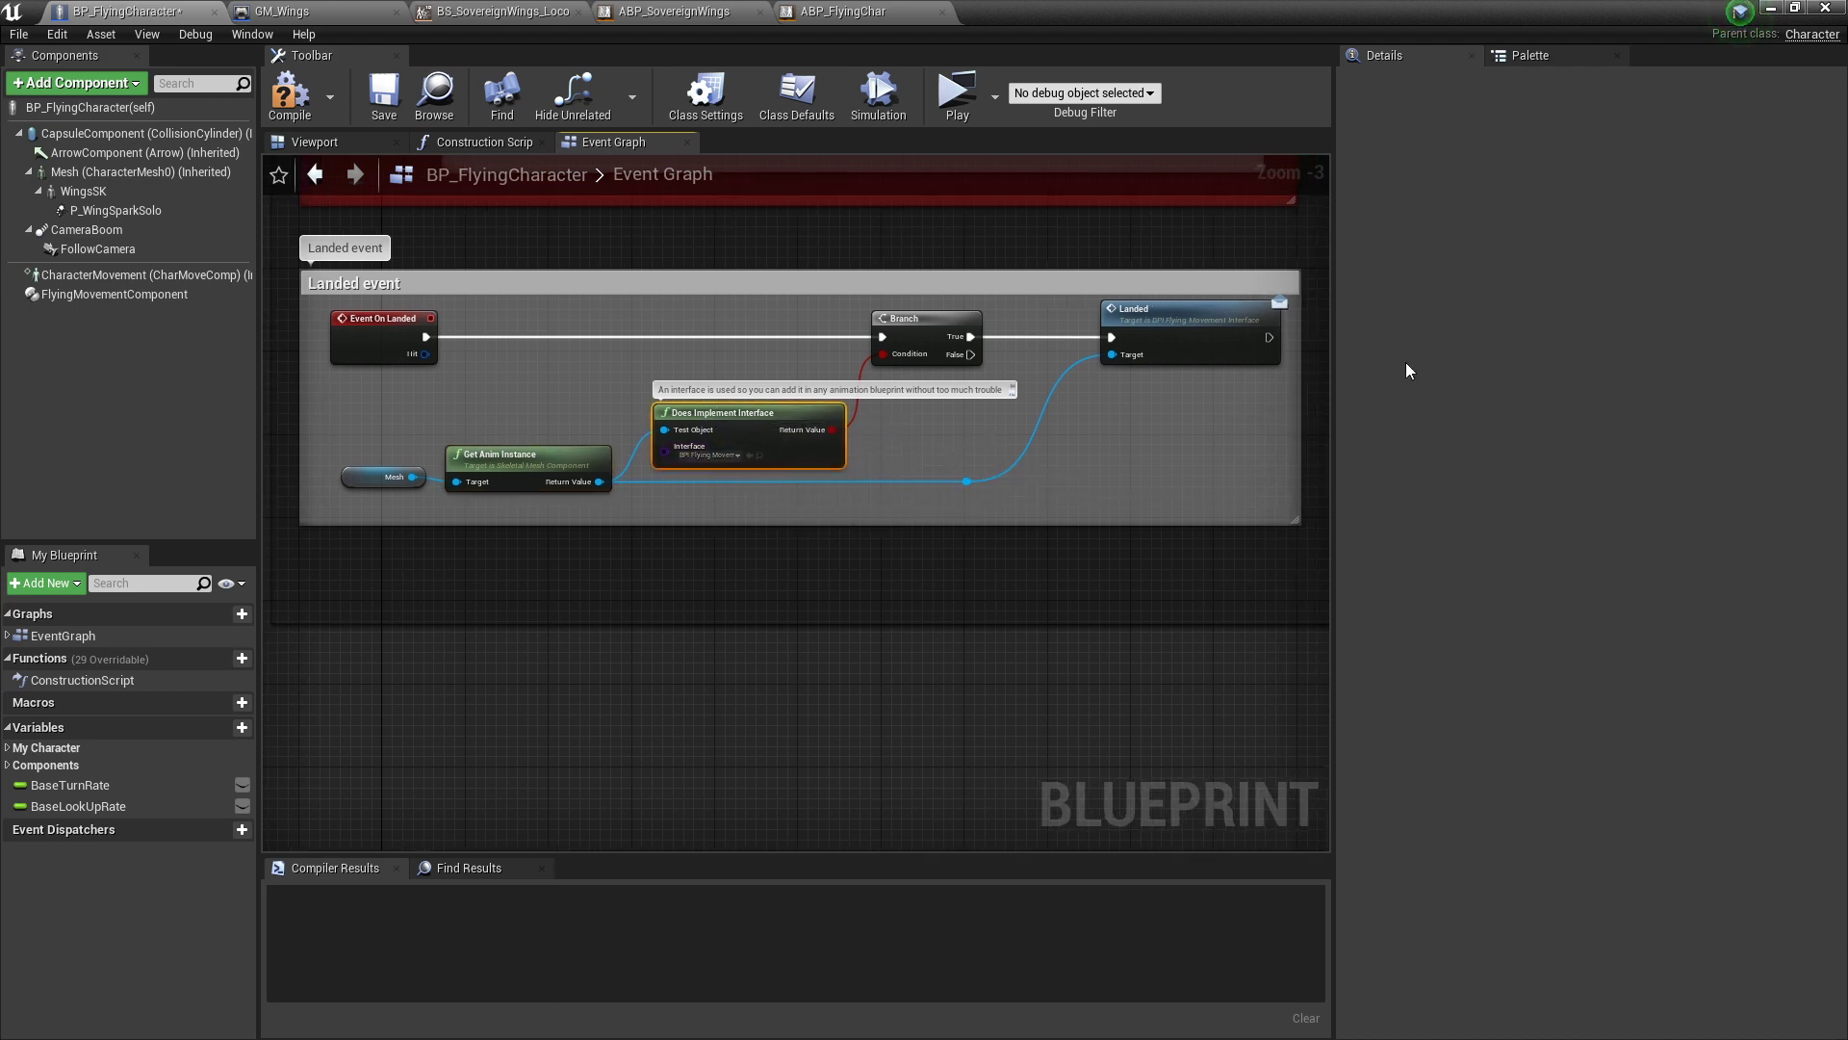
pyautogui.click(1189, 321)
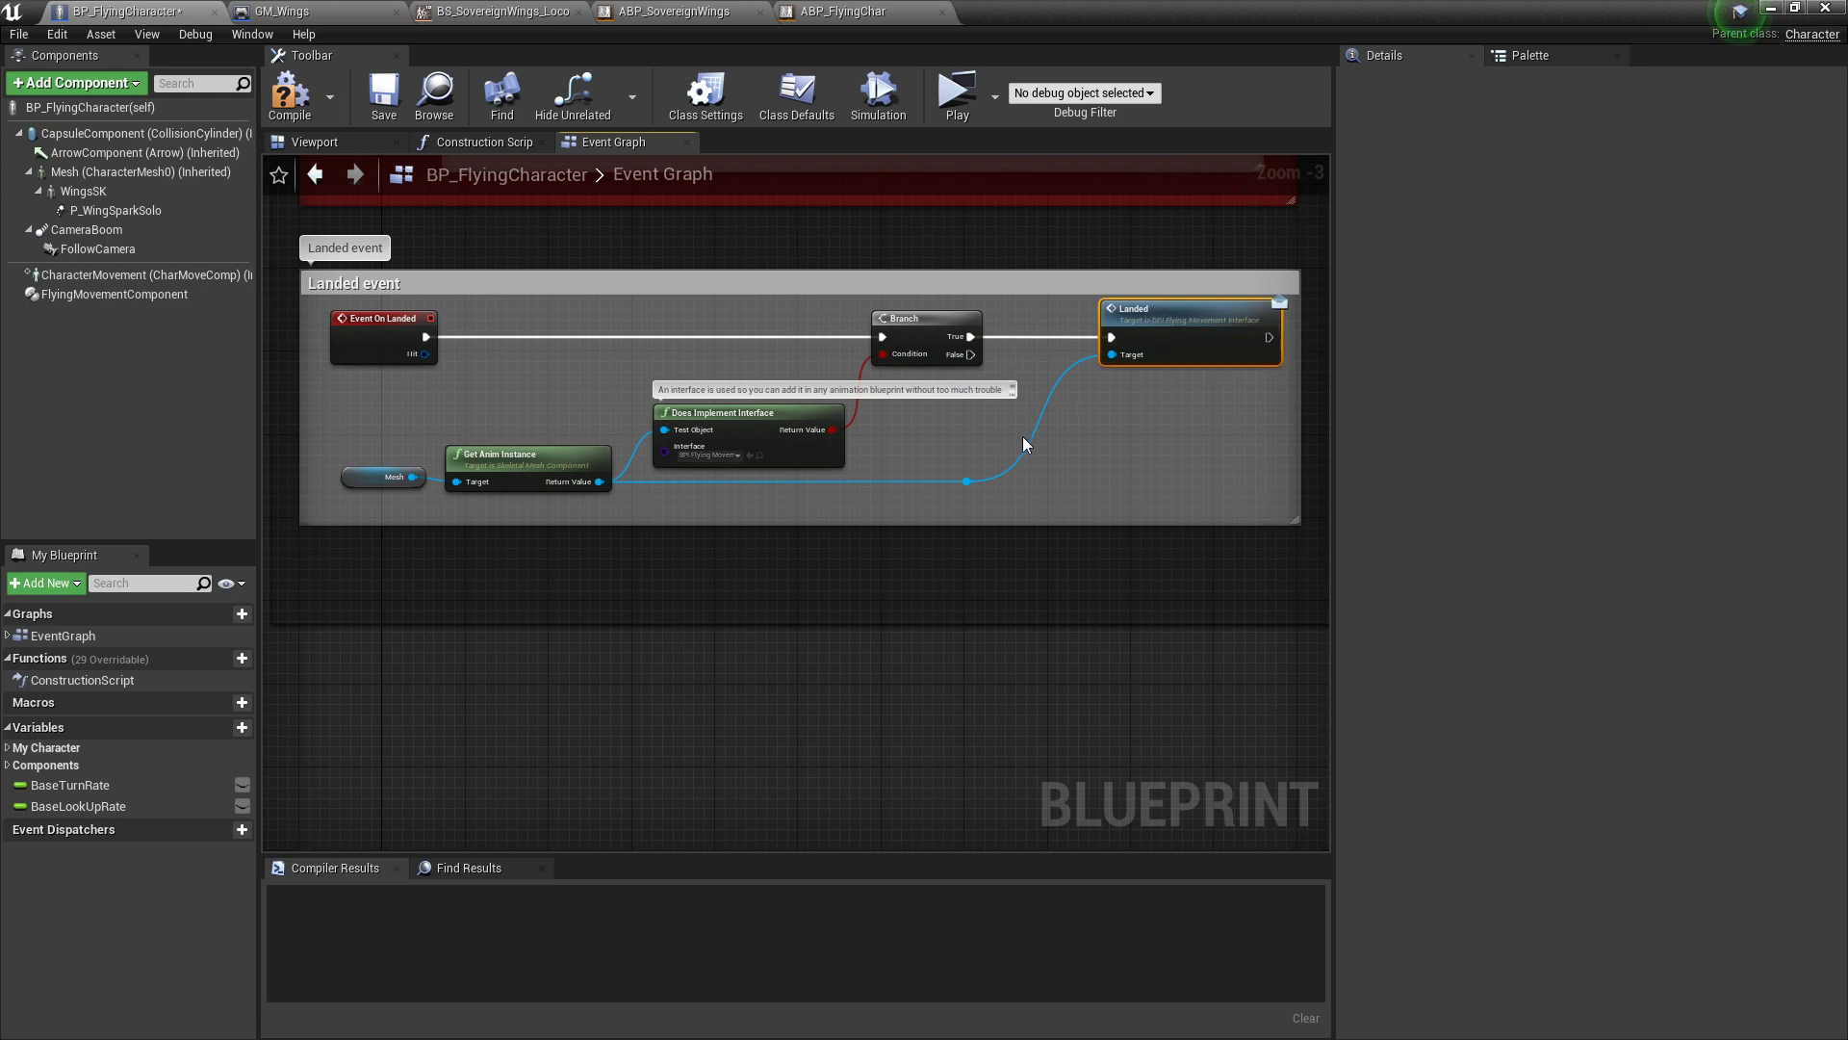
# Step: Return to ABP_FlyingChar and examine the comparison of Speed with Speed Needed to Hard Fall in the Landed section
pyautogui.click(816, 20)
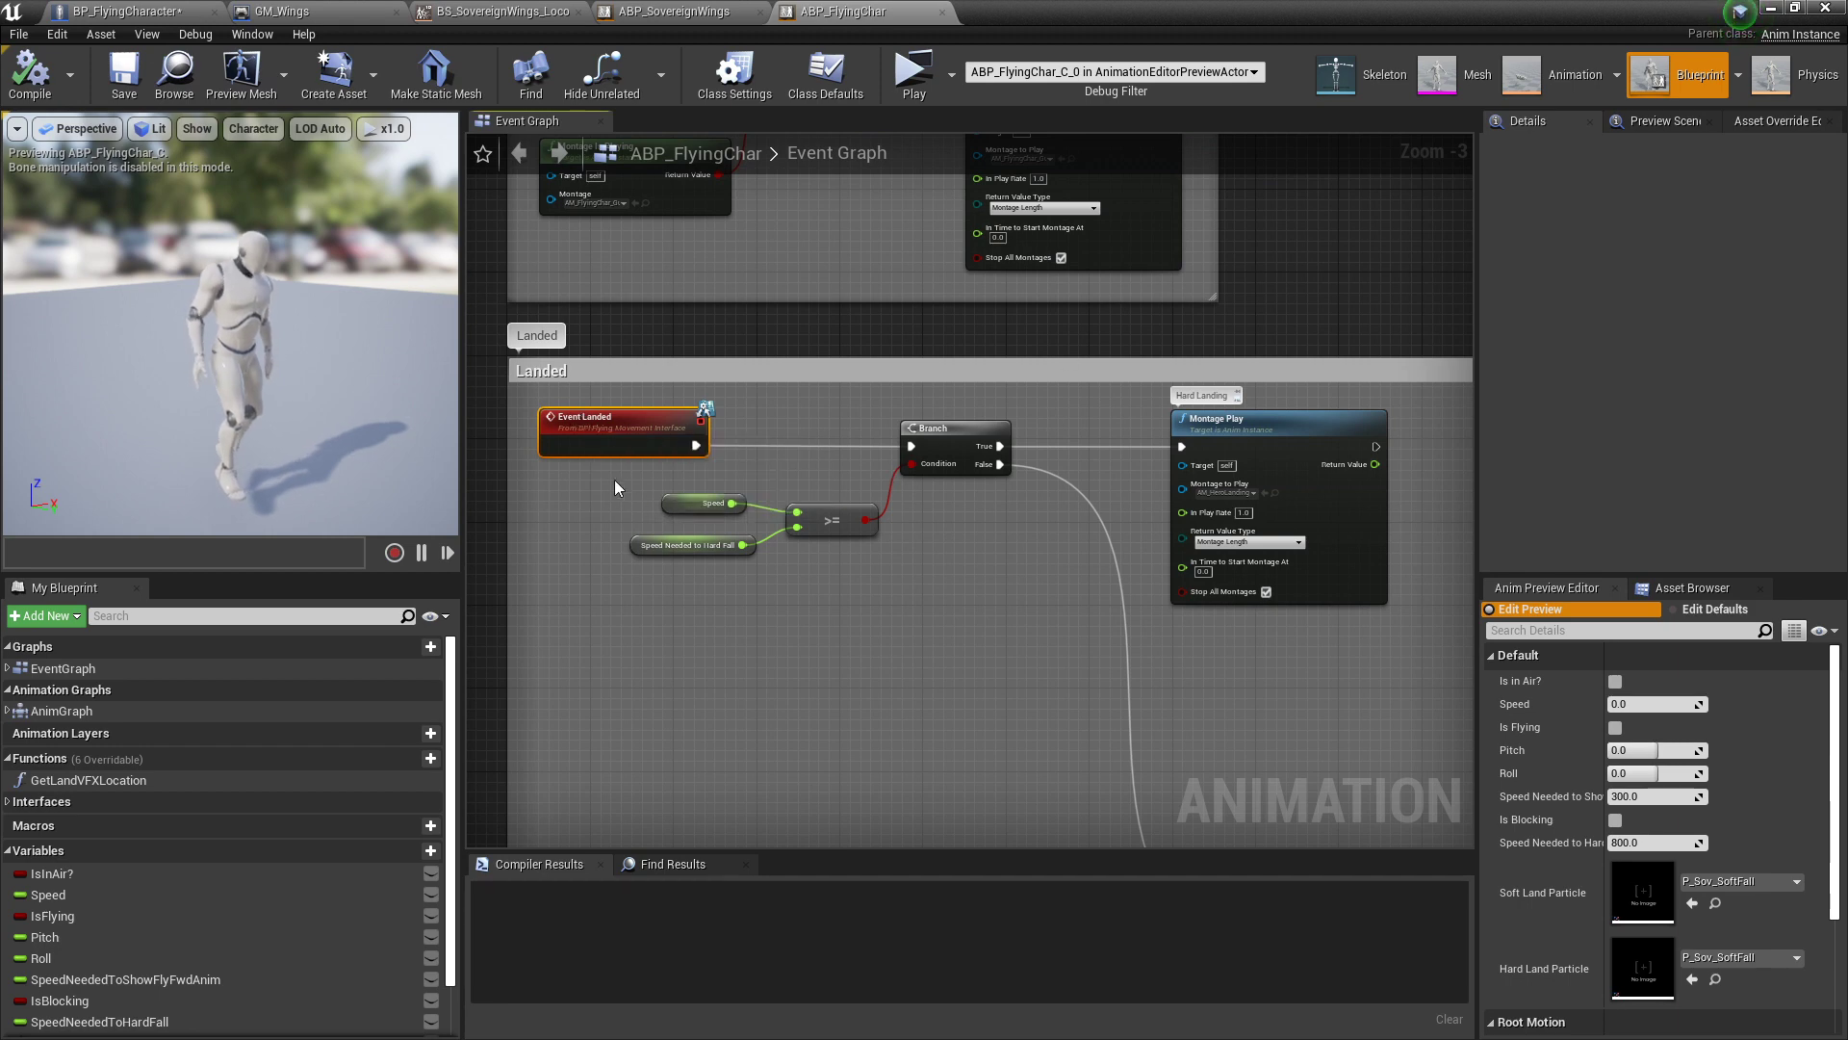
pyautogui.moveTo(614, 479); pyautogui.dragTo(858, 611)
pyautogui.scroll(2, 926, 569)
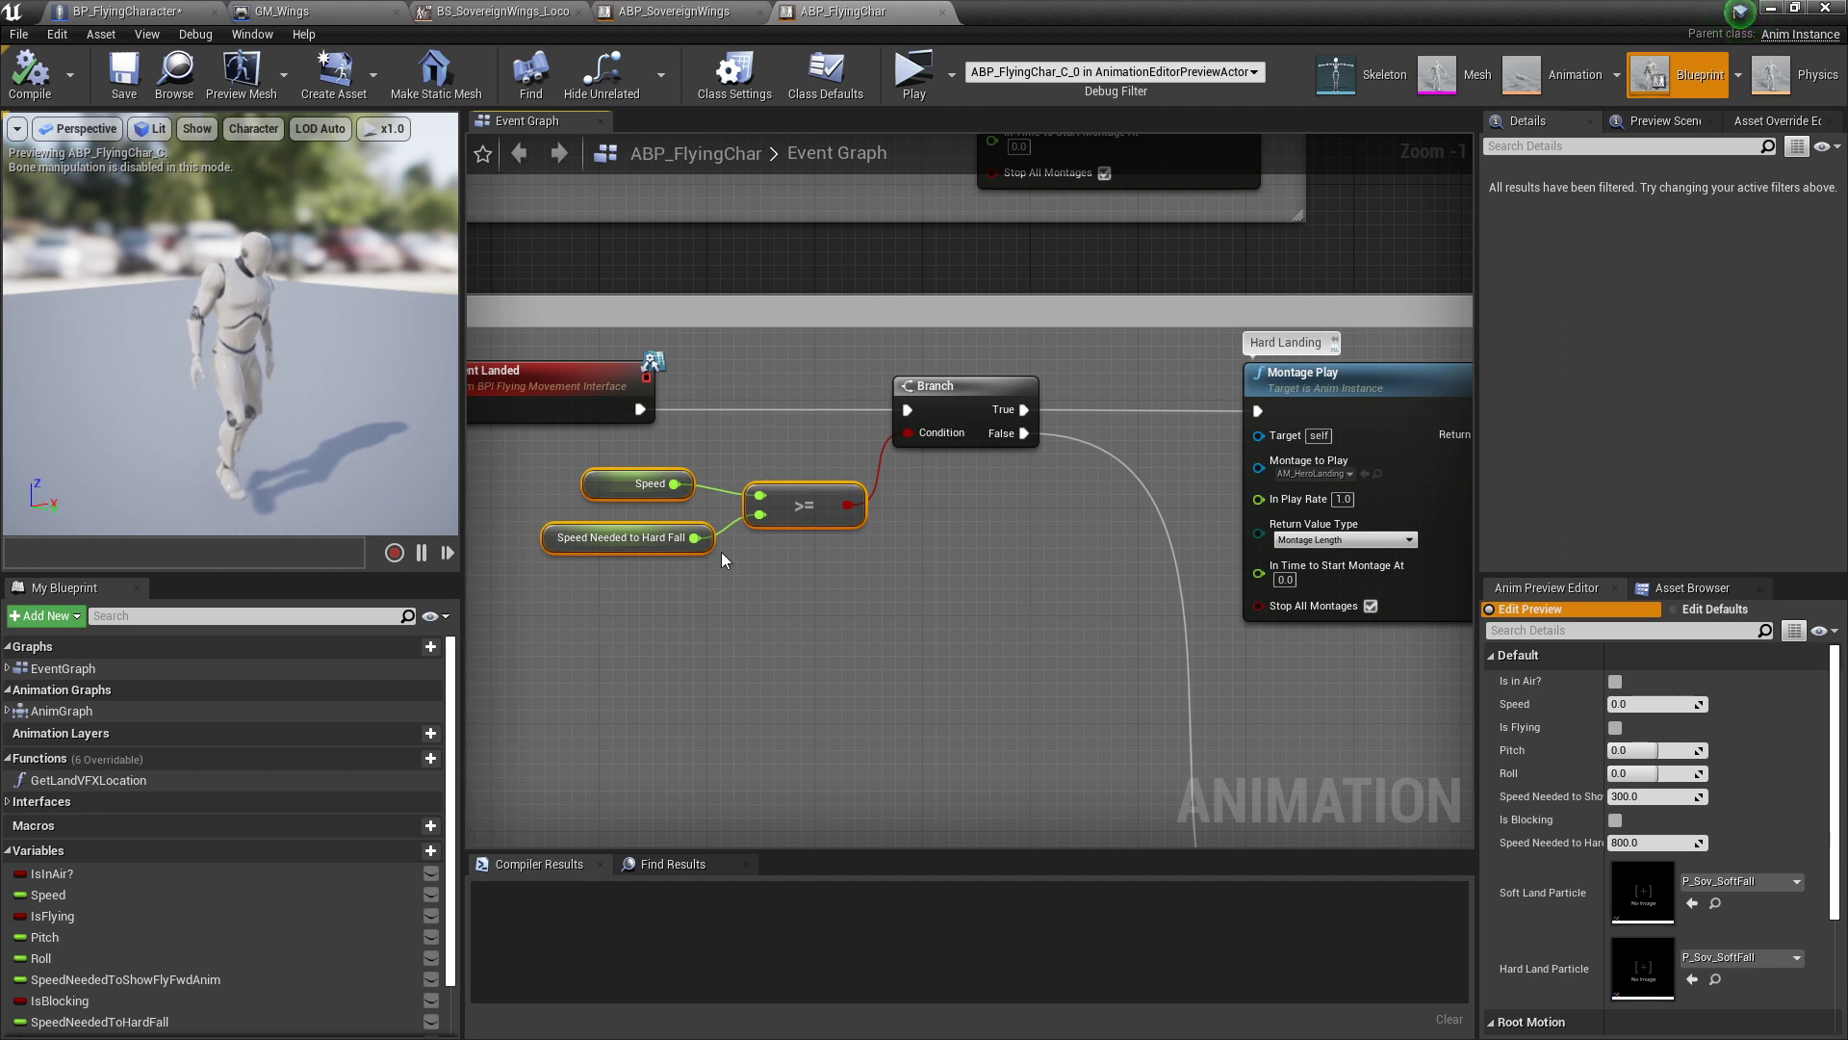
pyautogui.scroll(-1, 720, 551)
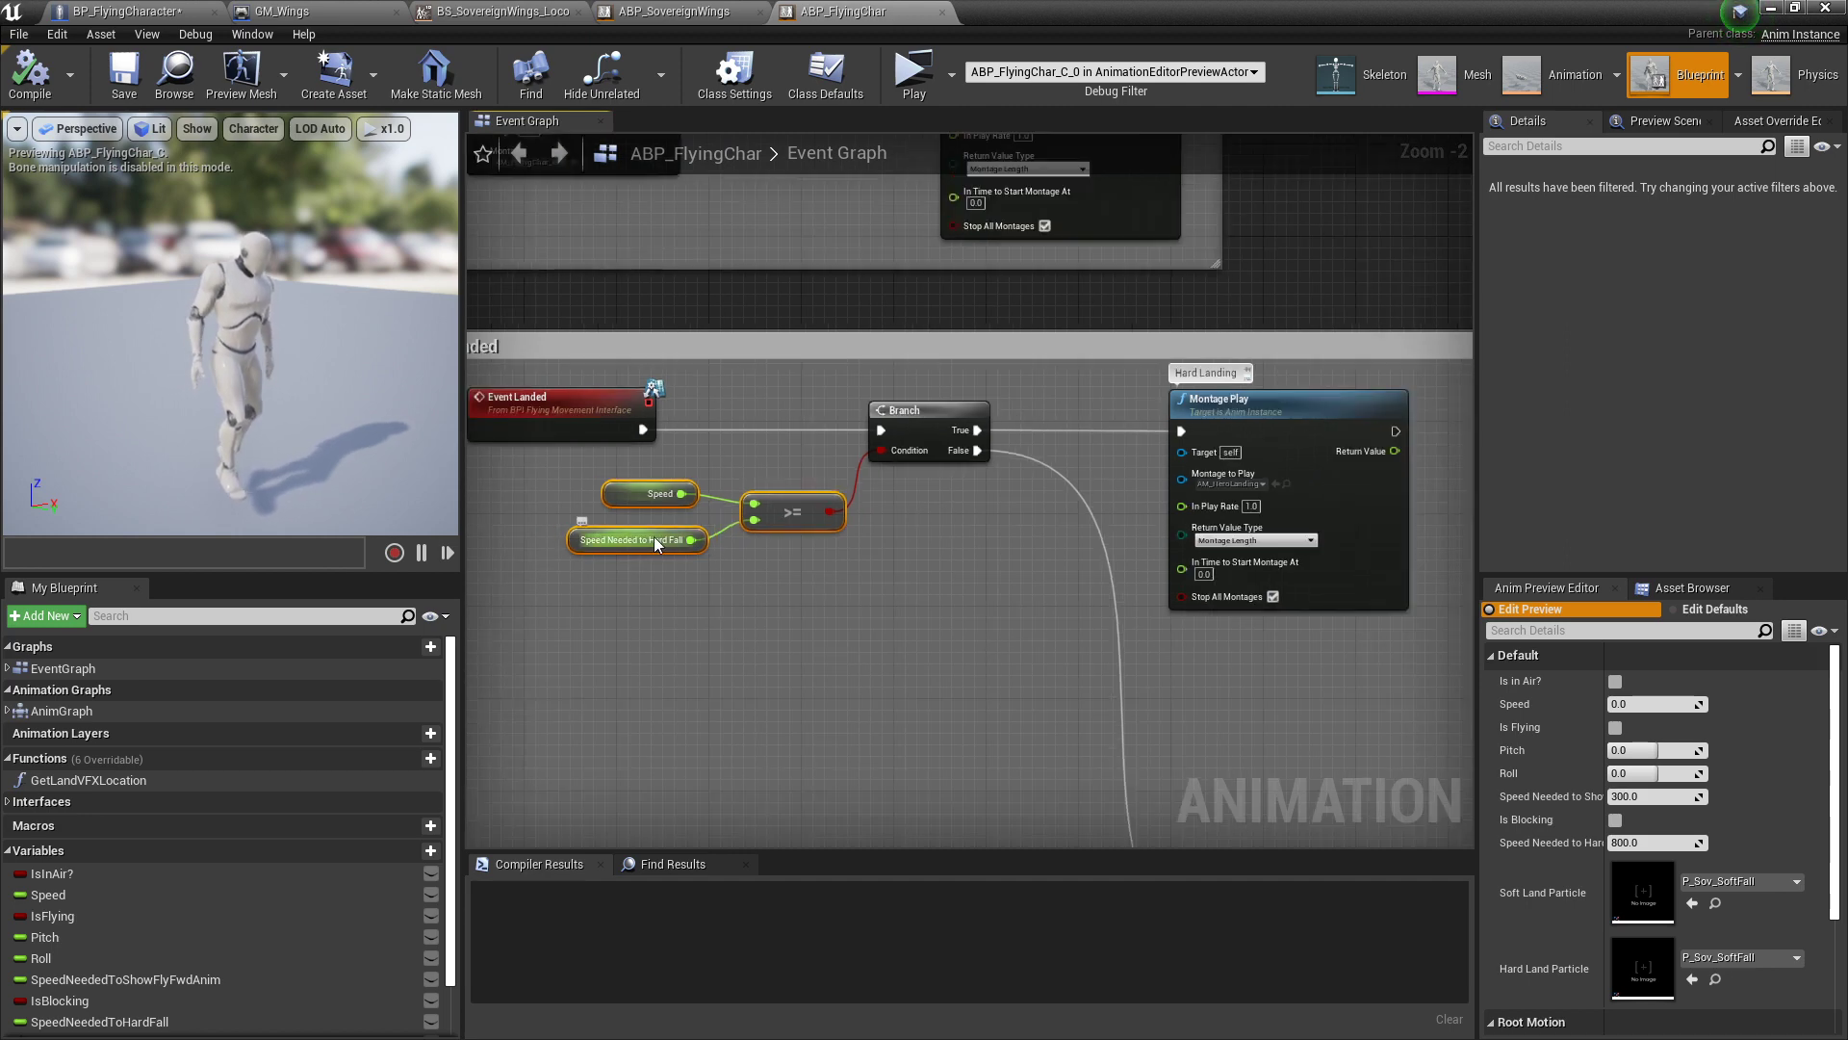
pyautogui.moveTo(650, 546)
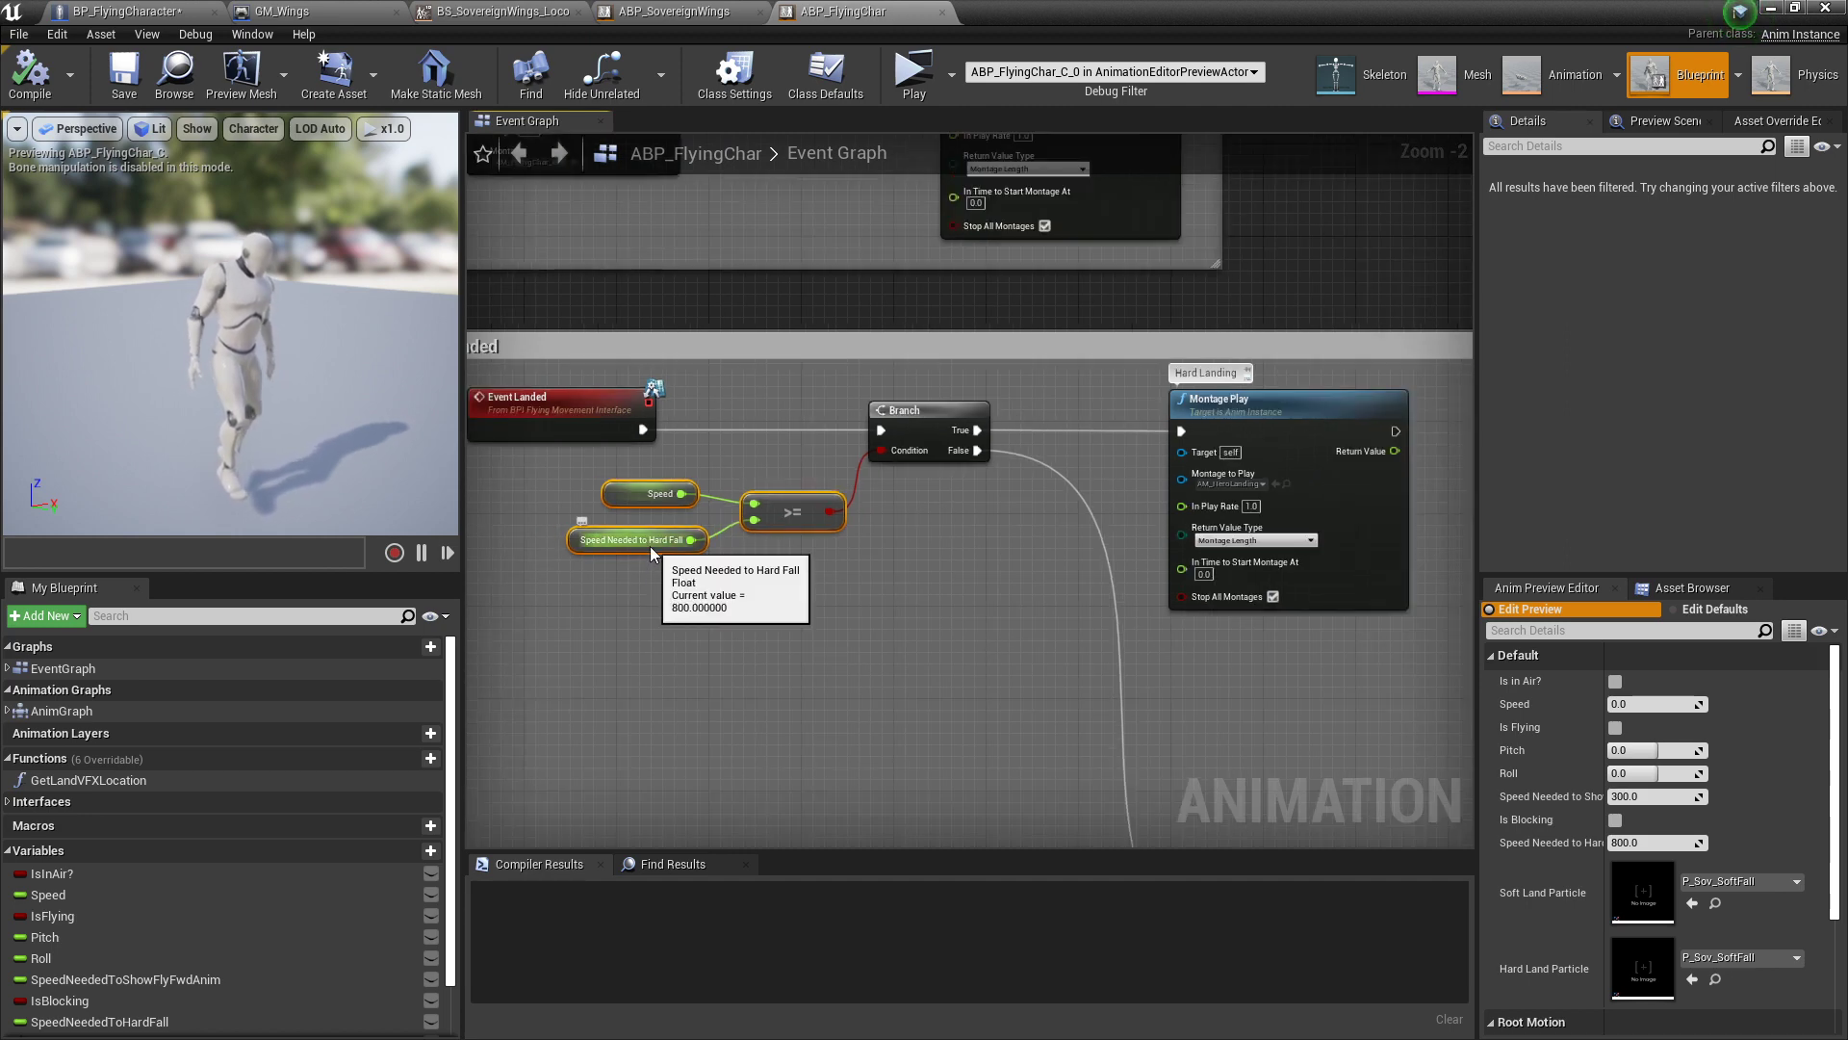
# Step: Follow the Landed branch's True output to the Hard Landing Montage Play node
pyautogui.moveTo(939, 570); pyautogui.dragTo(840, 550, button='right')
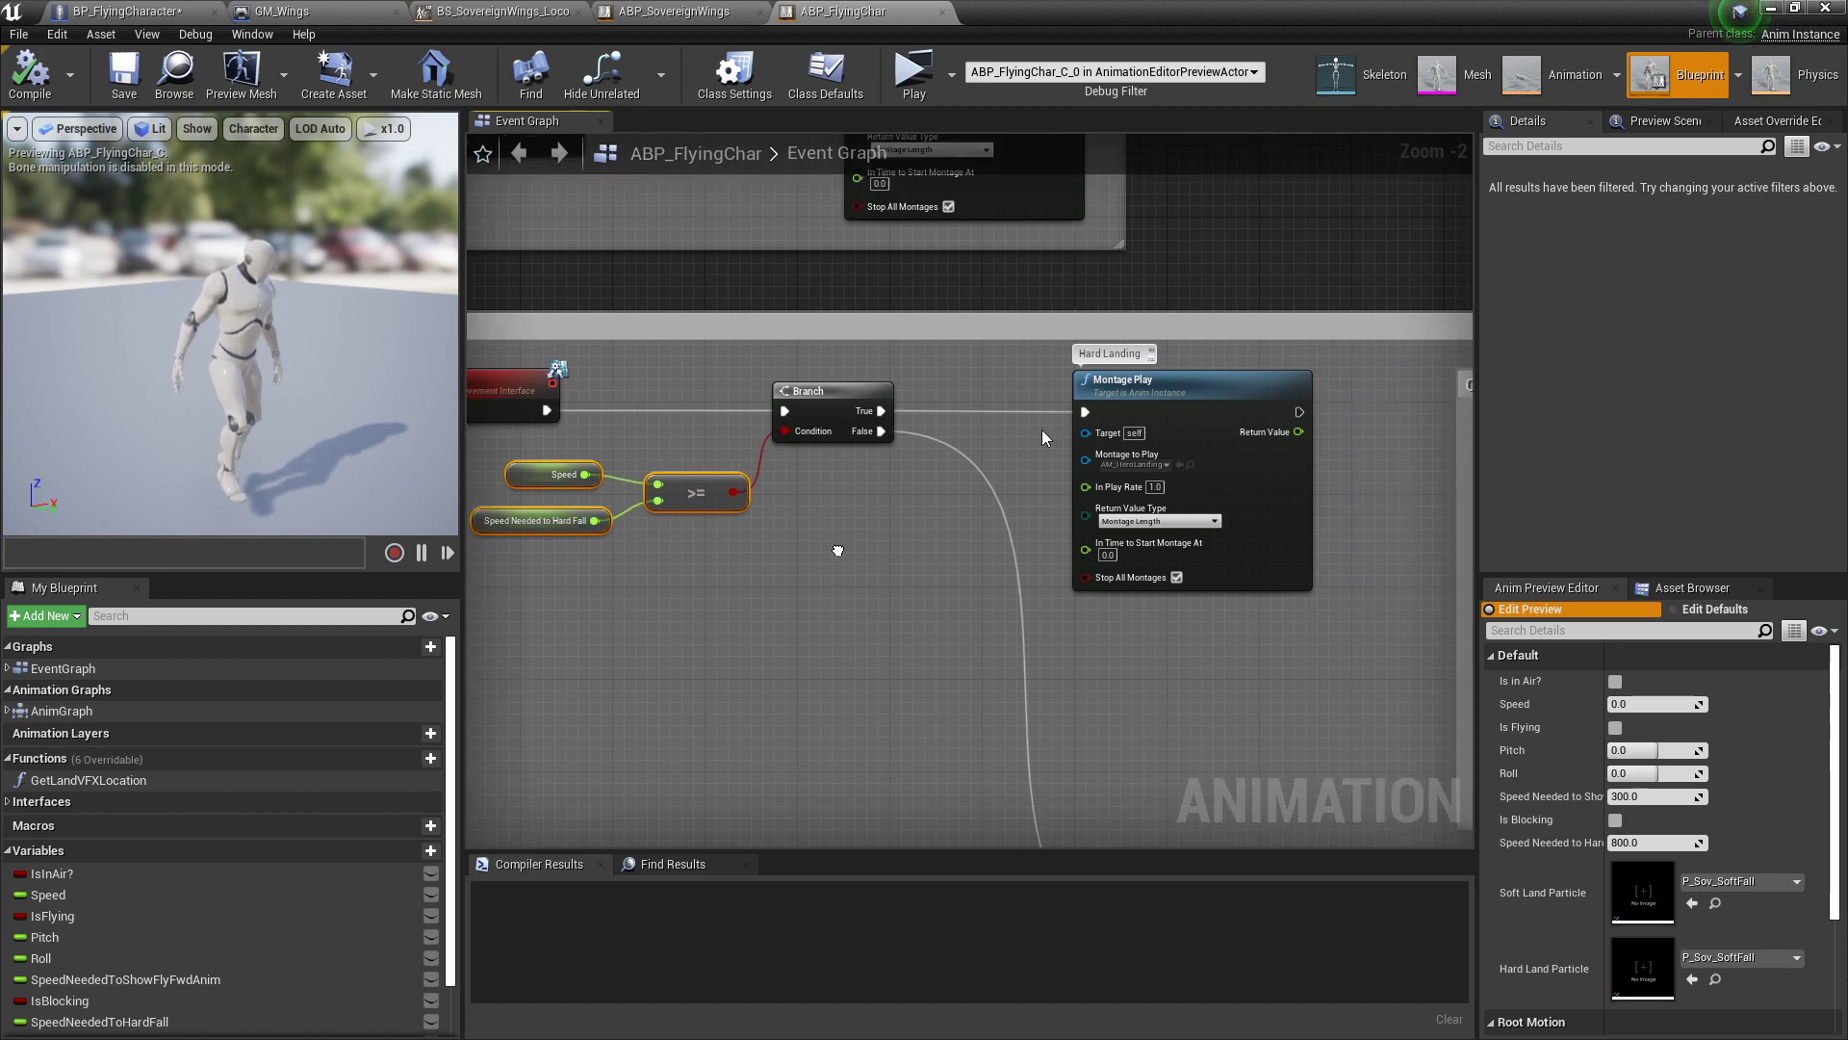
pyautogui.moveTo(1020, 429); pyautogui.dragTo(979, 356, button='right')
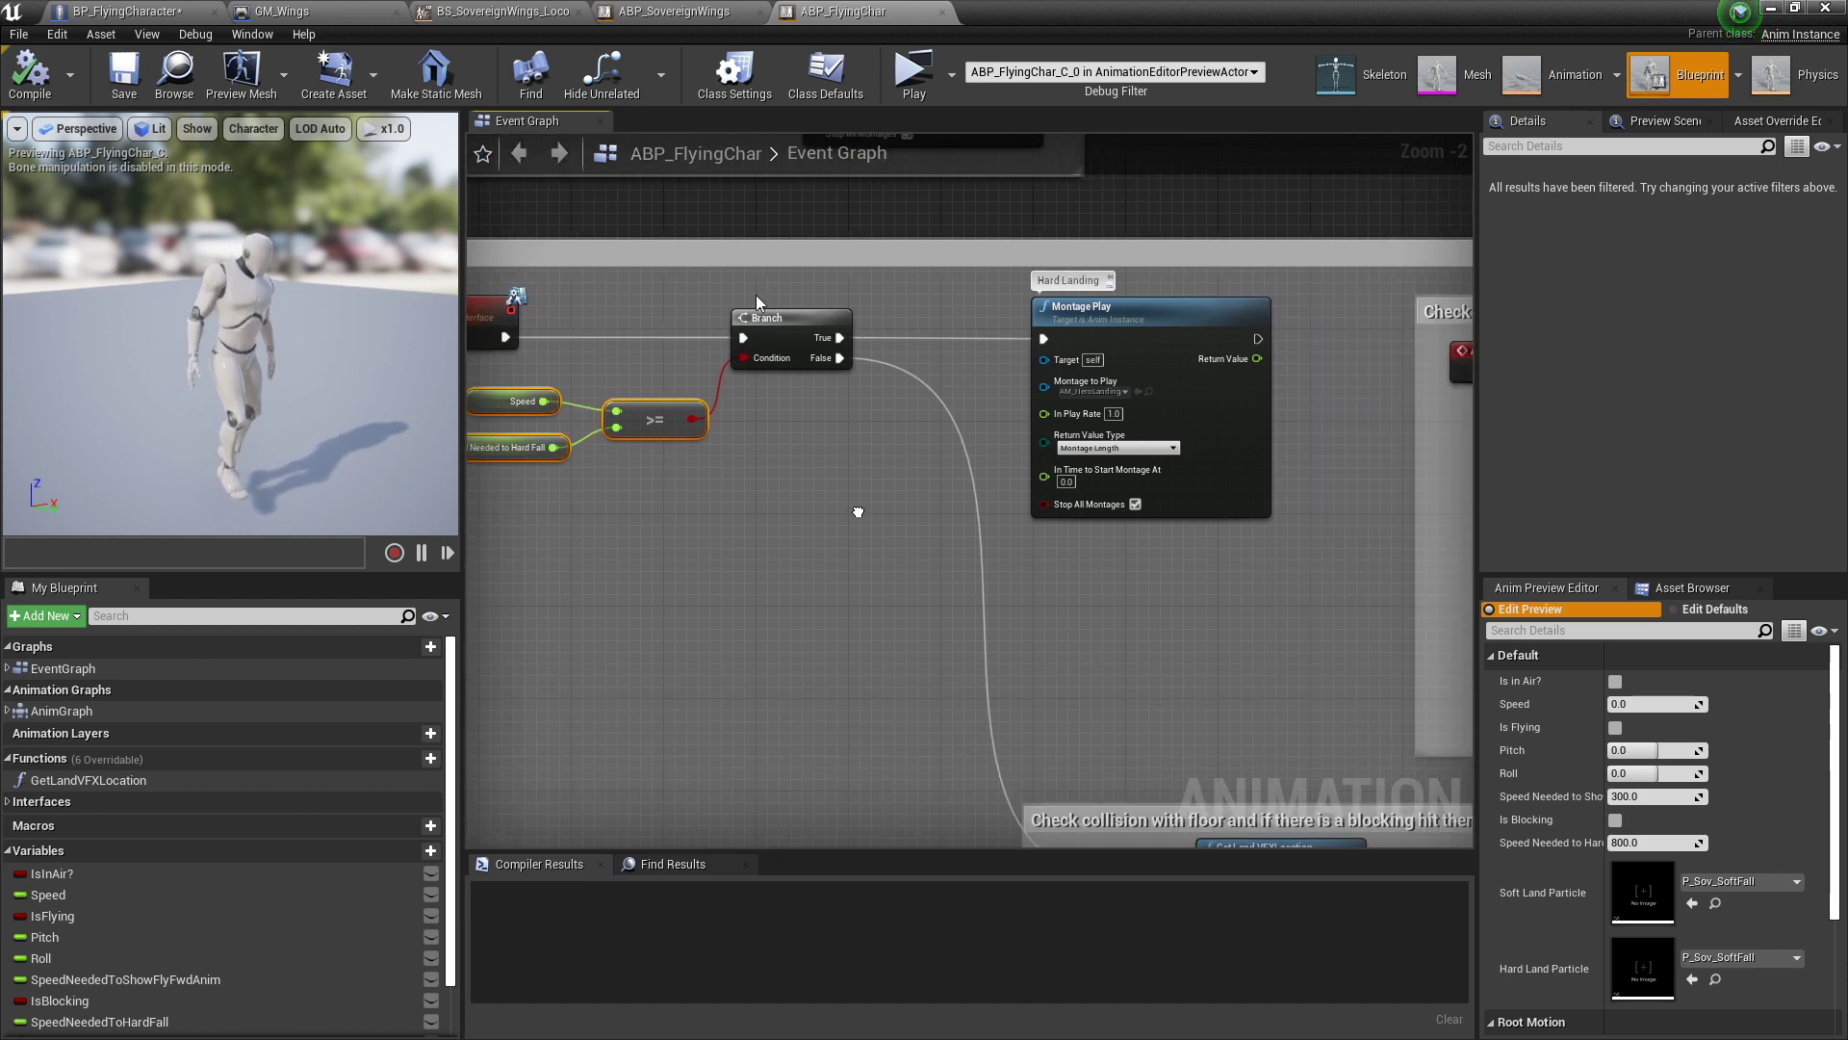
pyautogui.moveTo(858, 512); pyautogui.dragTo(857, 511, button='right')
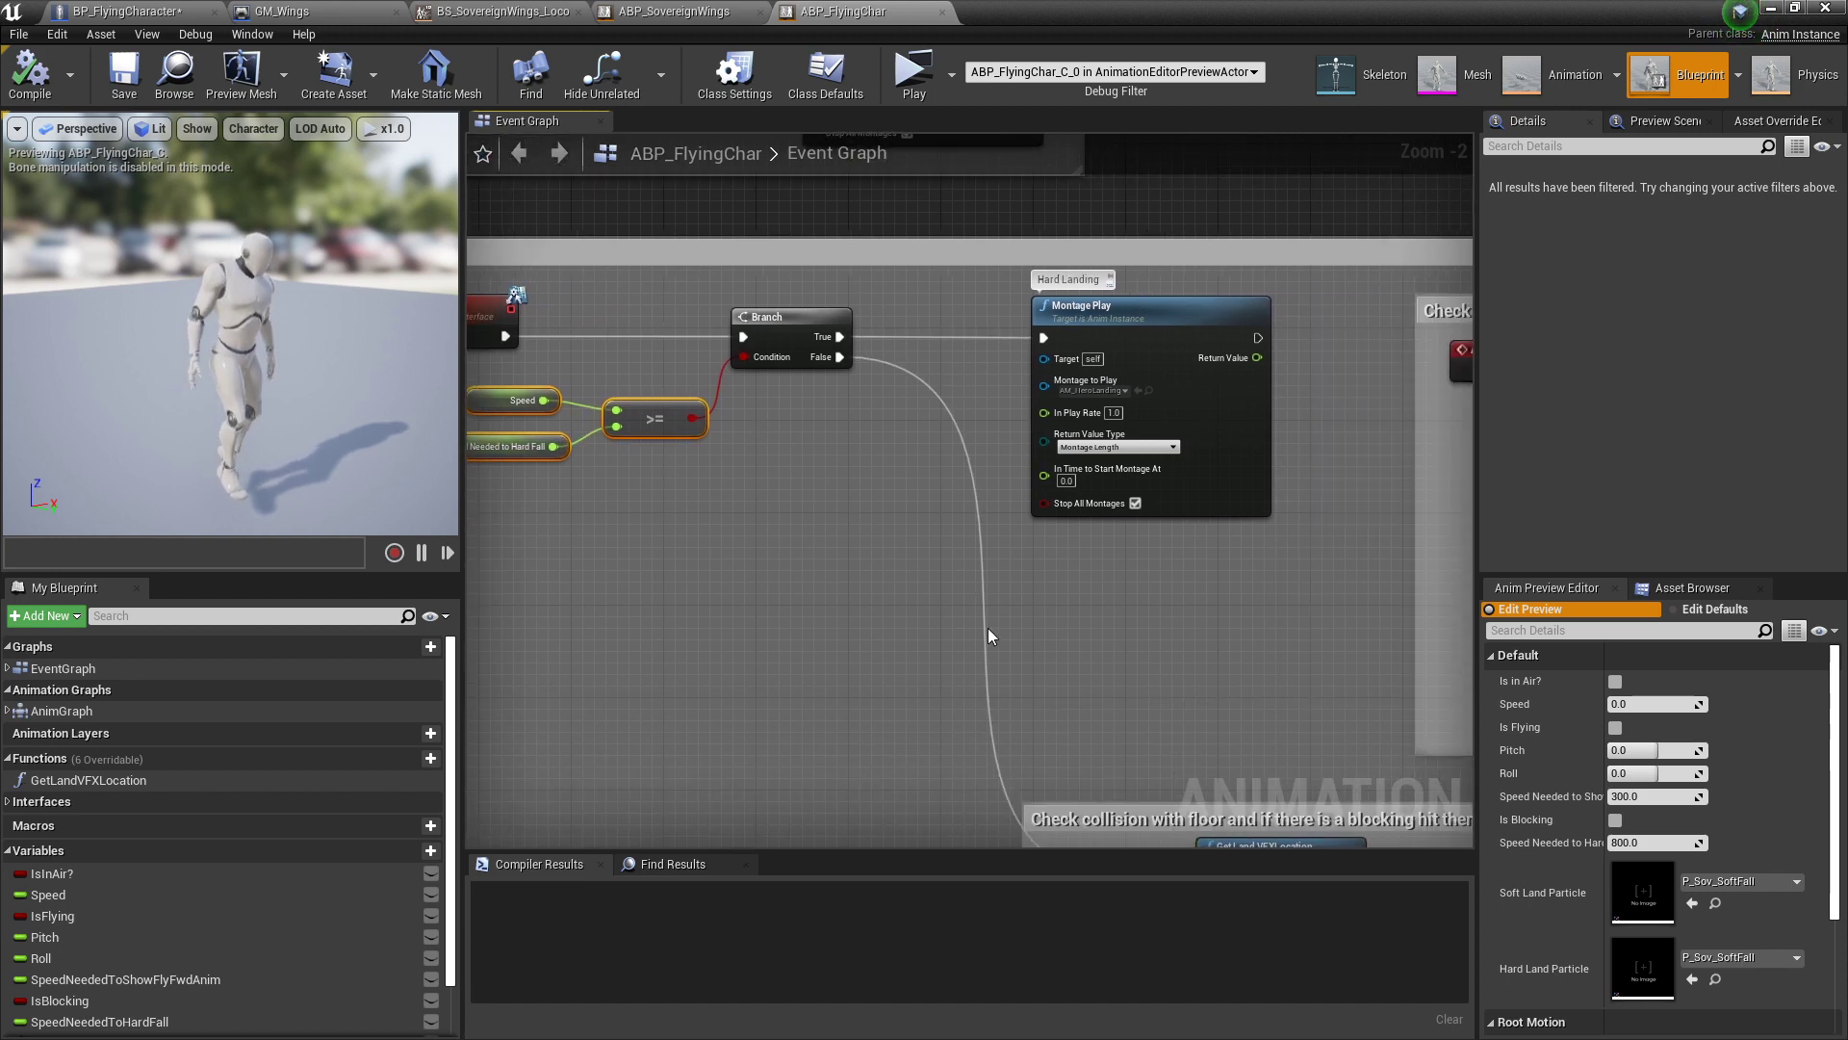
pyautogui.click(1078, 491)
# Step: Follow the Landed branch's False output to the floor collision check that spawns the soft land particle
pyautogui.moveTo(972, 643); pyautogui.dragTo(697, 253, button='right')
pyautogui.scroll(-1, 851, 485)
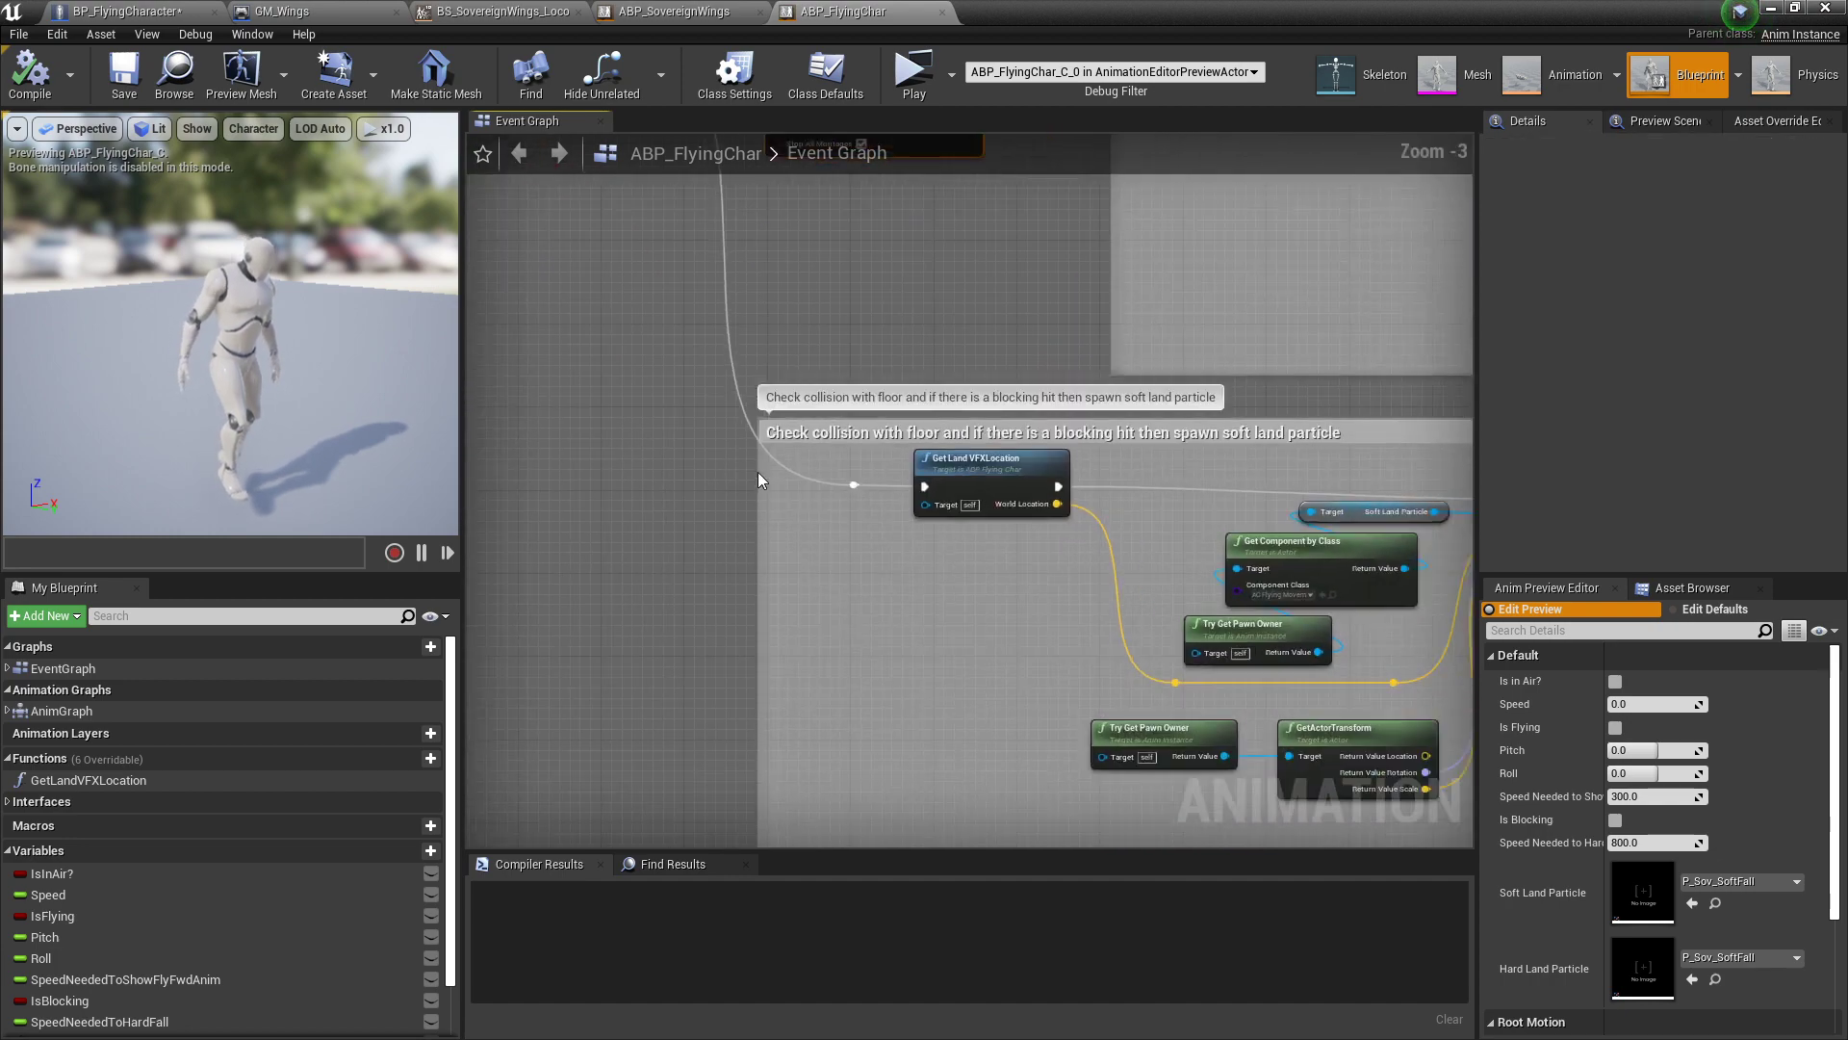
pyautogui.scroll(-3, 758, 473)
pyautogui.moveTo(753, 496); pyautogui.dragTo(644, 489, button='right')
pyautogui.scroll(2, 660, 456)
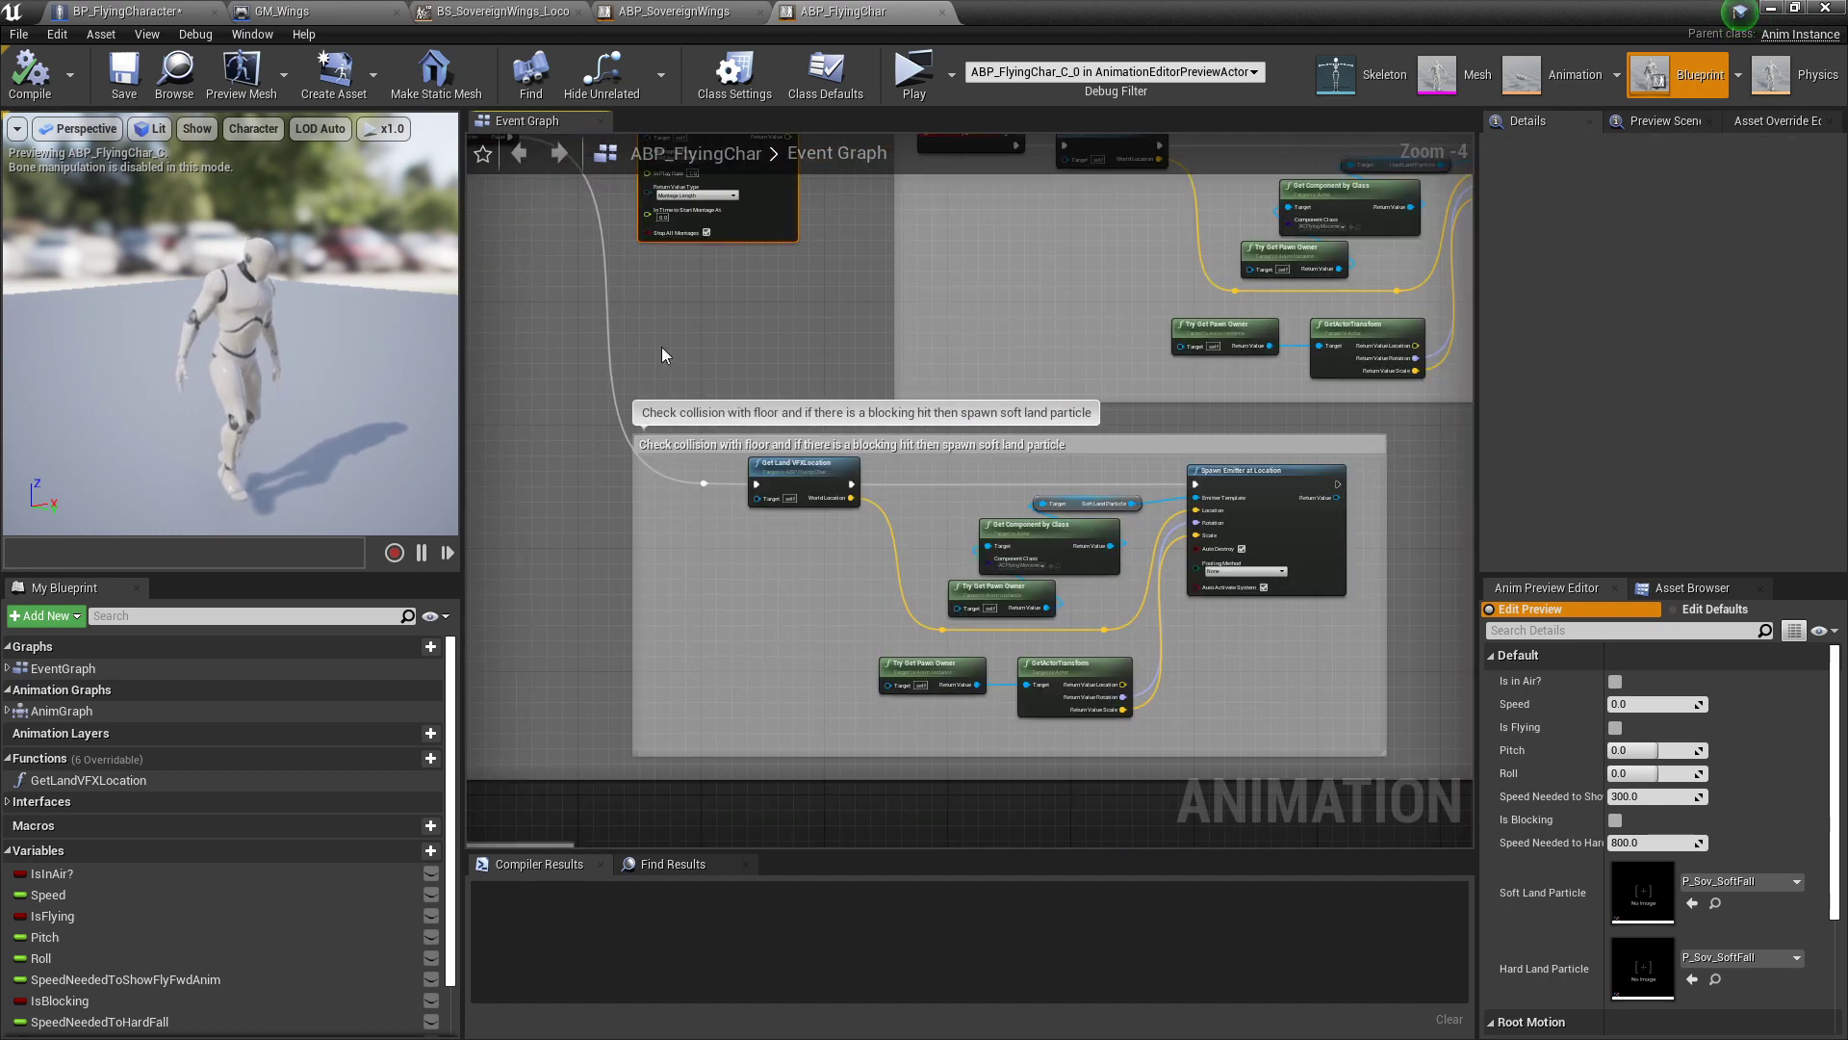
pyautogui.moveTo(661, 346); pyautogui.dragTo(712, 534, button='right')
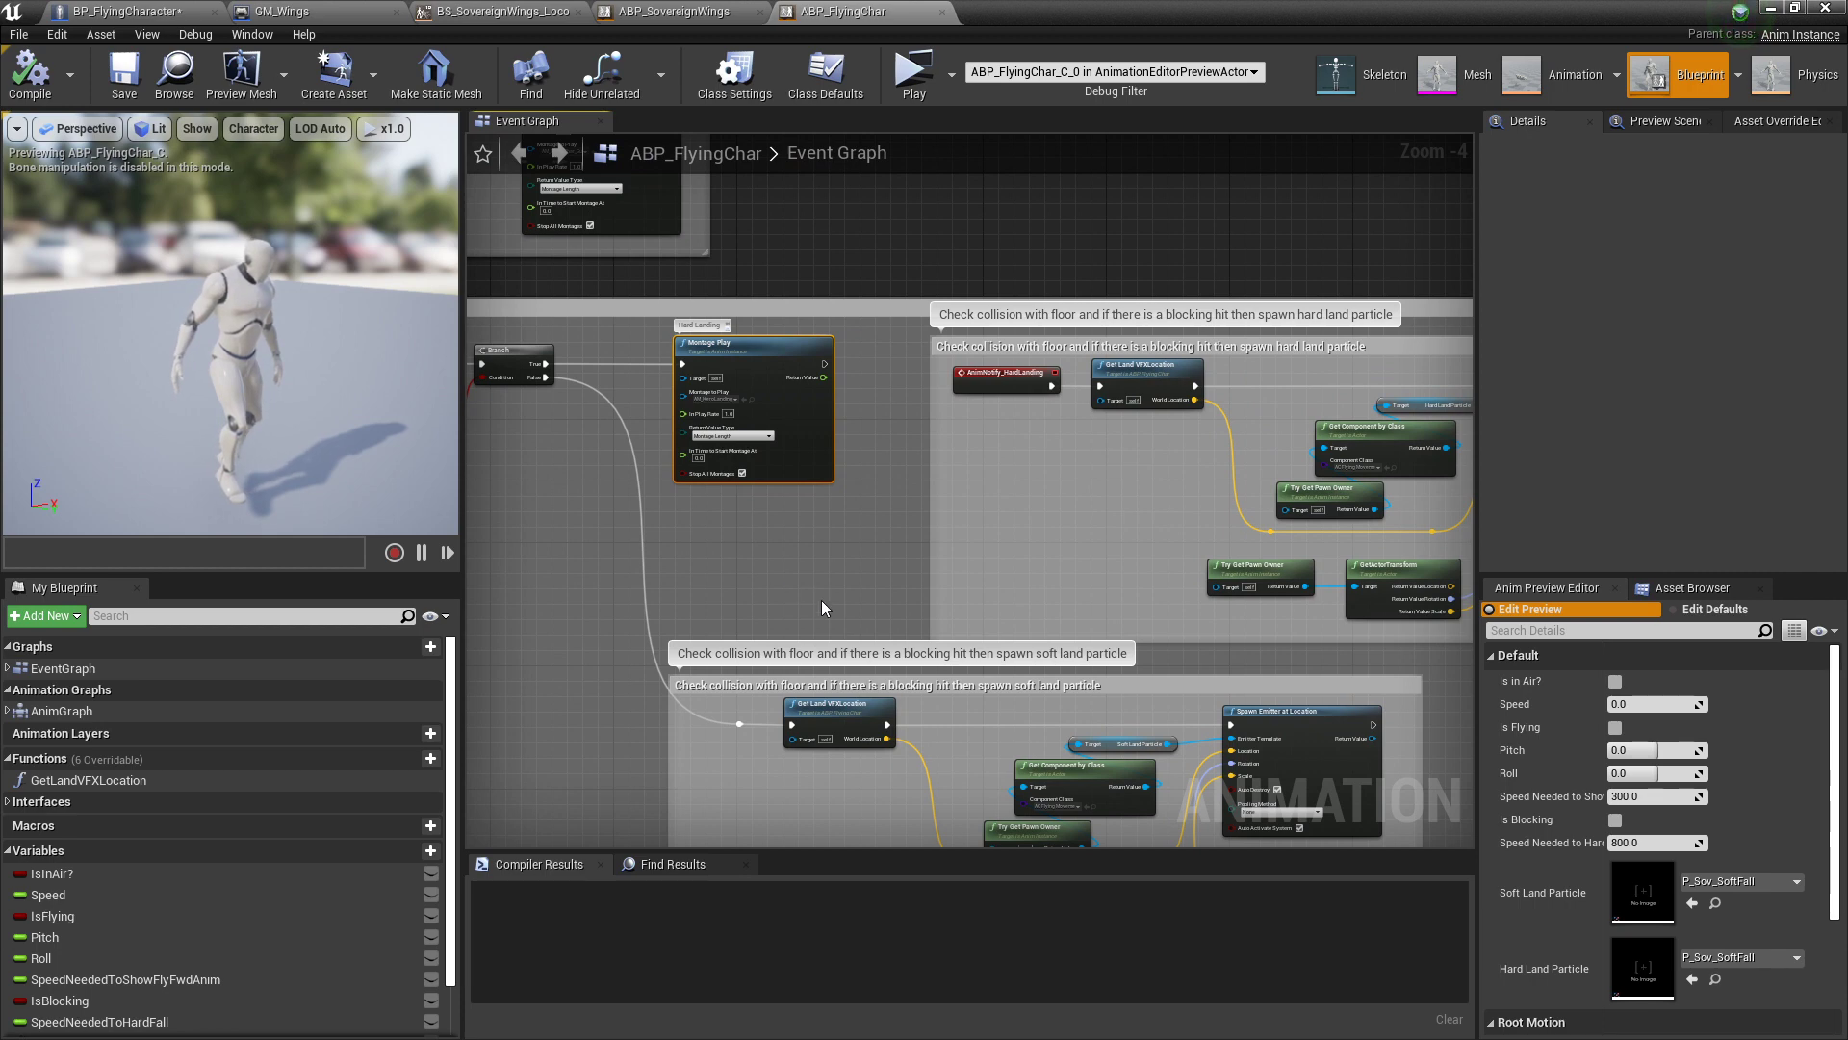
pyautogui.moveTo(863, 587); pyautogui.dragTo(807, 446, button='right')
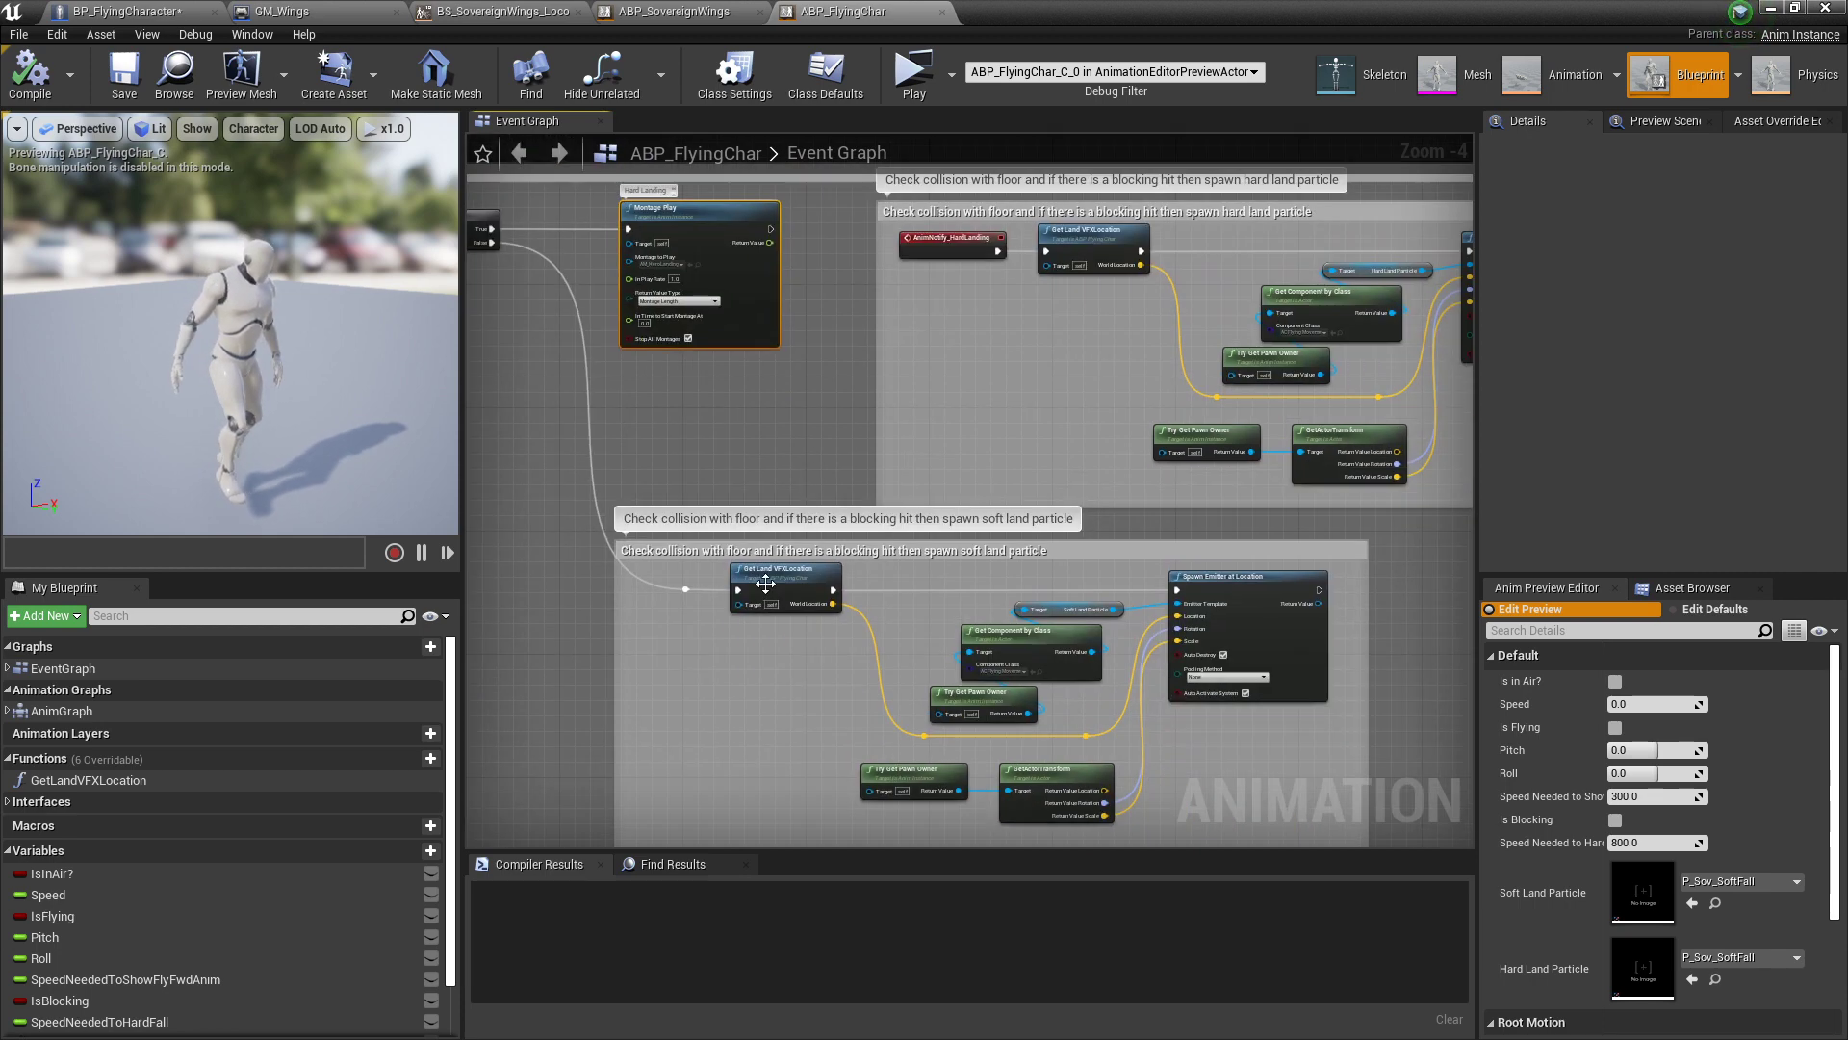
# Step: Examine the soft land nodes from Get Land VFXLocation to Spawn Emitter at Location, including the Soft Land Particle input
pyautogui.scroll(2, 764, 582)
pyautogui.scroll(-2, 800, 678)
pyautogui.scroll(1, 795, 676)
pyautogui.moveTo(783, 672); pyautogui.dragTo(709, 564, button='right')
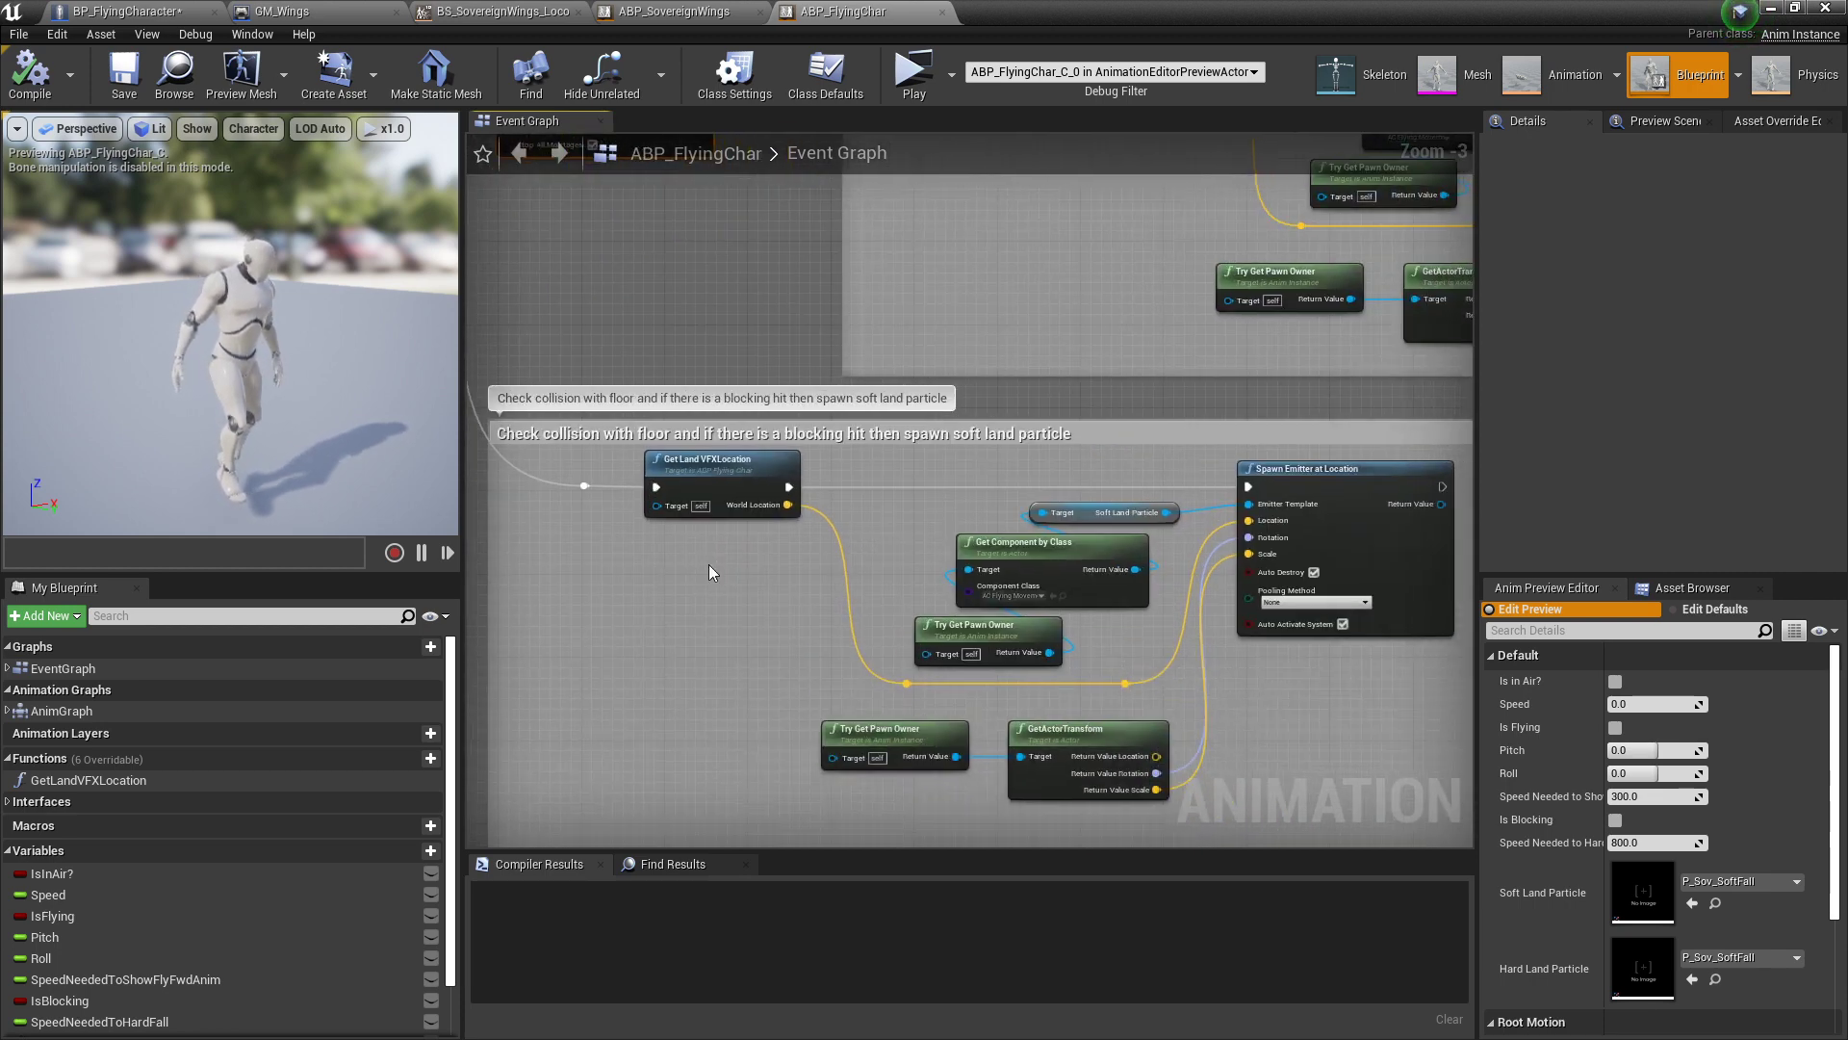
pyautogui.moveTo(1010, 493); pyautogui.dragTo(664, 489, button='right')
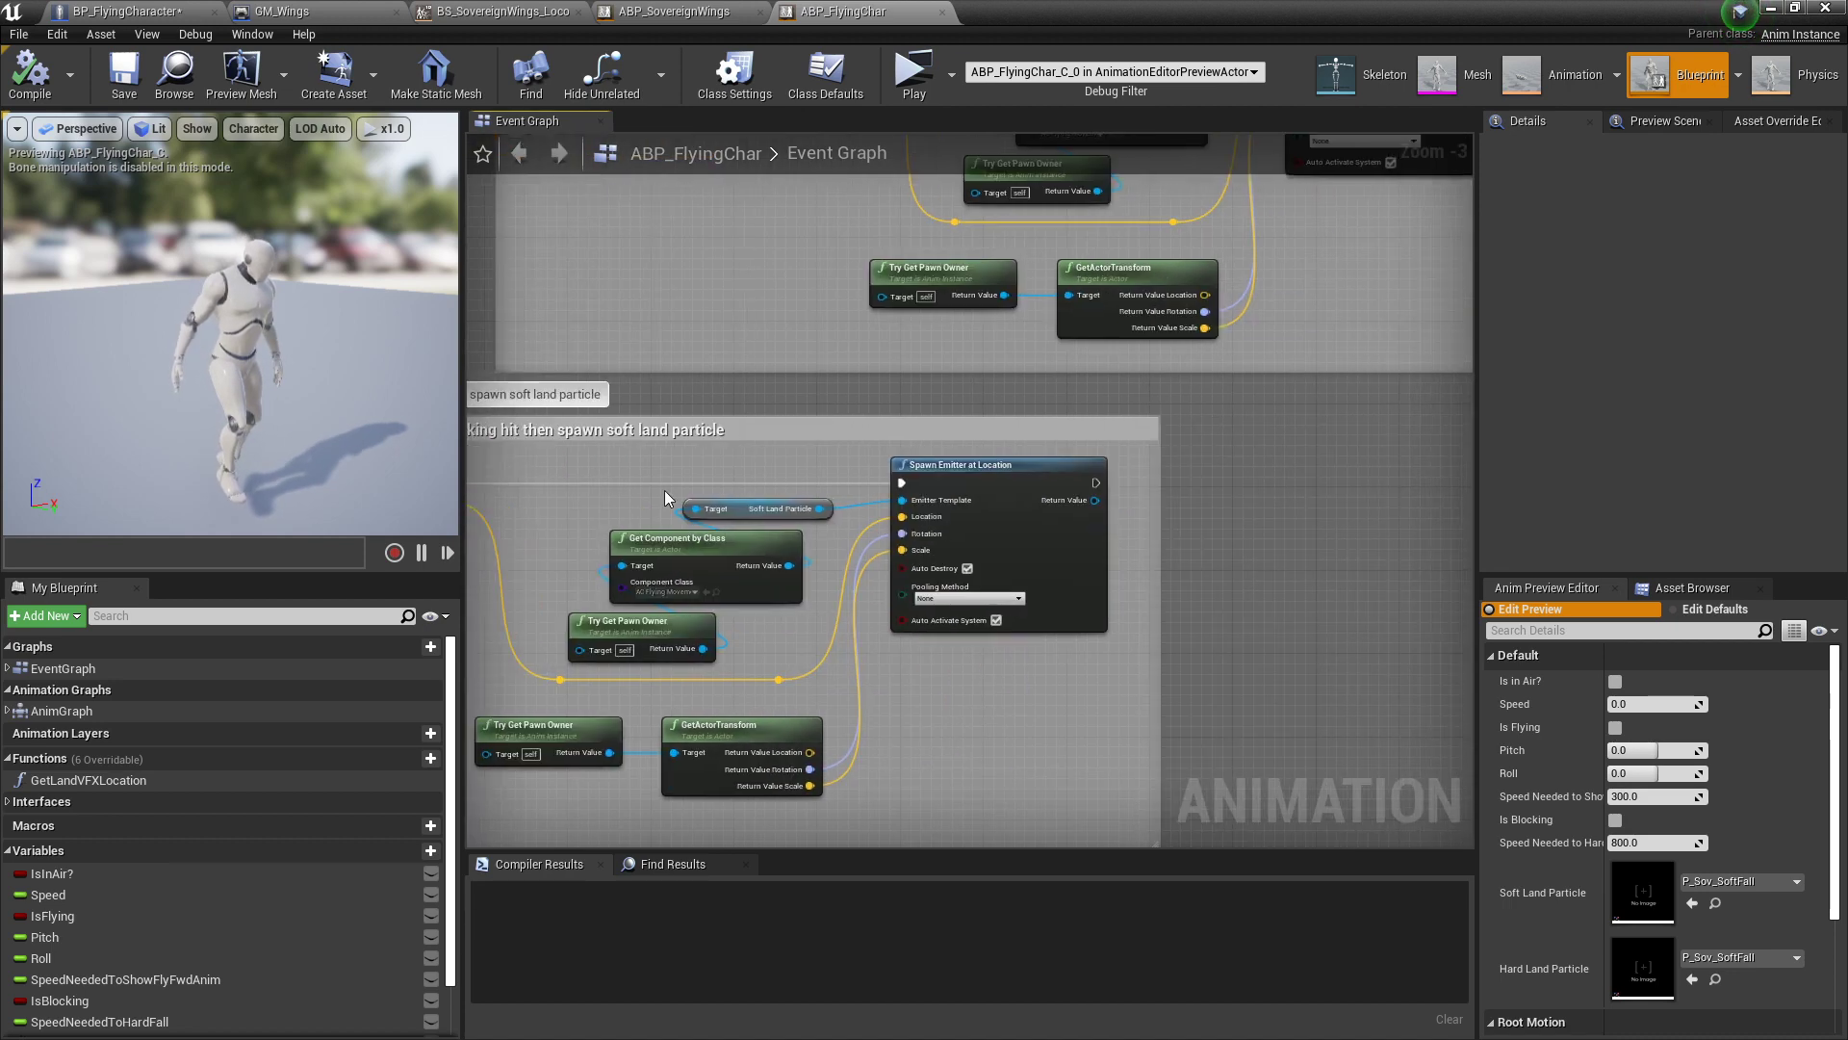
pyautogui.moveTo(980, 706); pyautogui.dragTo(1013, 706, button='right')
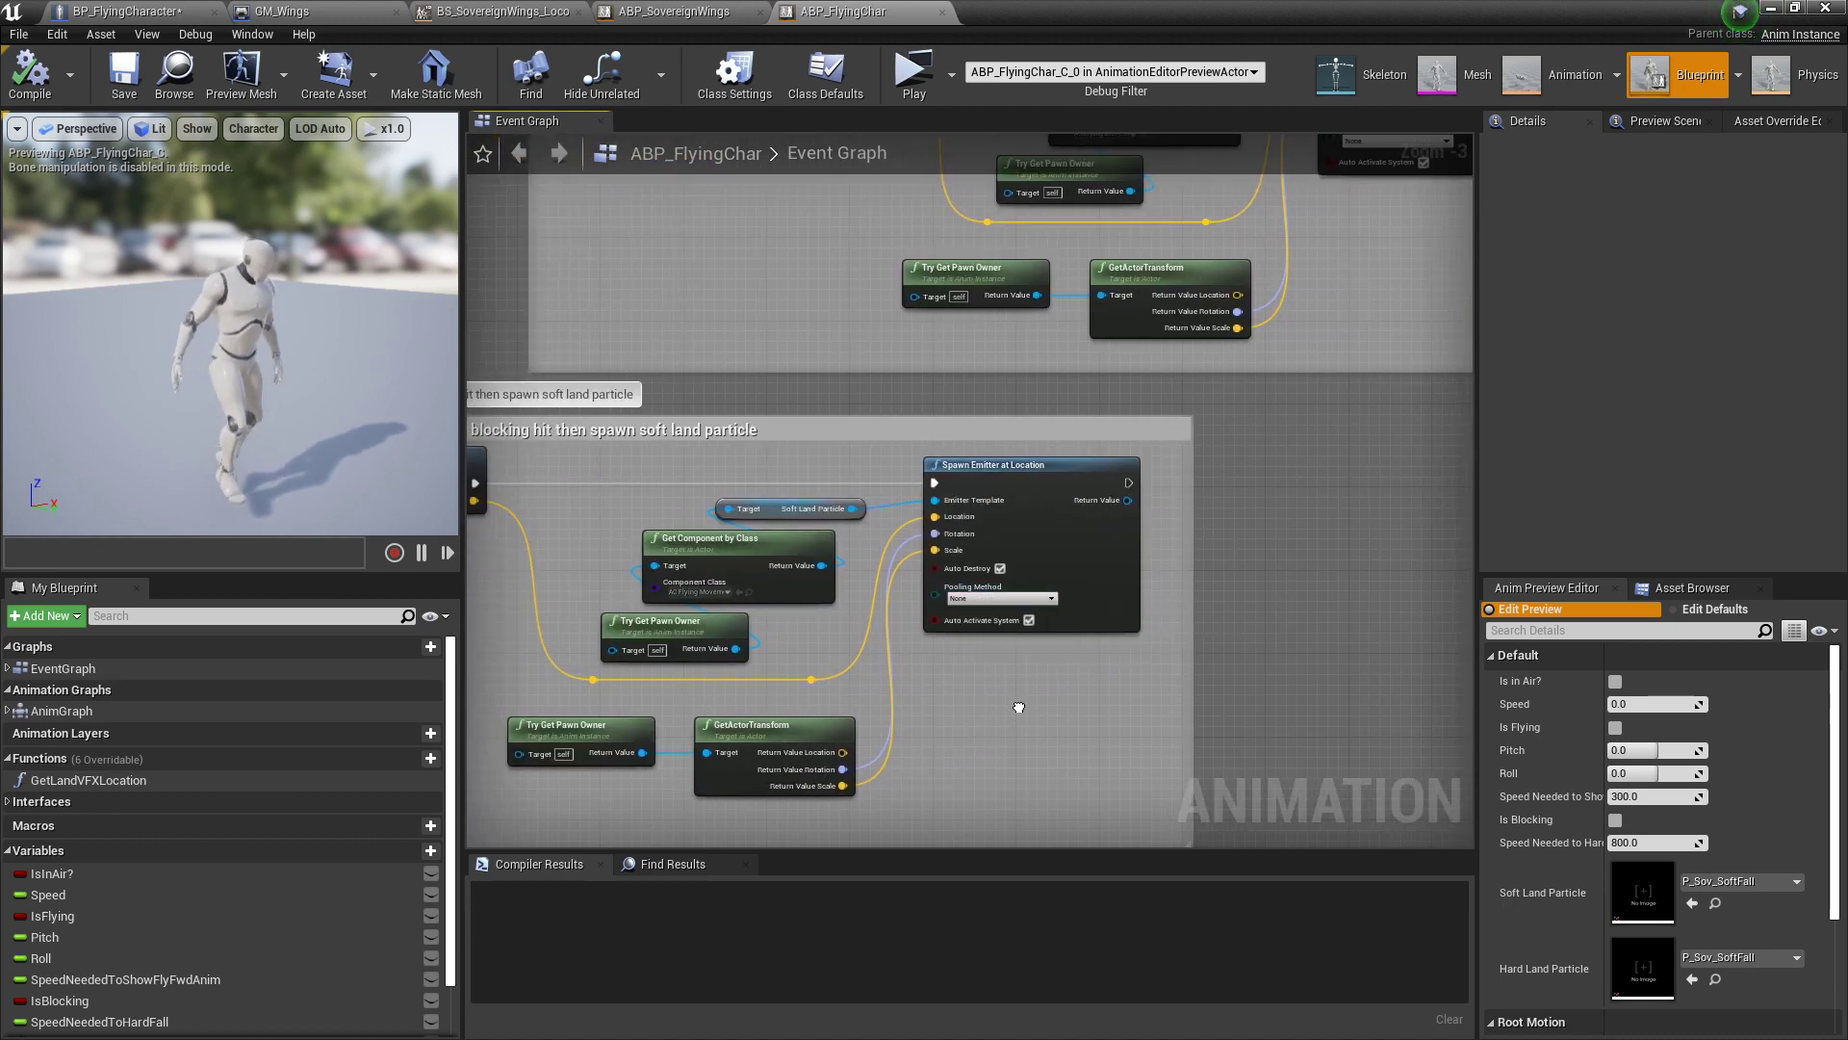
pyautogui.click(791, 510)
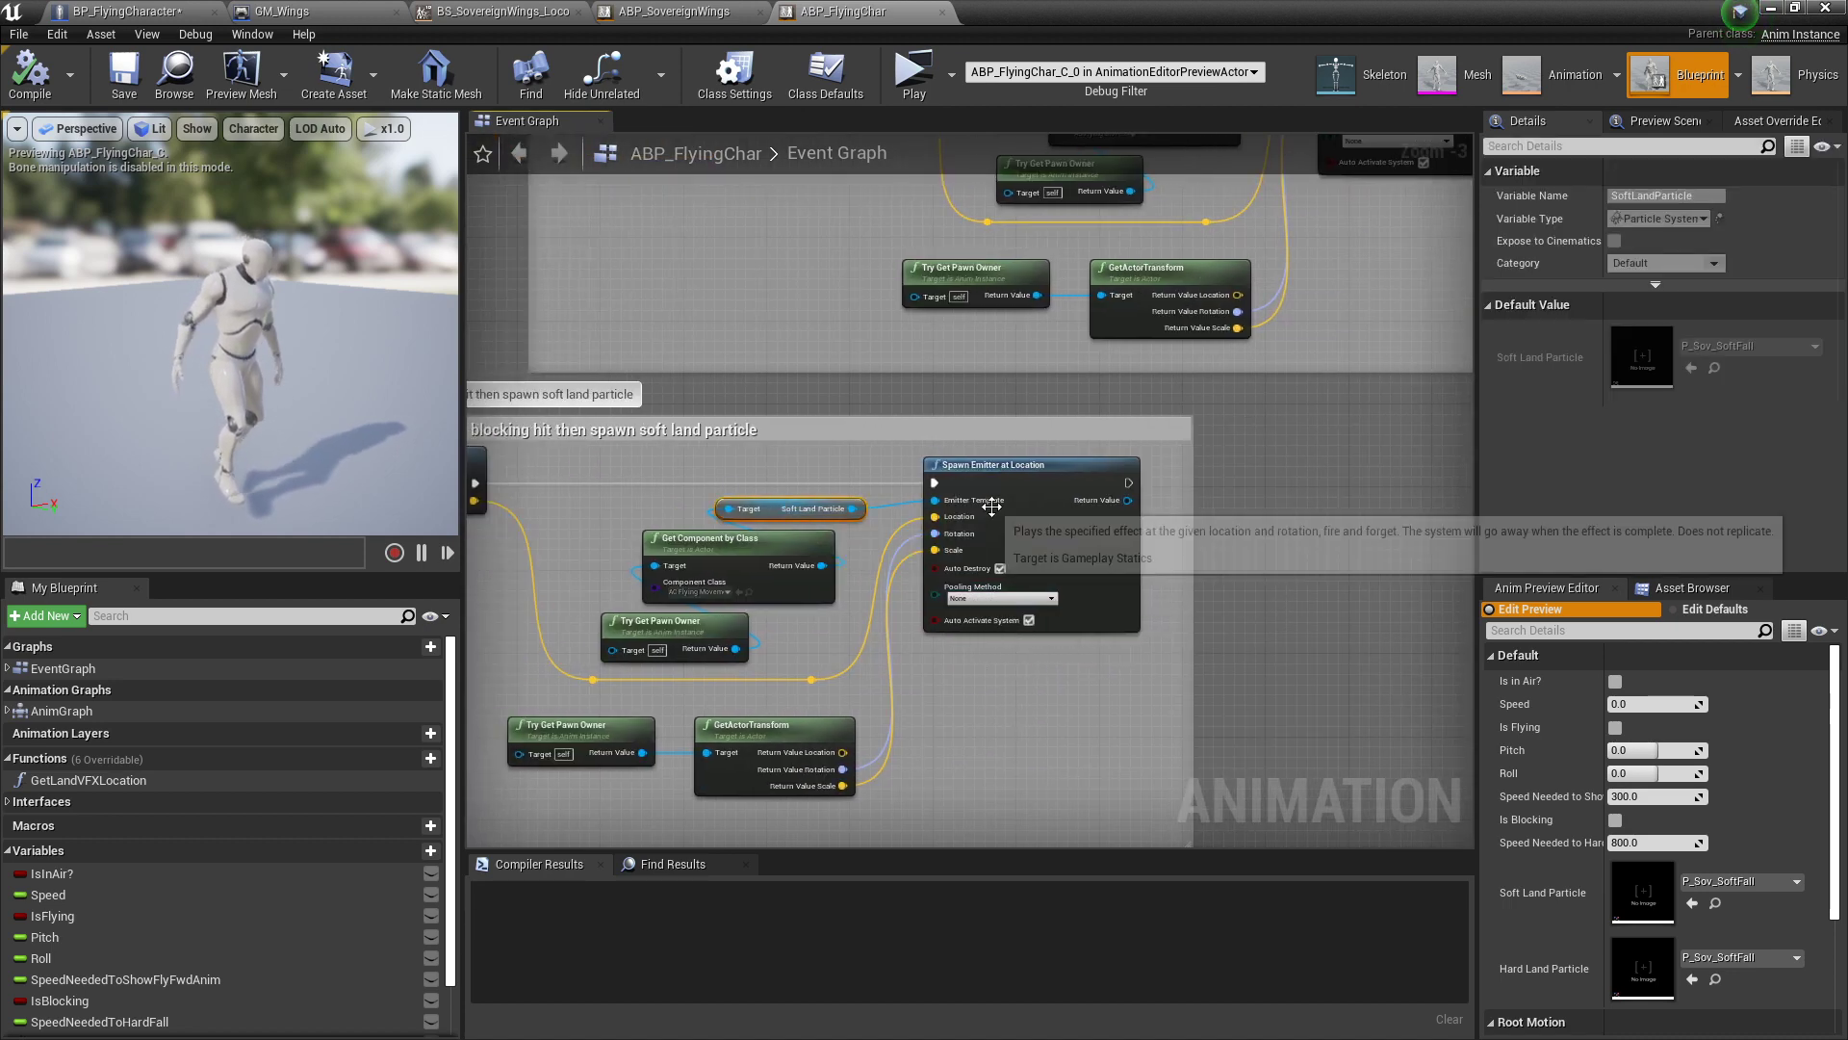
# Step: Locate the hard land particle section and examine its AnimNotify_HardLanding event and Get Land VFXLocation call
pyautogui.moveTo(771, 409); pyautogui.dragTo(894, 642, button='right')
pyautogui.scroll(-2, 894, 642)
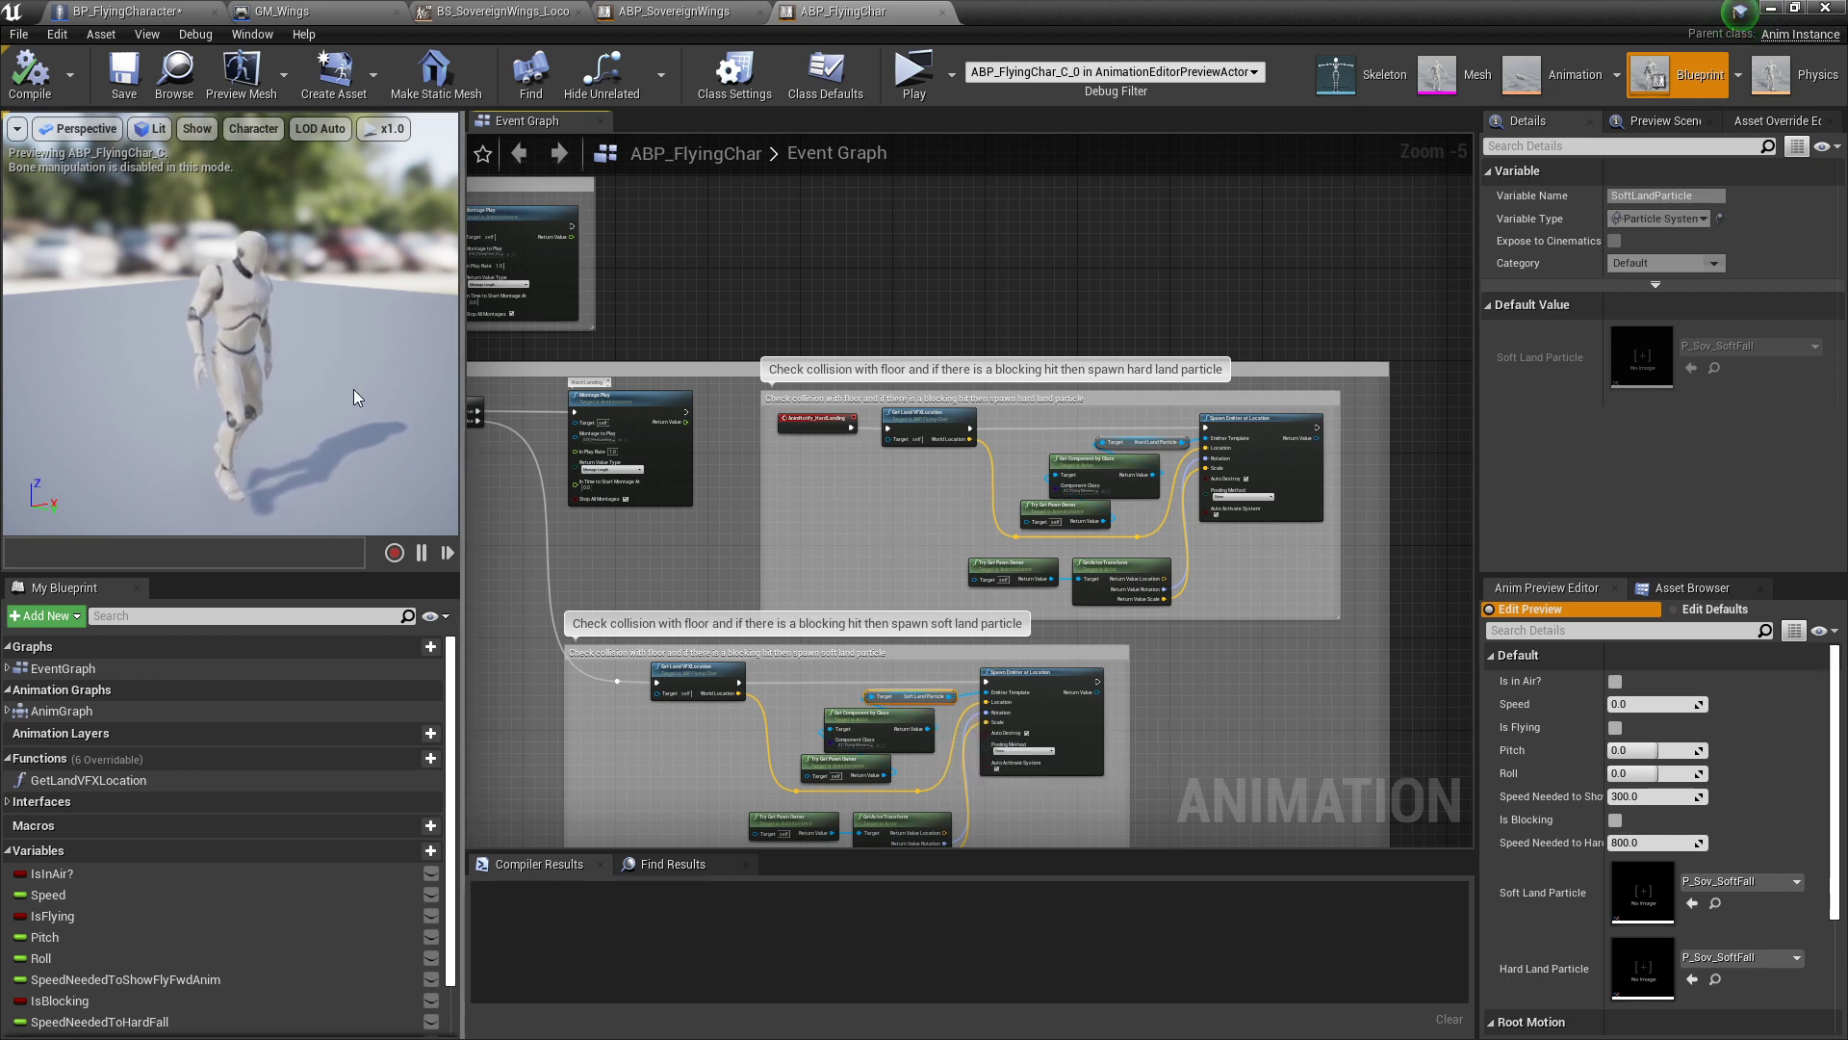
pyautogui.scroll(2, 546, 473)
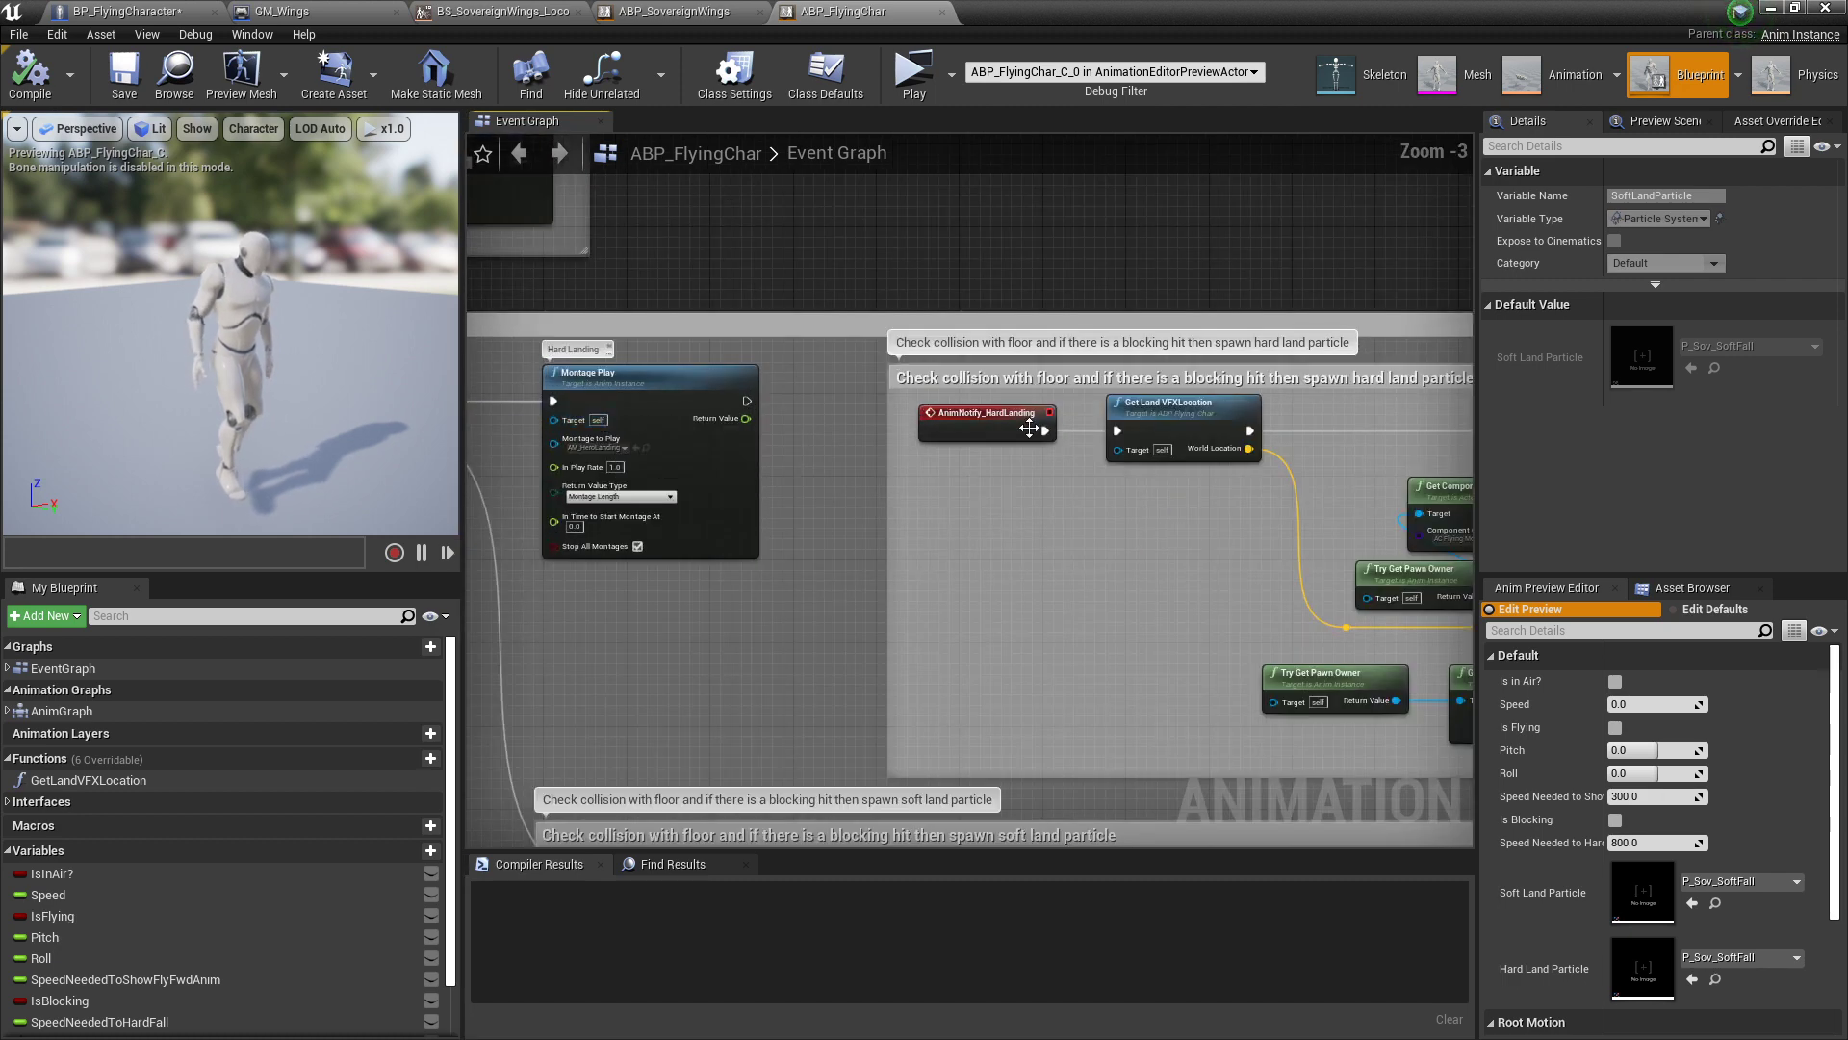
pyautogui.click(1007, 550)
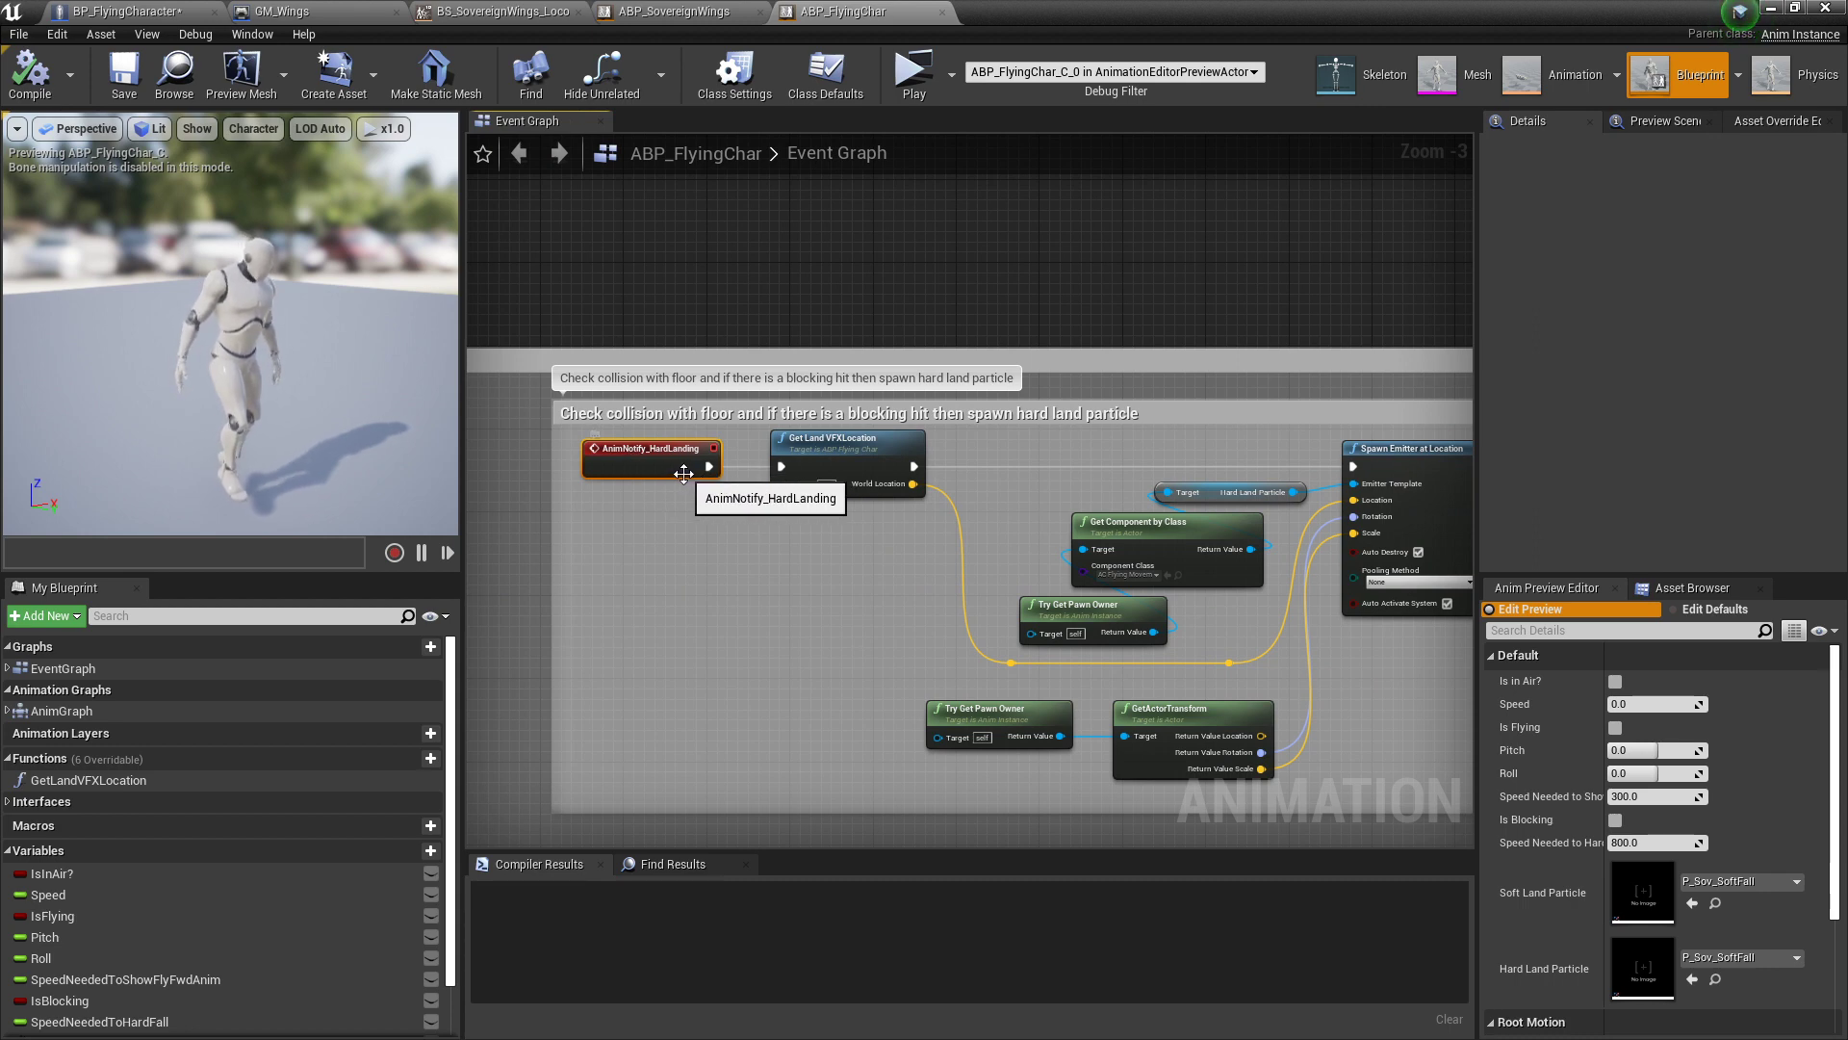
pyautogui.moveTo(665, 463); pyautogui.dragTo(515, 347, button='right')
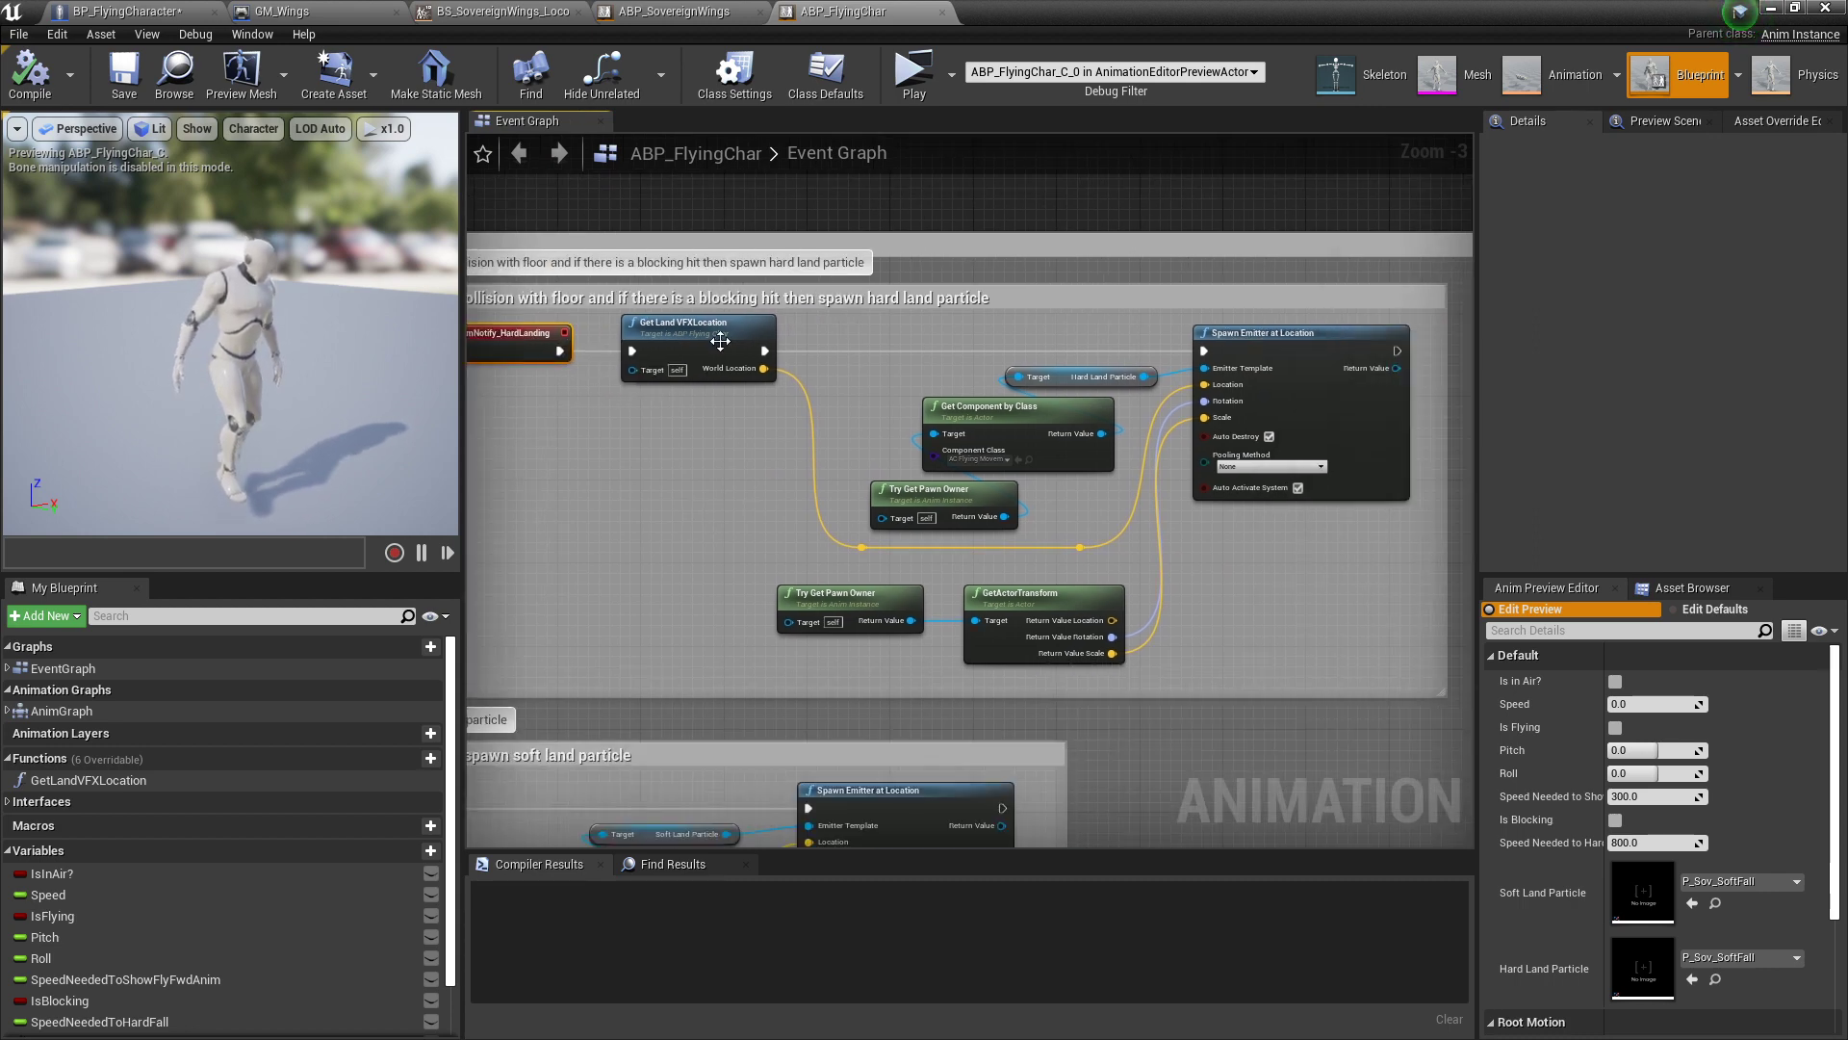
pyautogui.click(700, 368)
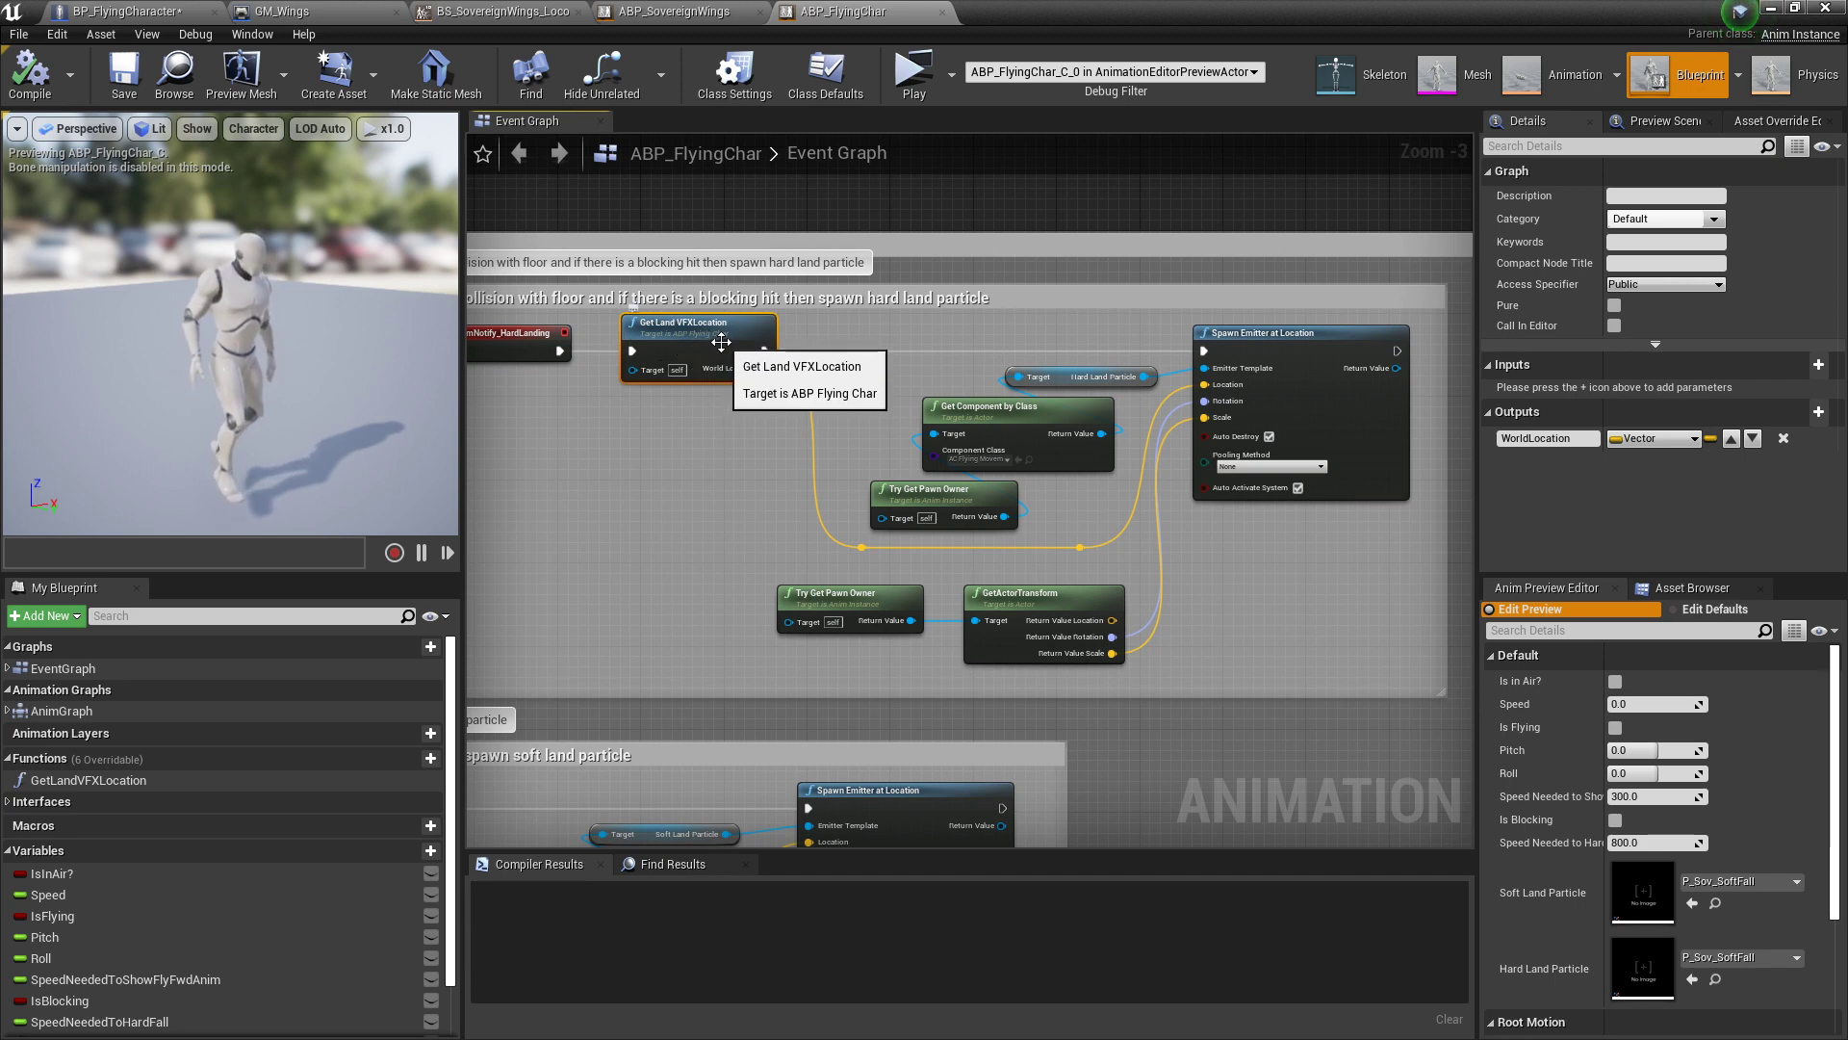
# Step: Trace the hard land section's location and Hard Land Particle inputs into Spawn Emitter at Location, returning to Get Land VFXLocation
pyautogui.moveTo(822, 418); pyautogui.dragTo(695, 441, button='right')
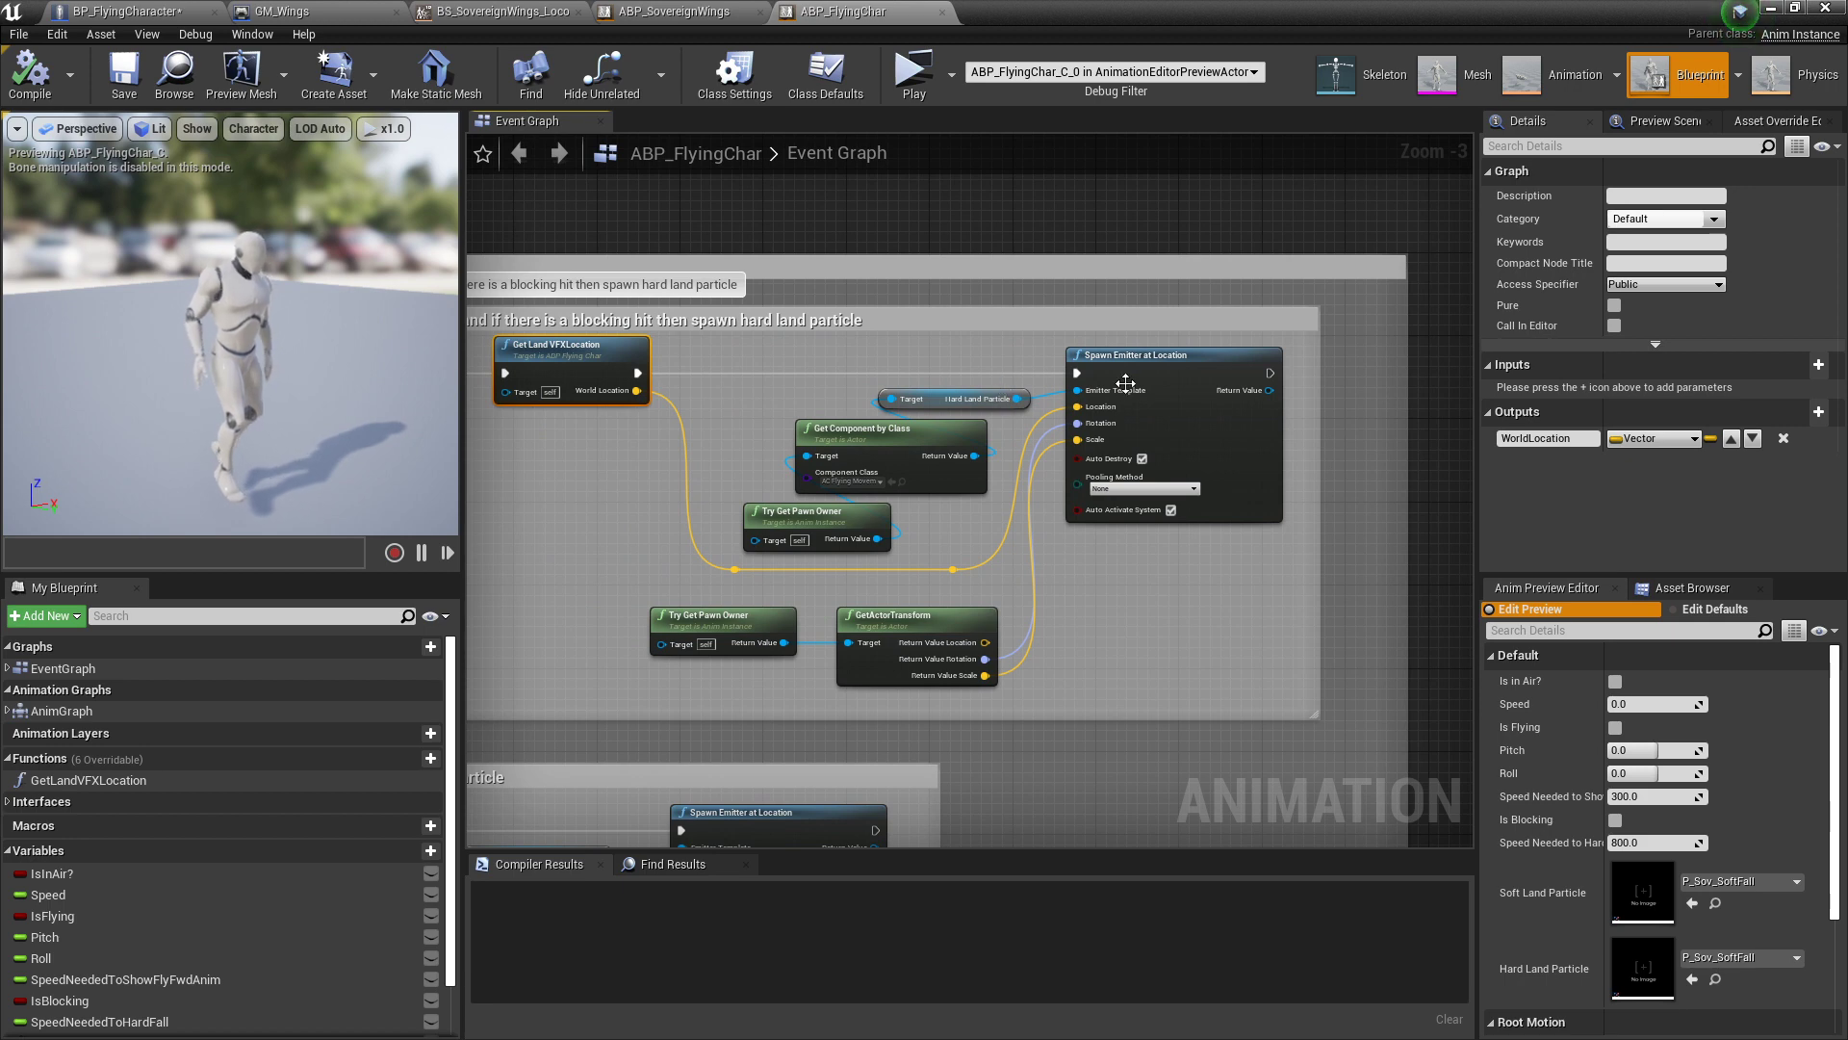
pyautogui.scroll(-1, 851, 427)
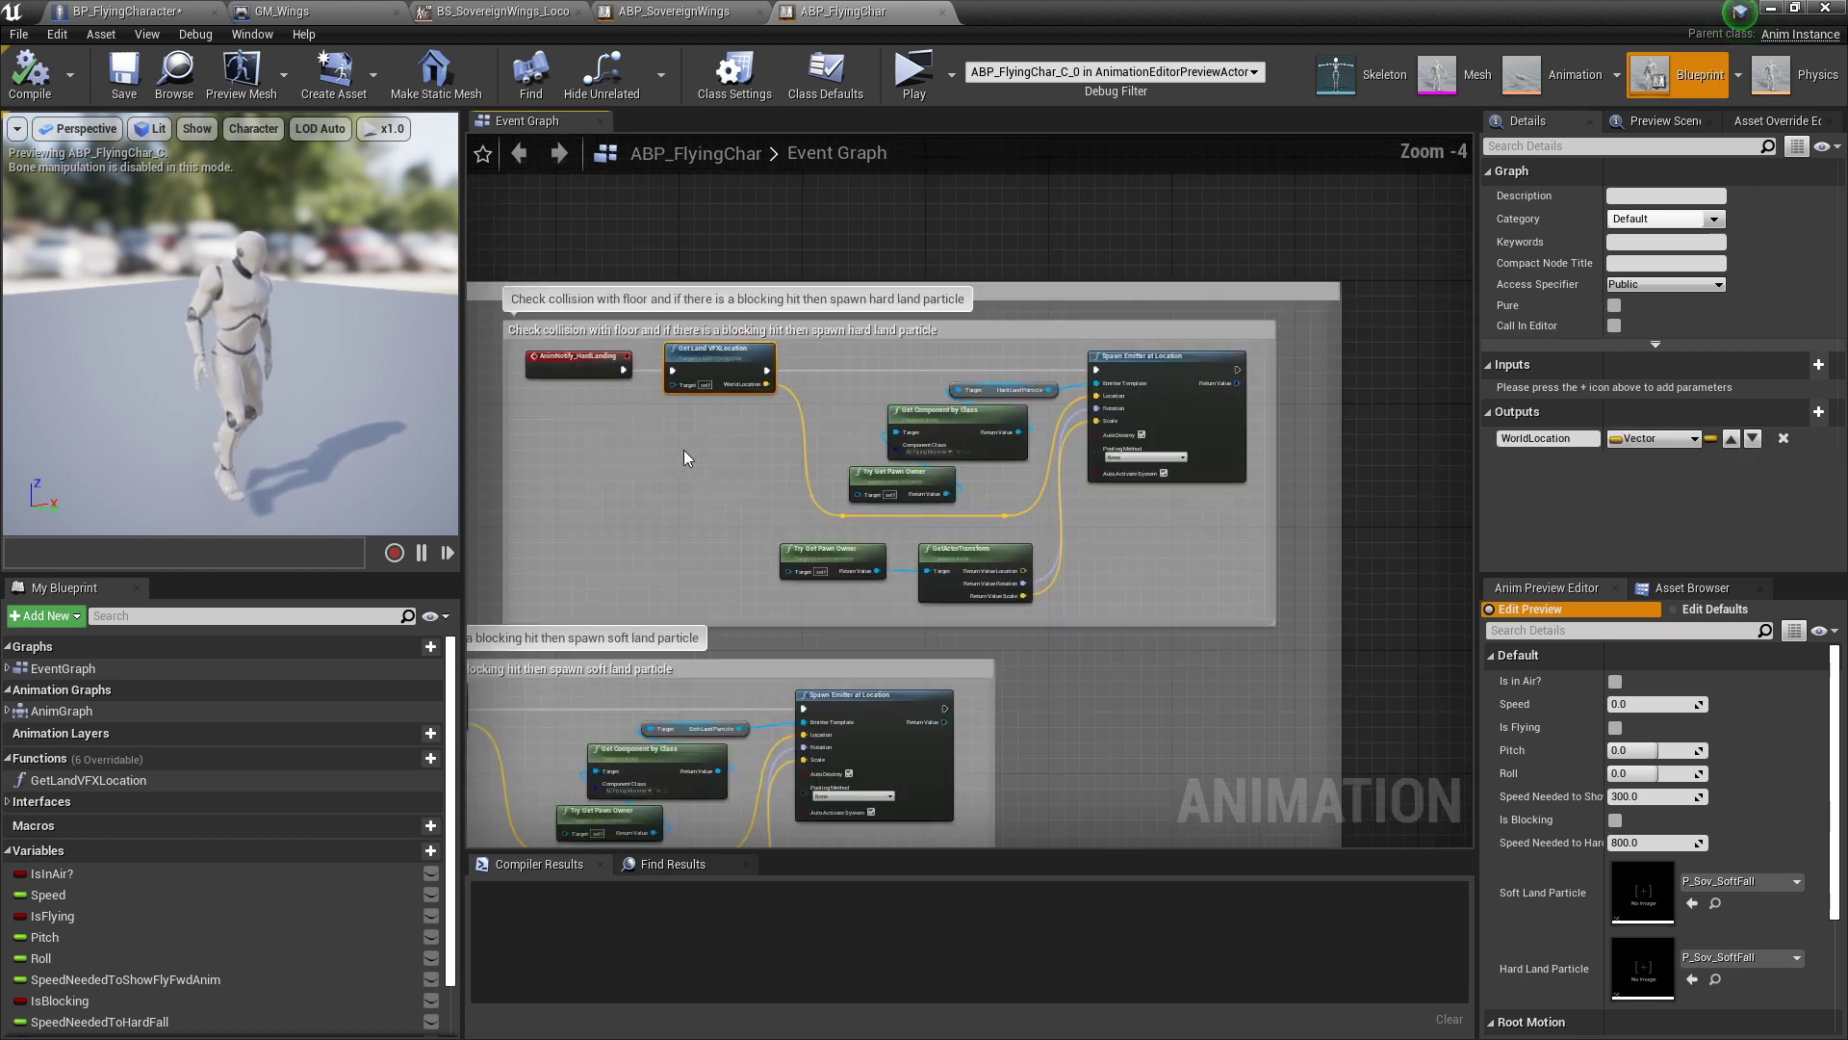
pyautogui.scroll(-3, 684, 449)
pyautogui.moveTo(684, 450); pyautogui.dragTo(805, 452, button='right')
pyautogui.scroll(3, 822, 437)
pyautogui.click(822, 437)
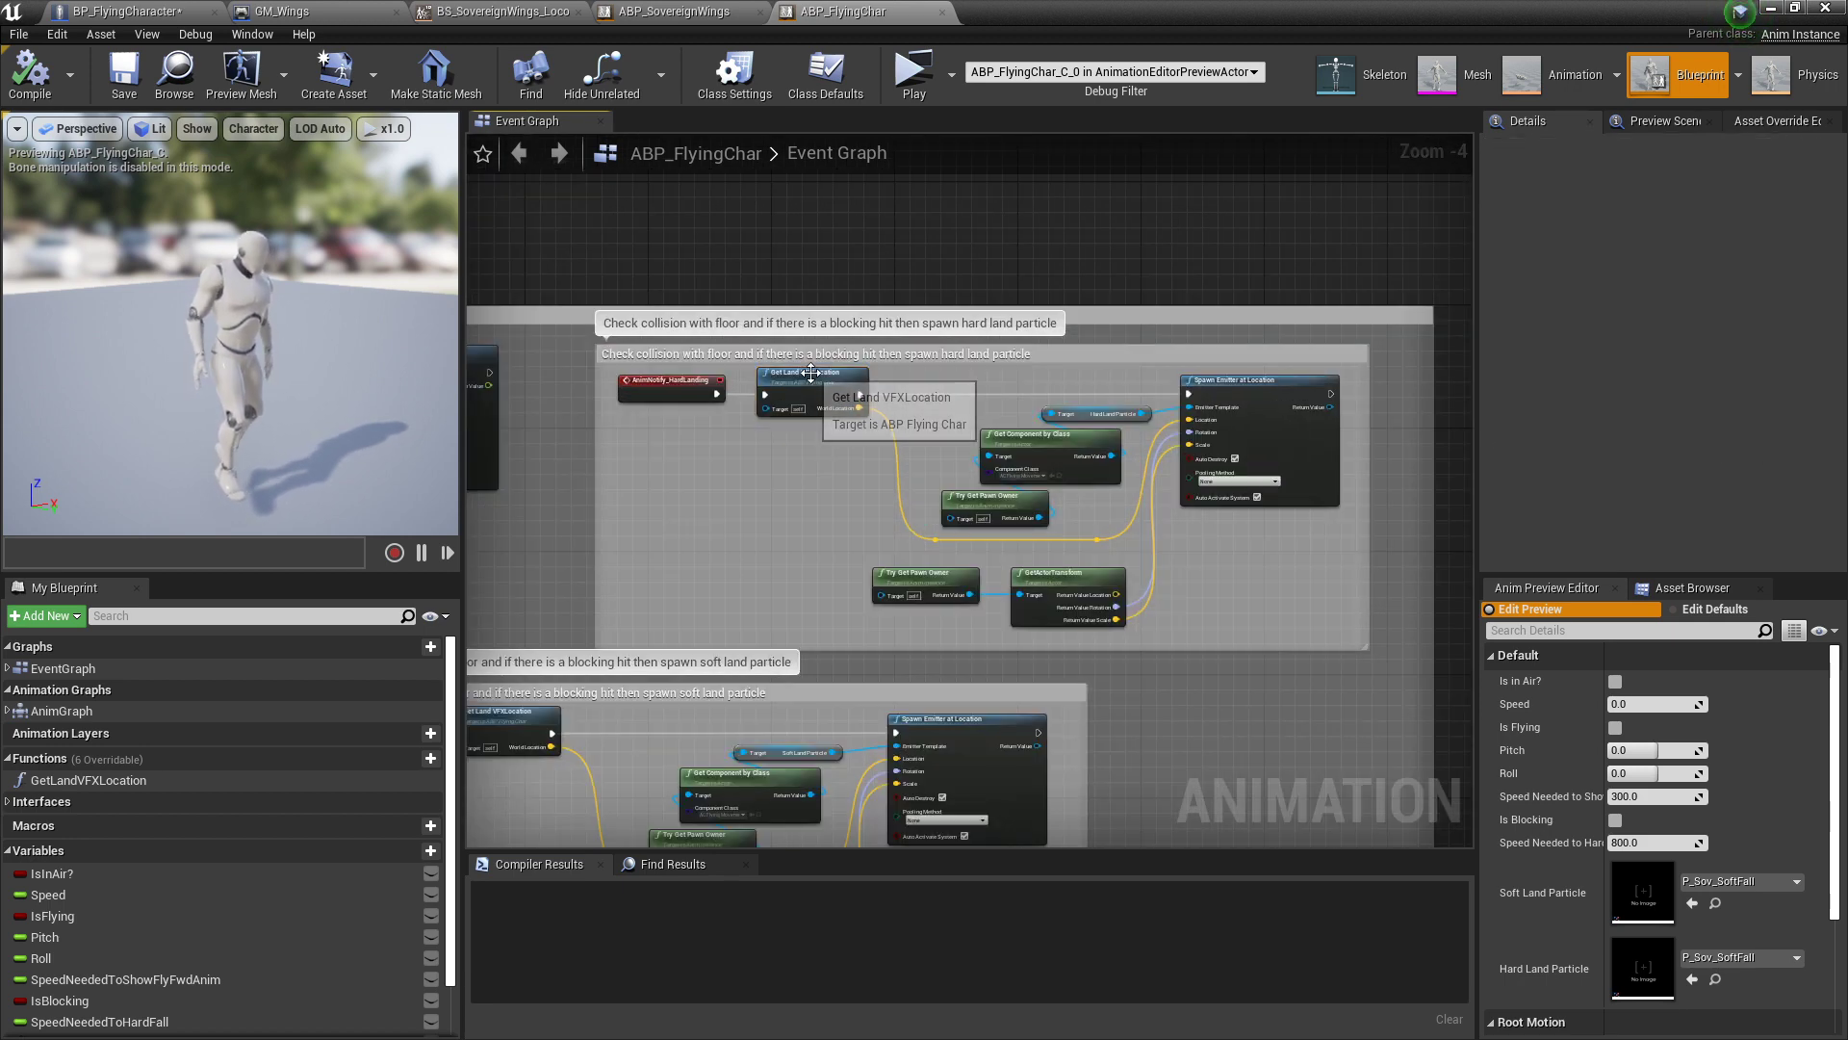
# Step: Open the Get Land VFXLocation function and follow its nodes from Cast To Character to CapsuleTraceByChannel
pyautogui.doubleClick(811, 372)
pyautogui.scroll(3, 801, 448)
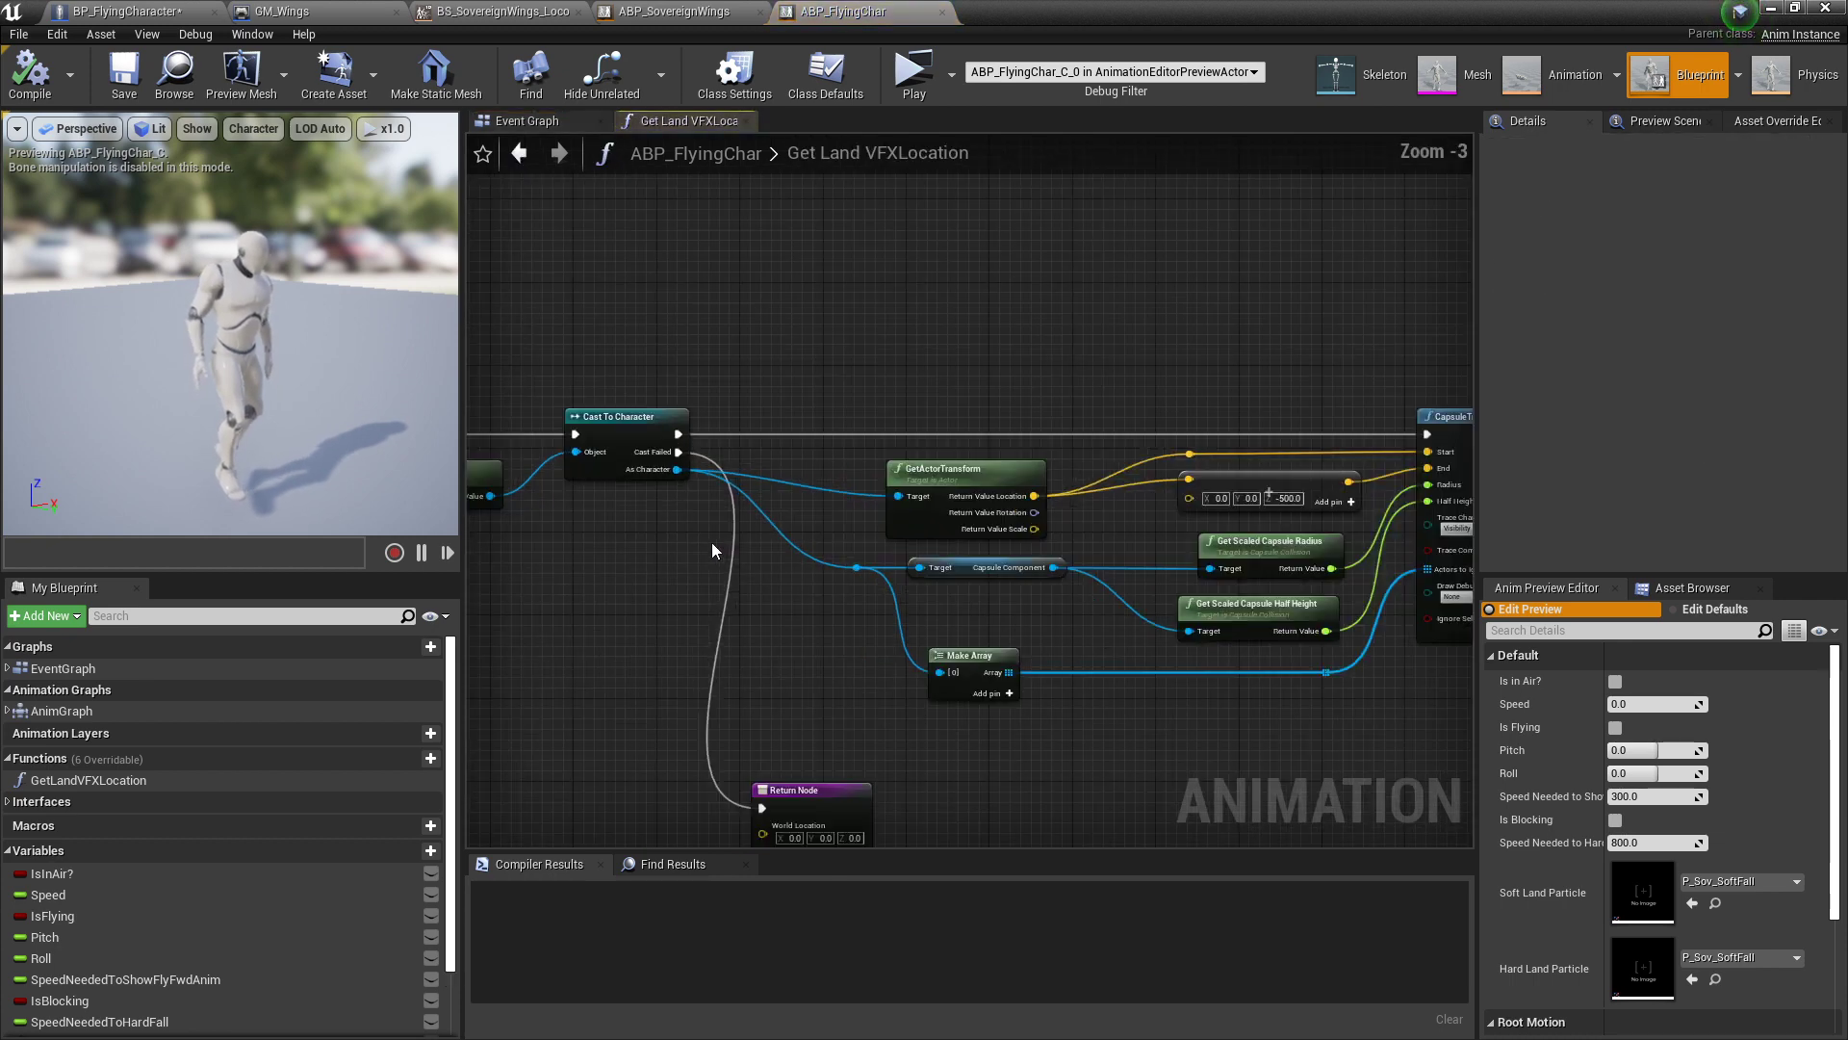
pyautogui.moveTo(712, 550); pyautogui.dragTo(1017, 468, button='right')
pyautogui.moveTo(1126, 548); pyautogui.dragTo(803, 534, button='right')
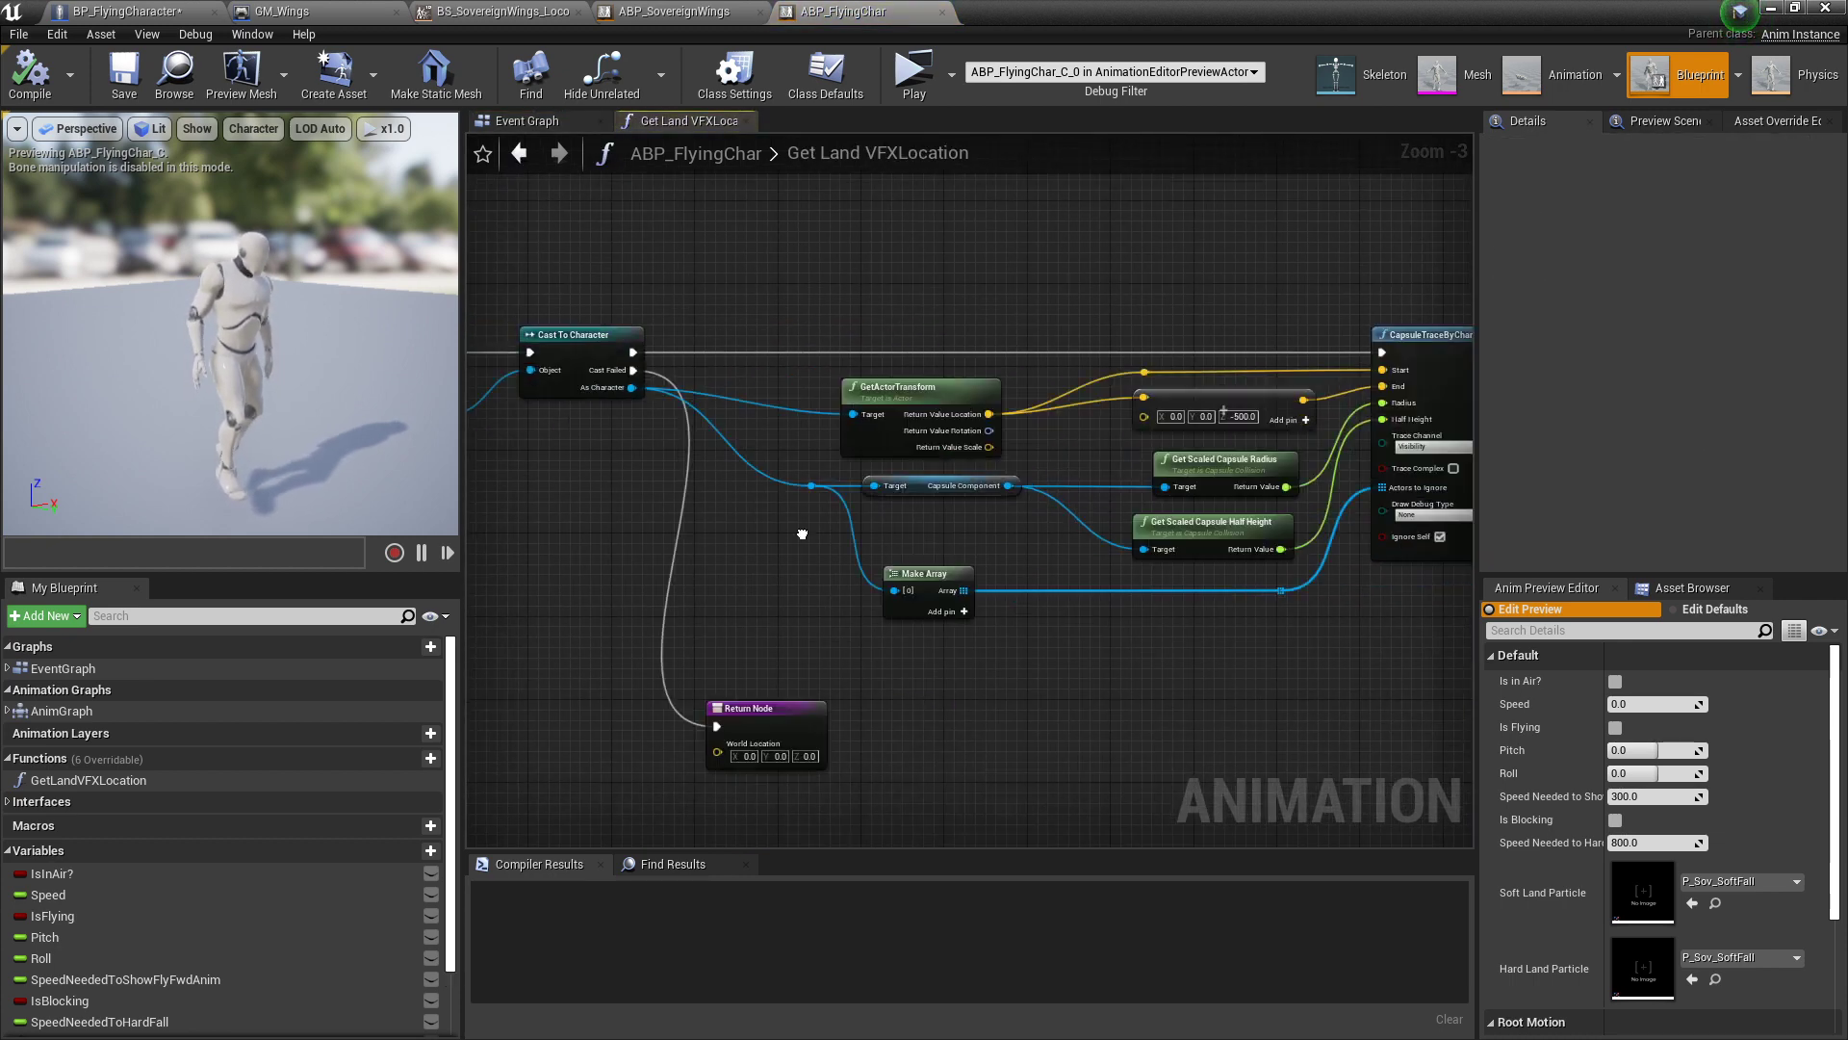
pyautogui.moveTo(1211, 515); pyautogui.dragTo(684, 503, button='right')
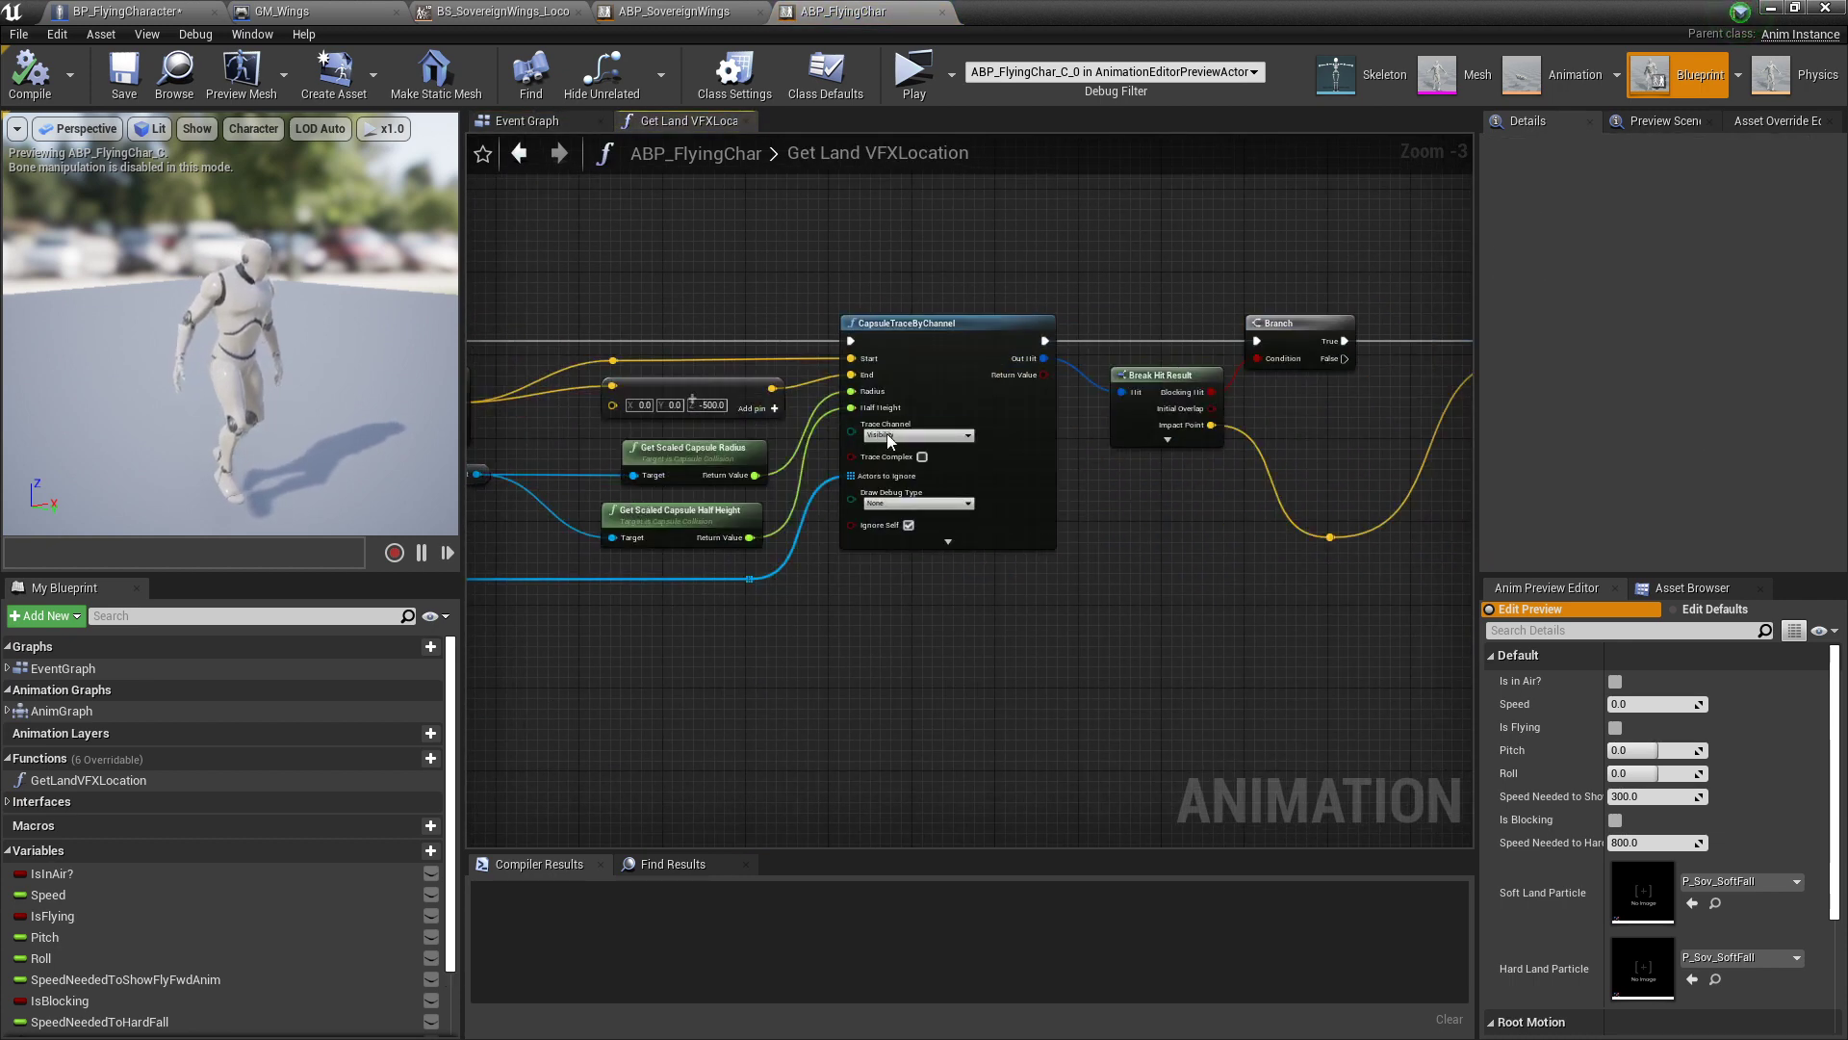
# Step: Set the Draw Debug Type of the CapsuleTraceByChannel node to For Duration
pyautogui.scroll(1, 942, 544)
pyautogui.click(920, 503)
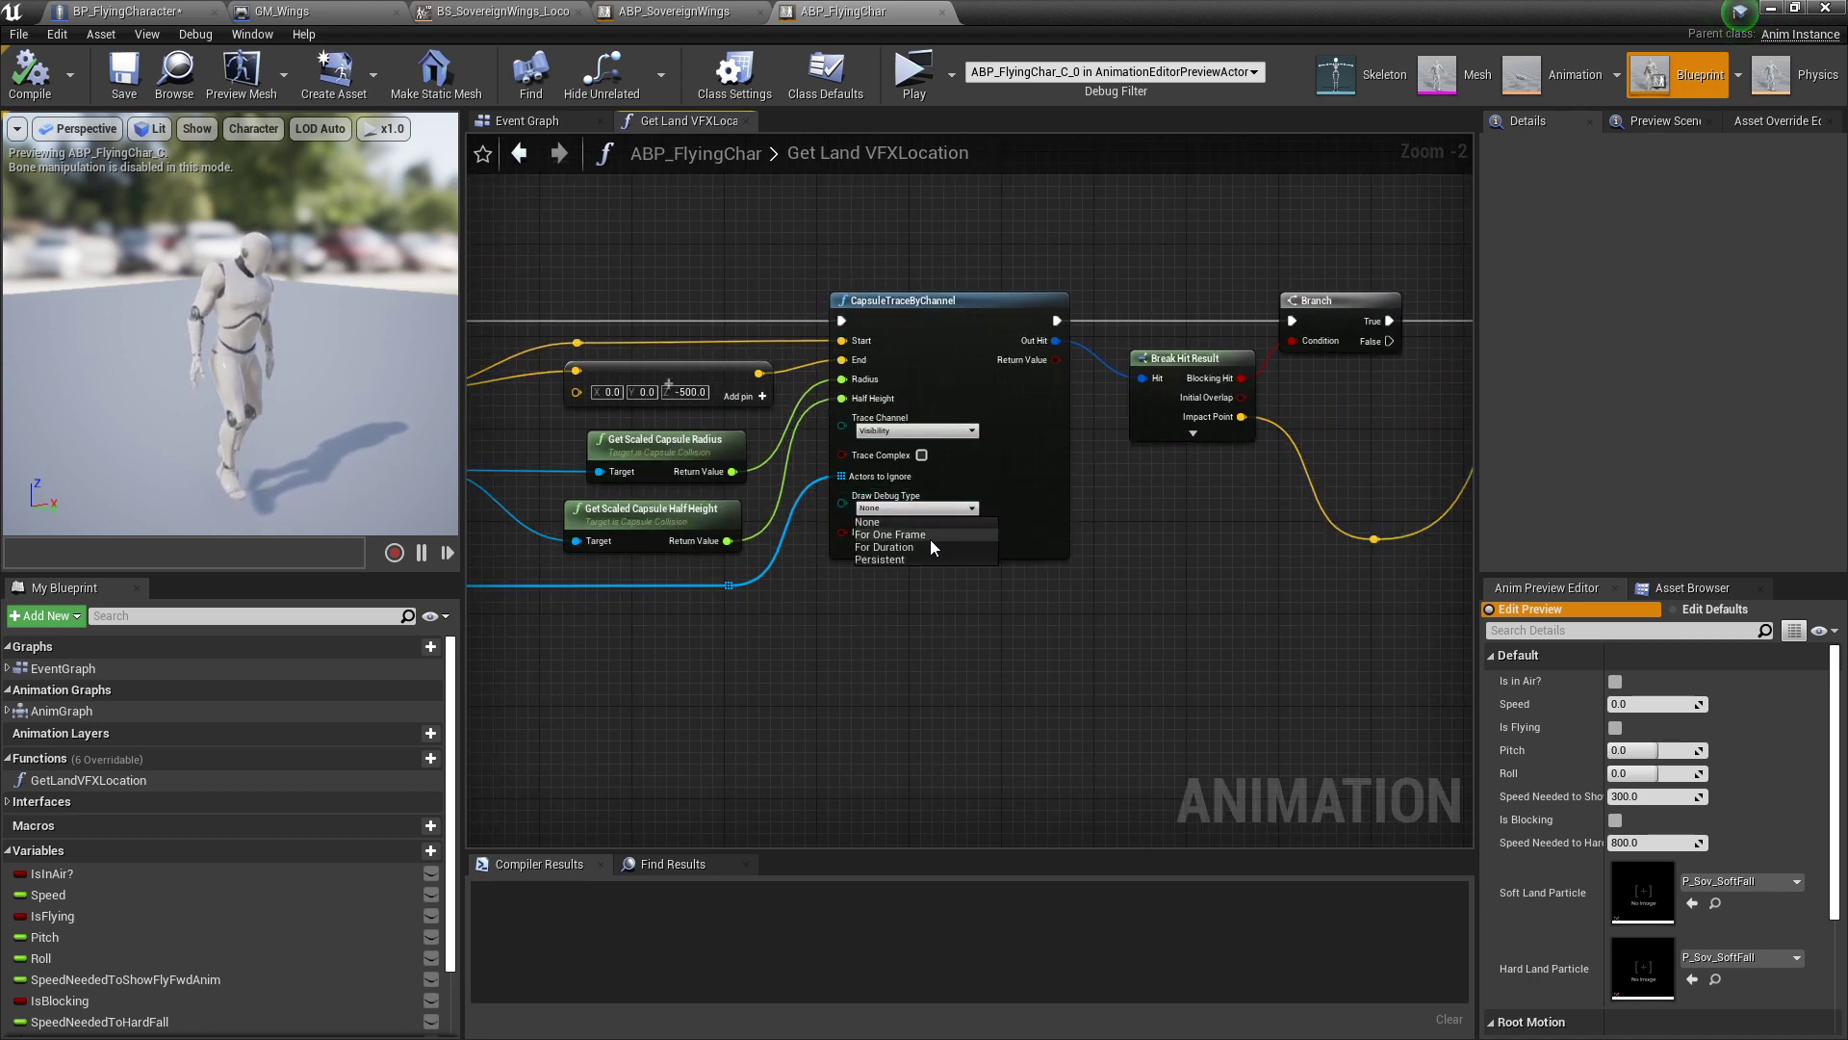
pyautogui.click(936, 545)
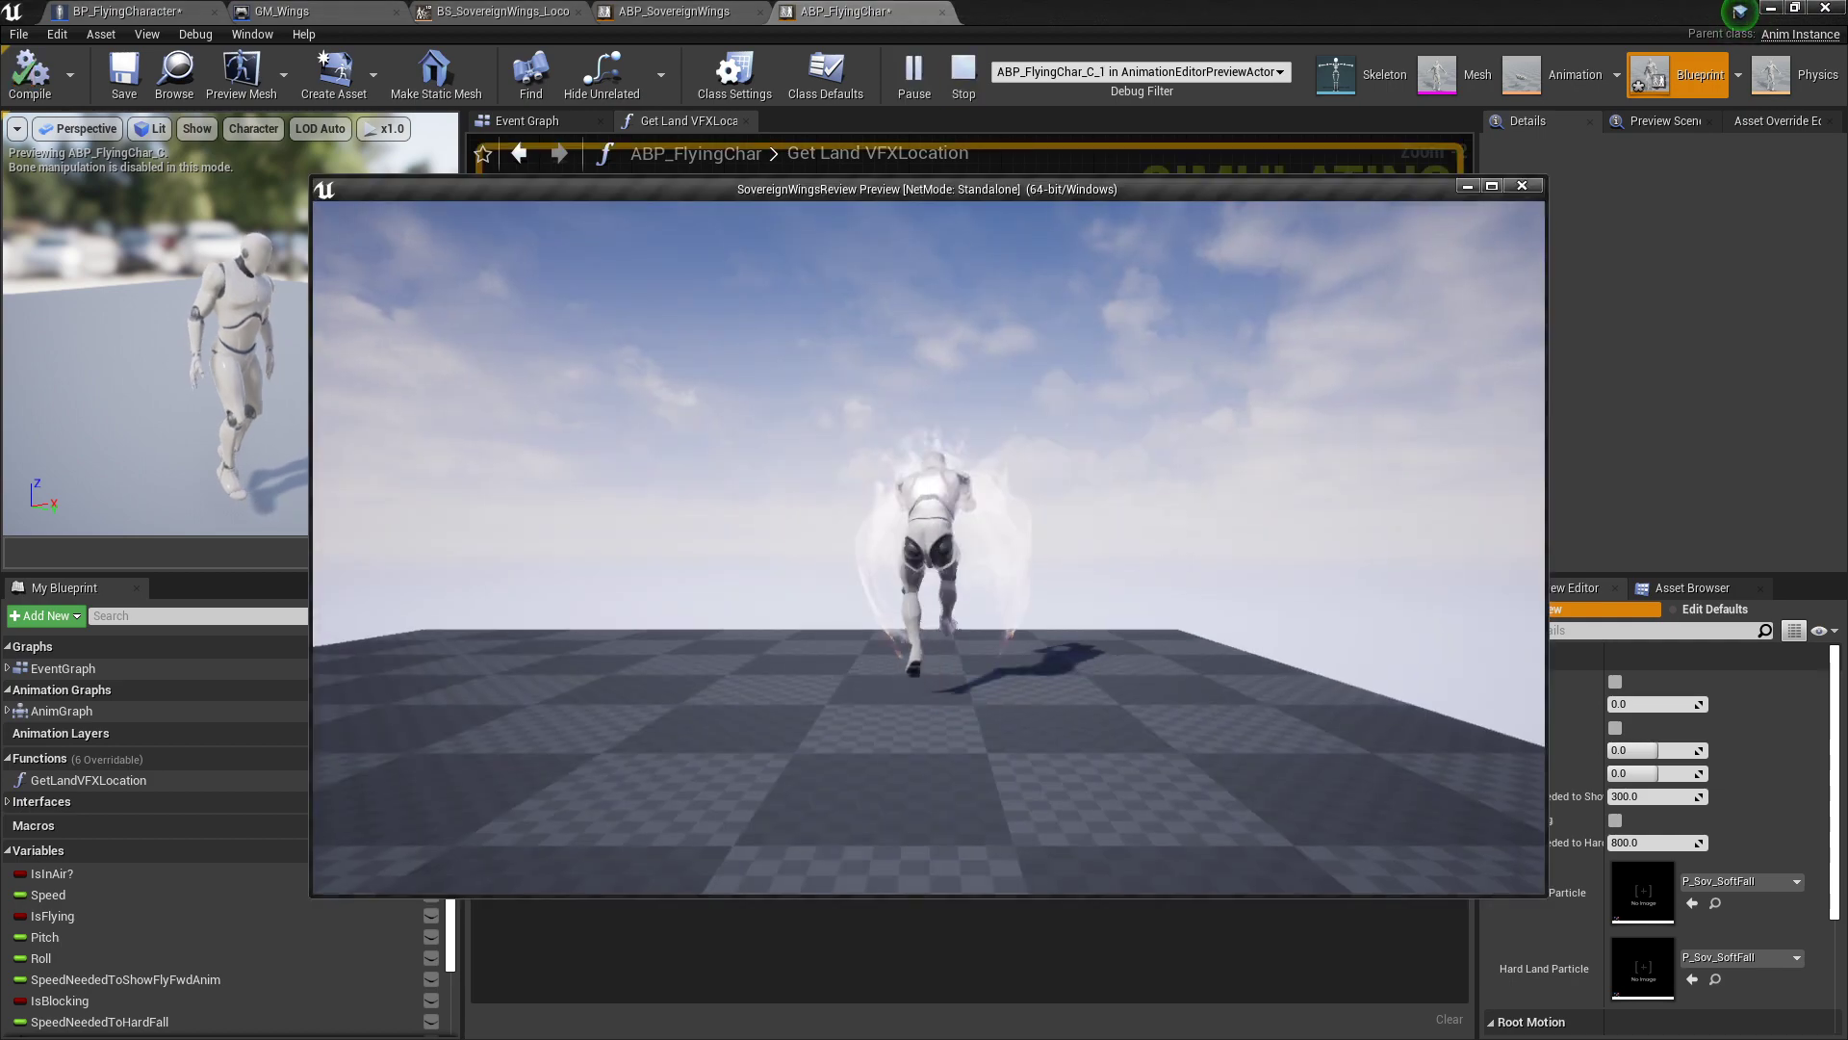
# Step: Play-test repeated jumps, a flight and landings to check the capsule trace's debug drawing, and end the preview
pyautogui.press('space')
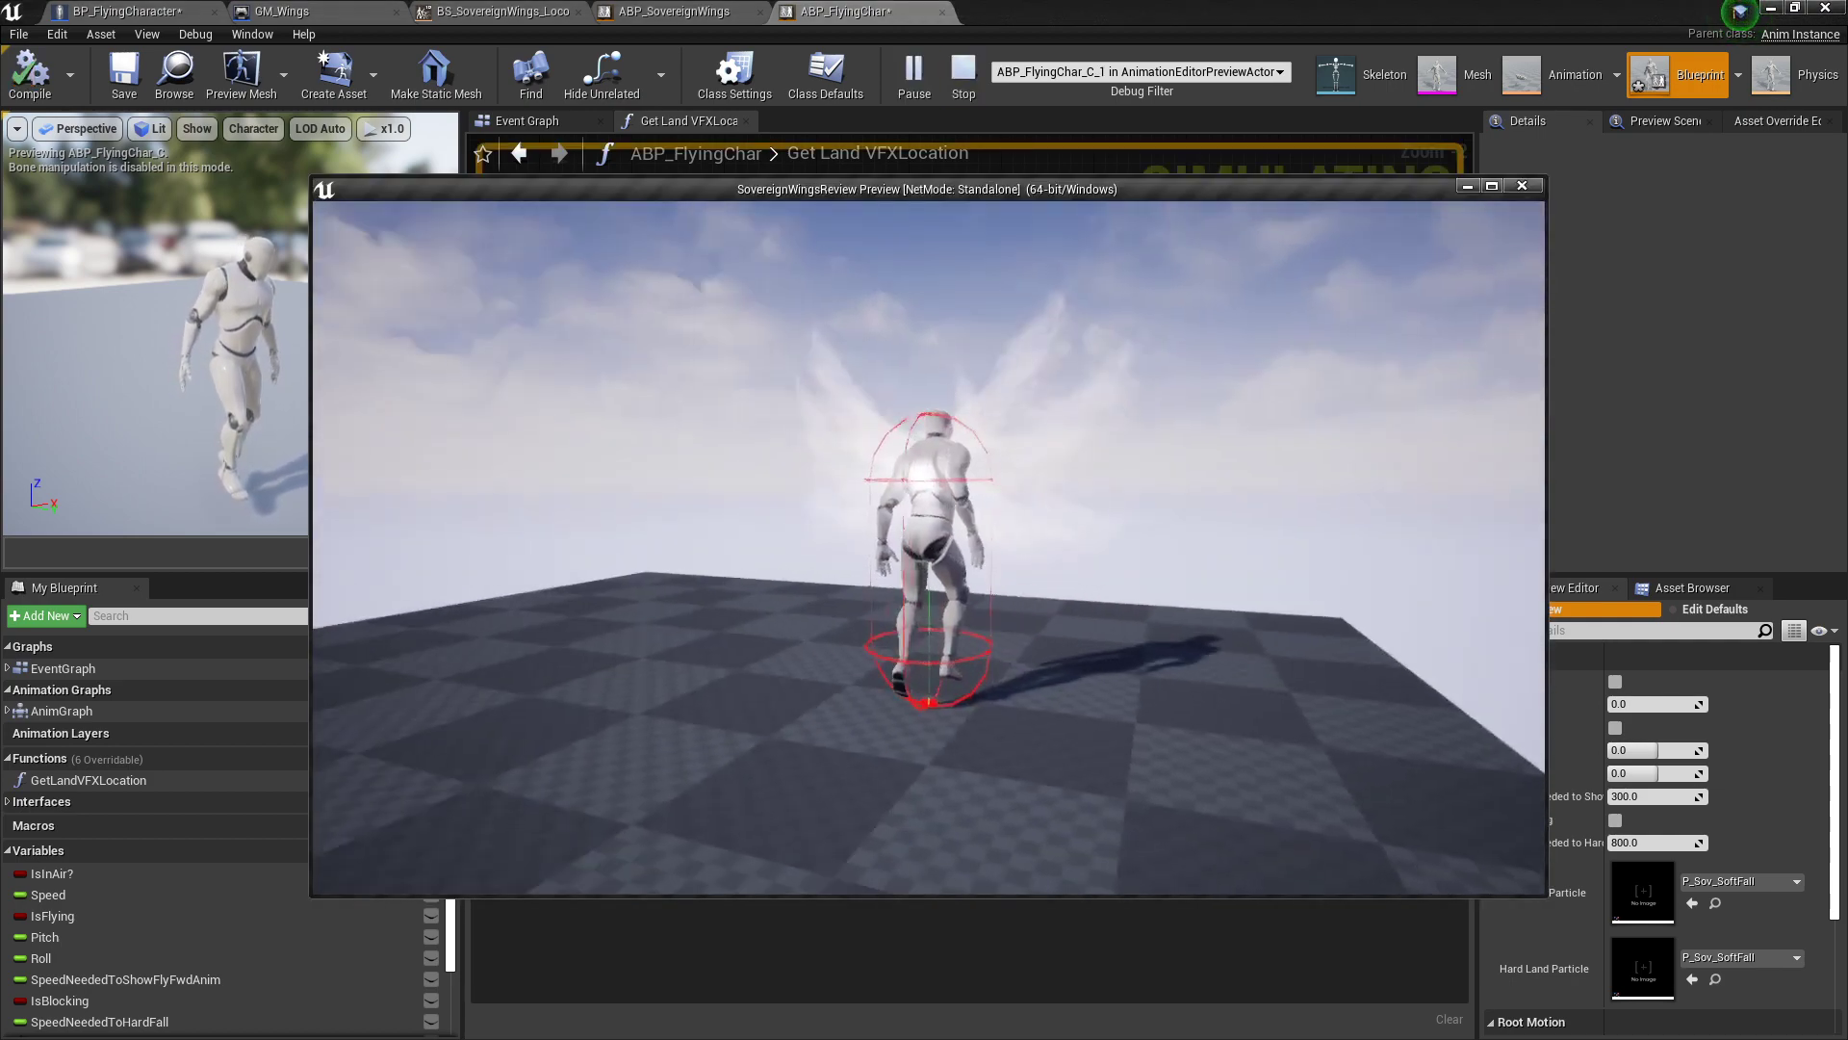
pyautogui.press('a')
pyautogui.press('space')
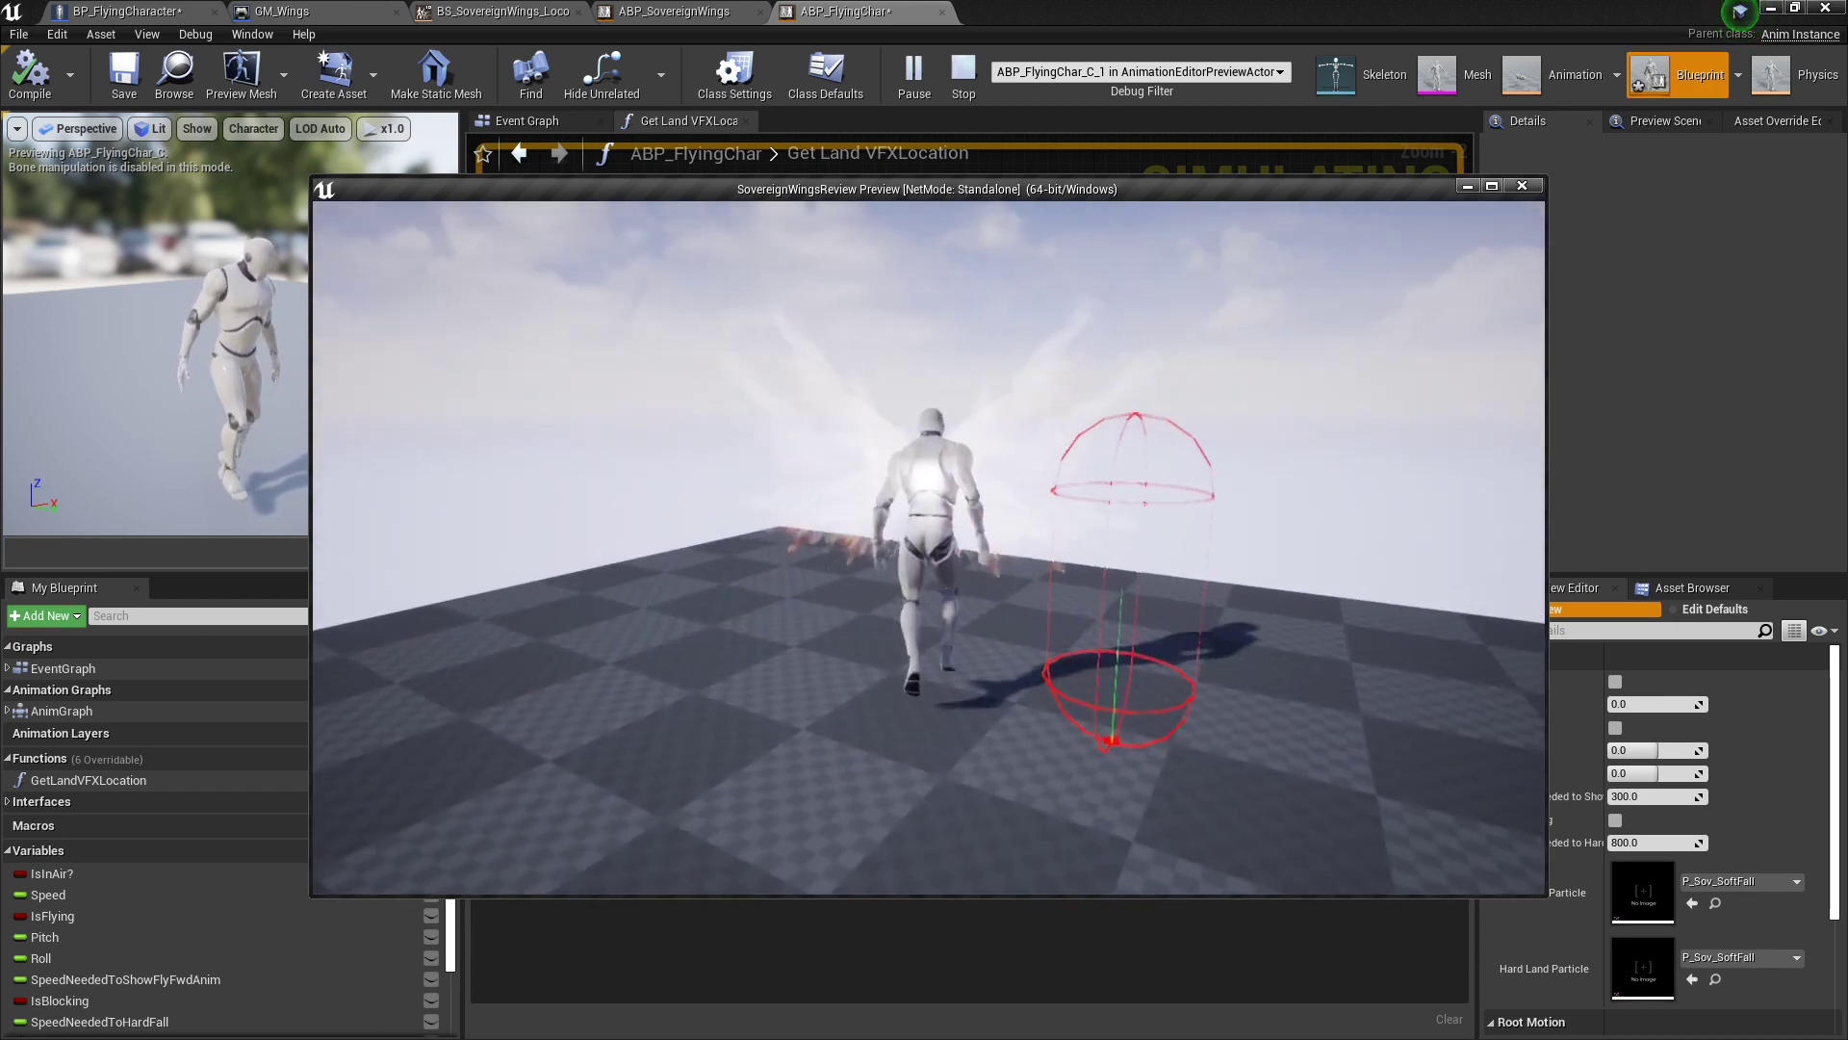
pyautogui.press('a')
pyautogui.press('space')
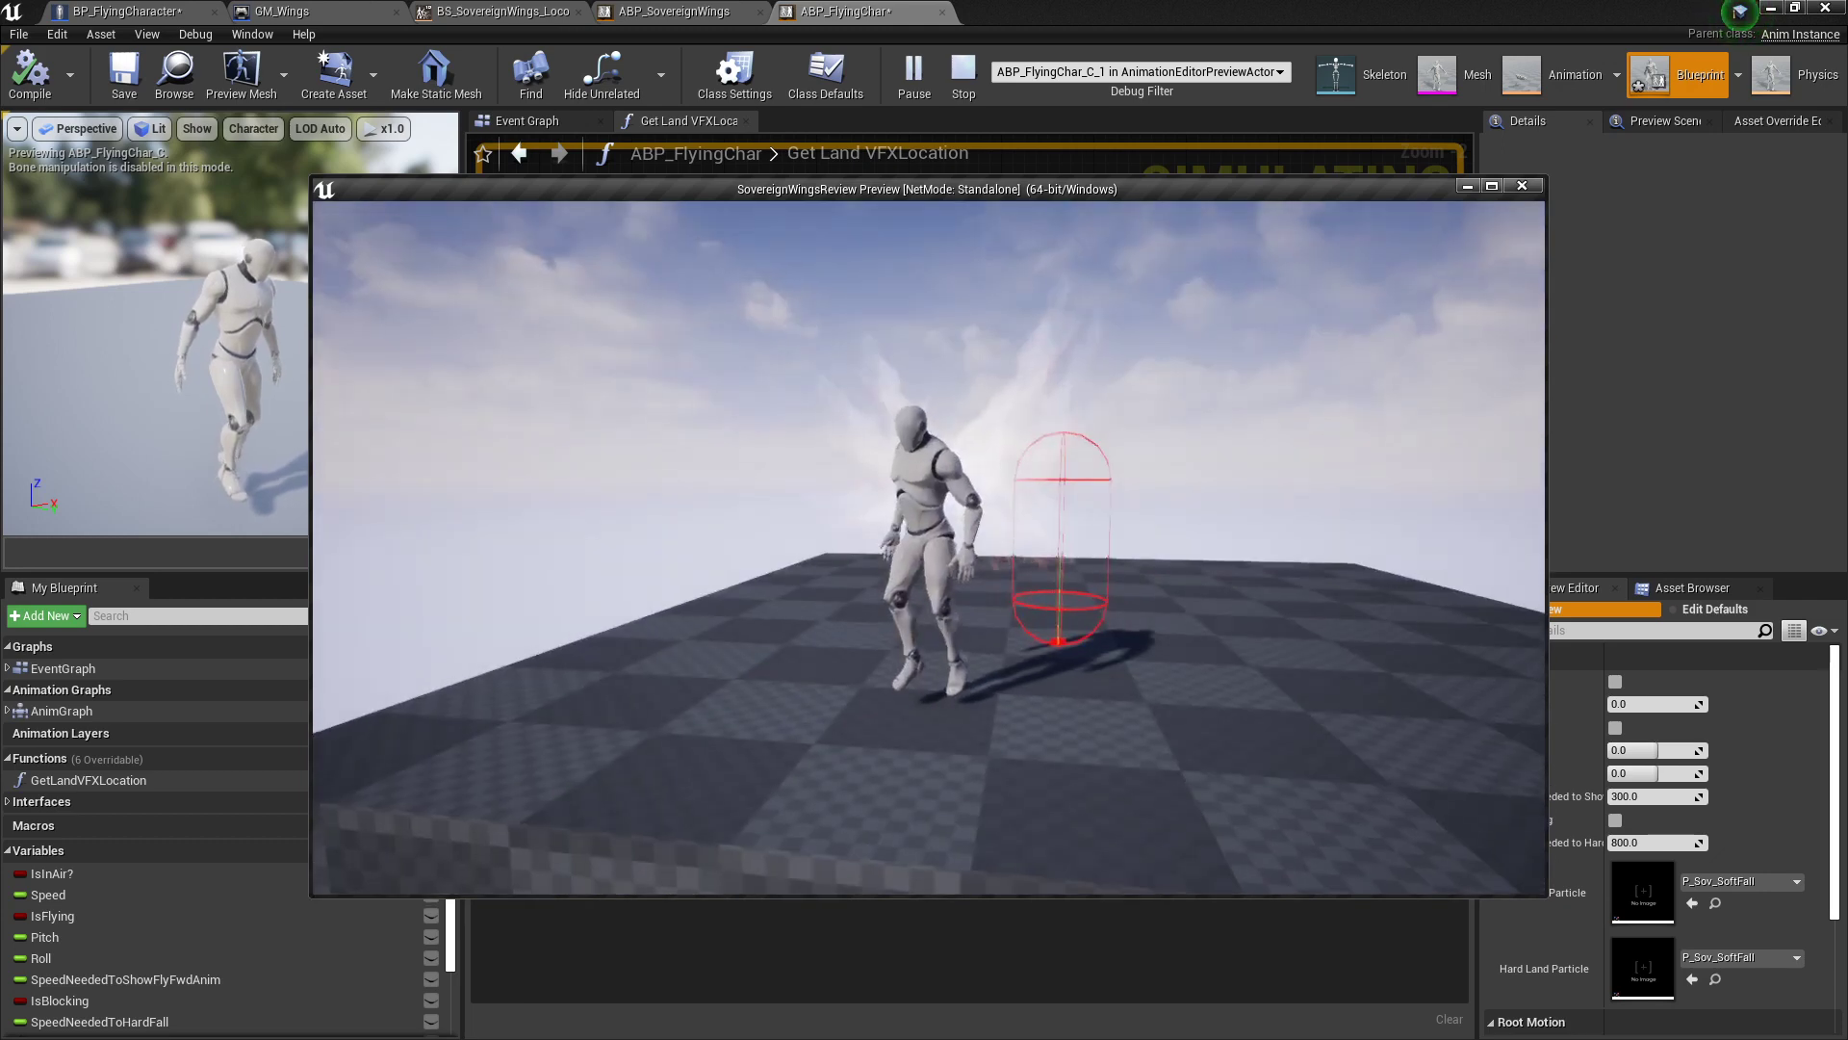
pyautogui.press('space')
pyautogui.press('w')
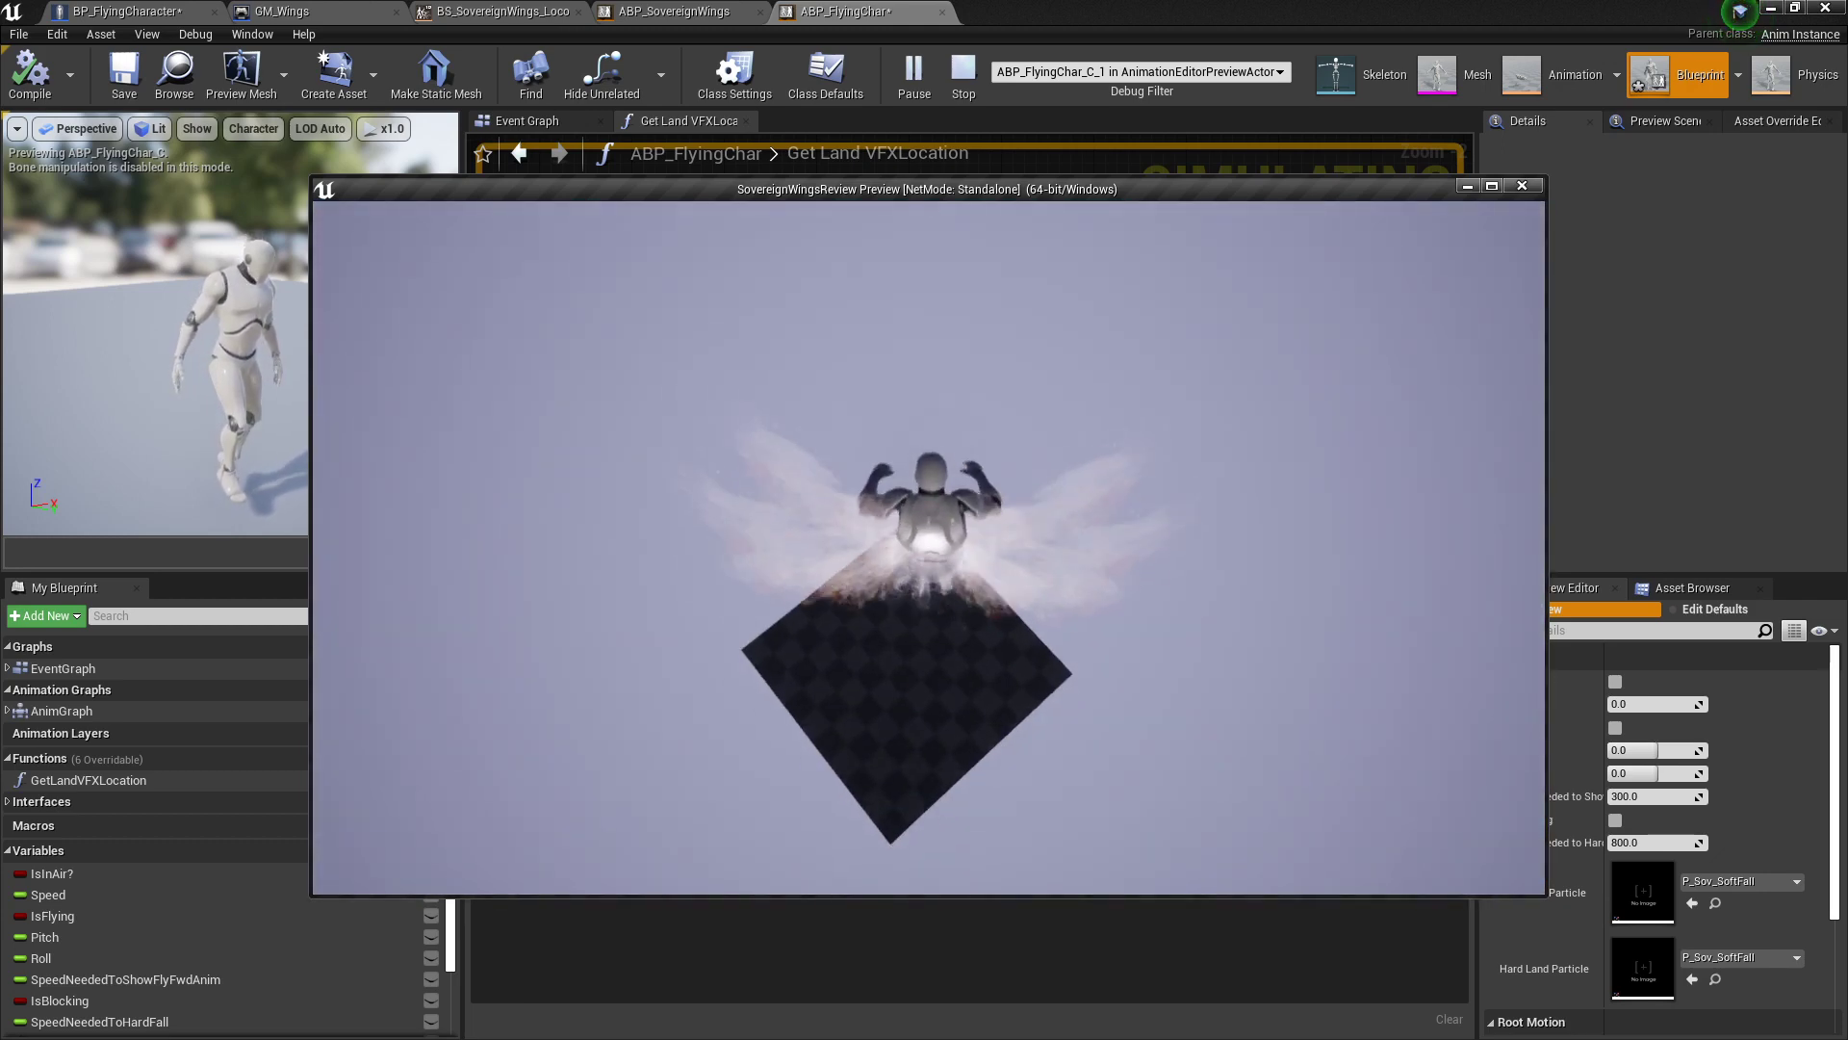
pyautogui.press('a')
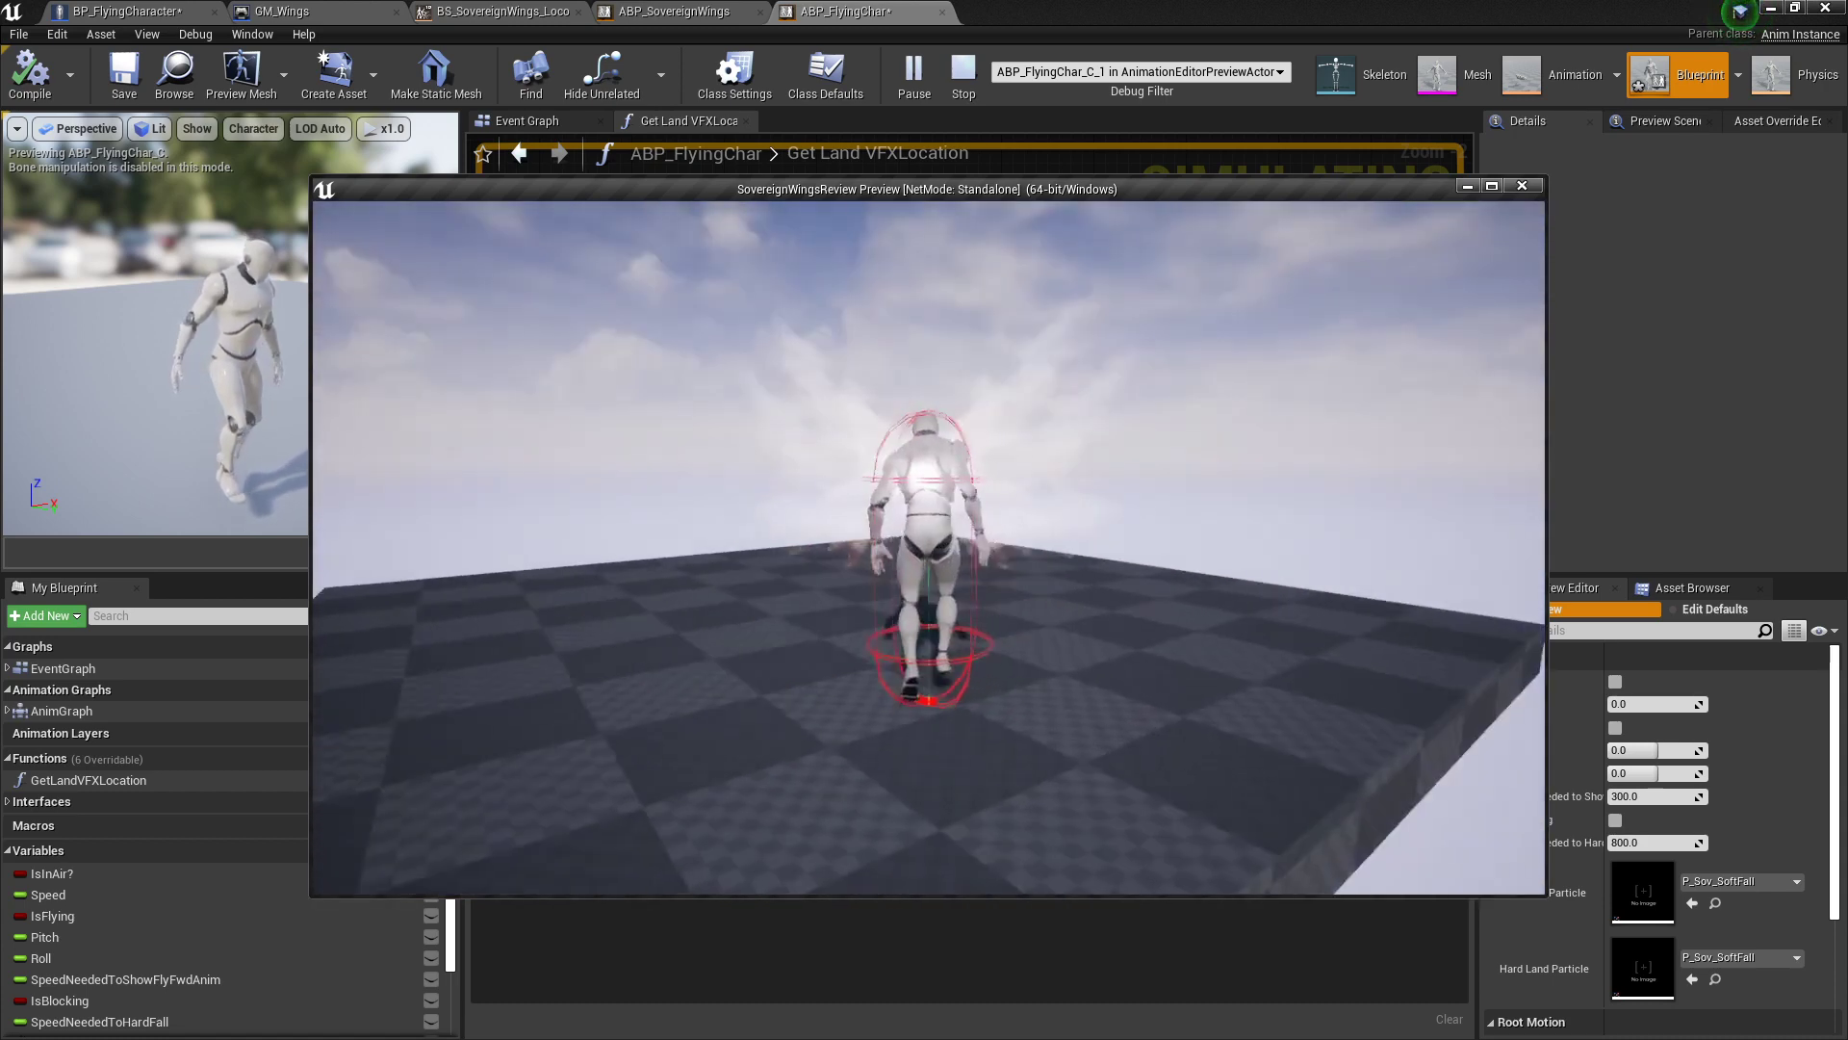
pyautogui.press('a')
pyautogui.press('Escape')
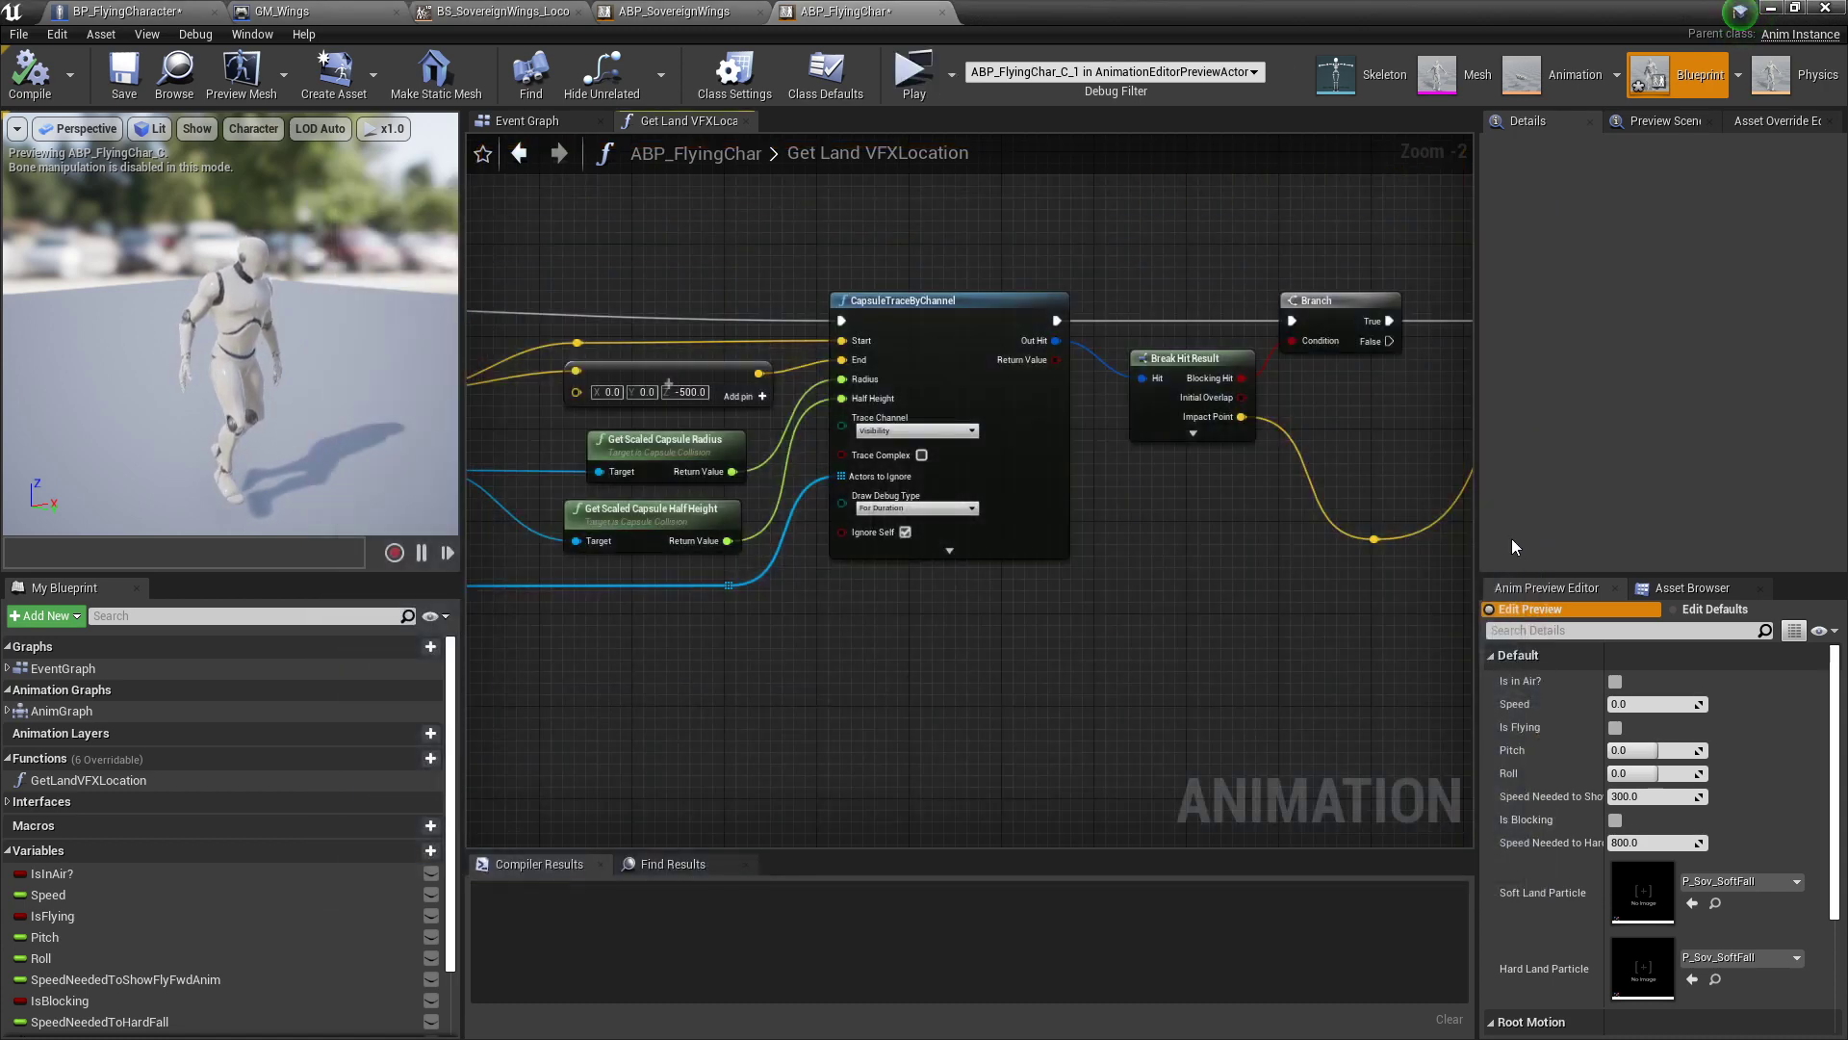
# Step: Follow the trace's Impact Point through Break Hit Result and the Branch to the Return Node, and return to the Event Graph
pyautogui.scroll(-3, 866, 554)
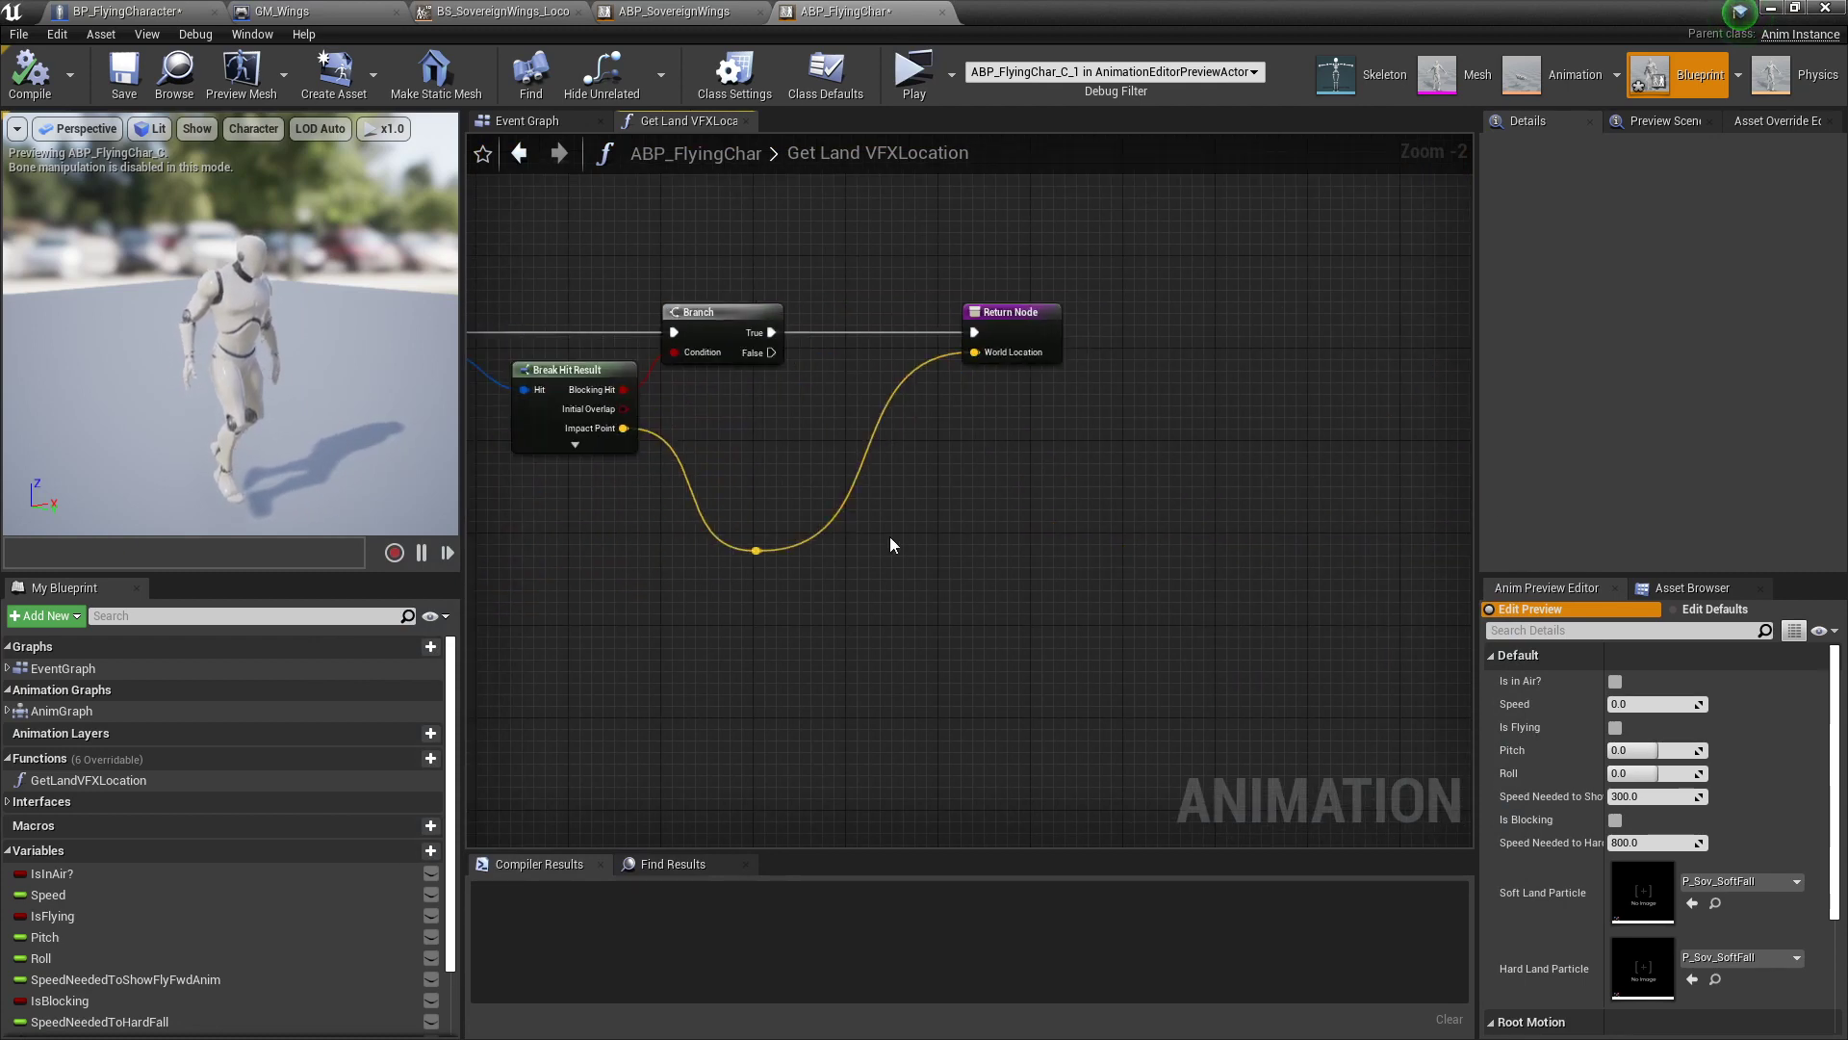
pyautogui.moveTo(839, 575); pyautogui.dragTo(1140, 563, button='right')
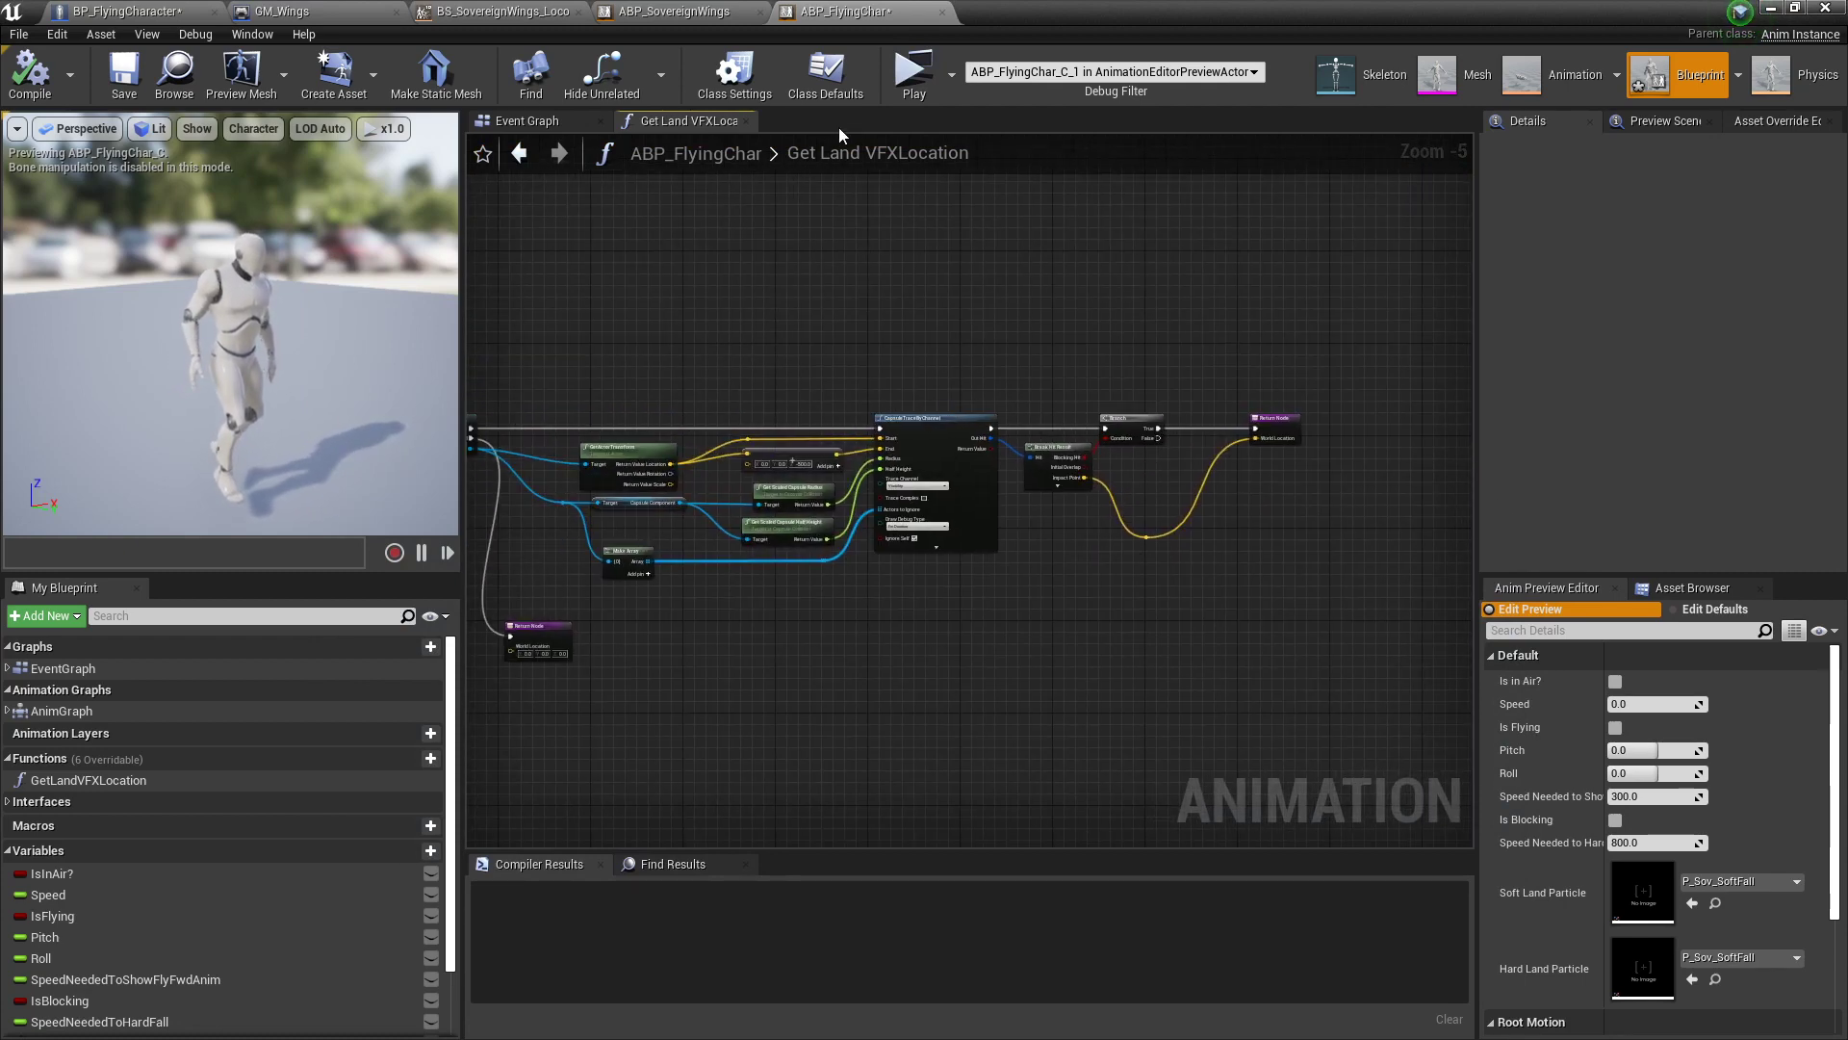
pyautogui.click(574, 120)
pyautogui.scroll(-3, 849, 445)
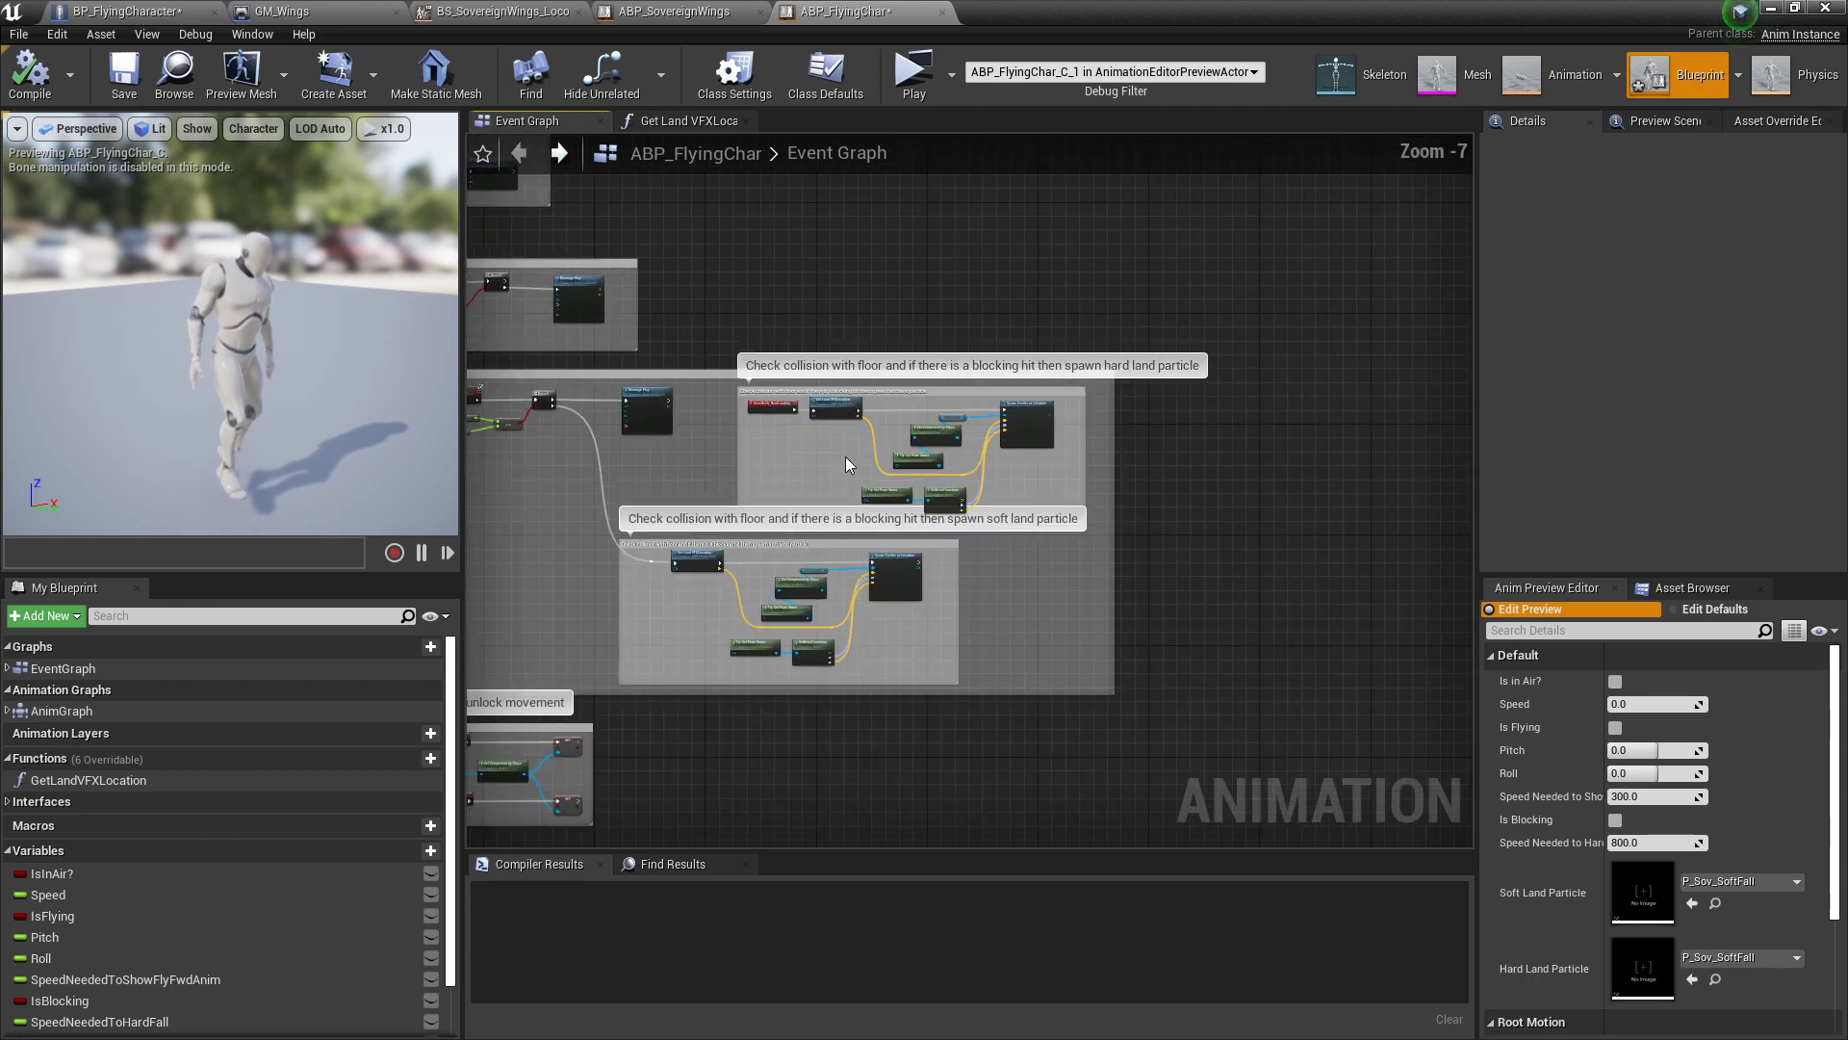
# Step: Examine the Lock and unlock movement section, including its AnimNotify events and the Lock Input SET nodes
pyautogui.moveTo(715, 499); pyautogui.dragTo(1025, 351, button='right')
pyautogui.scroll(4, 867, 518)
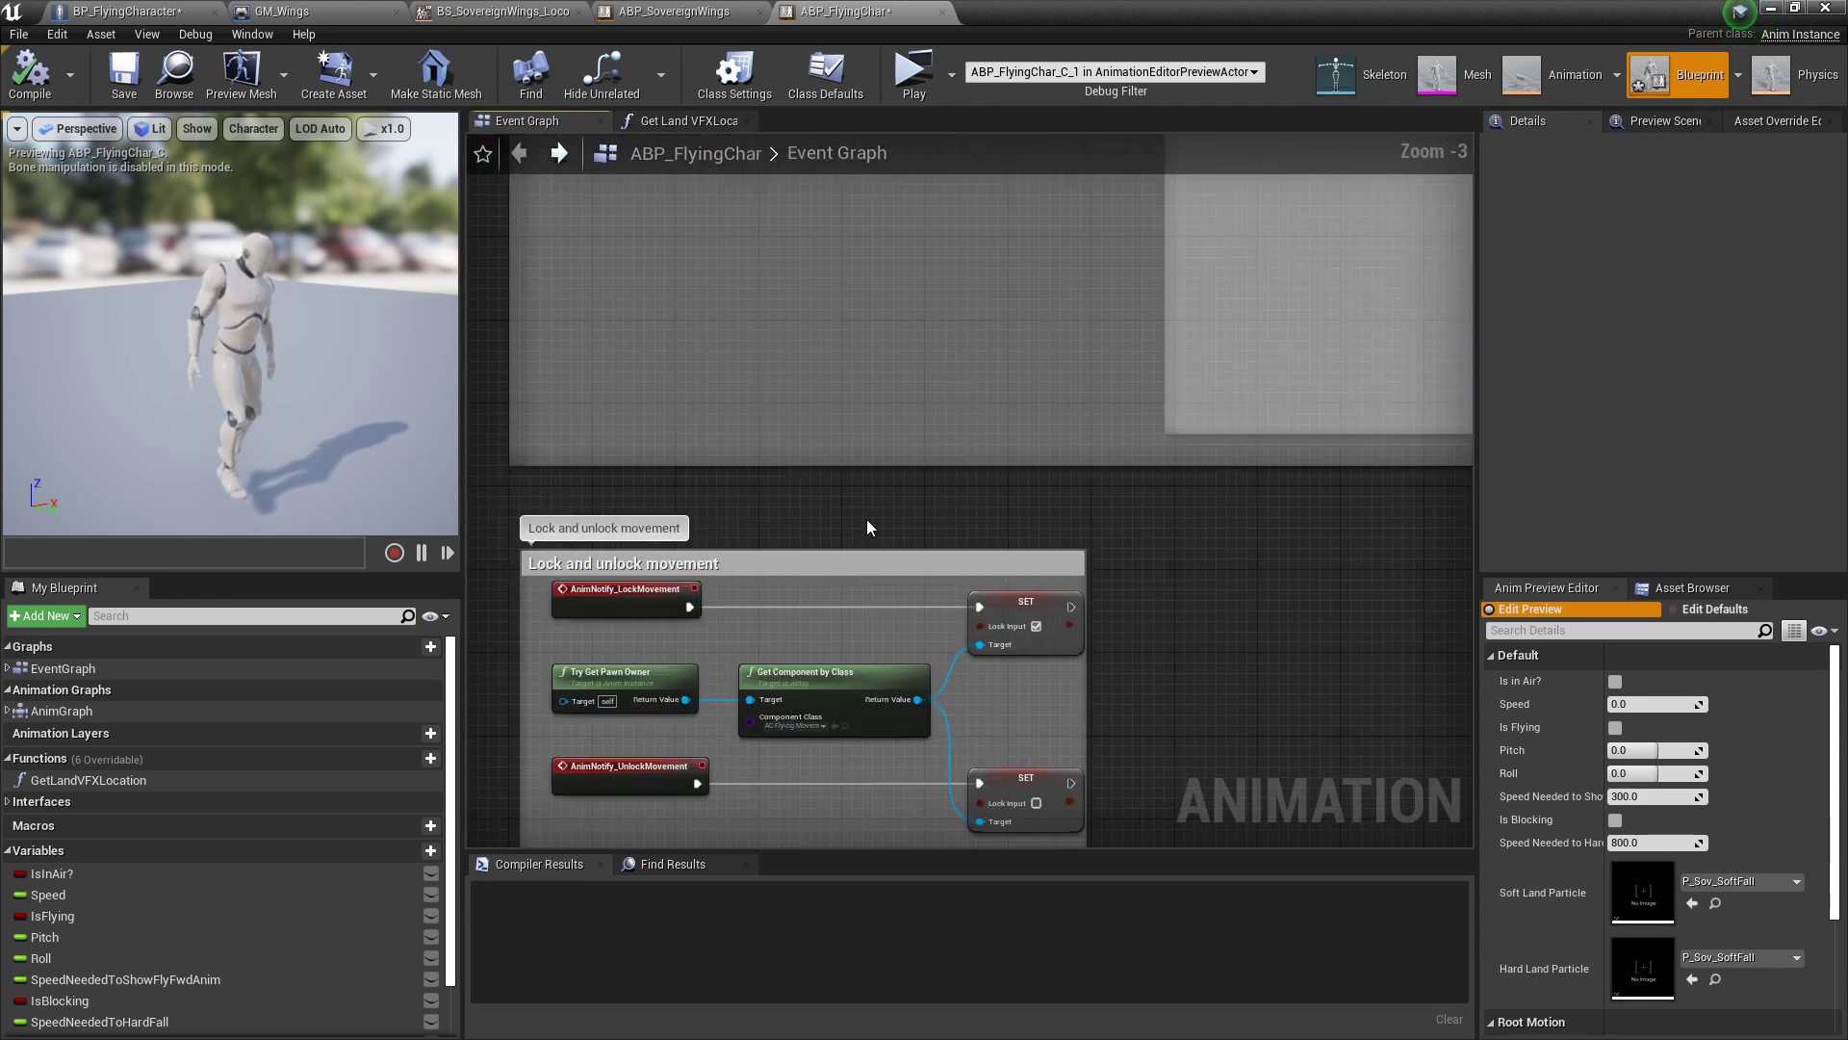
pyautogui.scroll(-1, 866, 518)
pyautogui.moveTo(817, 615); pyautogui.dragTo(1157, 598)
pyautogui.scroll(2, 784, 426)
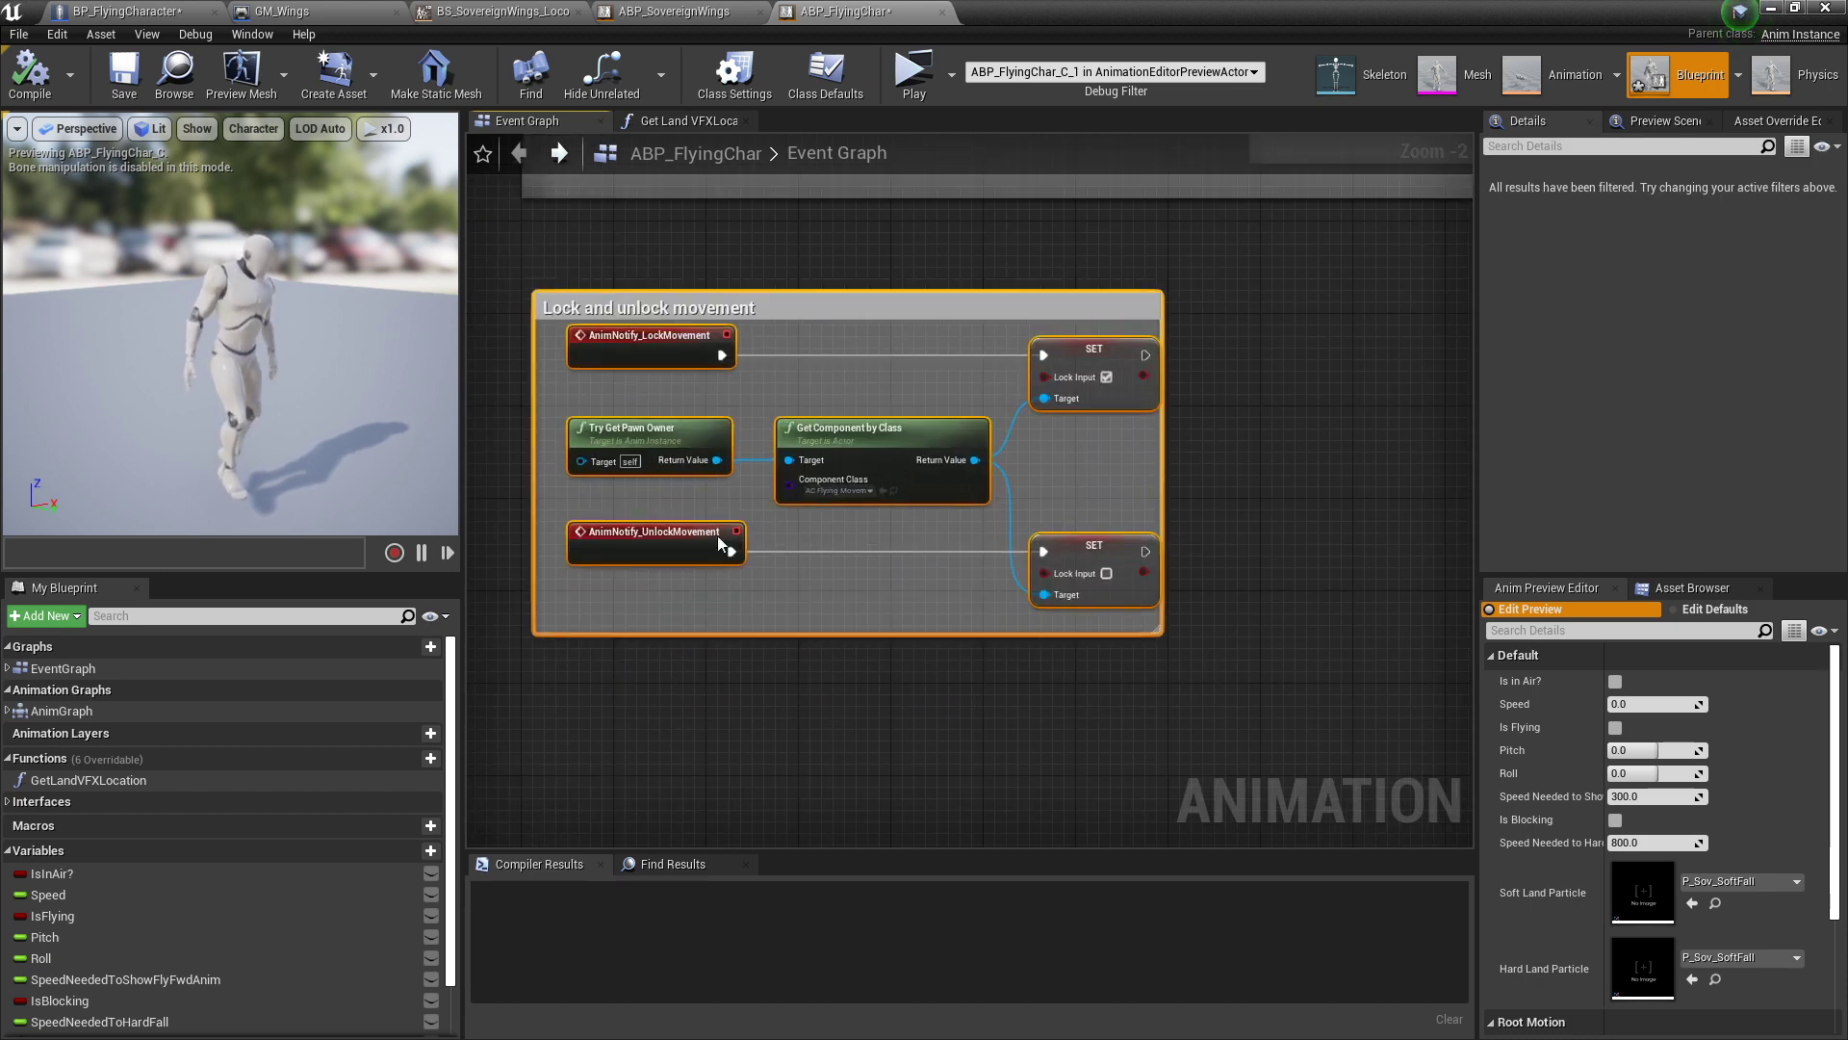
pyautogui.click(1079, 347)
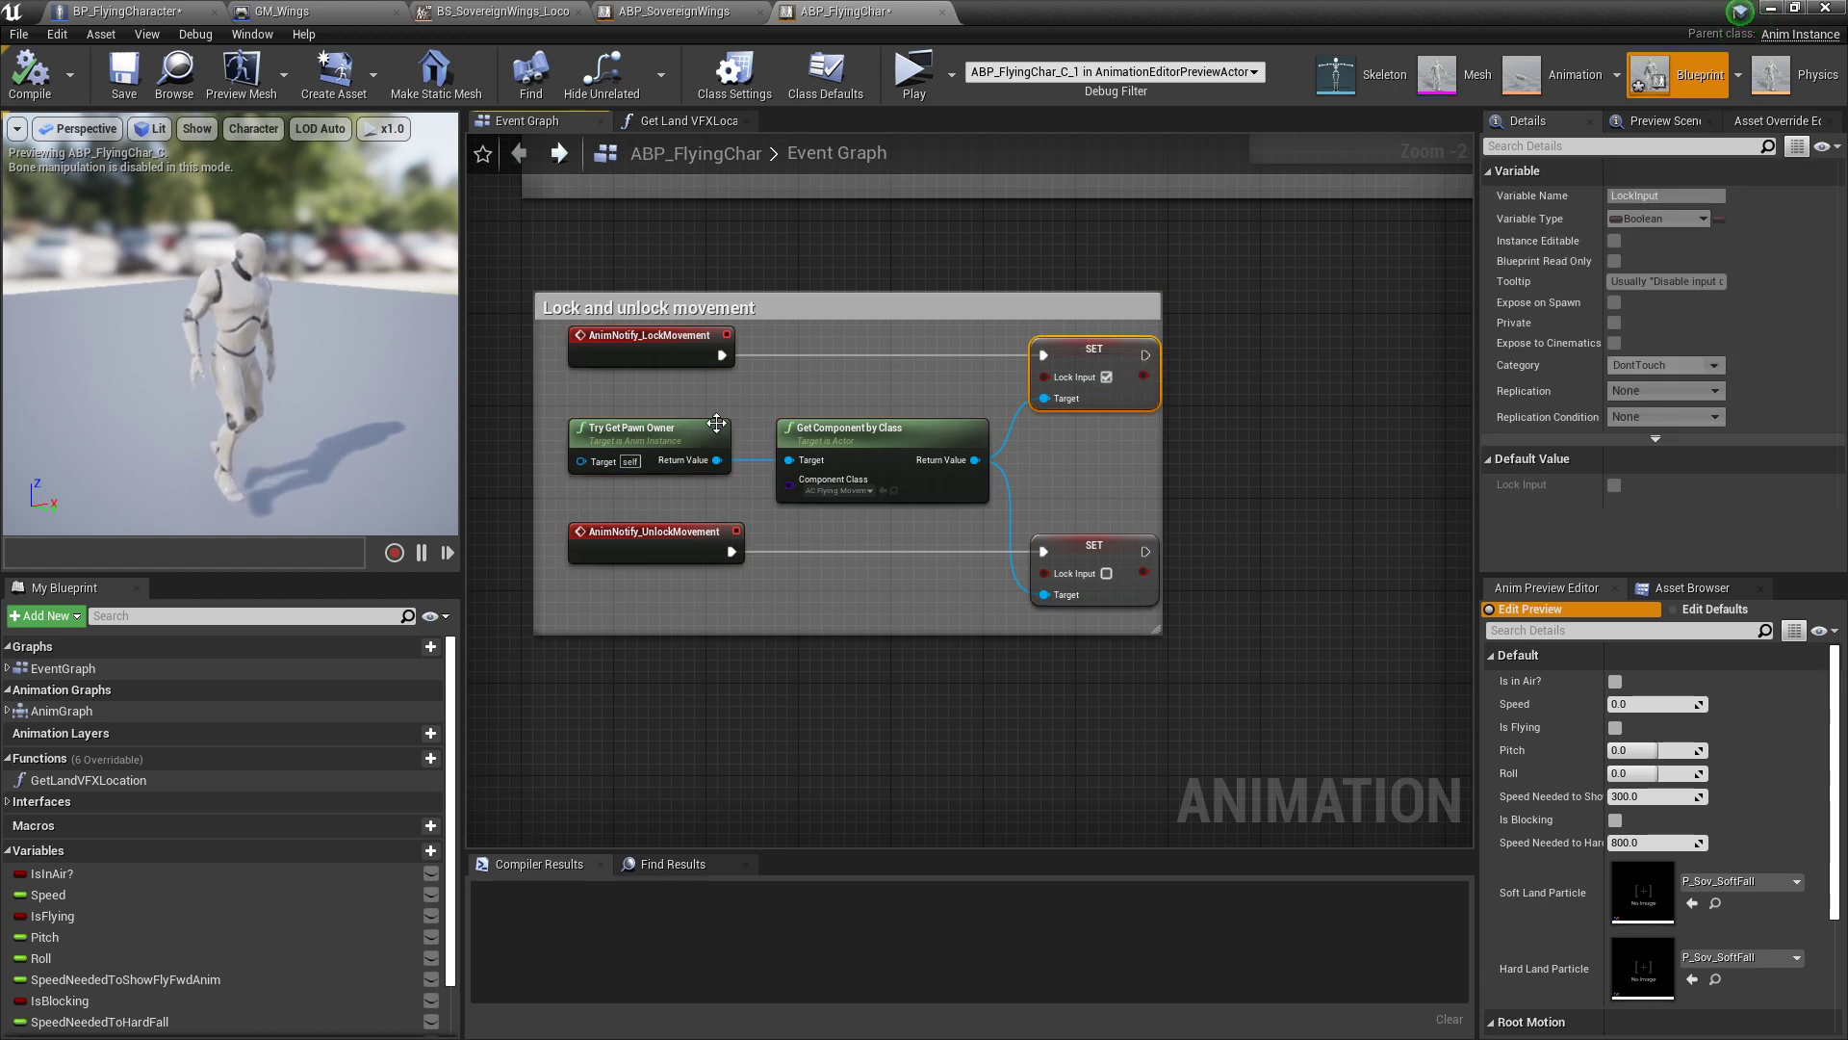
# Step: Open the A_HeroLanding animation and inspect its LockMovement and HardLanding notifies on the timeline
pyautogui.moveTo(1145, 243); pyautogui.dragTo(647, 383, button='right')
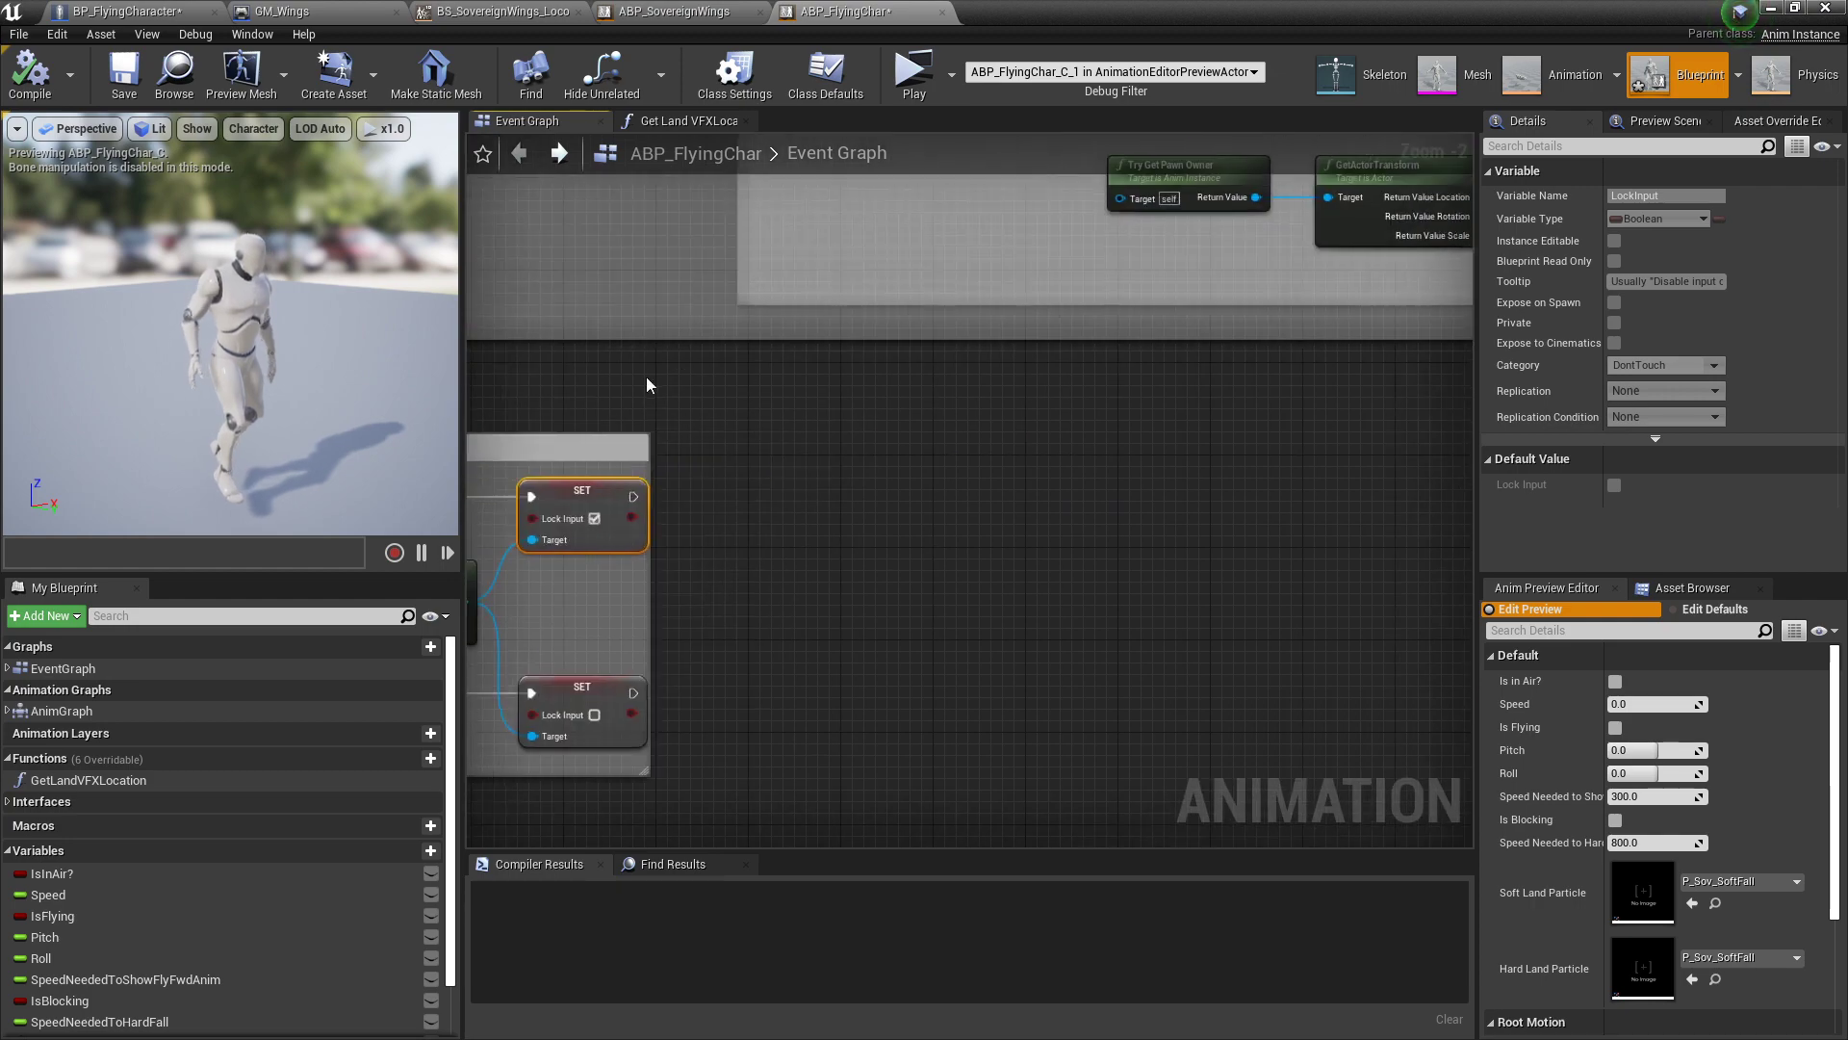
pyautogui.click(1661, 587)
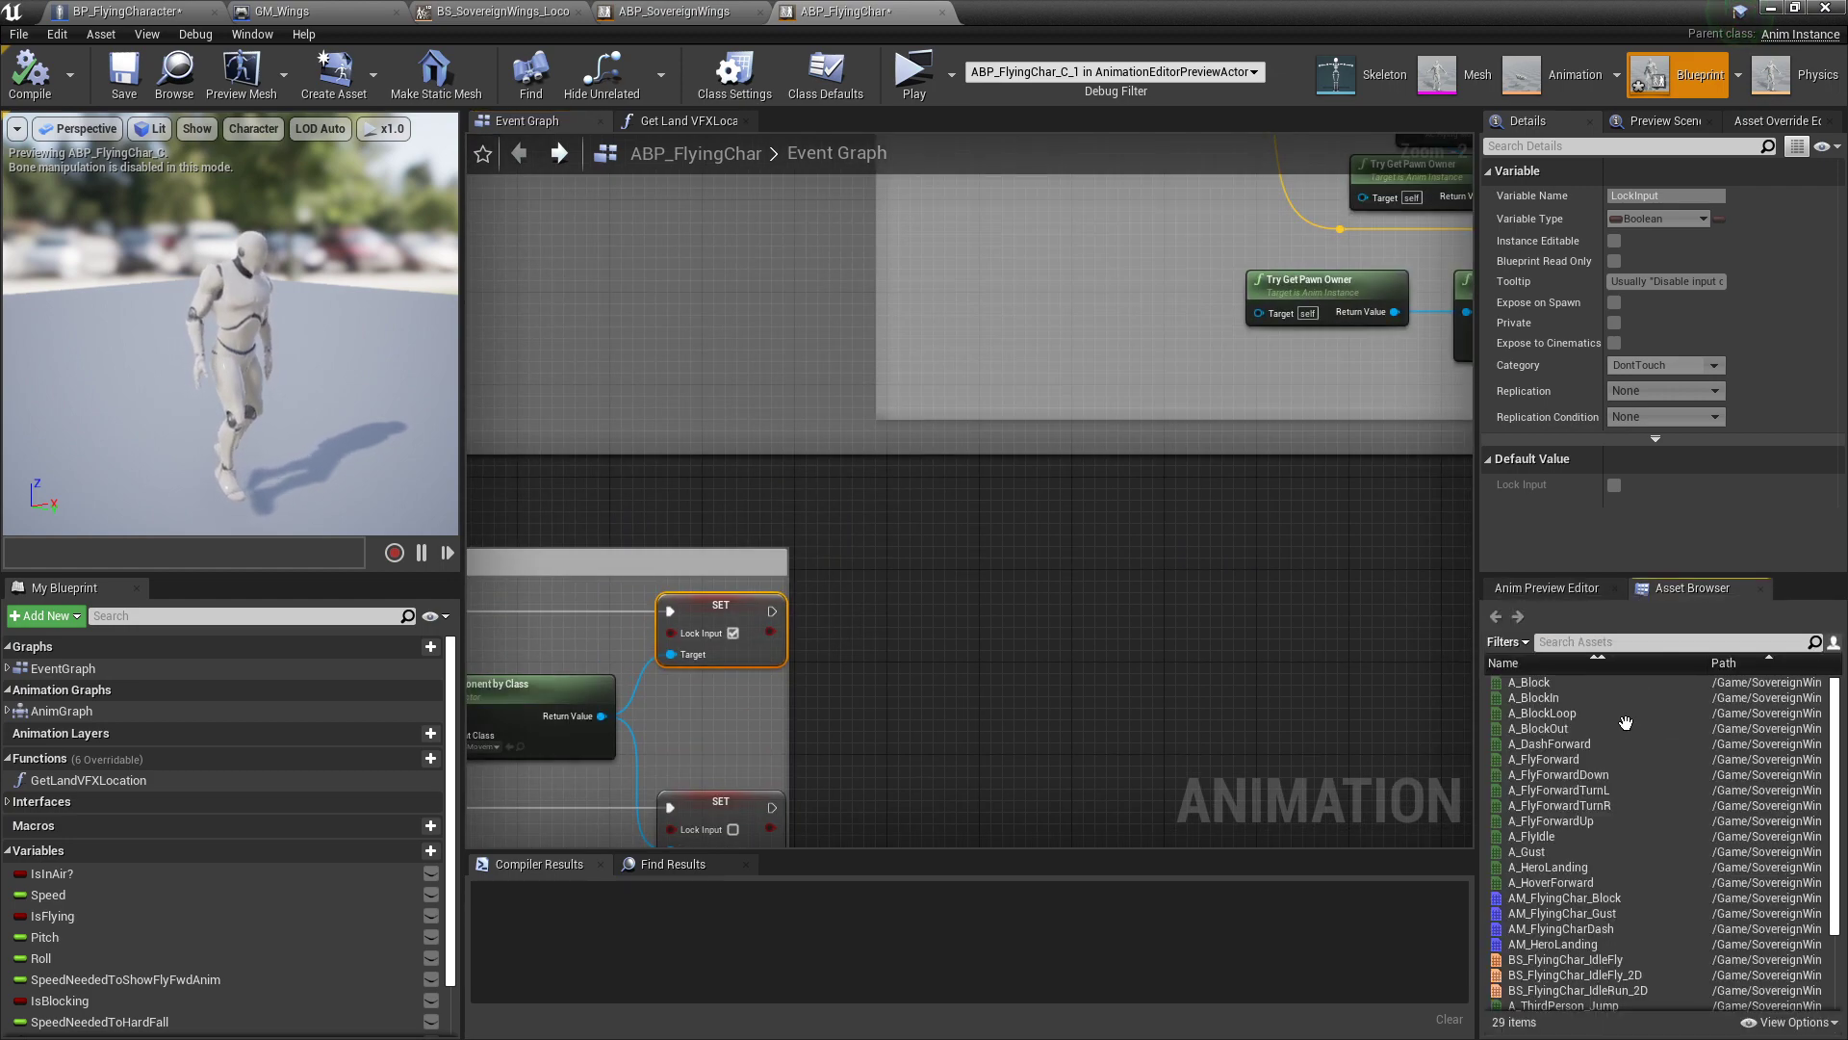
pyautogui.doubleClick(1591, 868)
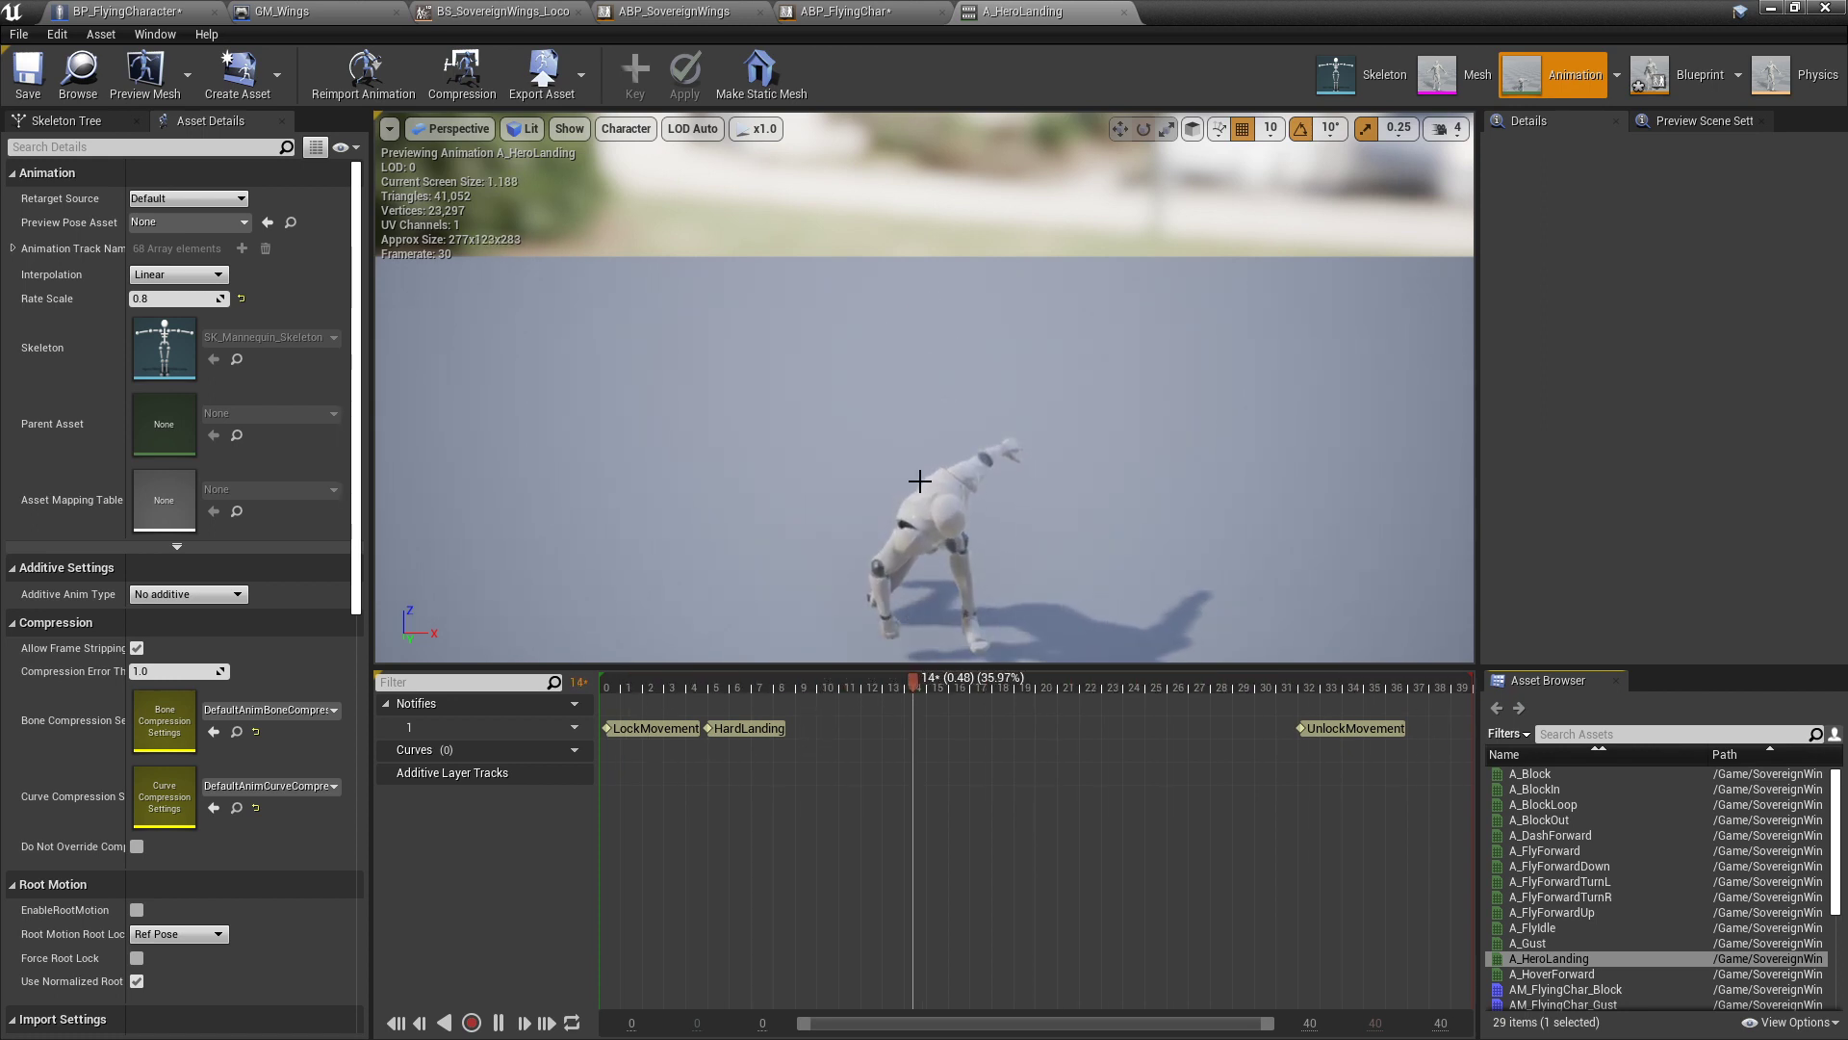
pyautogui.click(666, 727)
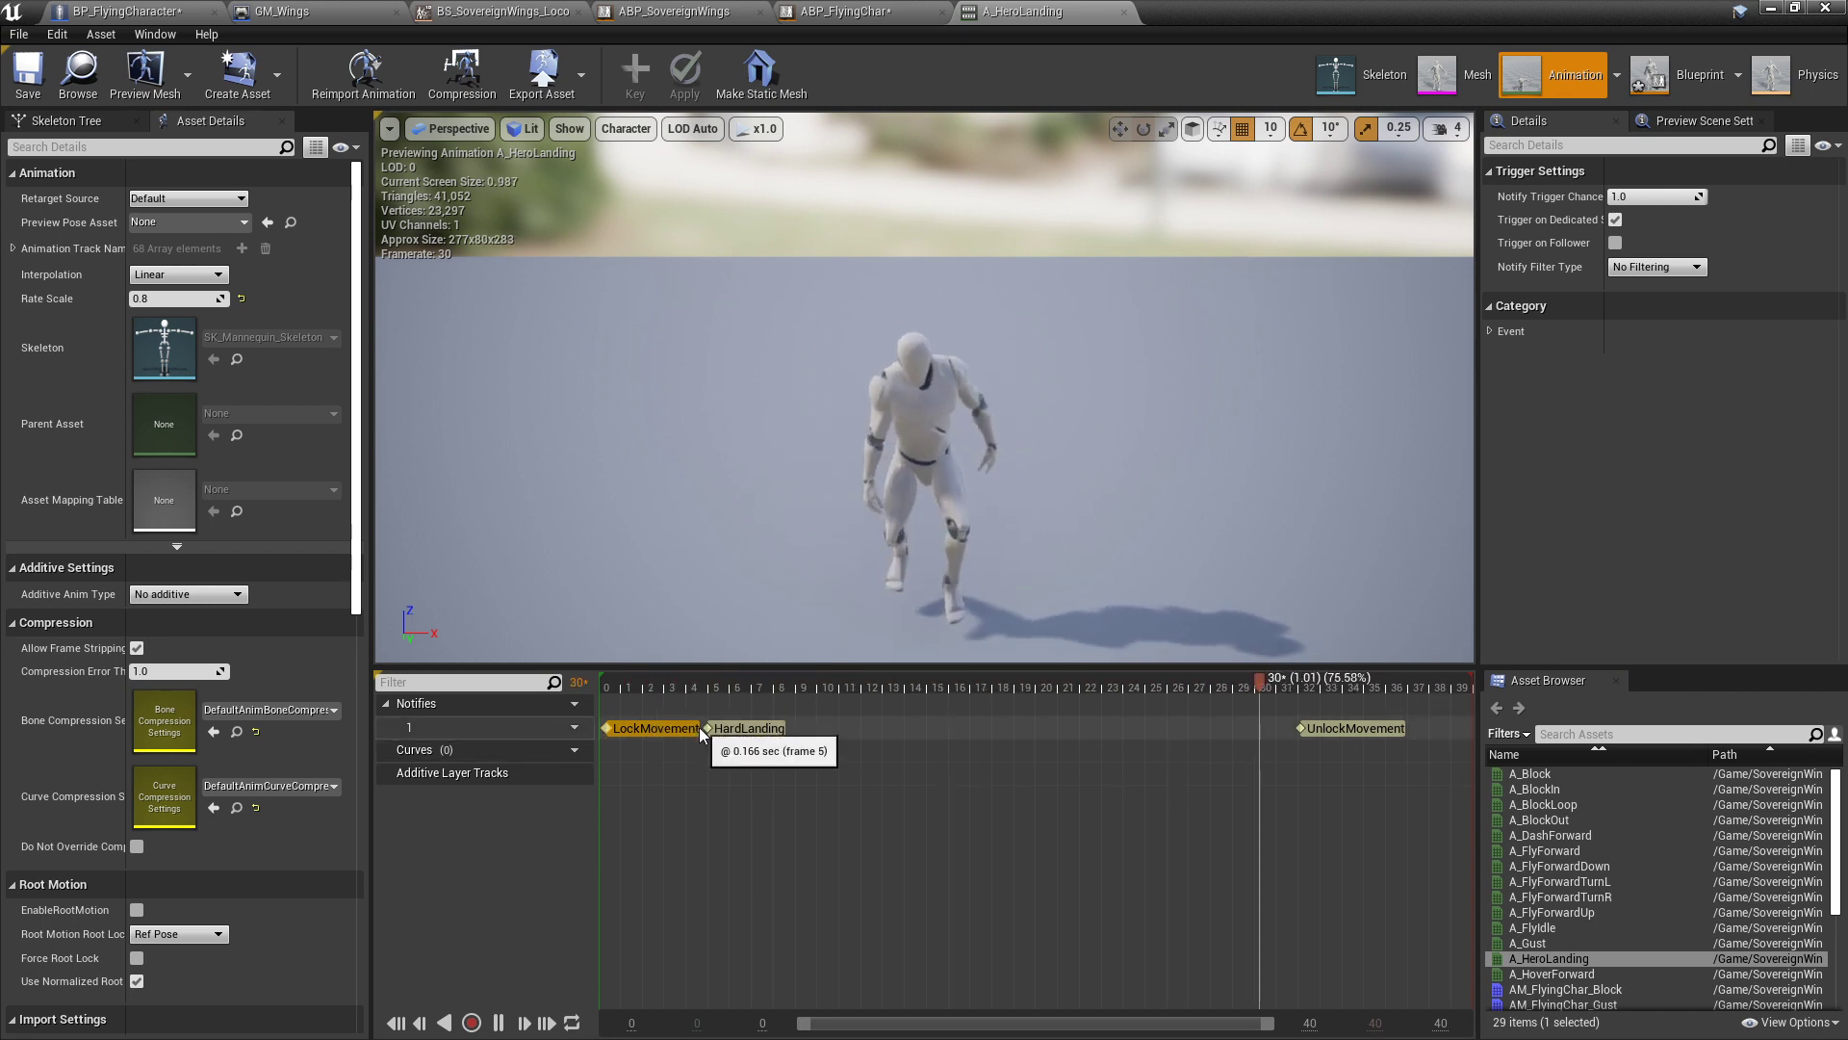
pyautogui.click(753, 731)
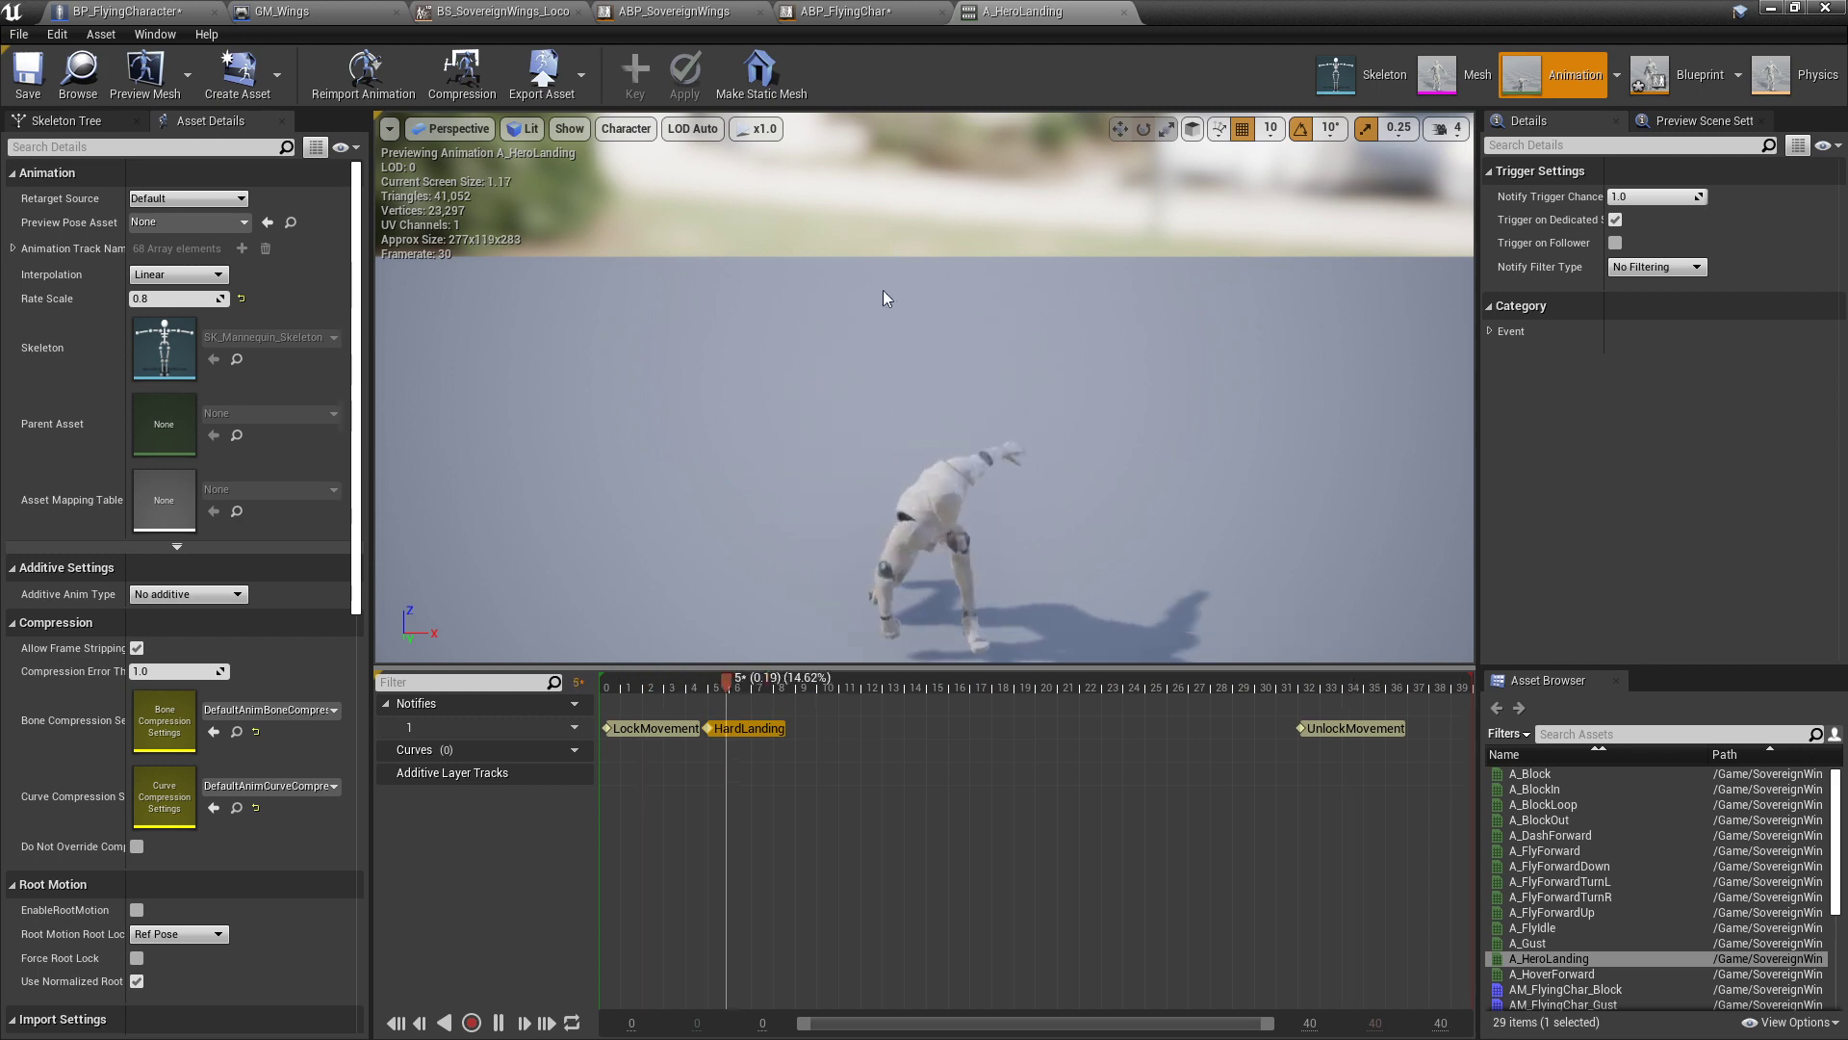
# Step: Return to the ABP_FlyingChar Event Graph and look over its landing, gust, shield and flying animation sections
pyautogui.click(1657, 75)
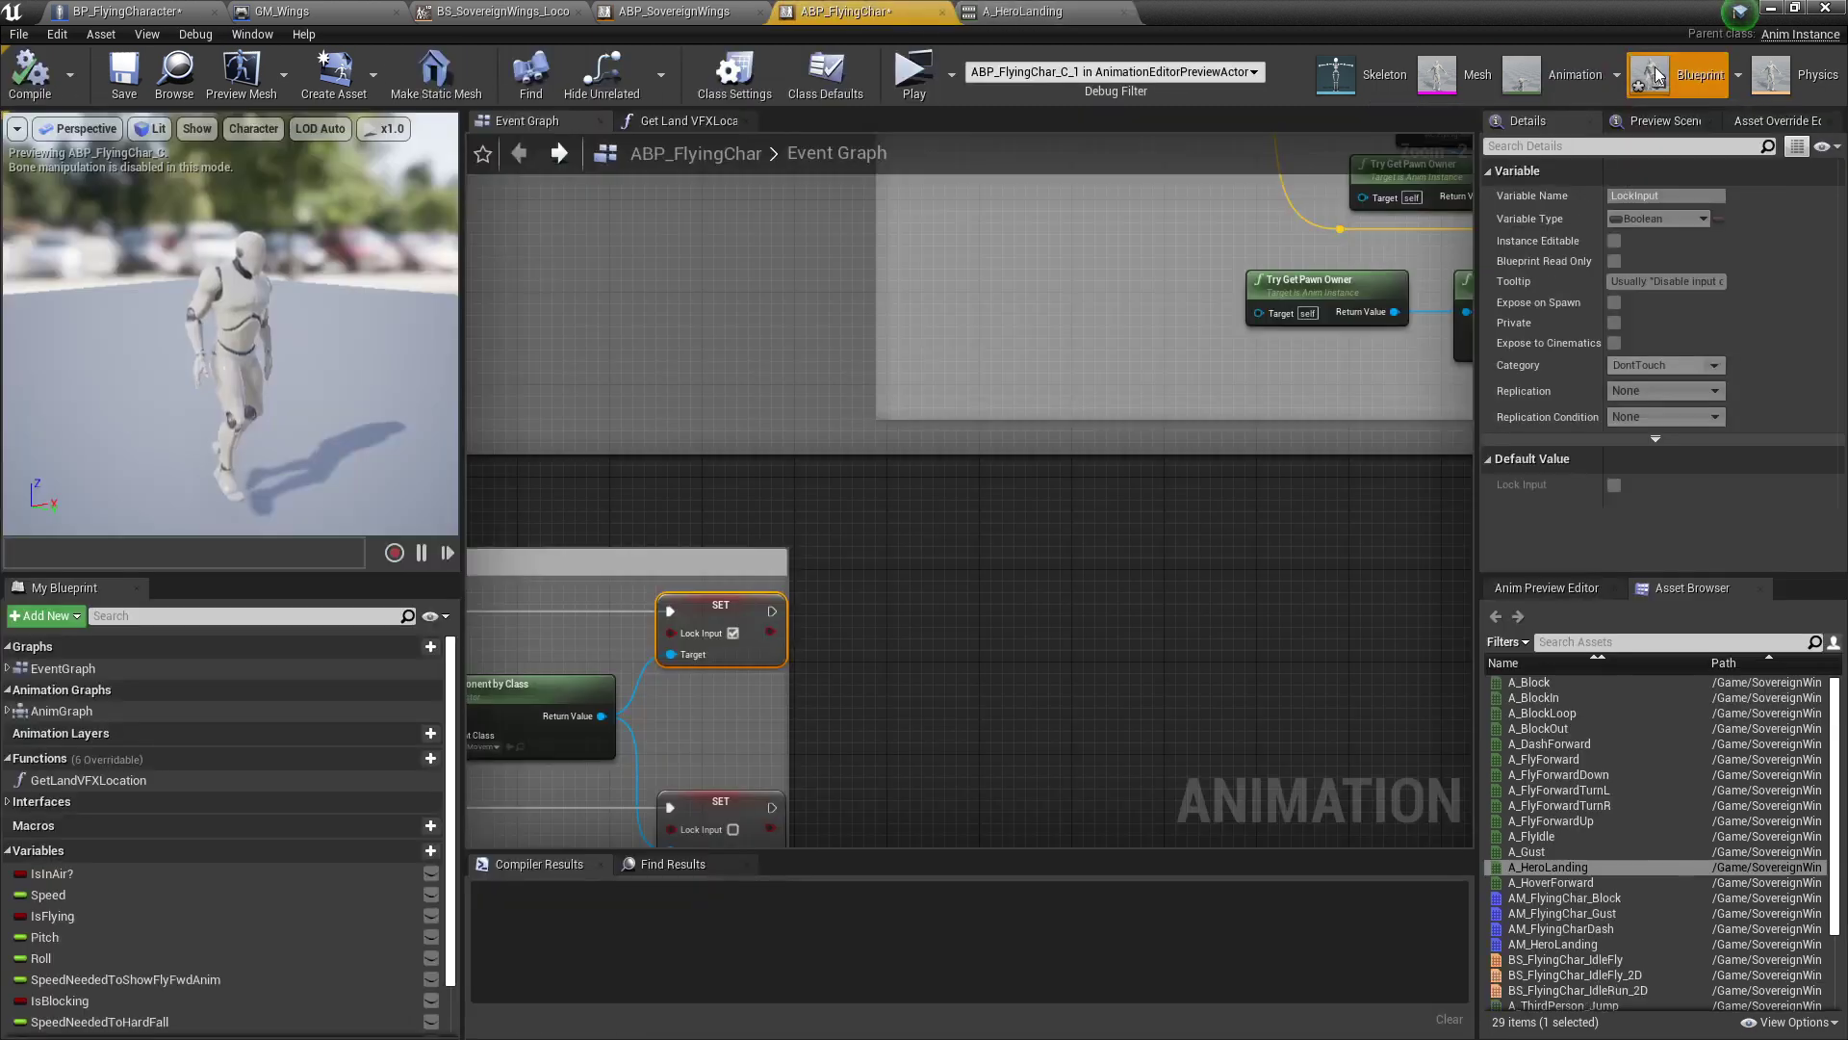
pyautogui.scroll(-5, 738, 613)
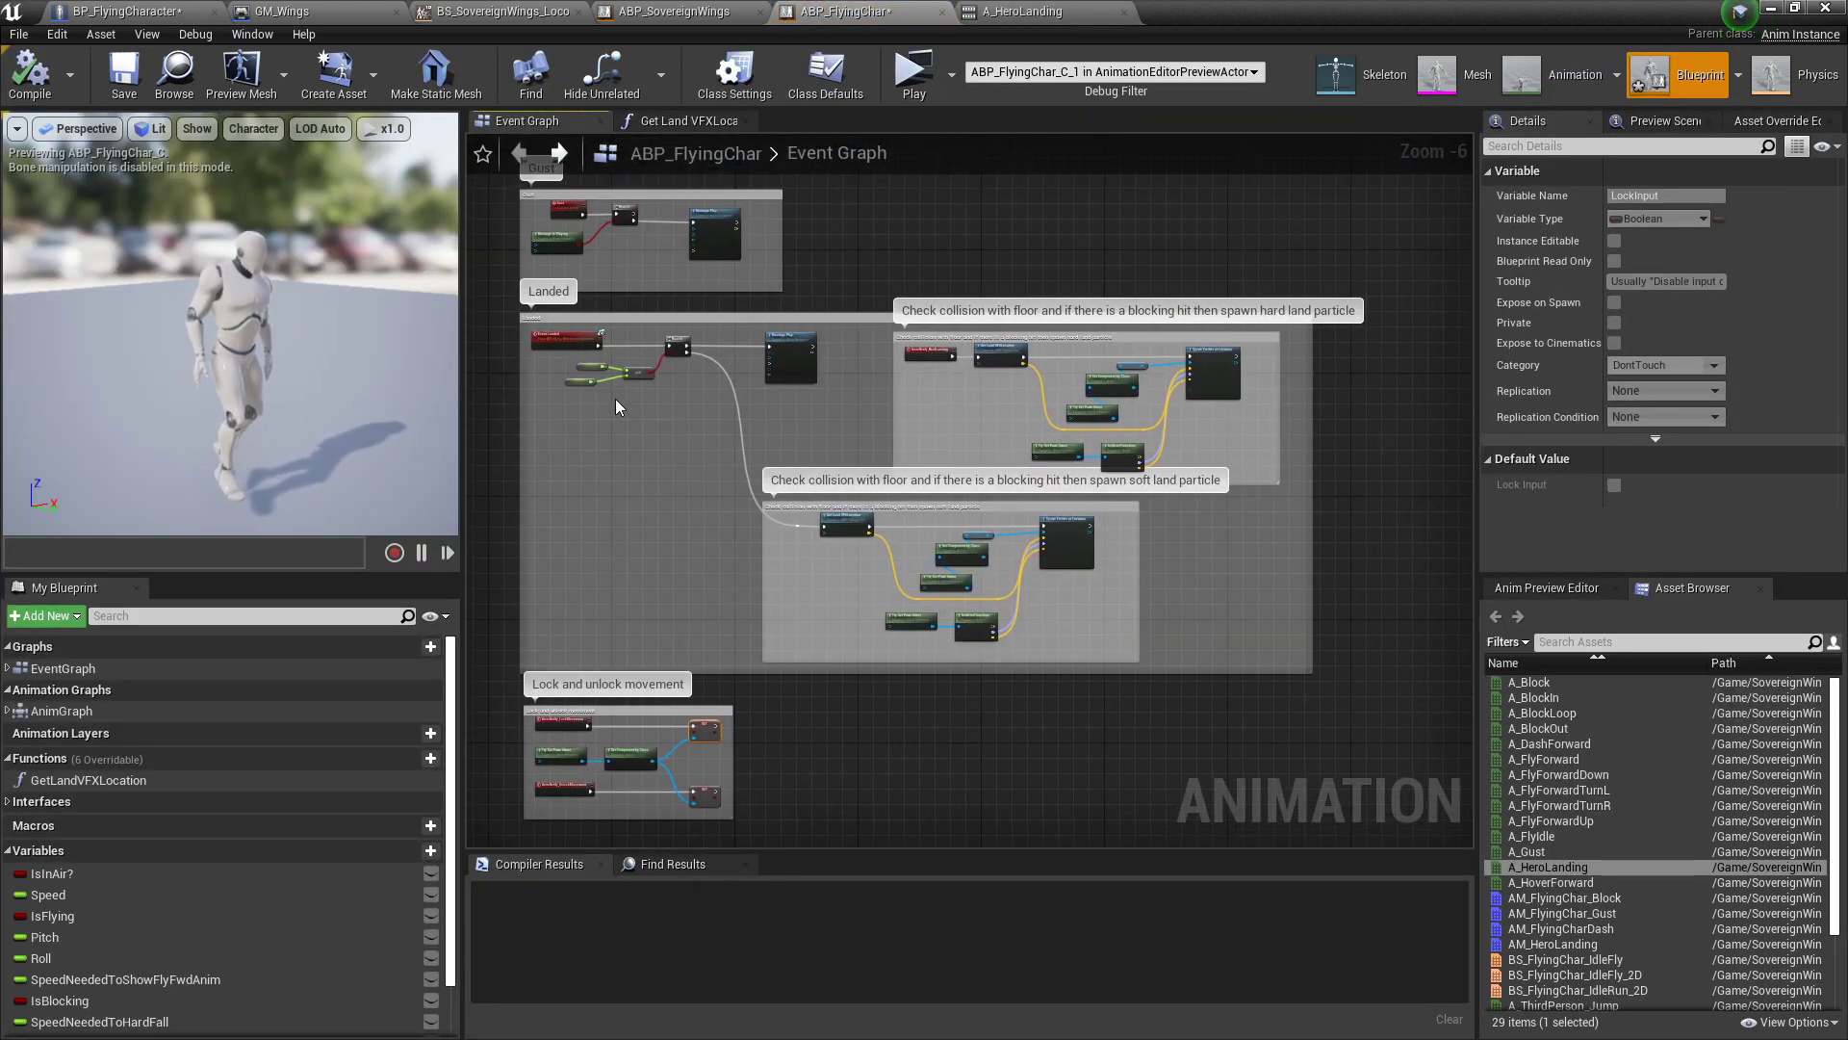
pyautogui.scroll(-2, 685, 478)
pyautogui.moveTo(620, 414); pyautogui.dragTo(661, 597, button='right')
pyautogui.moveTo(624, 348); pyautogui.dragTo(641, 443, button='right')
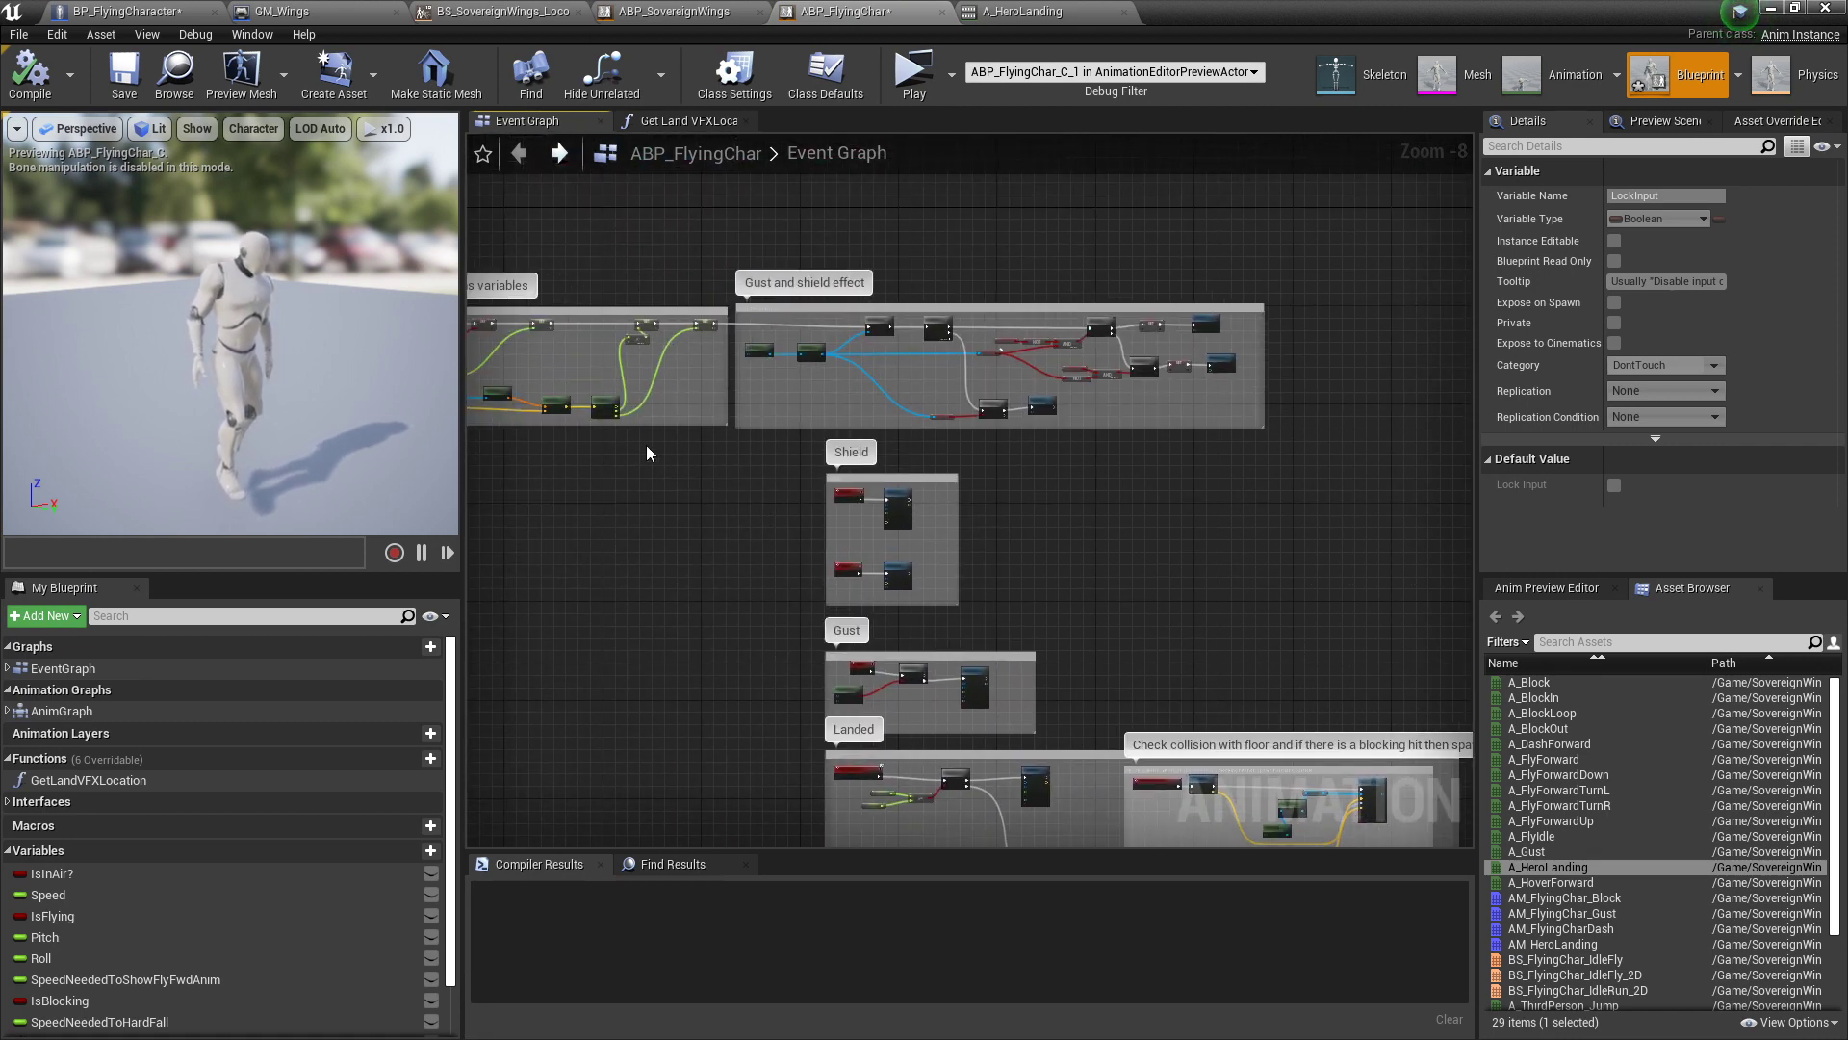
pyautogui.moveTo(561, 509); pyautogui.dragTo(829, 569, button='right')
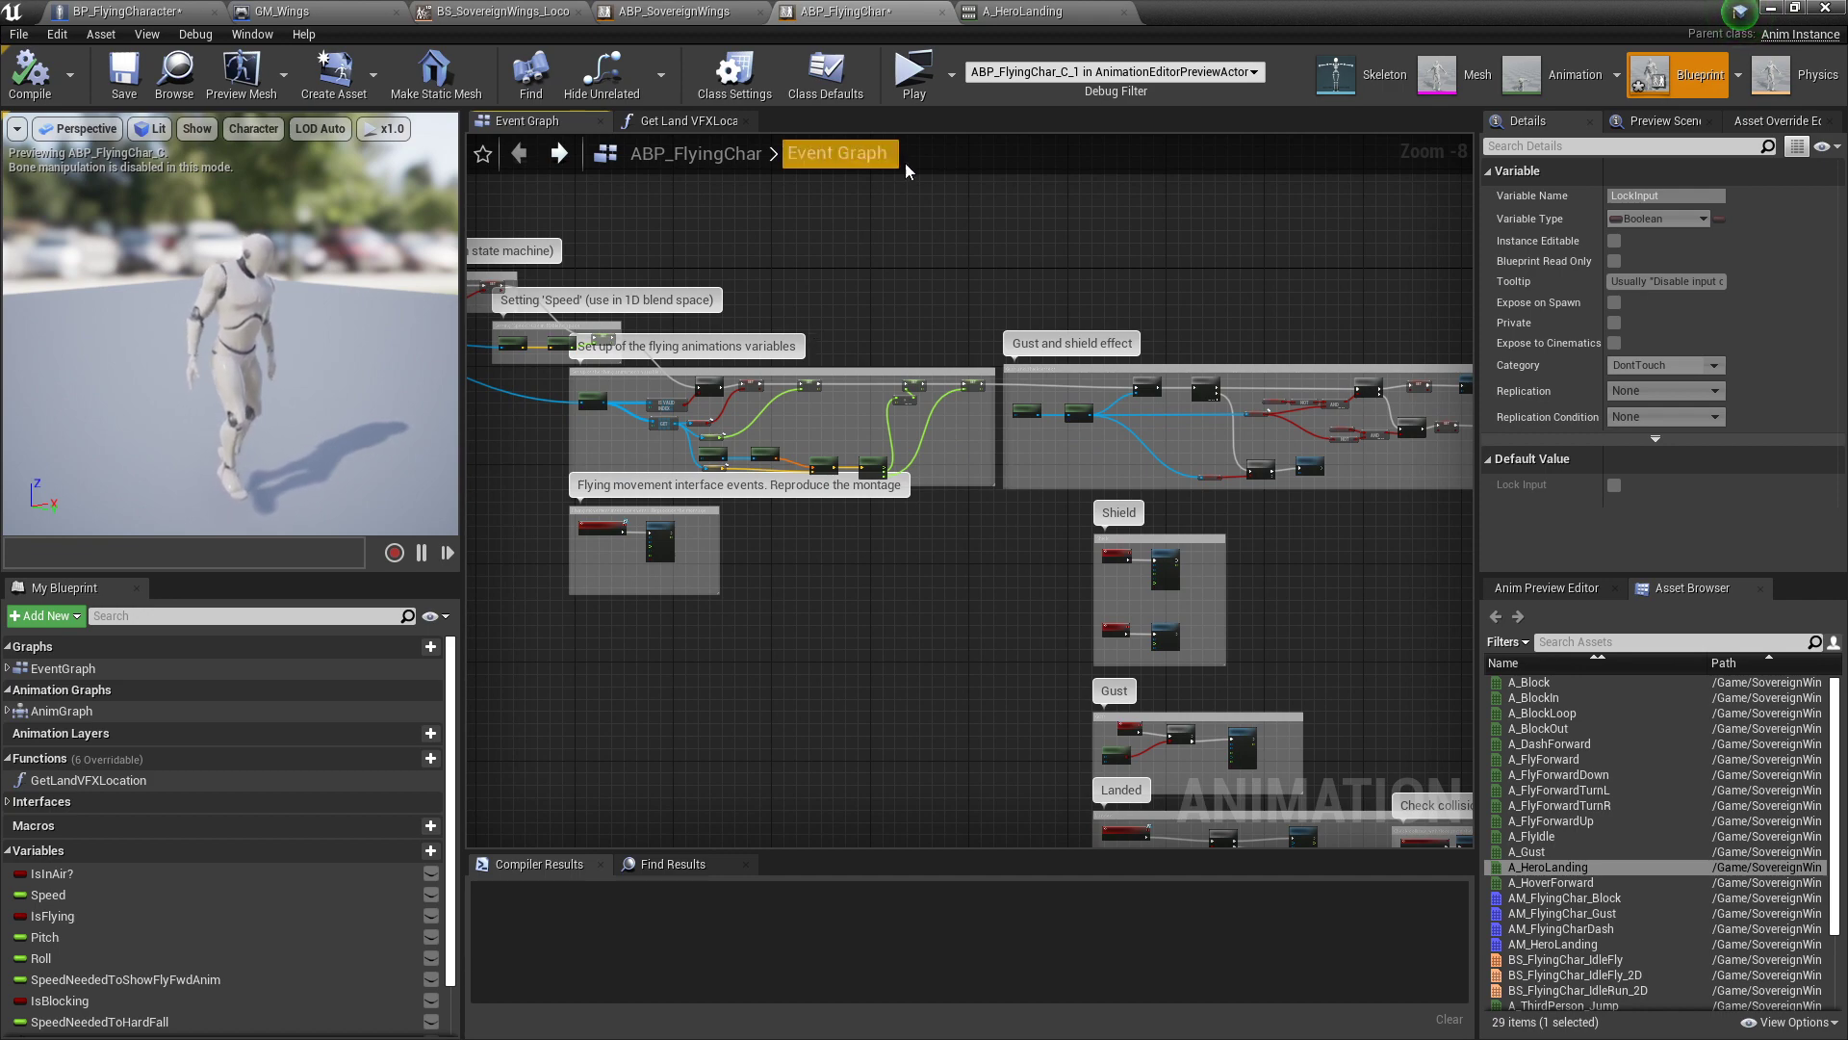
# Step: View the Duplicate Anim Blueprints and Retarget options for ABP_FlyingChar in the Content Browser, and close the skeleton selection without retargeting
pyautogui.hotkey('alt', 'Tab')
pyautogui.click(914, 418)
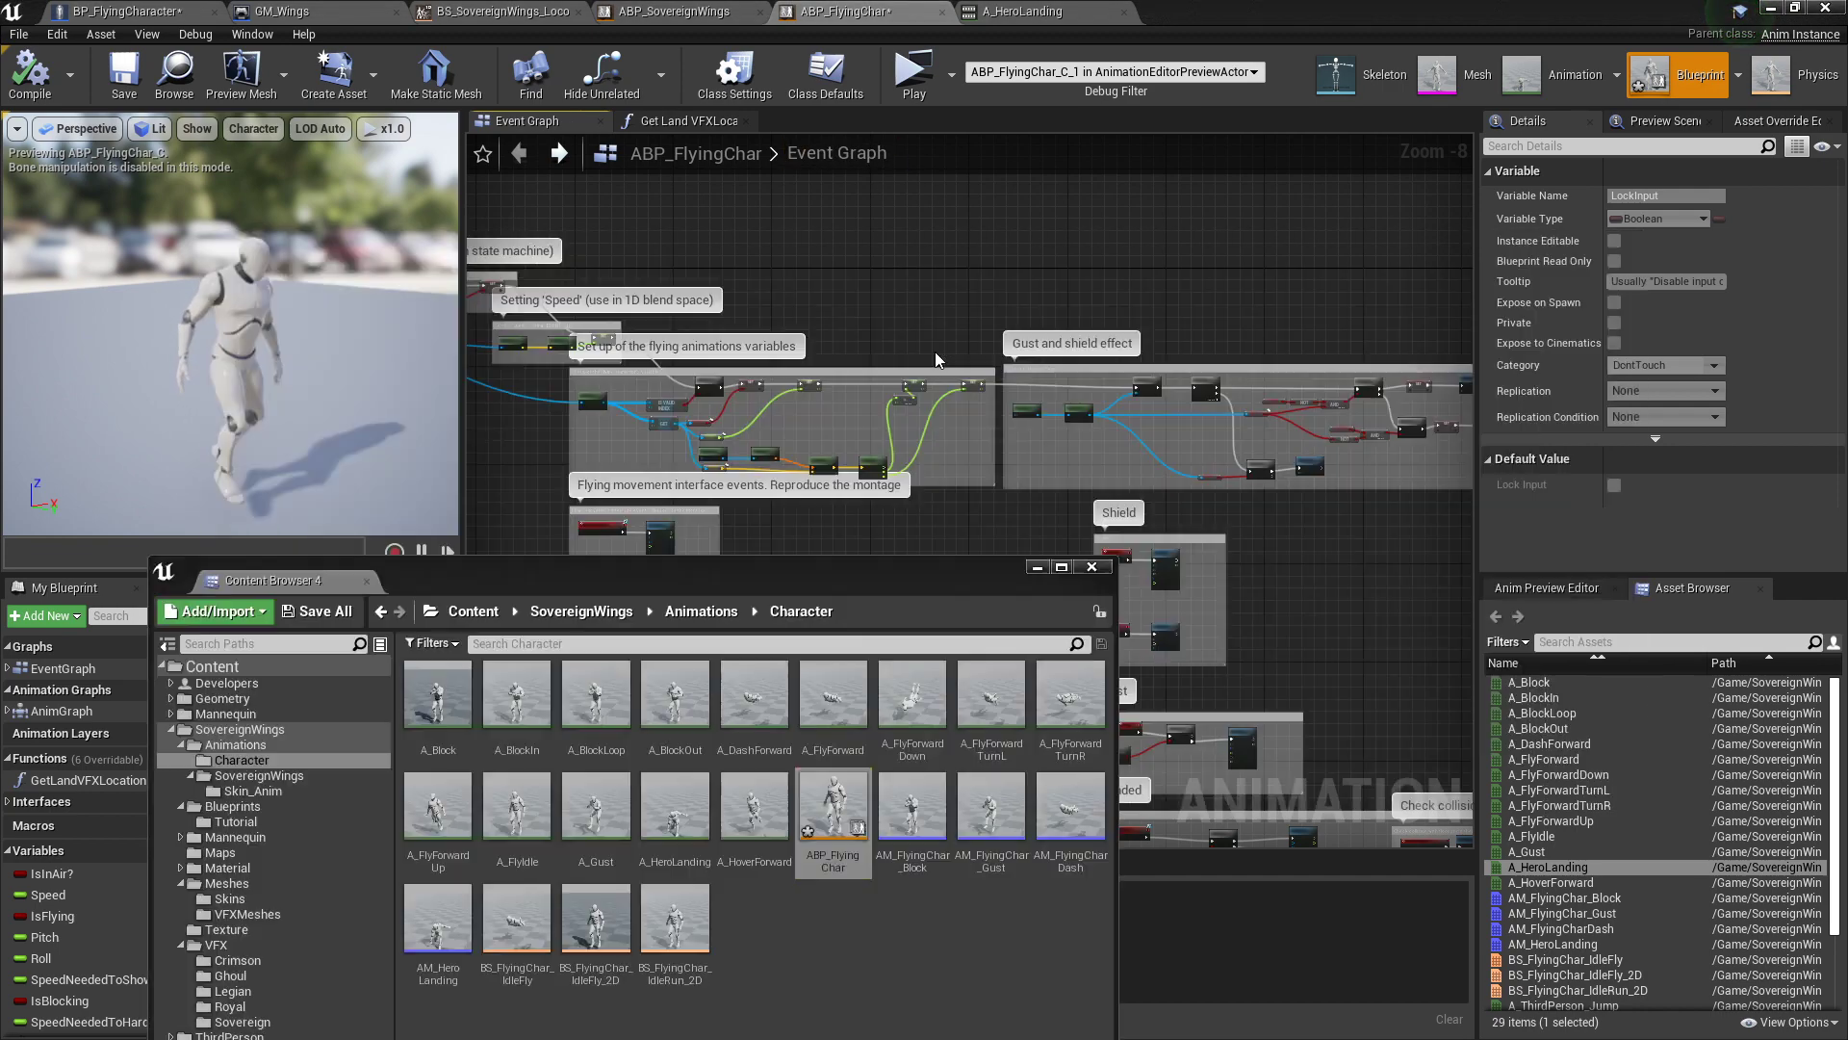
pyautogui.rightClick(860, 804)
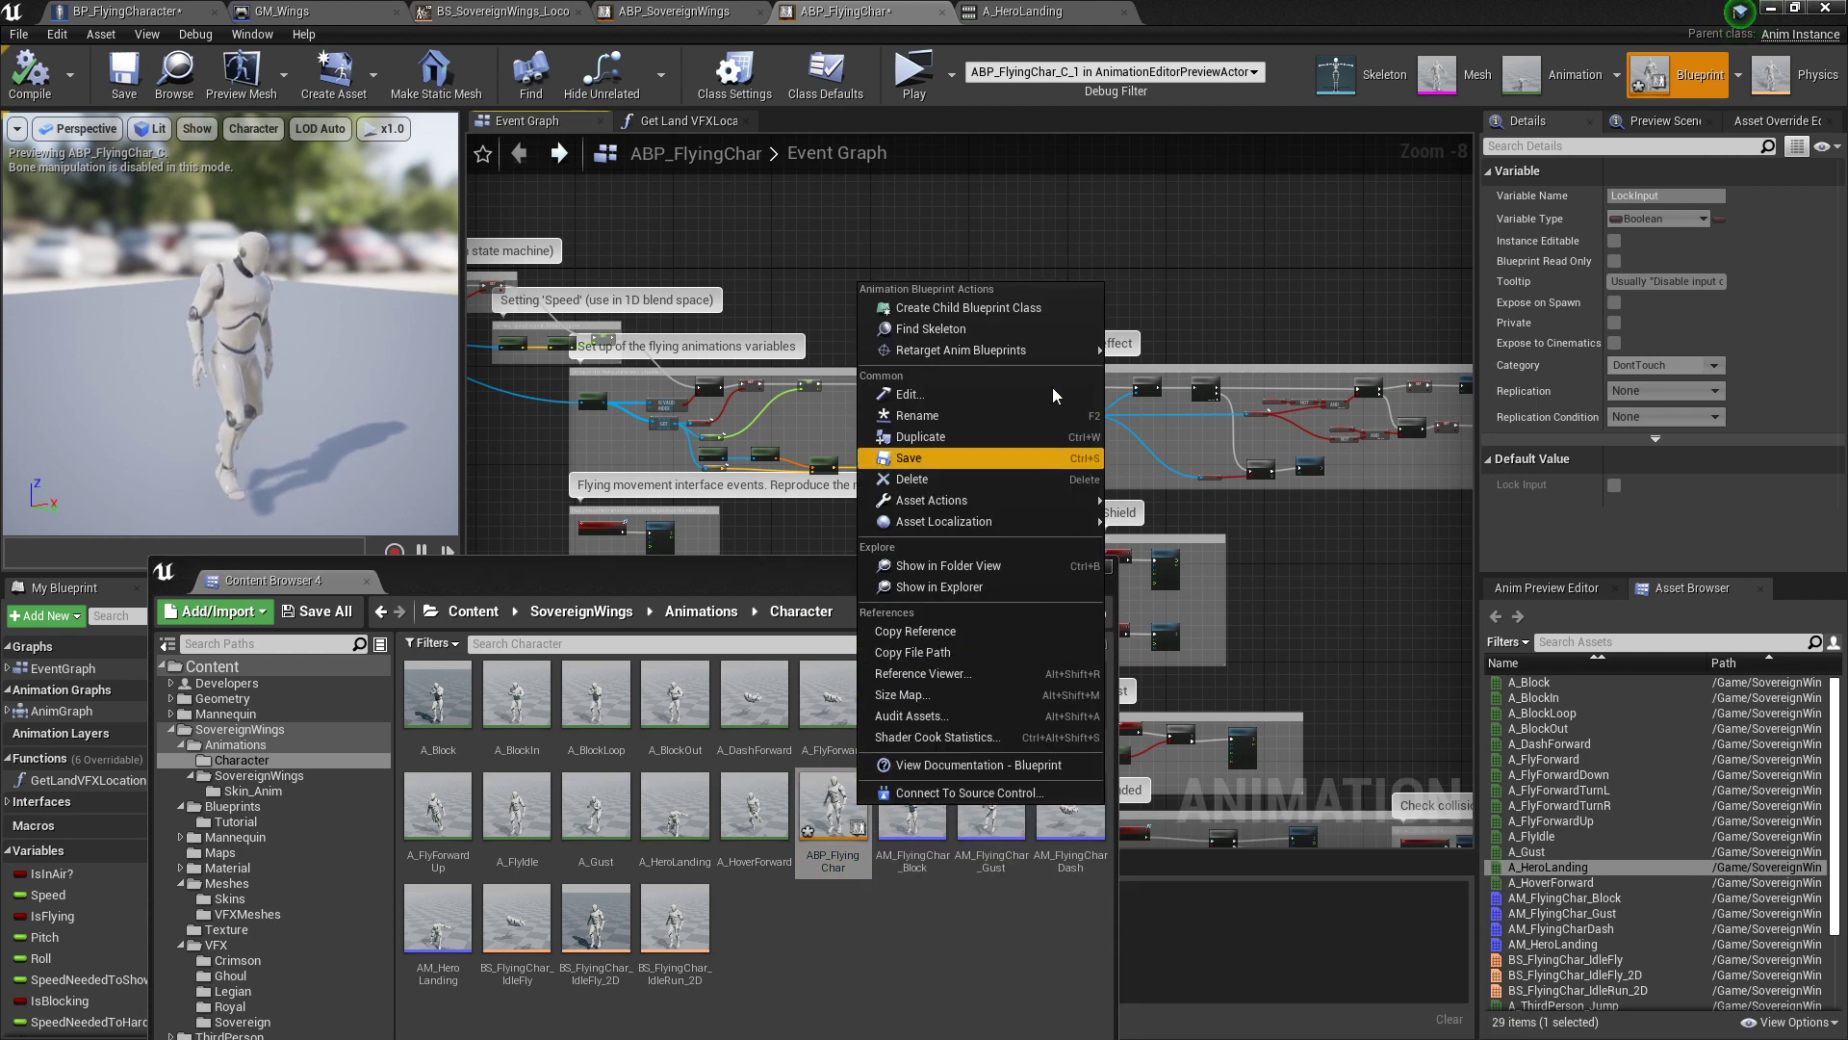
pyautogui.moveTo(974, 356)
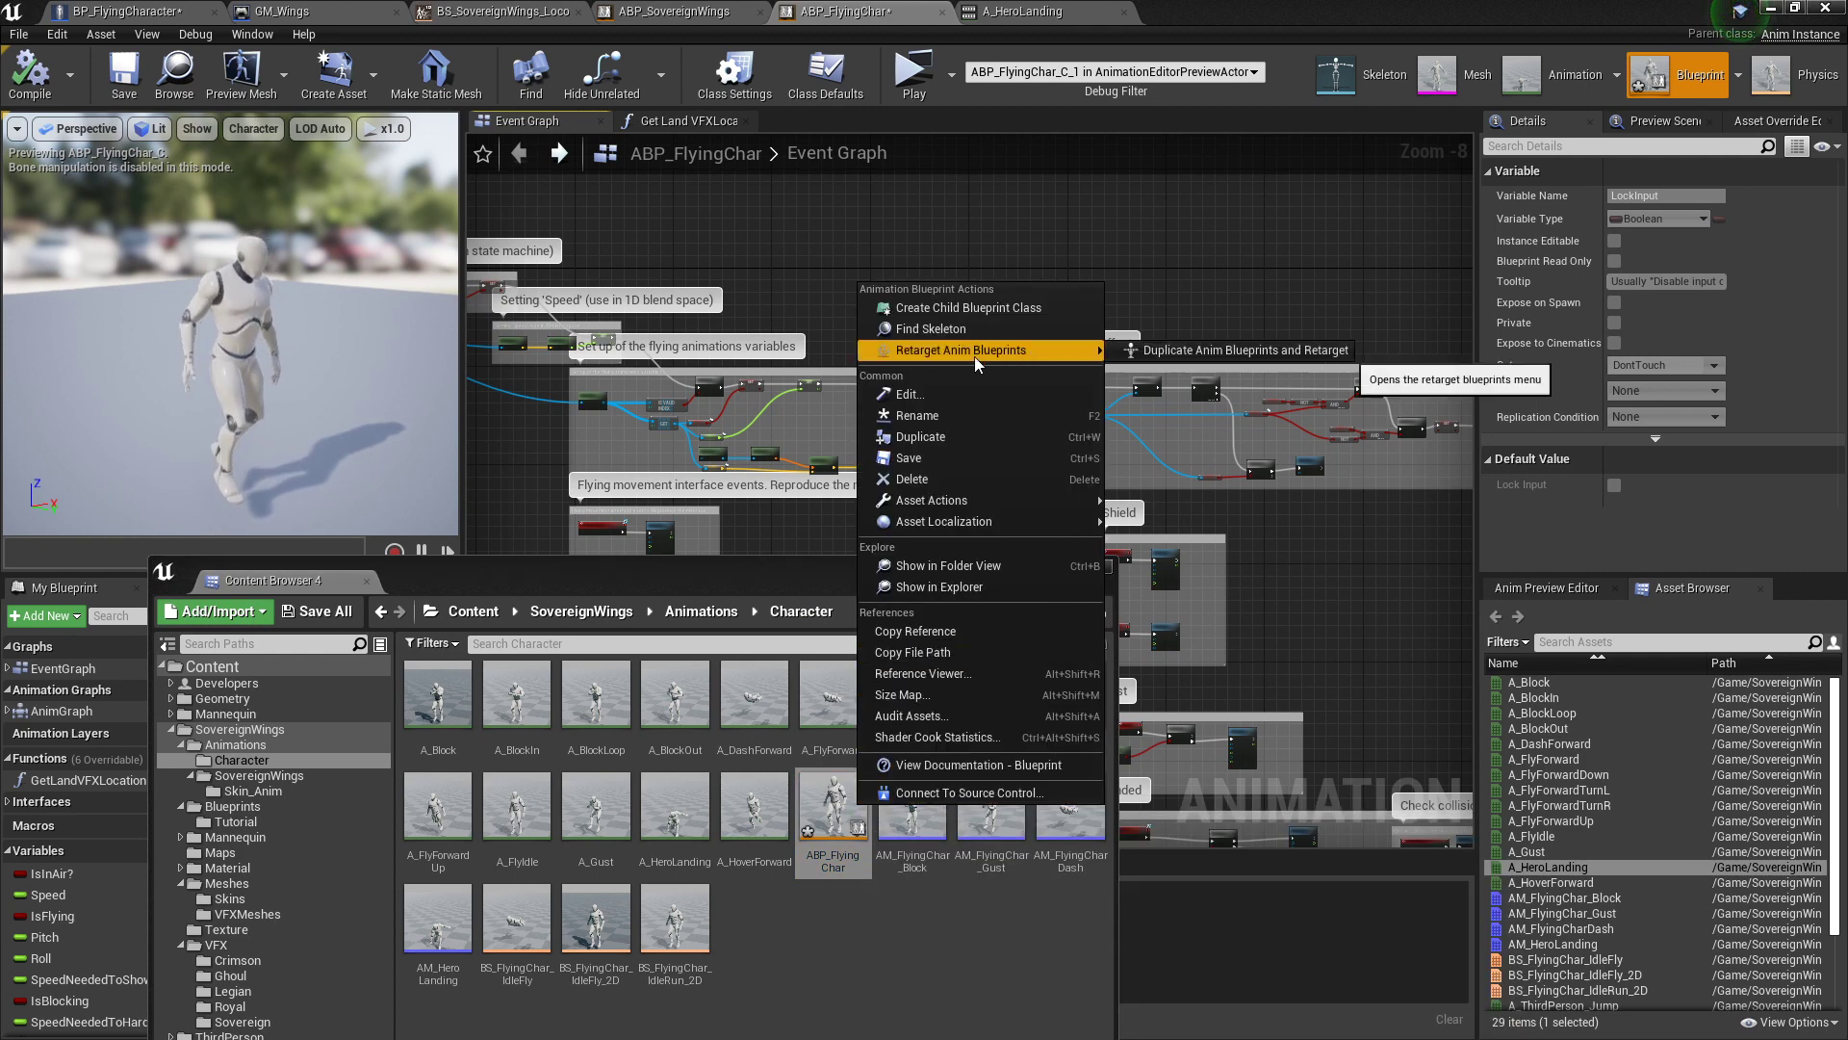
pyautogui.click(1140, 351)
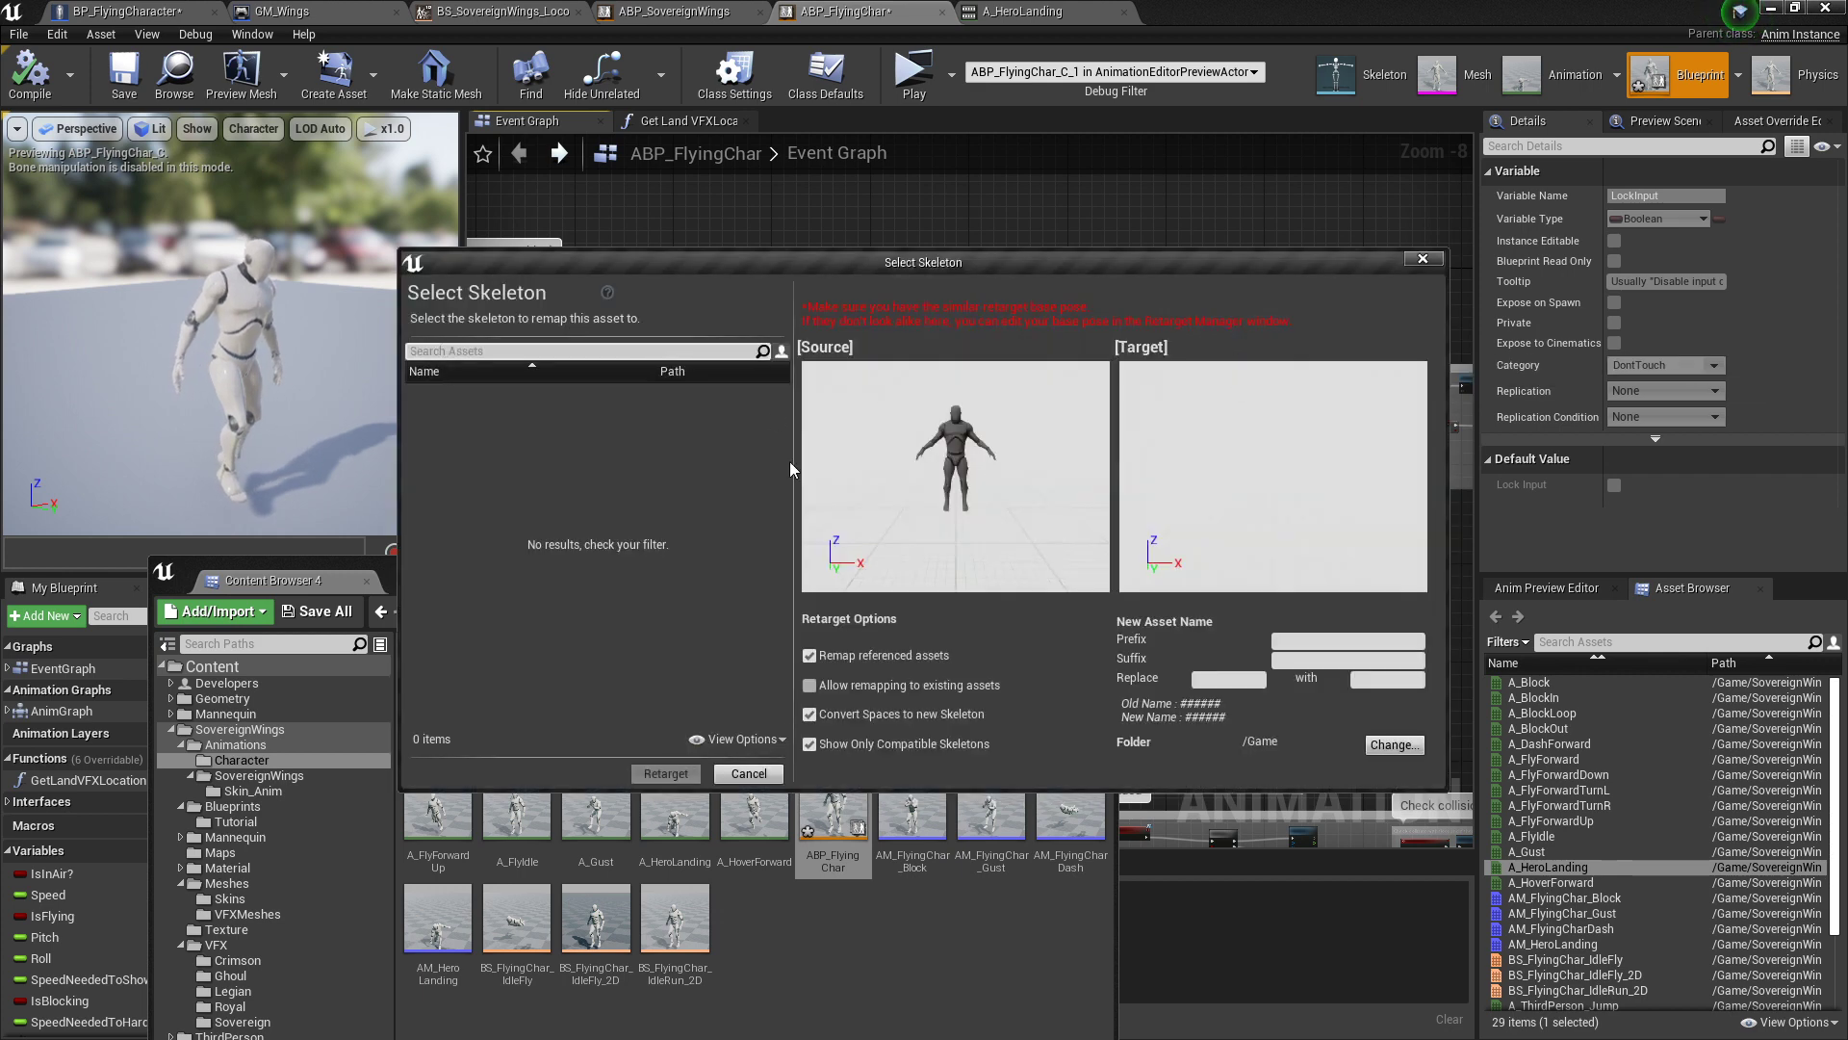
pyautogui.click(599, 603)
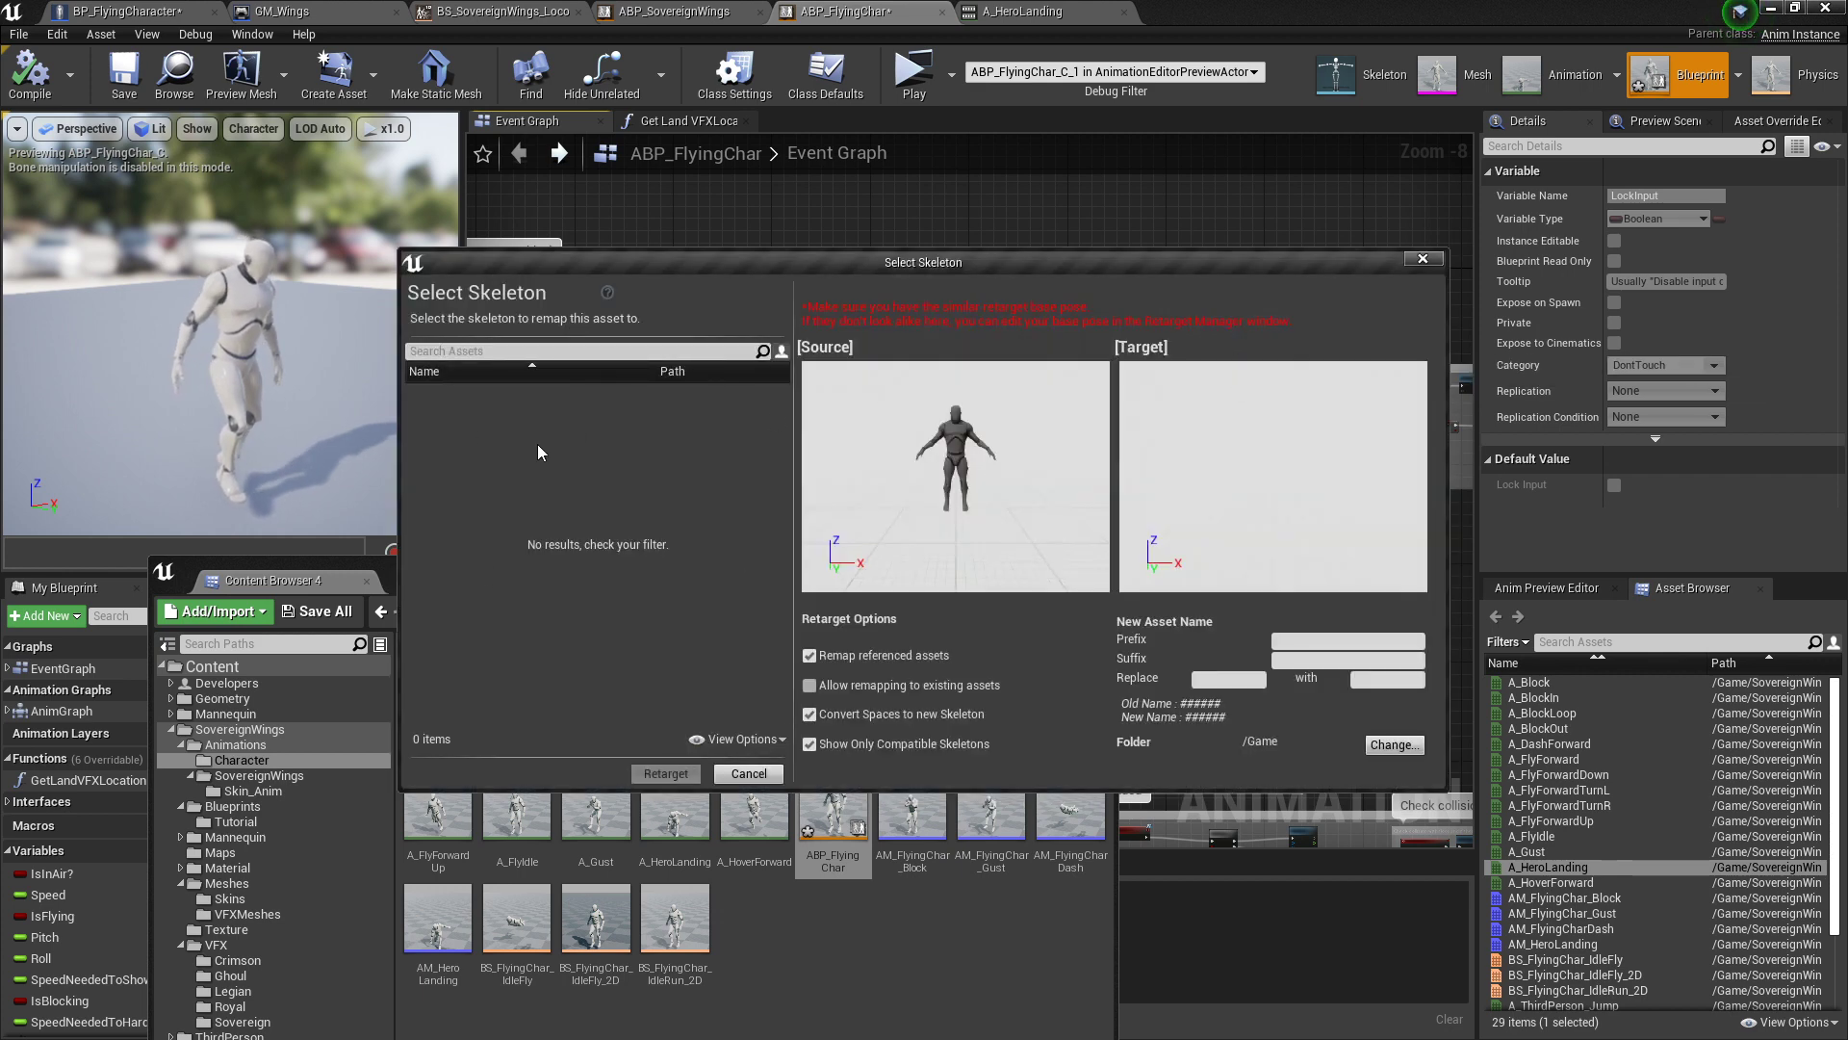
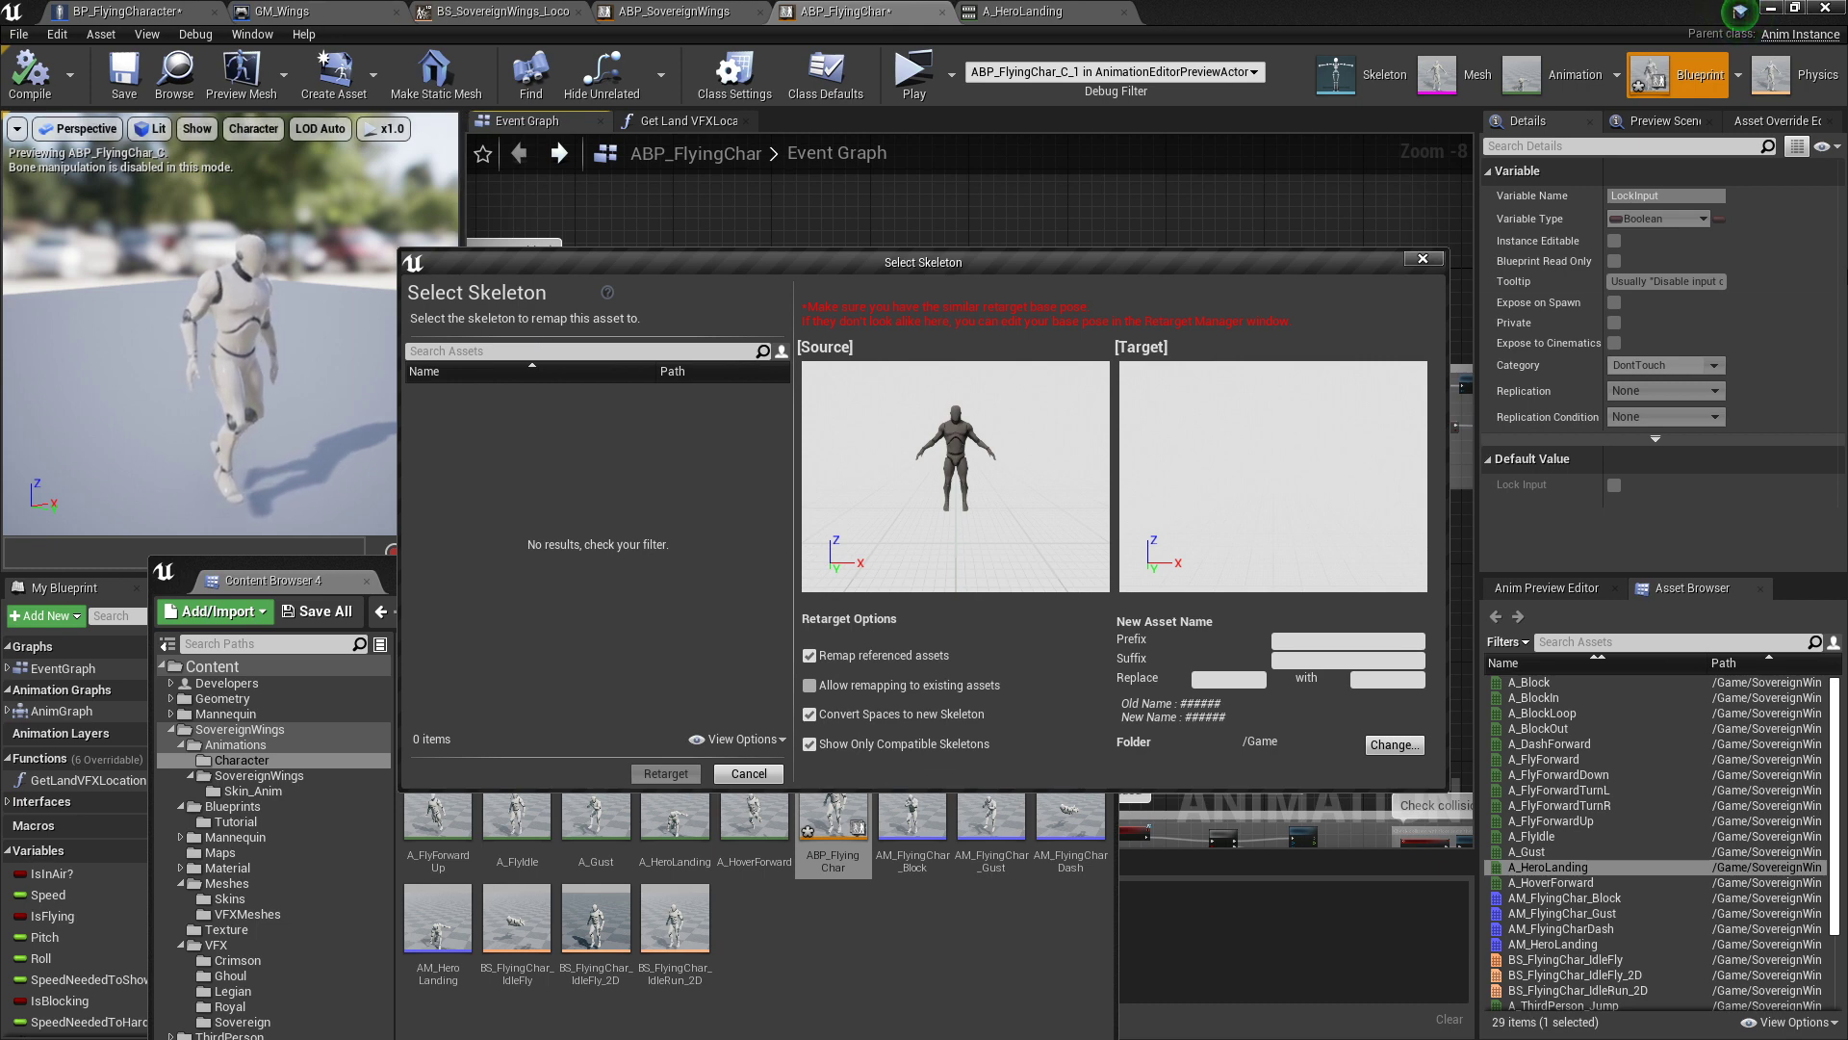
pyautogui.click(1423, 258)
pyautogui.click(1070, 235)
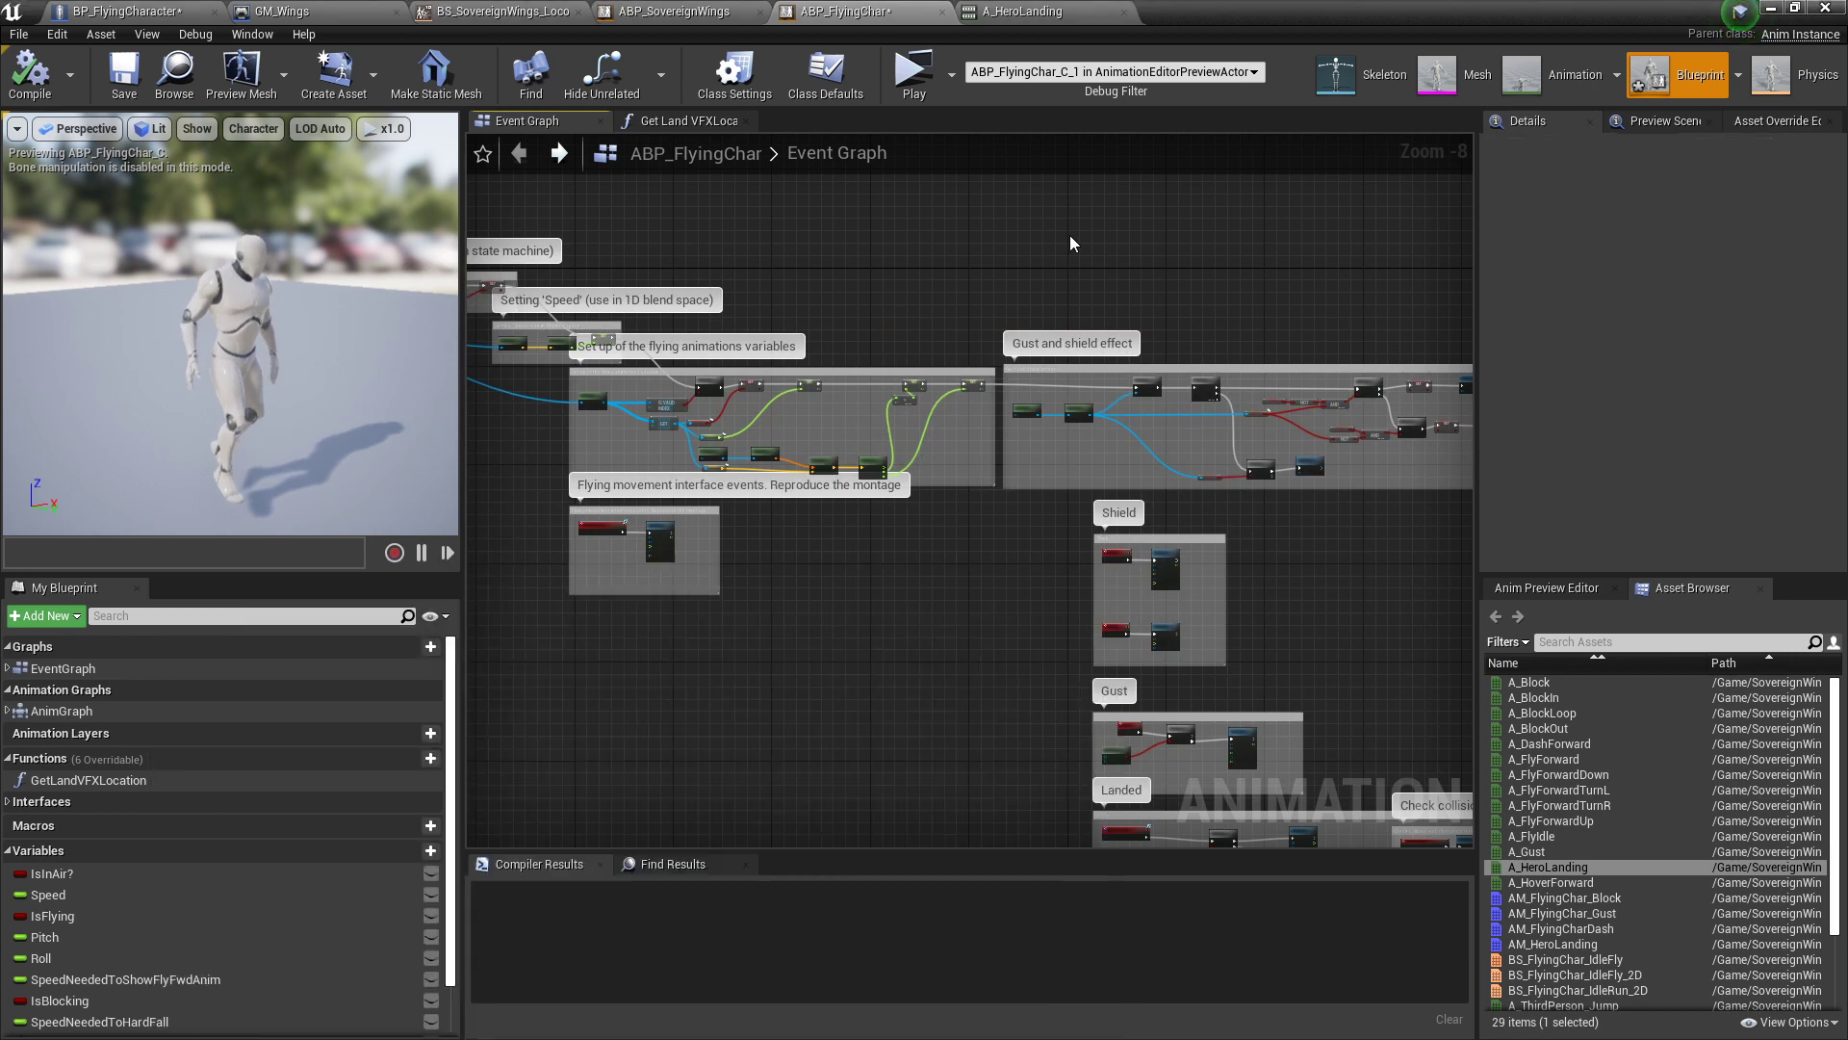
# Step: Open the ABP_SovereignWings Event Graph and examine the PawnOwner validity check and the Set 'IsInAir' section
pyautogui.click(691, 25)
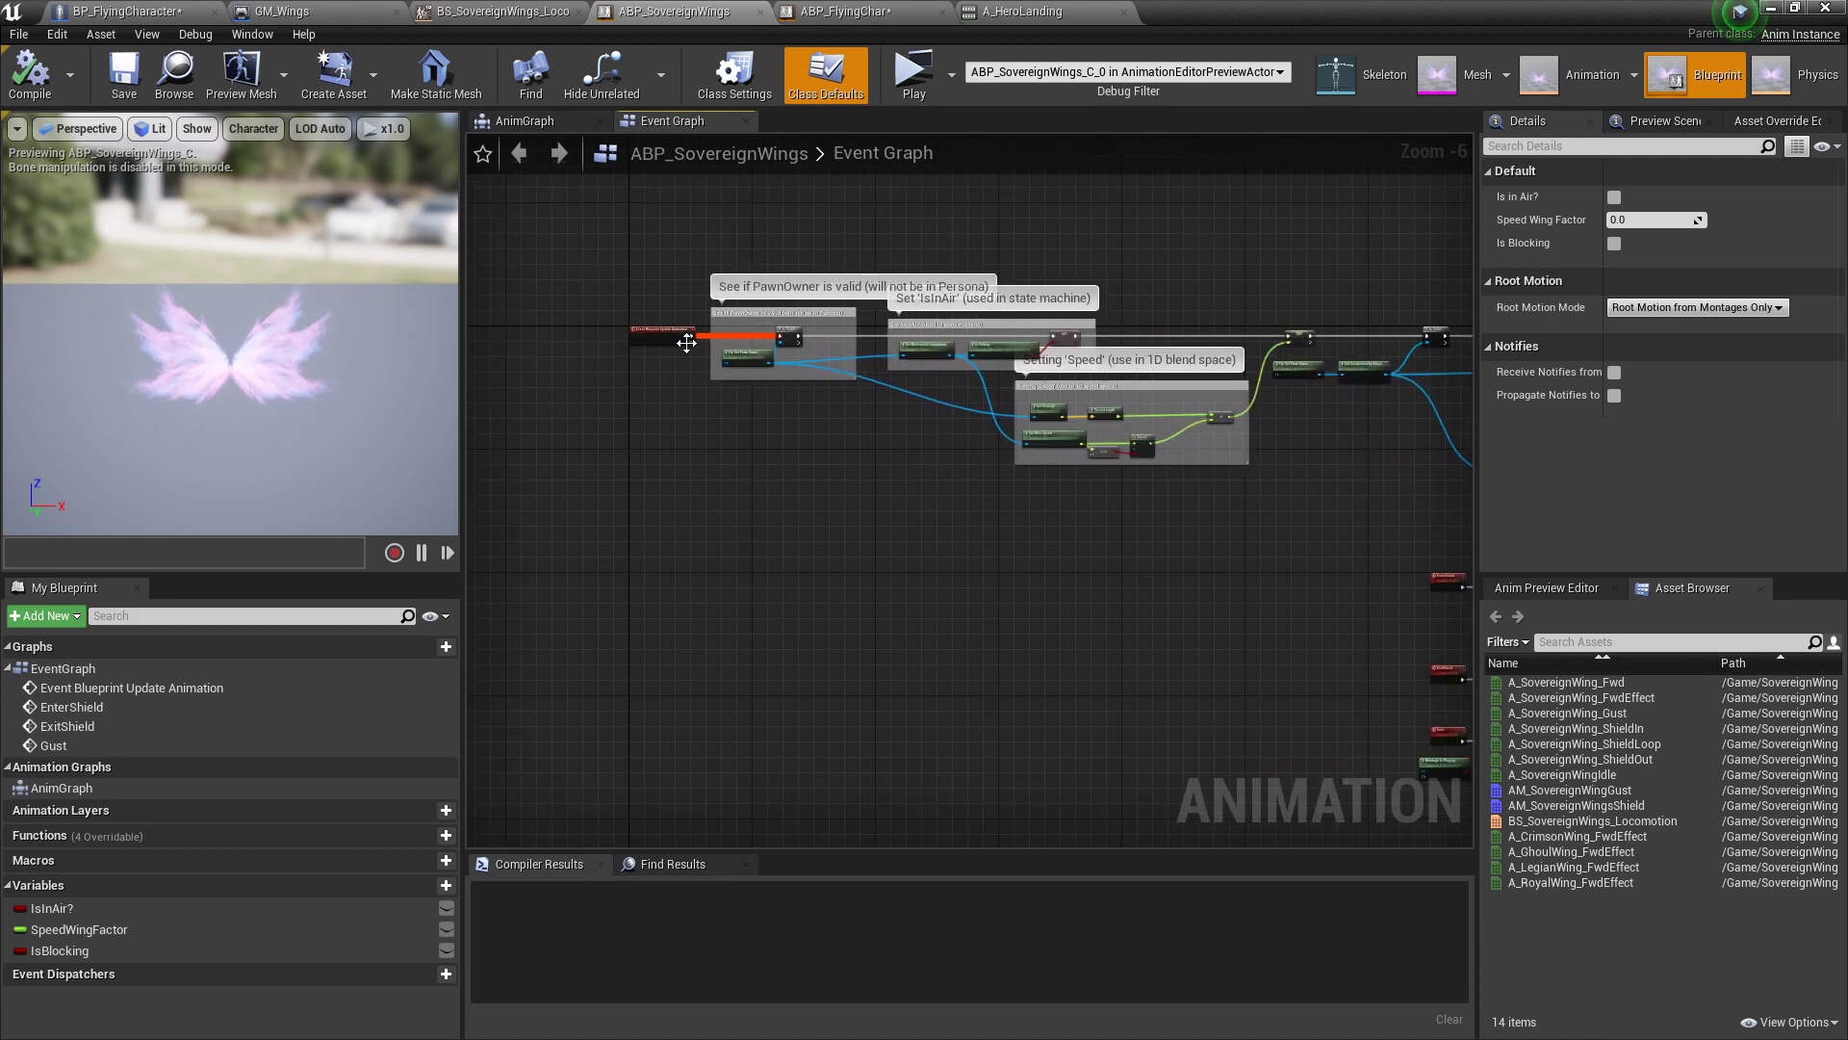
pyautogui.scroll(1, 688, 342)
pyautogui.scroll(2, 860, 385)
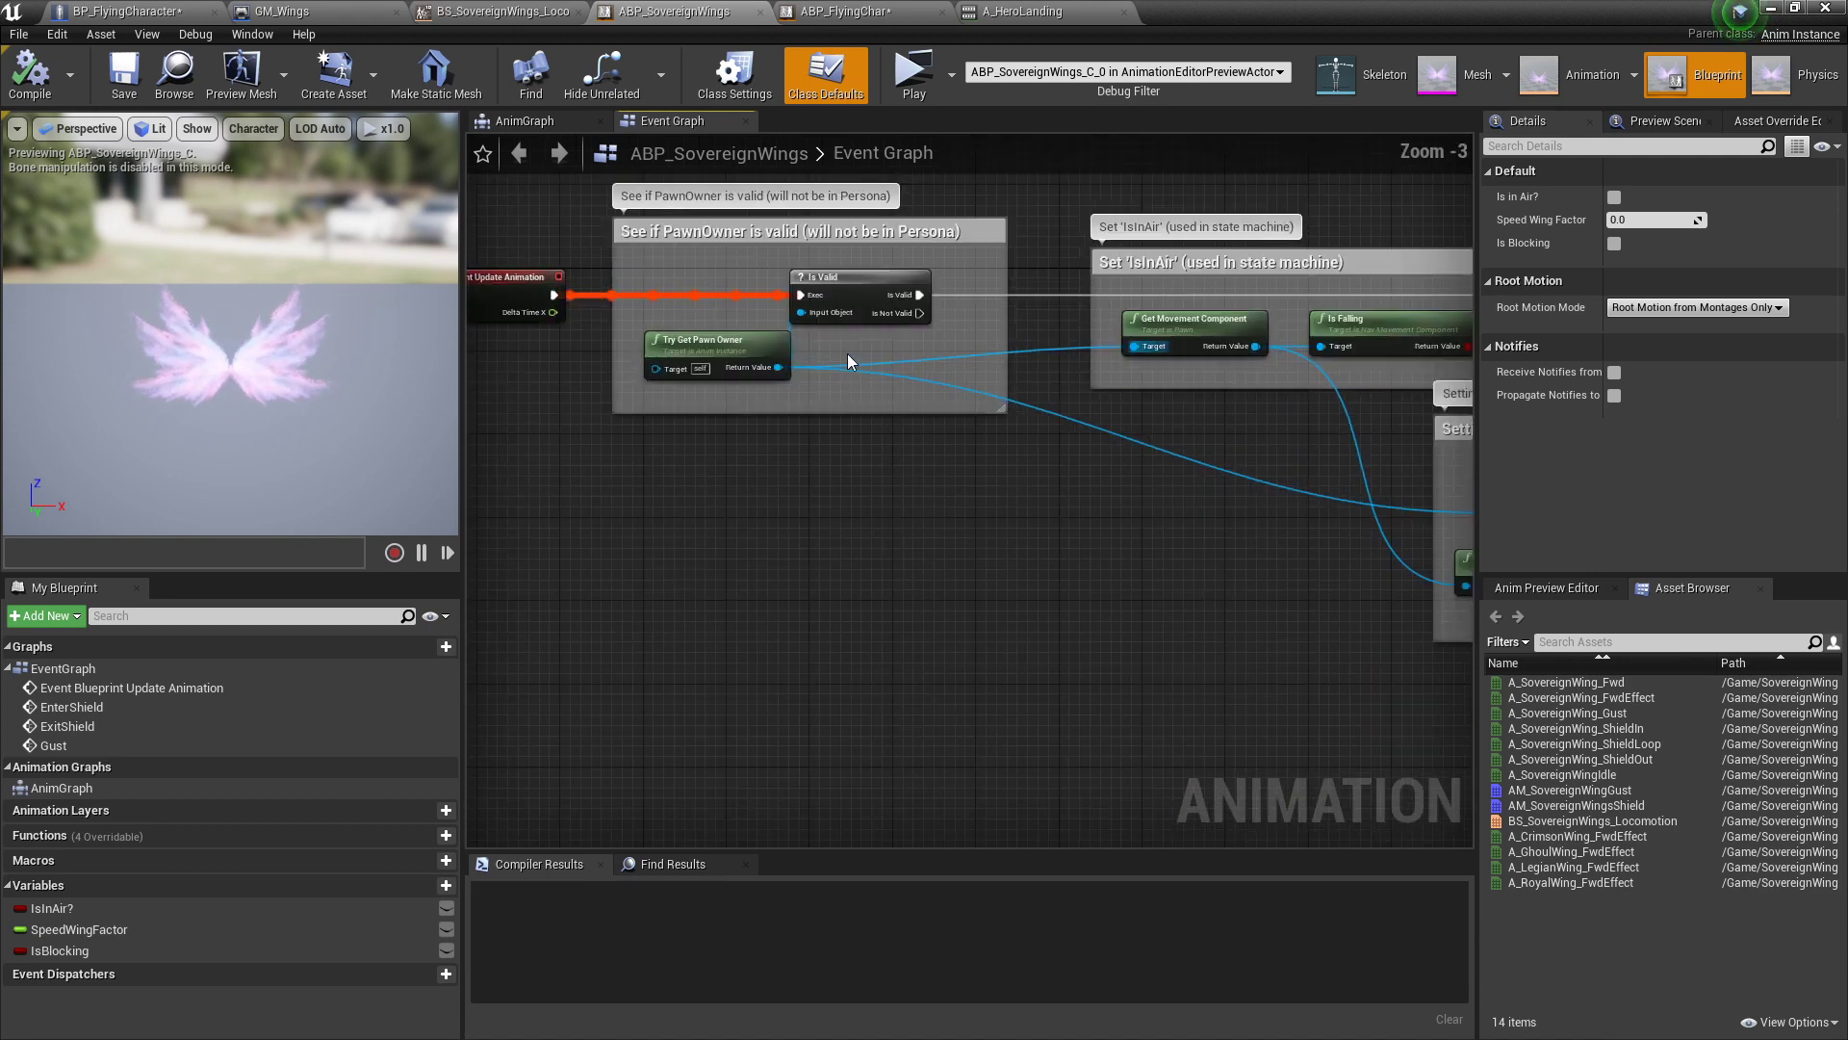
pyautogui.moveTo(577, 190); pyautogui.dragTo(904, 404)
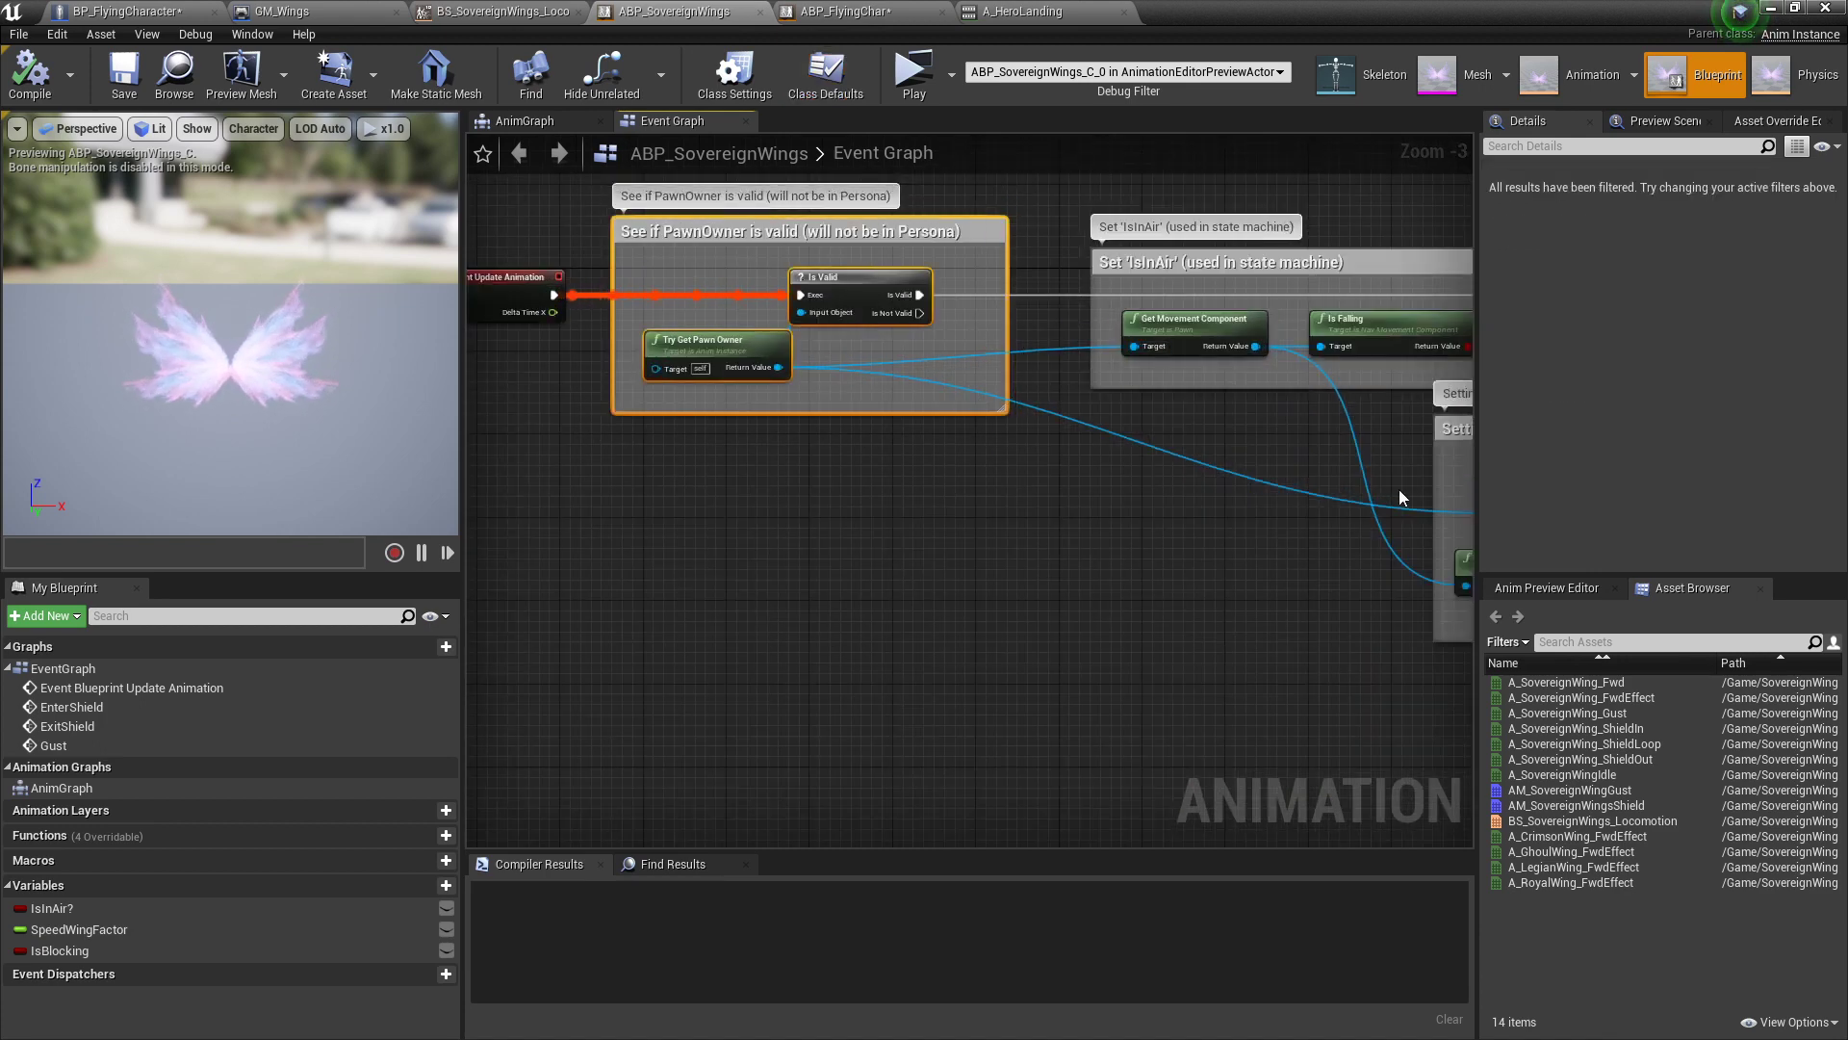
pyautogui.moveTo(1297, 493); pyautogui.dragTo(813, 554, button='right')
pyautogui.moveTo(597, 232); pyautogui.dragTo(1286, 460)
pyautogui.moveTo(837, 518); pyautogui.dragTo(666, 549, button='right')
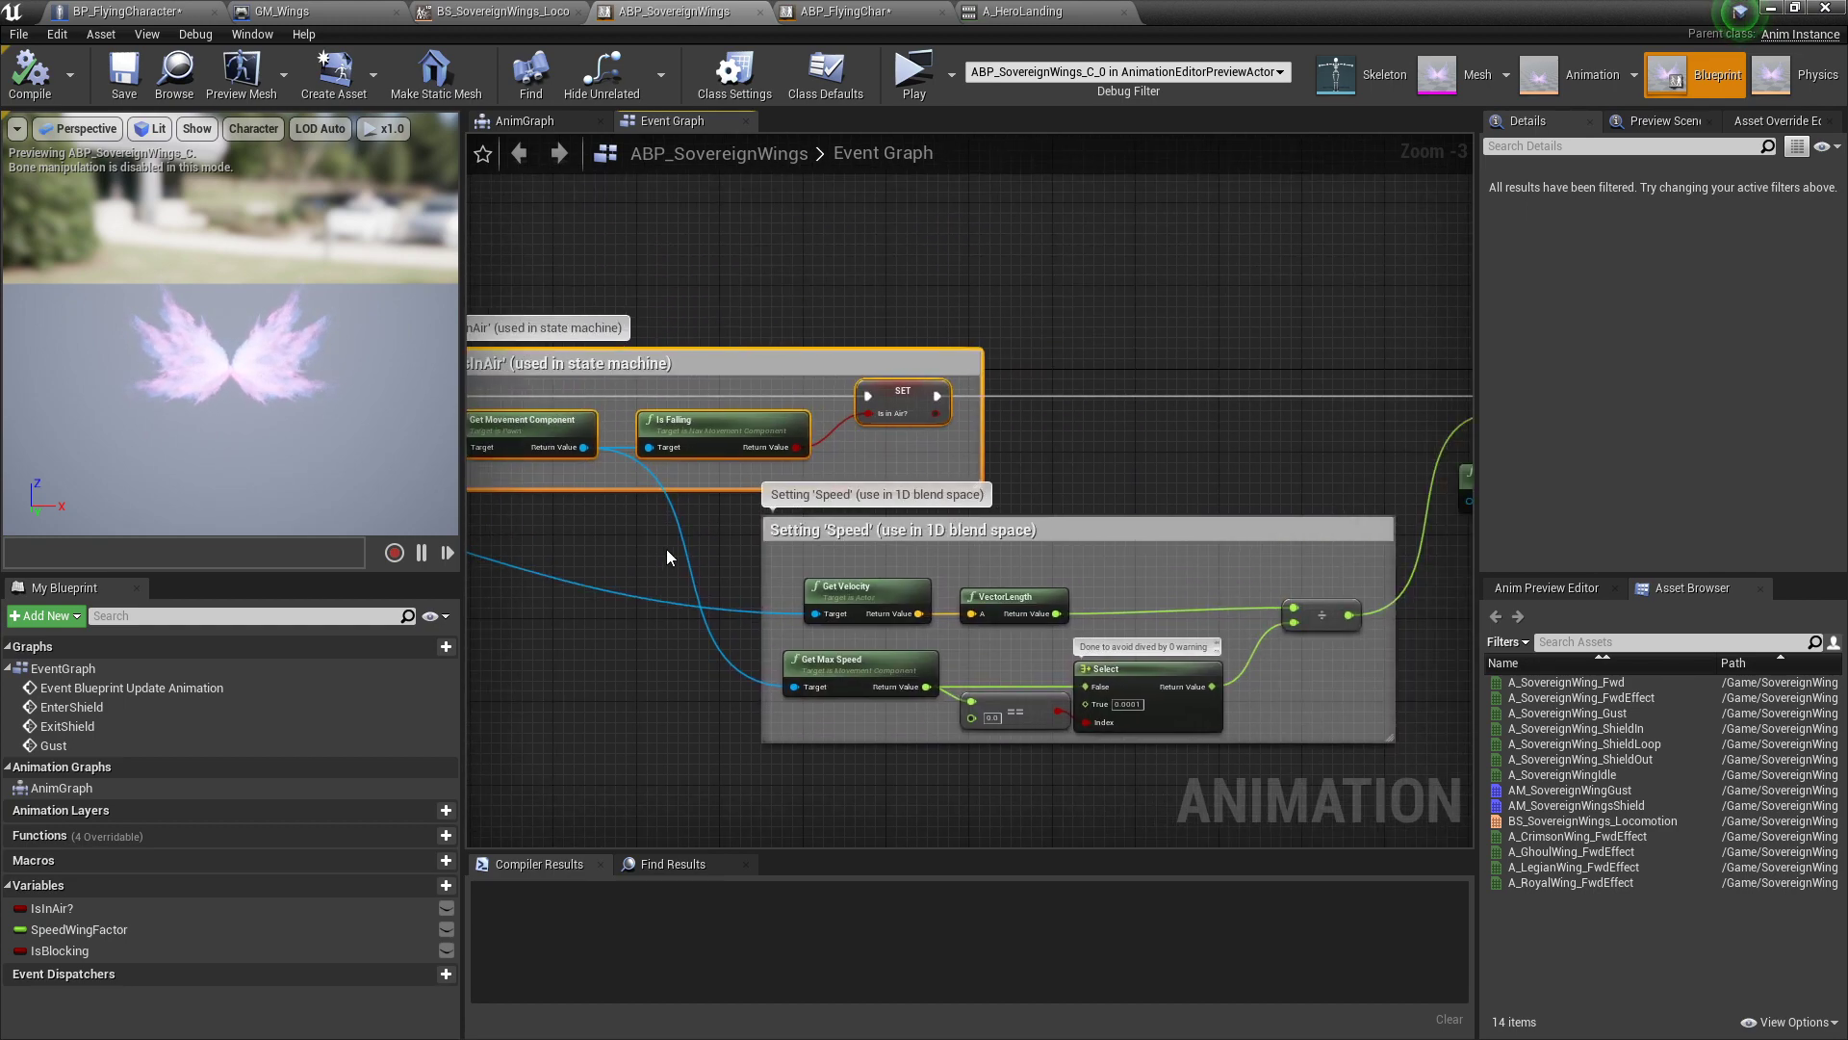
# Step: Bring up the wing blueprint's editable preview values, test Is in Air?, and look over the Setting 'Speed' section
pyautogui.click(1583, 586)
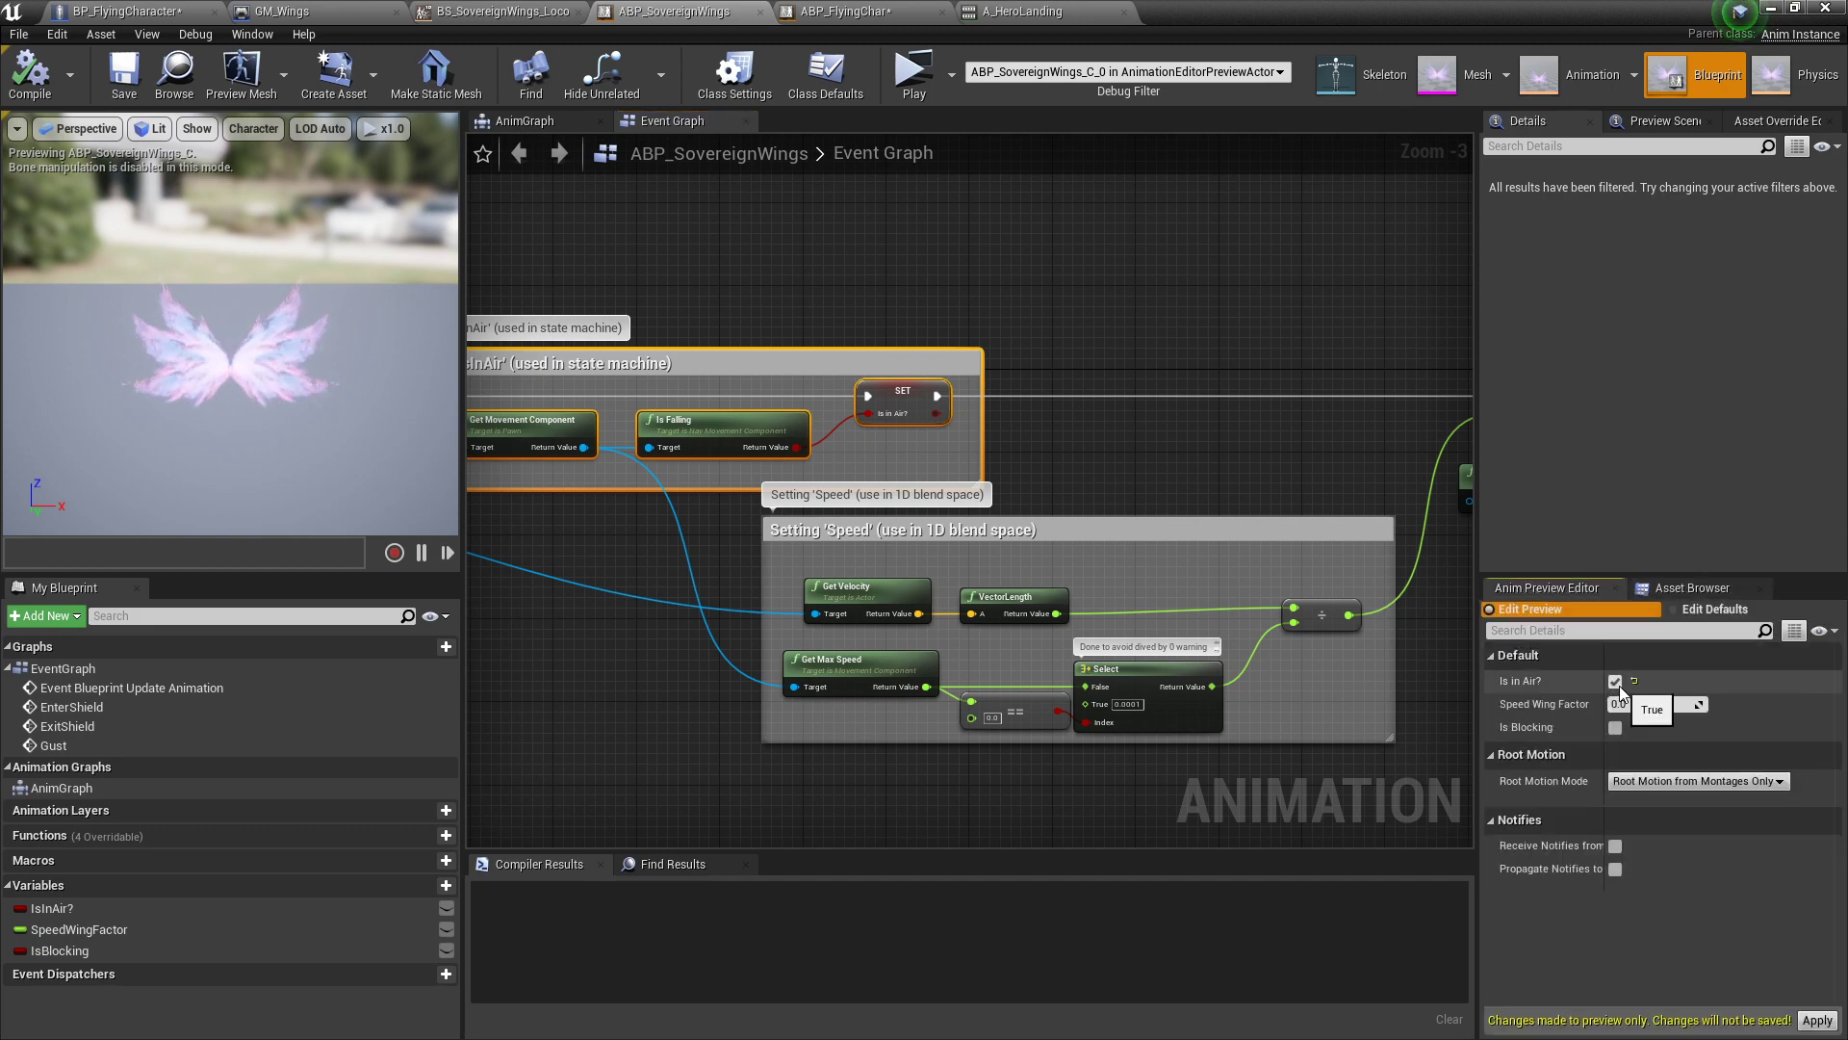
pyautogui.moveTo(1073, 424); pyautogui.dragTo(964, 221, button='right')
pyautogui.moveTo(804, 340); pyautogui.dragTo(709, 407, button='right')
pyautogui.scroll(-1, 719, 396)
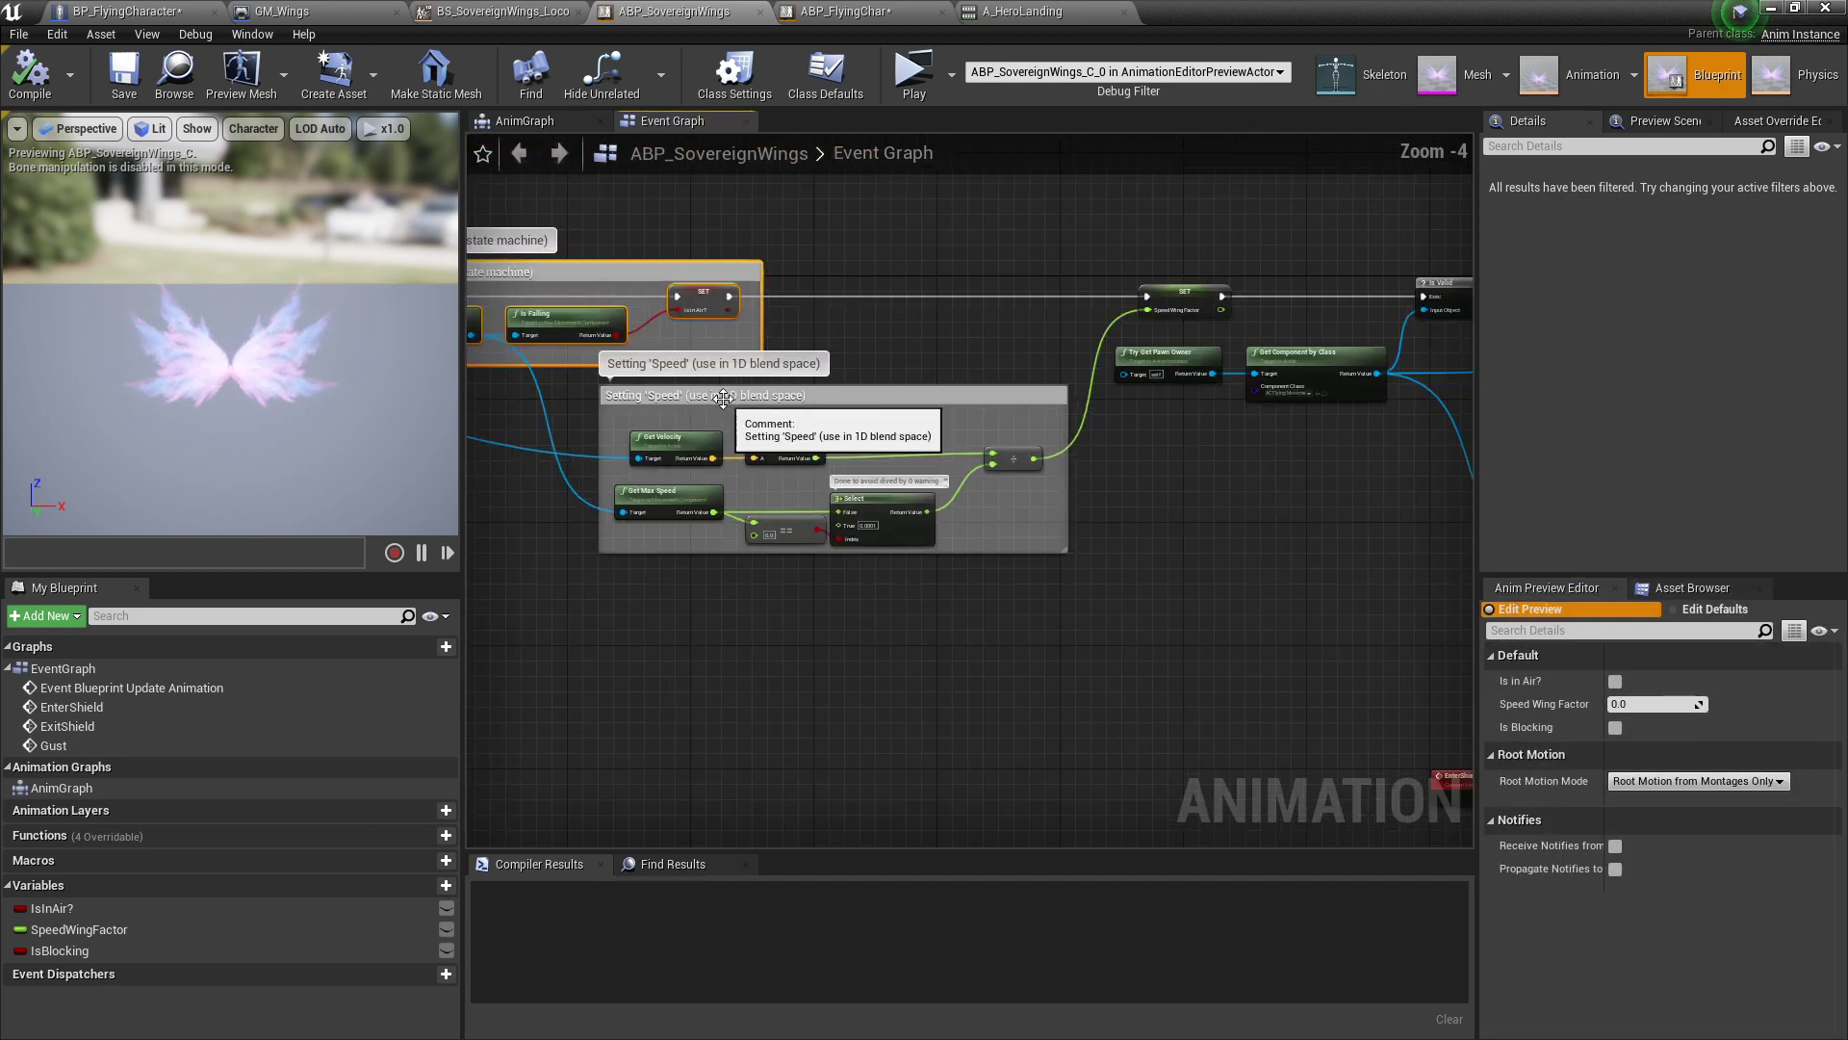
pyautogui.scroll(1, 1172, 312)
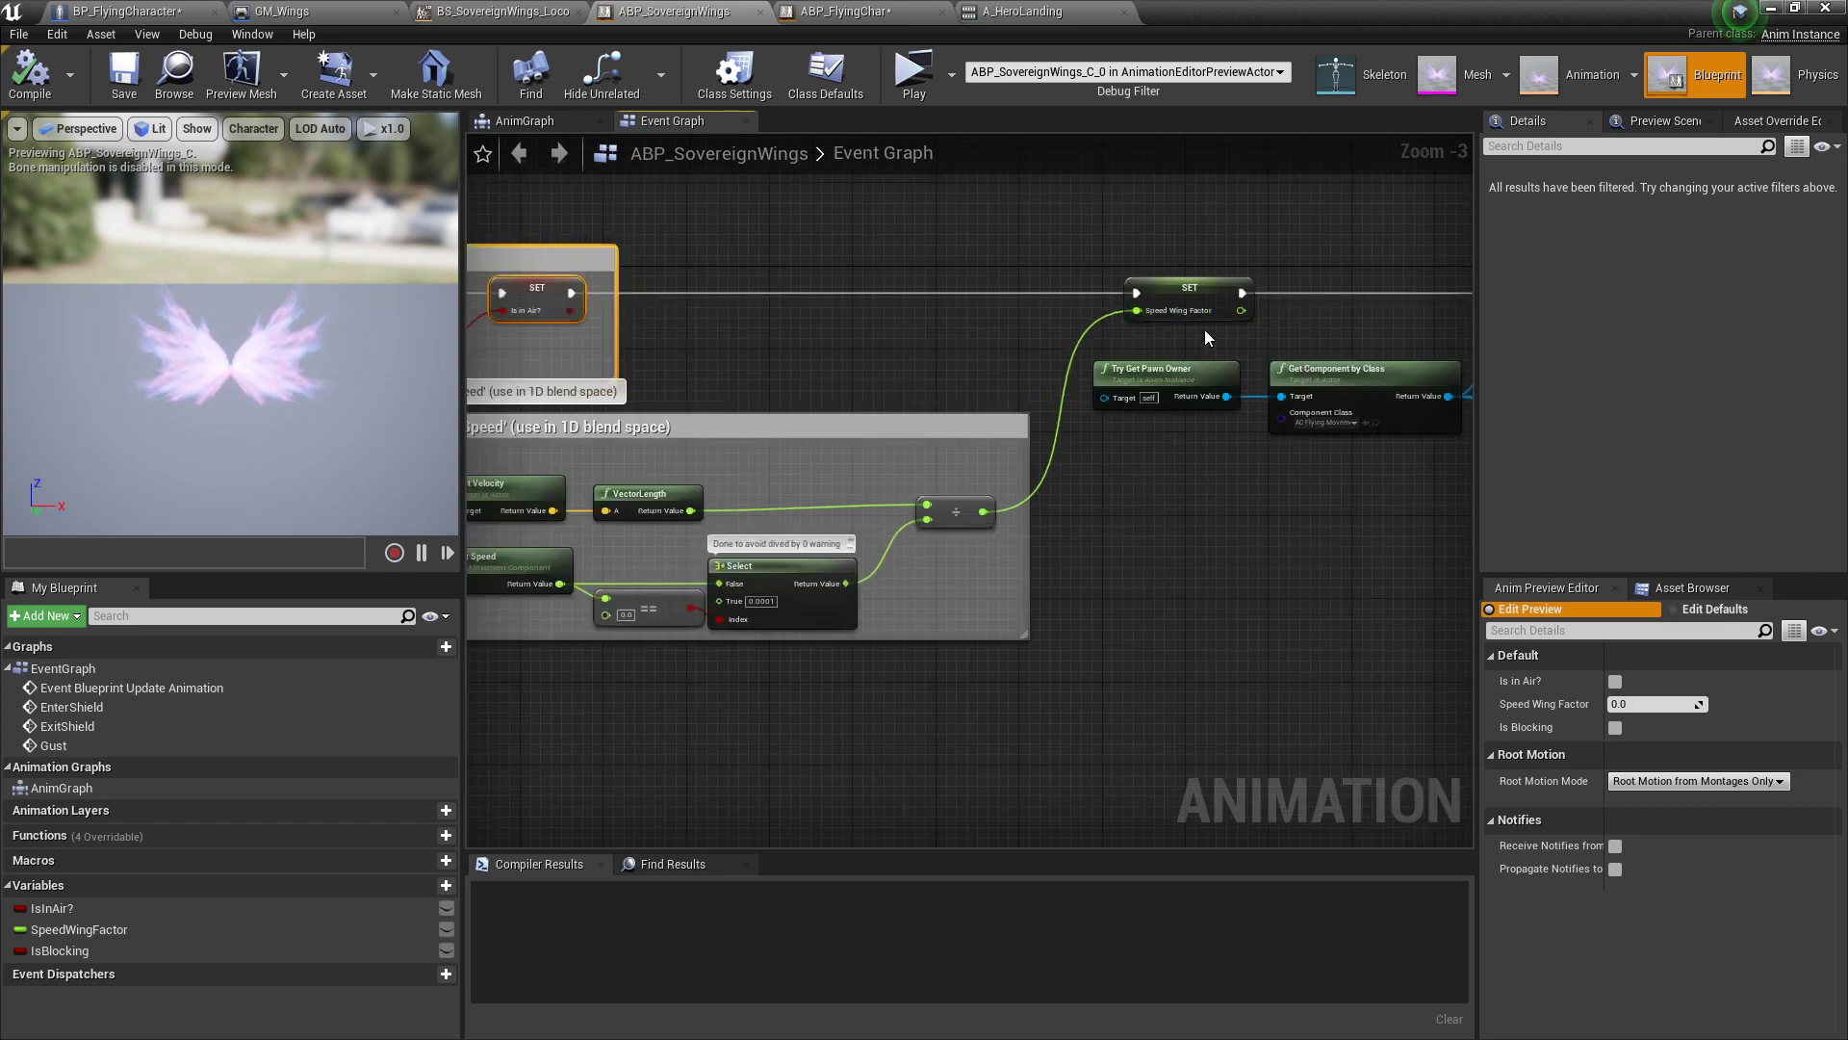
# Step: Inspect the Speed Wing Factor SET node and preview the wings with Speed Wing Factor at about 1.94
pyautogui.click(1195, 288)
pyautogui.moveTo(847, 350); pyautogui.dragTo(912, 344, button='right')
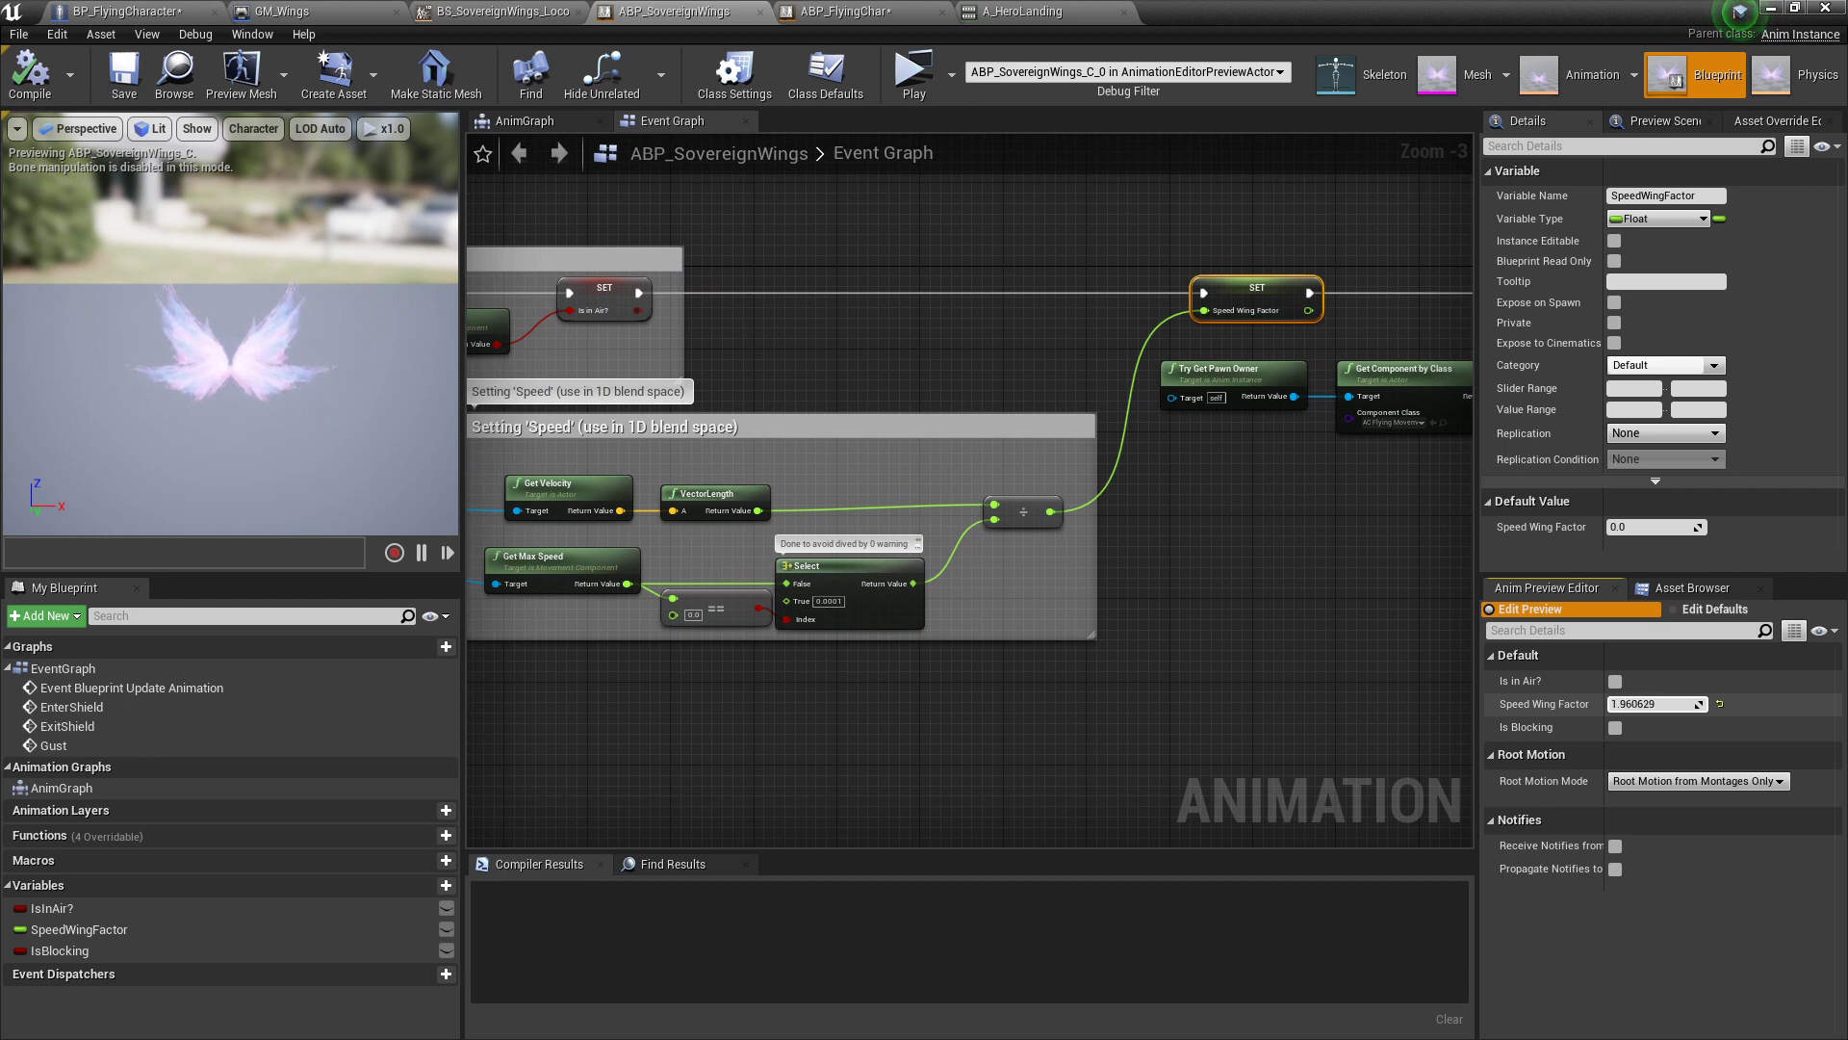
pyautogui.moveTo(1653, 704); pyautogui.dragTo(1648, 705)
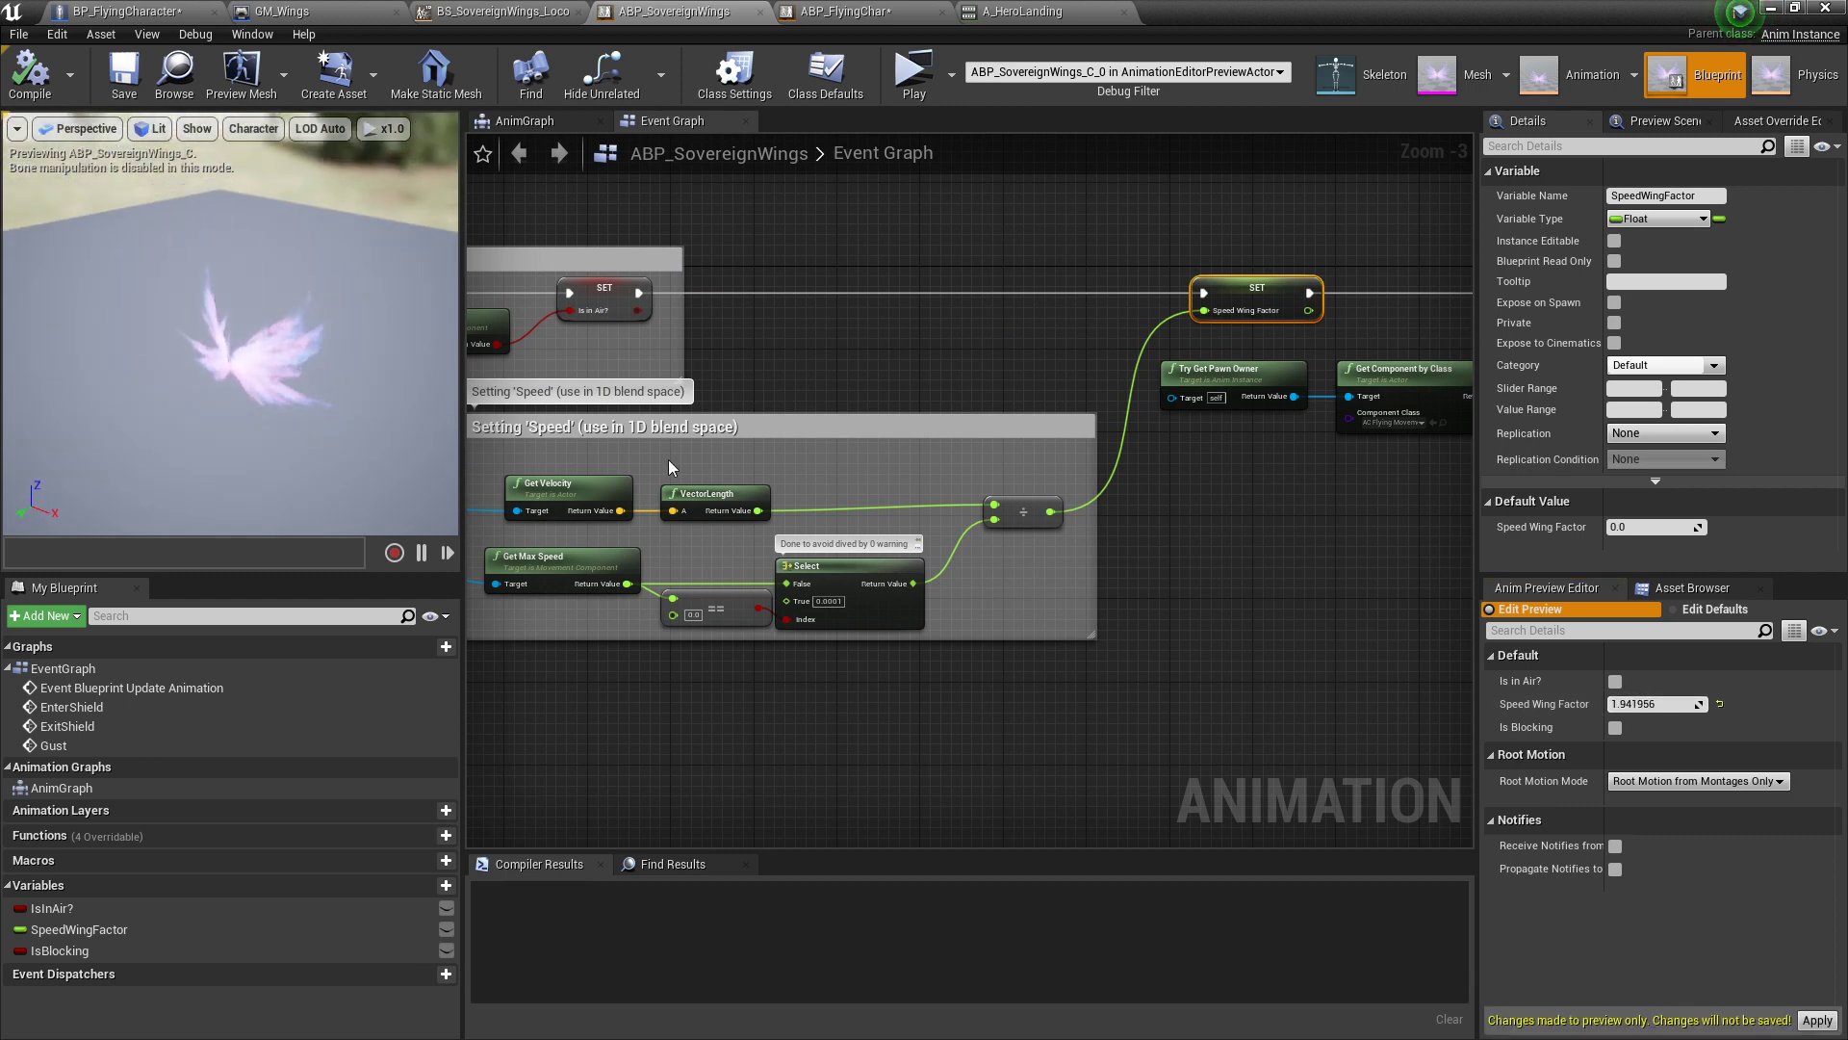
# Step: Inspect the divide and Get Max Speed nodes, then preview the wings with Speed Wing Factor lowered to about 0.54
pyautogui.moveTo(532, 471); pyautogui.dragTo(597, 469, button='right')
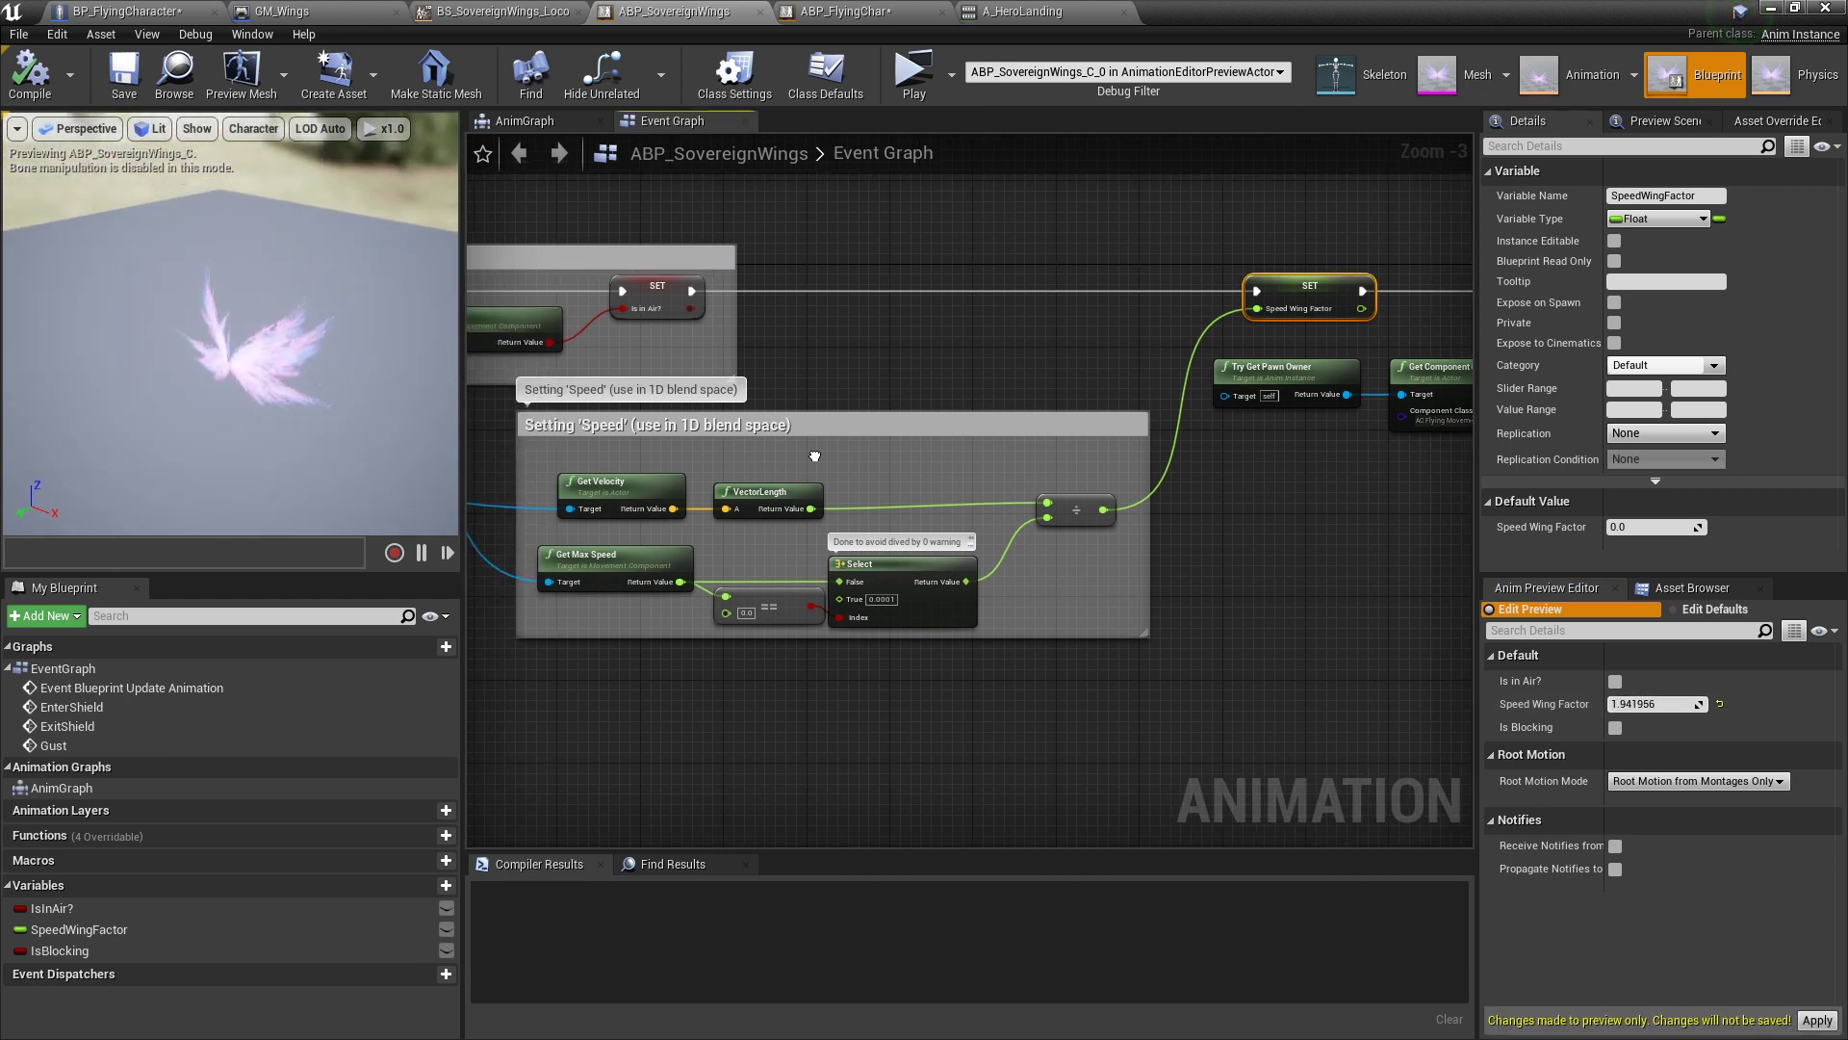
pyautogui.click(1069, 493)
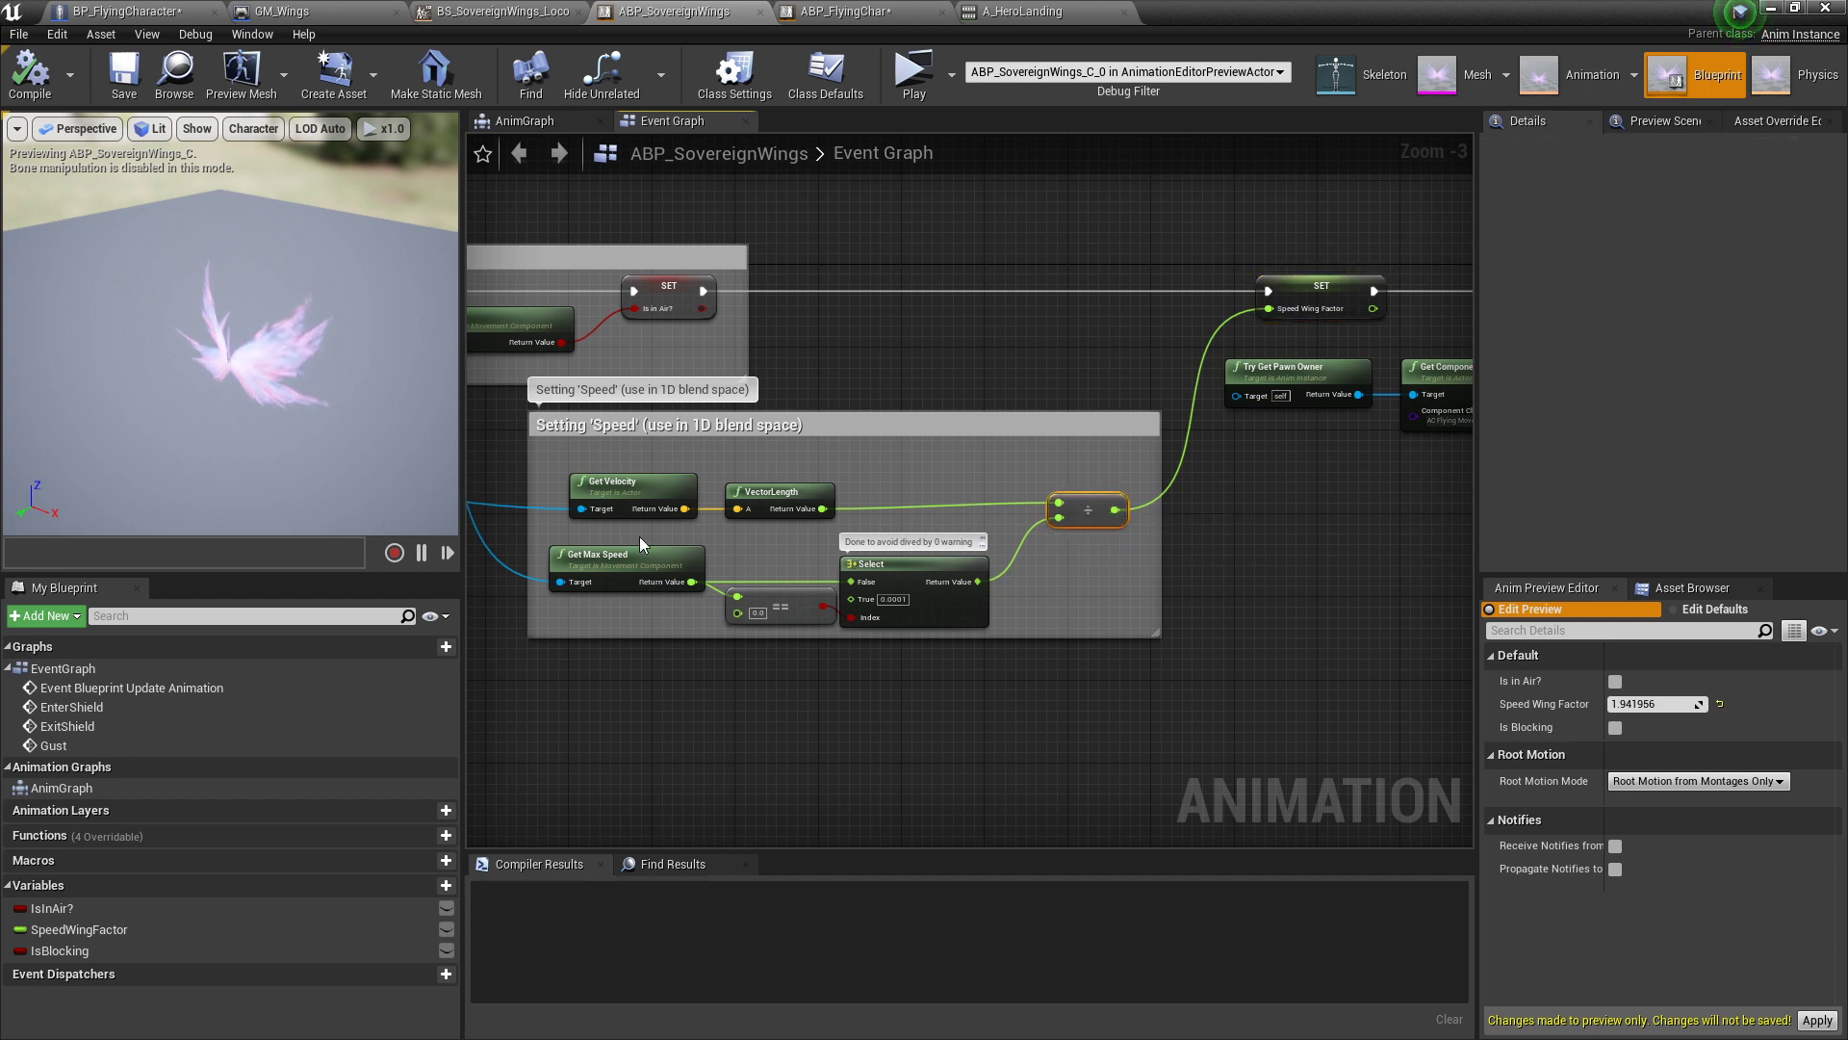
pyautogui.click(613, 554)
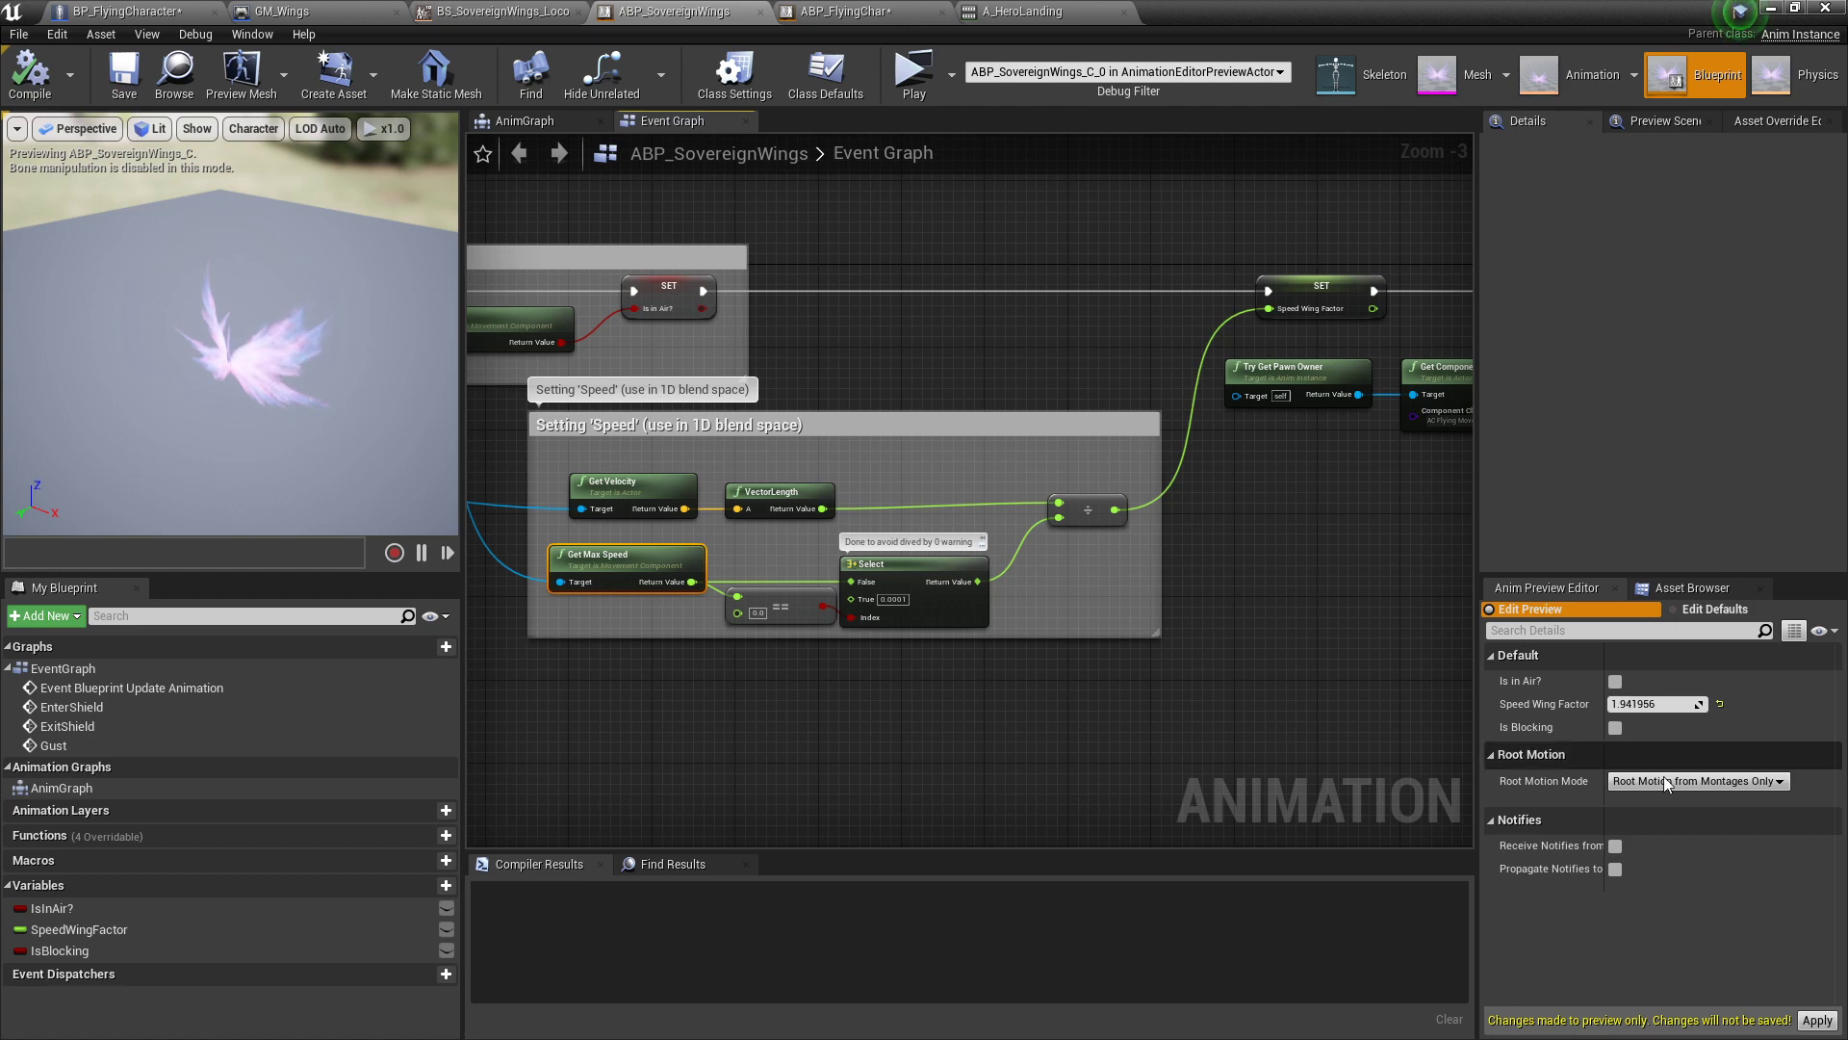
pyautogui.moveTo(1640, 704); pyautogui.dragTo(1622, 704)
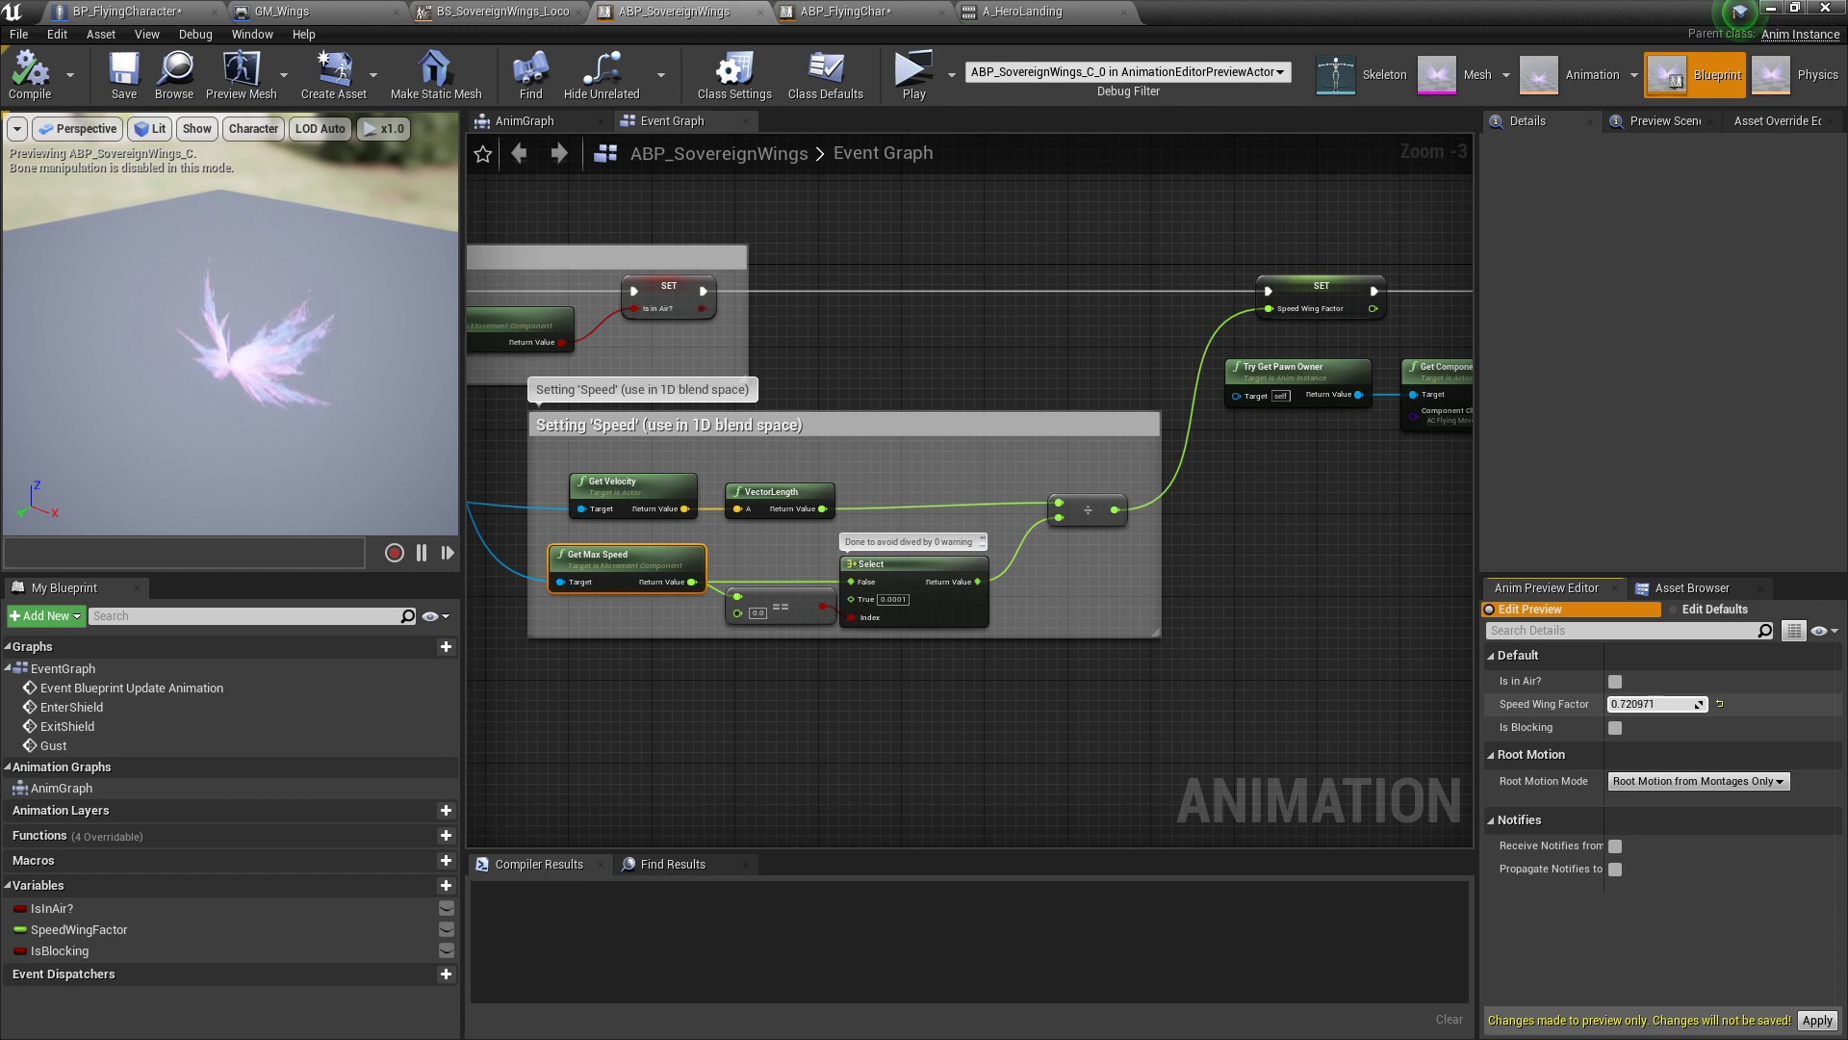
pyautogui.moveTo(1622, 705); pyautogui.dragTo(1618, 704)
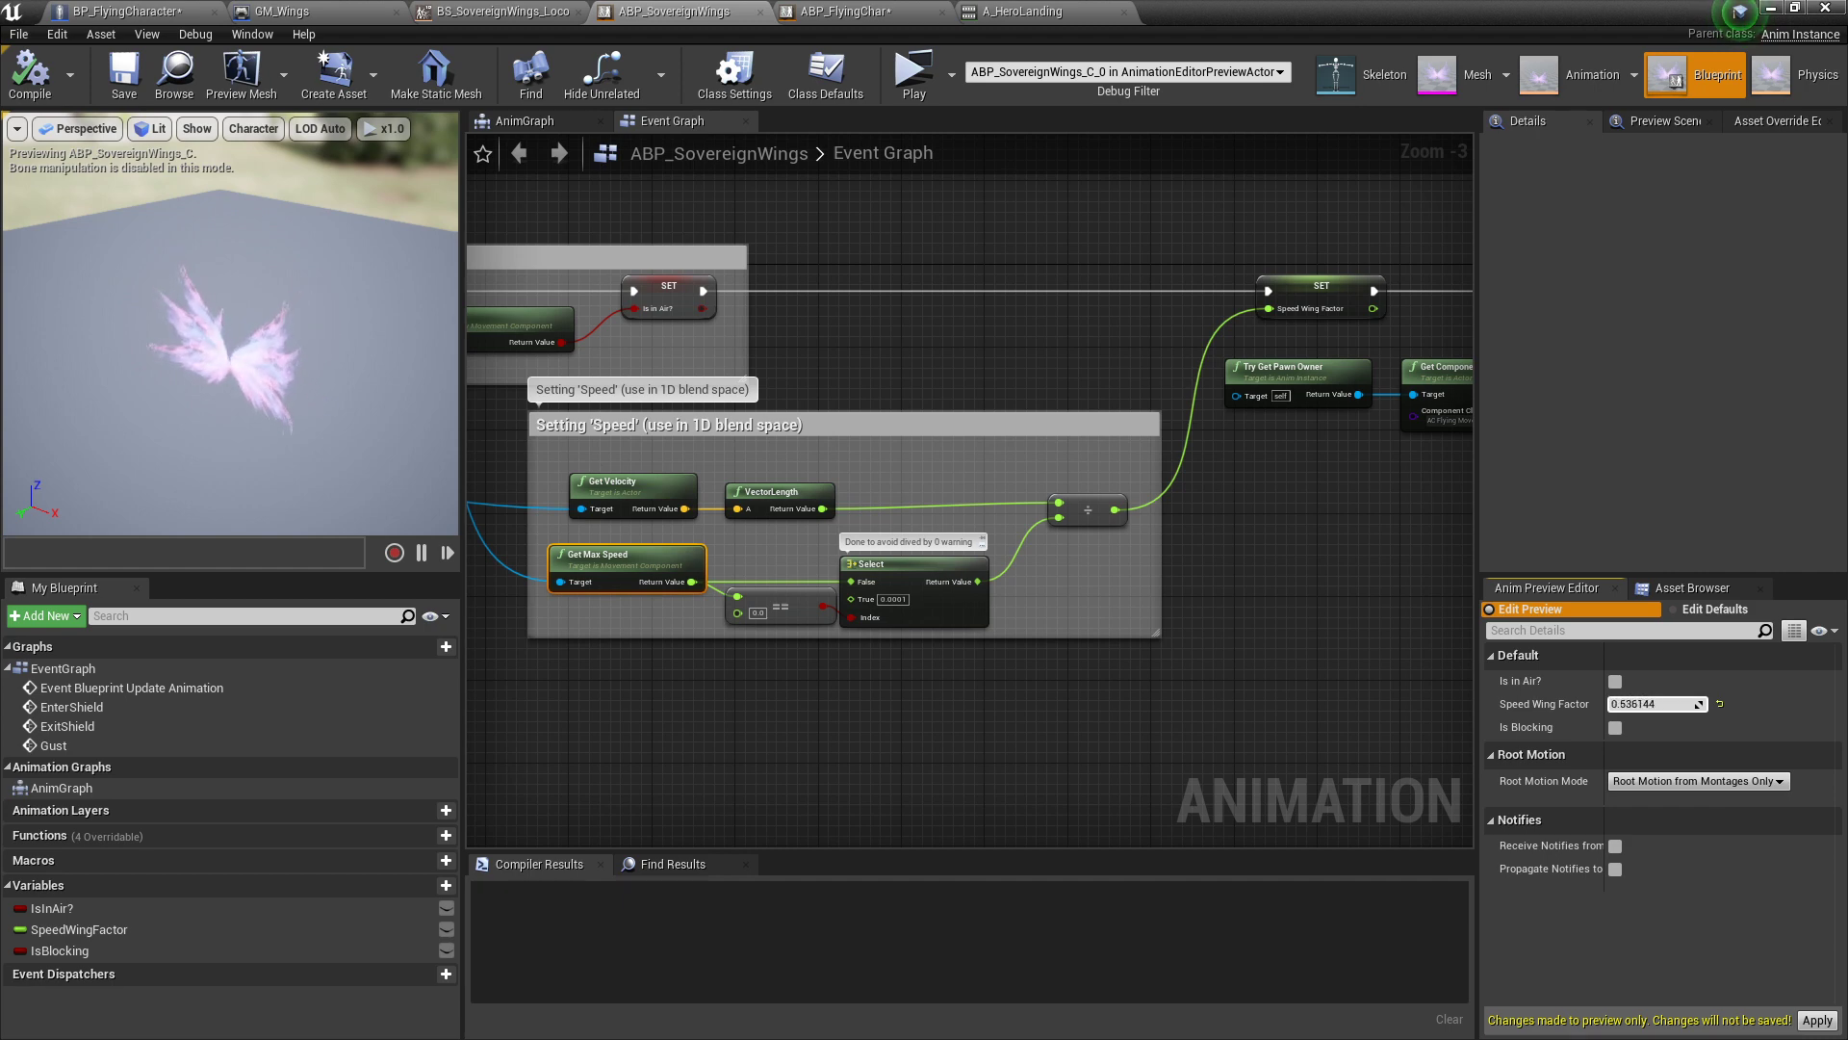
# Step: Examine the wings' AnimGraph, from Speed Wing Factor through BS_SovereignWings_Locomotion and the DefaultSlot to the Output Pose
pyautogui.moveTo(535, 117); pyautogui.dragTo(674, 120)
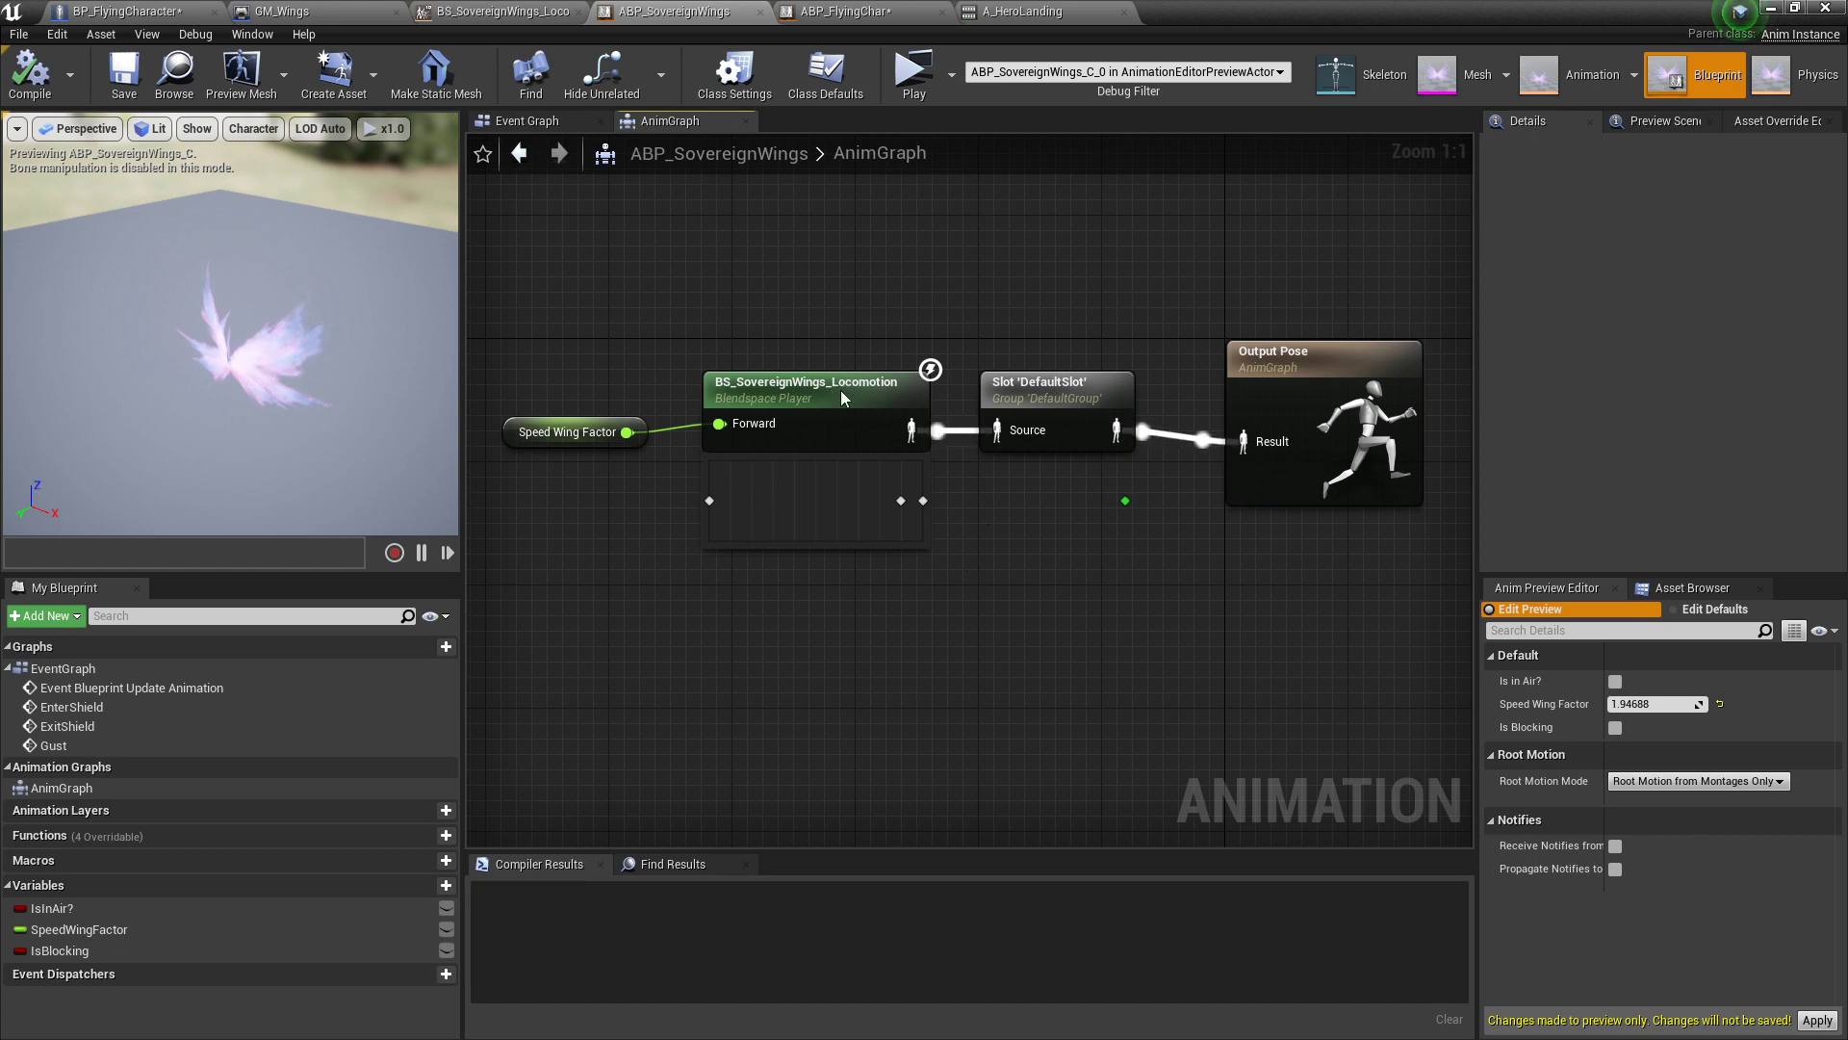
pyautogui.click(841, 390)
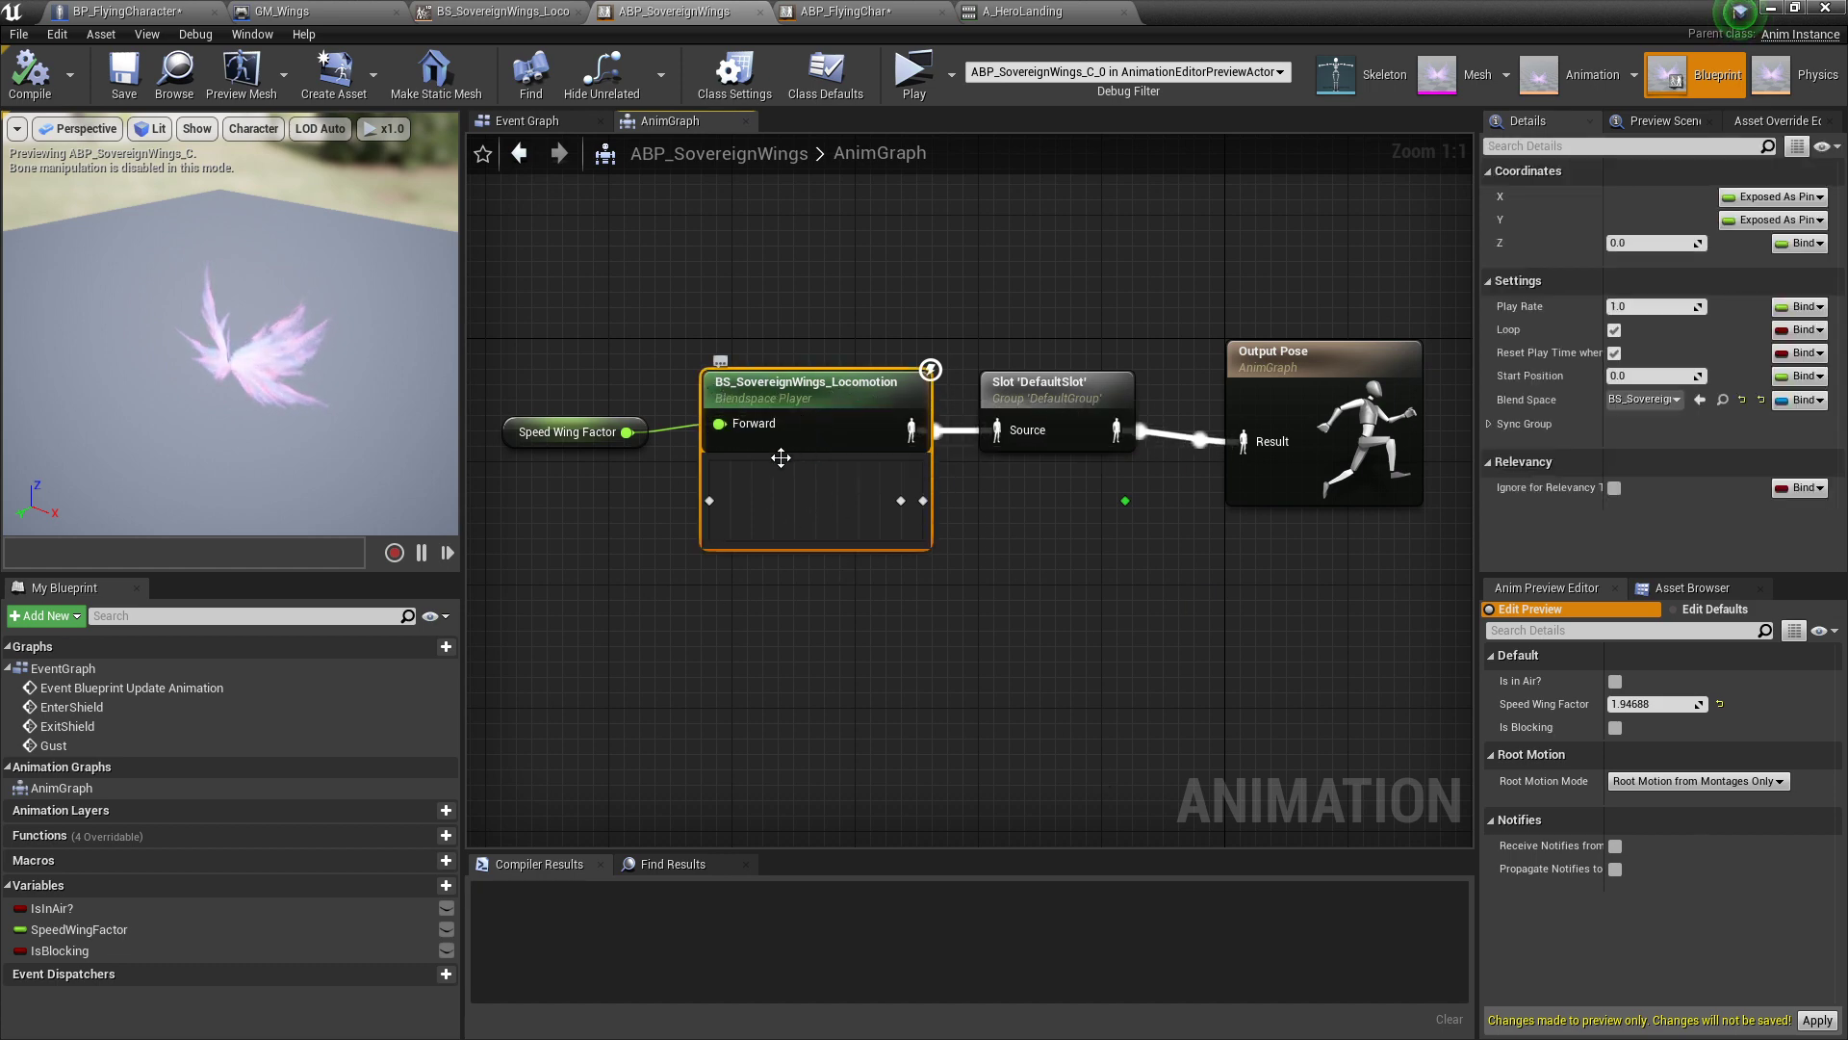
pyautogui.click(1059, 419)
pyautogui.click(1252, 467)
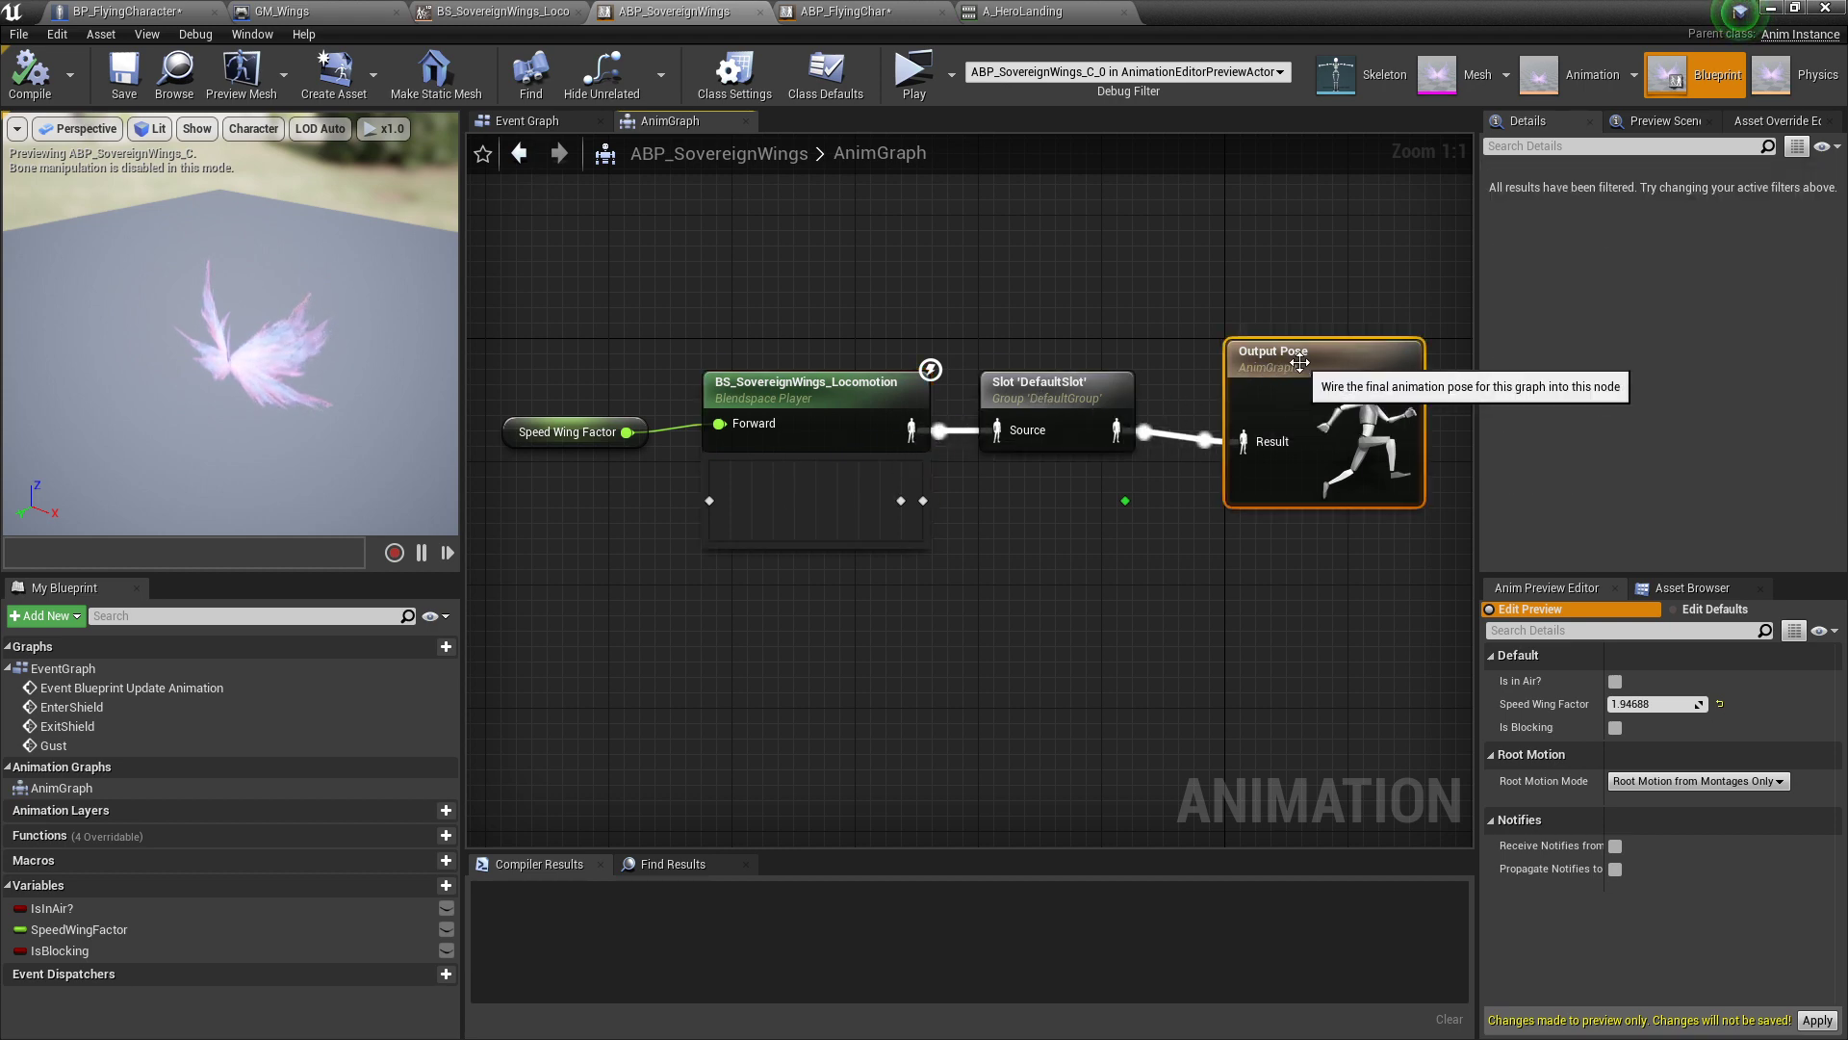
pyautogui.click(510, 416)
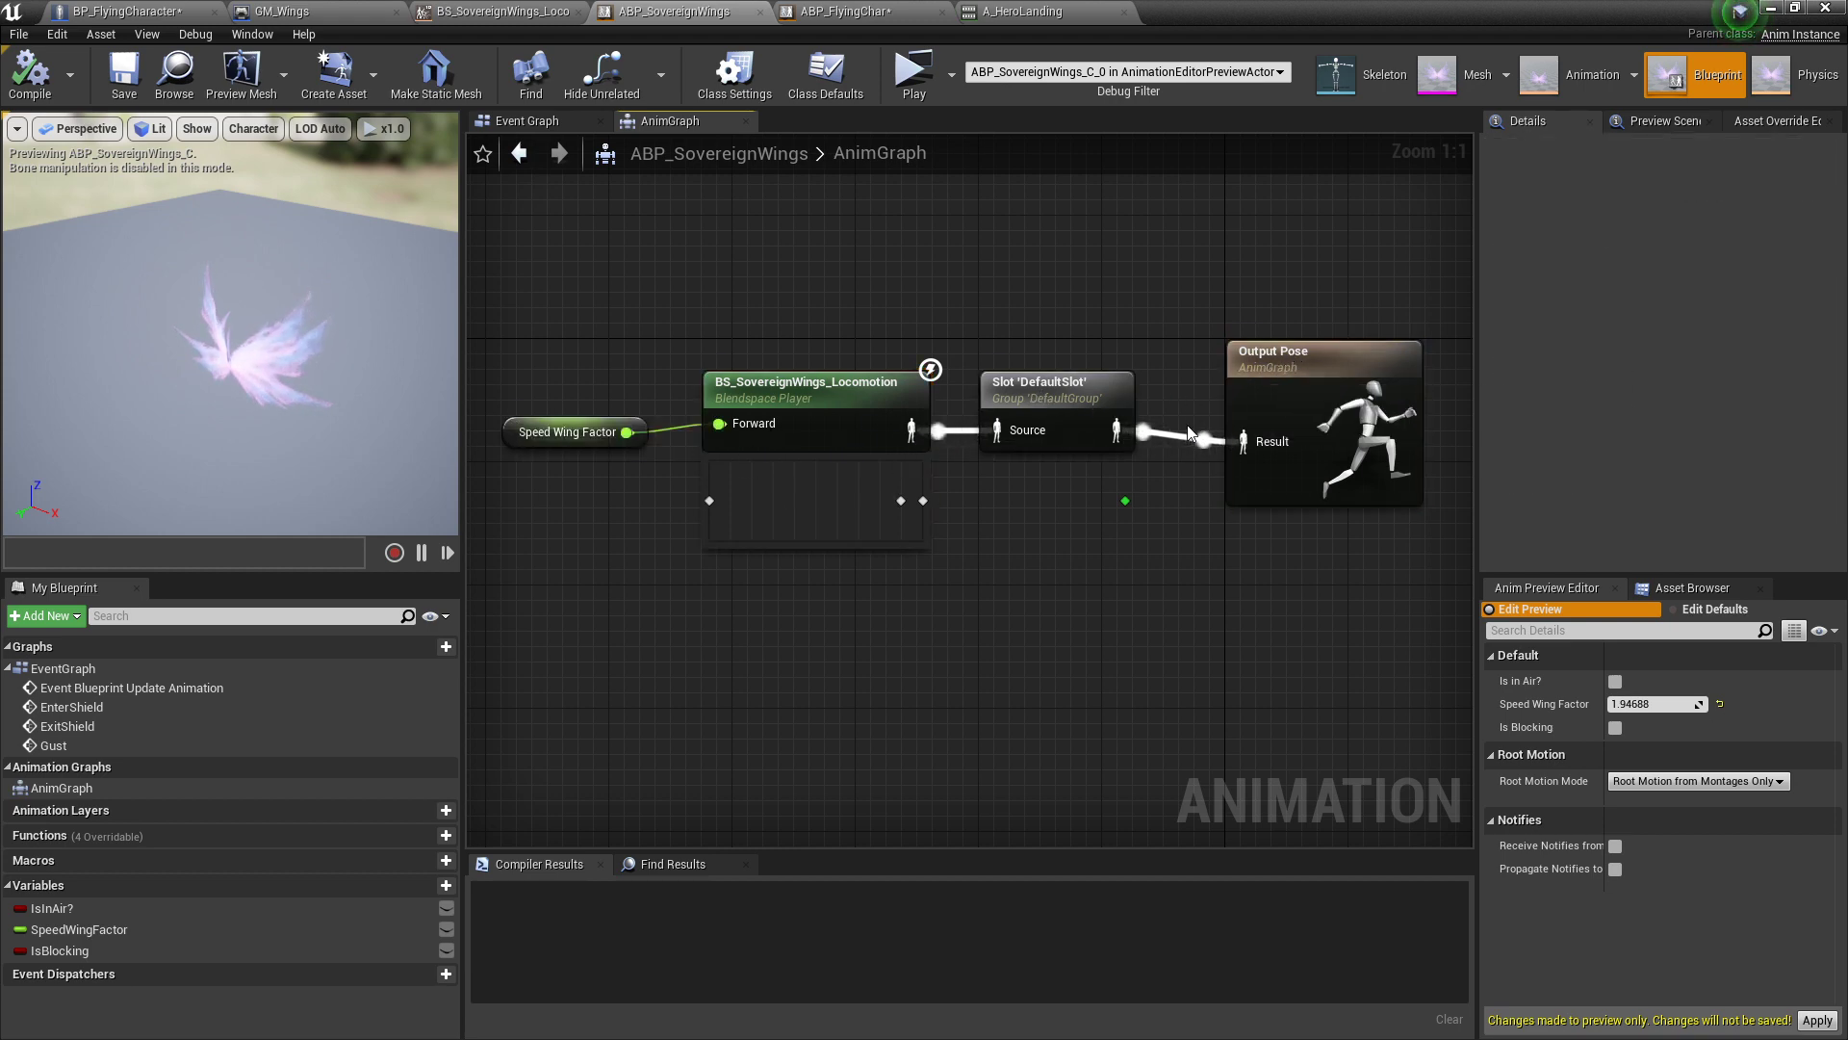
pyautogui.click(1061, 411)
pyautogui.click(1285, 390)
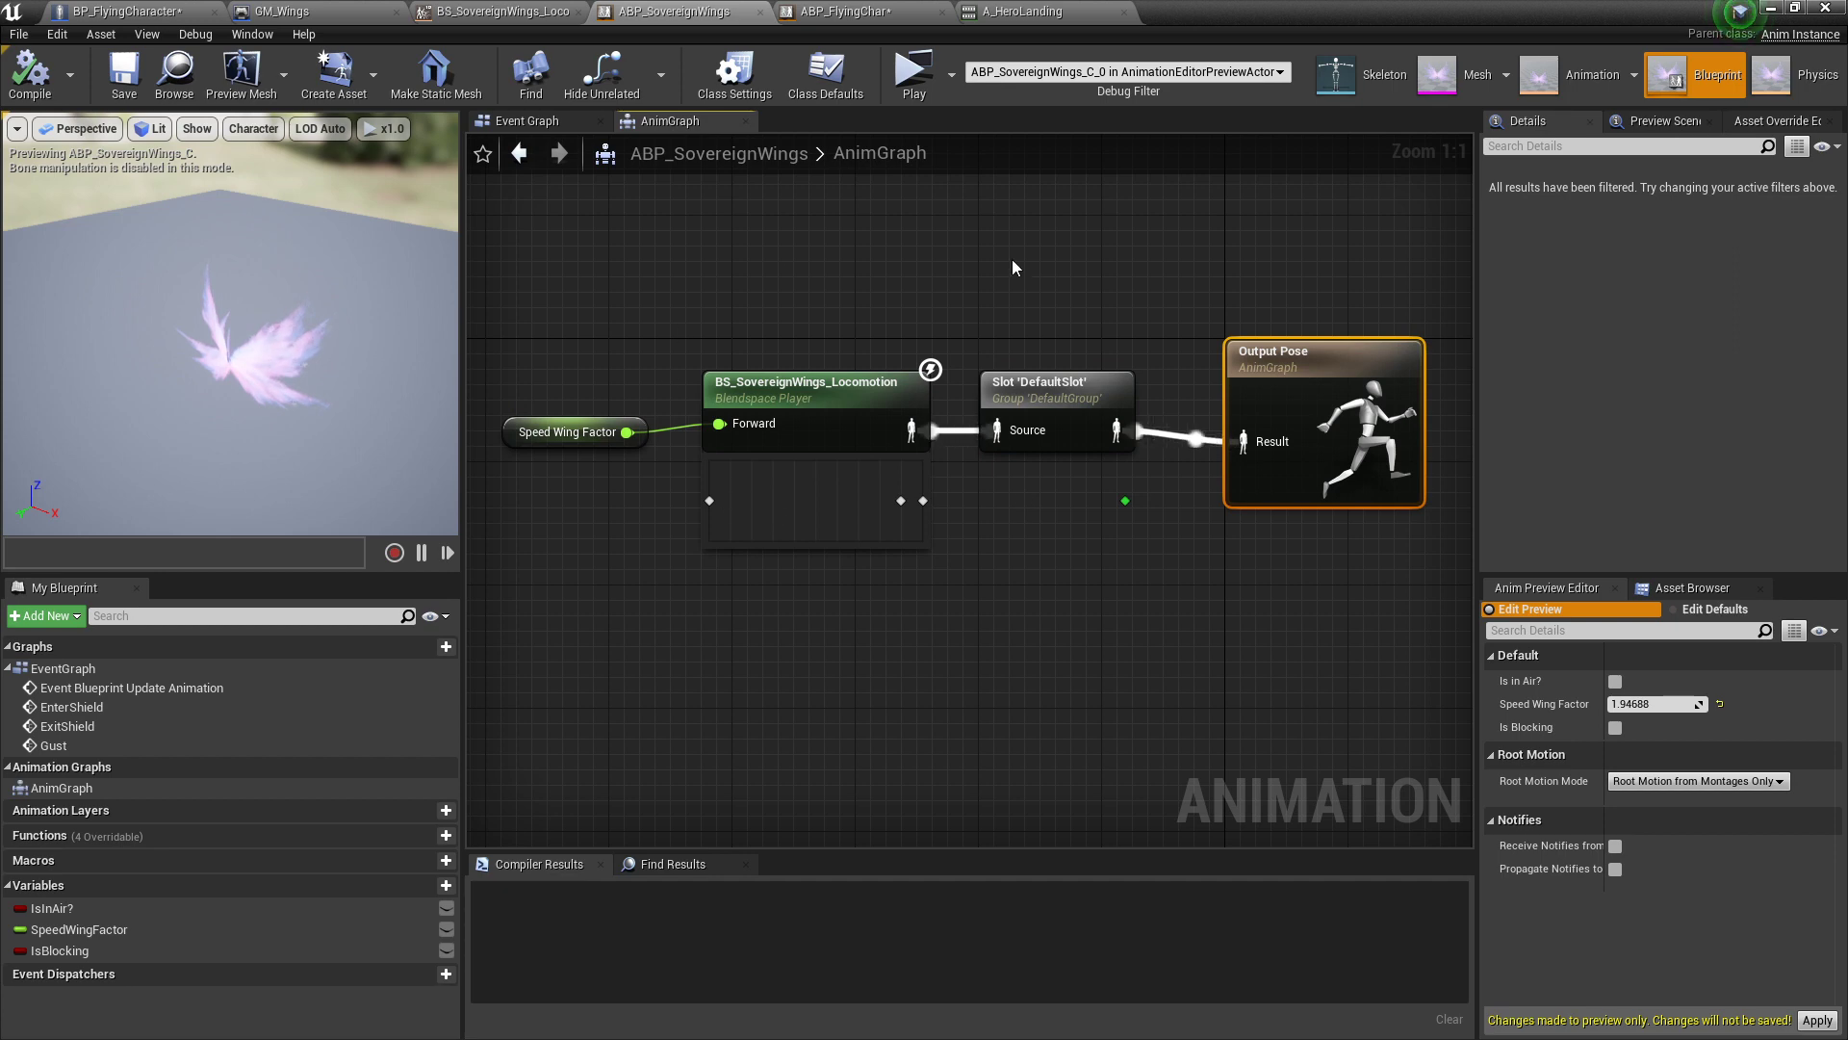
pyautogui.moveTo(624, 285); pyautogui.dragTo(1093, 618)
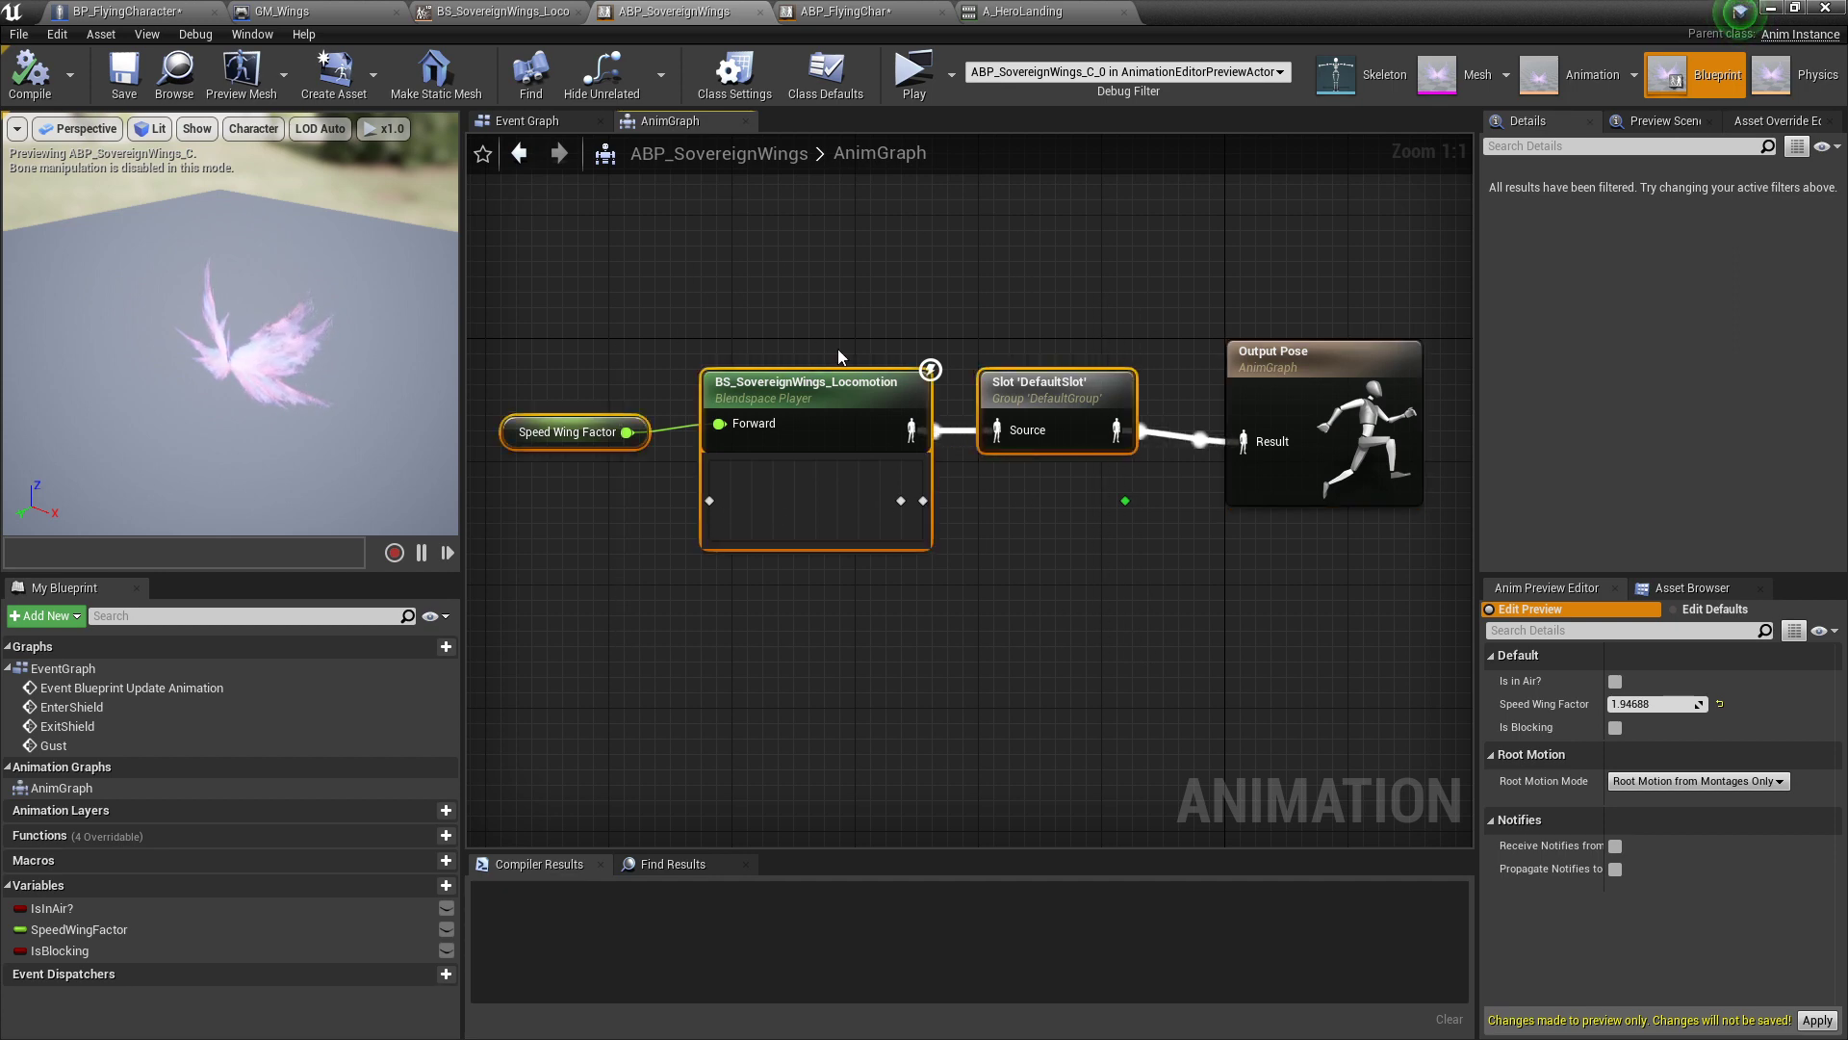
pyautogui.moveTo(579, 272); pyautogui.dragTo(1043, 654)
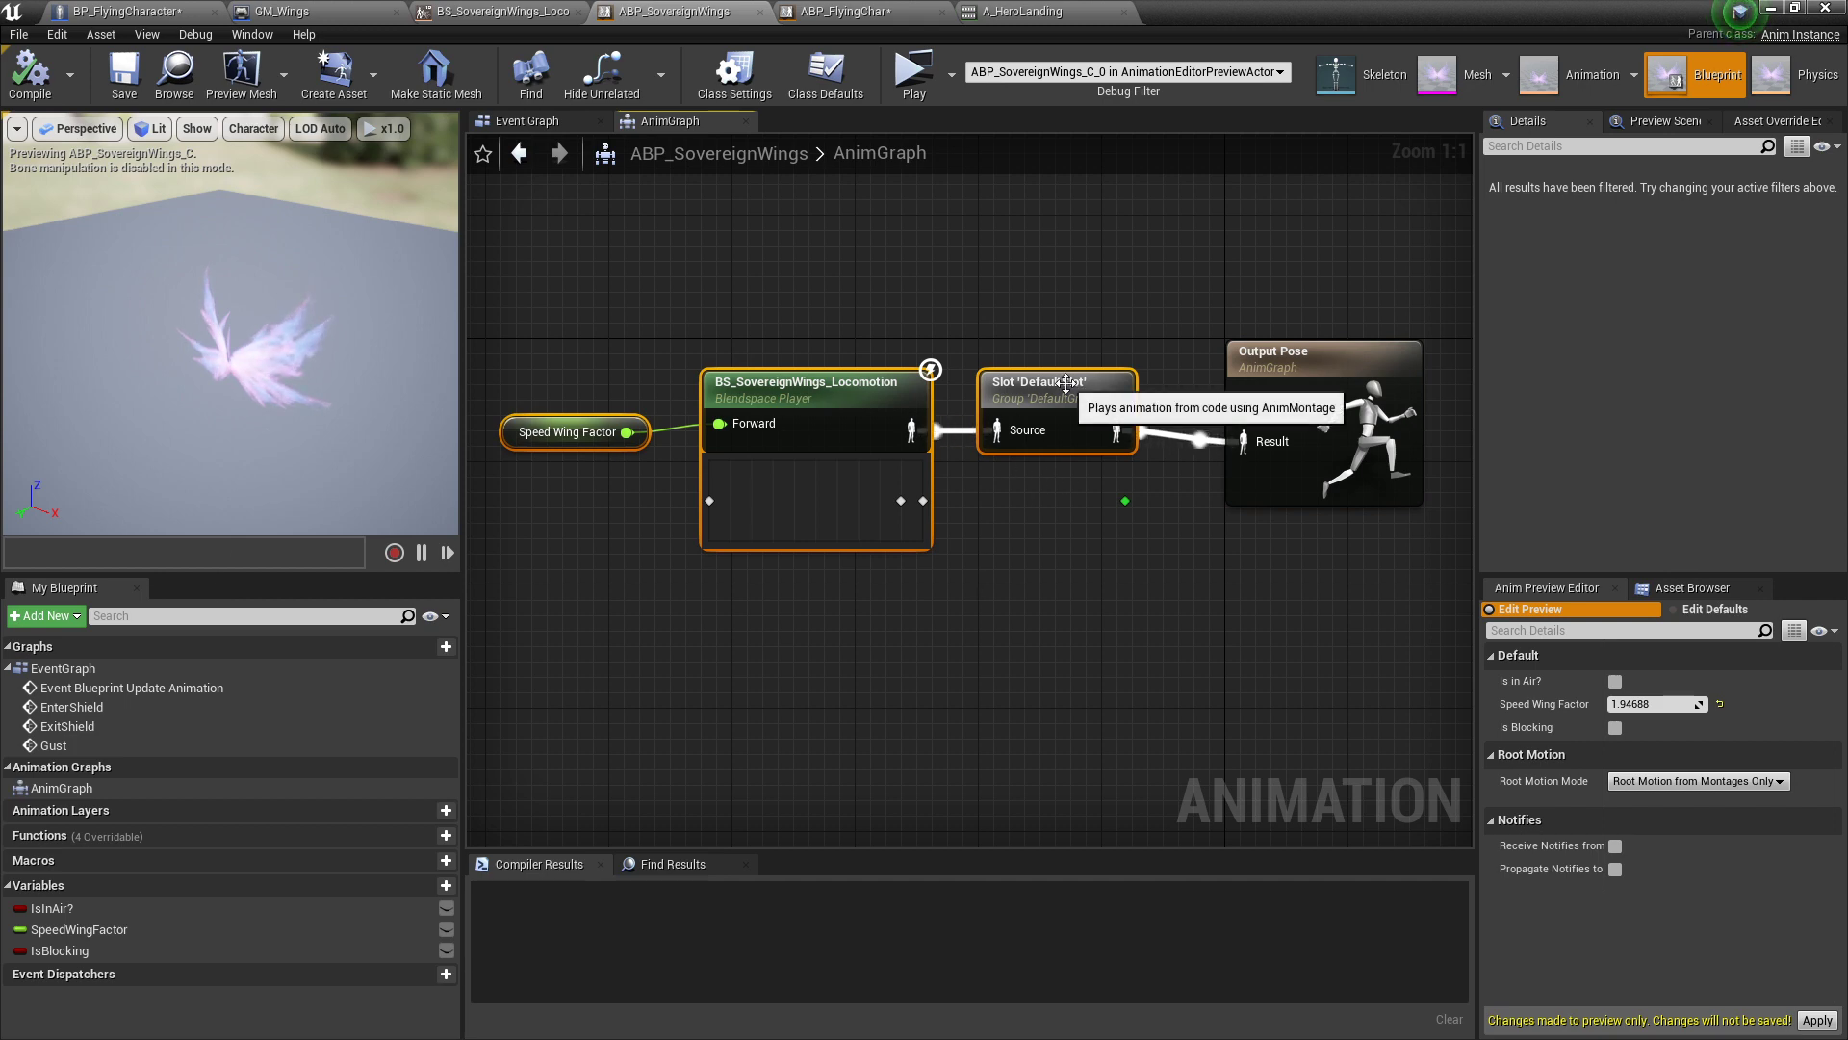
pyautogui.click(1169, 326)
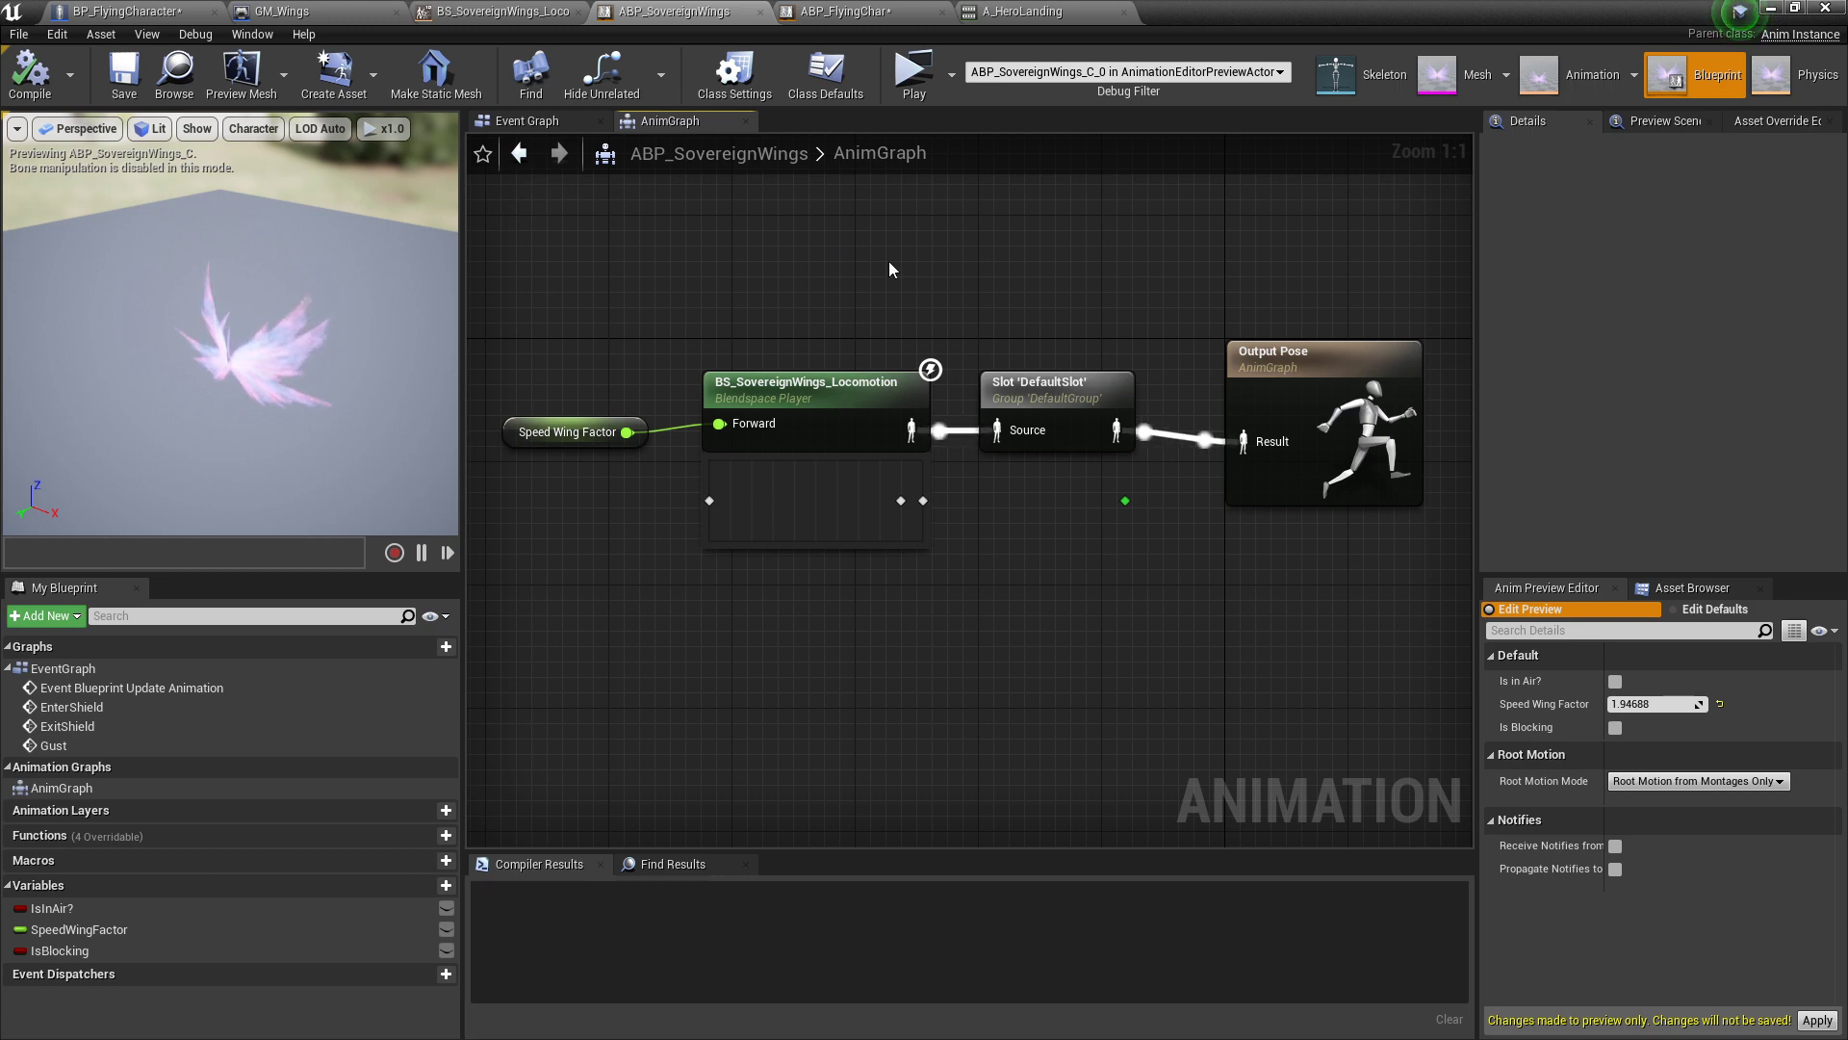
# Step: Add a new state machine to the AnimGraph above the BS_SovereignWings_Locomotion node
pyautogui.rightClick(707, 254)
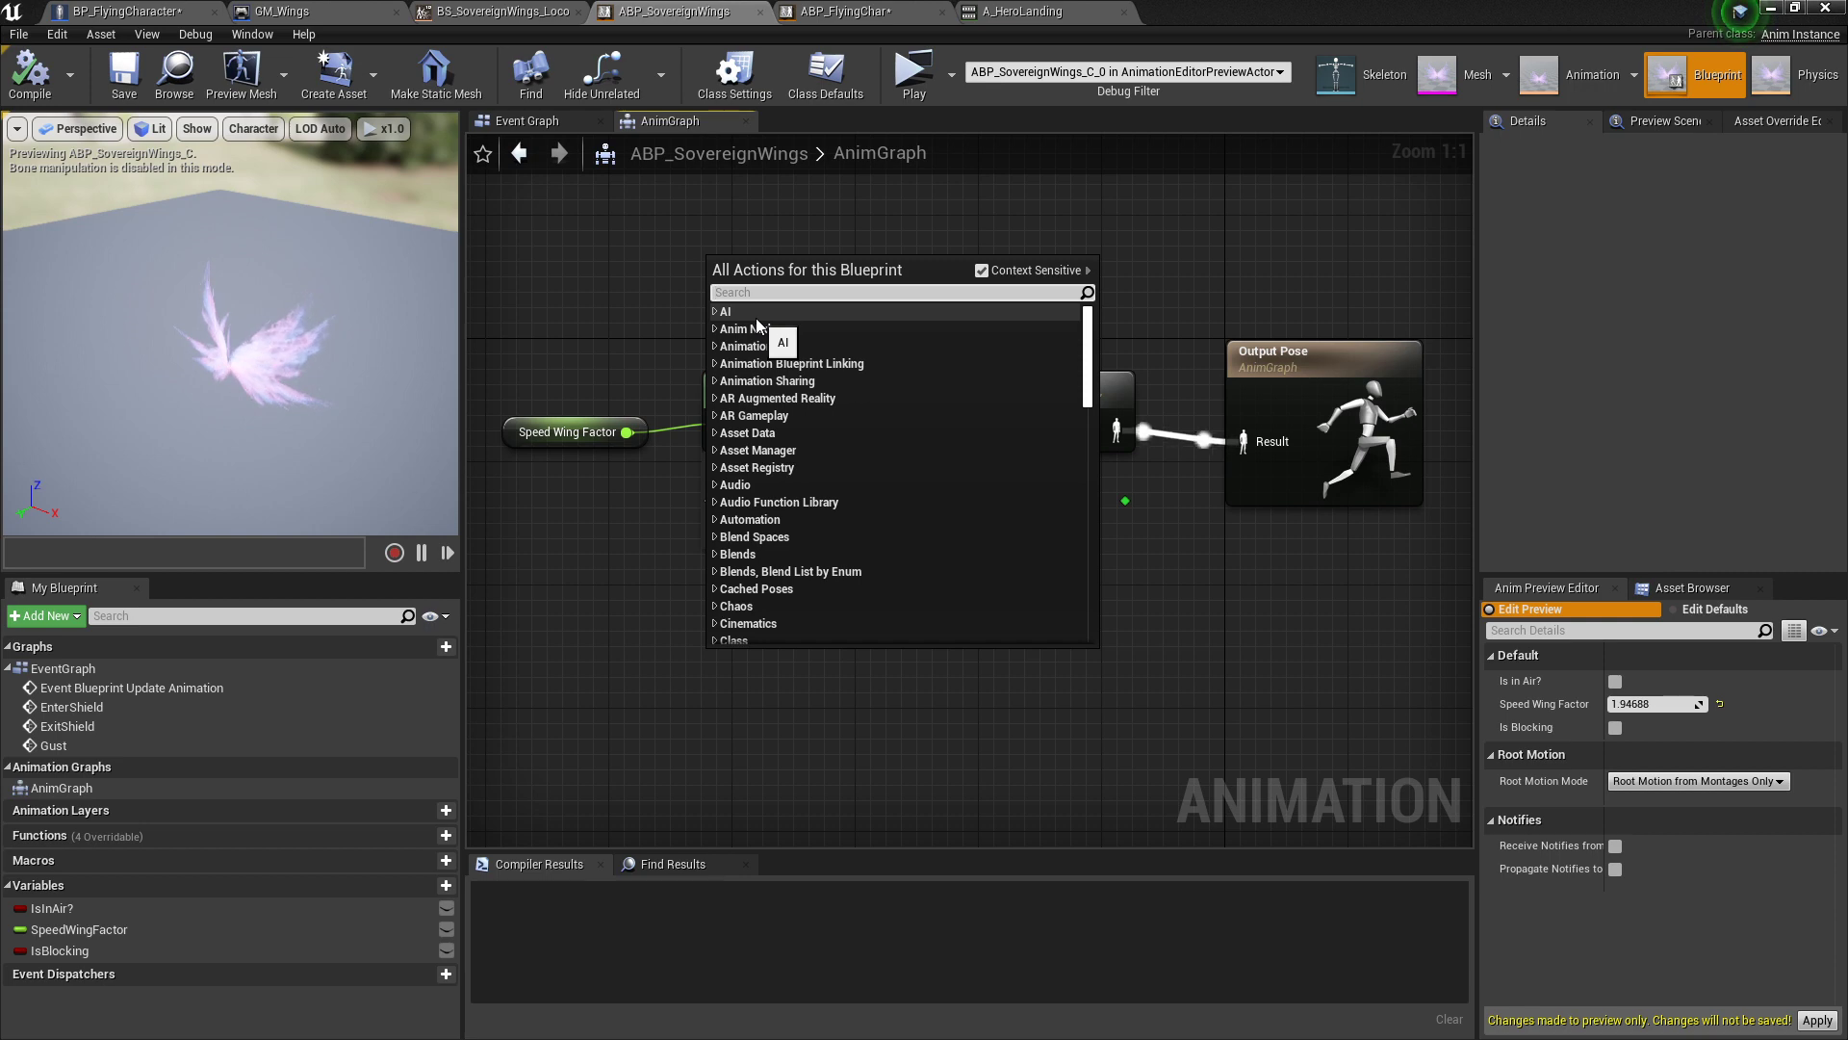
pyautogui.write('sta')
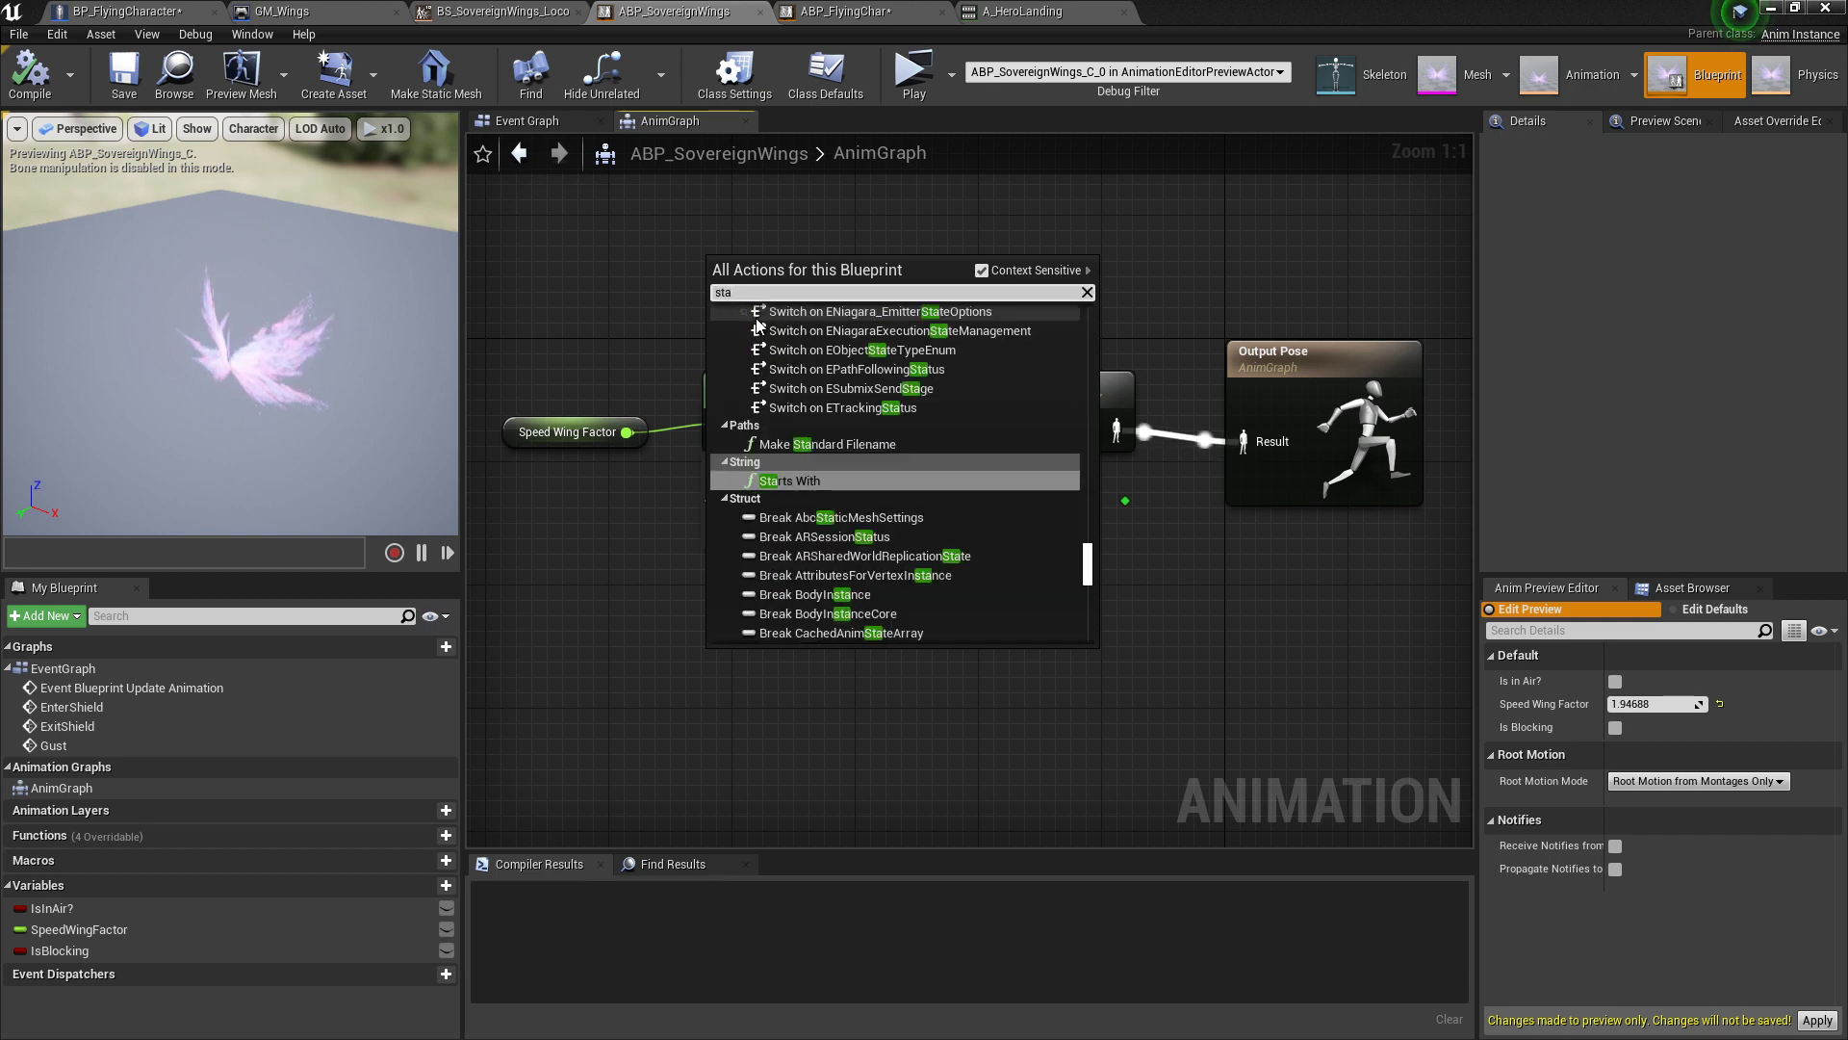
pyautogui.write('tema')
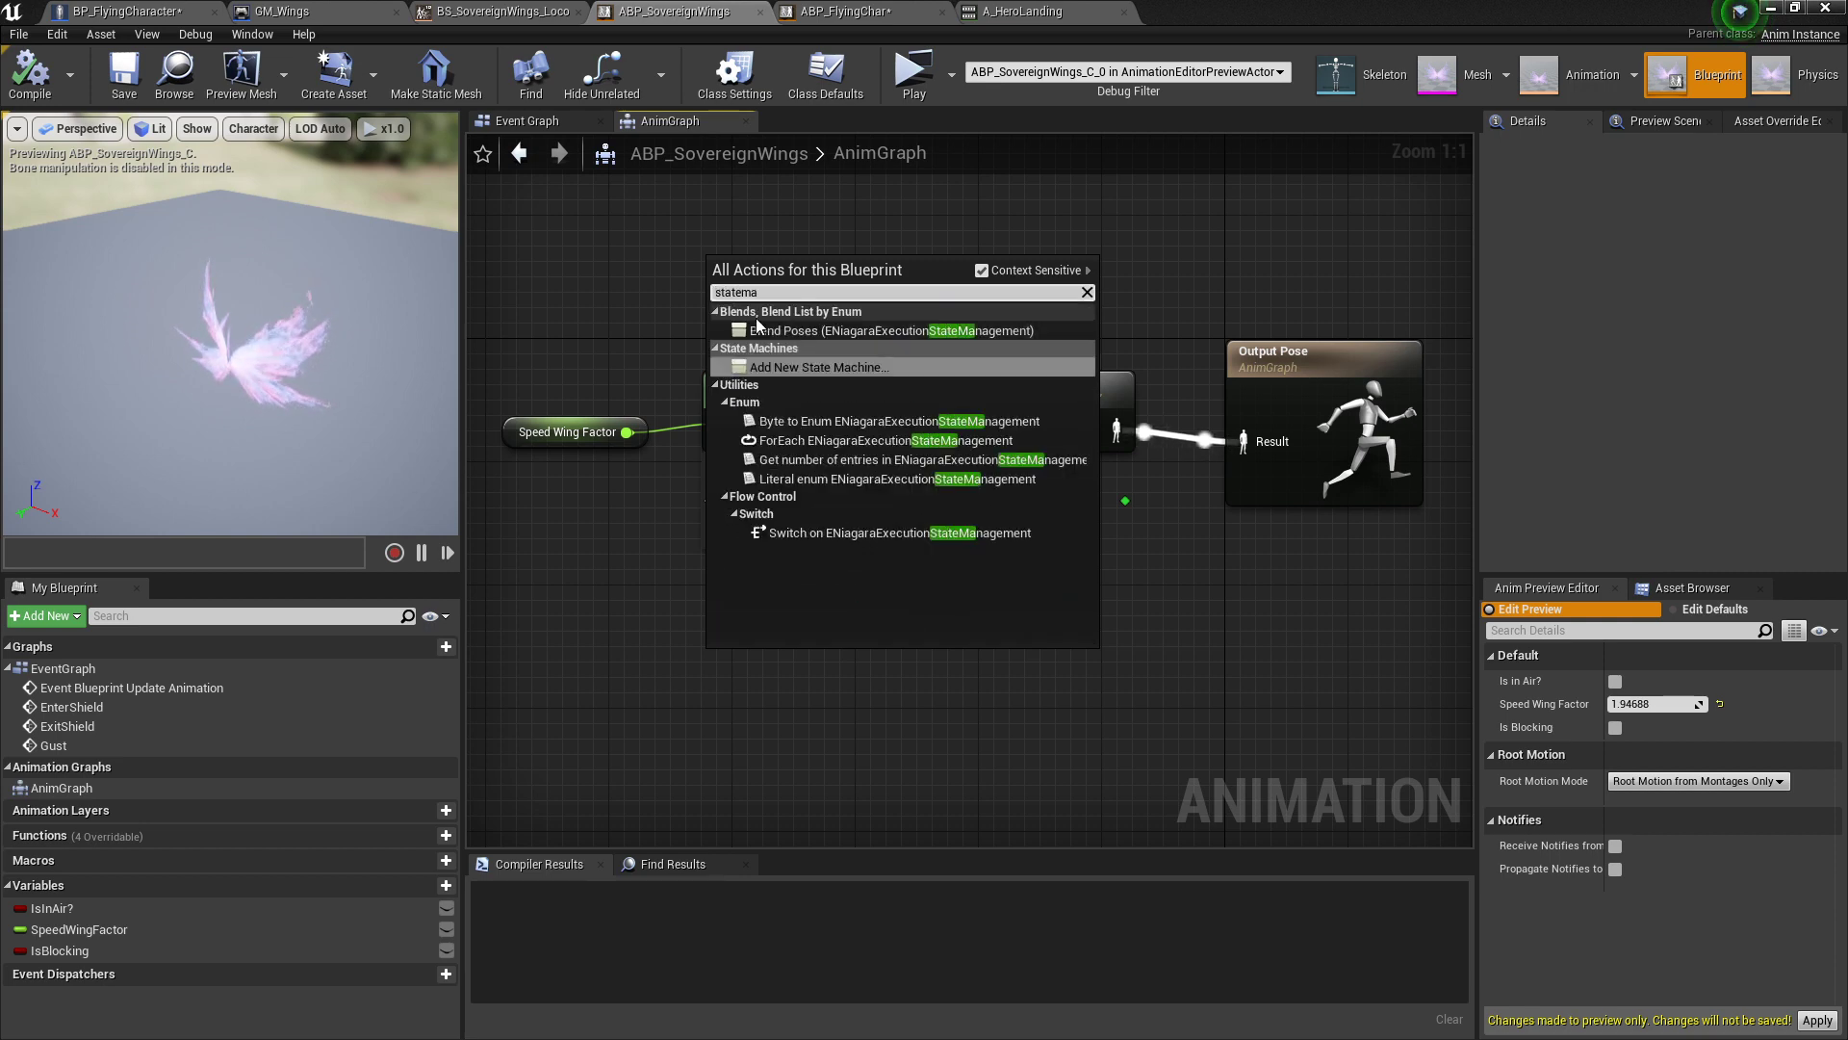
pyautogui.click(830, 365)
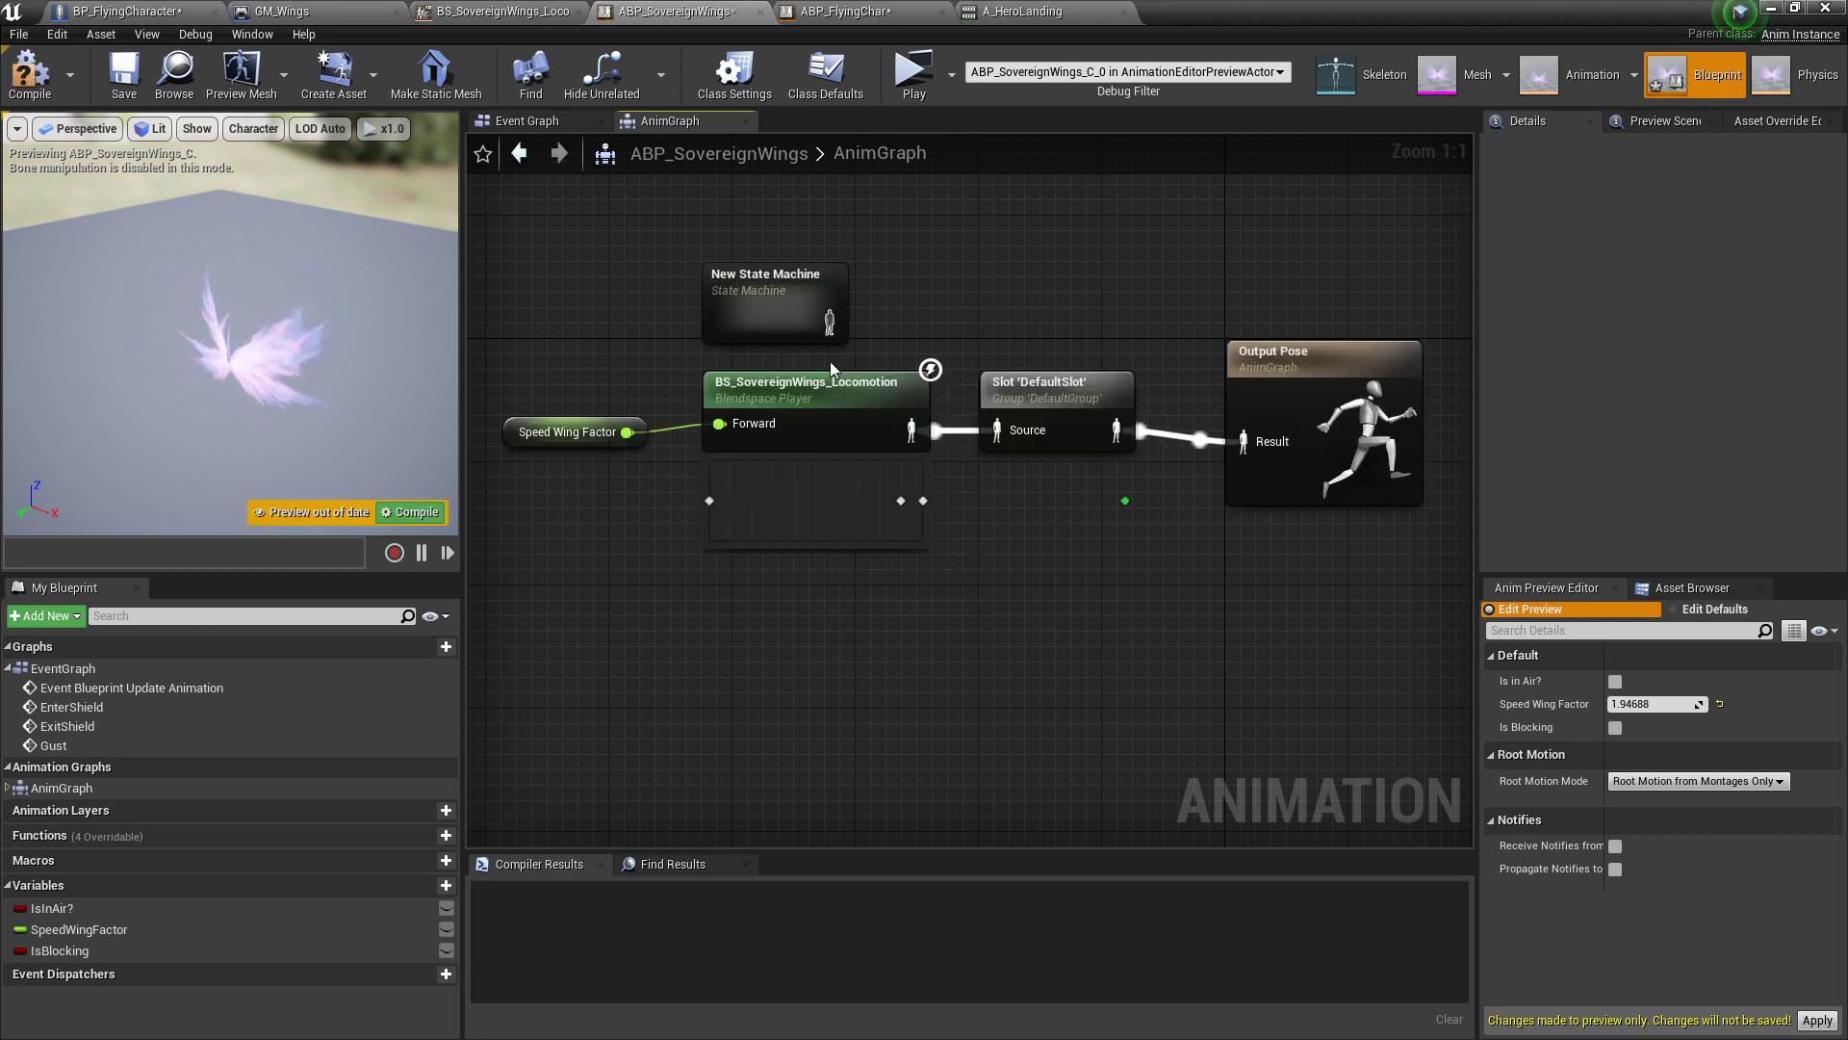
# Step: Inside the new state machine, create two states from Entry and link them with transitions in both directions
pyautogui.doubleClick(781, 281)
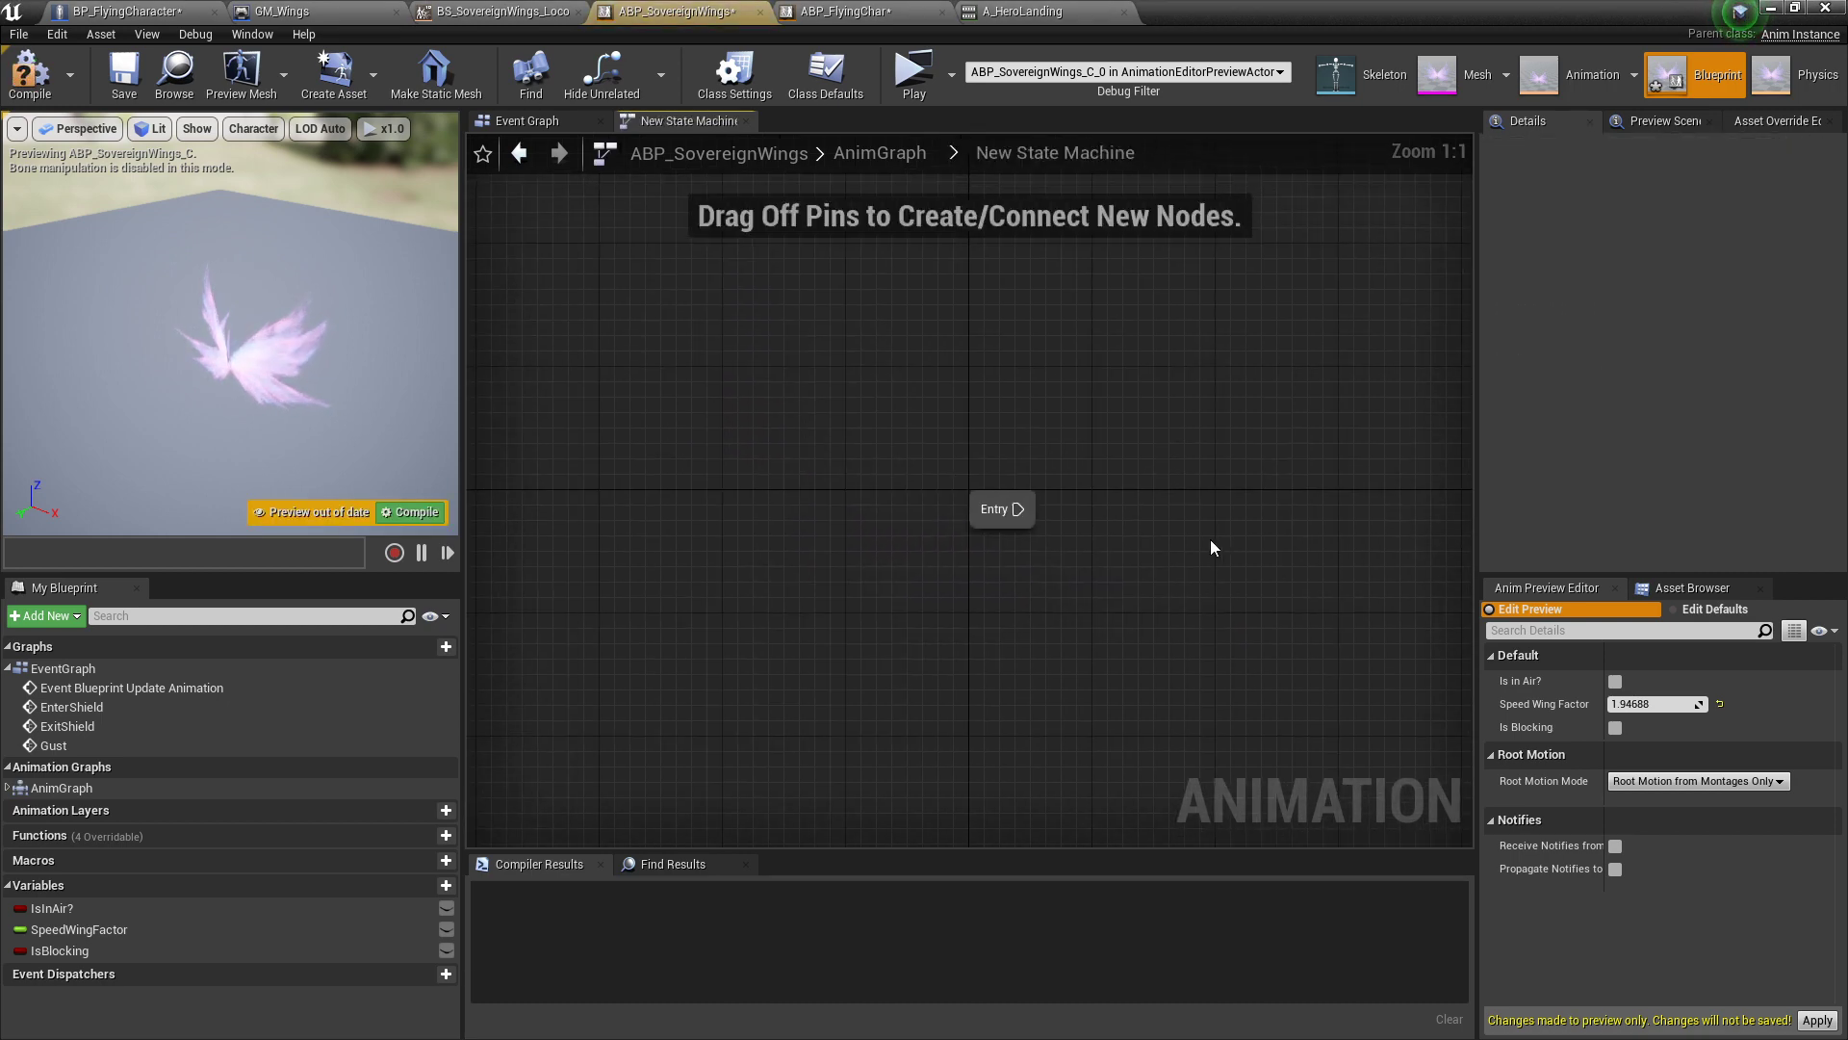
pyautogui.moveTo(1185, 434); pyautogui.dragTo(1185, 434)
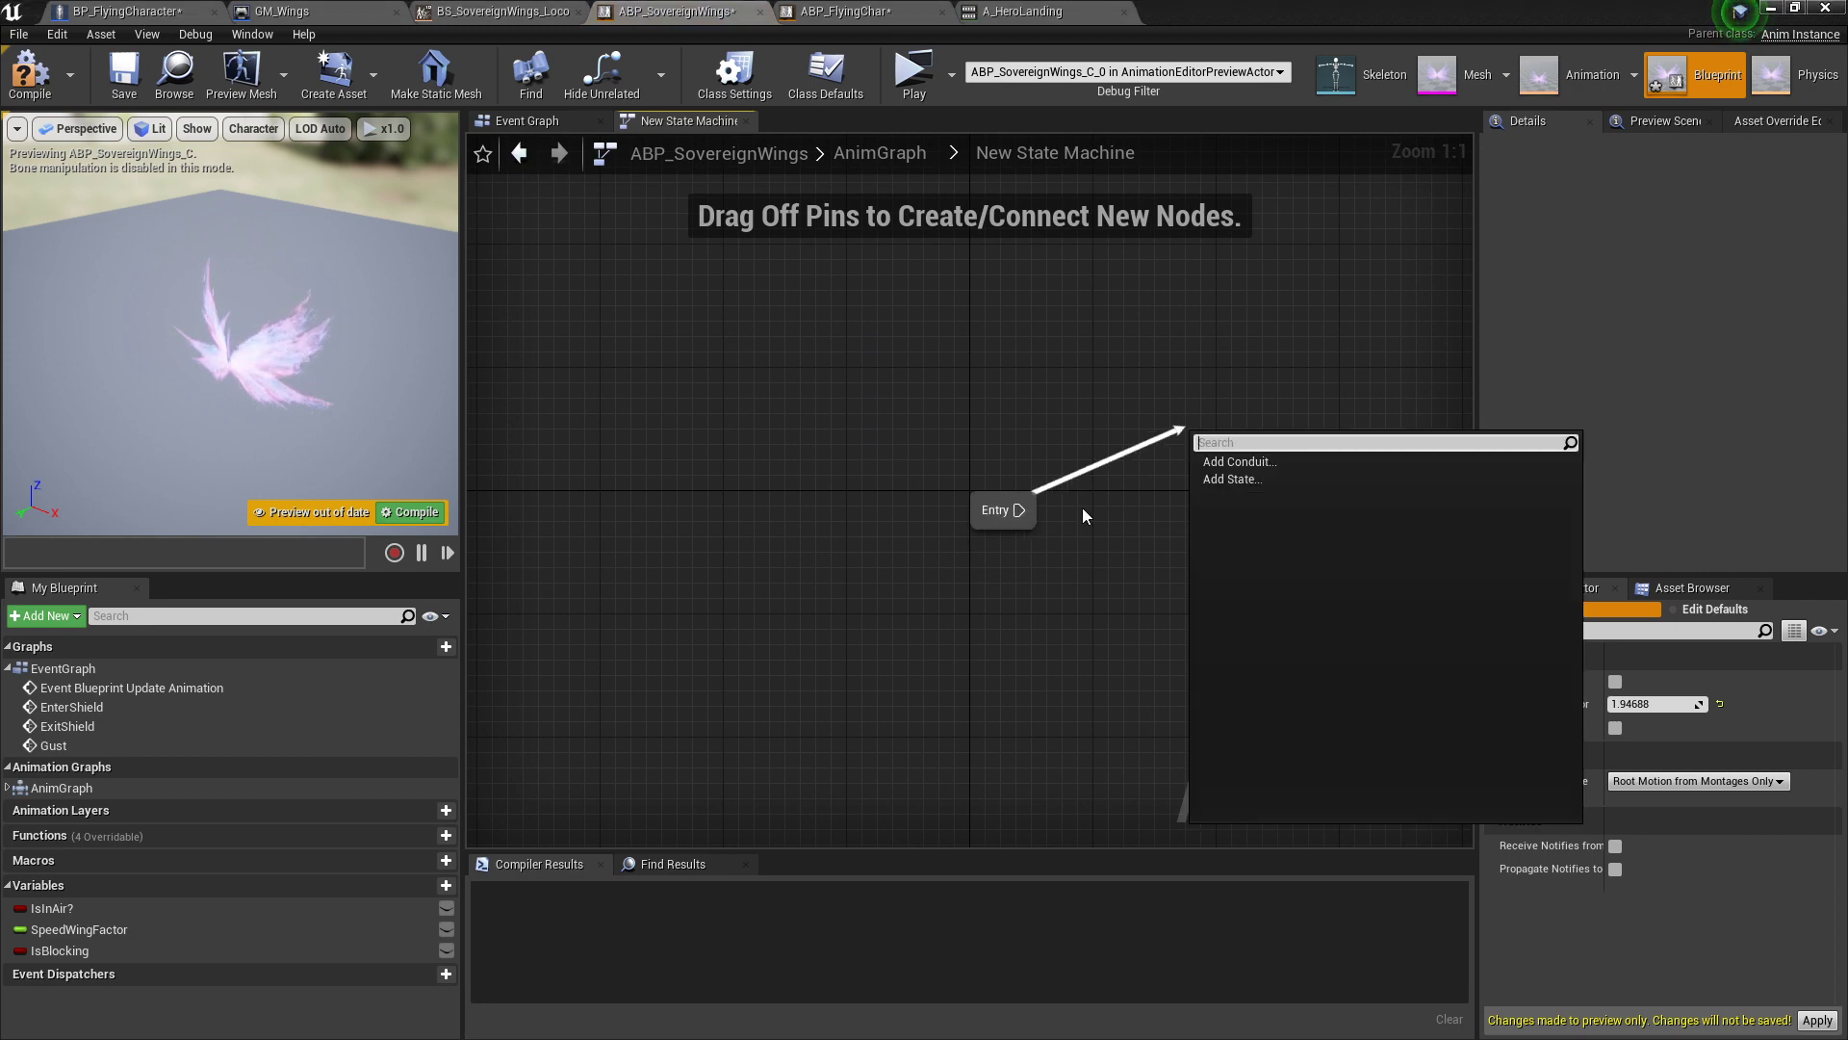
pyautogui.click(1230, 479)
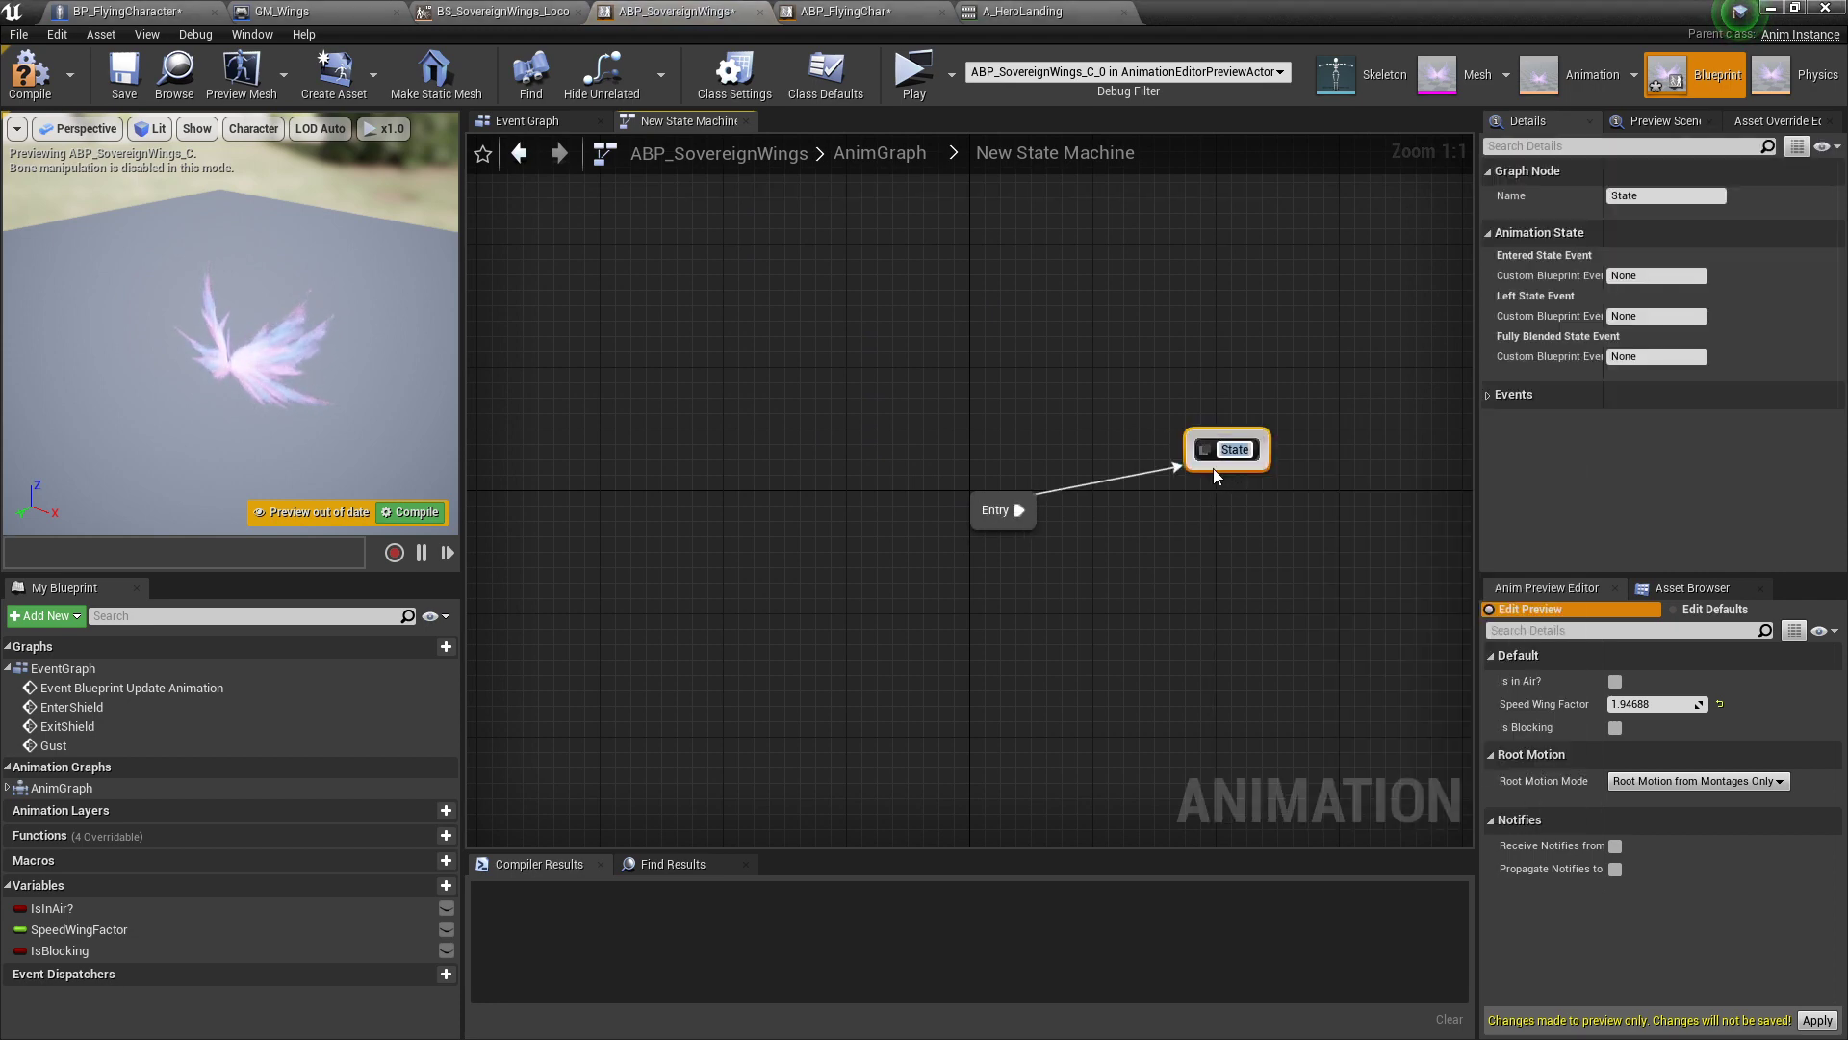
pyautogui.moveTo(1216, 471); pyautogui.dragTo(1013, 525)
pyautogui.click(1261, 588)
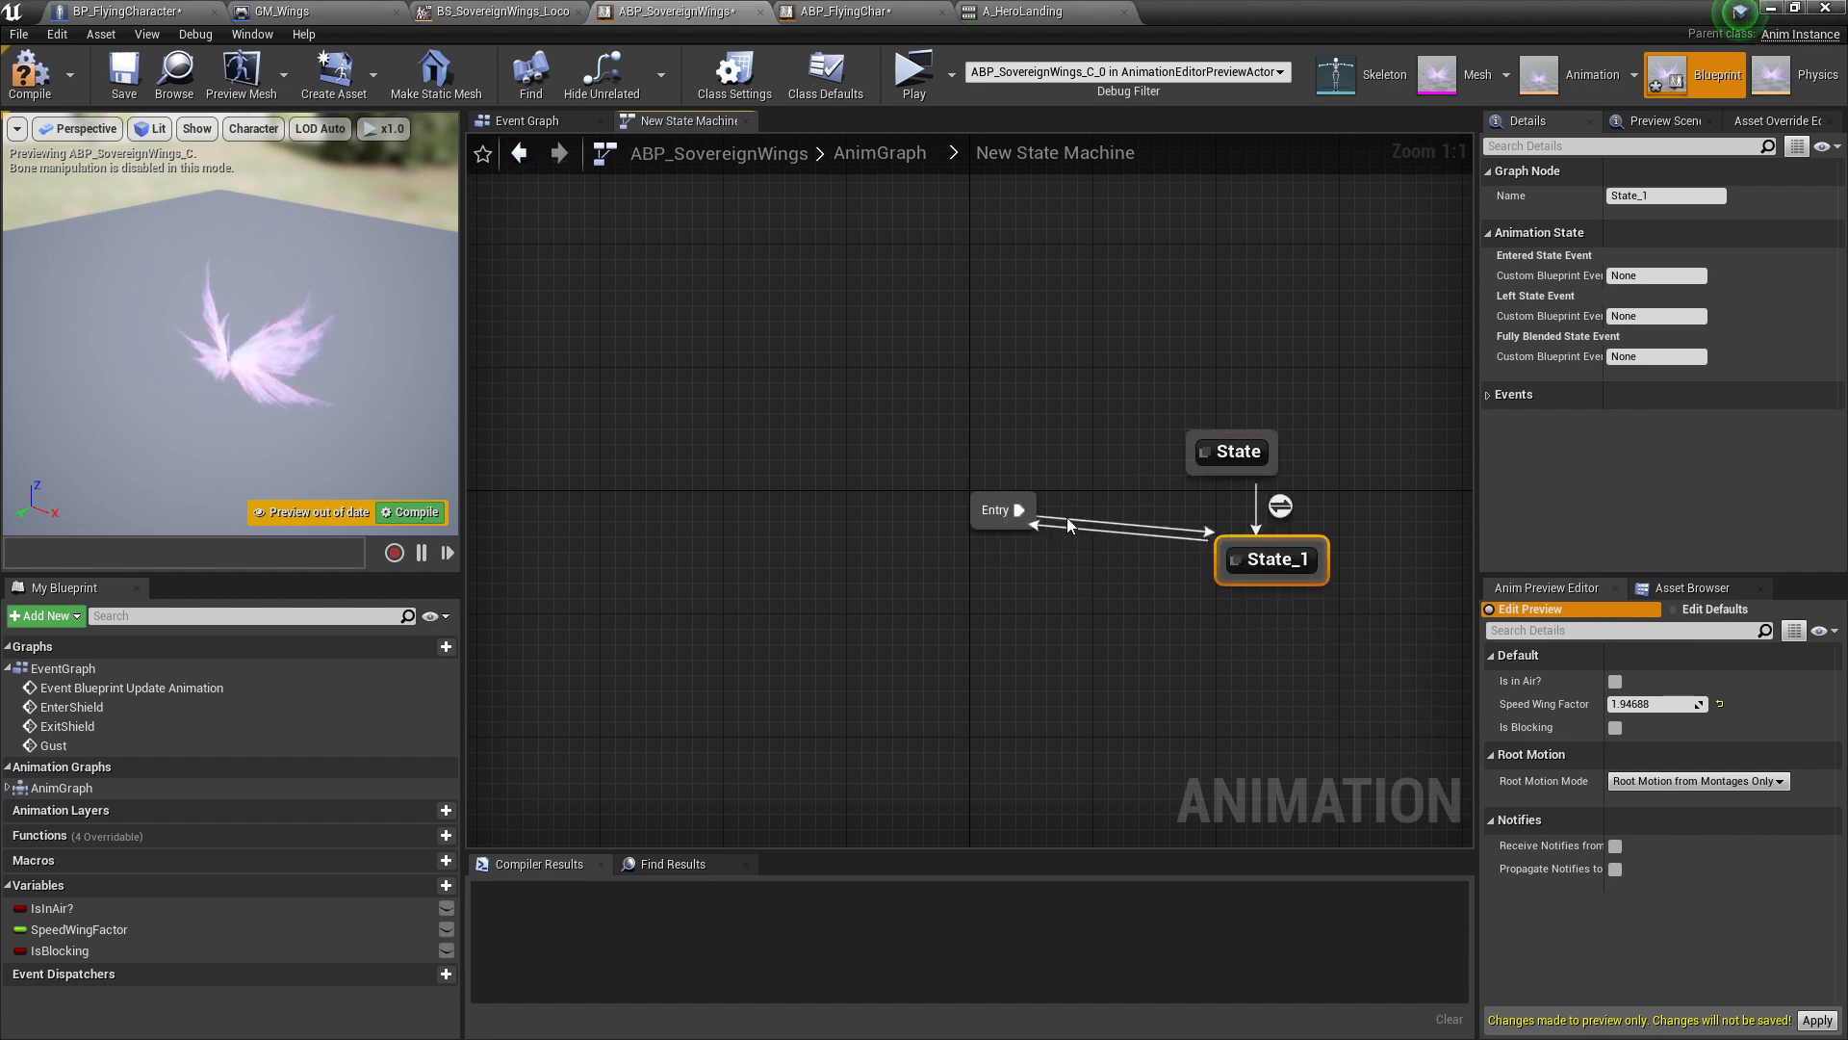
pyautogui.moveTo(1203, 456)
pyautogui.mouseDown()
pyautogui.moveTo(1235, 501)
pyautogui.moveTo(1205, 441)
pyautogui.mouseUp()
pyautogui.moveTo(1236, 542); pyautogui.dragTo(1211, 442)
pyautogui.click(759, 273)
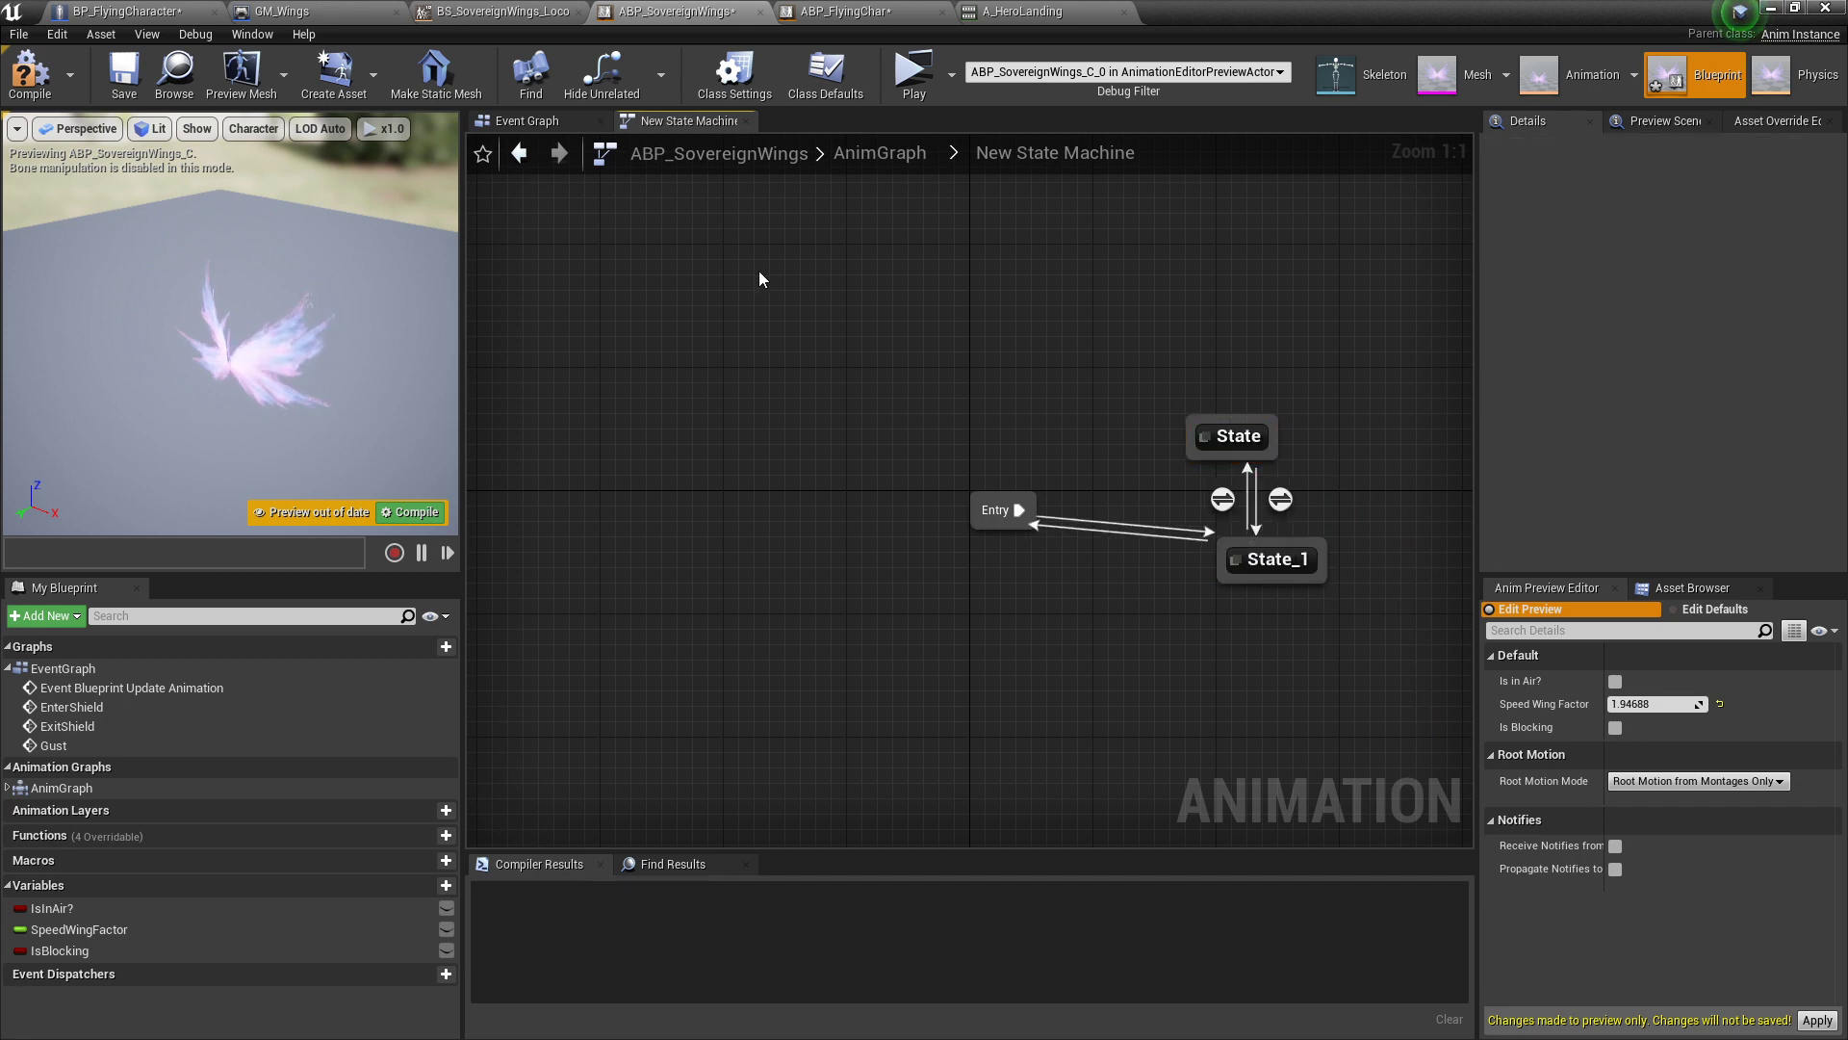
# Step: Close the state machine graph and delete the new state machine from the AnimGraph
pyautogui.middleClick(679, 126)
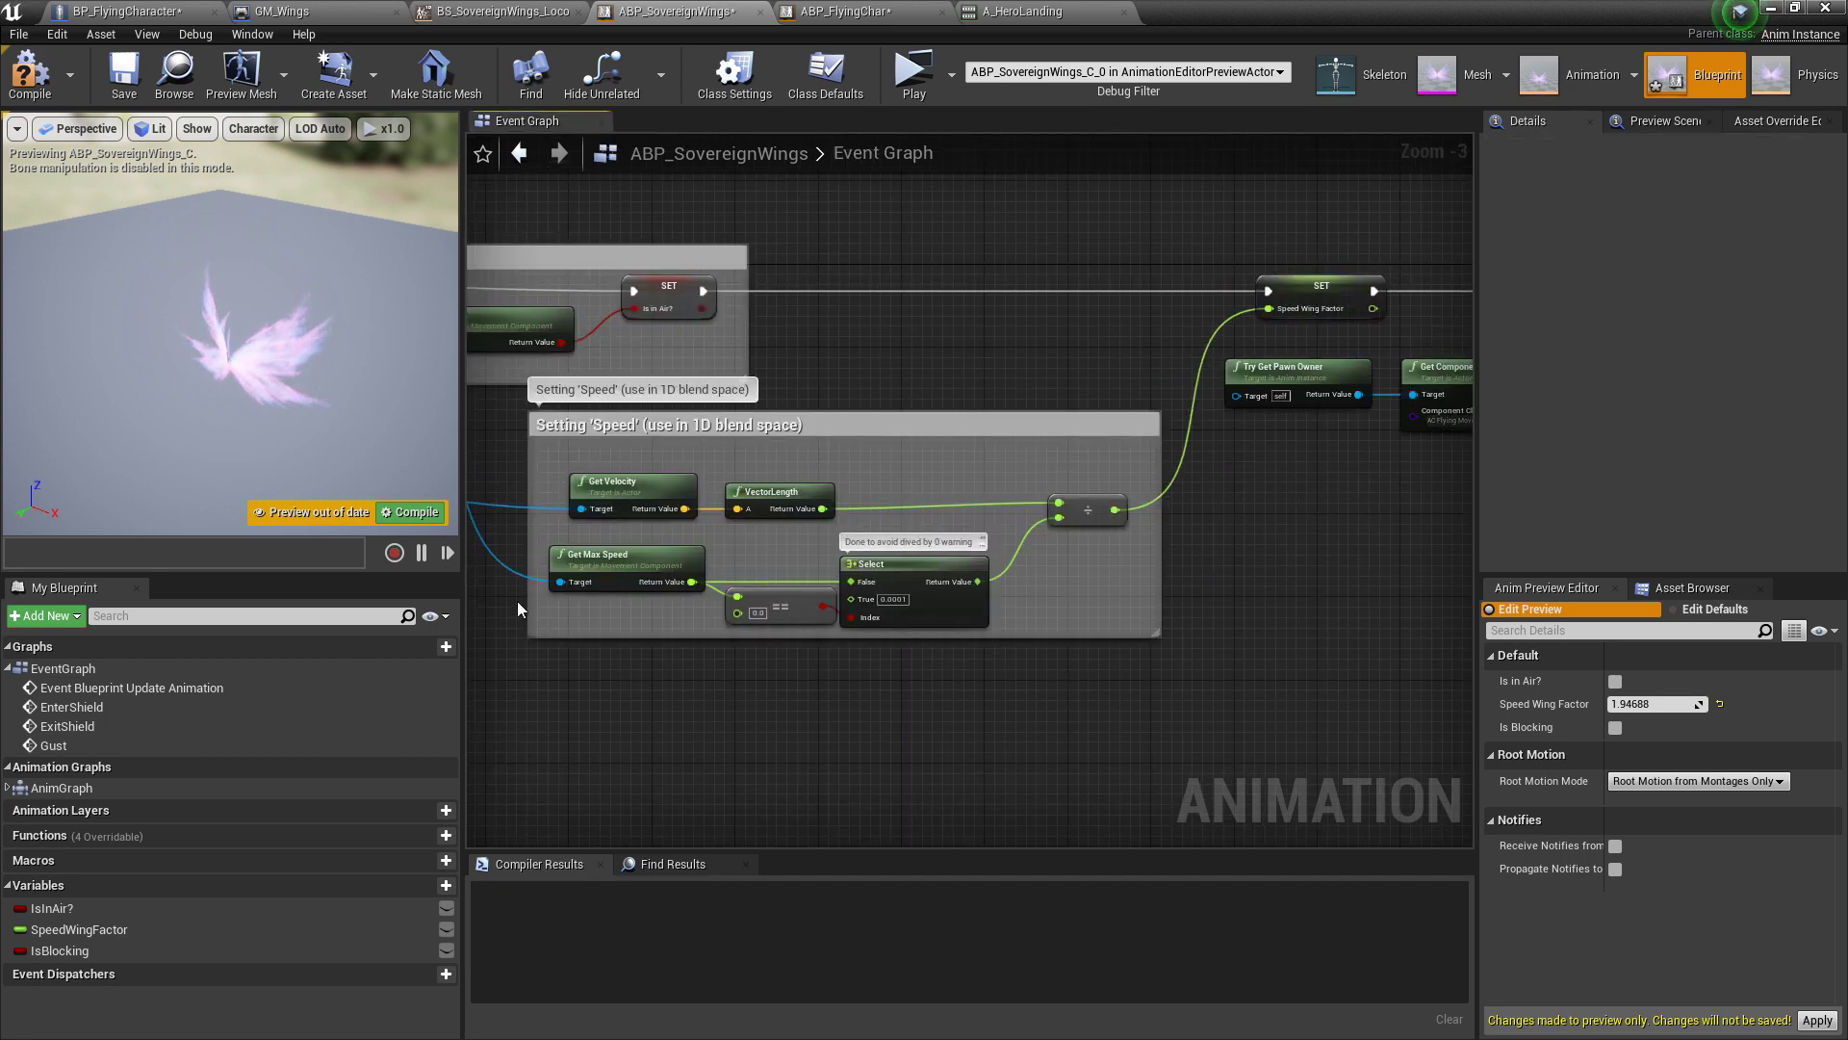
pyautogui.doubleClick(175, 789)
pyautogui.moveTo(854, 358); pyautogui.dragTo(1039, 481)
pyautogui.press('Delete')
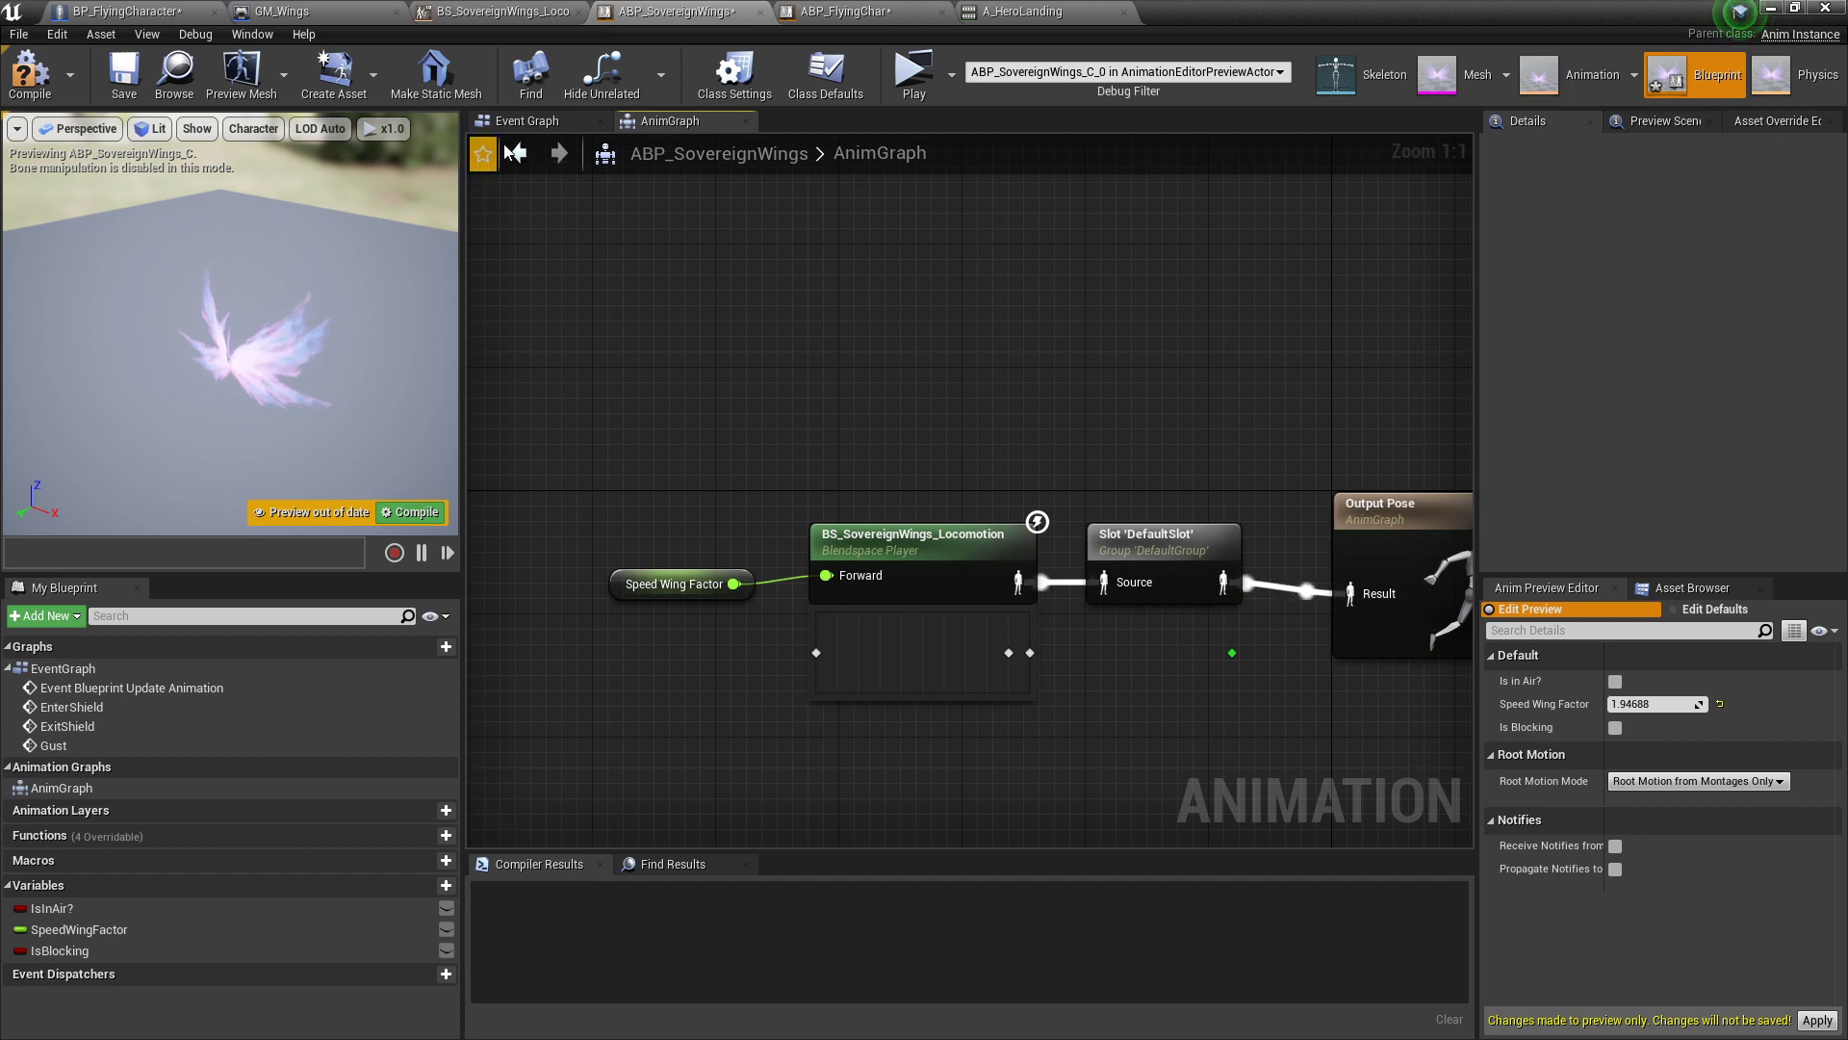
# Step: Examine the wings' Event Graph from the Speed Wing Factor setter to the pawn owner's flying movement component lookup and validity check
pyautogui.click(535, 129)
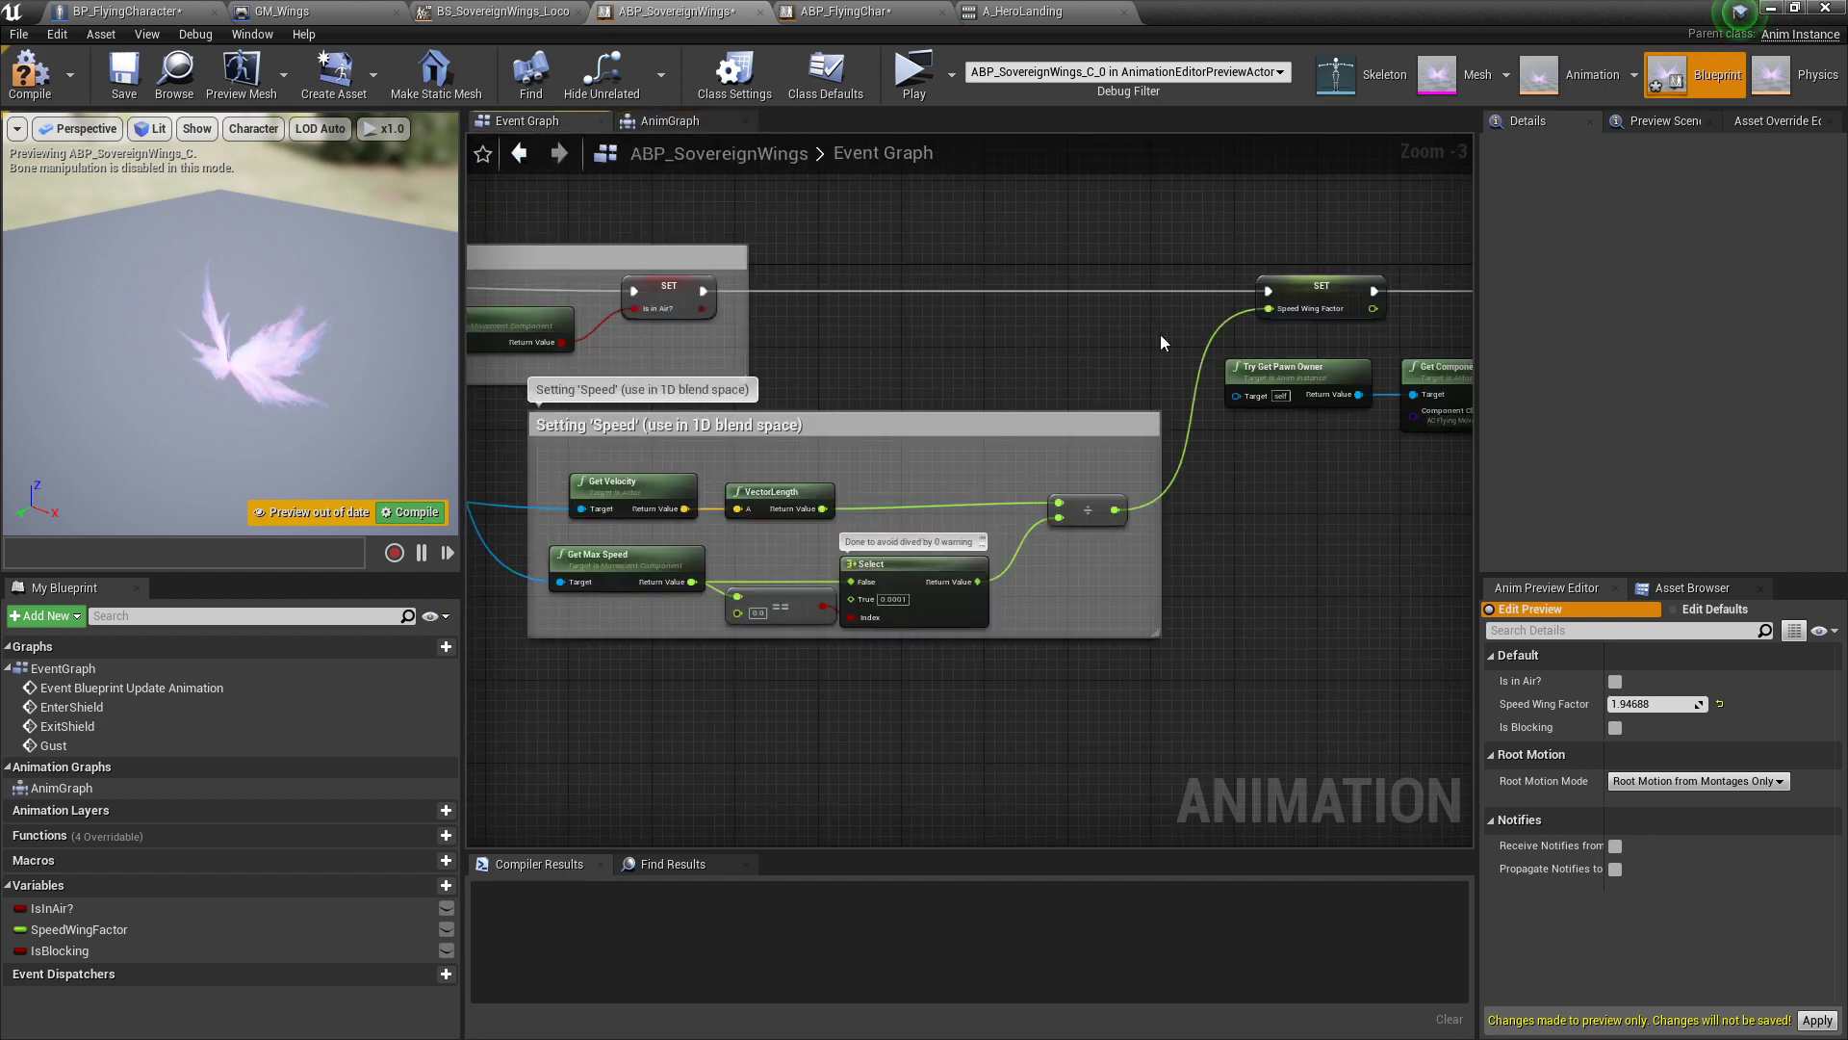
pyautogui.moveTo(1162, 342); pyautogui.dragTo(763, 348, button='right')
pyautogui.click(950, 318)
pyautogui.moveTo(986, 470); pyautogui.dragTo(581, 544, button='right')
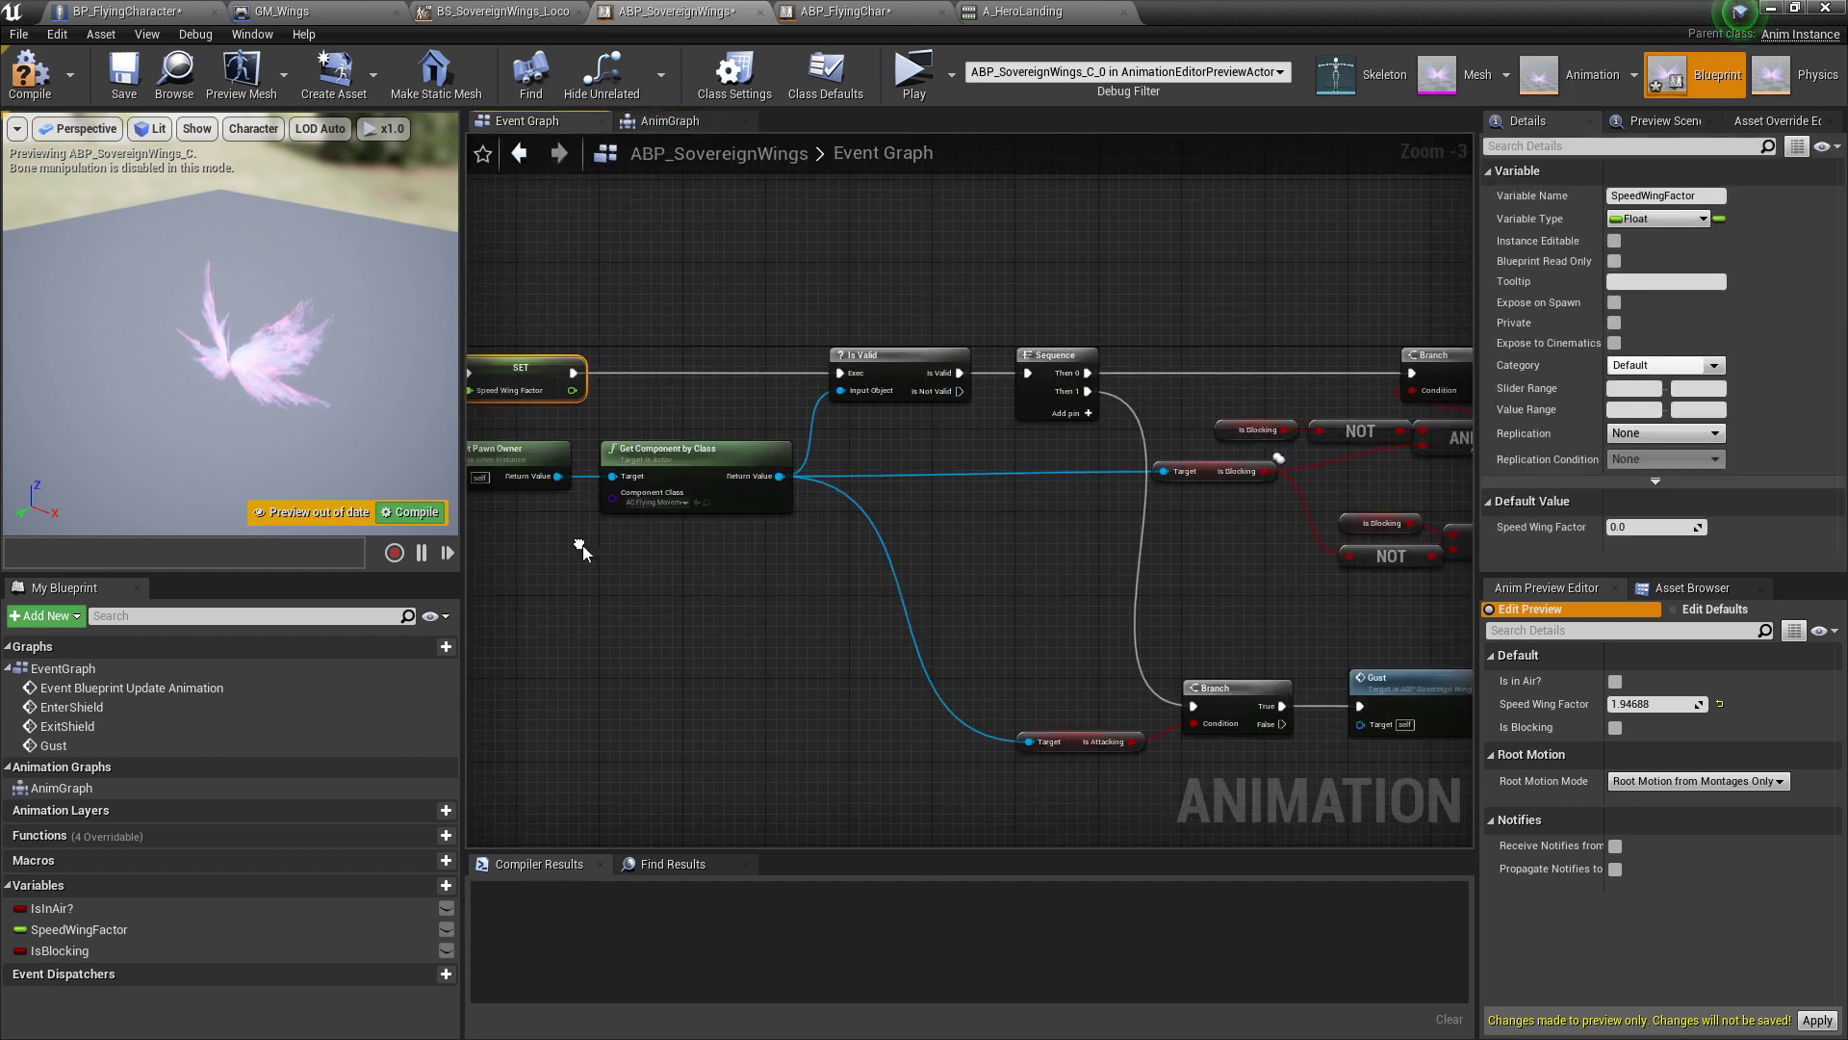
pyautogui.moveTo(616, 418); pyautogui.dragTo(758, 433, button='right')
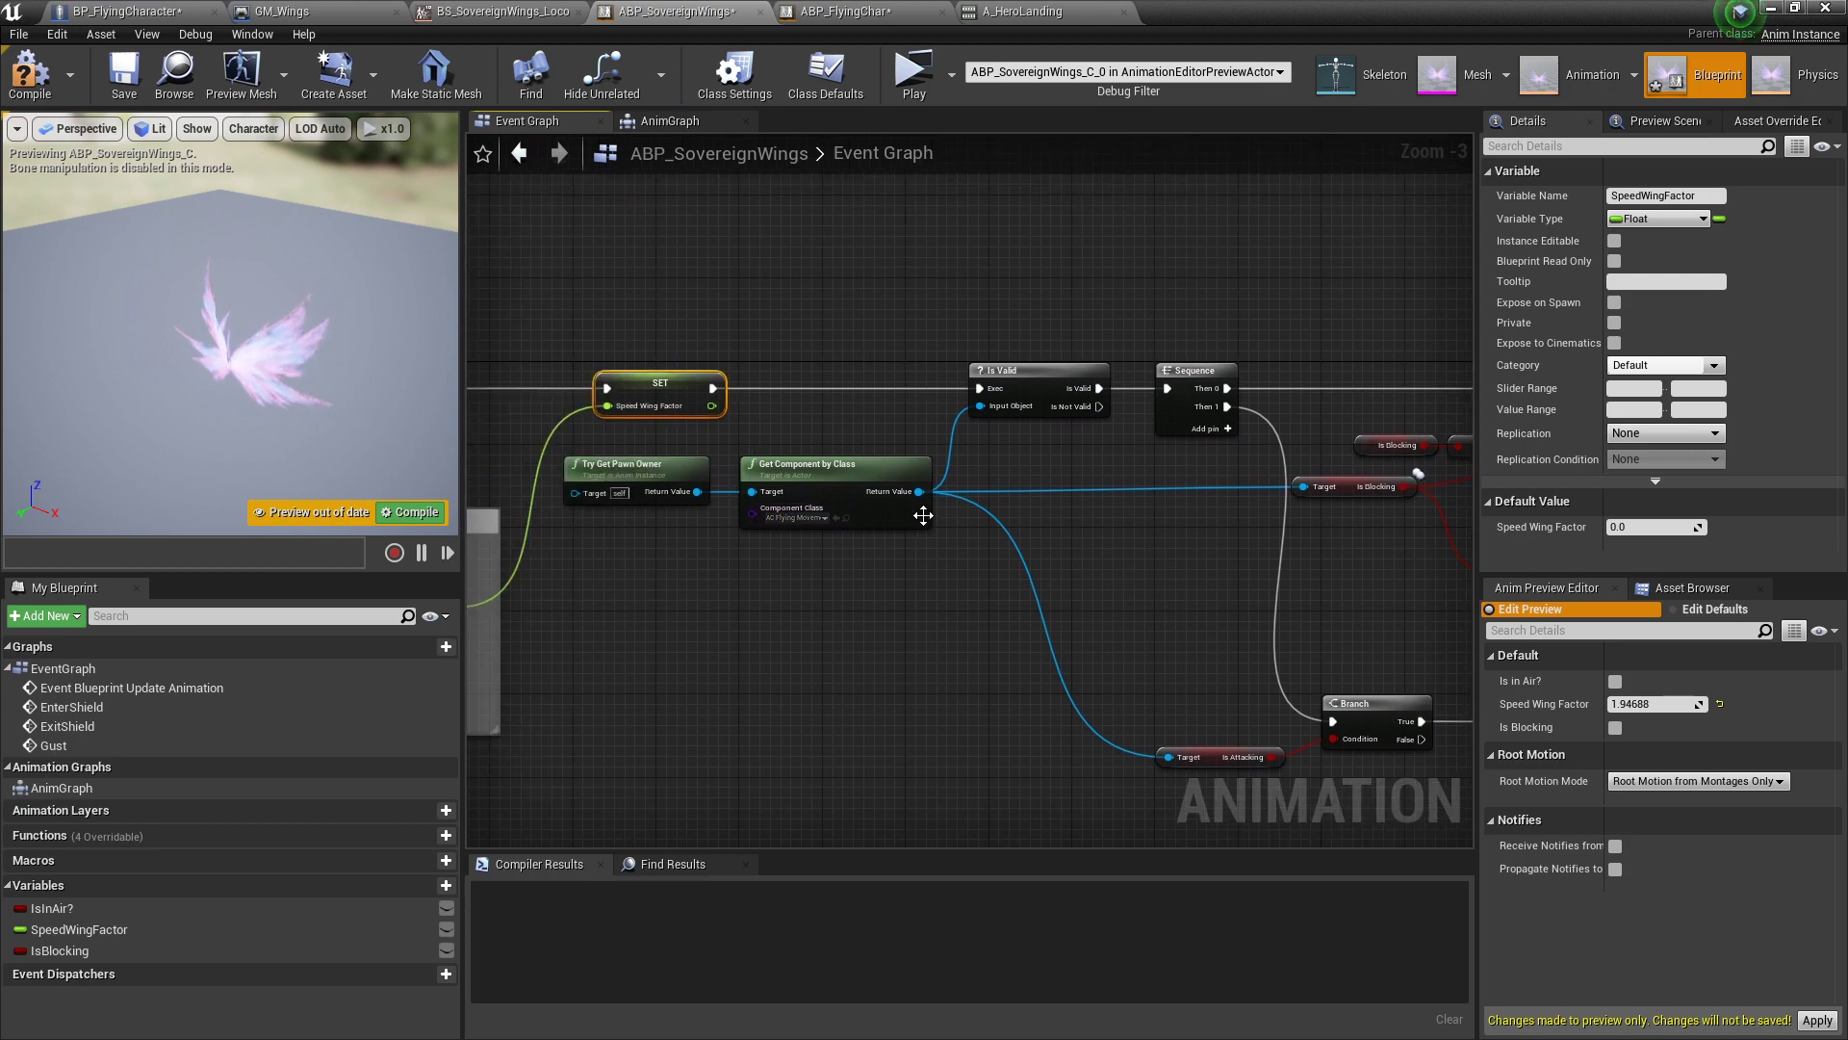
pyautogui.scroll(1, 923, 516)
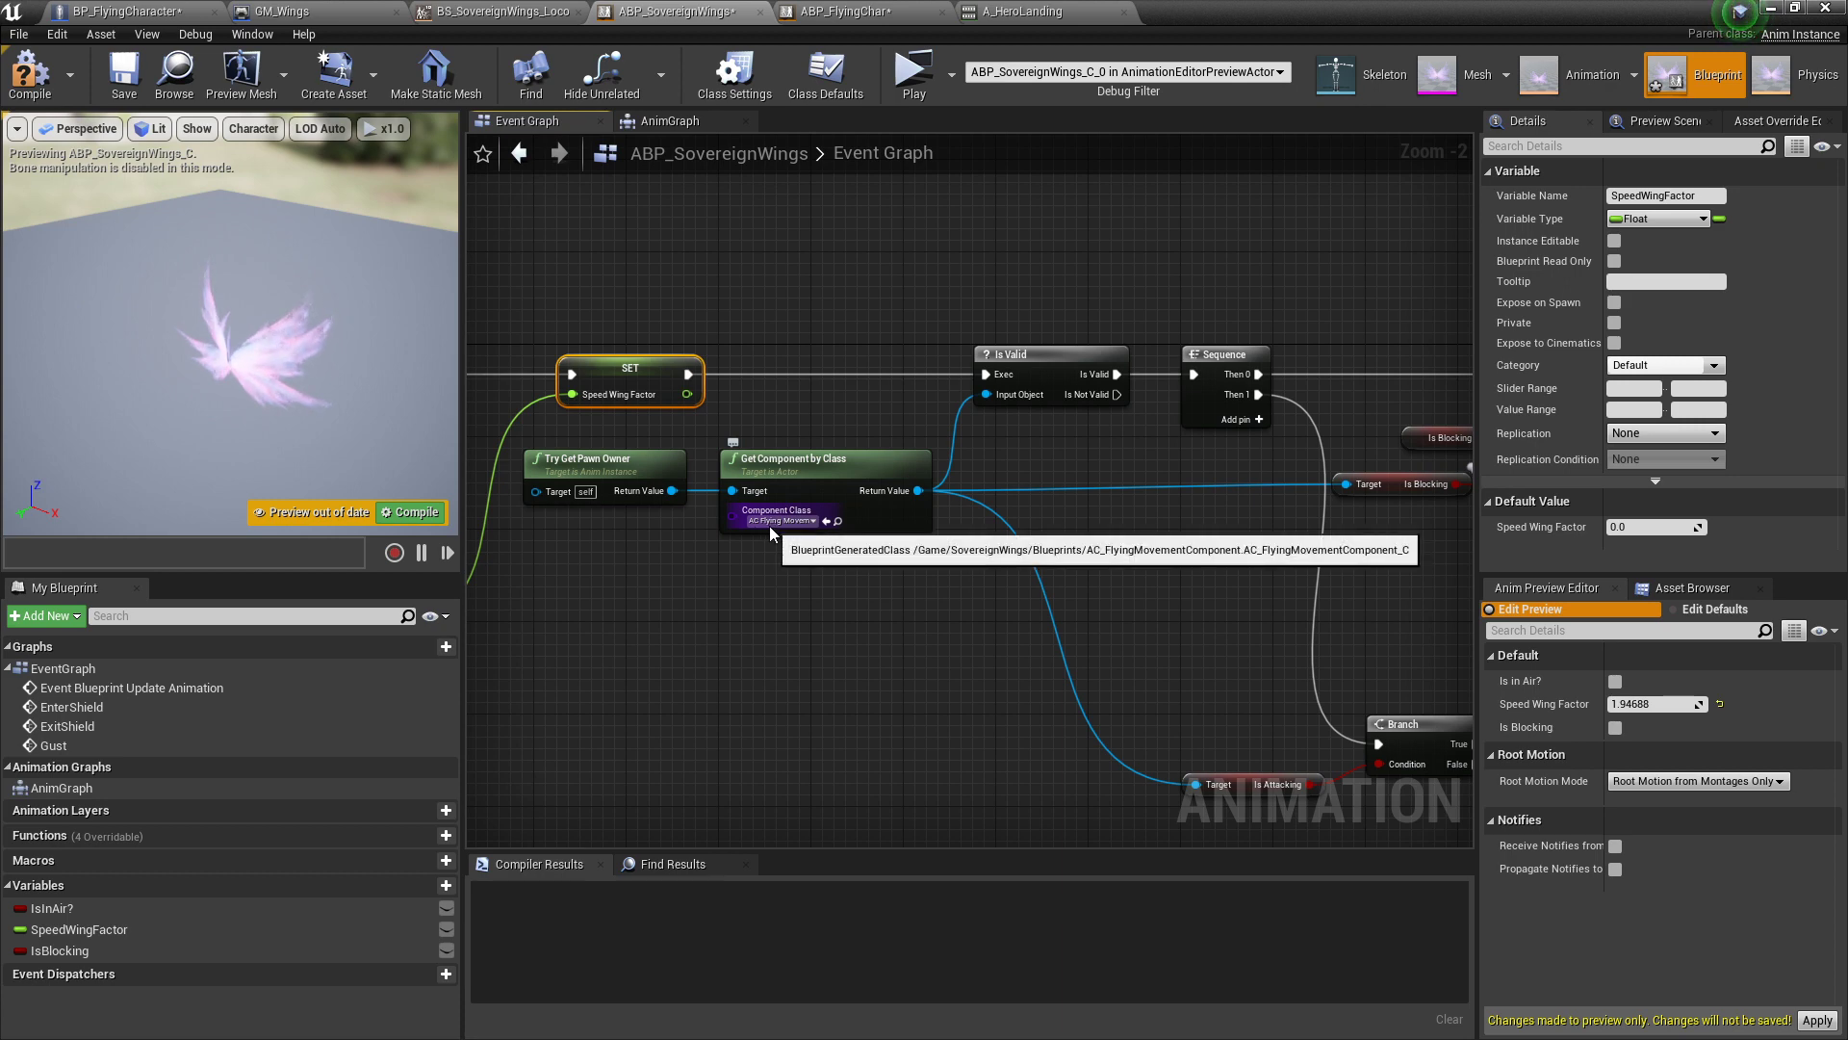
pyautogui.moveTo(1011, 502); pyautogui.dragTo(951, 499, button='right')
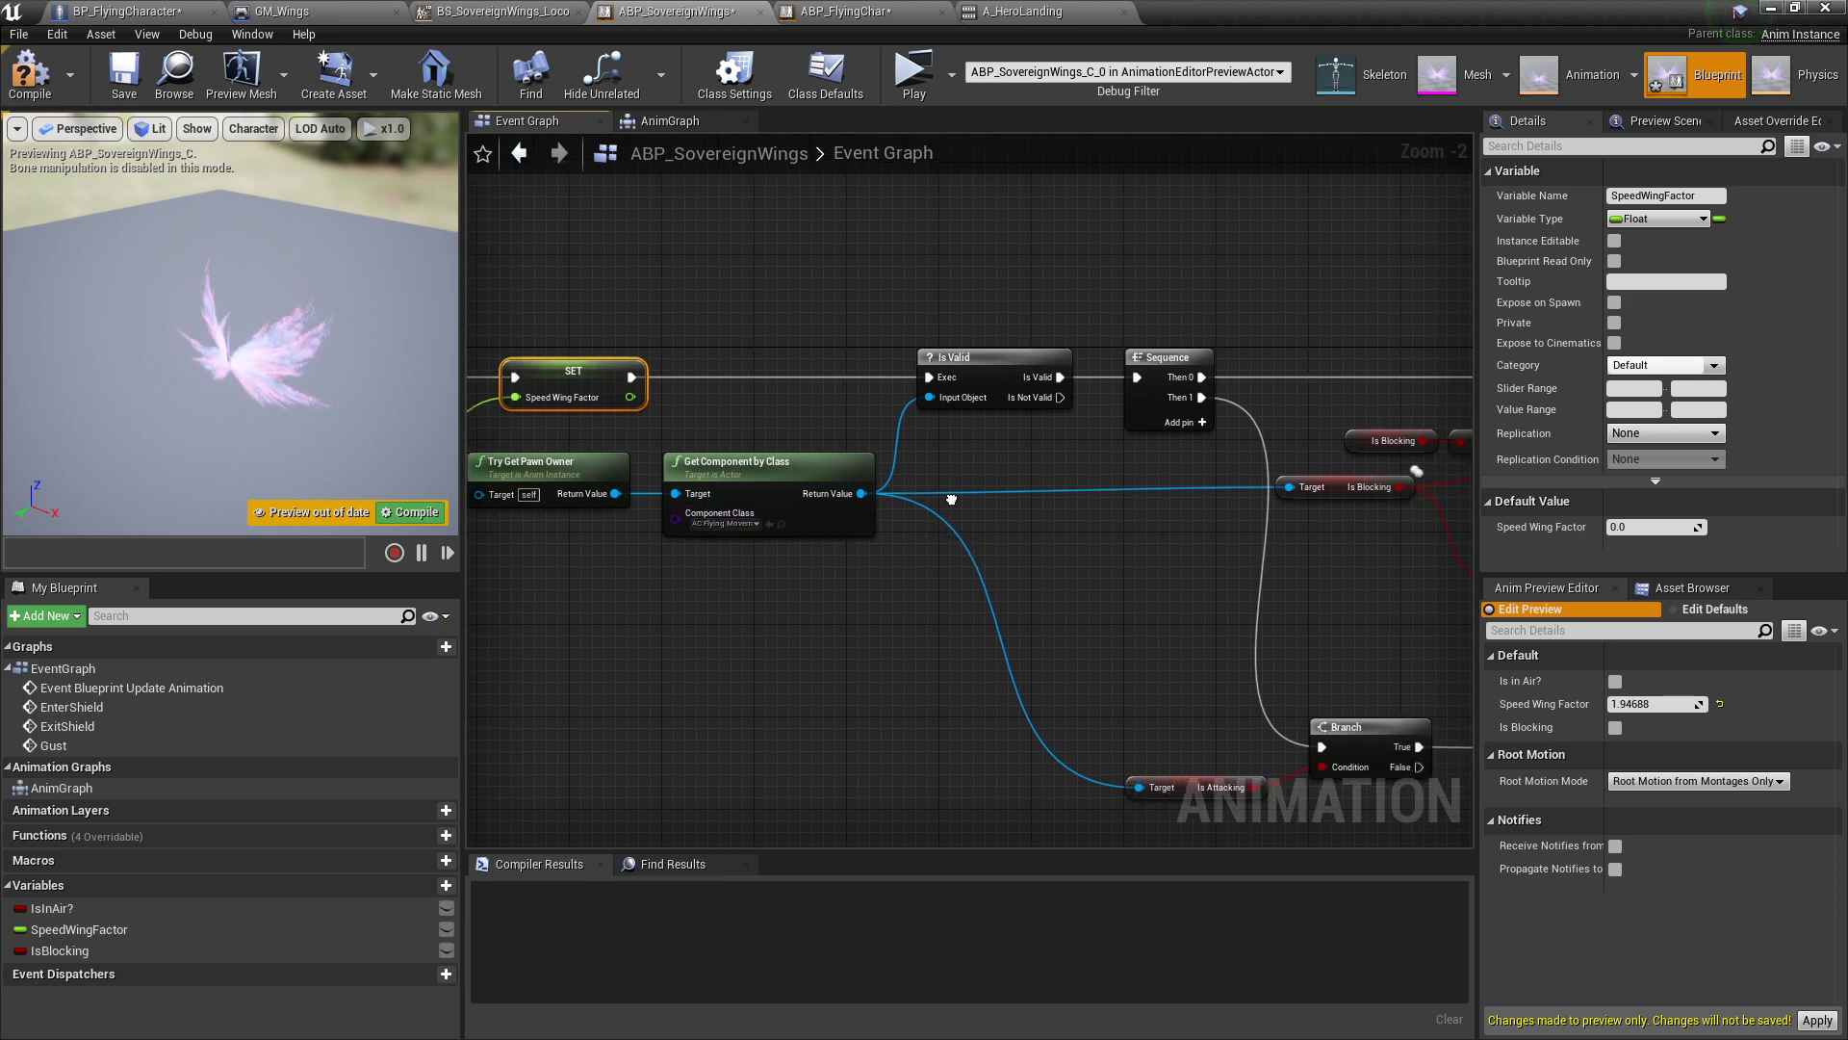
pyautogui.click(904, 326)
pyautogui.click(537, 462)
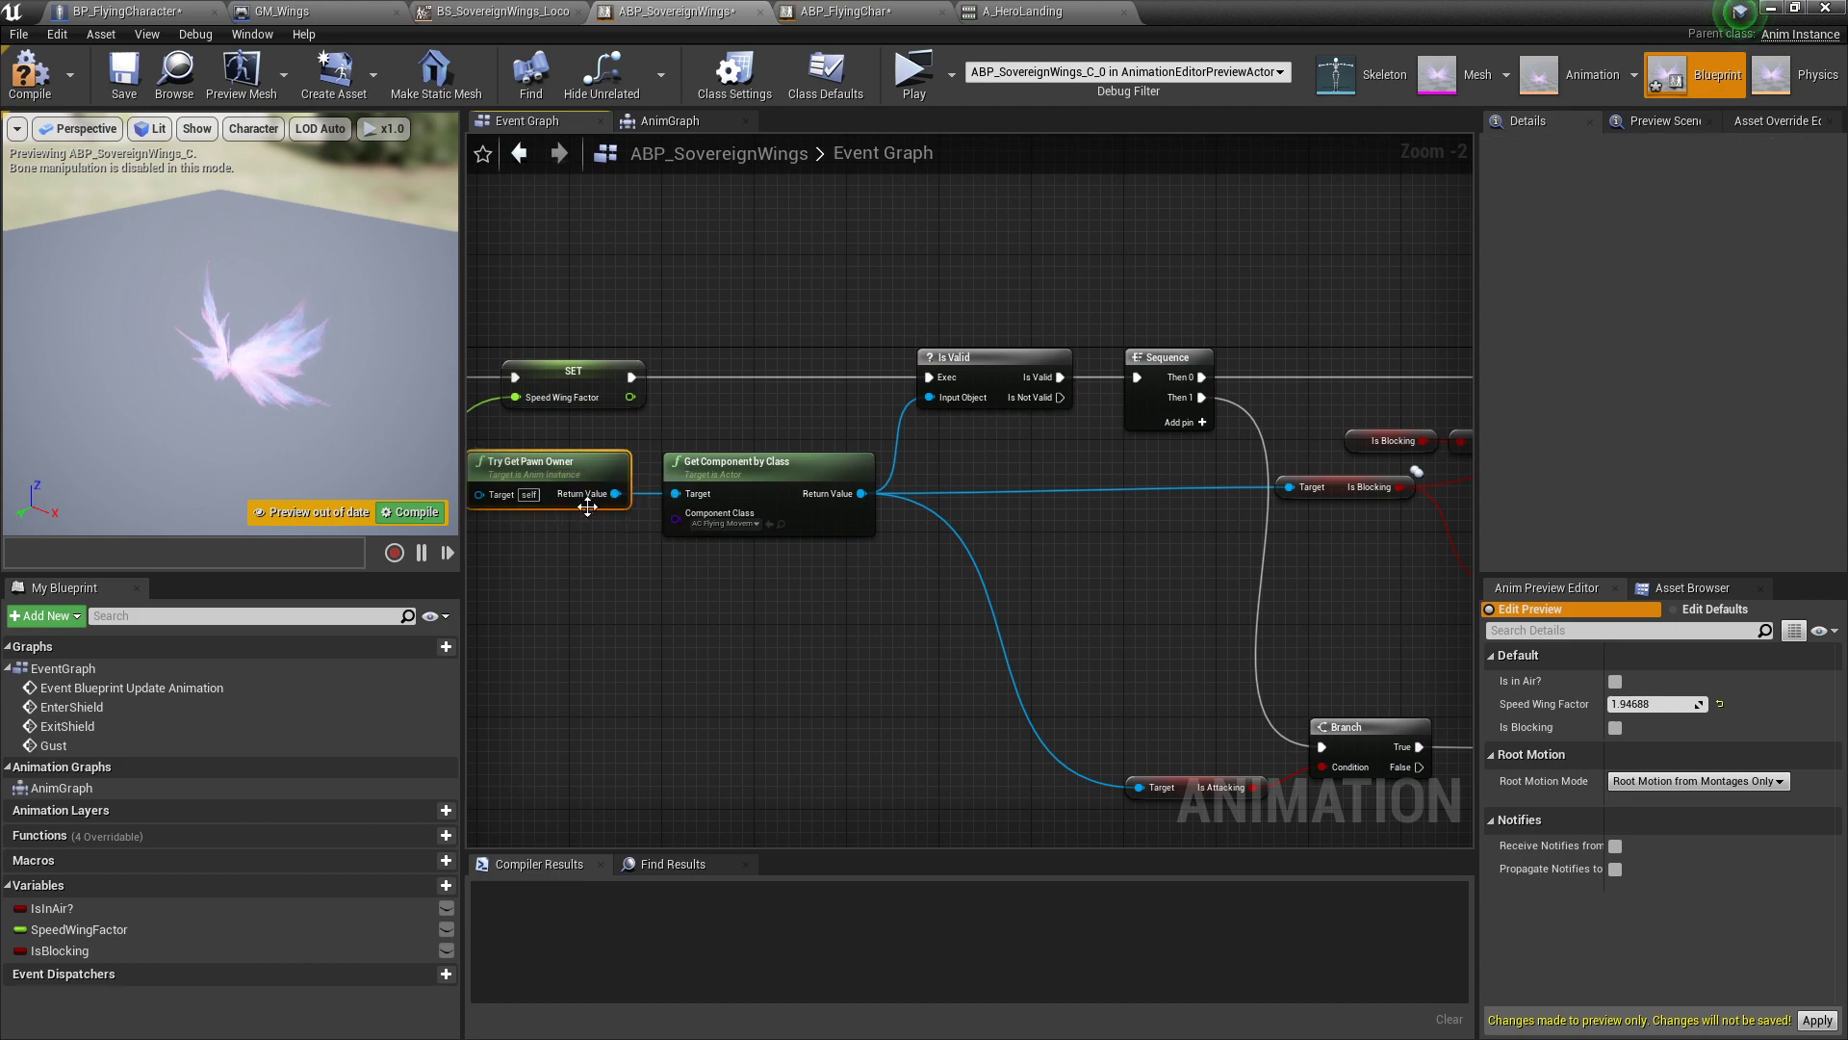
# Step: Compare the blocking and attack logic in the ABP_FlyingChar Event Graph with the same section in ABP_SovereignWings
pyautogui.moveTo(1162, 457); pyautogui.dragTo(816, 476, button='right')
pyautogui.moveTo(776, 545); pyautogui.dragTo(571, 429, button='right')
pyautogui.scroll(-2, 680, 426)
pyautogui.moveTo(717, 481); pyautogui.dragTo(661, 492, button='right')
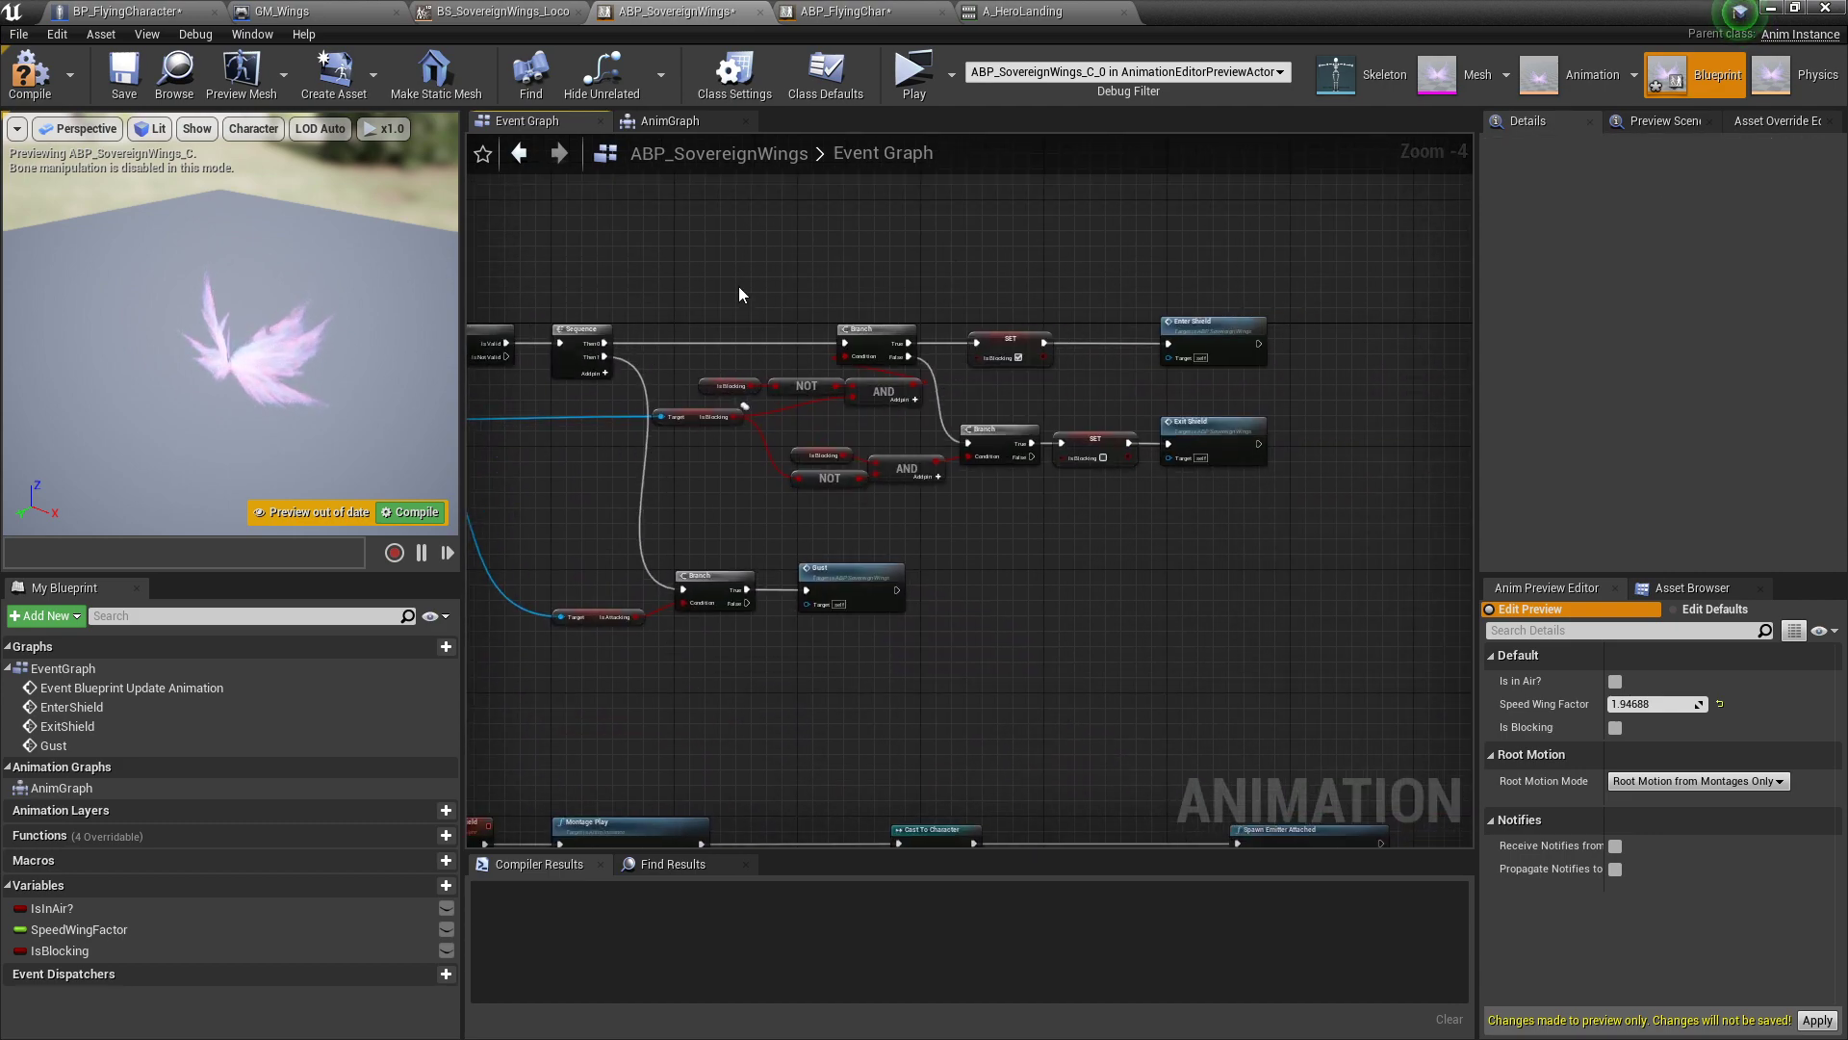
pyautogui.click(496, 14)
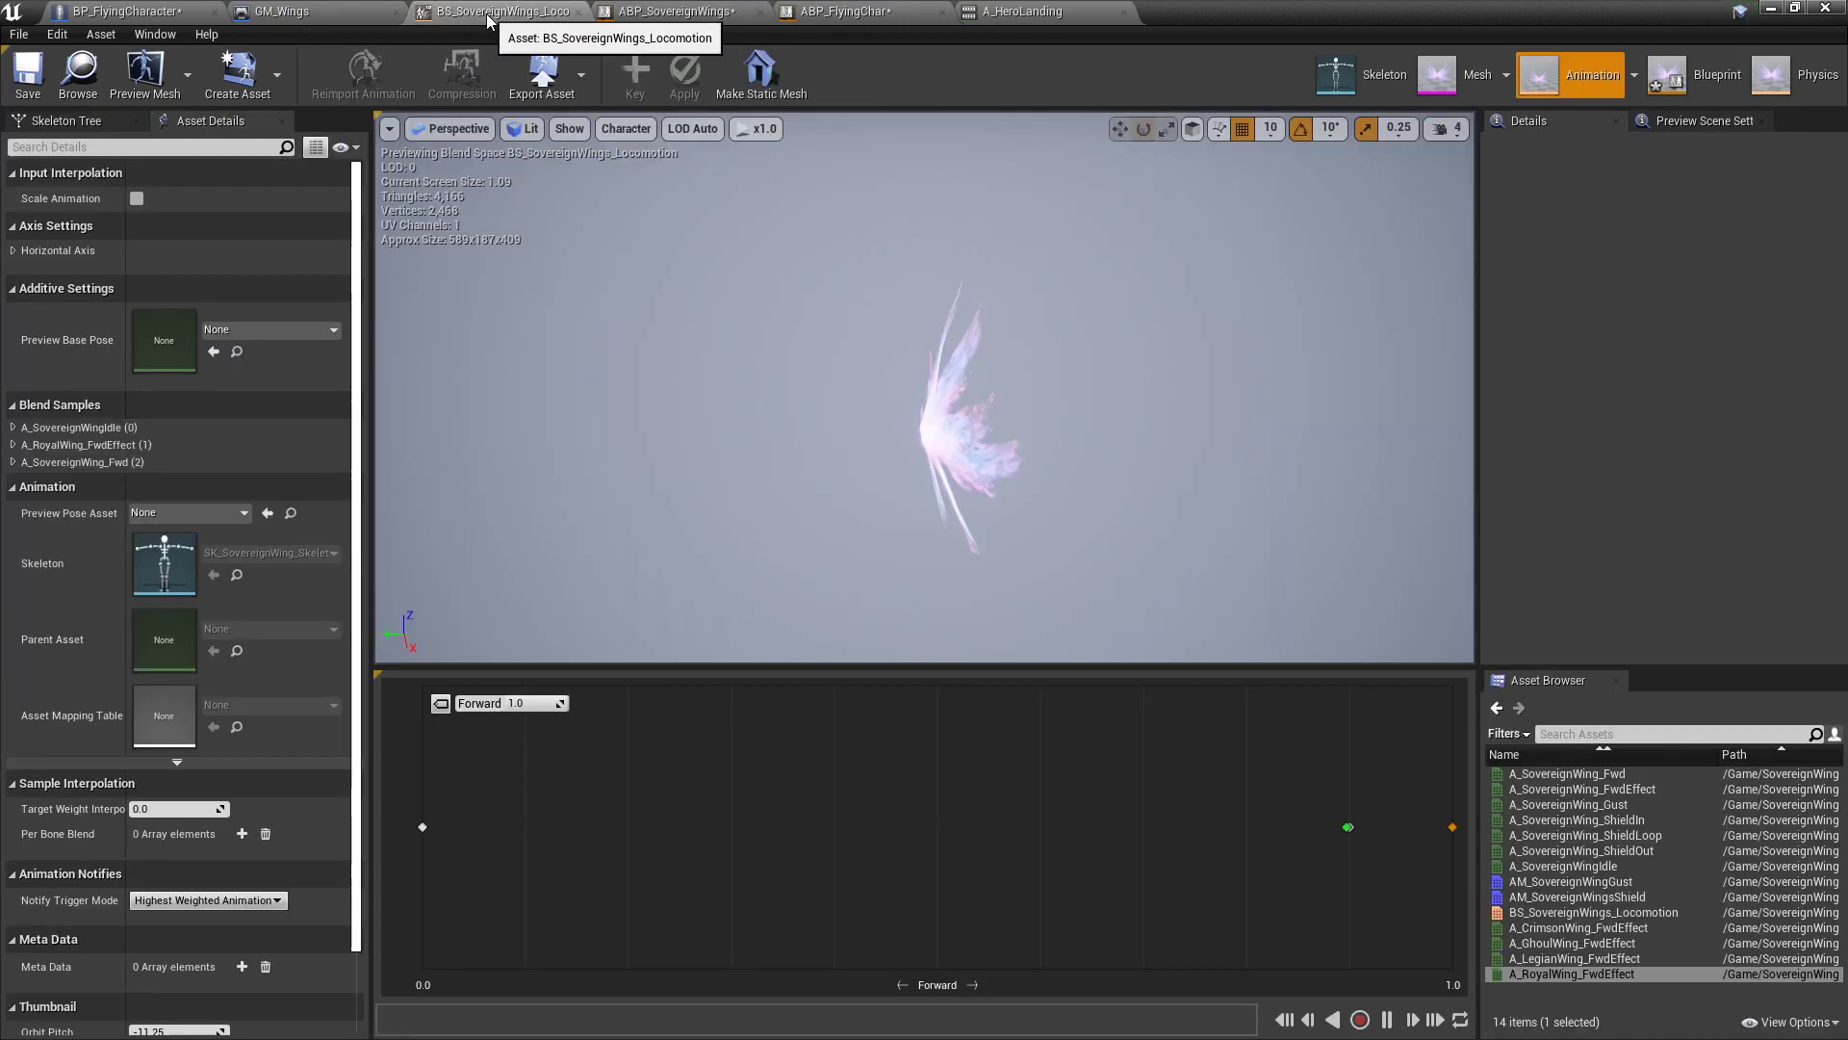
pyautogui.click(734, 14)
pyautogui.click(875, 13)
pyautogui.moveTo(1163, 603); pyautogui.dragTo(590, 565, button='right')
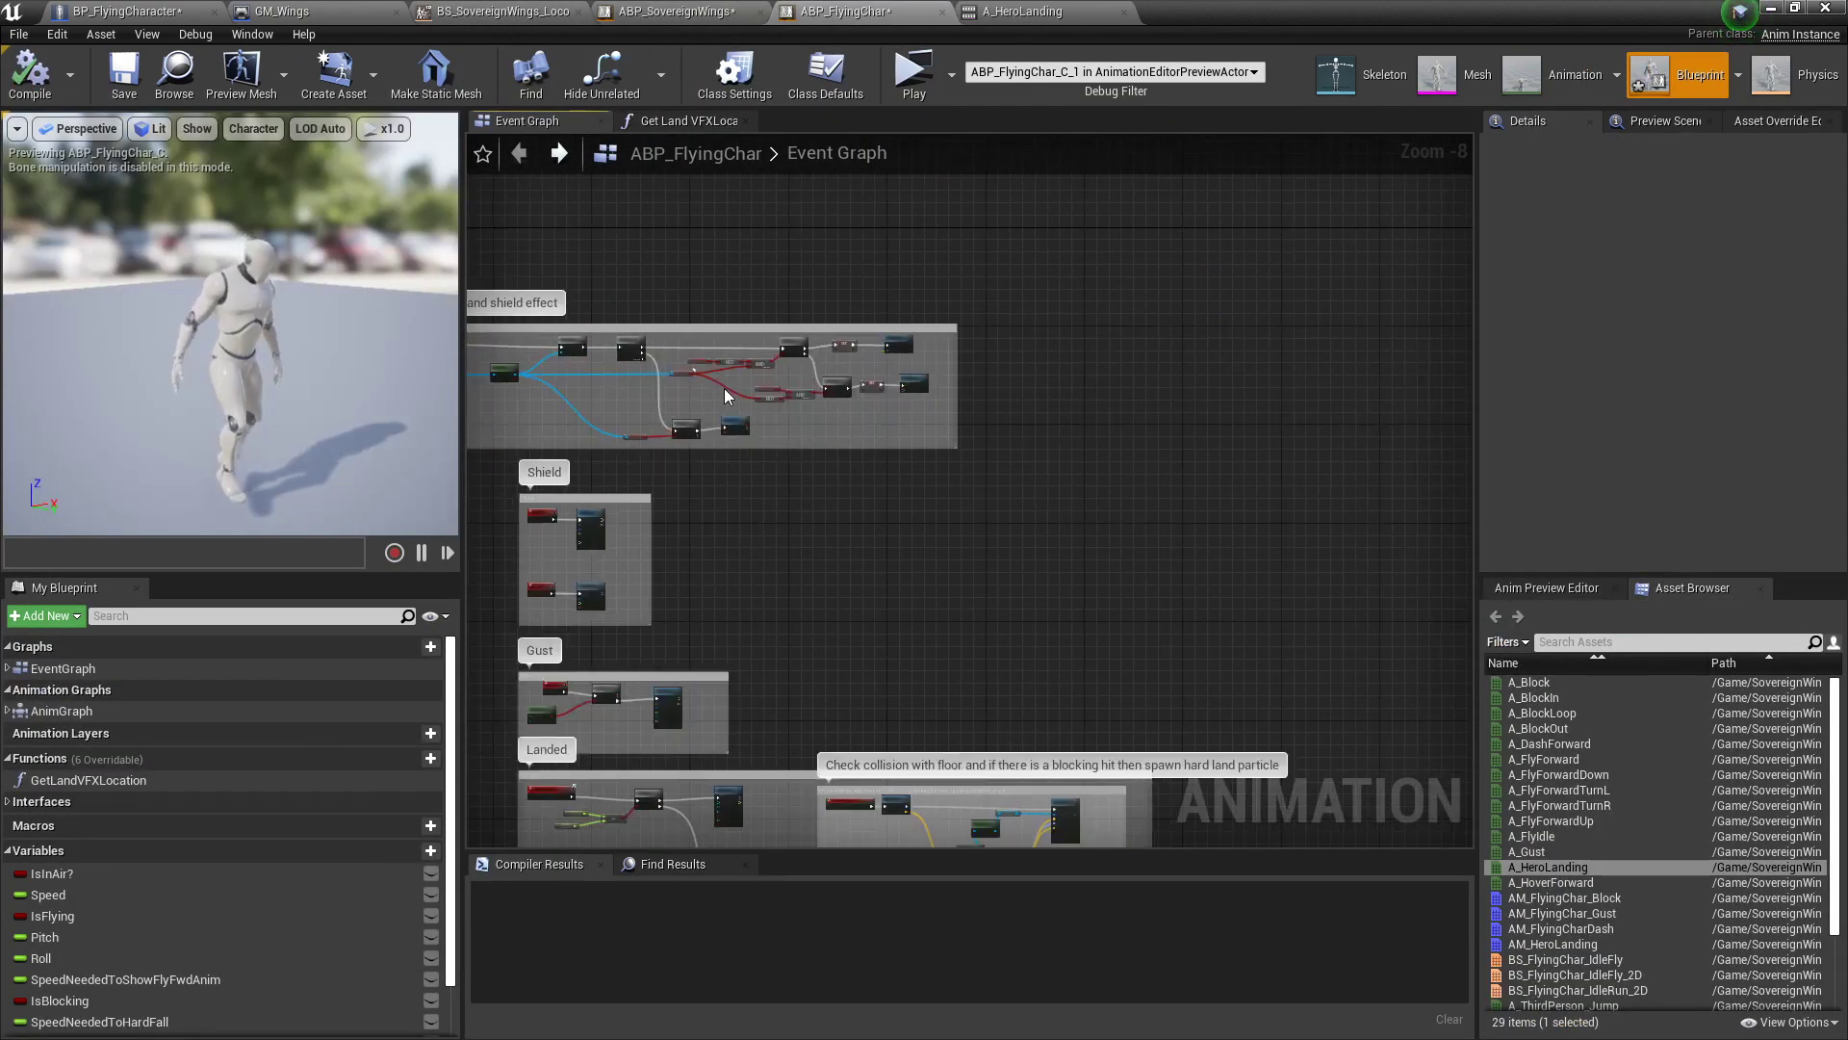
pyautogui.scroll(5, 723, 389)
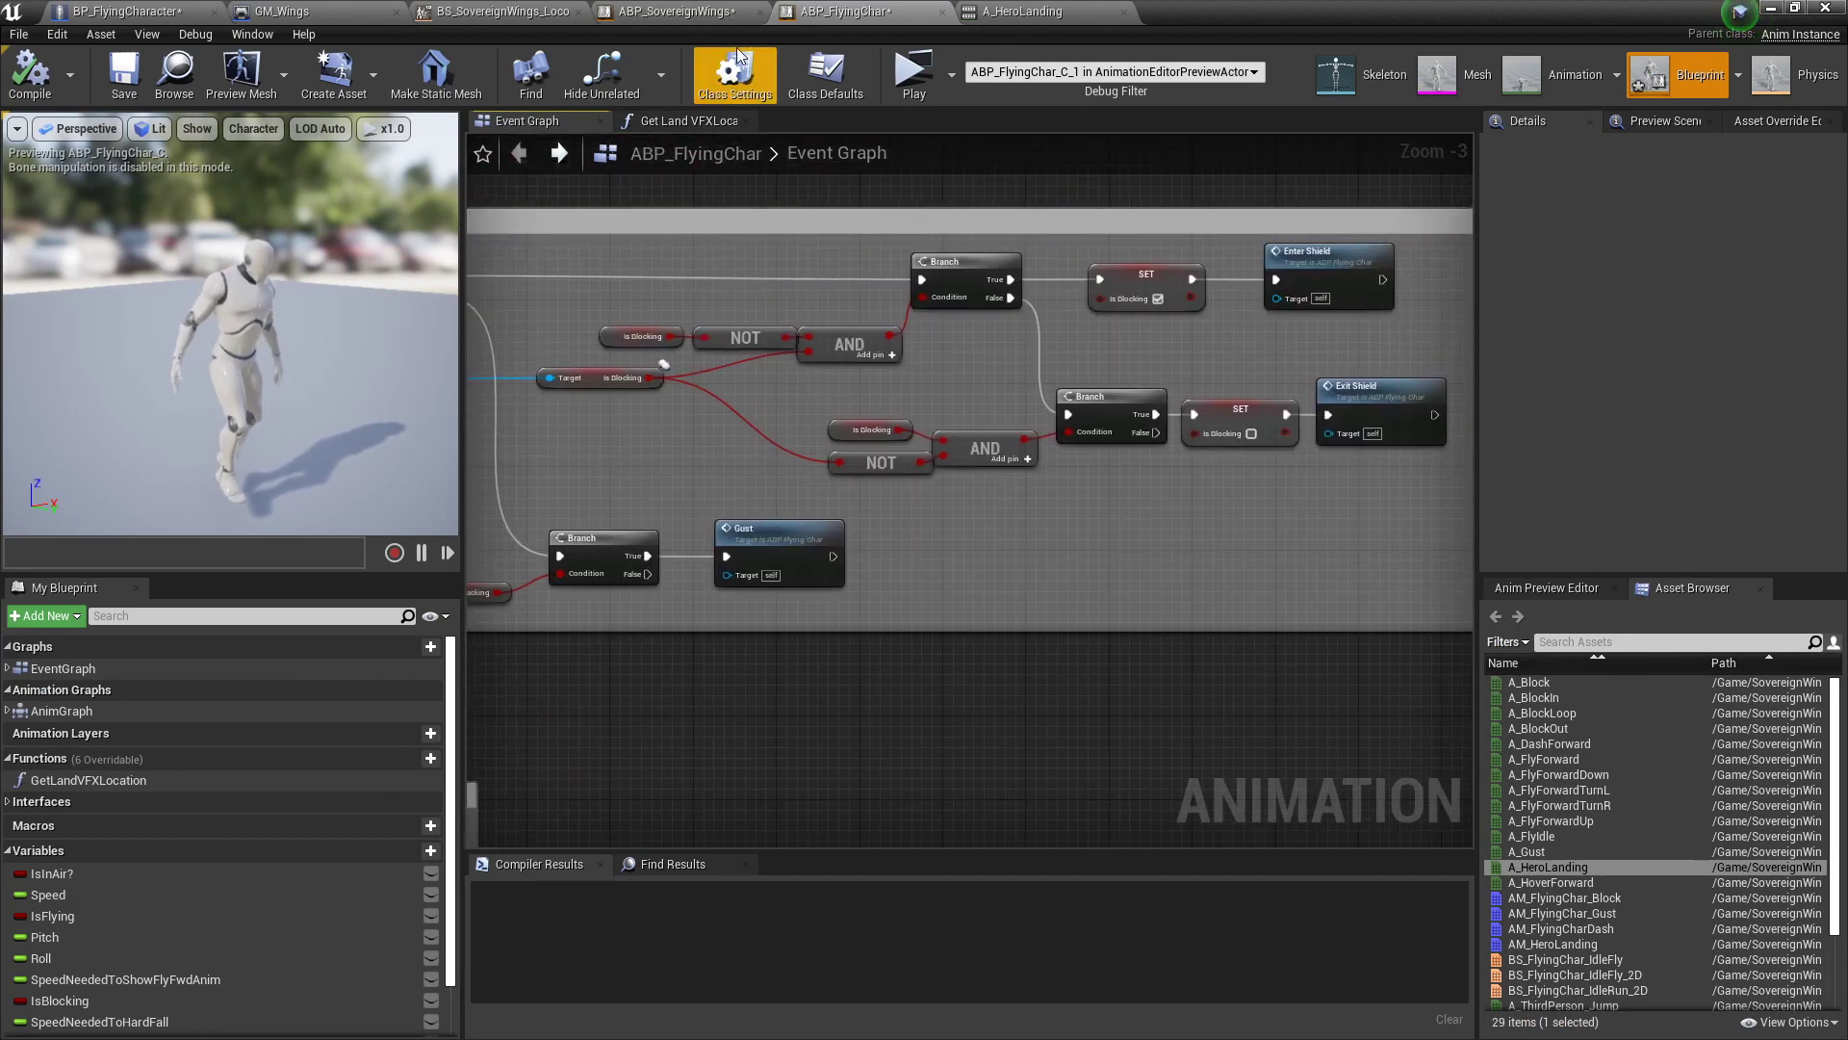
pyautogui.click(675, 11)
pyautogui.scroll(2, 788, 383)
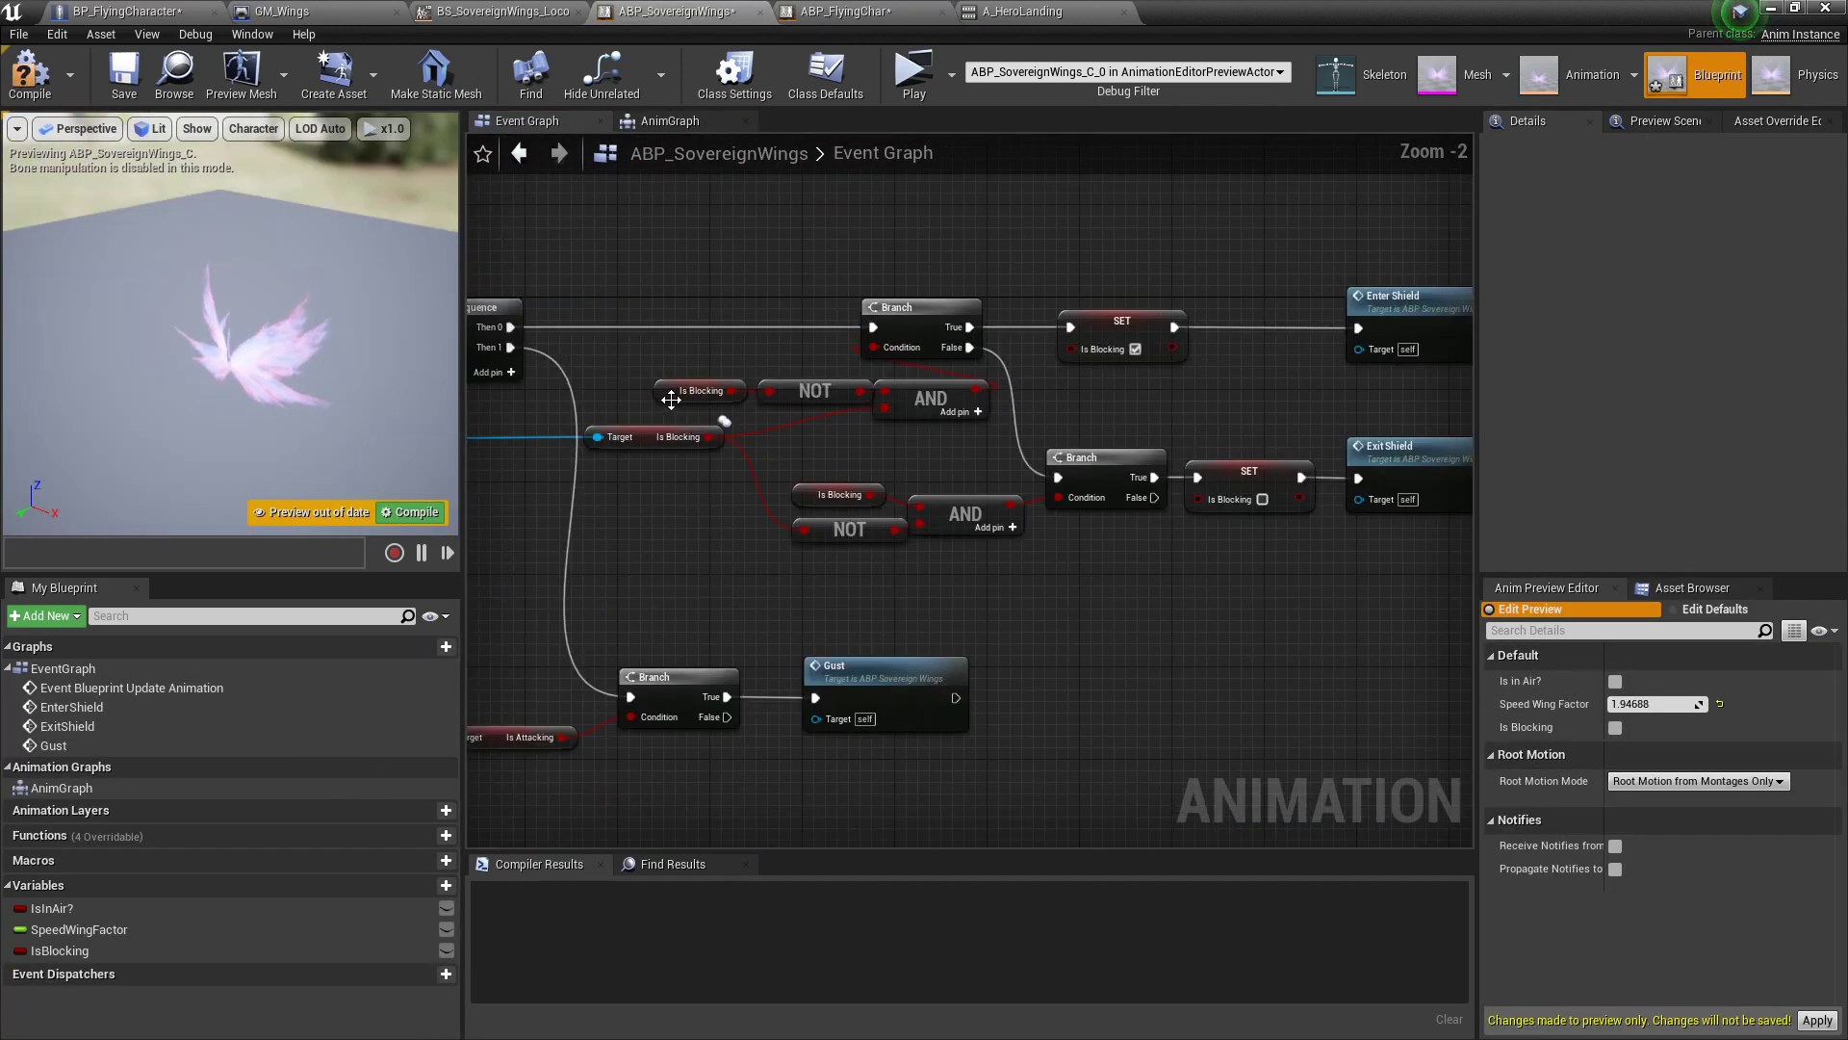
# Step: Examine how the Is Blocking checks drive the two branches that set Is Blocking and call Enter Shield or Exit Shield
pyautogui.click(672, 400)
pyautogui.keyDown('ctrl'); pyautogui.click(770, 401); pyautogui.keyUp('ctrl')
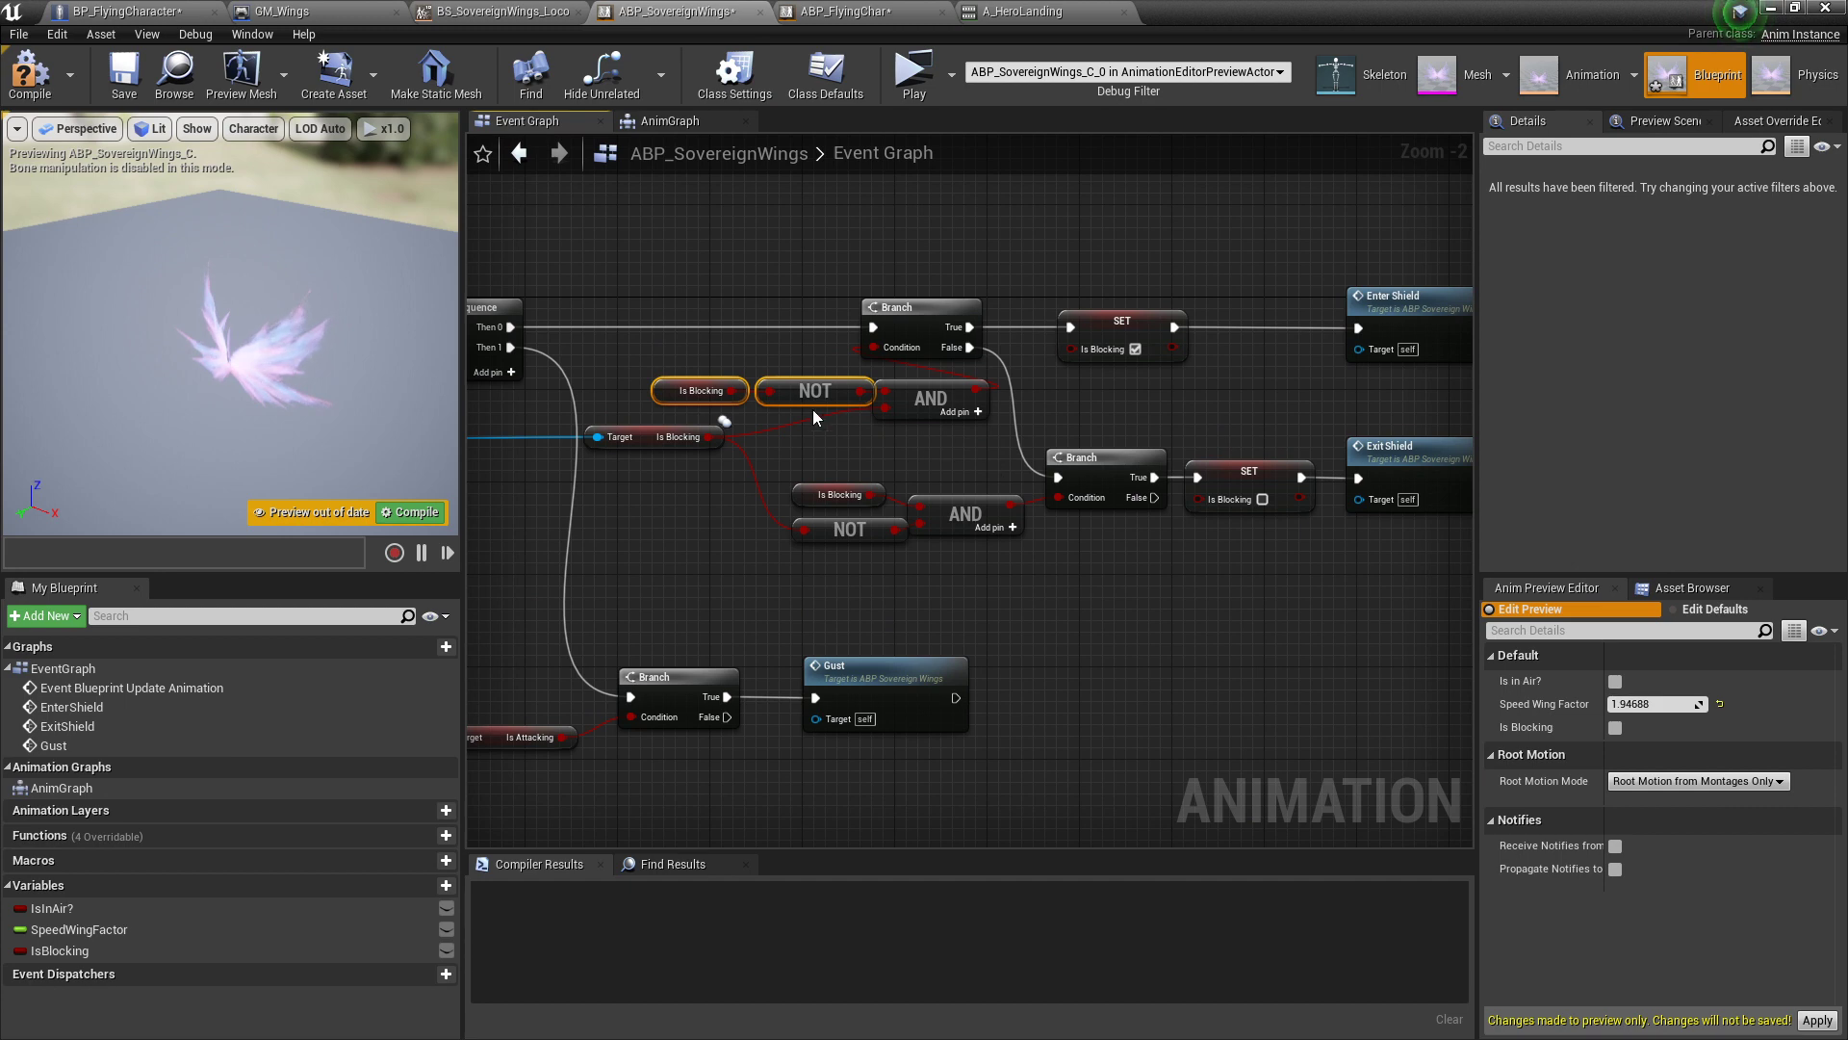
pyautogui.moveTo(760, 419); pyautogui.dragTo(705, 420, button='right')
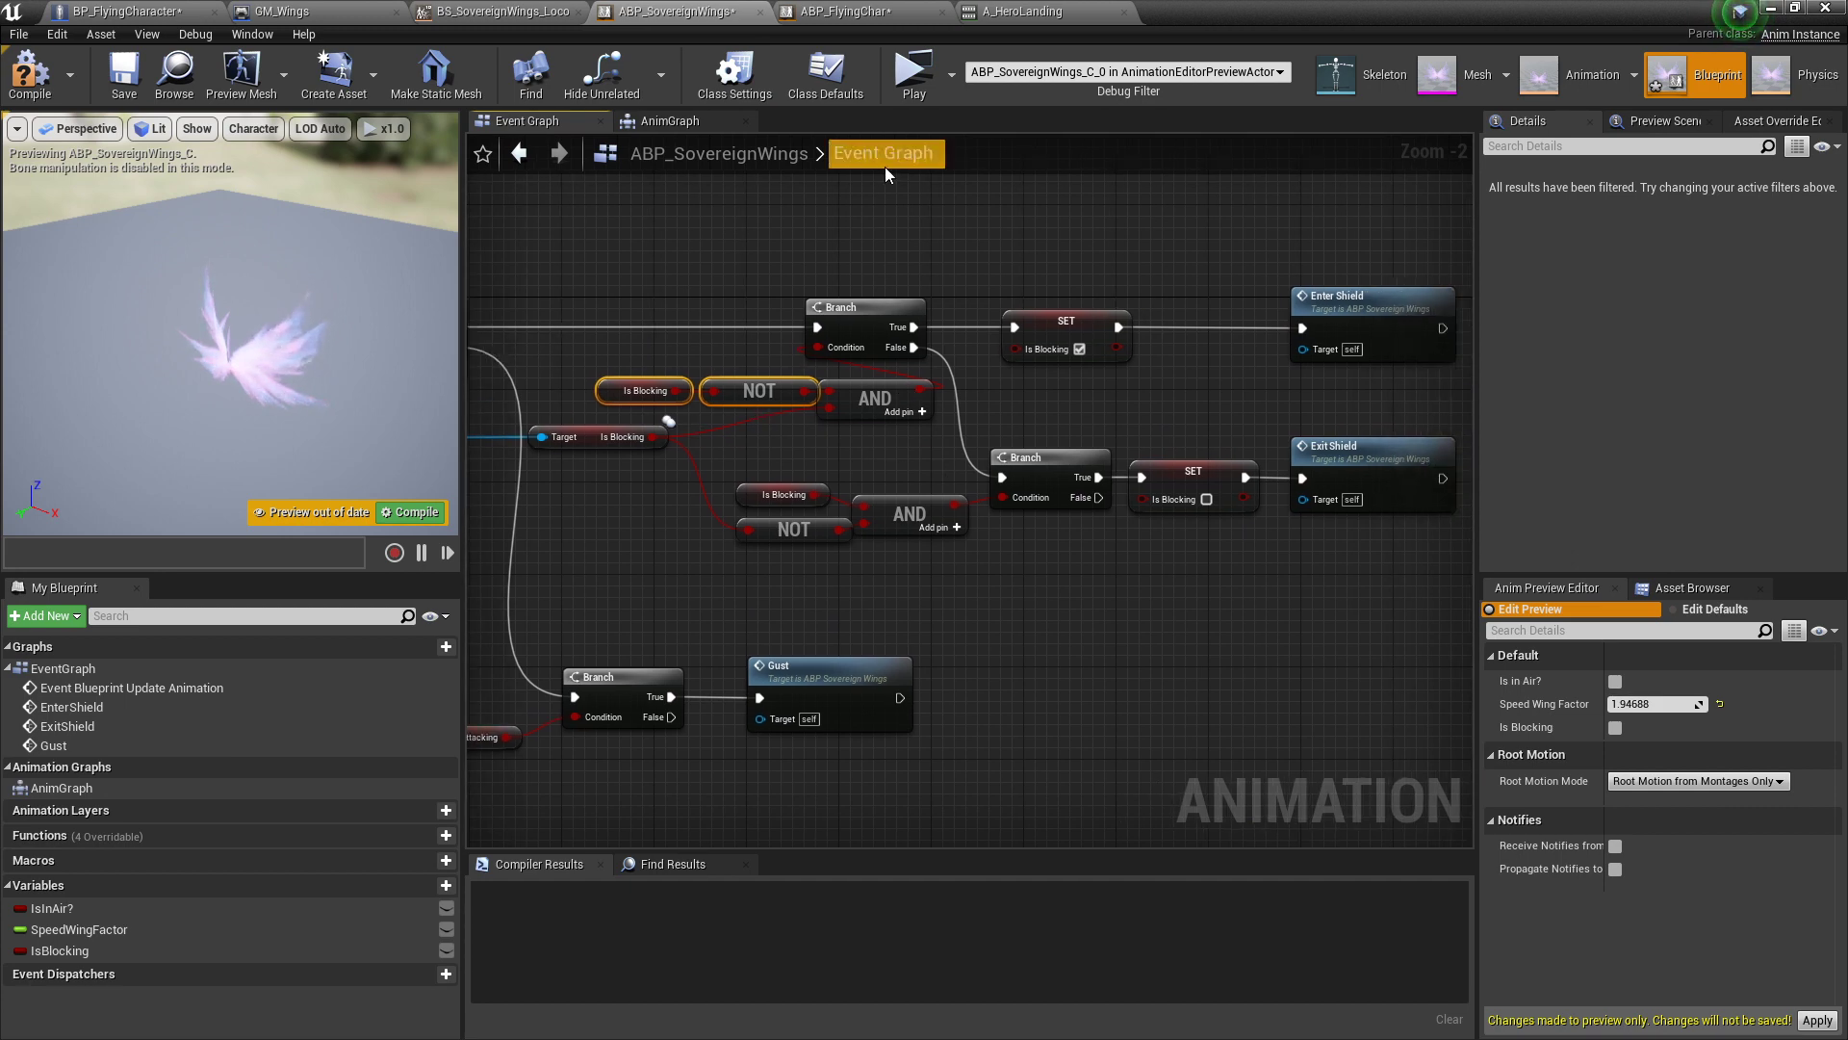
pyautogui.moveTo(900, 245); pyautogui.dragTo(1372, 322)
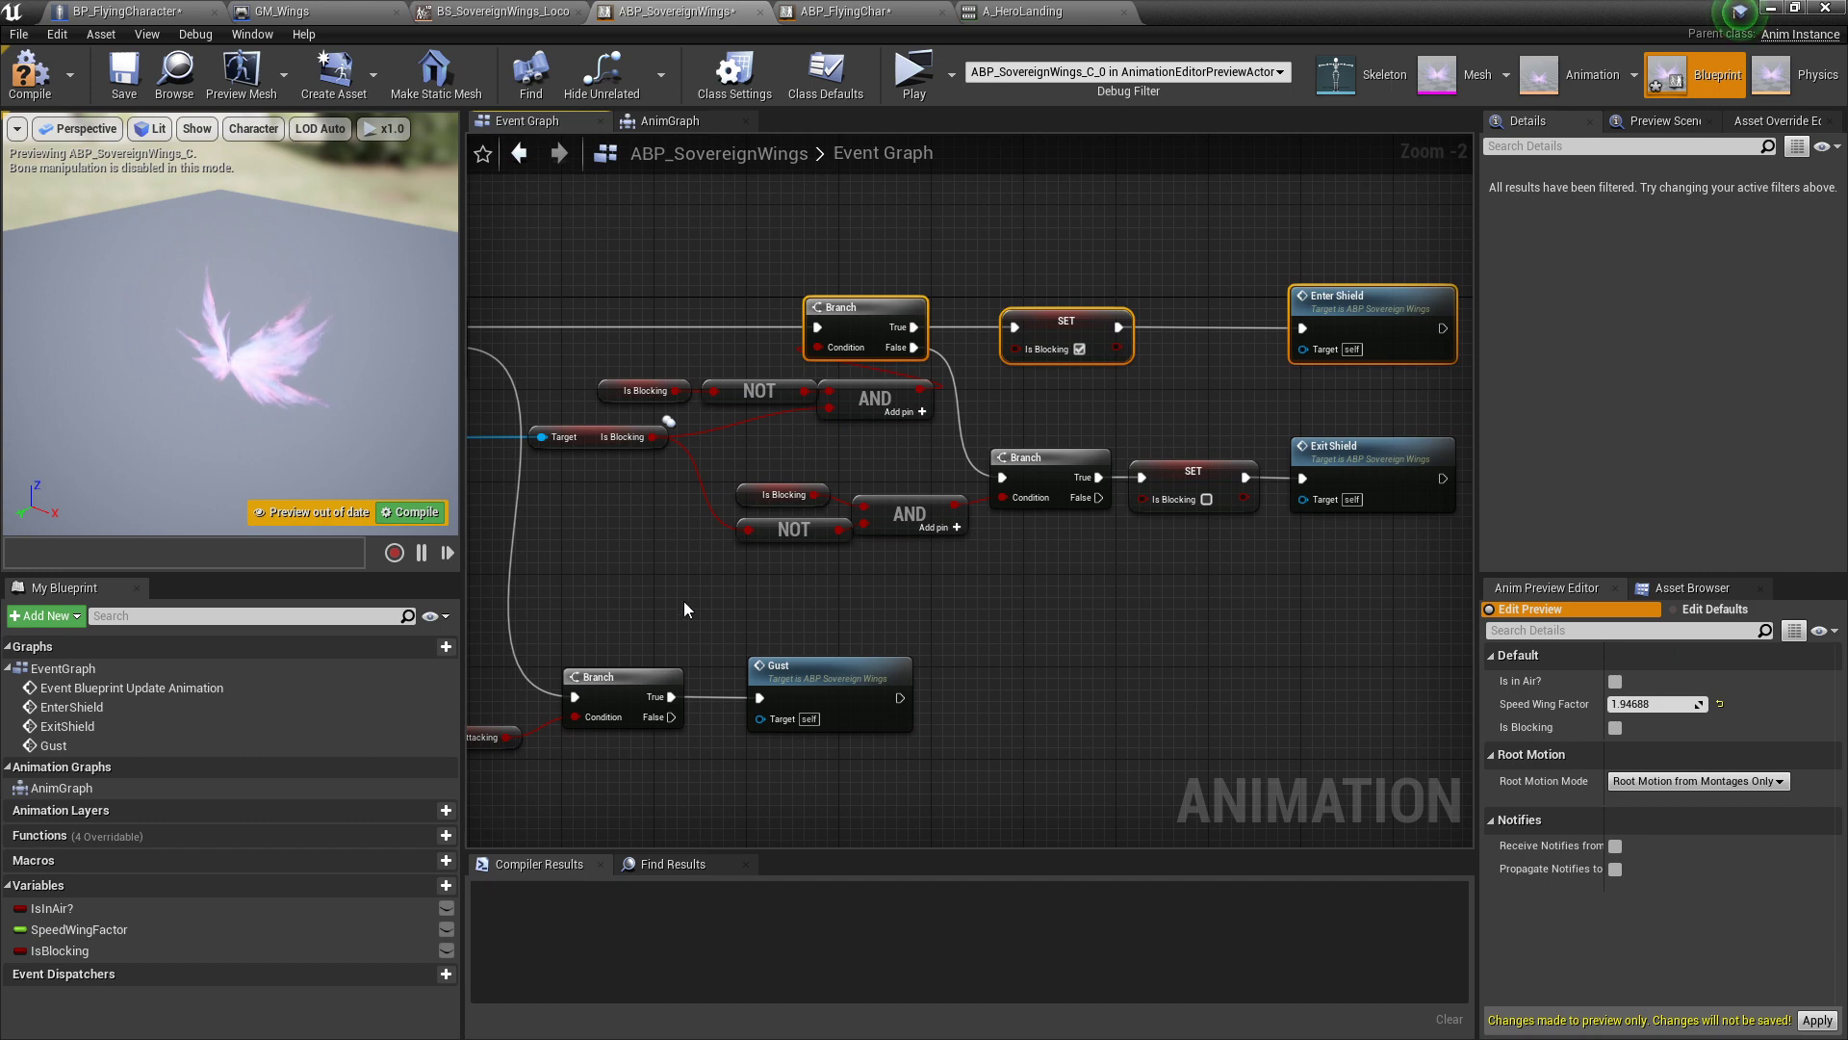
pyautogui.moveTo(691, 440); pyautogui.dragTo(803, 503)
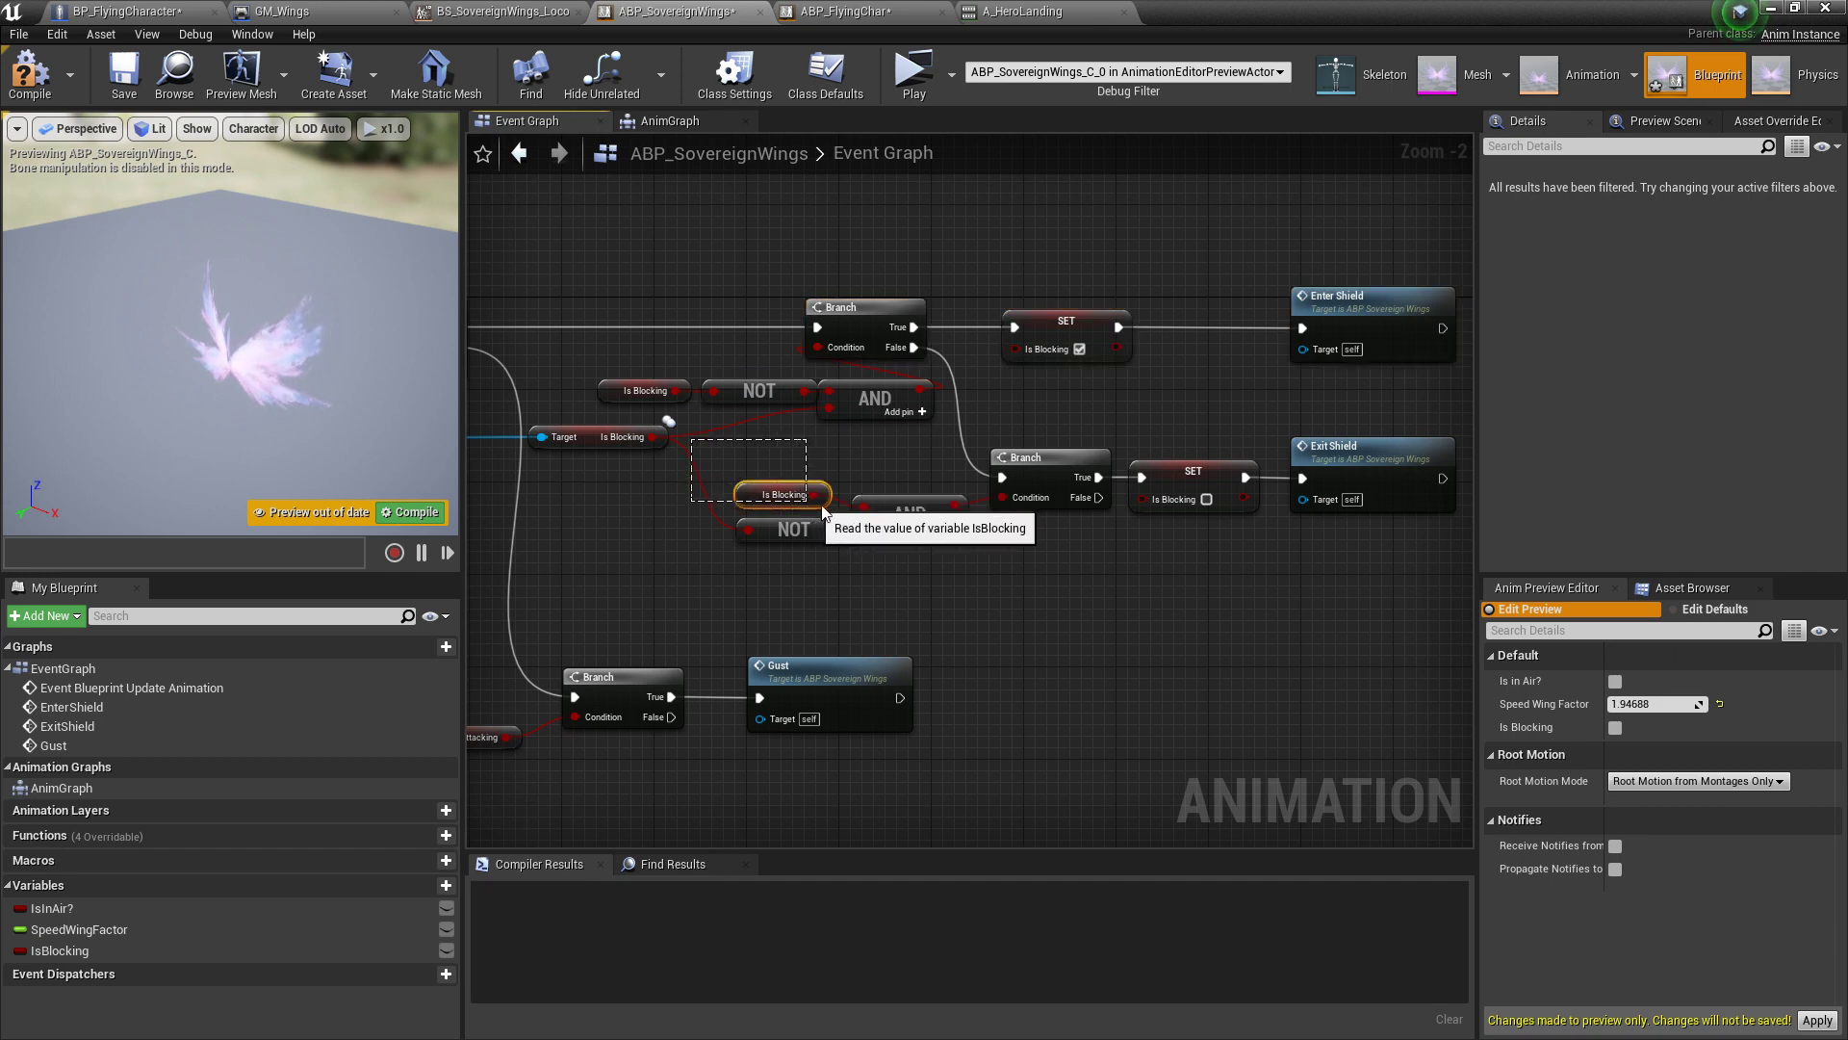
pyautogui.keyDown('ctrl'); pyautogui.click(898, 516); pyautogui.keyUp('ctrl')
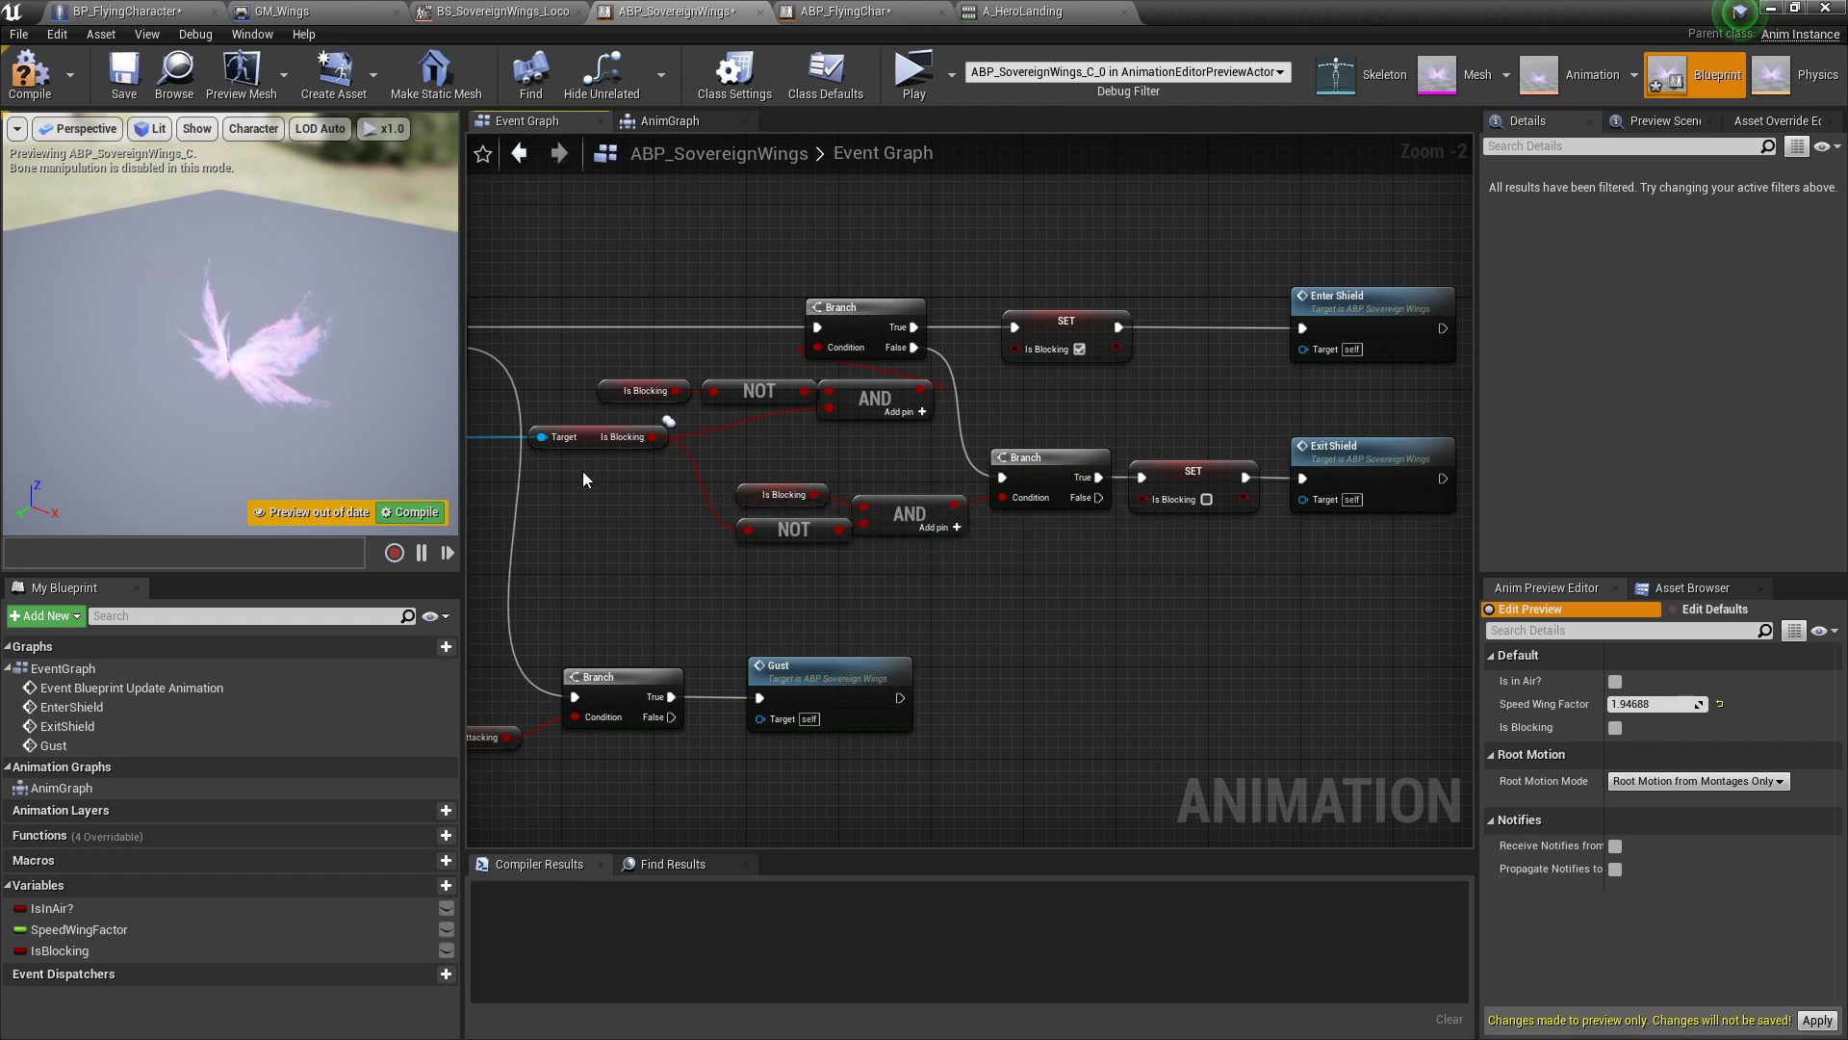
pyautogui.click(608, 437)
pyautogui.click(1343, 476)
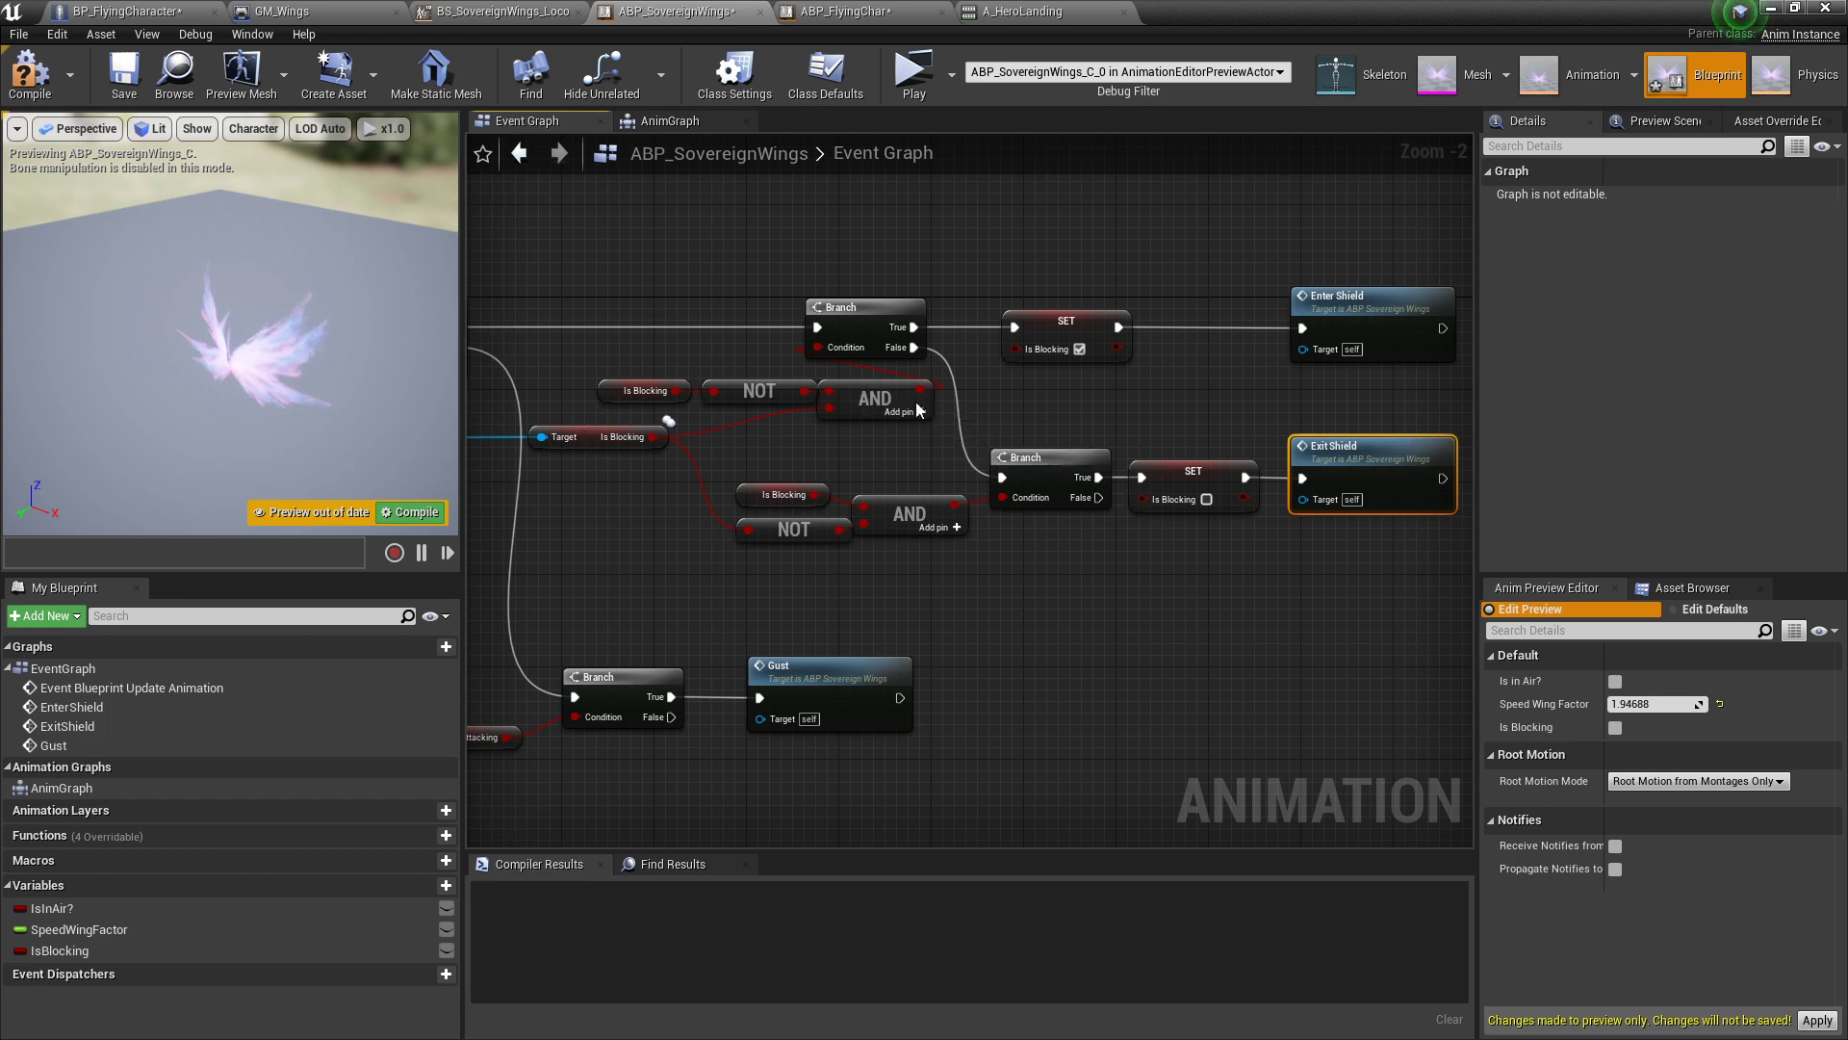
pyautogui.click(1375, 297)
pyautogui.moveTo(1045, 212); pyautogui.dragTo(1151, 379)
pyautogui.moveTo(1289, 239); pyautogui.dragTo(1446, 387)
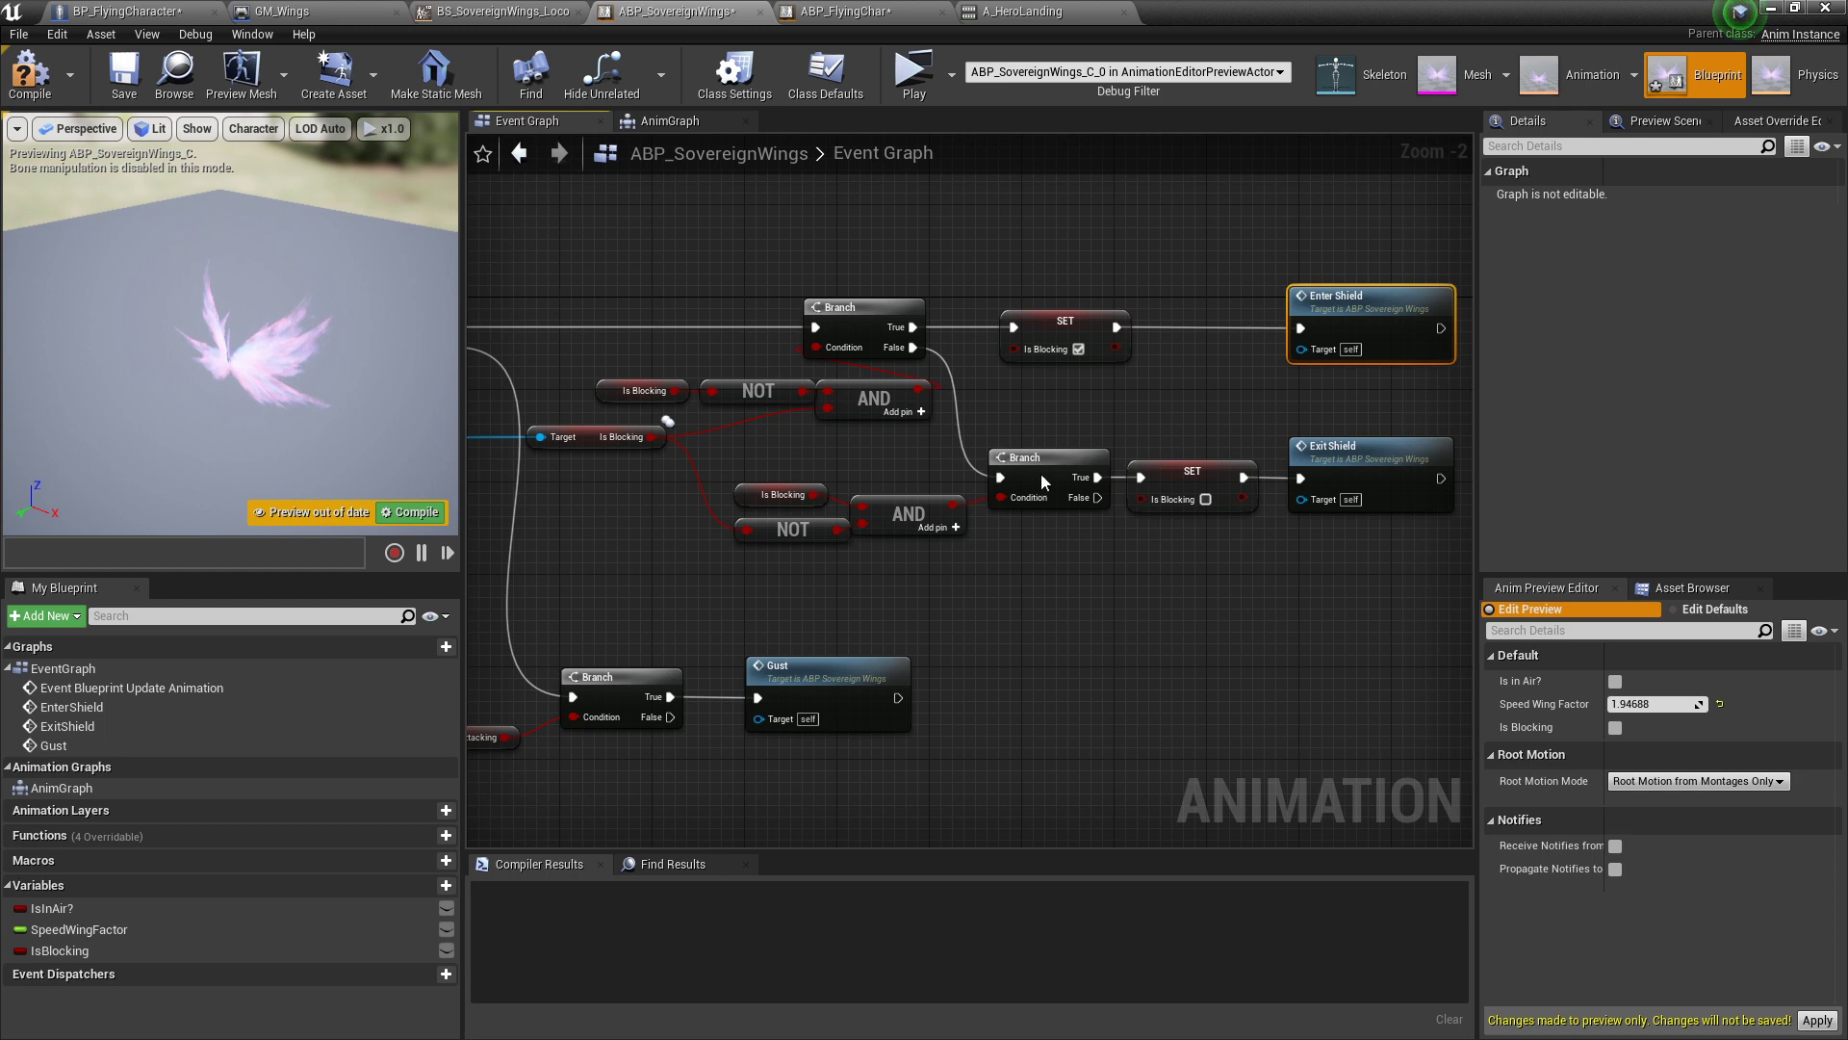
pyautogui.click(1396, 459)
# Step: Examine the Is Attacking branch that calls the Gust event
pyautogui.moveTo(1095, 708); pyautogui.dragTo(1320, 533, button='right')
pyautogui.scroll(-1, 1321, 533)
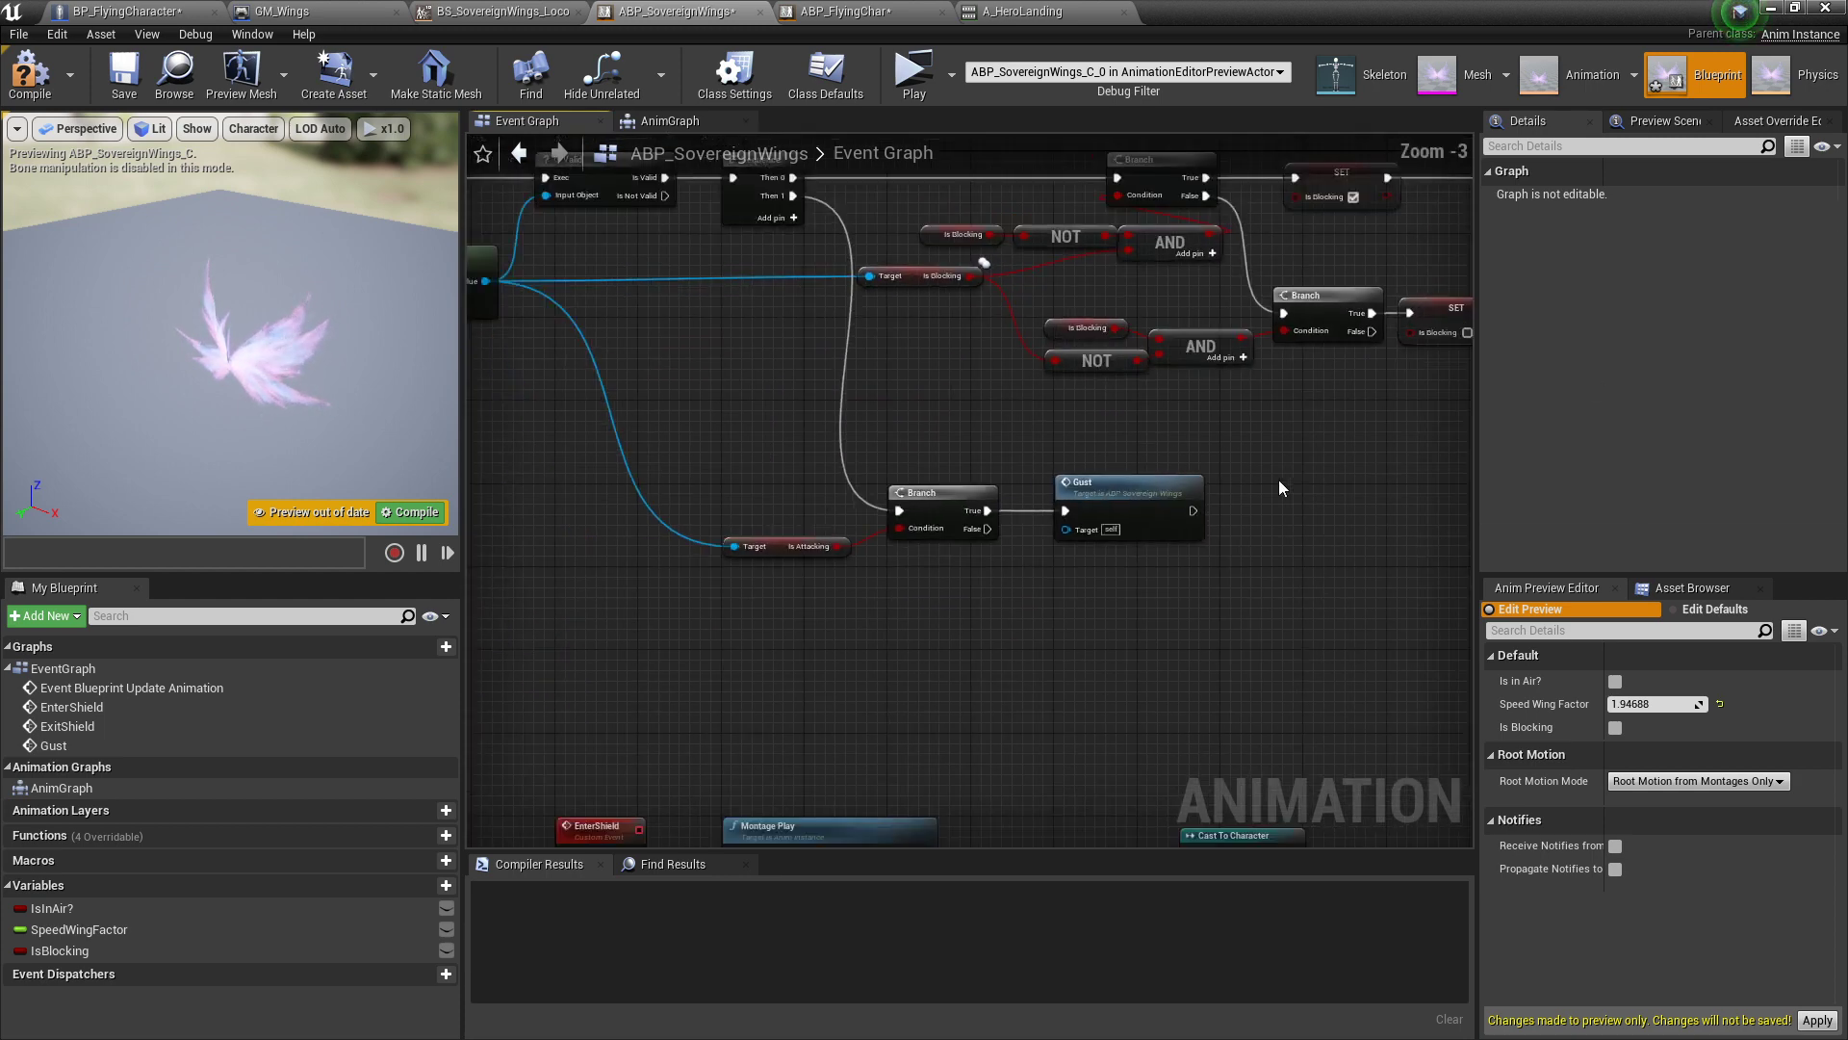
pyautogui.moveTo(989, 548); pyautogui.dragTo(1086, 583)
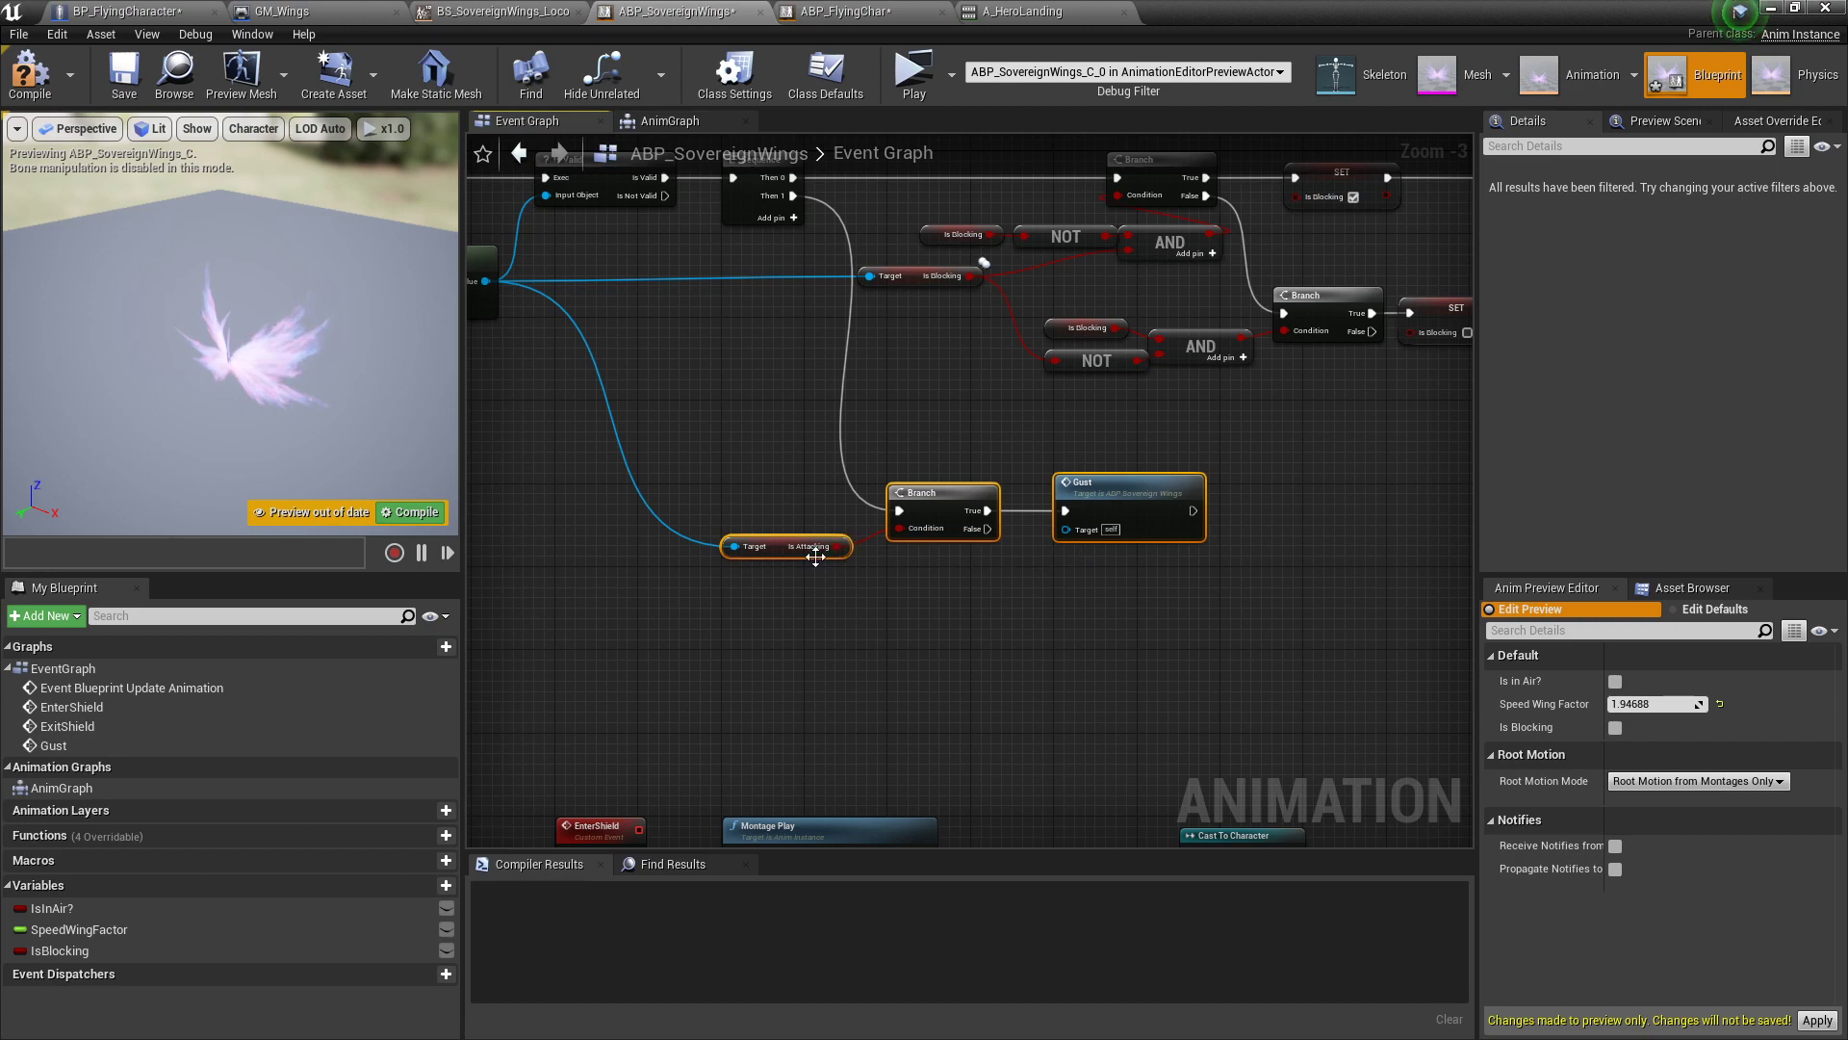
# Step: Examine the EnterShield event, from Montage Play through Cast To Character to Spawn Emitter Attached with the Shield Land Particle
pyautogui.moveTo(987, 684); pyautogui.dragTo(988, 477, button='right')
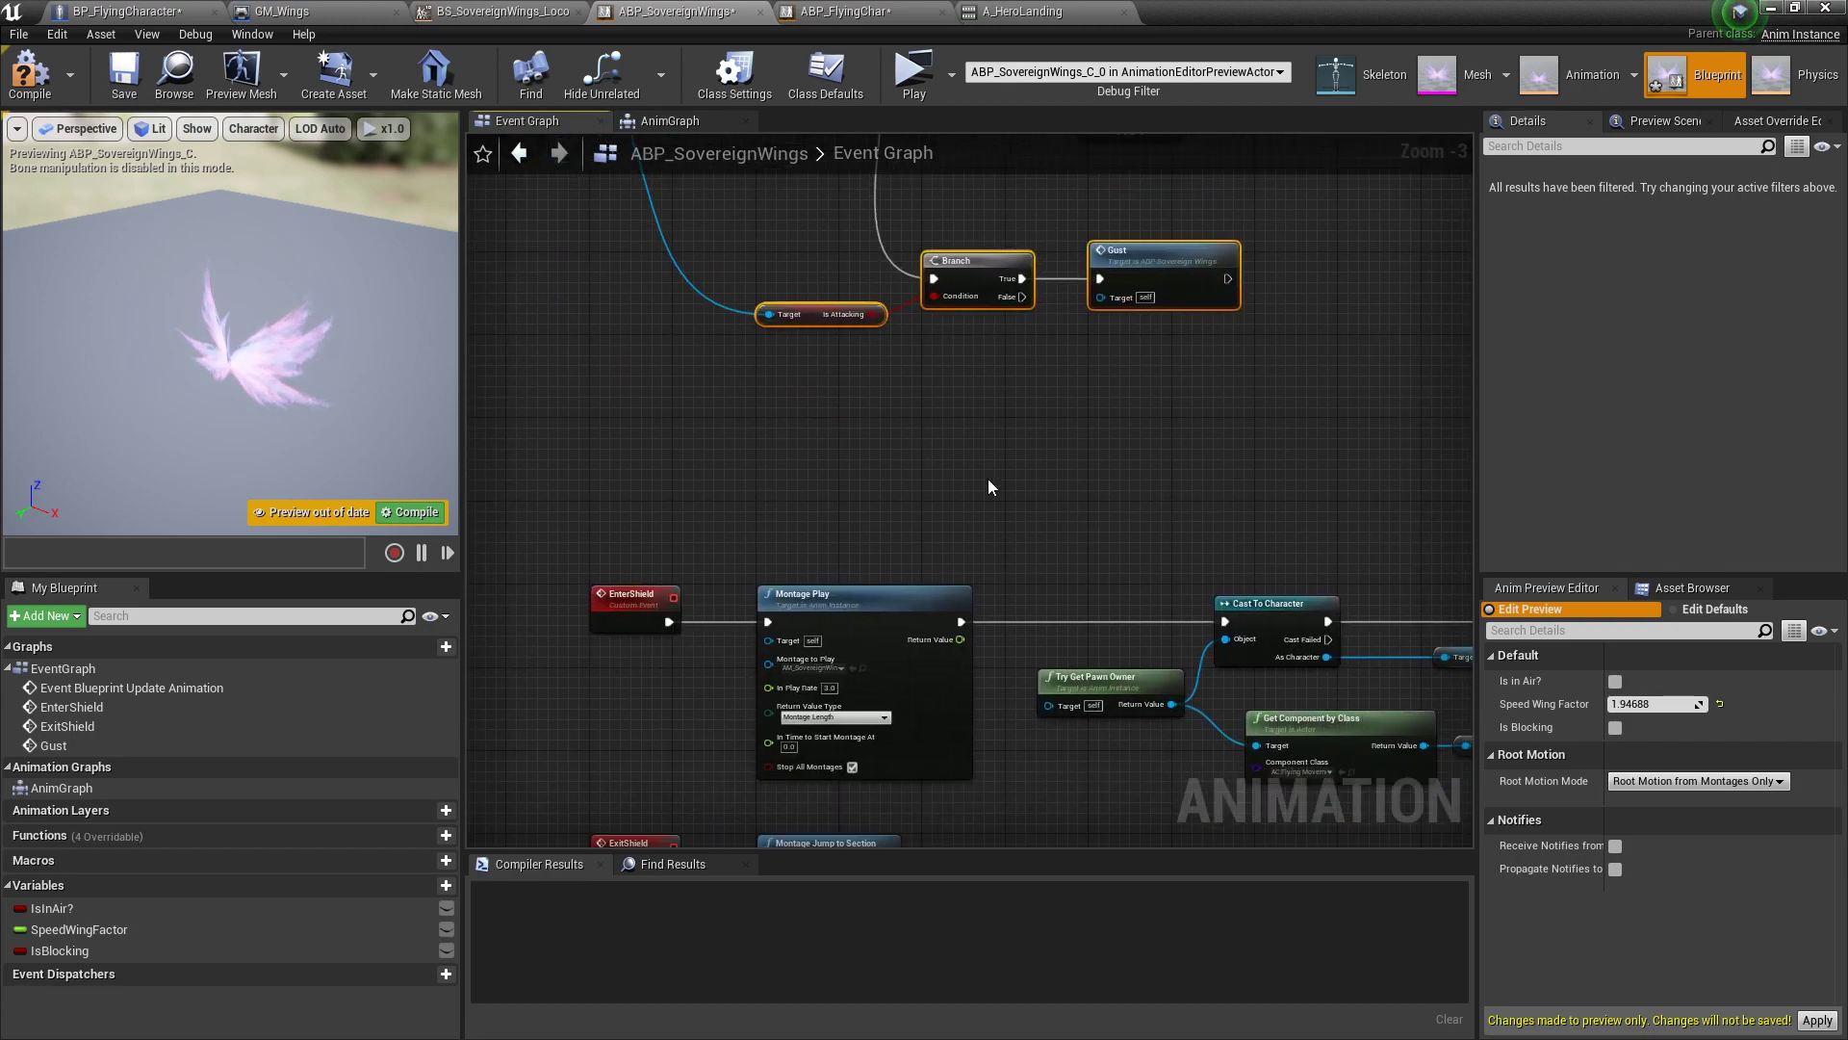
pyautogui.scroll(-2, 988, 478)
pyautogui.moveTo(822, 591); pyautogui.dragTo(623, 413, button='right')
pyautogui.scroll(3, 668, 477)
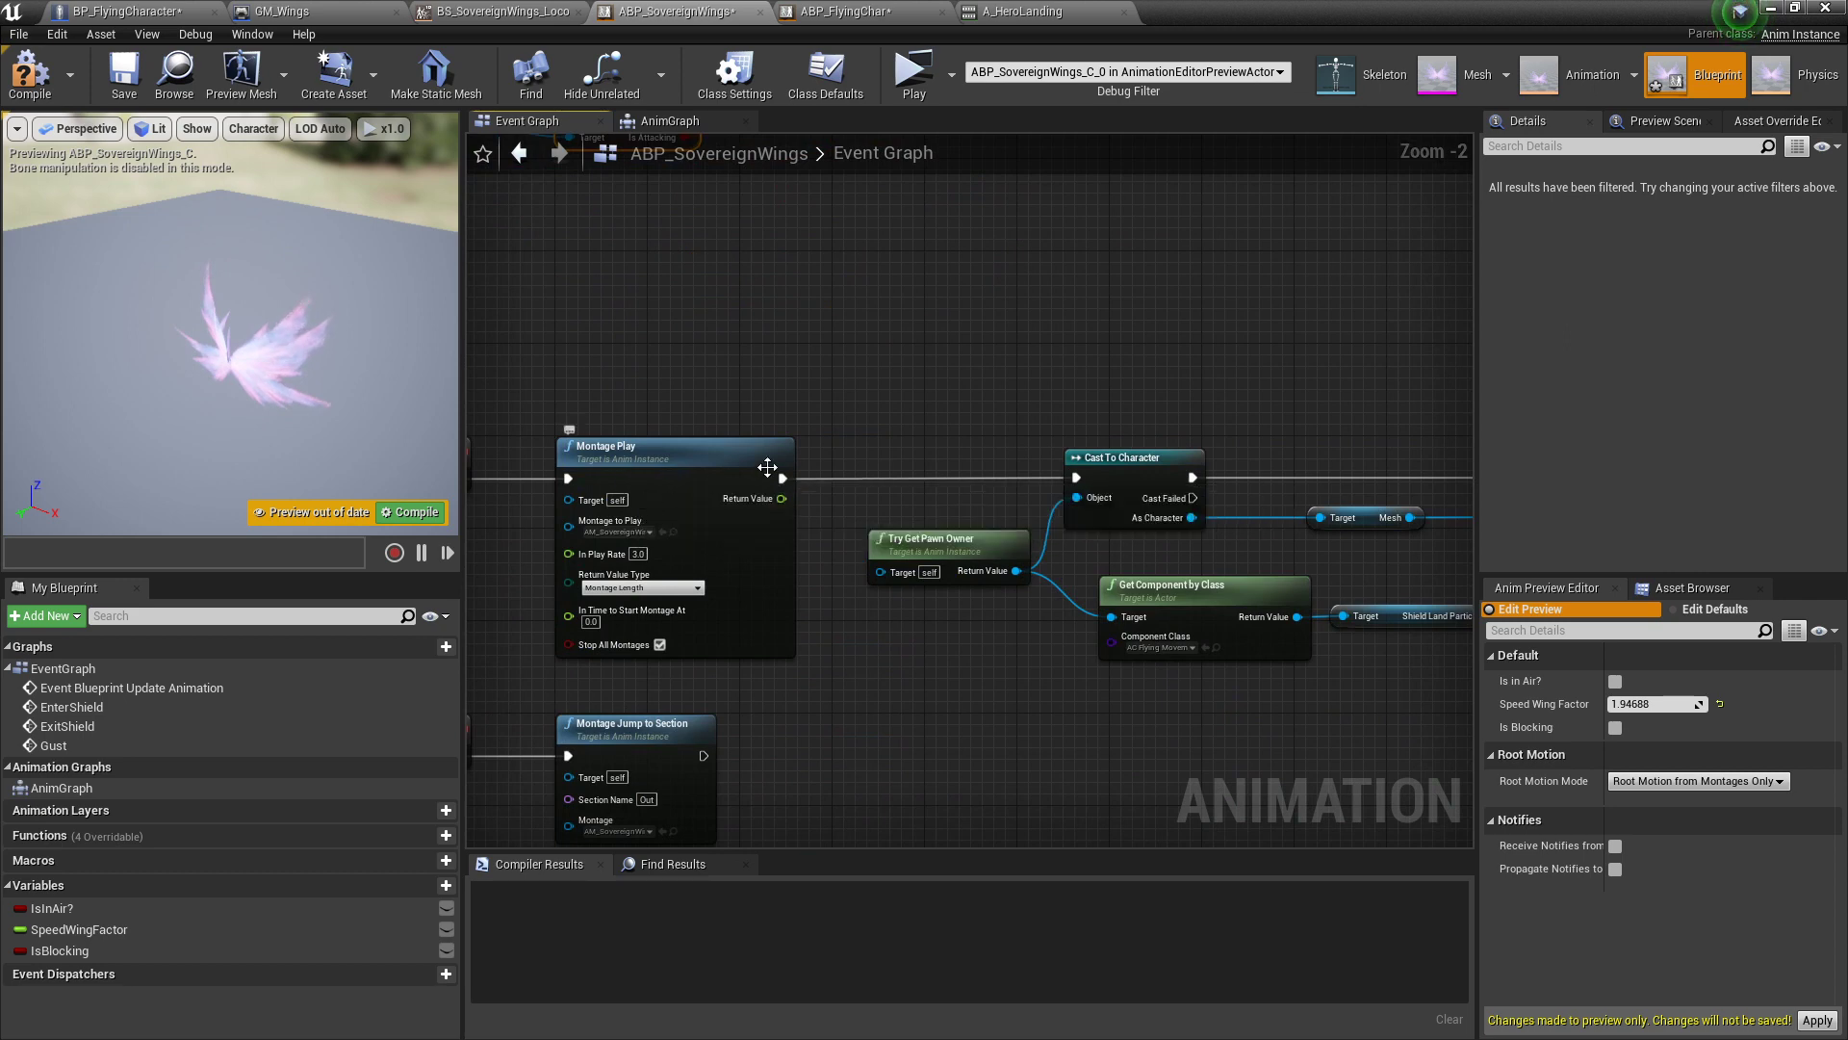
pyautogui.moveTo(735, 419); pyautogui.dragTo(767, 425, button='right')
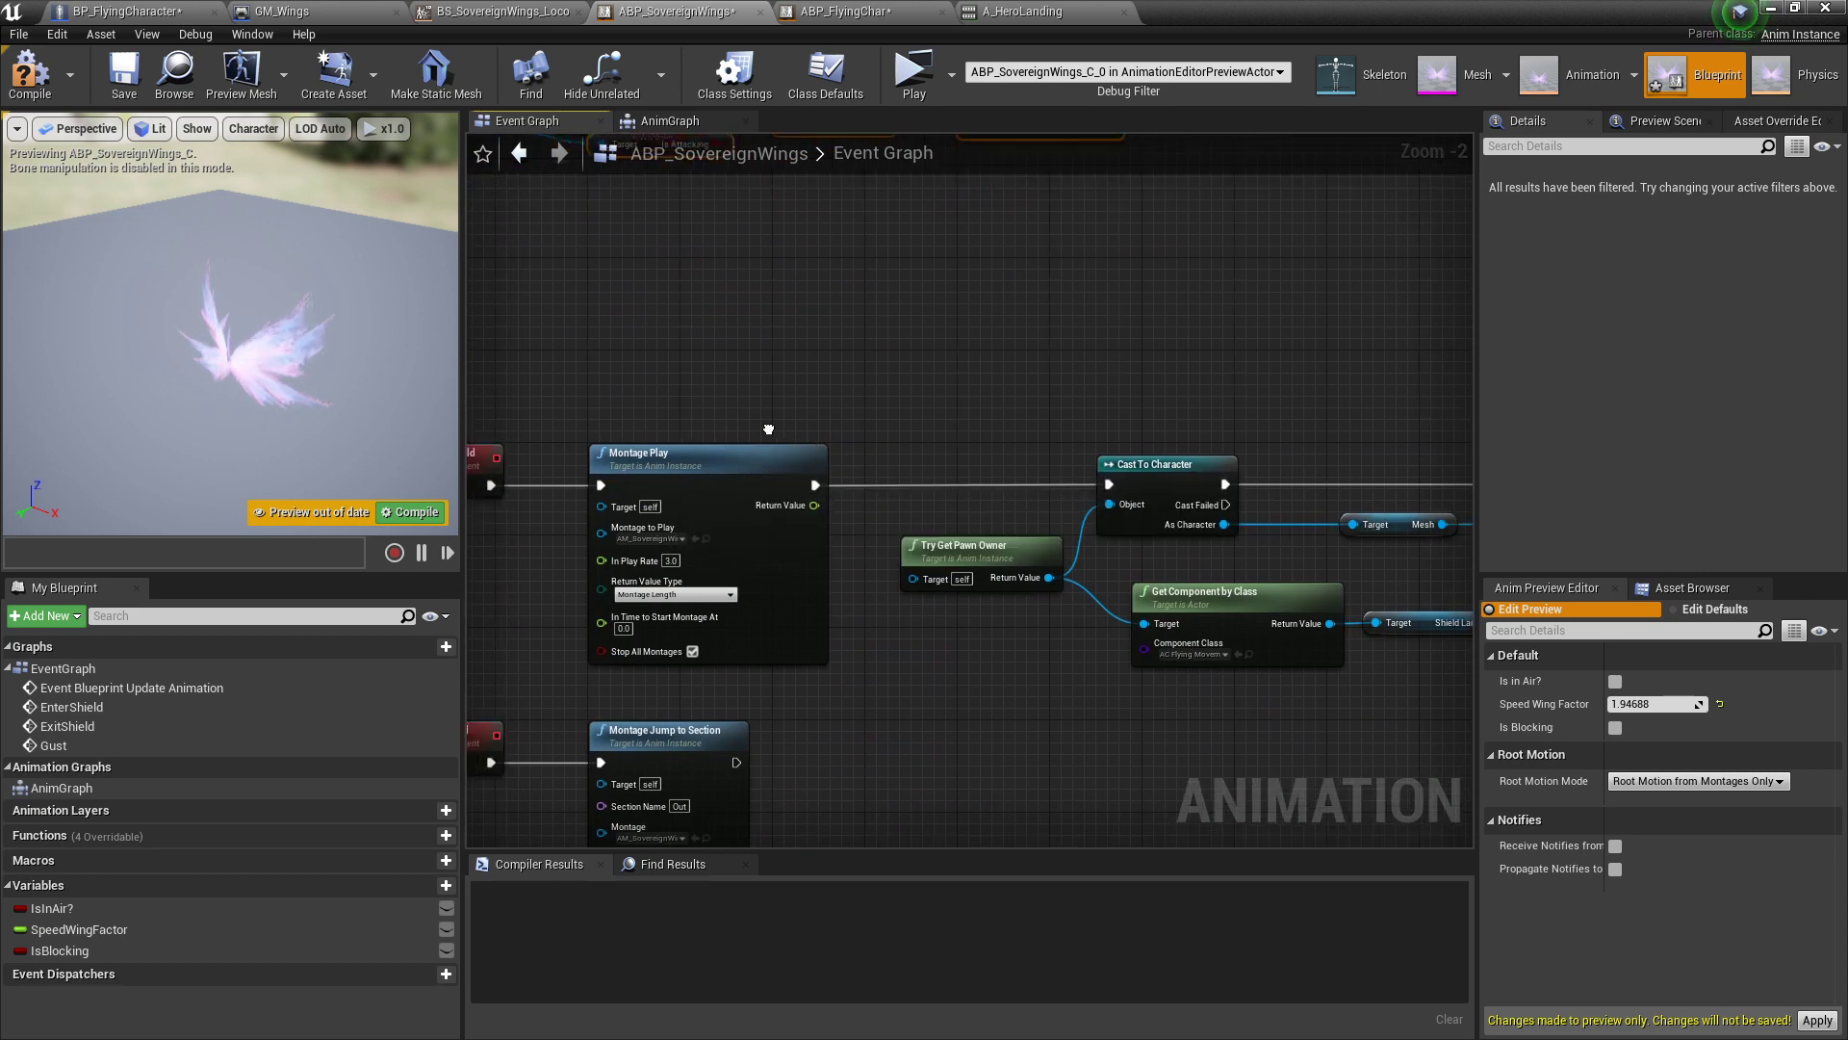
pyautogui.moveTo(1164, 388)
pyautogui.mouseDown(button='right')
pyautogui.moveTo(834, 392)
pyautogui.moveTo(626, 359)
pyautogui.moveTo(740, 369)
pyautogui.mouseUp(button='right')
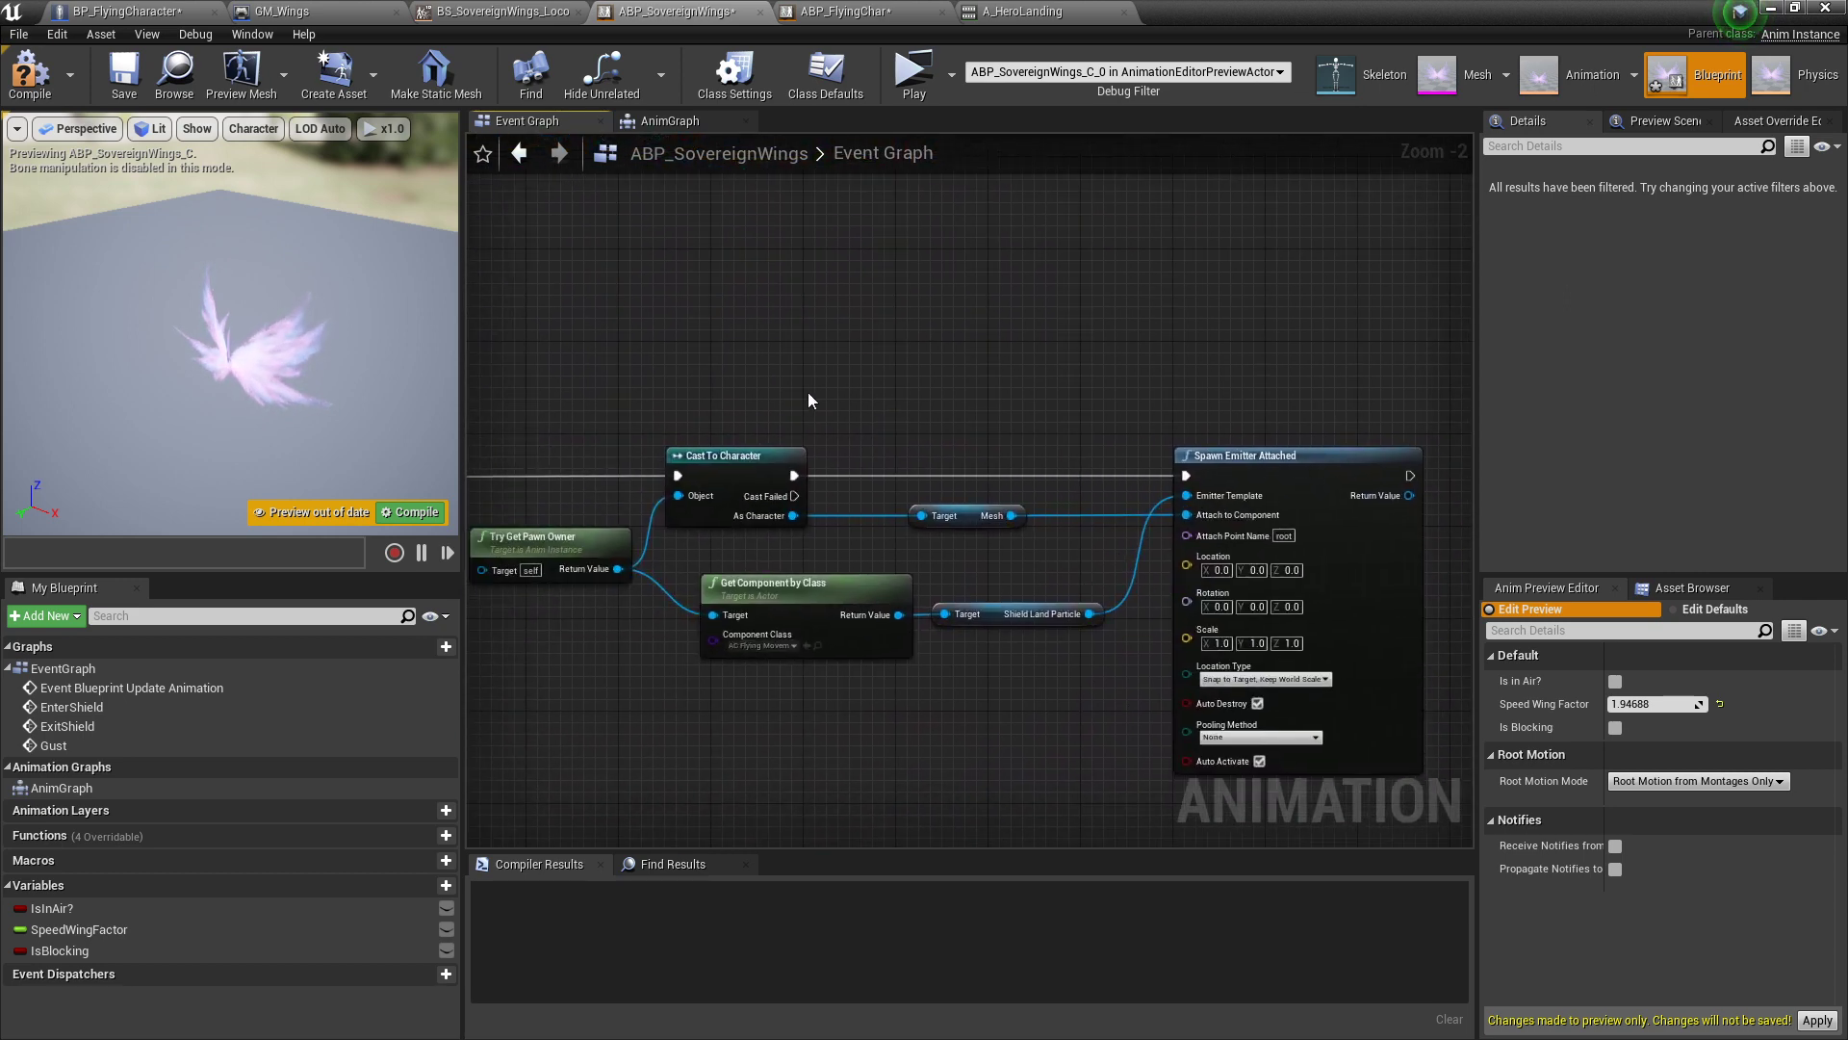
pyautogui.moveTo(819, 375); pyautogui.dragTo(1194, 616)
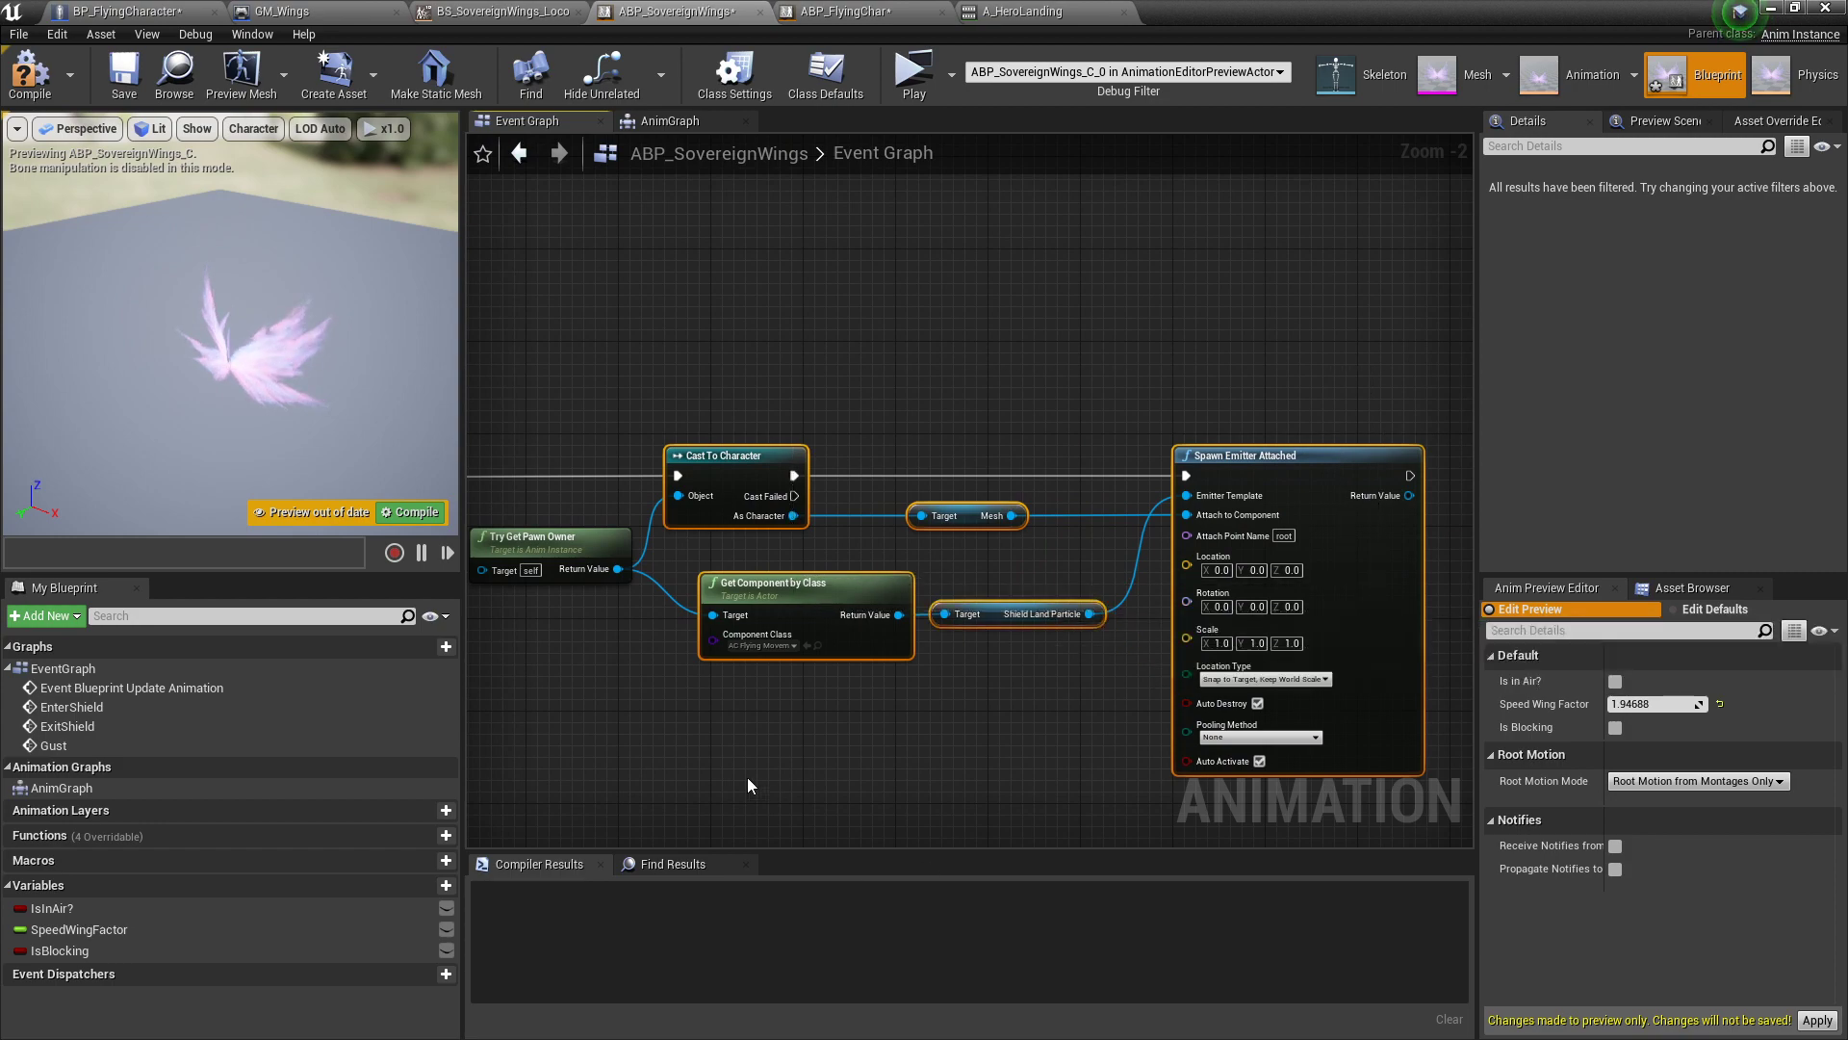
pyautogui.moveTo(747, 776); pyautogui.dragTo(822, 692, button='right')
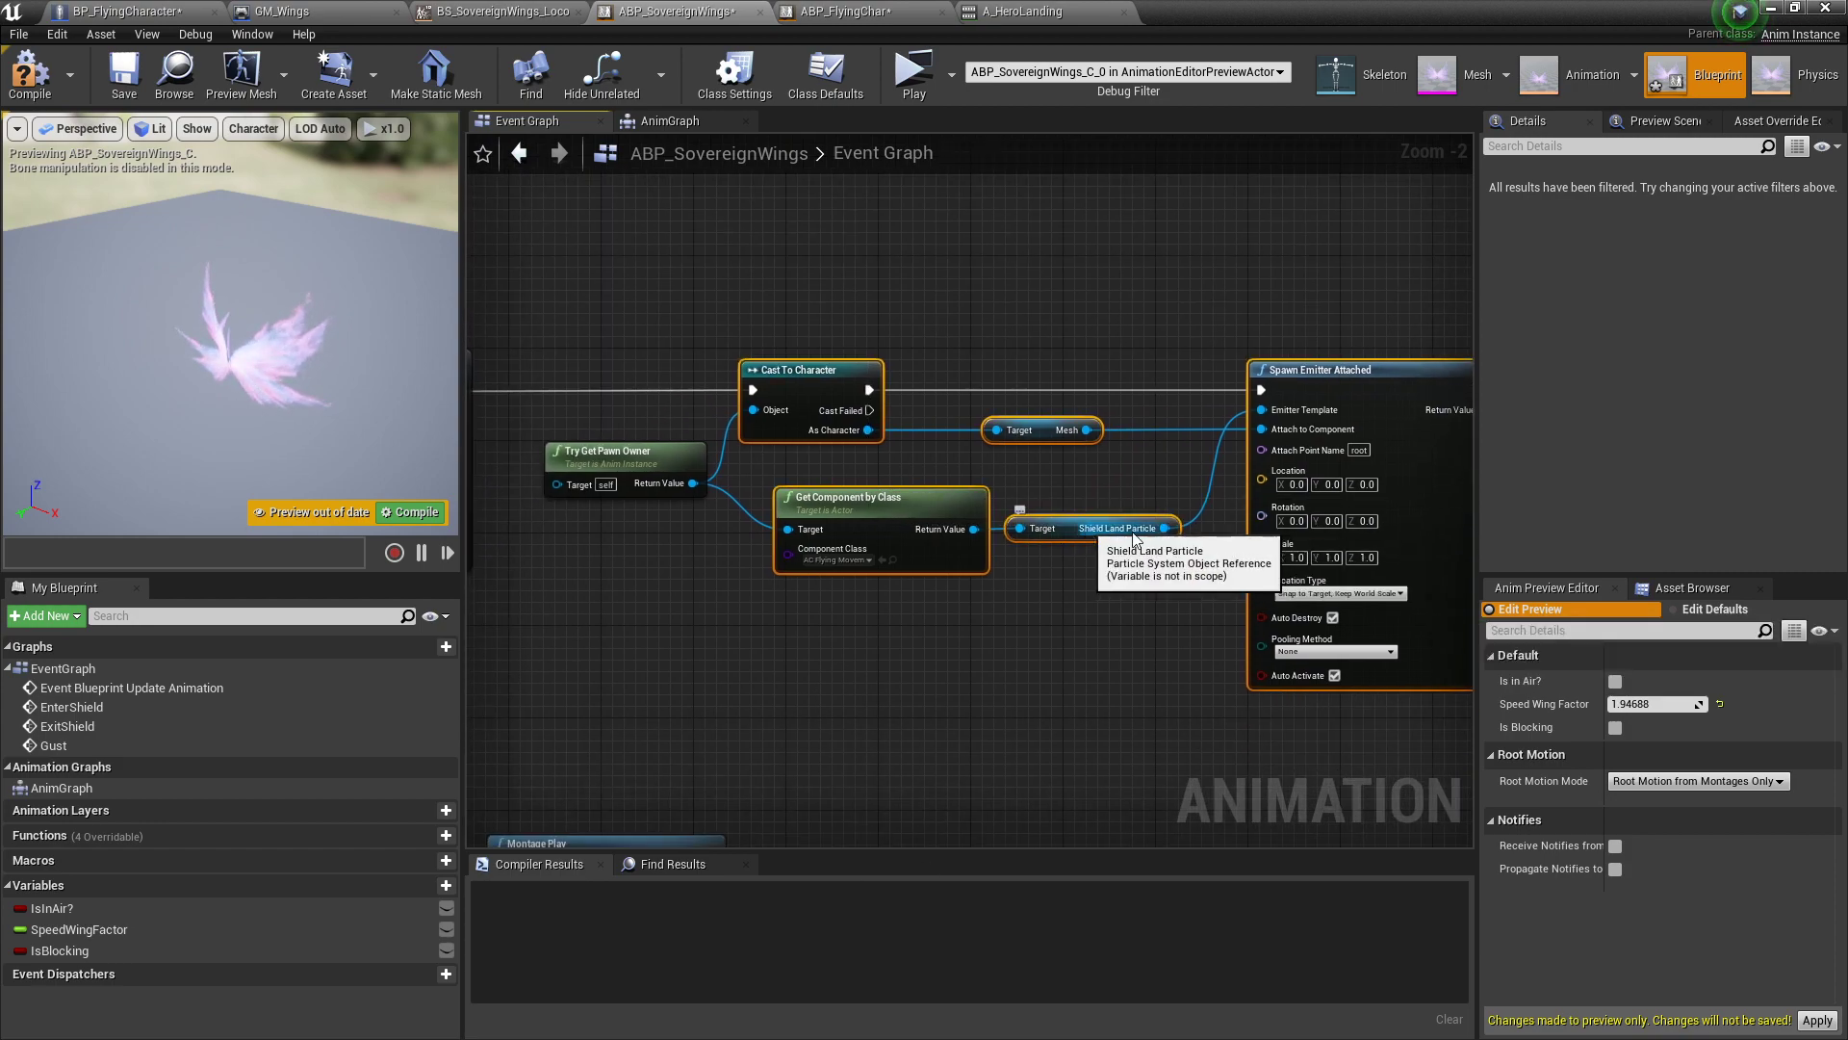
pyautogui.moveTo(509, 750); pyautogui.dragTo(1124, 581, button='right')
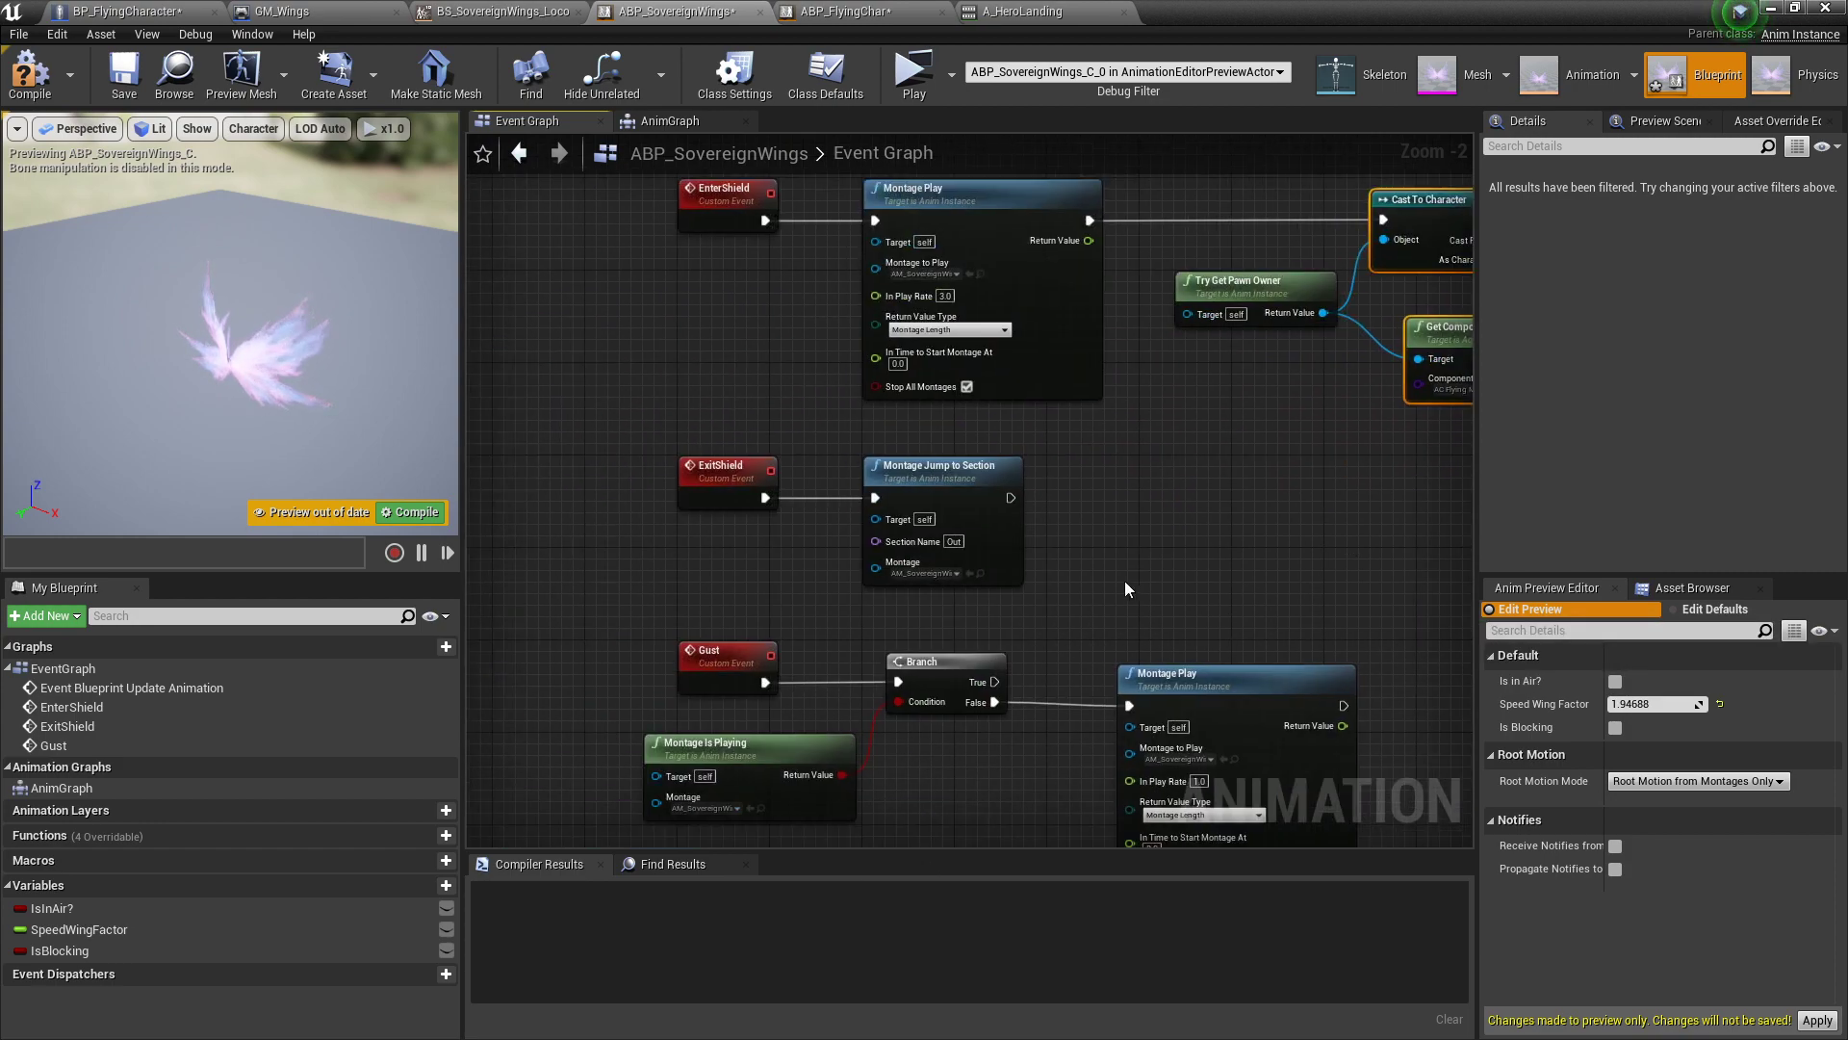
# Step: Examine the ExitShield event and its Montage Jump to Section node targeting the Out section
pyautogui.moveTo(664, 444); pyautogui.dragTo(1059, 577)
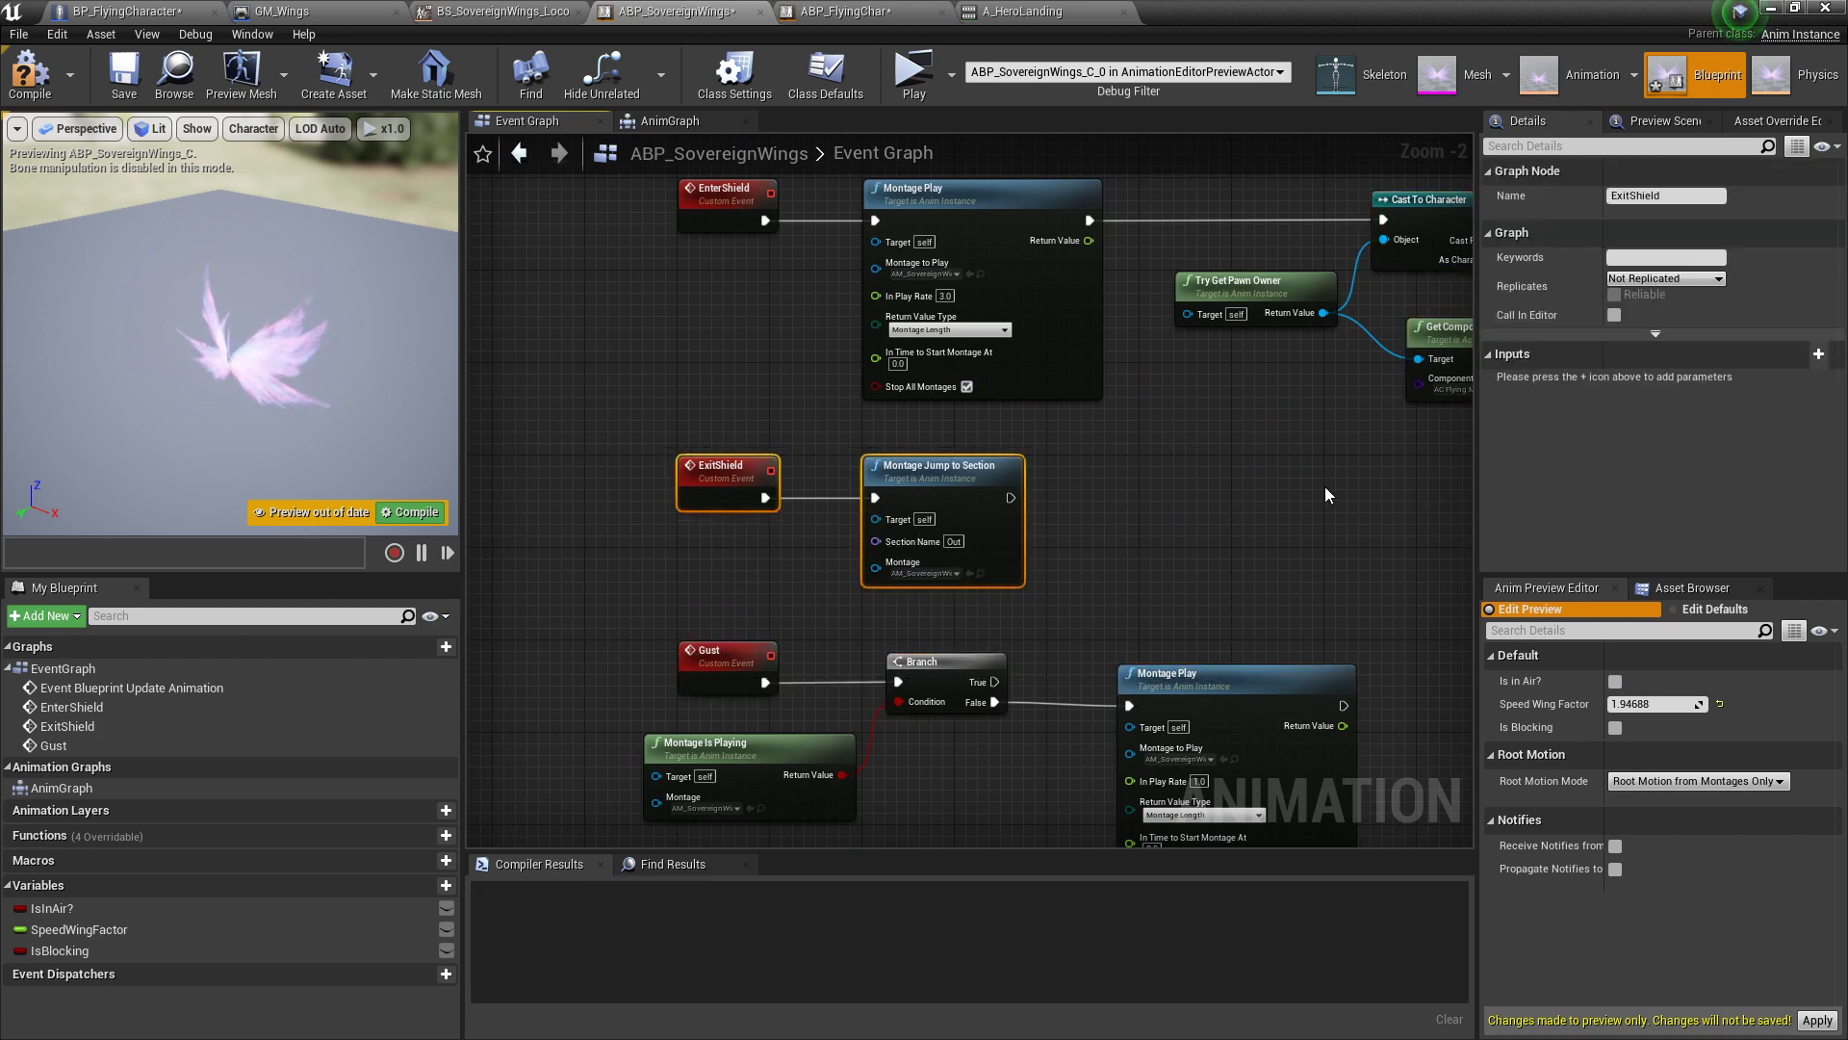
pyautogui.moveTo(1133, 528); pyautogui.dragTo(1093, 464, button='right')
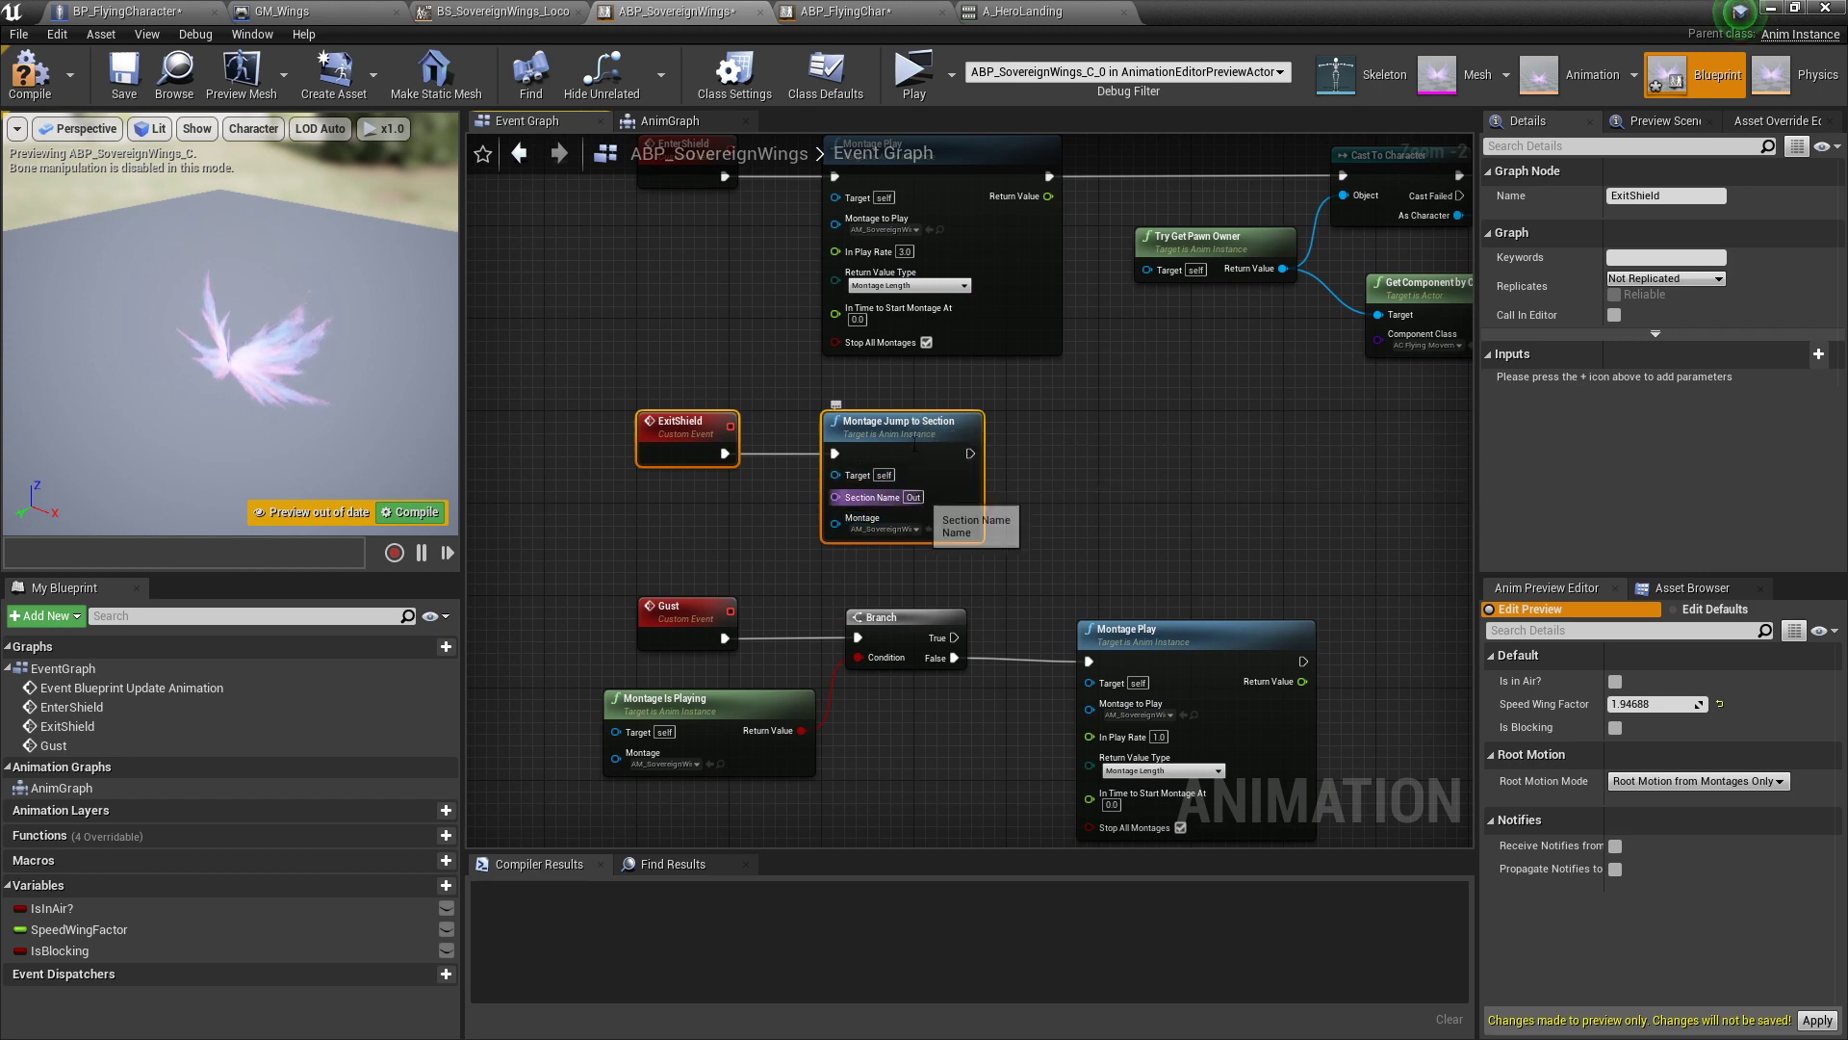
pyautogui.moveTo(958, 517); pyautogui.dragTo(891, 634, button='right')
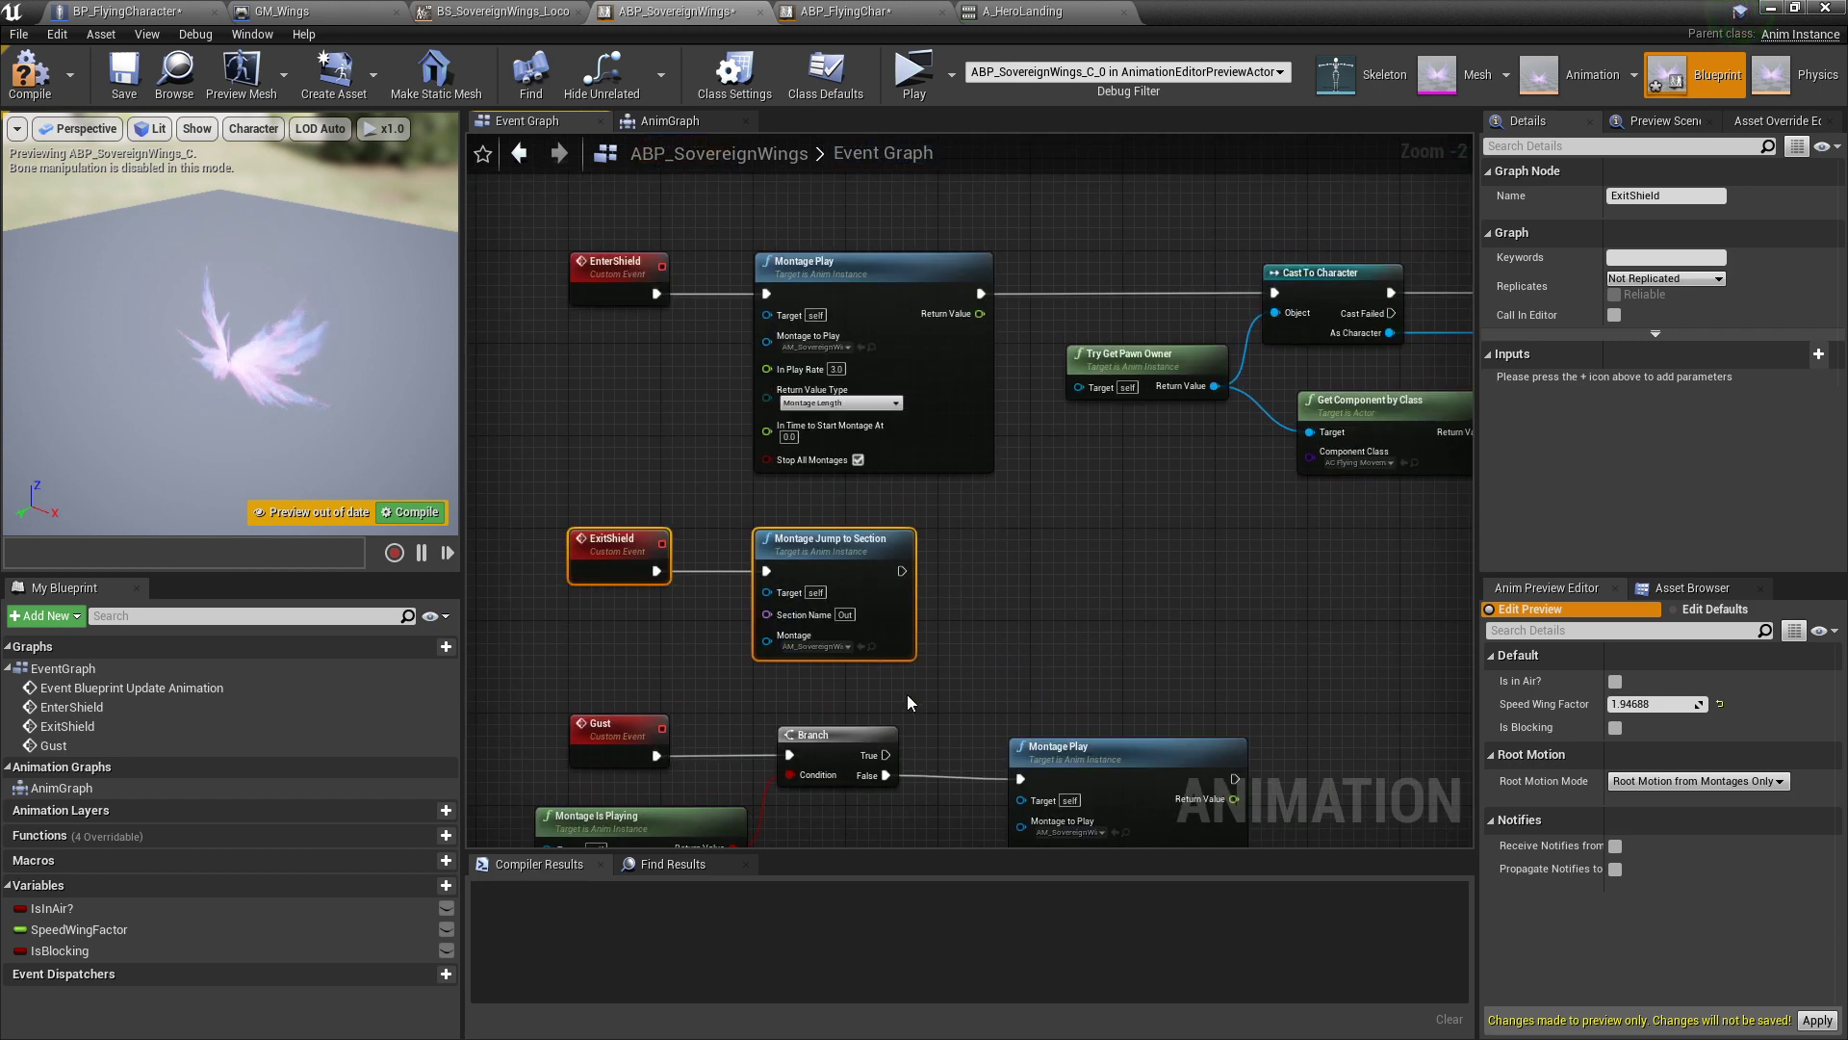
# Step: Open the AM_SovereignWingsShield montage used by ExitShield and preview its In-to-Loop track and its Out section
pyautogui.click(870, 646)
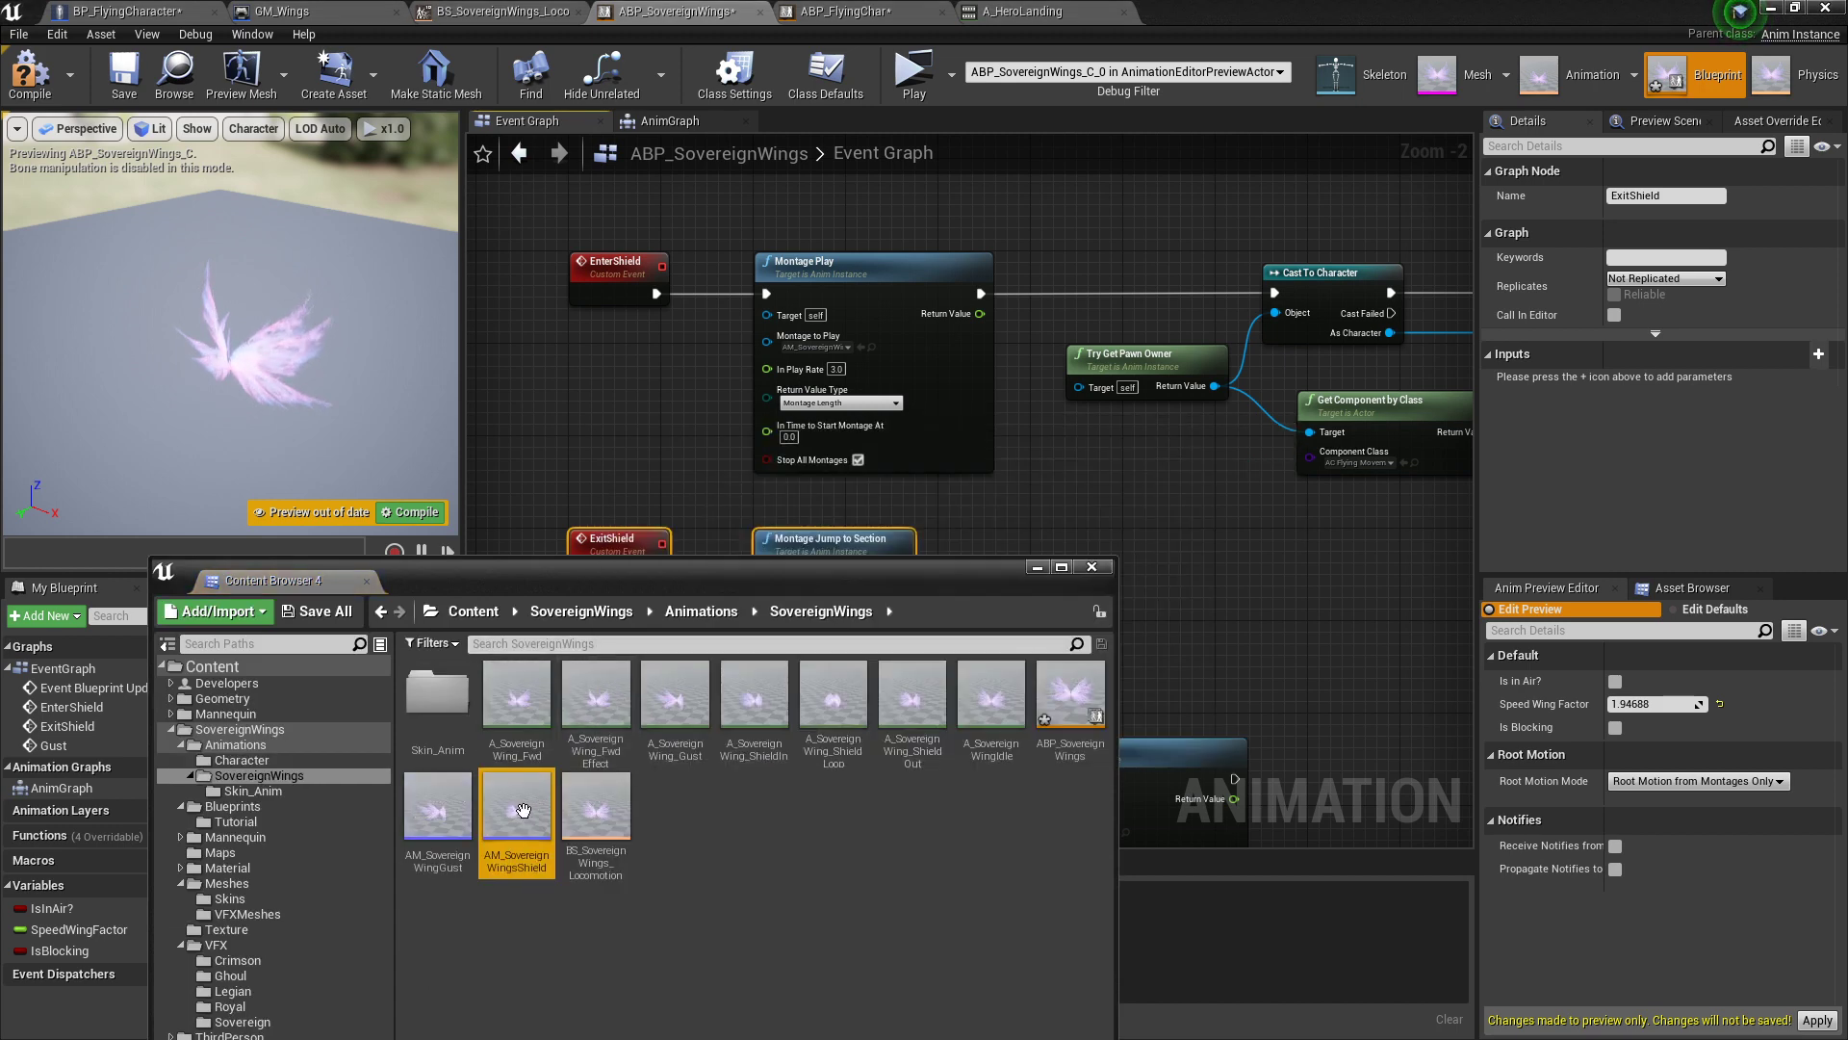
pyautogui.doubleClick(523, 810)
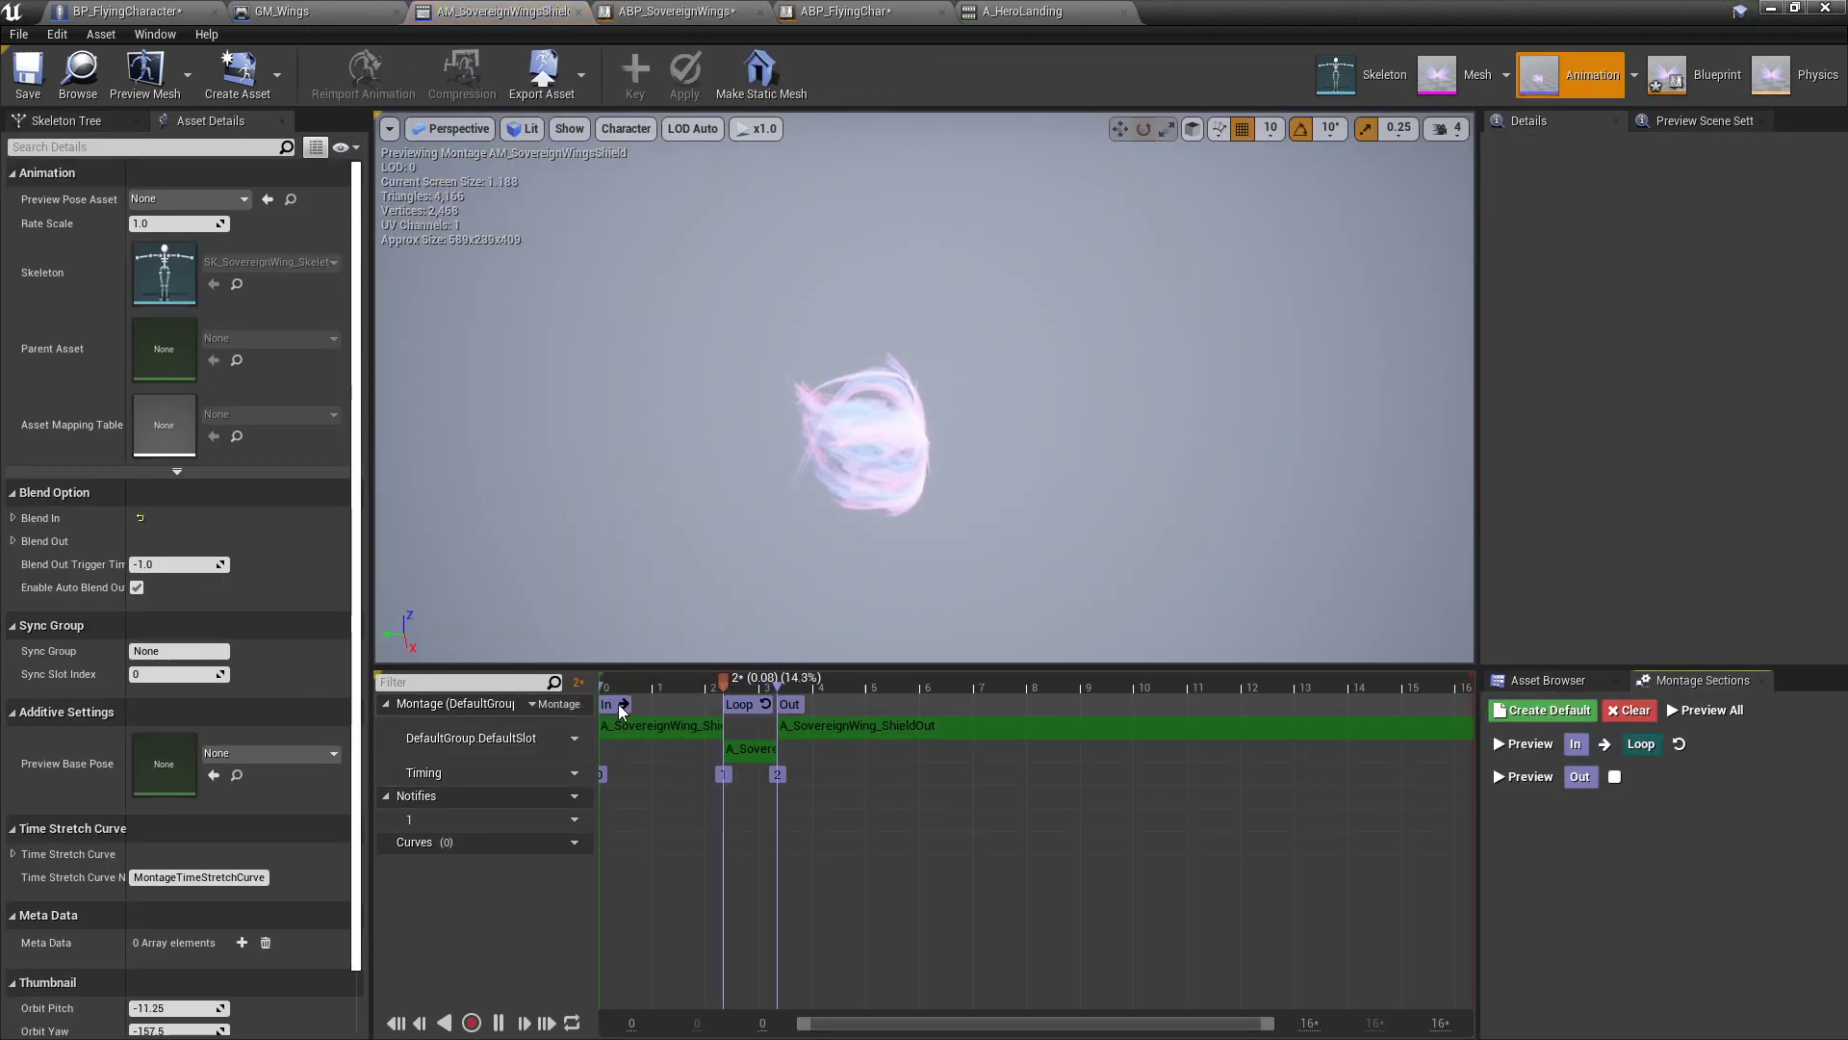
pyautogui.click(620, 708)
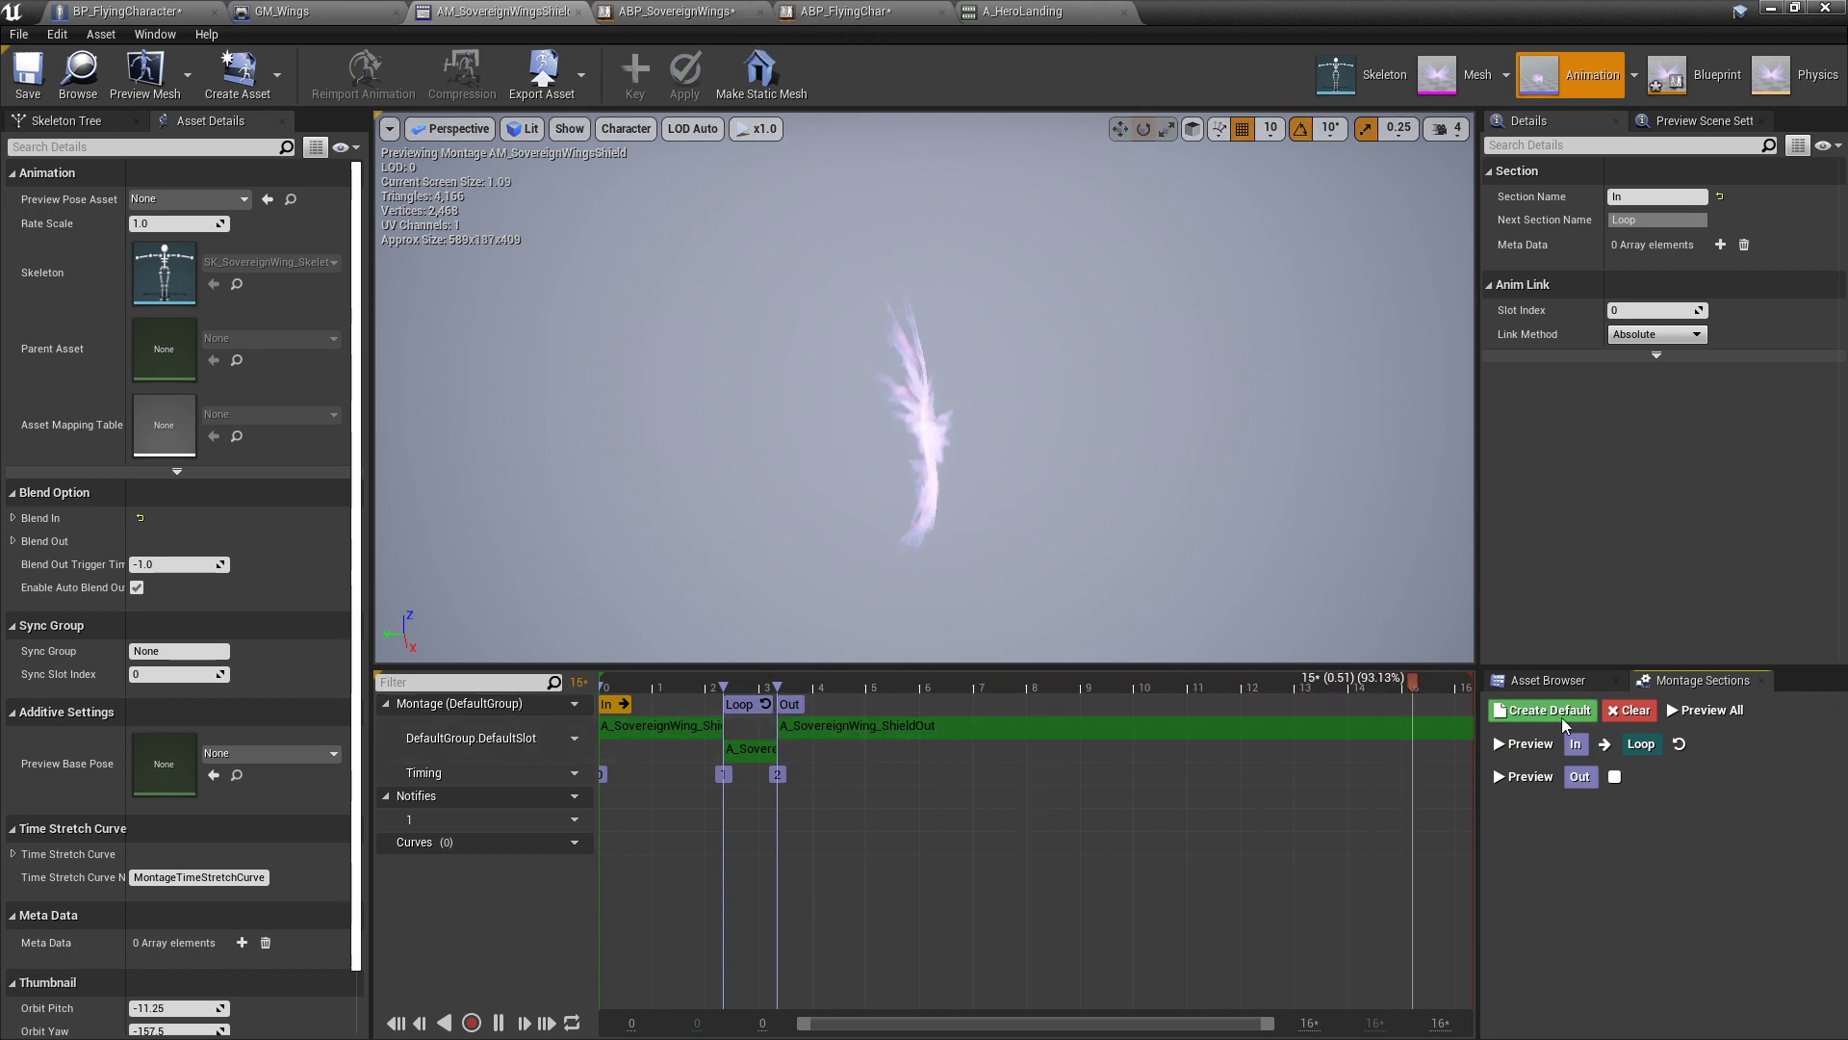
pyautogui.click(1519, 745)
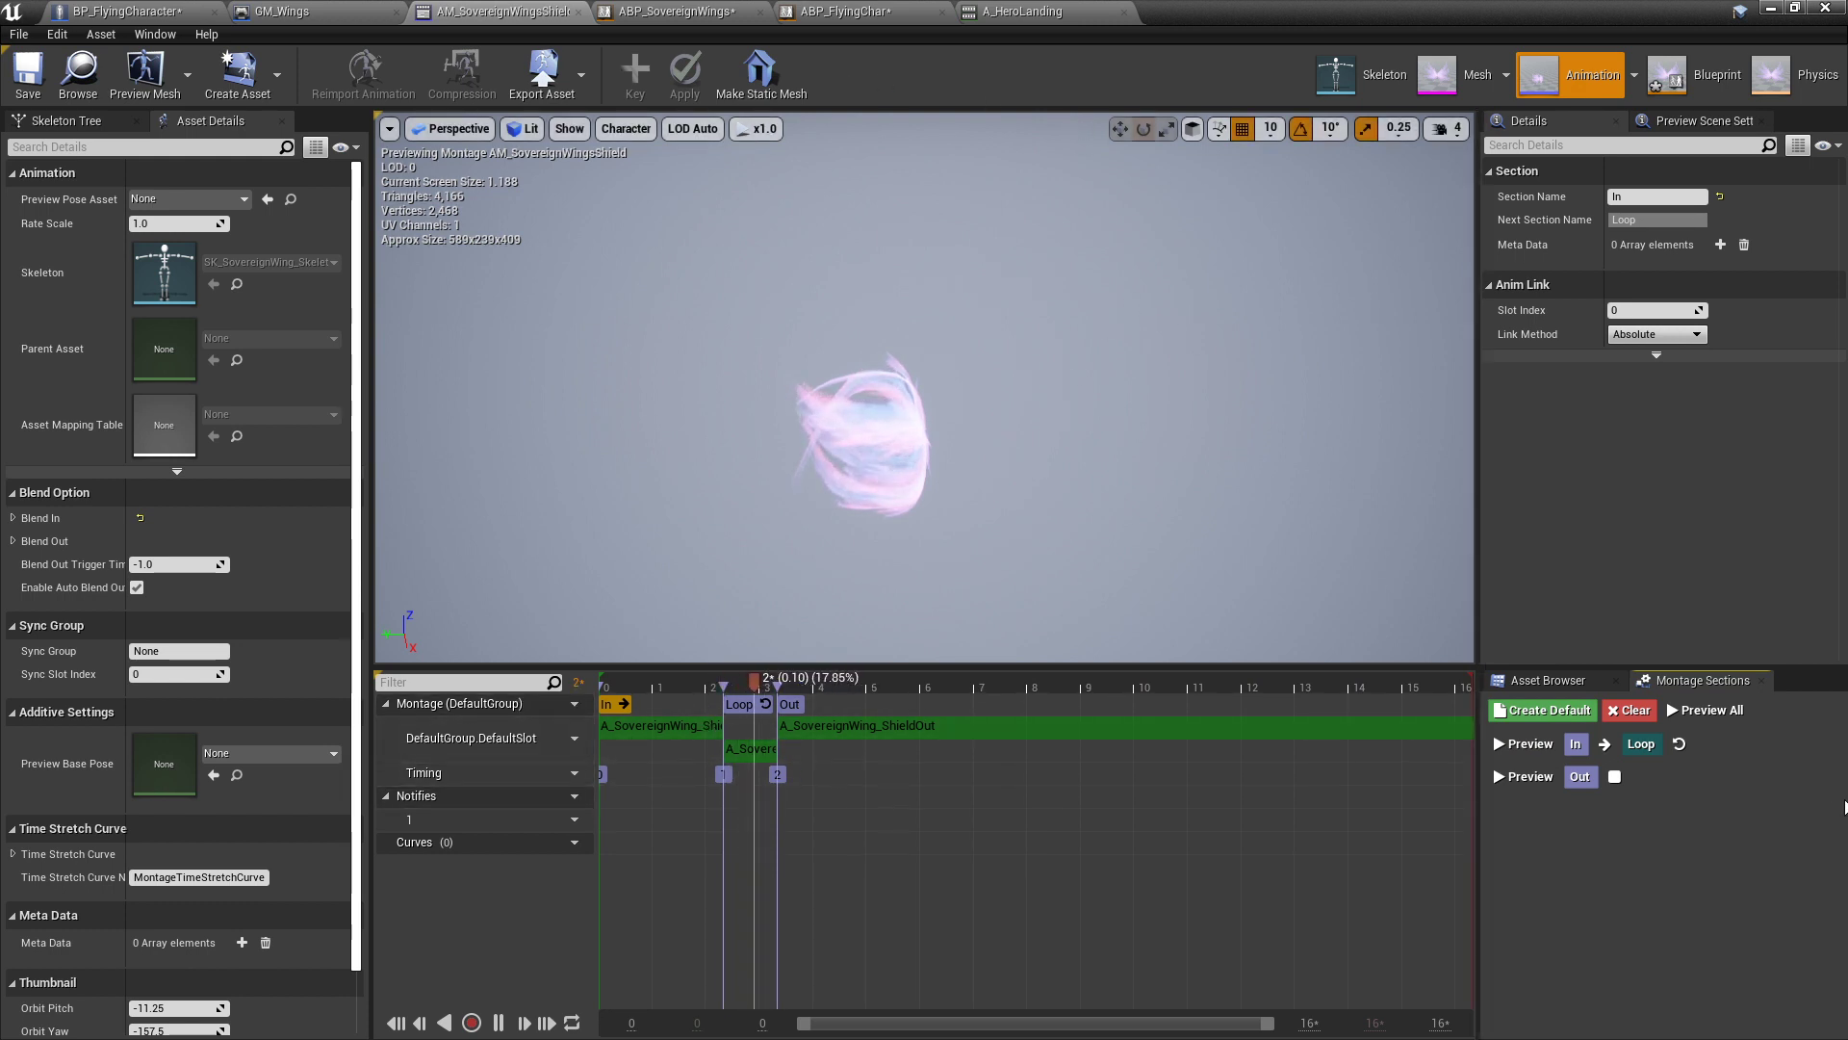
pyautogui.click(1500, 777)
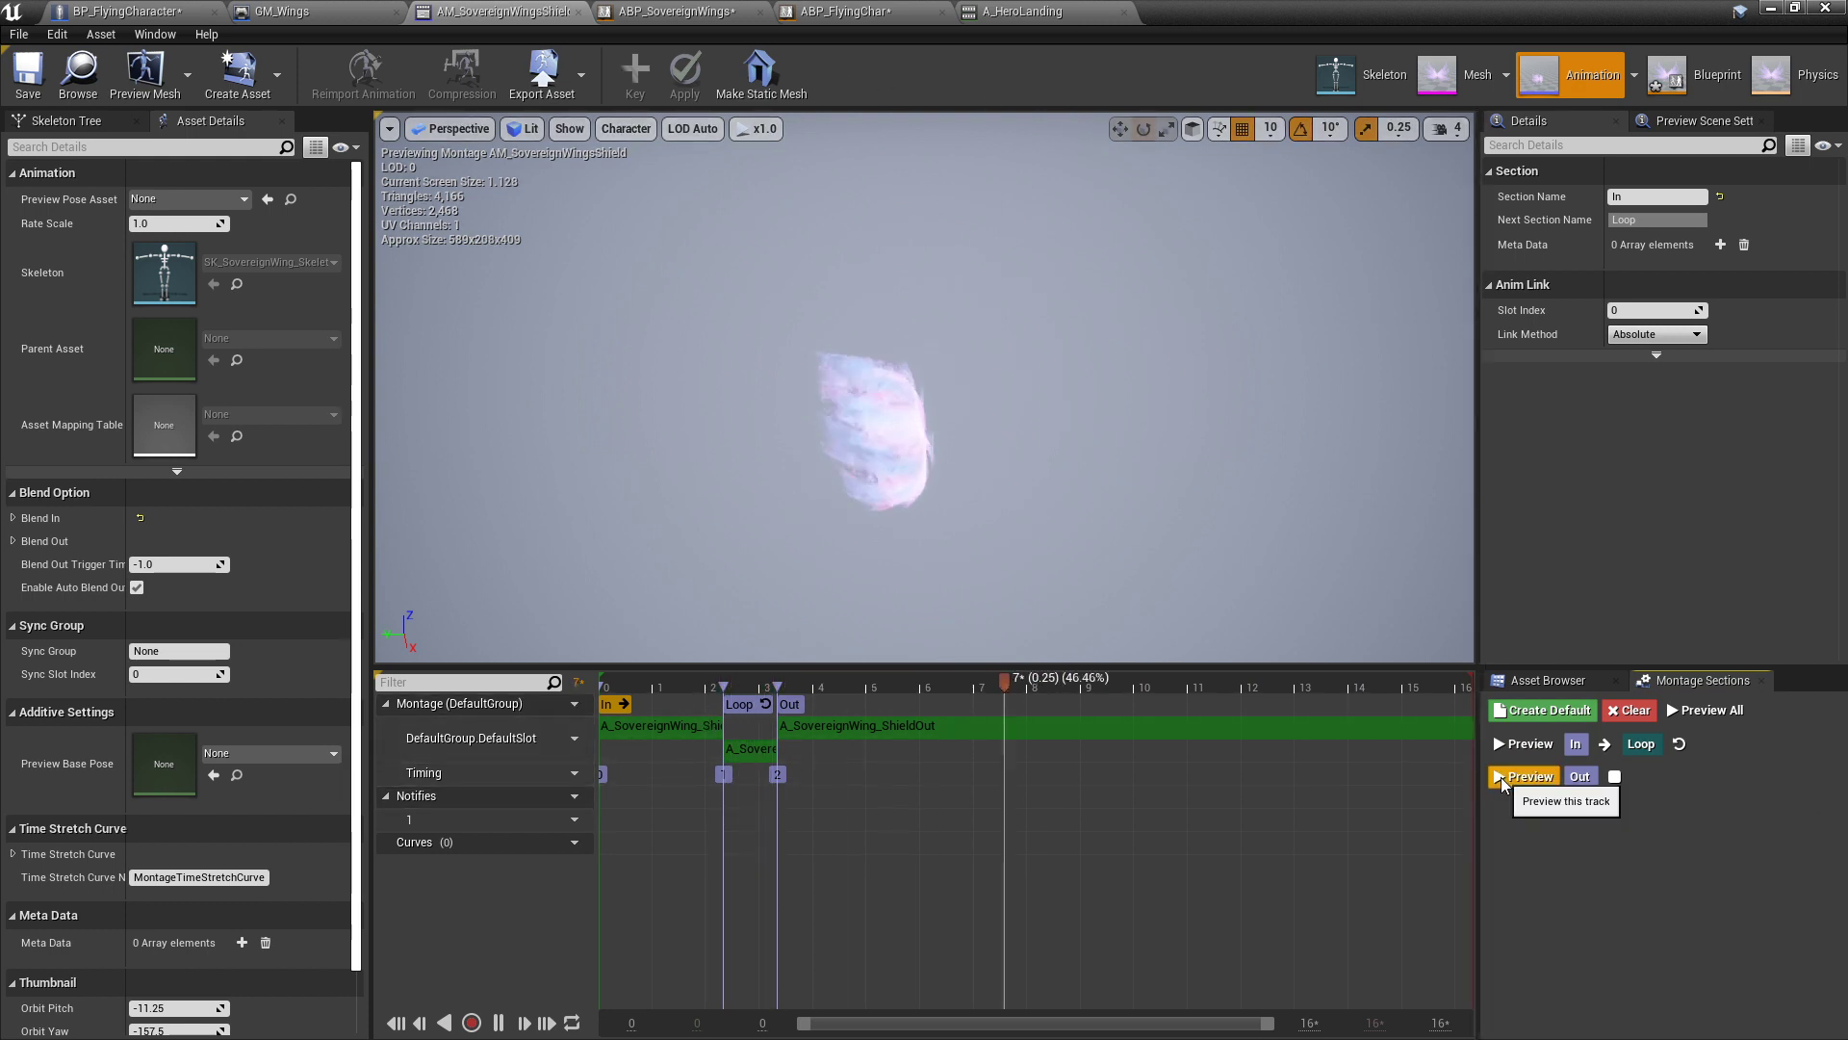
# Step: Examine the Shield, Gust and Landed sections in the ABP_FlyingChar event graph, down to the Landed branch and its Montage Play node
pyautogui.click(685, 11)
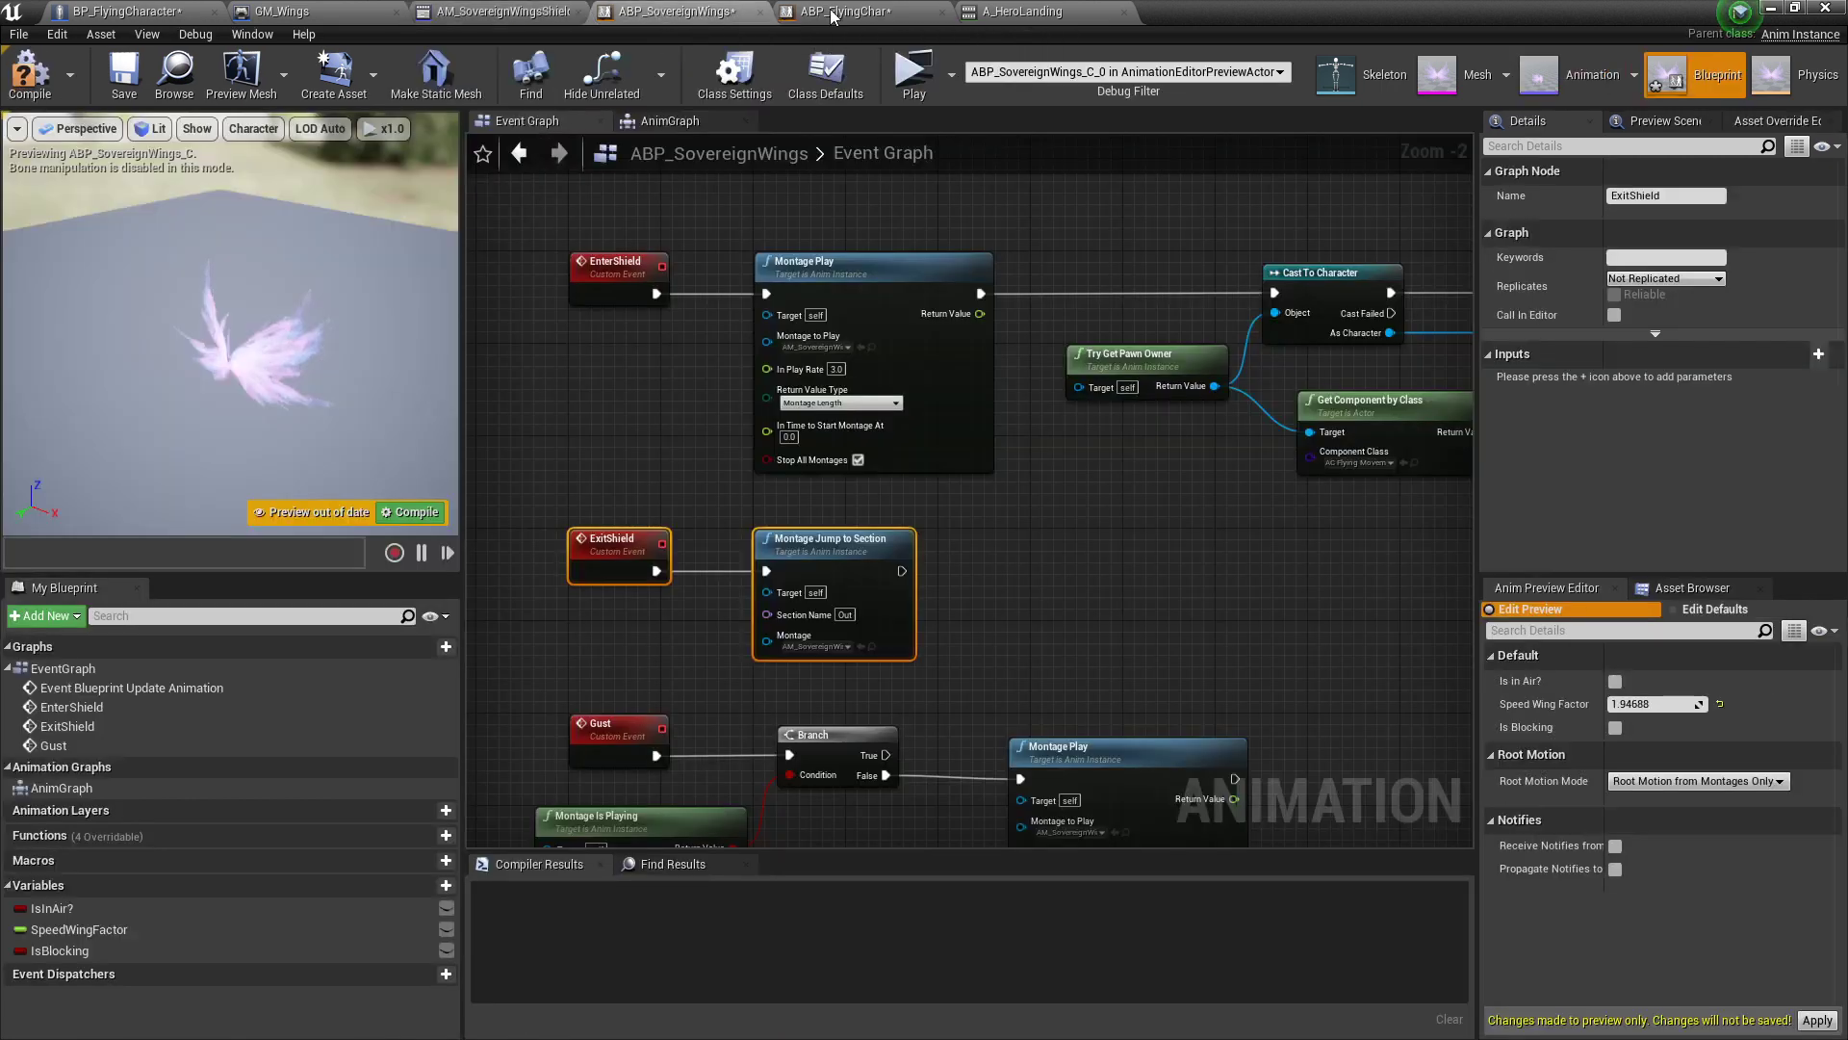
pyautogui.click(845, 12)
pyautogui.scroll(-4, 811, 641)
pyautogui.moveTo(791, 702); pyautogui.dragTo(1007, 279, button='right')
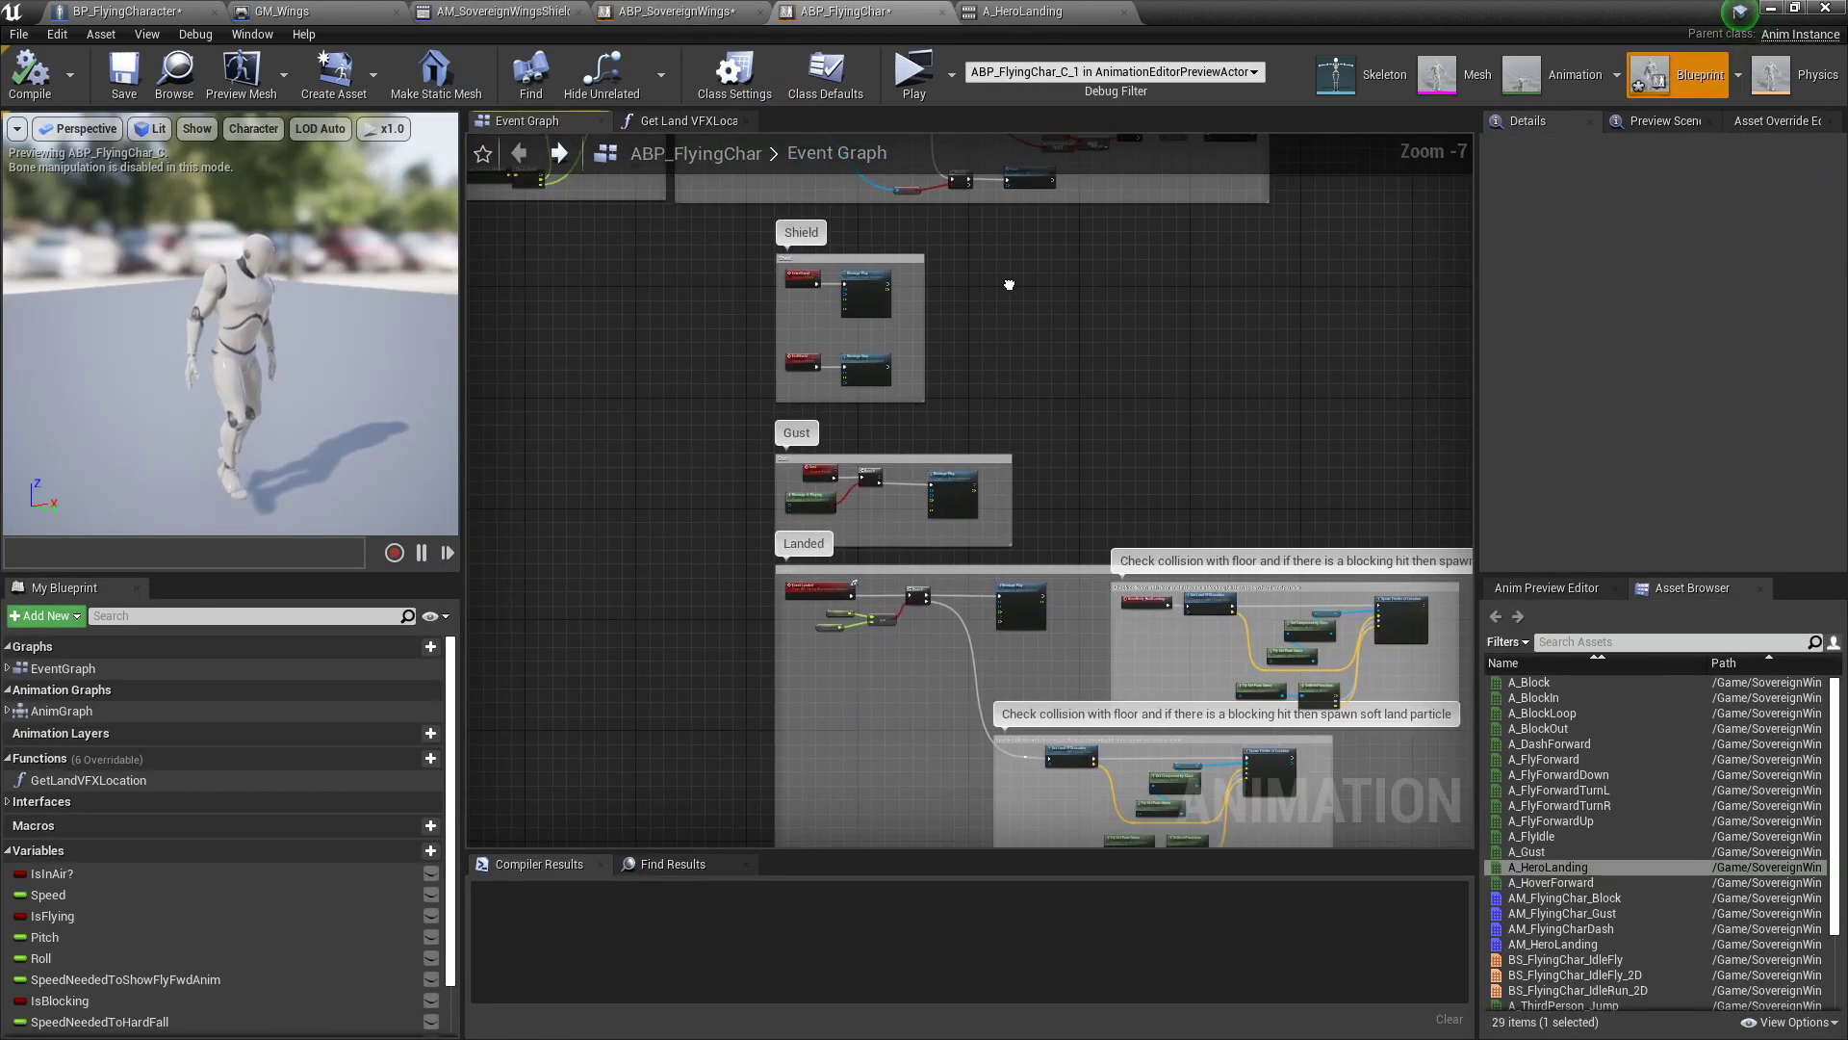
pyautogui.moveTo(1022, 551); pyautogui.dragTo(985, 328, button='right')
pyautogui.scroll(-2, 948, 369)
pyautogui.scroll(4, 890, 404)
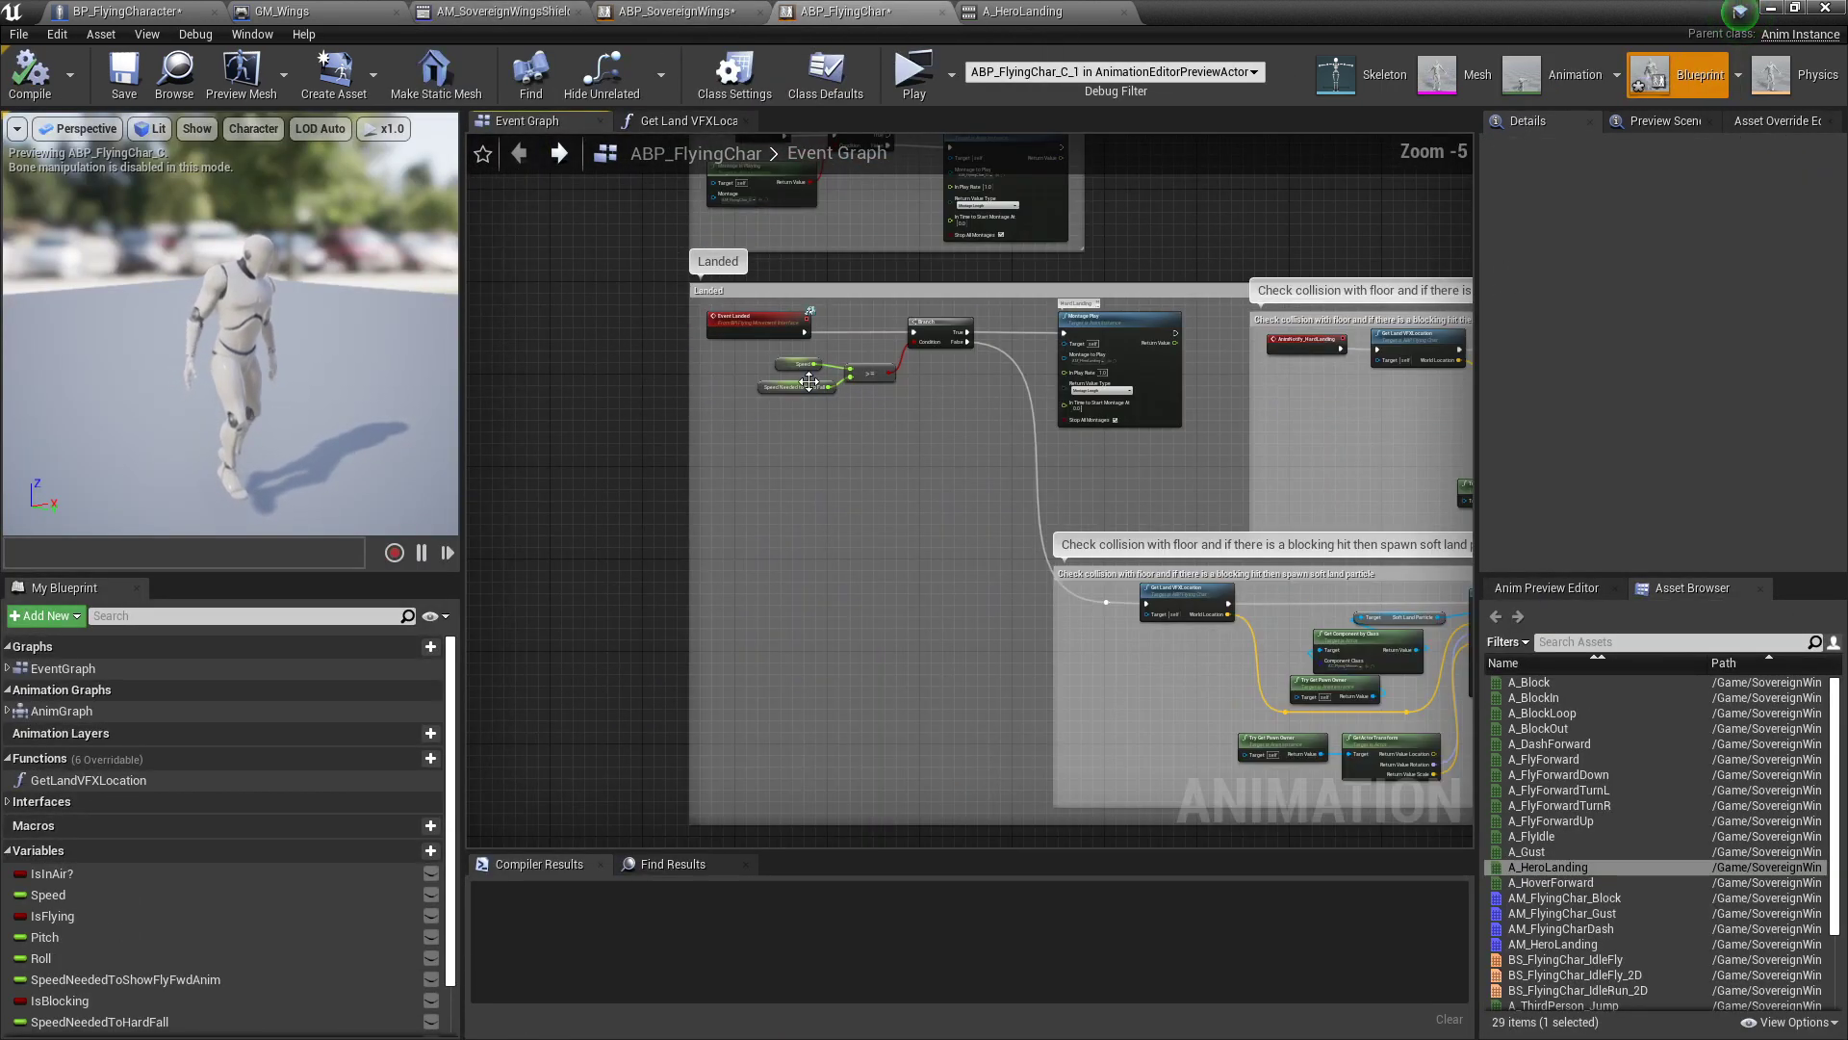
pyautogui.moveTo(910, 447); pyautogui.dragTo(799, 534, button='right')
pyautogui.scroll(2, 670, 418)
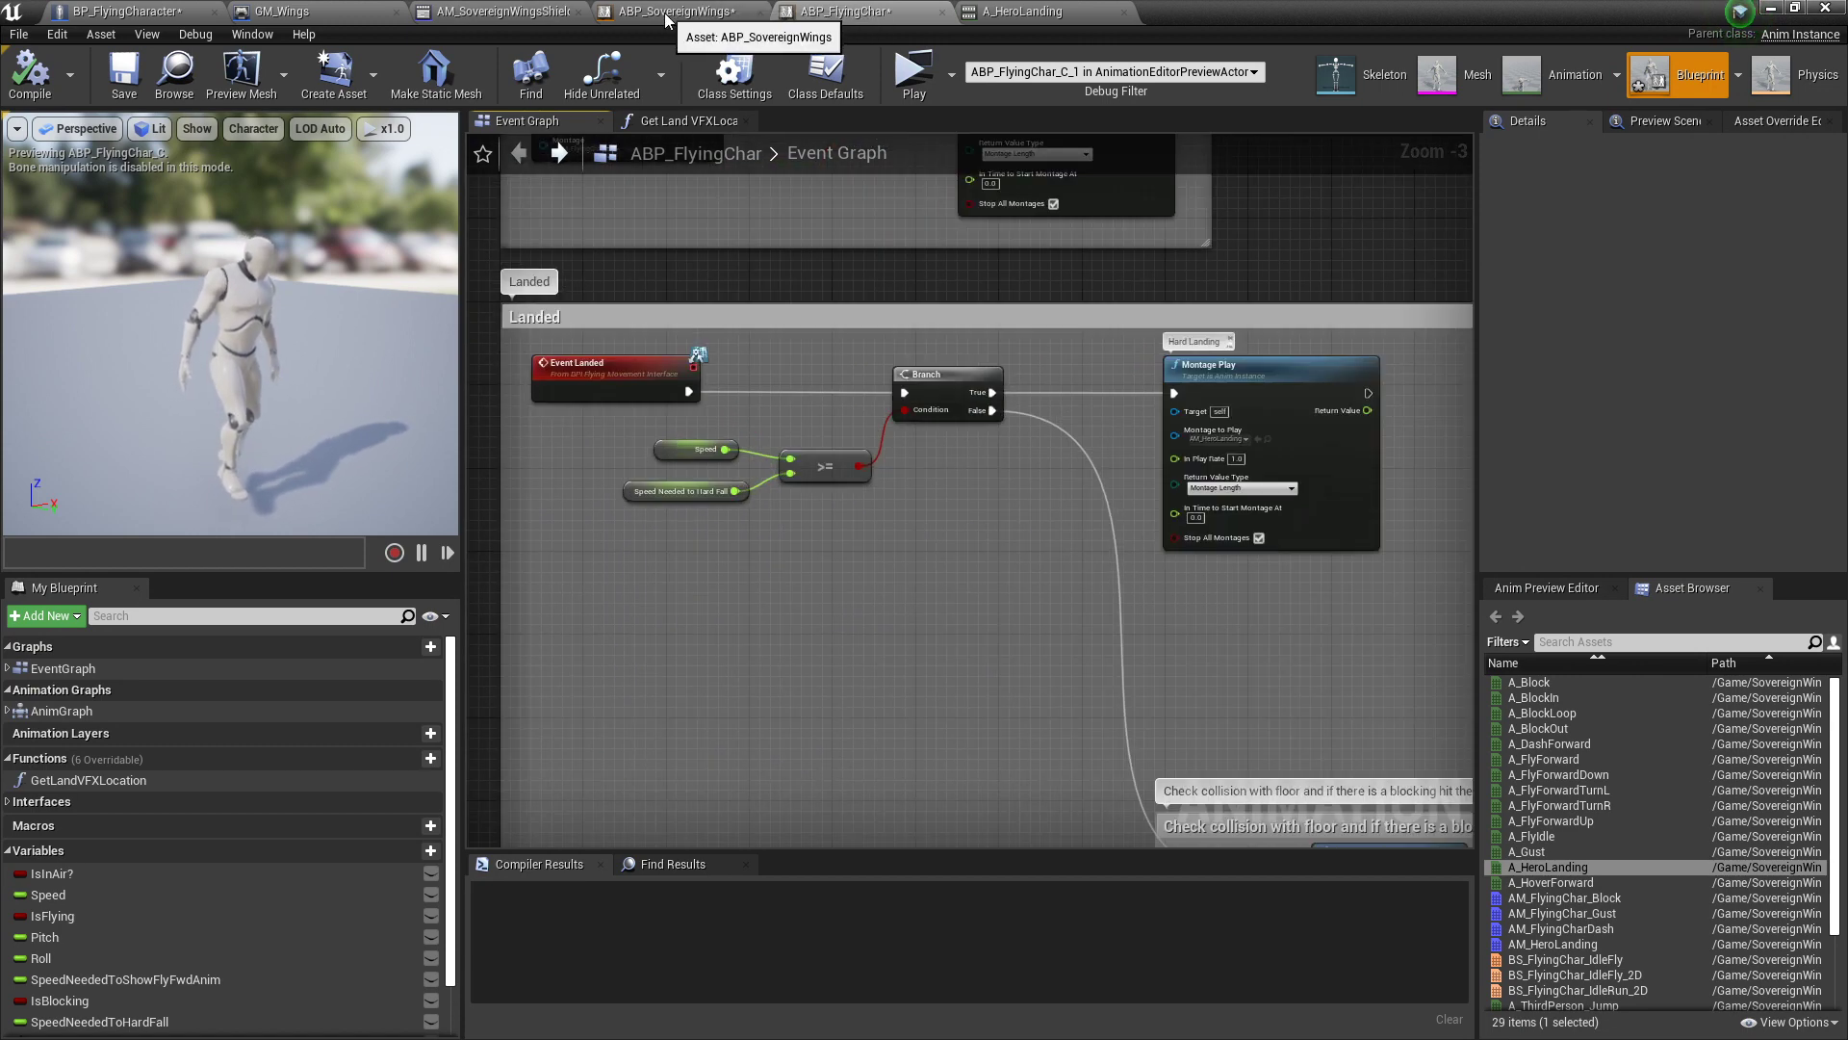
# Step: Examine the Gust event nodes in the ABP_SovereignWings event graph, together with the surrounding shield and update logic
pyautogui.click(710, 12)
pyautogui.scroll(-4, 699, 414)
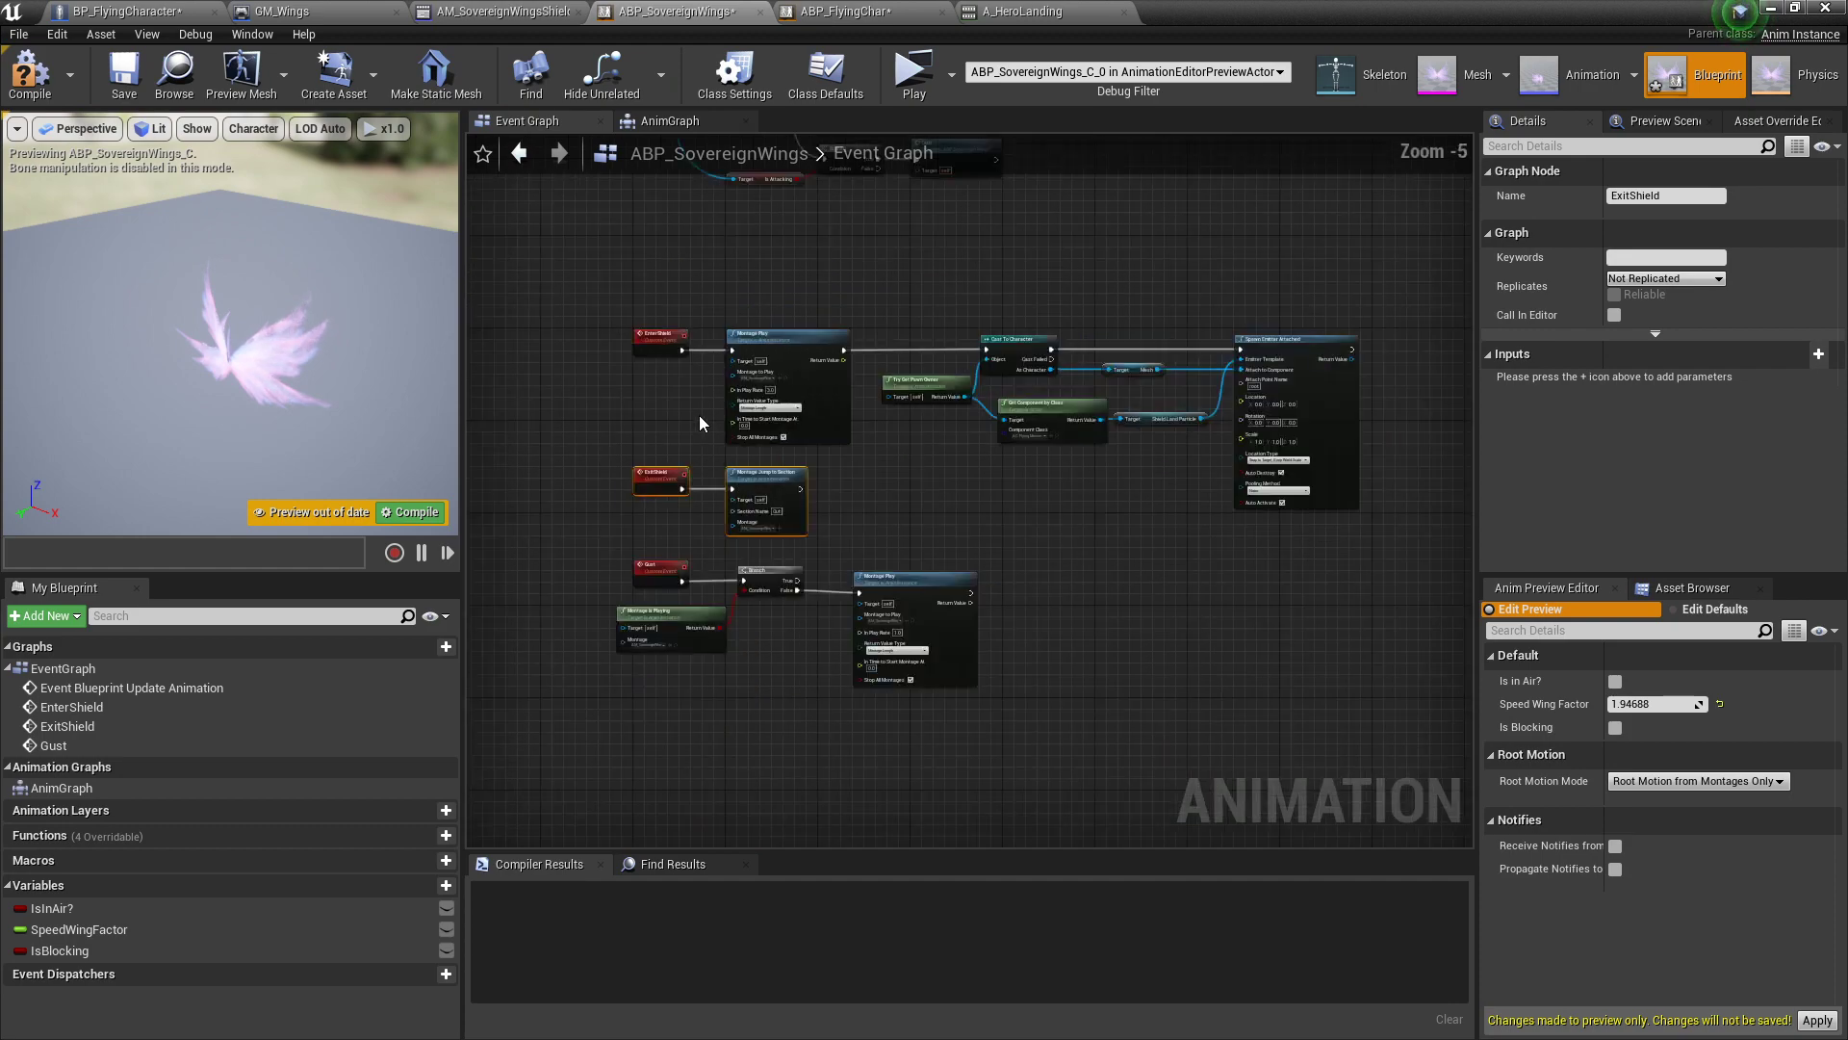
pyautogui.scroll(2, 647, 488)
pyautogui.scroll(2, 728, 574)
pyautogui.moveTo(620, 597); pyautogui.dragTo(1415, 822)
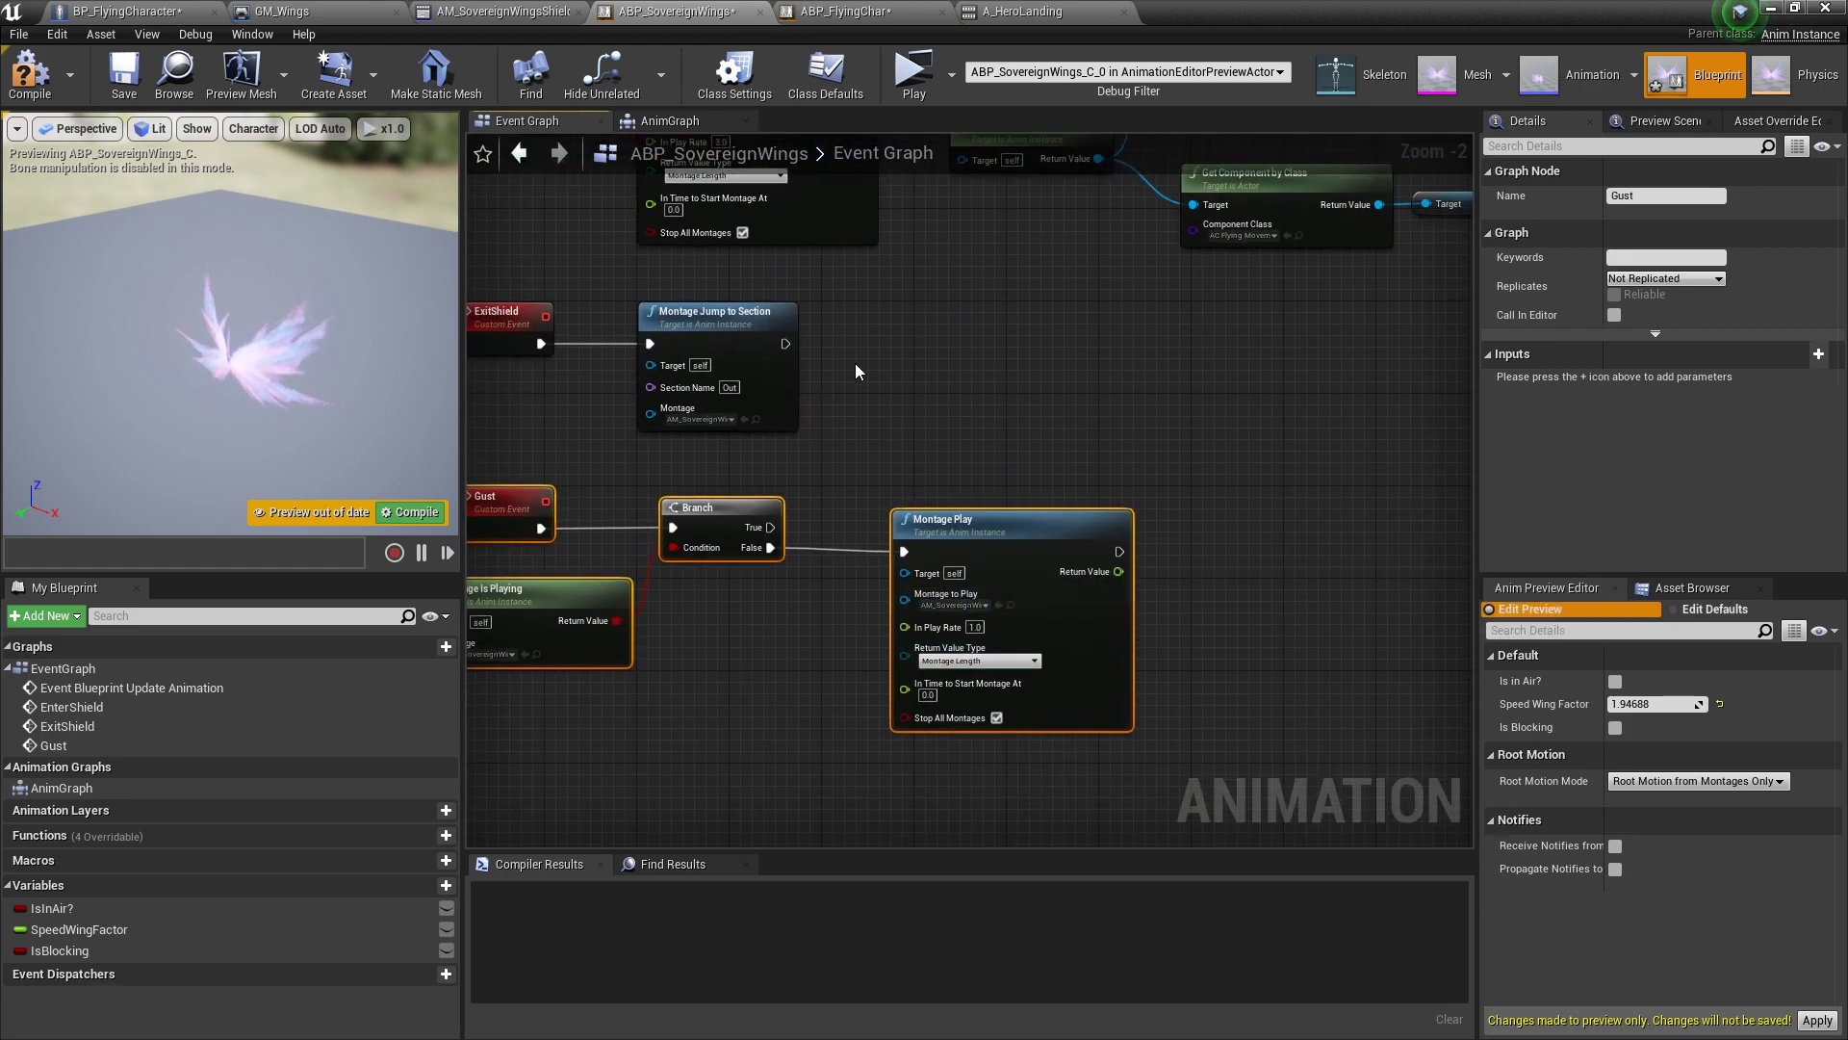
pyautogui.scroll(-5, 1089, 384)
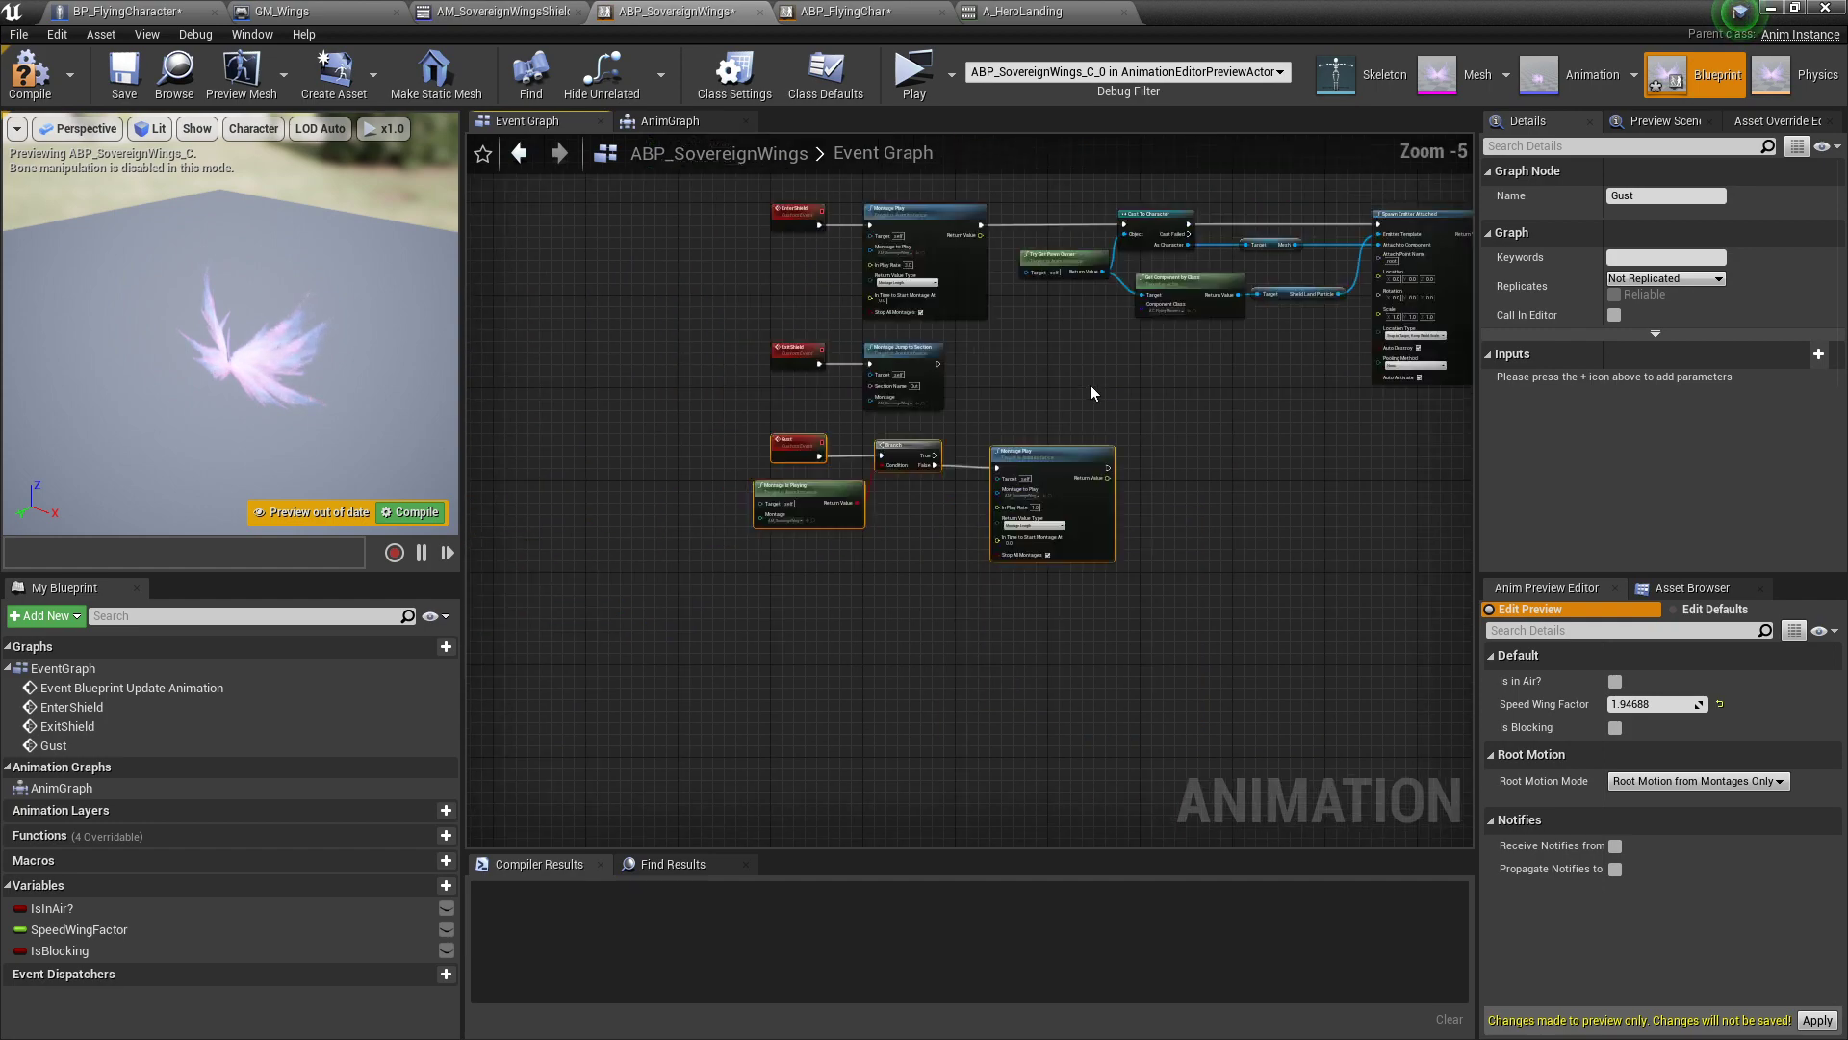
pyautogui.scroll(-3, 935, 556)
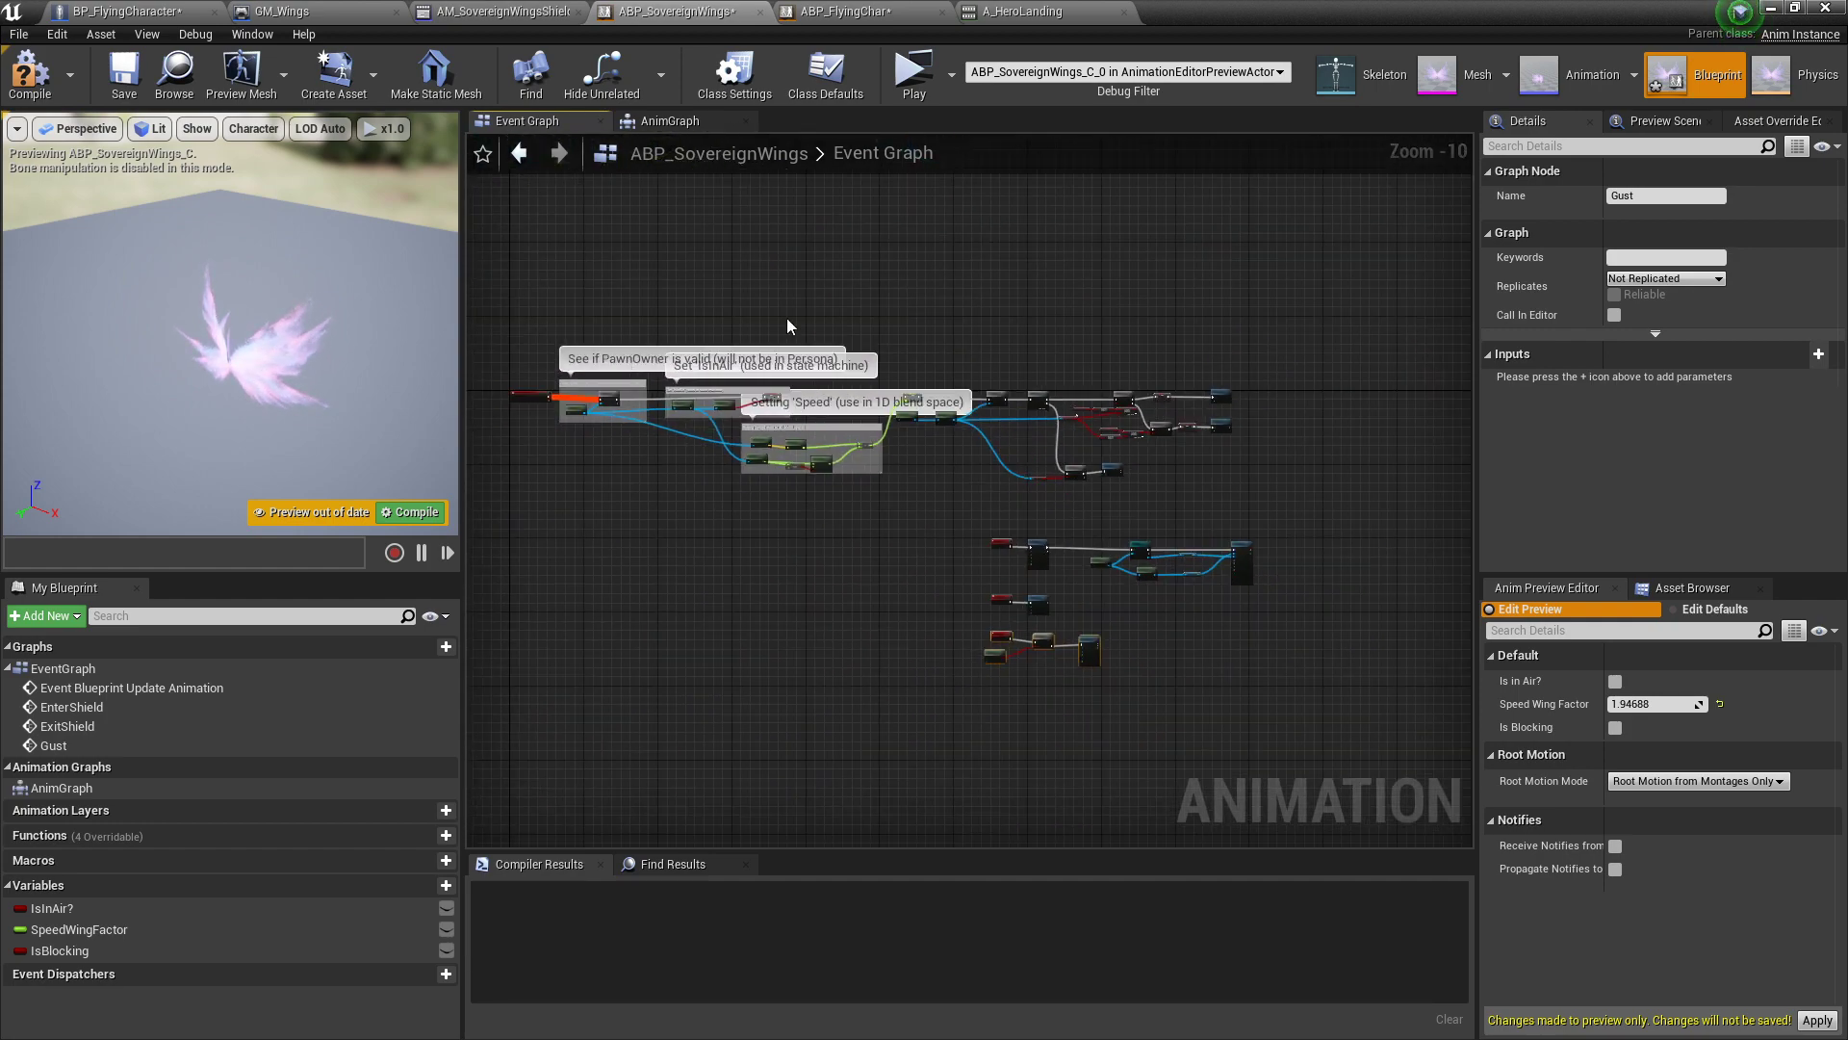
# Step: Review the BP_FlyingCharacter event graph from the Landed event up through the input, flying, block and attack comment groups
pyautogui.click(154, 11)
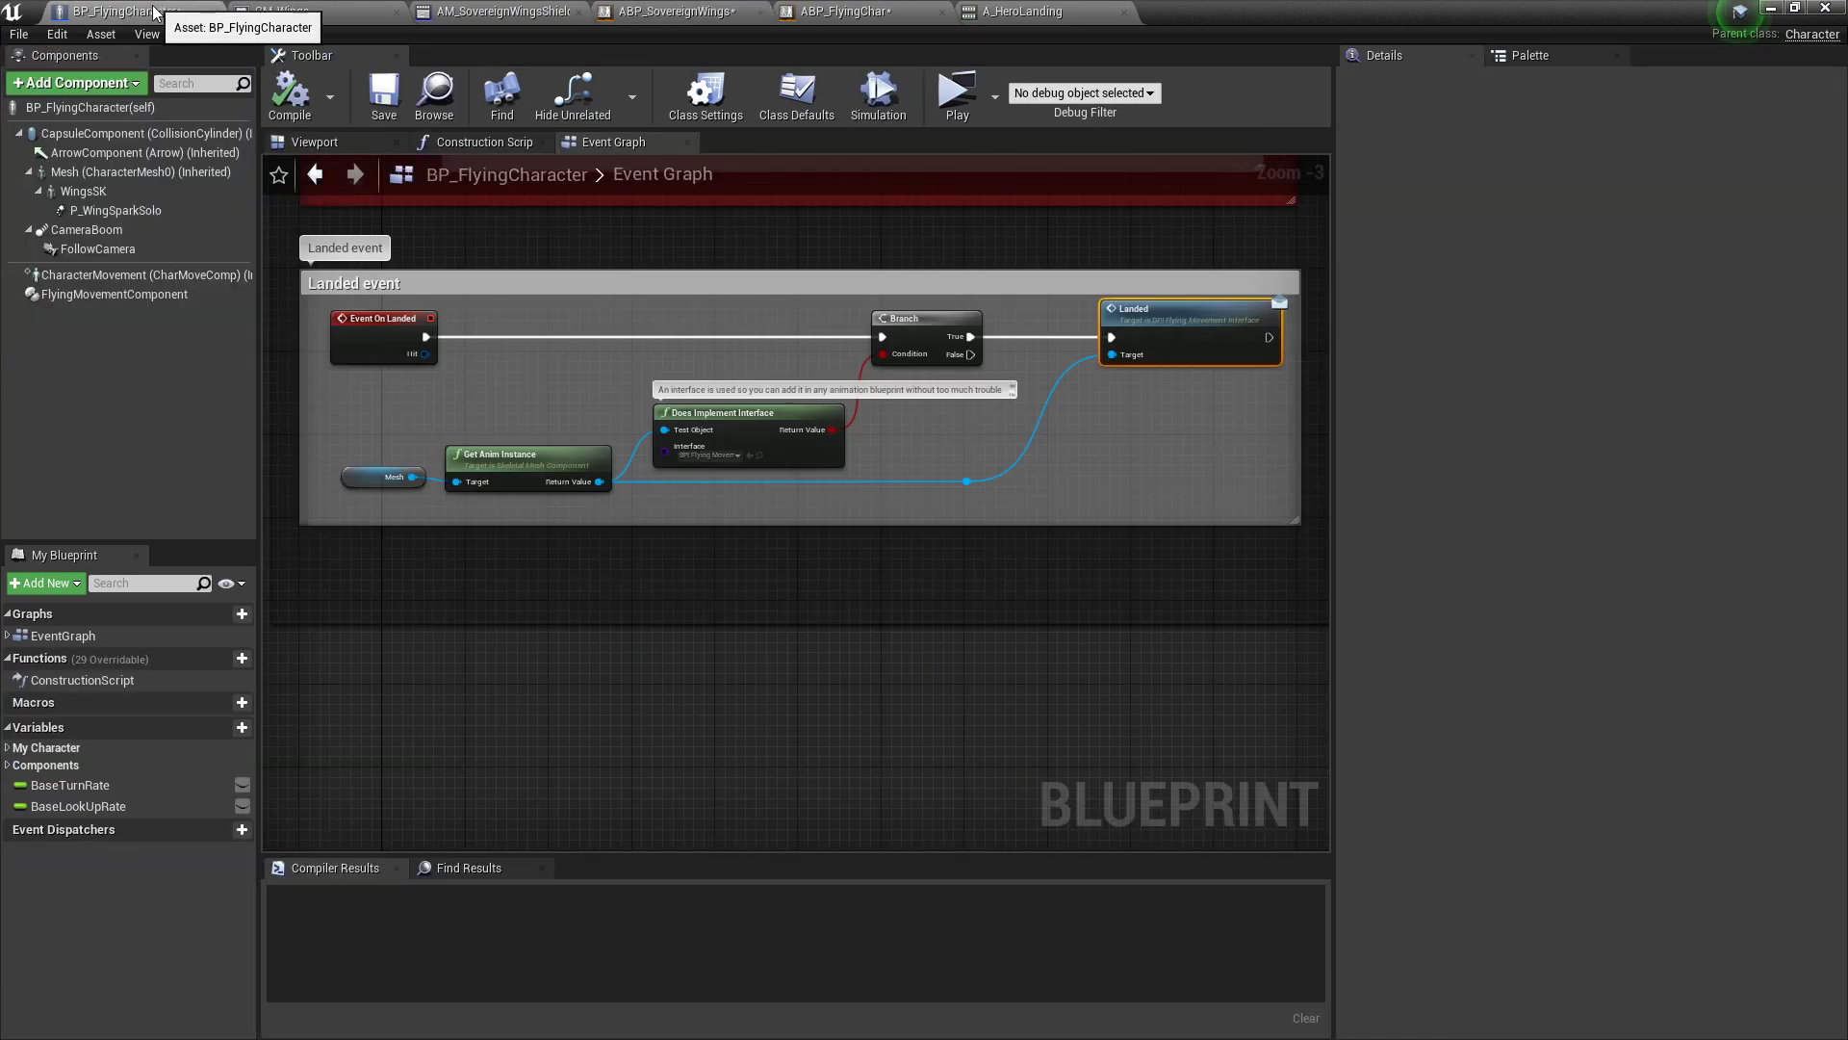
pyautogui.moveTo(920, 400); pyautogui.dragTo(1243, 574, button='right')
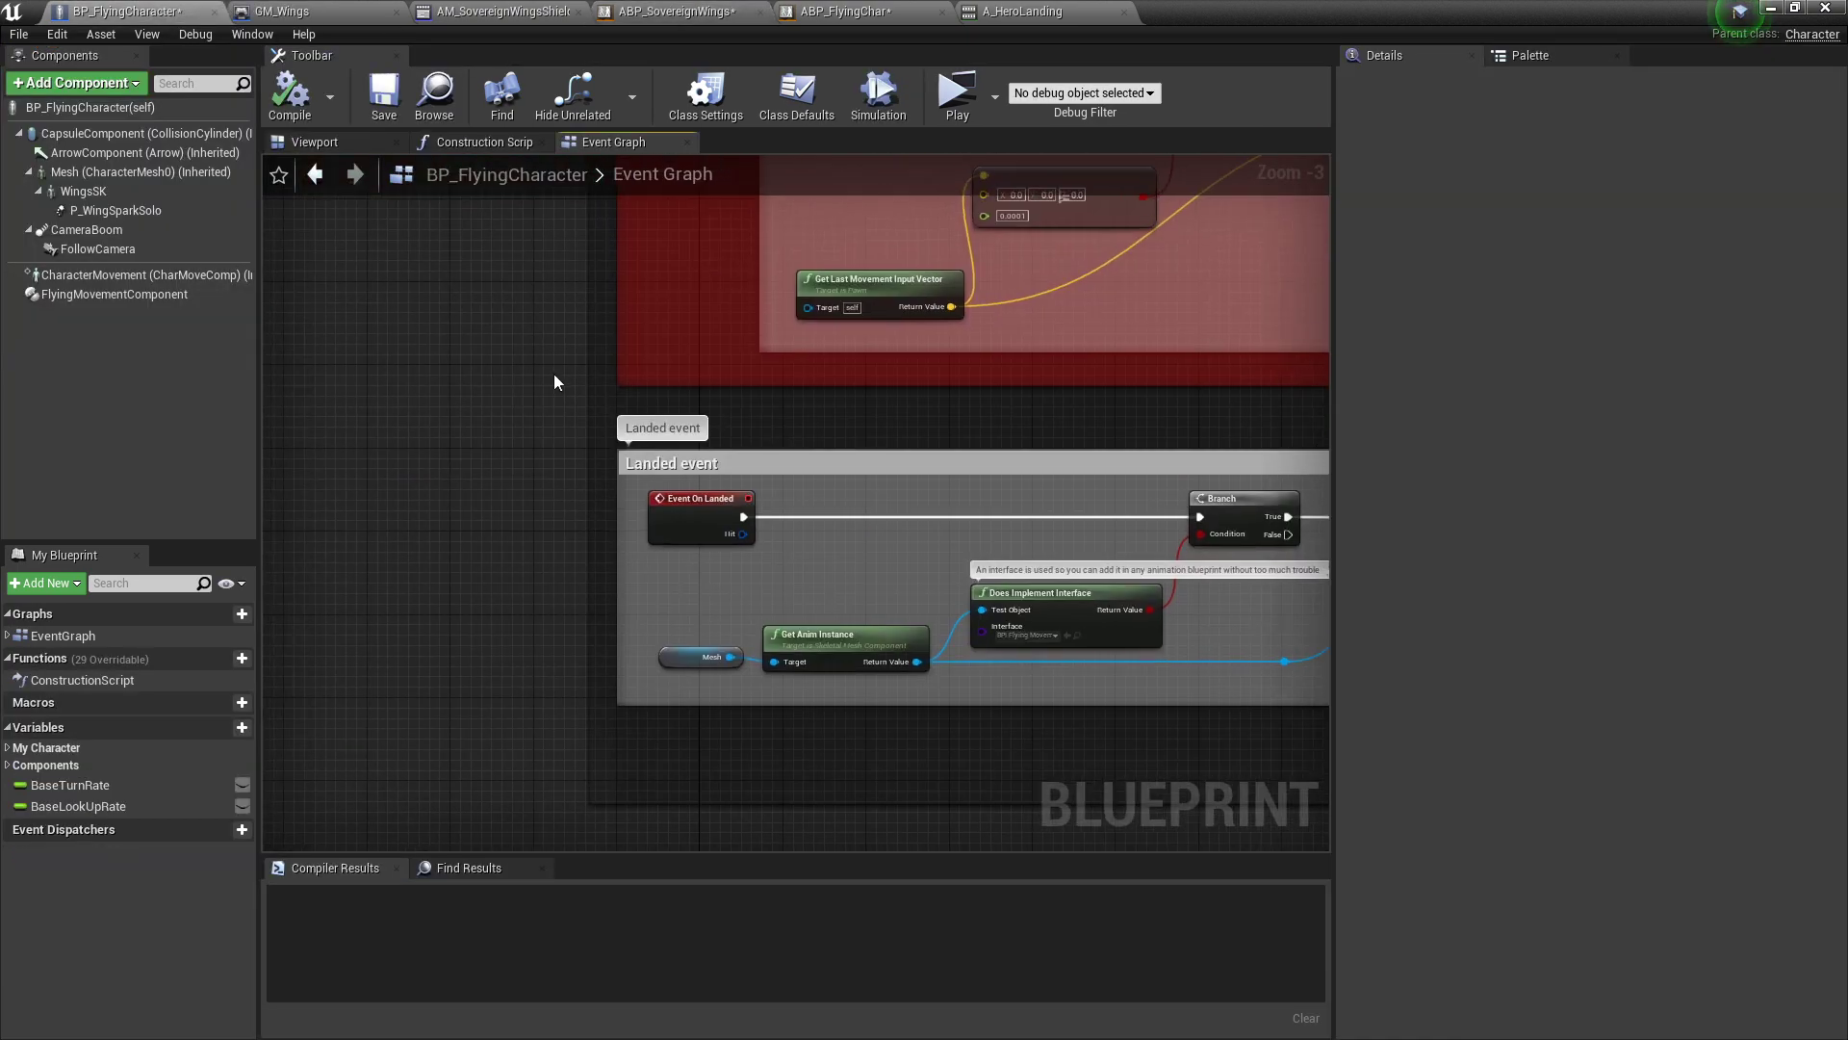
pyautogui.moveTo(552, 374); pyautogui.dragTo(462, 539, button='right')
pyautogui.scroll(-7, 463, 539)
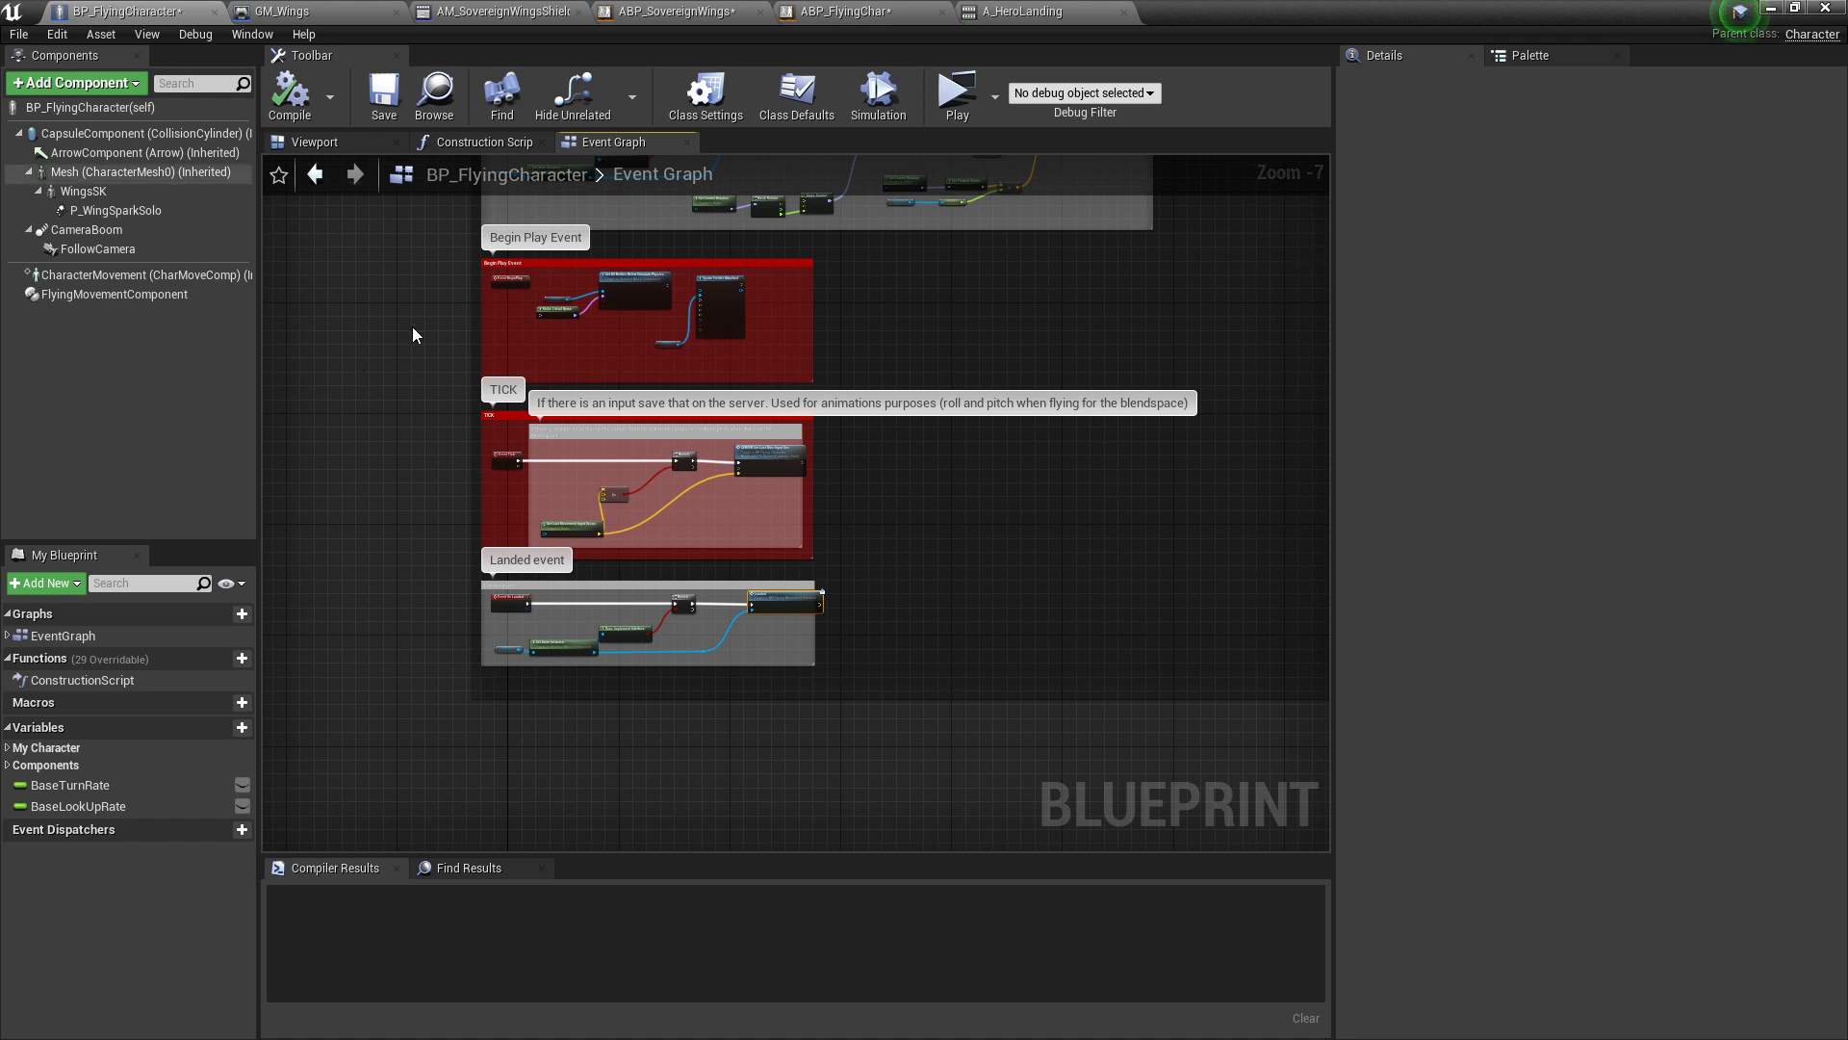
pyautogui.moveTo(413, 331); pyautogui.dragTo(411, 606, button='right')
pyautogui.scroll(-2, 390, 470)
pyautogui.moveTo(385, 371); pyautogui.dragTo(466, 706, button='right')
pyautogui.moveTo(544, 440); pyautogui.dragTo(431, 746, button='right')
pyautogui.moveTo(557, 346); pyautogui.dragTo(750, 525, button='right')
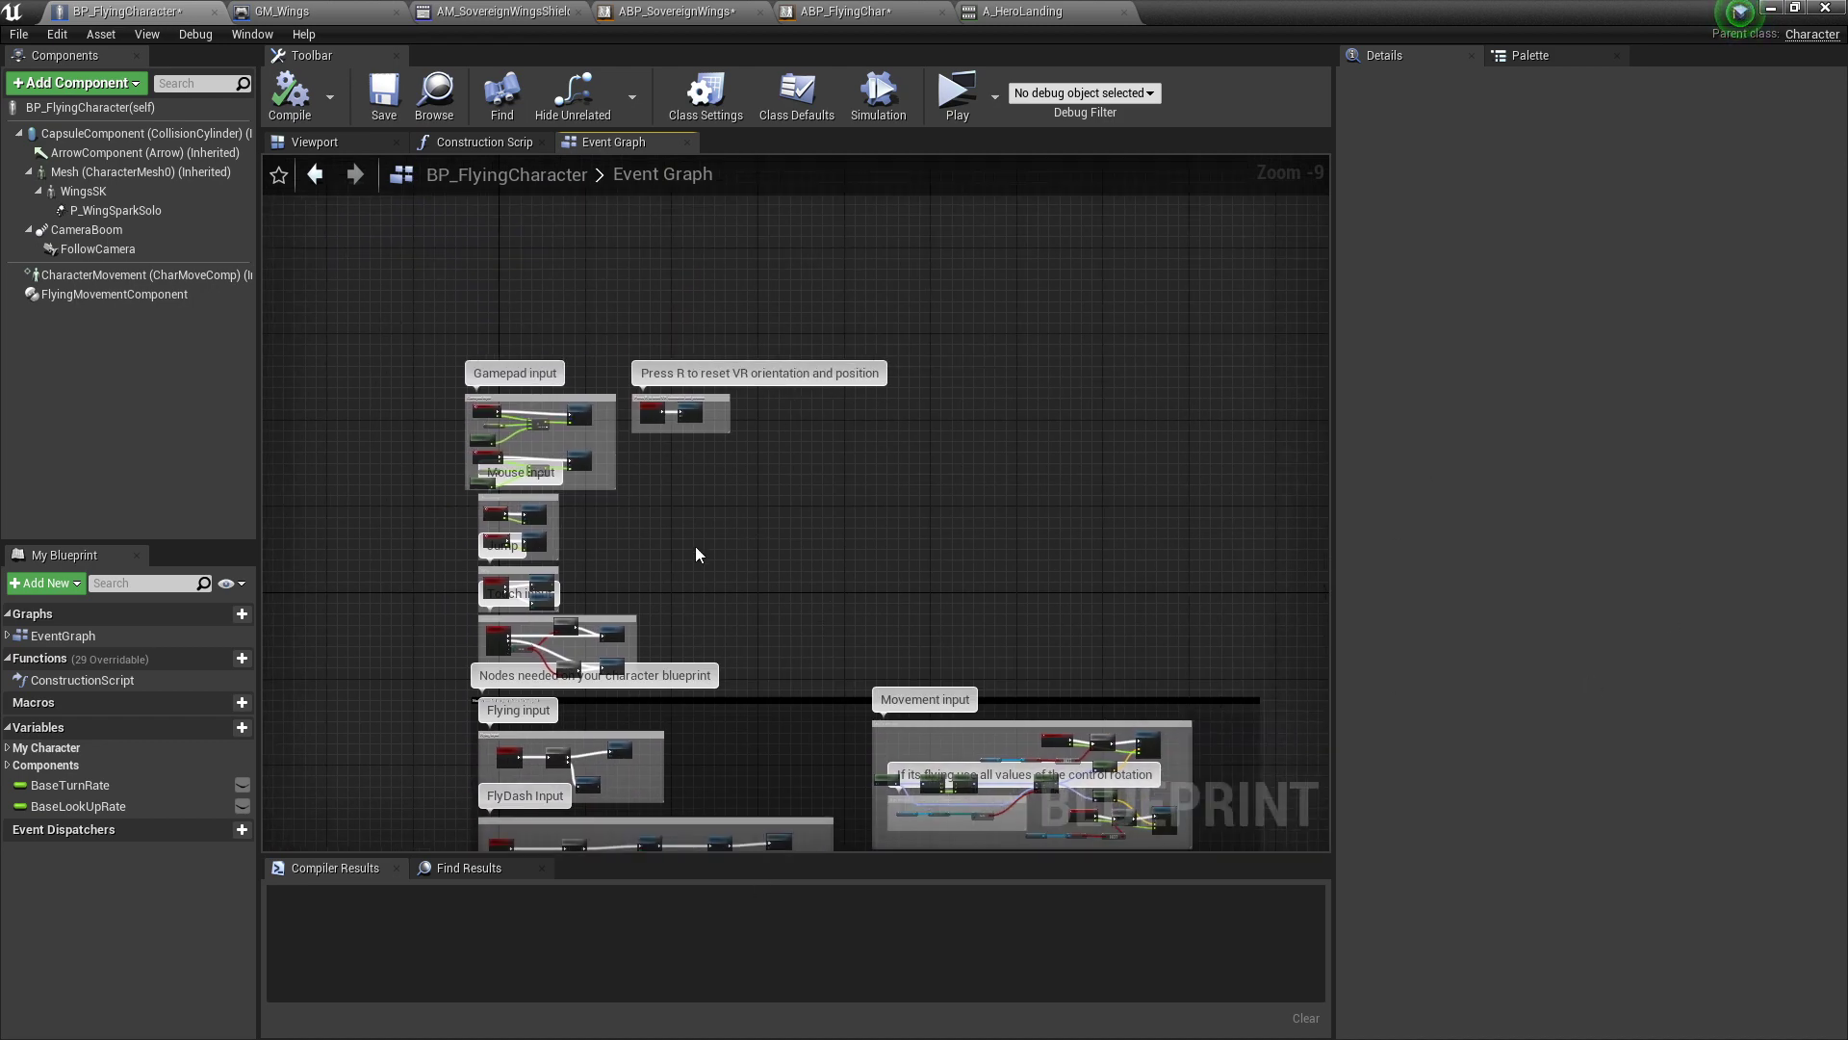
pyautogui.moveTo(702, 548); pyautogui.dragTo(756, 410, button='right')
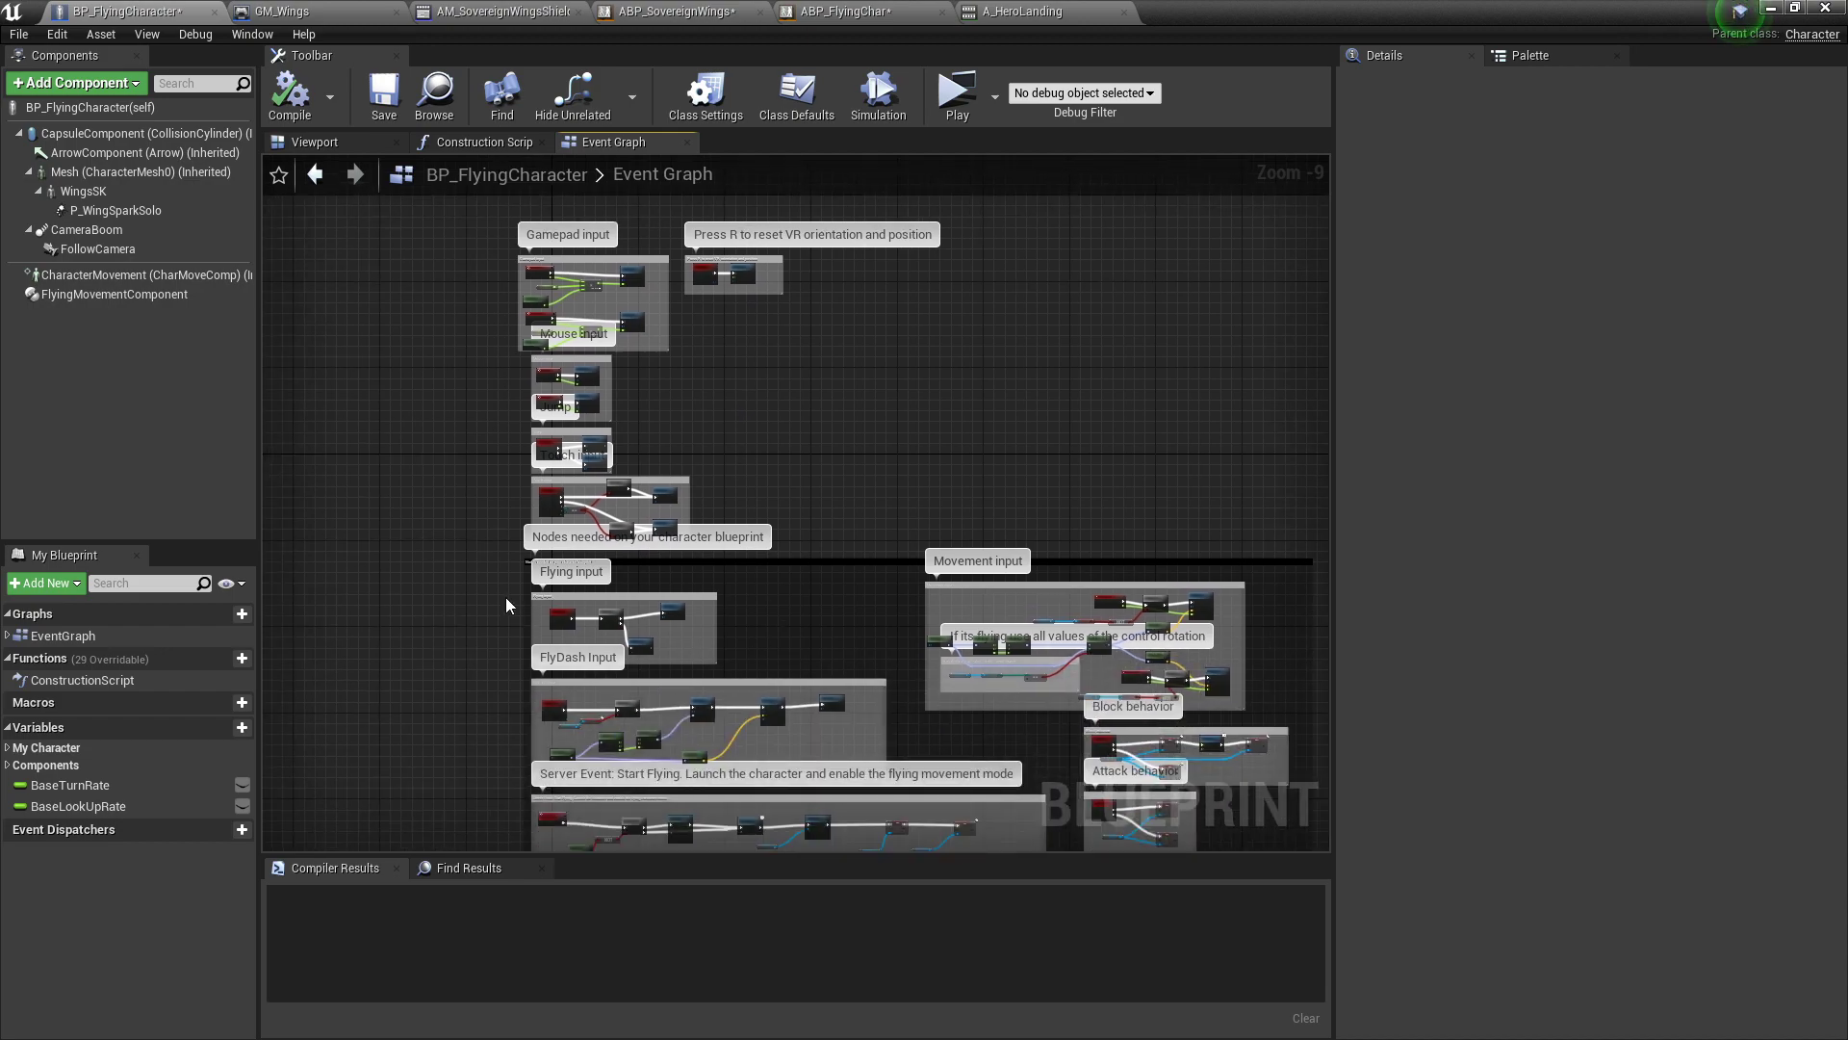
pyautogui.moveTo(499, 568); pyautogui.dragTo(401, 367, button='right')
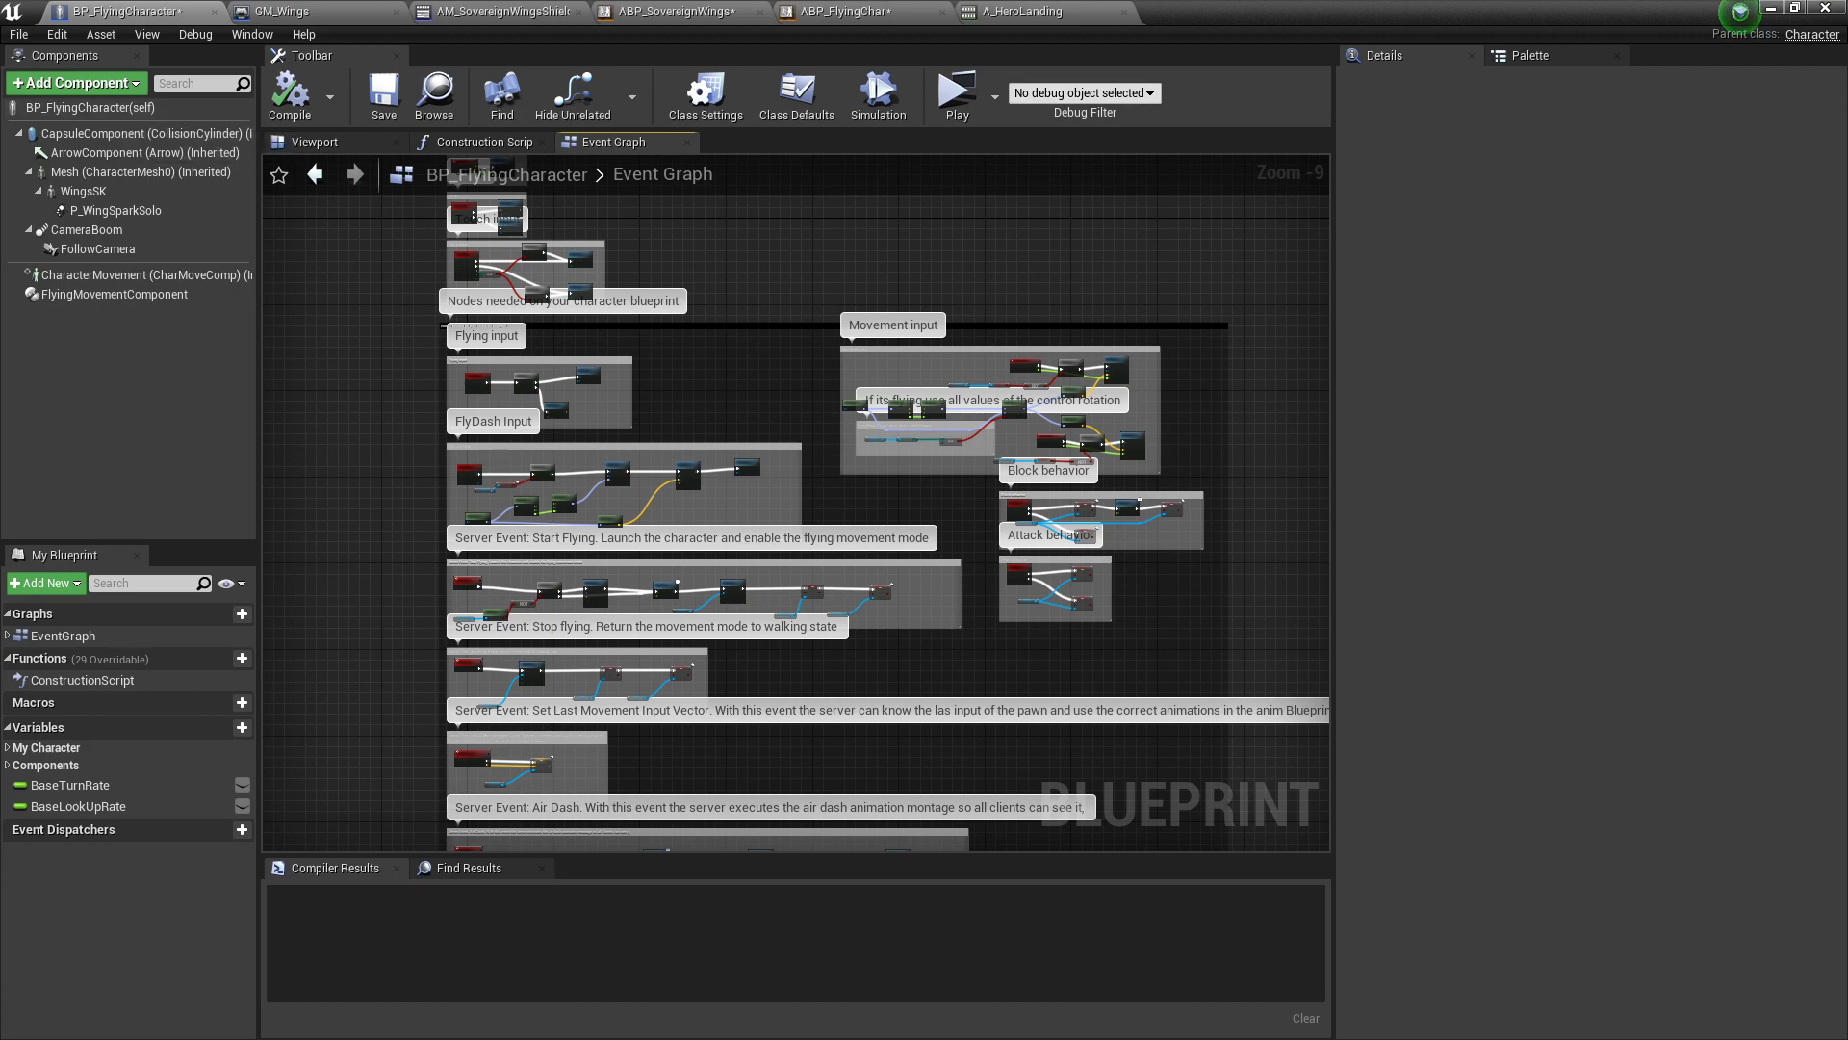
# Step: Open ThirdPersonExampleMap from the ThirdPersonBP Maps folder without saving the pending content, and clear the asset browser from the viewport
pyautogui.click(1771, 8)
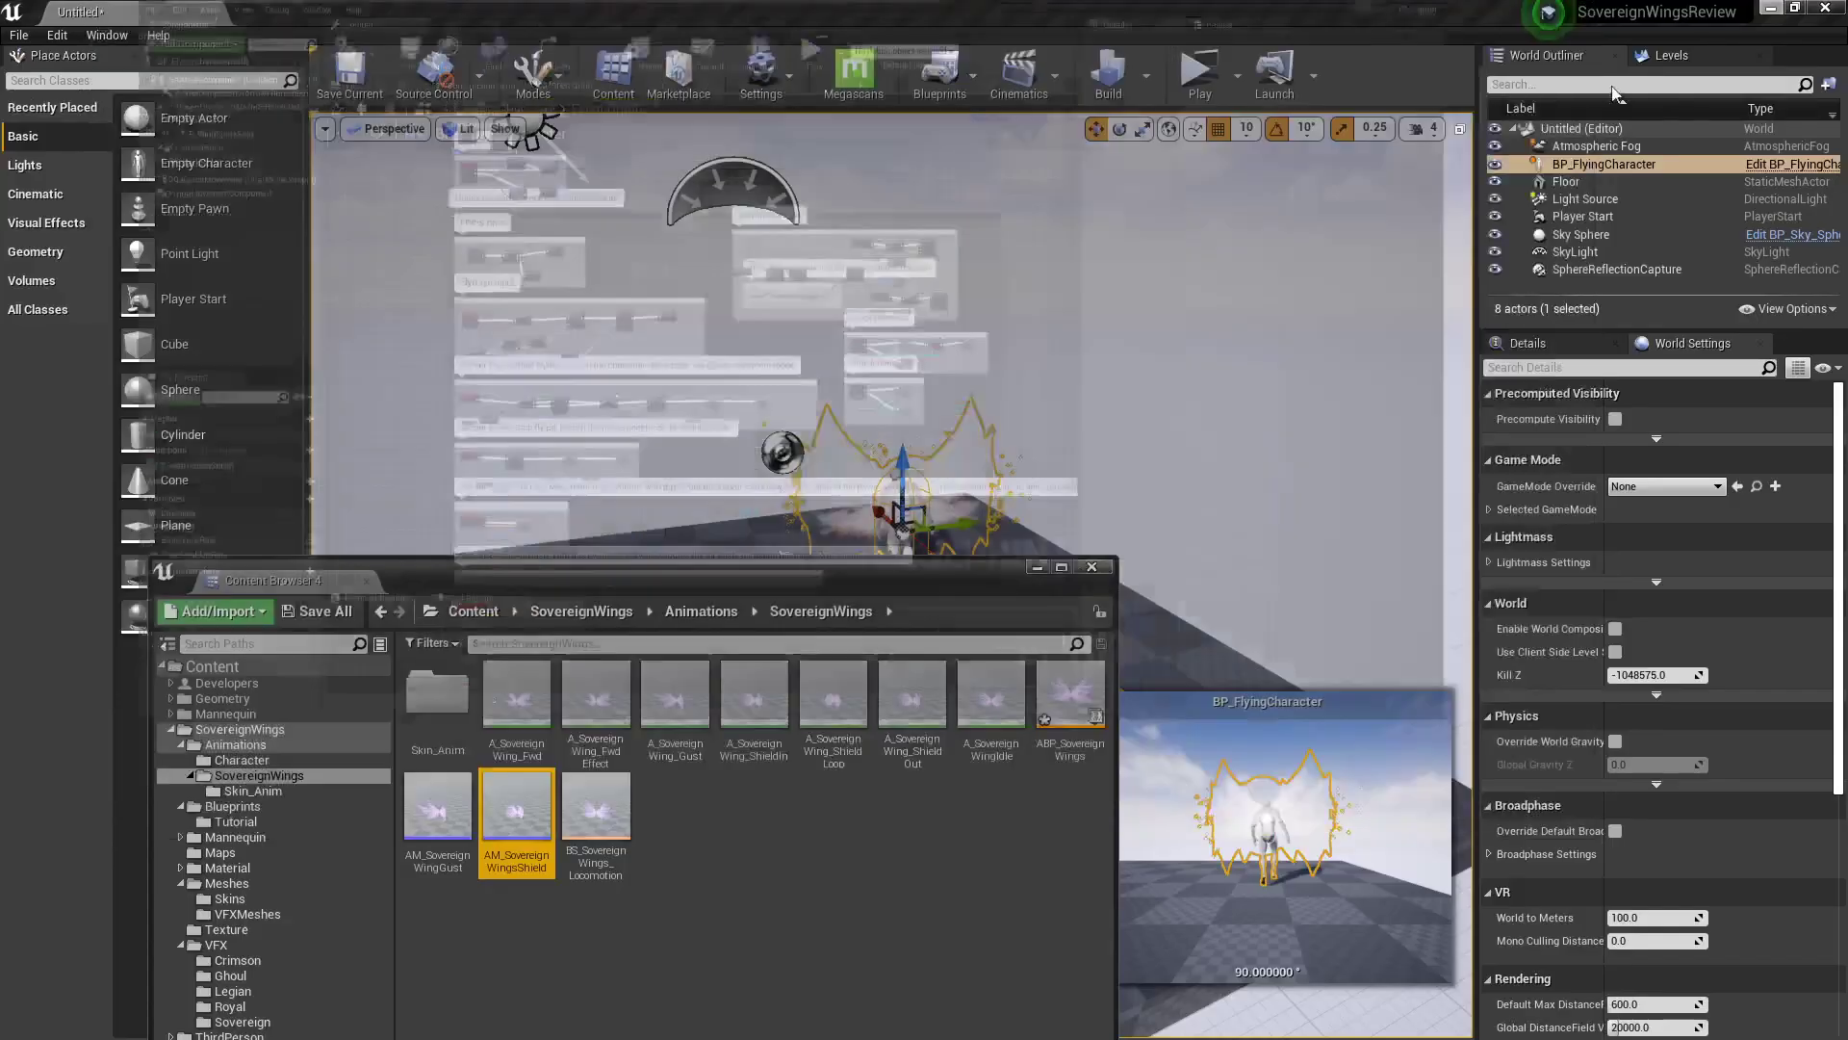
pyautogui.click(172, 728)
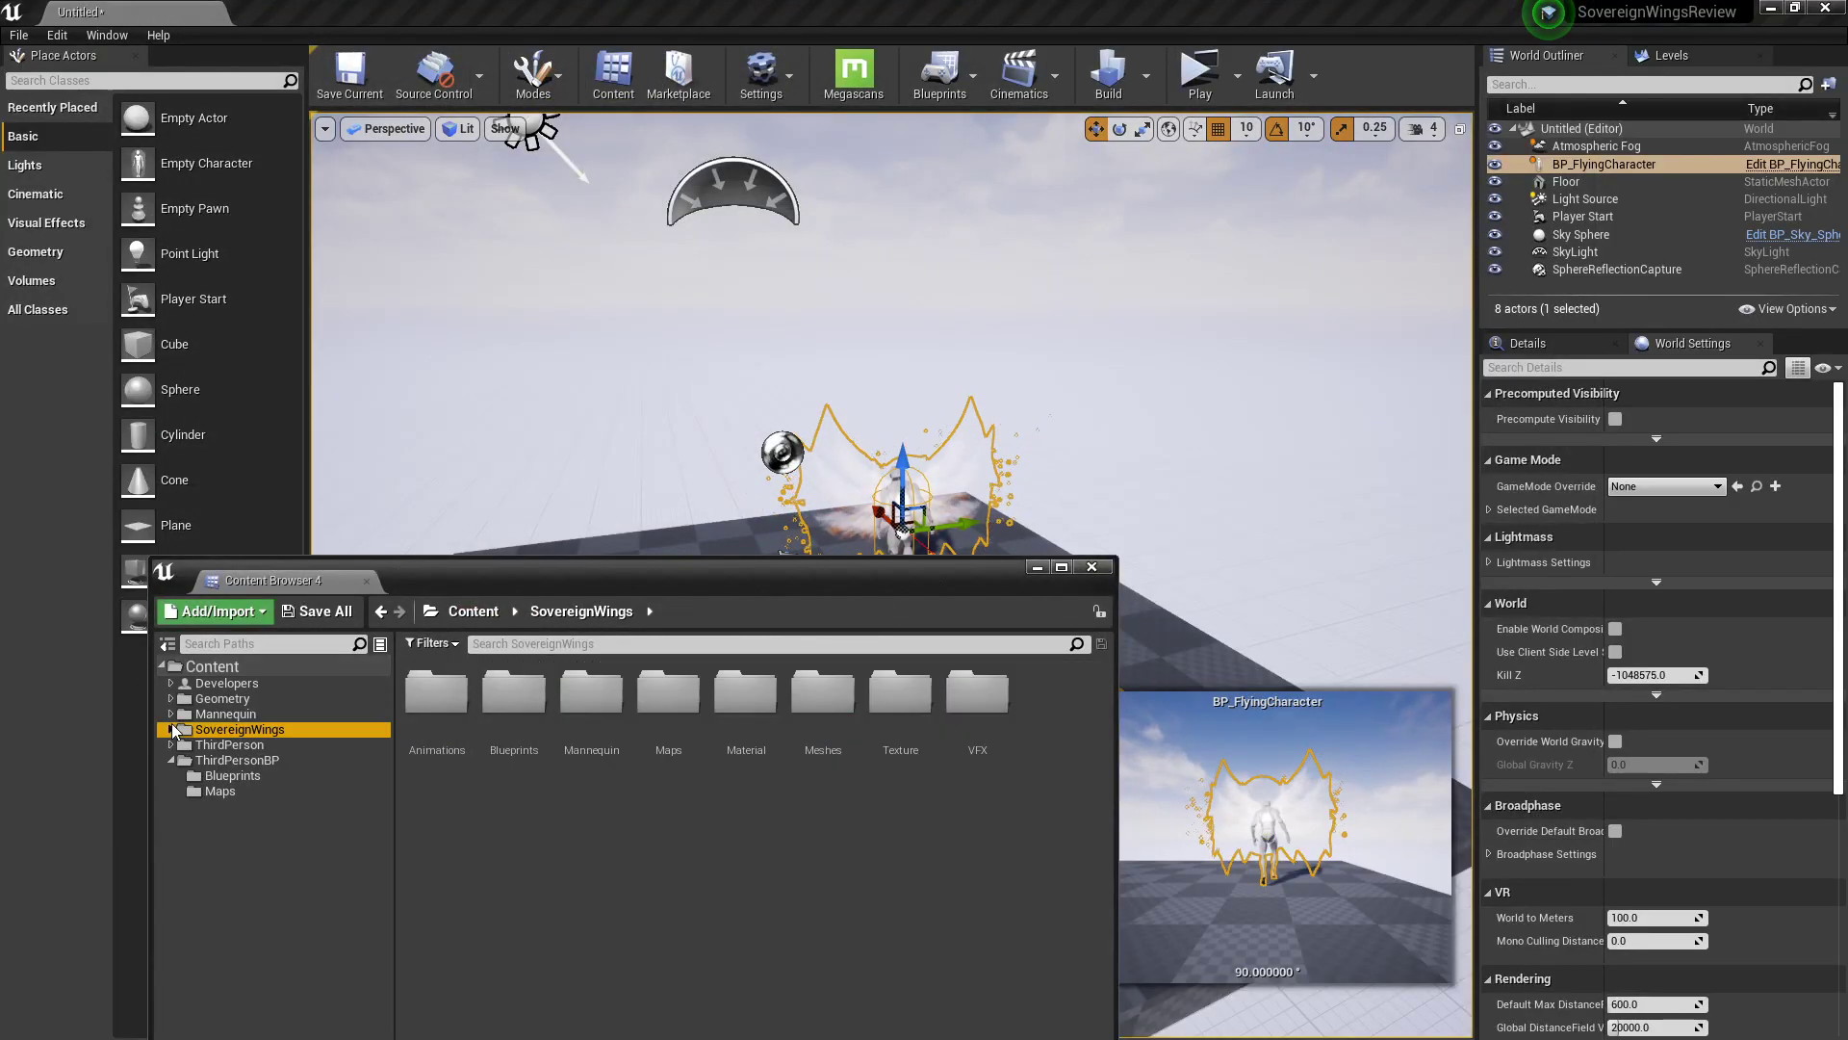
pyautogui.click(183, 759)
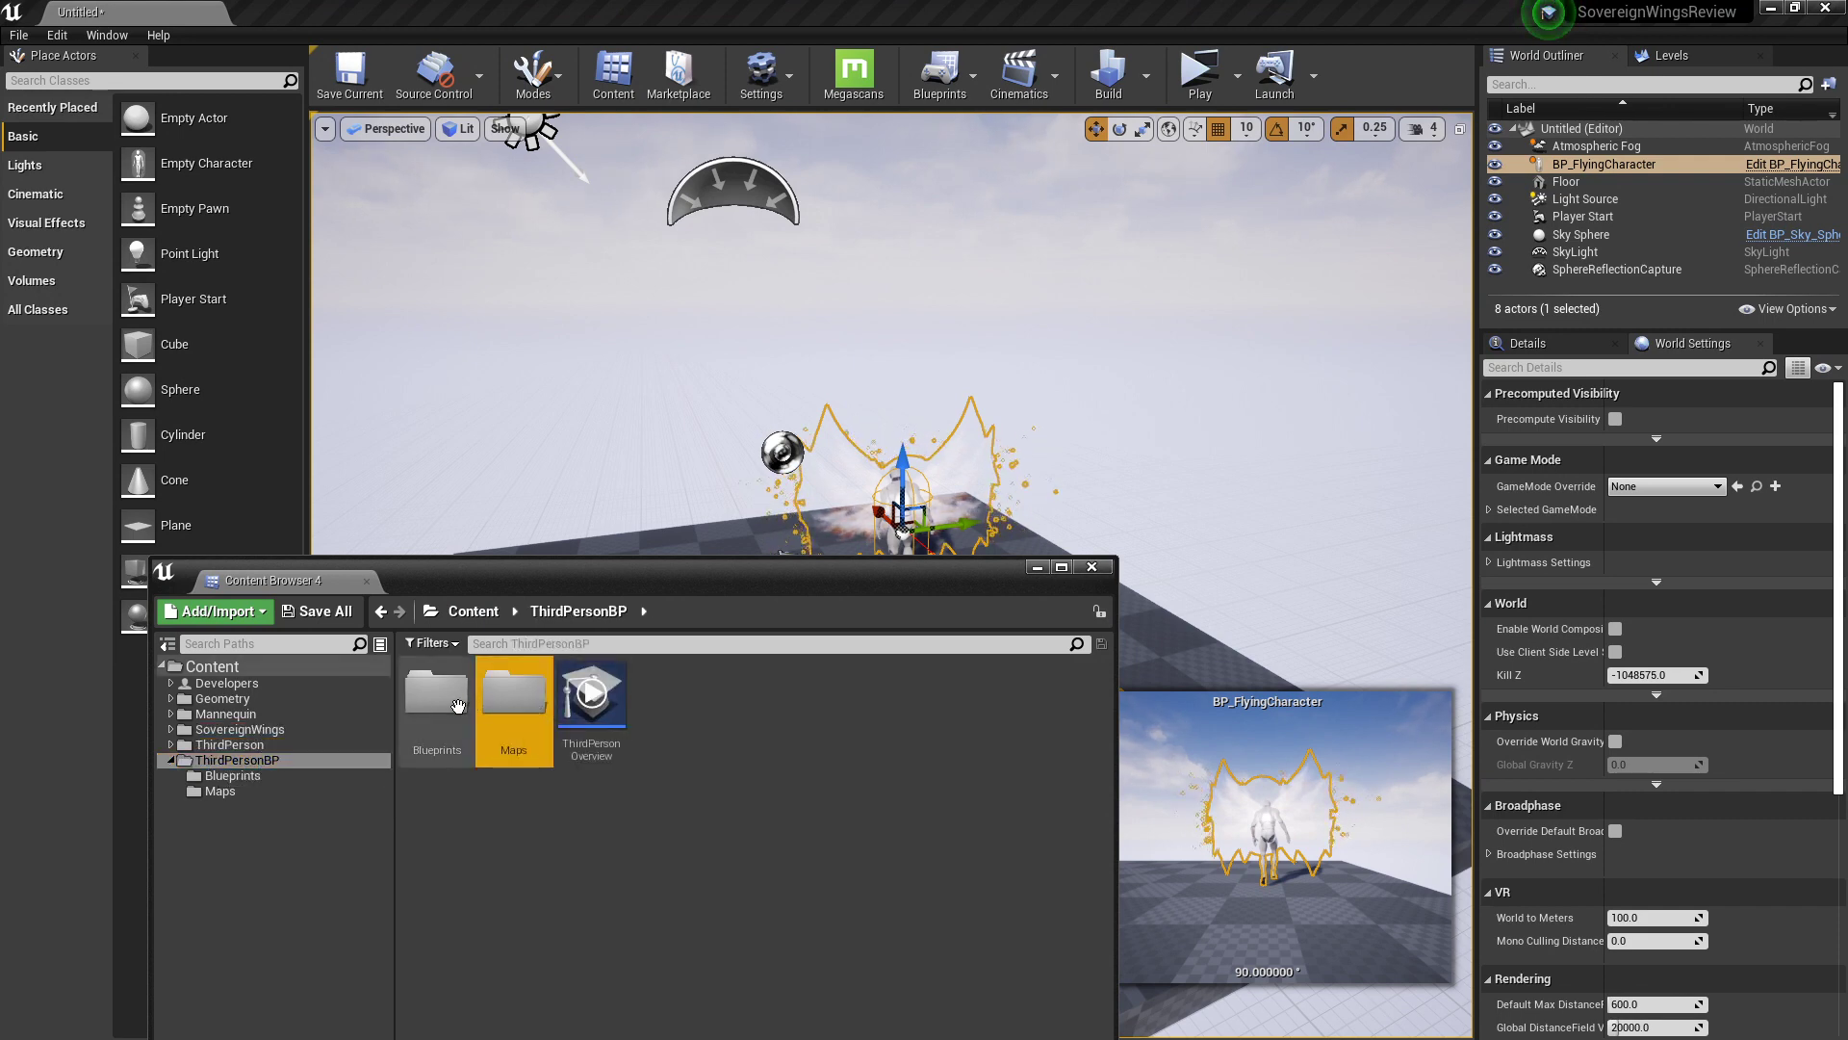
pyautogui.doubleClick(438, 707)
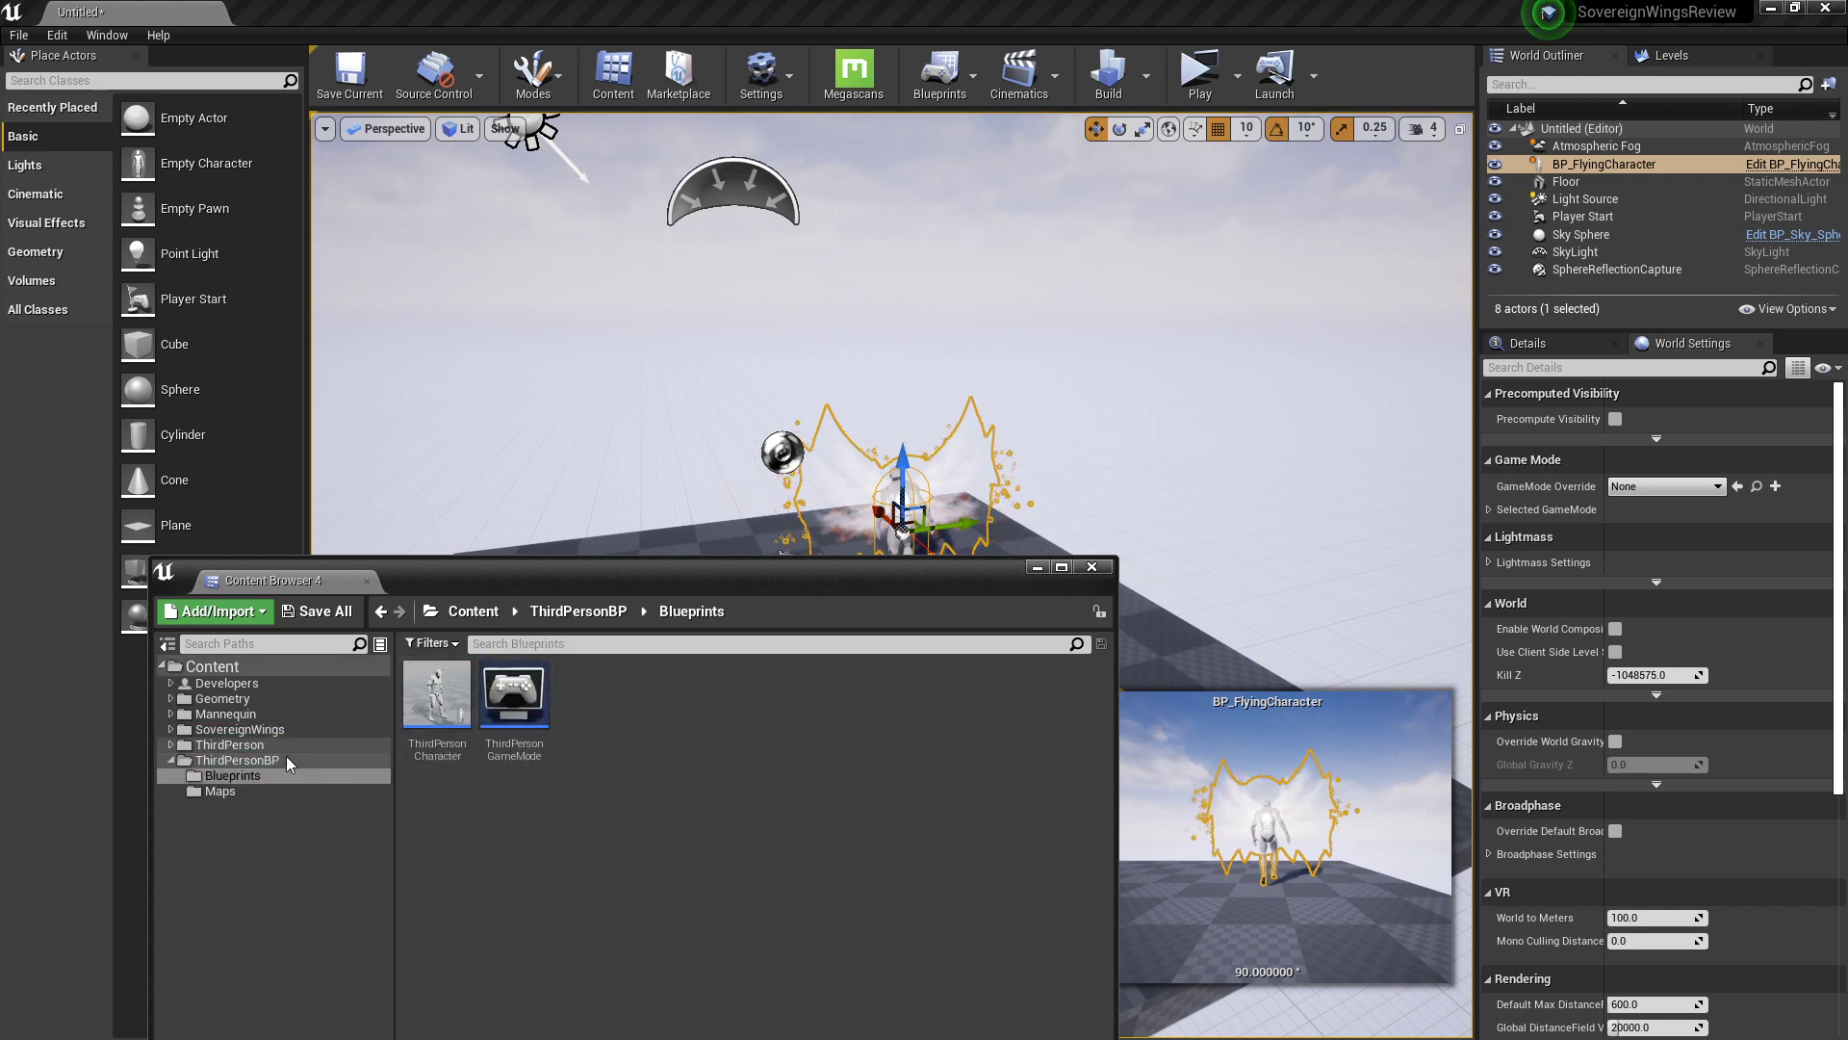
pyautogui.click(226, 745)
pyautogui.click(240, 728)
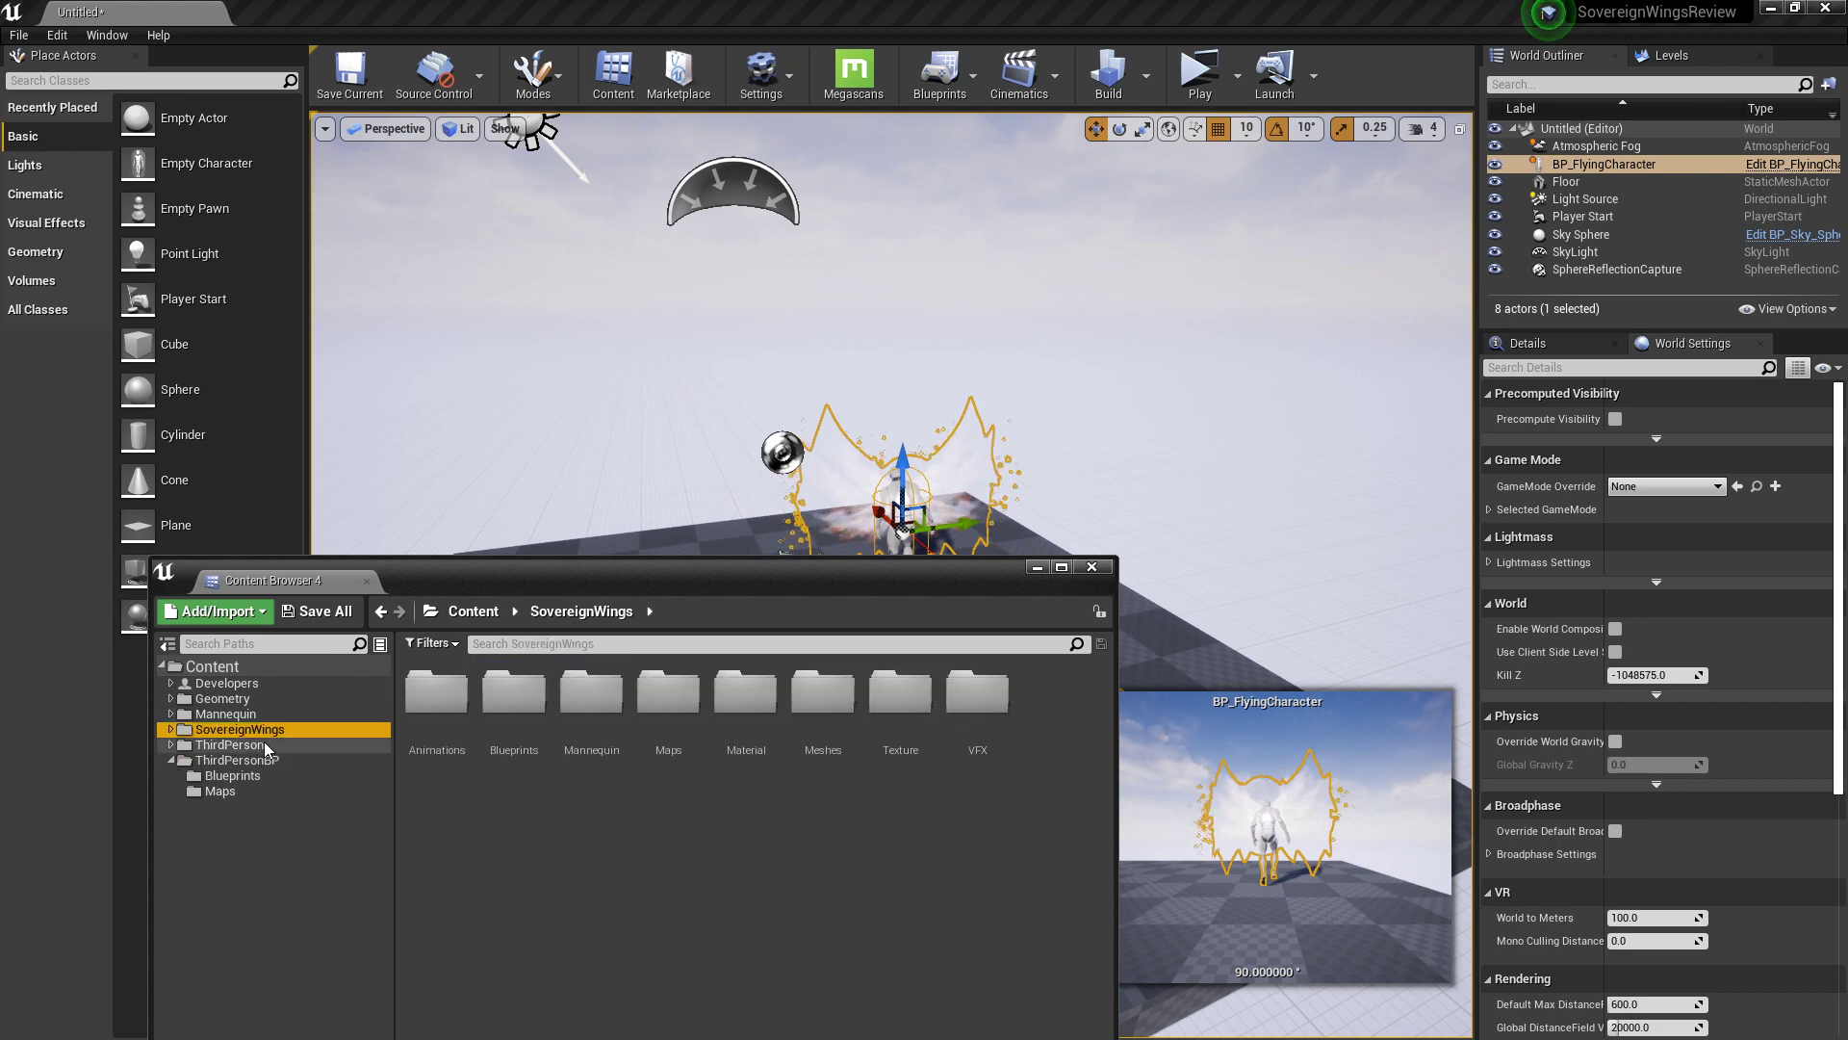
pyautogui.click(231, 760)
pyautogui.doubleClick(514, 695)
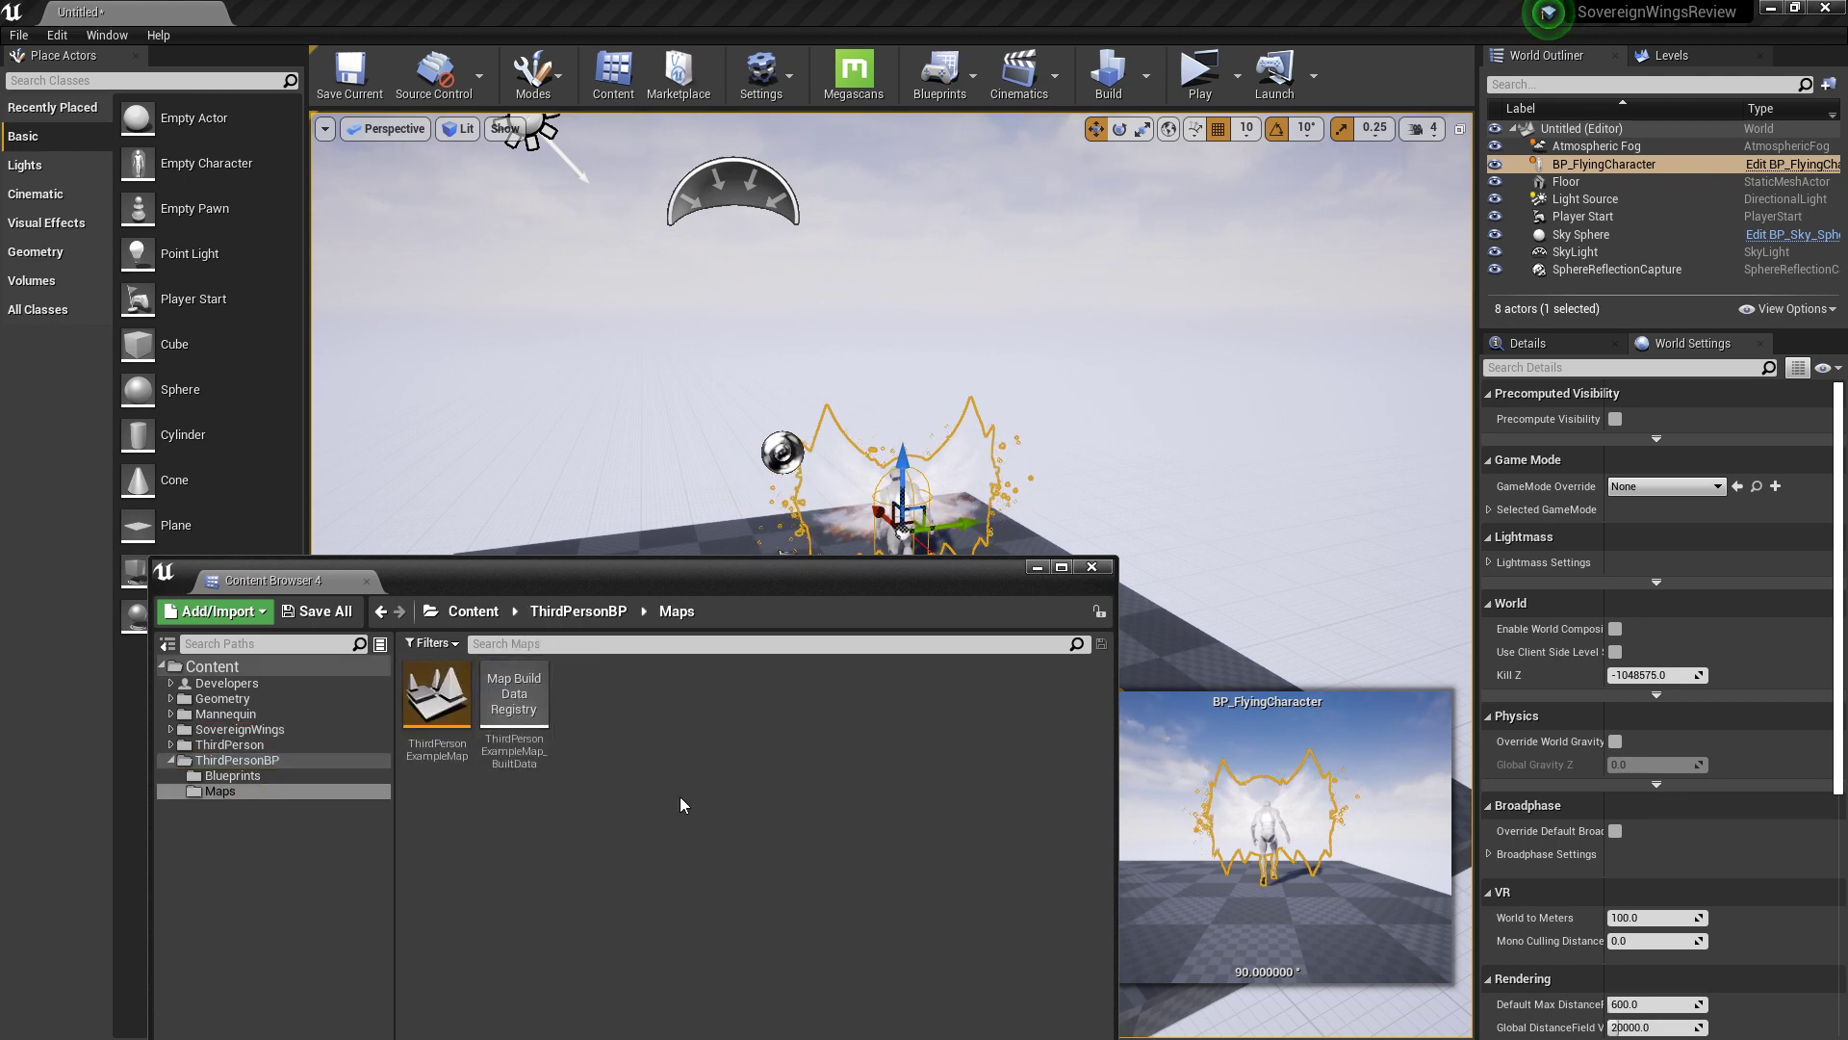
pyautogui.doubleClick(454, 713)
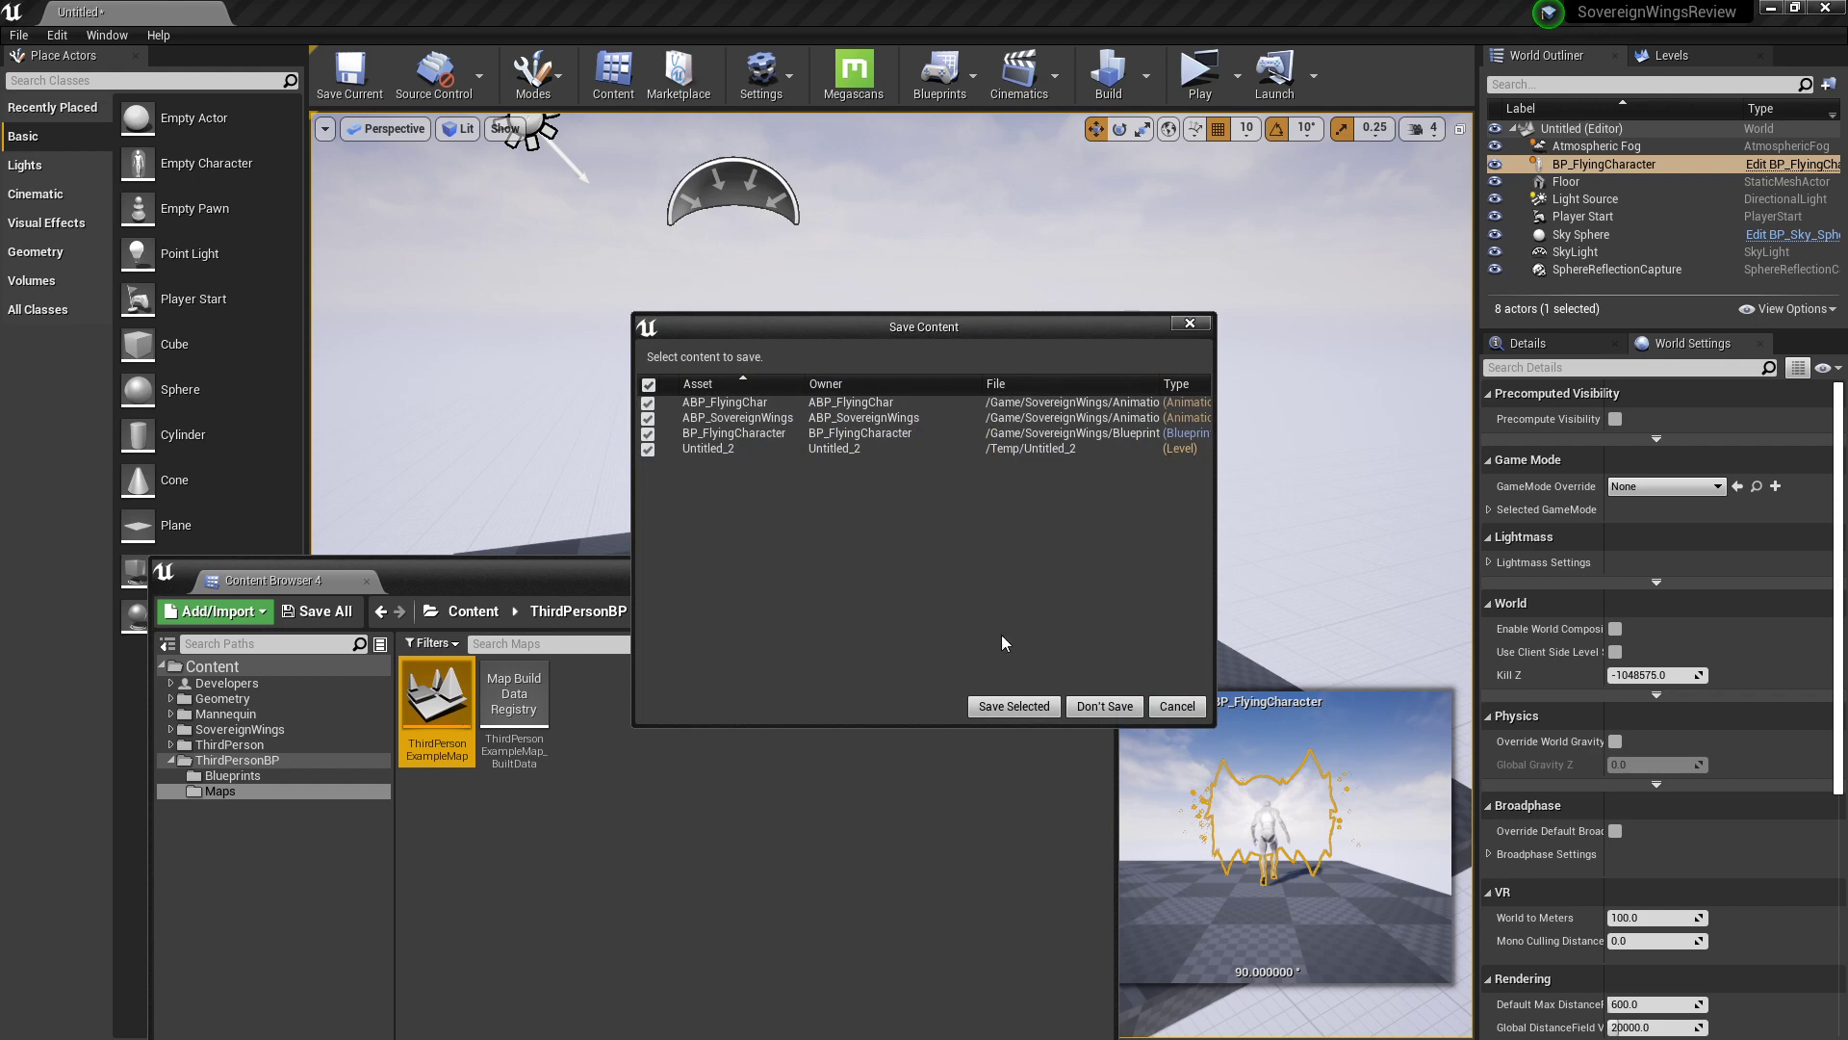
pyautogui.click(1107, 705)
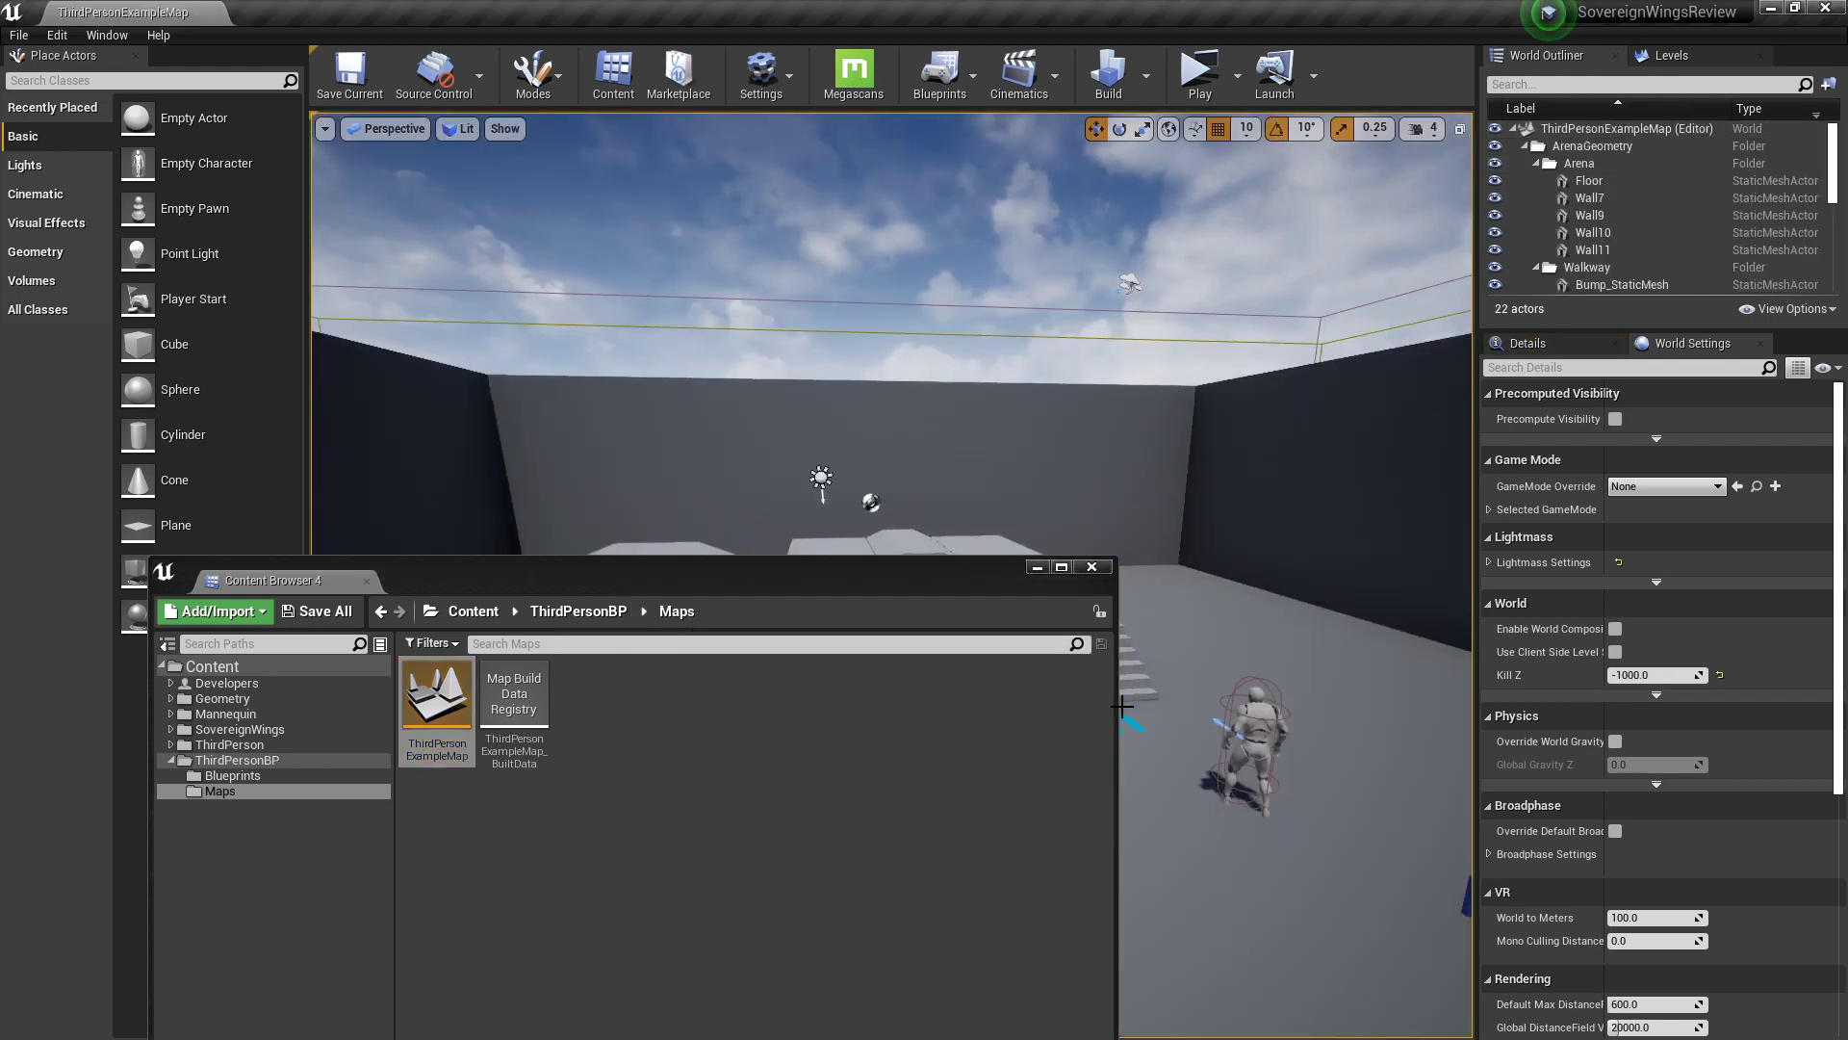
pyautogui.click(1036, 567)
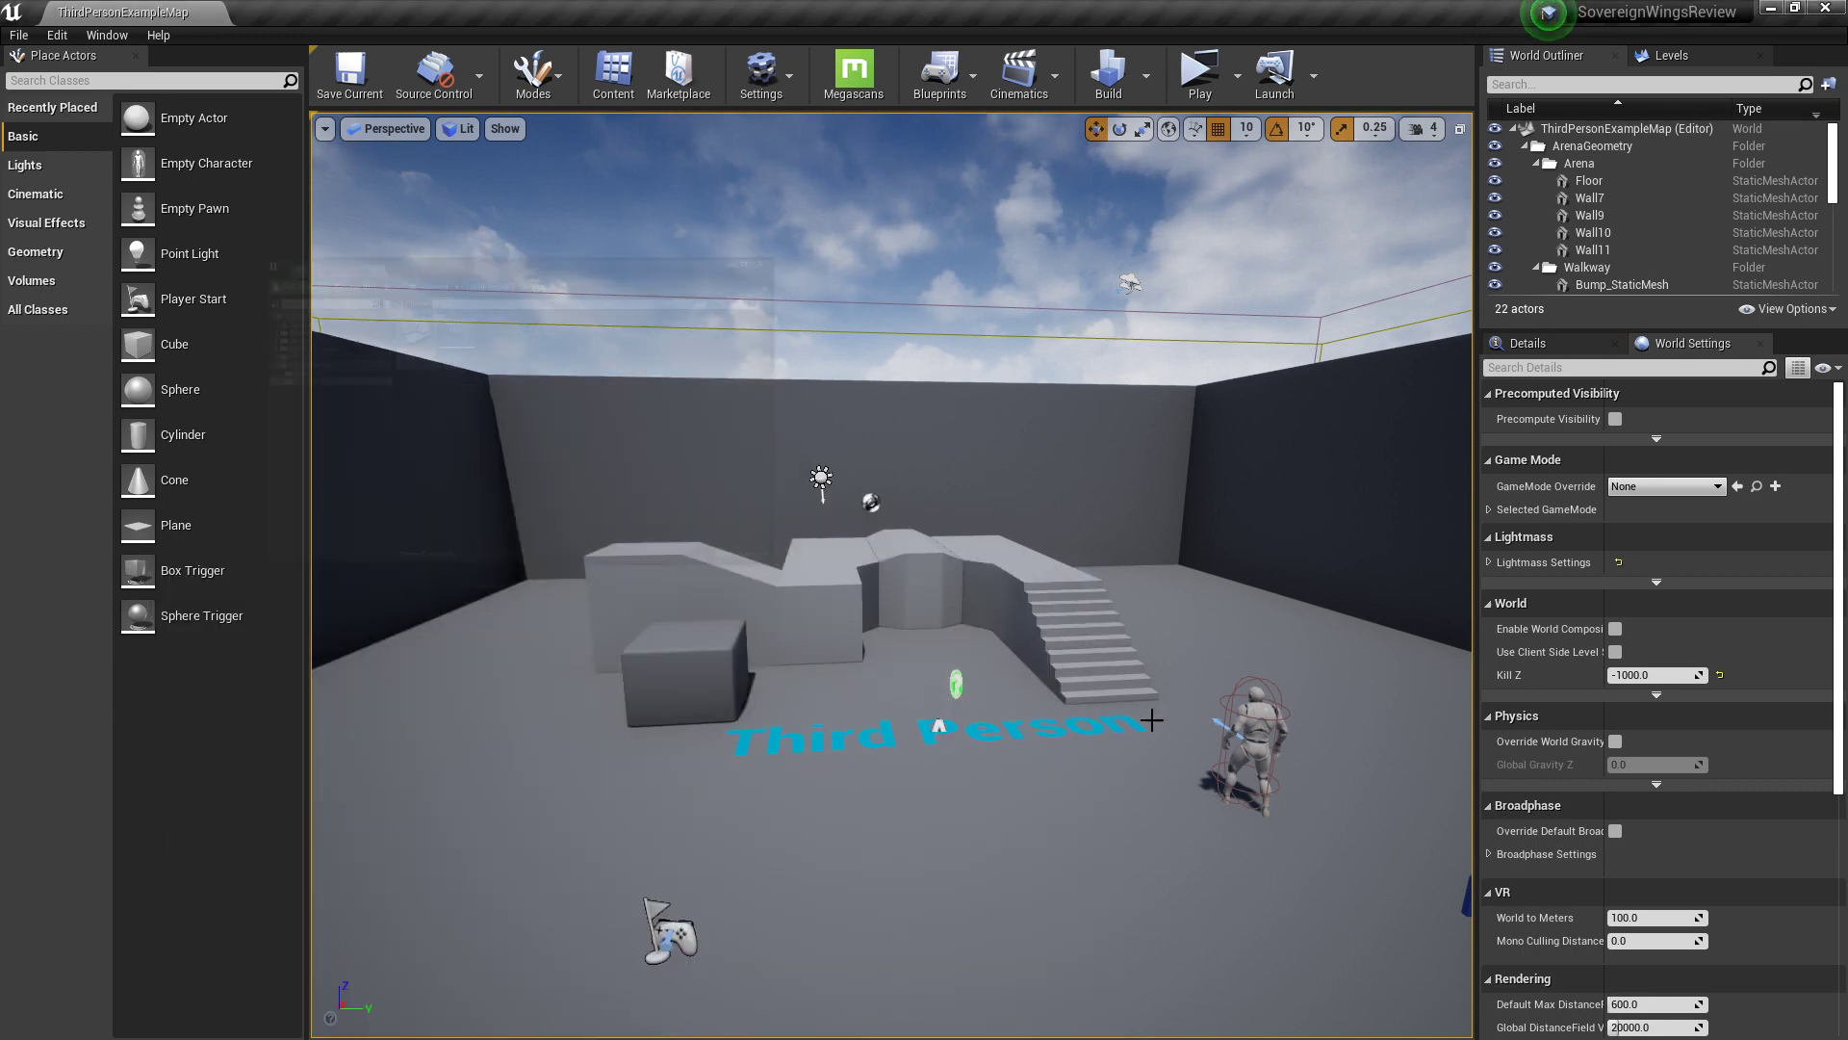
# Step: Play-test the default ThirdPersonCharacter in the example map by running and jumping around, then end the session
pyautogui.click(1251, 741)
pyautogui.click(1183, 100)
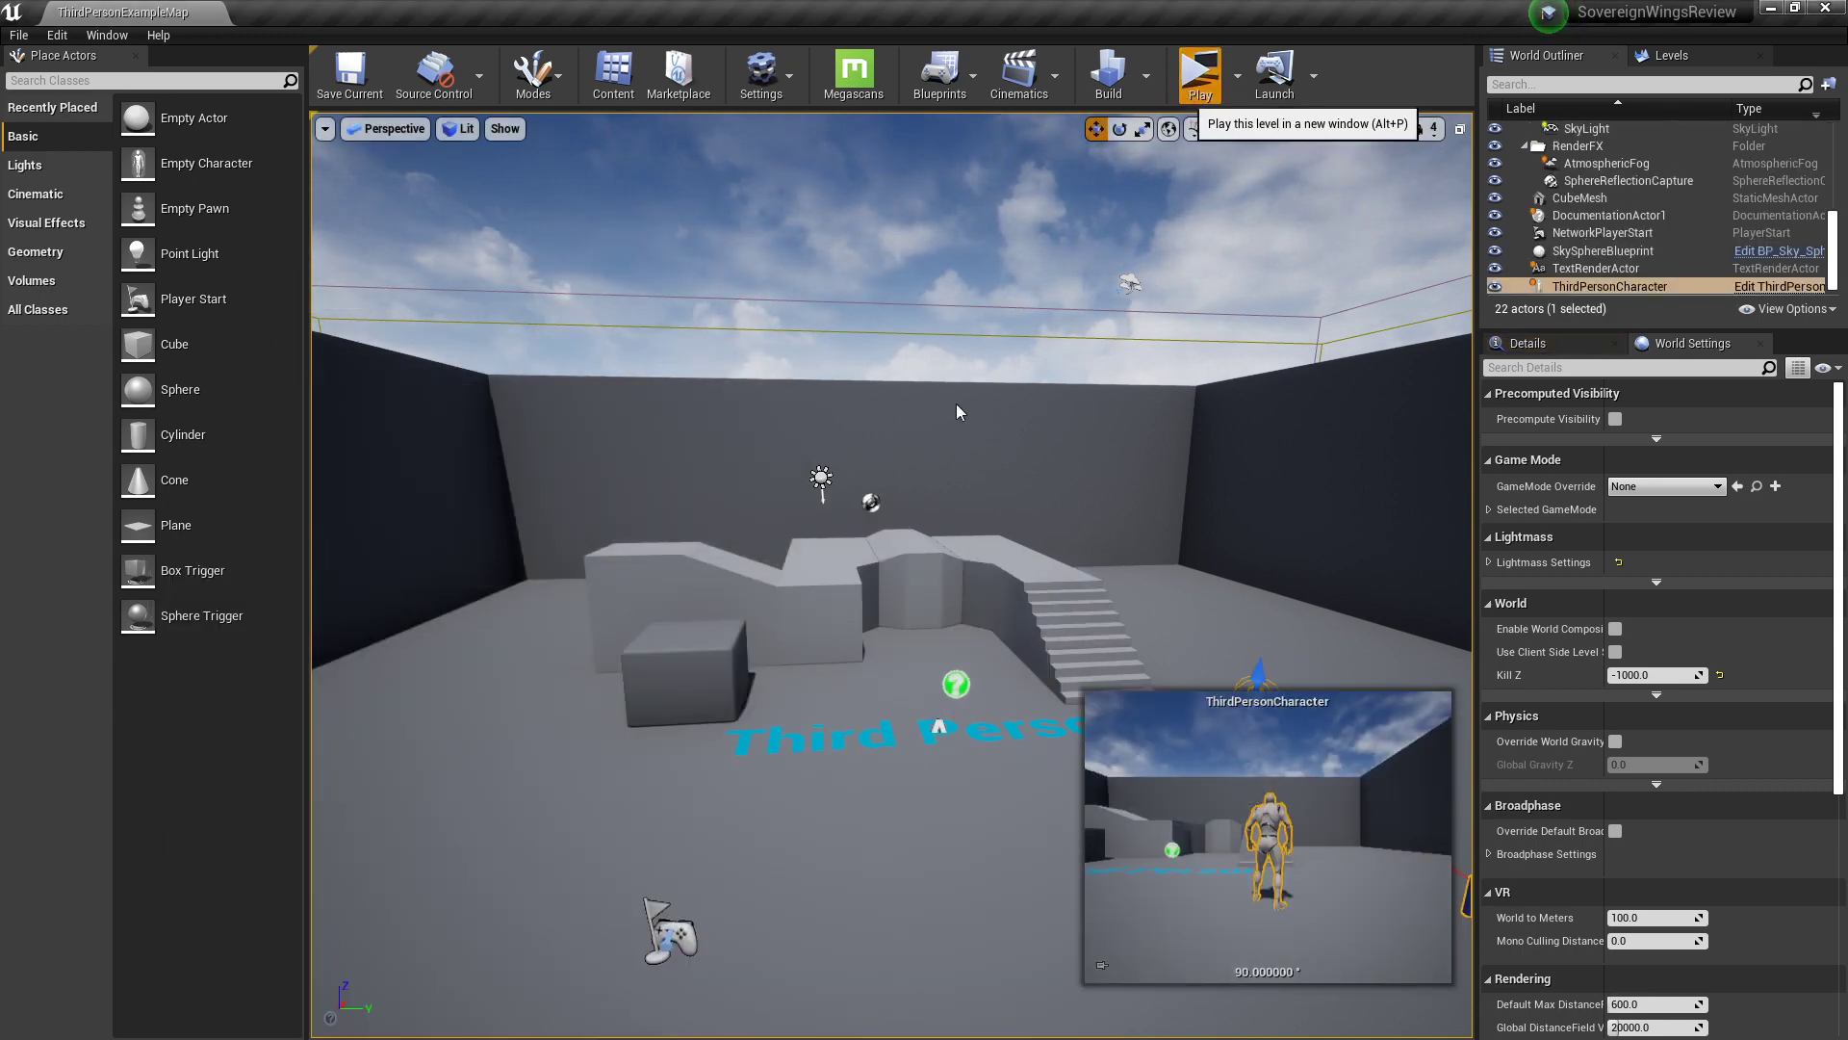
pyautogui.press('w')
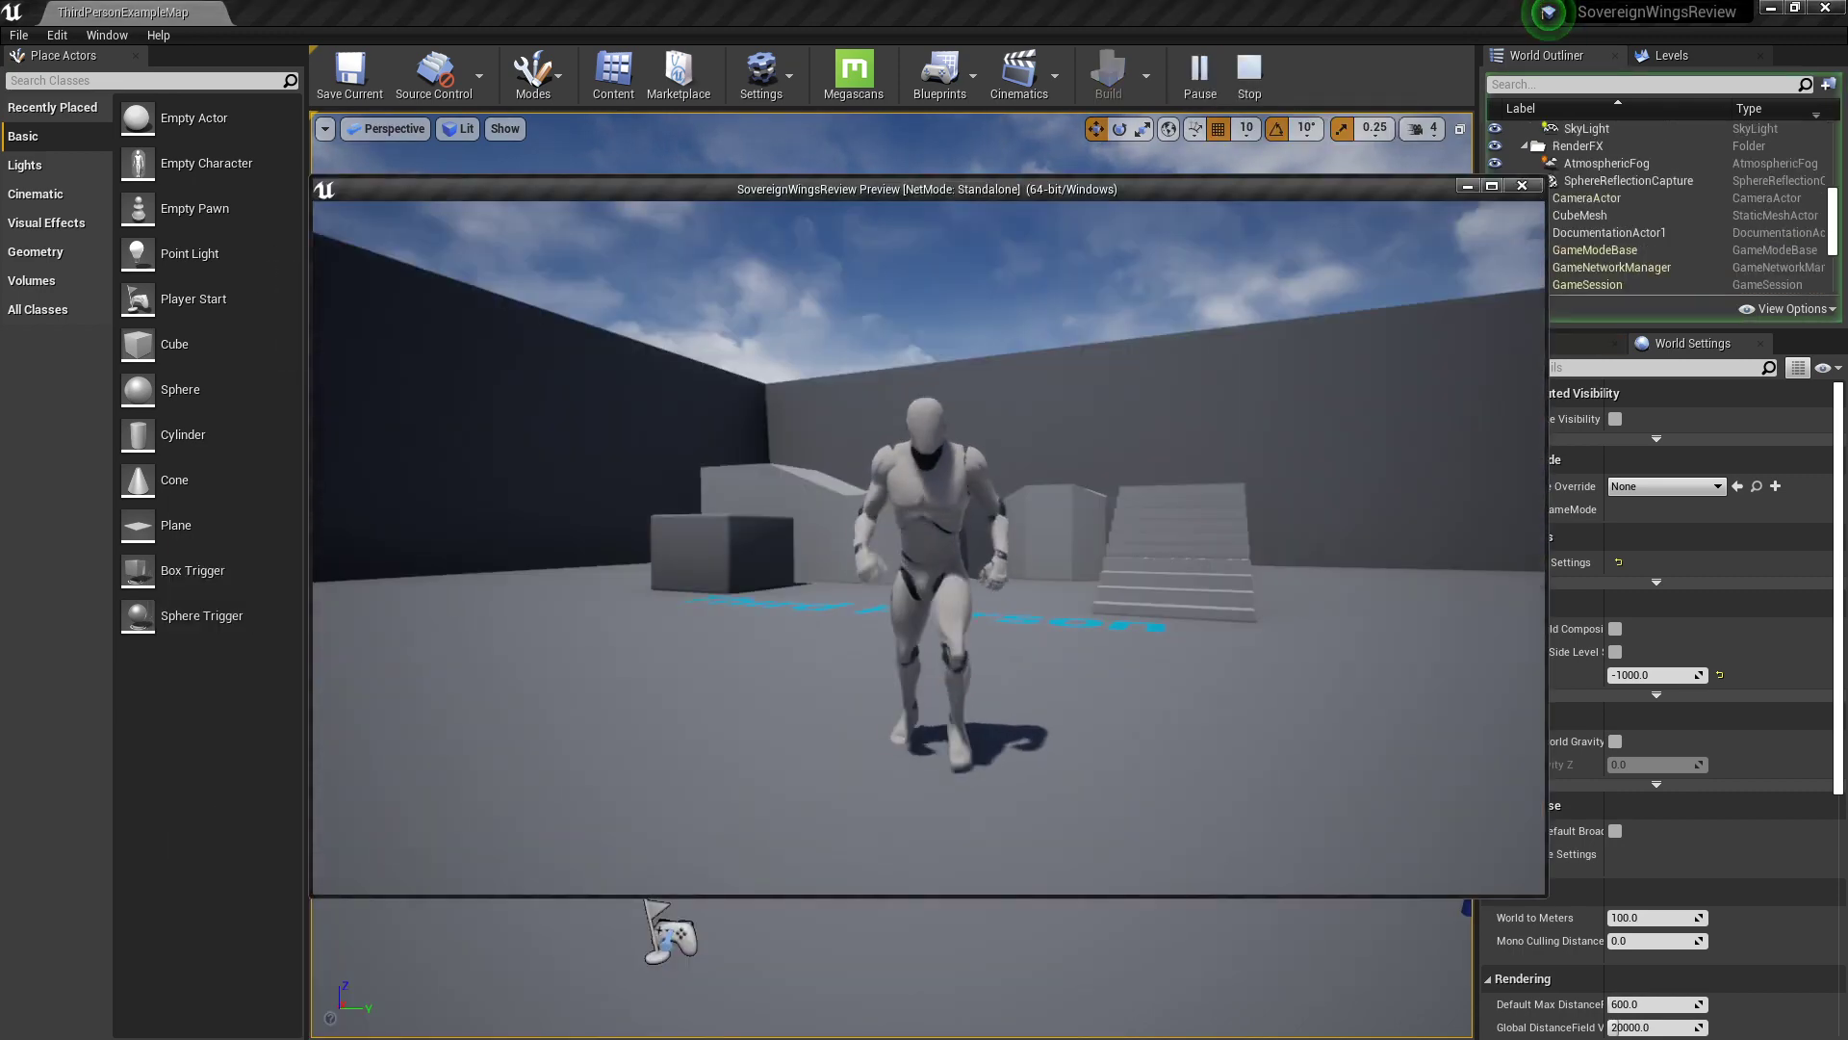
pyautogui.press('w')
pyautogui.press('w')
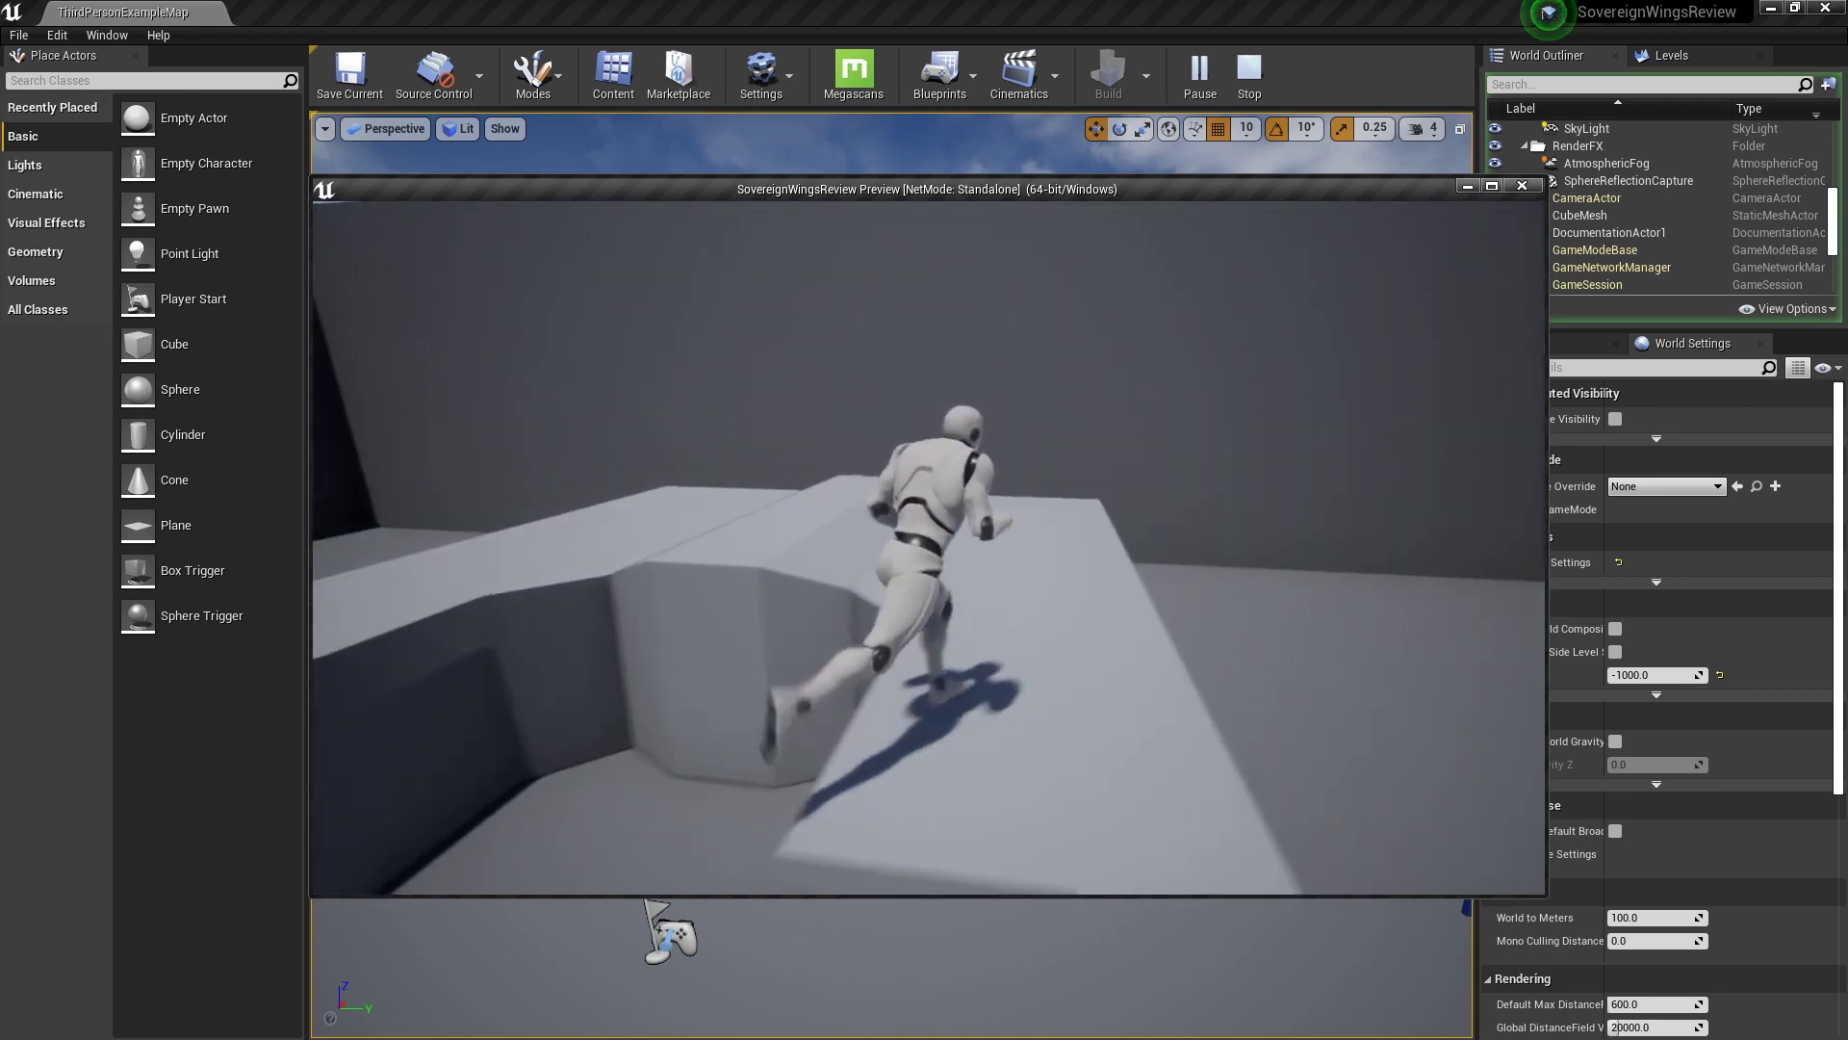
pyautogui.press('space')
pyautogui.press('w')
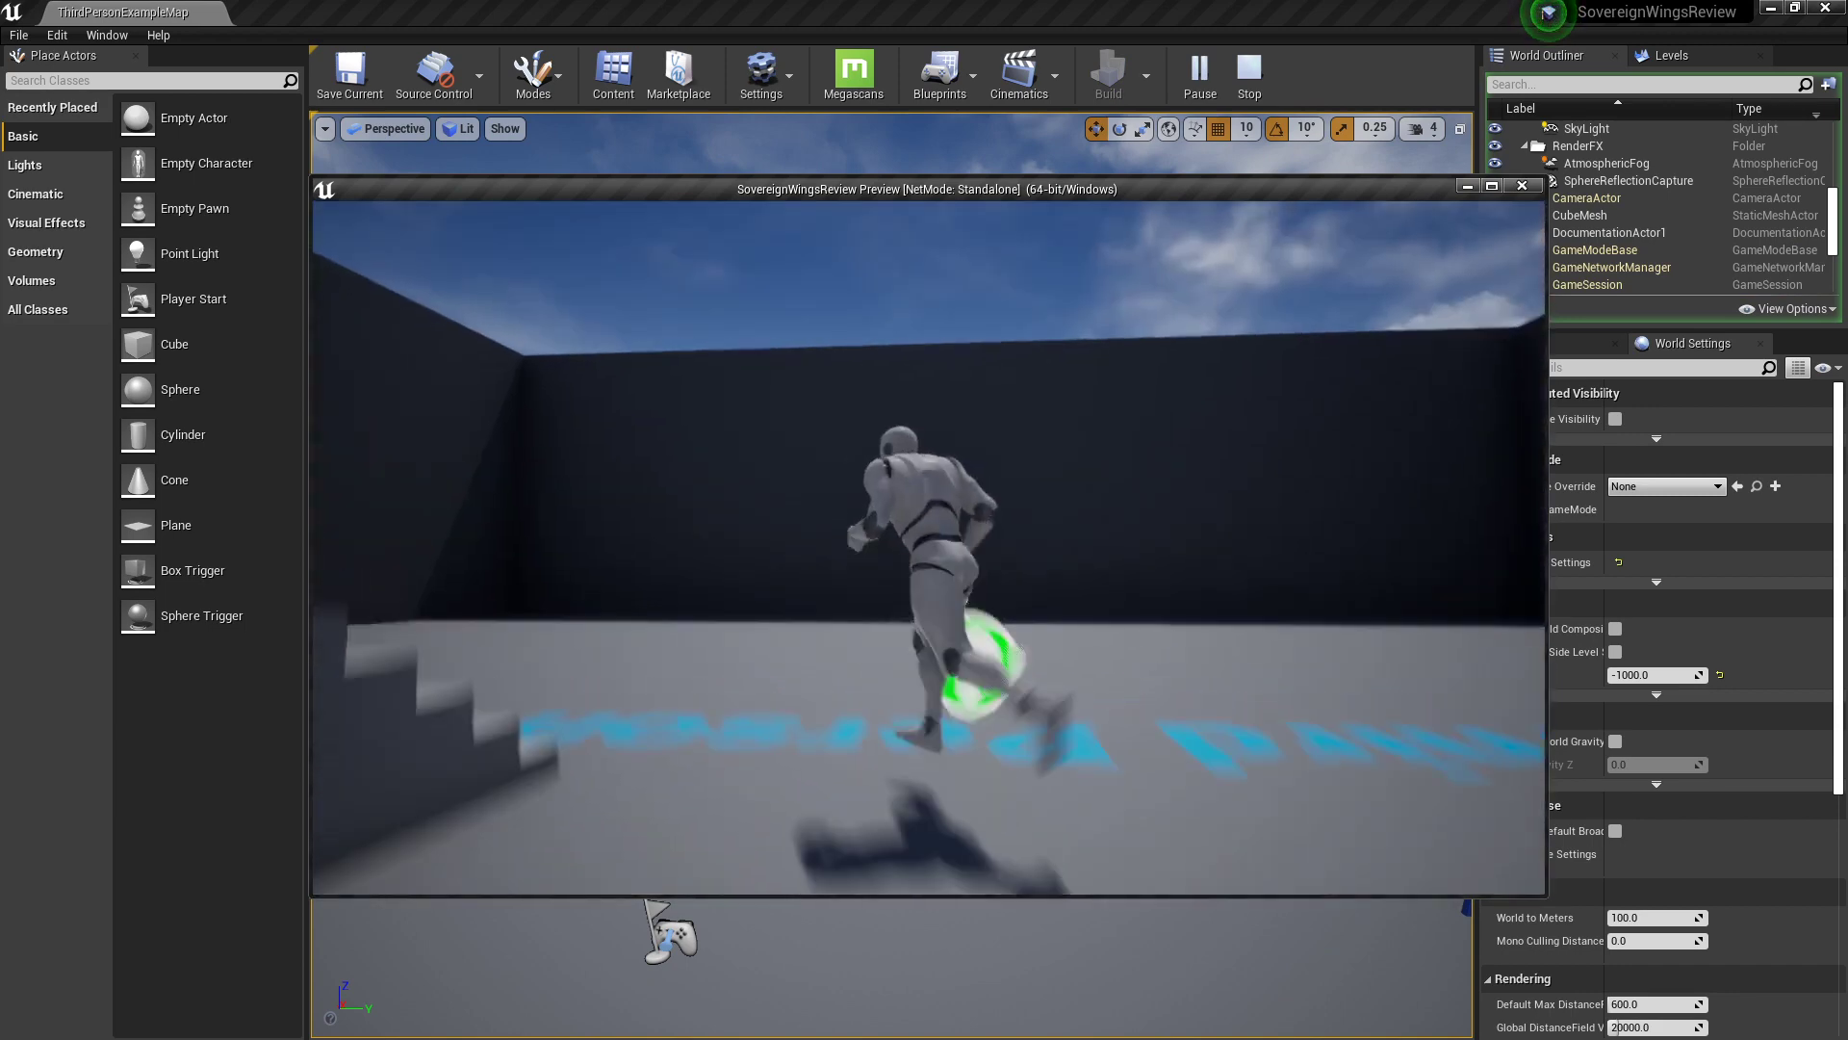
pyautogui.press('Escape')
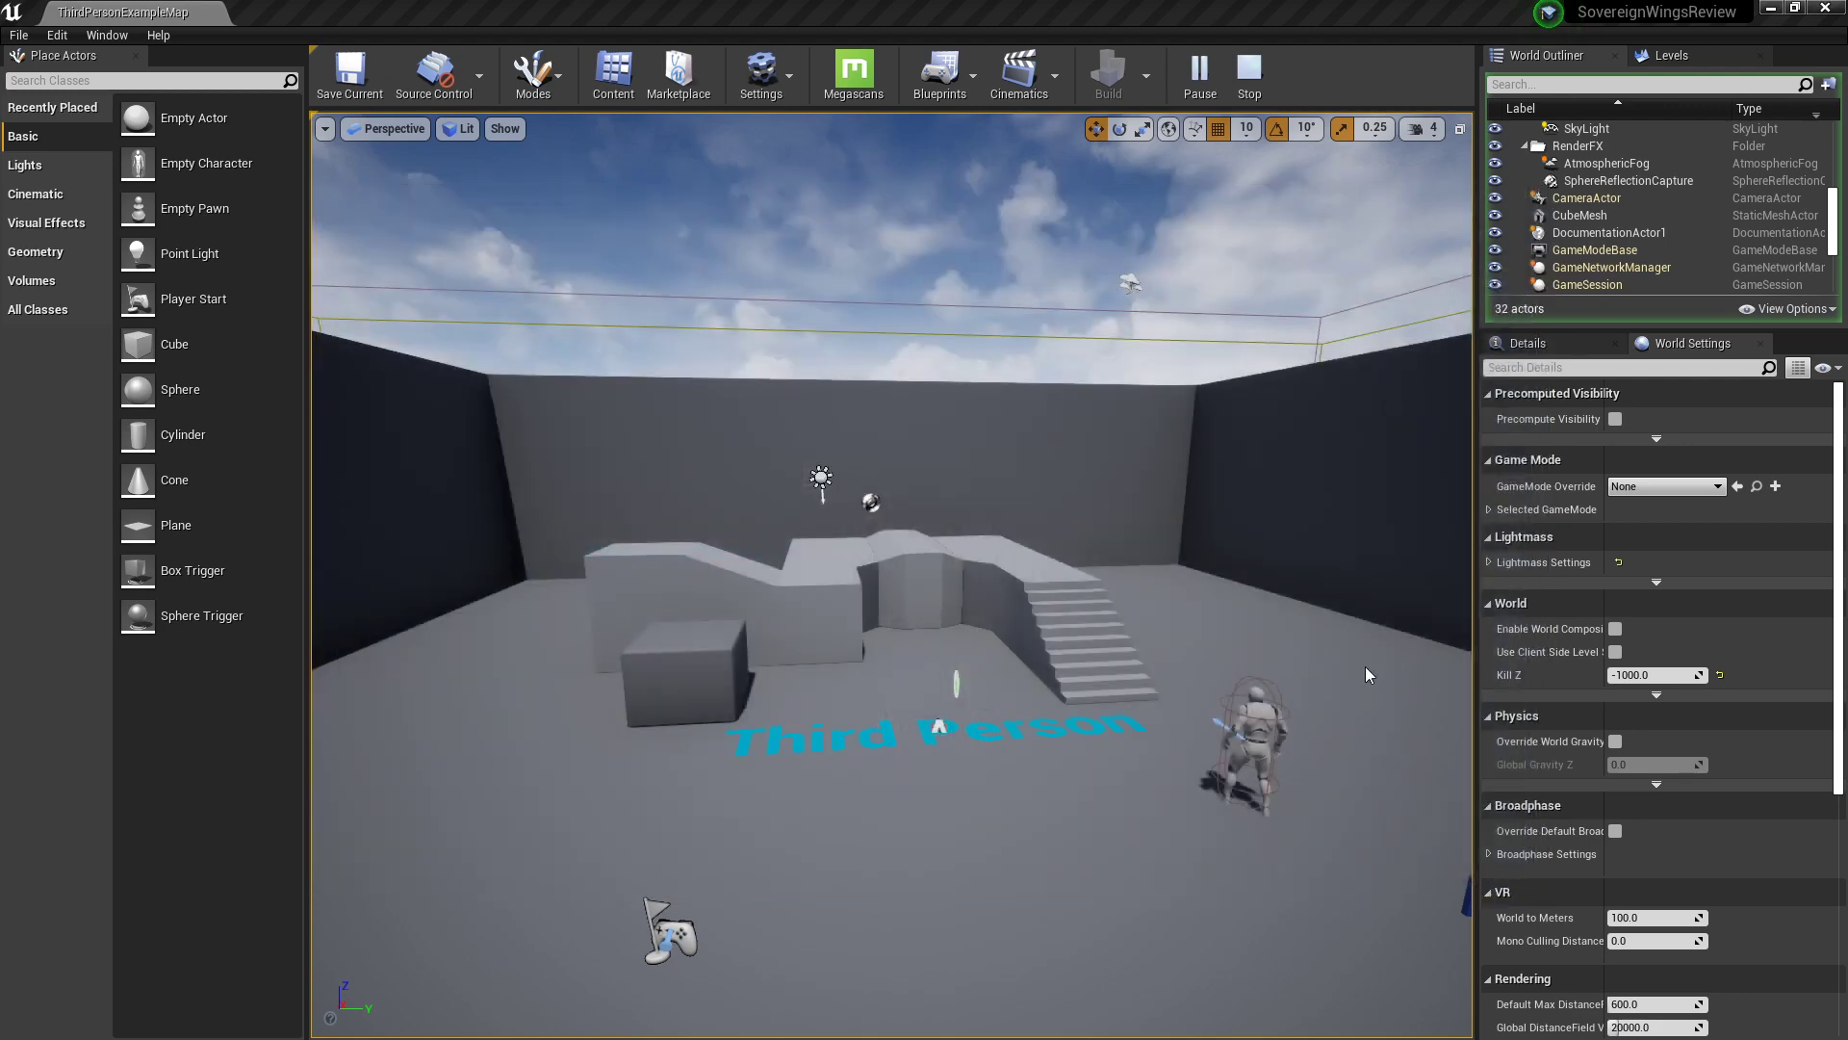
# Step: Open the blueprint of the ThirdPersonCharacter placed in the level for editing
pyautogui.press('f')
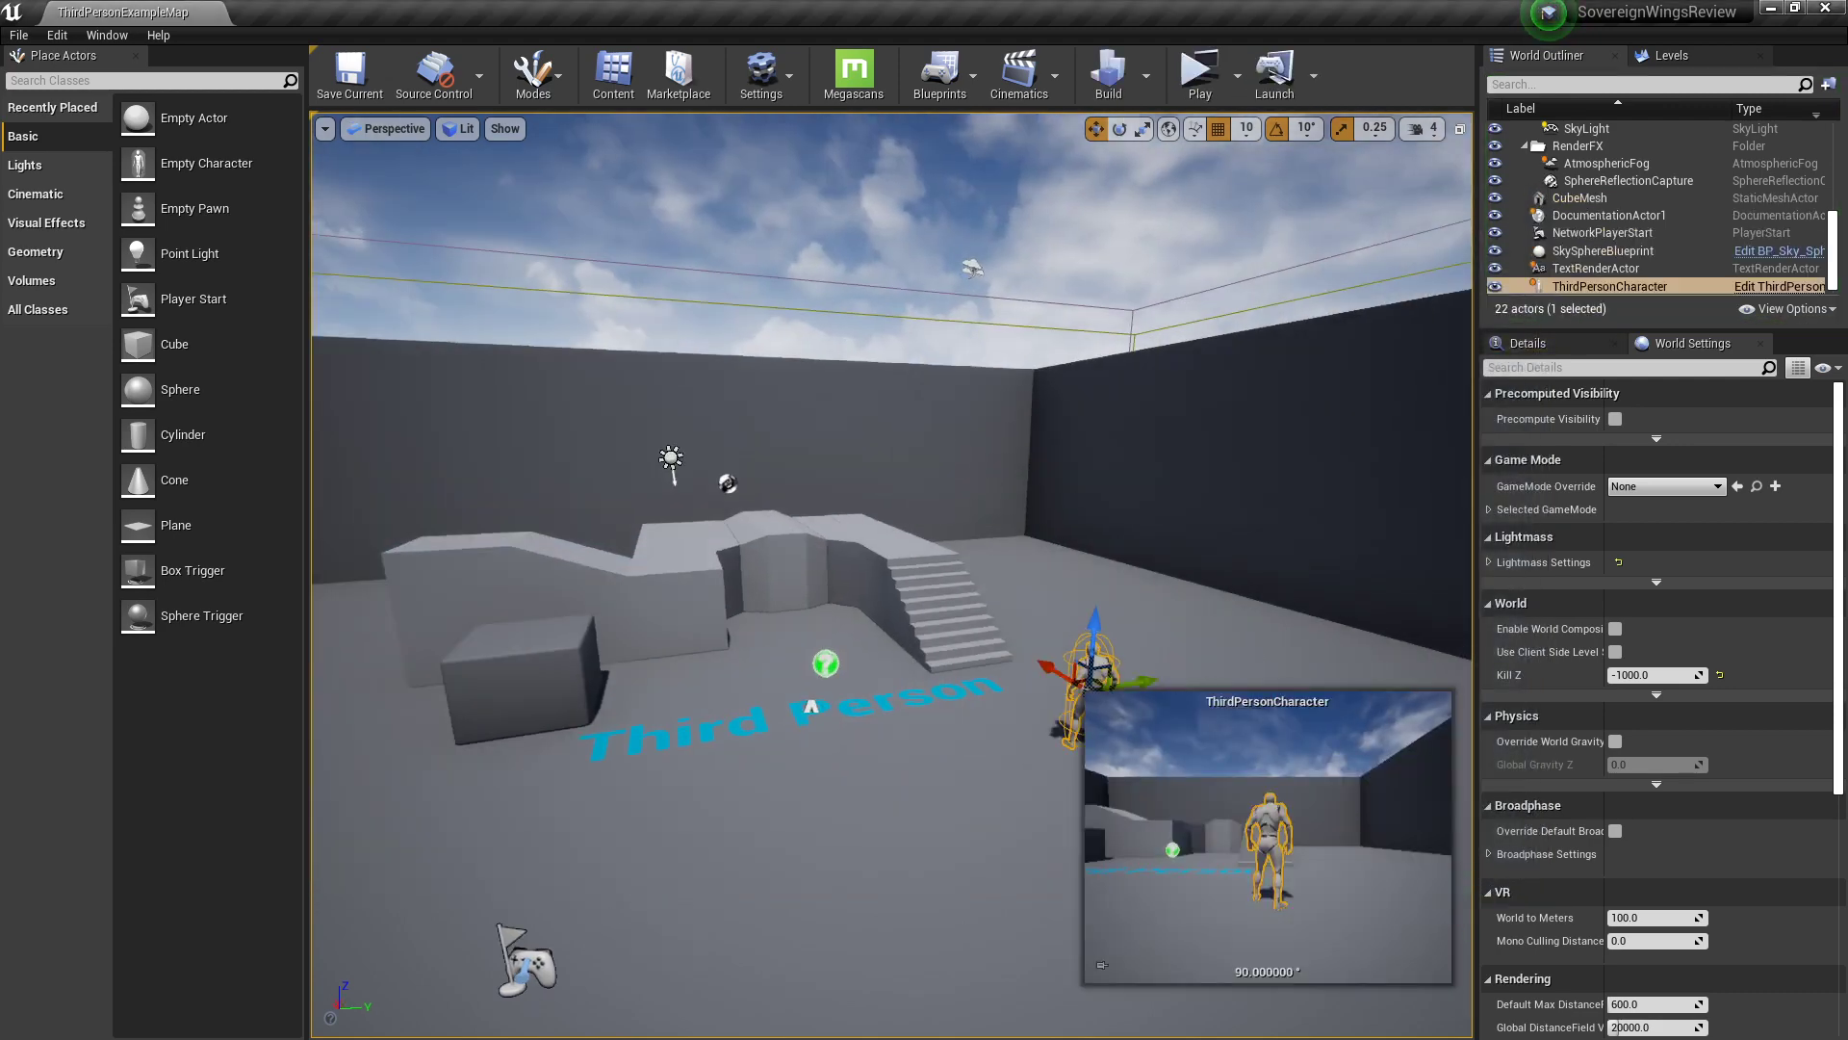
pyautogui.moveTo(891, 575); pyautogui.dragTo(963, 466, button='right')
pyautogui.press('w')
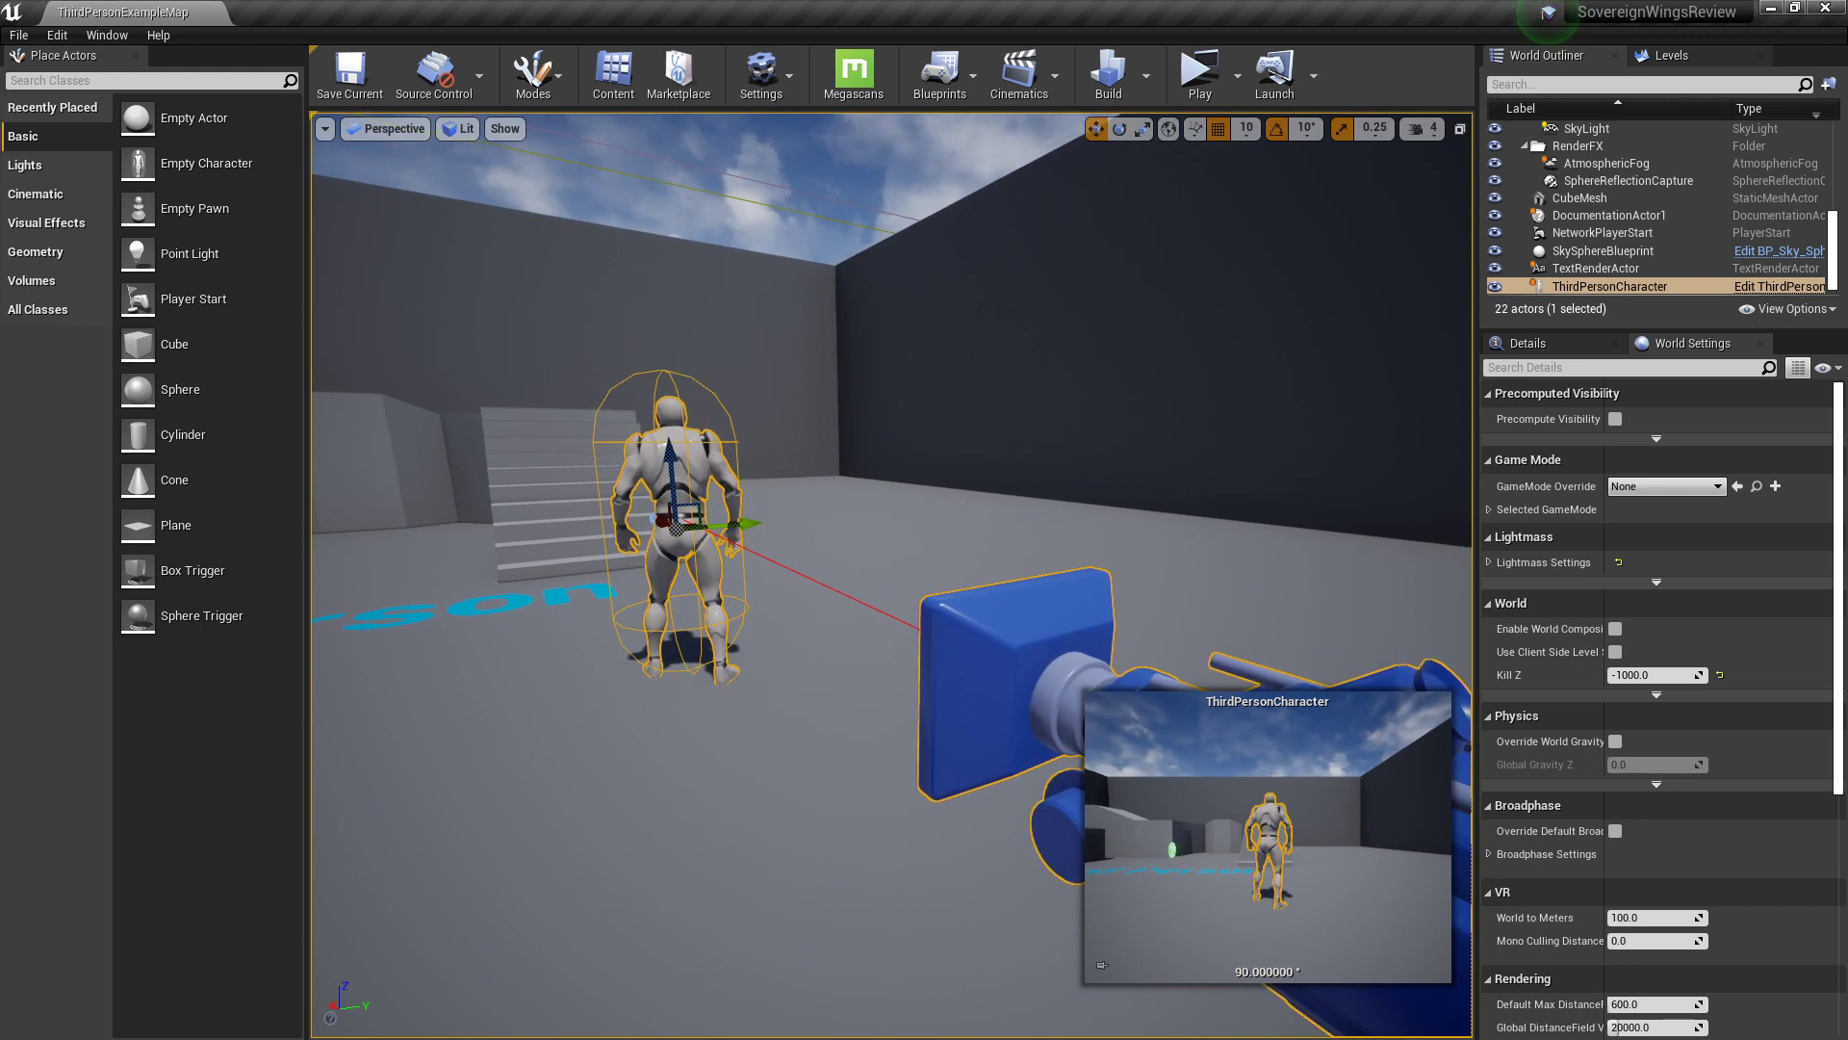
pyautogui.rightClick(680, 418)
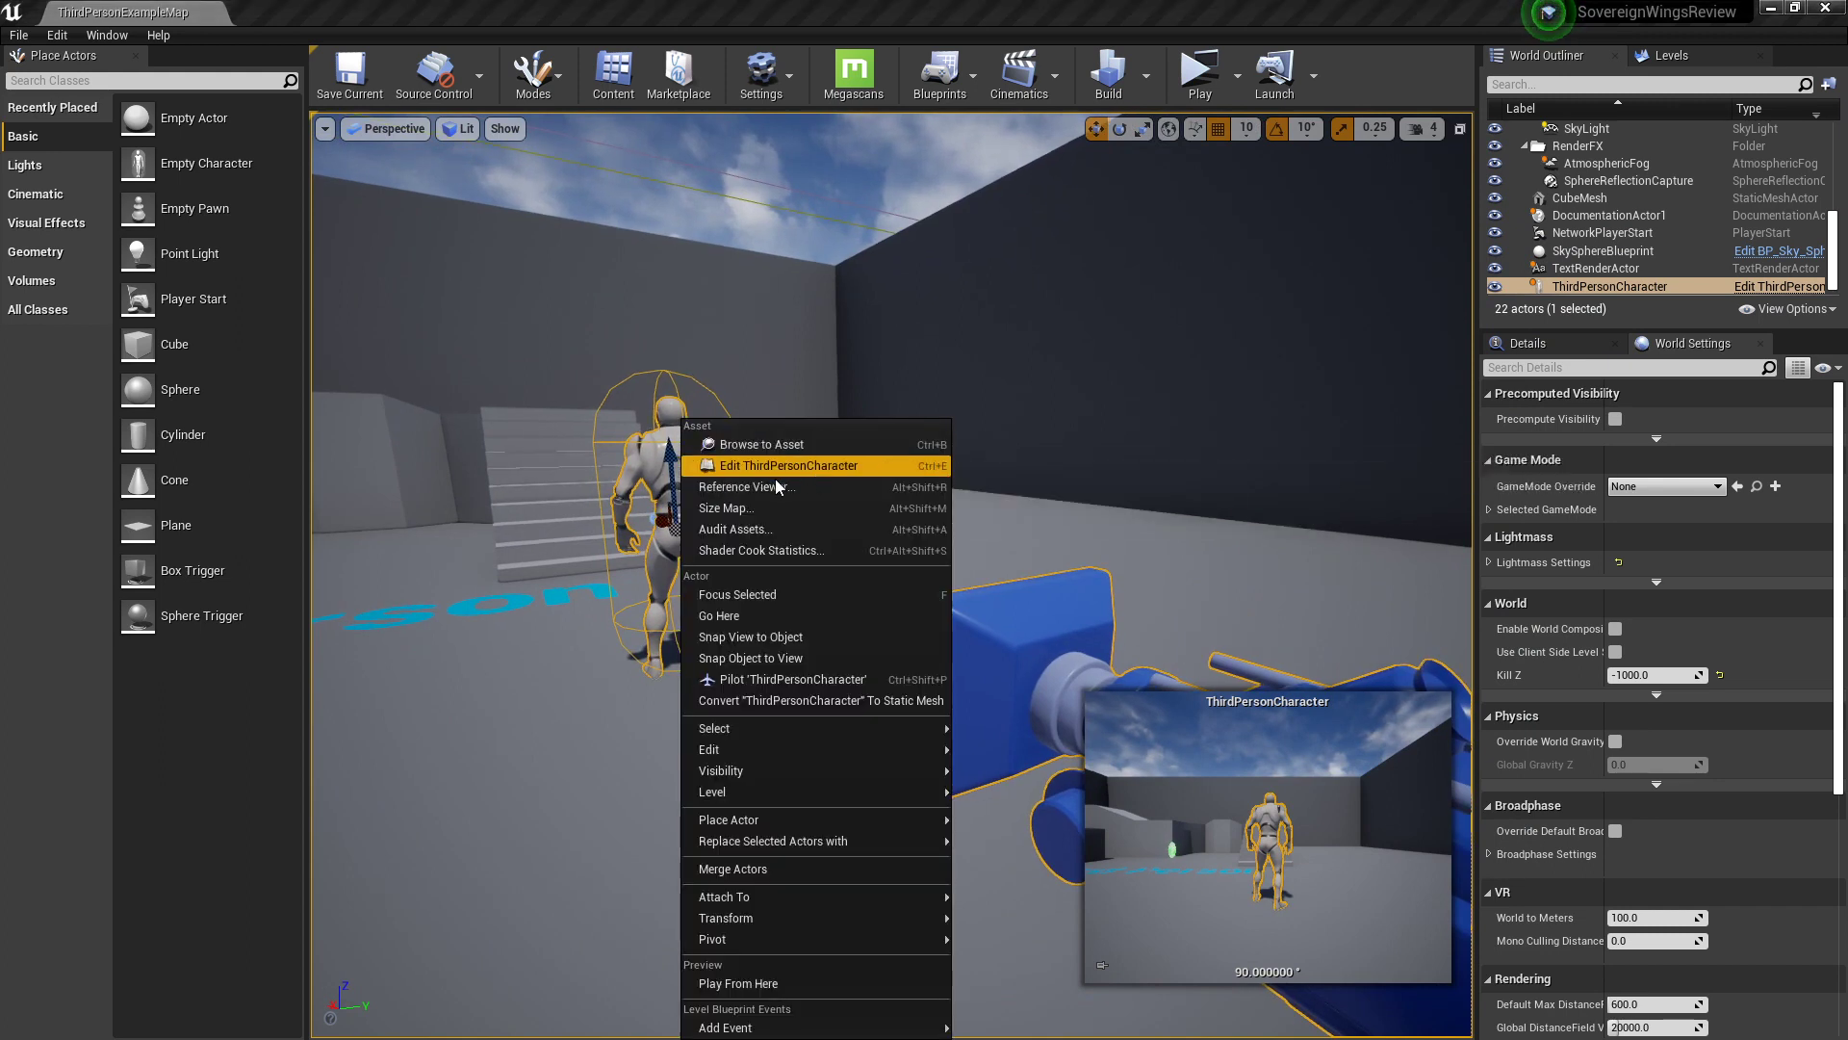
pyautogui.click(880, 465)
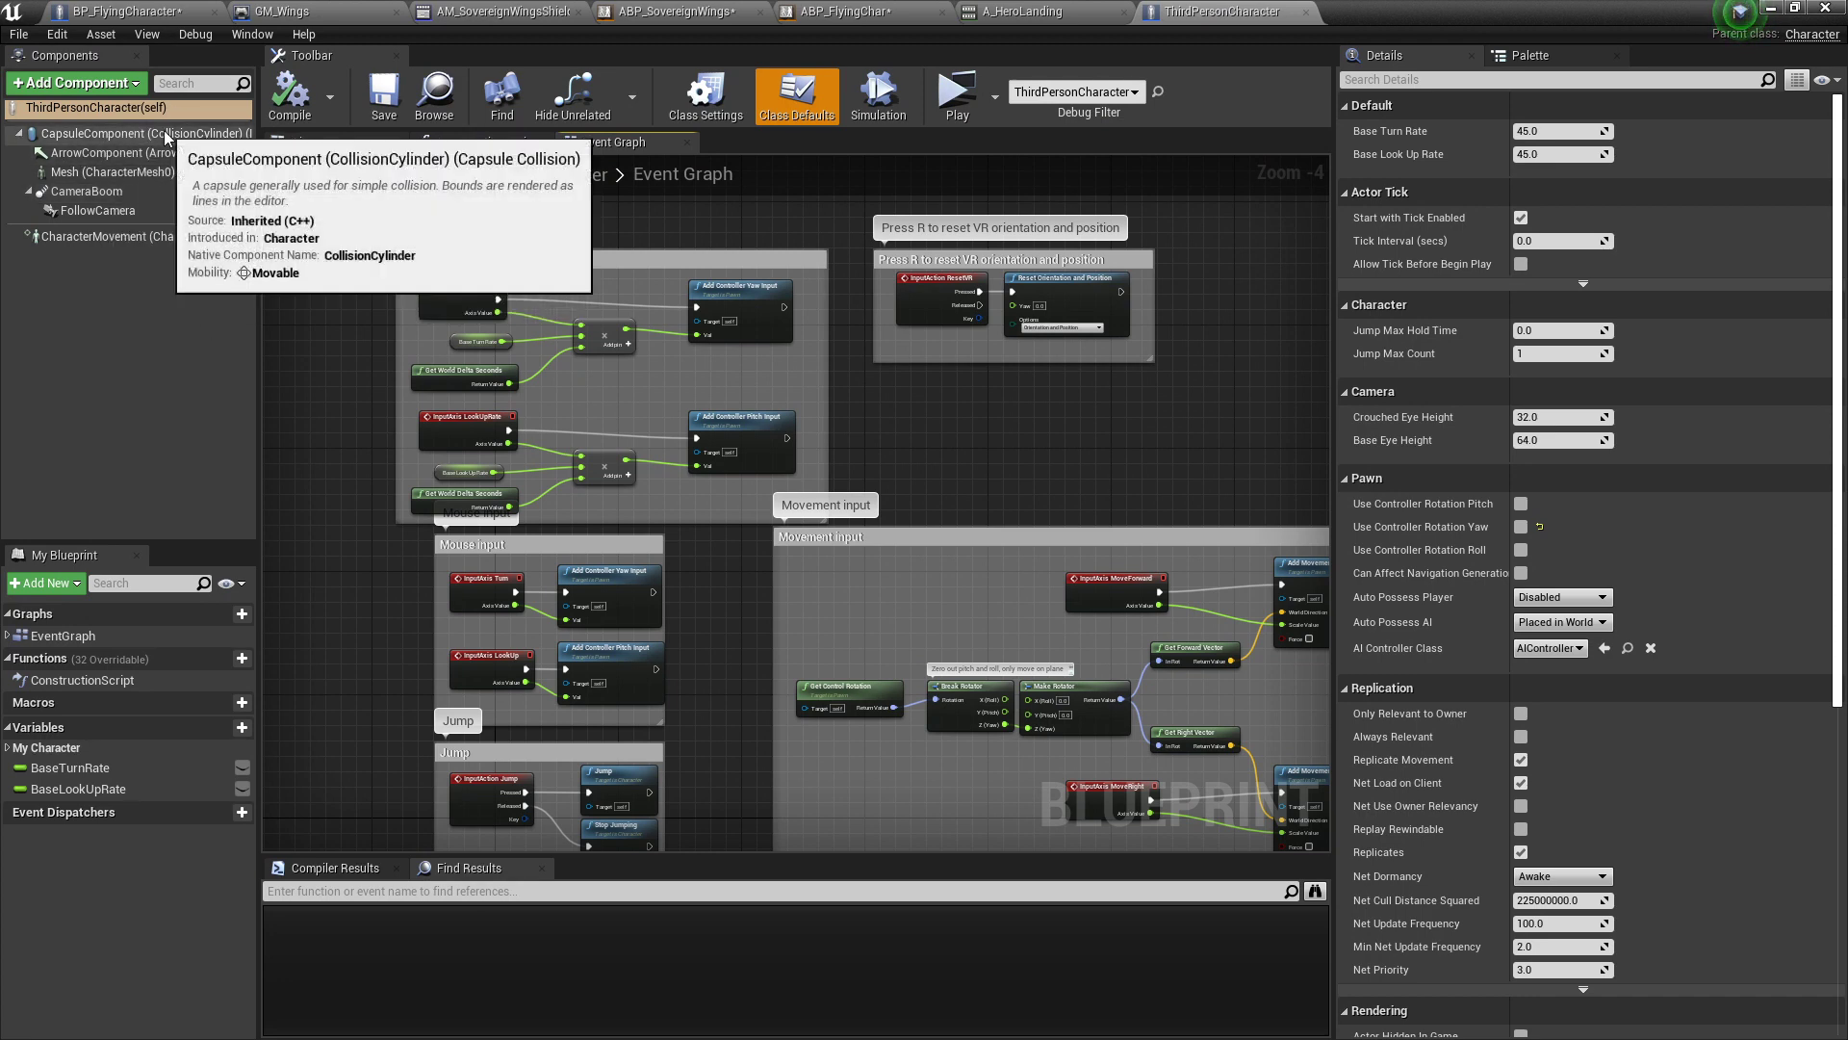
# Step: Close the GM_Wings, AM_SovereignWingsShield, ABP_SovereignWings, ABP_FlyingChar and A_HeroLanding editors, keeping BP_FlyingCharacter and ThirdPersonCharacter open
pyautogui.middleClick(360, 17)
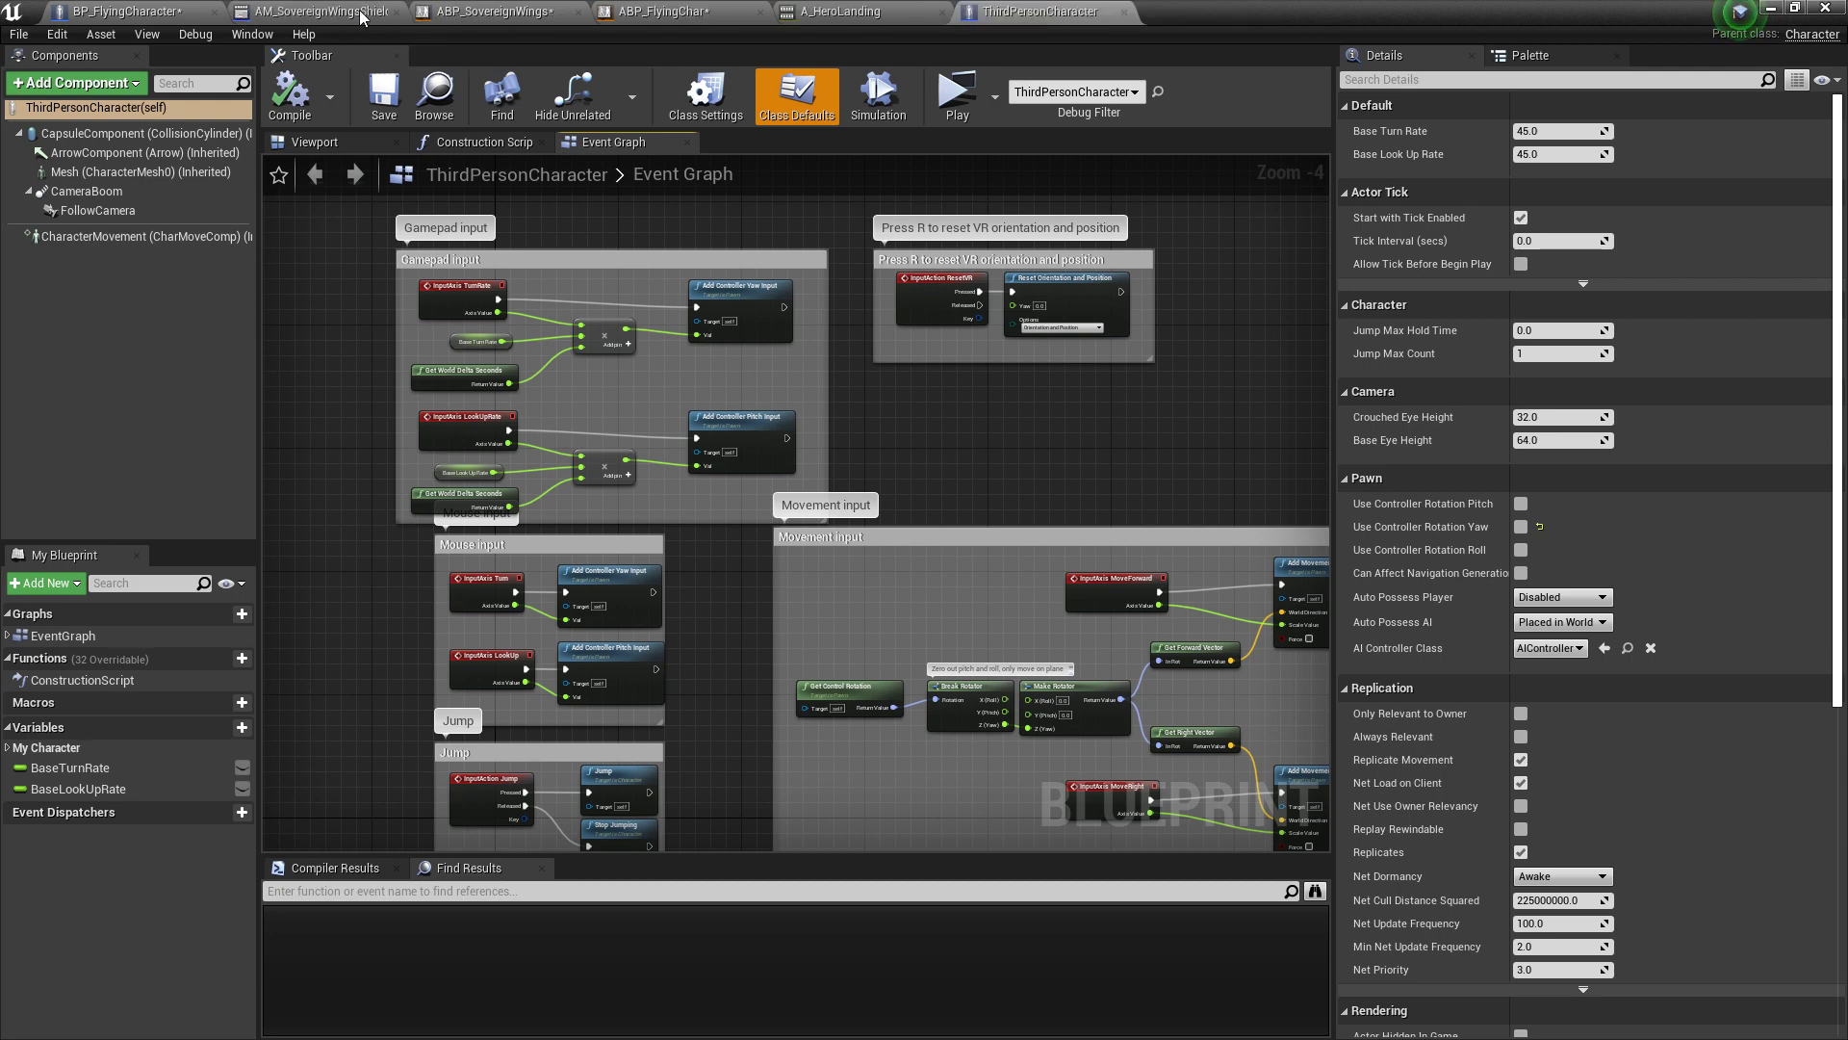
pyautogui.middleClick(360, 18)
pyautogui.middleClick(360, 17)
pyautogui.middleClick(360, 17)
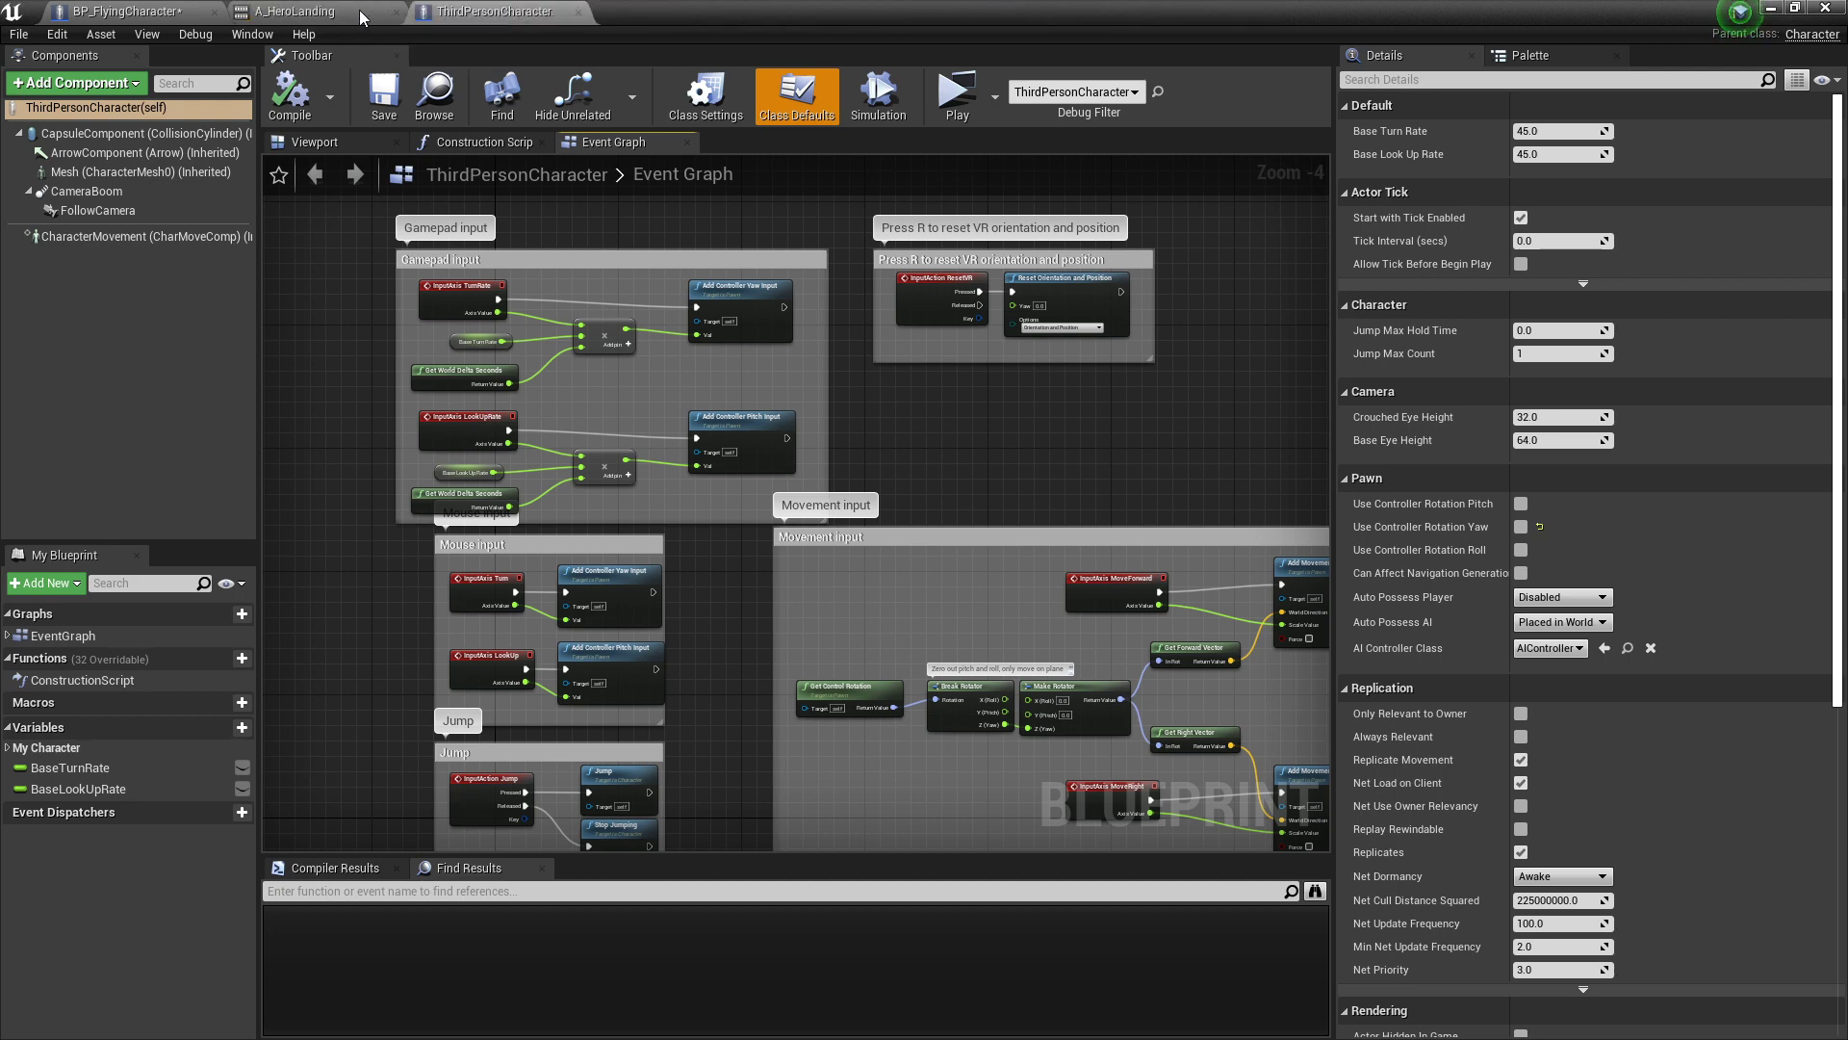
pyautogui.middleClick(360, 18)
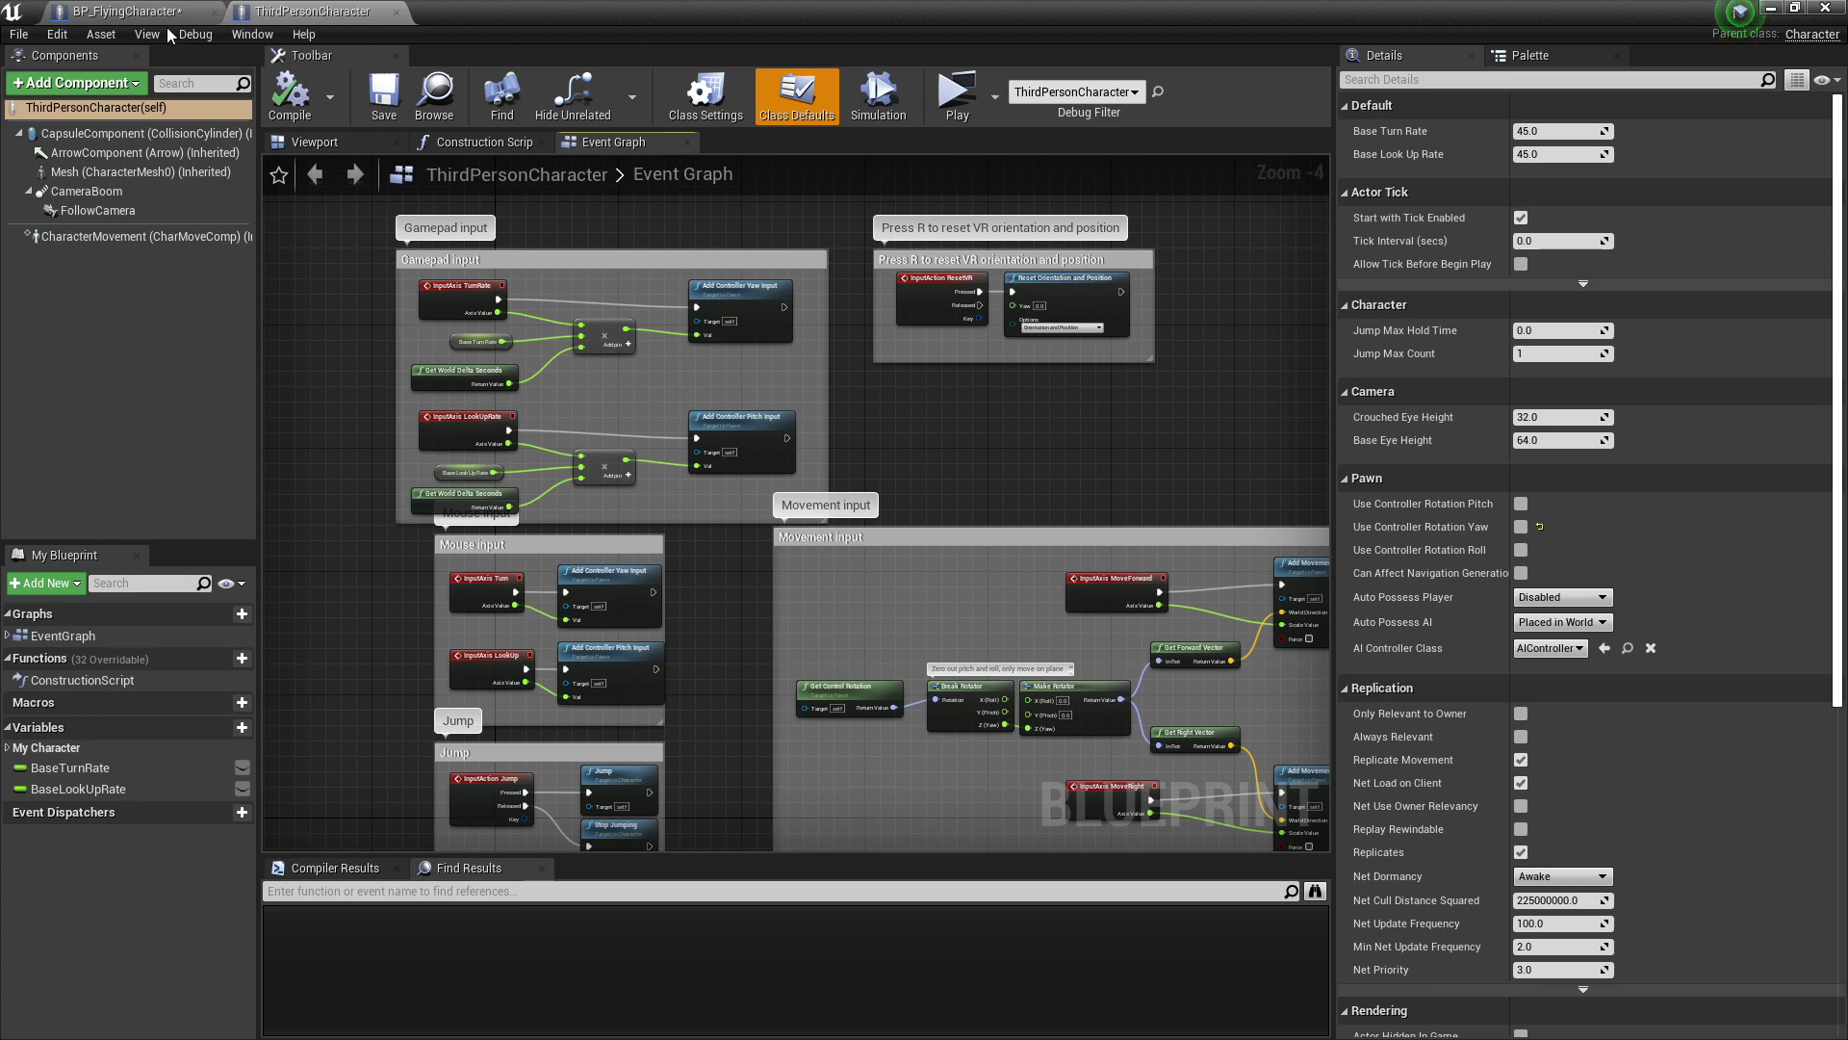
# Step: Look over the event graph sections and the 3D preview of BP_FlyingCharacter
pyautogui.click(131, 16)
pyautogui.scroll(-3, 474, 394)
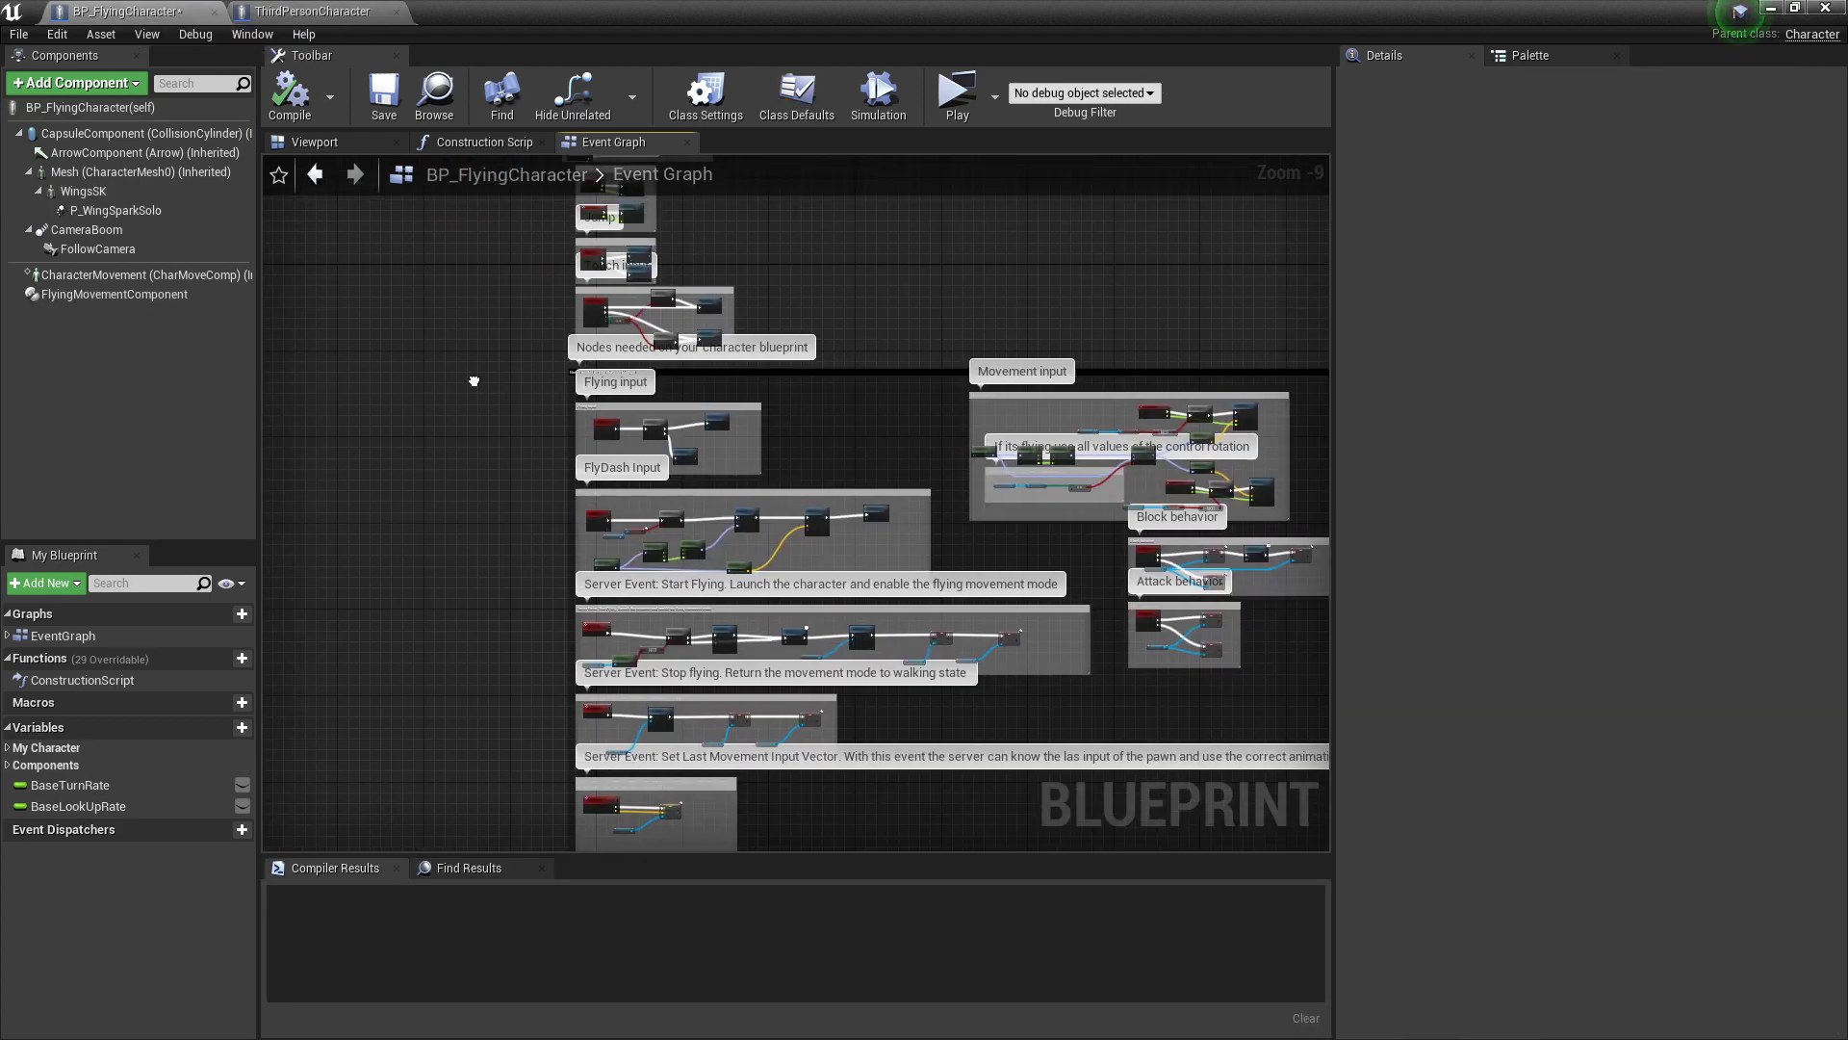
pyautogui.moveTo(566, 536); pyautogui.dragTo(495, 398, button='right')
pyautogui.click(309, 142)
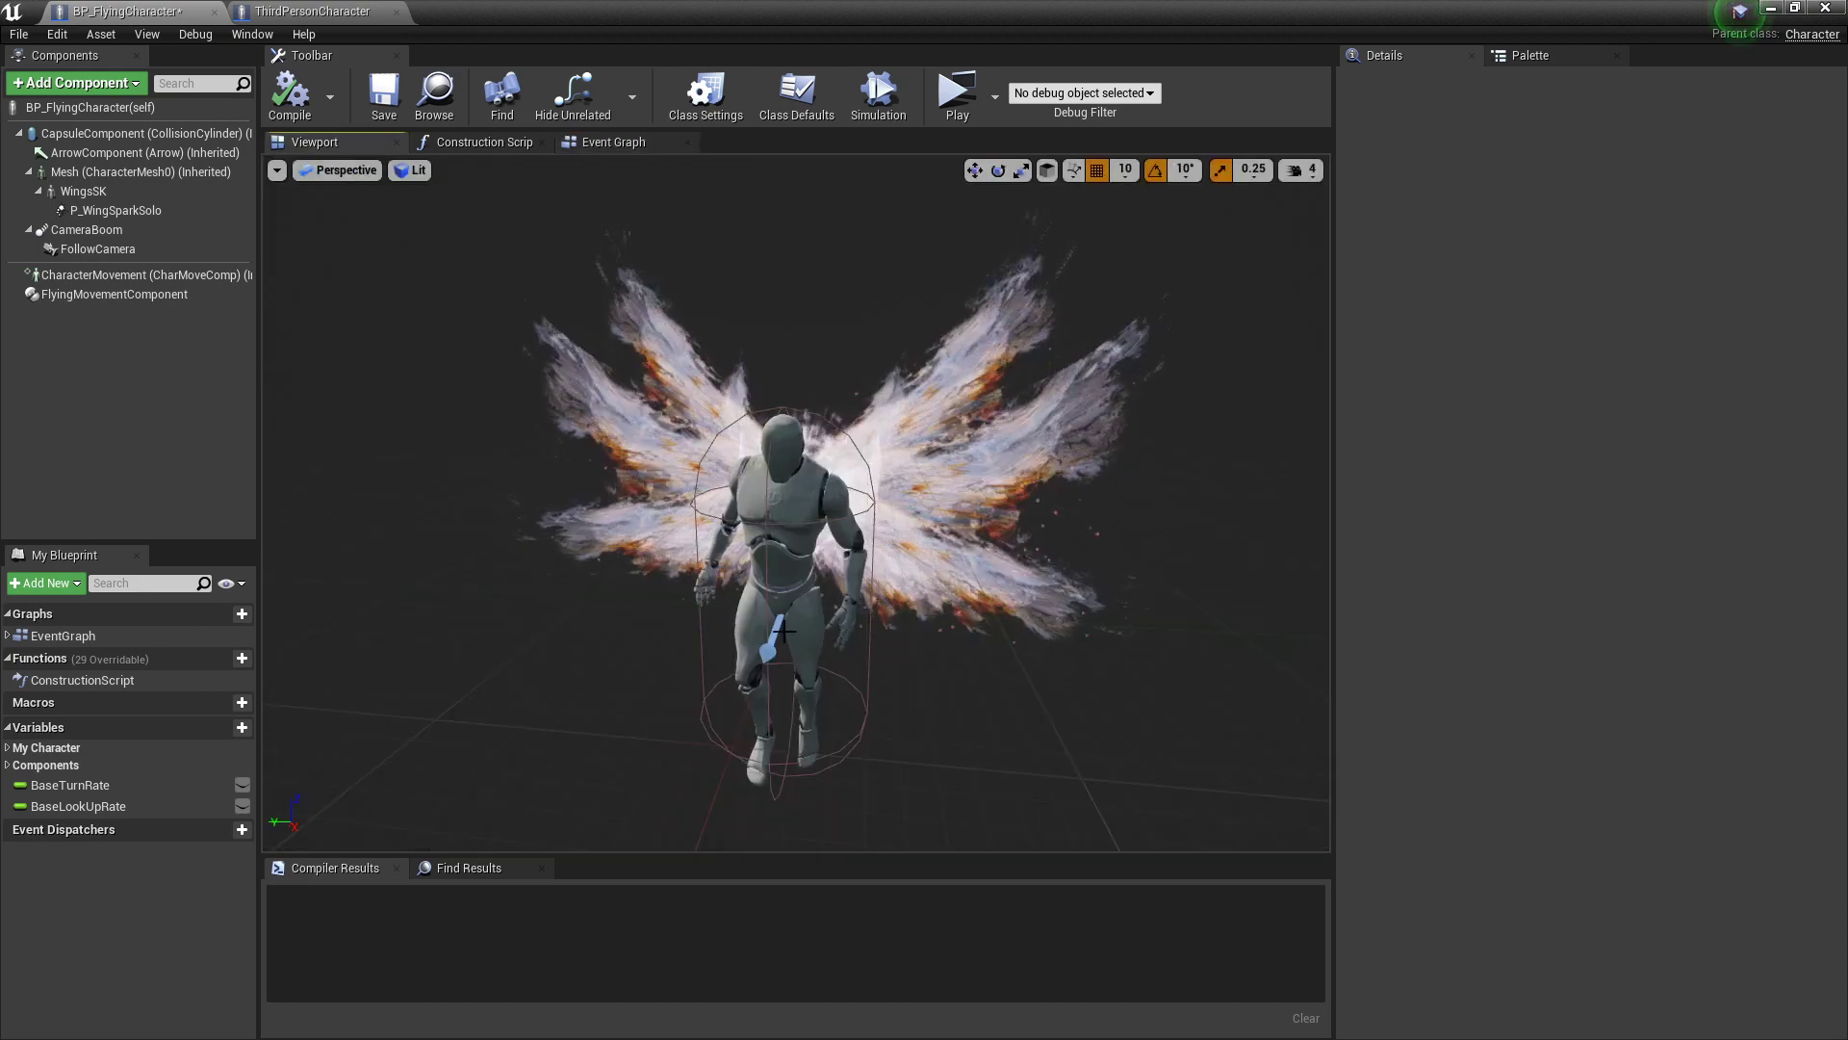
pyautogui.click(604, 142)
pyautogui.moveTo(557, 510); pyautogui.dragTo(473, 397, button='right')
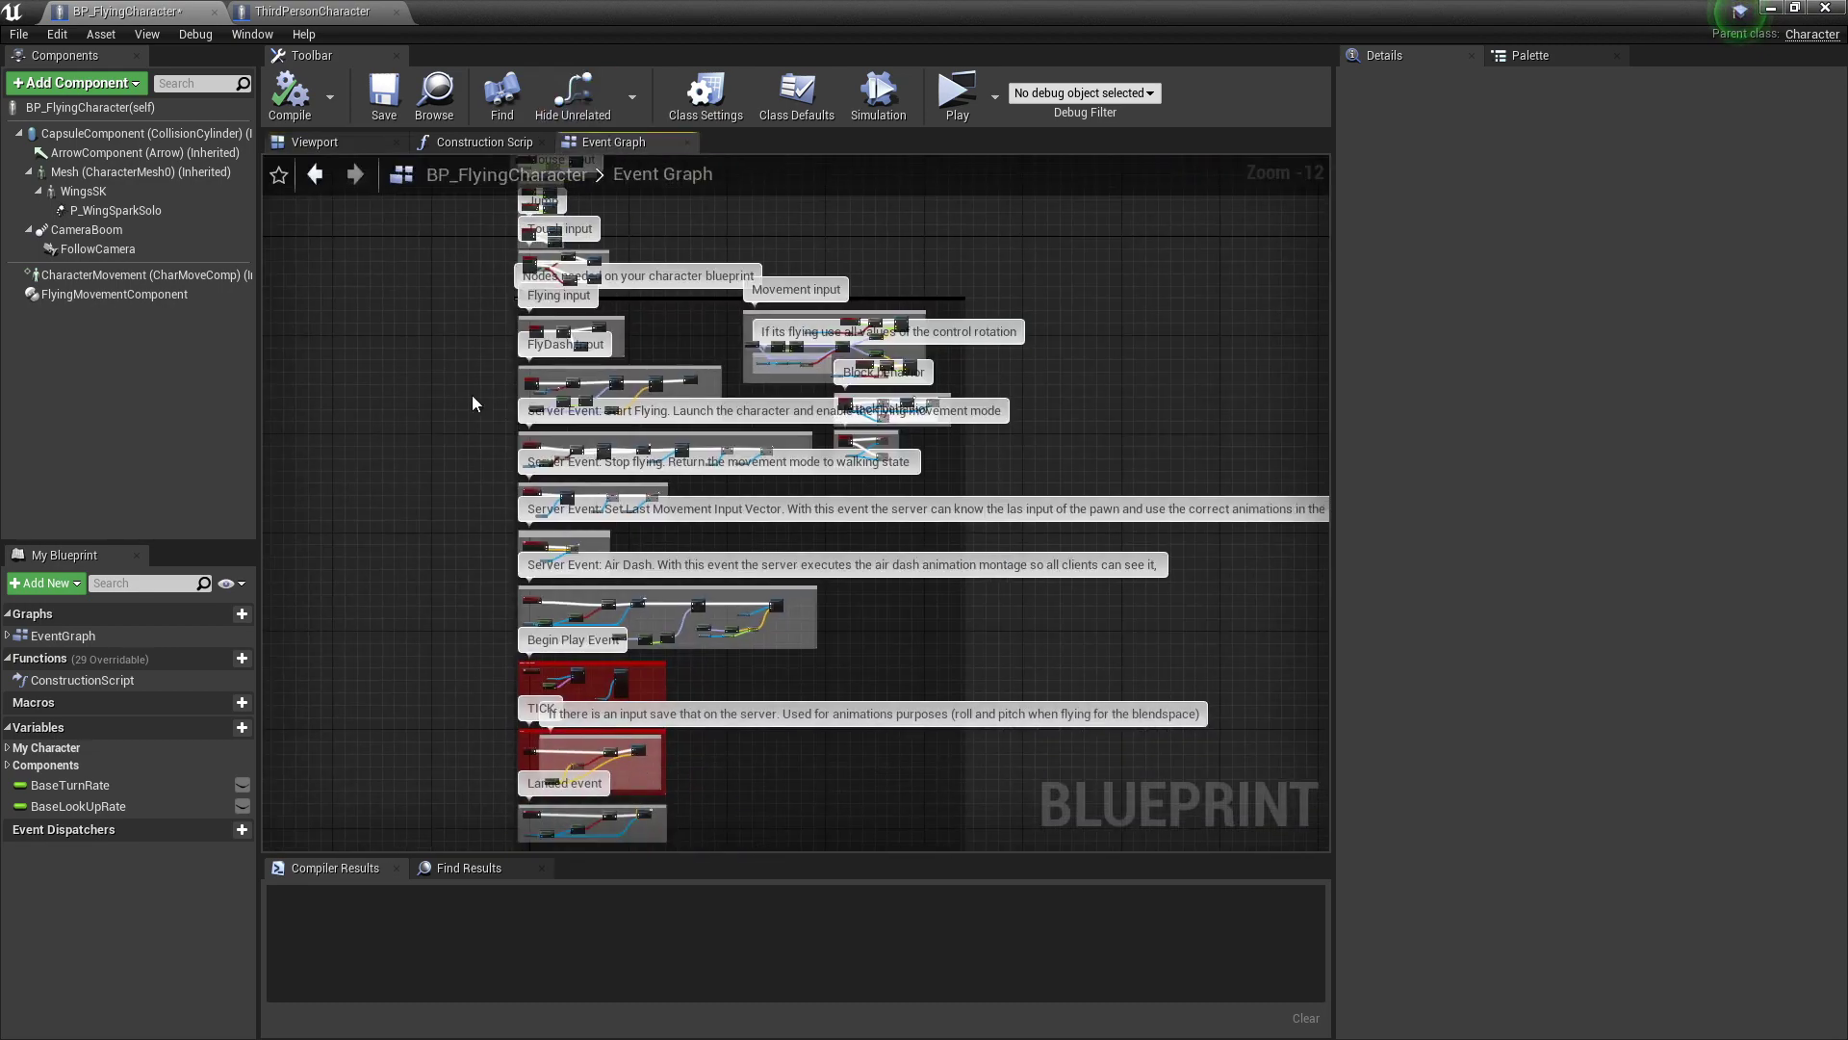
# Step: Copy the WingsSK, P_WingSparkSolo and FlyingMovementComponent components from BP_FlyingCharacter
pyautogui.click(356, 141)
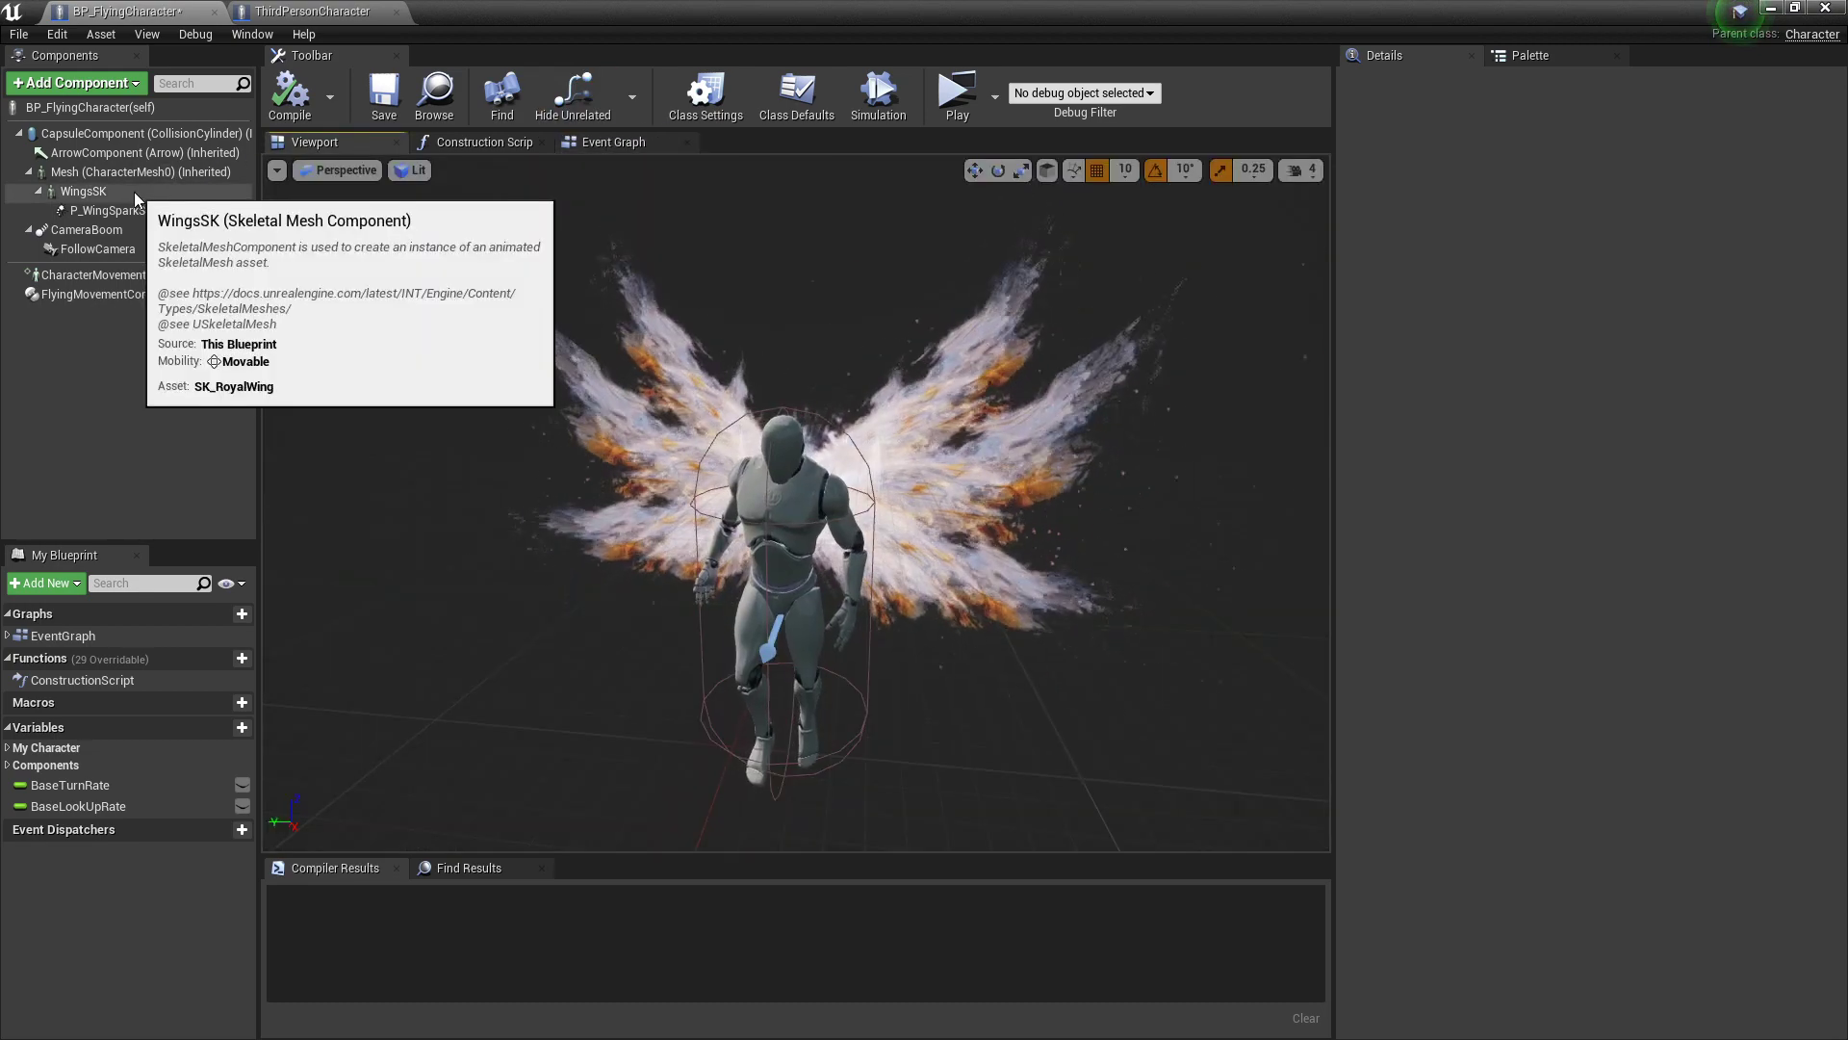
pyautogui.click(135, 191)
pyautogui.keyDown('ctrl'); pyautogui.click(140, 213); pyautogui.keyUp('ctrl')
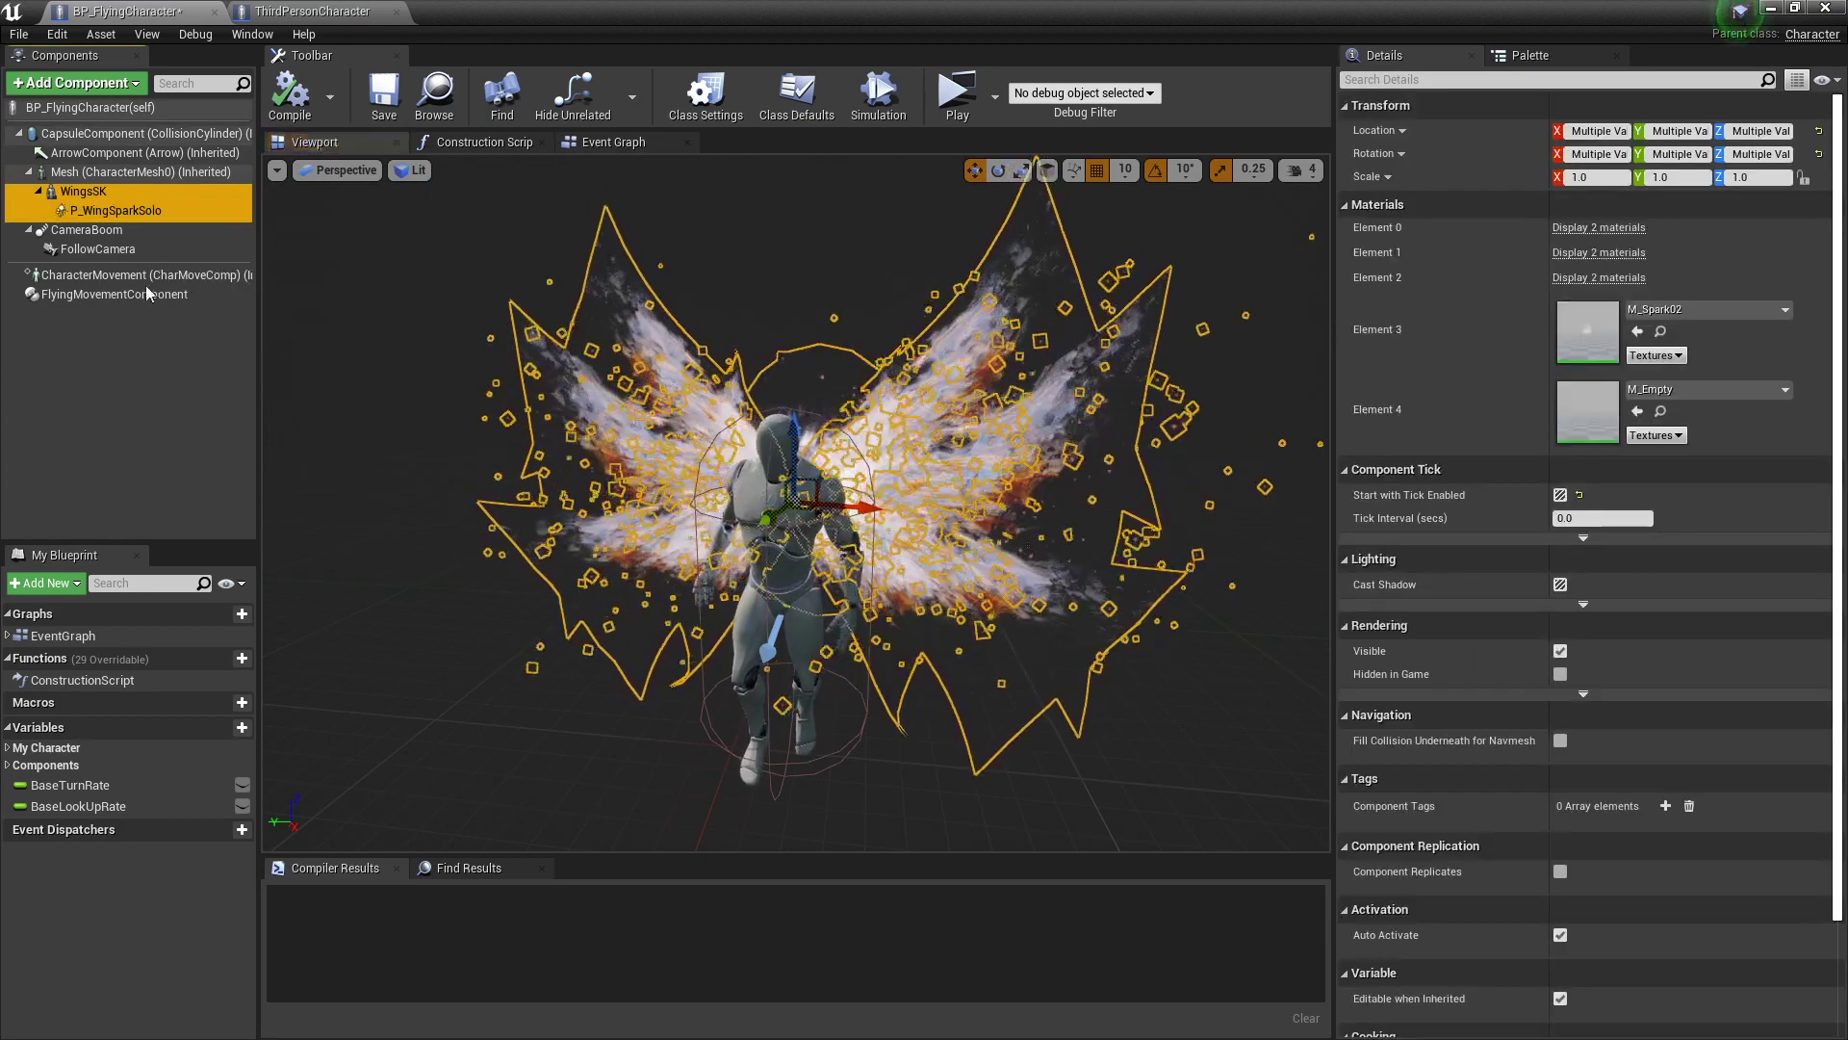
pyautogui.keyDown('ctrl'); pyautogui.click(129, 296); pyautogui.keyUp('ctrl')
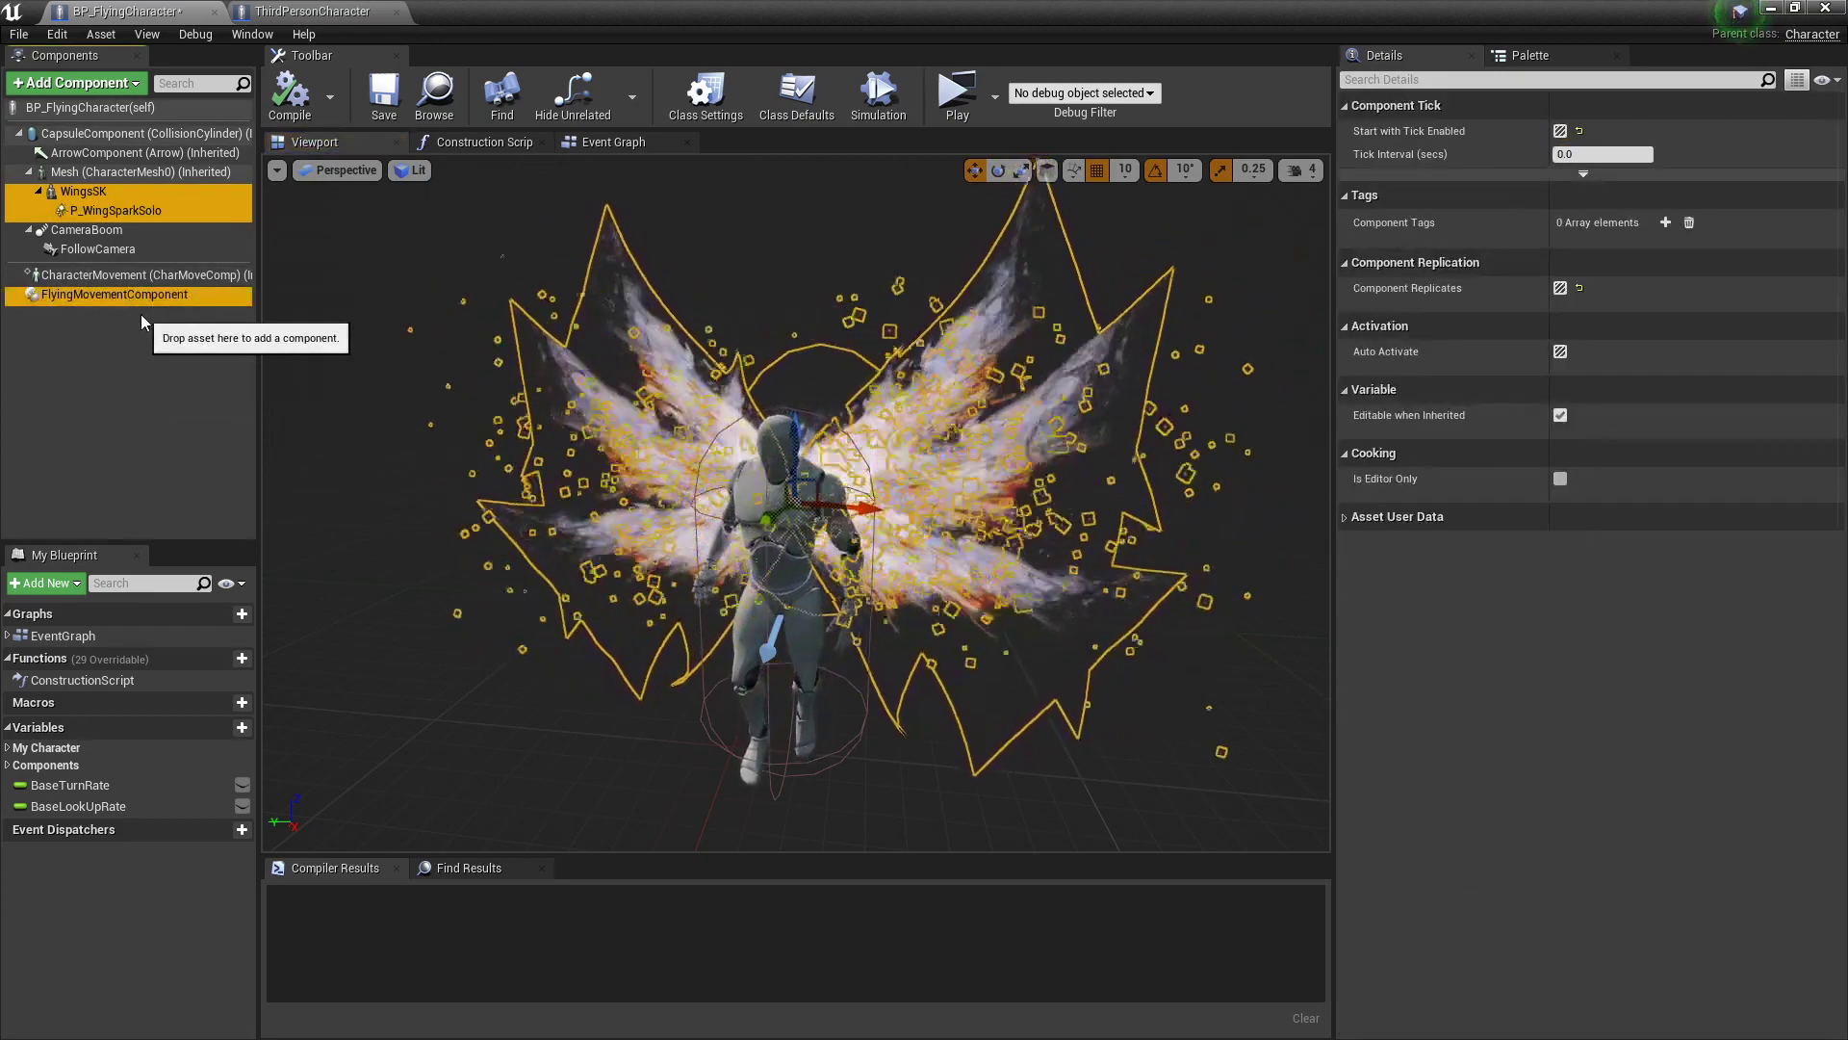
pyautogui.rightClick(174, 213)
pyautogui.moveTo(219, 228)
pyautogui.click(247, 280)
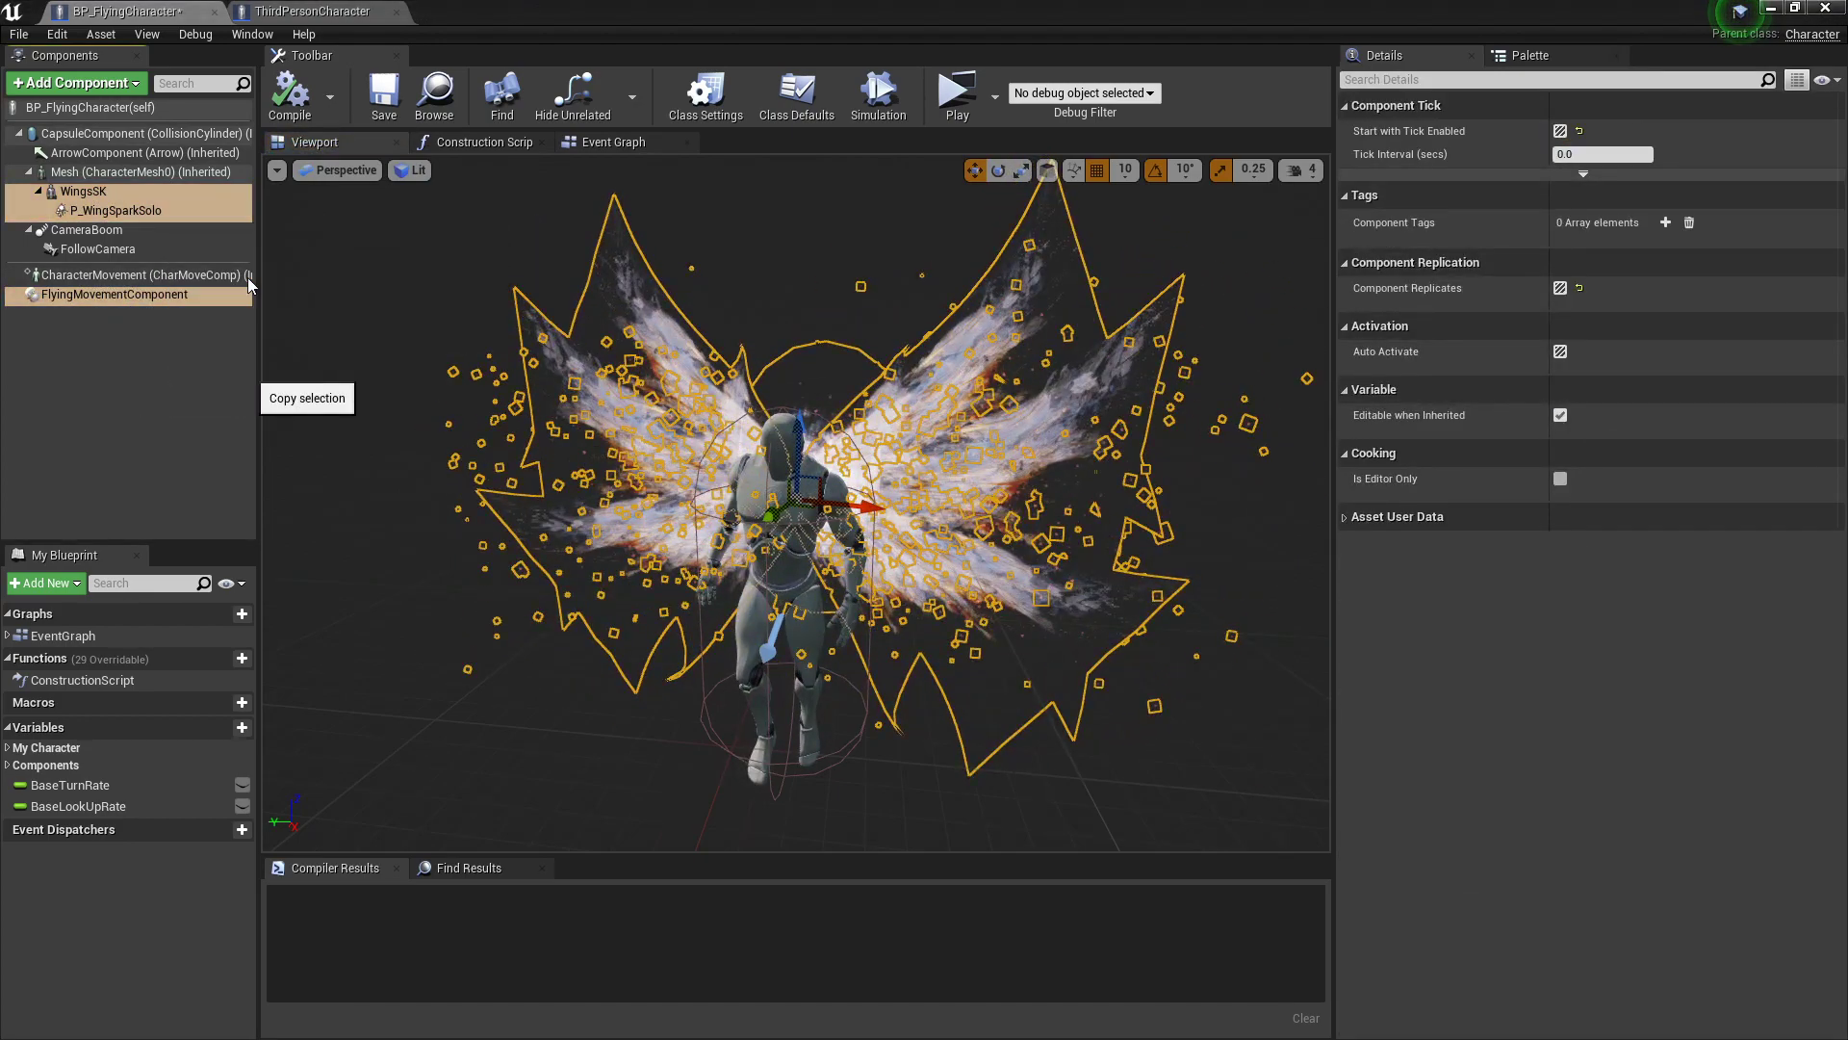
# Step: Paste the copied wing, spark and flying movement components into the ThirdPersonCharacter blueprint
pyautogui.click(345, 17)
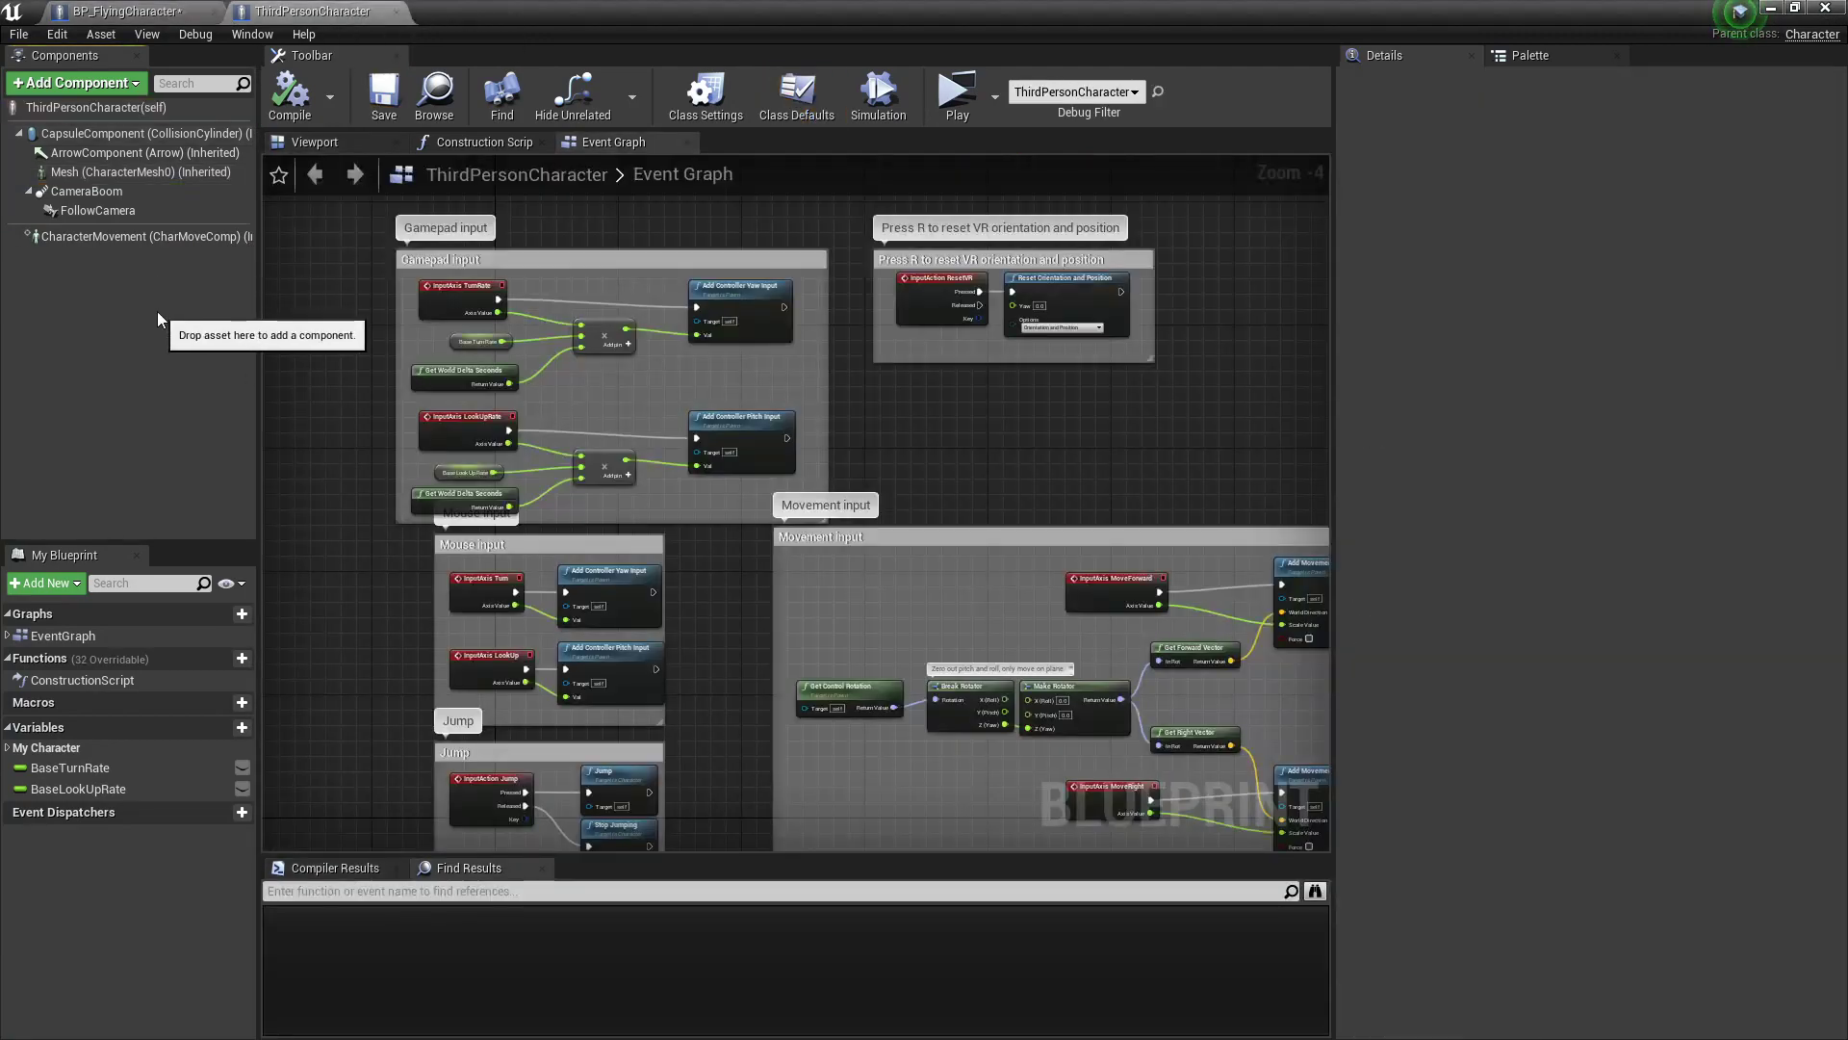
pyautogui.rightClick(158, 310)
pyautogui.click(225, 339)
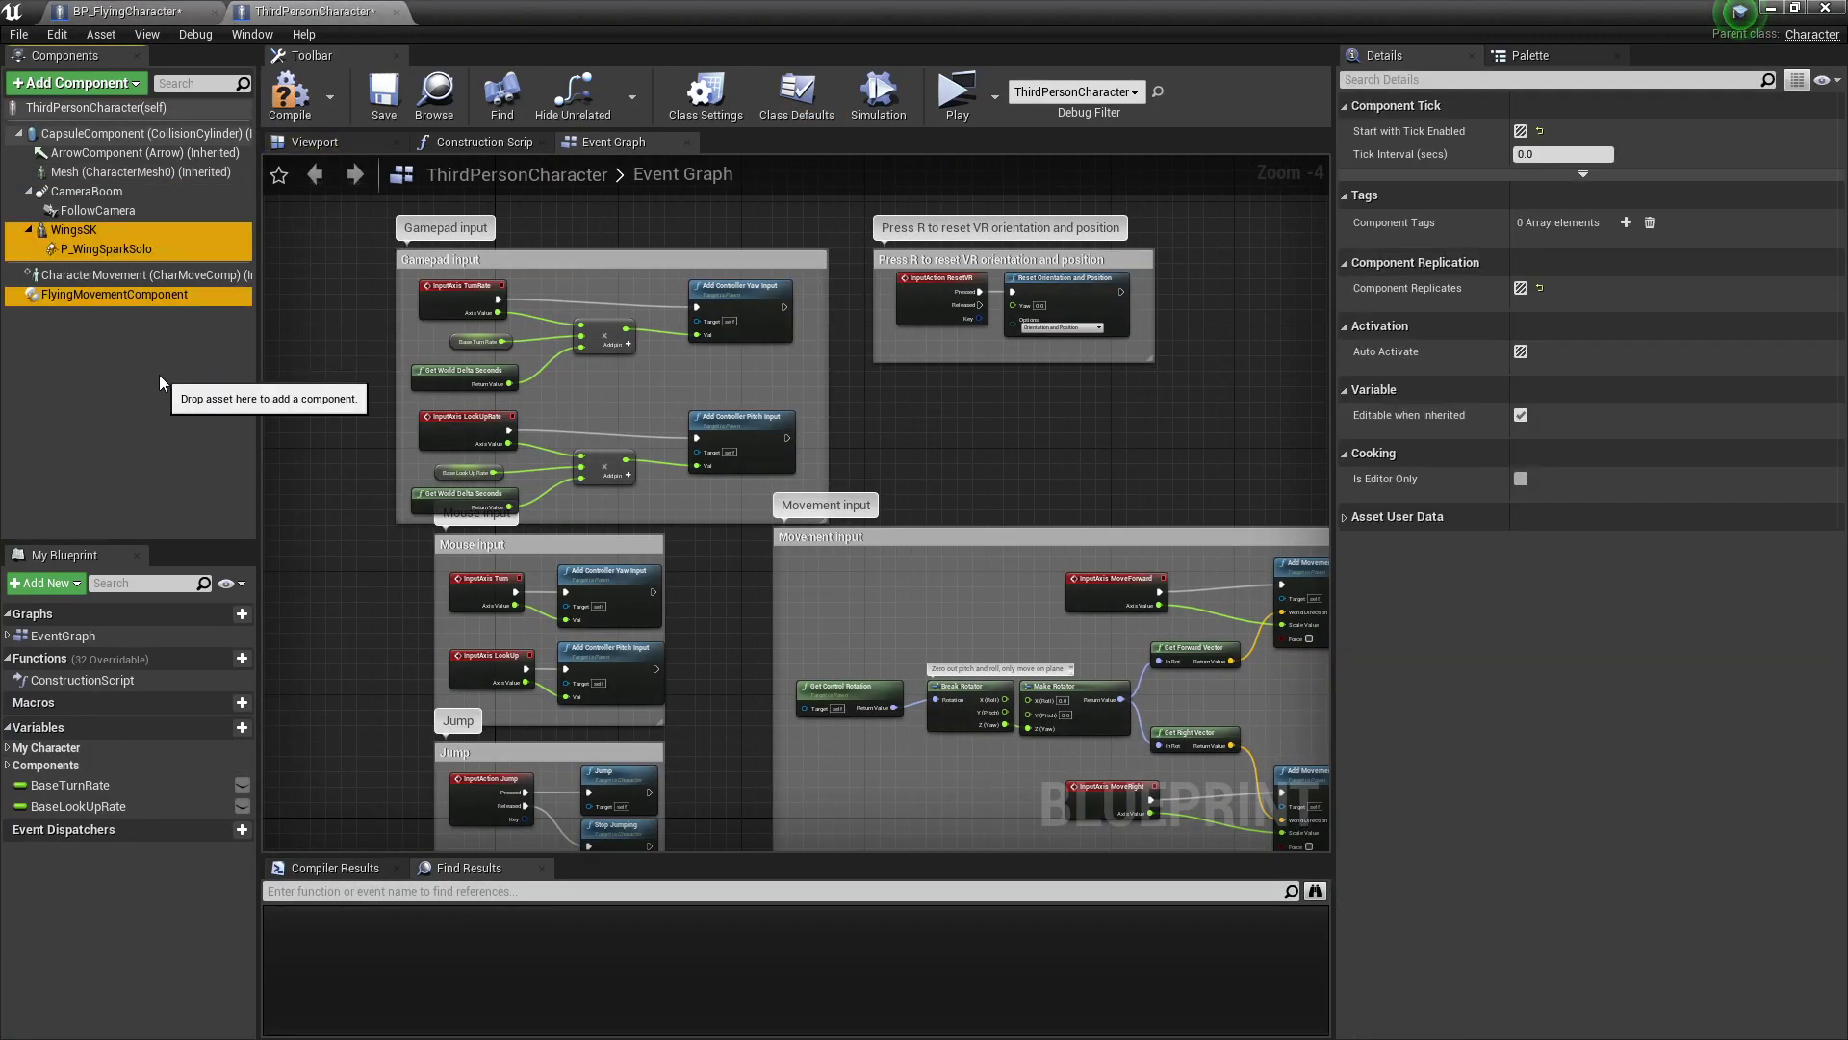
# Step: Examine how the pasted wings sit on the ThirdPersonCharacter in the 3D preview and select the P_WingSparkSolo component
pyautogui.click(327, 143)
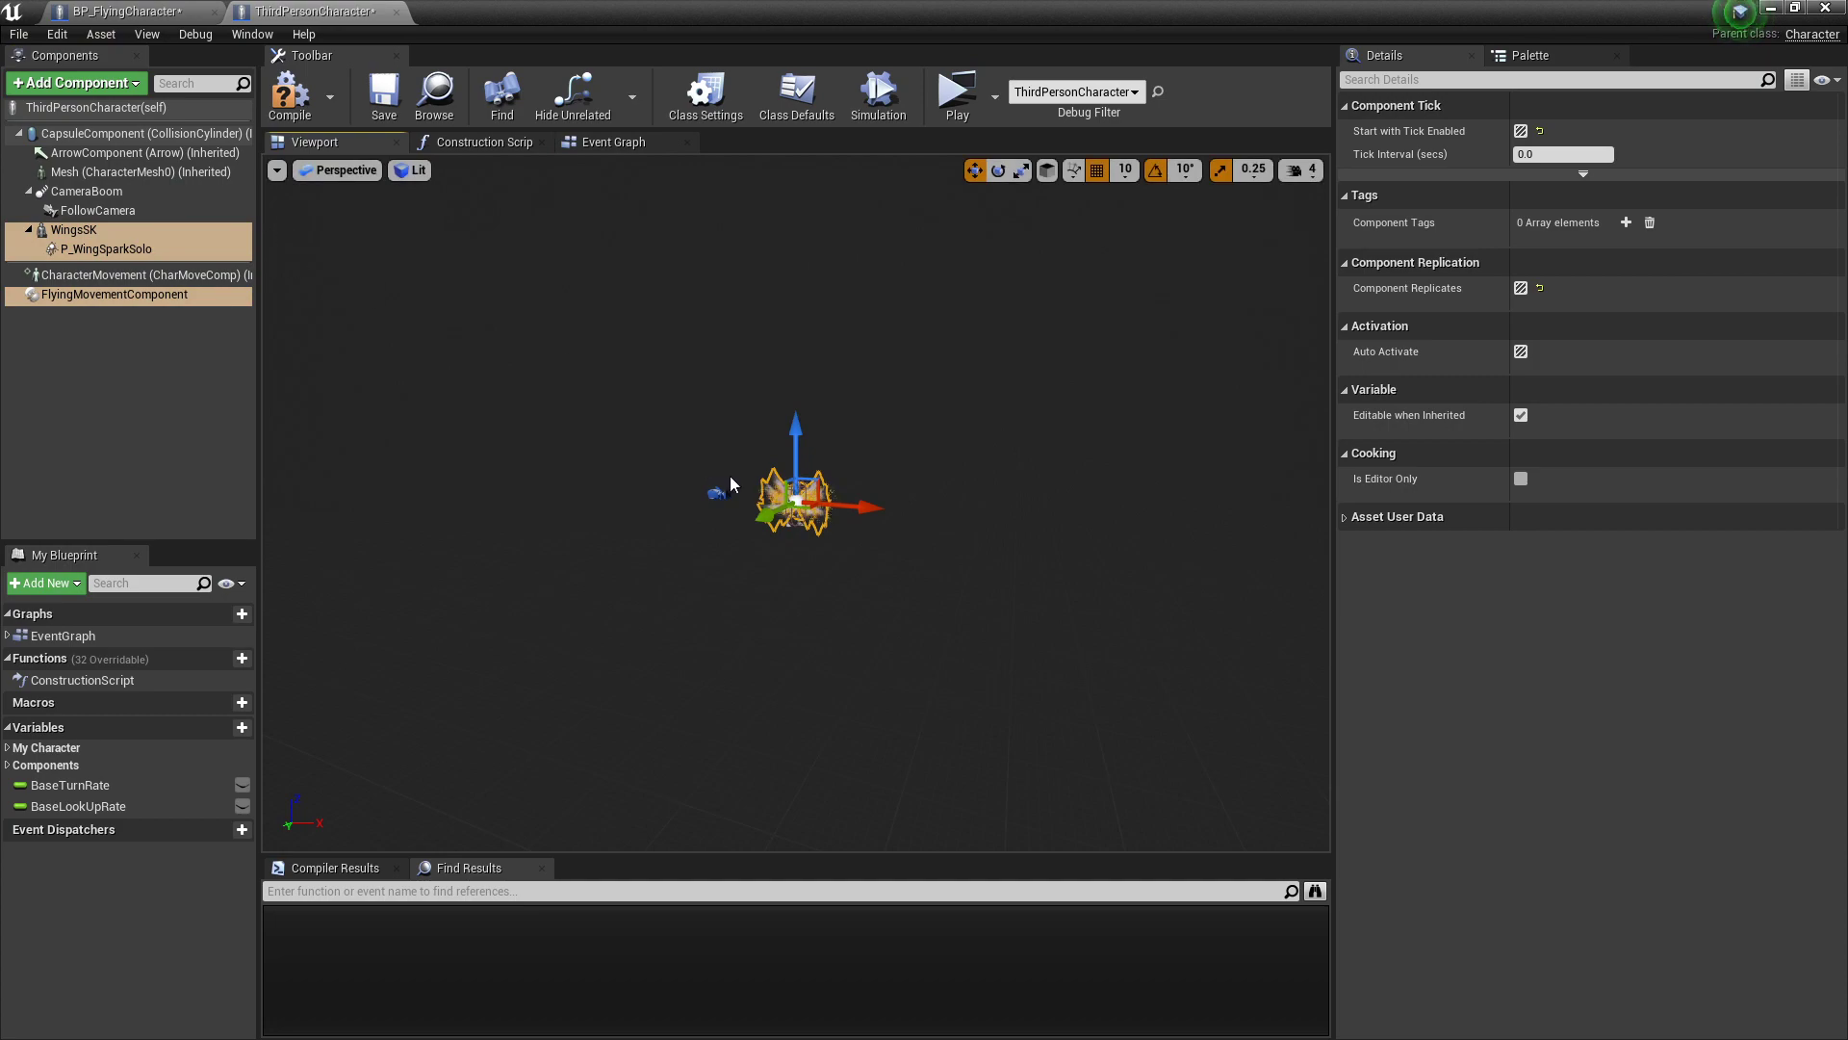
pyautogui.scroll(10, 813, 520)
pyautogui.scroll(-2, 813, 520)
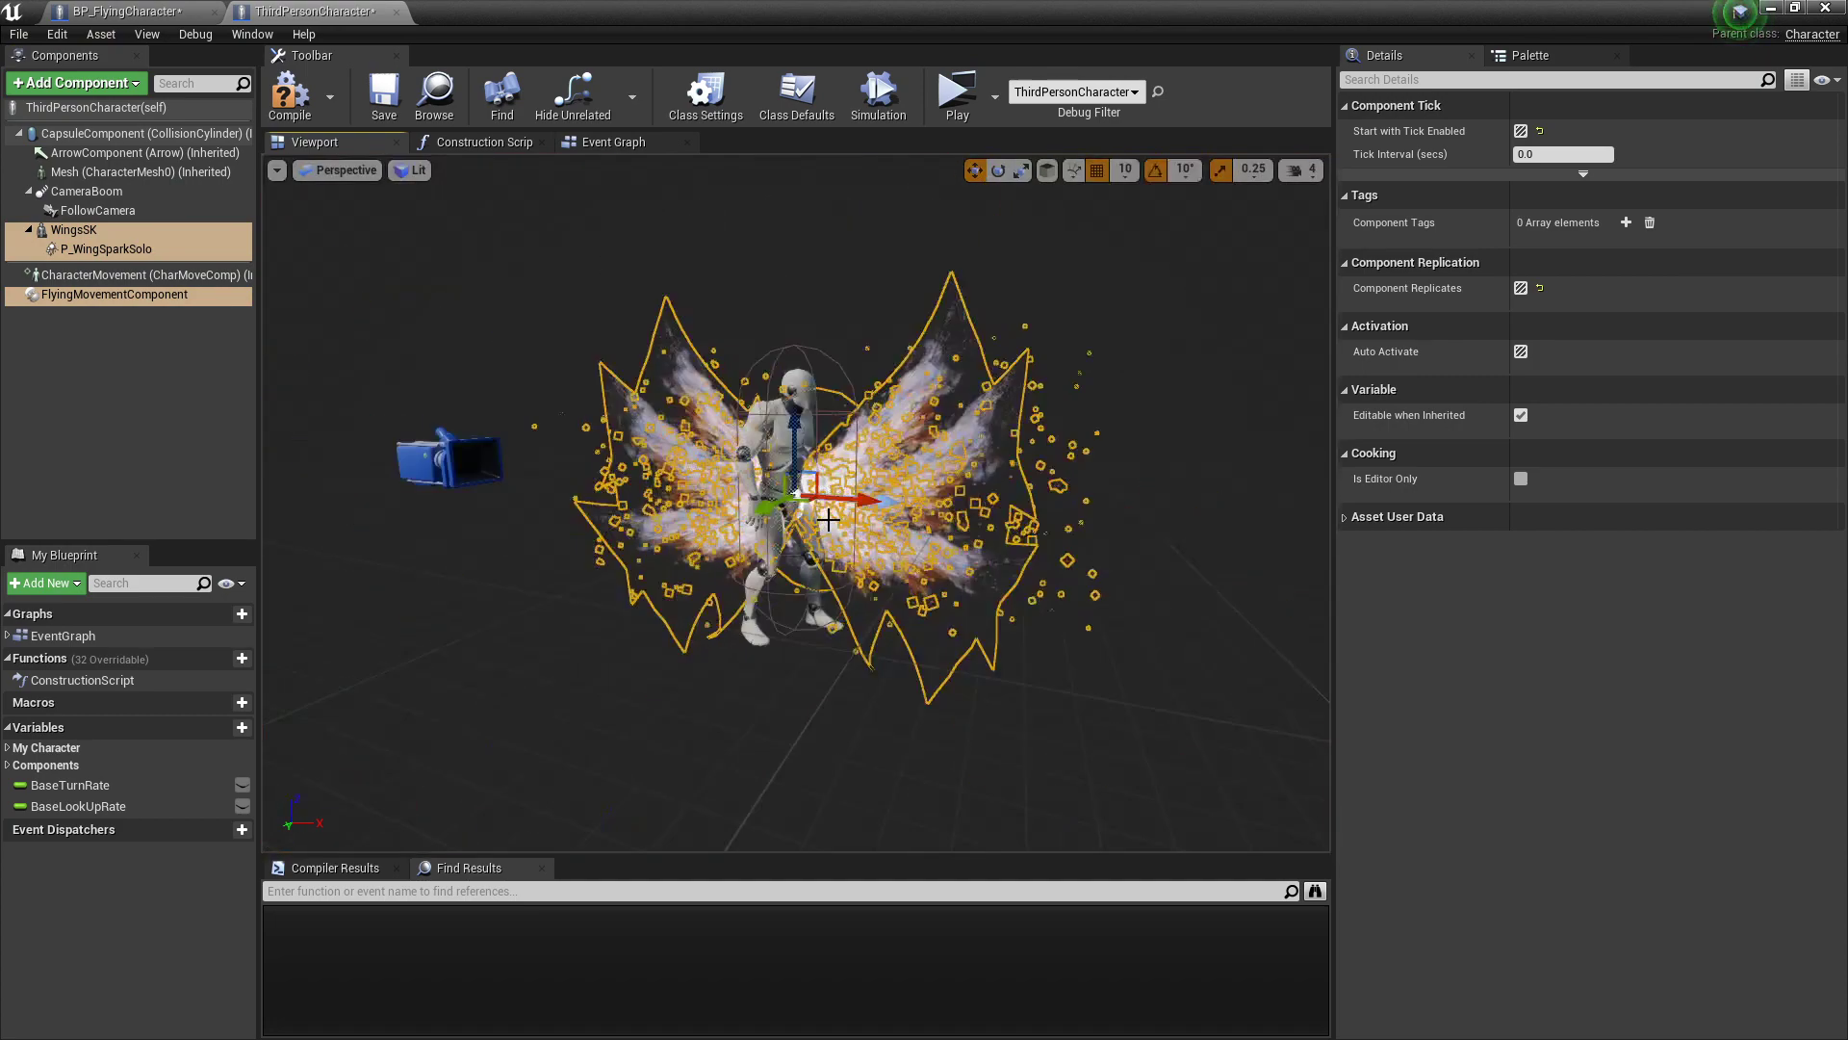
pyautogui.moveTo(814, 493)
pyautogui.keyDown('alt'); pyautogui.mouseDown()
pyautogui.moveTo(962, 492)
pyautogui.moveTo(770, 496)
pyautogui.moveTo(794, 493)
pyautogui.mouseUp(); pyautogui.keyUp('alt')
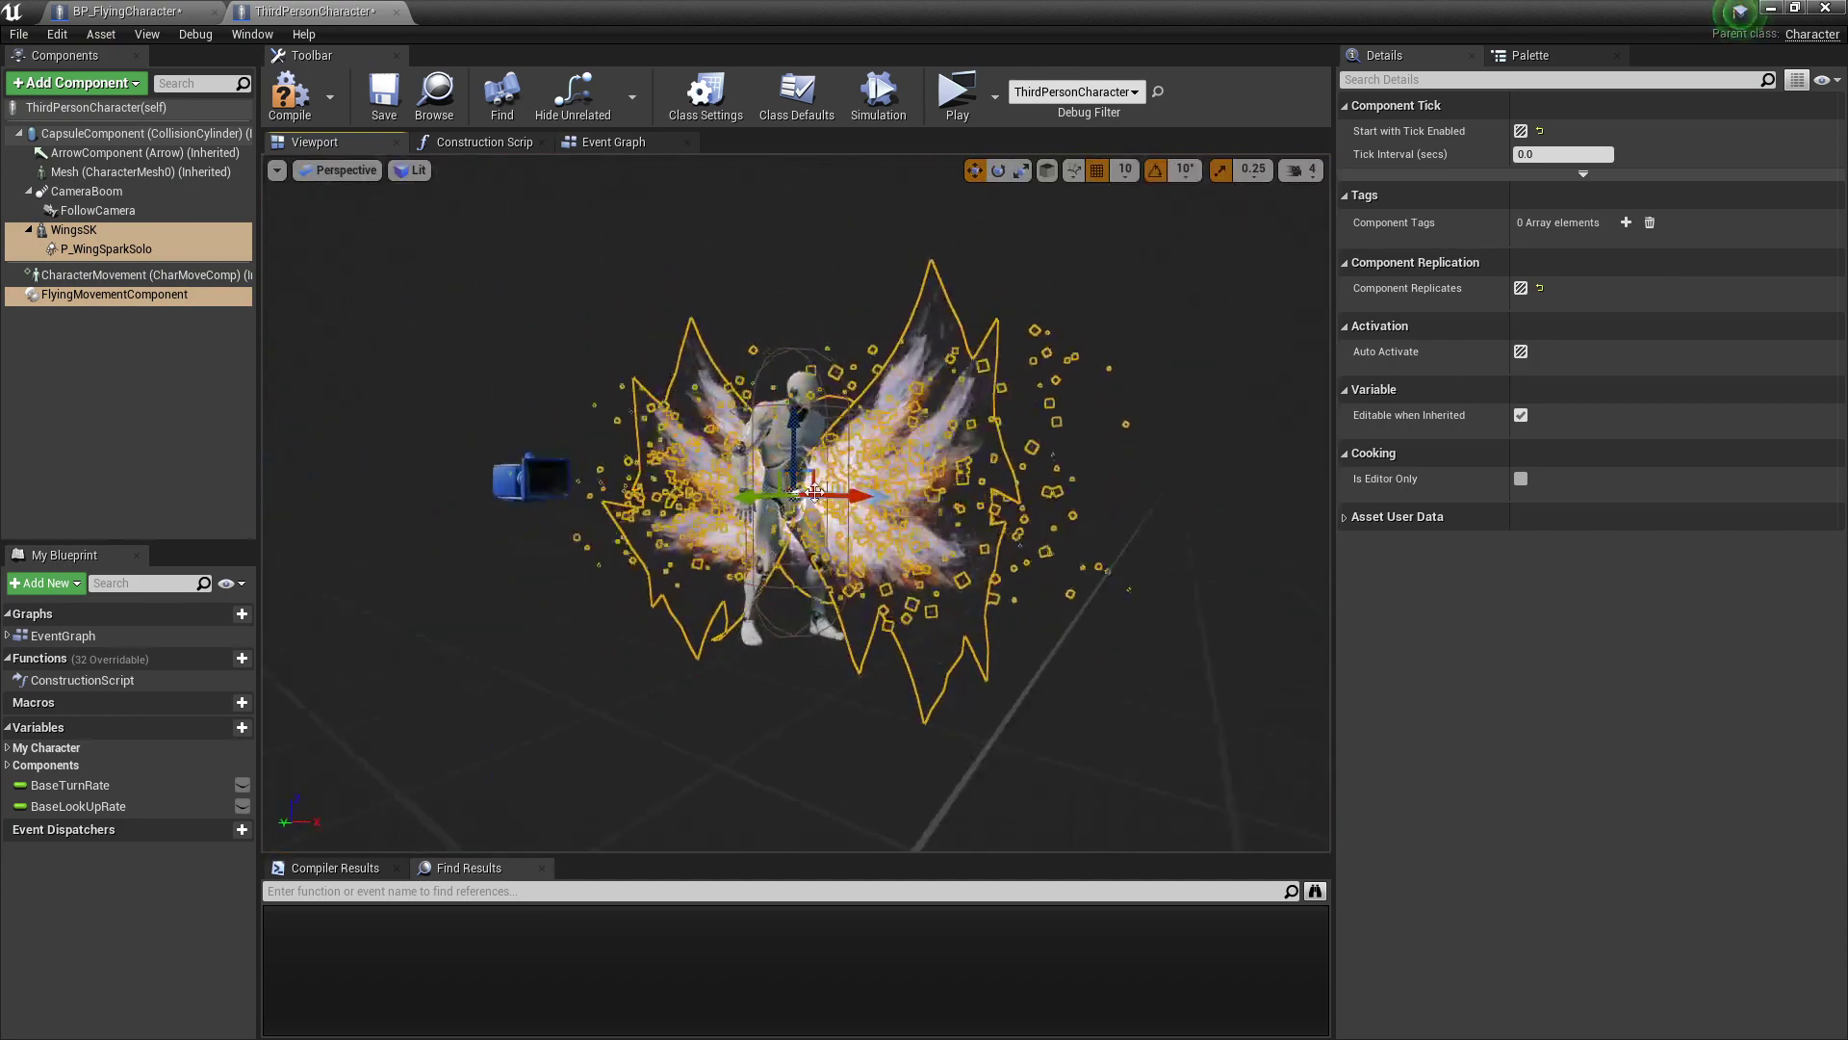
pyautogui.click(125, 247)
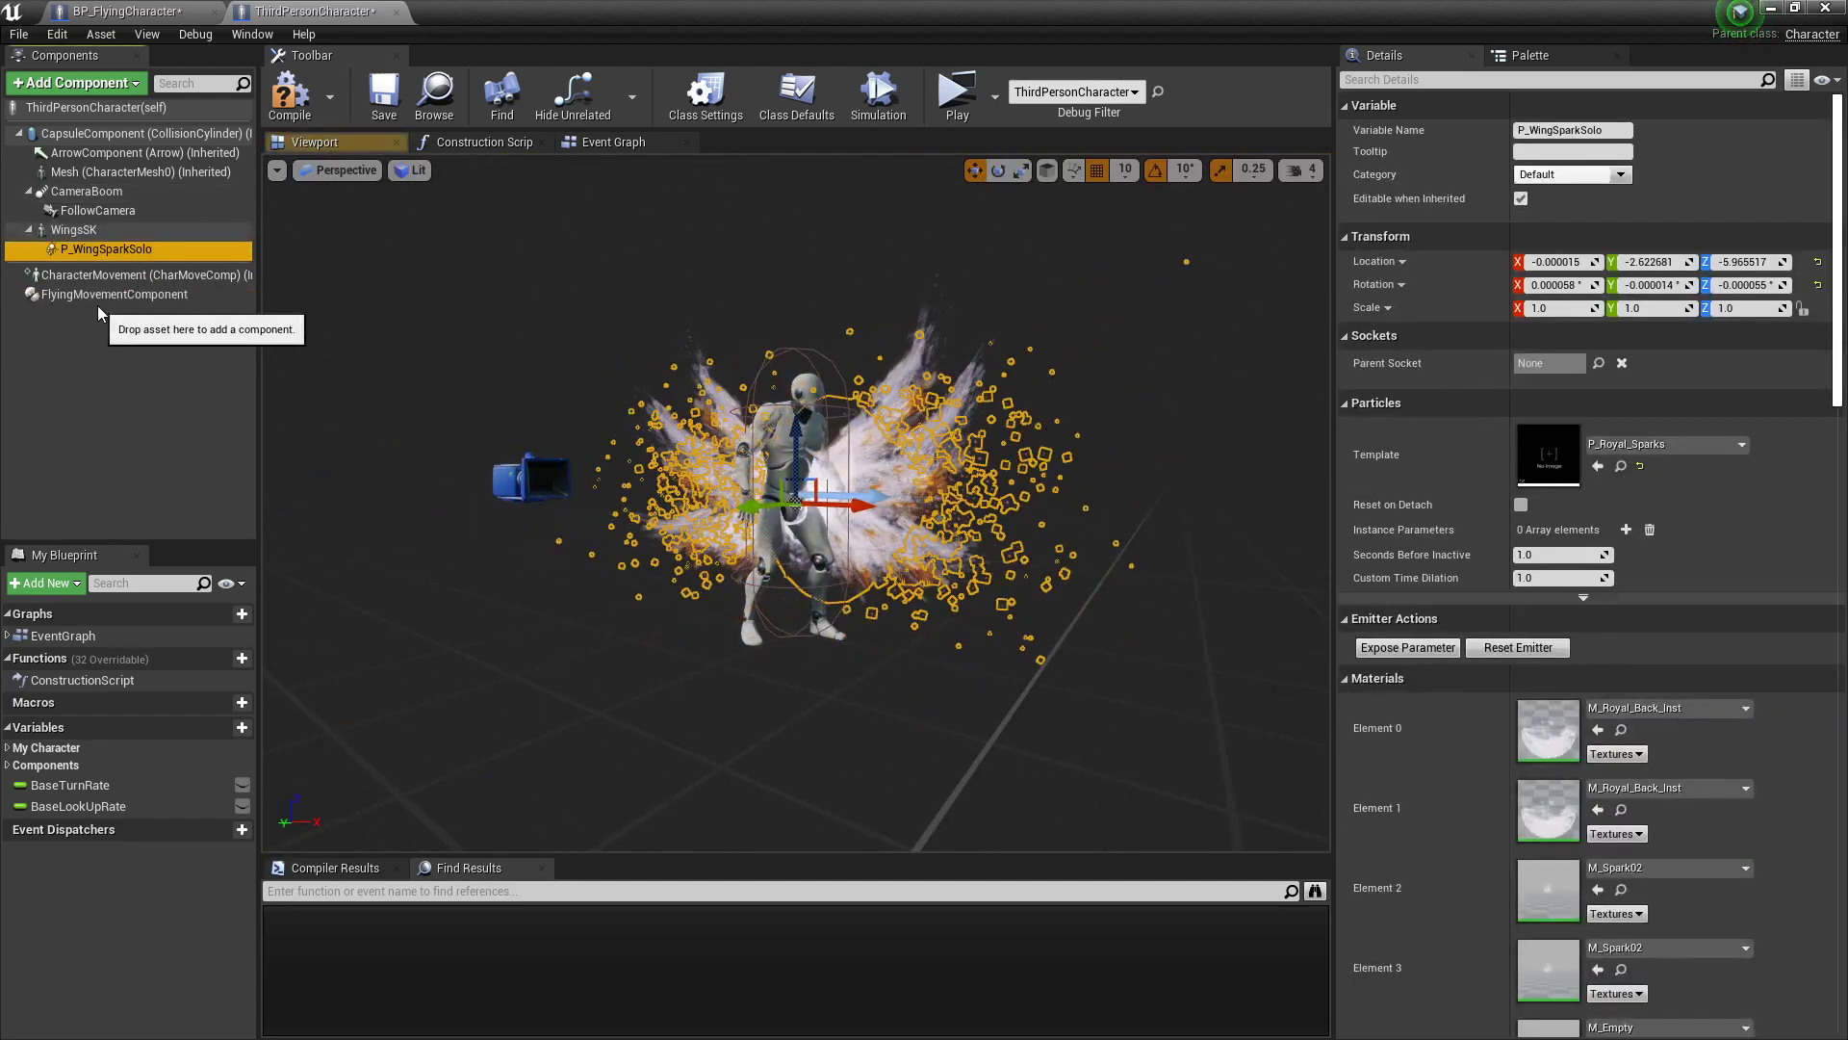
# Step: Examine the FlyingMovementComponent, WingsSK, Mesh and FollowCamera components, checking the Parent Socket setting of WingsSK
pyautogui.click(100, 296)
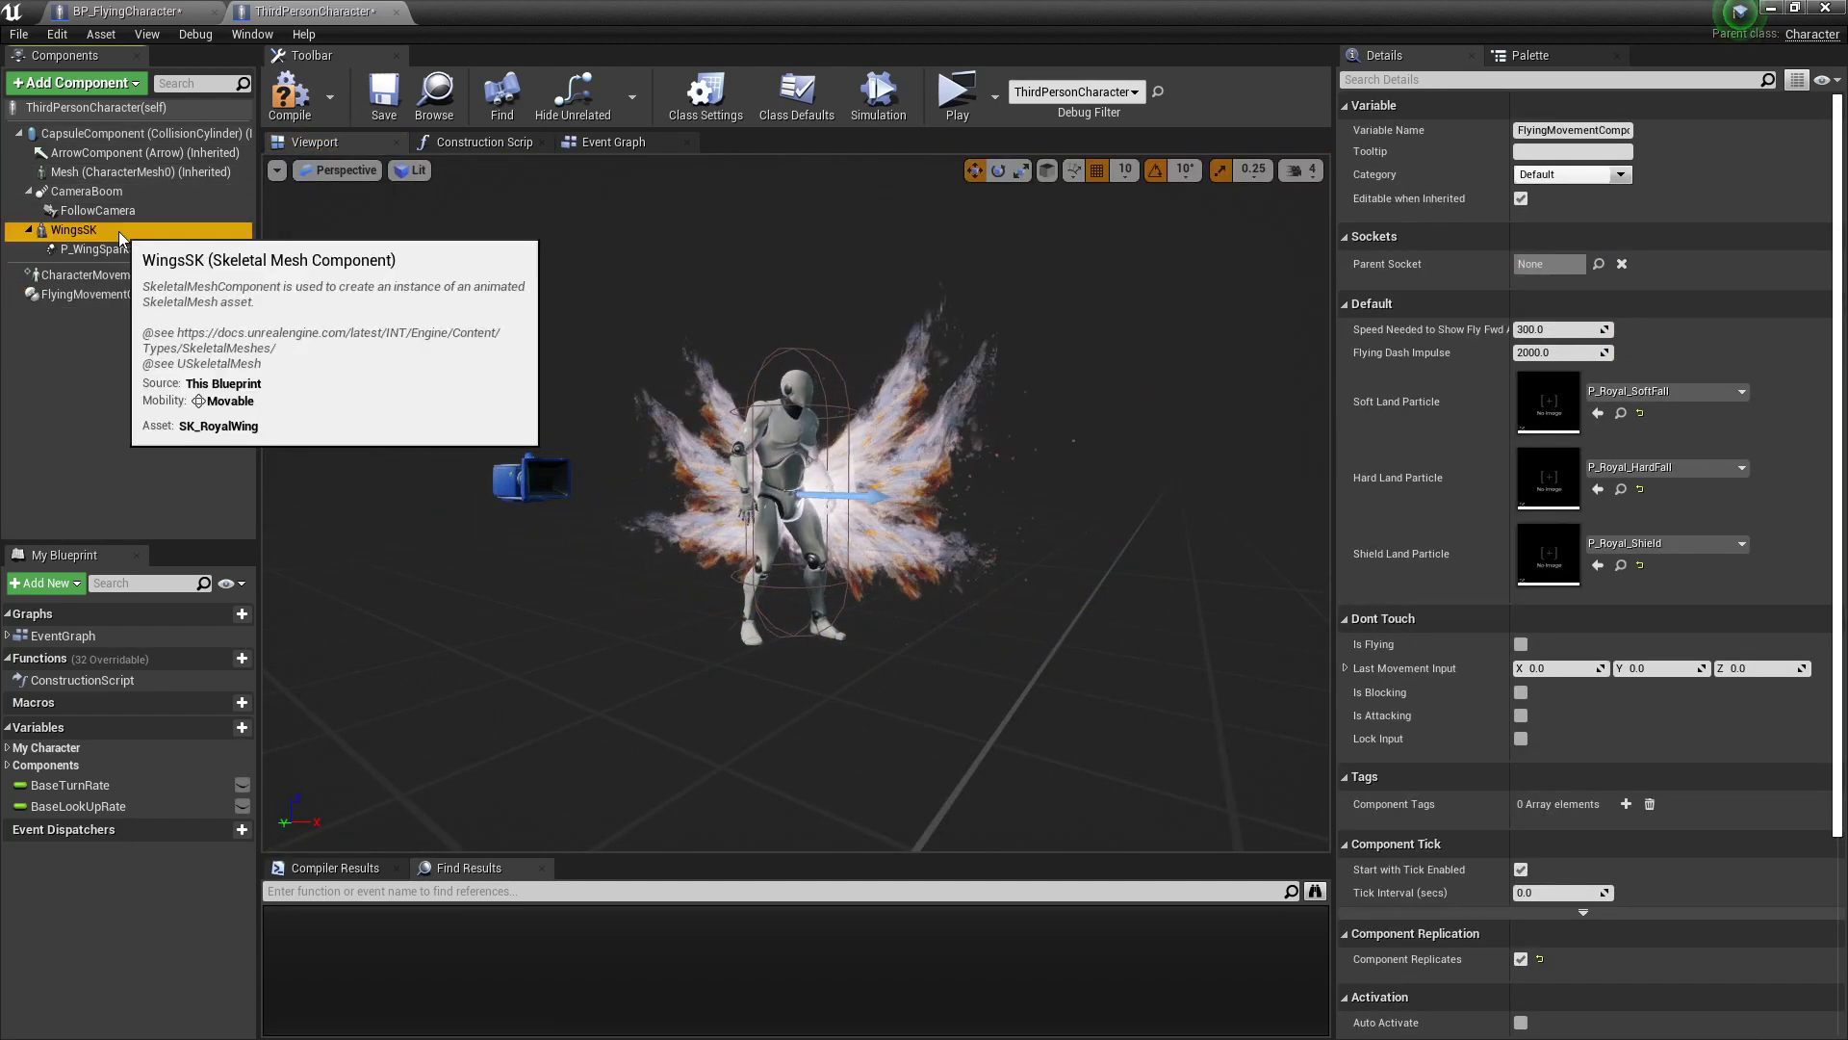
pyautogui.click(67, 229)
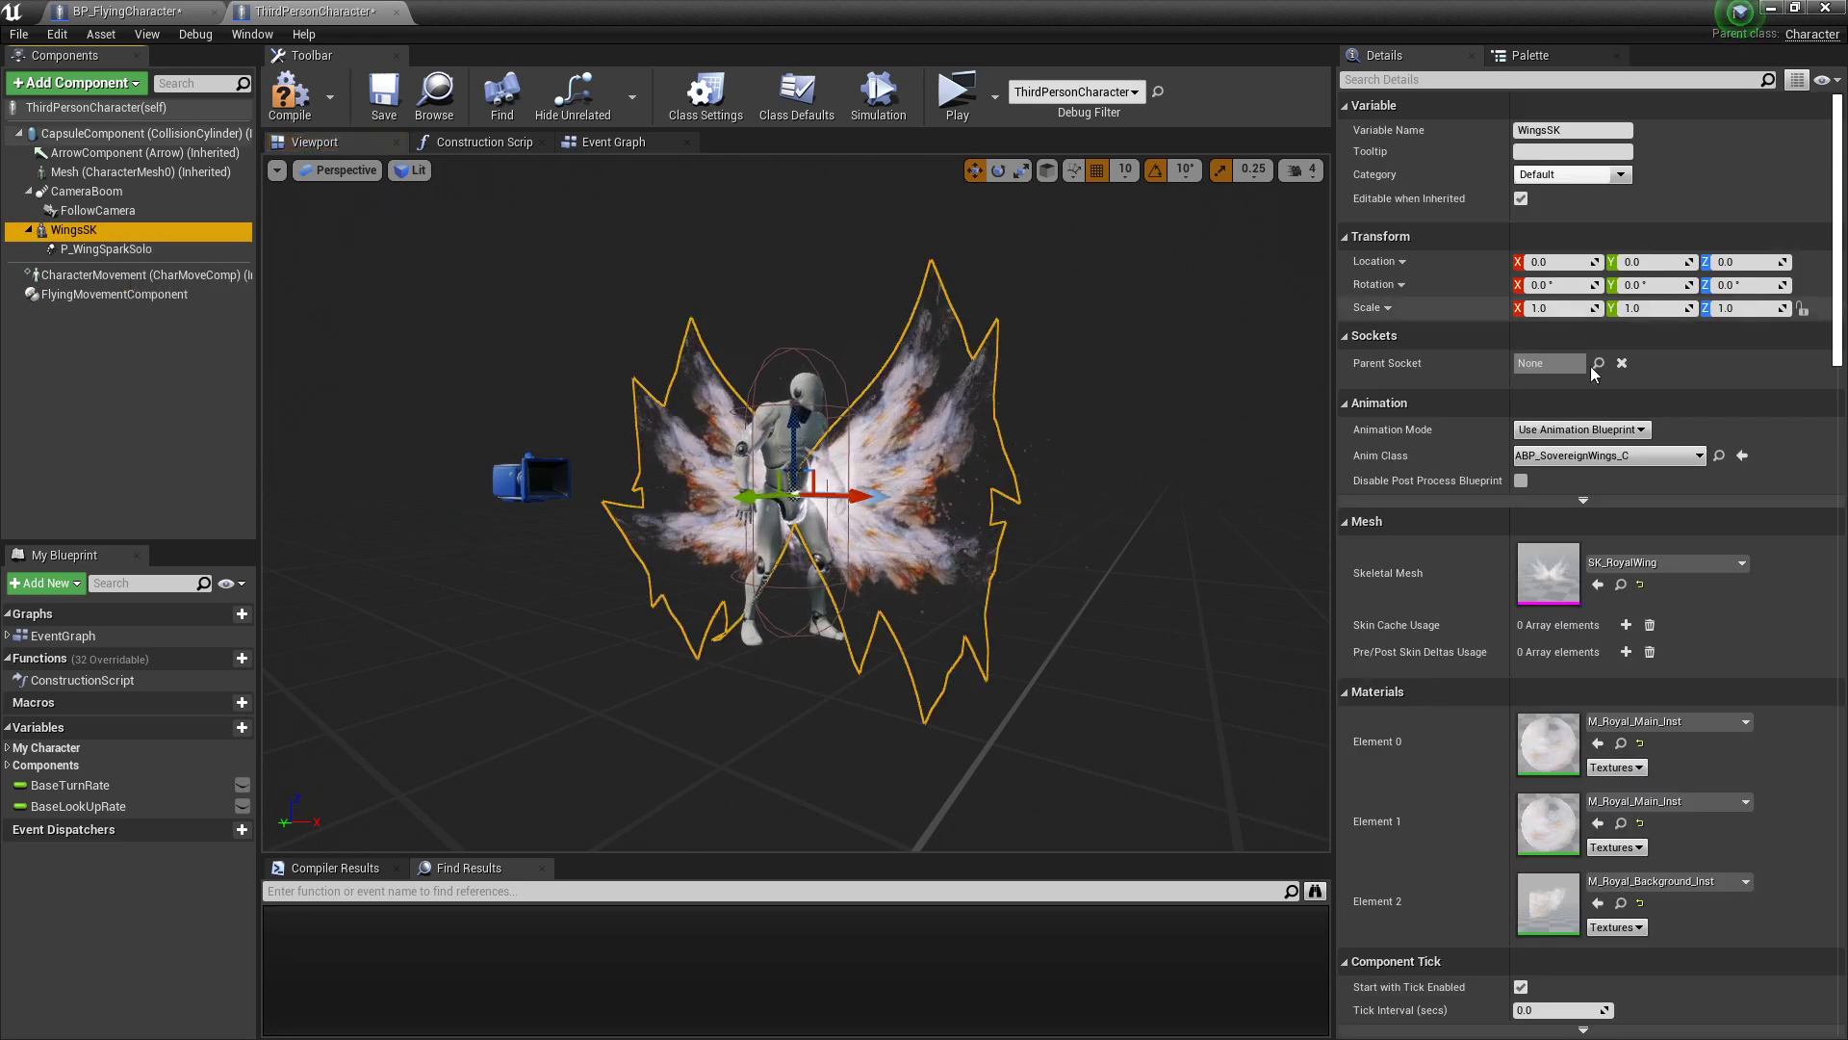
pyautogui.click(1599, 365)
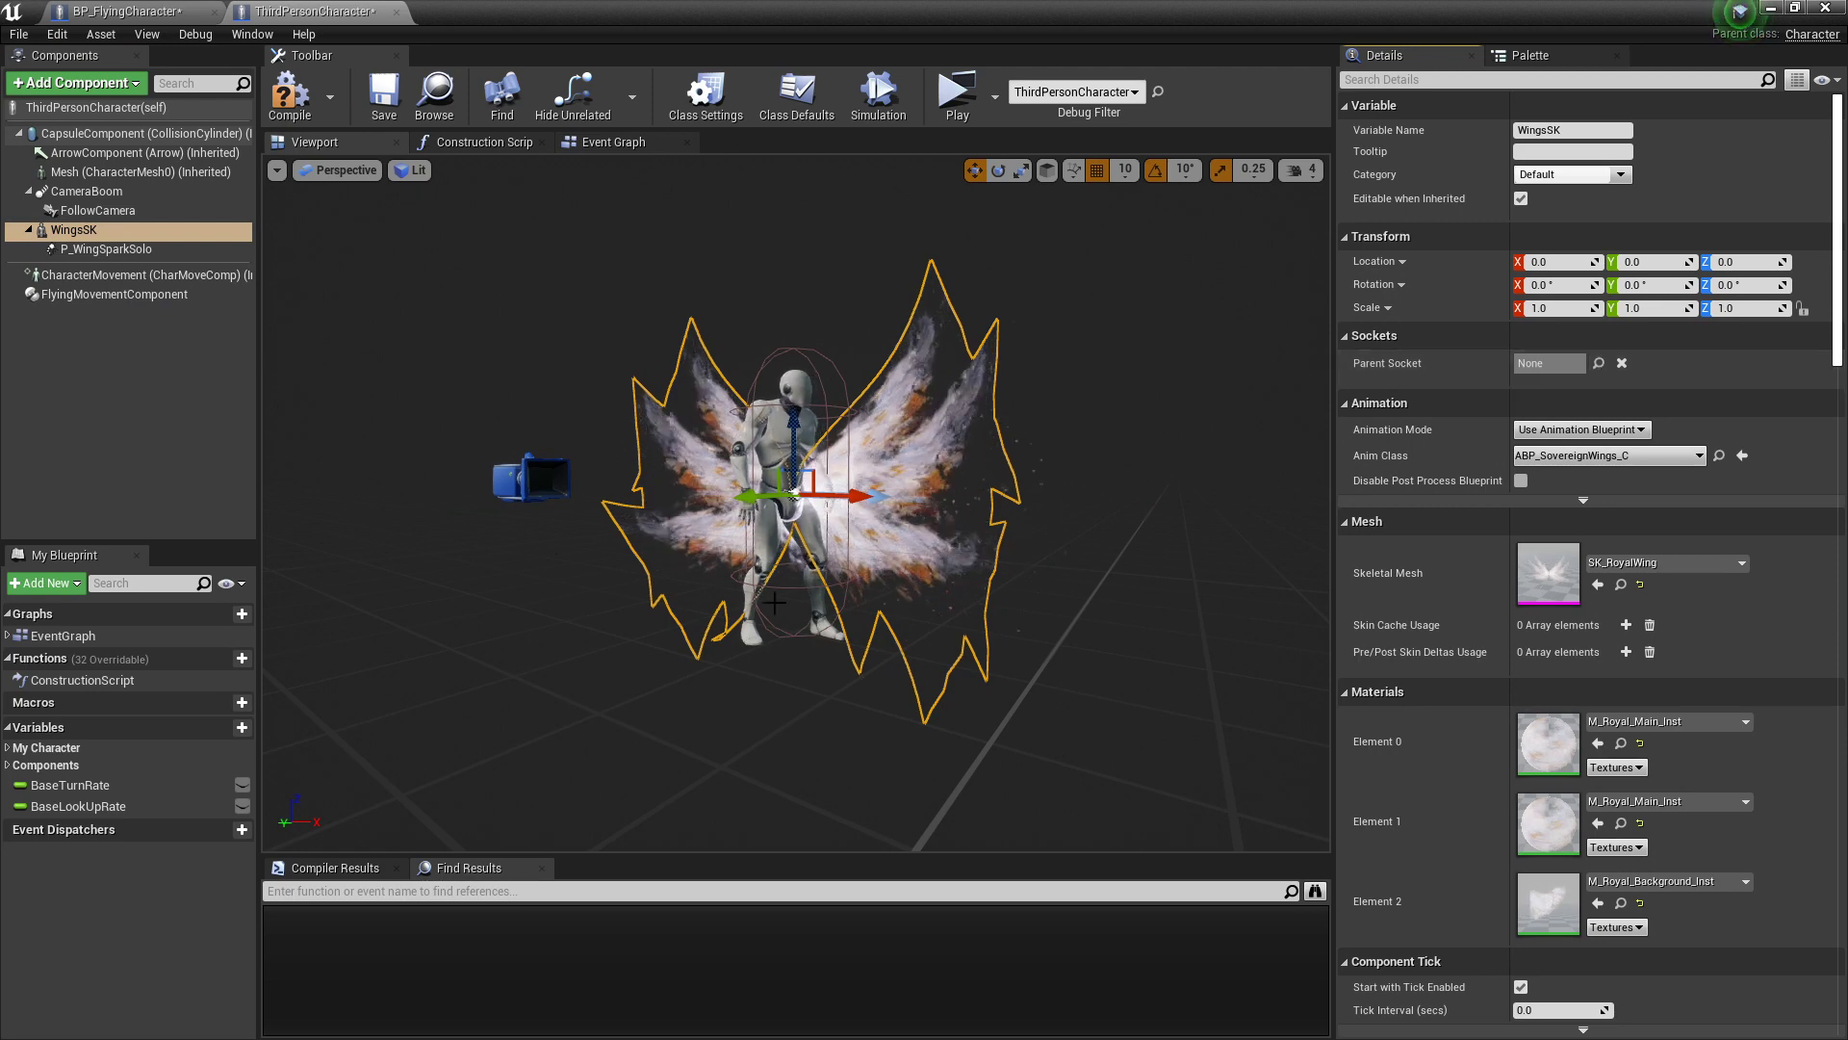
pyautogui.click(106, 172)
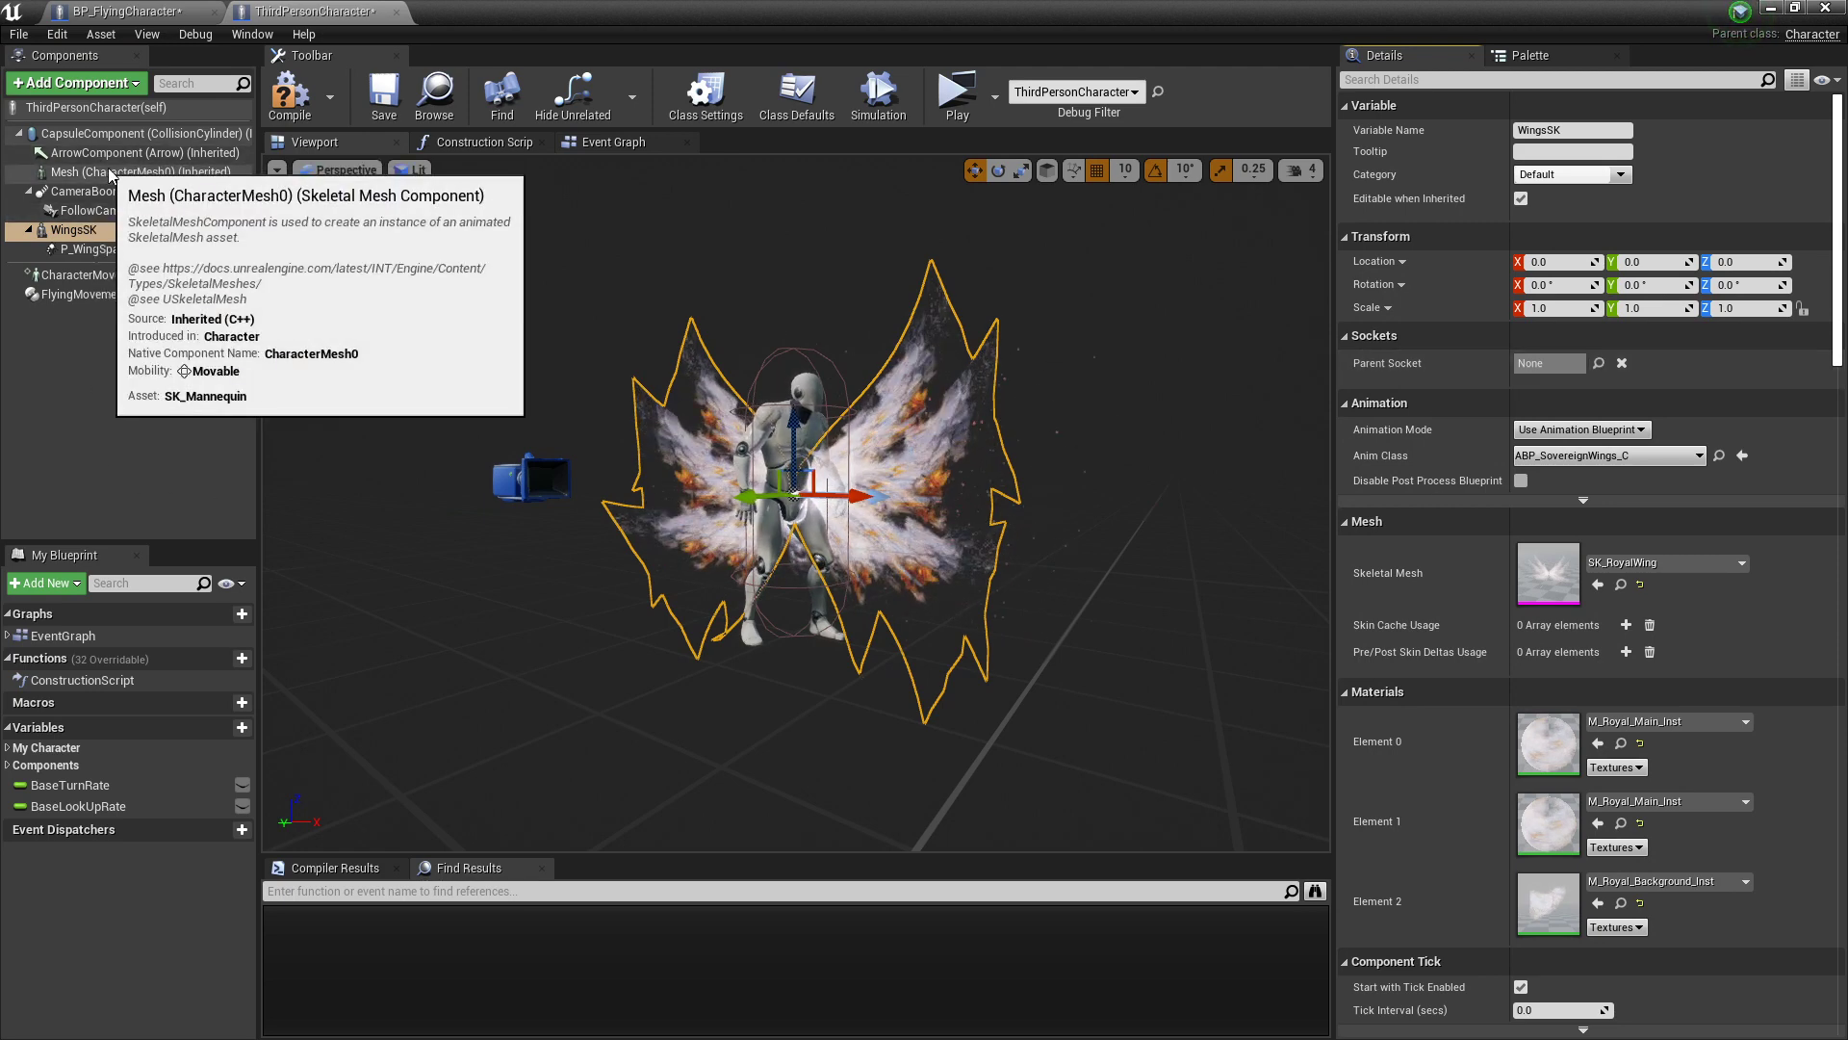
pyautogui.click(108, 231)
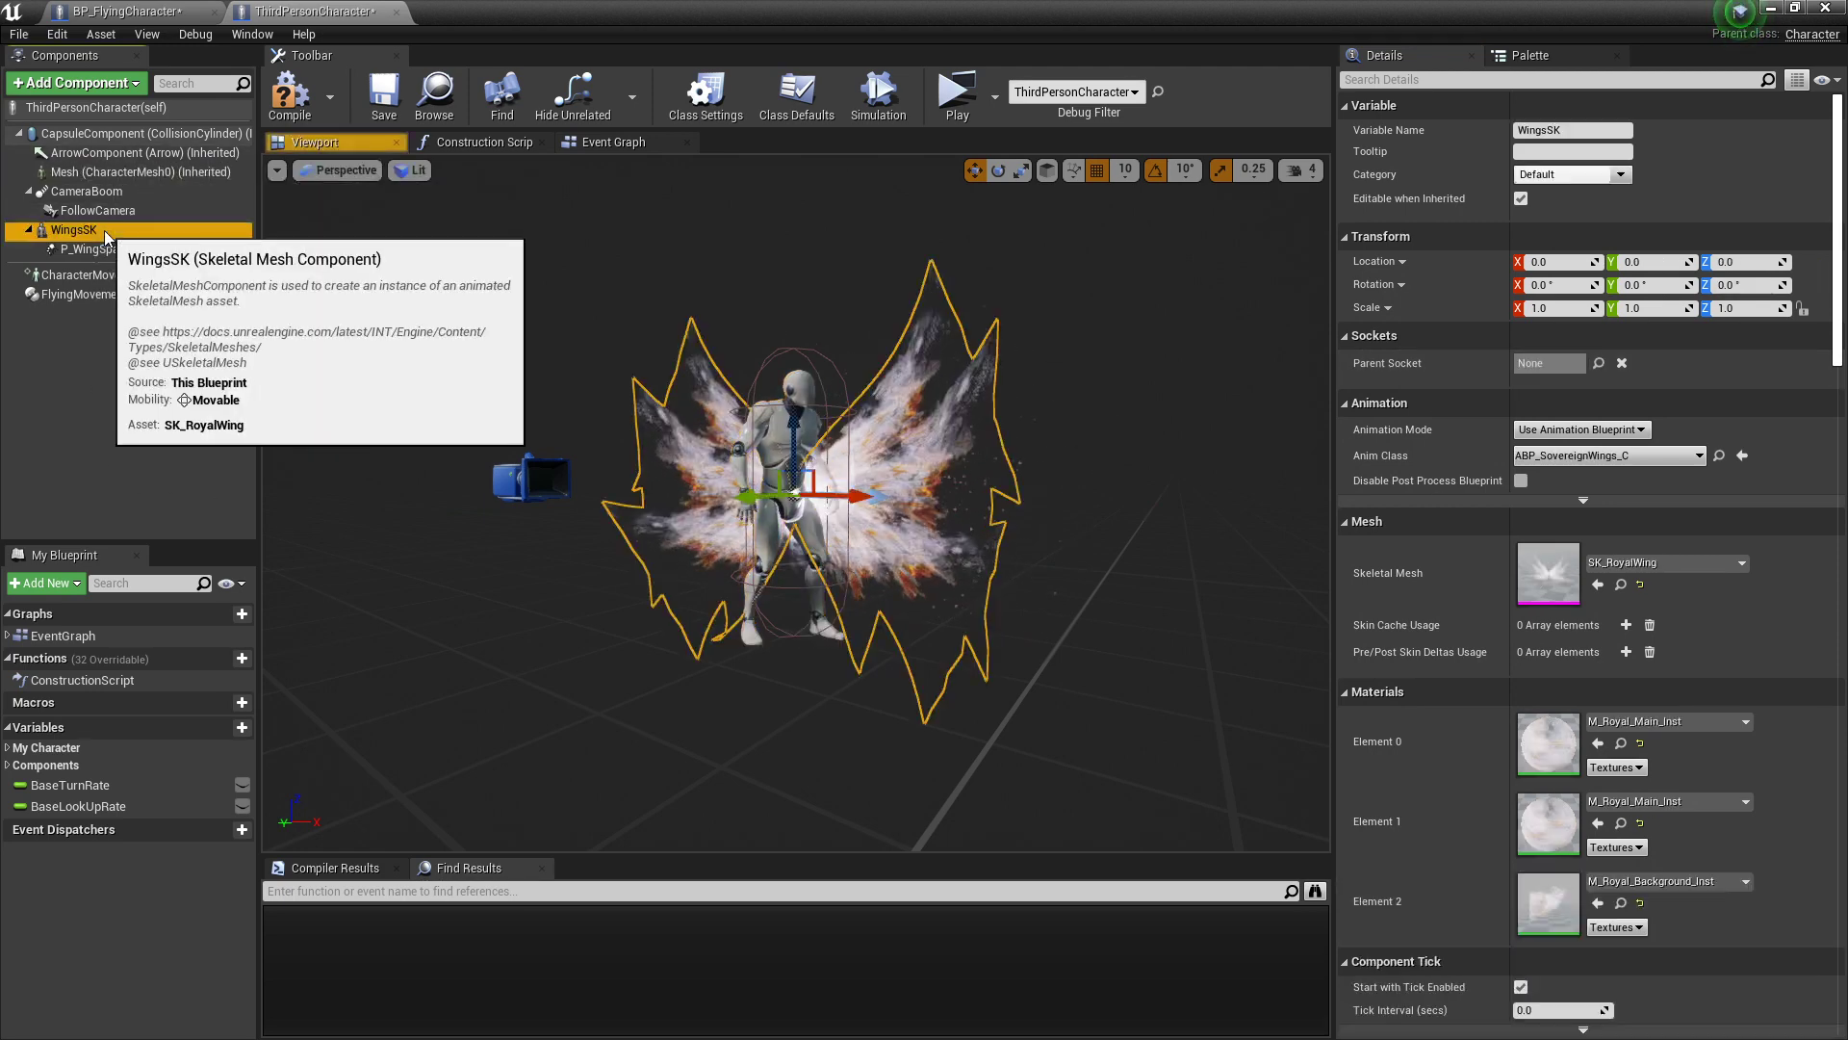
pyautogui.click(151, 174)
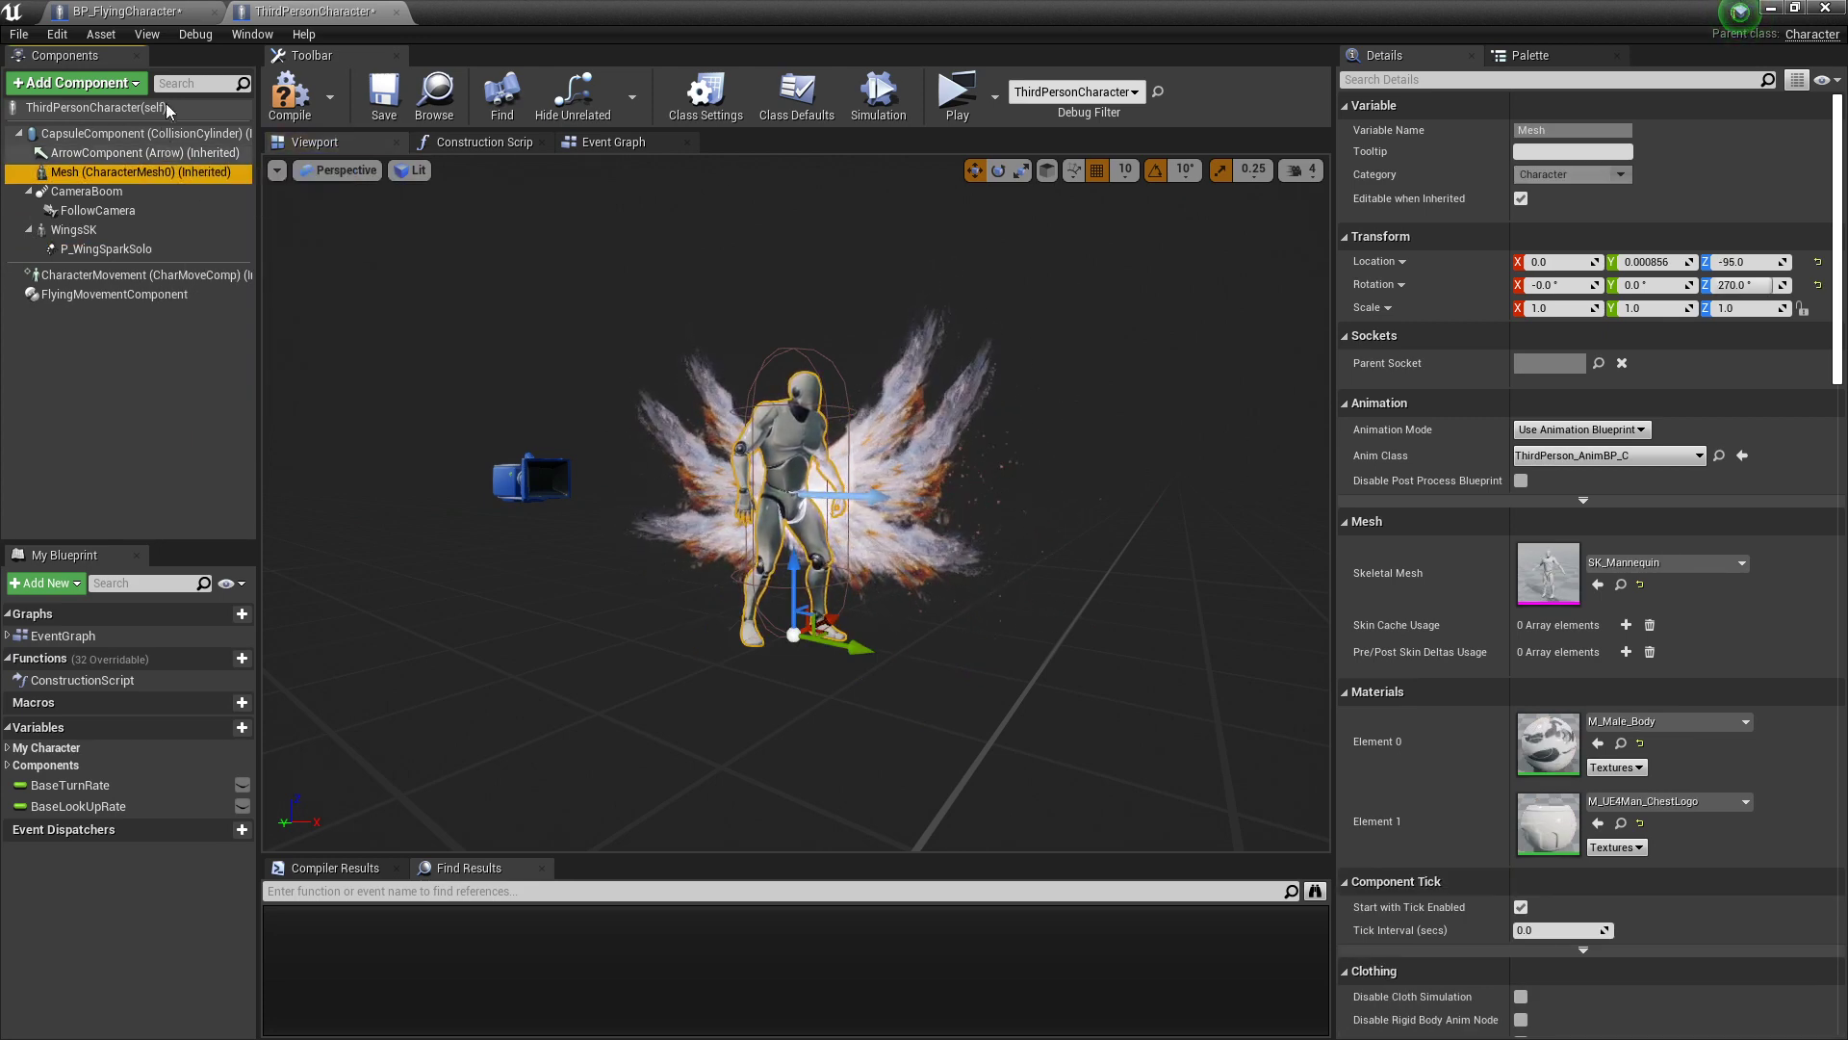
pyautogui.click(111, 214)
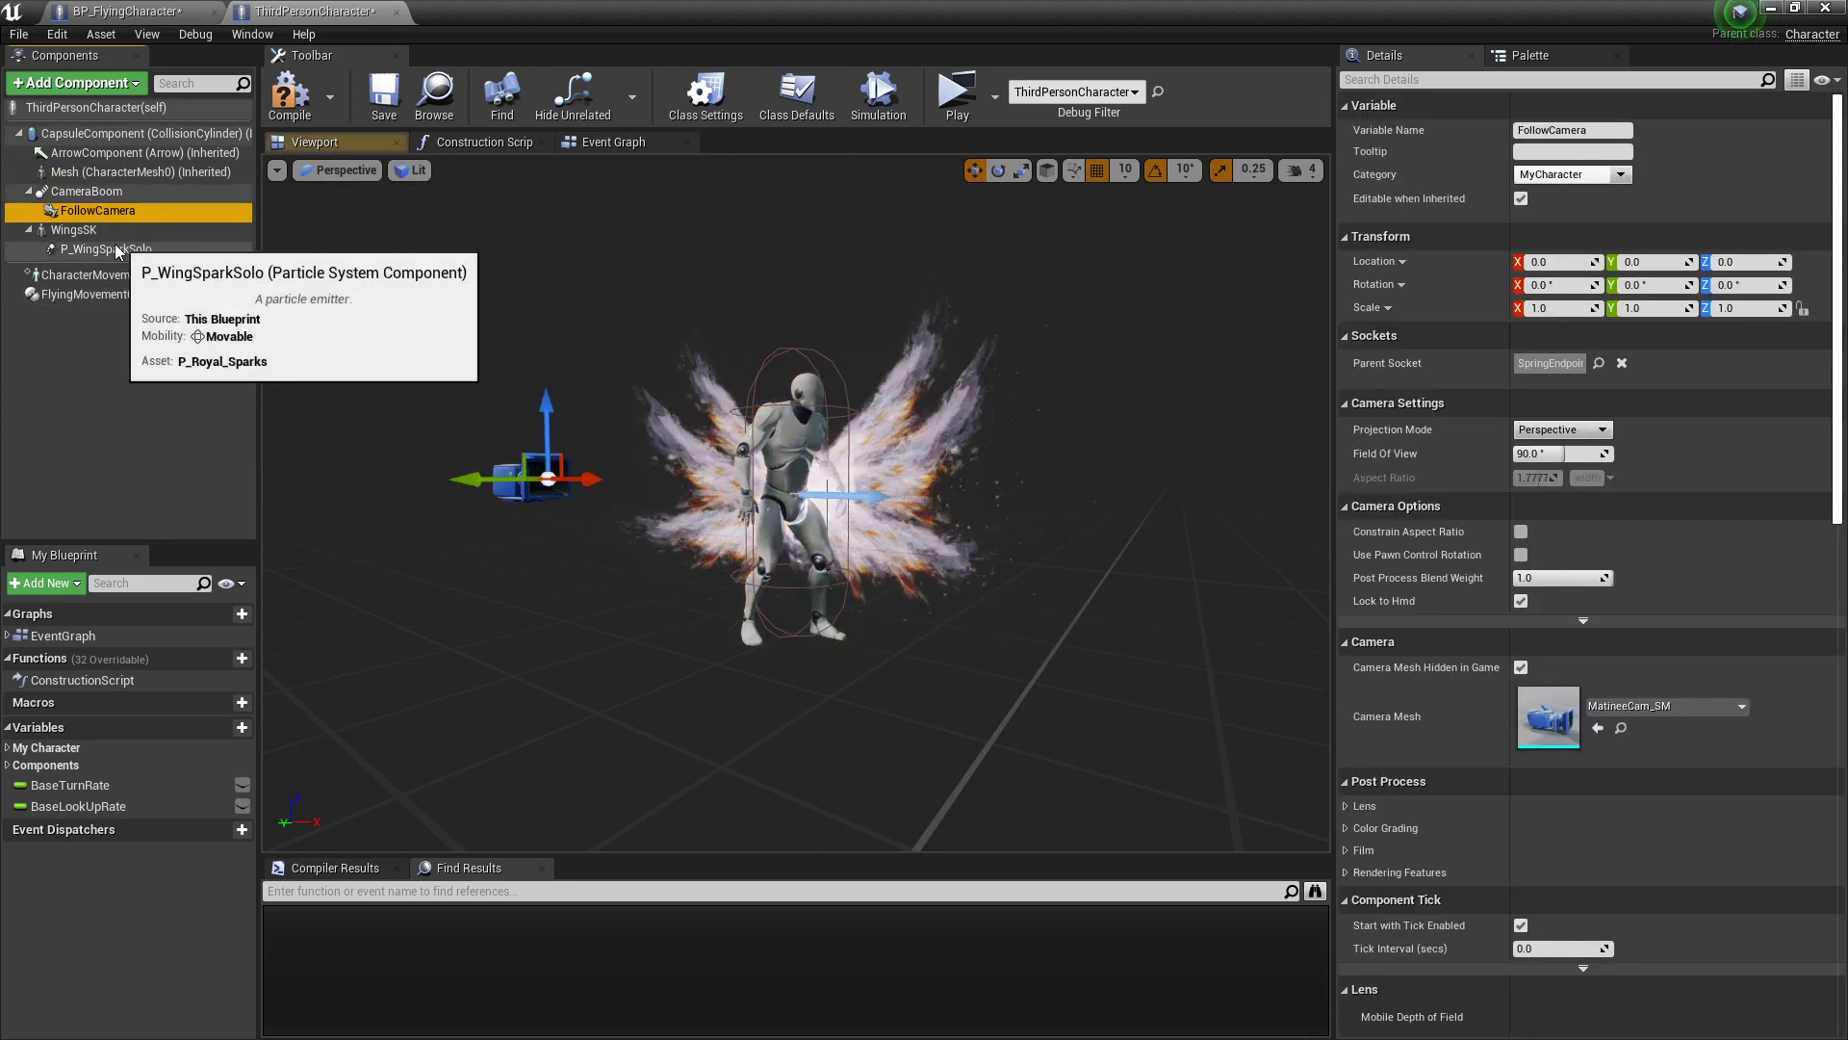
pyautogui.click(106, 234)
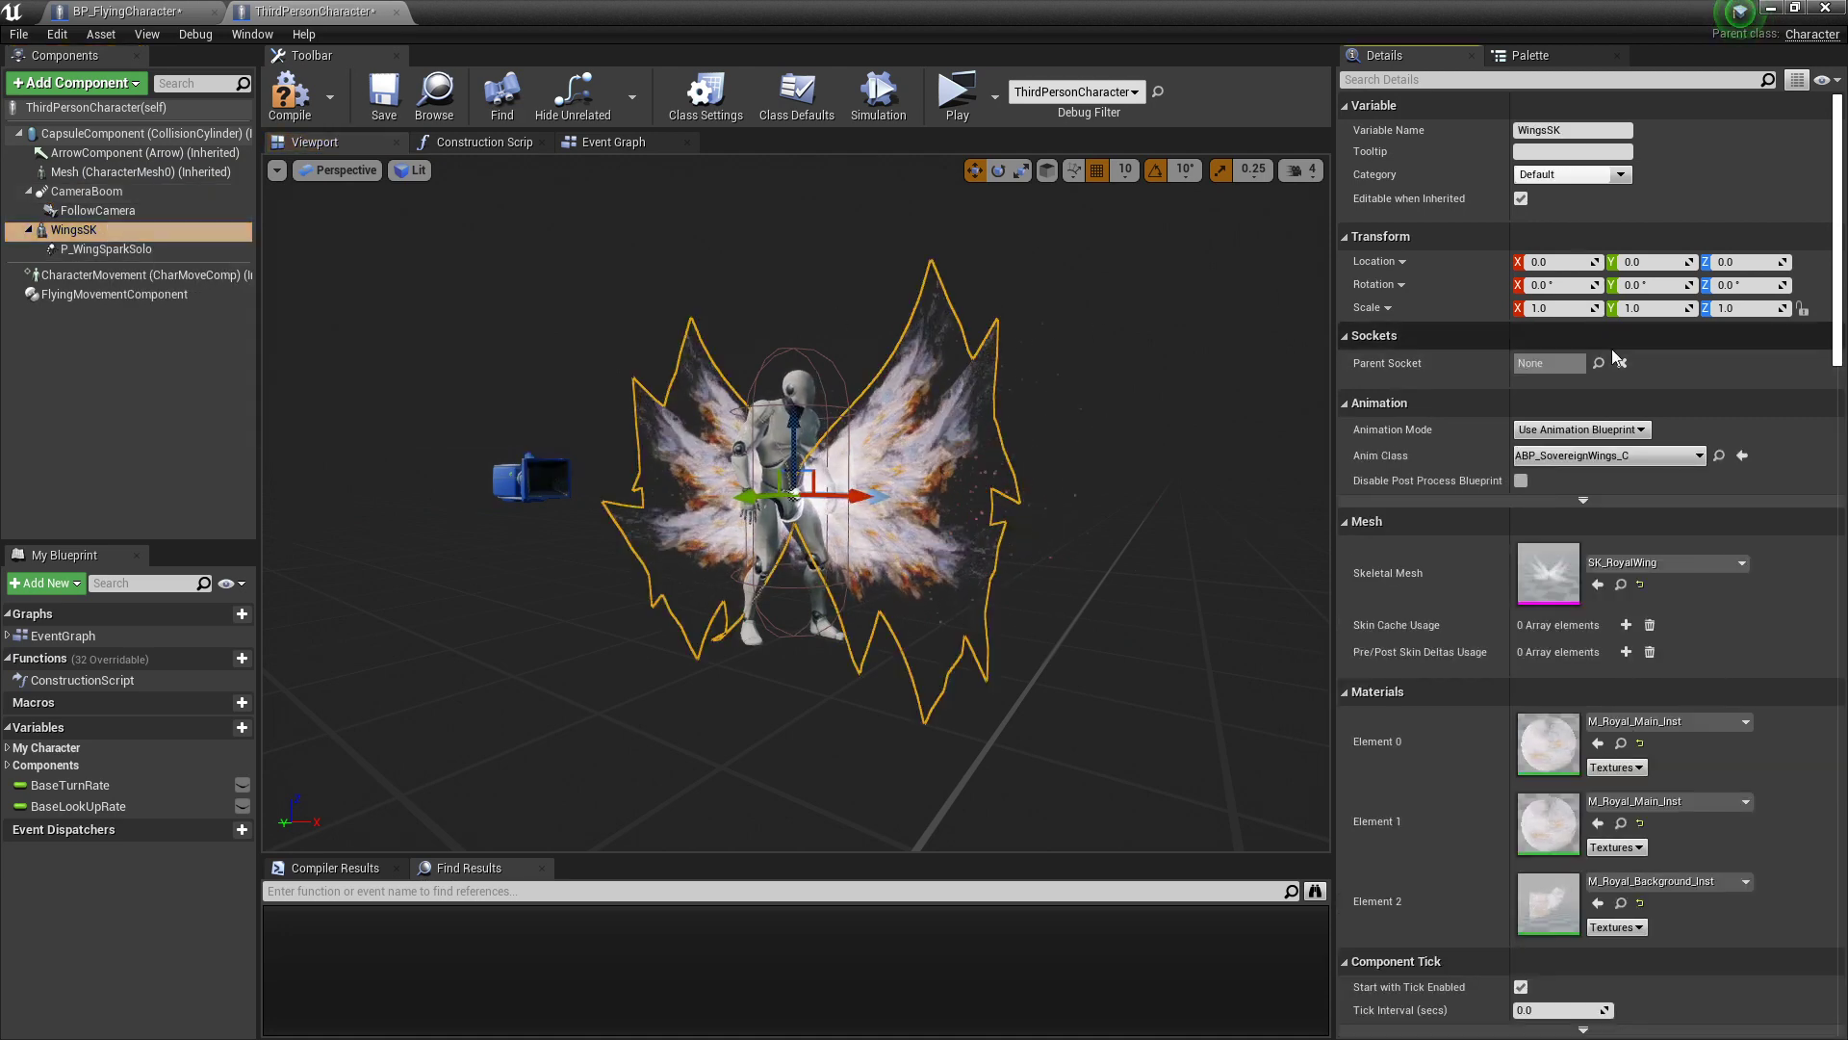
pyautogui.click(1605, 341)
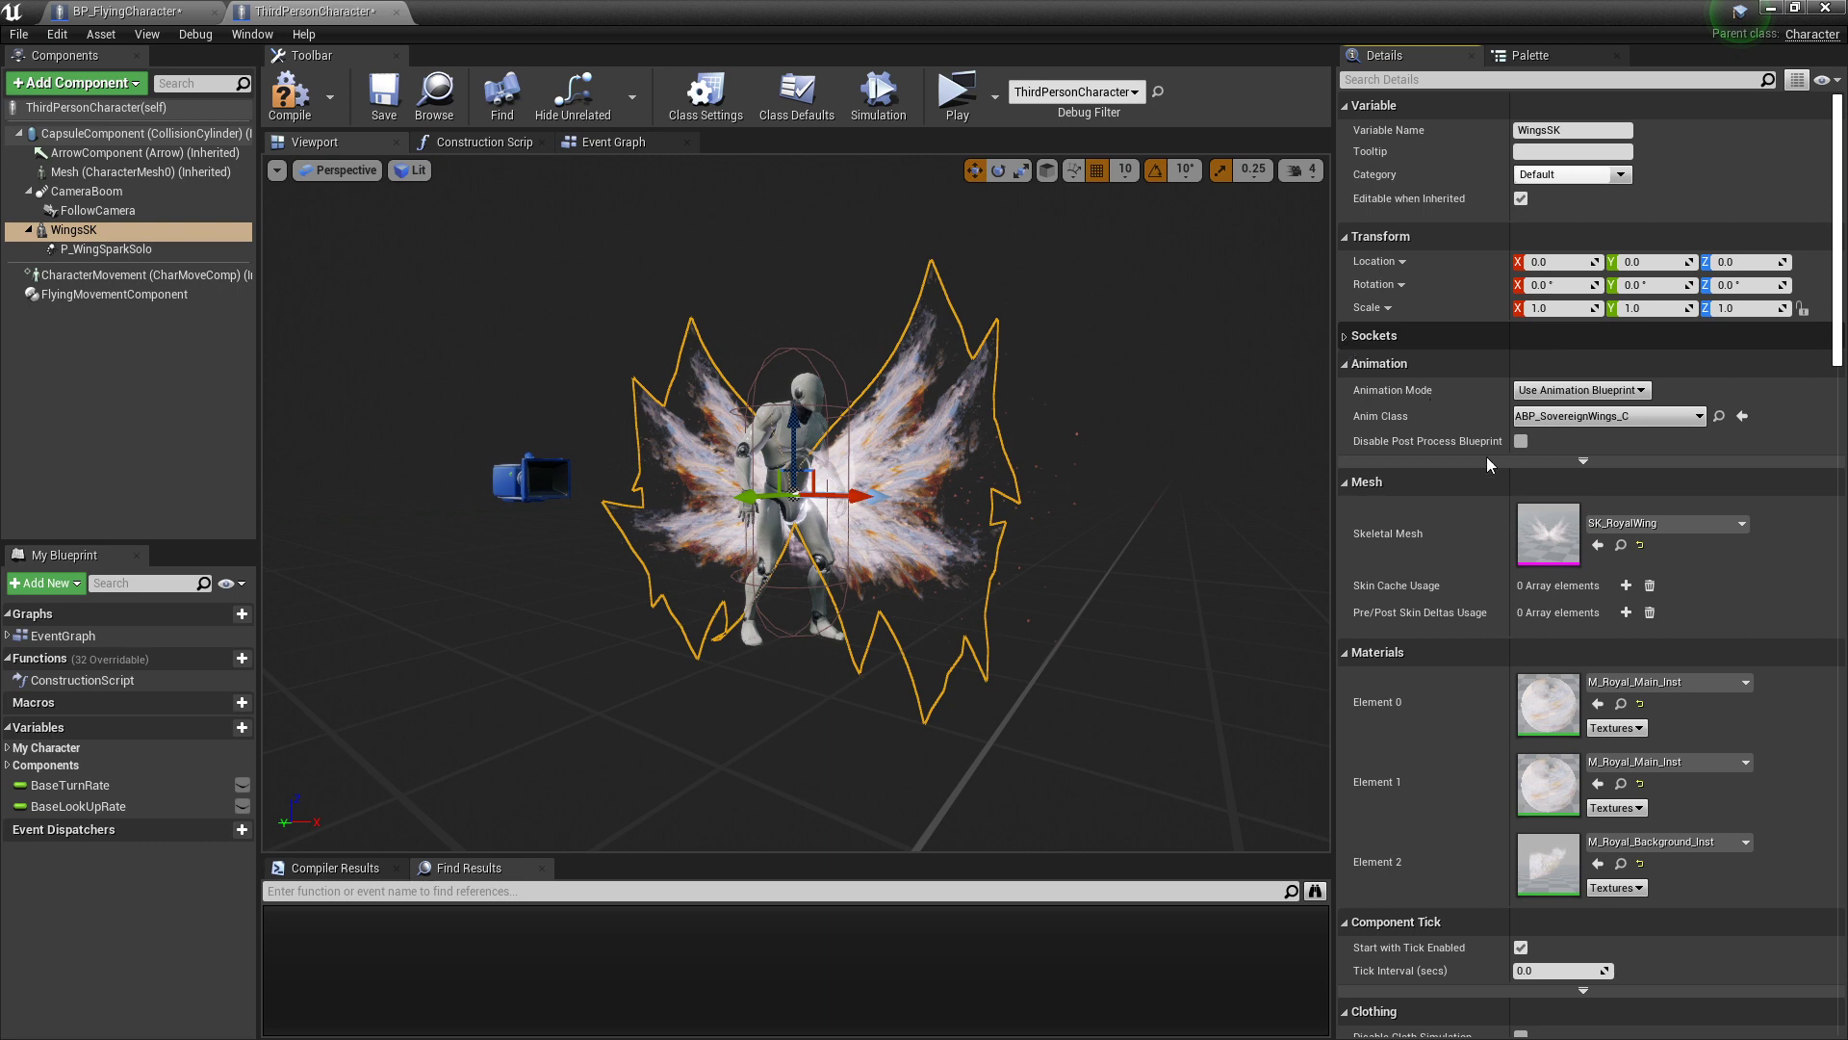
pyautogui.click(1345, 336)
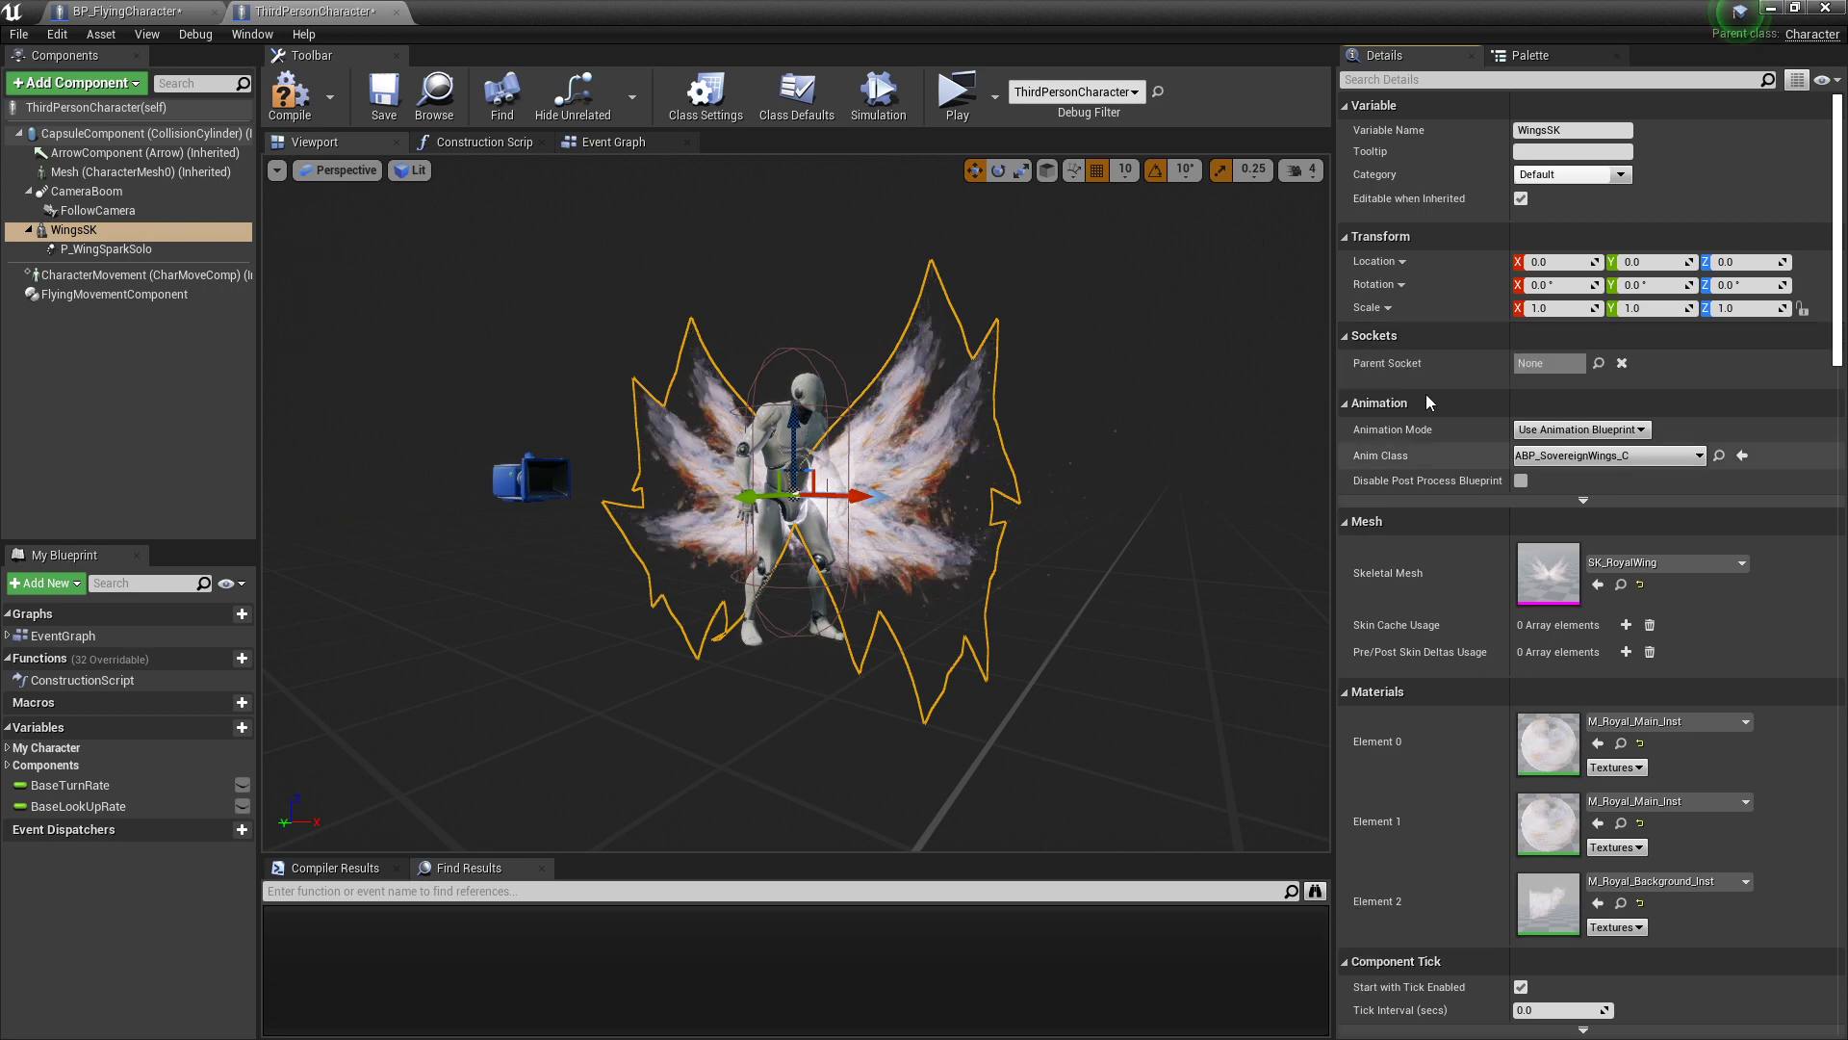
# Step: Attach the WingsSK component under the character Mesh and set its parent socket to the spine_03 bone
pyautogui.click(75, 231)
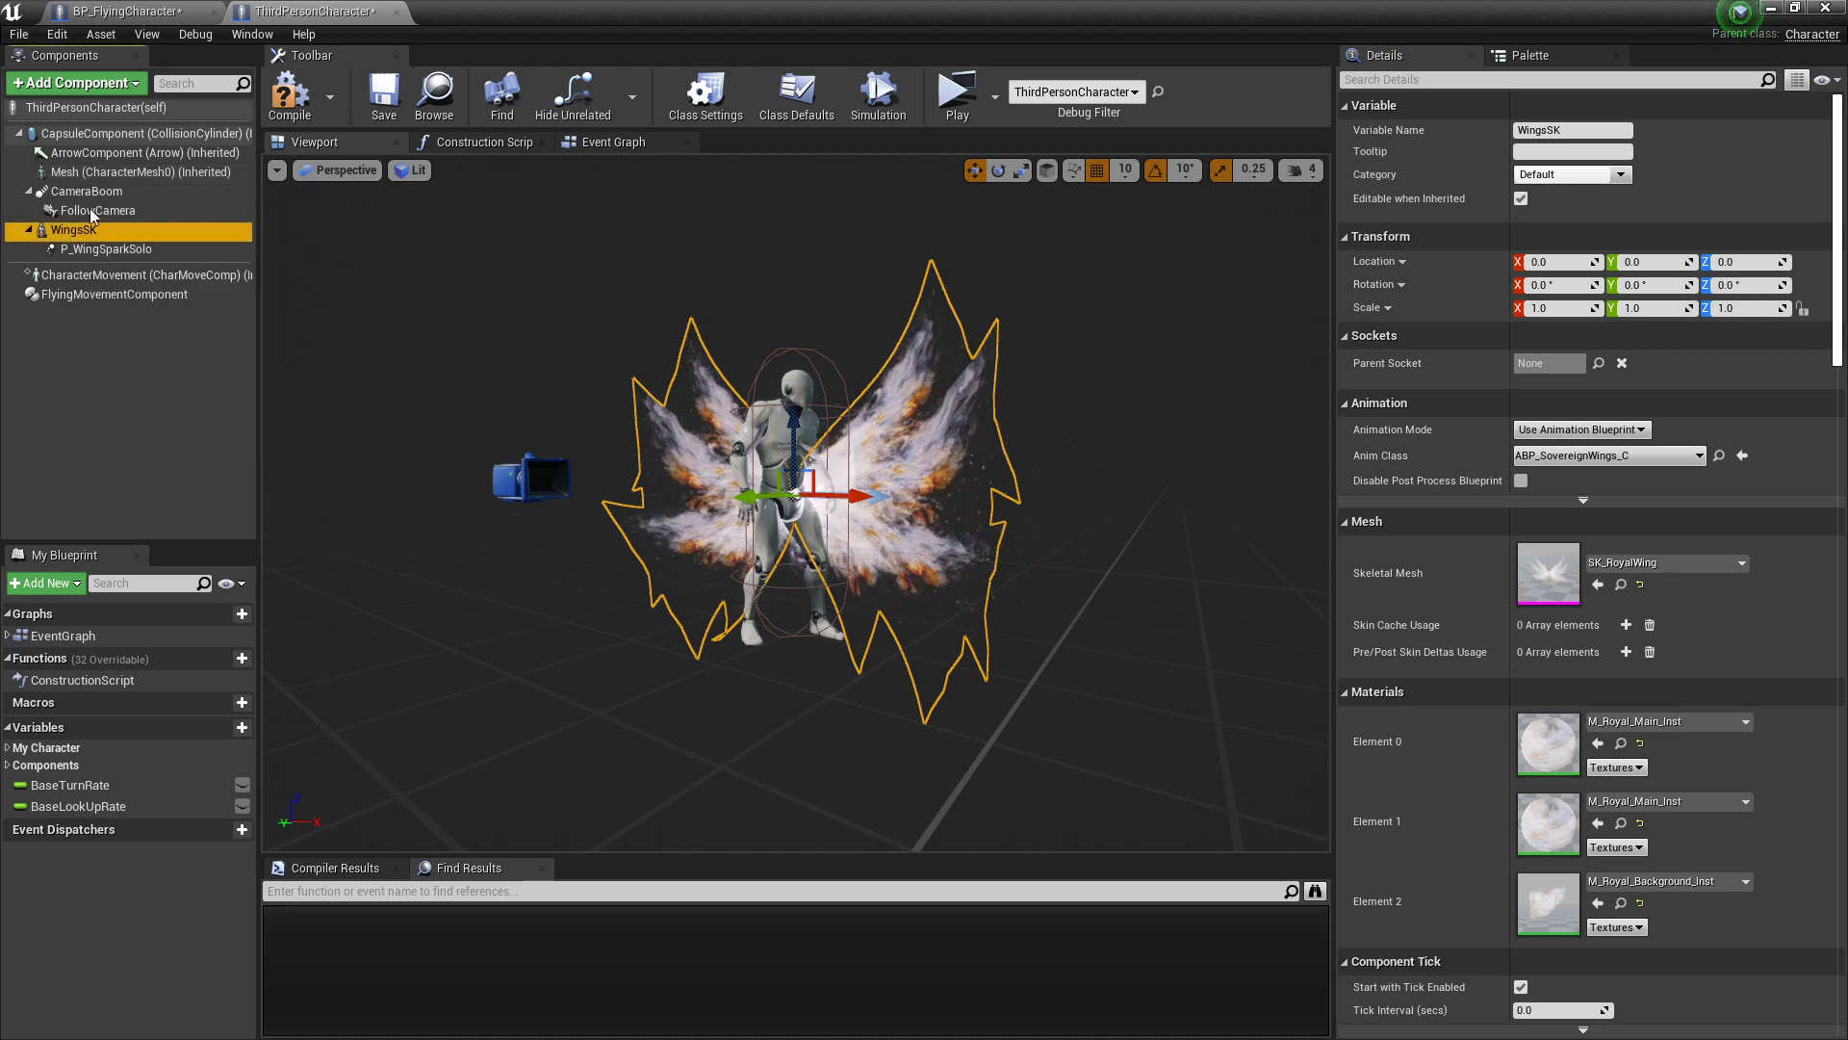
pyautogui.moveTo(95, 173); pyautogui.dragTo(91, 172)
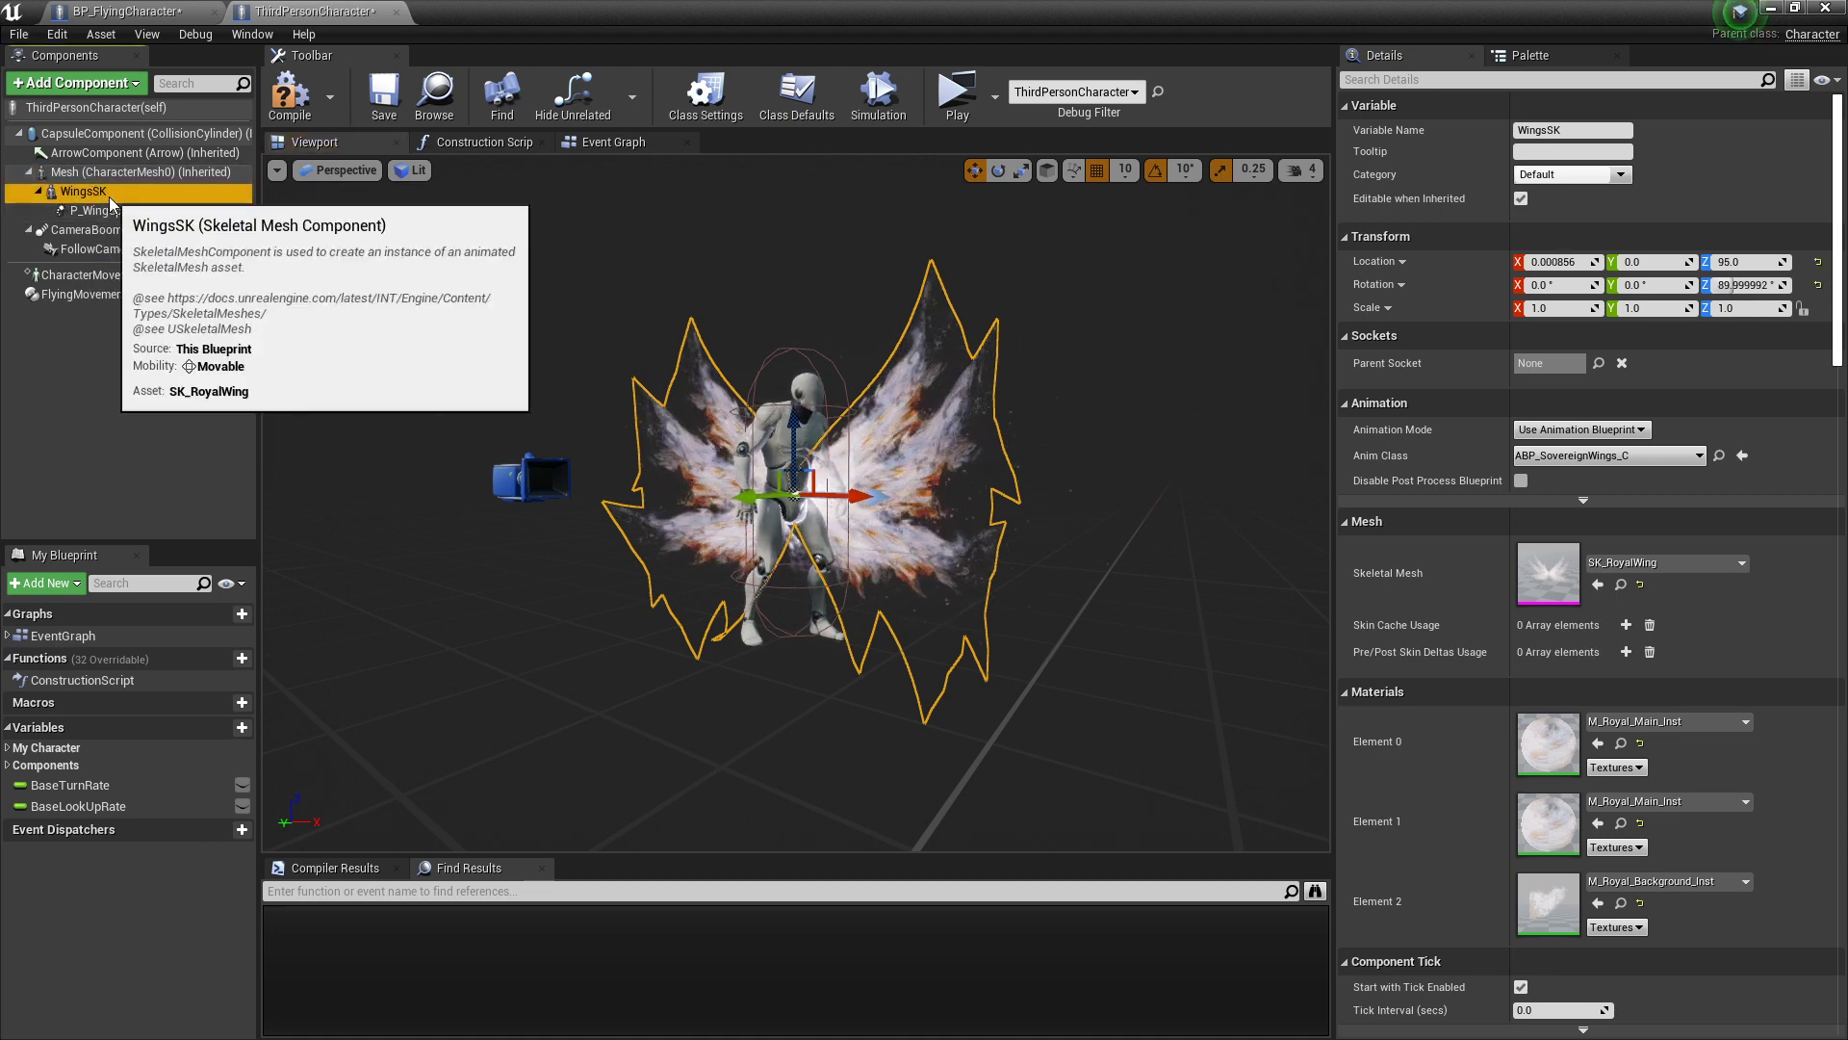
pyautogui.click(1599, 363)
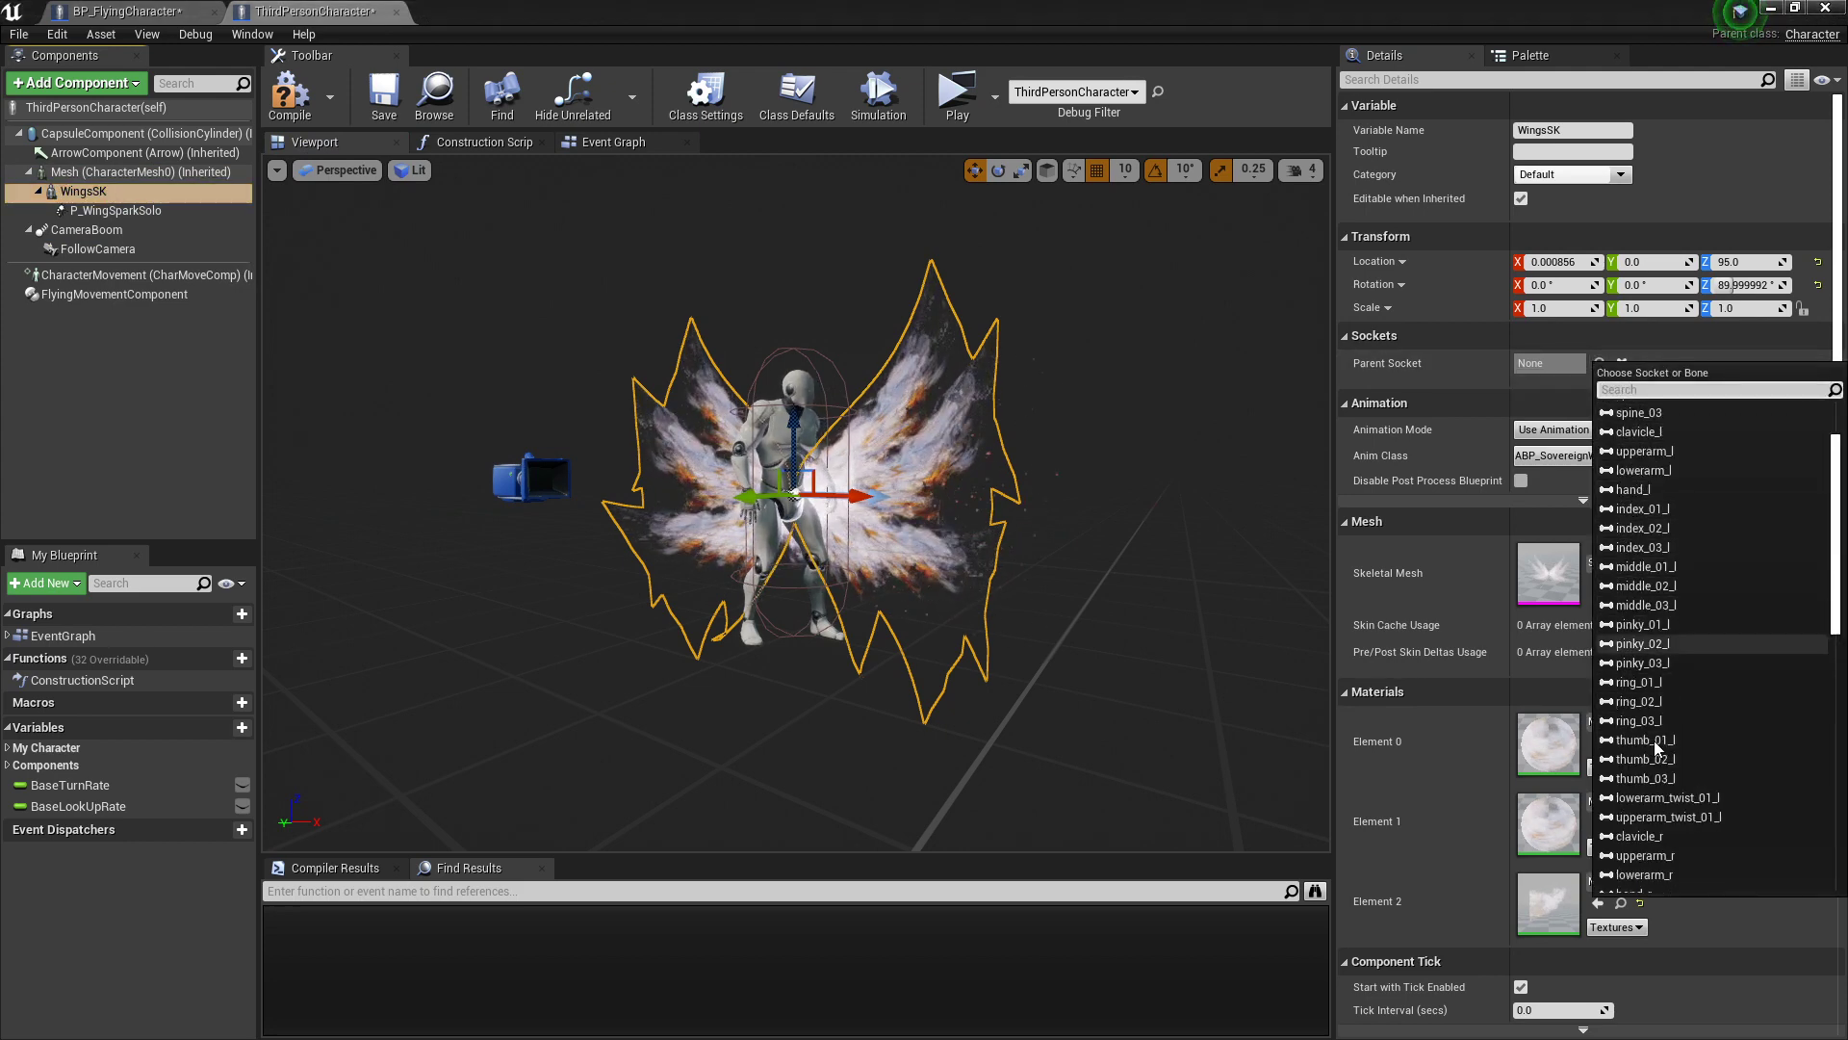
pyautogui.scroll(-5, 1653, 741)
pyautogui.scroll(-2, 1652, 738)
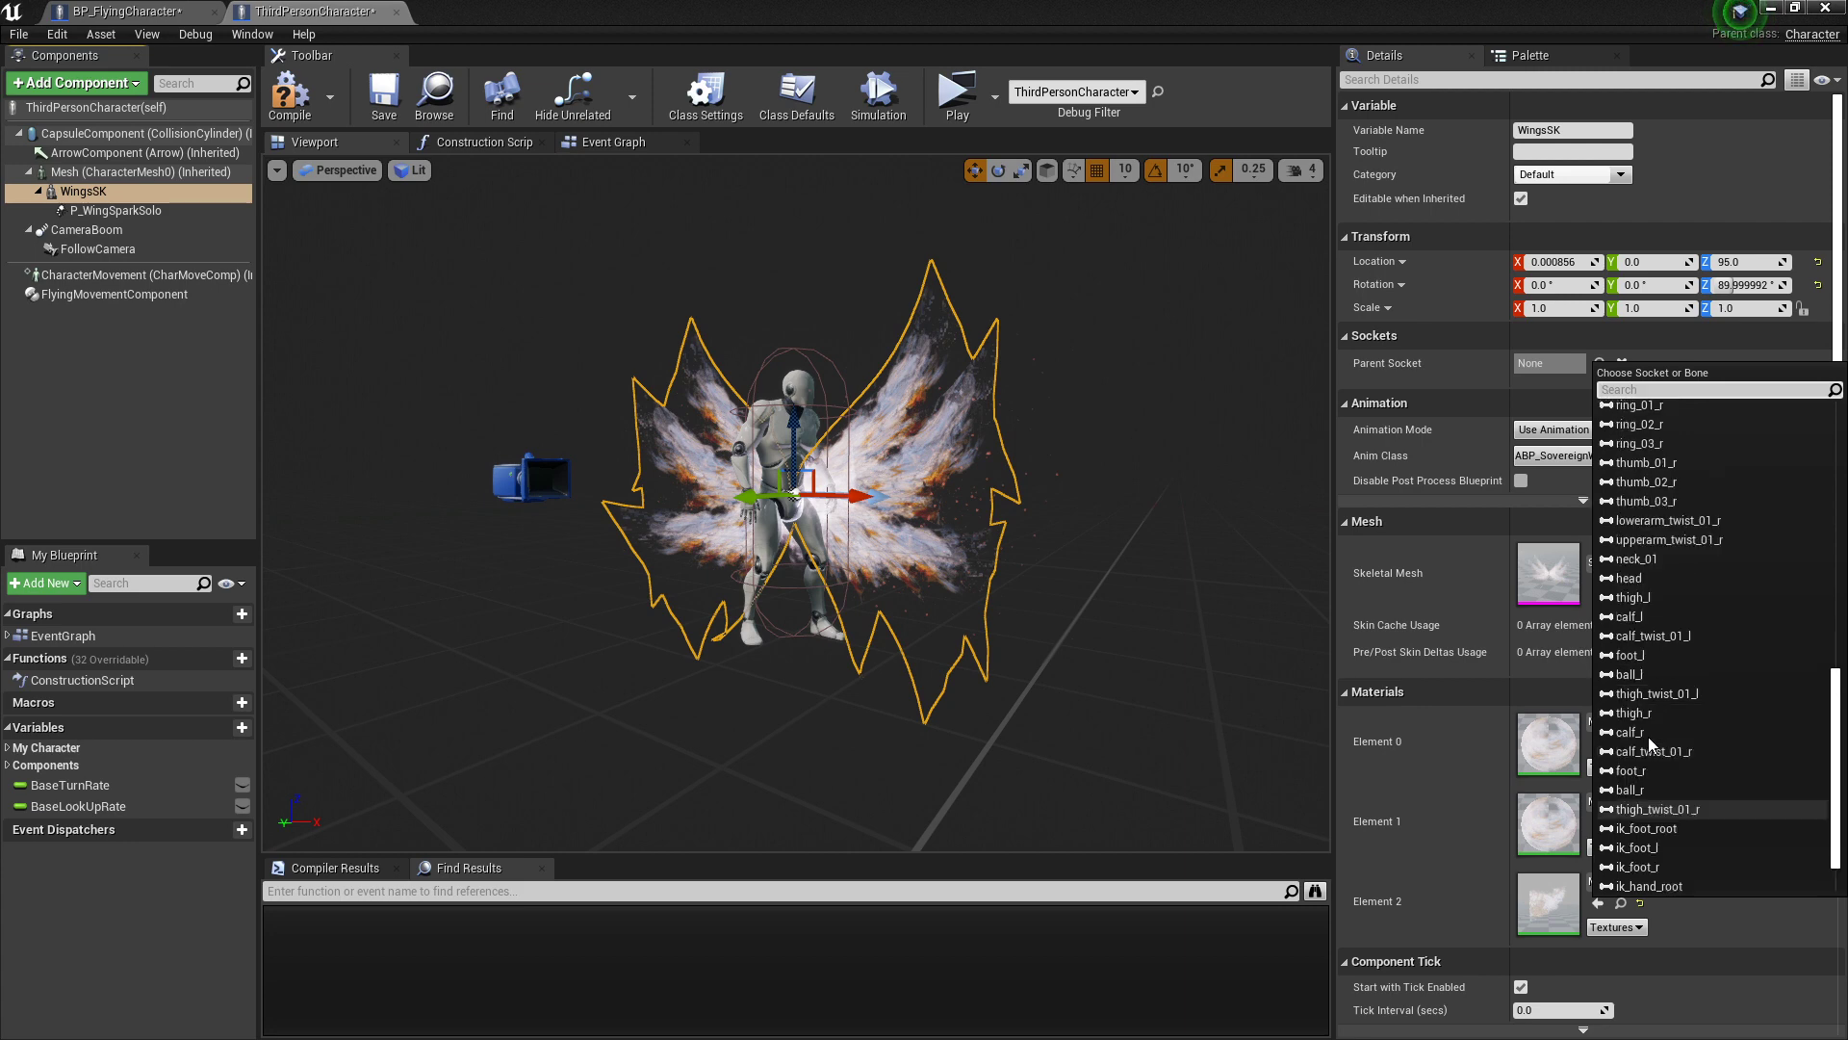
pyautogui.scroll(7, 1648, 736)
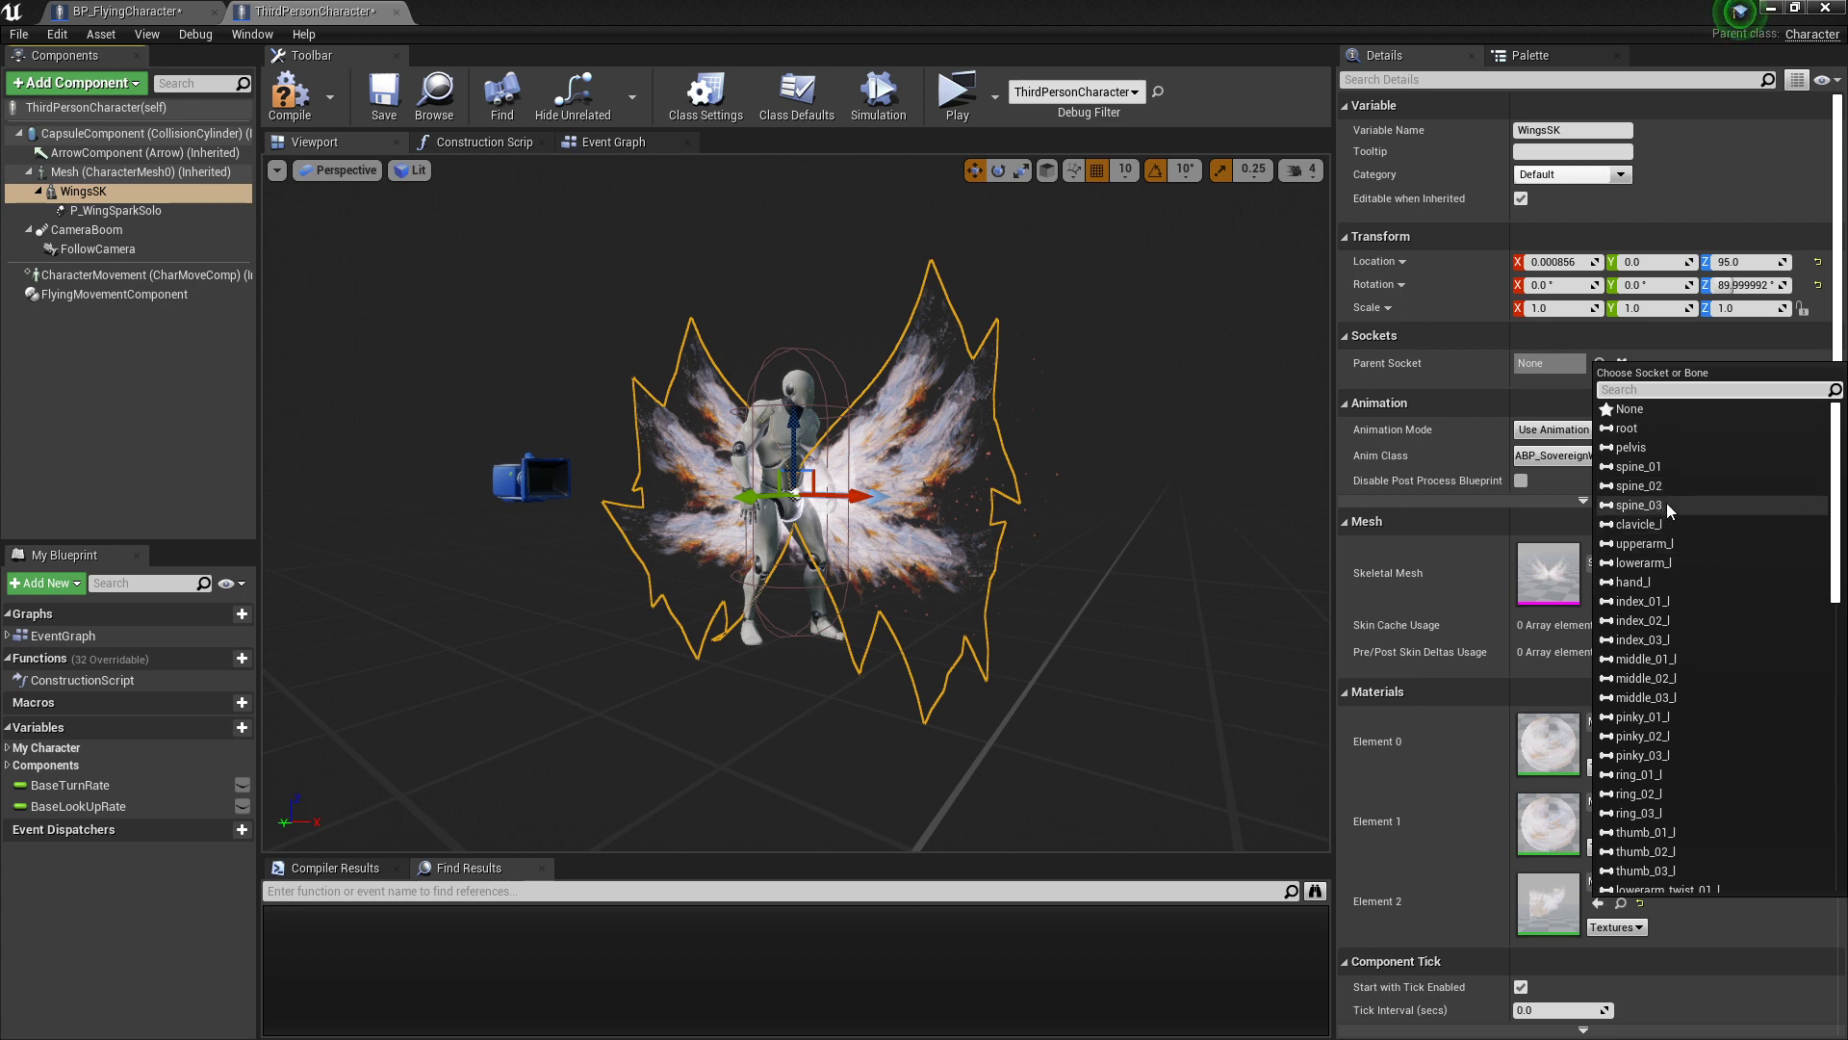
pyautogui.click(1638, 504)
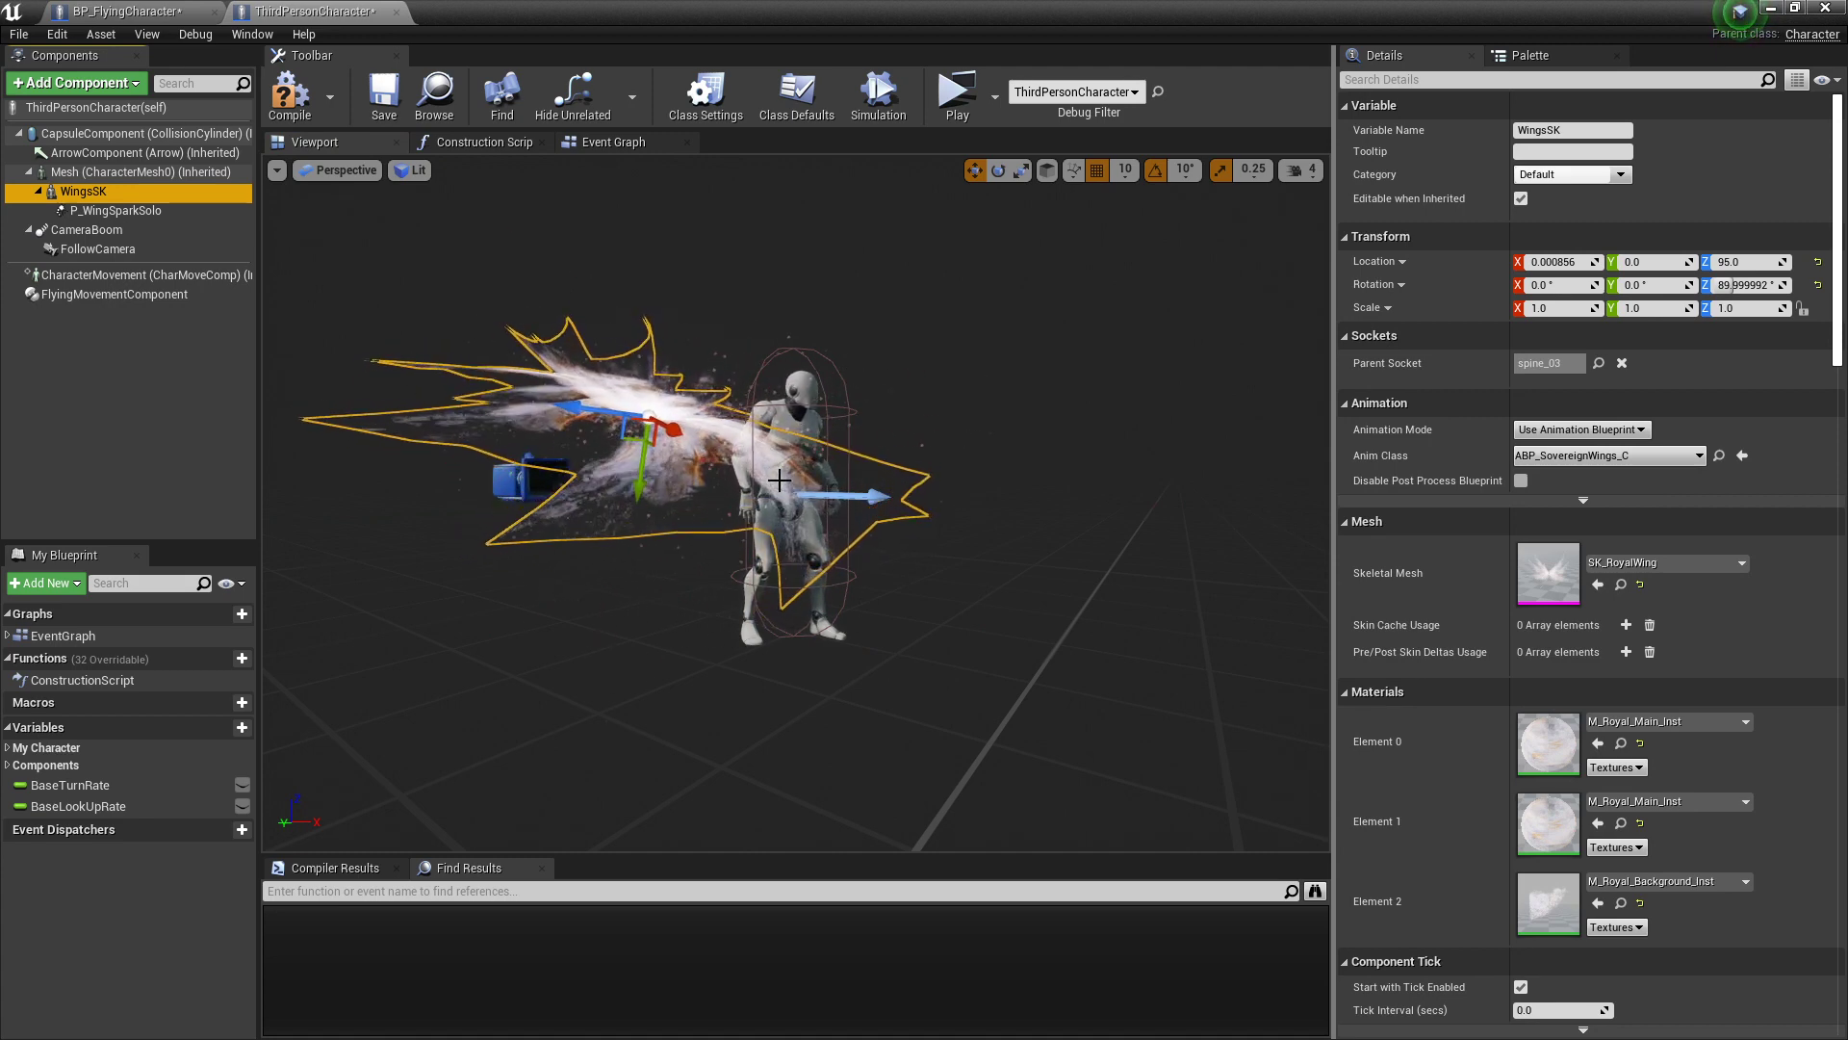
# Step: Open the SK_Mannequin asset used by the character Mesh and inspect its skeleton's bone tree and retarget sources
pyautogui.click(800, 390)
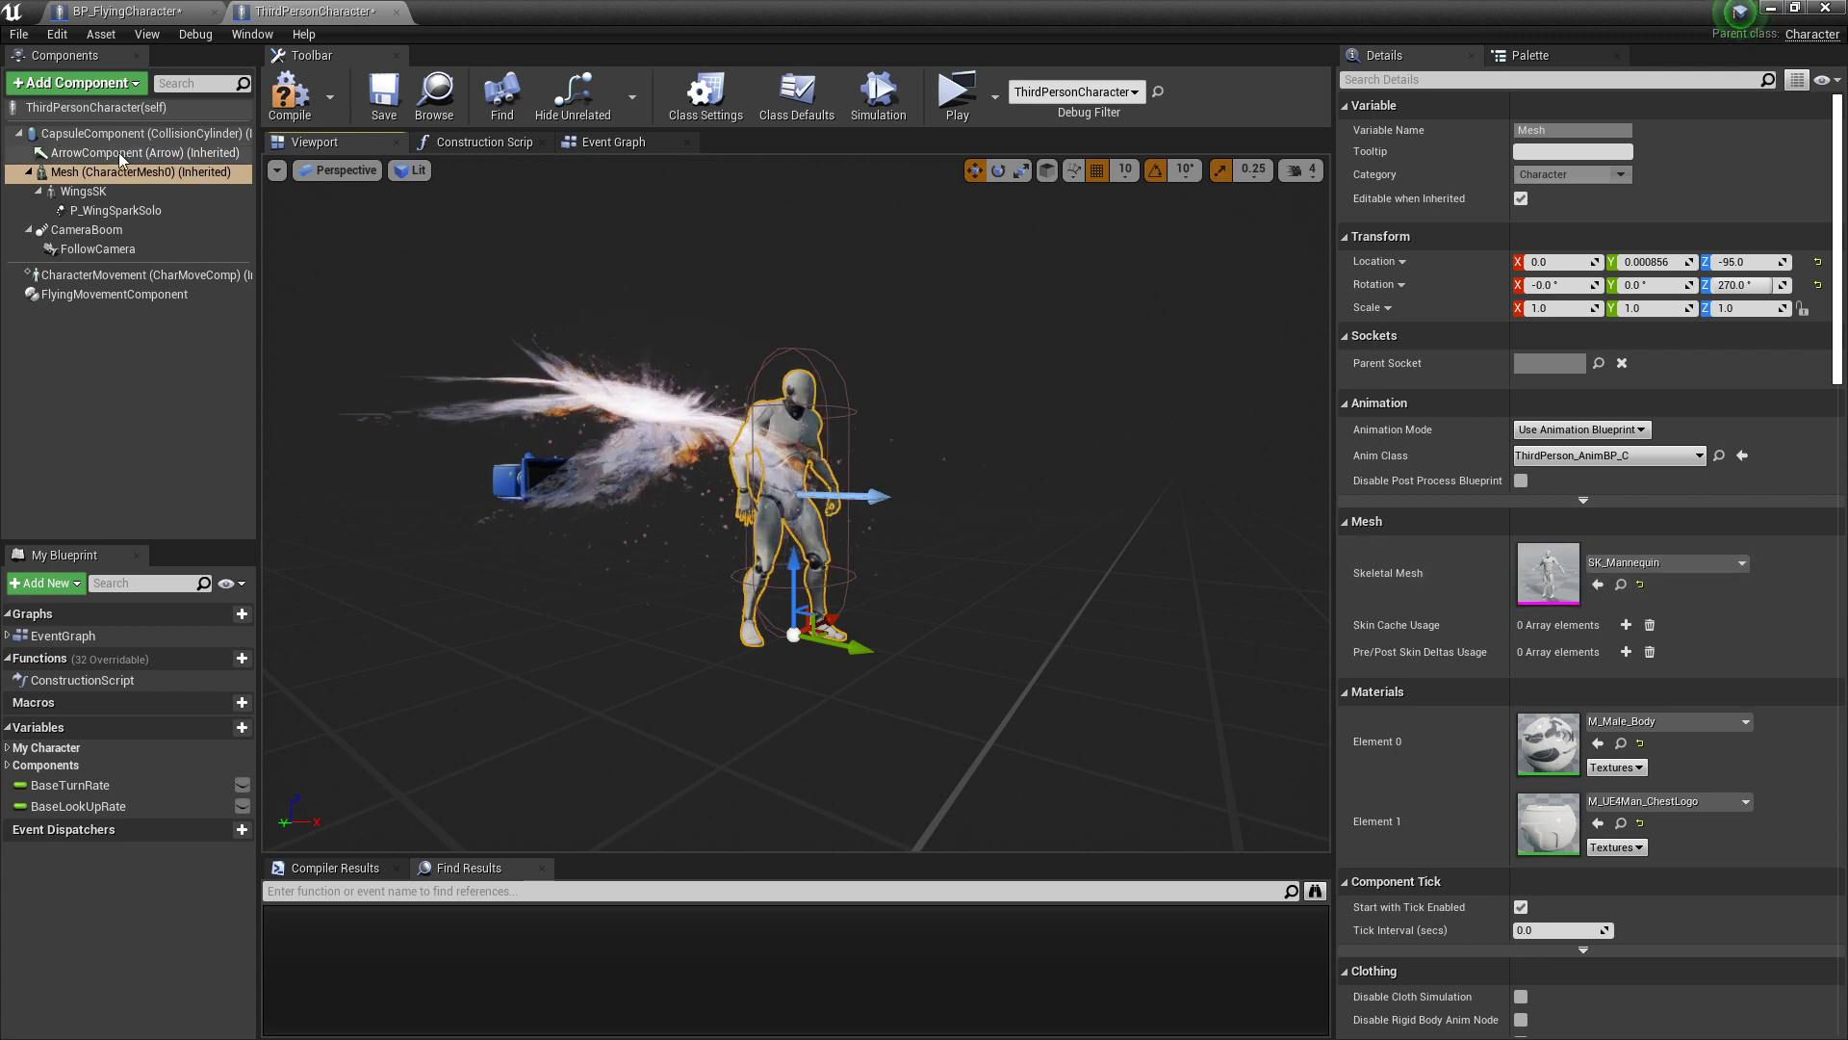
pyautogui.click(1620, 584)
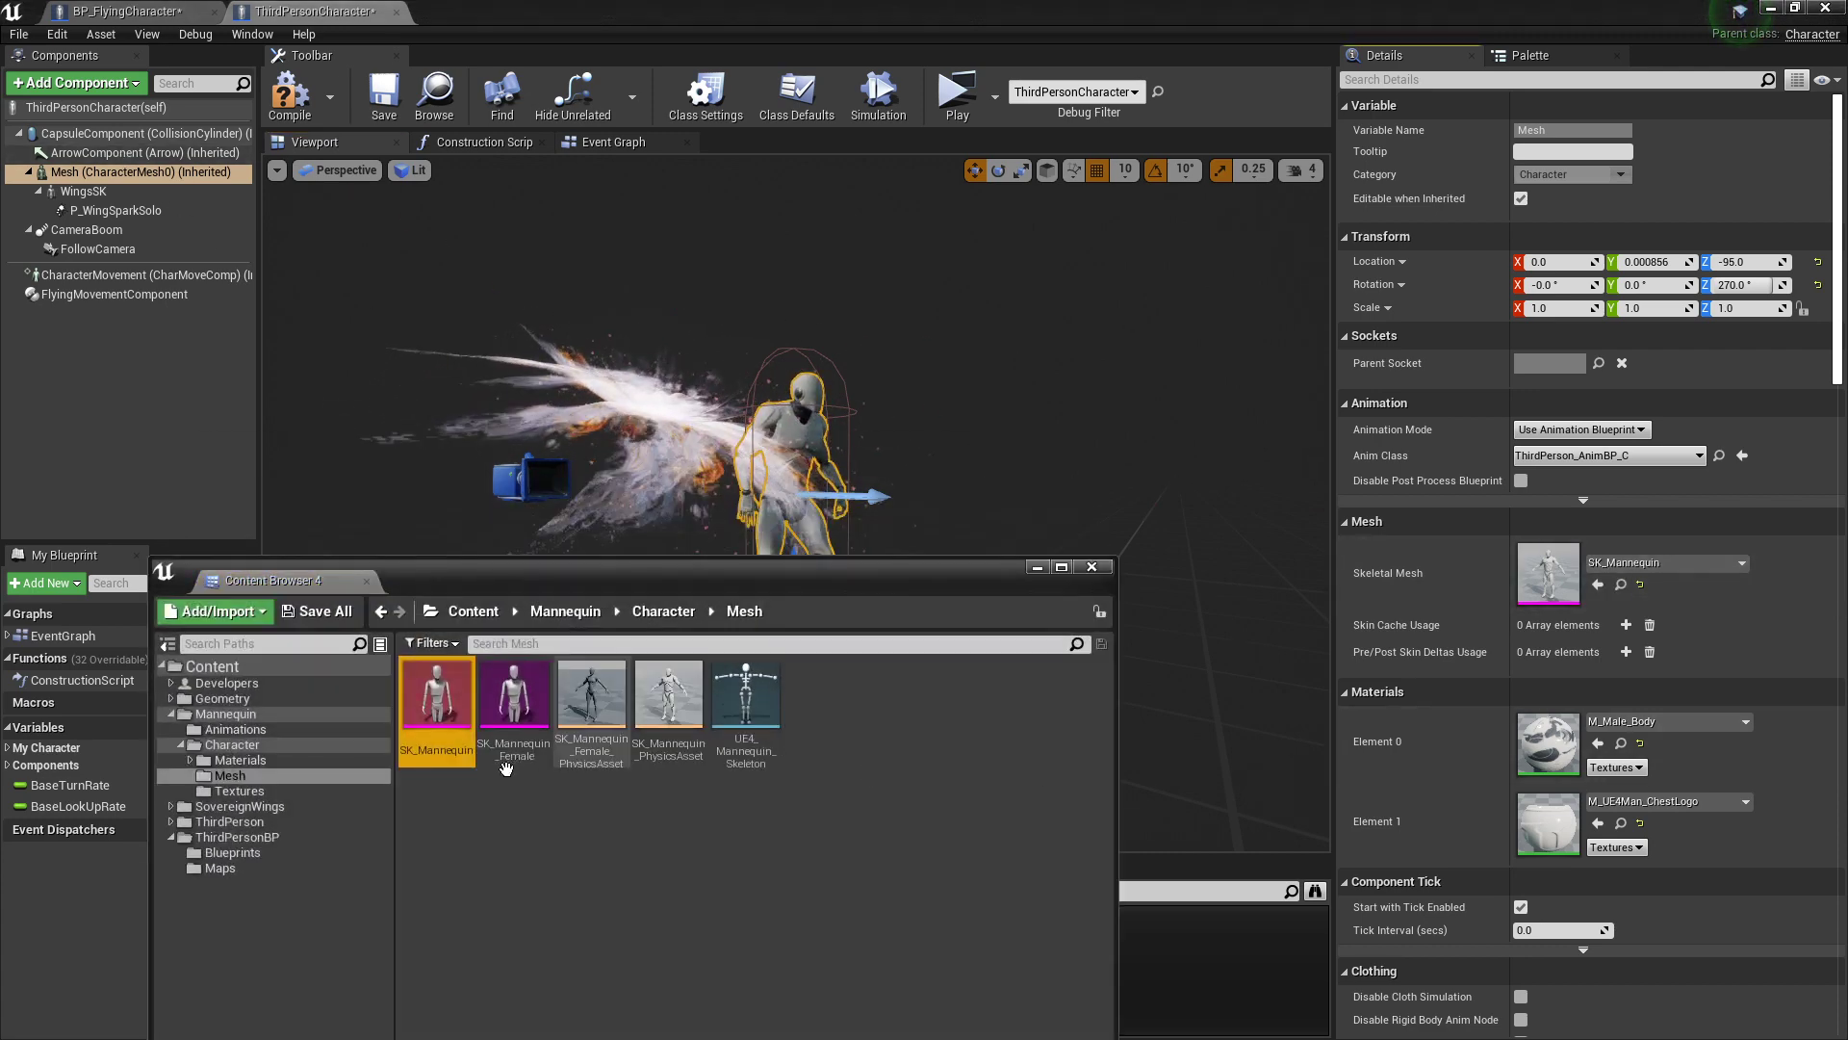
pyautogui.doubleClick(440, 699)
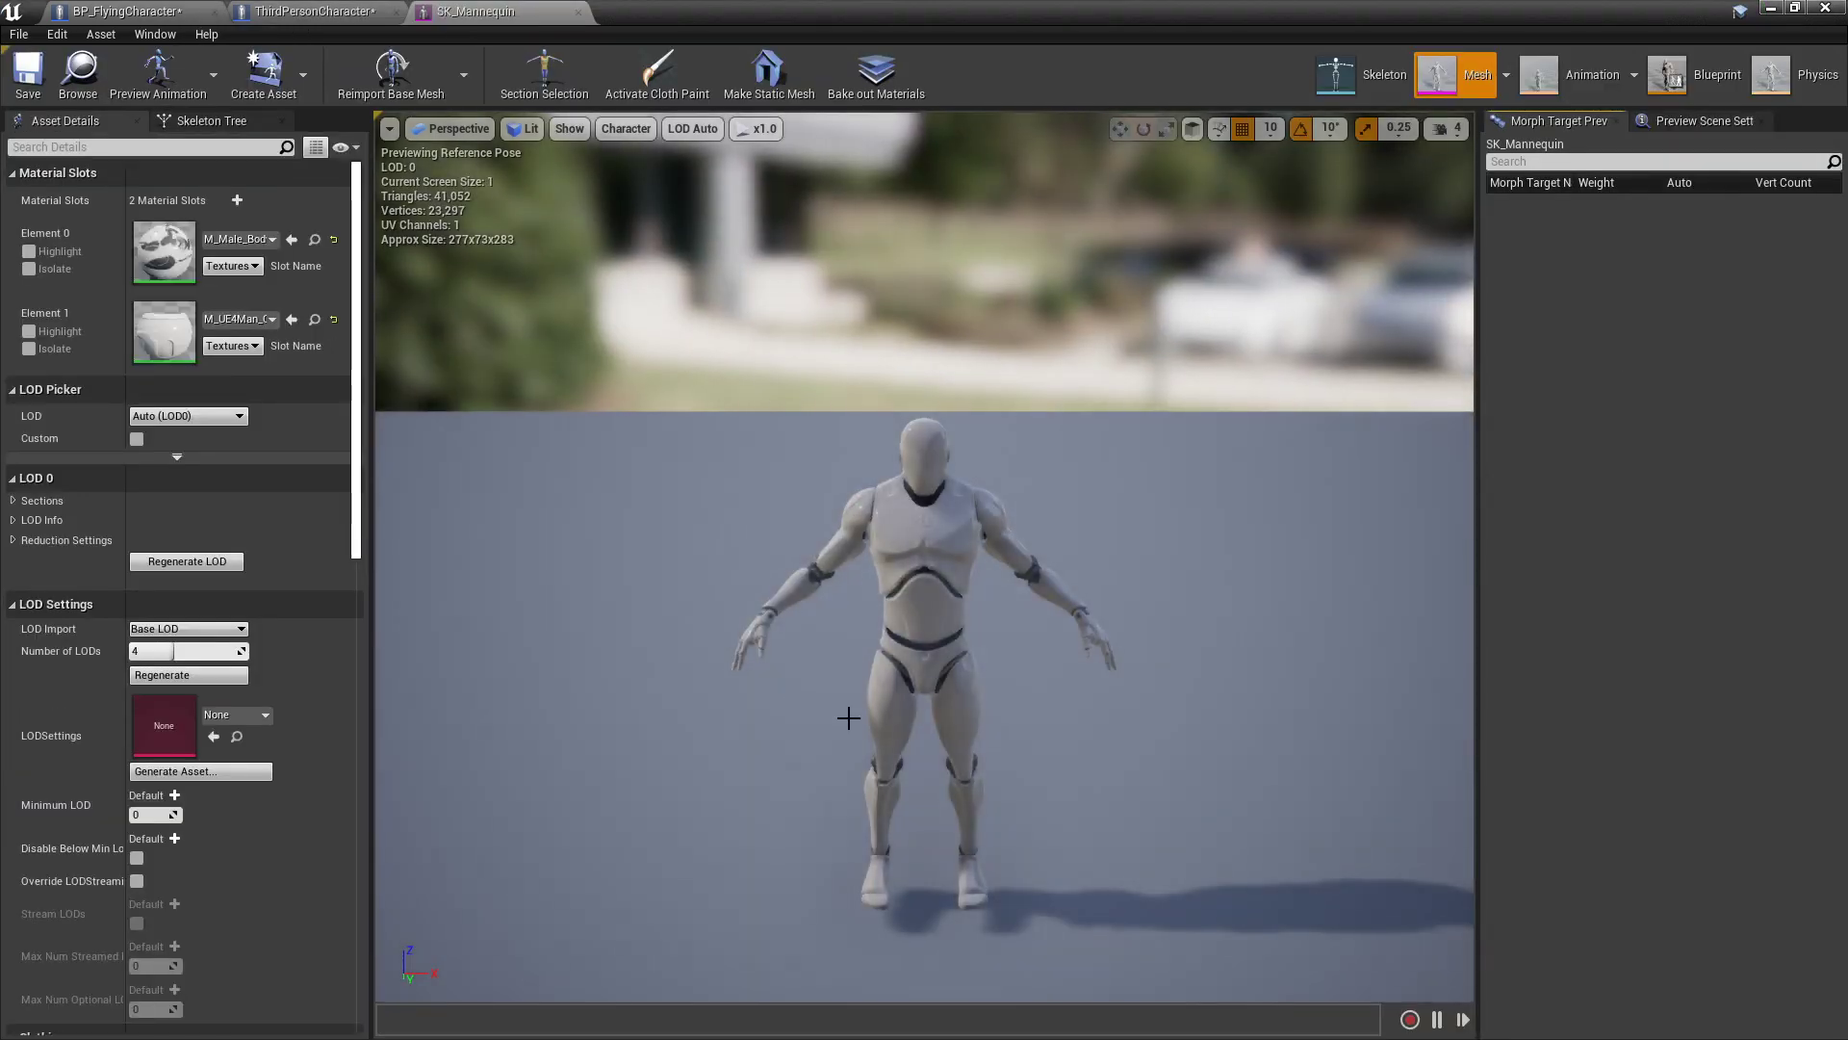
pyautogui.click(1370, 85)
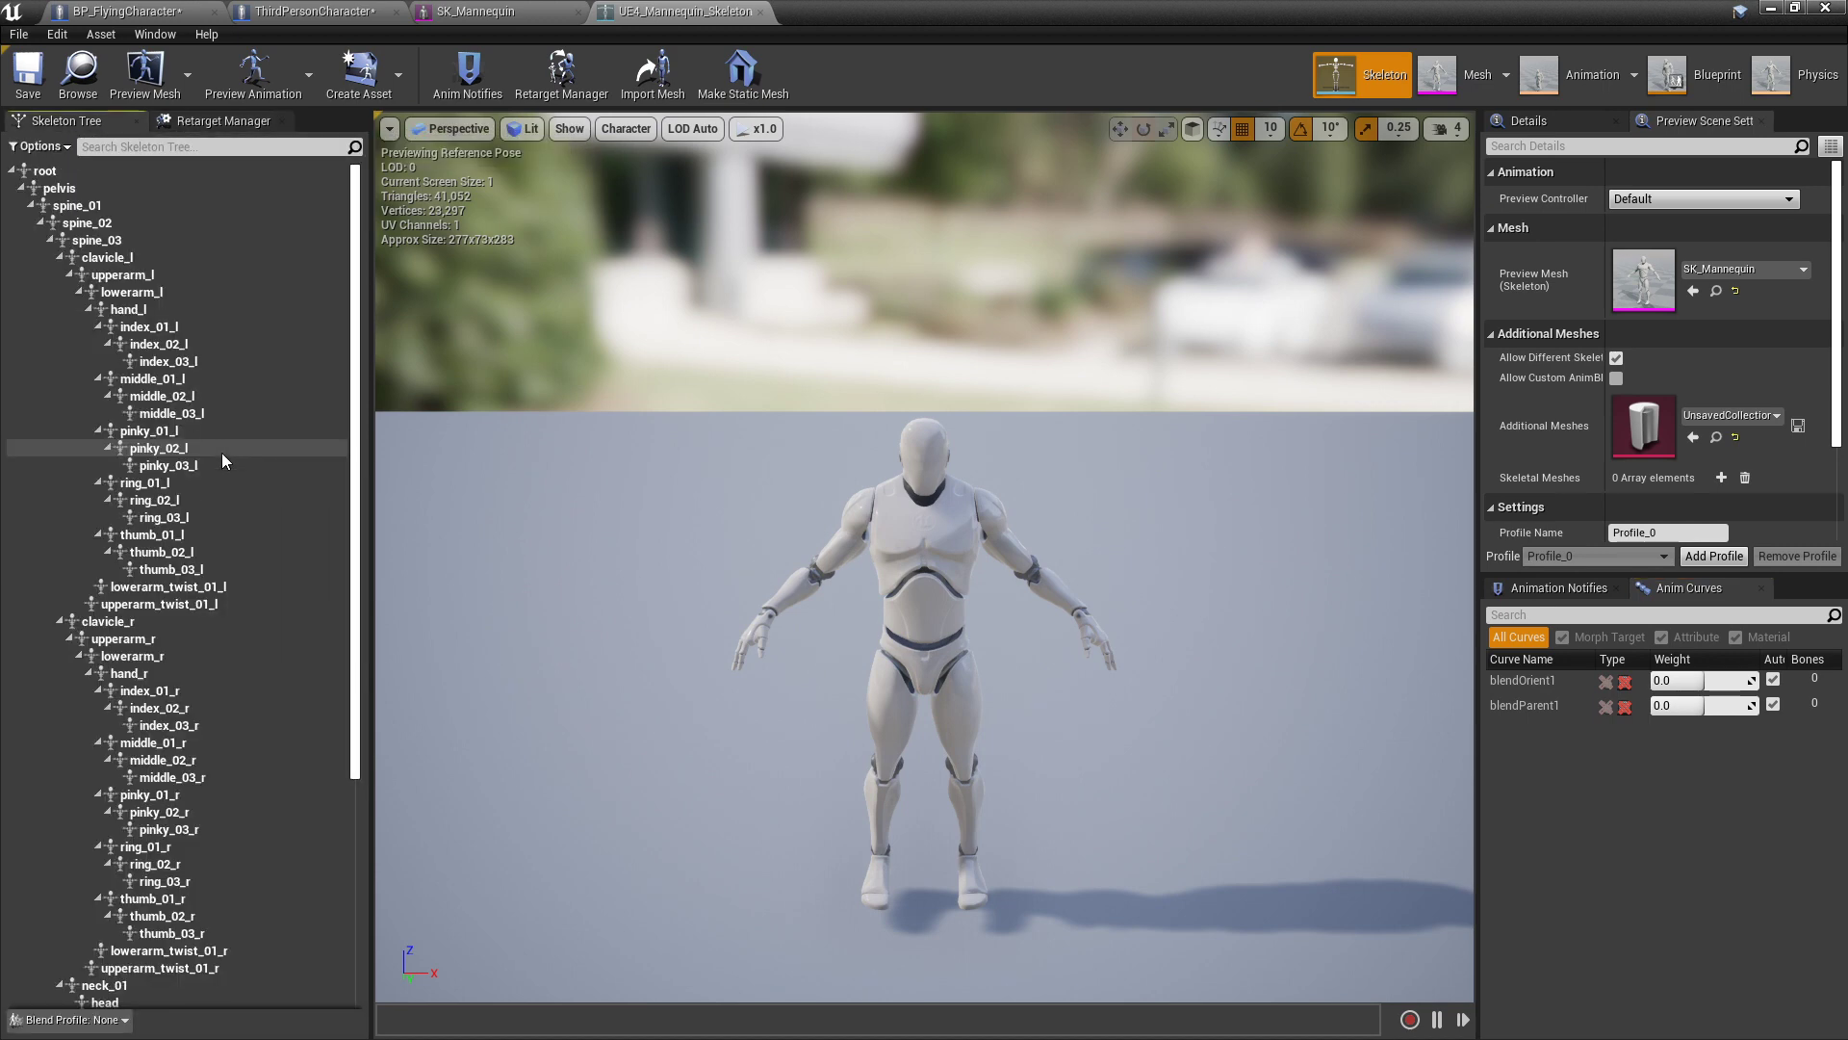
pyautogui.click(239, 120)
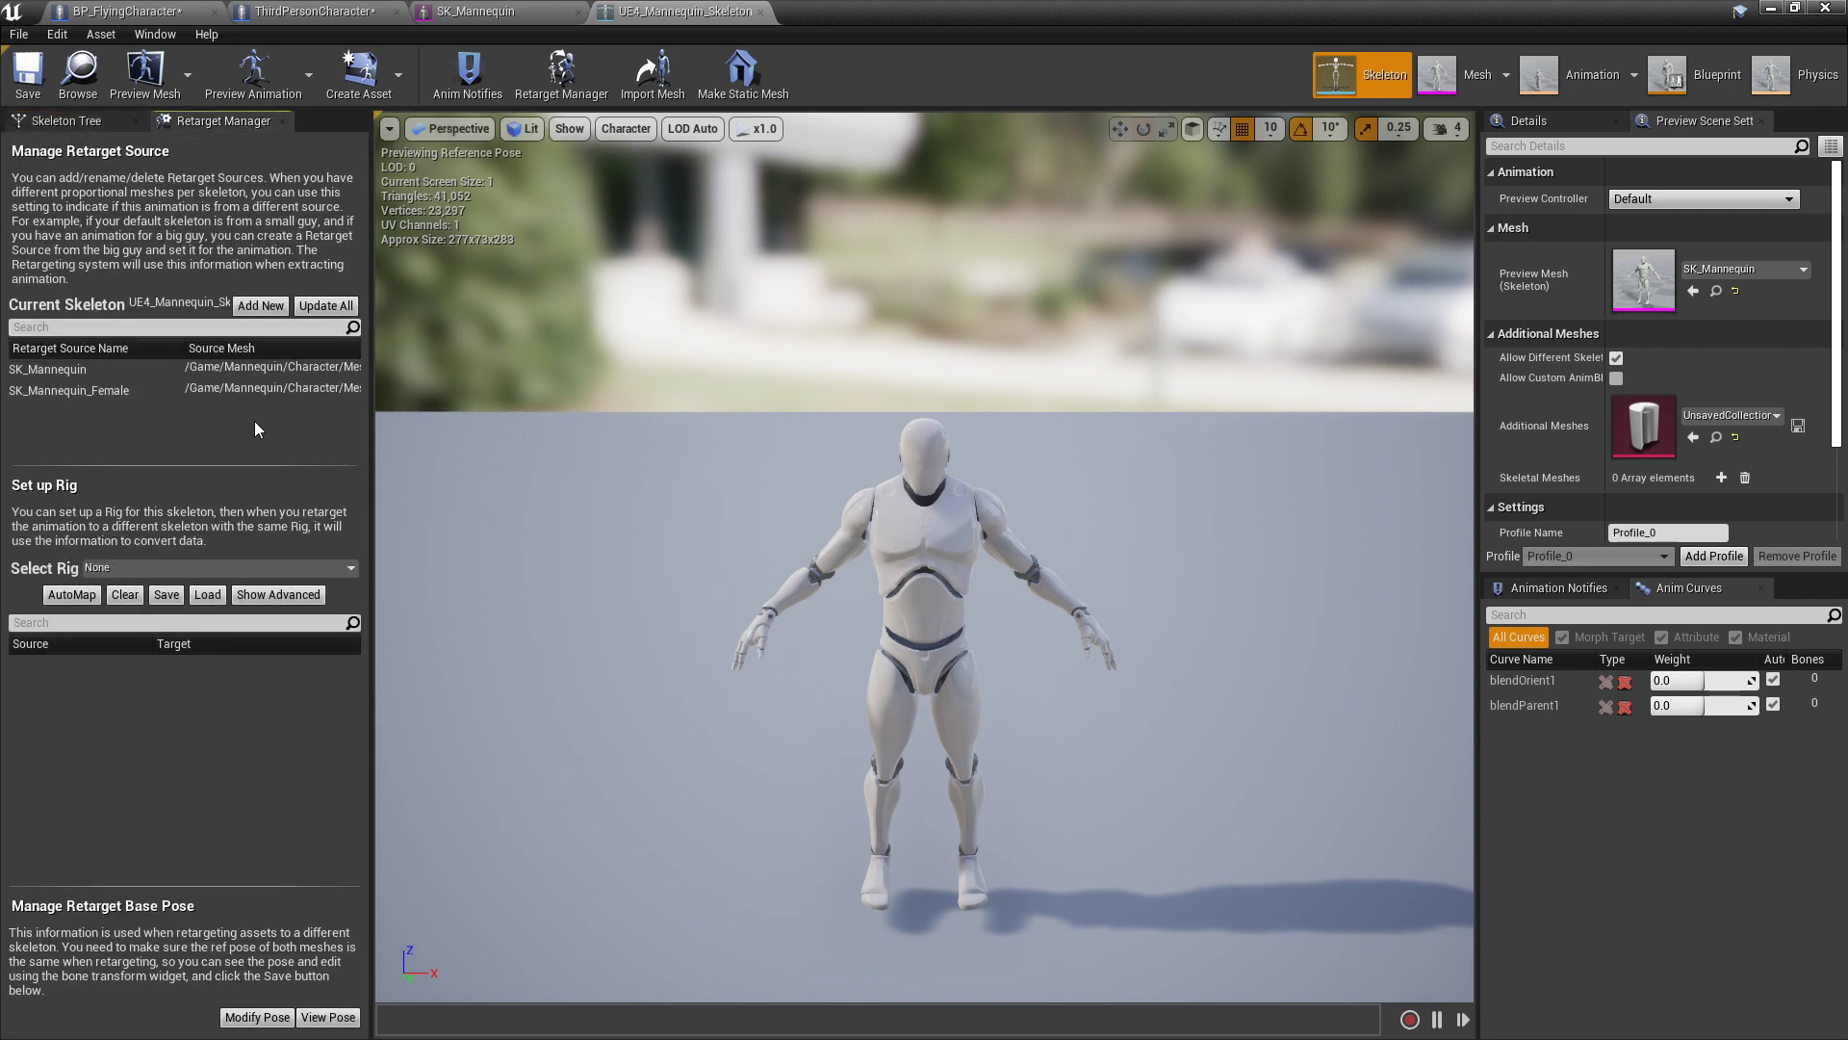
pyautogui.click(148, 389)
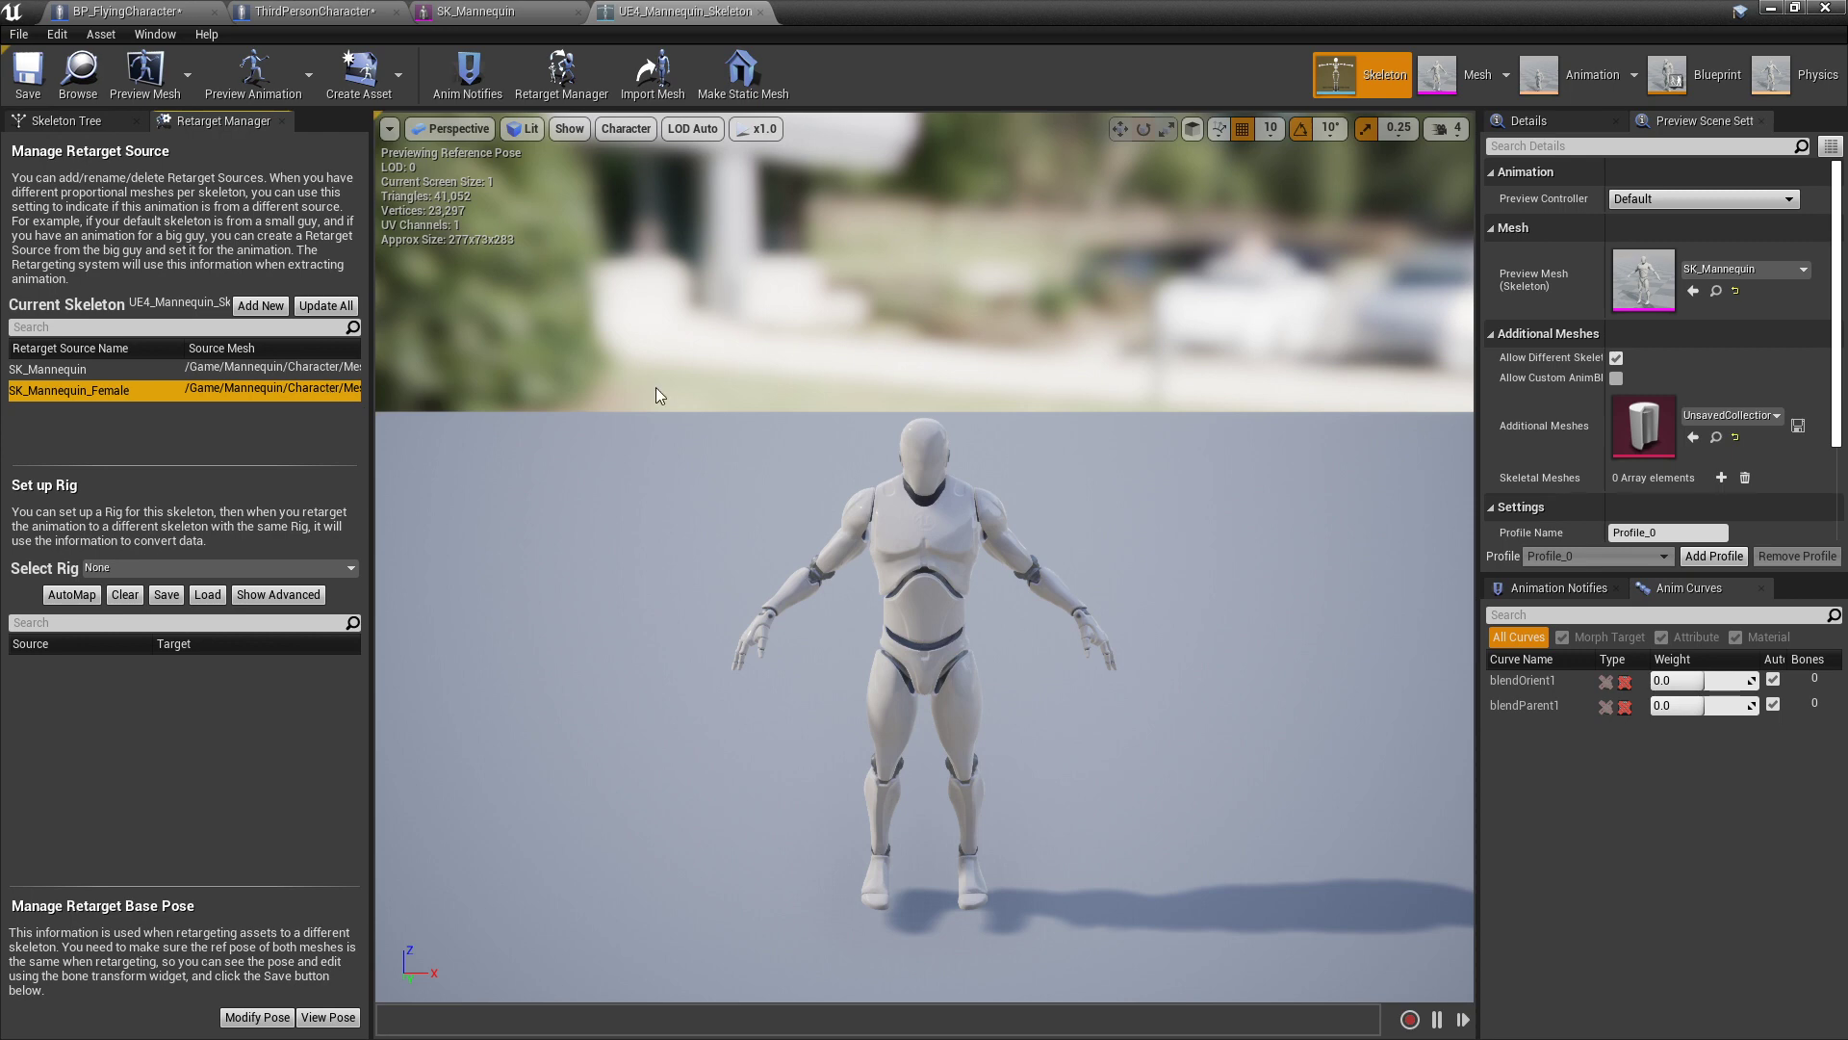
# Step: Review the wing placement on the character in the BP_FlyingCharacter blueprint
pyautogui.click(516, 14)
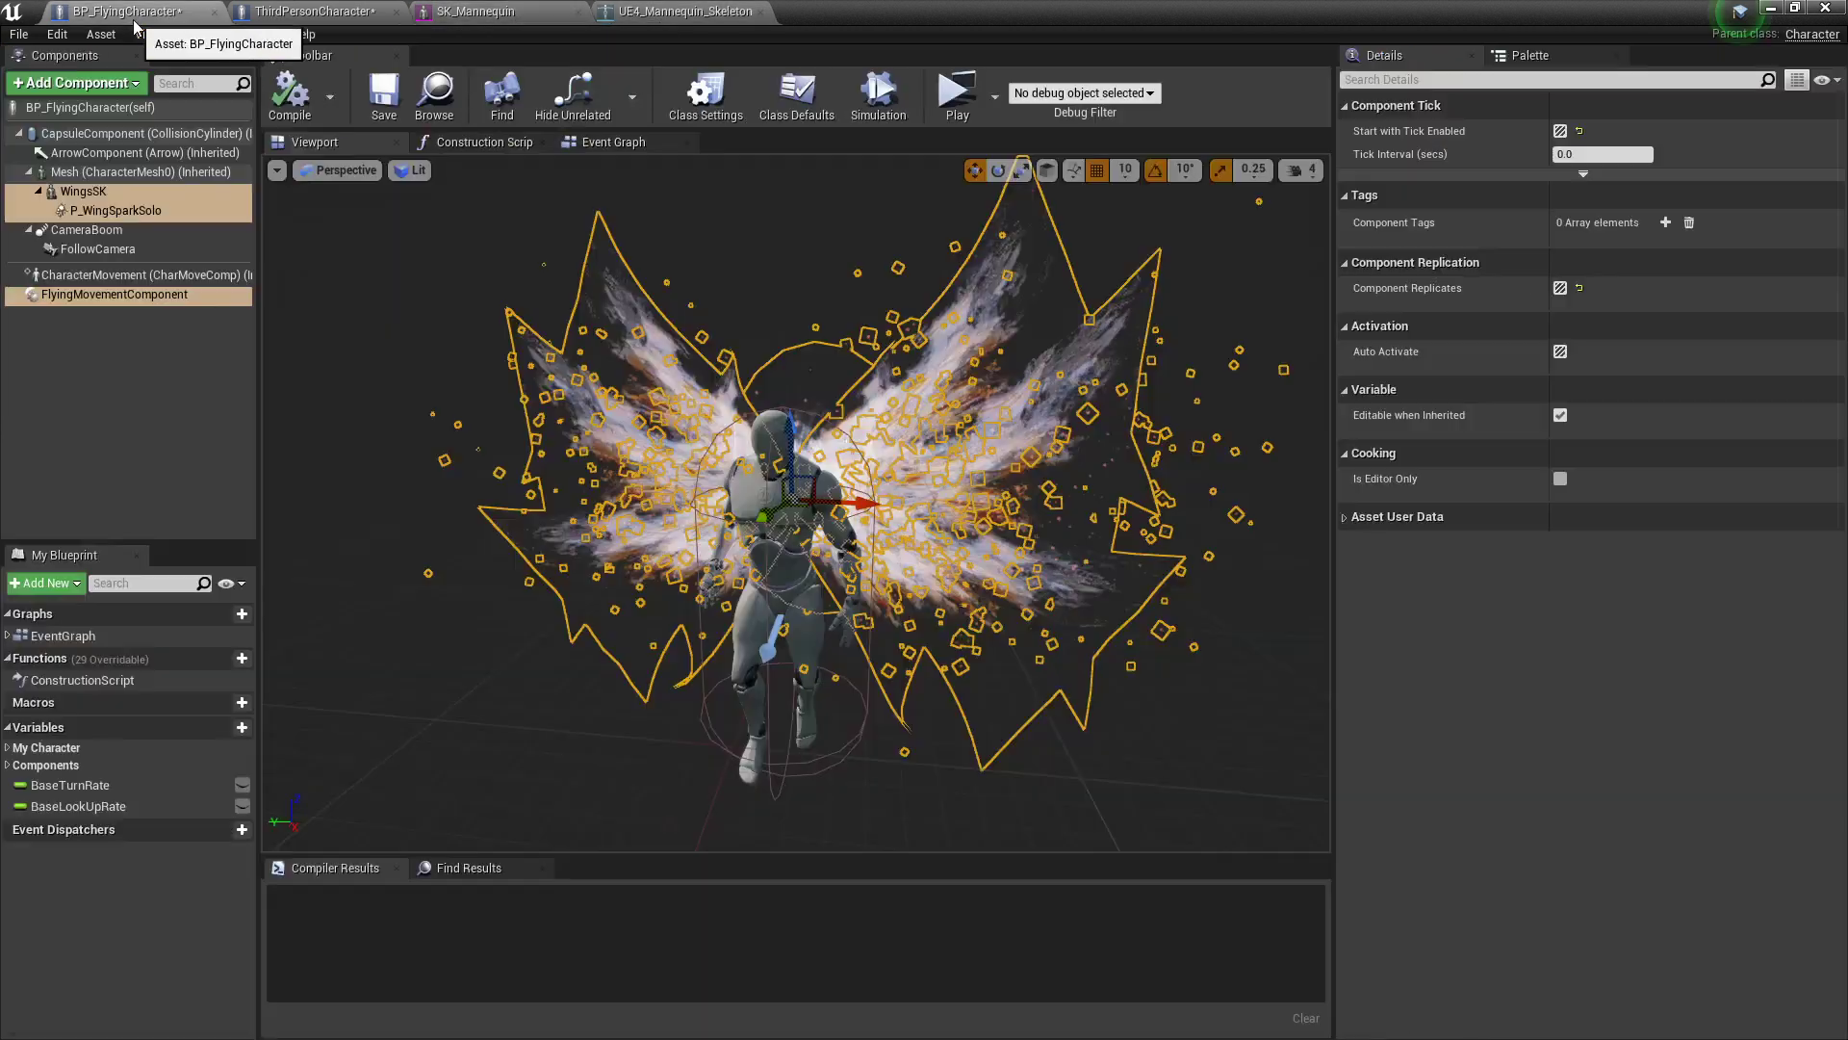
pyautogui.click(135, 11)
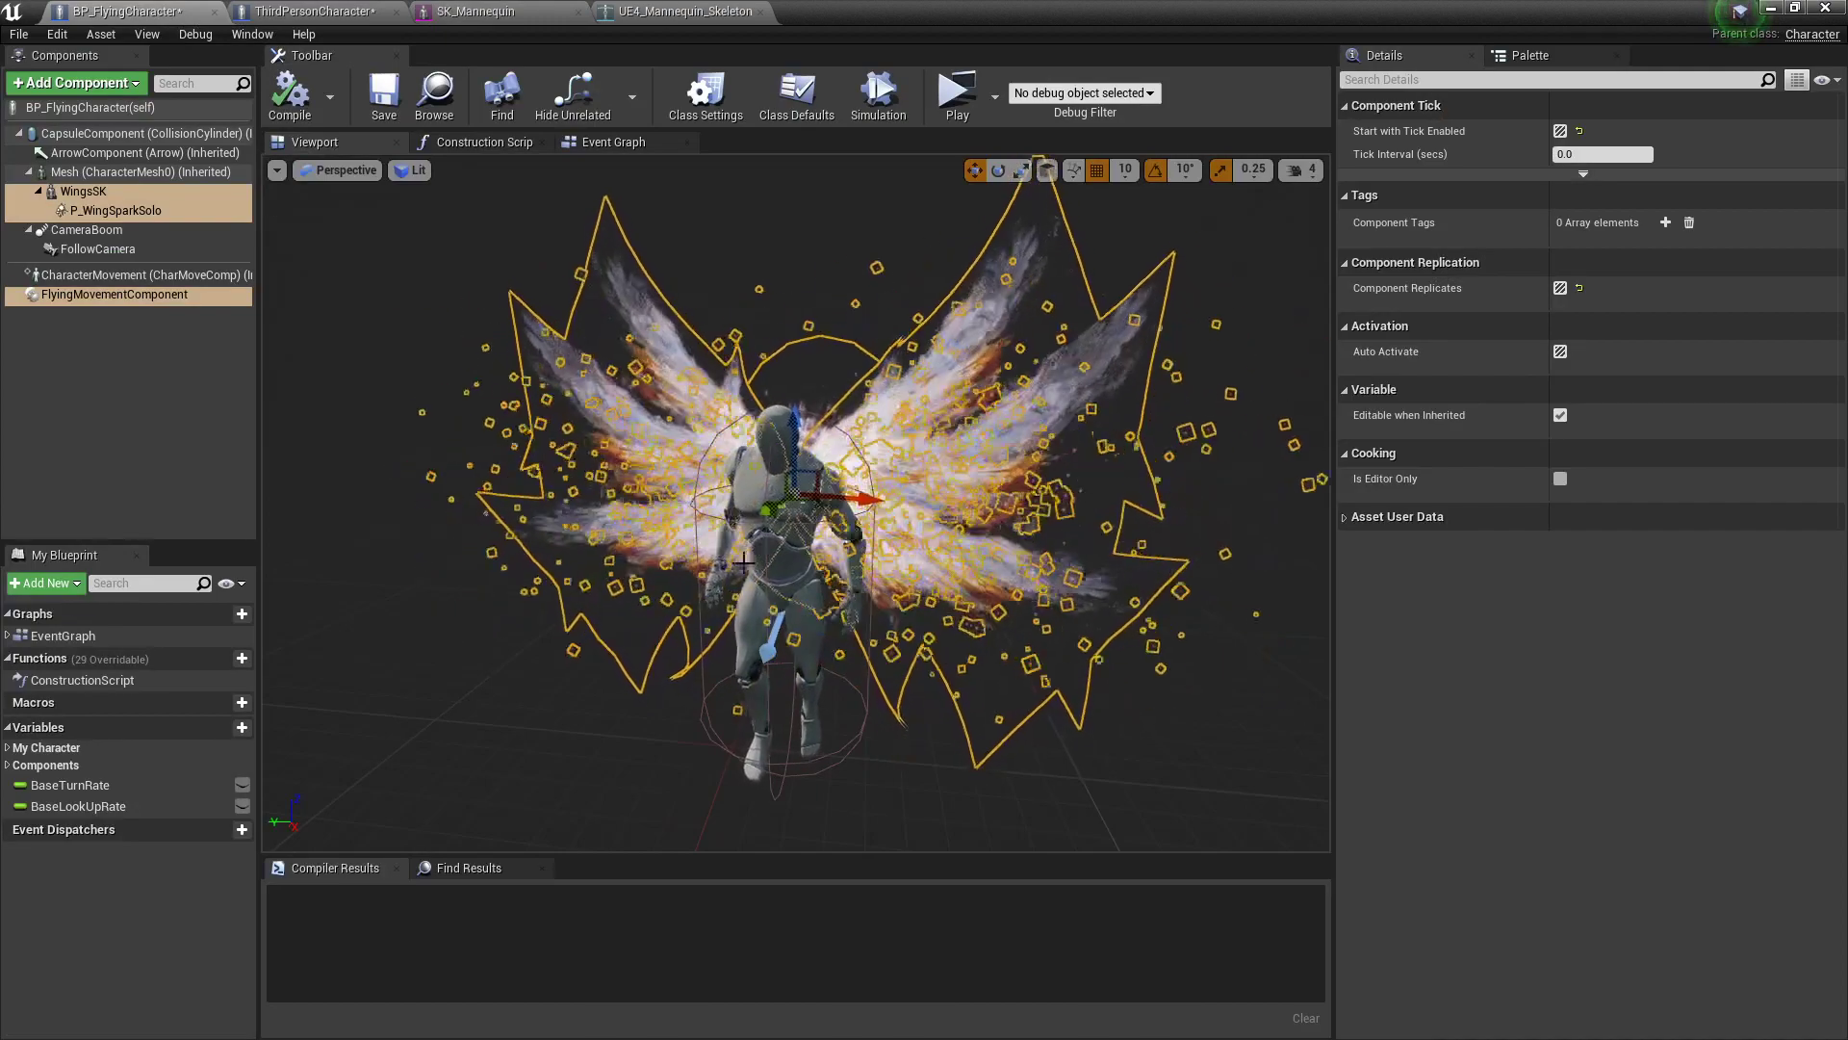
pyautogui.scroll(-3, 674, 471)
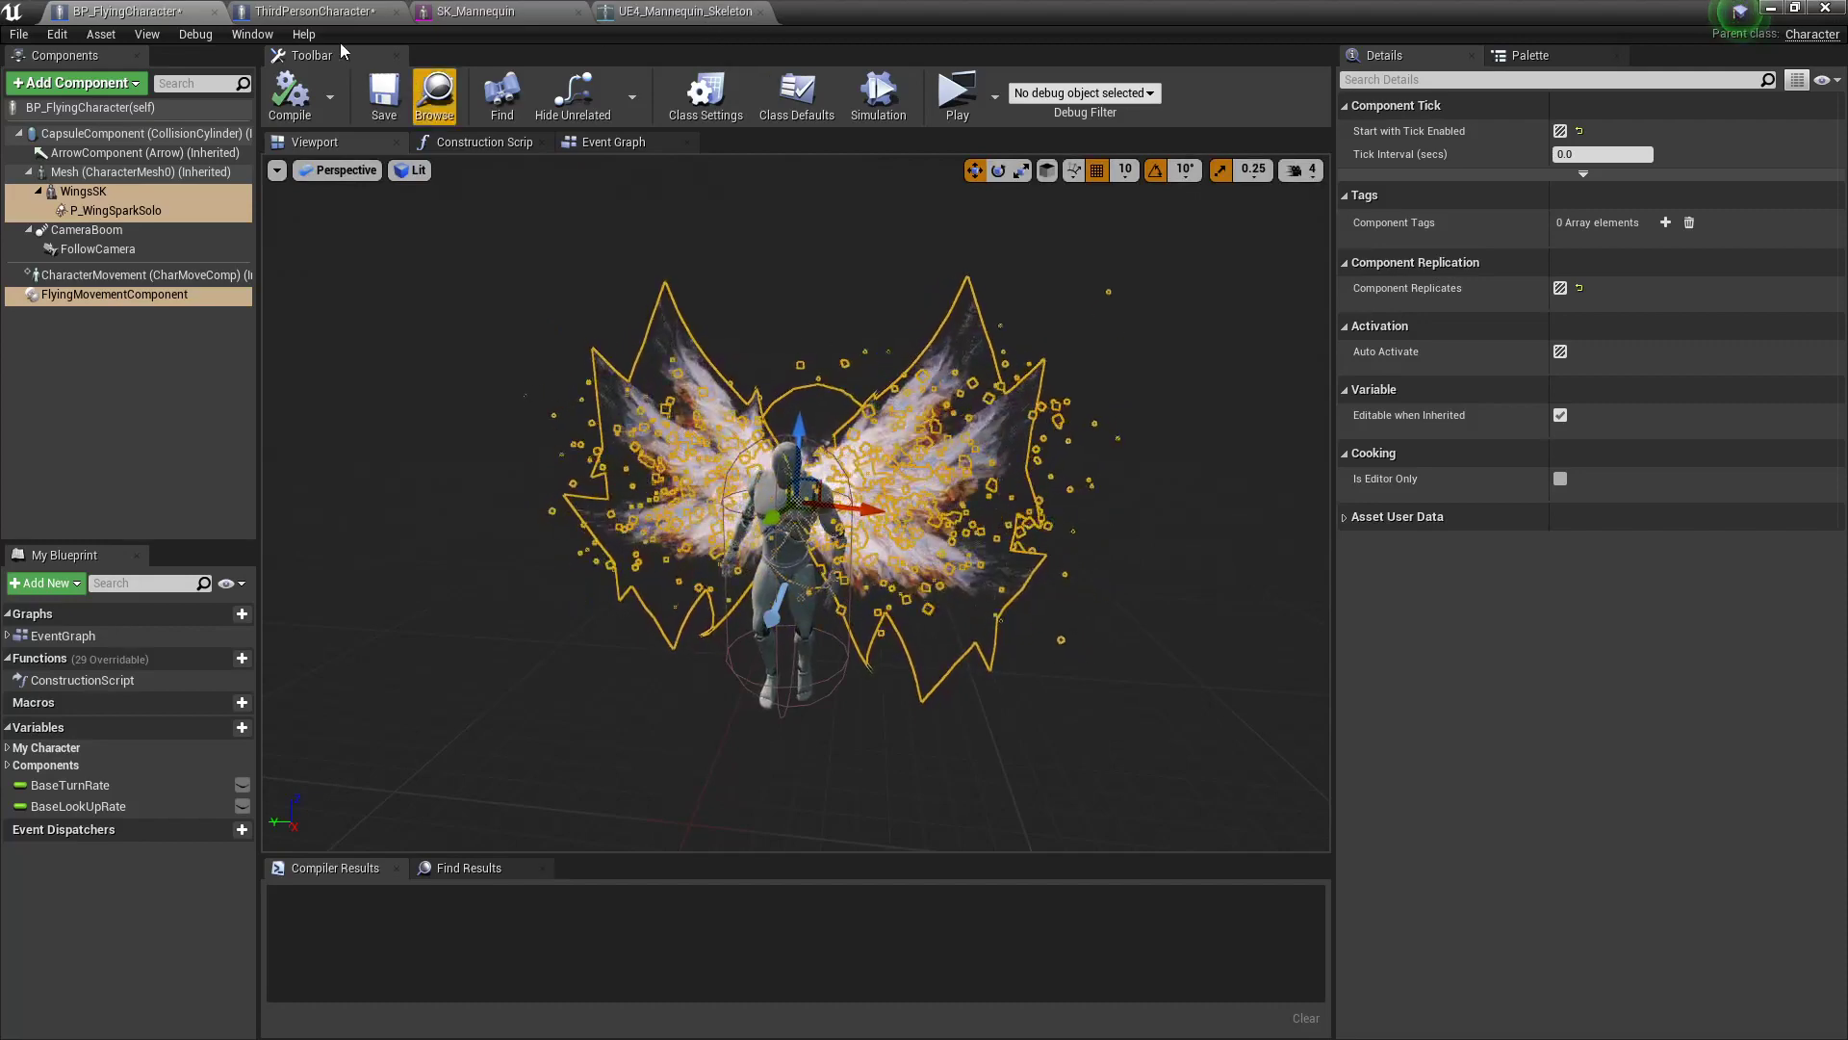
# Step: Change the Skeletal Mesh of the ThirdPersonCharacter's Mesh component to SK_Mannequin_Female
pyautogui.click(310, 11)
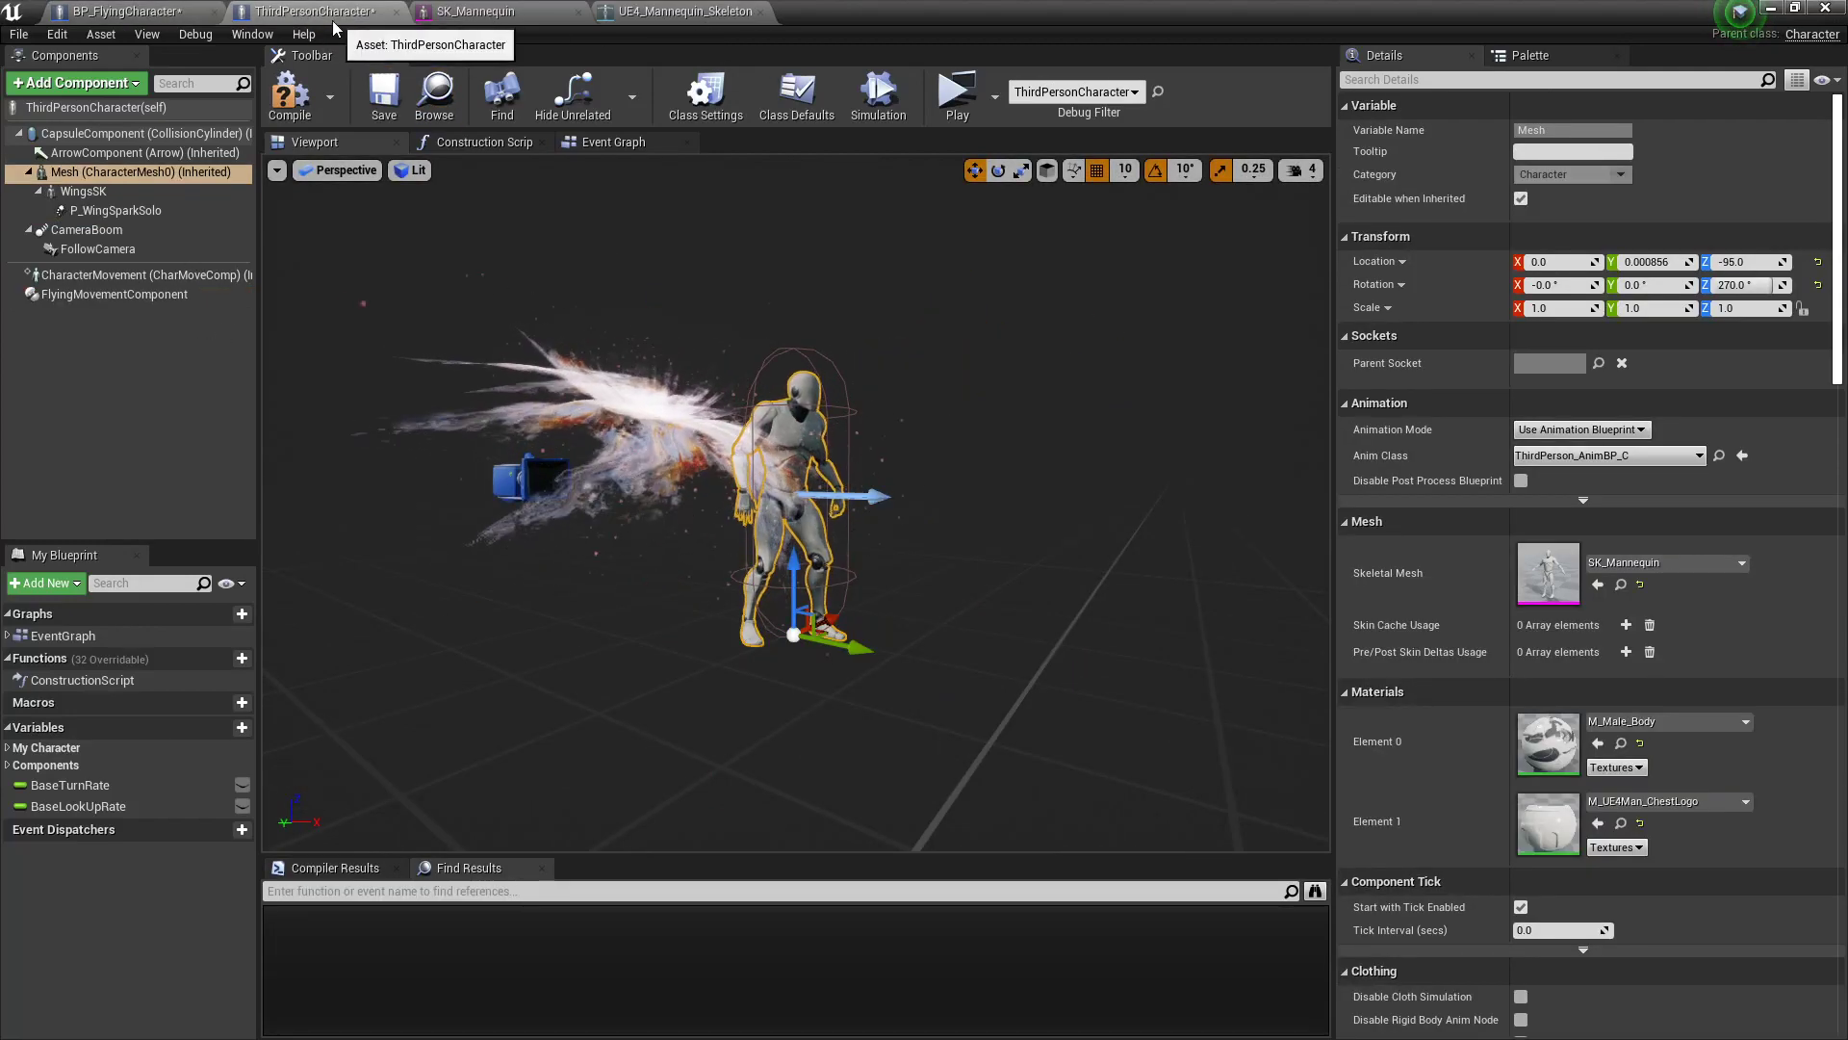
pyautogui.click(140, 176)
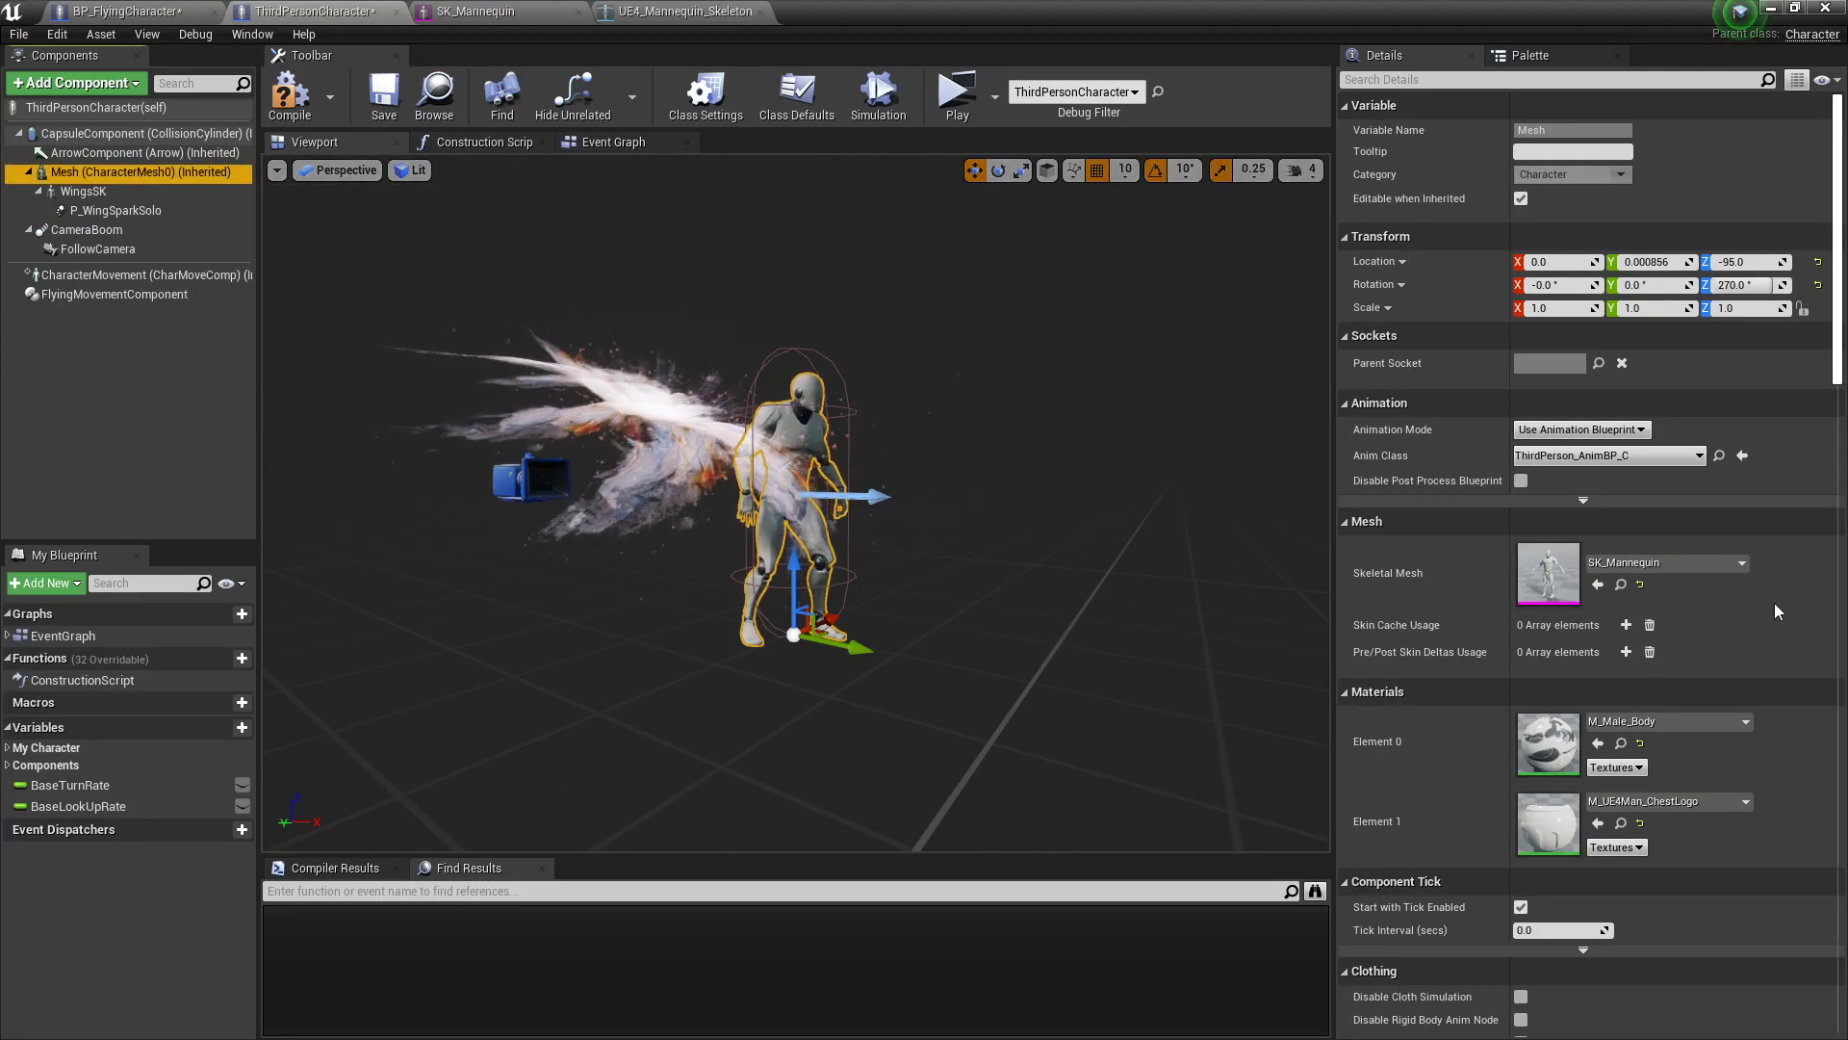
pyautogui.click(1646, 564)
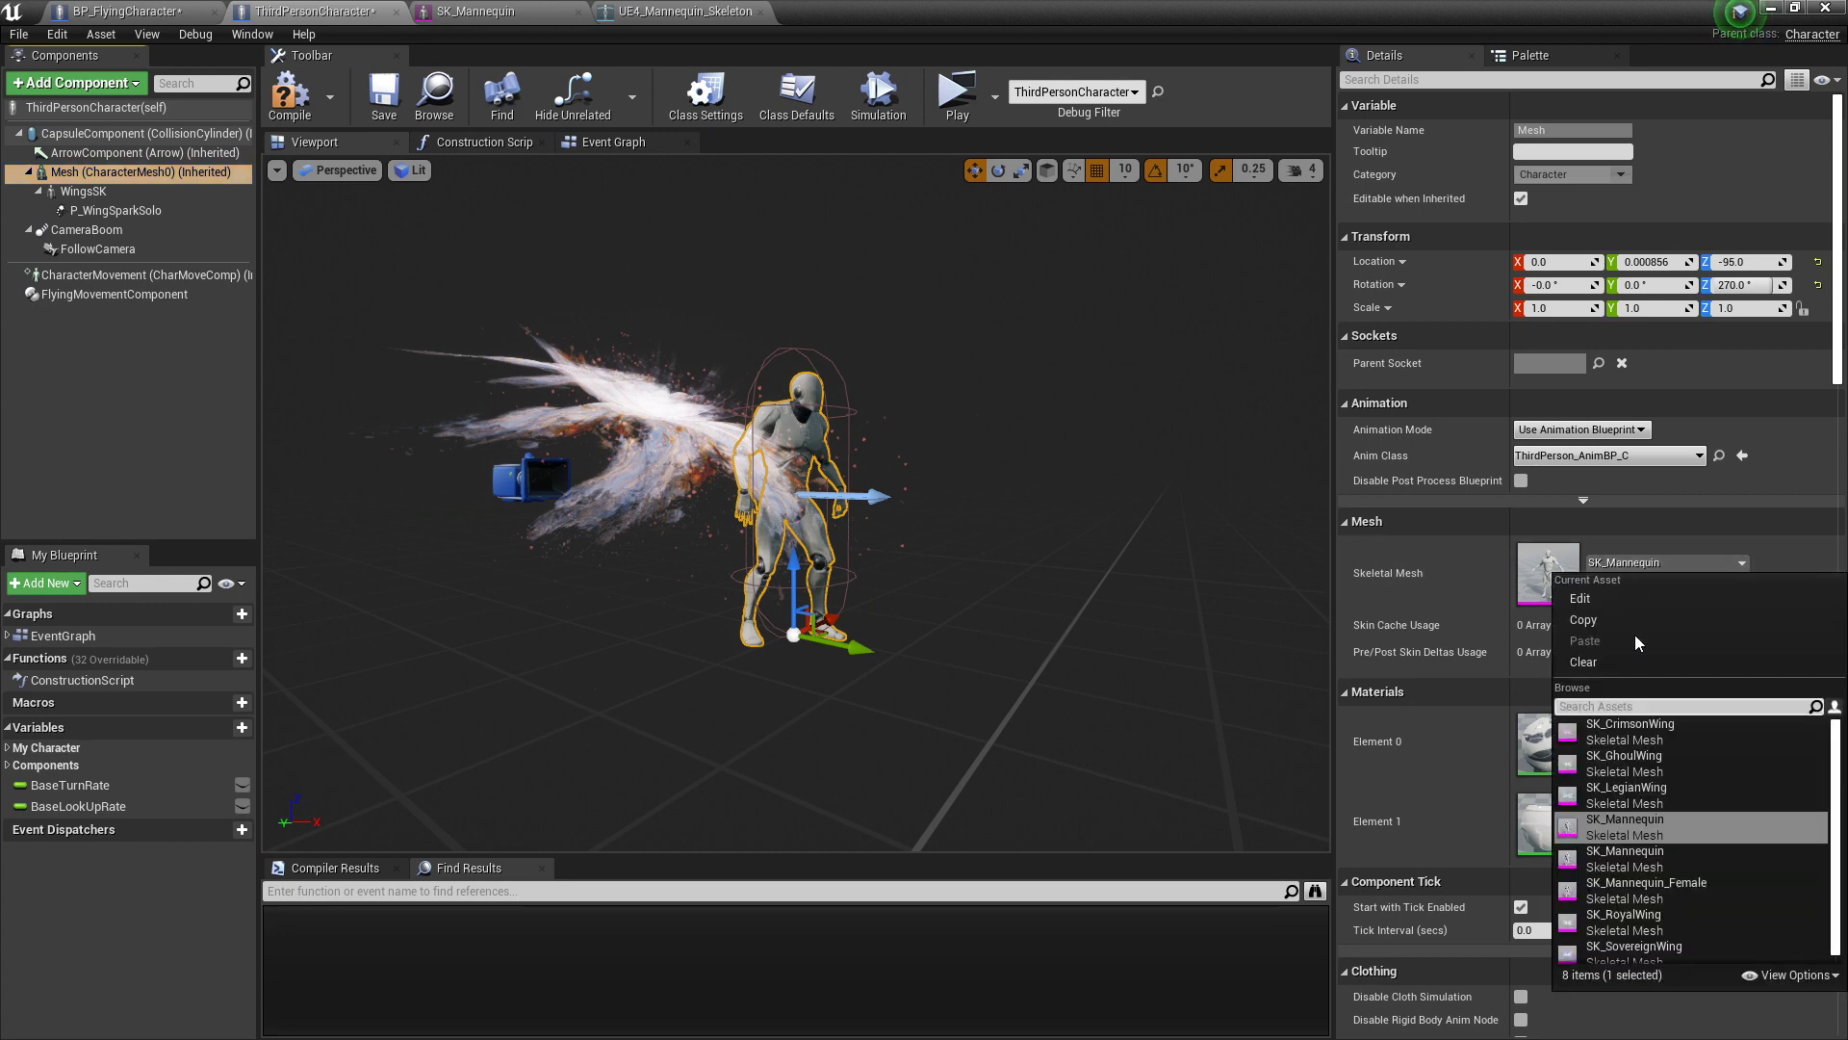
pyautogui.click(1678, 883)
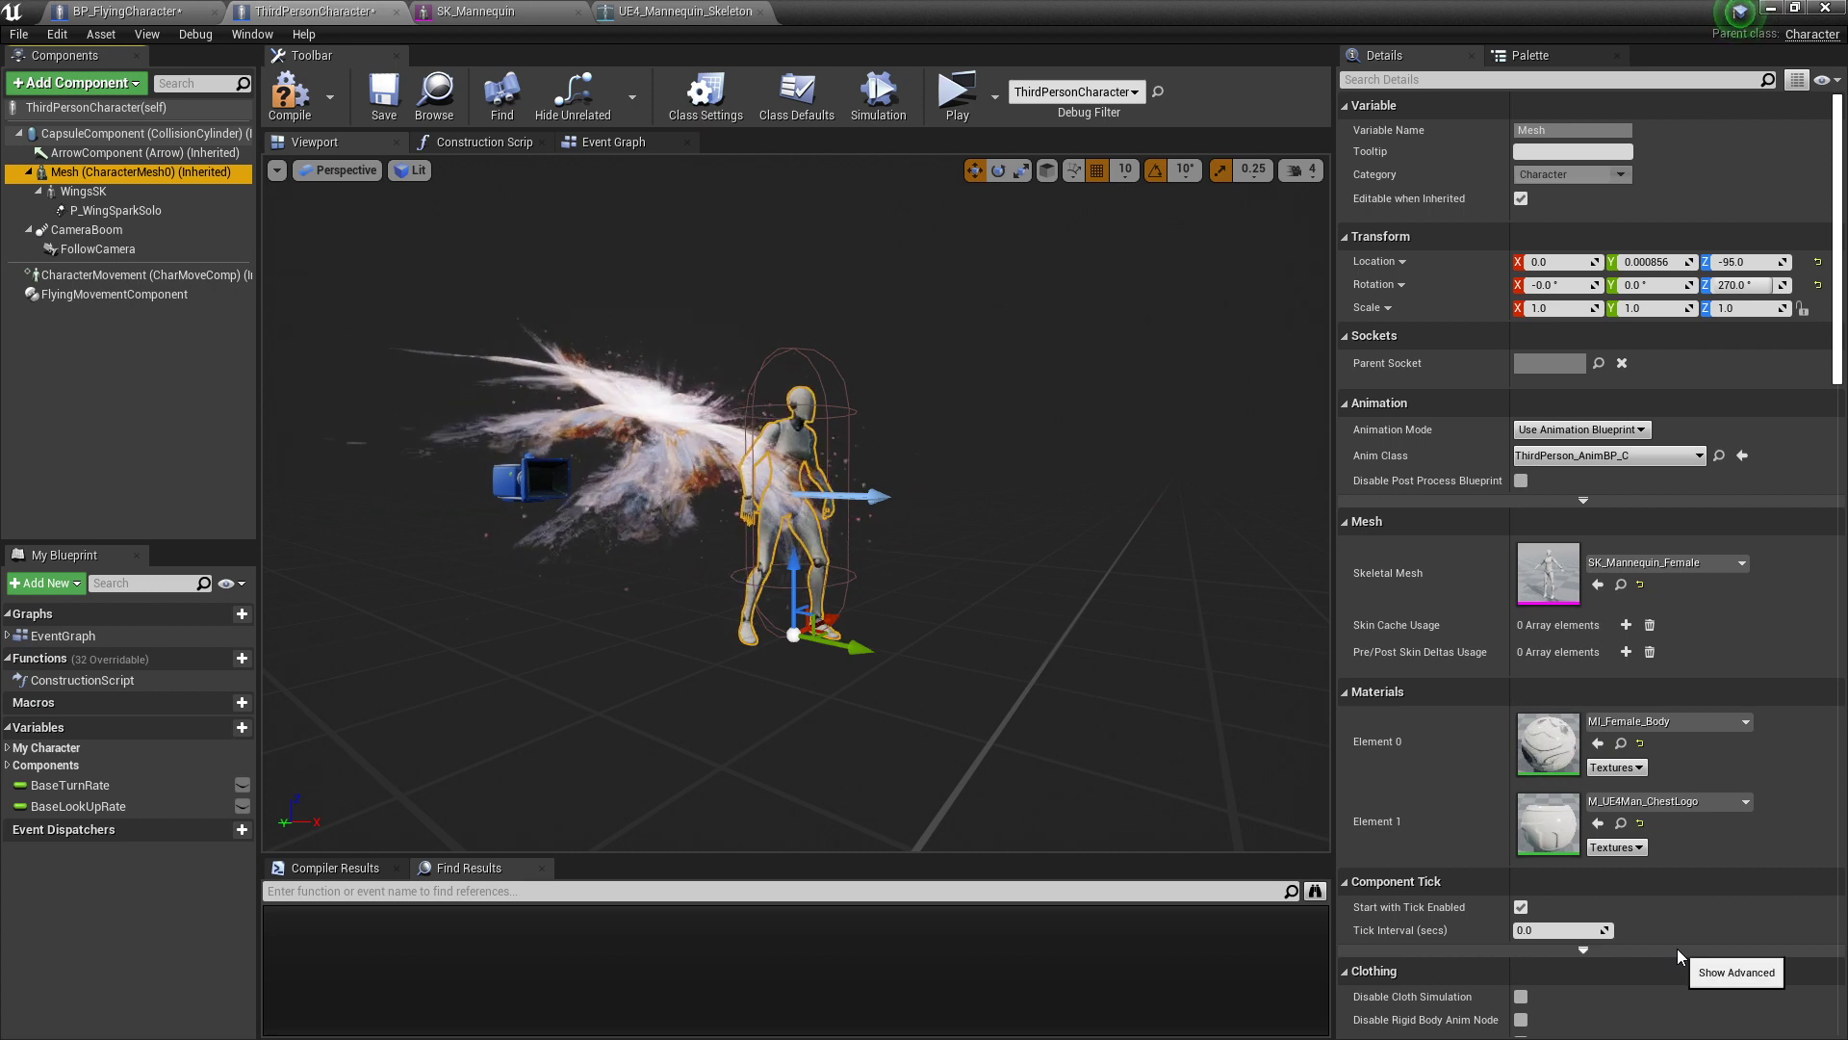
pyautogui.scroll(2, 914, 452)
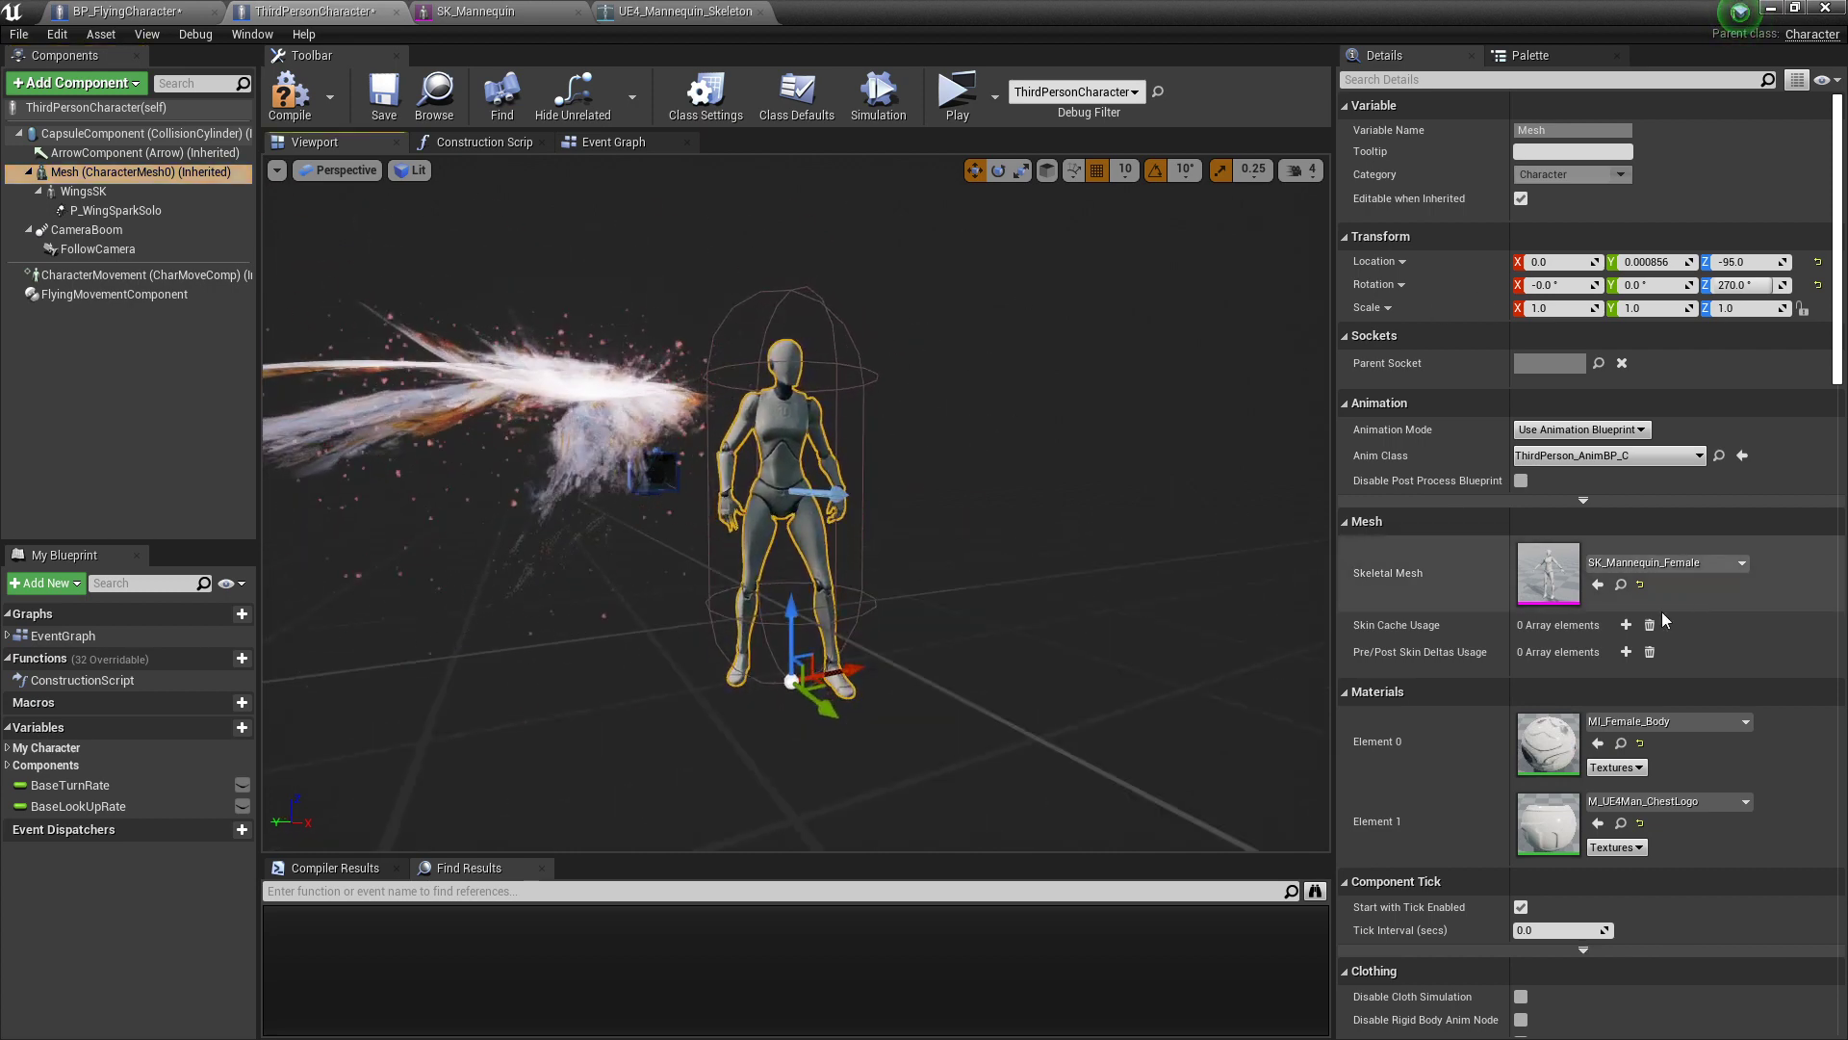
# Step: Open the SK_Mannequin_Female asset and check its skeleton's retarget source entries for the male and female mannequins
pyautogui.click(1620, 584)
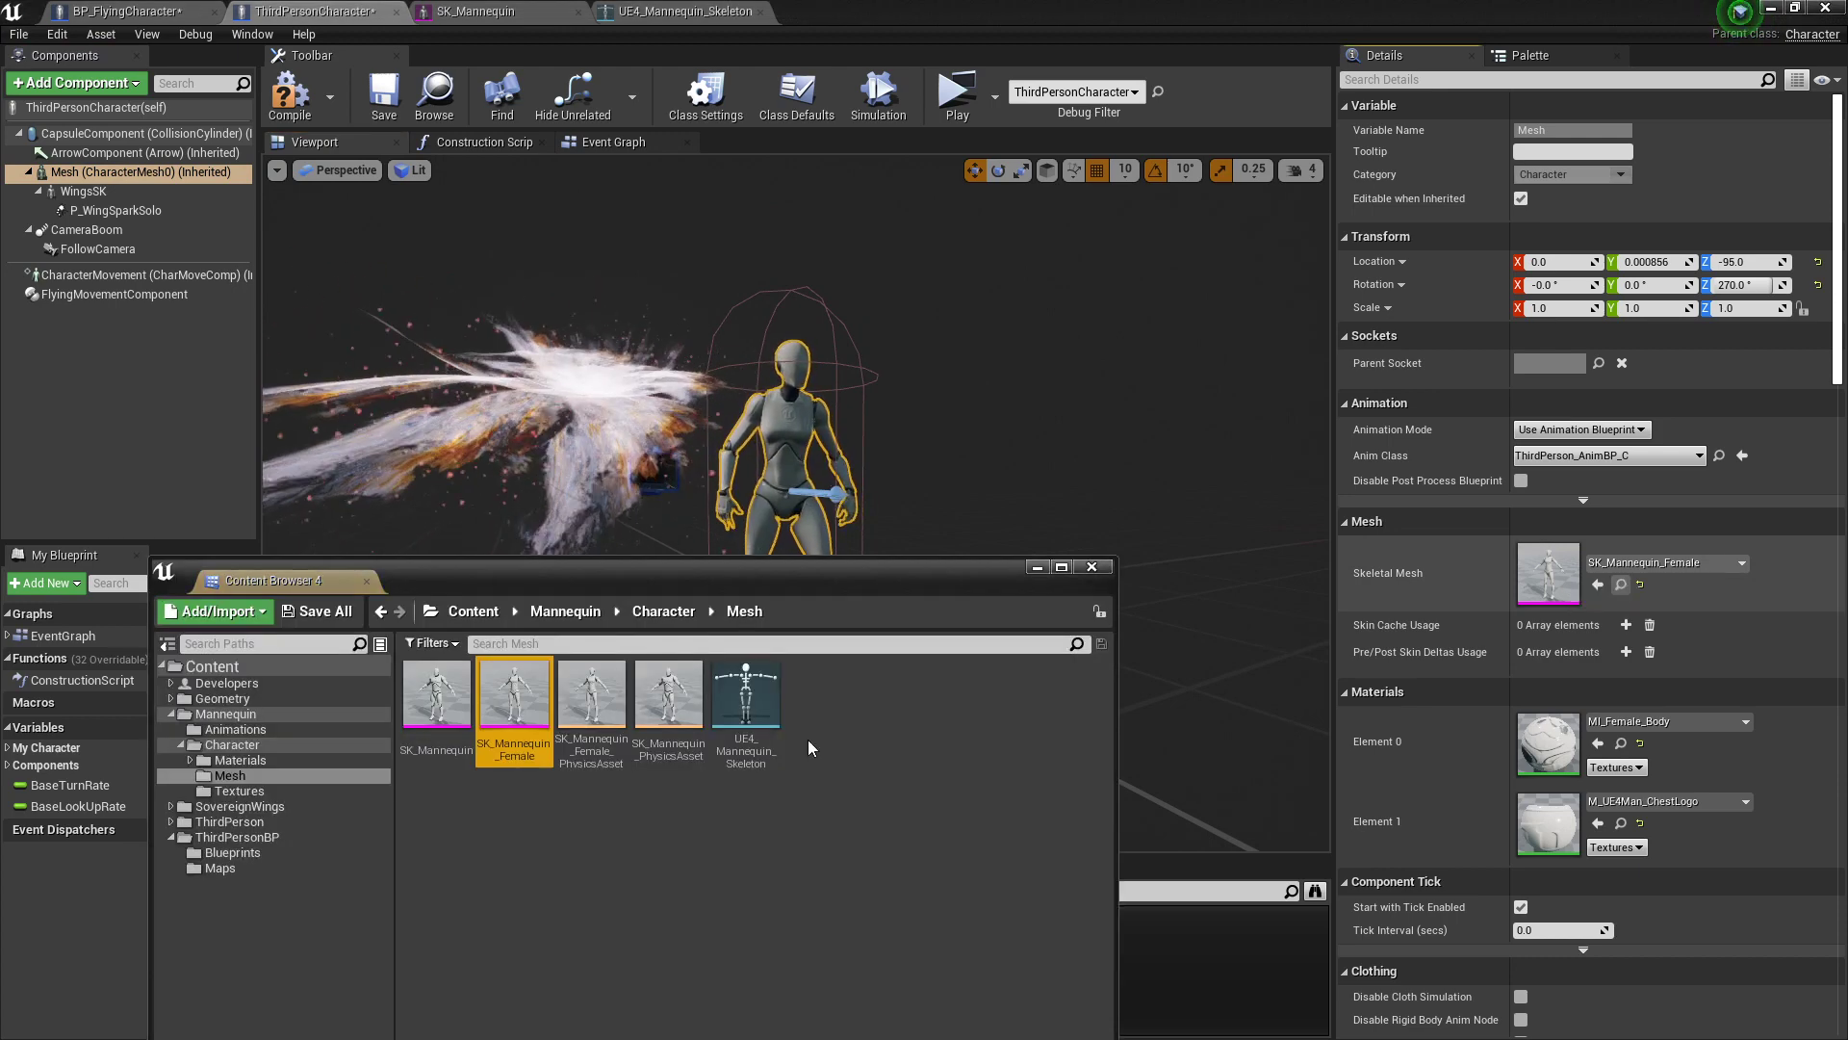
pyautogui.doubleClick(514, 698)
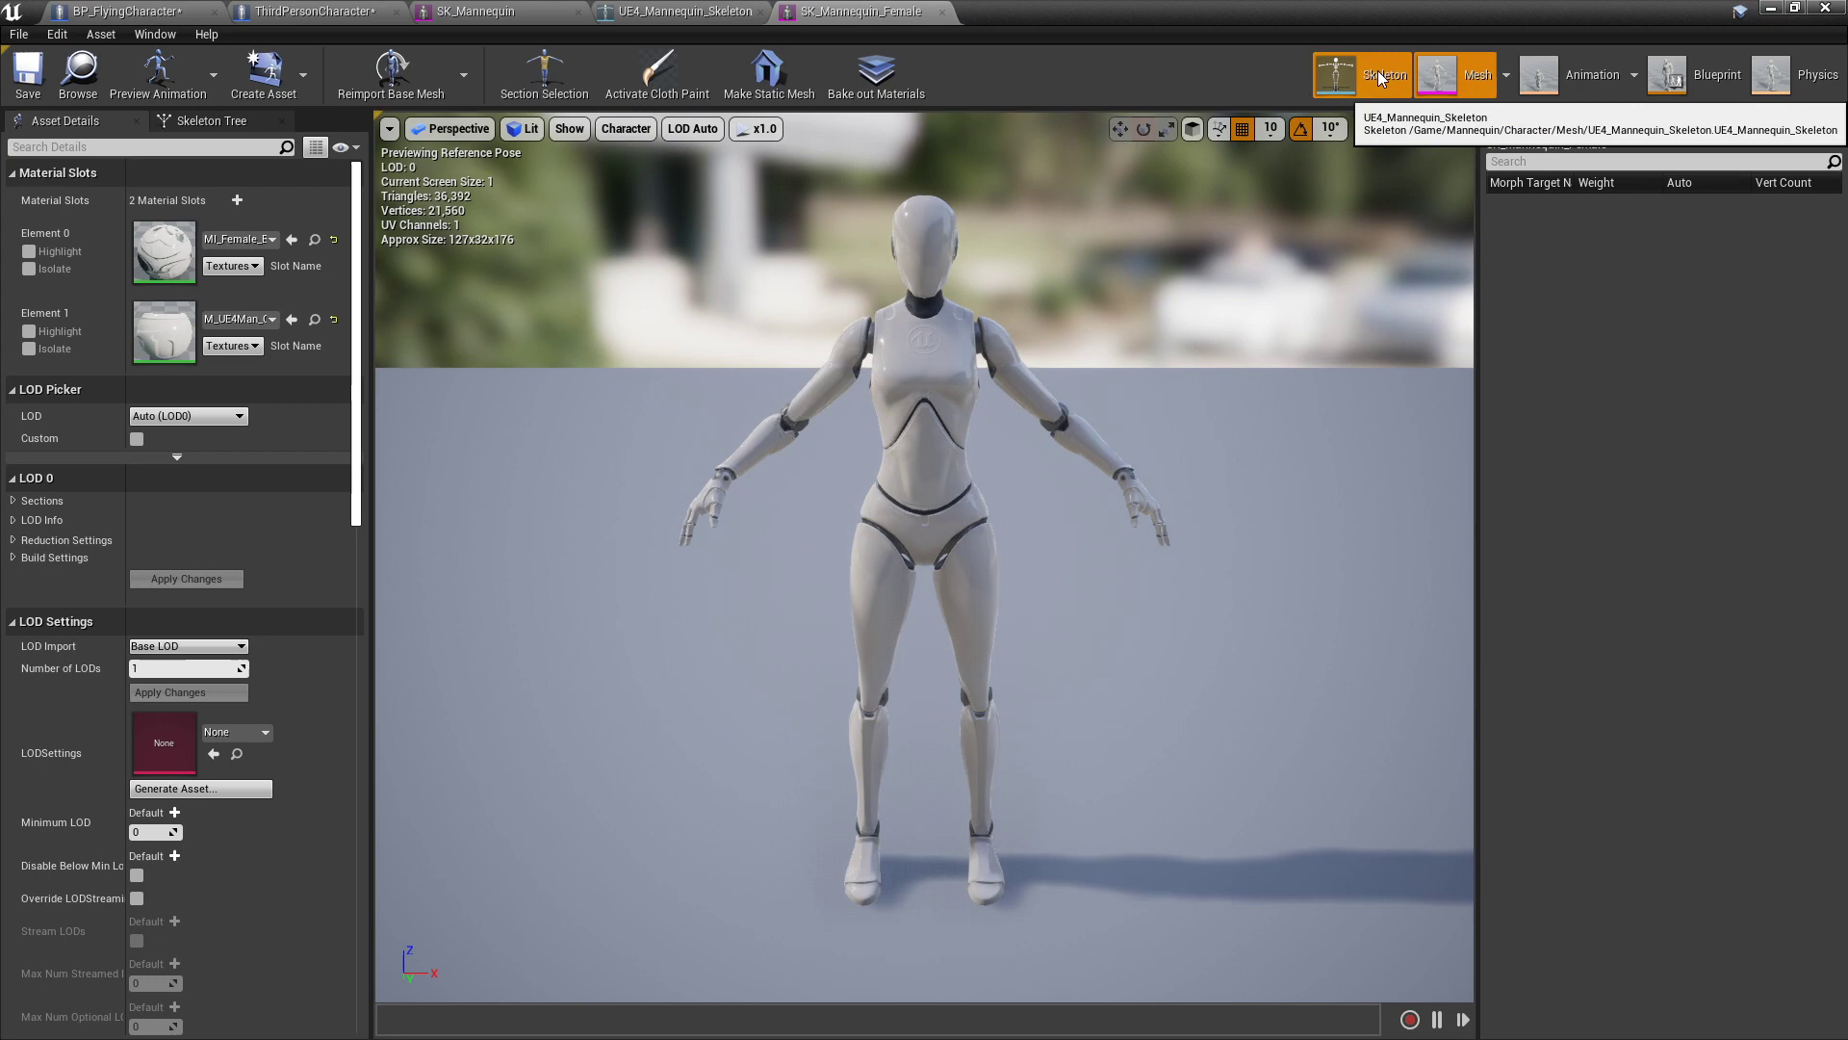
pyautogui.click(1377, 71)
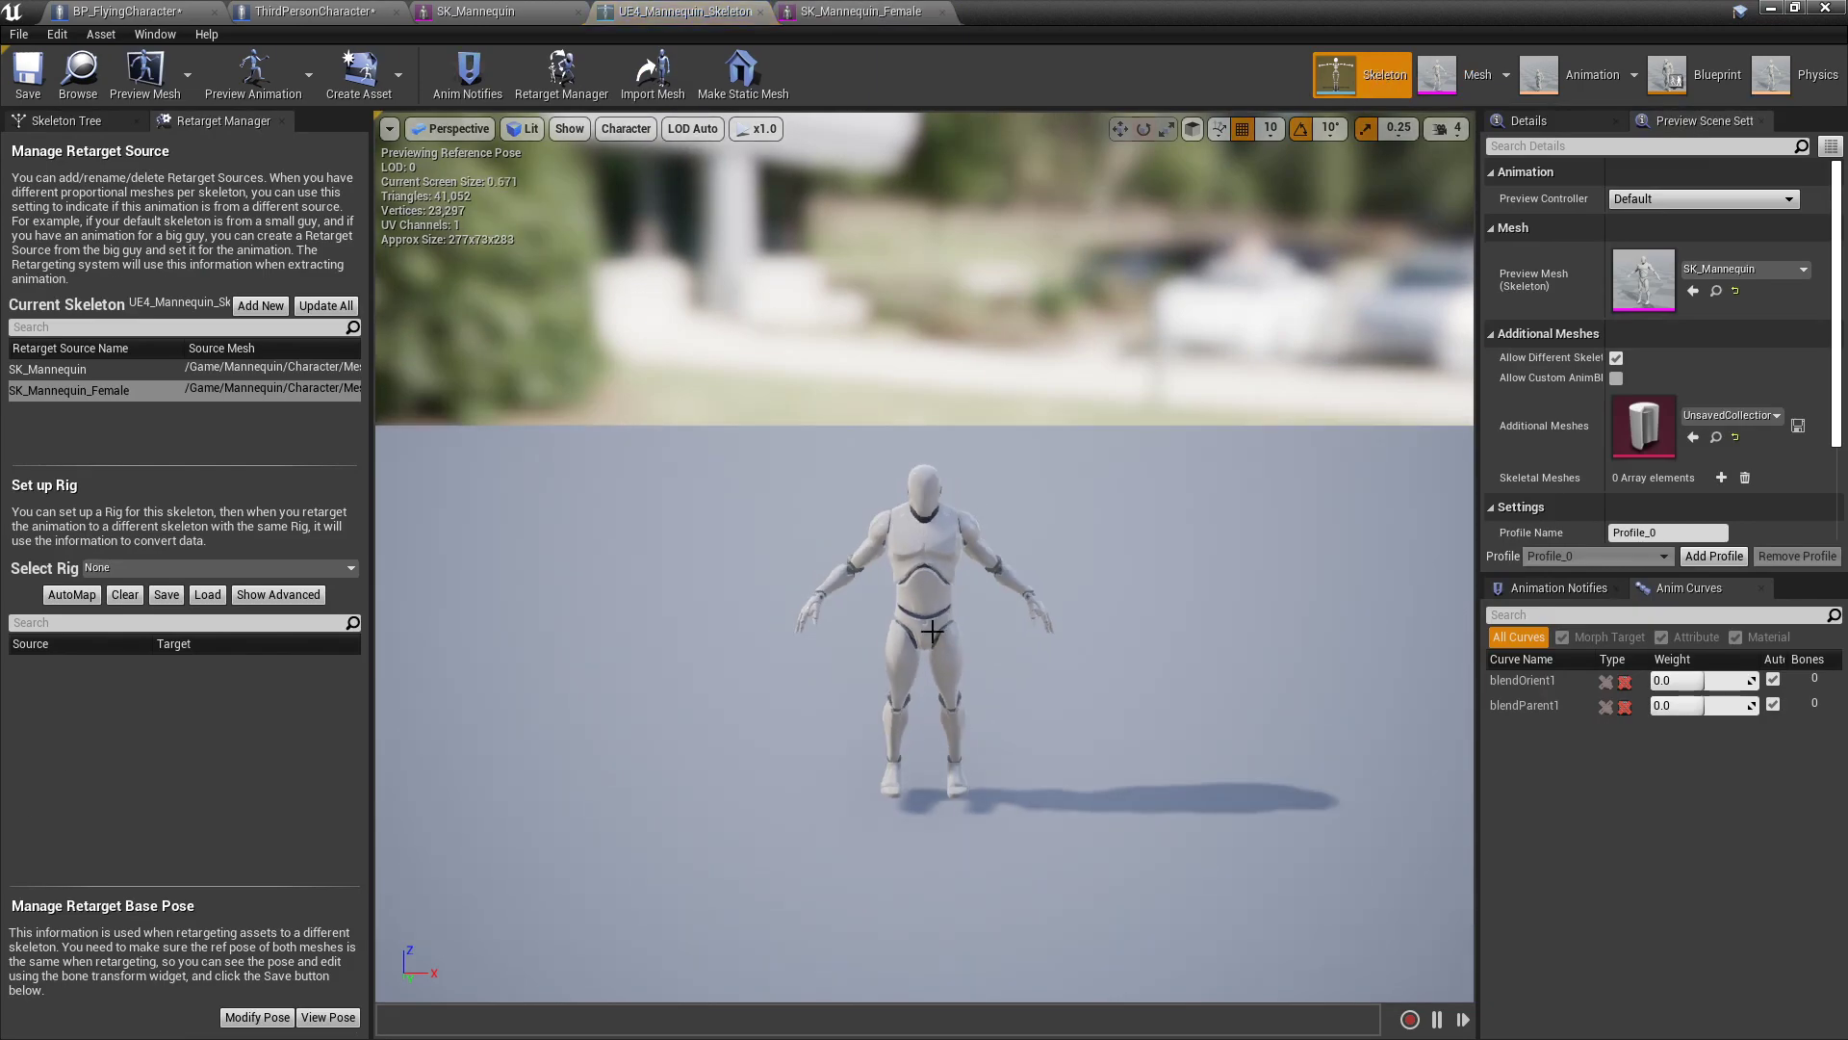
pyautogui.click(145, 390)
pyautogui.click(167, 375)
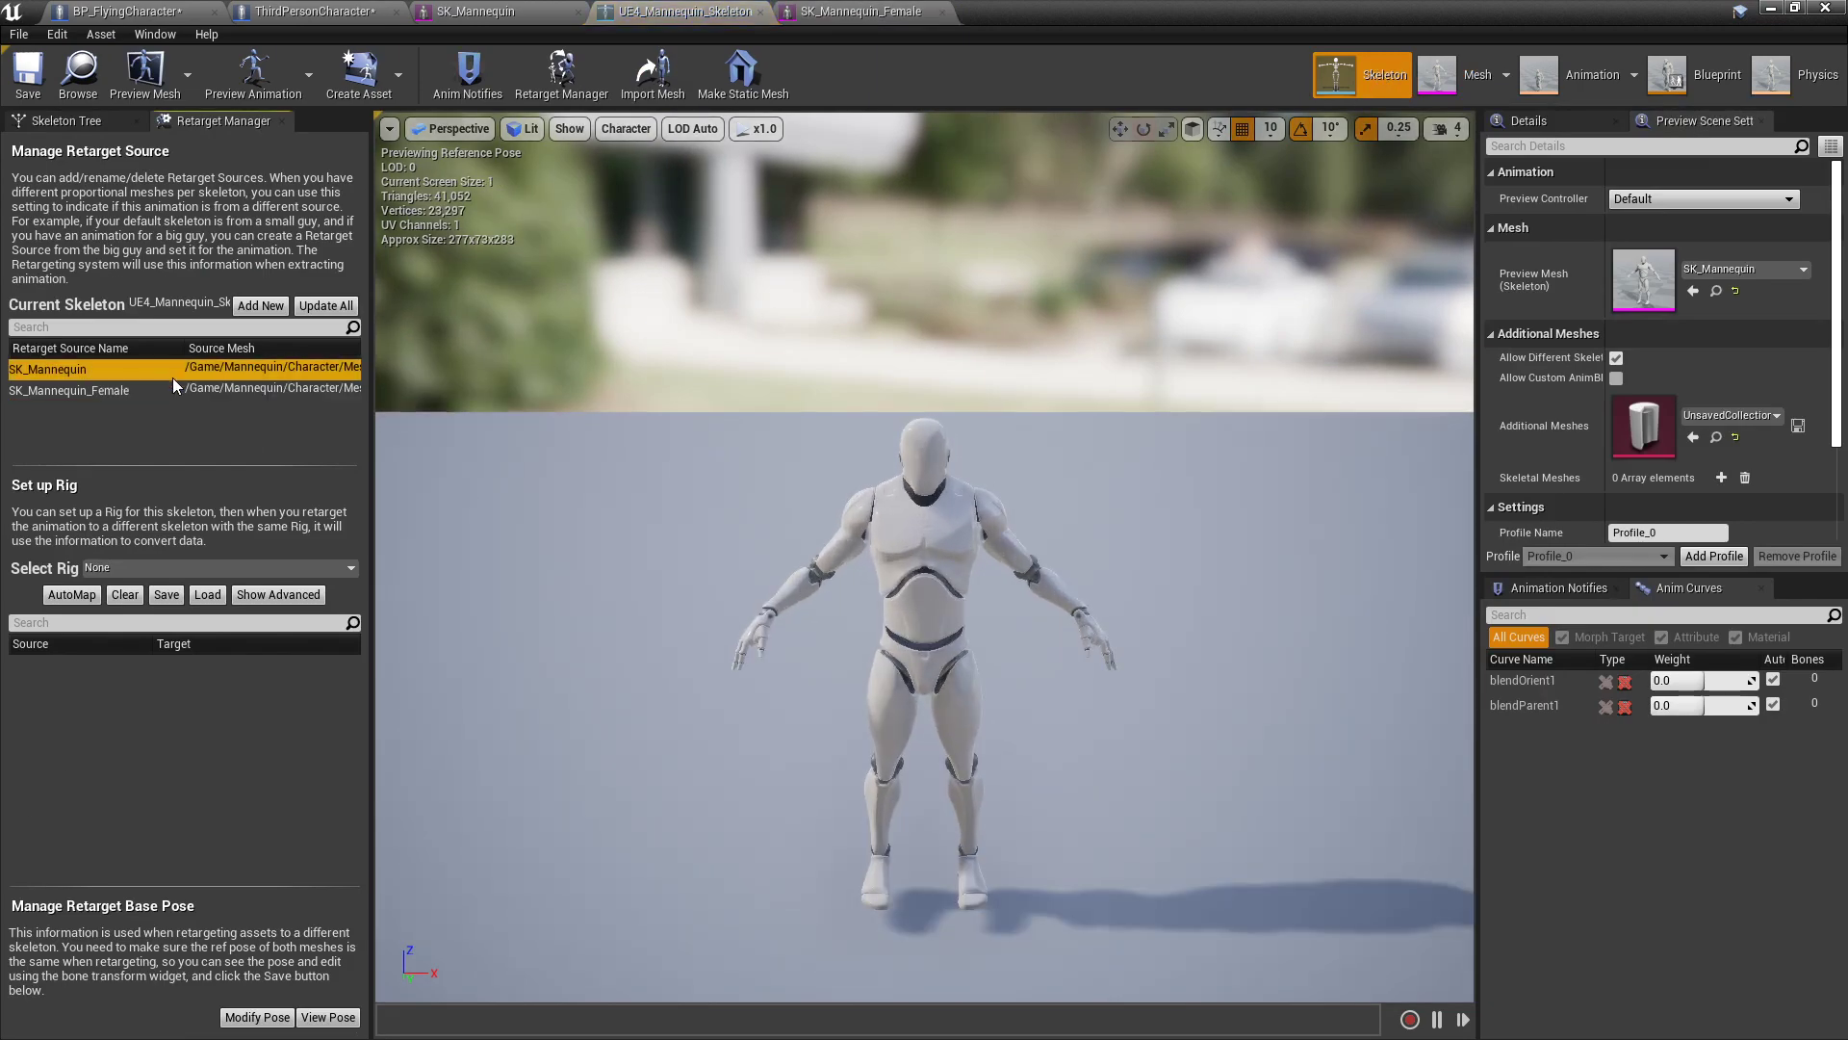
pyautogui.click(190, 393)
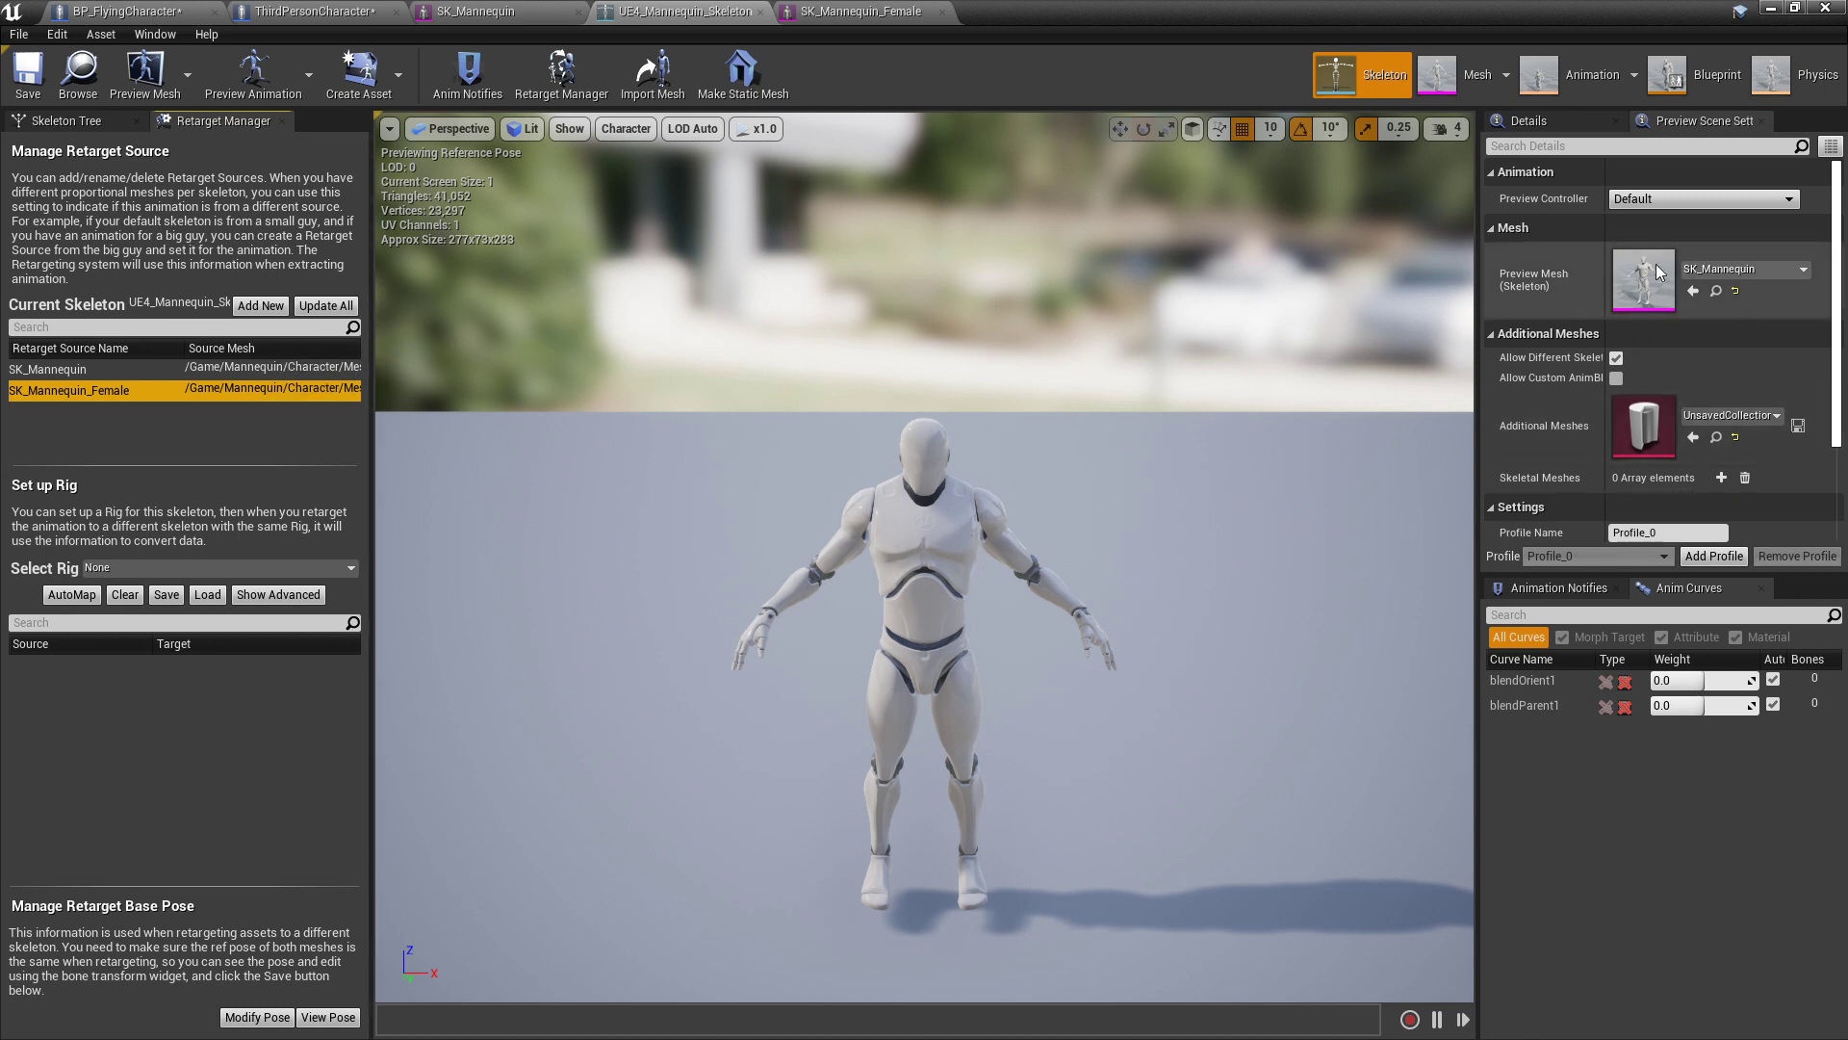
# Step: Preview the mannequin skeleton with SK_Mannequin_Female and select the spine_03 bone in its bone tree
pyautogui.click(1743, 304)
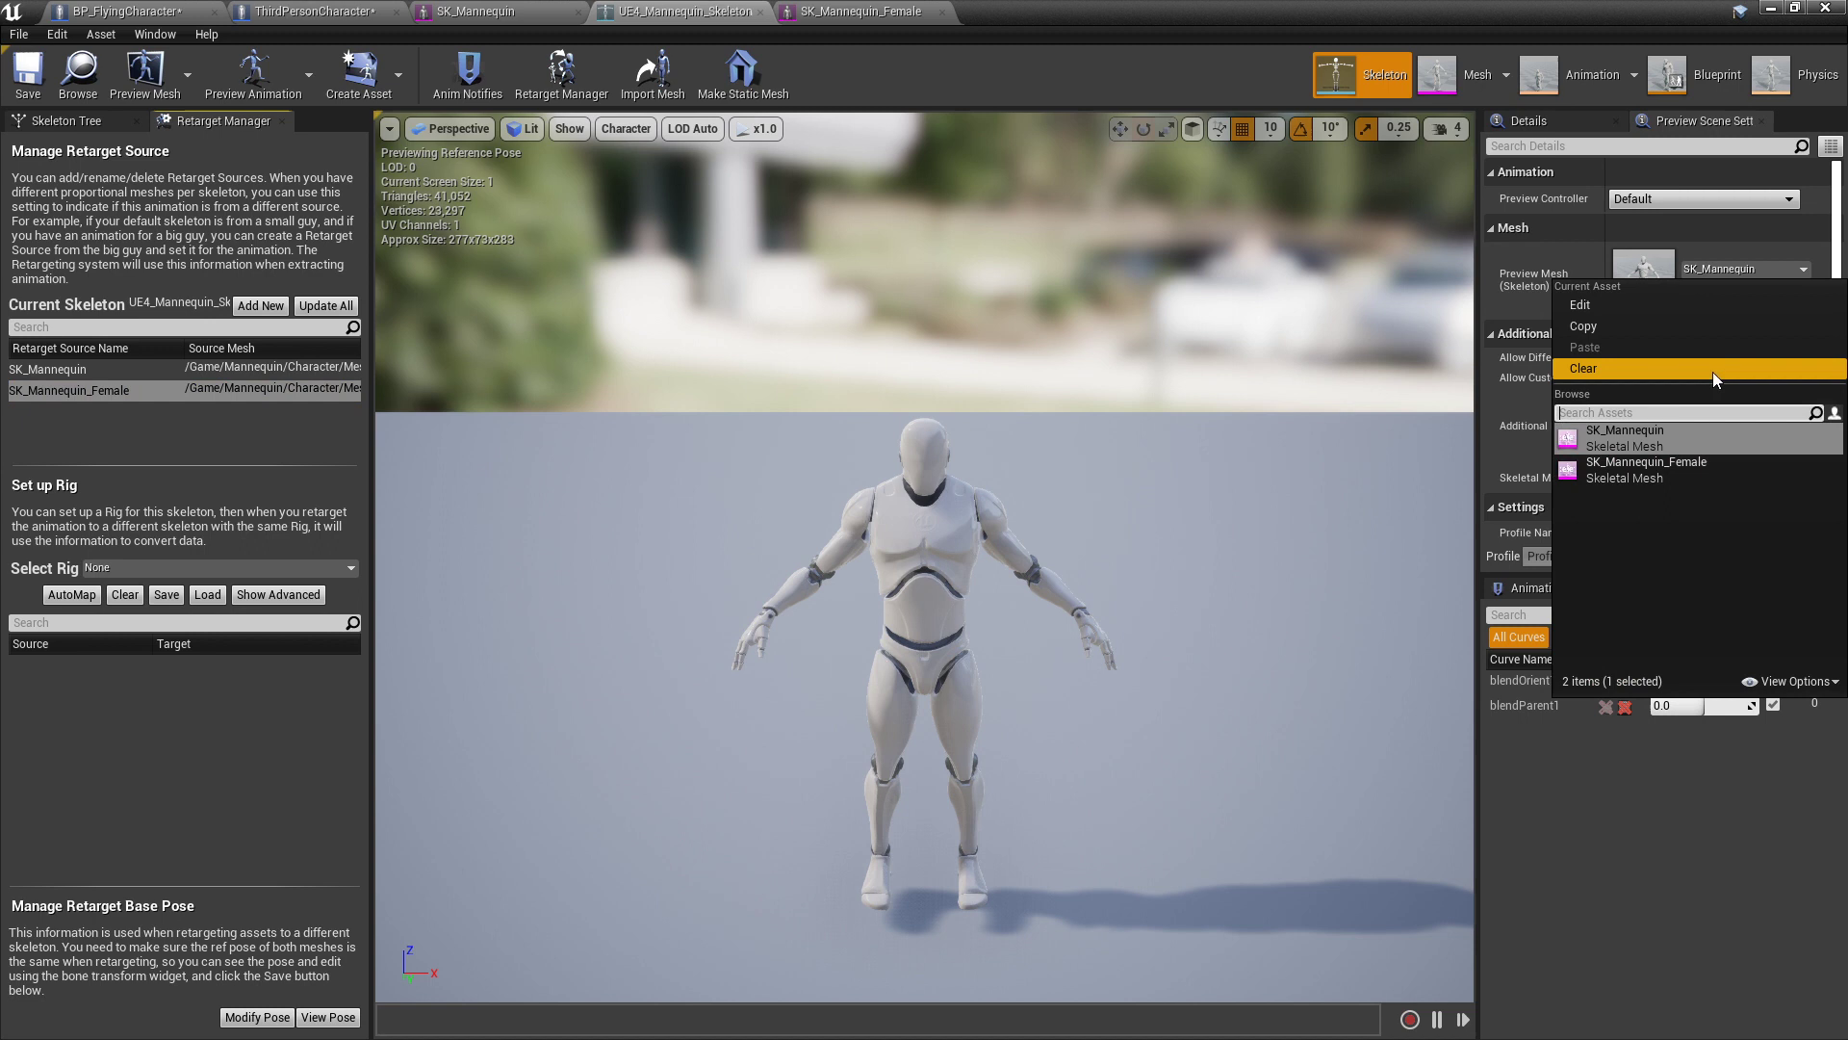
pyautogui.click(1636, 477)
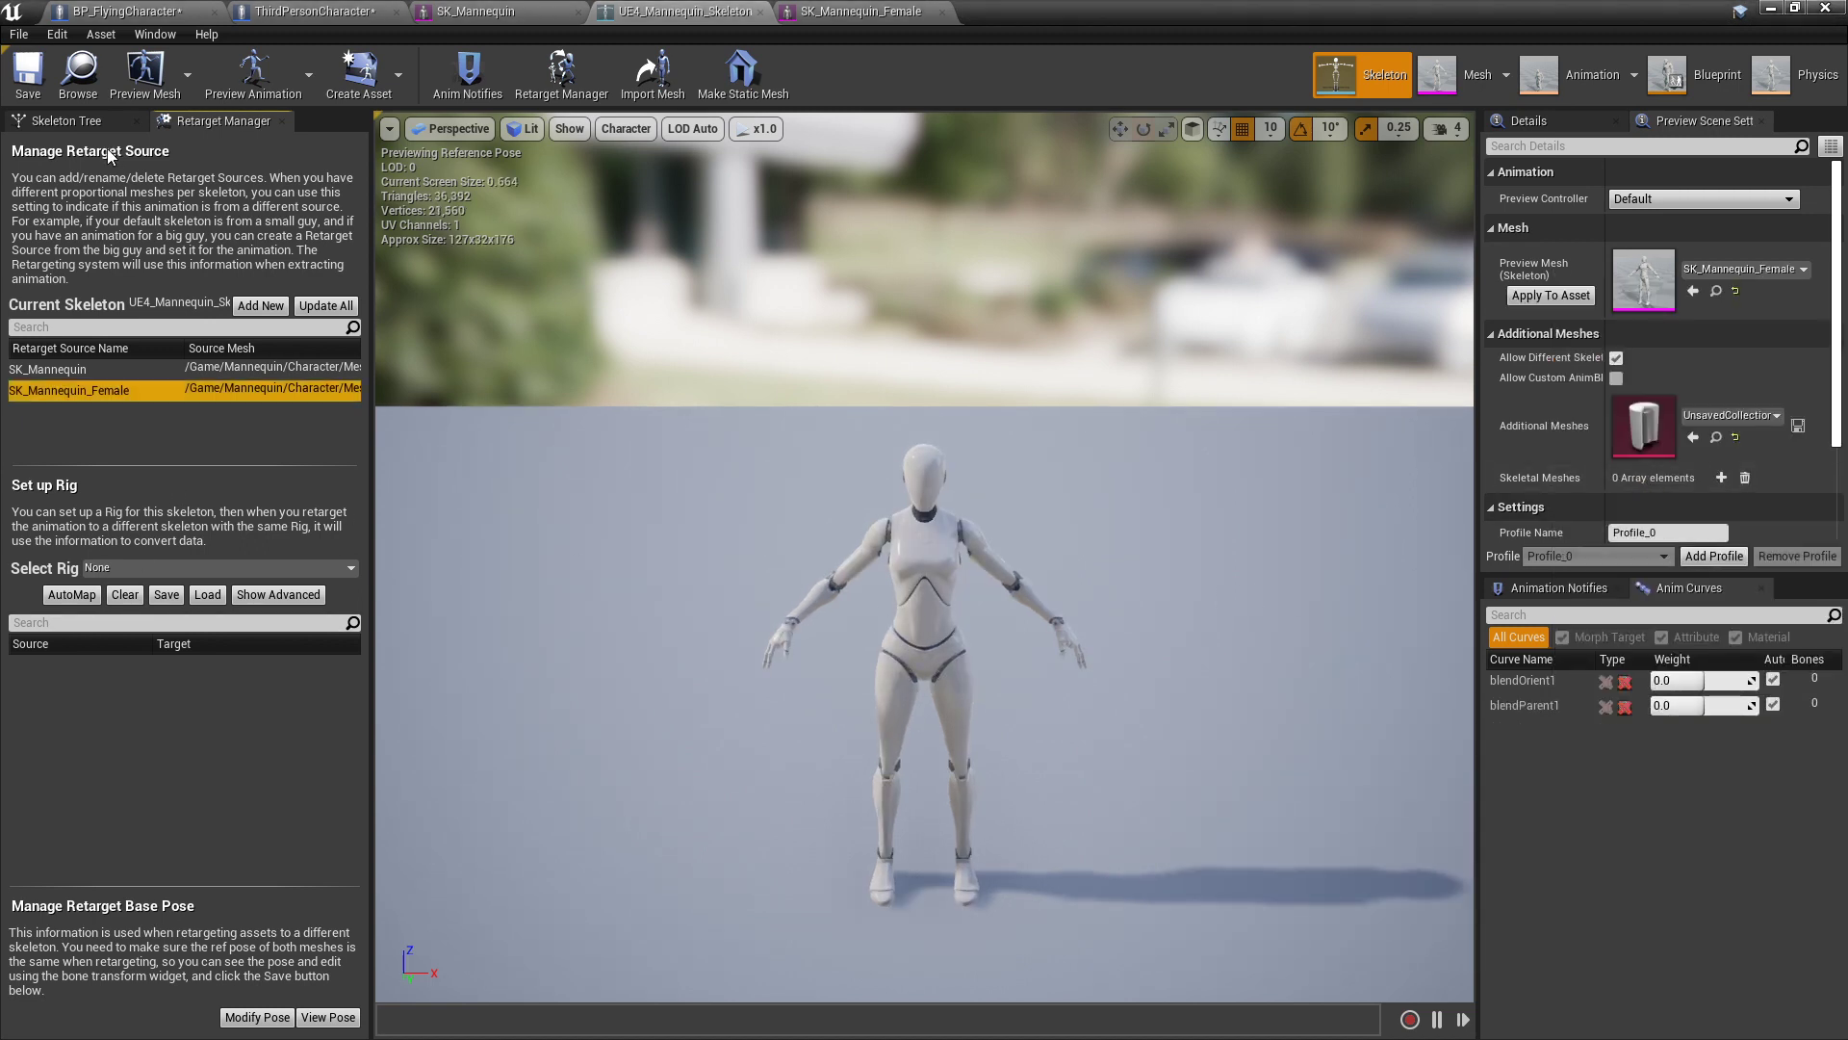
pyautogui.click(85, 123)
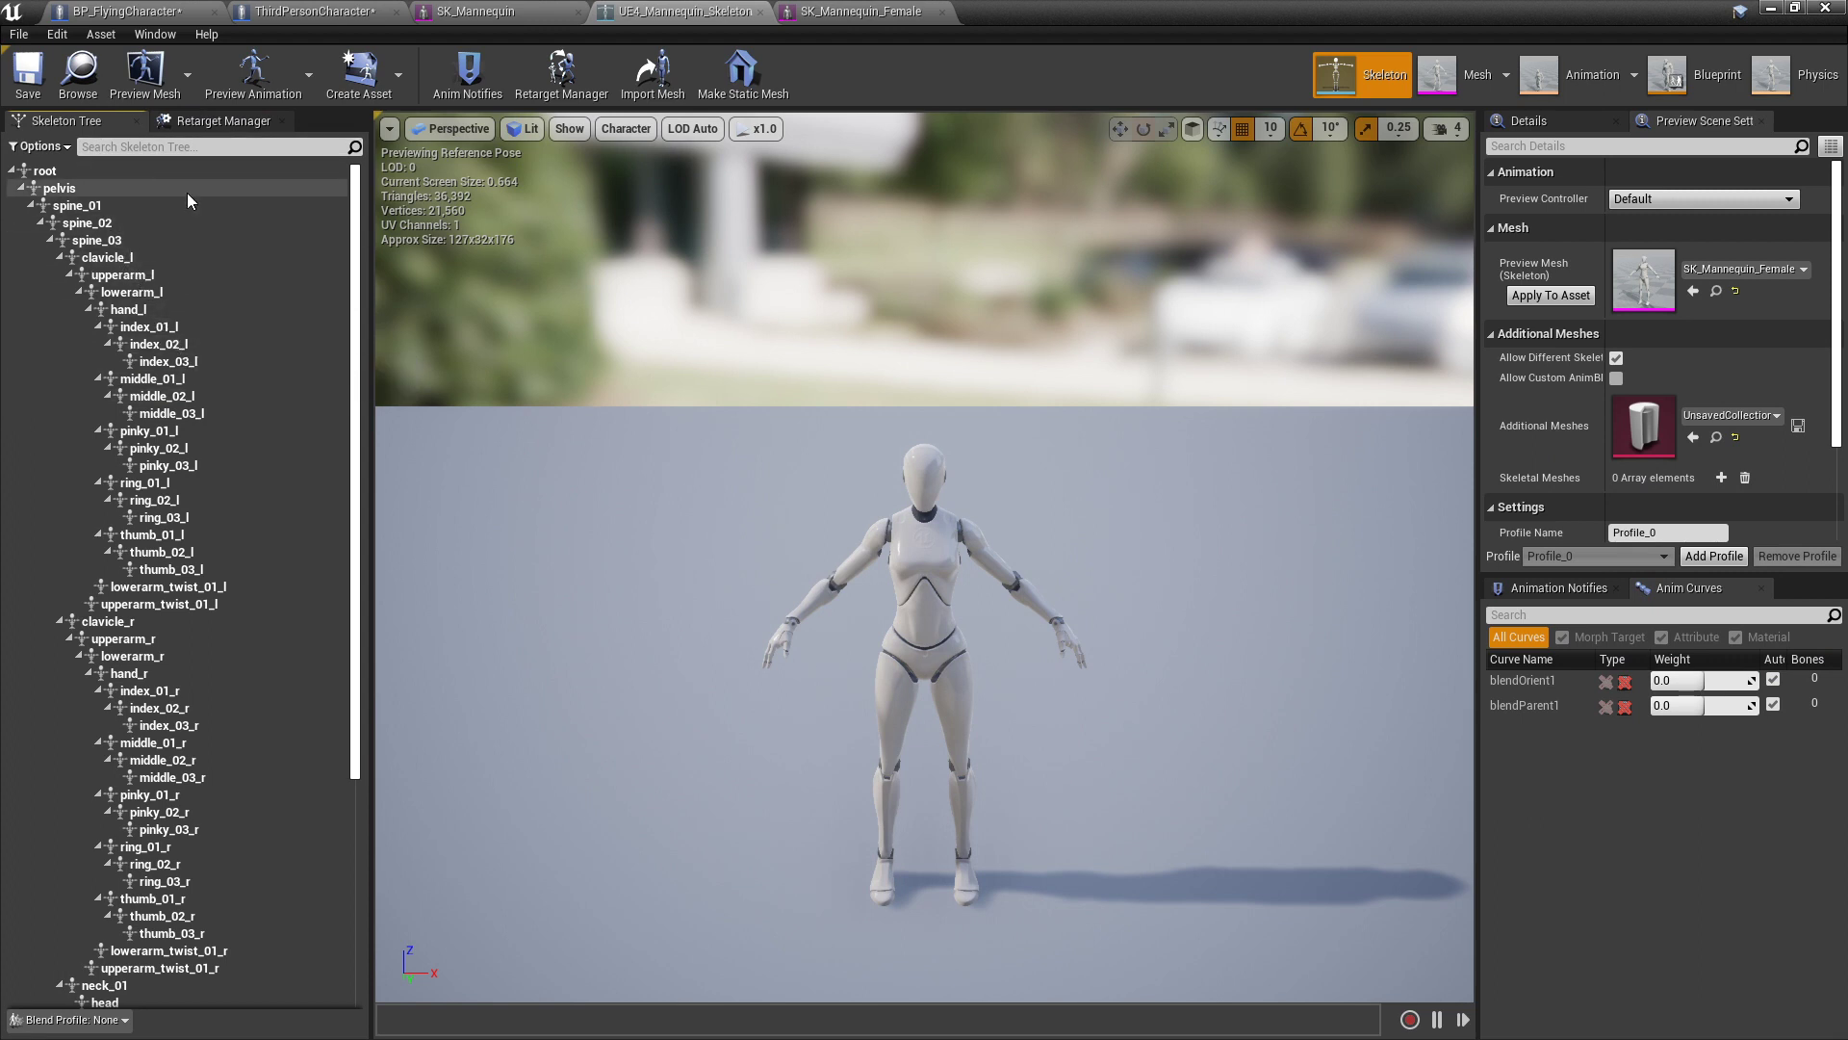
pyautogui.click(172, 243)
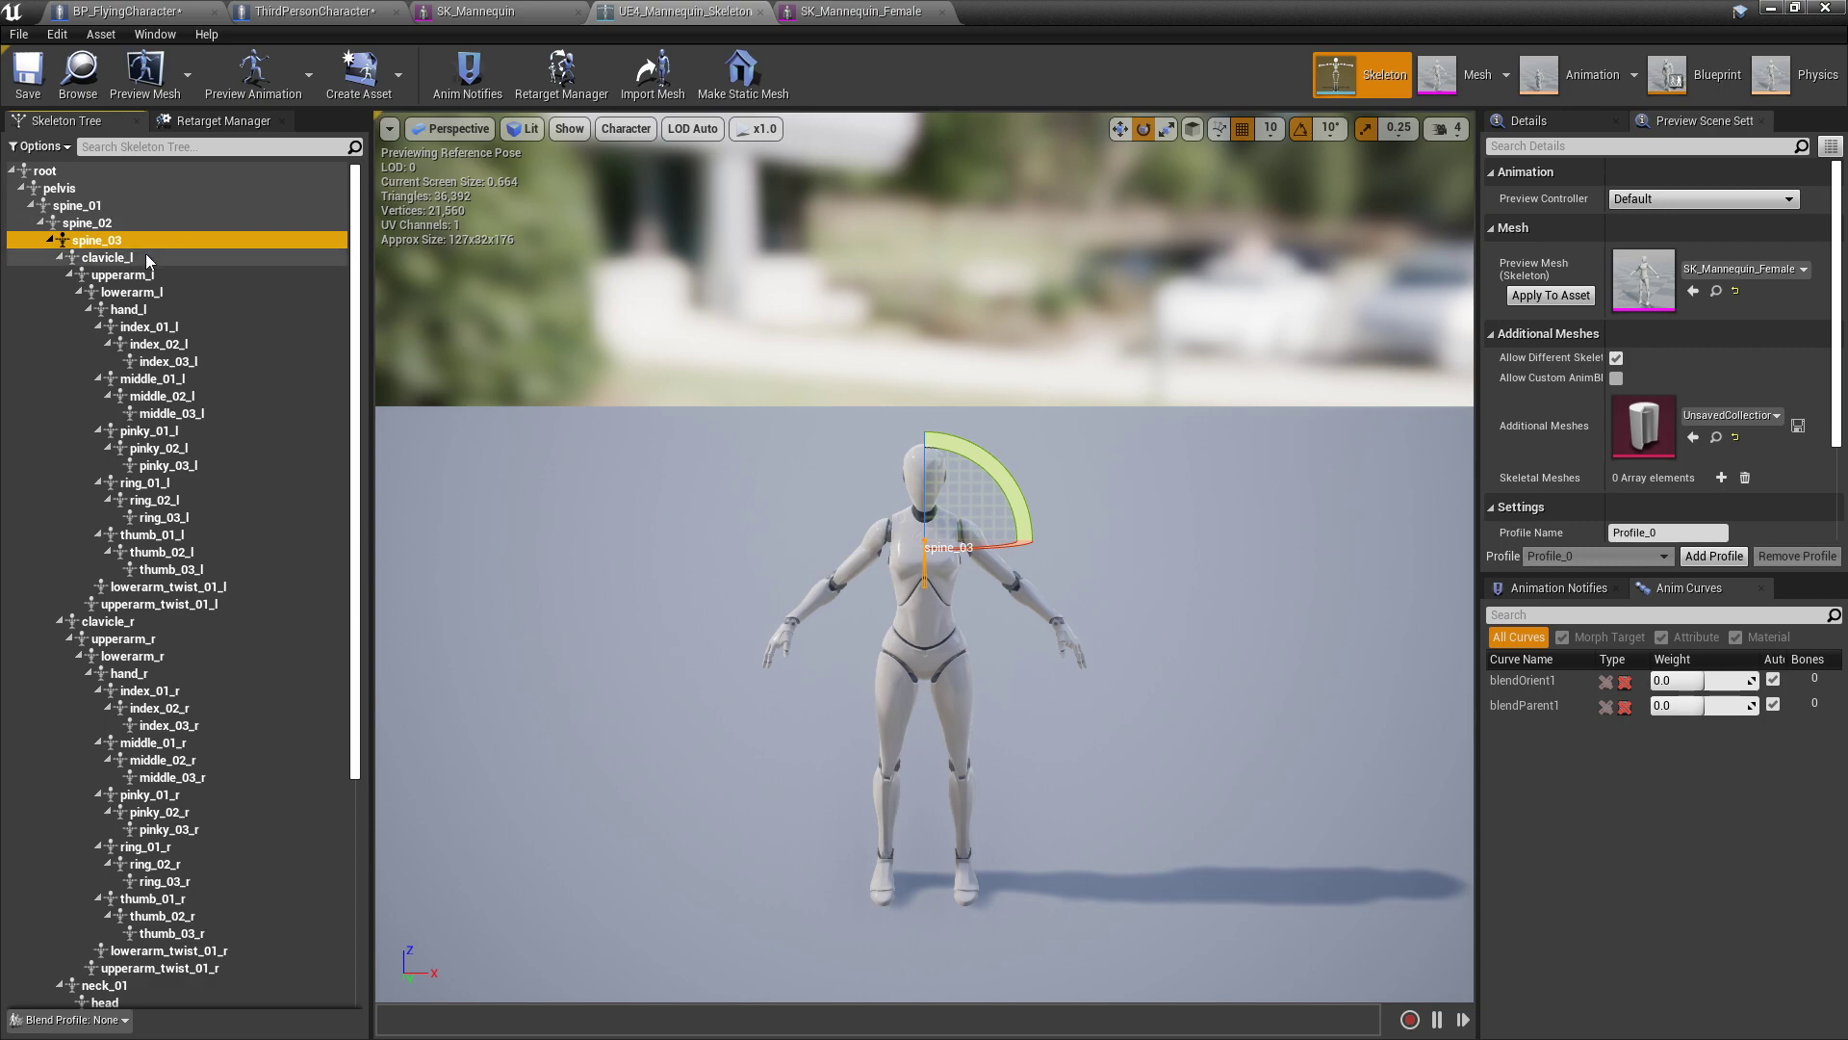
# Step: Locate the SK_Mannequin mesh used by BP_FlyingCharacter's Mesh component in the Content Browser and open it
pyautogui.click(147, 14)
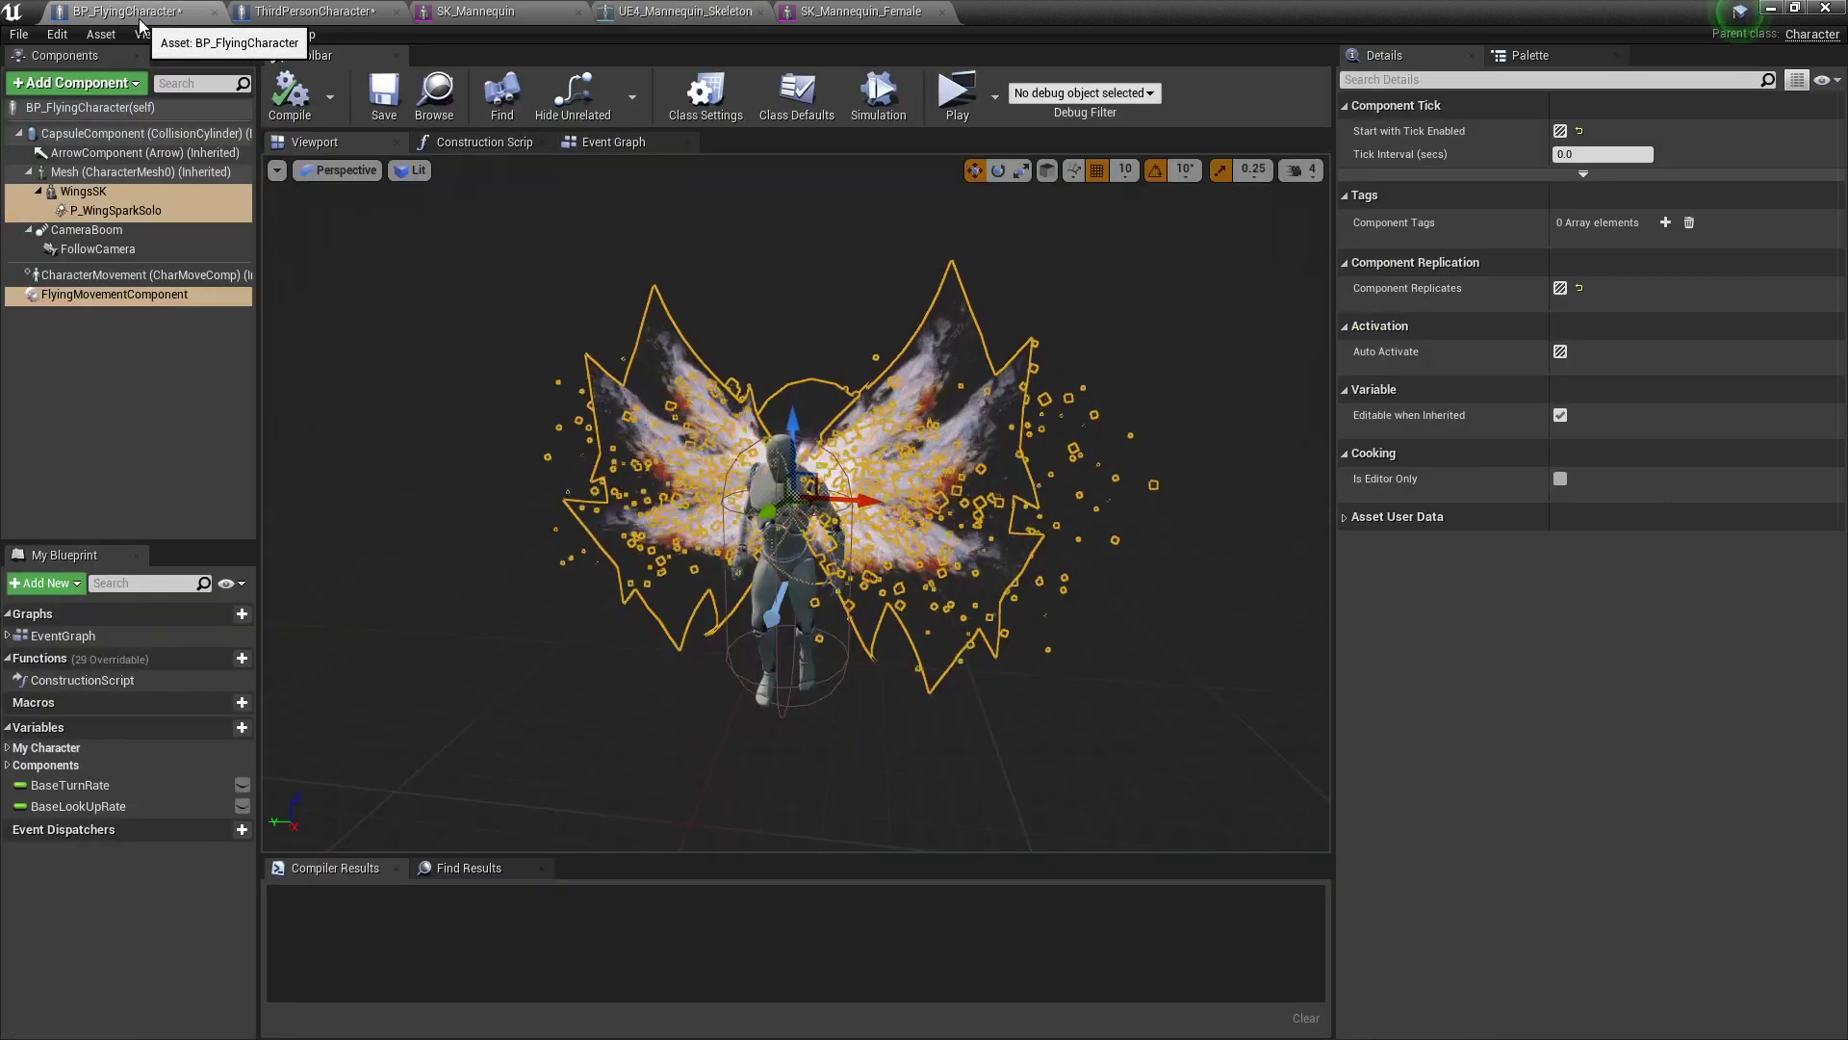
pyautogui.click(804, 628)
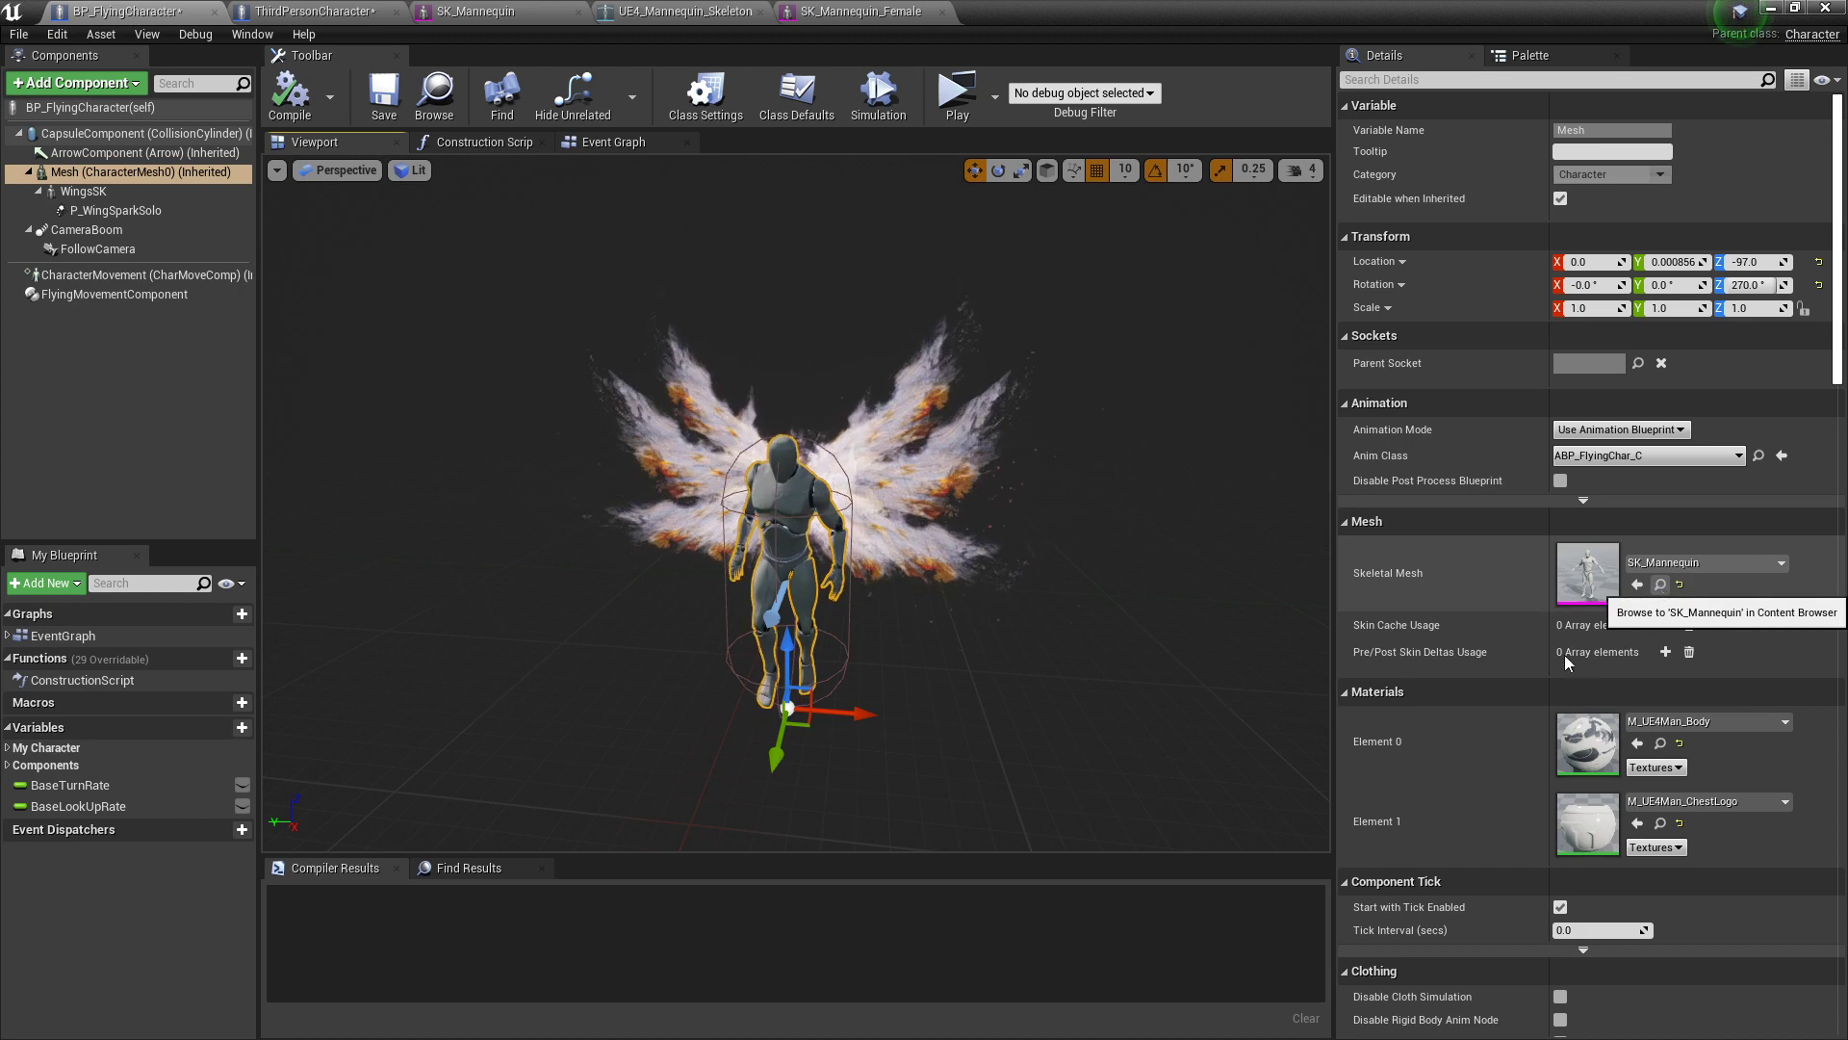
pyautogui.click(1660, 584)
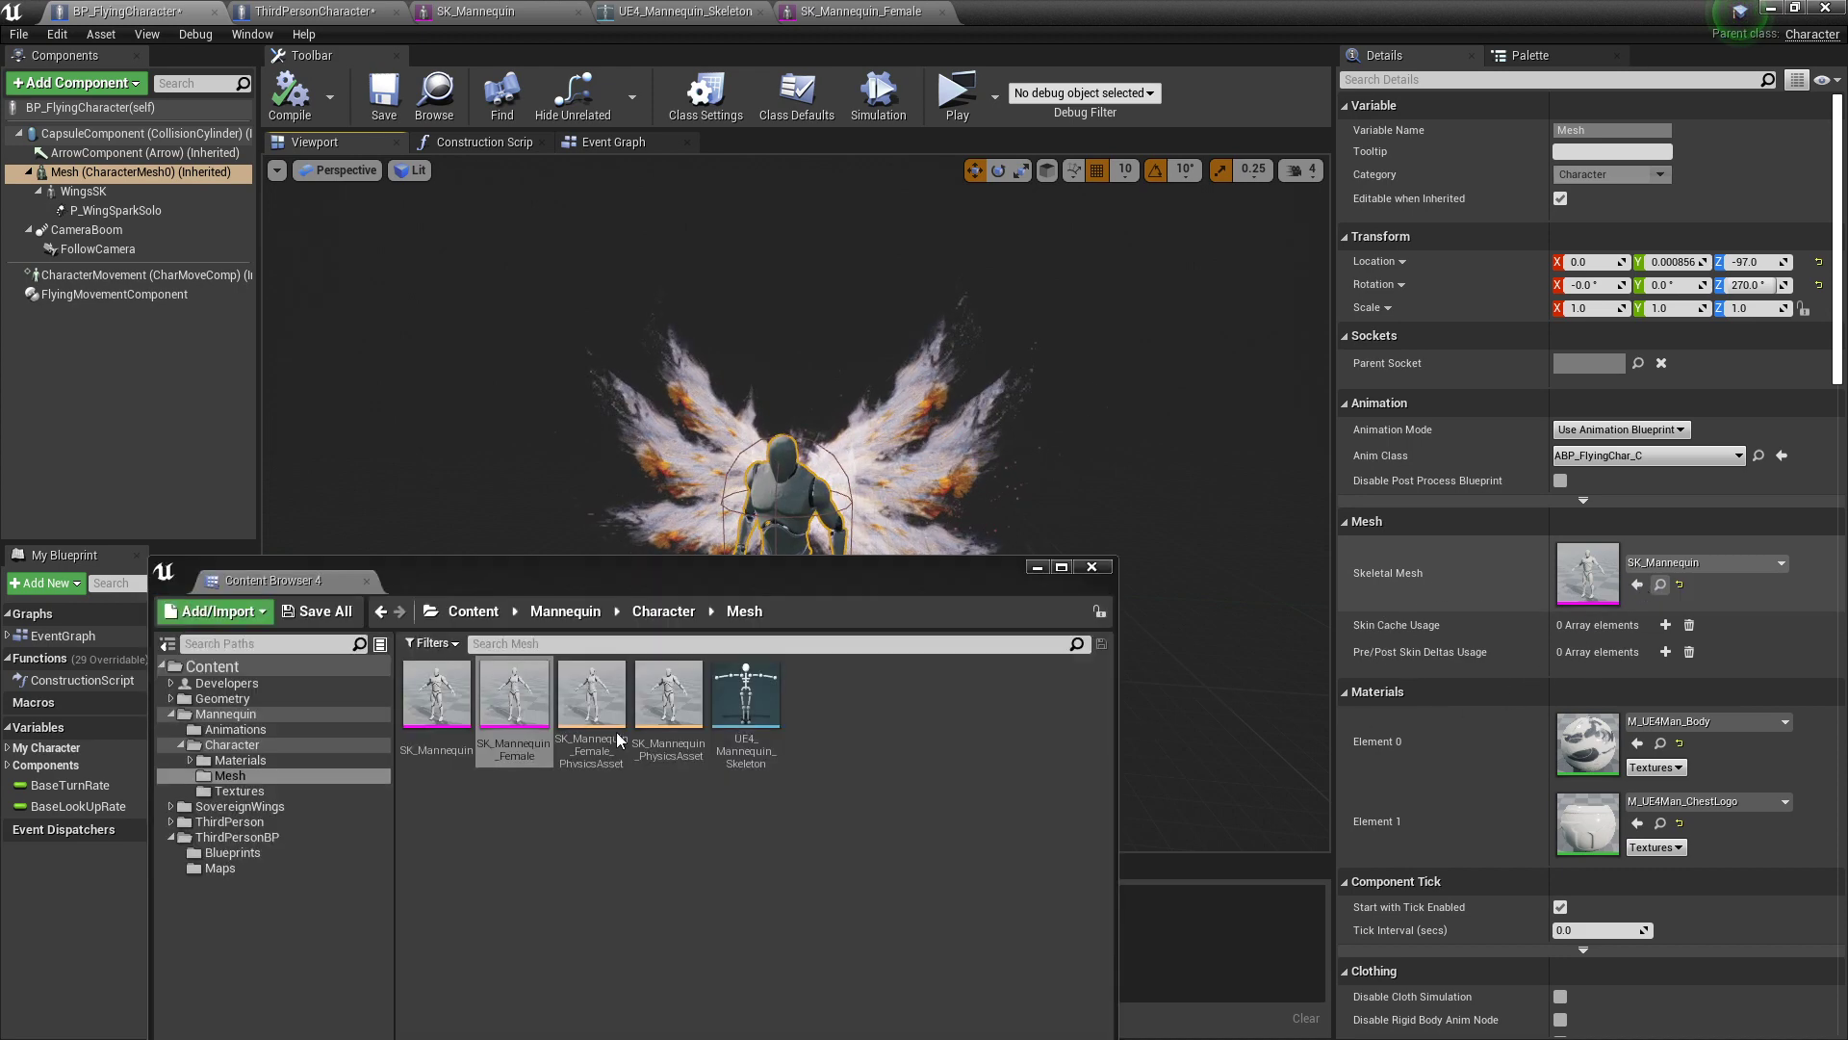
pyautogui.doubleClick(438, 704)
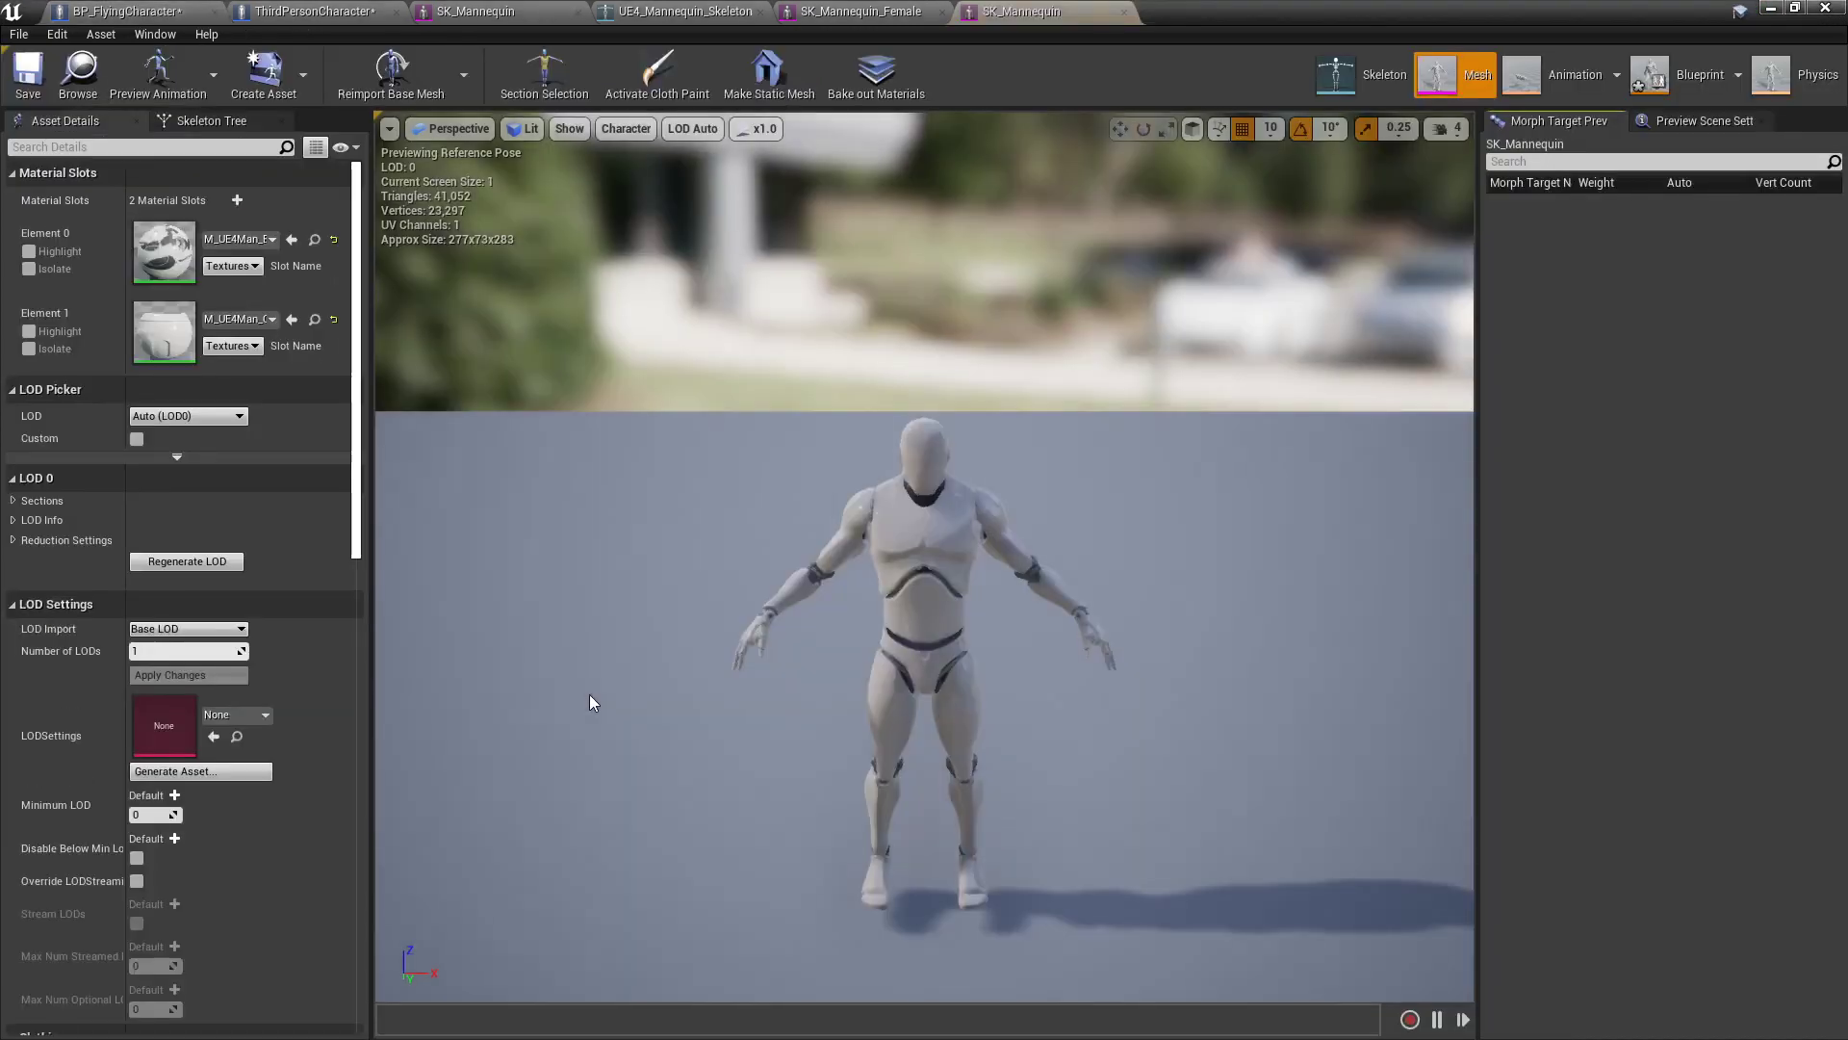
# Step: Find WingsSocket in the SK_Mannequin bone tree and examine its position on the mannequin's back
pyautogui.click(193, 120)
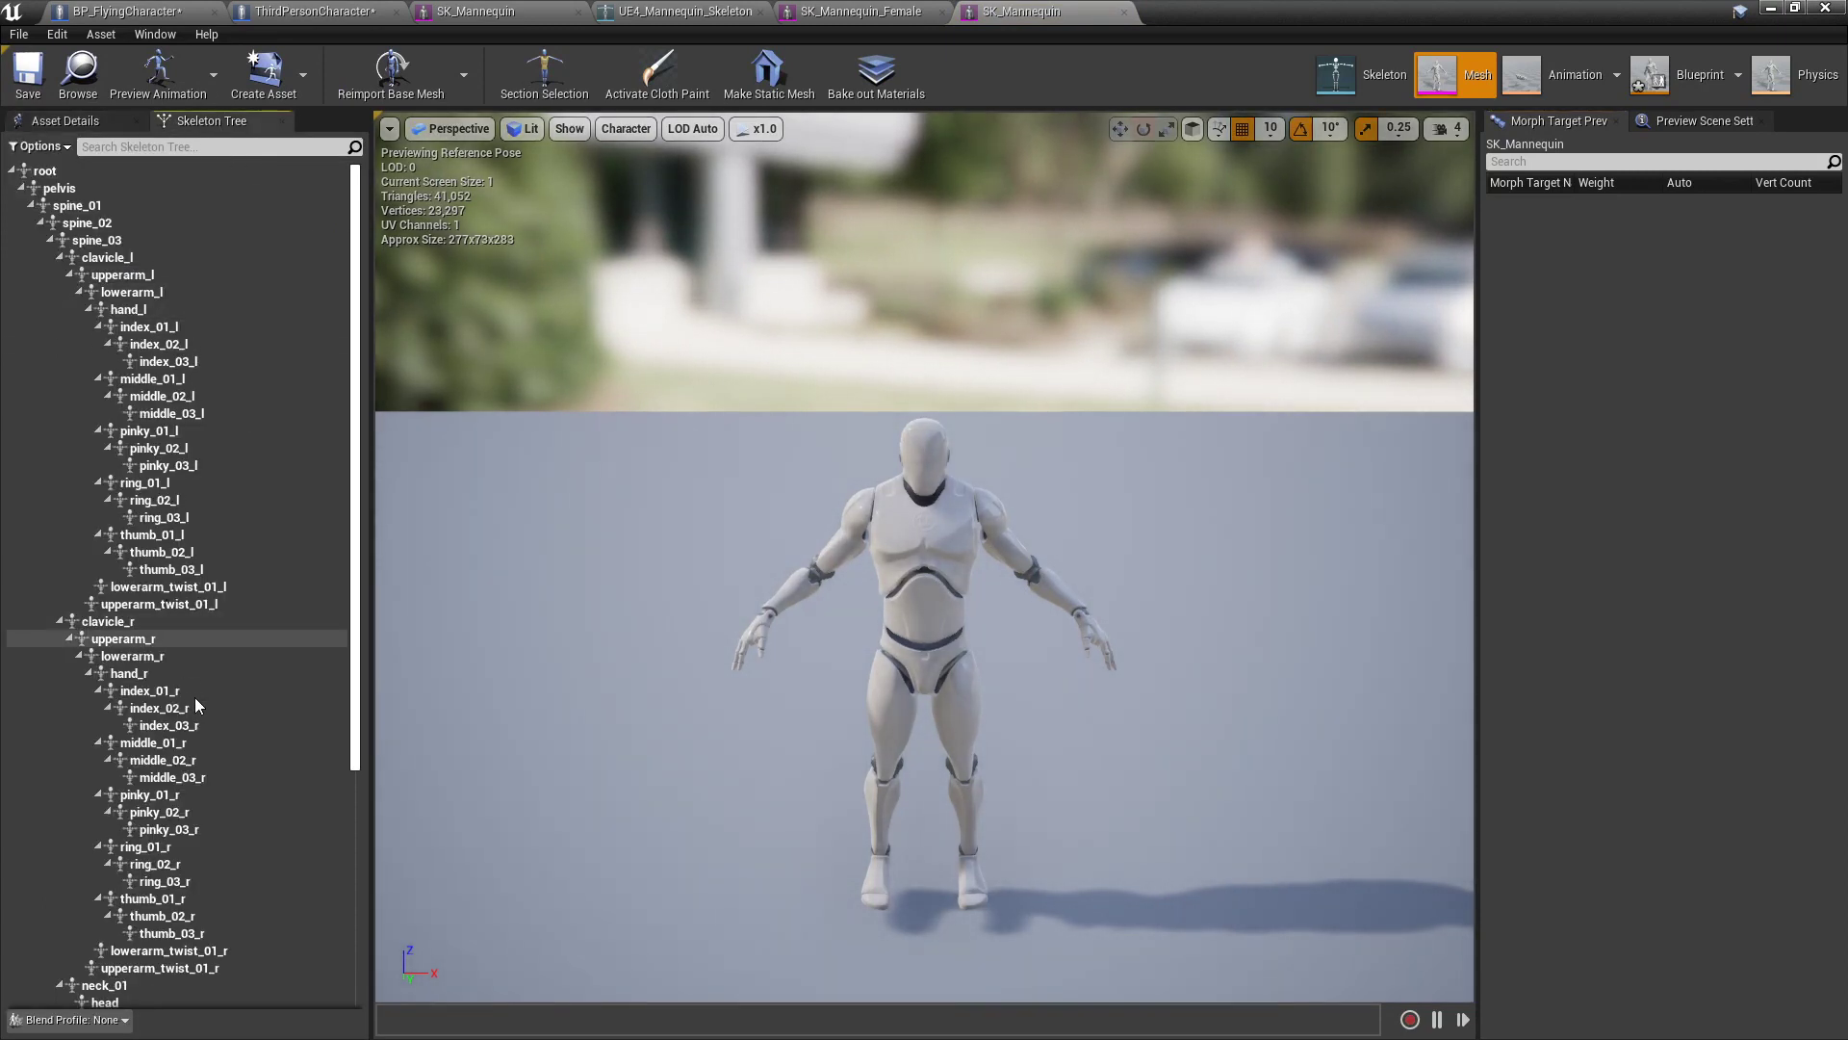
pyautogui.scroll(-3, 358, 585)
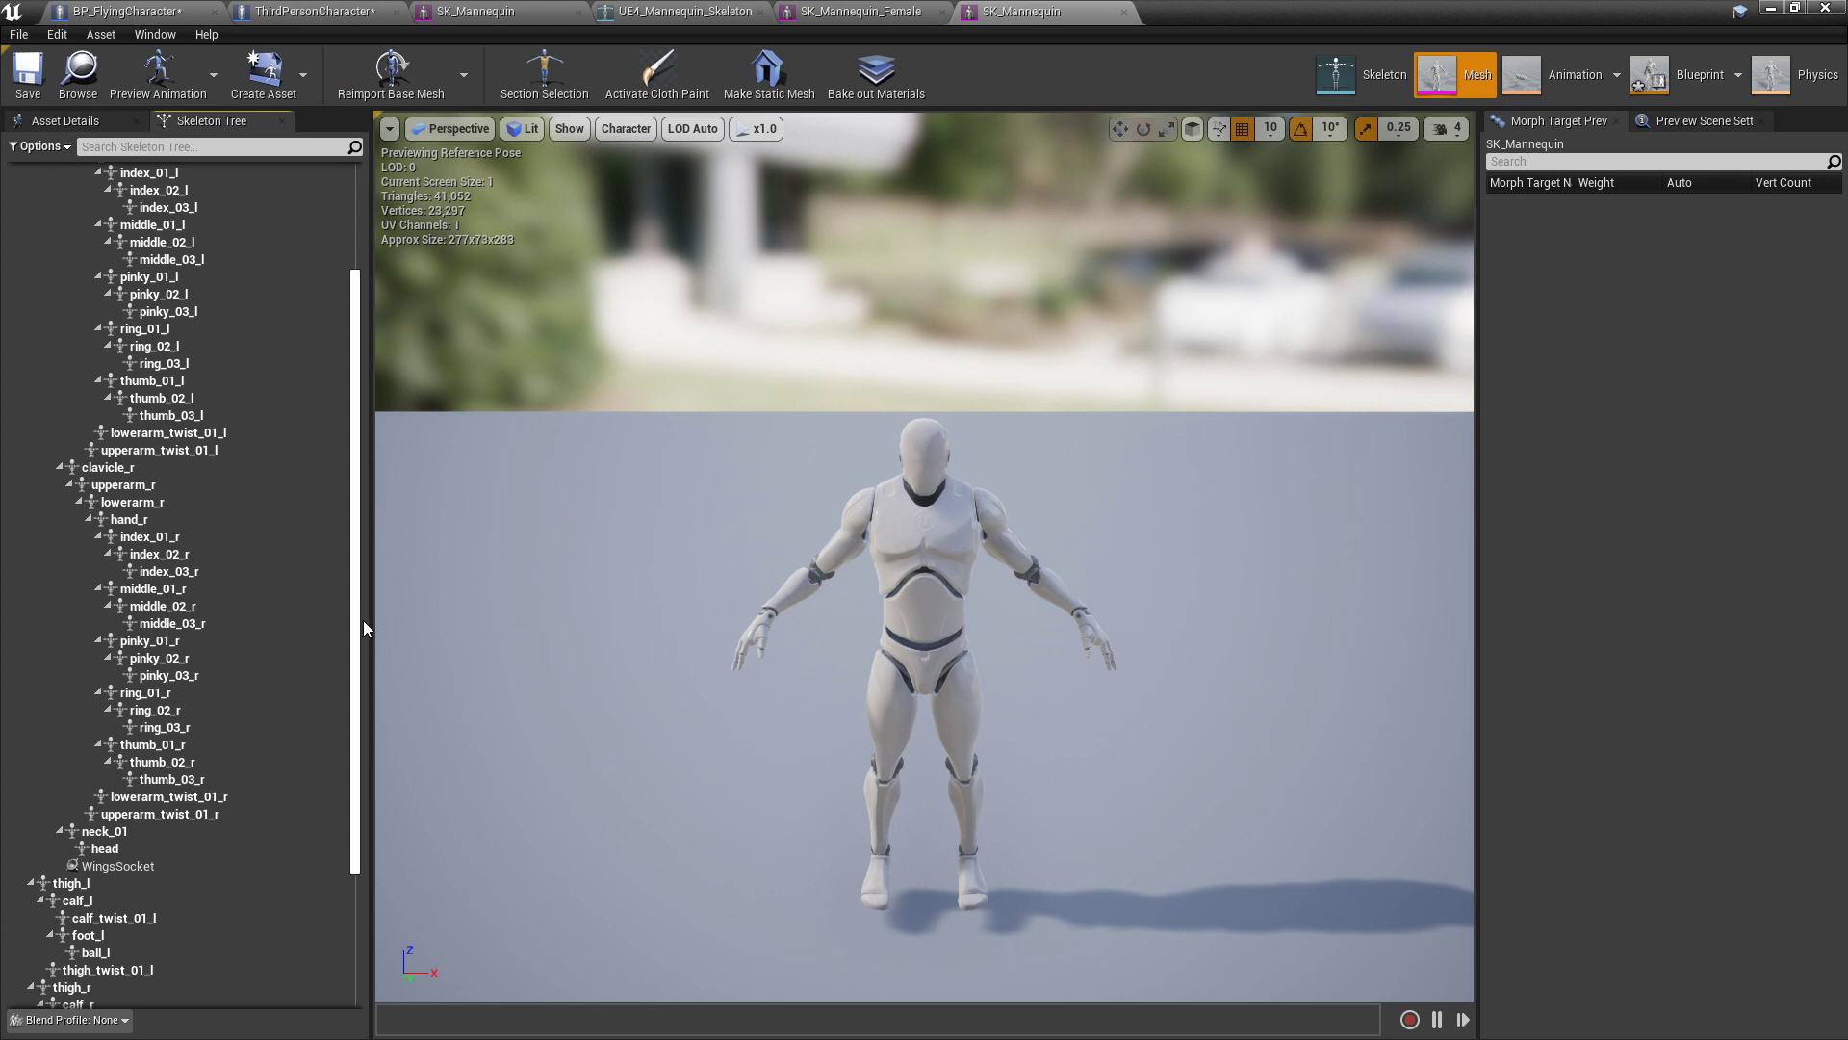
pyautogui.scroll(-1, 364, 628)
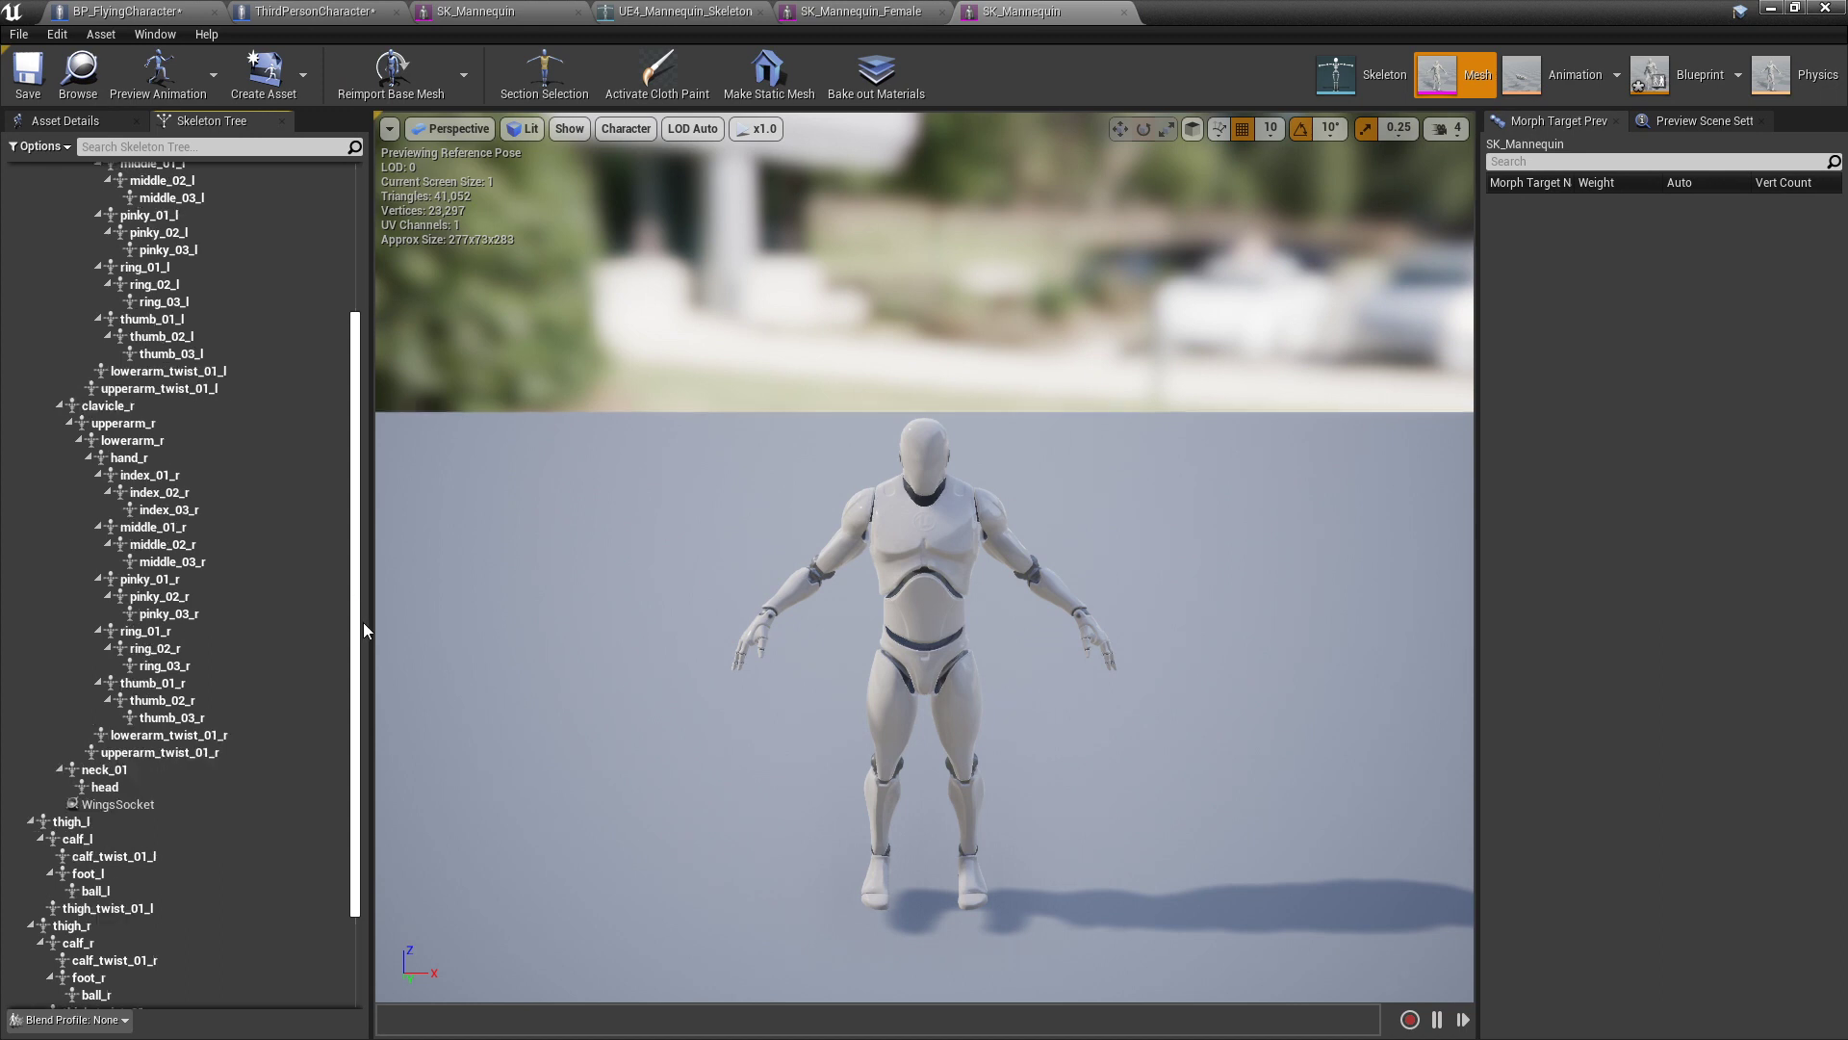
pyautogui.click(148, 803)
pyautogui.click(150, 802)
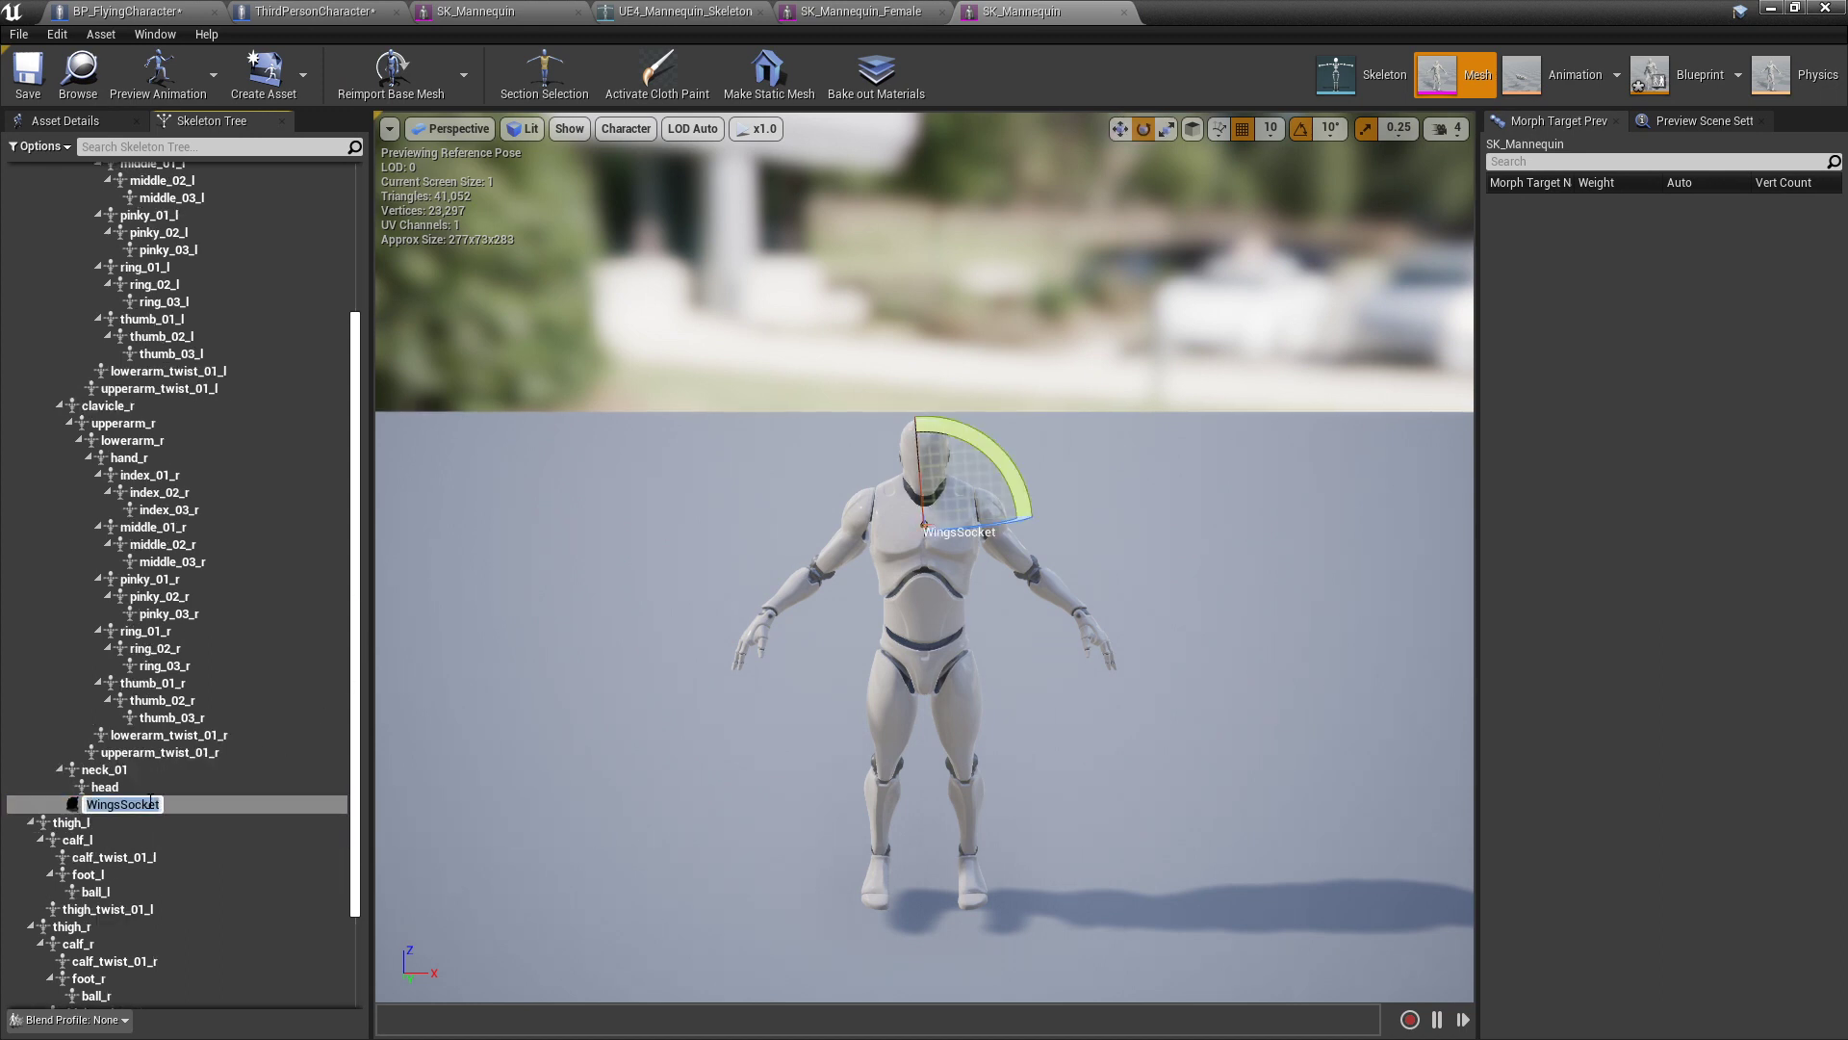
pyautogui.click(133, 785)
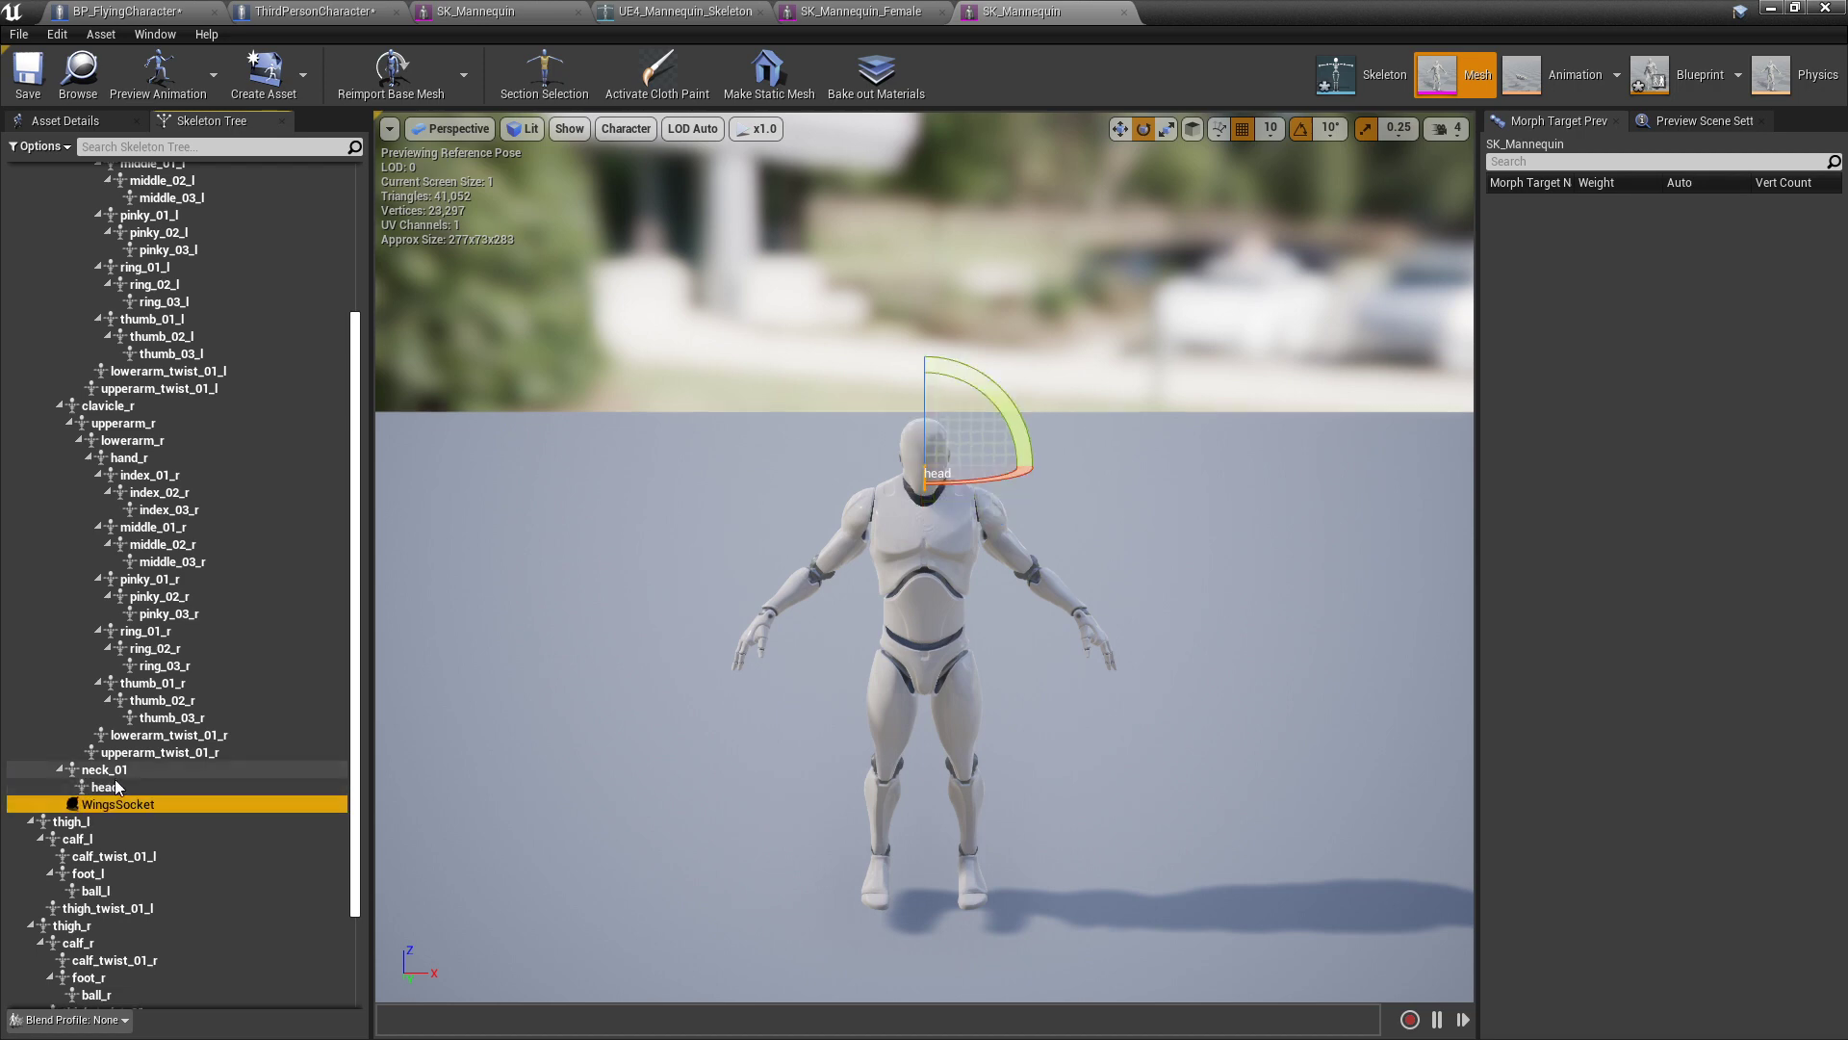
pyautogui.click(120, 773)
pyautogui.keyDown('alt'); pyautogui.moveTo(674, 585); pyautogui.dragTo(1088, 598); pyautogui.keyUp('alt')
pyautogui.click(135, 805)
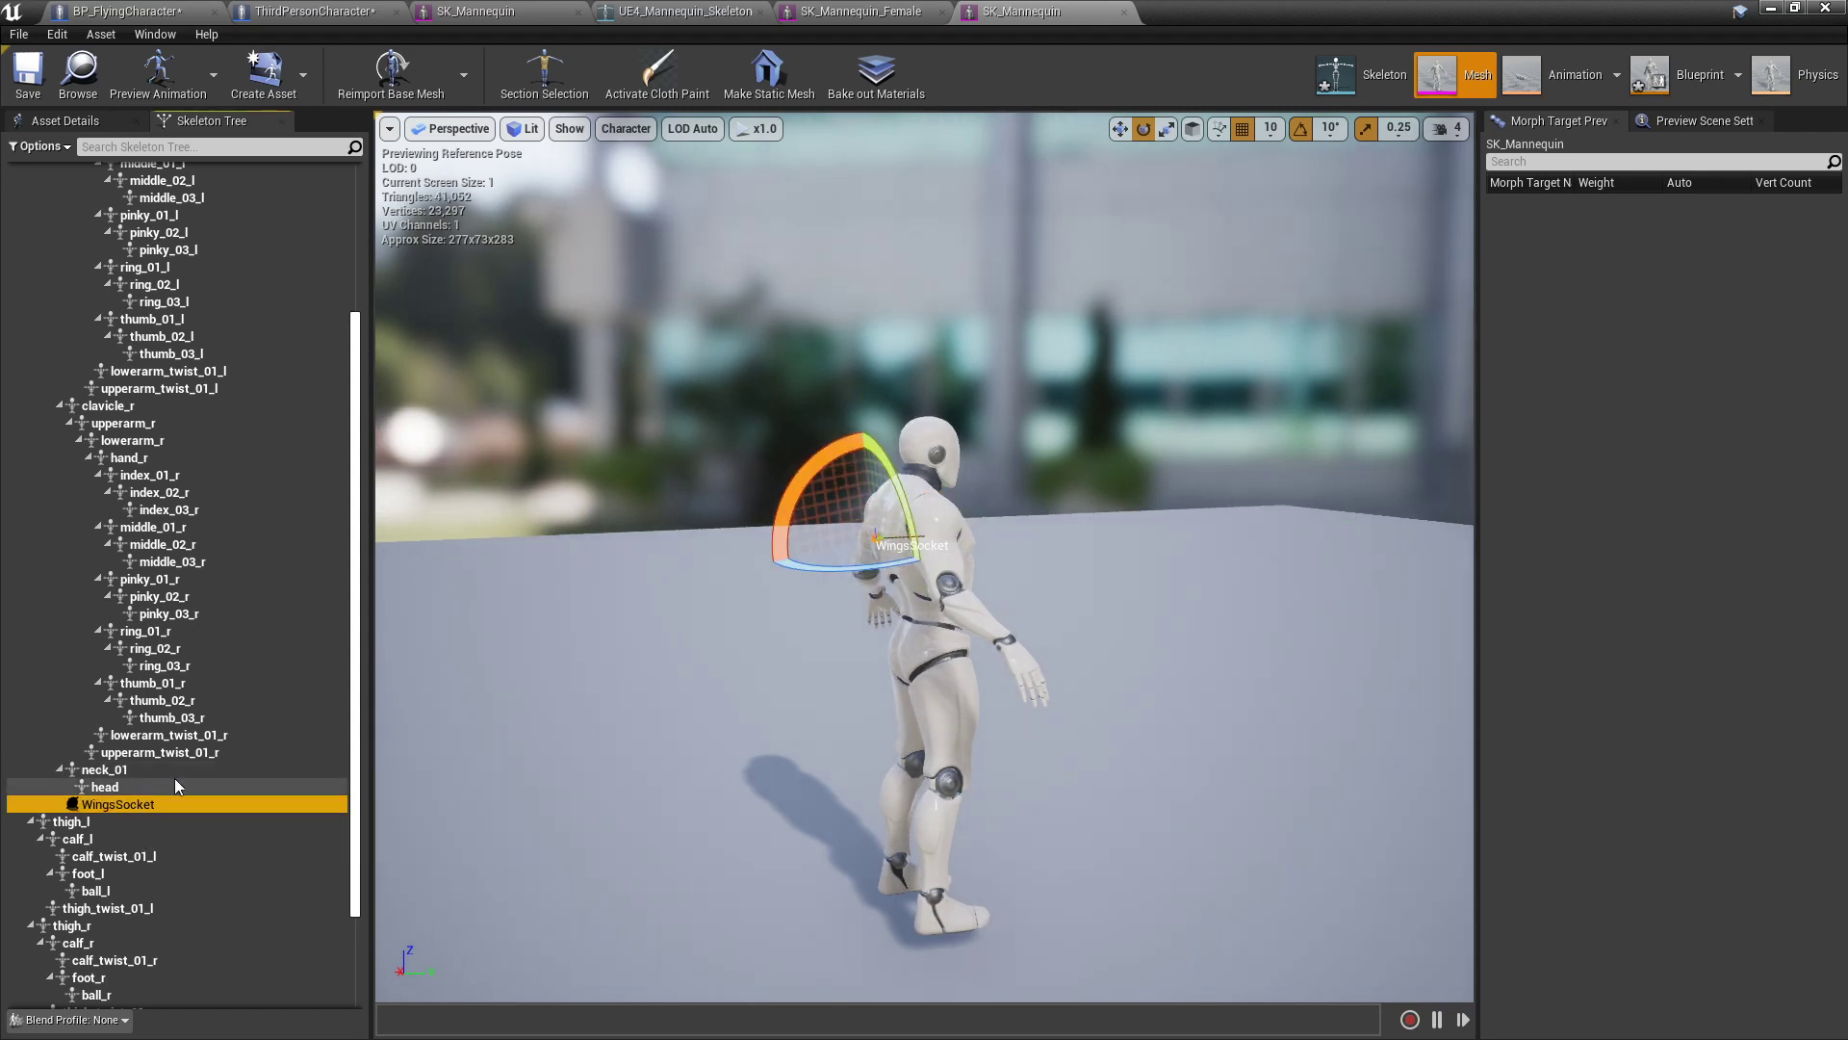
pyautogui.scroll(5, 1035, 492)
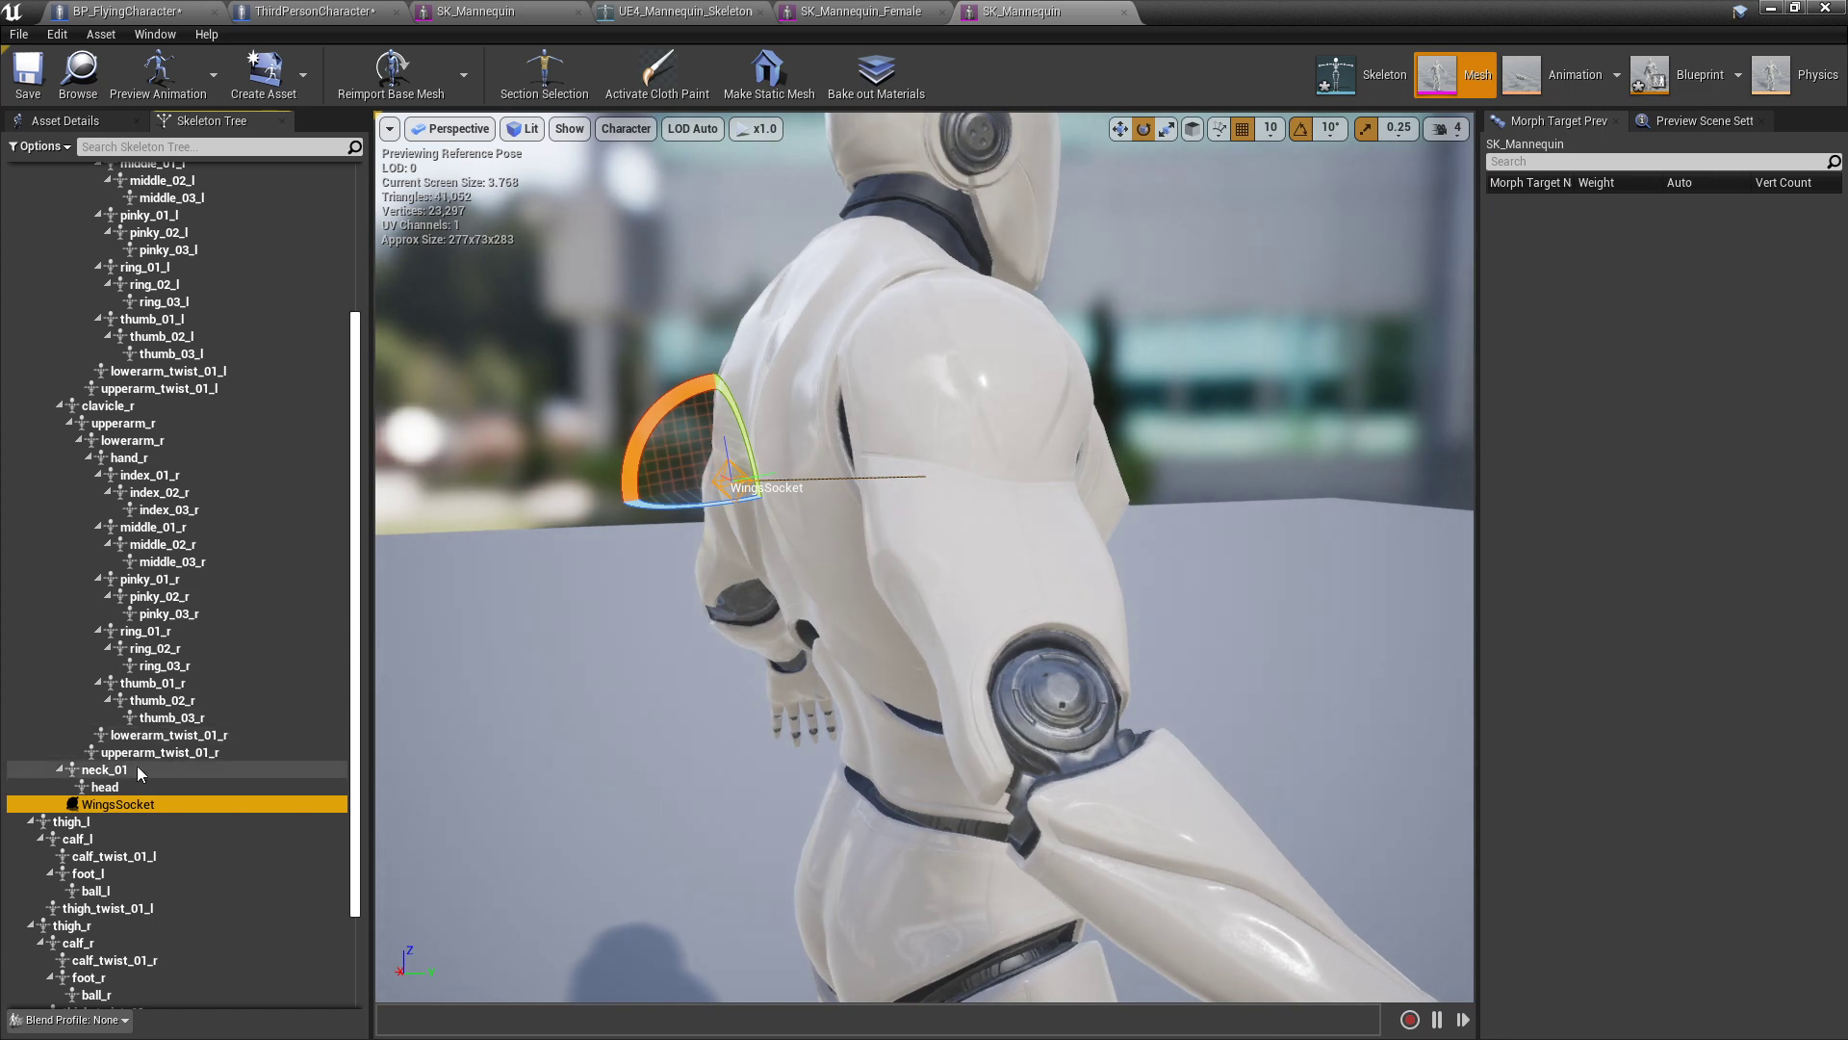
# Step: Collapse the neck_01, clavicle_r and clavicle_l branches to check which bone WingsSocket is parented to
pyautogui.click(59, 769)
pyautogui.click(59, 407)
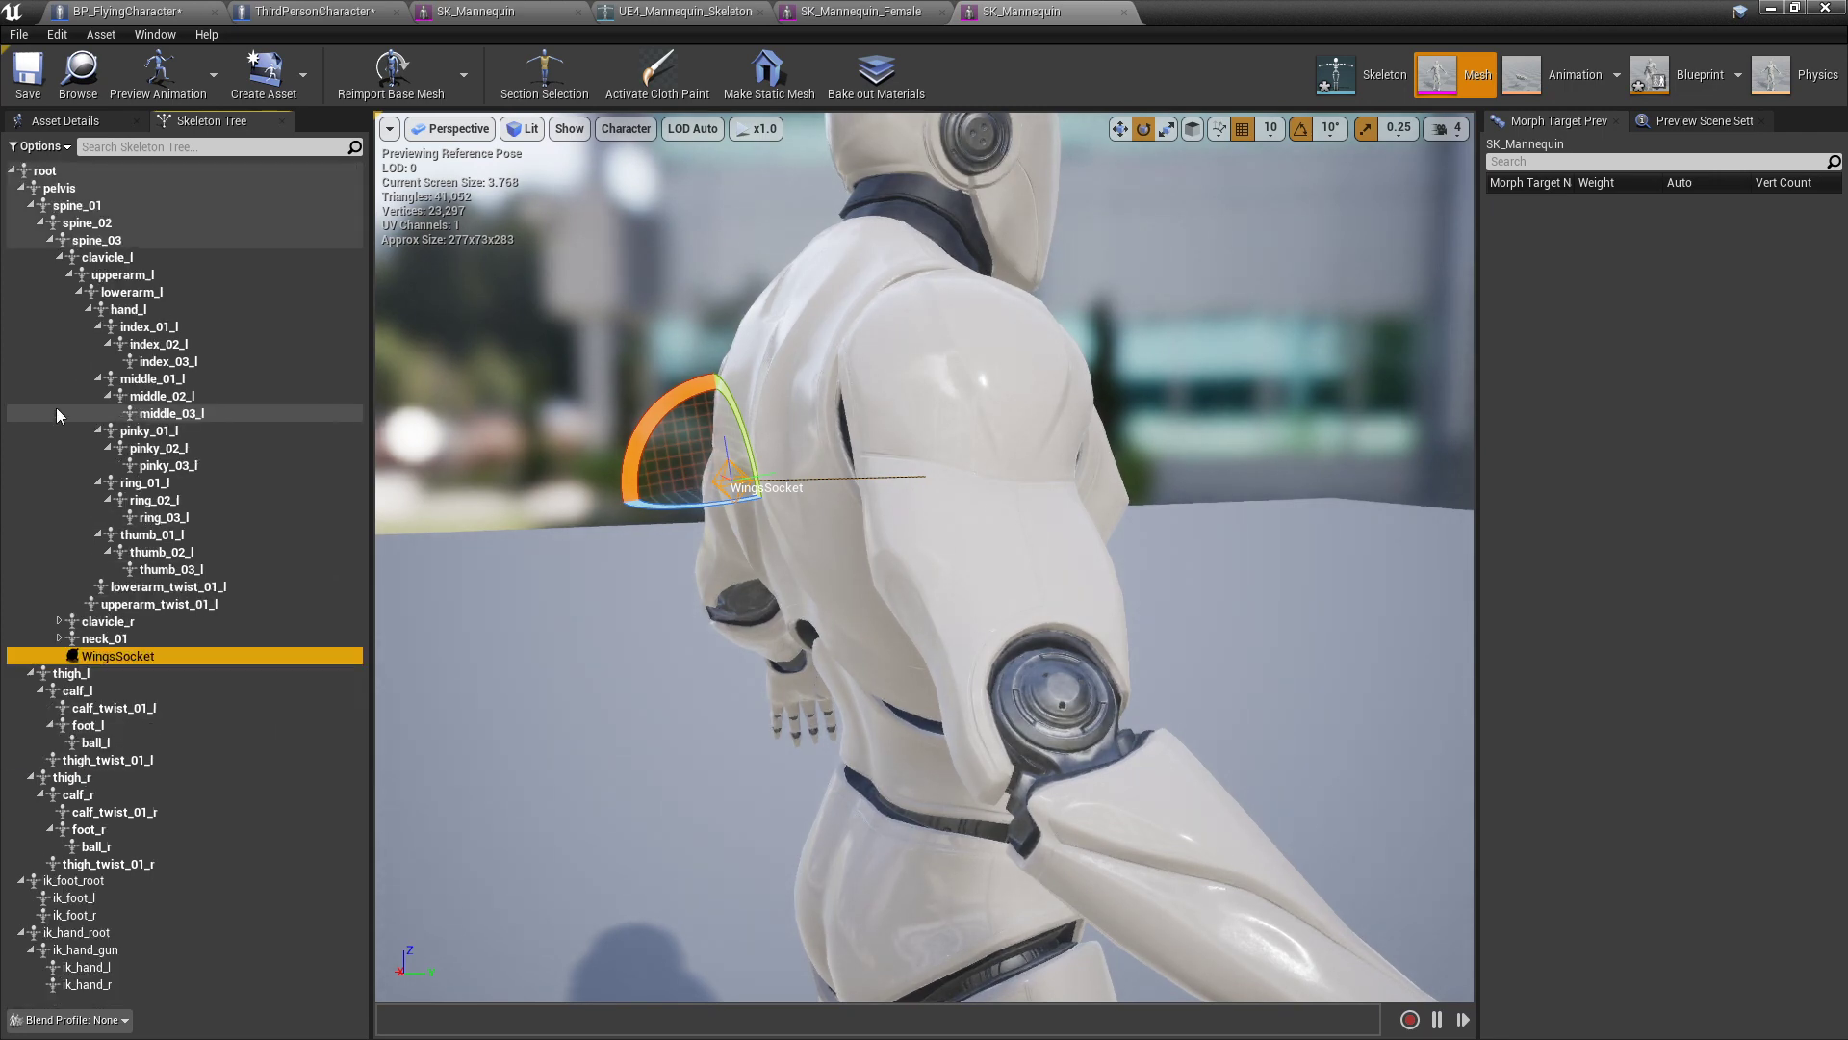
pyautogui.click(59, 258)
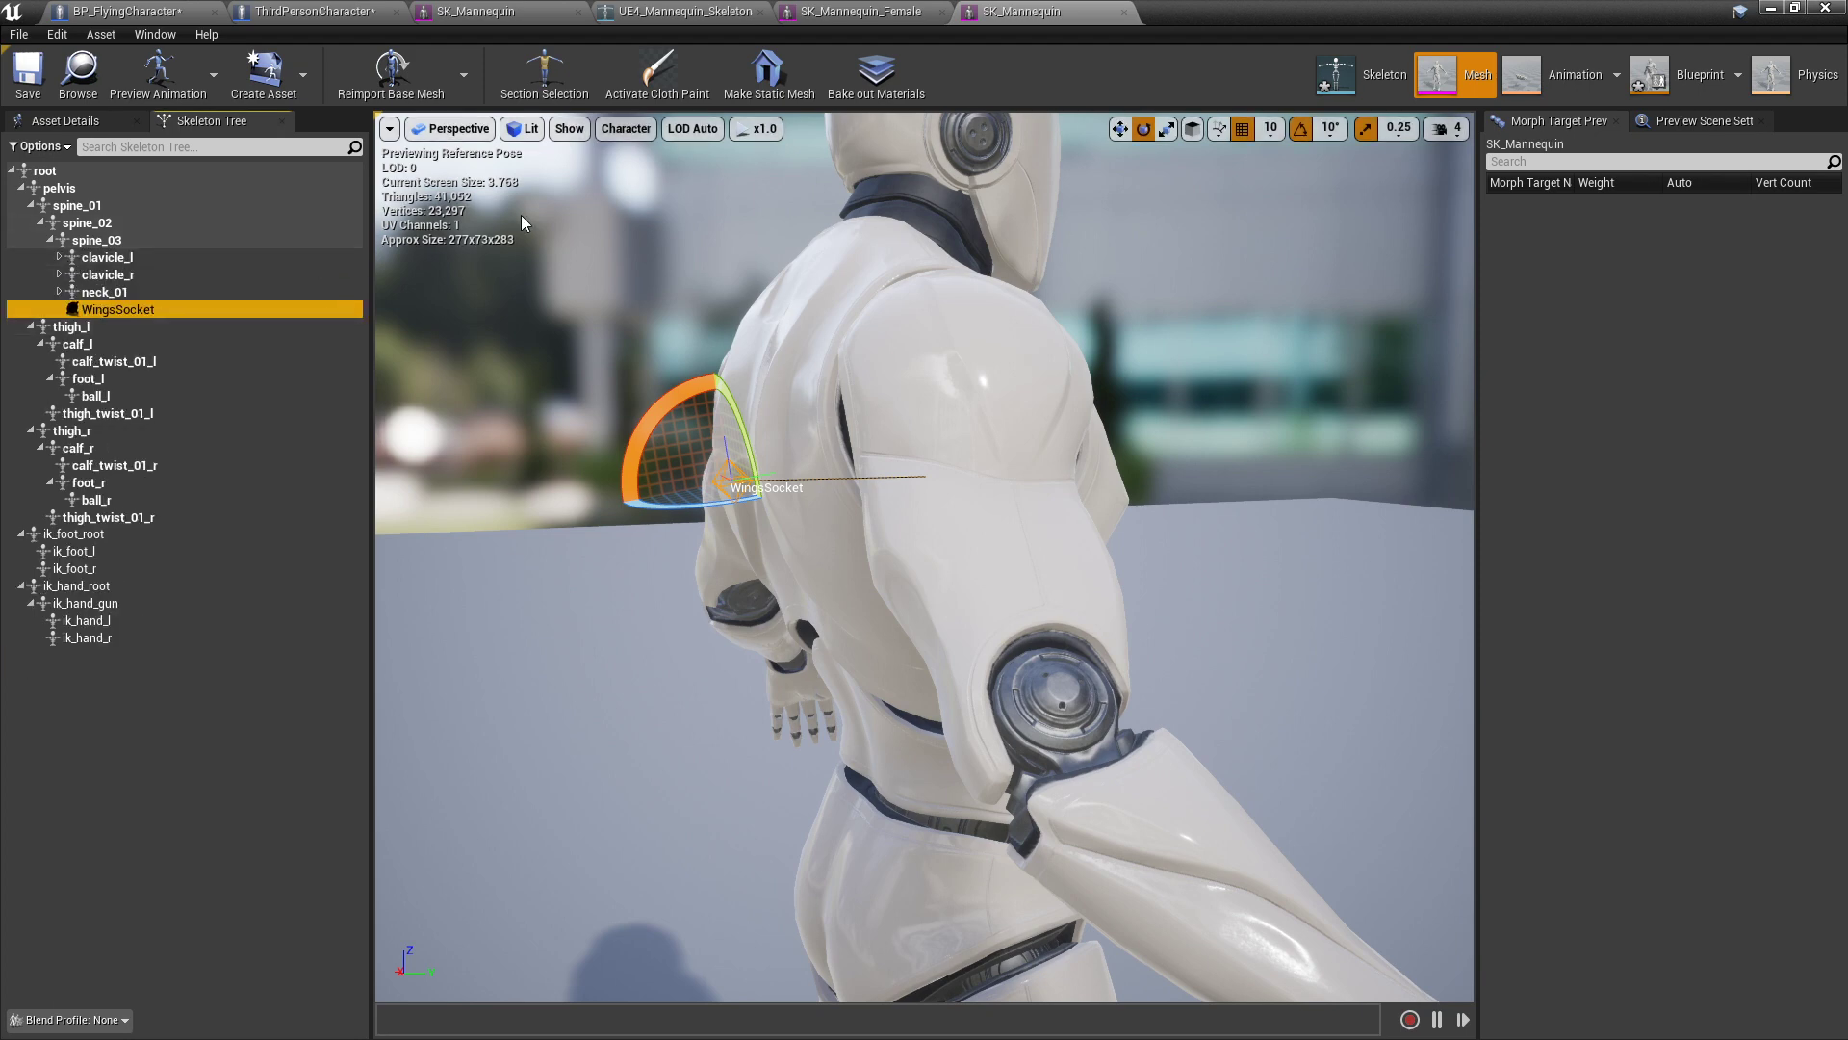
# Step: Return to the skeleton of the ThirdPersonCharacter's mannequin and add a socket to its spine_03 bone
pyautogui.click(318, 11)
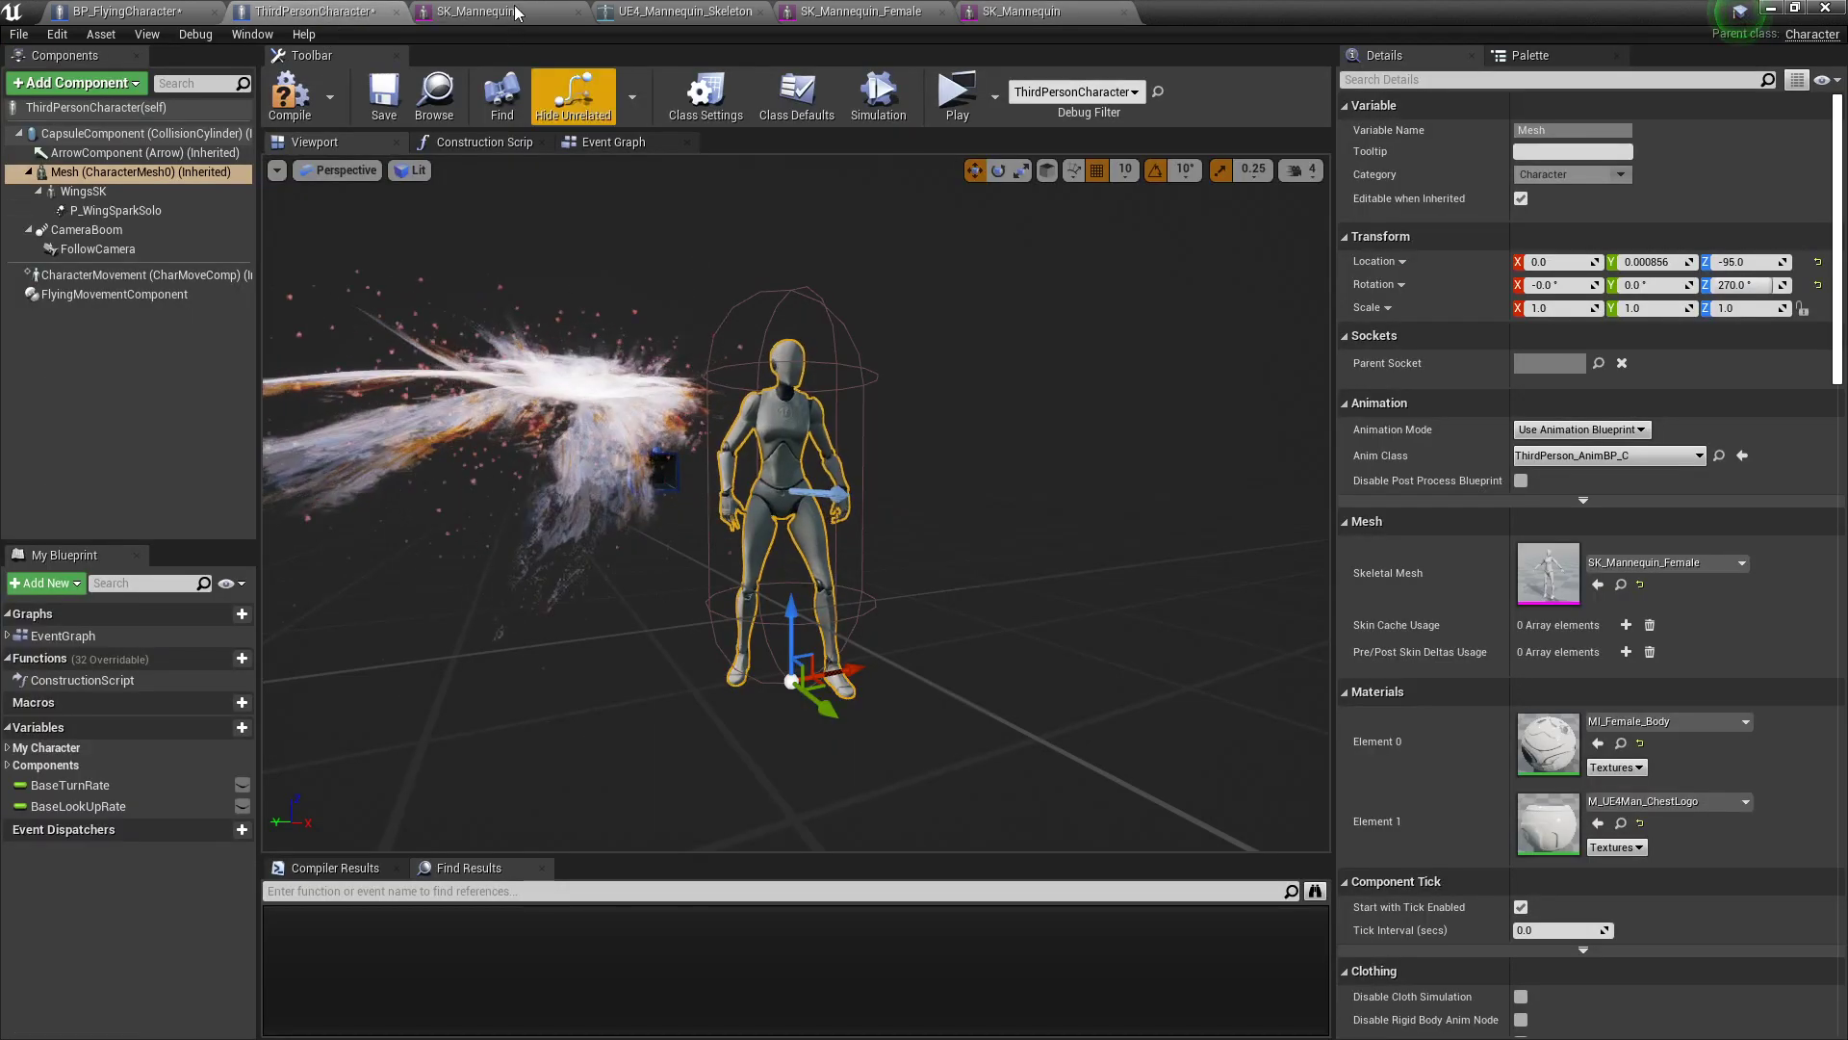
pyautogui.click(866, 14)
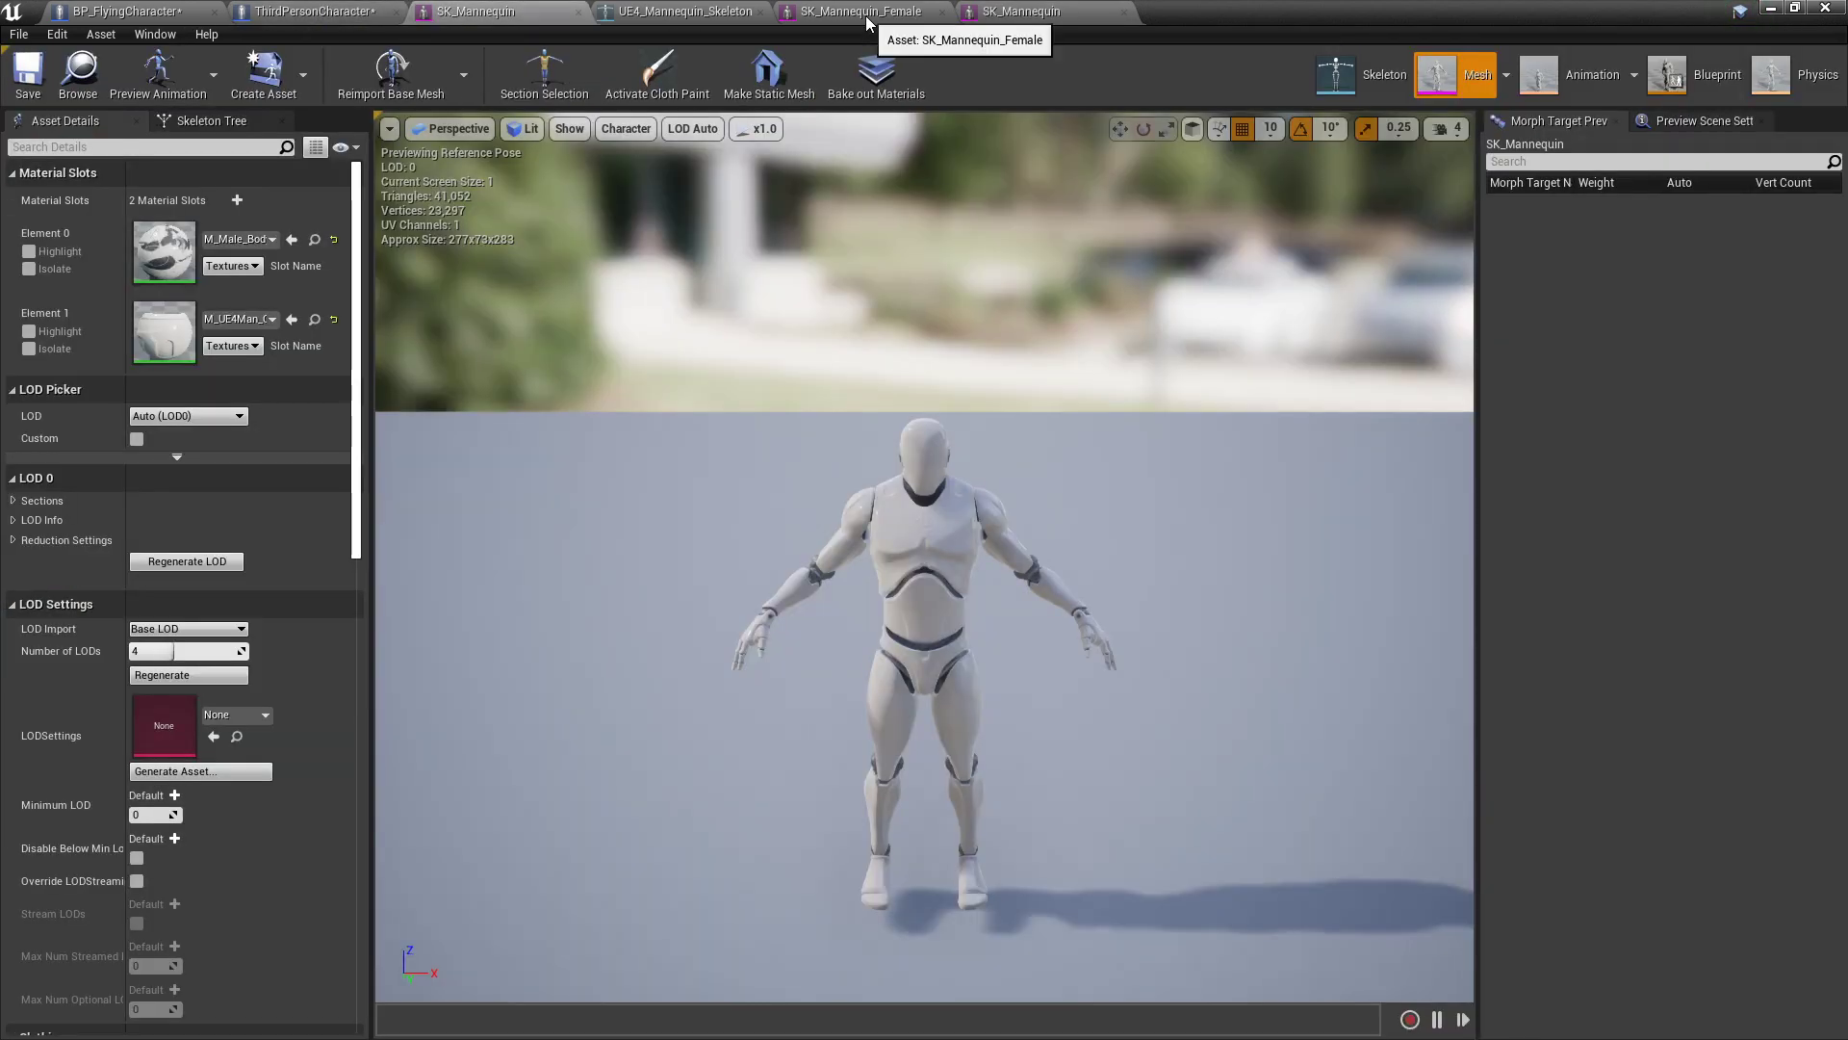
pyautogui.click(1354, 67)
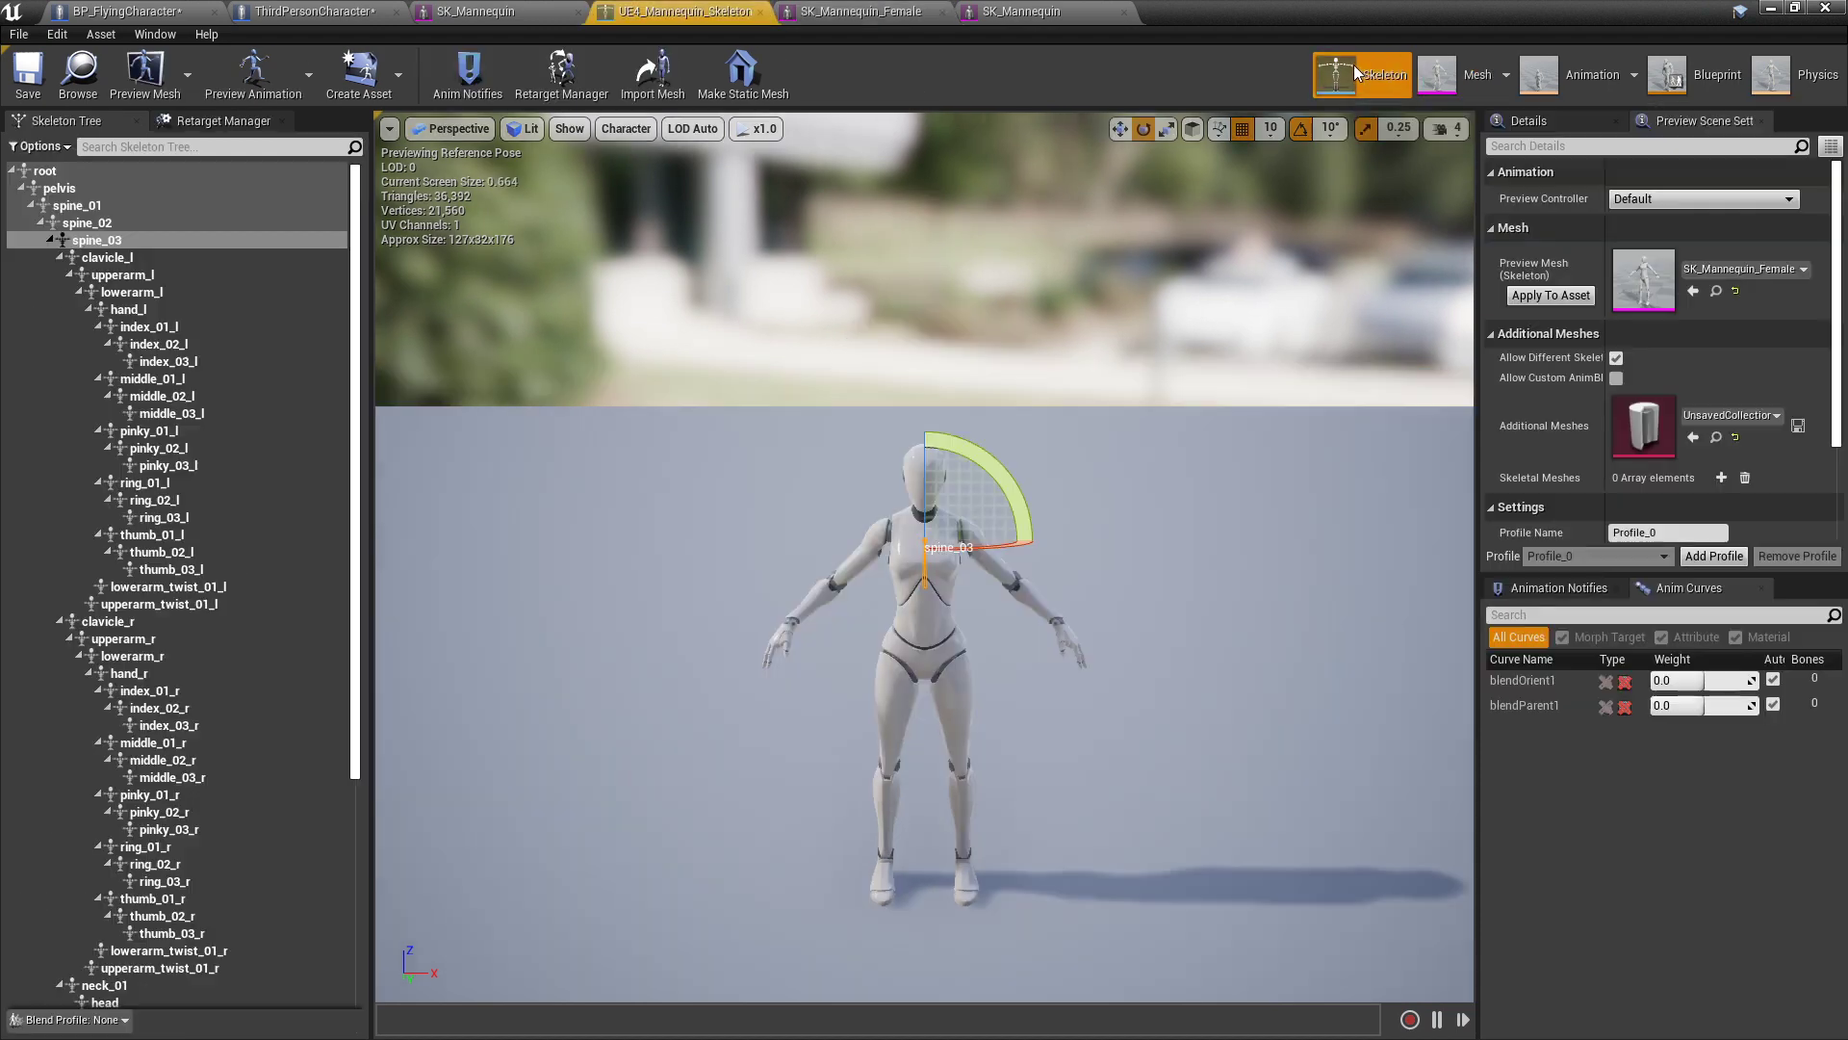
pyautogui.rightClick(118, 240)
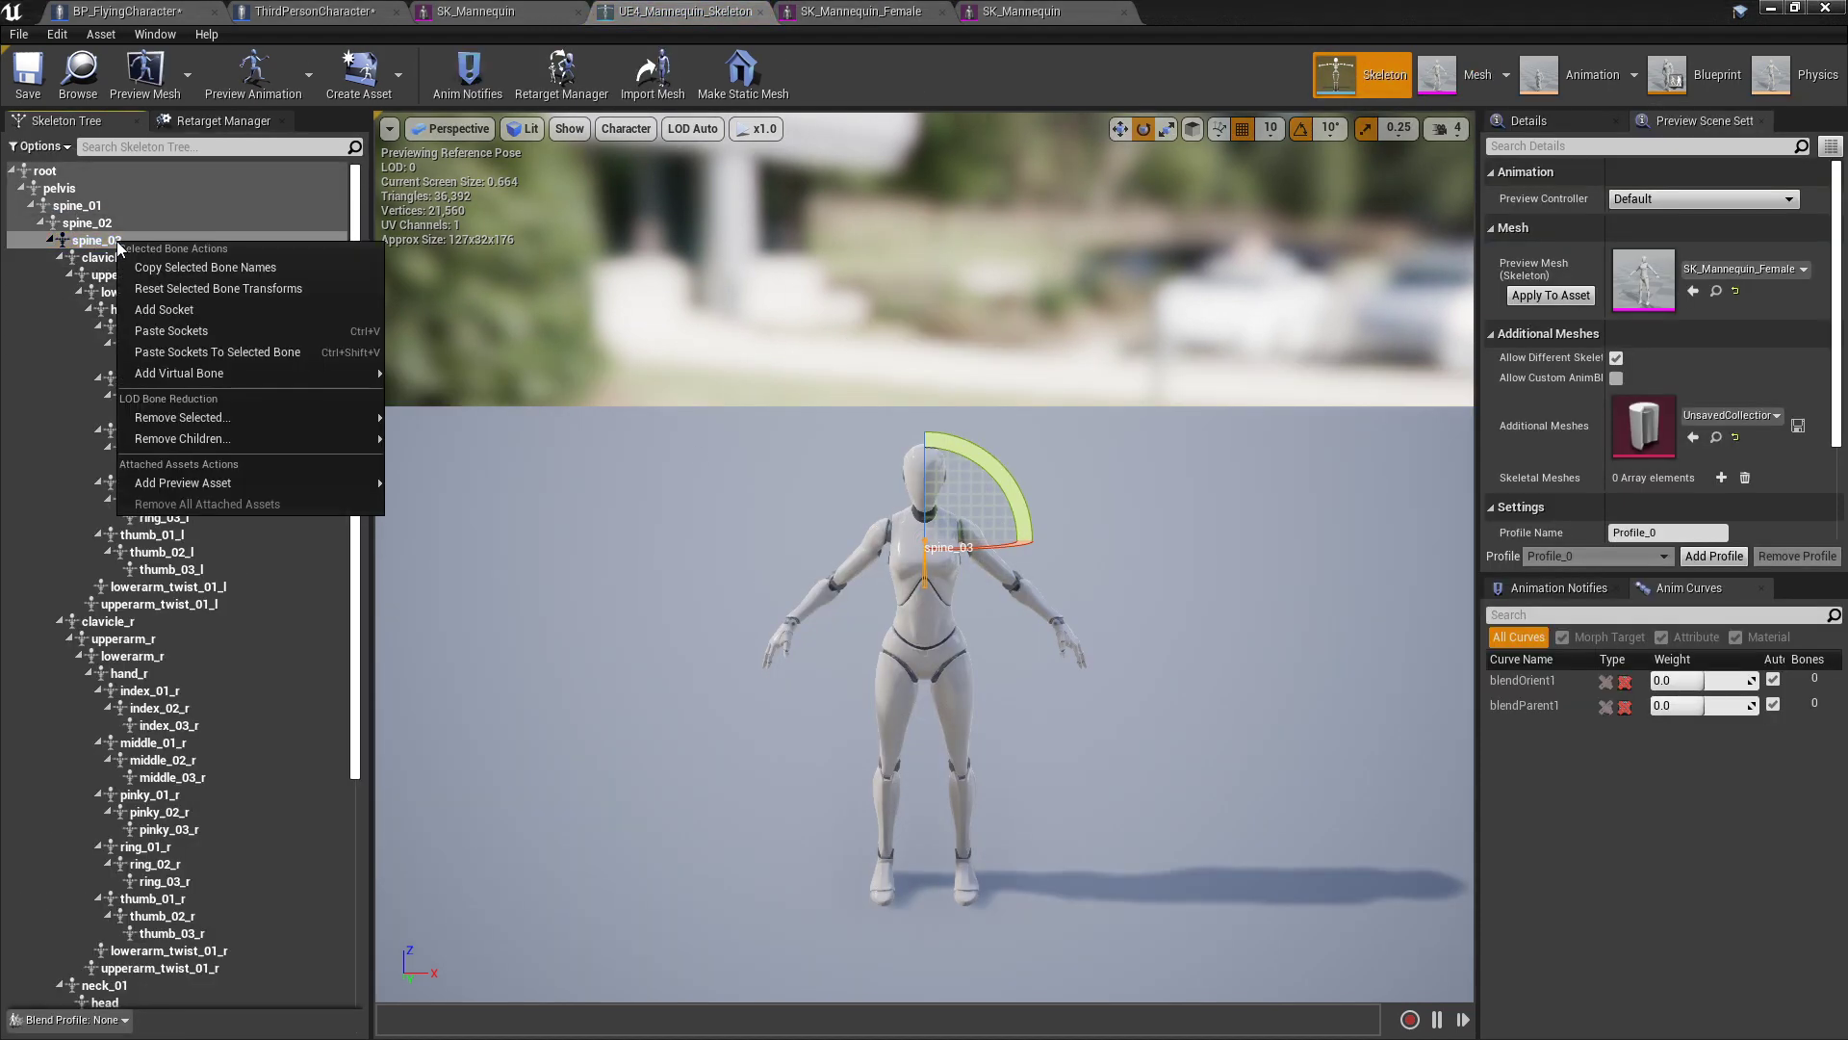
pyautogui.click(204, 309)
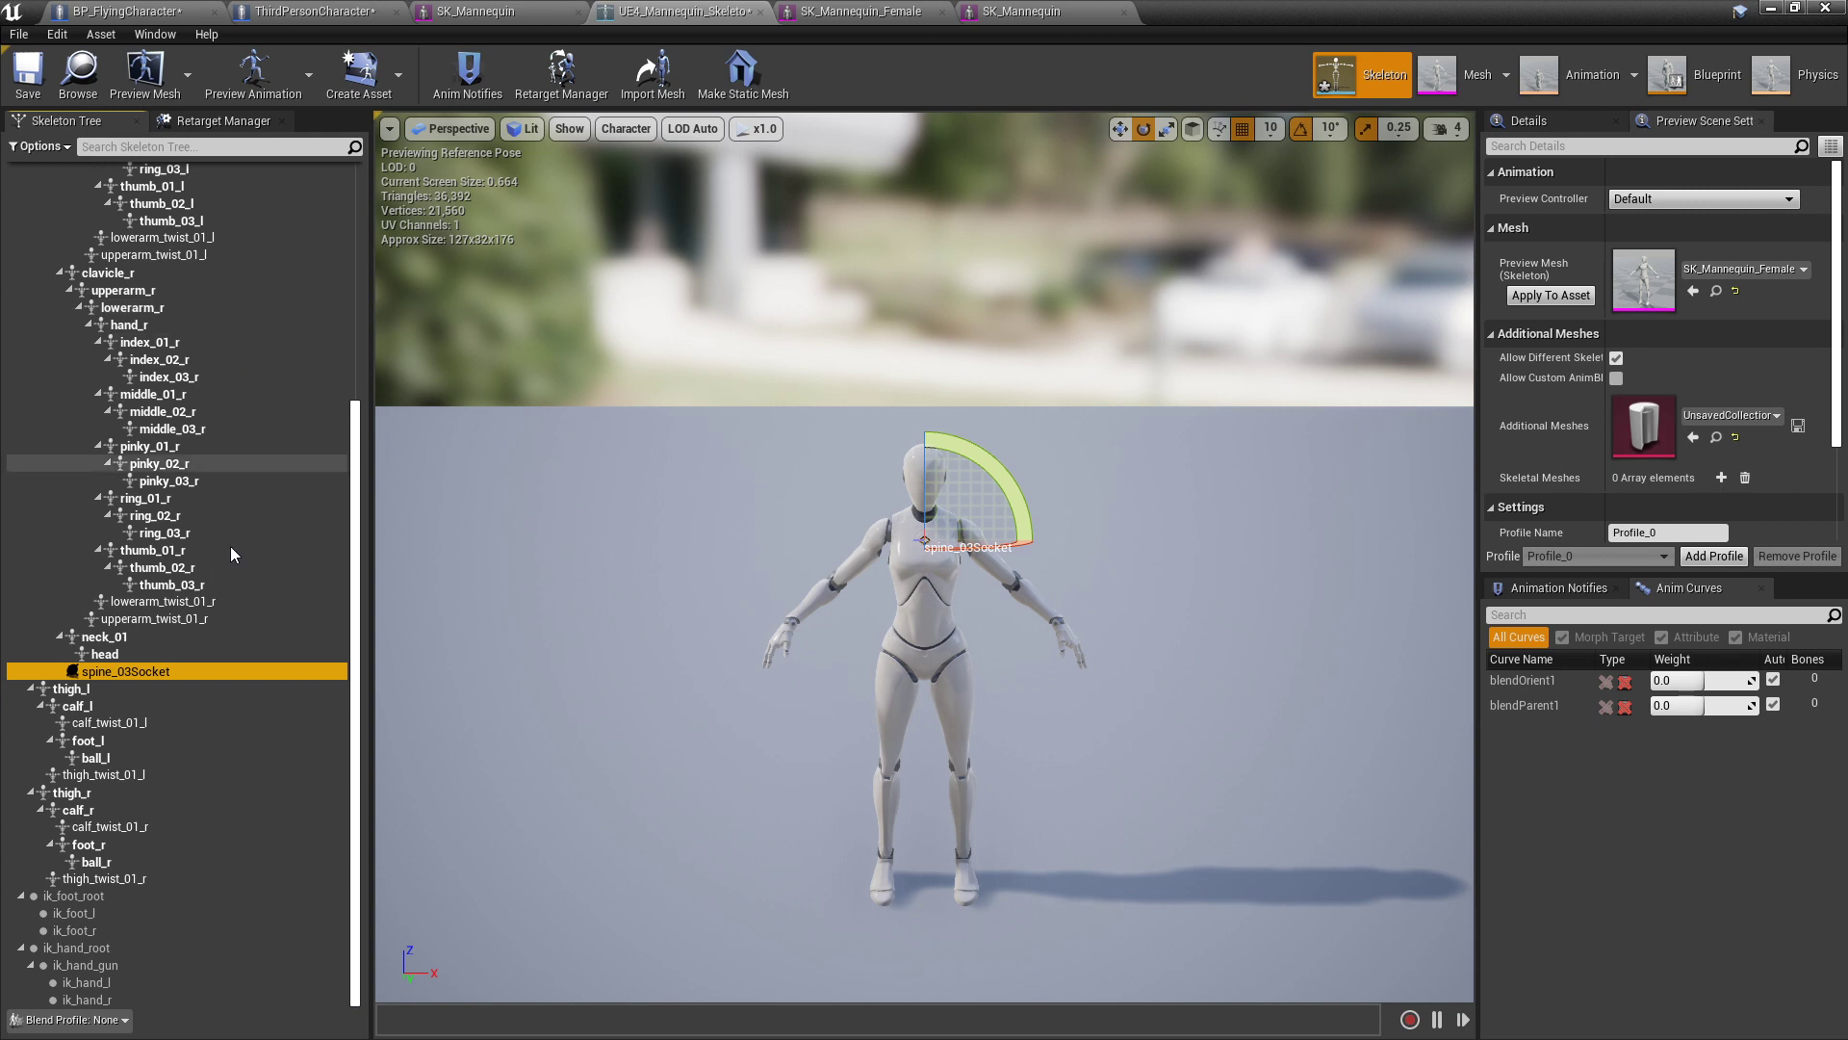
# Step: Rename the new socket under spine_03 to WingSocket
pyautogui.doubleClick(154, 671)
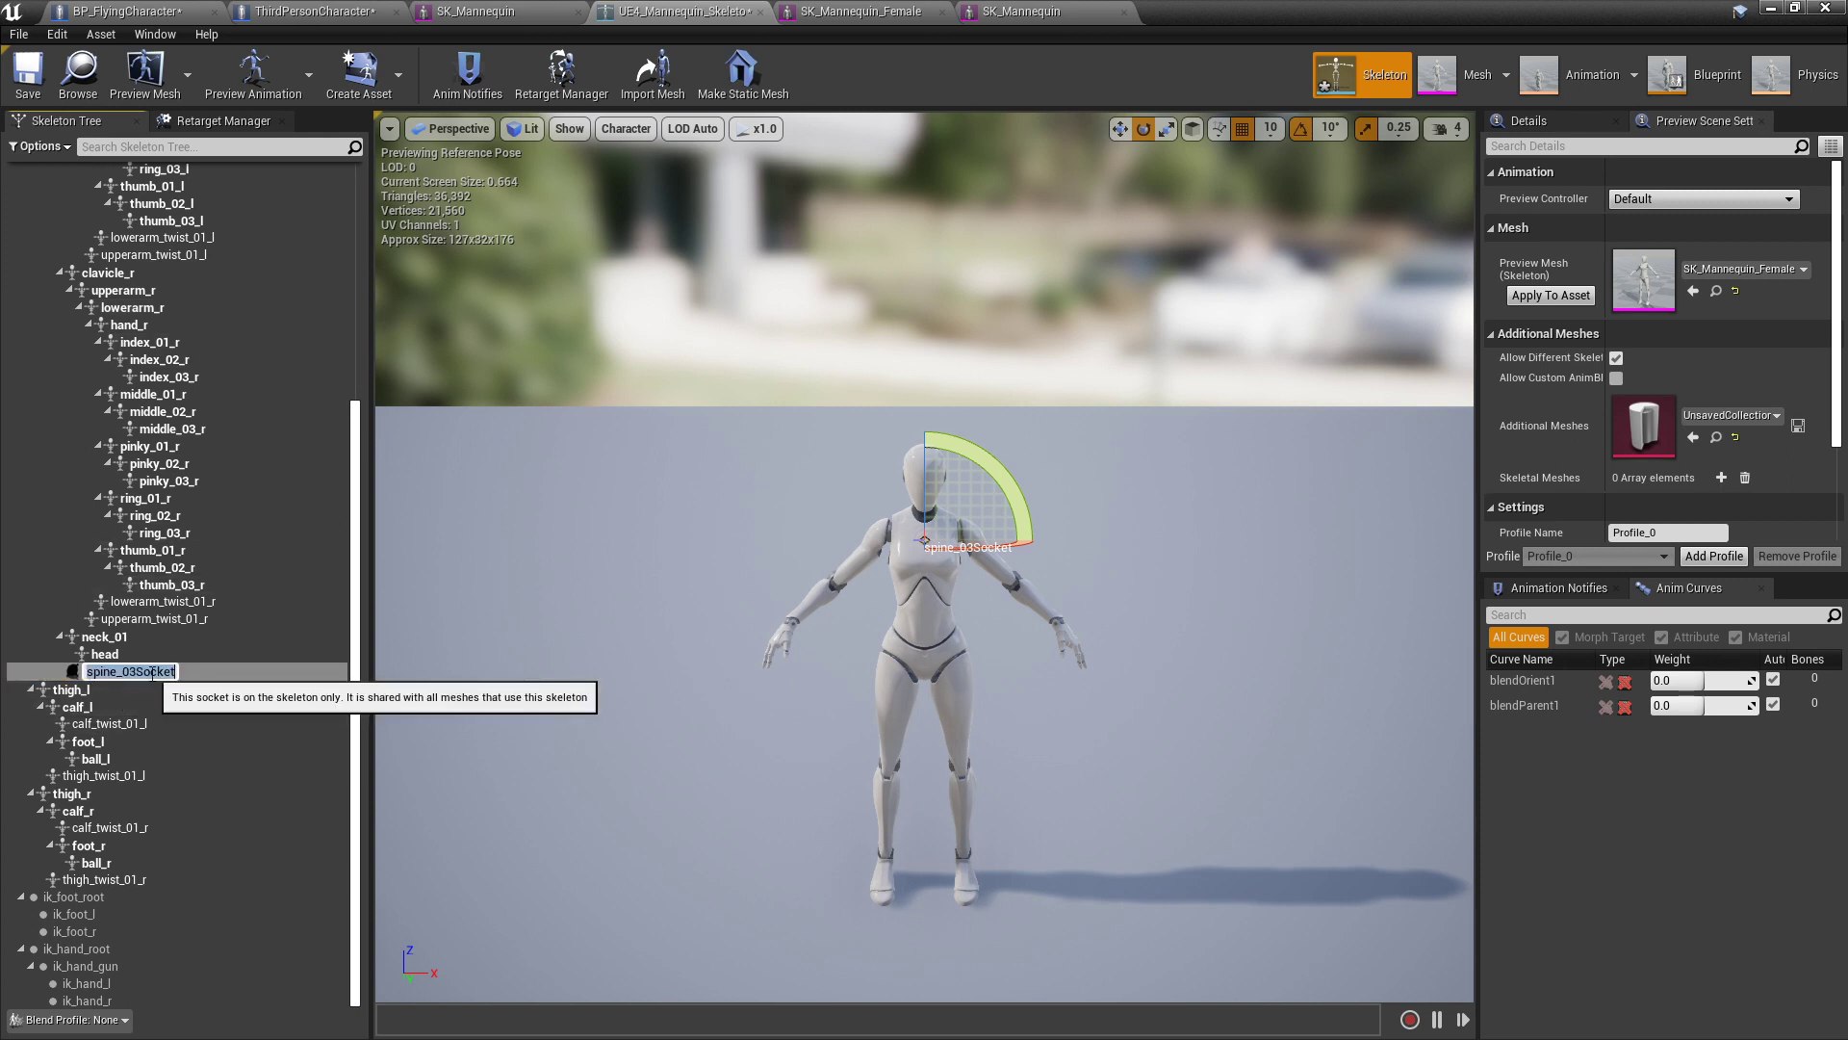
pyautogui.press('Delete')
pyautogui.press('Delete')
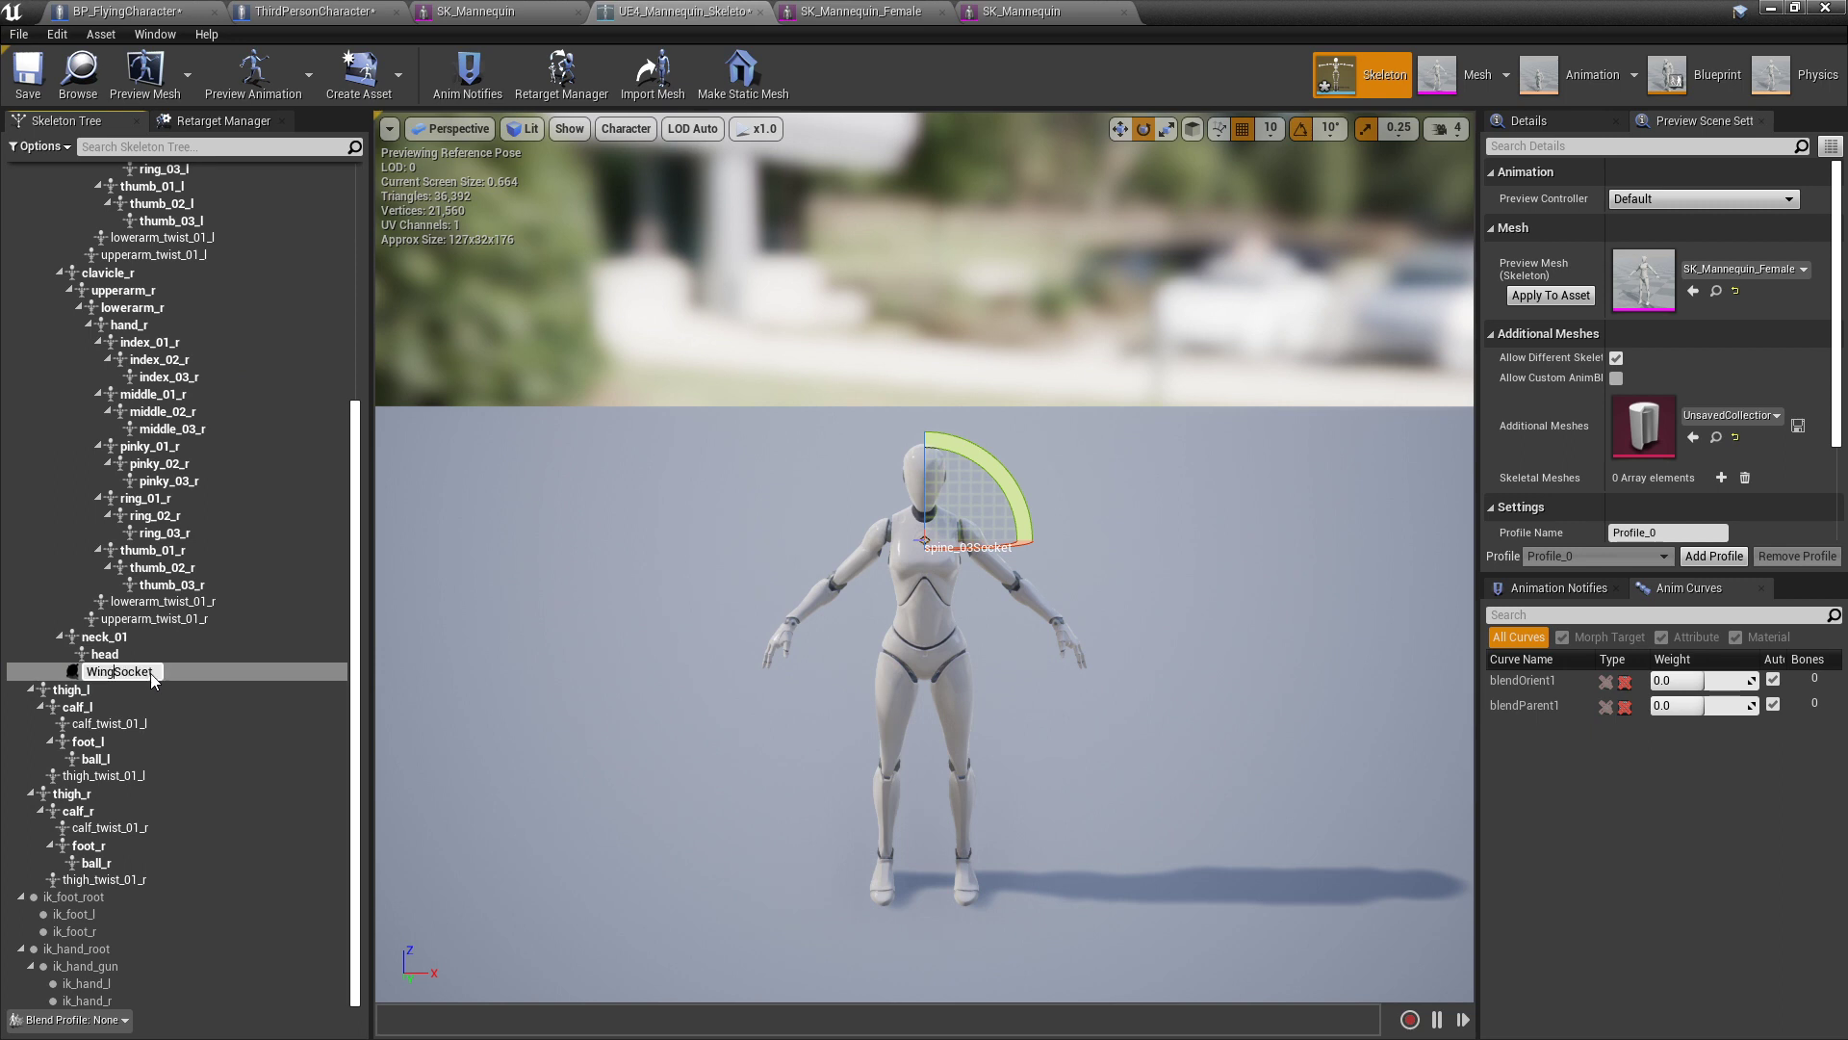
pyautogui.press('Return')
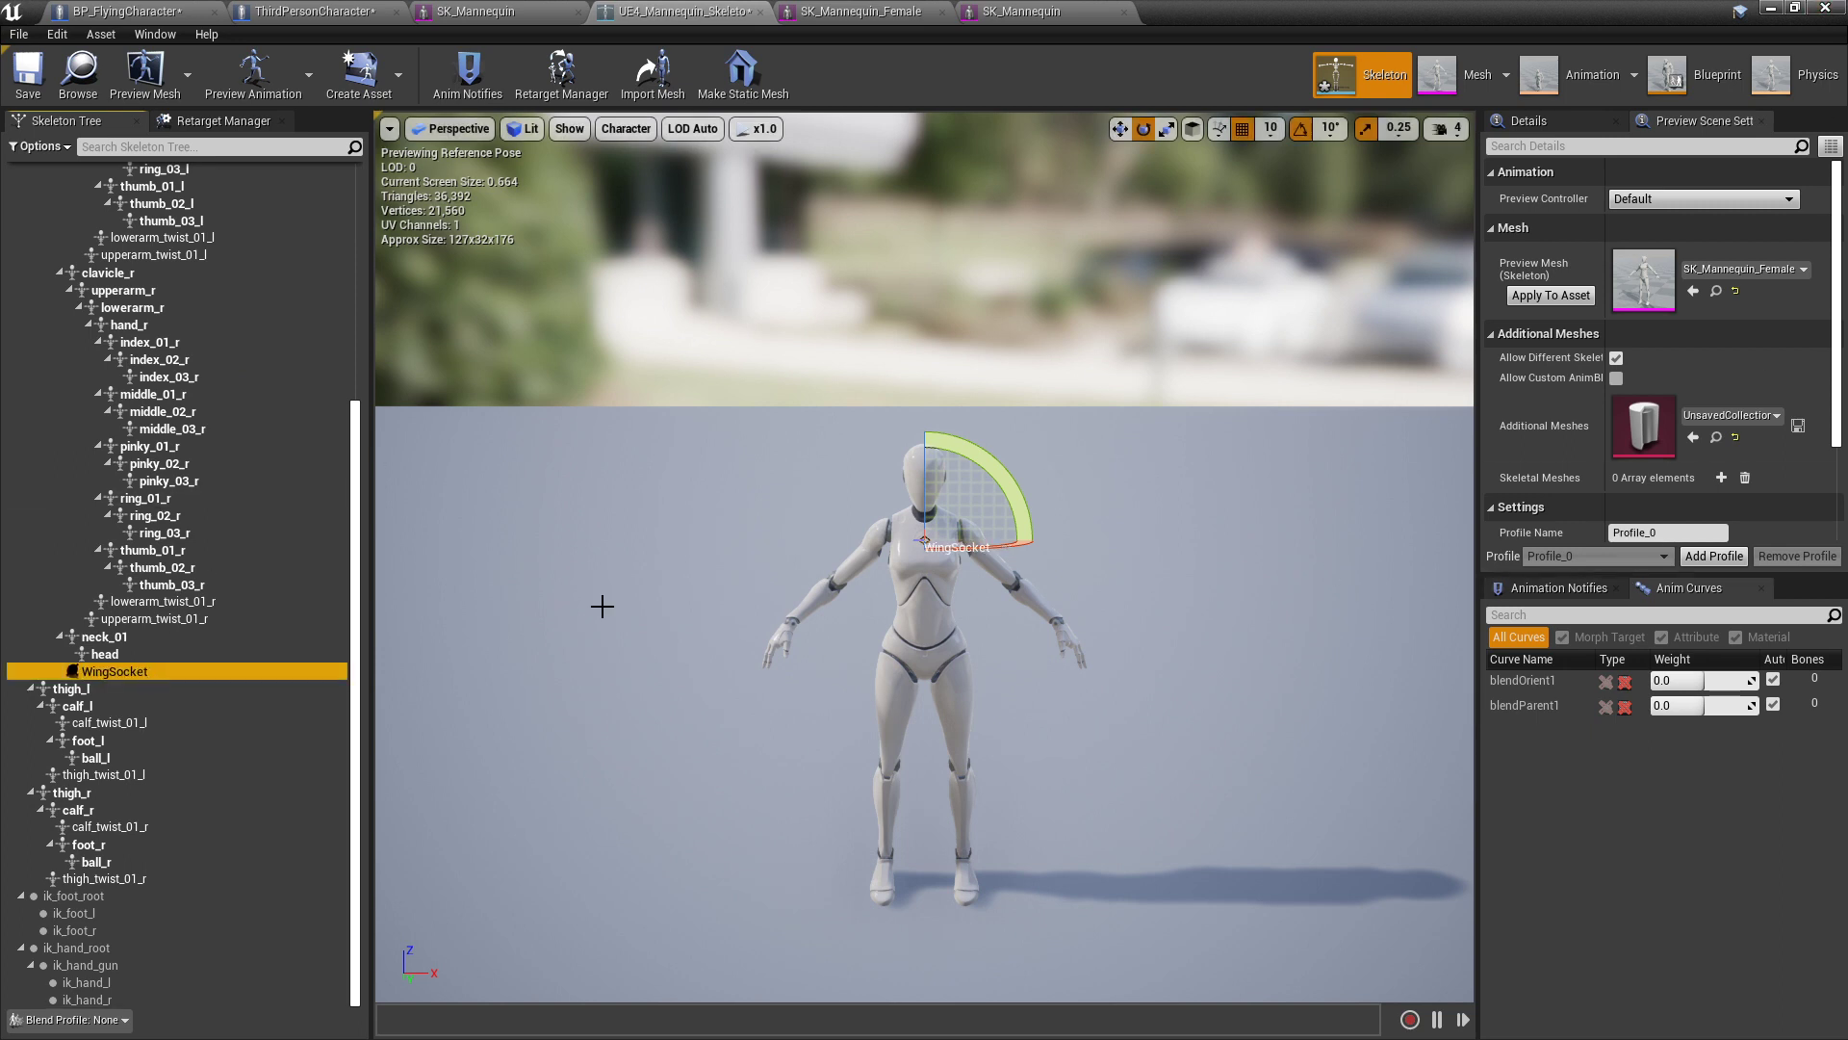
# Step: Add SK_SovereignWing as a preview asset on WingSocket and show the socket's parameters
pyautogui.rightClick(118, 673)
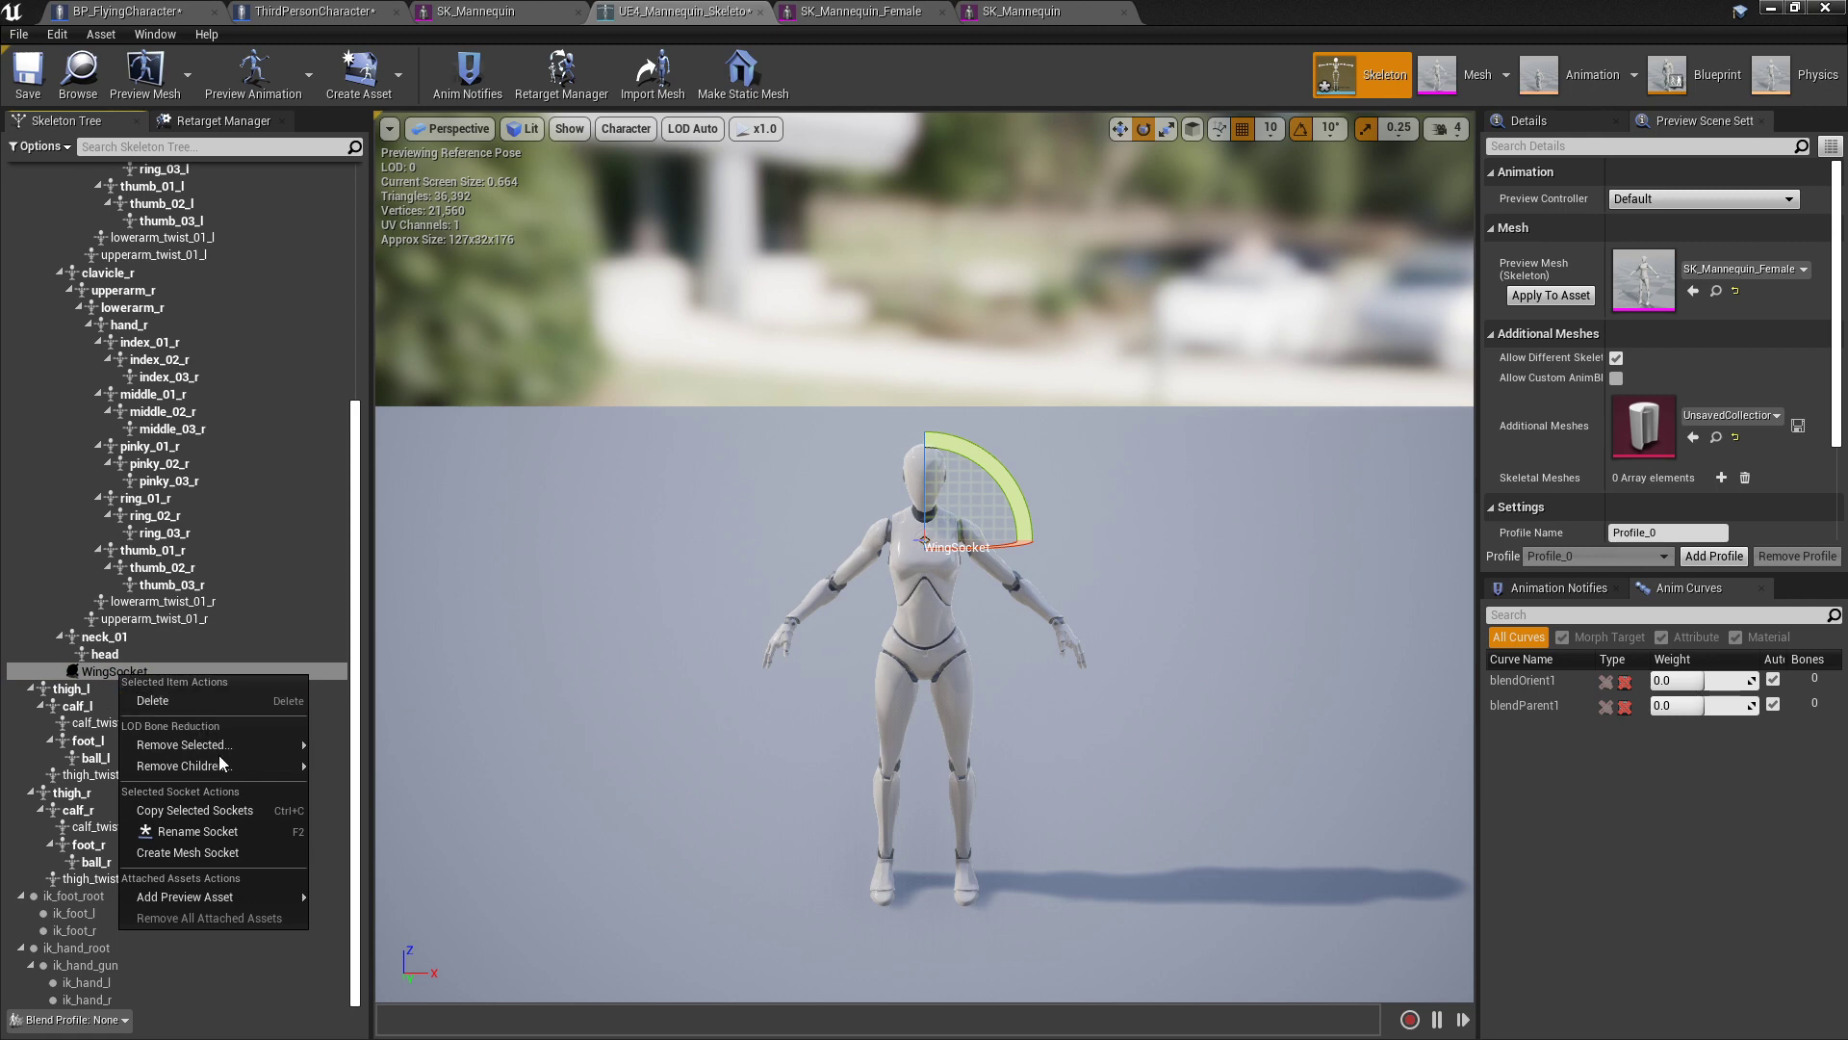
pyautogui.moveTo(245, 895)
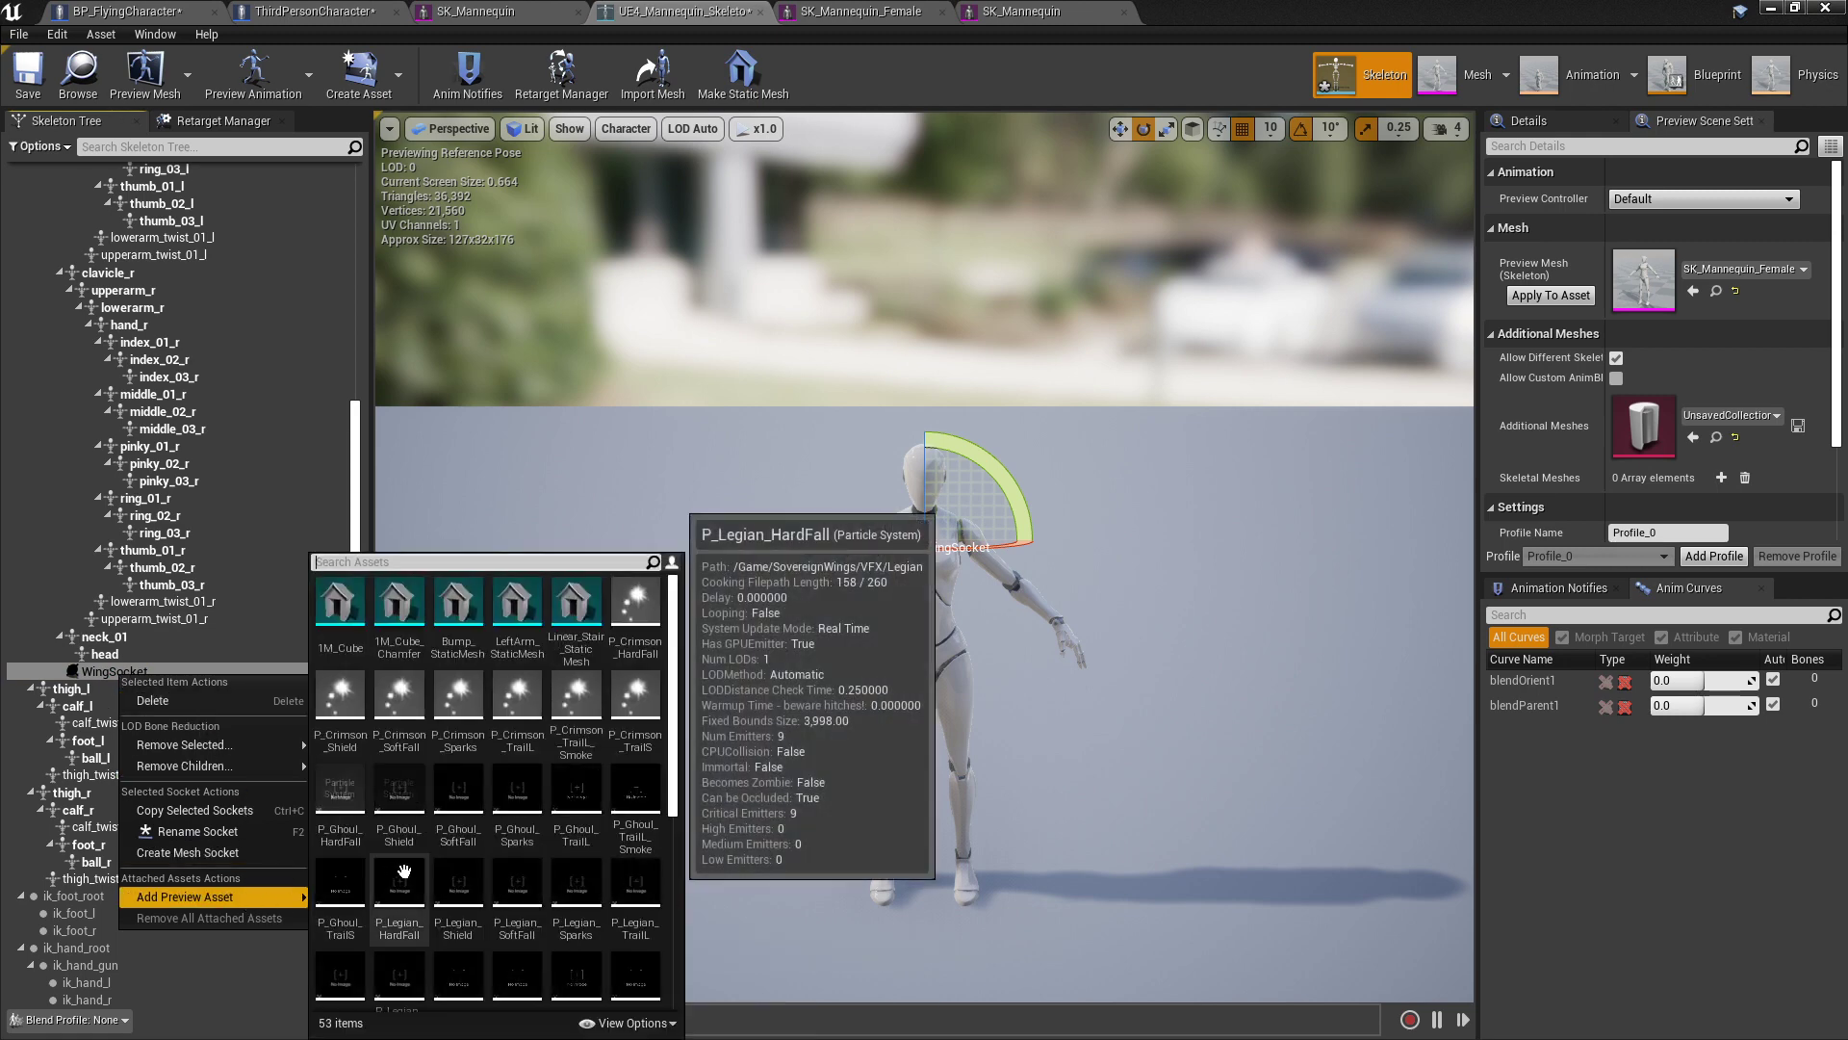
pyautogui.scroll(-3, 539, 674)
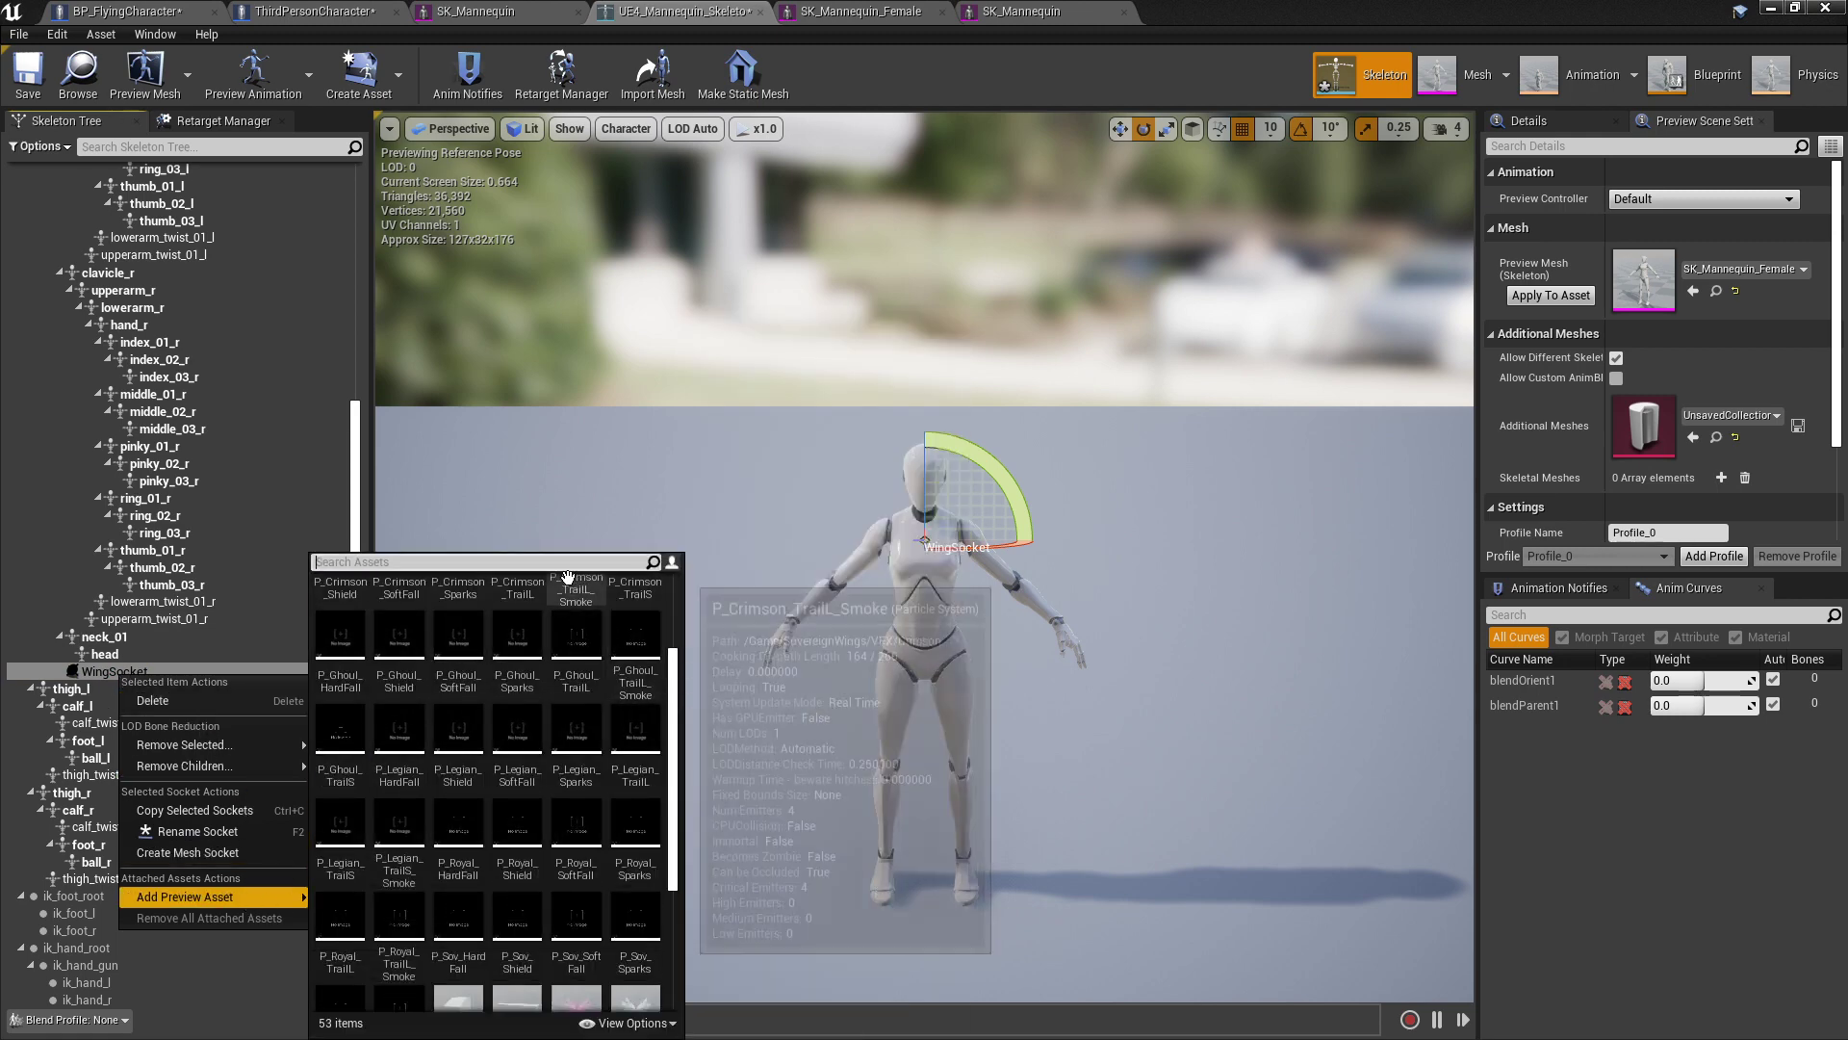
pyautogui.scroll(-5, 577, 636)
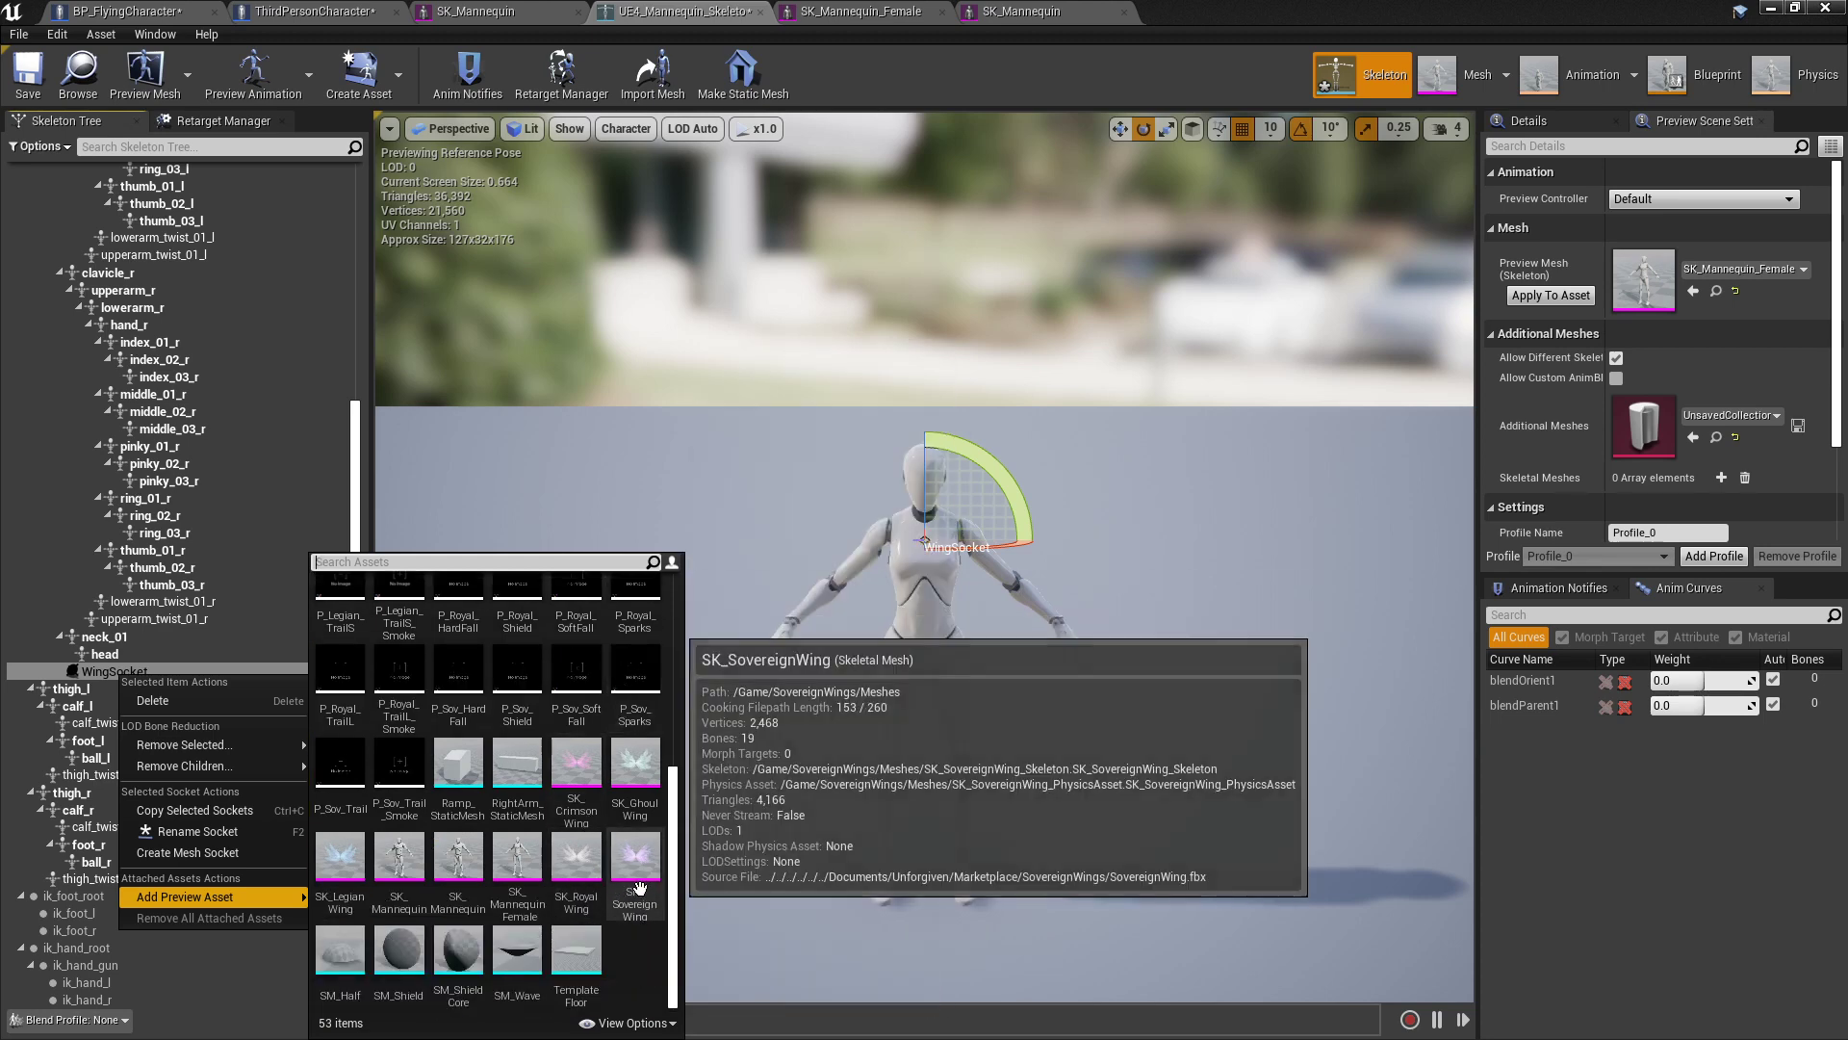
pyautogui.click(650, 847)
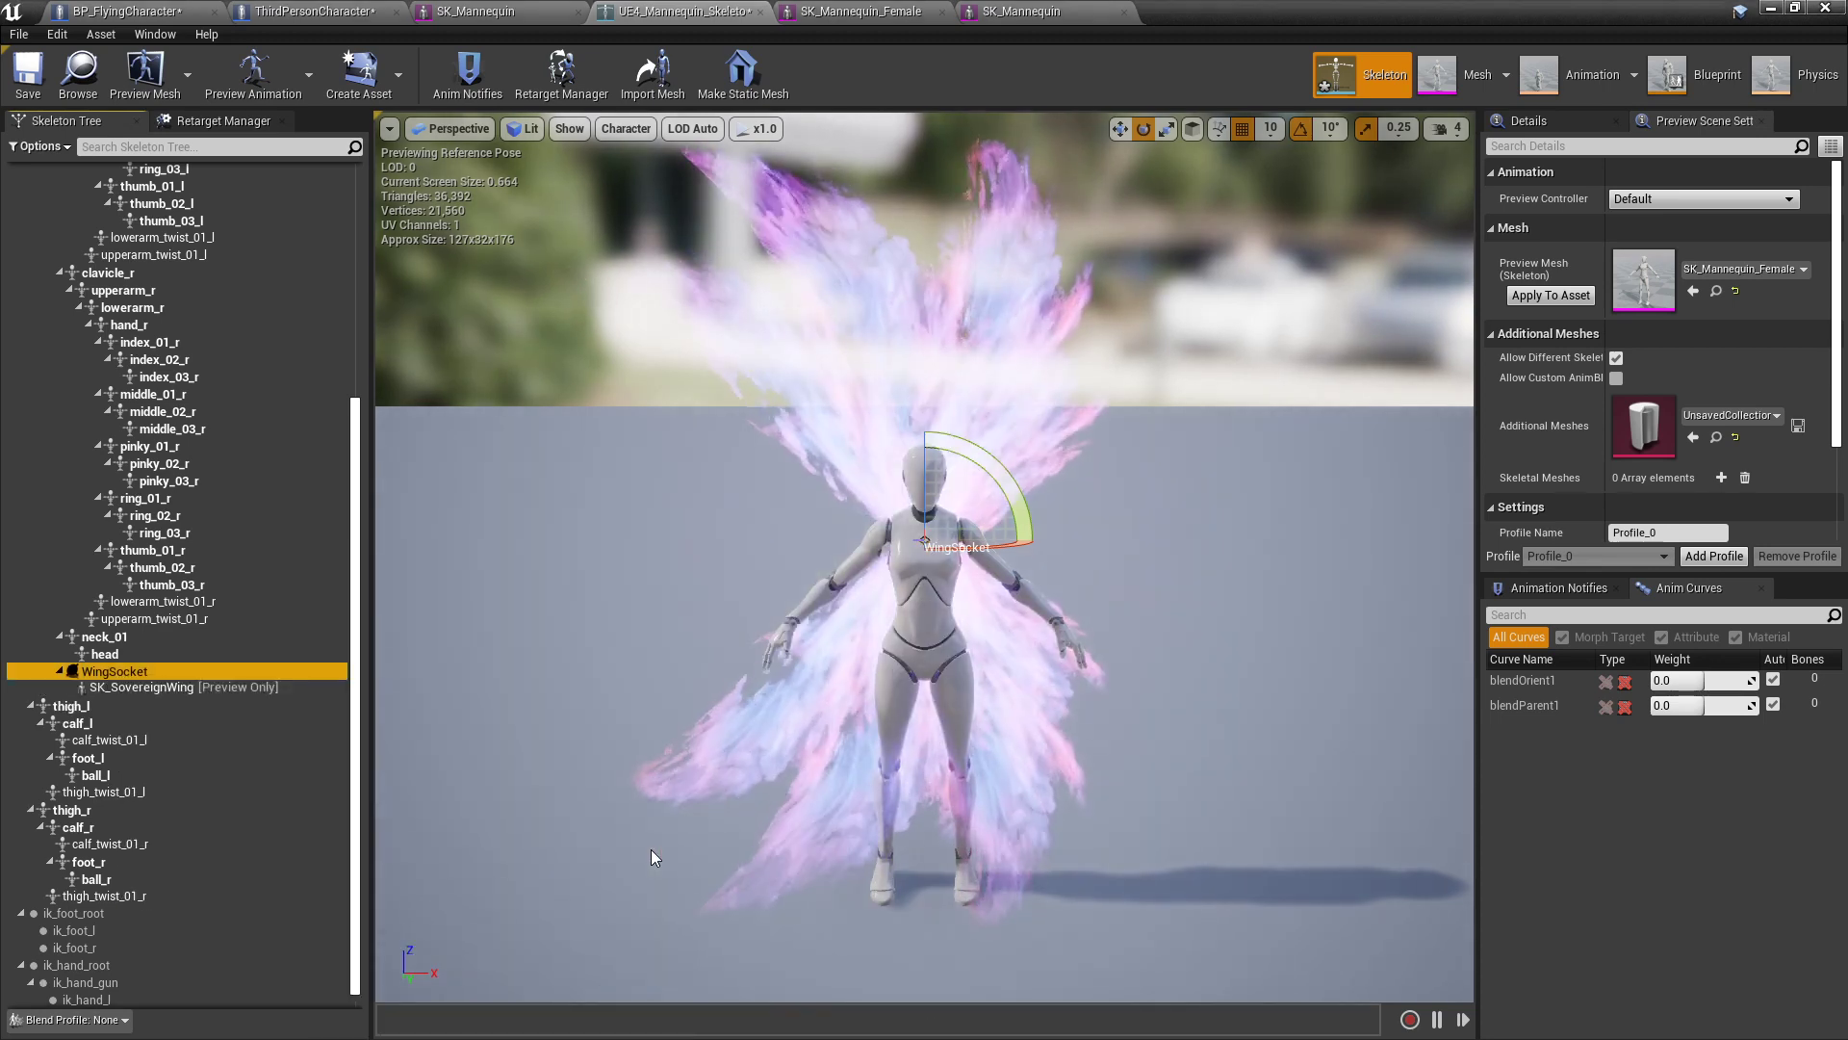
pyautogui.scroll(-2, 1015, 419)
pyautogui.scroll(2, 1015, 419)
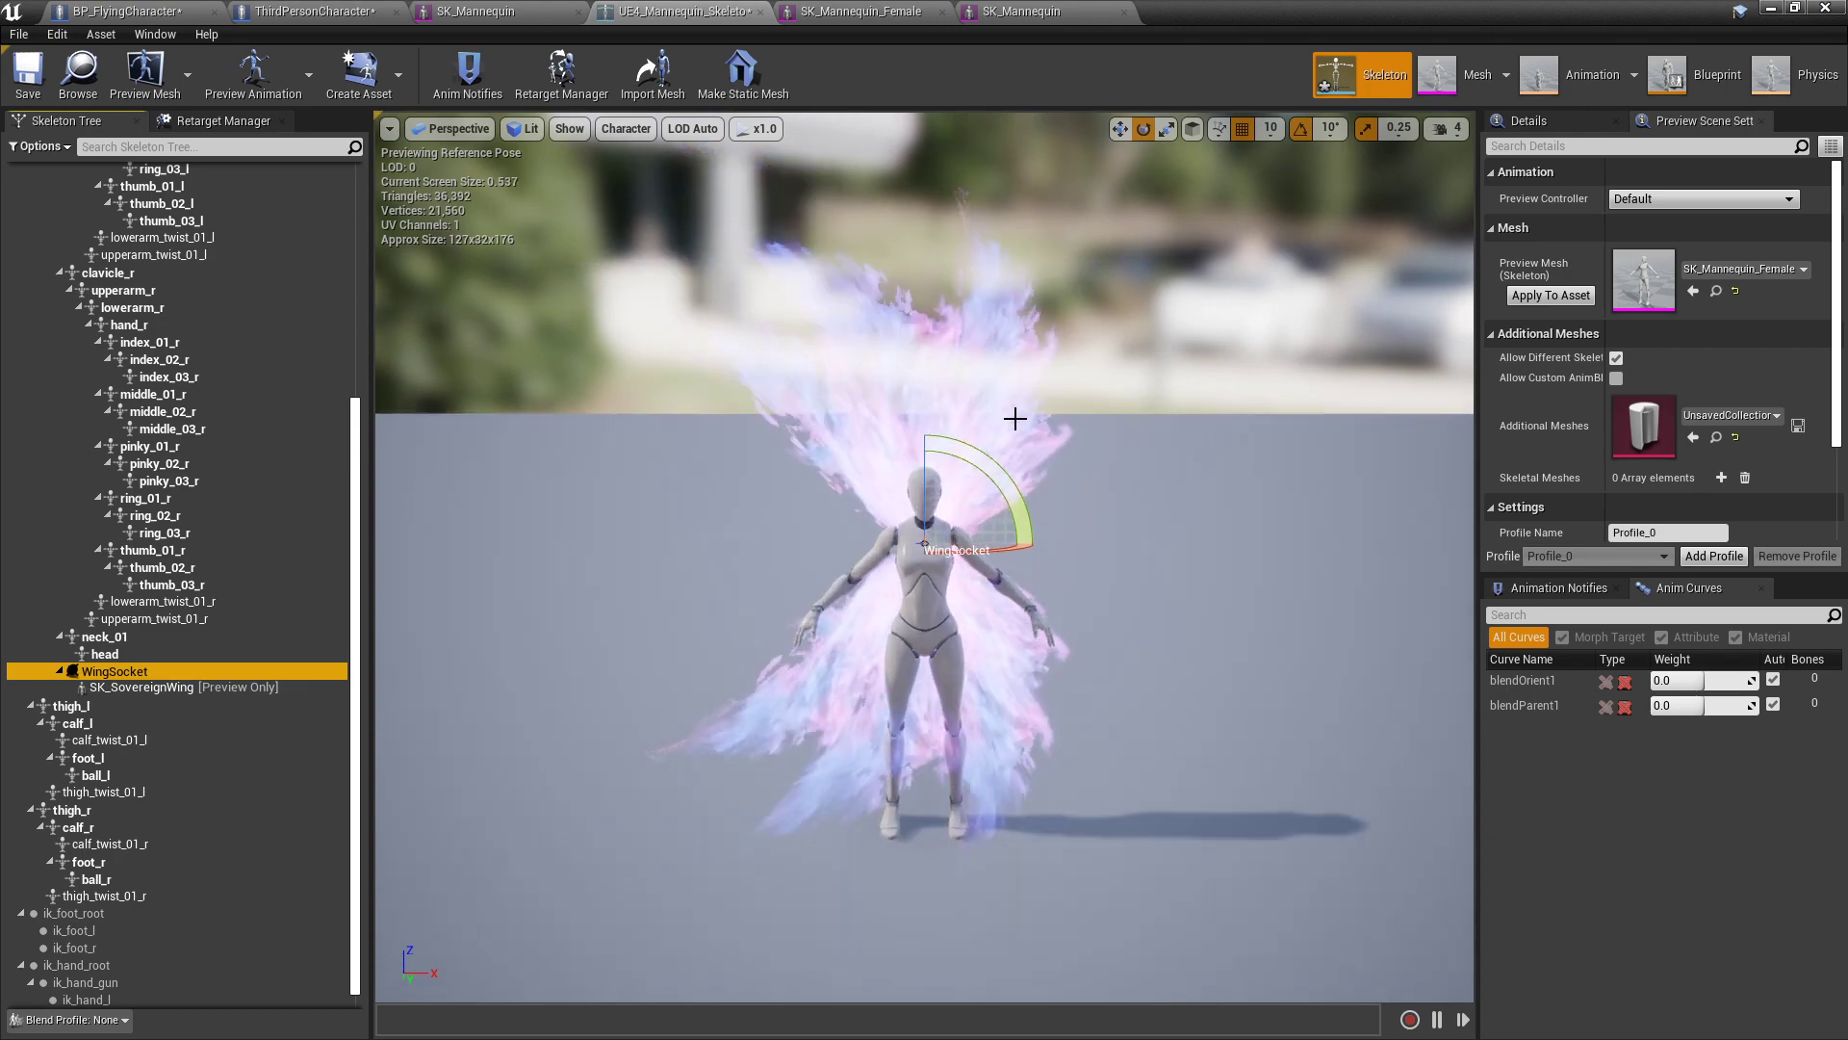
pyautogui.keyDown('alt'); pyautogui.moveTo(1073, 298); pyautogui.dragTo(988, 312); pyautogui.keyUp('alt')
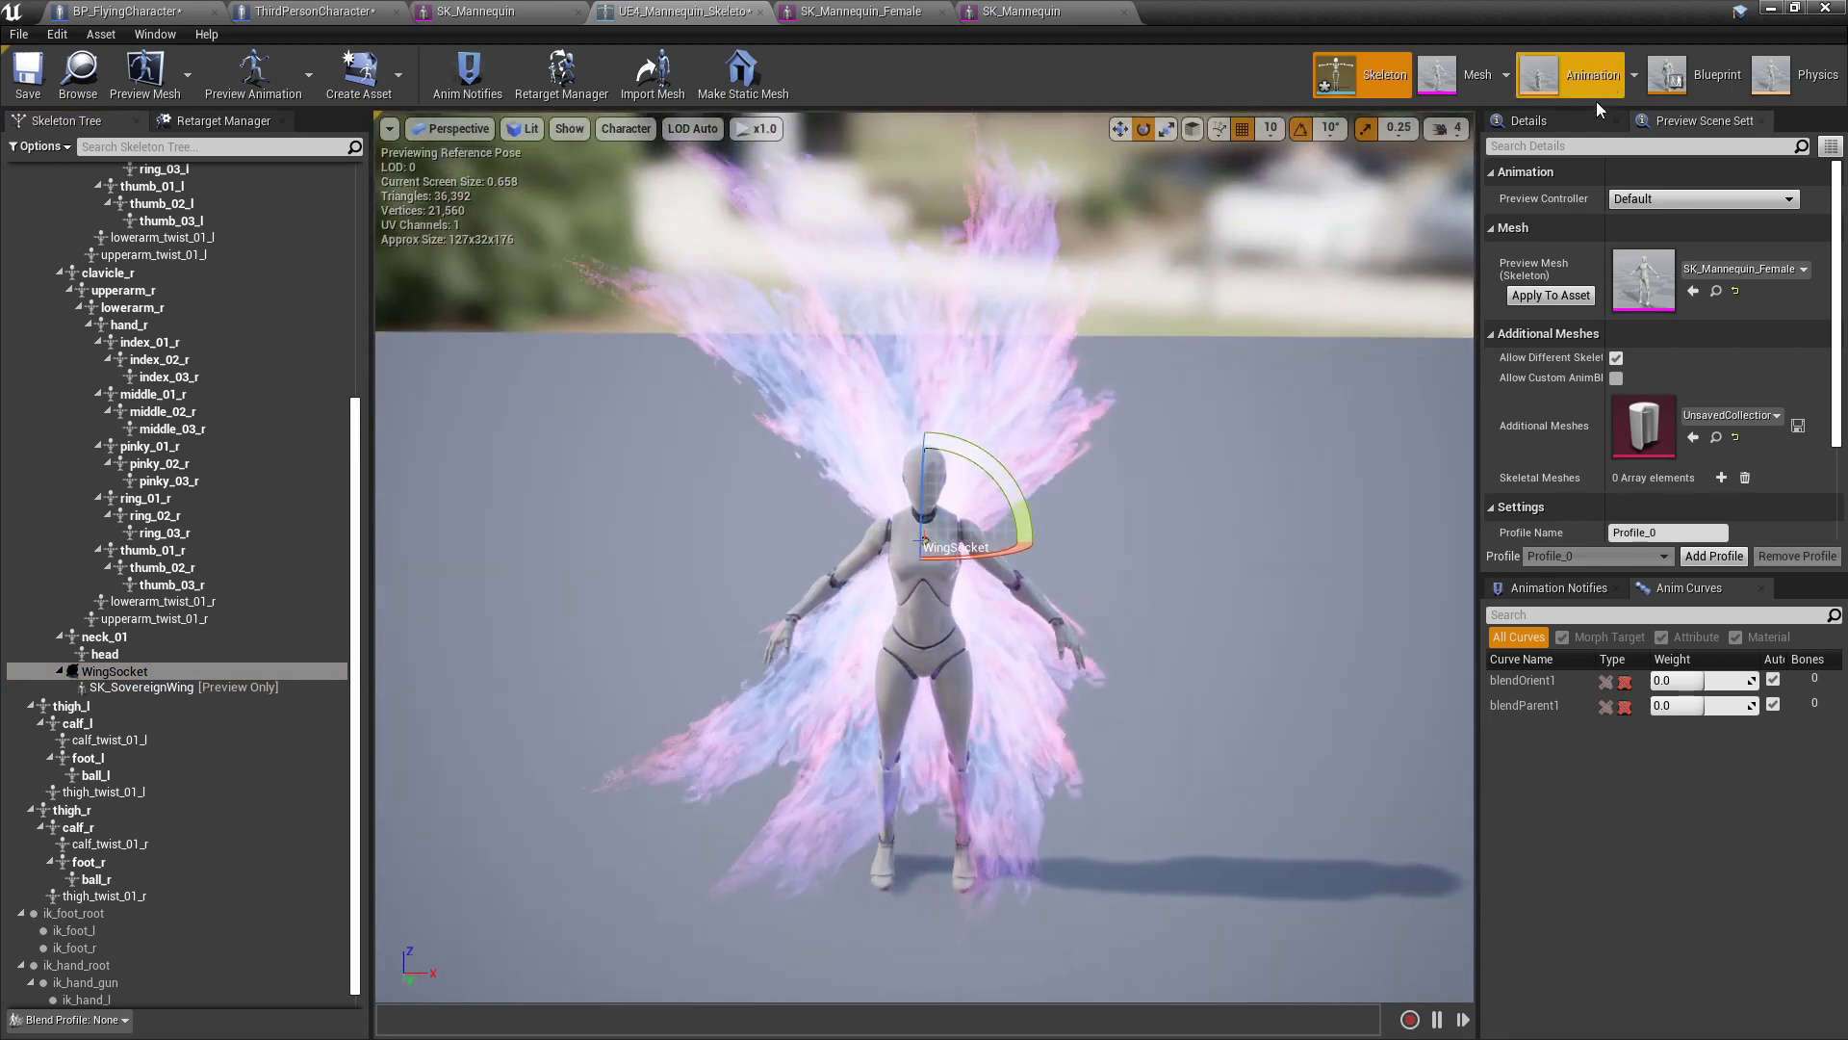
pyautogui.click(1564, 122)
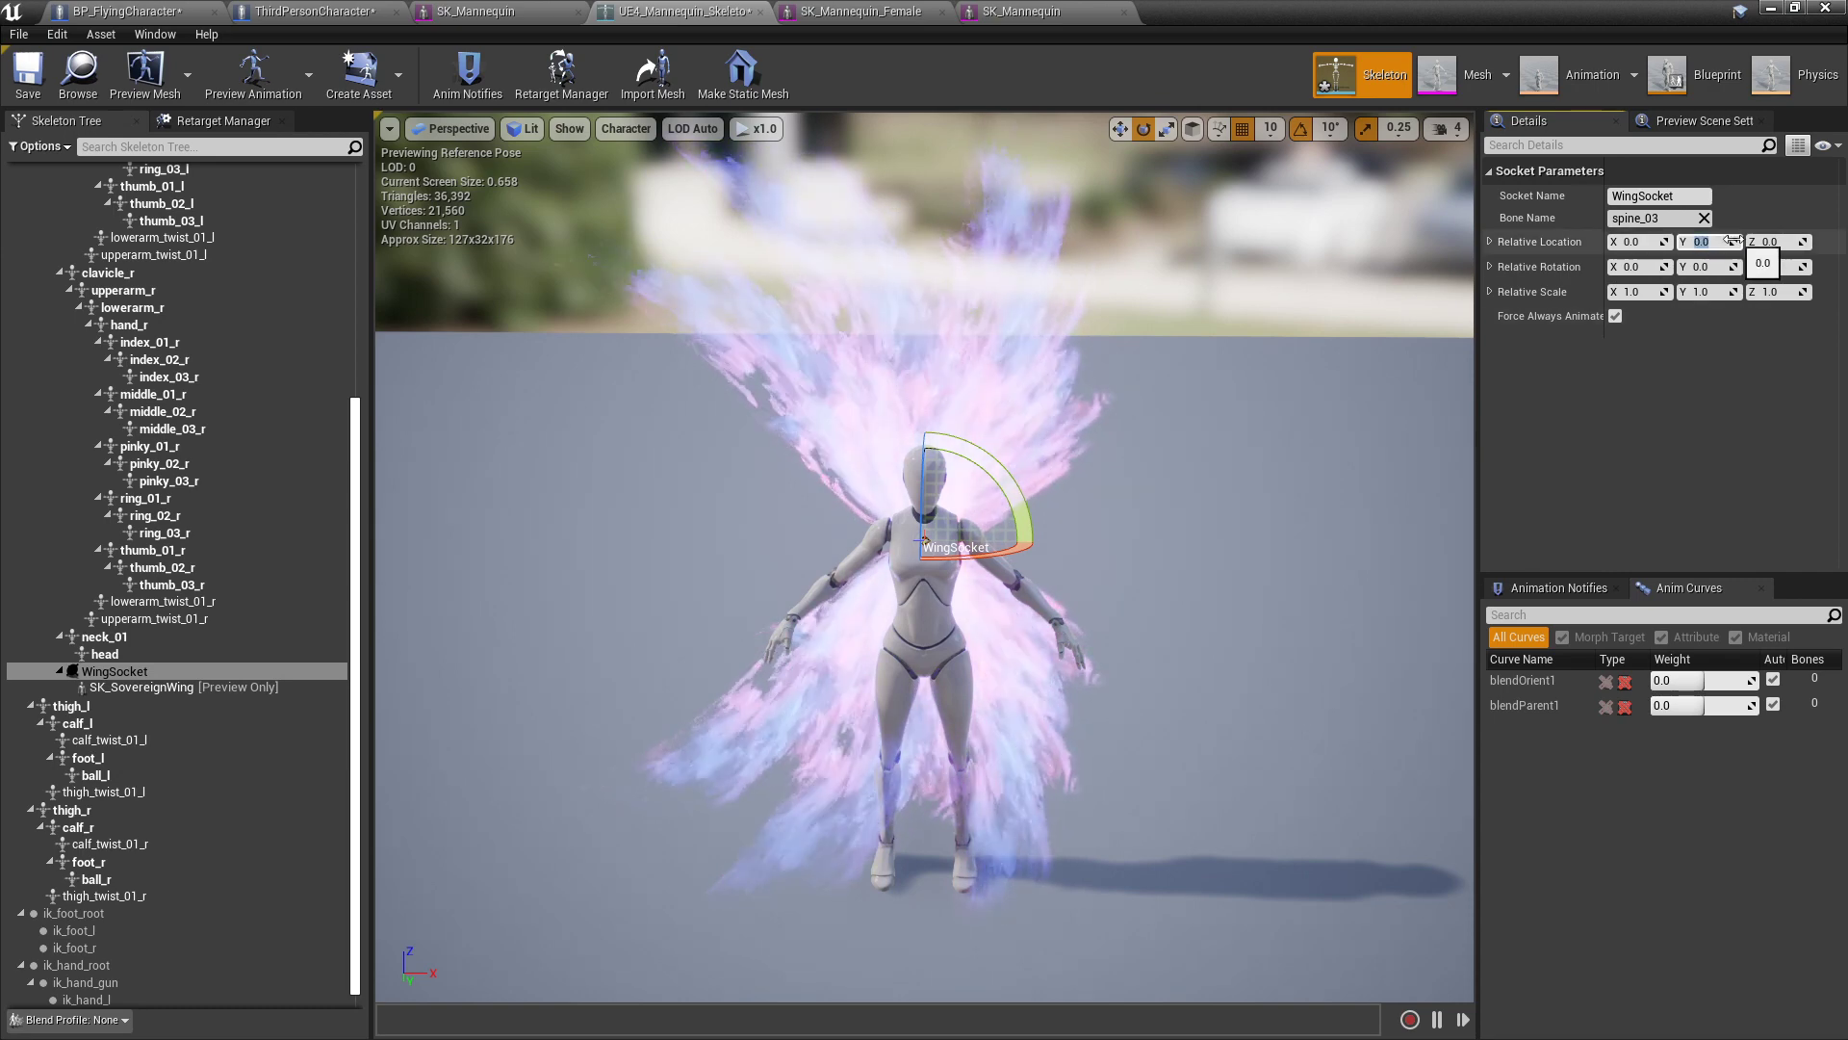
pyautogui.write('90')
pyautogui.press('Return')
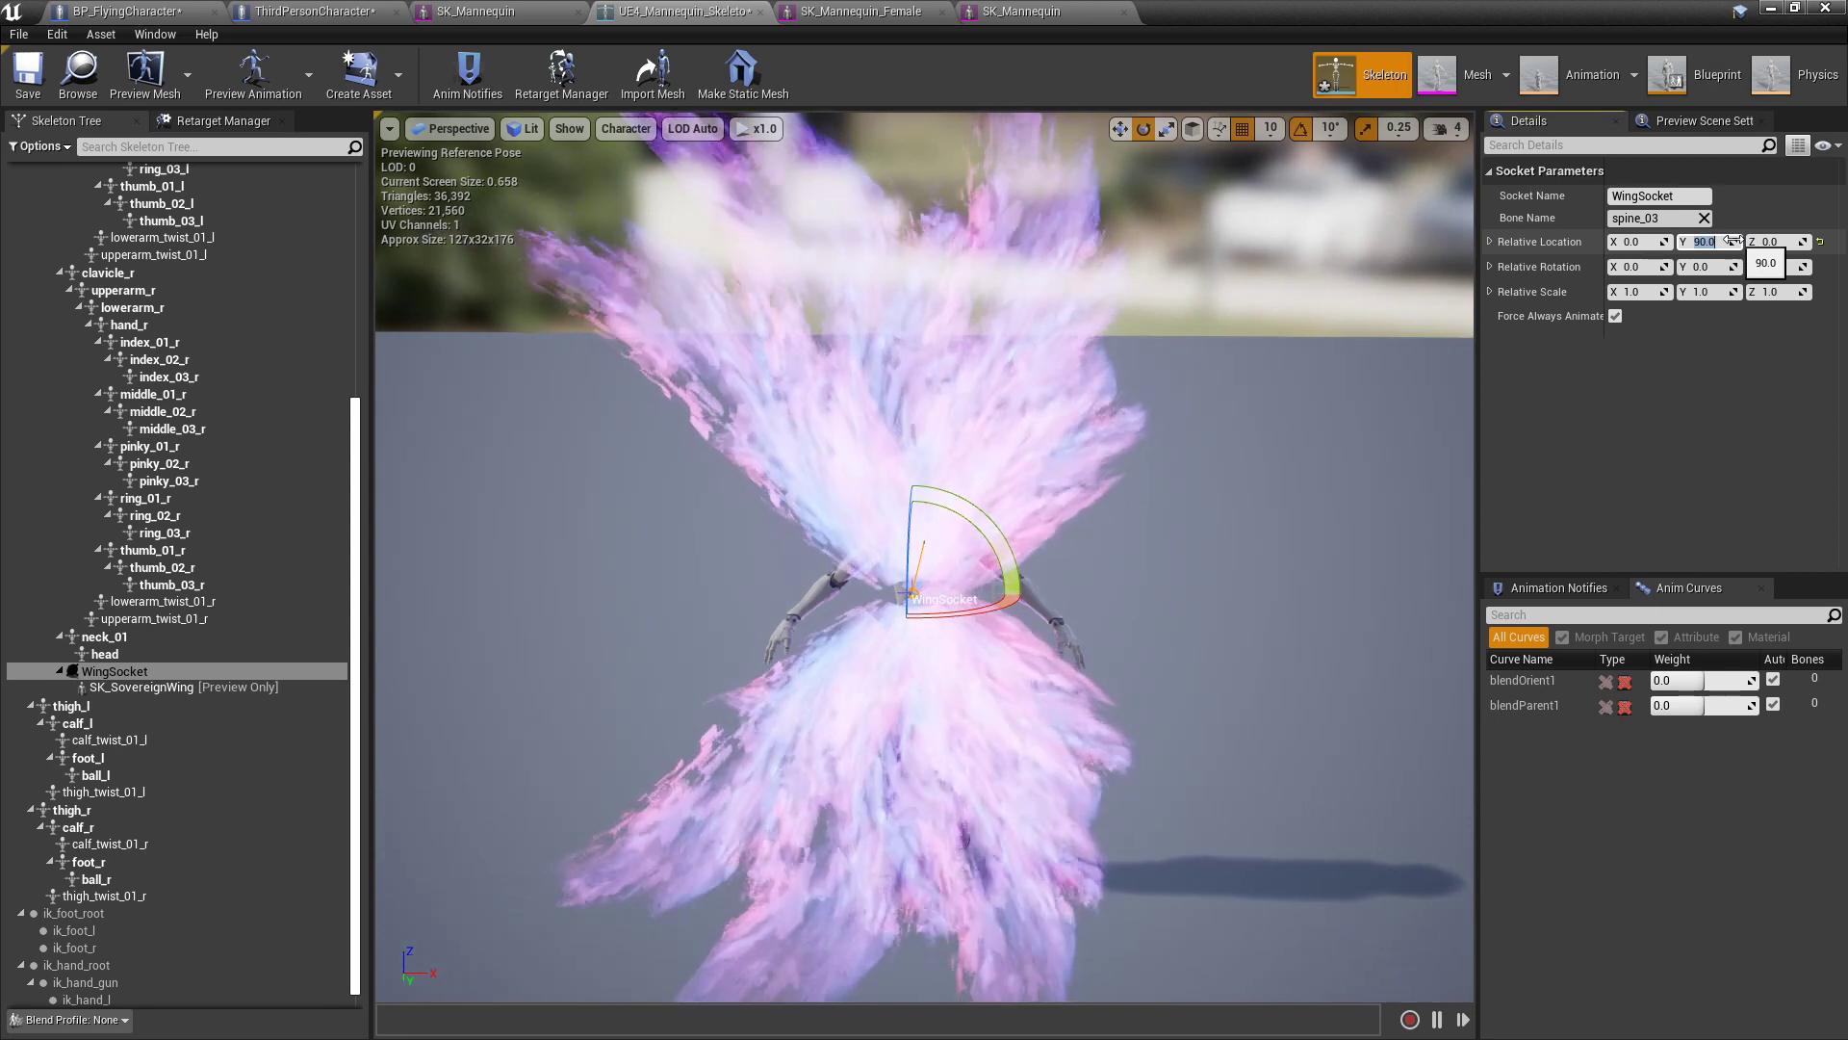
pyautogui.write('0')
pyautogui.press('Return')
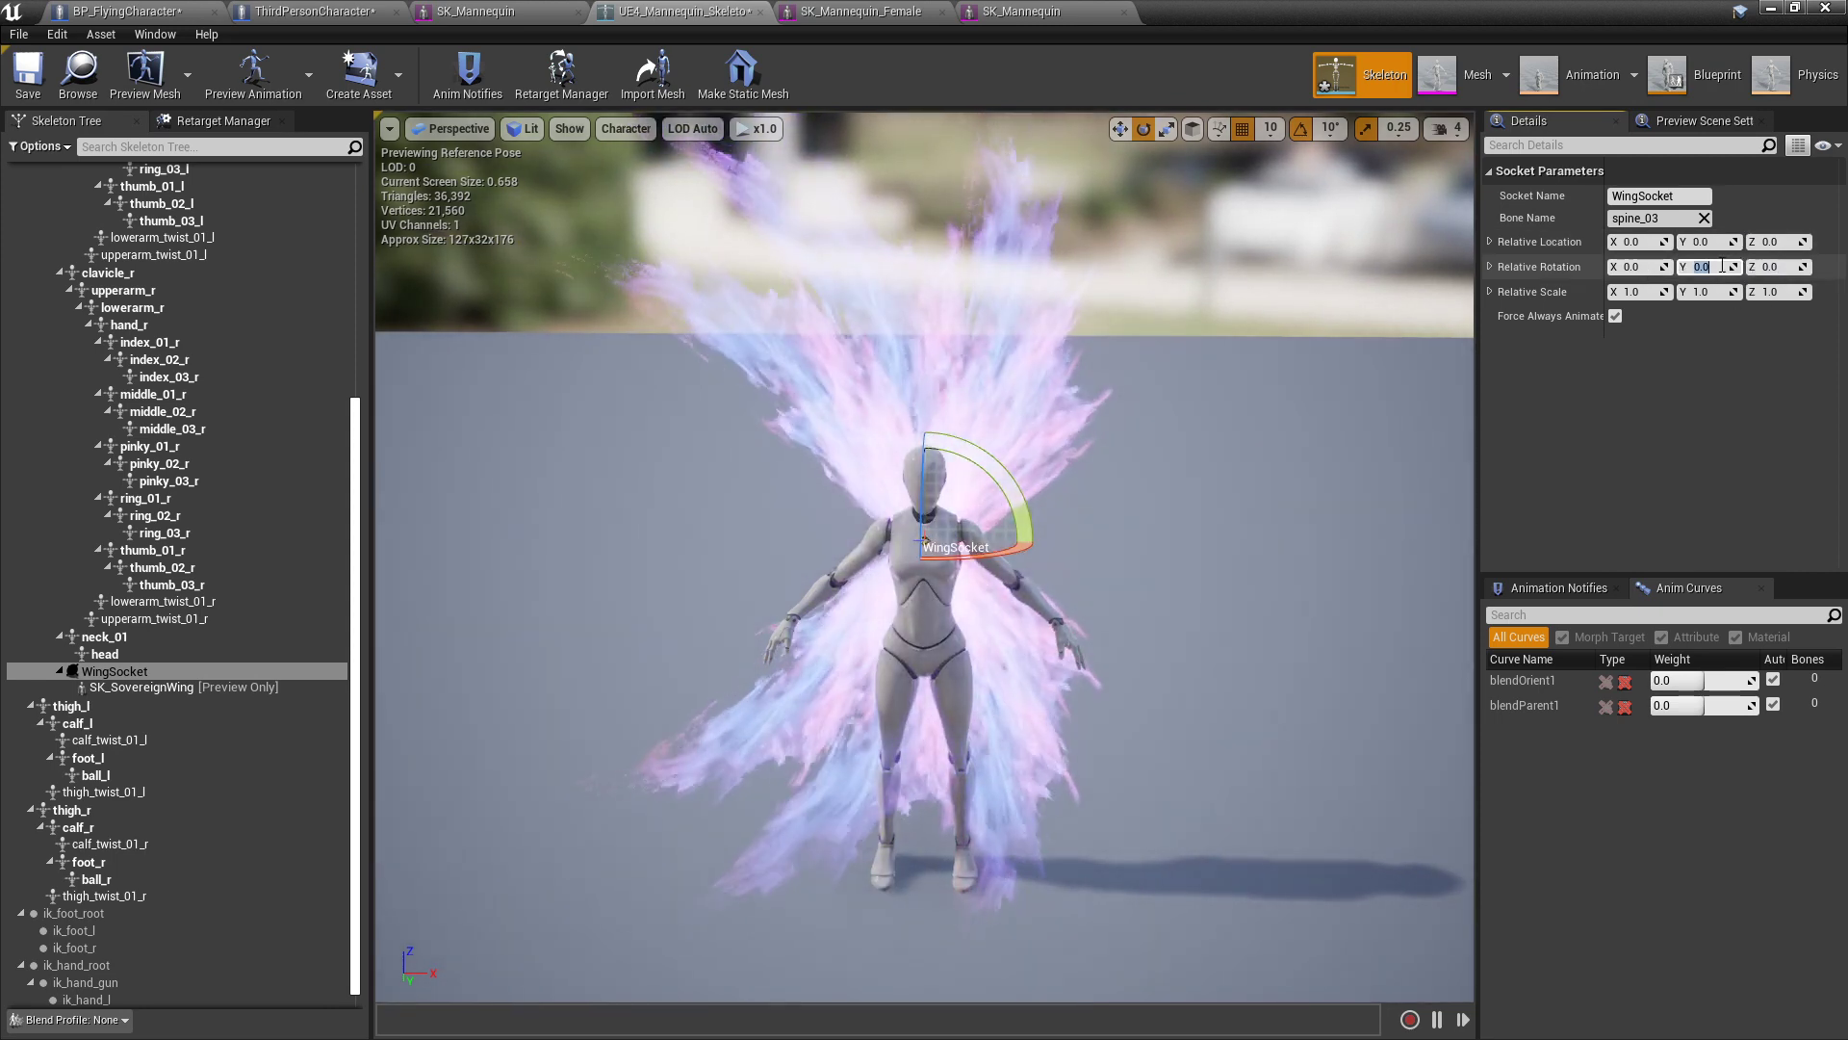
# Step: Set WingSocket's relative Y rotation to -90 so the wings spread out to both sides of the mannequin
pyautogui.write('90')
pyautogui.press('Return')
pyautogui.write('-')
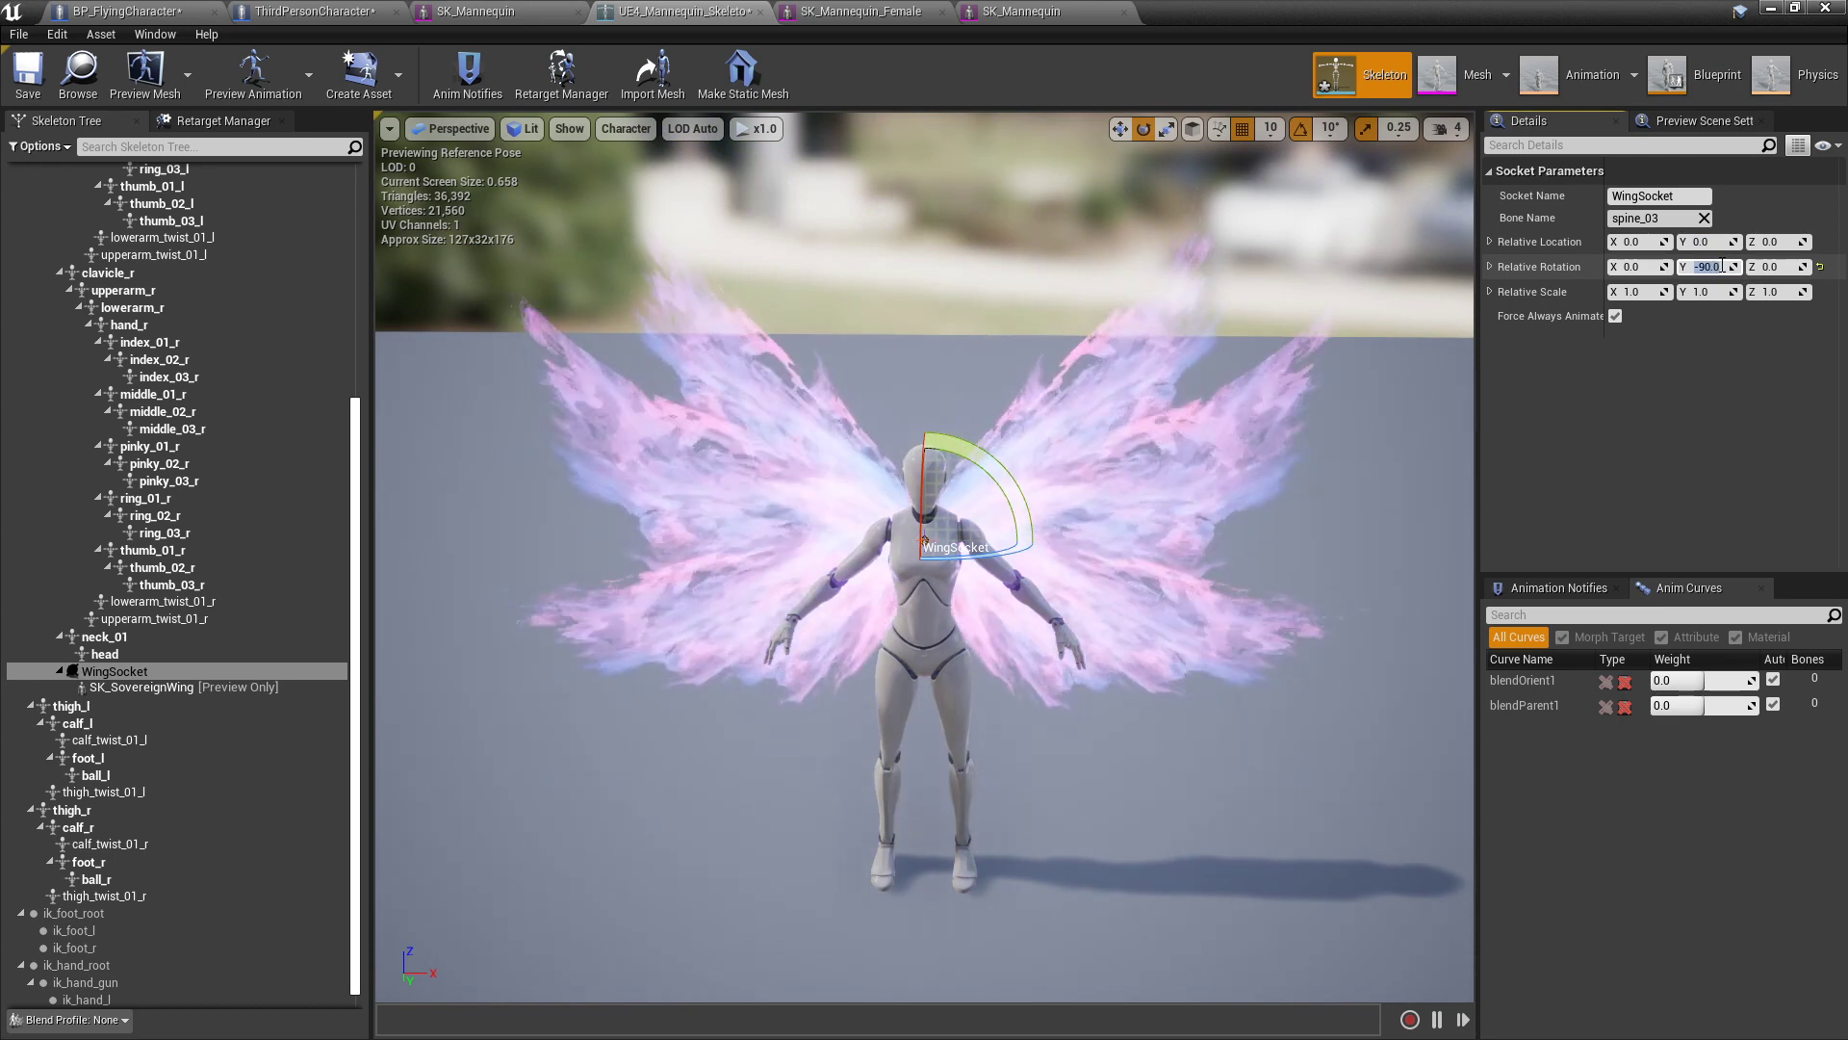
# Step: Move WingSocket behind the mannequin's back, trying relative Y locations of -10 and -20 before settling on -15
pyautogui.keyDown('alt'); pyautogui.moveTo(1002, 590); pyautogui.dragTo(1014, 591); pyautogui.keyUp('alt')
pyautogui.keyDown('alt'); pyautogui.moveTo(924, 539); pyautogui.dragTo(925, 539); pyautogui.keyUp('alt')
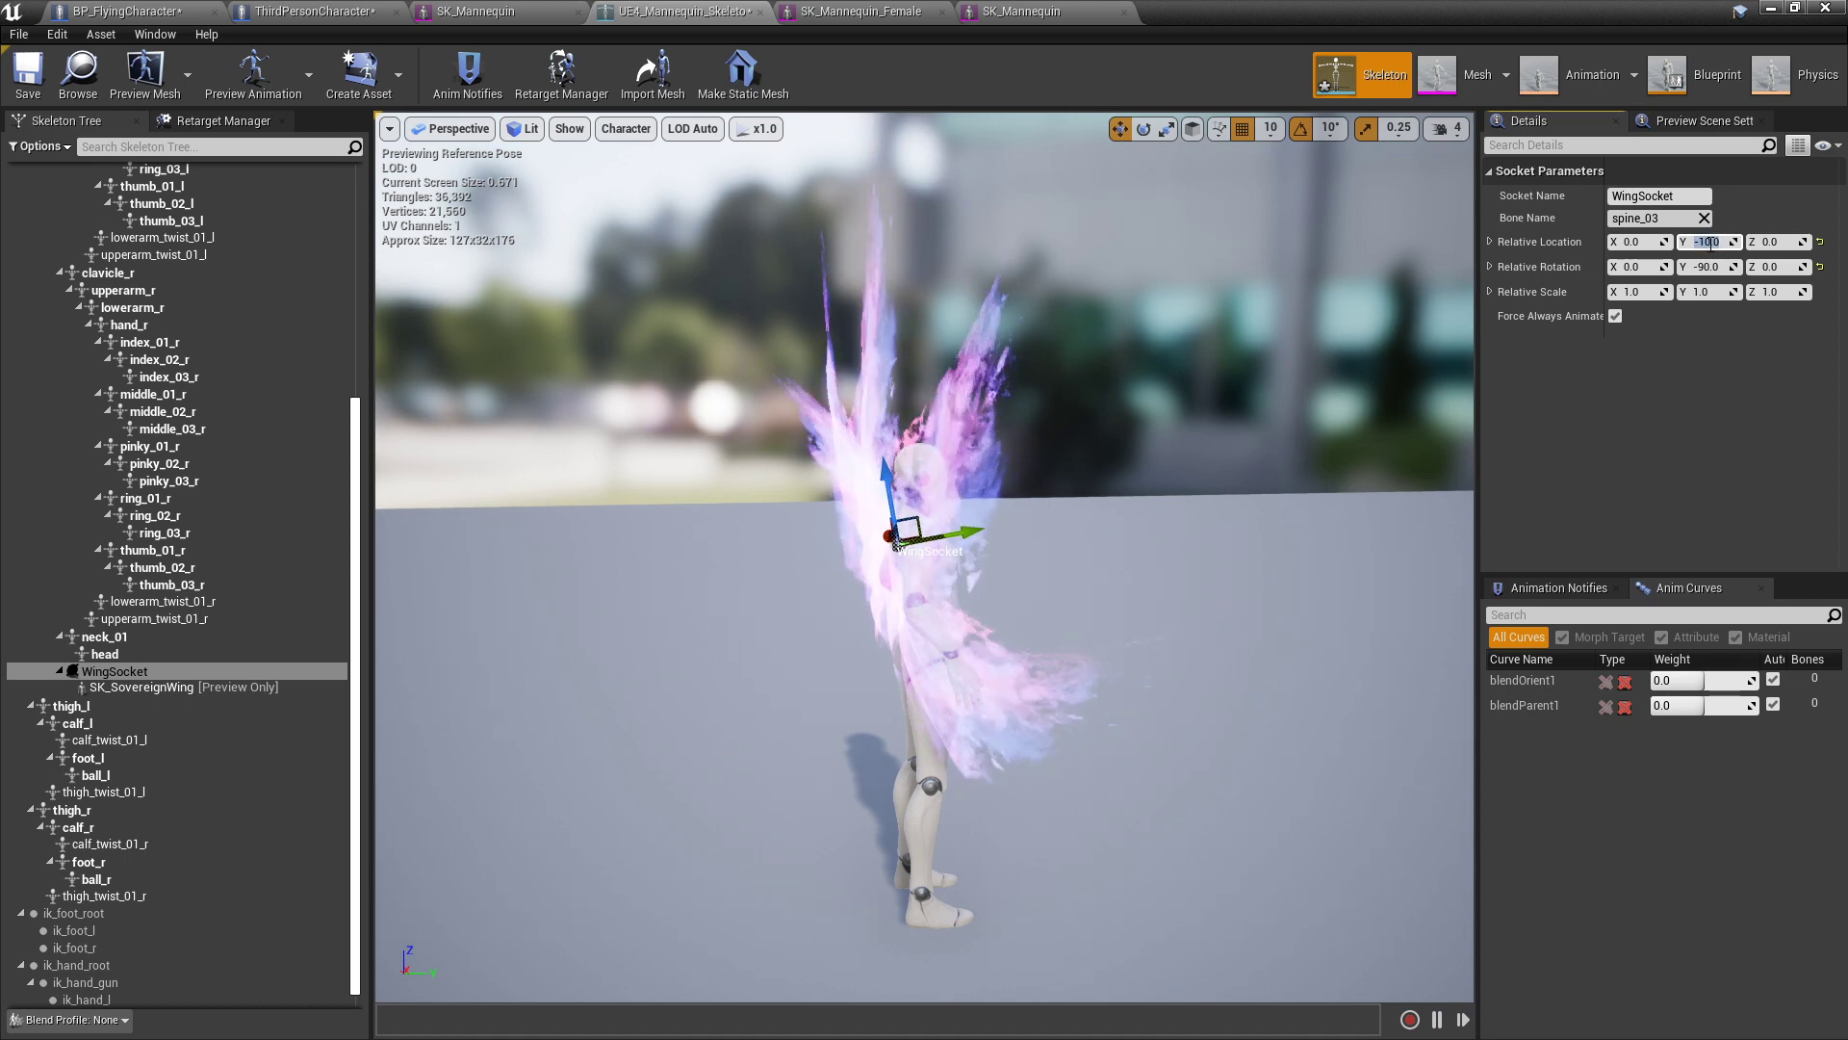
pyautogui.keyDown('alt'); pyautogui.moveTo(1106, 539); pyautogui.dragTo(1107, 500); pyautogui.keyUp('alt')
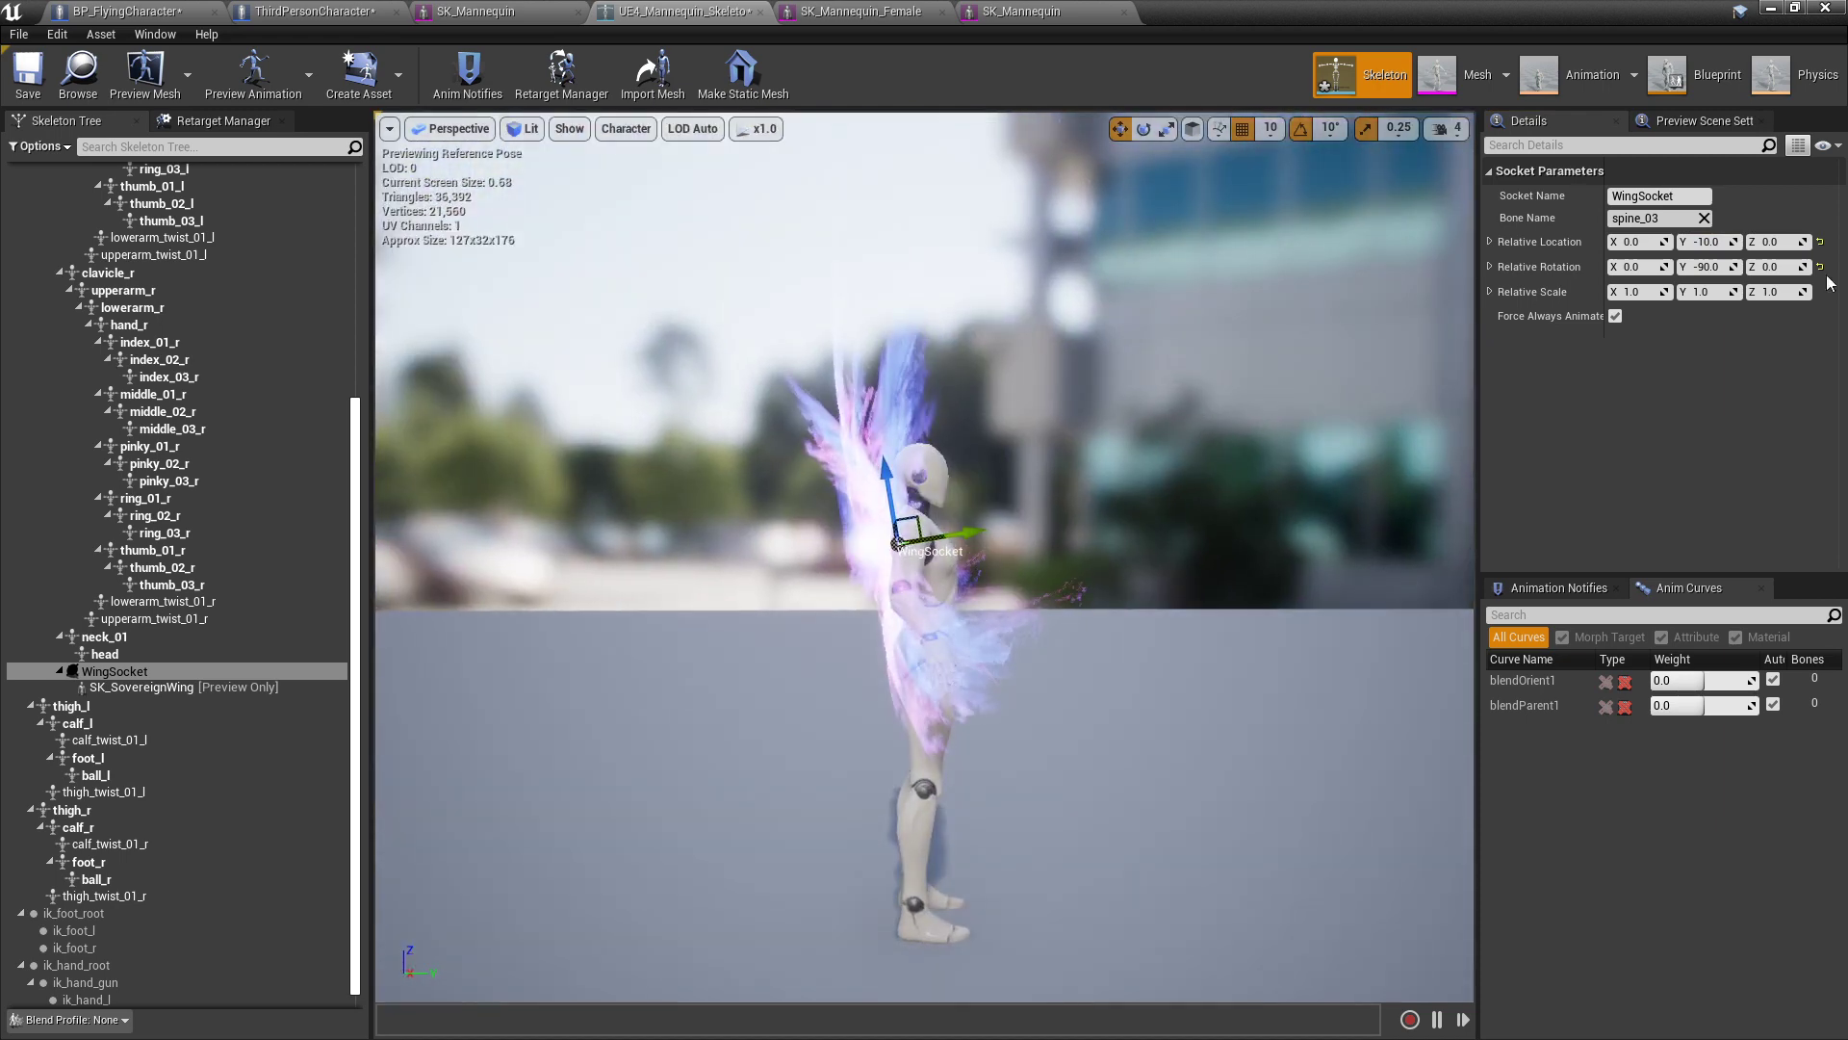
pyautogui.click(1706, 243)
pyautogui.write('-20')
pyautogui.press('Return')
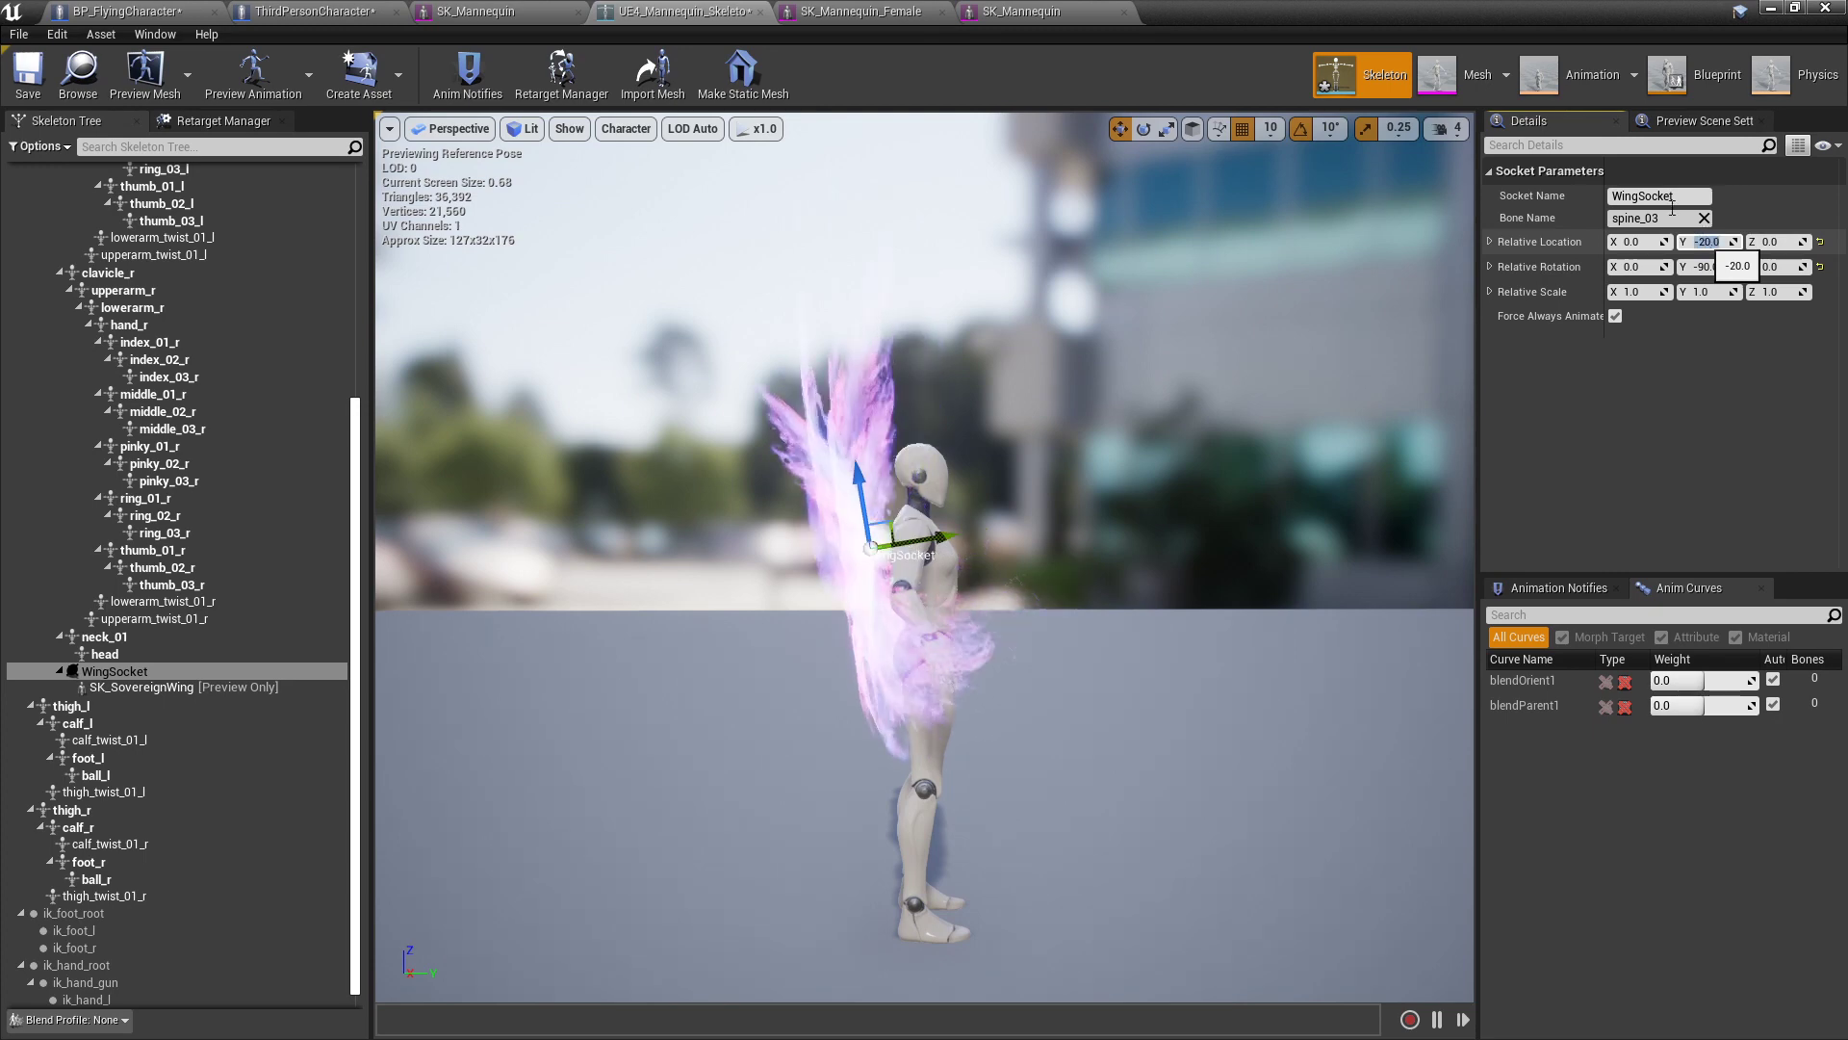
pyautogui.keyDown('alt'); pyautogui.moveTo(1007, 677); pyautogui.dragTo(1107, 873); pyautogui.keyUp('alt')
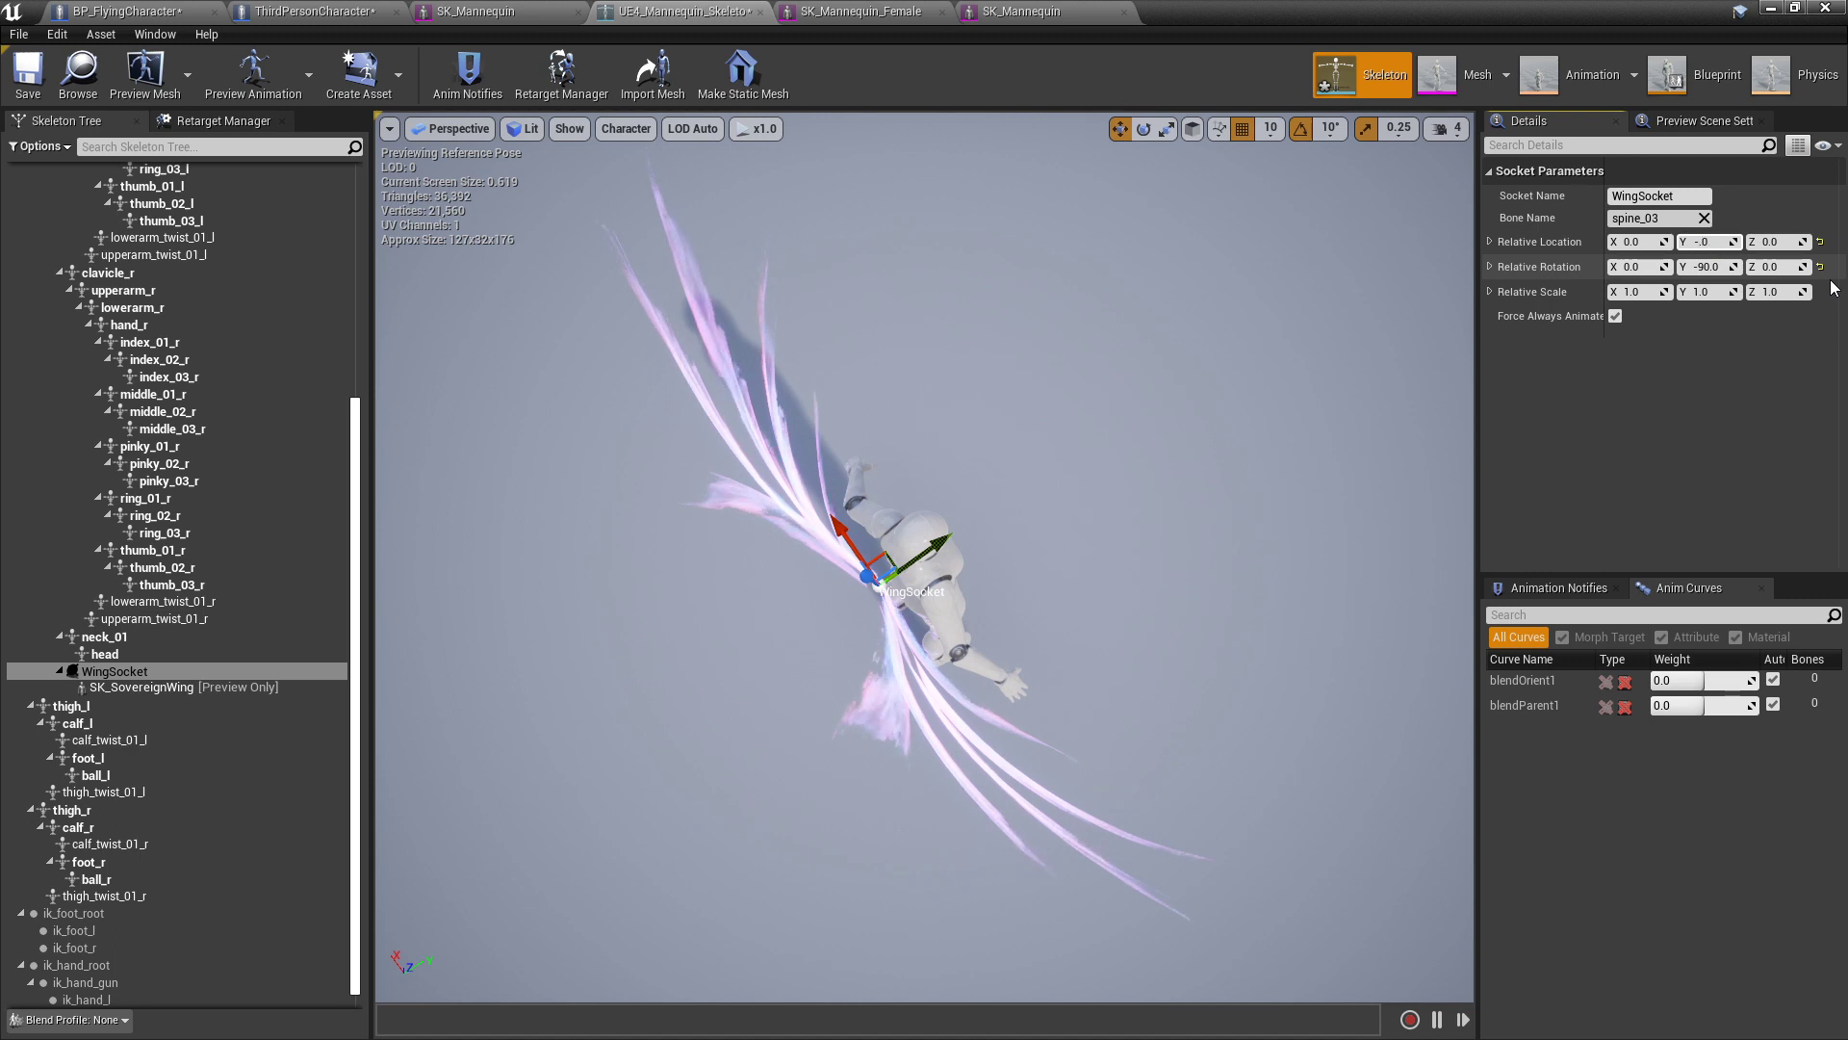
pyautogui.press('Return')
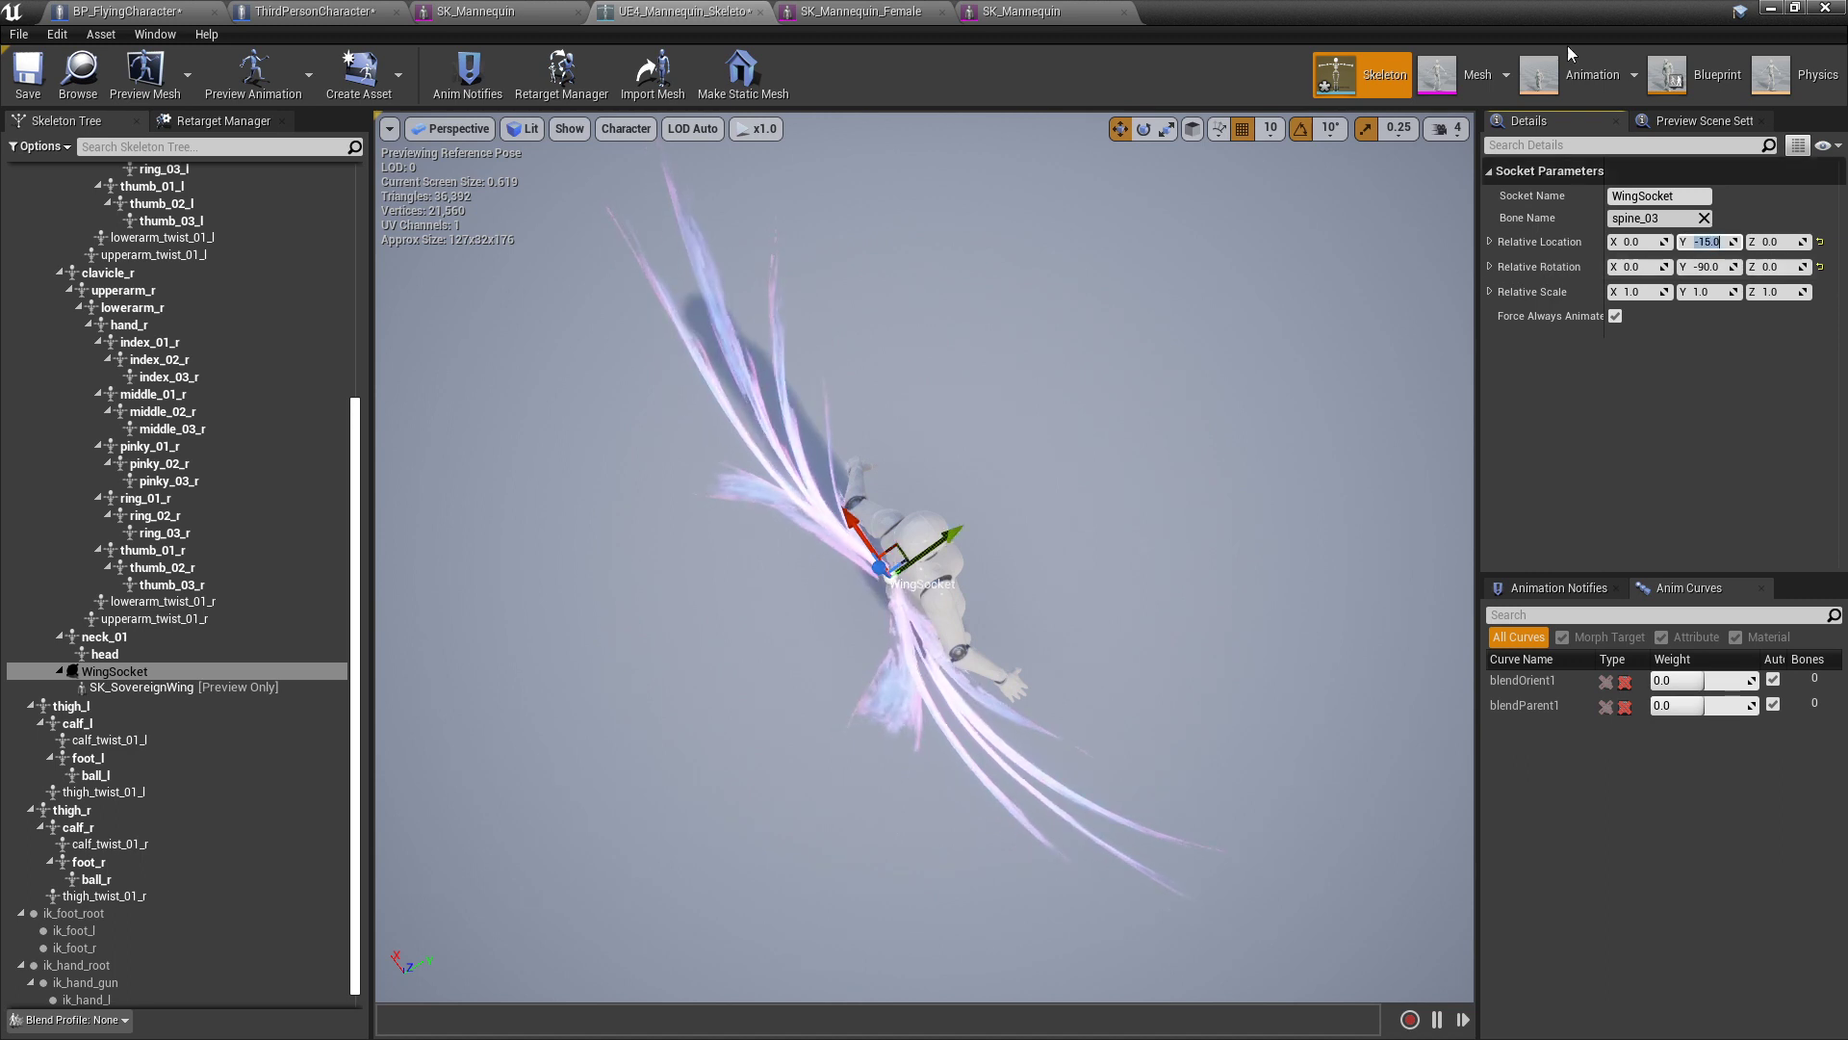
# Step: Fine-tune WingSocket's relative Y location so the wings meet the mannequin's back, checking from above and the side
pyautogui.click(1072, 534)
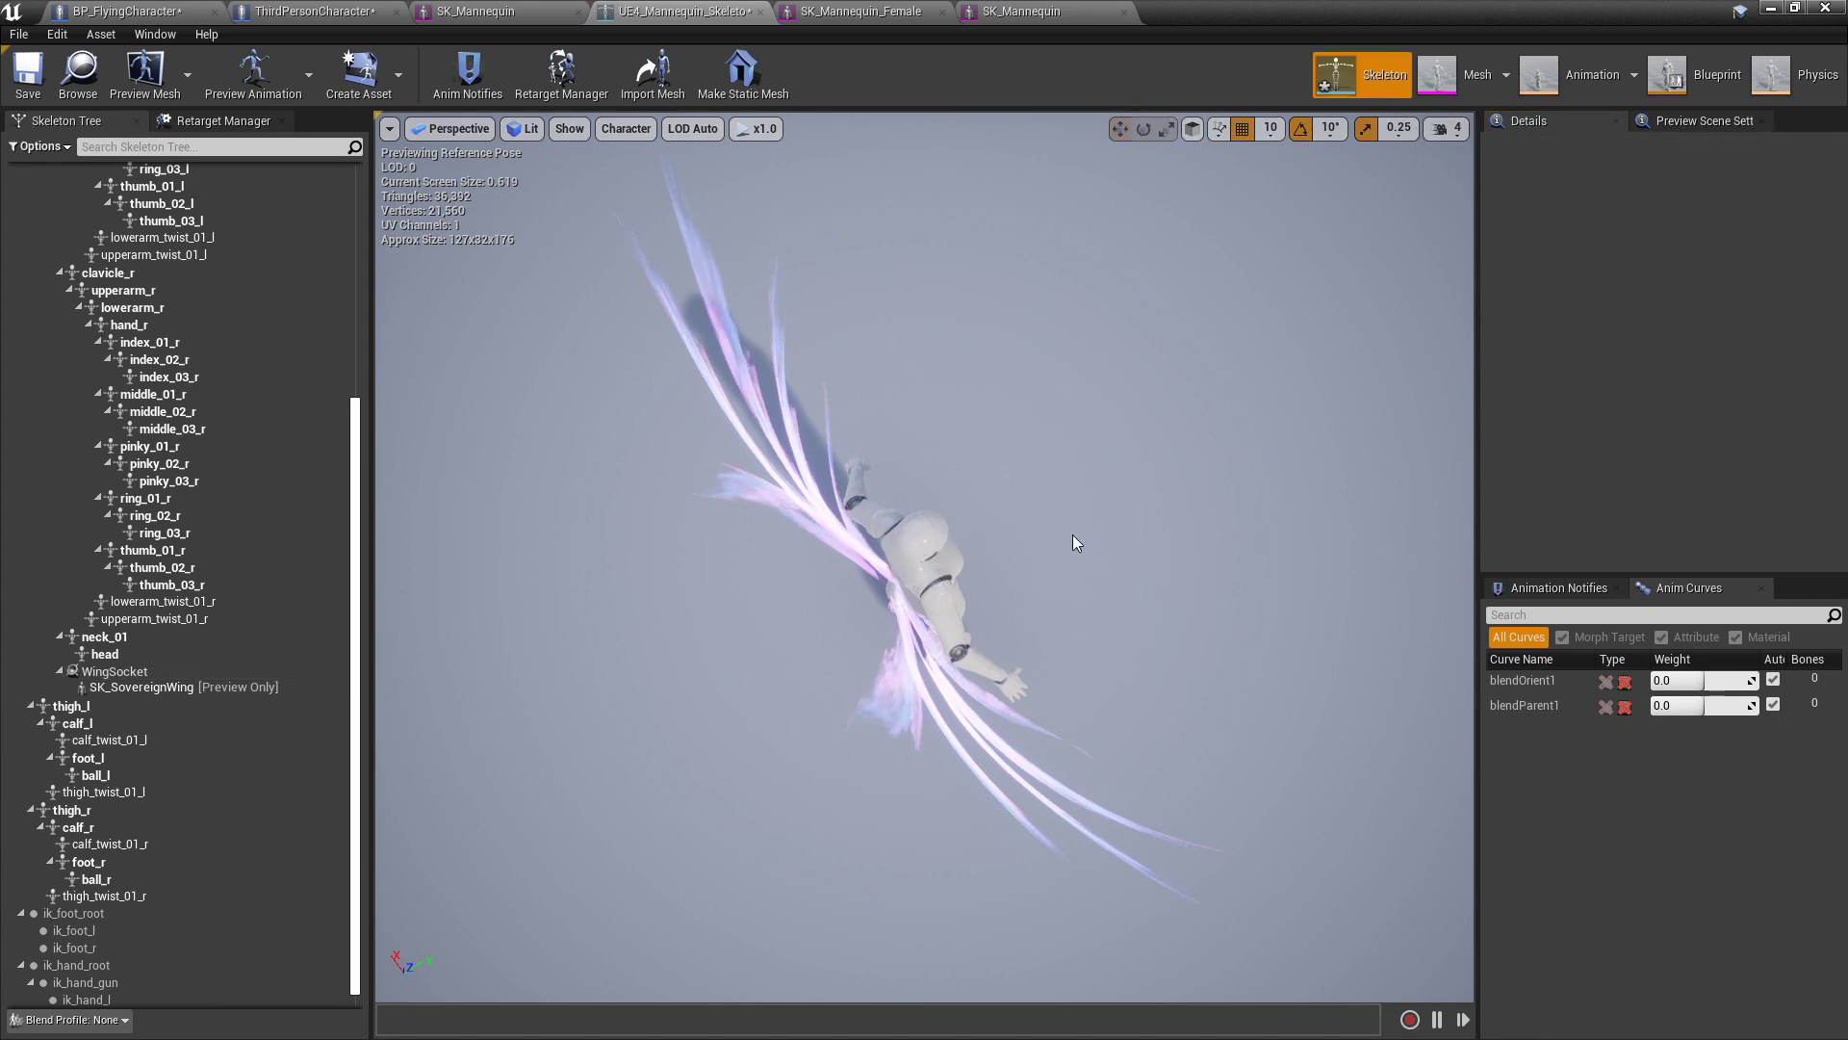
pyautogui.keyDown('alt'); pyautogui.moveTo(923, 326); pyautogui.dragTo(967, 349); pyautogui.keyUp('alt')
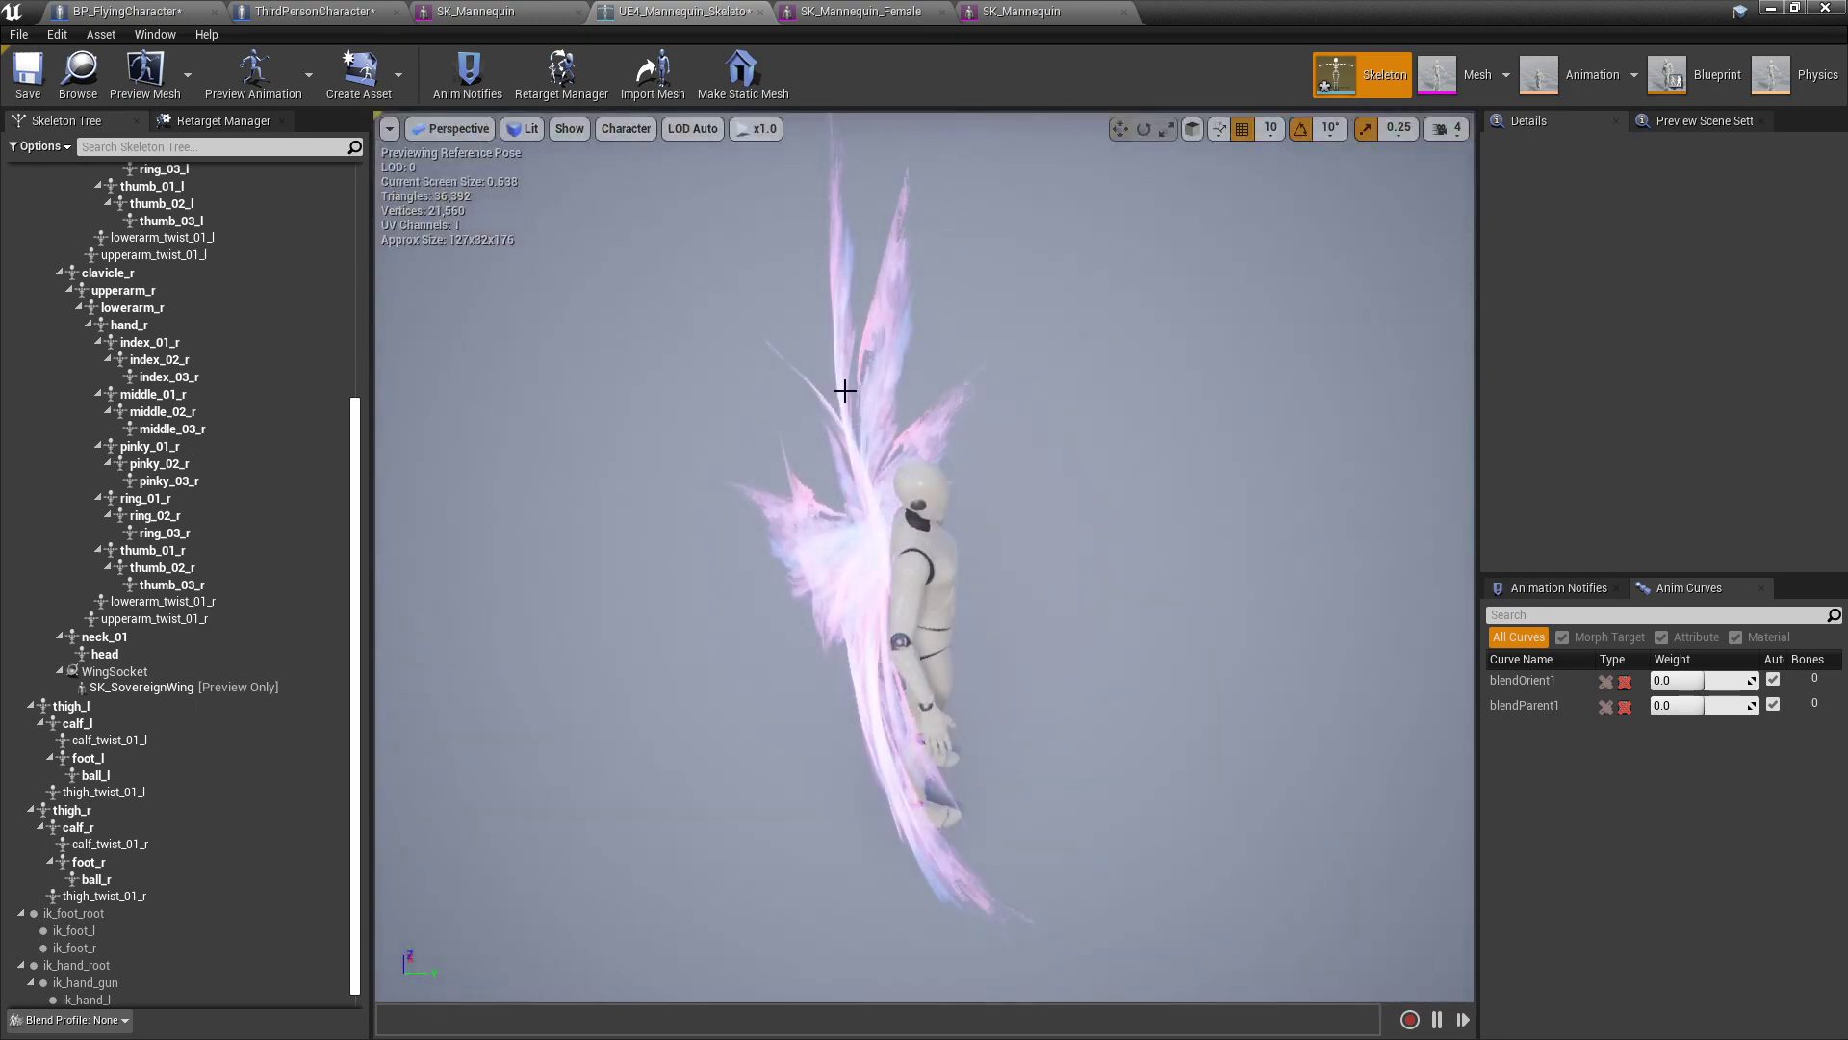
pyautogui.click(164, 687)
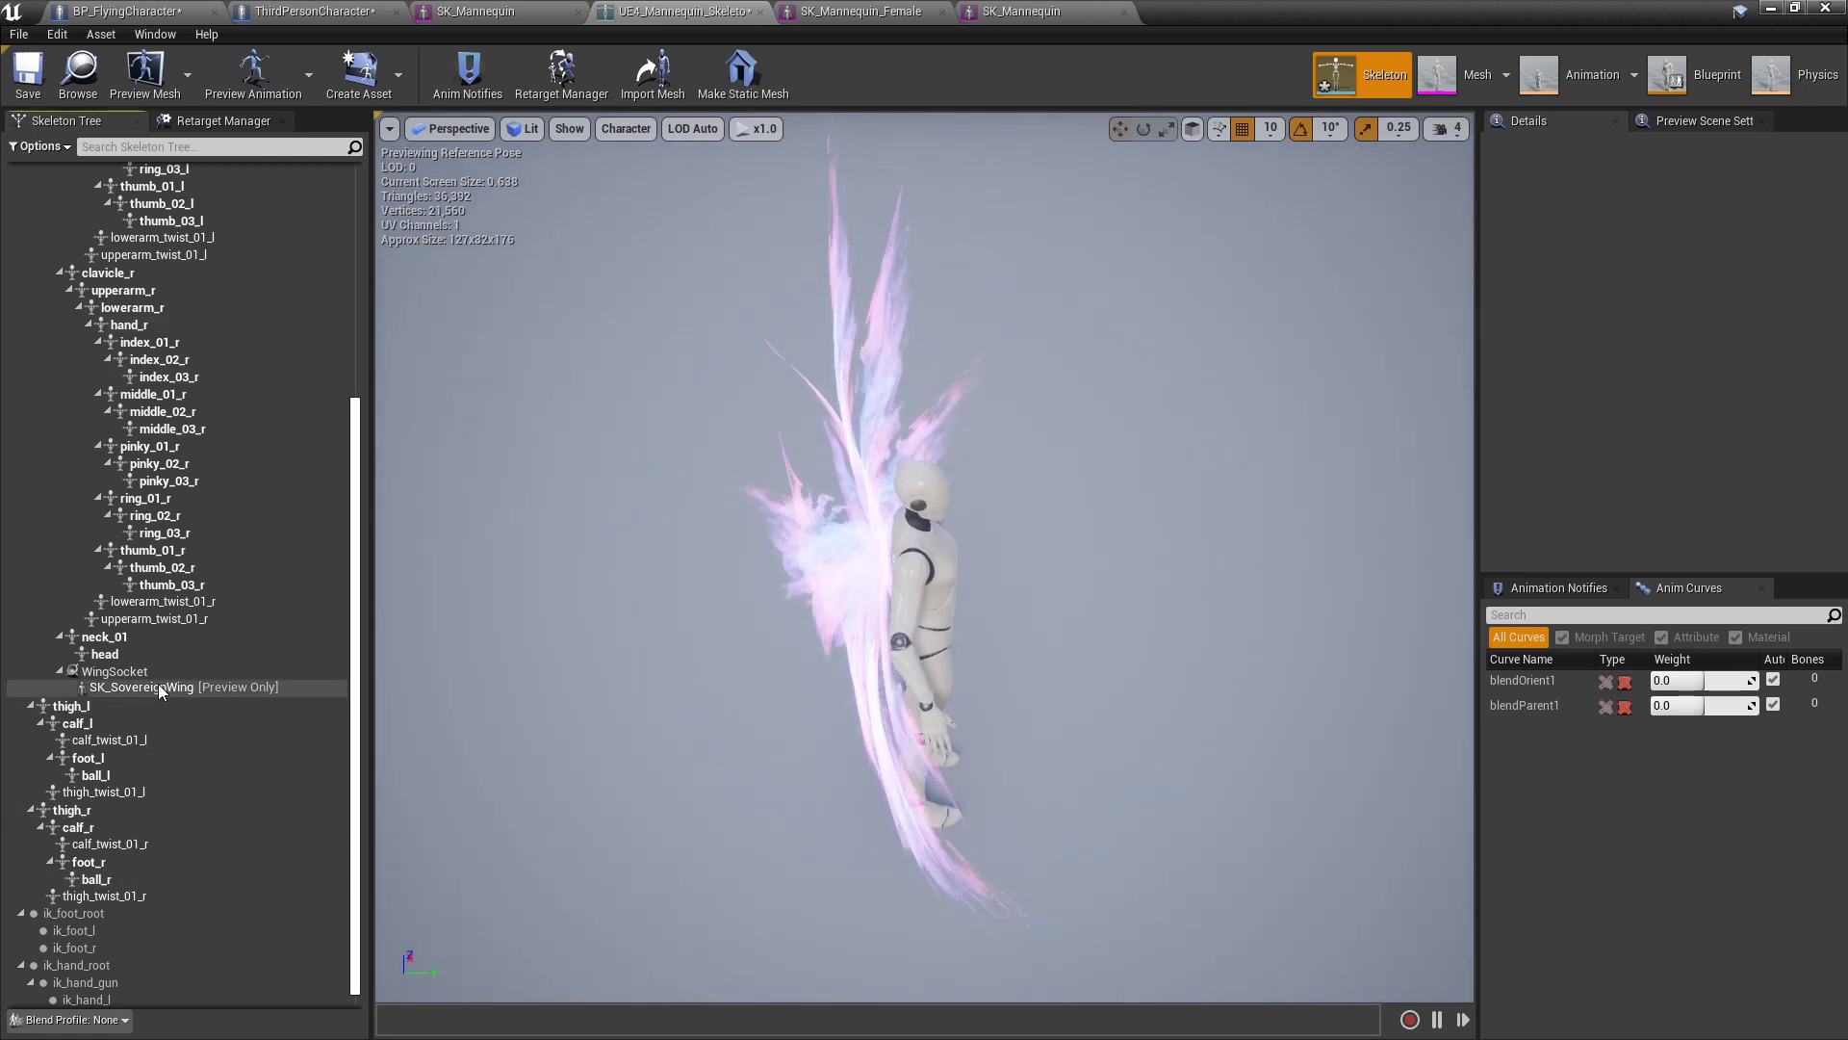
pyautogui.click(316, 673)
pyautogui.click(1707, 243)
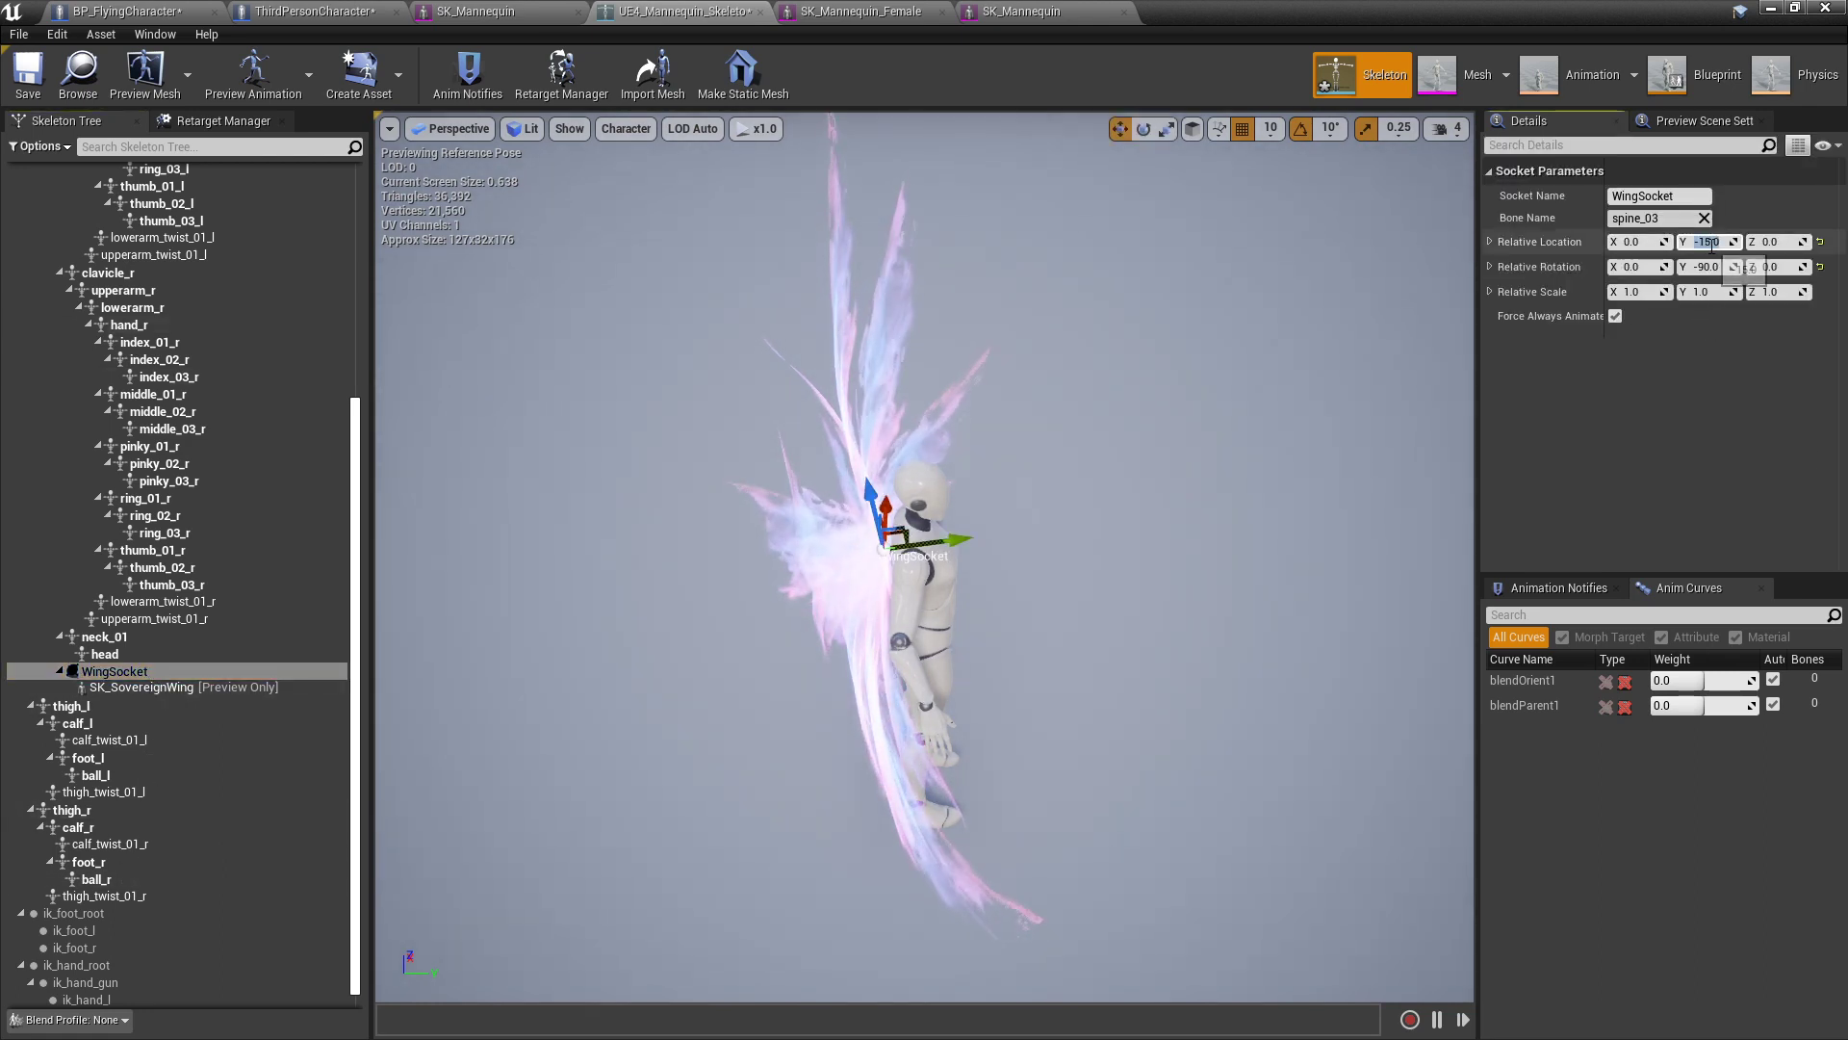
pyautogui.keyDown('alt'); pyautogui.moveTo(1194, 500); pyautogui.dragTo(1217, 713); pyautogui.keyUp('alt')
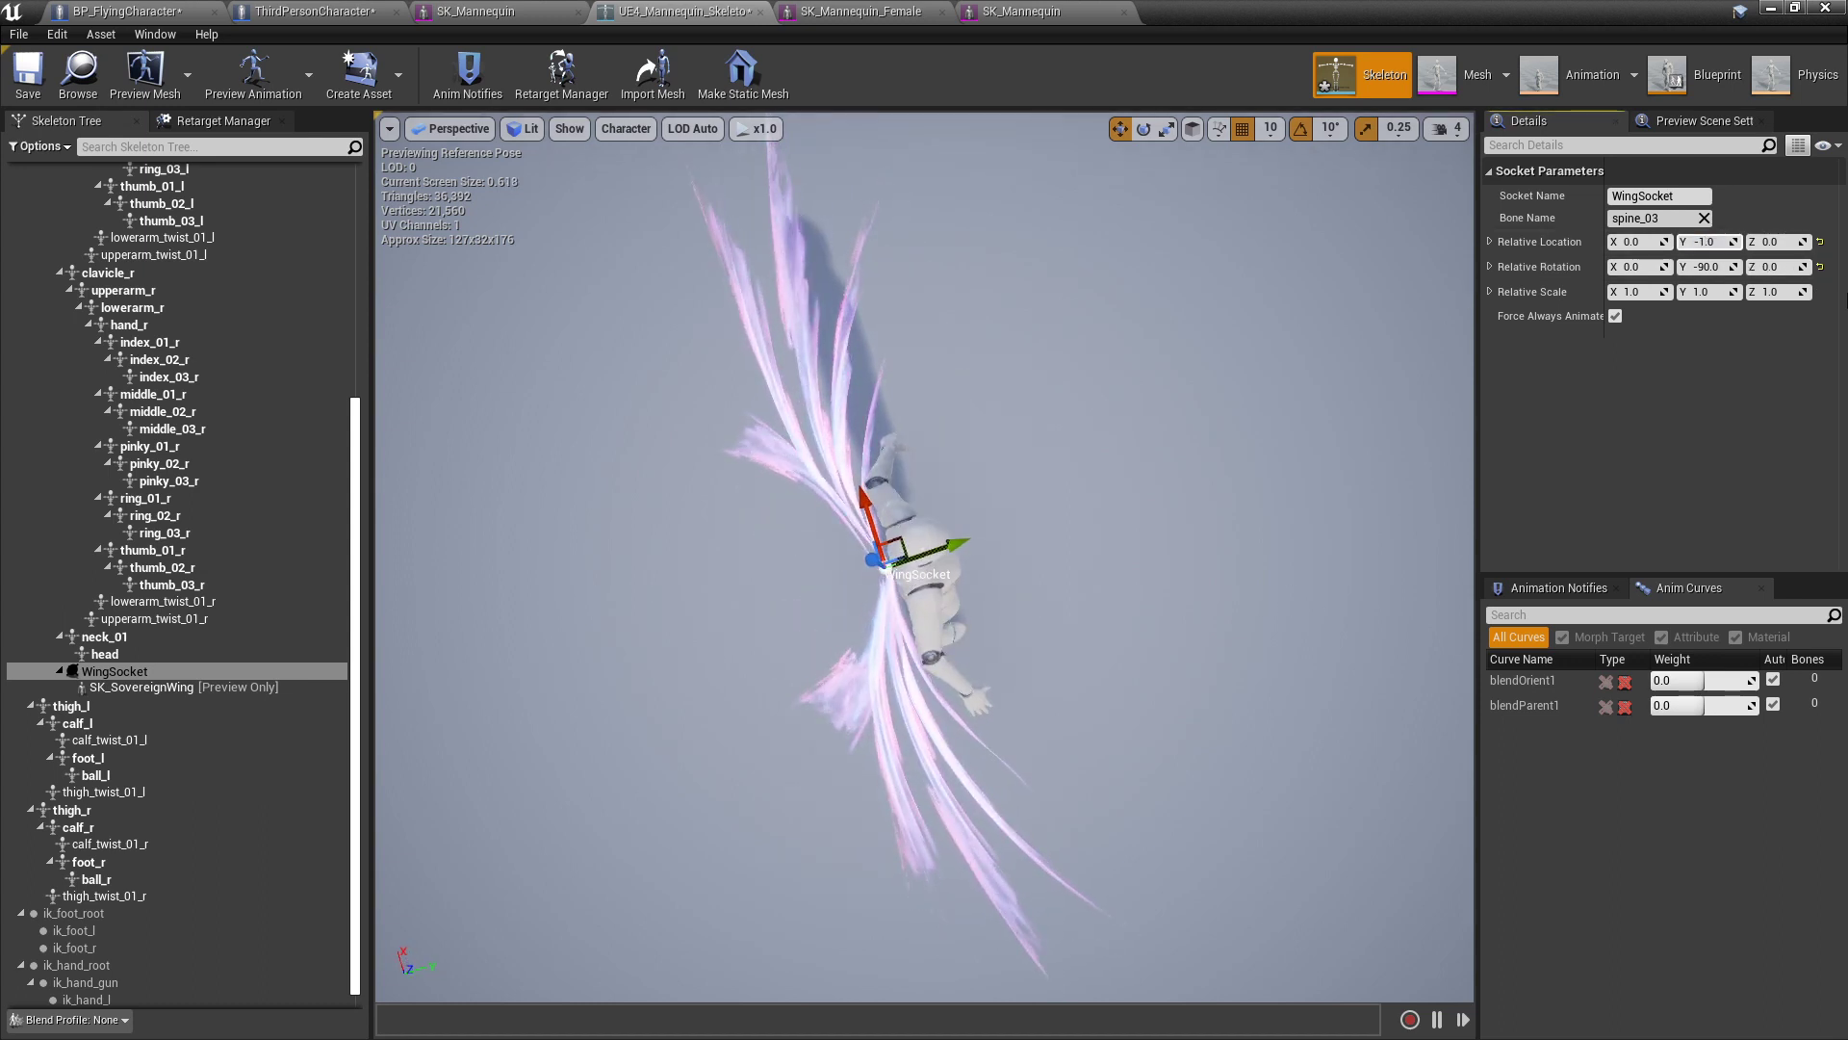
pyautogui.click(1053, 418)
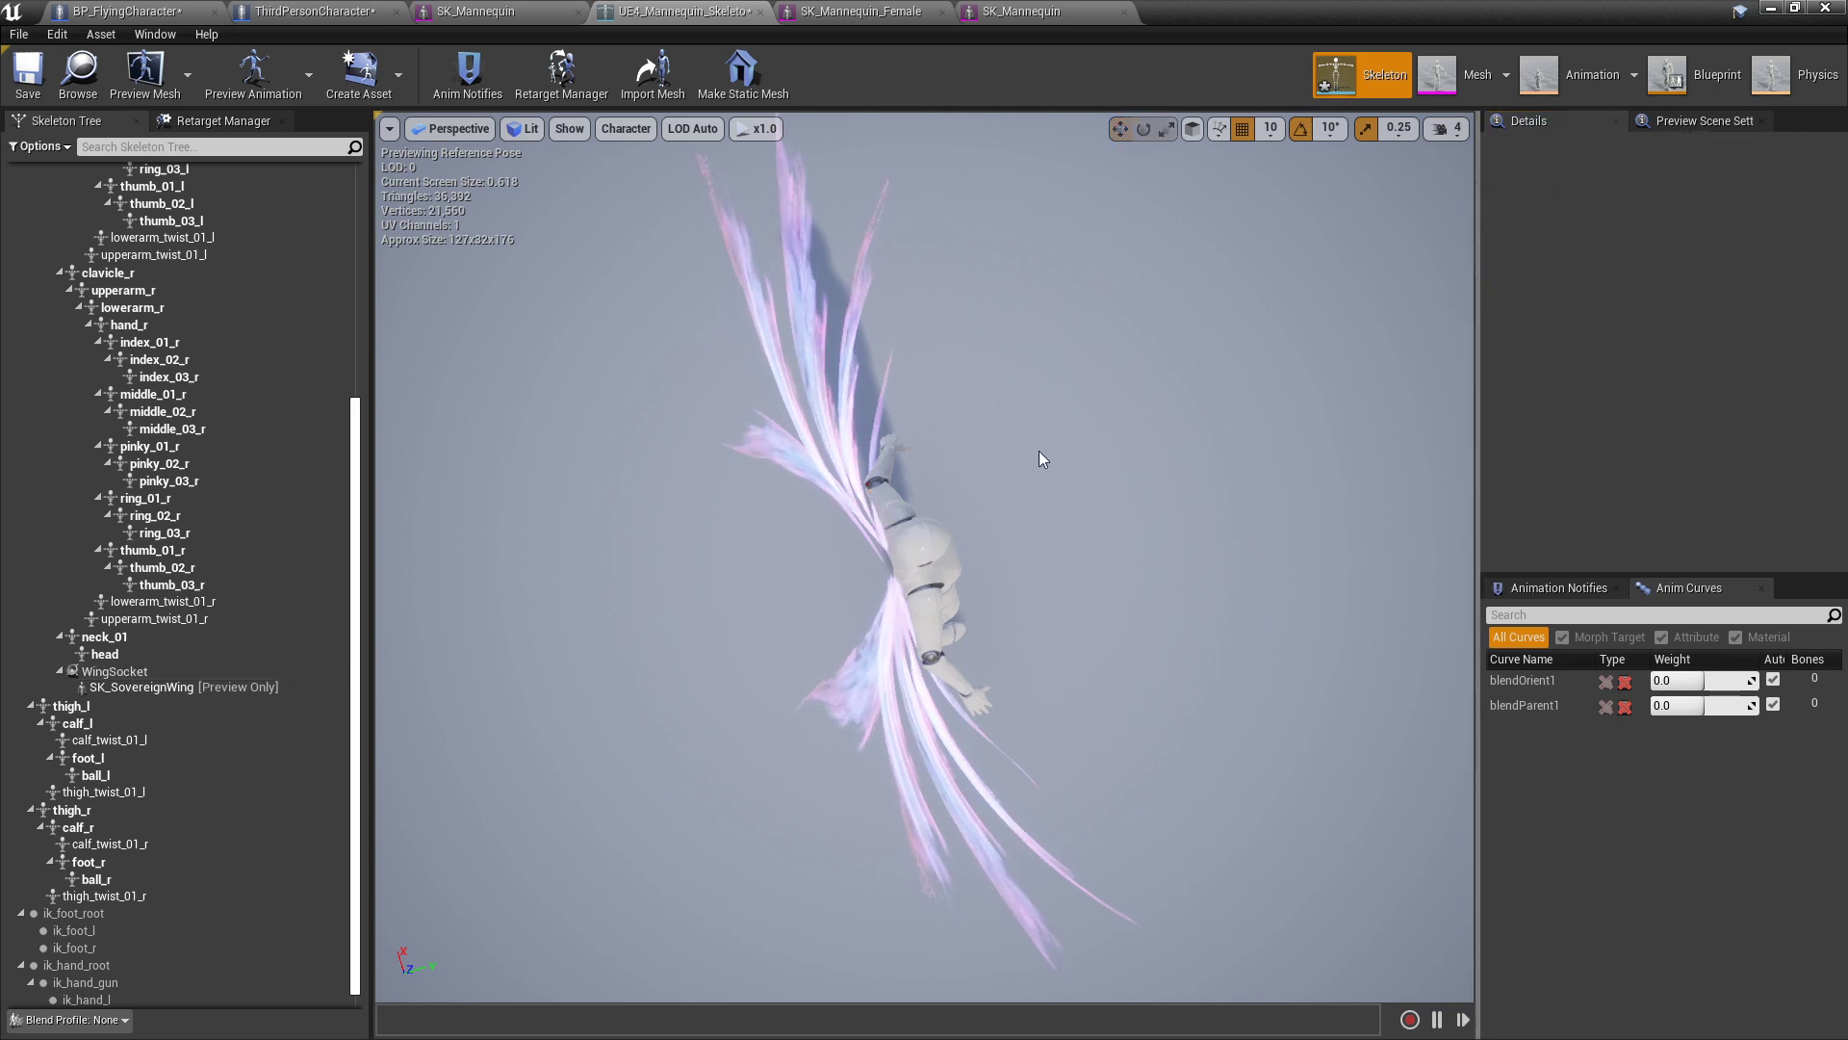
pyautogui.keyDown('alt'); pyautogui.moveTo(1053, 417); pyautogui.dragTo(742, 392); pyautogui.keyUp('alt')
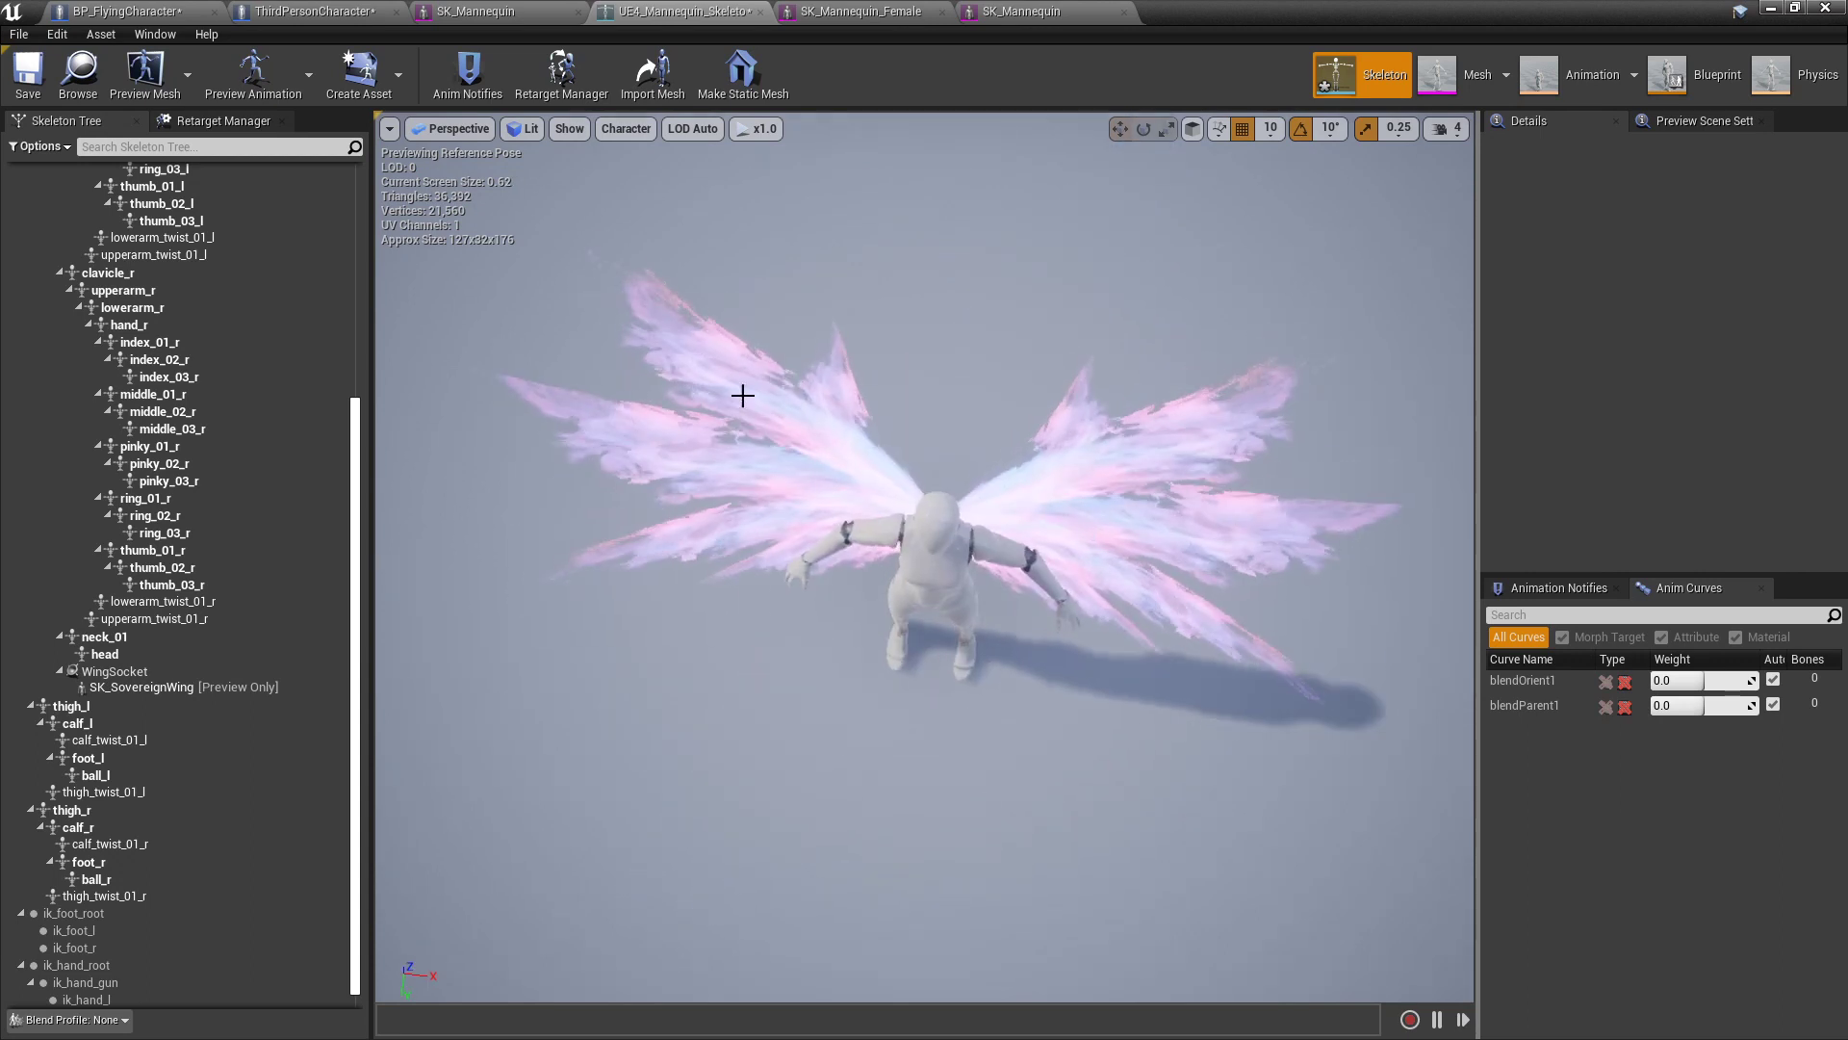
# Step: Save the mannequin skeleton and close both open SK_Mannequin mesh editors
pyautogui.click(39, 72)
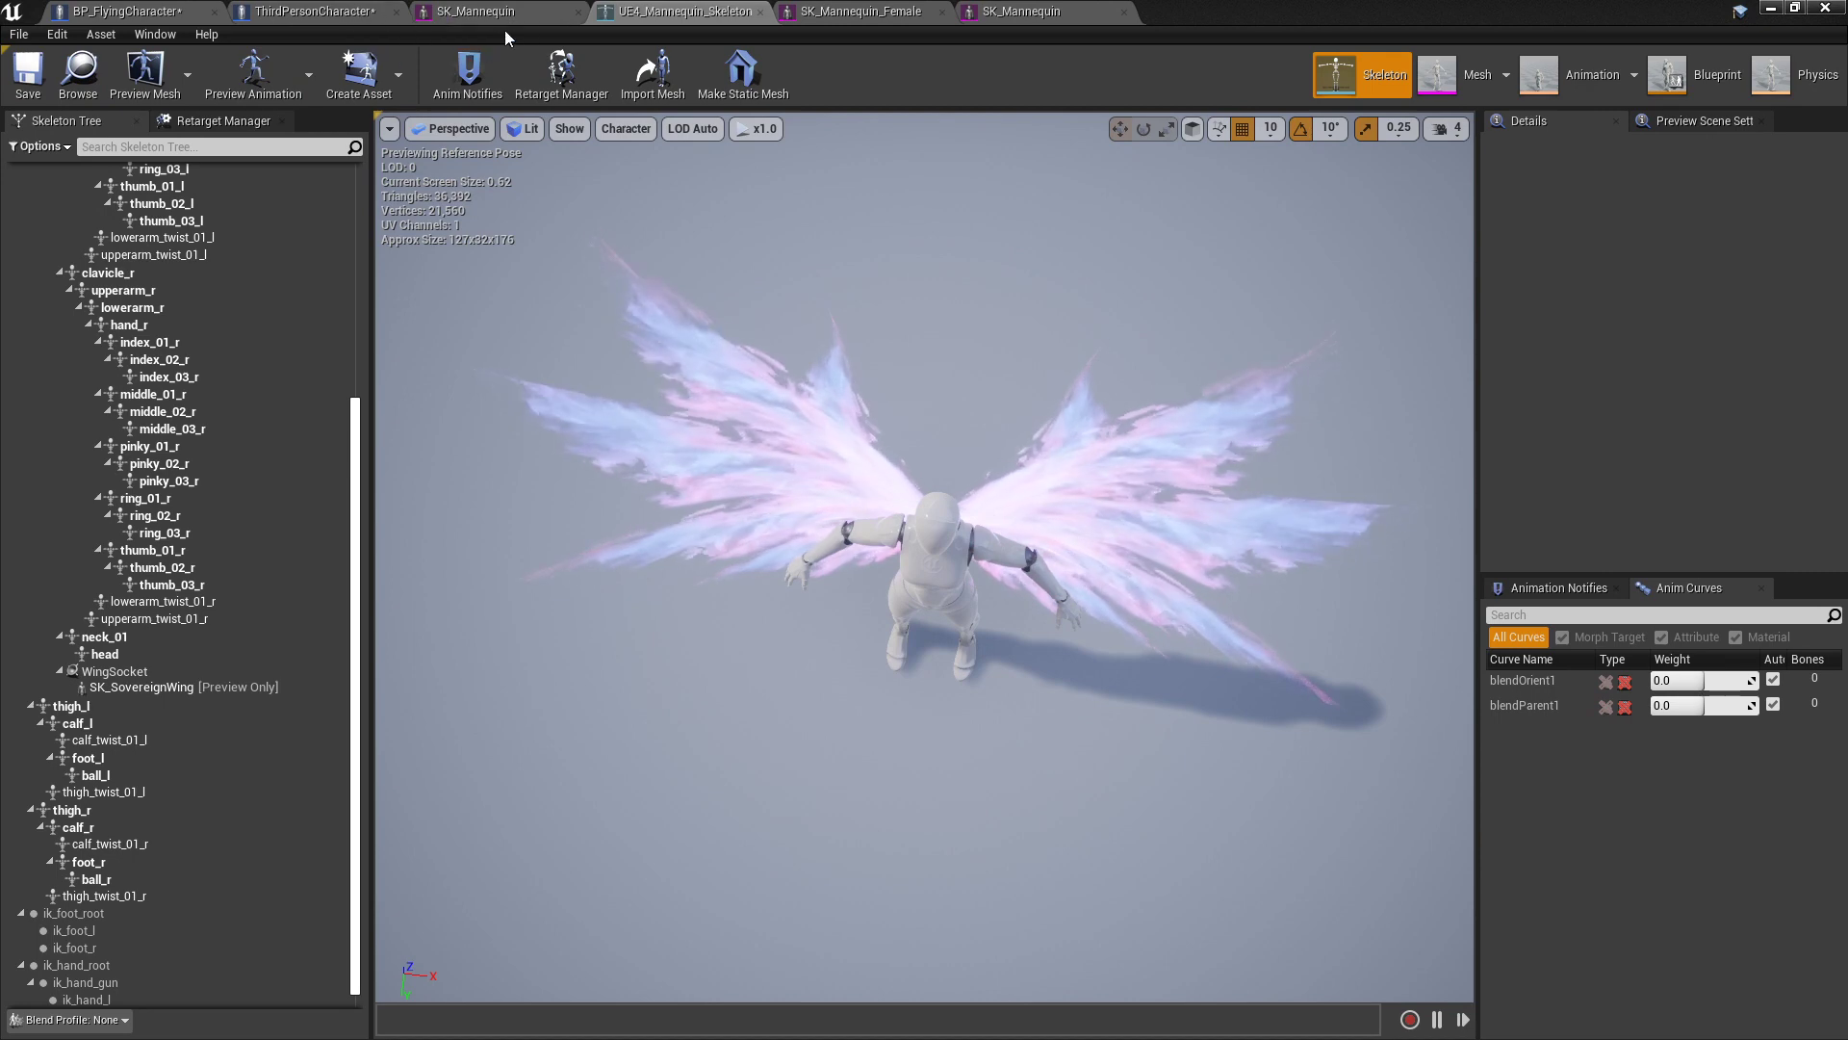
pyautogui.click(579, 12)
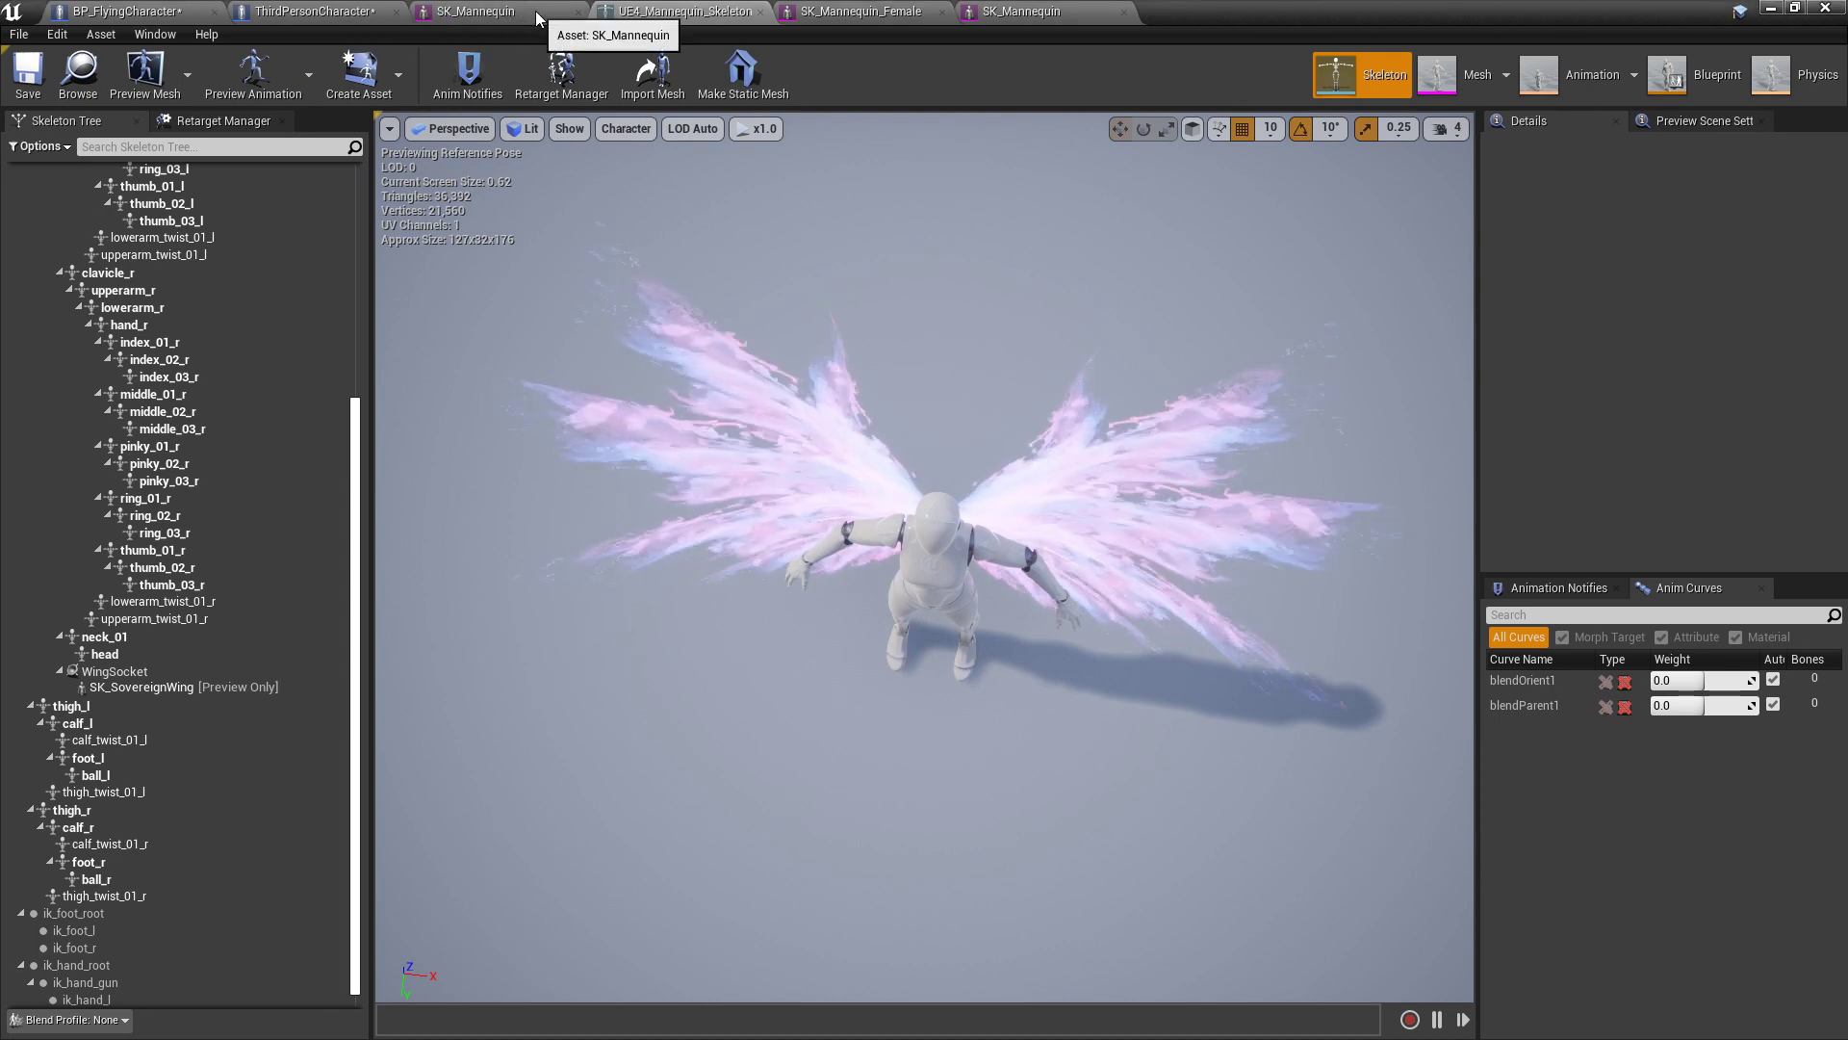
pyautogui.click(941, 12)
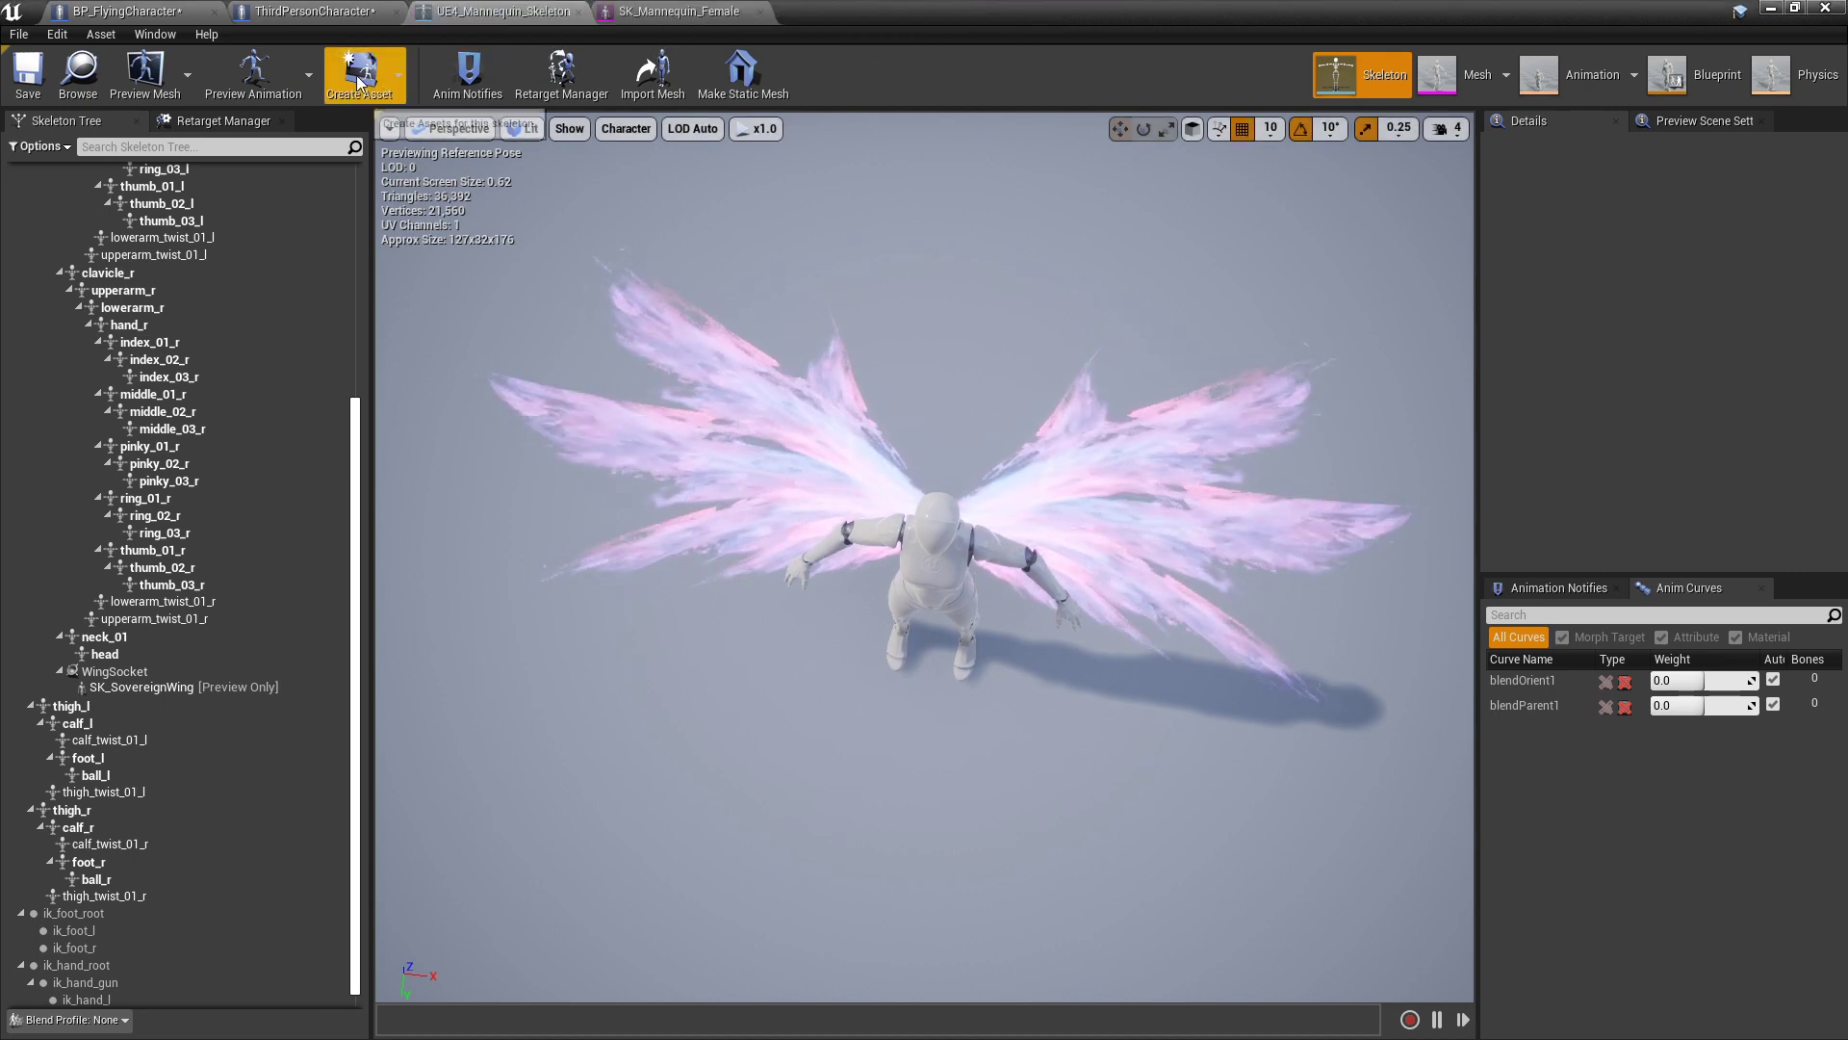
# Step: Return to the ThirdPersonCharacter blueprint and set the parent socket of its WingsSK component to WingSocket
pyautogui.click(323, 13)
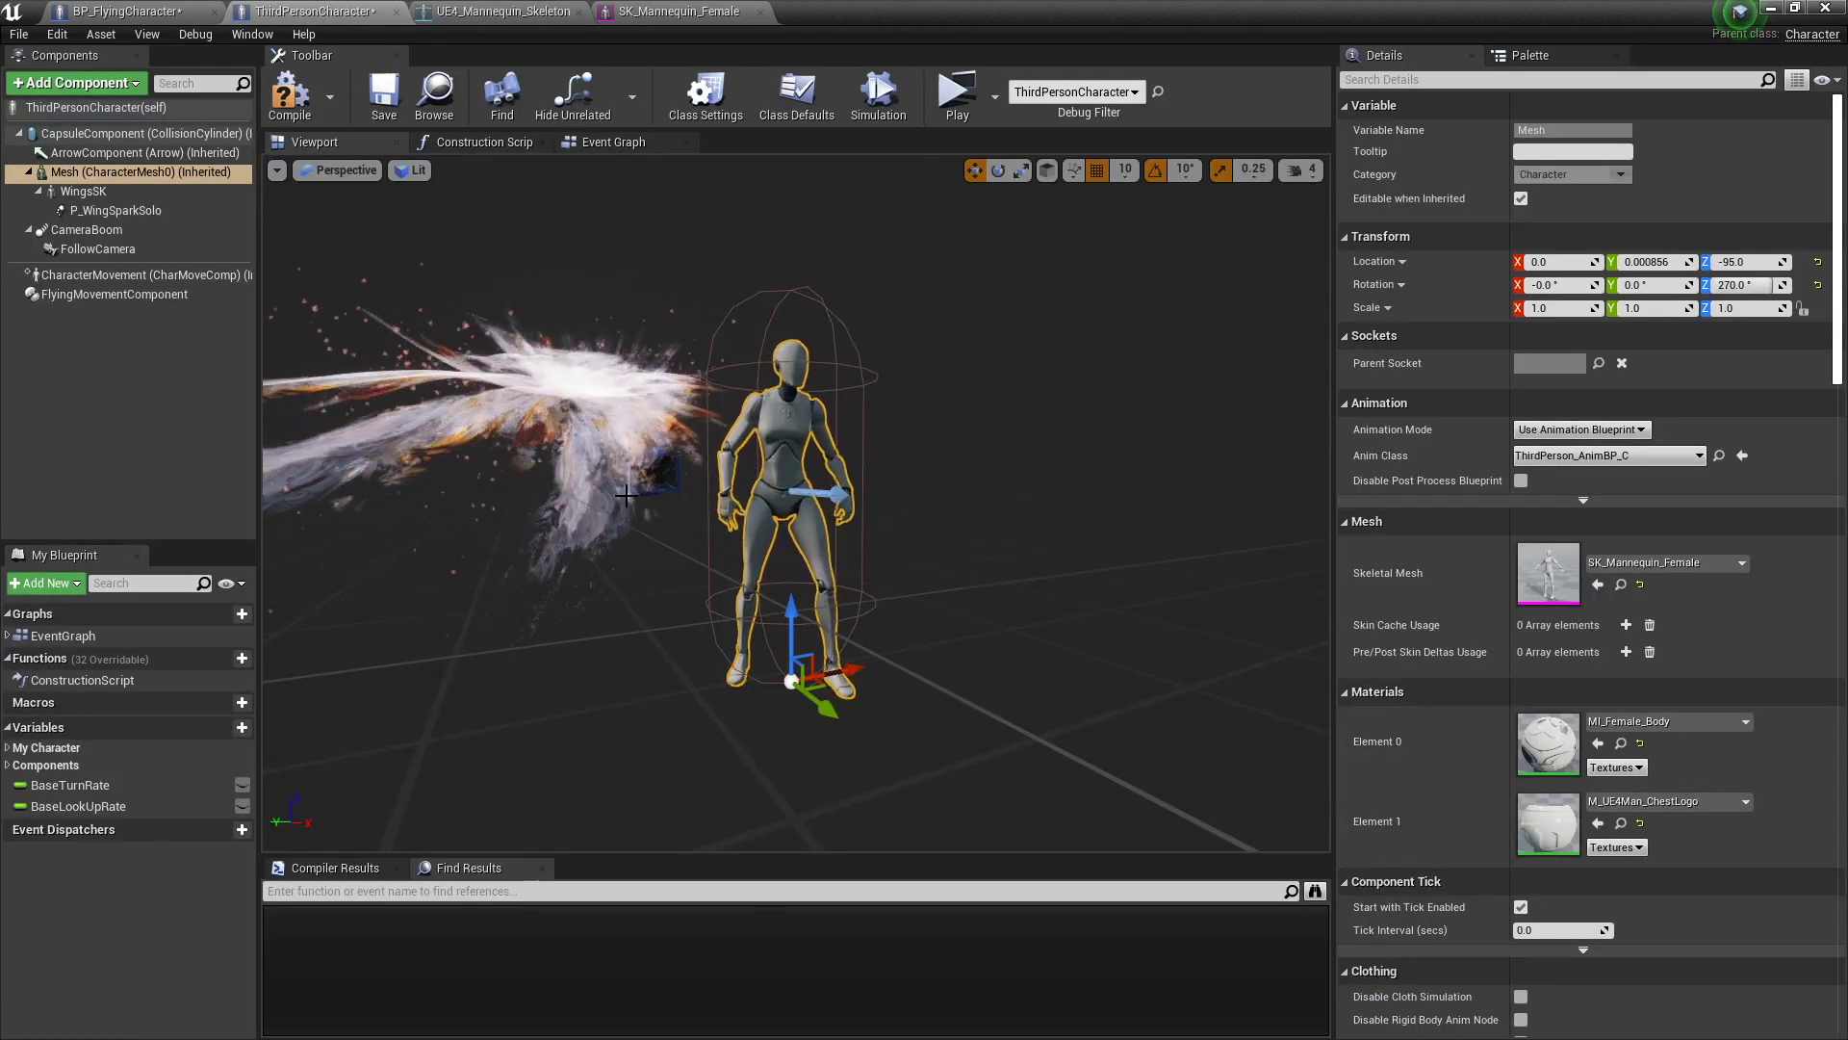
pyautogui.click(647, 406)
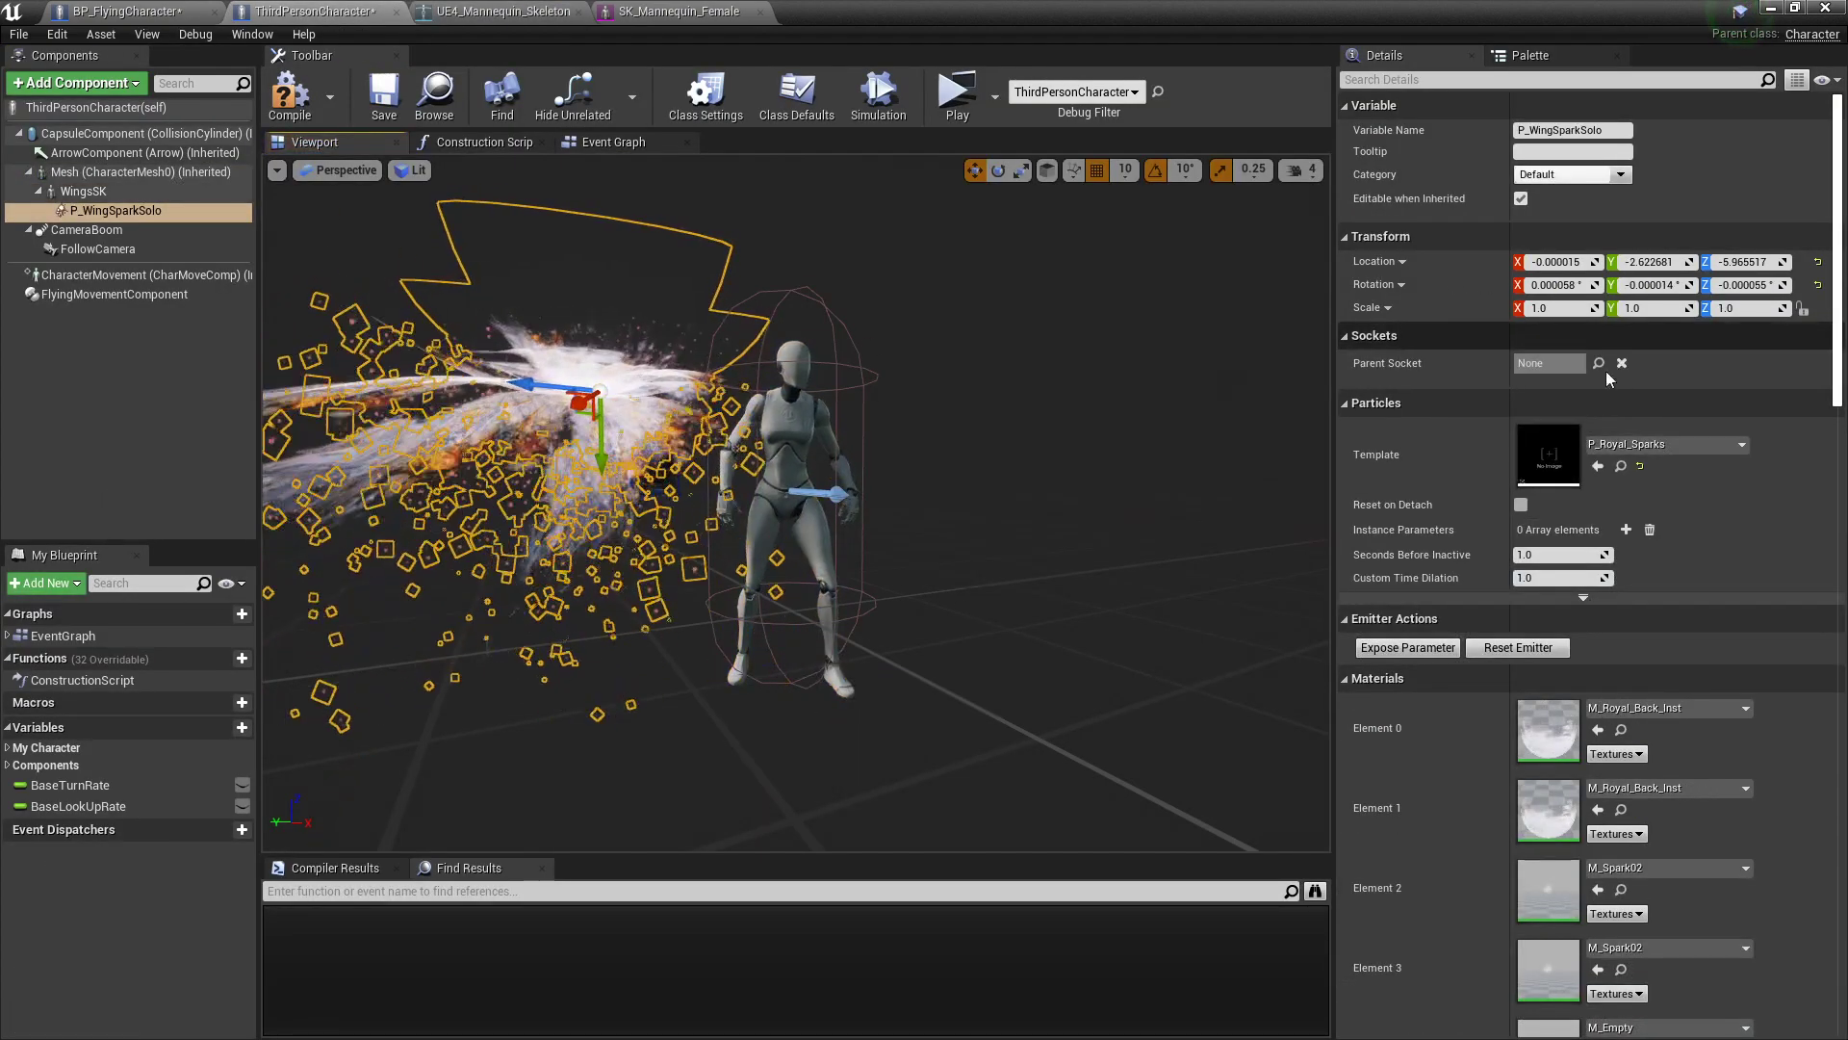
pyautogui.click(127, 193)
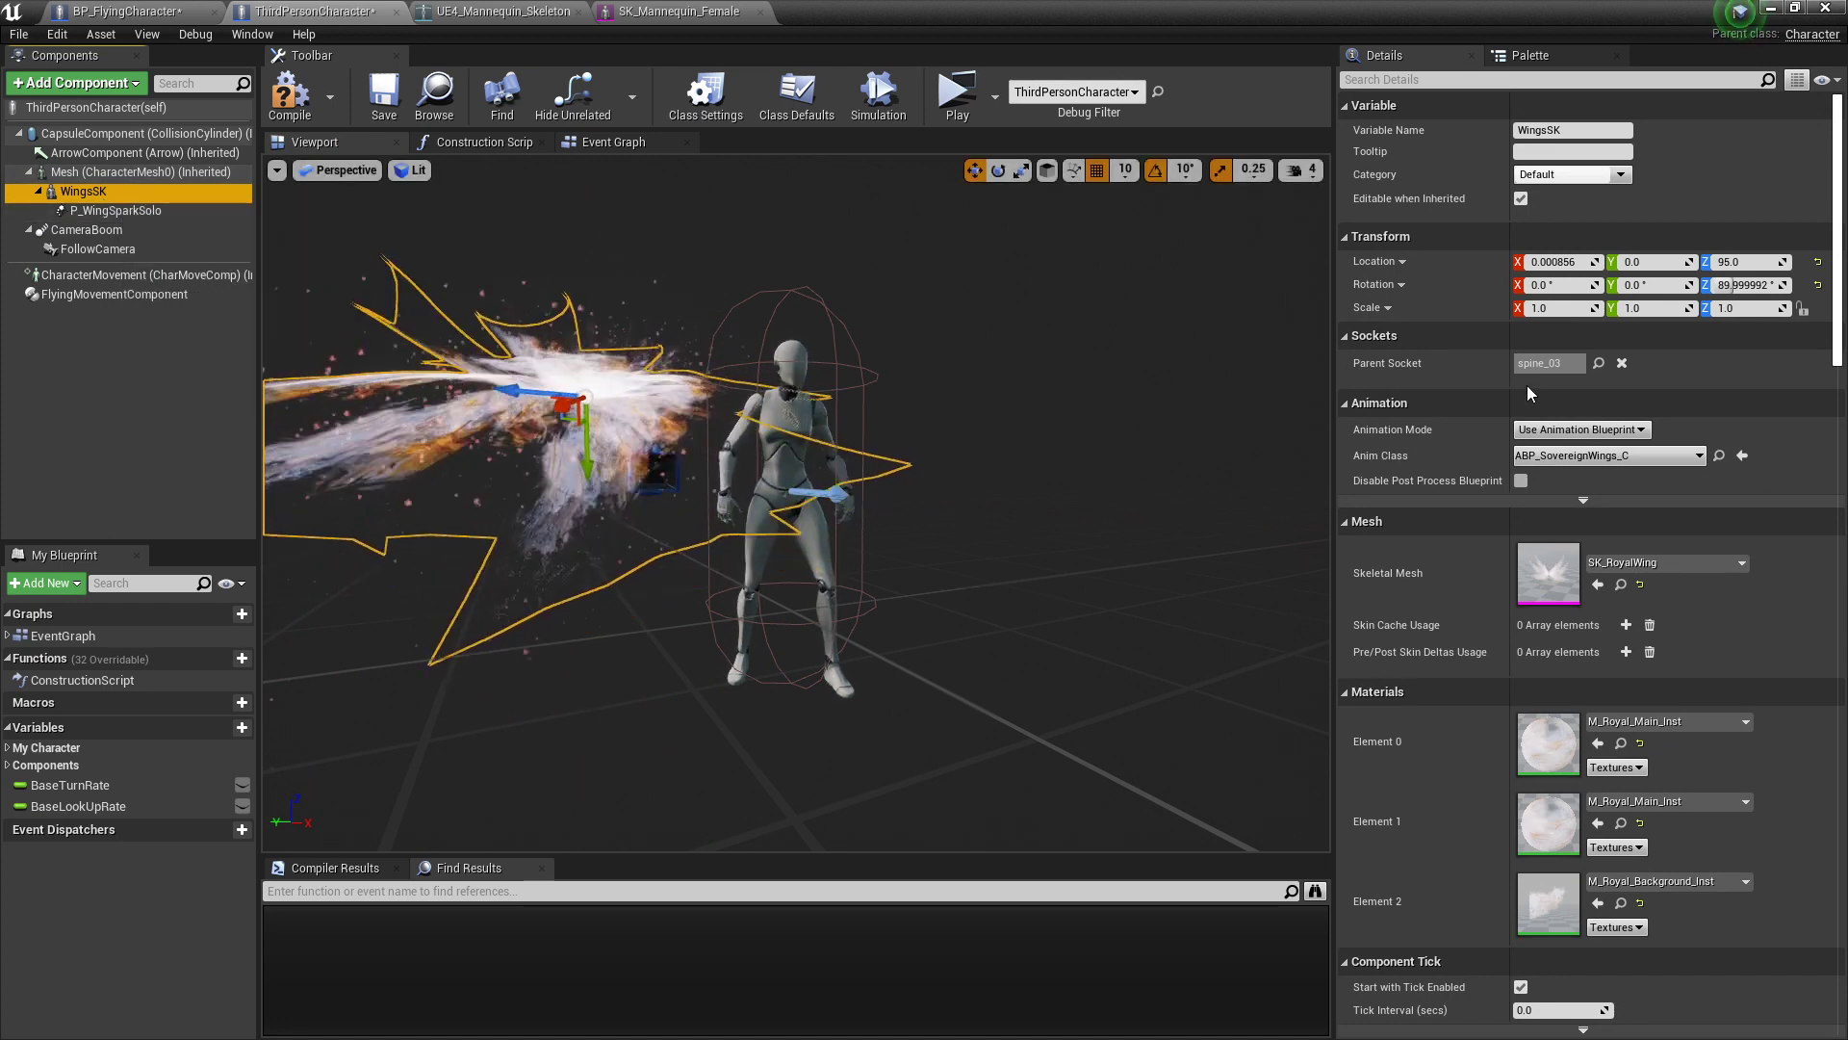
pyautogui.click(1598, 363)
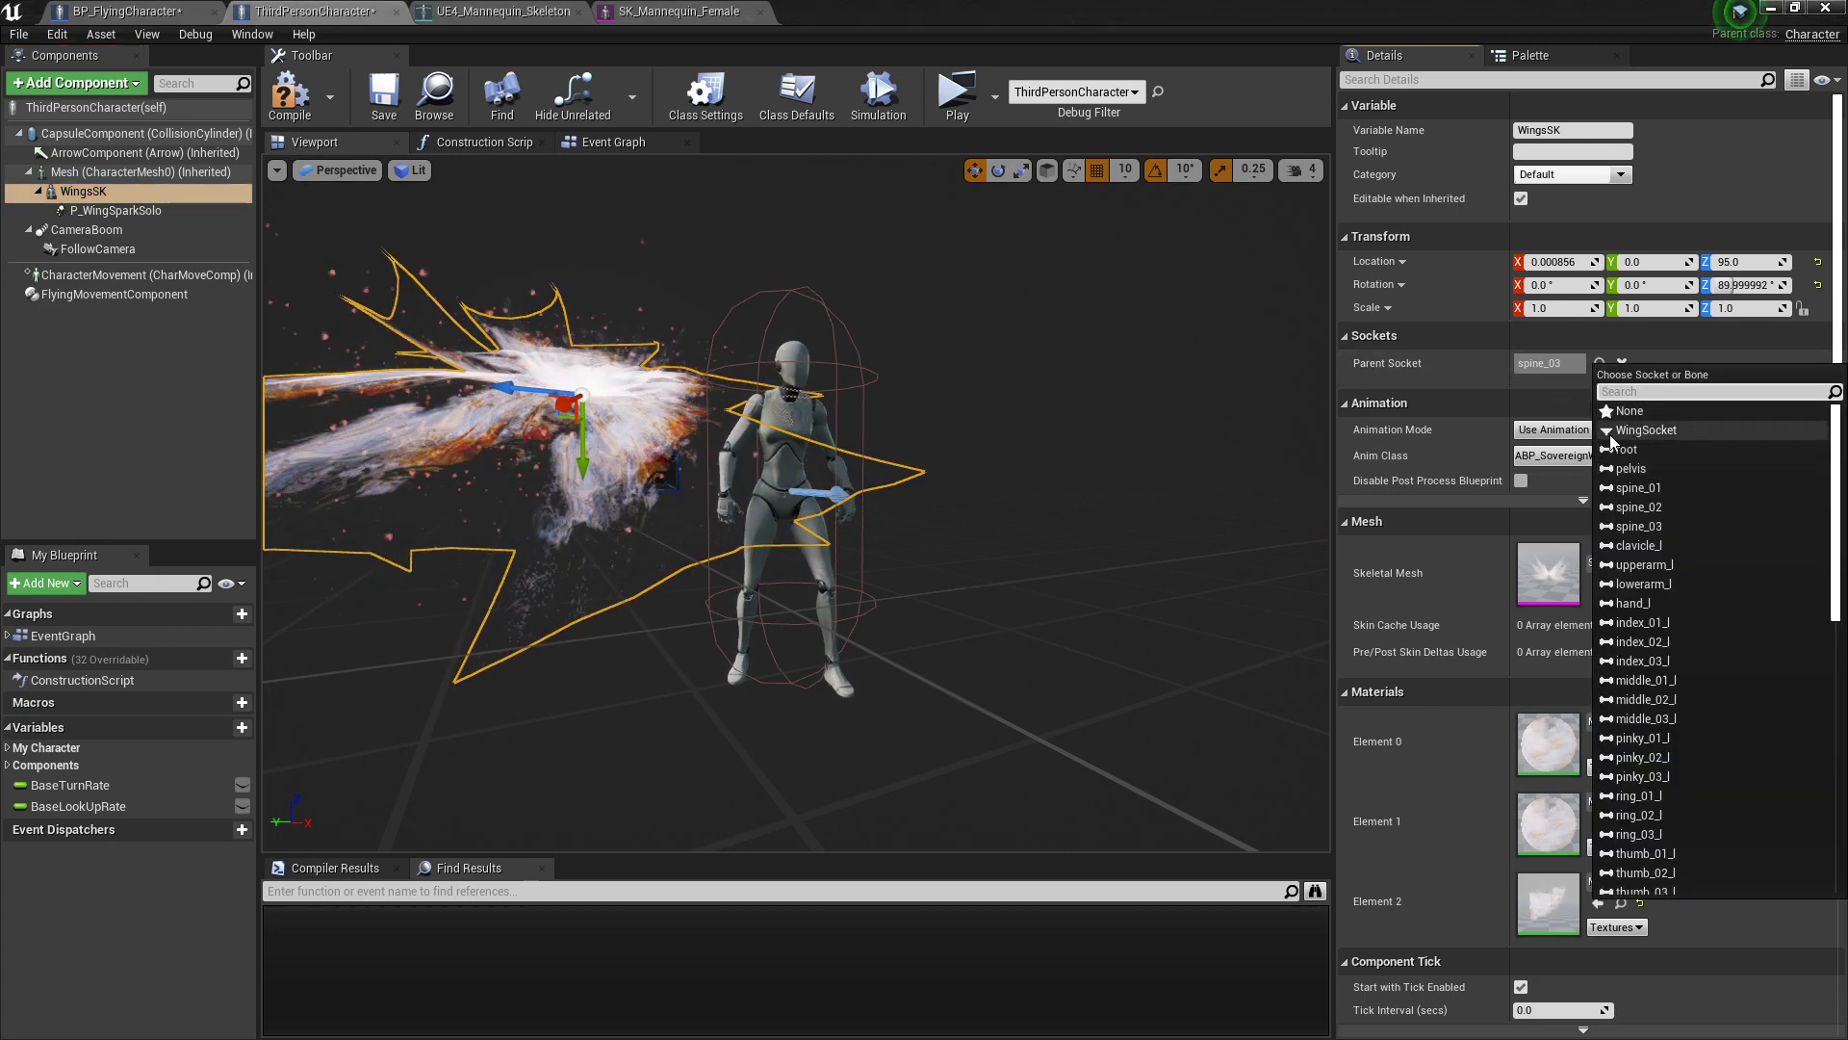
pyautogui.click(1637, 431)
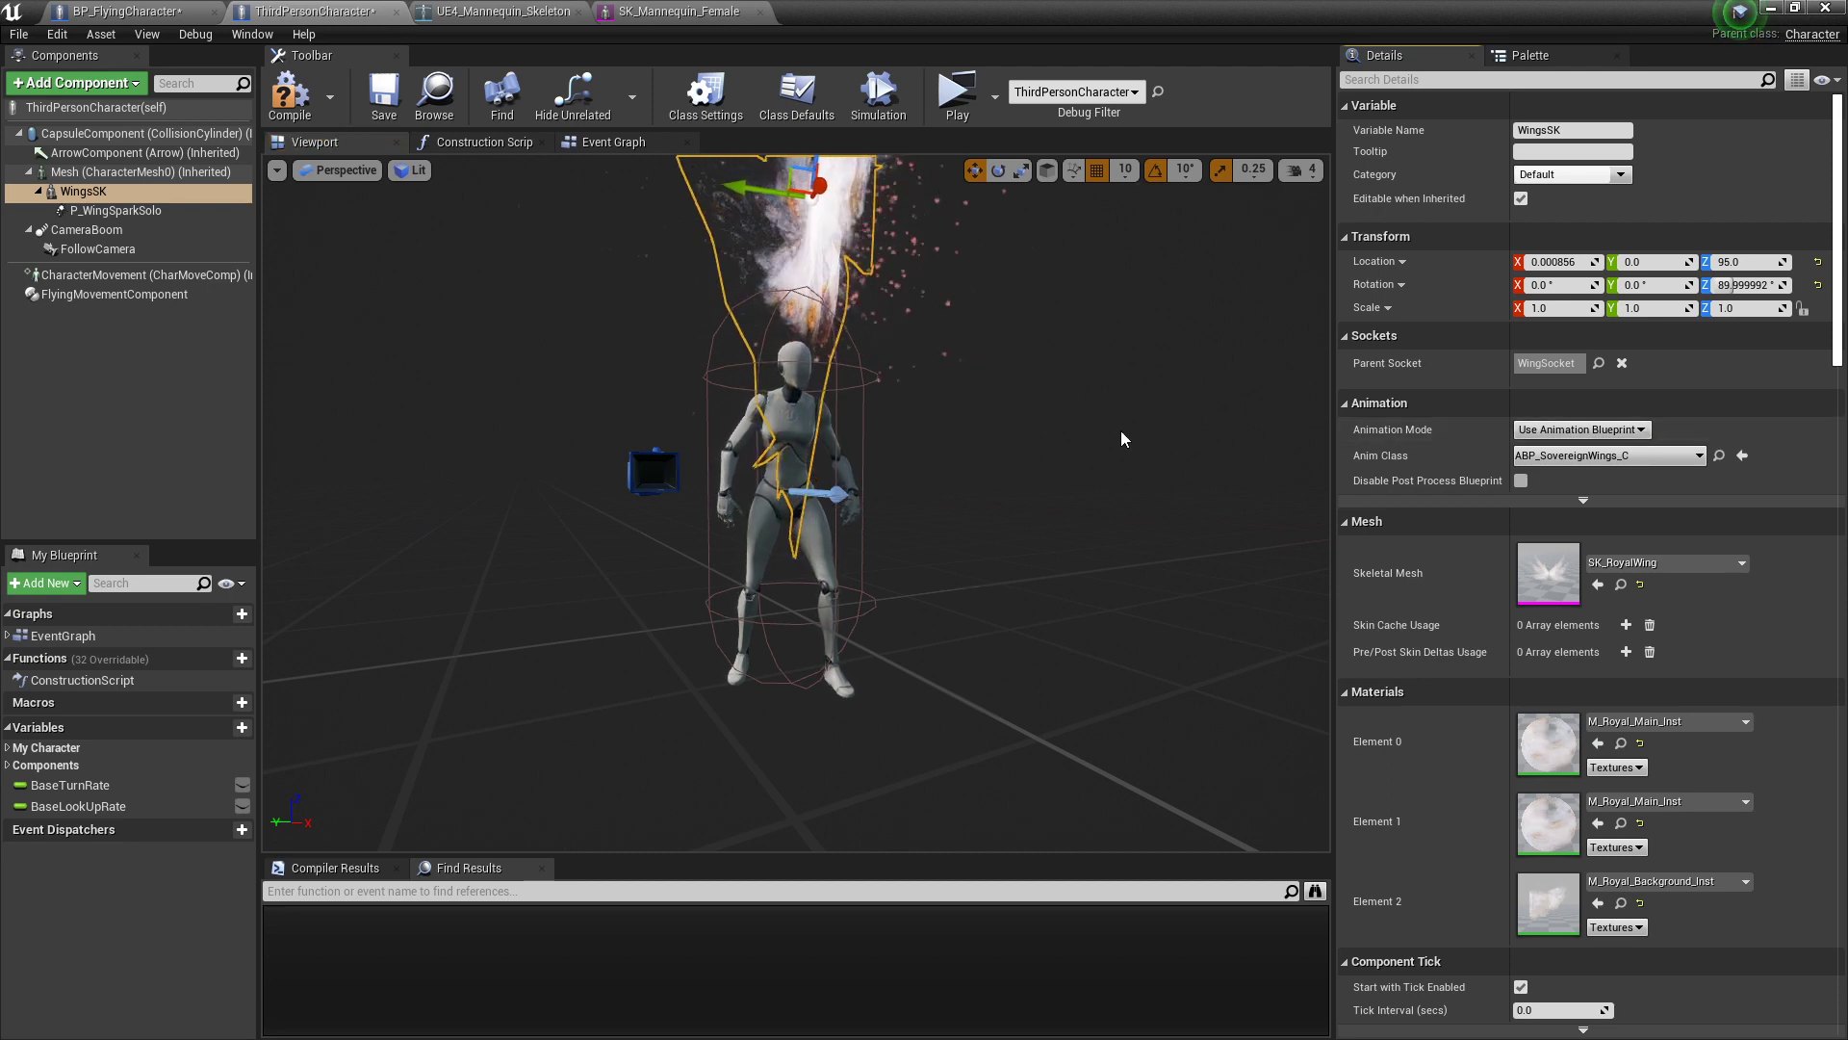
# Step: Reset the WingsSK component's location and rotation to 0 and check the wings' alignment from the front and back
pyautogui.scroll(-4, 960, 448)
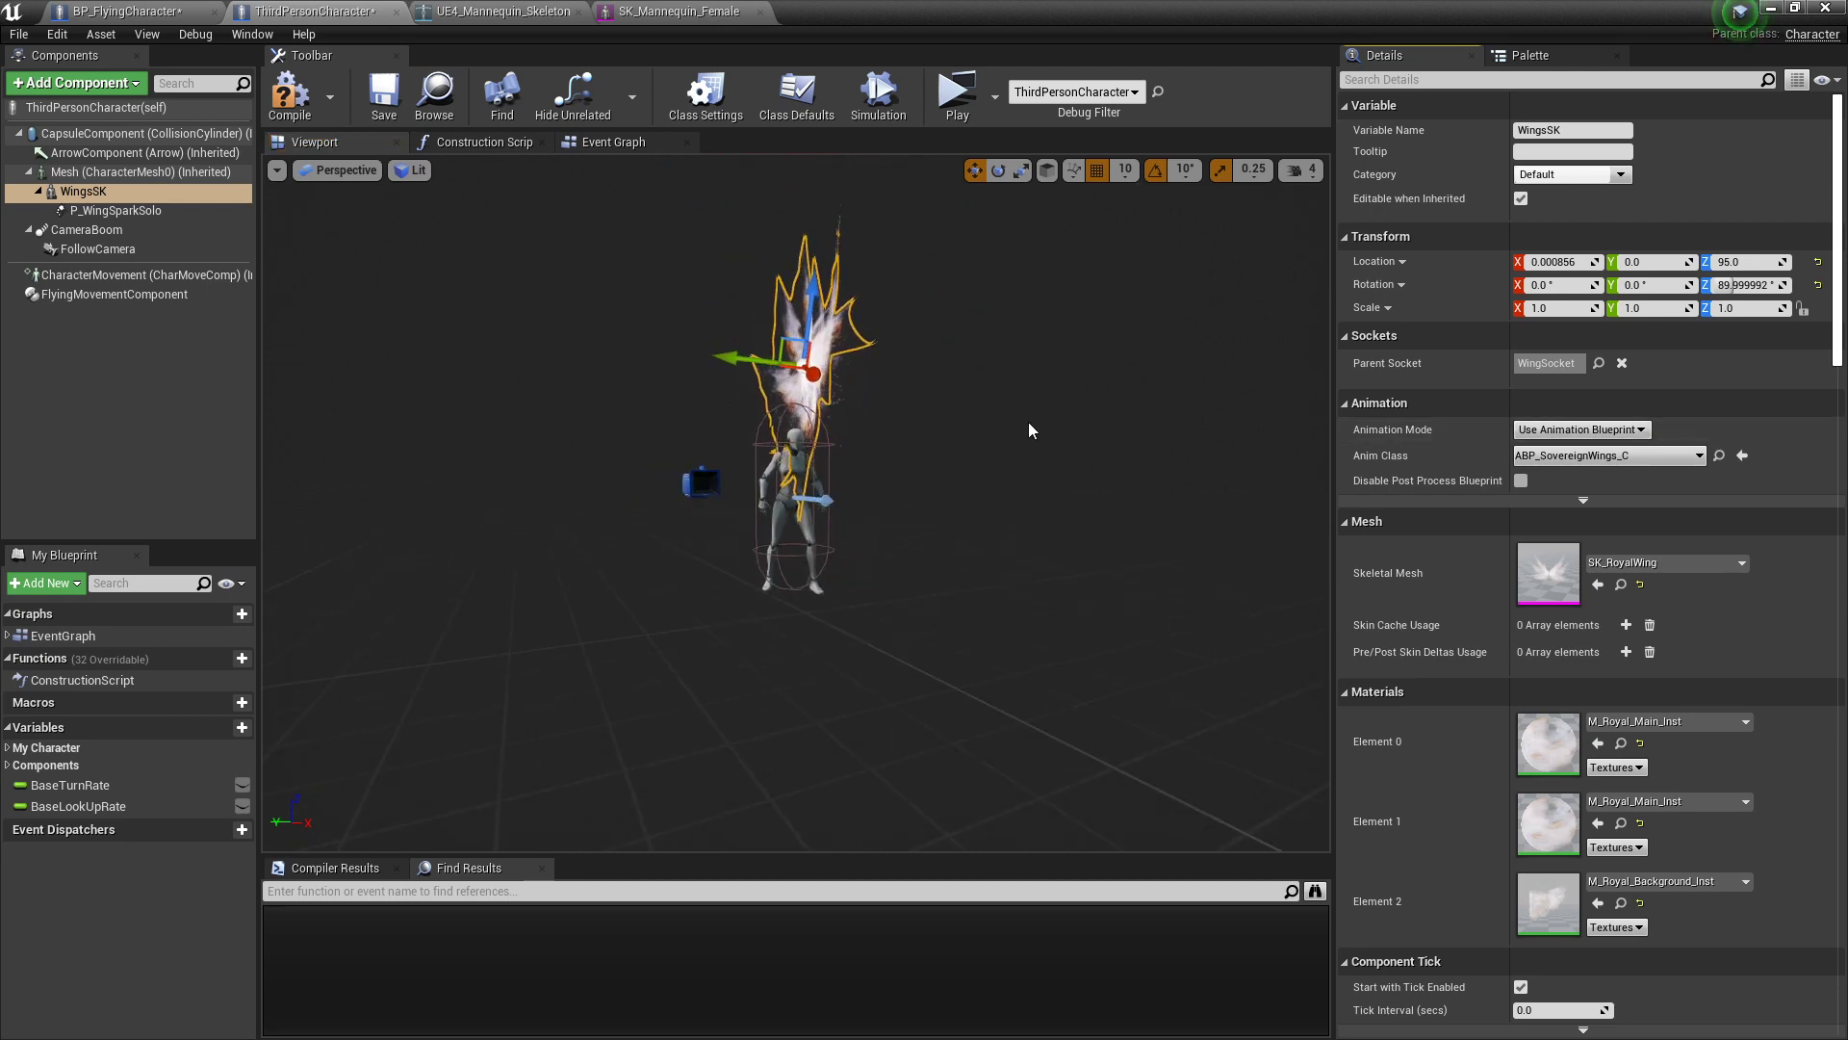
pyautogui.scroll(2, 1028, 422)
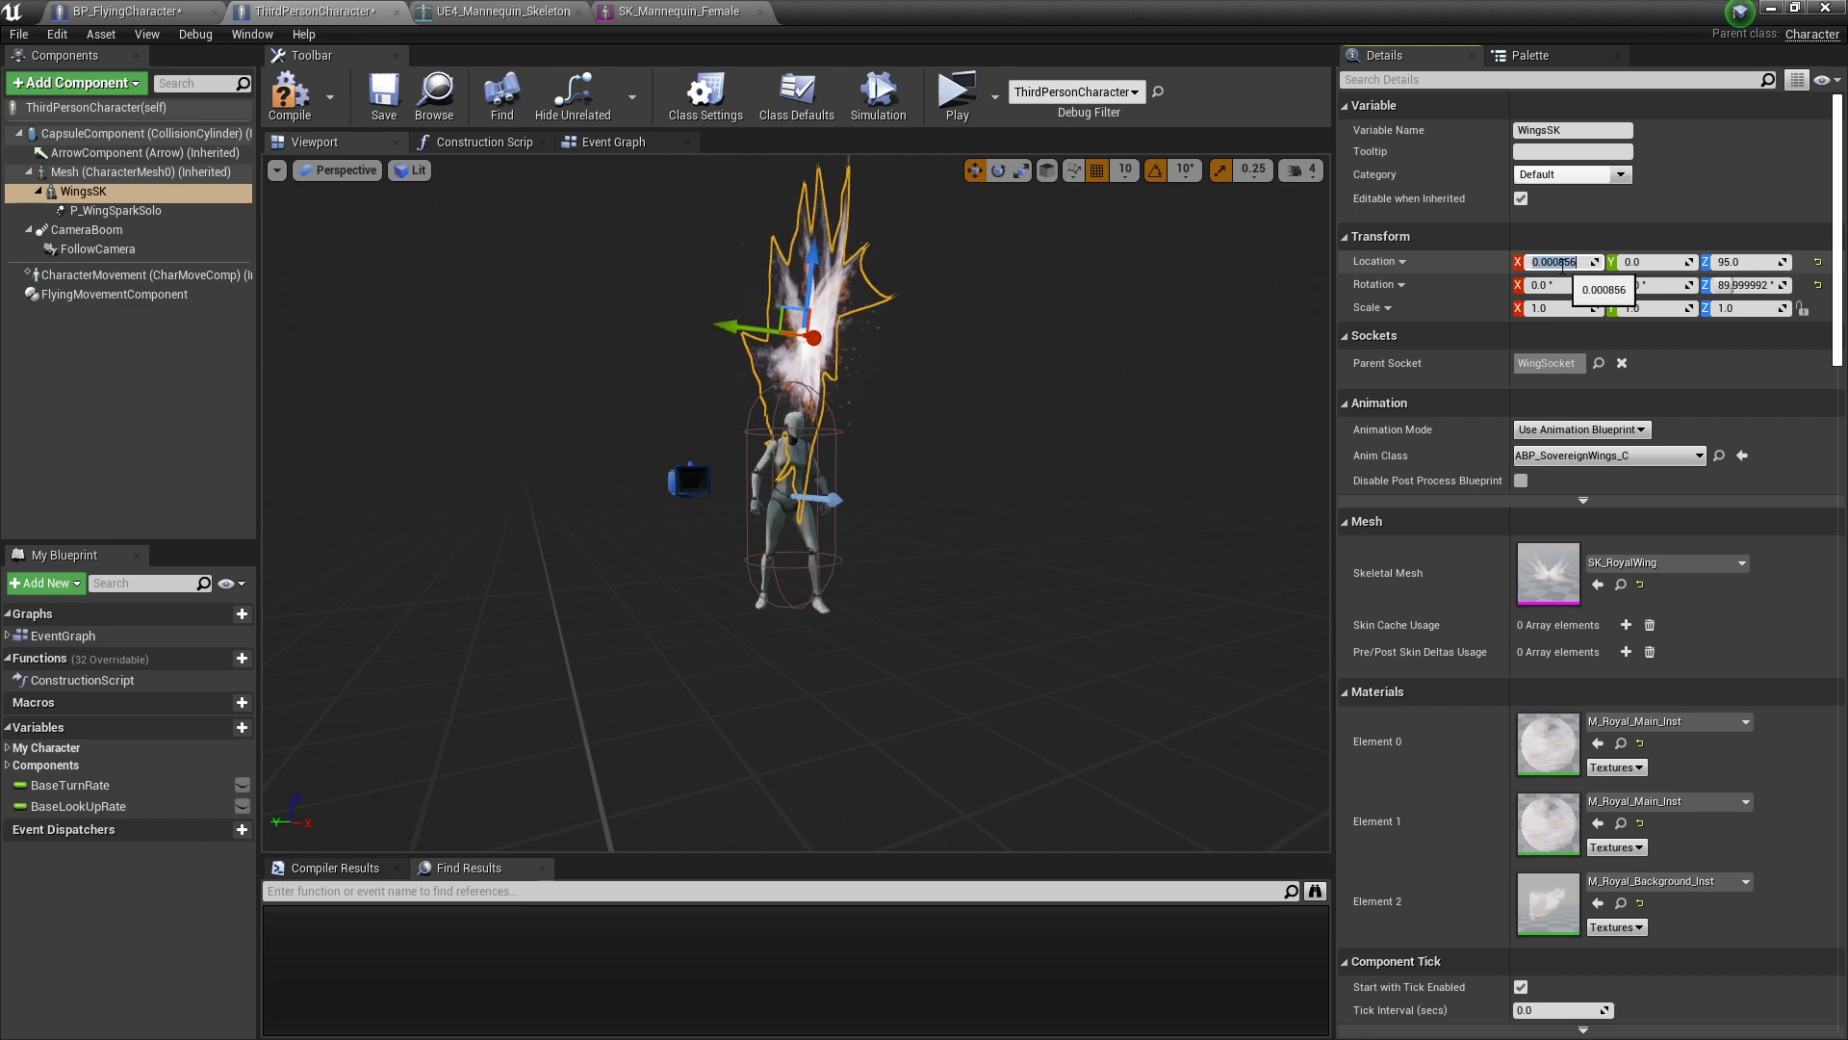
pyautogui.click(1745, 262)
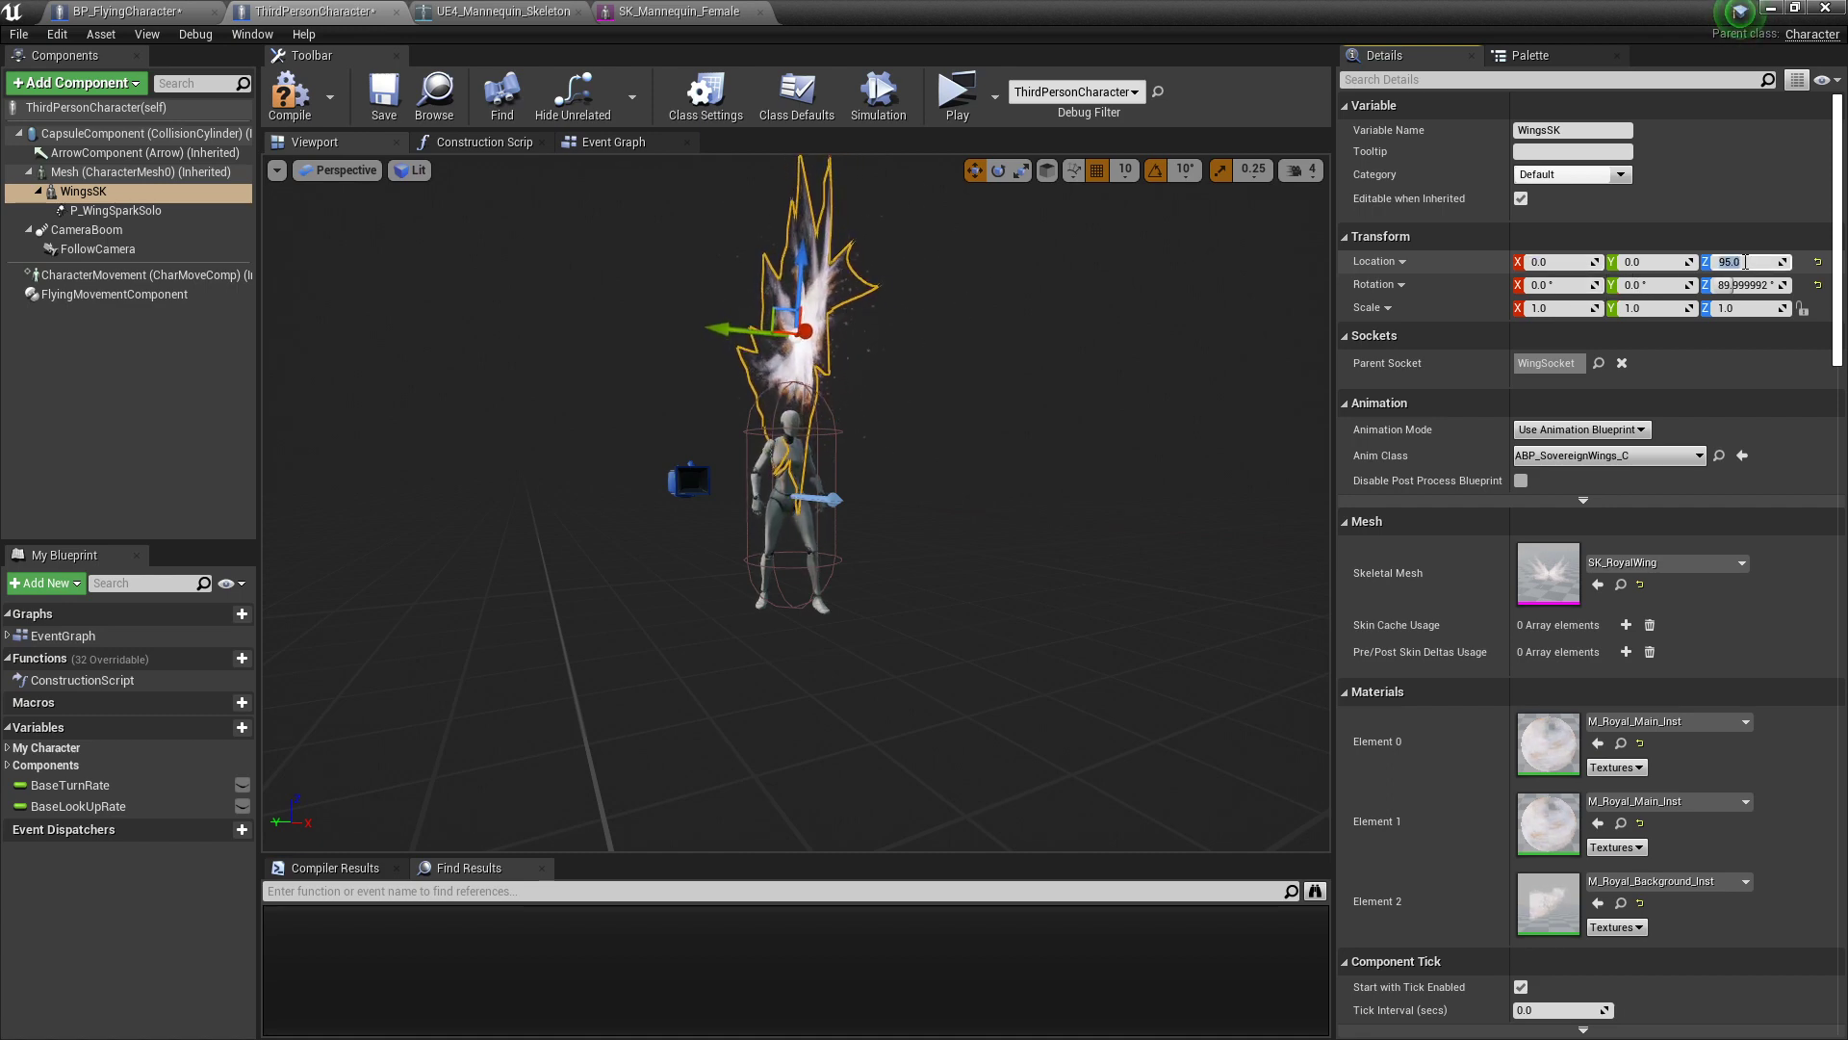
pyautogui.click(1819, 263)
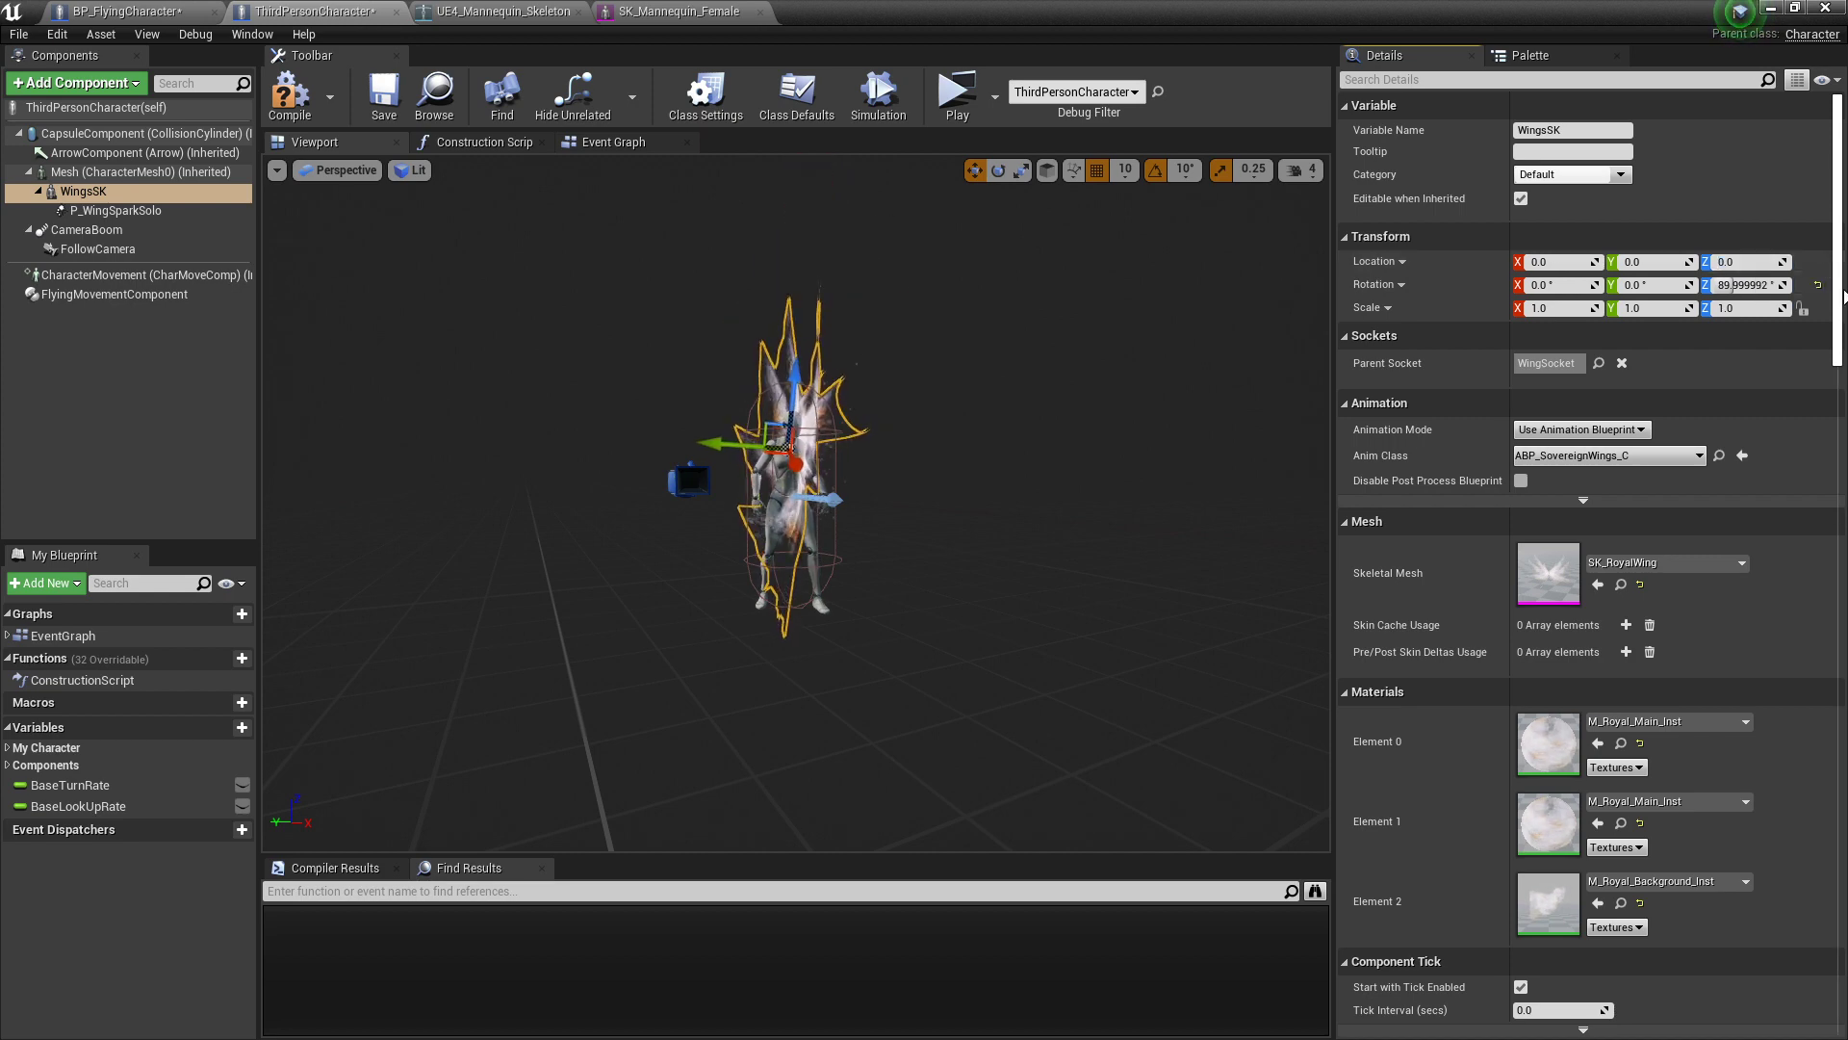
pyautogui.click(1819, 286)
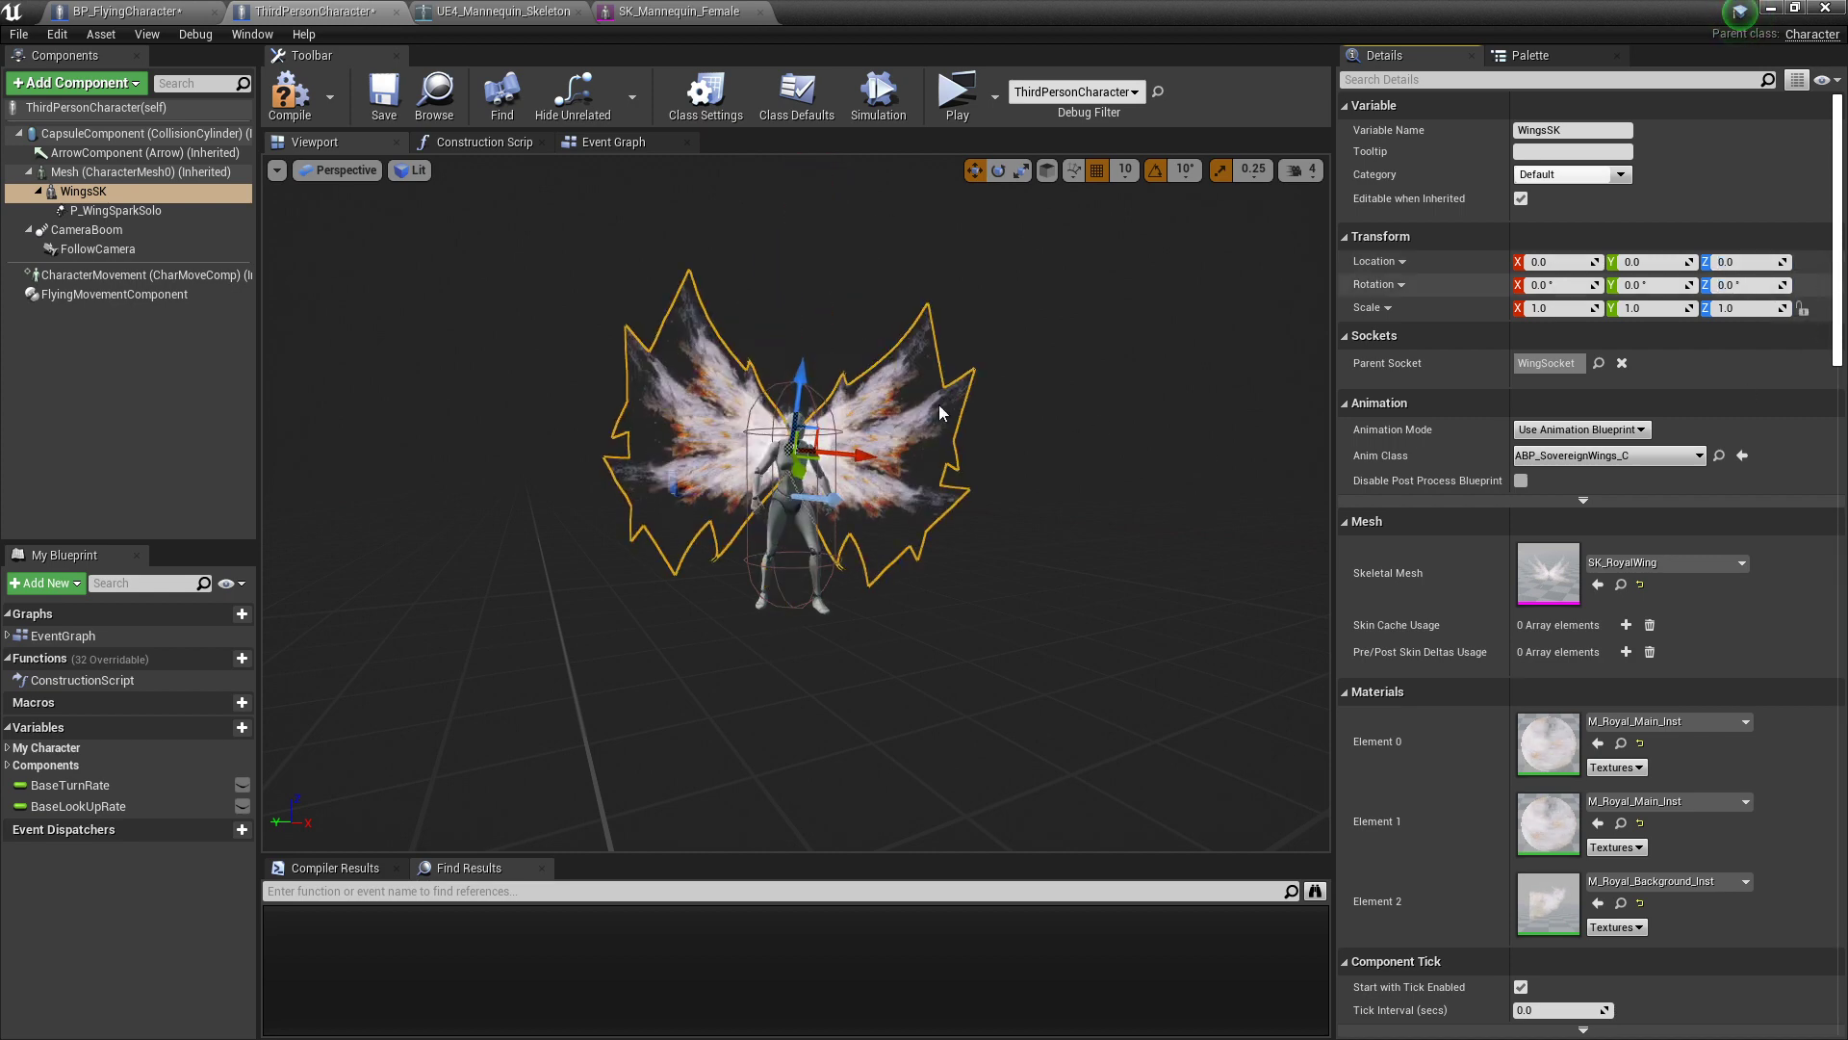
pyautogui.moveTo(939, 402); pyautogui.dragTo(746, 404)
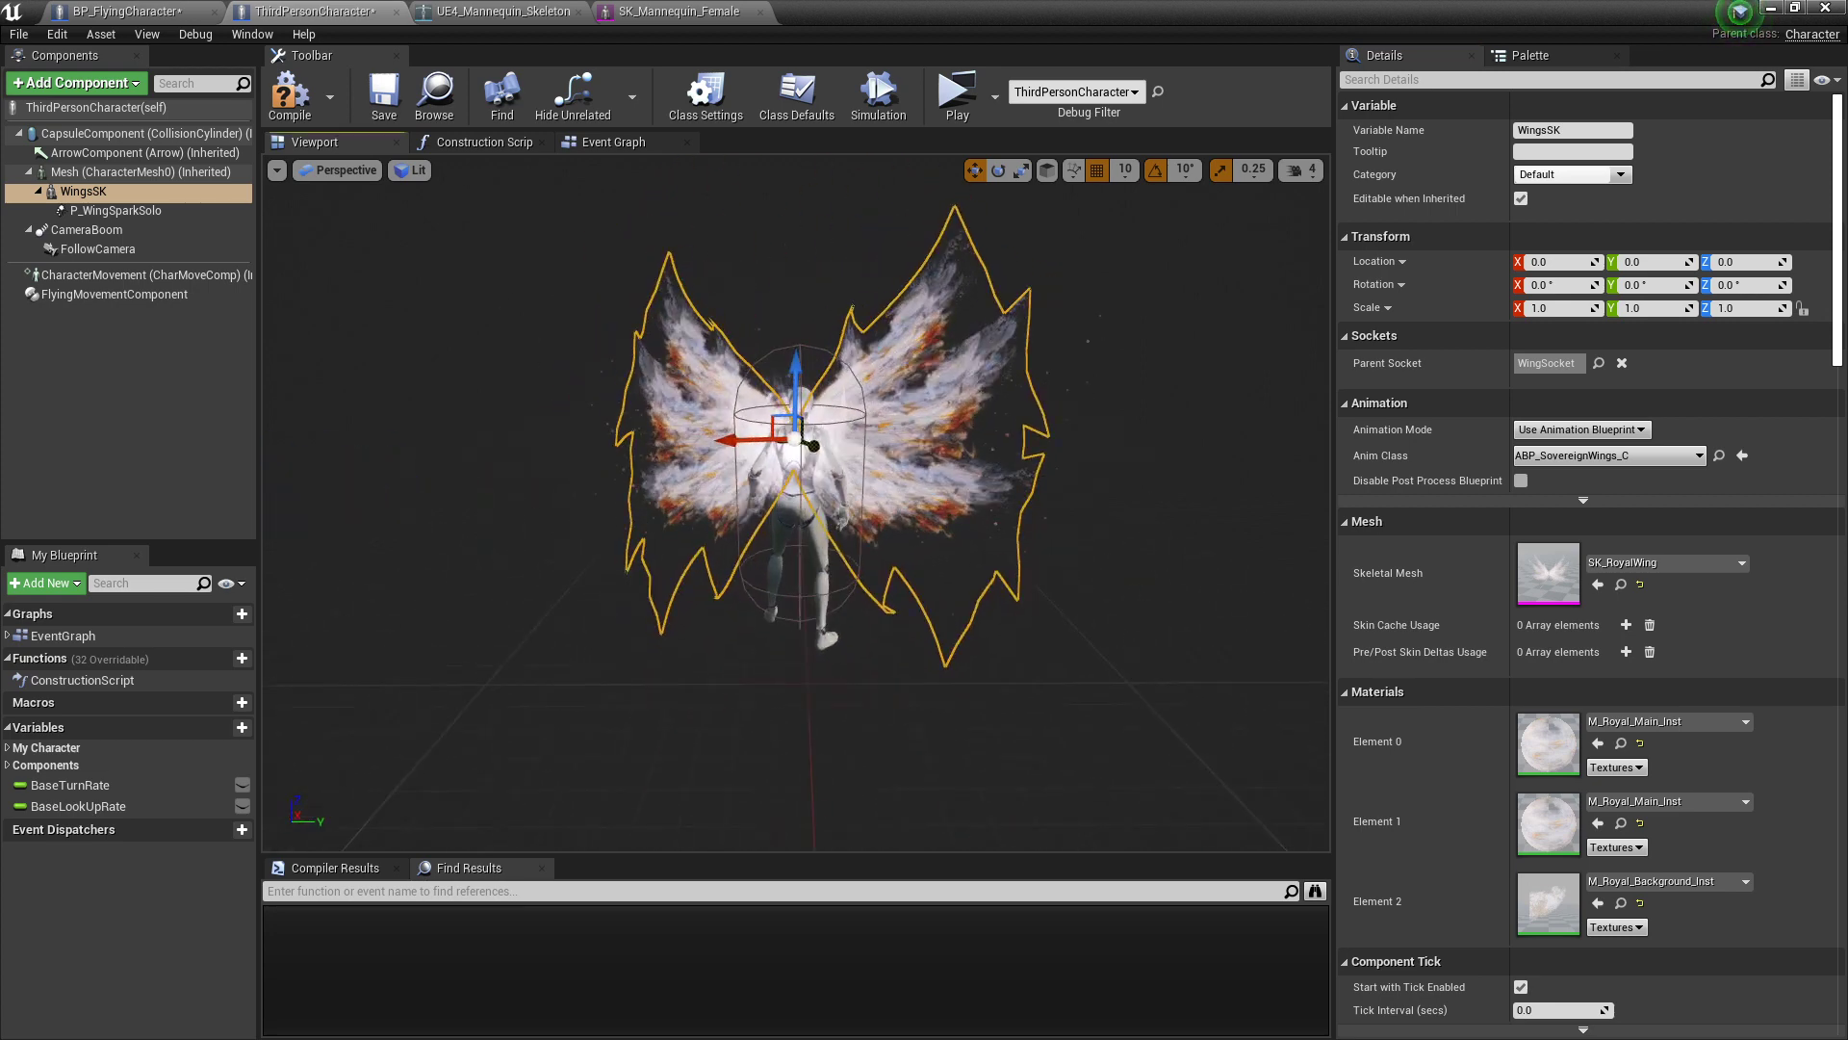
pyautogui.moveTo(712, 247); pyautogui.dragTo(462, 270)
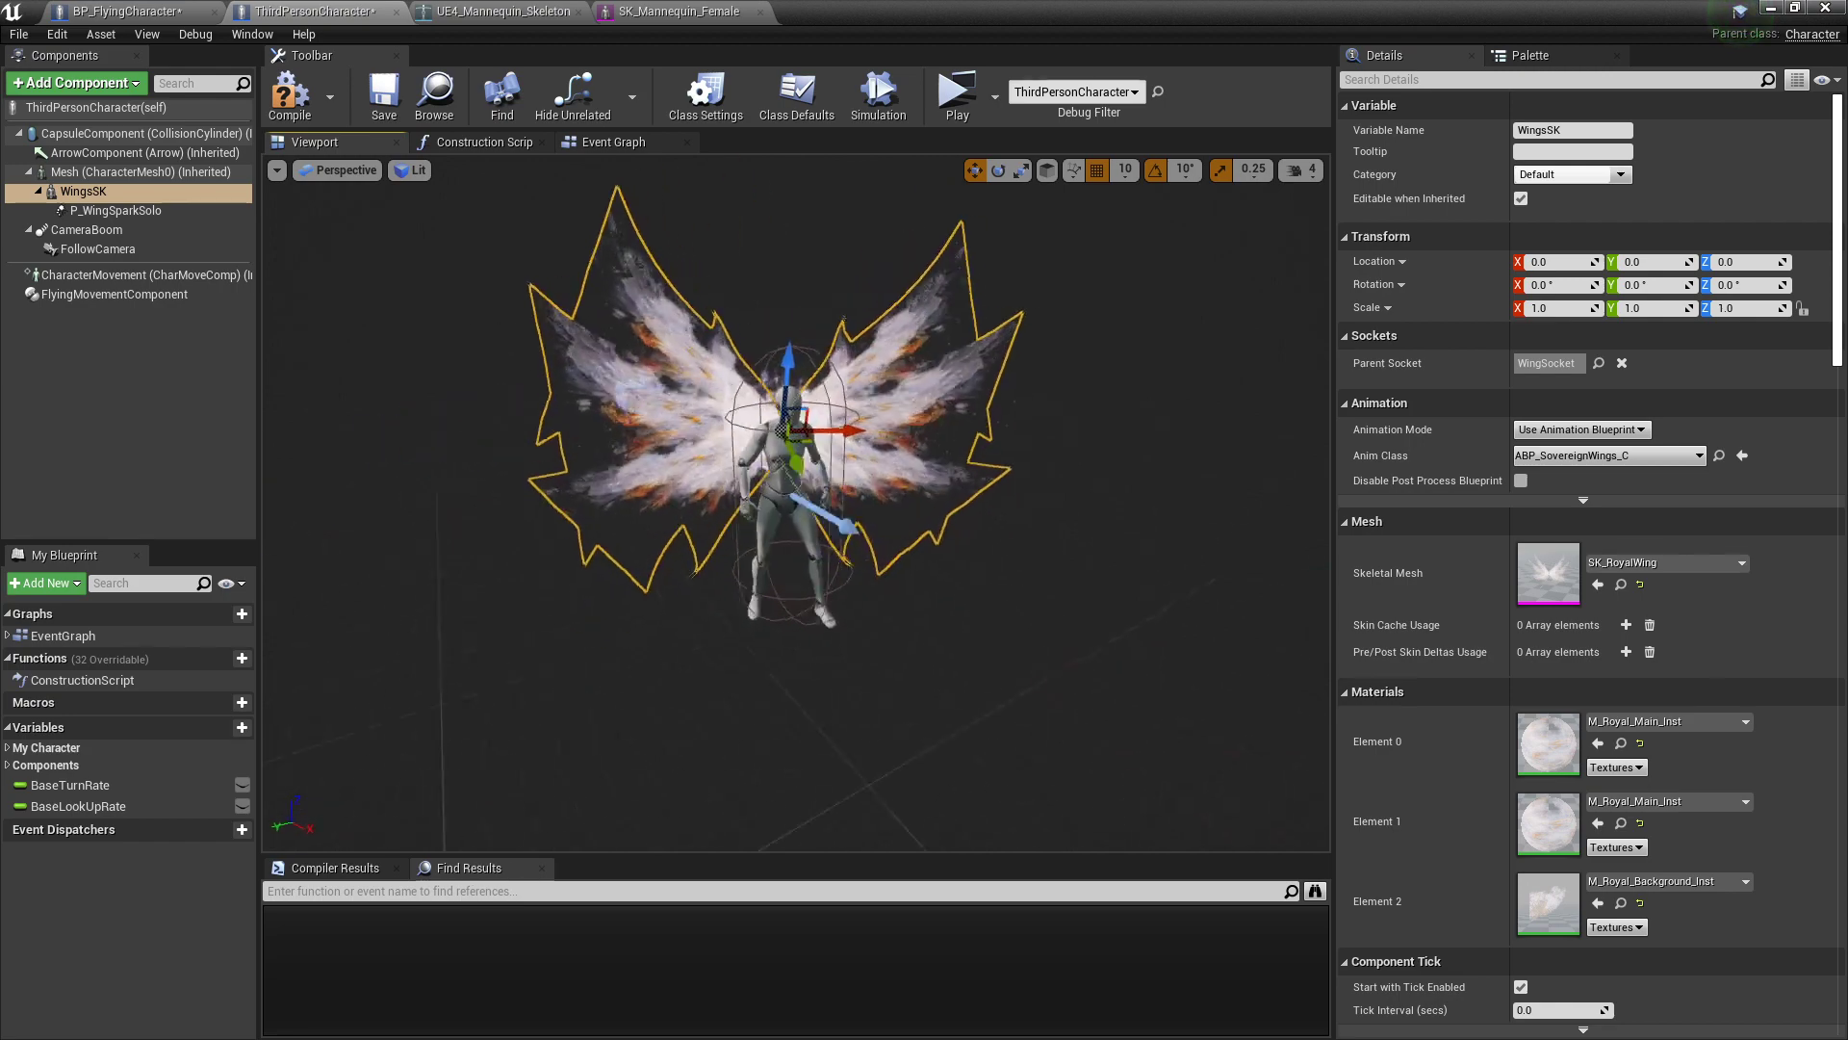
# Step: Review the settings of the P_WingSparkSolo, CharacterMovement and FlyingMovementComponent components
pyautogui.click(152, 209)
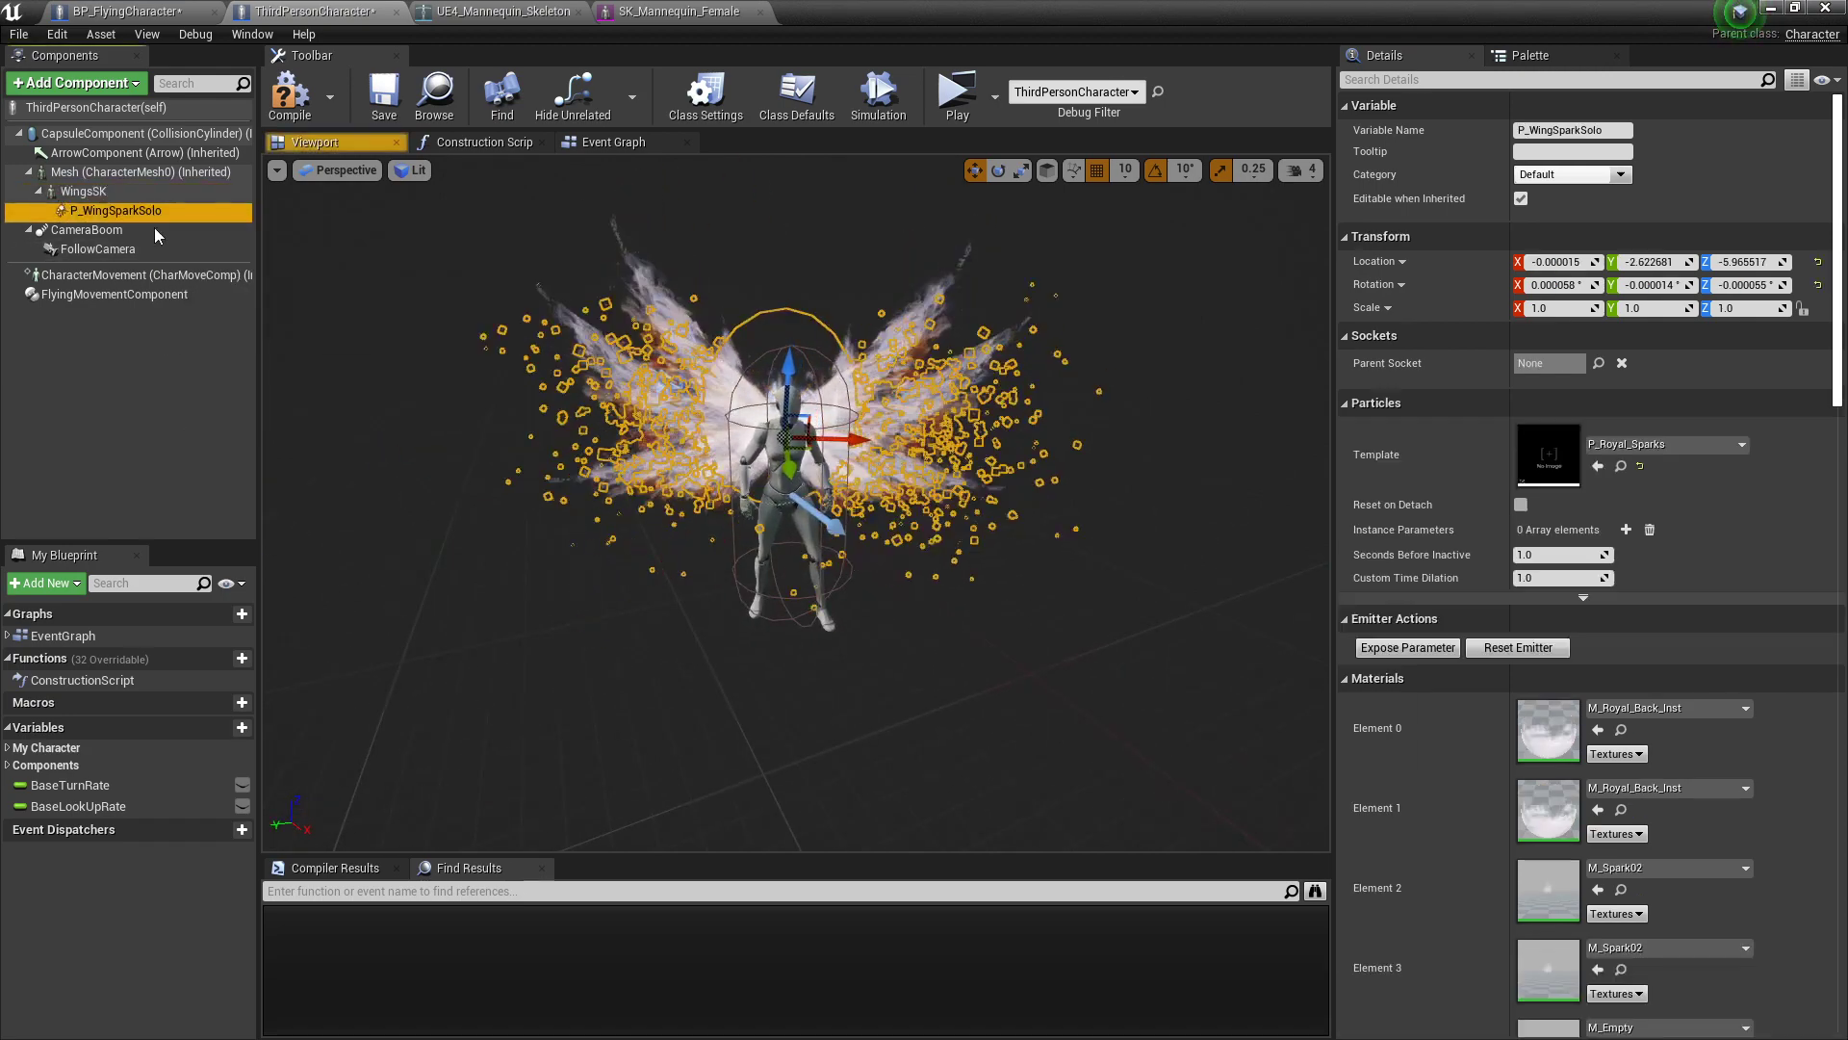
pyautogui.click(159, 277)
pyautogui.click(130, 297)
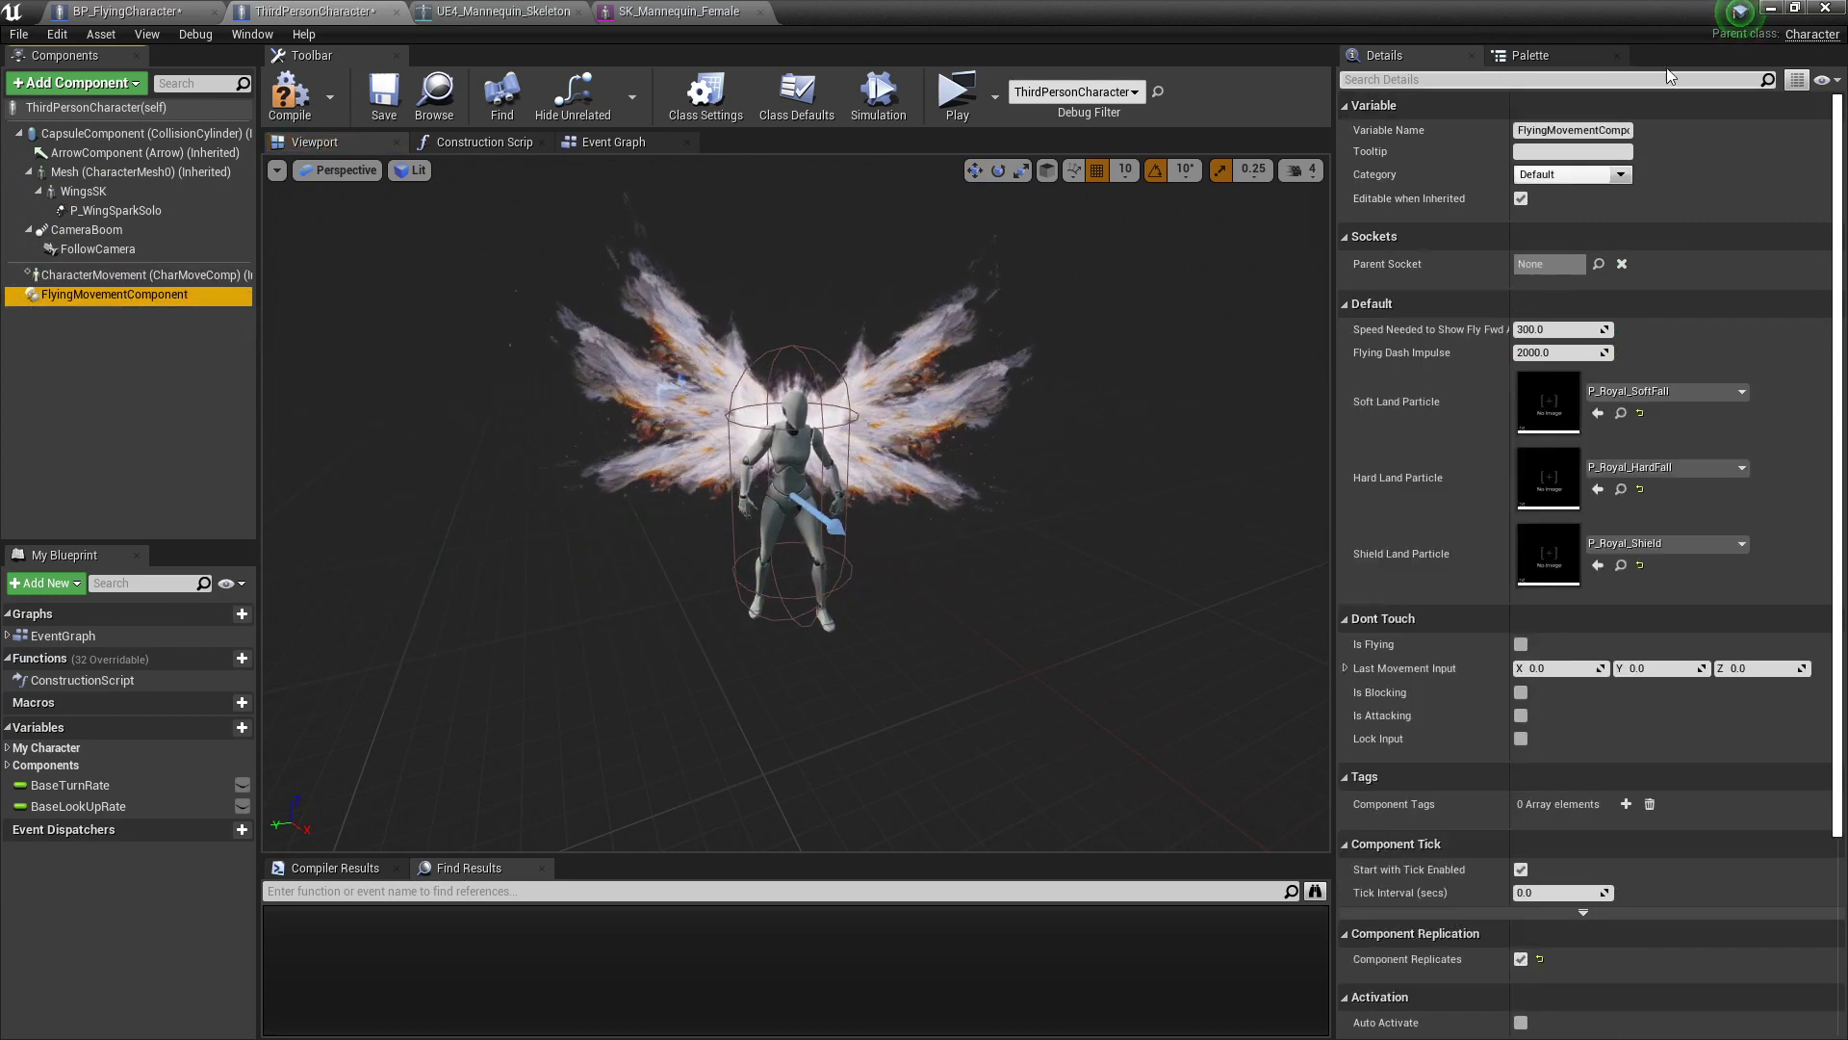
# Step: Play the level, walk and jump with the character to test how the wings follow it, and end the play session
pyautogui.click(1771, 8)
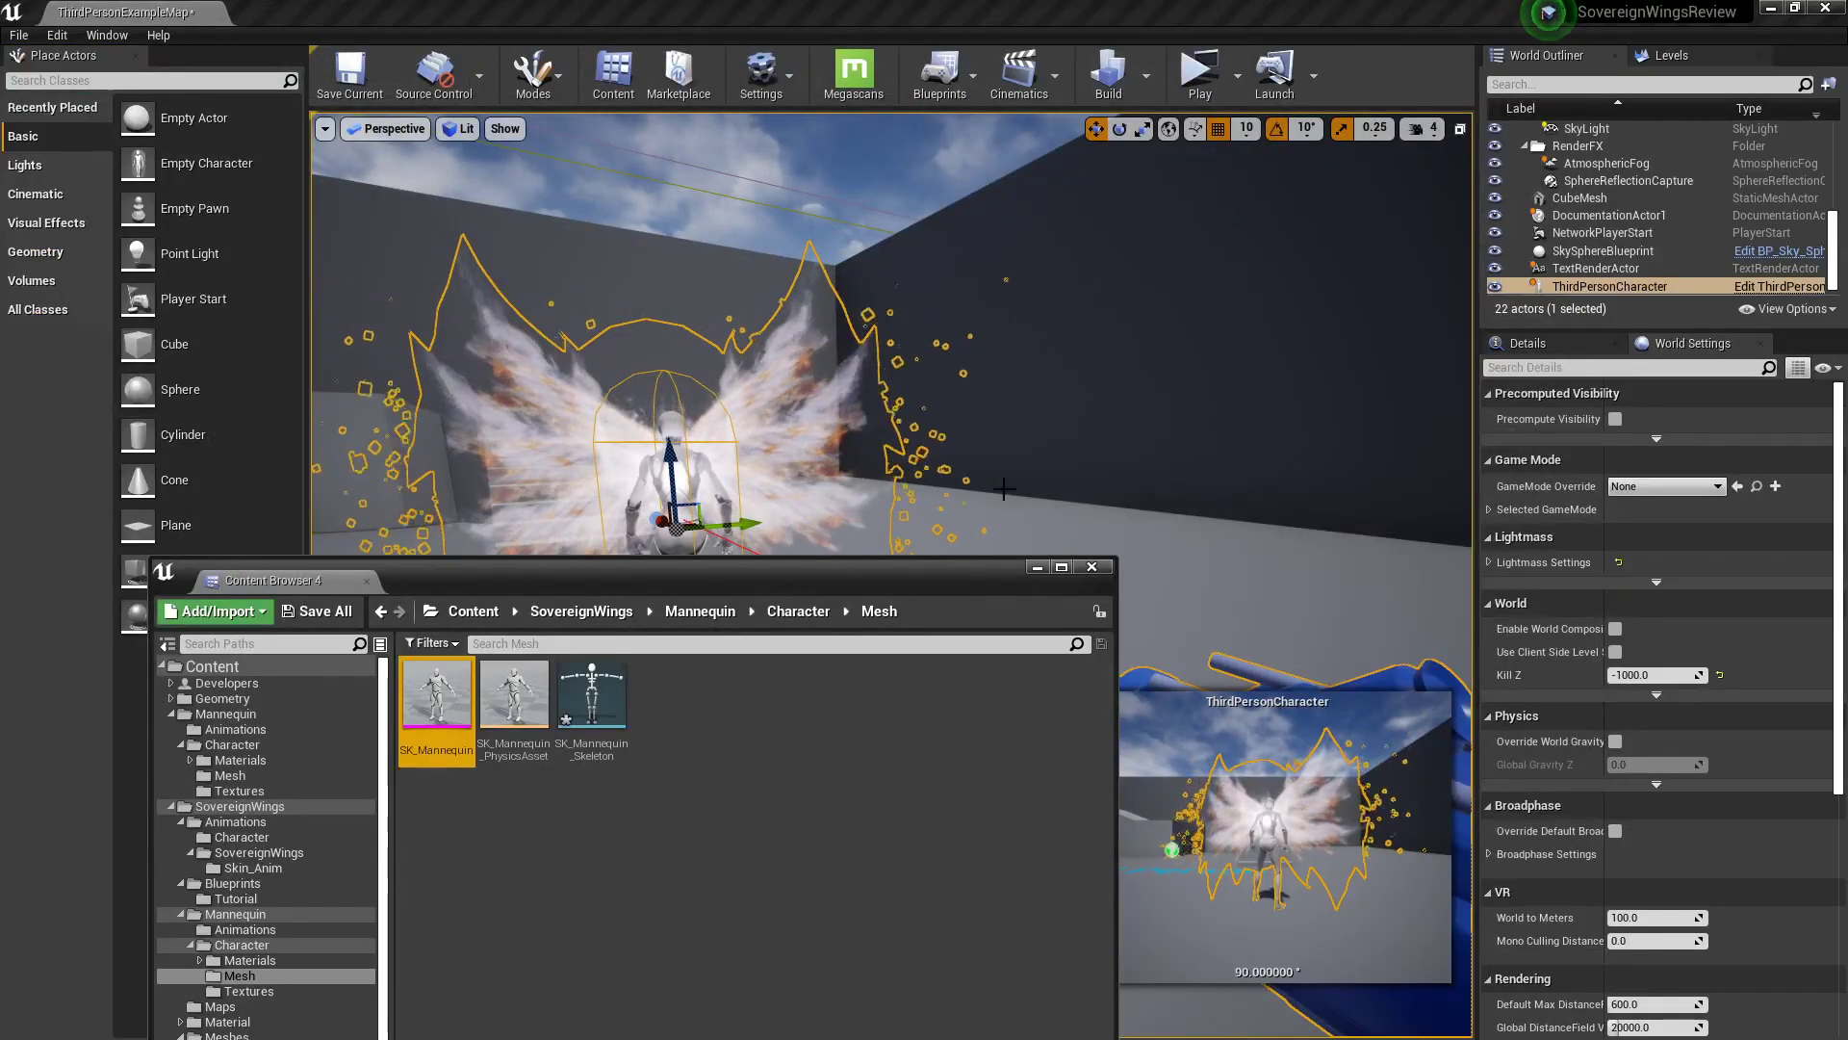
pyautogui.click(1206, 93)
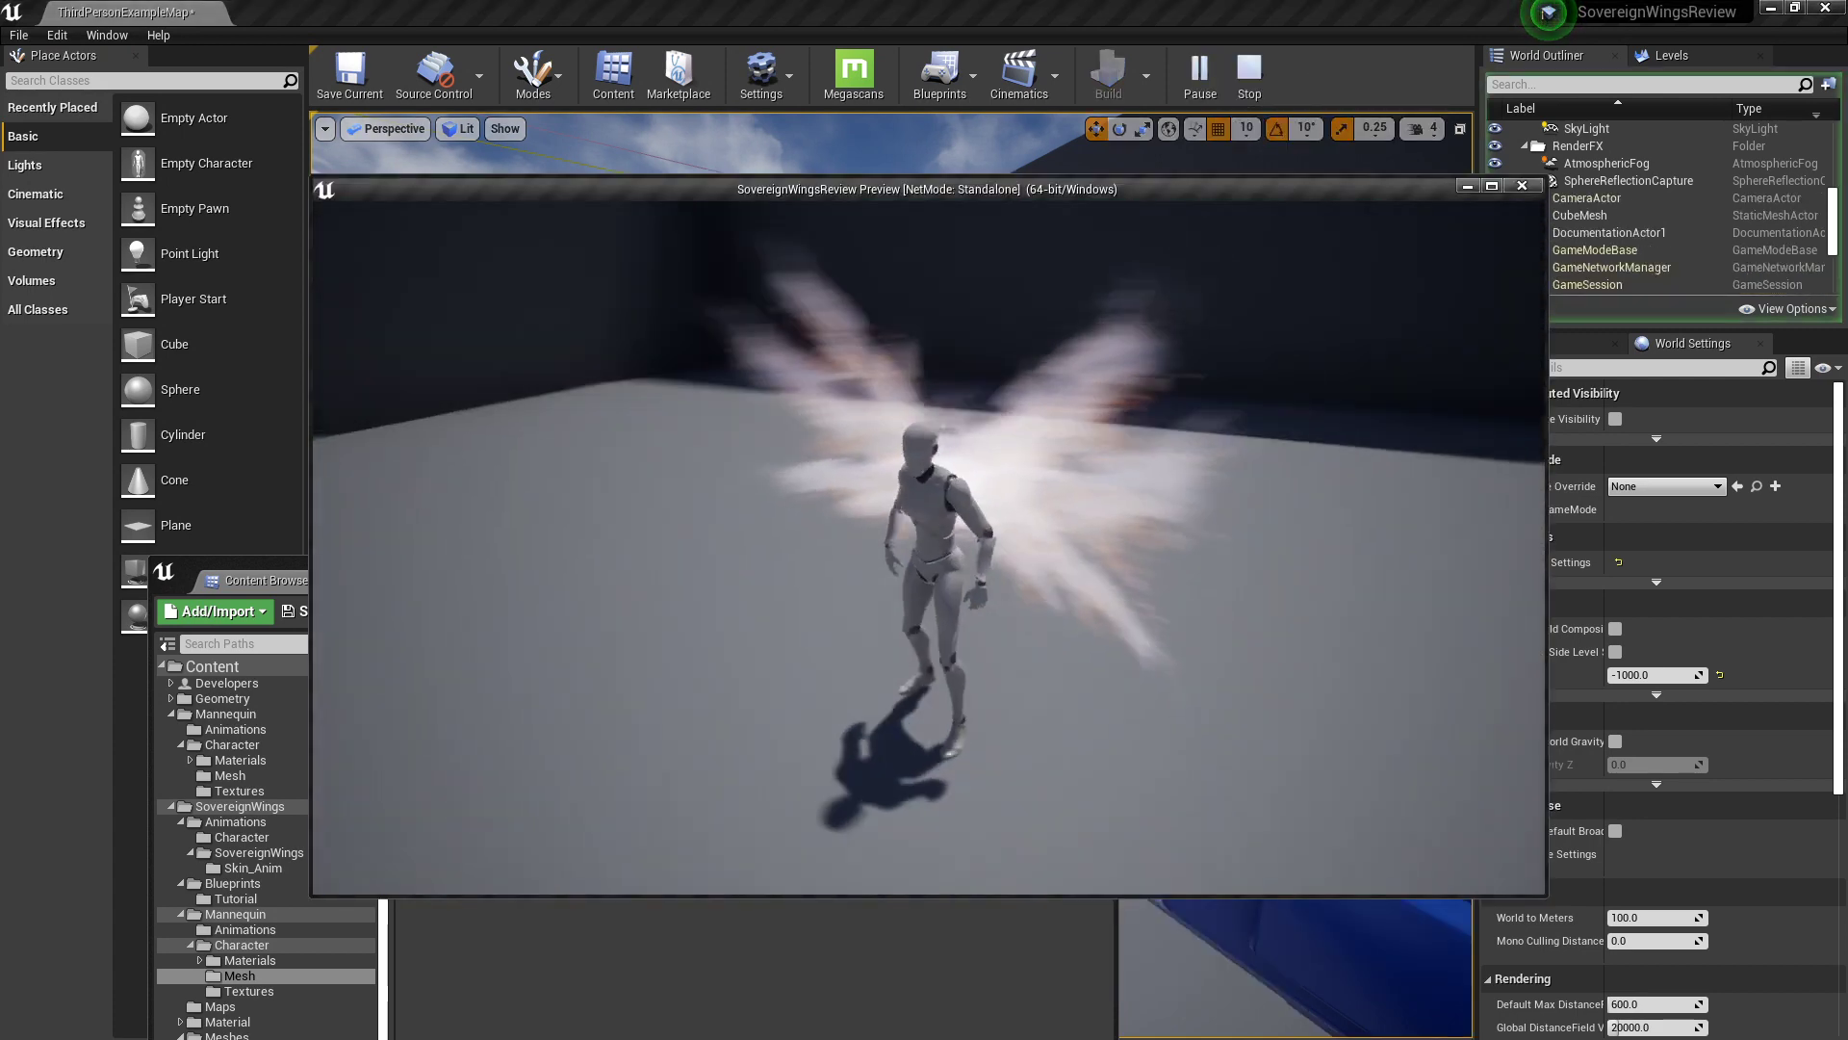
pyautogui.press('a')
pyautogui.press('s')
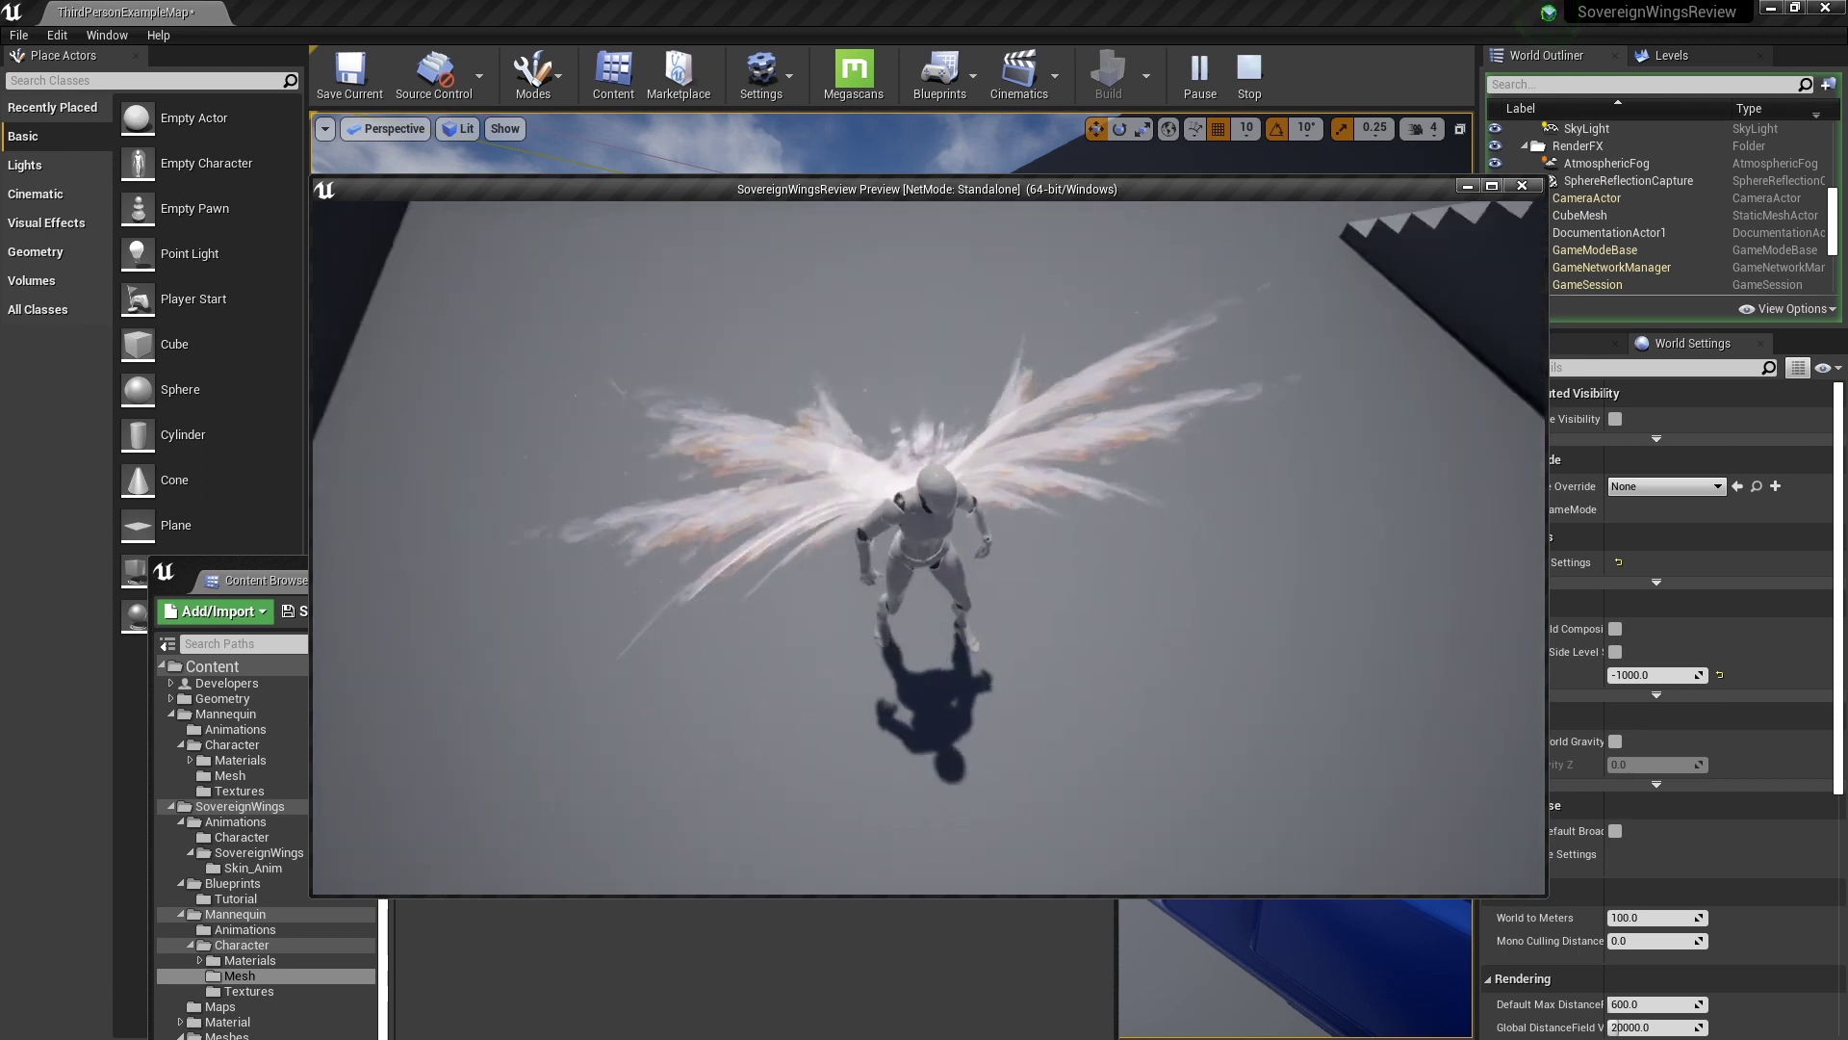
pyautogui.press('w')
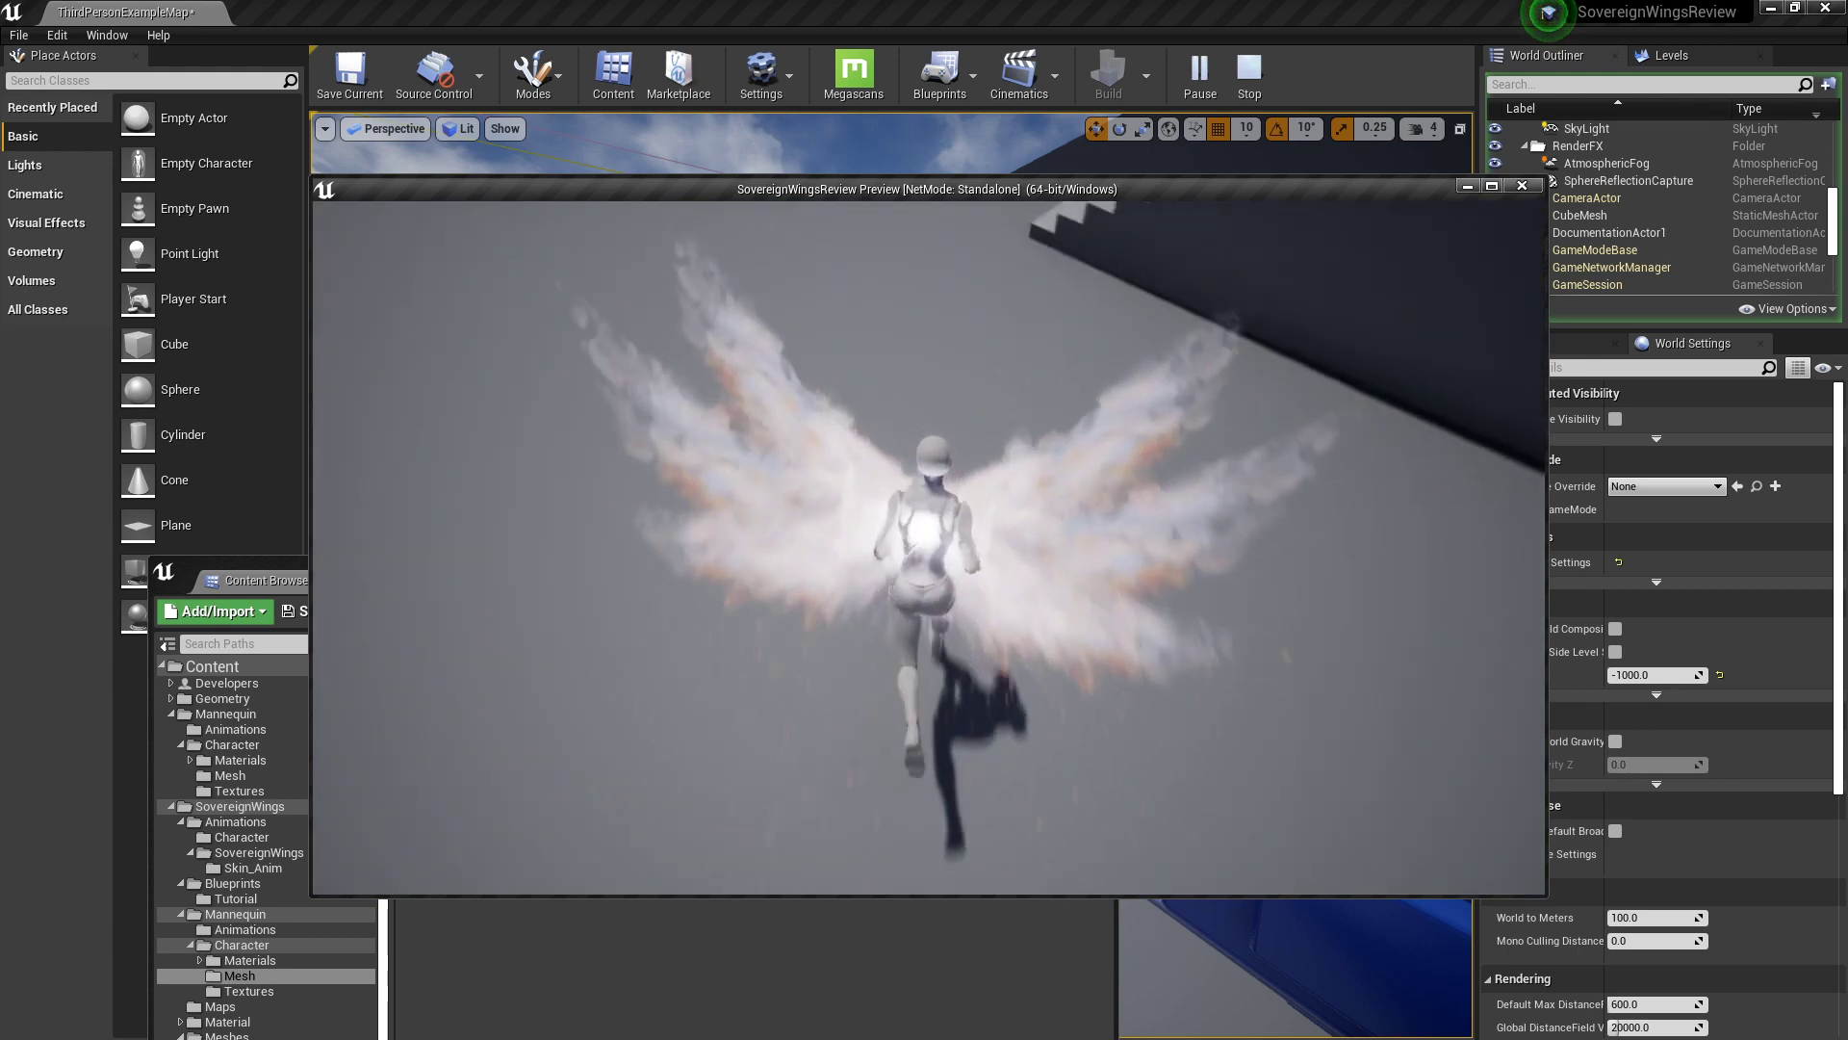
pyautogui.press('d')
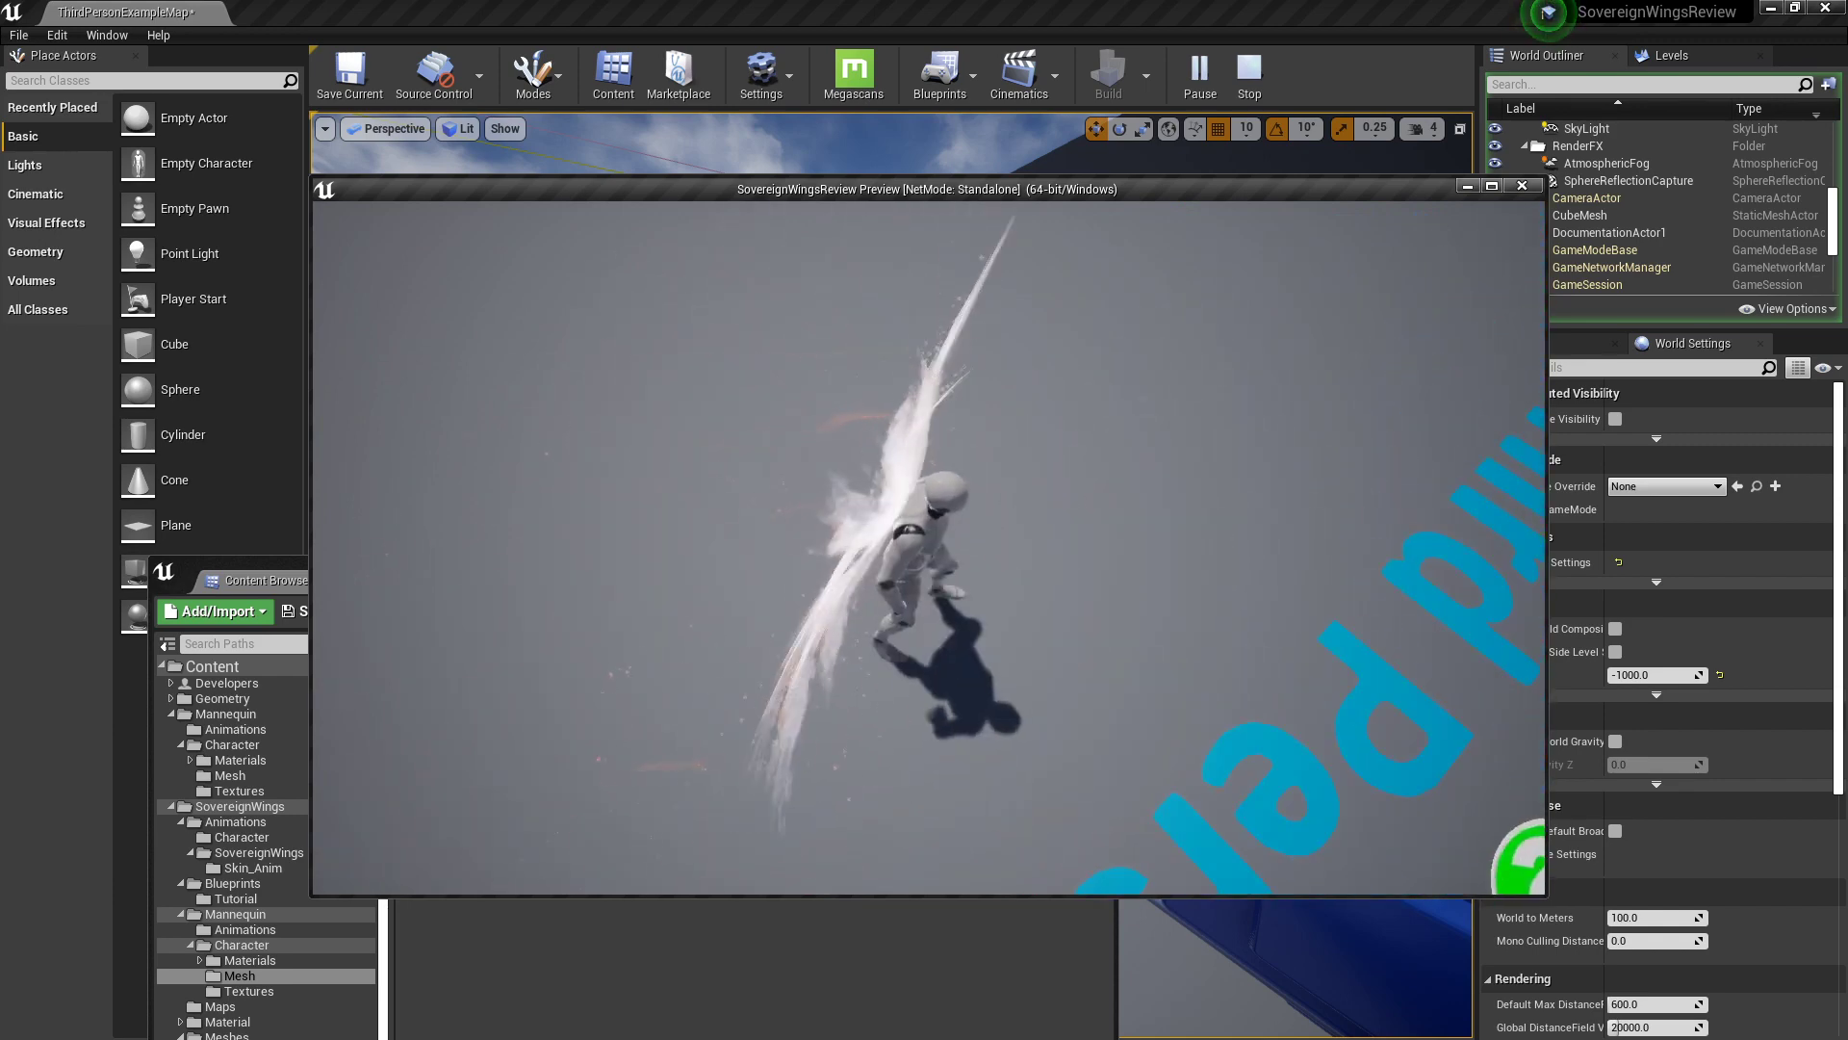
pyautogui.press('space')
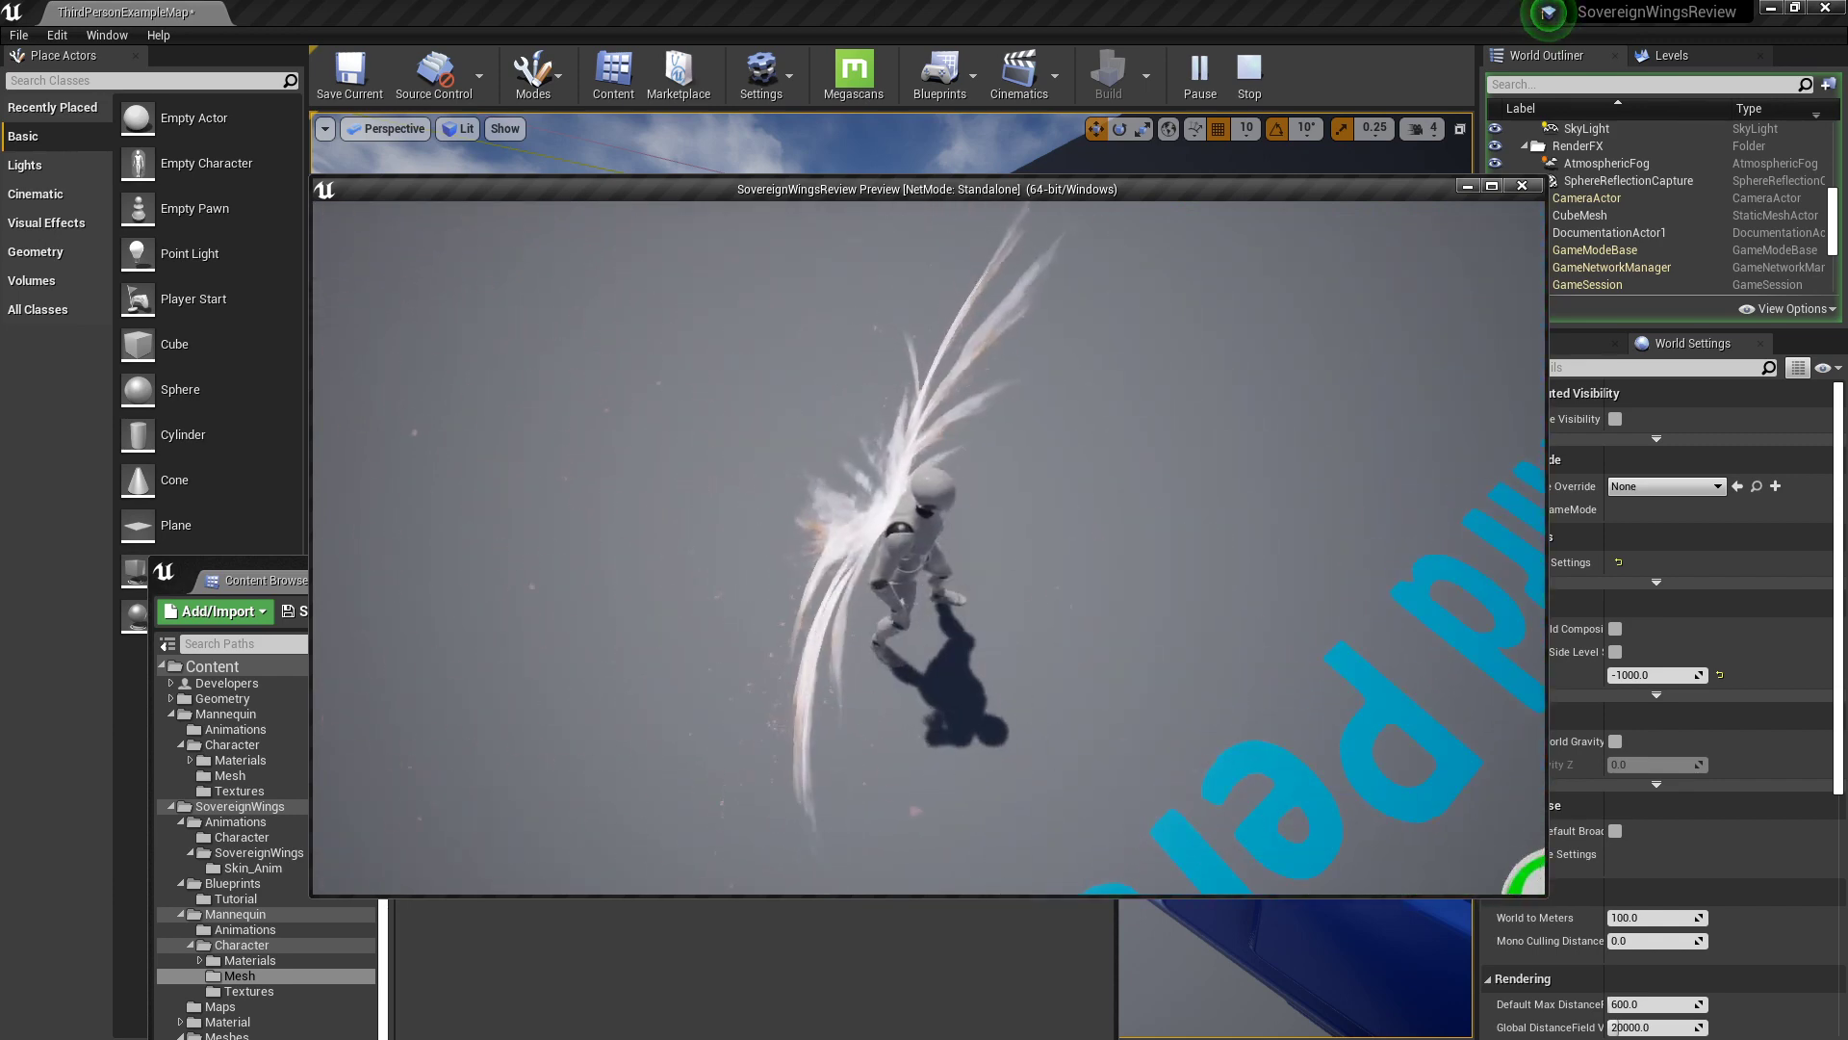
pyautogui.press('w')
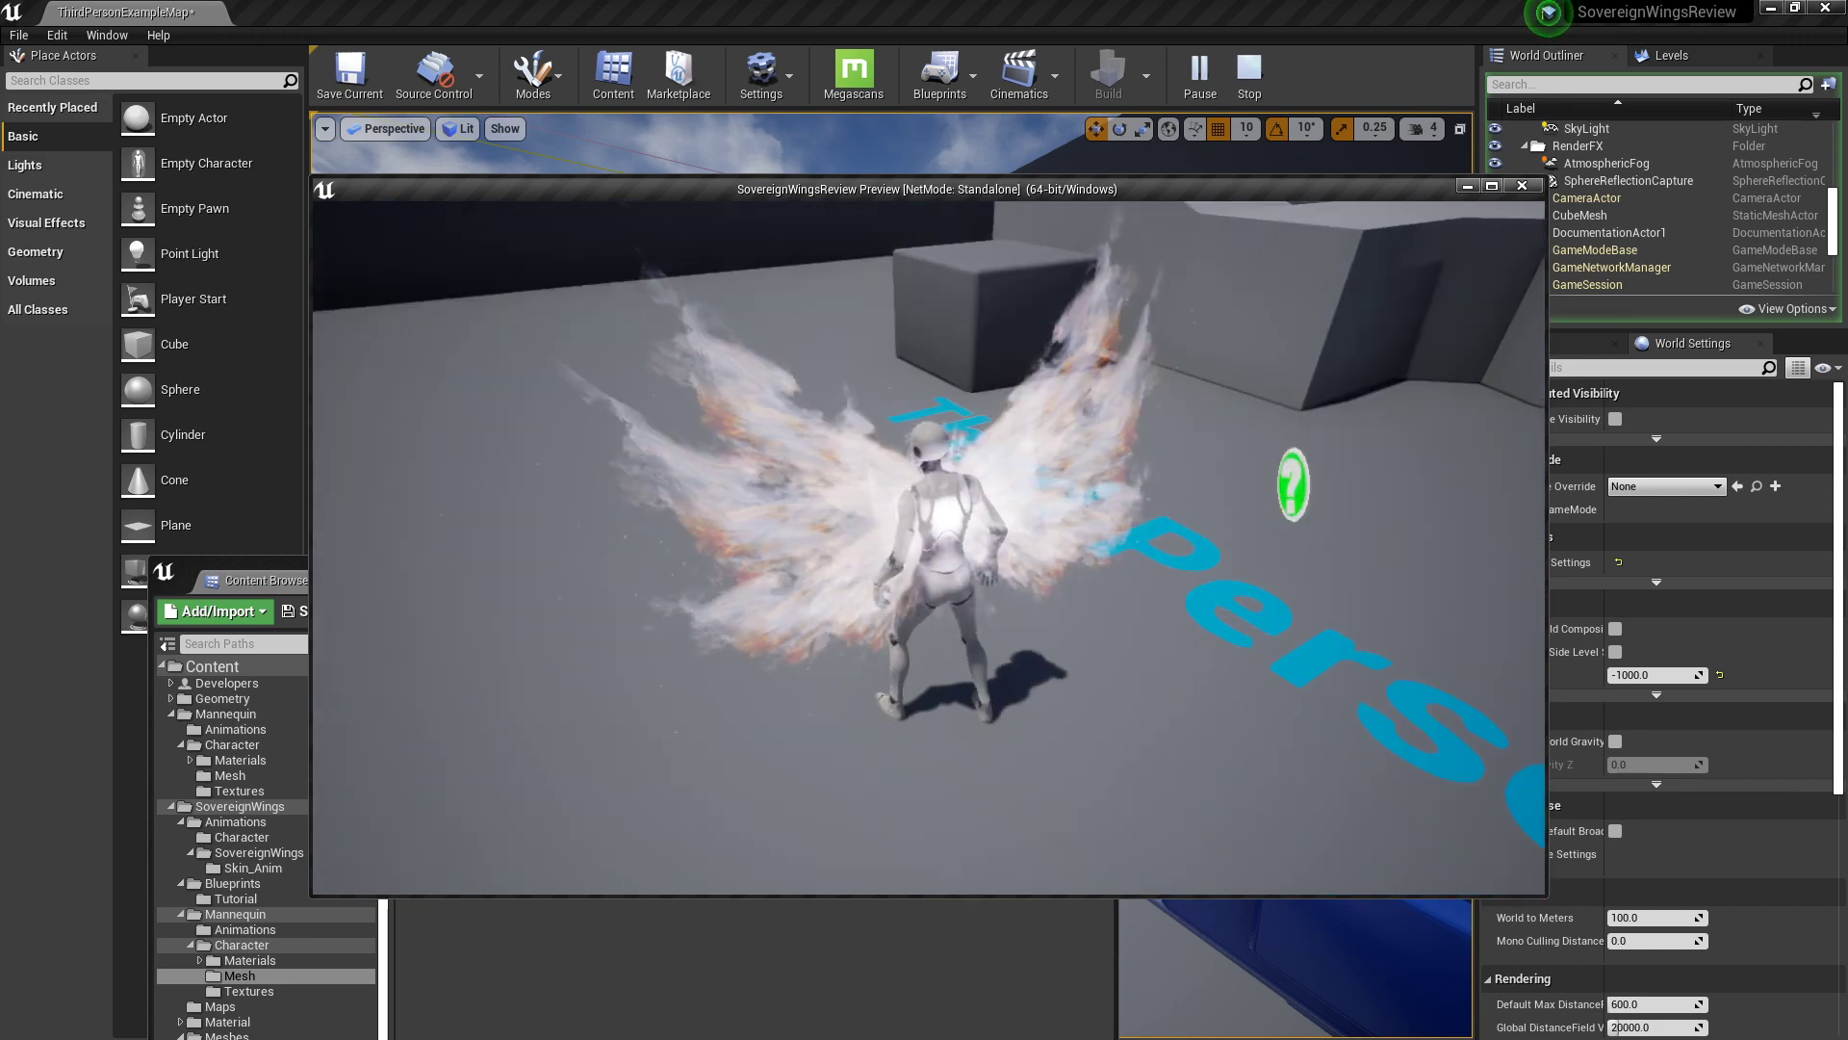
pyautogui.press('space')
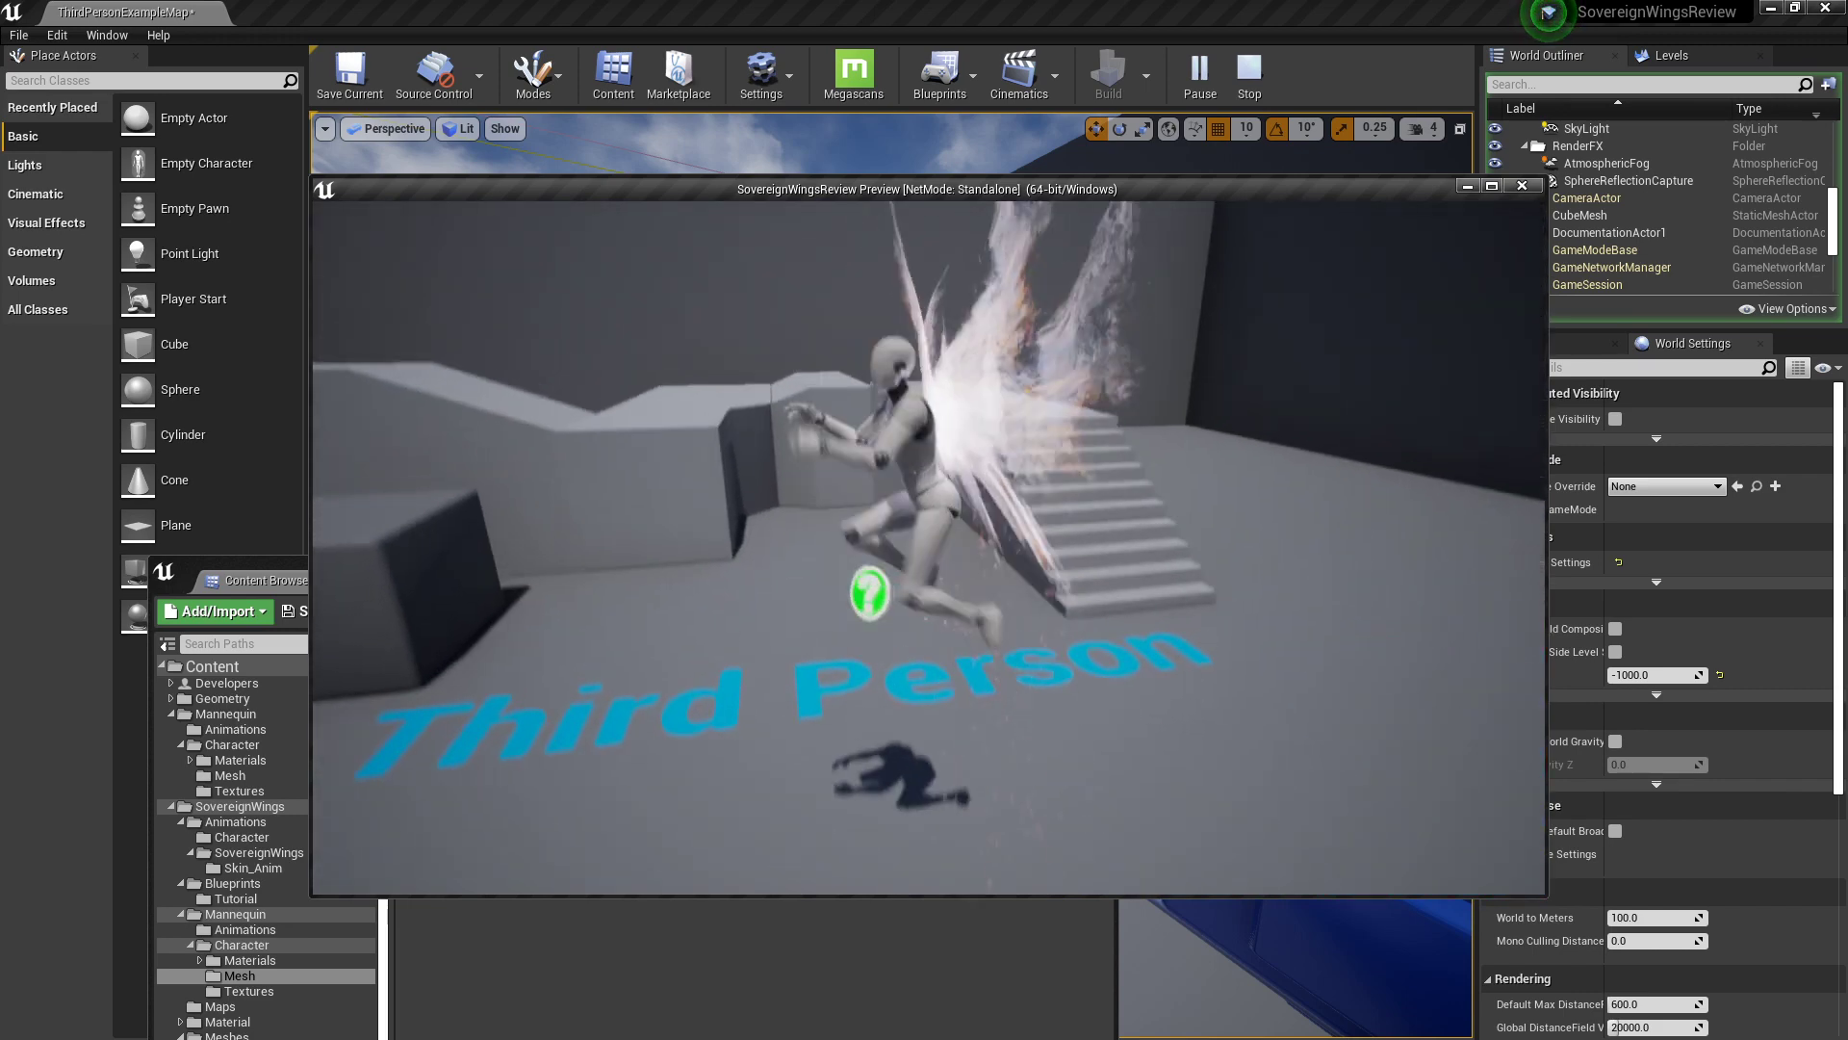
pyautogui.press('space')
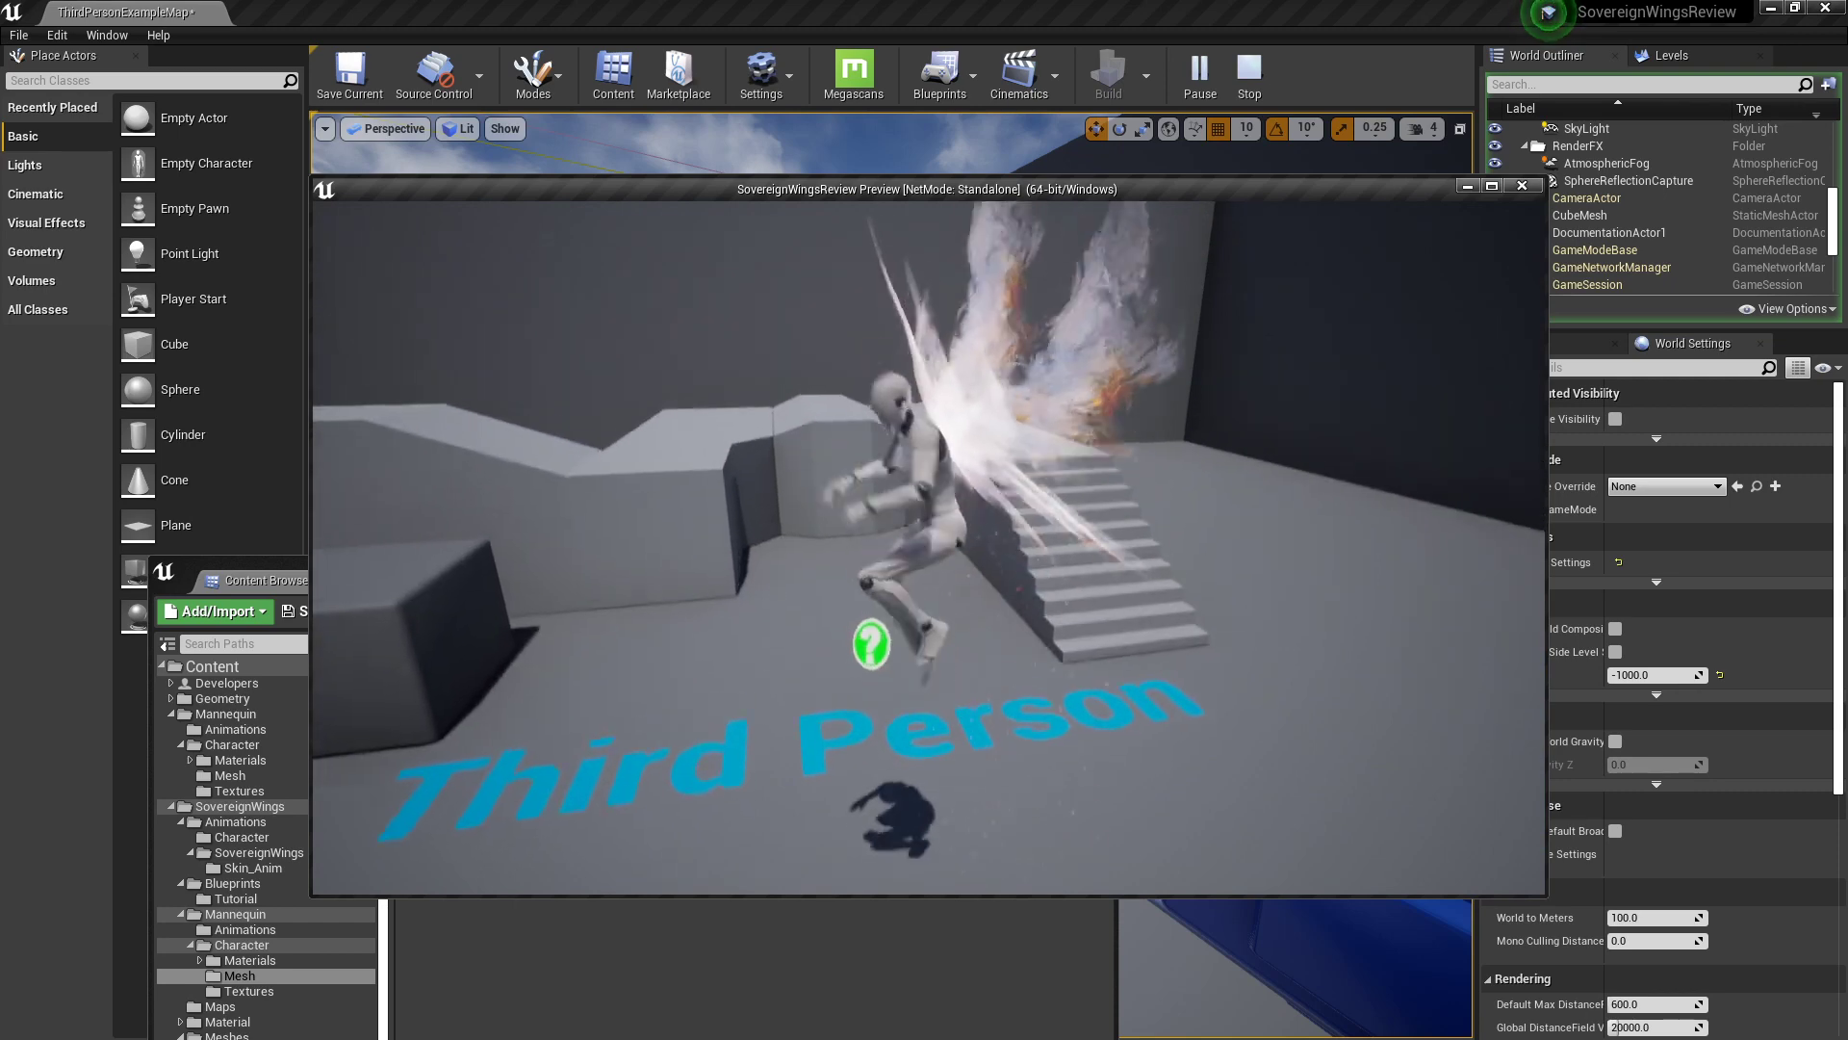
pyautogui.press('space')
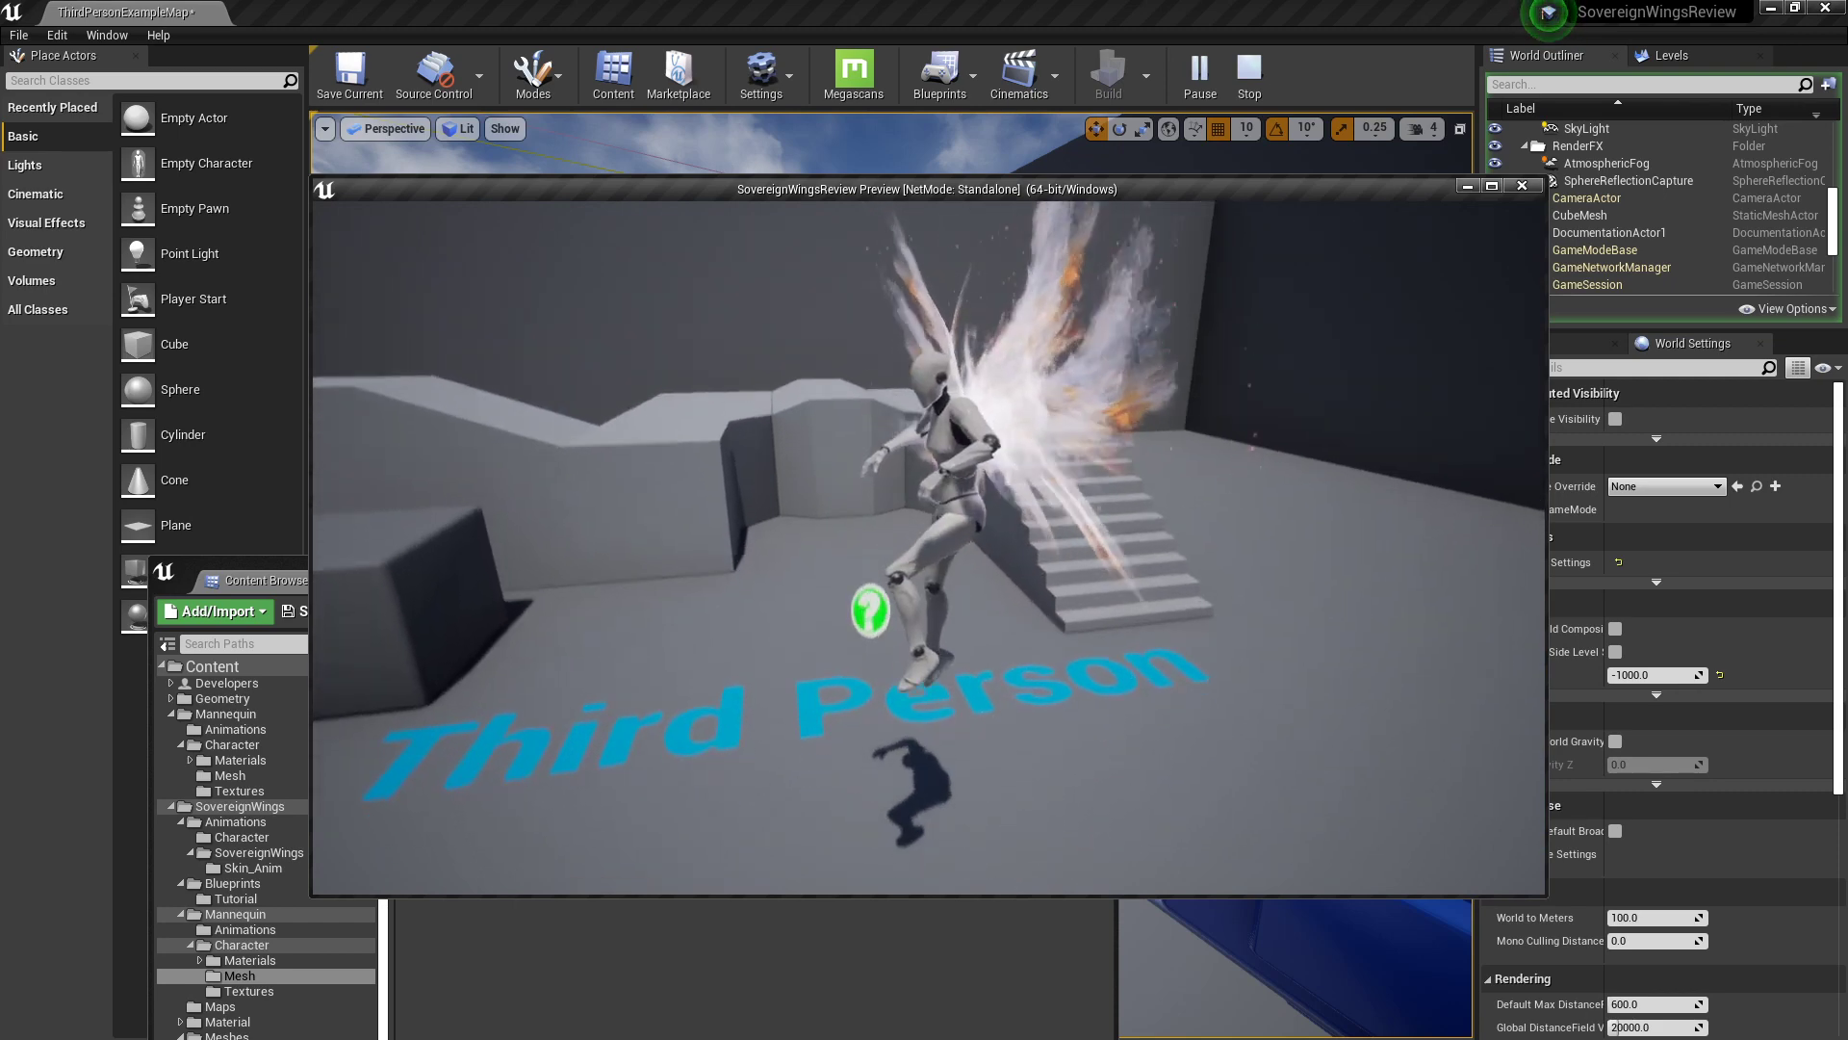
pyautogui.press('Escape')
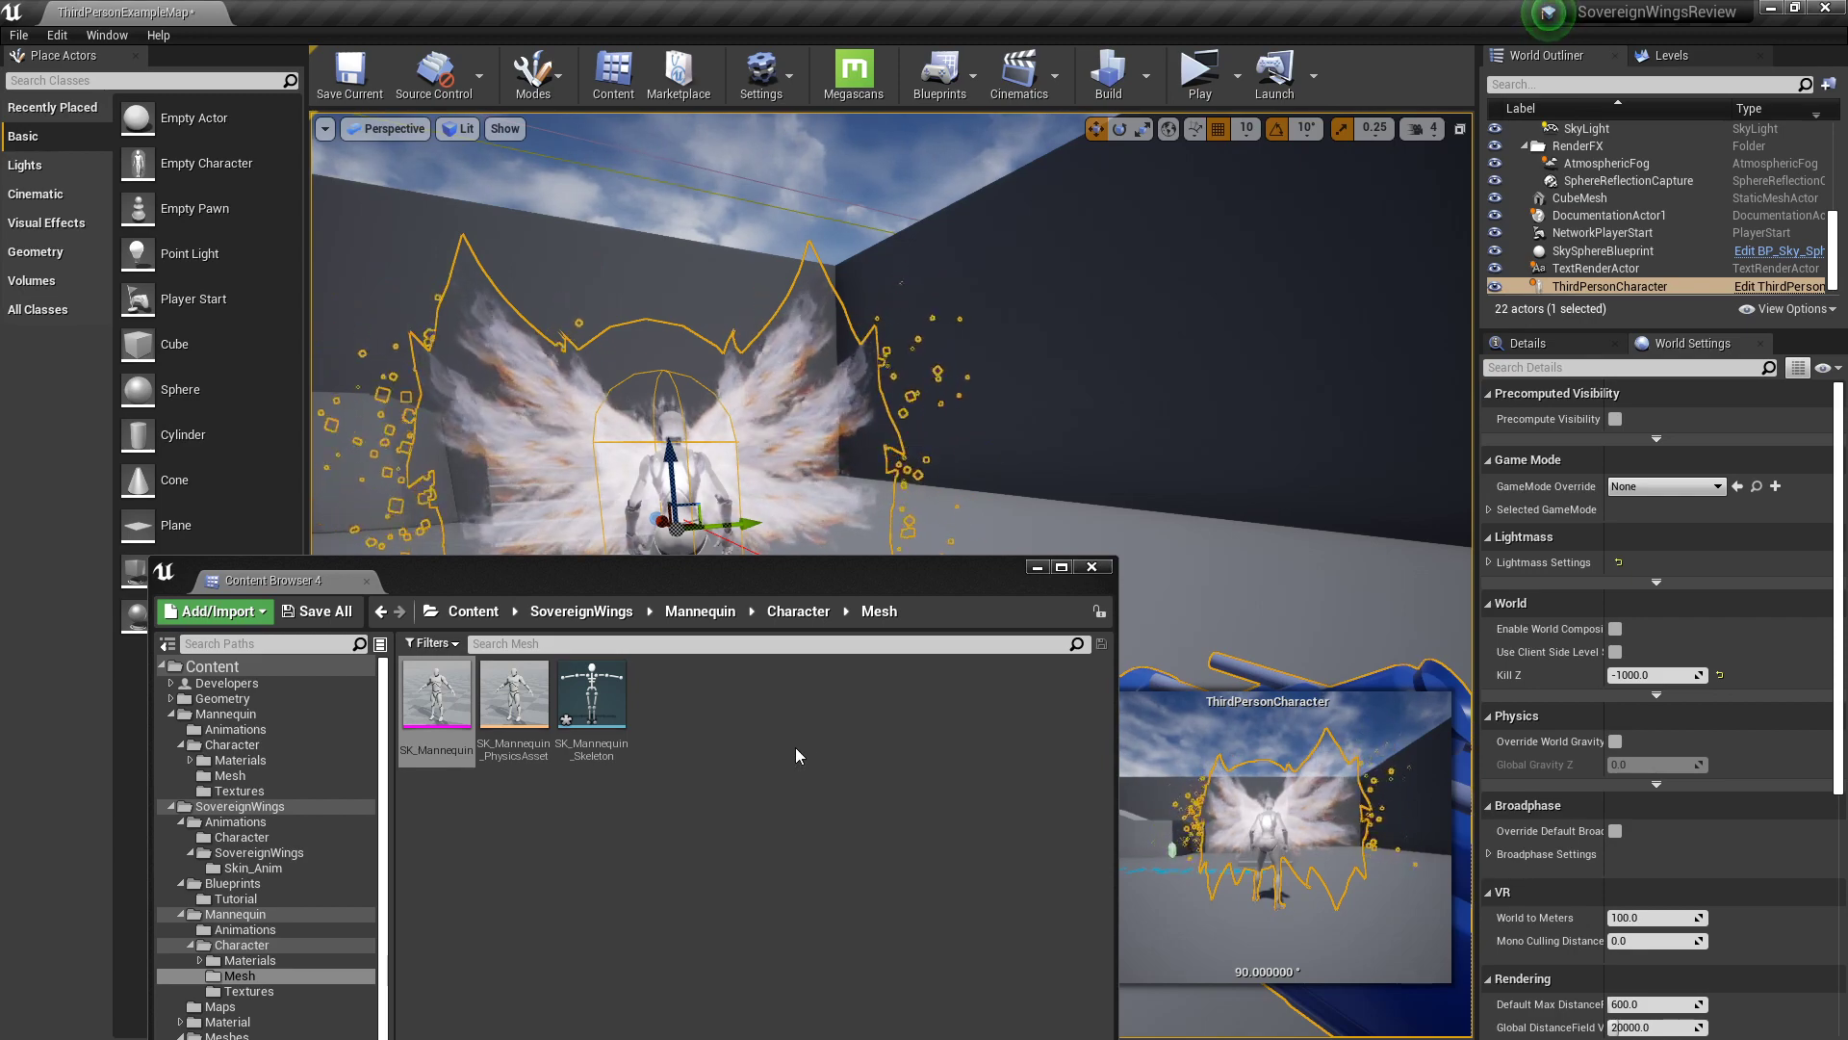
# Step: Open the event graph of BP_FlyingCharacter and examine the "Nodes needed on your character blueprint" comment group
pyautogui.hotkey('alt', 'Tab')
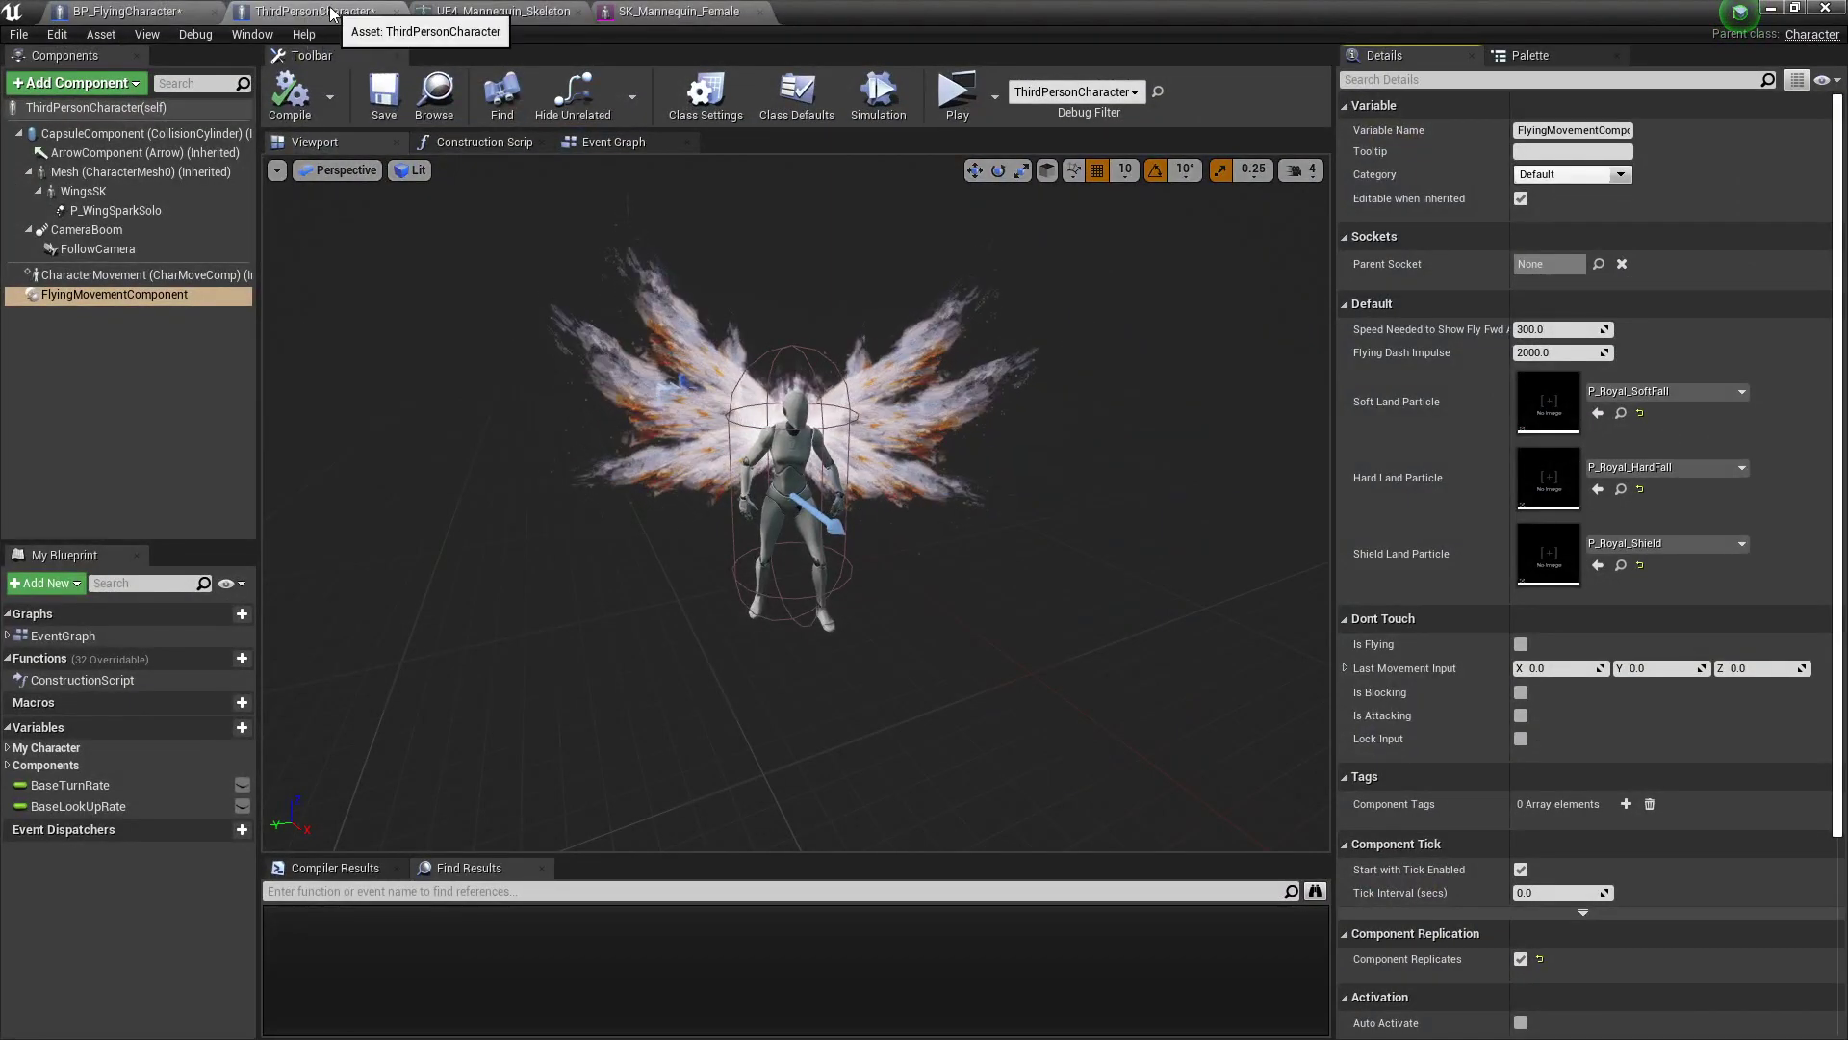
pyautogui.click(125, 14)
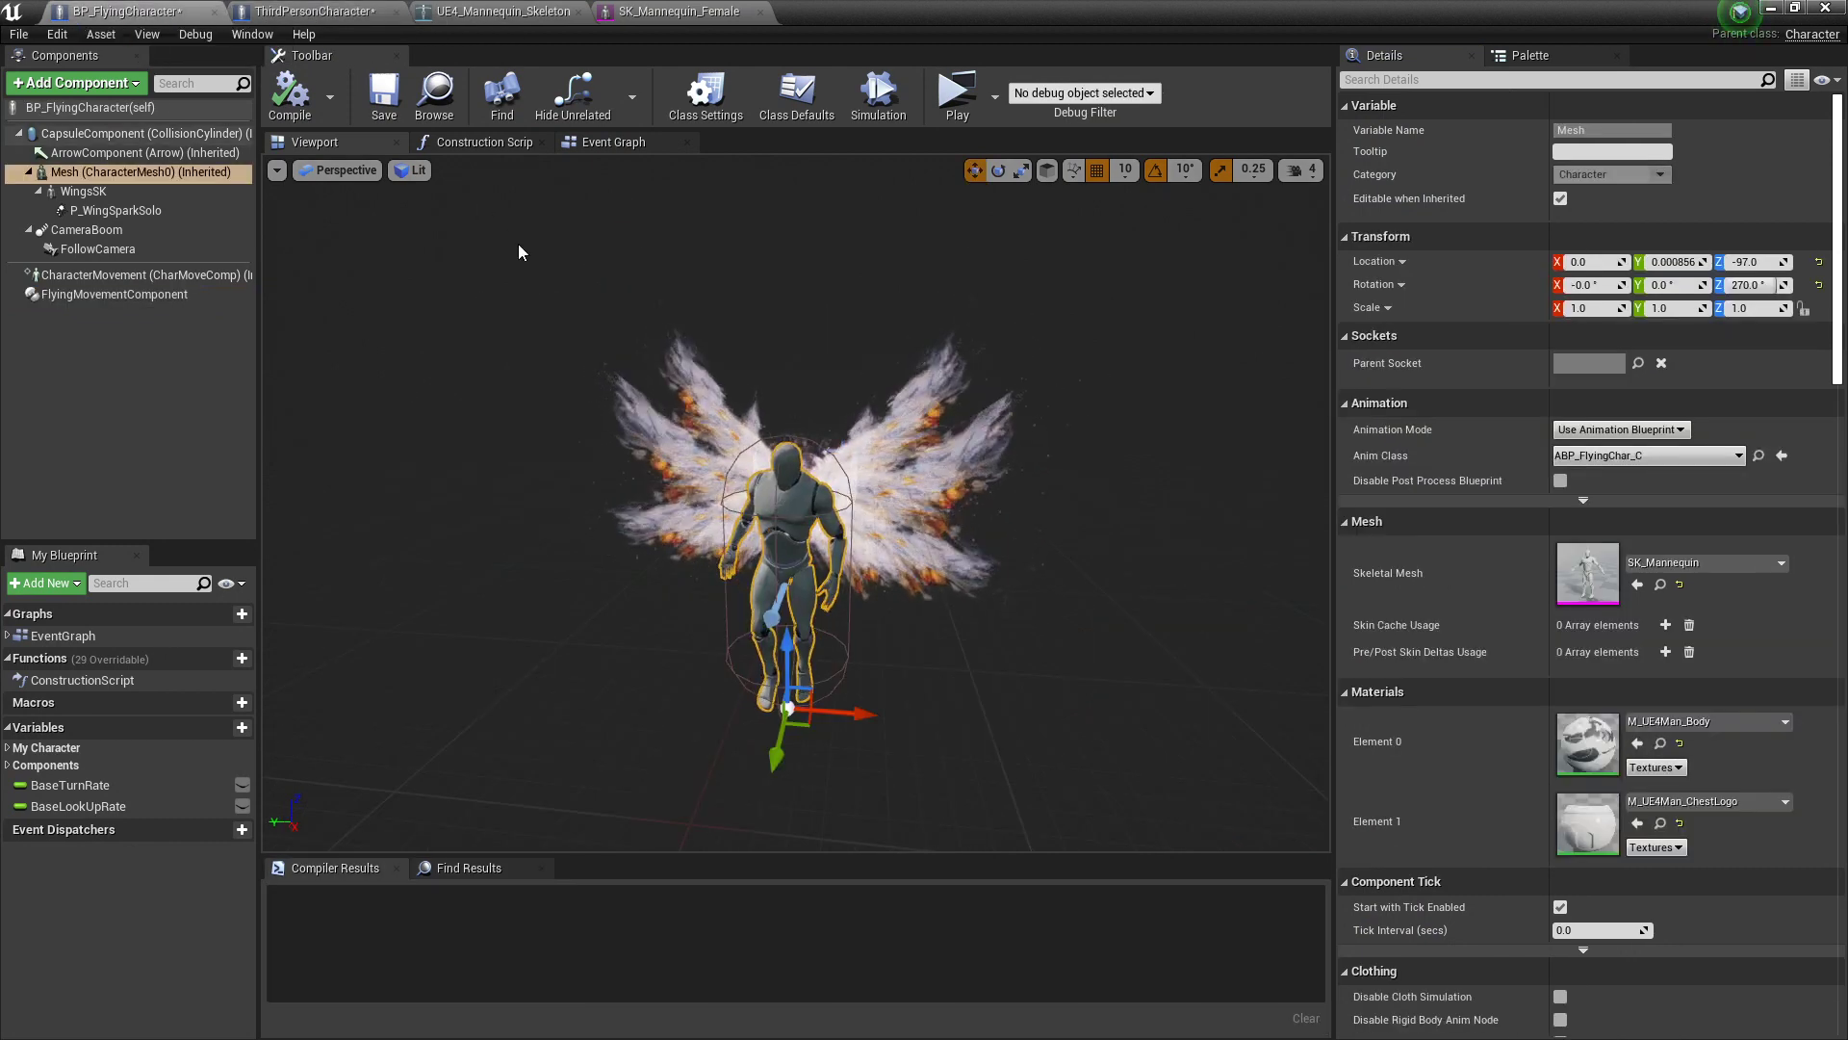
pyautogui.click(624, 147)
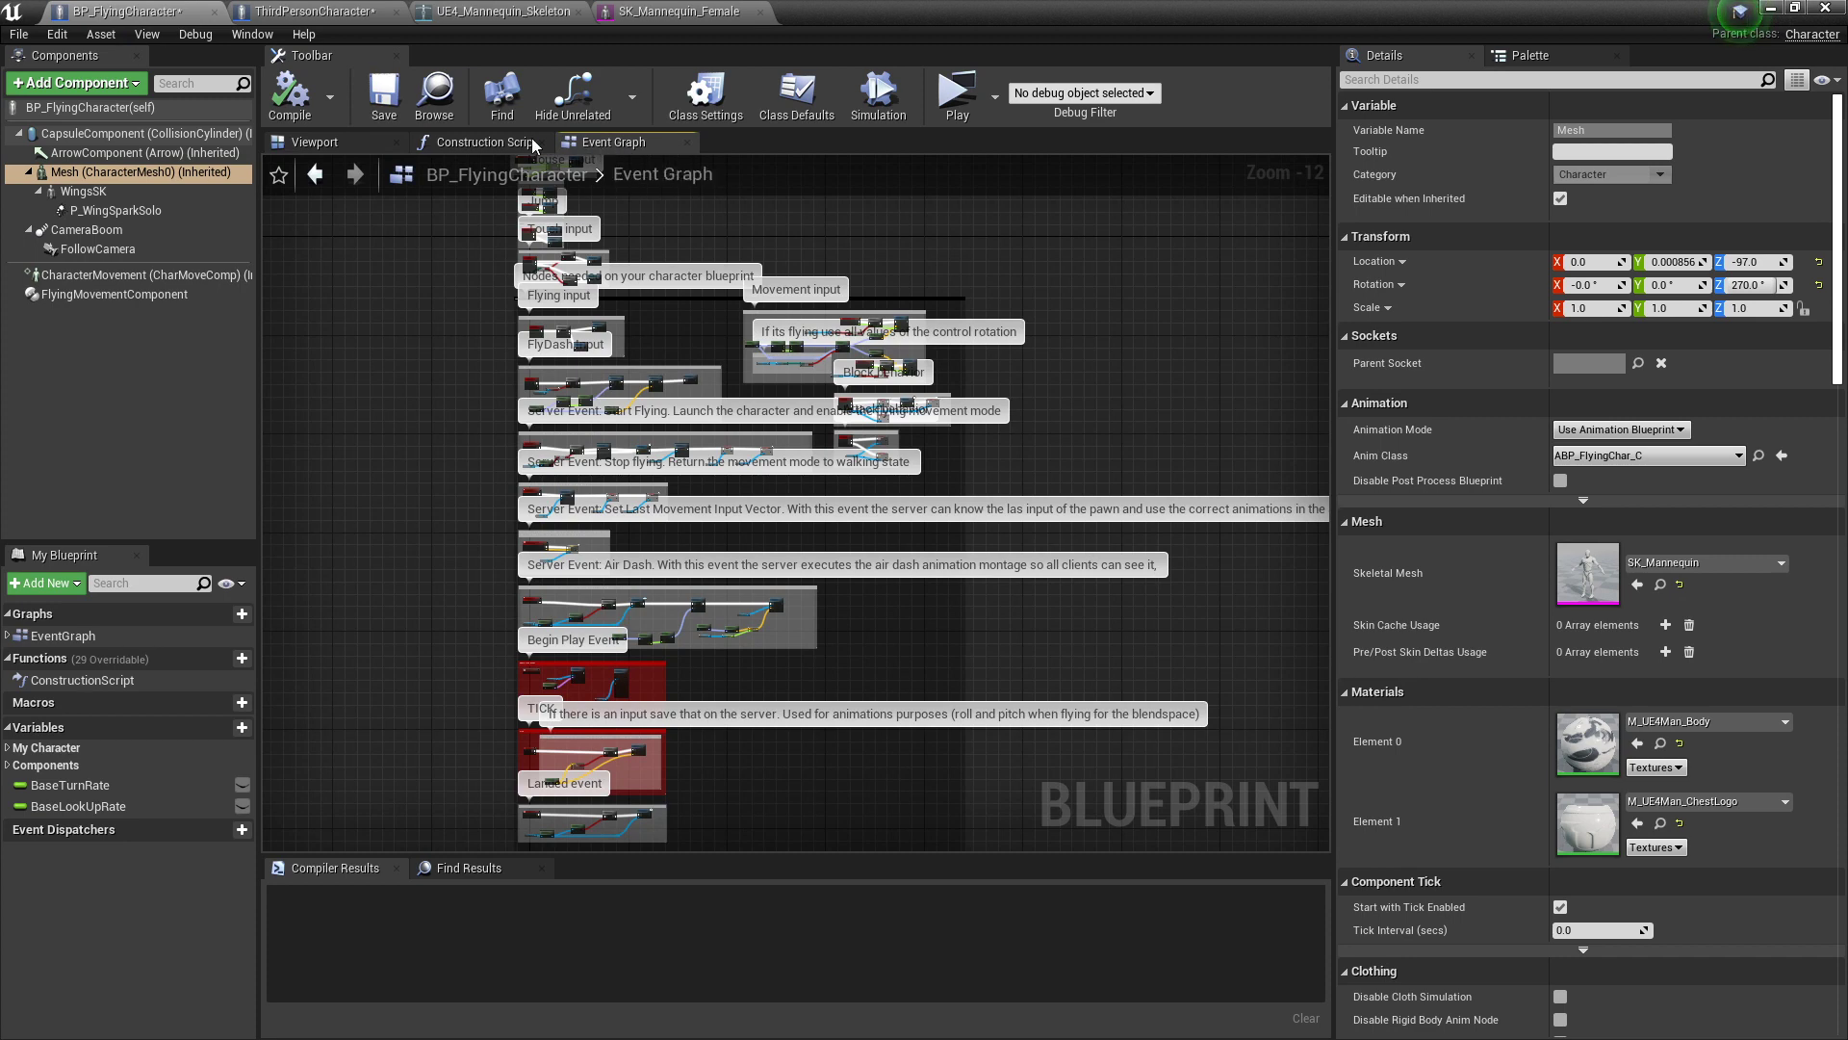
pyautogui.click(485, 142)
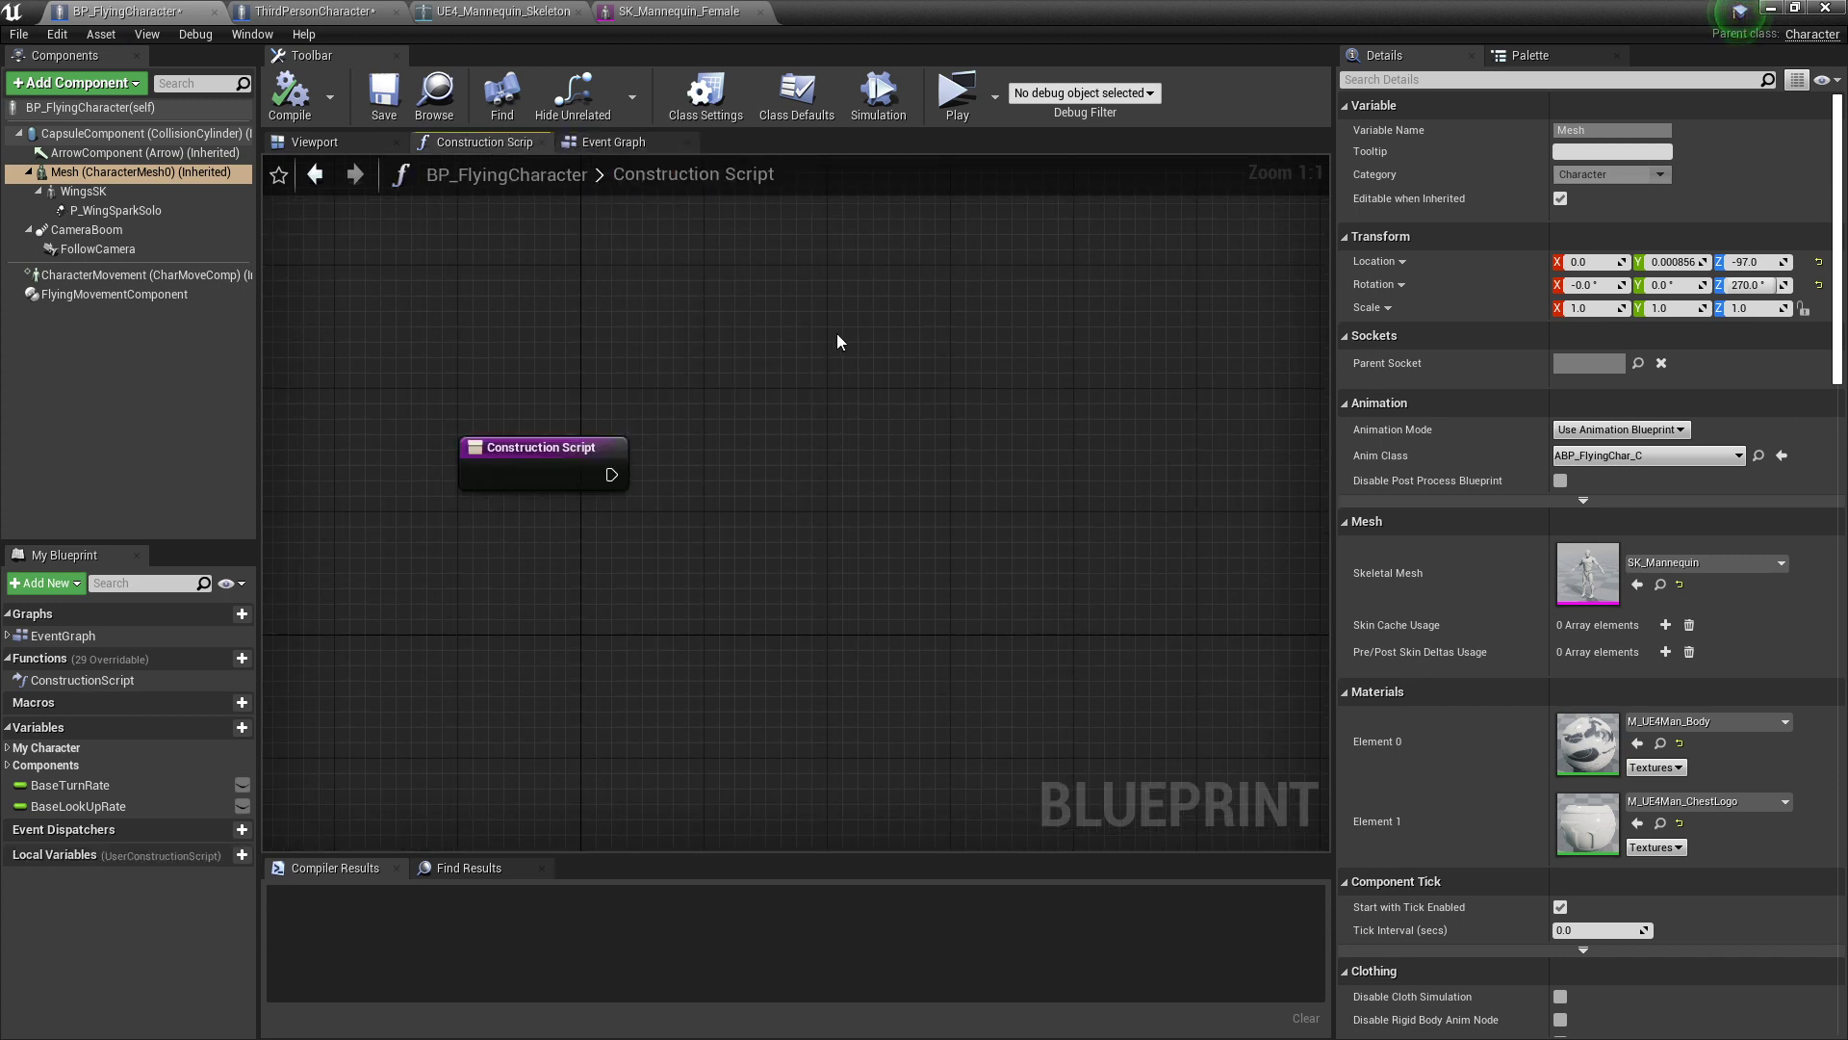
pyautogui.click(639, 142)
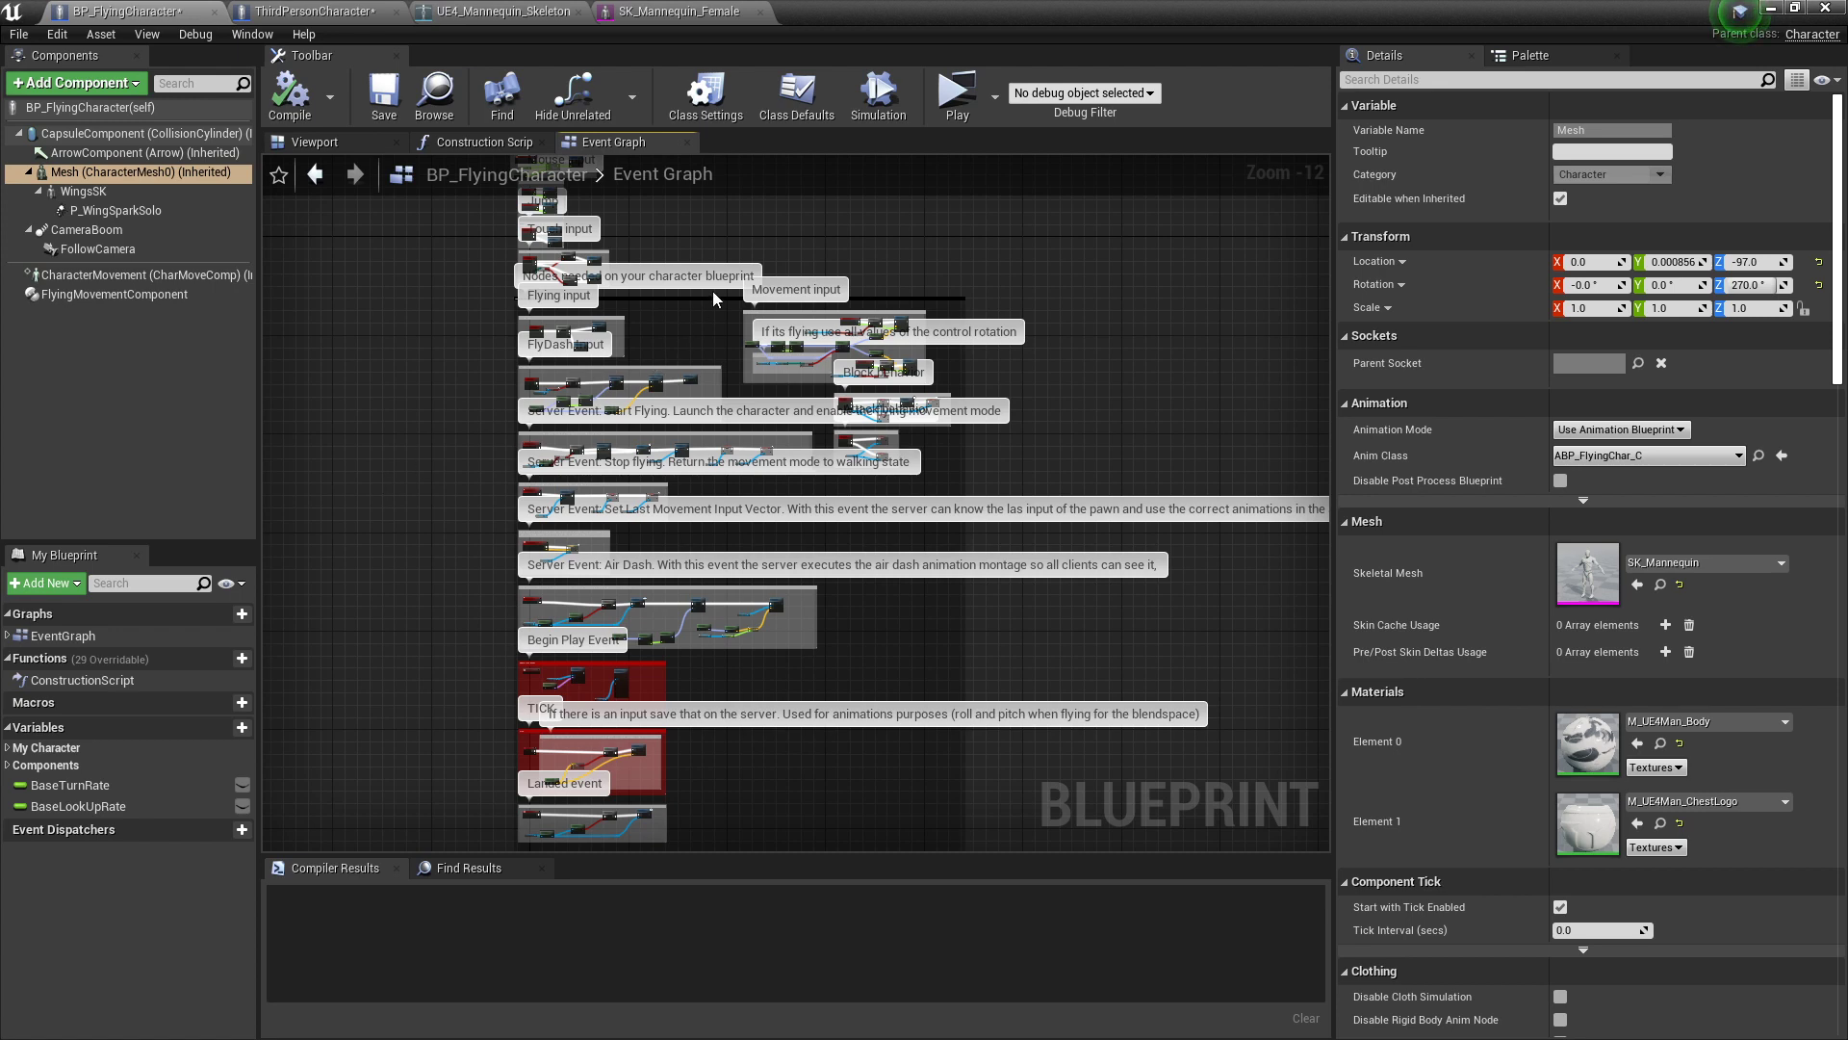
pyautogui.click(655, 303)
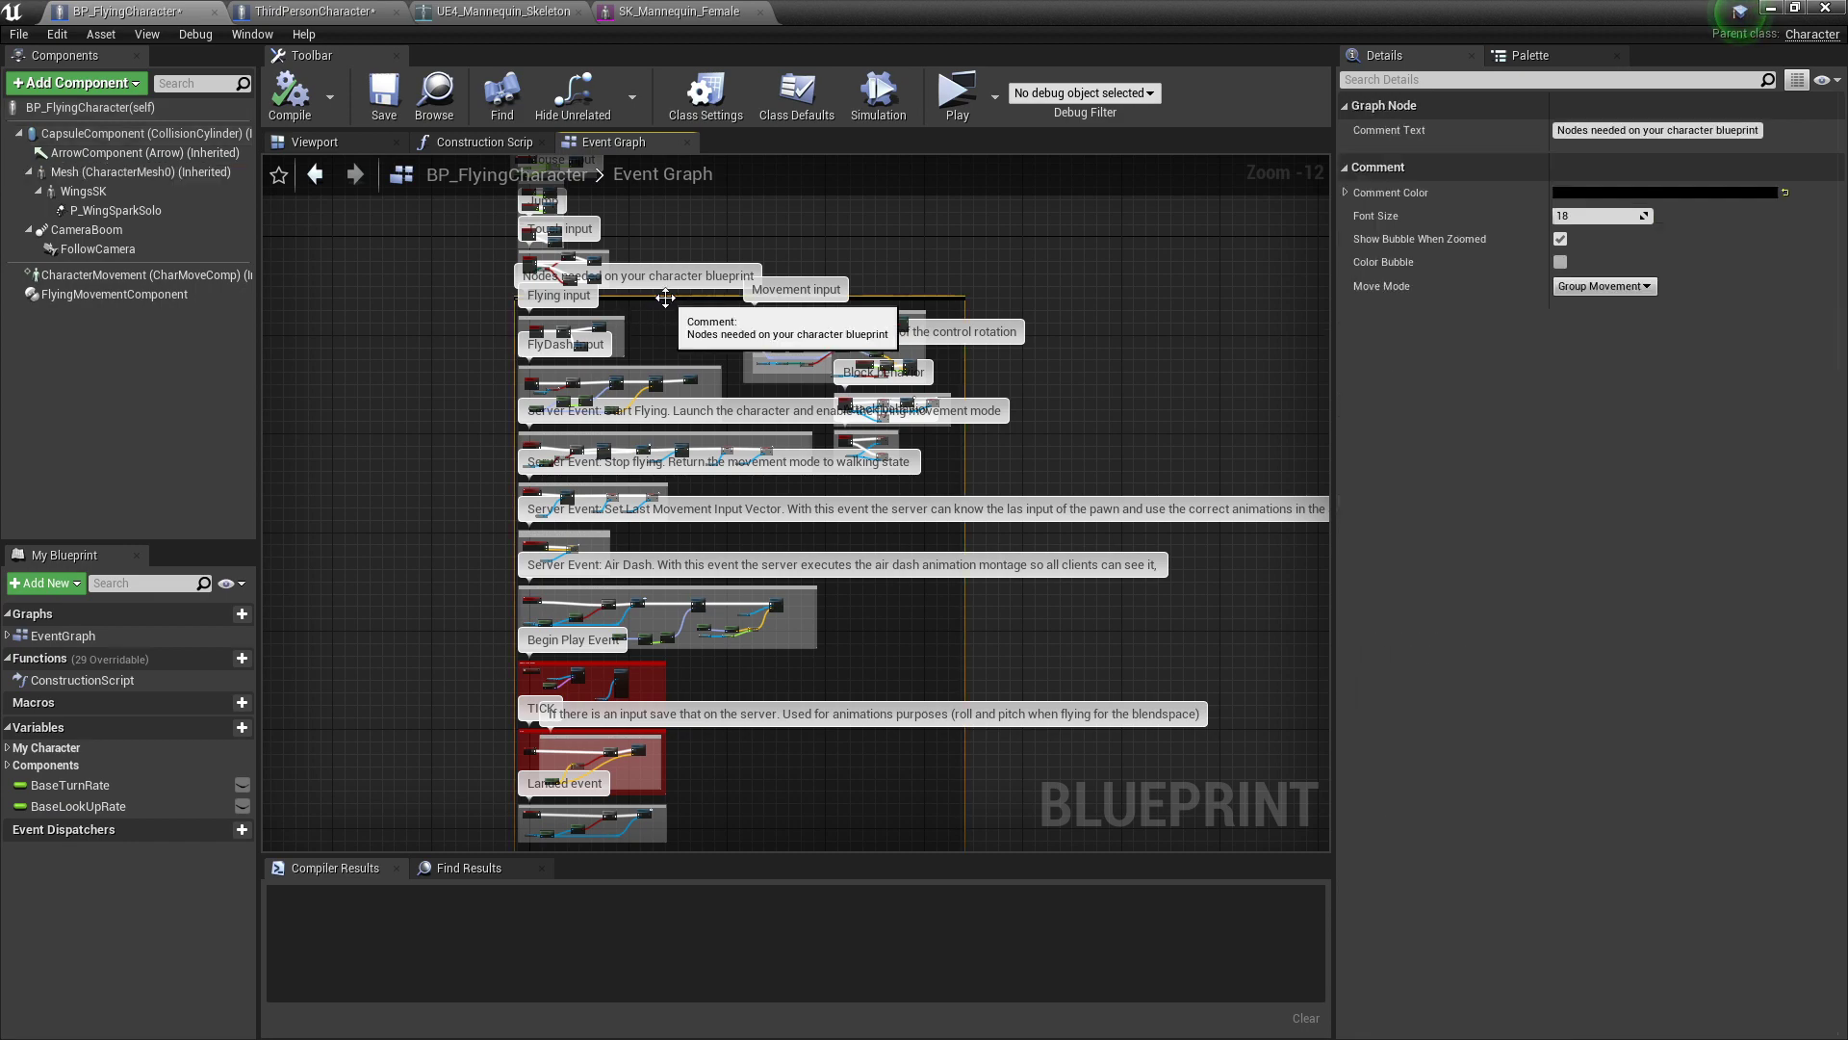
pyautogui.scroll(6, 656, 302)
pyautogui.scroll(3, 638, 326)
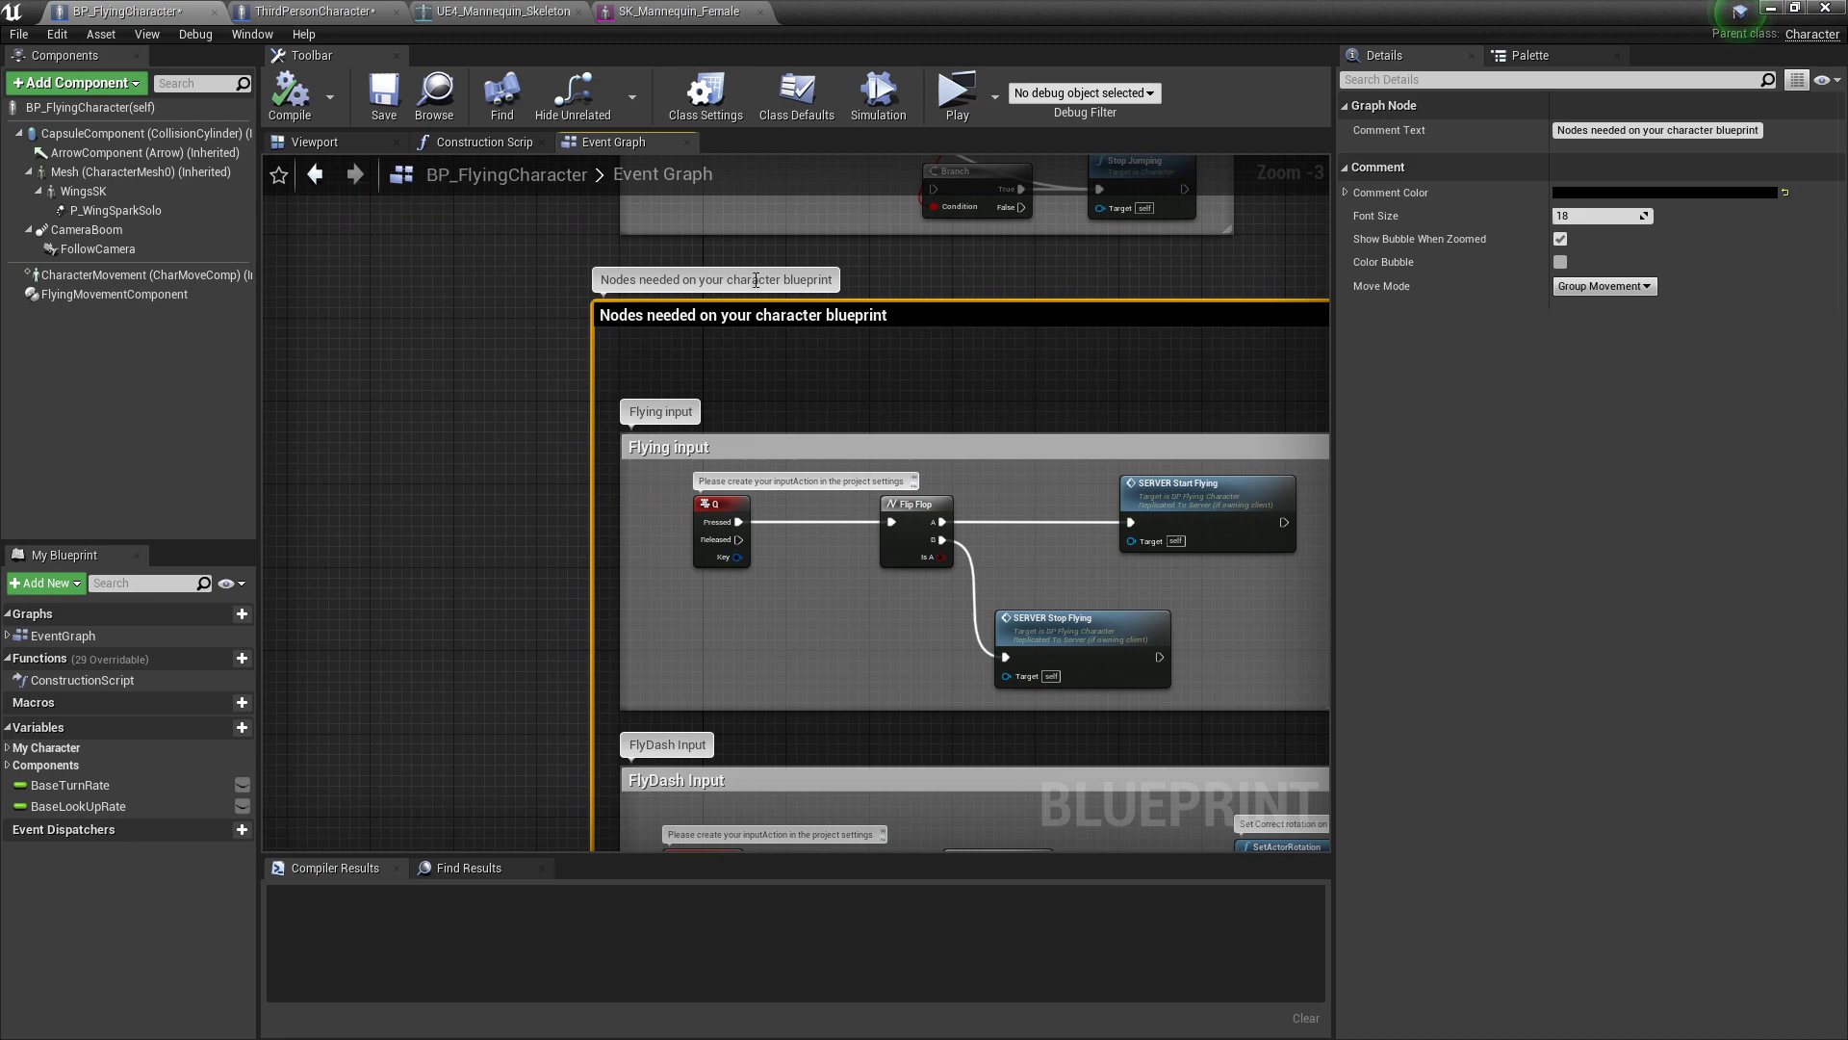
pyautogui.scroll(-7, 605, 385)
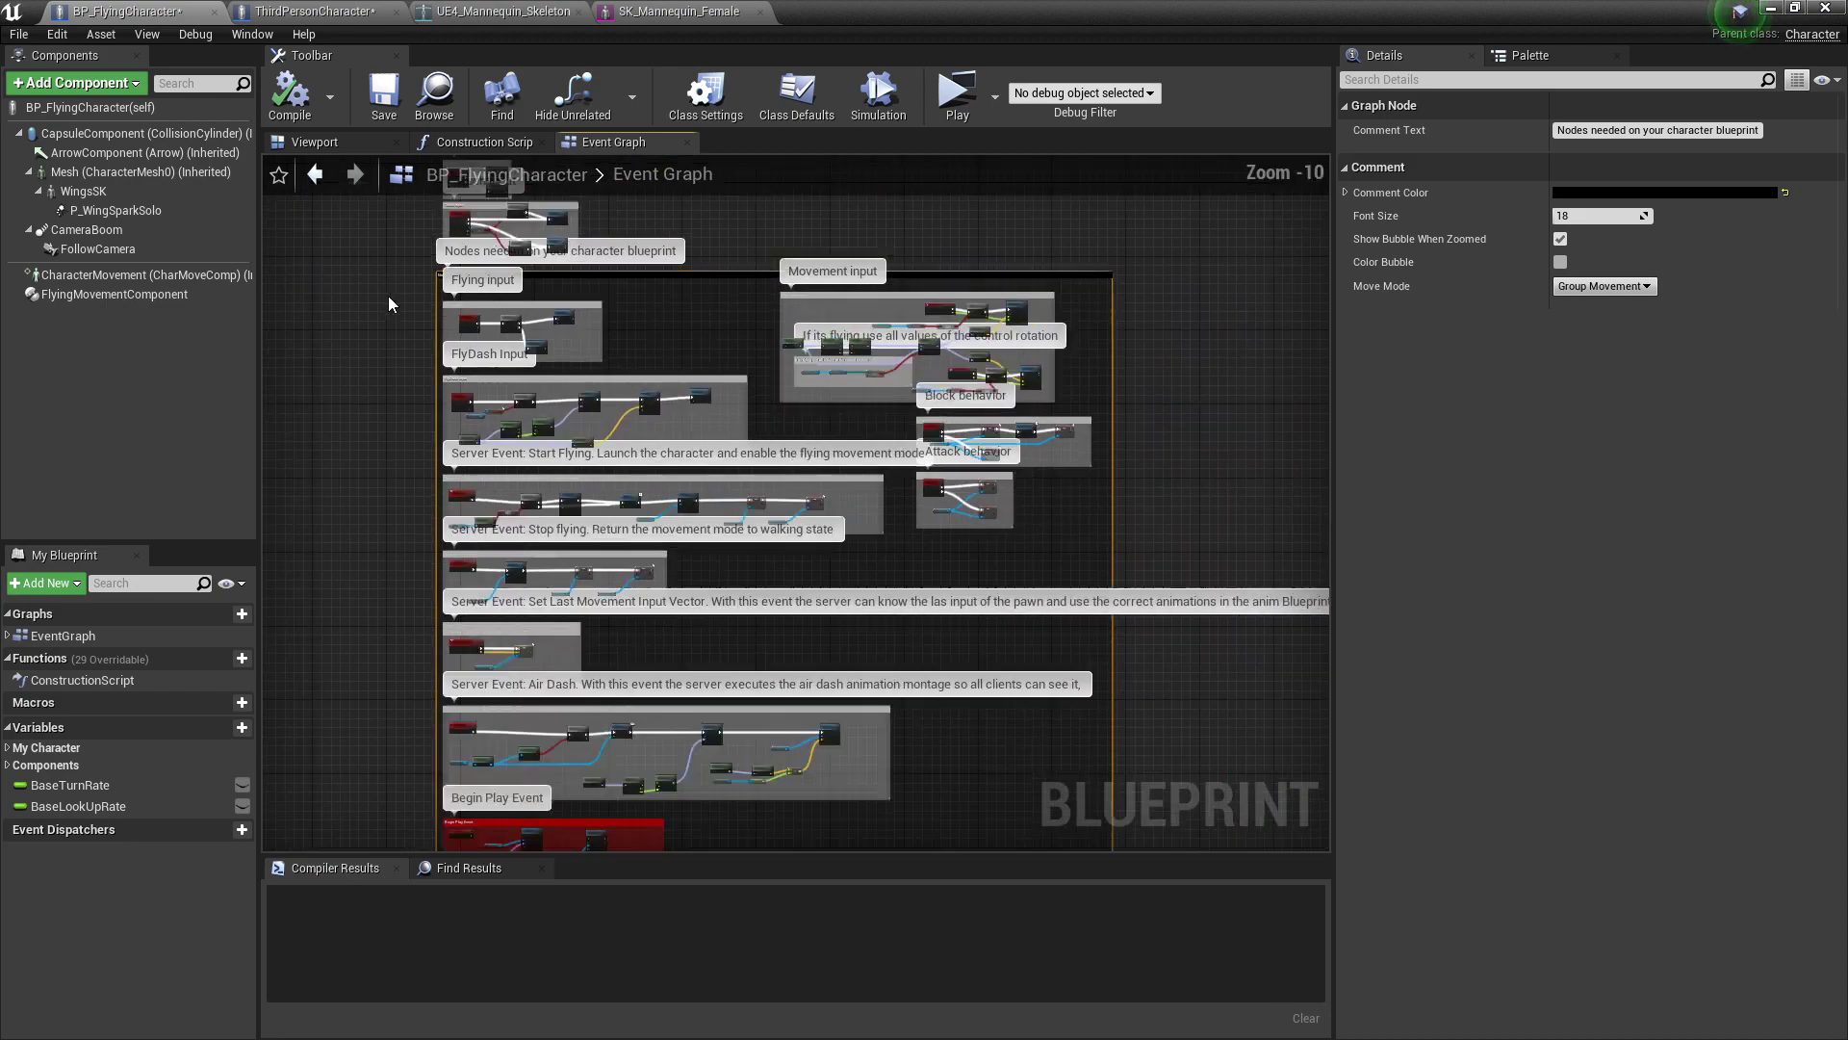
# Step: Select the whole "Nodes needed on your character blueprint" group with all its nodes and copy it
pyautogui.scroll(-2, 389, 304)
pyautogui.moveTo(389, 304); pyautogui.dragTo(472, 285, button='right')
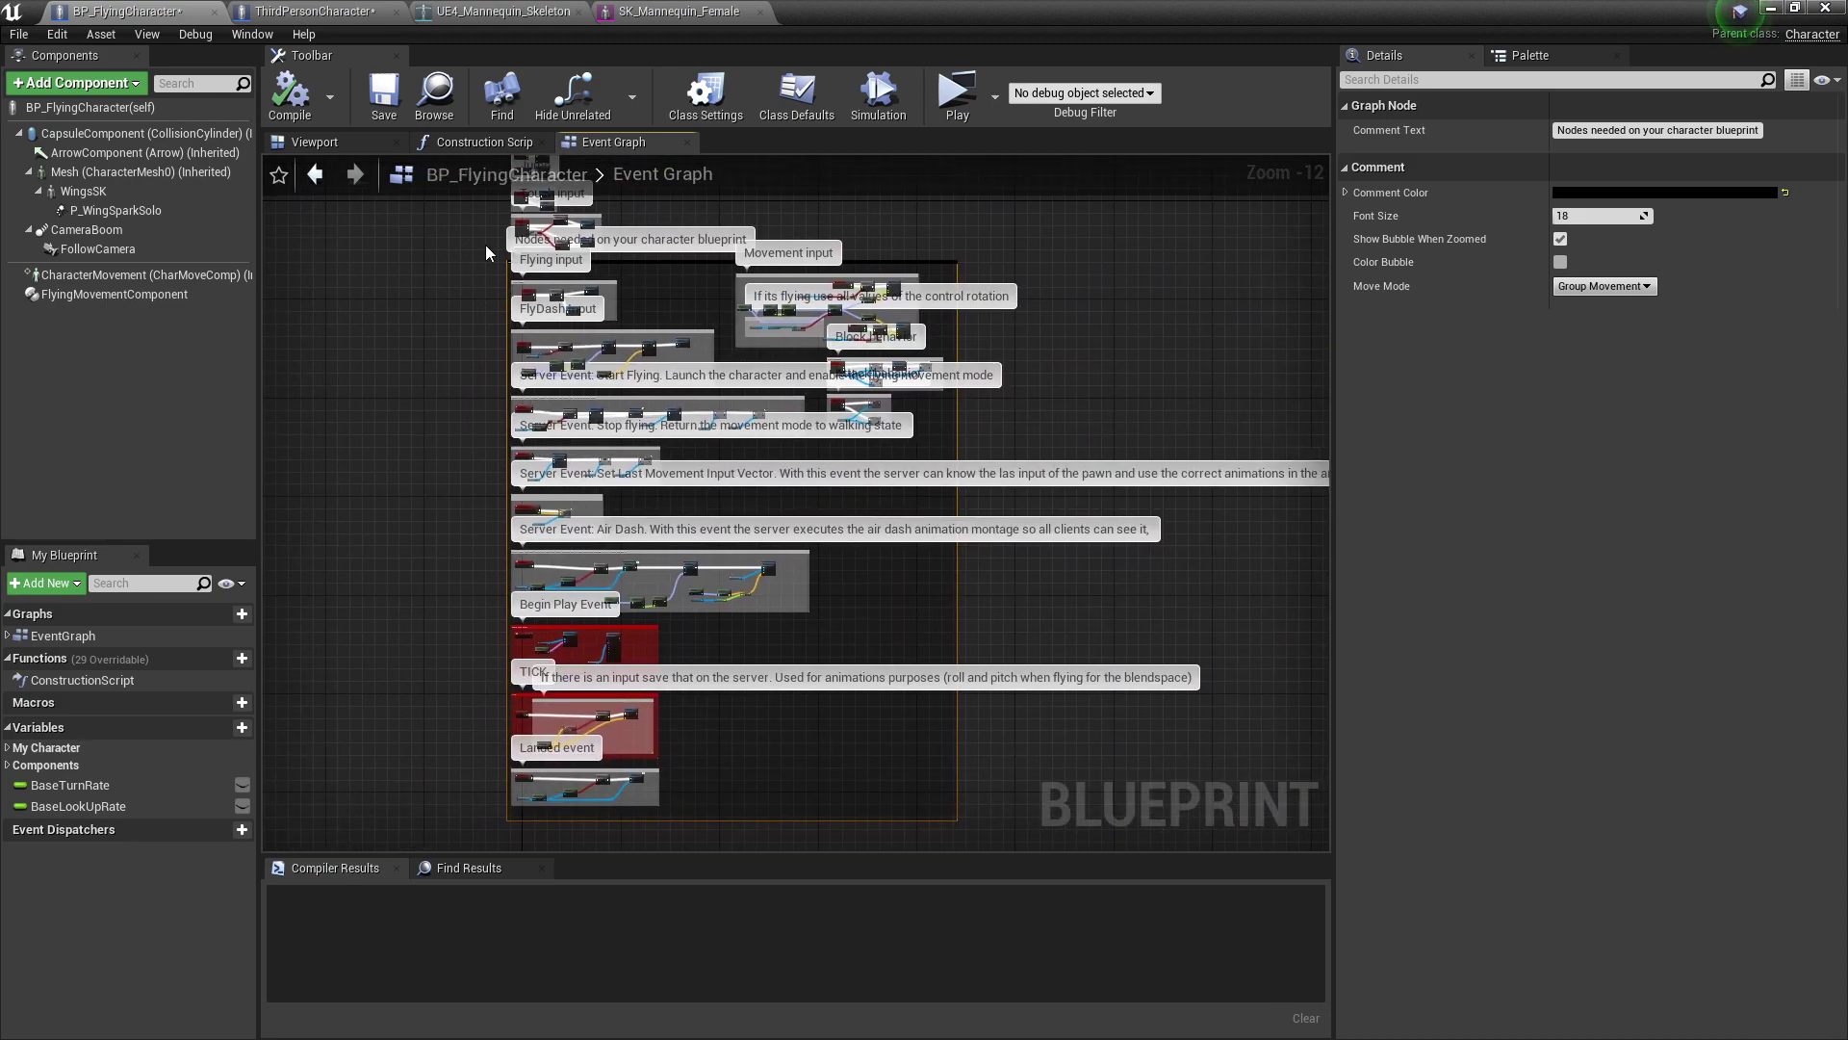
pyautogui.moveTo(488, 252); pyautogui.dragTo(1035, 787)
pyautogui.moveTo(906, 415); pyautogui.dragTo(915, 656, button='right')
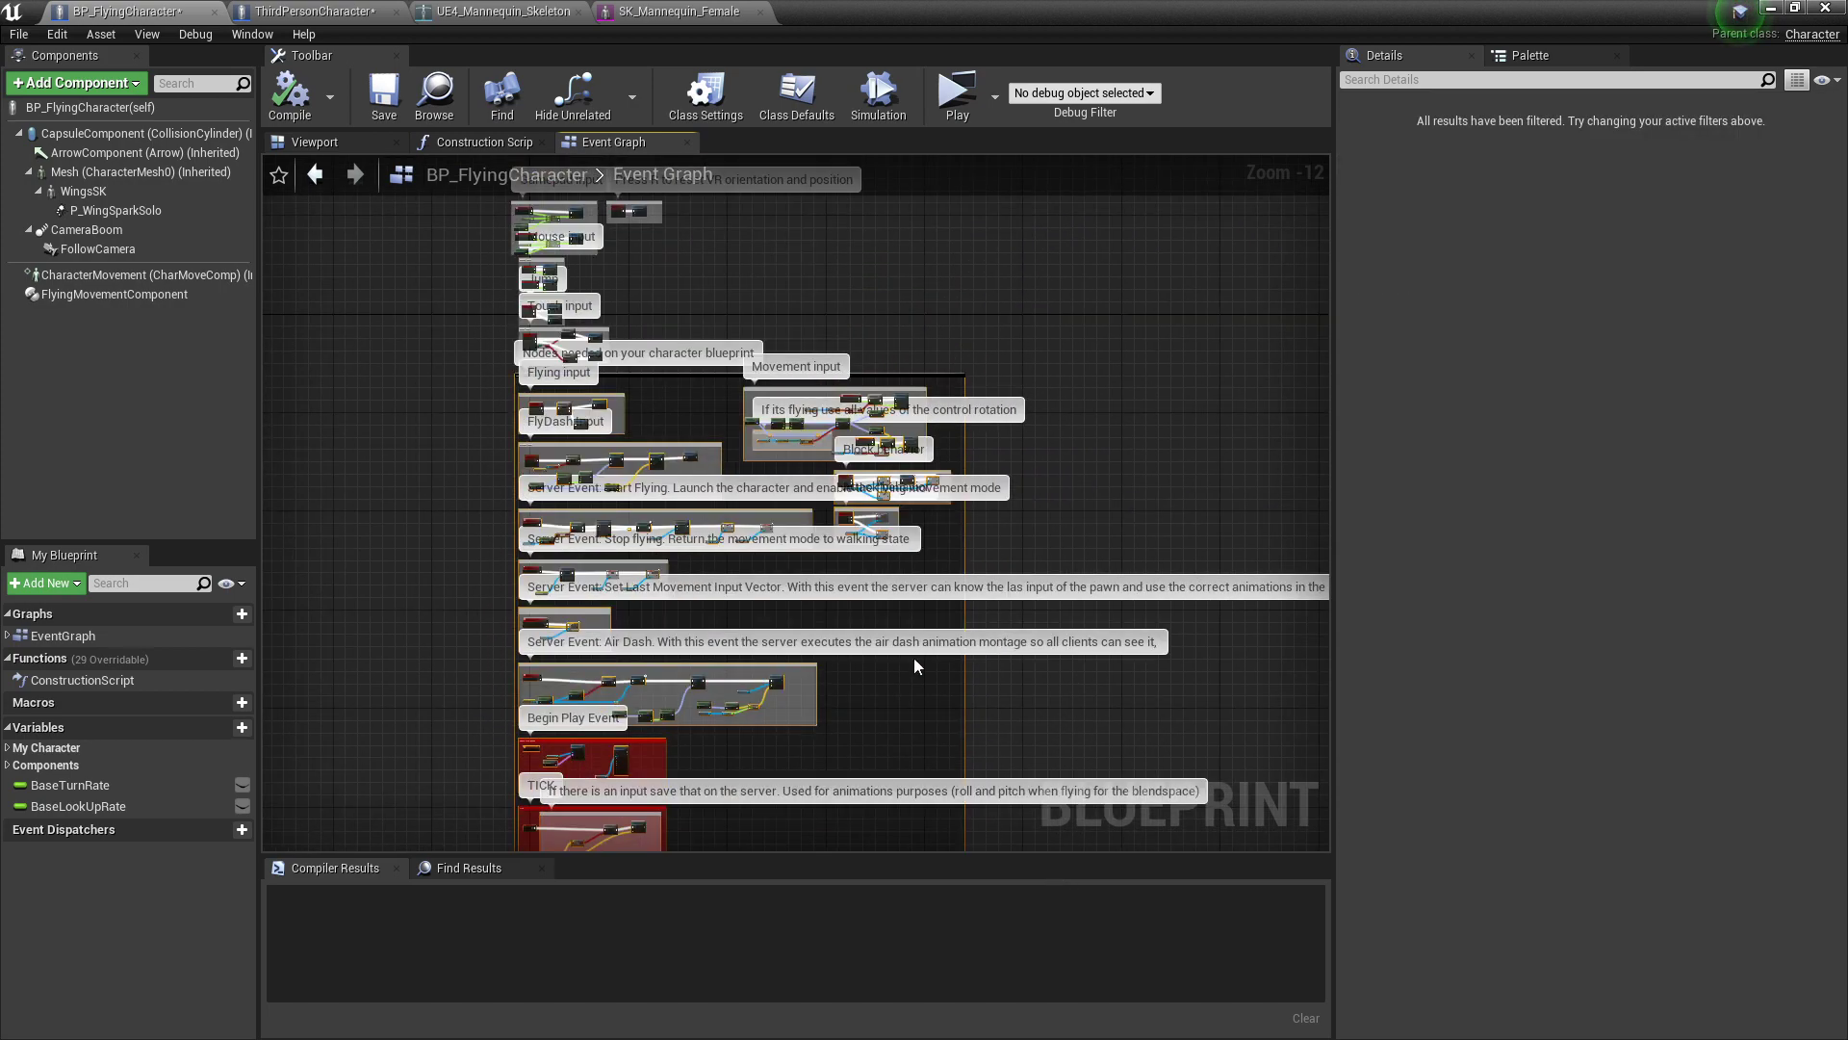
pyautogui.rightClick(690, 377)
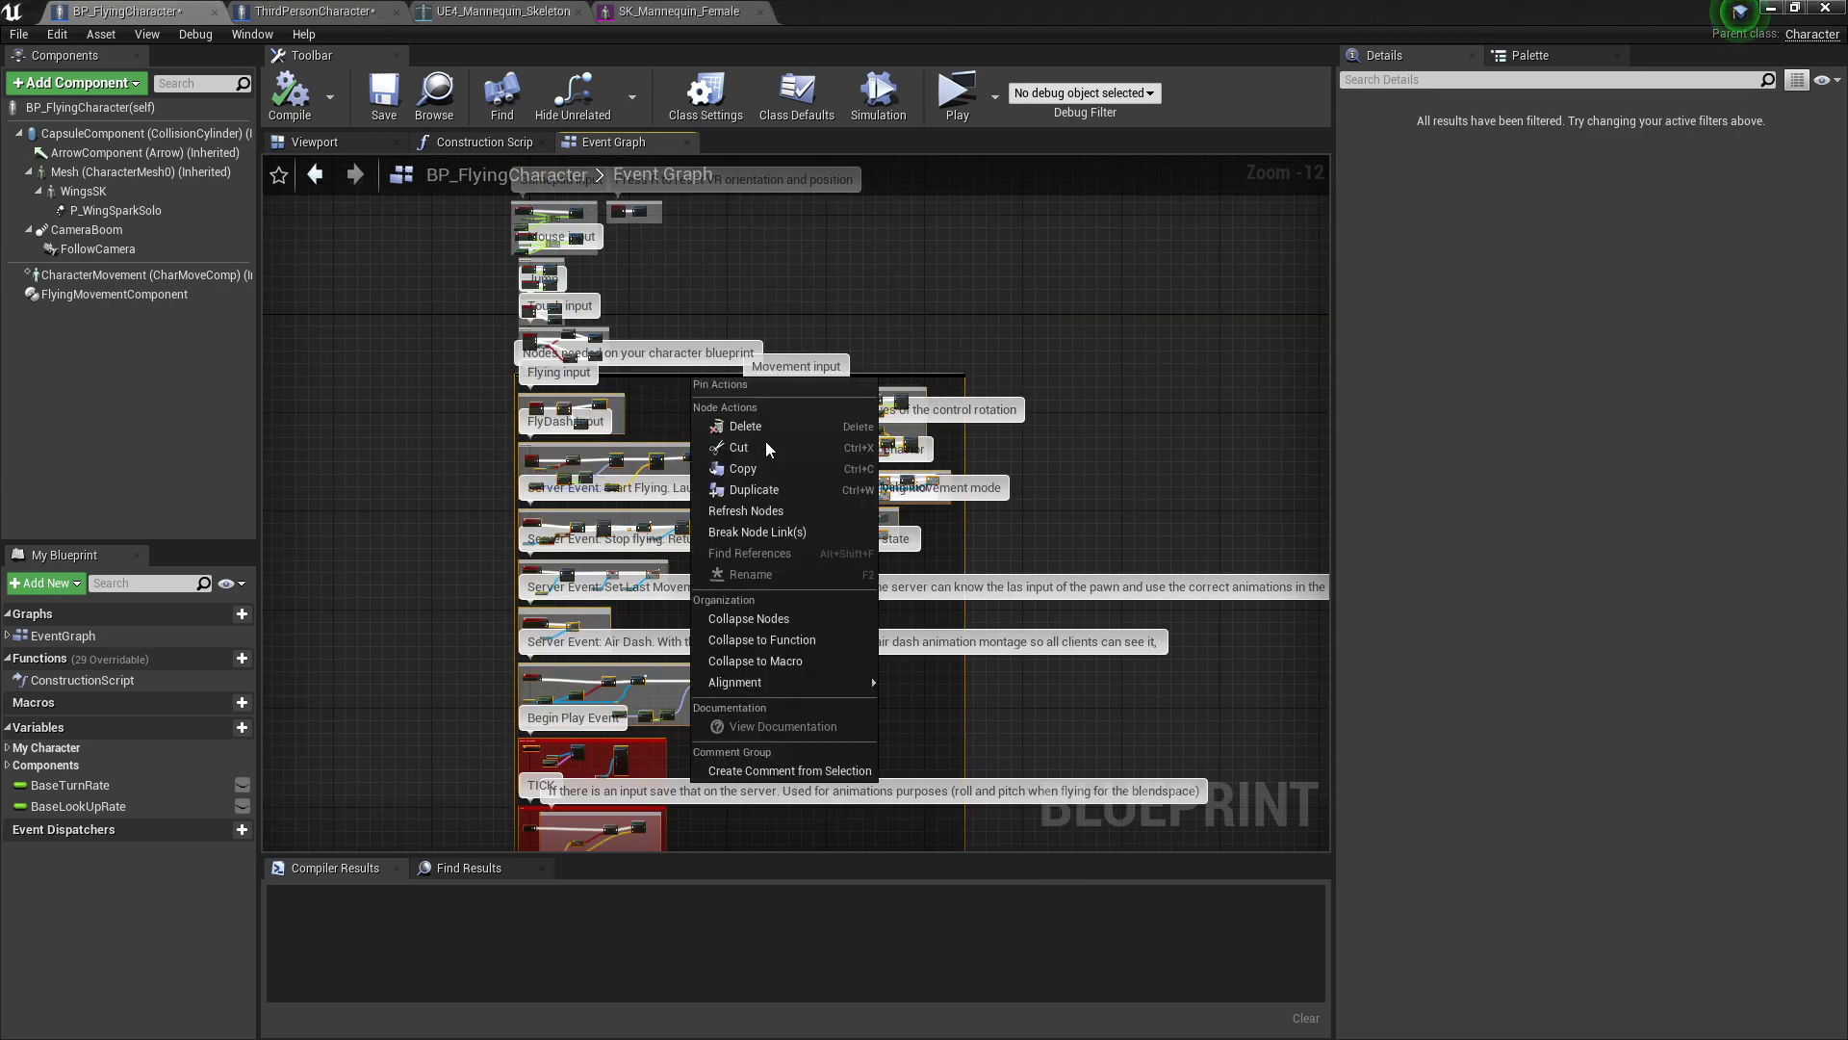
pyautogui.click(756, 469)
# Step: Open the event graph of the ThirdPersonCharacter blueprint and go to the empty area below the Touch input group
pyautogui.click(369, 13)
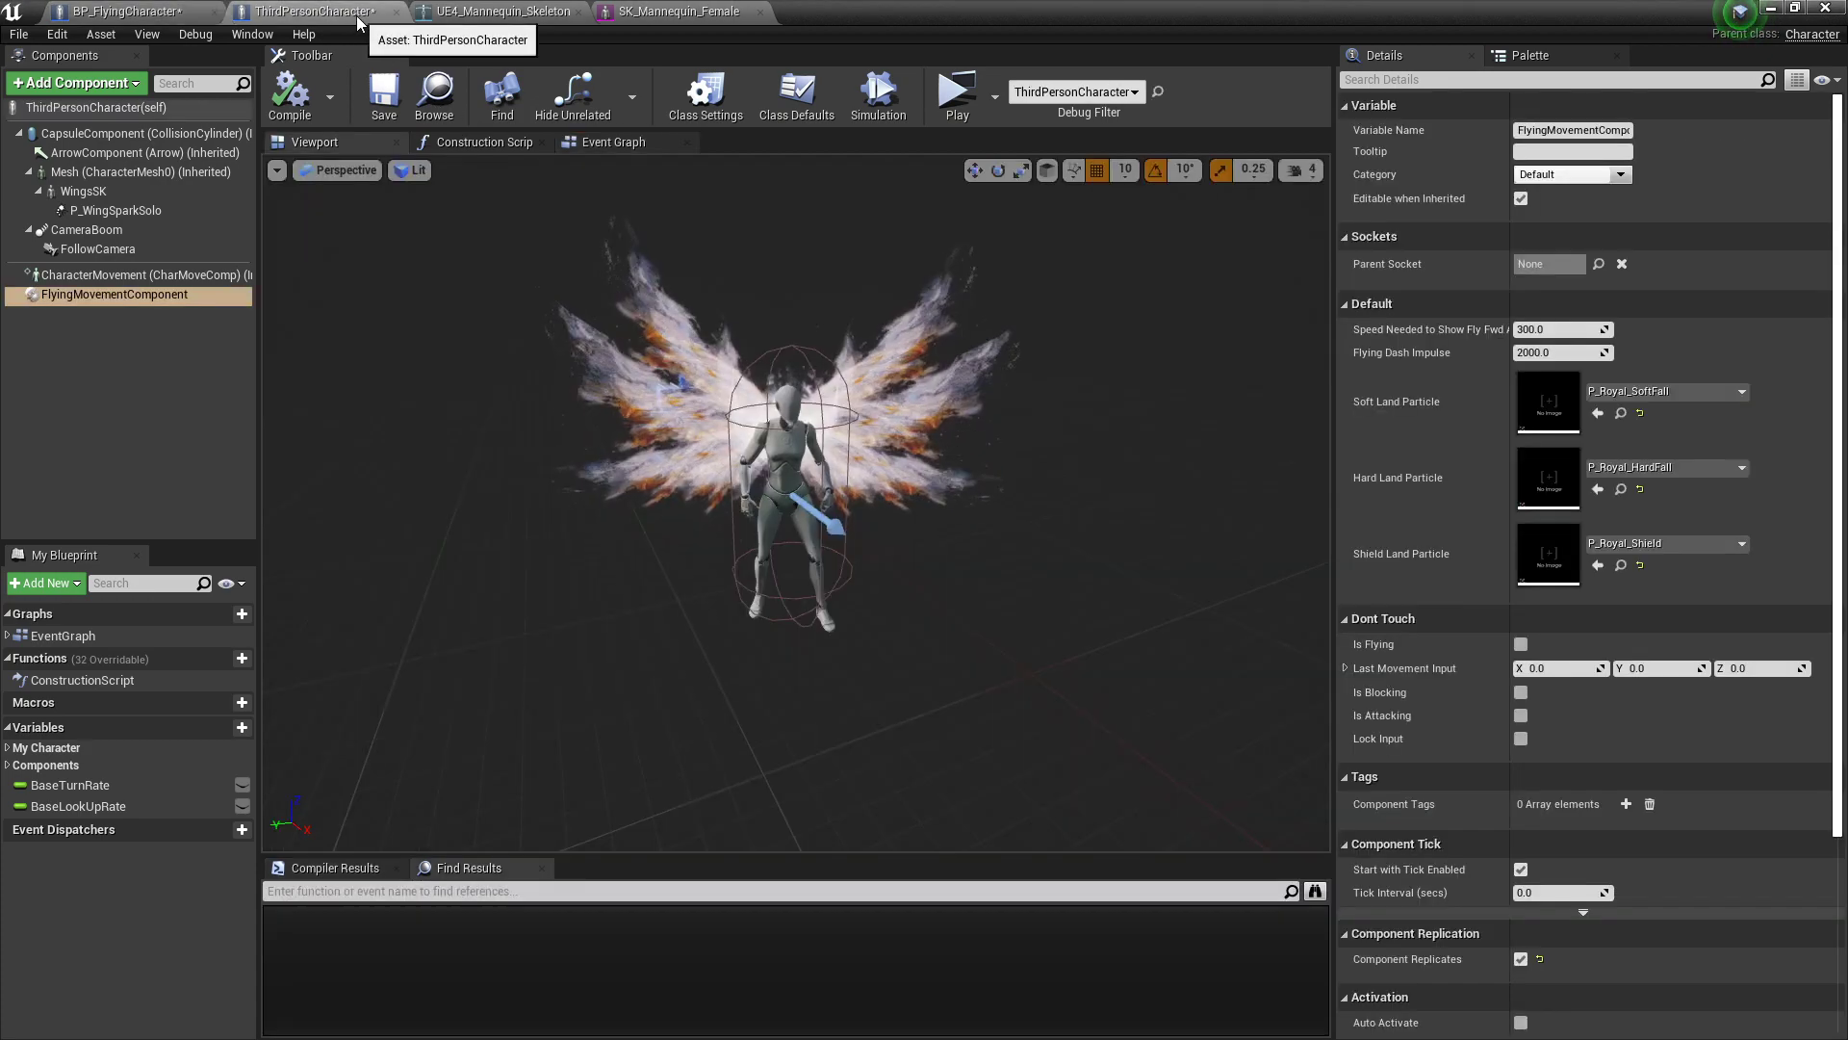
pyautogui.click(630, 143)
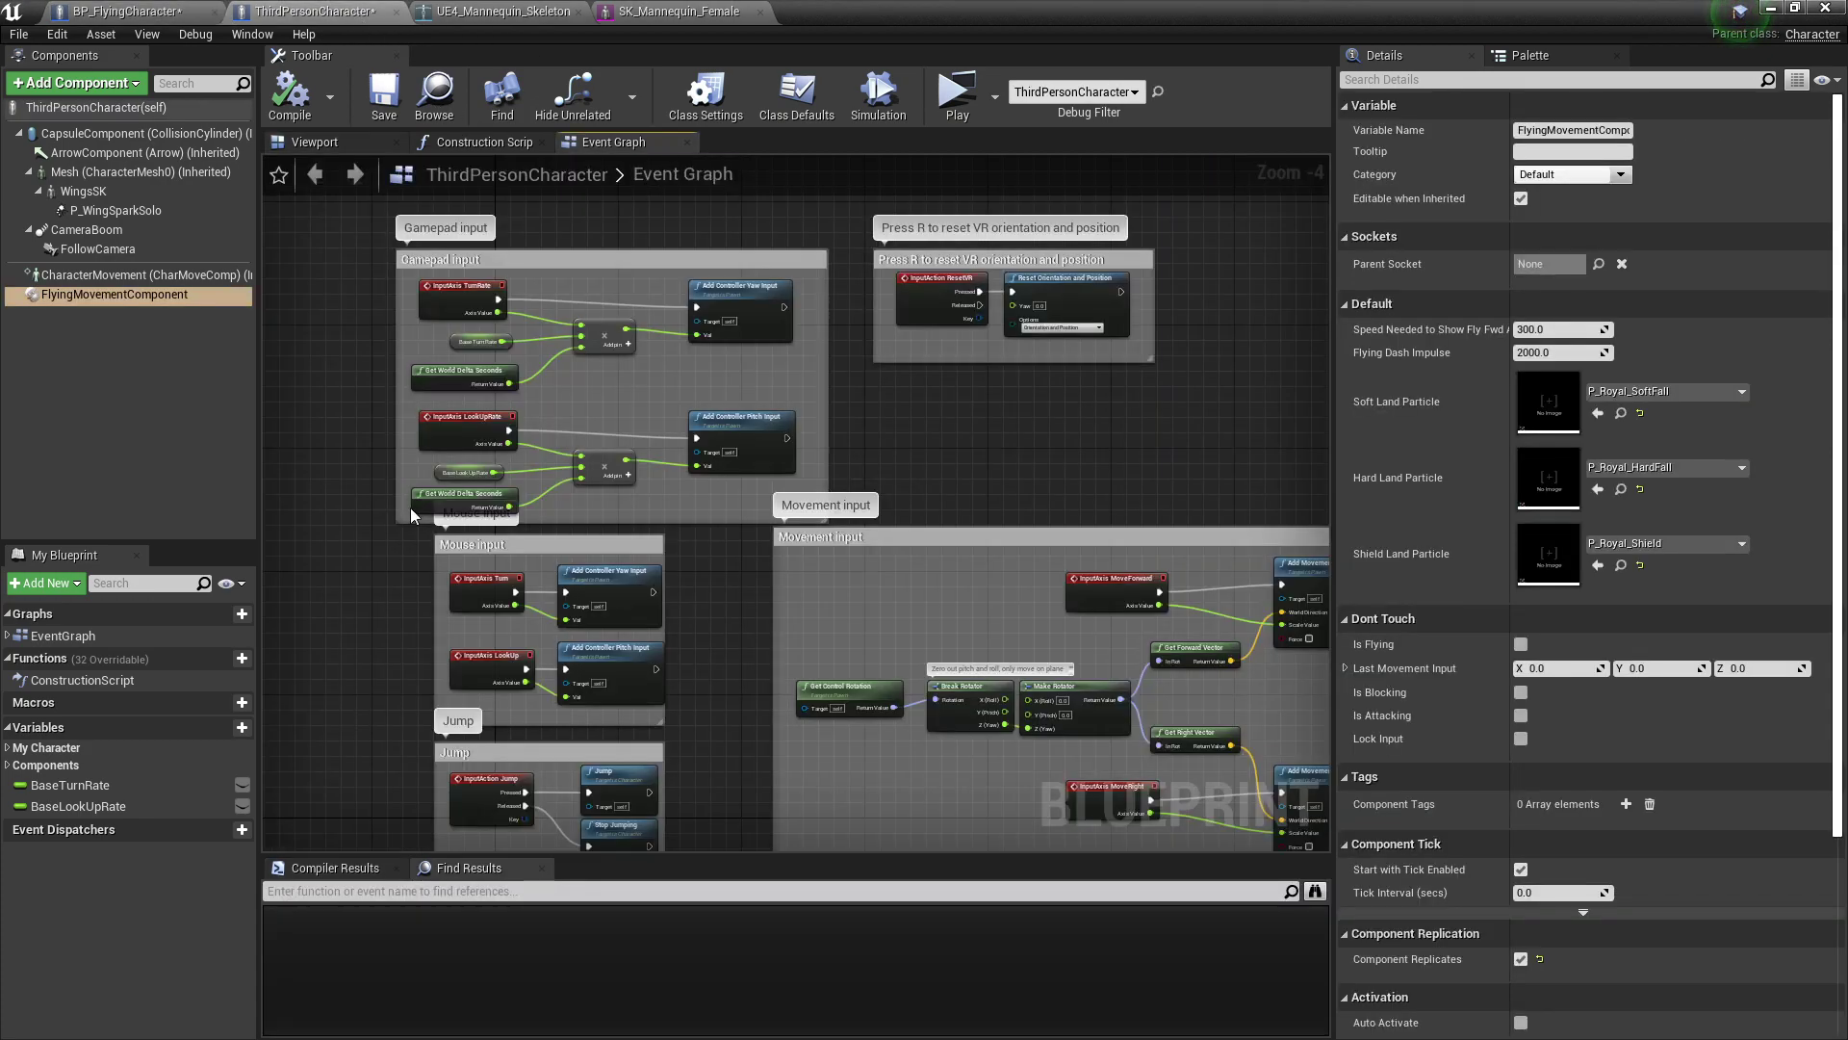
pyautogui.scroll(-2, 412, 541)
pyautogui.rightClick(426, 426)
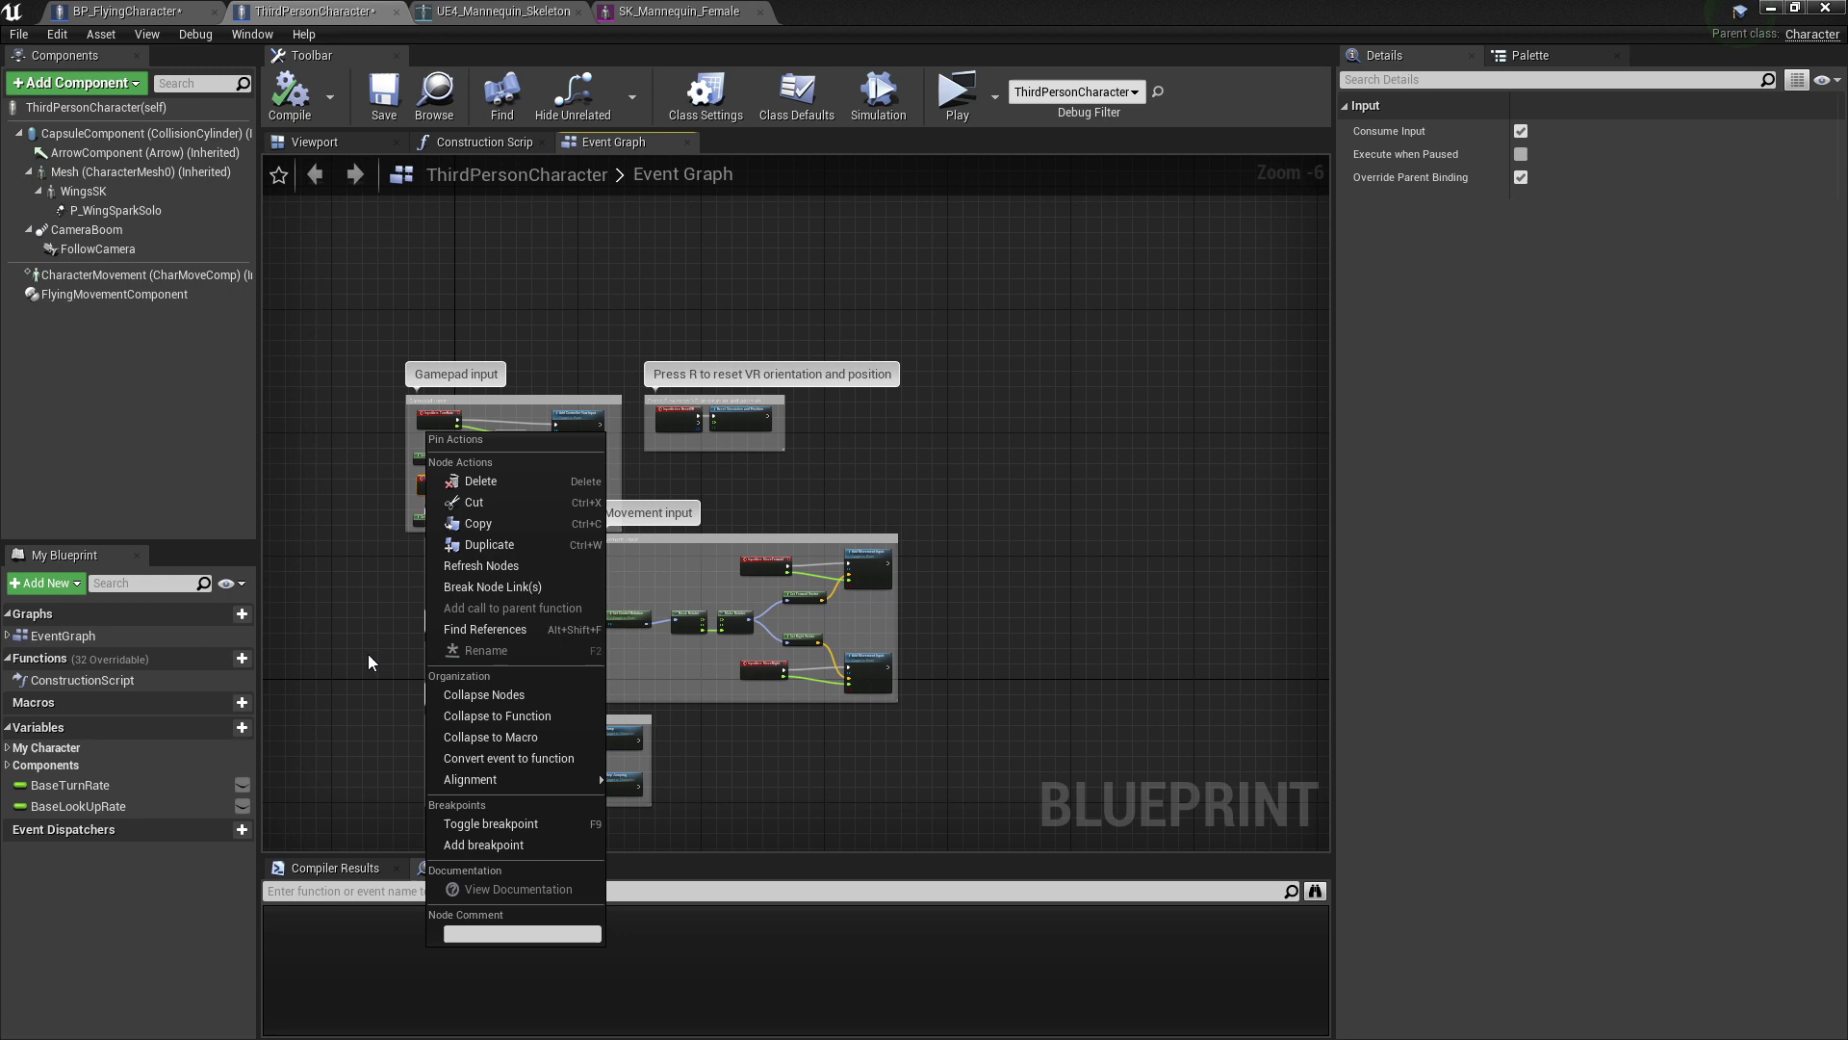
pyautogui.click(341, 664)
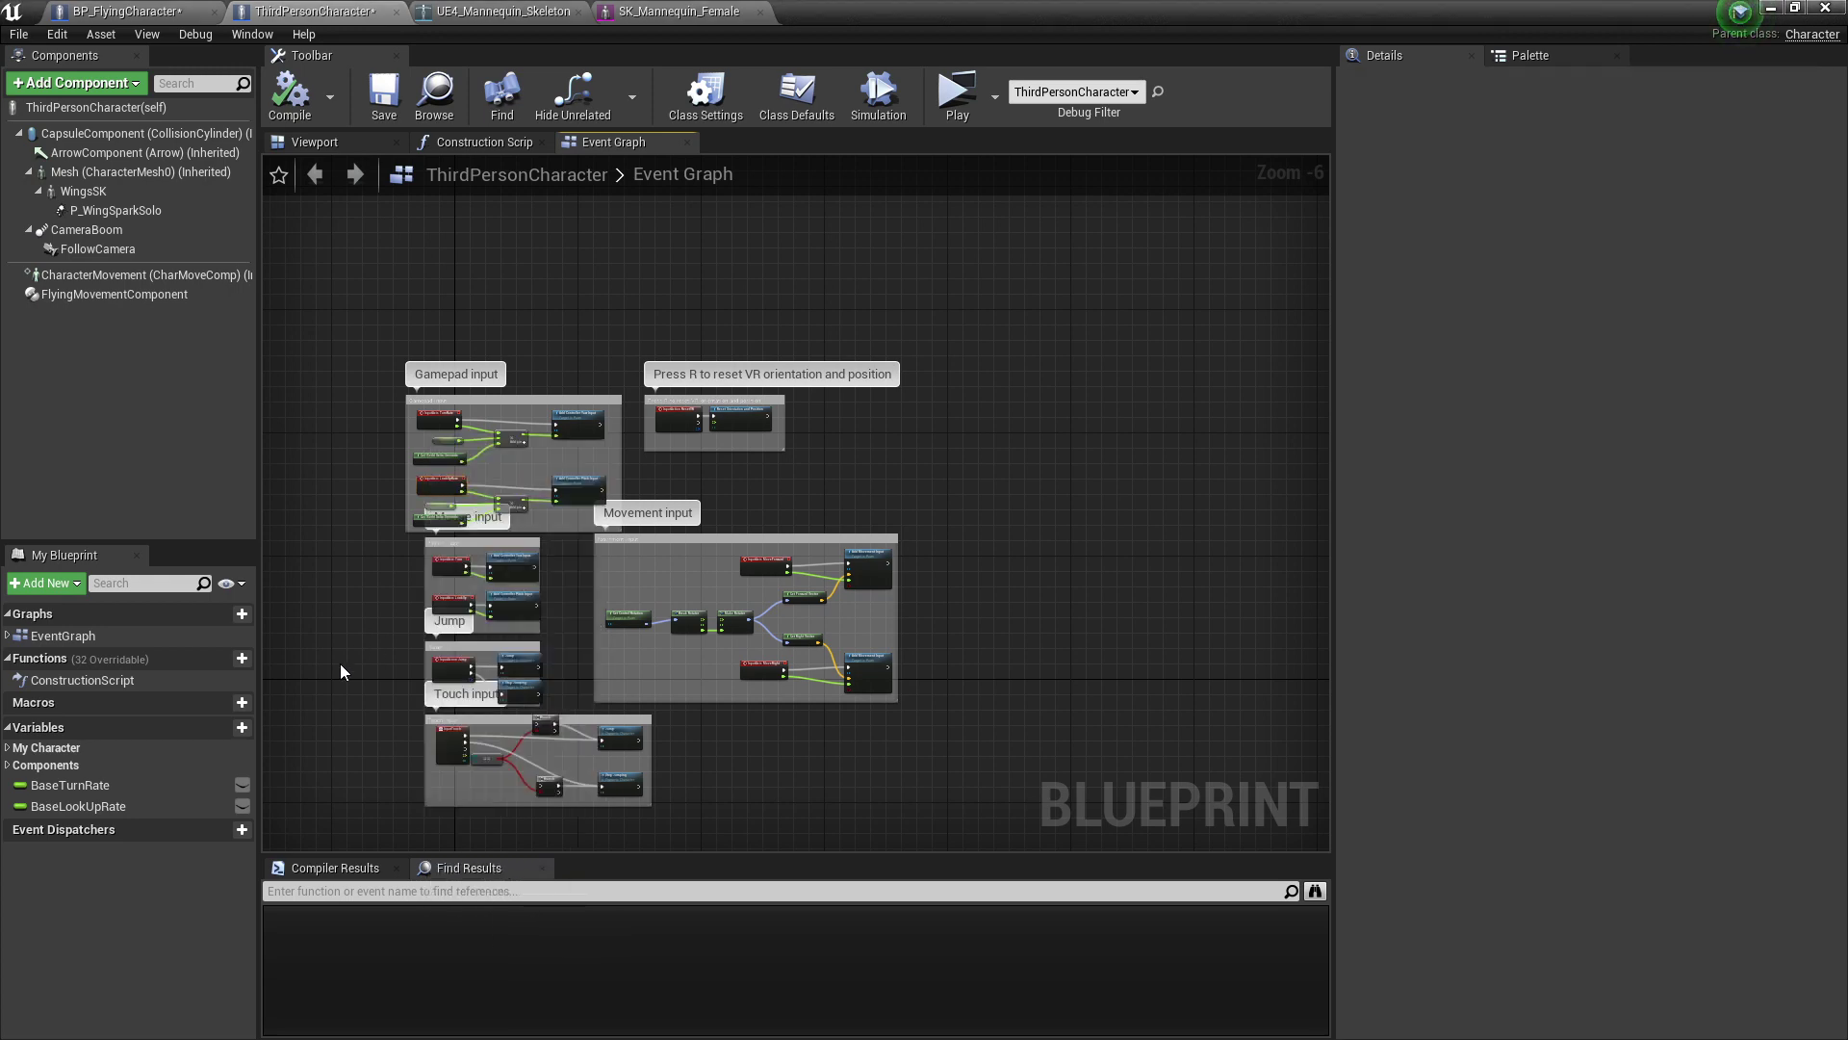
pyautogui.rightClick(409, 430)
pyautogui.click(358, 643)
pyautogui.moveTo(330, 742); pyautogui.dragTo(702, 452, button='right')
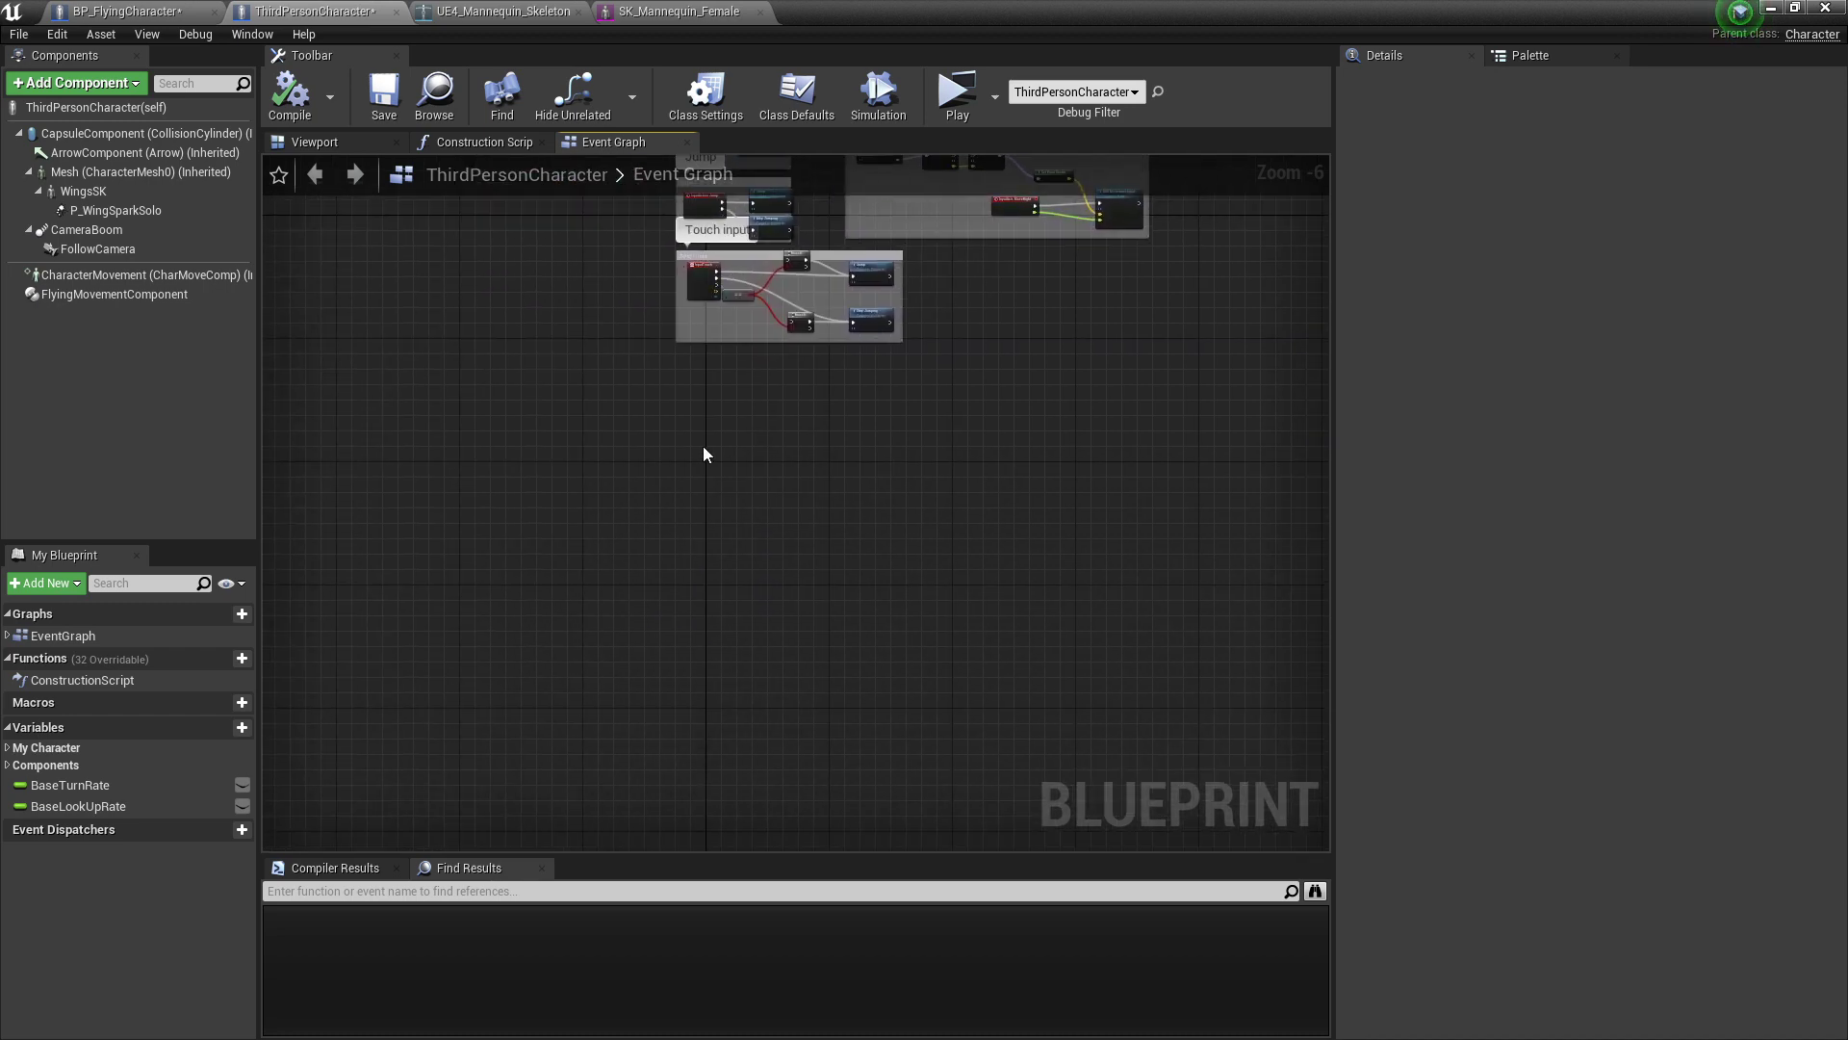
pyautogui.rightClick(697, 444)
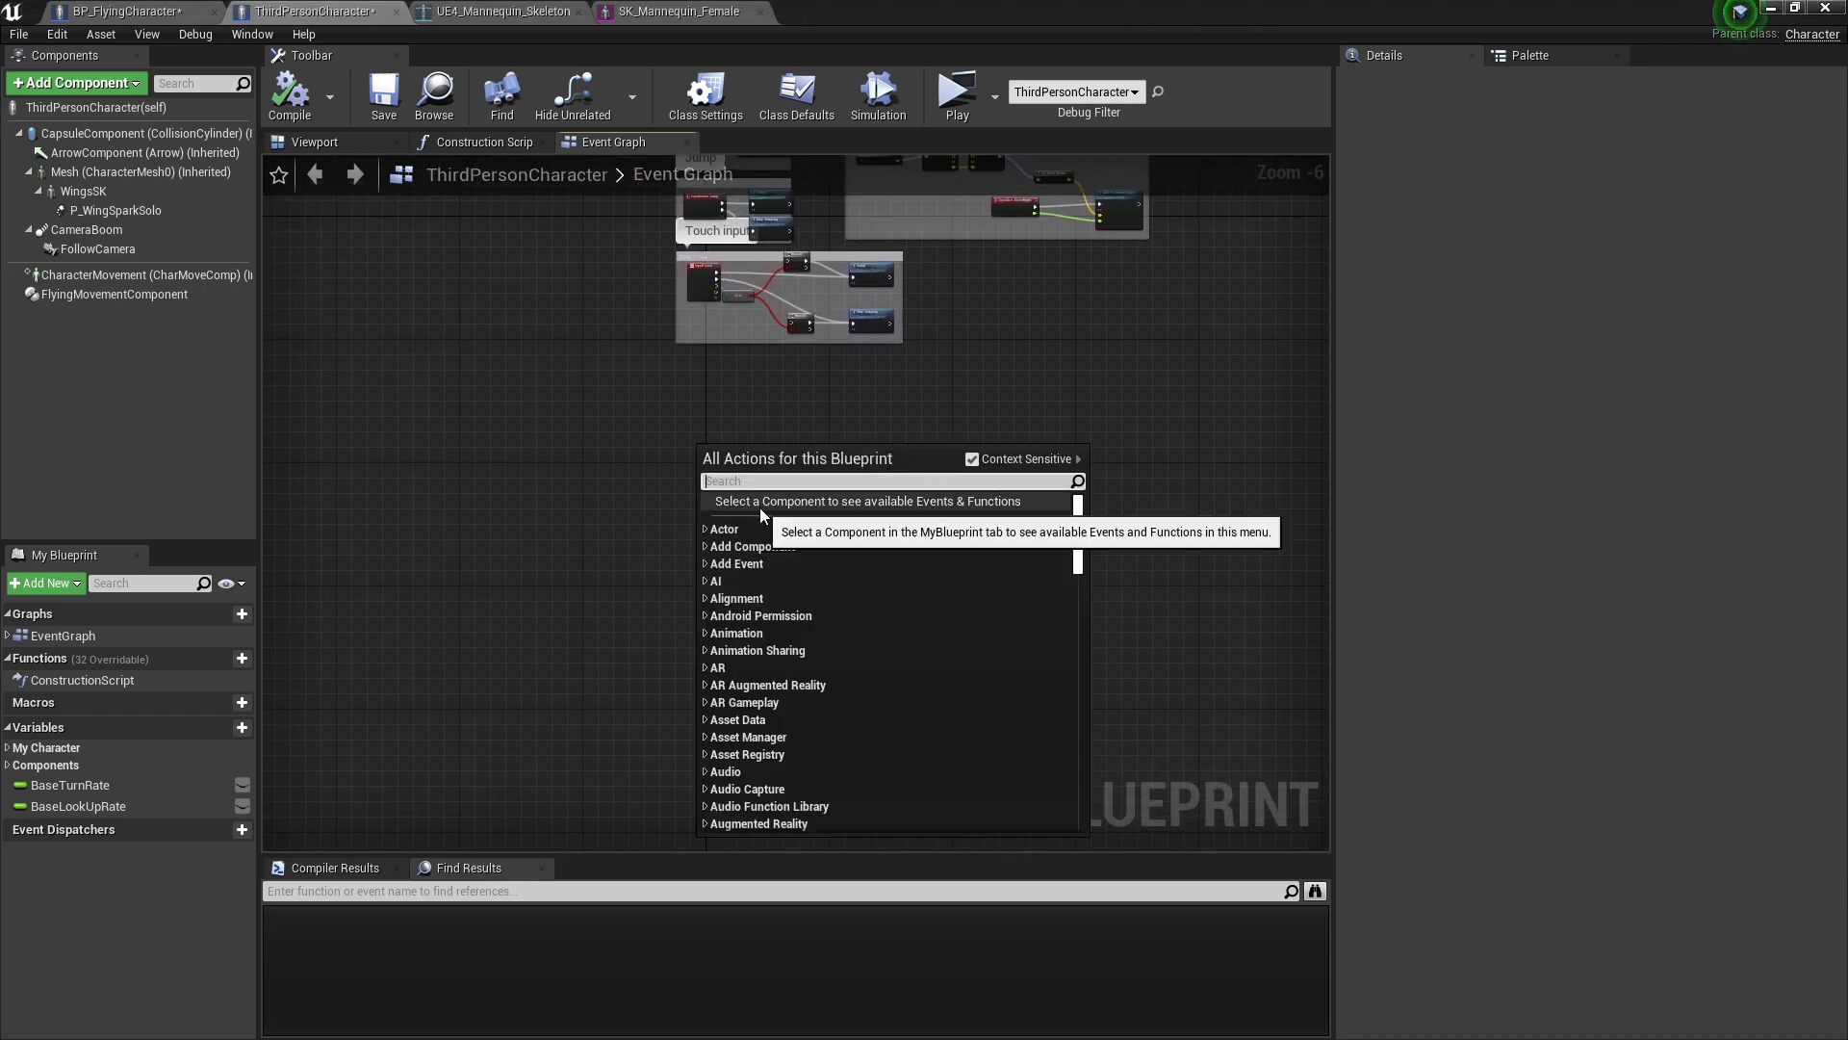
pyautogui.click(668, 432)
pyautogui.rightClick(668, 431)
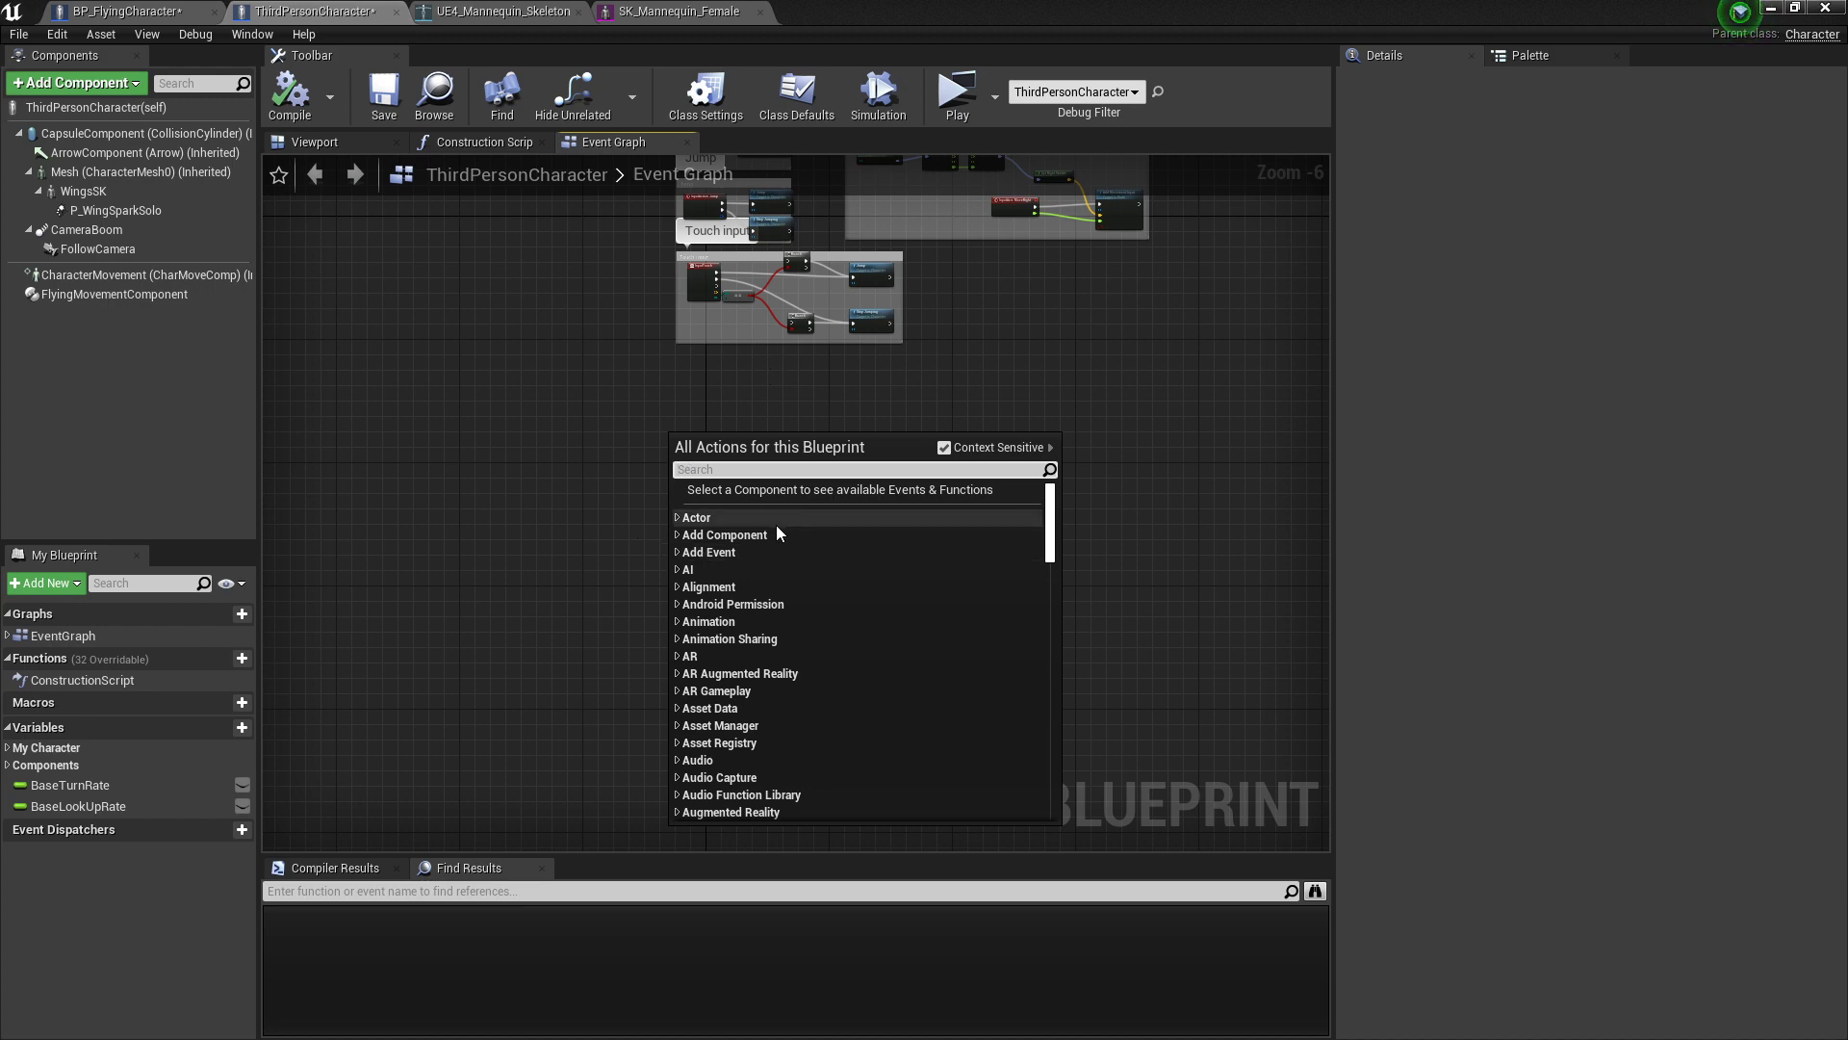
pyautogui.scroll(-4, 776, 523)
pyautogui.scroll(4, 995, 551)
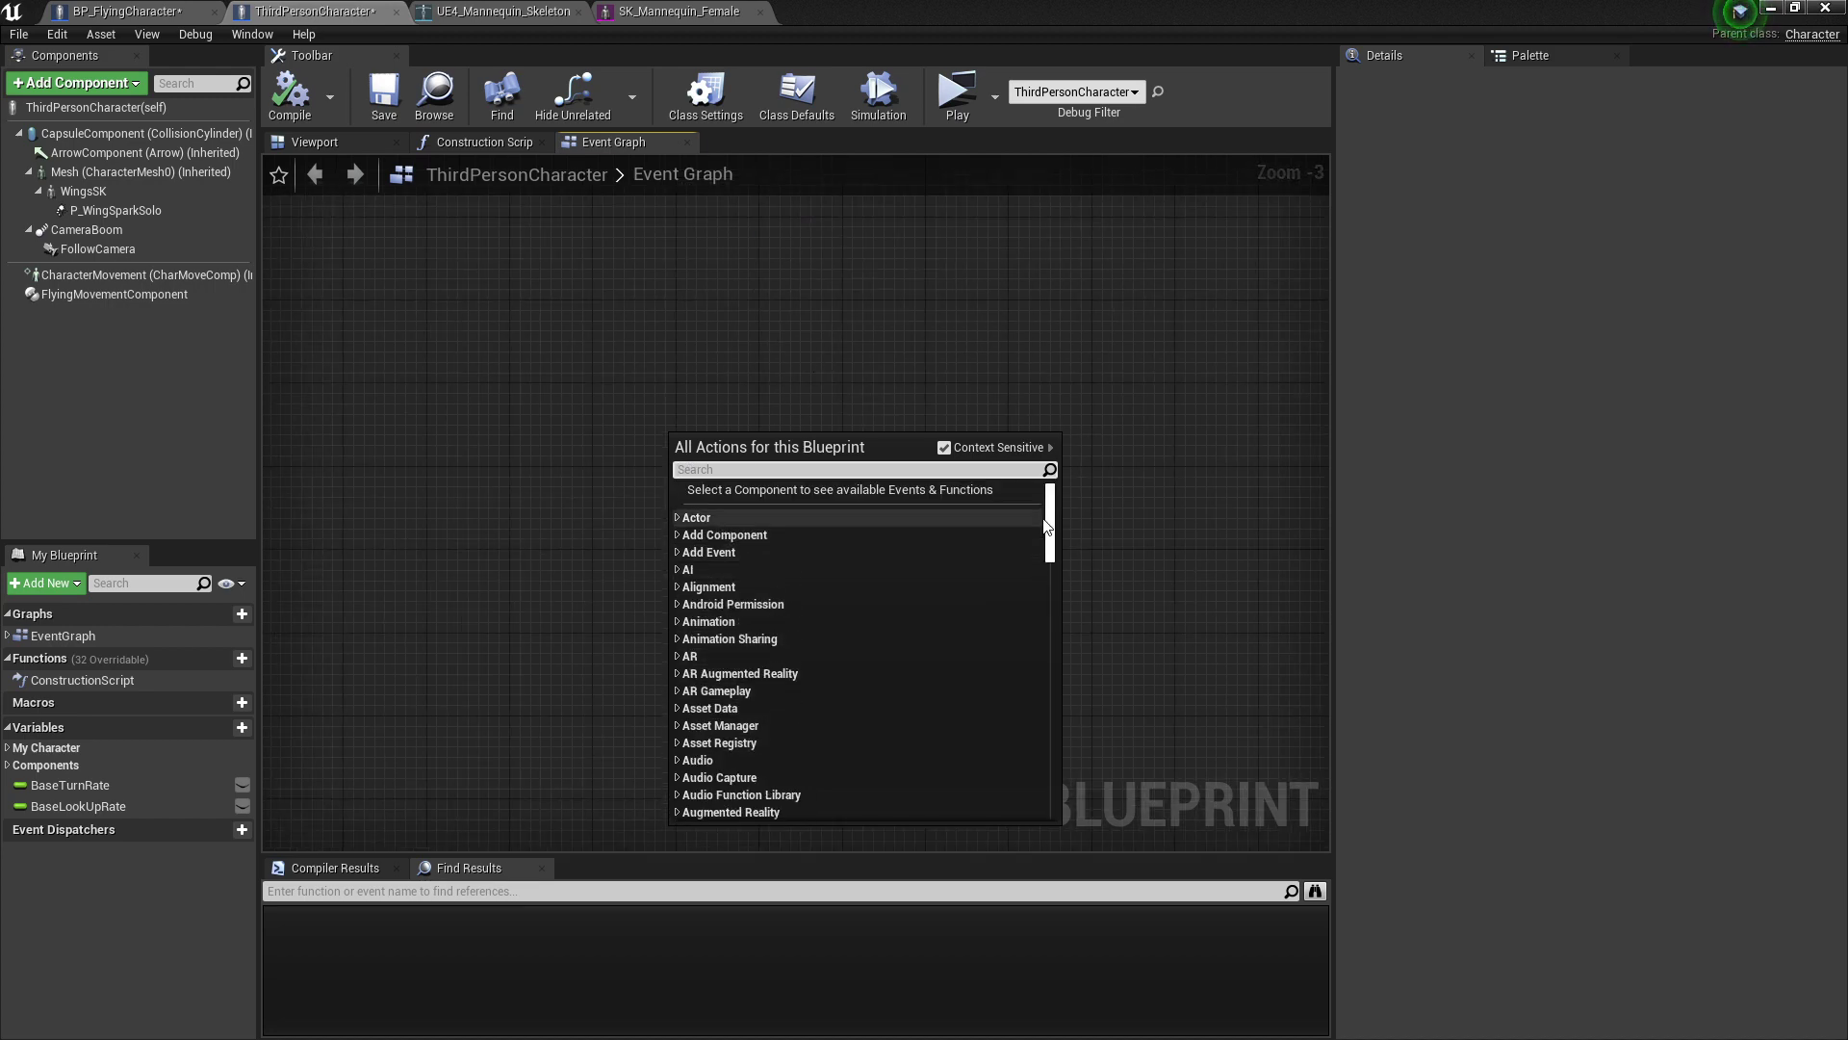
pyautogui.click(892, 360)
# Step: Paste the copied flying nodes into the ThirdPersonCharacter event graph, confirming Do Nothing for all four SERVER function references
pyautogui.scroll(-2, 893, 360)
pyautogui.scroll(-1, 867, 343)
pyautogui.moveTo(865, 346); pyautogui.dragTo(924, 524, button='right')
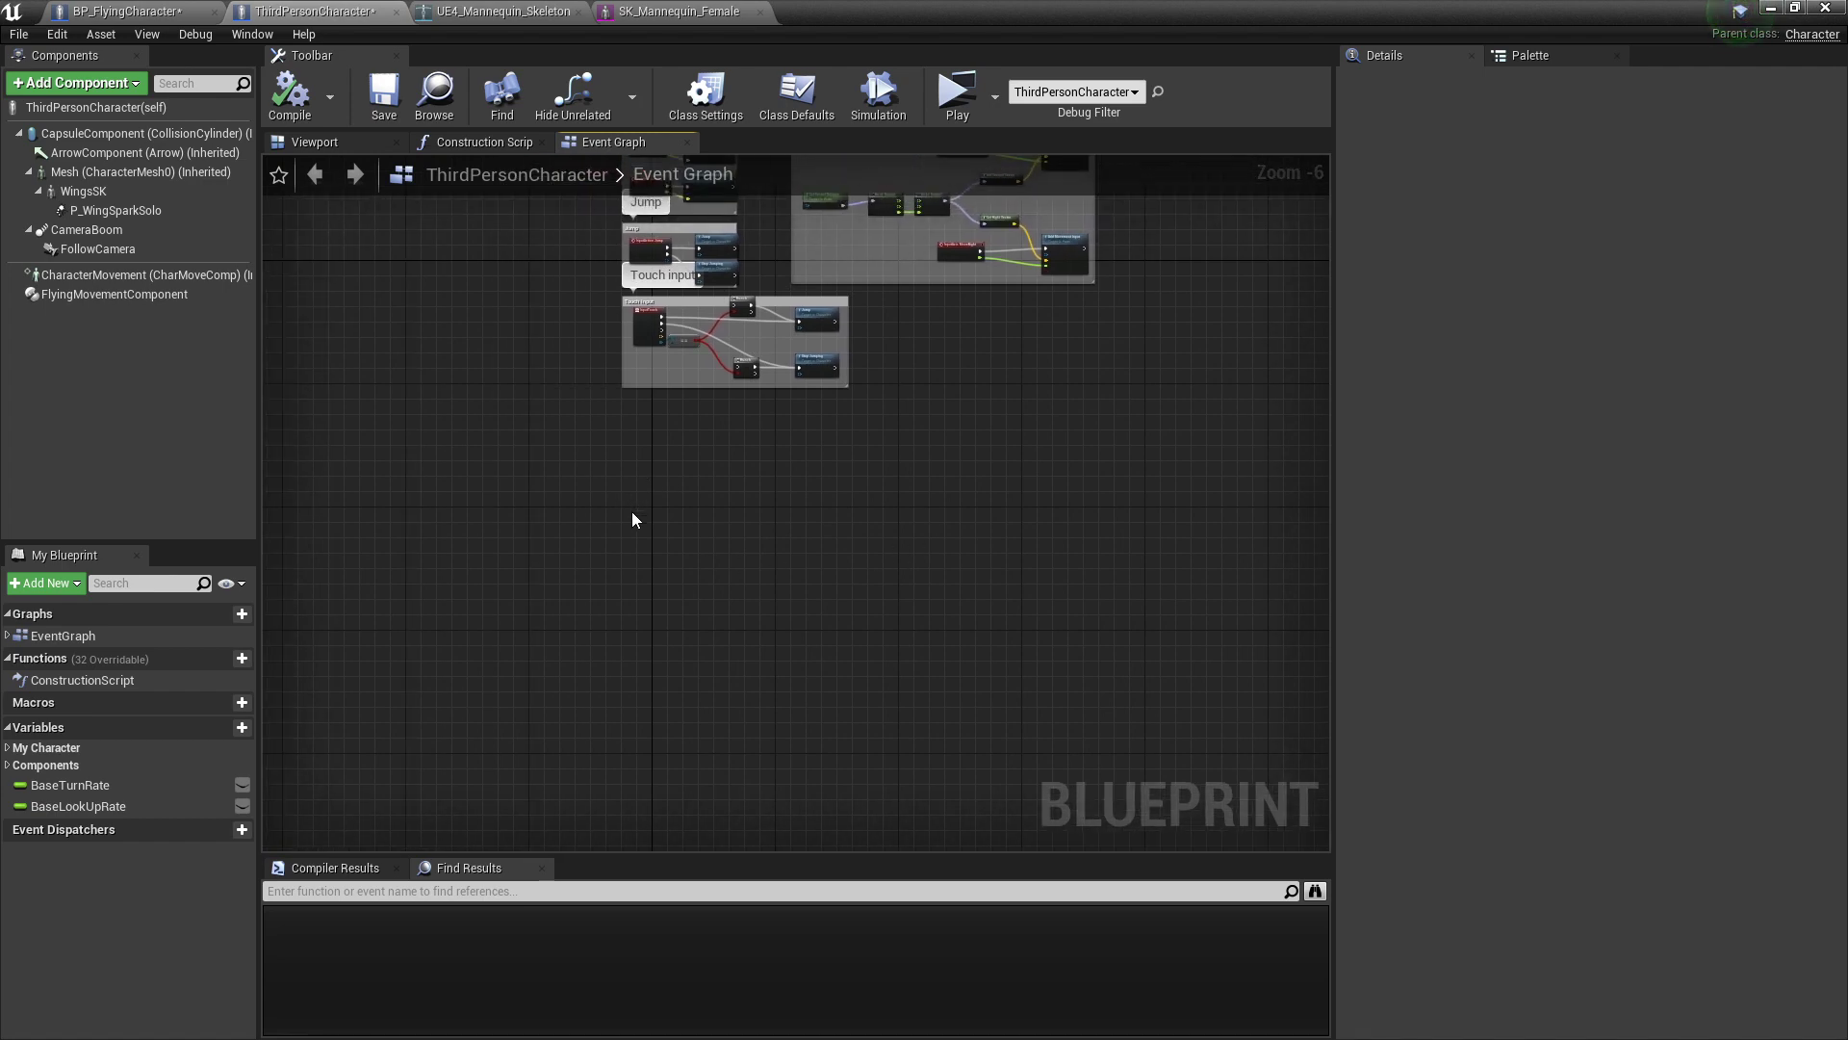
pyautogui.hotkey('ctrl', 'v')
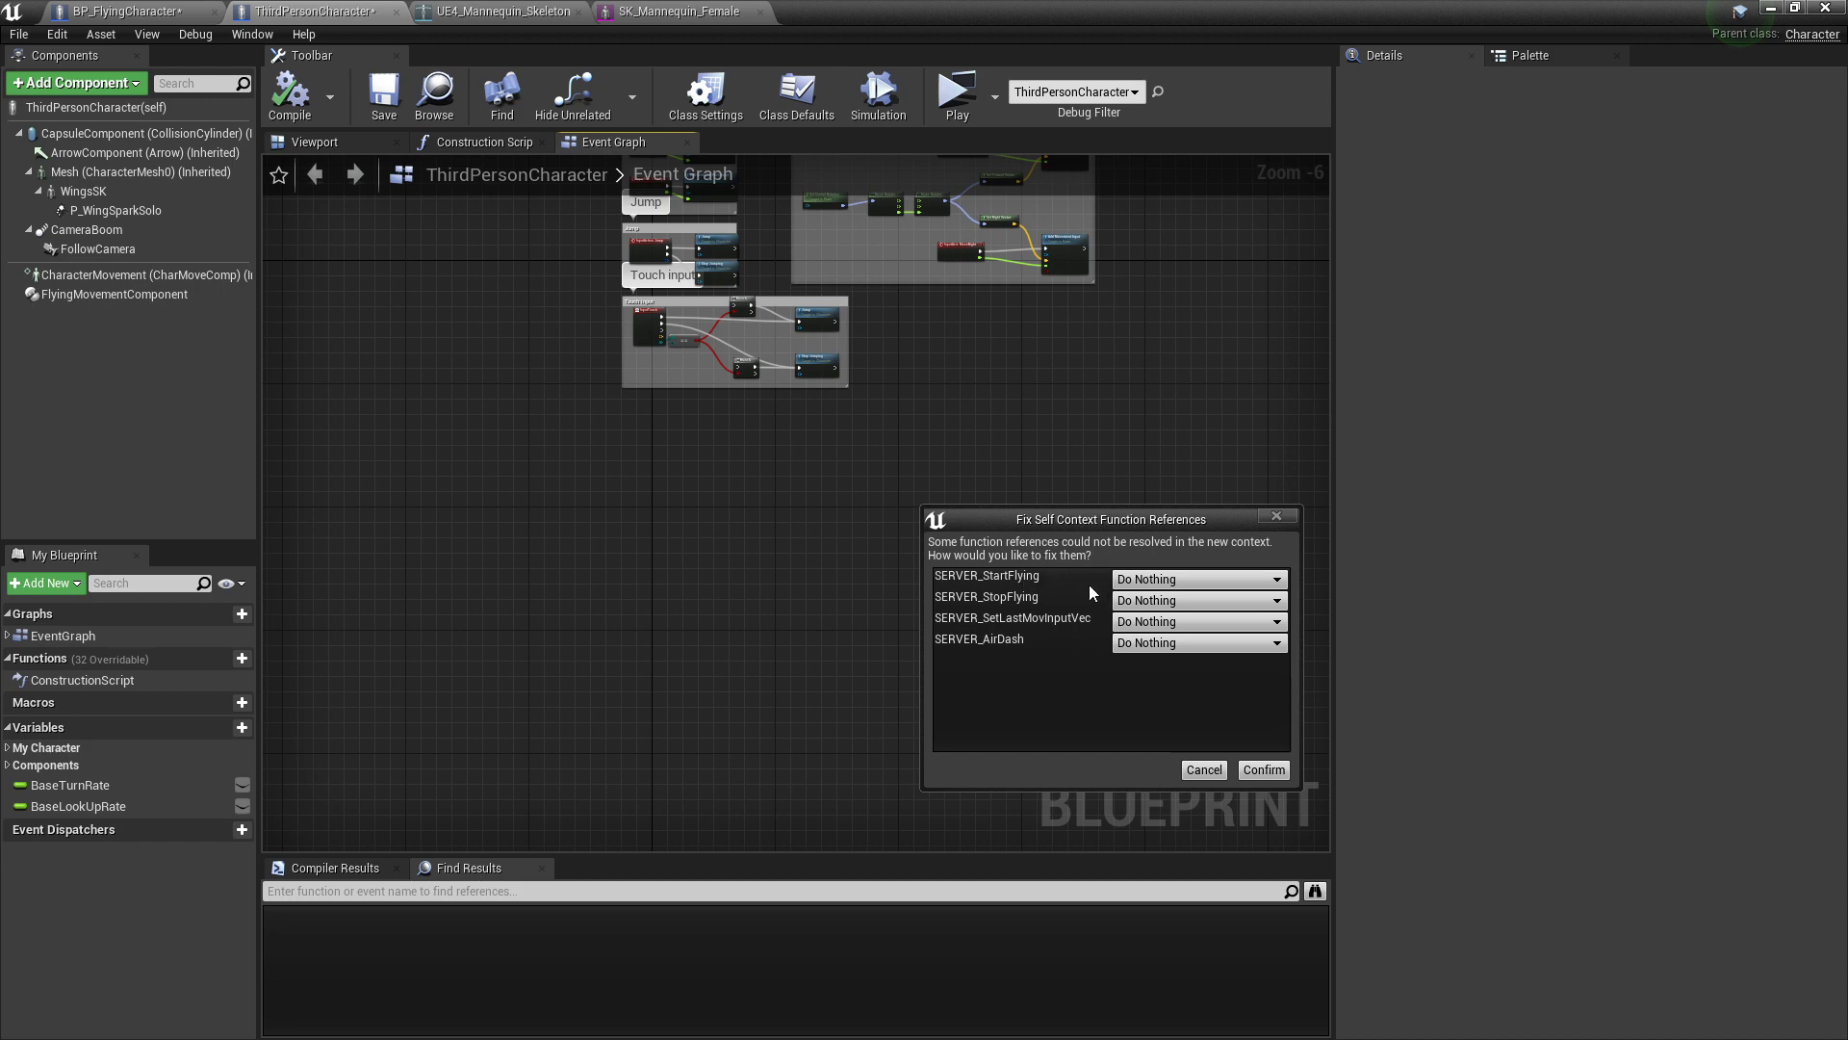
pyautogui.click(1180, 578)
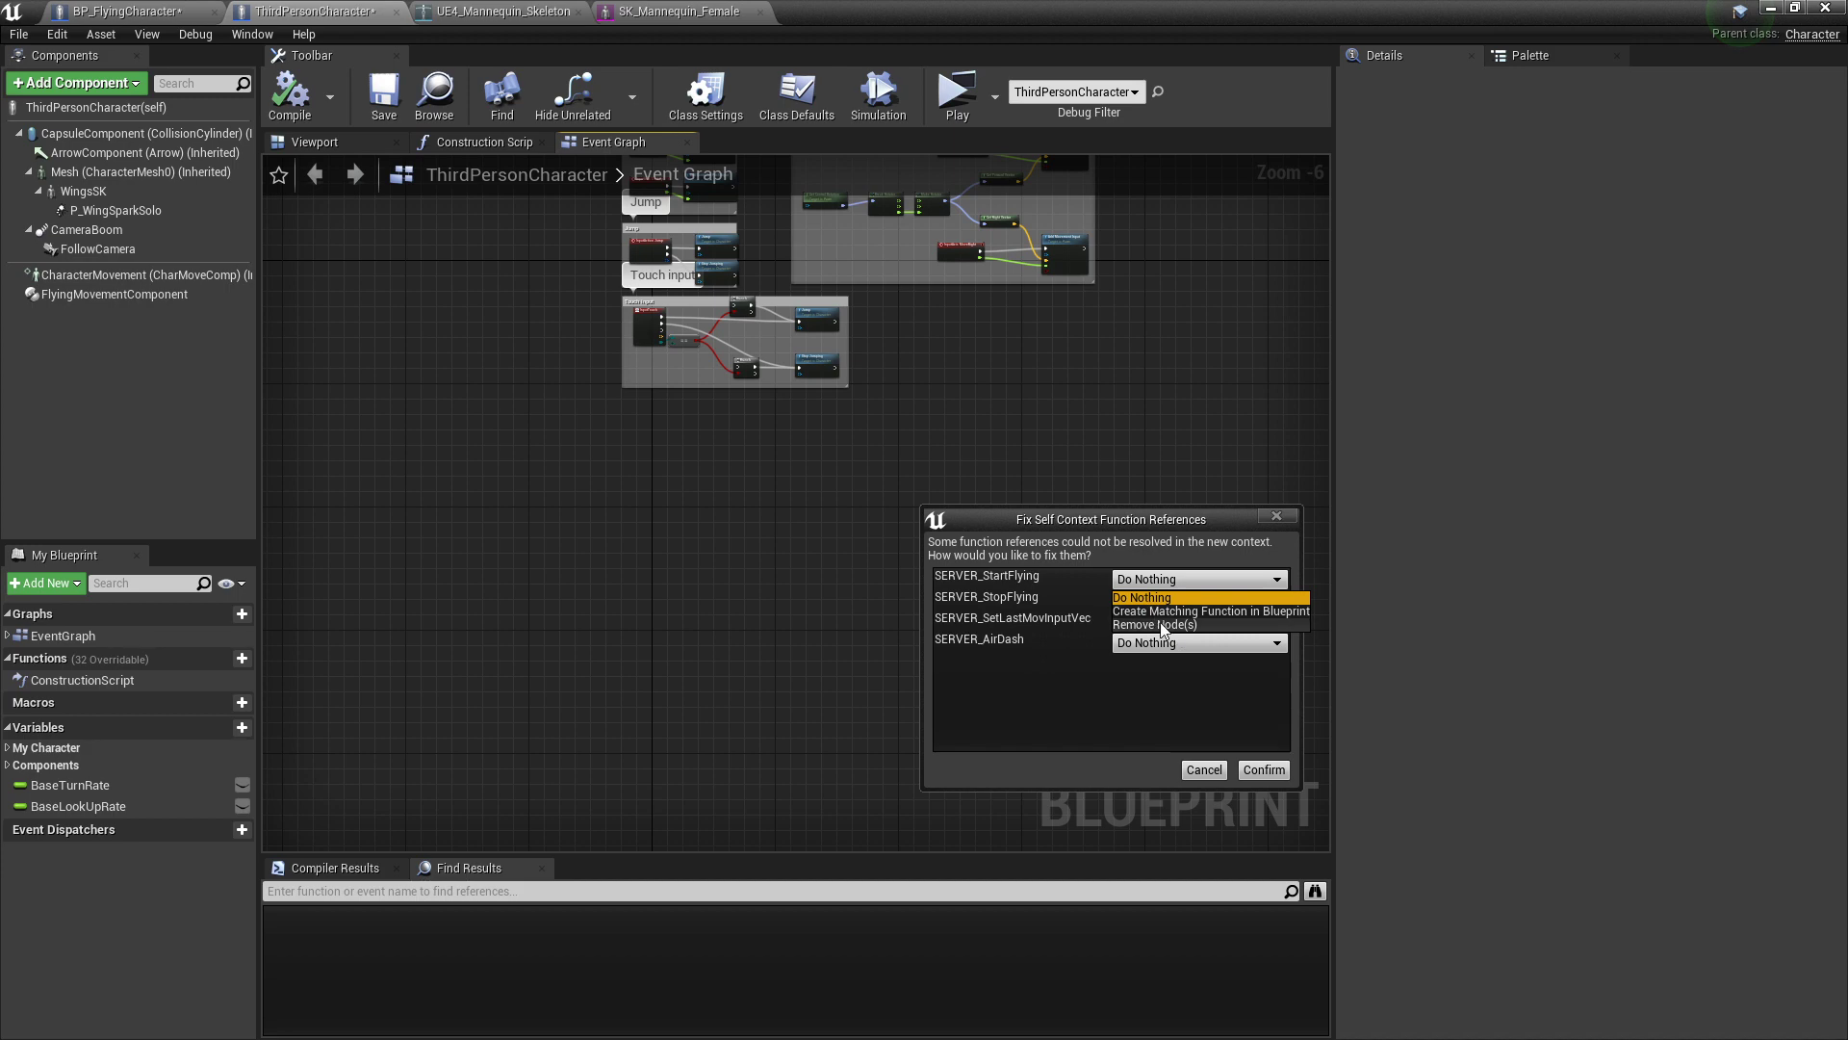
pyautogui.click(1042, 608)
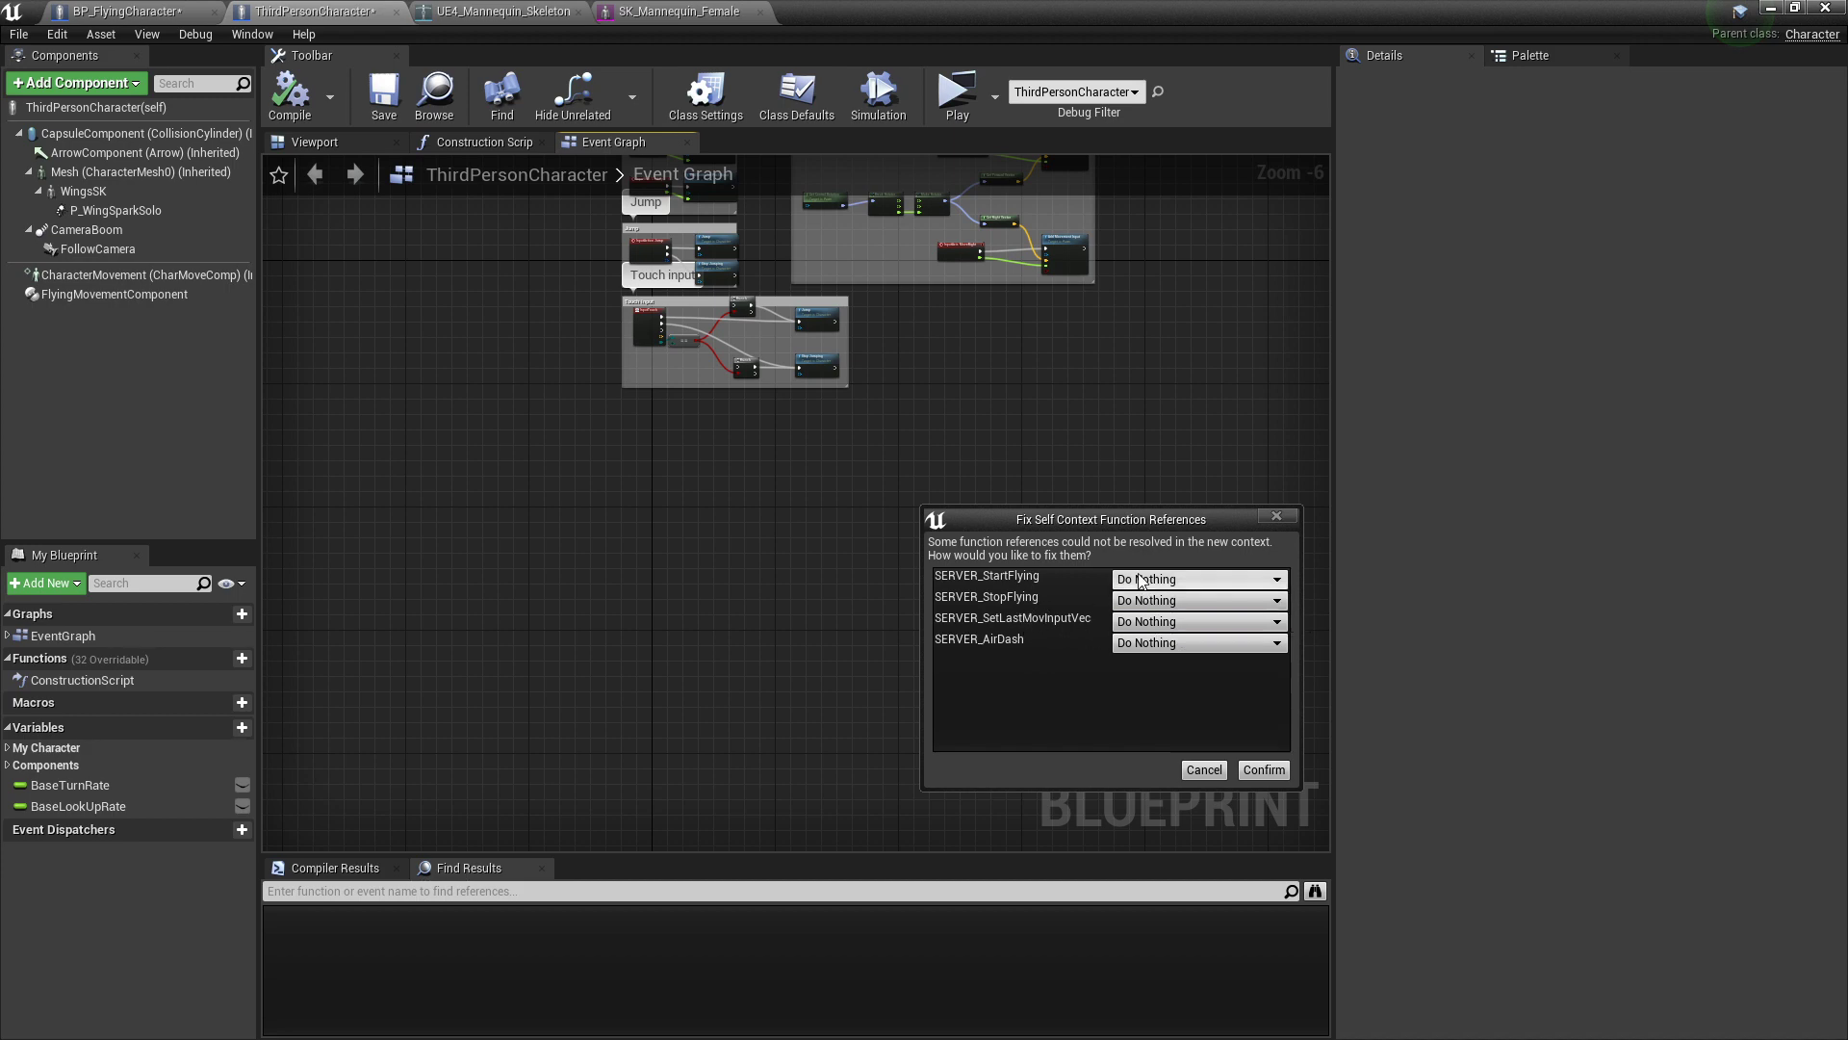
pyautogui.click(1263, 768)
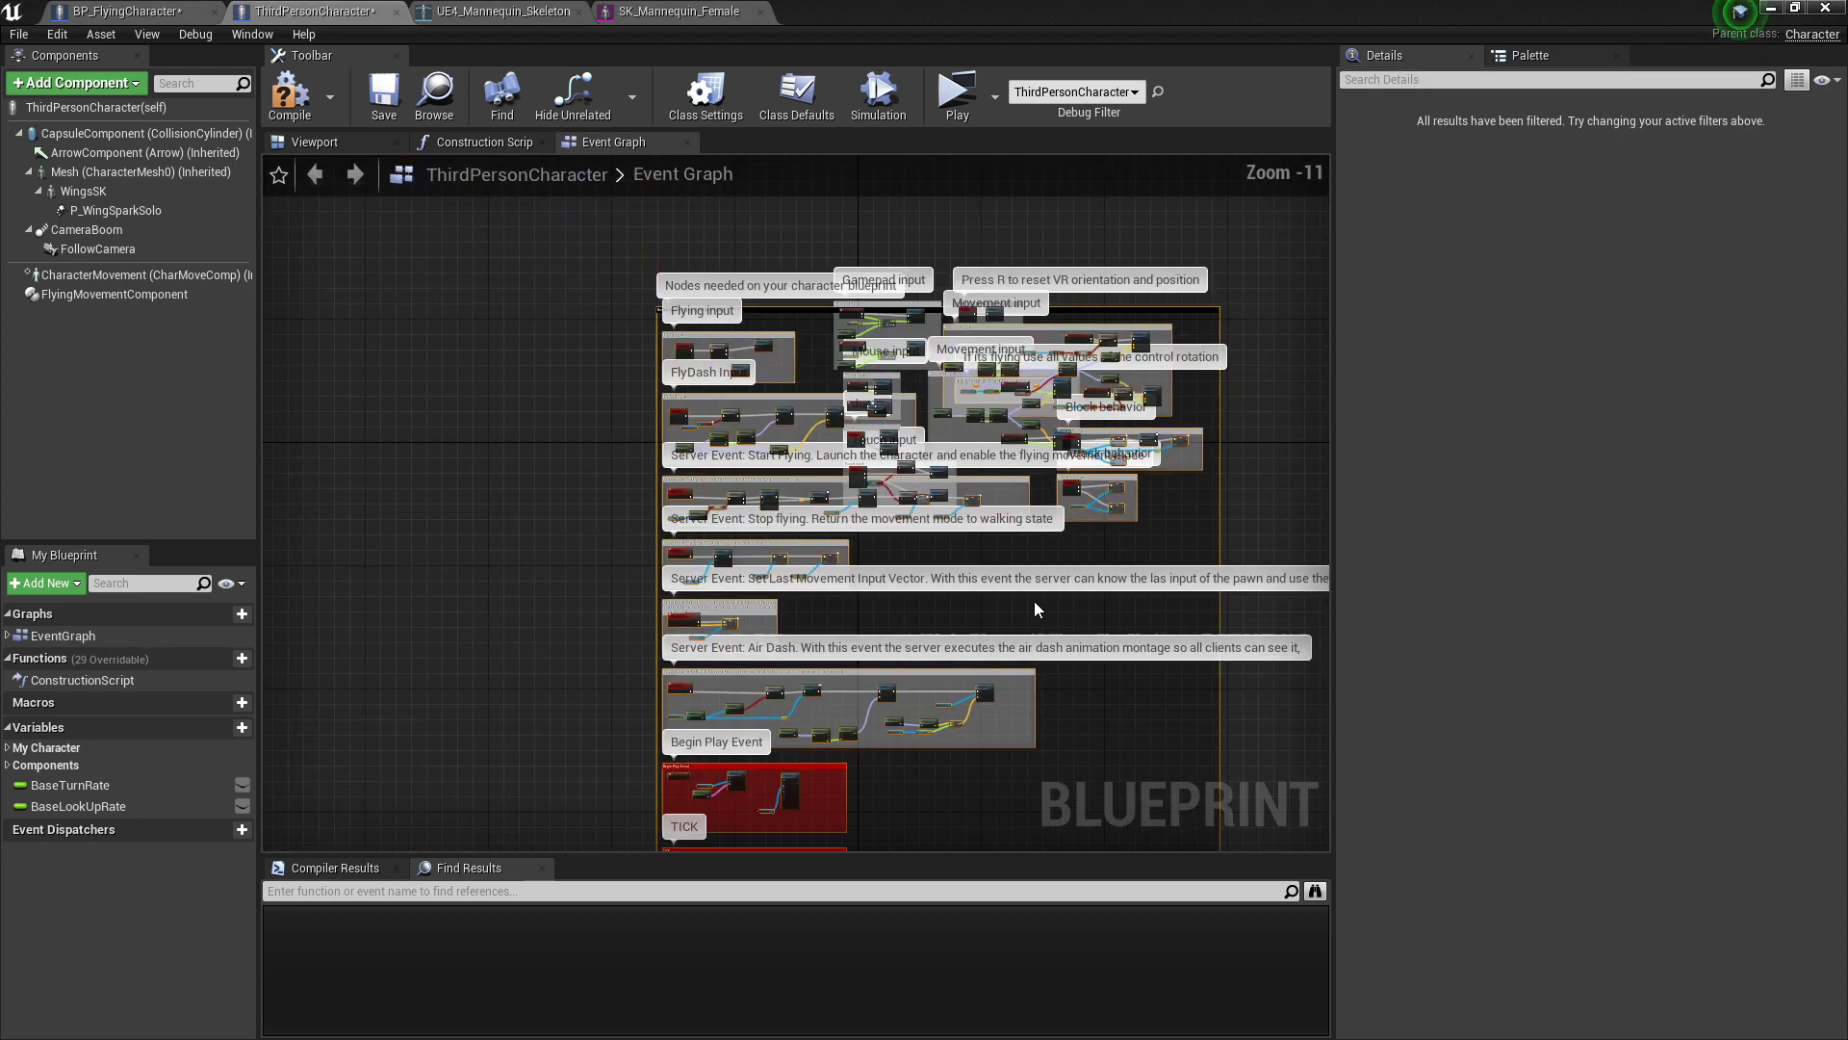
# Step: Undo the paste of the flying nodes that overlap the existing input groups in the ThirdPersonCharacter event graph
pyautogui.scroll(3, 1038, 591)
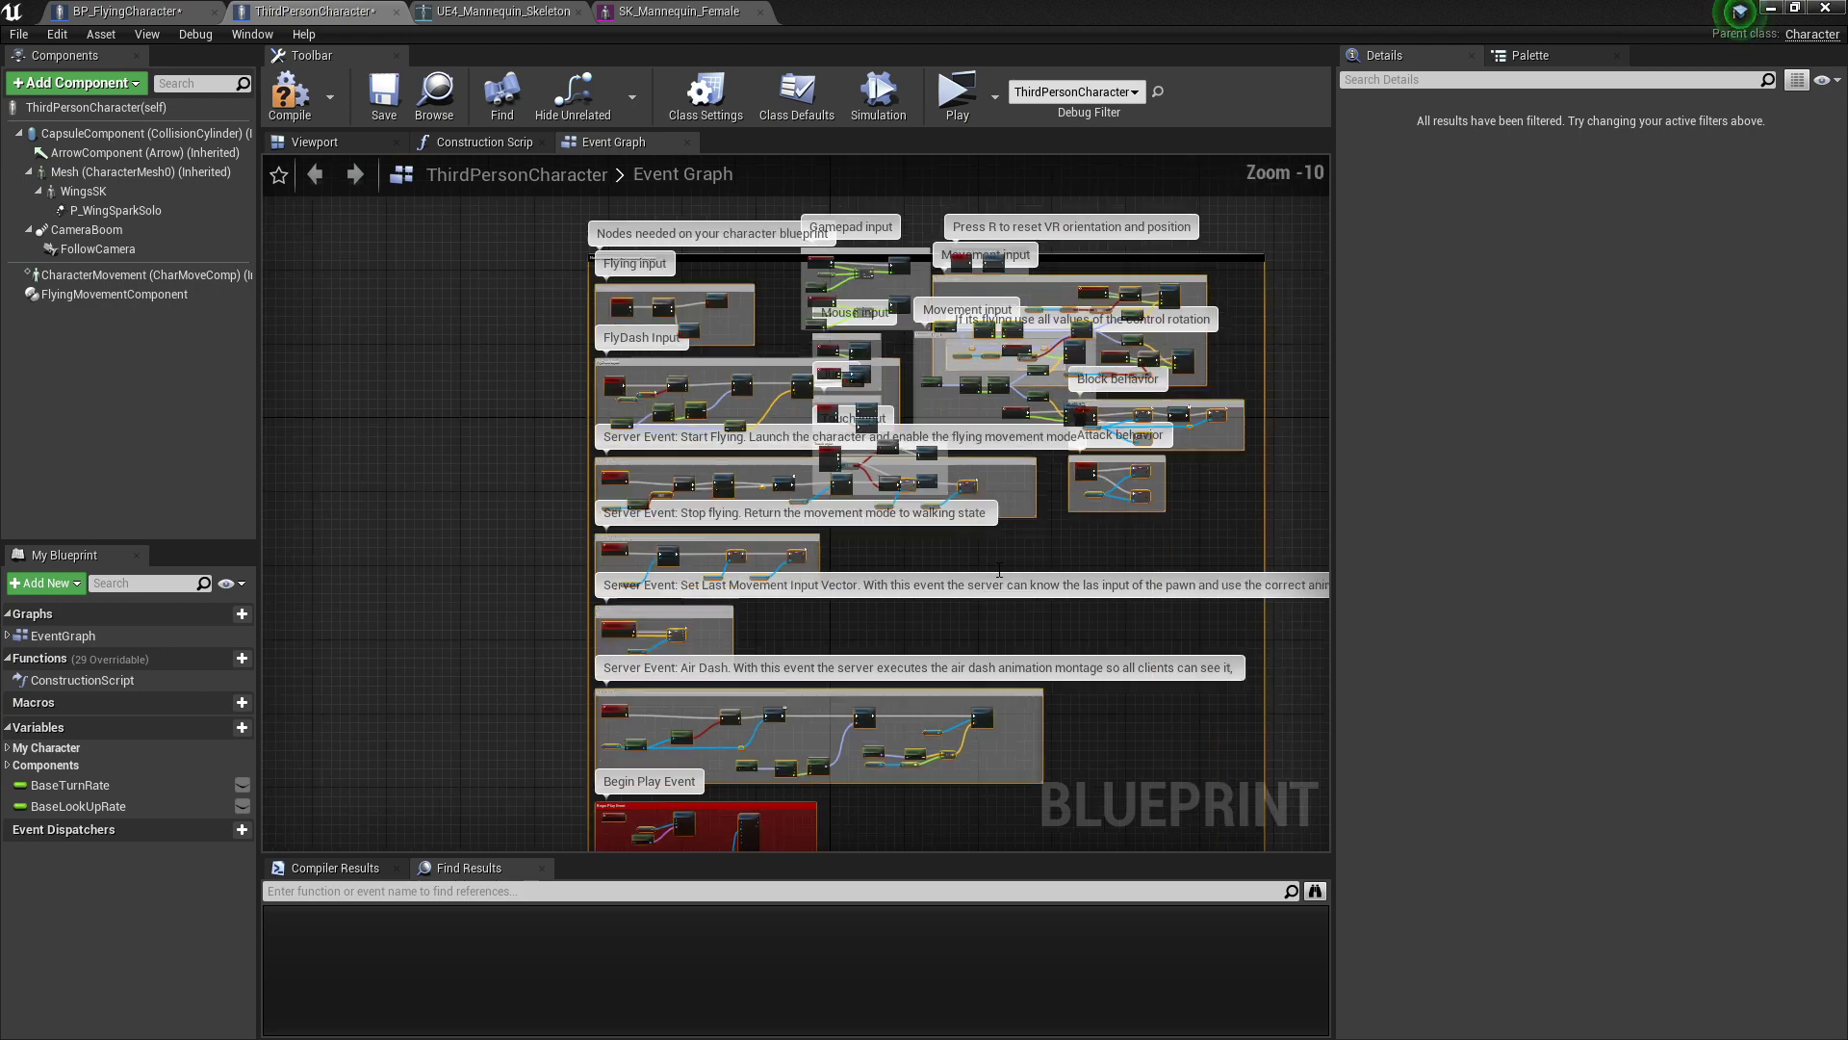
pyautogui.scroll(-2, 1035, 465)
pyautogui.scroll(-1, 1035, 465)
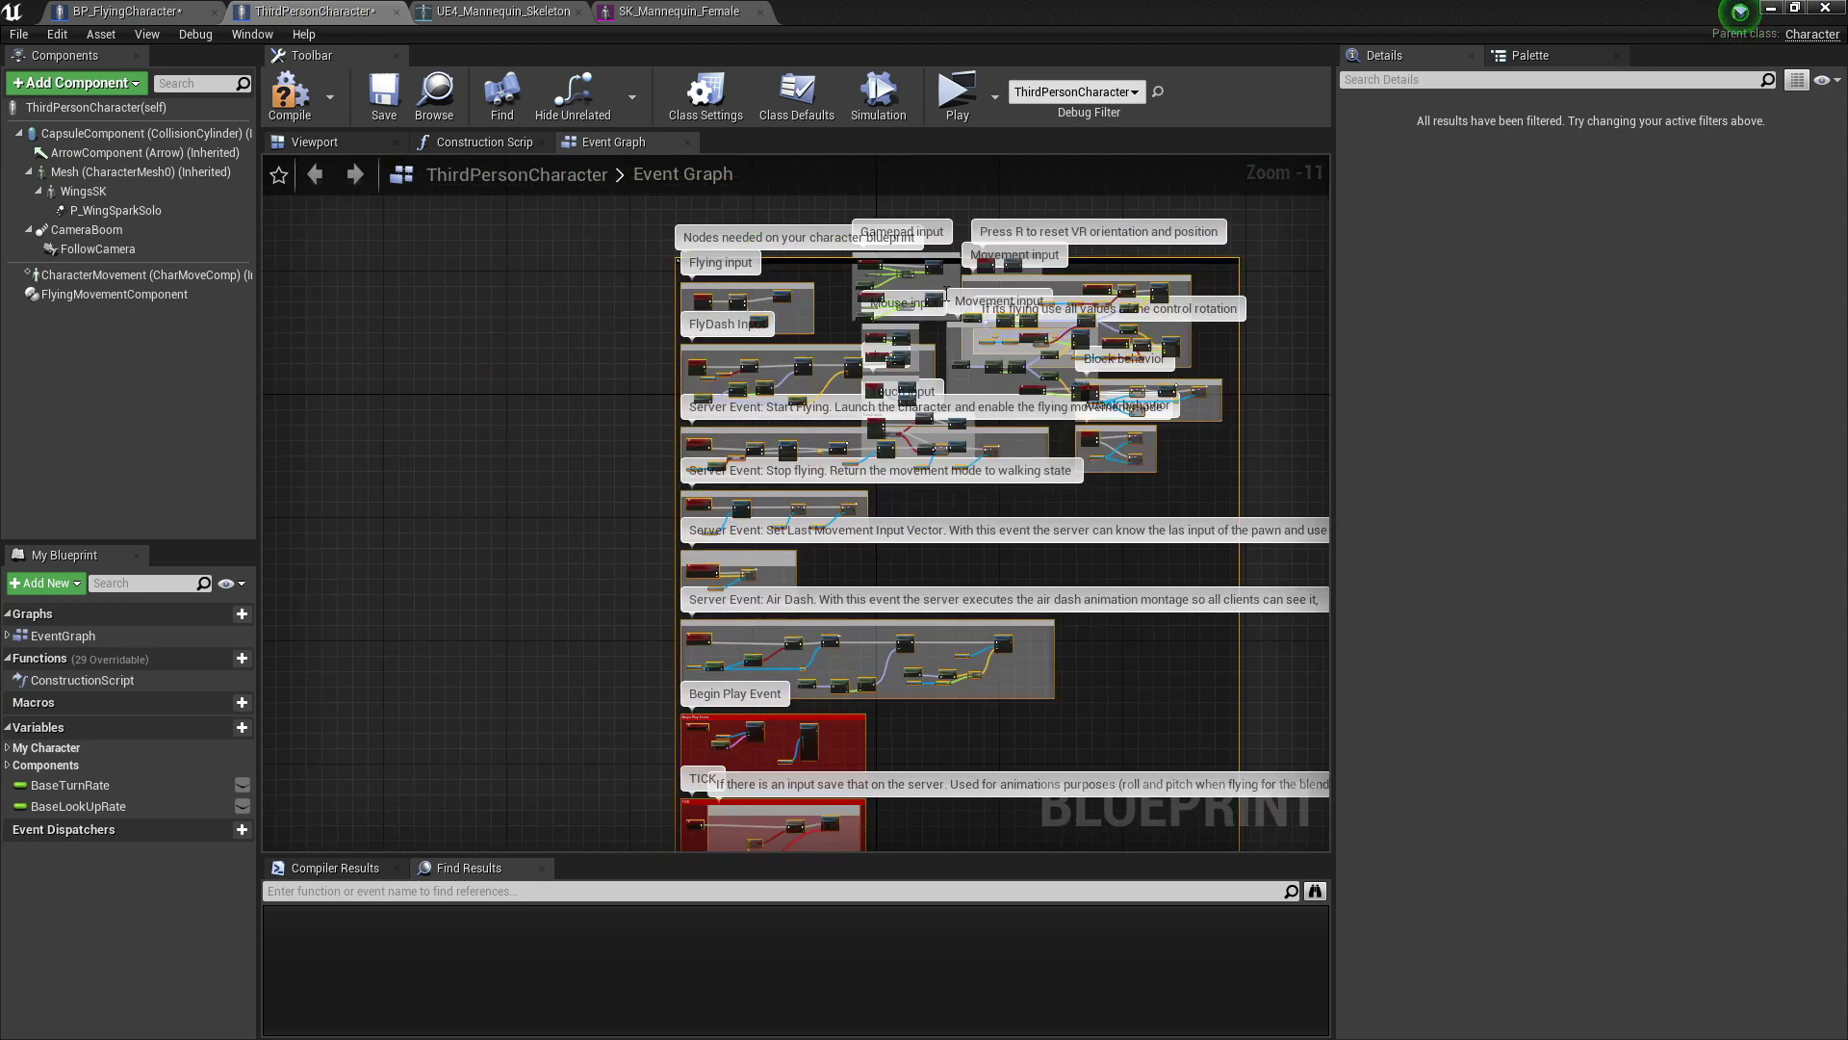
pyautogui.hotkey('ctrl', 'z')
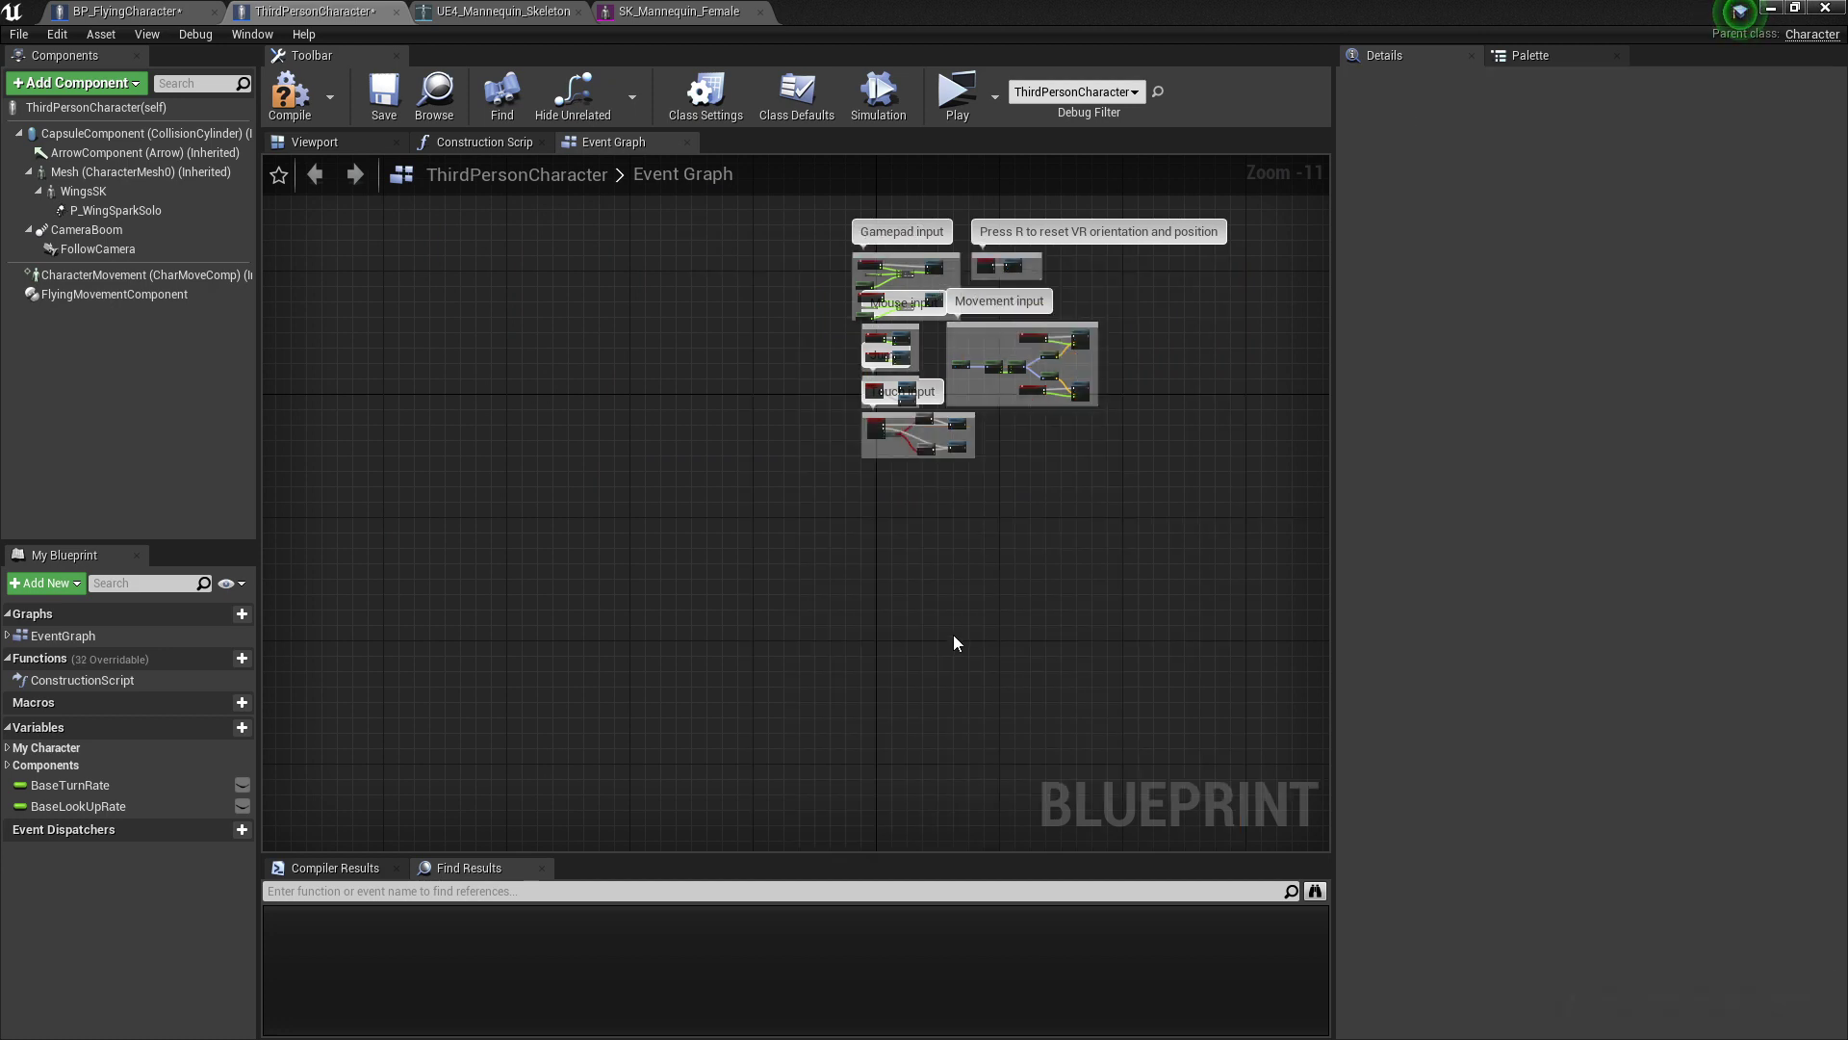
pyautogui.moveTo(953, 643); pyautogui.dragTo(782, 289, button='right')
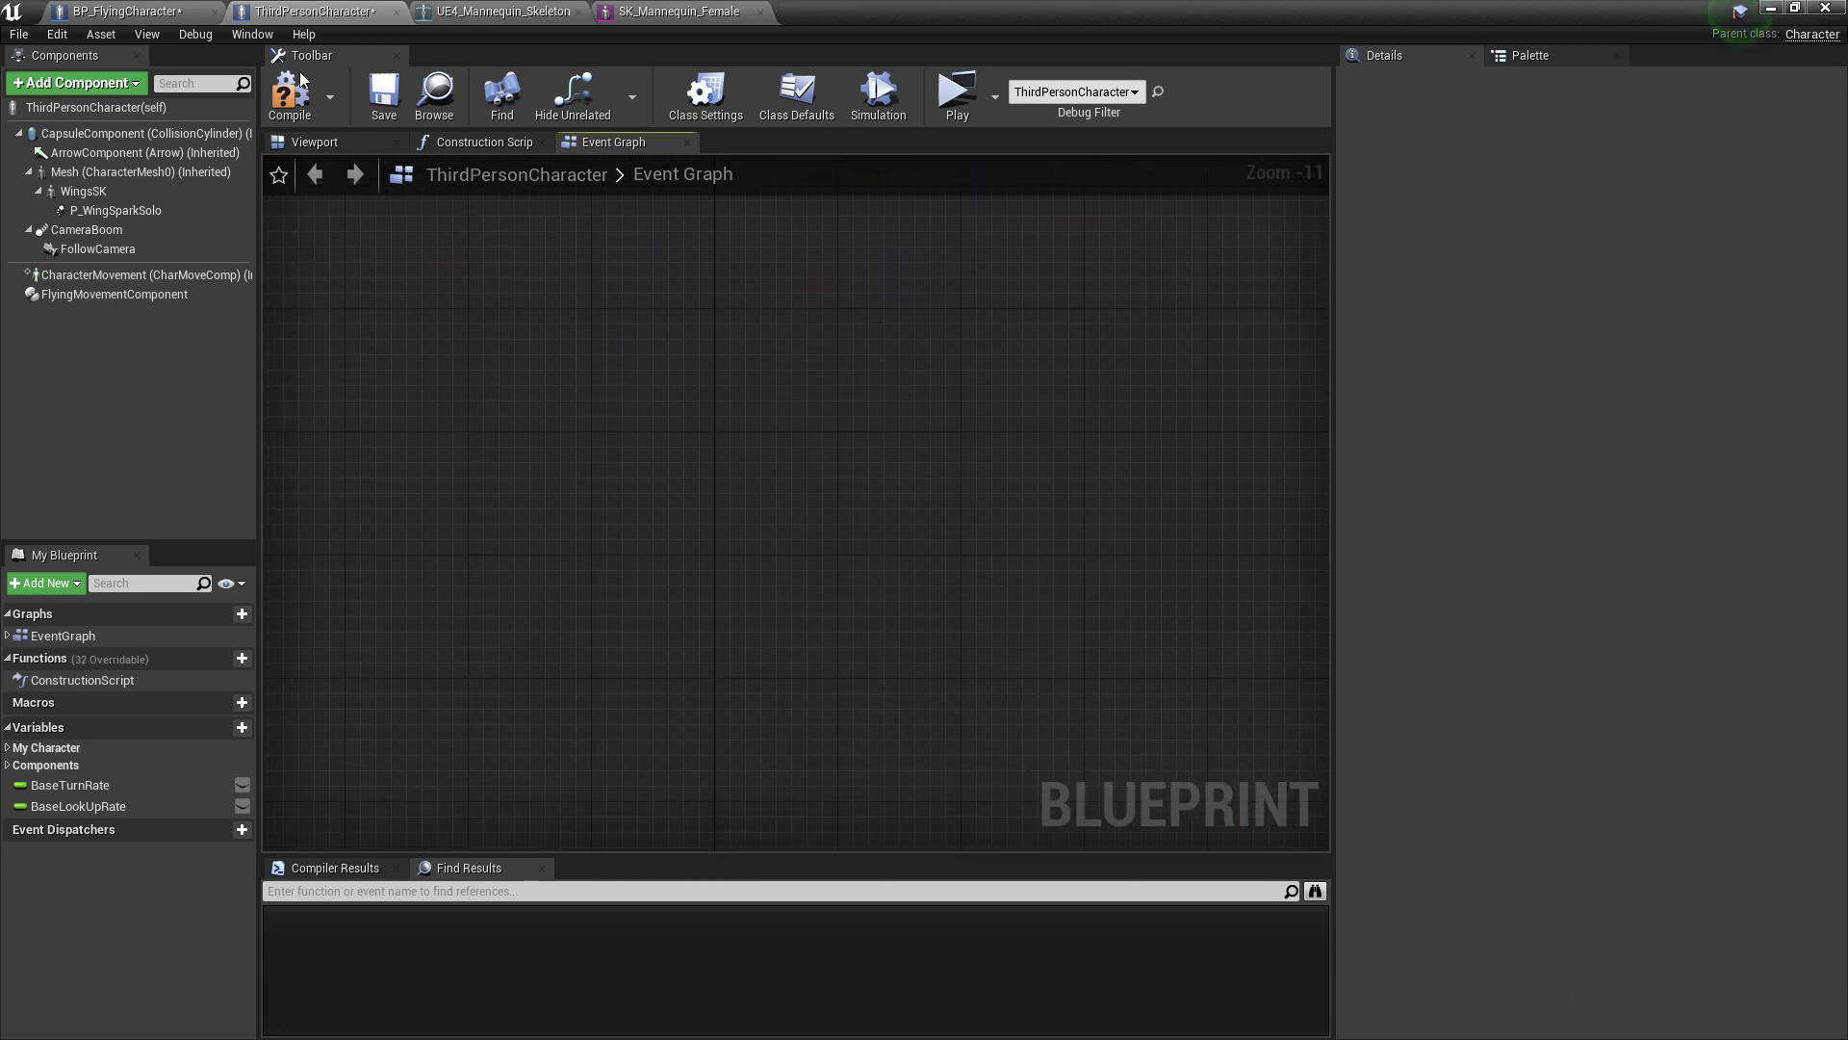
# Step: Examine the variables under My Character and Components in BP_FlyingCharacter, including CameraBoom
pyautogui.click(170, 17)
pyautogui.scroll(3, 754, 314)
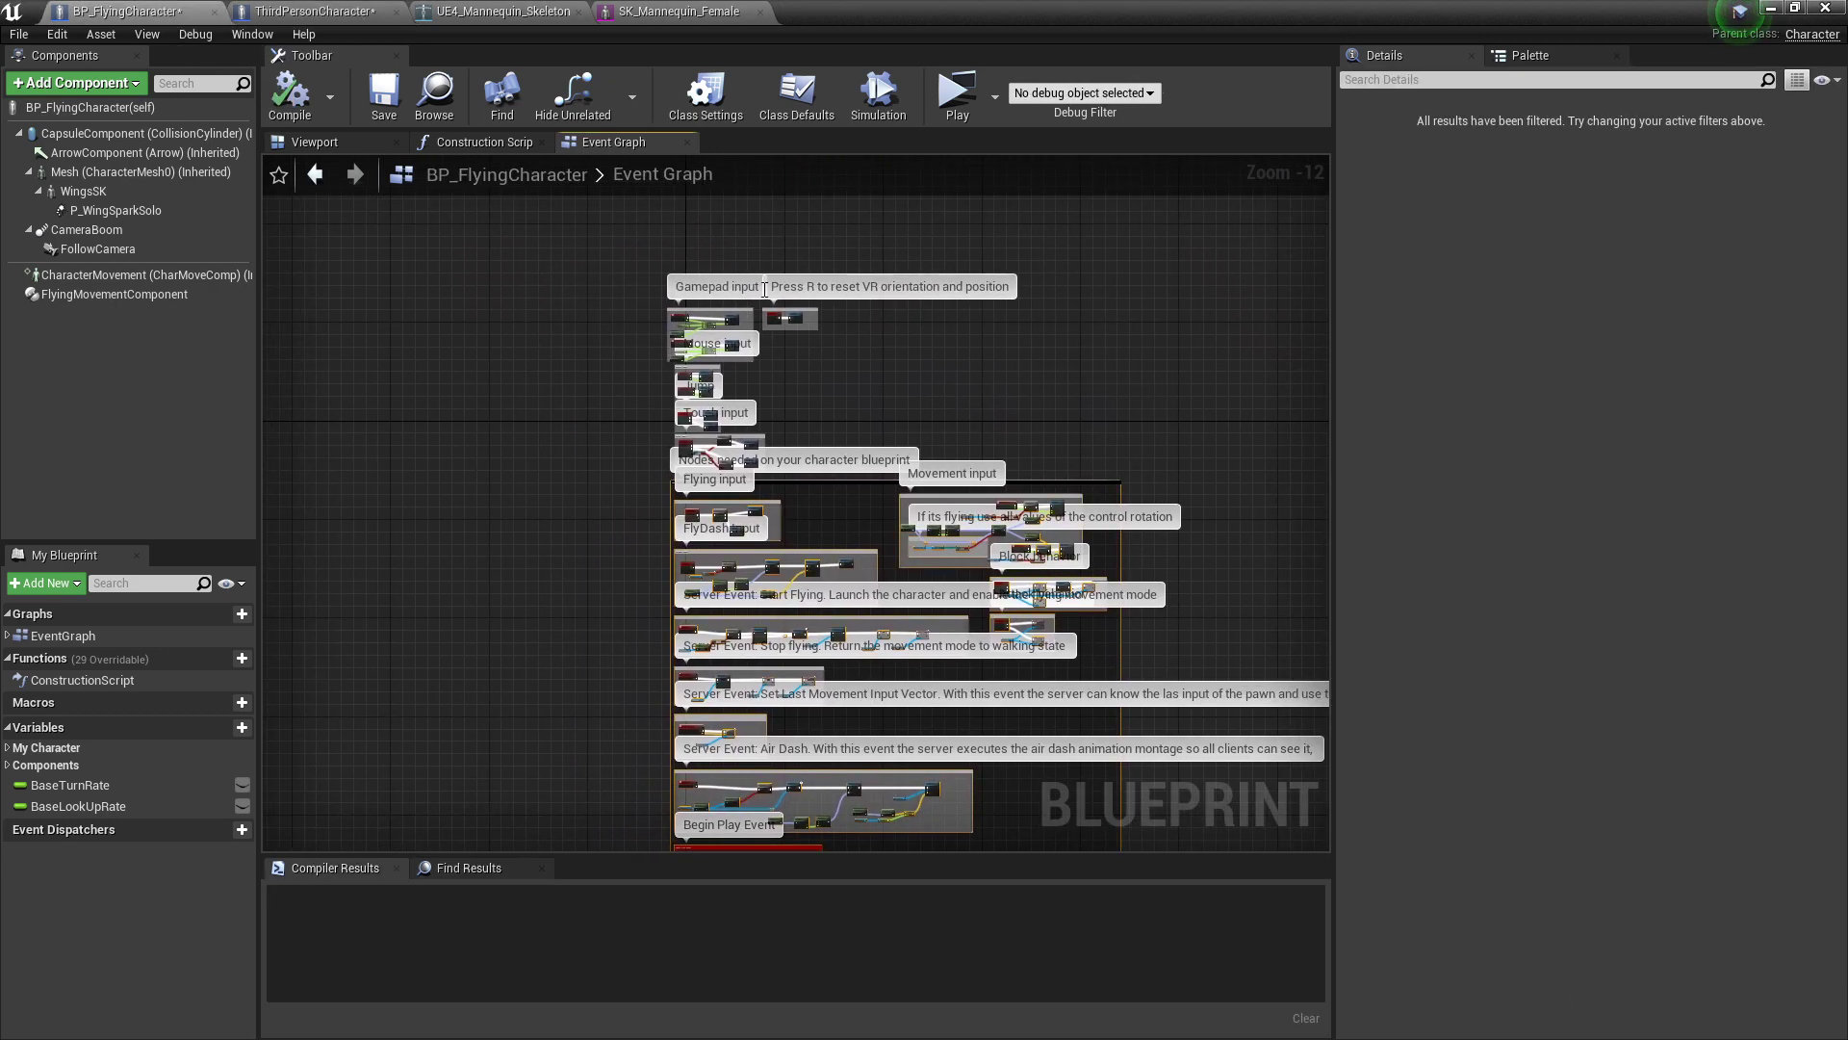
pyautogui.moveTo(839, 512); pyautogui.dragTo(806, 242, button='right')
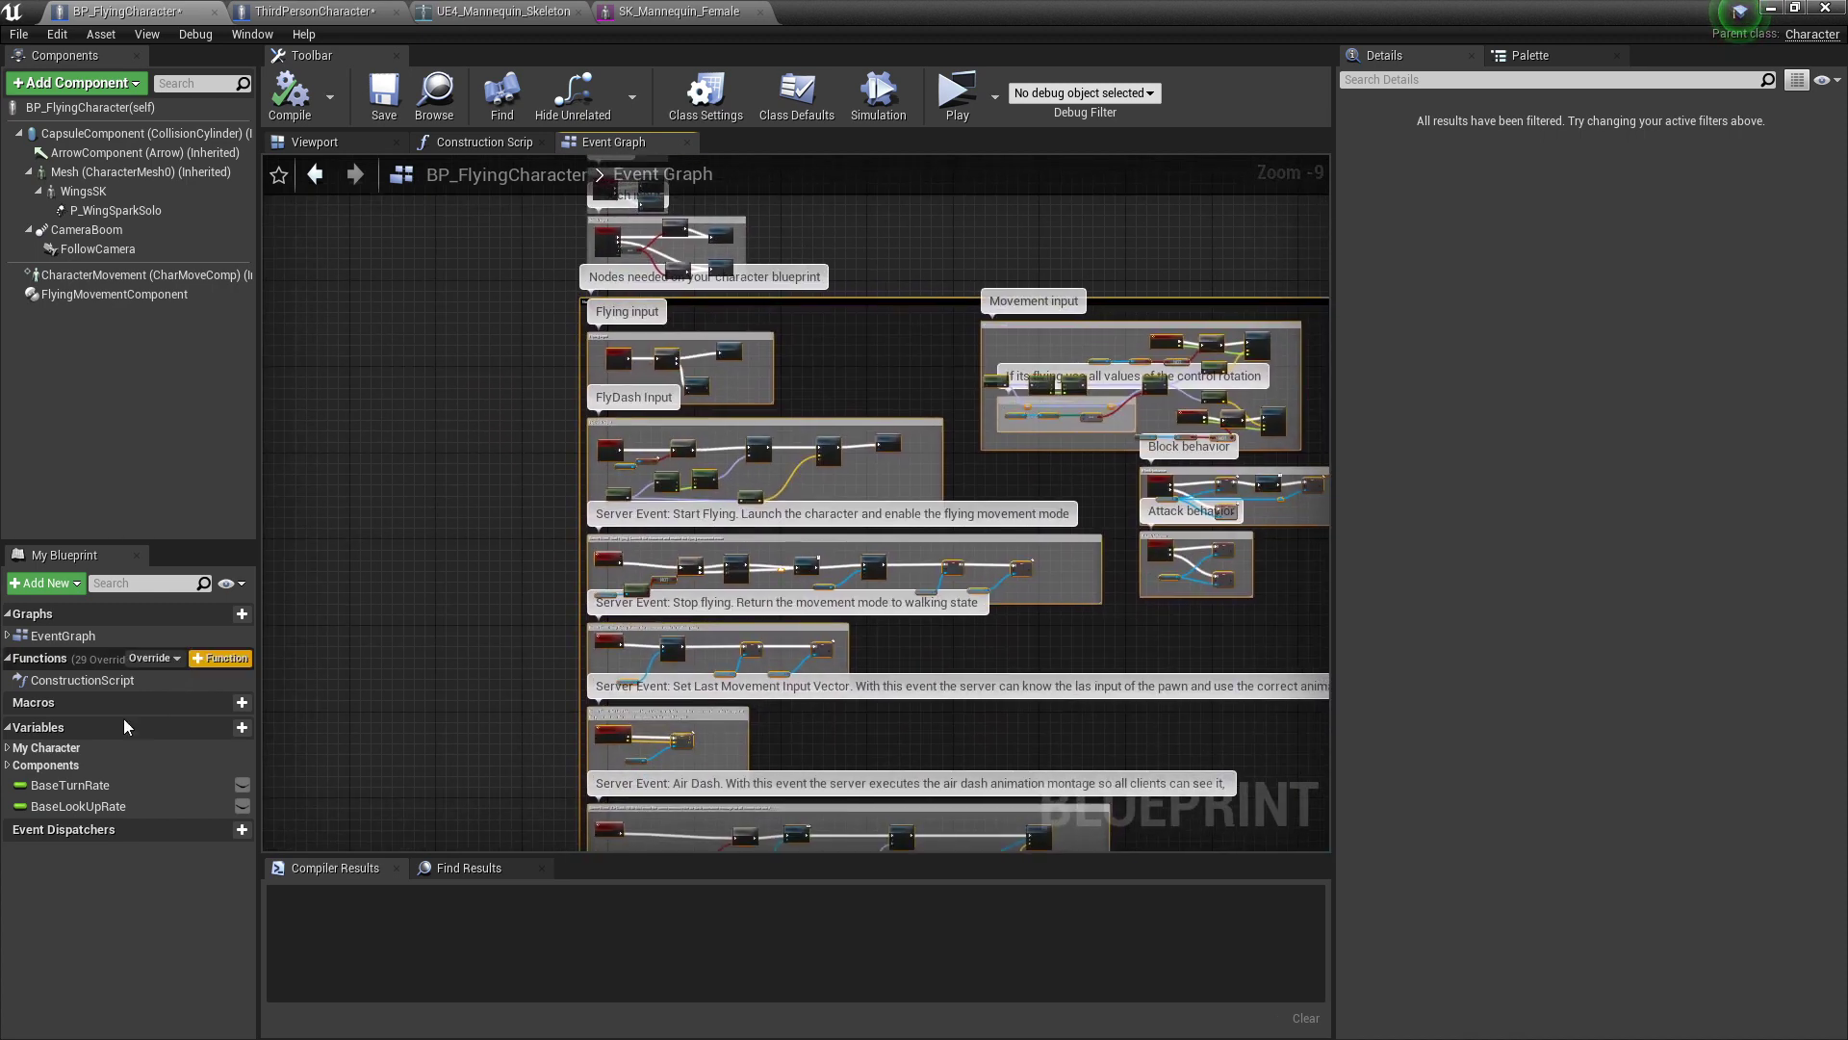
pyautogui.click(8, 764)
pyautogui.click(8, 747)
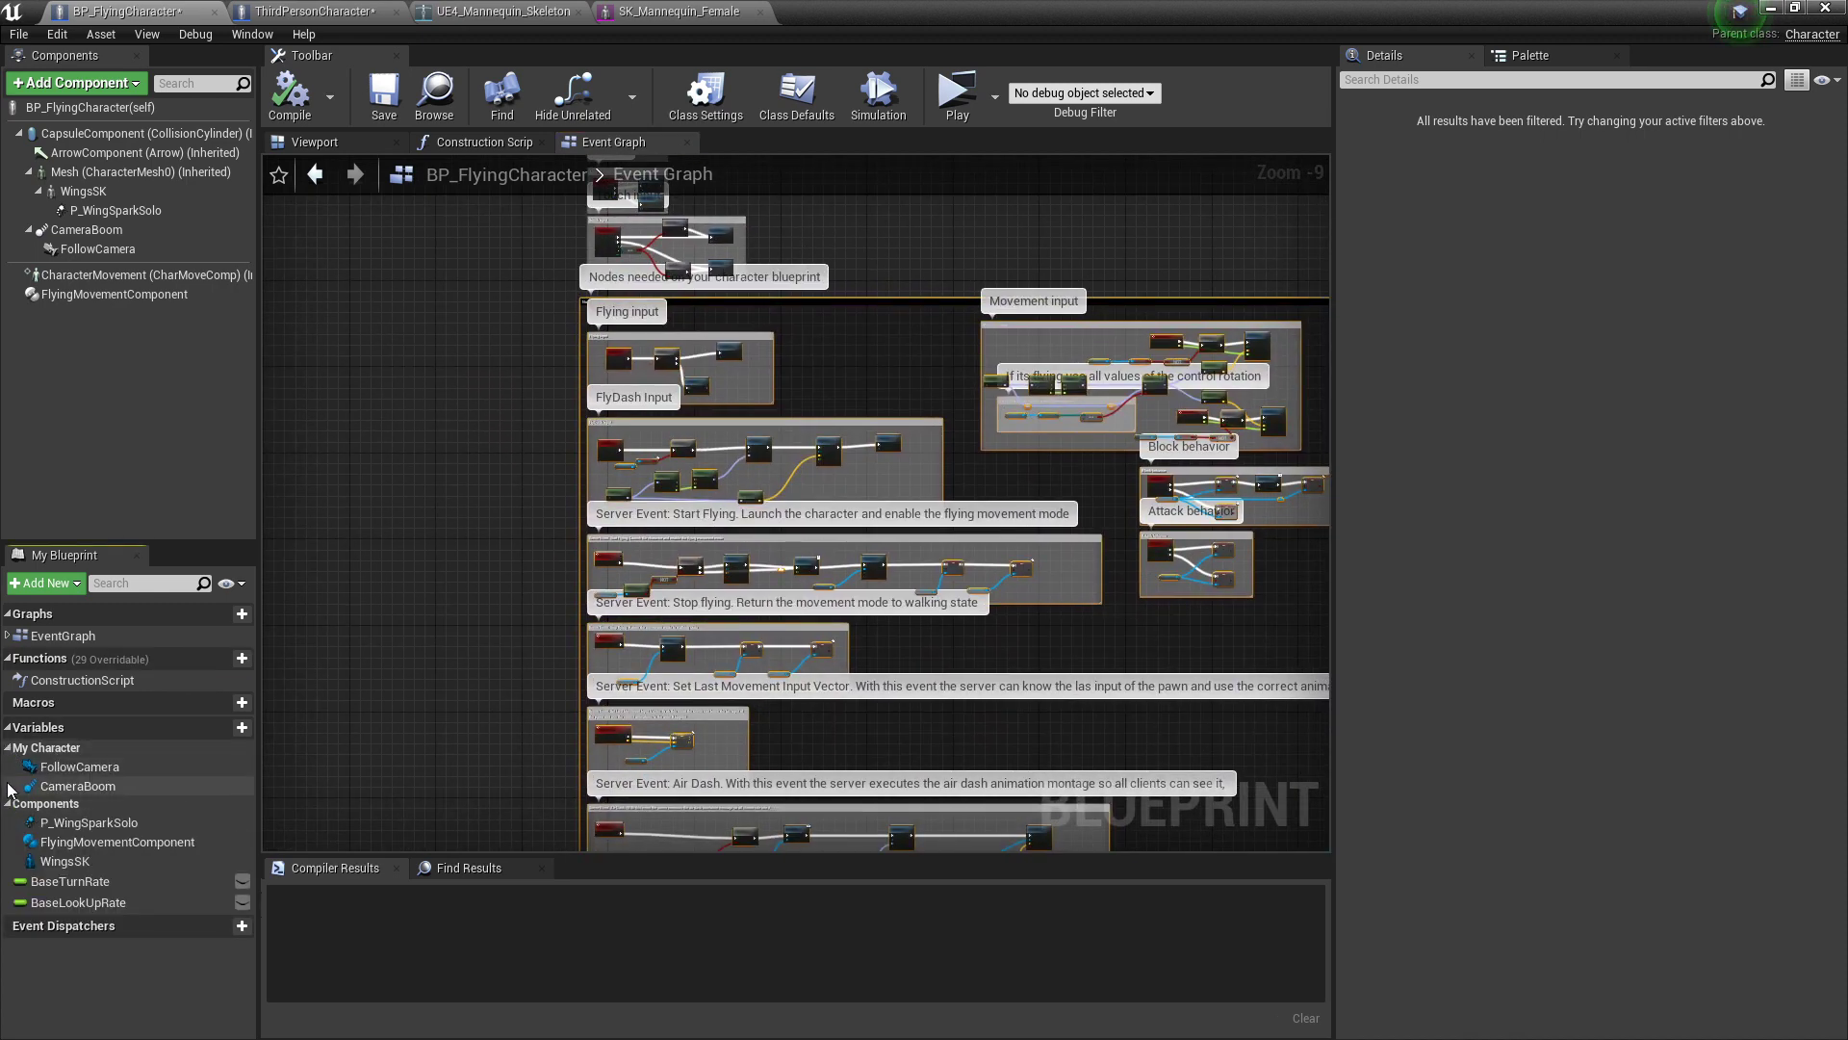
pyautogui.click(14, 785)
pyautogui.moveTo(569, 460); pyautogui.dragTo(403, 343, button='right')
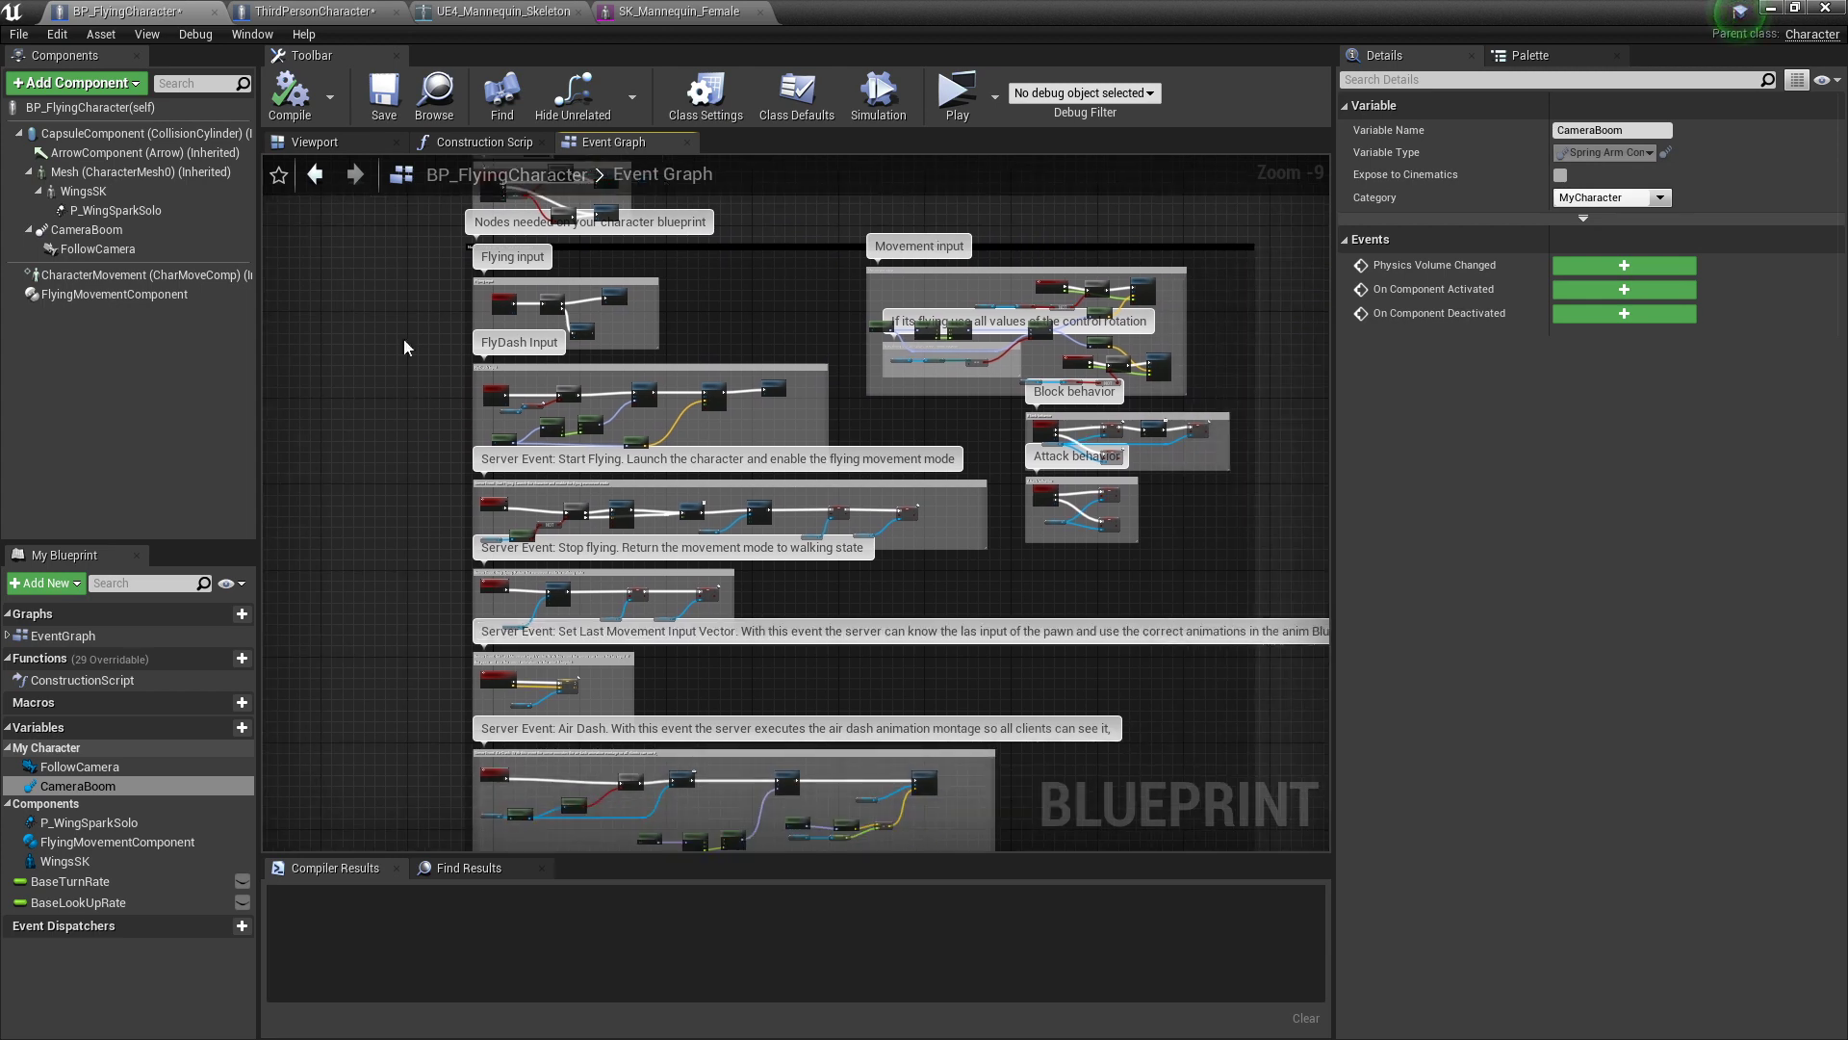
# Step: Paste the flying nodes into the ThirdPersonCharacter event graph, confirming Do Nothing for all SERVER references, and place the group just below Touch input
pyautogui.click(355, 16)
pyautogui.scroll(-1, 922, 696)
pyautogui.rightClick(922, 696)
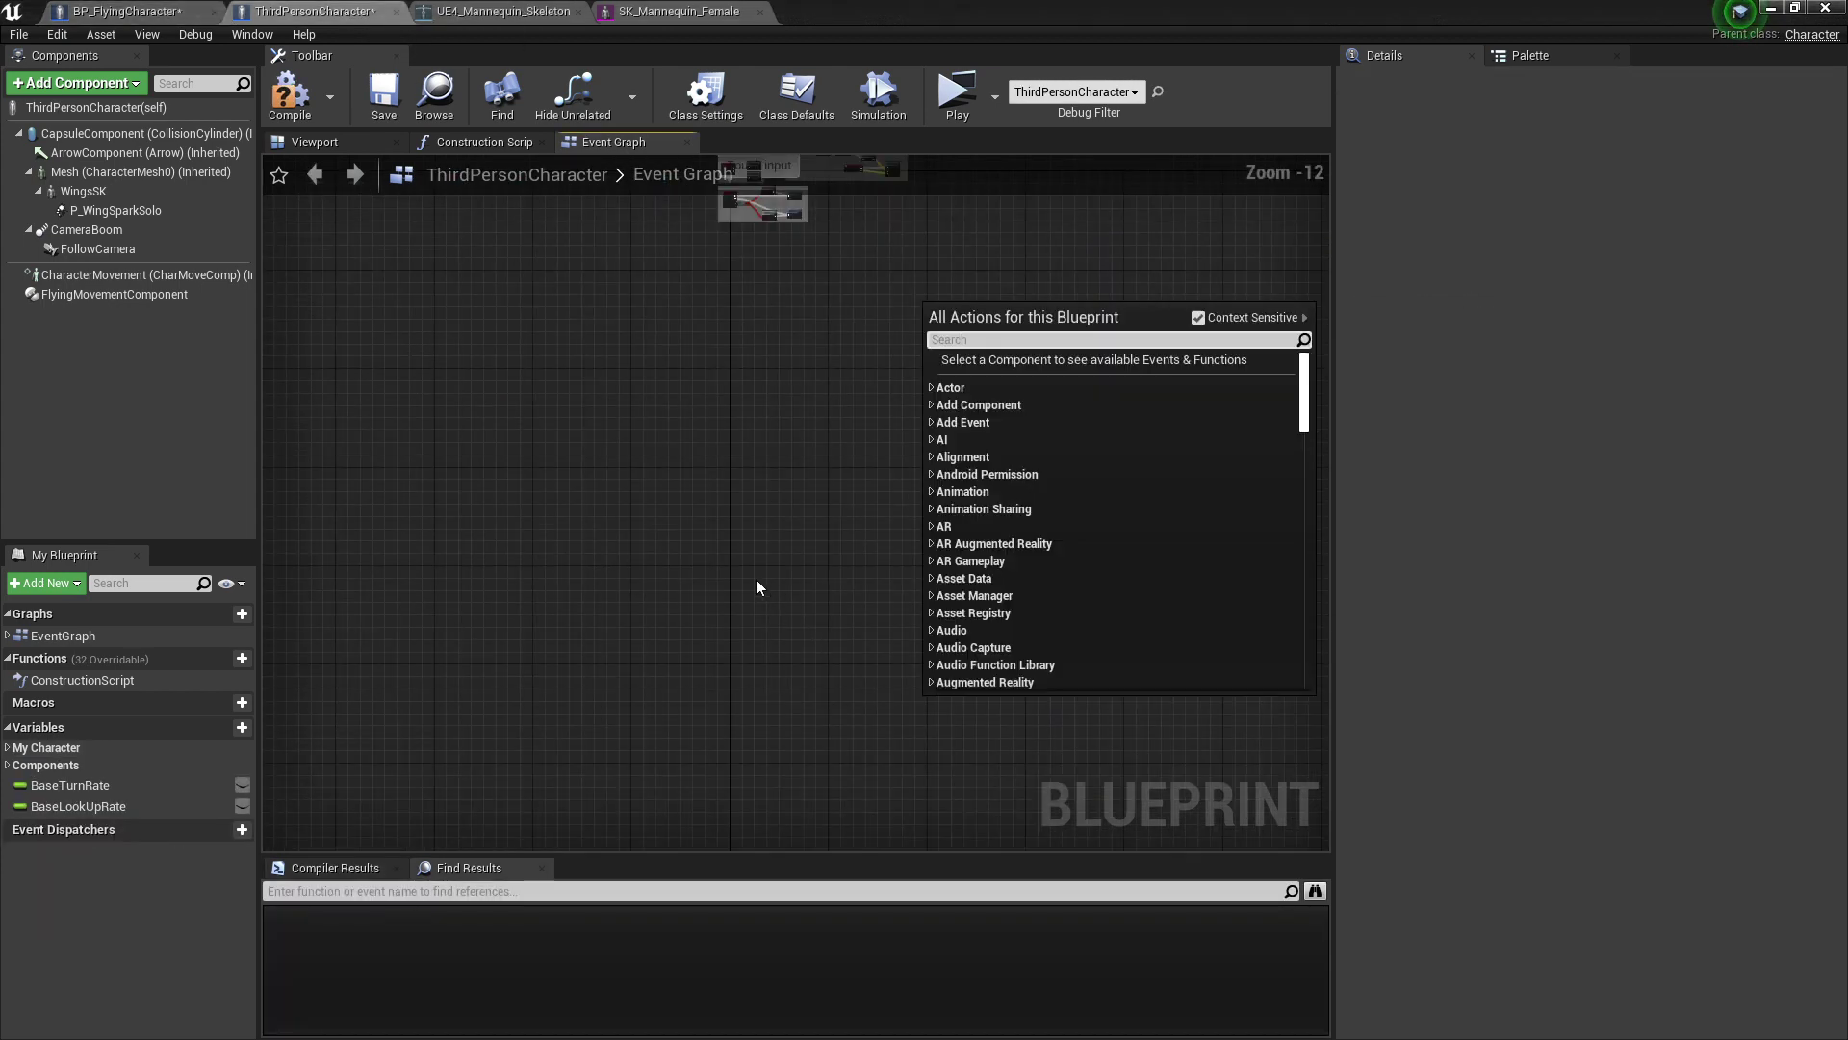
pyautogui.moveTo(741, 533); pyautogui.dragTo(724, 638, button='right')
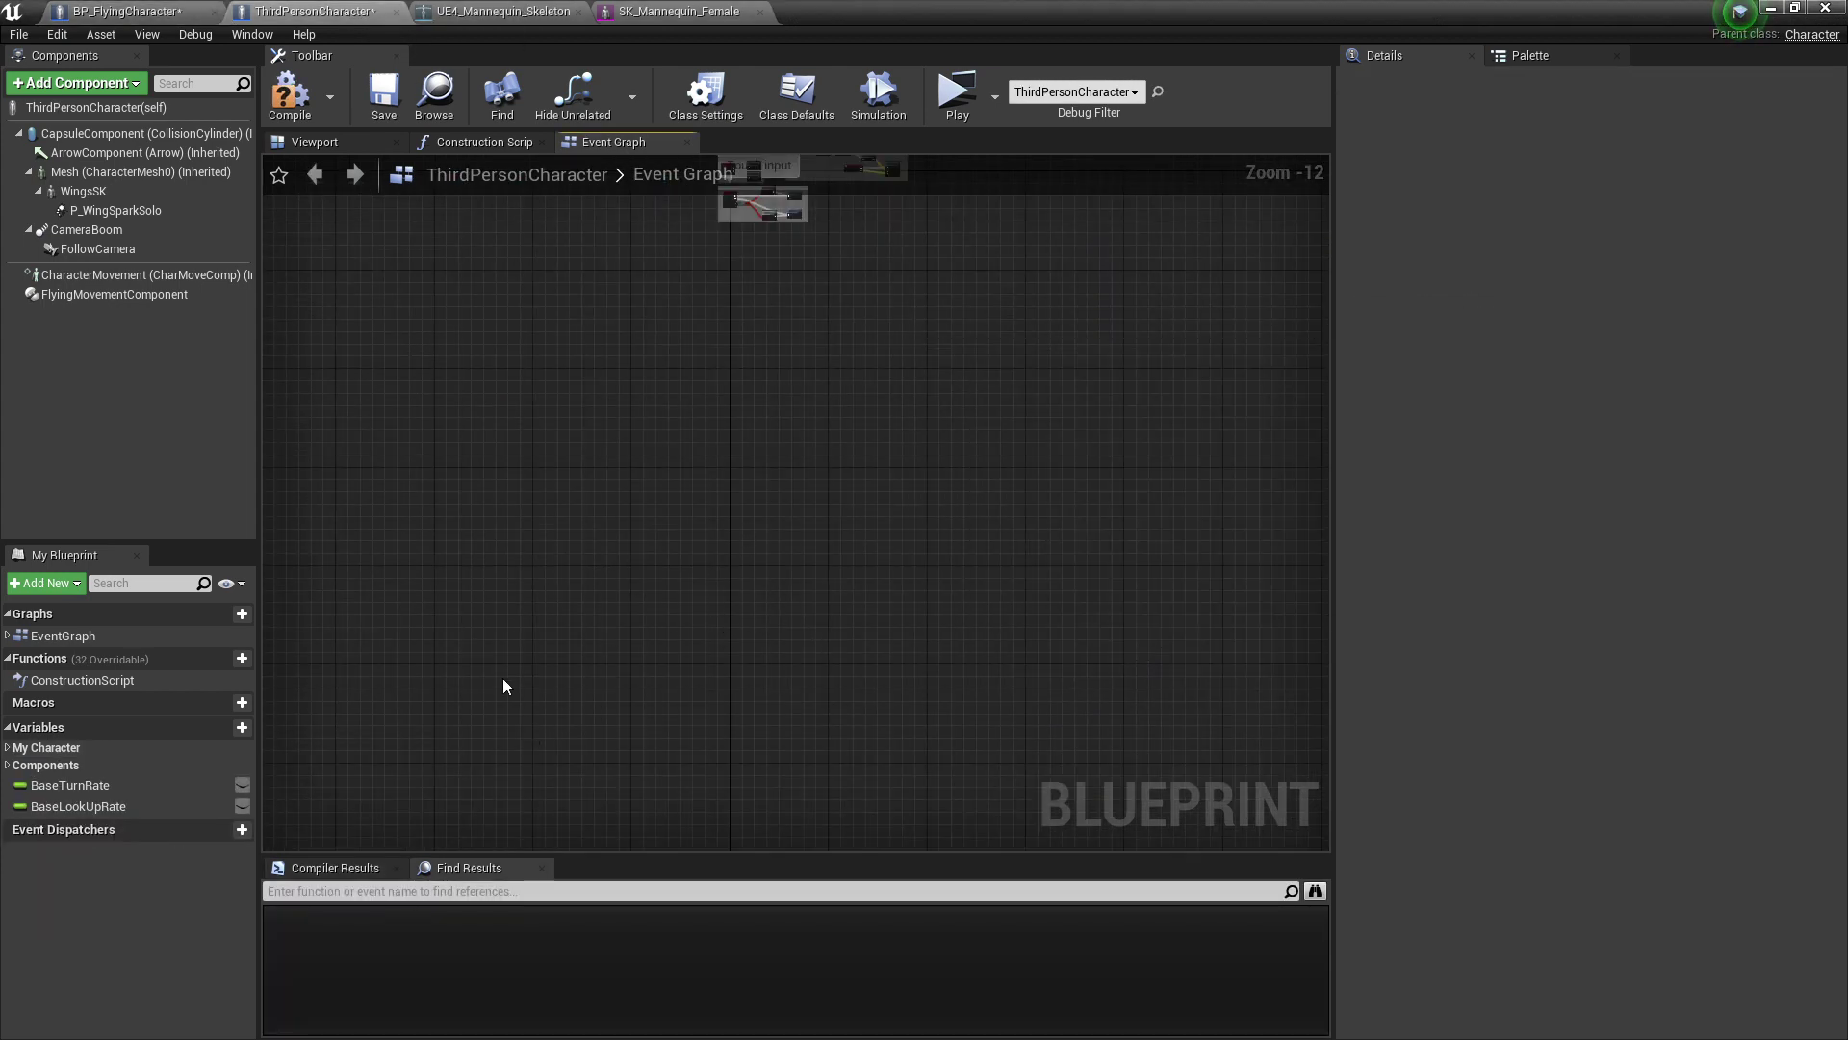
pyautogui.moveTo(604, 587); pyautogui.dragTo(743, 399, button='right')
pyautogui.hotkey('ctrl', 'v')
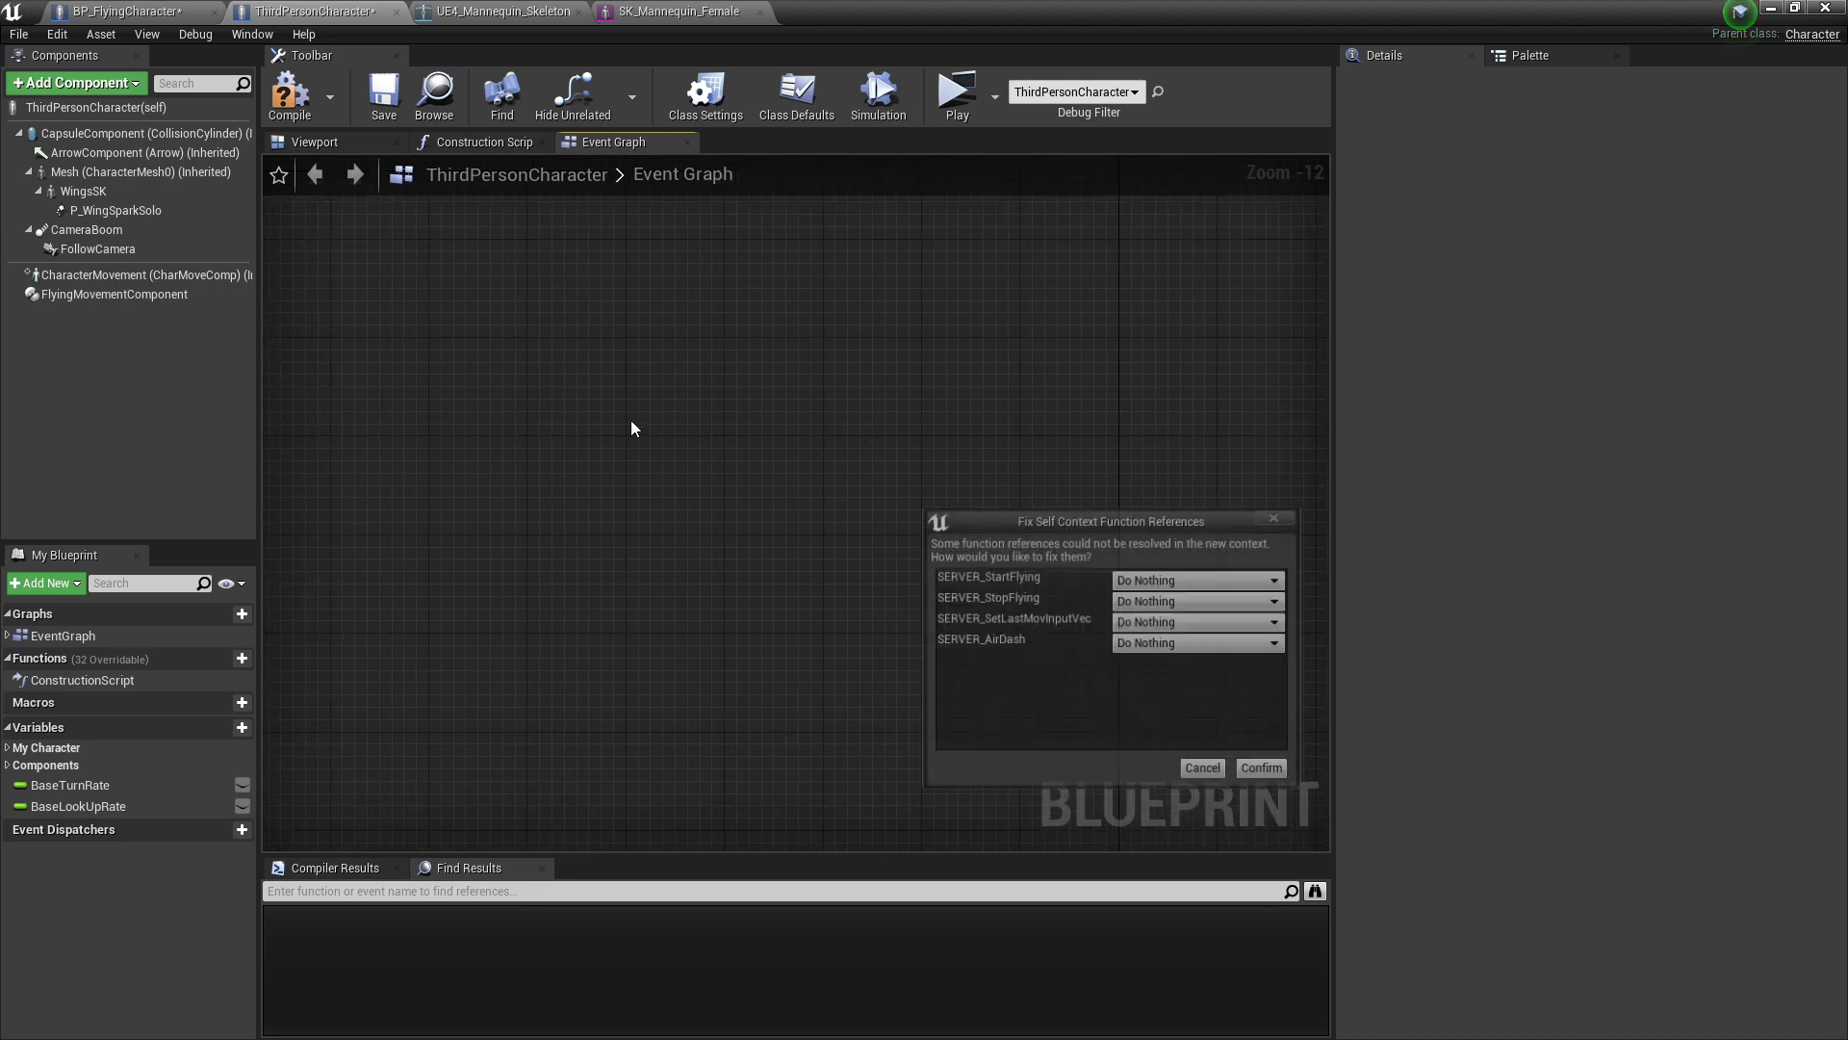
pyautogui.click(1263, 770)
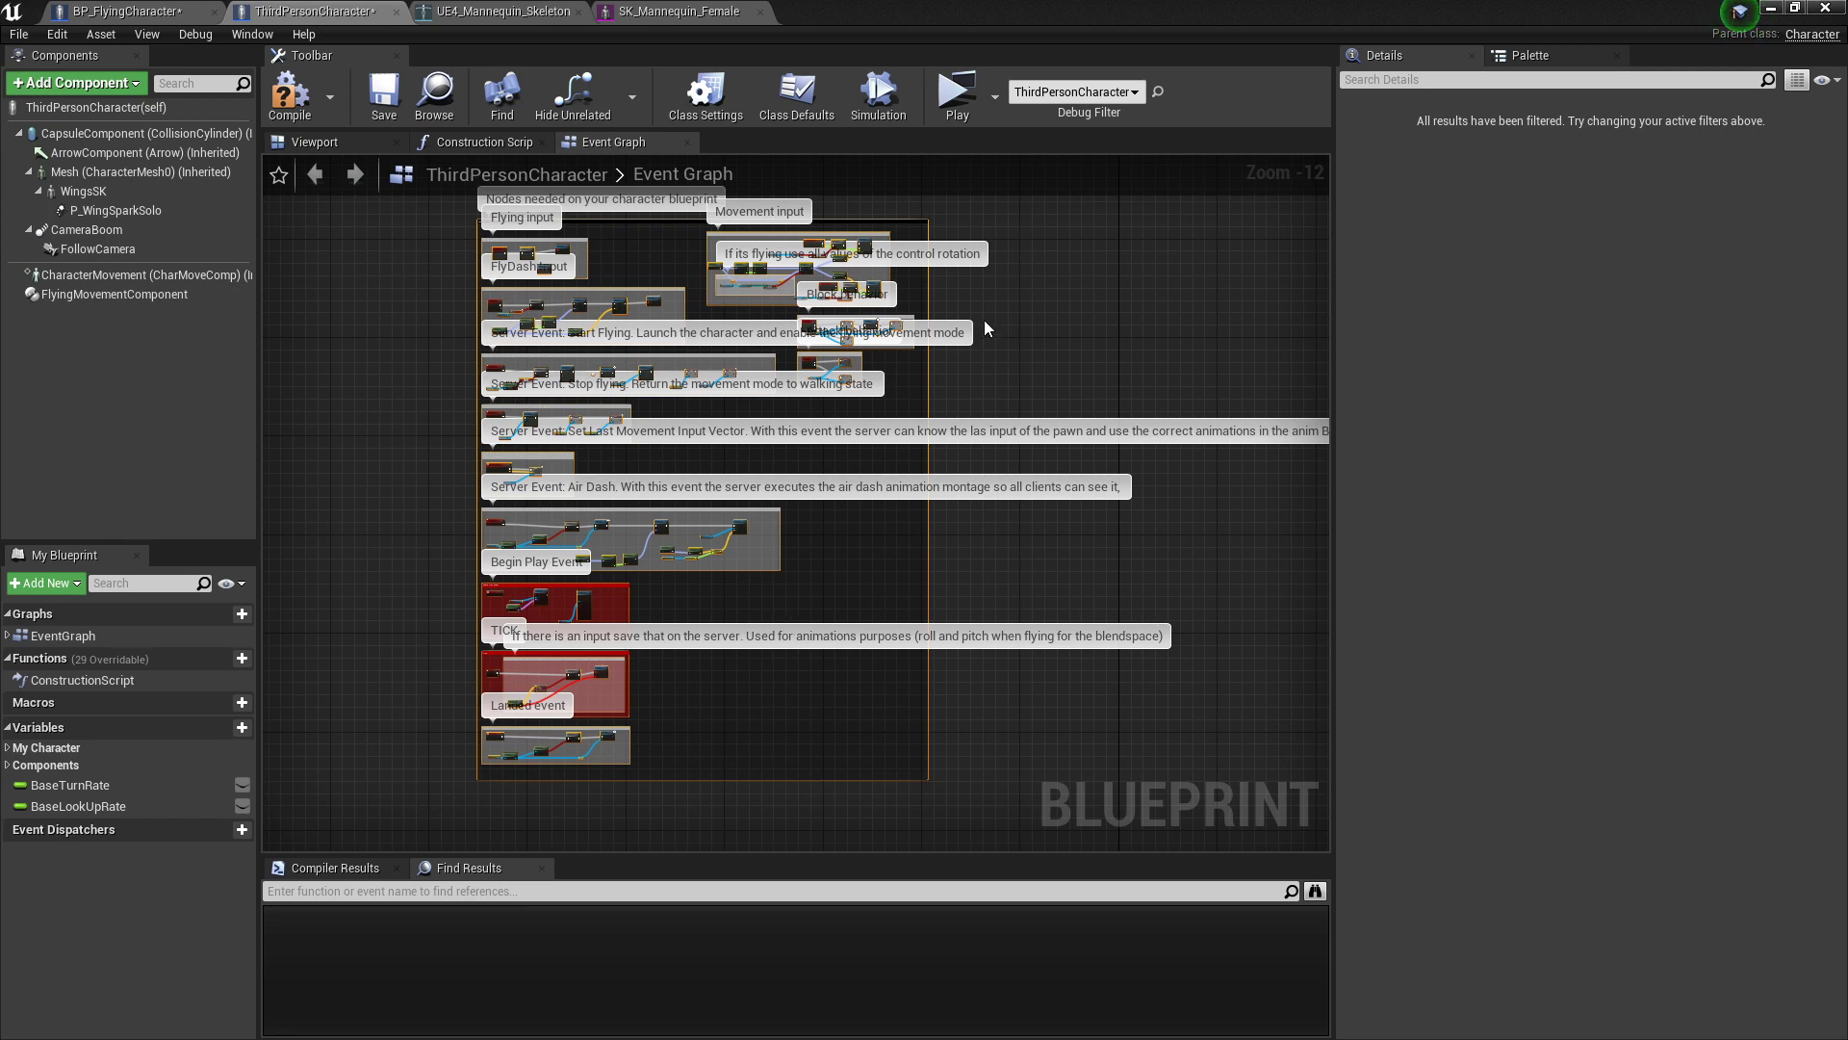
pyautogui.moveTo(667, 264); pyautogui.dragTo(724, 568, button='right')
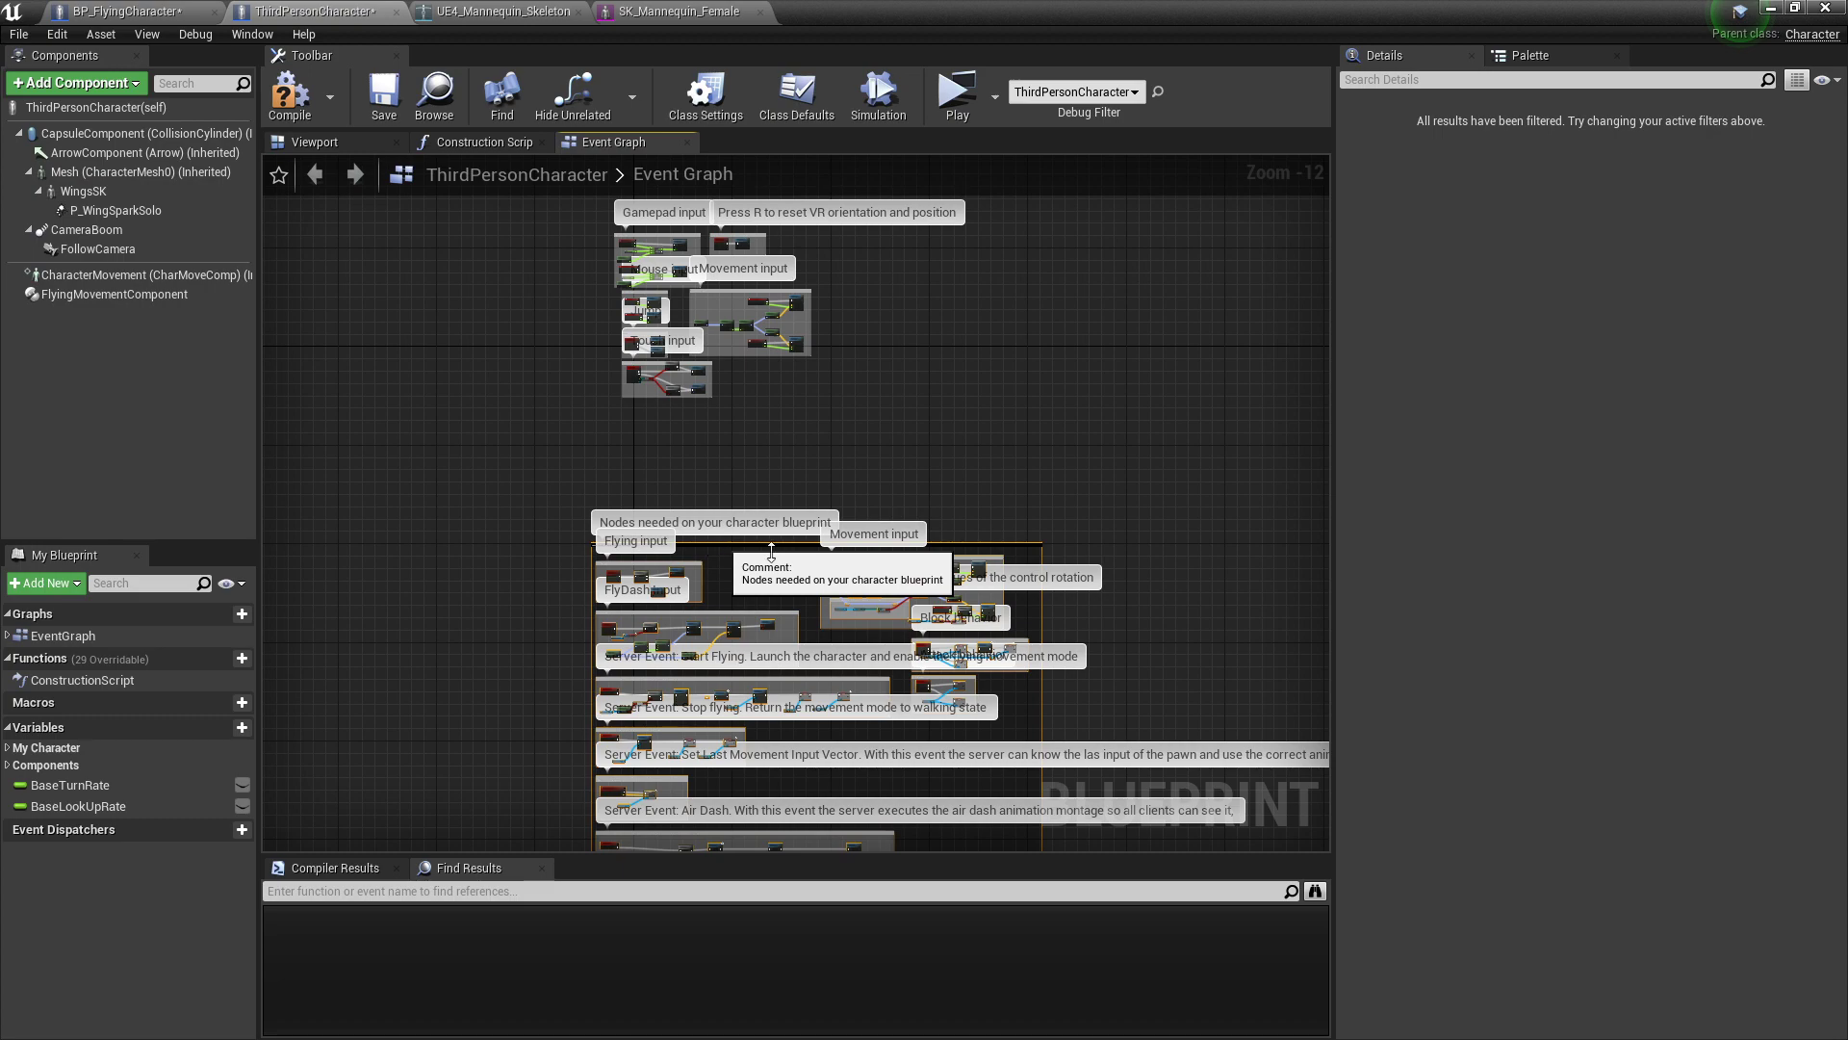
pyautogui.moveTo(771, 552); pyautogui.dragTo(810, 442)
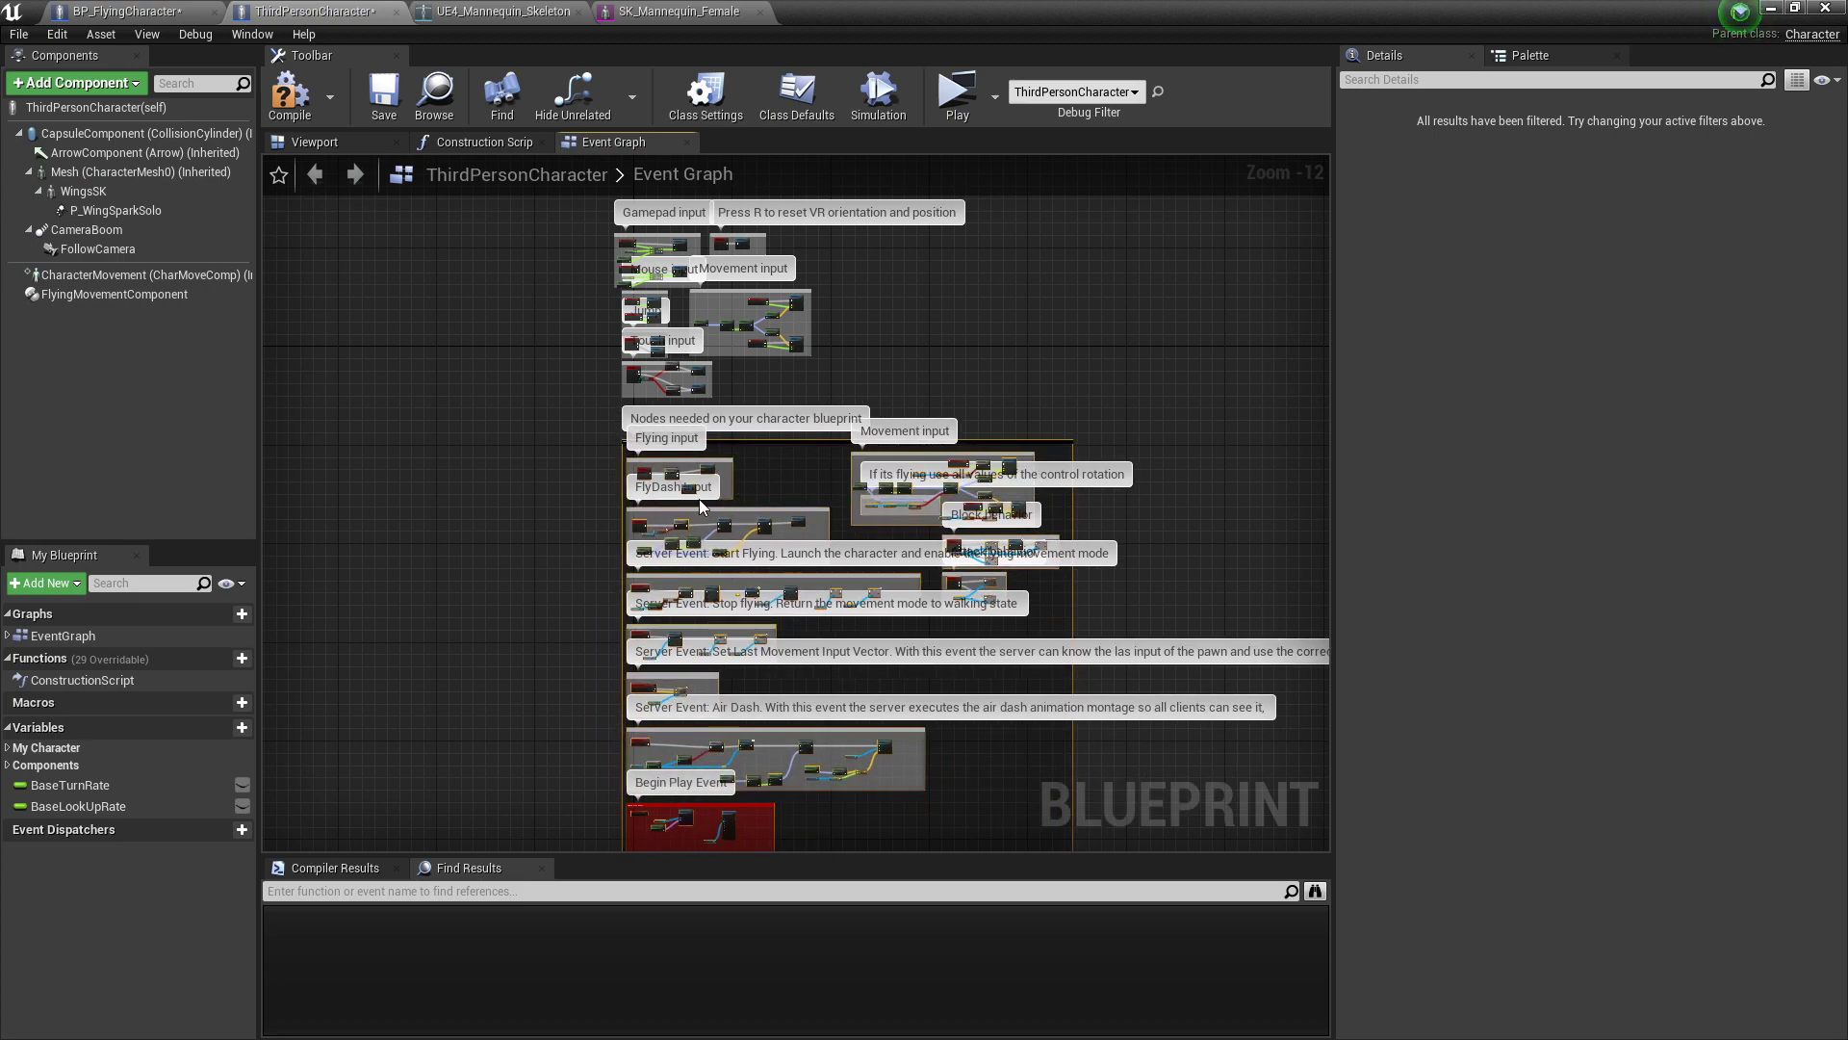
# Step: Examine the pasted Flying input and Movement input groups in the ThirdPersonCharacter event graph
pyautogui.scroll(4, 685, 478)
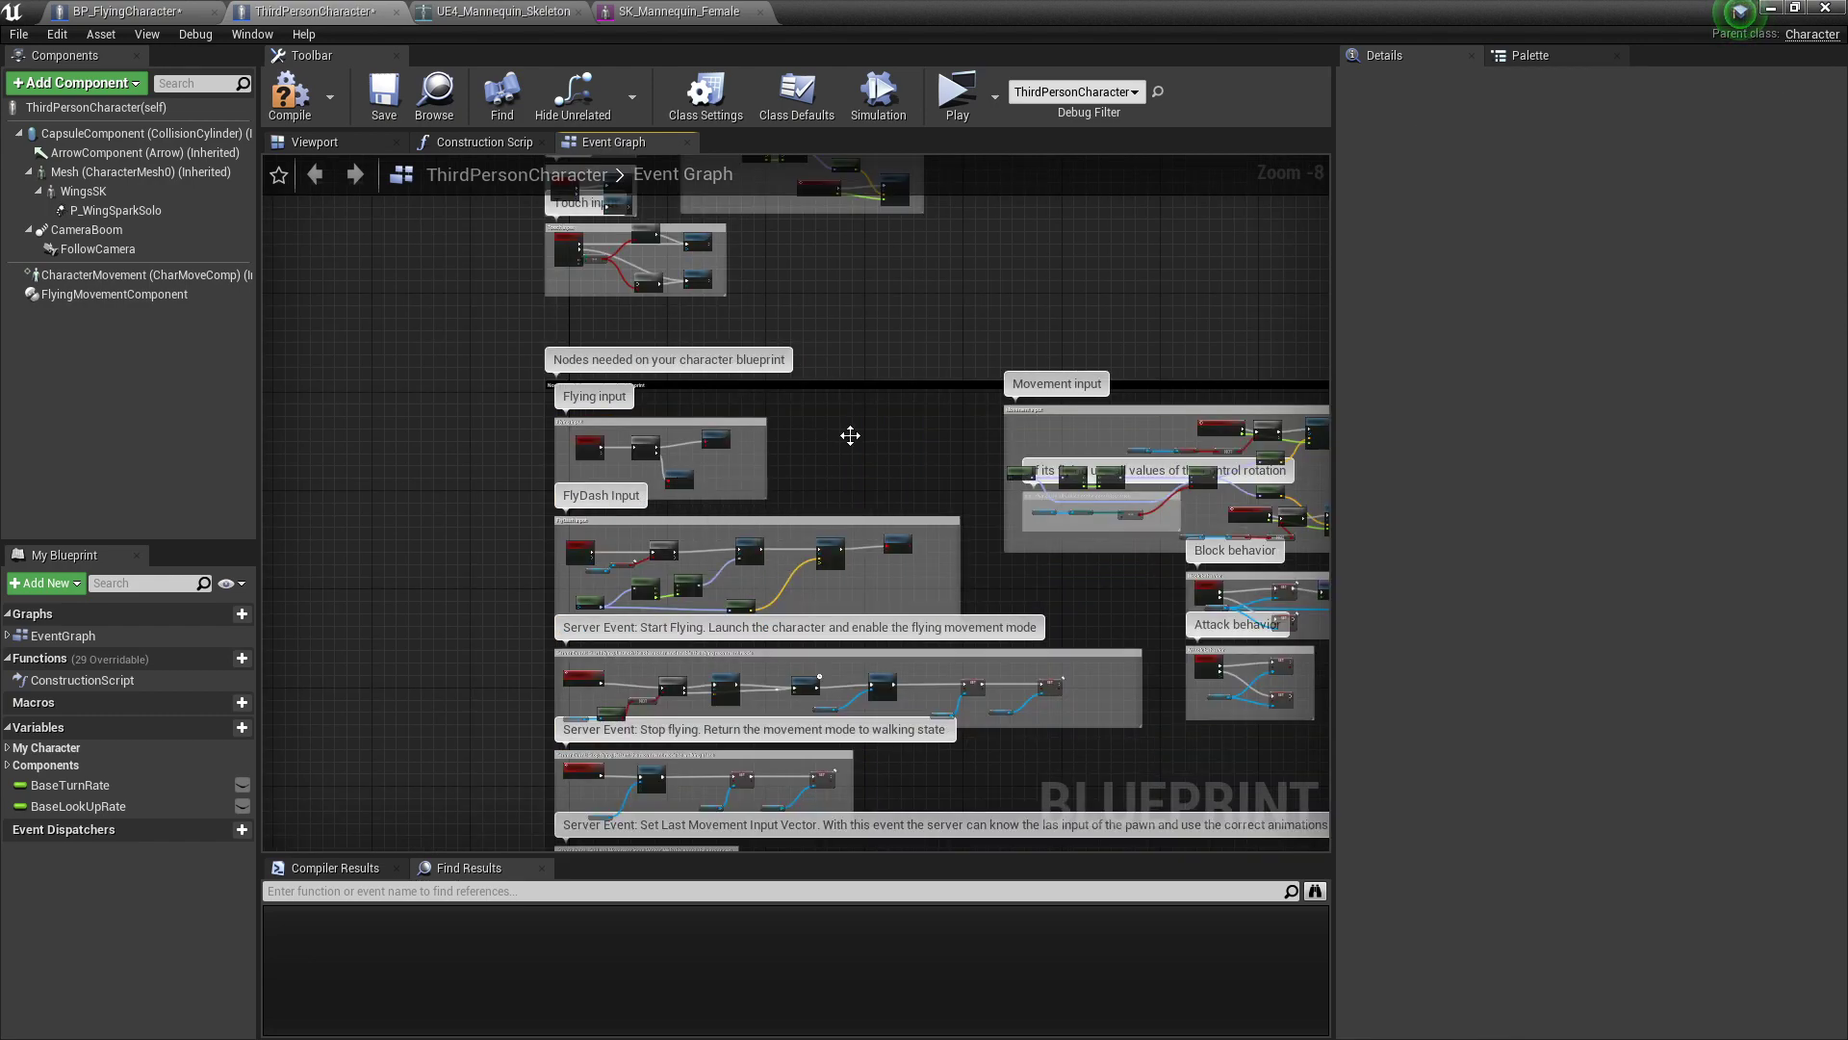
pyautogui.scroll(7, 837, 443)
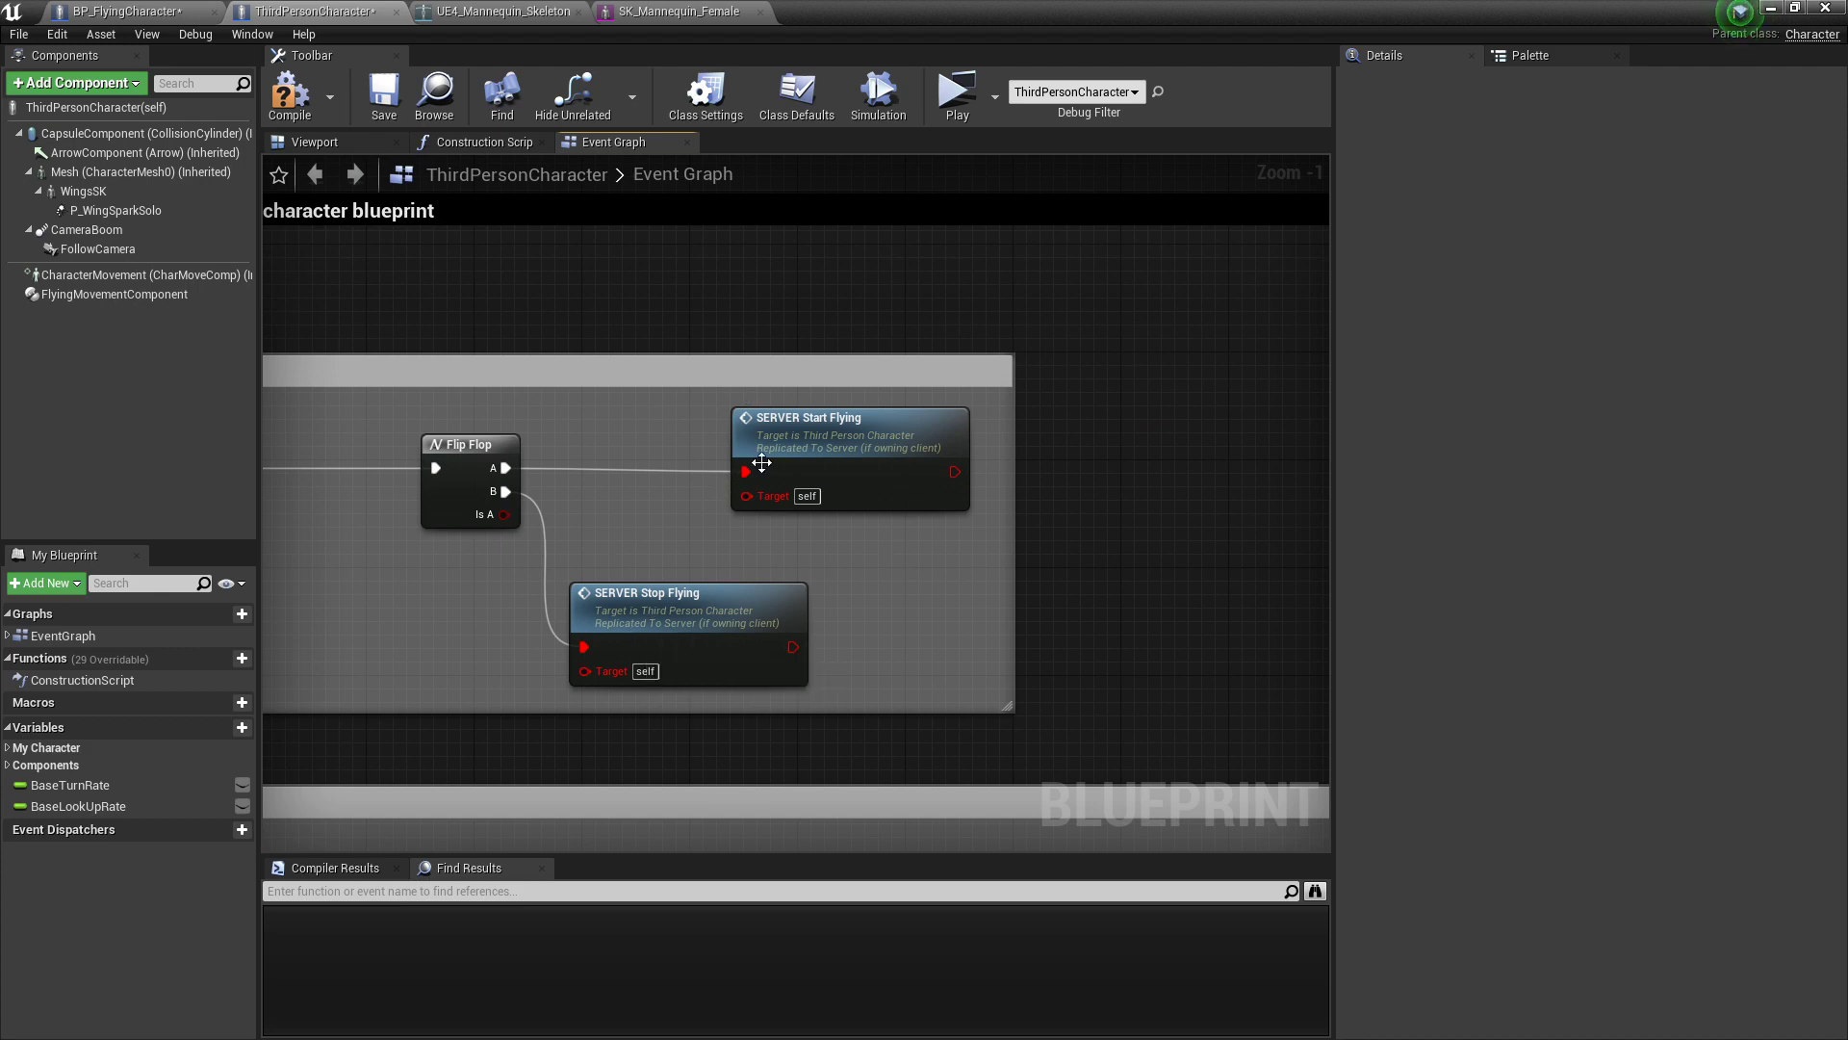
pyautogui.scroll(-6, 849, 535)
pyautogui.moveTo(1100, 573); pyautogui.dragTo(619, 323, button='right')
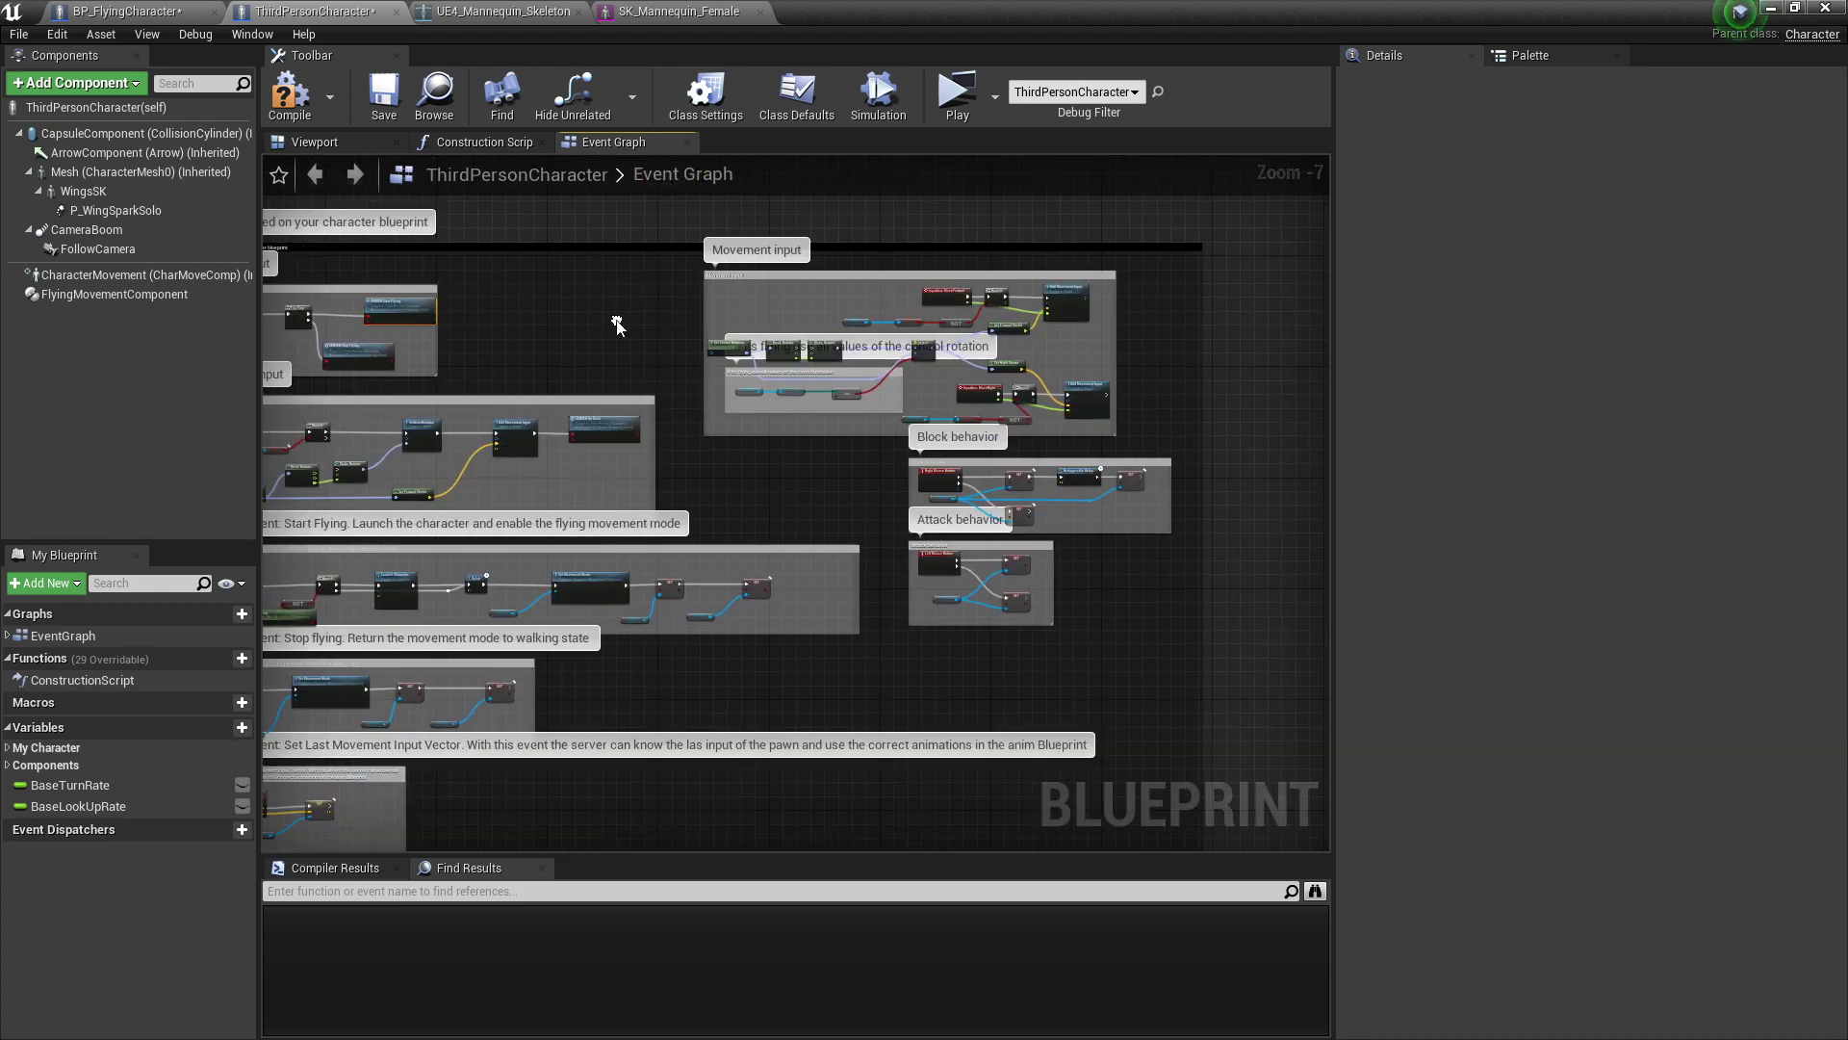
pyautogui.scroll(4, 951, 297)
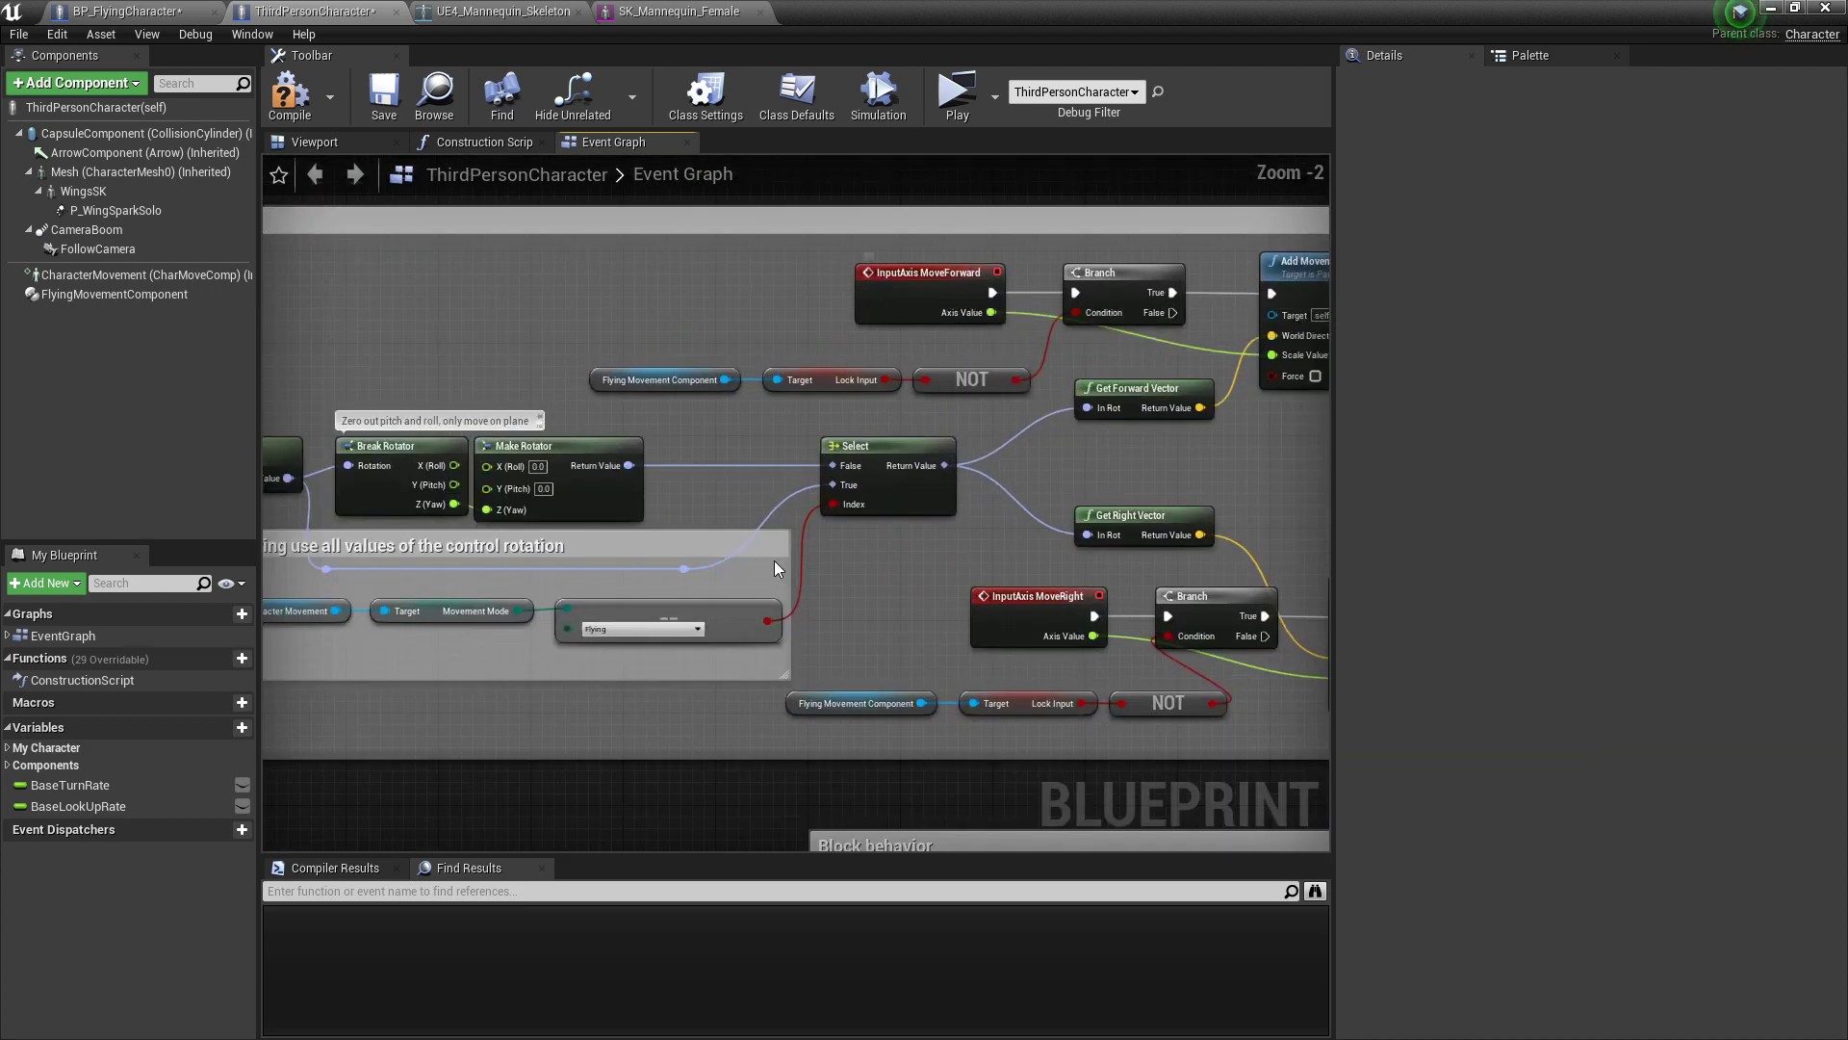
pyautogui.scroll(-4, 754, 703)
pyautogui.moveTo(277, 843); pyautogui.dragTo(989, 469, button='right')
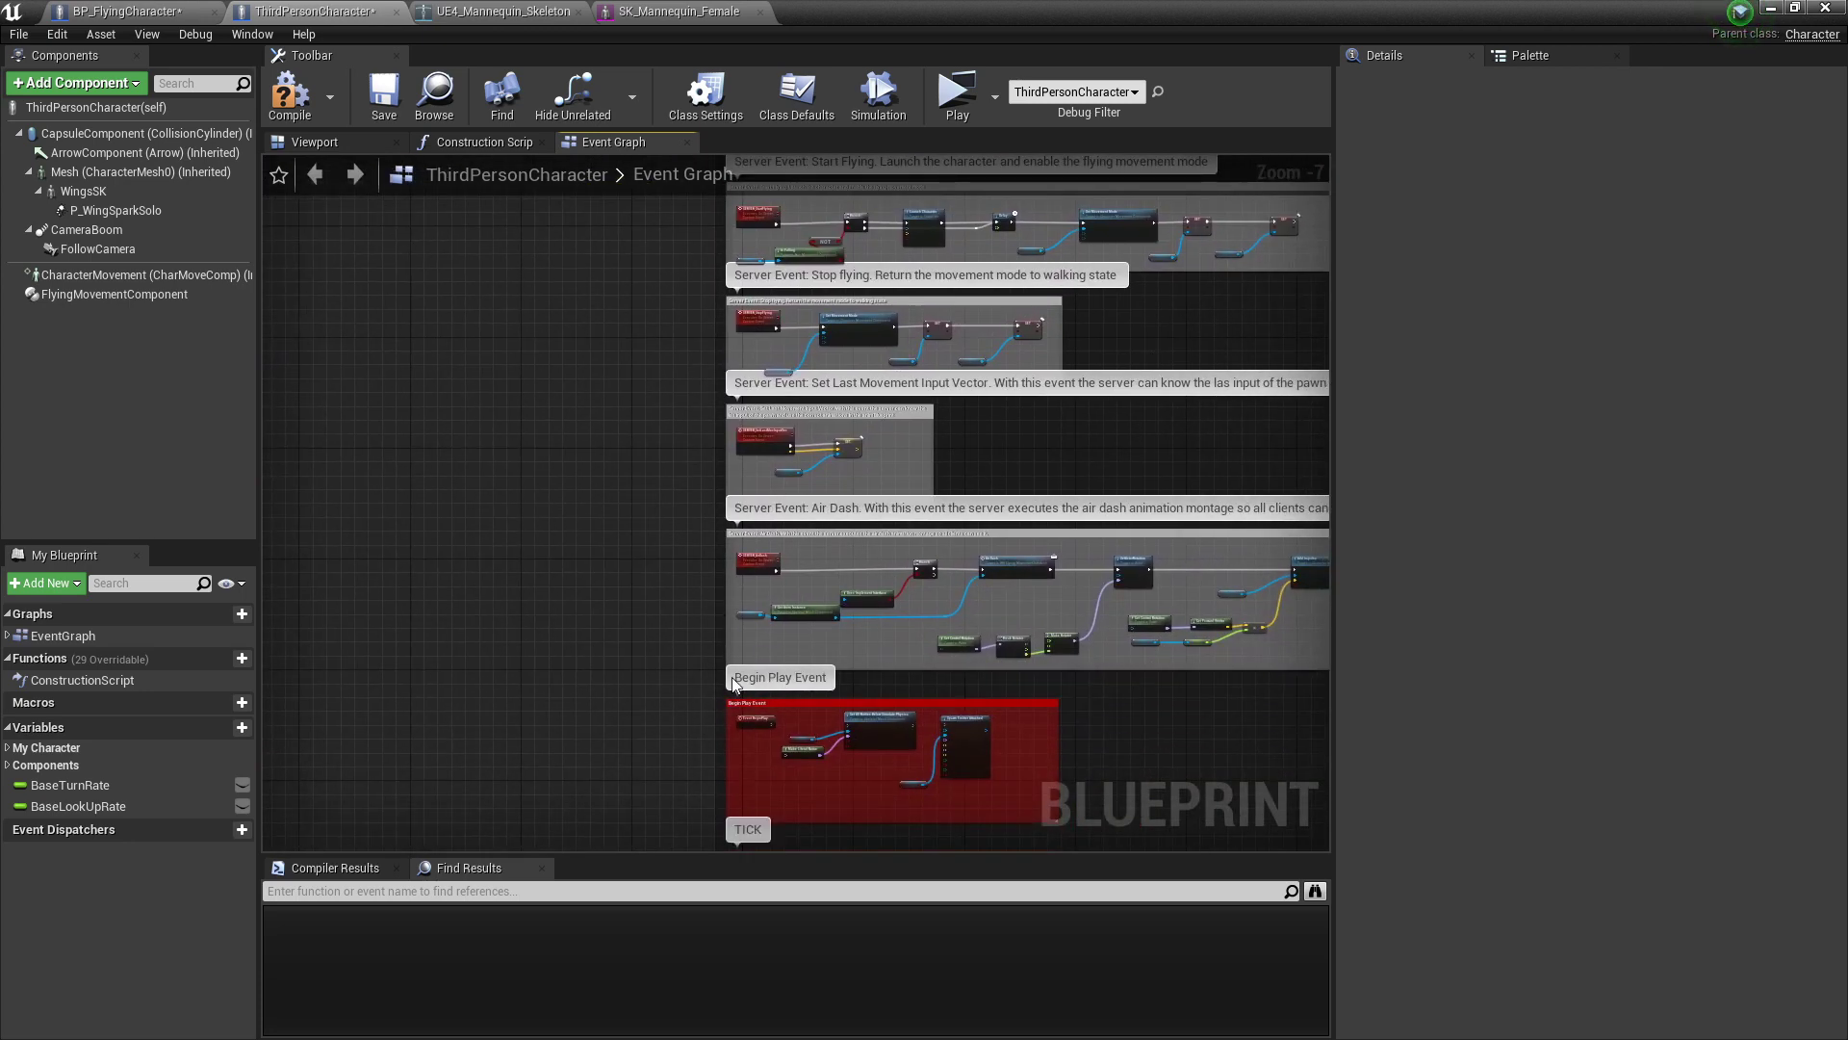
# Step: Inspect the pasted server custom events, from SERVER_AirDash up to SERVER_StopFlying and SERVER_StartFlying
pyautogui.scroll(4, 732, 678)
pyautogui.click(776, 346)
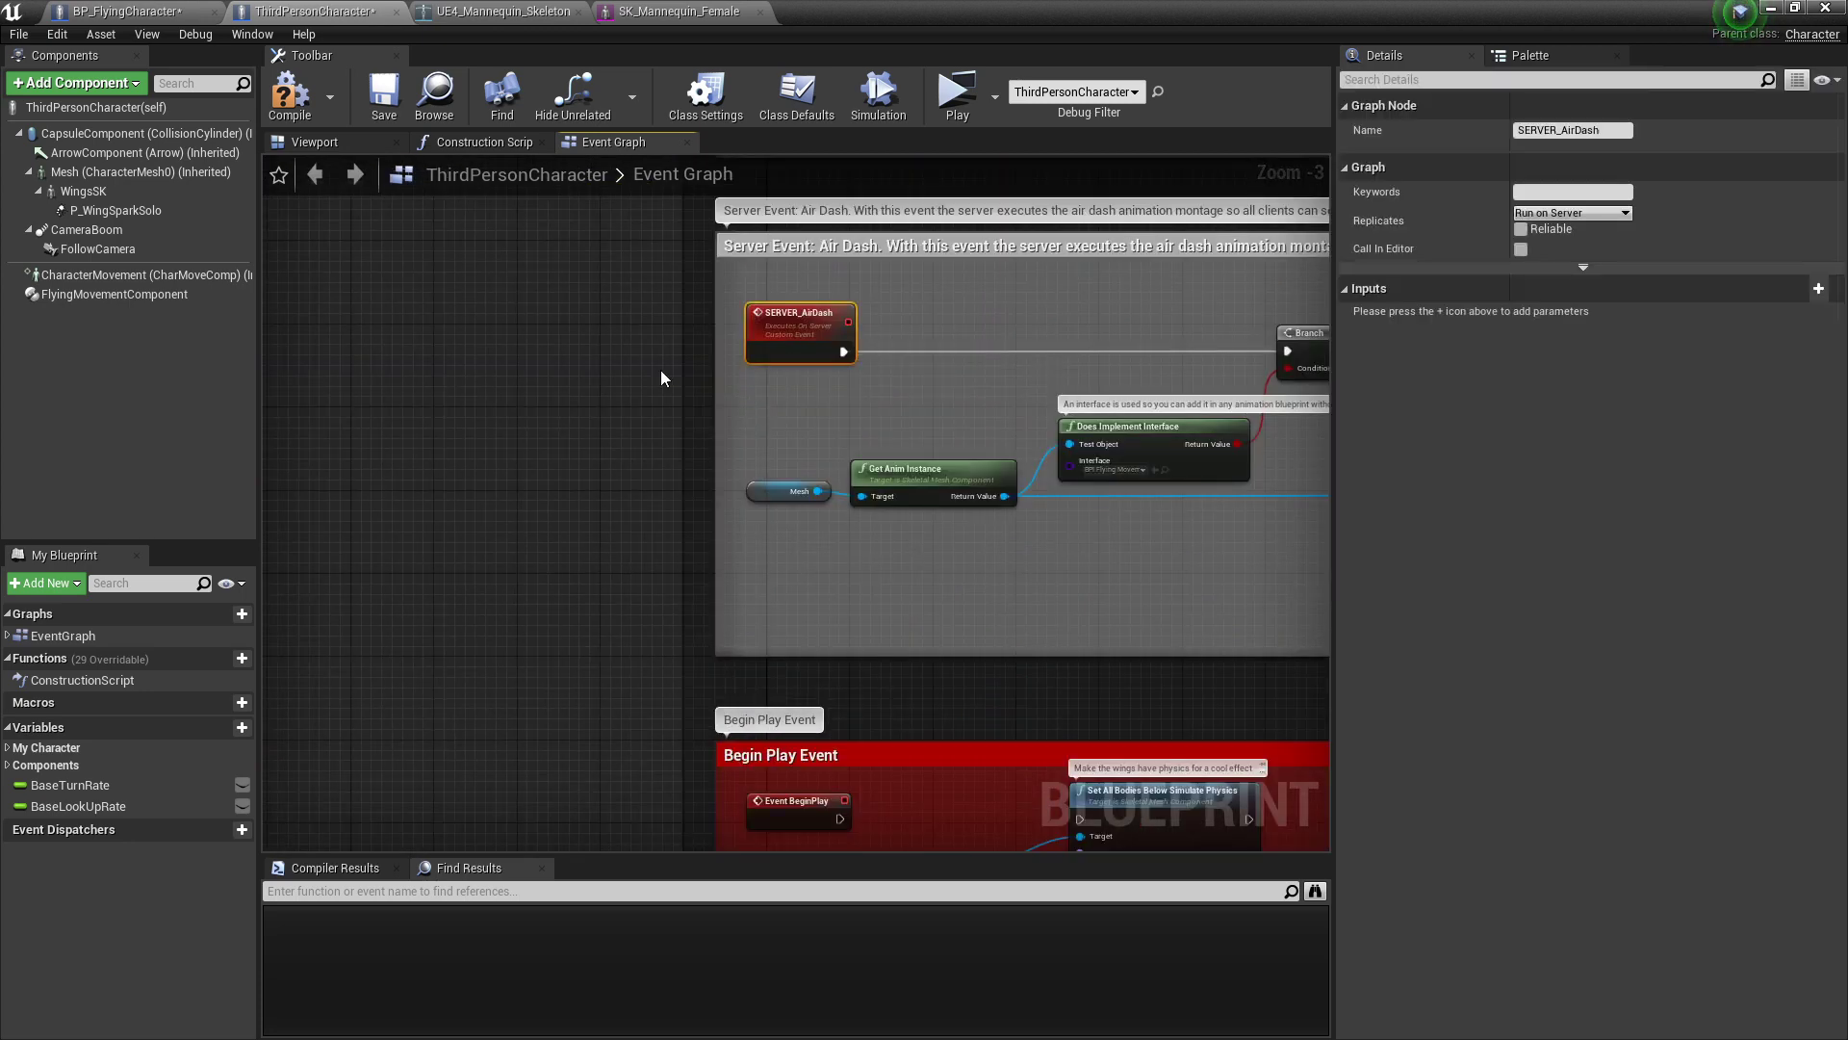
pyautogui.moveTo(664, 378); pyautogui.dragTo(430, 720, button='right')
pyautogui.click(582, 310)
pyautogui.moveTo(414, 358); pyautogui.dragTo(404, 762, button='right')
pyautogui.click(564, 369)
pyautogui.moveTo(498, 455); pyautogui.dragTo(536, 835, button='right')
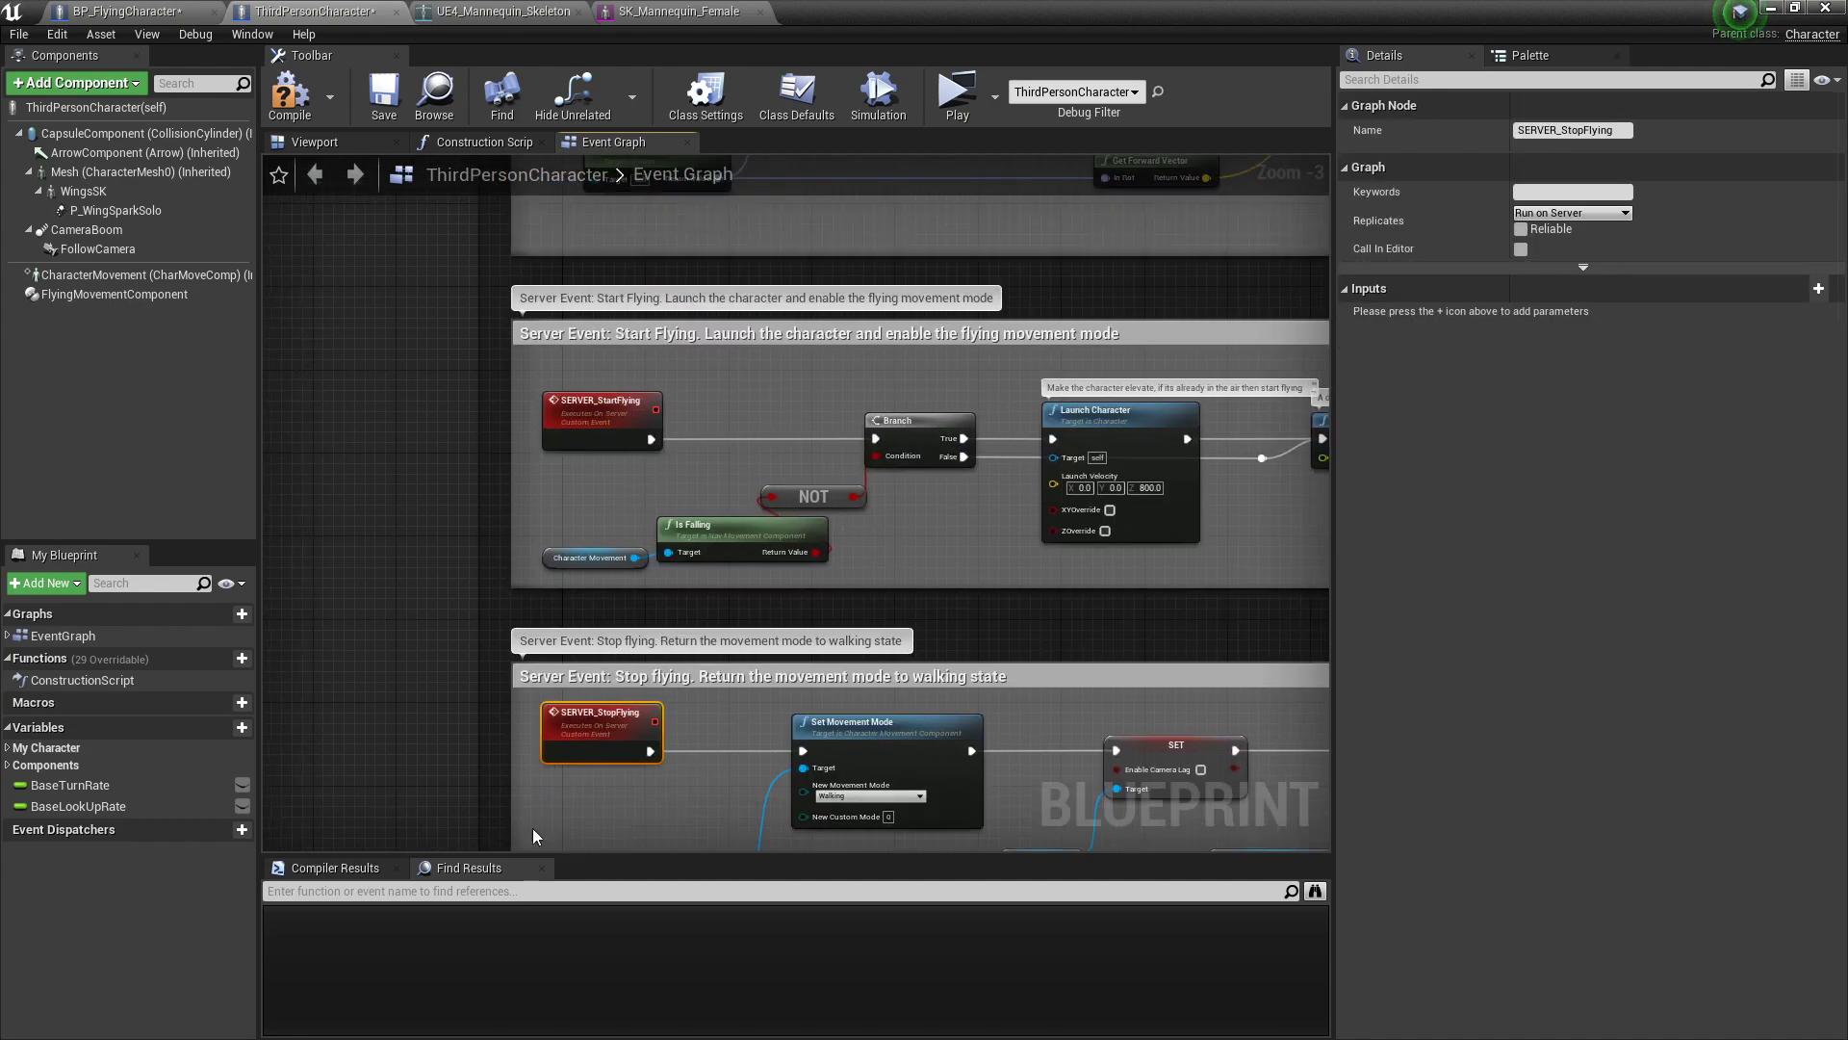
pyautogui.click(621, 438)
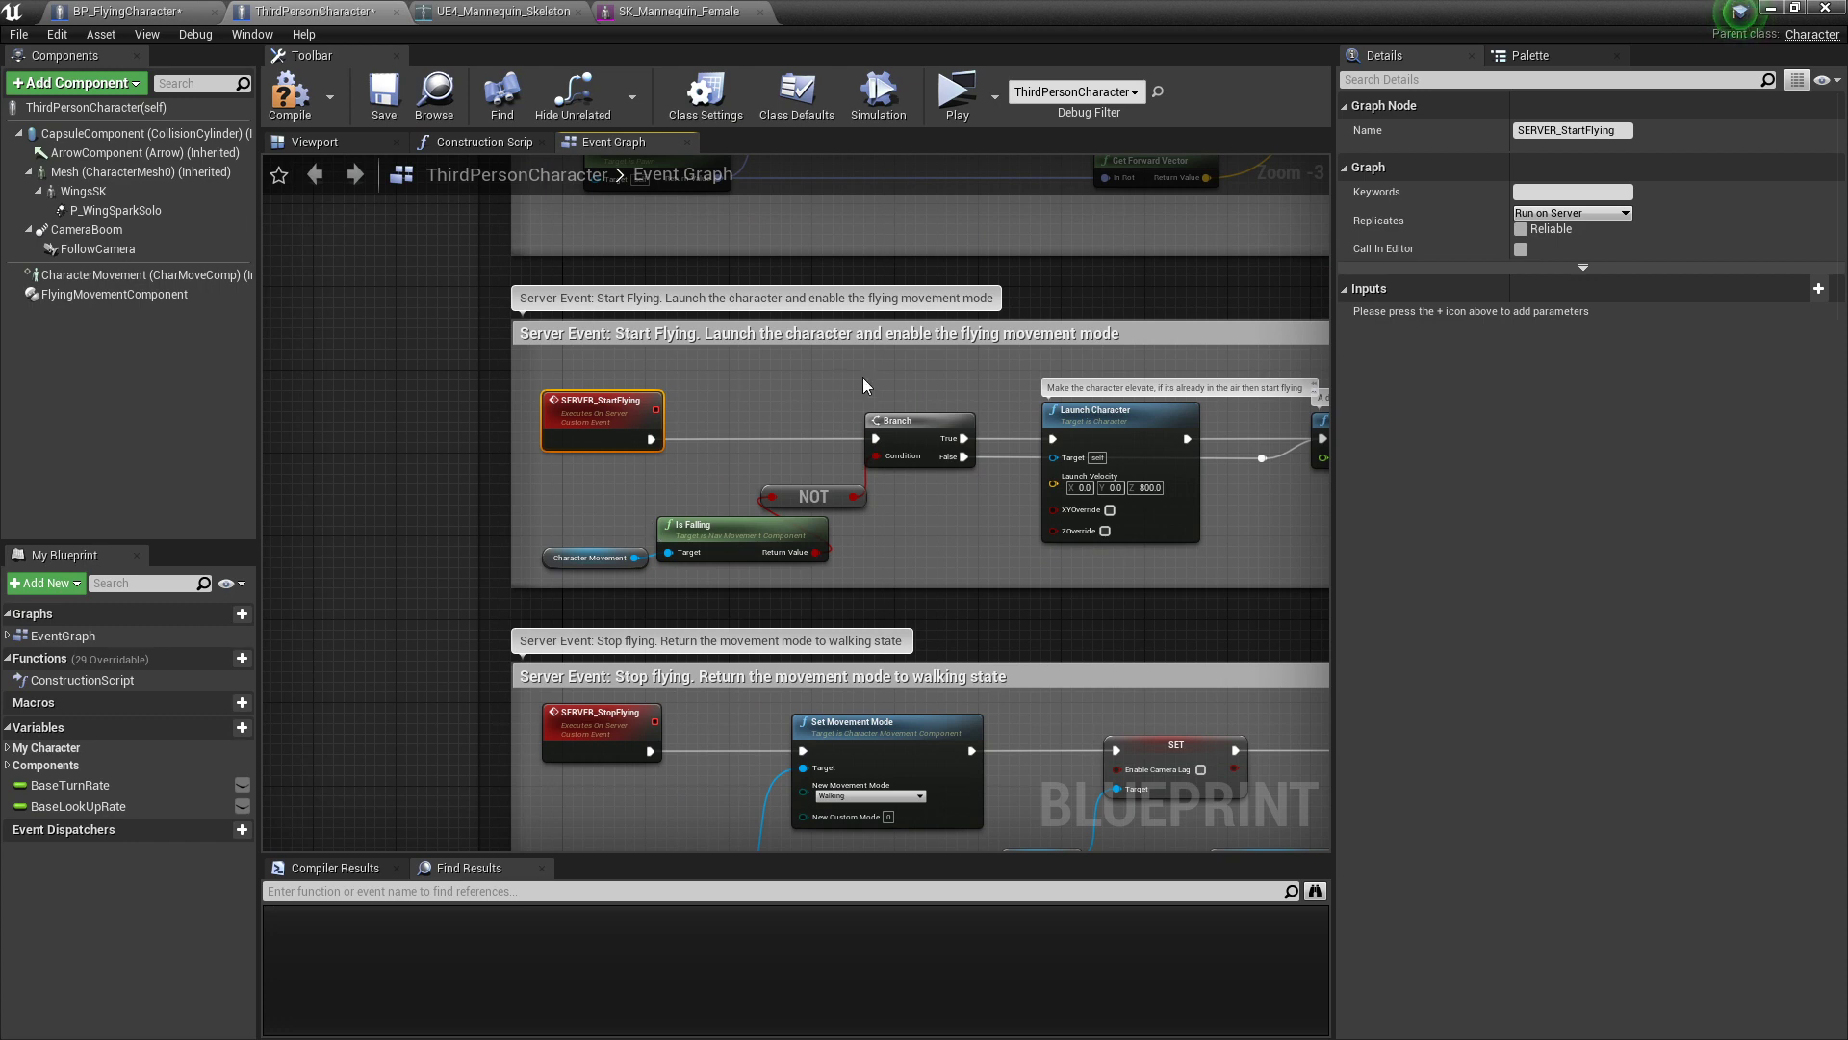
pyautogui.moveTo(826, 377); pyautogui.dragTo(848, 463, button='right')
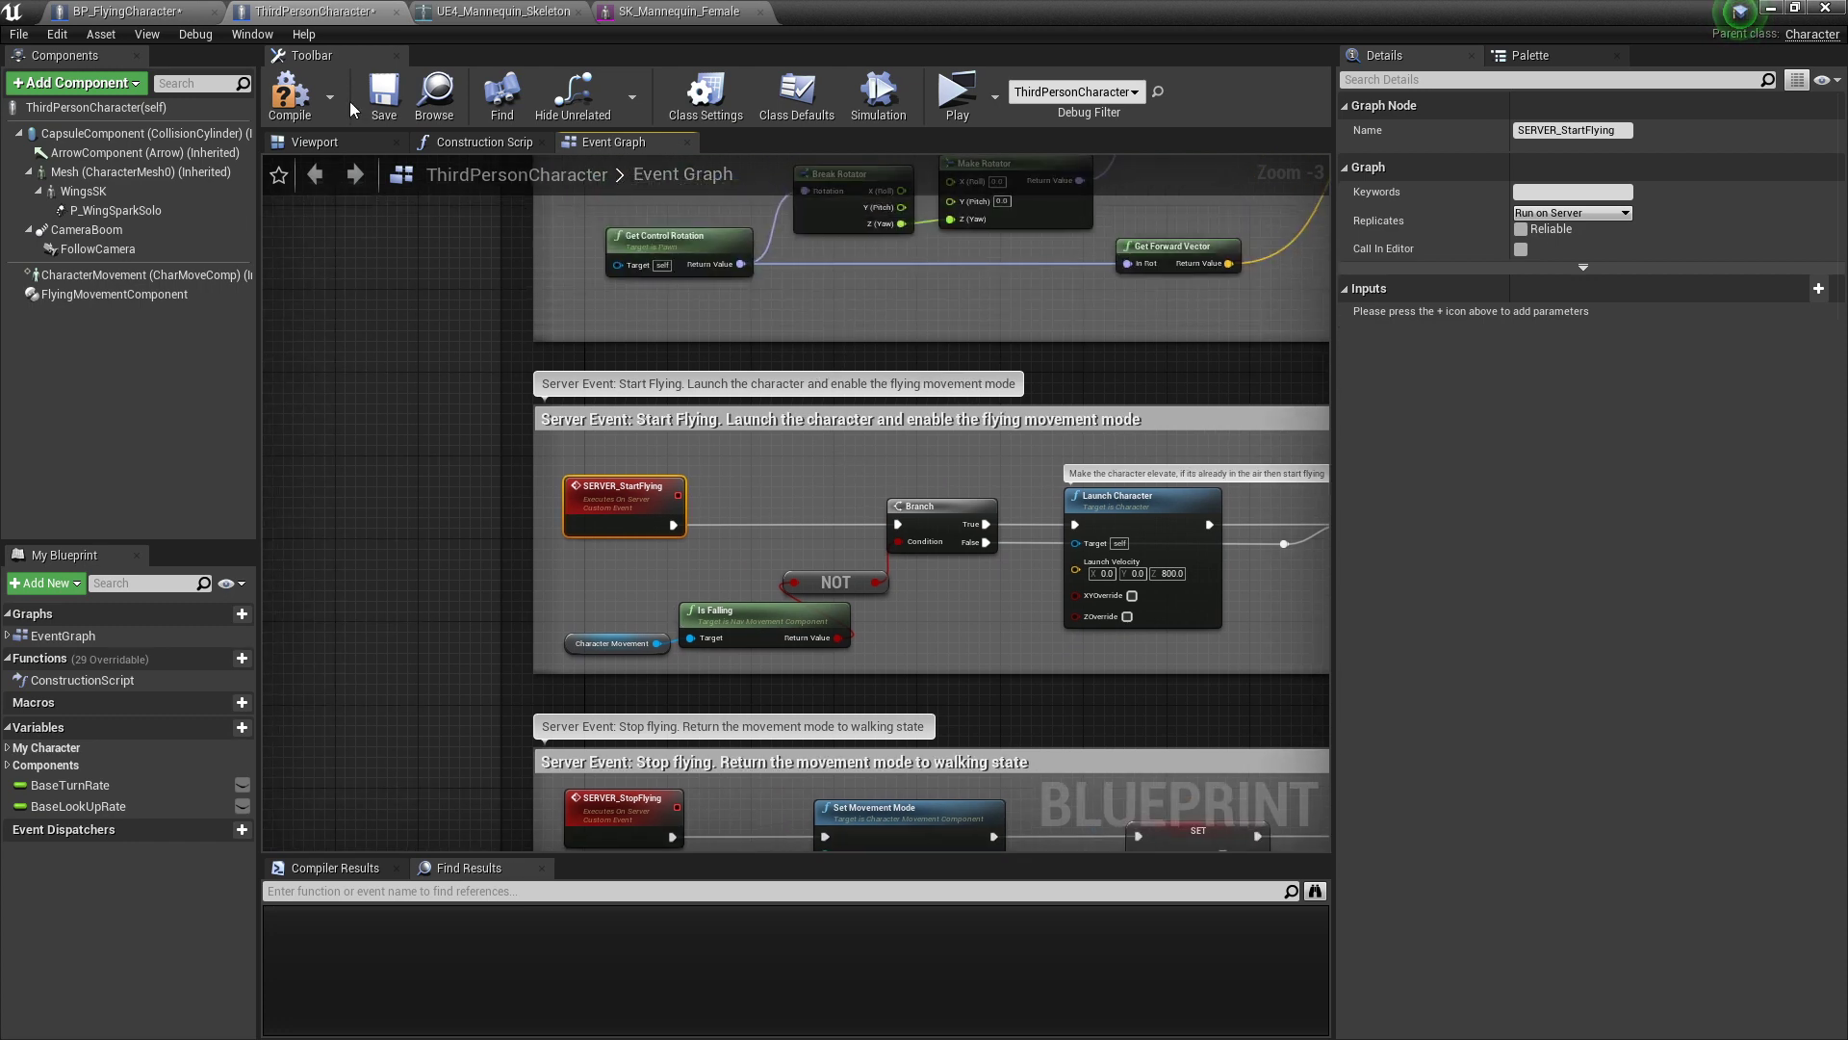
# Step: Compile the blueprint and refresh the SERVER Start Flying and SERVER Stop Flying nodes in the Flying input group
pyautogui.click(289, 95)
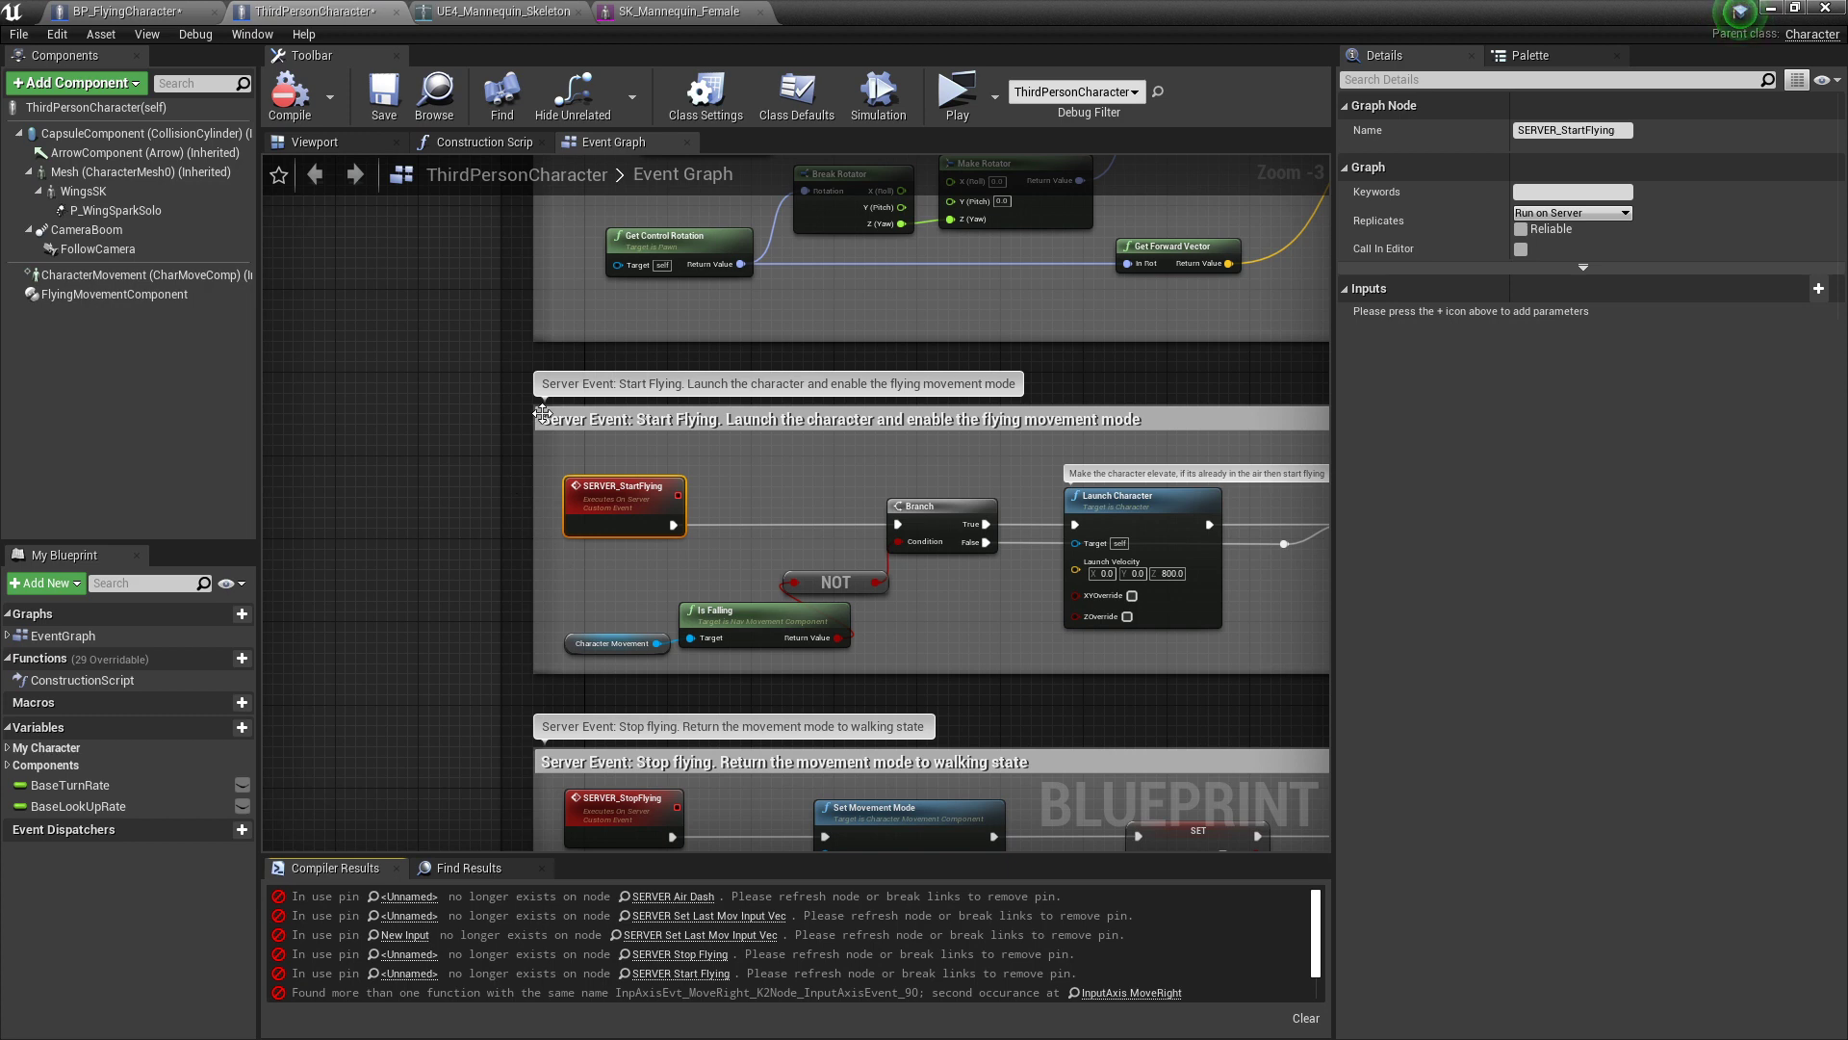
pyautogui.moveTo(611, 309); pyautogui.dragTo(385, 847, button='right')
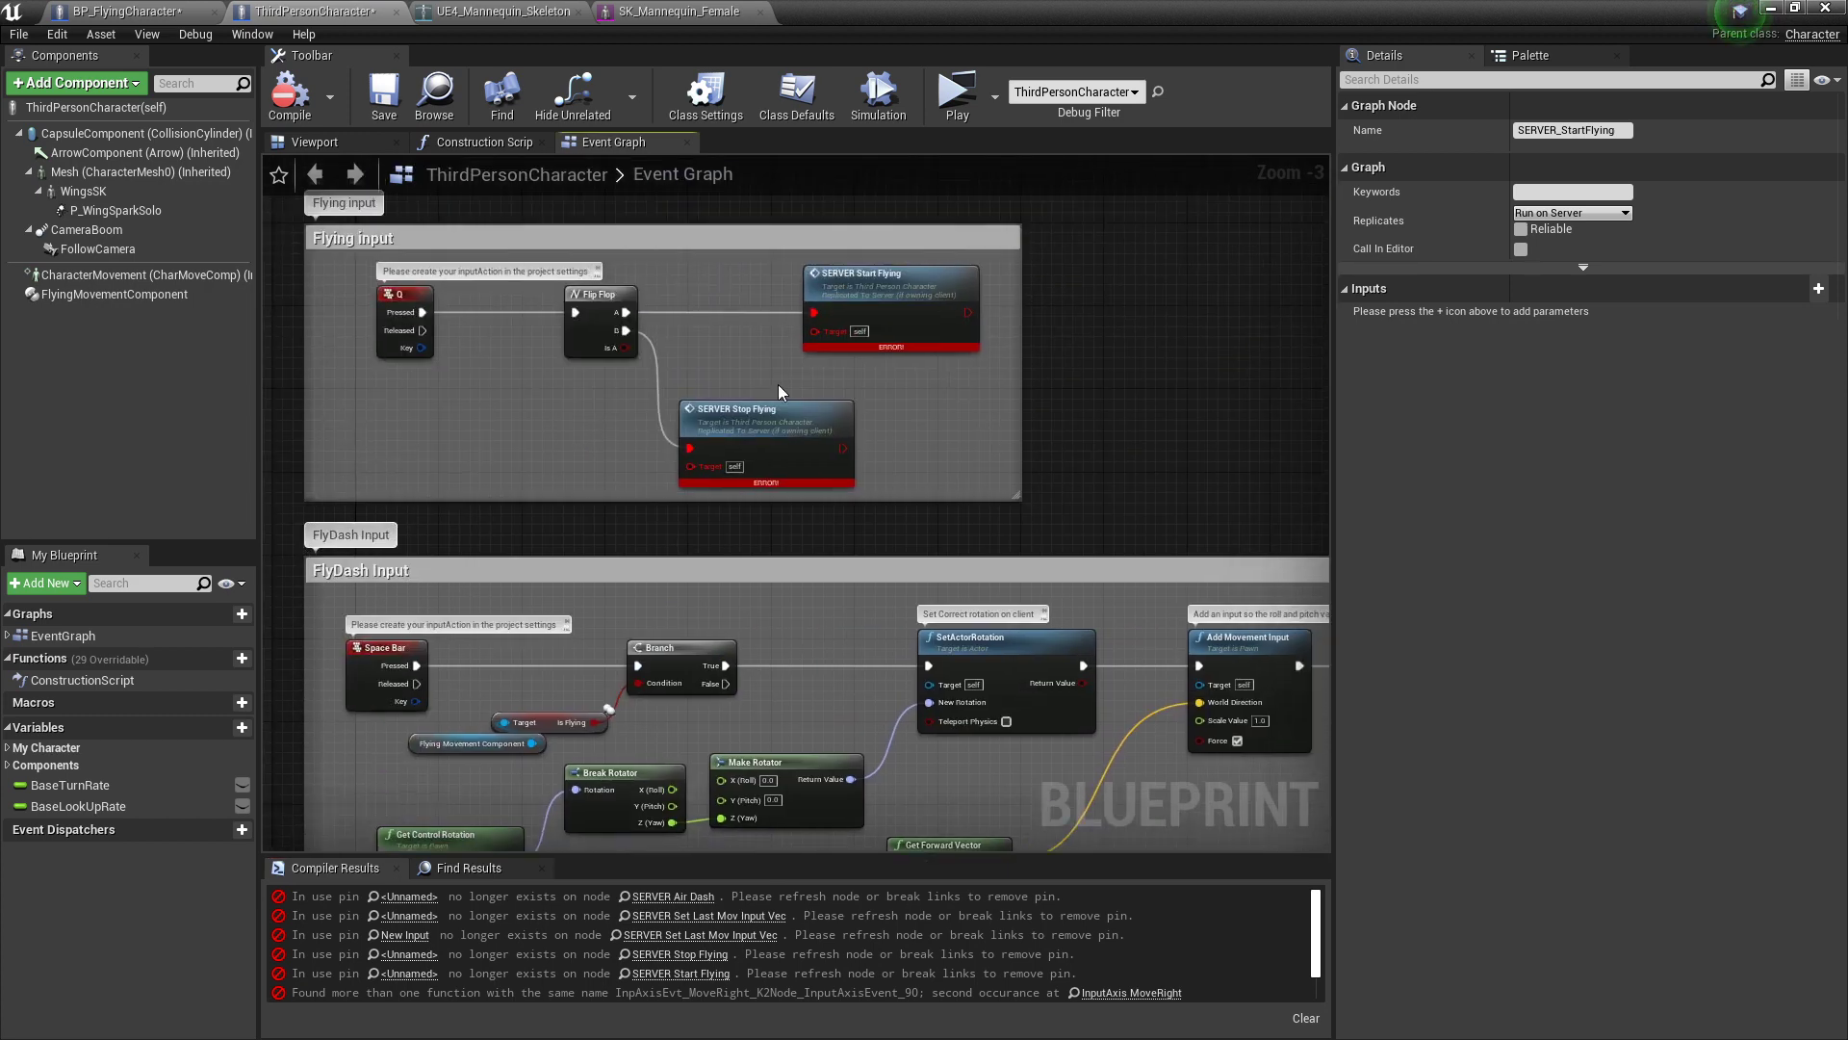
pyautogui.click(908, 287)
pyautogui.rightClick(908, 287)
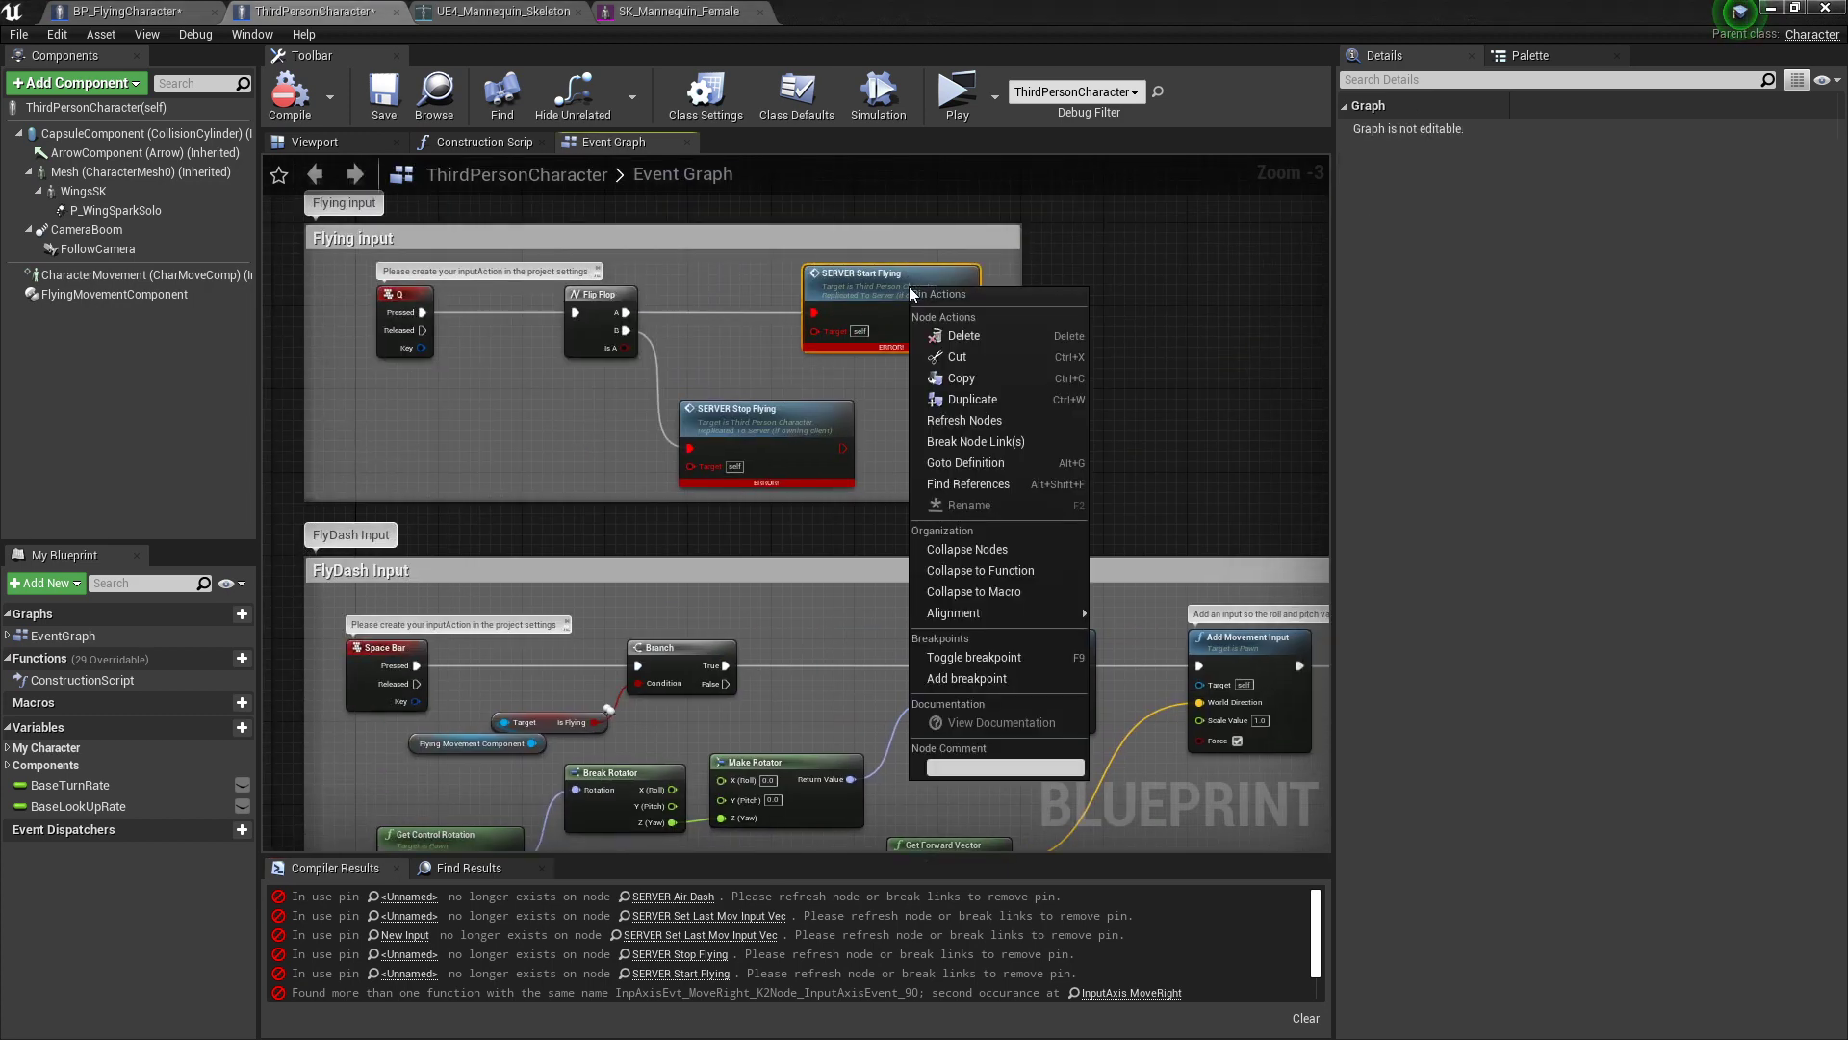
pyautogui.click(984, 428)
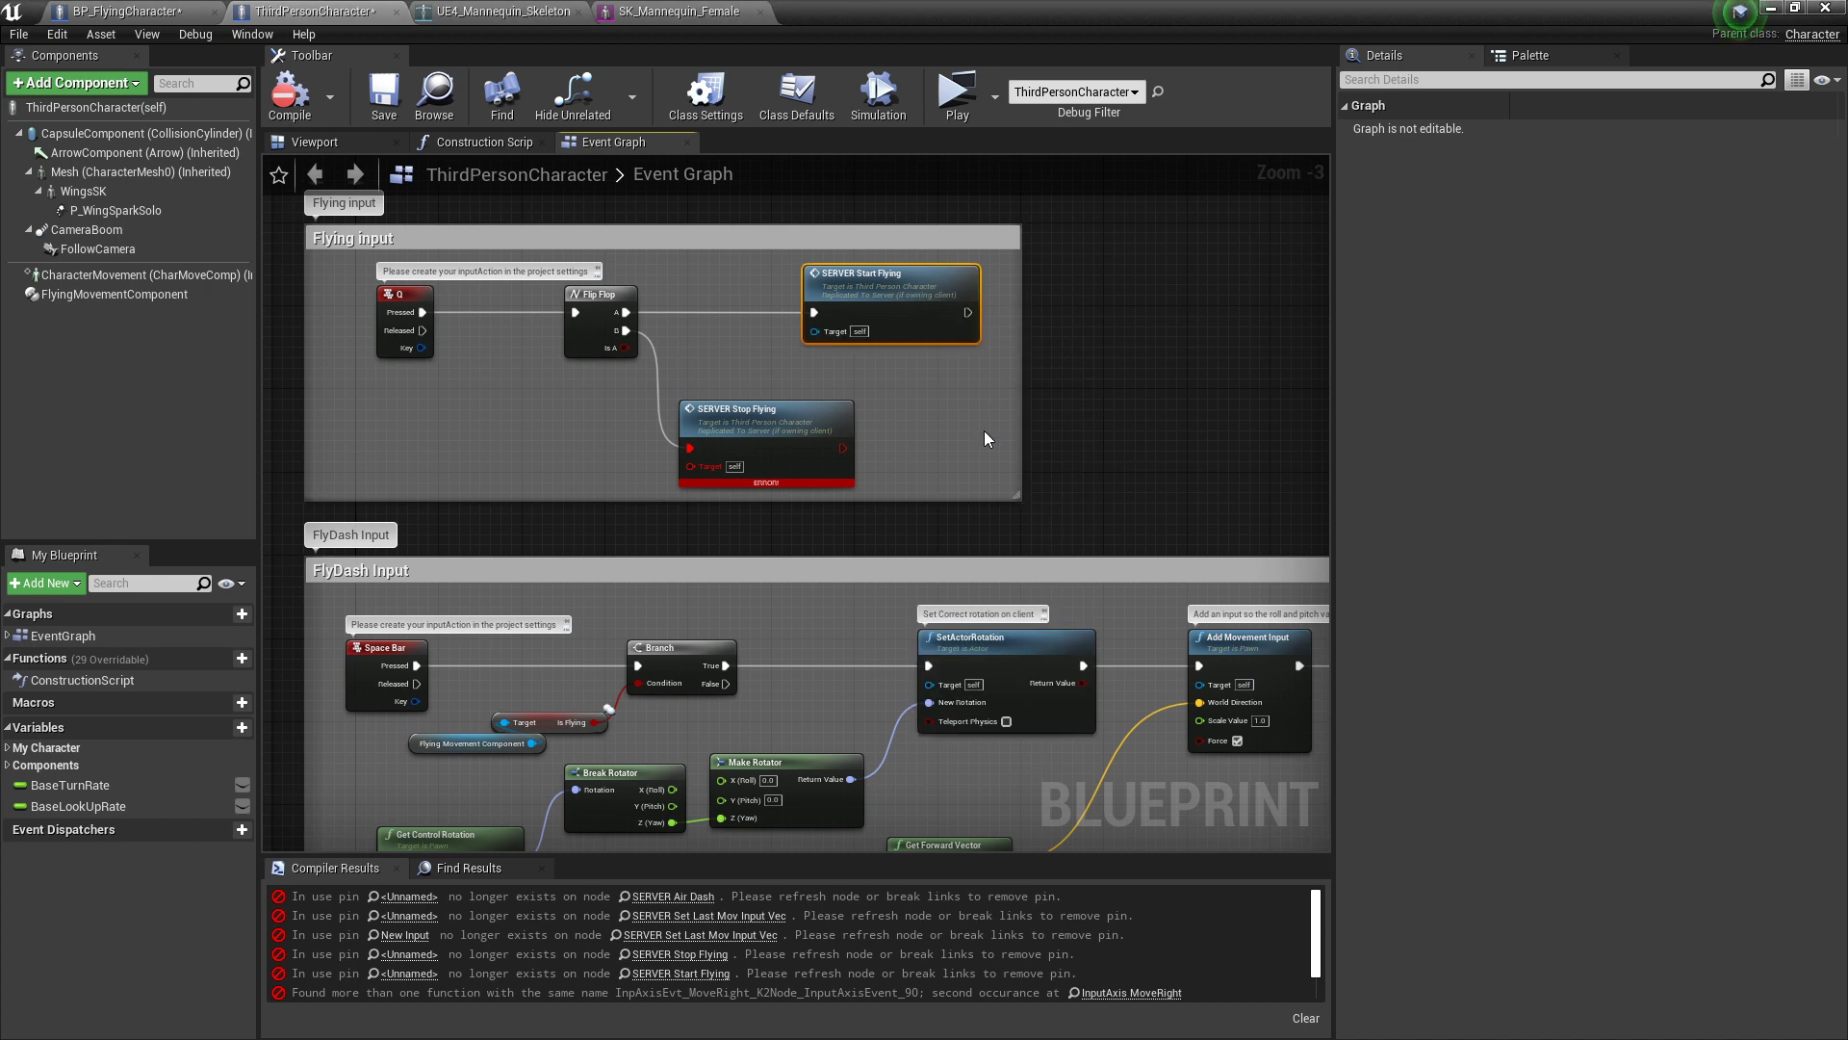
pyautogui.rightClick(801, 429)
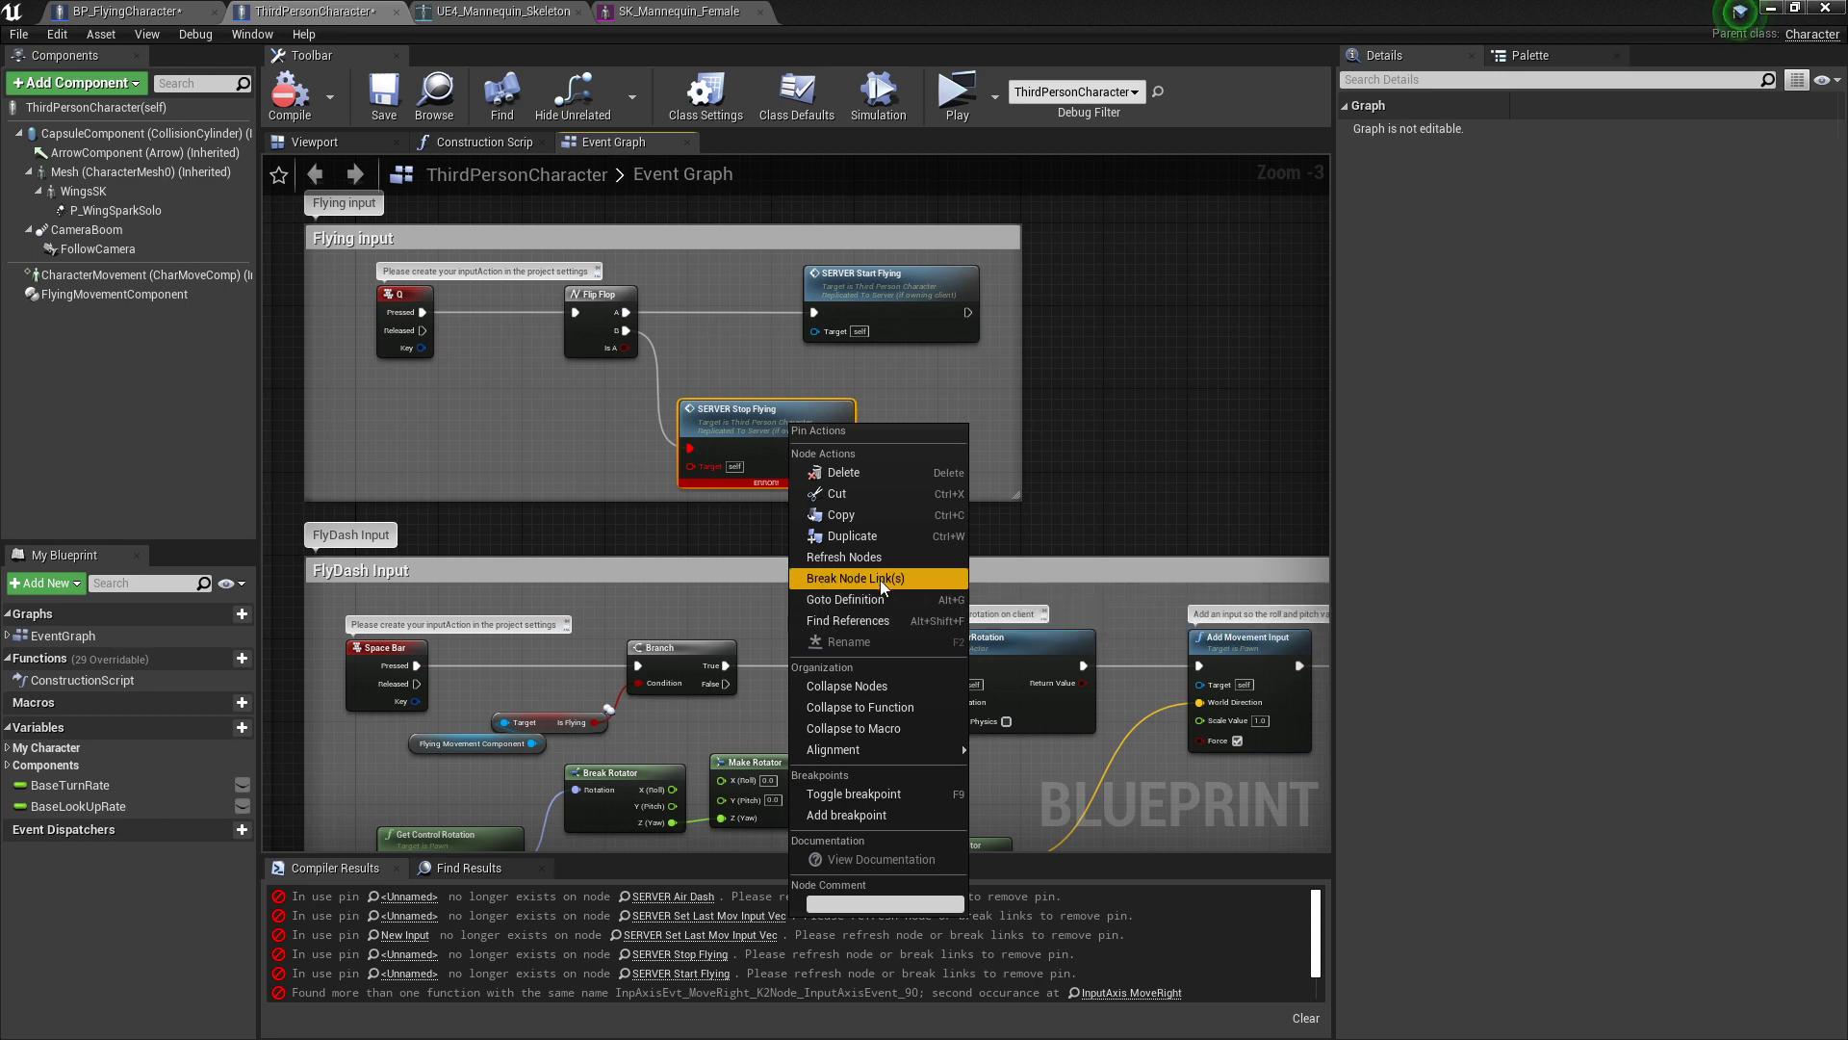
pyautogui.click(845, 556)
# Step: Refresh the SERVER Air Dash node at the end of the FlyDash Input group
pyautogui.moveTo(855, 611); pyautogui.dragTo(485, 460, button='right')
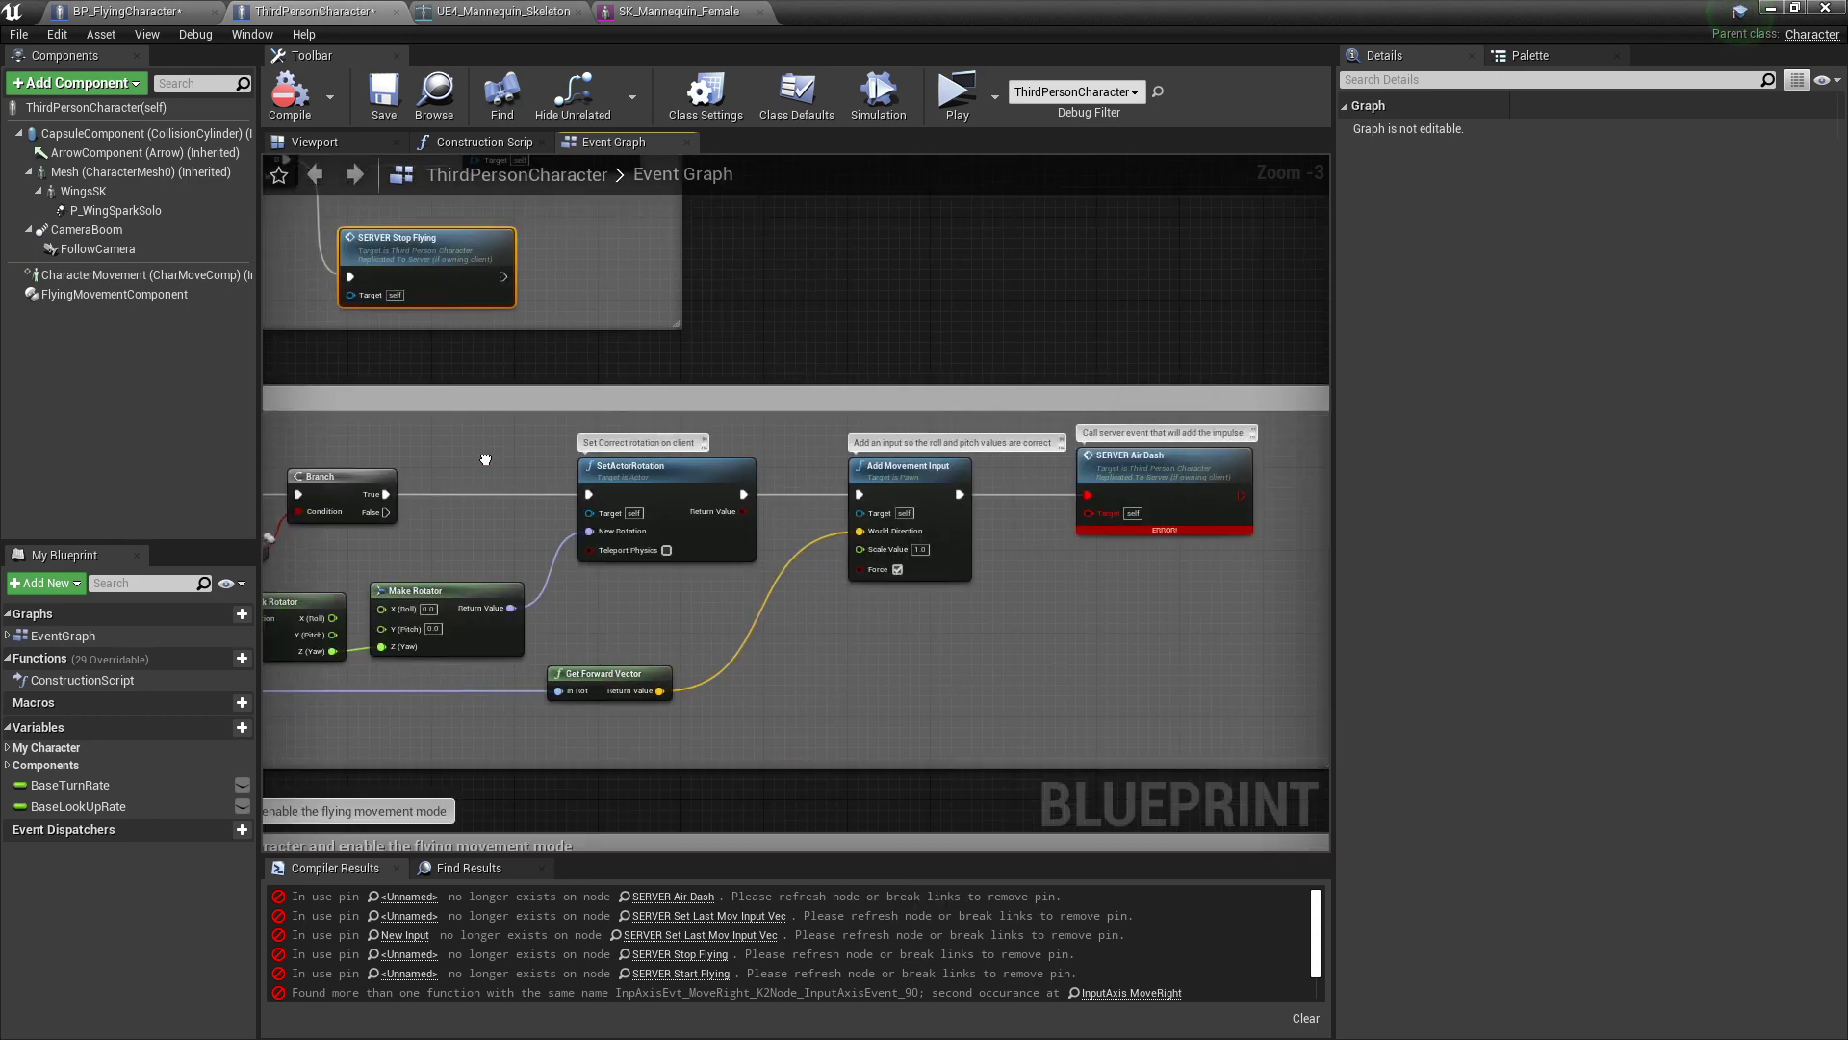
pyautogui.rightClick(1105, 490)
pyautogui.click(1255, 599)
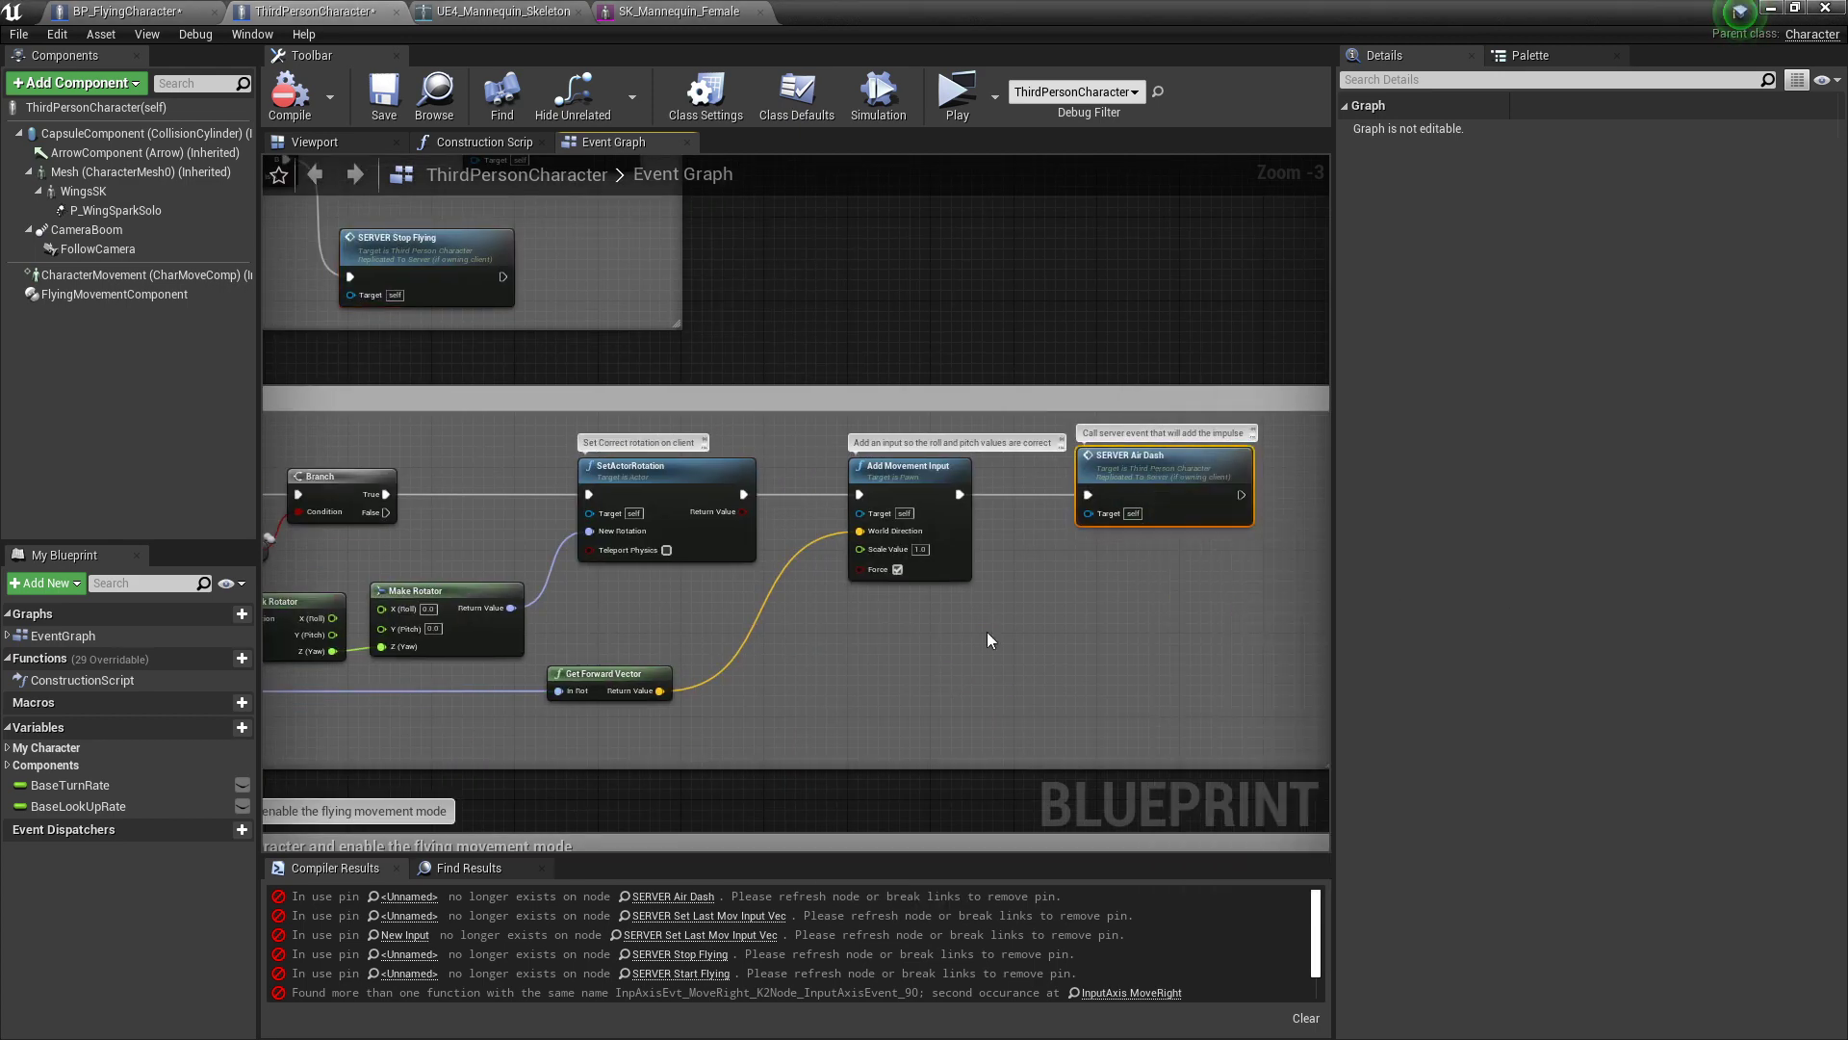
# Step: Recompile the blueprint and refresh the SERVER Set Last Mov Input Vec node in the TICK group
pyautogui.click(288, 93)
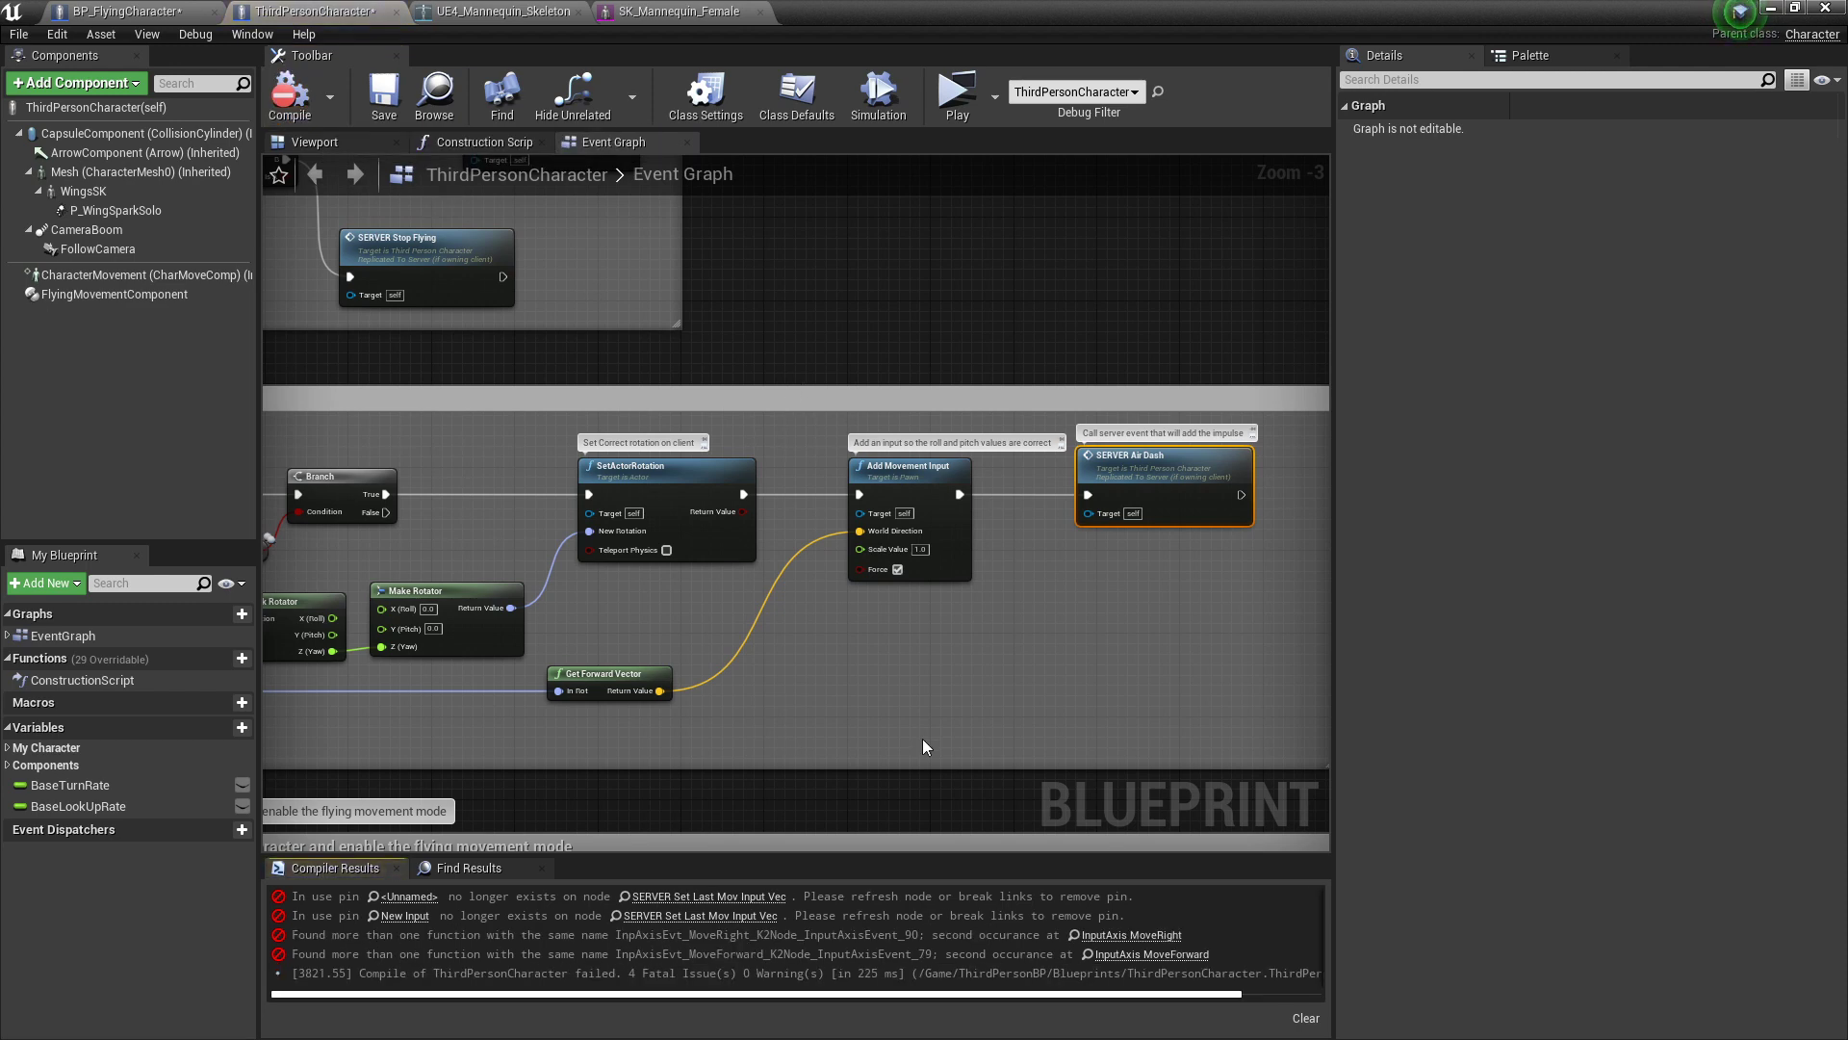
pyautogui.click(720, 897)
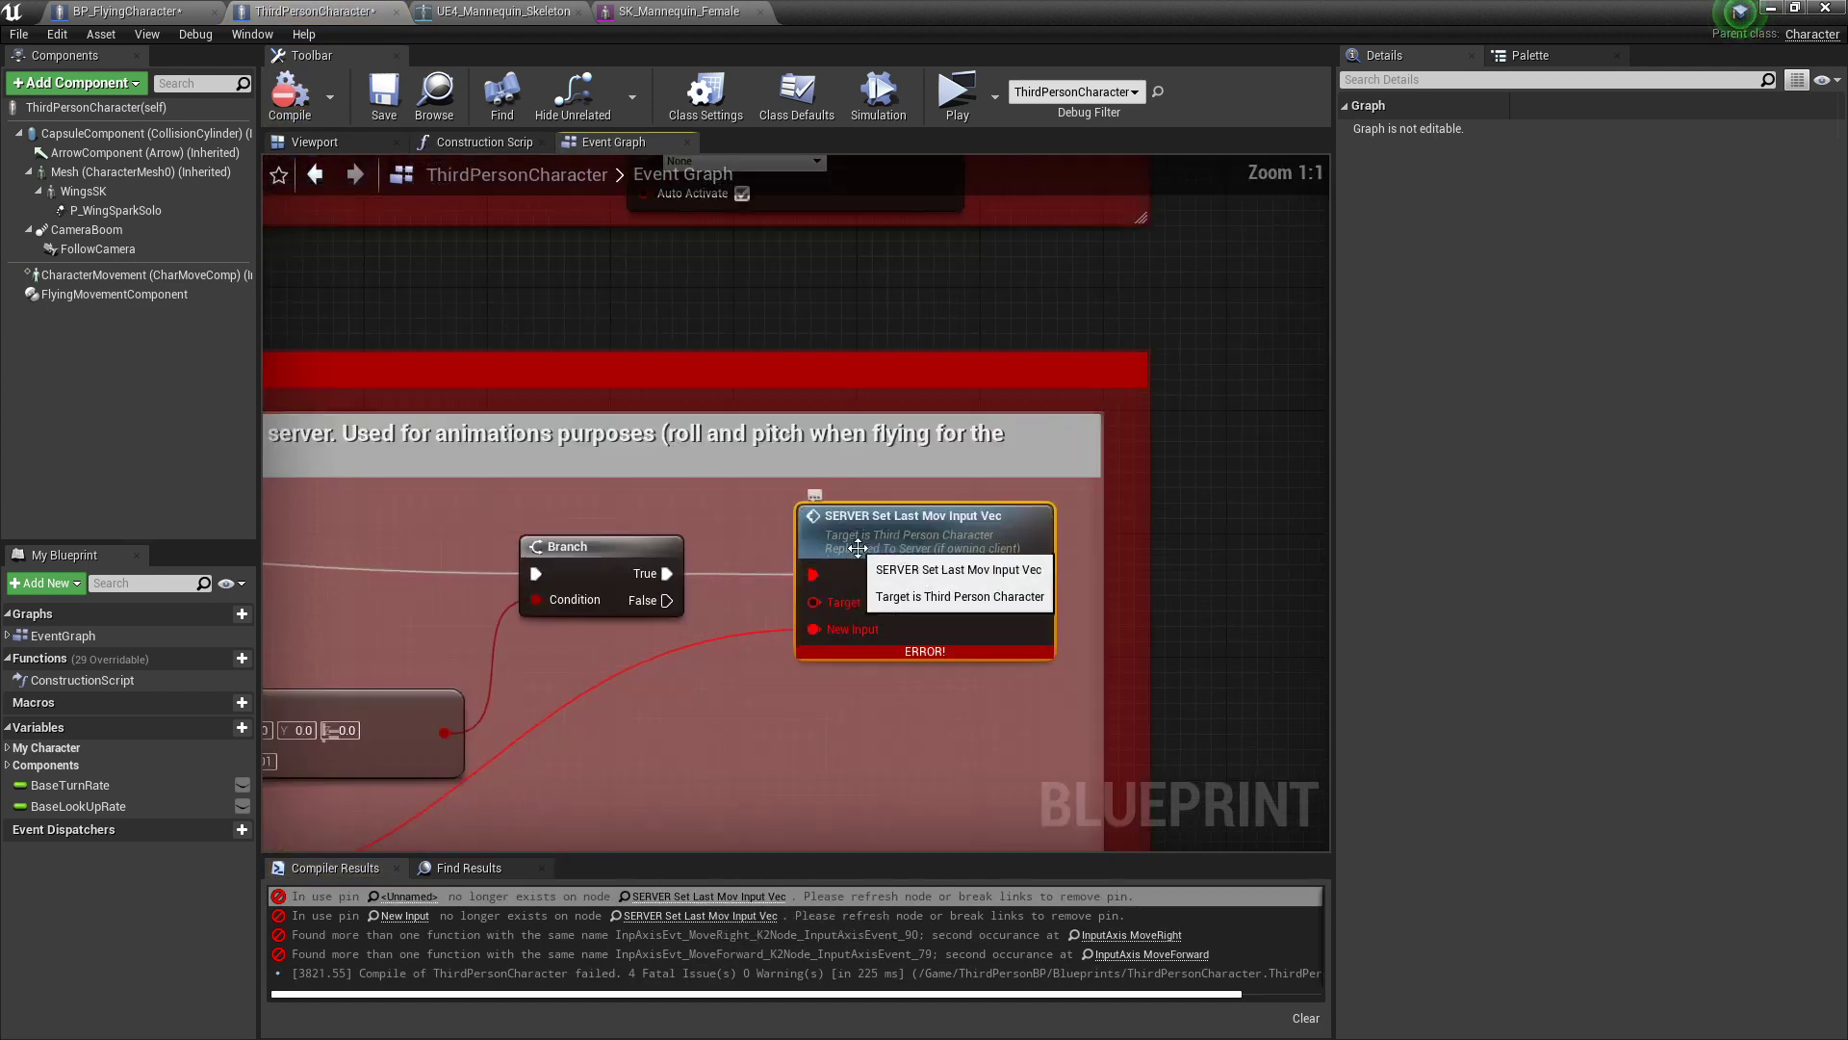
pyautogui.rightClick(904, 535)
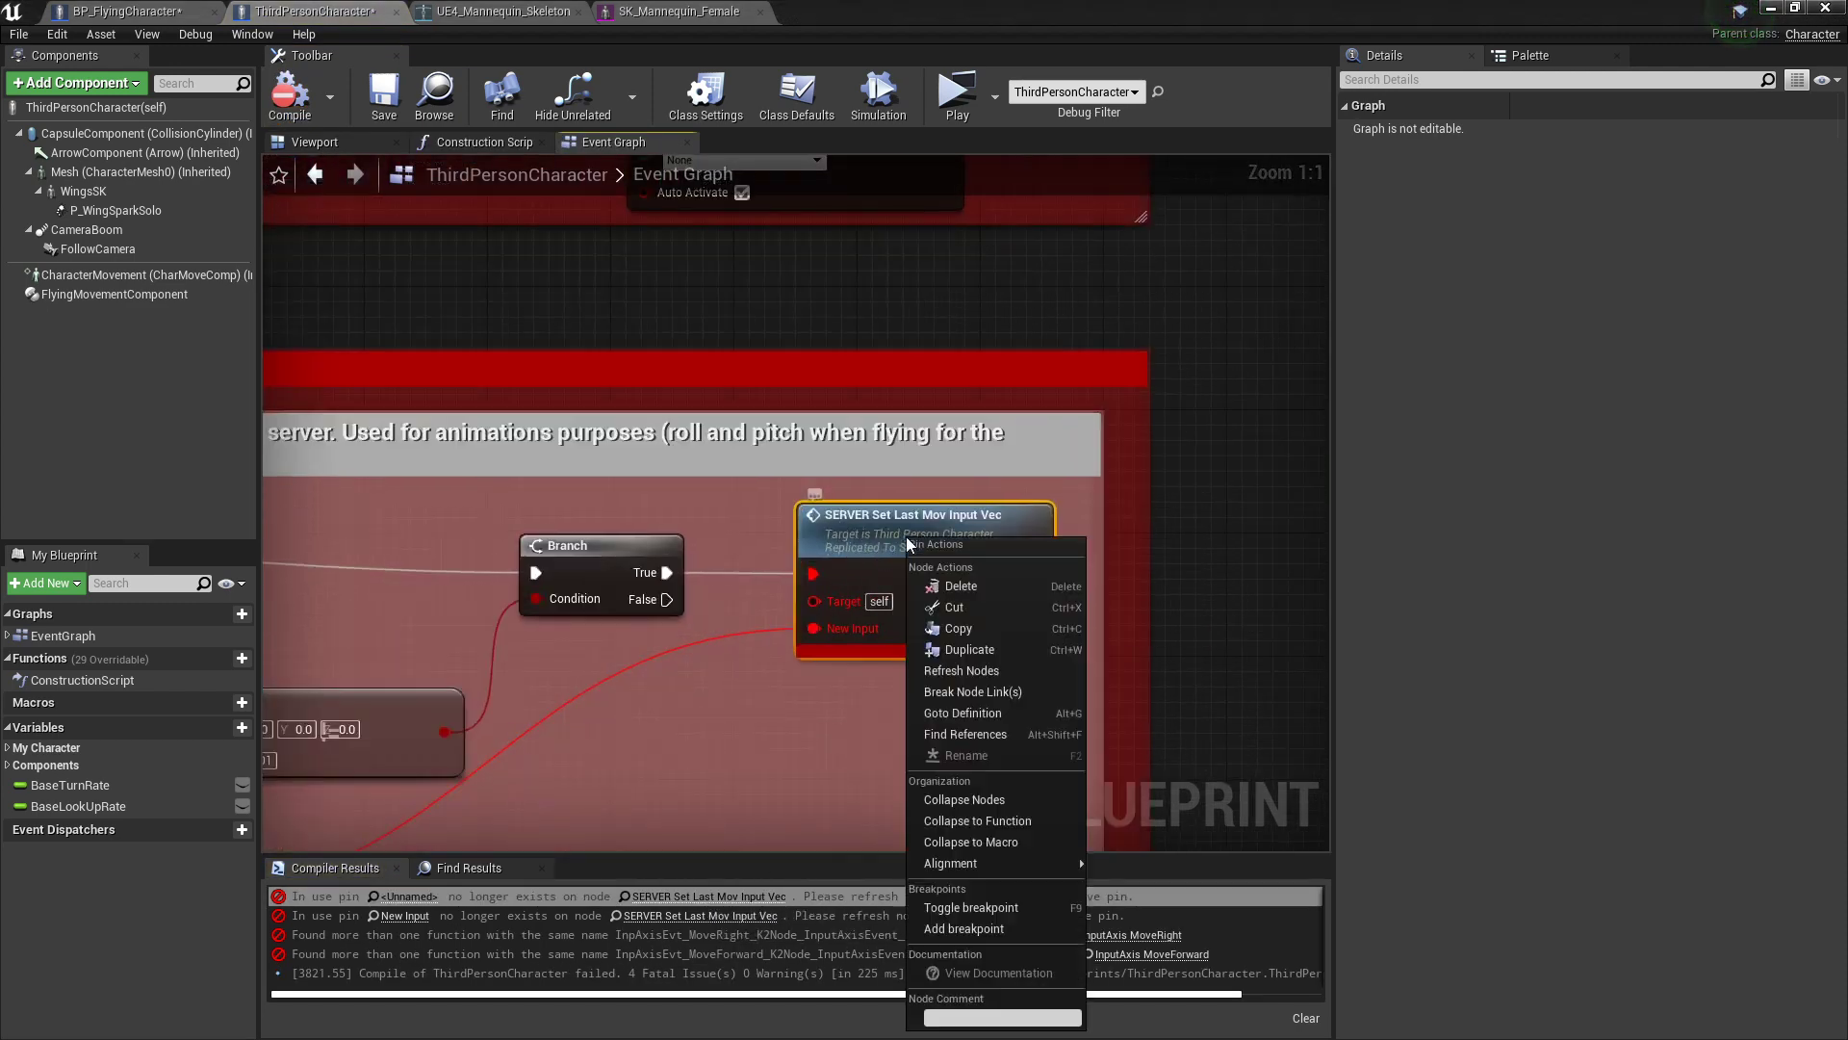
pyautogui.click(951, 671)
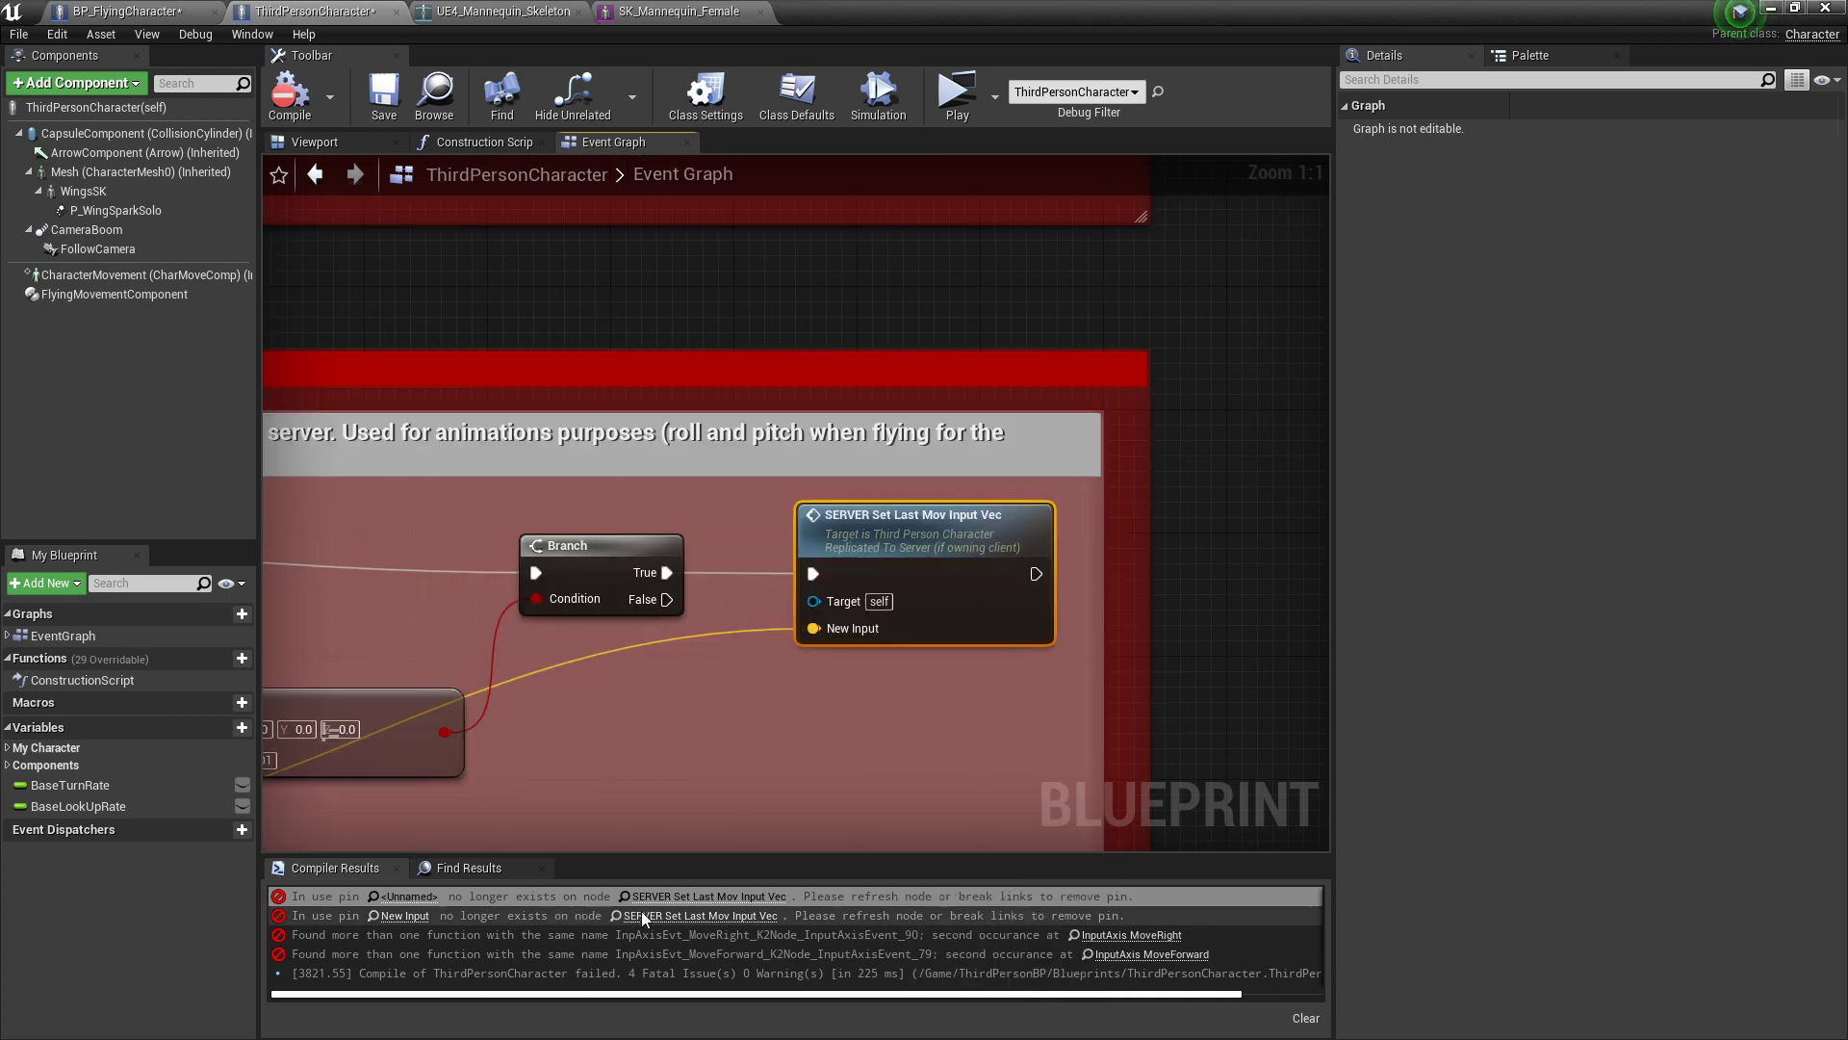
pyautogui.click(701, 916)
pyautogui.rightClick(787, 471)
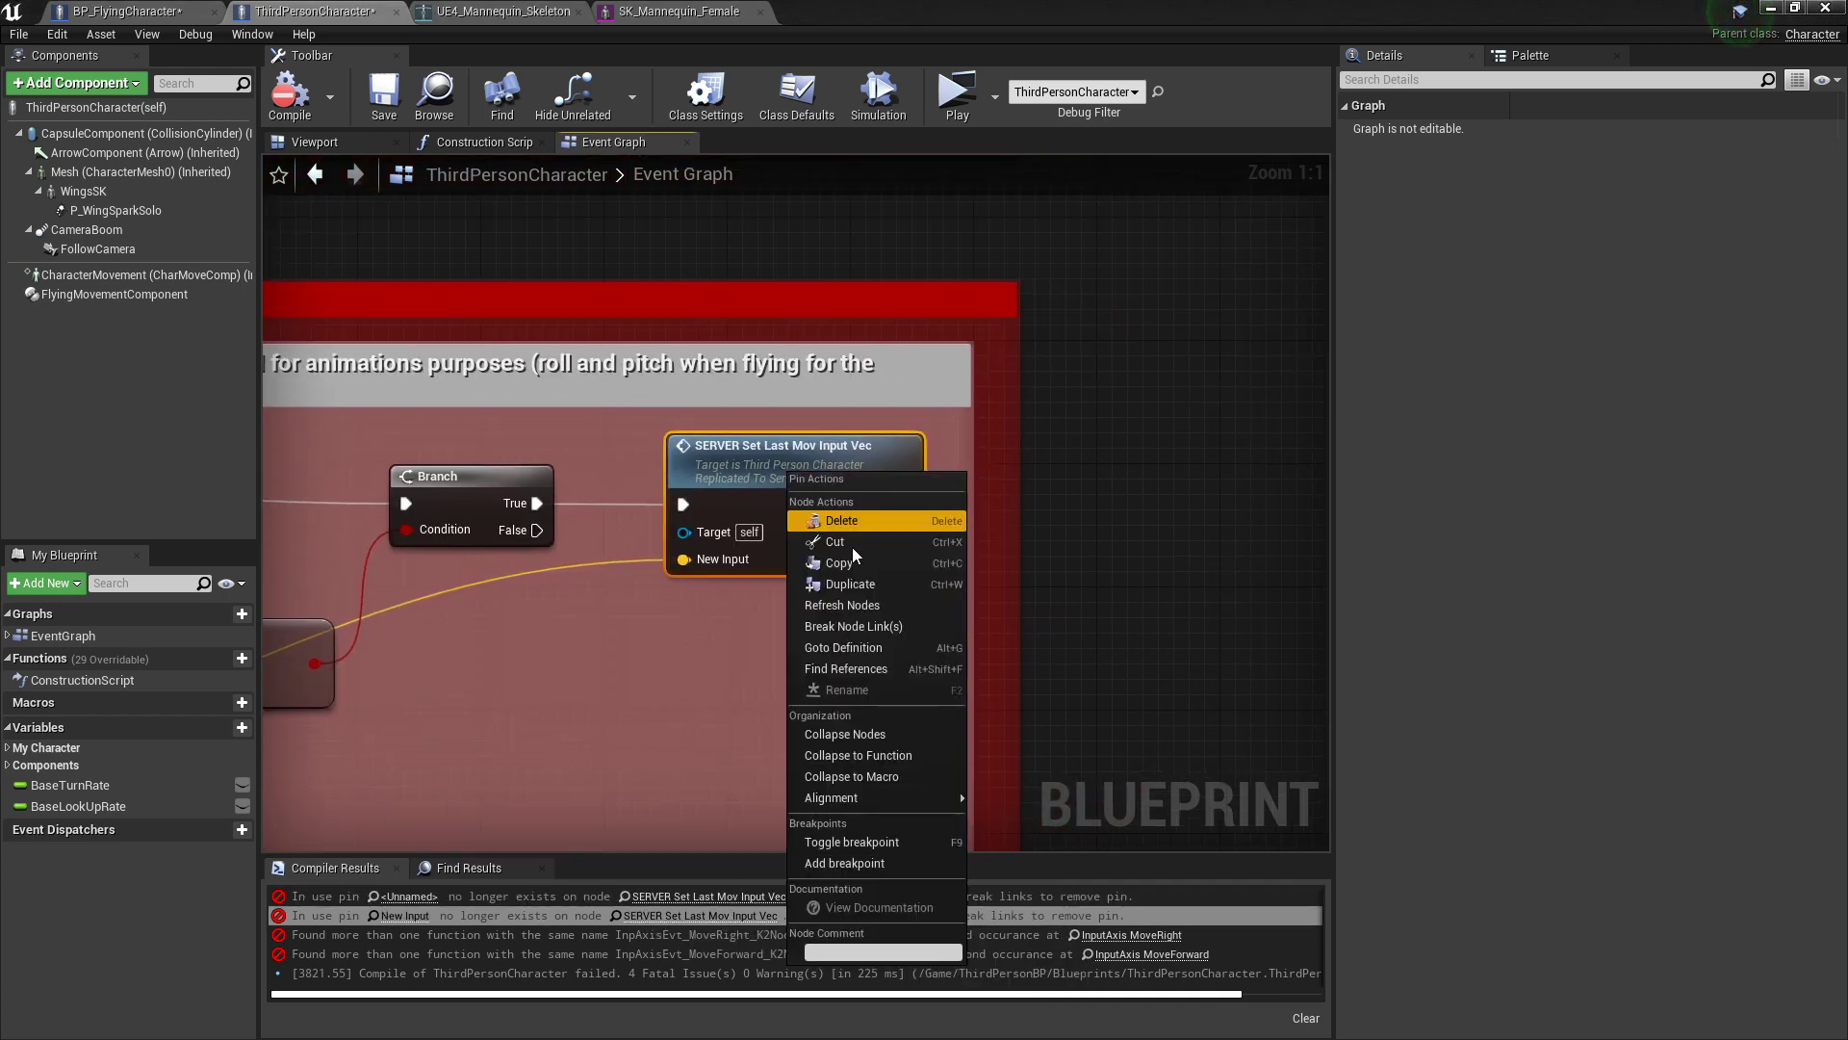
pyautogui.click(876, 608)
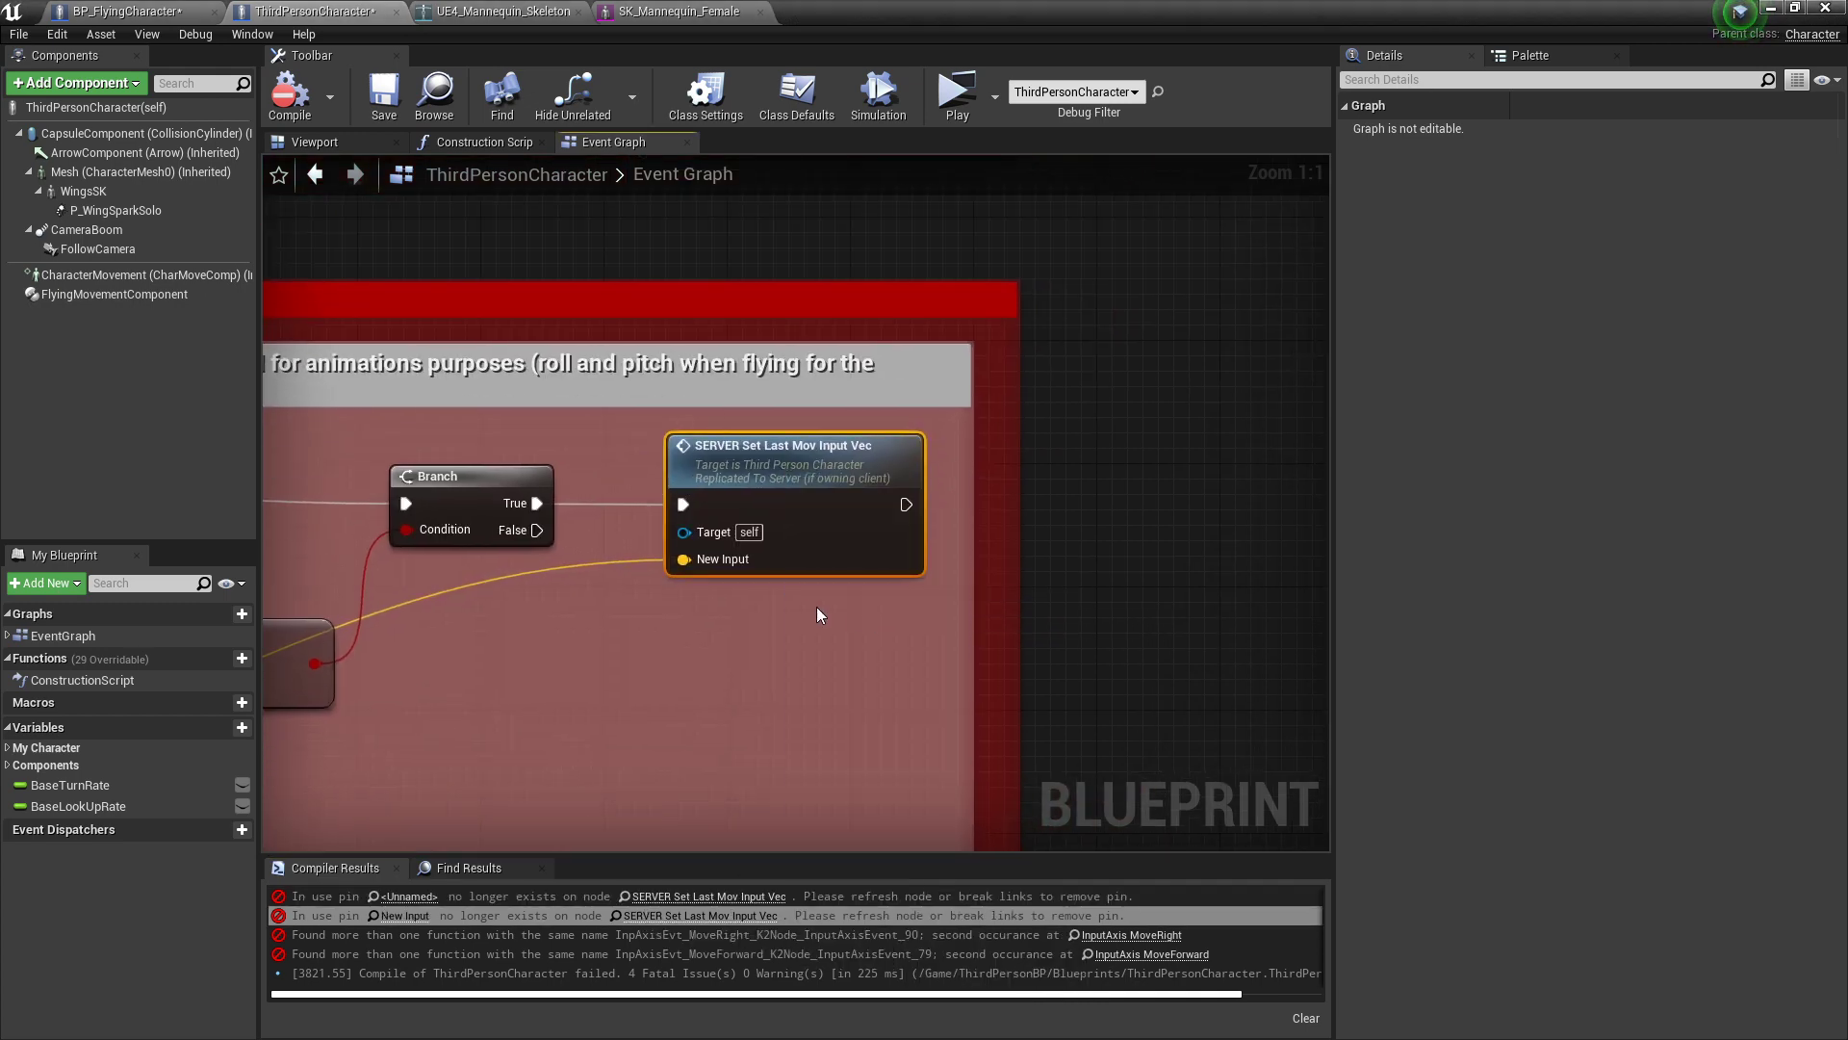
# Step: Refresh all nodes of the ThirdPersonCharacter blueprint at once and recompile it
pyautogui.click(20, 35)
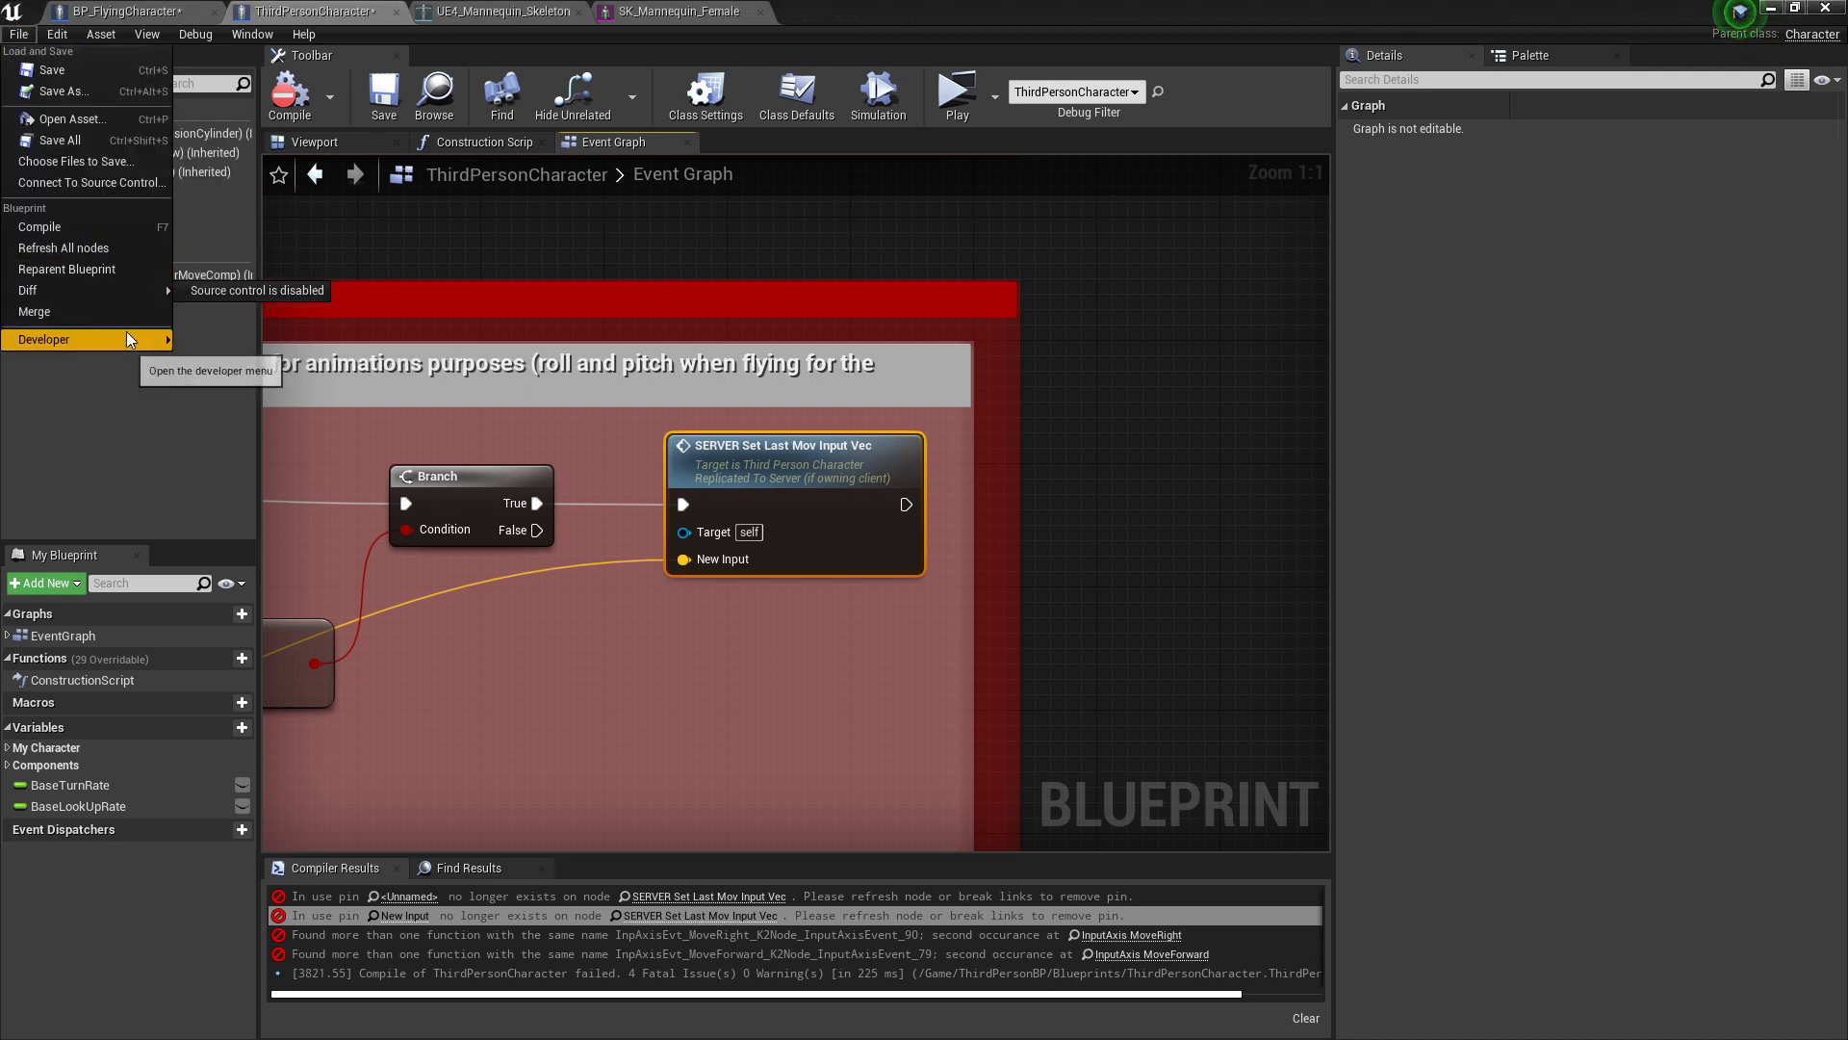
pyautogui.click(57, 34)
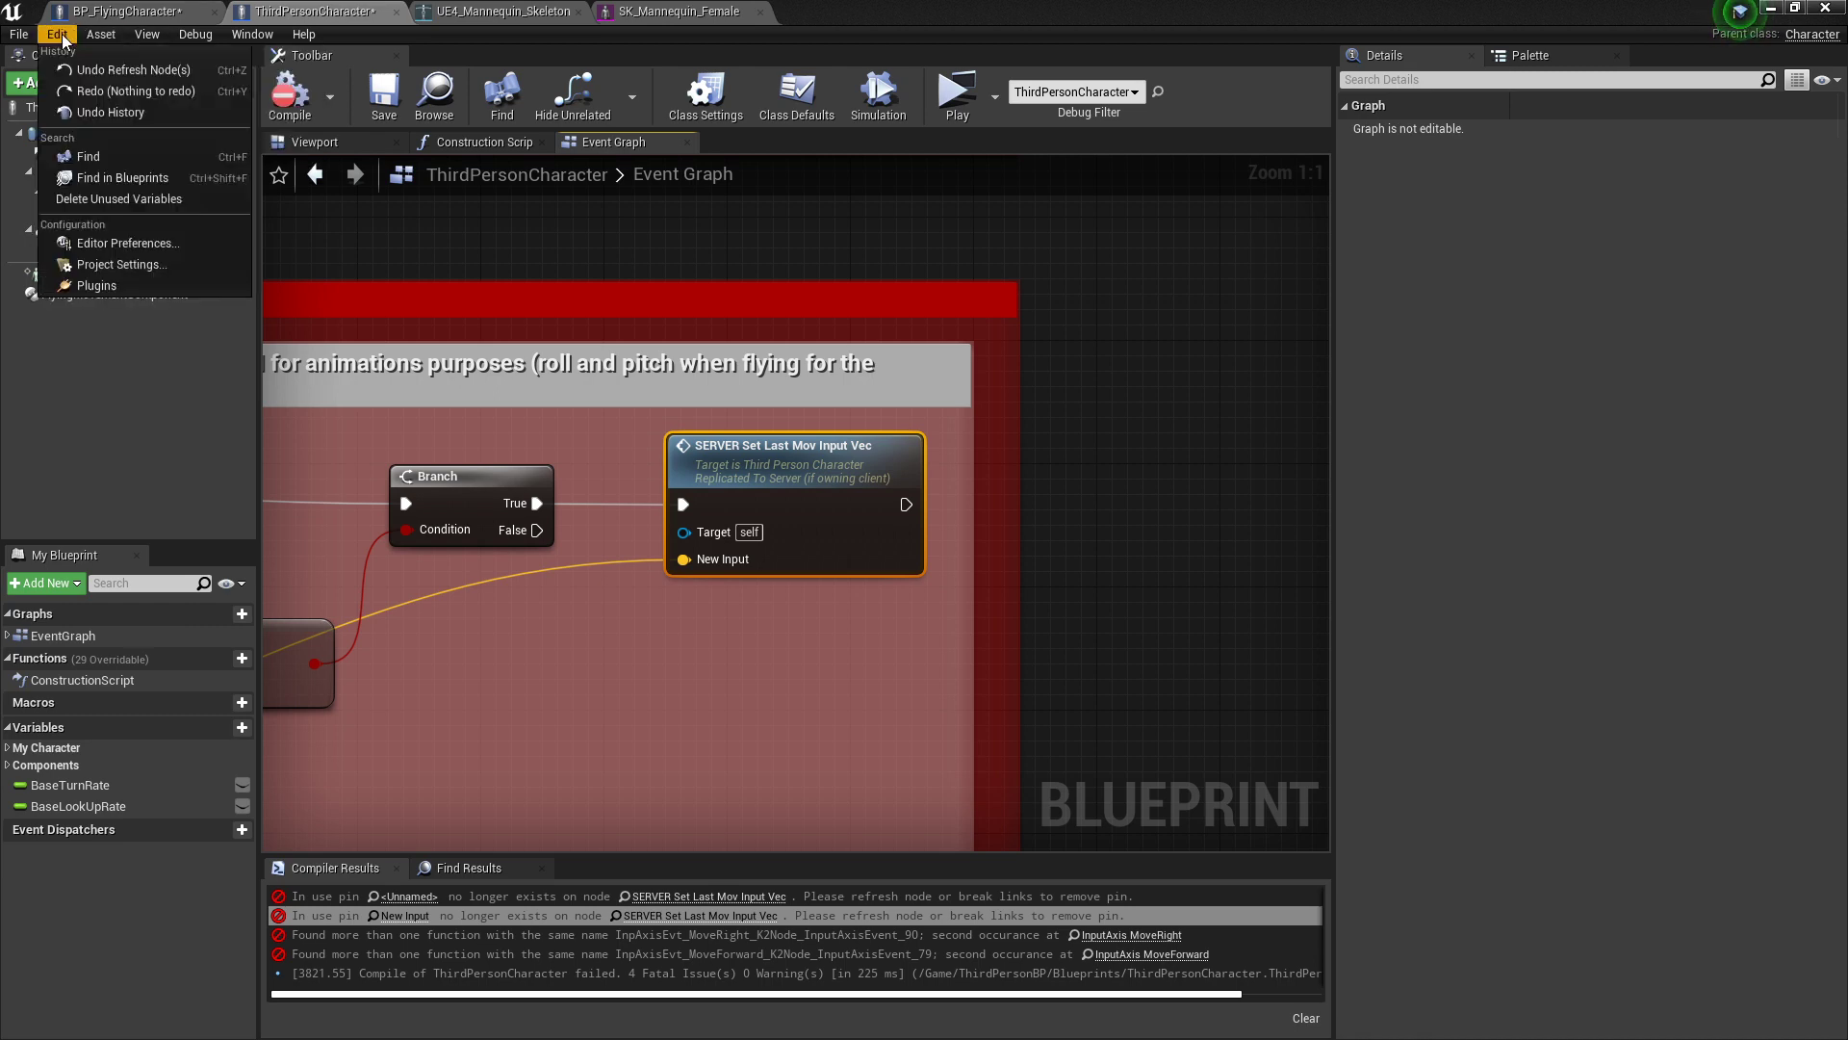
pyautogui.moveTo(93, 39)
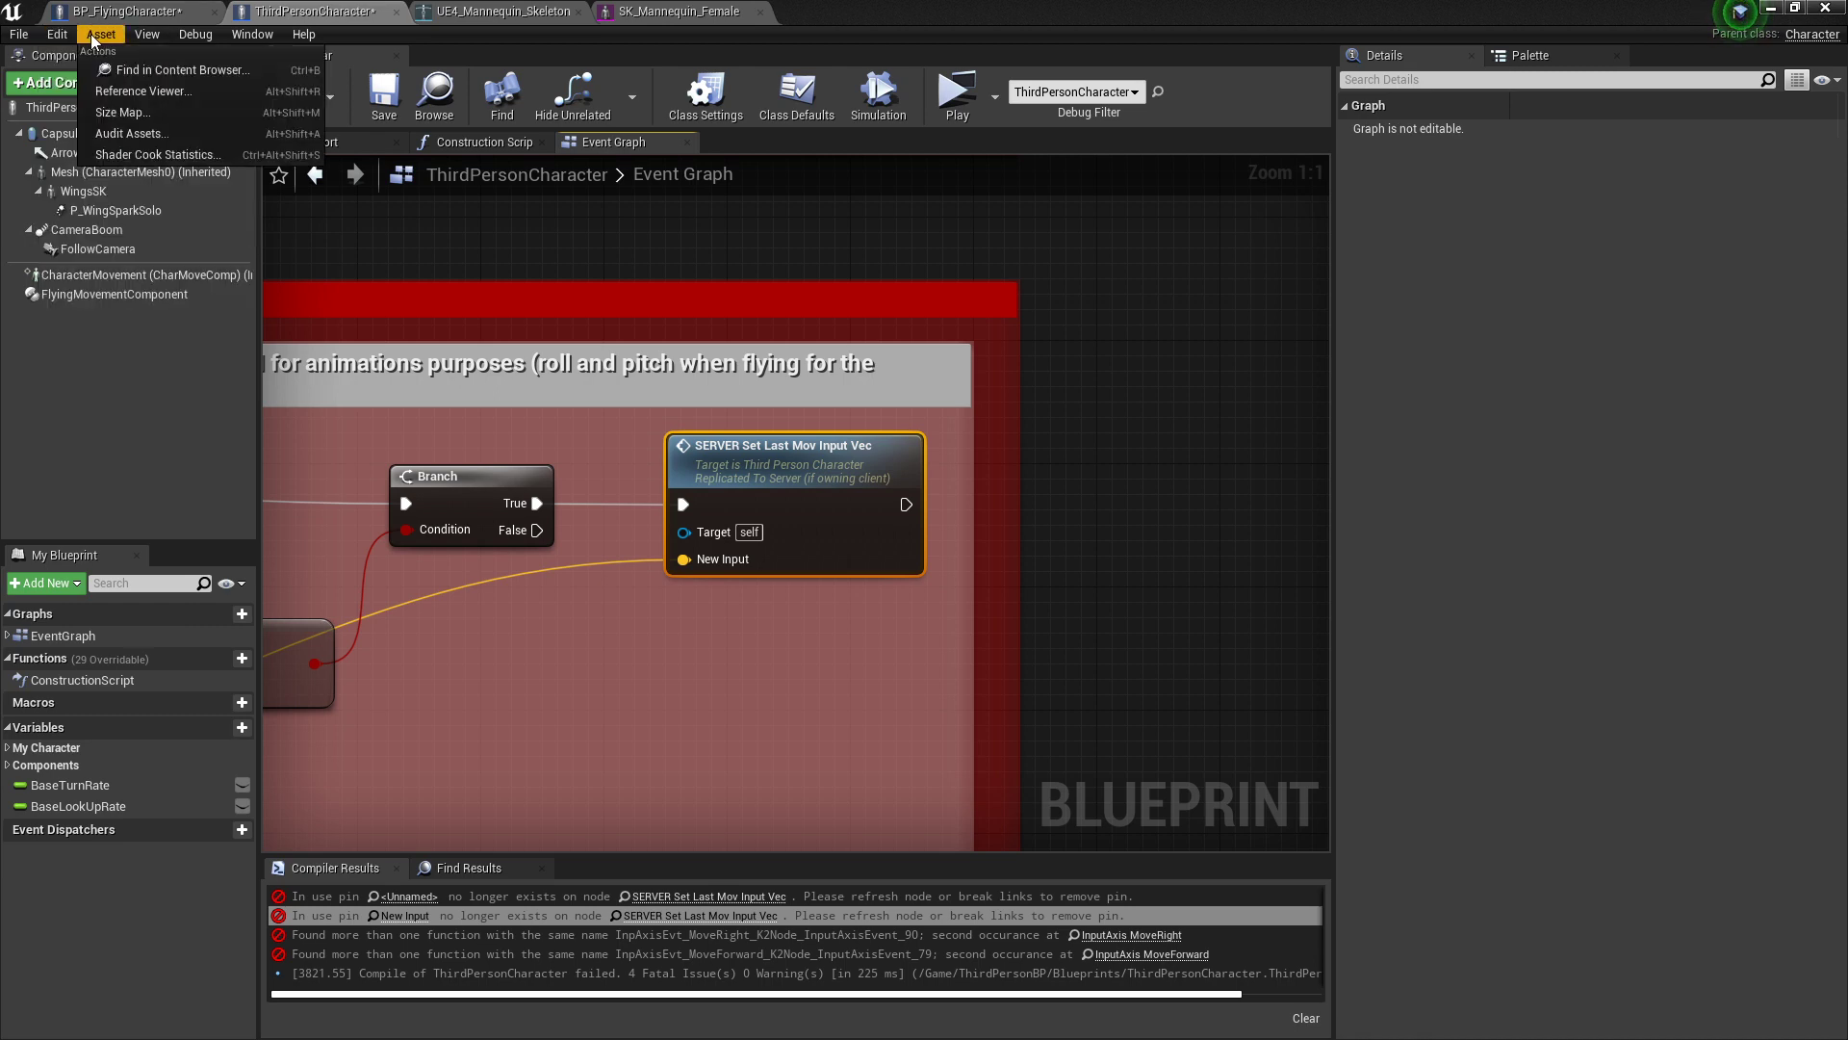
pyautogui.moveTo(160, 36)
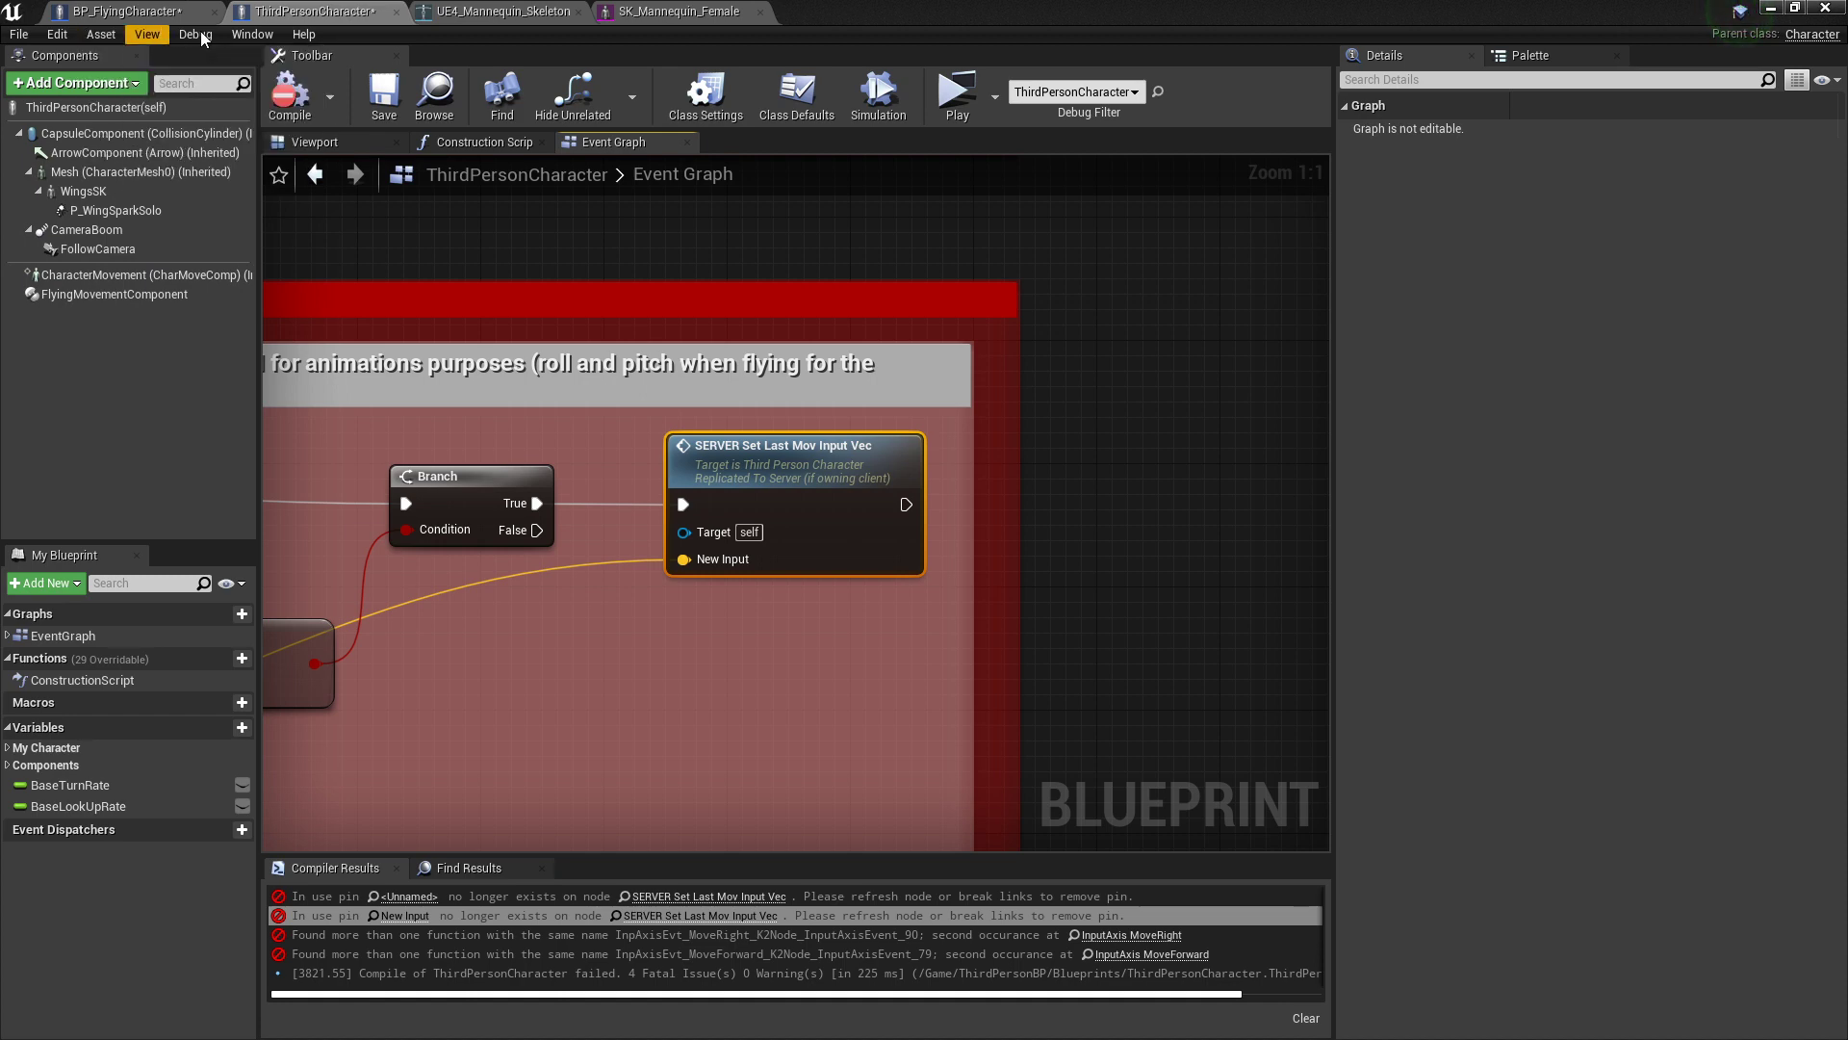
pyautogui.moveTo(314, 36)
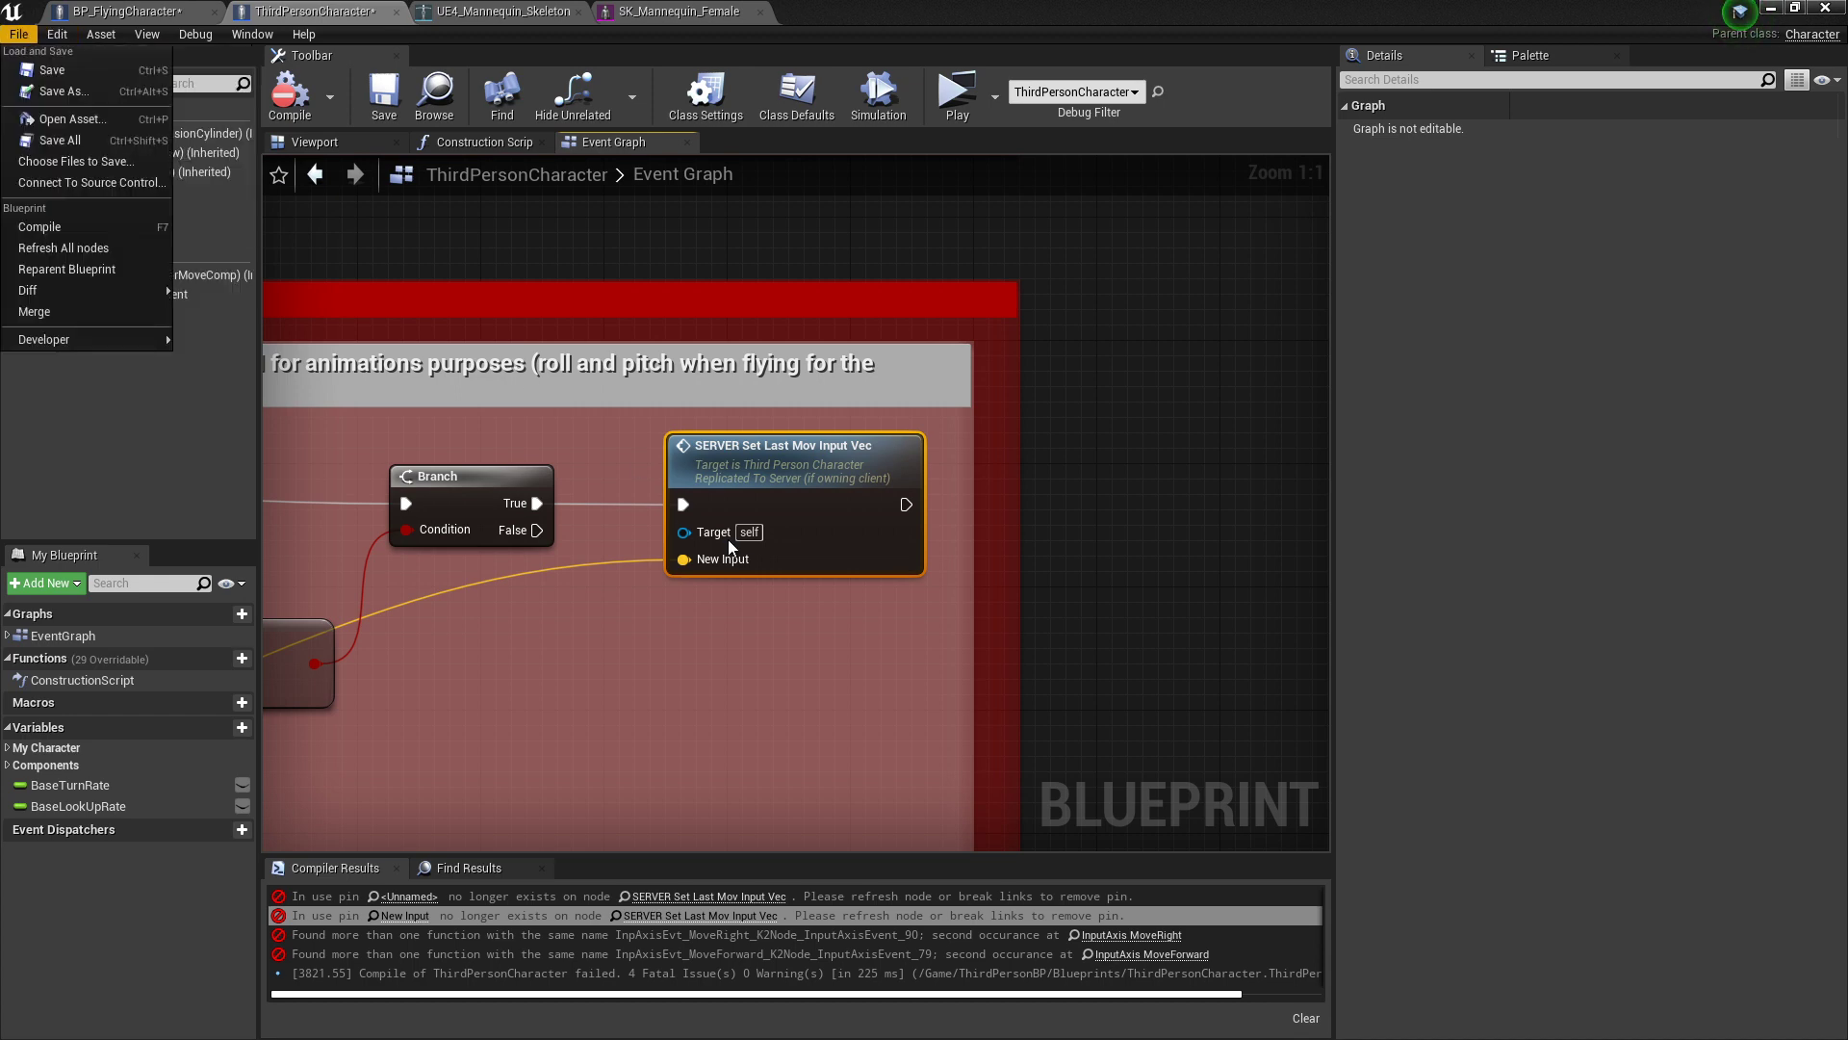
pyautogui.click(82, 252)
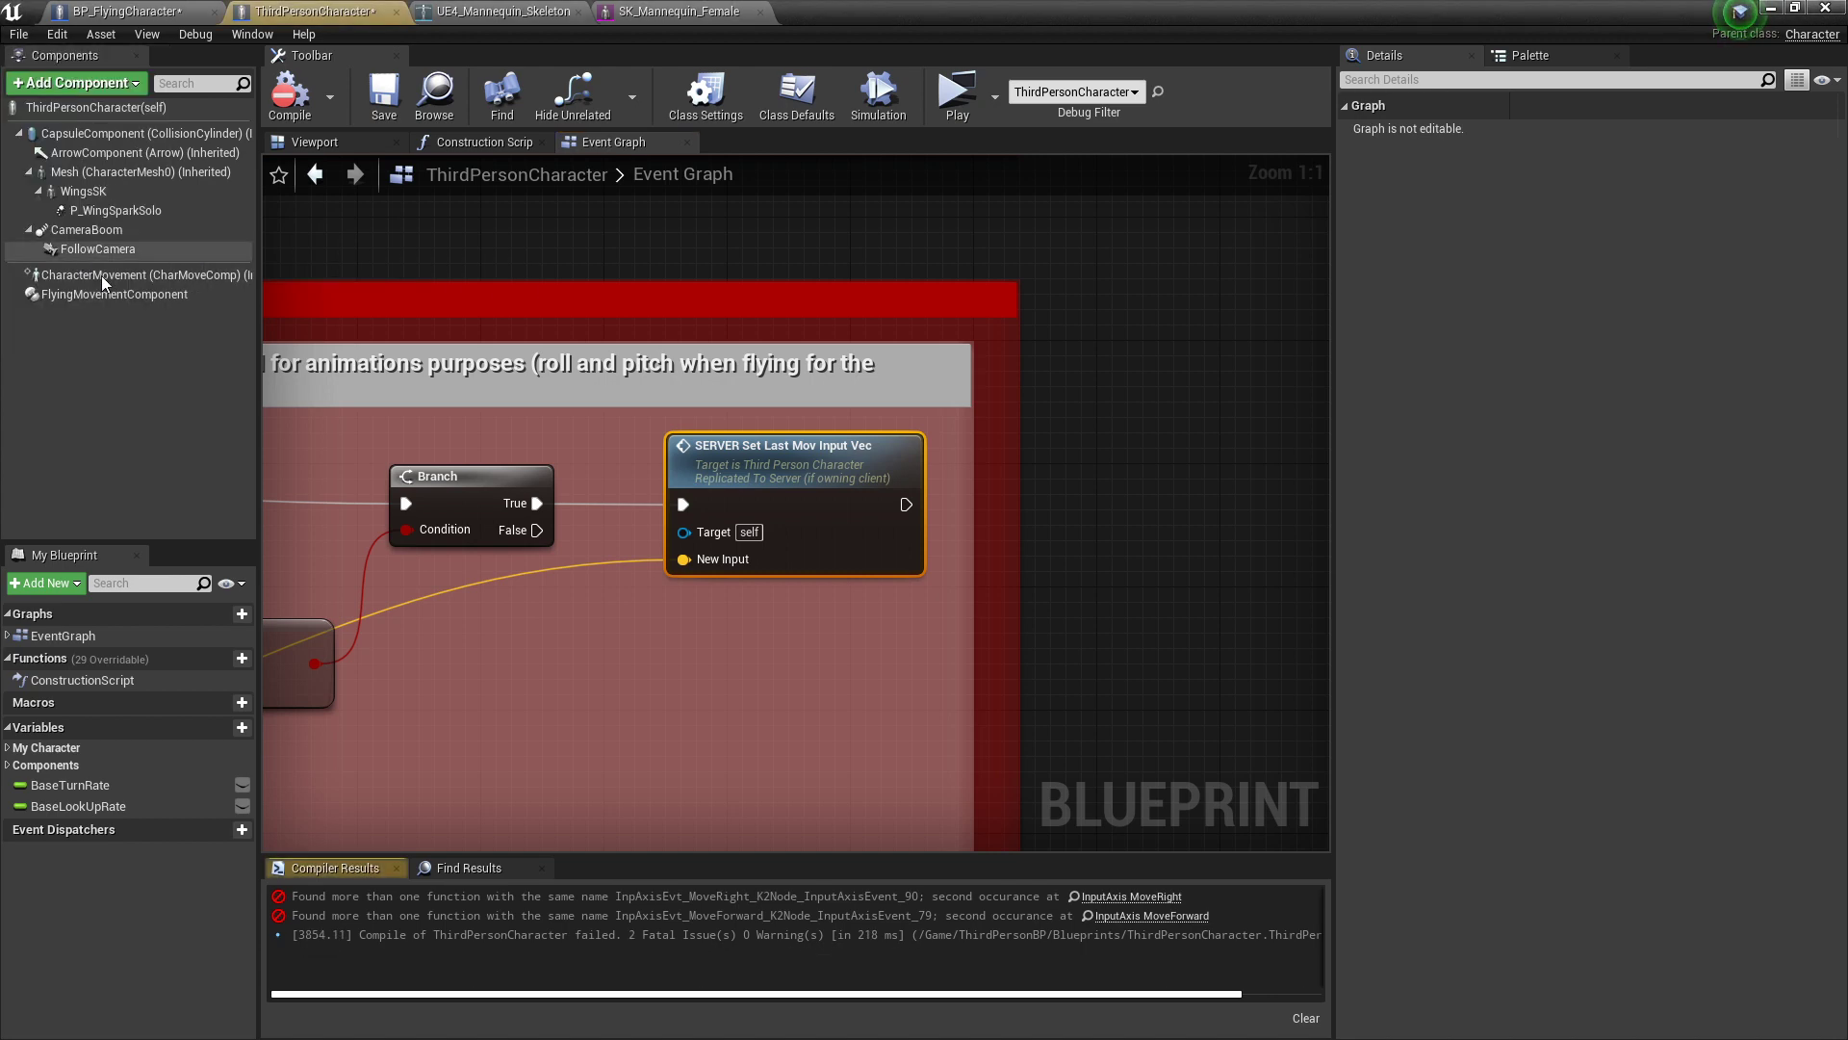
pyautogui.scroll(-8, 842, 385)
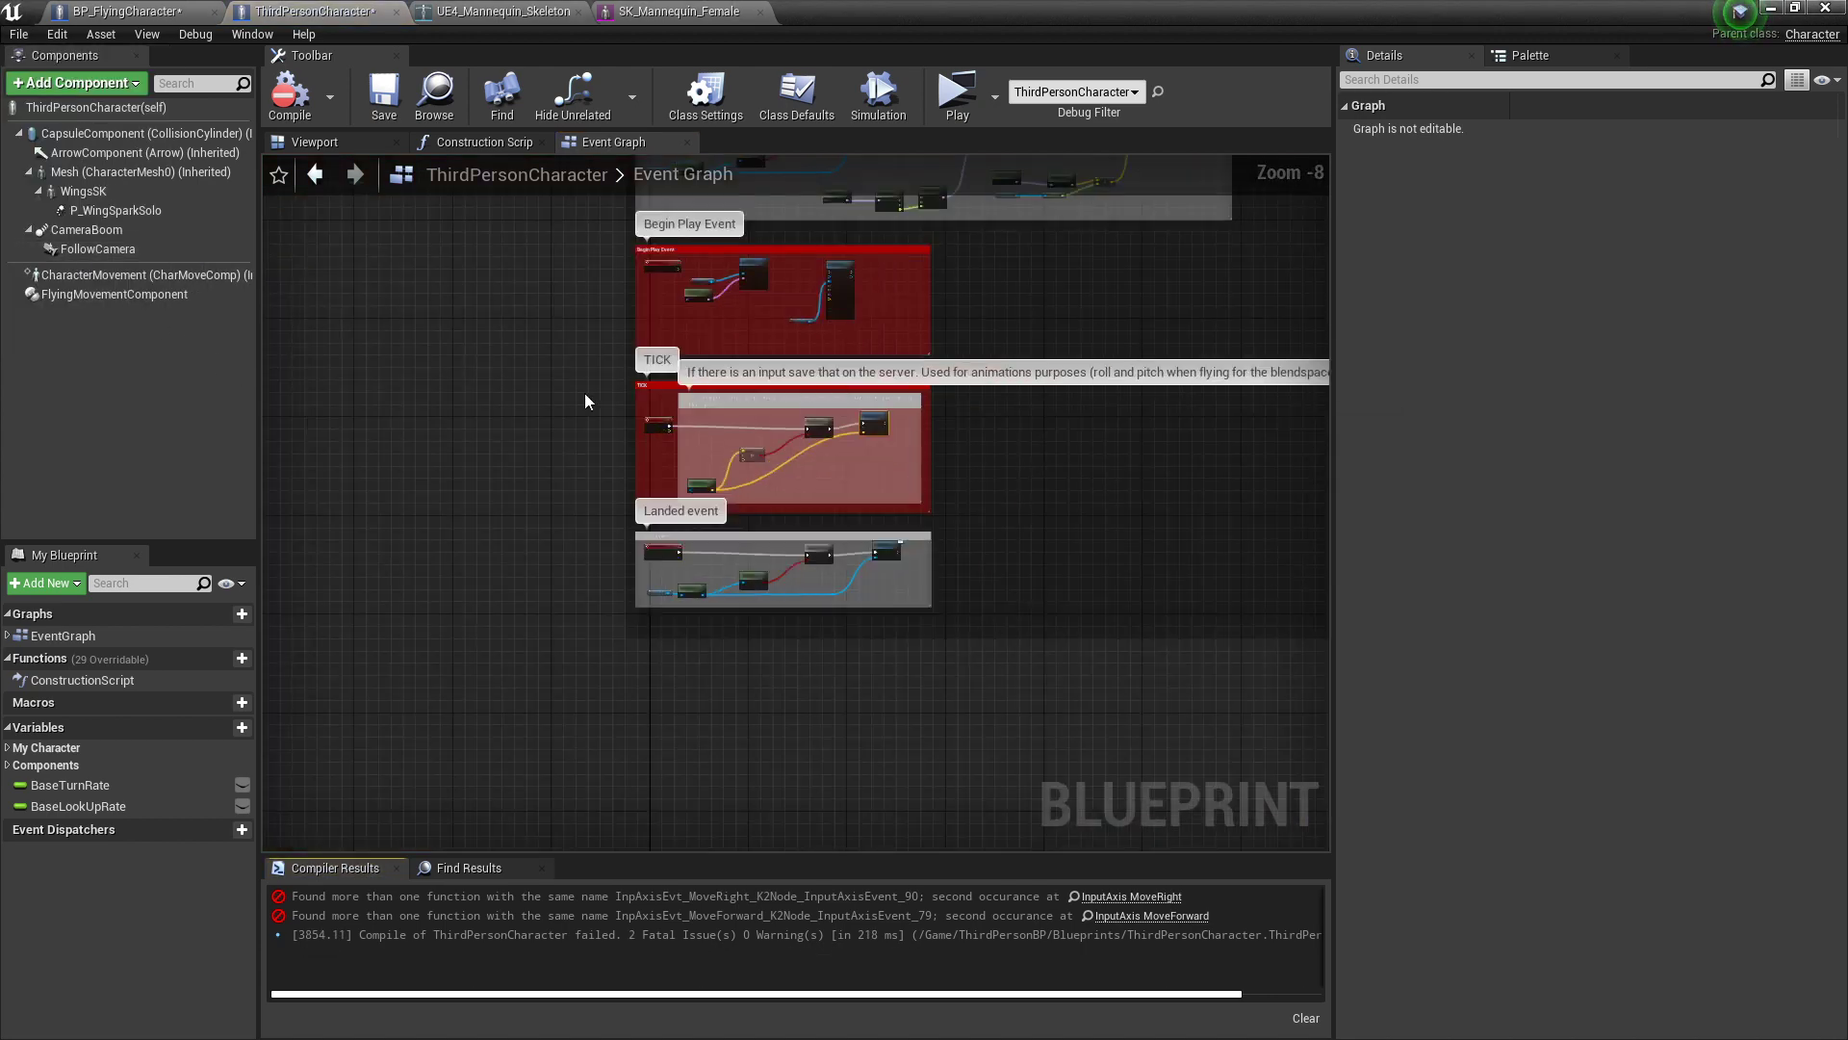
pyautogui.click(288, 93)
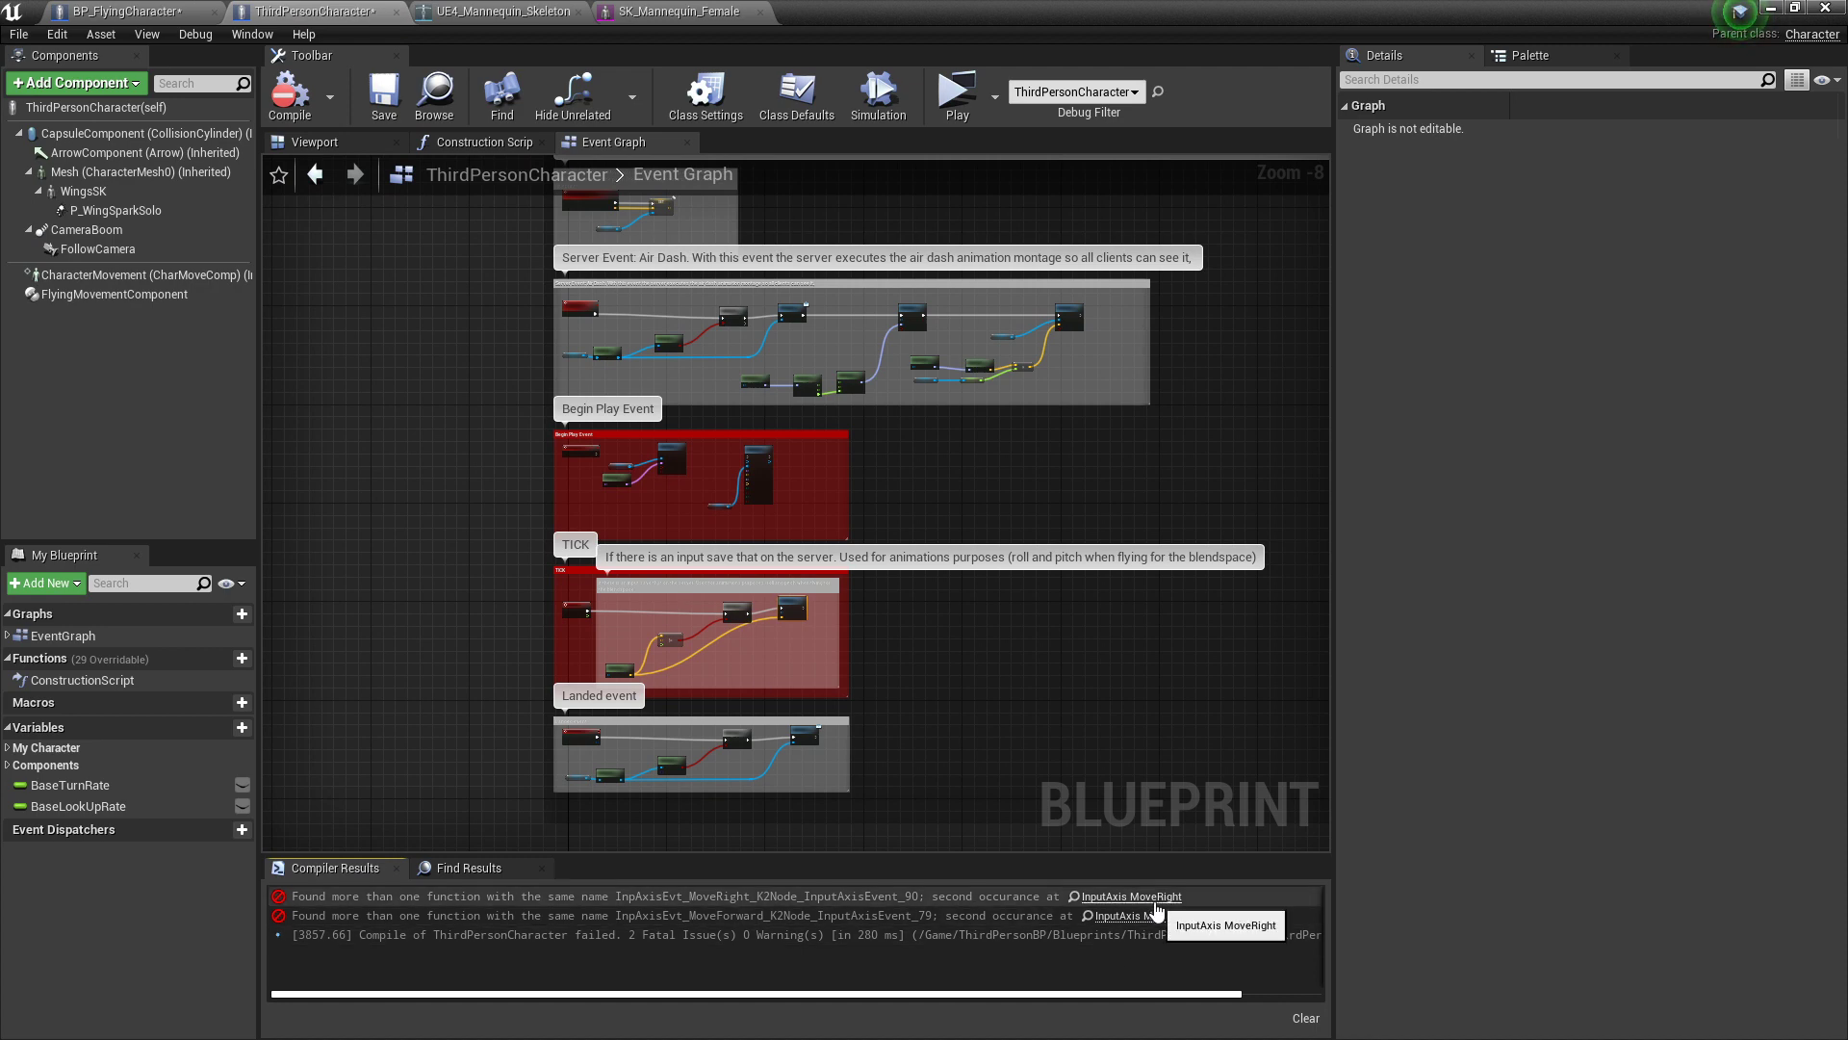
# Step: Trace the duplicate InputAxis MoveRight error and delete the original Movement input group, keeping the pasted one
pyautogui.click(1155, 905)
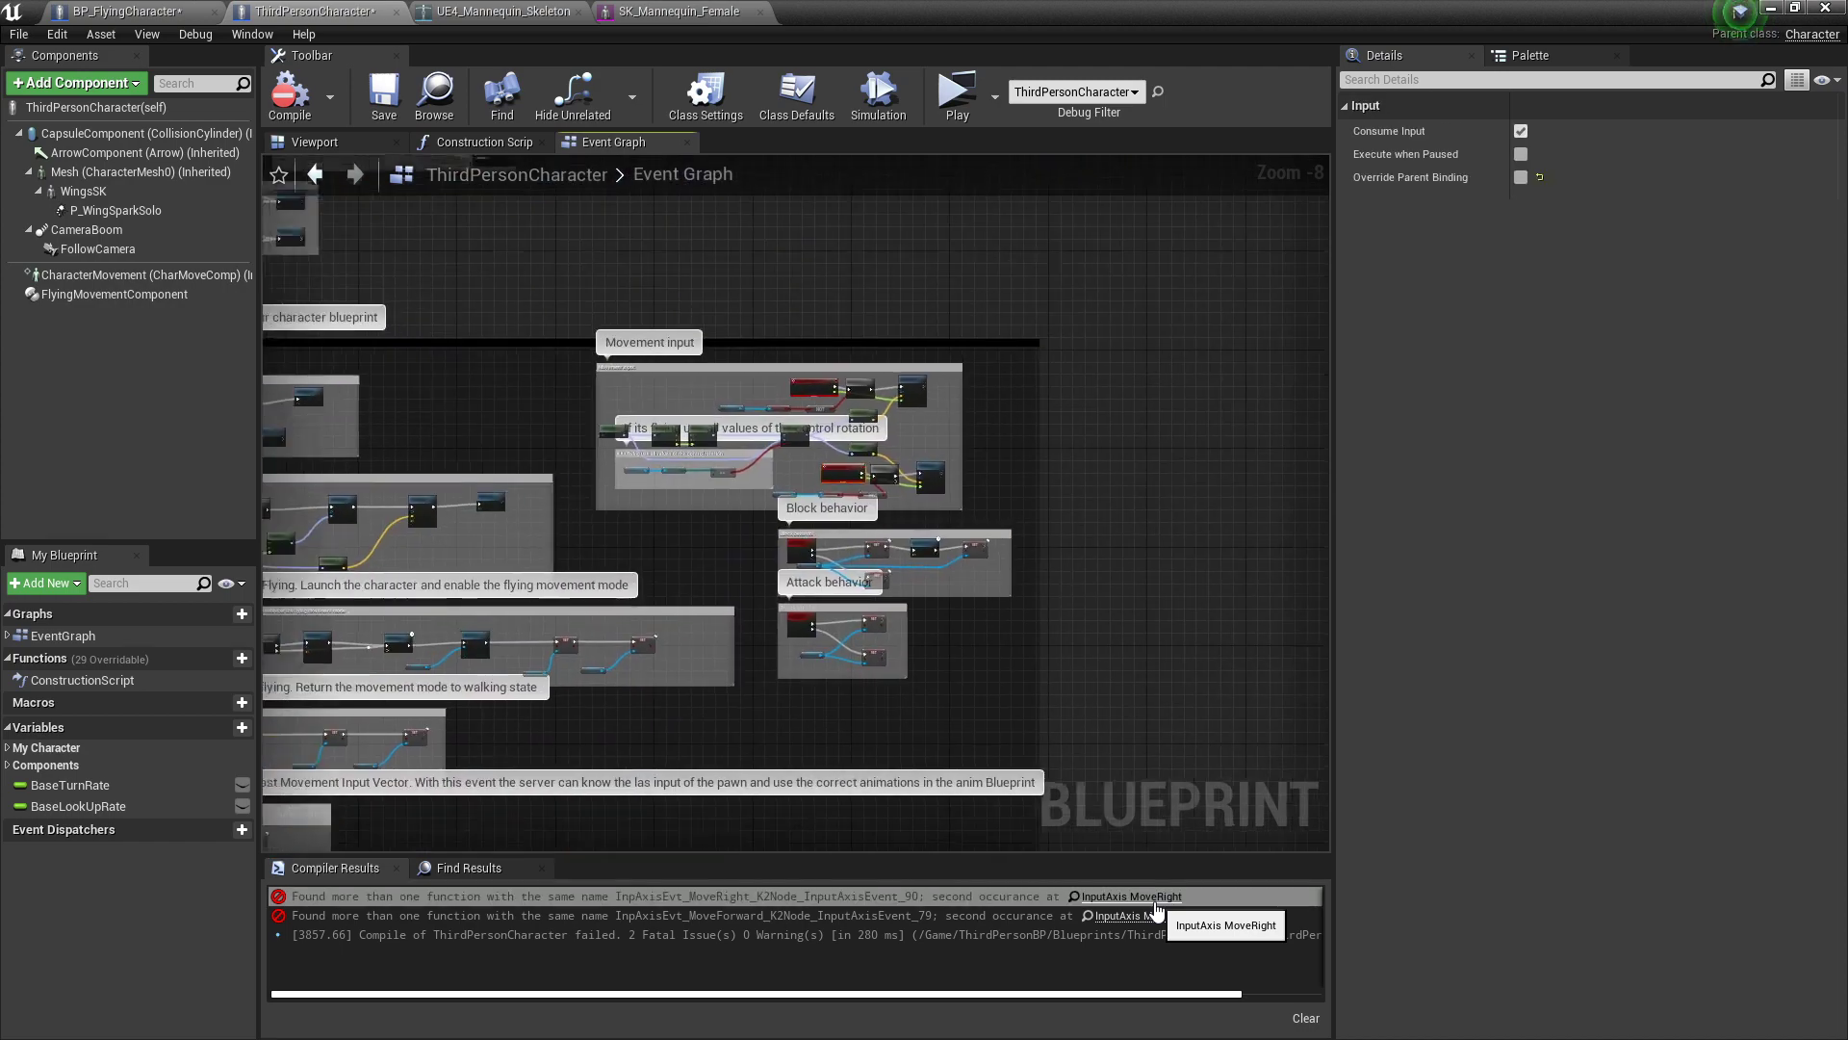
pyautogui.scroll(-5, 779, 504)
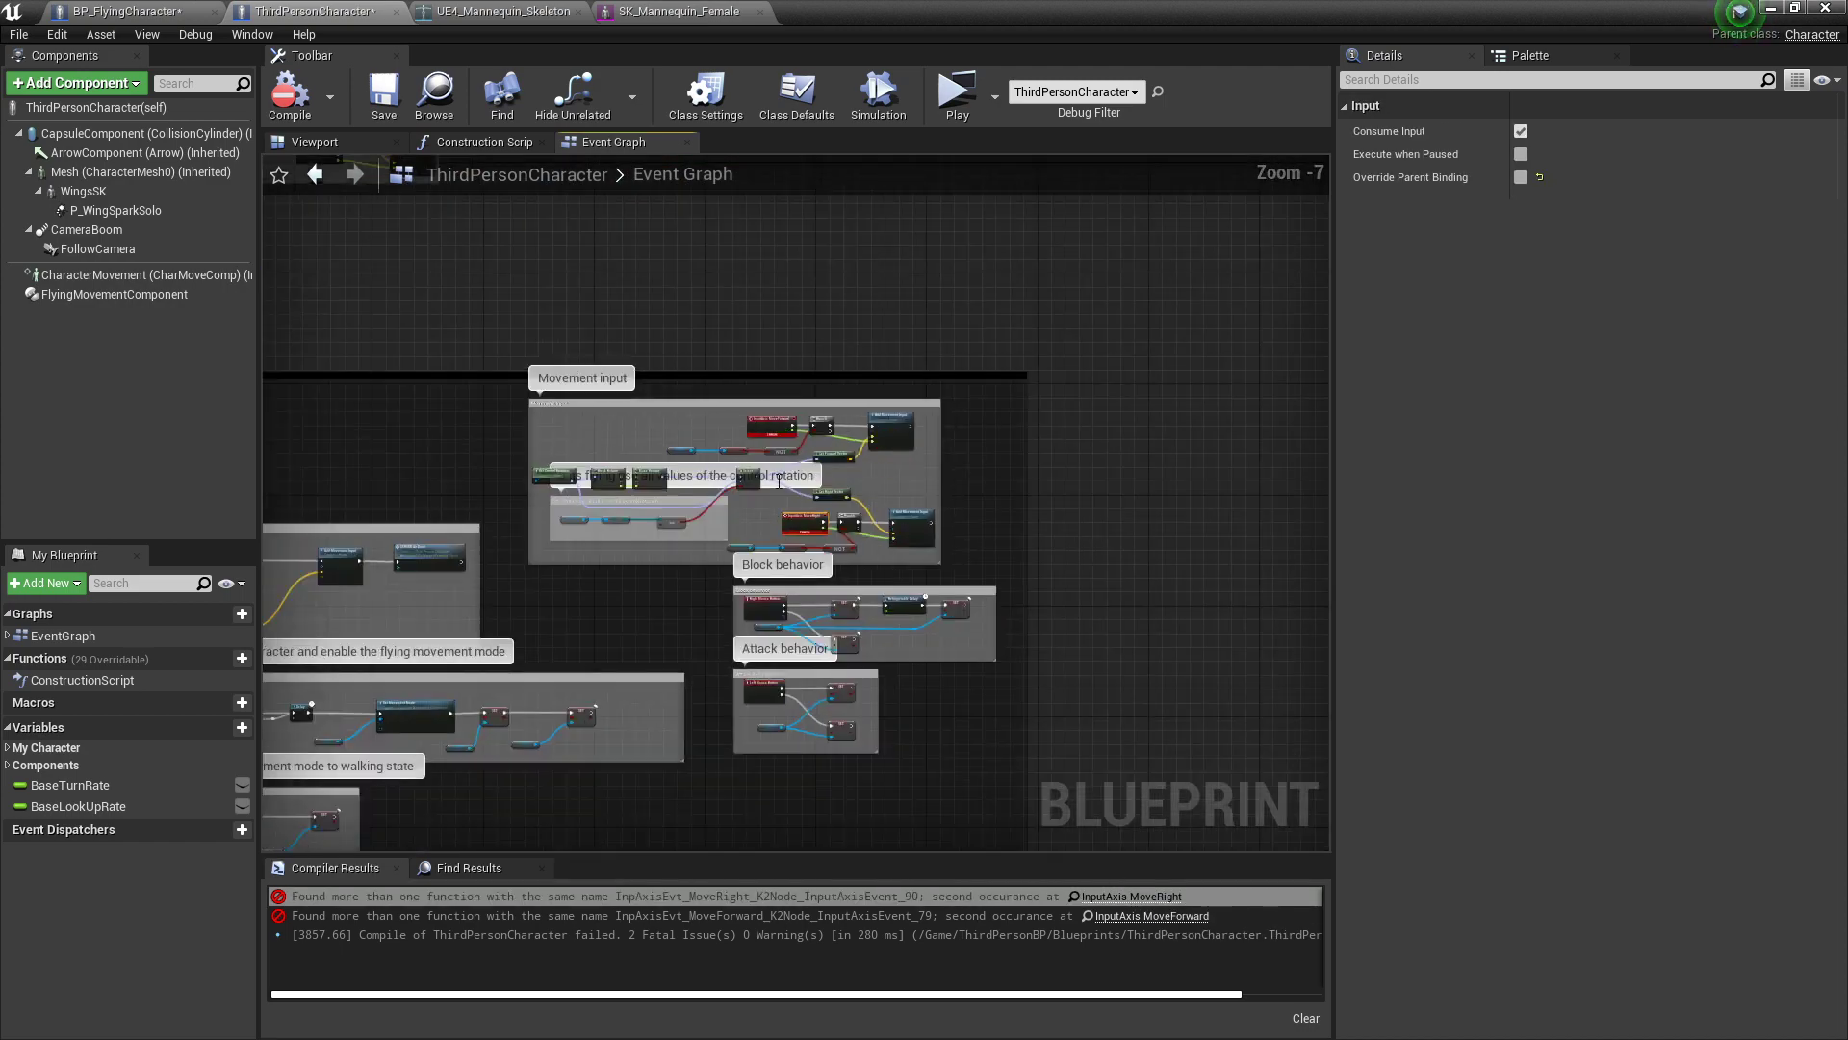
pyautogui.scroll(-2, 1028, 603)
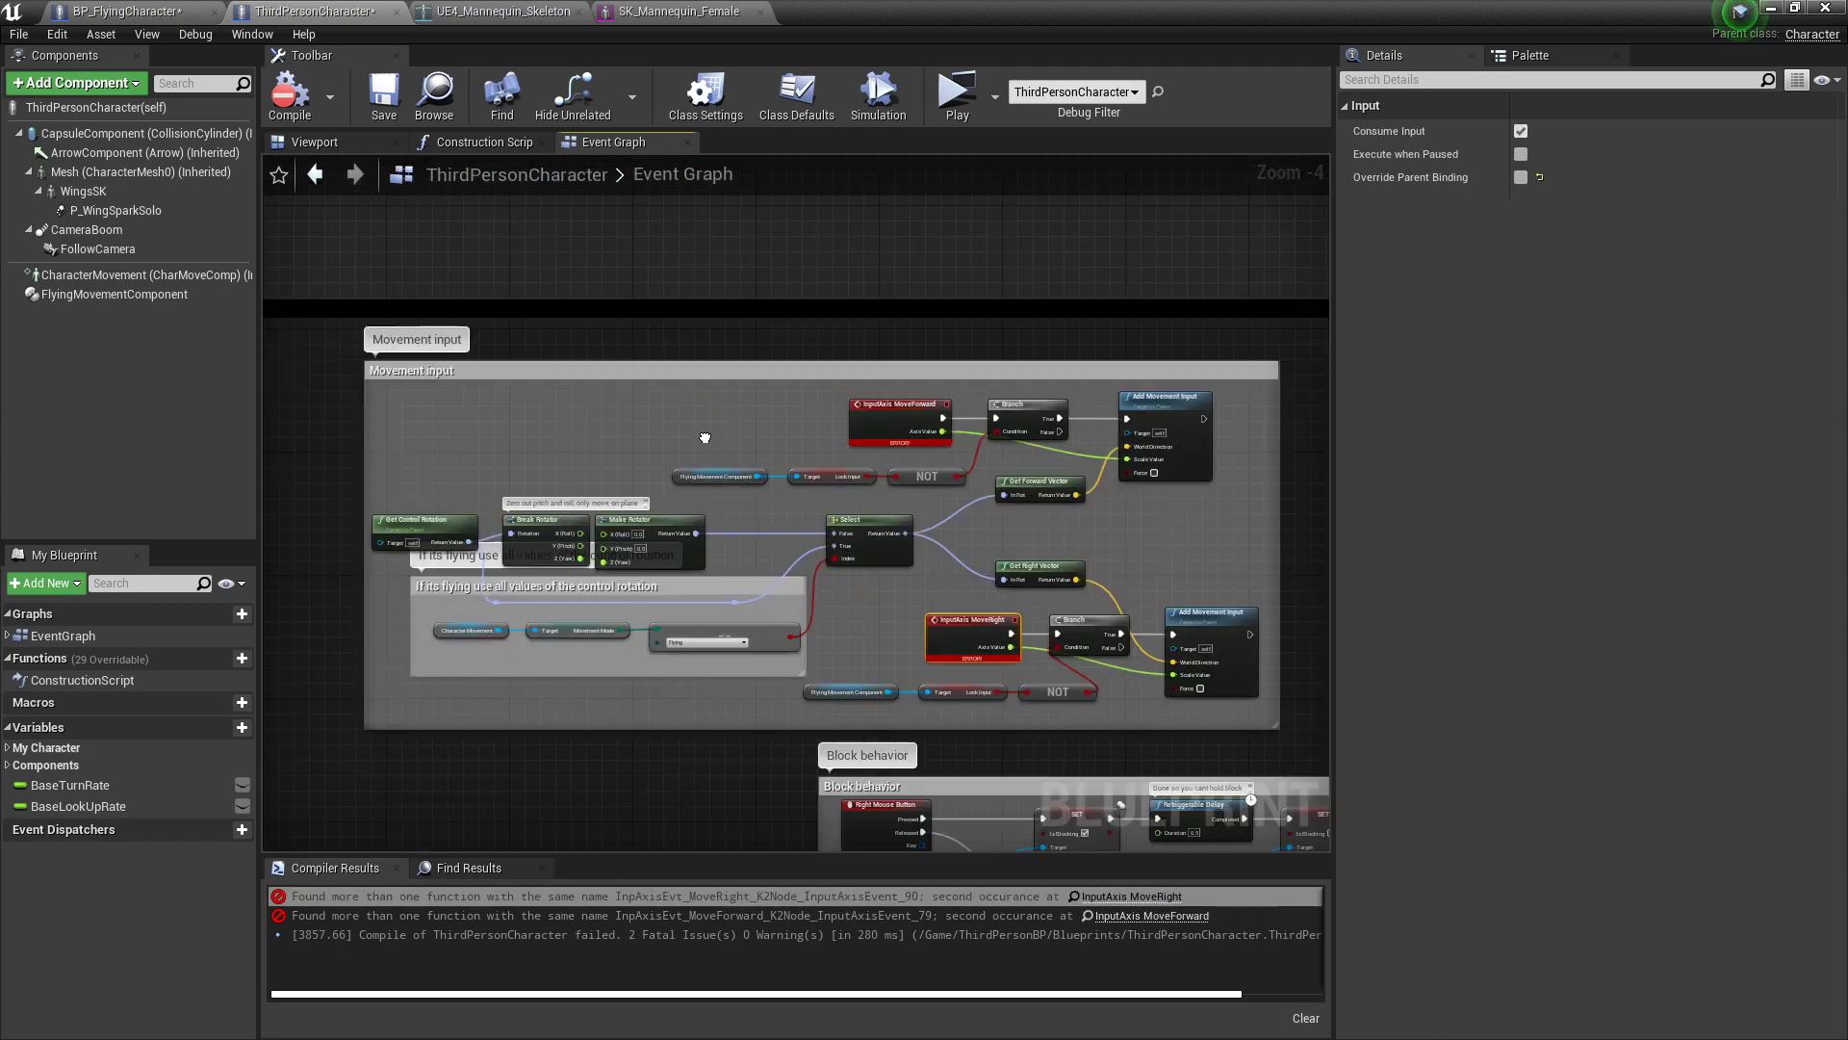
pyautogui.moveTo(741, 438); pyautogui.dragTo(834, 621, button='right')
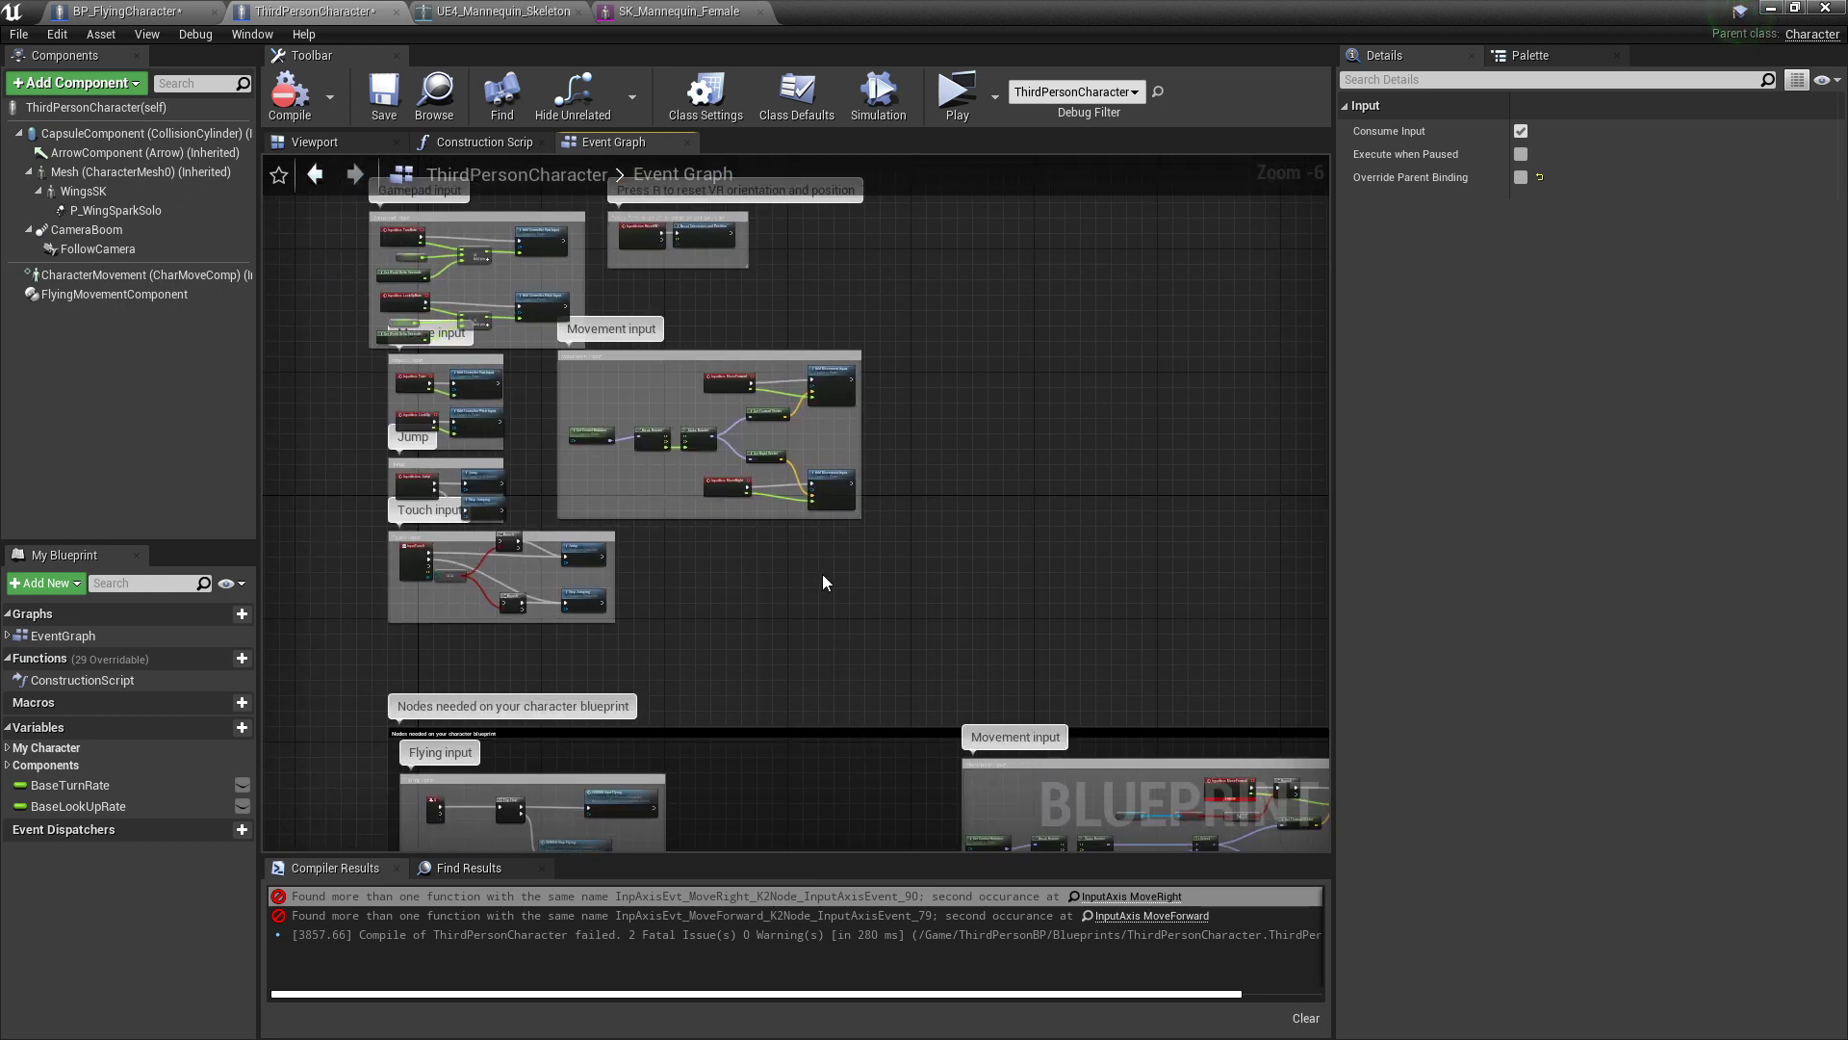
pyautogui.click(568, 358)
pyautogui.scroll(3, 874, 440)
pyautogui.scroll(-2, 797, 397)
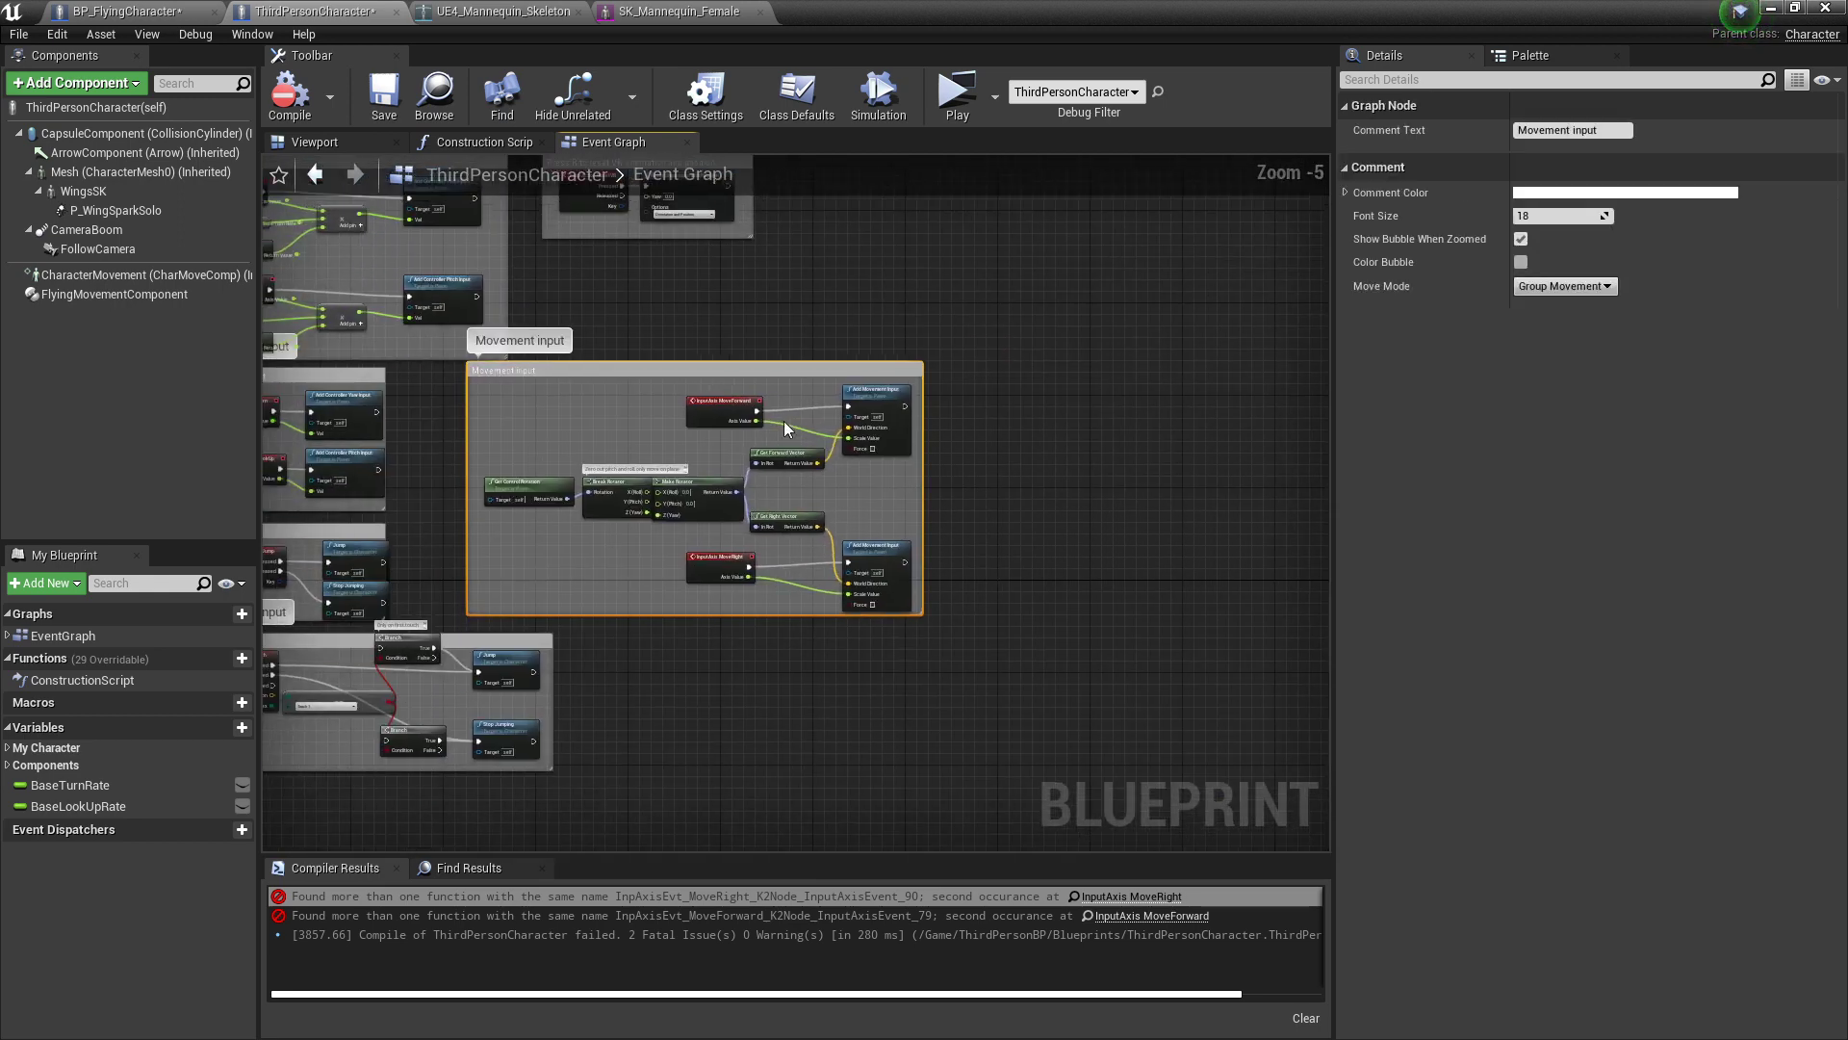
pyautogui.scroll(2, 787, 428)
pyautogui.scroll(-2, 847, 457)
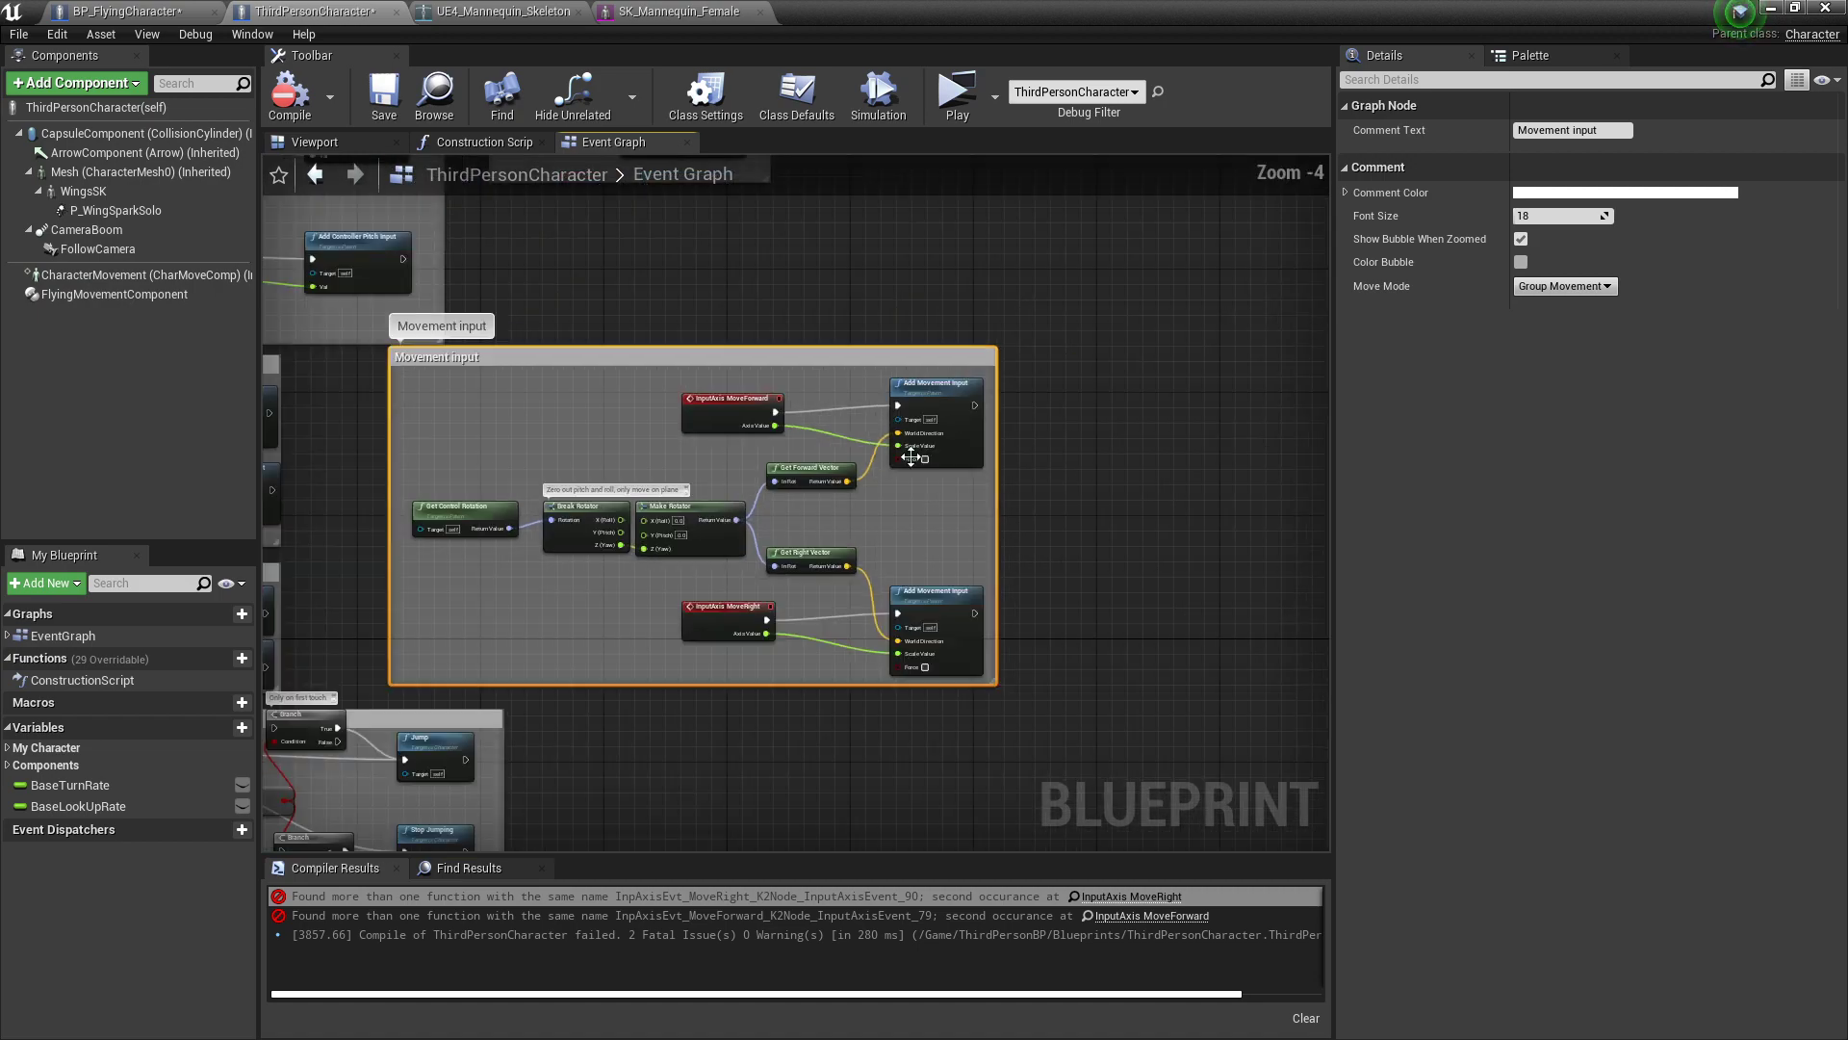
pyautogui.moveTo(1067, 362); pyautogui.dragTo(593, 600)
pyautogui.press('Delete')
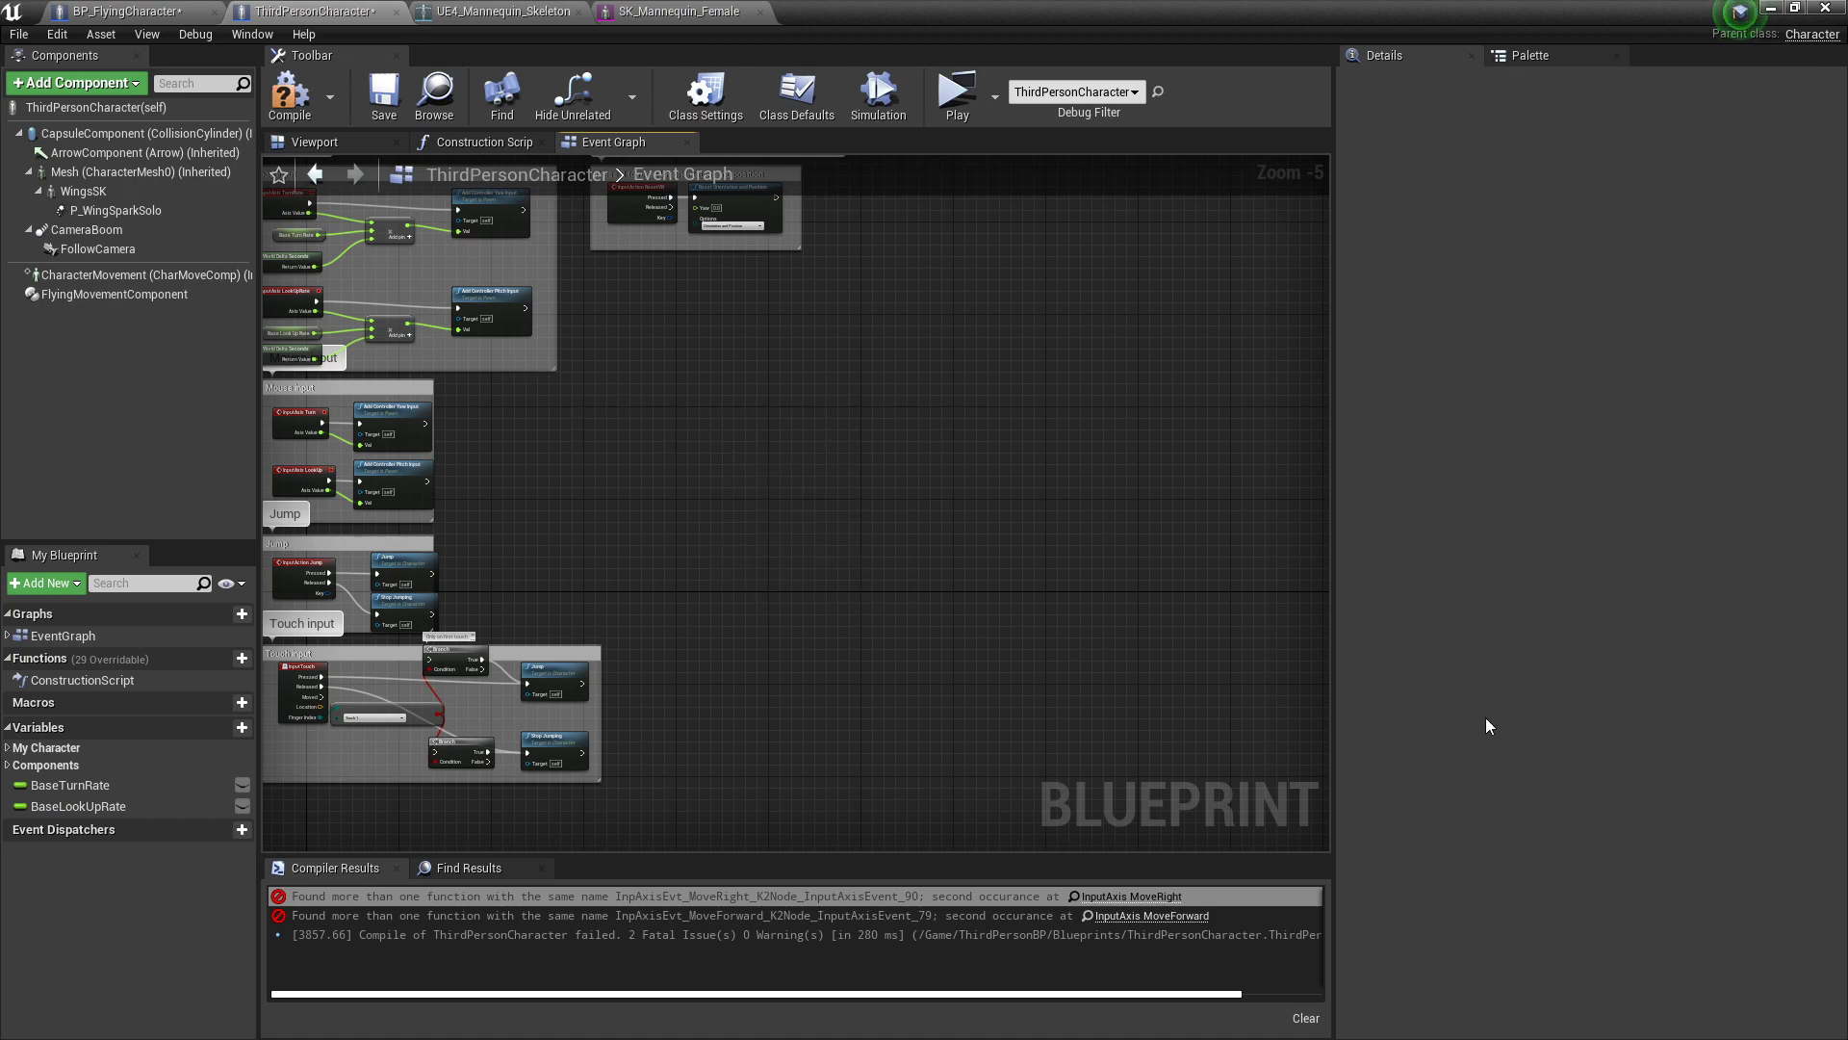
# Step: Look over the remaining Movement input group with its flying rotation nodes, and compile and save the blueprint
pyautogui.moveTo(1169, 737); pyautogui.dragTo(574, 158, button='right')
pyautogui.scroll(3, 961, 525)
pyautogui.moveTo(967, 555); pyautogui.dragTo(895, 577, button='right')
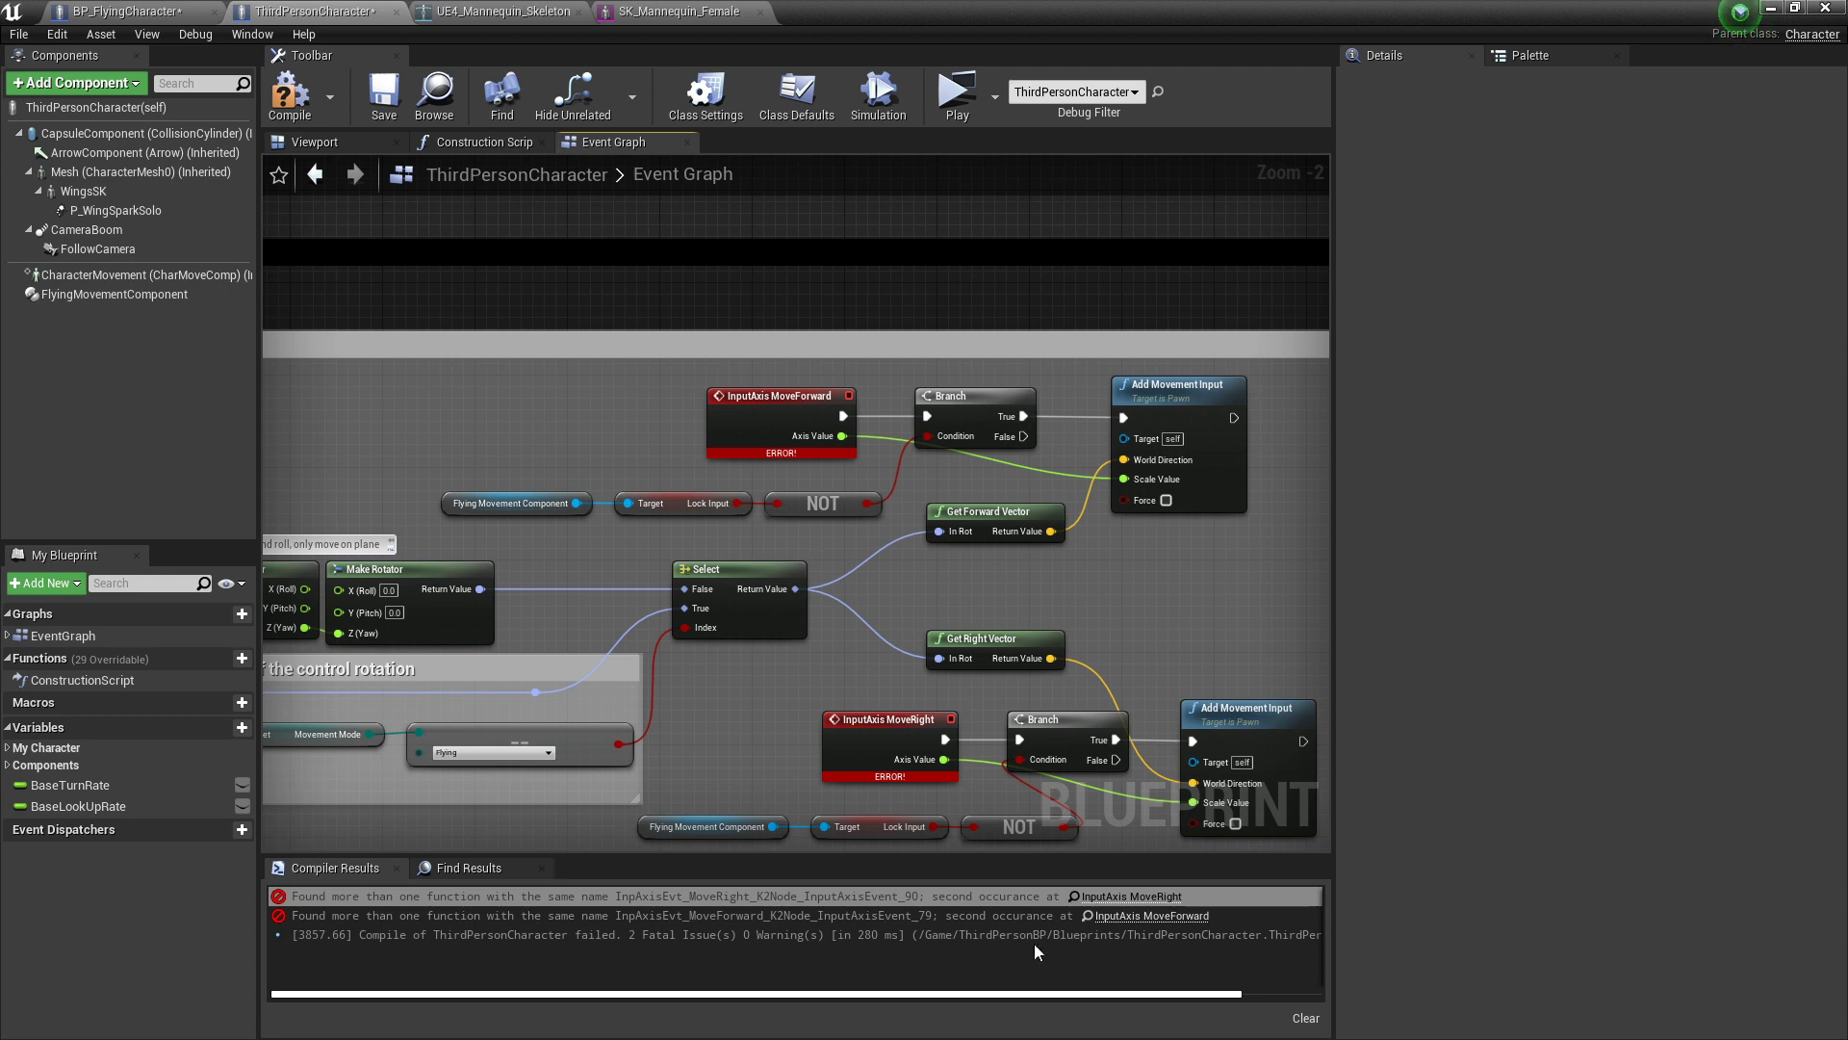
pyautogui.moveTo(623, 685); pyautogui.dragTo(631, 681, button='right')
pyautogui.scroll(-2, 691, 631)
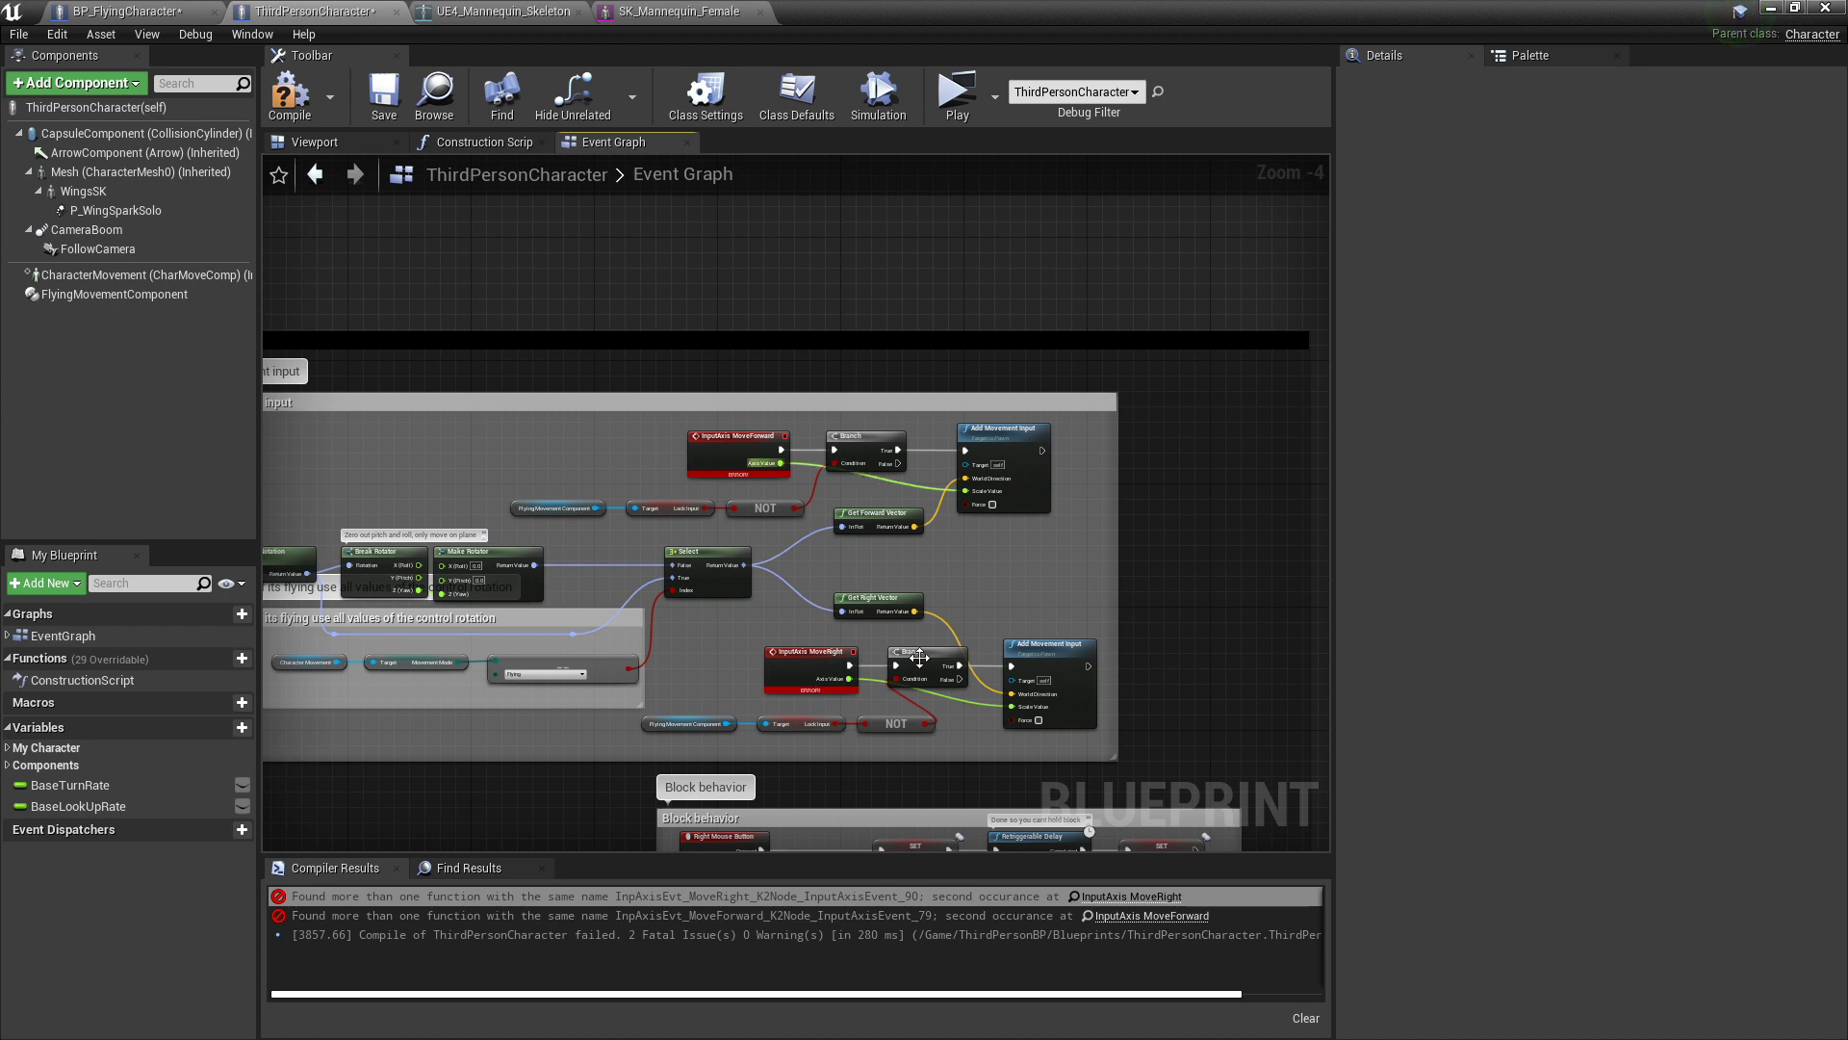
pyautogui.moveTo(811, 612); pyautogui.dragTo(770, 600, button='right')
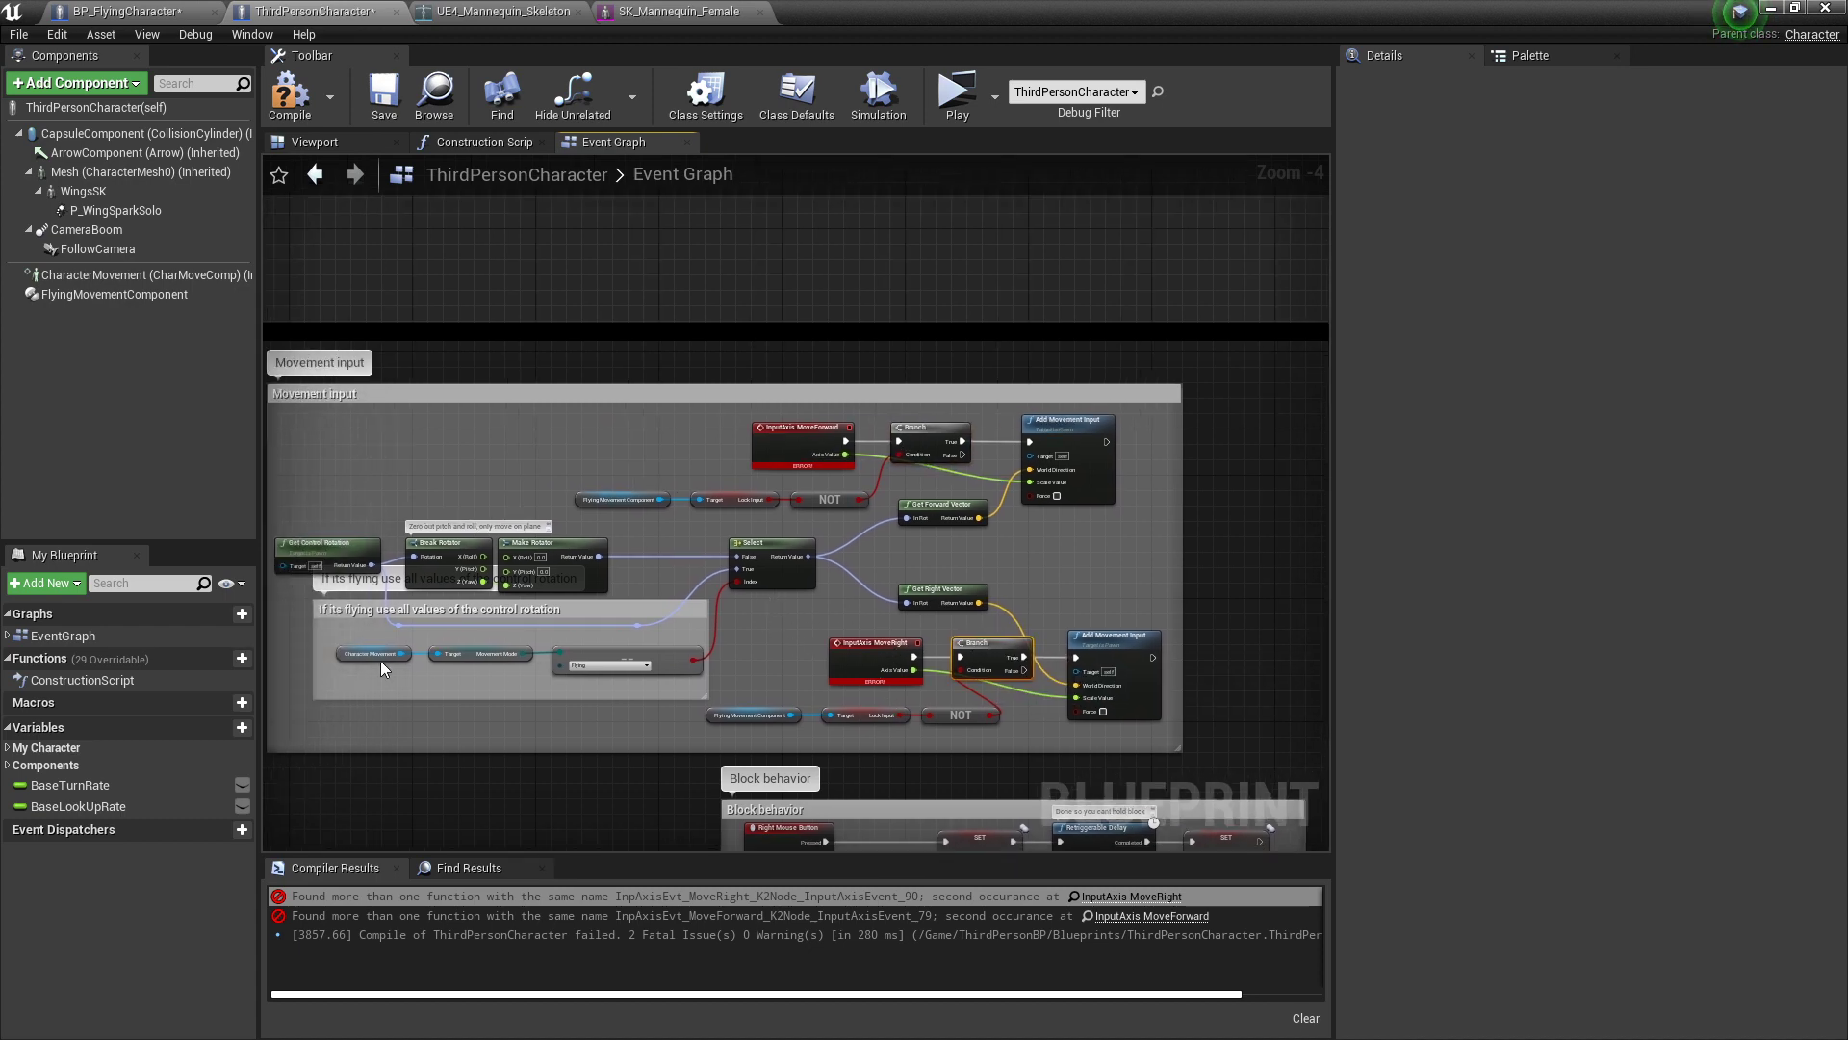
pyautogui.moveTo(712, 683); pyautogui.dragTo(712, 684)
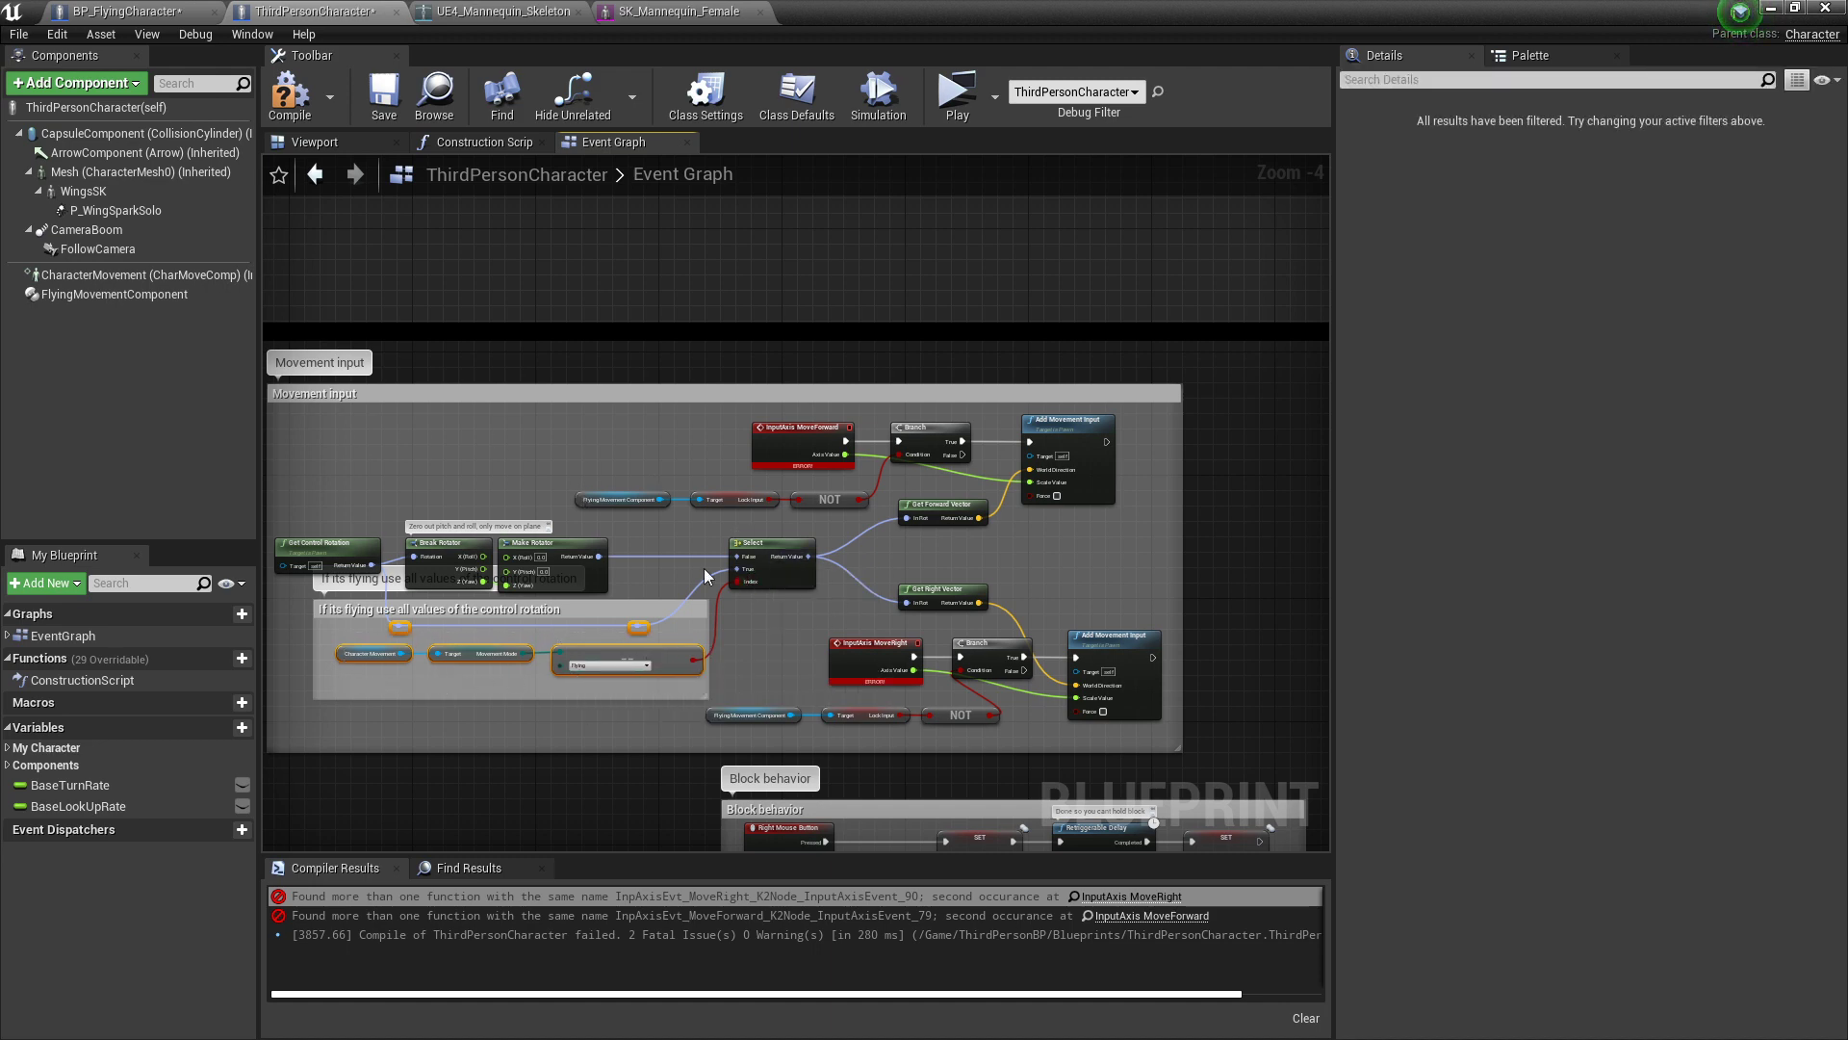
pyautogui.click(286, 106)
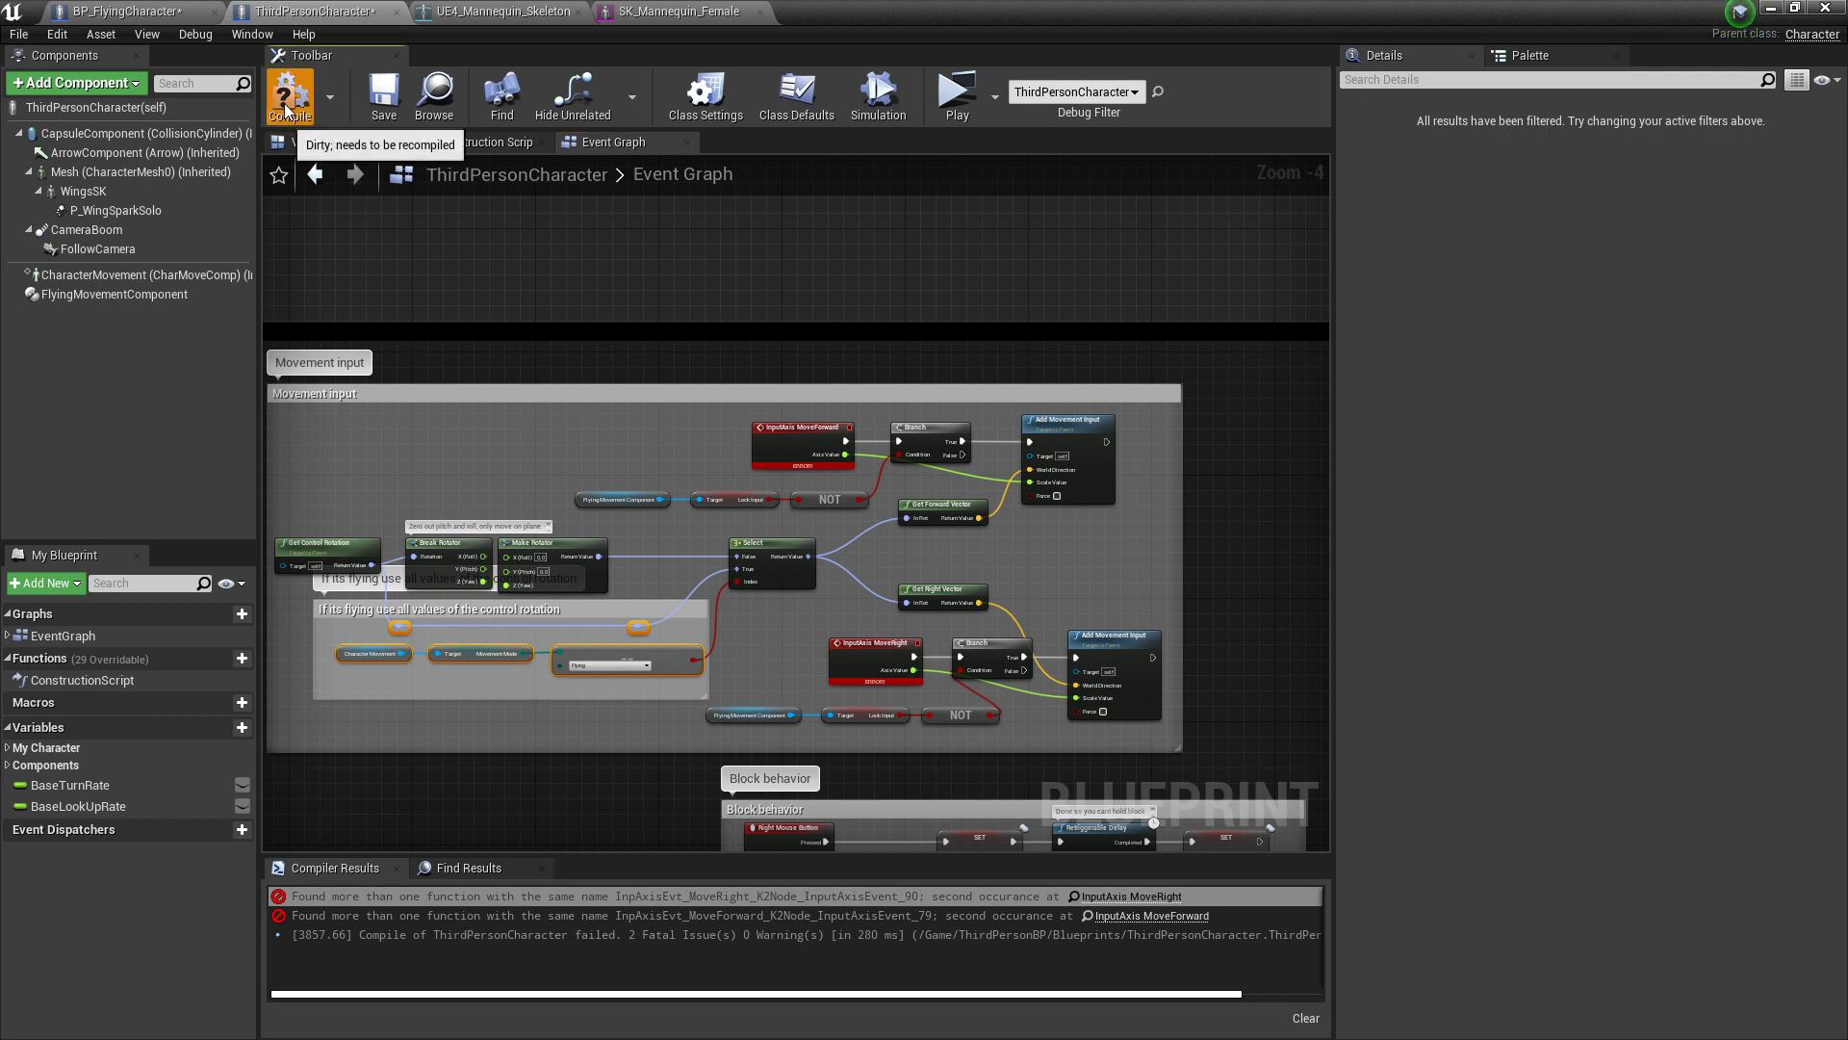
pyautogui.click(397, 106)
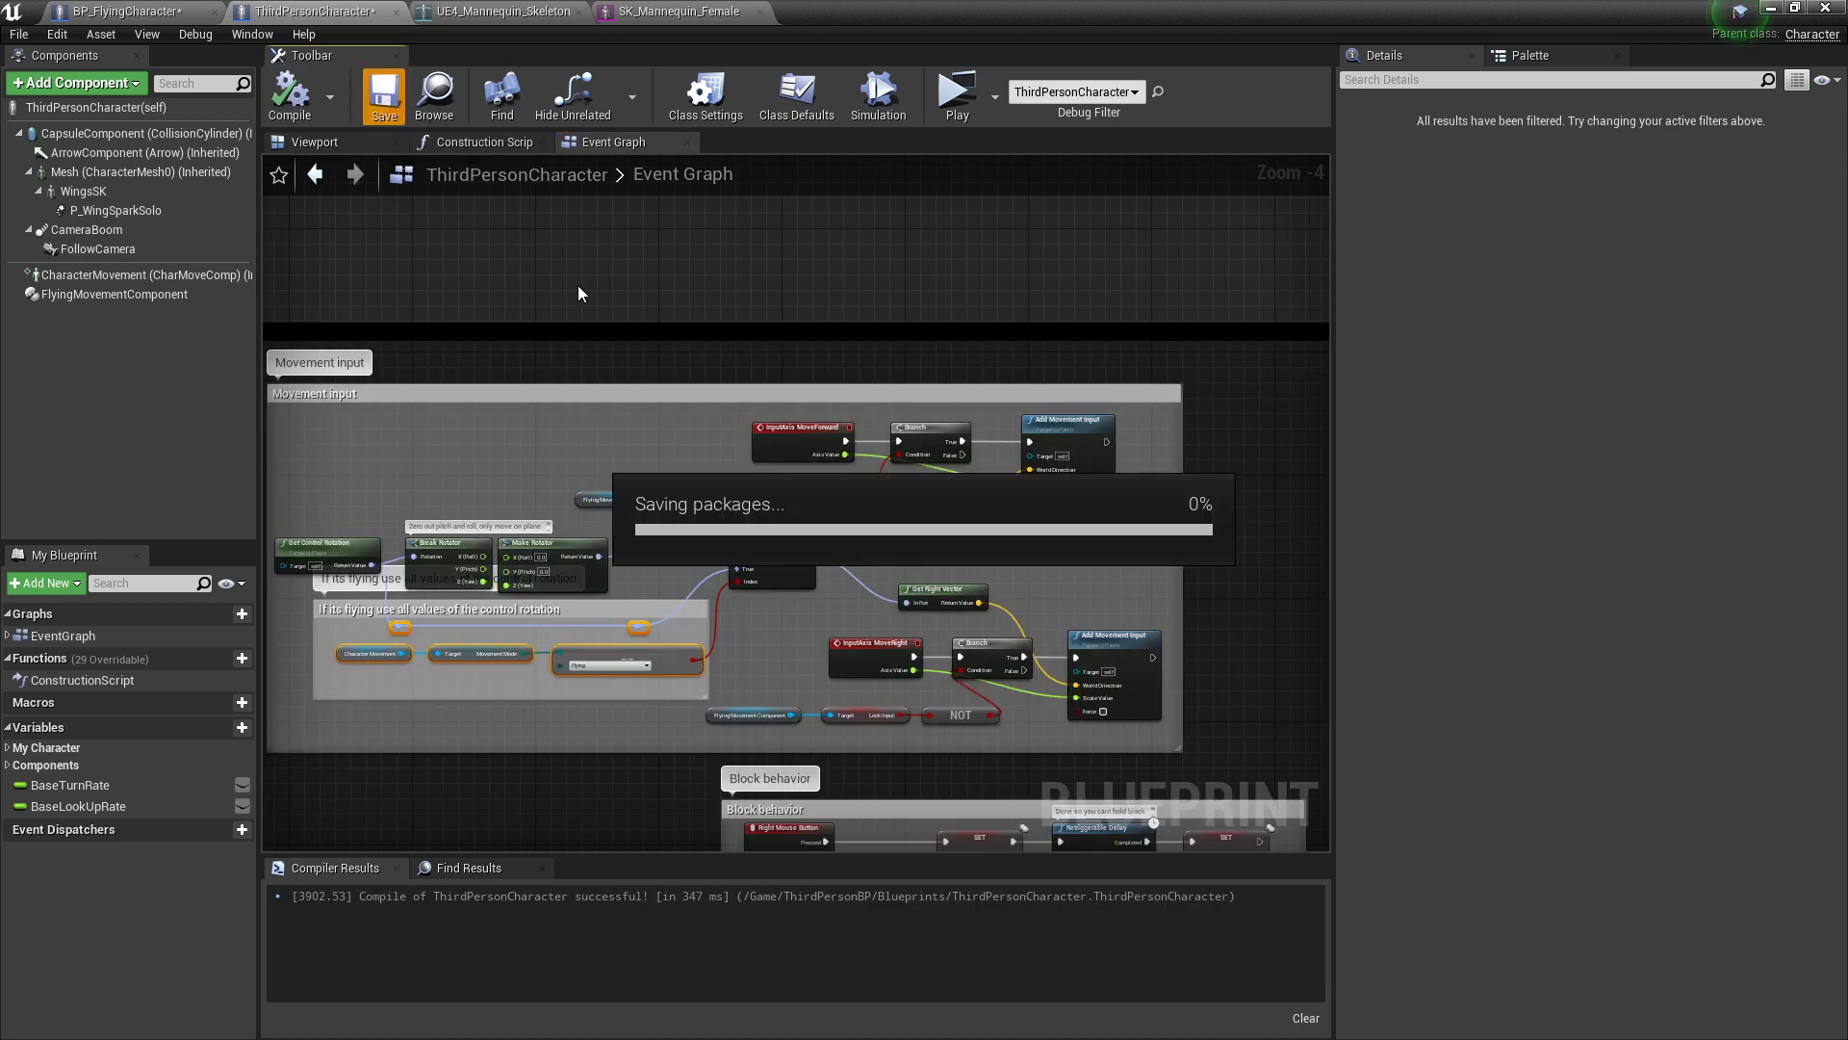
# Step: Play the level in a new window and test the winged character's jump, ground movement and wing shield ability
pyautogui.click(1777, 10)
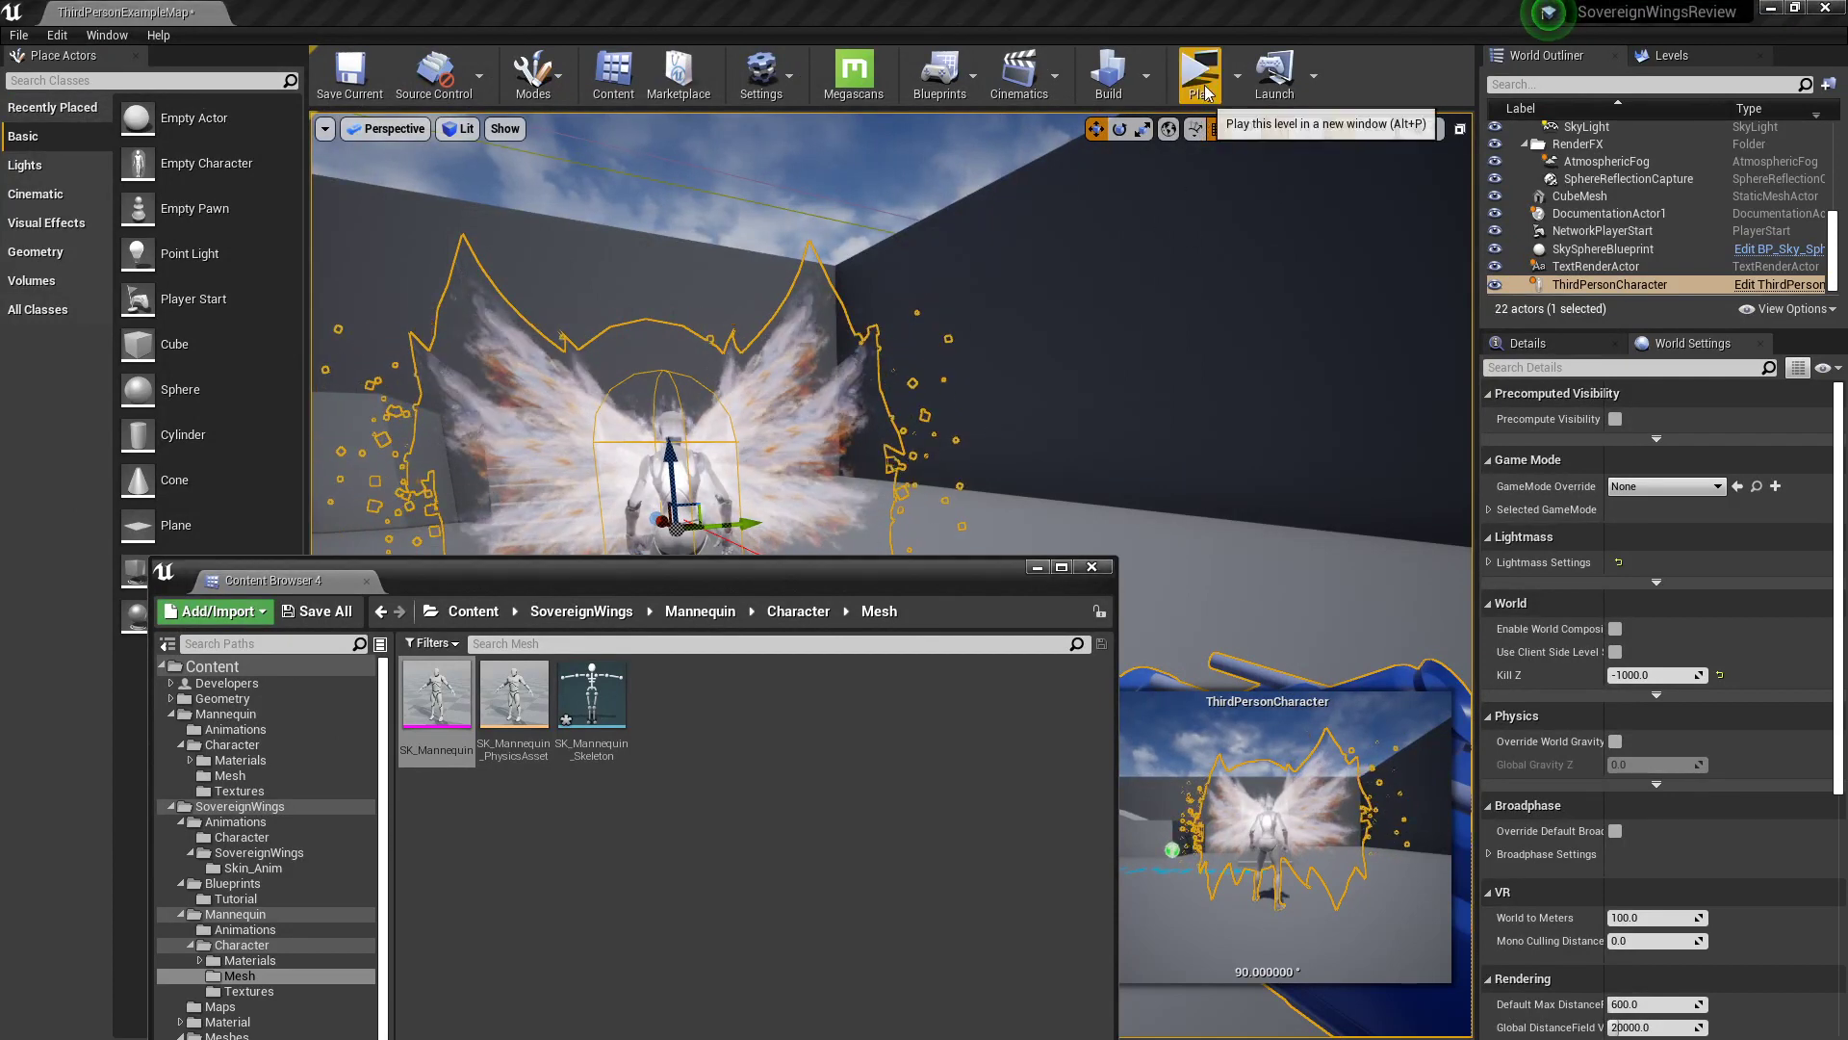
pyautogui.click(1201, 88)
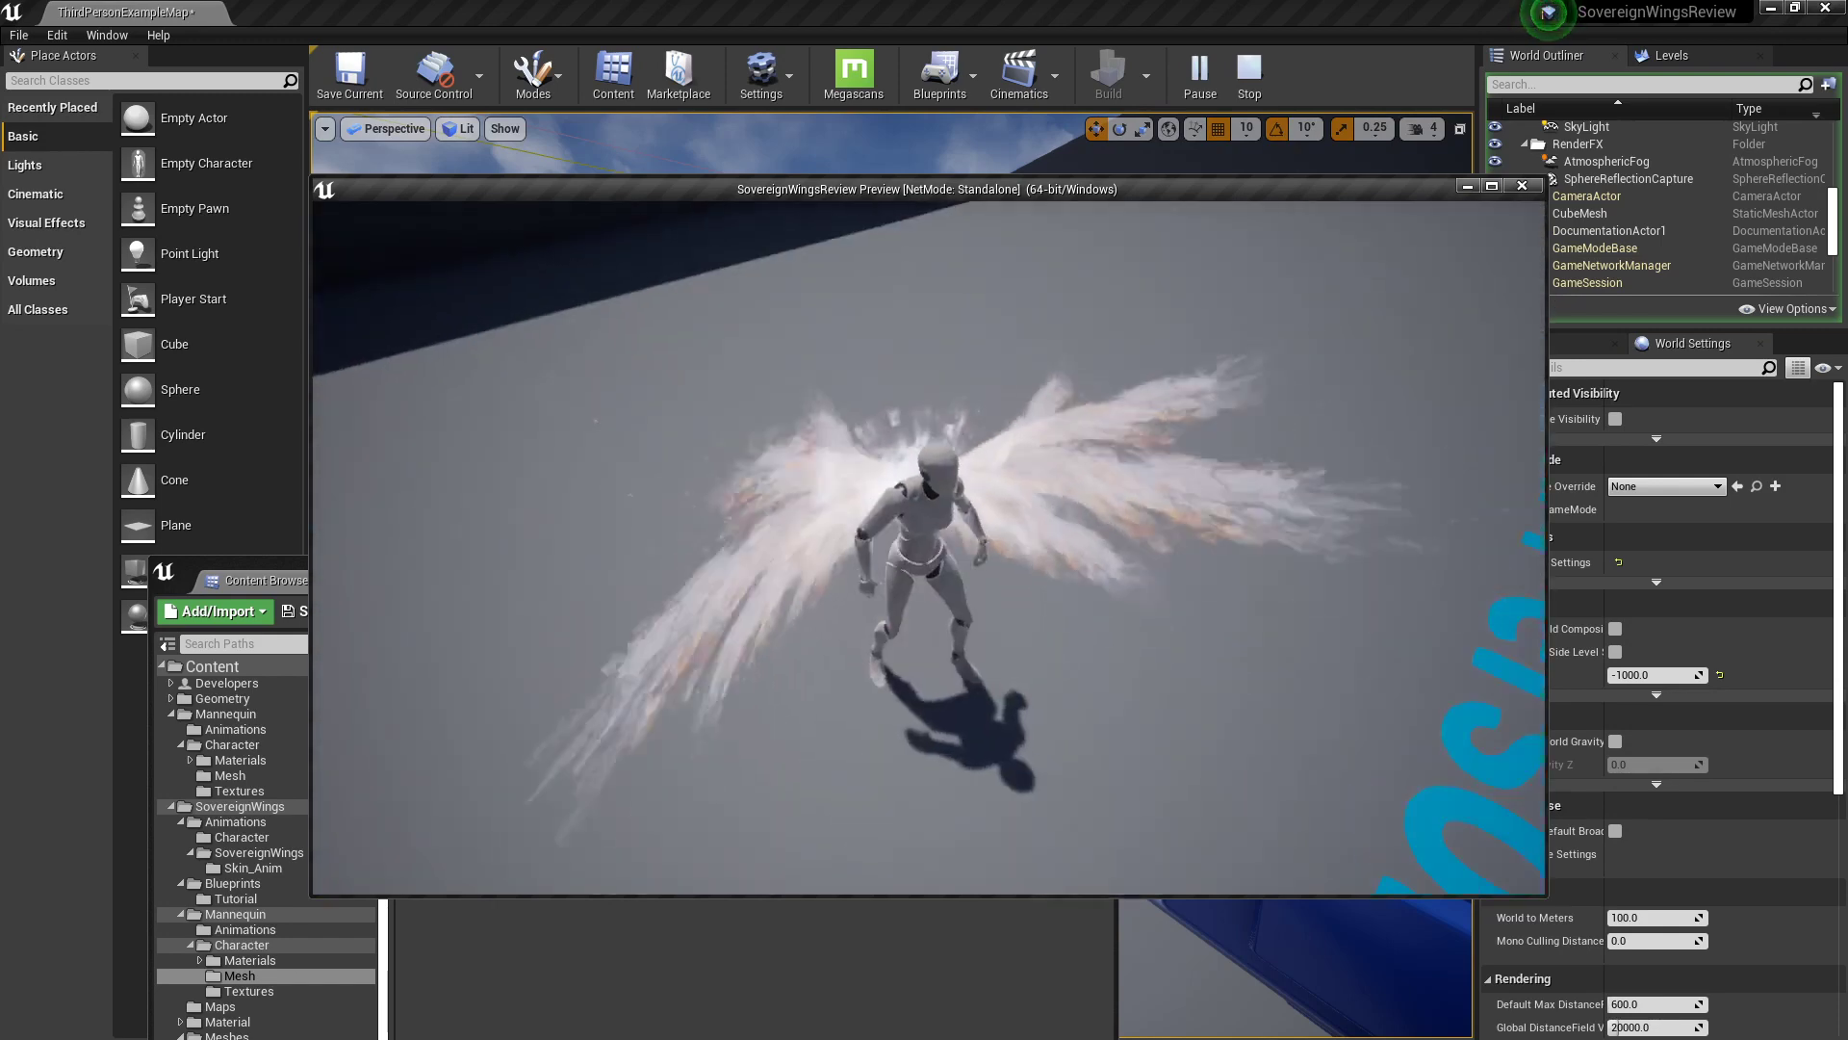
pyautogui.press('space')
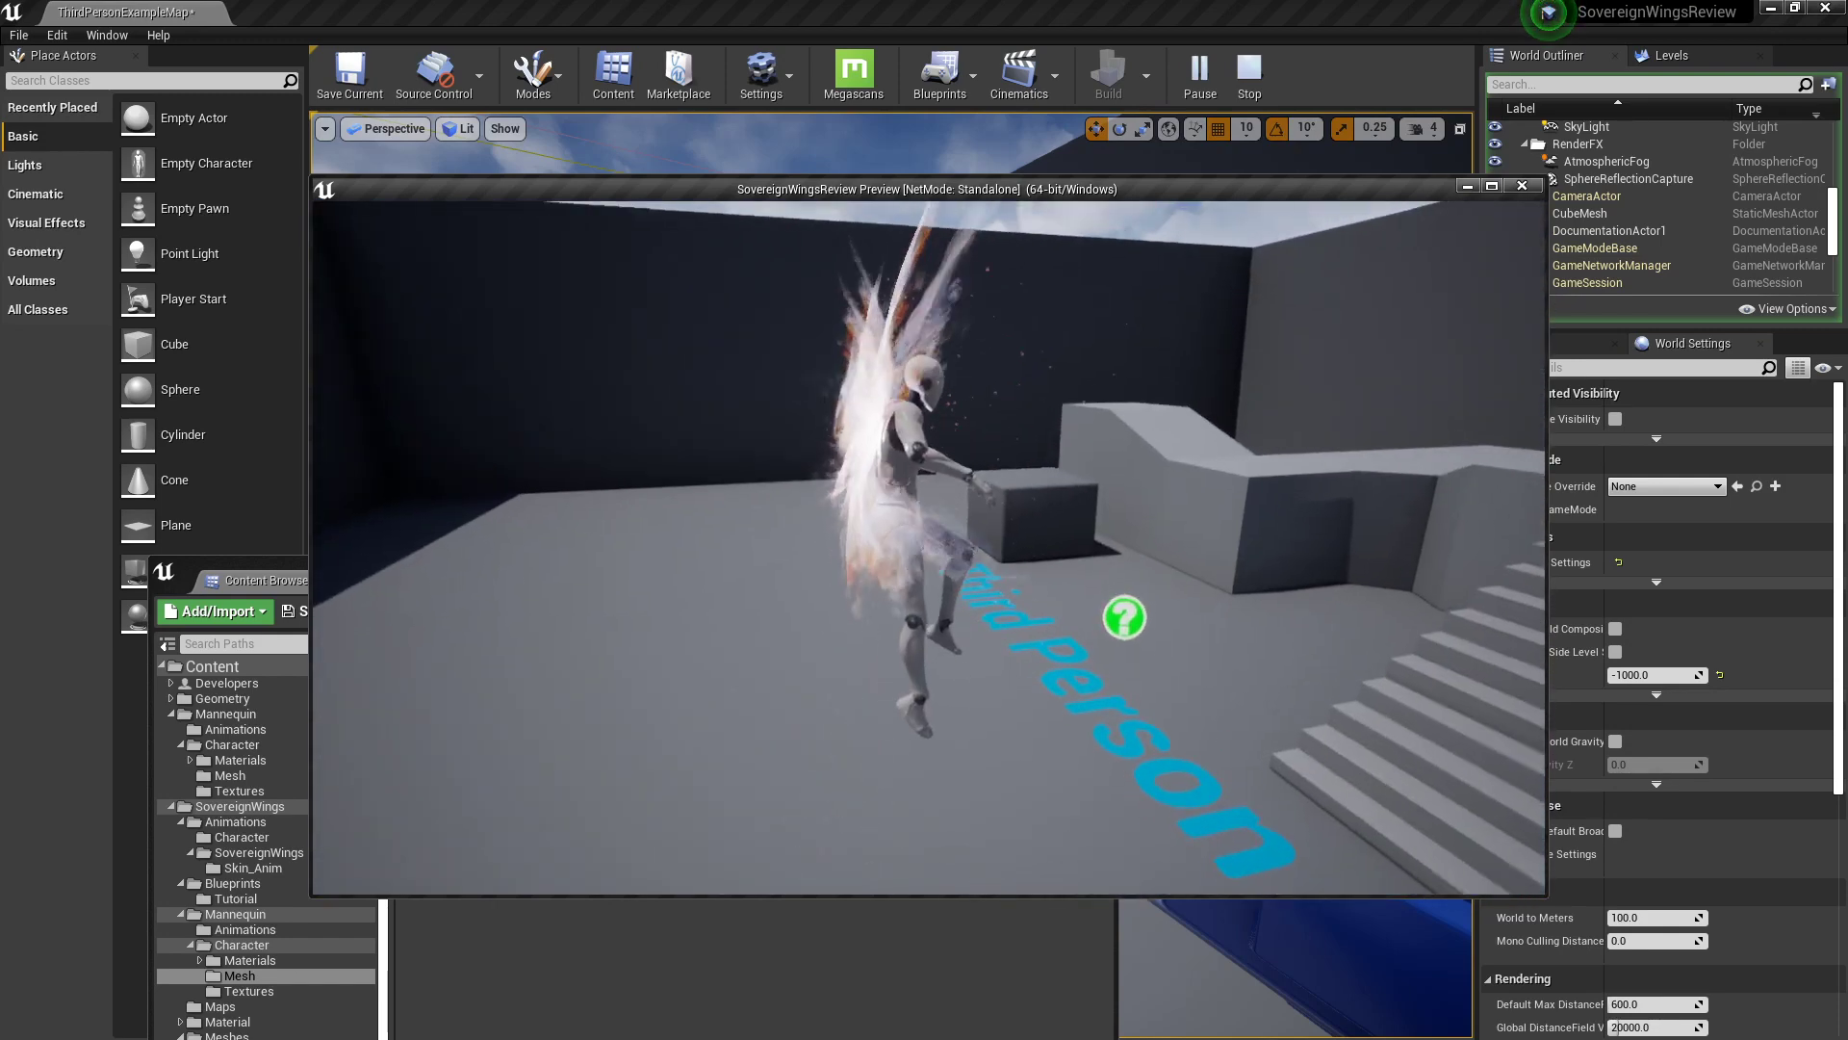
pyautogui.press('w')
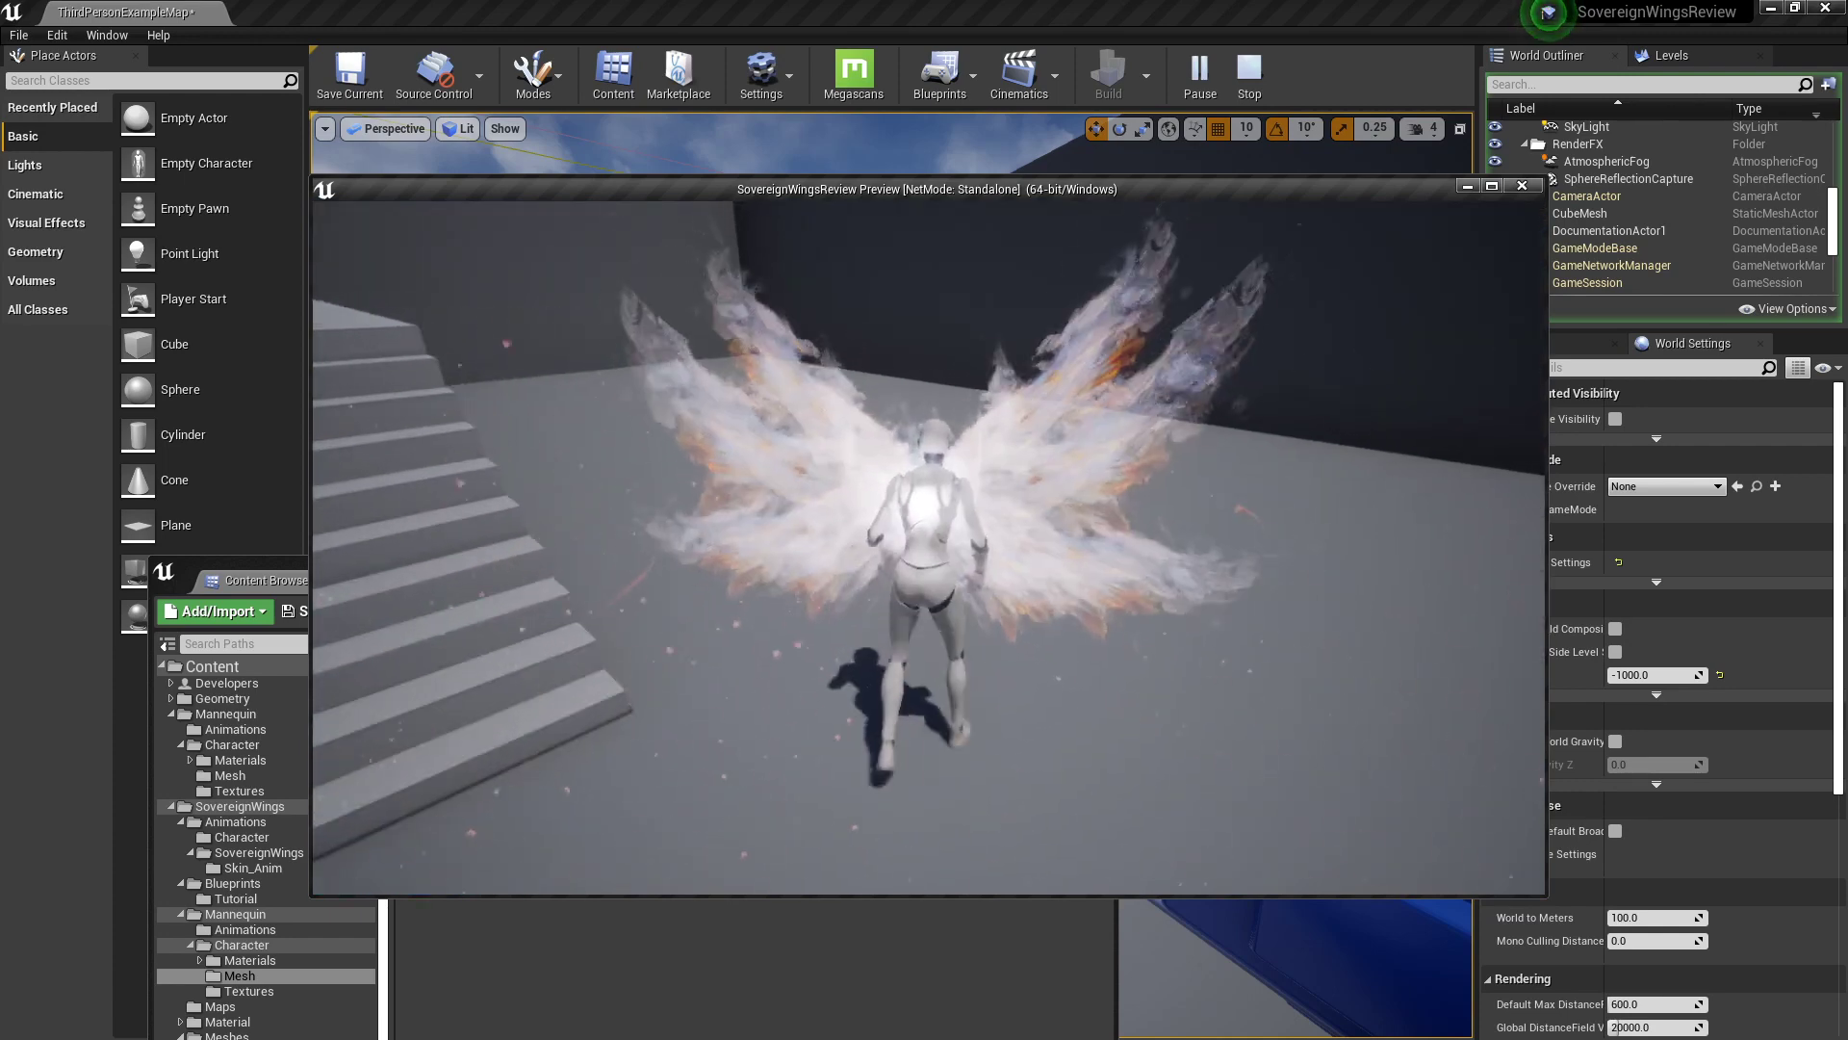
pyautogui.press('d')
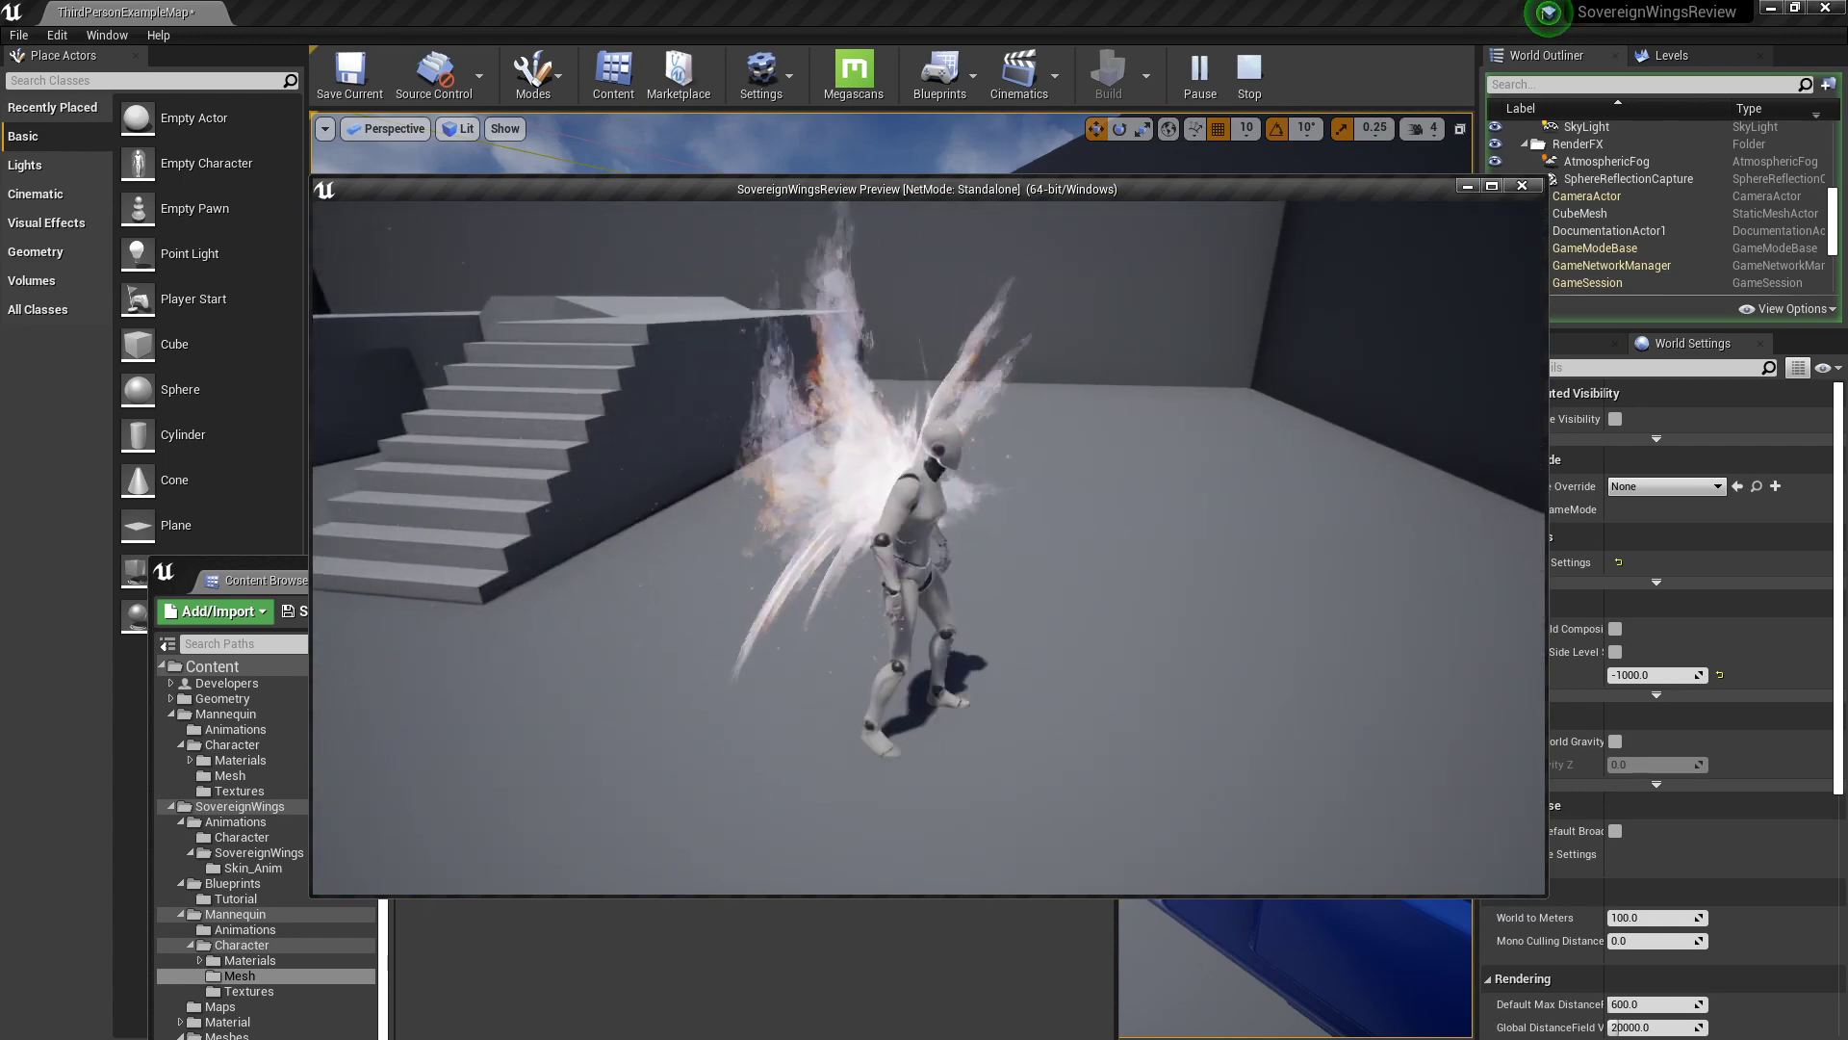
pyautogui.press('a')
pyautogui.press('d')
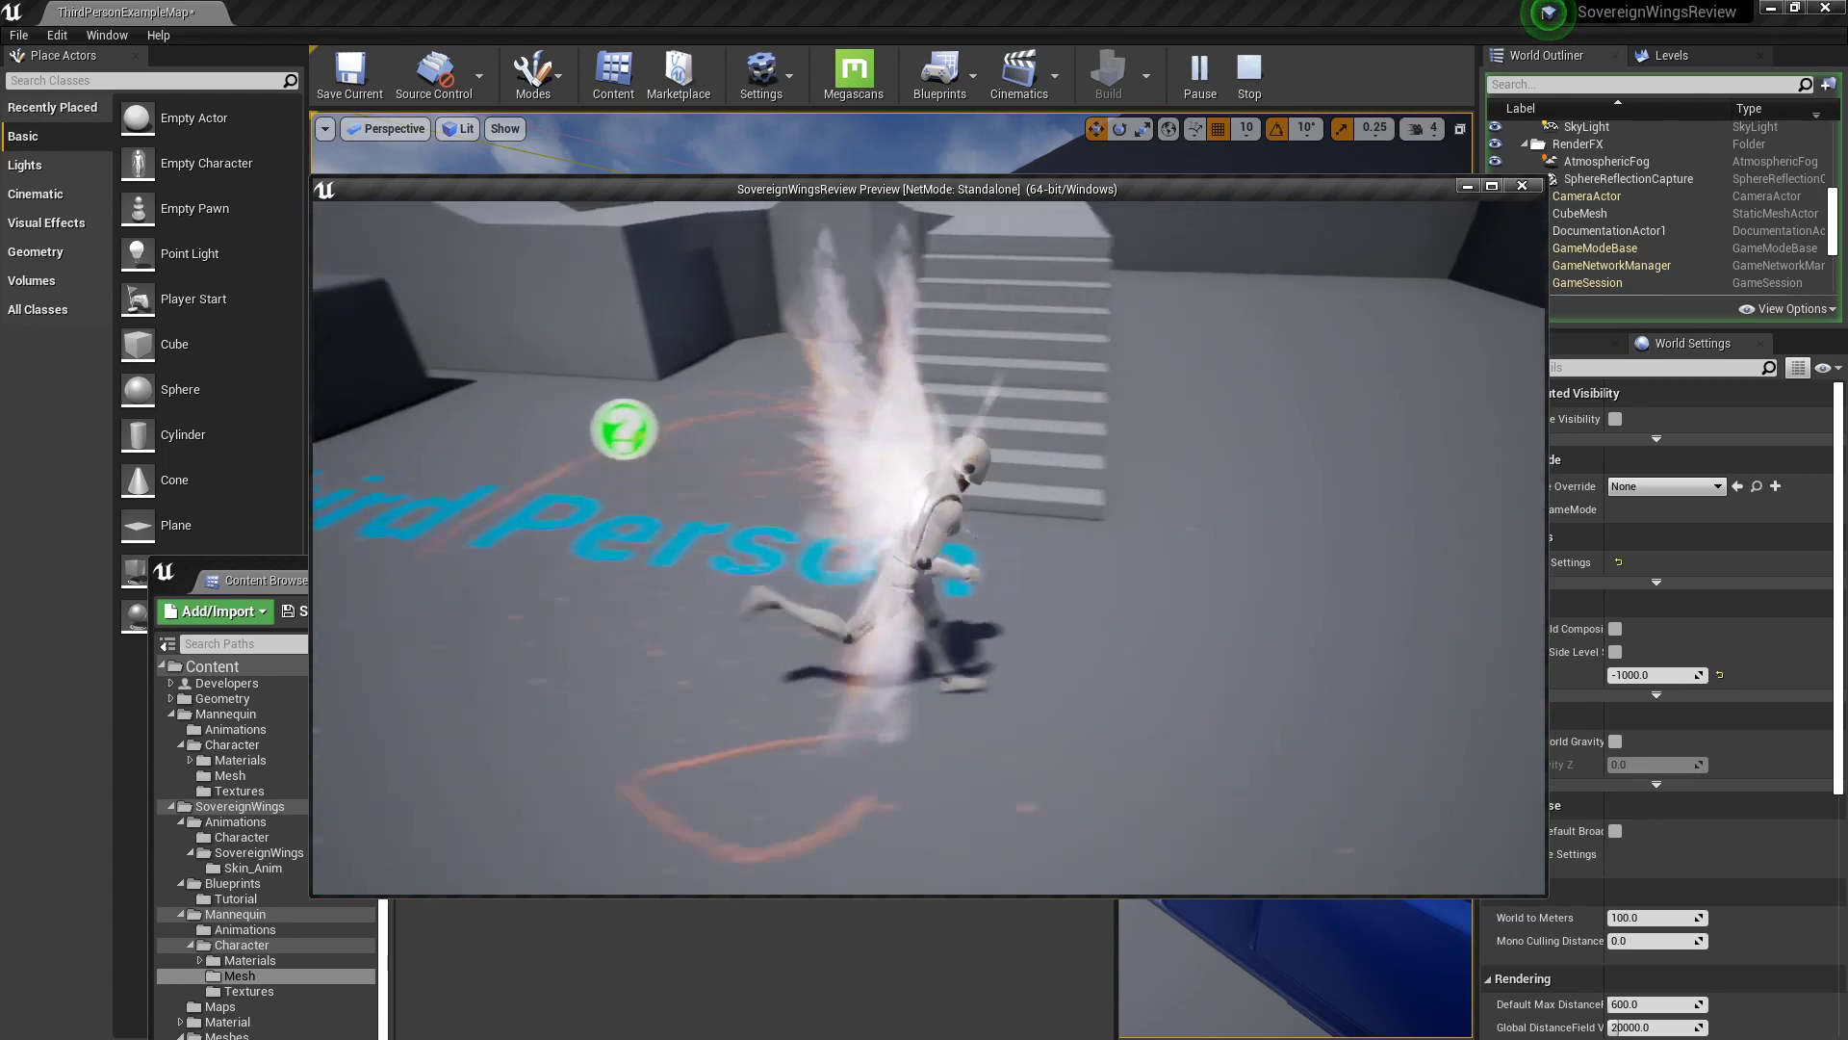
pyautogui.press('a')
pyautogui.press('d')
pyautogui.press('1')
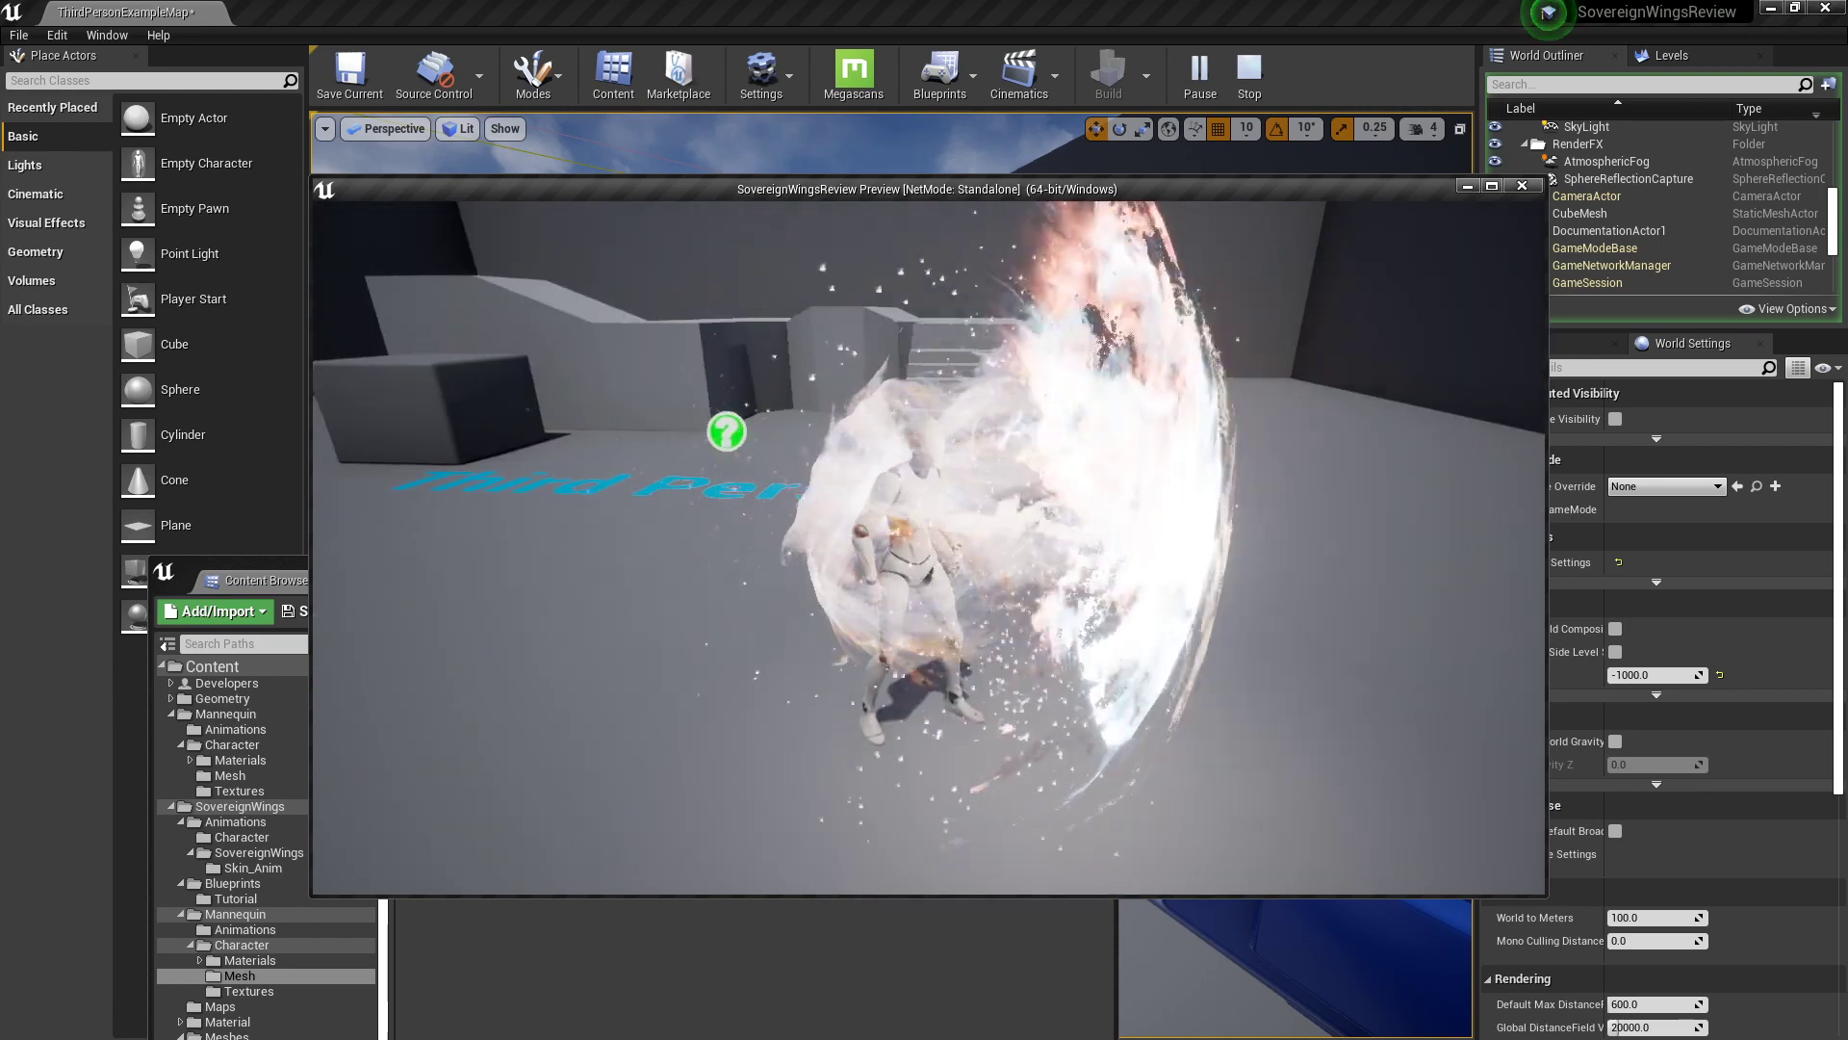
pyautogui.press('1')
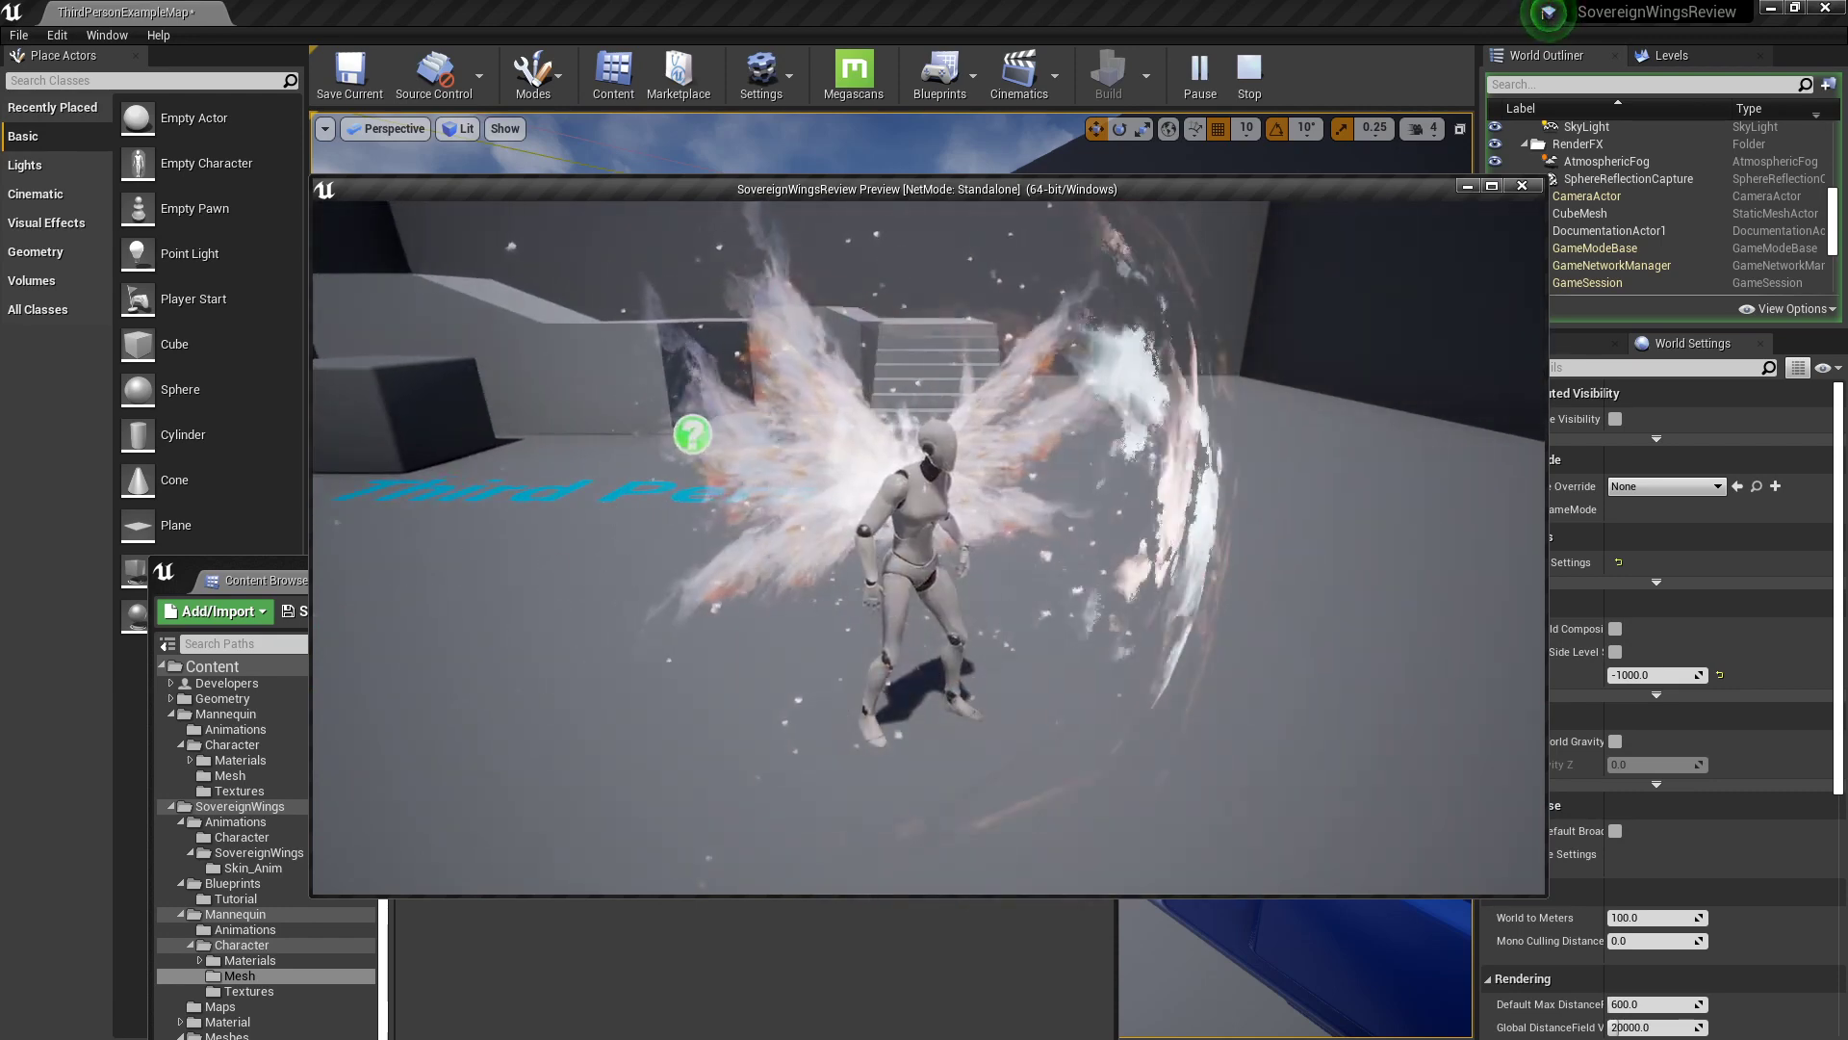
# Step: Take off and fly the character forward around the arena, and end the play session
pyautogui.press('space')
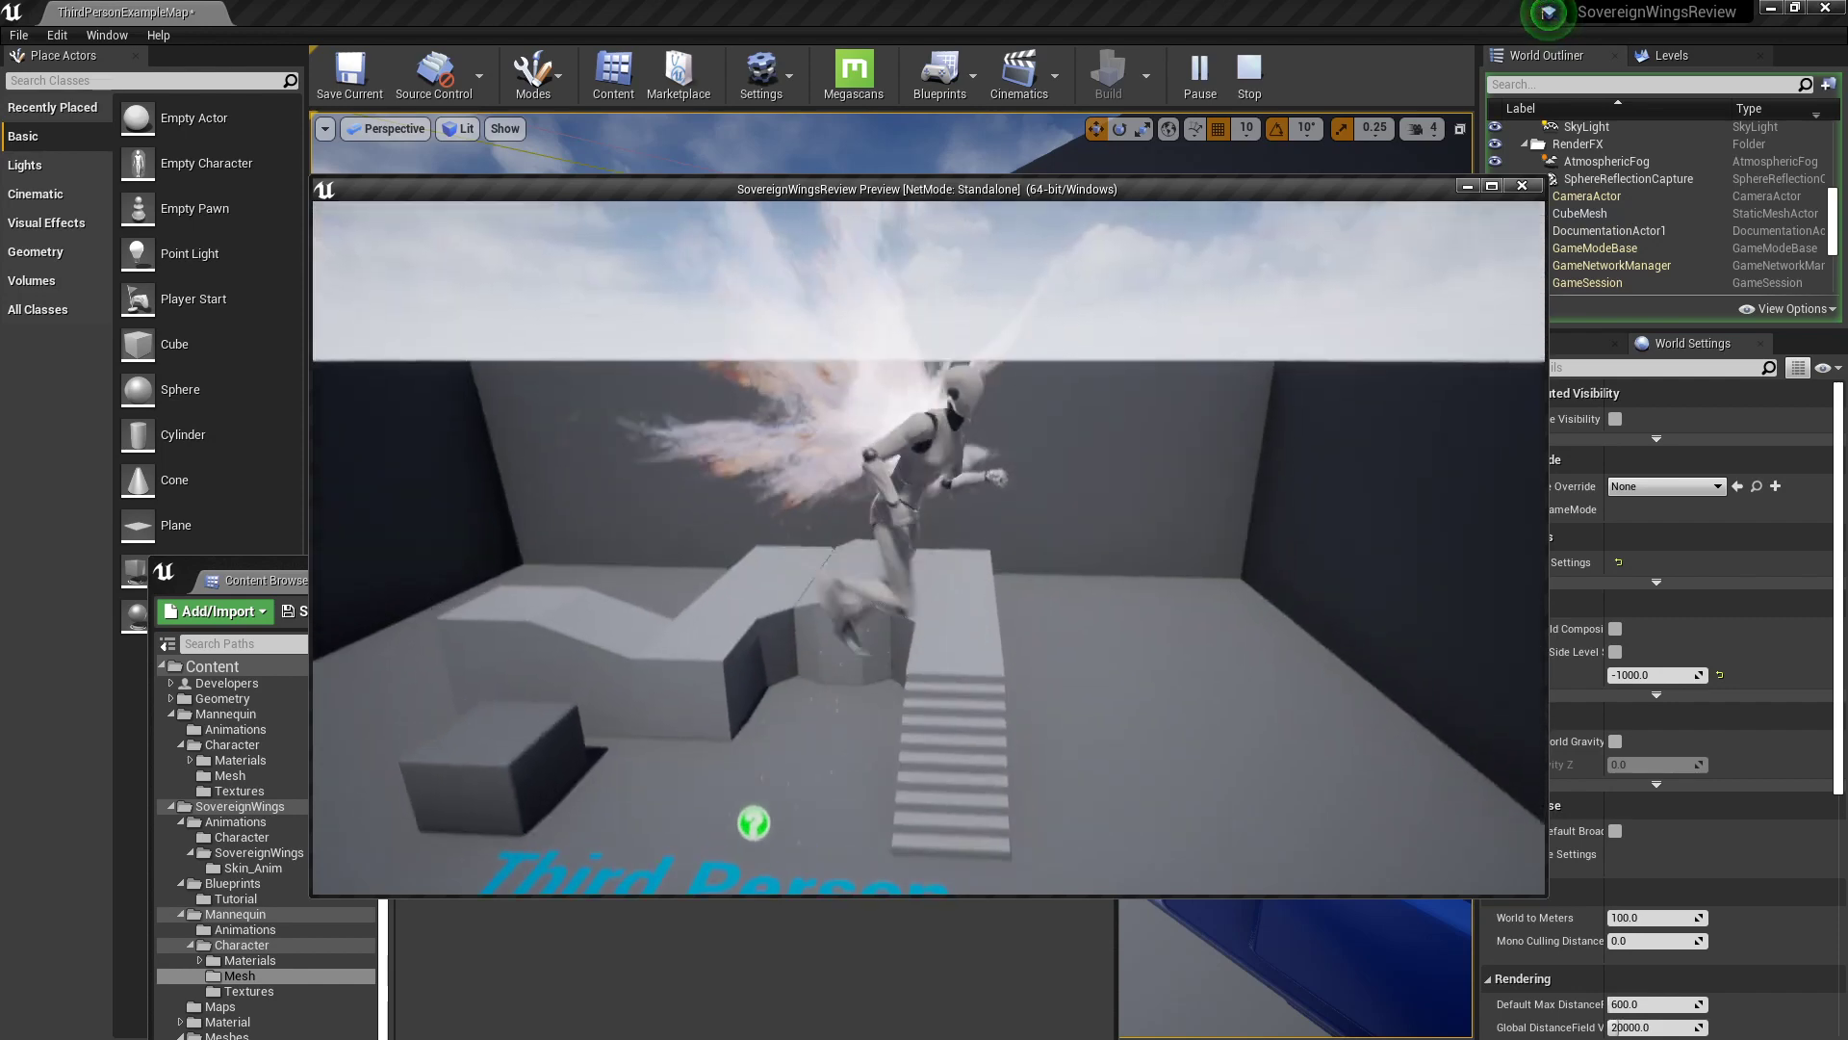
pyautogui.press('w')
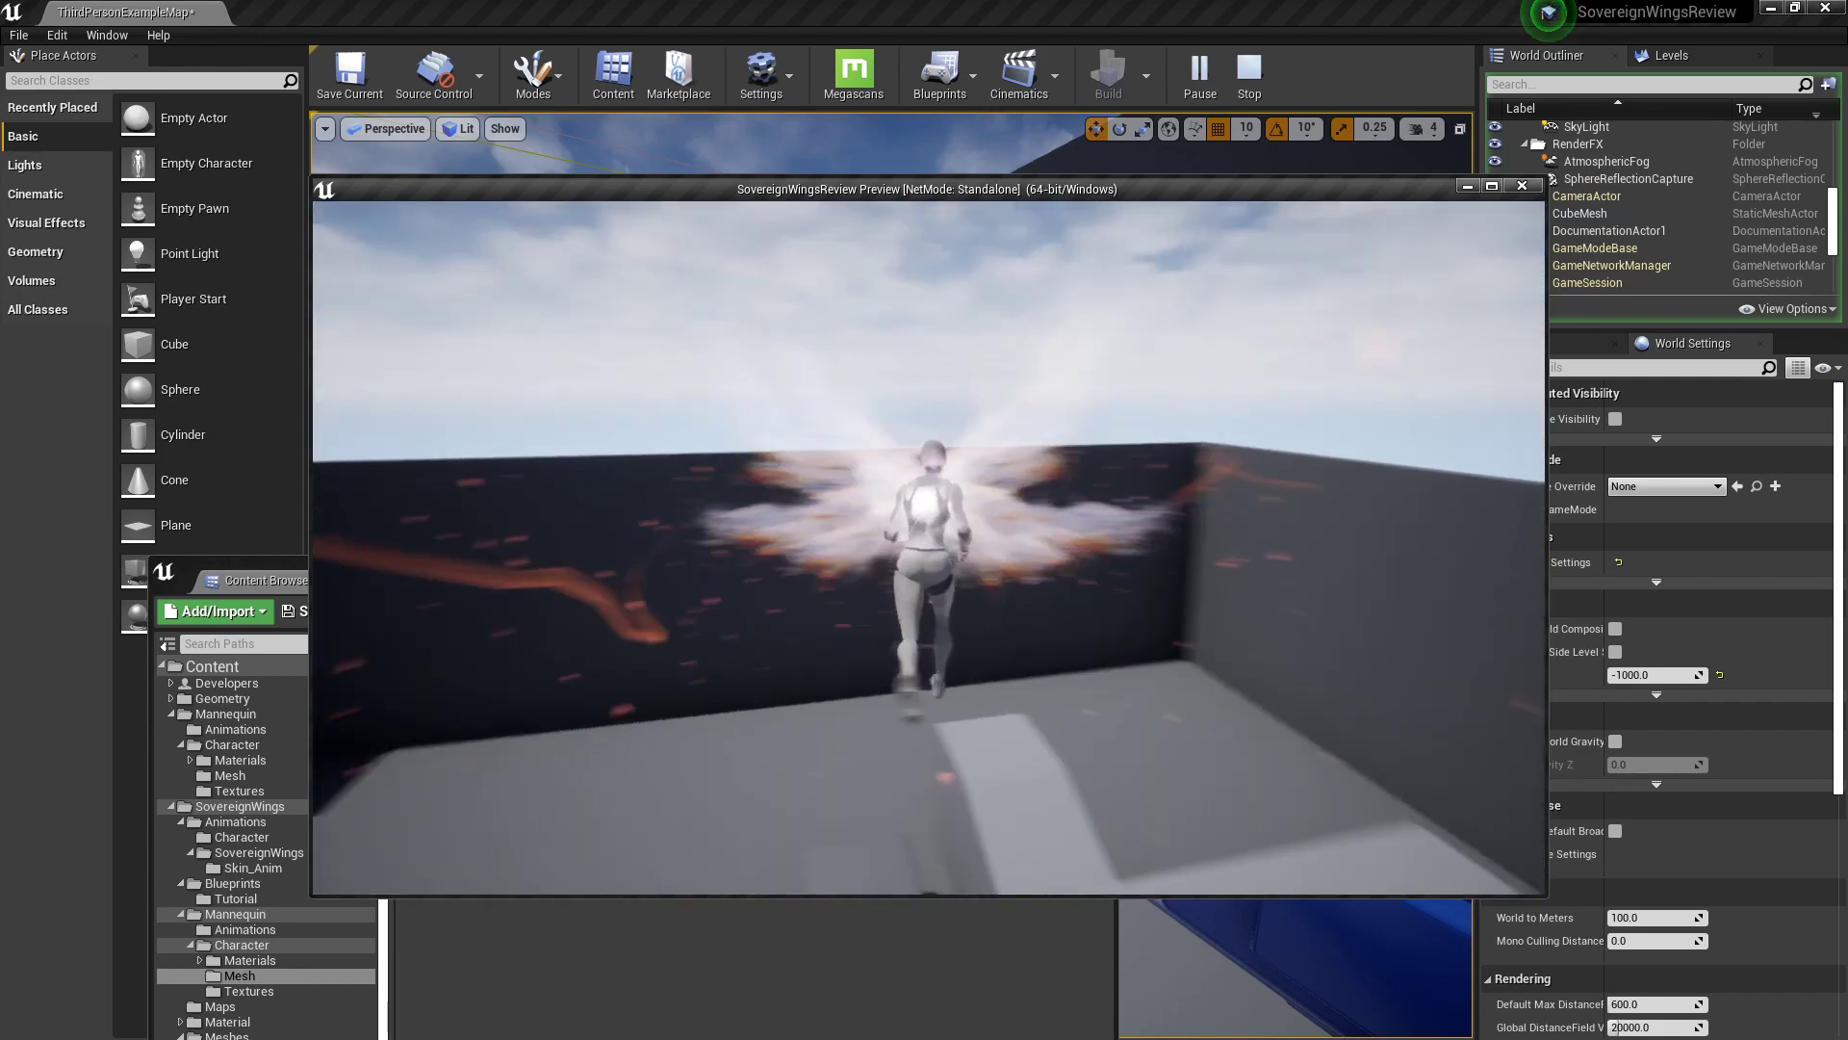
pyautogui.press('w')
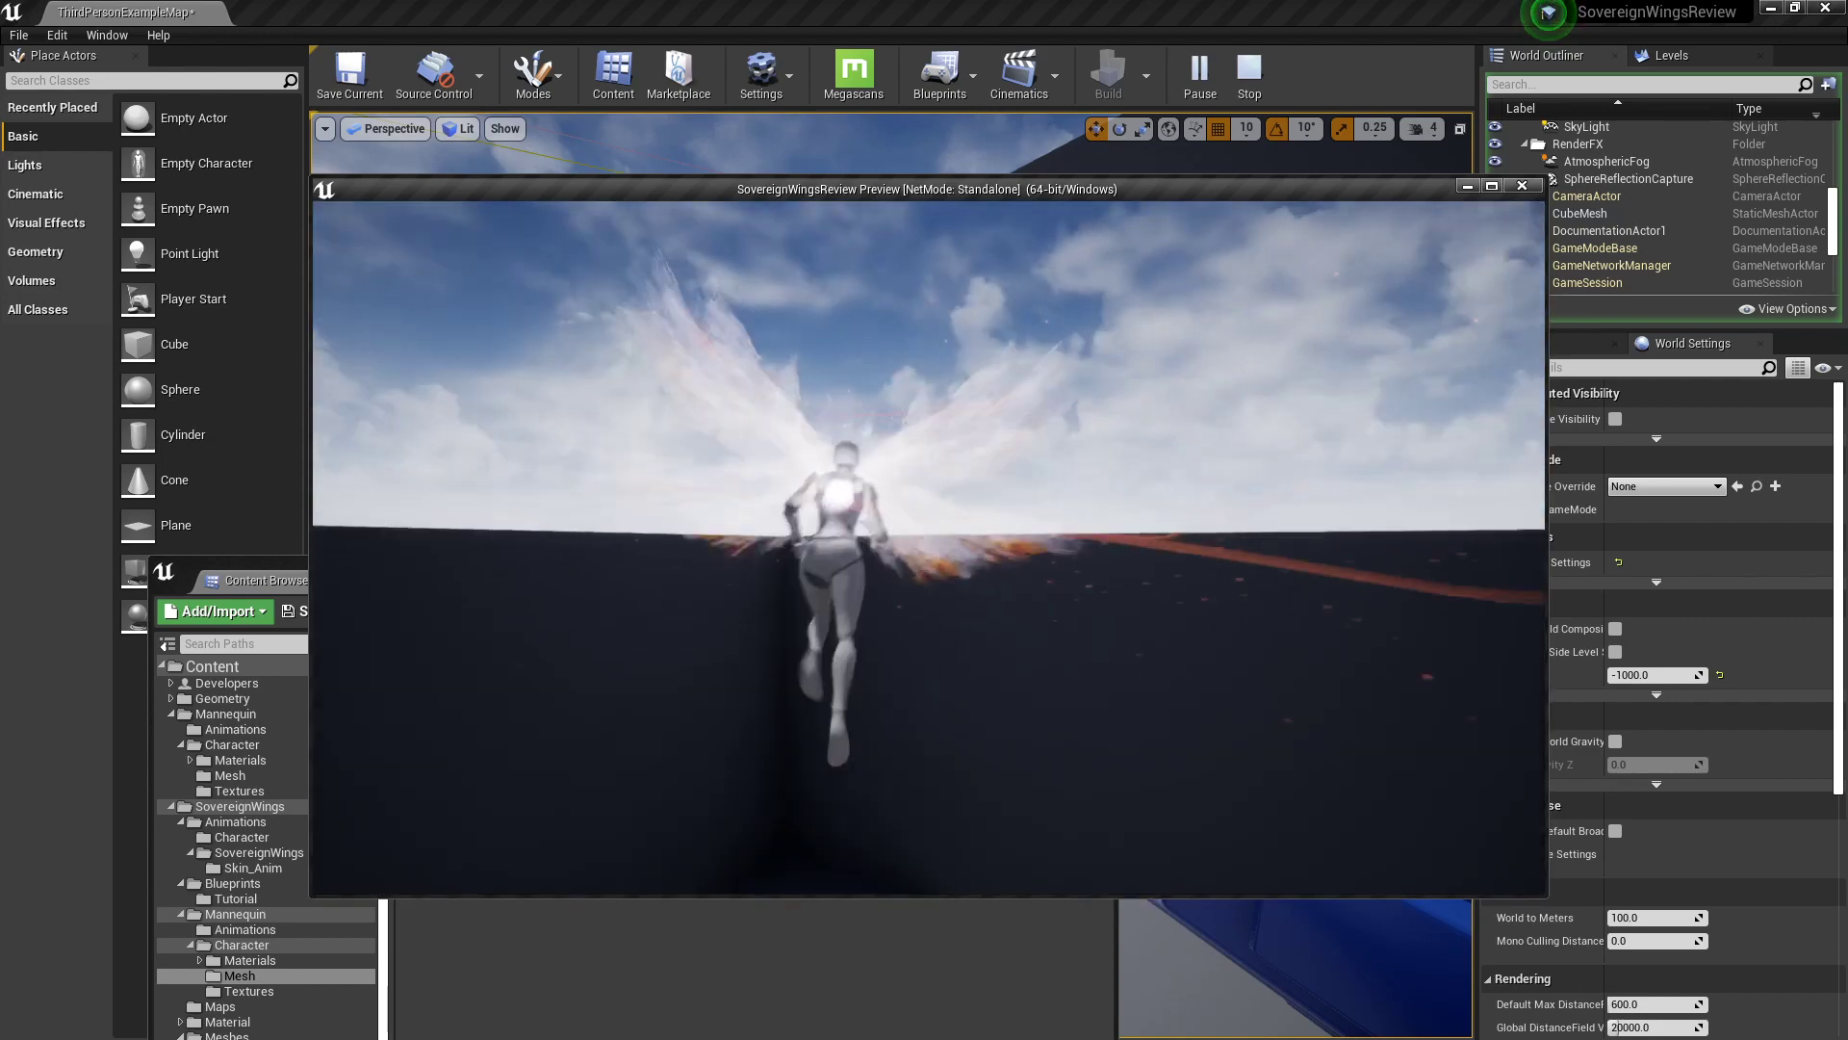
pyautogui.press('w')
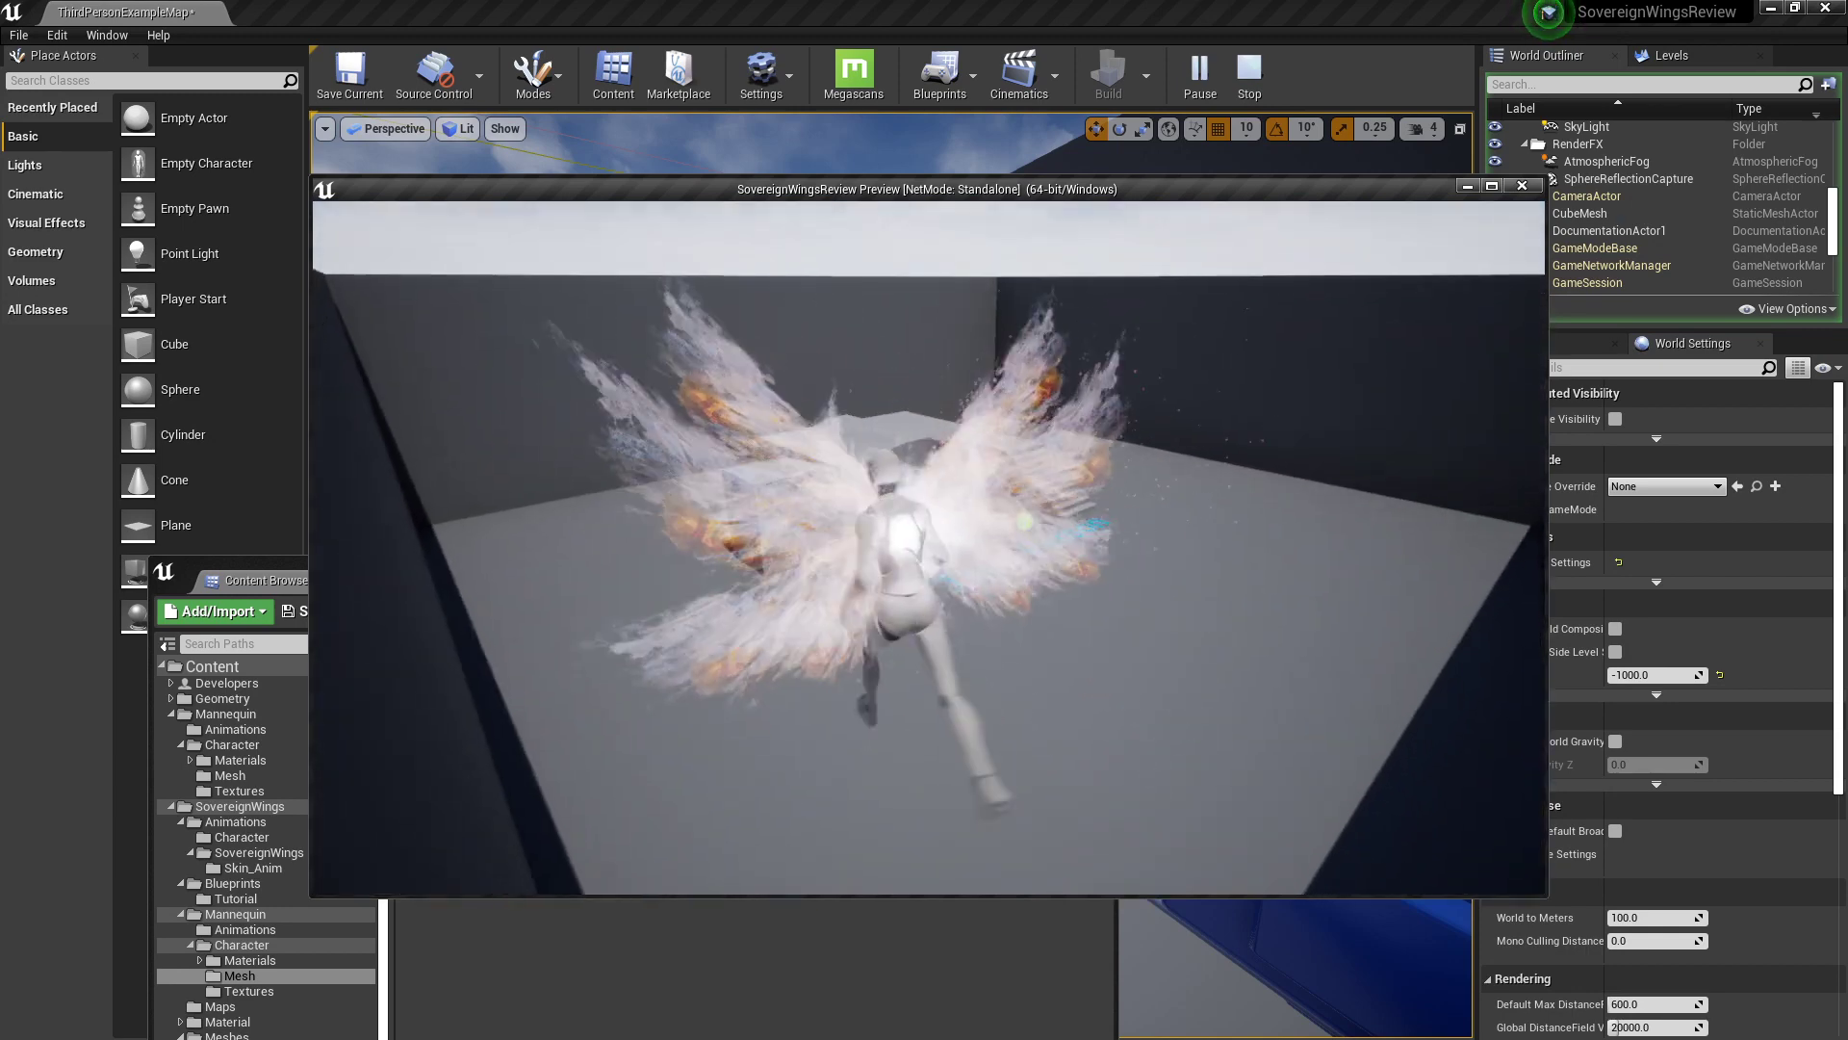
pyautogui.press('Escape')
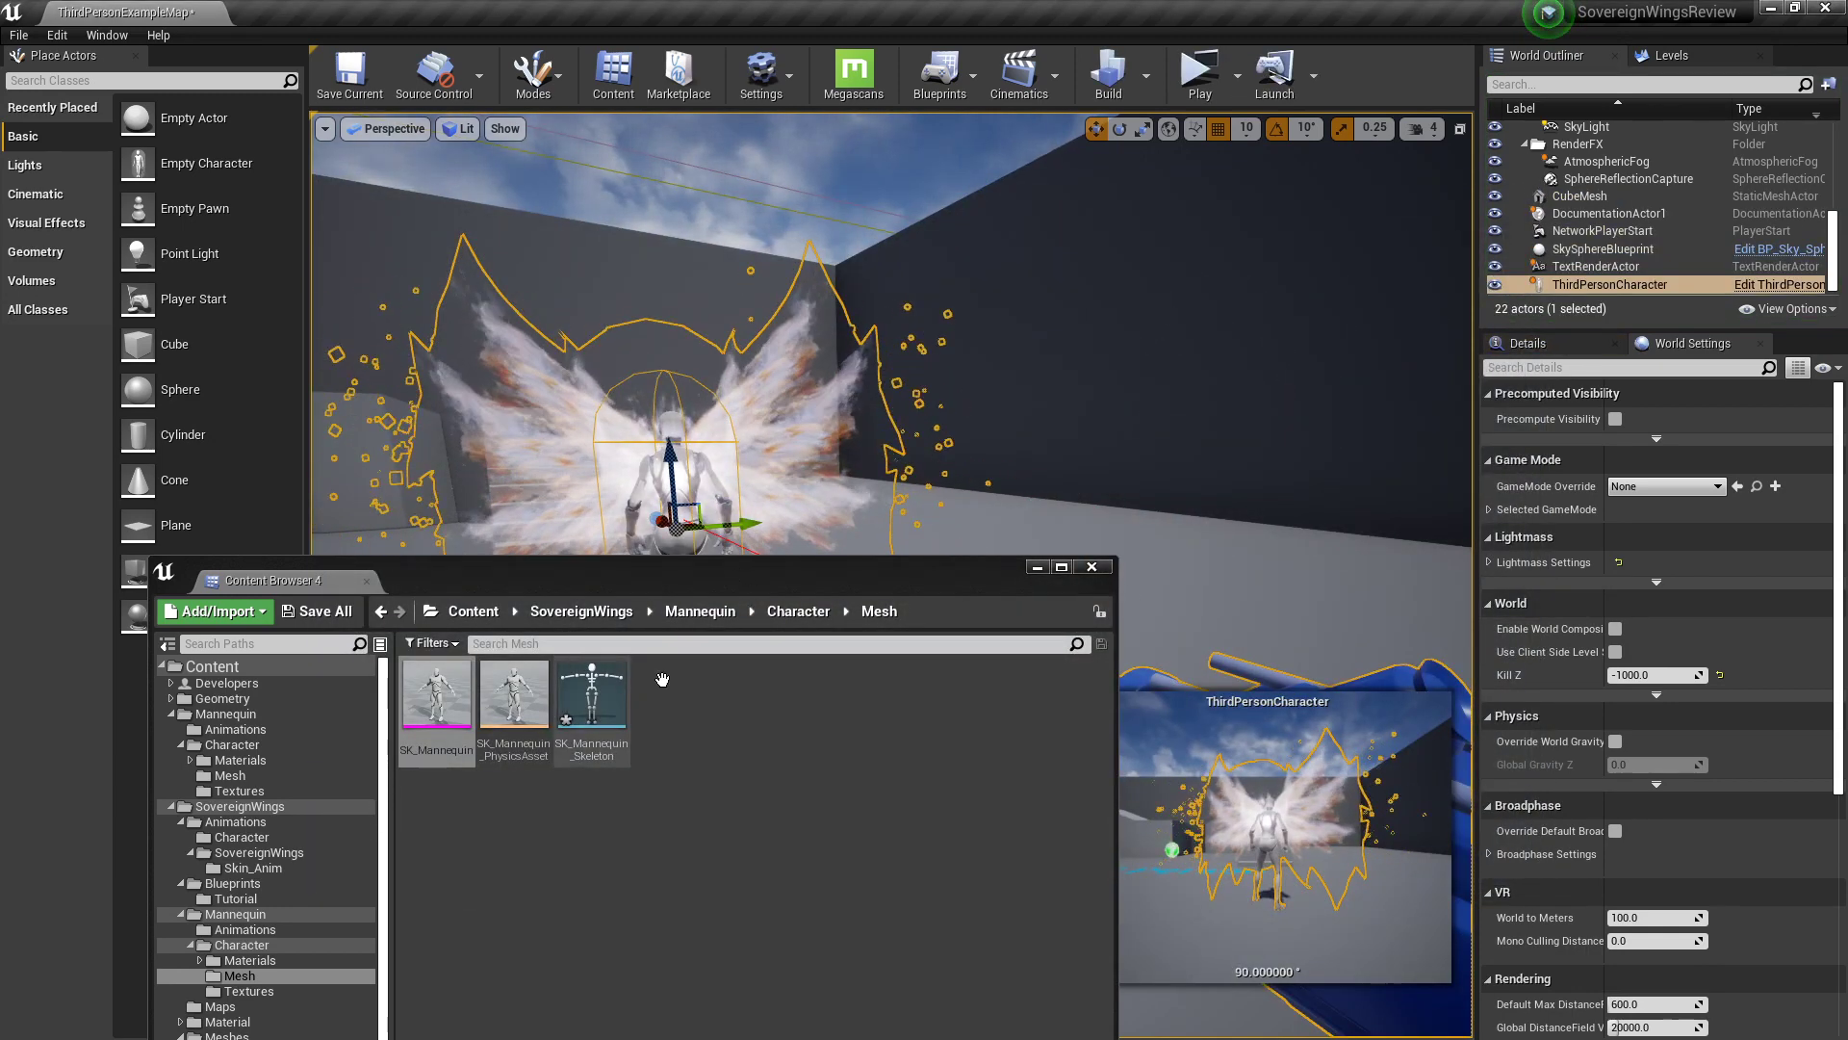
# Step: Return to the ThirdPersonCharacter blueprint, find the anim class used by its Mesh component and open ThirdPerson_AnimBP
pyautogui.hotkey('alt', 'Tab')
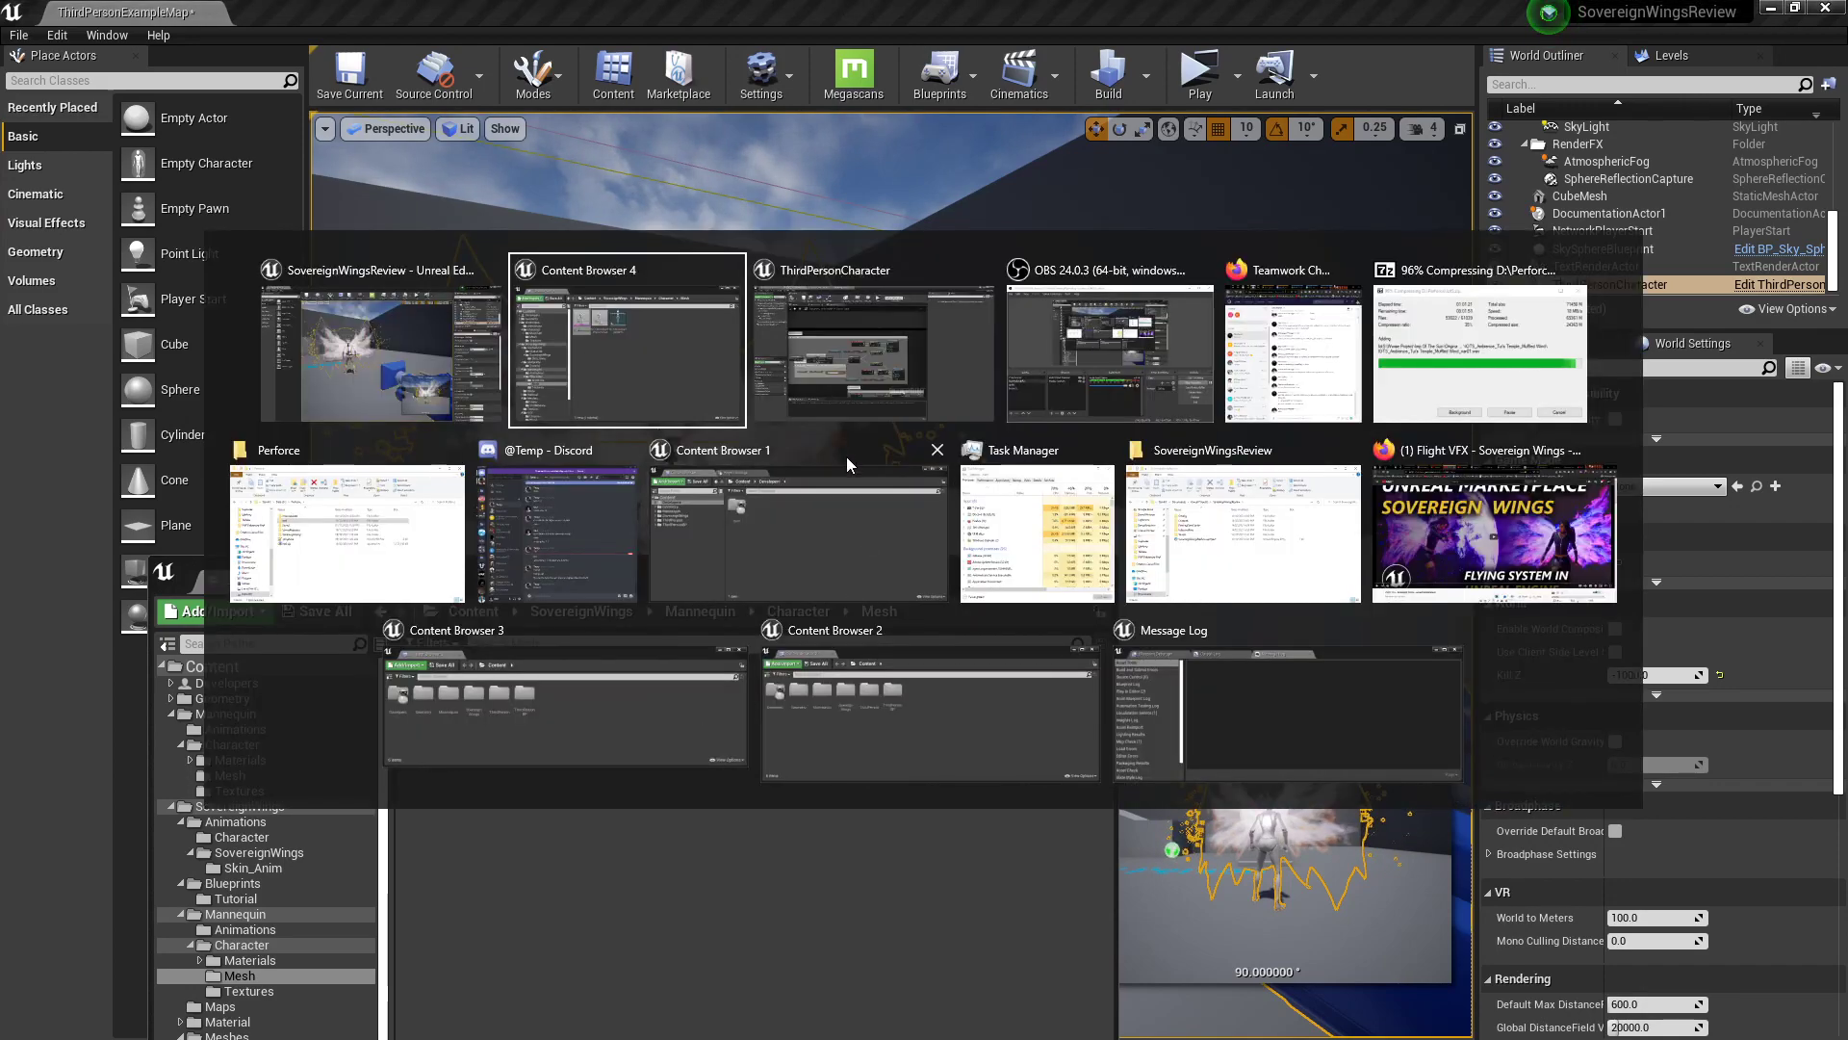
pyautogui.click(851, 343)
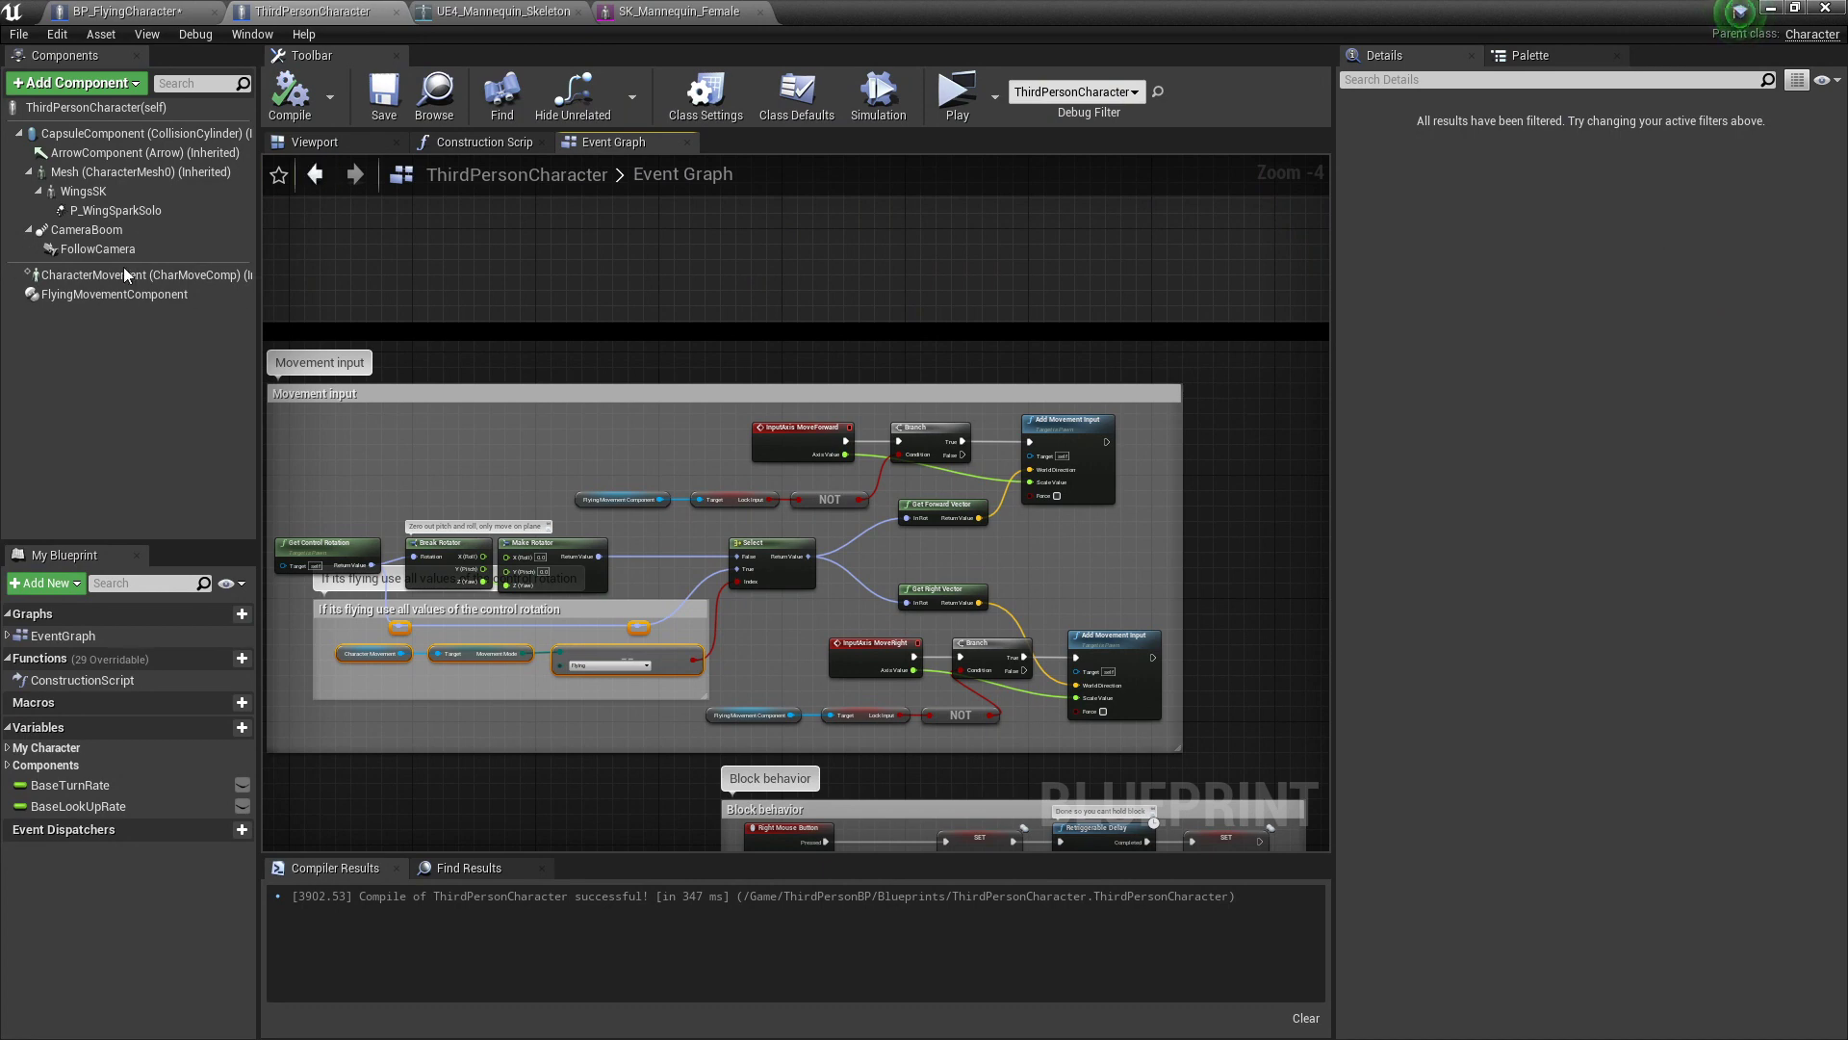
pyautogui.click(85, 191)
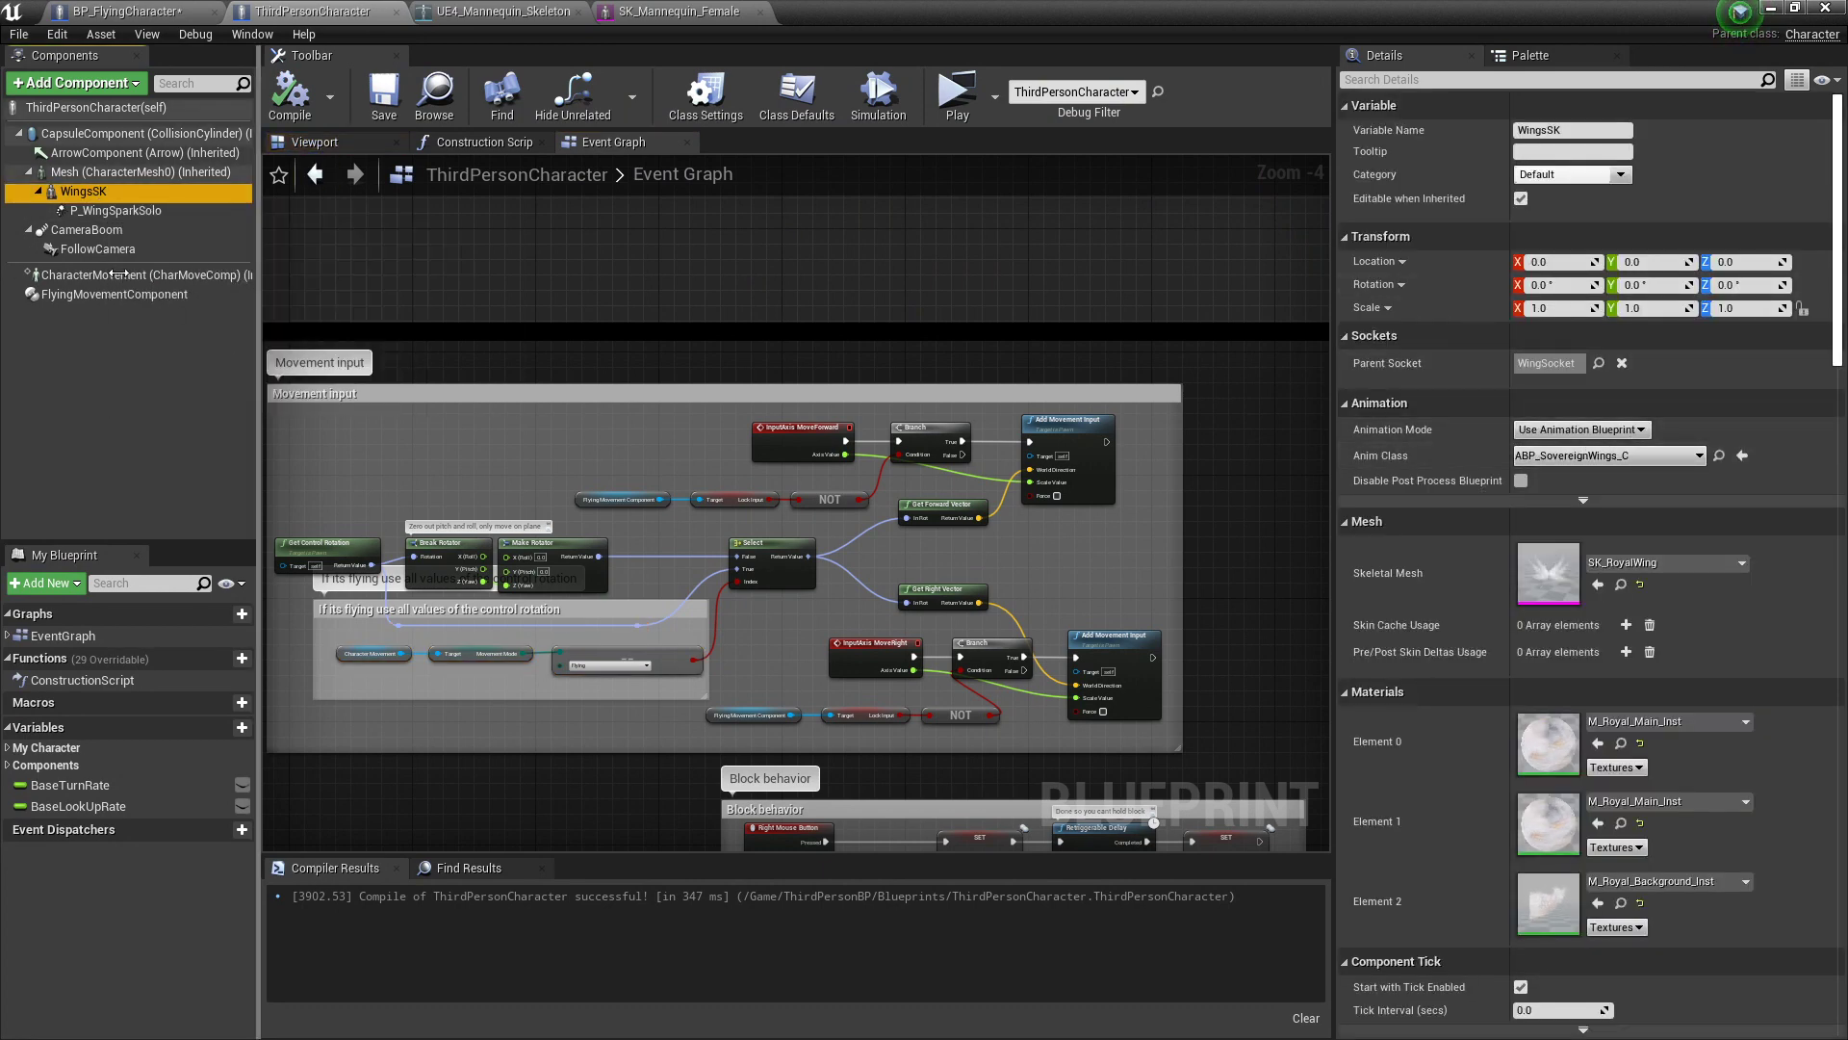
pyautogui.click(110, 171)
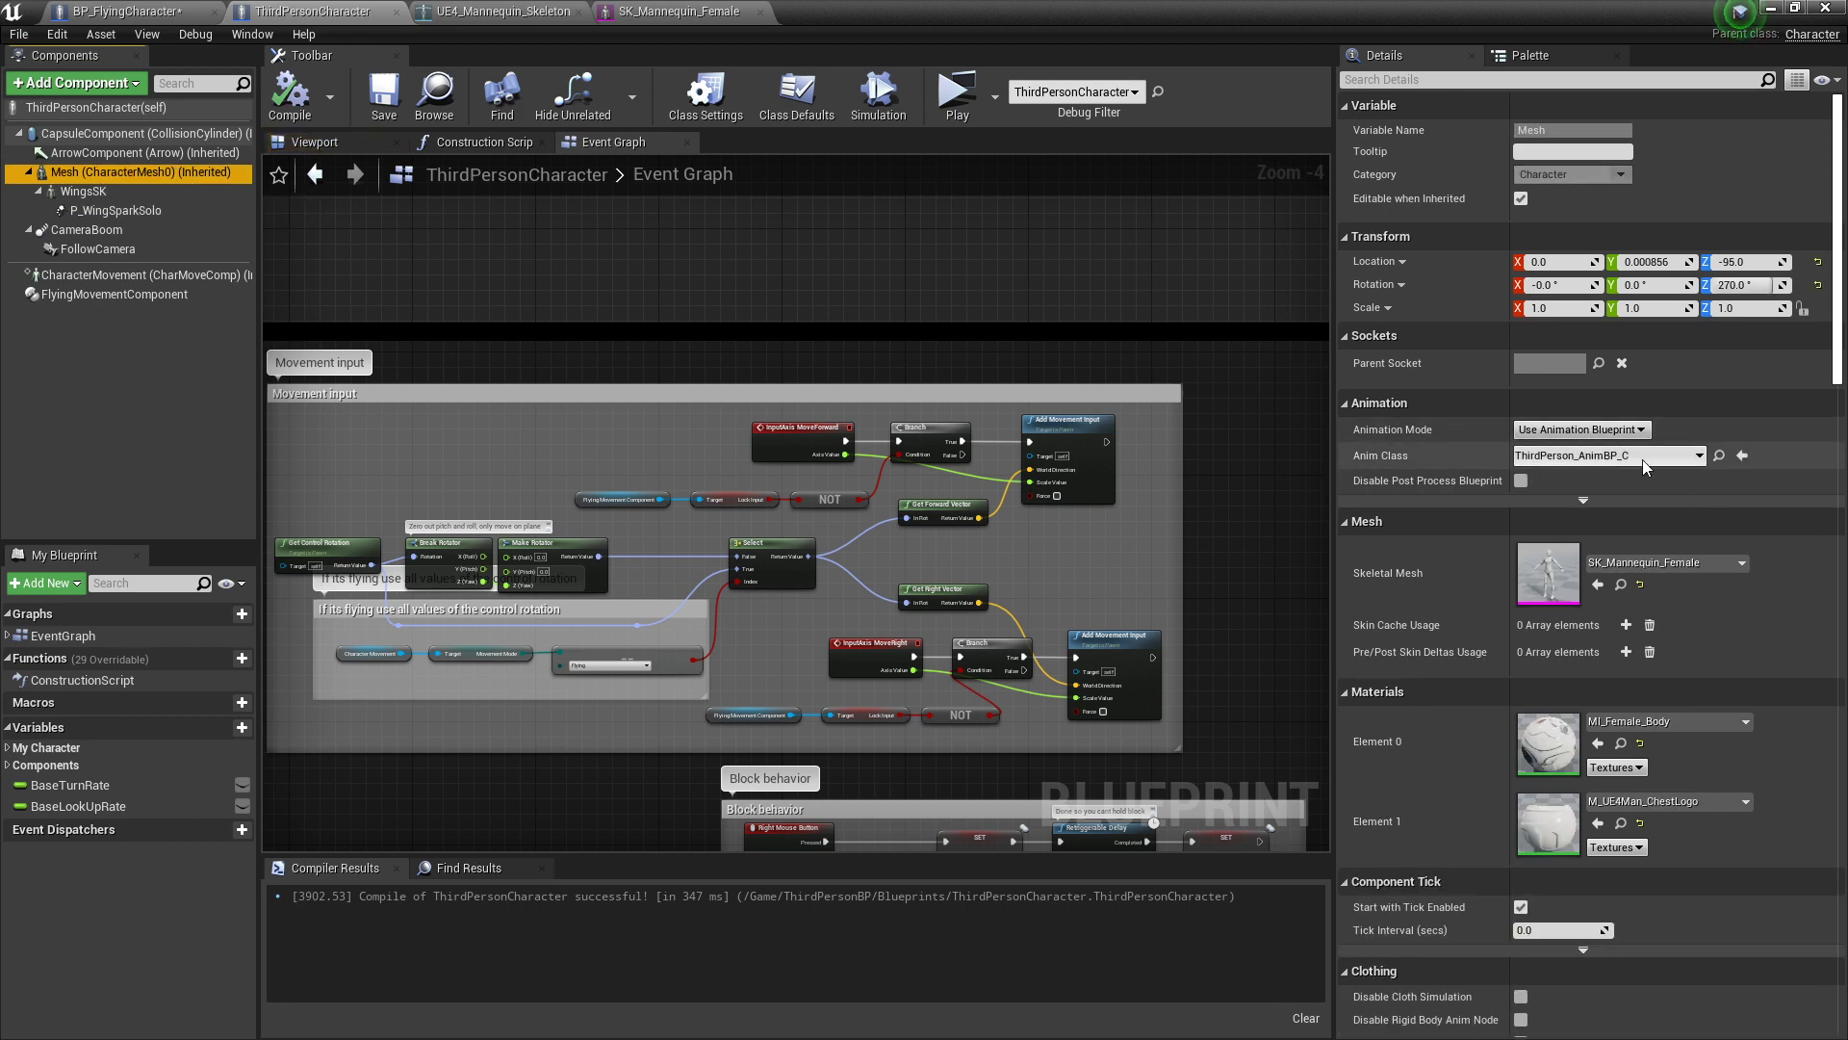
pyautogui.click(1719, 458)
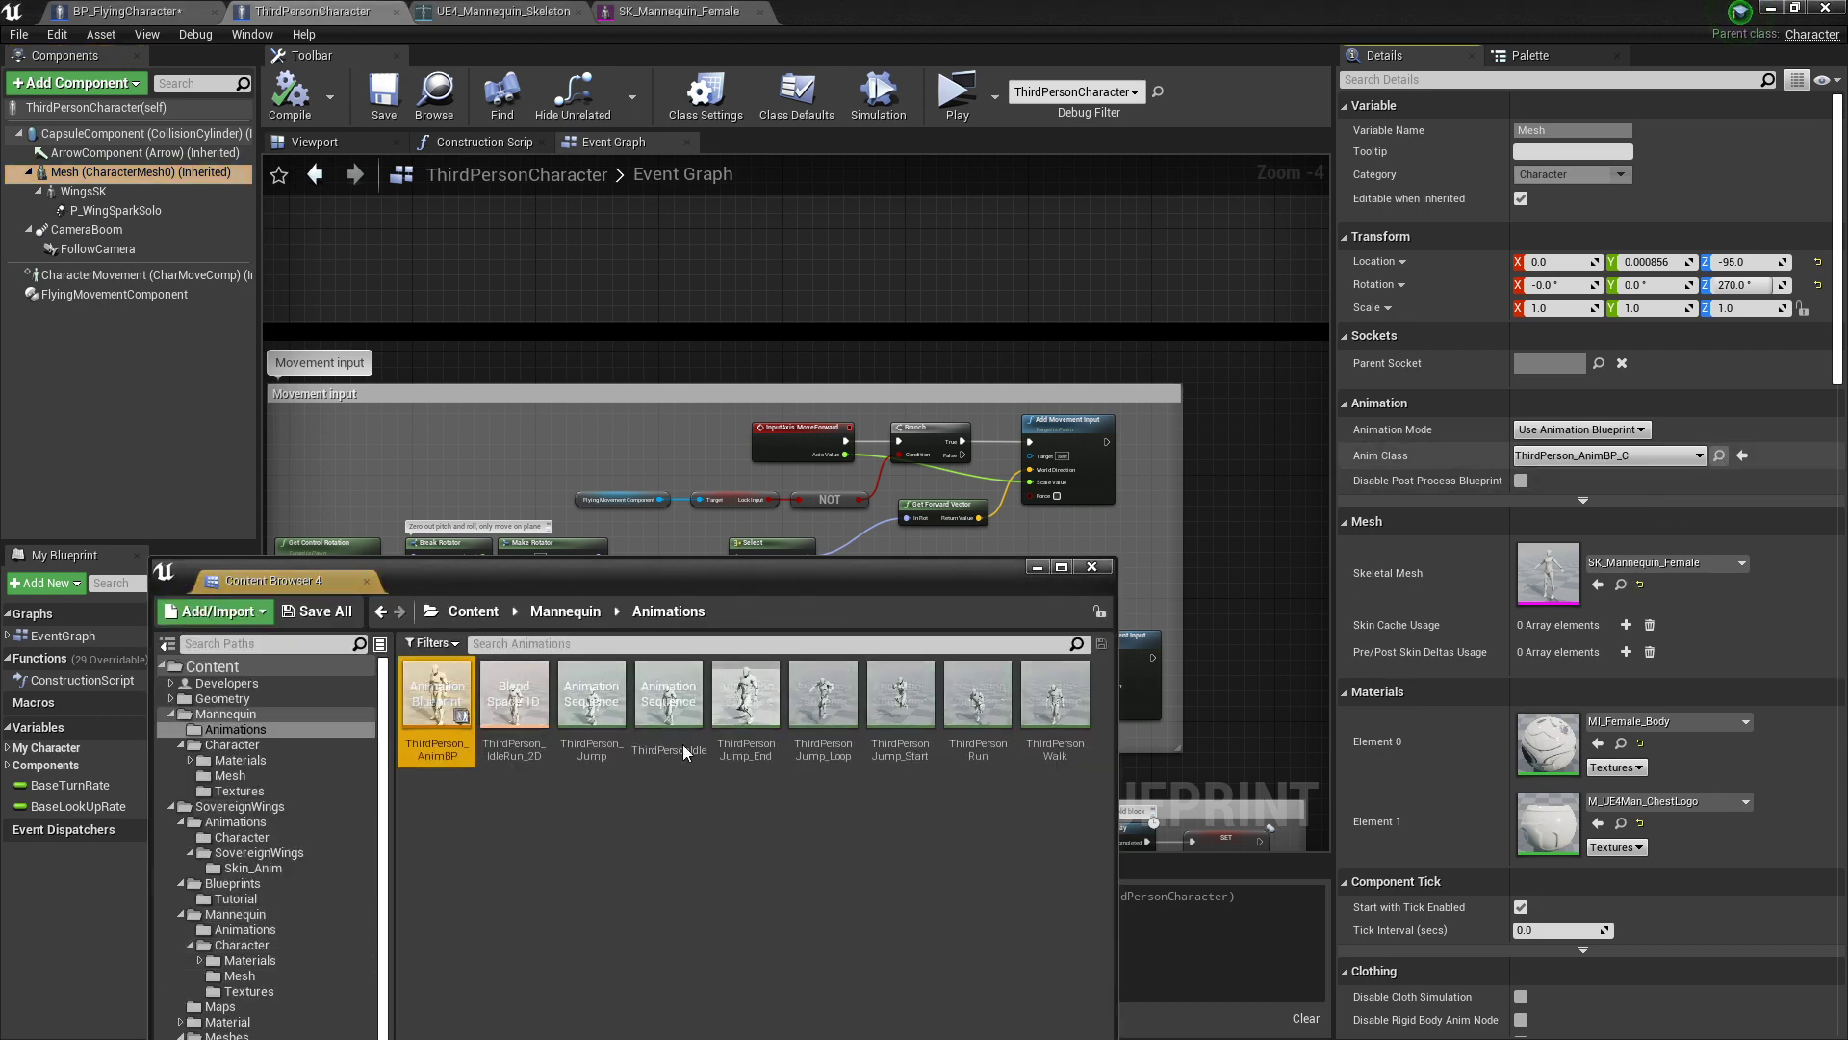
pyautogui.doubleClick(431, 700)
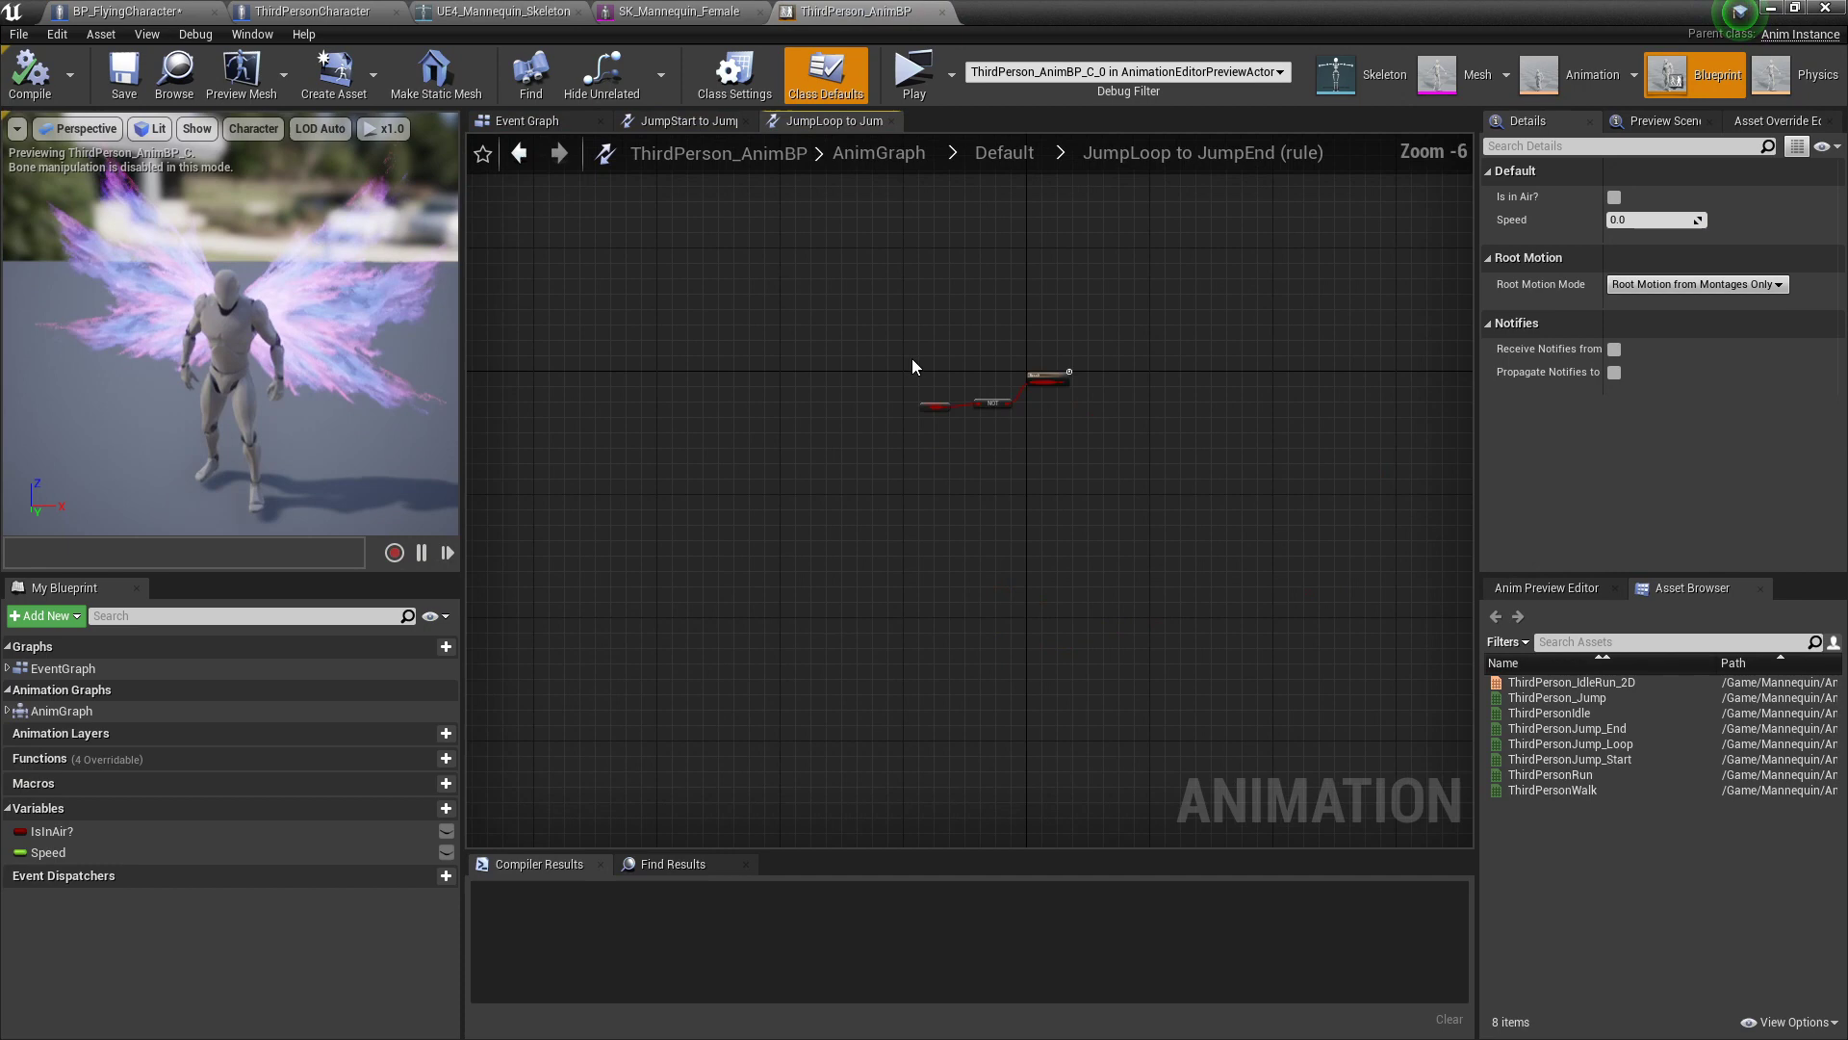
# Step: Examine the Event Graph of ThirdPerson_AnimBP, including the nodes that set IsInAir and Speed
pyautogui.moveTo(913, 367); pyautogui.dragTo(709, 424, button='right')
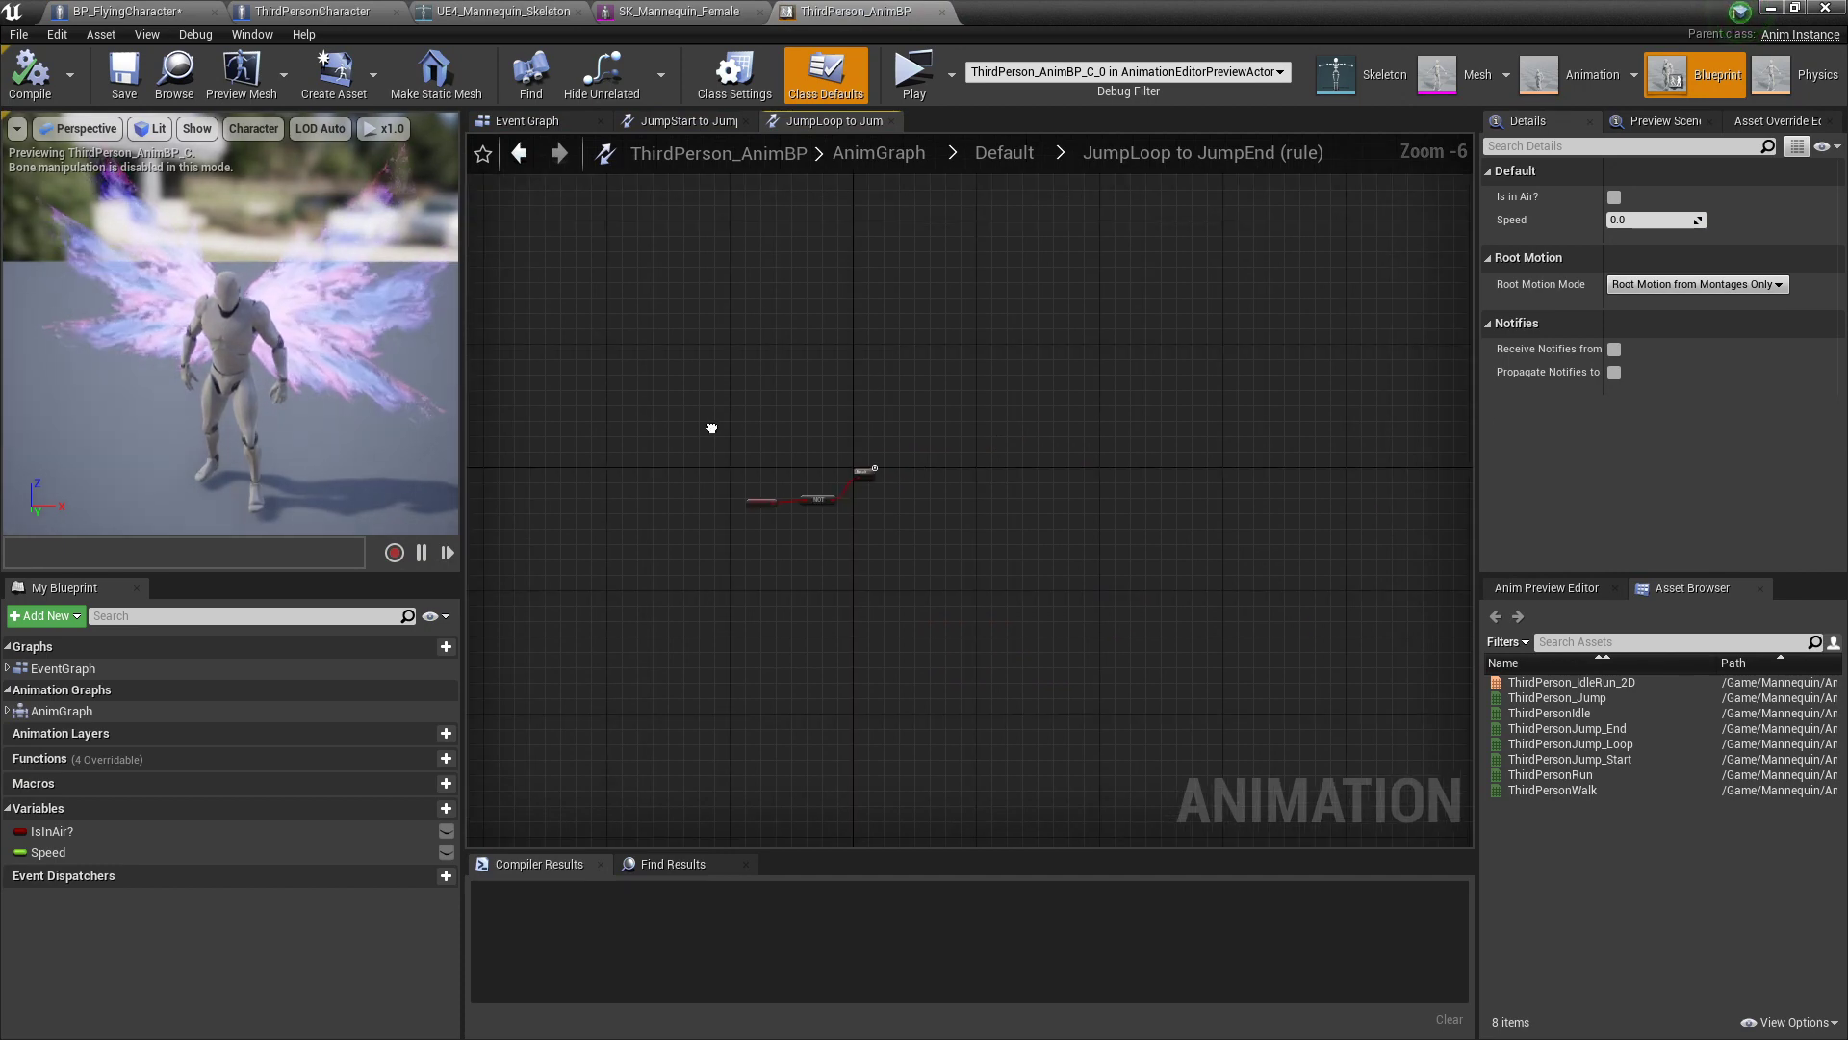
pyautogui.scroll(4, 838, 486)
pyautogui.click(527, 120)
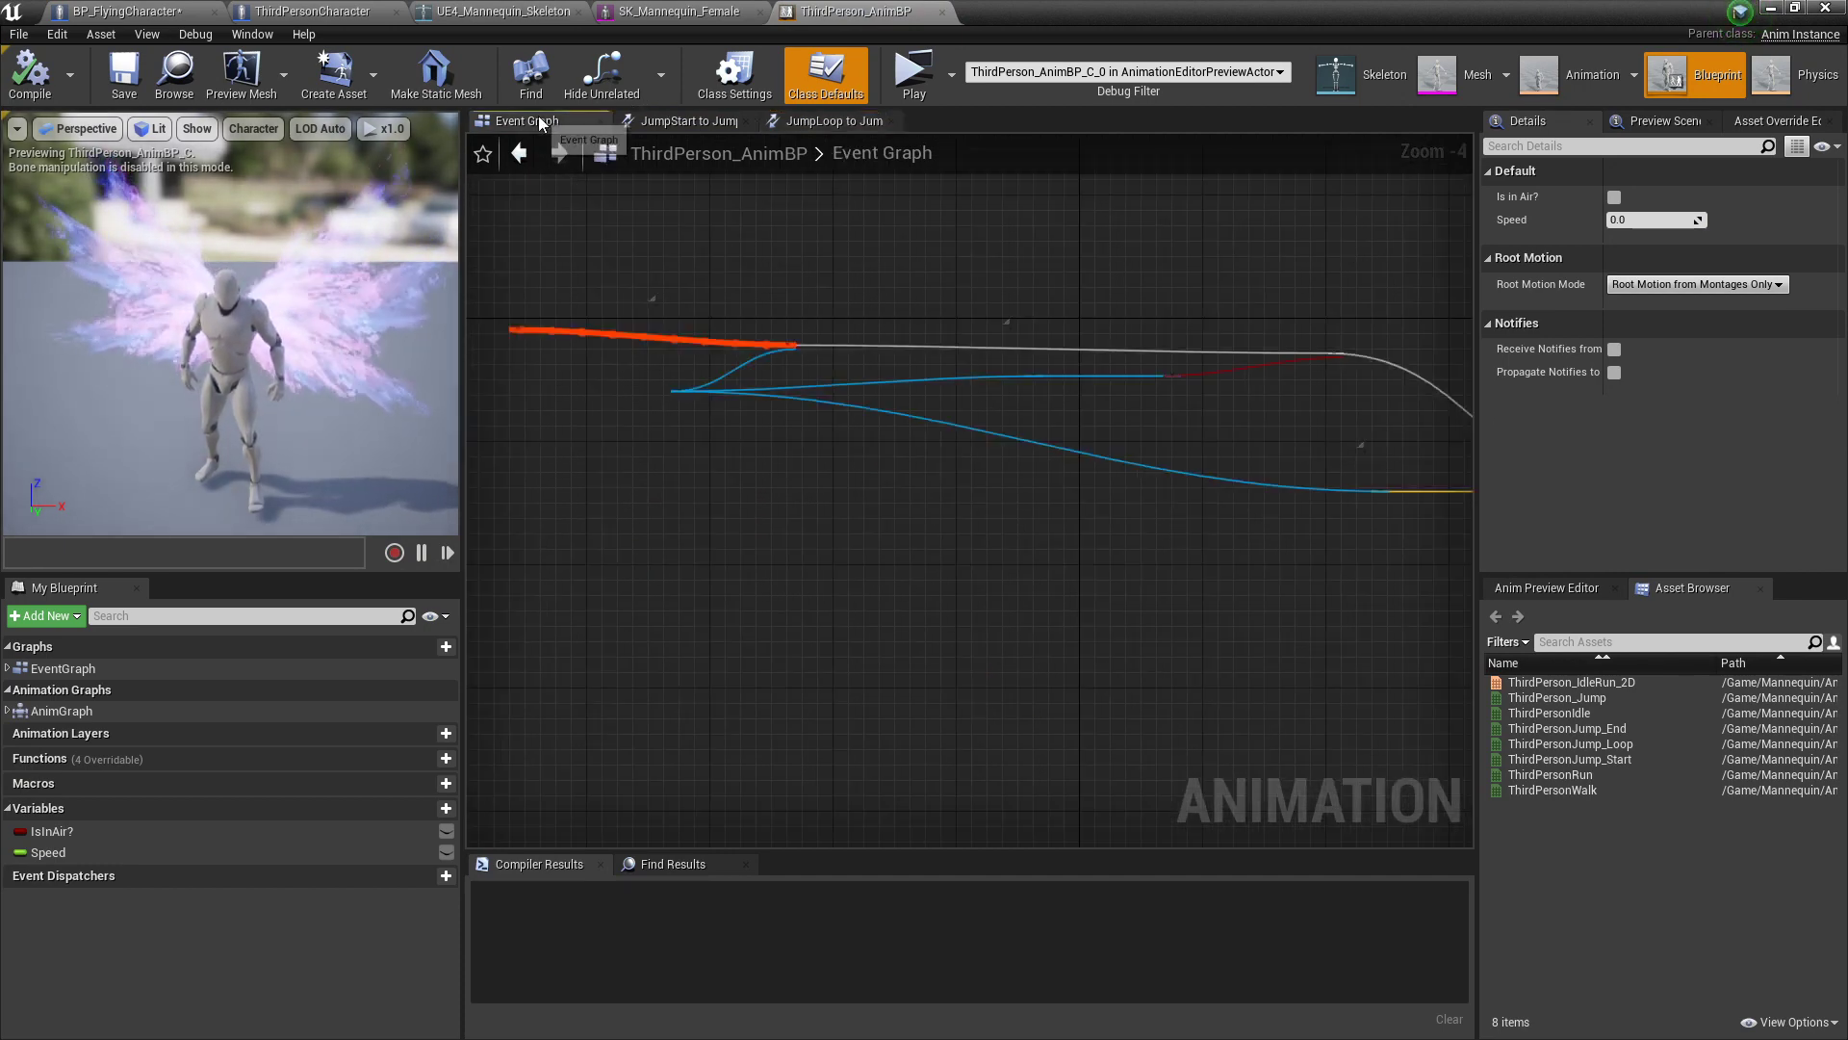
pyautogui.scroll(-6, 1002, 516)
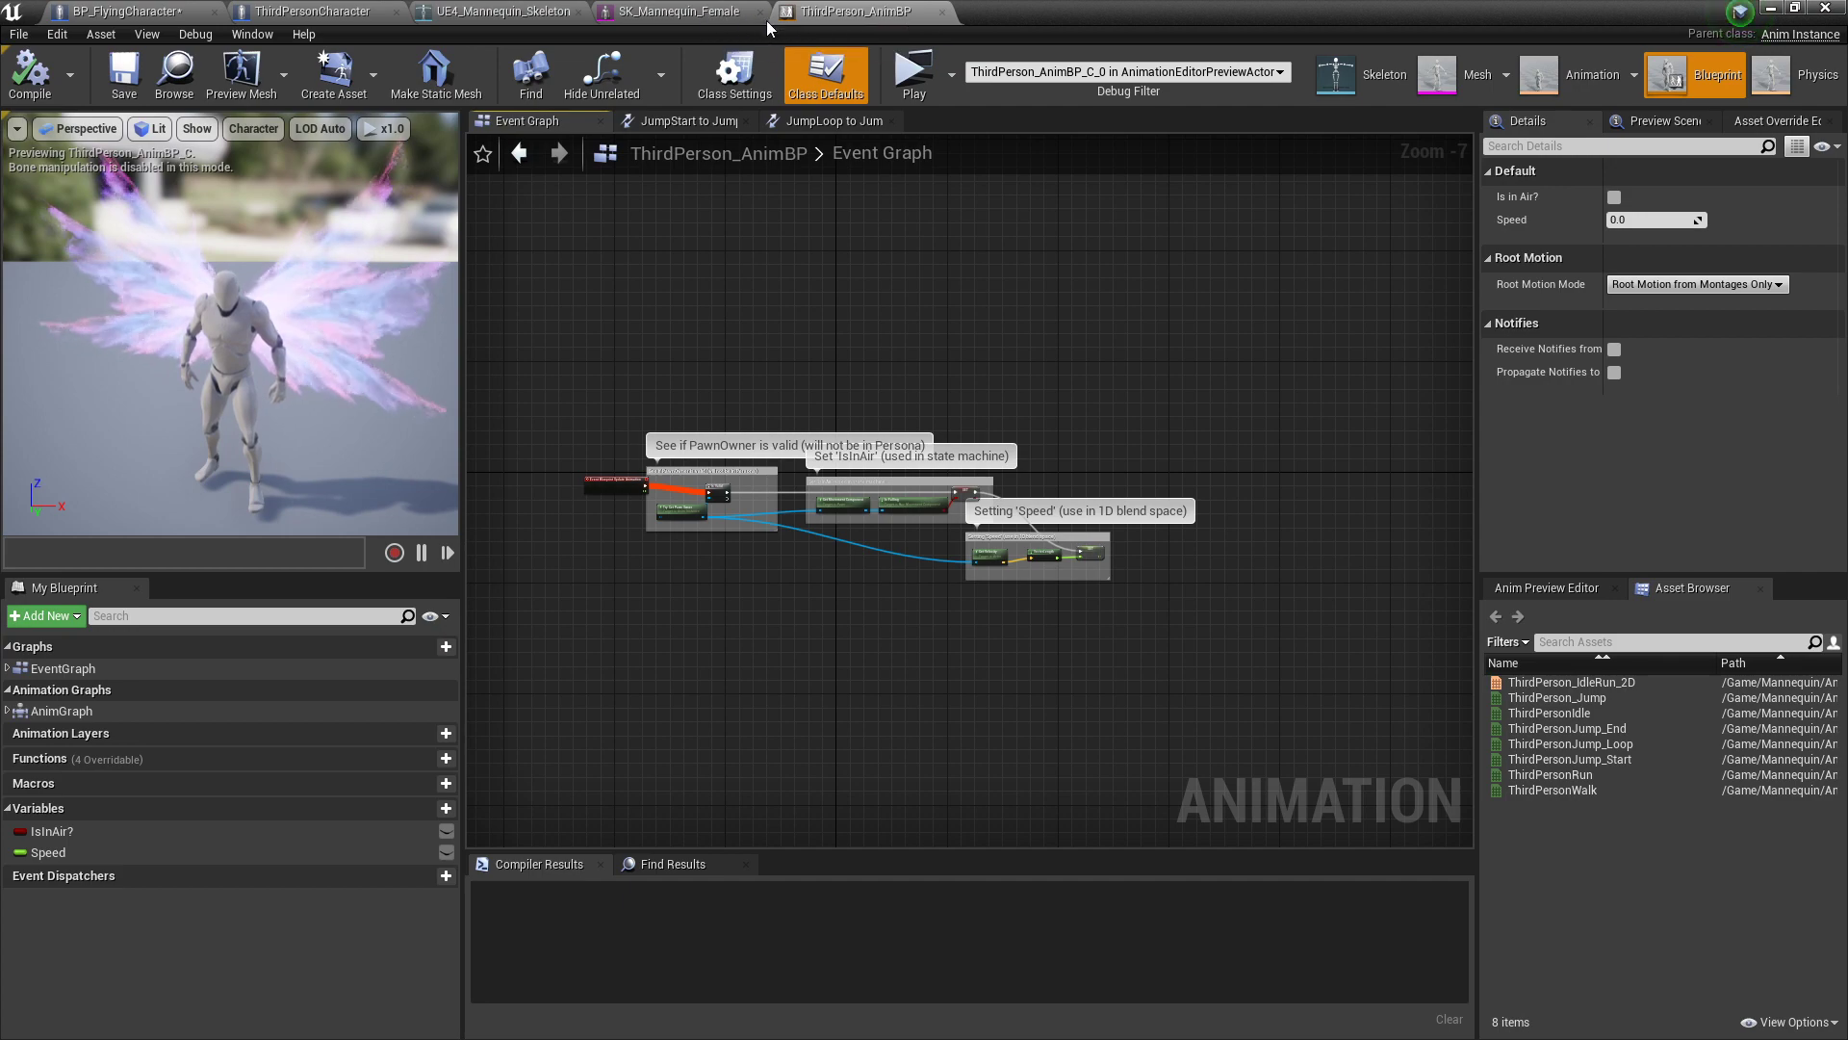
# Step: Open the Retarget Manager of UE4_Mannequin_Skeleton from the SK_Mannequin_Female mesh and set its rig to Humanoid
pyautogui.click(711, 19)
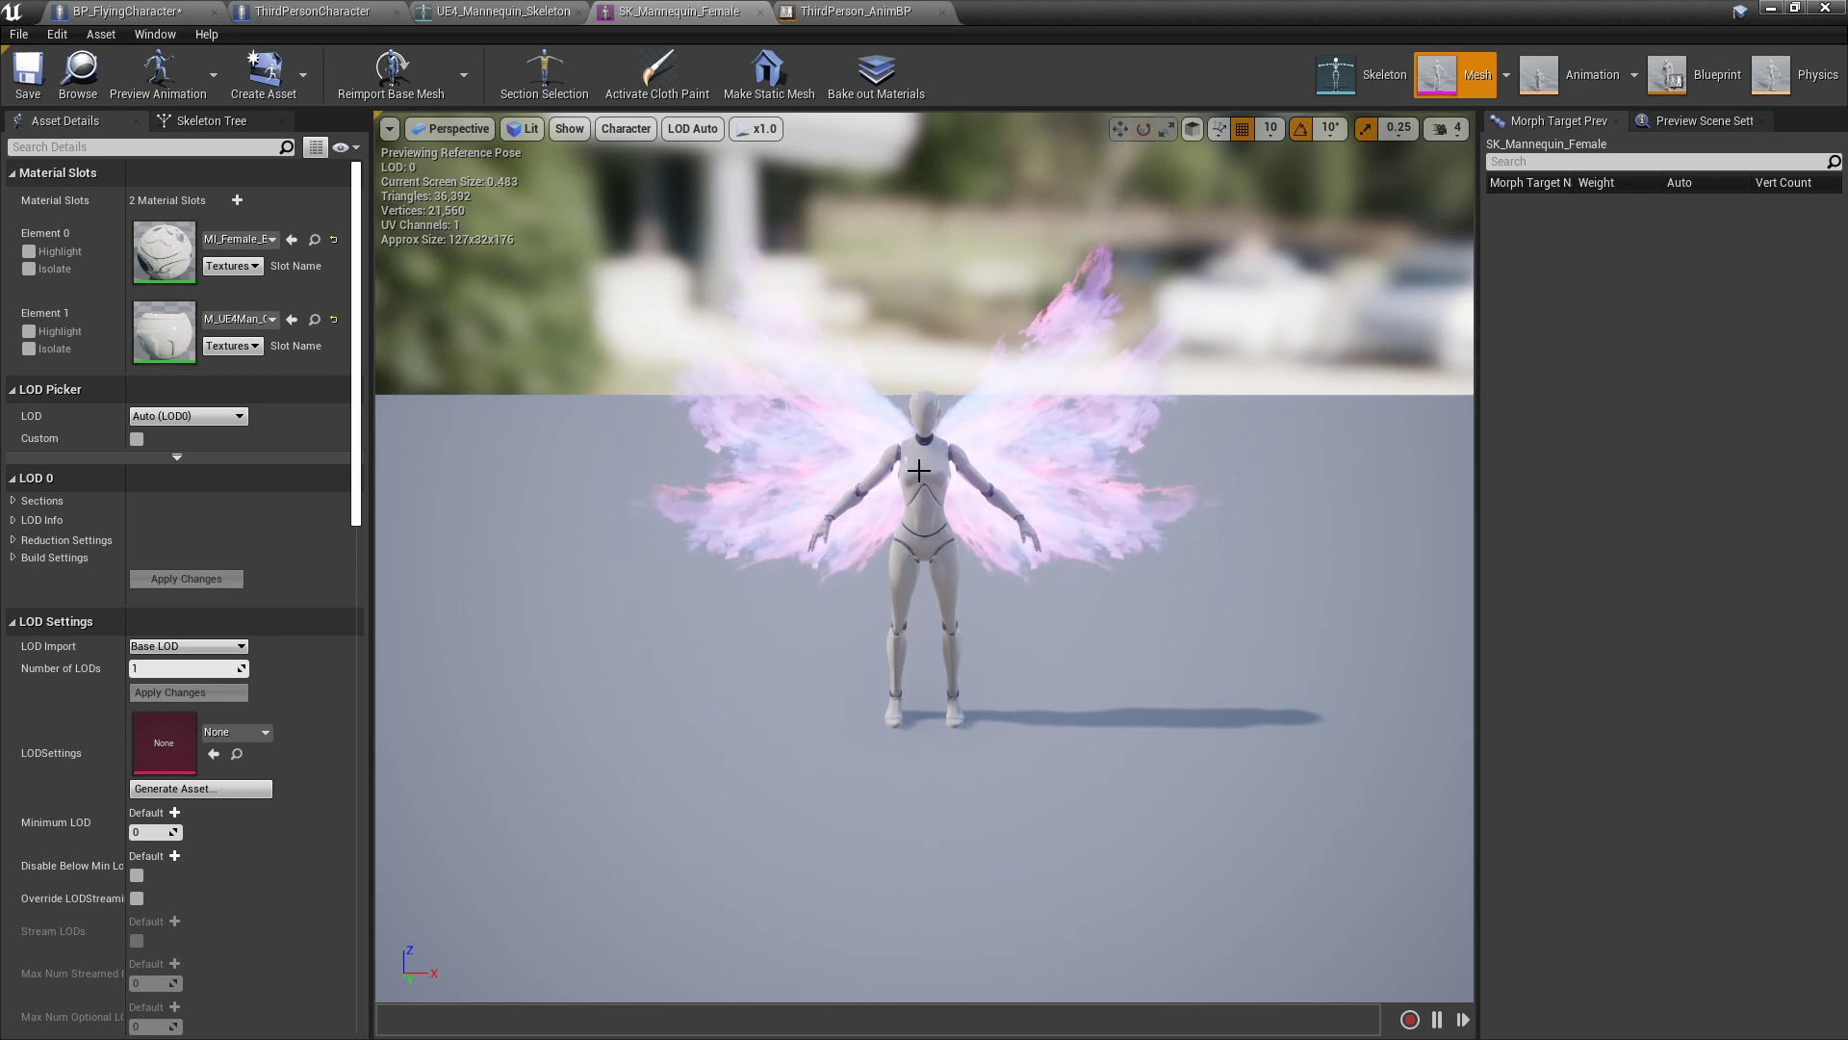
pyautogui.click(1357, 85)
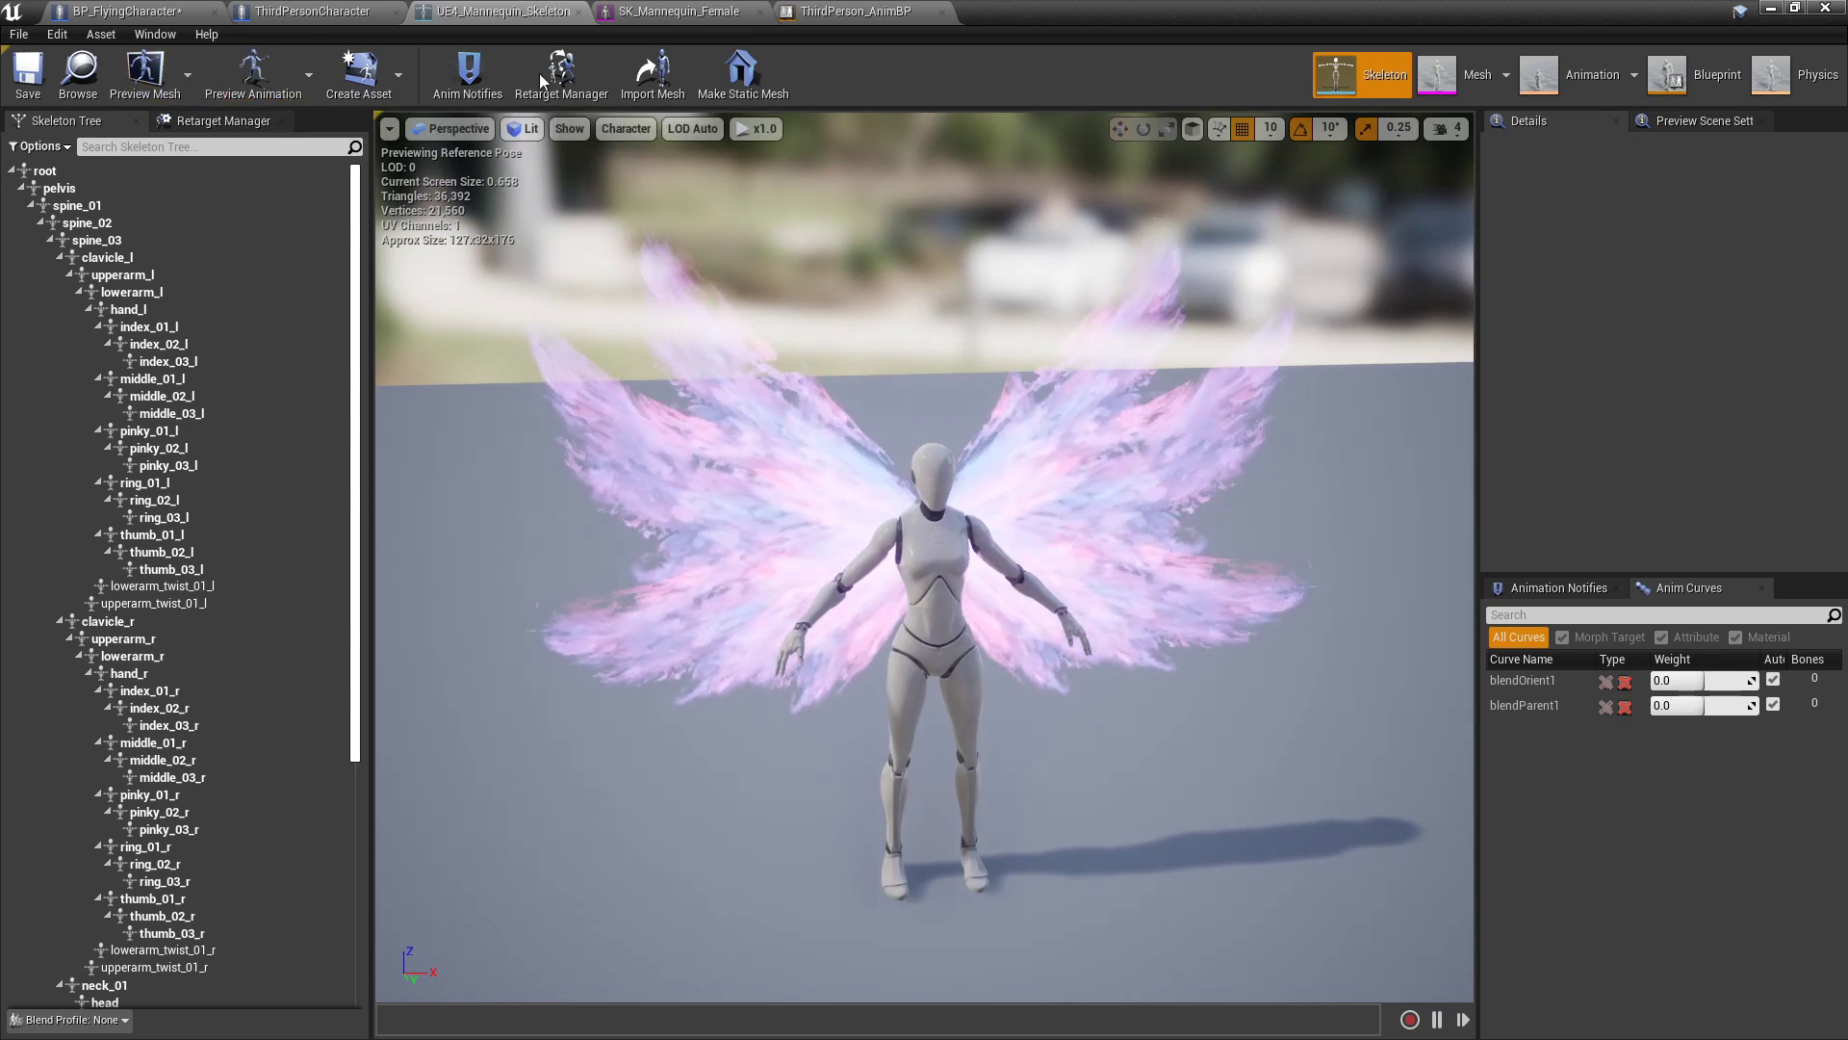
pyautogui.click(580, 83)
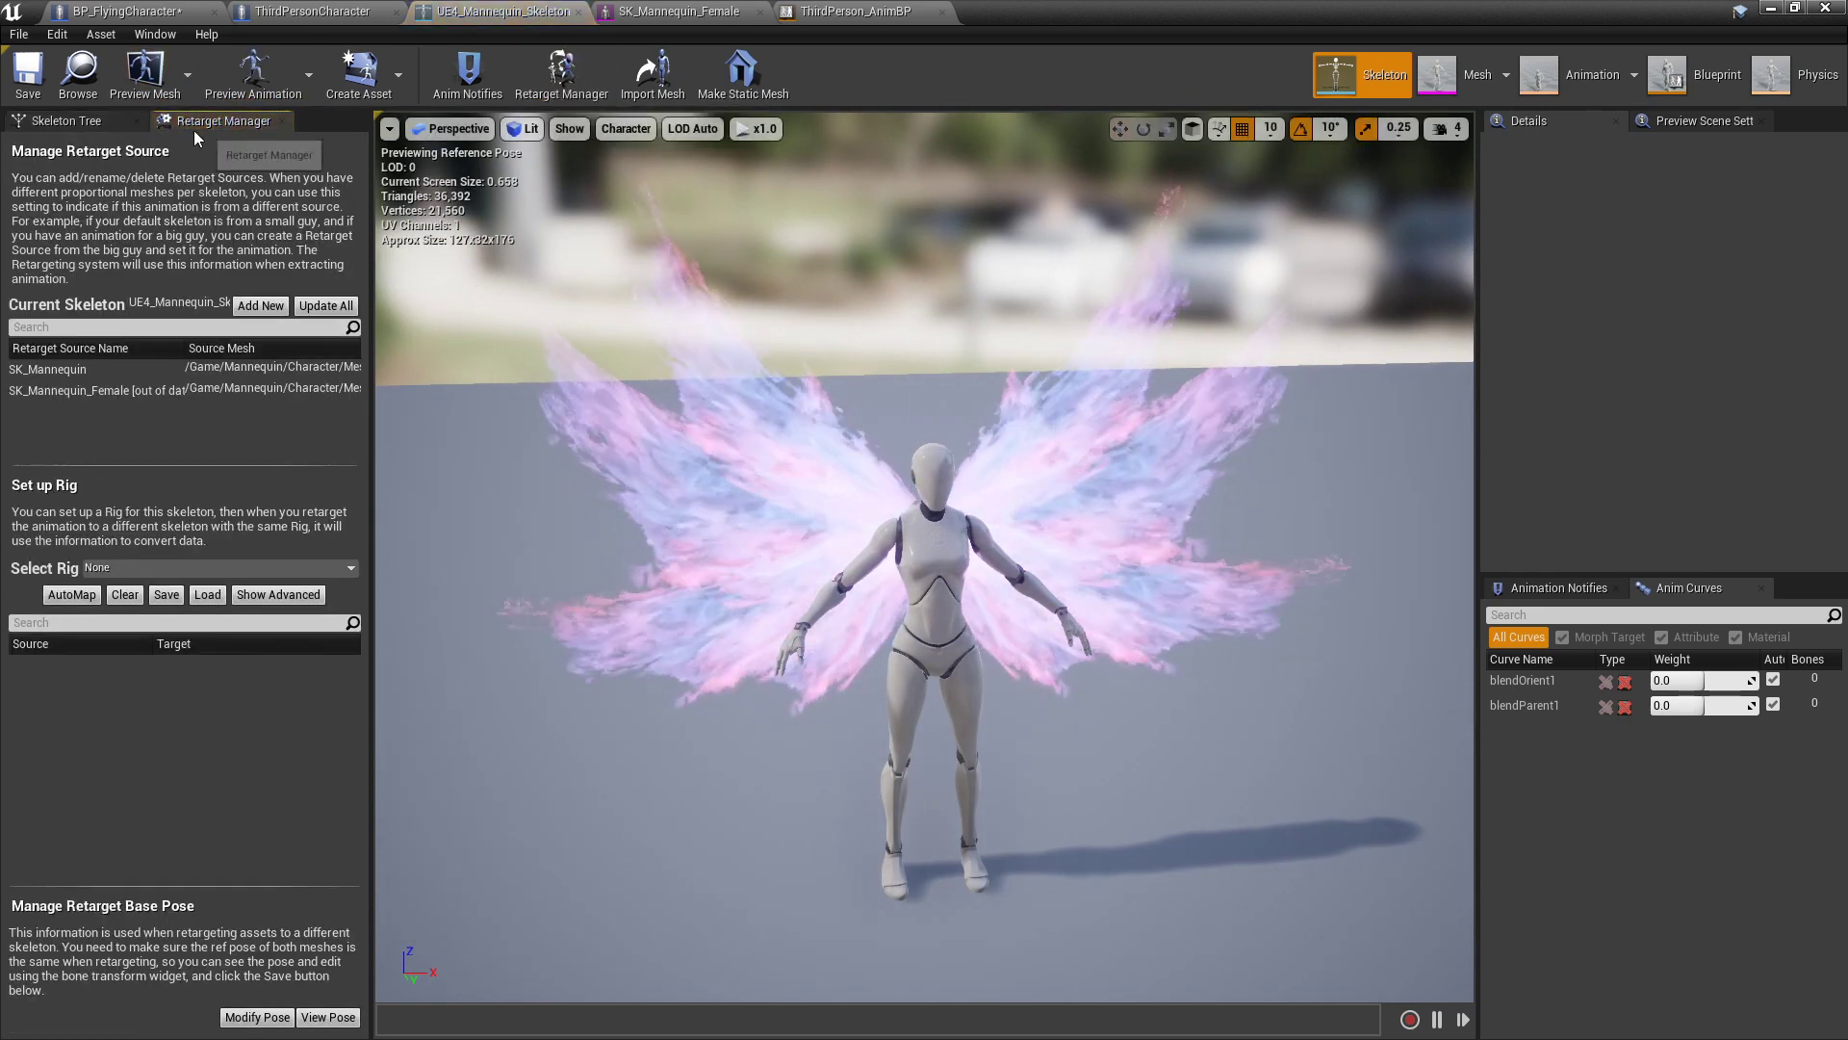
pyautogui.click(108, 389)
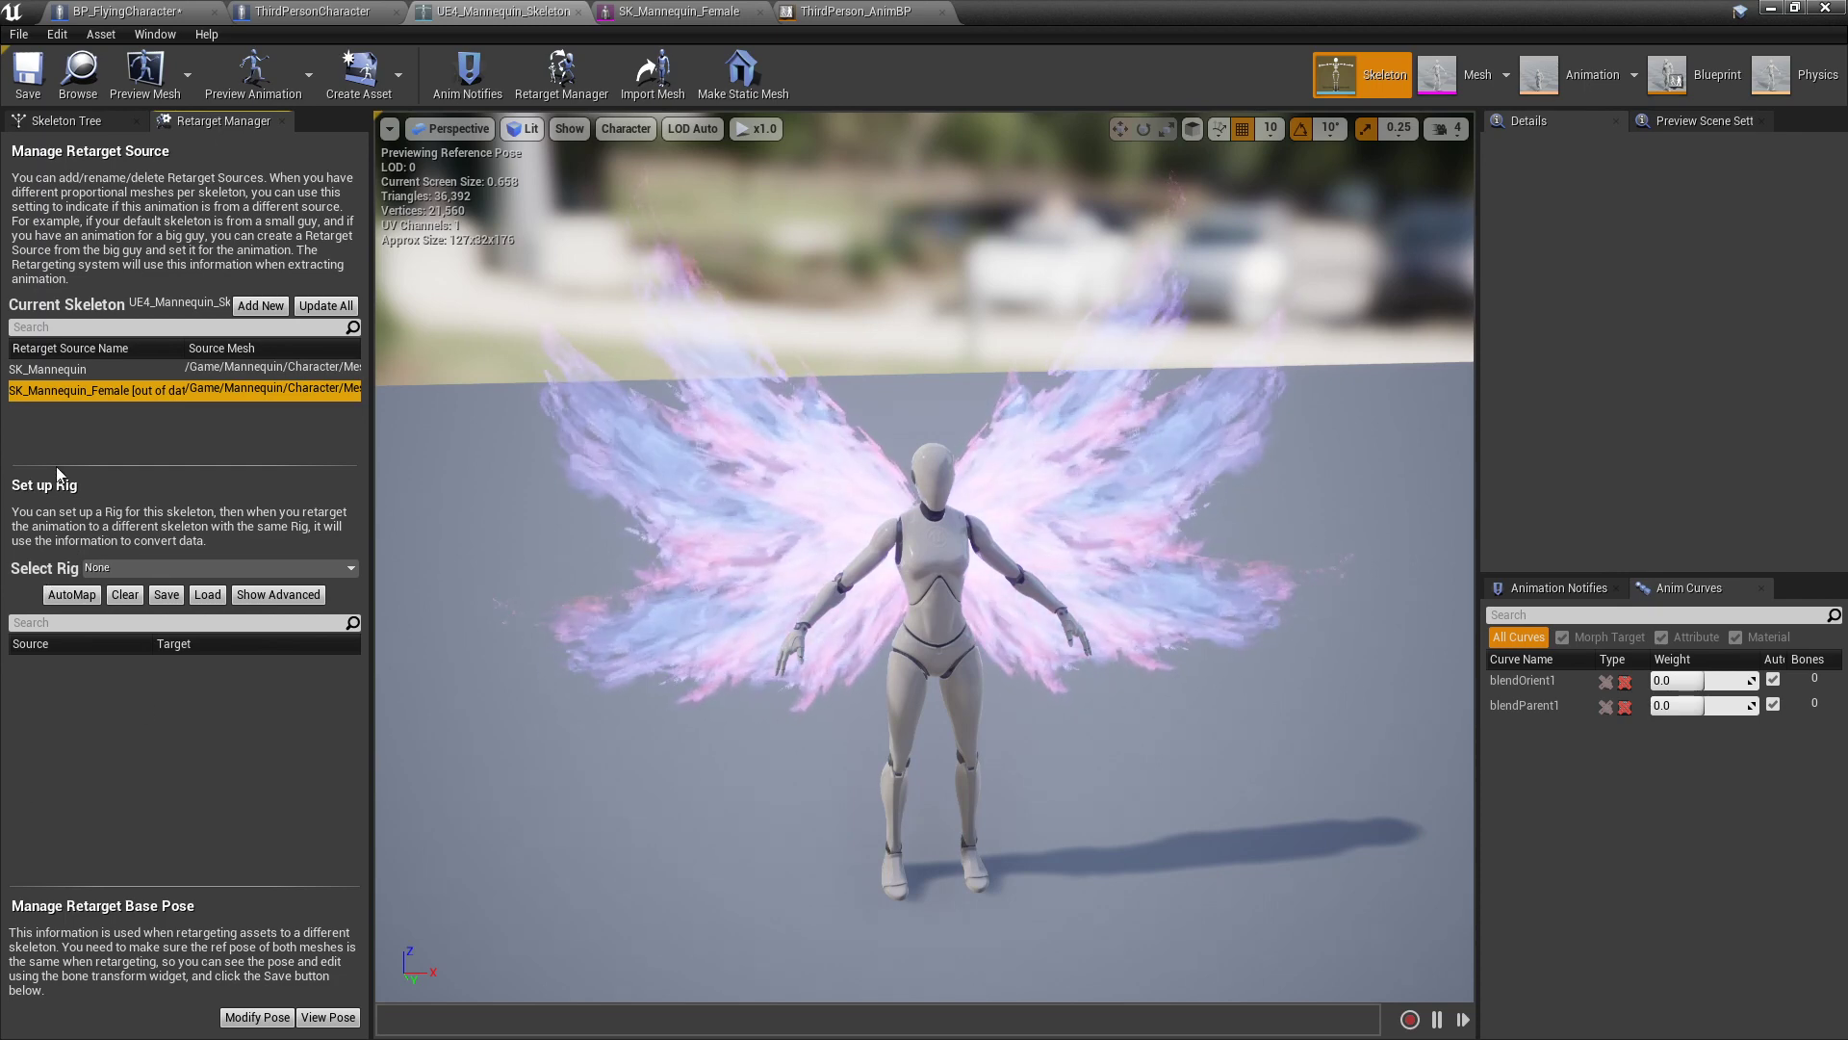
pyautogui.click(136, 568)
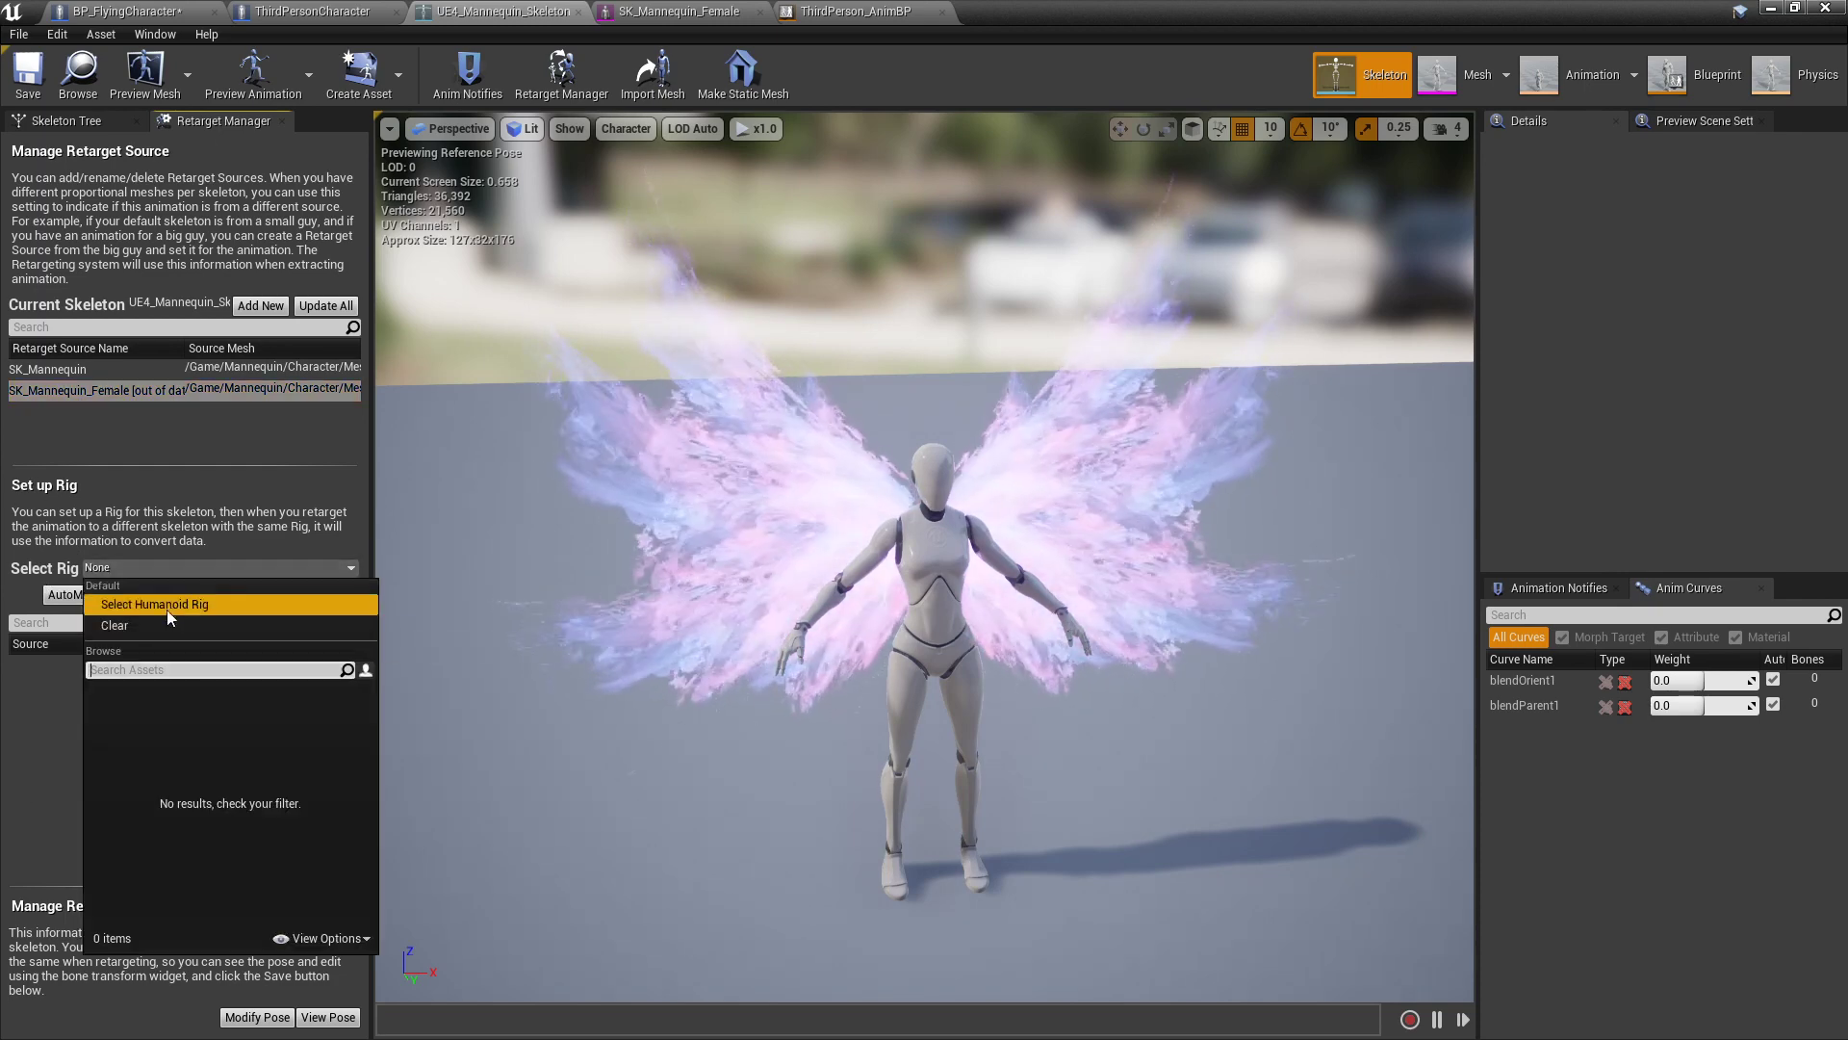
pyautogui.click(165, 609)
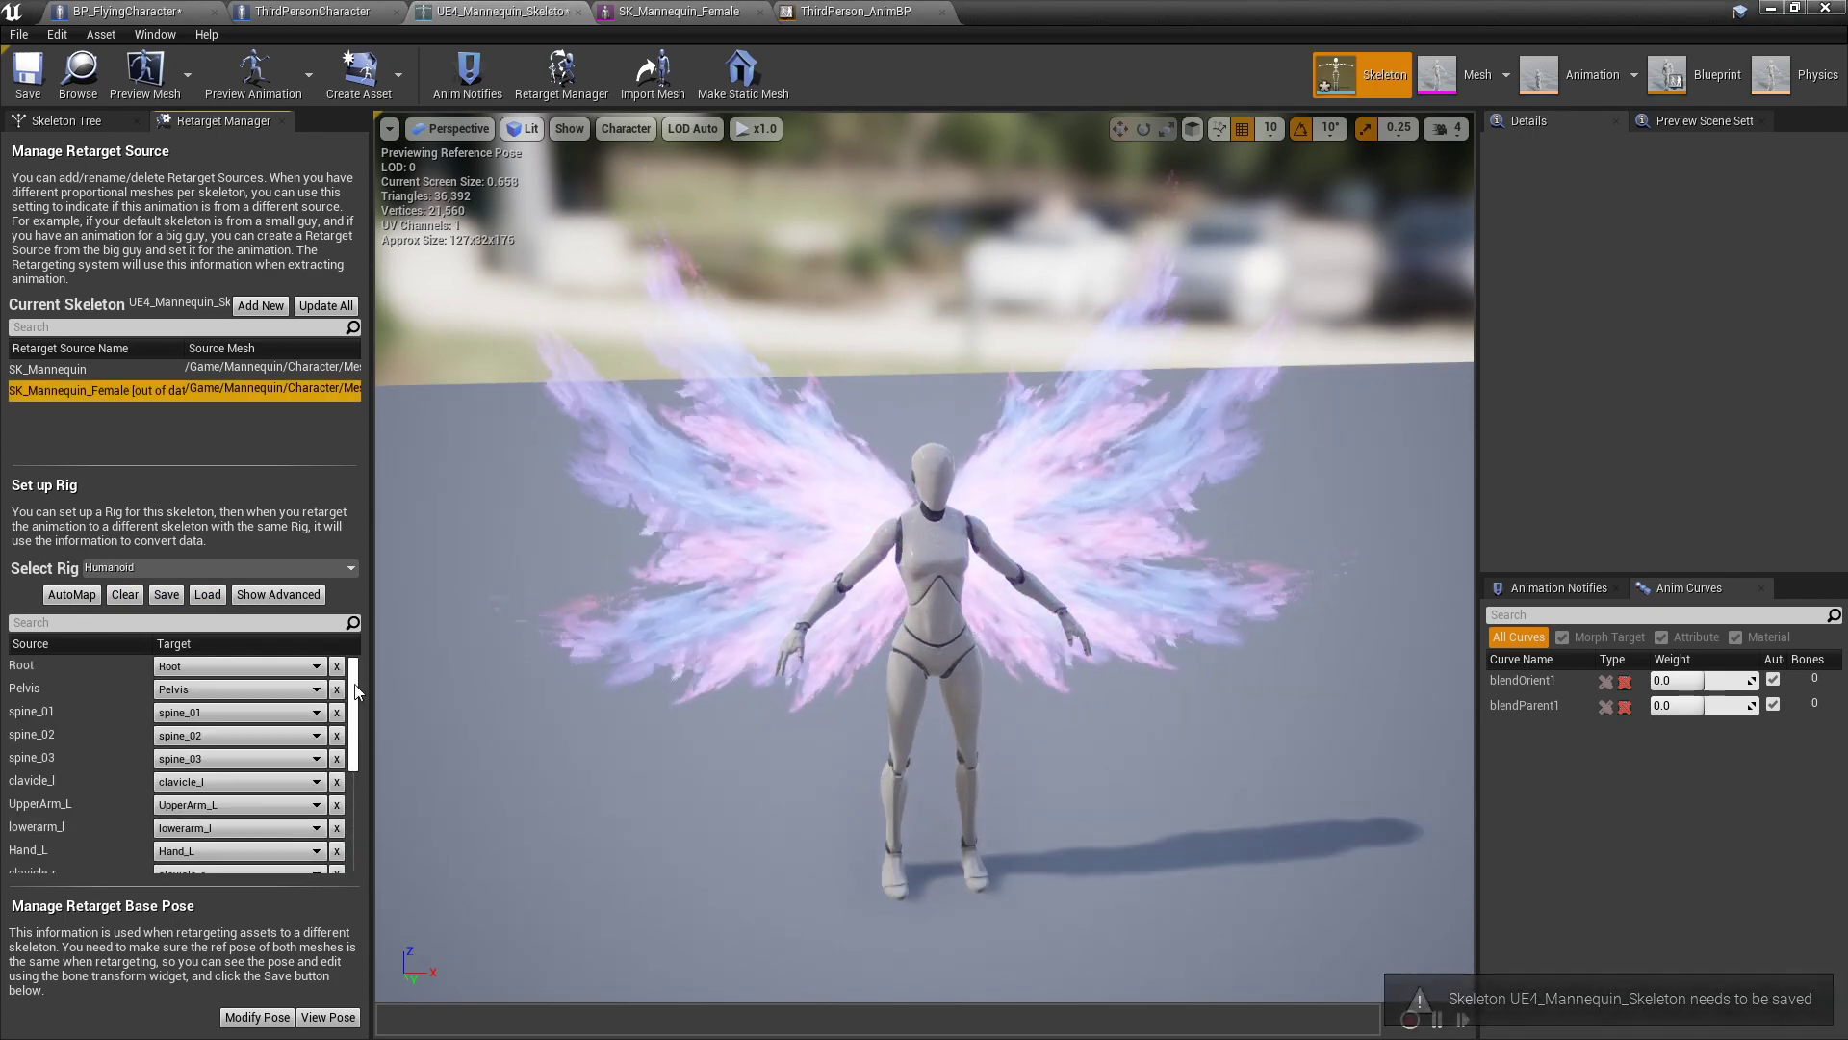
# Step: Check the humanoid rig's source-to-target bone mapping and save the UE4_Mannequin_Skeleton
pyautogui.moveTo(358, 693)
pyautogui.mouseDown()
pyautogui.moveTo(361, 830)
pyautogui.moveTo(350, 680)
pyautogui.mouseUp()
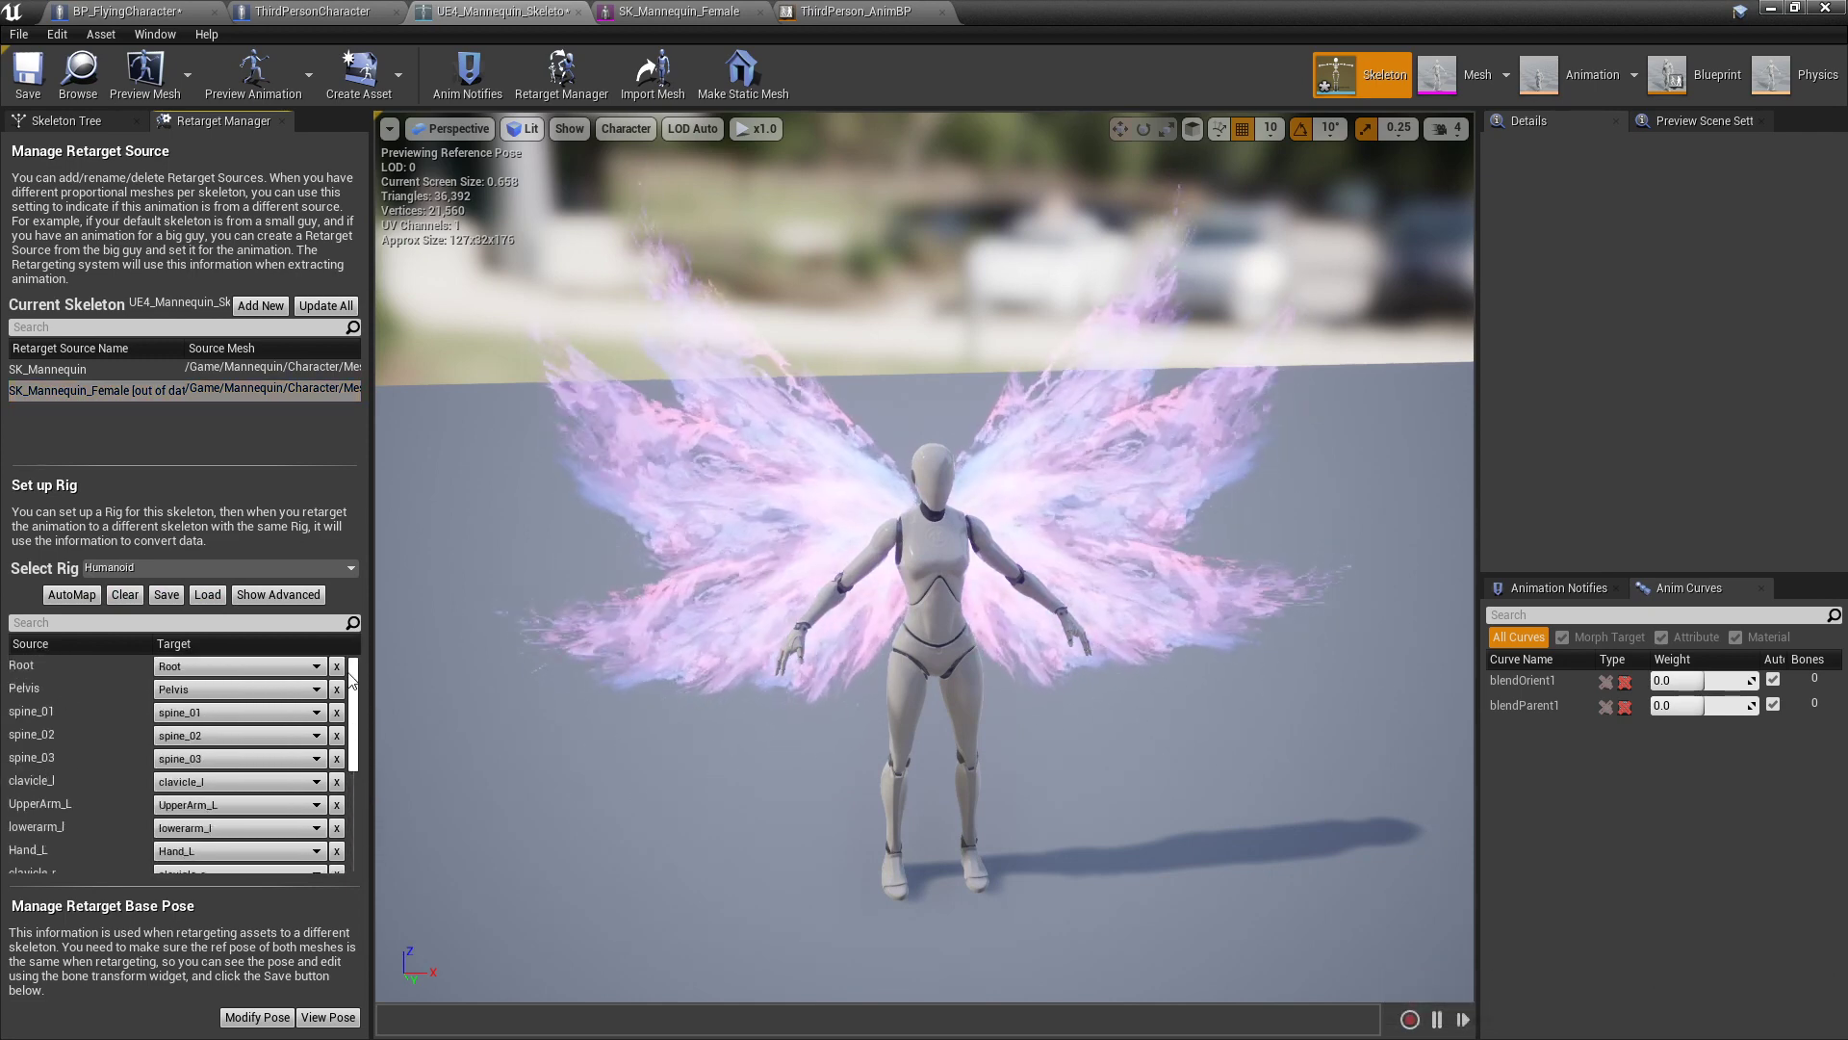
pyautogui.scroll(-5, 337, 731)
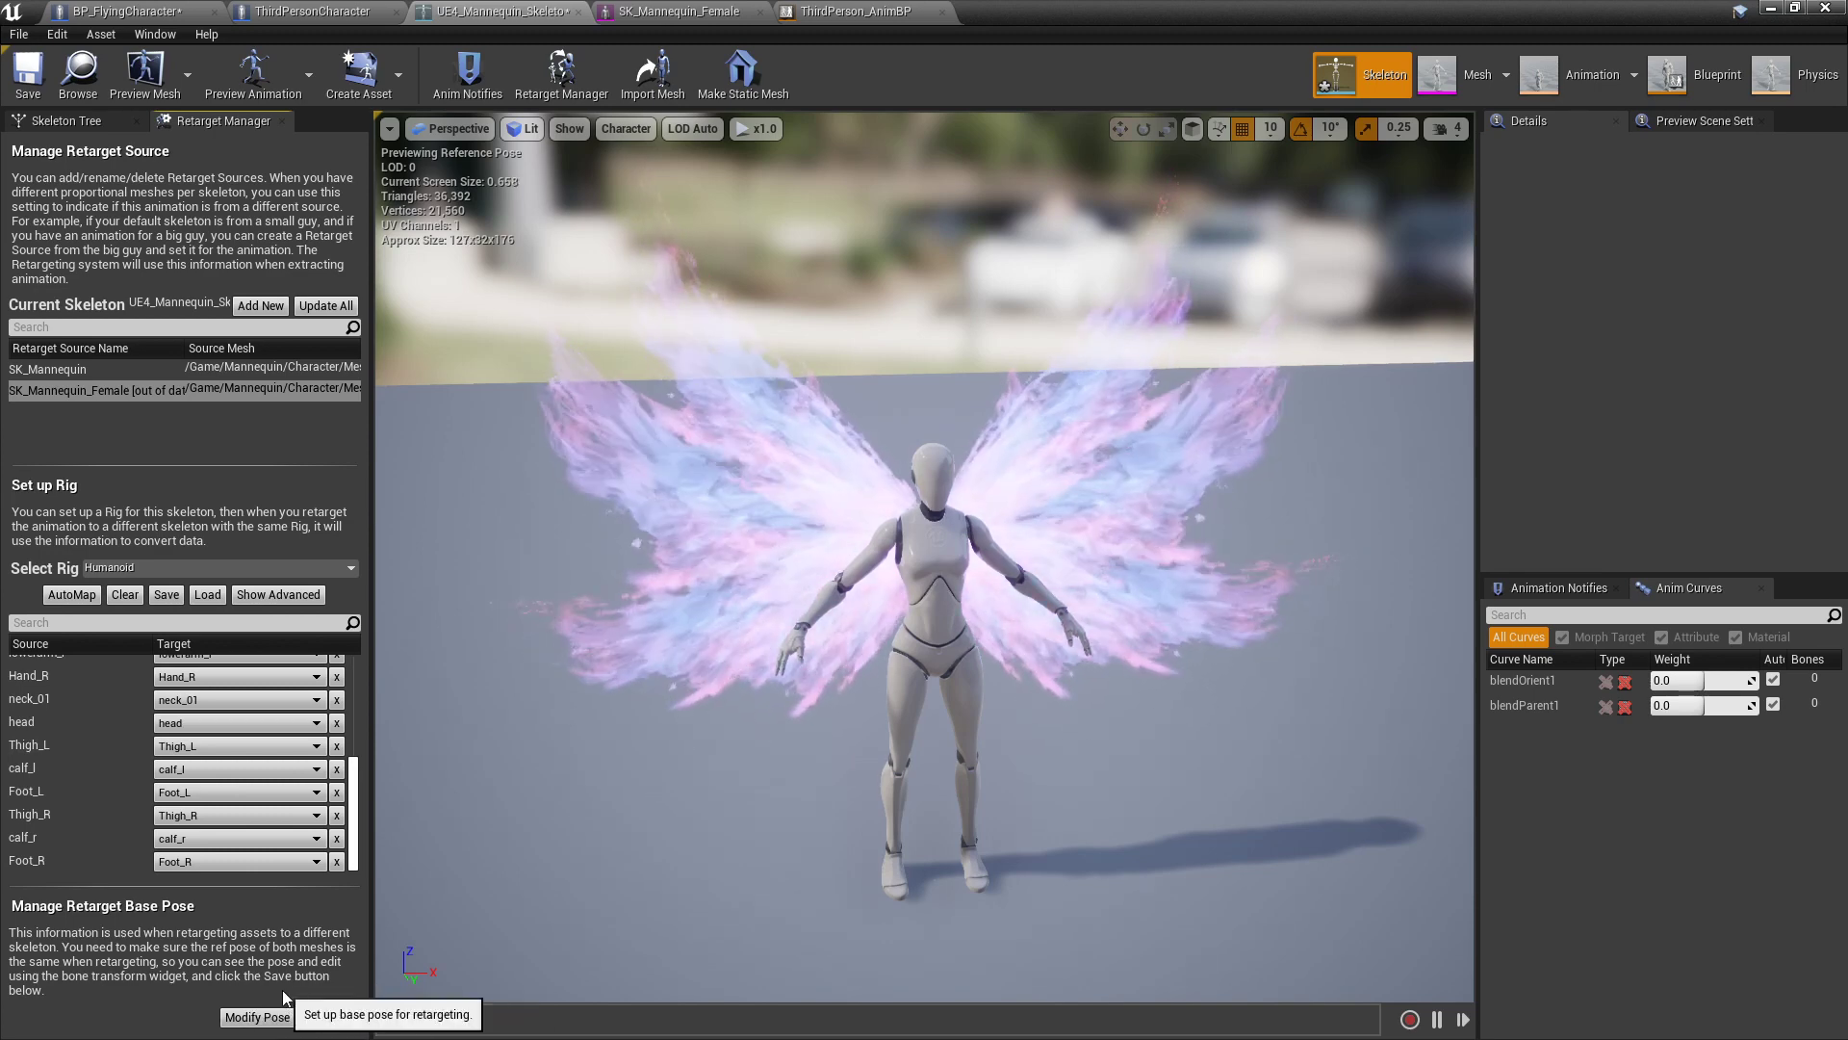
pyautogui.click(37, 93)
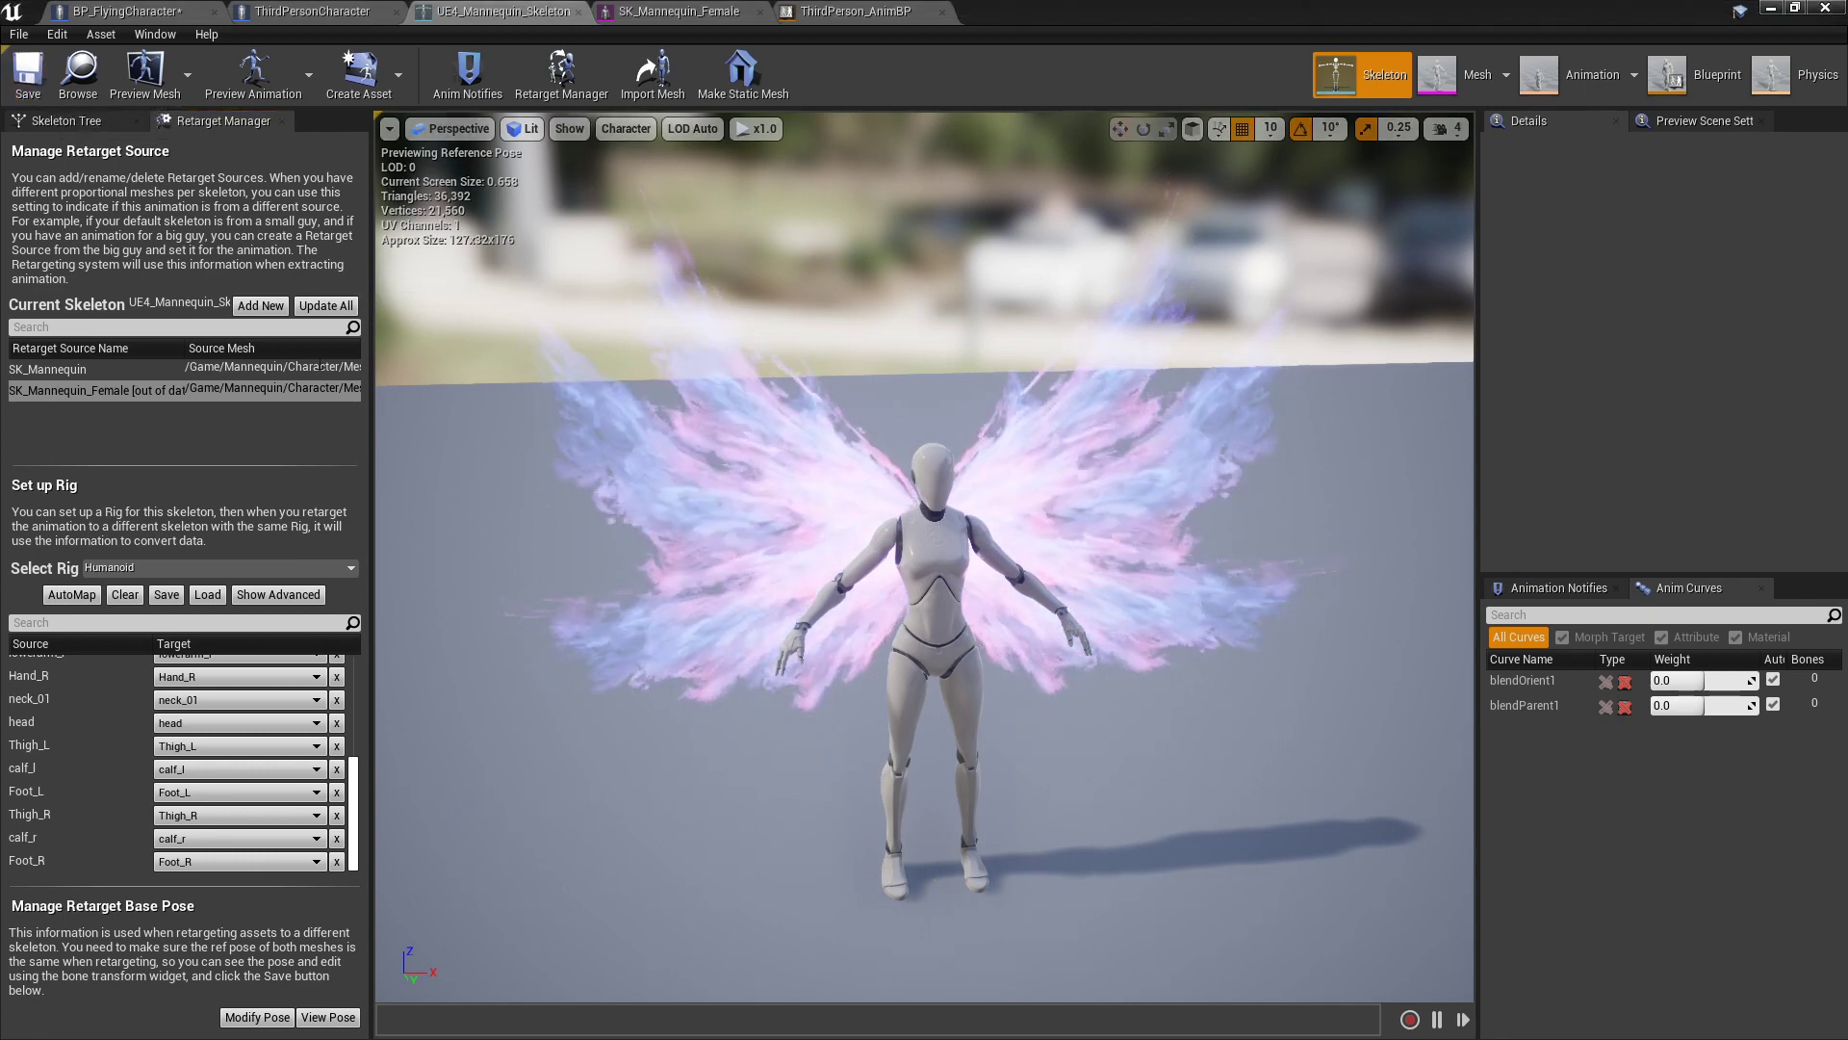
pyautogui.scroll(4, 143, 693)
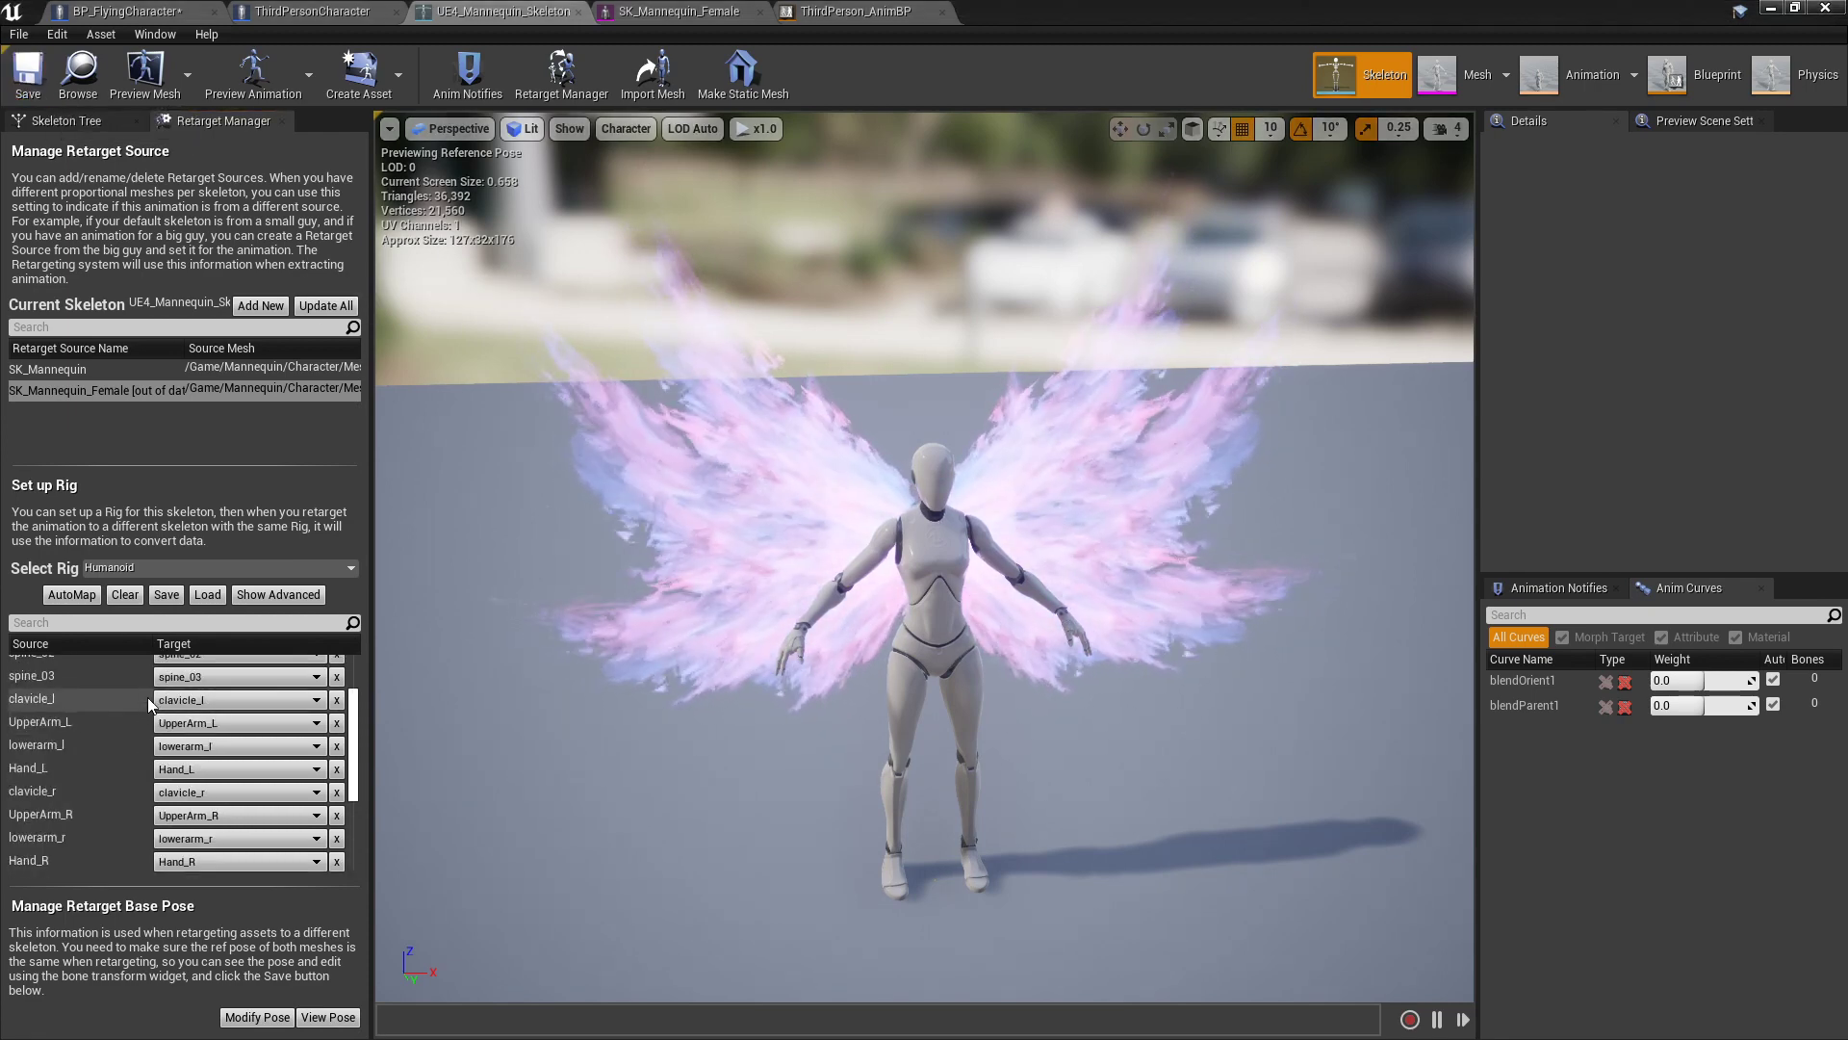
pyautogui.scroll(2, 101, 683)
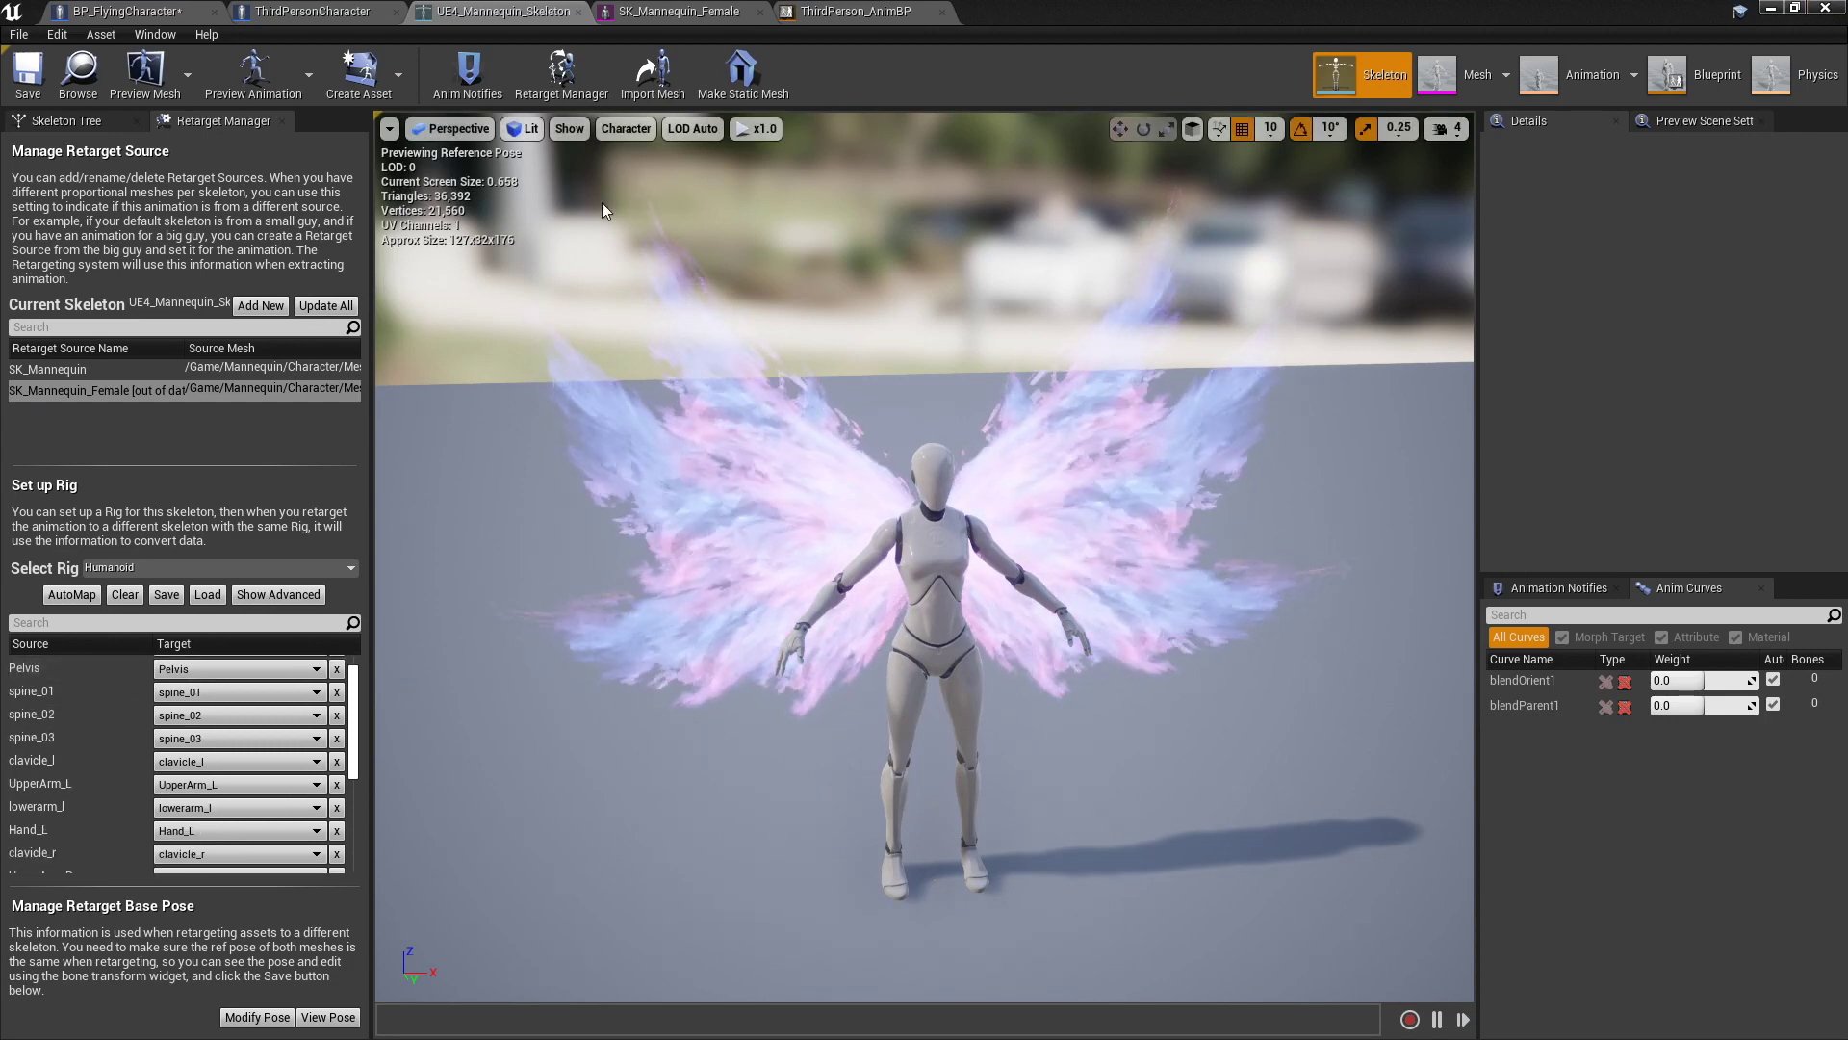
# Step: Browse to the SovereignWings Mannequin Character Mesh folder and open SK_Mannequin_Skeleton
pyautogui.click(1771, 9)
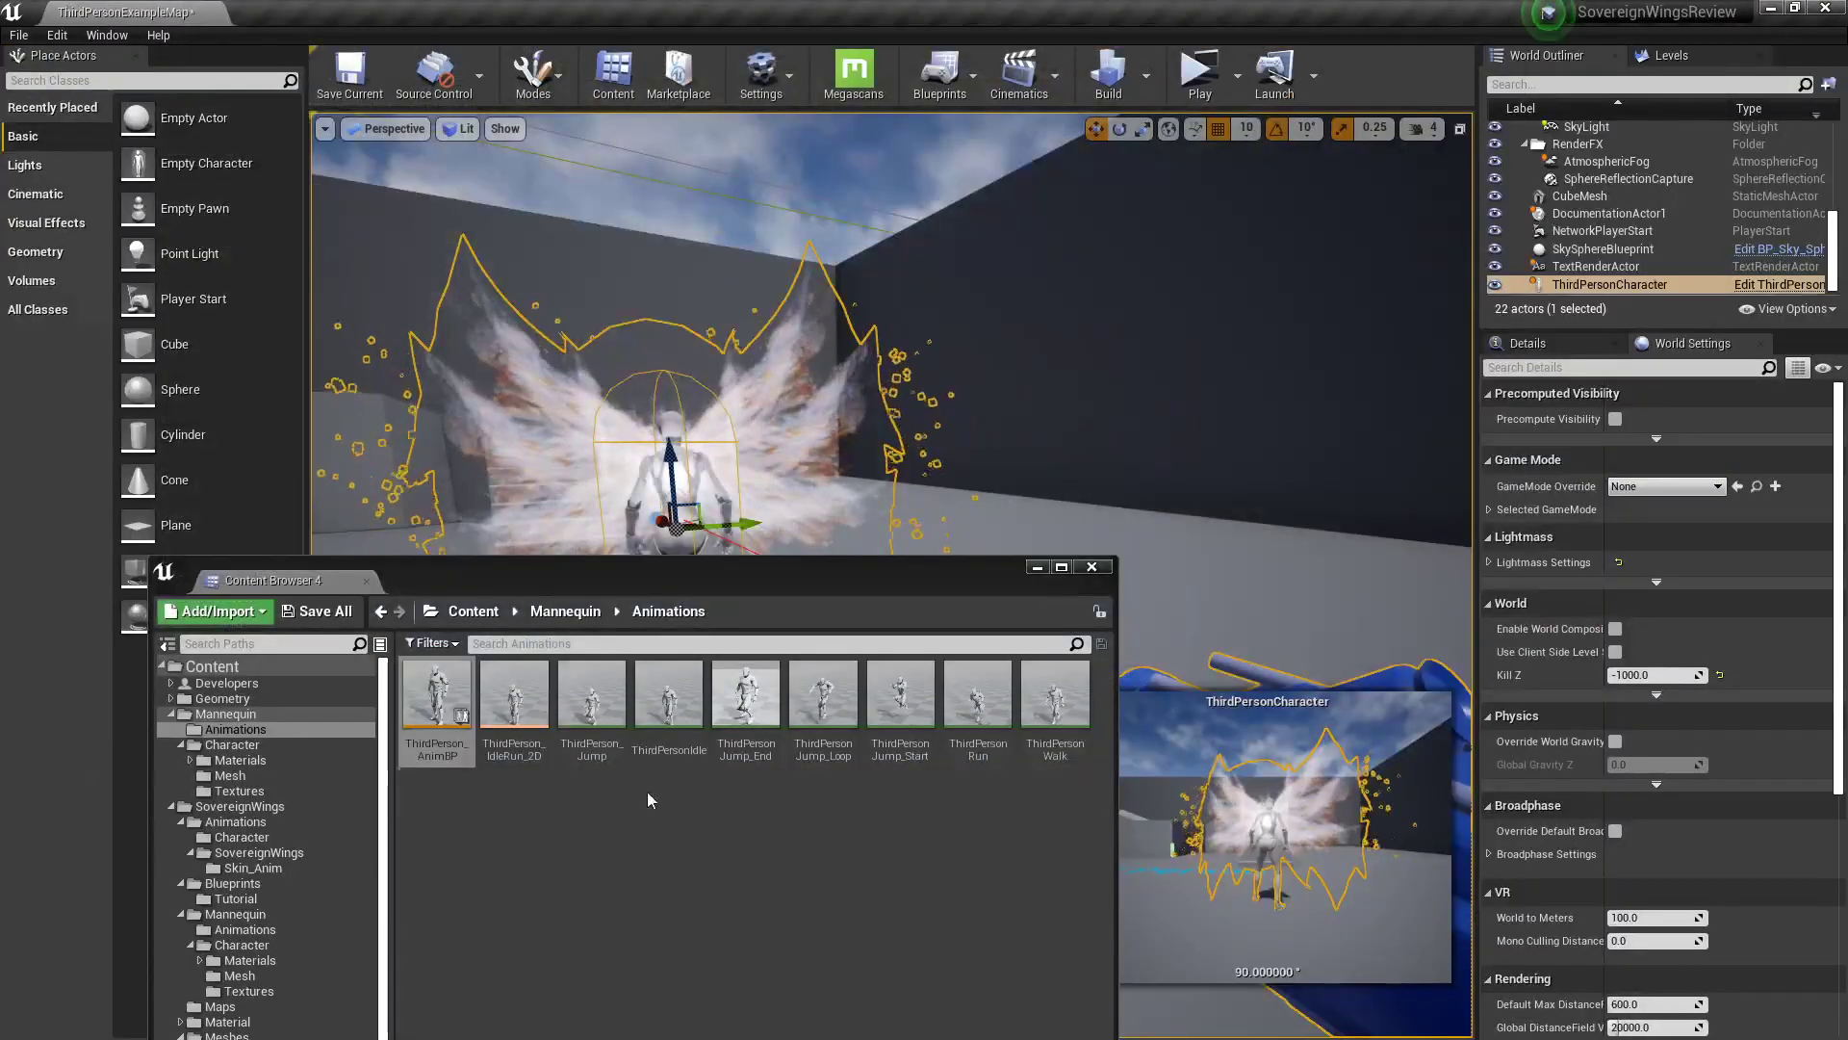
pyautogui.click(173, 714)
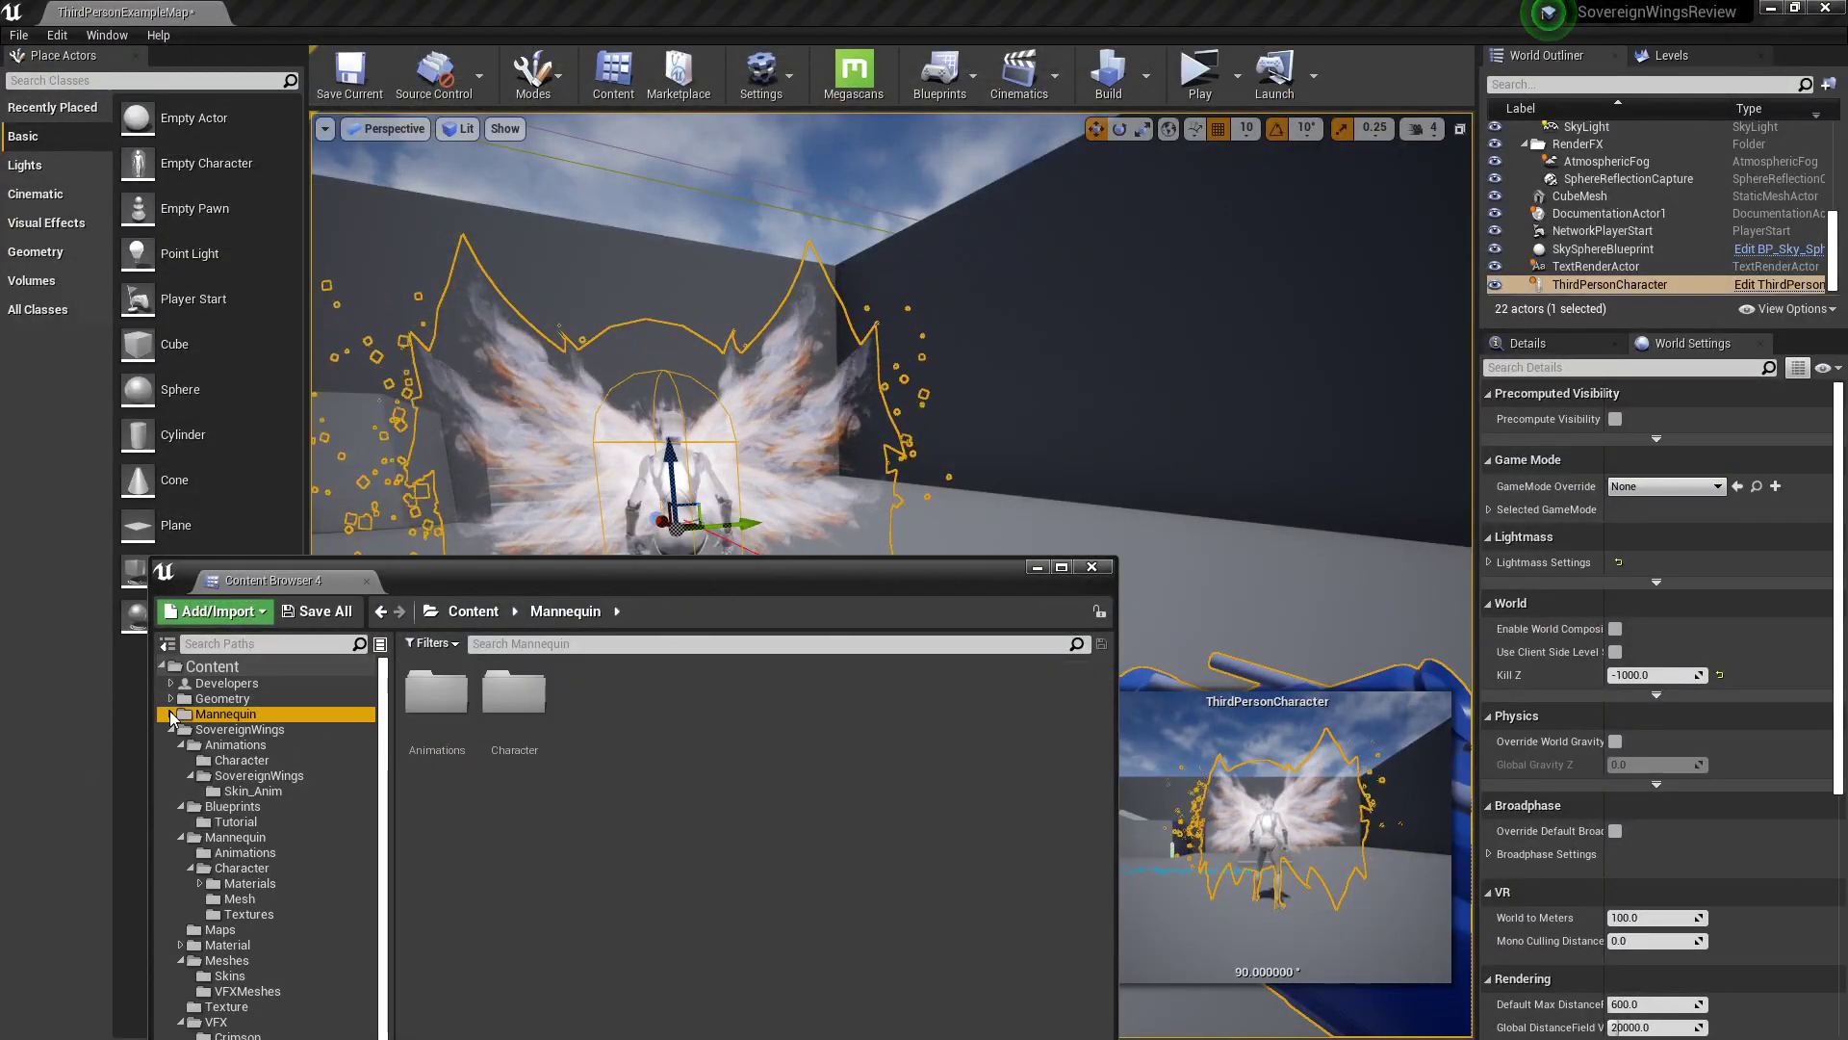
pyautogui.click(222, 730)
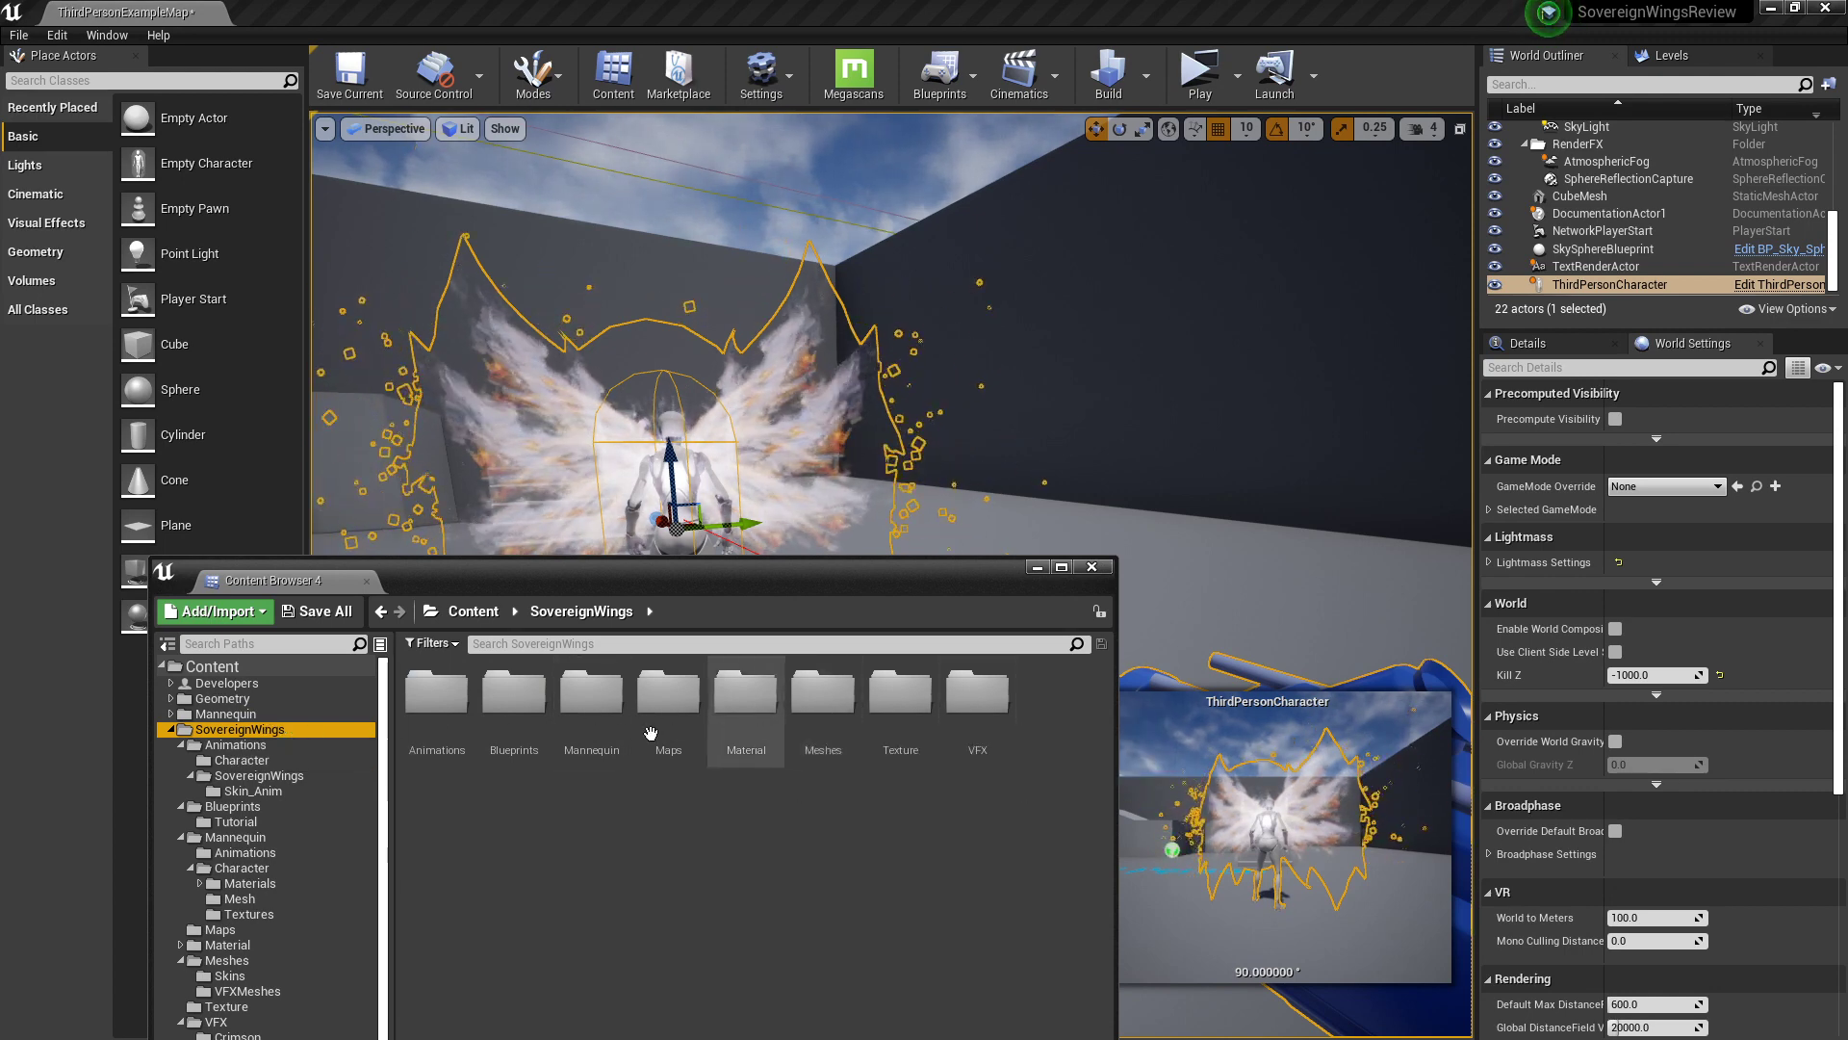
pyautogui.doubleClick(602, 722)
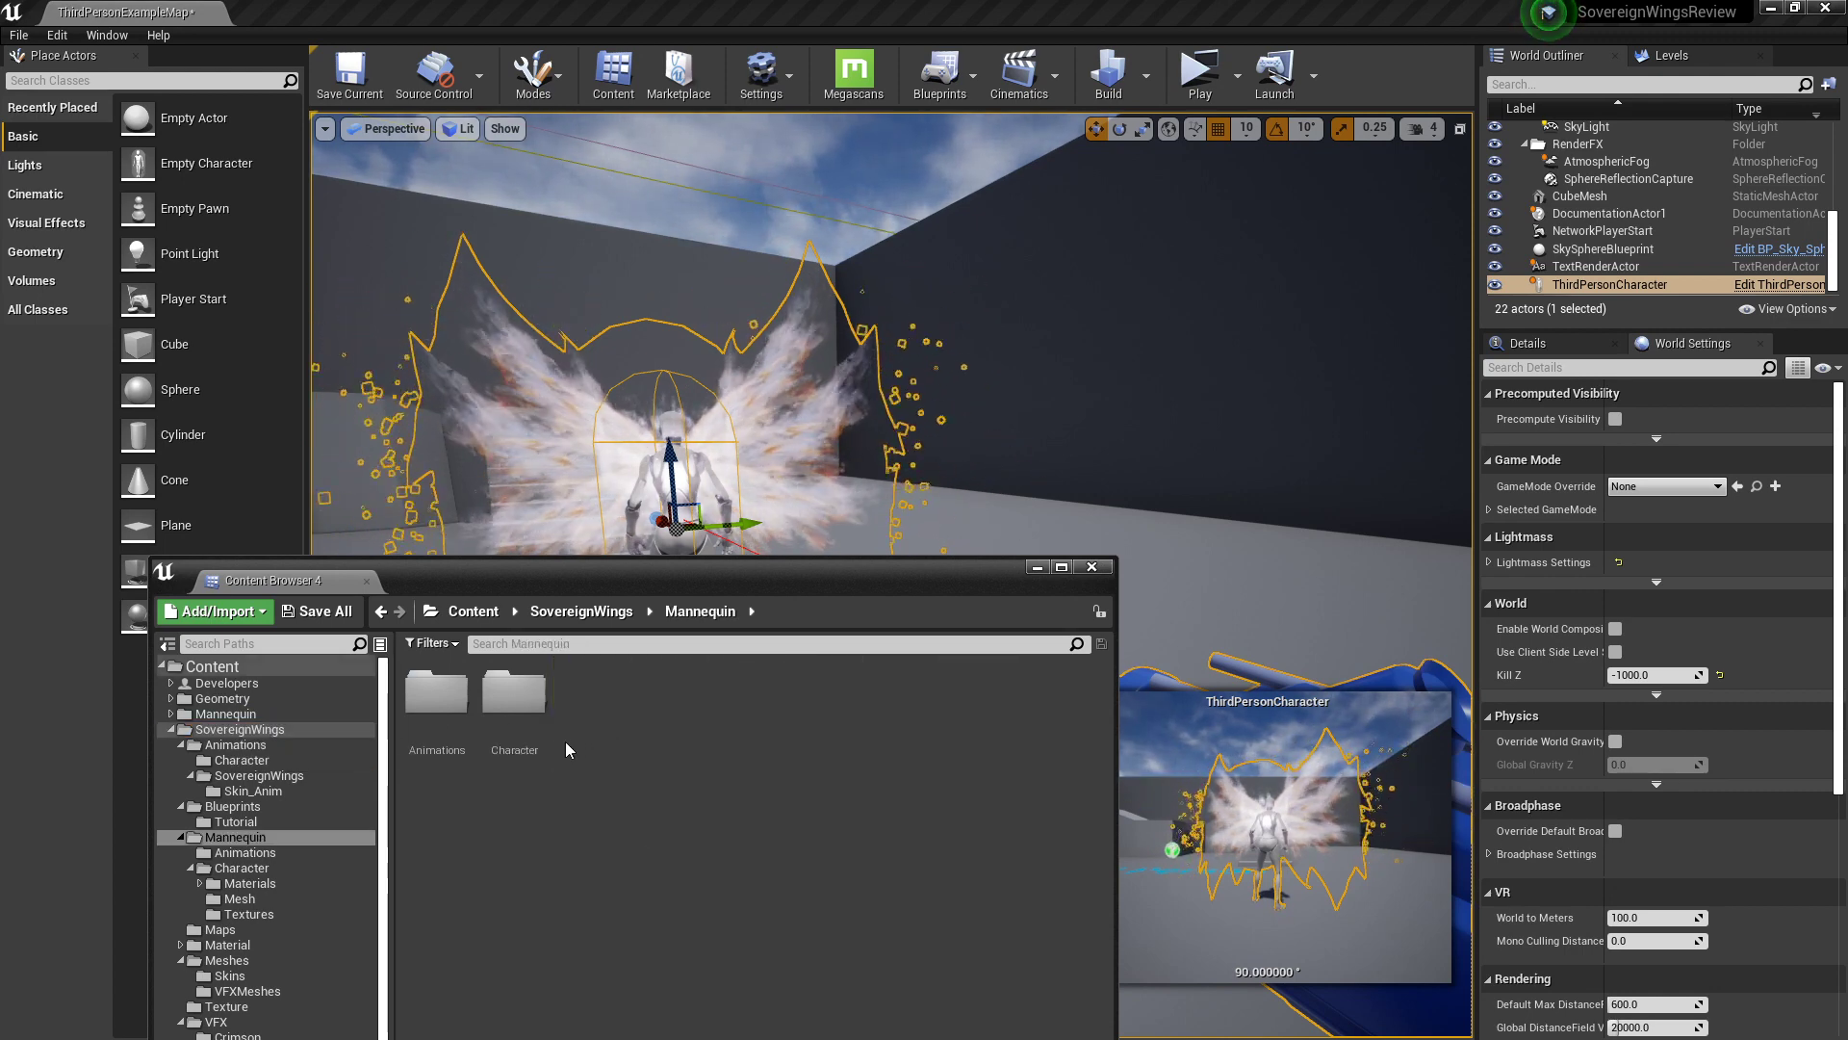
pyautogui.doubleClick(515, 710)
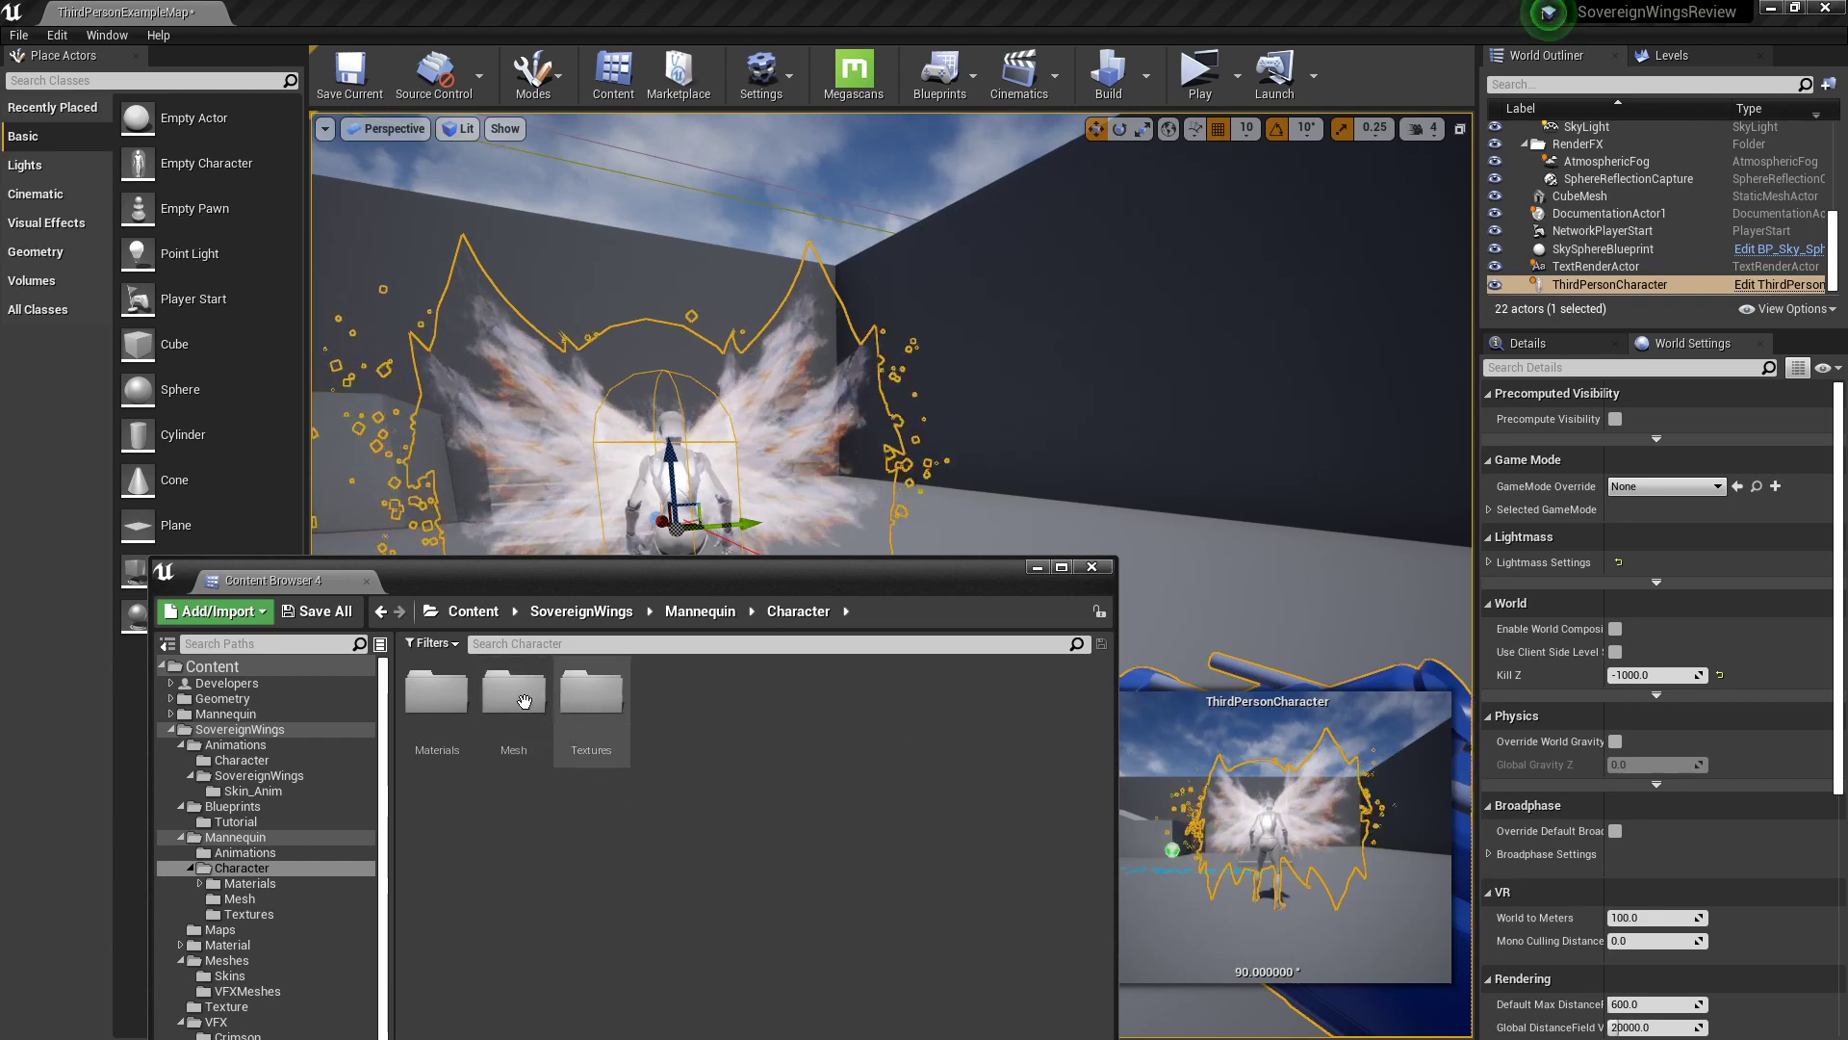
pyautogui.doubleClick(516, 707)
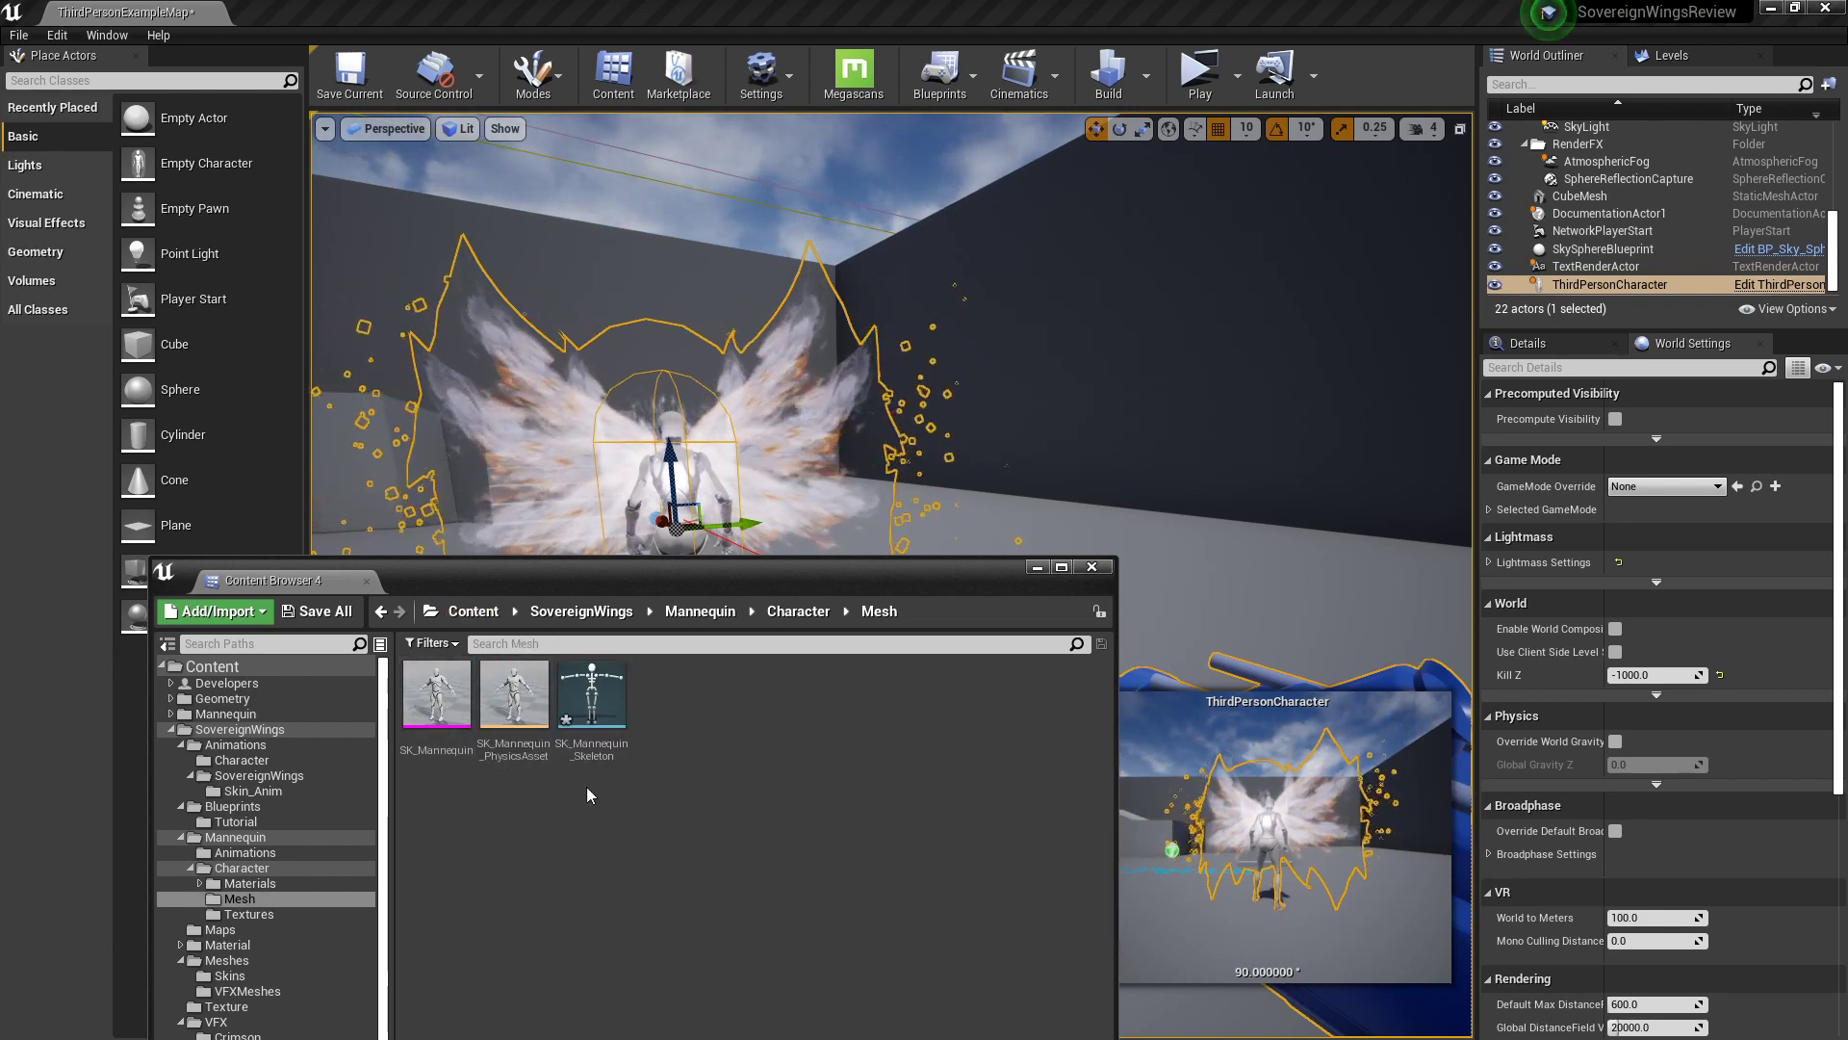
pyautogui.click(601, 719)
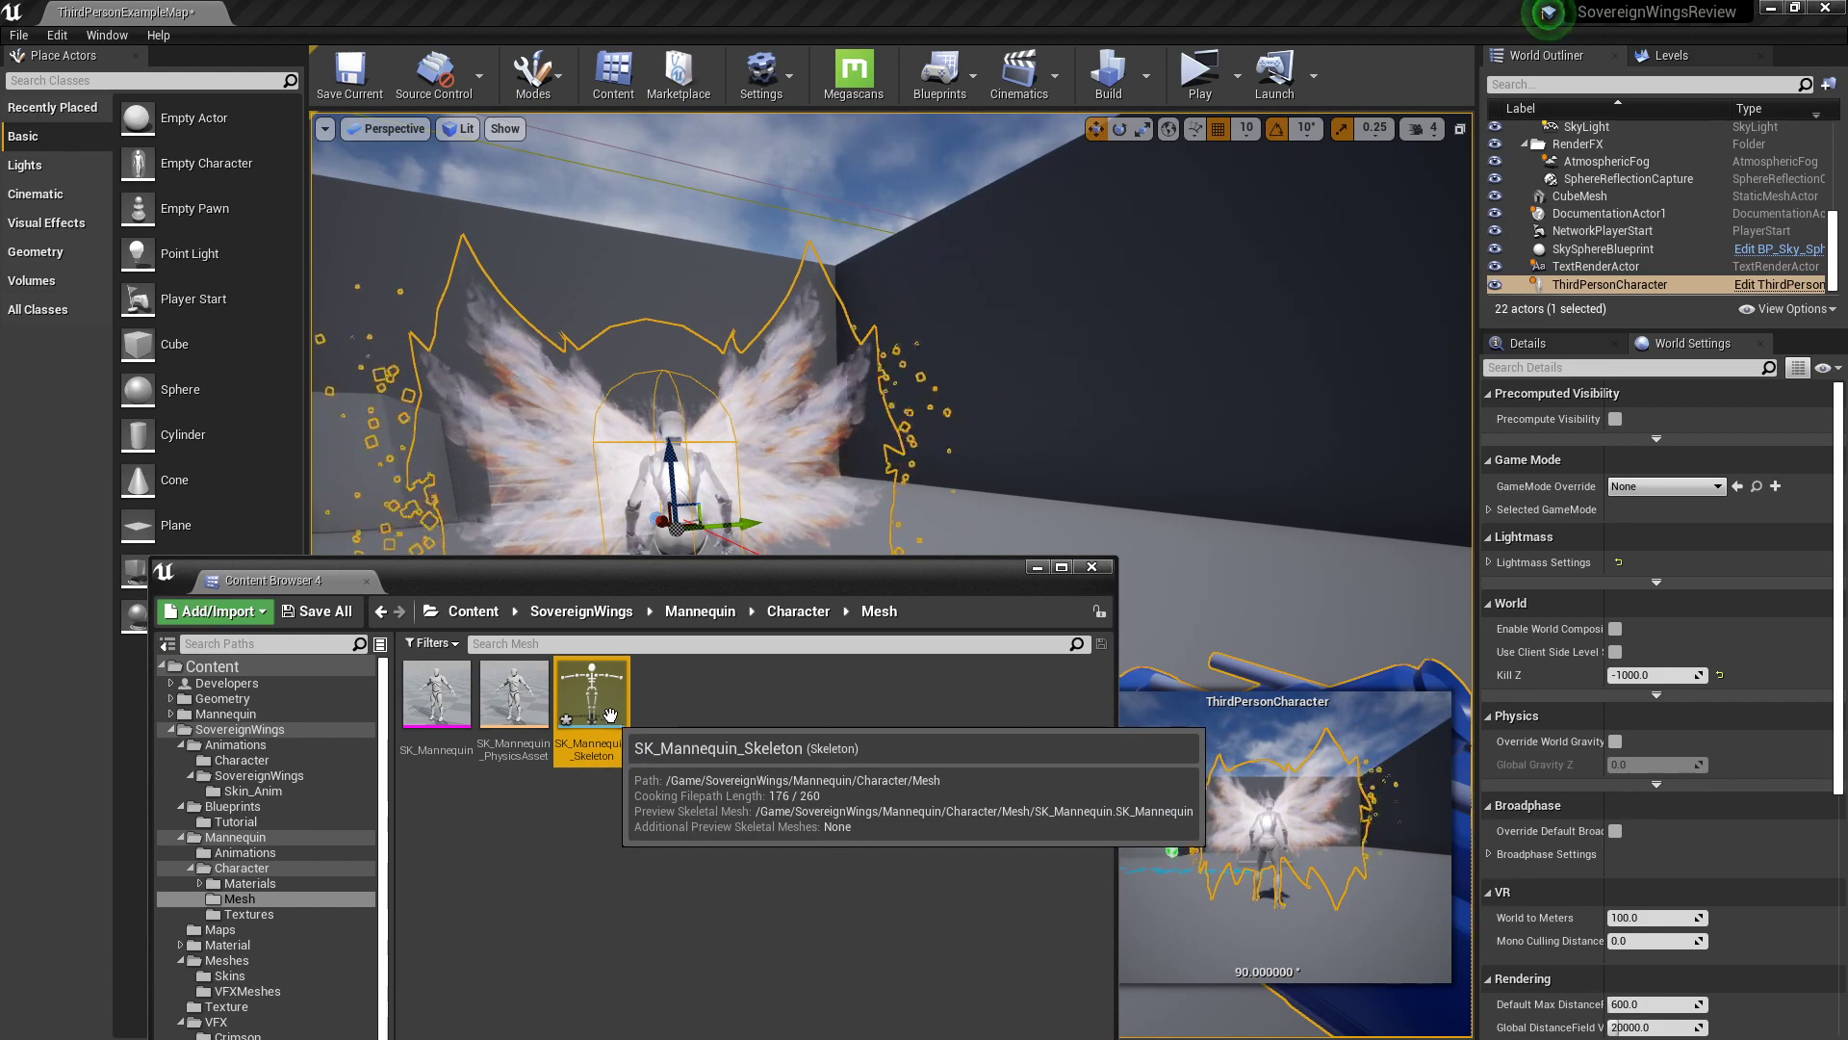
pyautogui.doubleClick(607, 726)
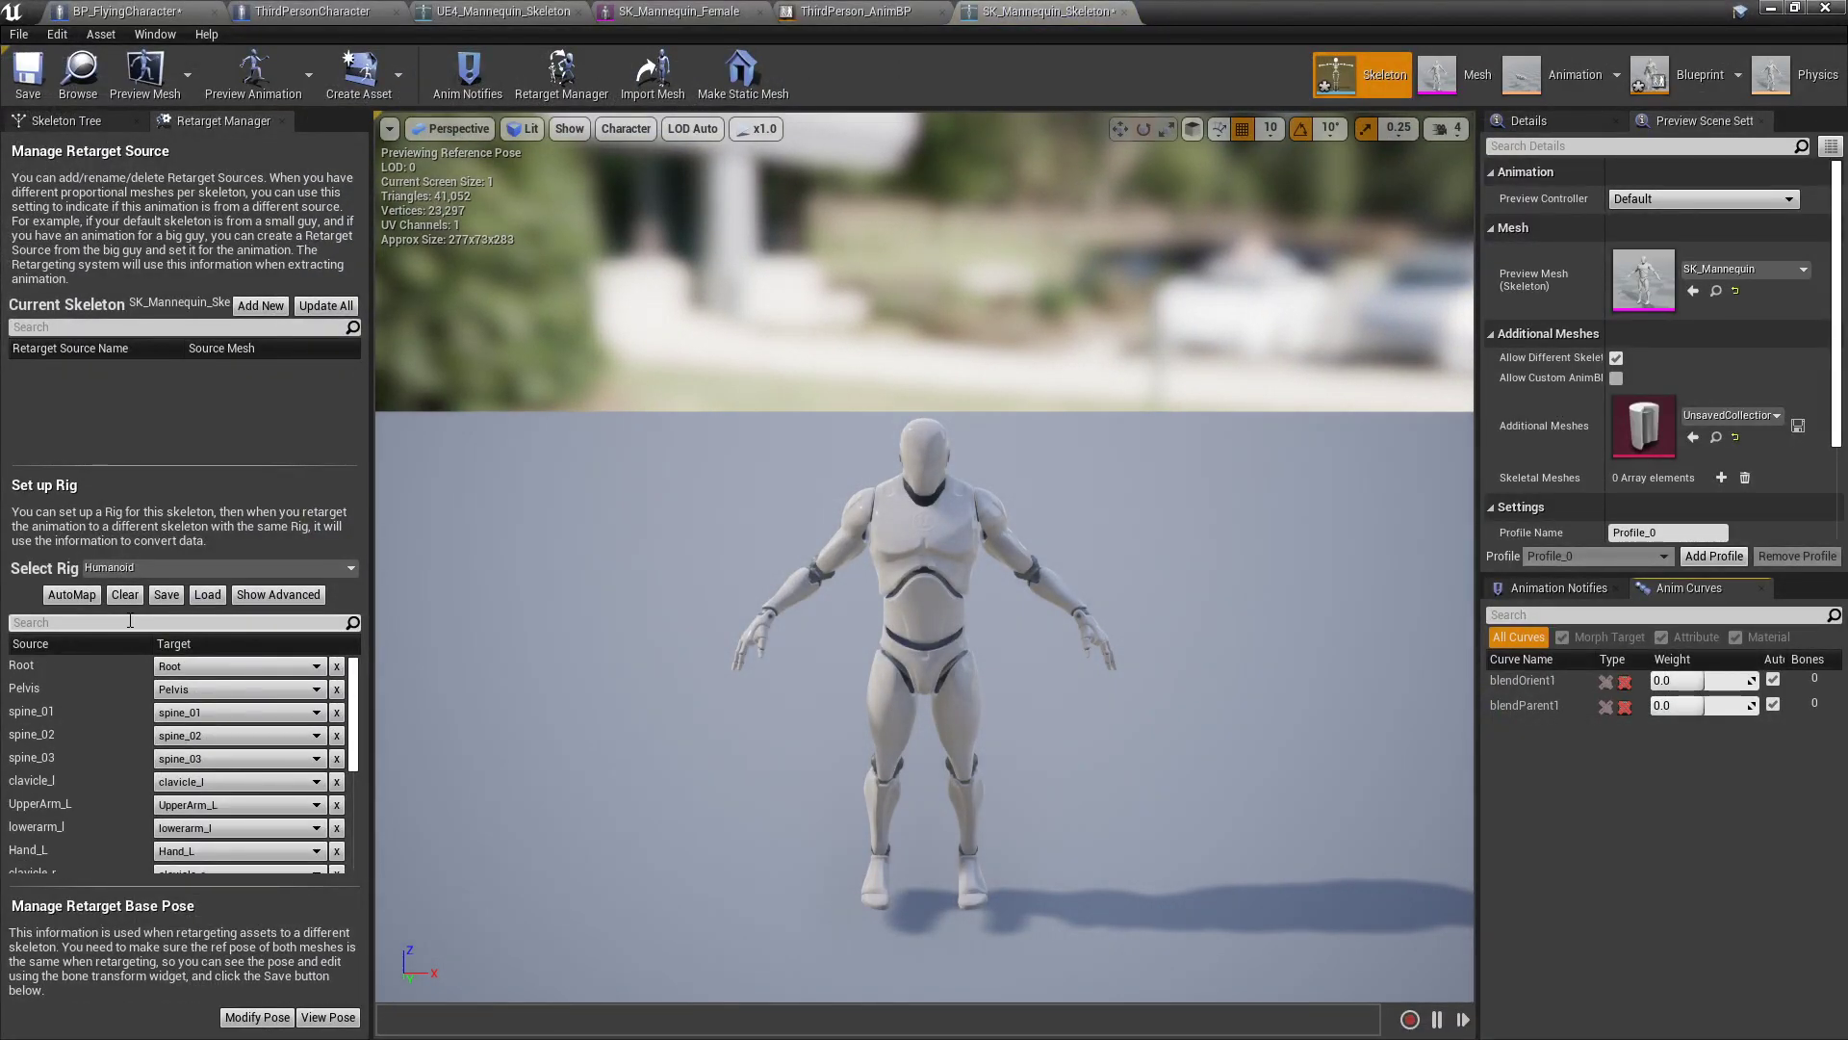
# Step: Check the Humanoid rig's bone mapping in SK_Mannequin_Skeleton and view the SK_Mannequin_Female mesh for comparison
pyautogui.scroll(-3, 114, 742)
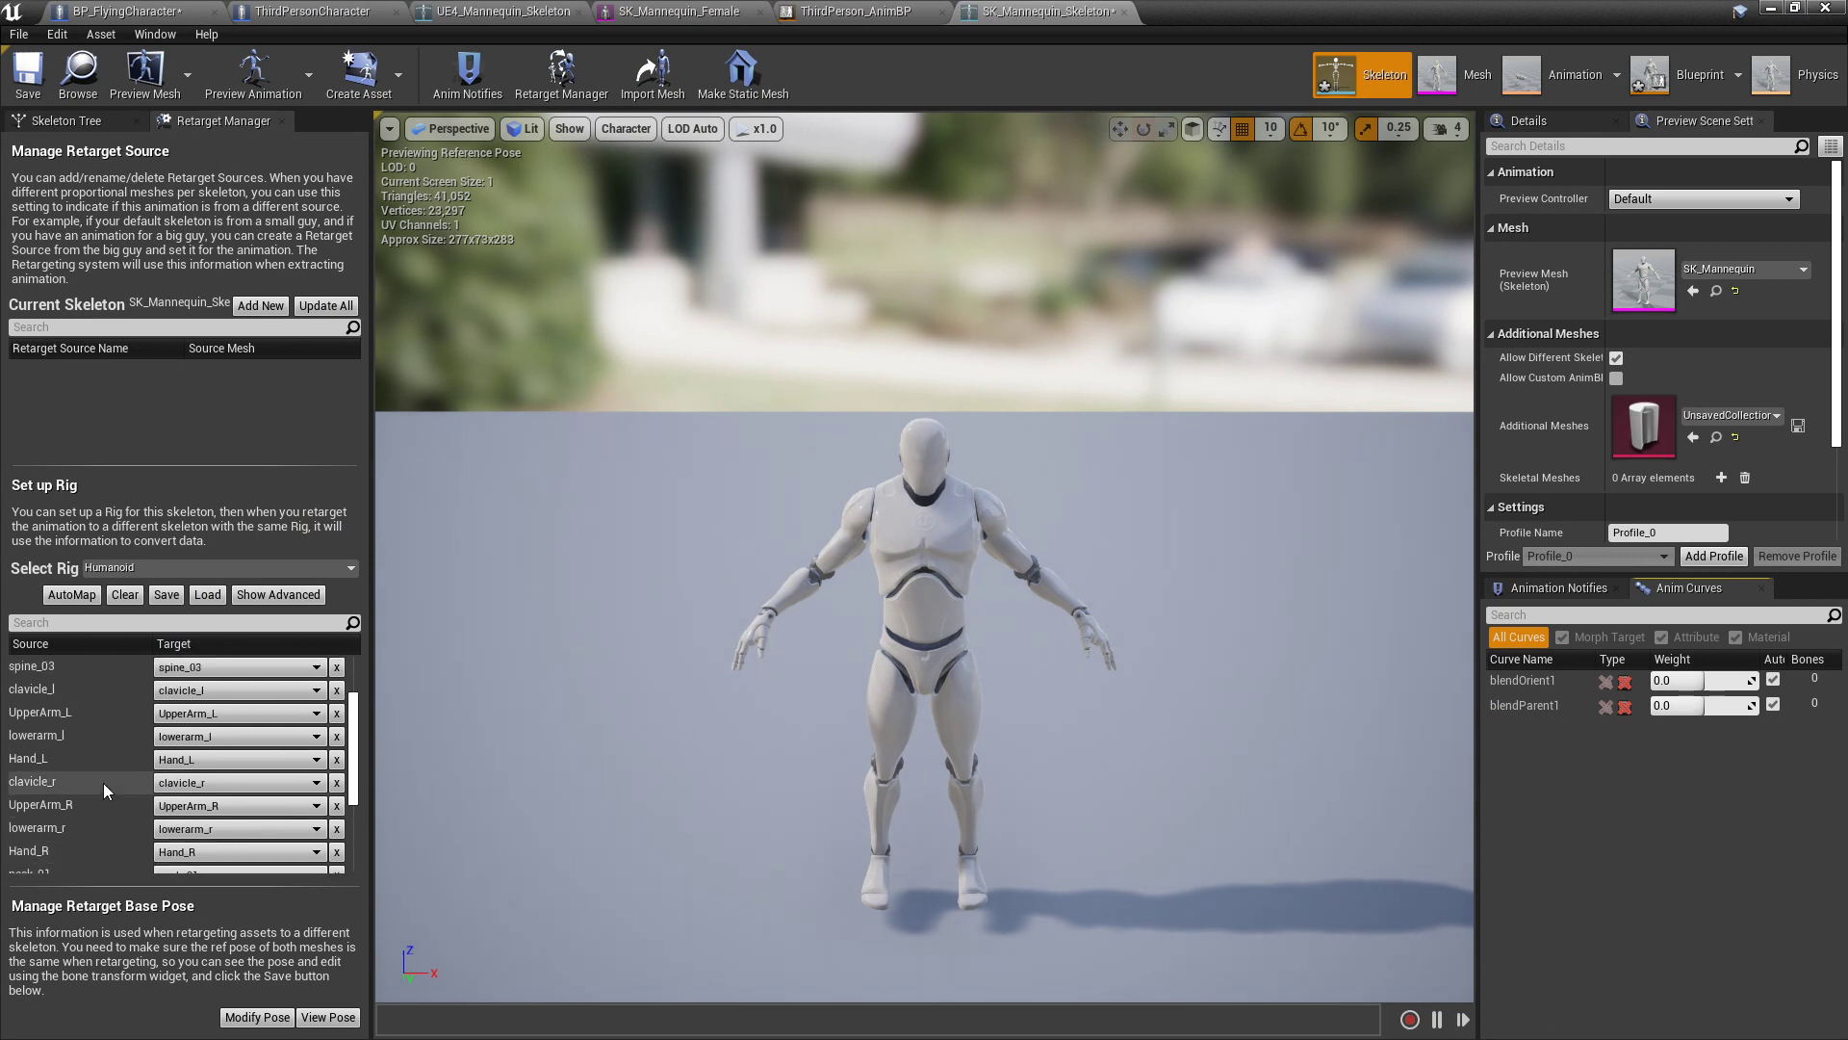
pyautogui.scroll(-1, 15, 665)
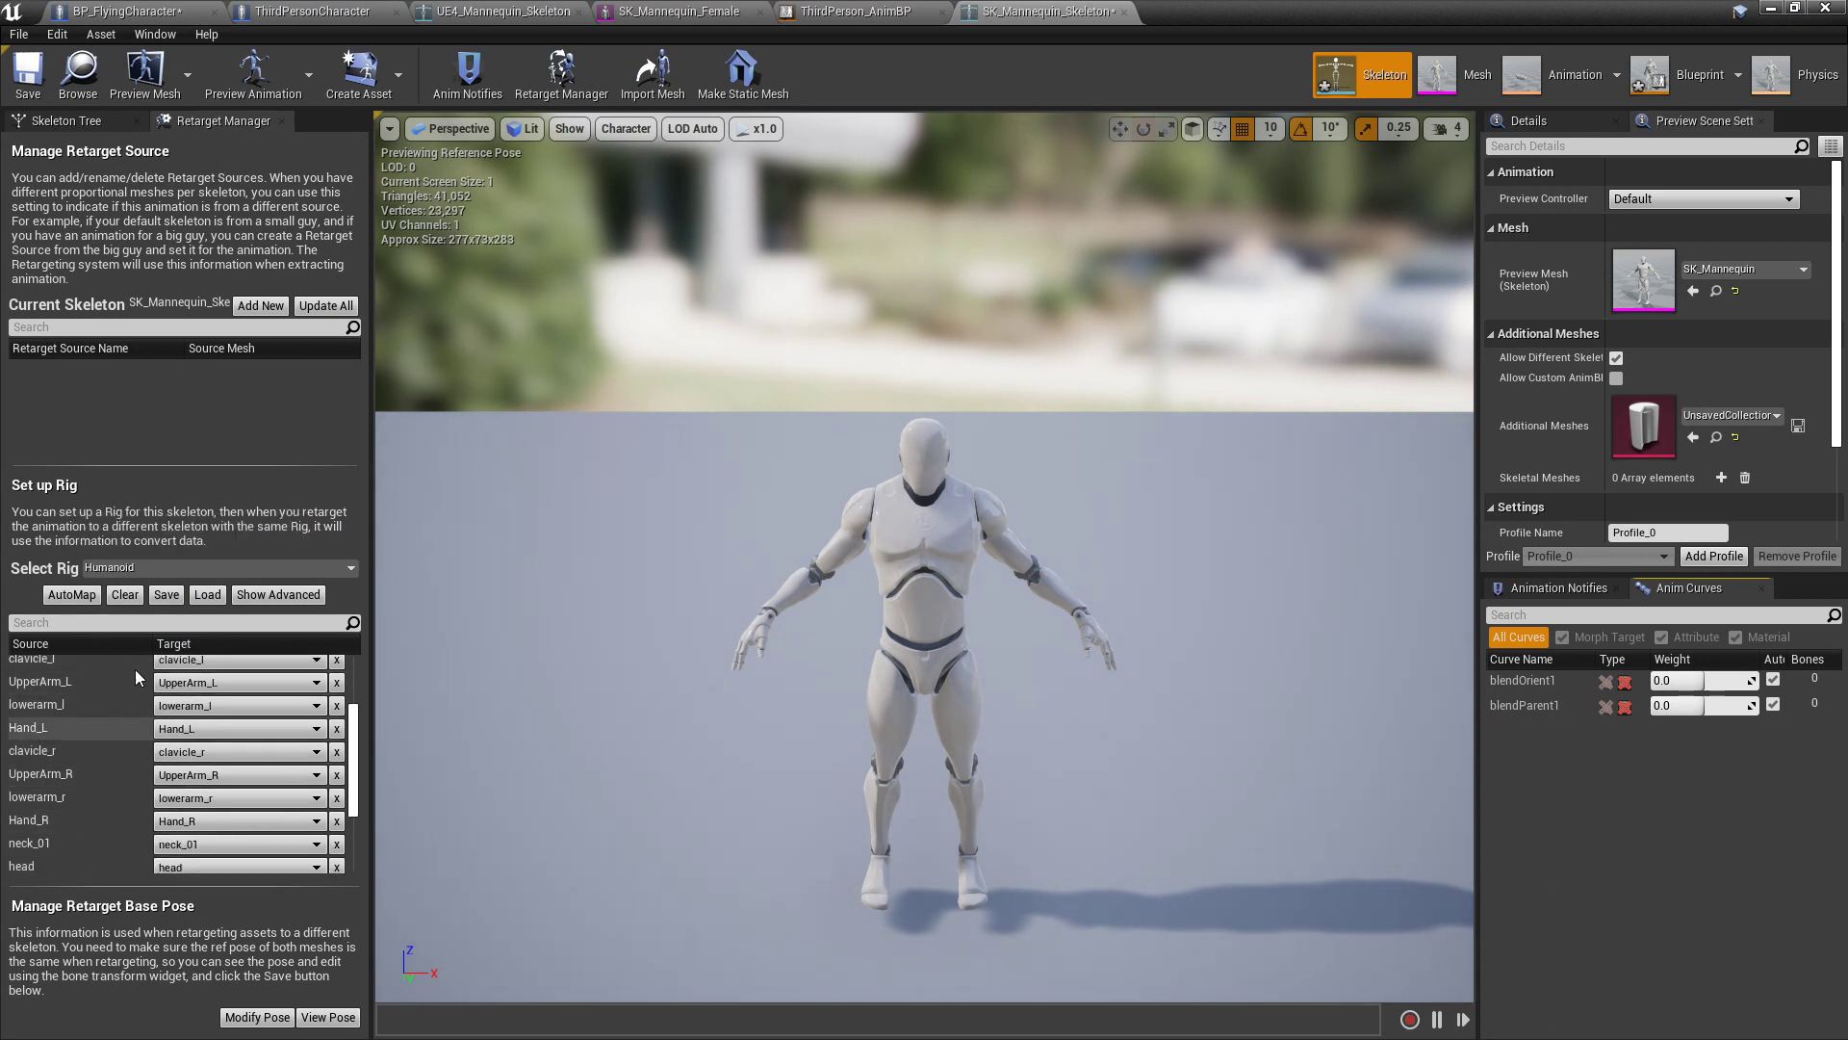
pyautogui.scroll(4, 140, 747)
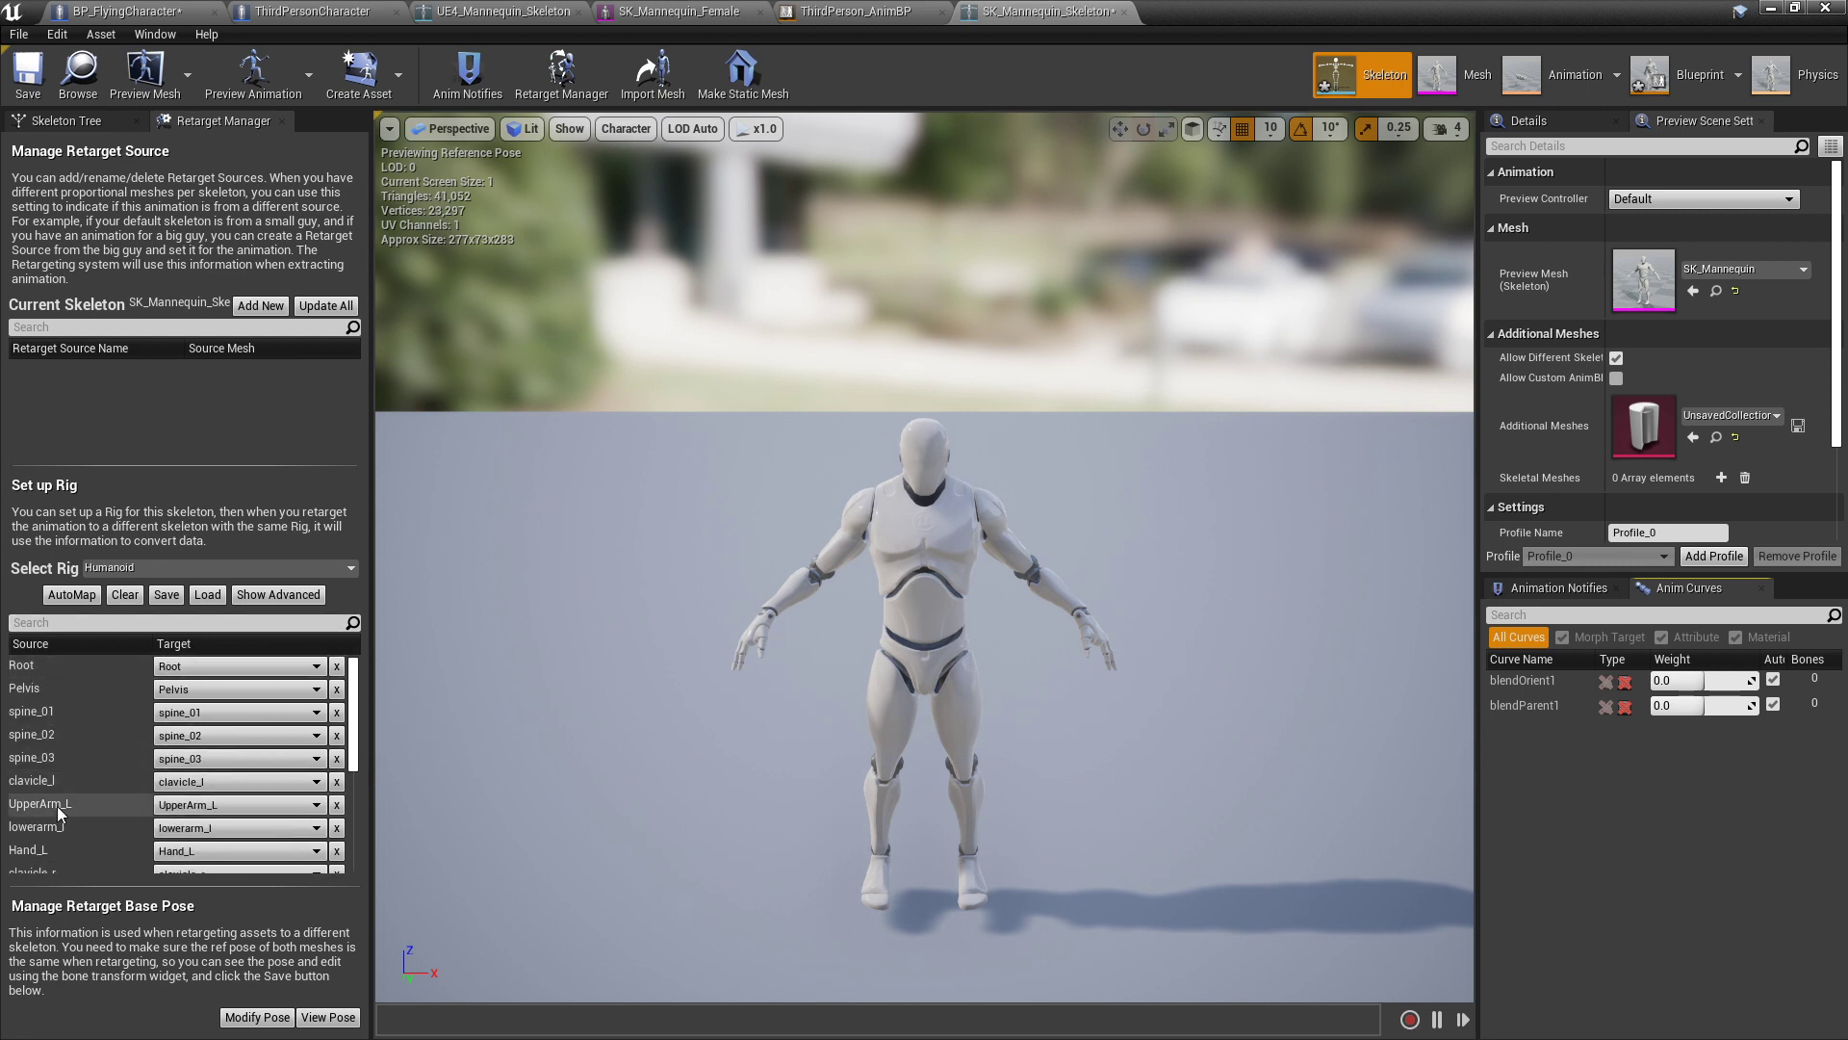
pyautogui.scroll(-5, 56, 816)
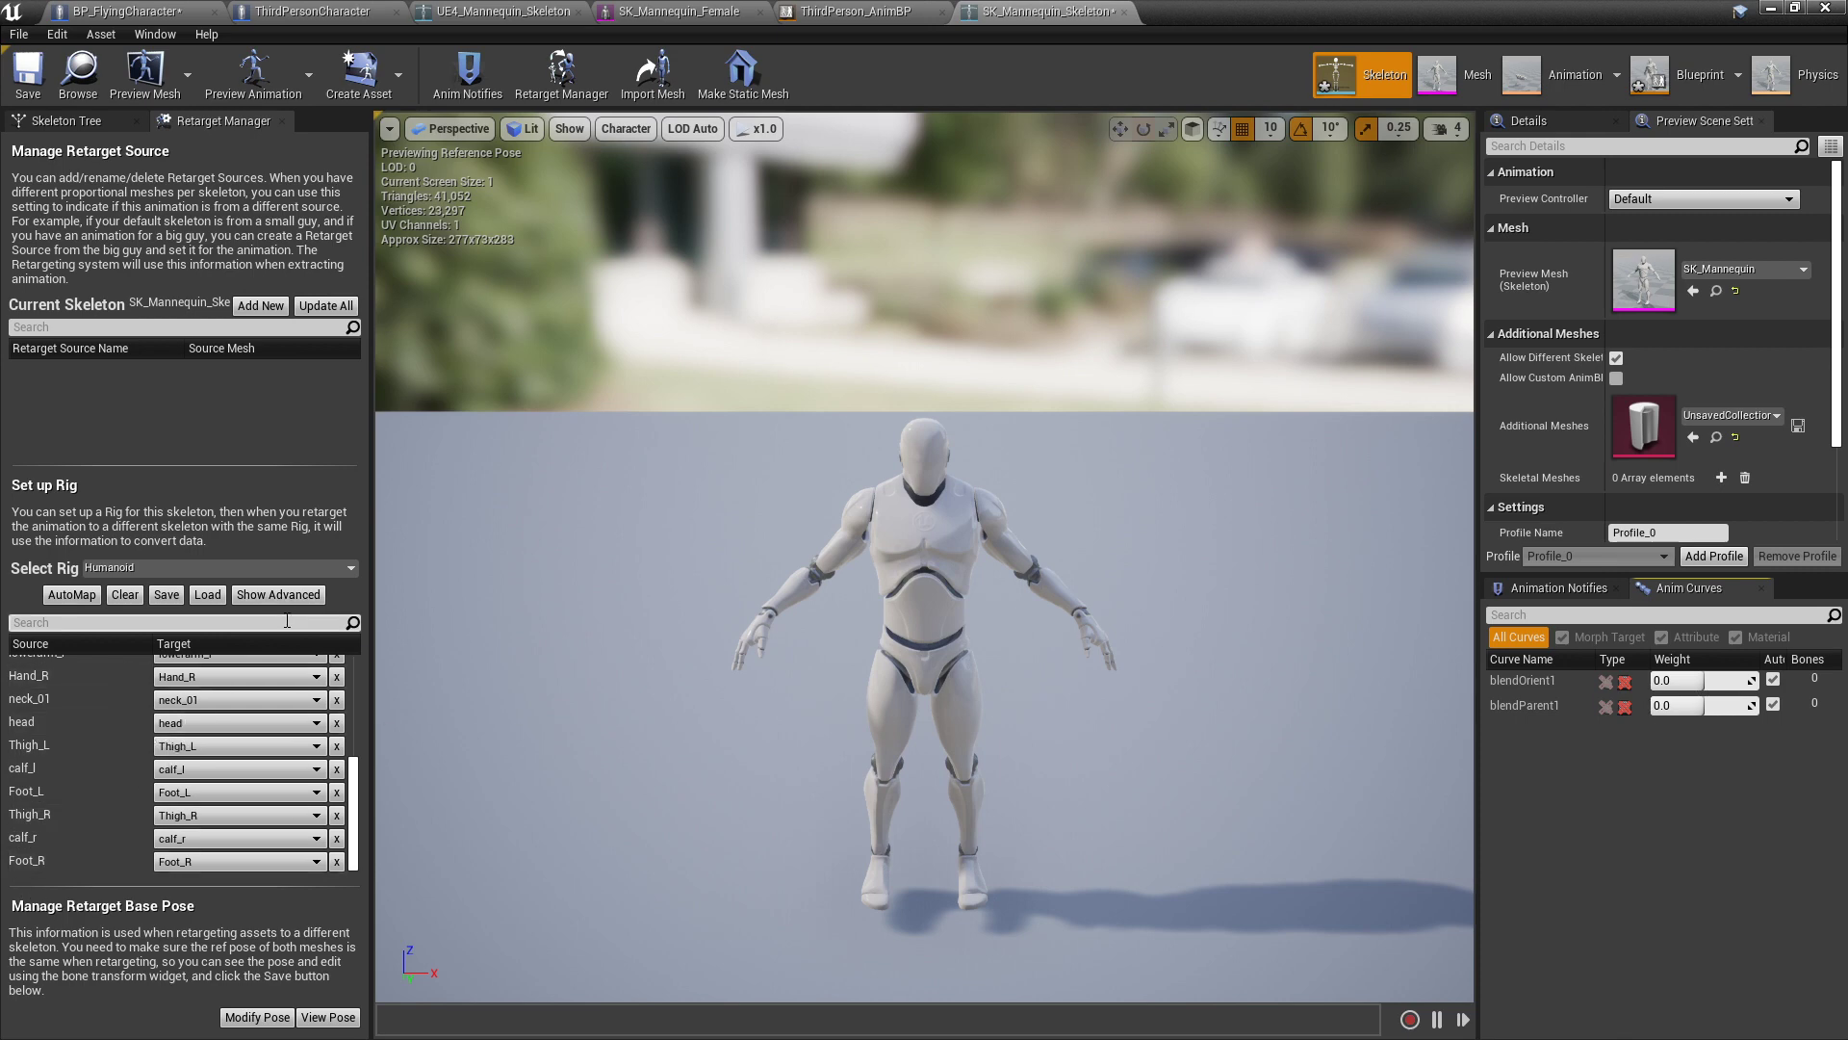
pyautogui.click(700, 16)
pyautogui.scroll(3, 940, 384)
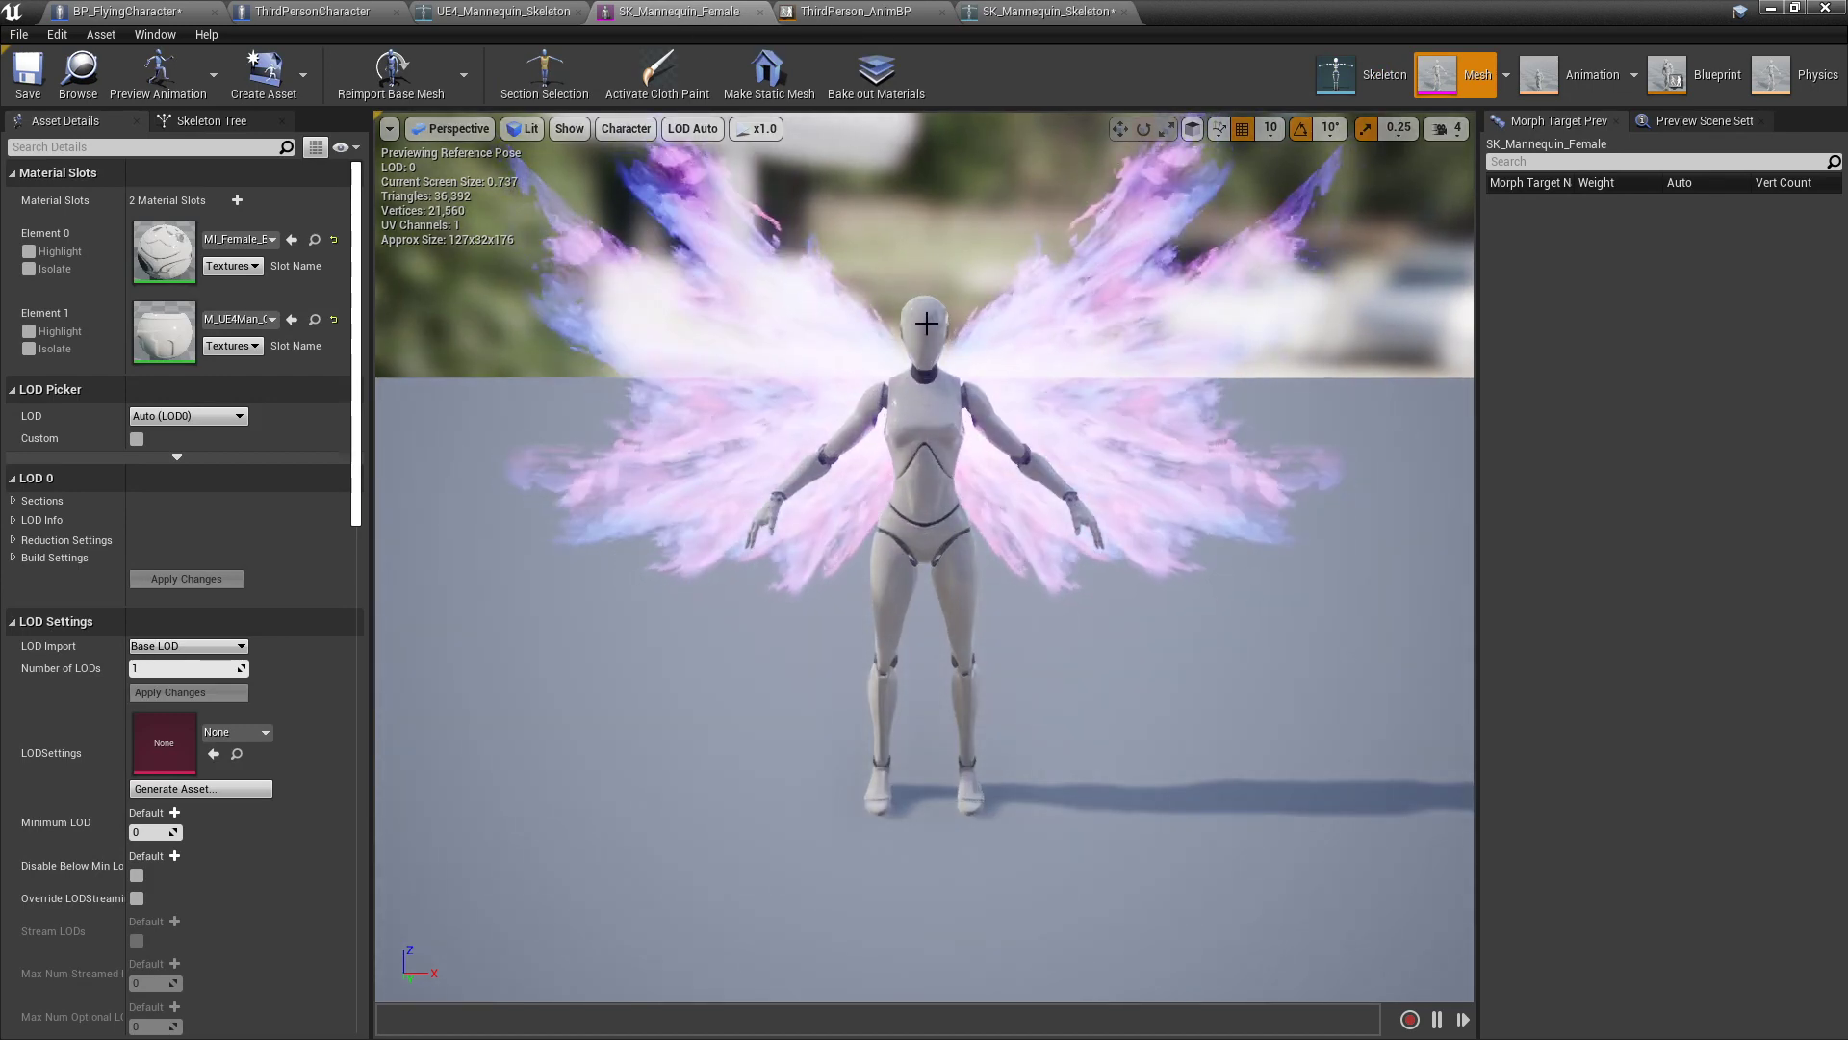
pyautogui.click(919, 378)
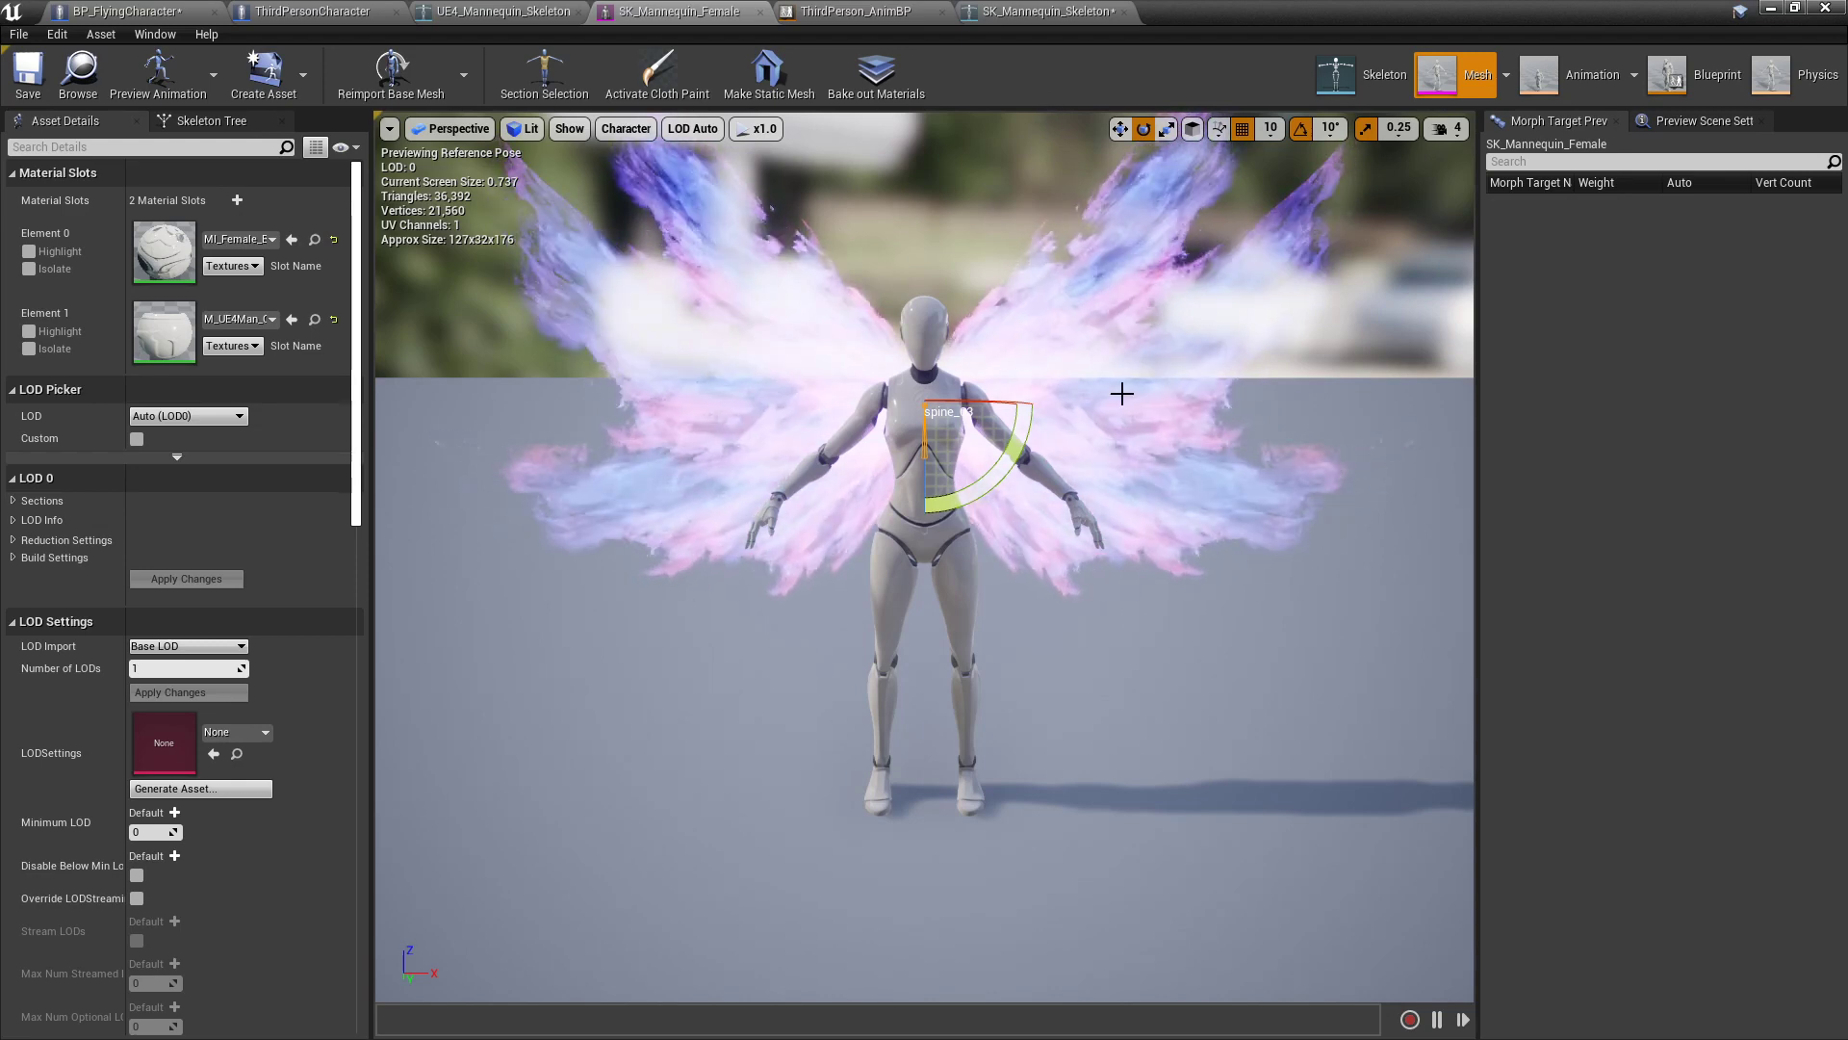
# Step: Find the ABP_FlyingChar animation blueprint in the SovereignWings Animations Character folder and save it
pyautogui.hotkey('alt', 'Tab')
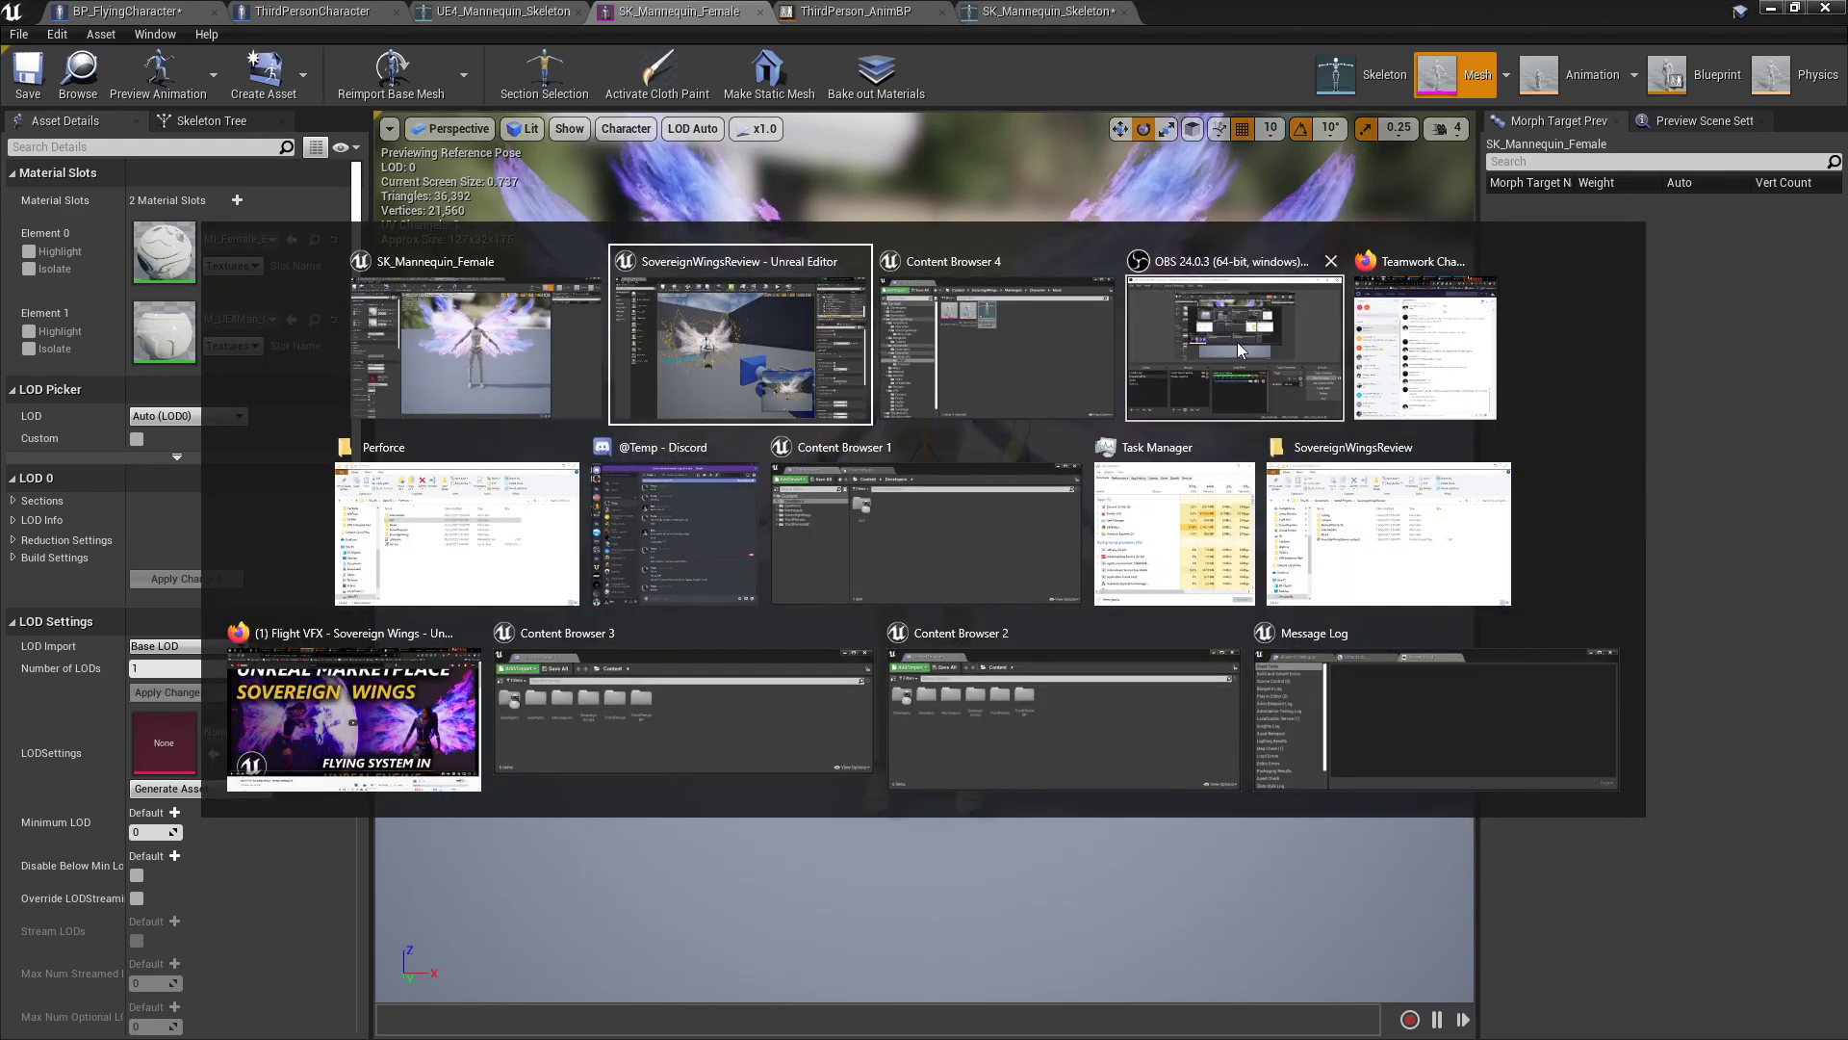
pyautogui.click(945, 389)
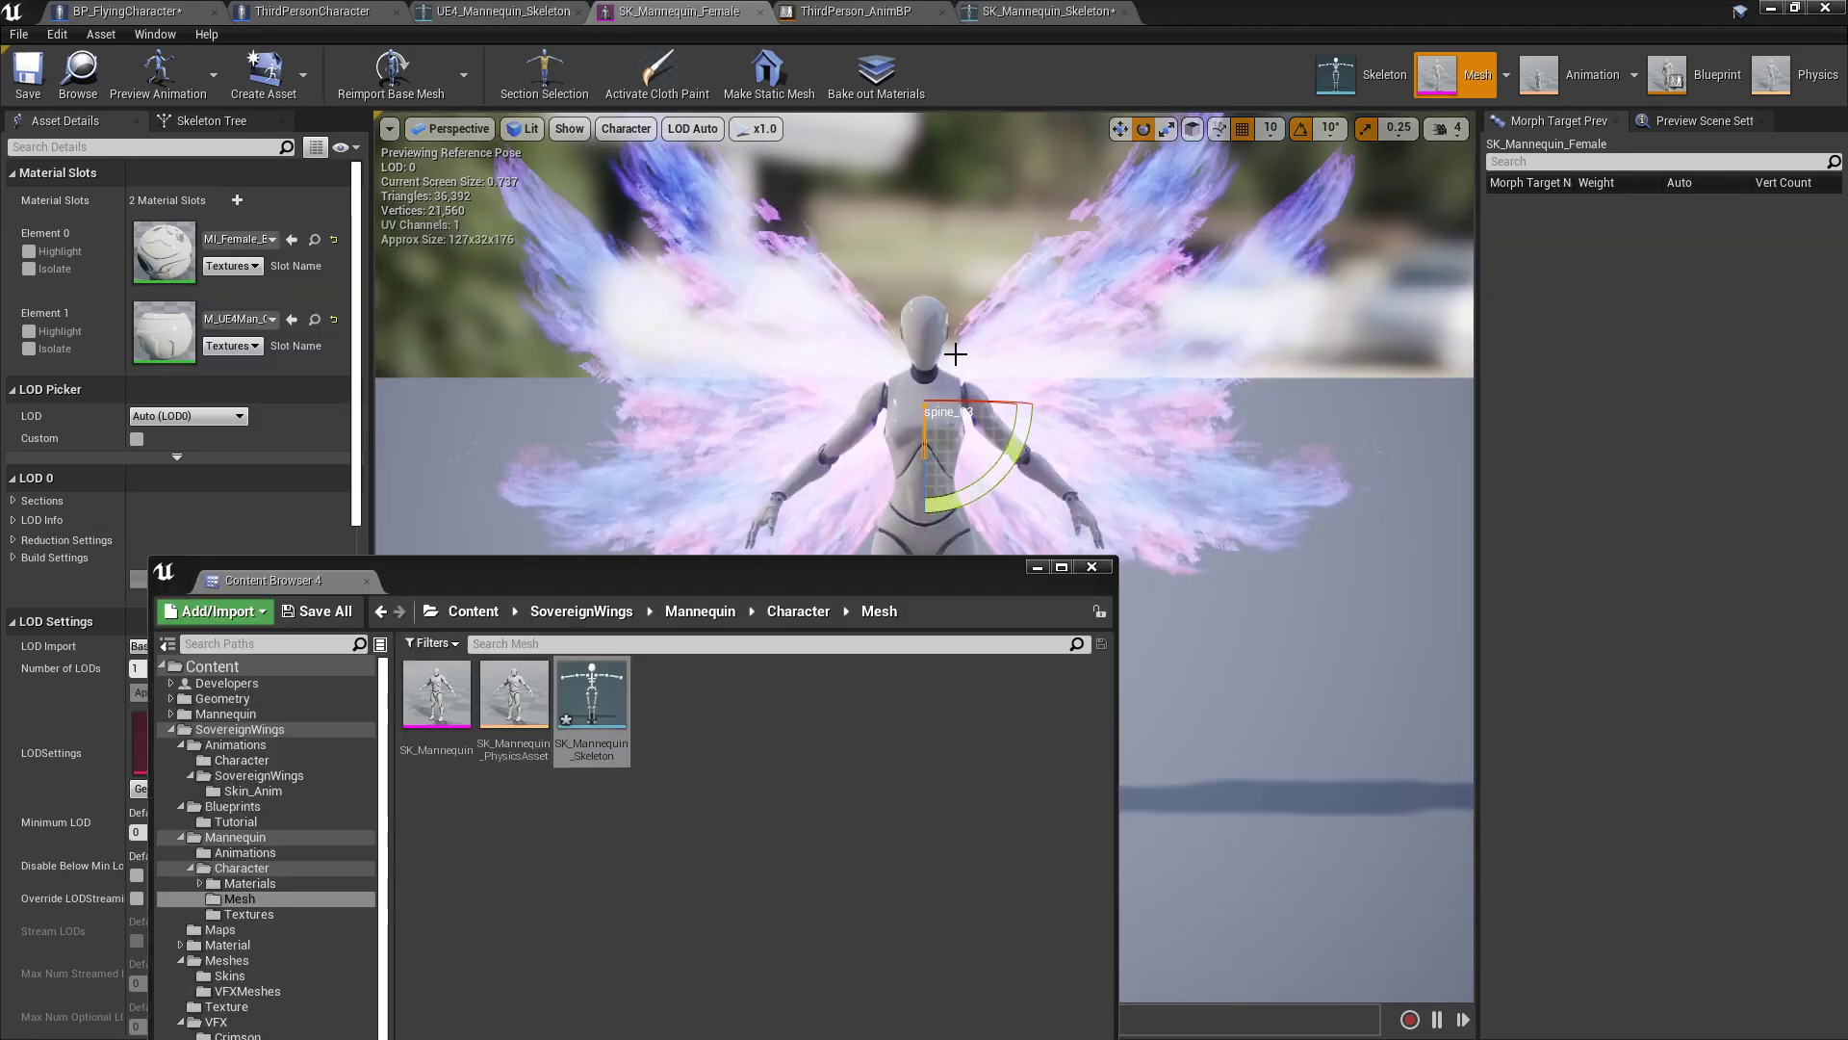
pyautogui.click(706, 690)
pyautogui.click(279, 732)
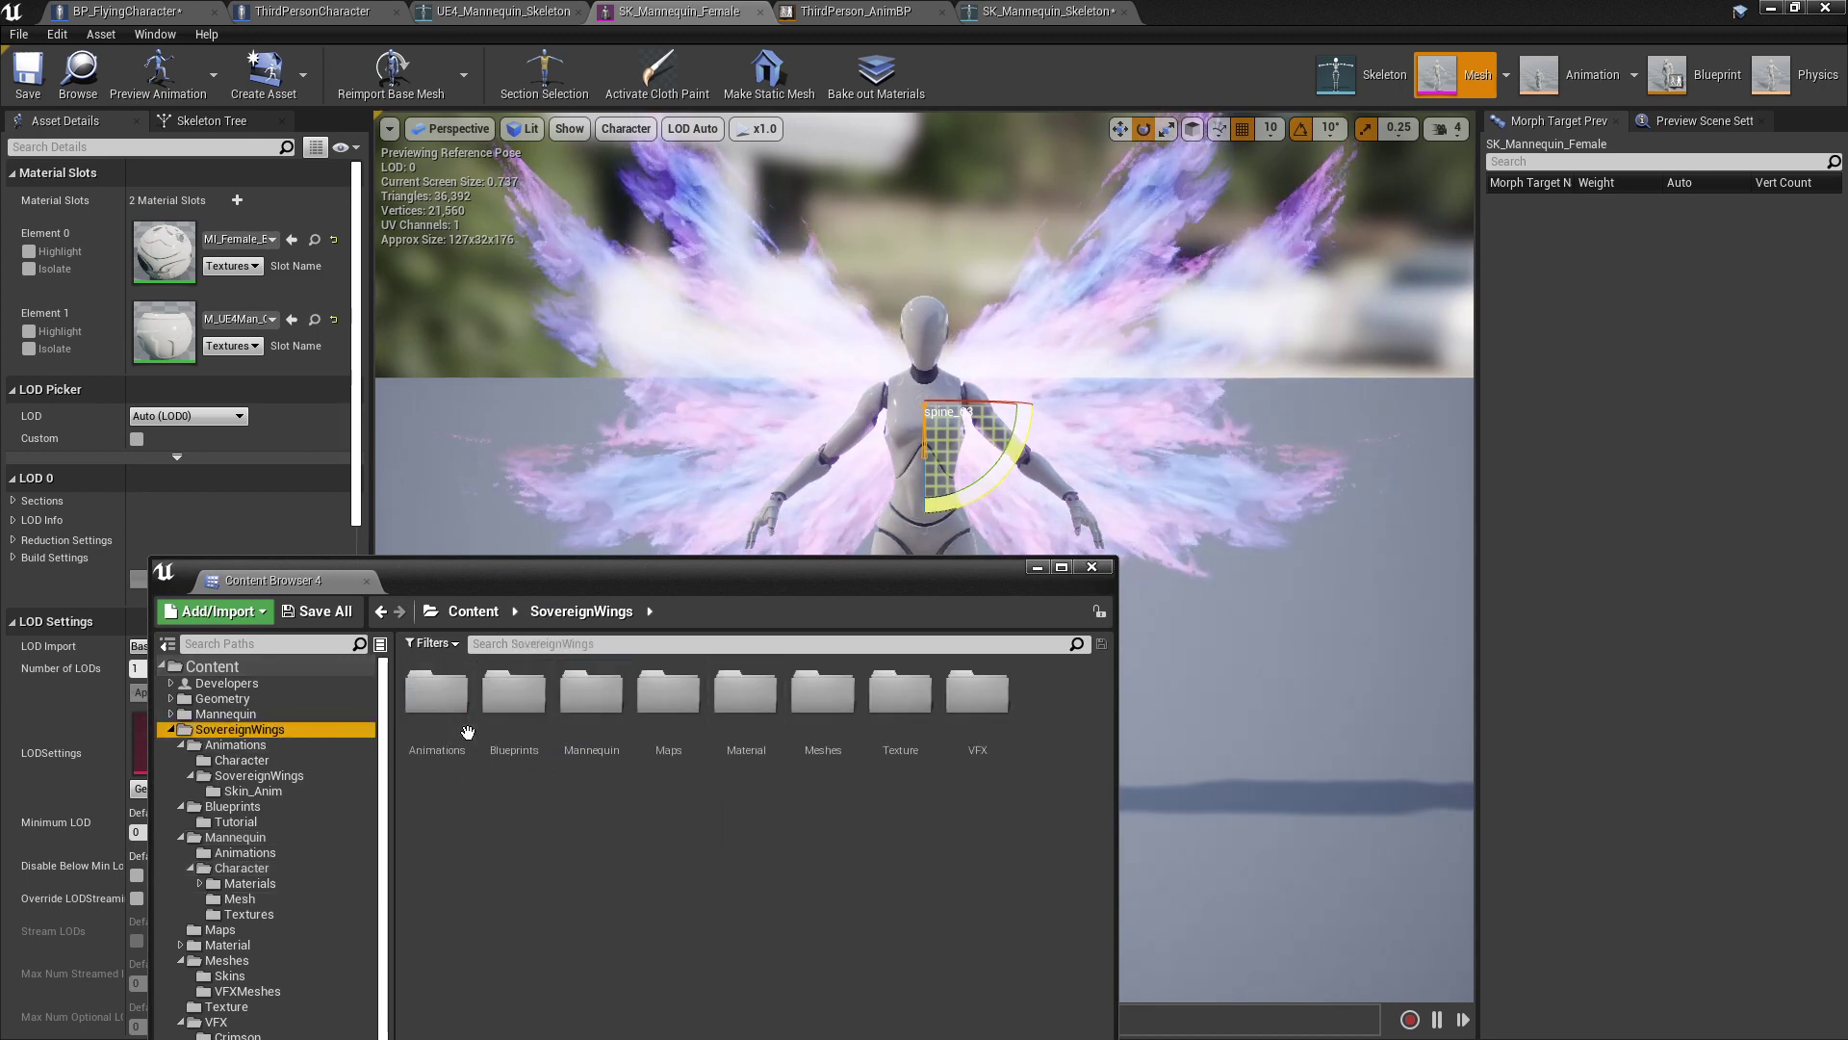
pyautogui.doubleClick(437, 693)
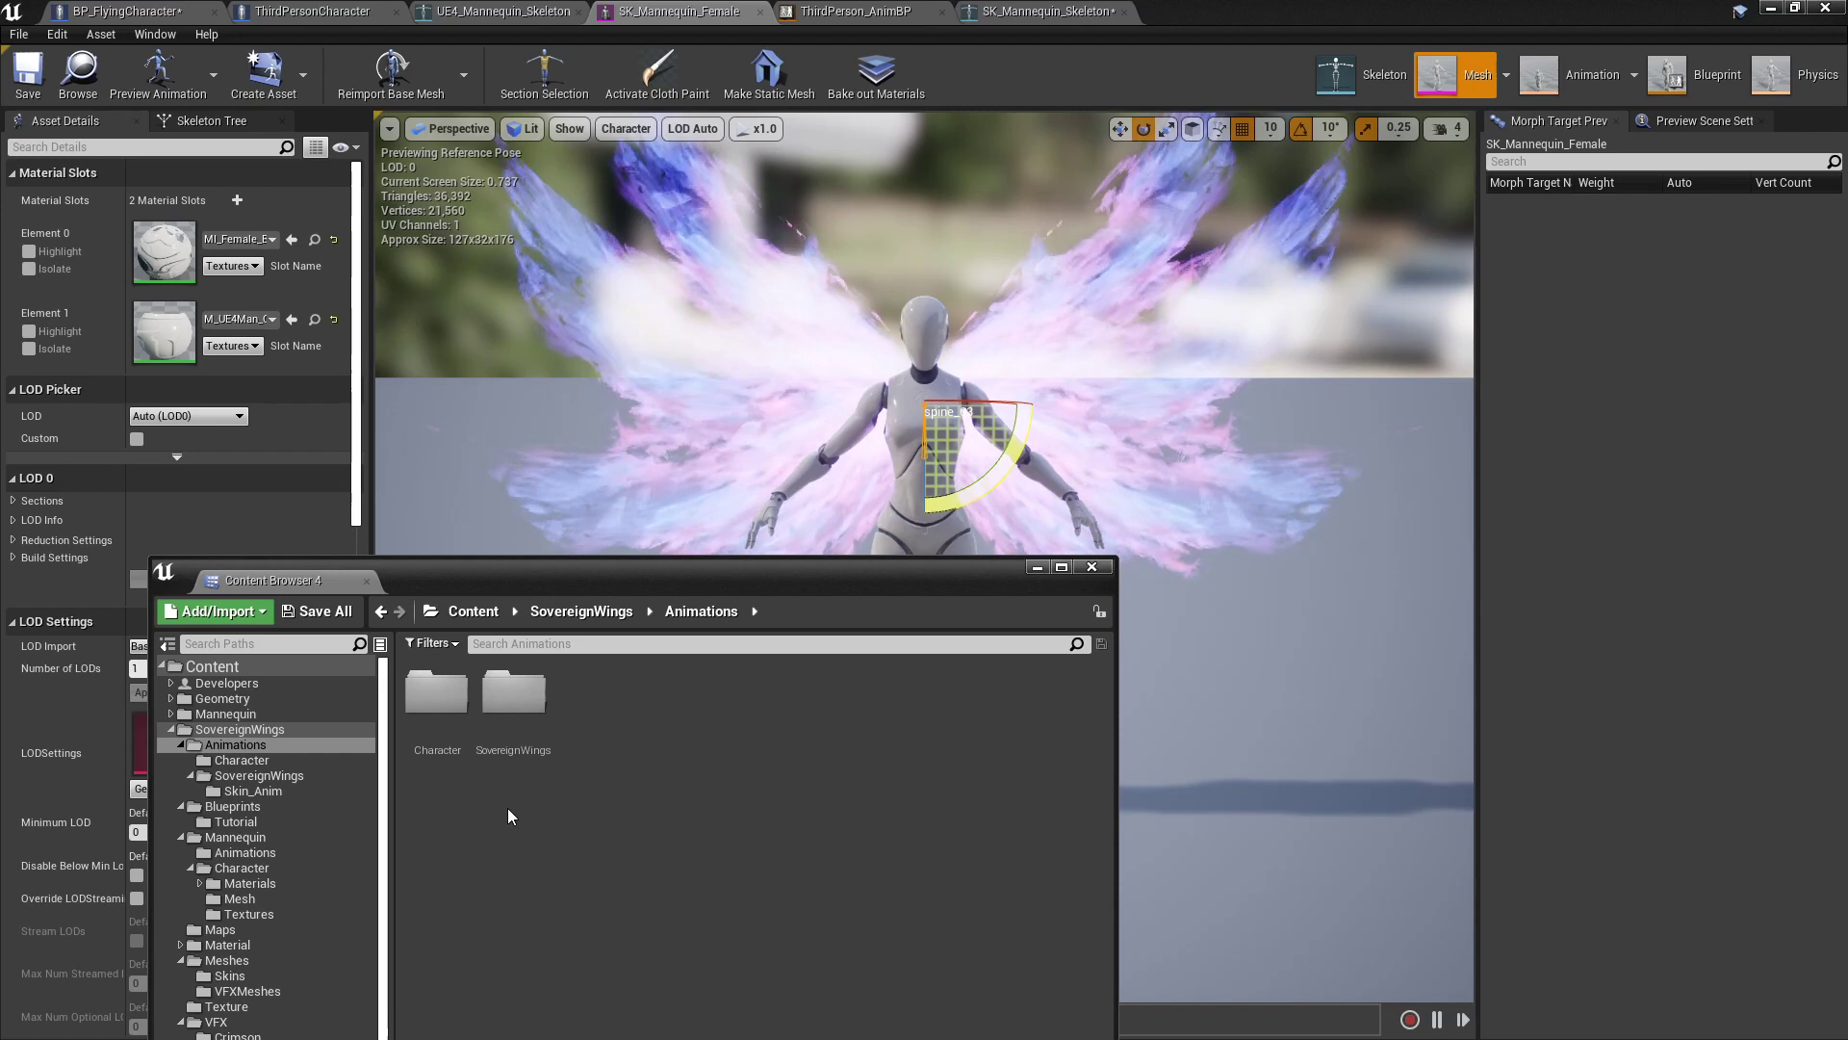
pyautogui.doubleClick(436, 693)
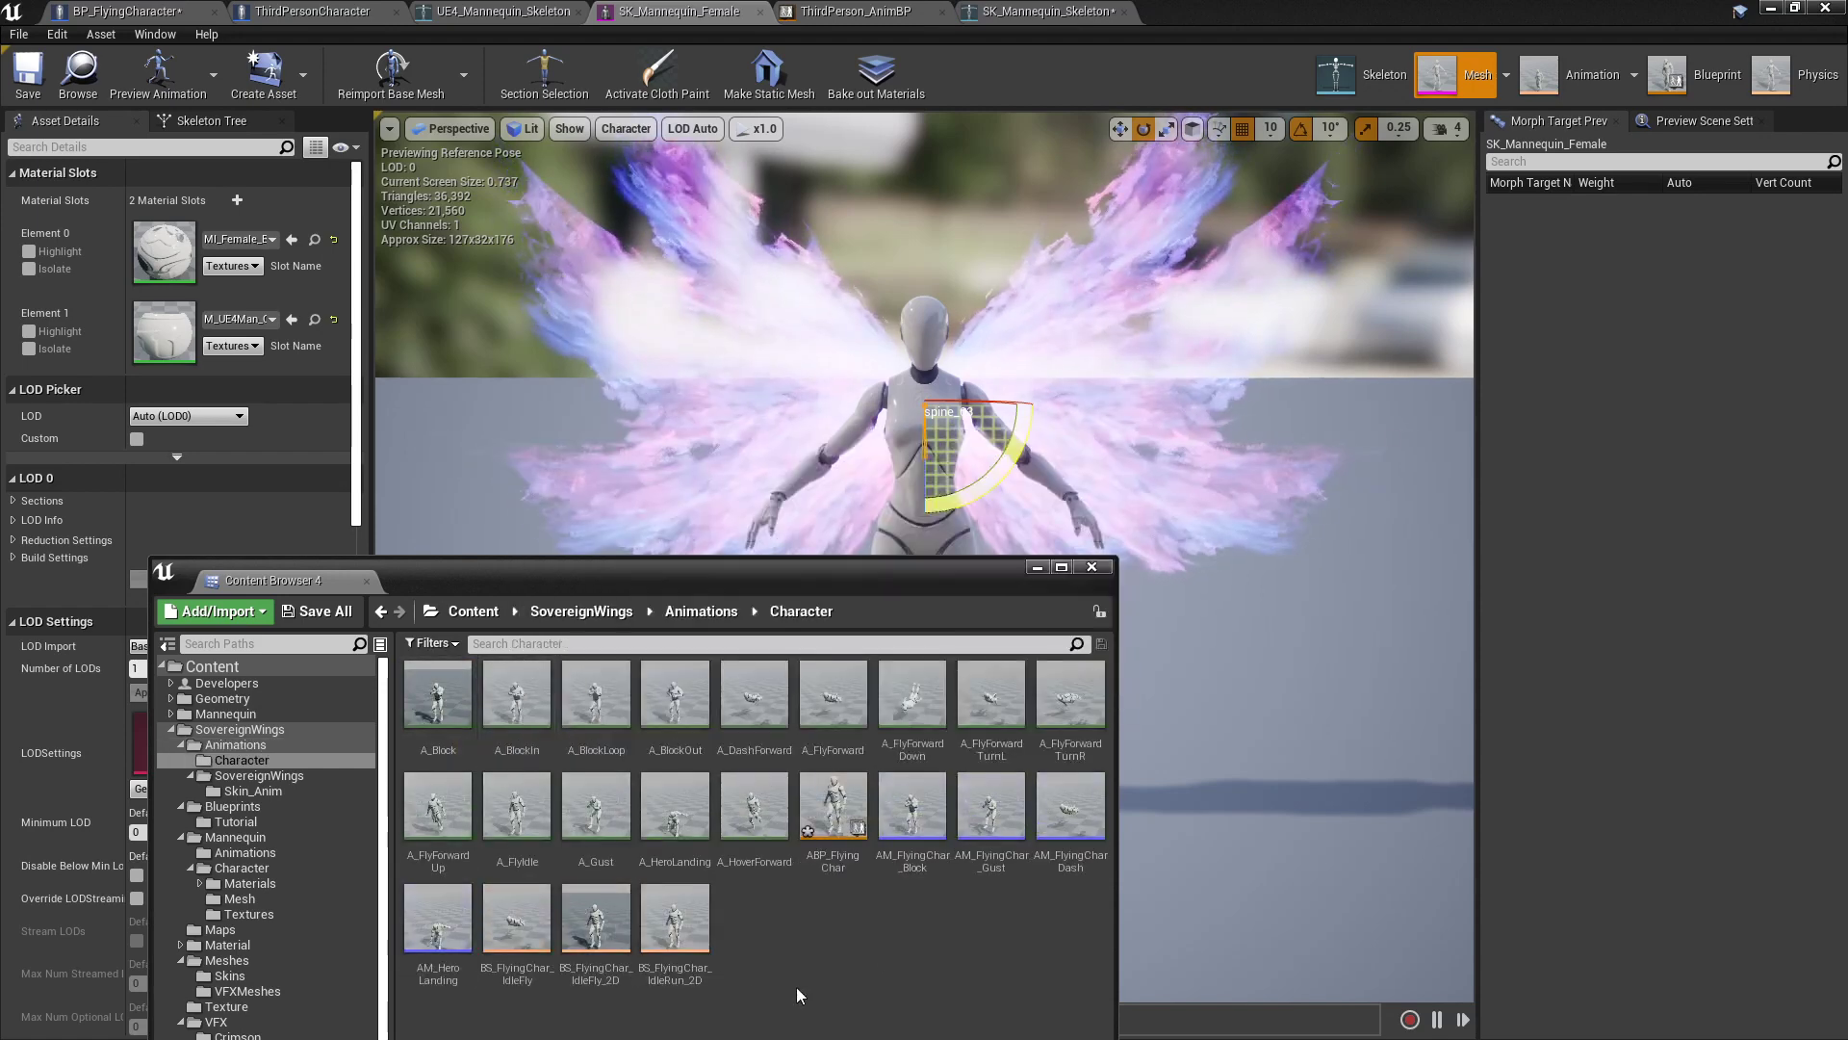
pyautogui.click(833, 801)
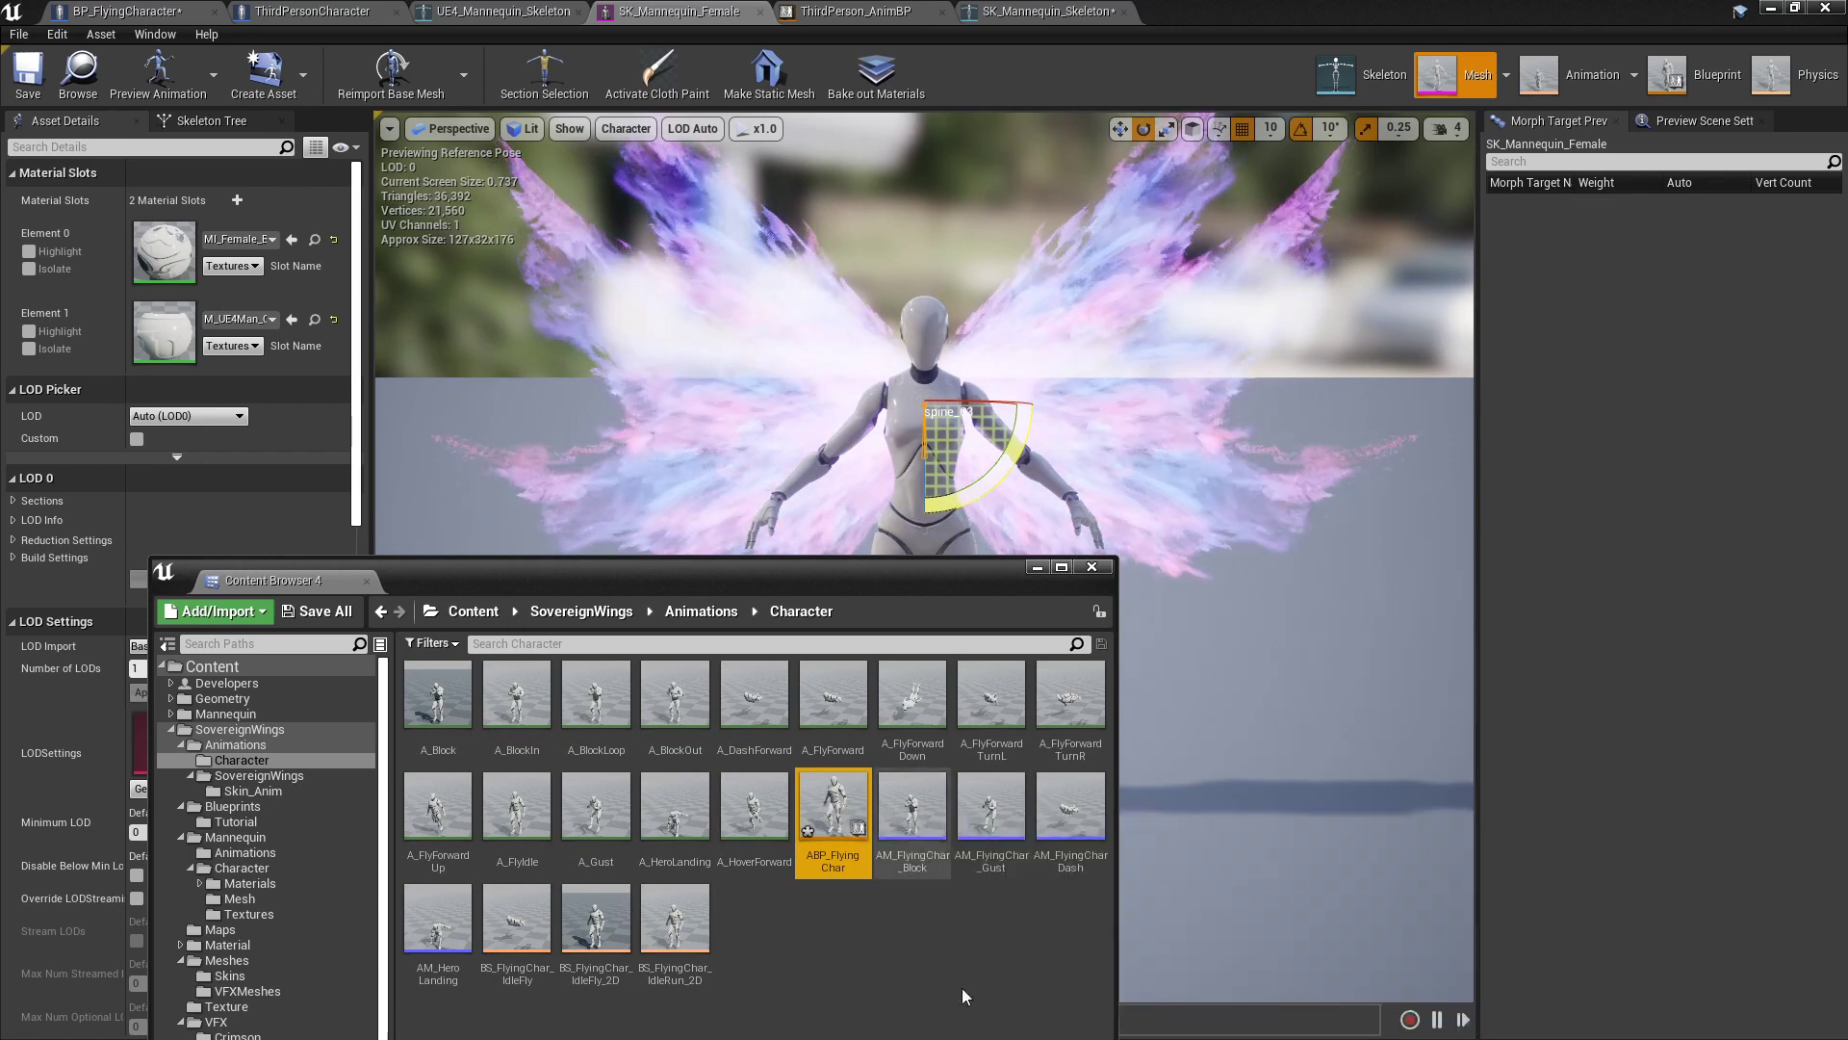
pyautogui.hotkey('ctrl', 's')
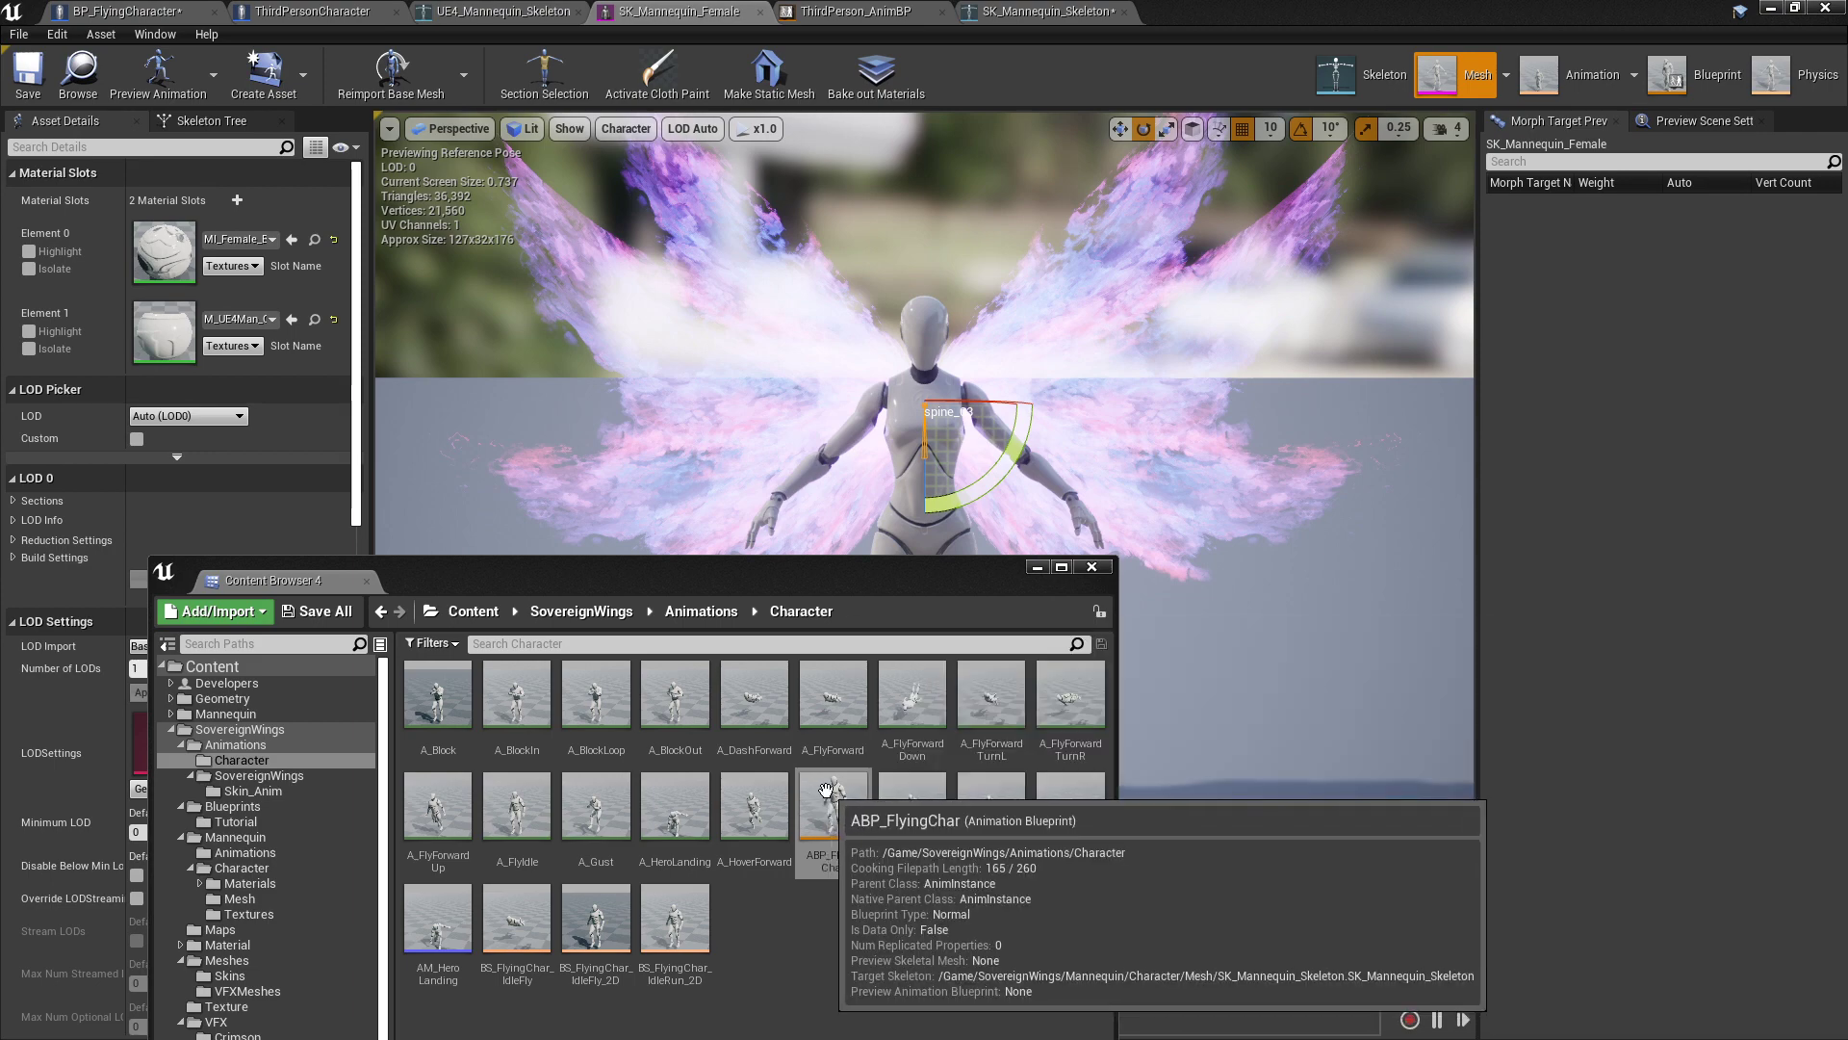
# Step: Duplicate and retarget ABP_FlyingChar with its referenced assets to UE4_Mannequin_Skeleton, placing the copies in the /Game folder
pyautogui.rightClick(826, 795)
pyautogui.moveTo(1009, 343)
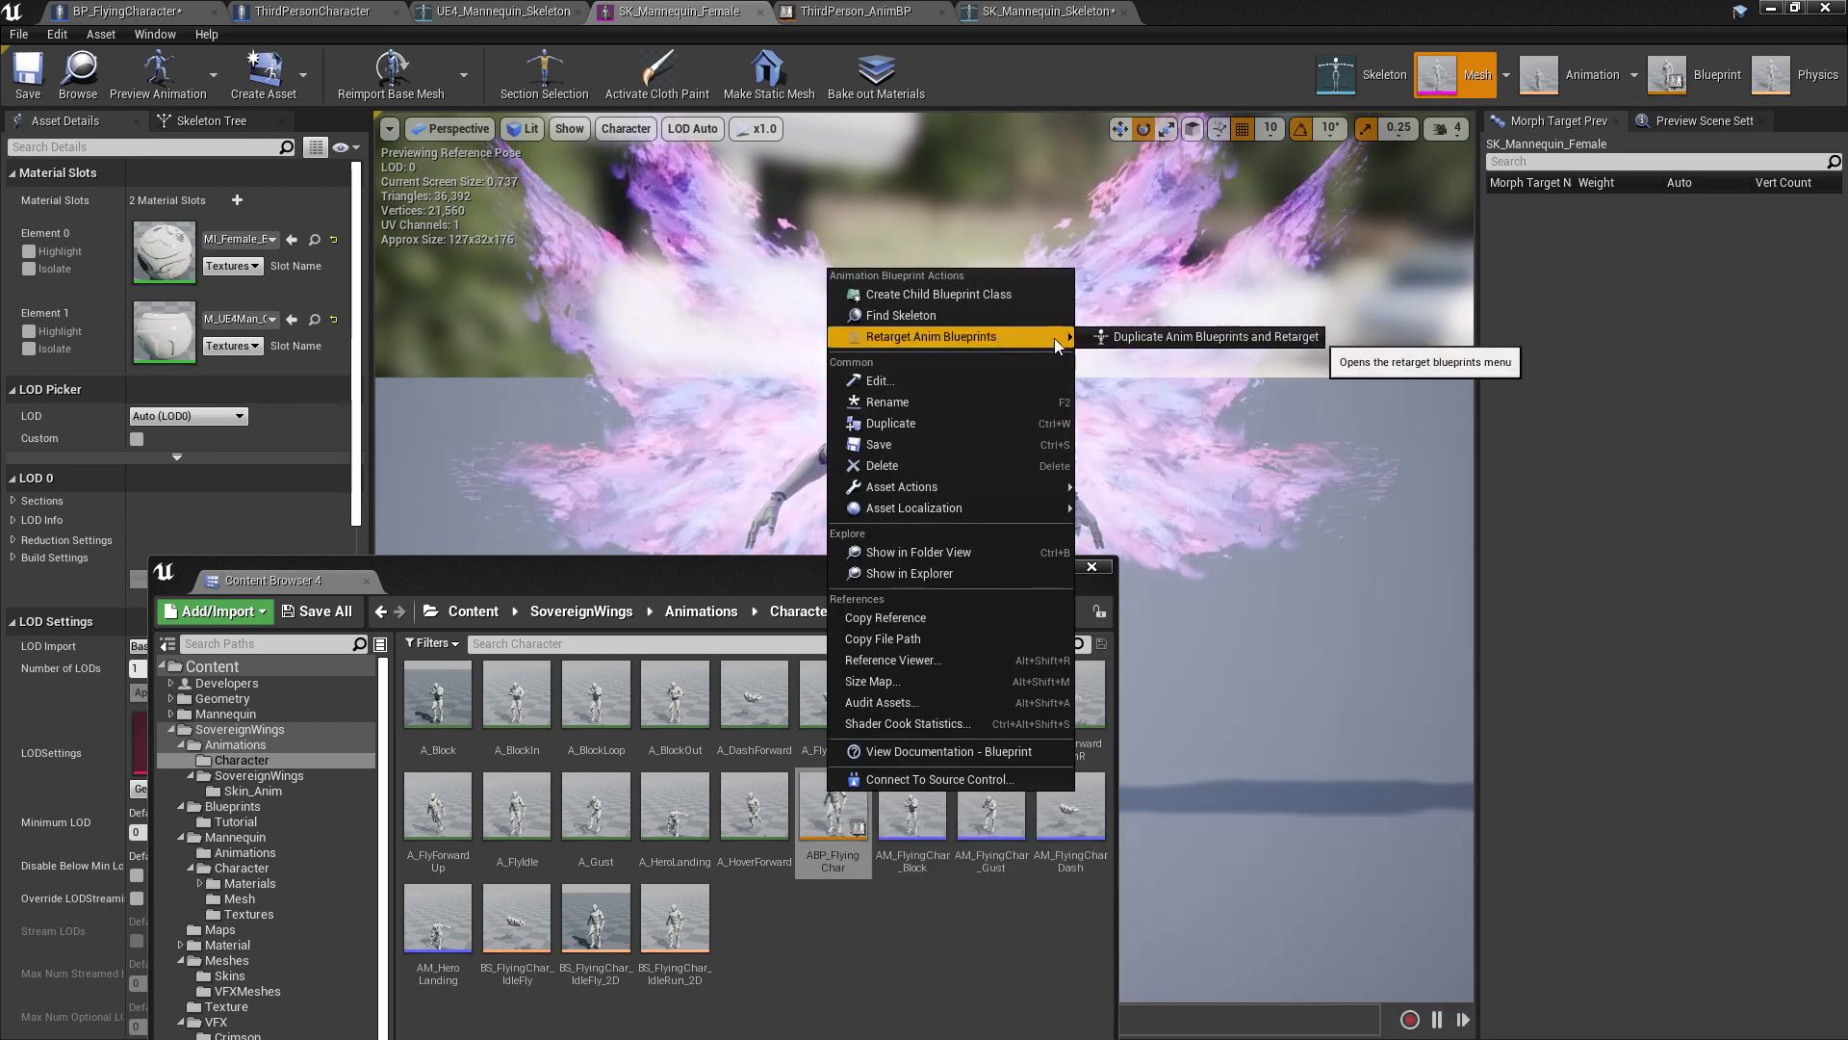
pyautogui.click(1133, 343)
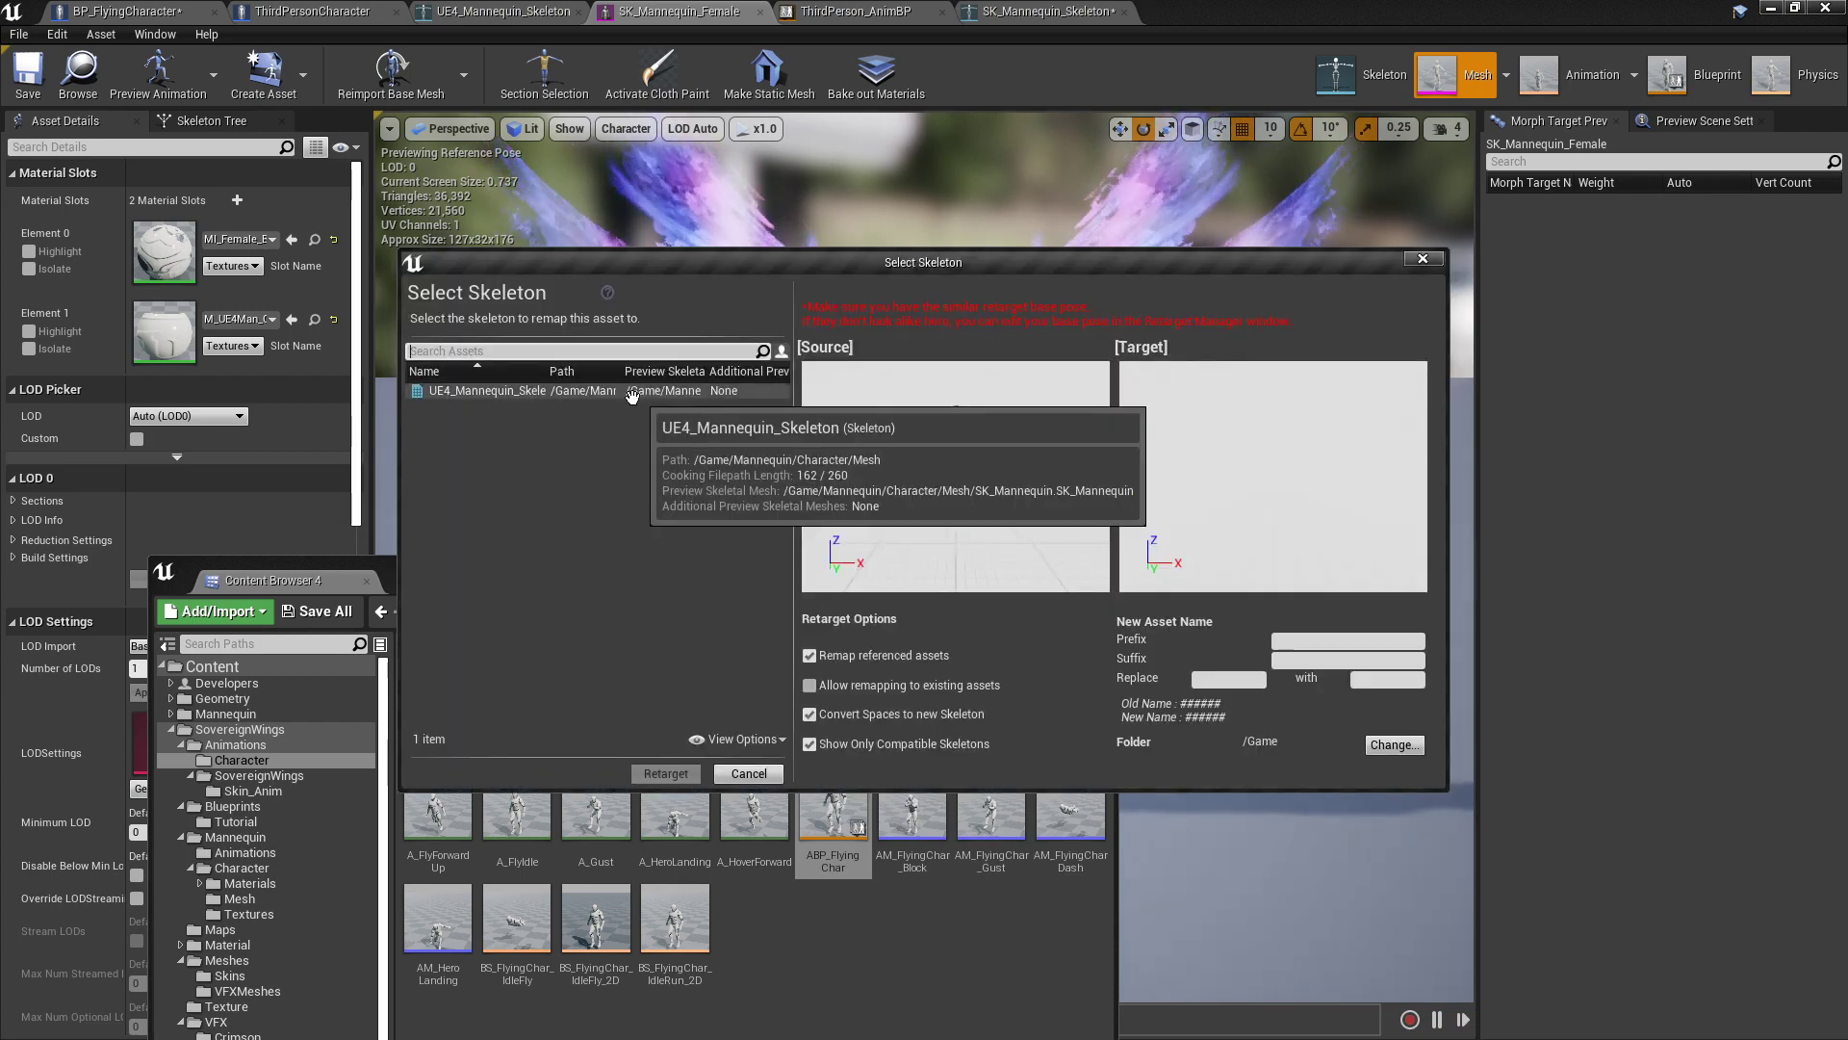
pyautogui.click(536, 390)
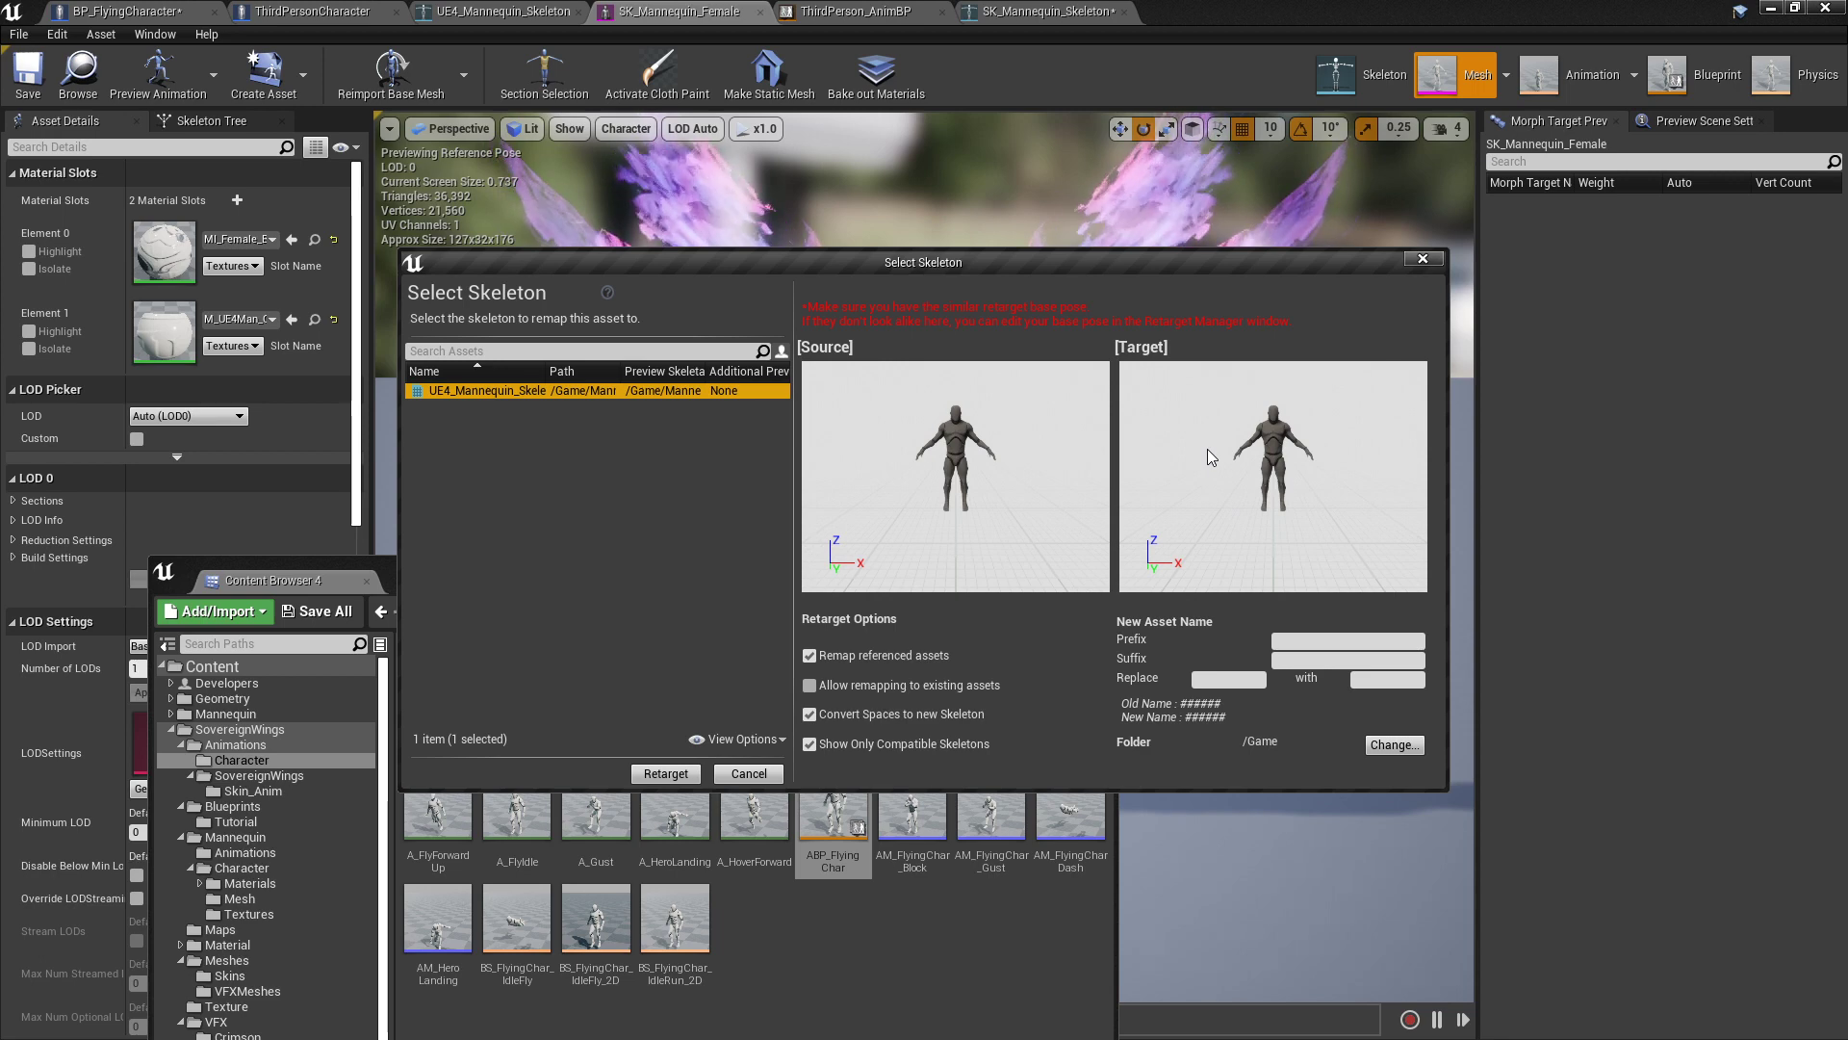
pyautogui.click(665, 775)
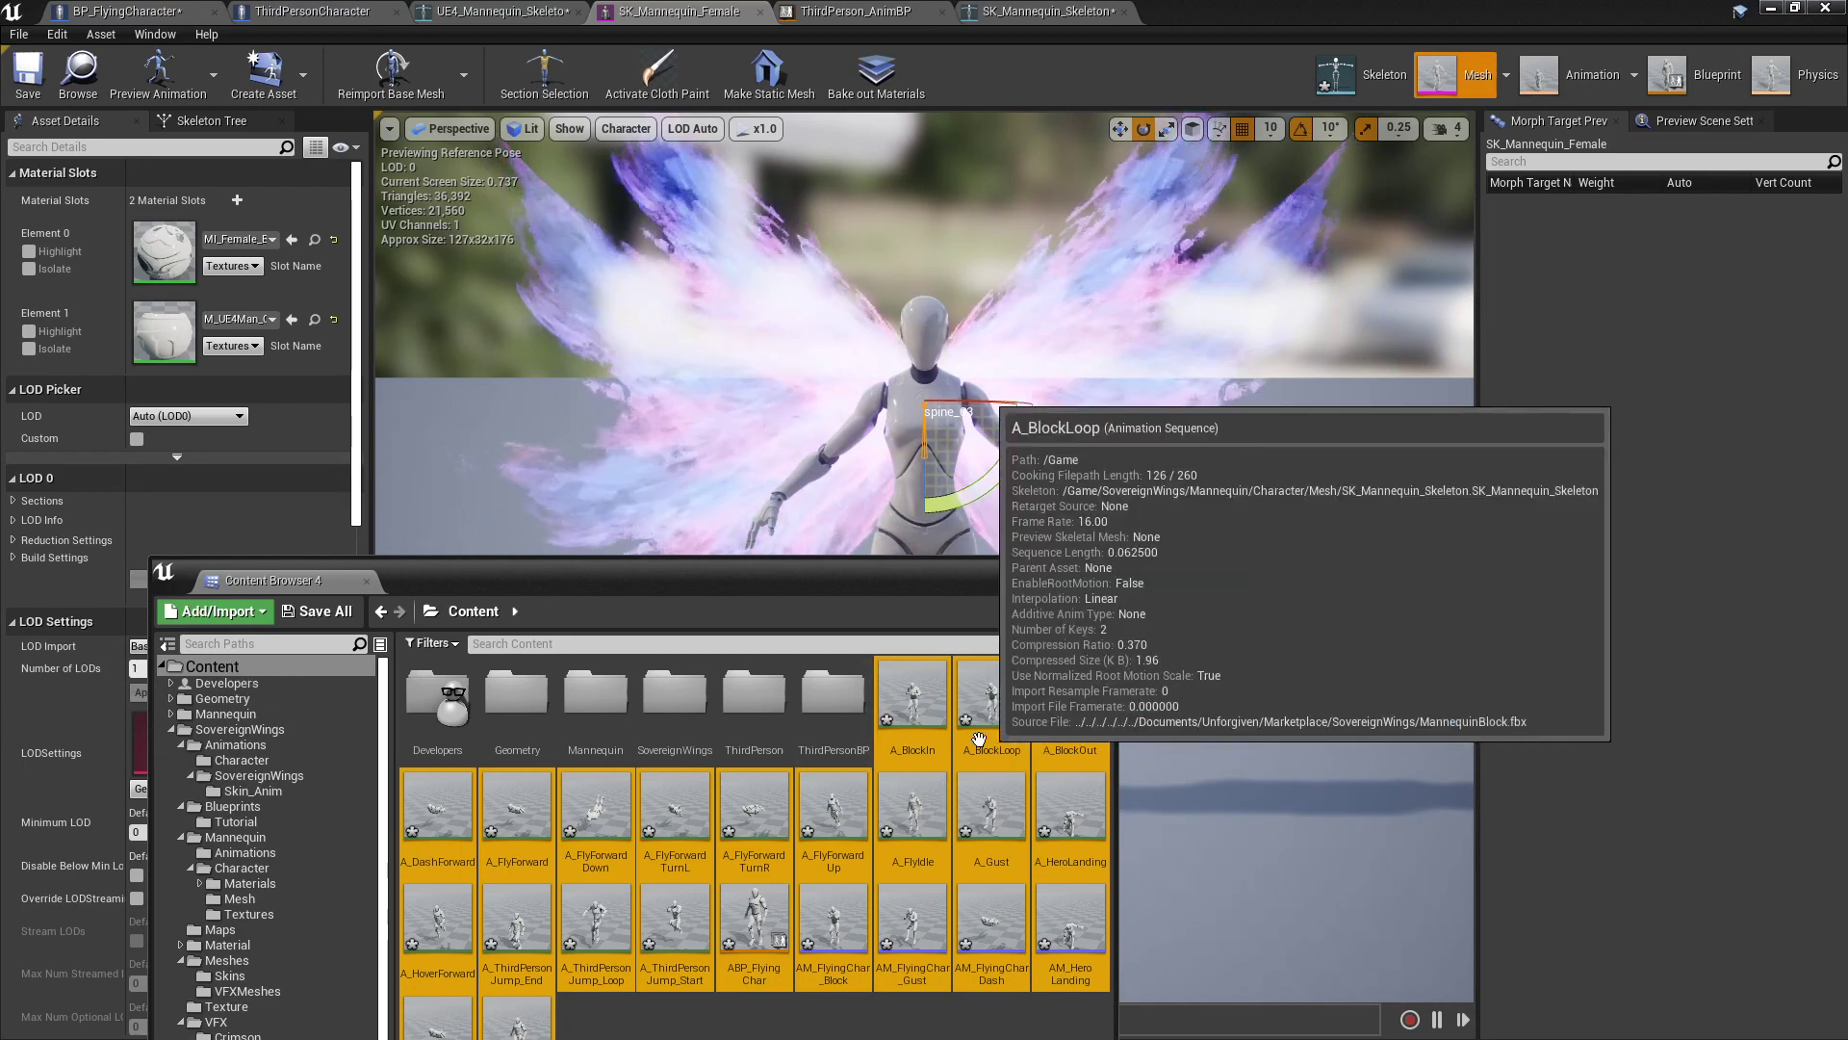
# Step: Inspect the retargeted animations and montages in the Content folder and select the new ABP_FlyingChar
pyautogui.click(904, 699)
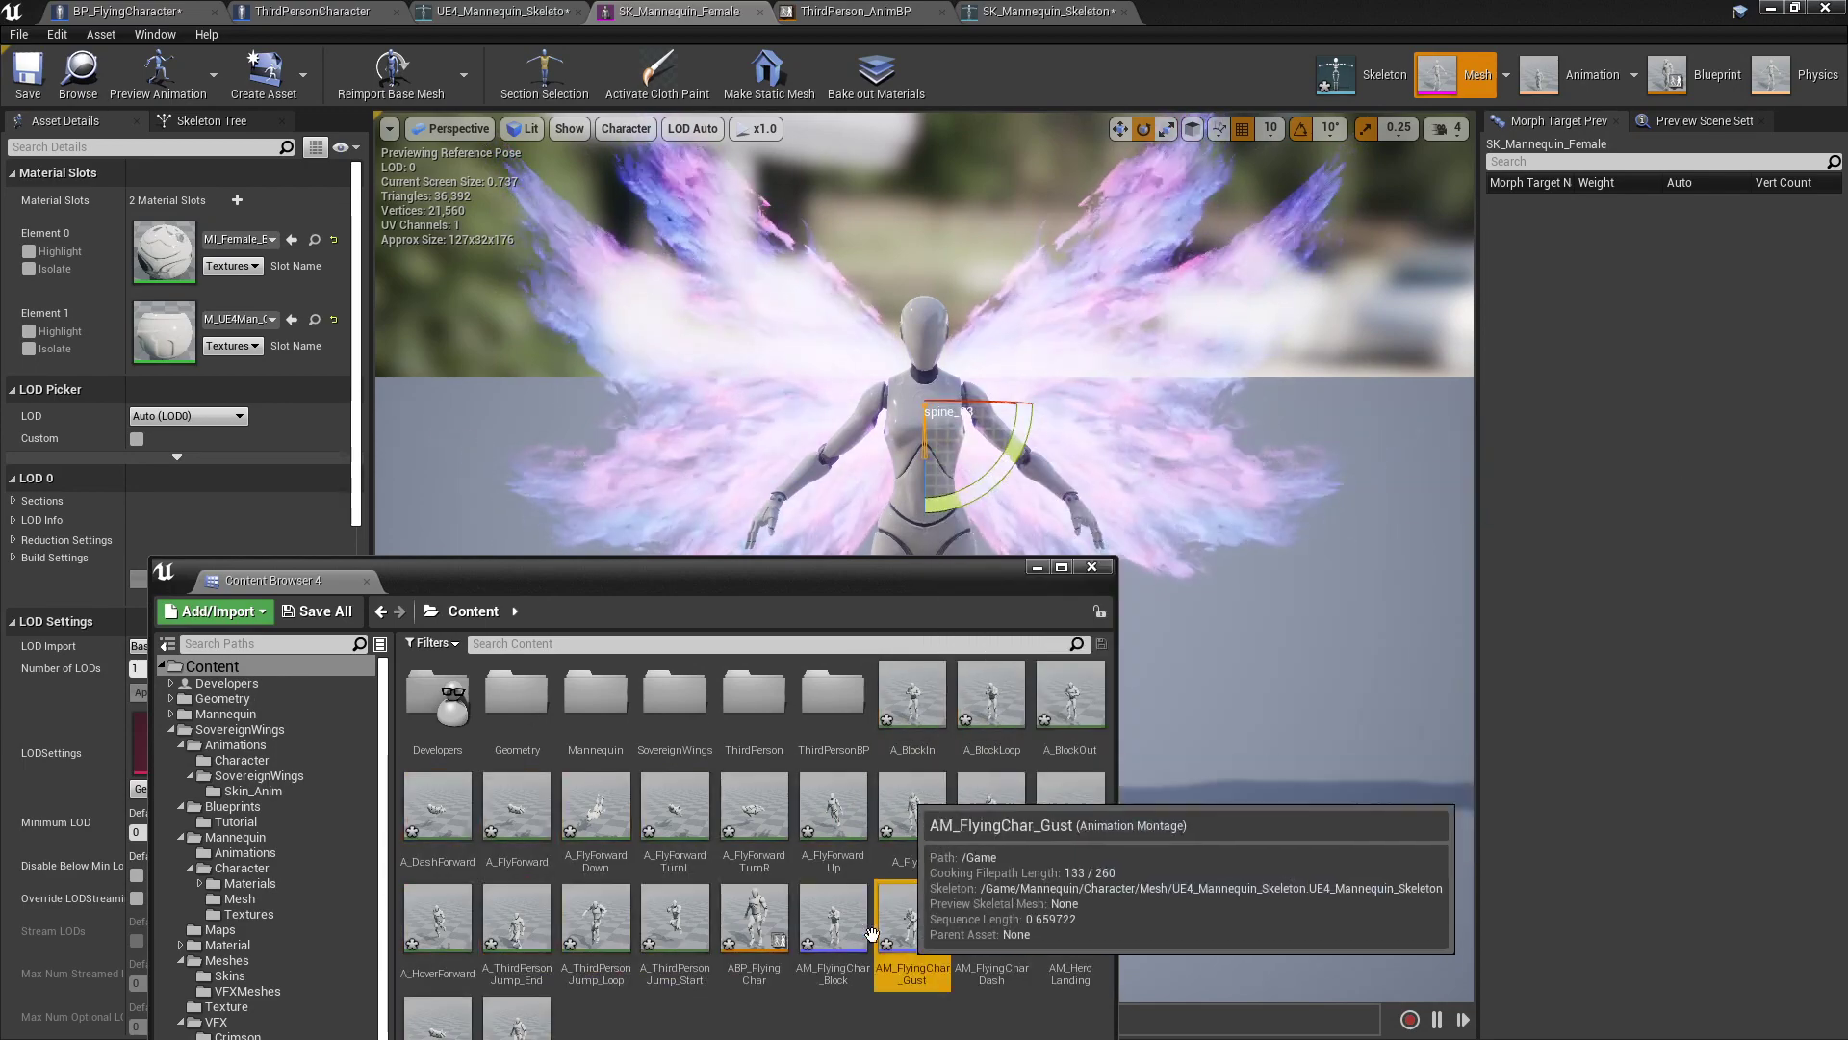
pyautogui.click(755, 919)
pyautogui.click(570, 930)
pyautogui.click(499, 935)
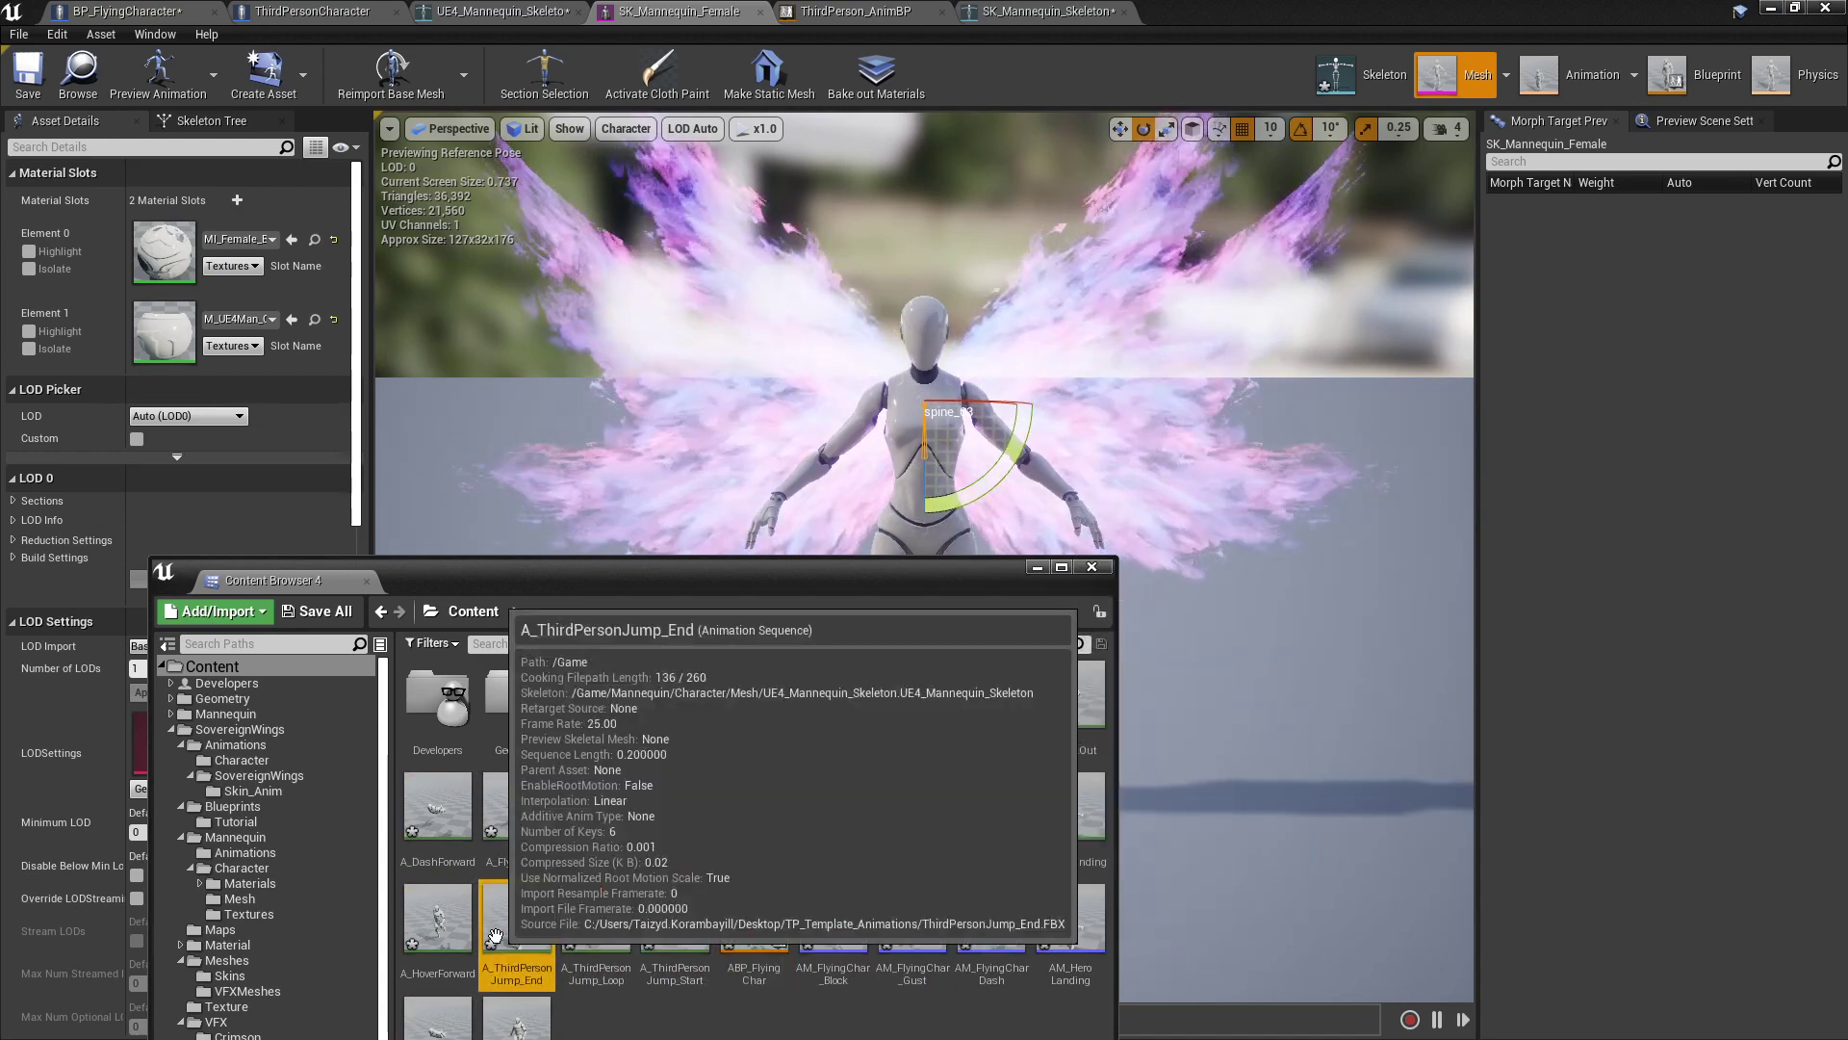
pyautogui.click(516, 1026)
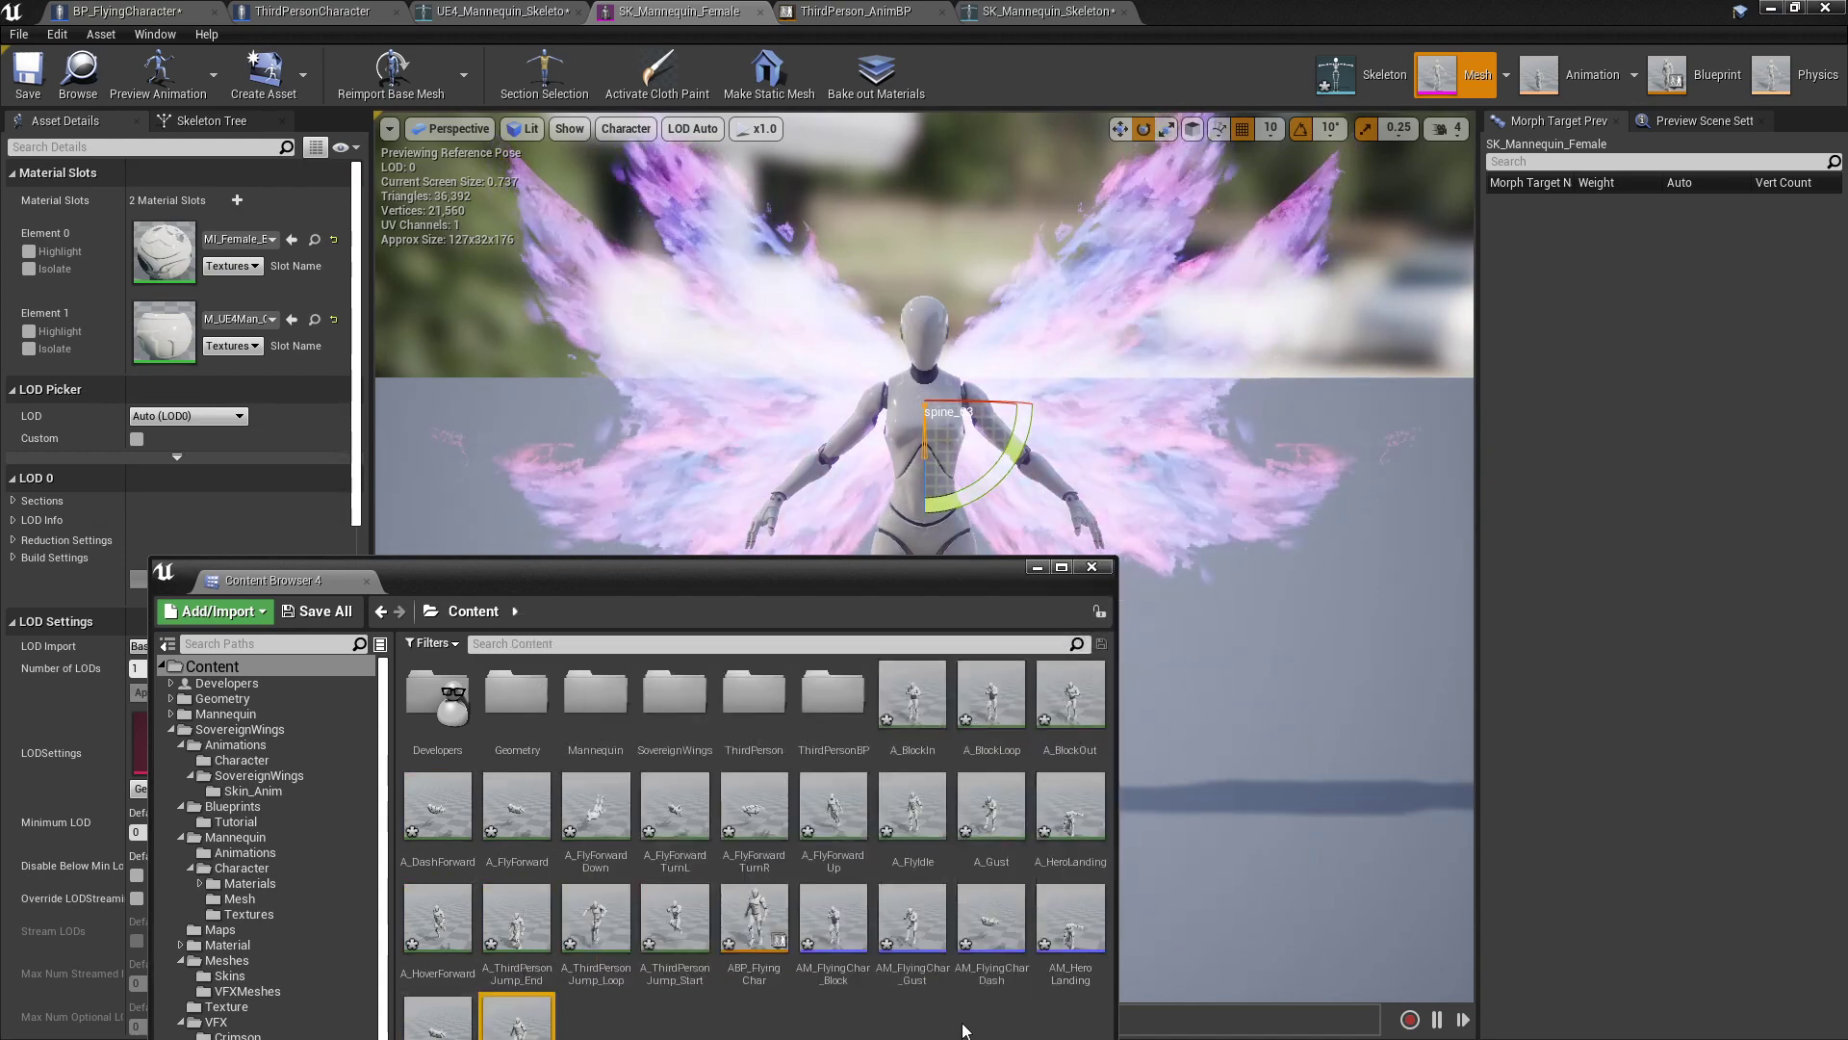
pyautogui.moveTo(780, 938)
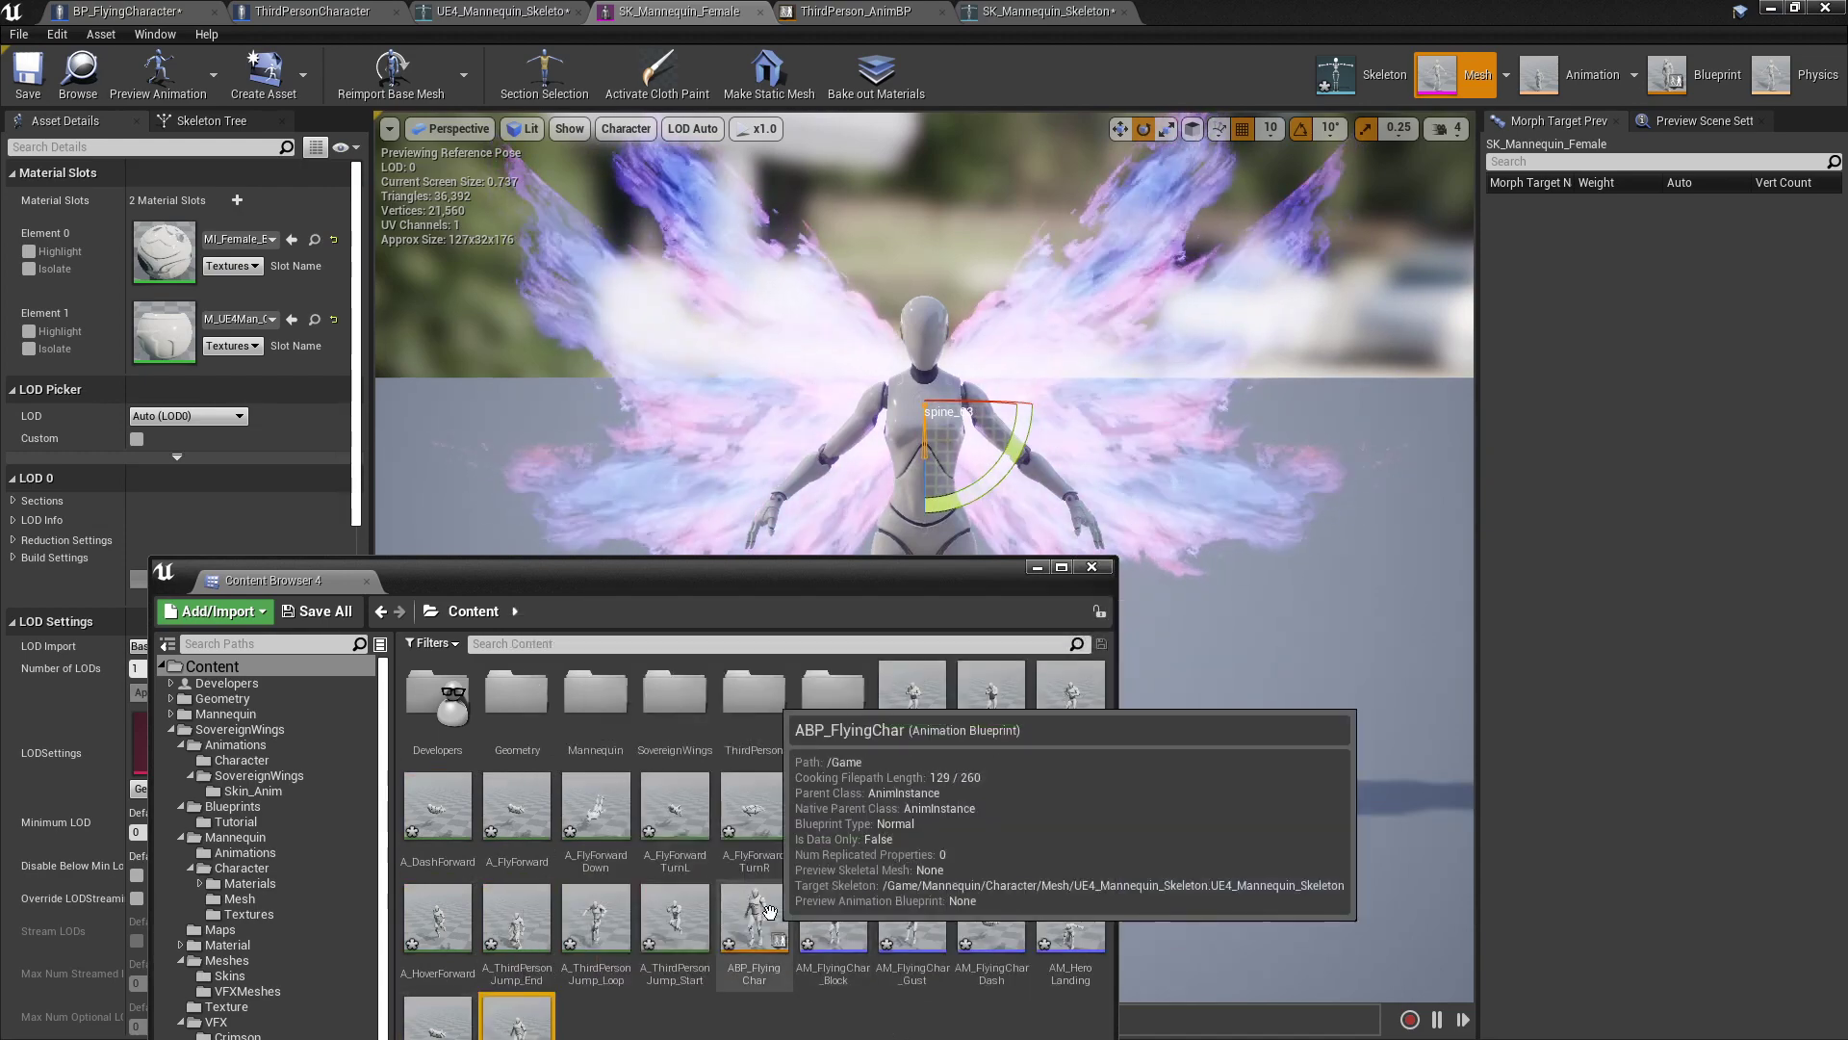
pyautogui.click(780, 939)
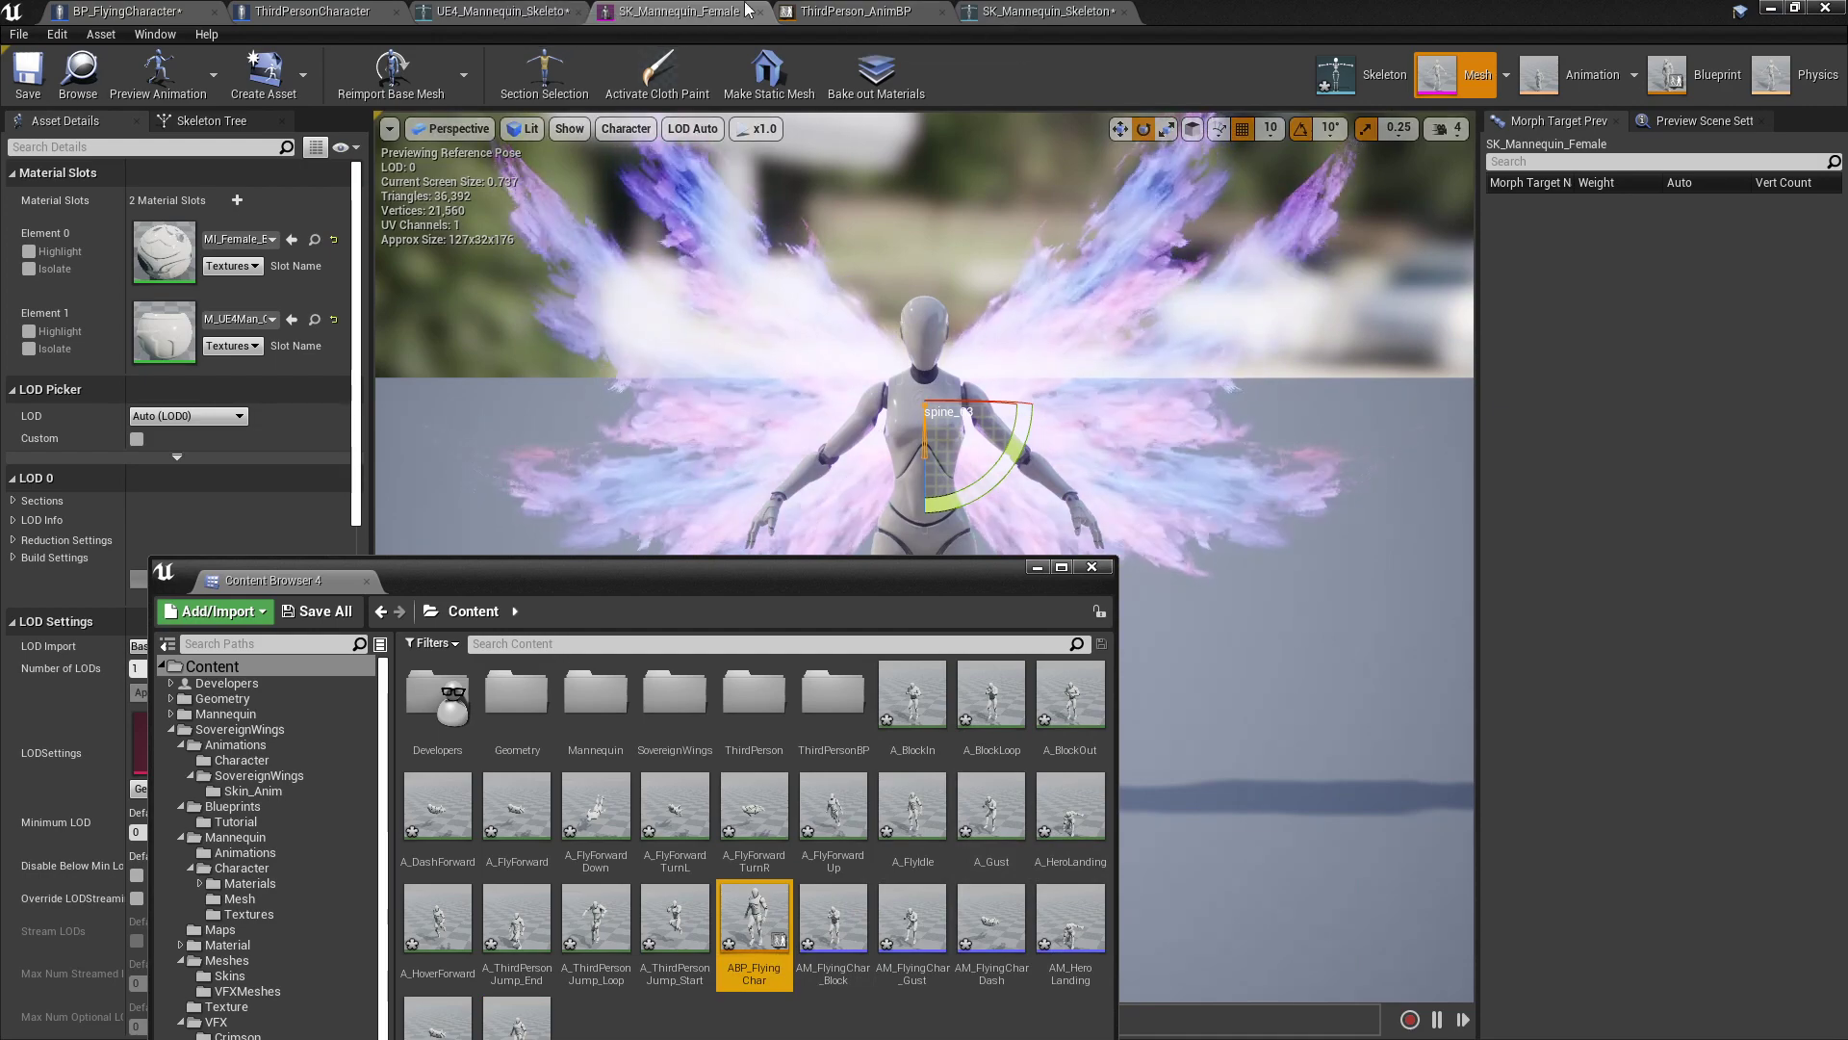
# Step: Review the anim classes available for the Mesh component of the ThirdPersonCharacter blueprint, leaving the selection as it is
pyautogui.click(320, 22)
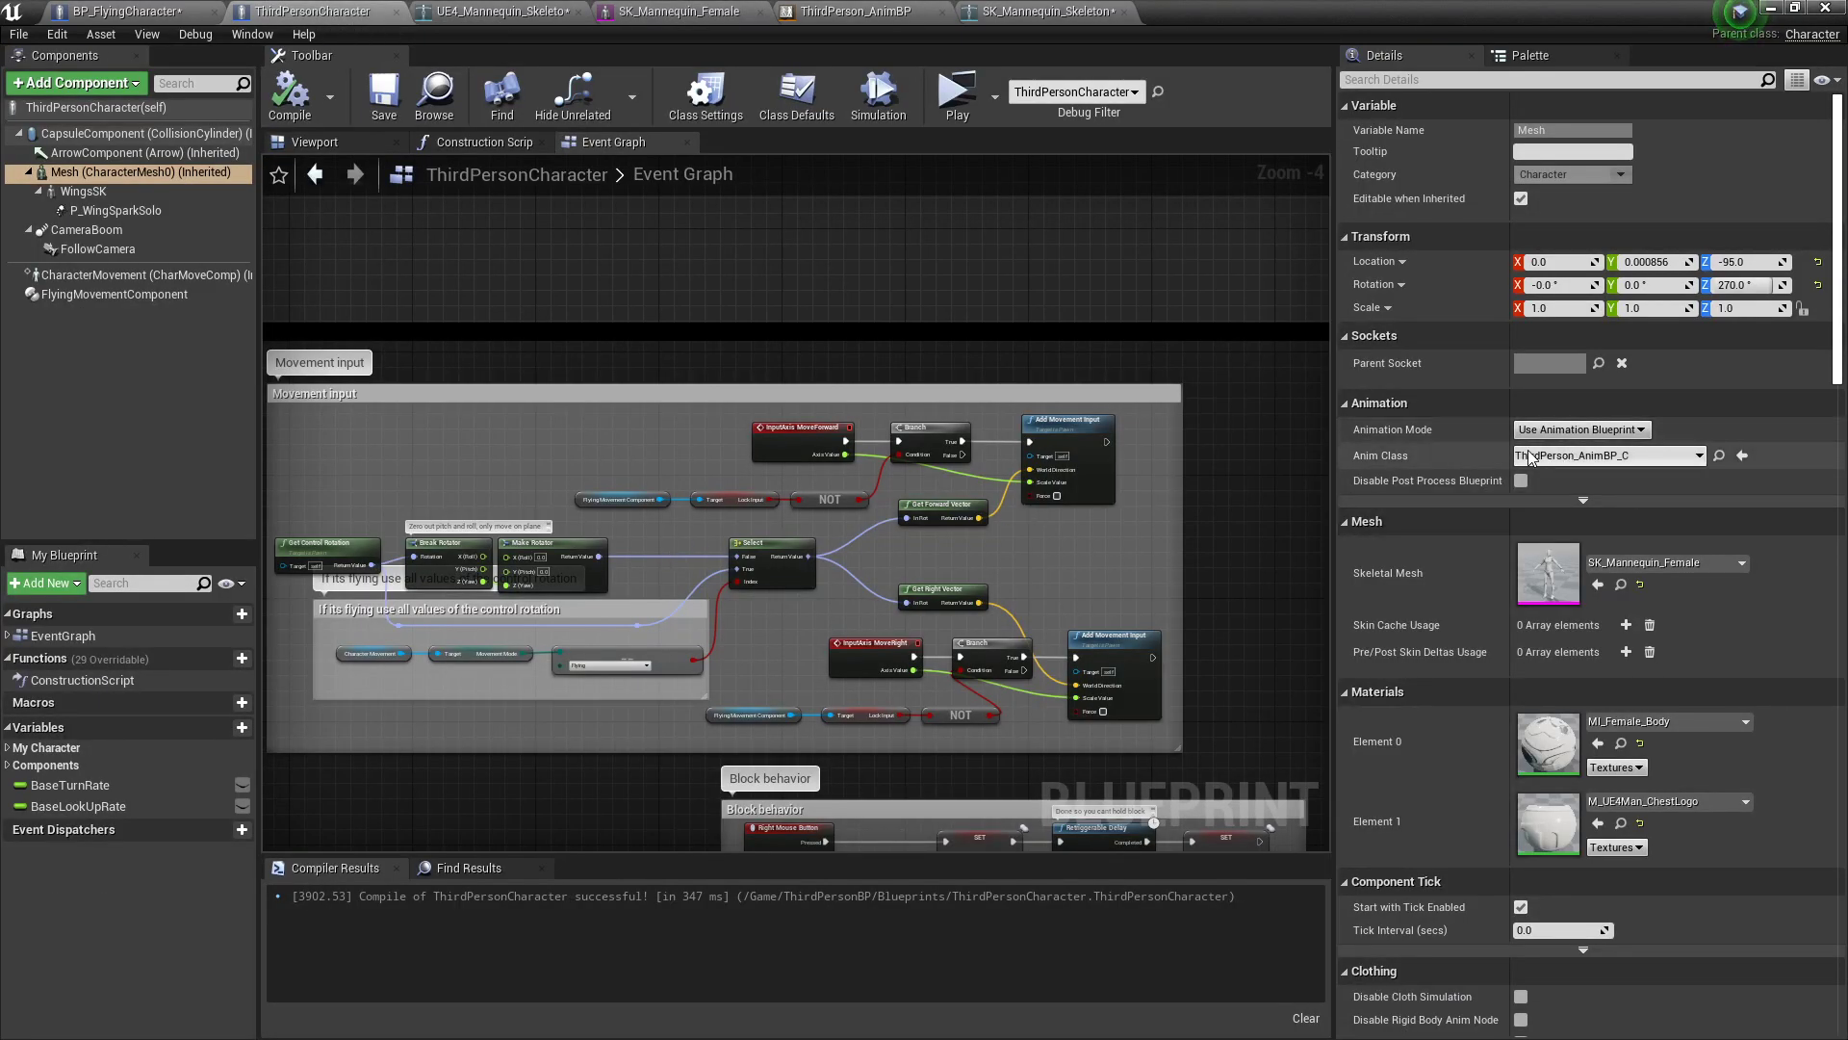
pyautogui.click(1578, 456)
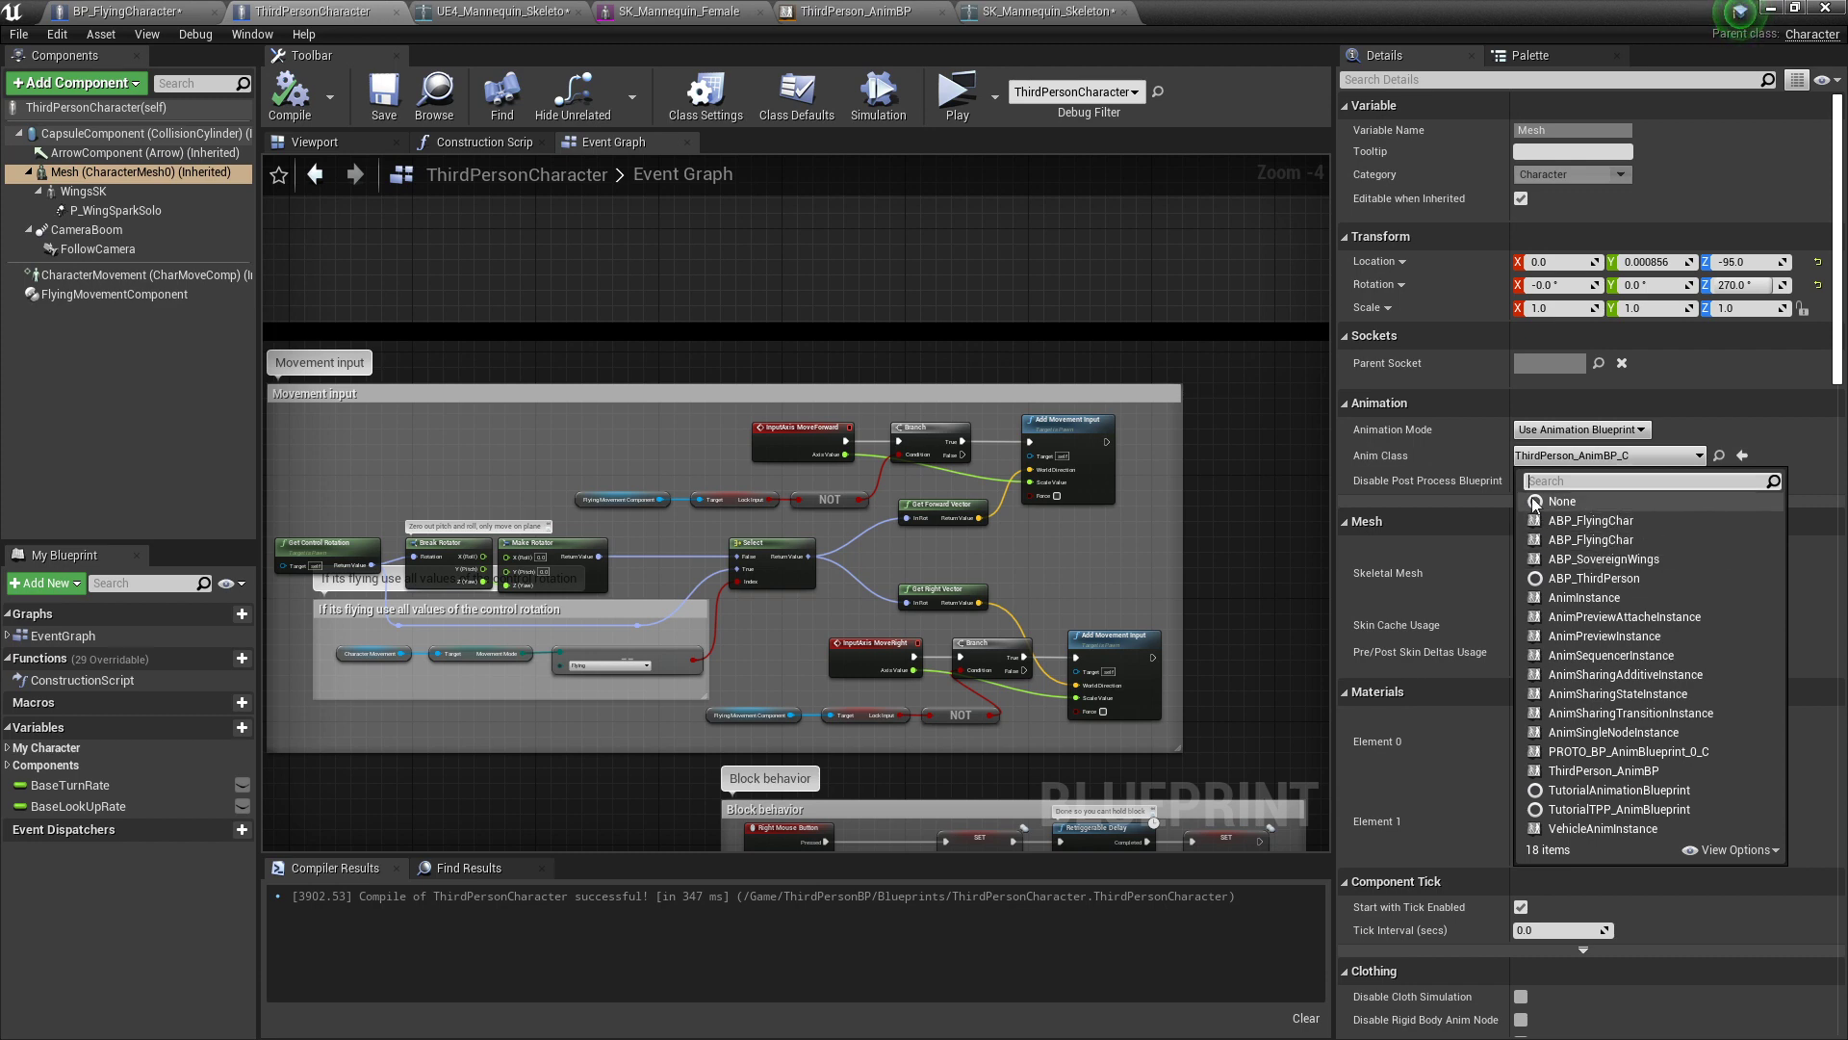
pyautogui.click(1436, 463)
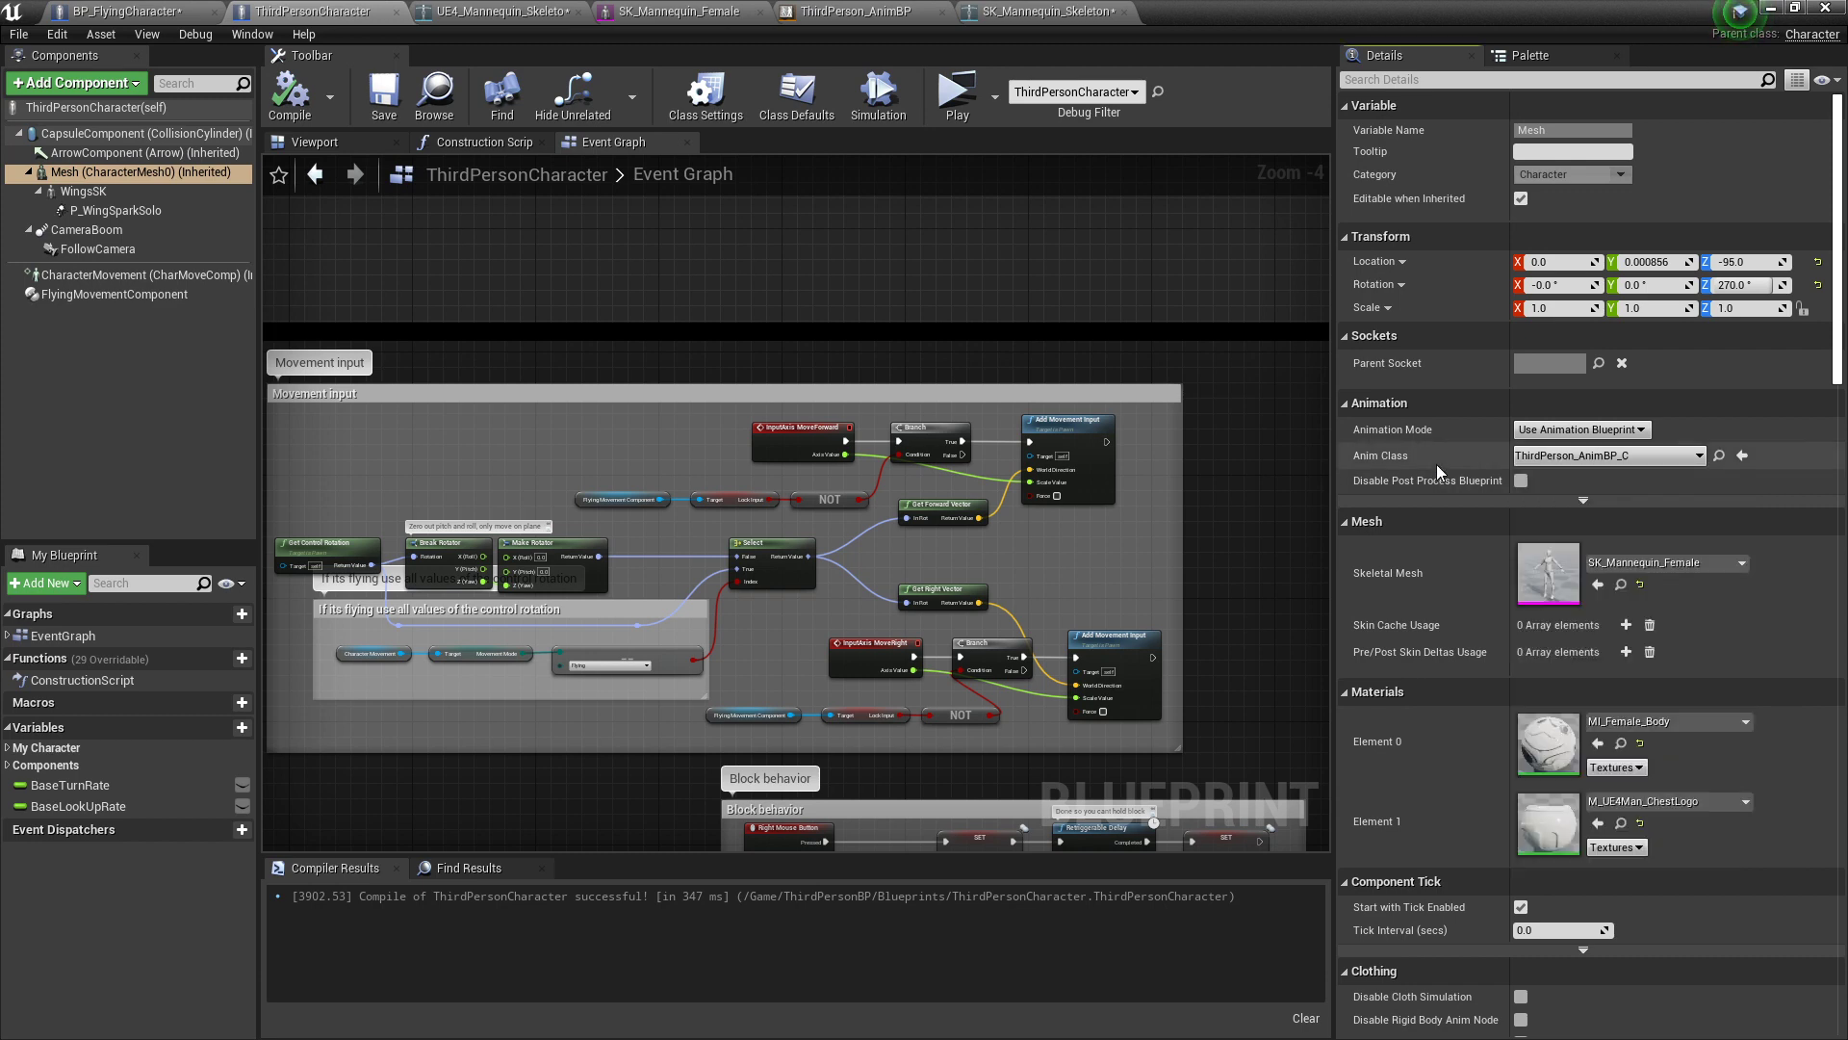
# Step: Rename the retargeted ABP_FlyingChar copy in the Content folder as ABP_TestFlyingChar
pyautogui.hotkey('alt', 'Tab')
pyautogui.click(943, 407)
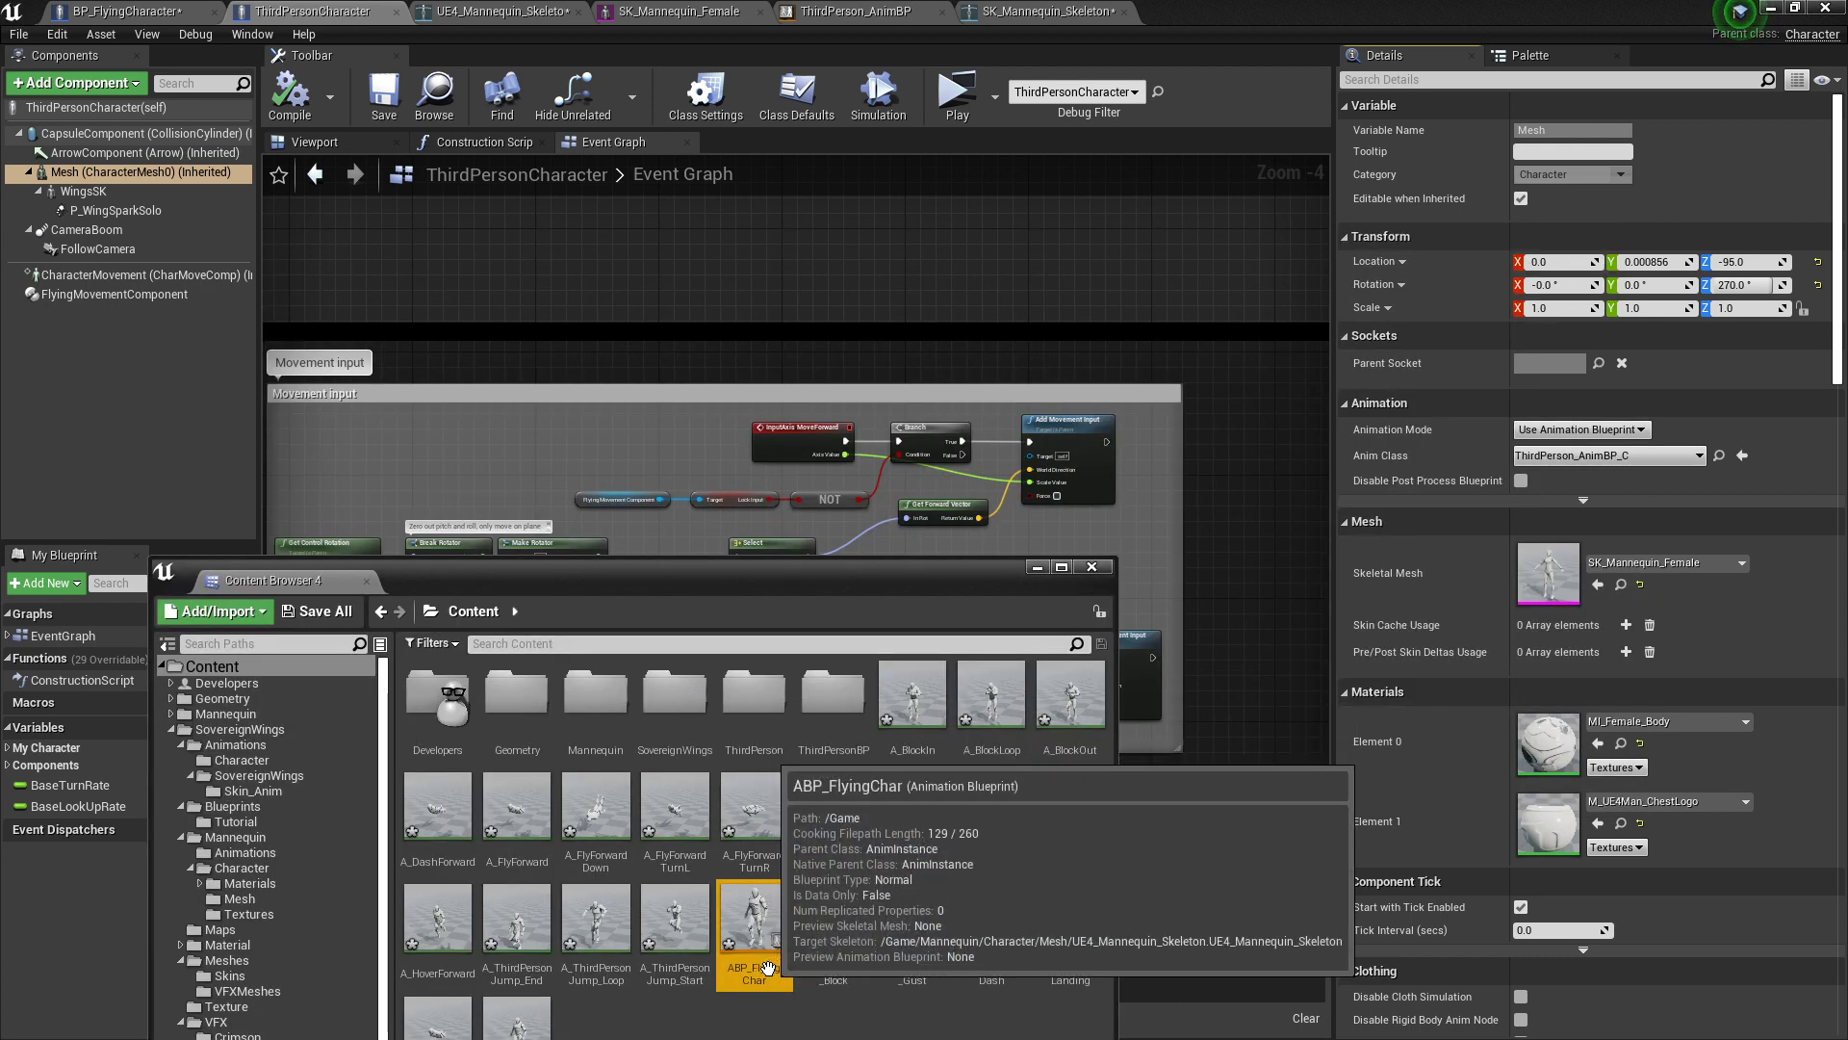
pyautogui.press('F2')
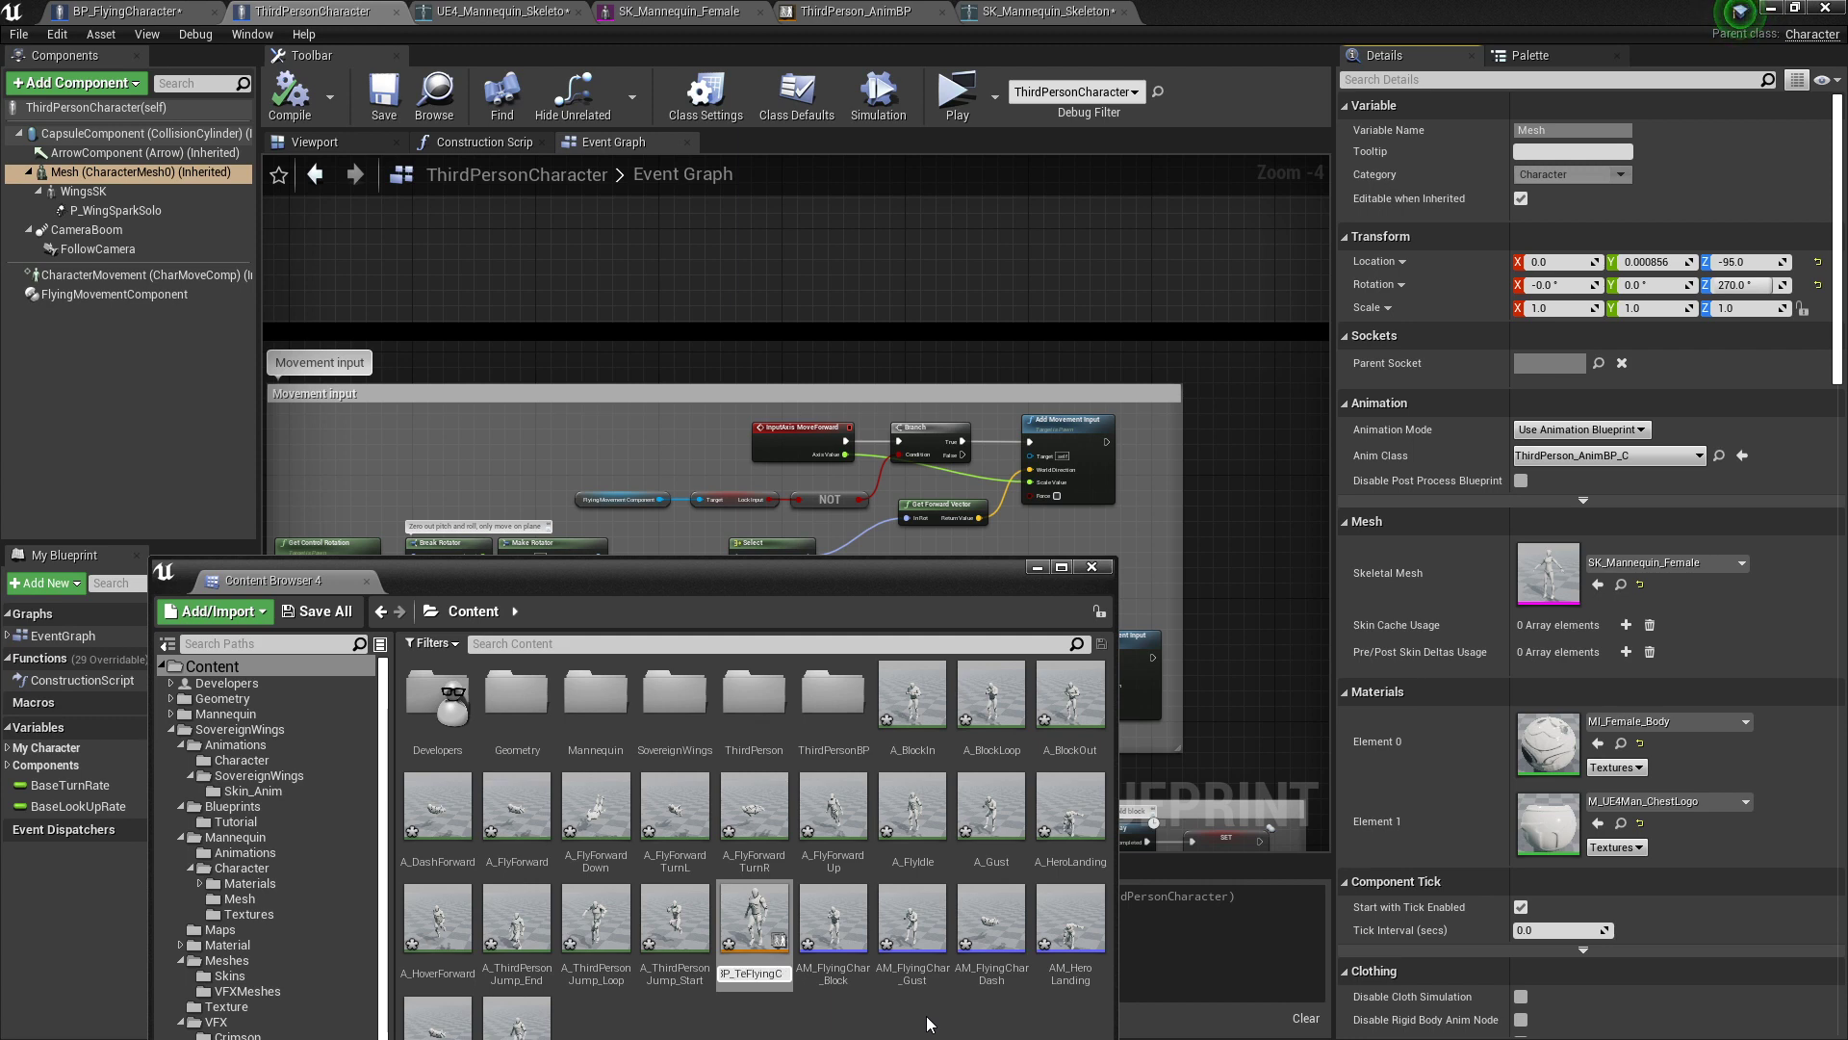
pyautogui.press('Return')
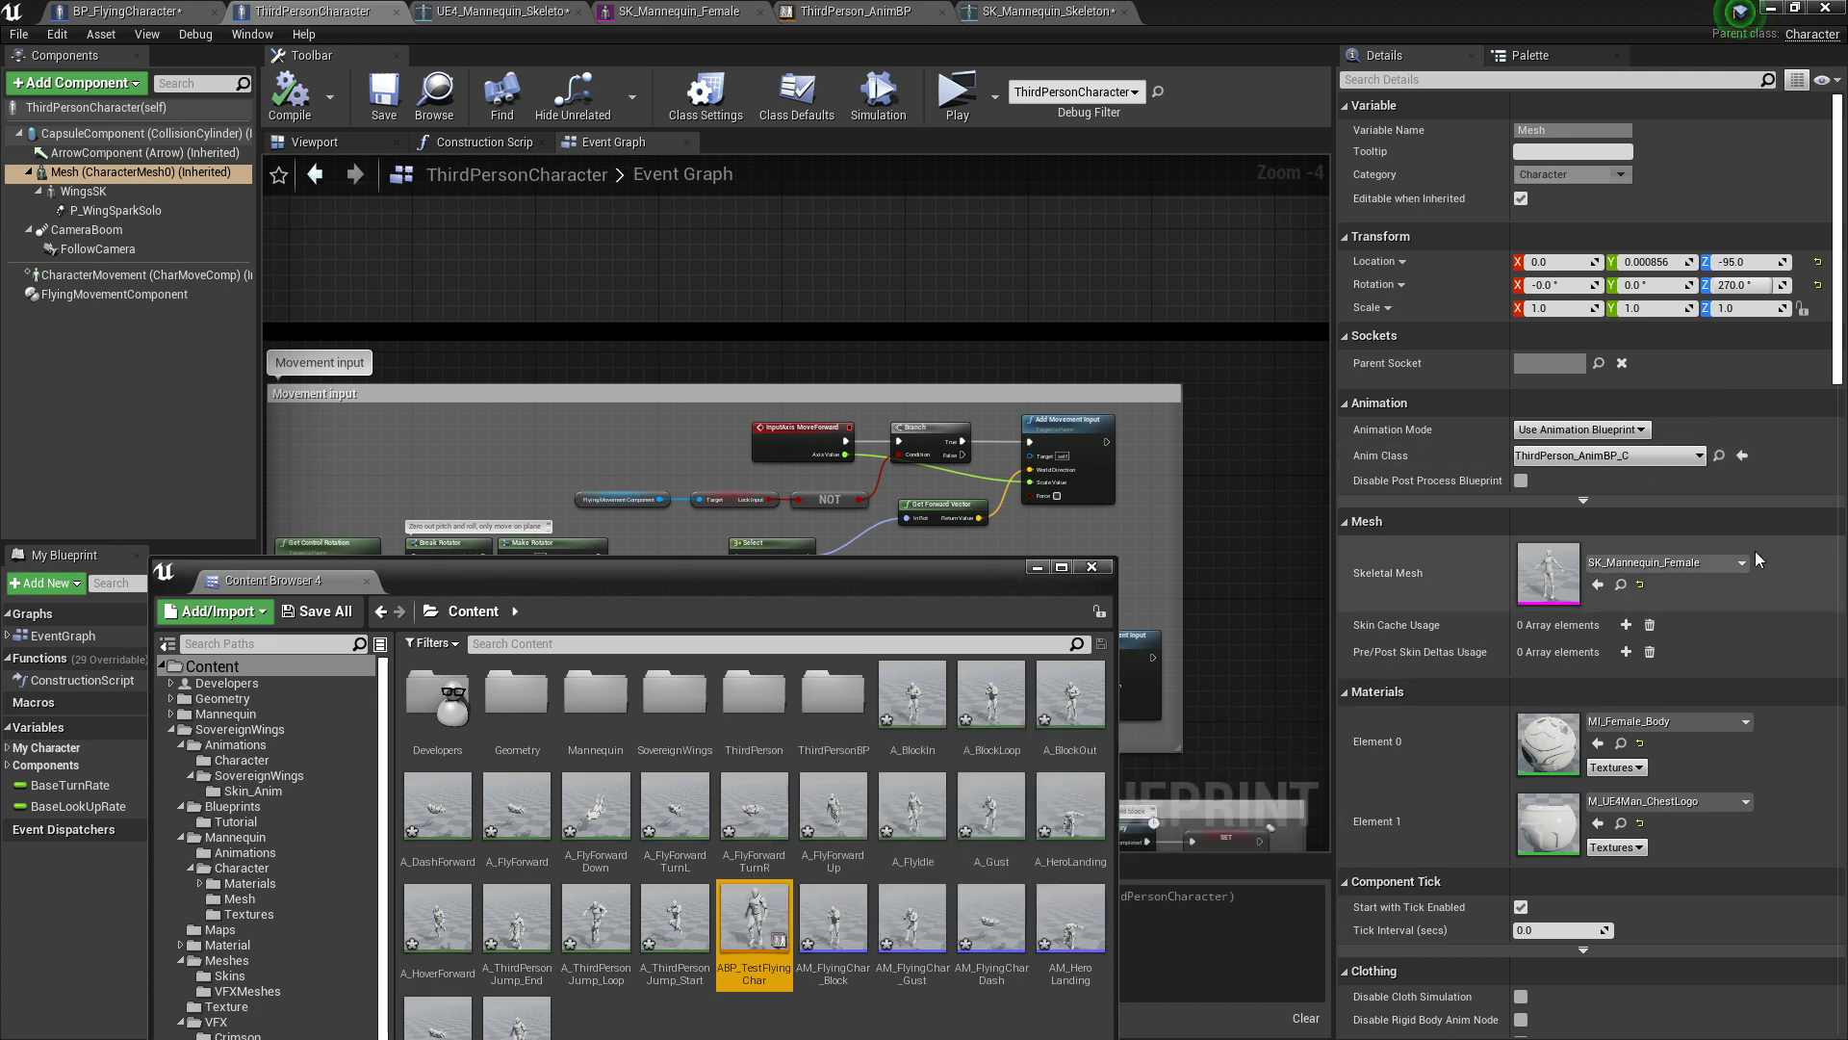
# Step: Assign ABP_TestFlyingChar as the Anim Class of the ThirdPersonCharacter's Mesh, compile the blueprint, and choose the same class again
pyautogui.moveTo(755, 915); pyautogui.dragTo(1592, 458)
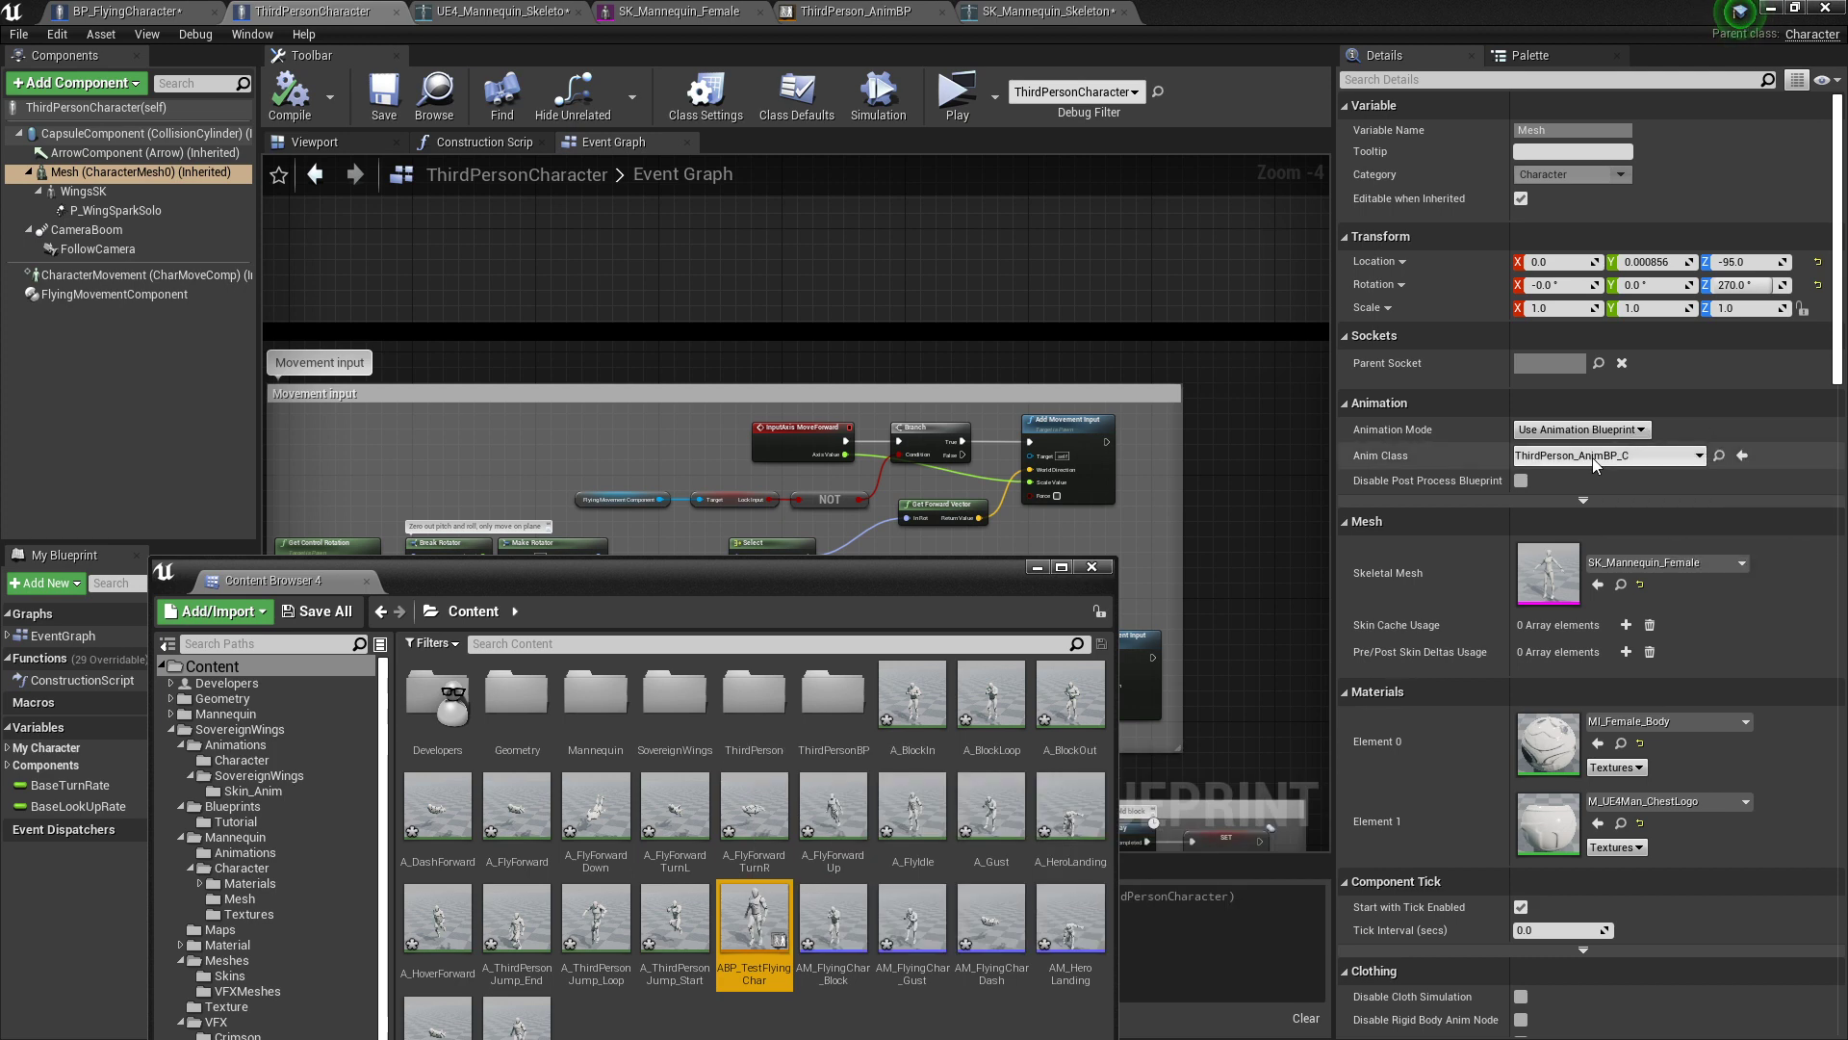
pyautogui.click(1743, 458)
pyautogui.click(1650, 462)
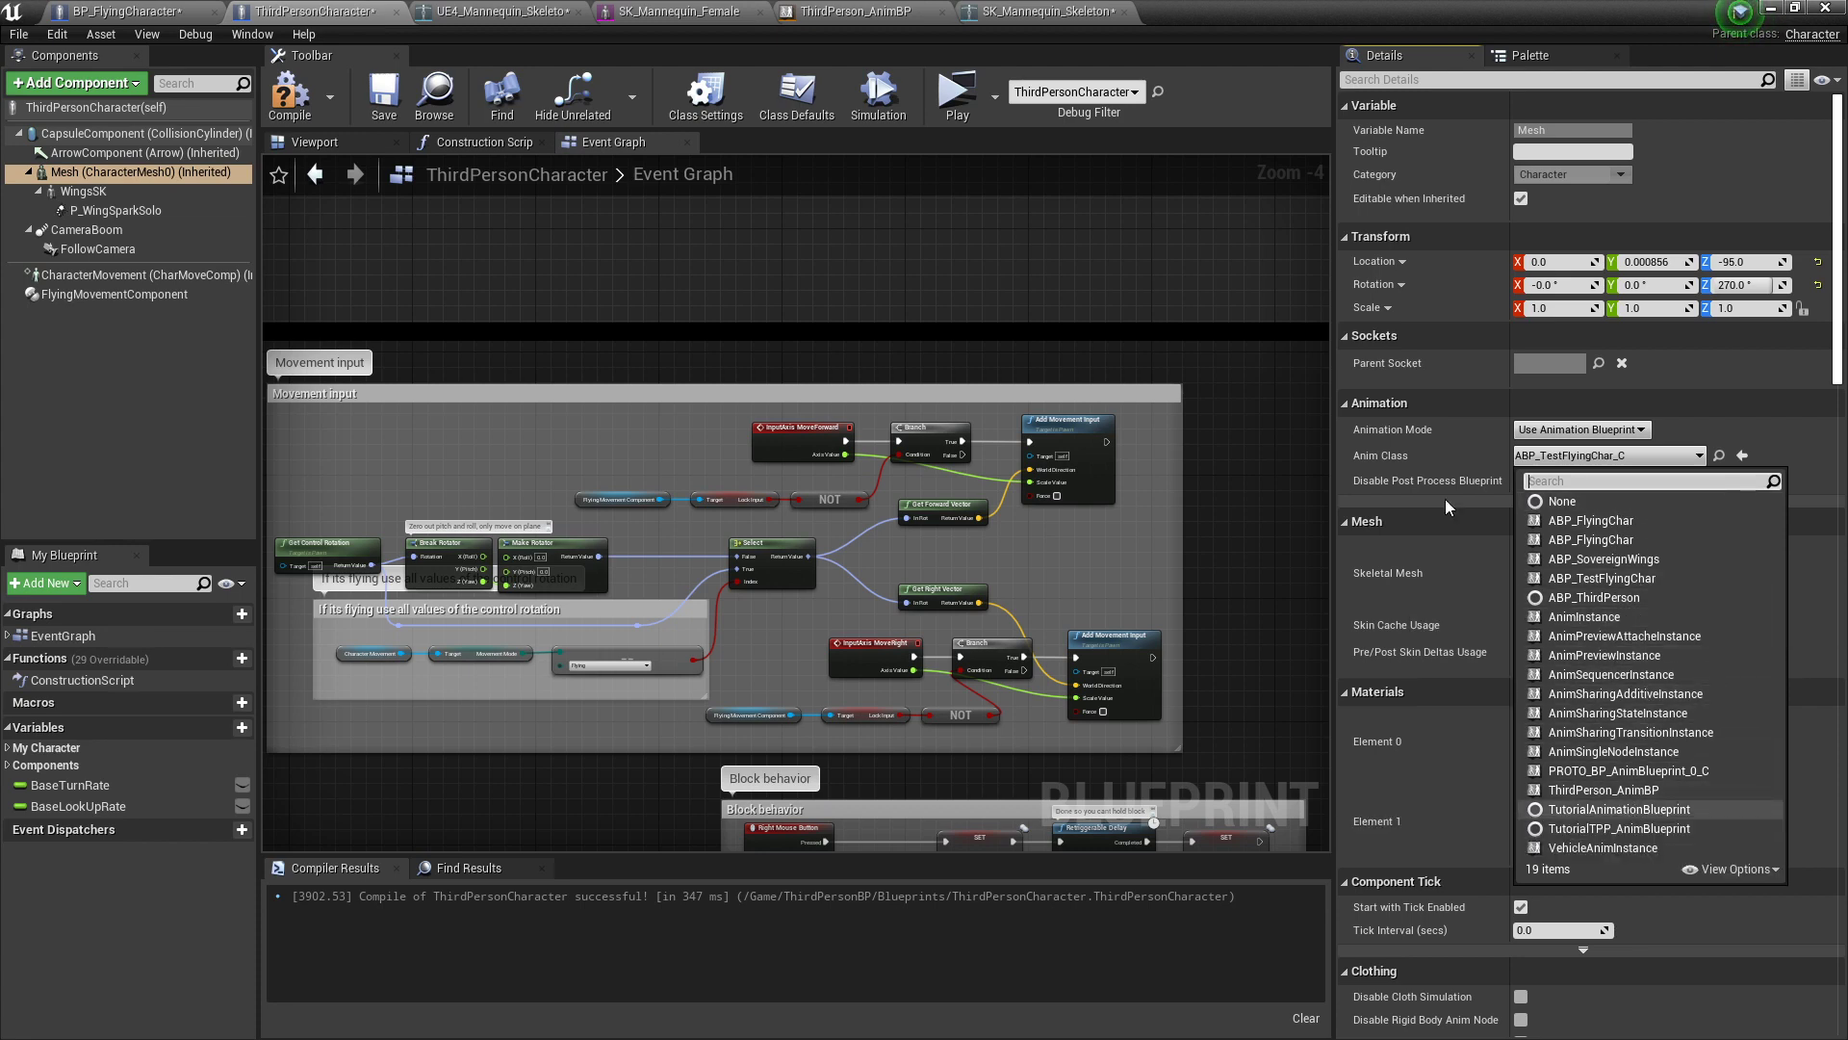
pyautogui.click(289, 96)
pyautogui.click(289, 96)
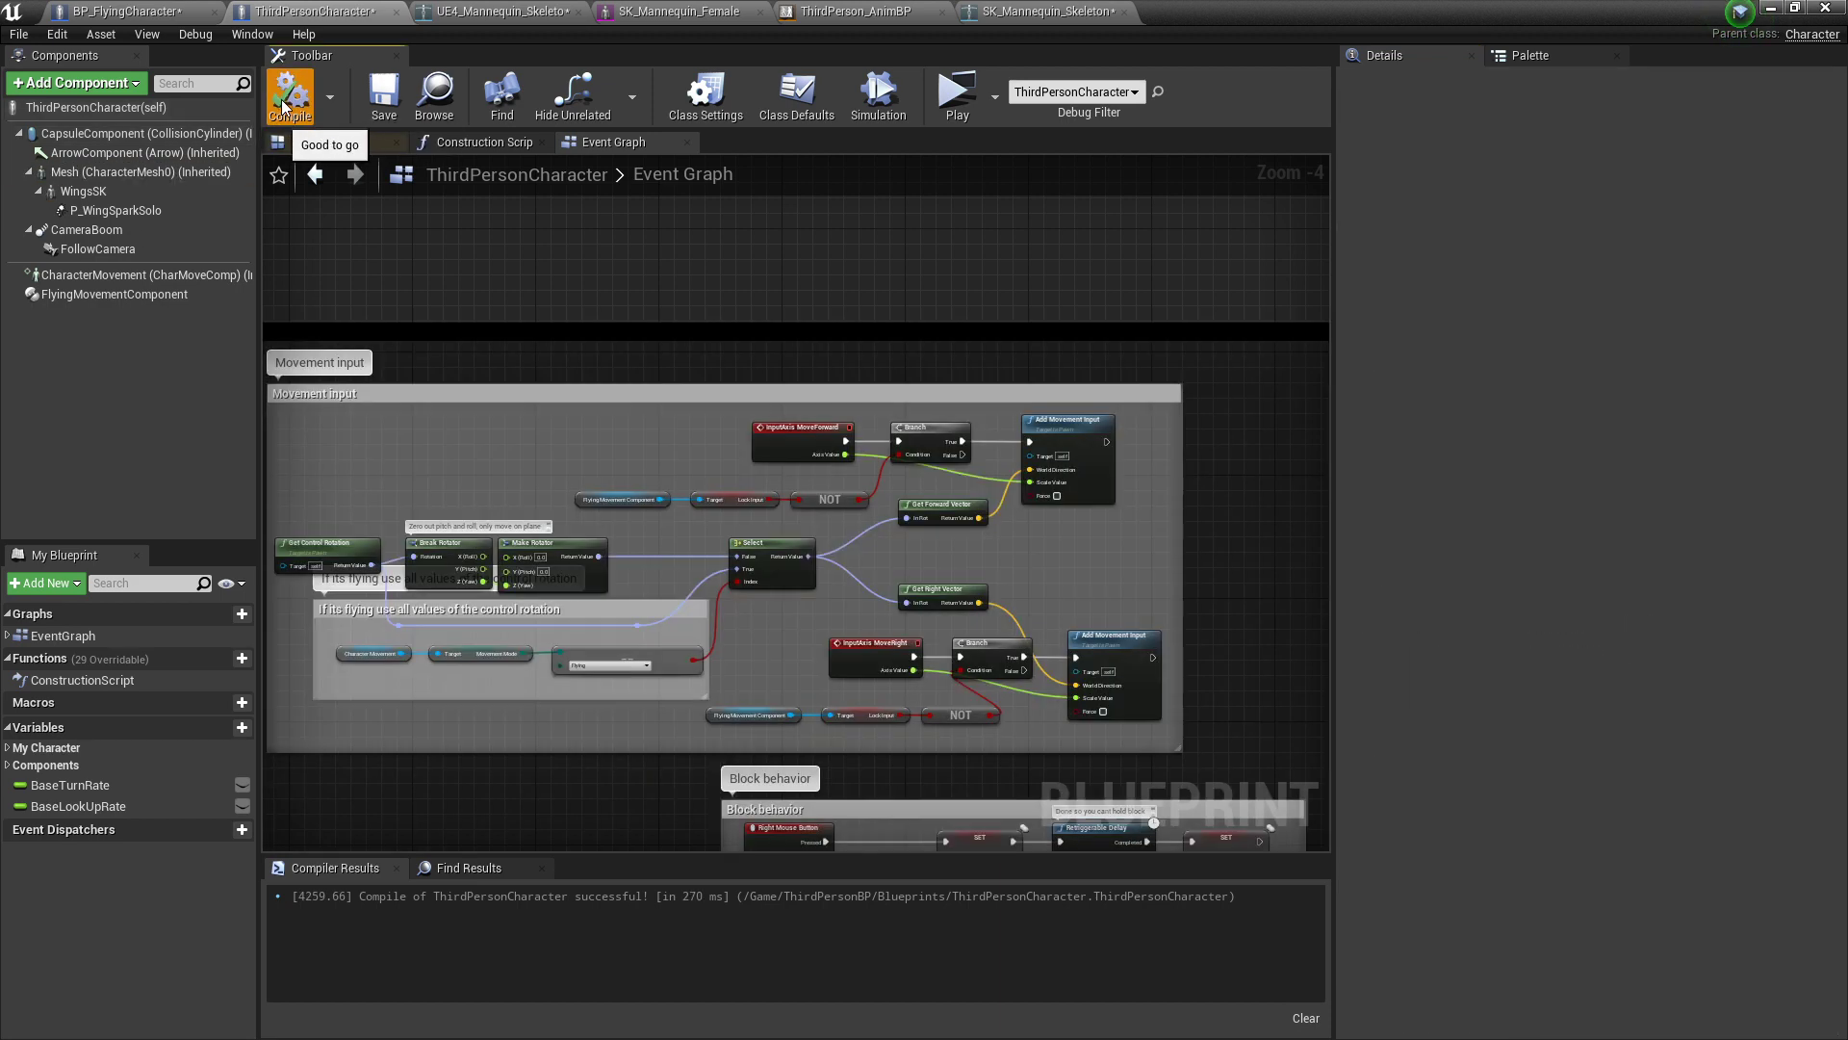
pyautogui.click(145, 171)
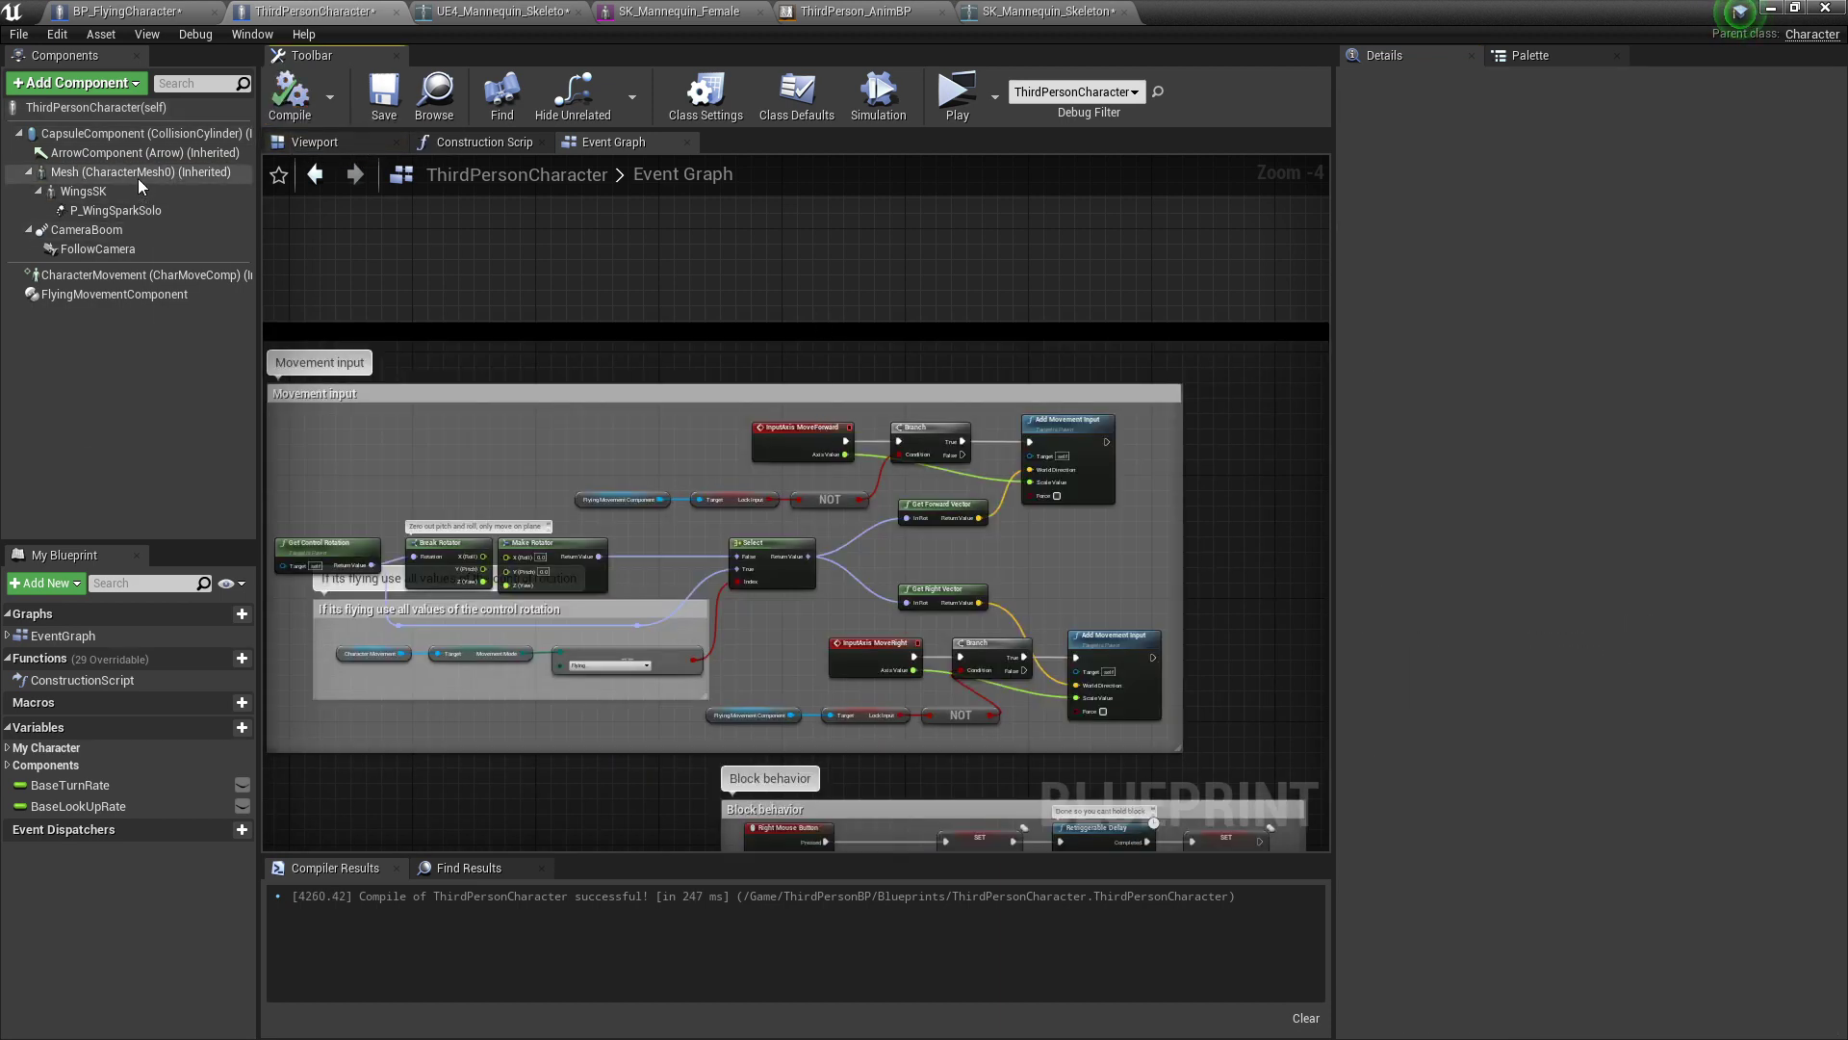
pyautogui.click(1632, 460)
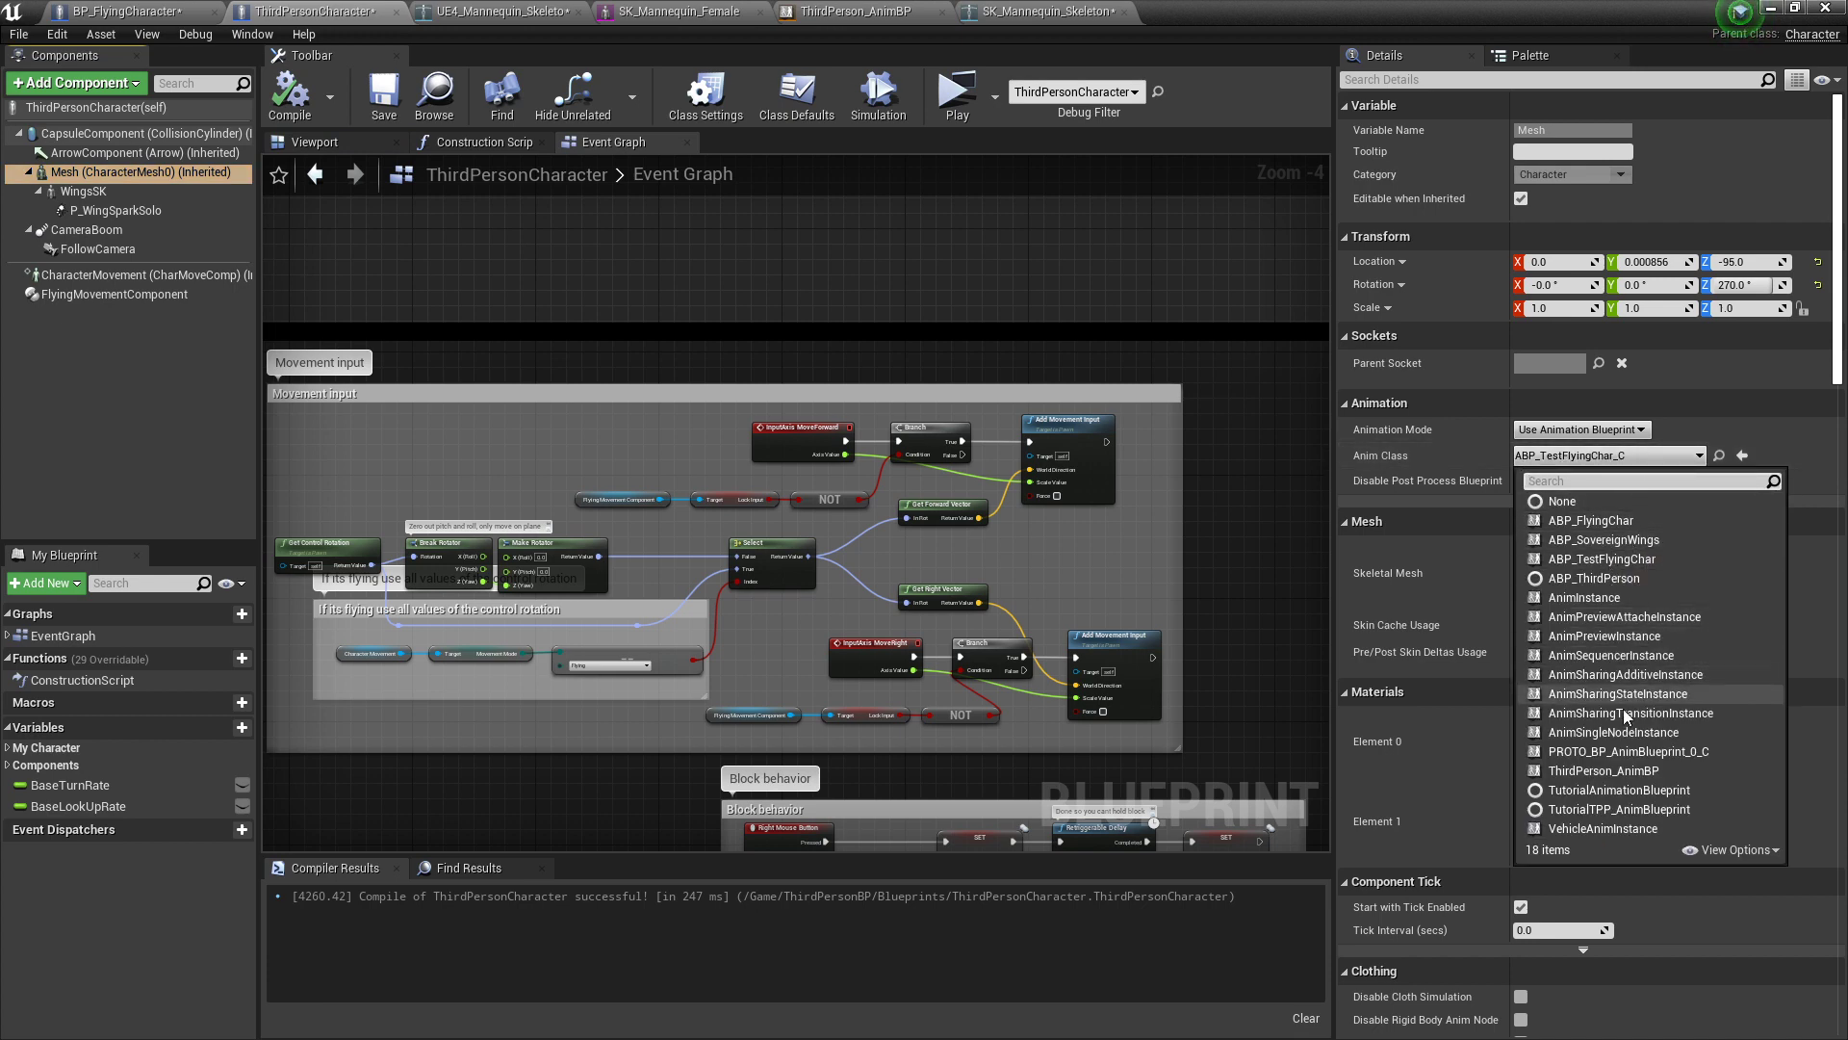
pyautogui.click(1617, 558)
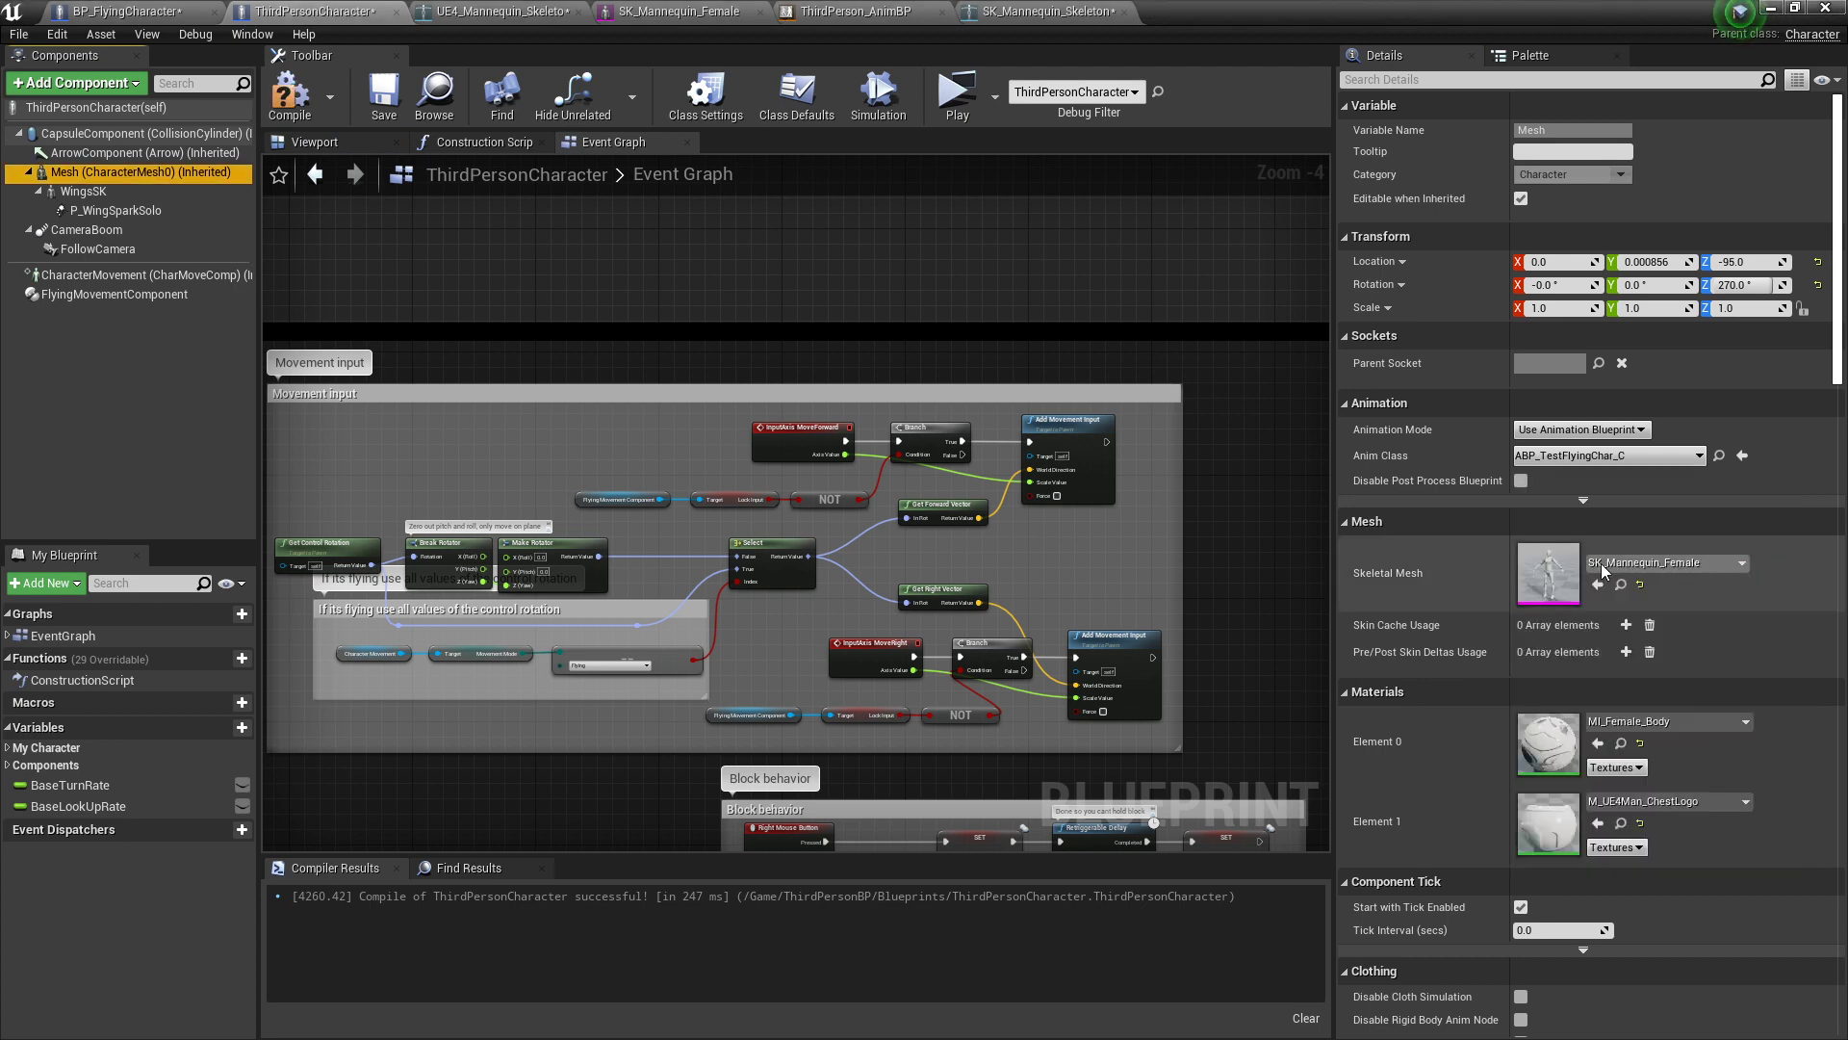
# Step: Play the level and test the winged character's ground movement forward, backward and sideways
pyautogui.click(947, 108)
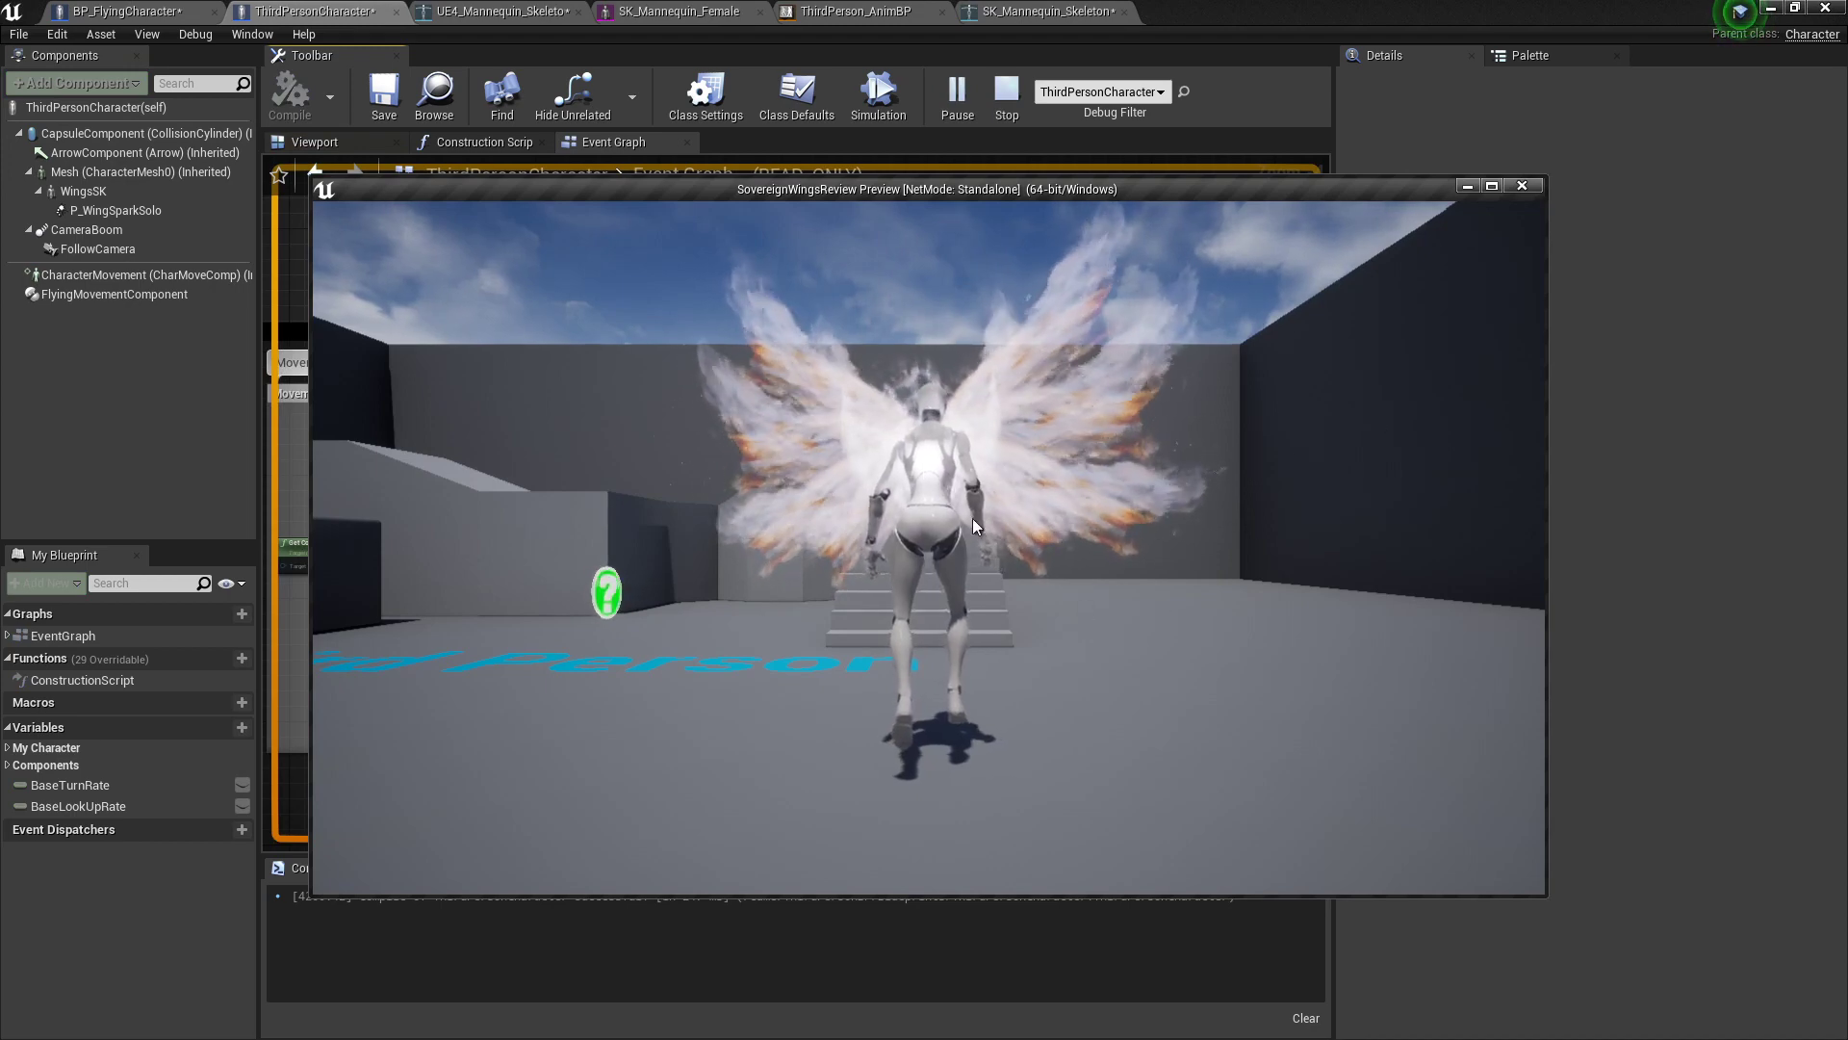
pyautogui.click(1026, 539)
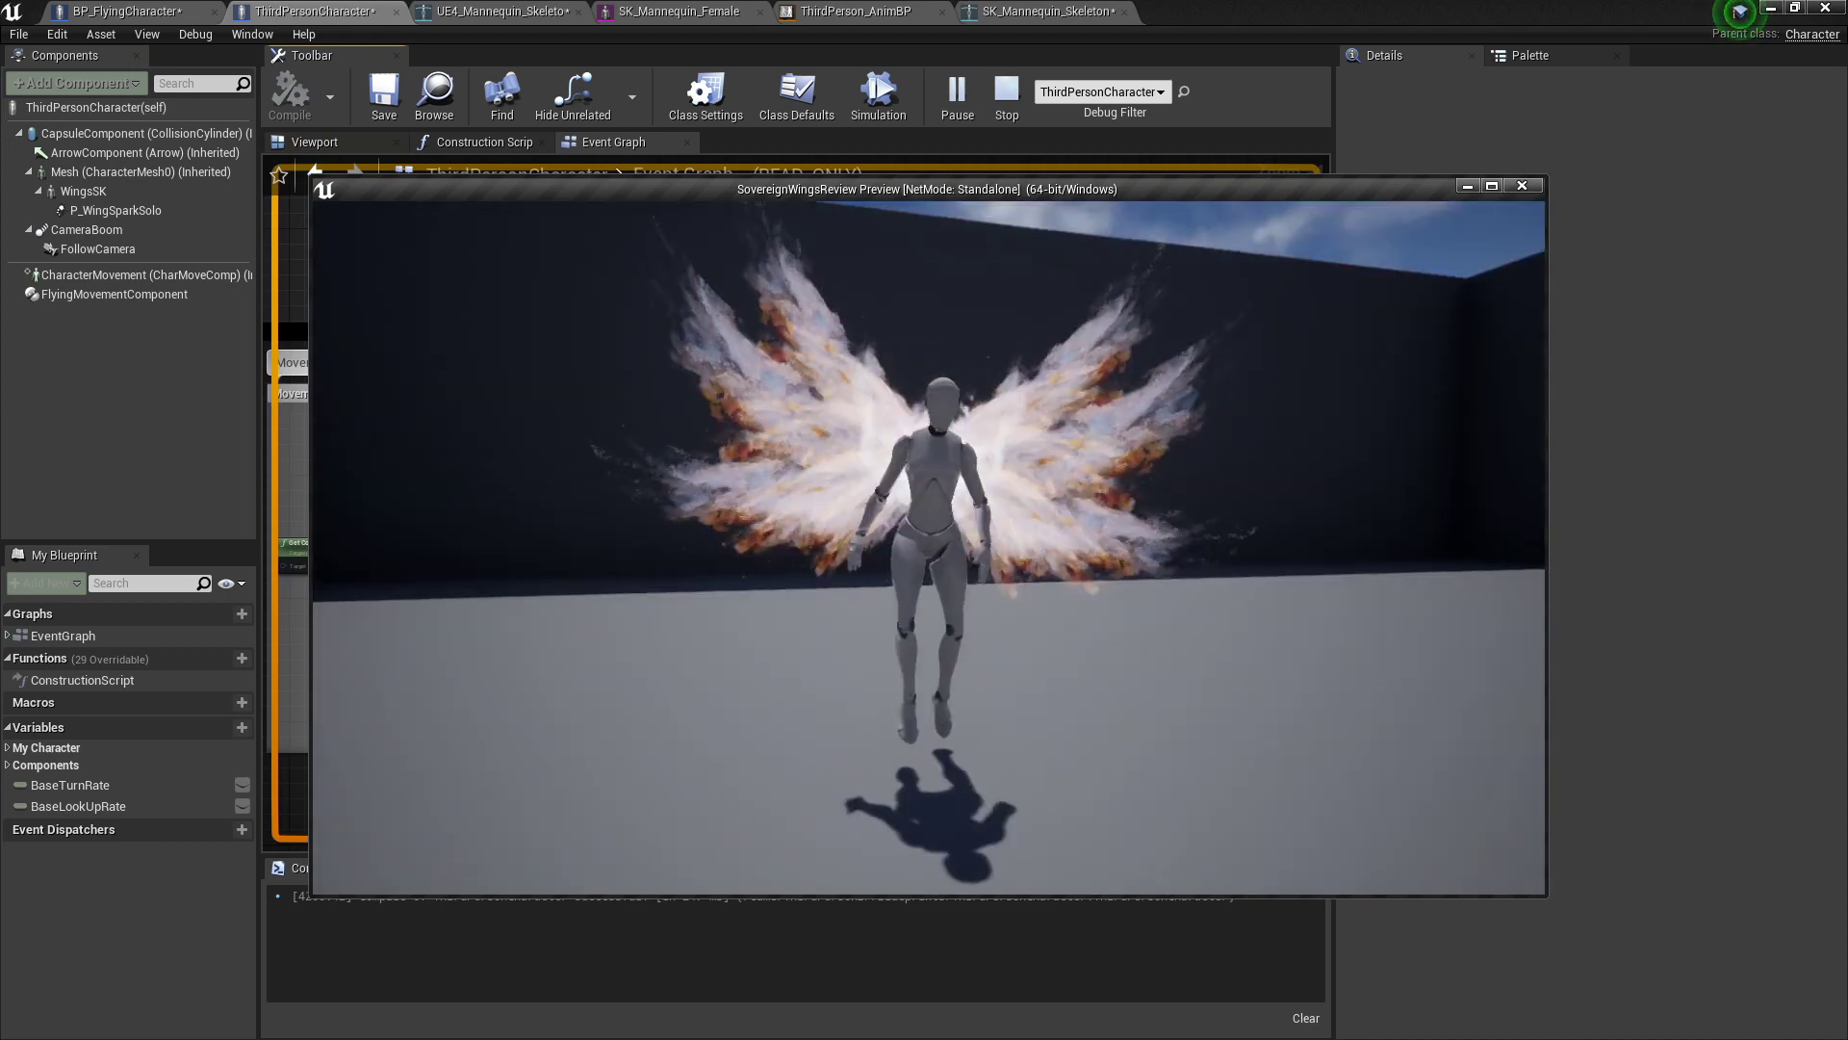
pyautogui.press('w')
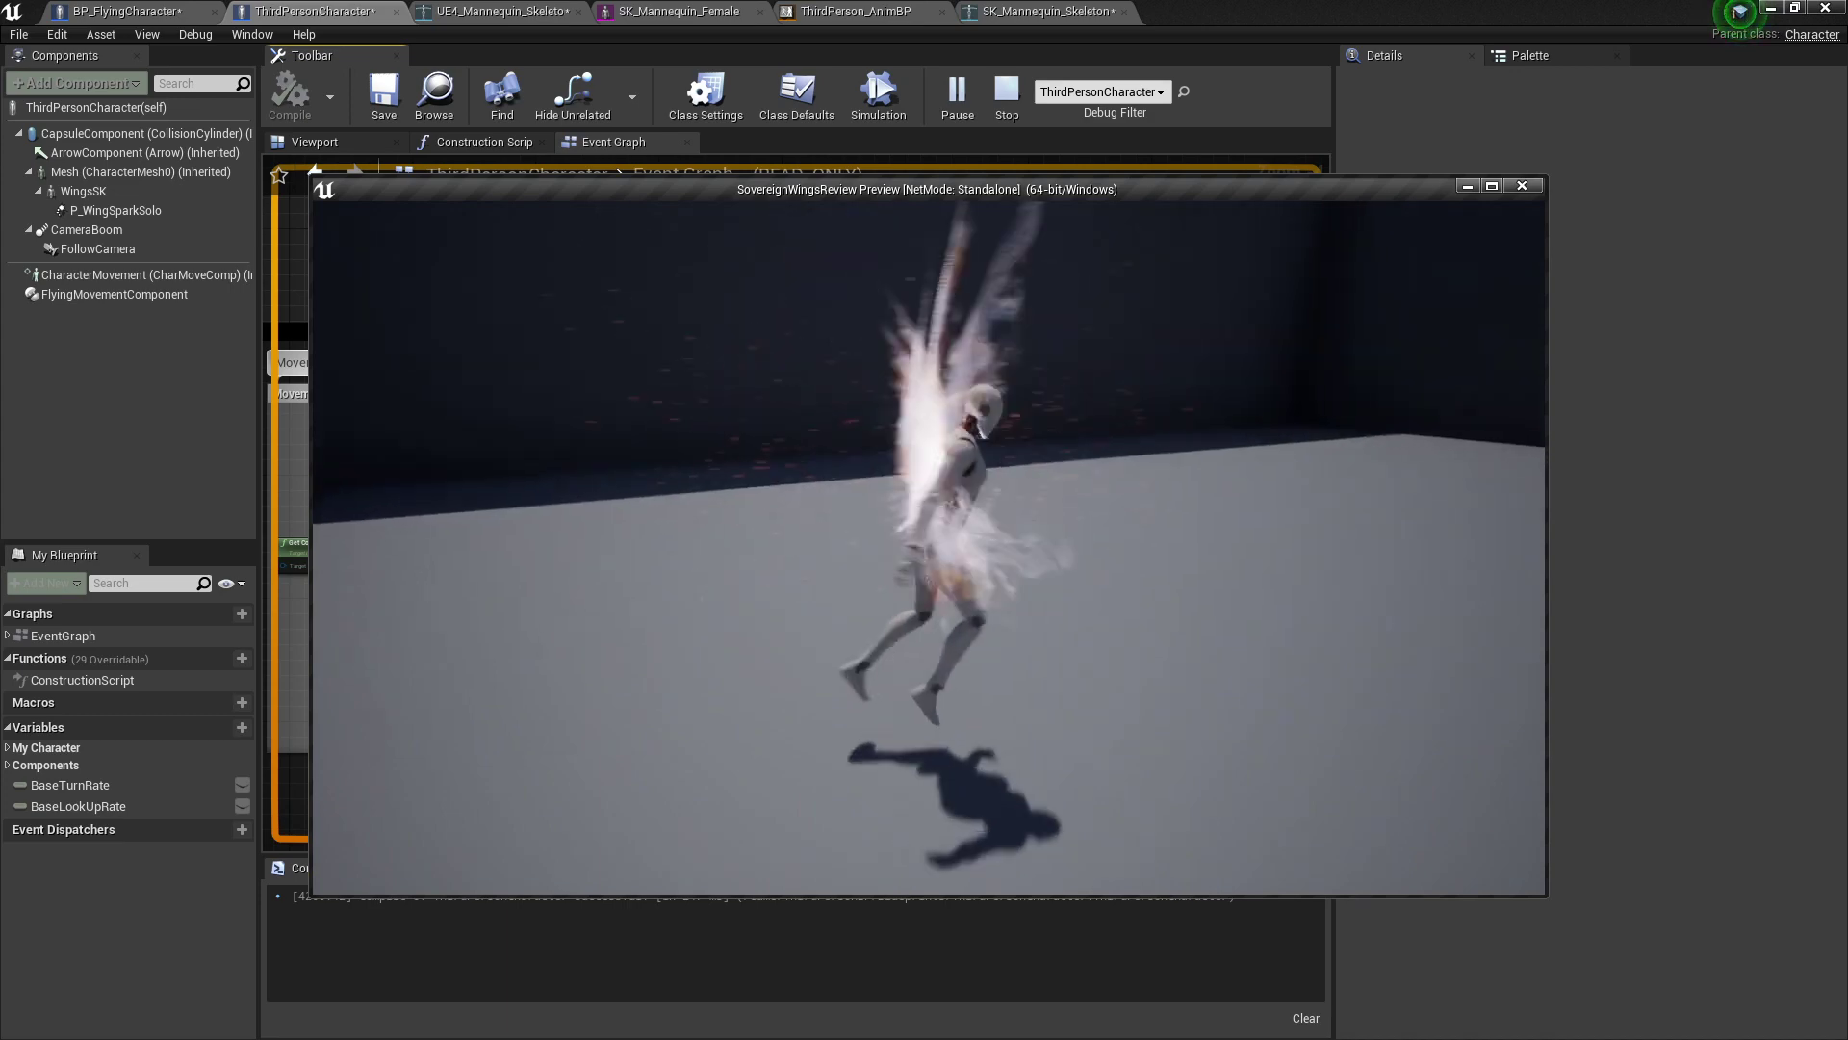
pyautogui.press('d')
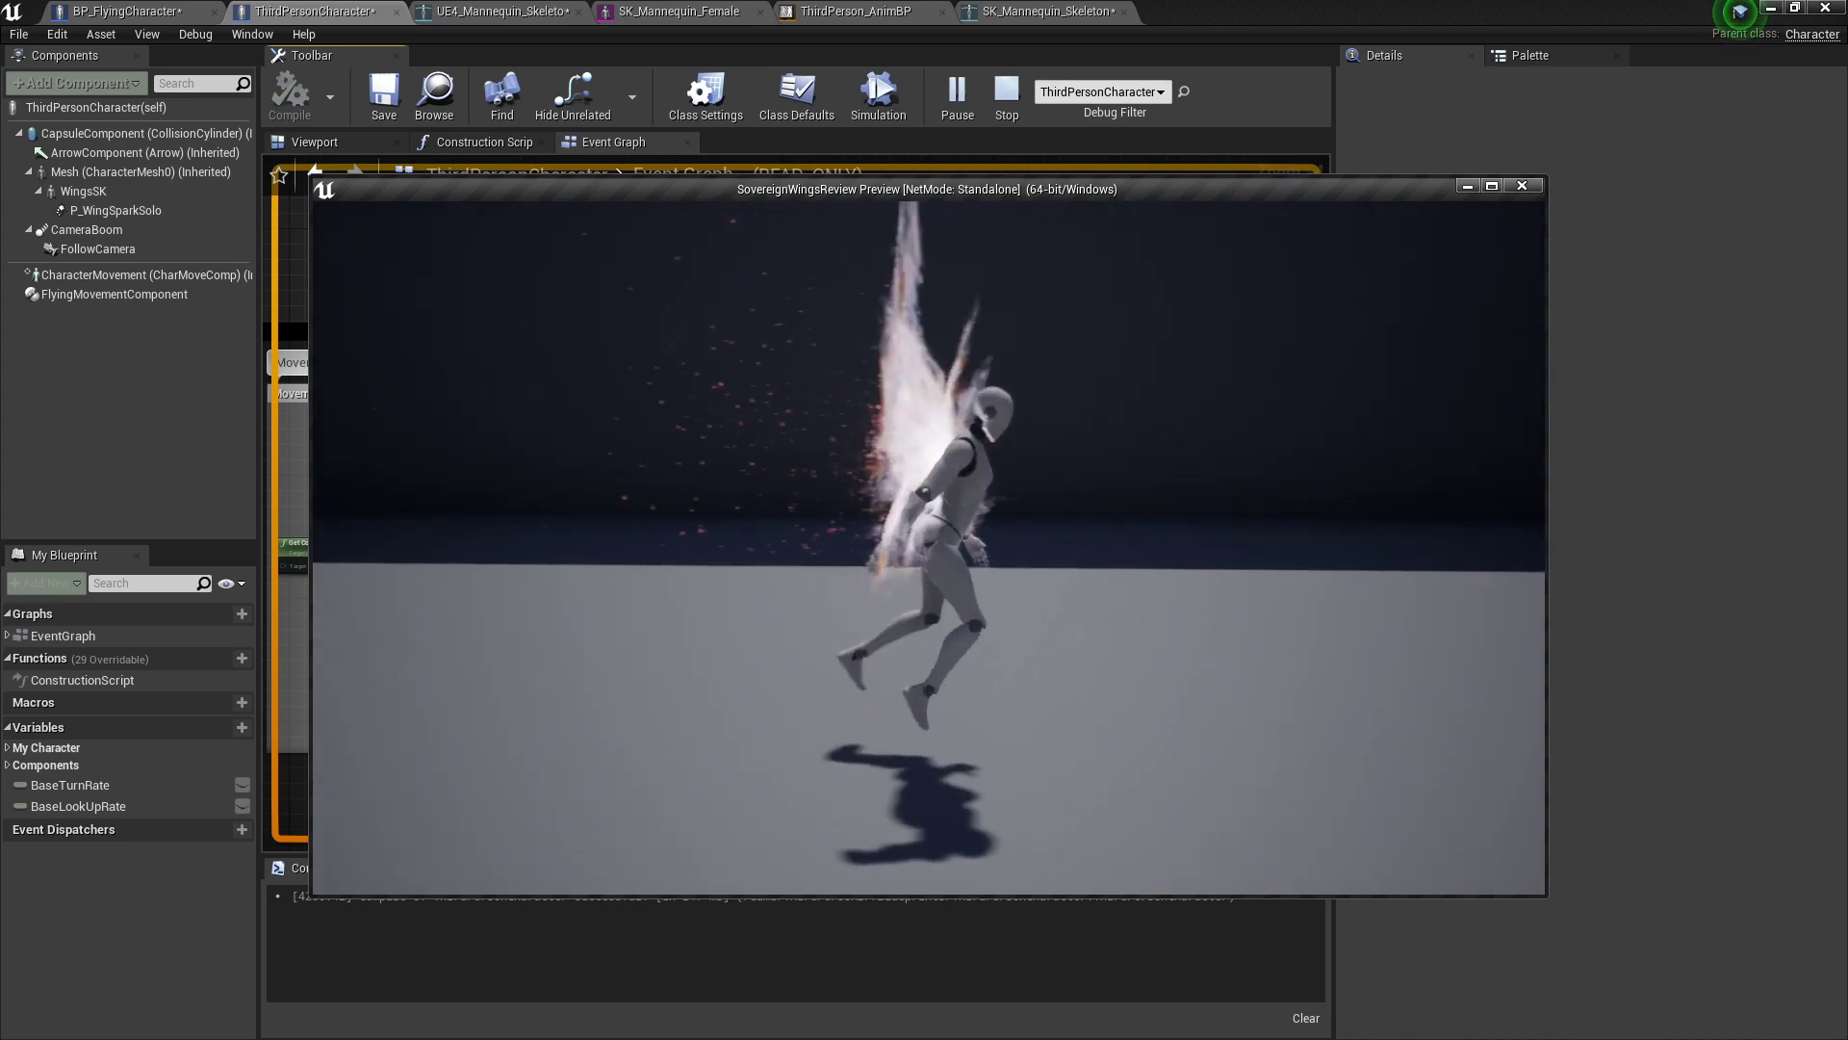
pyautogui.press('a')
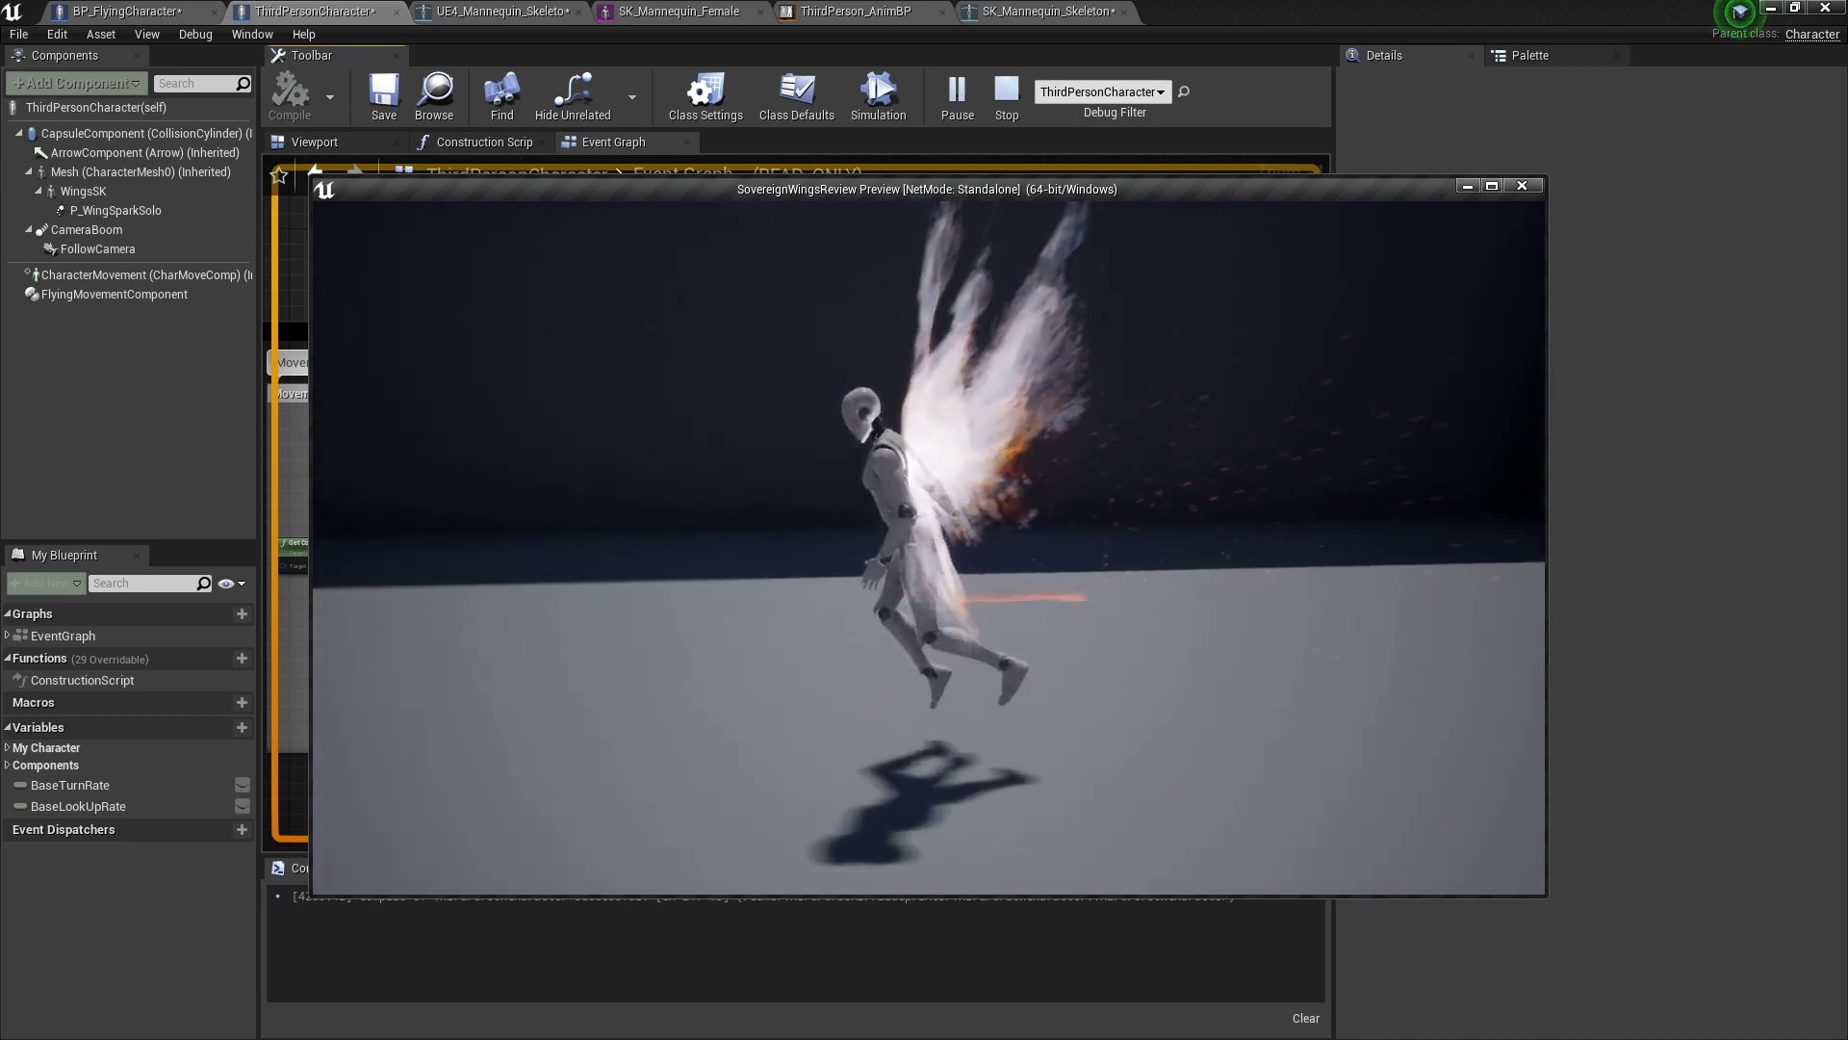
pyautogui.press('s')
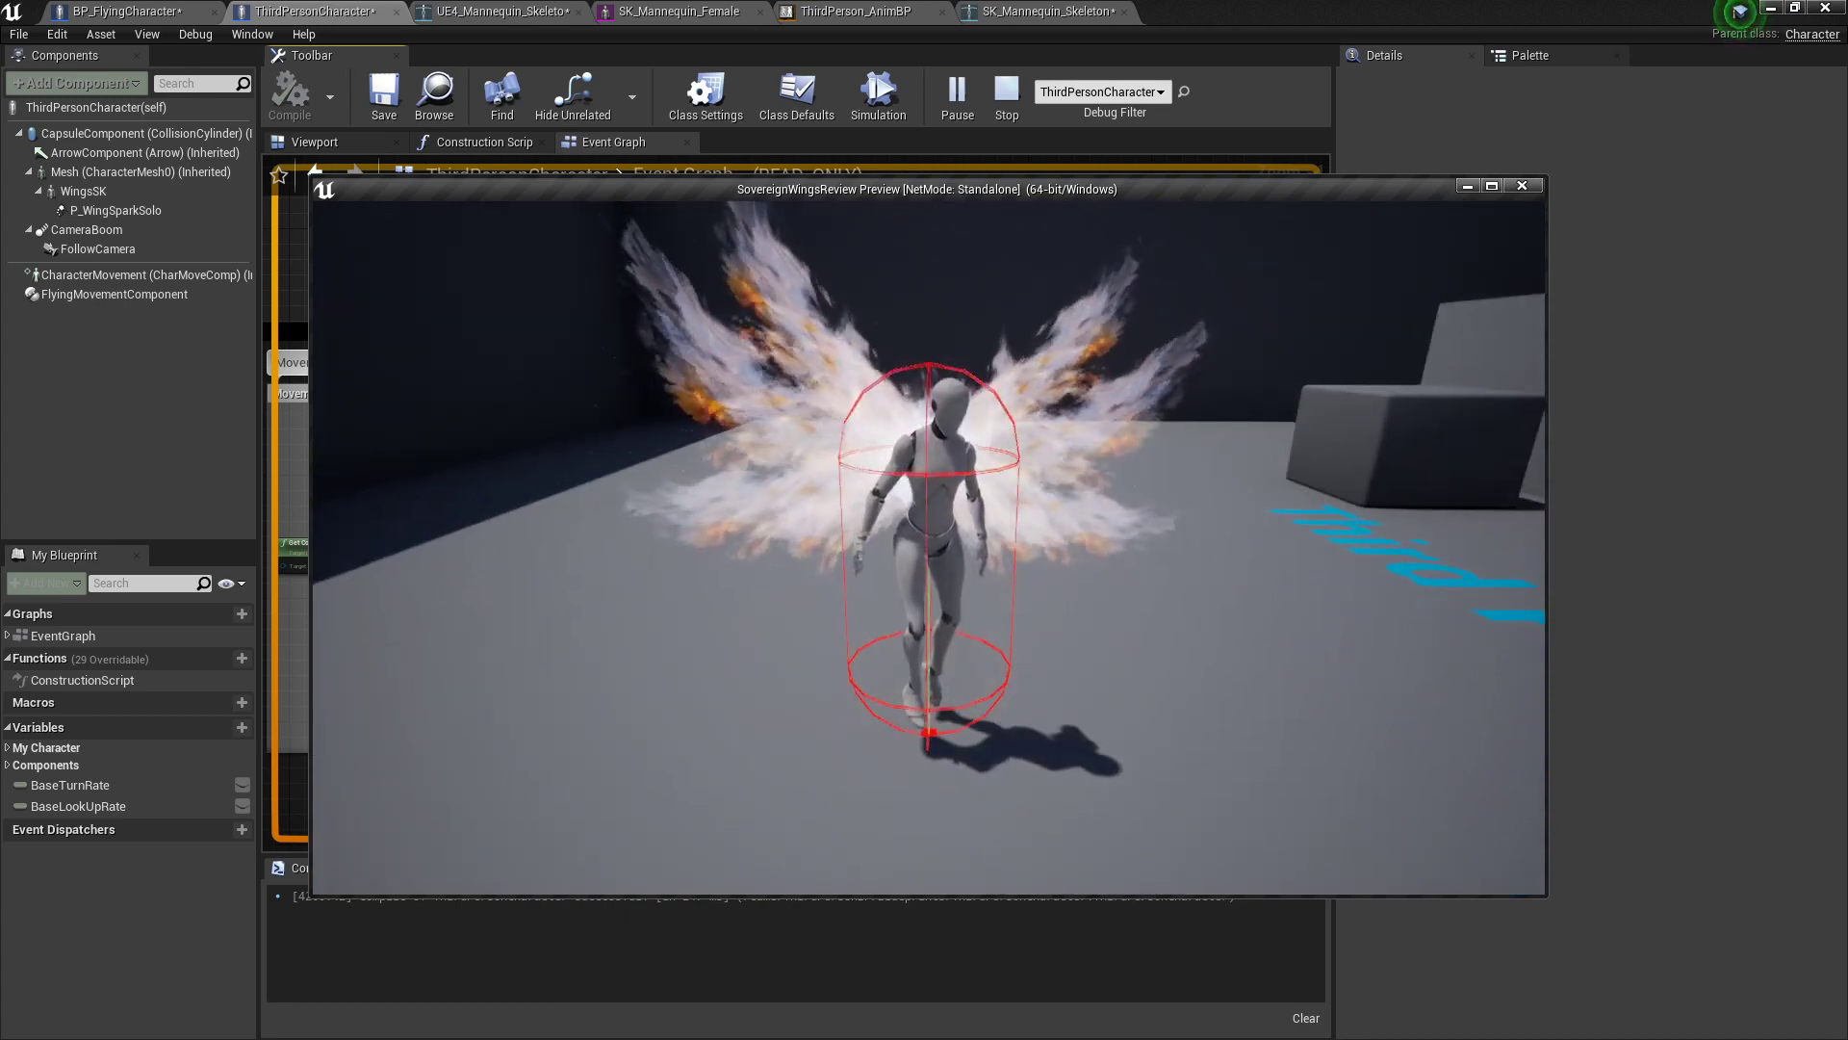
# Step: Take off in the preview, test the flying animations in several directions, and end the play session
pyautogui.press('space')
pyautogui.press('space')
pyautogui.press('d')
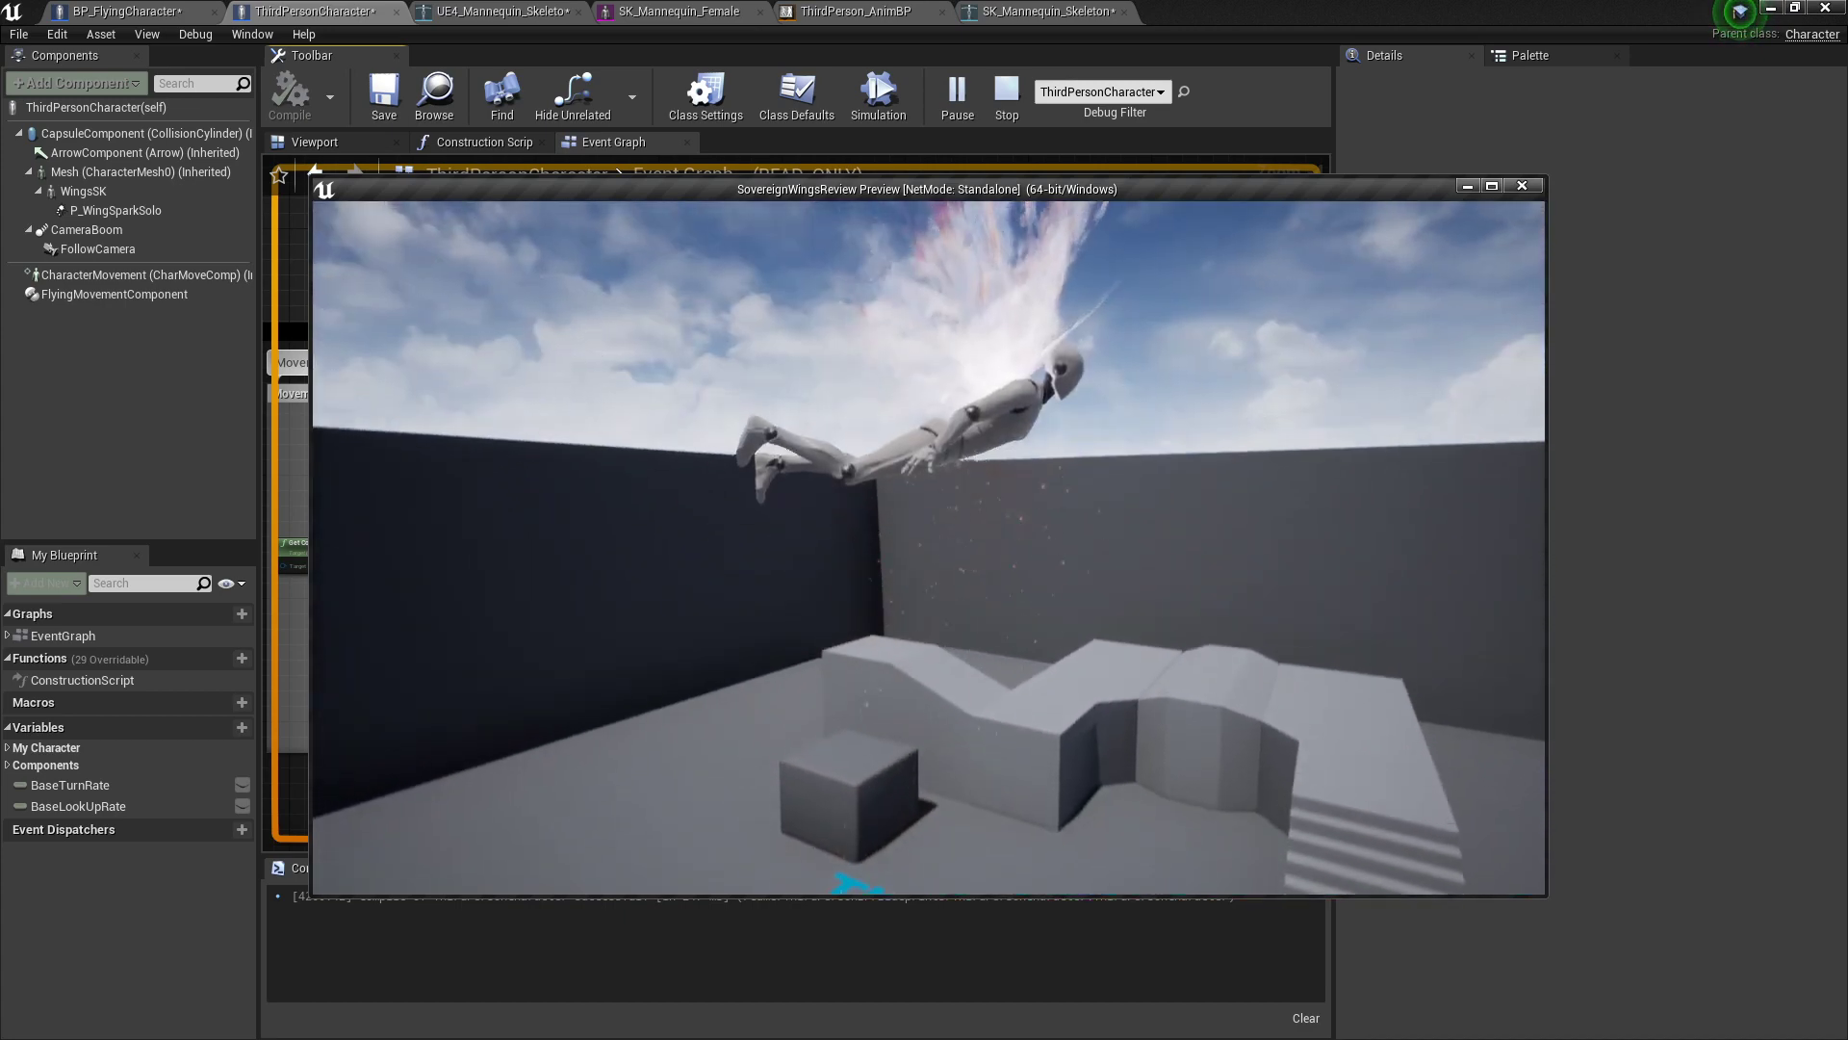
pyautogui.press('w')
pyautogui.press('d')
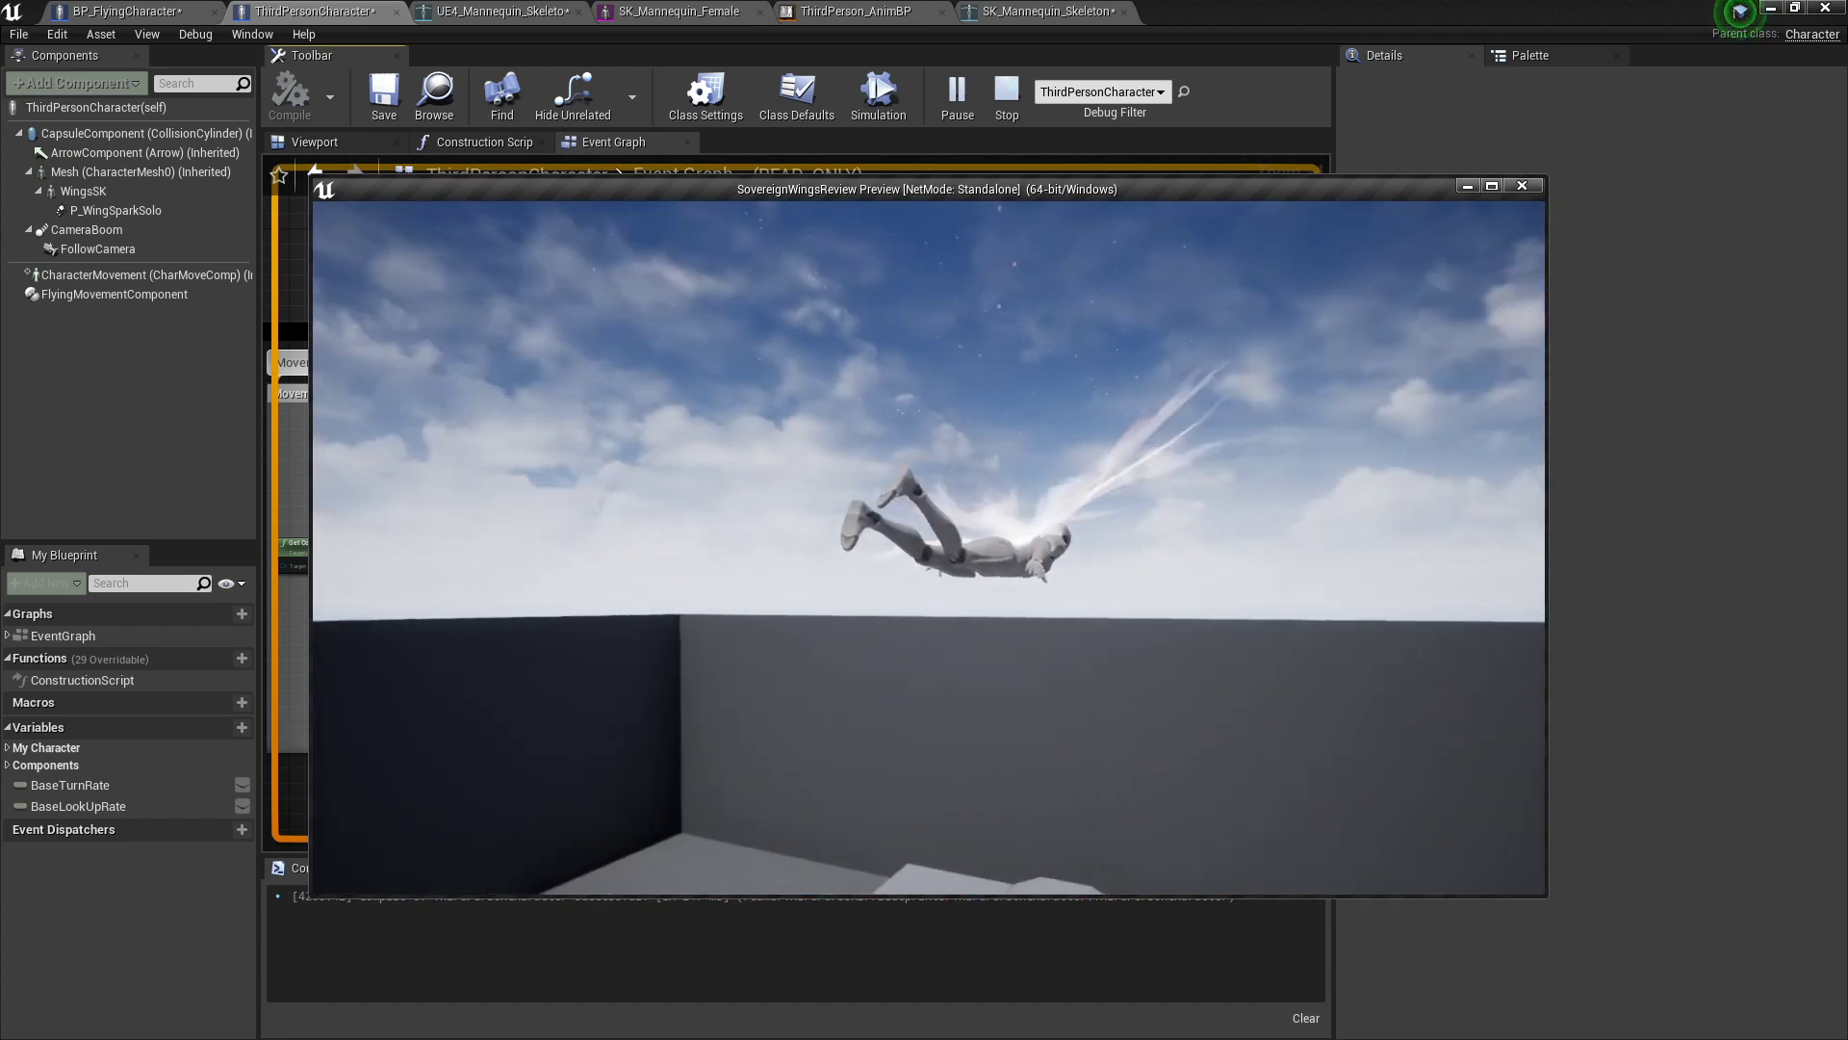
pyautogui.press('s')
pyautogui.press('a')
pyautogui.press('d')
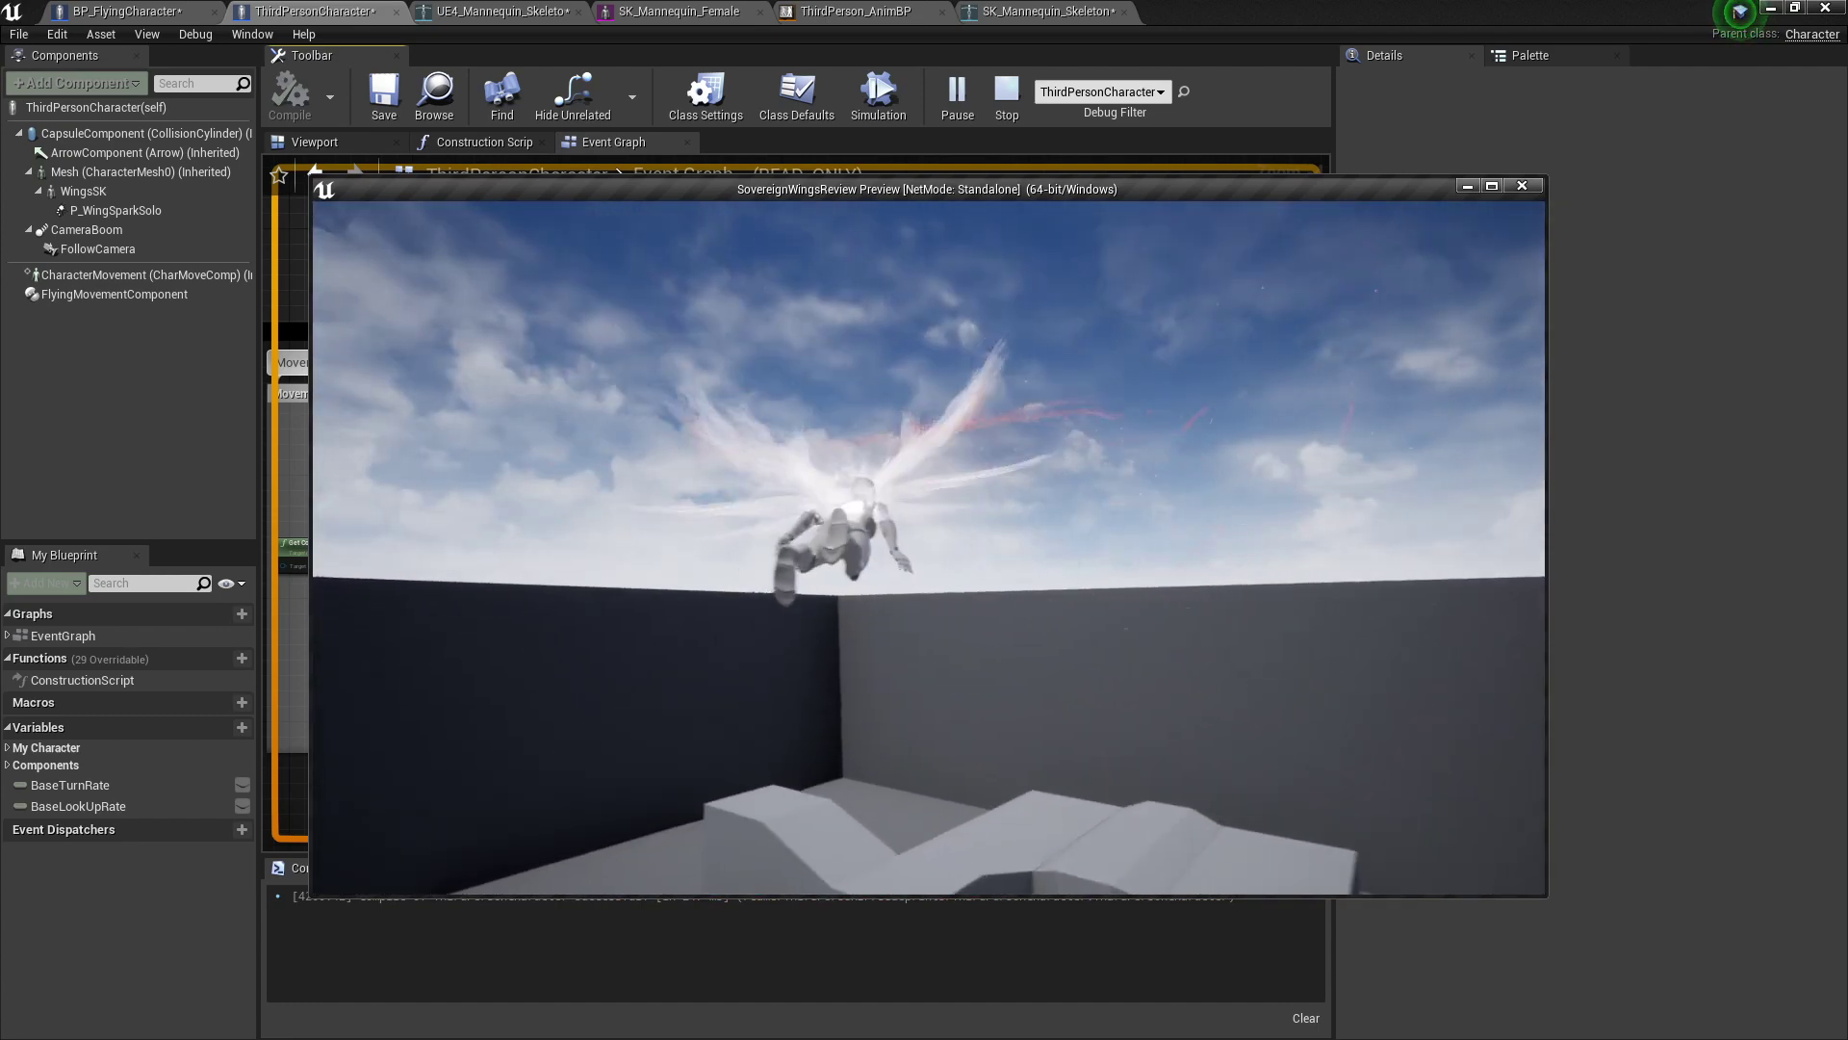
pyautogui.press('a')
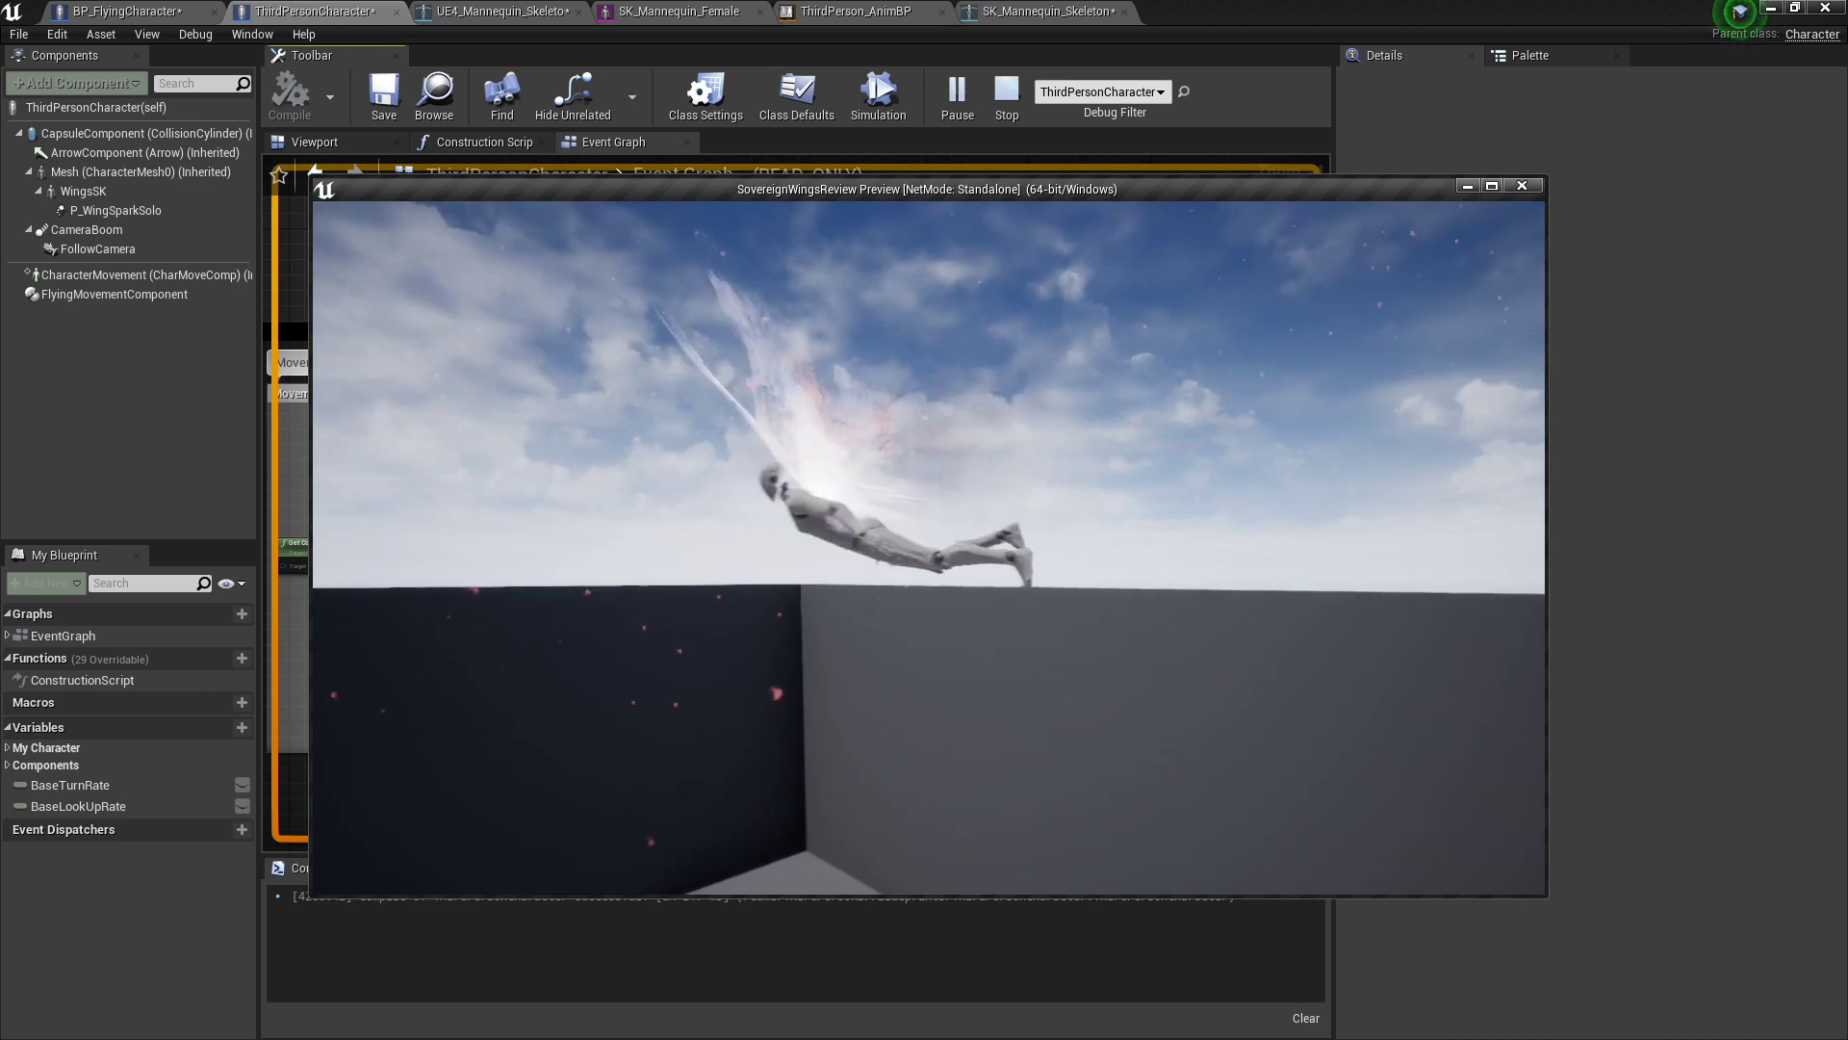
pyautogui.press('s')
pyautogui.press('d')
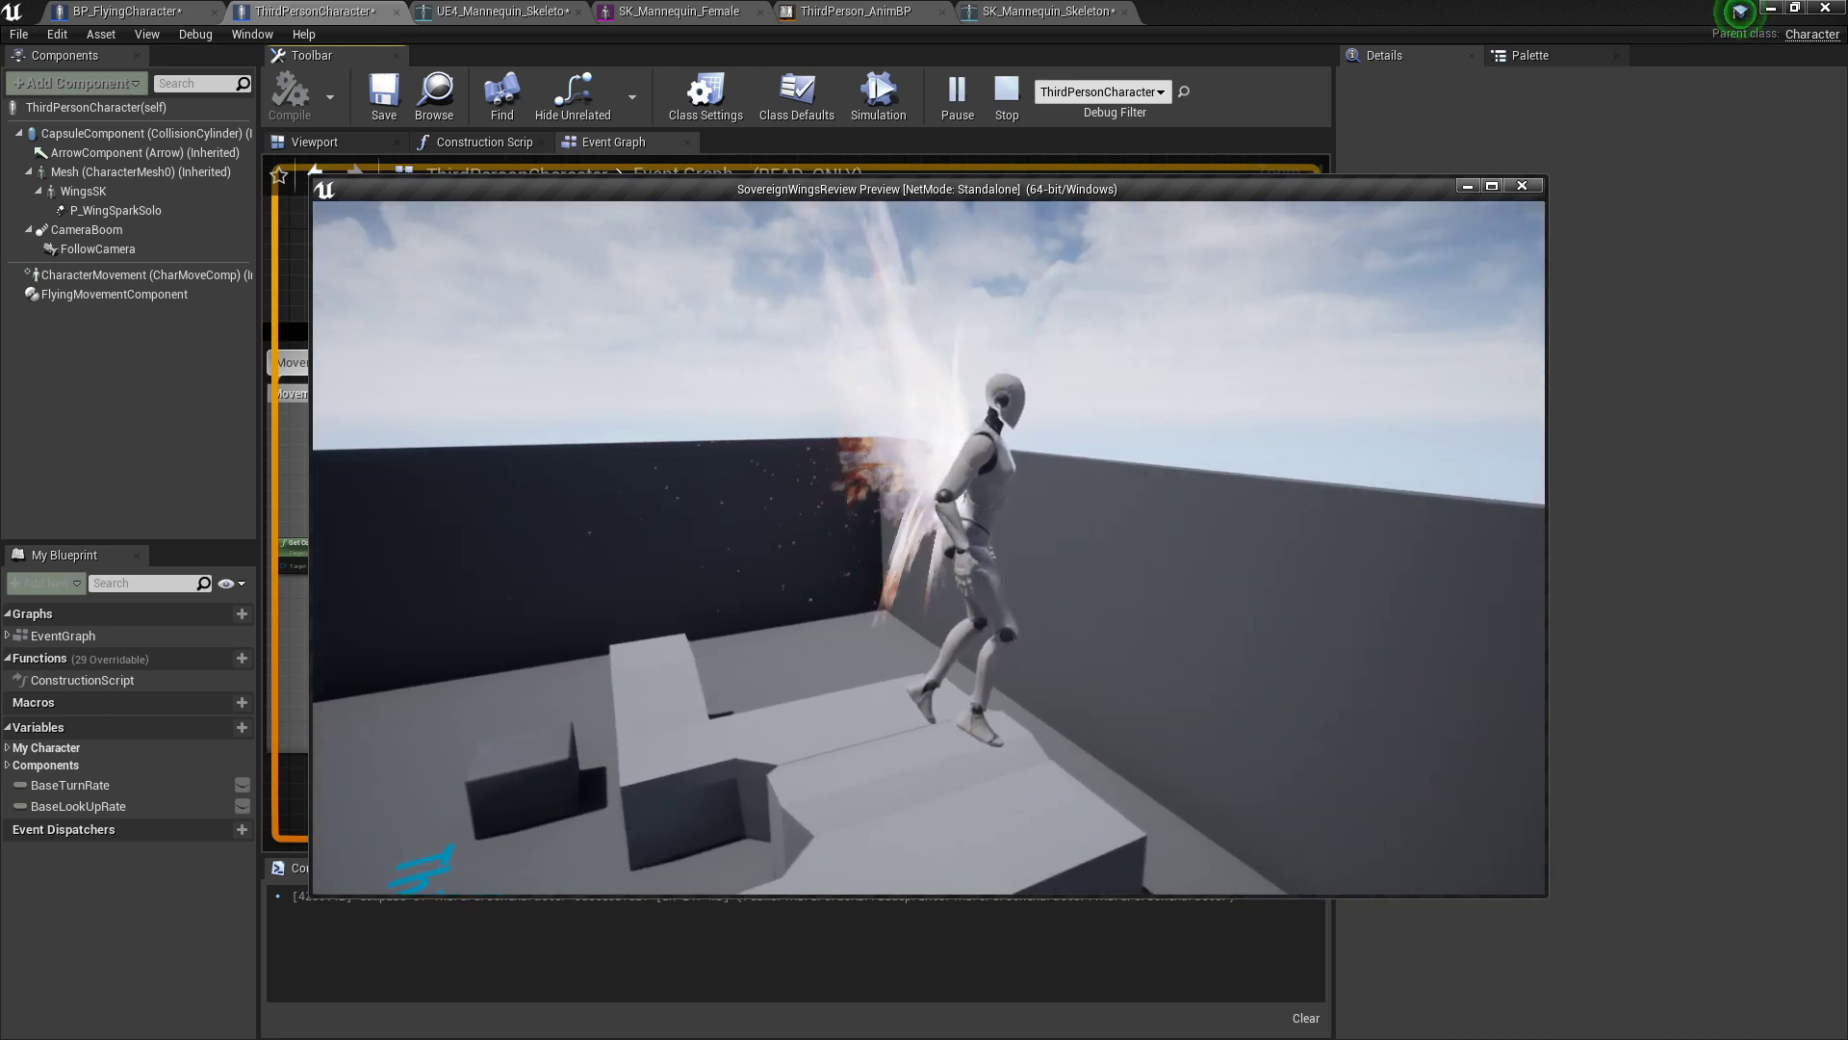
pyautogui.press('a')
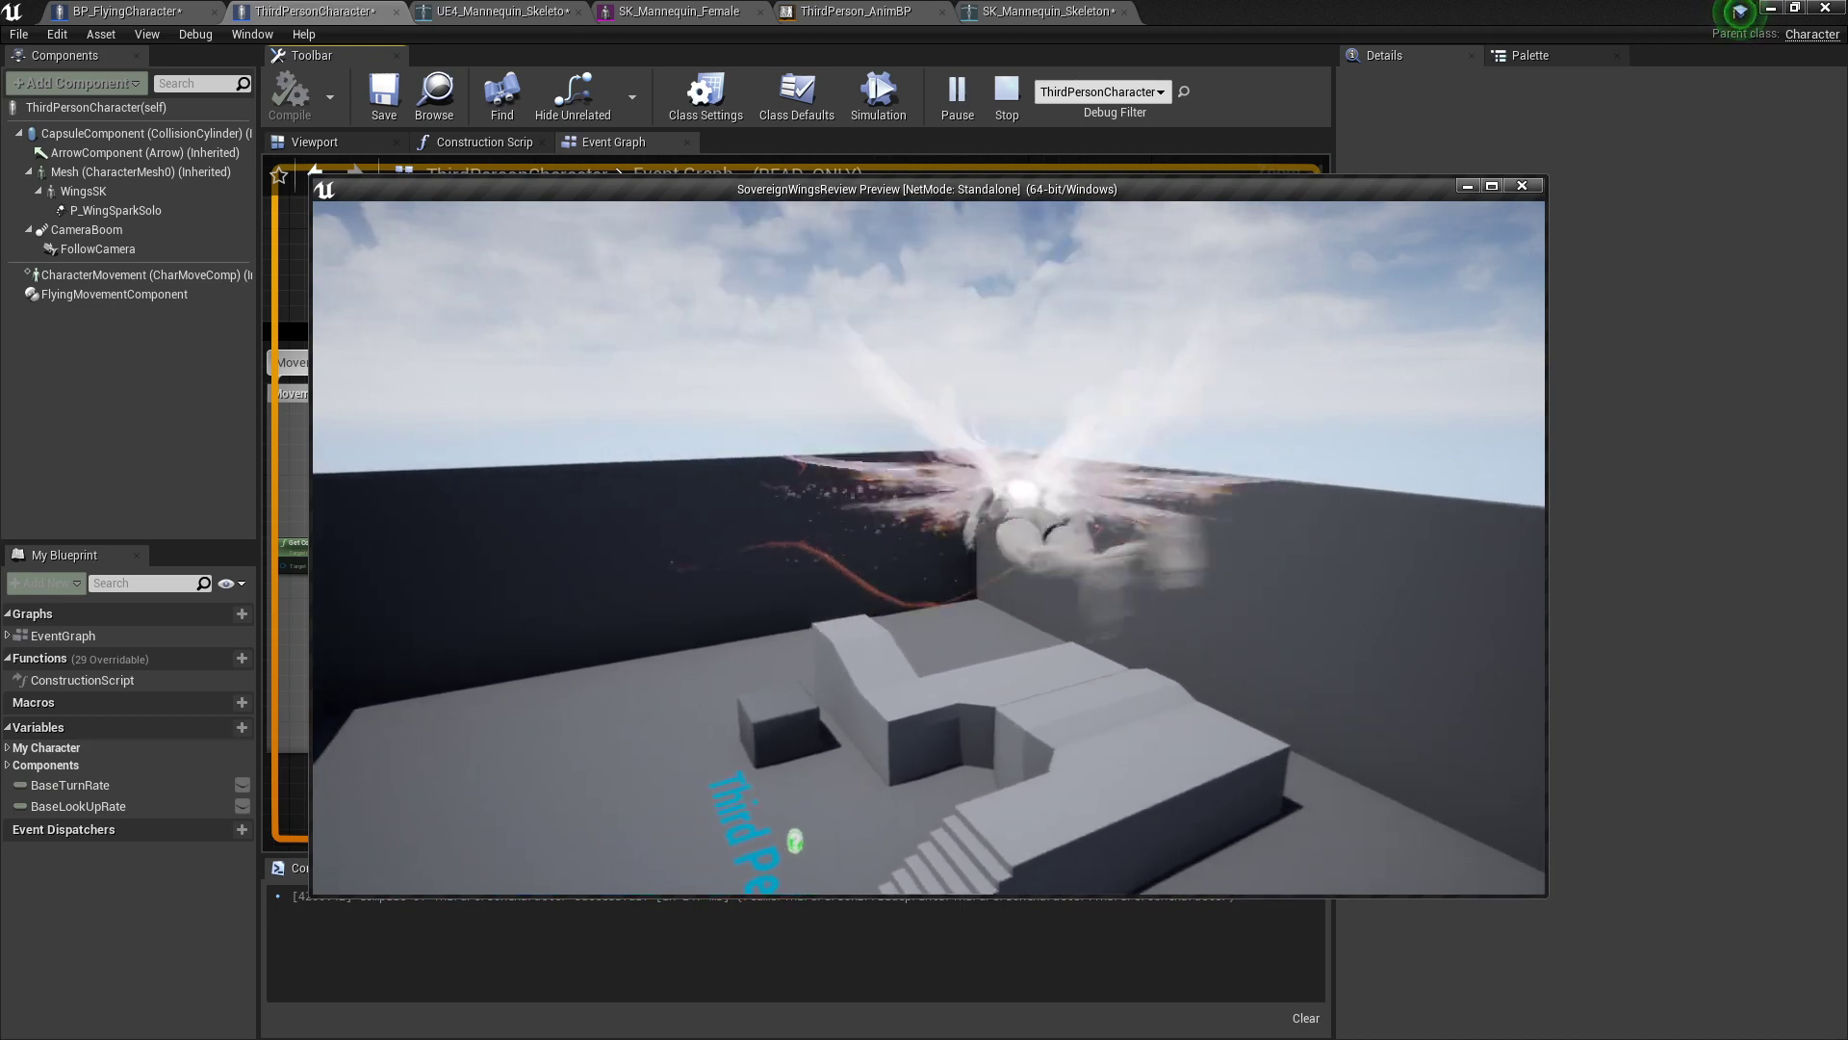
pyautogui.press('Escape')
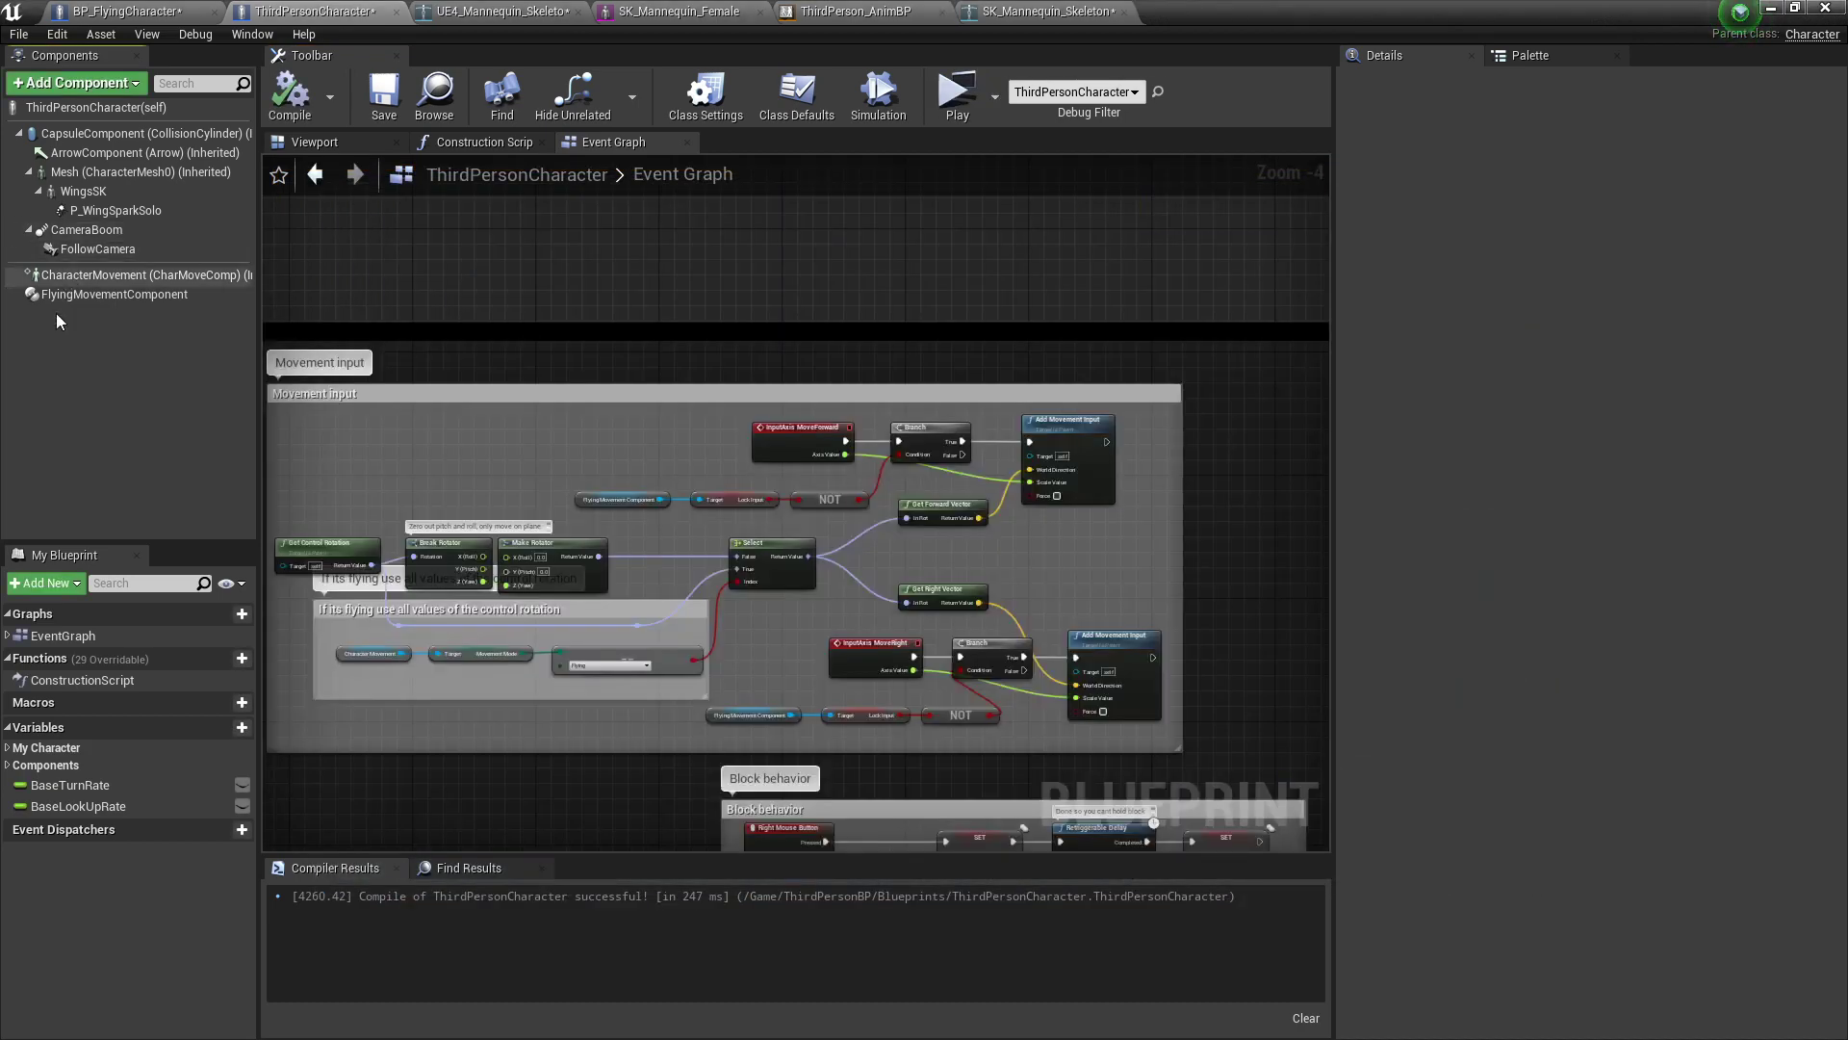
# Step: Review the FlyingMovementComponent settings and filter the CharacterMovement component's details for "flying"
pyautogui.click(72, 295)
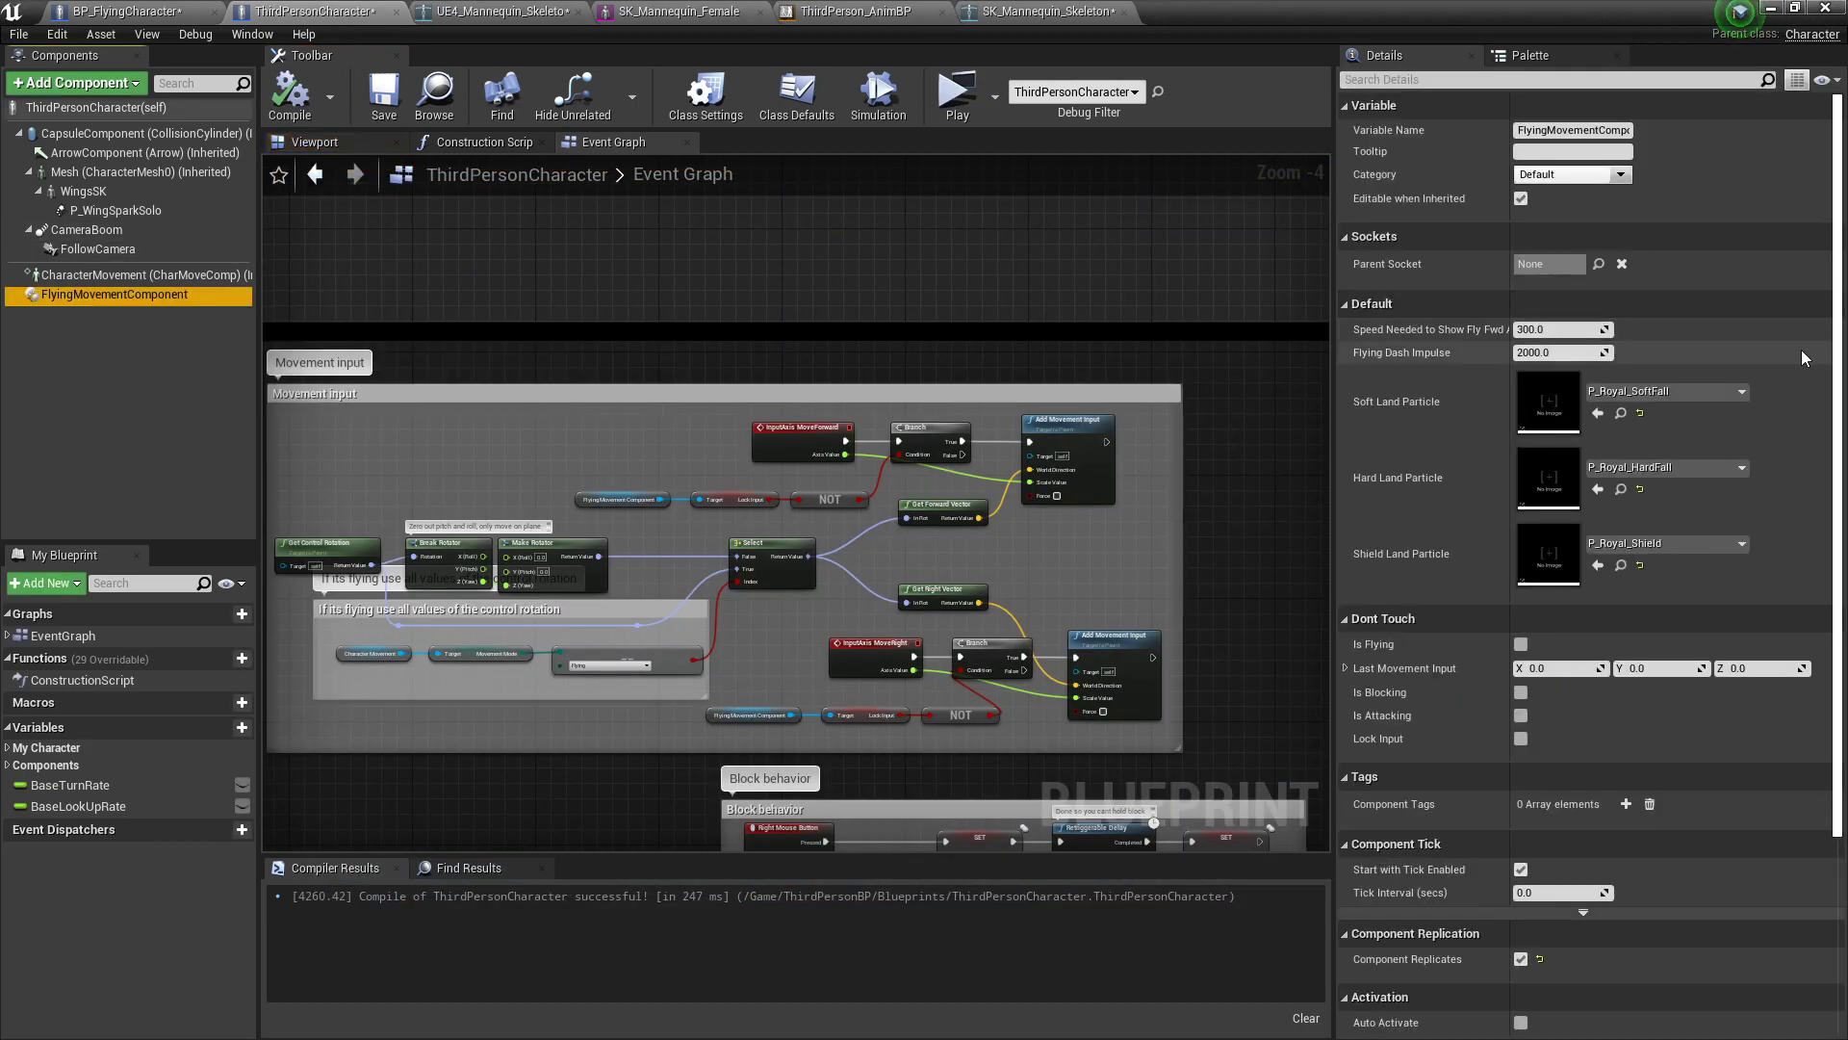
pyautogui.click(1461, 332)
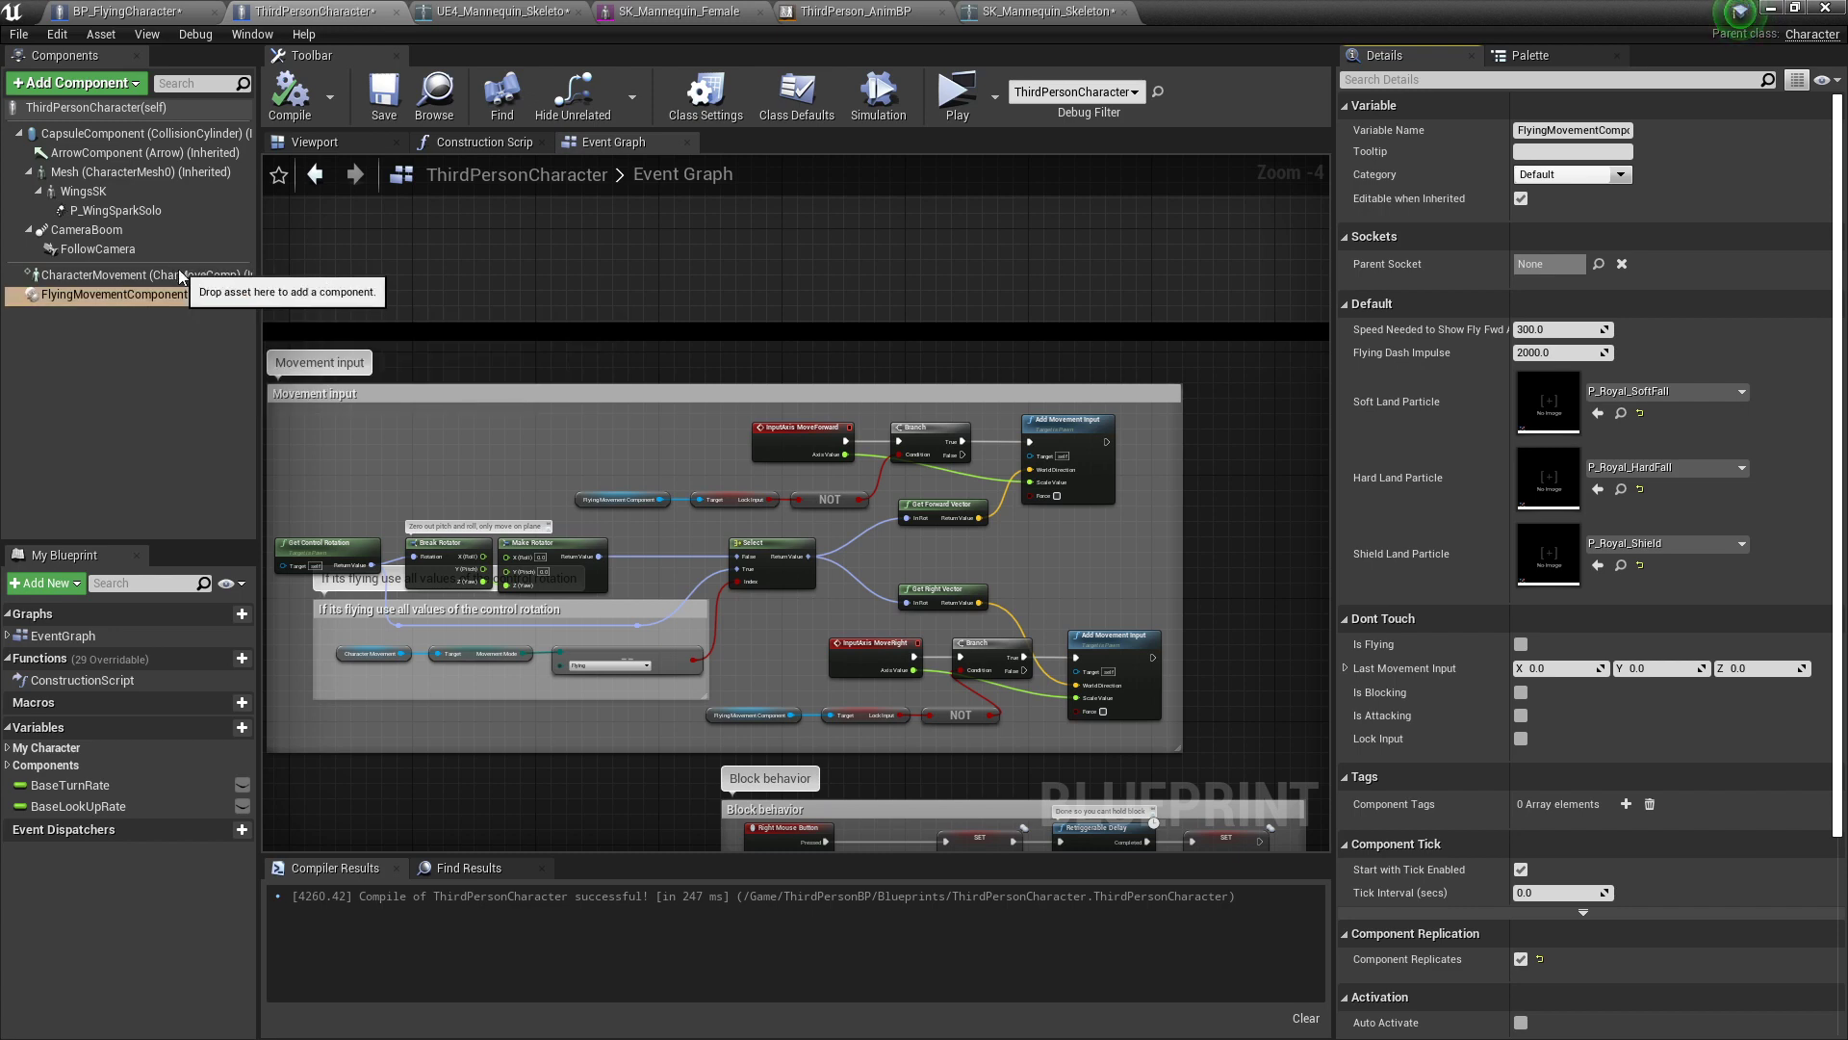
pyautogui.click(145, 275)
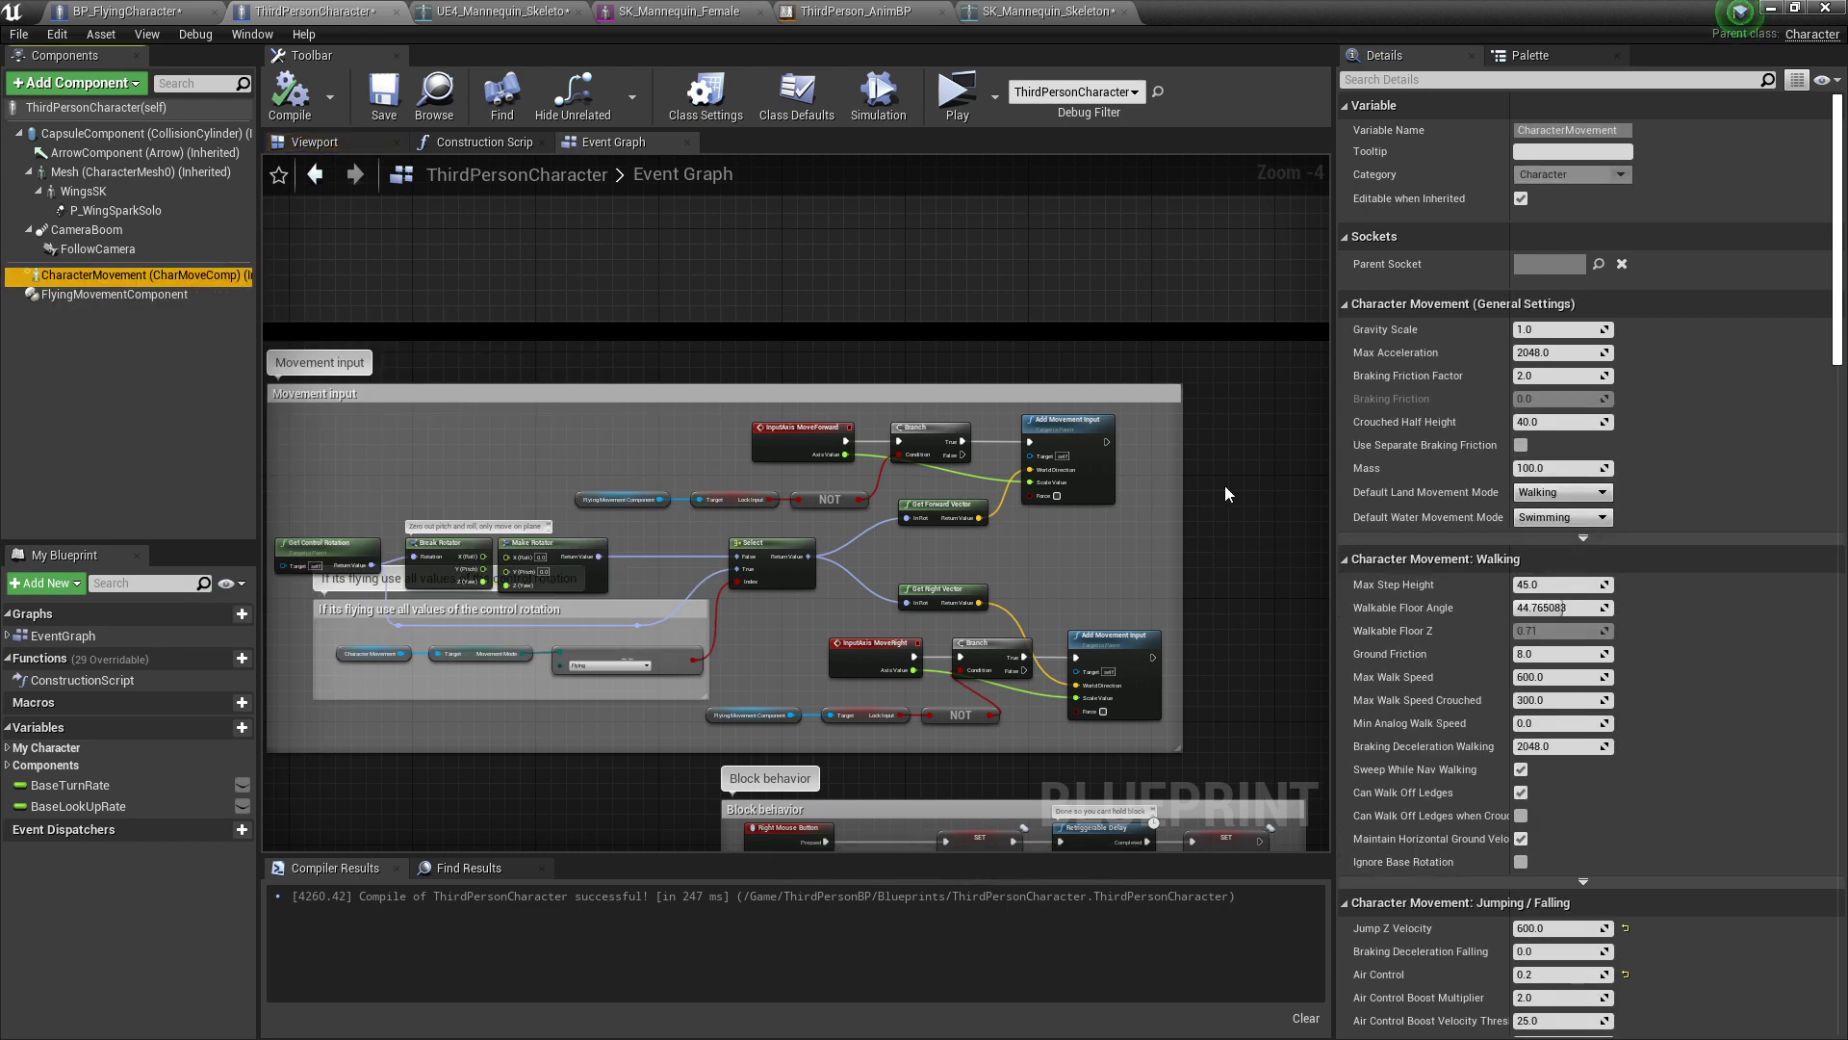
pyautogui.click(1404, 80)
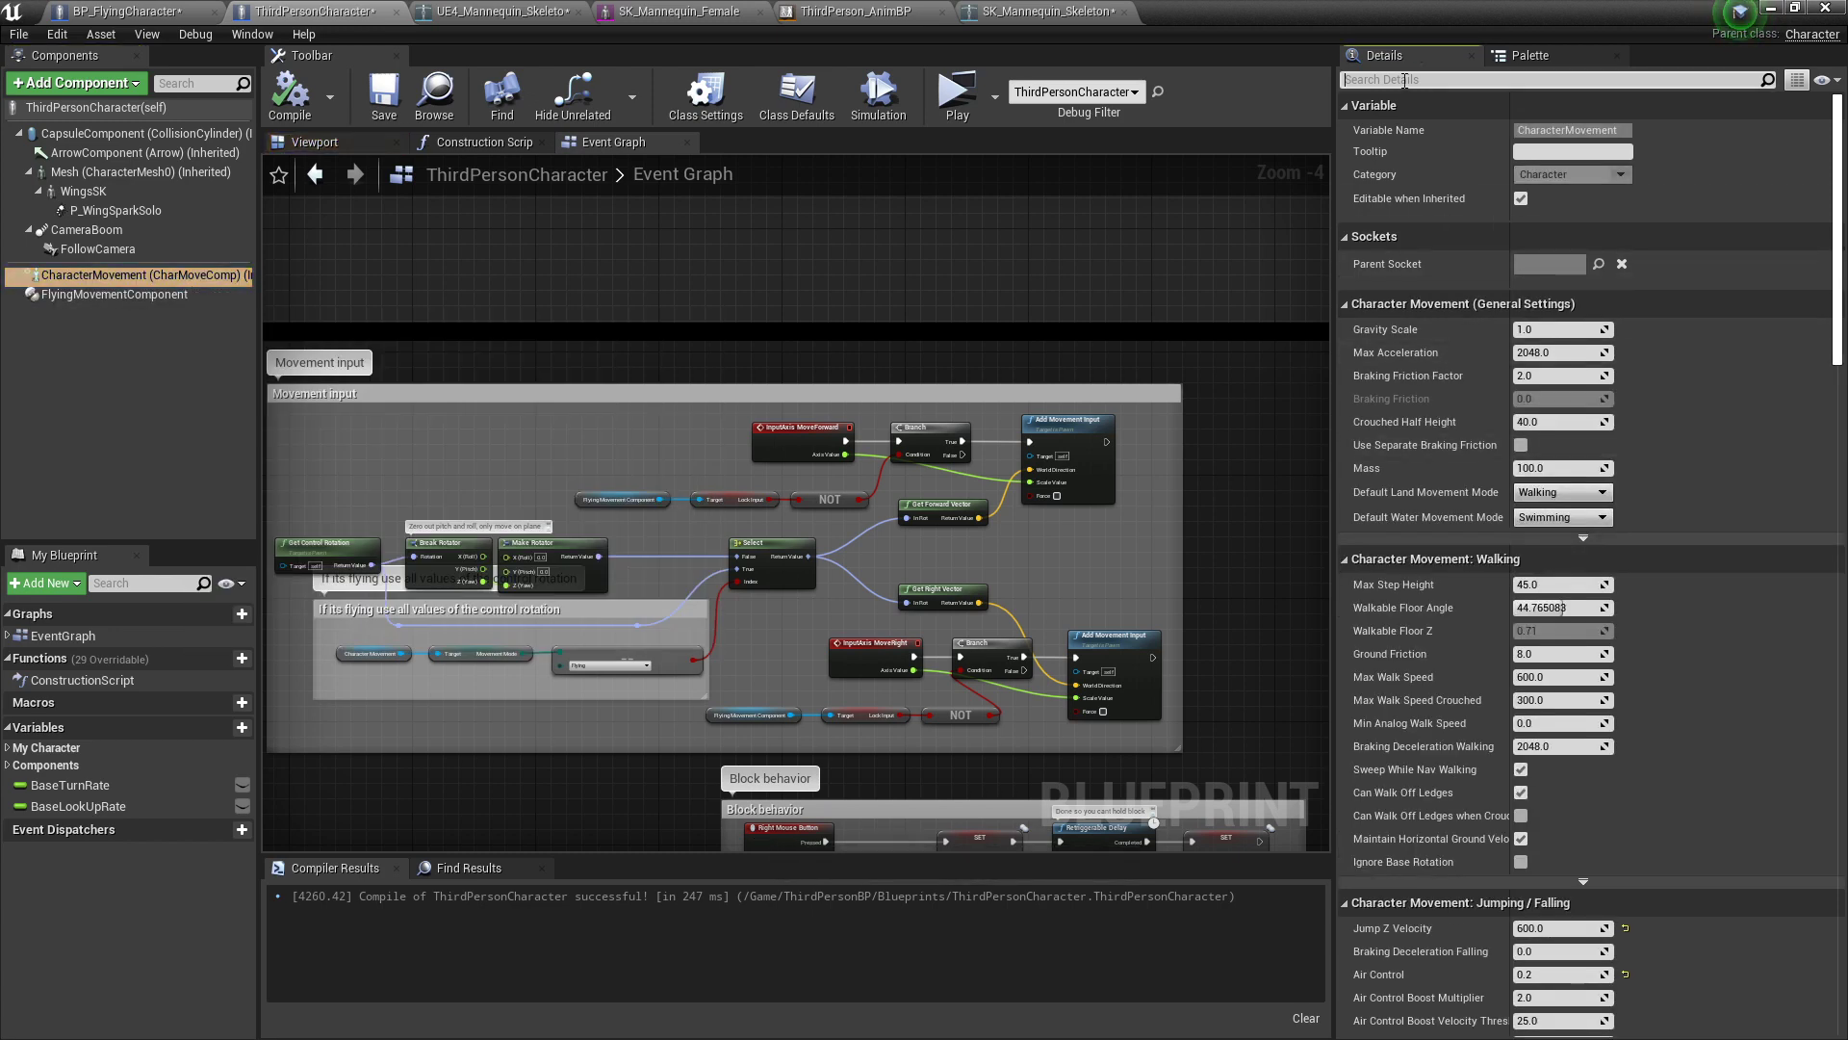
pyautogui.write('flying')
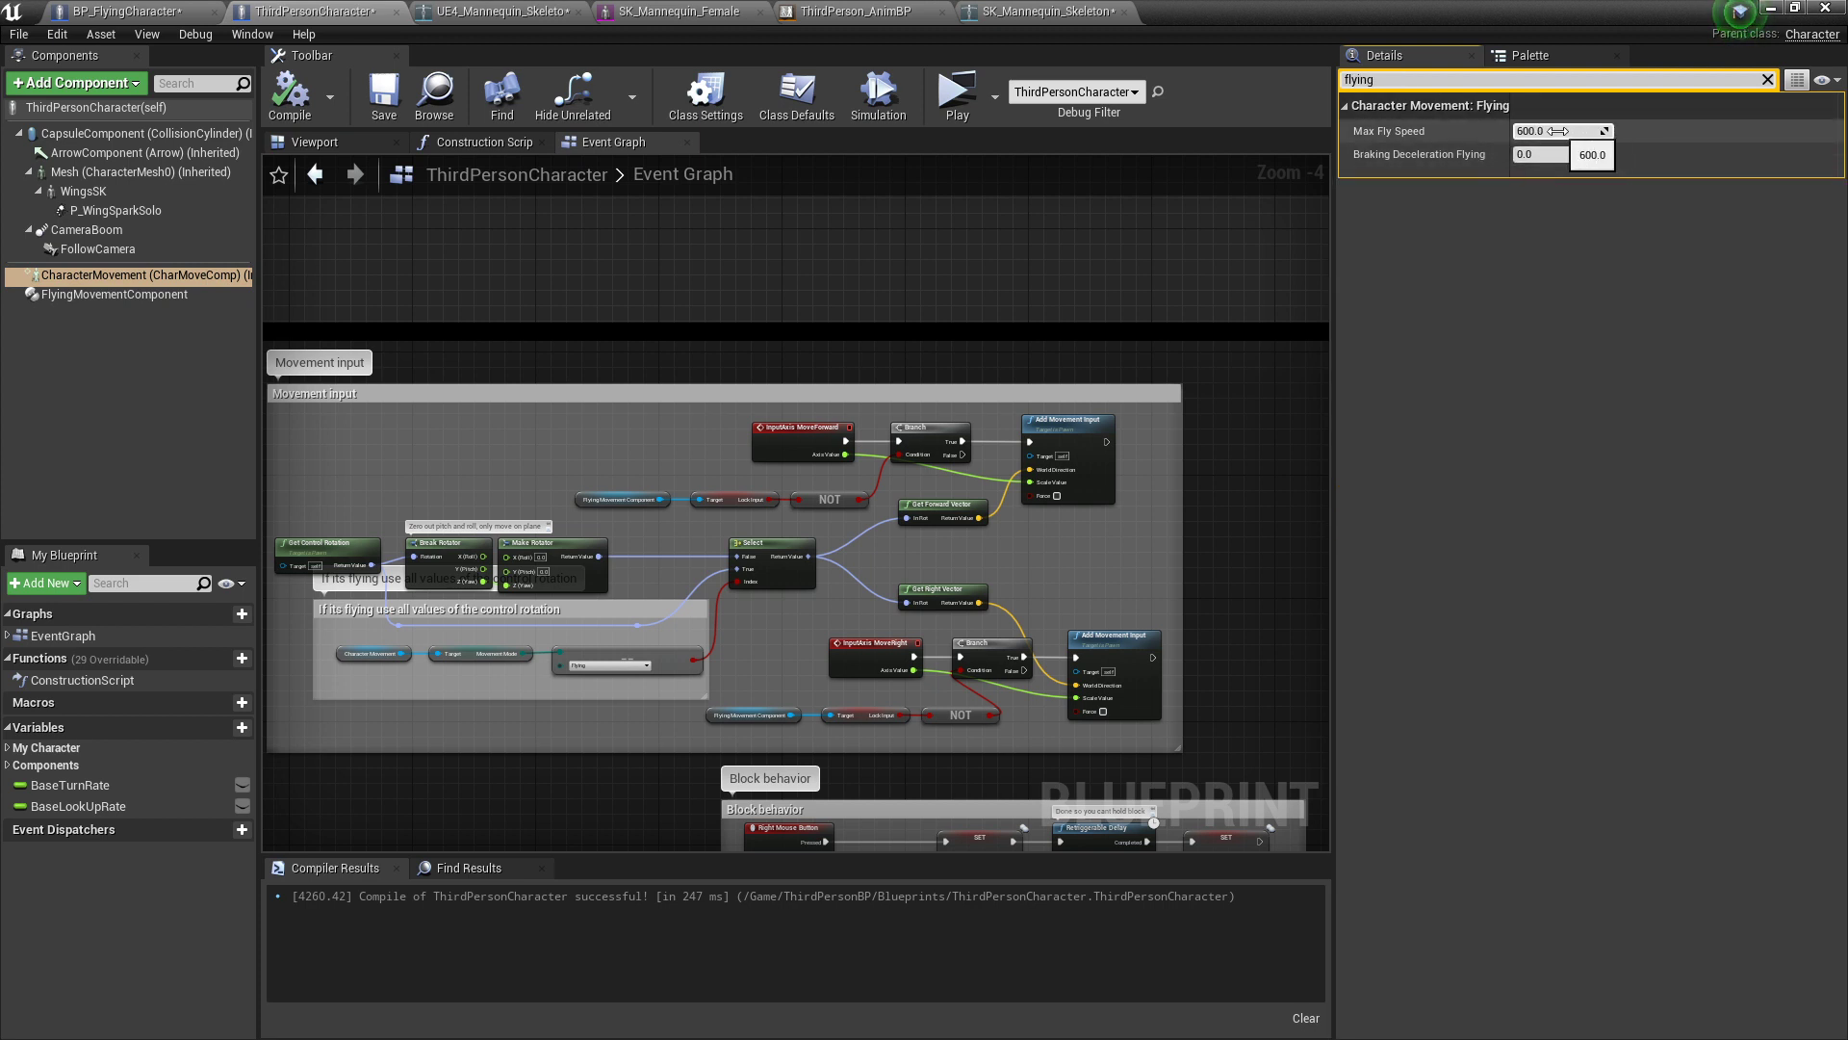
# Step: Look up the CharacterMovement flying values in BP_FlyingCharacter and set the ThirdPersonCharacter's Max Fly Speed to 1500
pyautogui.click(160, 19)
pyautogui.click(144, 276)
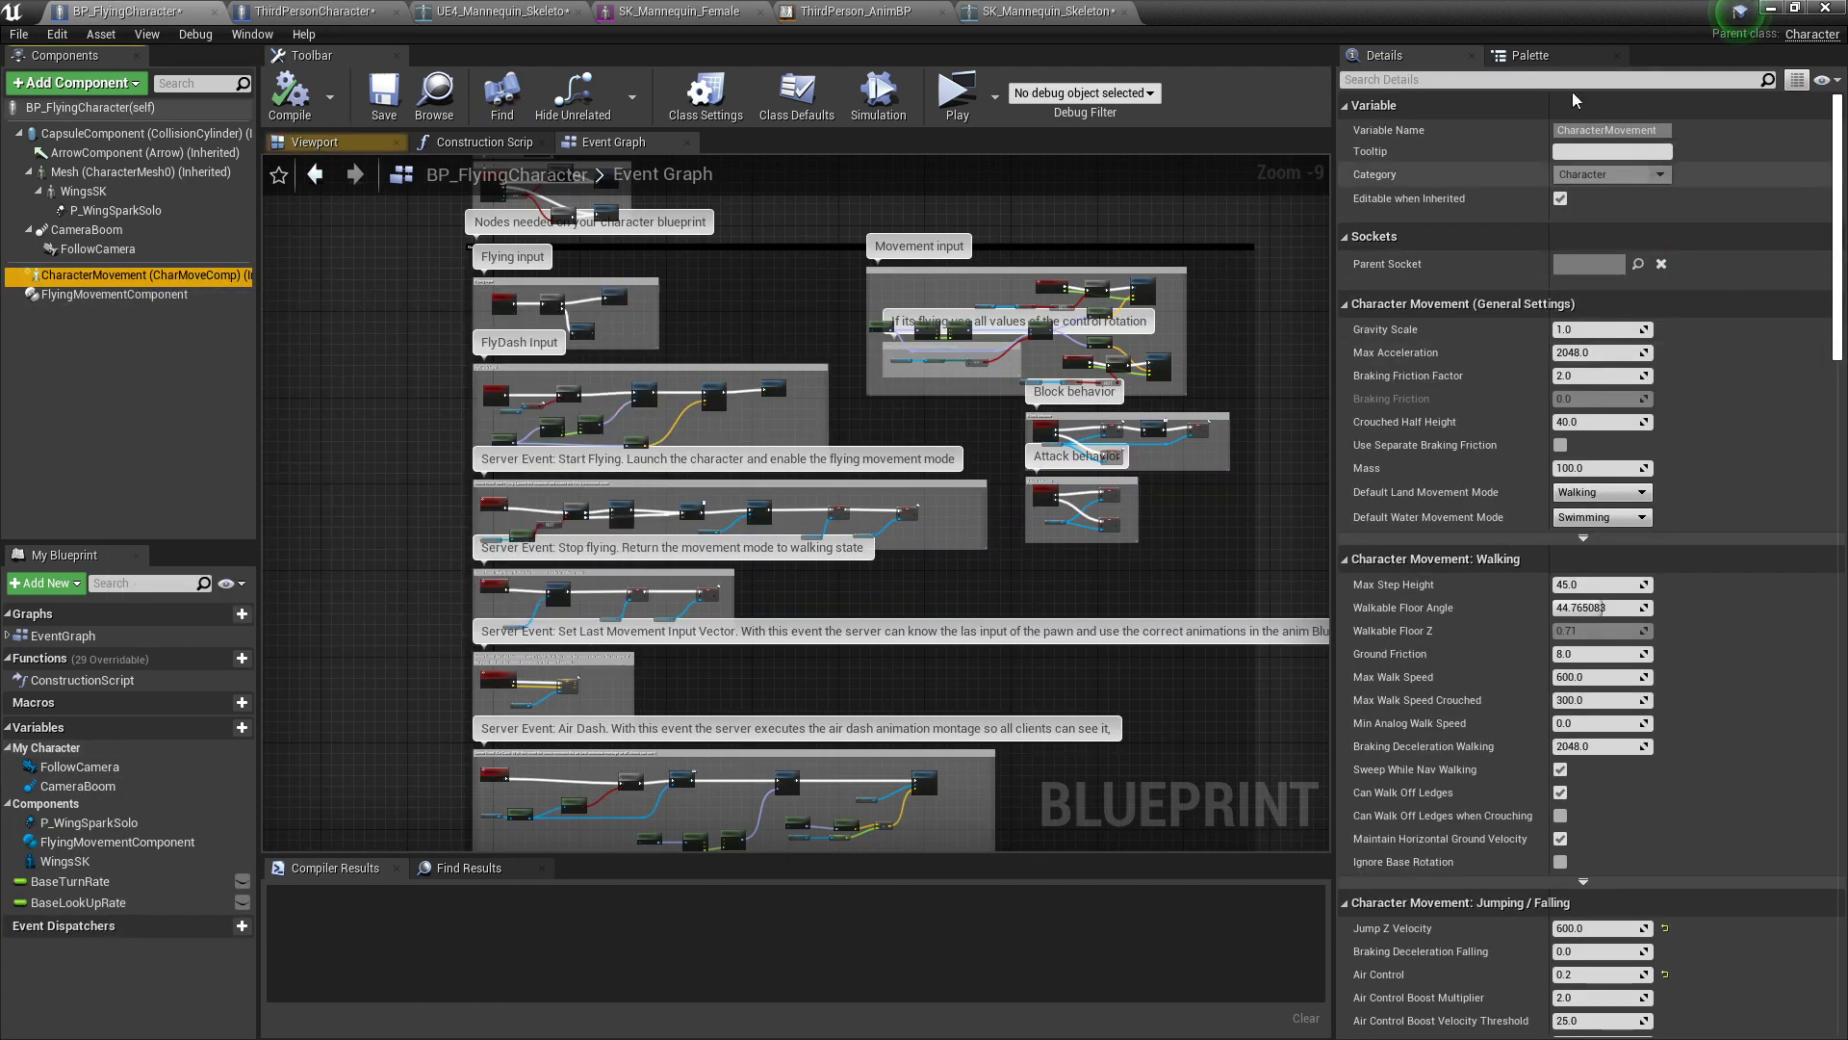
pyautogui.click(1533, 80)
pyautogui.write('flyin')
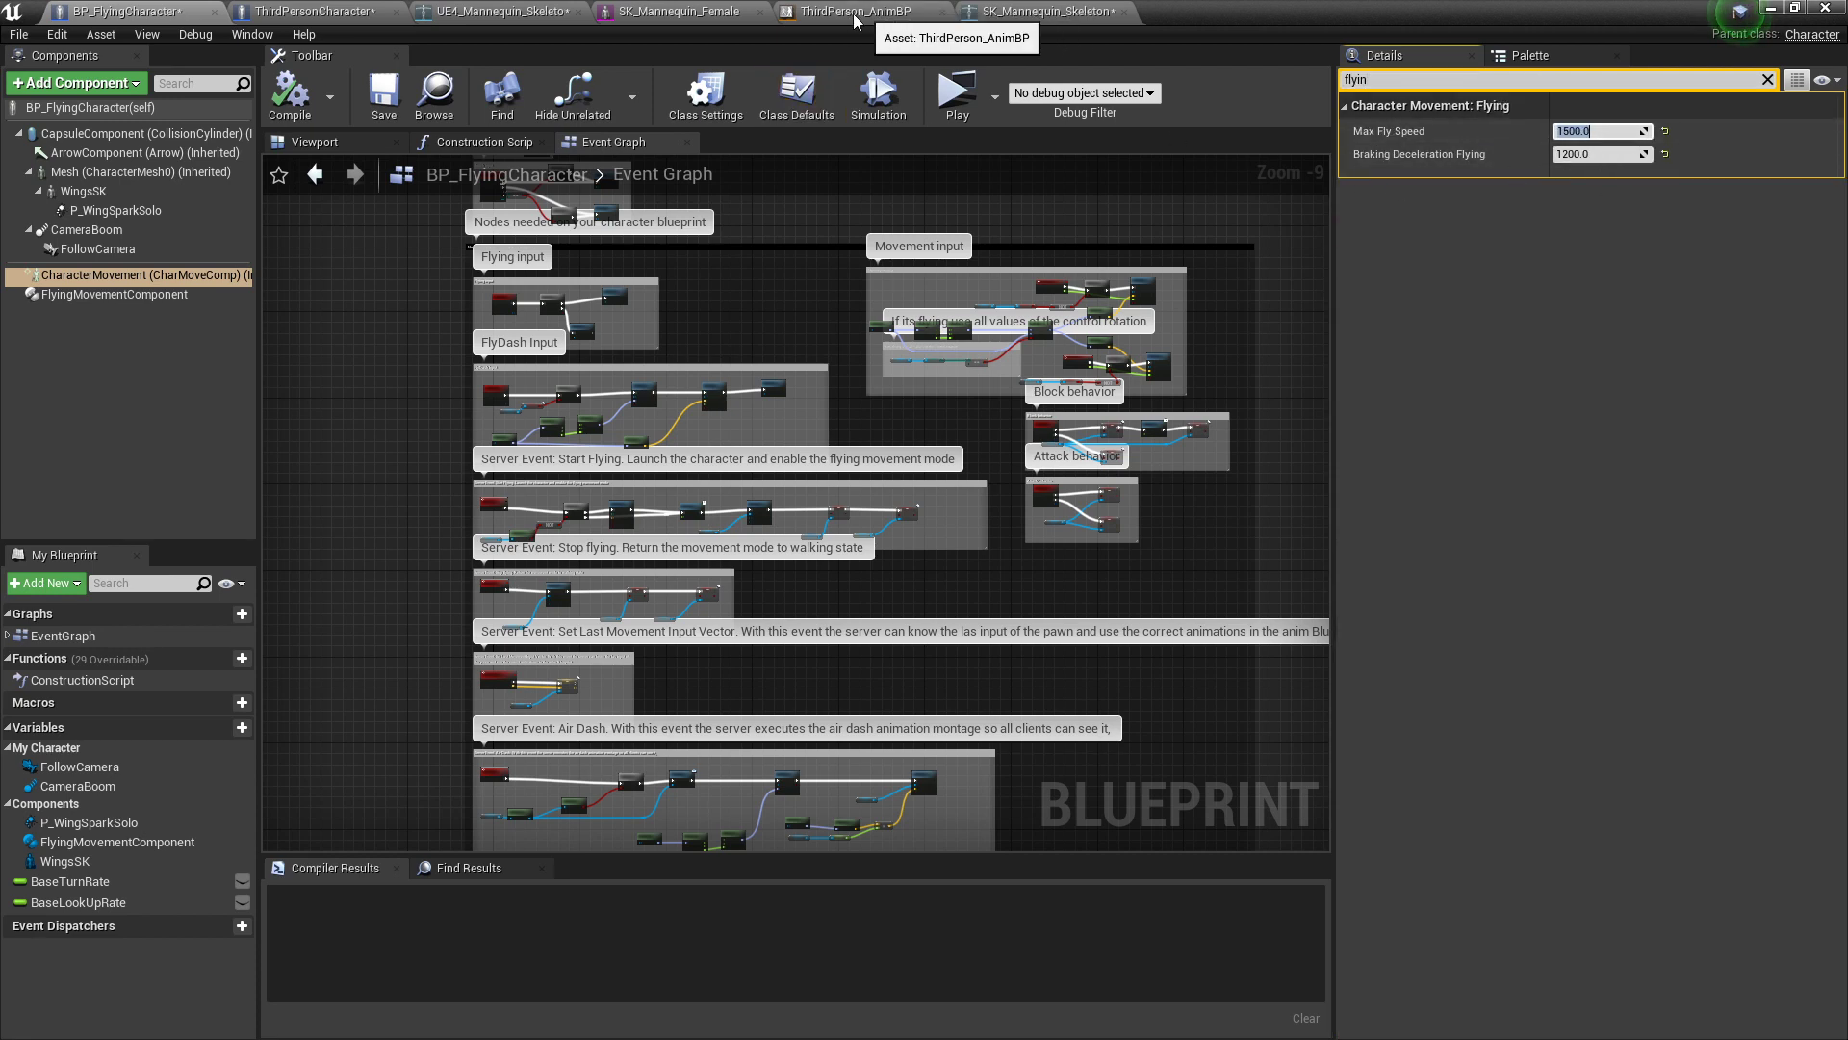
pyautogui.click(1045, 11)
pyautogui.click(337, 14)
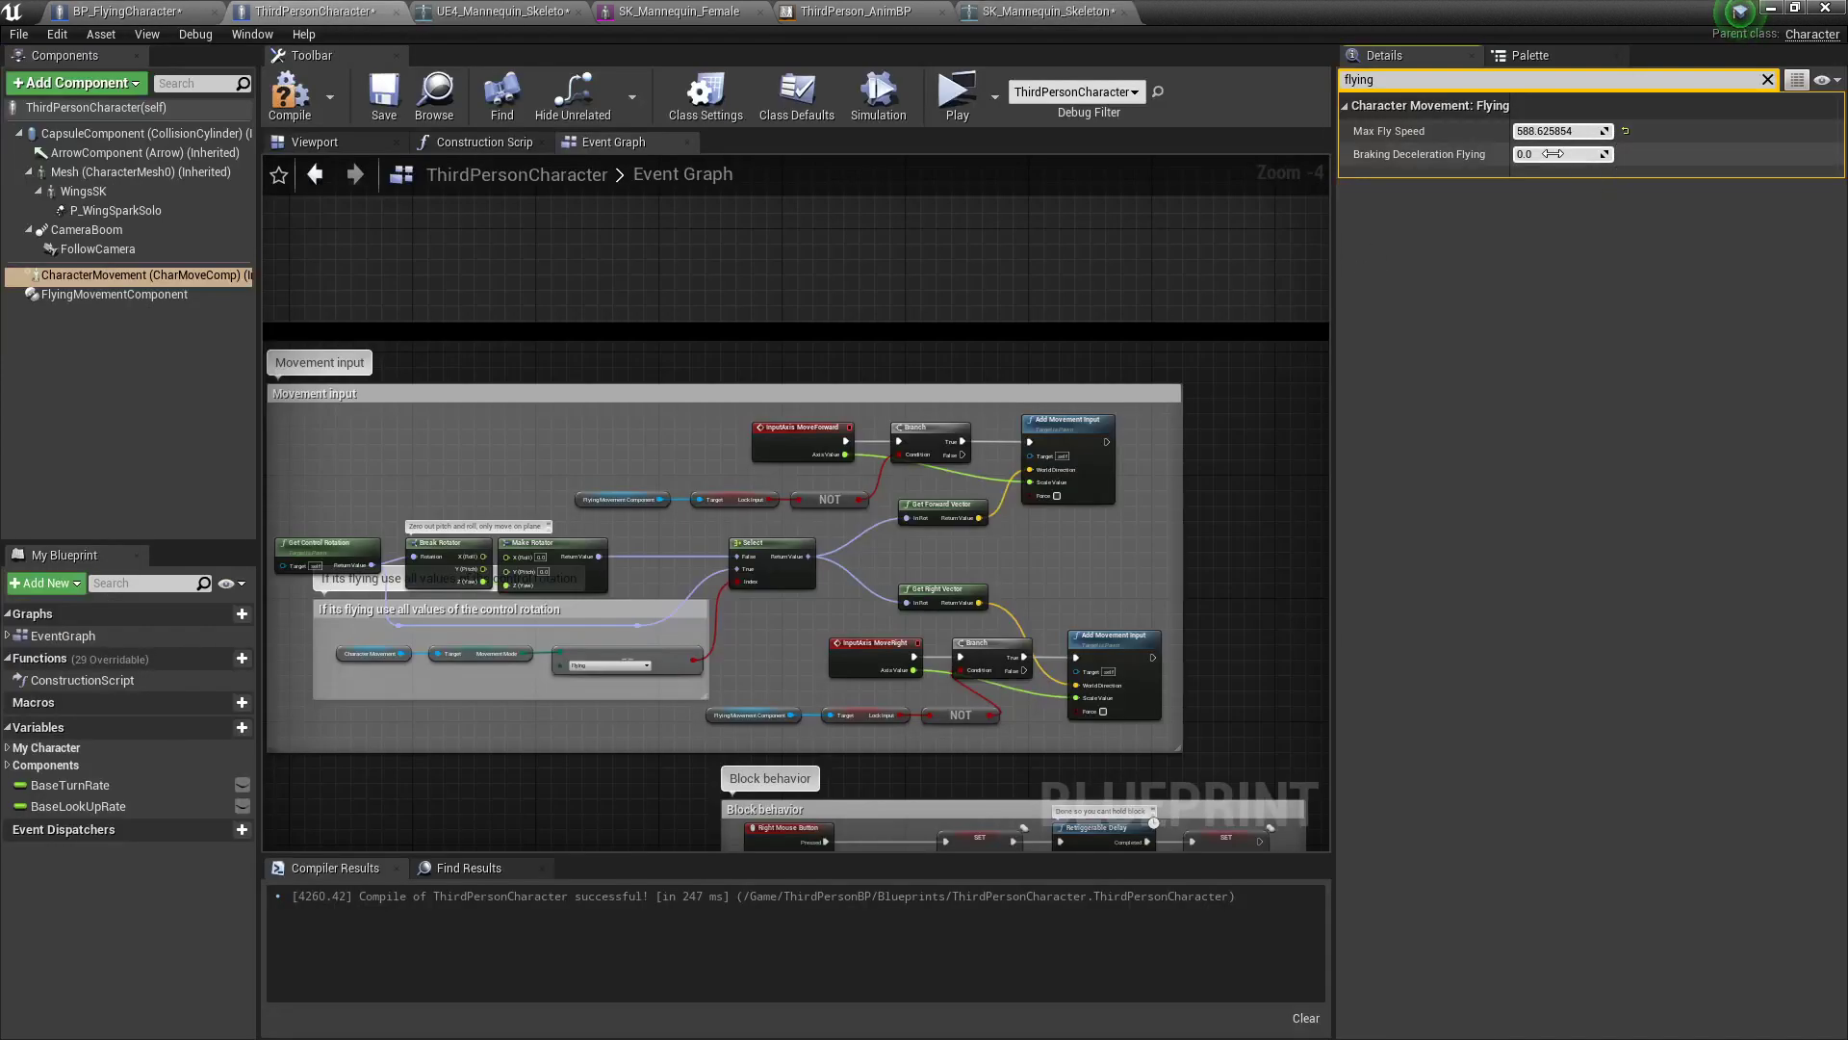
pyautogui.click(1584, 133)
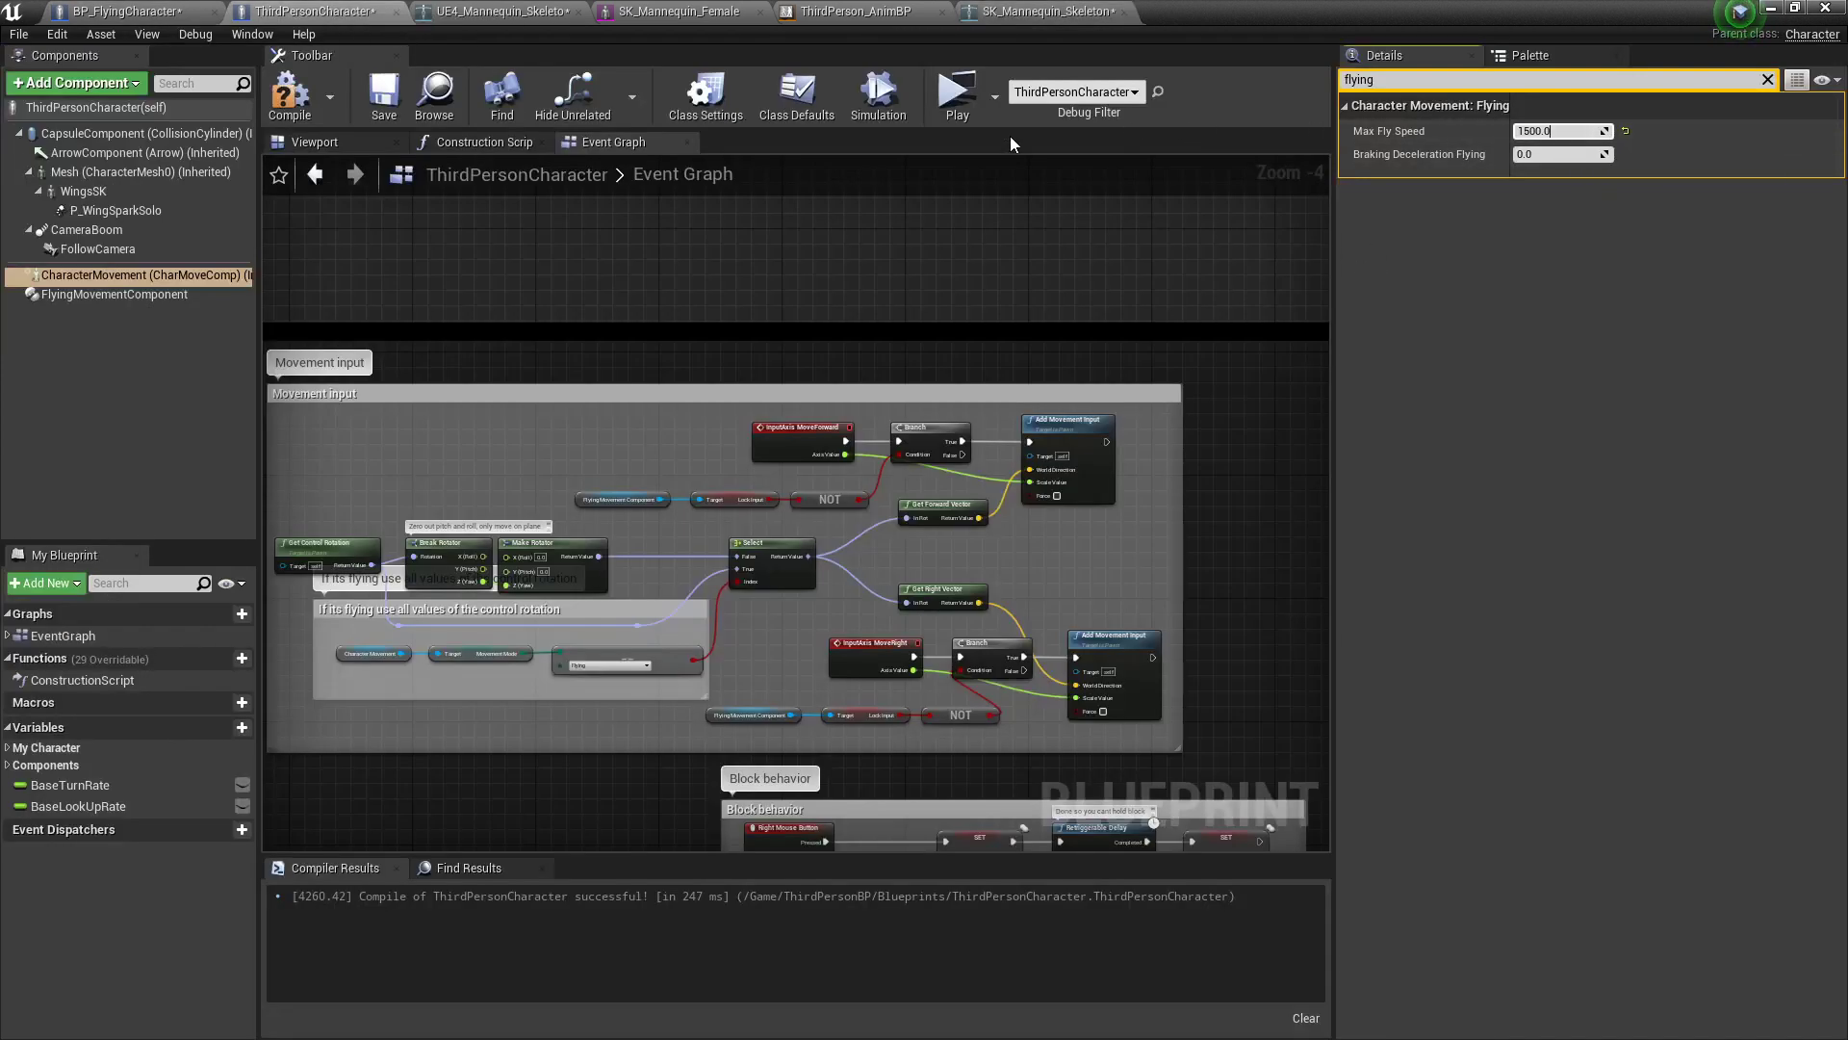
# Step: Set the ThirdPersonCharacter's Braking Deceleration Flying to 1200, matching the value in BP_FlyingCharacter
pyautogui.click(161, 13)
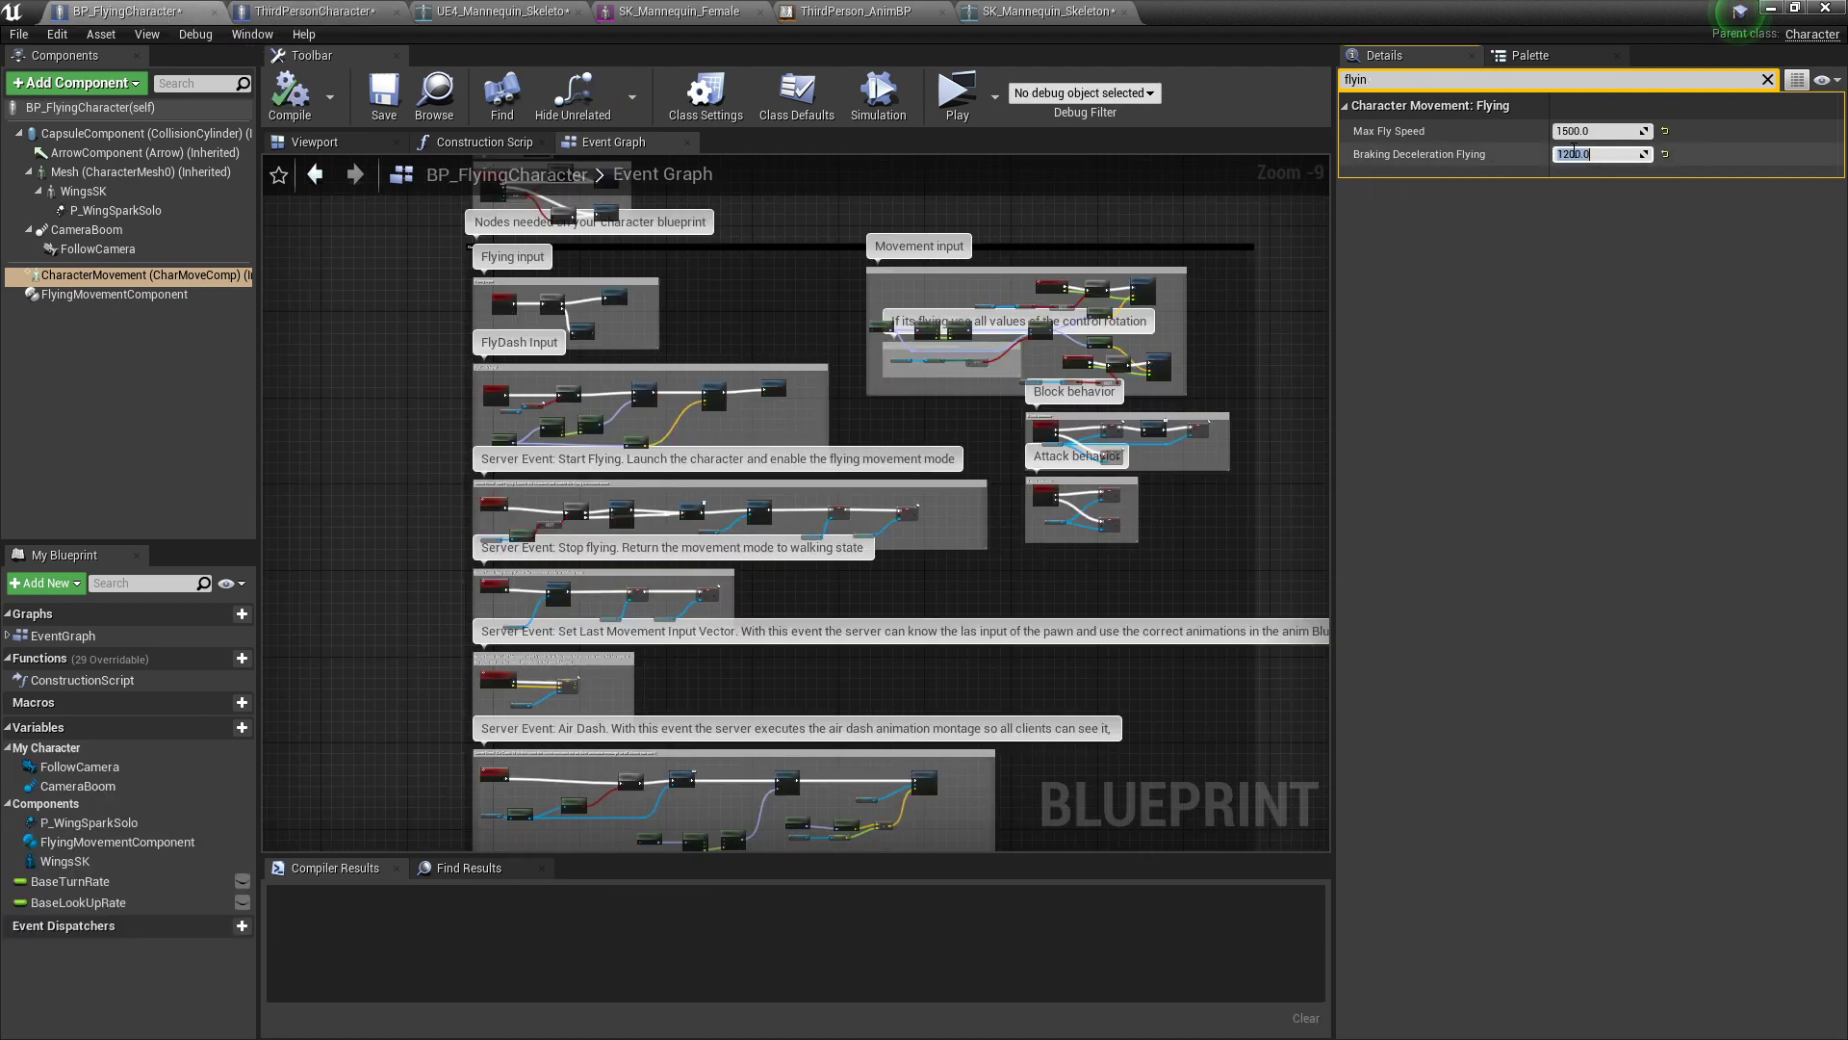
pyautogui.click(312, 12)
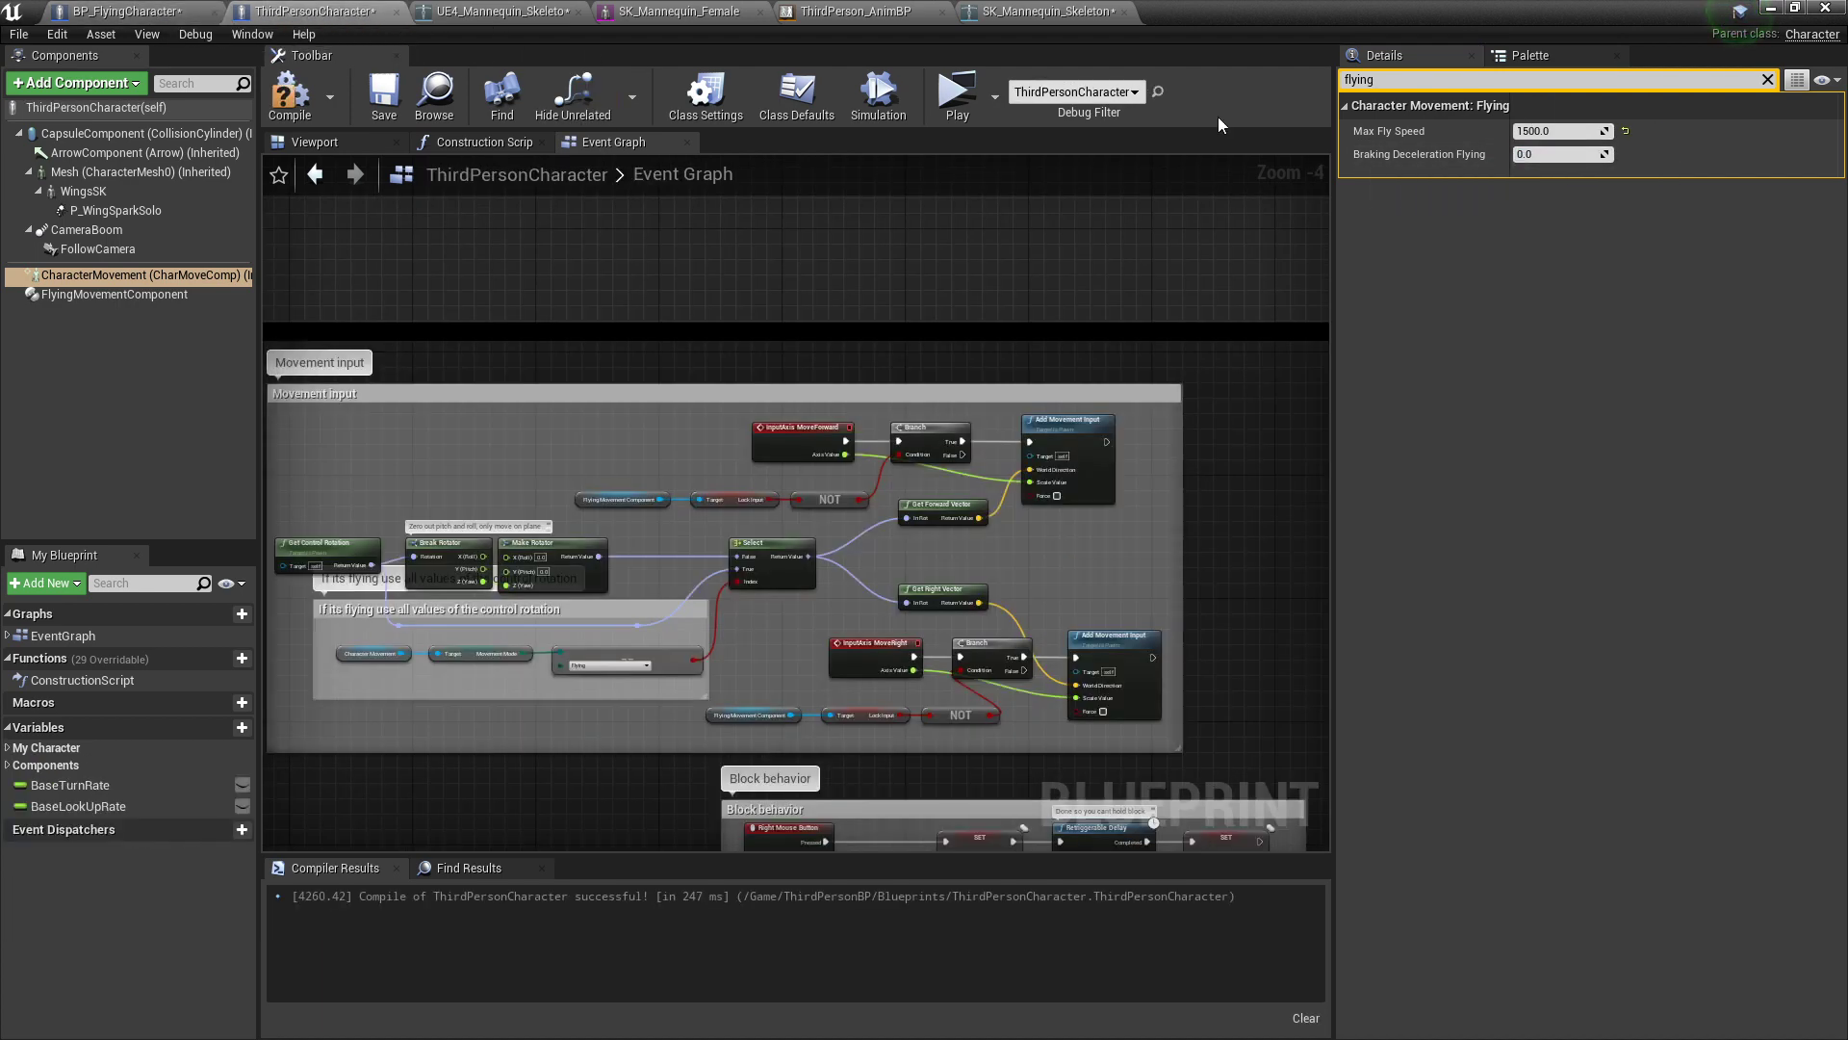
pyautogui.click(1558, 154)
pyautogui.write('1200')
pyautogui.press('Return')
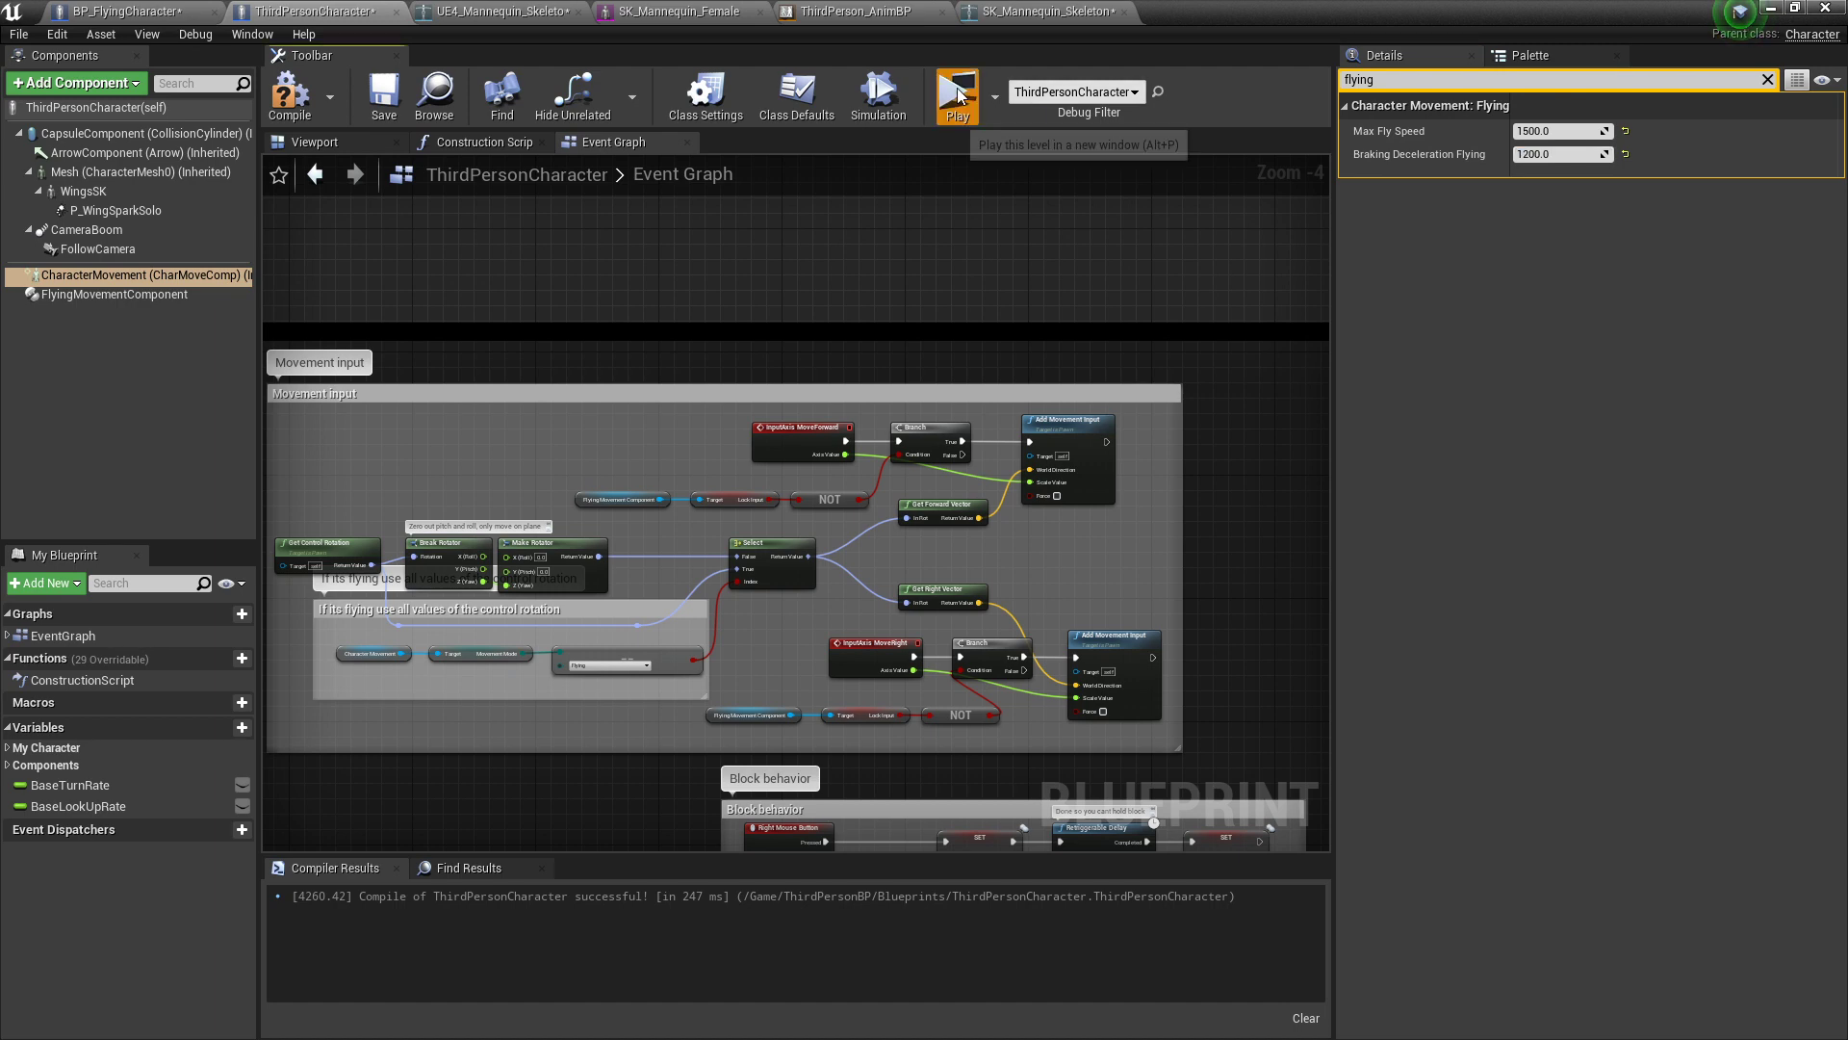
# Step: Play the level, take off with the winged character, and fly it around the arena to test the flying speed
pyautogui.click(957, 92)
pyautogui.press('space')
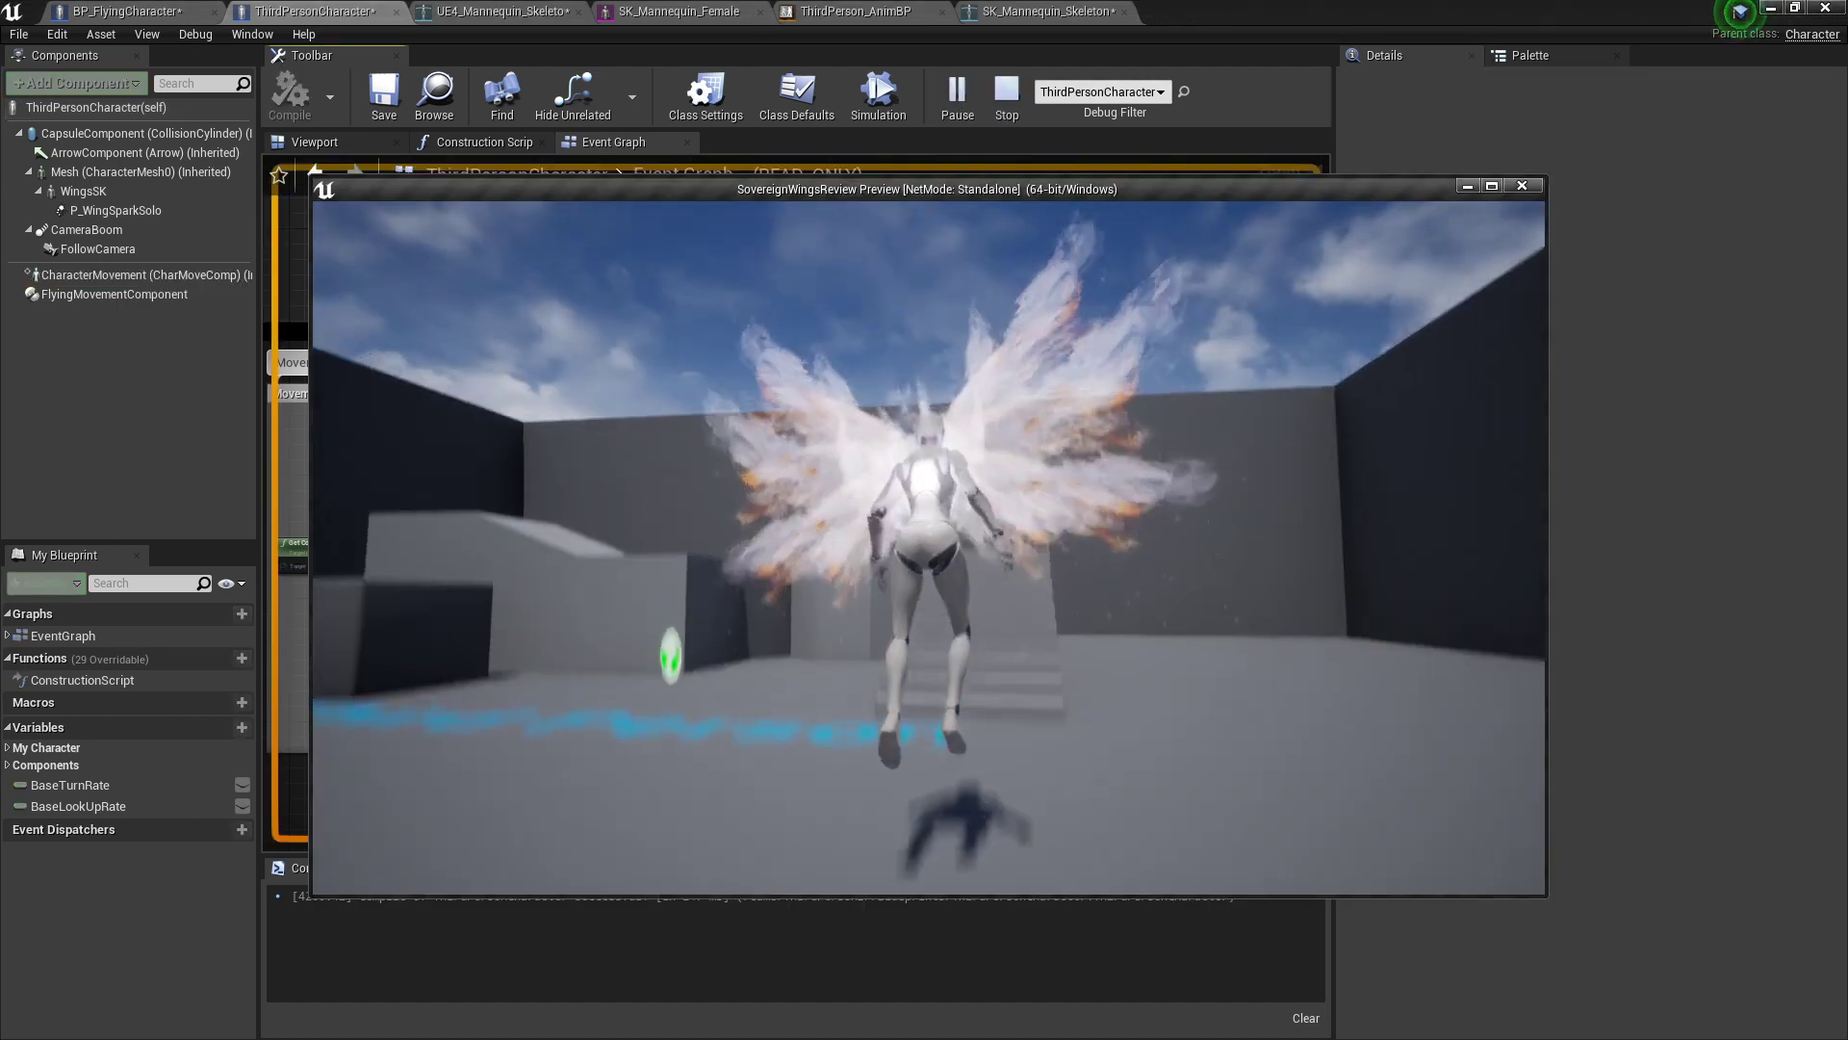
pyautogui.press('w')
pyautogui.press('w')
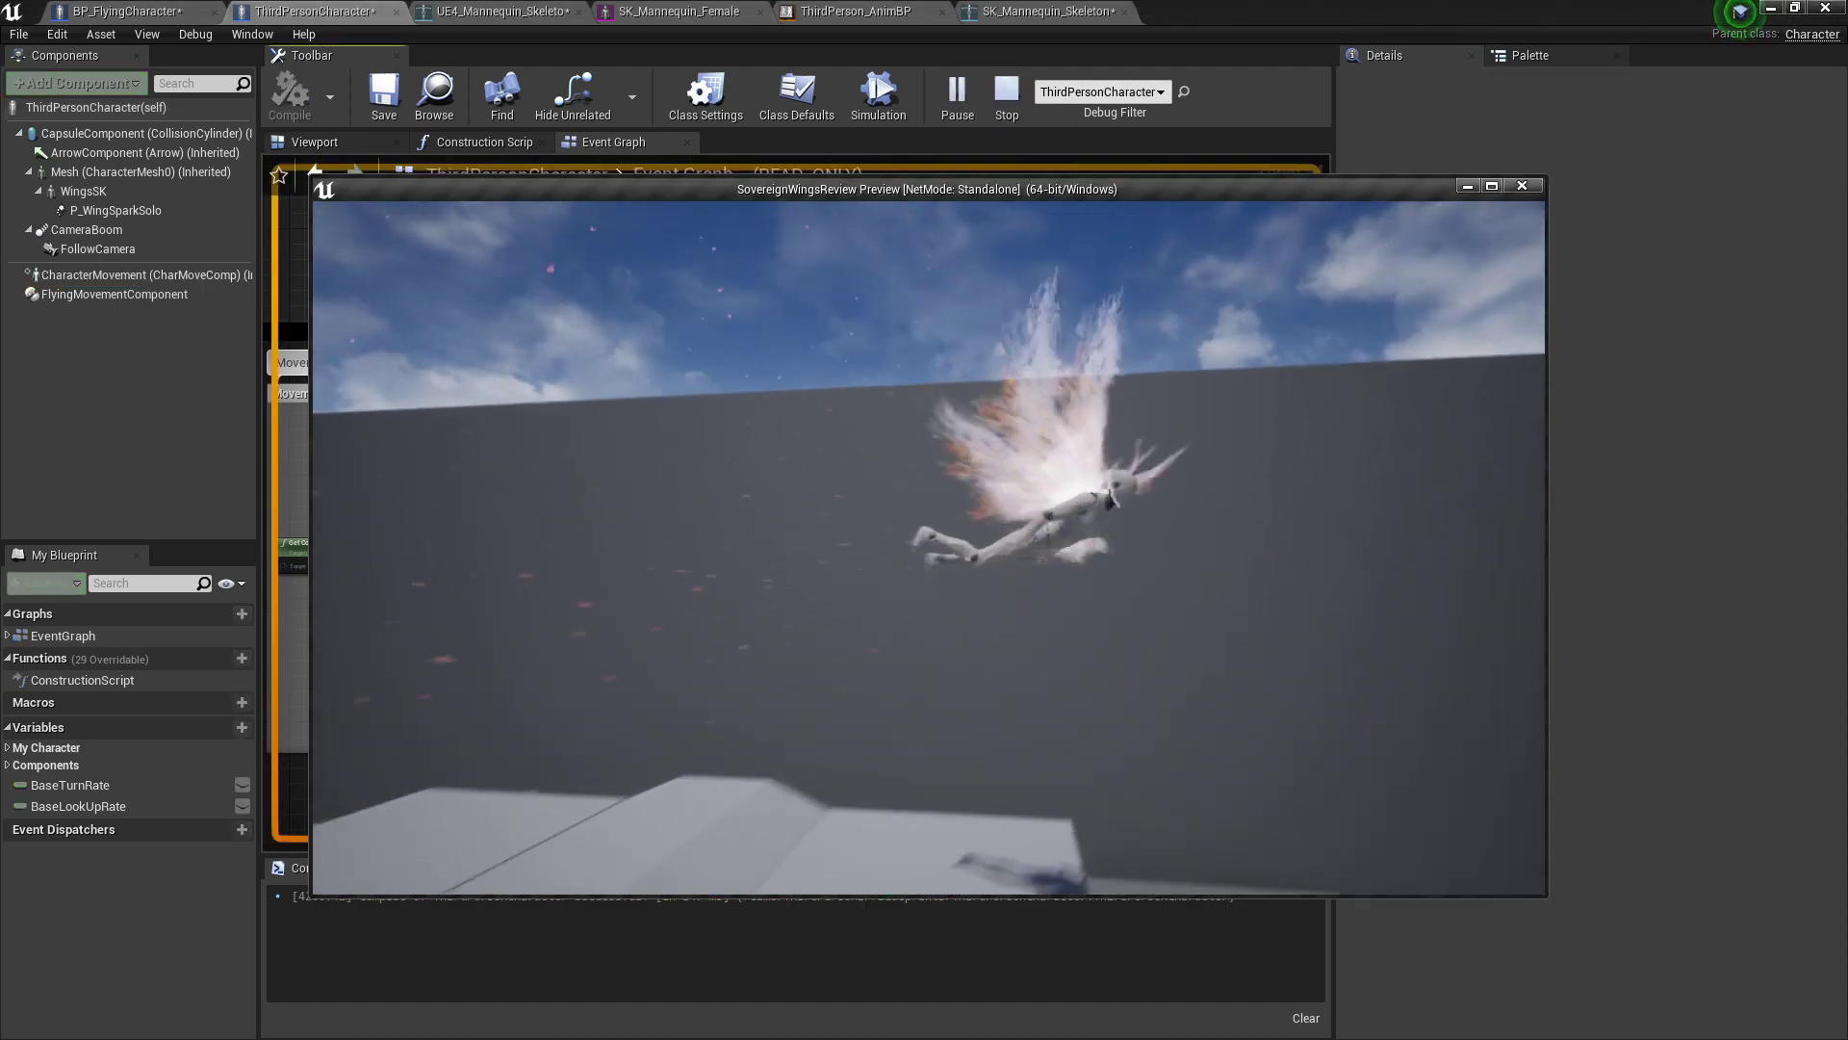
pyautogui.press('w')
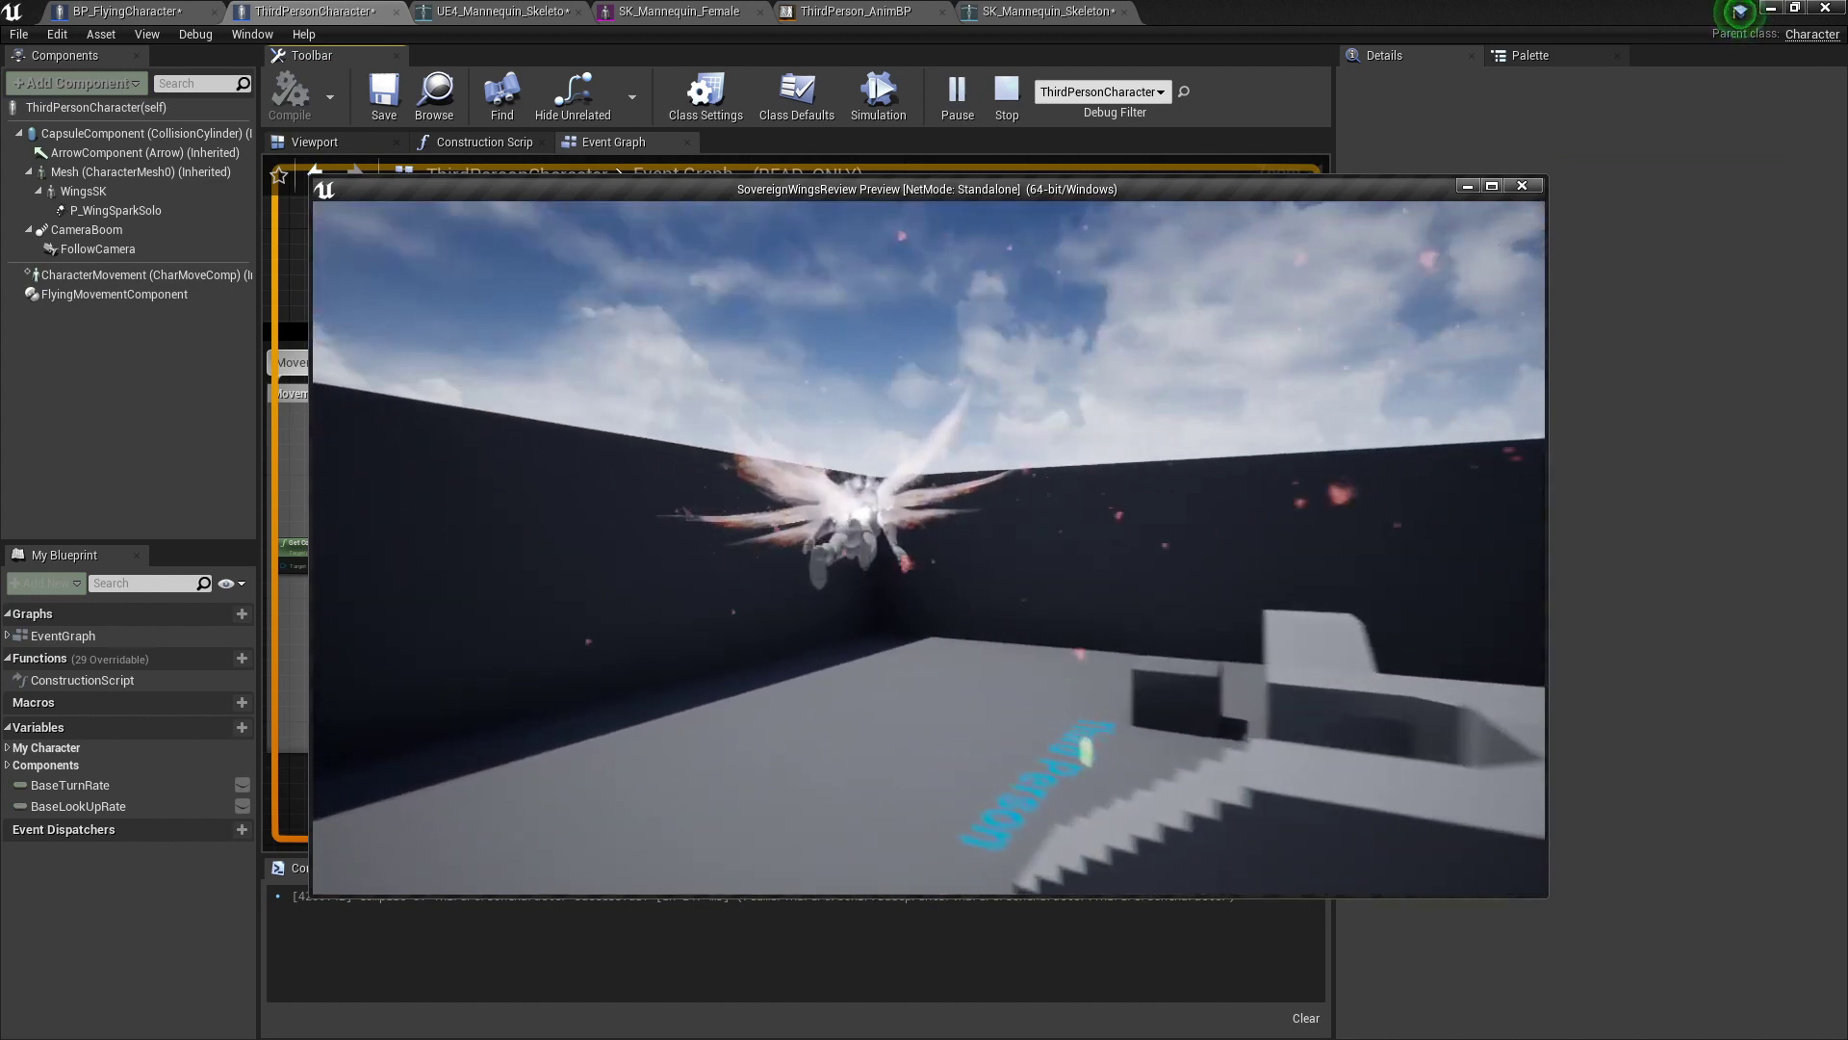
pyautogui.press('w')
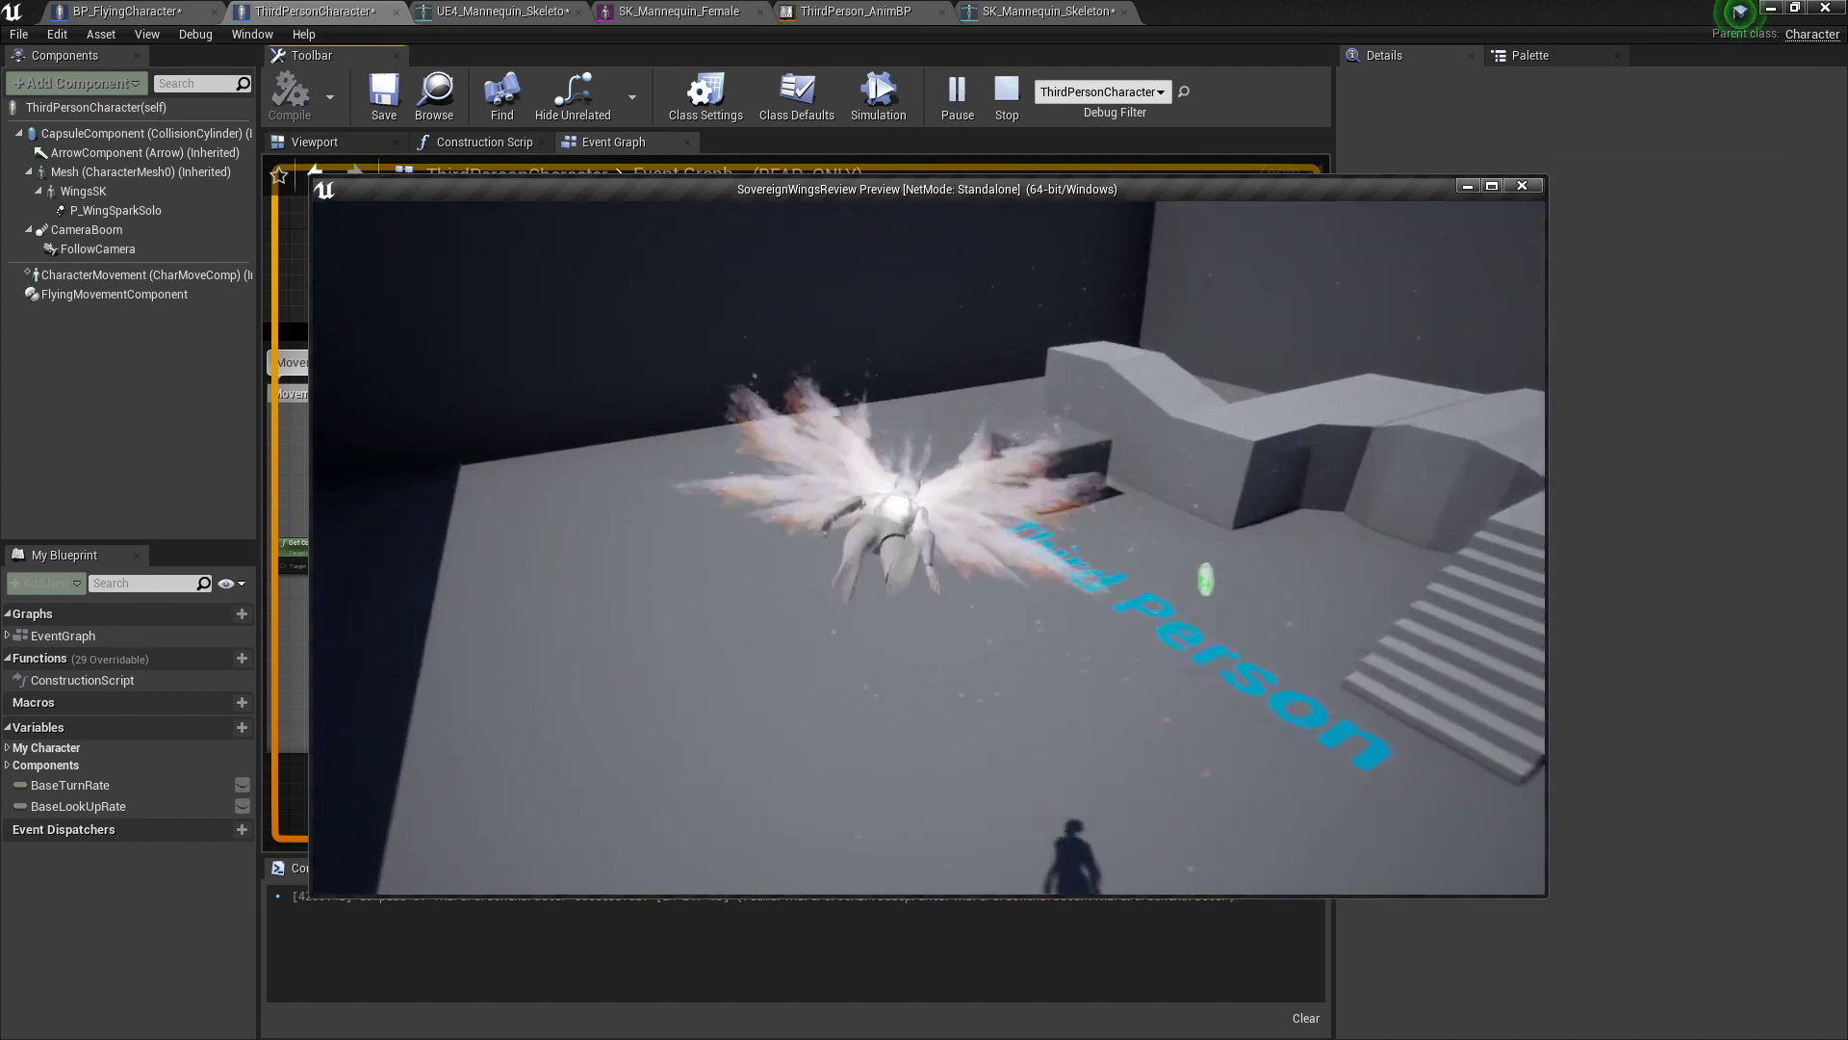
pyautogui.press('w')
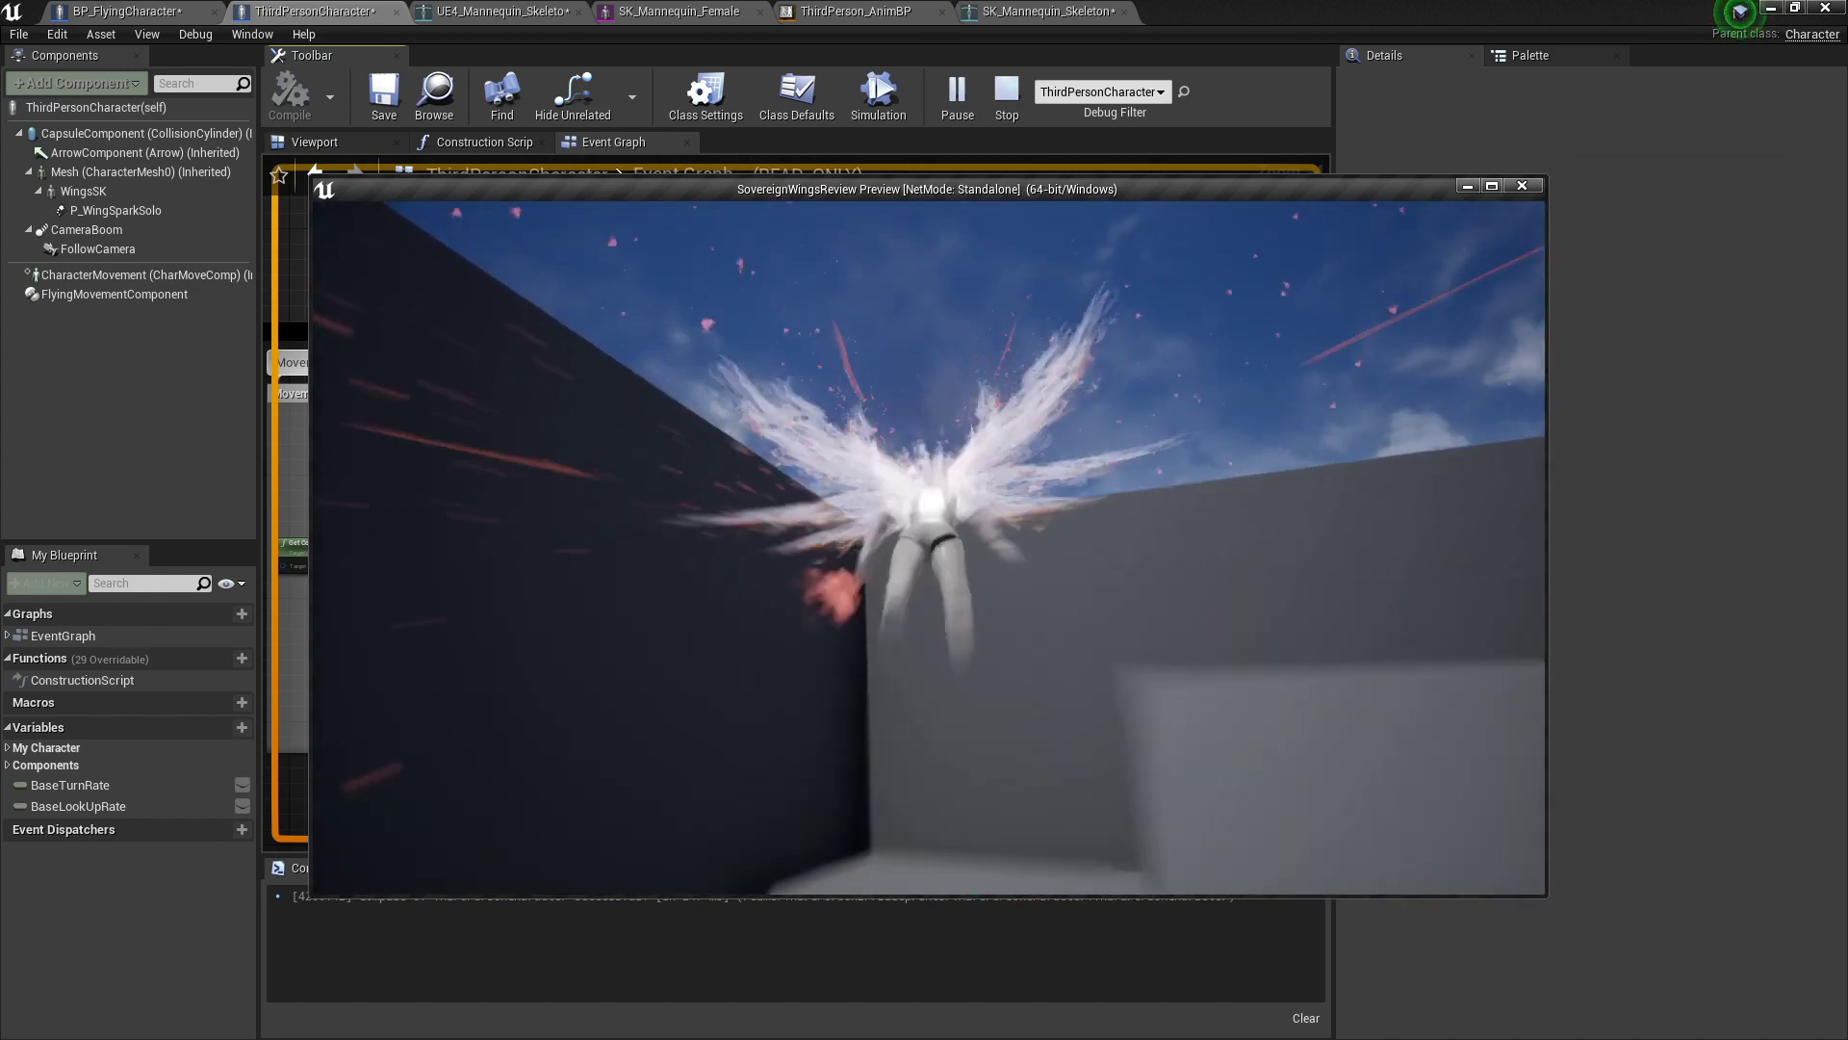
pyautogui.press('w')
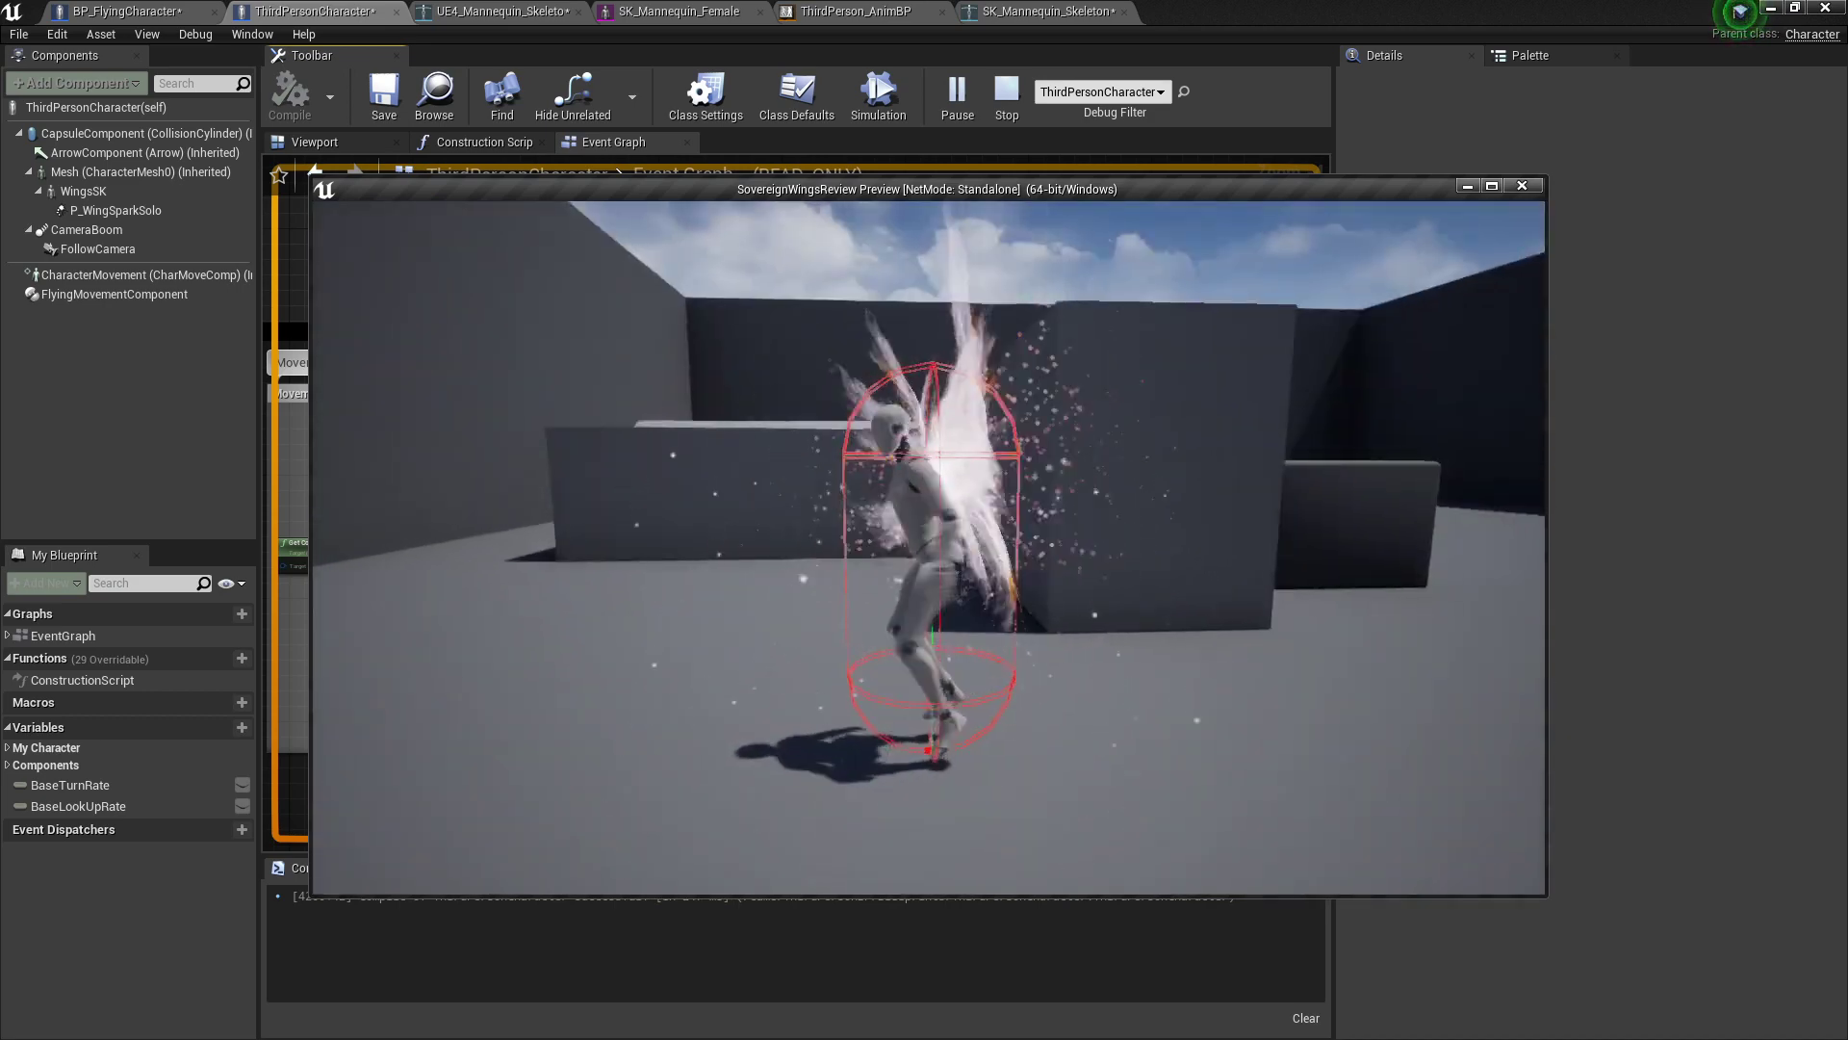
# Step: Take off again, test the flying animations forward, backward and sideways, and end the play session
pyautogui.press('space')
pyautogui.press('w')
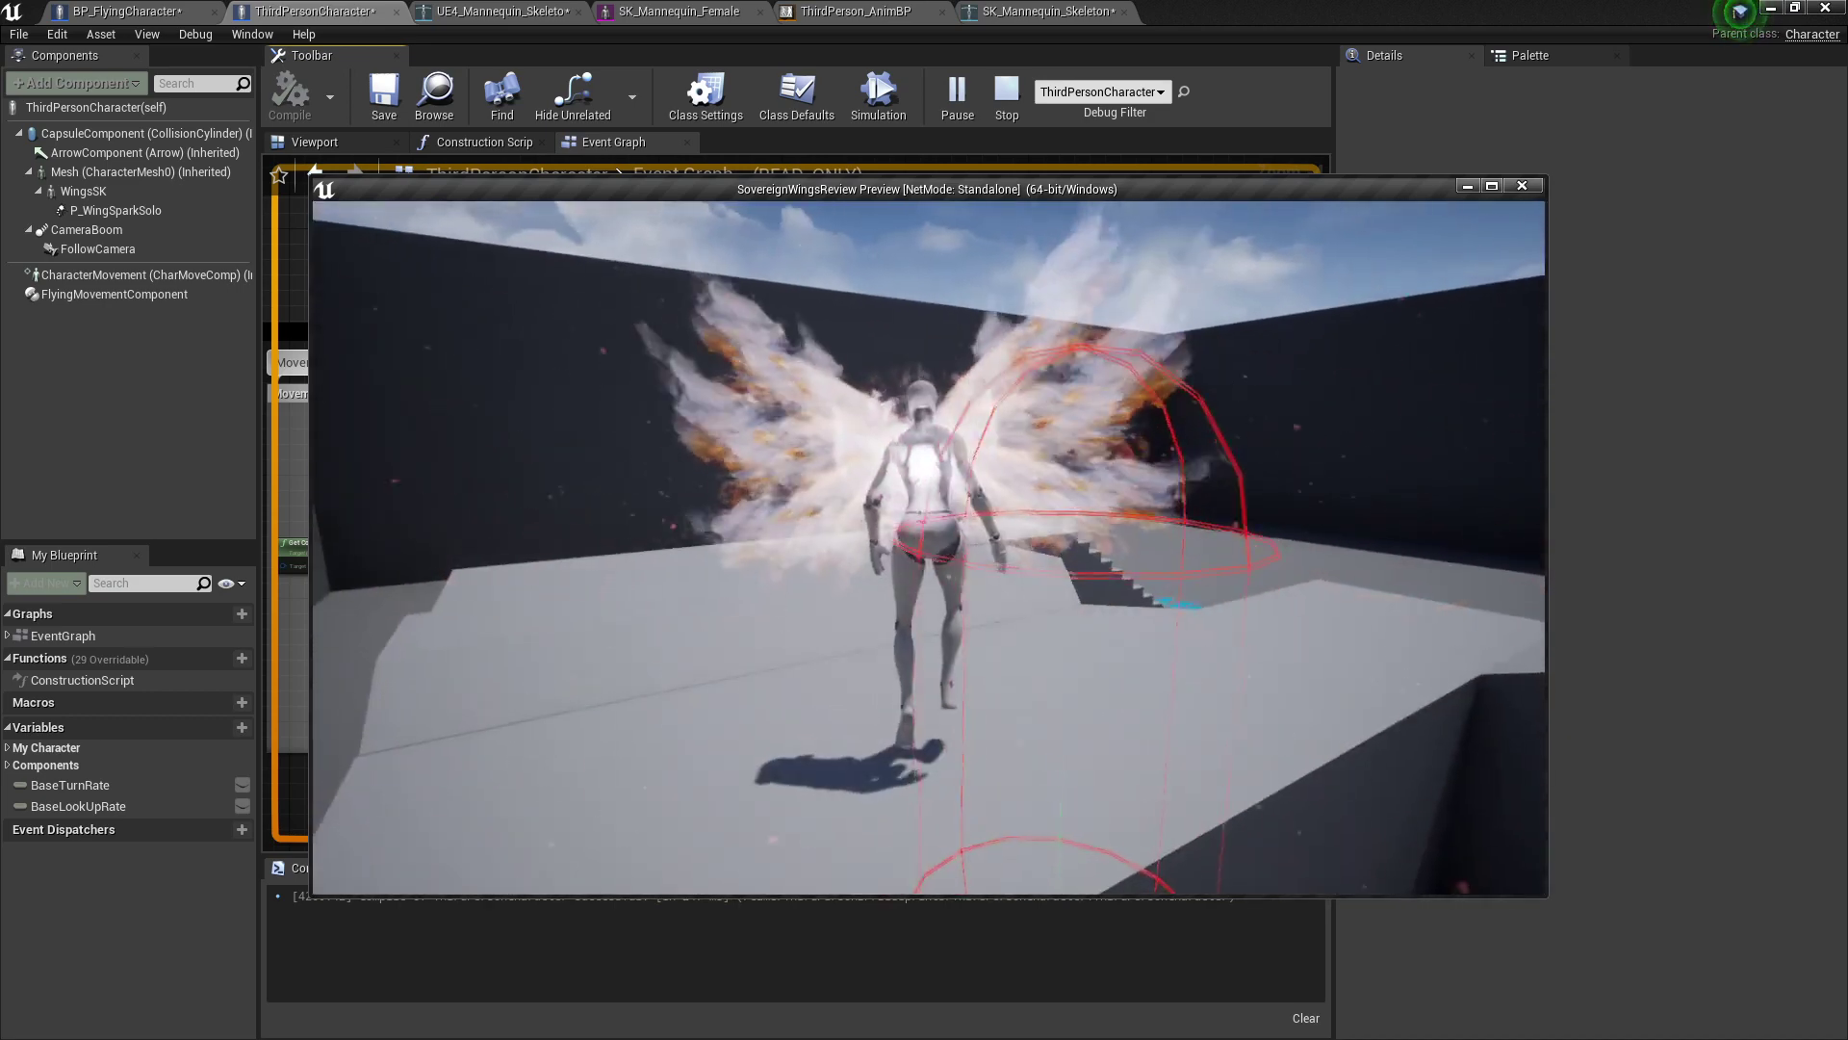
pyautogui.press('d')
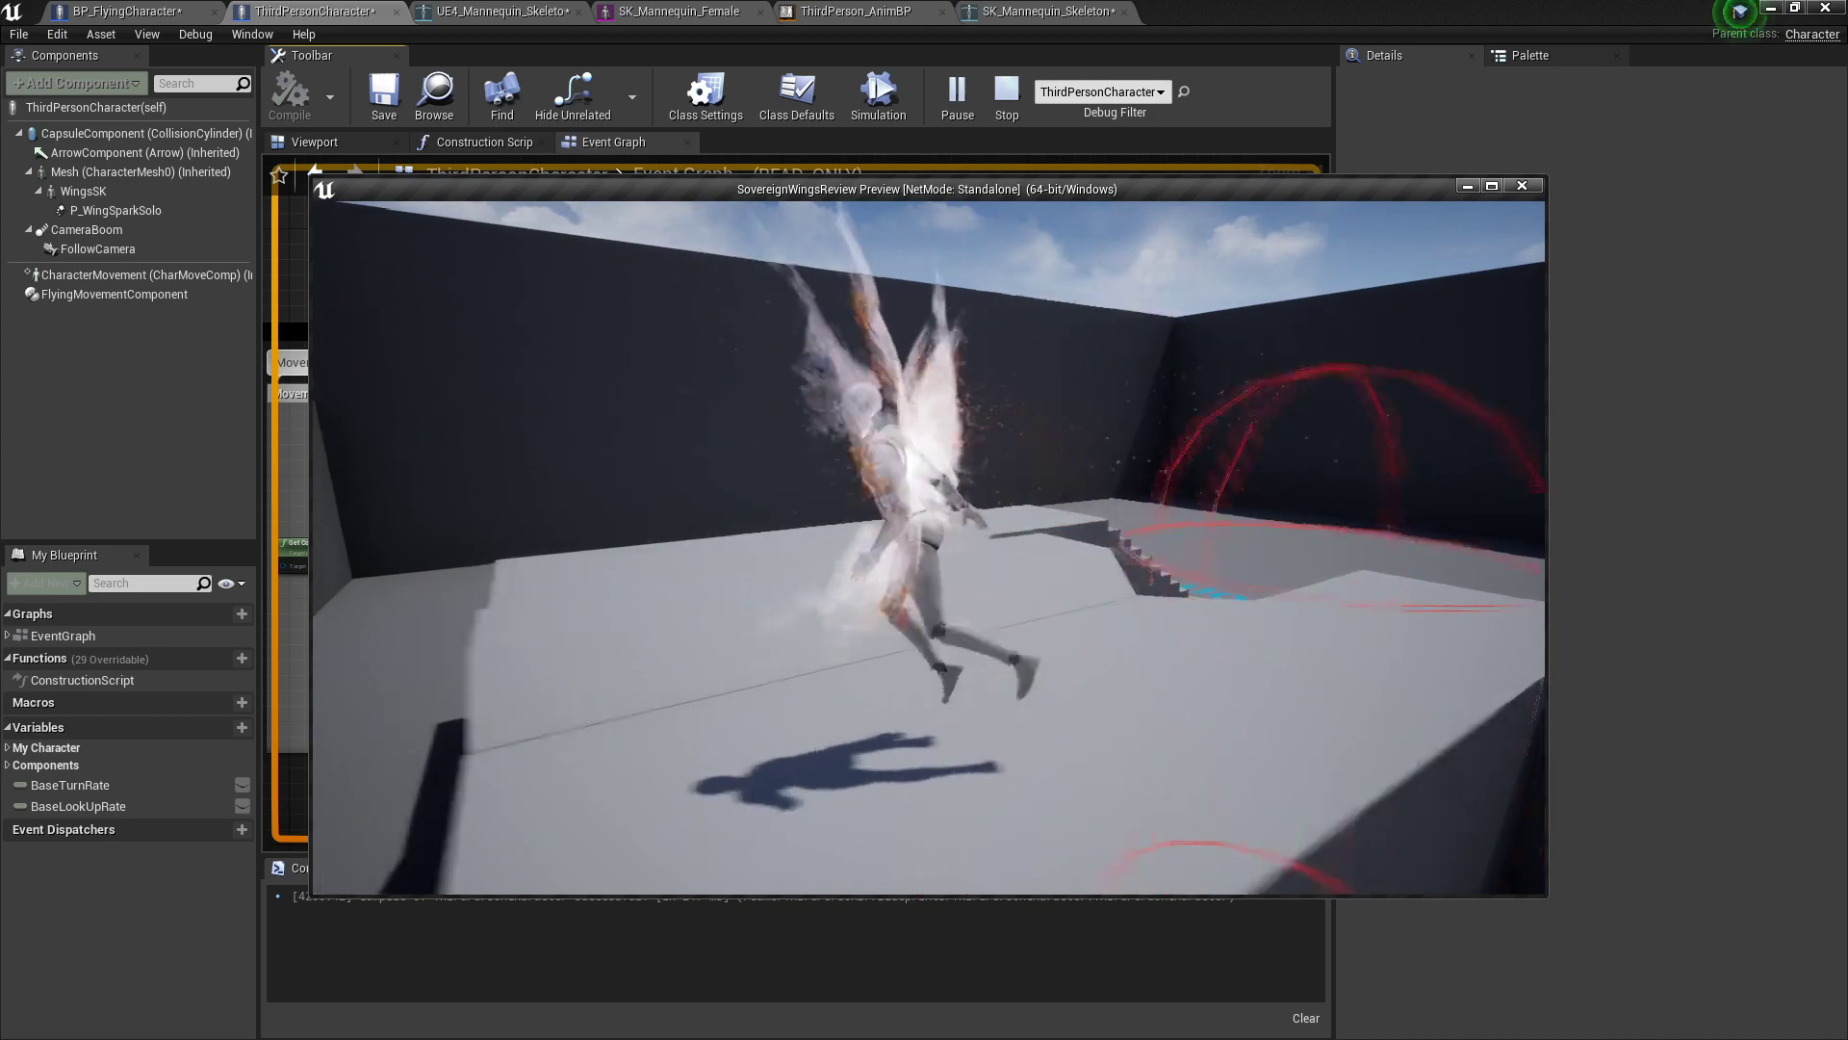
pyautogui.press('a')
pyautogui.press('s')
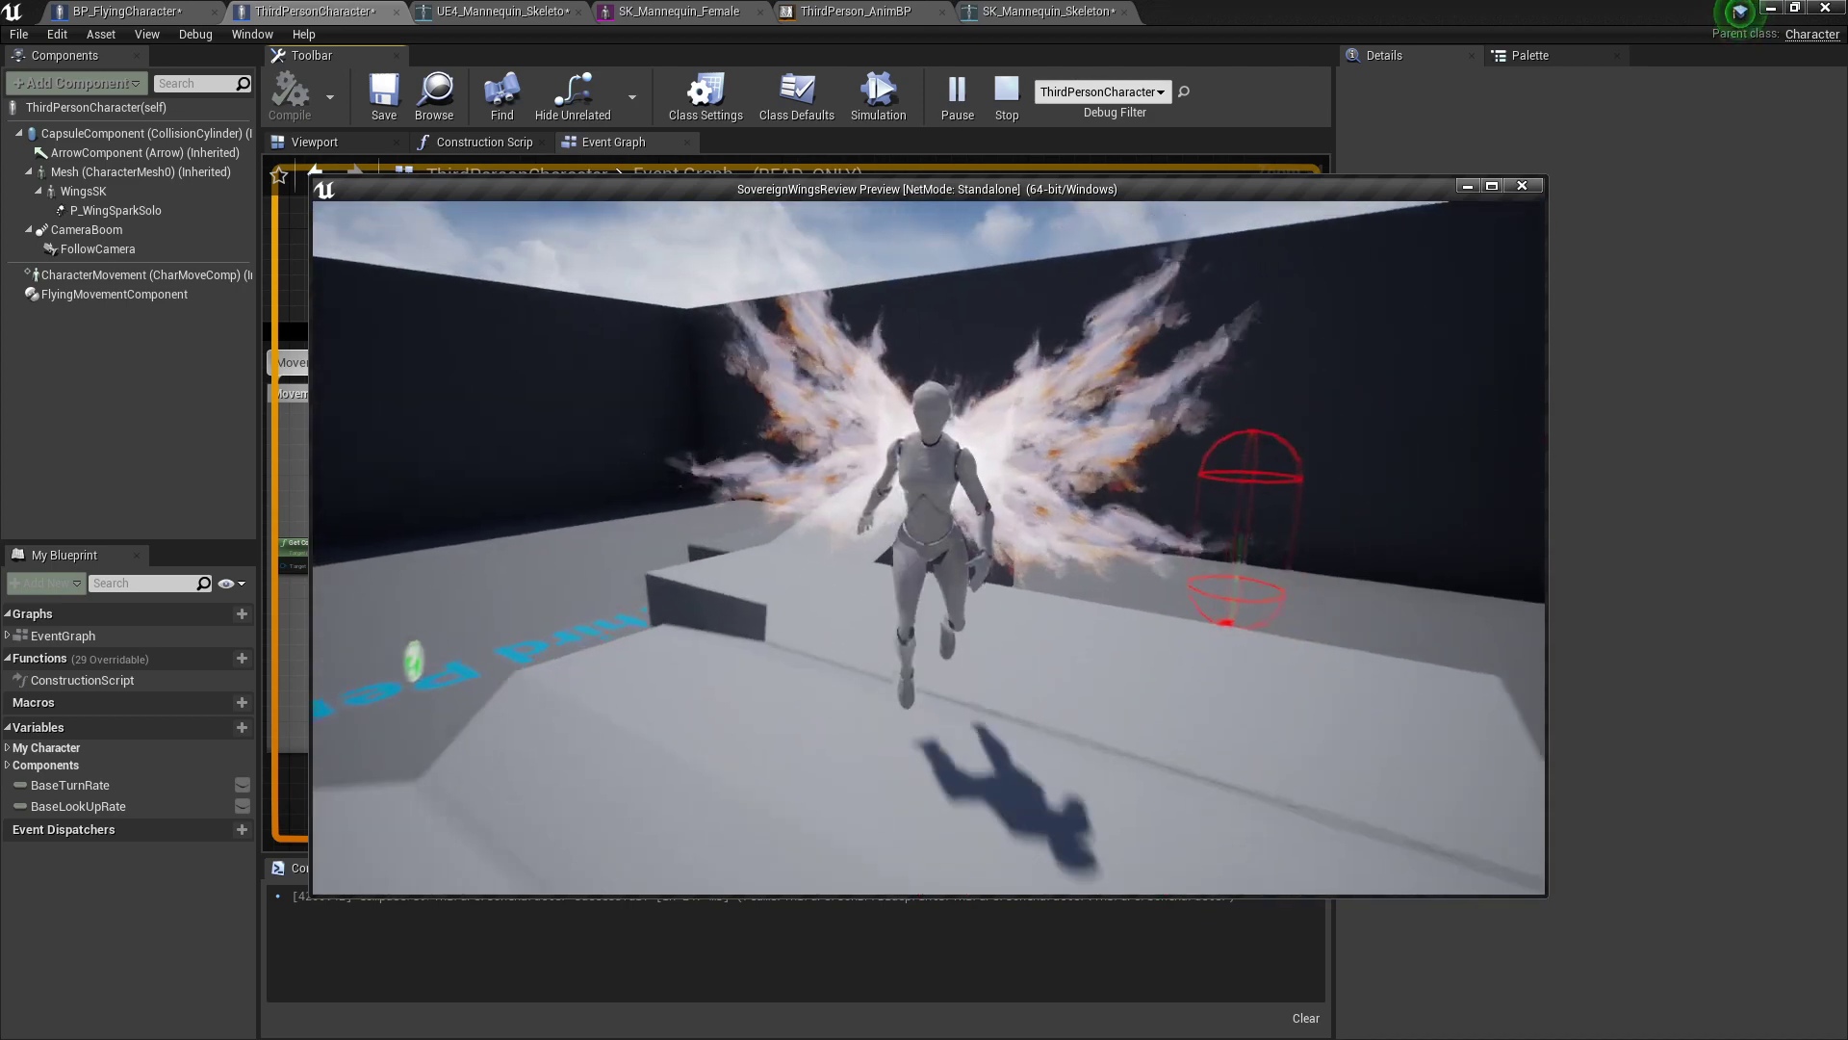
pyautogui.press('a')
pyautogui.press('w')
pyautogui.press('a')
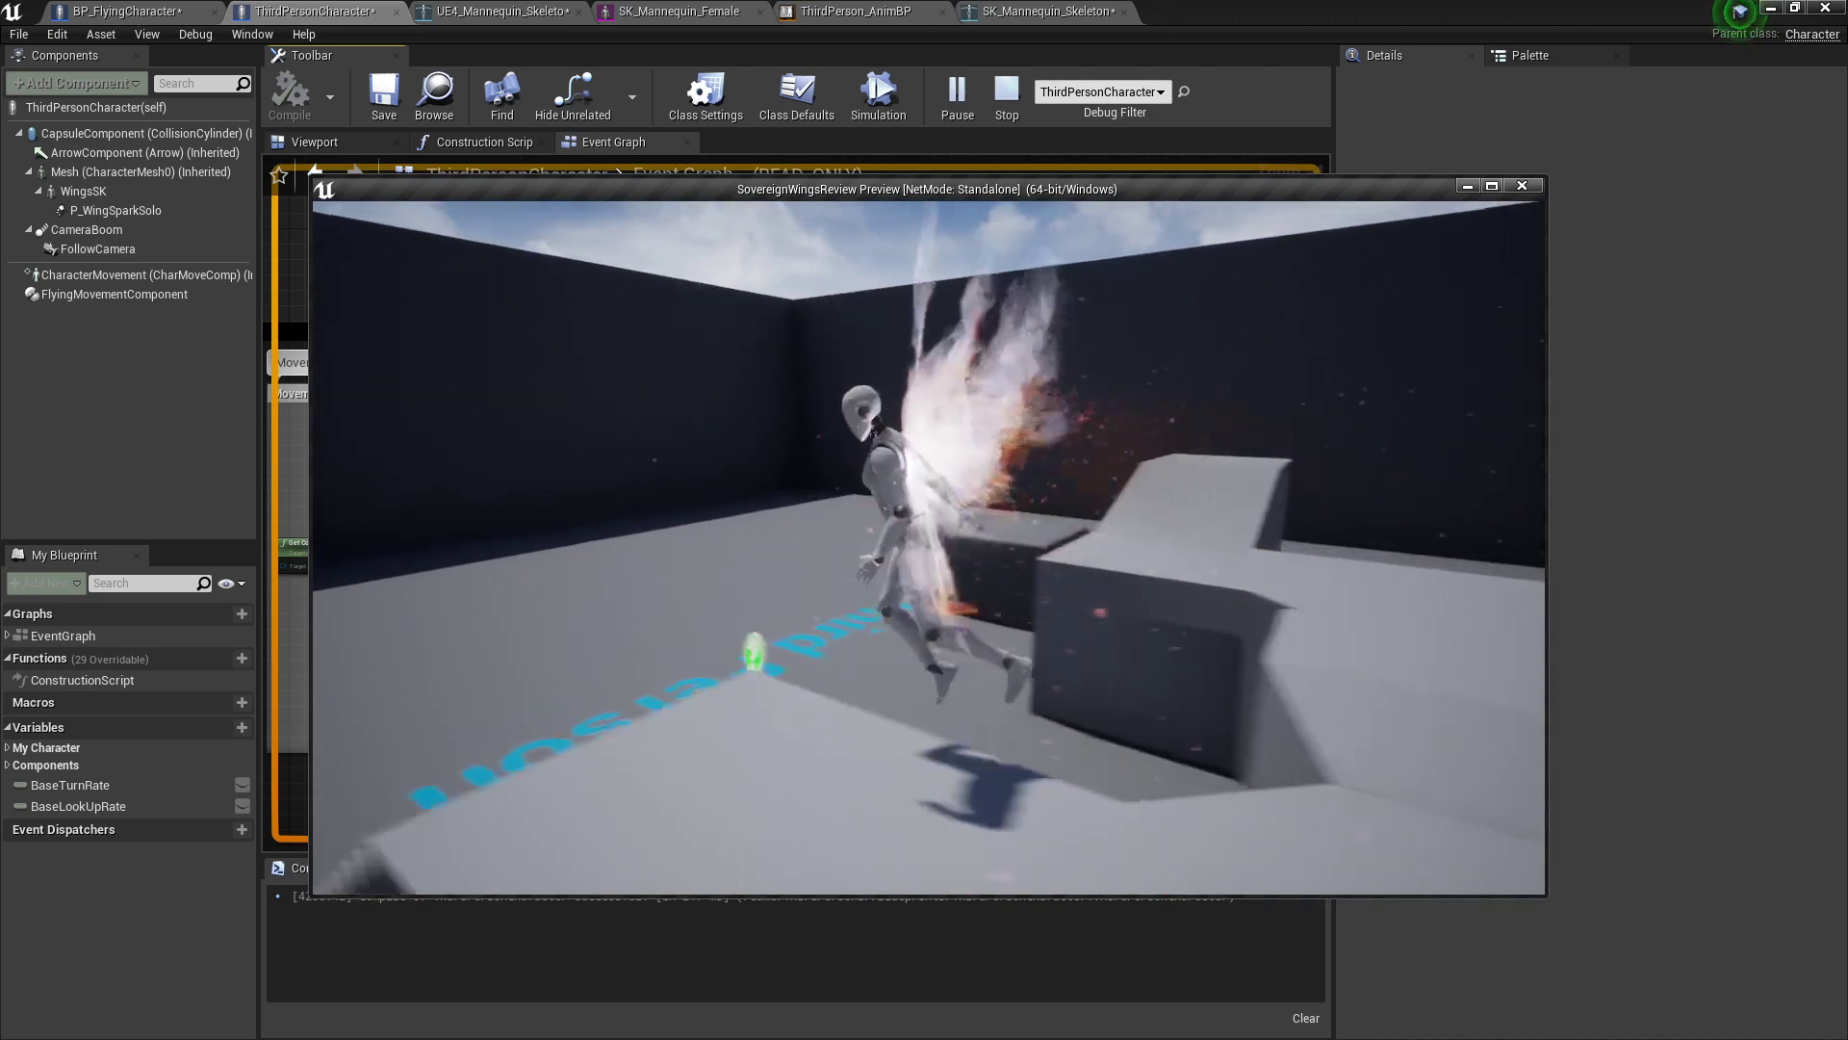
pyautogui.press('s')
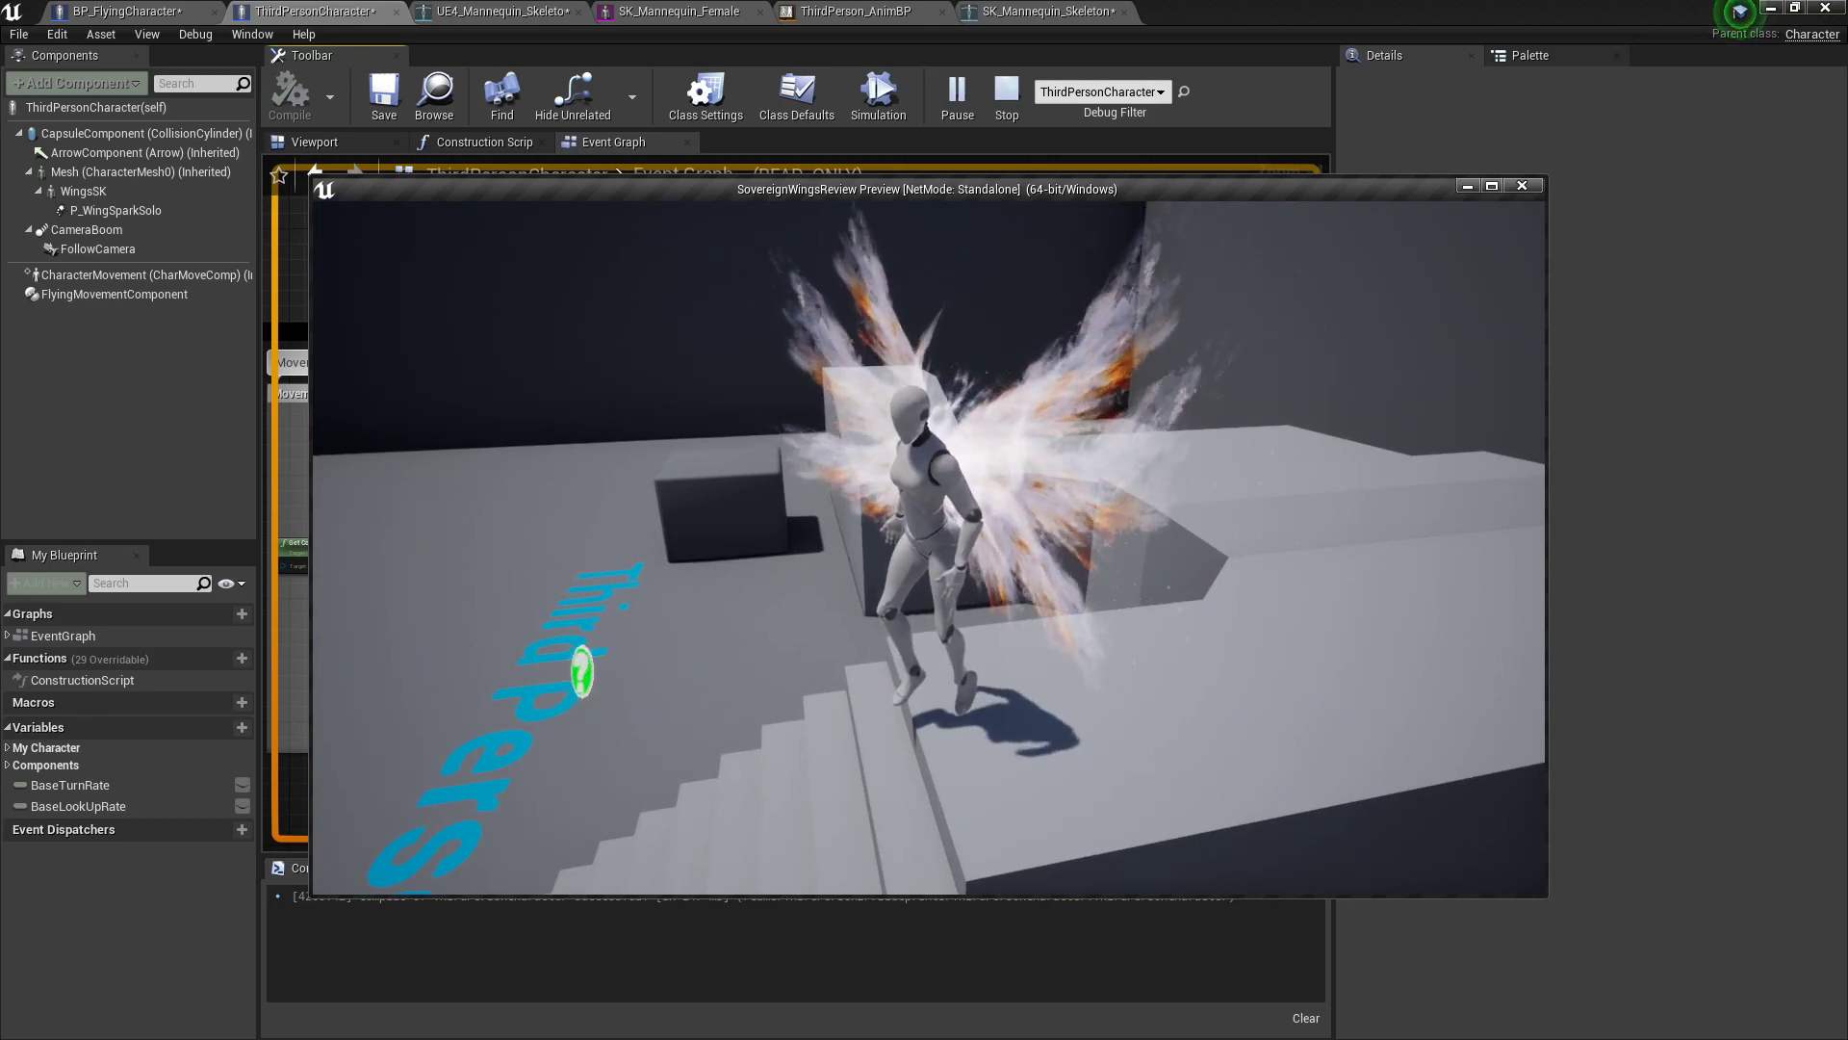
pyautogui.press('d')
pyautogui.press('w')
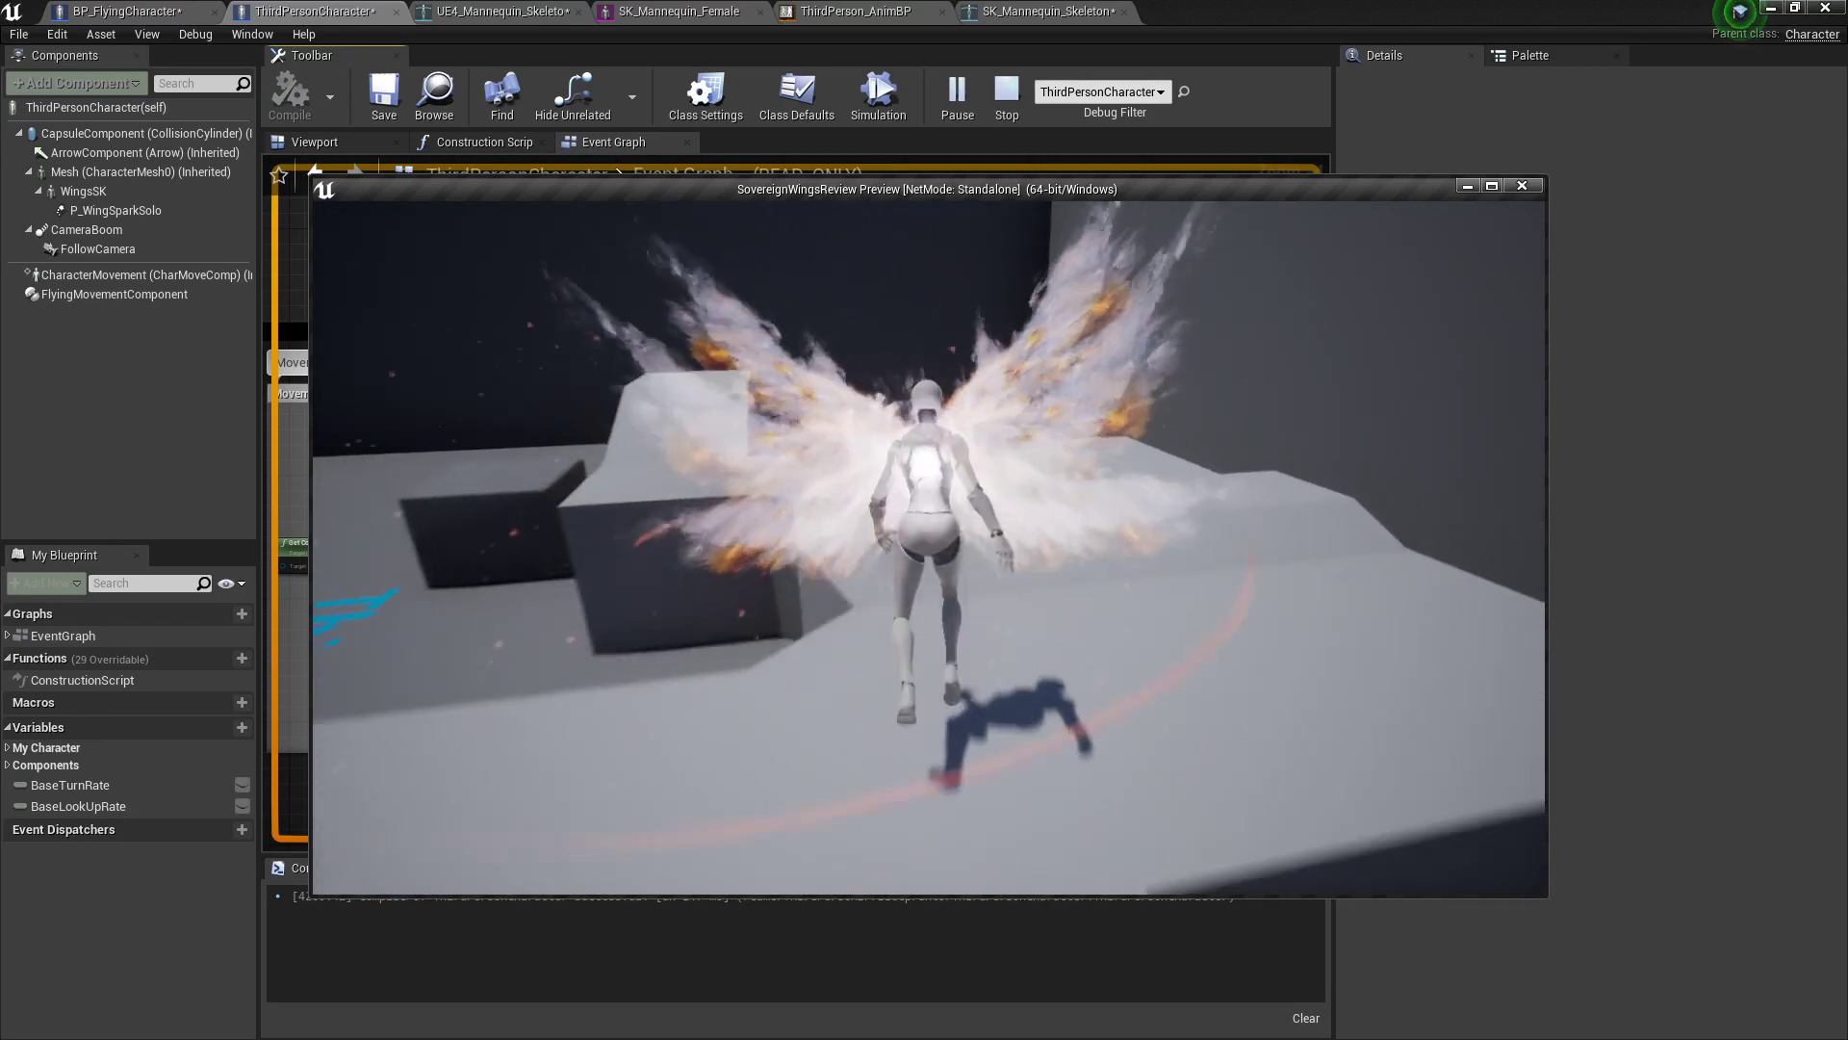
pyautogui.press('a')
pyautogui.press('s')
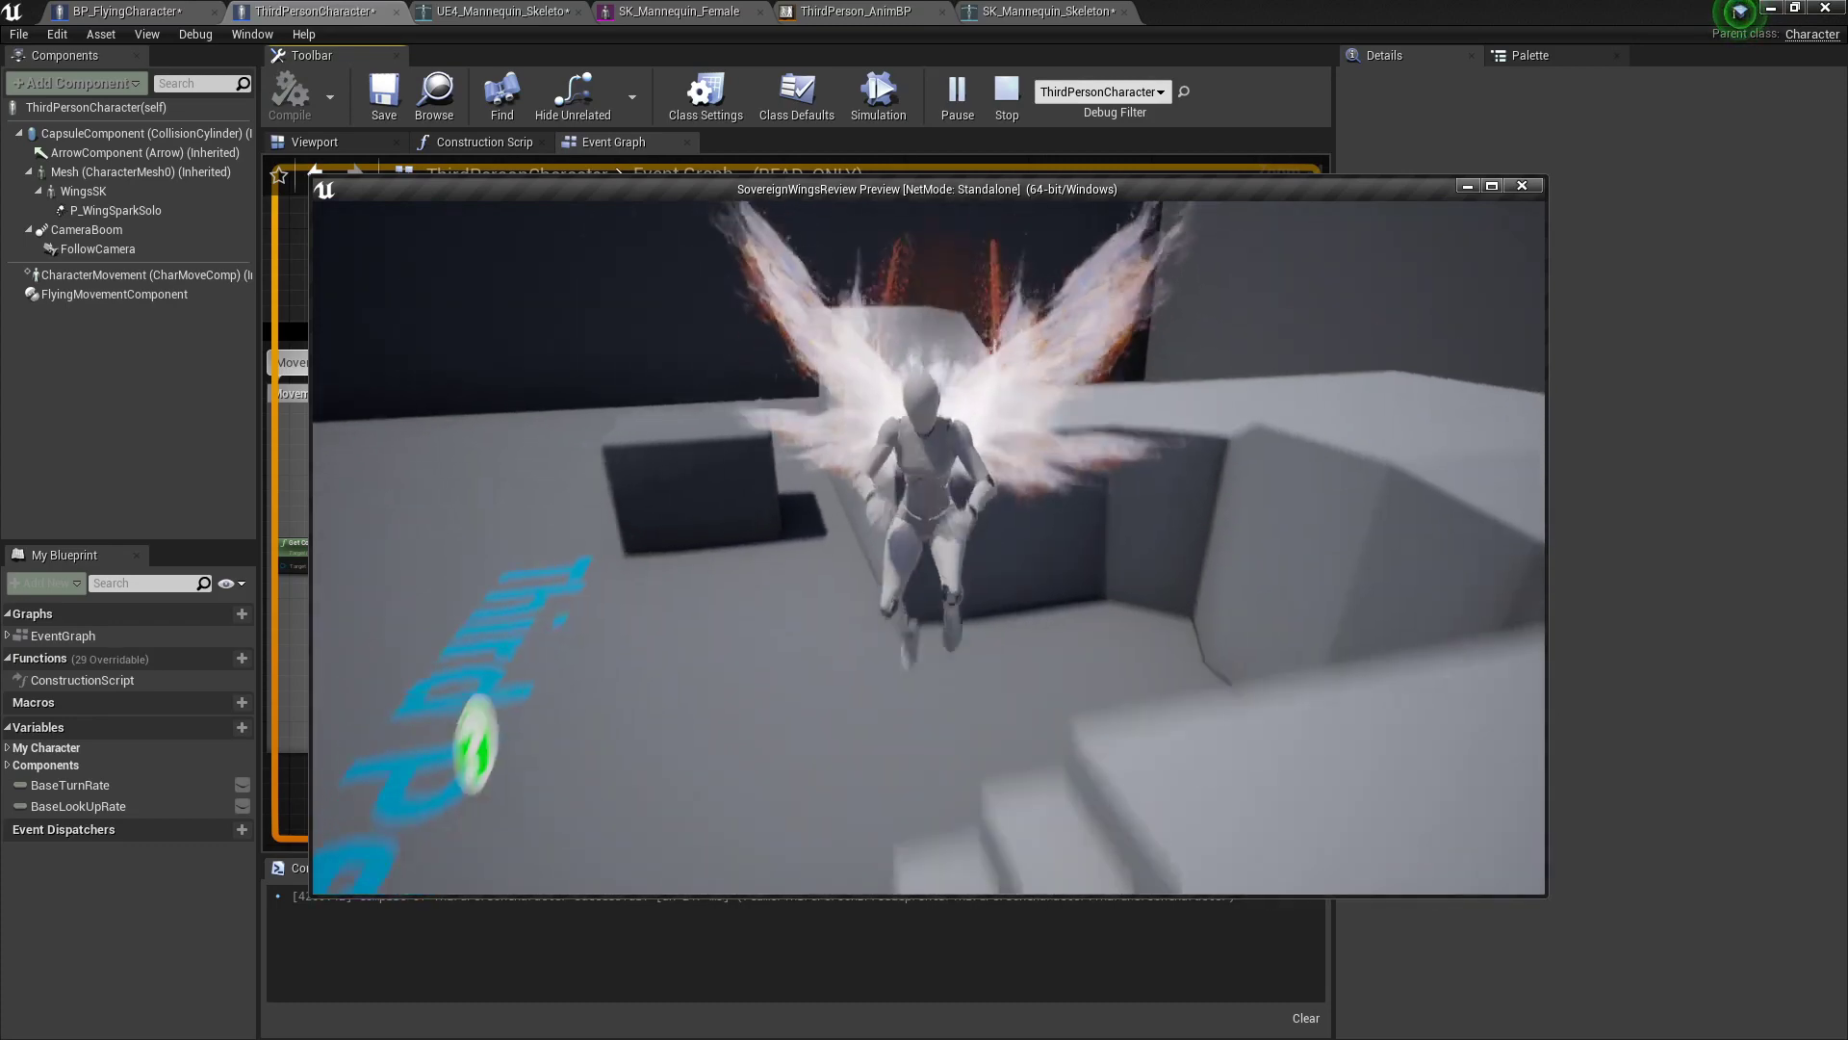
pyautogui.press('a')
pyautogui.press('s')
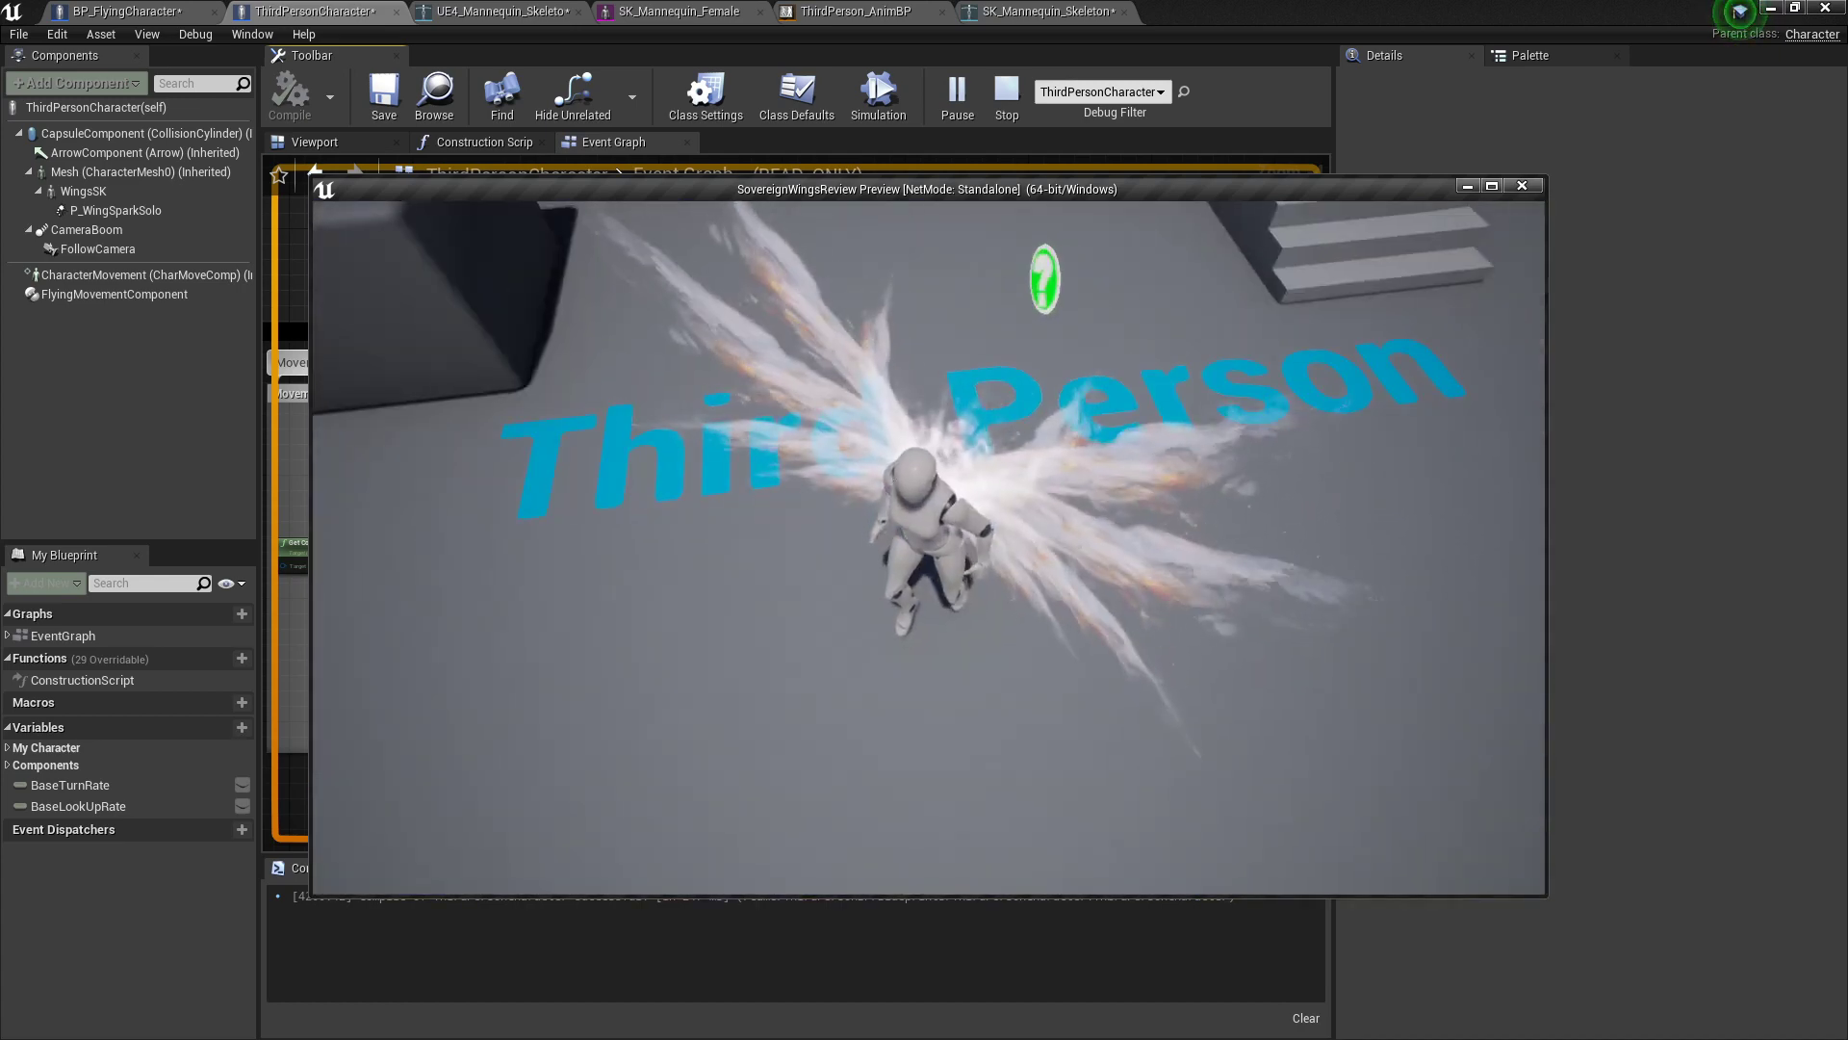
pyautogui.press('Escape')
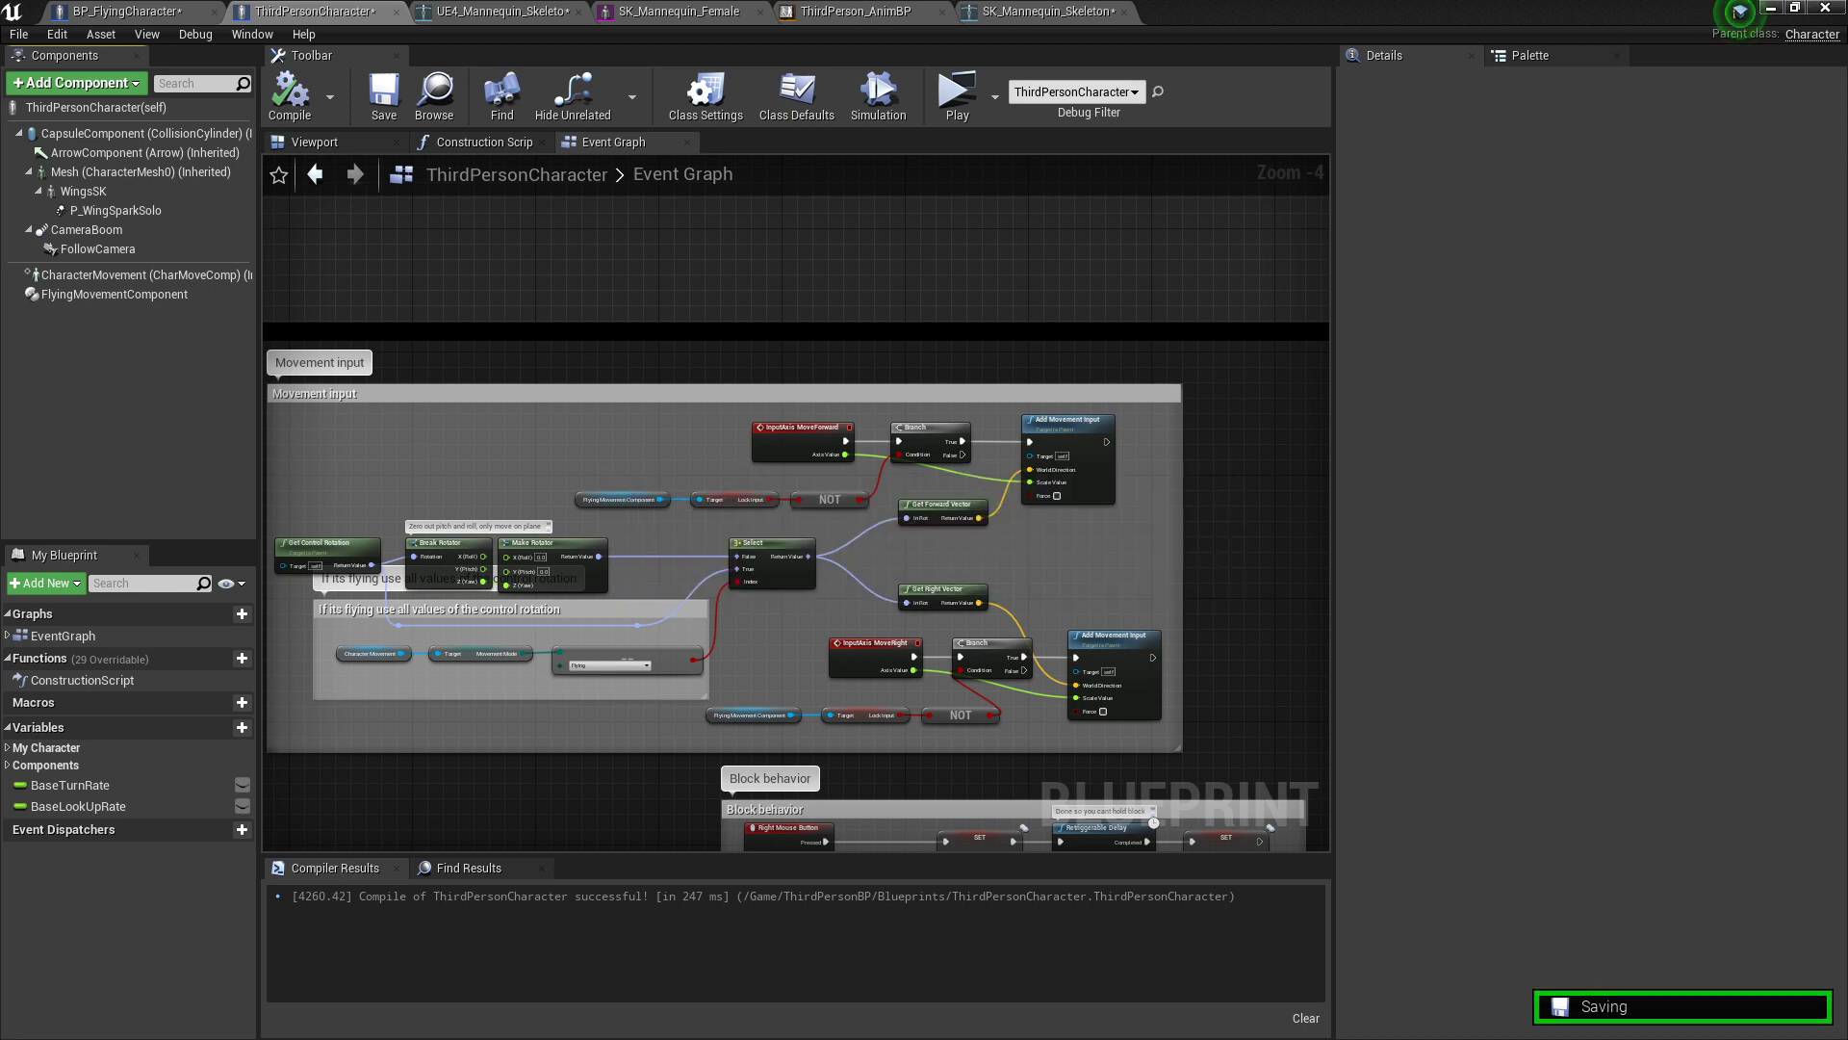
# Step: Open the AC_FlyingMovementComponent blueprint from the FlyingMovementComponent in BP_FlyingCharacter
pyautogui.click(164, 10)
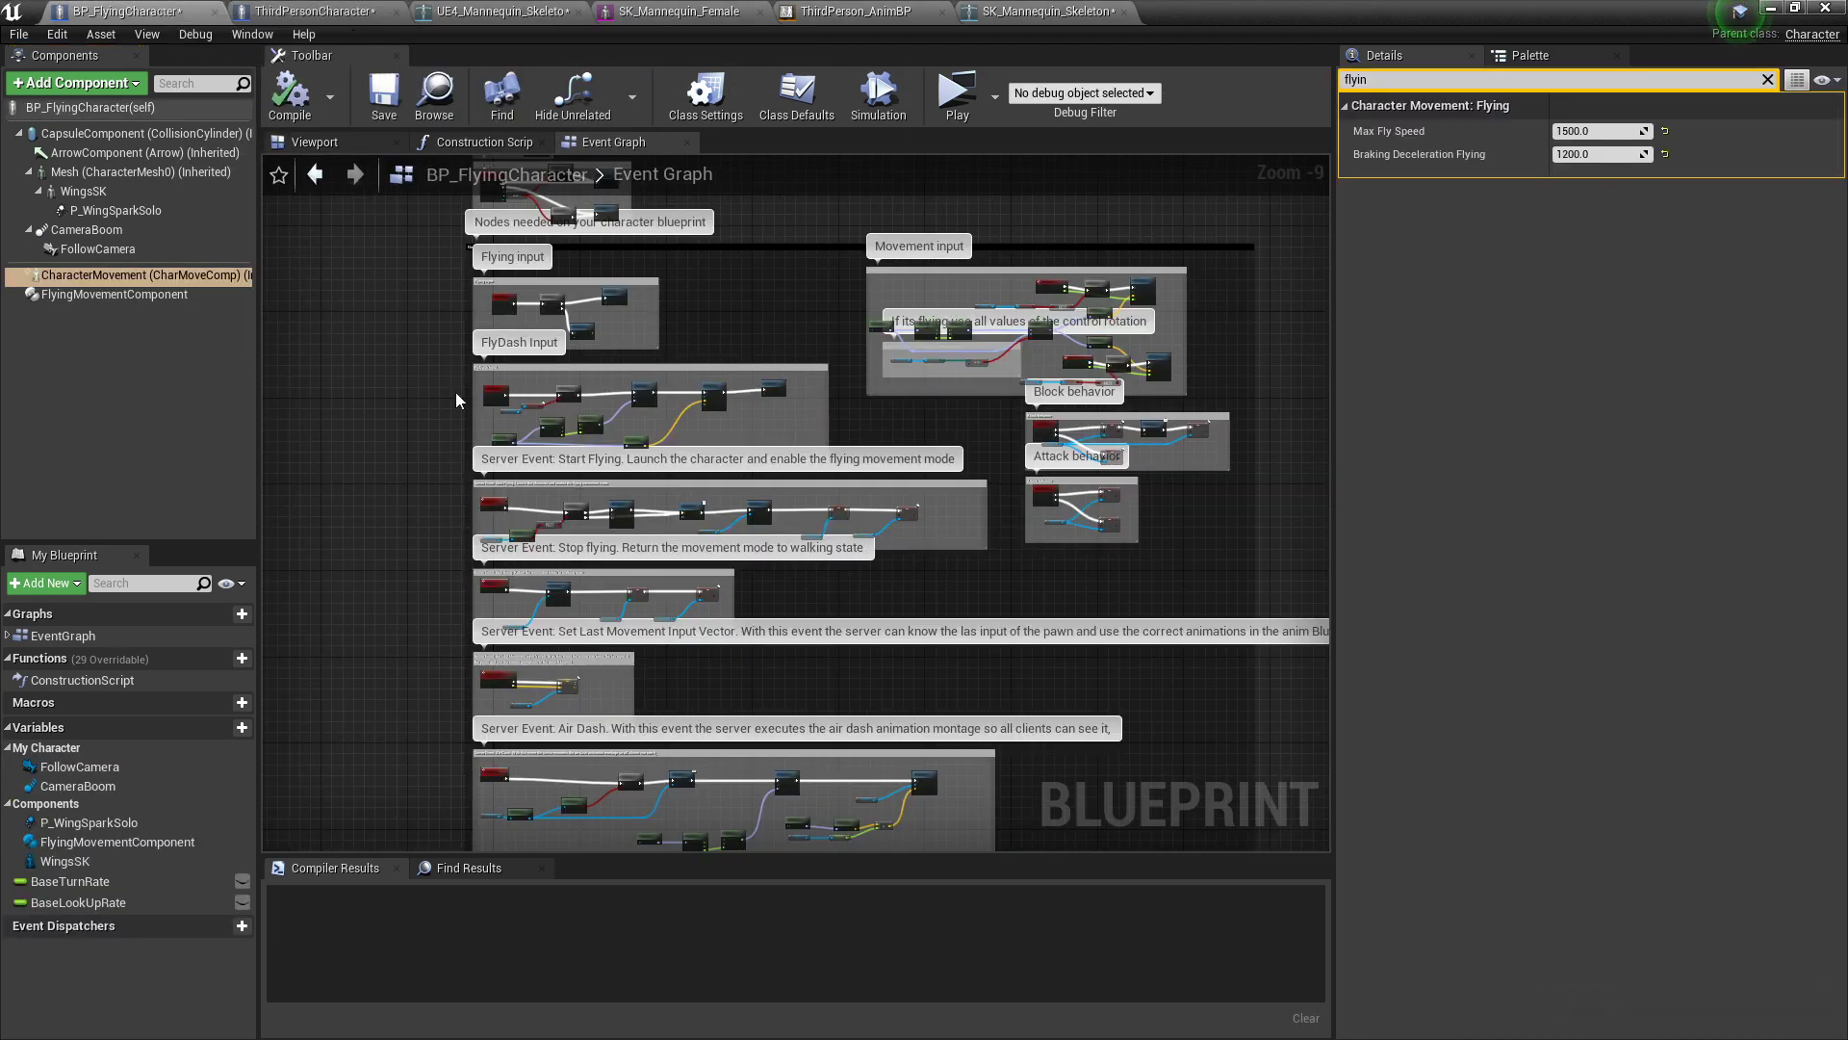
pyautogui.click(143, 297)
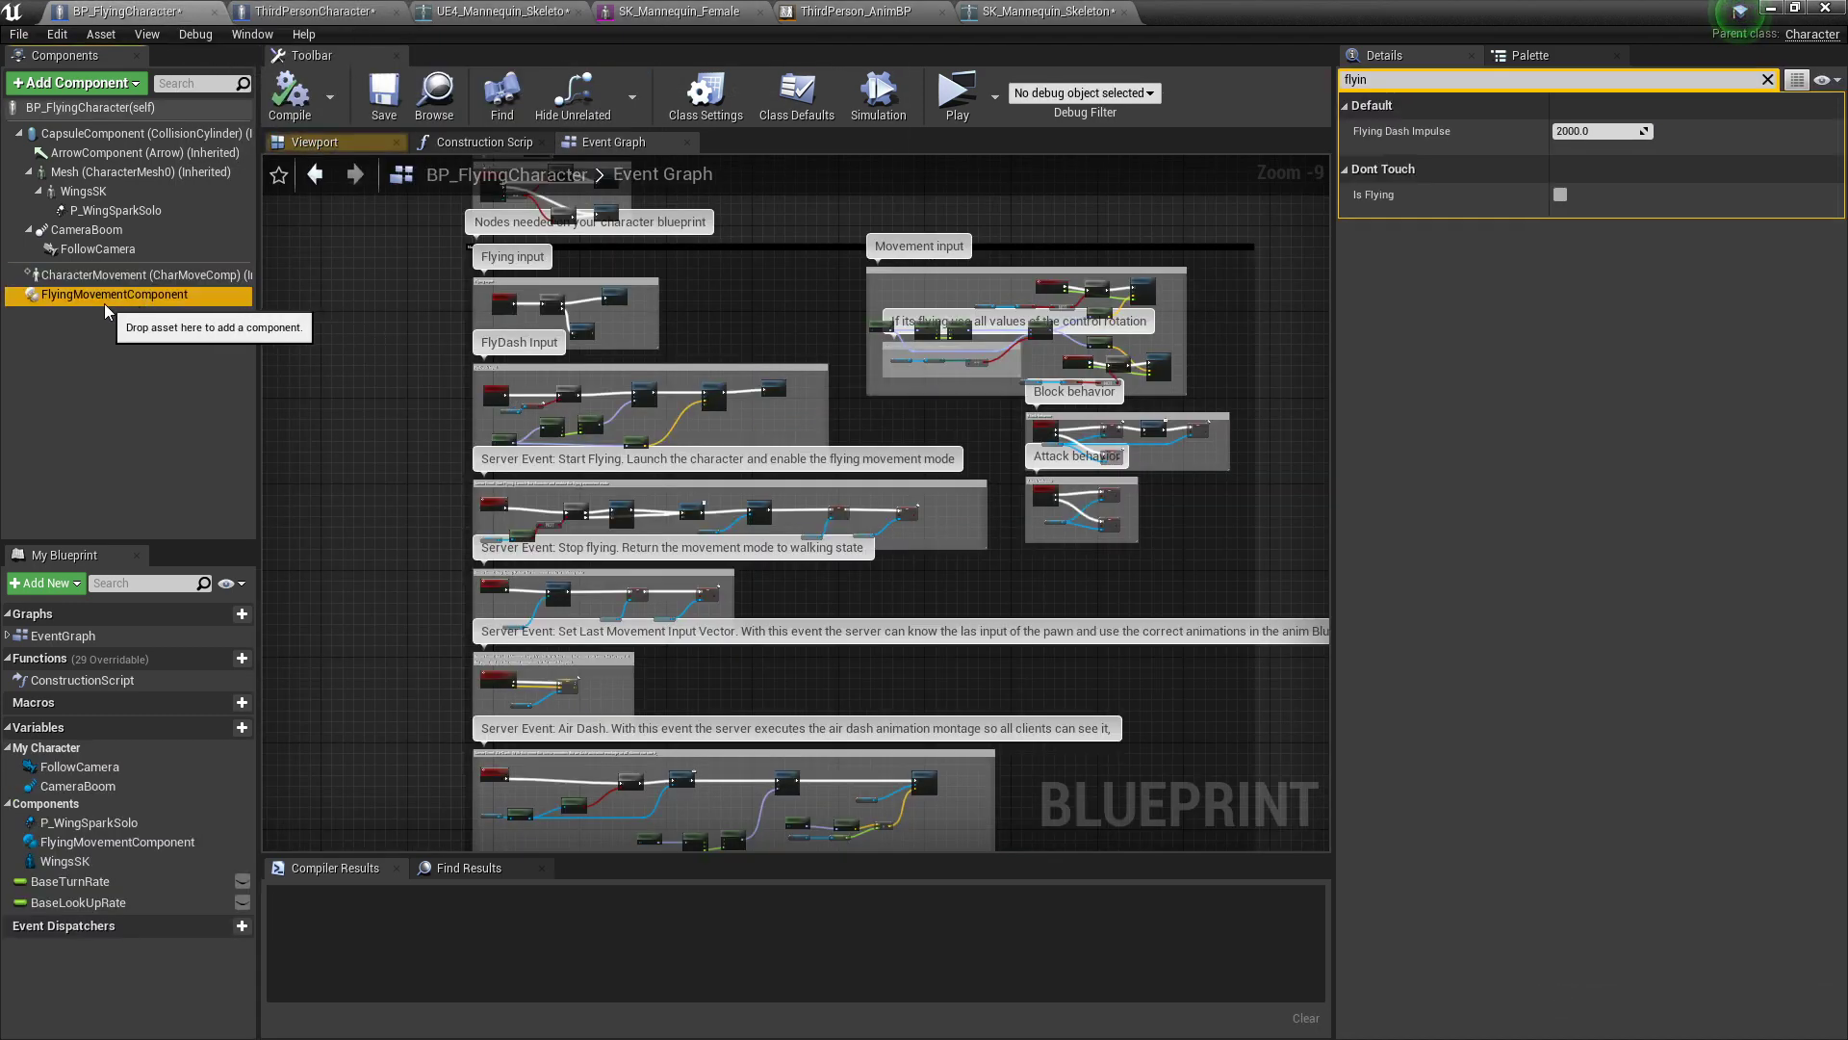
pyautogui.rightClick(102, 298)
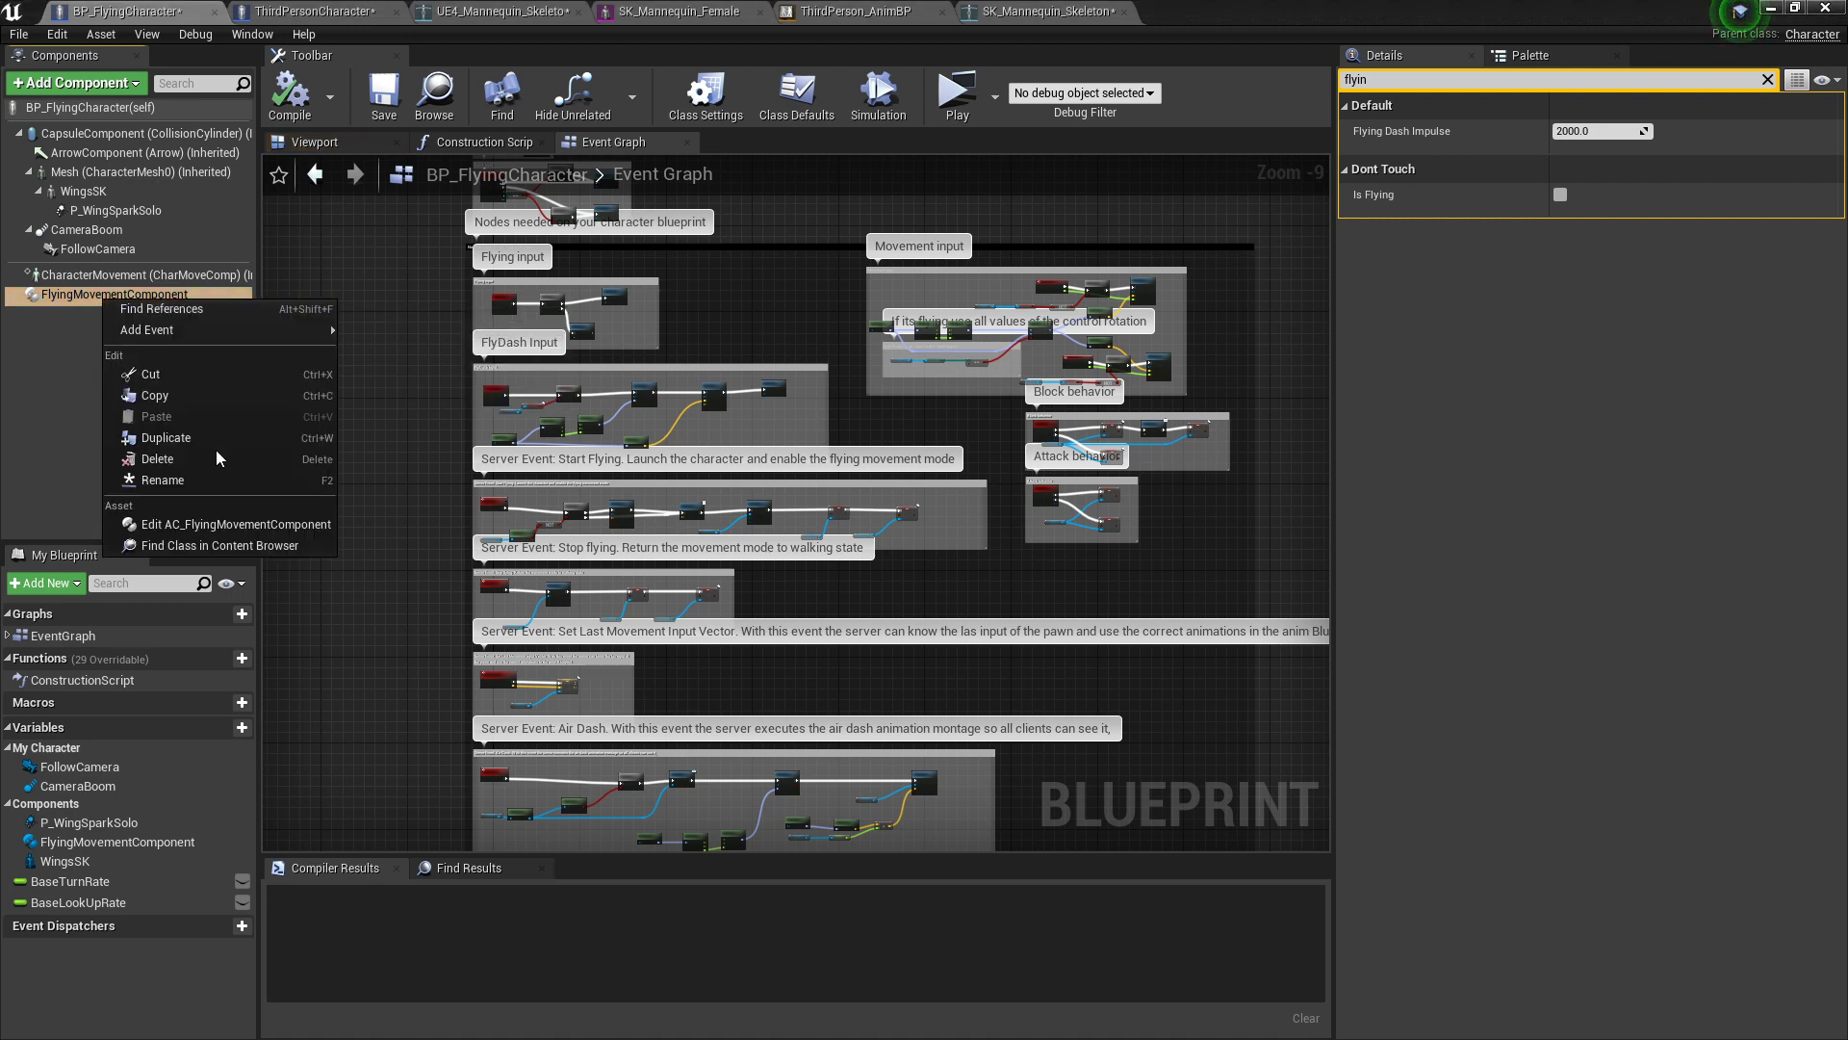
pyautogui.click(225, 523)
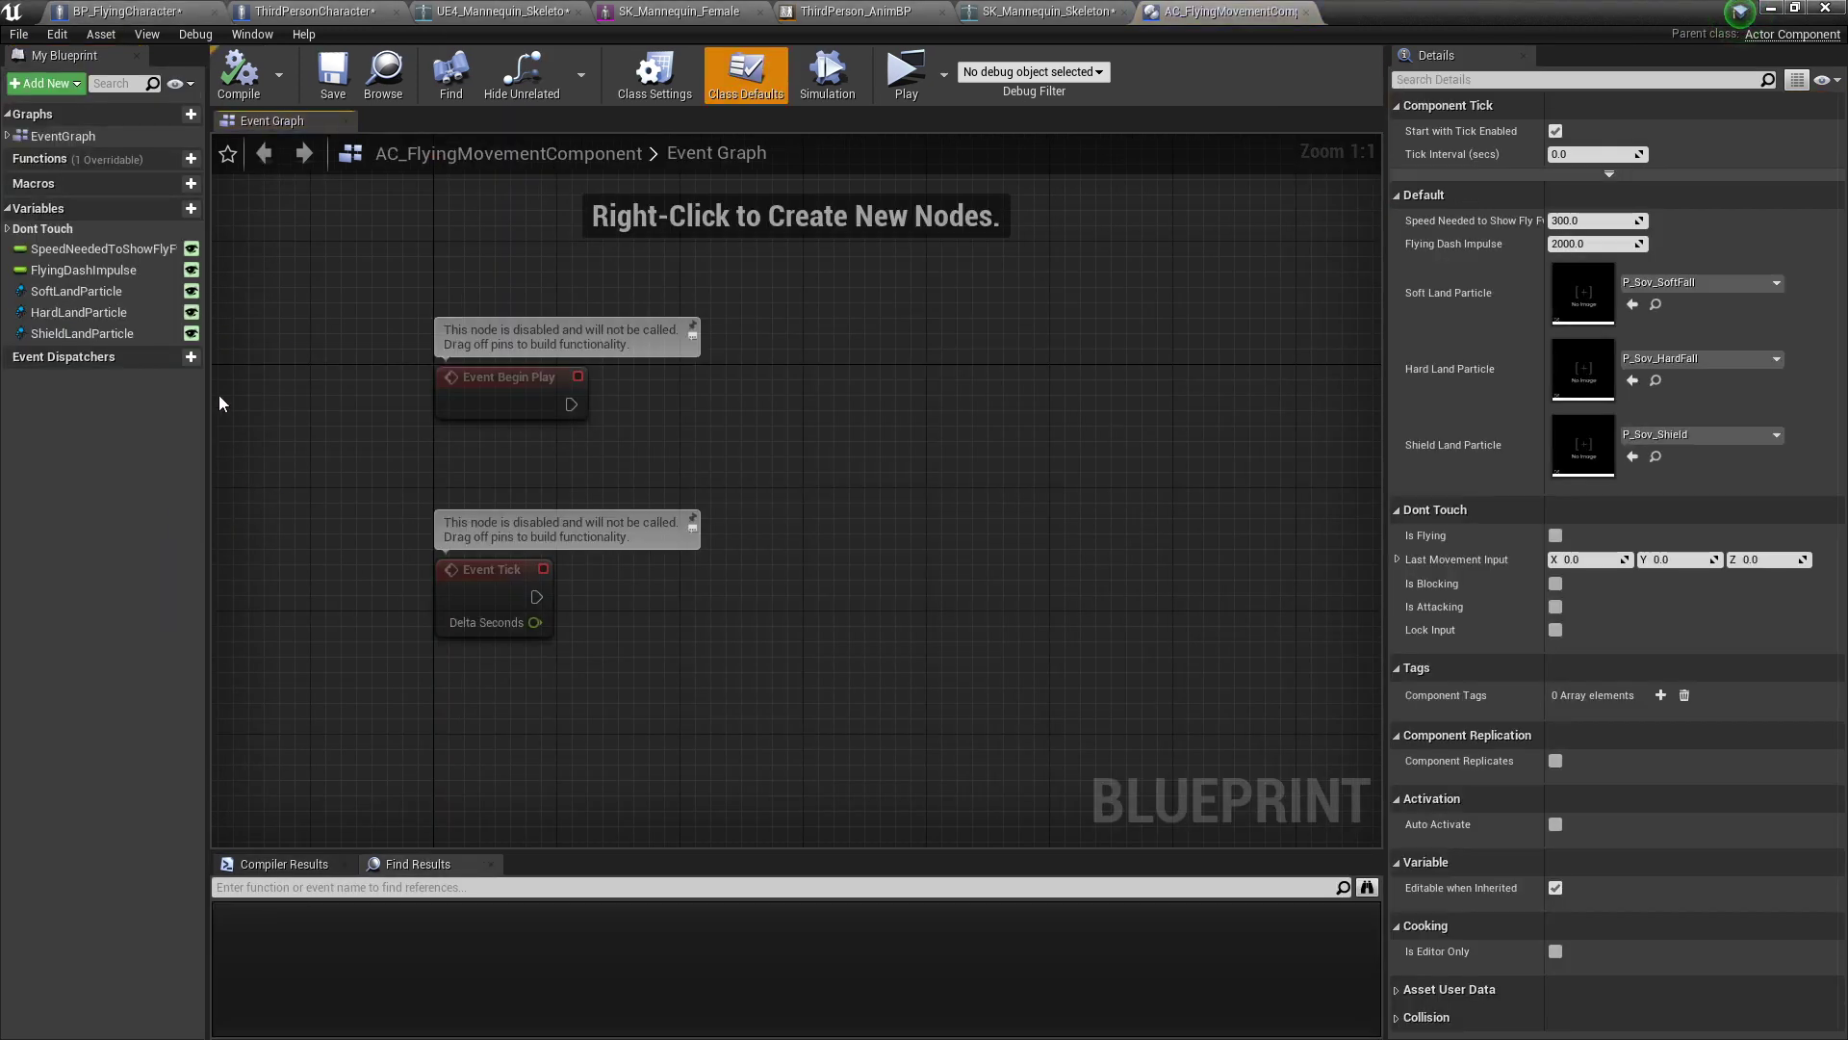
# Step: Examine AC_FlyingMovementComponent's event graph, its Begin Play and Tick events, and the variables in its Dont Touch category
pyautogui.click(7, 136)
pyautogui.doubleClick(60, 155)
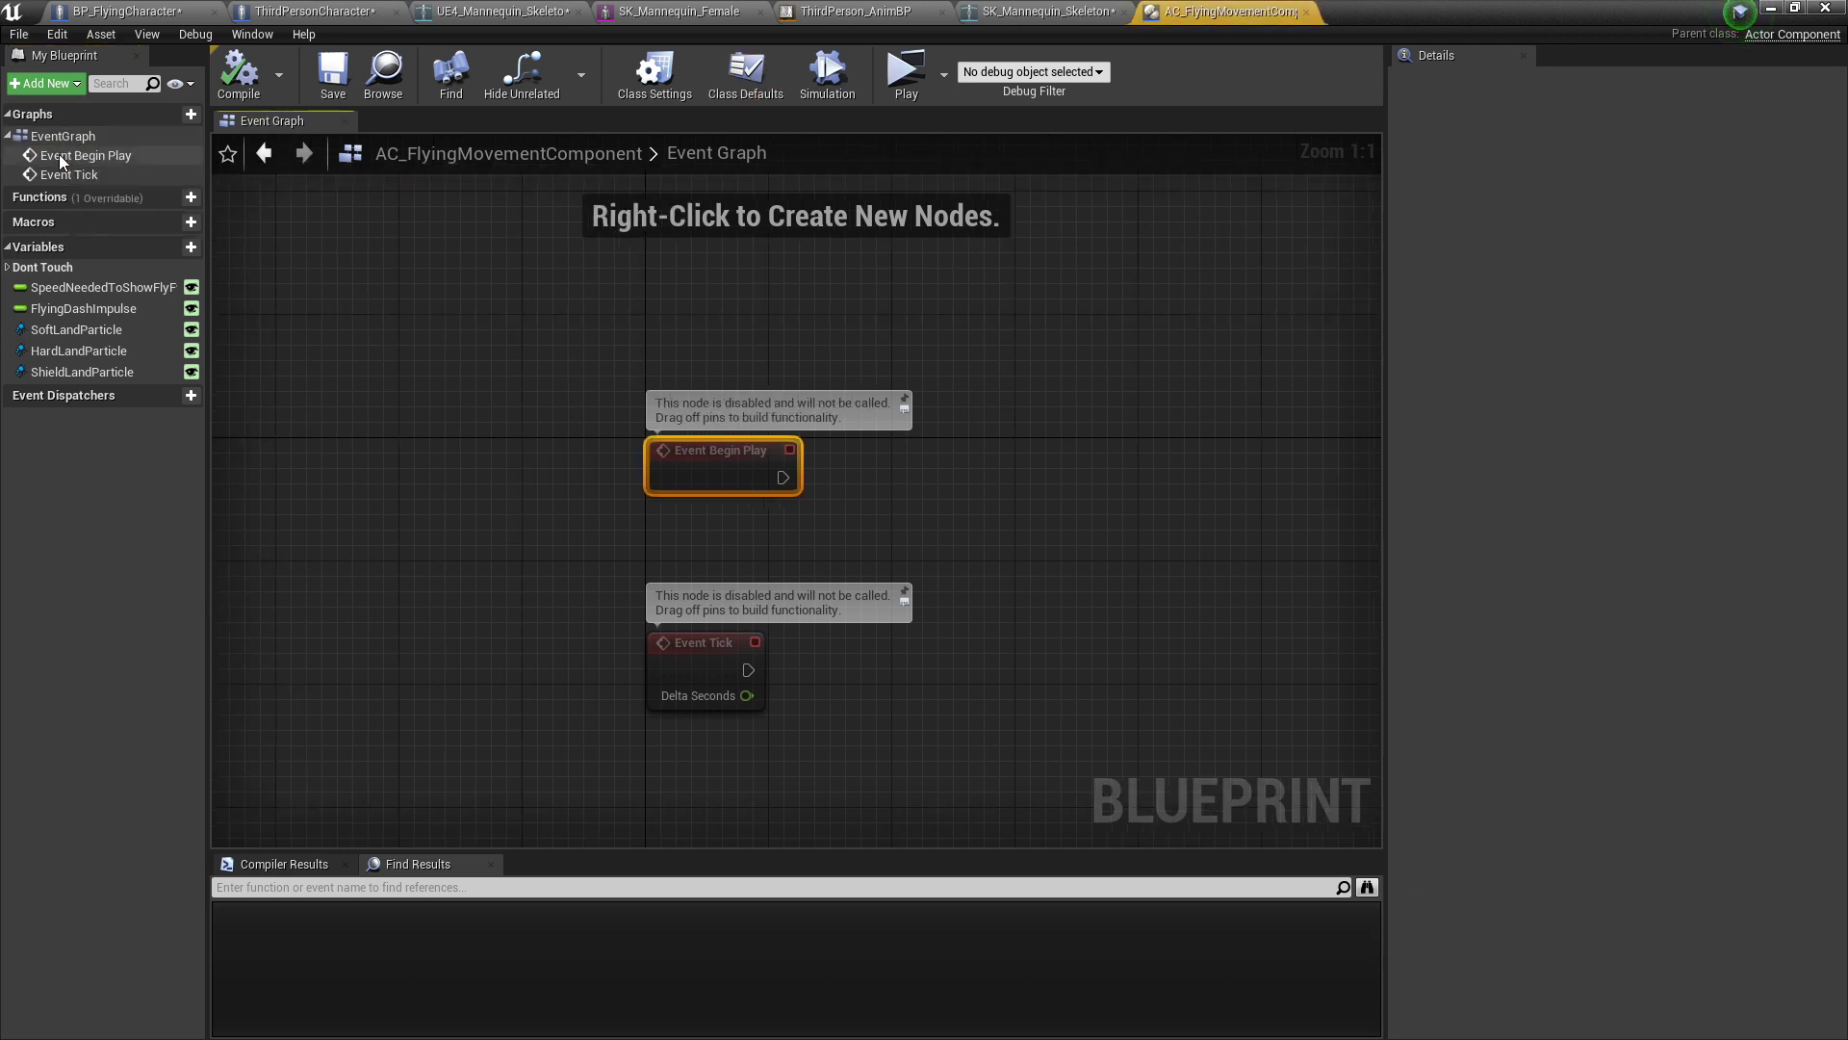
pyautogui.doubleClick(77, 174)
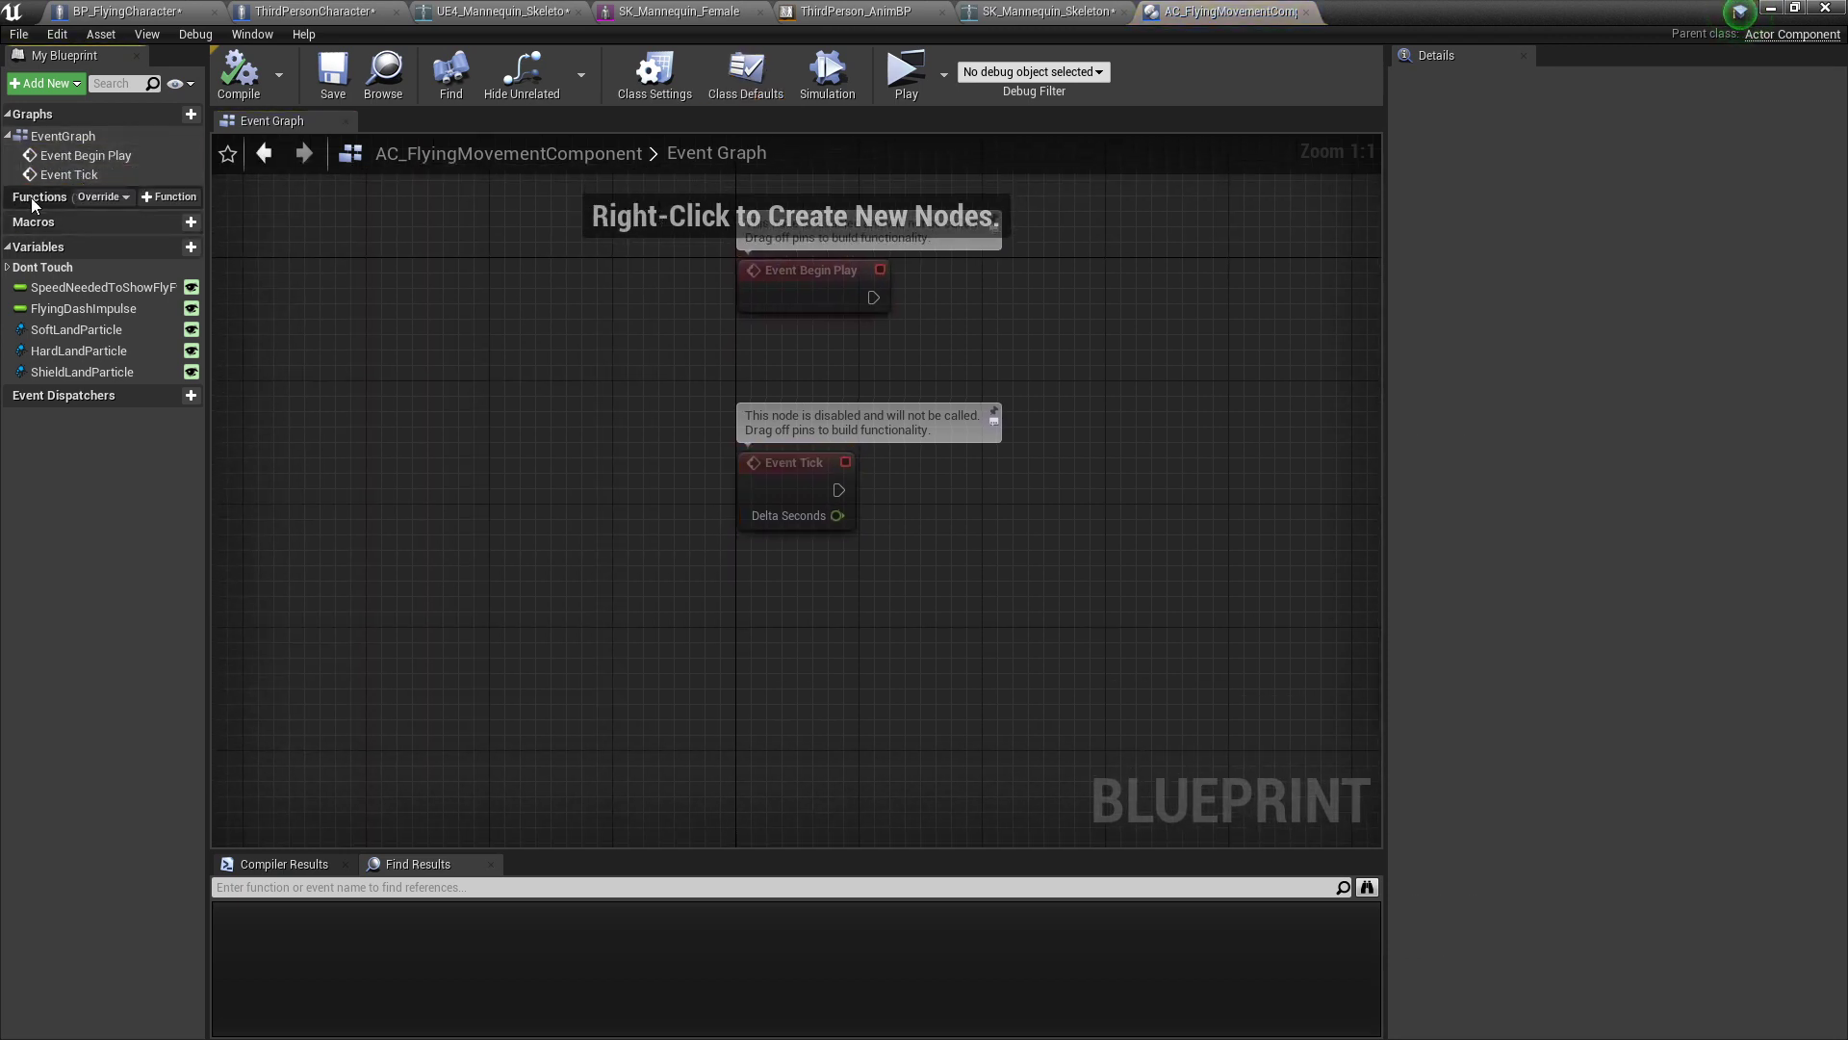
pyautogui.click(39, 268)
pyautogui.click(9, 268)
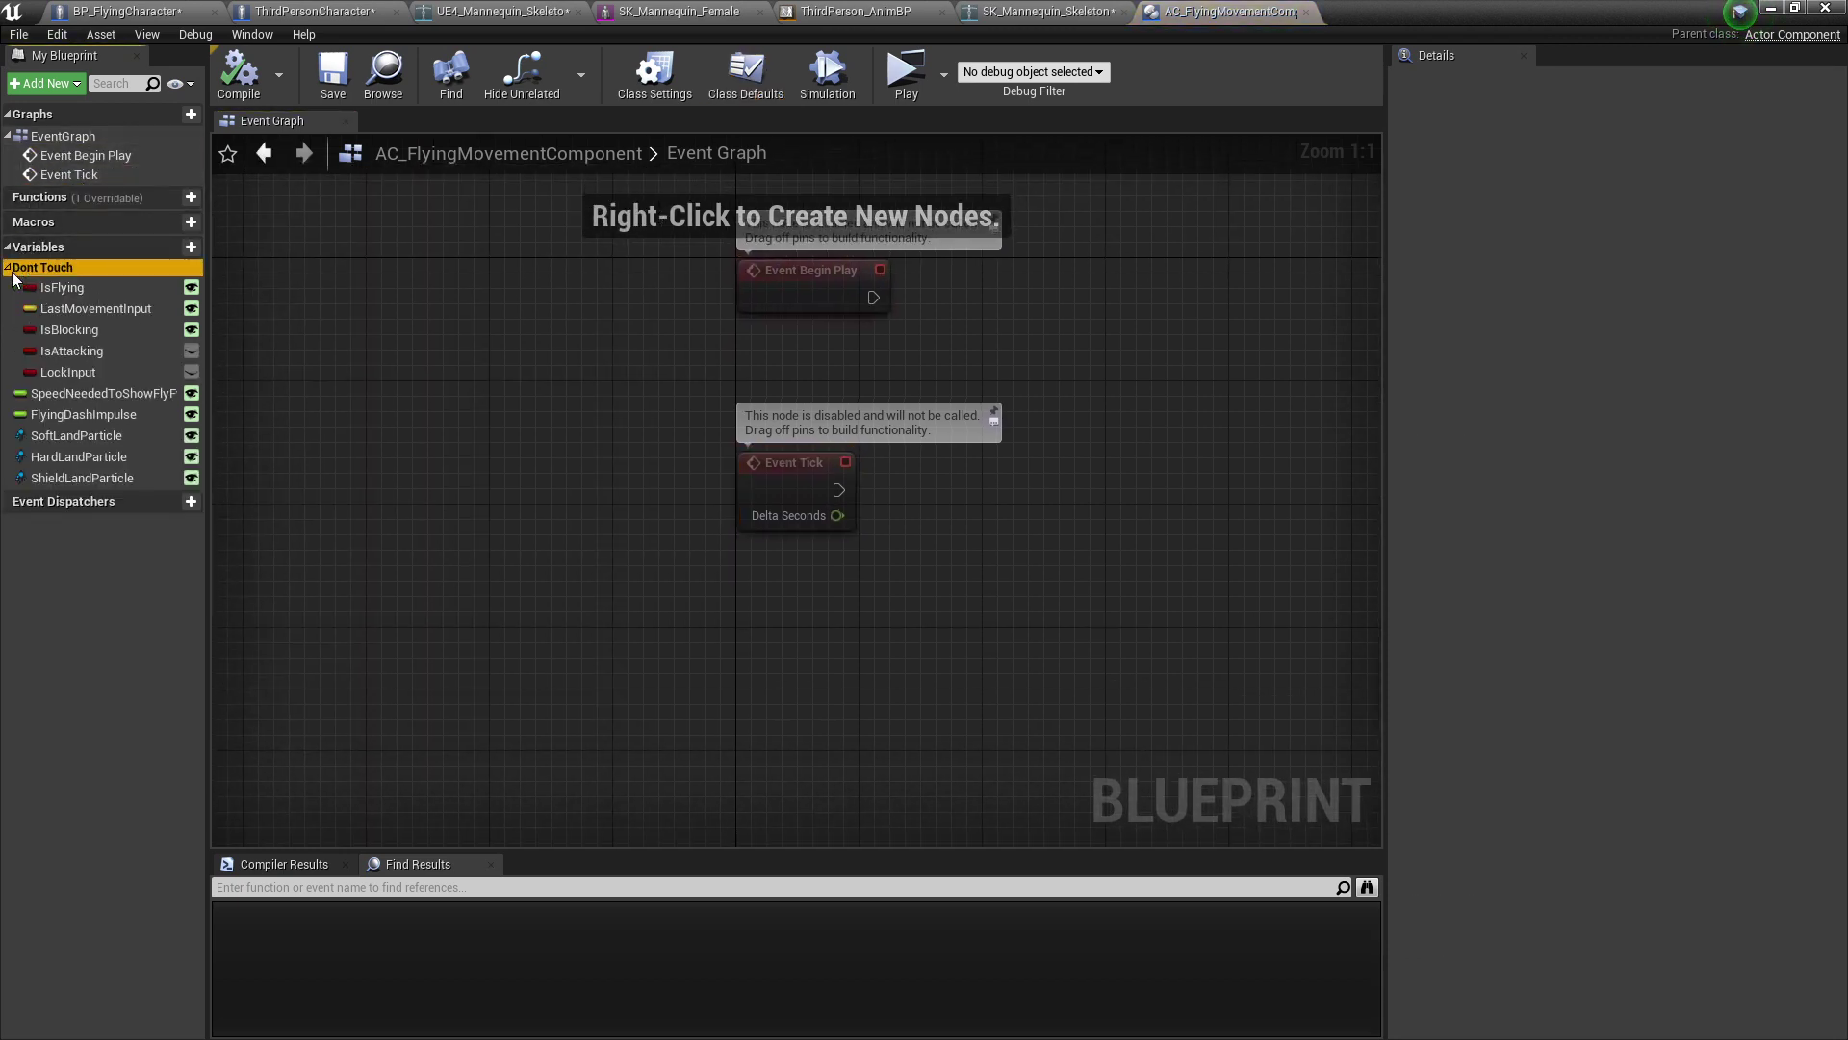
pyautogui.click(62, 199)
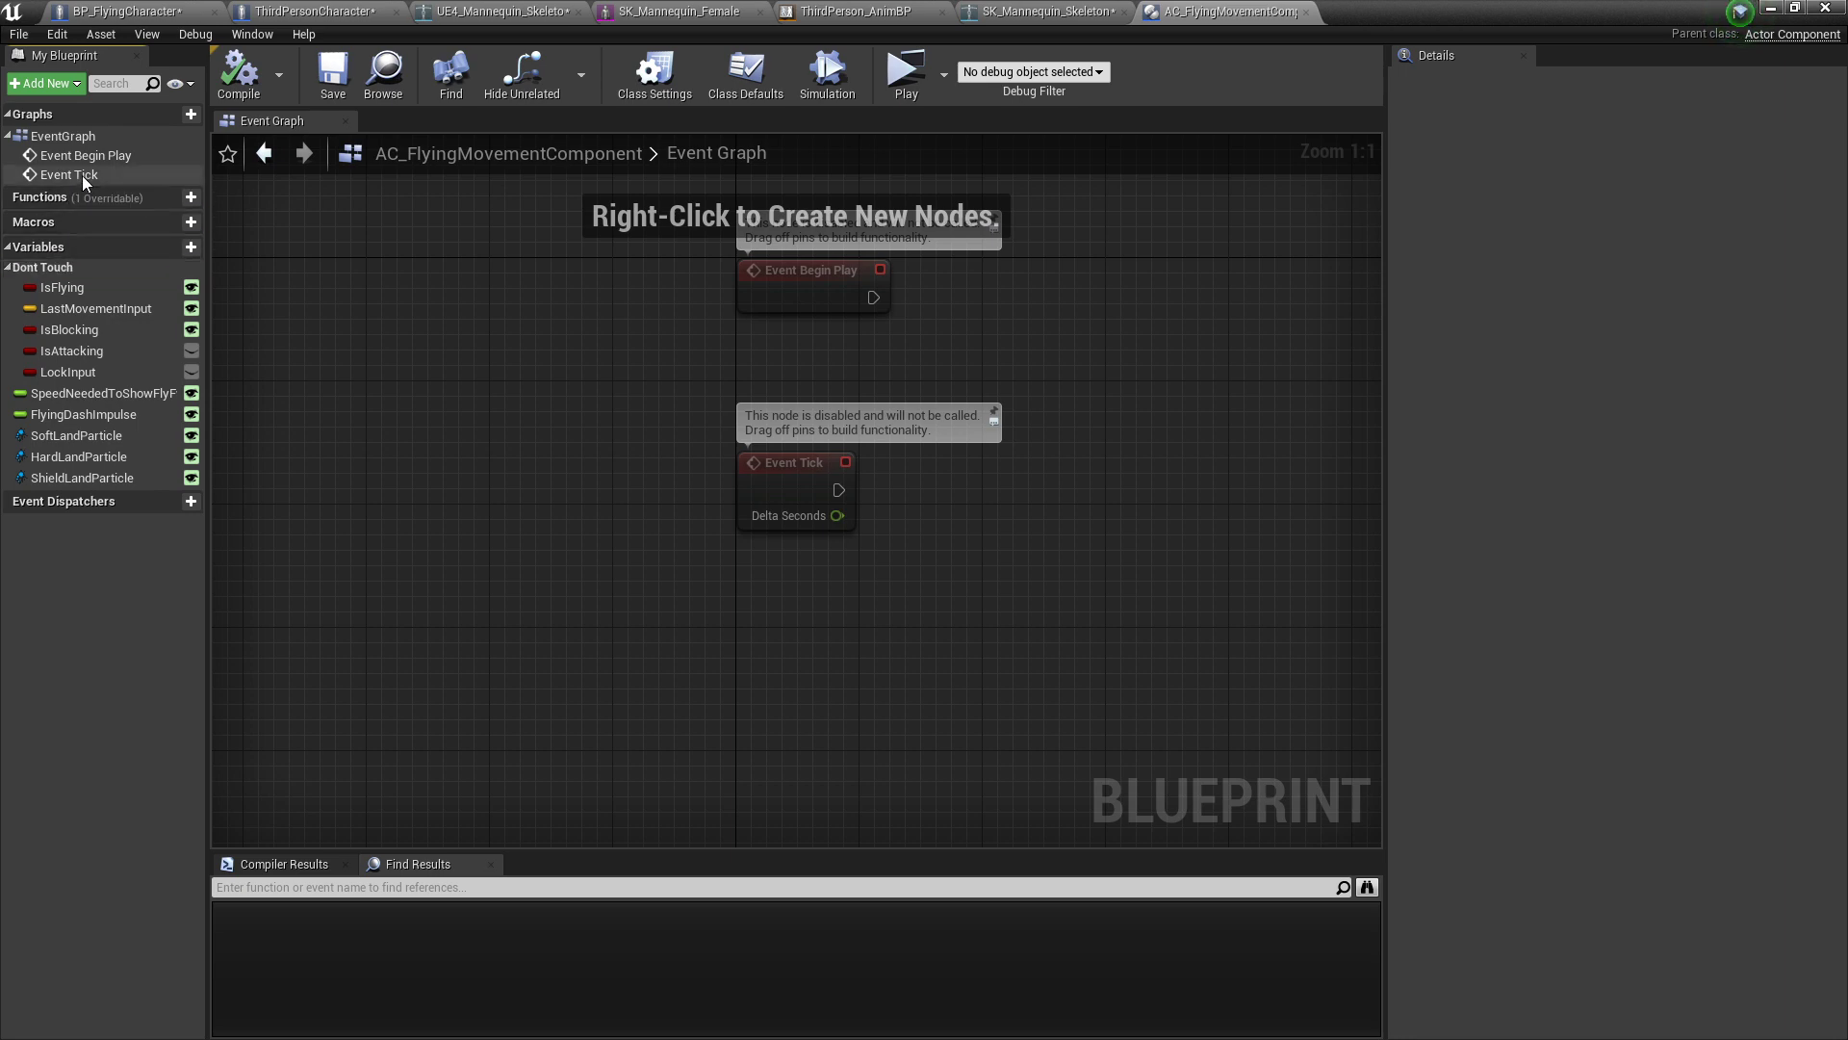
pyautogui.scroll(-1, 709, 233)
pyautogui.scroll(-2, 603, 414)
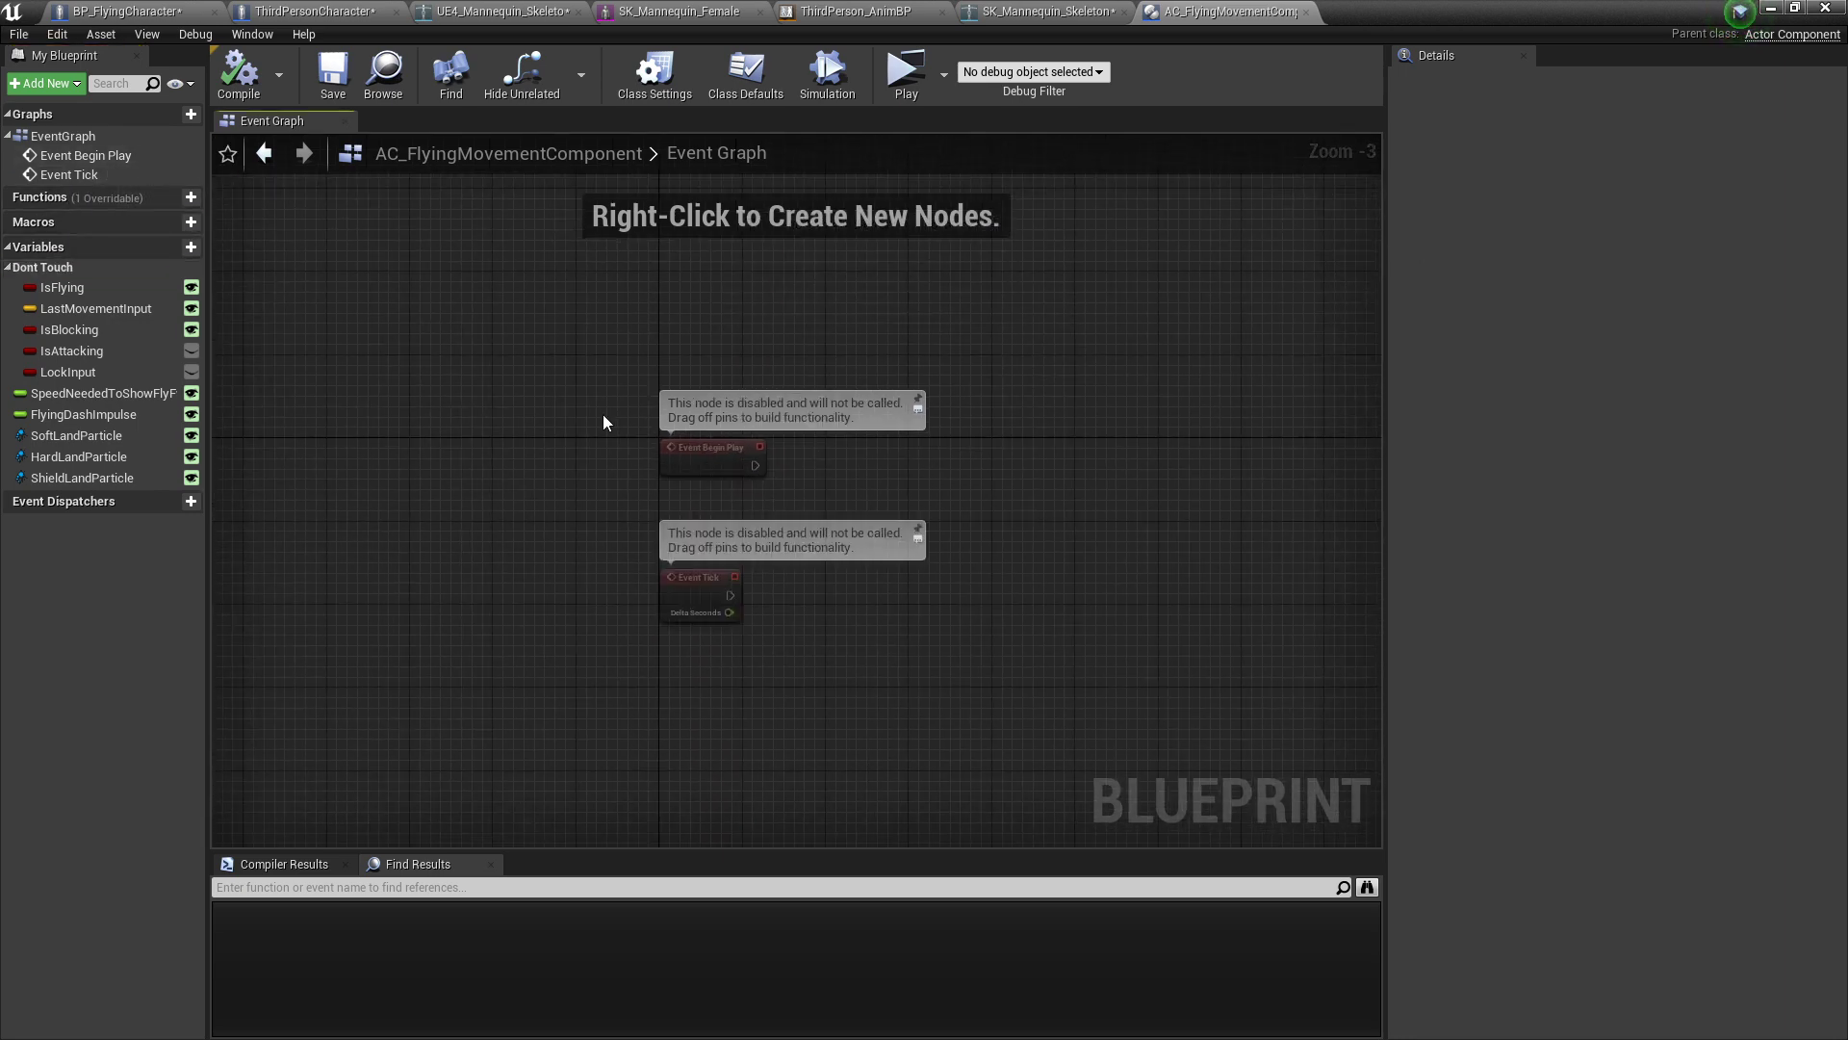
pyautogui.scroll(1, 603, 414)
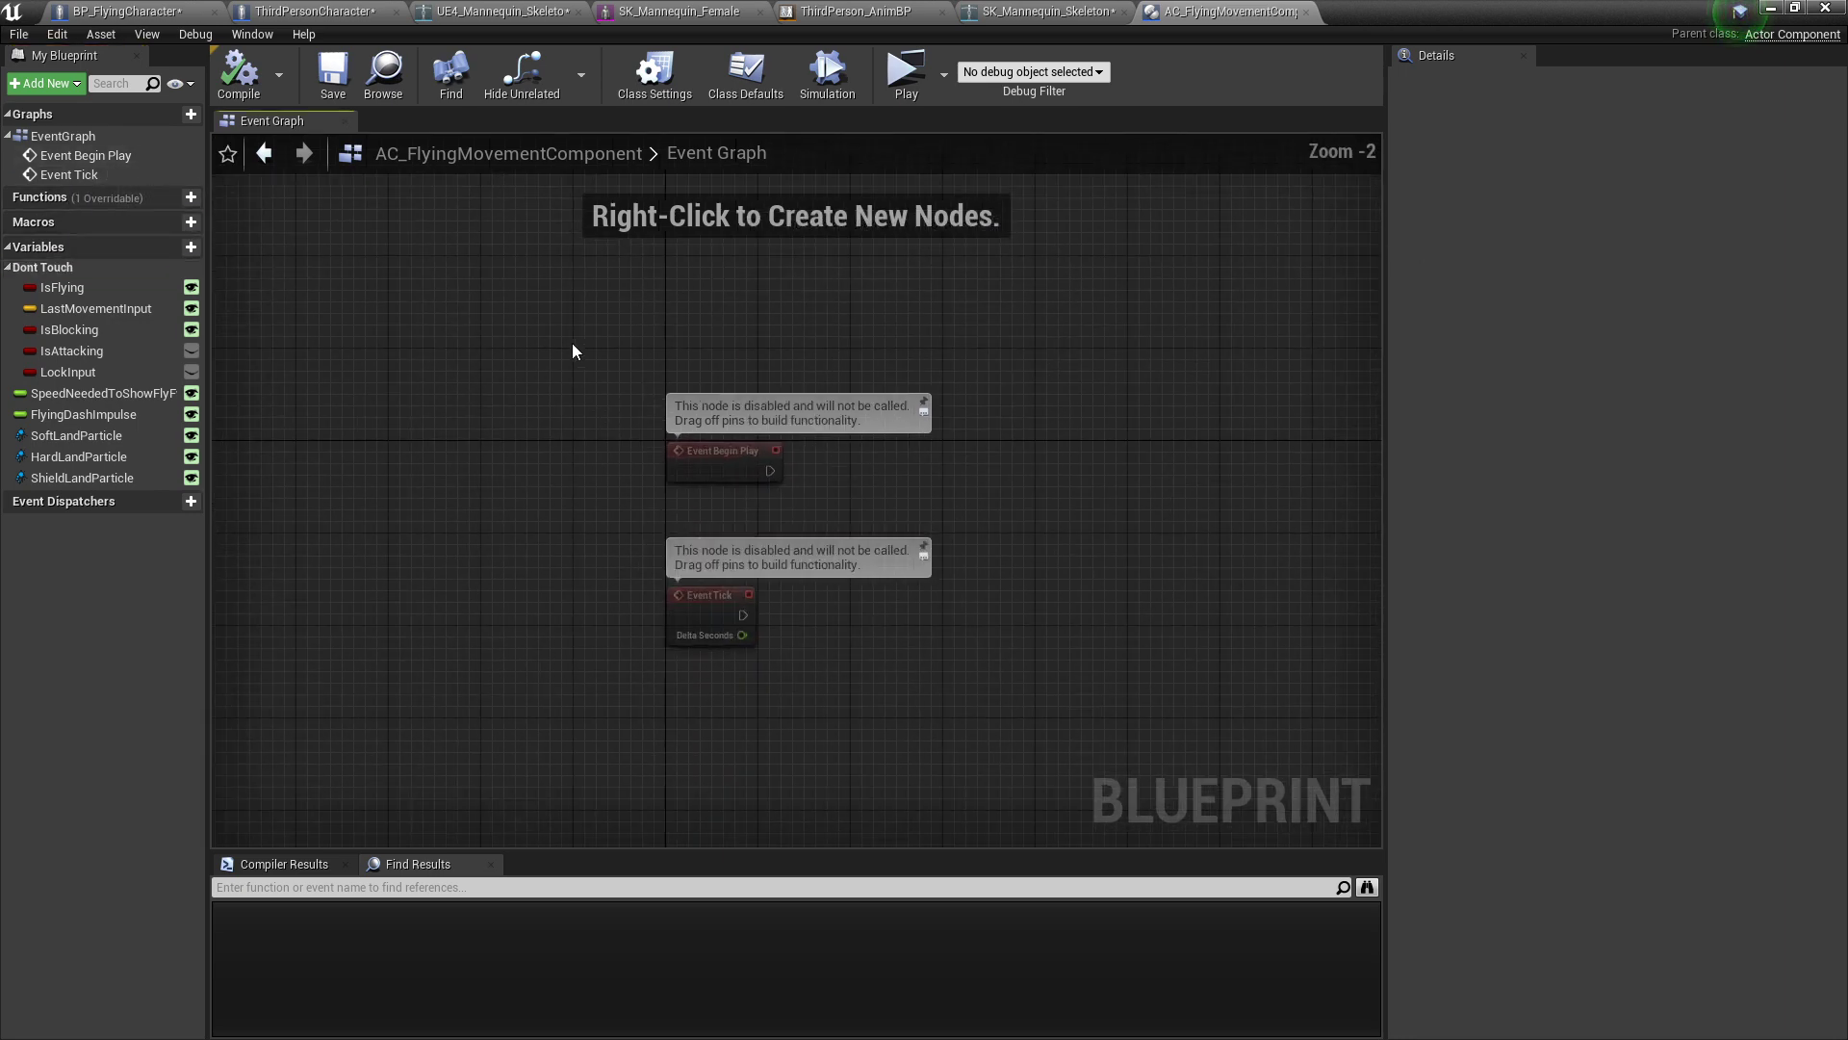
# Step: Select the block of flying nodes in the ThirdPersonCharacter event graph and review its full extent
pyautogui.click(253, 19)
pyautogui.scroll(-5, 703, 557)
pyautogui.moveTo(477, 506); pyautogui.dragTo(623, 310, button='right')
pyautogui.scroll(-1, 616, 408)
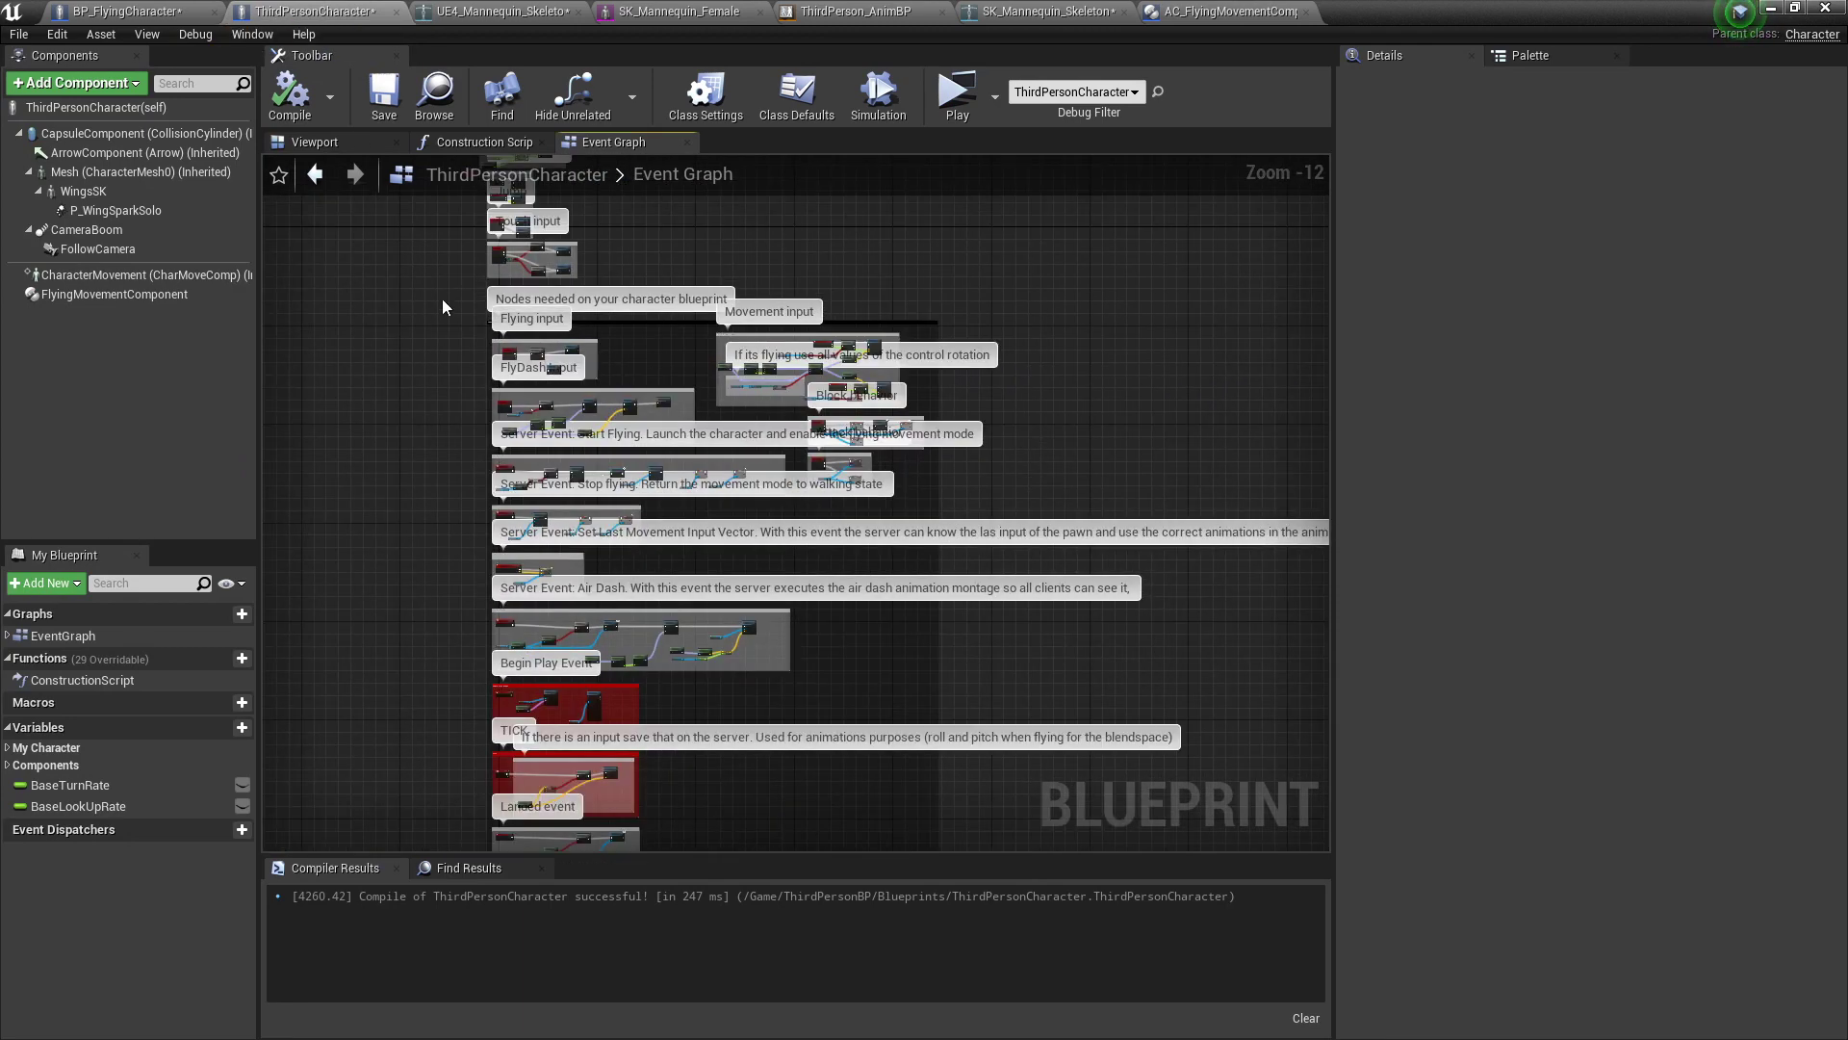
pyautogui.moveTo(442, 306); pyautogui.dragTo(1018, 303)
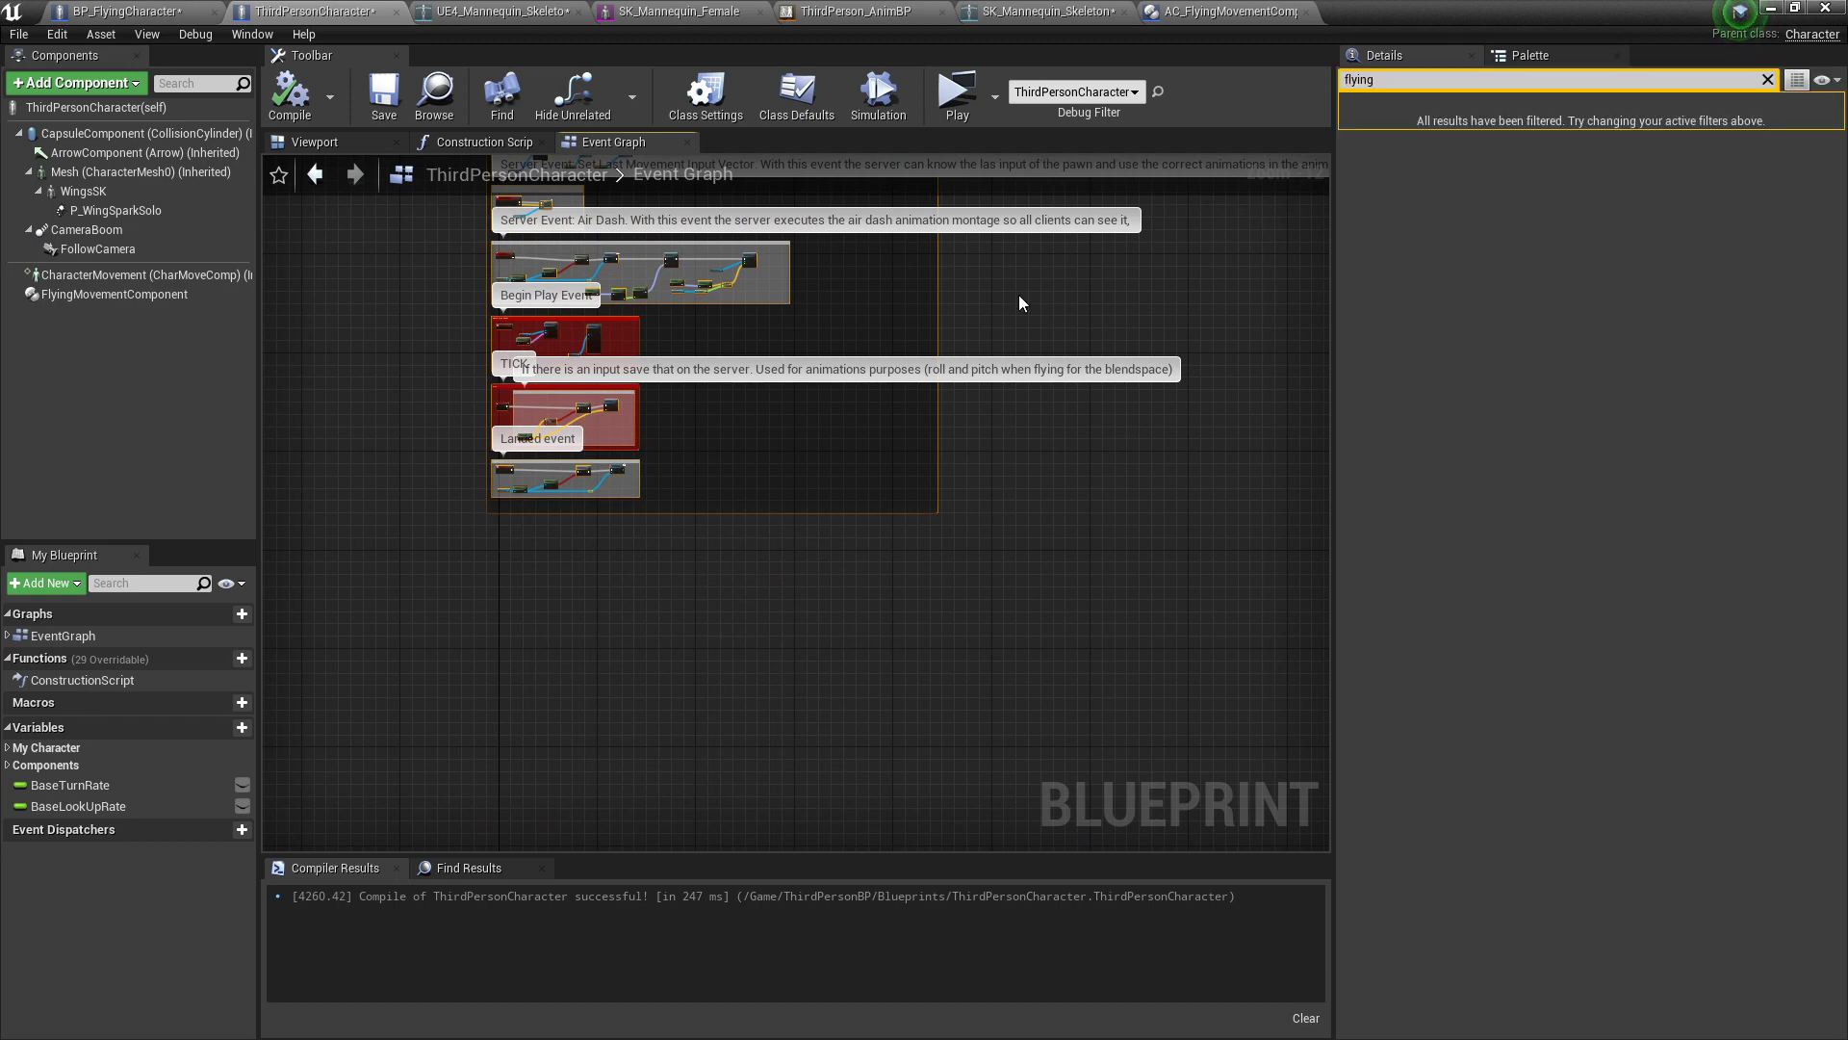
pyautogui.moveTo(1020, 303); pyautogui.dragTo(943, 652, button='right')
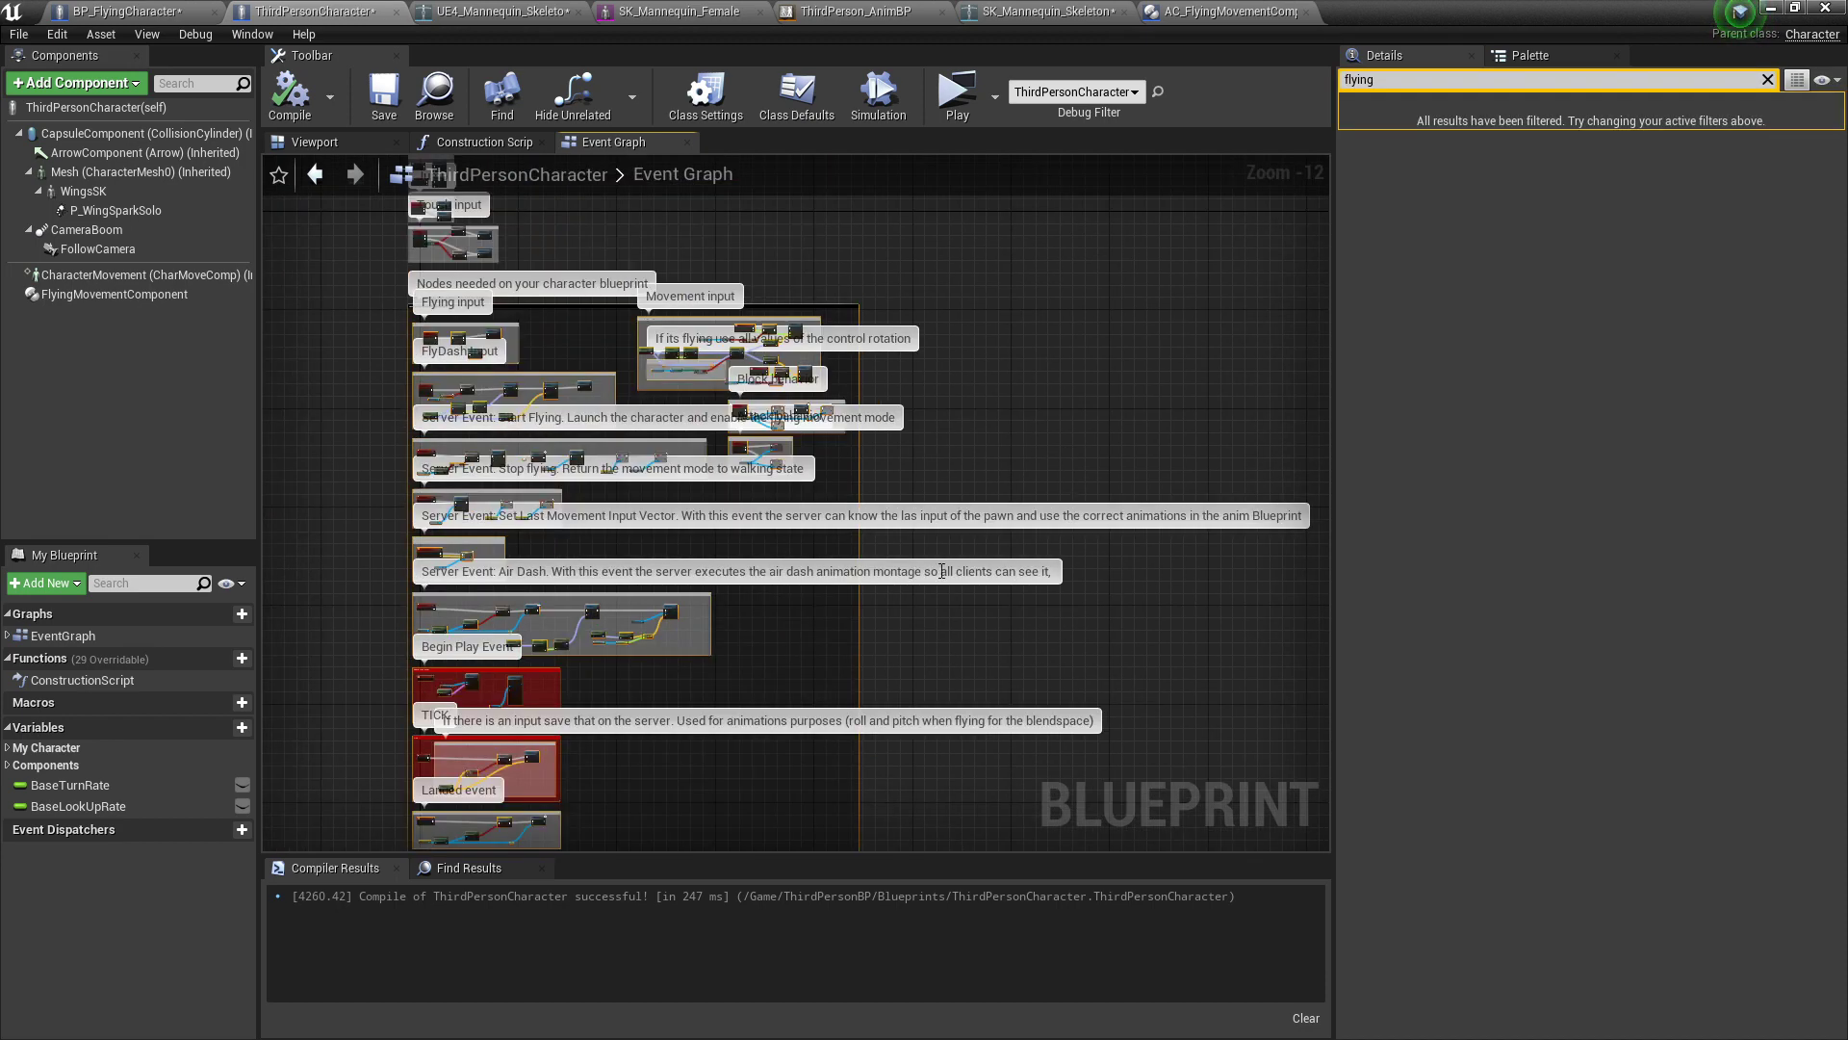